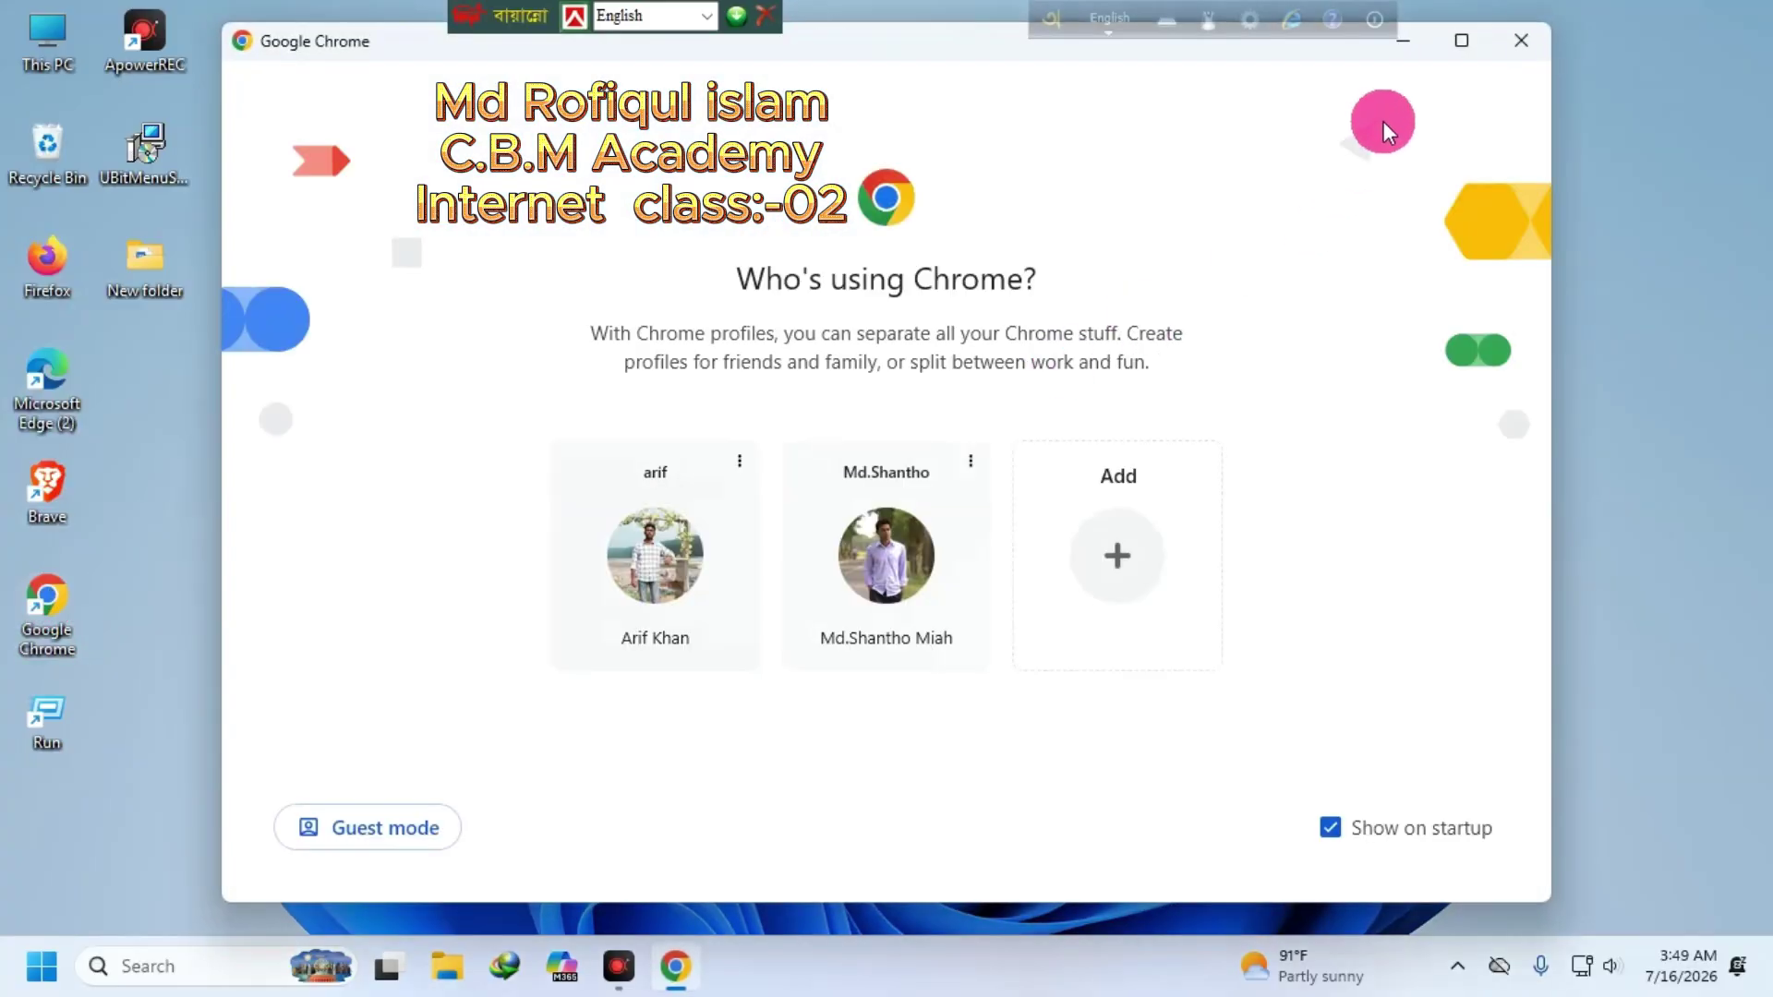
- Open Chrome maximized under the second saved profile and dismiss the Bangla keyboard toolbar
left_click(1450, 48)
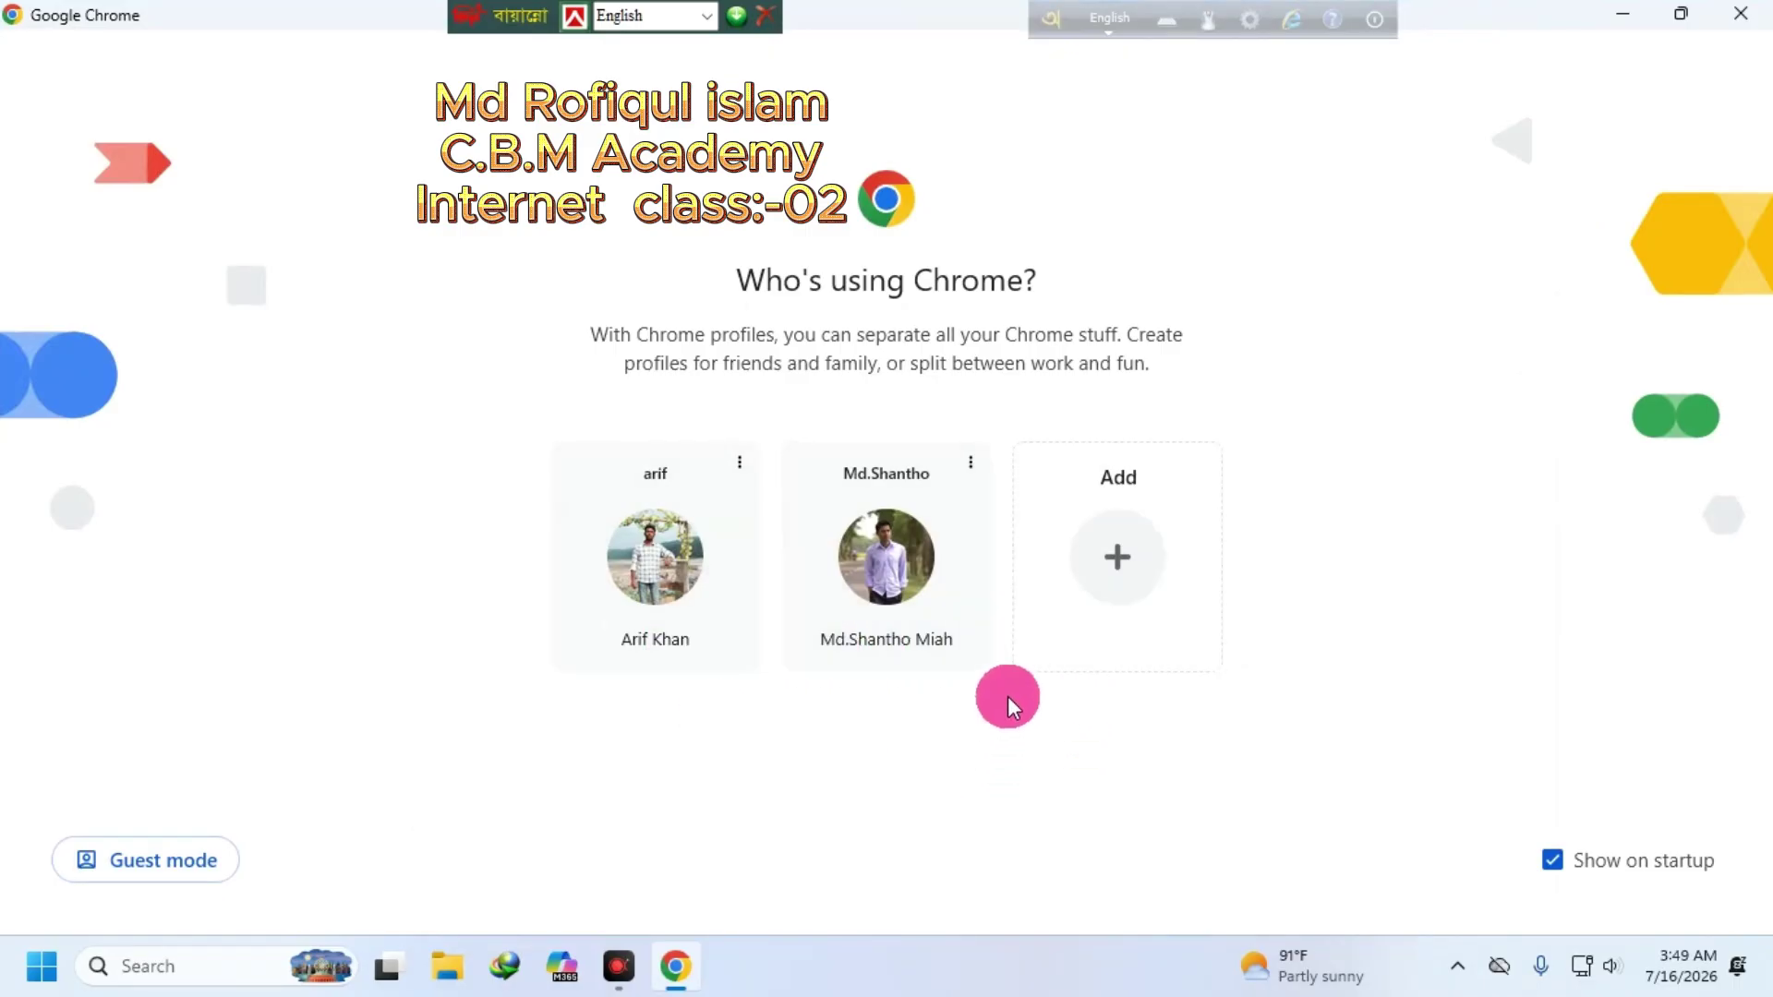
left_click(883, 558)
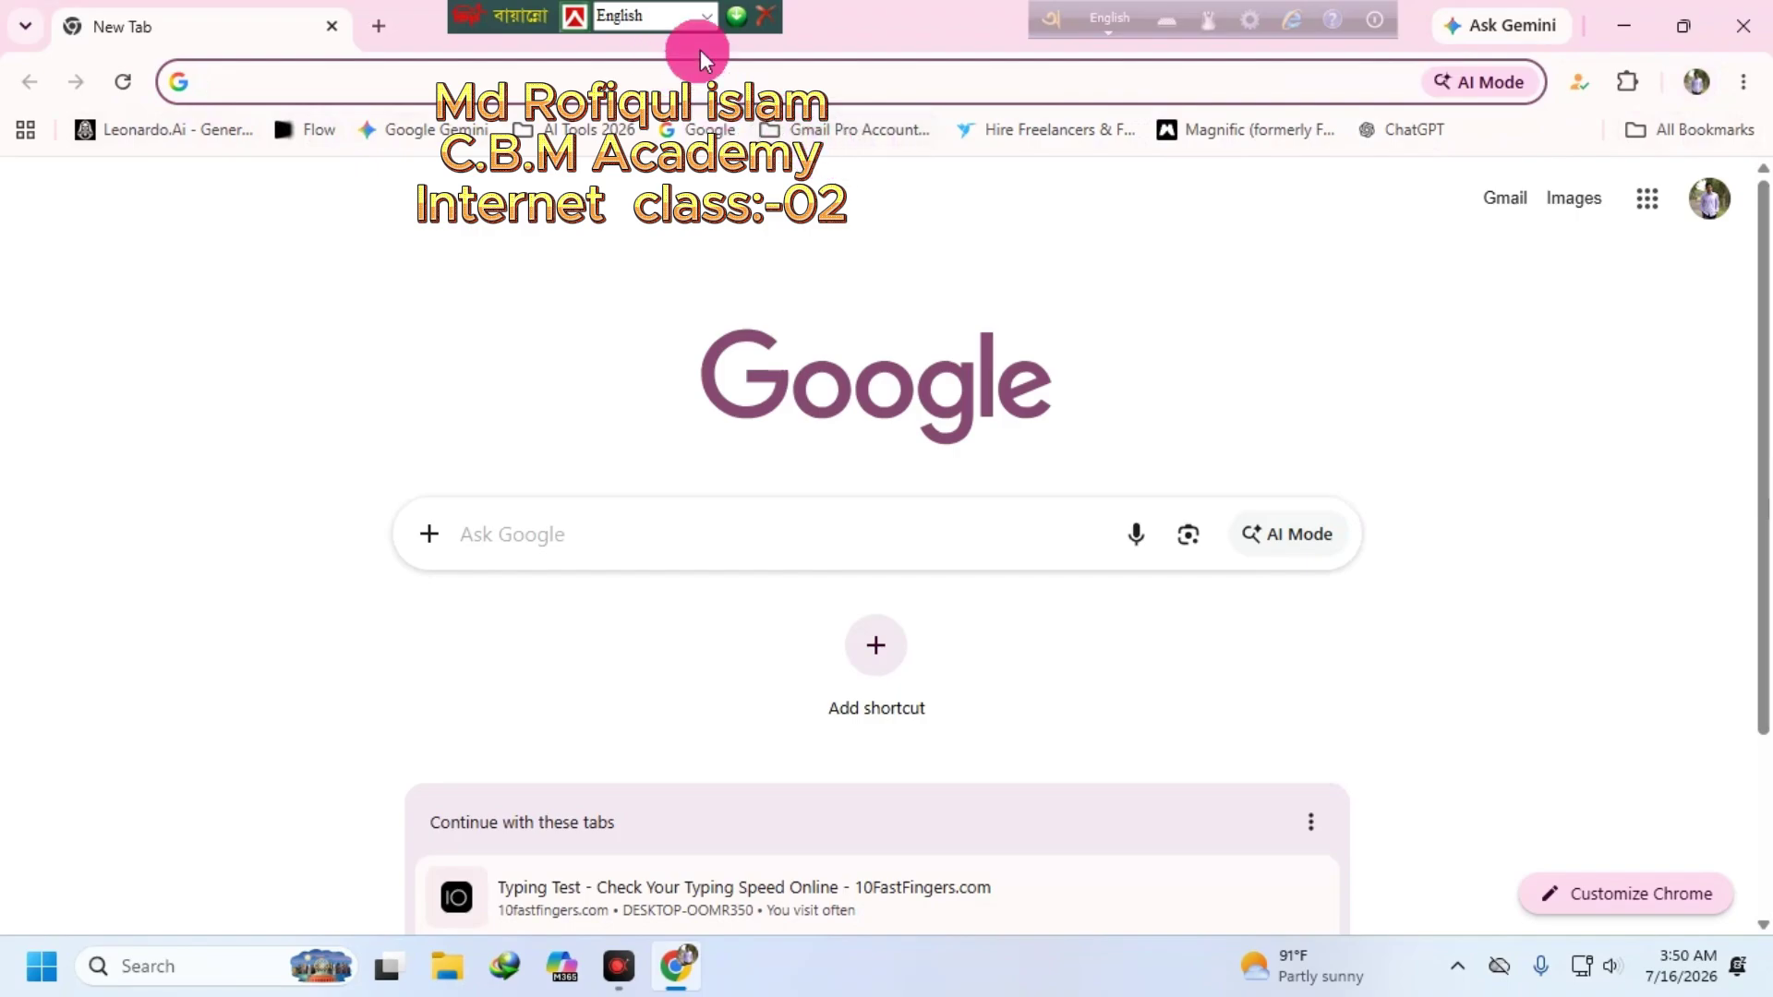
left_click(763, 11)
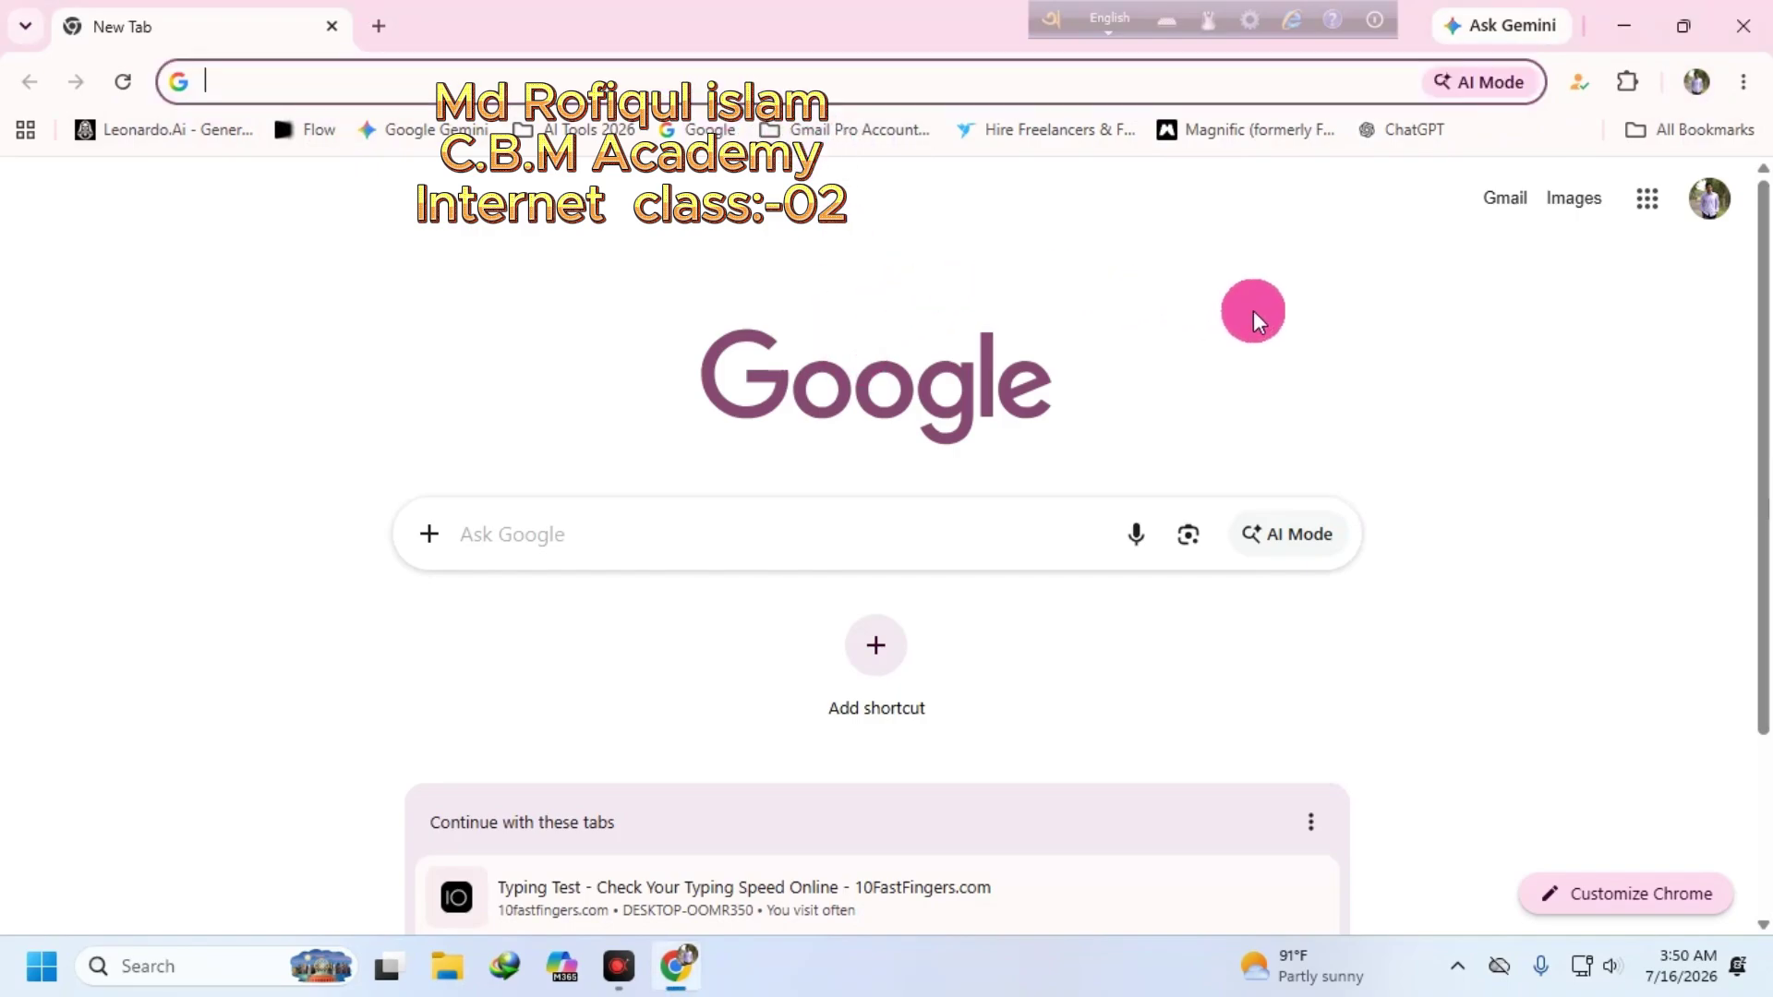
- Disable and re-enable the Ethernet adapter in Advanced network settings, then close Settings
right_click(1584, 967)
left_click(1522, 900)
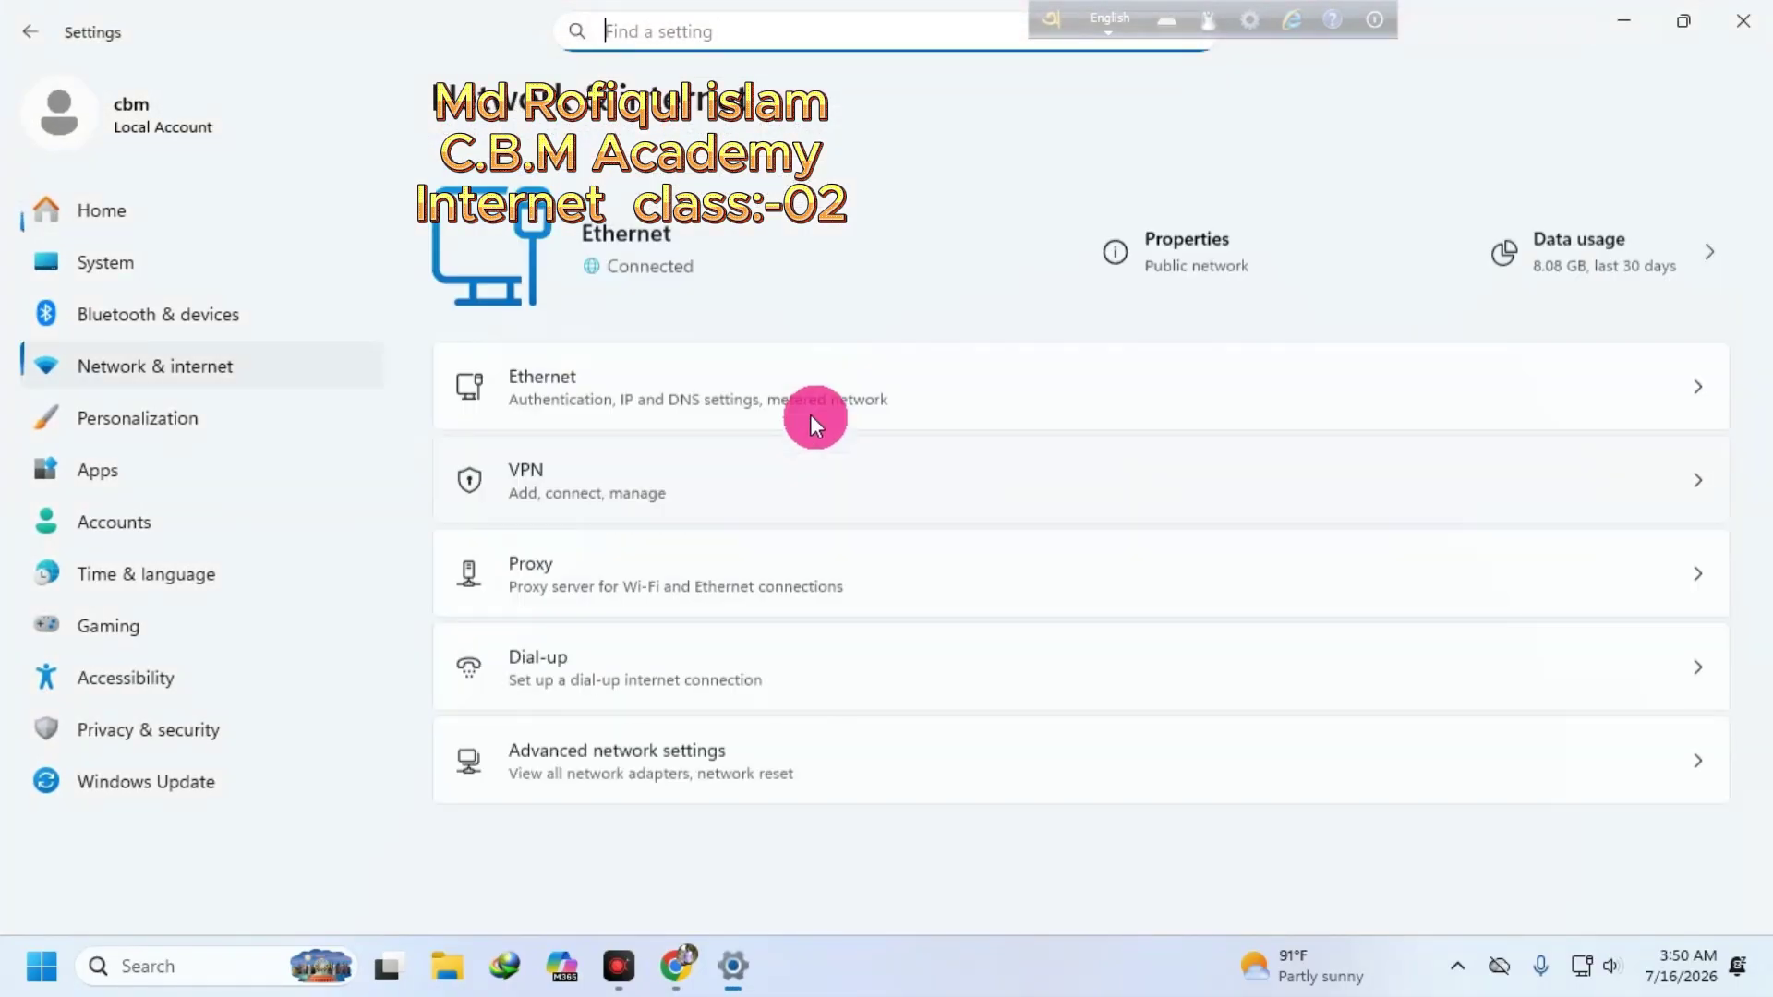
left_click(563, 719)
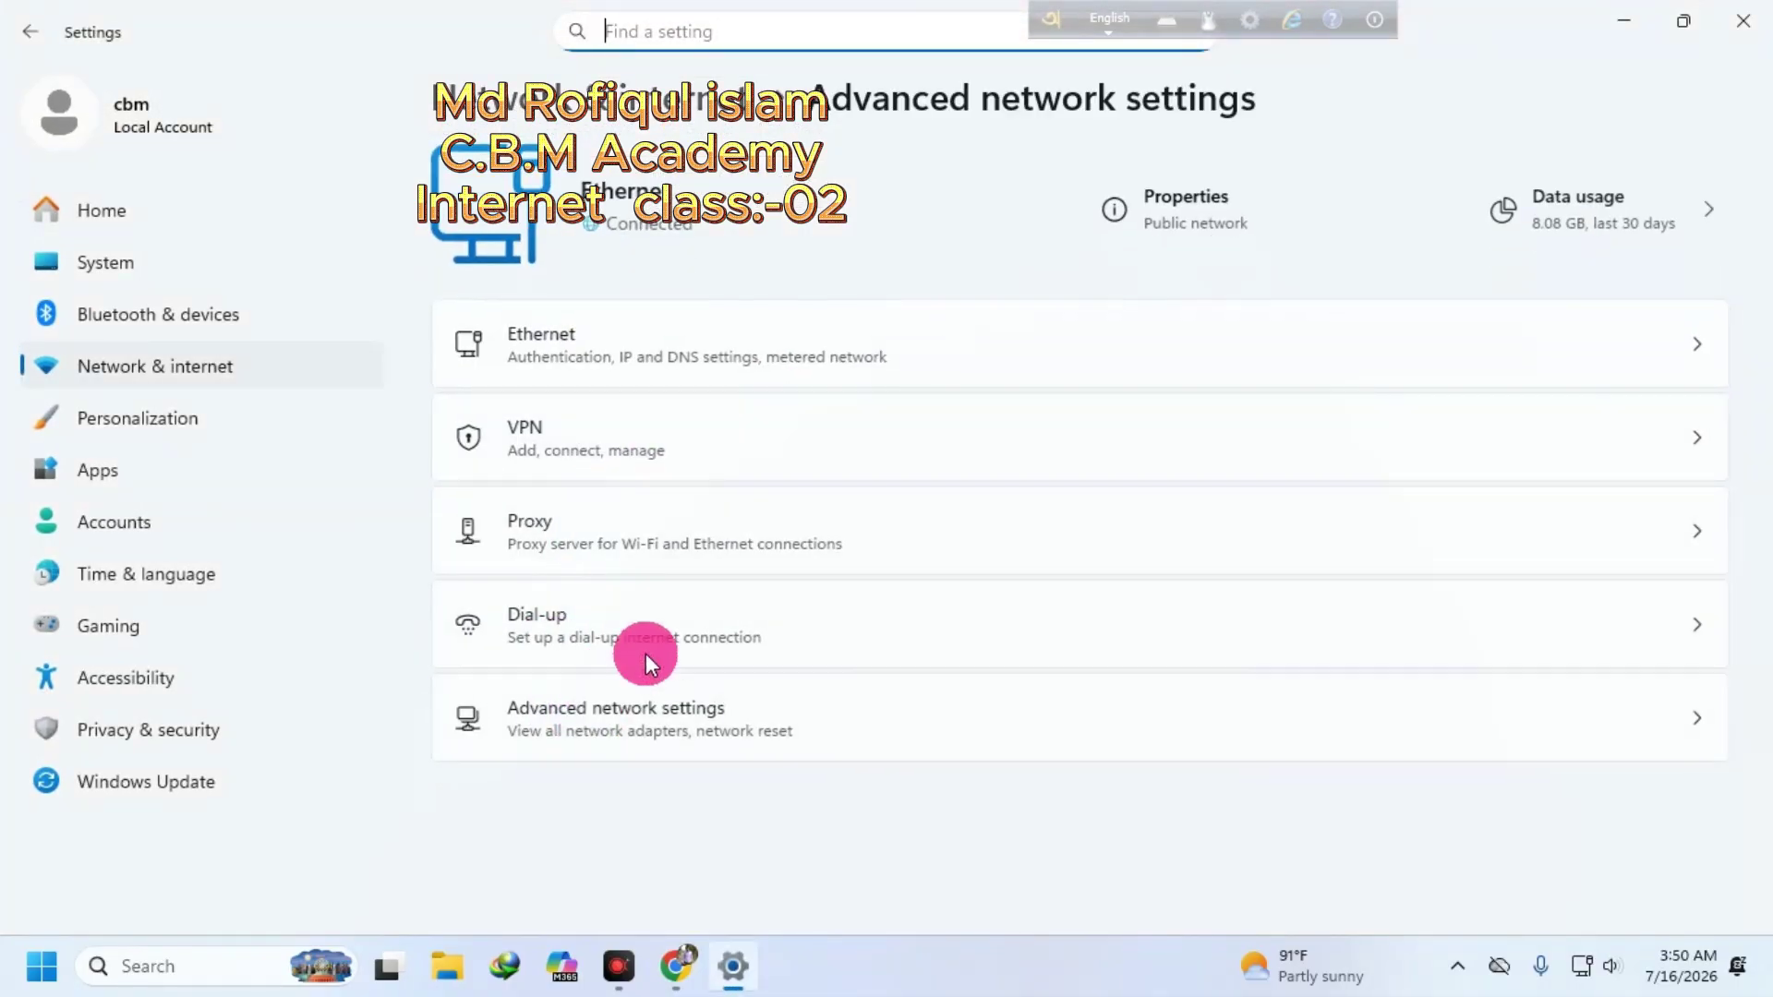
left_click(1588, 224)
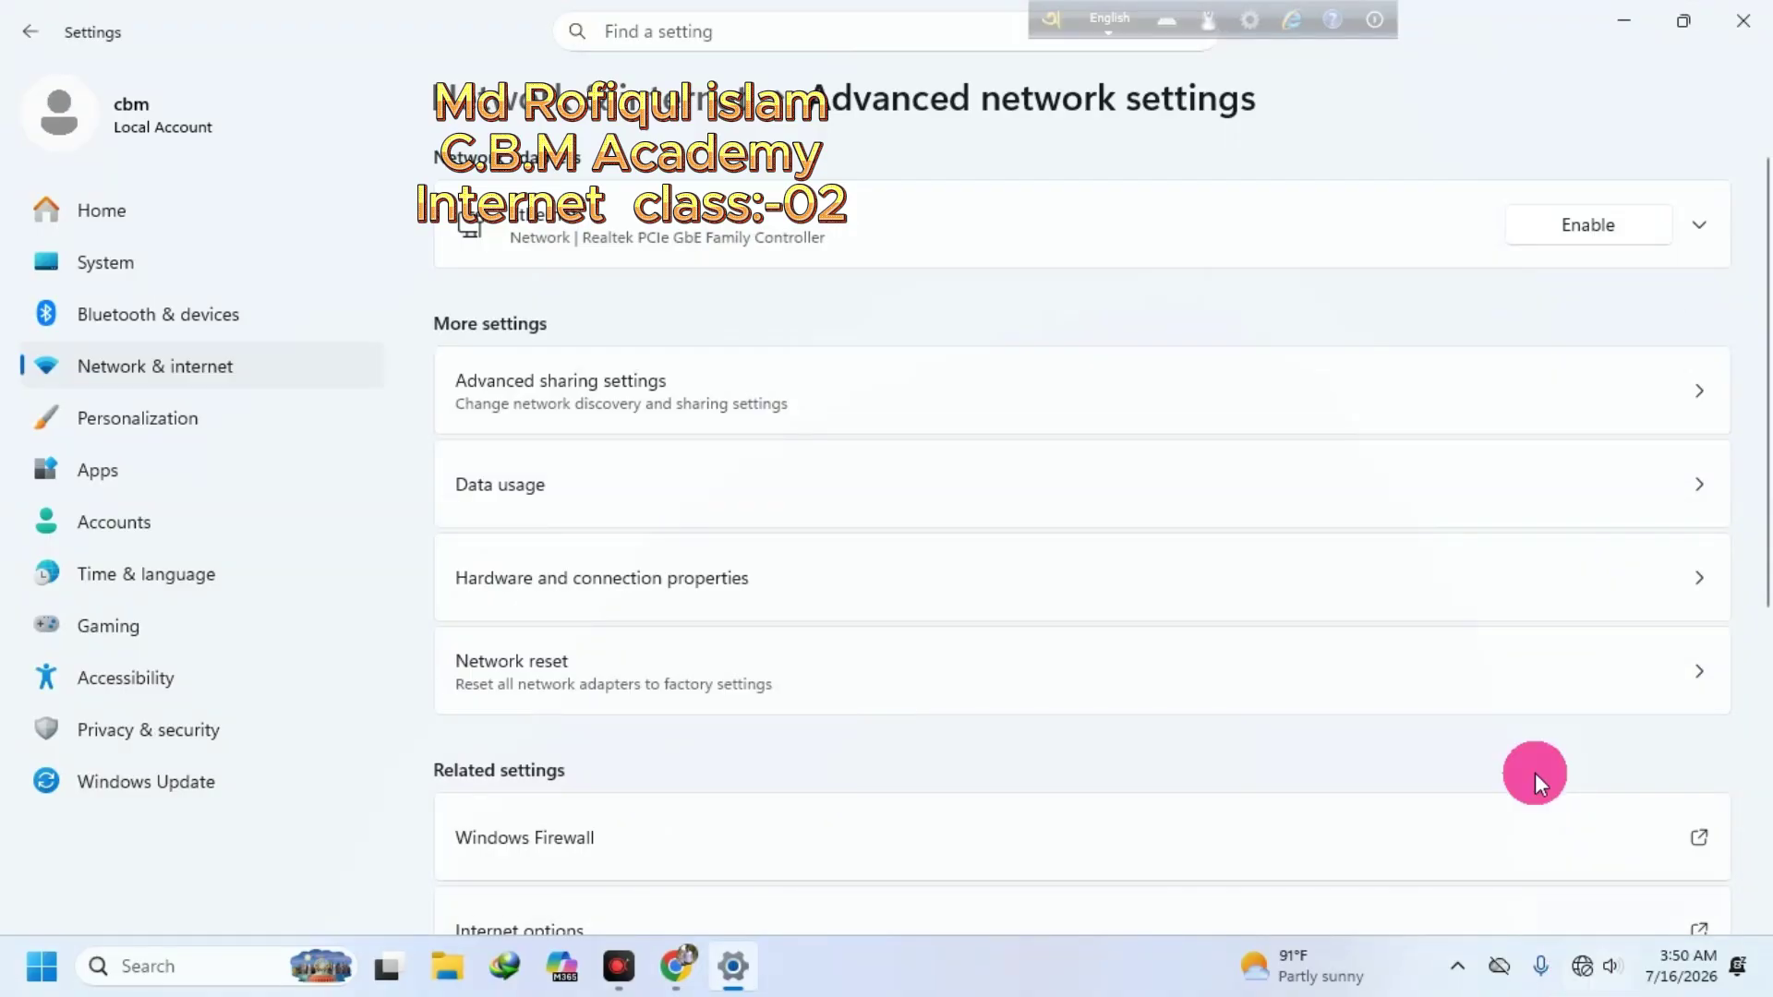
left_click(1605, 226)
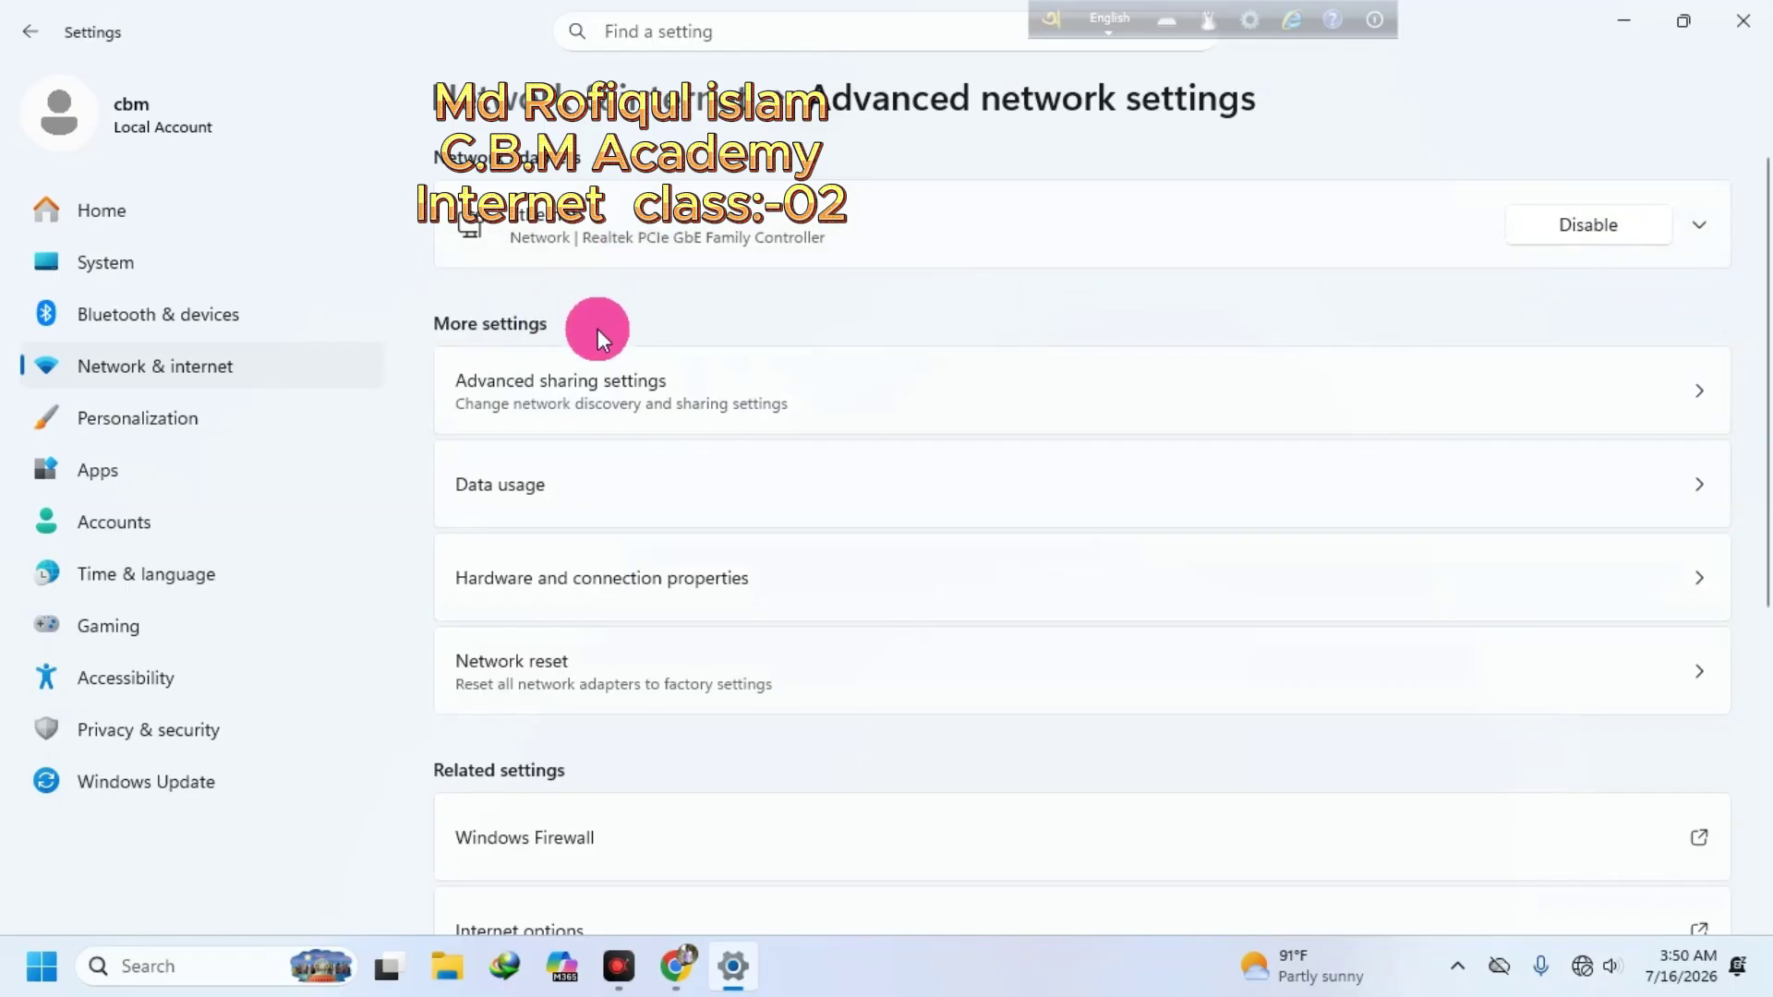
left_click(1743, 20)
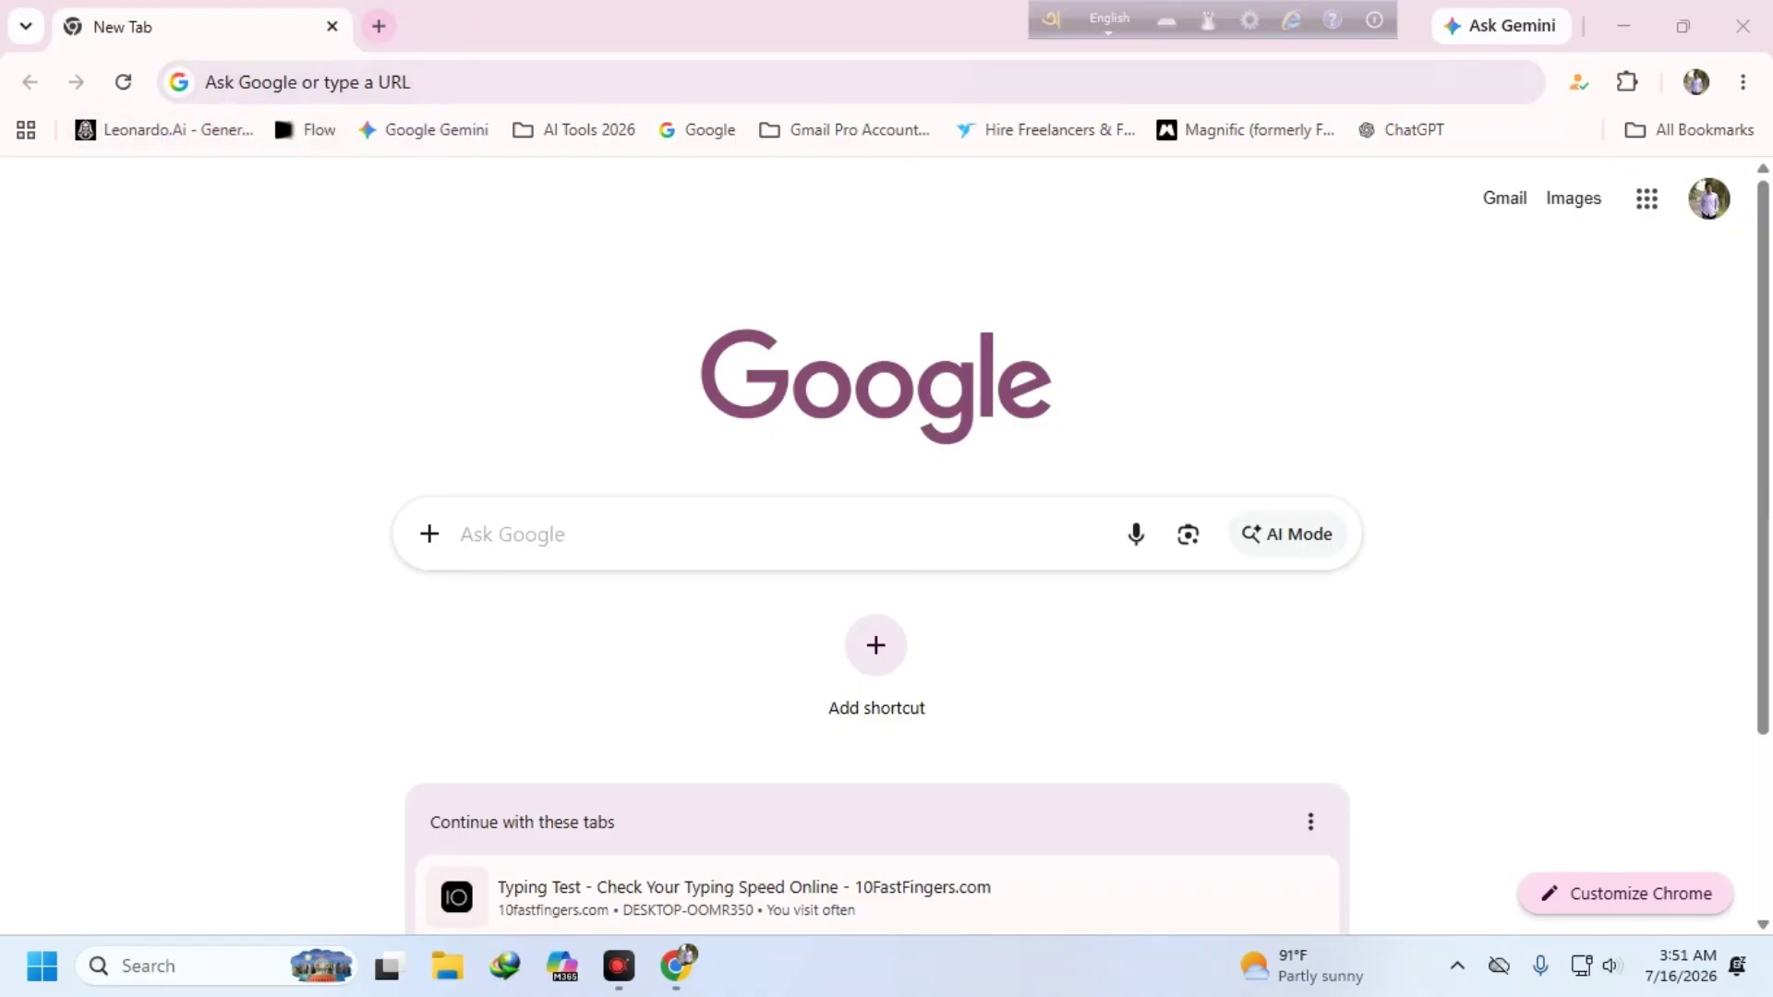
- Add a second New Tab beside the first one
left_click(377, 25)
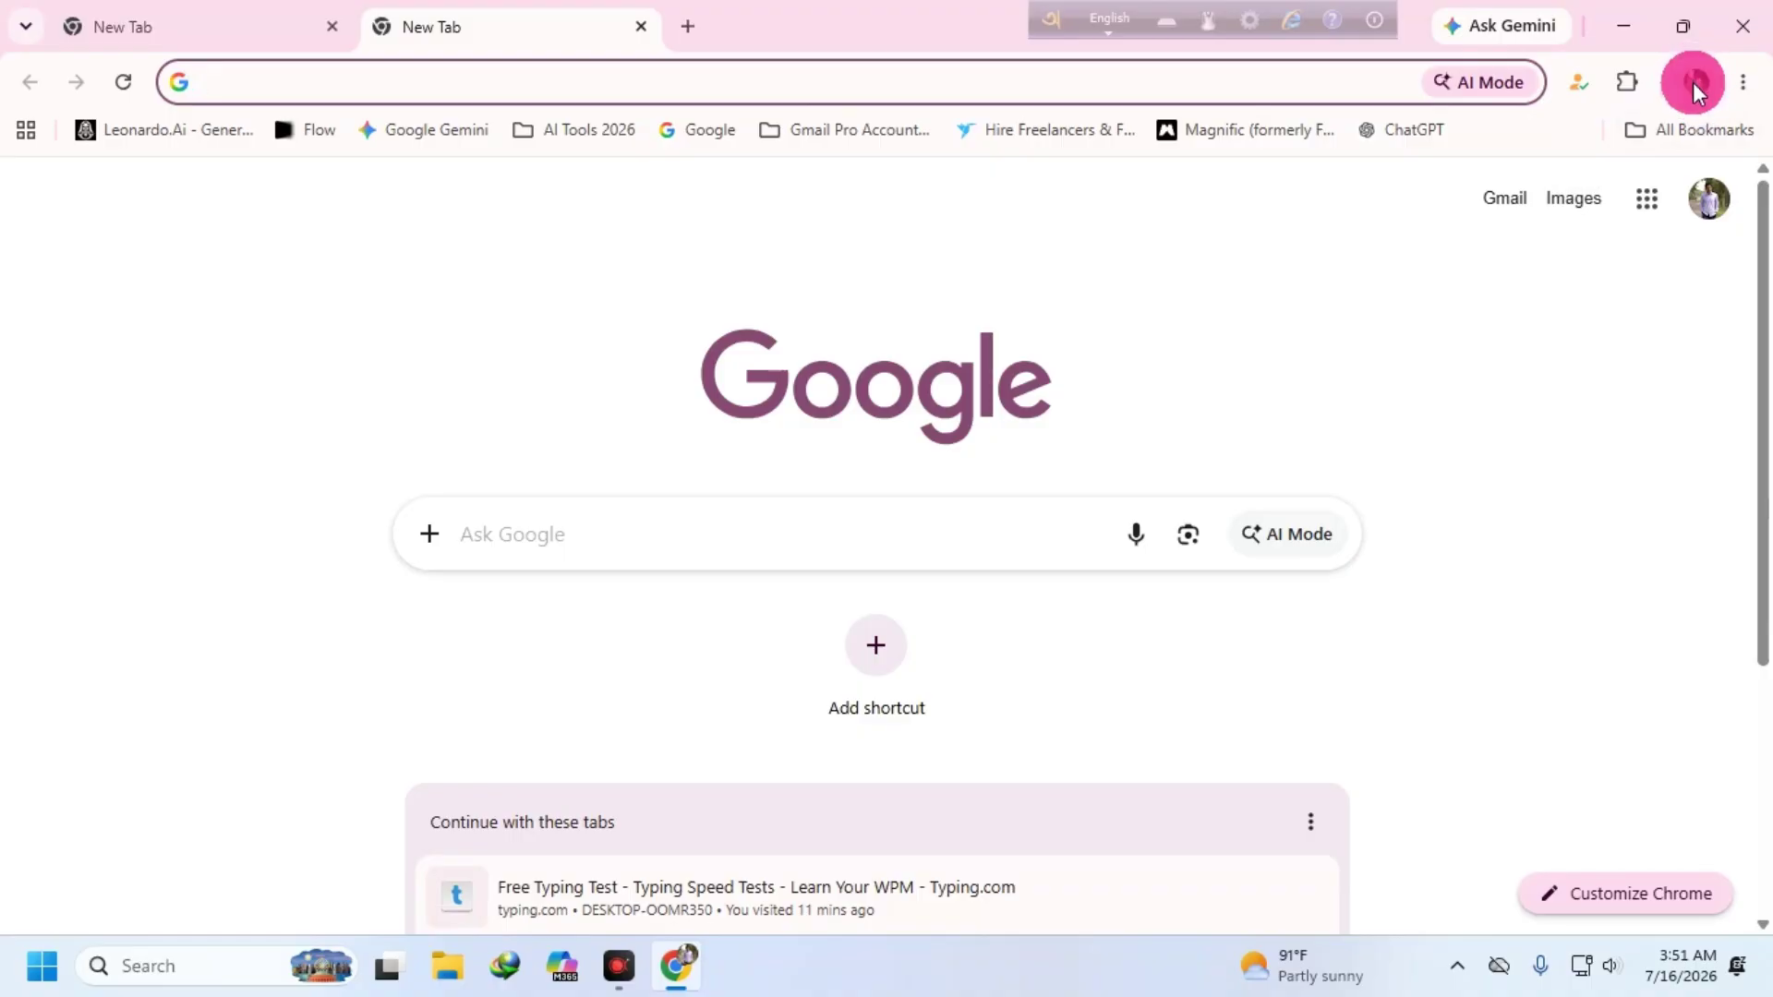
left_click(1743, 82)
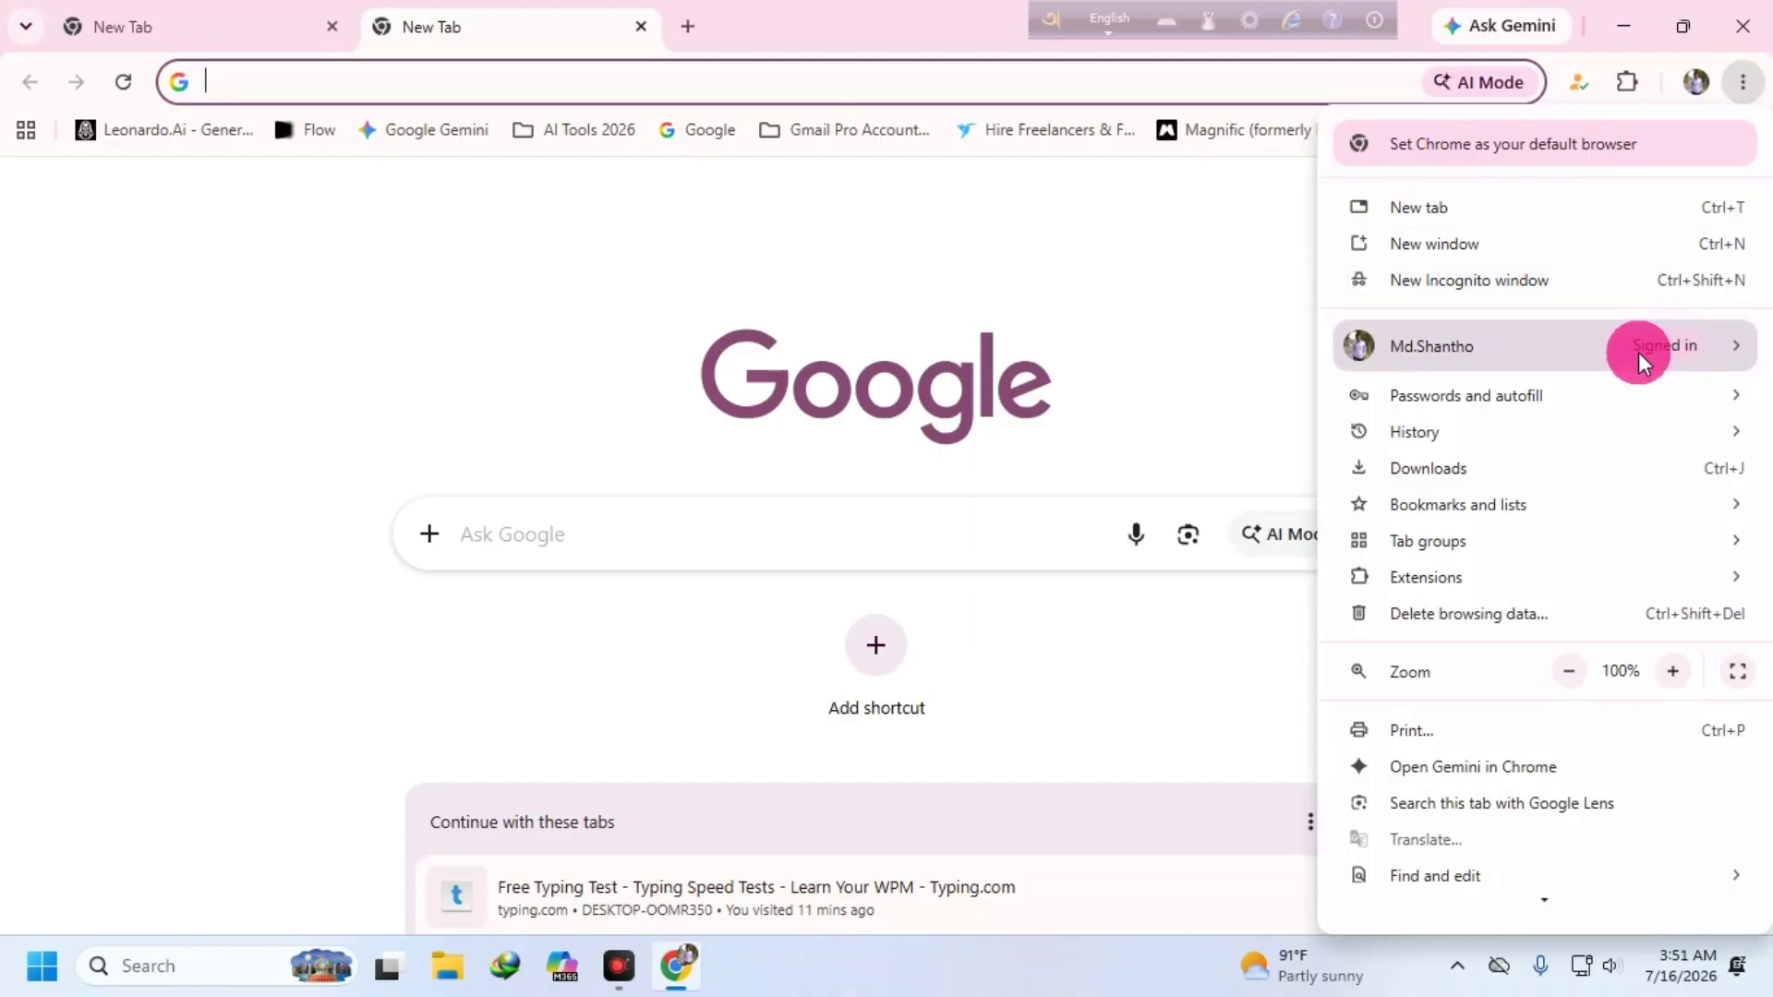
mouse_move(1647, 349)
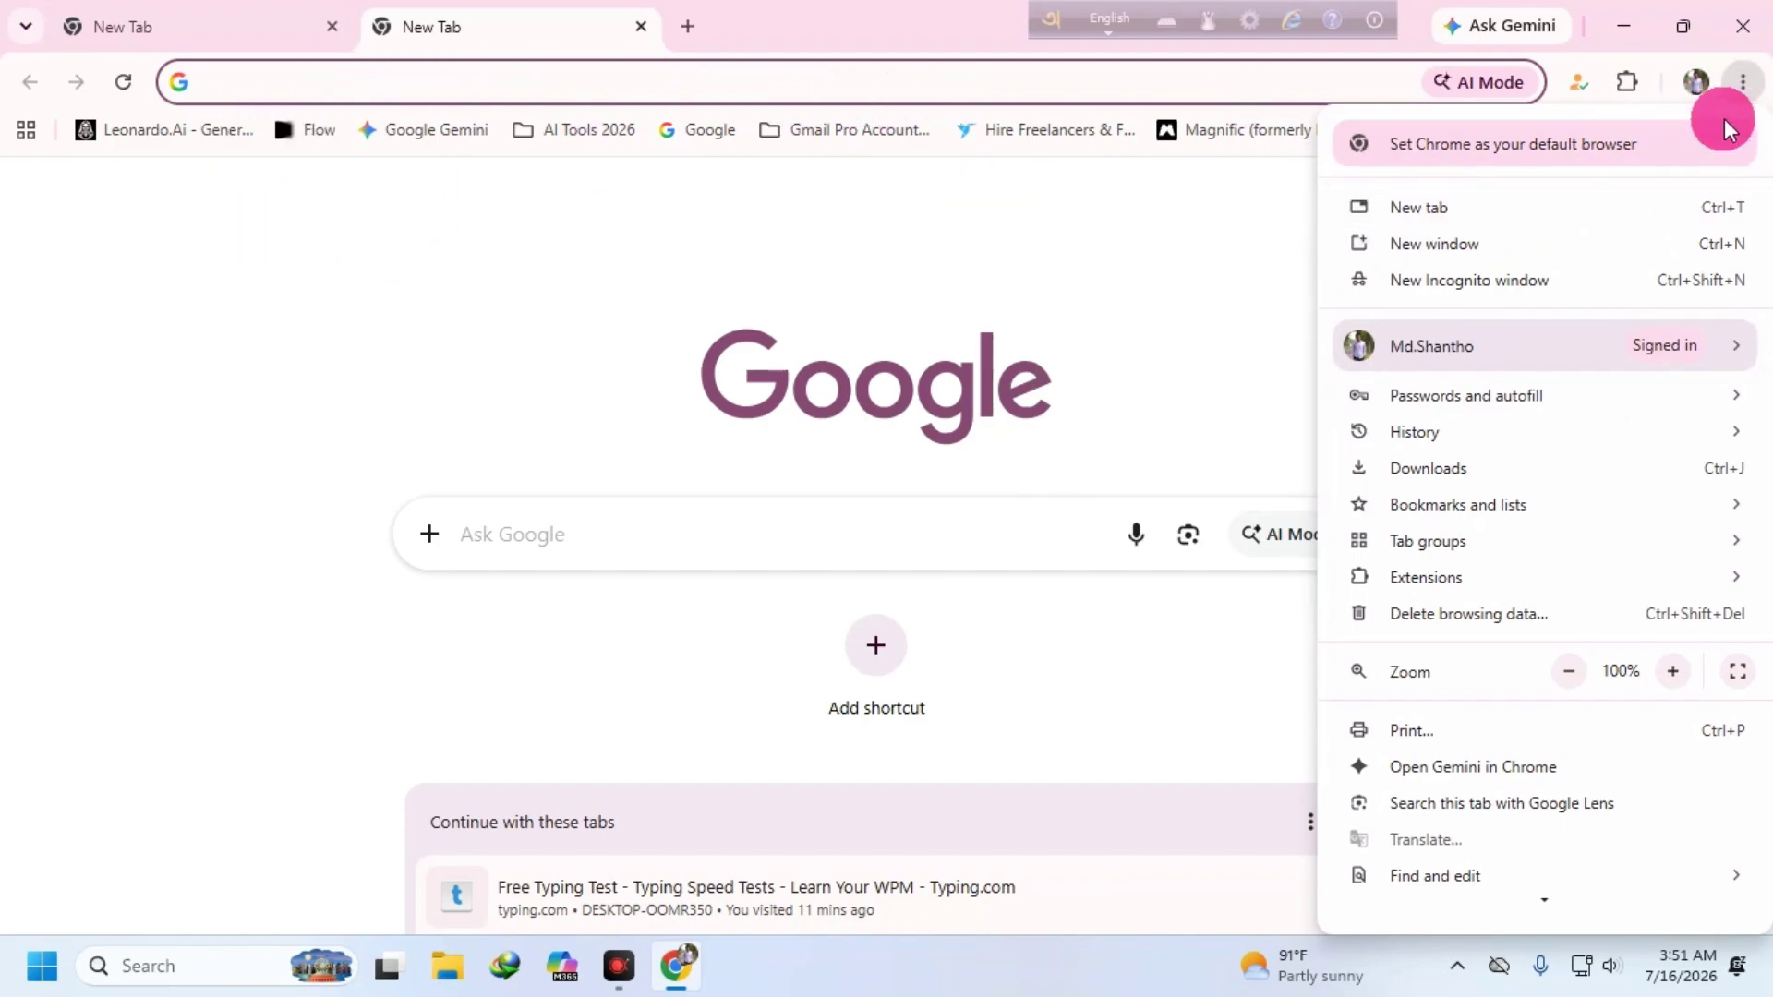
left_click(1681, 340)
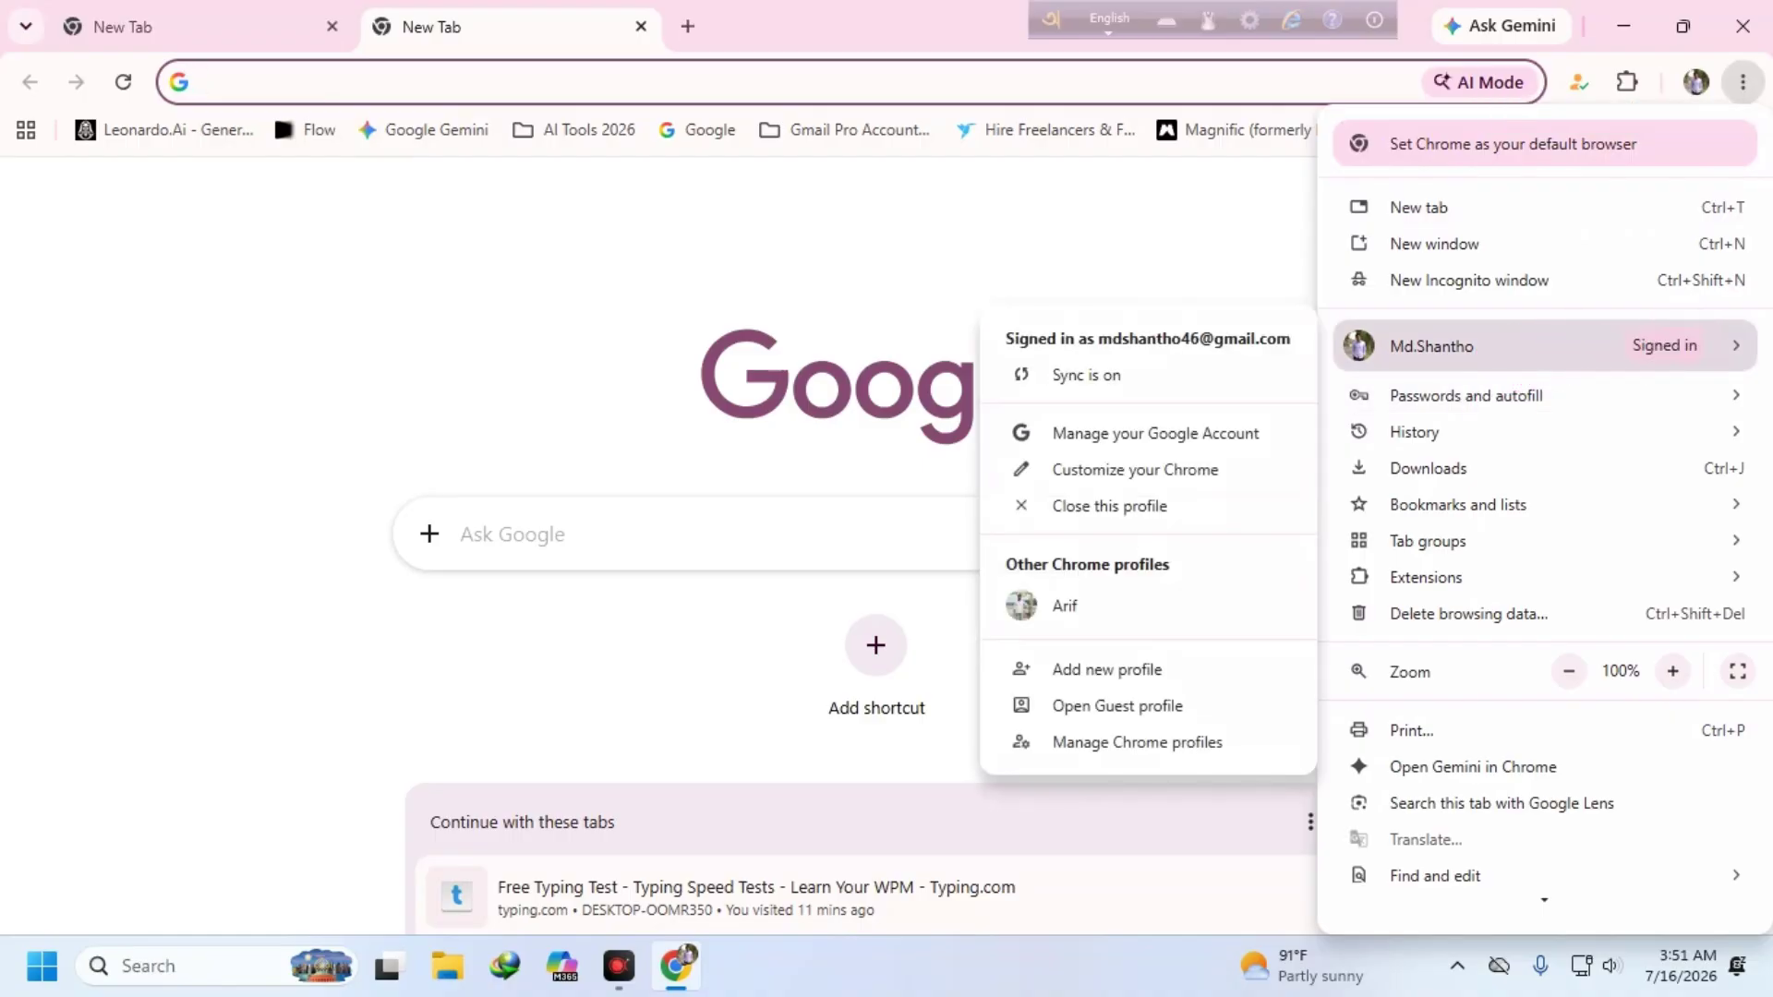
left_click(1056, 285)
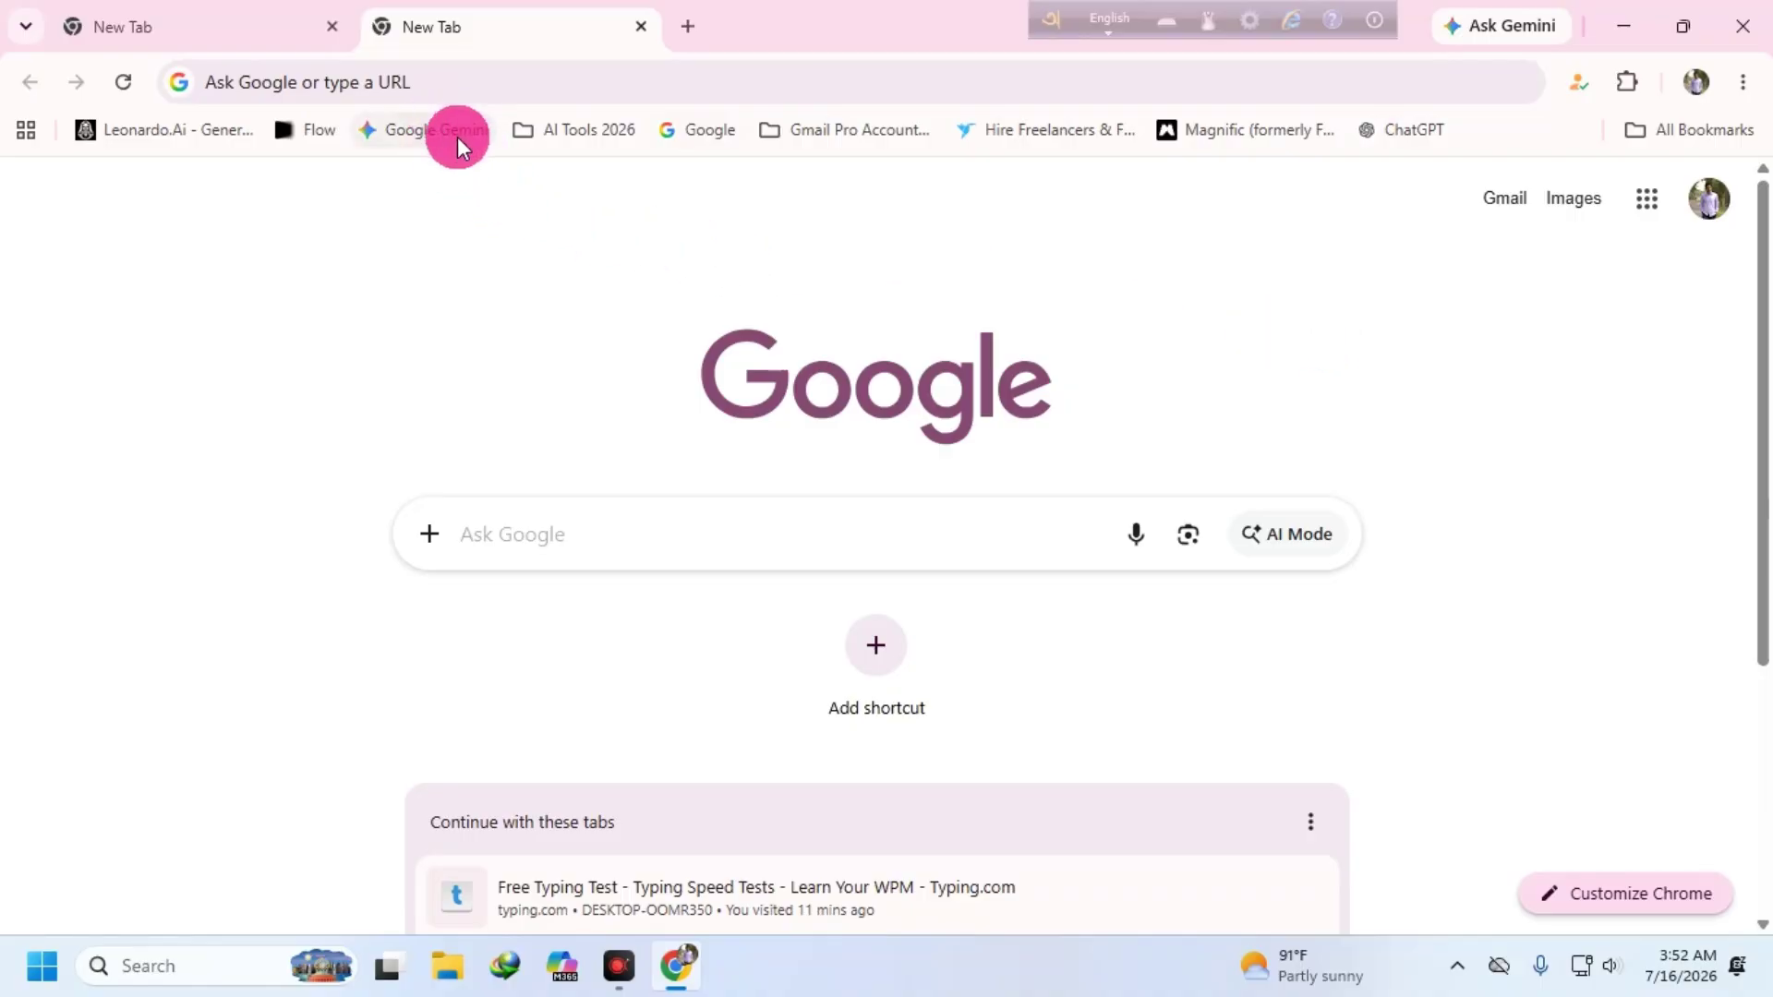
left_click(591, 134)
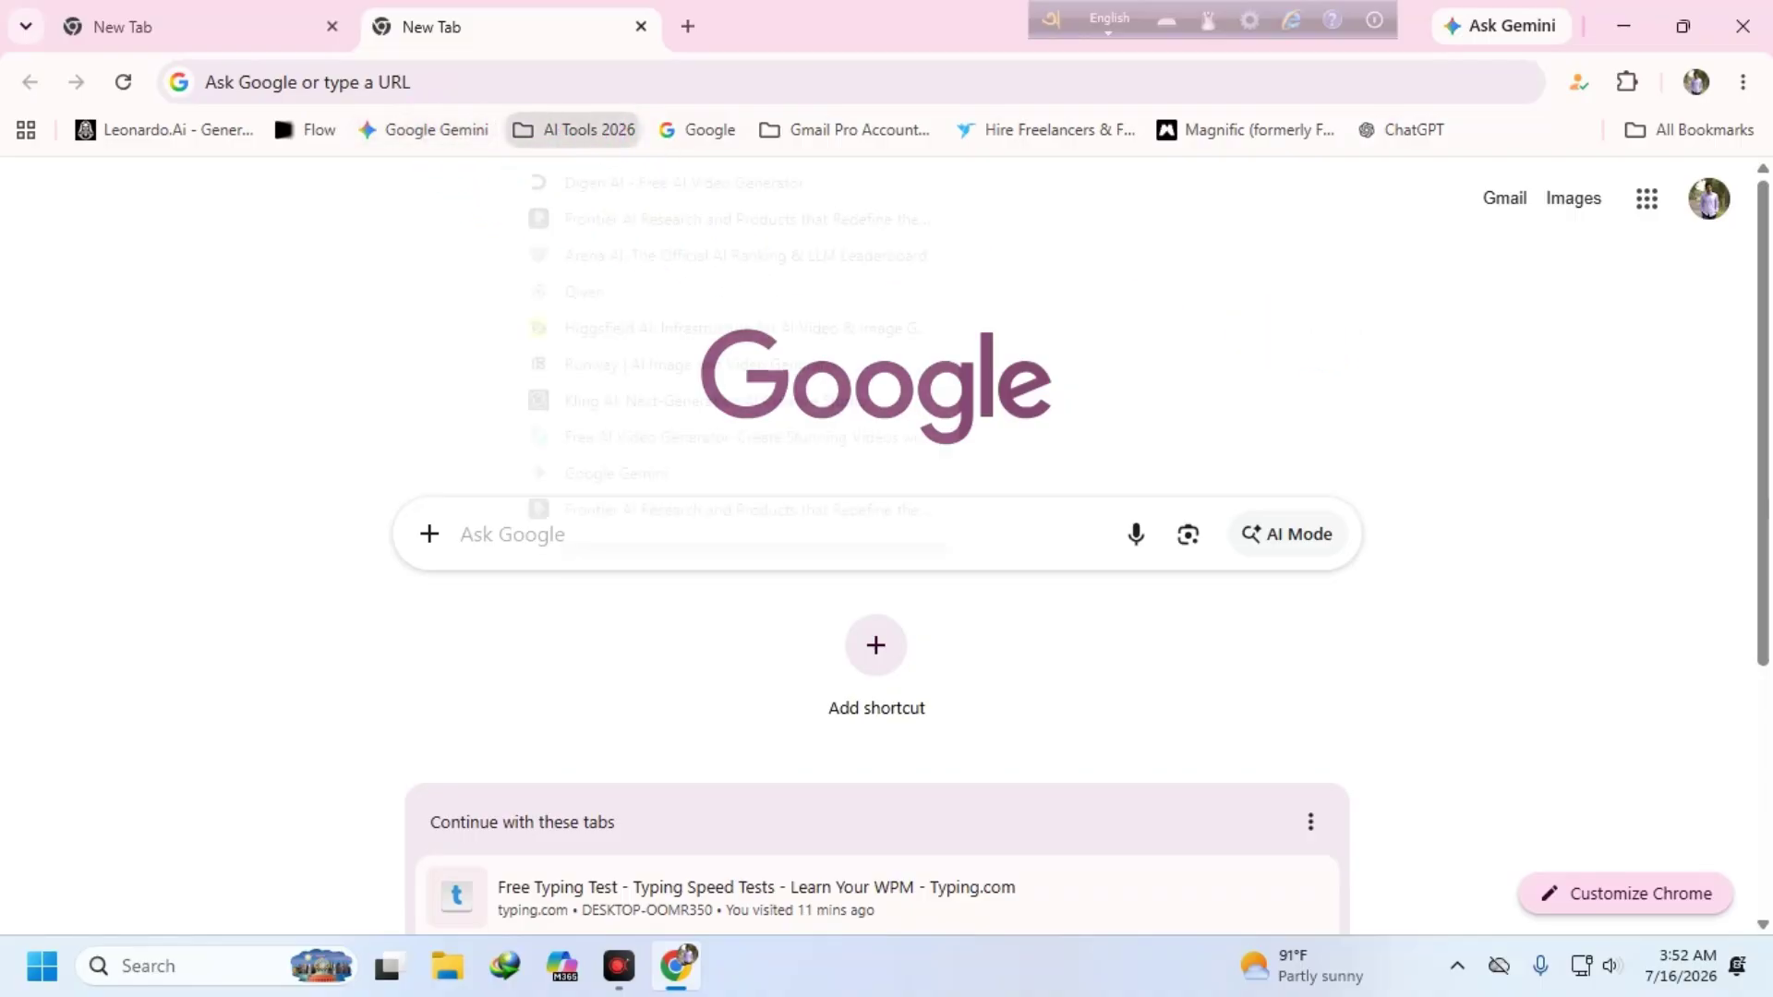
left_click(800, 139)
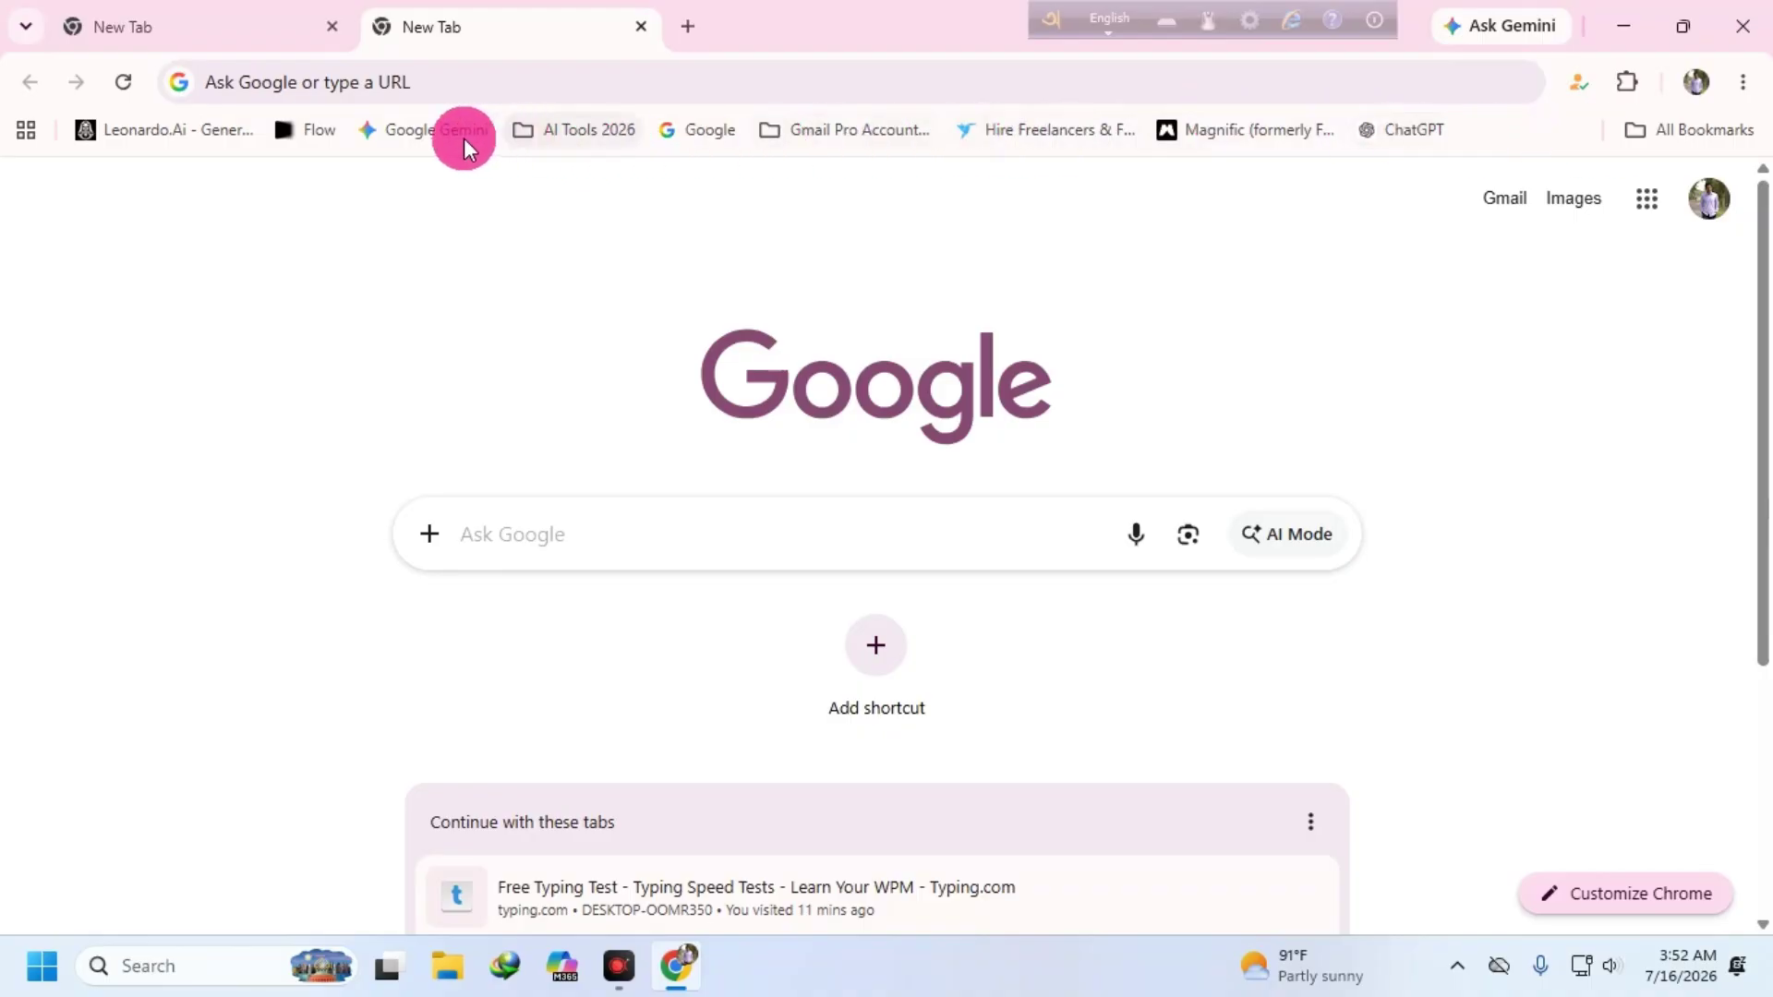
left_click(1743, 83)
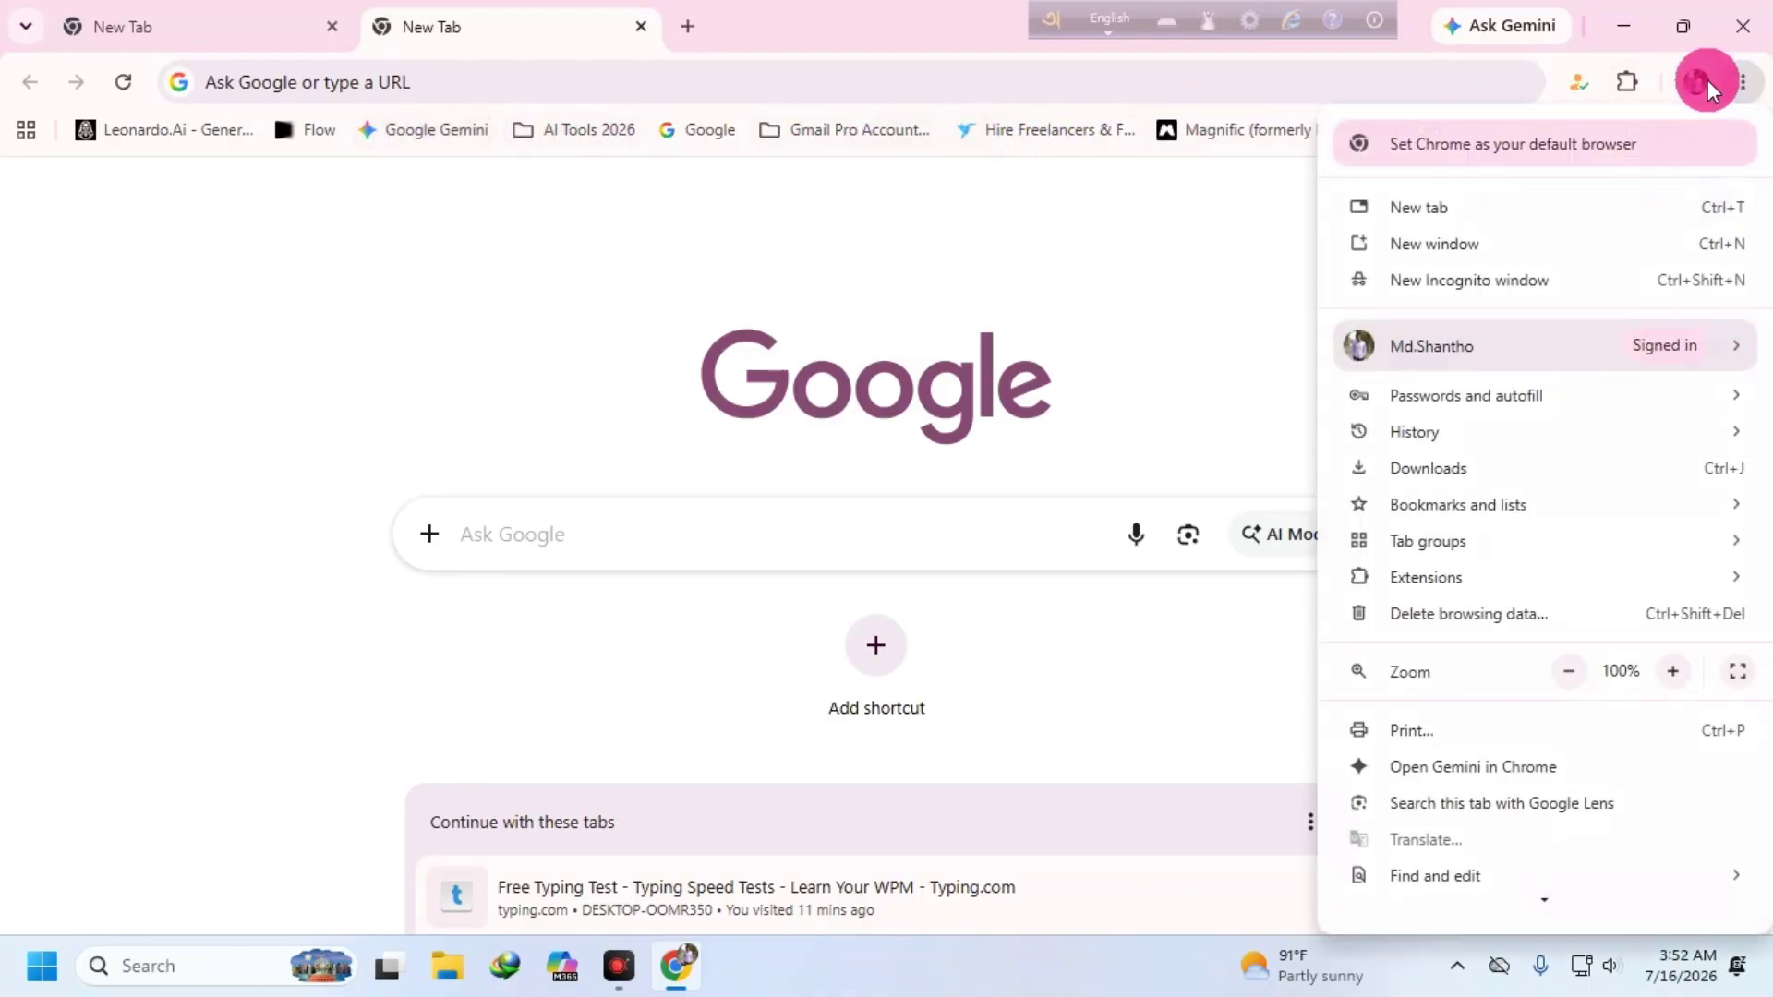
left_click(1151, 275)
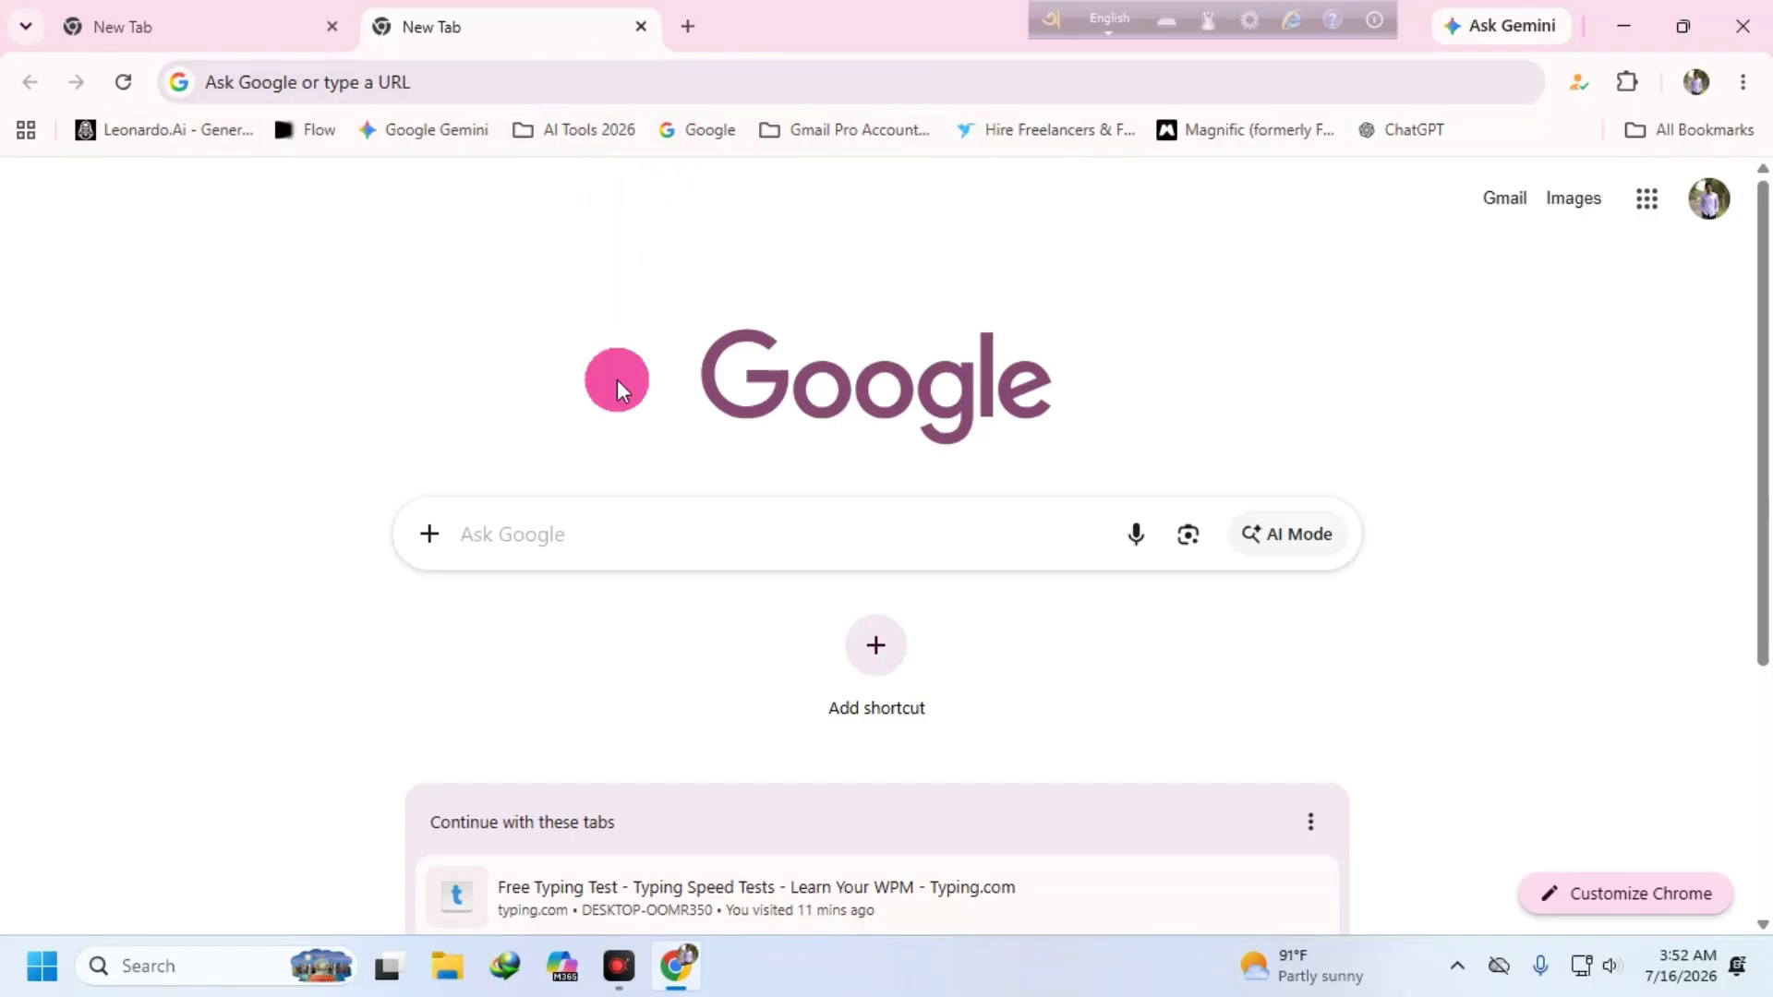
left_click(541, 527)
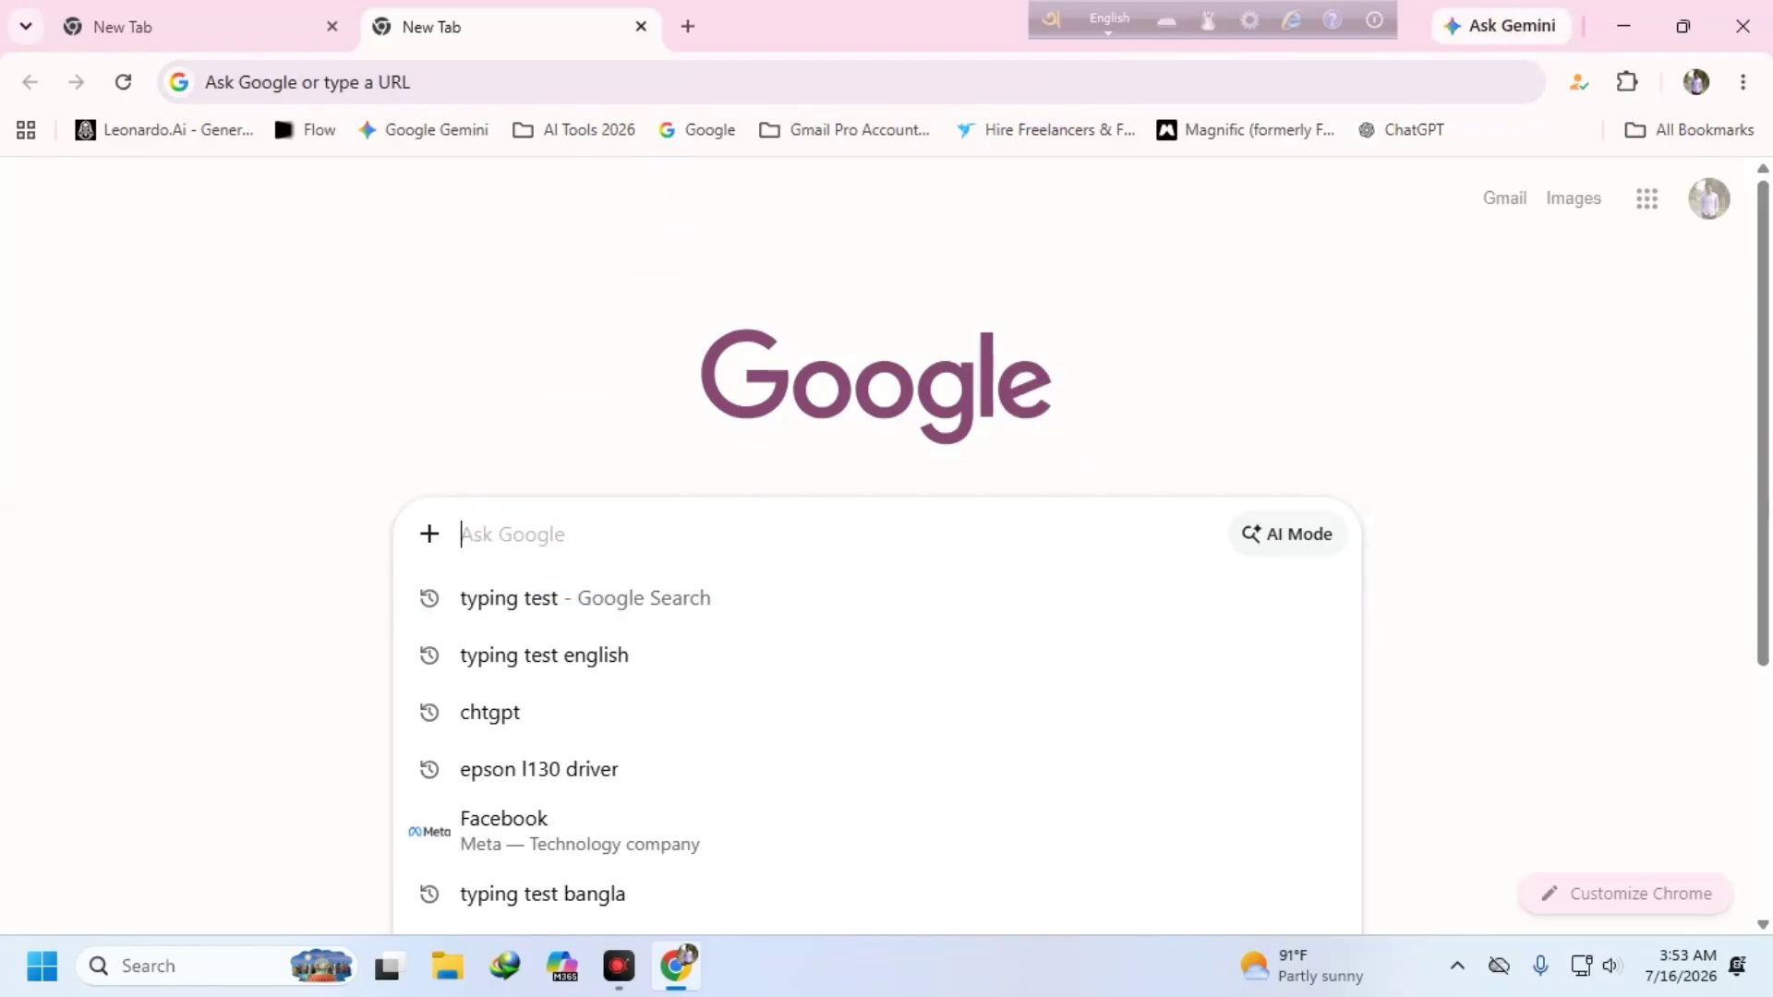
- Search 'wifi test' and open the Fast.com speed test, which measures about 81 Mbps
type("wif")
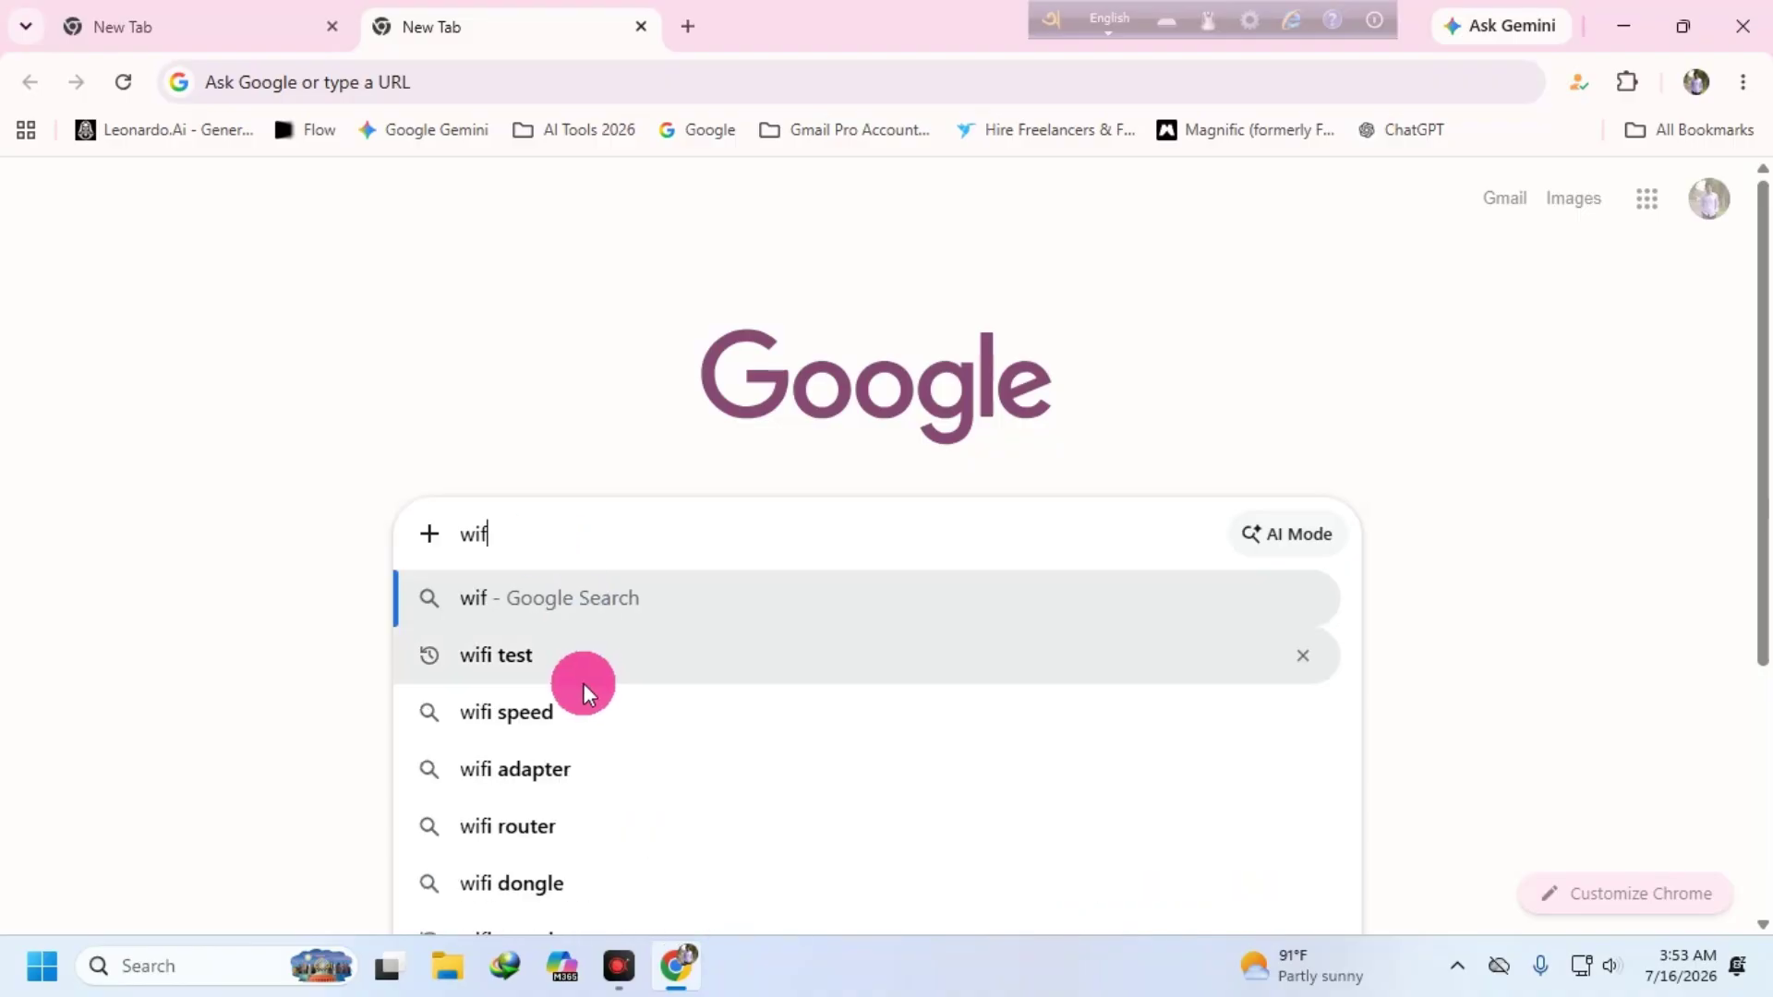
left_click(564, 662)
left_click(333, 432)
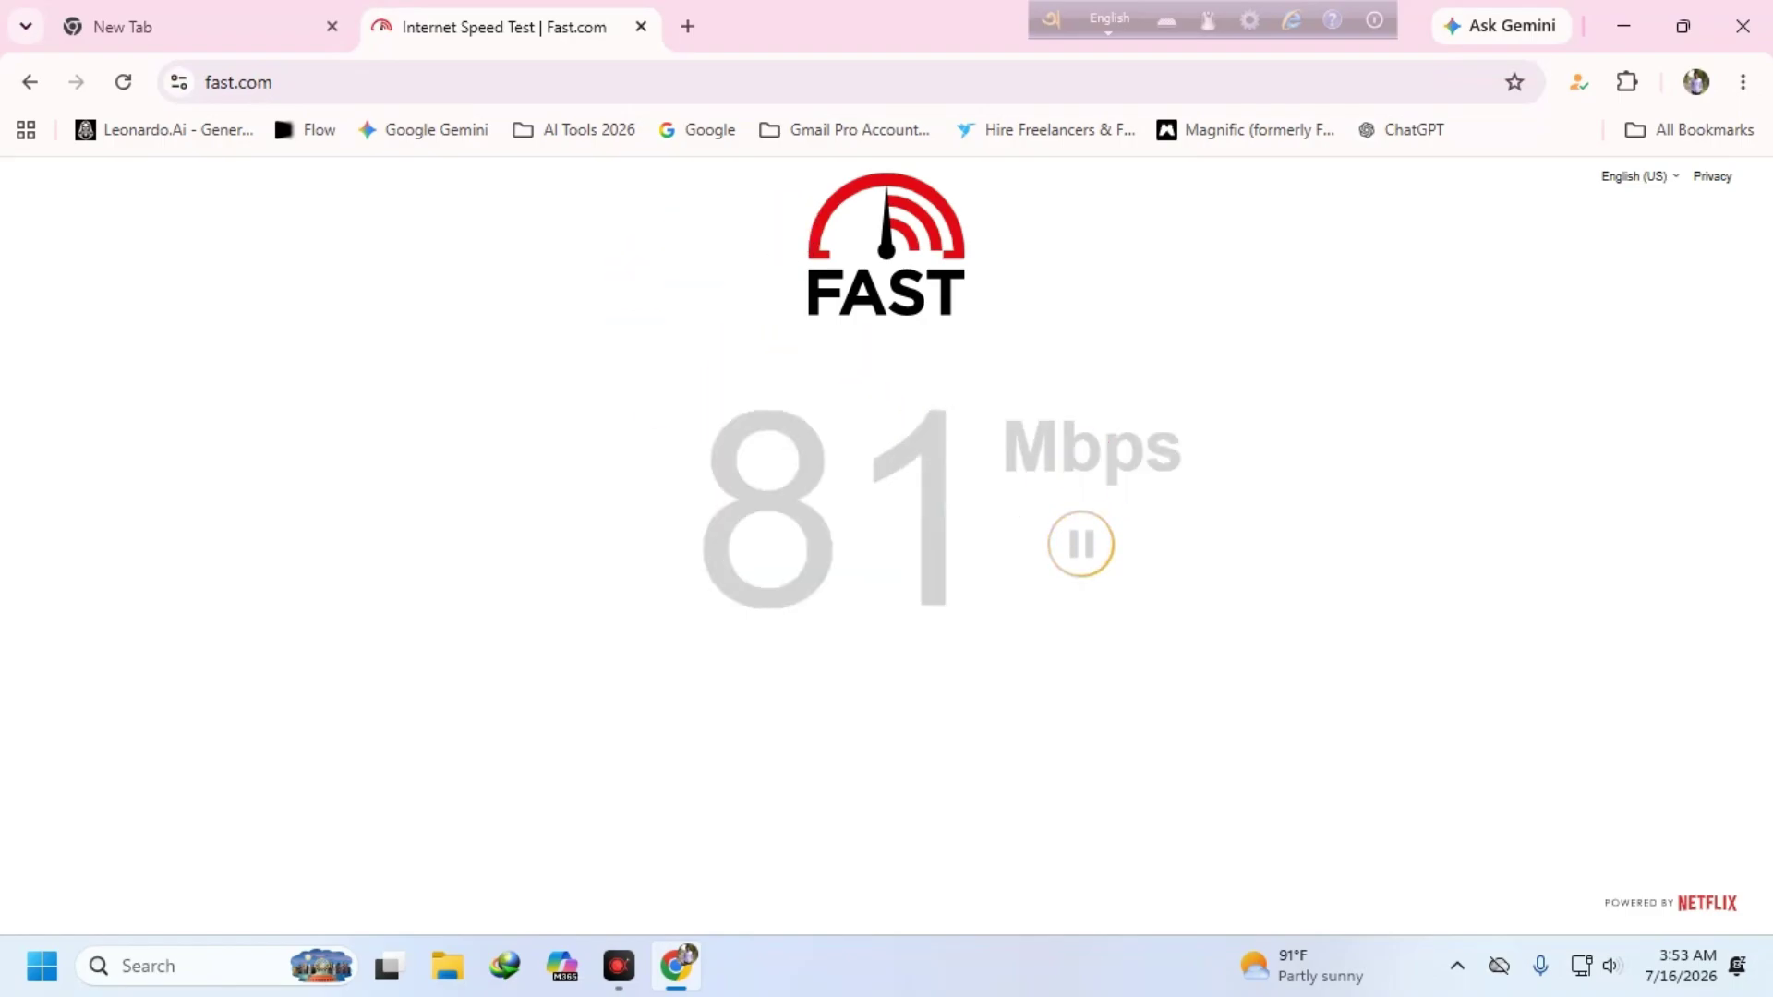
- Close the Fast.com tab and the extra new tab, leaving a single New Tab
left_click(647, 26)
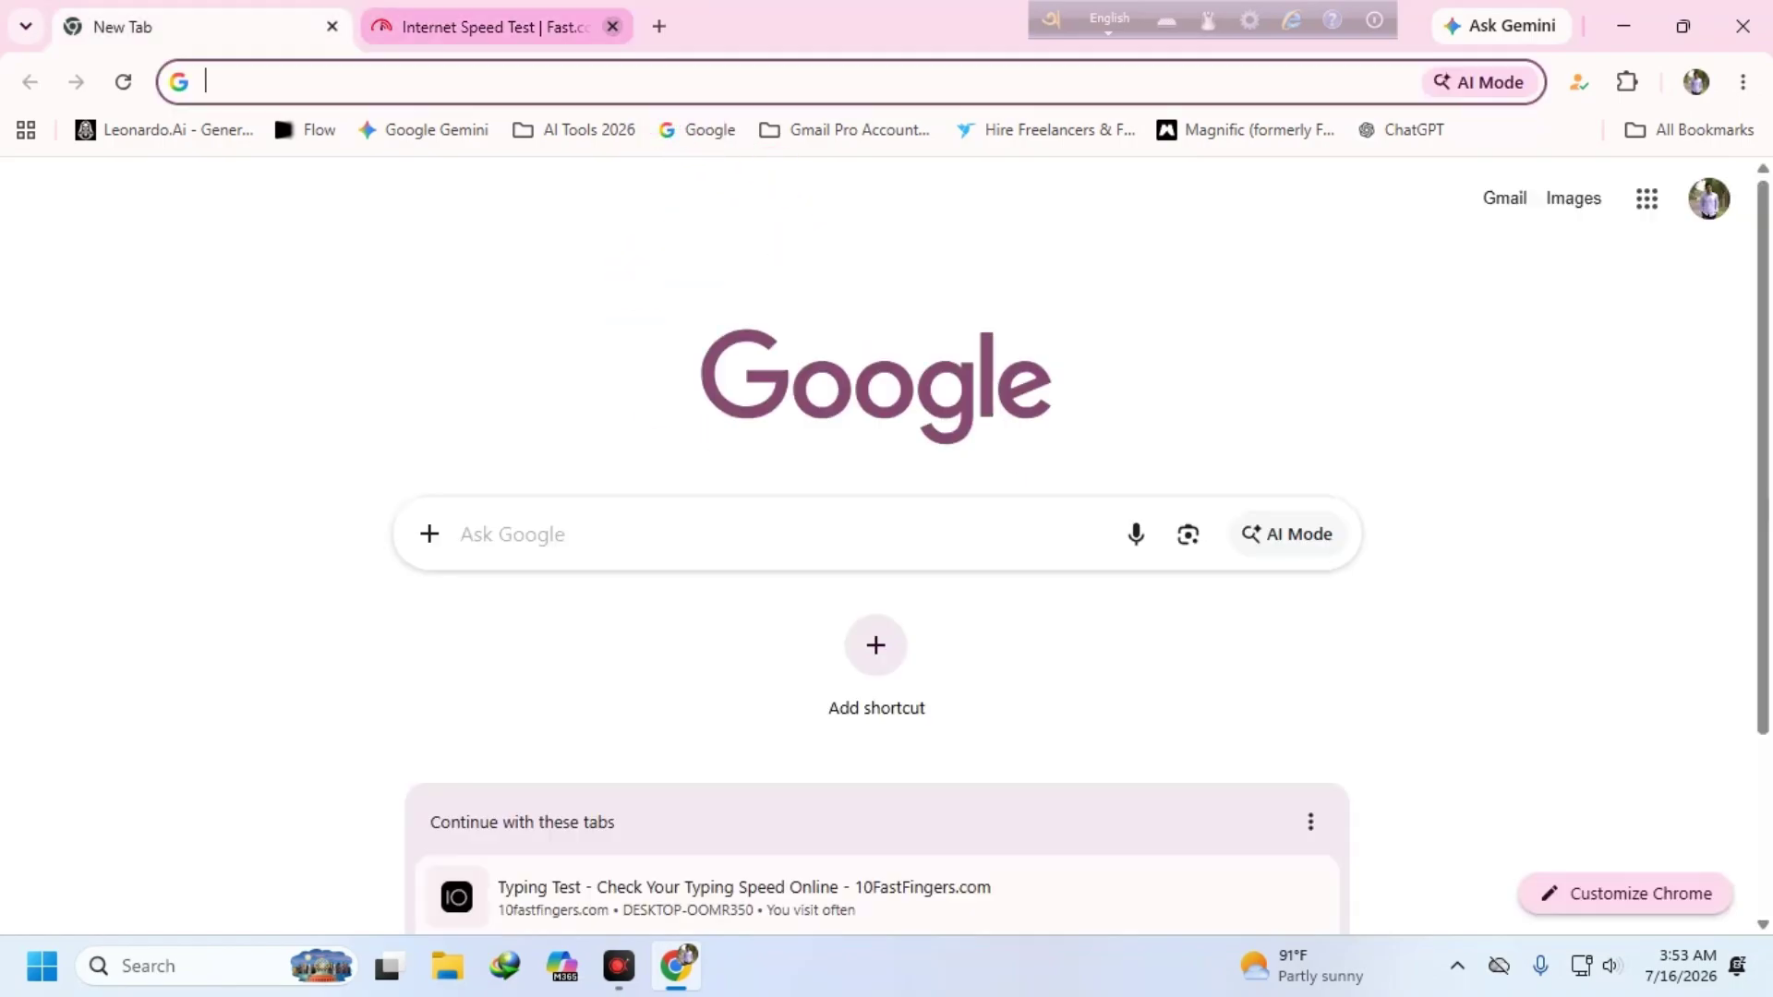
left_click(376, 26)
left_click(332, 25)
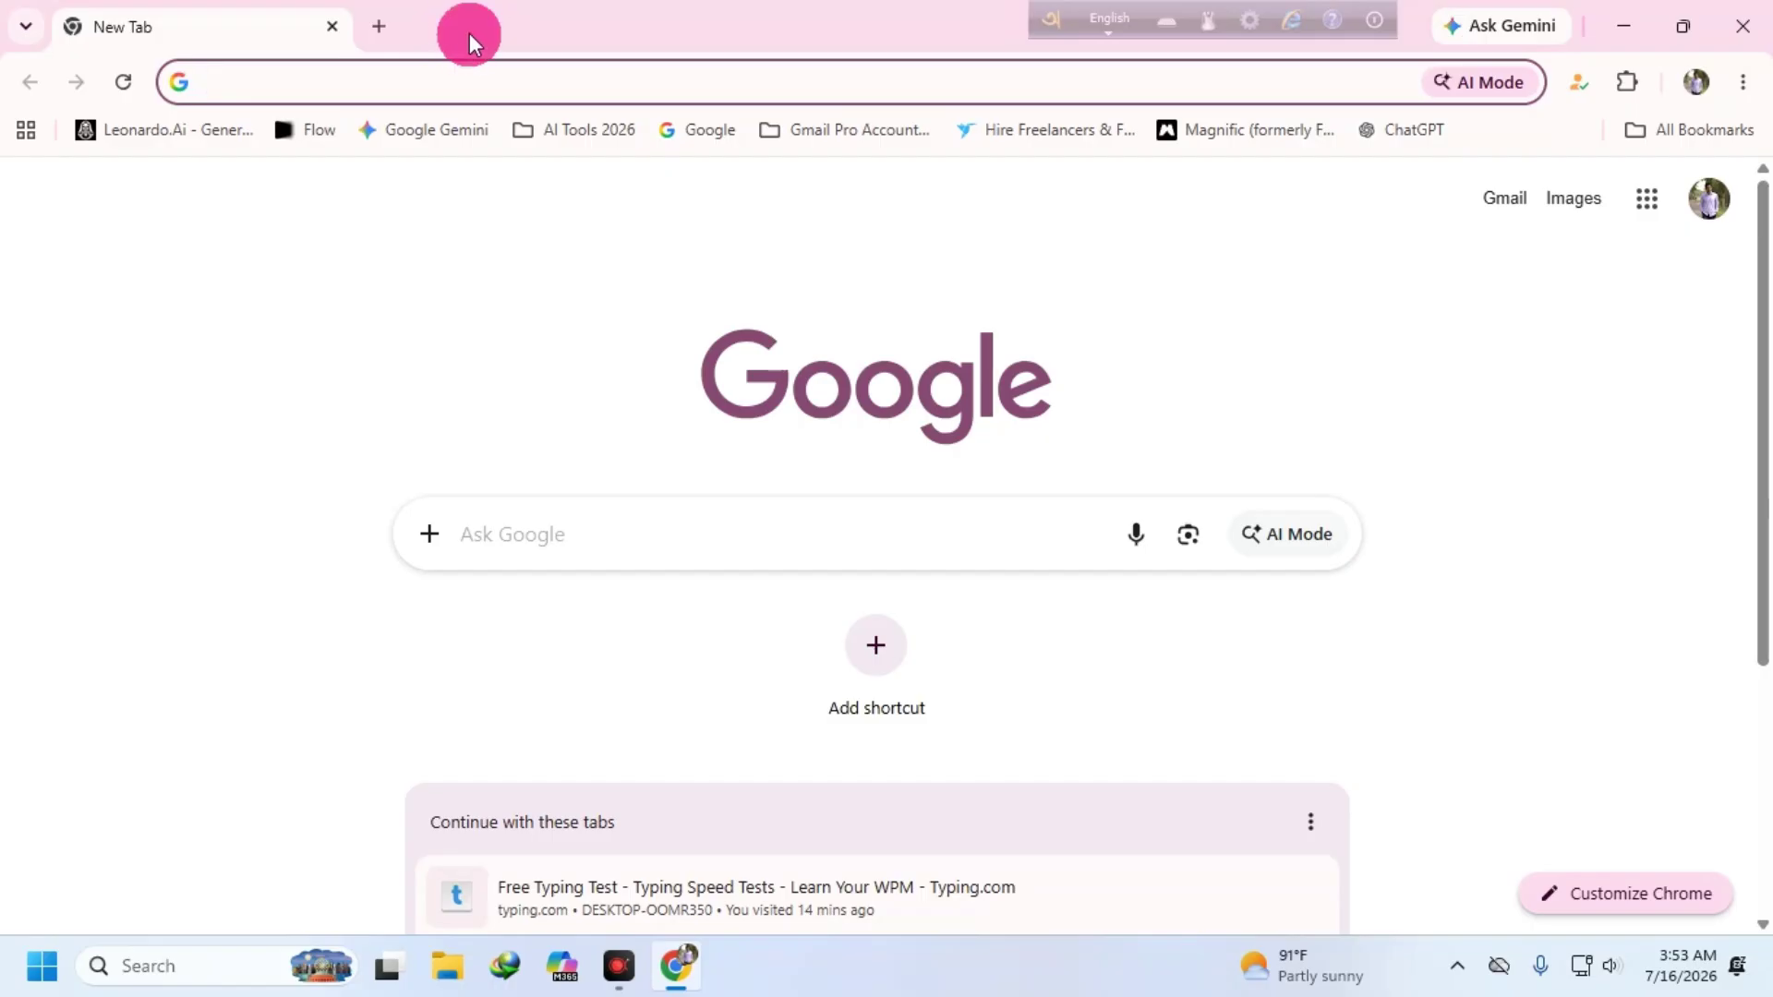
left_click(291, 75)
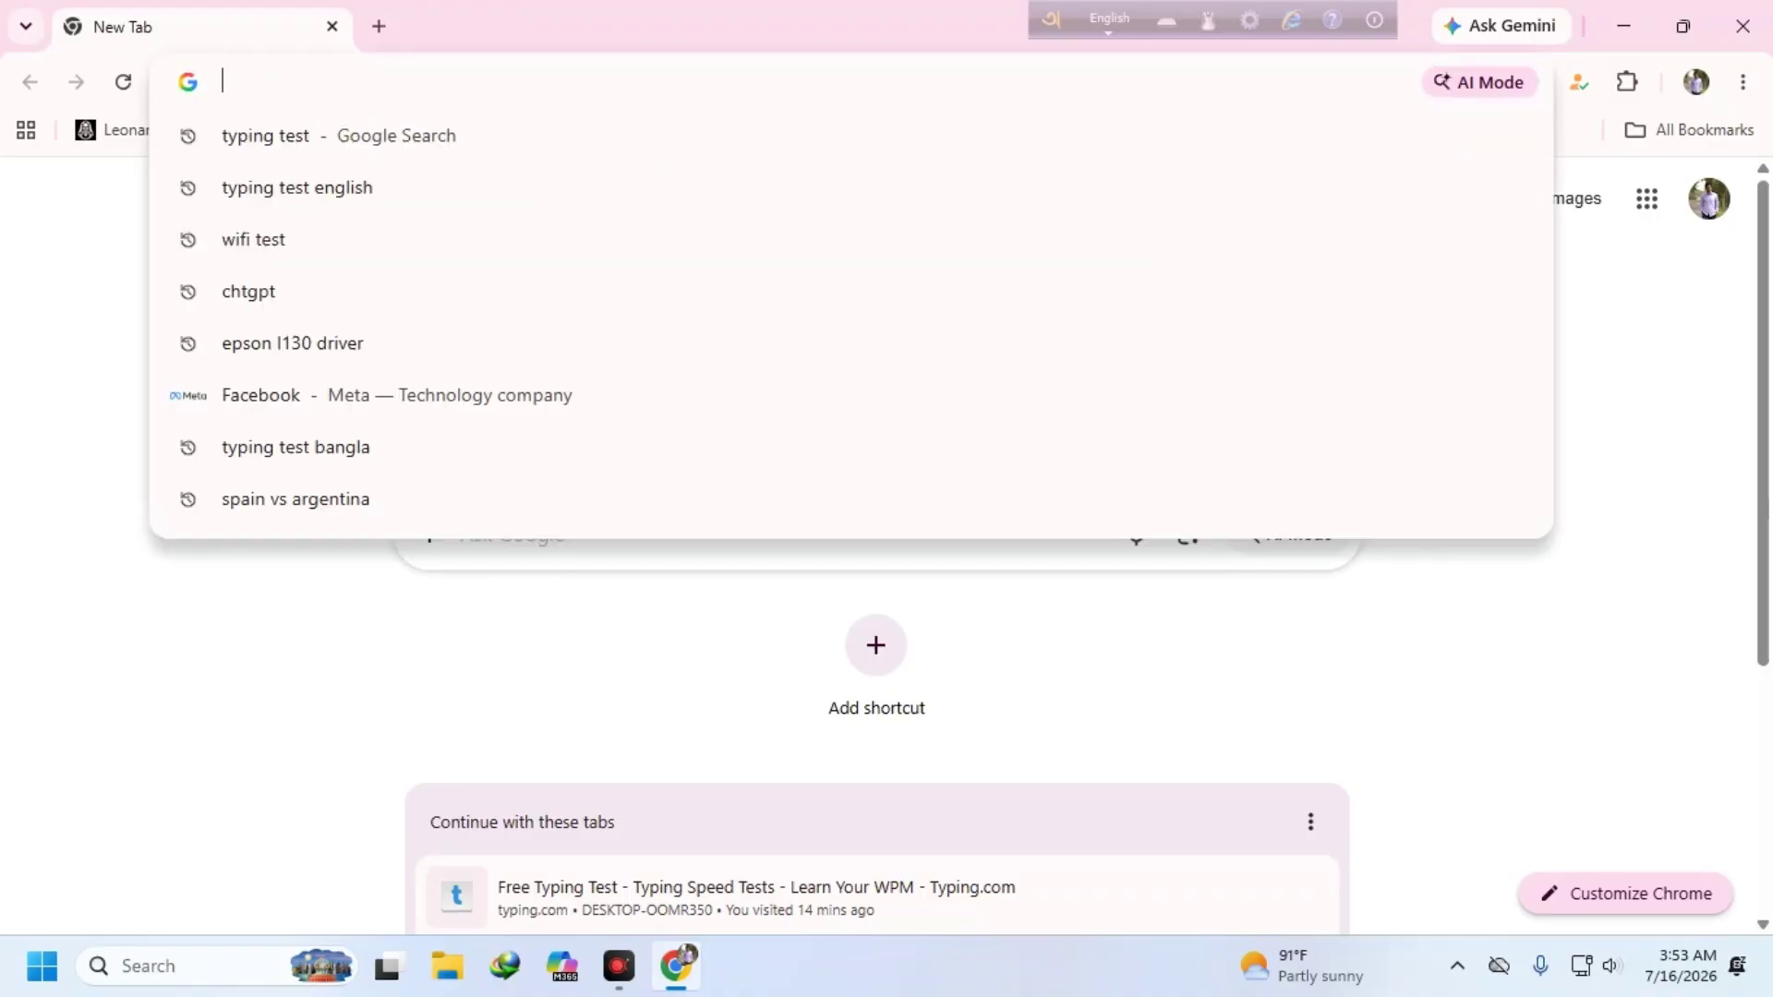
- Search Google for 'ssc exam routine 2026'
left_click(6, 551)
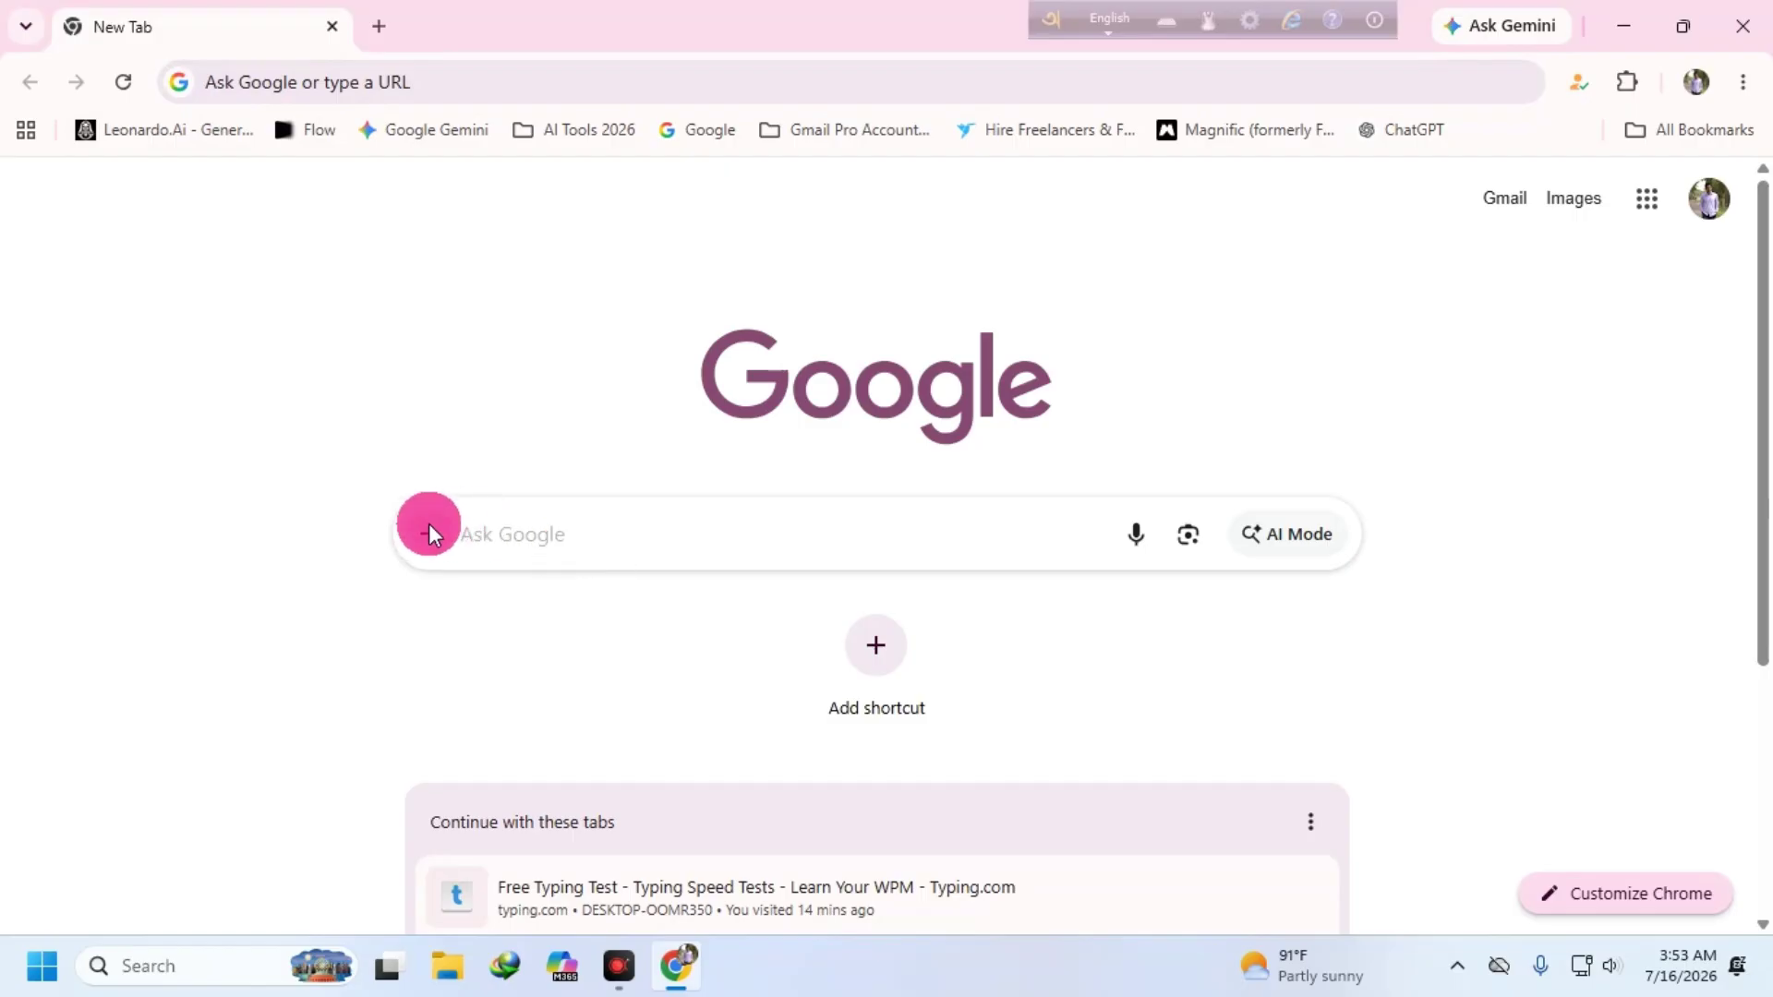
left_click(518, 526)
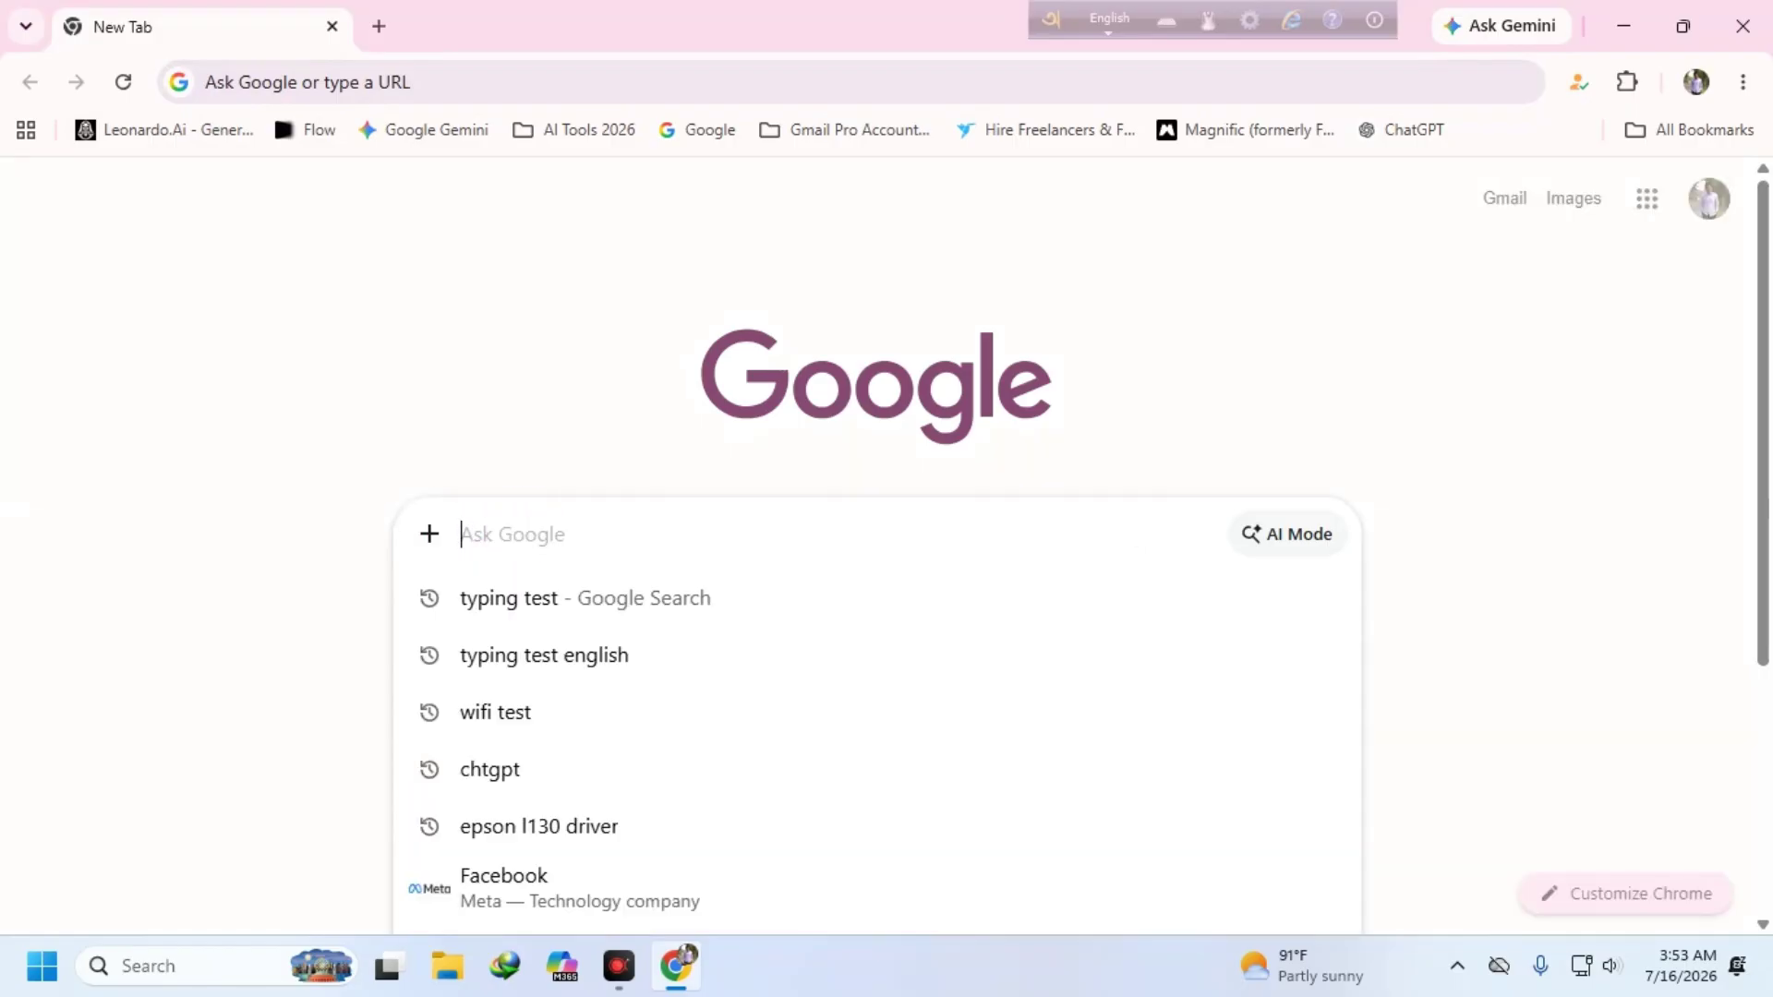
type("s")
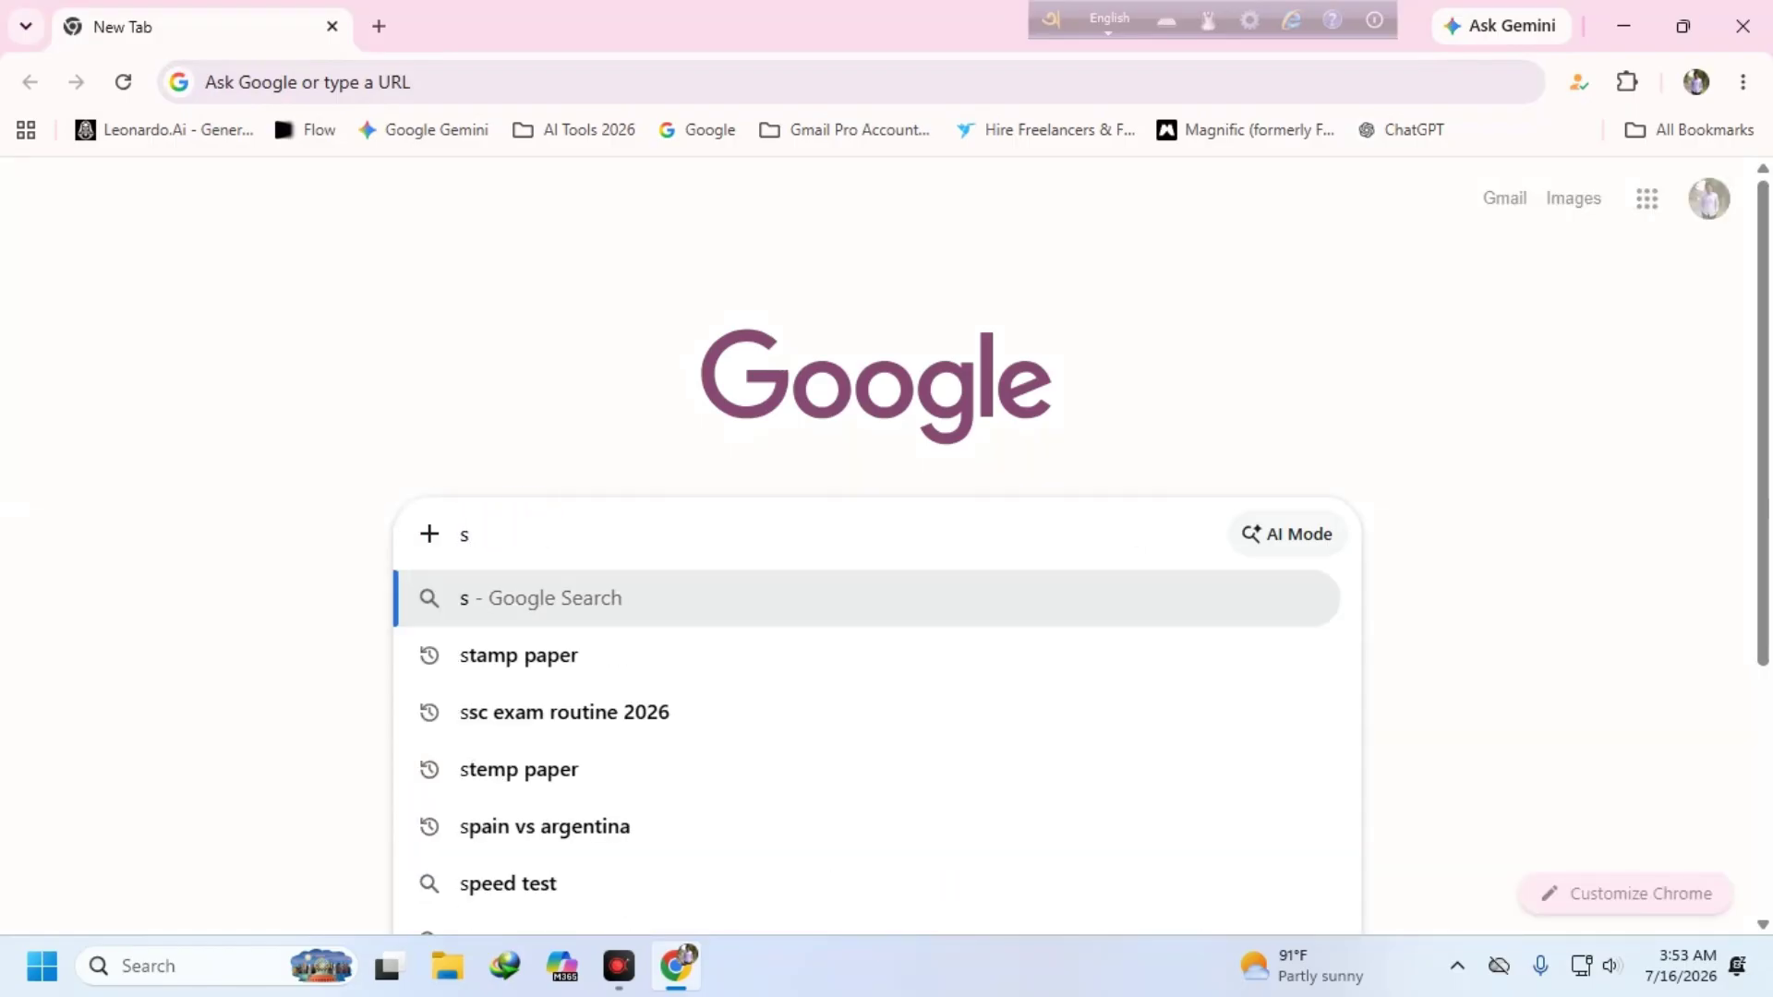
type("c")
key("BackSpace")
type("sc")
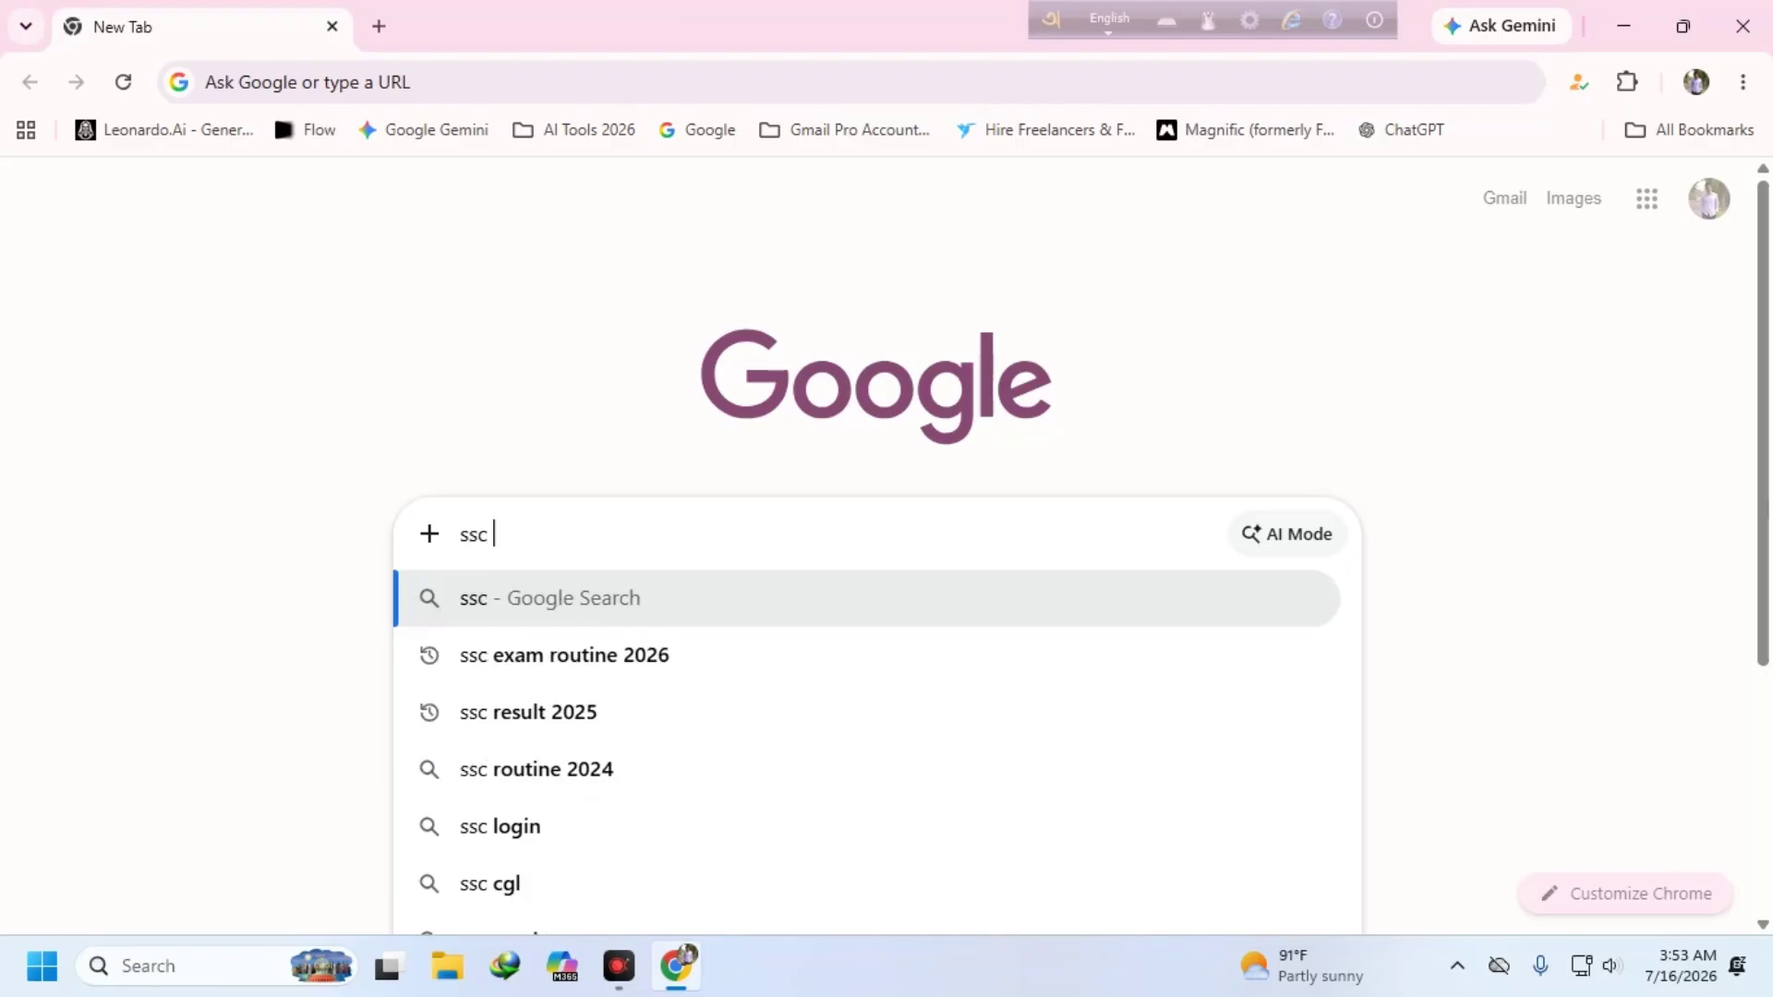
left_click(576, 650)
scroll(518, 702, "down", 2)
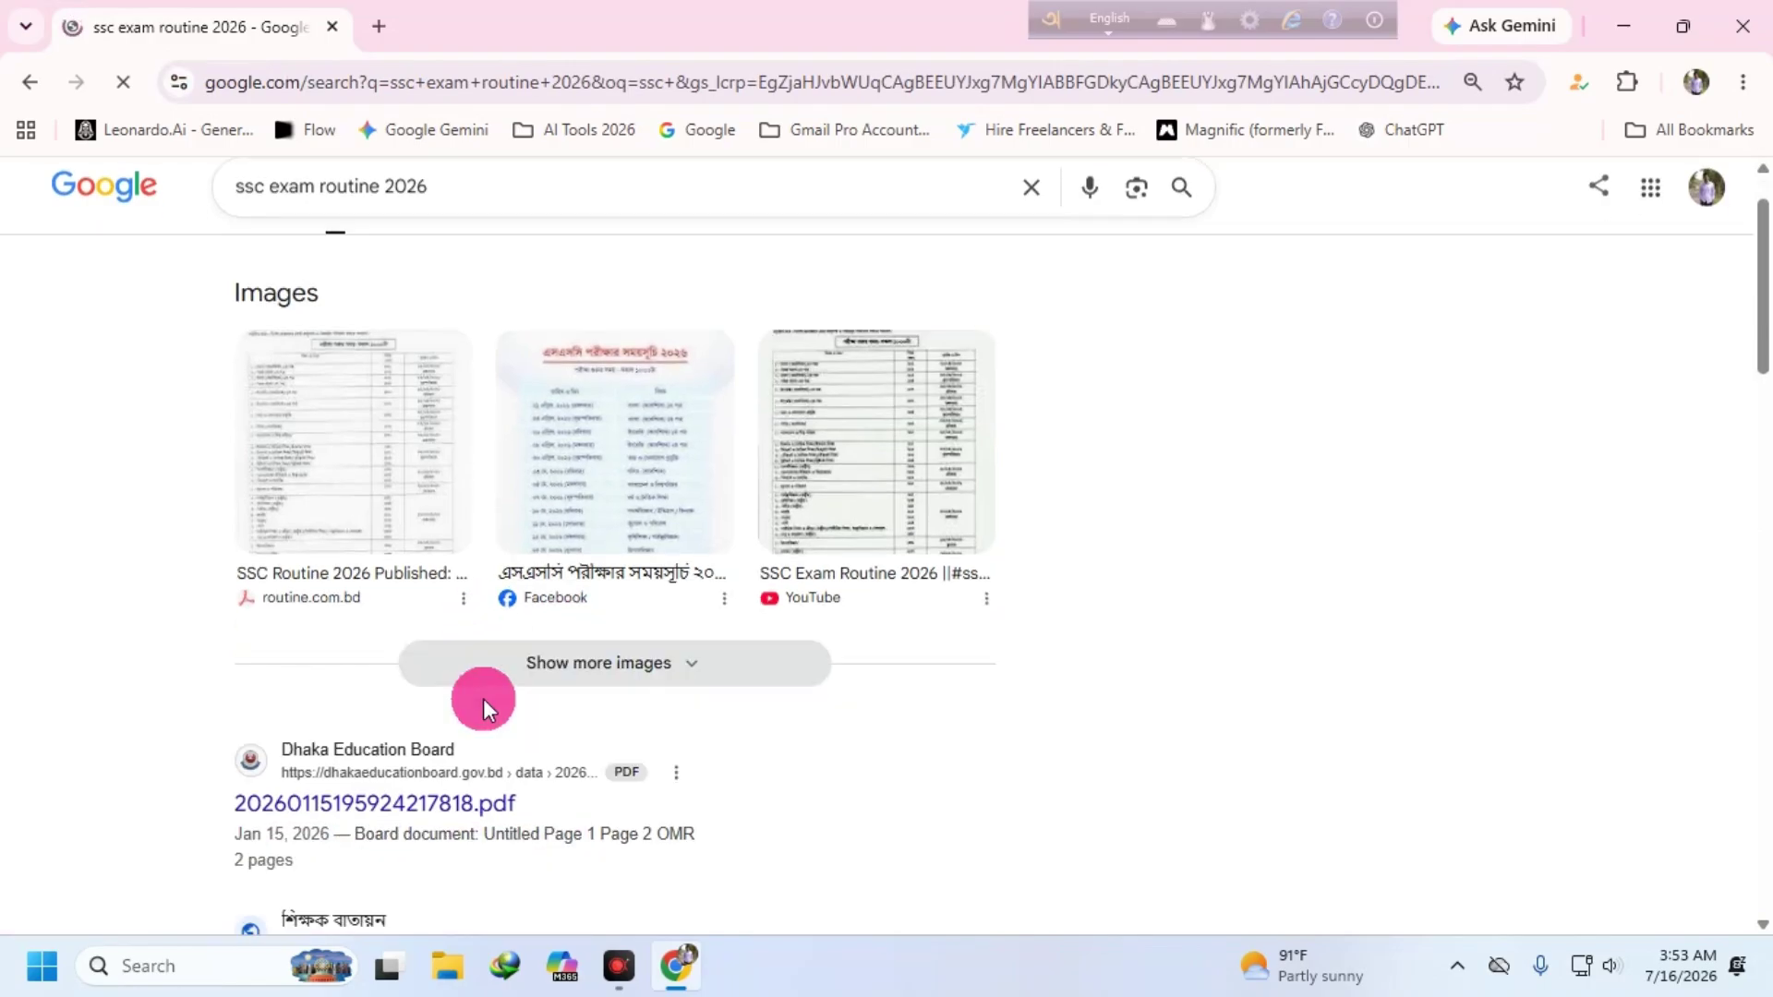
- Edit the query down to 'ssc resul' and run the 'ssc result 2026' suggestion
left_click_drag(318, 199, 673, 197)
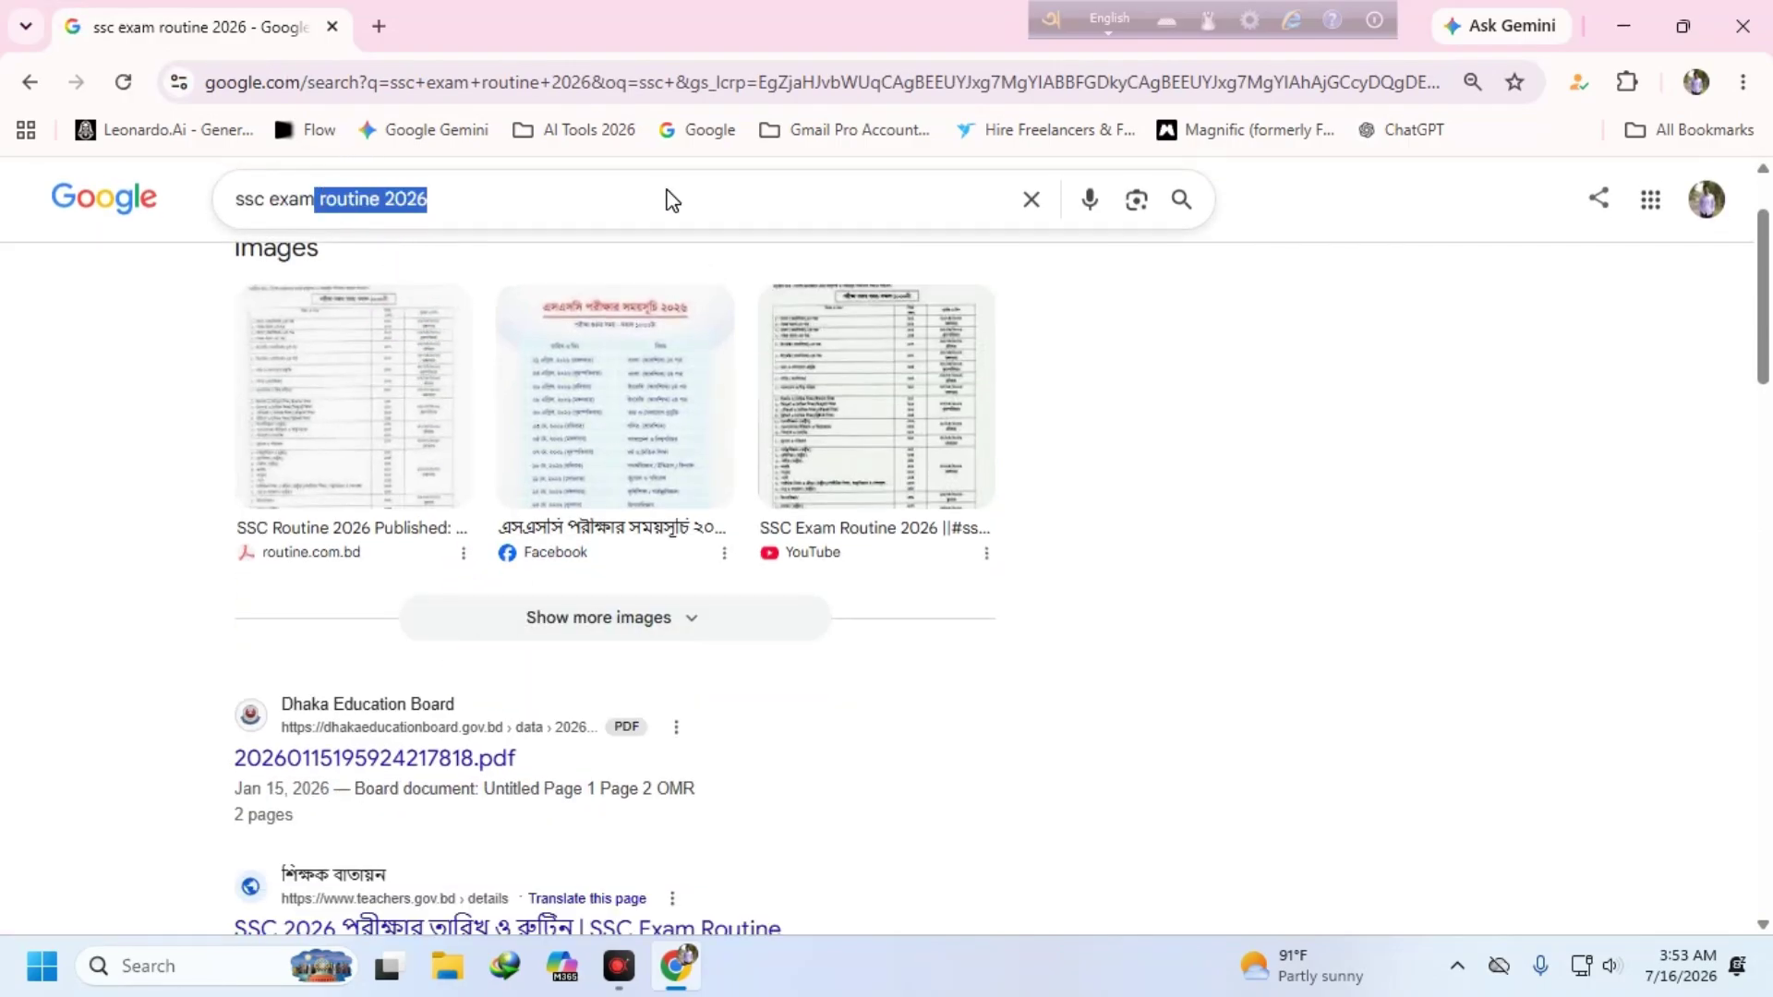
key("BackSpace")
left_click(673, 197)
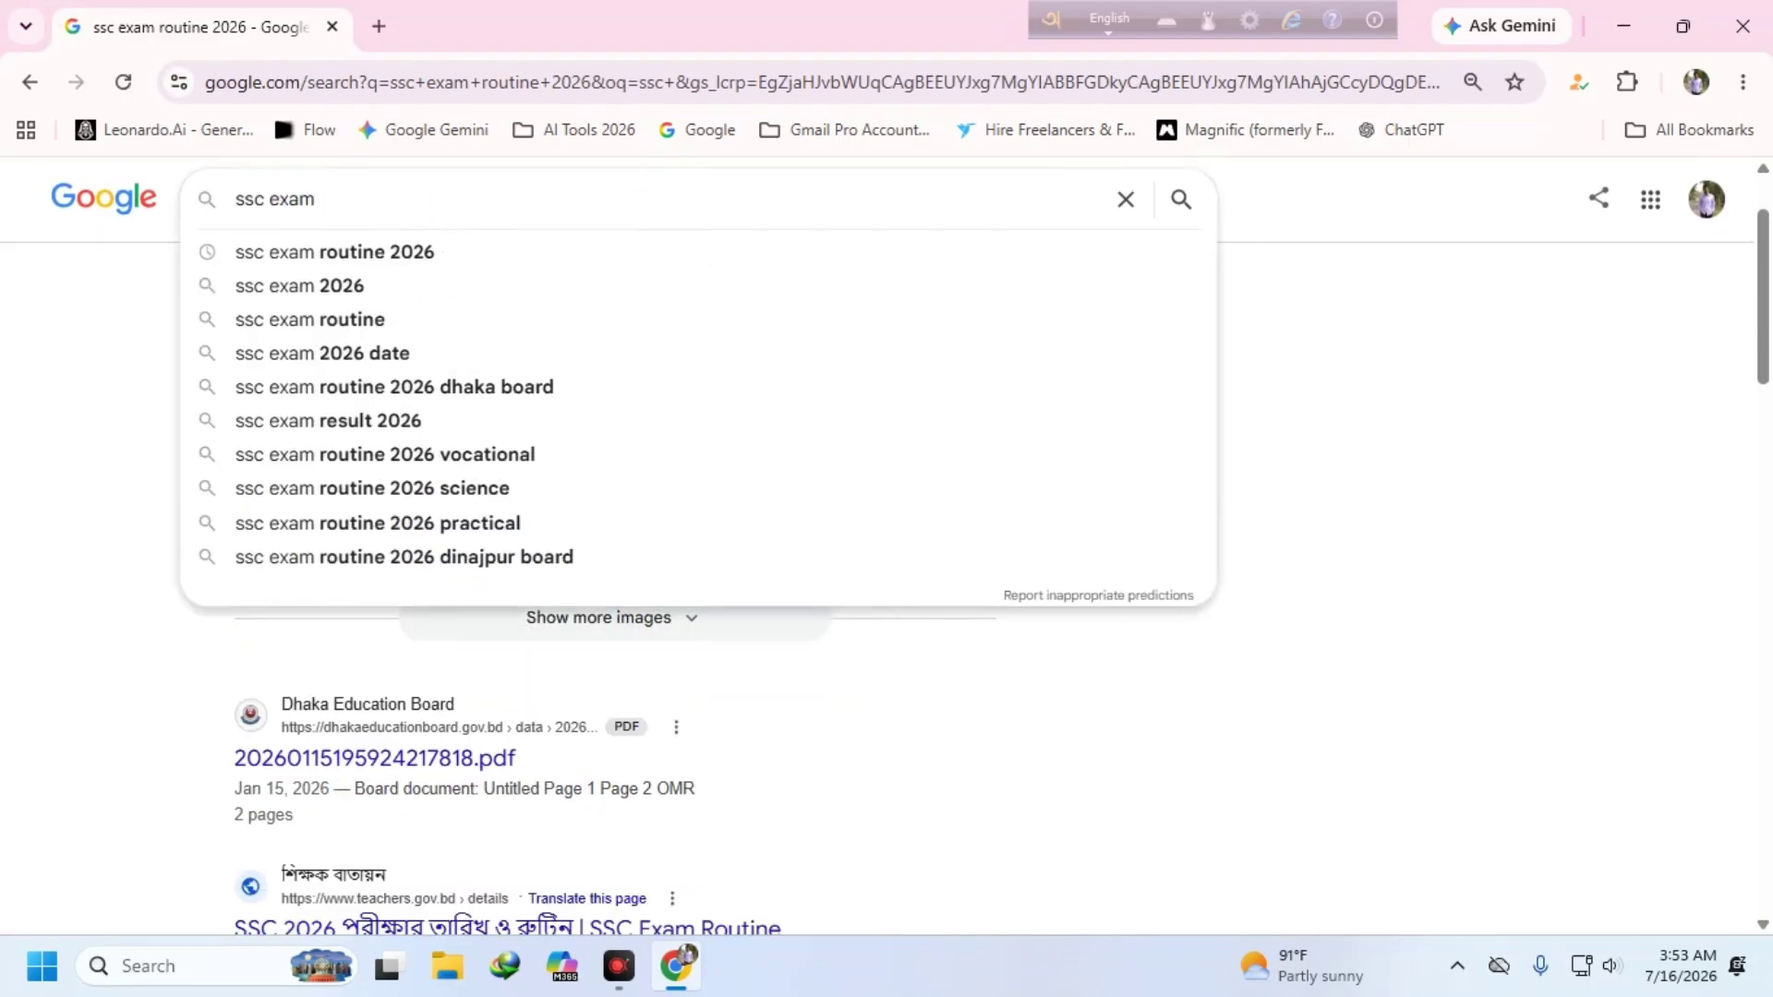
key("BackSpace")
key("BackSpace")
key("BackSpace")
key("BackSpace")
key("BackSpace")
key("BackSpace")
type("resul")
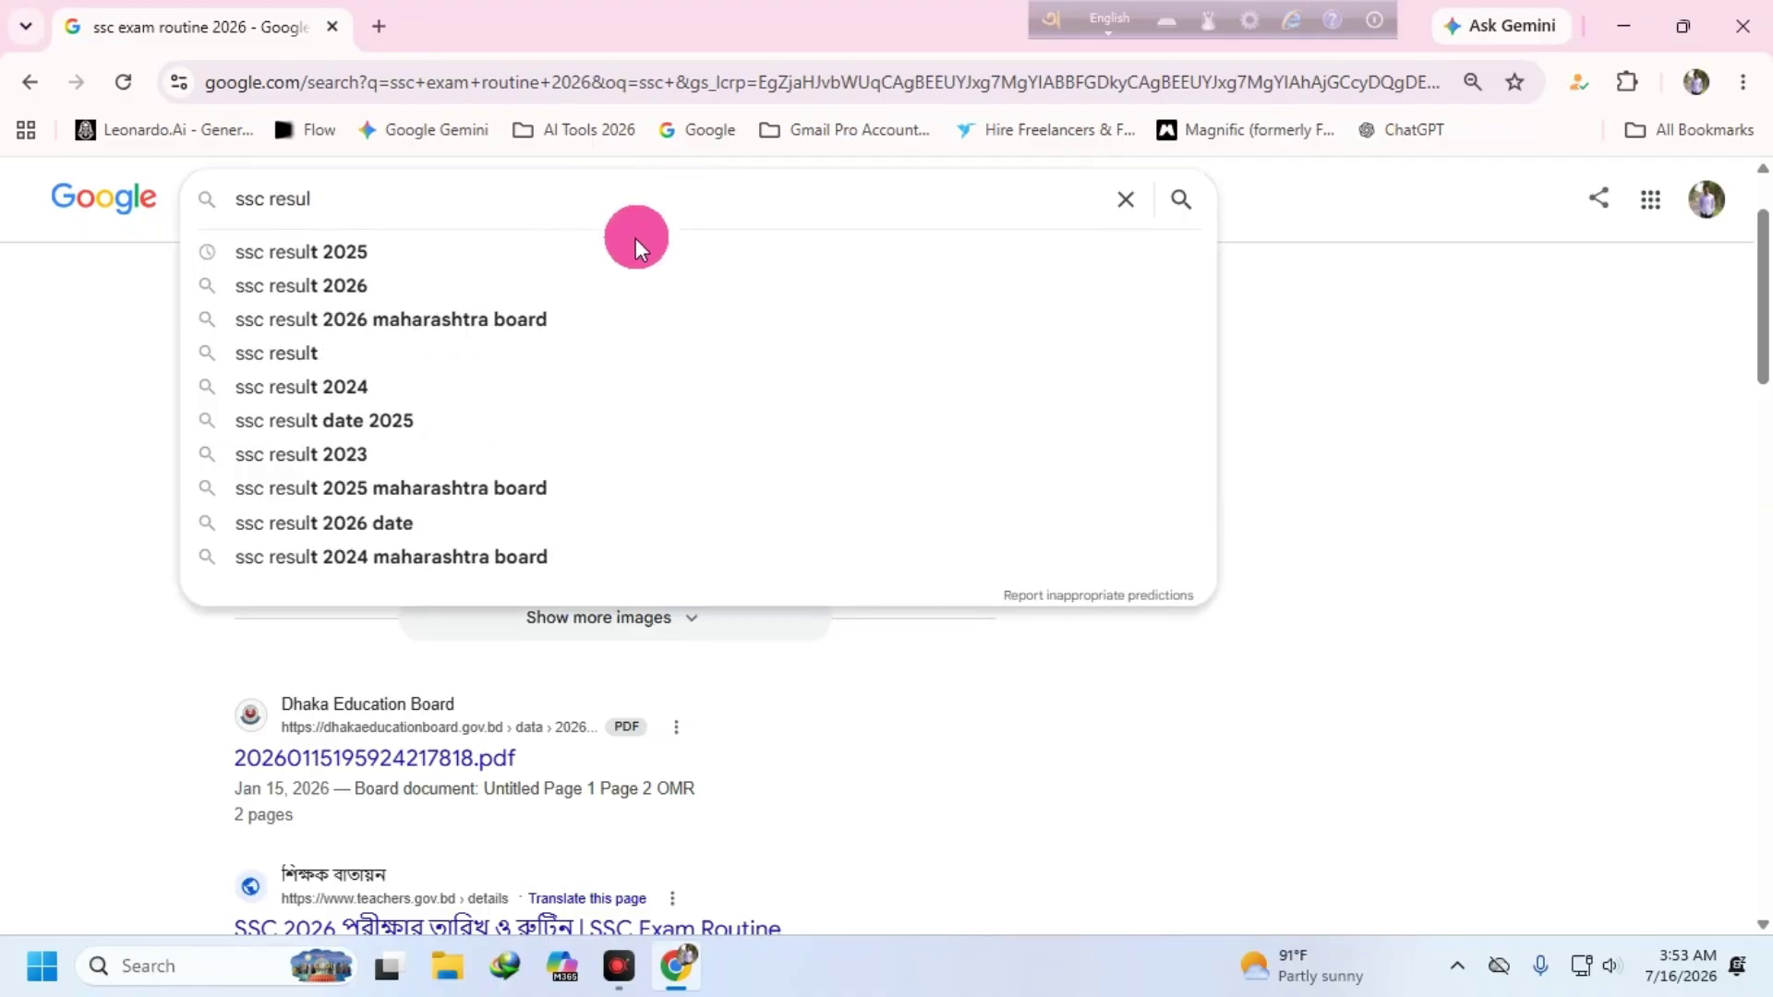
left_click(368, 286)
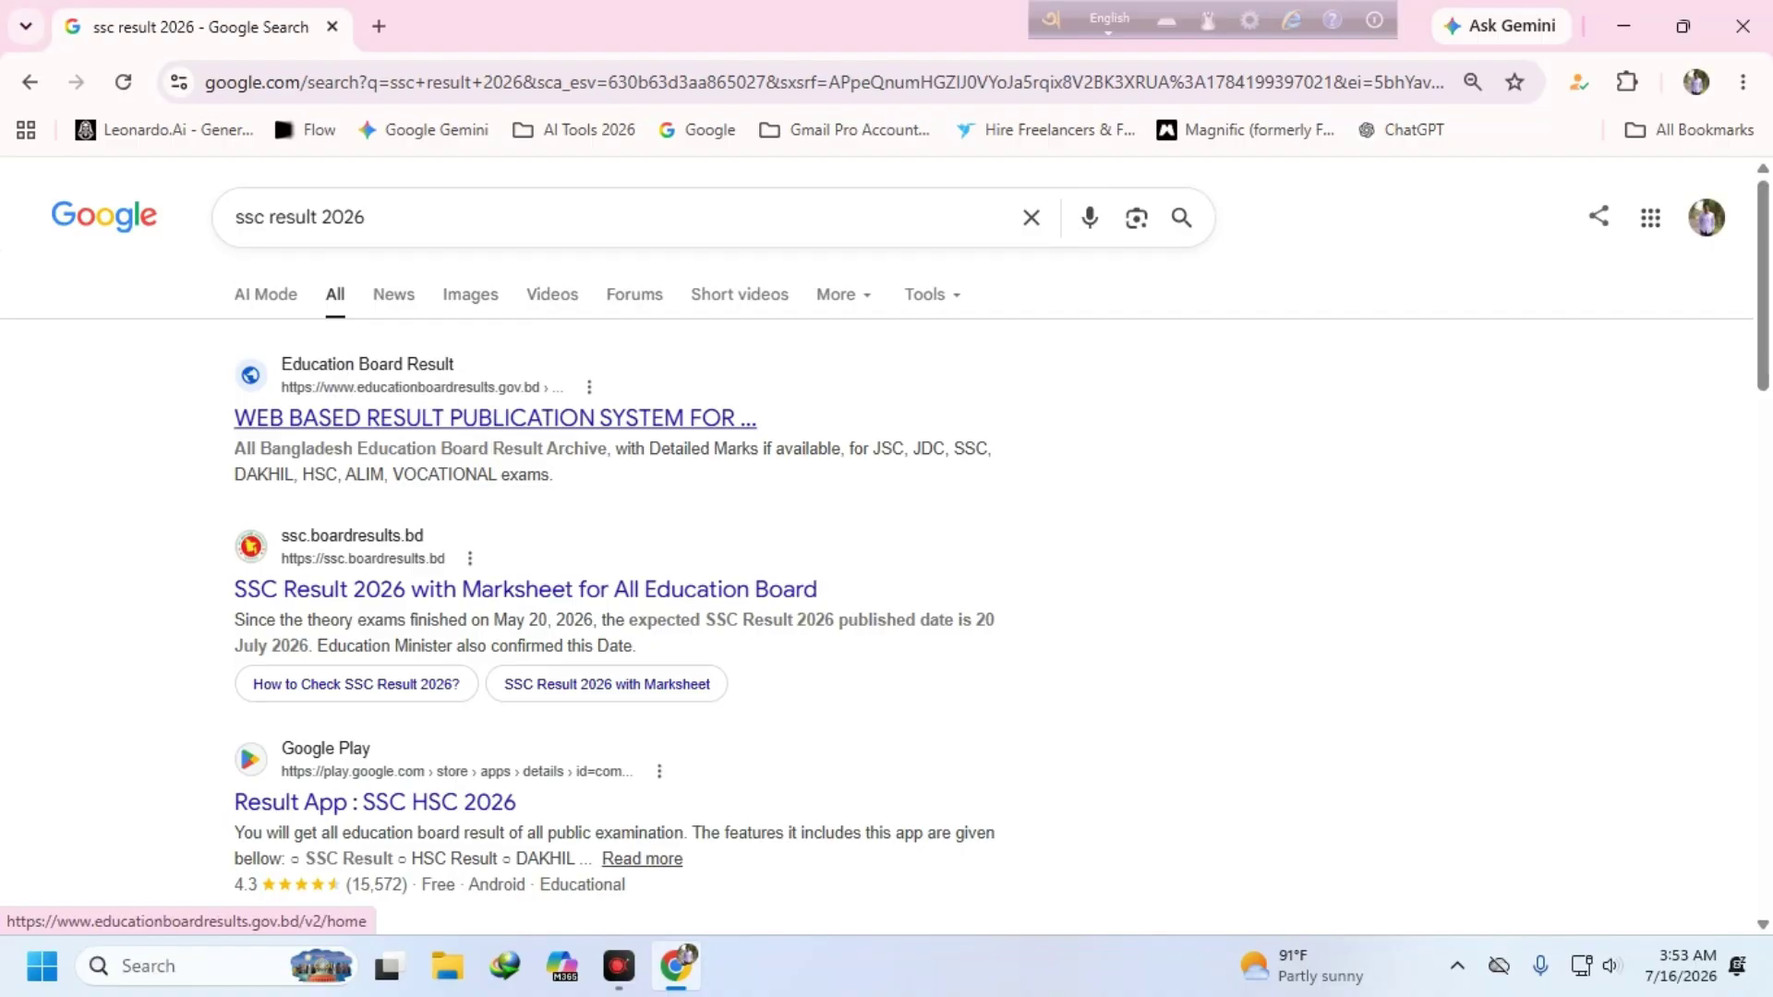
- Open the education board result site and the SSC Result 2026 marksheet site in new tabs
right_click(372, 386)
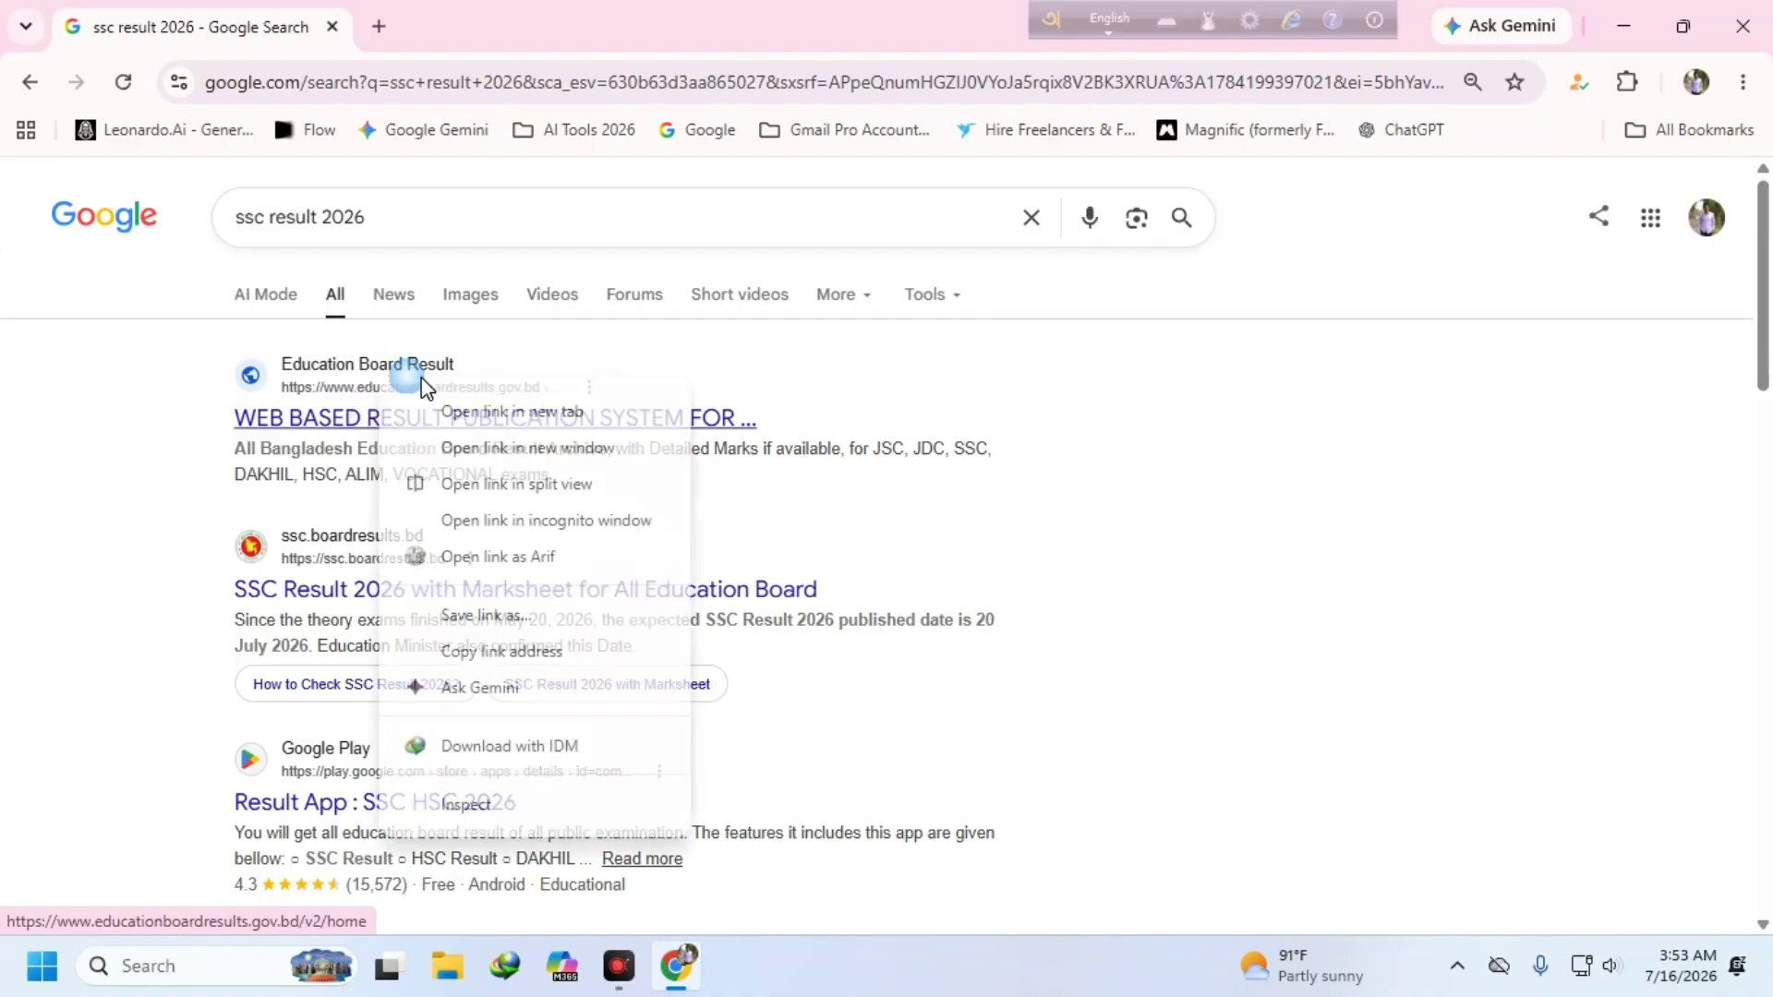
left_click(503, 411)
right_click(446, 547)
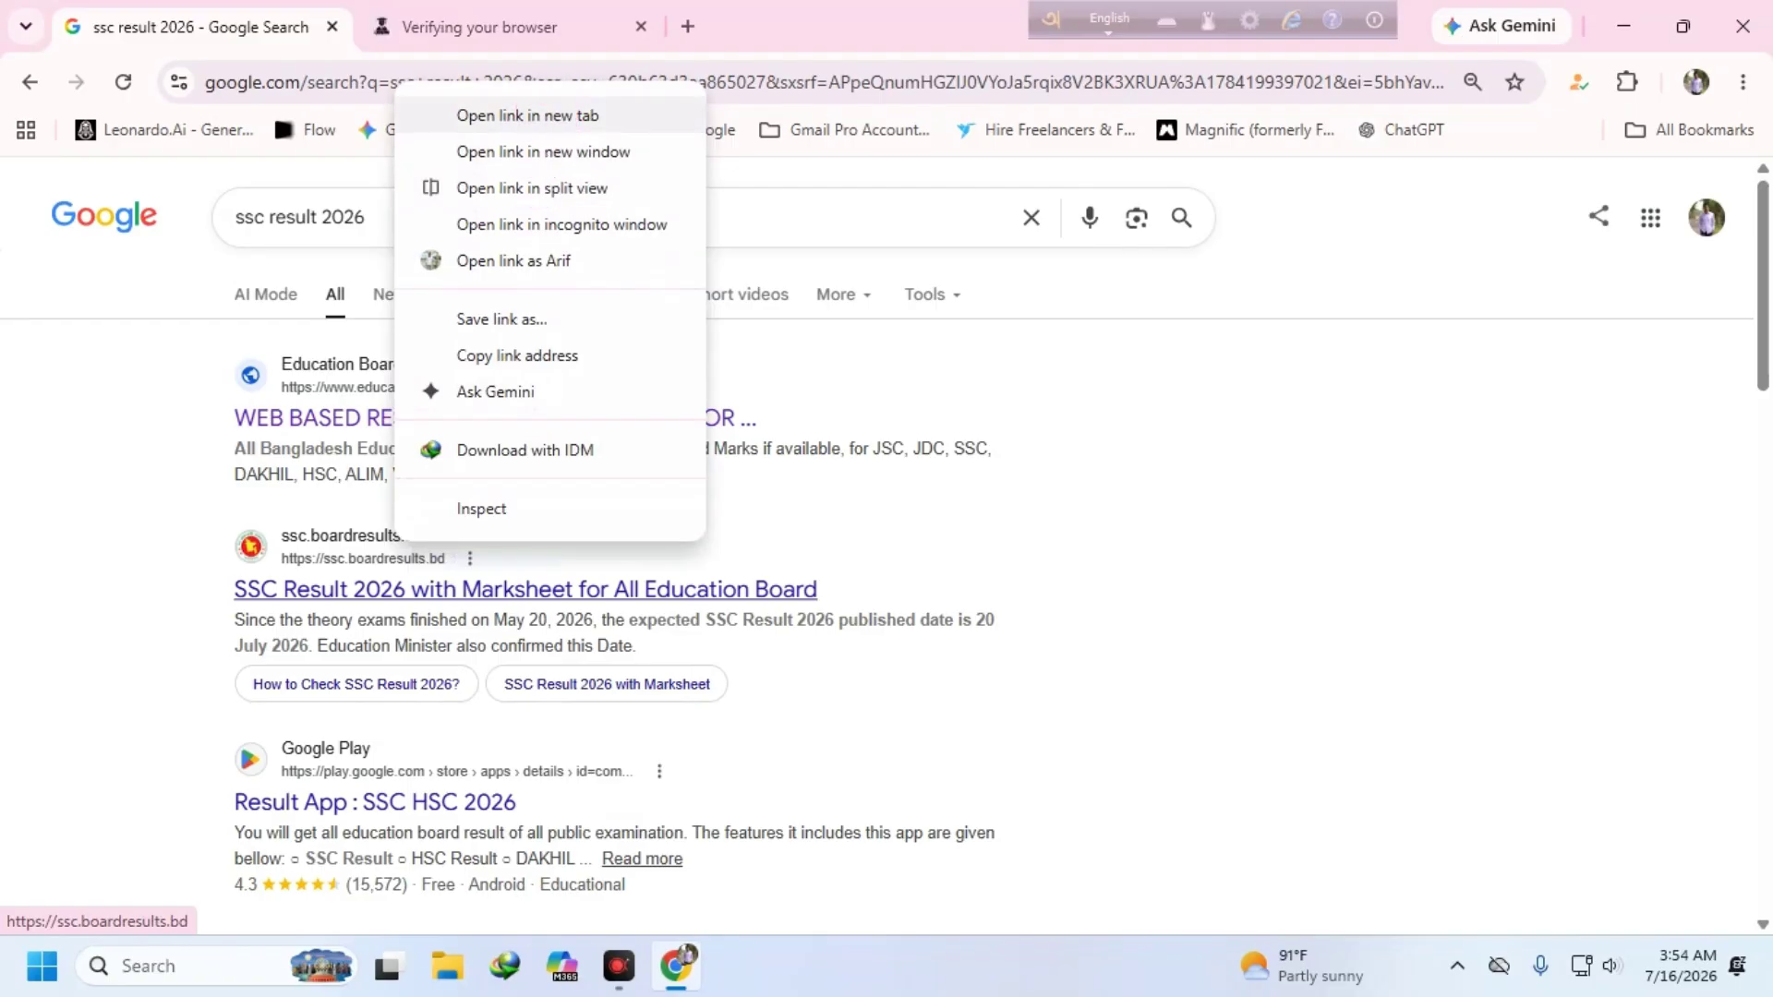
left_click(528, 115)
scroll(364, 744, "down", 5)
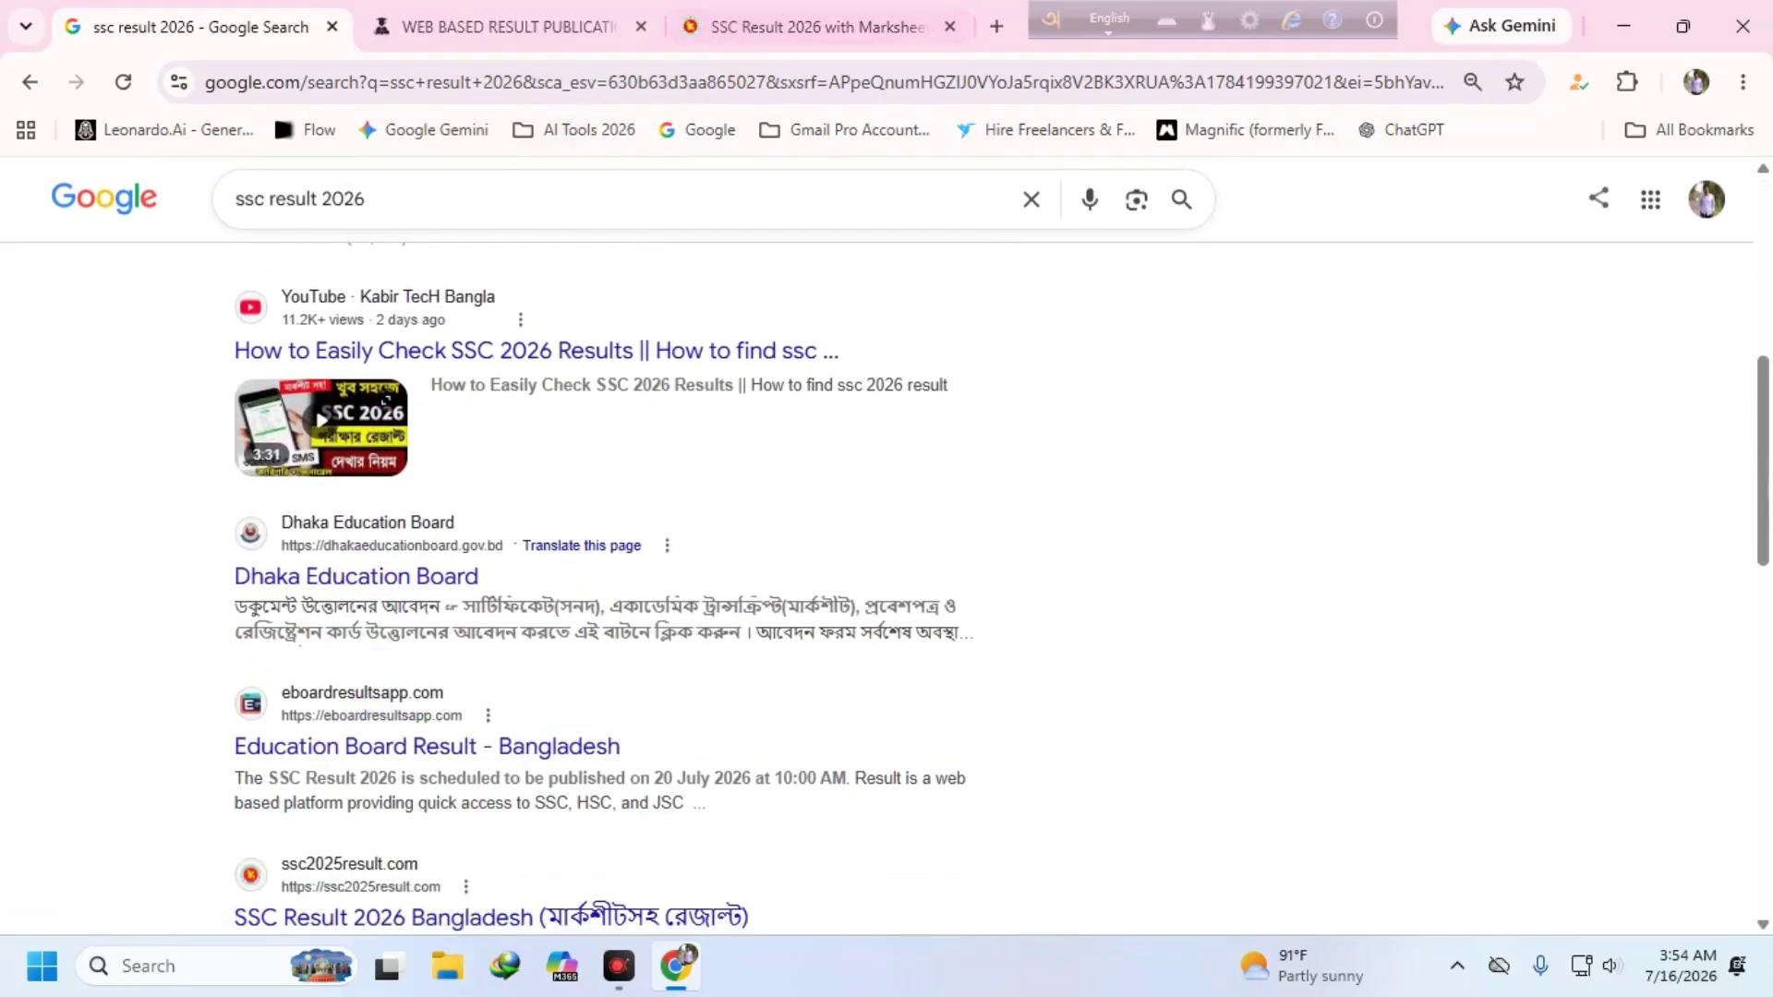
- Look over the SSC marksheet tab, then return to the education board result form
left_click(491, 31)
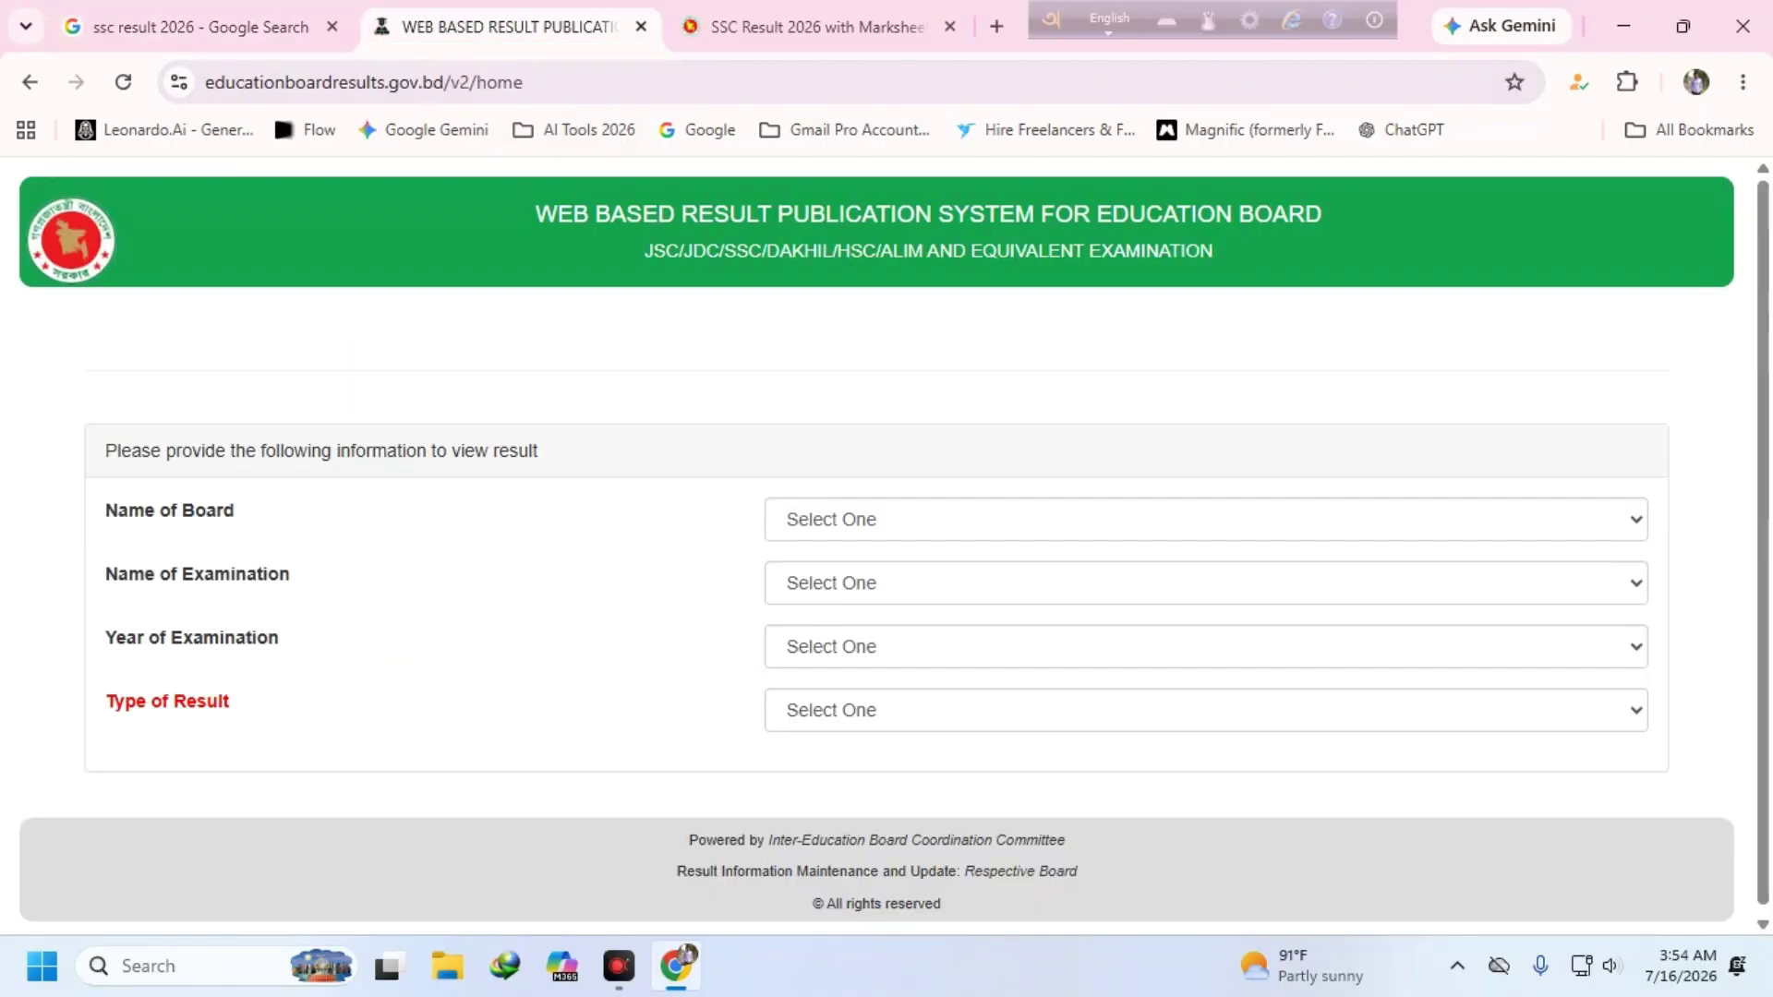
left_click(834, 31)
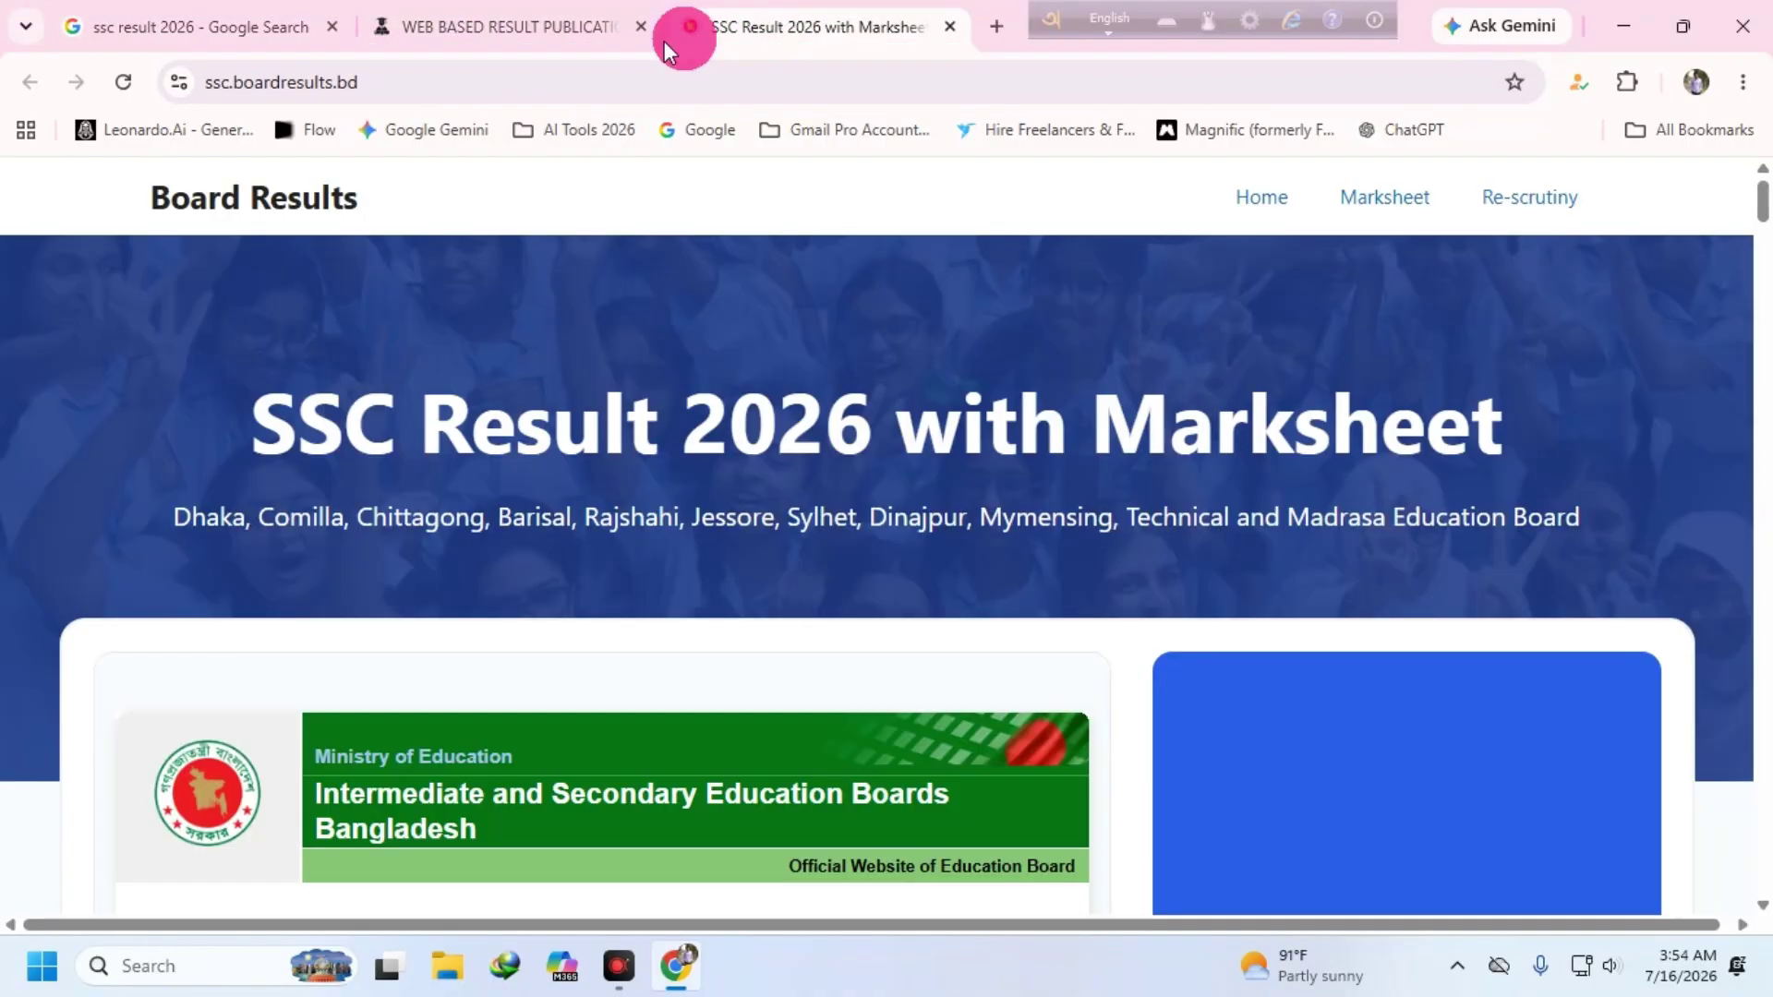
left_click(496, 25)
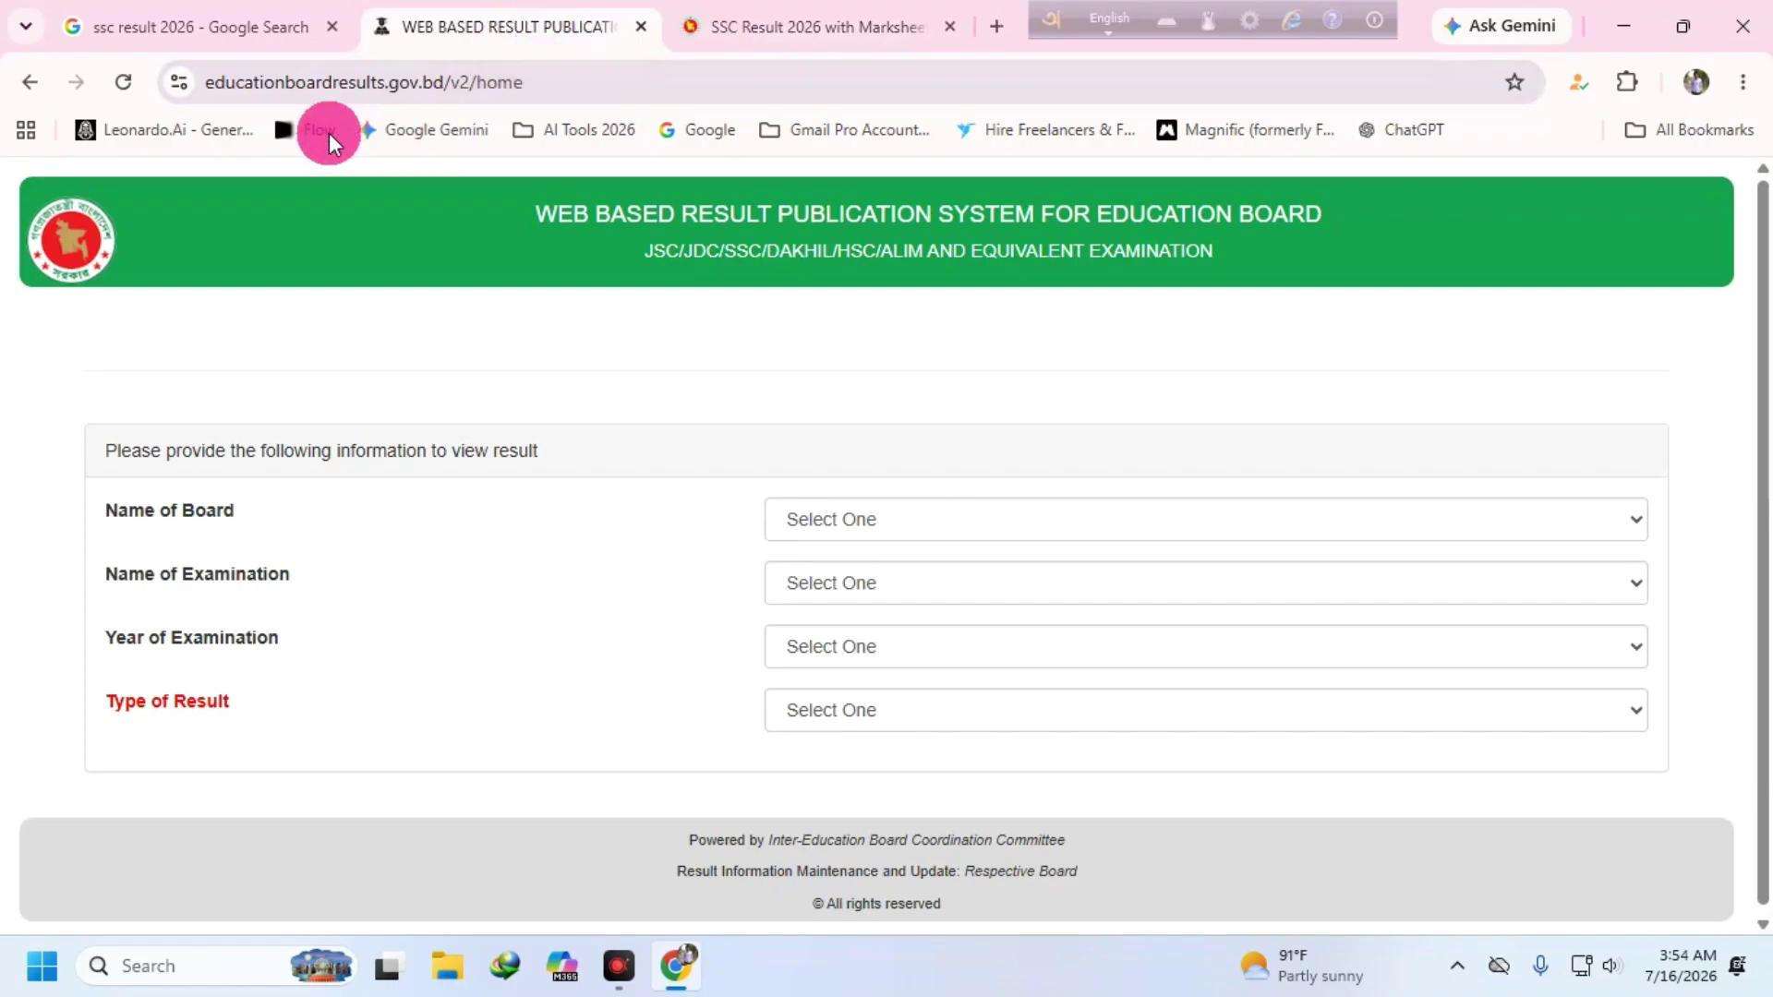
double_click(224, 82)
left_click(689, 70)
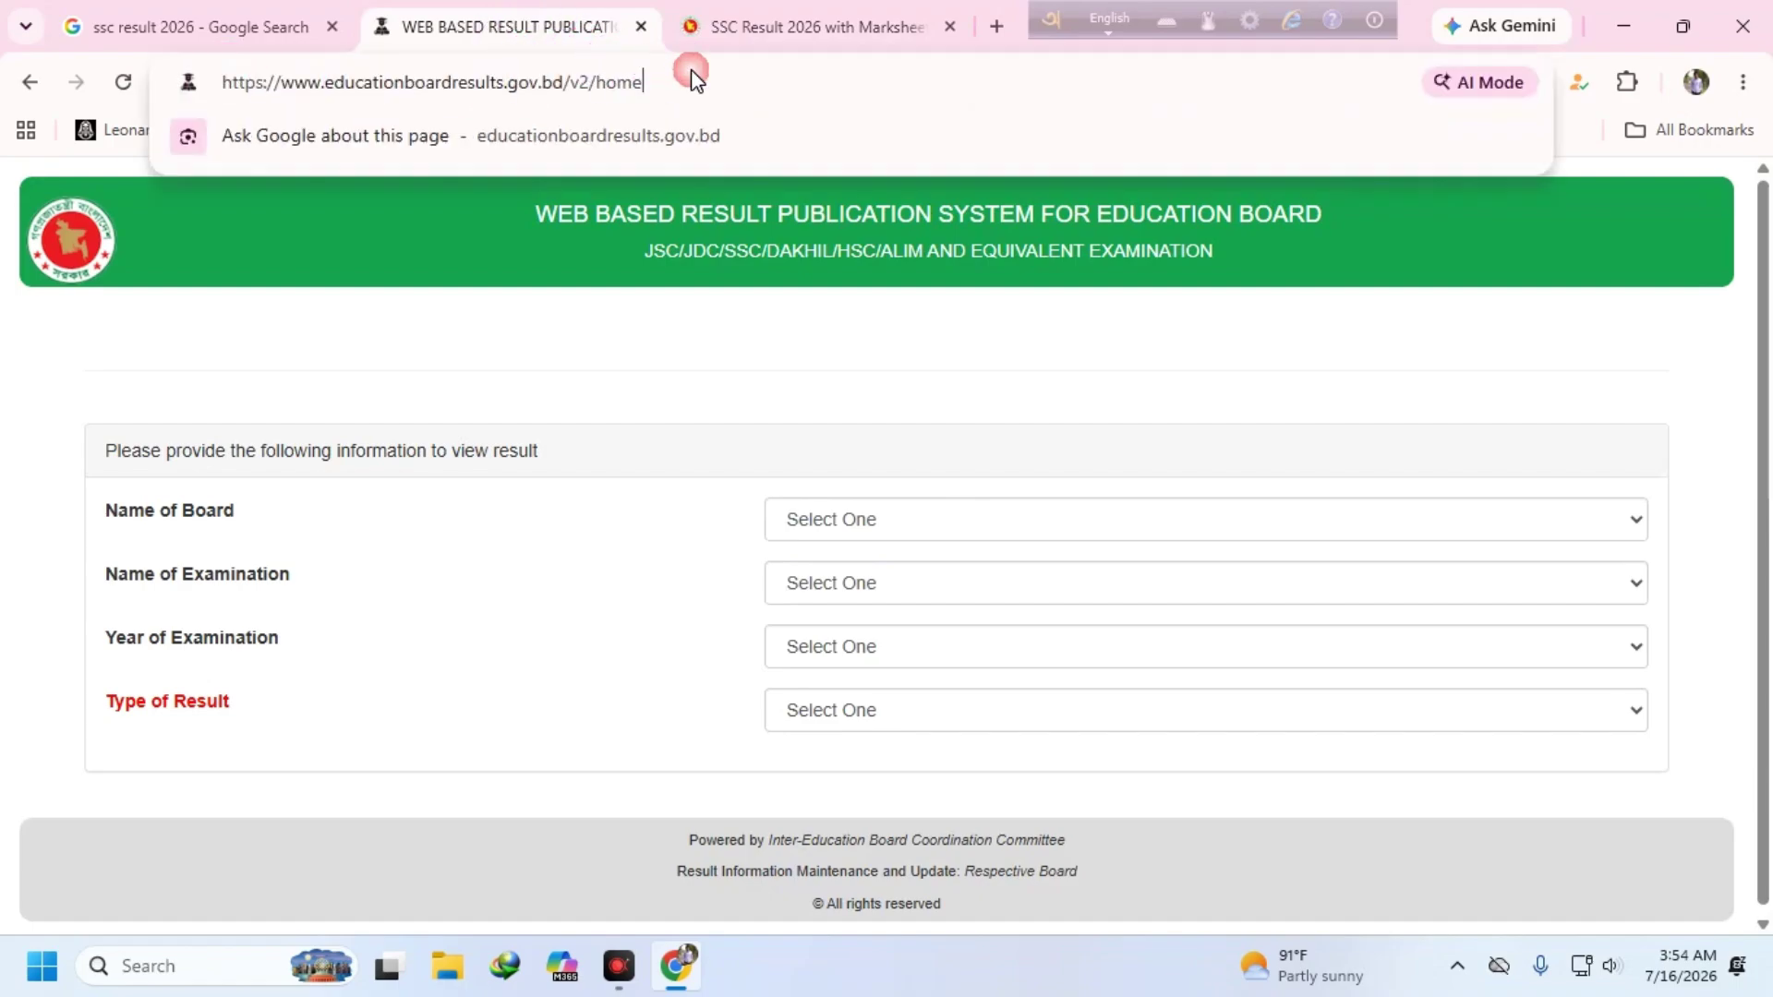
- Change the education board address from http to https, then return to the search results
left_click(256, 81)
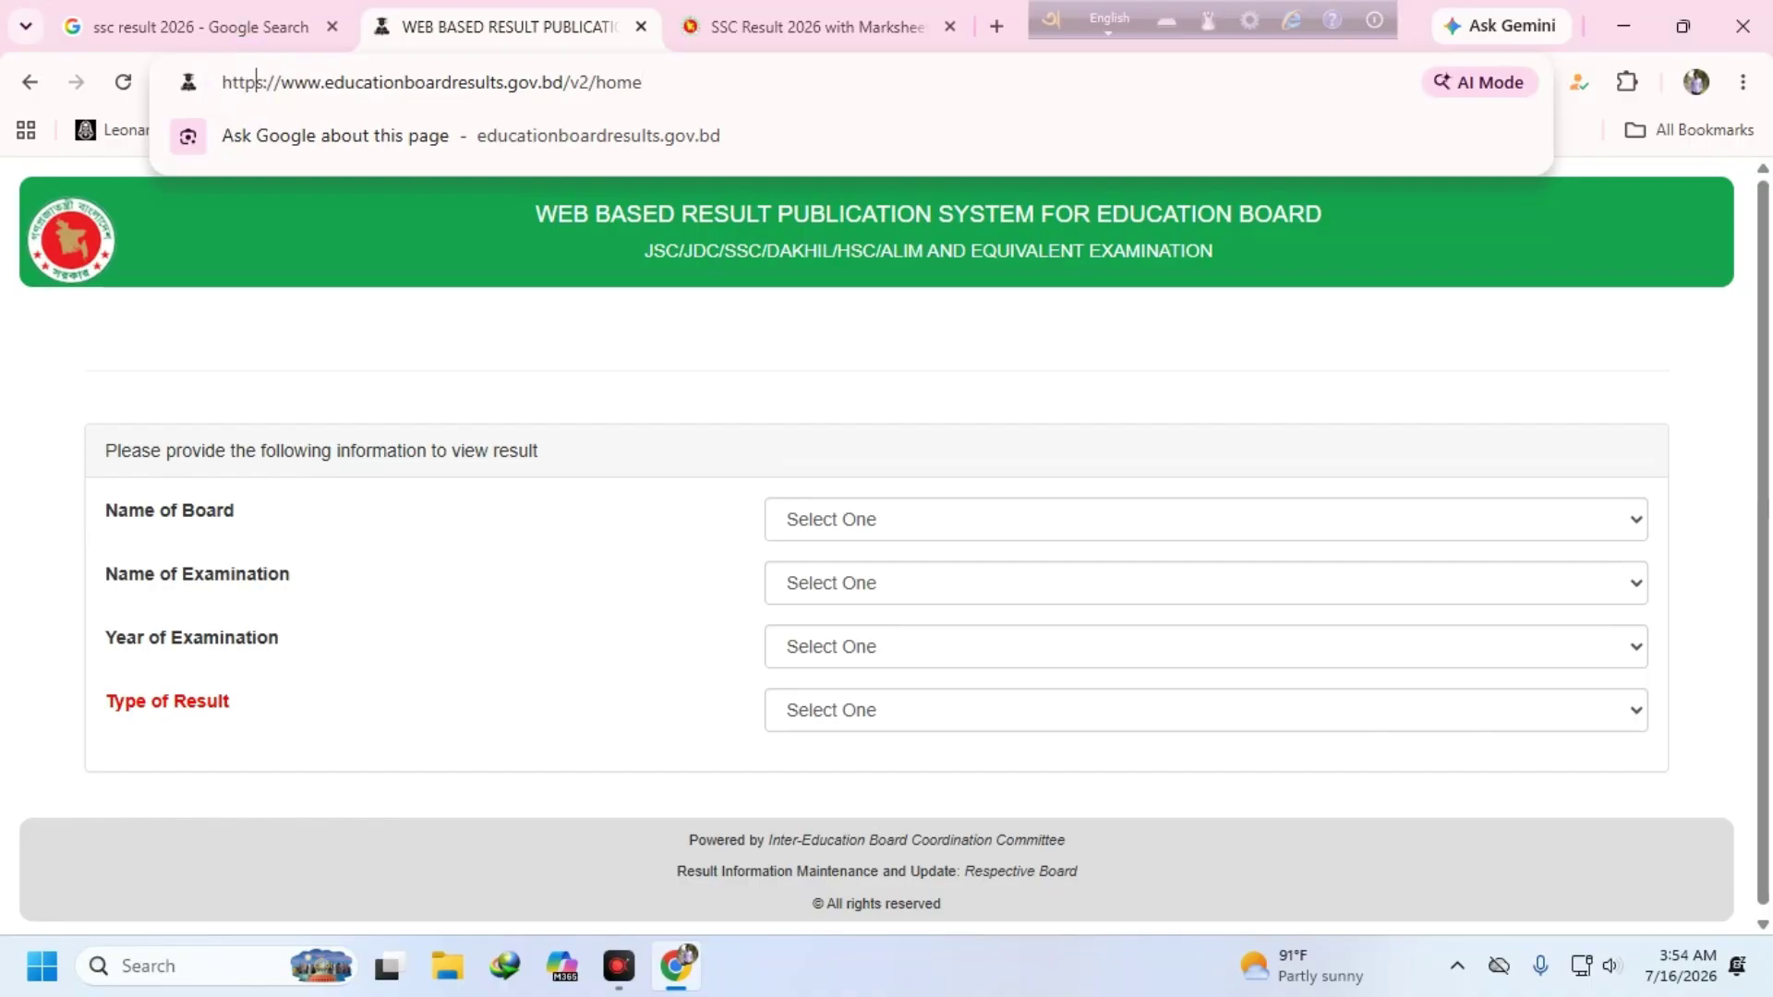
type("s")
left_click_drag(333, 81, 512, 88)
left_click(519, 85)
left_click(552, 81)
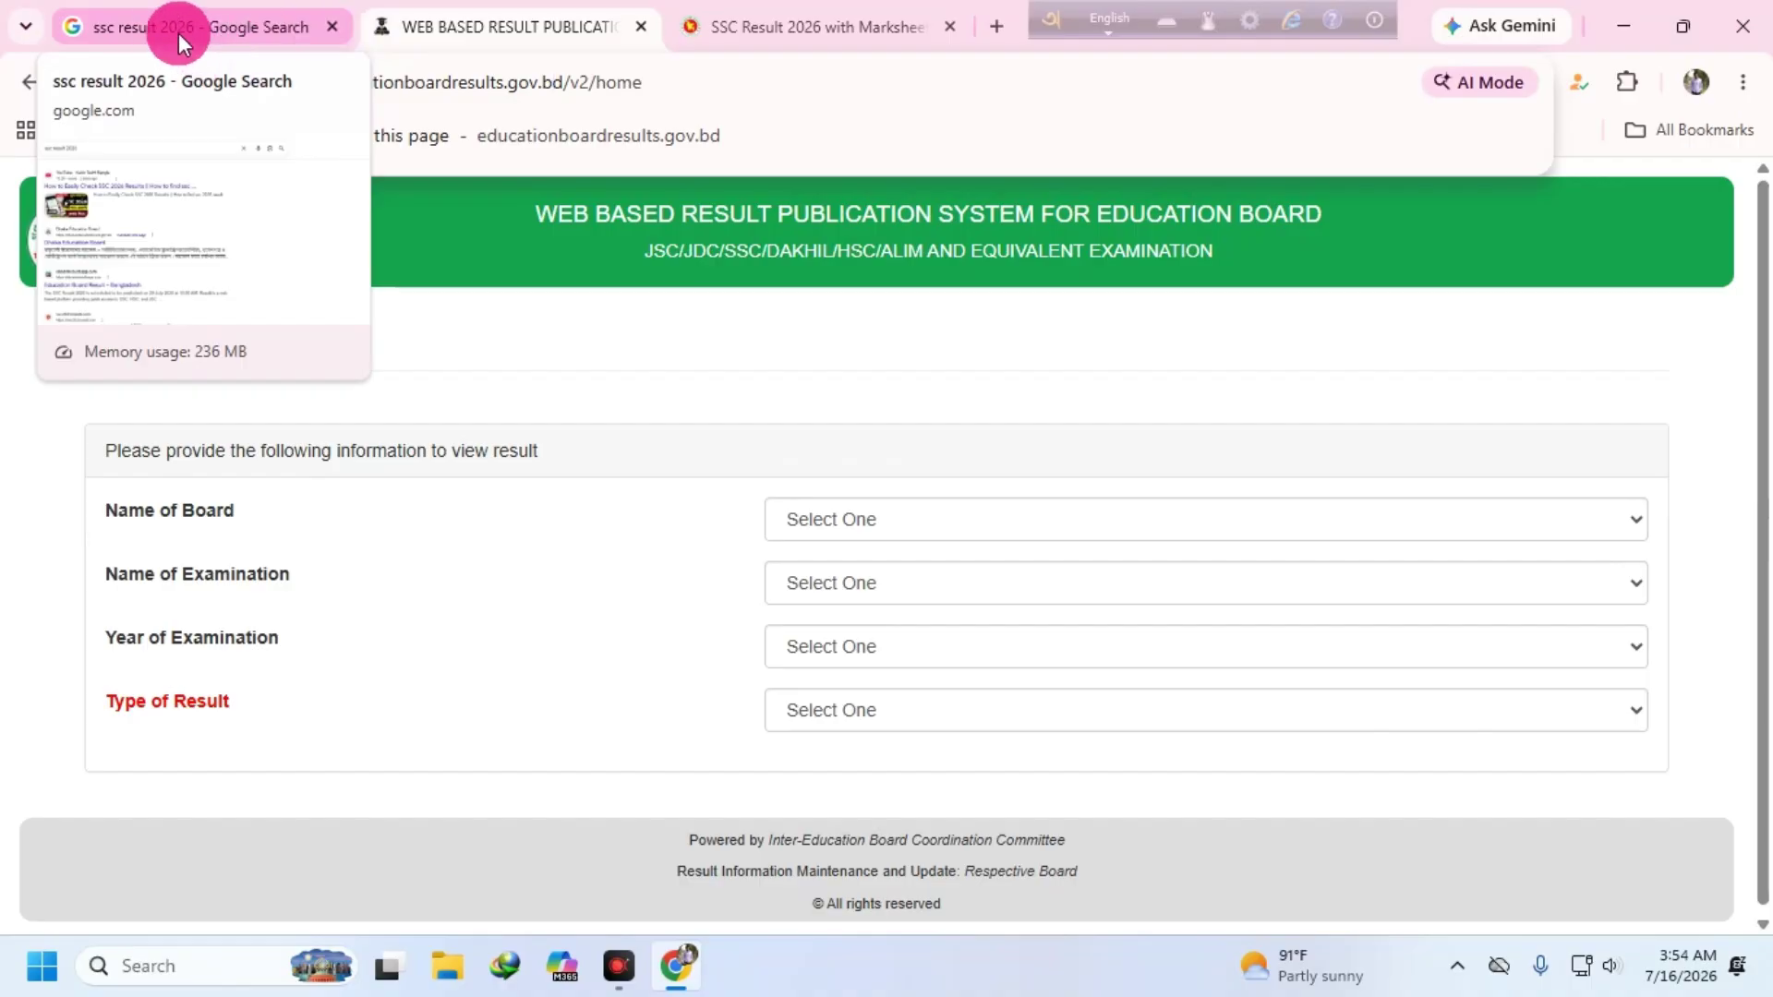
left_click(147, 24)
left_click(1625, 26)
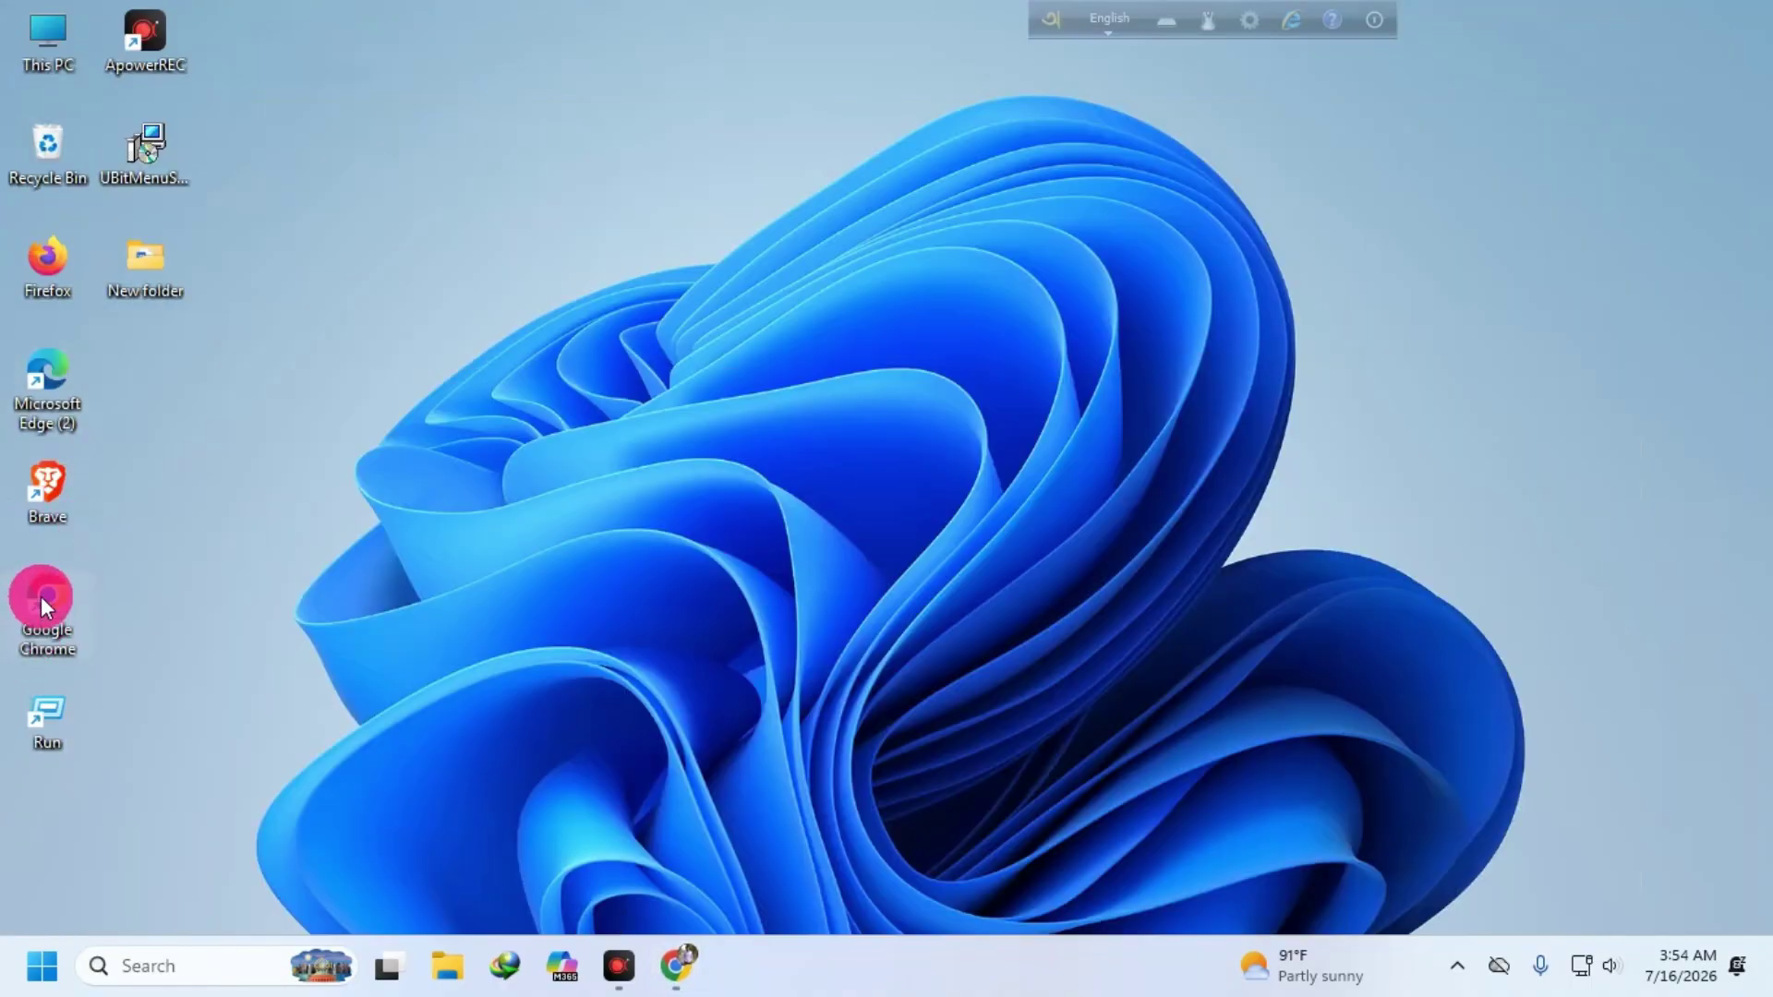
double_click(50, 597)
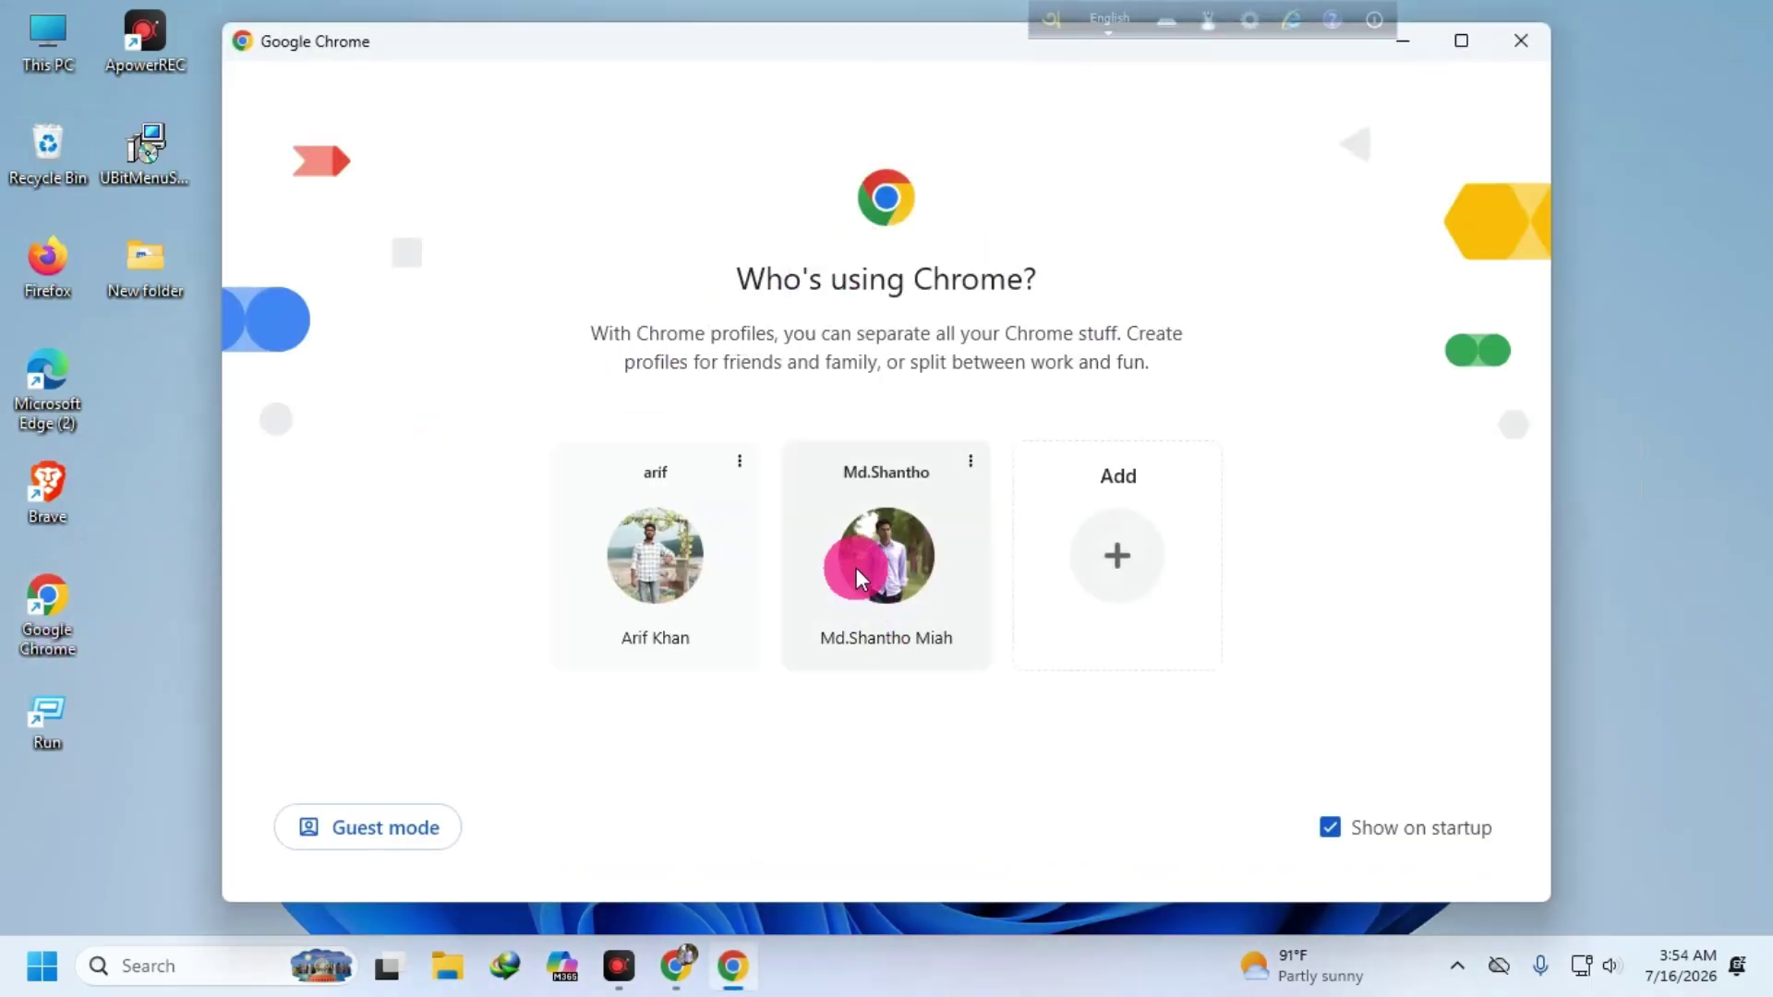
left_click(1521, 41)
left_click(684, 967)
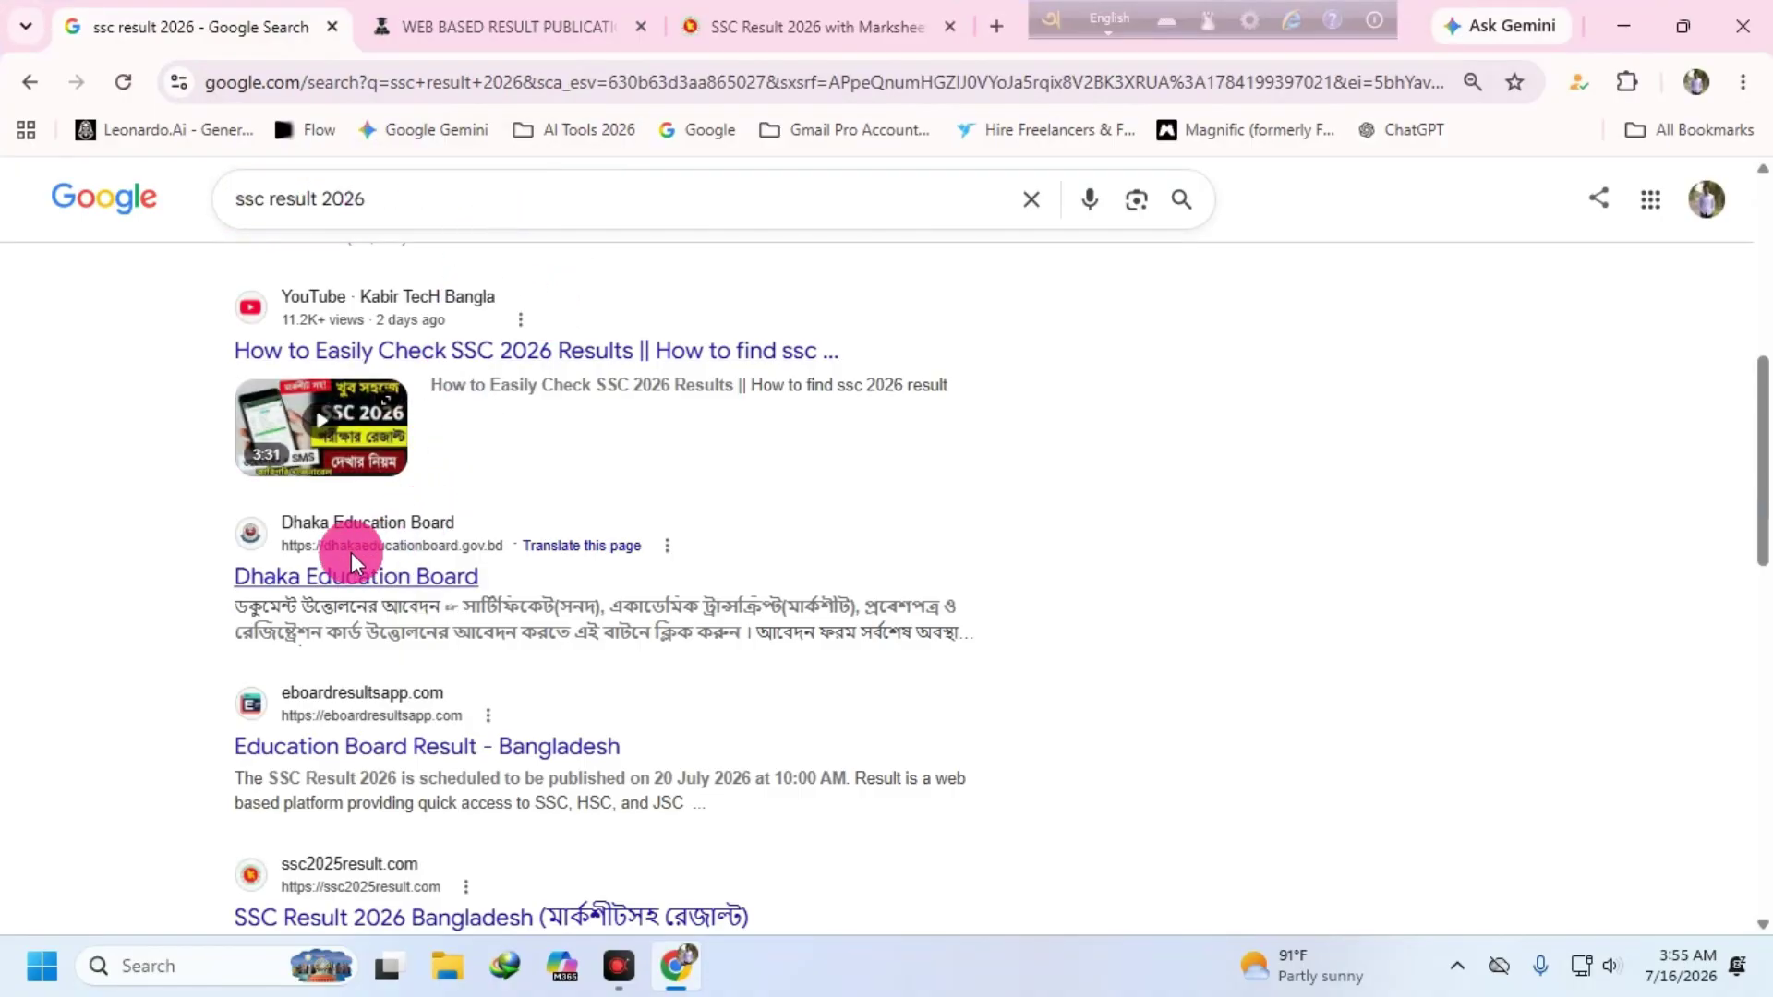
- Select the 'ssc result 2026' query in the search box, then switch to the education board form tab
scroll(356, 622, "down", 1)
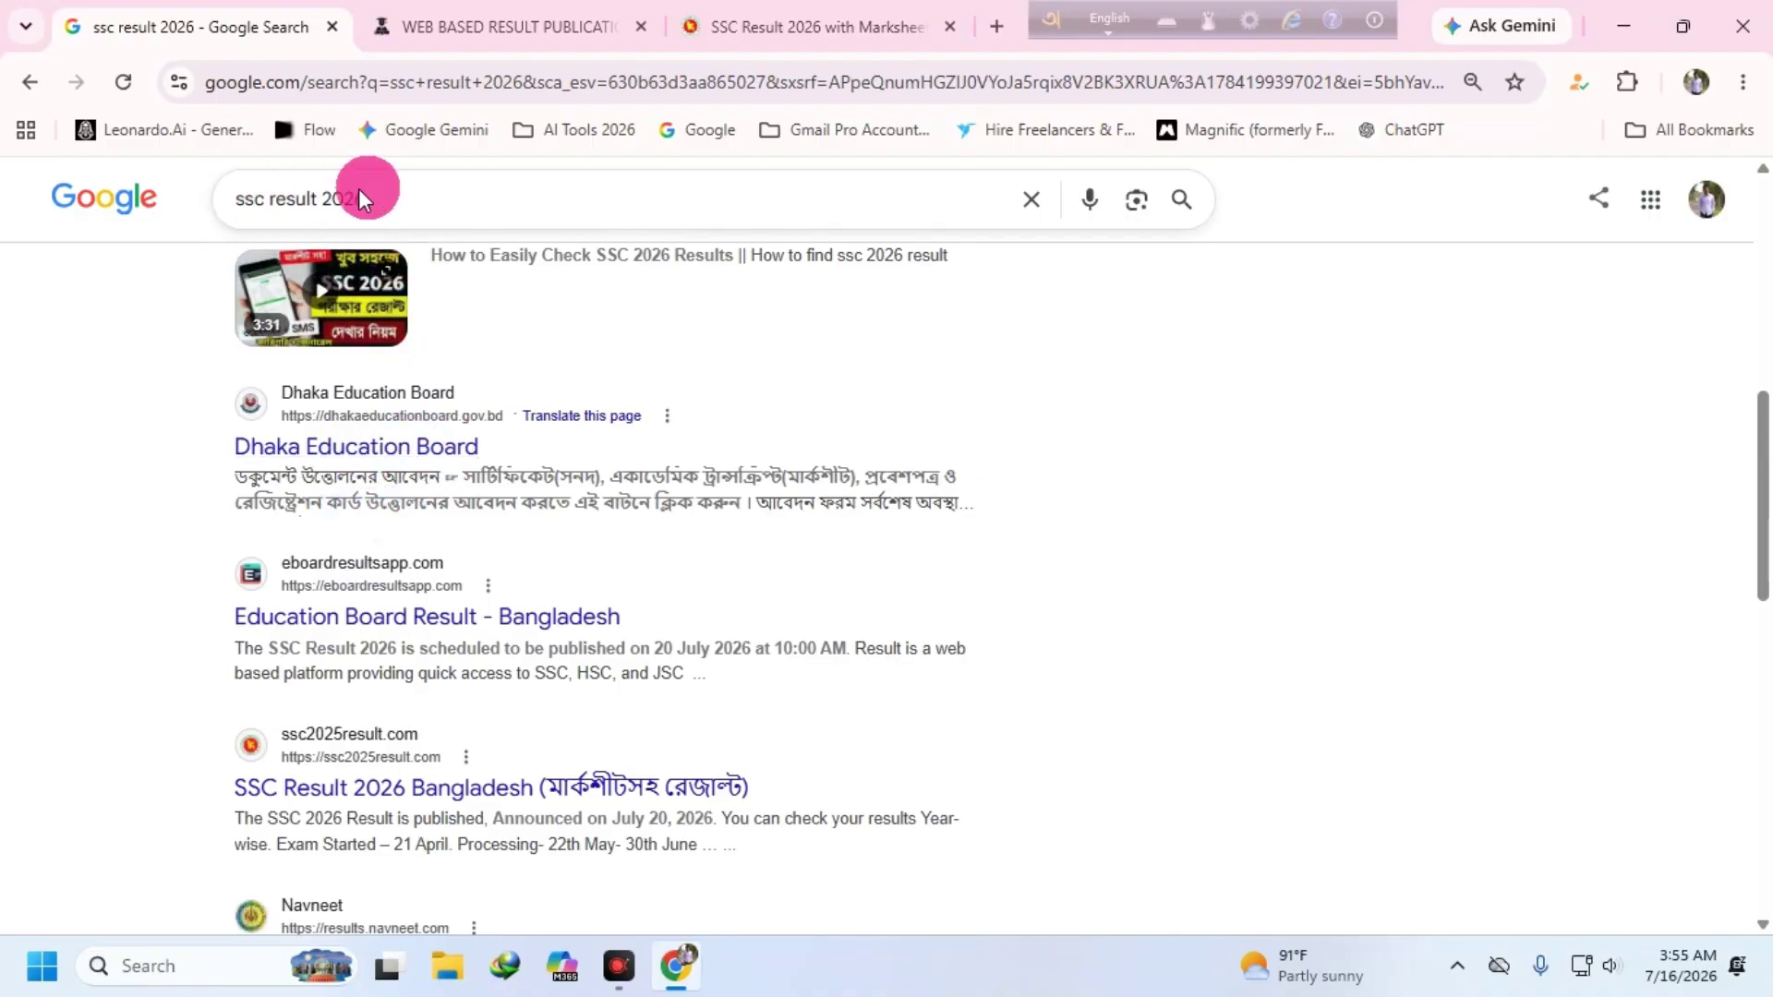
left_click(253, 195)
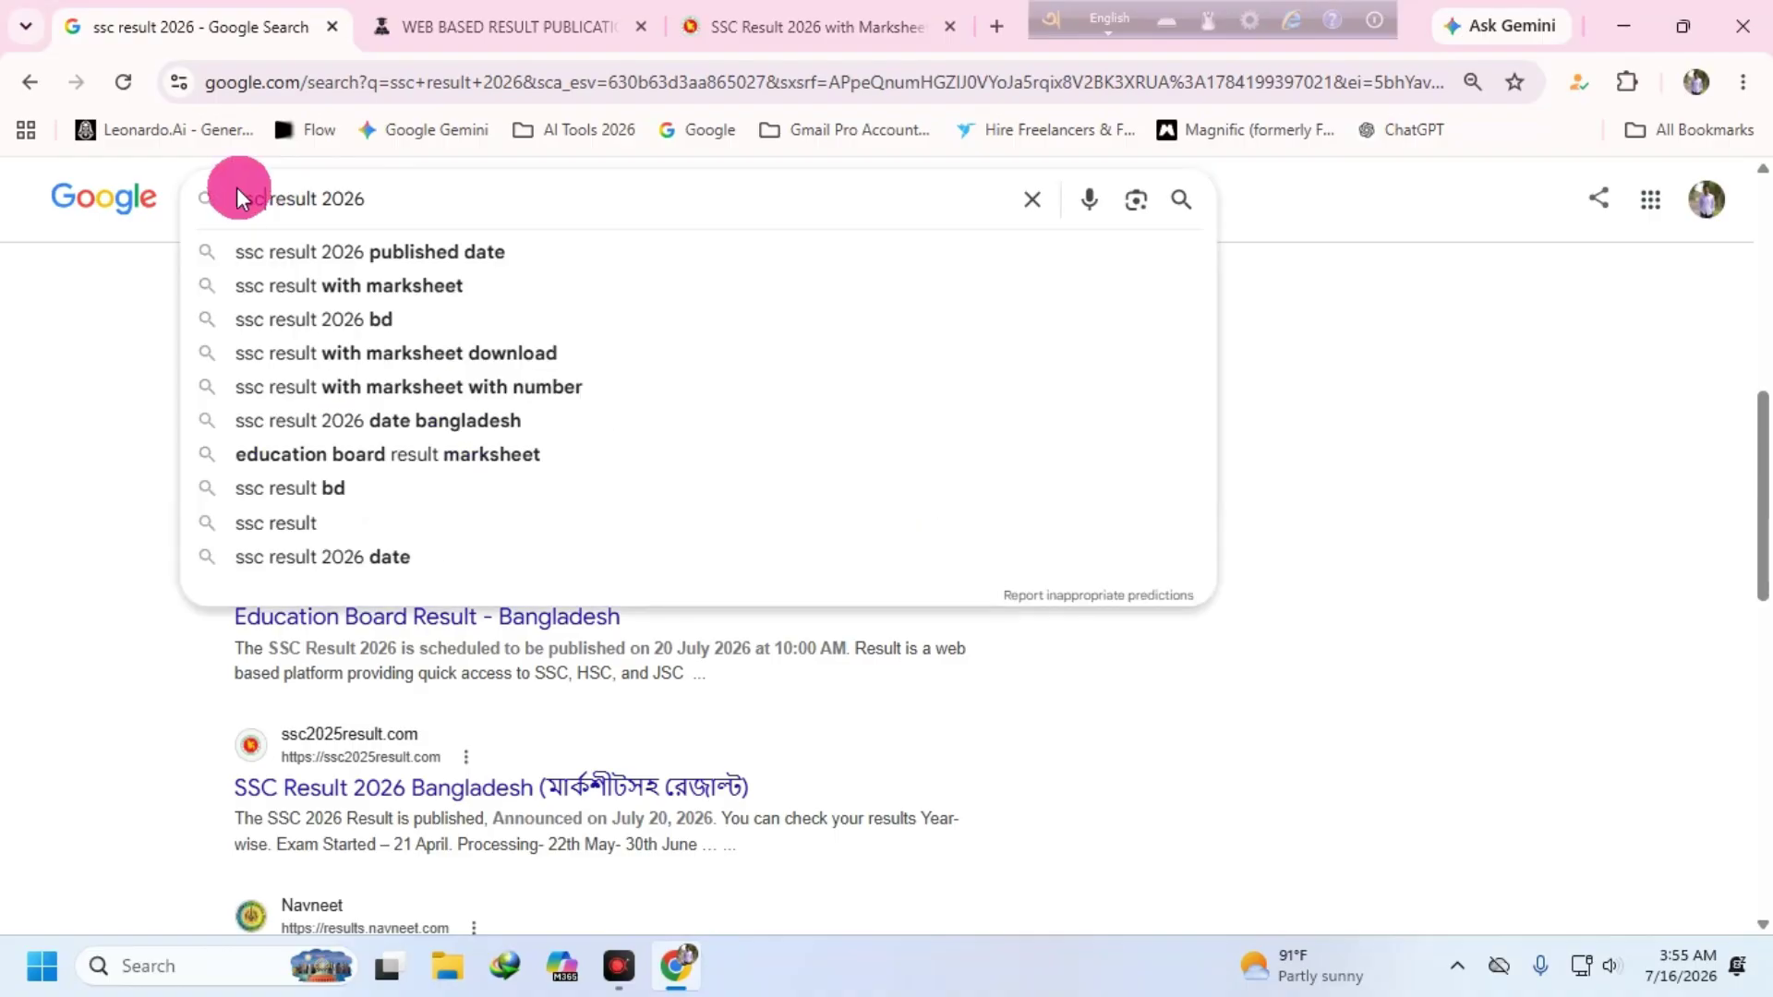
left_click(315, 193)
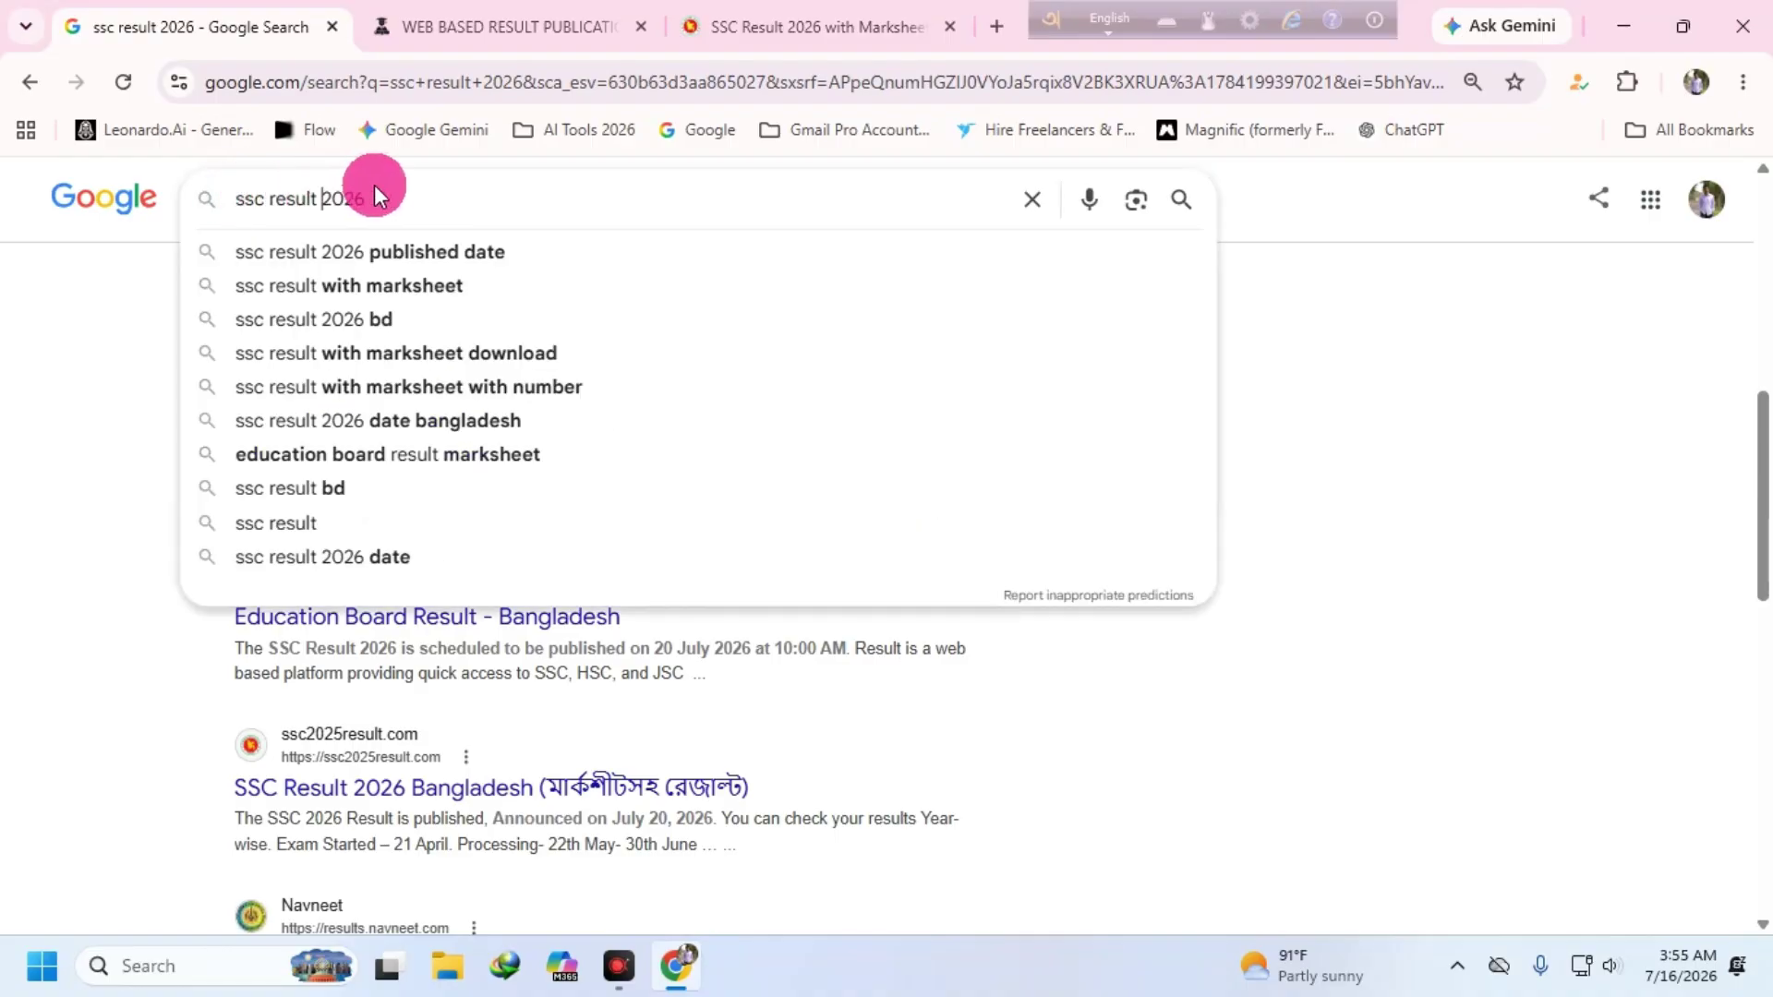
left_click_drag(374, 188, 232, 192)
left_click(357, 194)
left_click(388, 196)
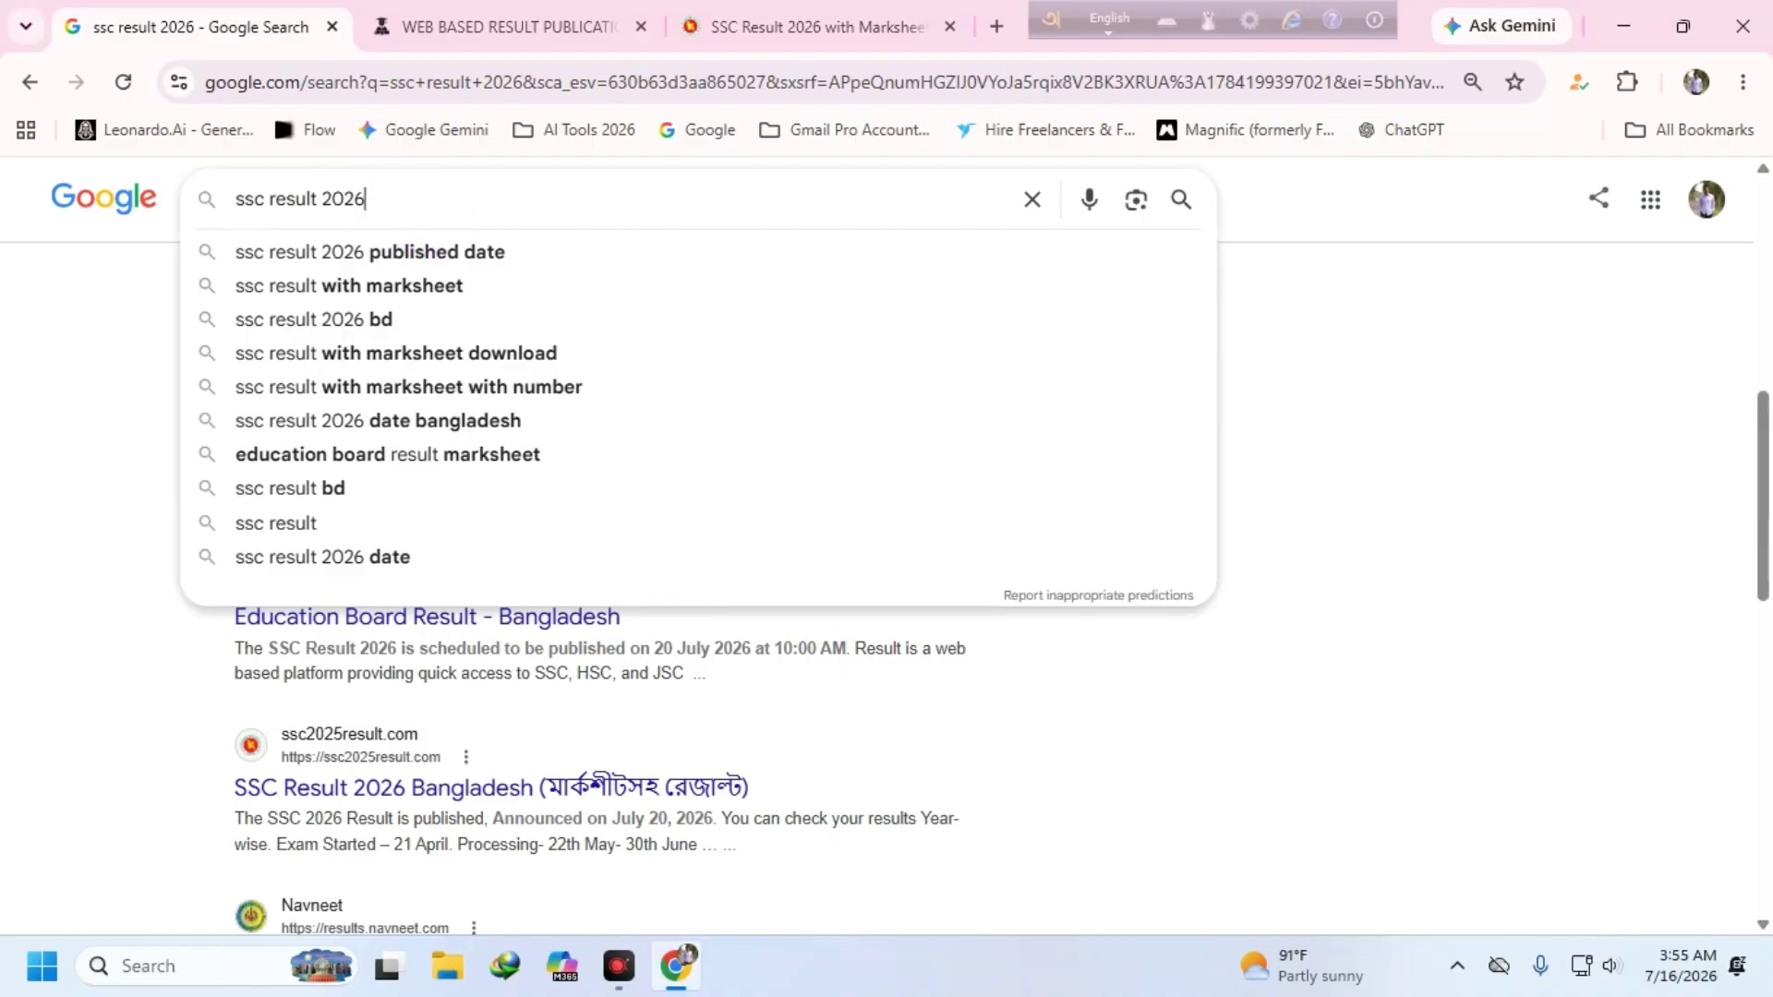
left_click(504, 26)
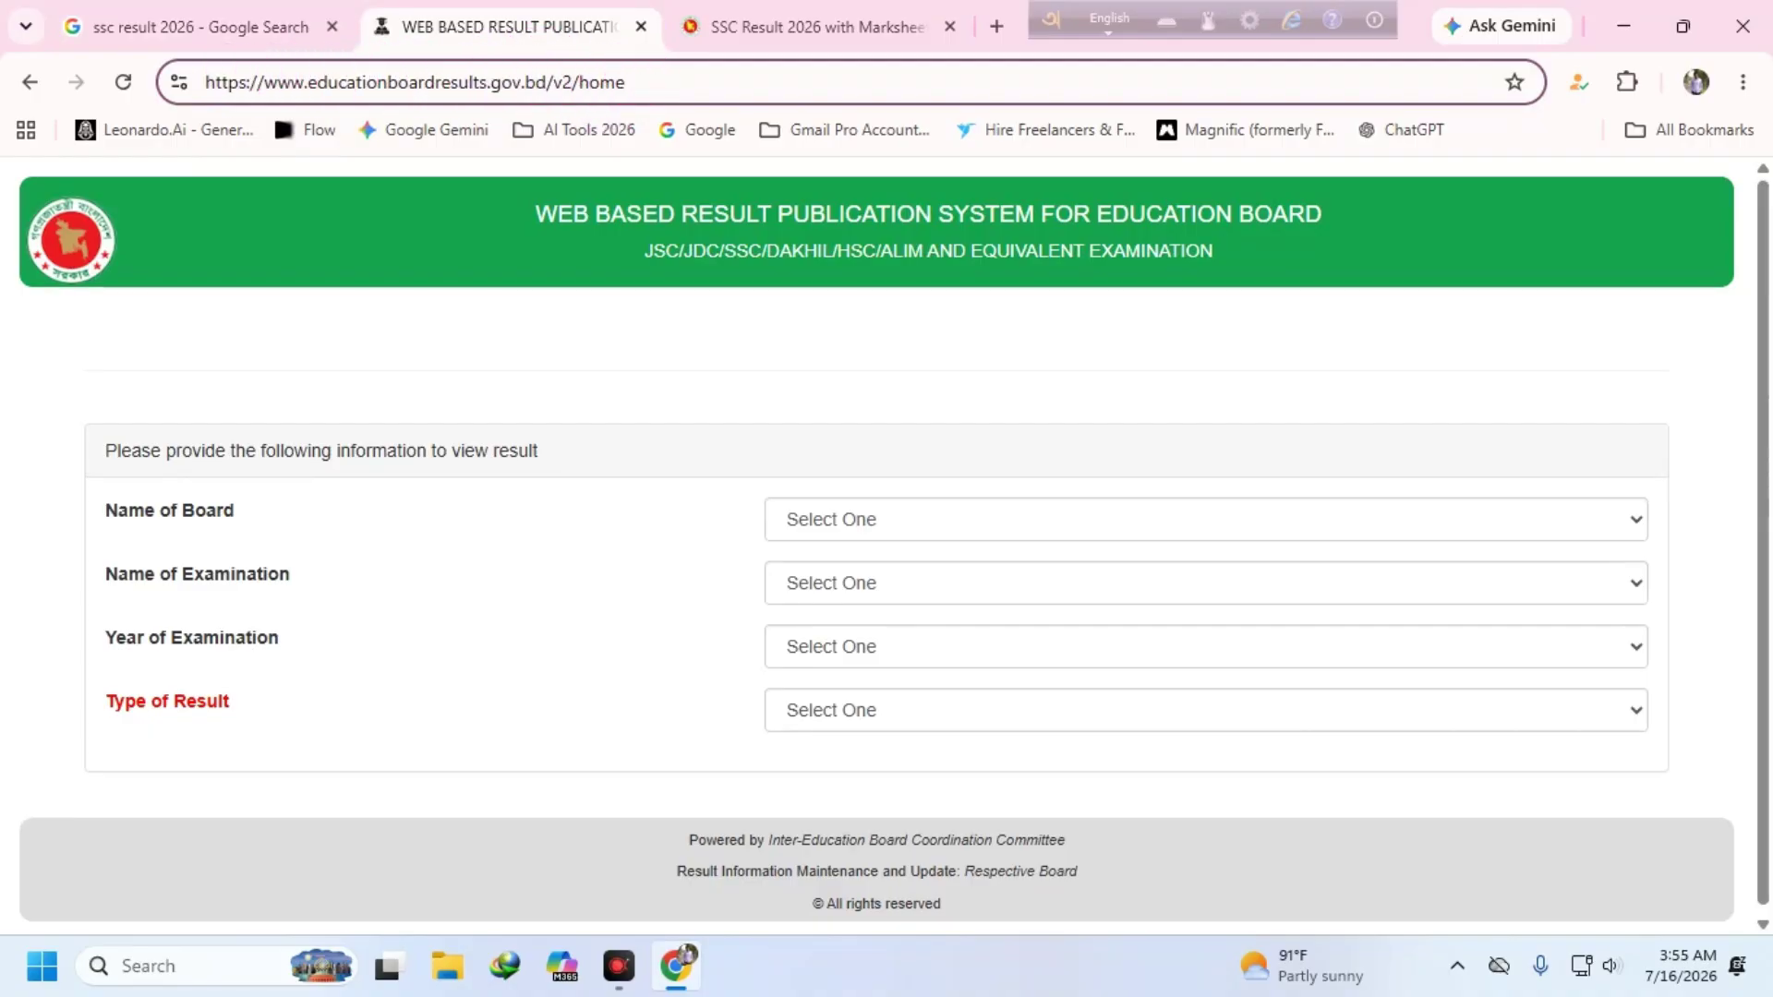
- Load the education board result form from the AI Tools 2026 bookmarks folder and close the duplicate tab
left_click(999, 30)
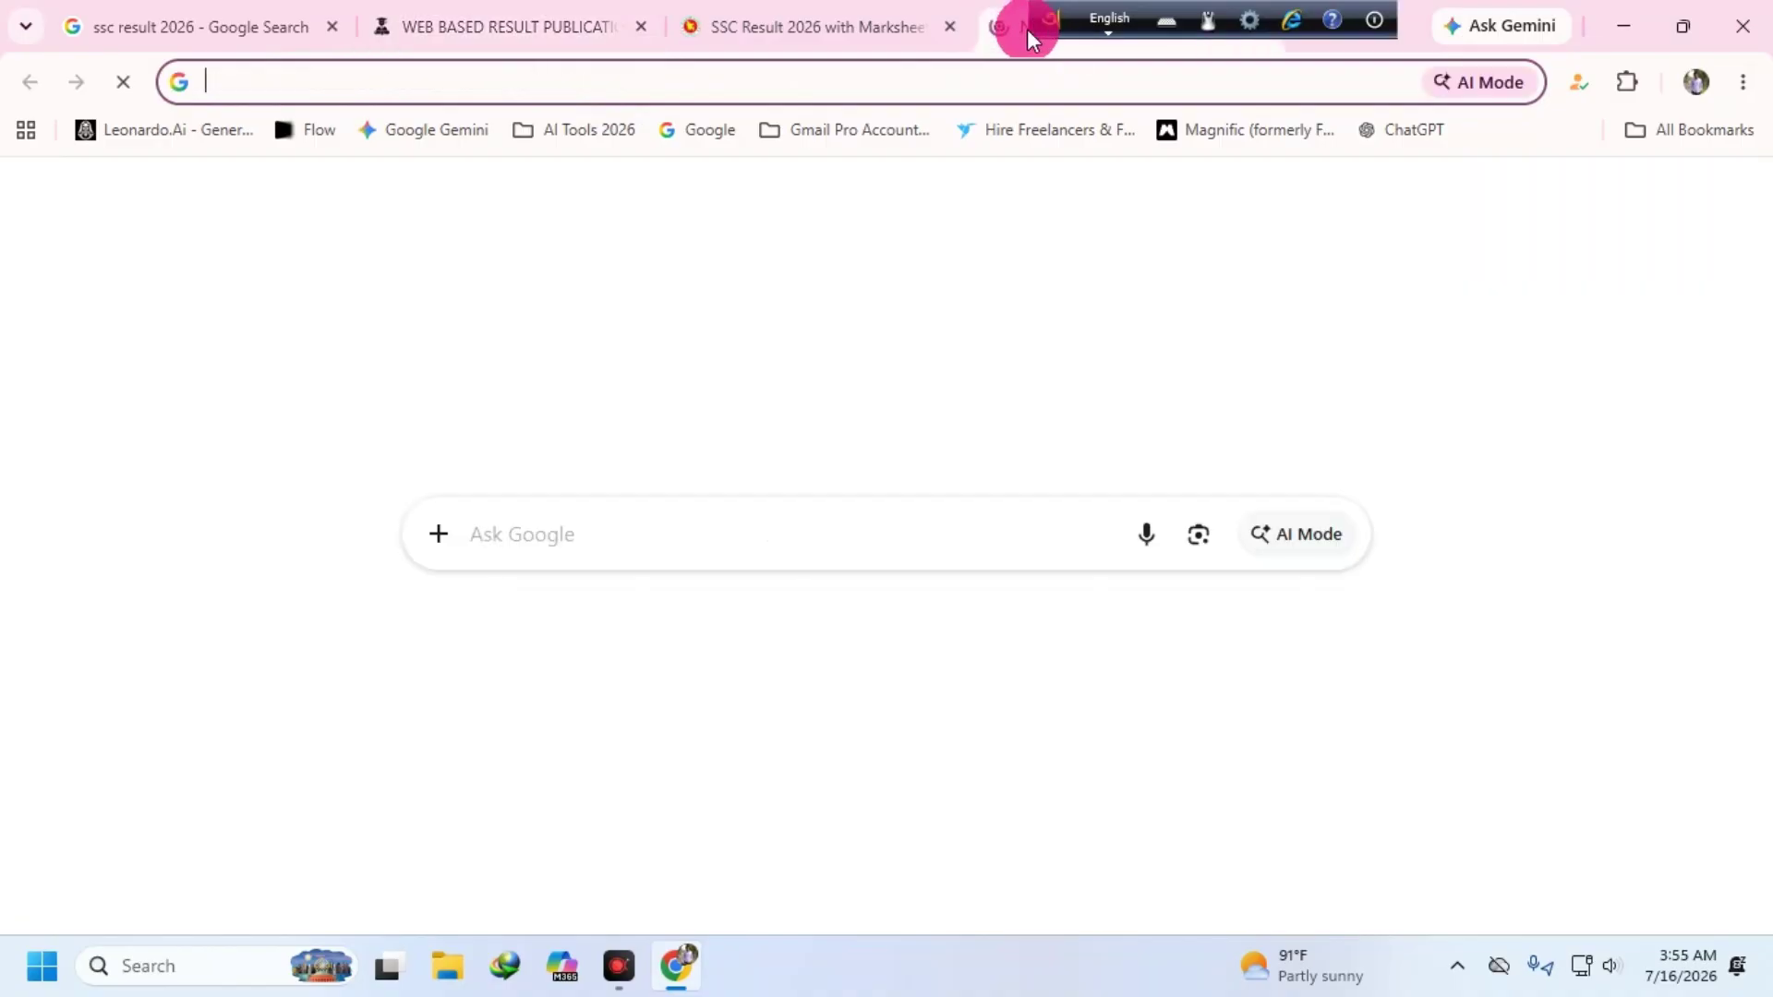
left_click(504, 27)
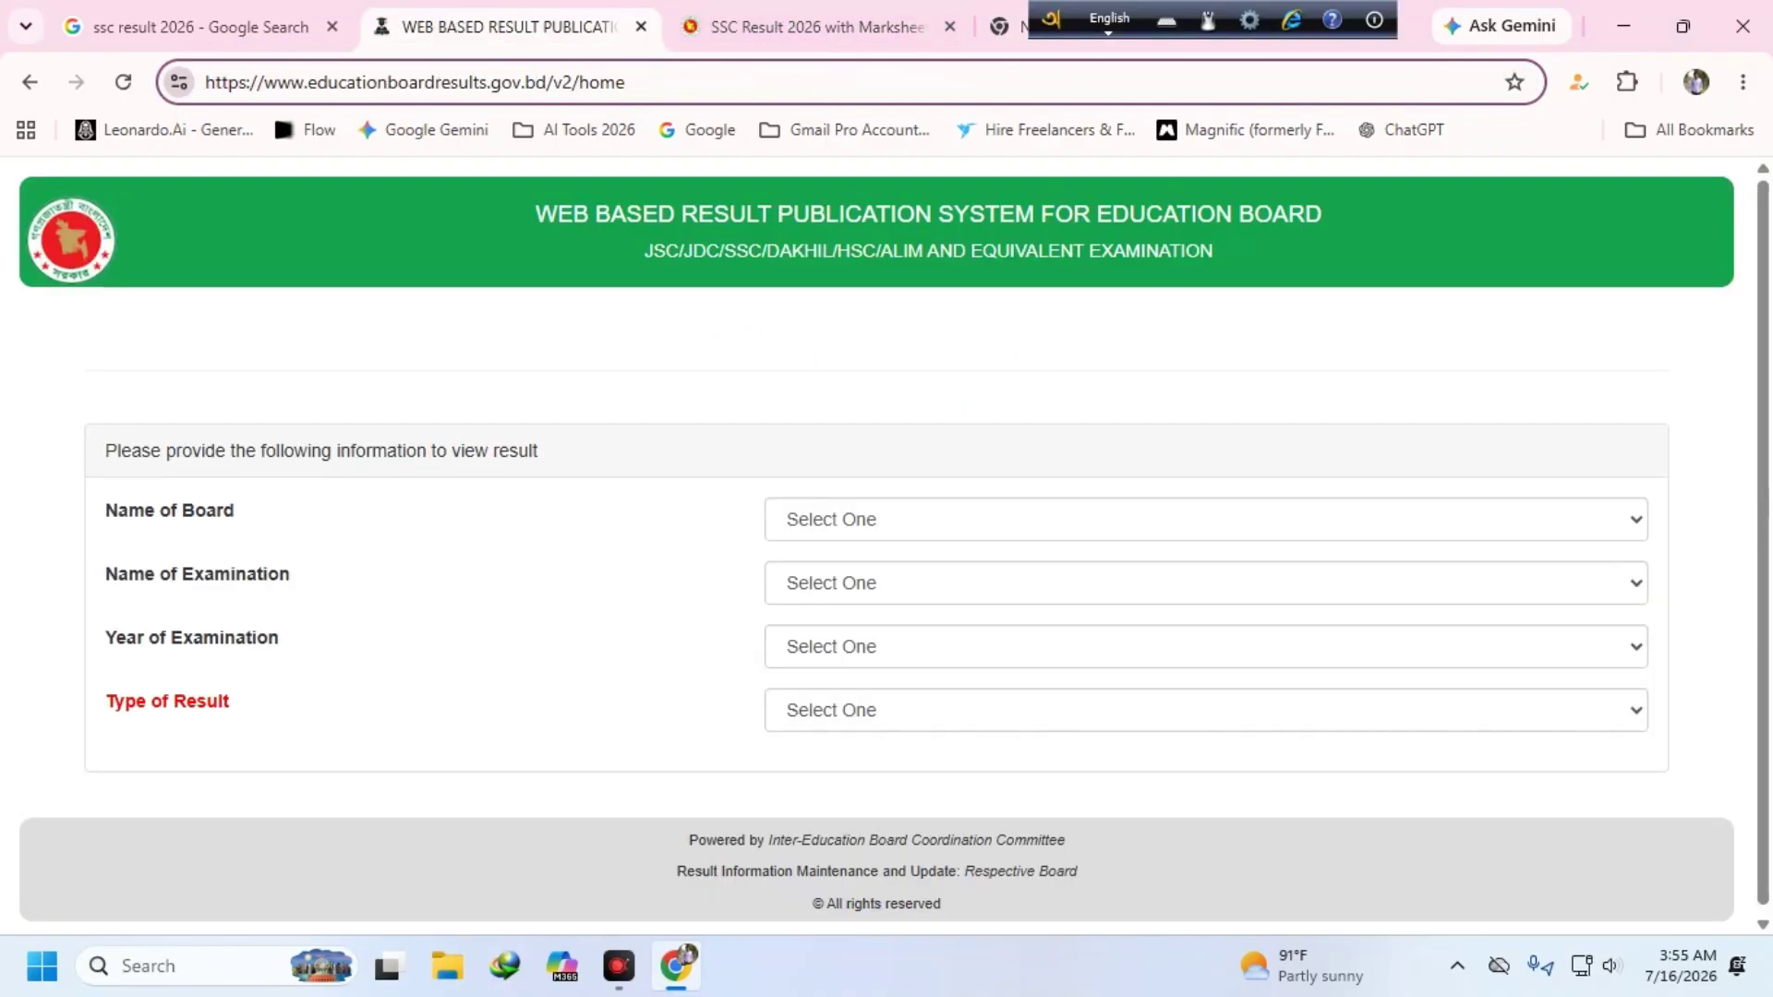
left_click_drag(181, 81, 574, 130)
left_click(575, 130)
left_click(601, 185)
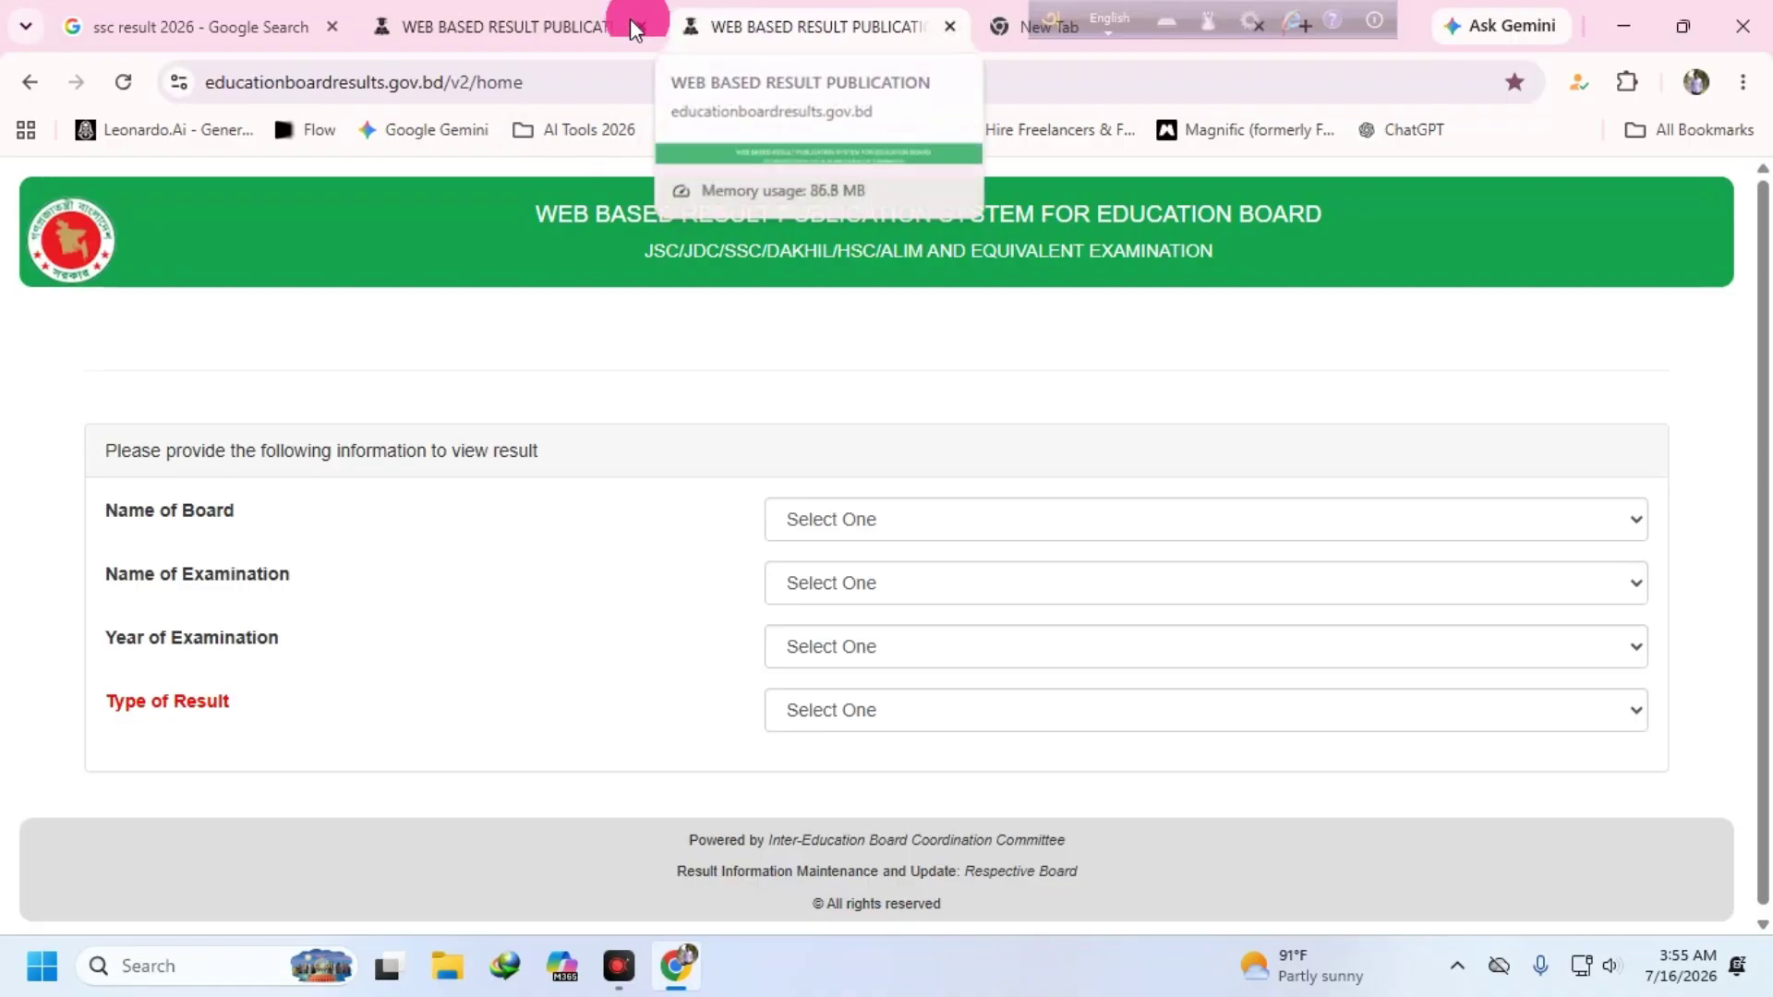
left_click(639, 26)
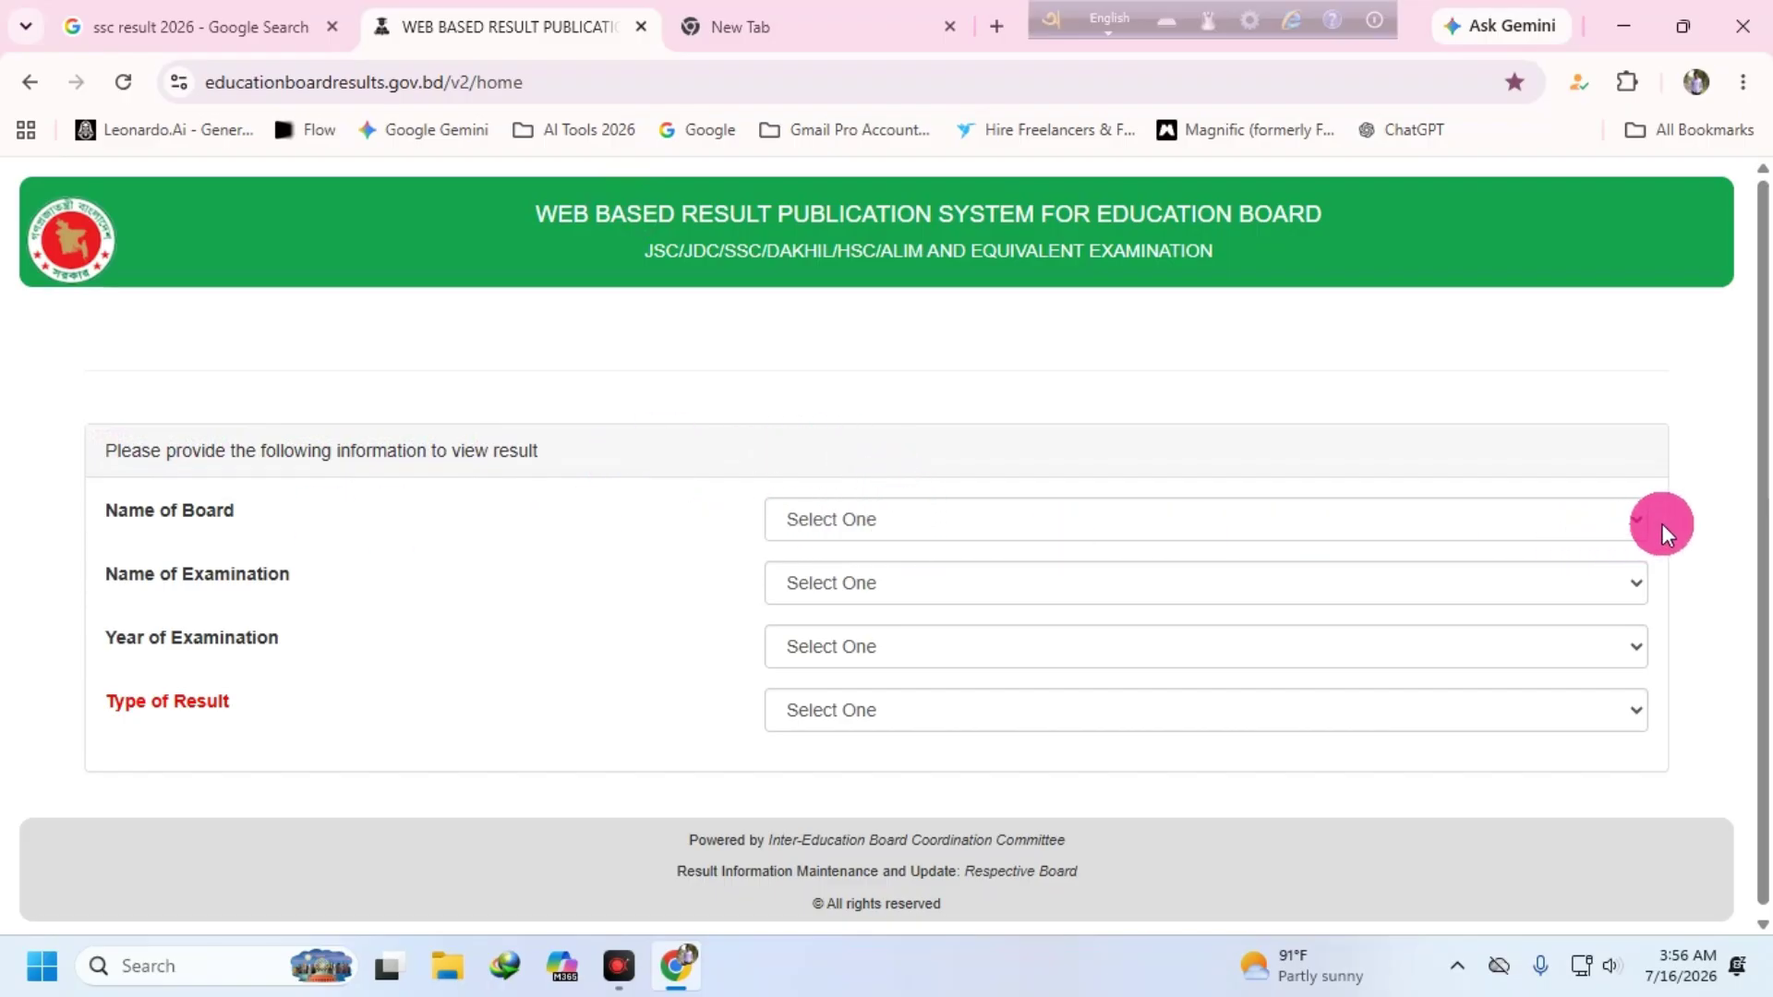
- Choose Mymensingh, SSC/Dakhil/Equivalent, 2026 and Individual/Detailed Result in the four dropdowns
left_click(1637, 523)
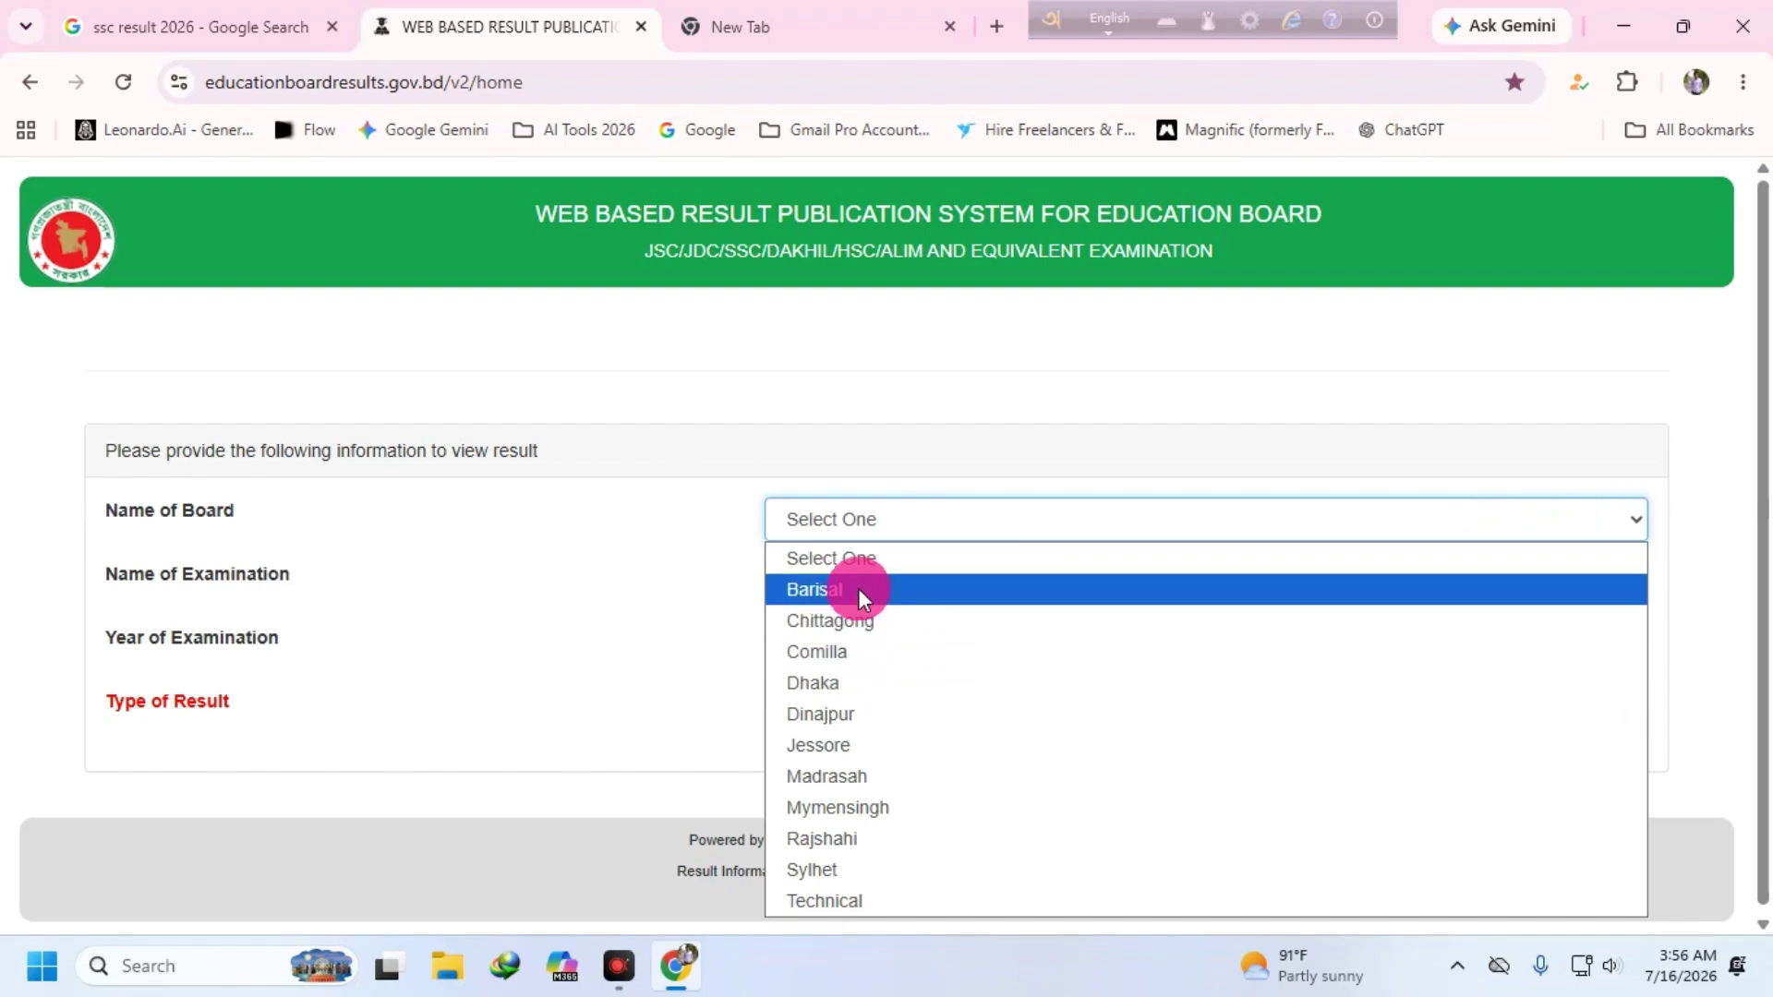
left_click(844, 807)
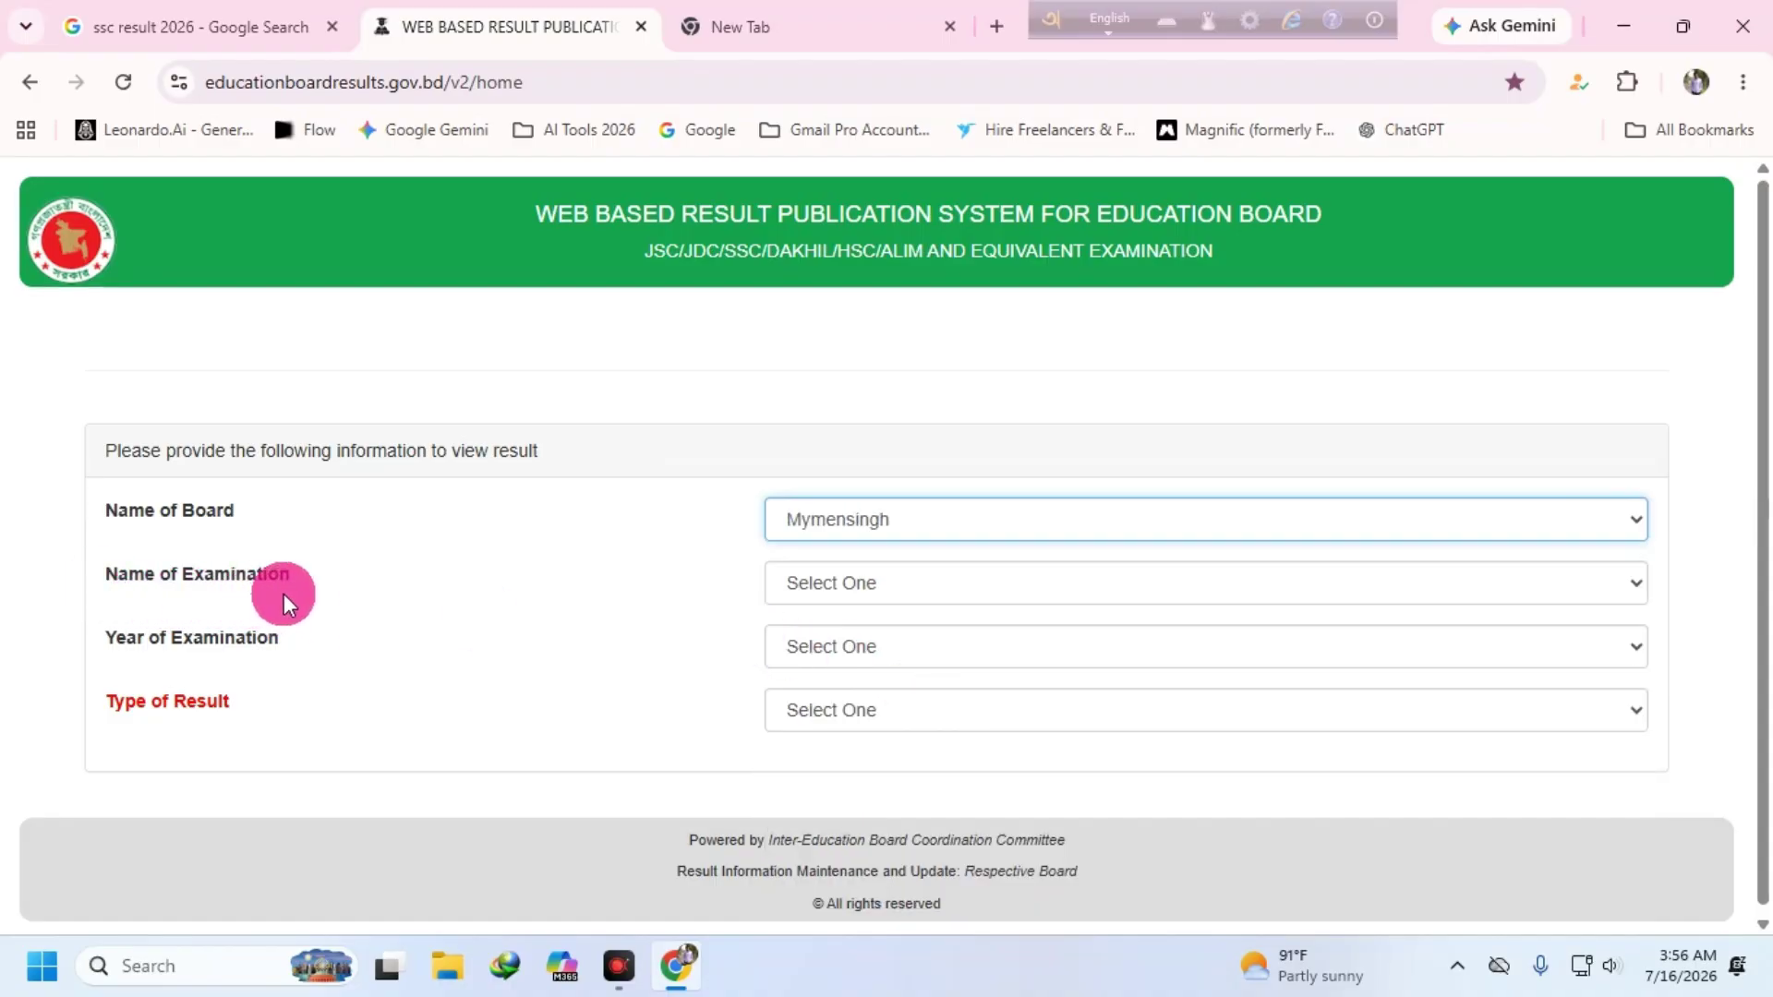
left_click(861, 584)
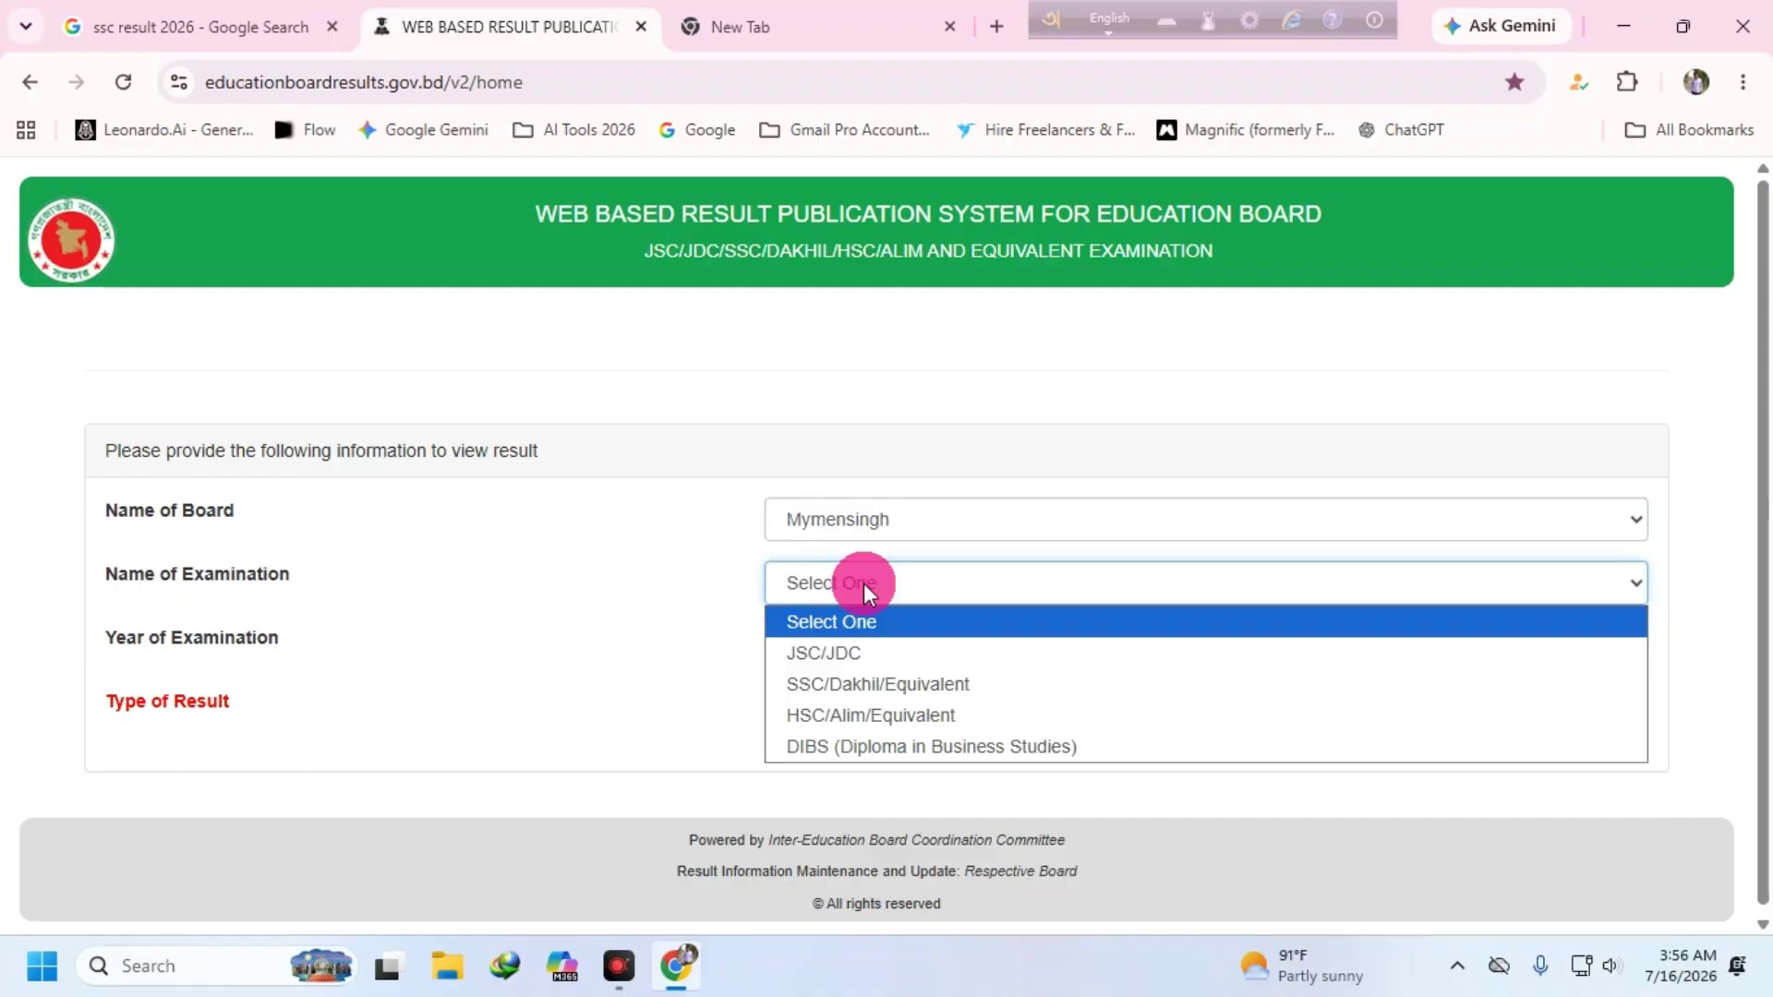
left_click(912, 685)
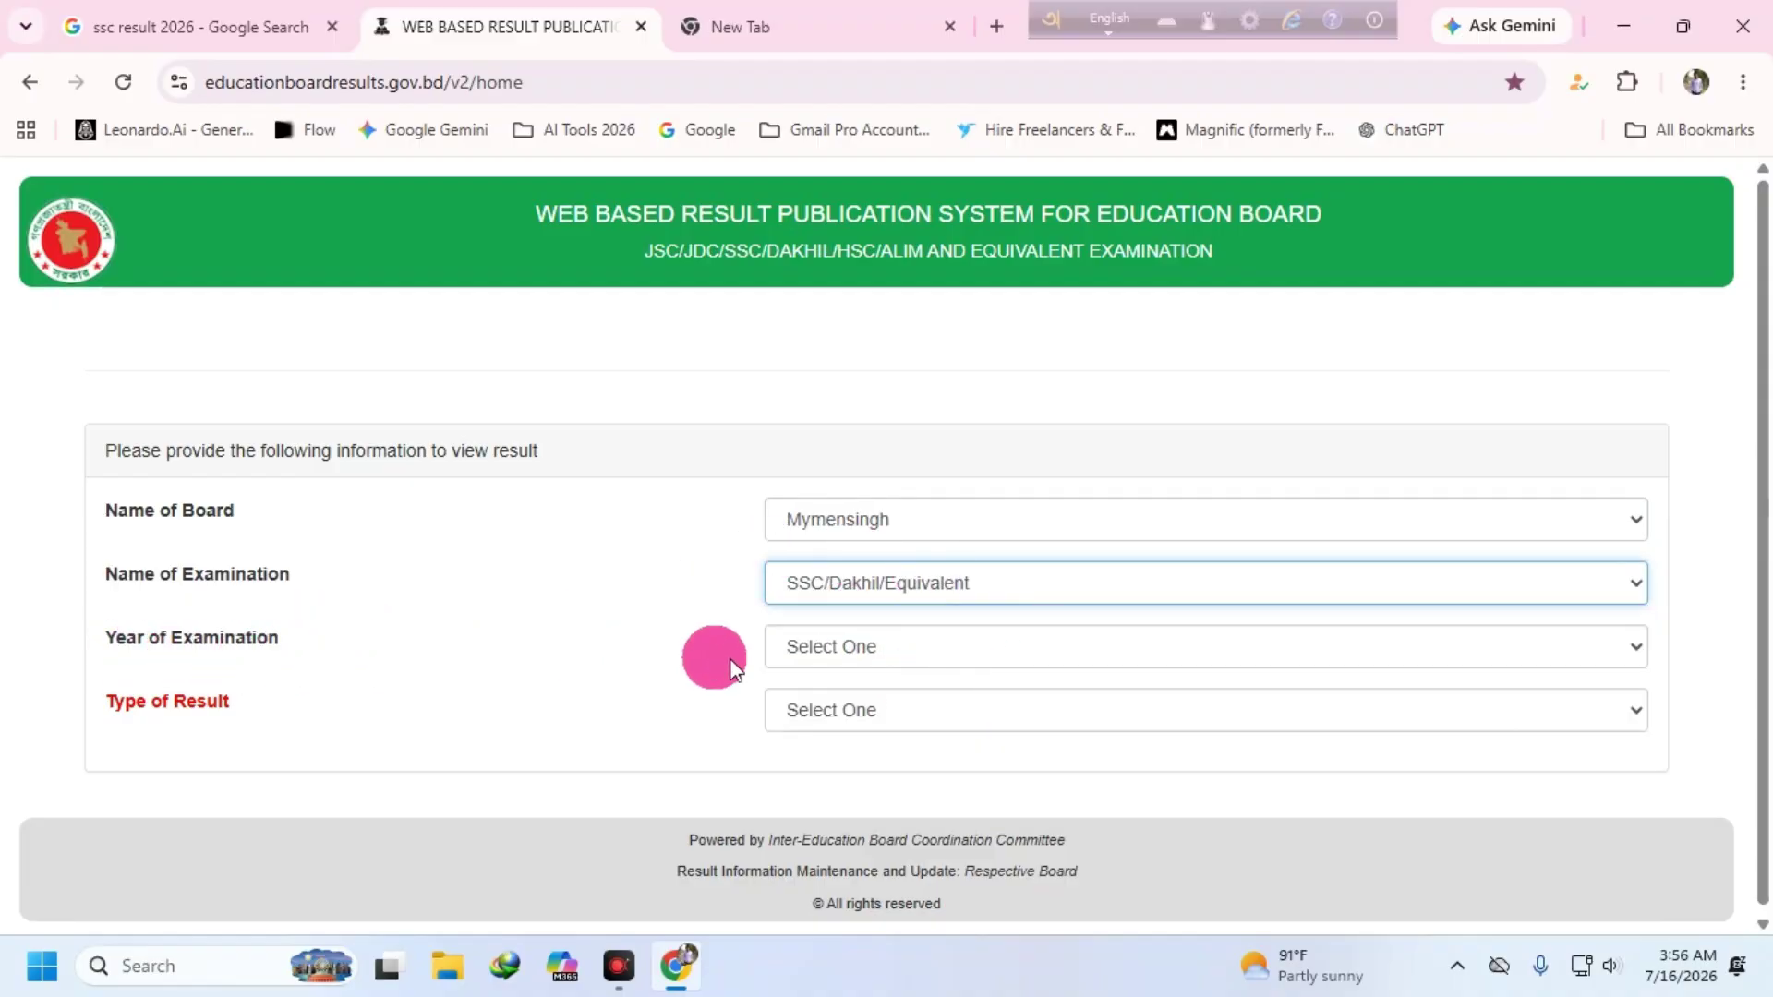
left_click(912, 648)
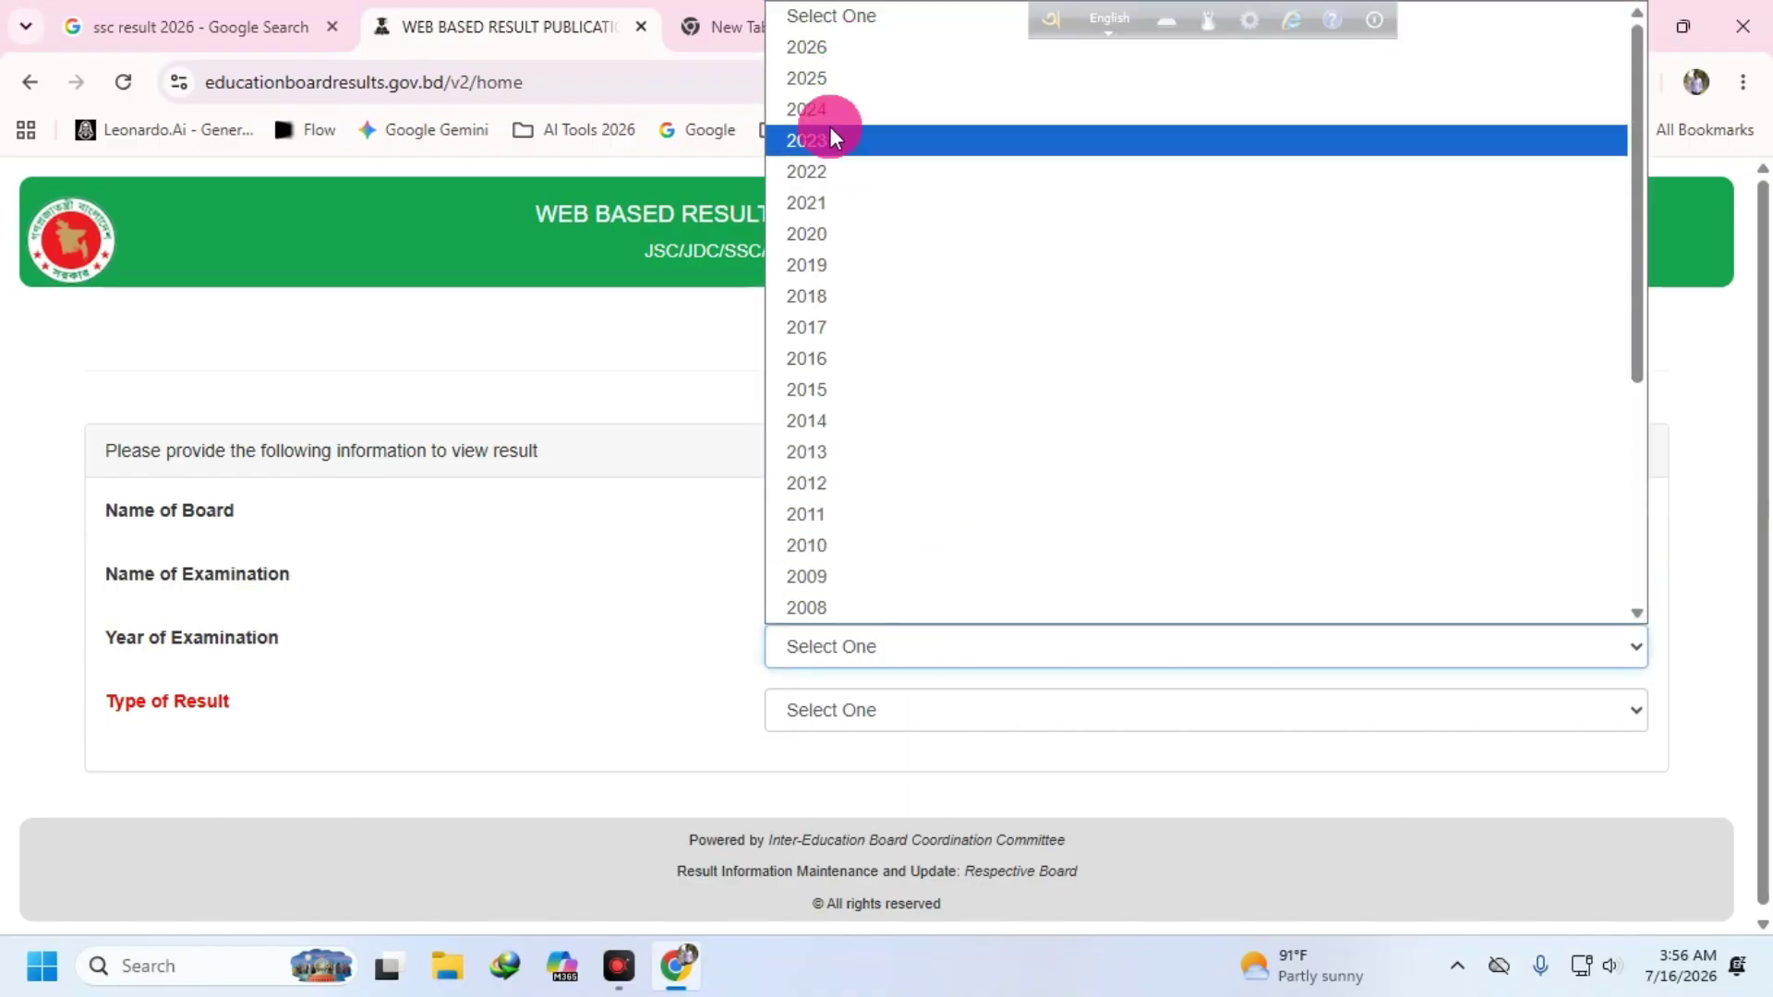
left_click(823, 50)
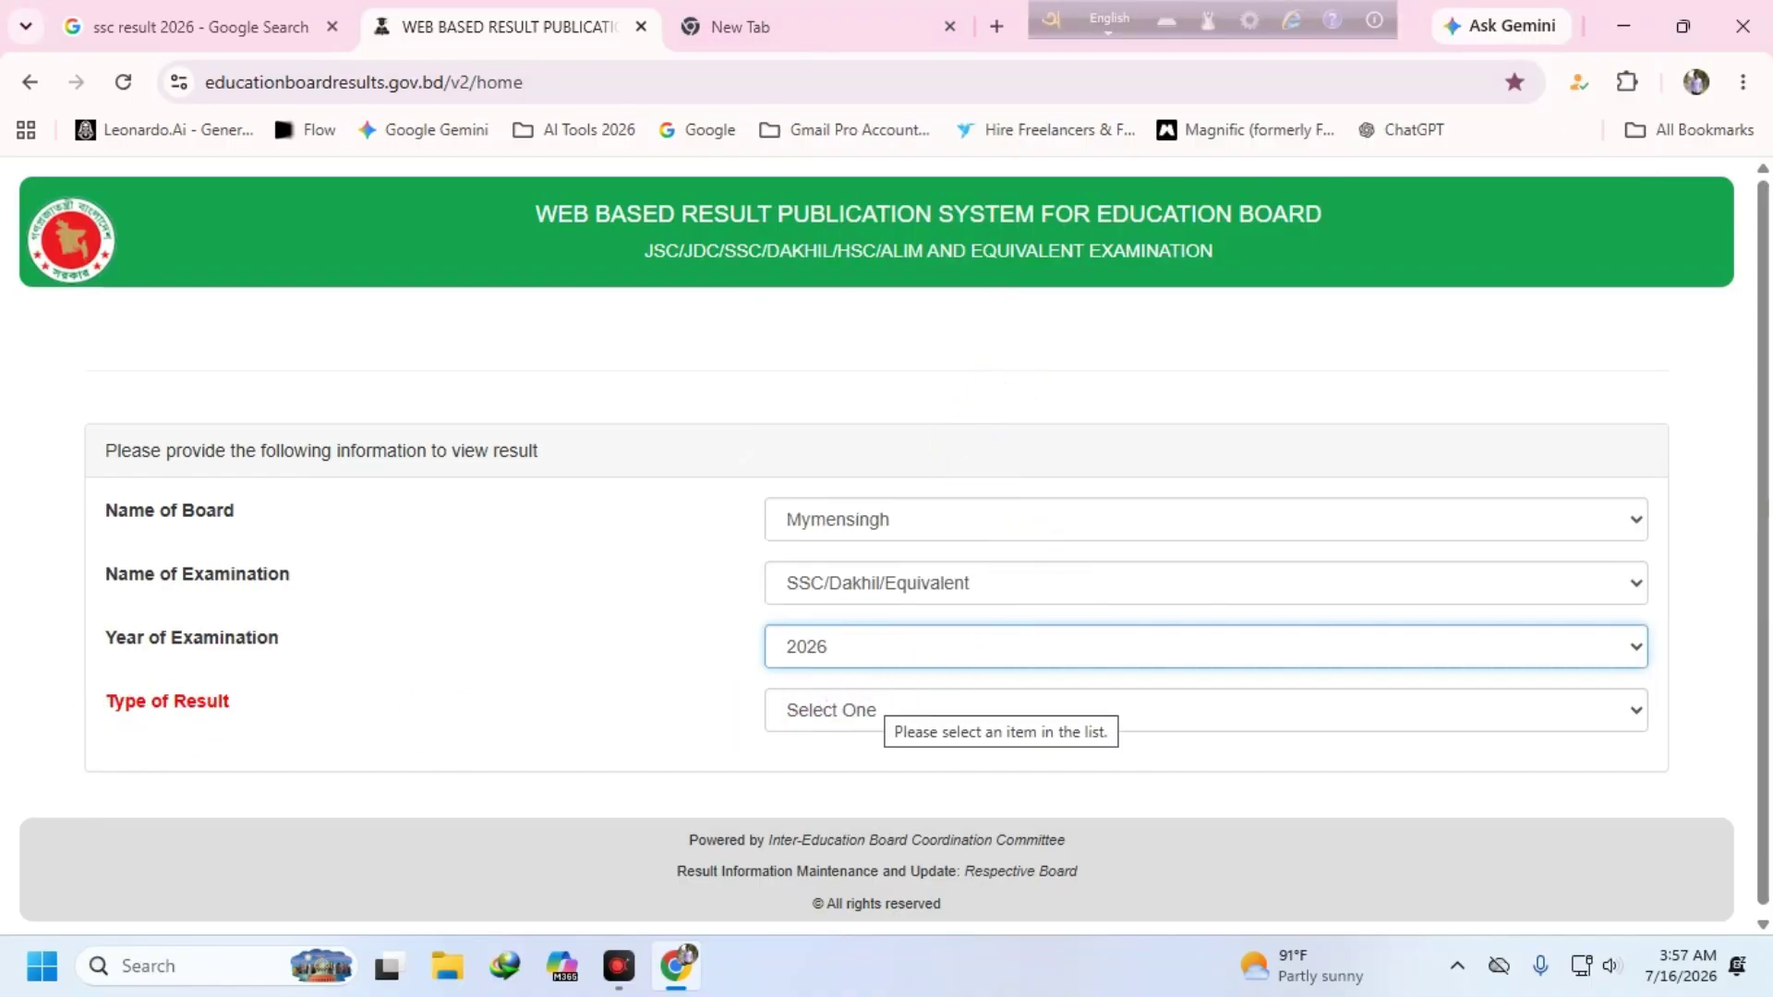
left_click(1637, 716)
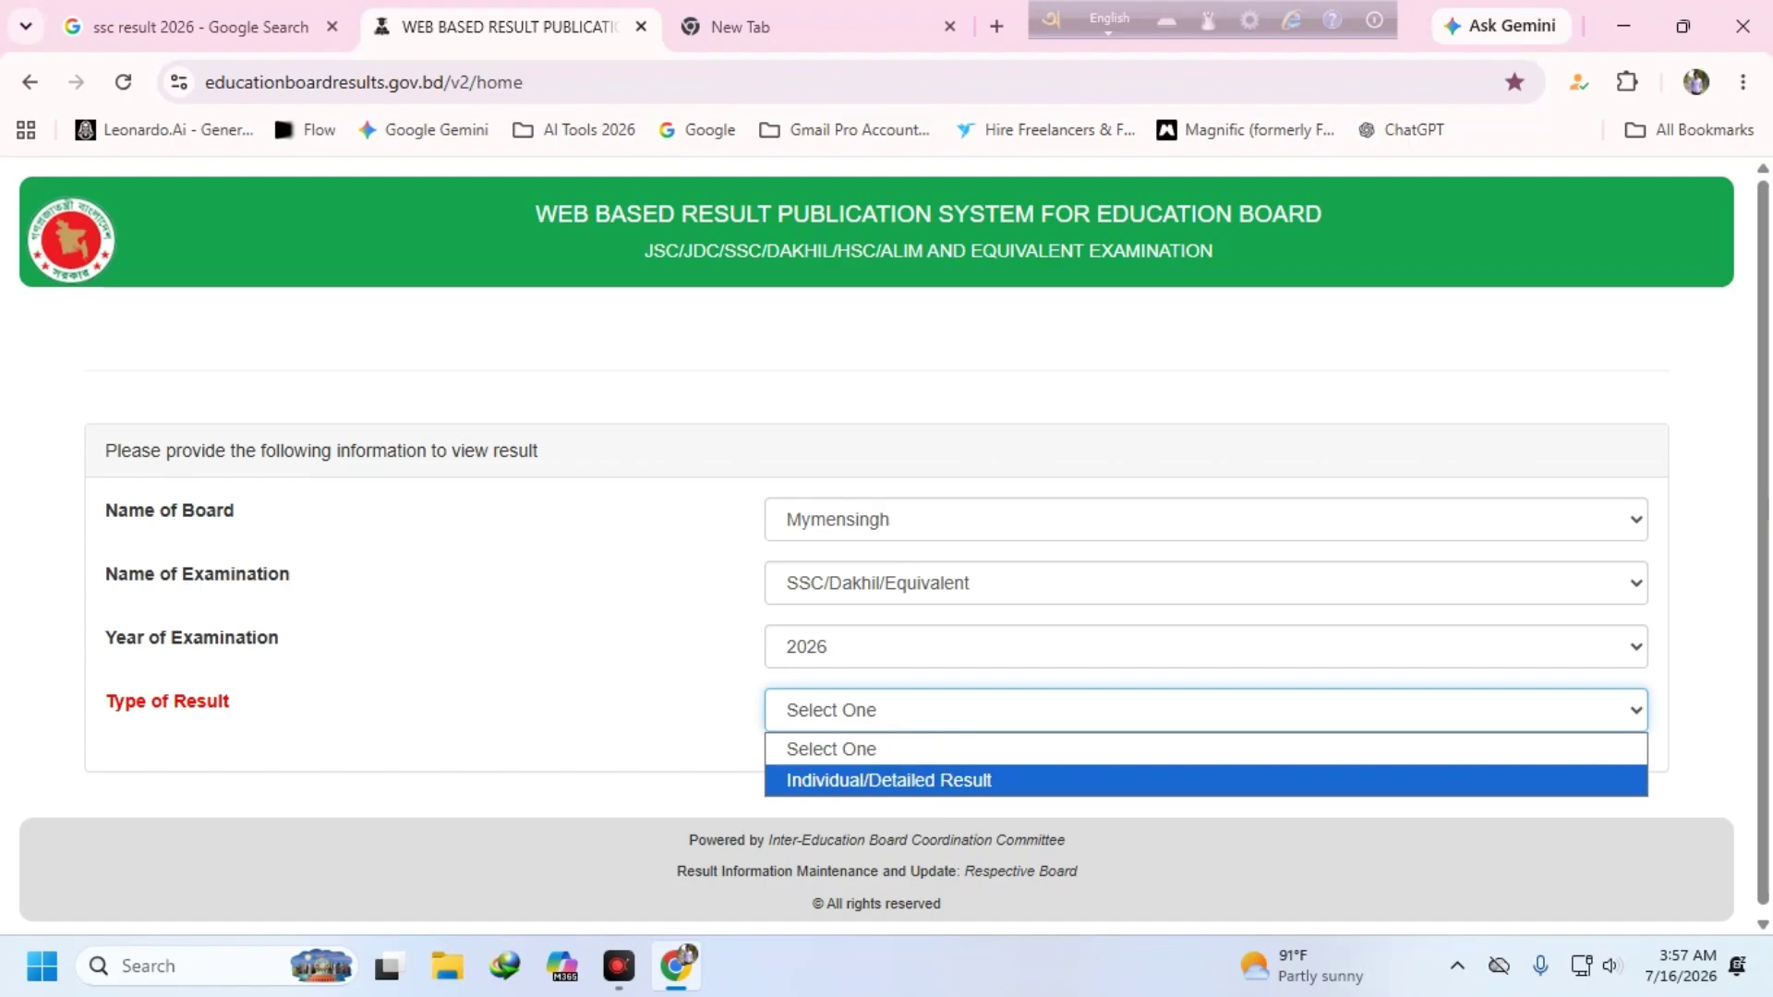
left_click(908, 780)
- Autofill the roll and registration numbers, enter the CAPTCHA, submit, and dismiss the not-found alert
scroll(1033, 574, "down", 3)
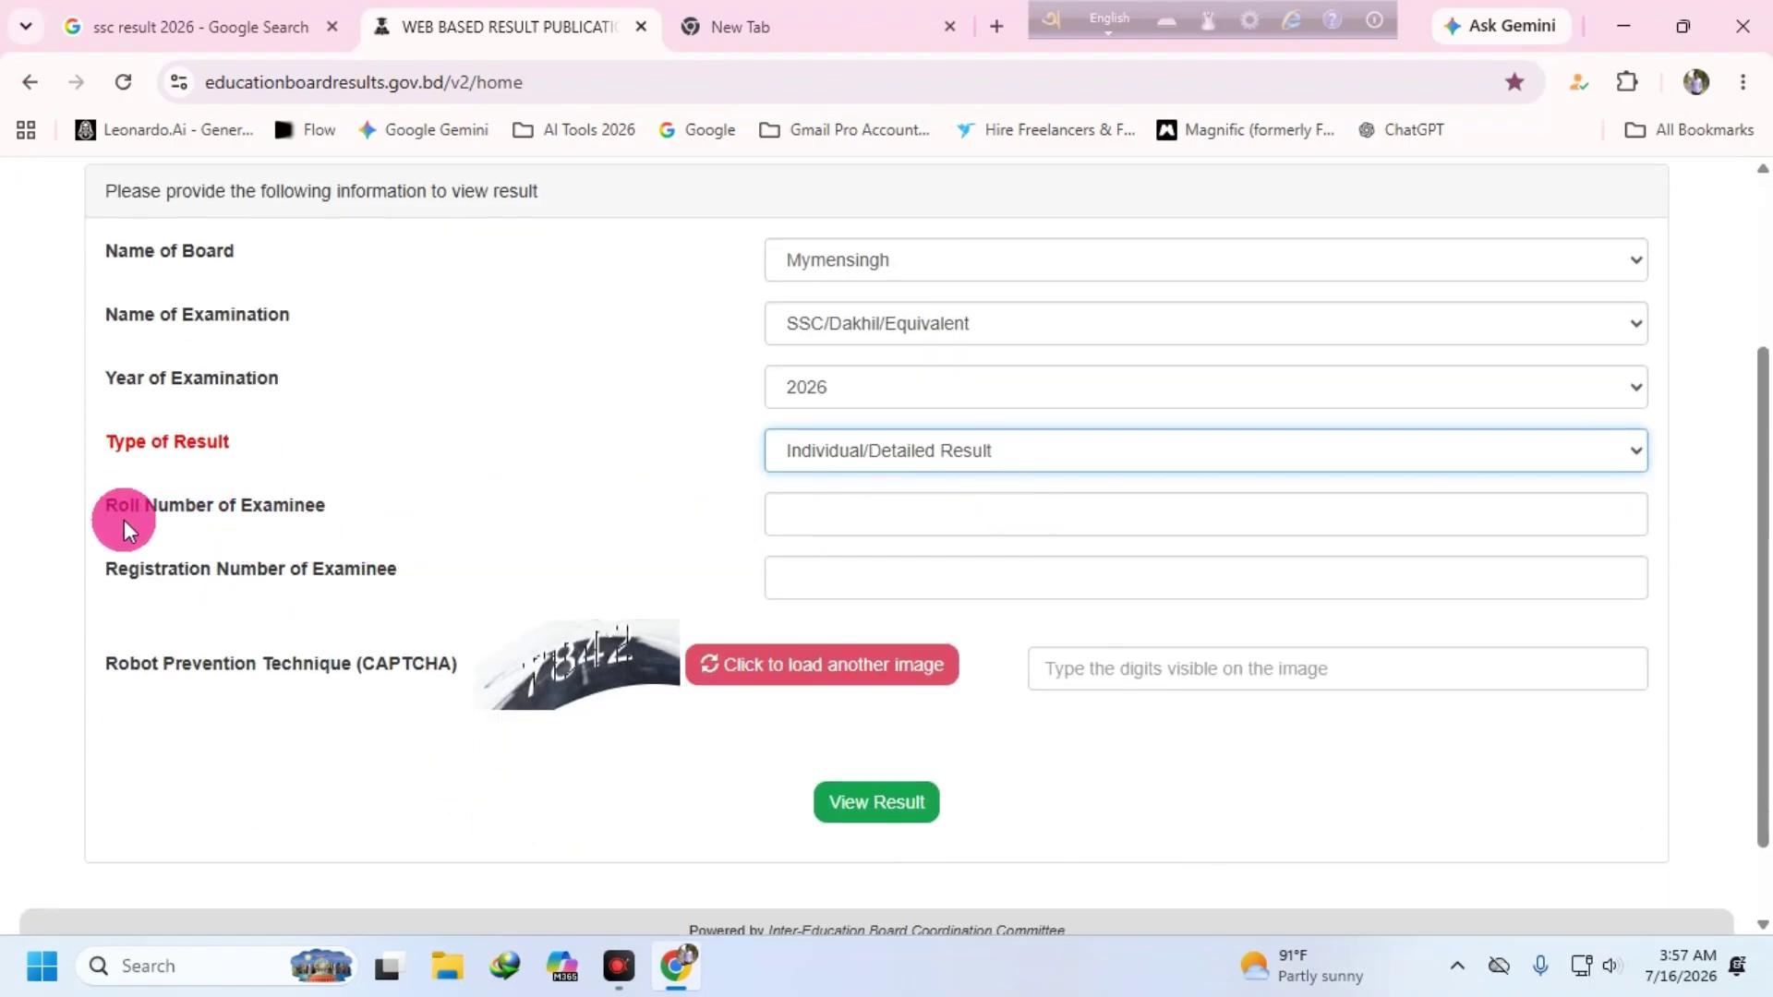
left_click(822, 498)
left_click(909, 578)
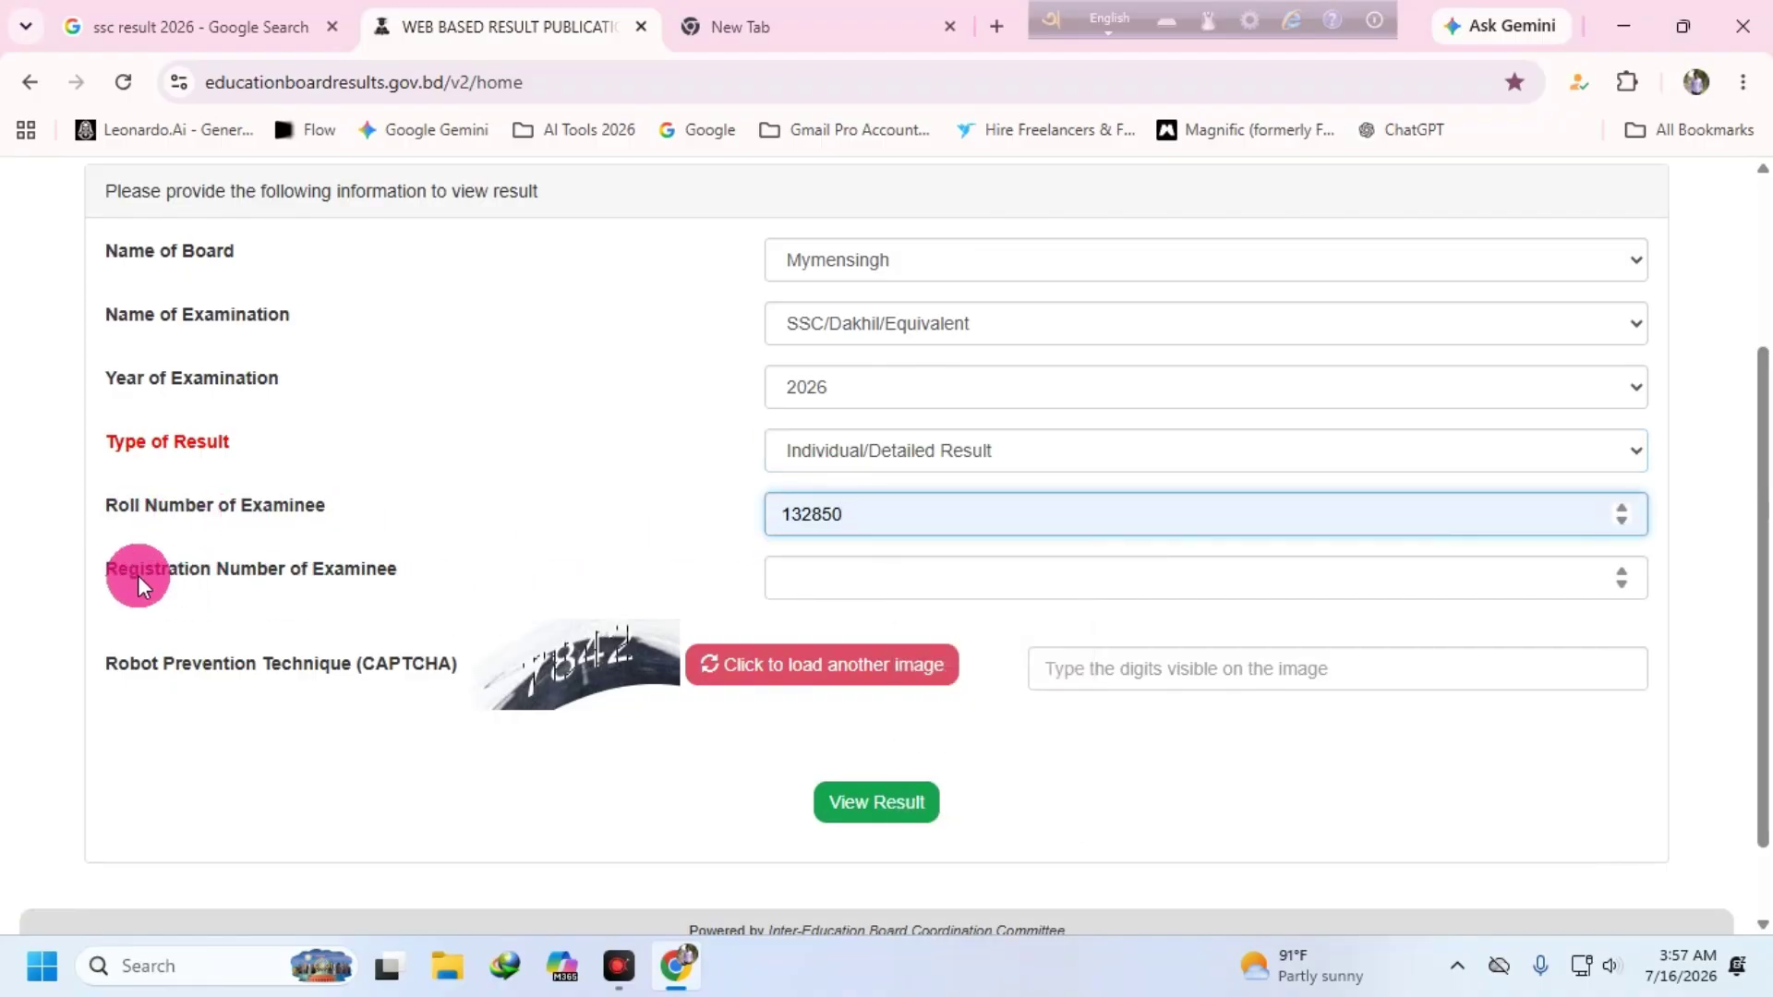
left_click(914, 578)
left_click(988, 641)
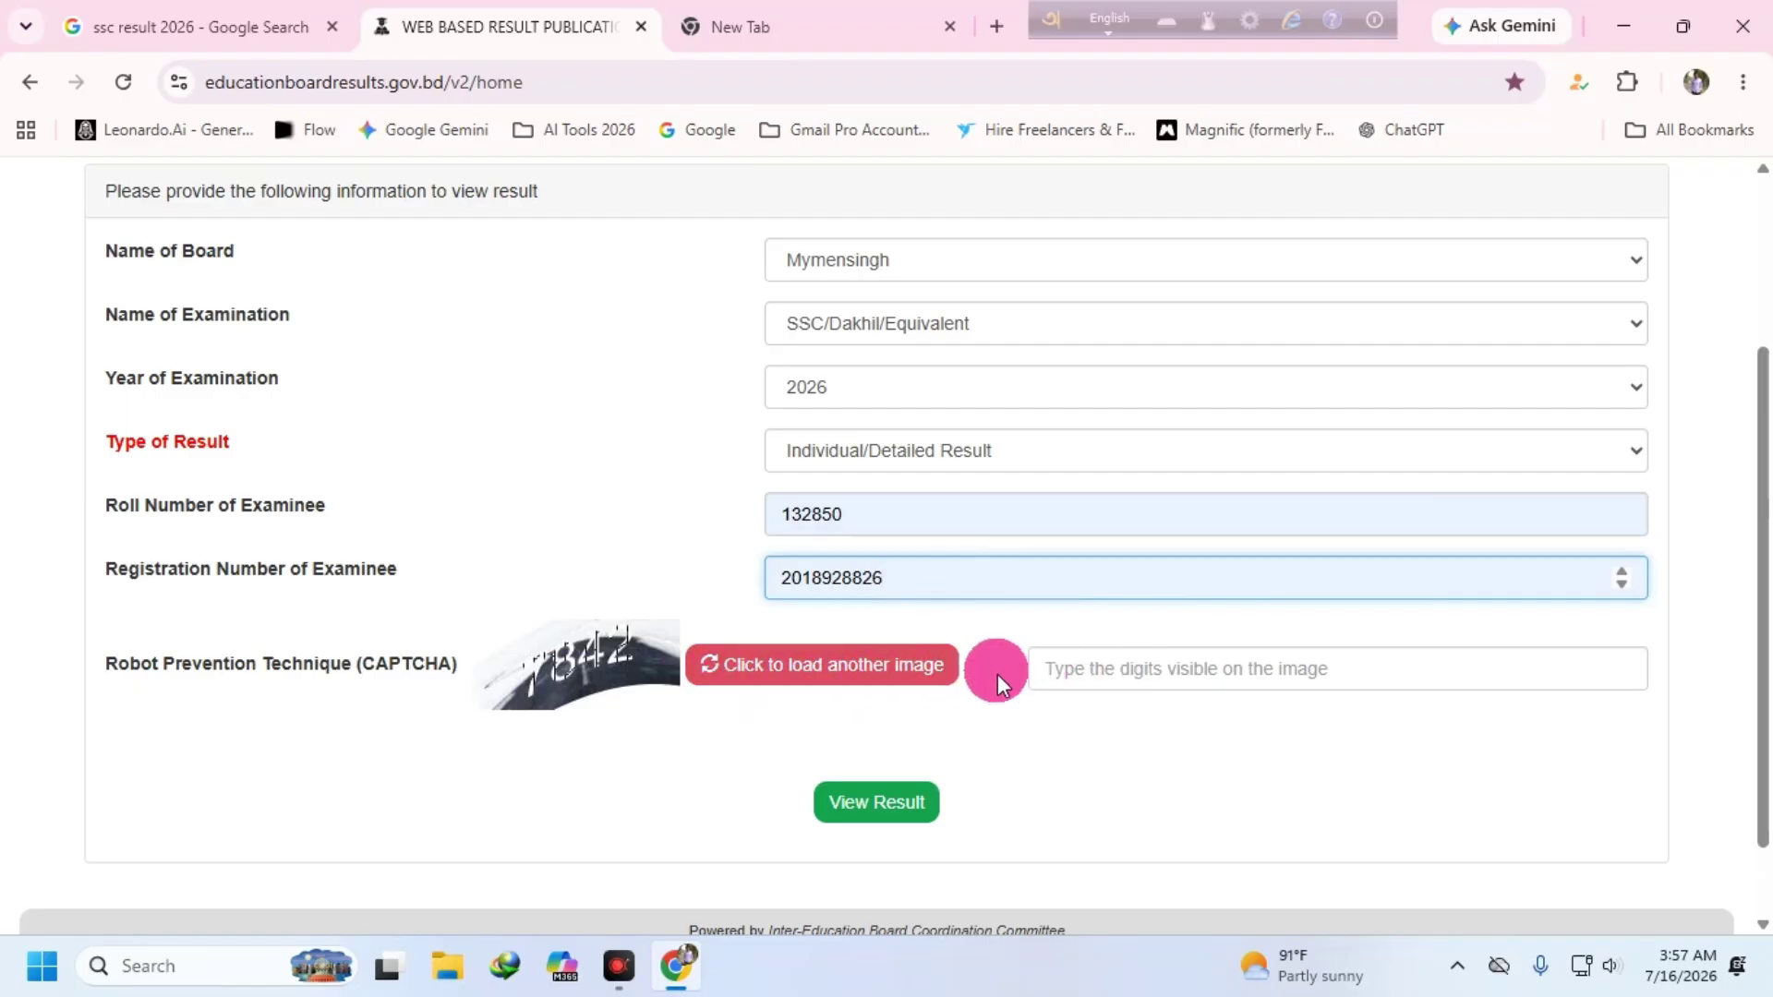
left_click(1062, 670)
type("7")
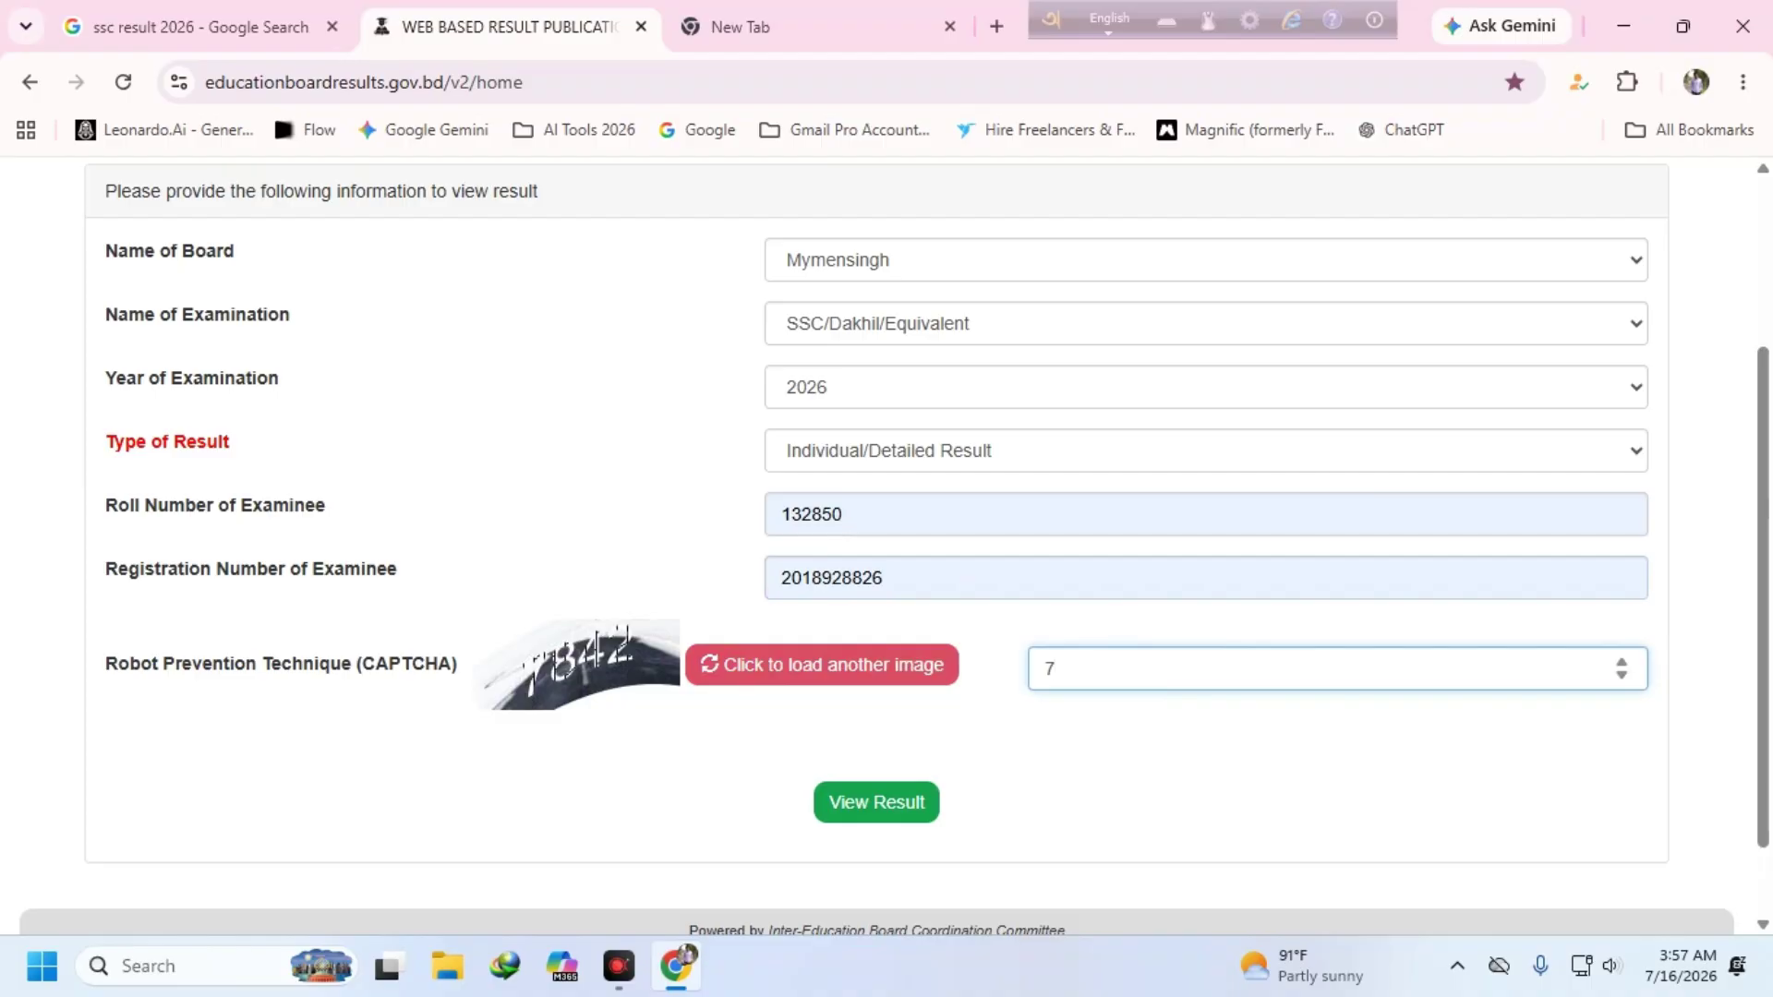
type("842")
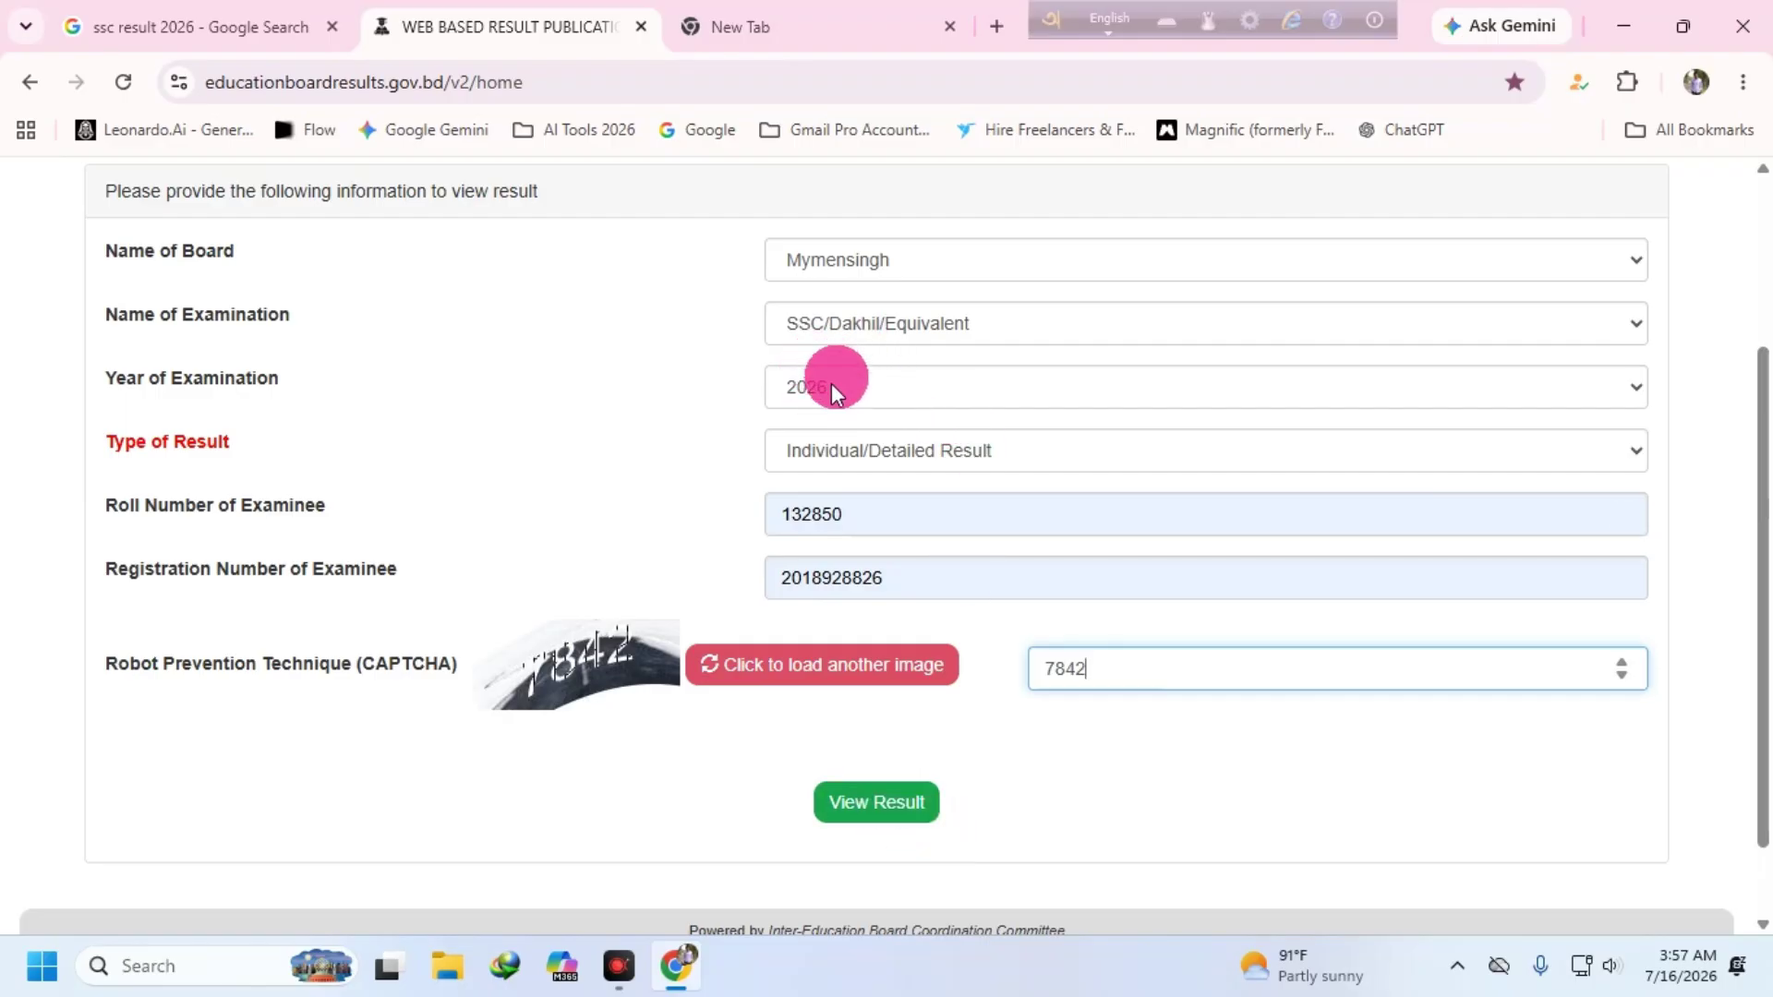
left_click(839, 805)
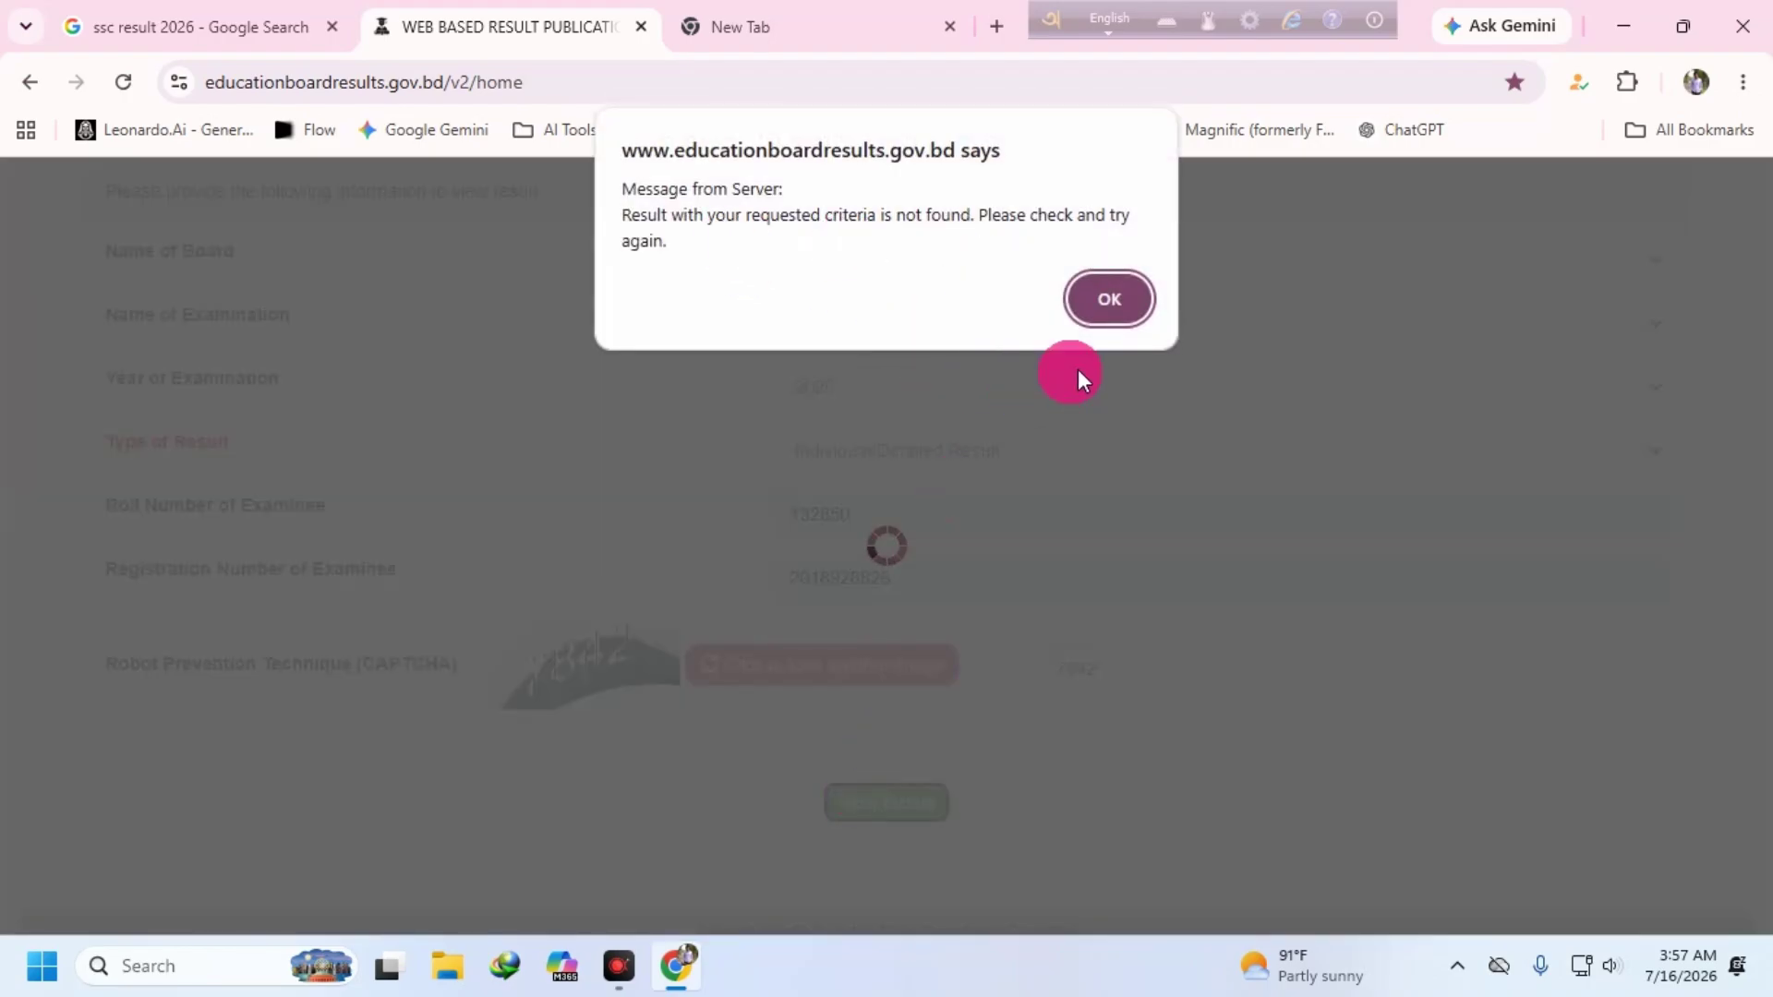
left_click(1108, 298)
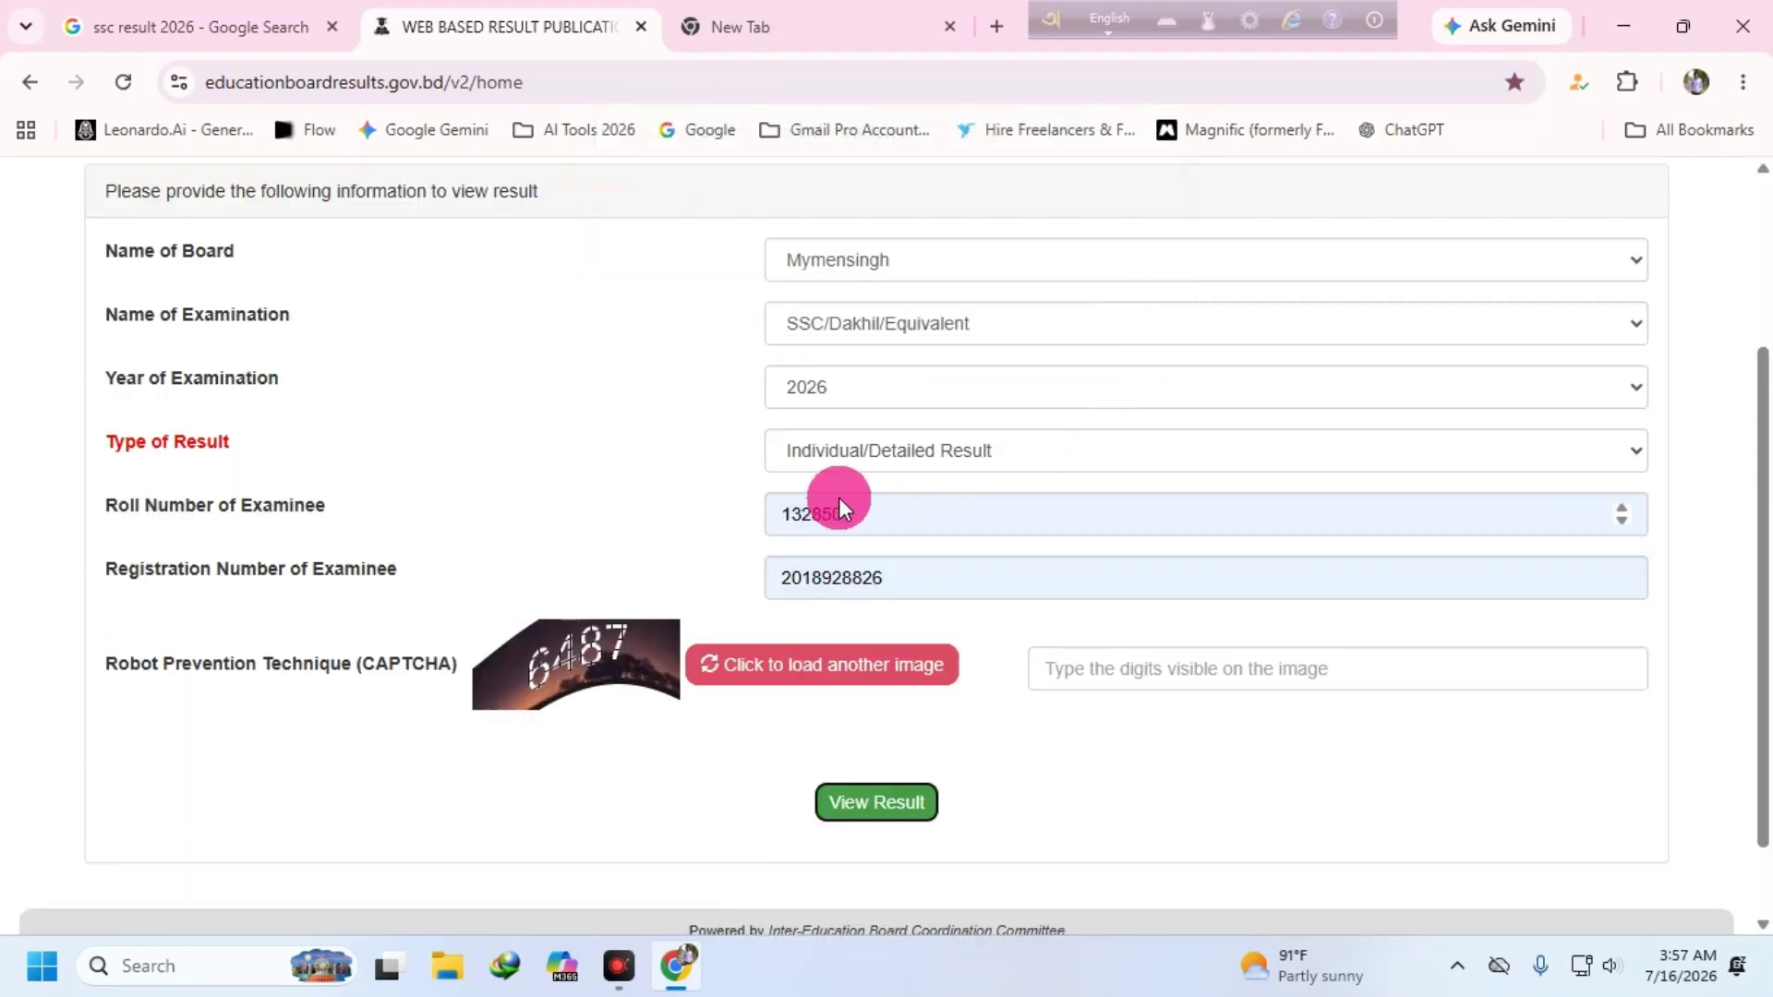
- Retry the lookup with year 2025 and the new CAPTCHA digits, then dismiss the not-found alert
left_click(883, 384)
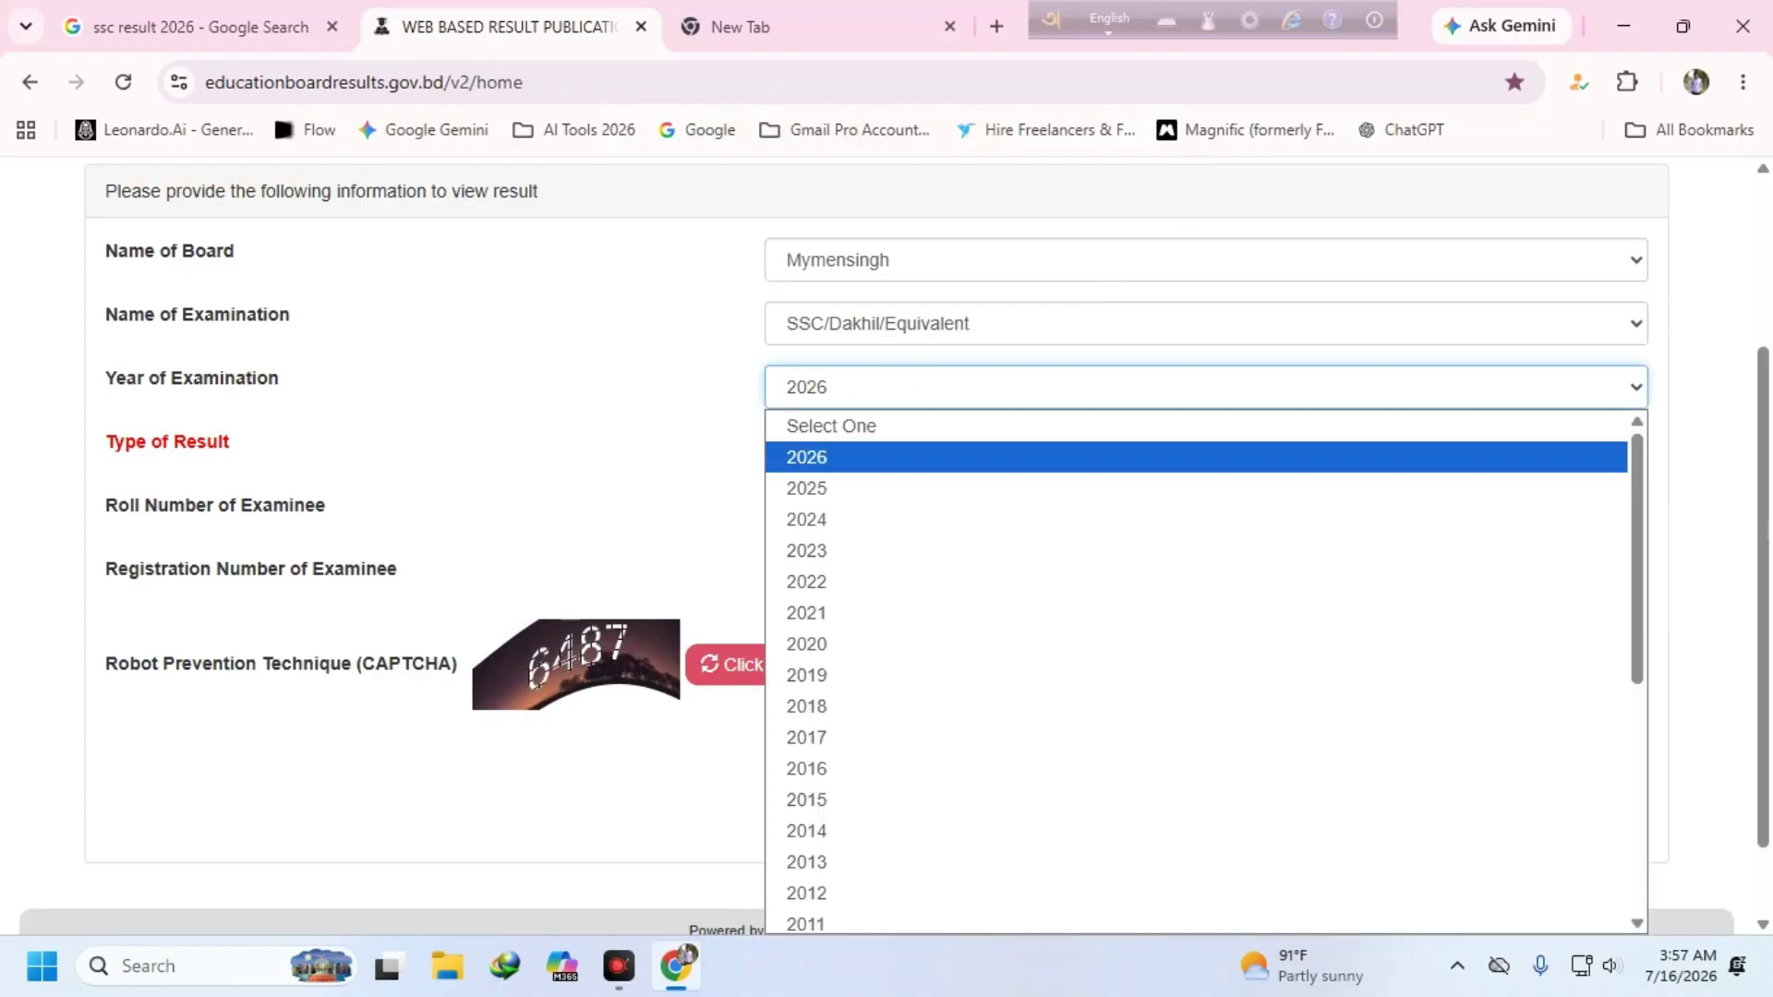
left_click(839, 480)
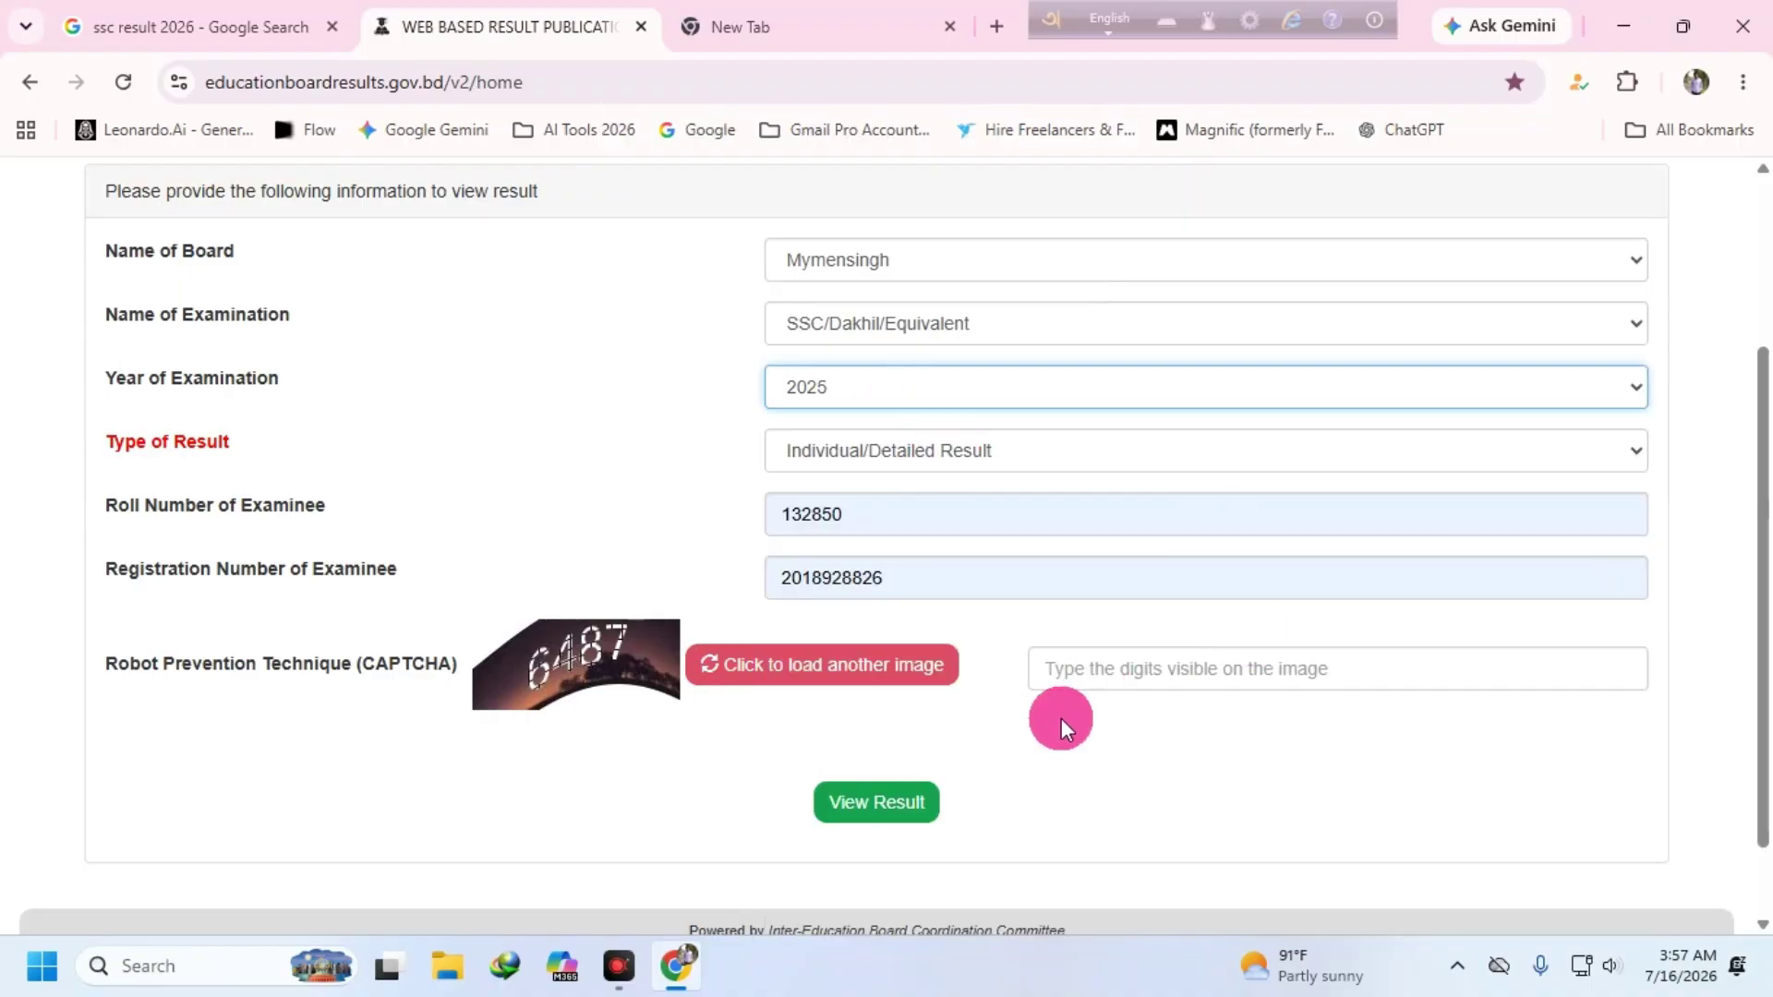
left_click(873, 802)
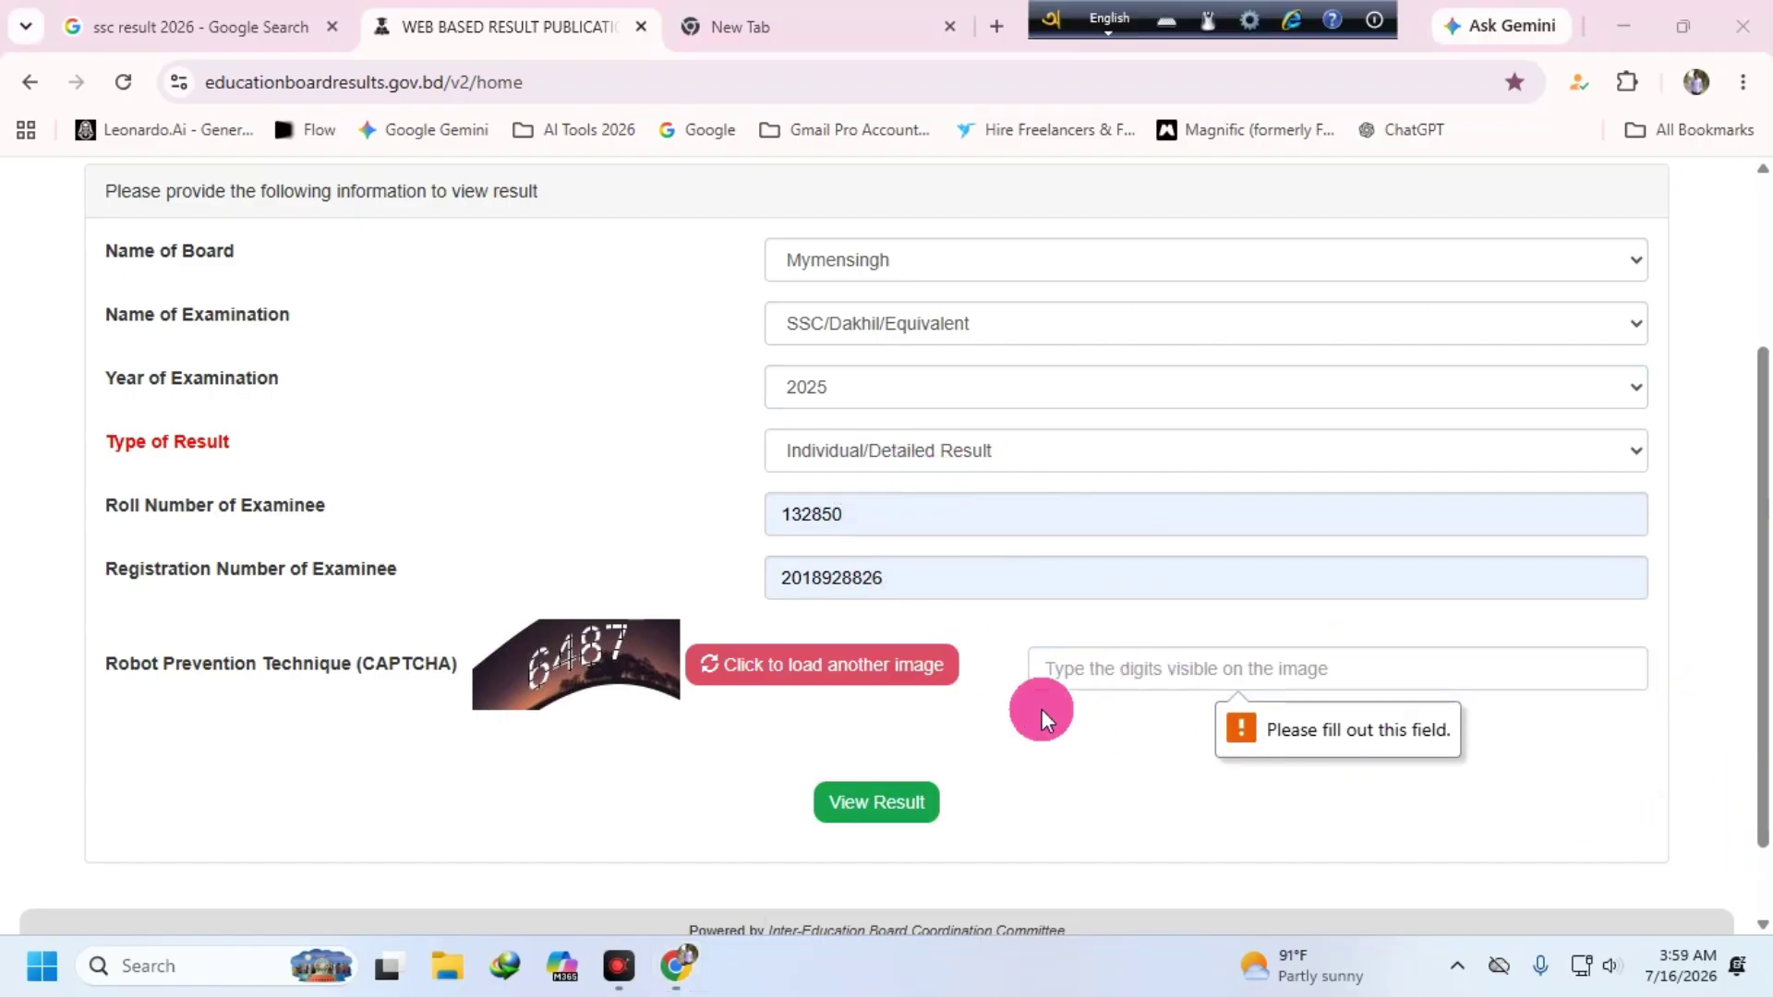
type("6")
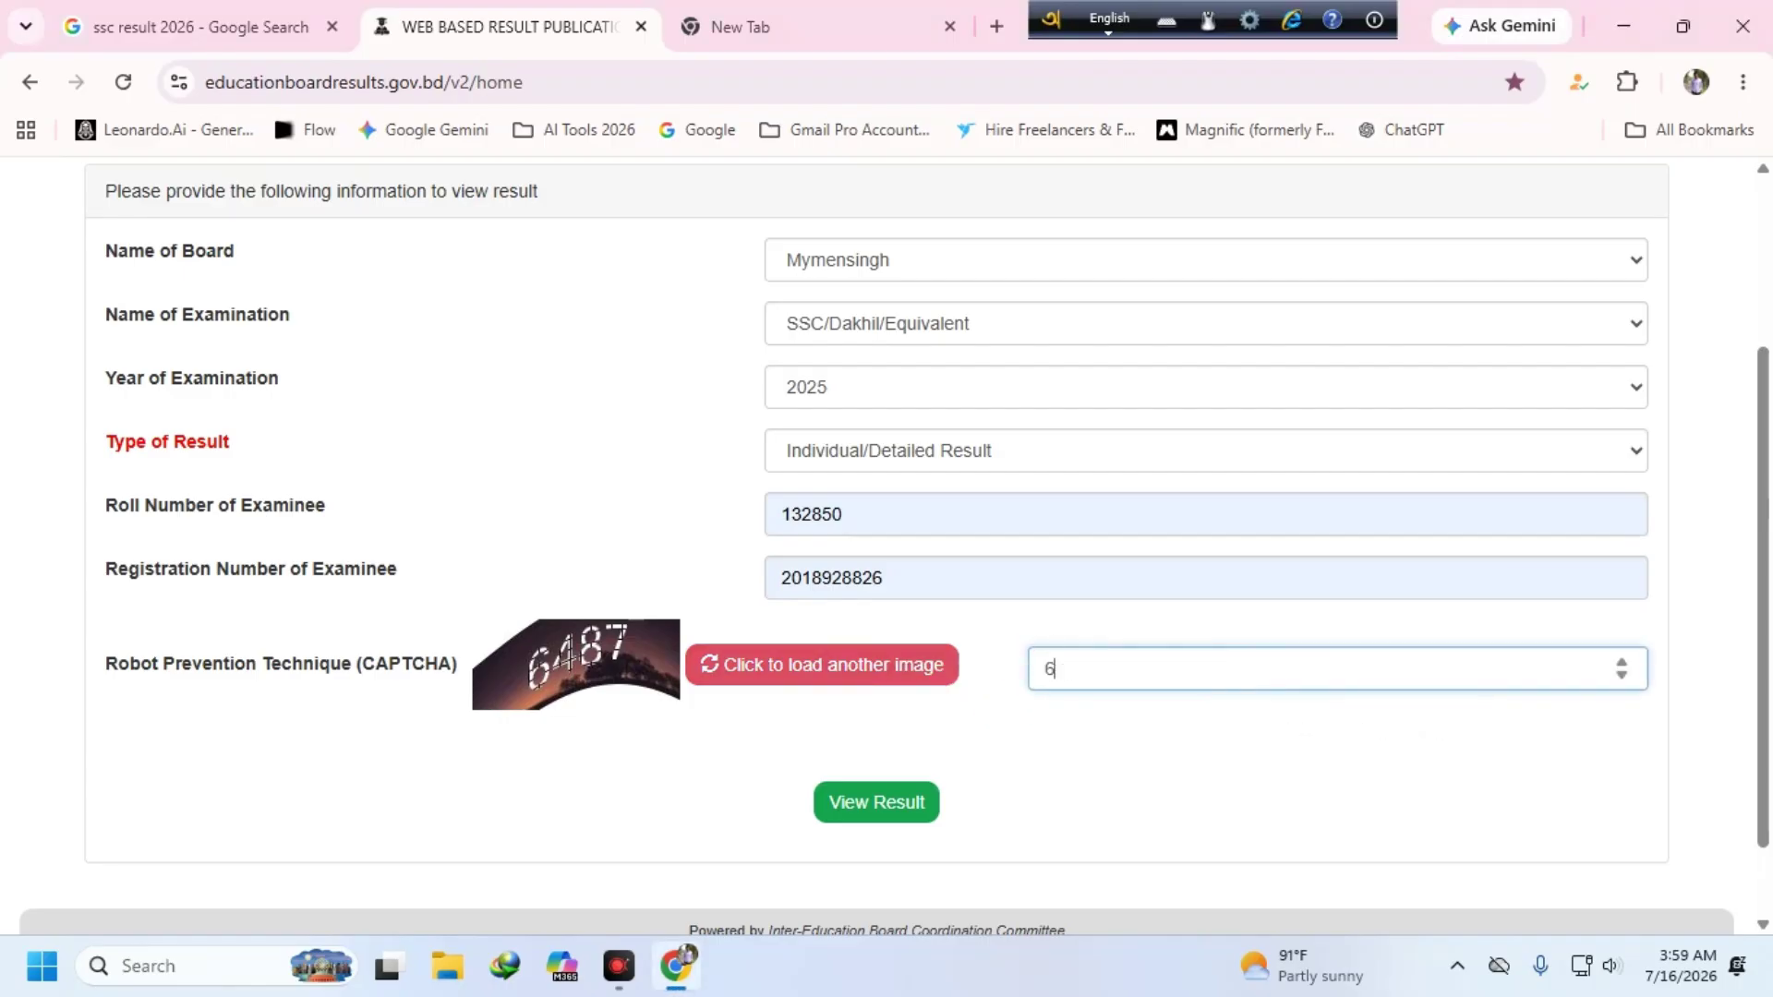
type("487")
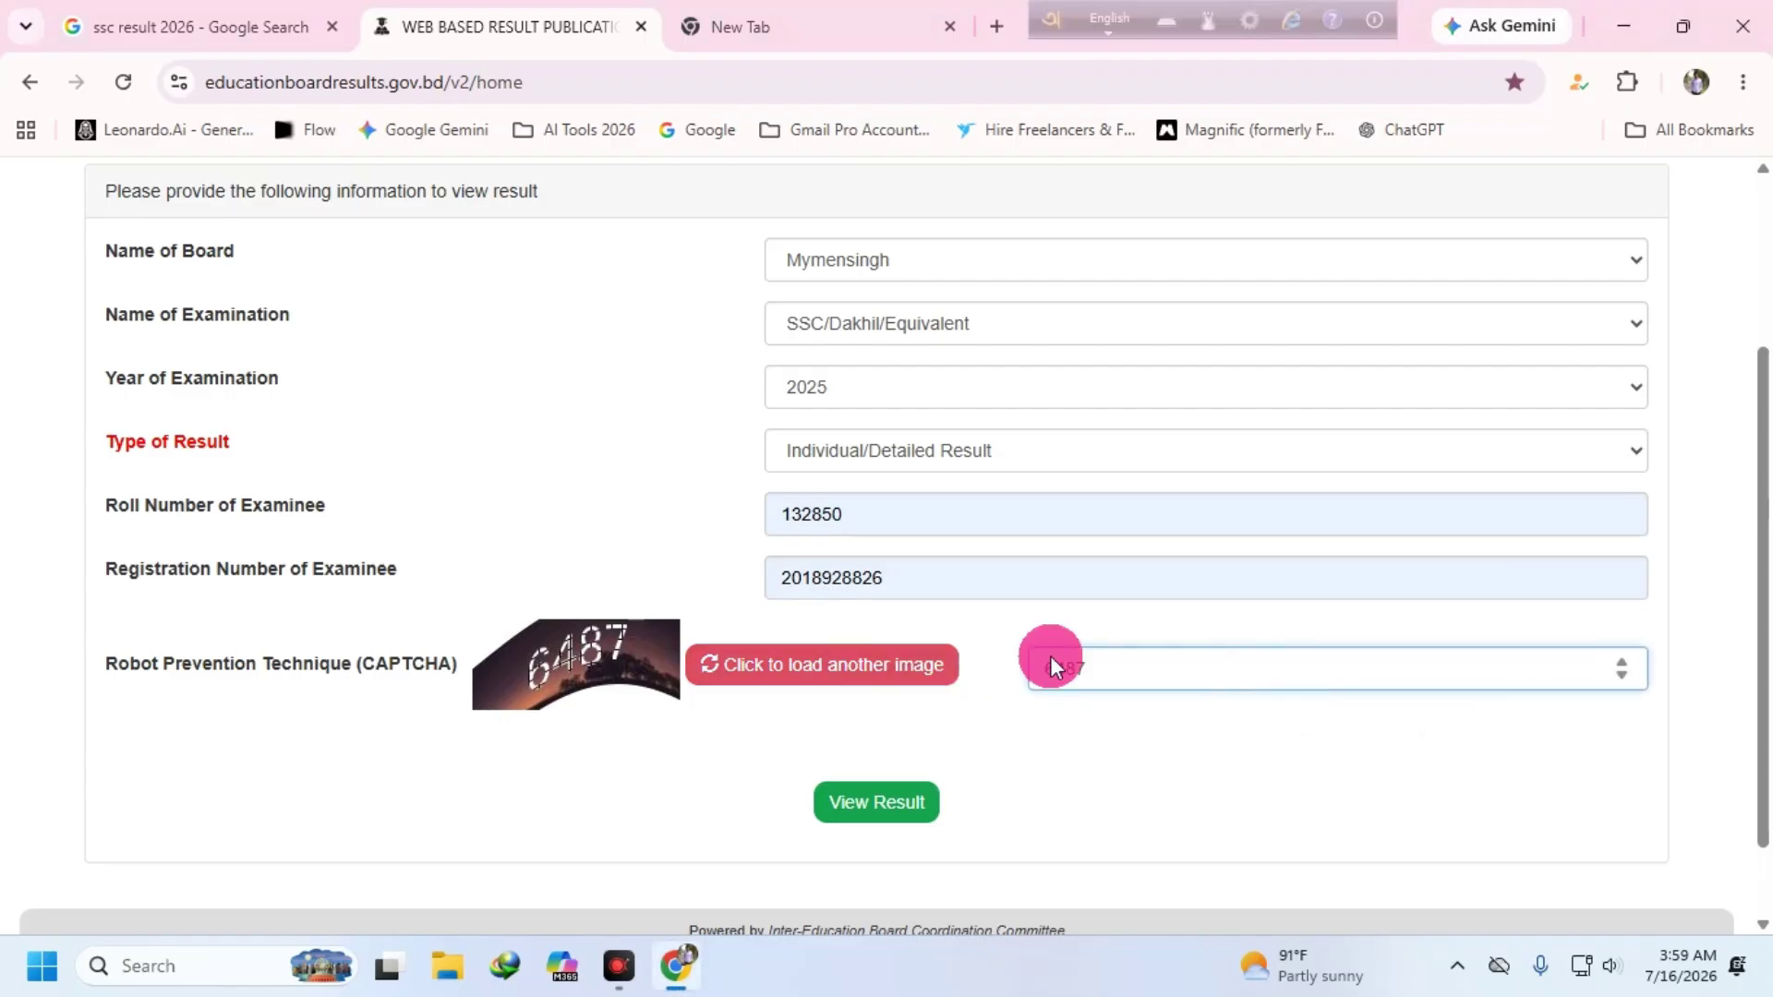
left_click(868, 804)
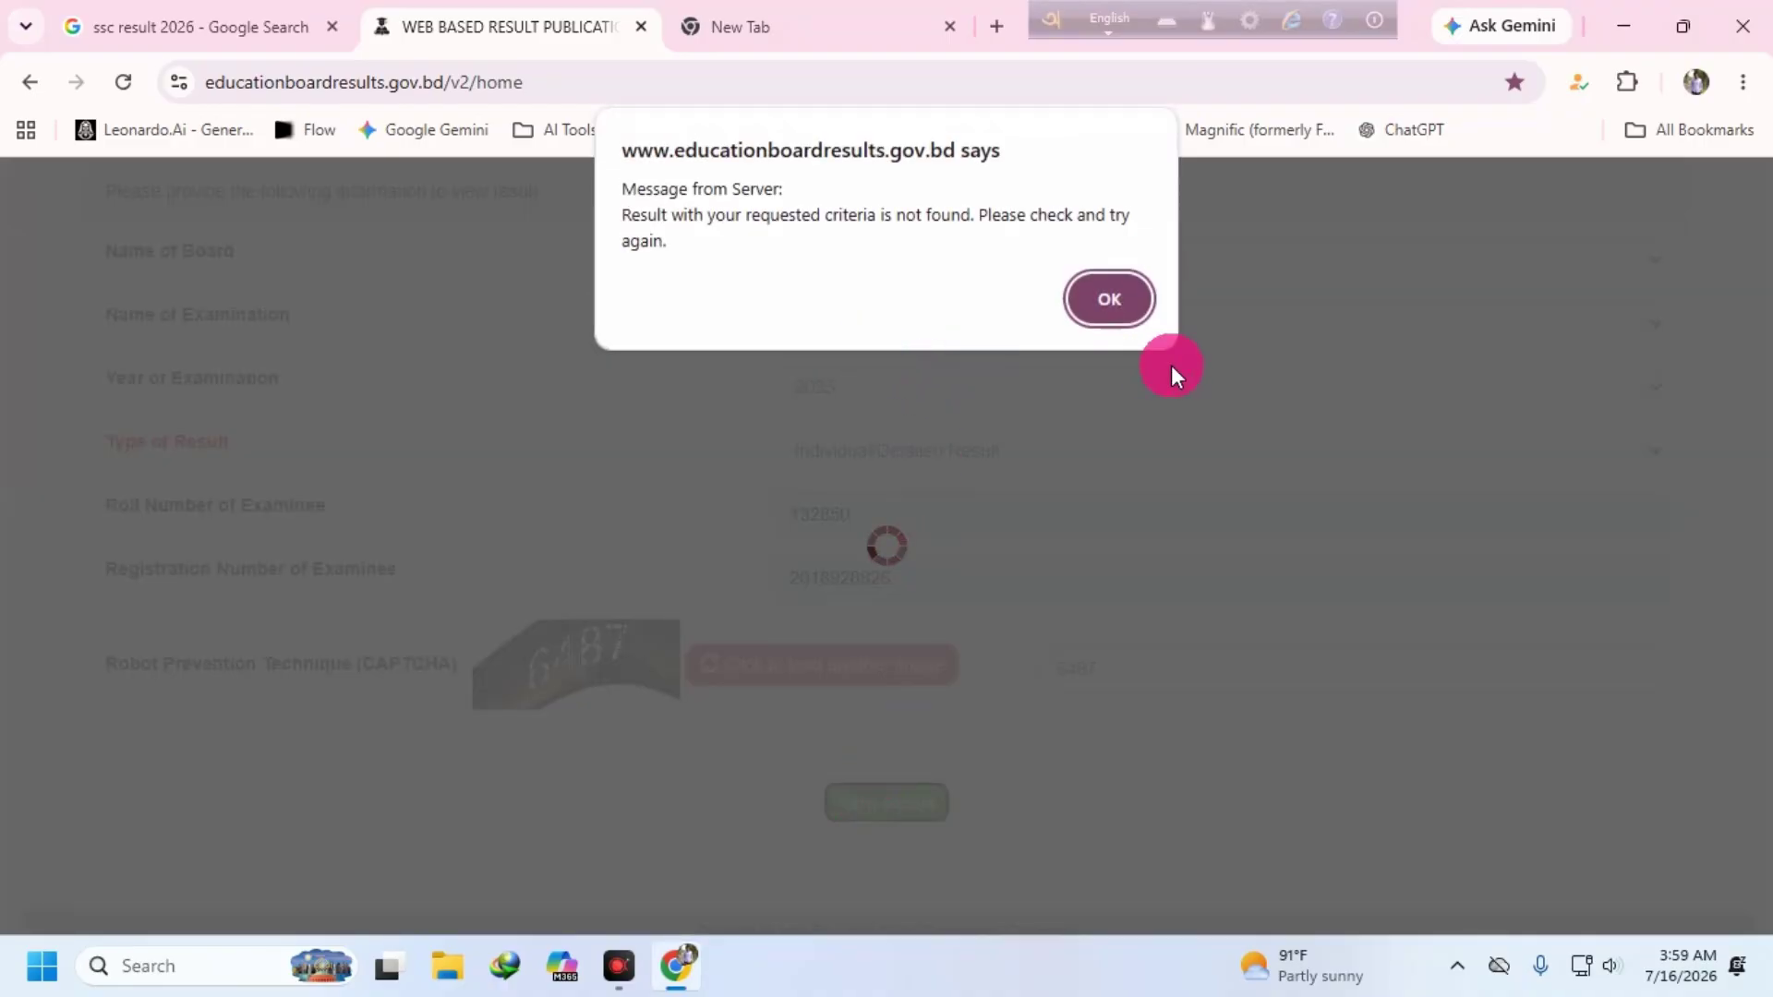
left_click(1108, 300)
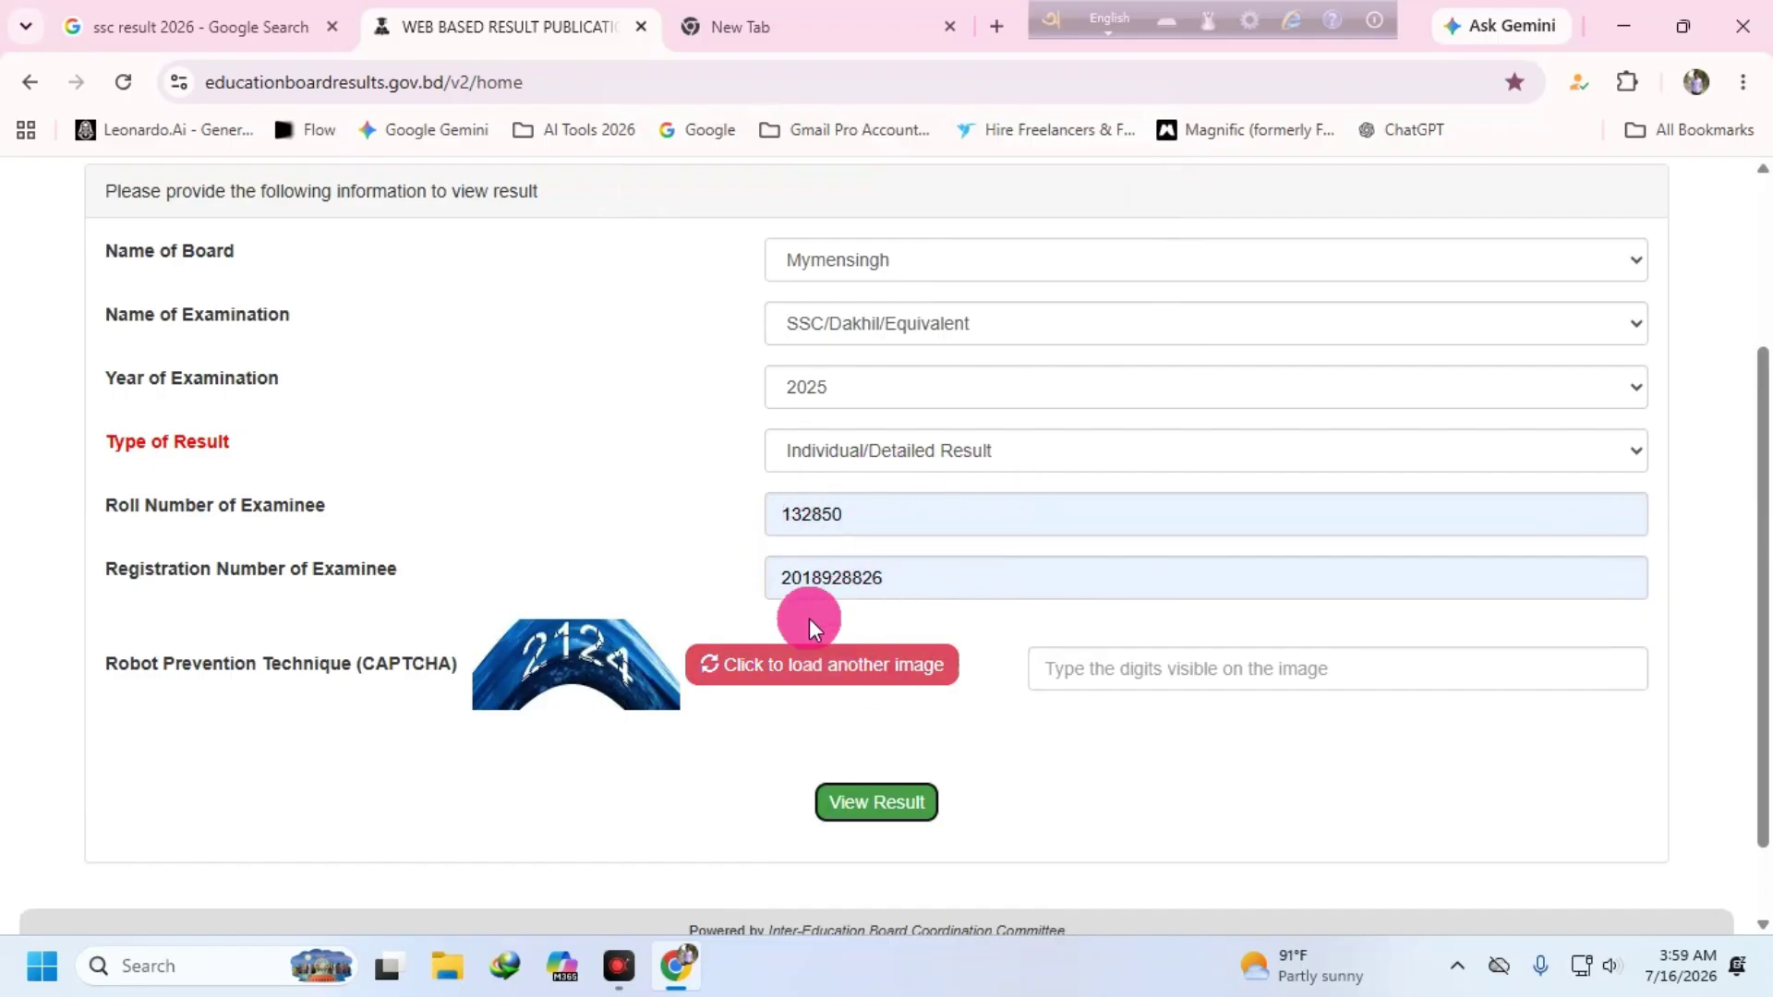
- Check the Individual/Detailed Result type option, then reload the page to blank the form
scroll(713, 474, "up", 2)
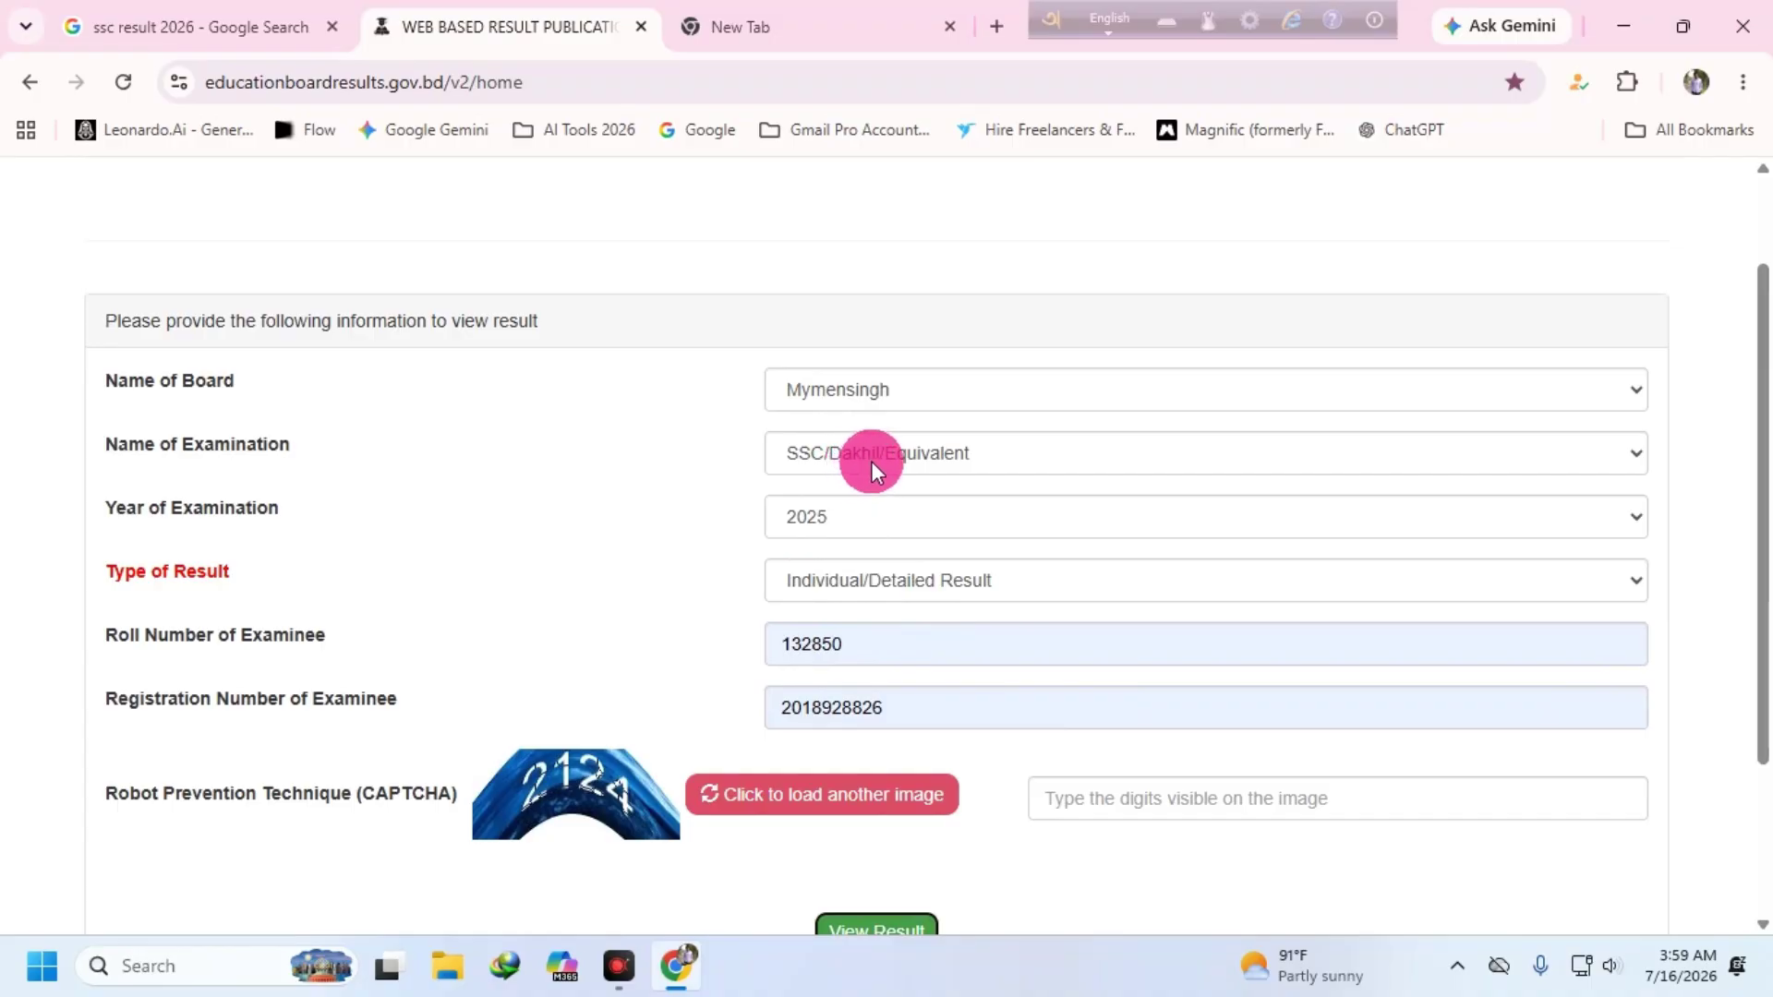
left_click(1639, 581)
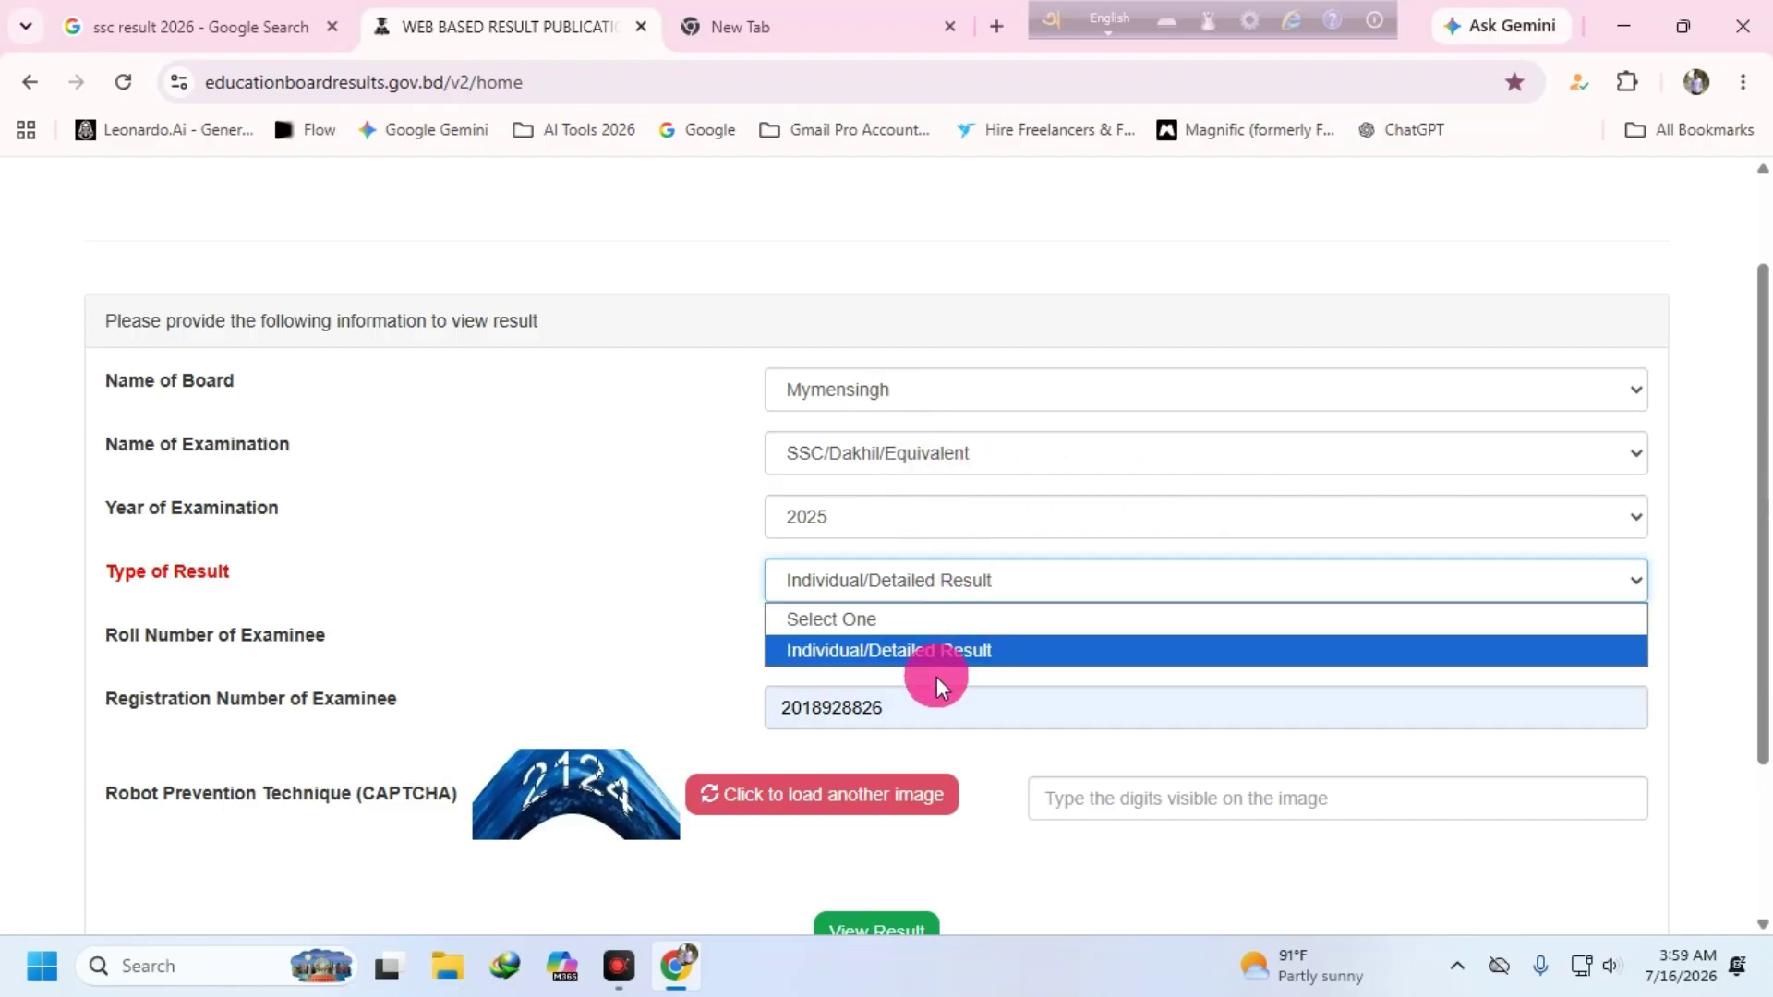
left_click(1049, 650)
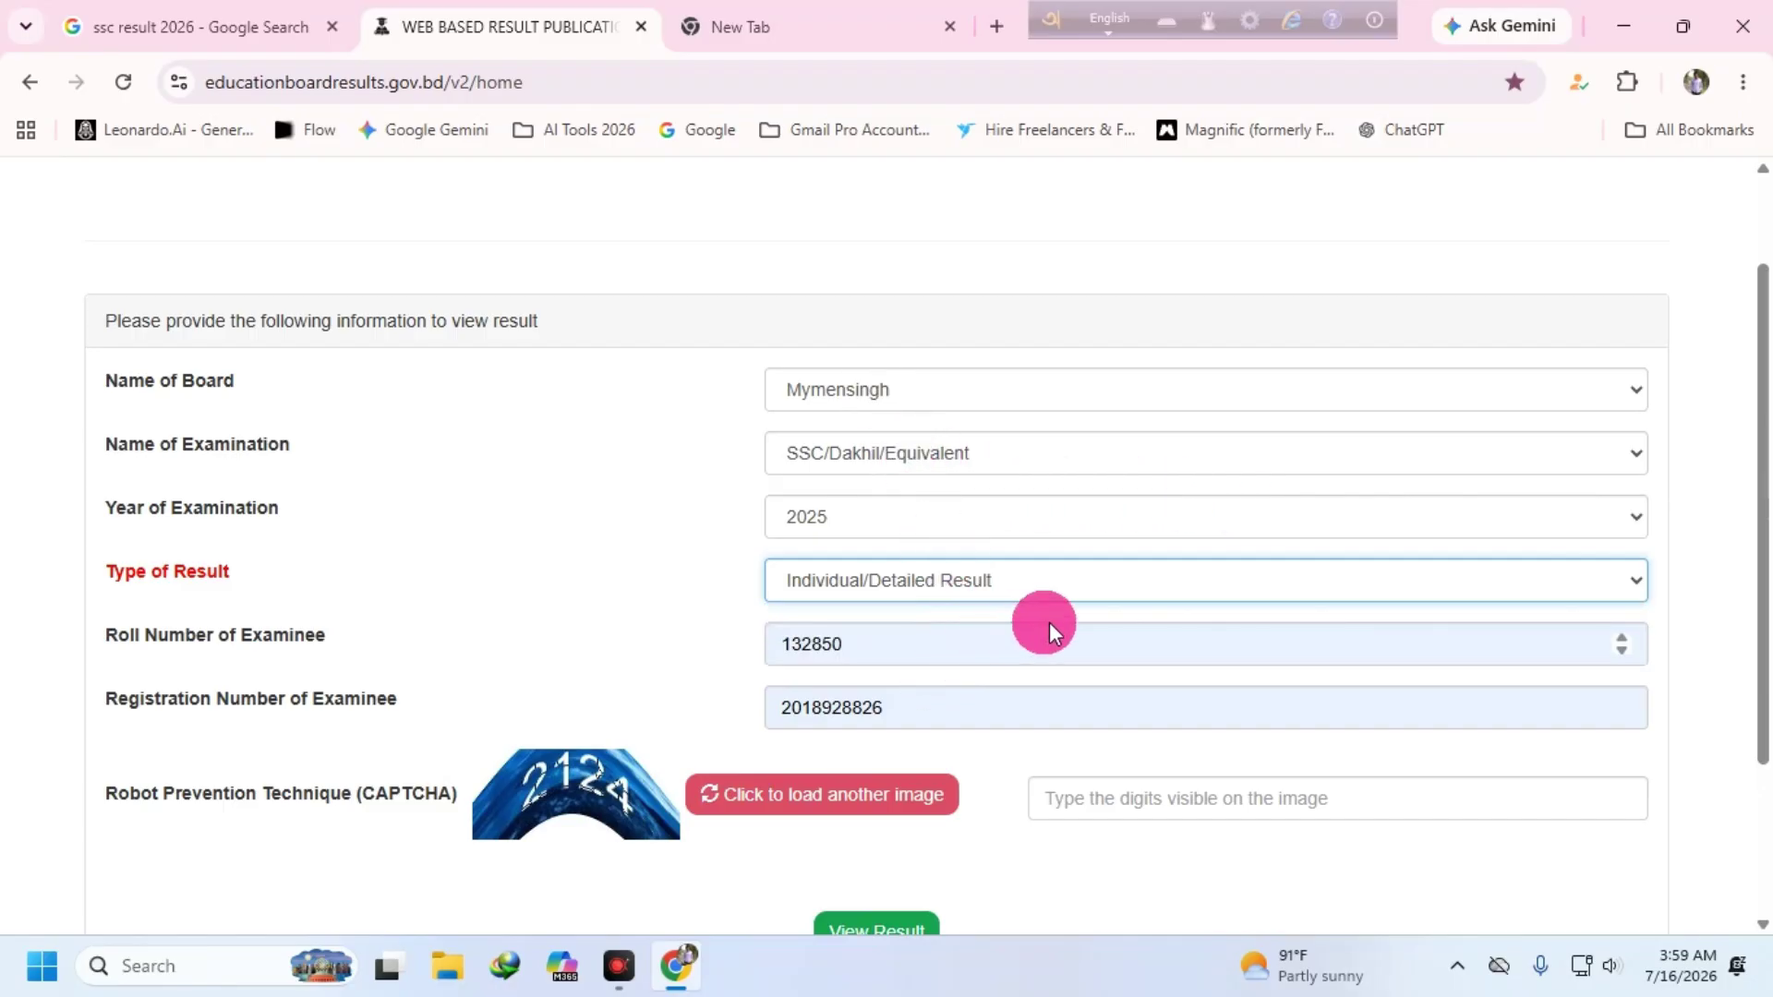
left_click(1612, 582)
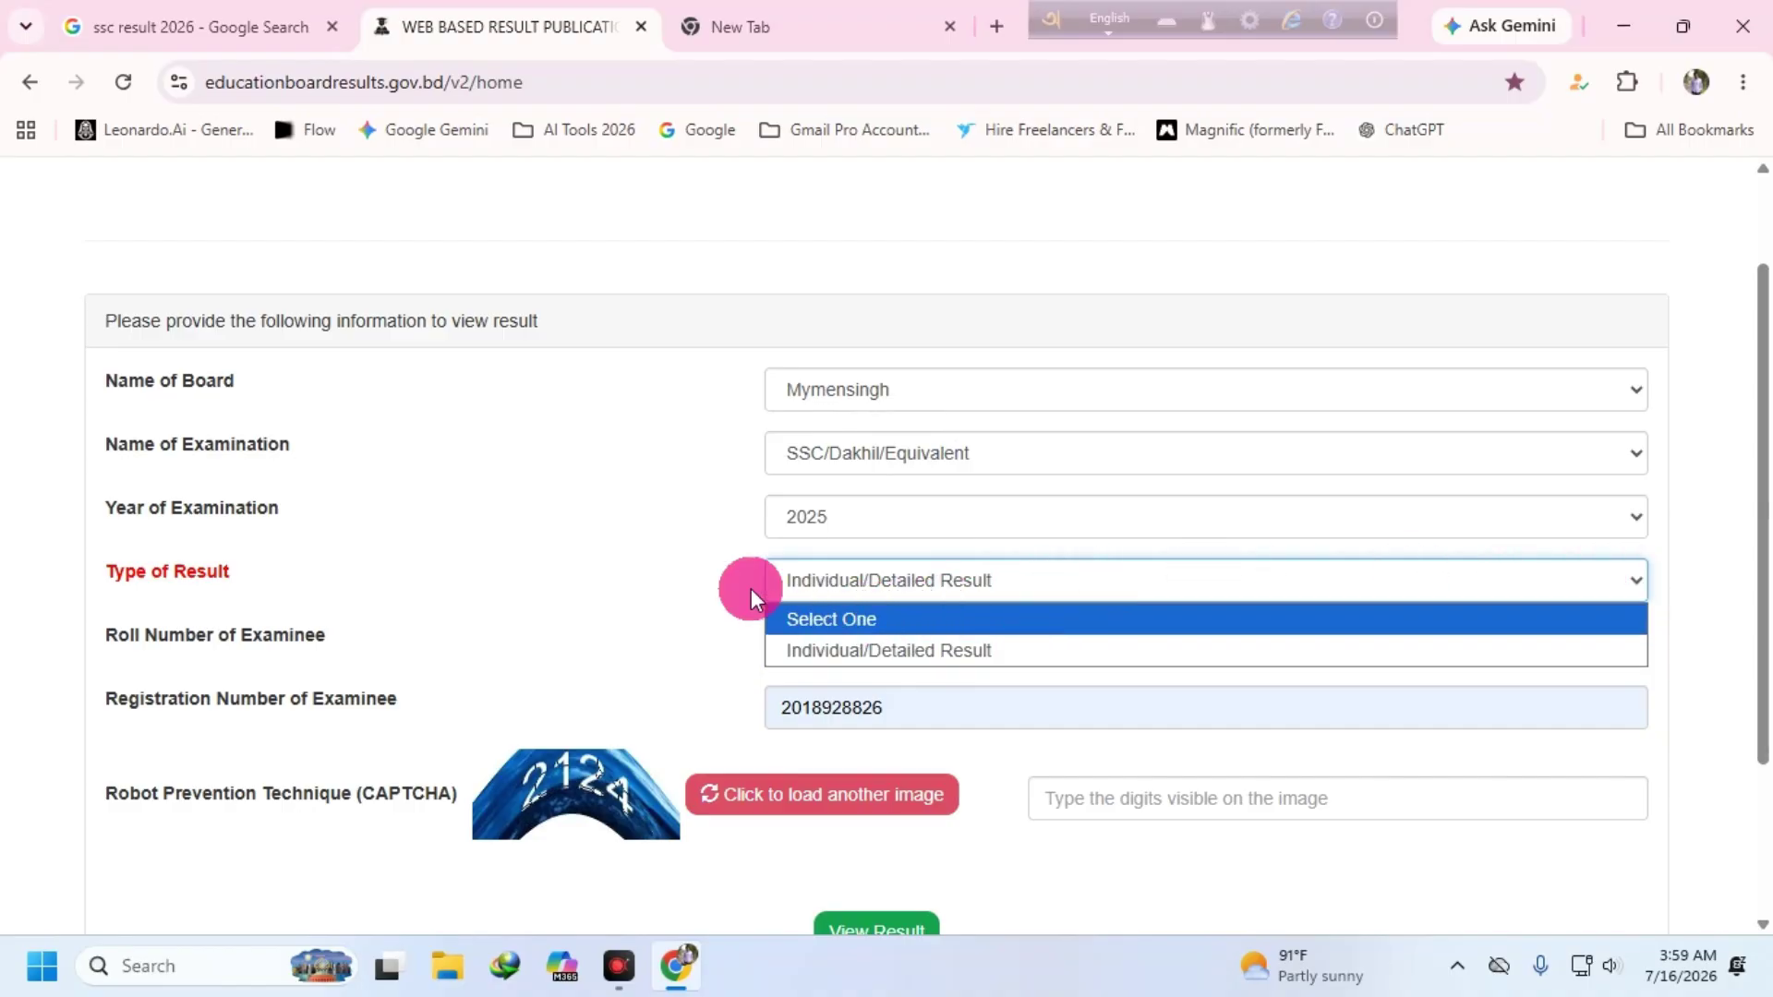
scroll(757, 554, "down", 3)
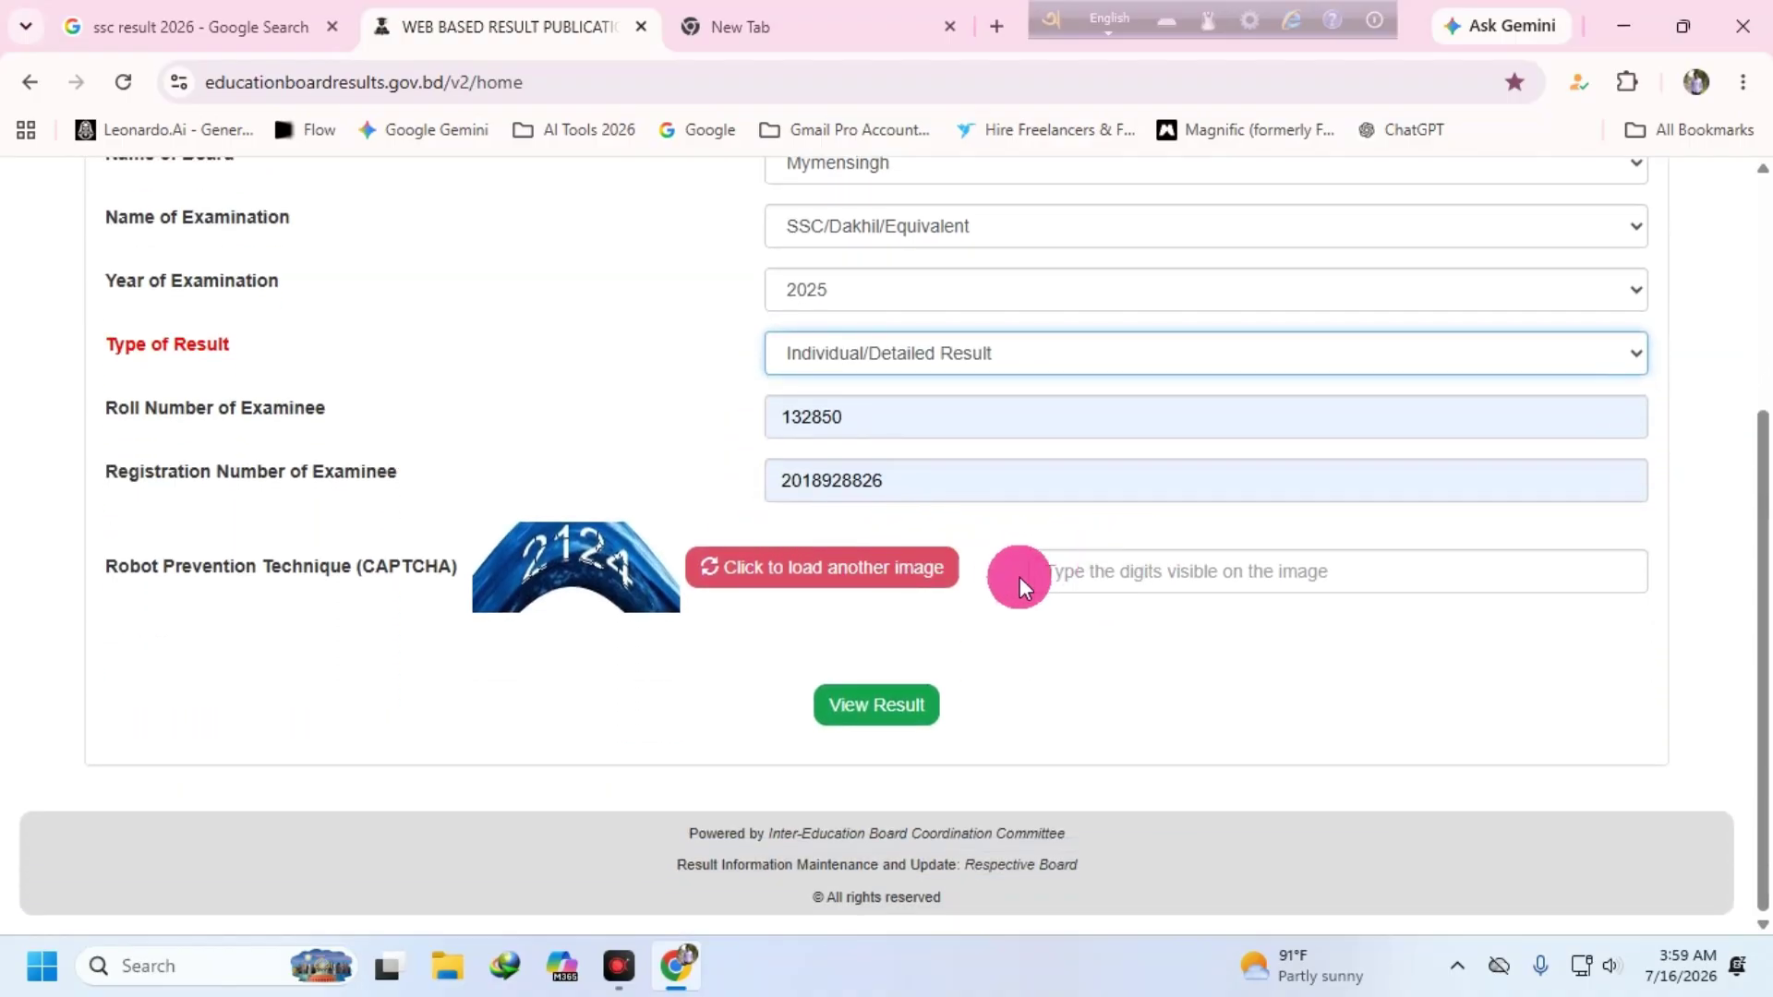
scroll(1045, 538, "up", 5)
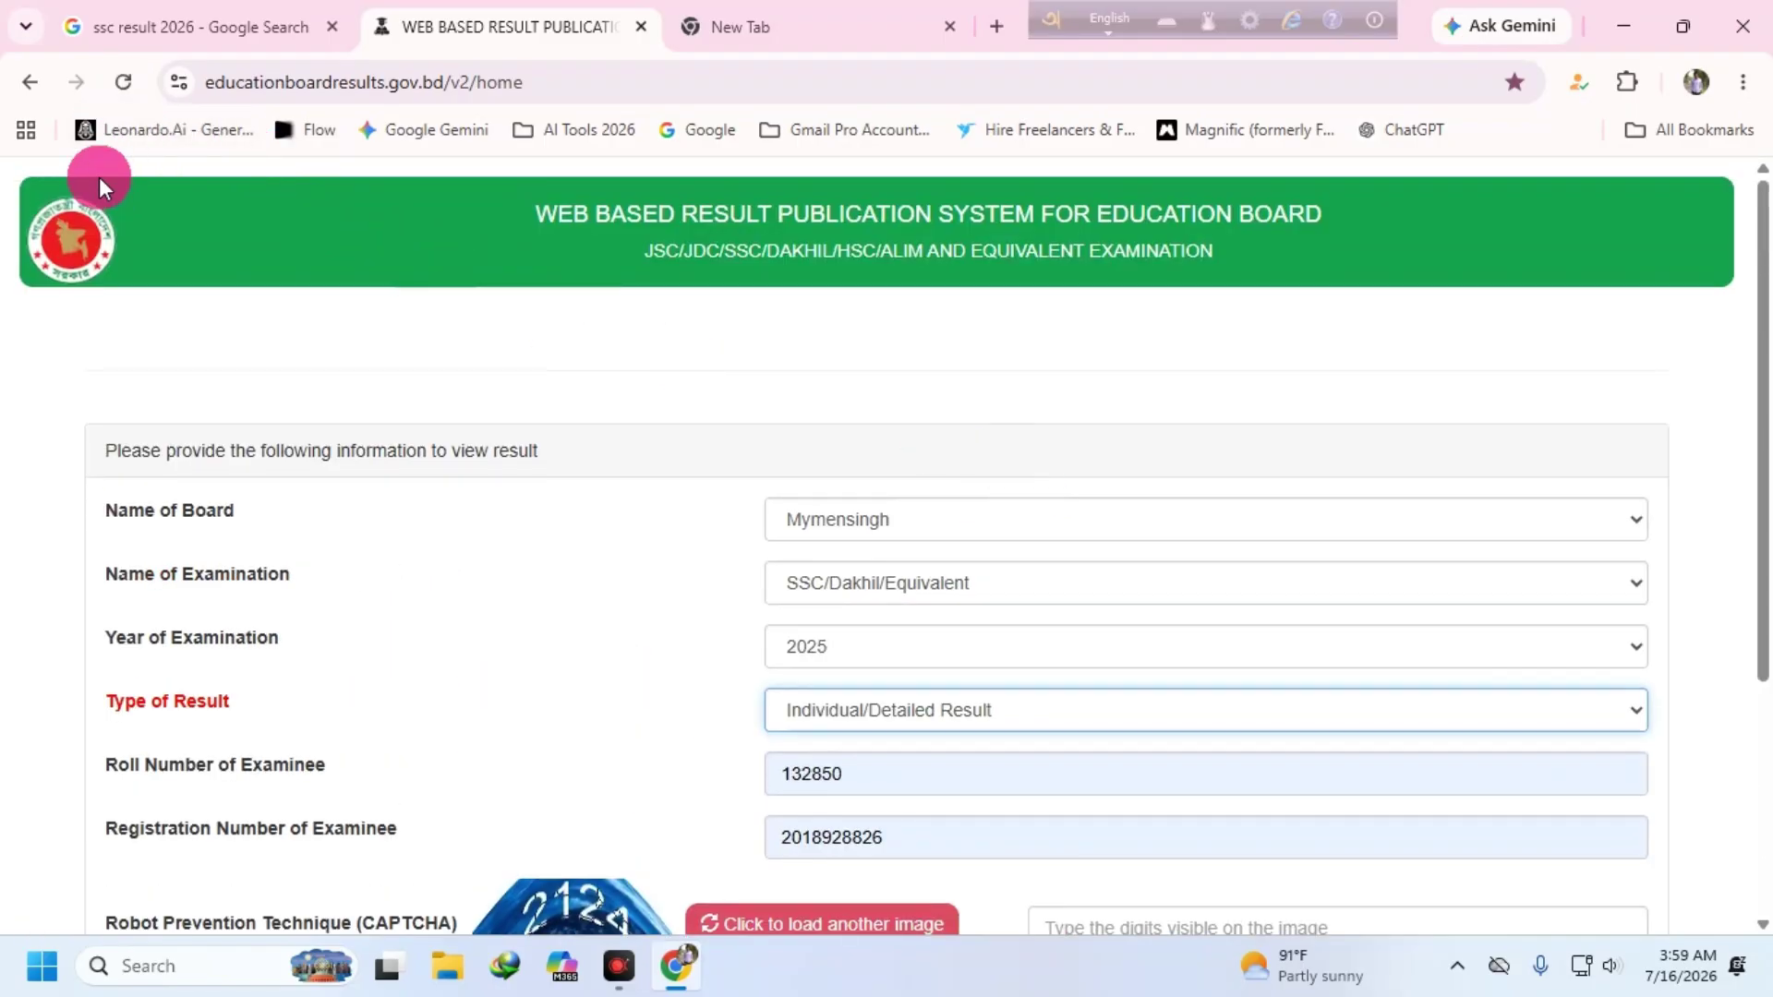
left_click(123, 81)
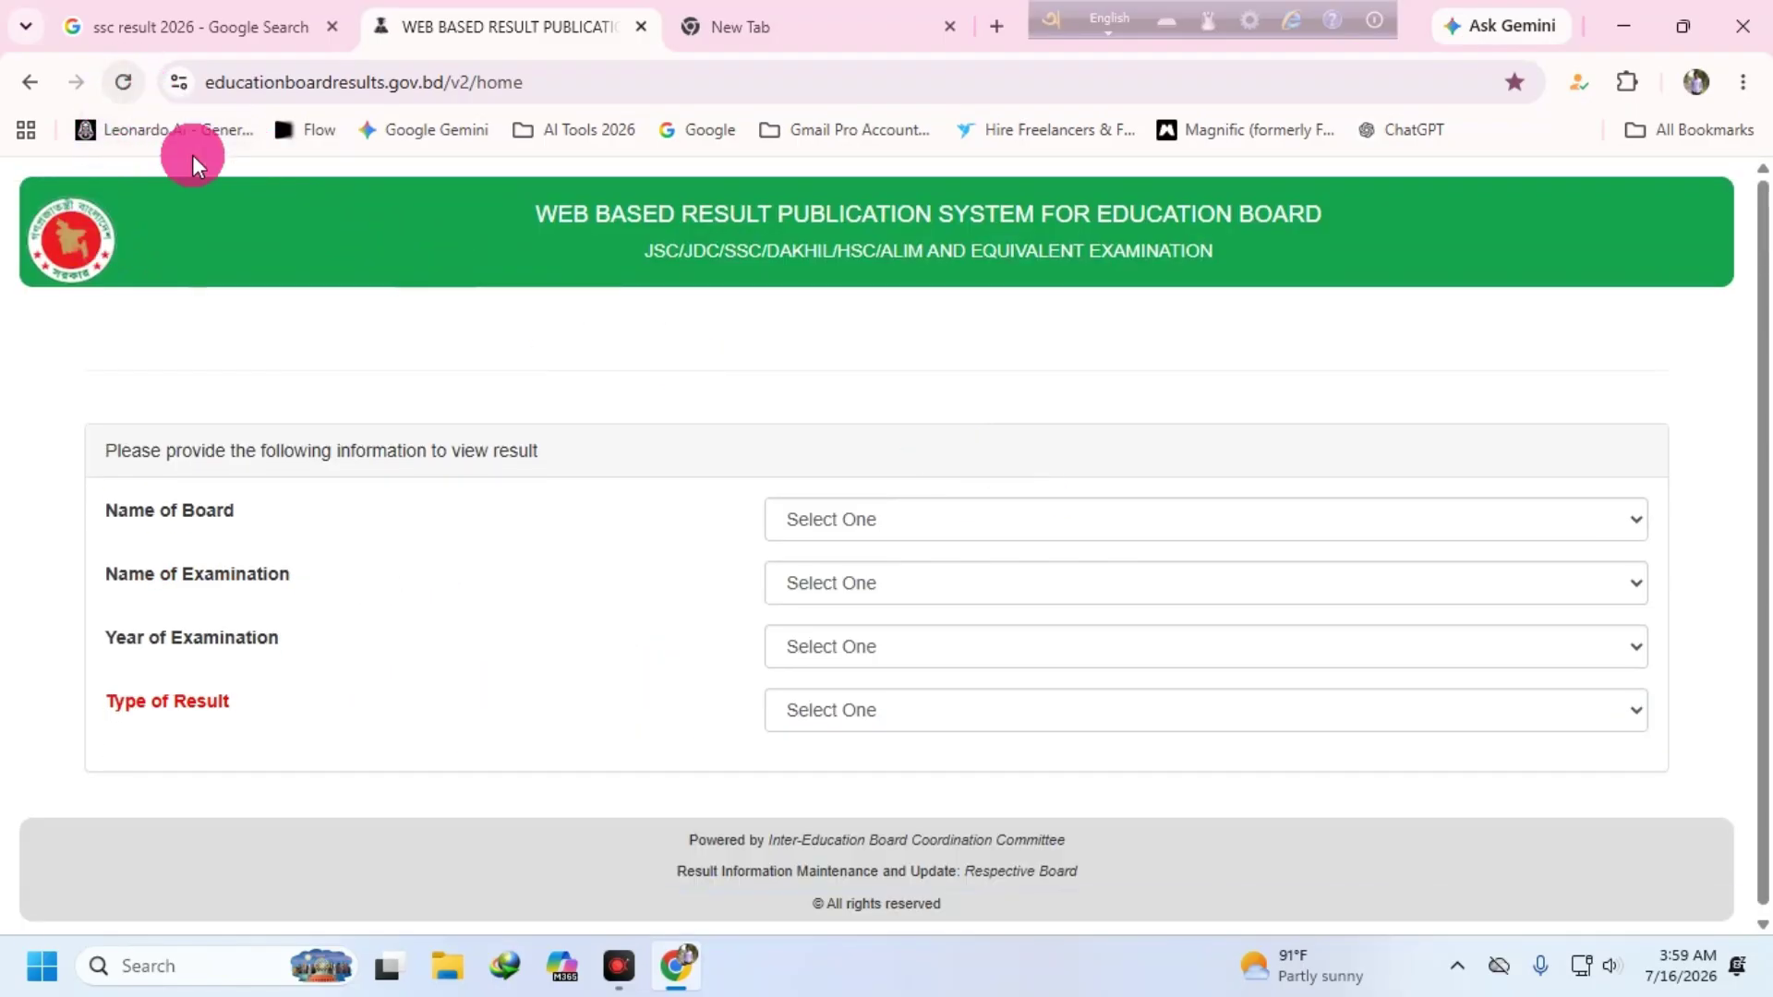
- Choose Mymensingh as the board and SSC/Dakhil/Equivalent as the examination
left_click(893, 521)
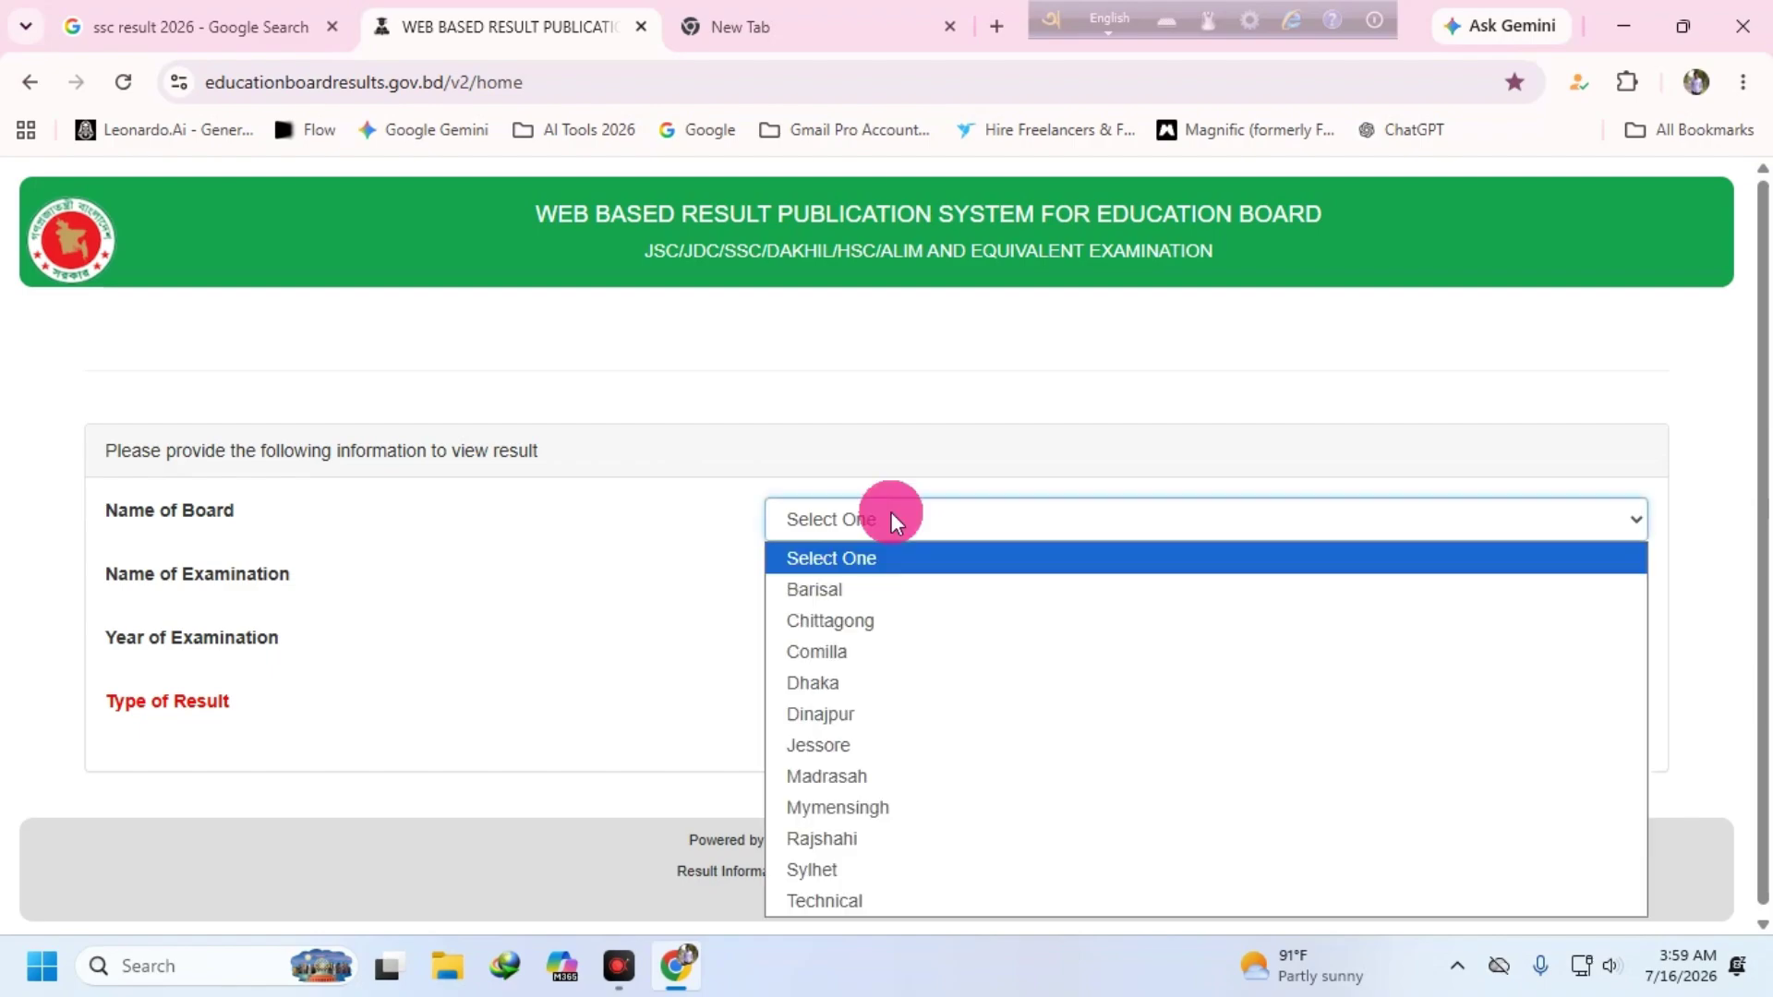
left_click(857, 776)
left_click(978, 580)
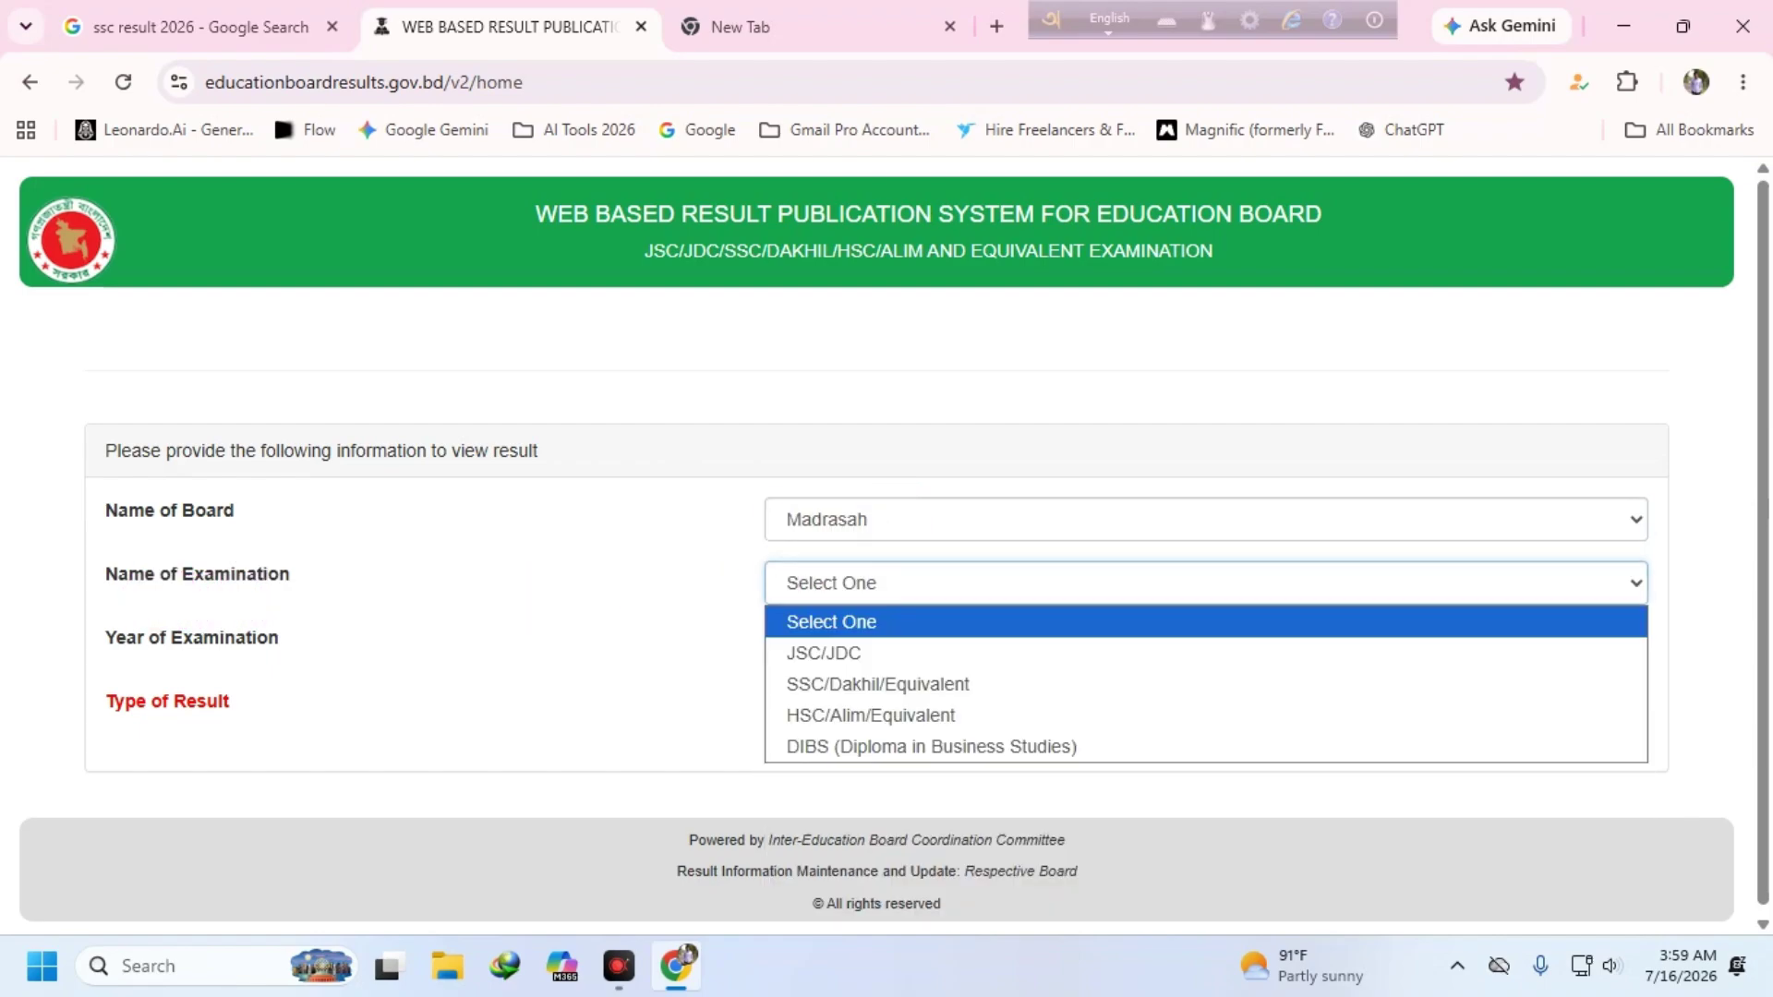
left_click(970, 519)
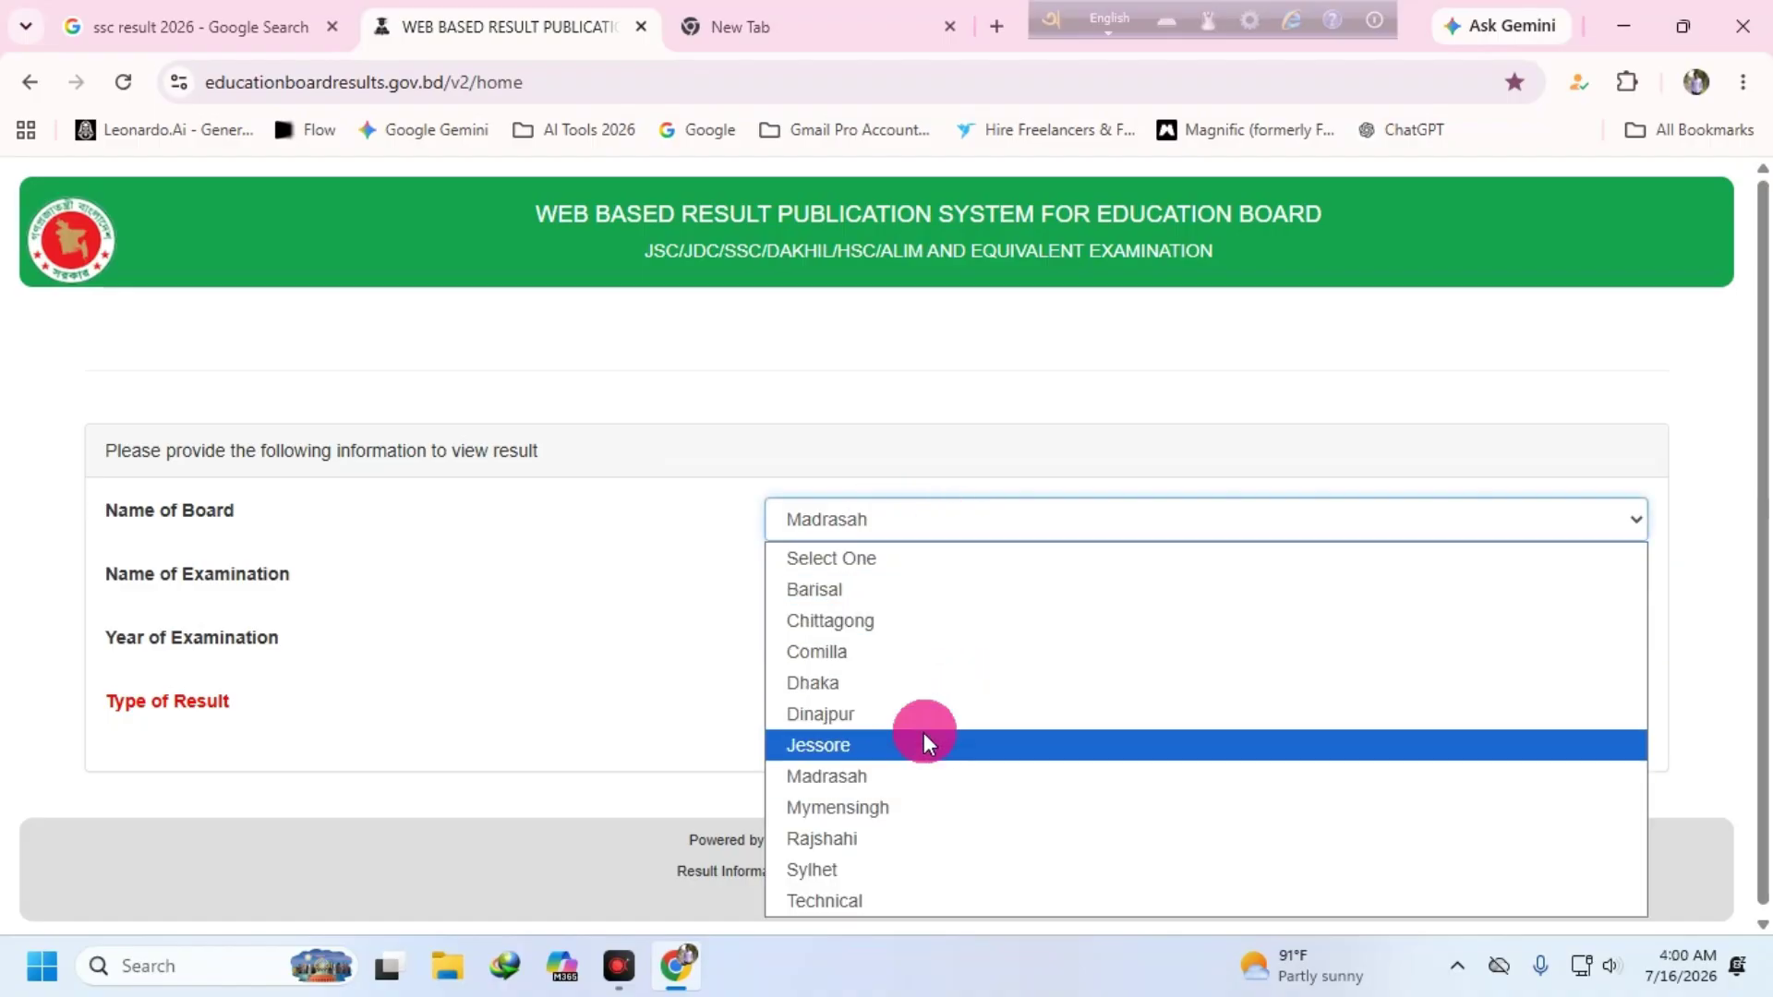
left_click(911, 807)
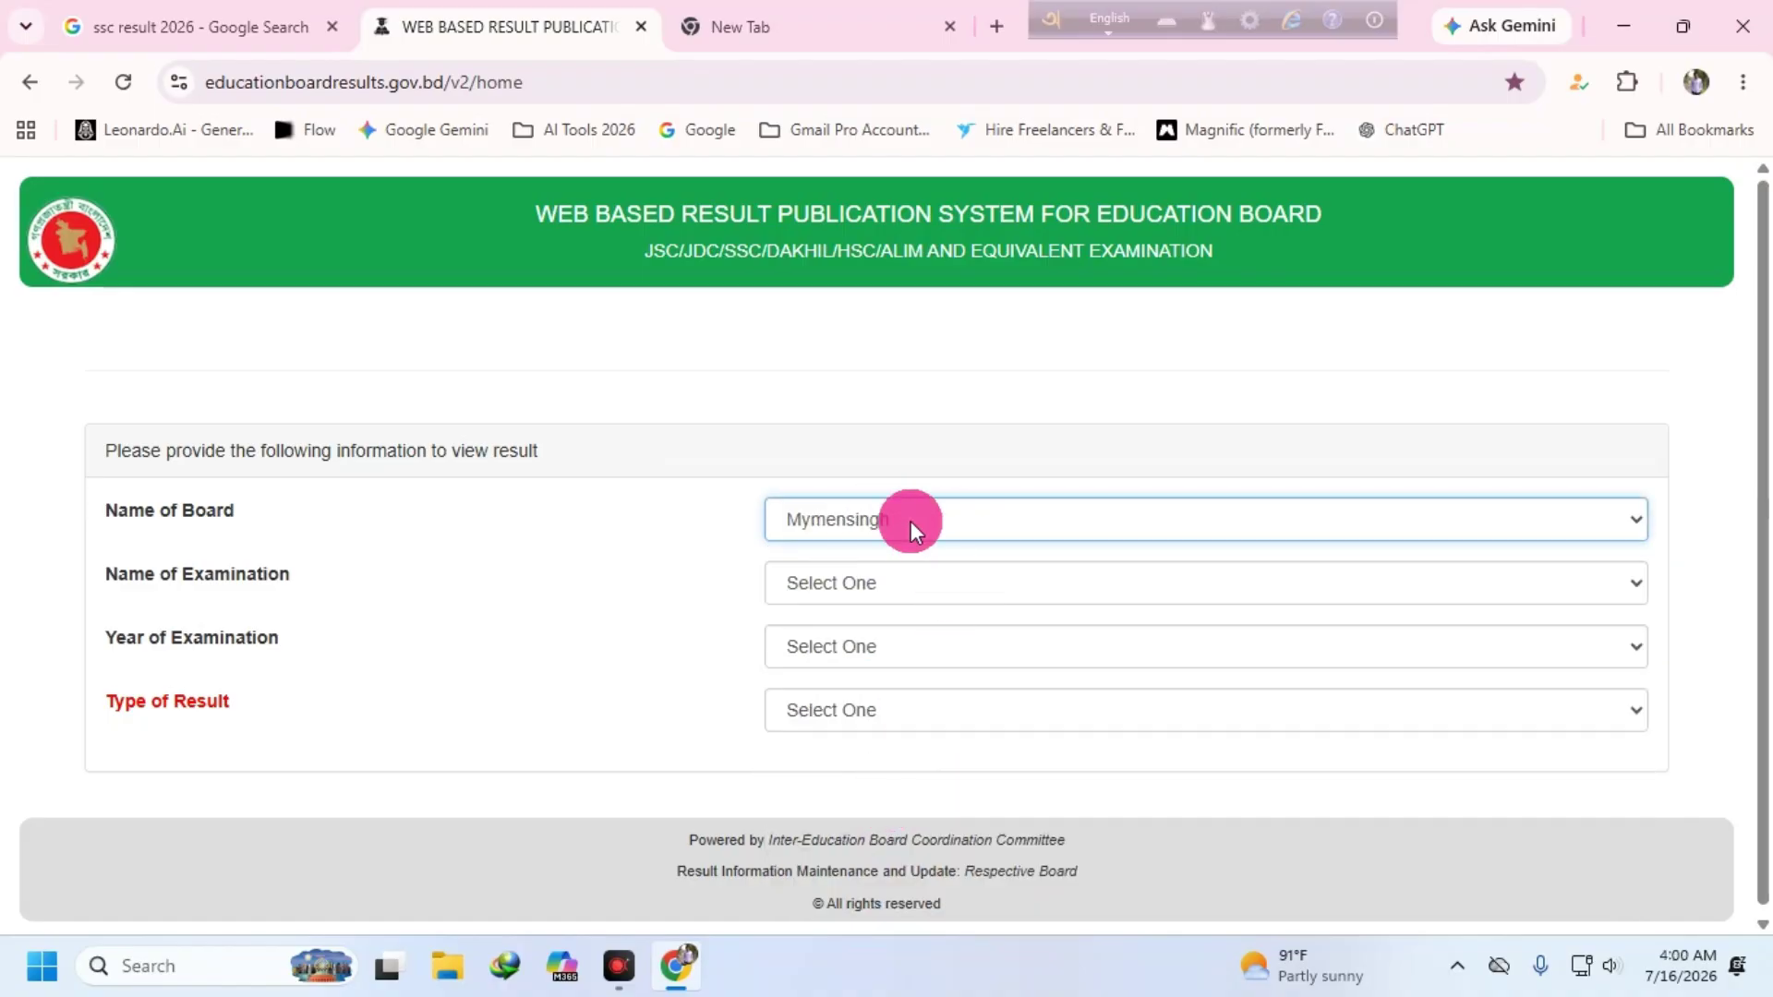
left_click(908, 582)
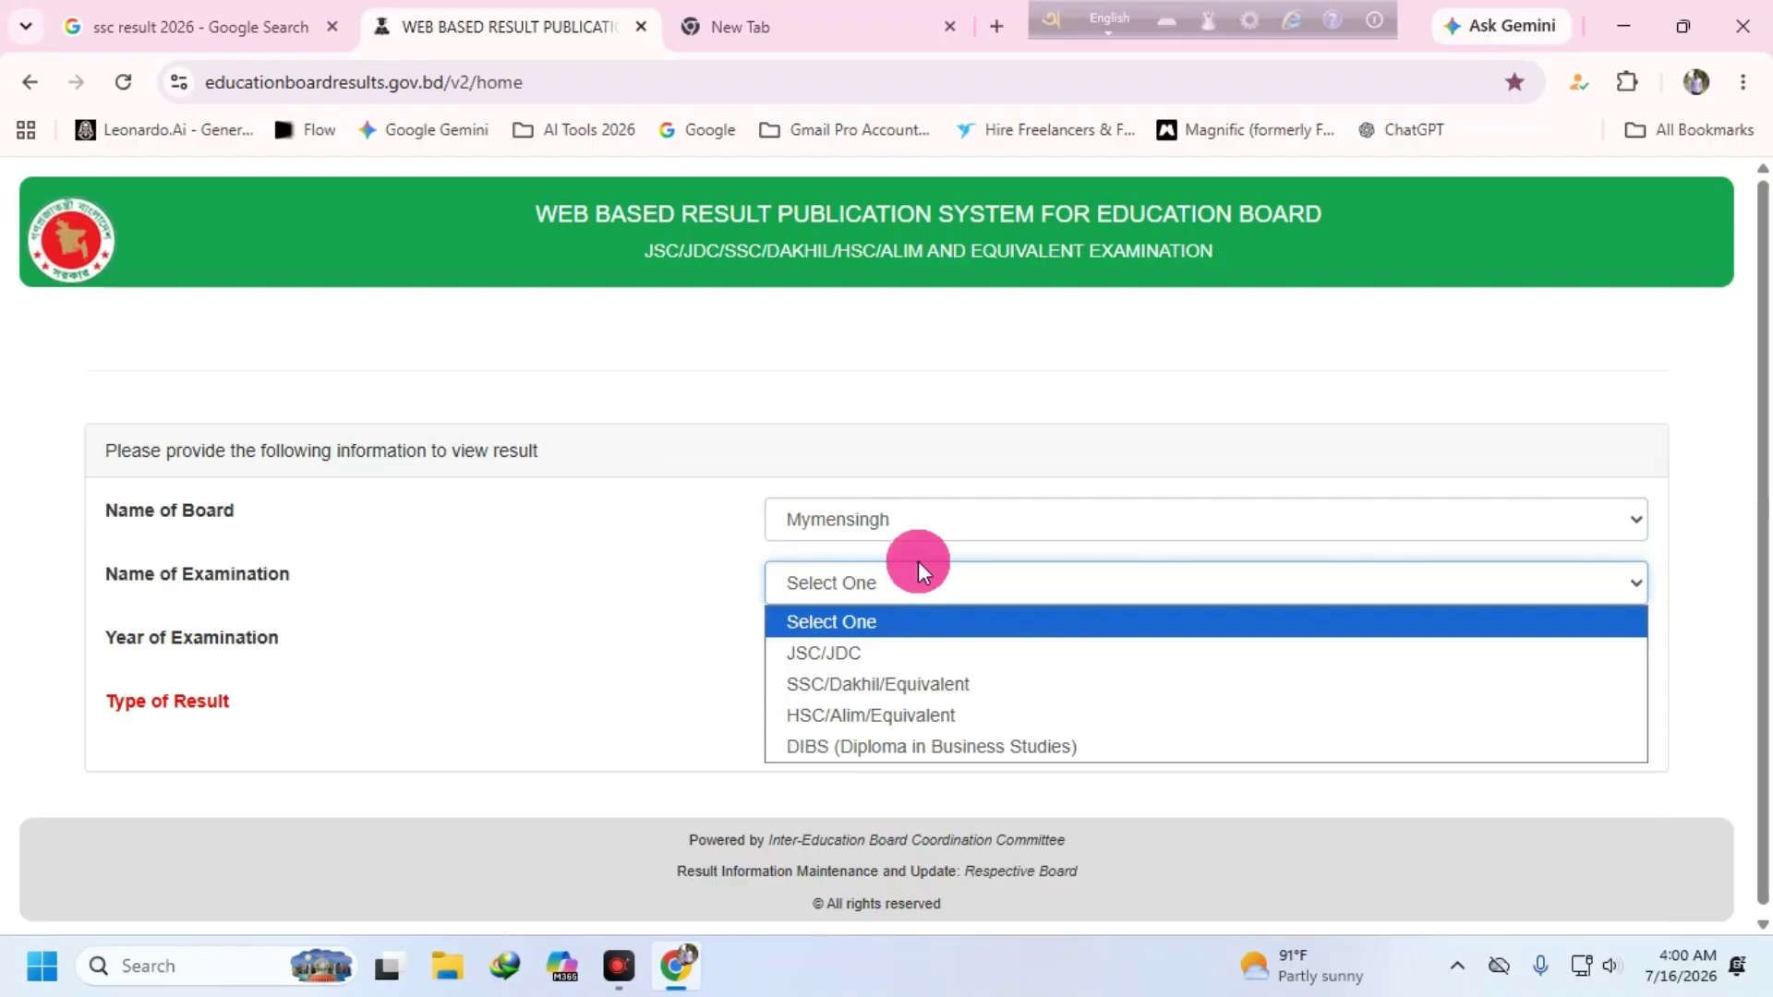
left_click(960, 685)
- Set the examination year to 2026 and bring up the result type choices
left_click(1010, 645)
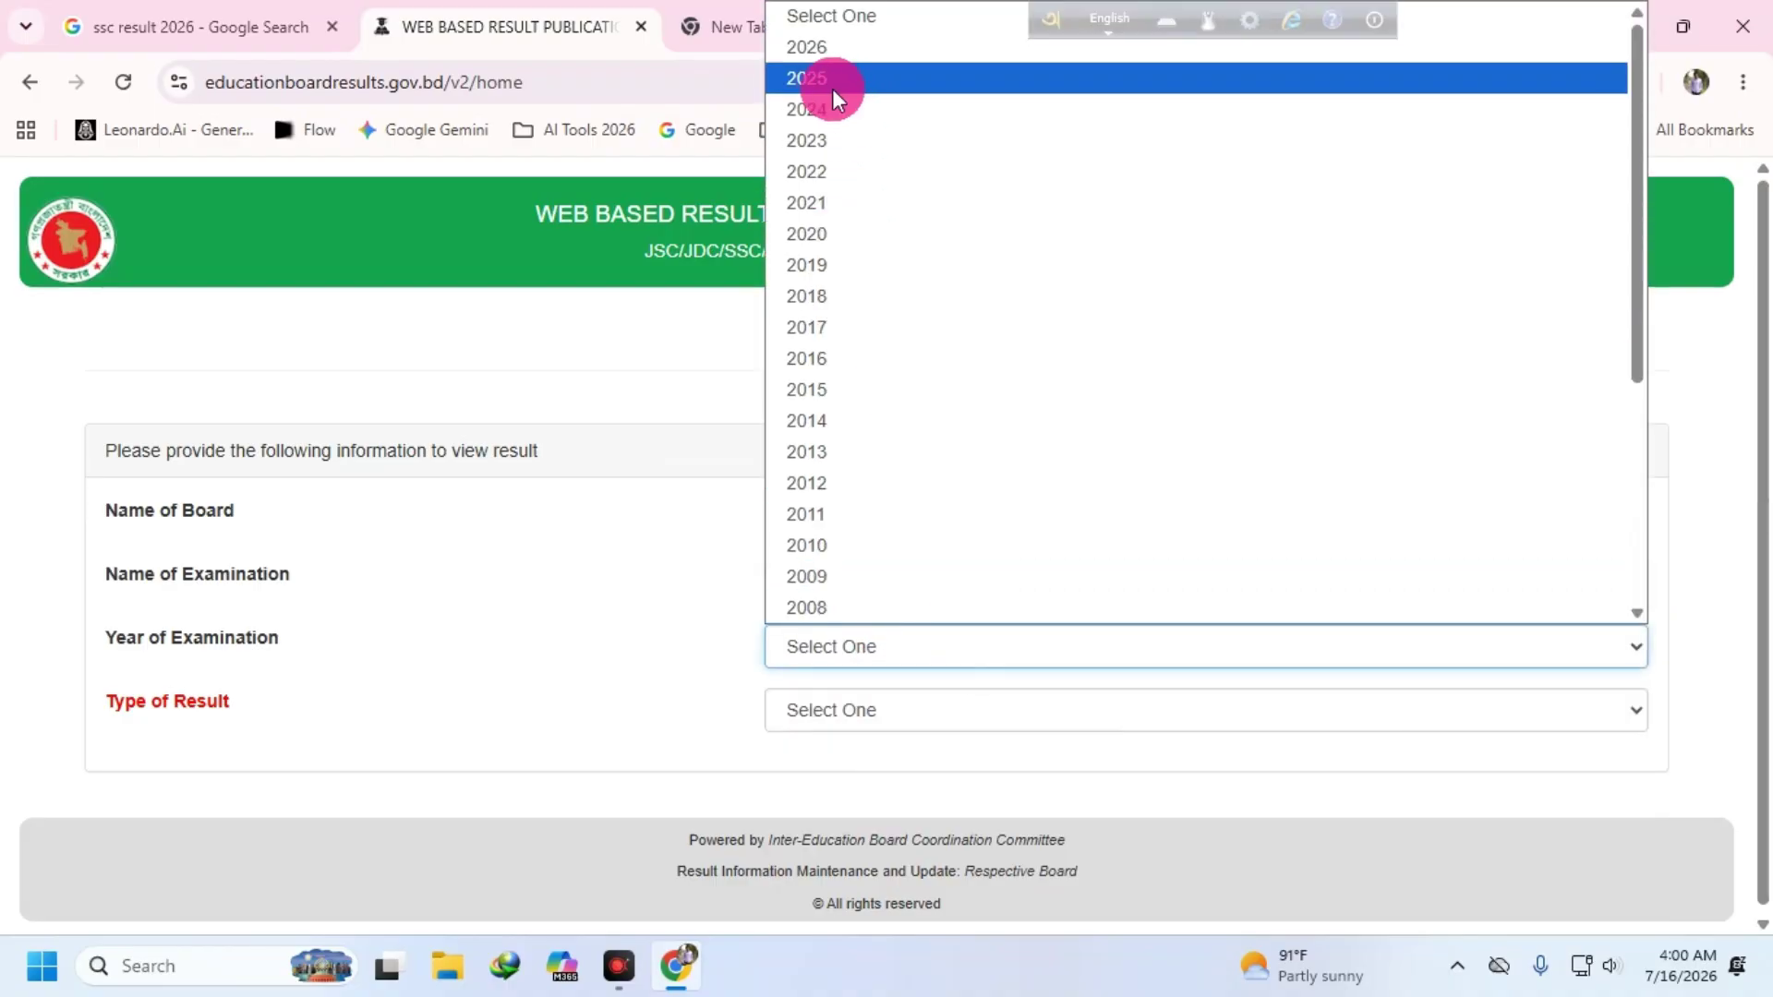
left_click(831, 49)
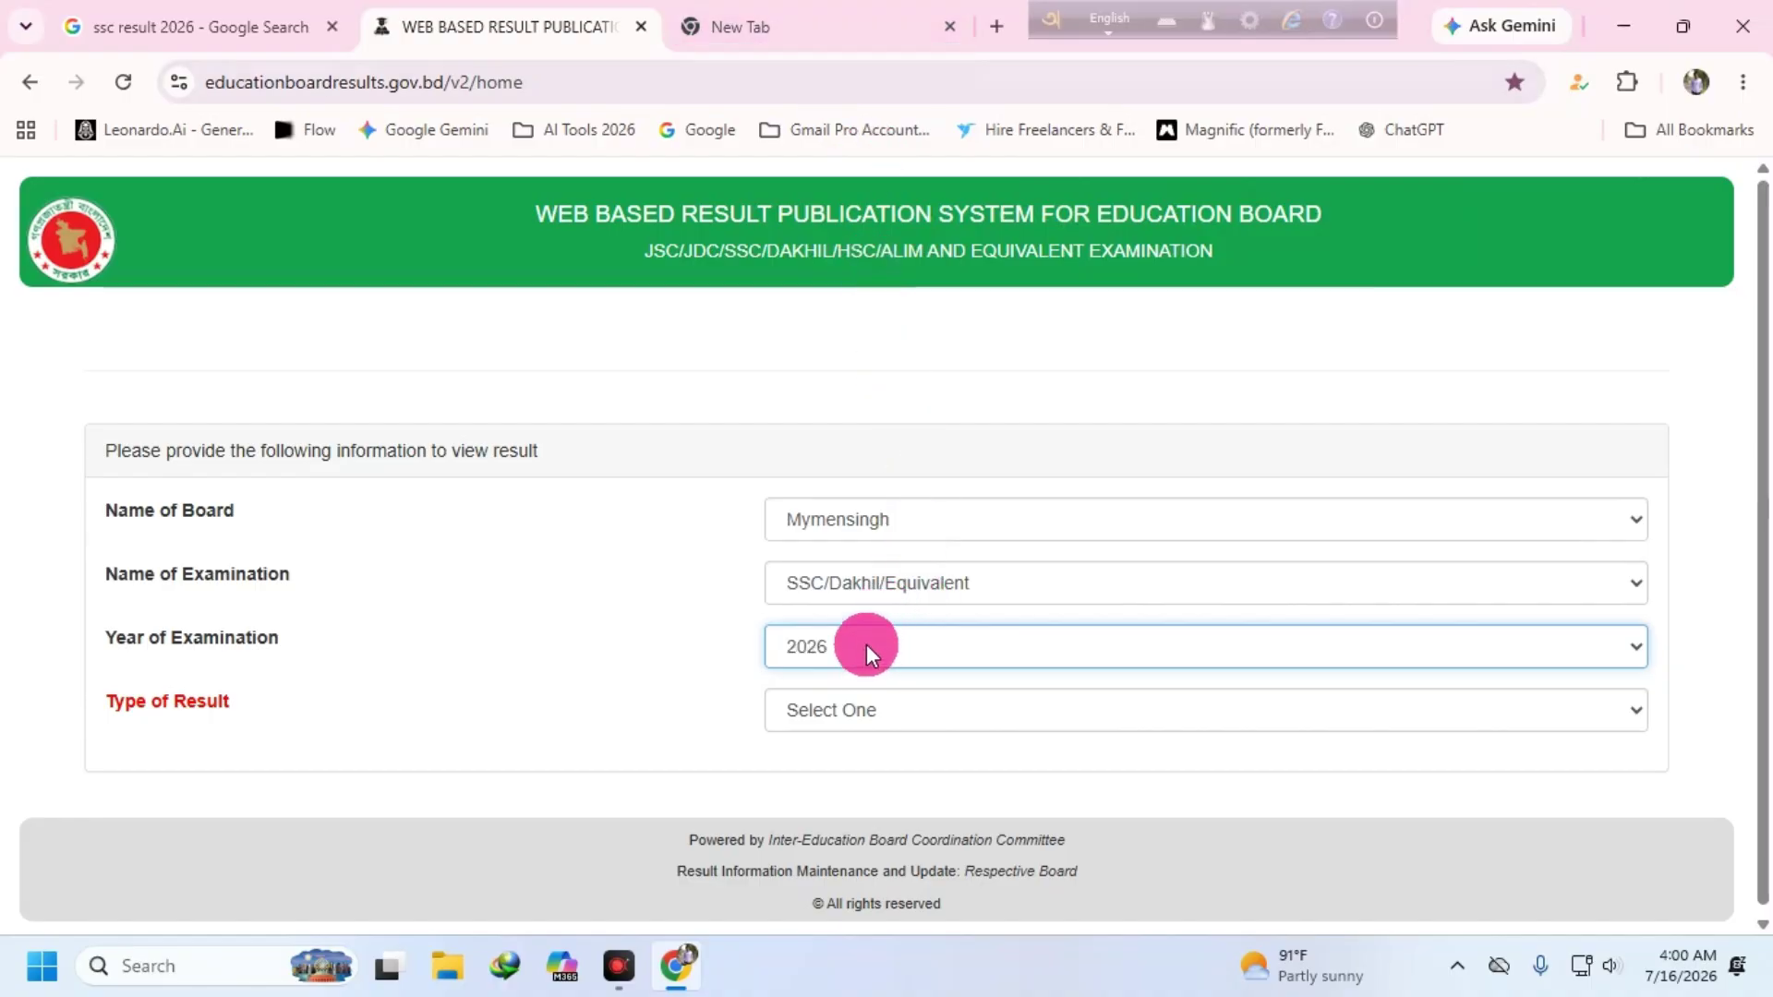
left_click(929, 708)
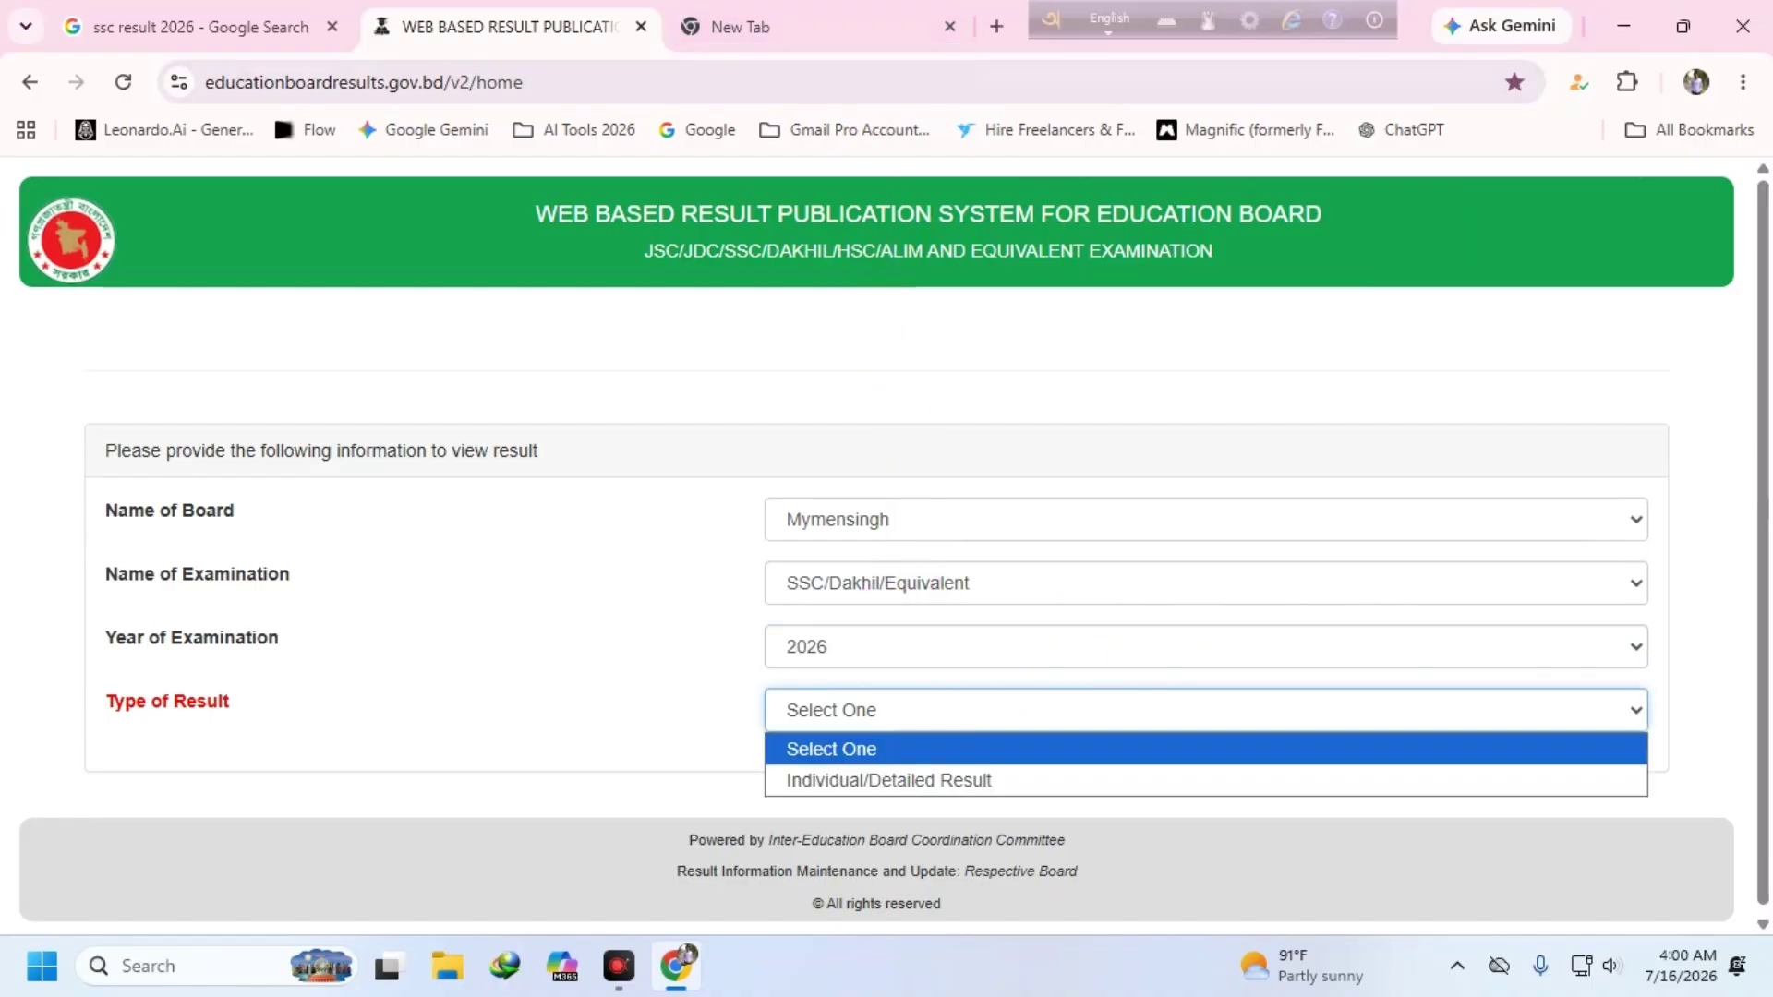
left_click(983, 712)
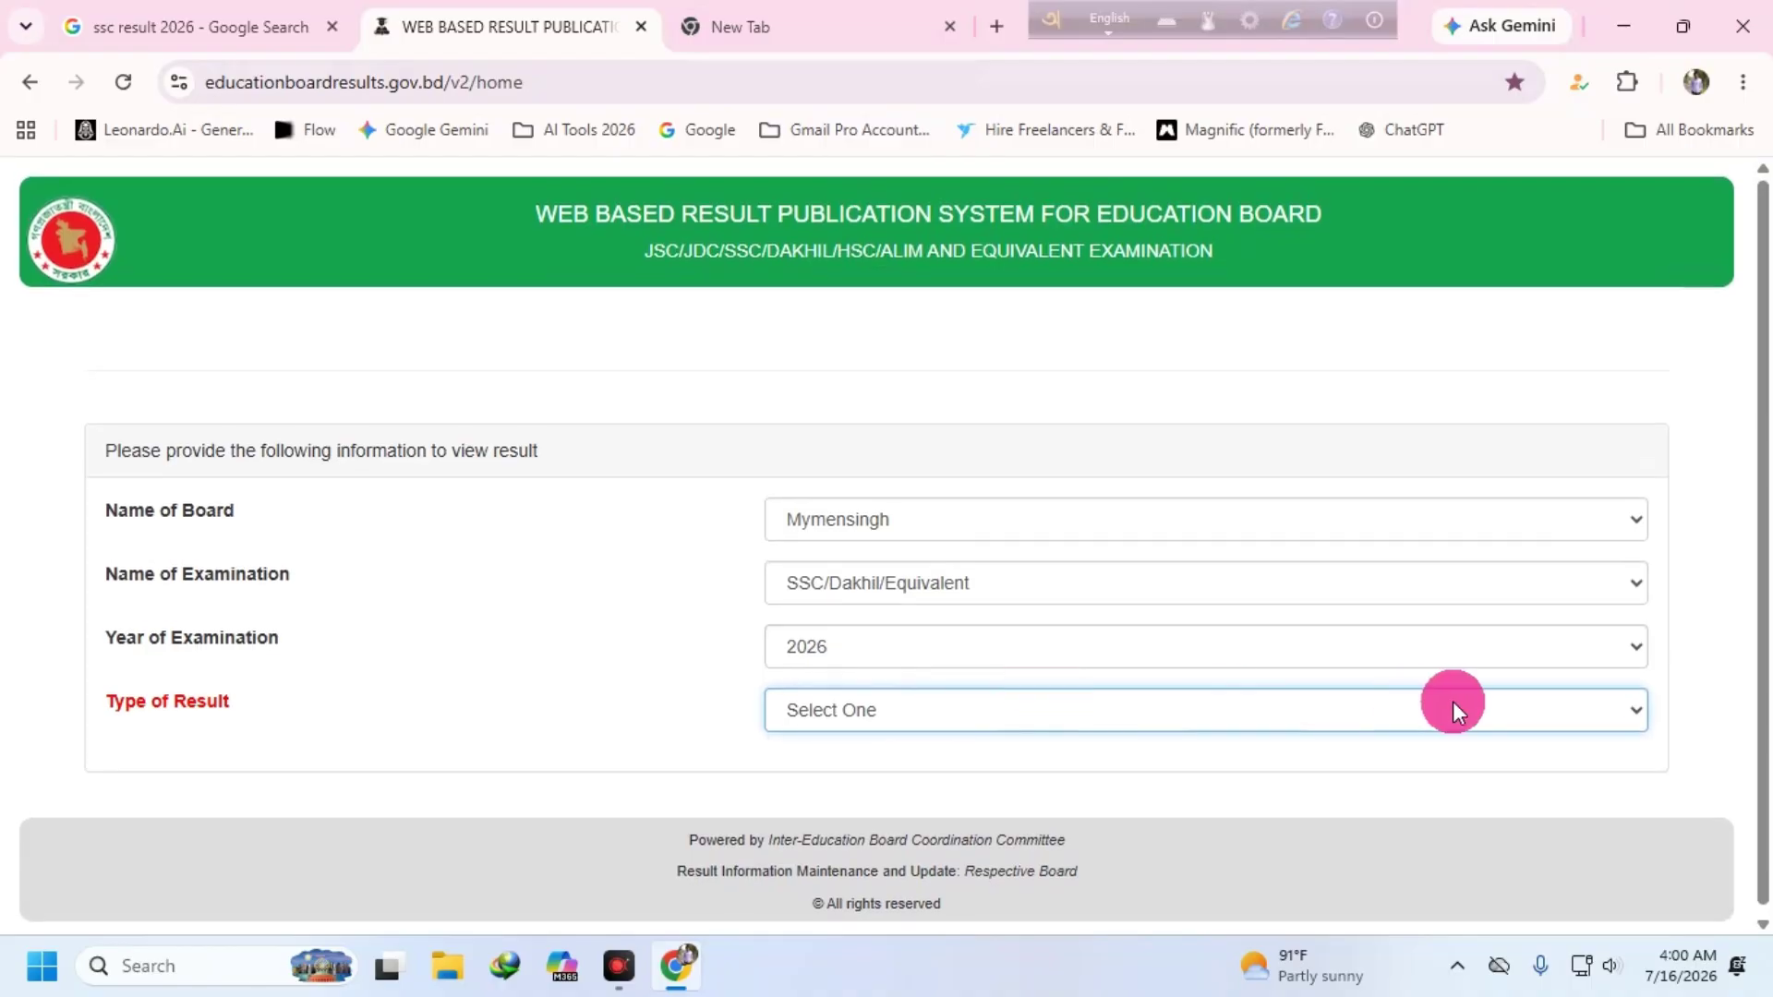
left_click(1625, 713)
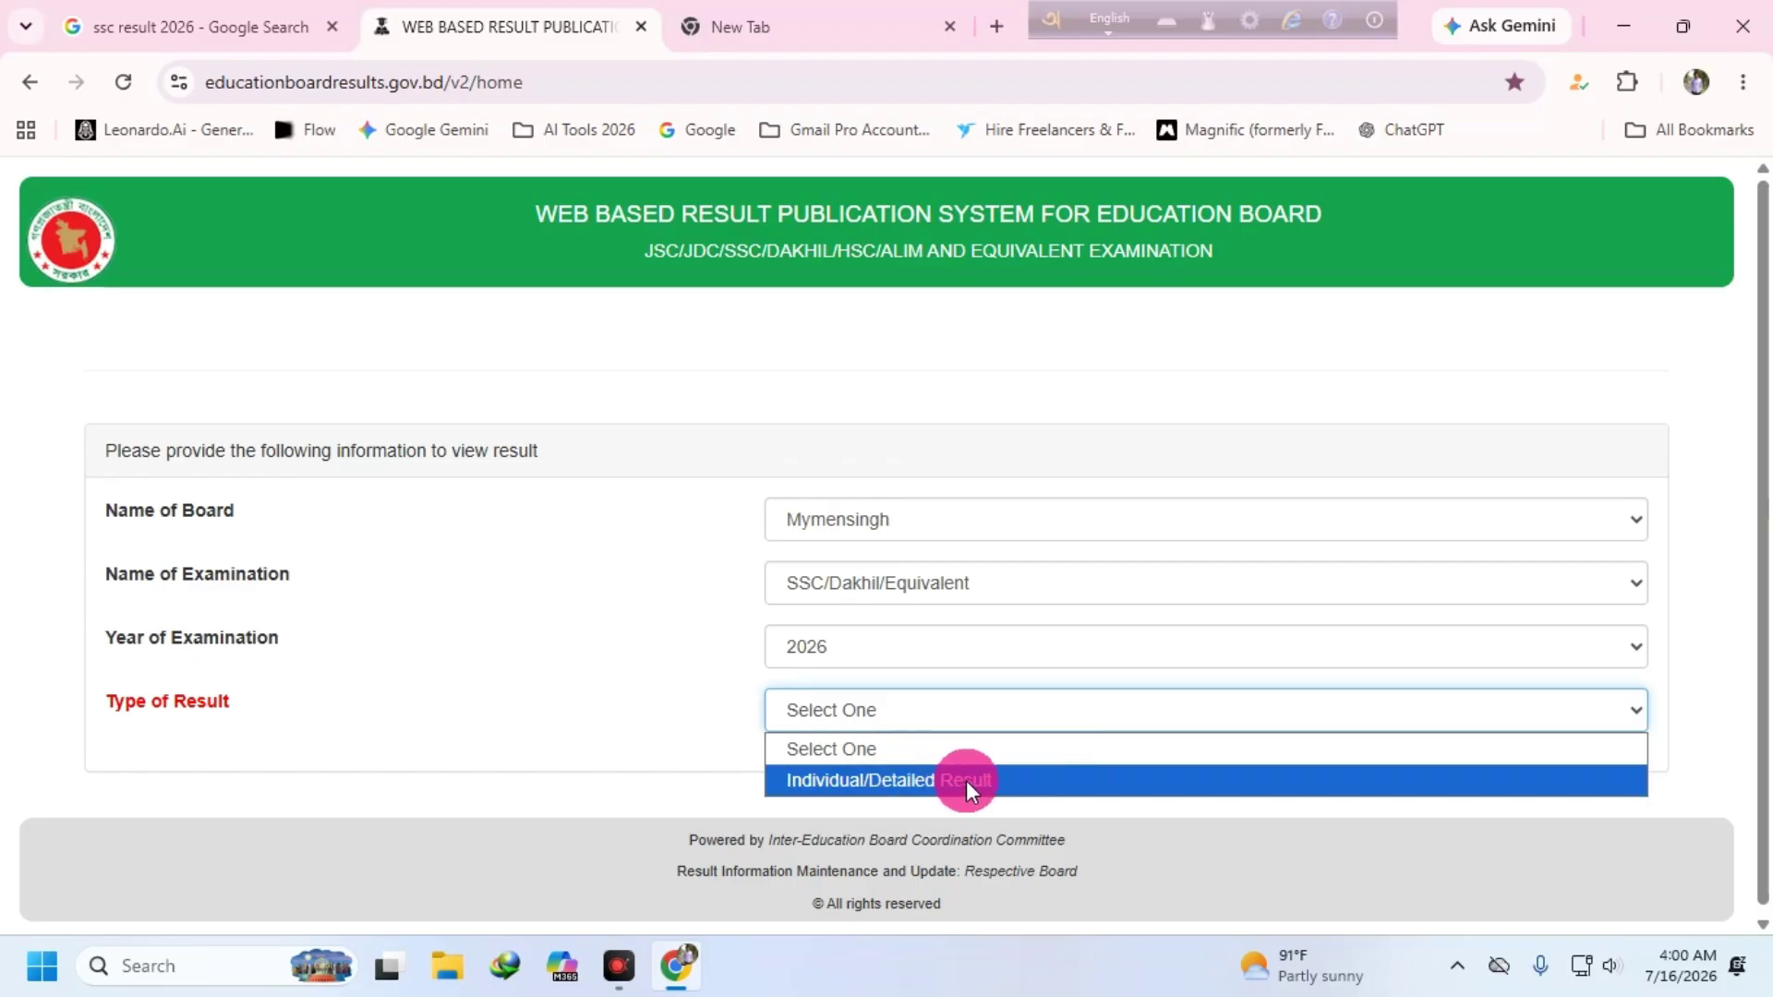
- Select Individual/Detailed Result, review the Mymensingh SSC 2026 form, and close the result publication tab
left_click(928, 781)
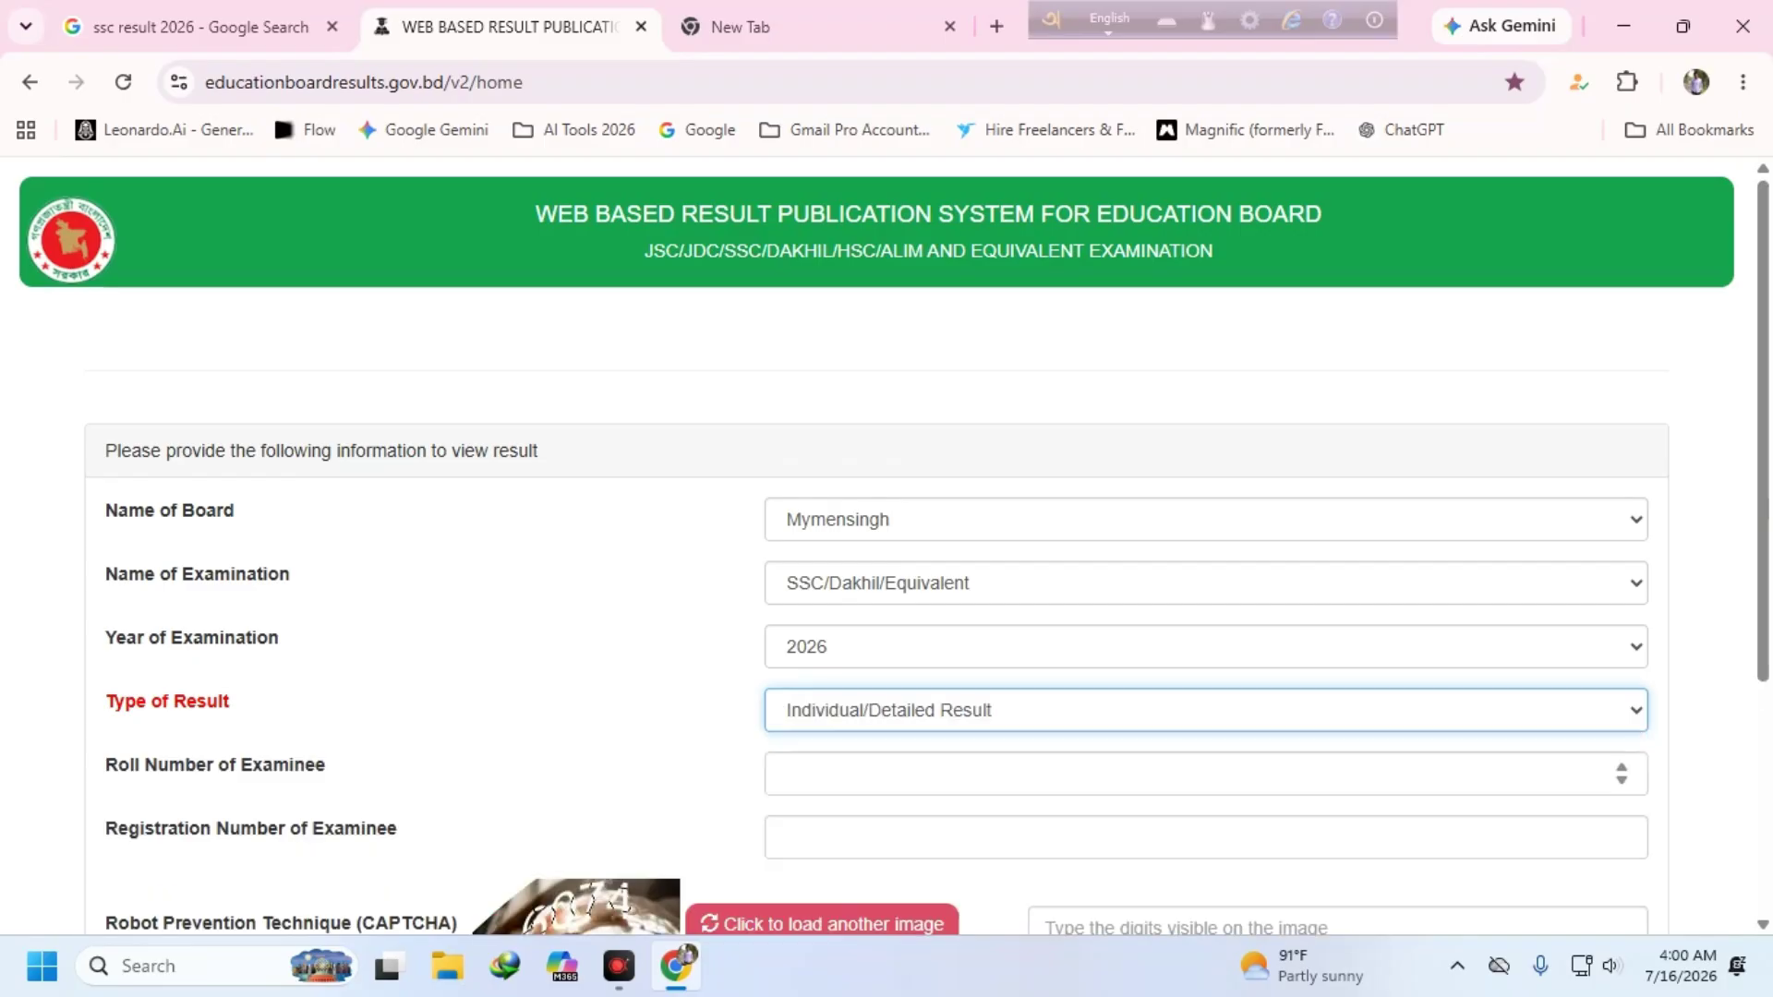
scroll(961, 646, "down", 2)
scroll(933, 499, "down", 2)
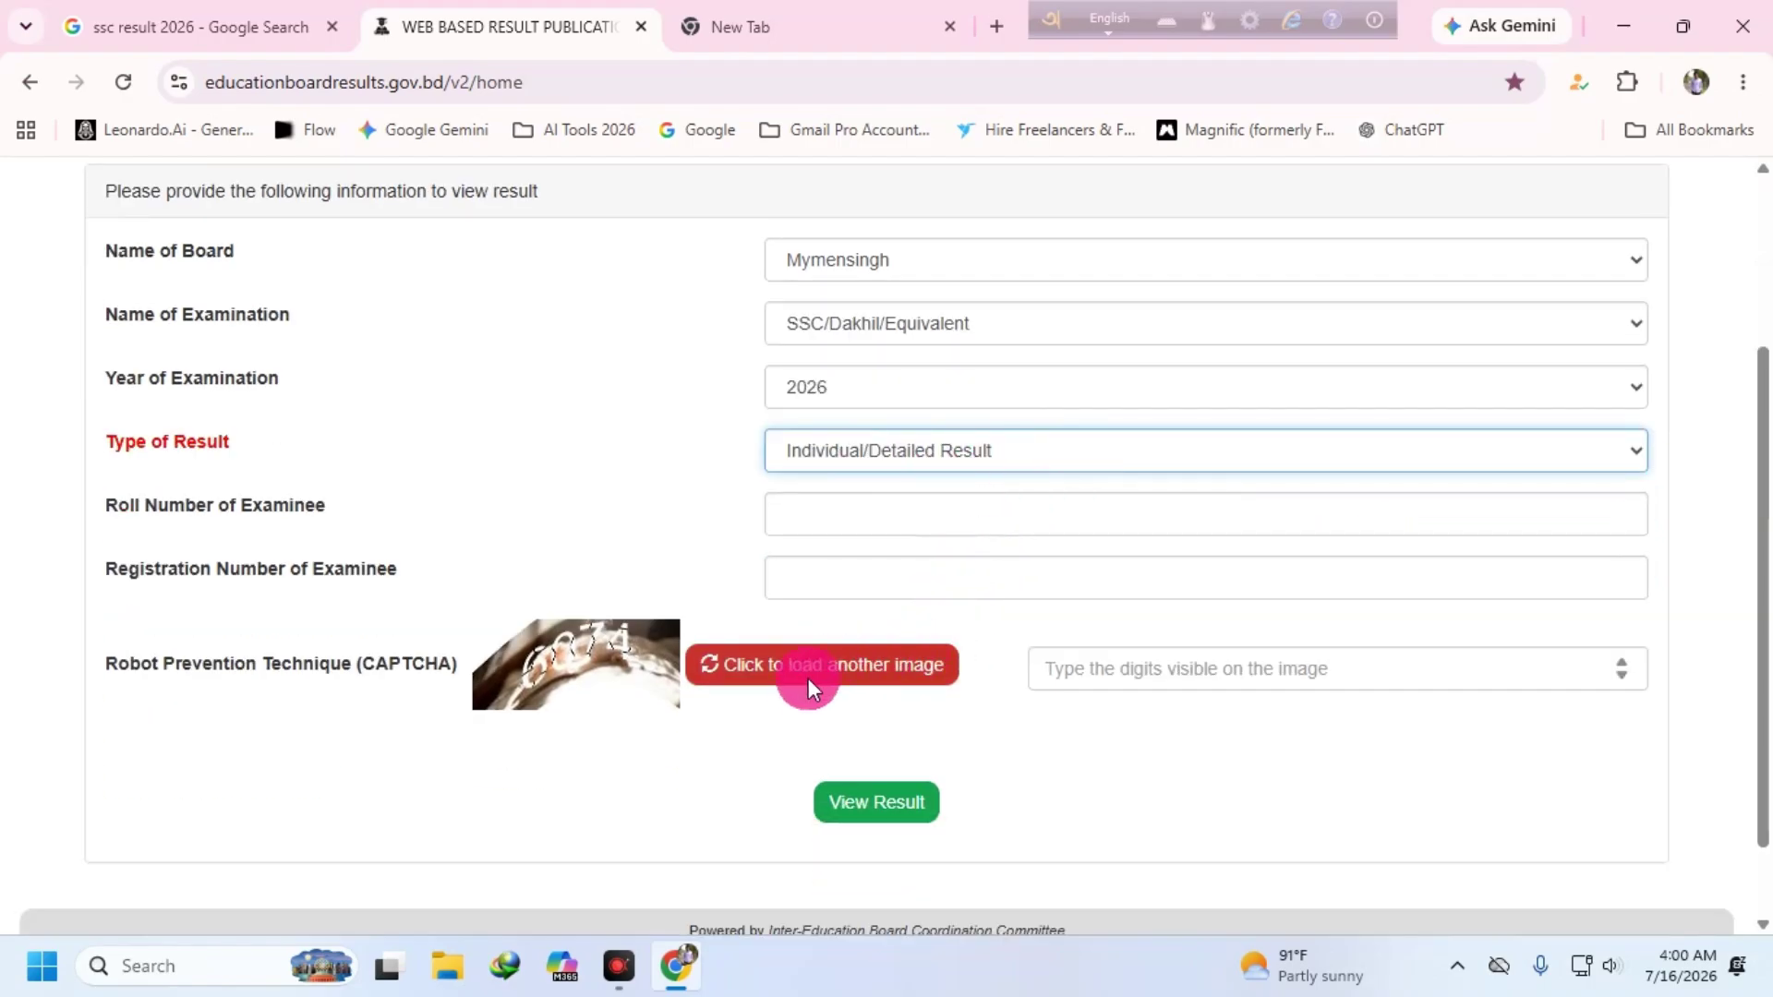
scroll(661, 533, "up", 3)
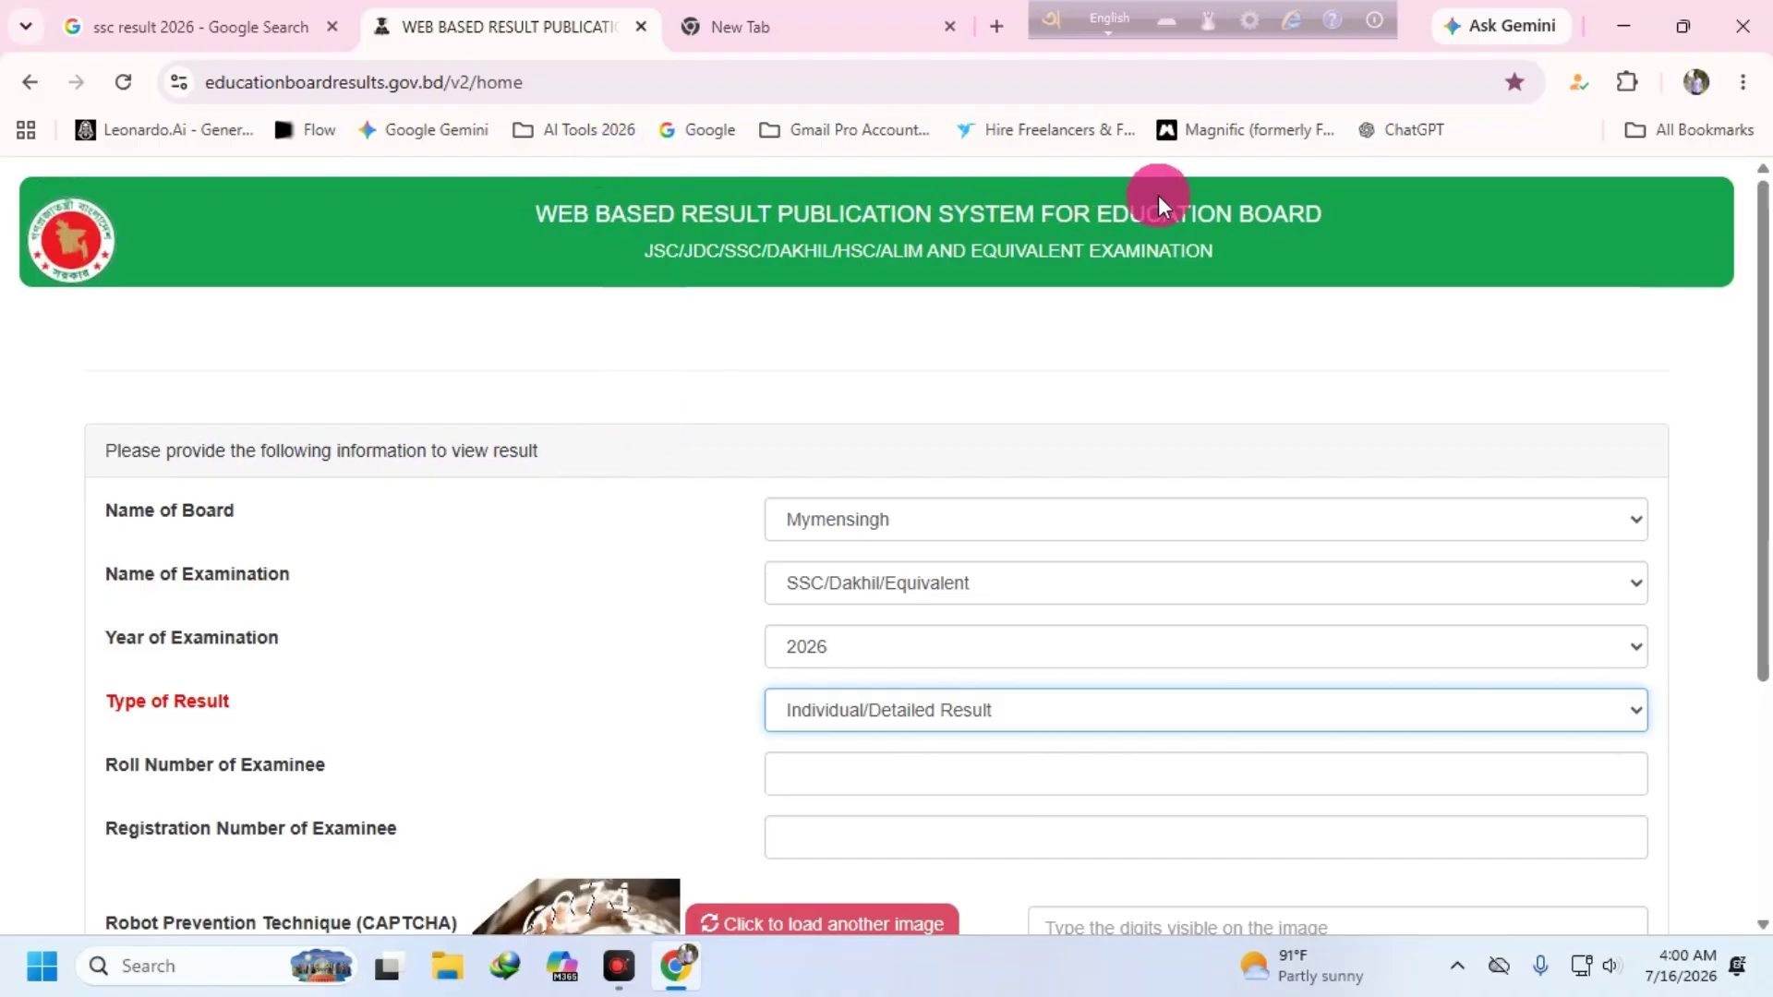
scroll(1058, 574, "down", 2)
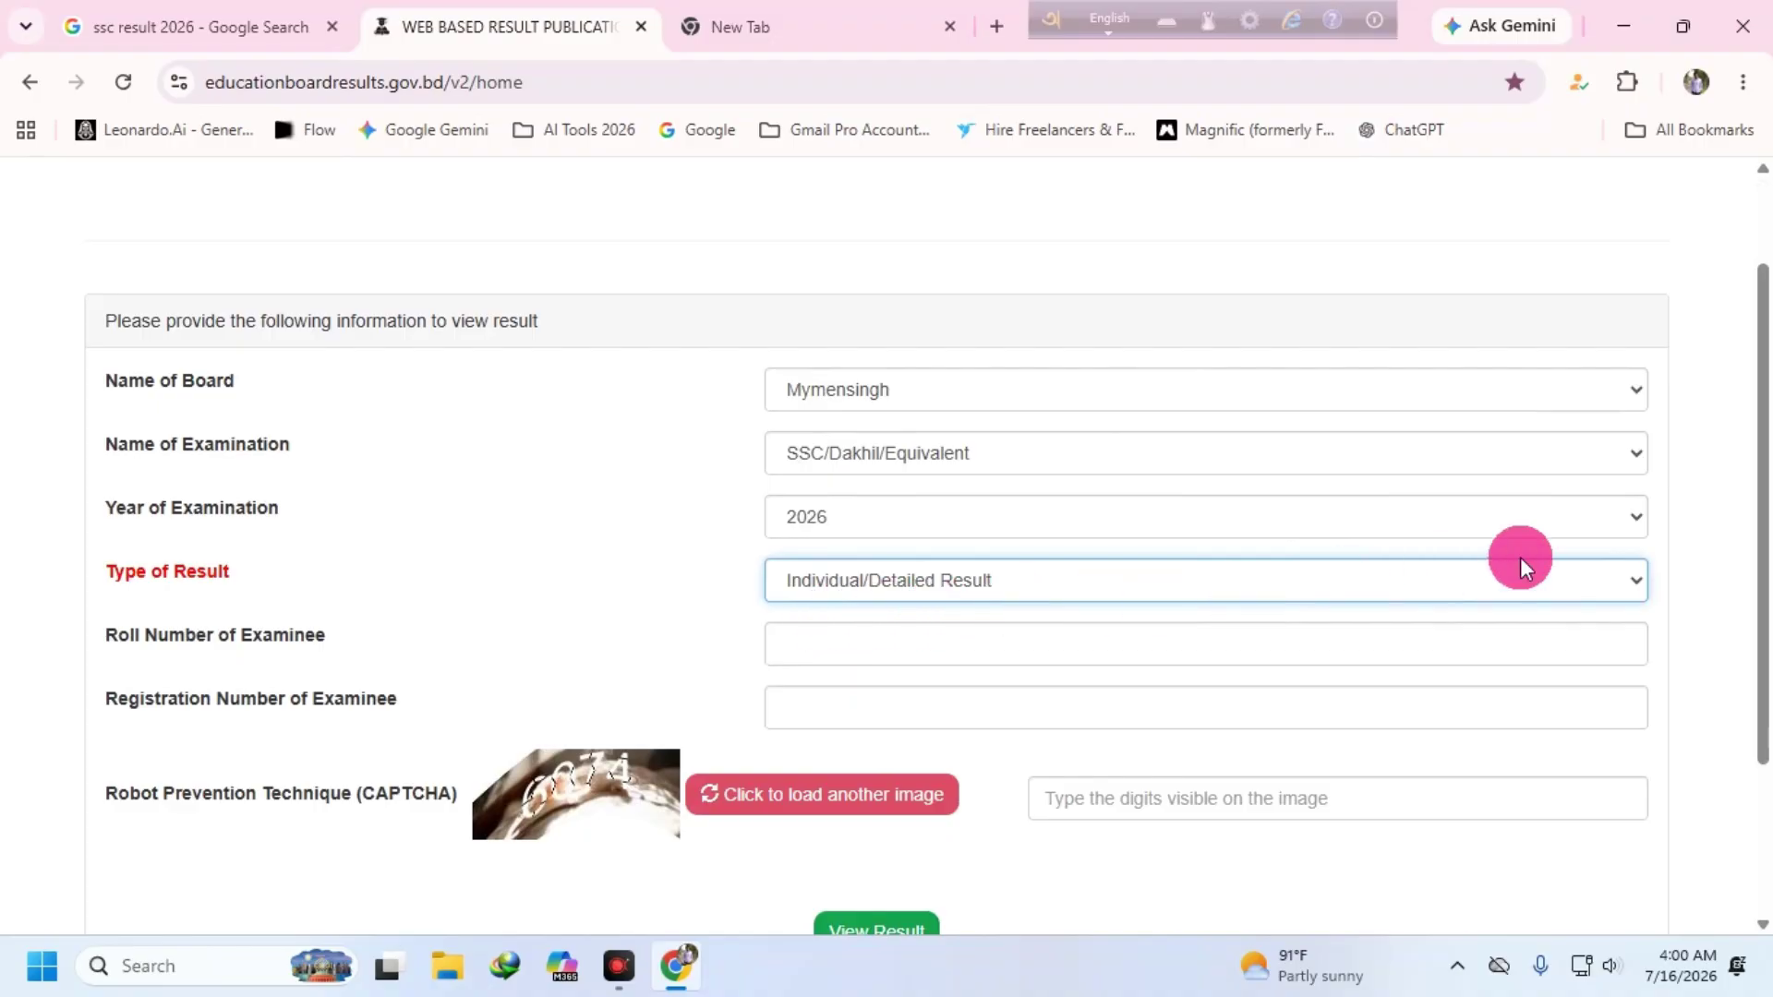
left_click(1629, 582)
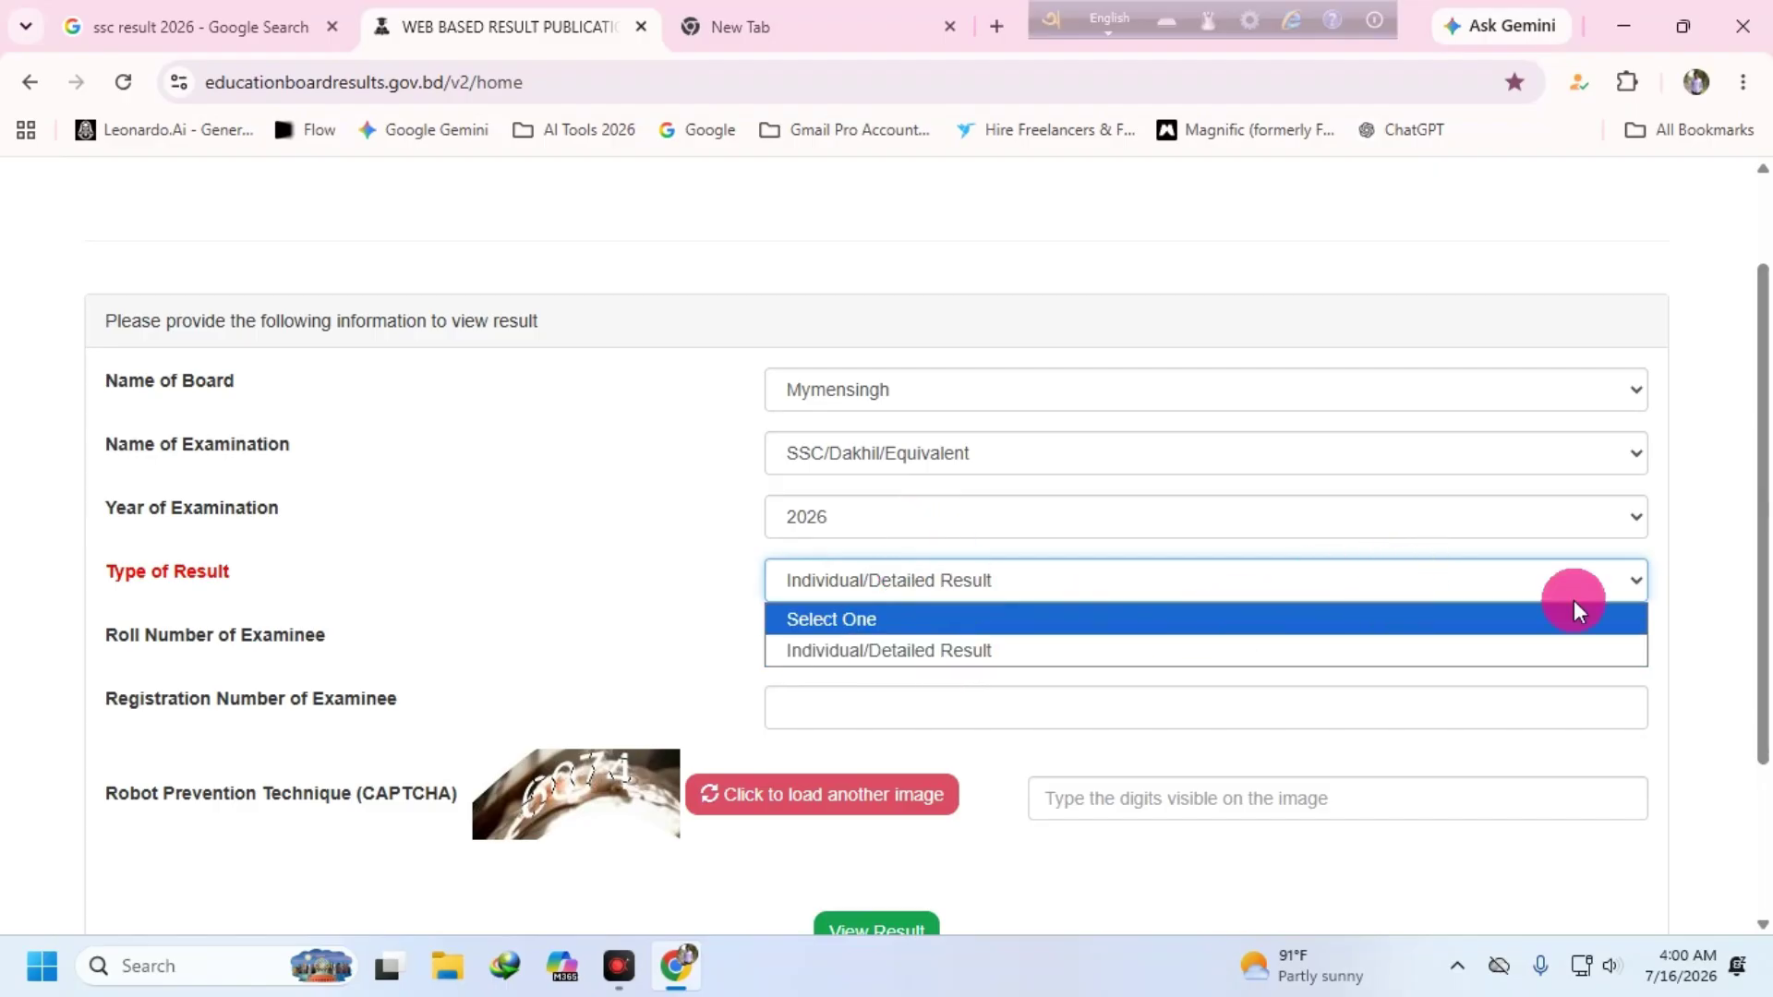
scroll(1127, 526, "up", 2)
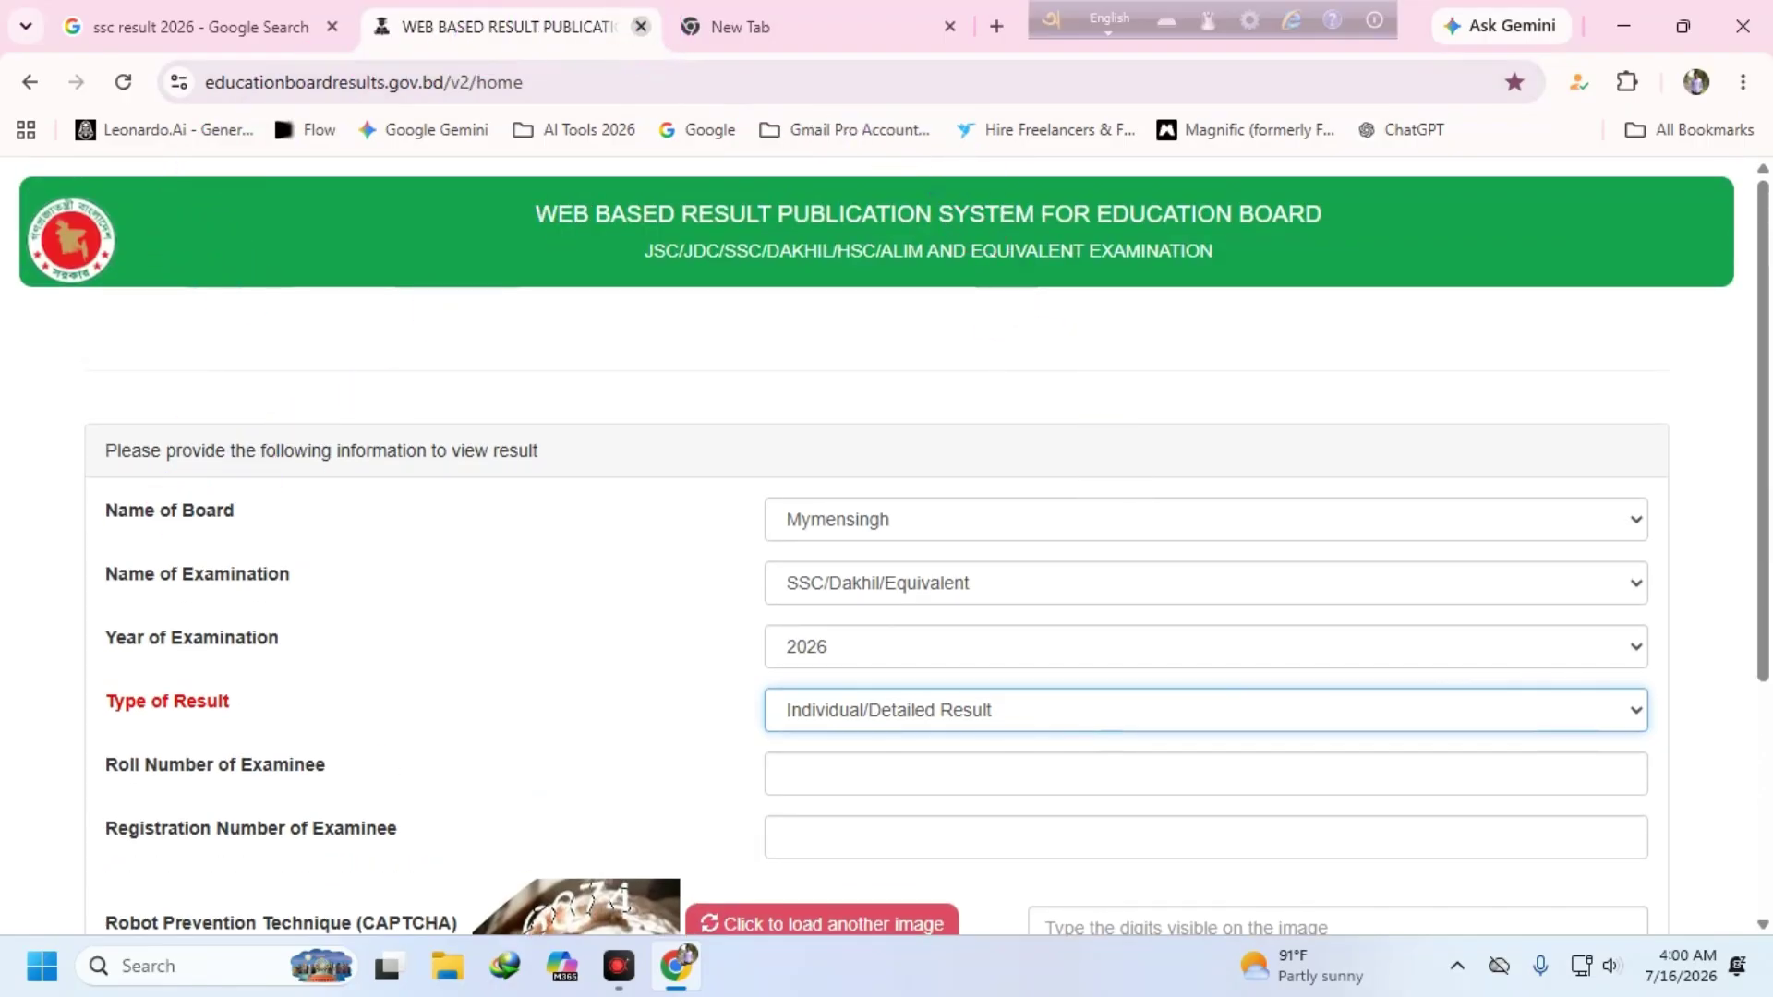
left_click(644, 29)
- Rerun the 'ssc result 2026' Google search and open the ssc.boardresults.bd link in a new tab
left_click(231, 28)
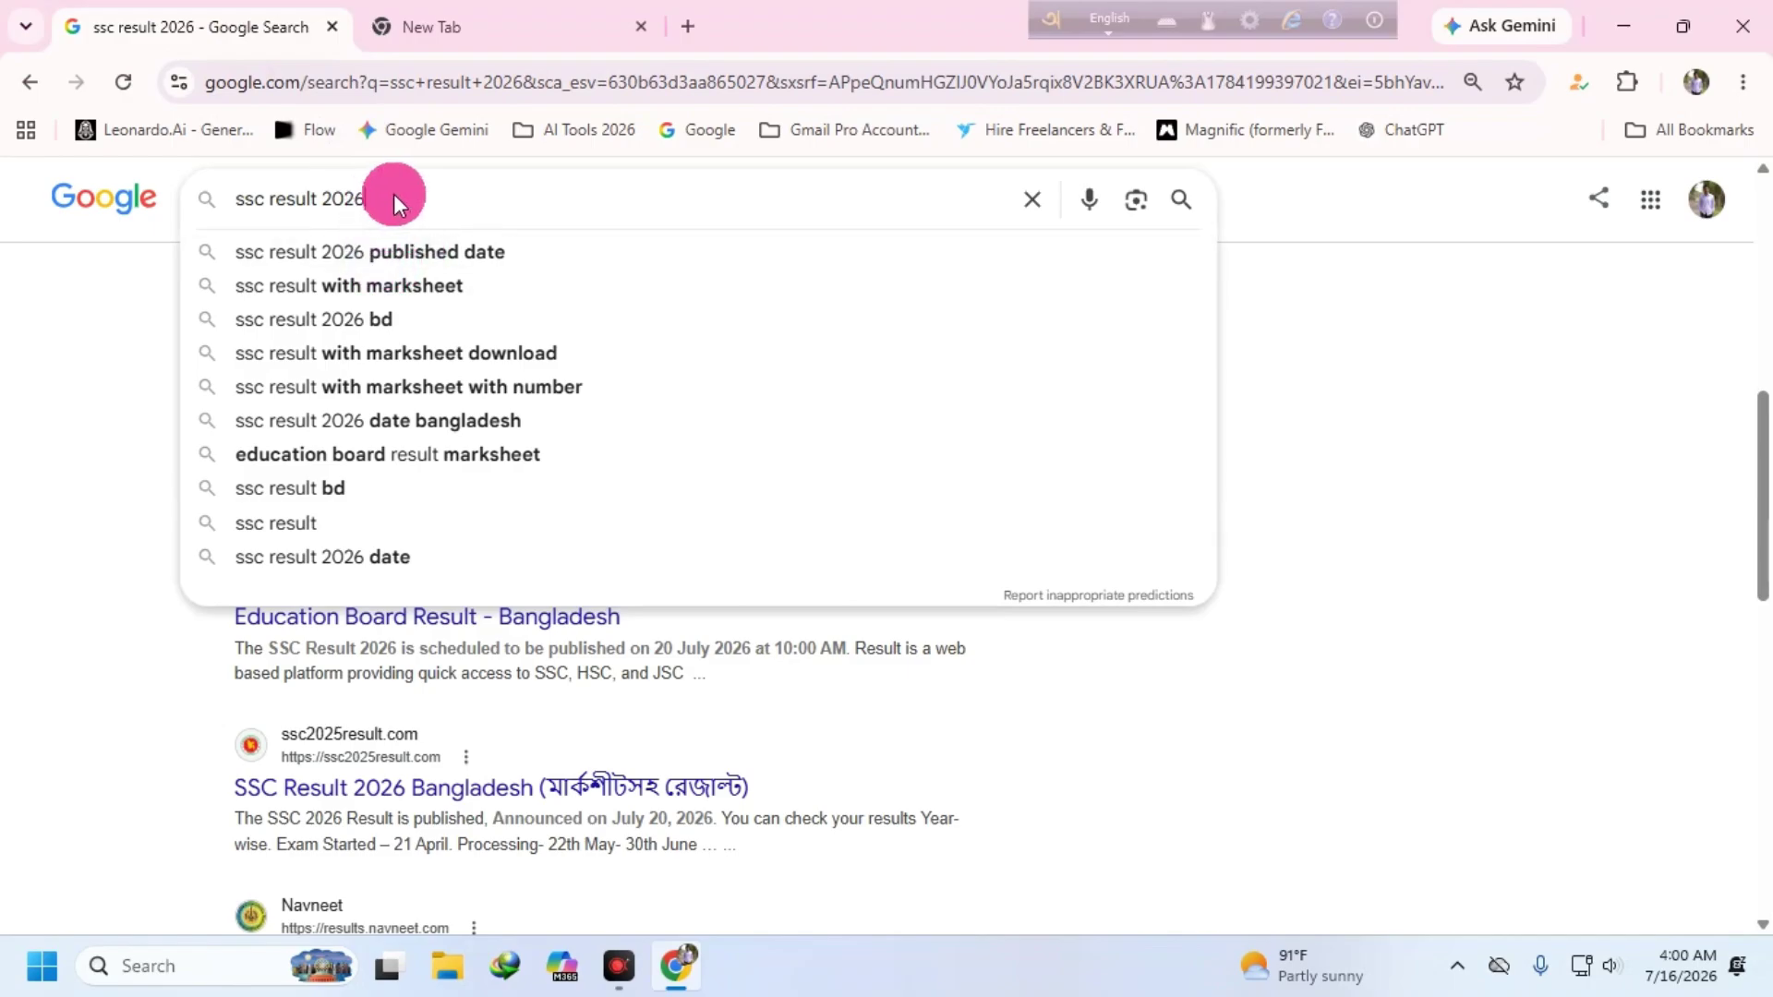
key("Return")
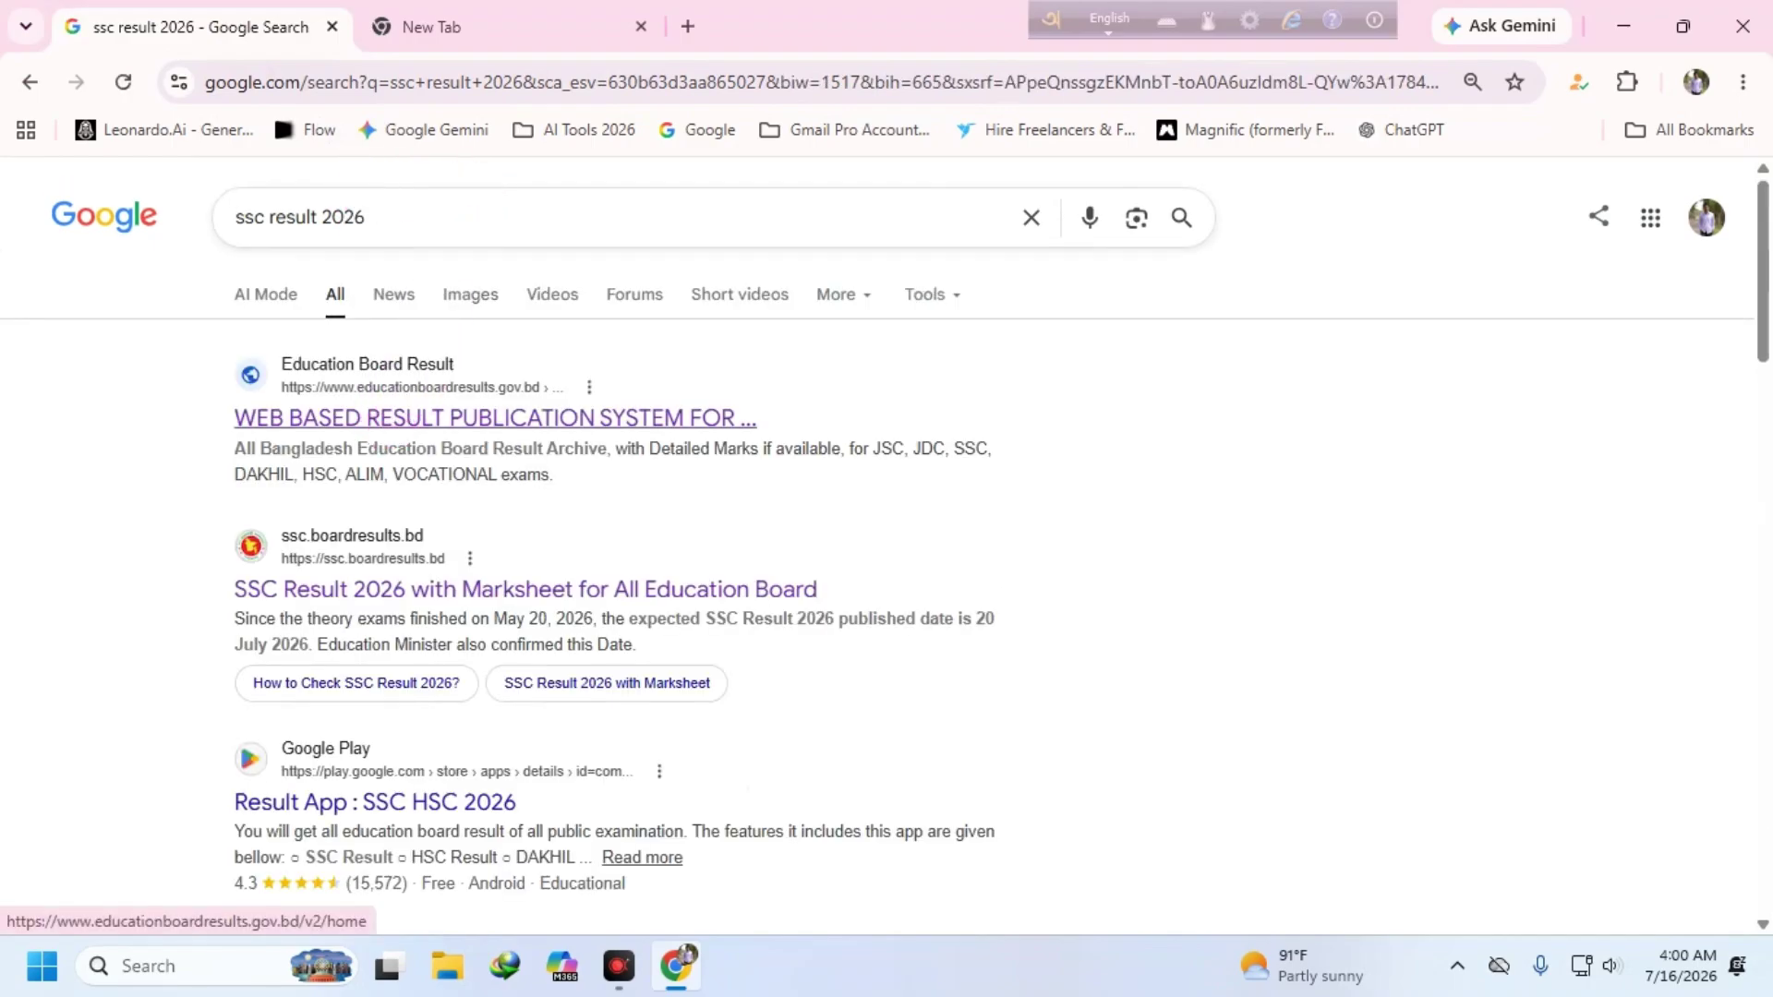
right_click(397, 582)
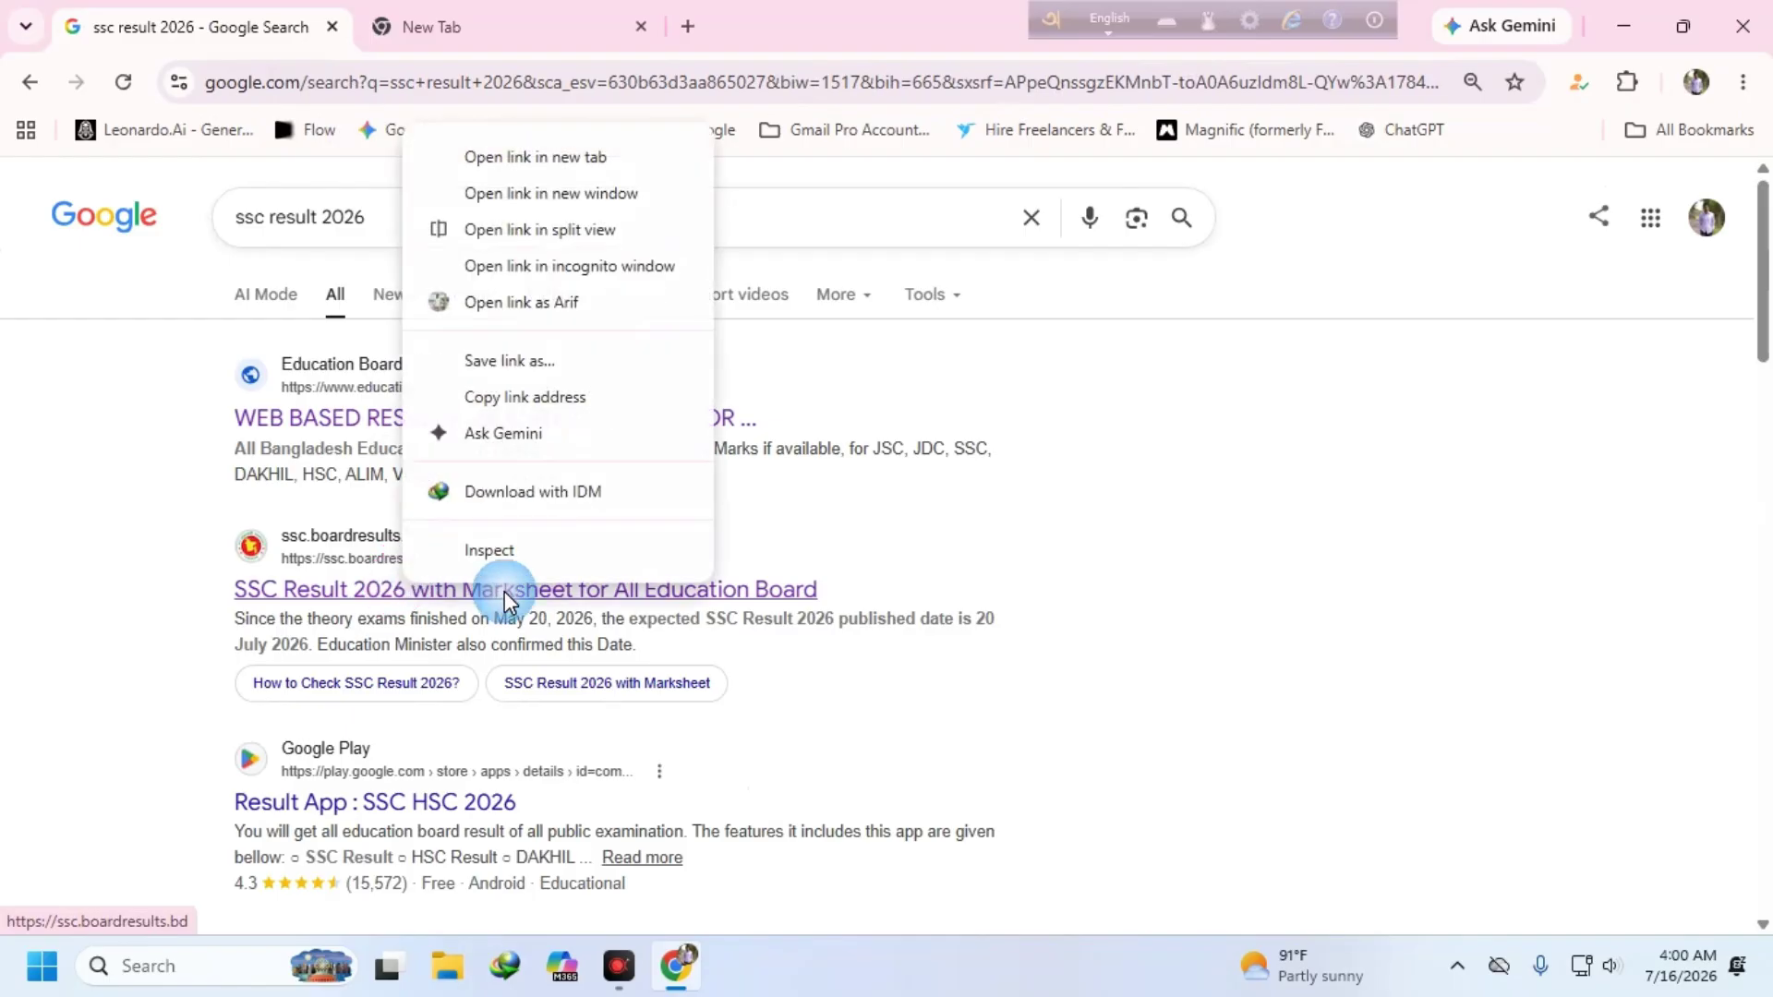
left_click(553, 166)
- On ssc.boardresults.bd, set the exam year to 2026 and the board to Mymensingh
left_click(540, 47)
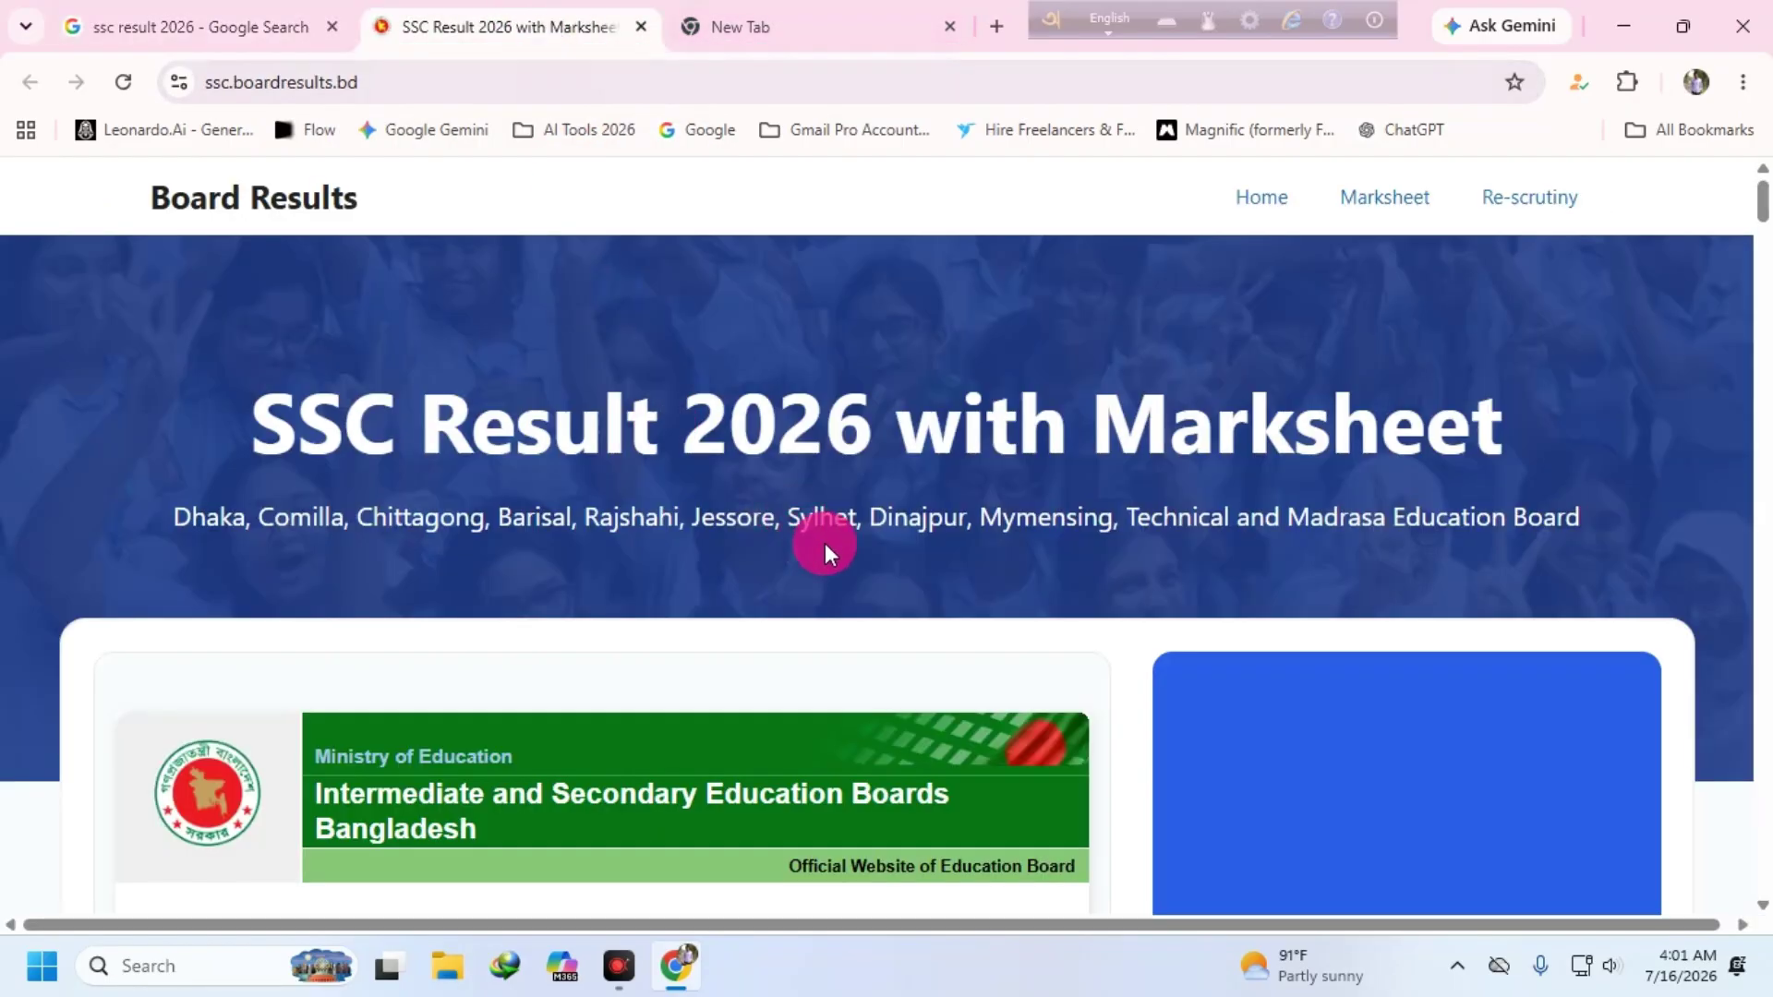
scroll(823, 543, "down", 5)
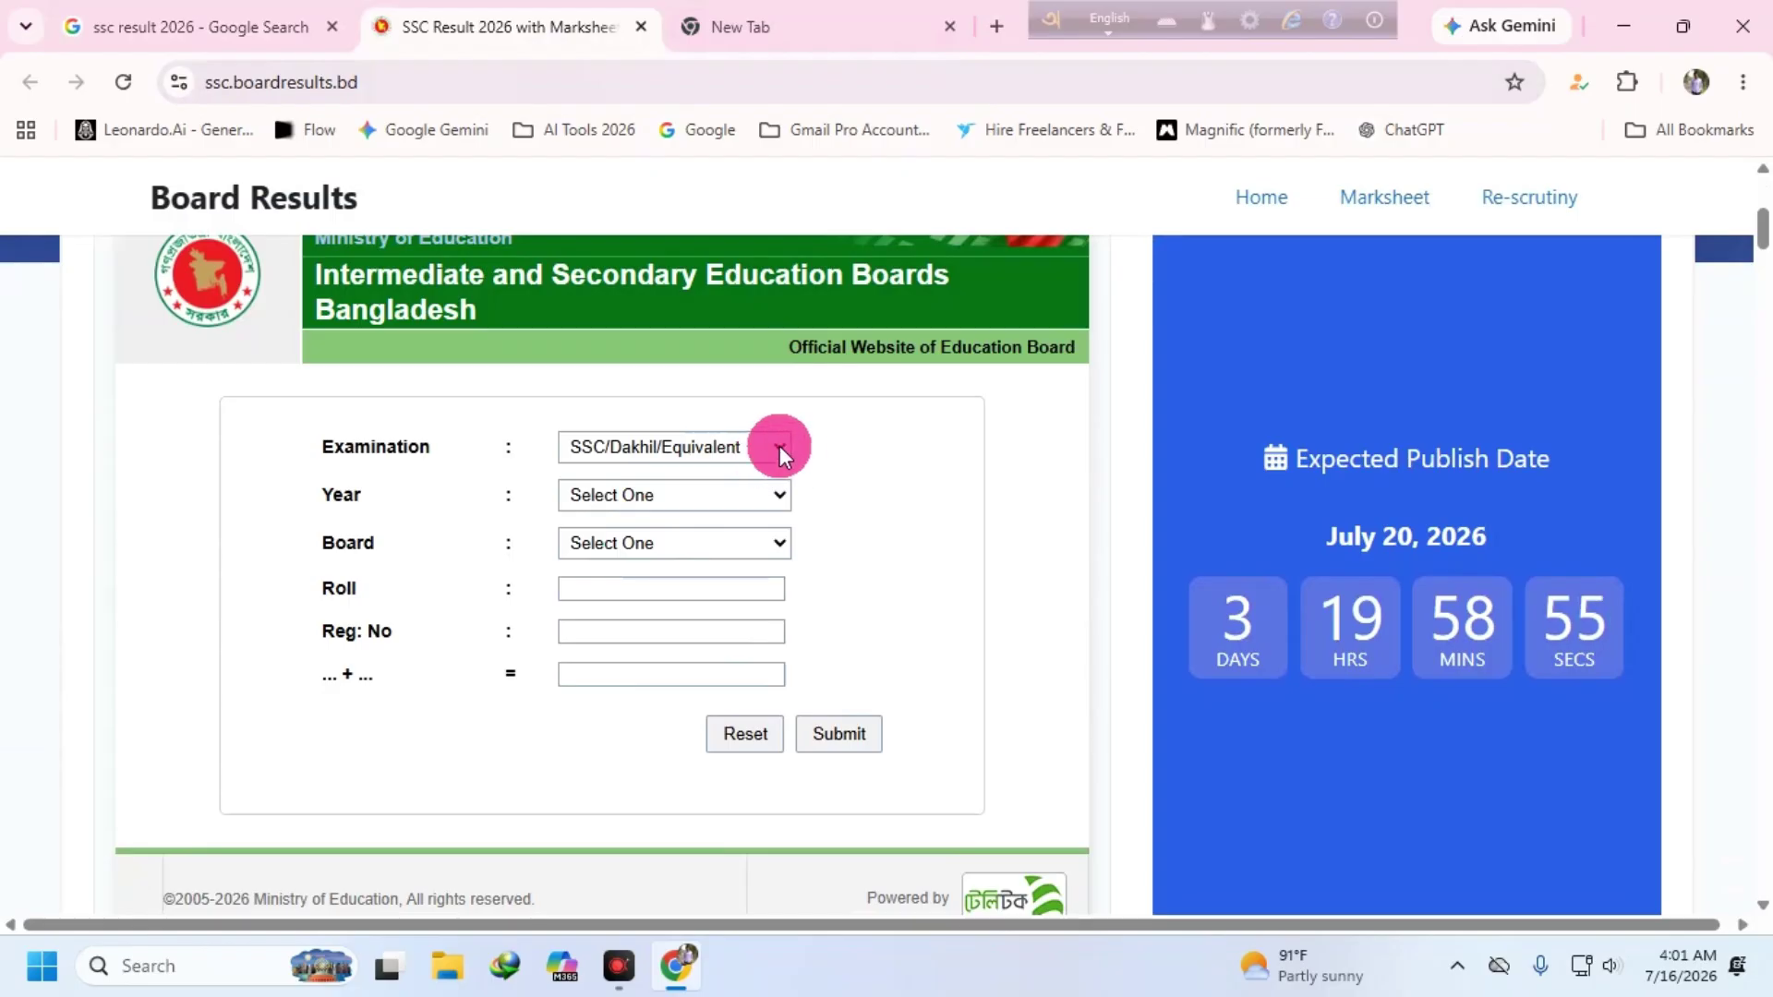
left_click(723, 499)
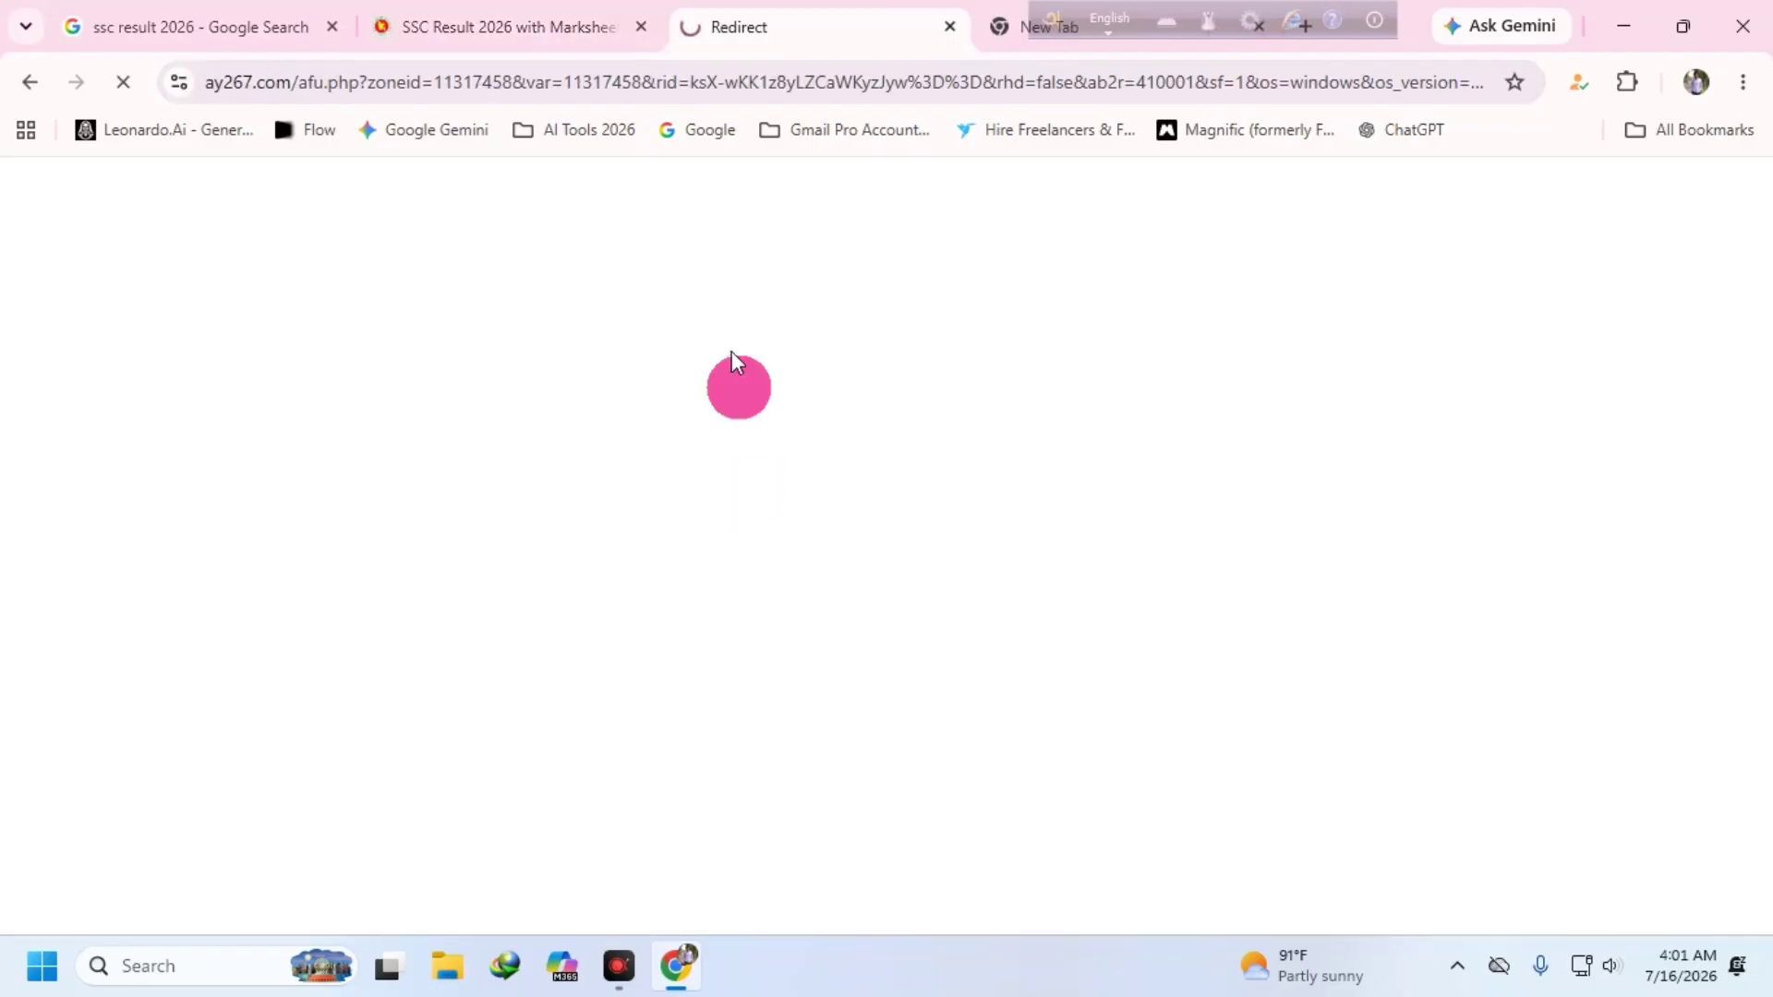
left_click(596, 28)
left_click(785, 498)
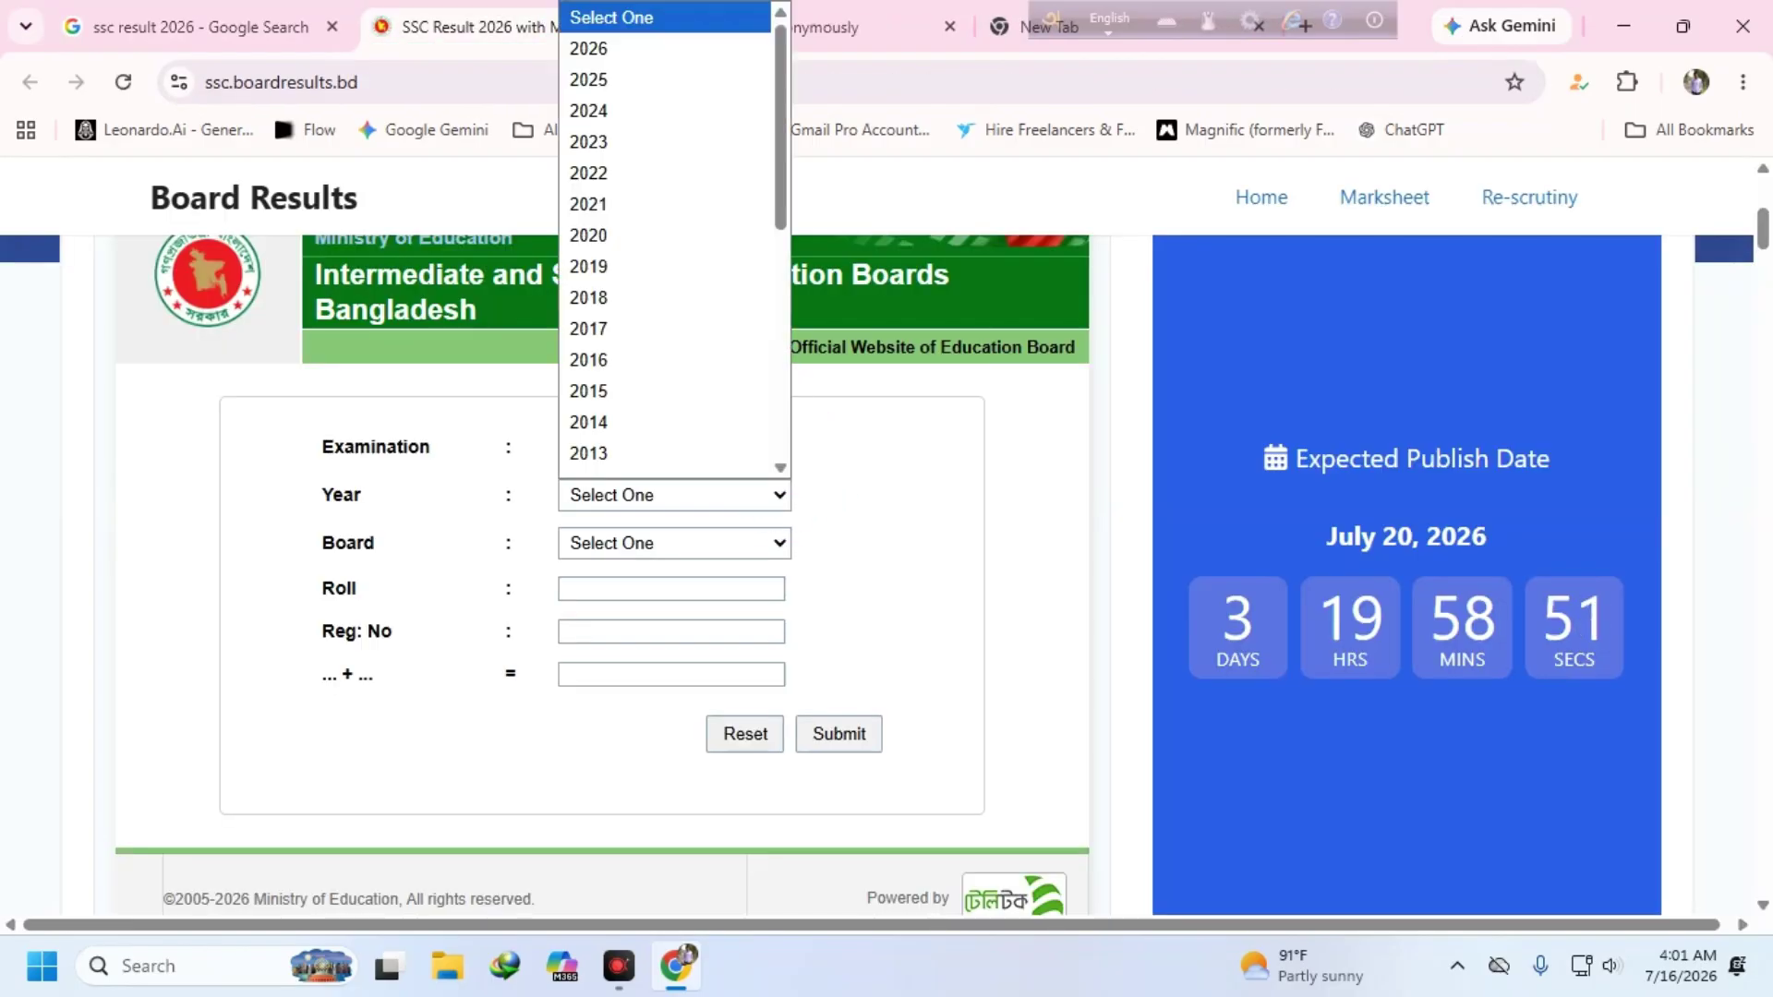
left_click(702, 48)
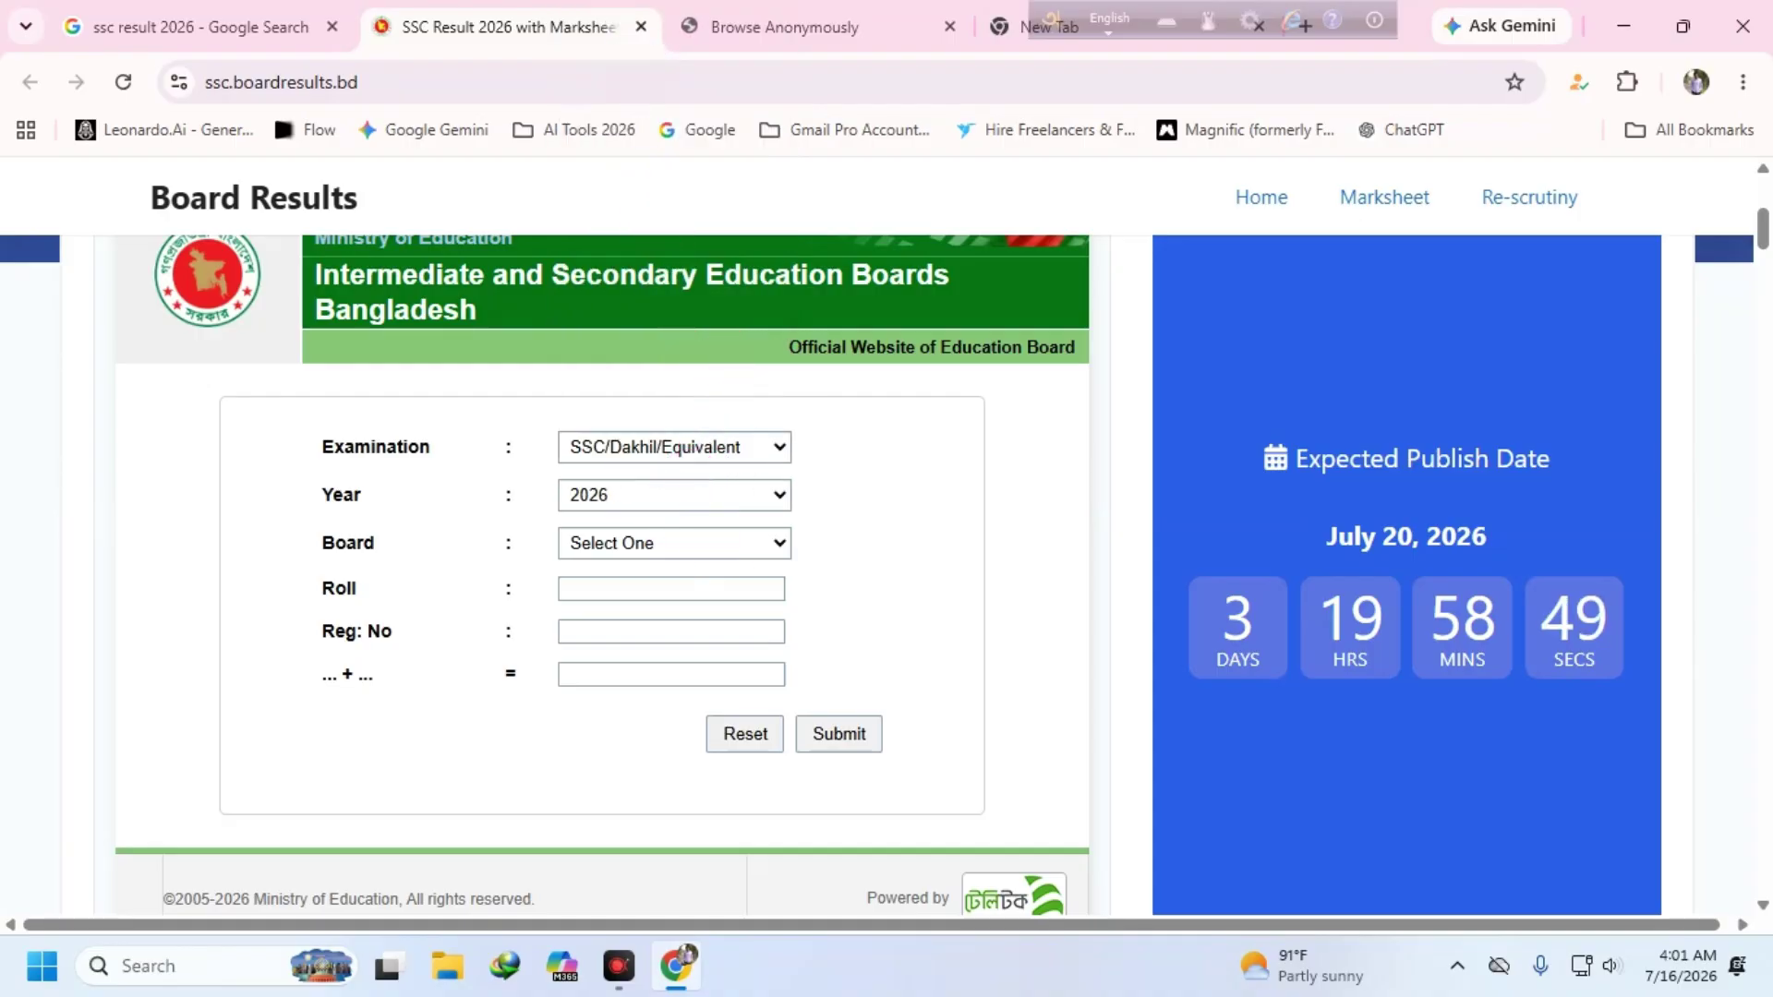
left_click(724, 541)
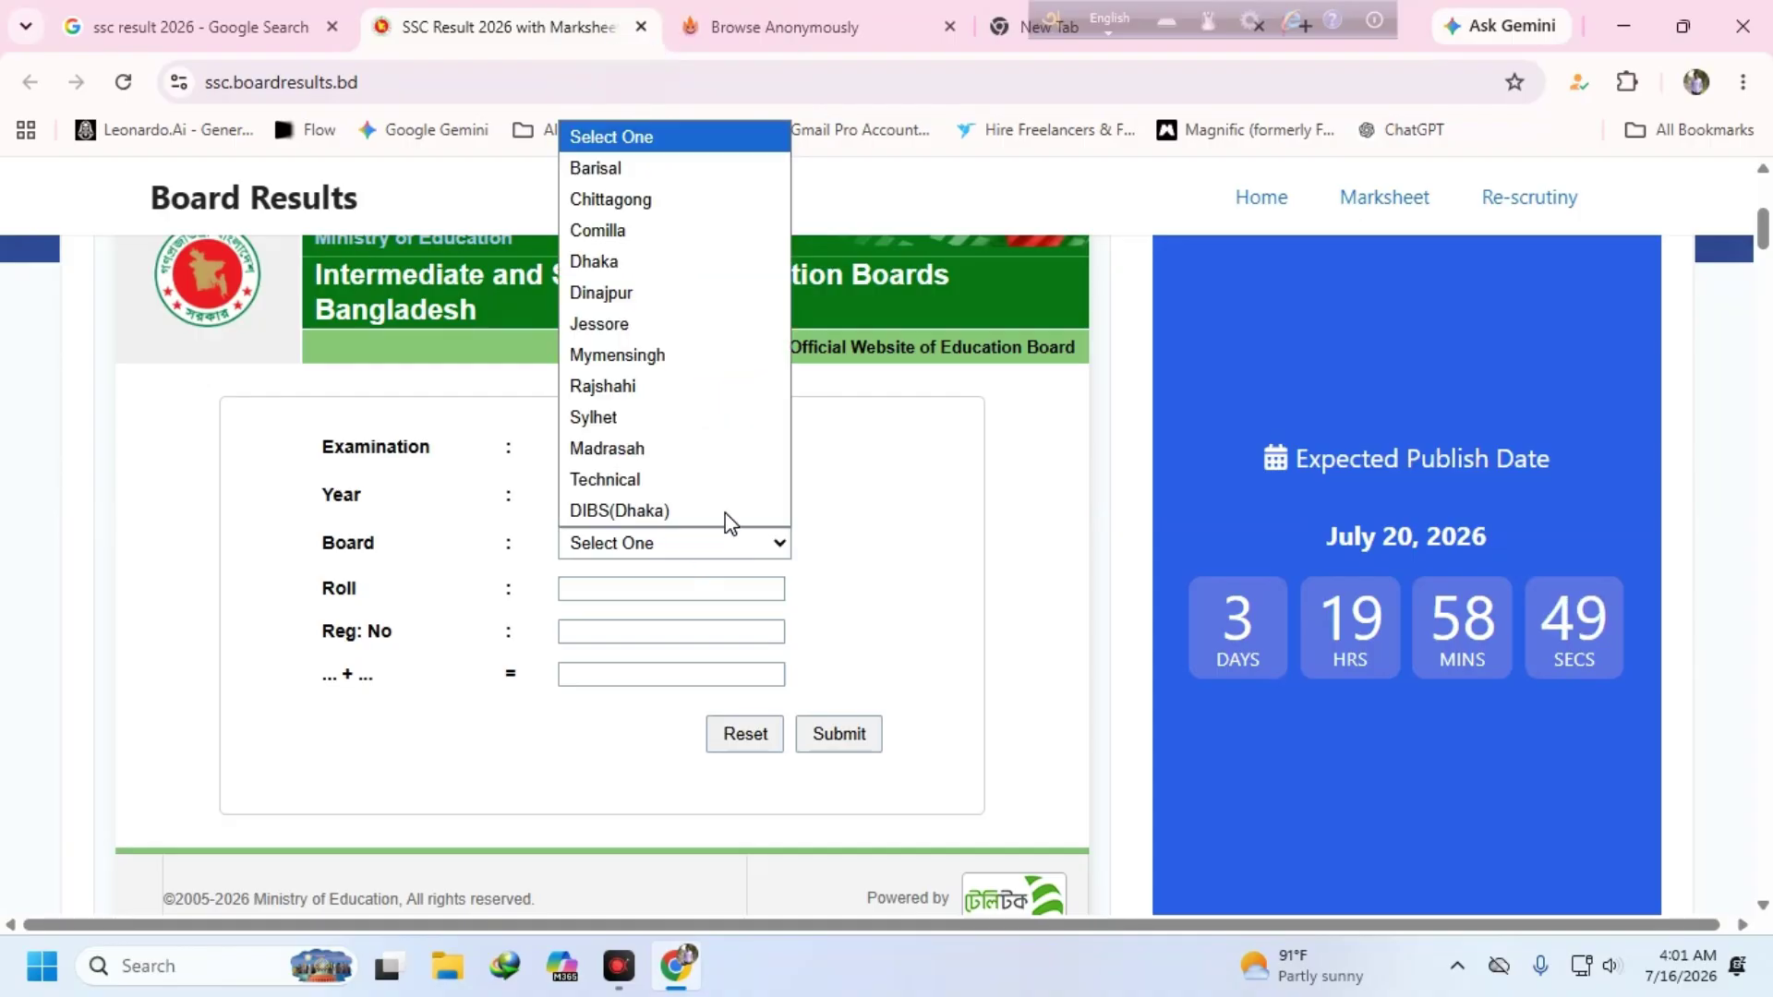
left_click(659, 357)
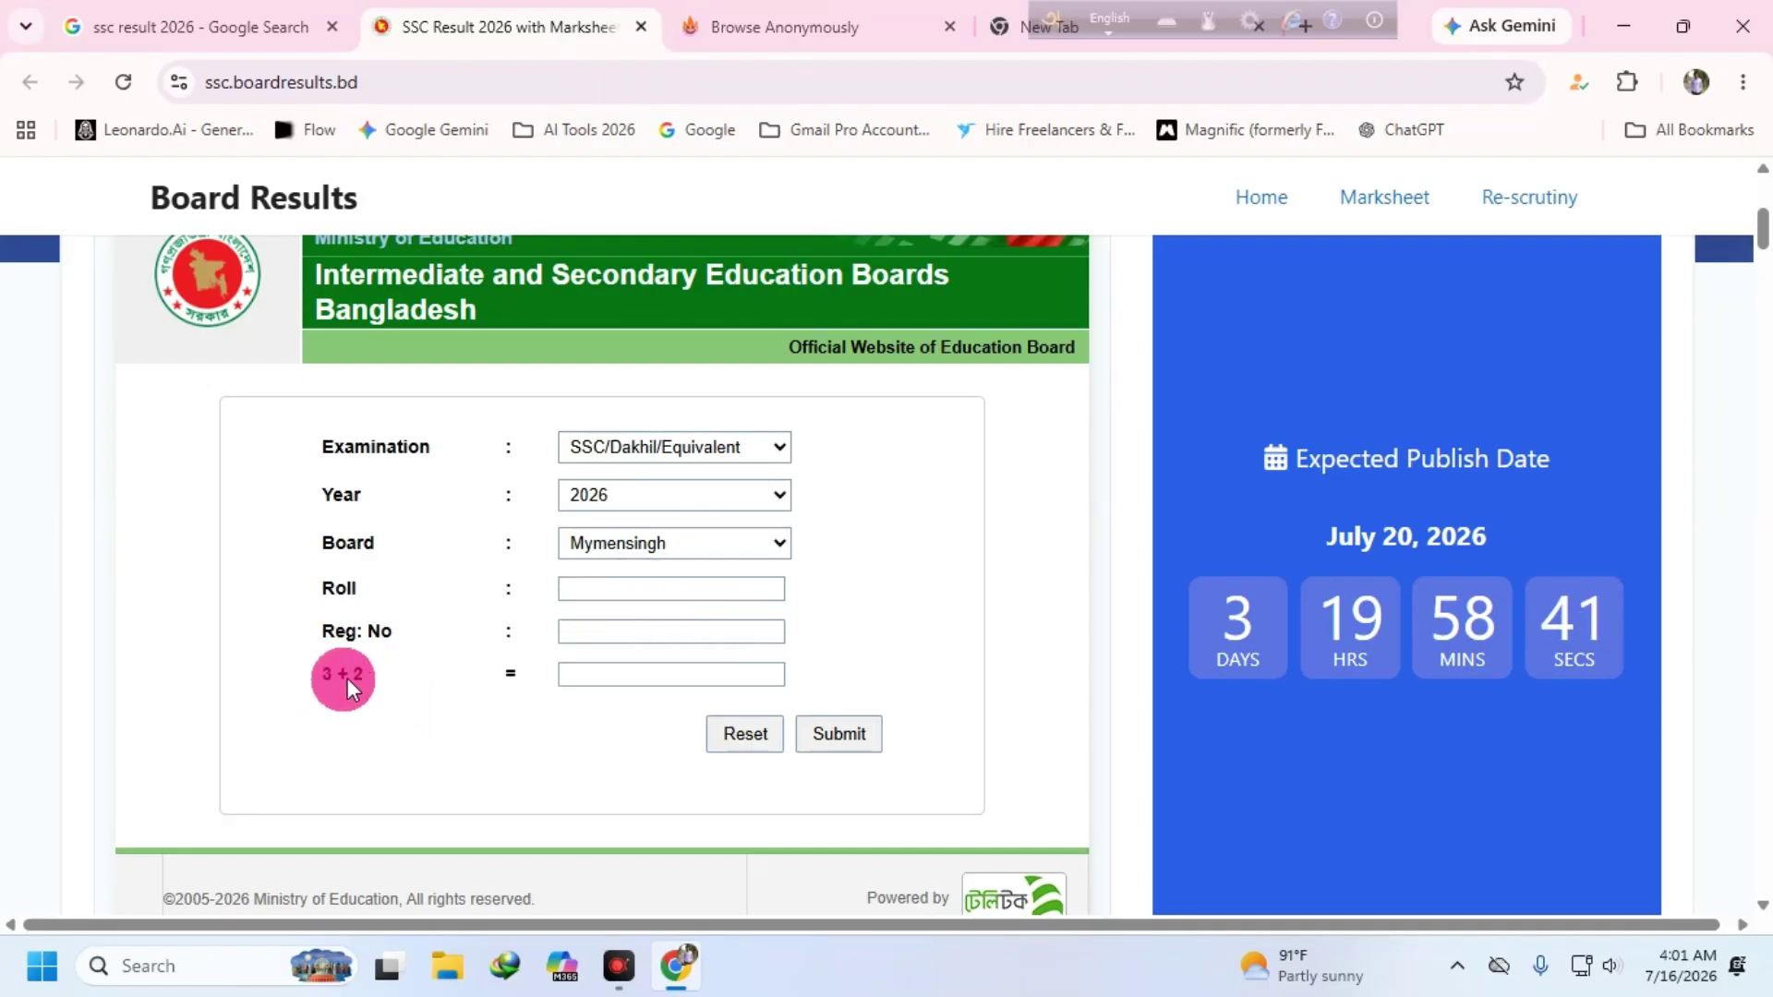
left_click(586, 630)
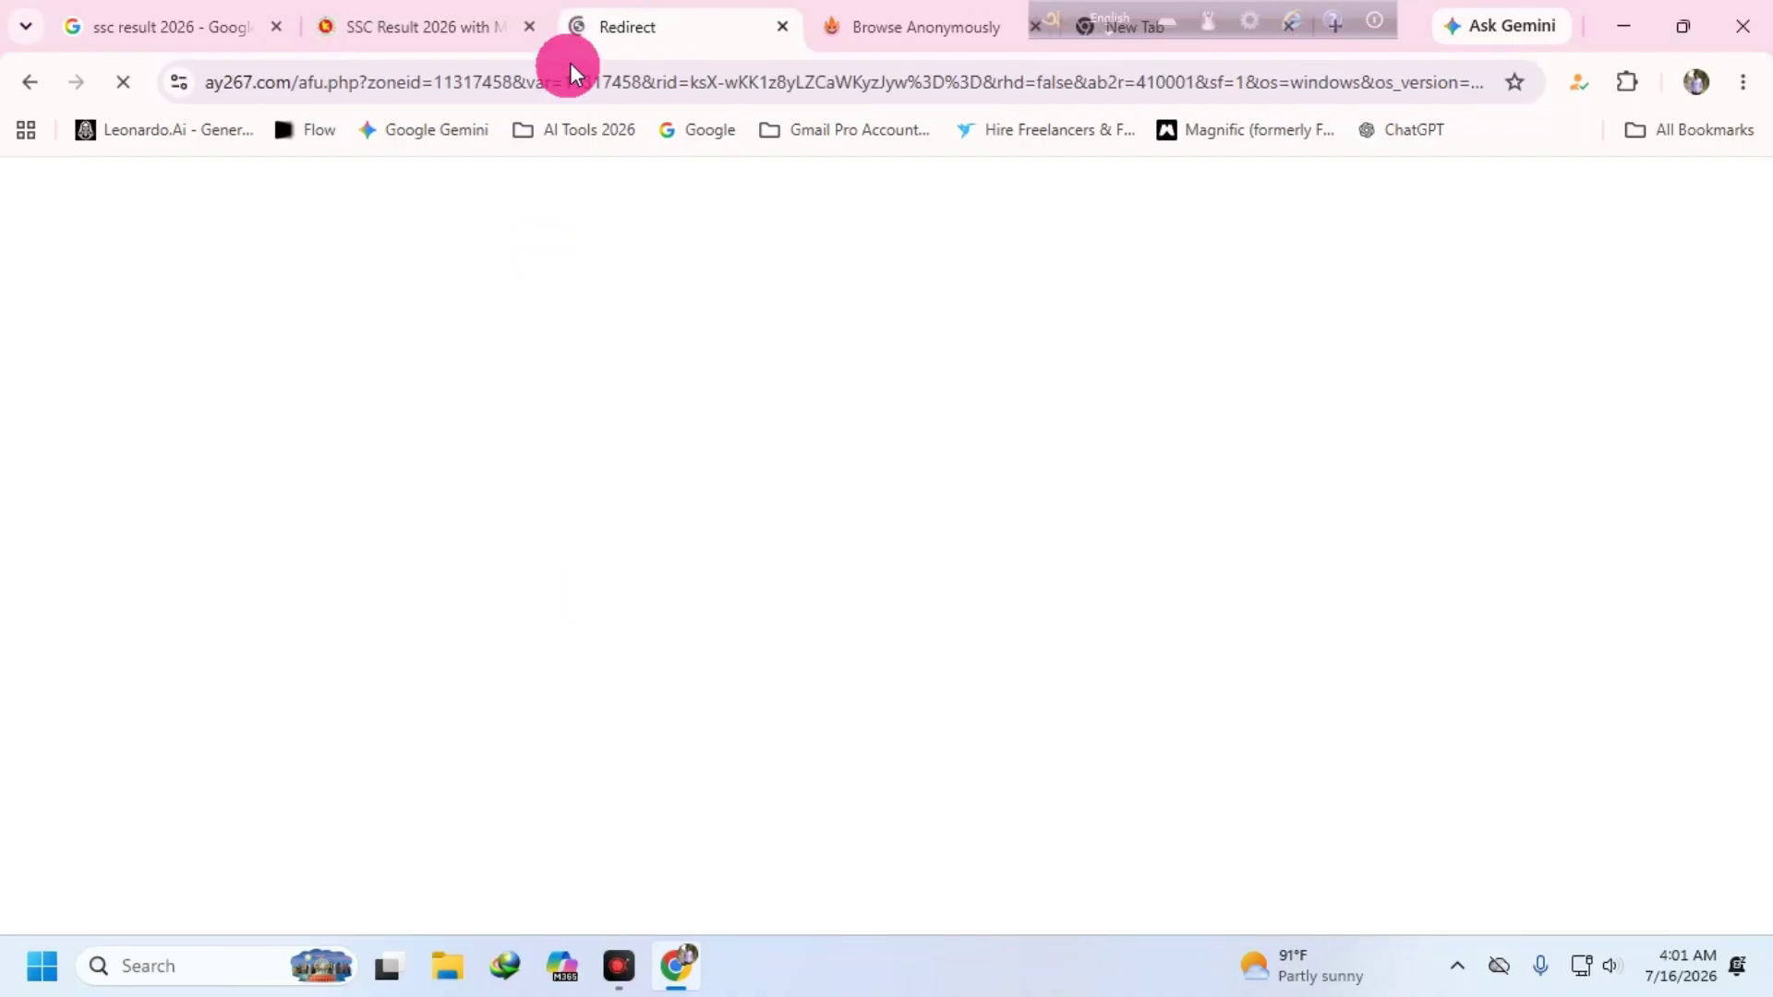
left_click(435, 26)
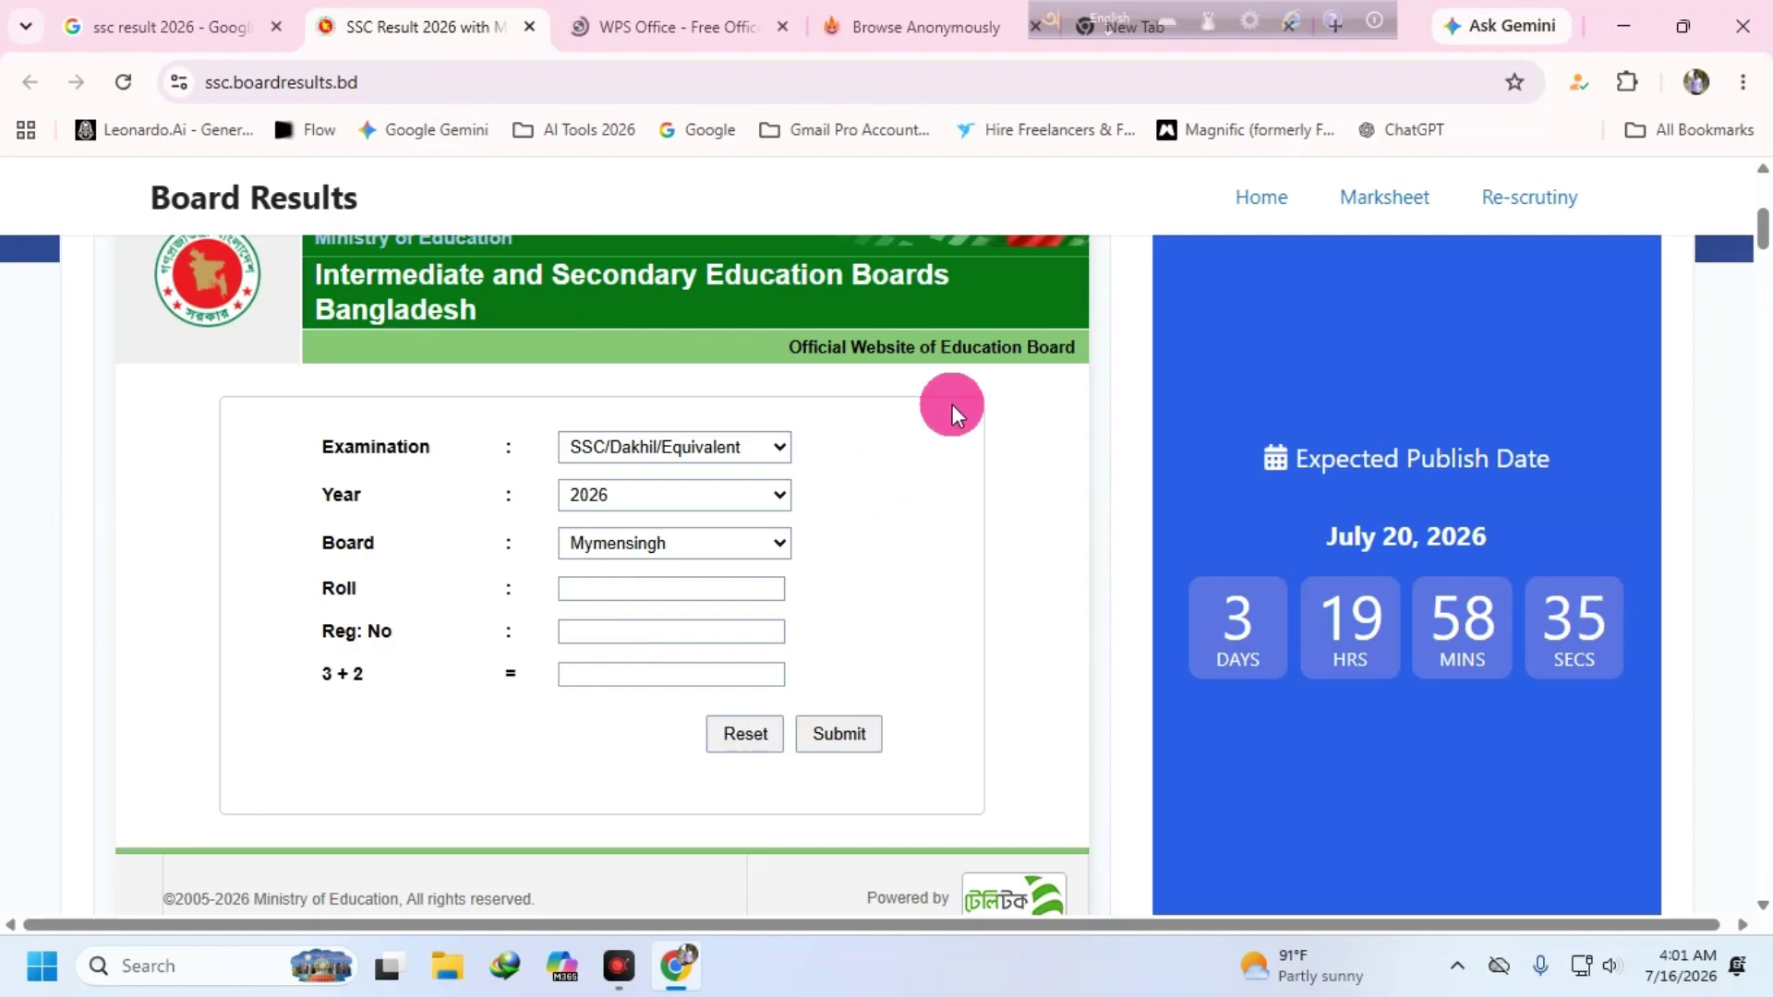
scroll(689, 672, "down", 3)
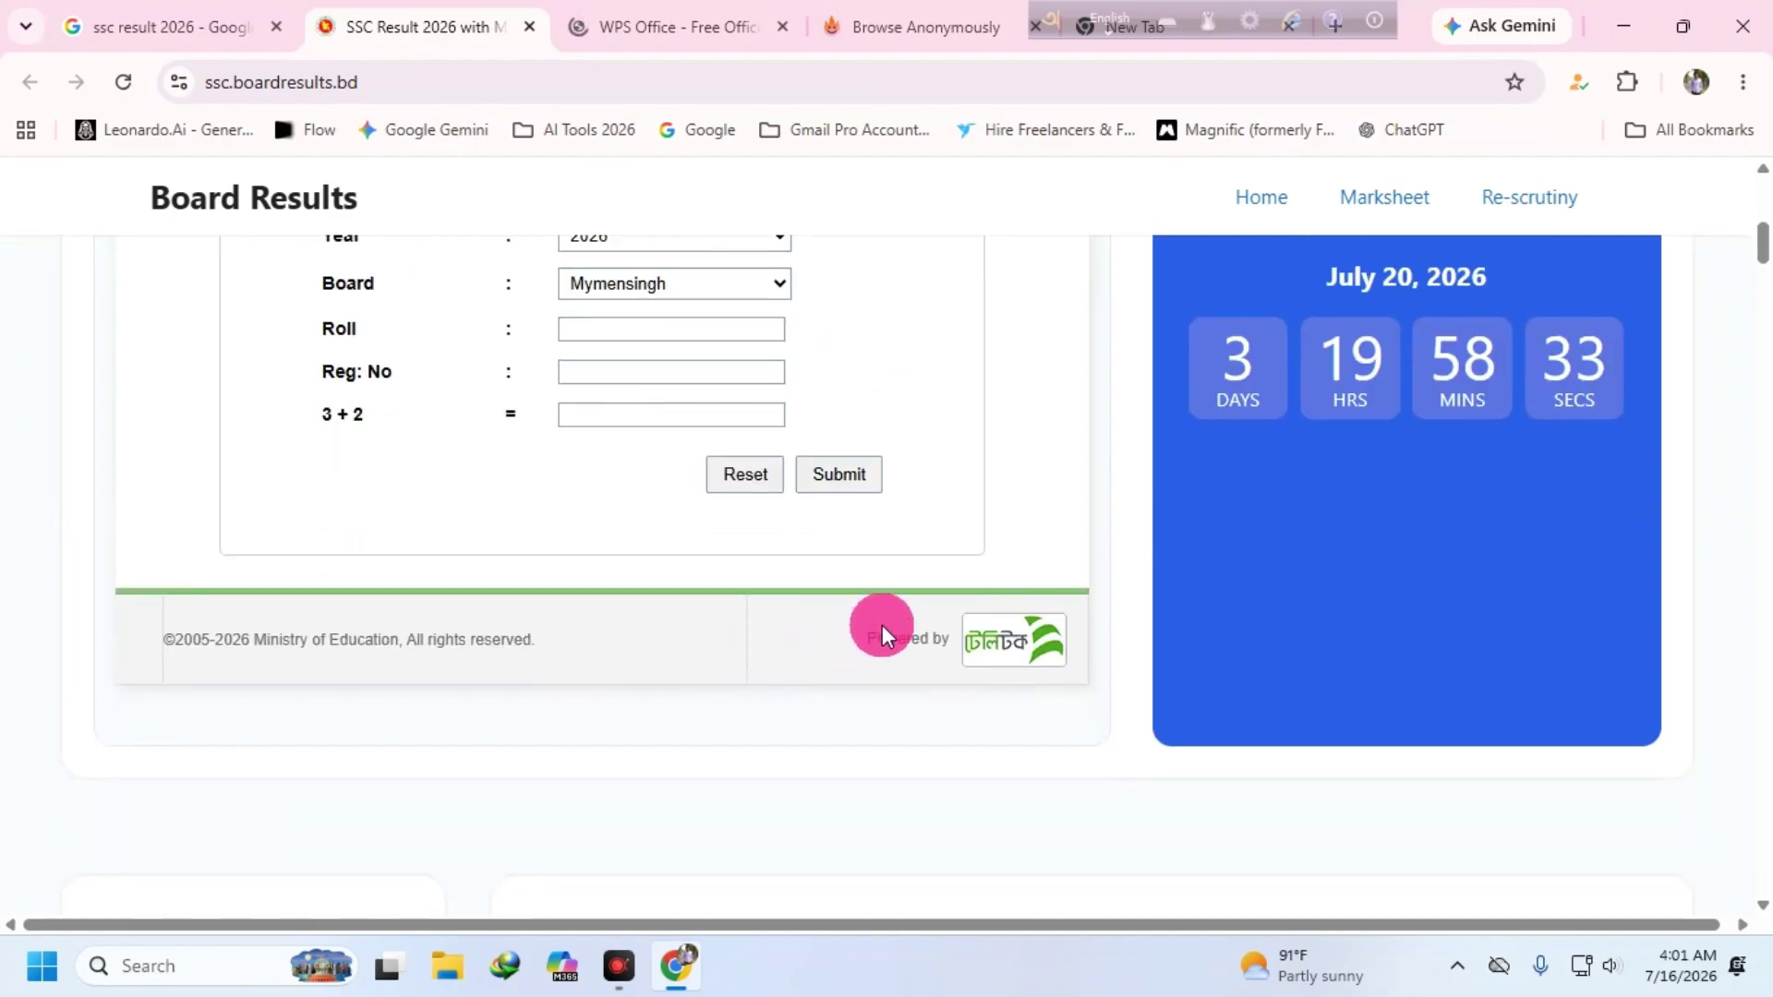
scroll(937, 584, "up", 4)
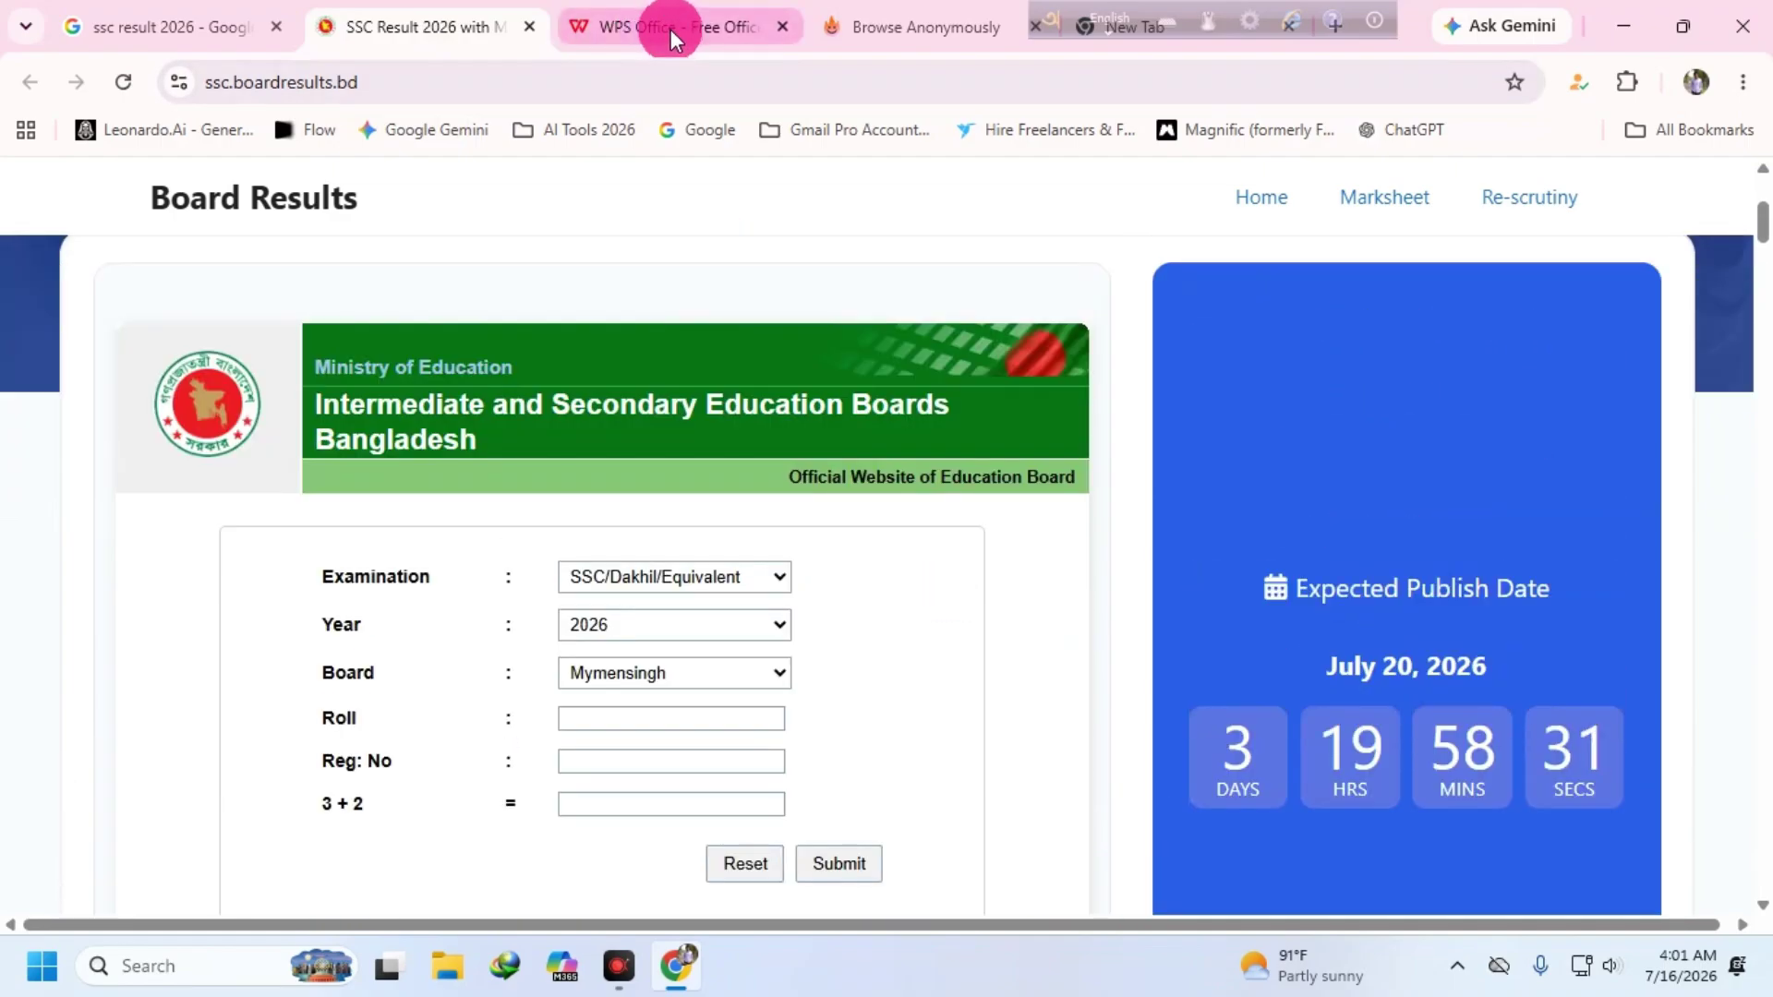
- Close the WPS Office, Browse Anonymously and empty New Tab pop-up tabs
left_click(783, 27)
left_click(781, 28)
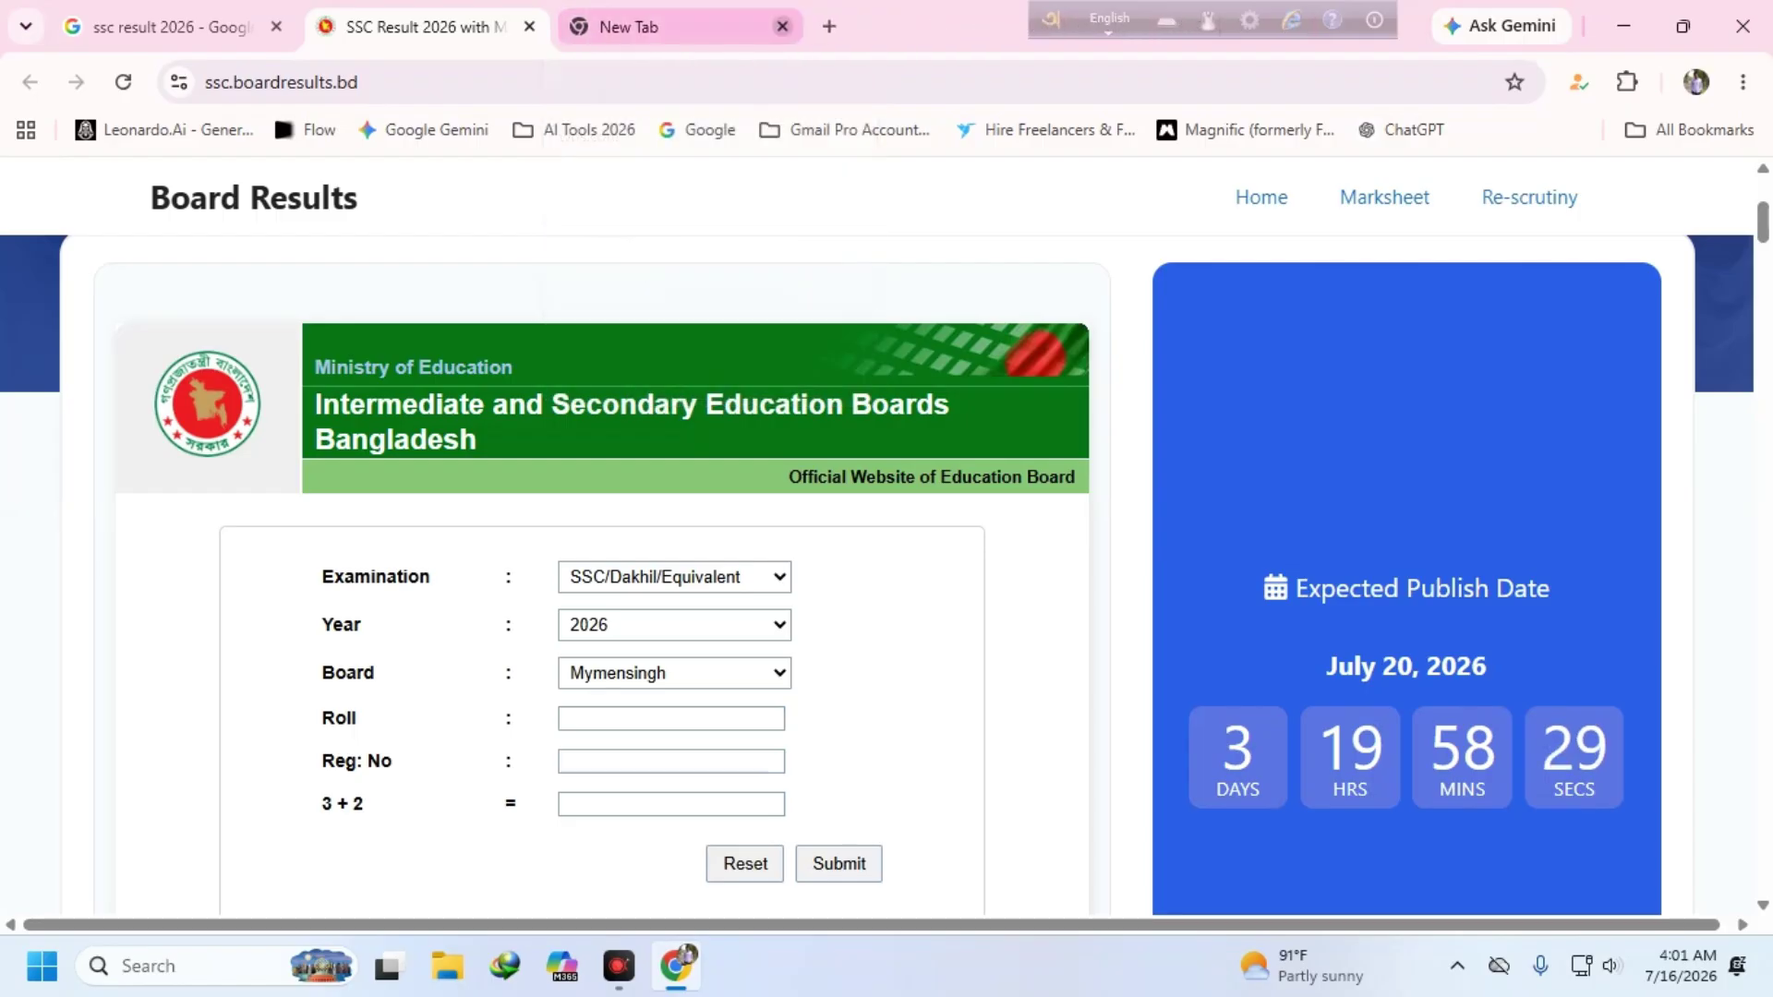
left_click(783, 26)
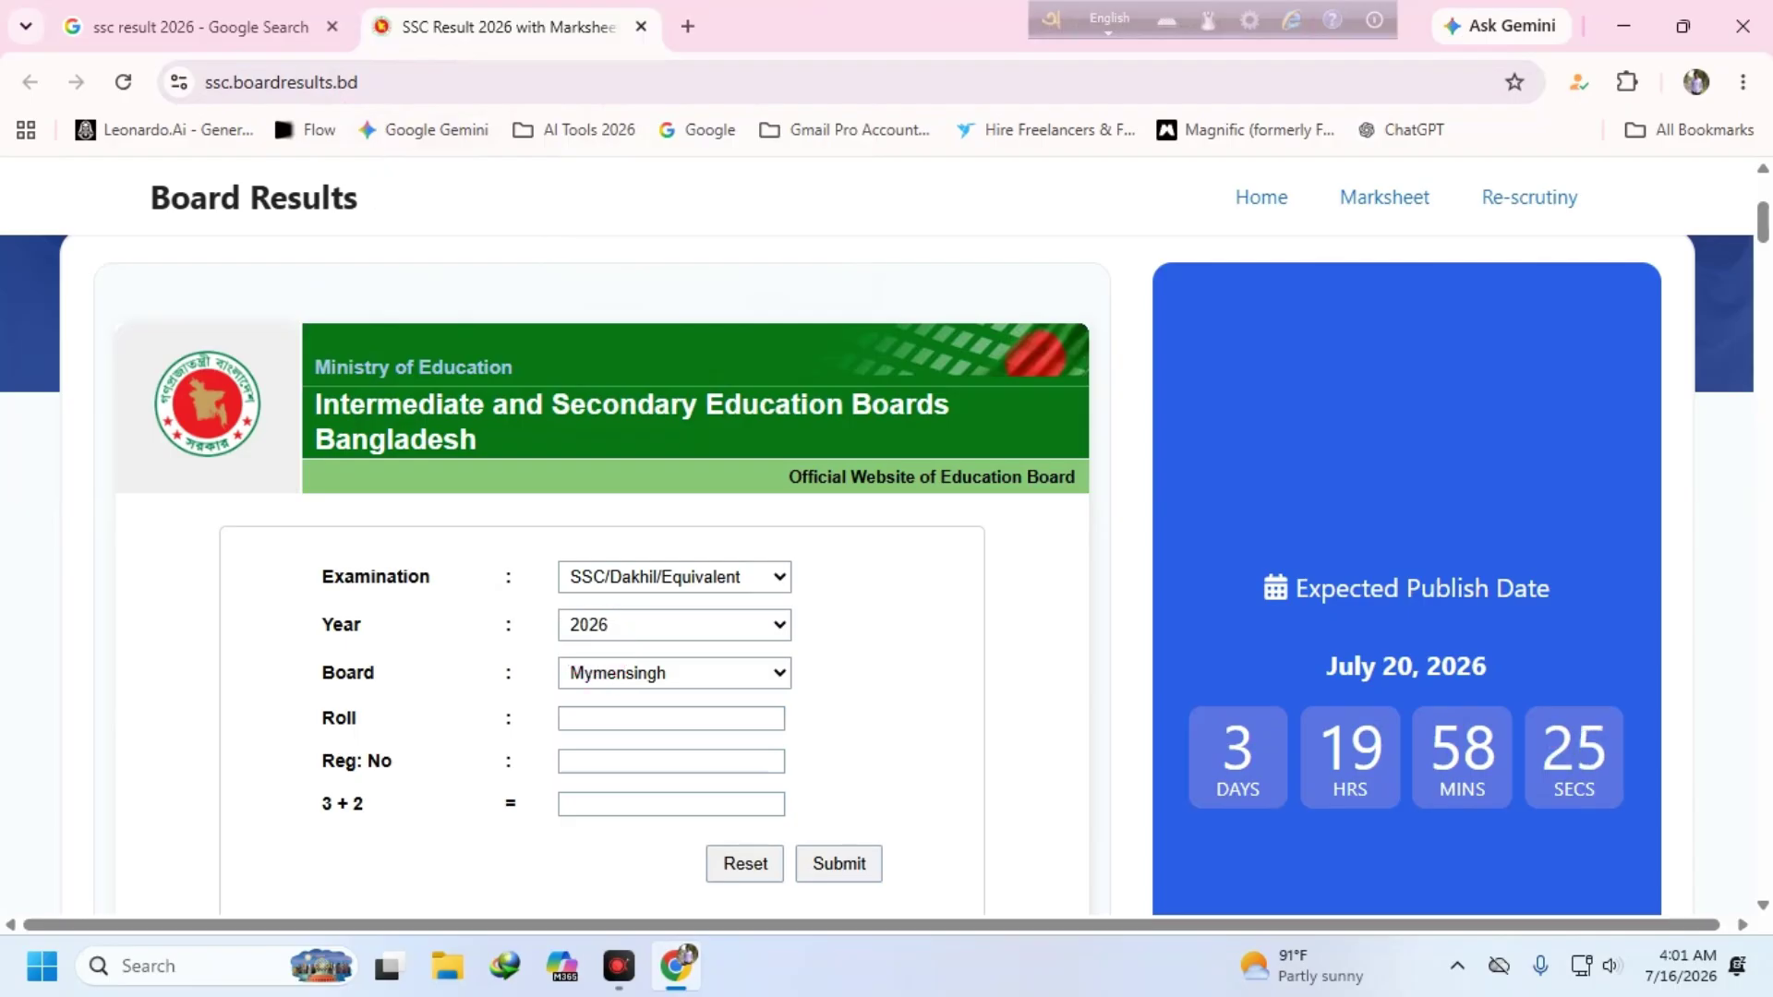
scroll(646, 674, "down", 2)
scroll(647, 675, "down", 2)
scroll(901, 642, "up", 3)
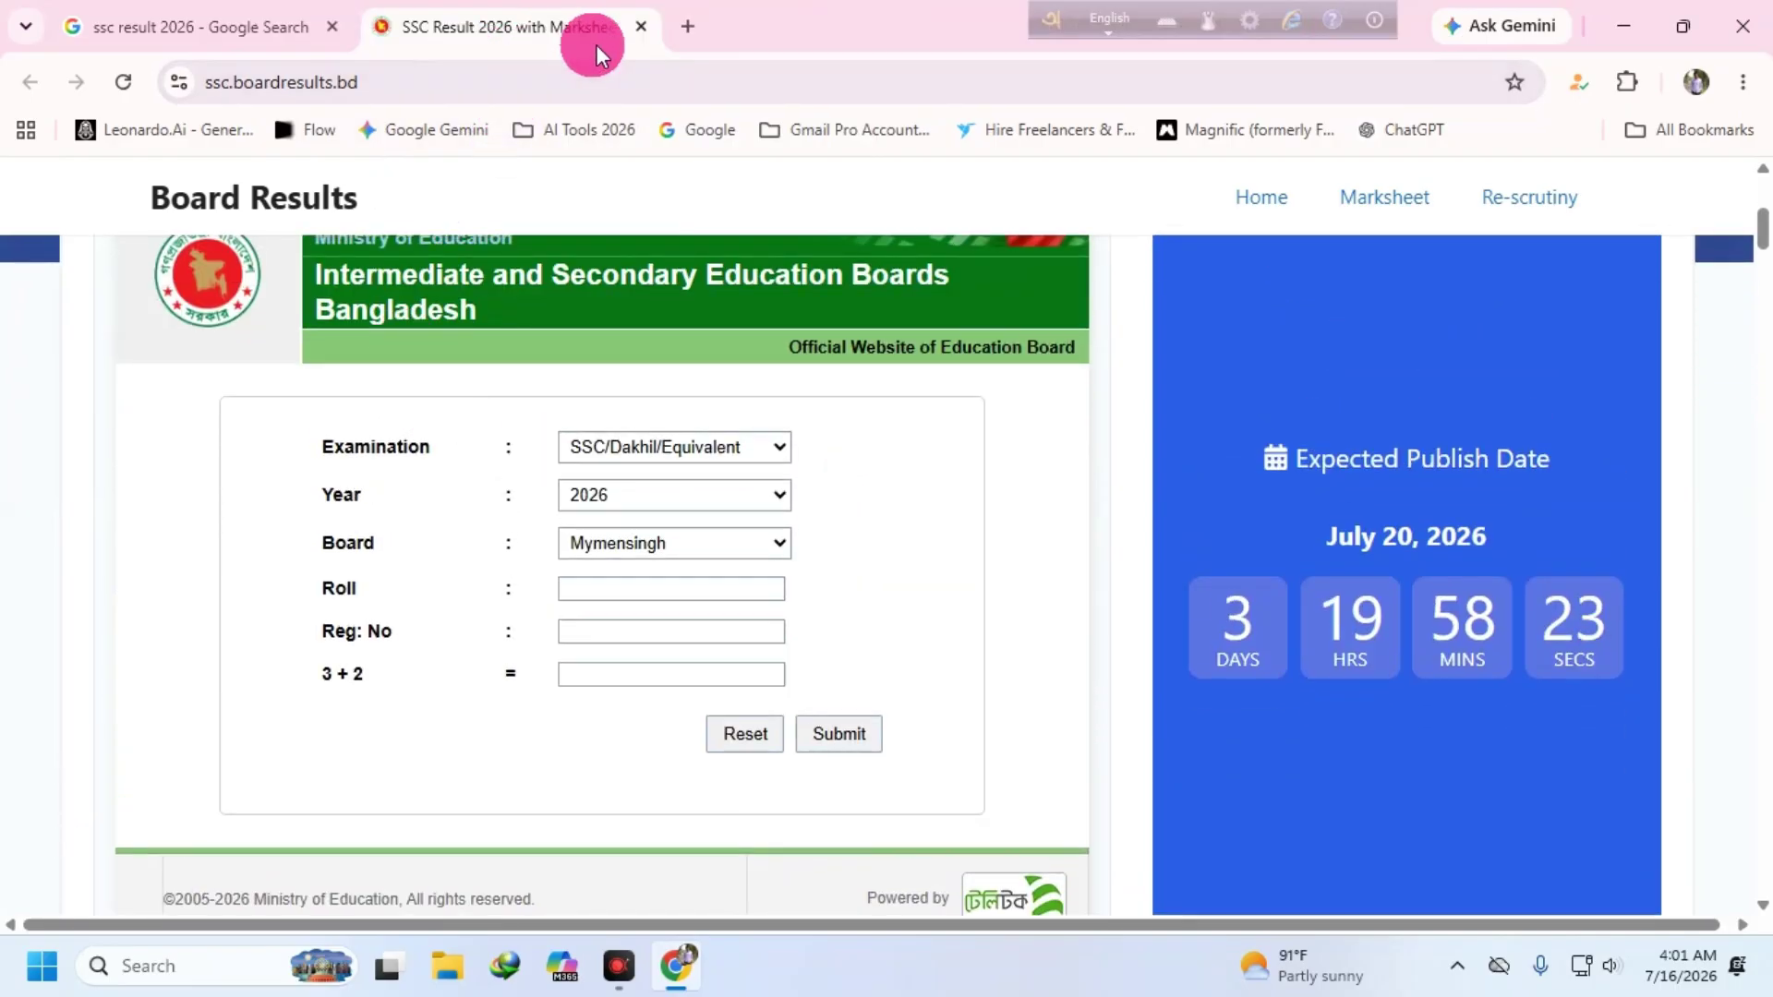
- Close the SSC Board Results tab, view the Dhaka Education Board result, and return to the search results
left_click(646, 25)
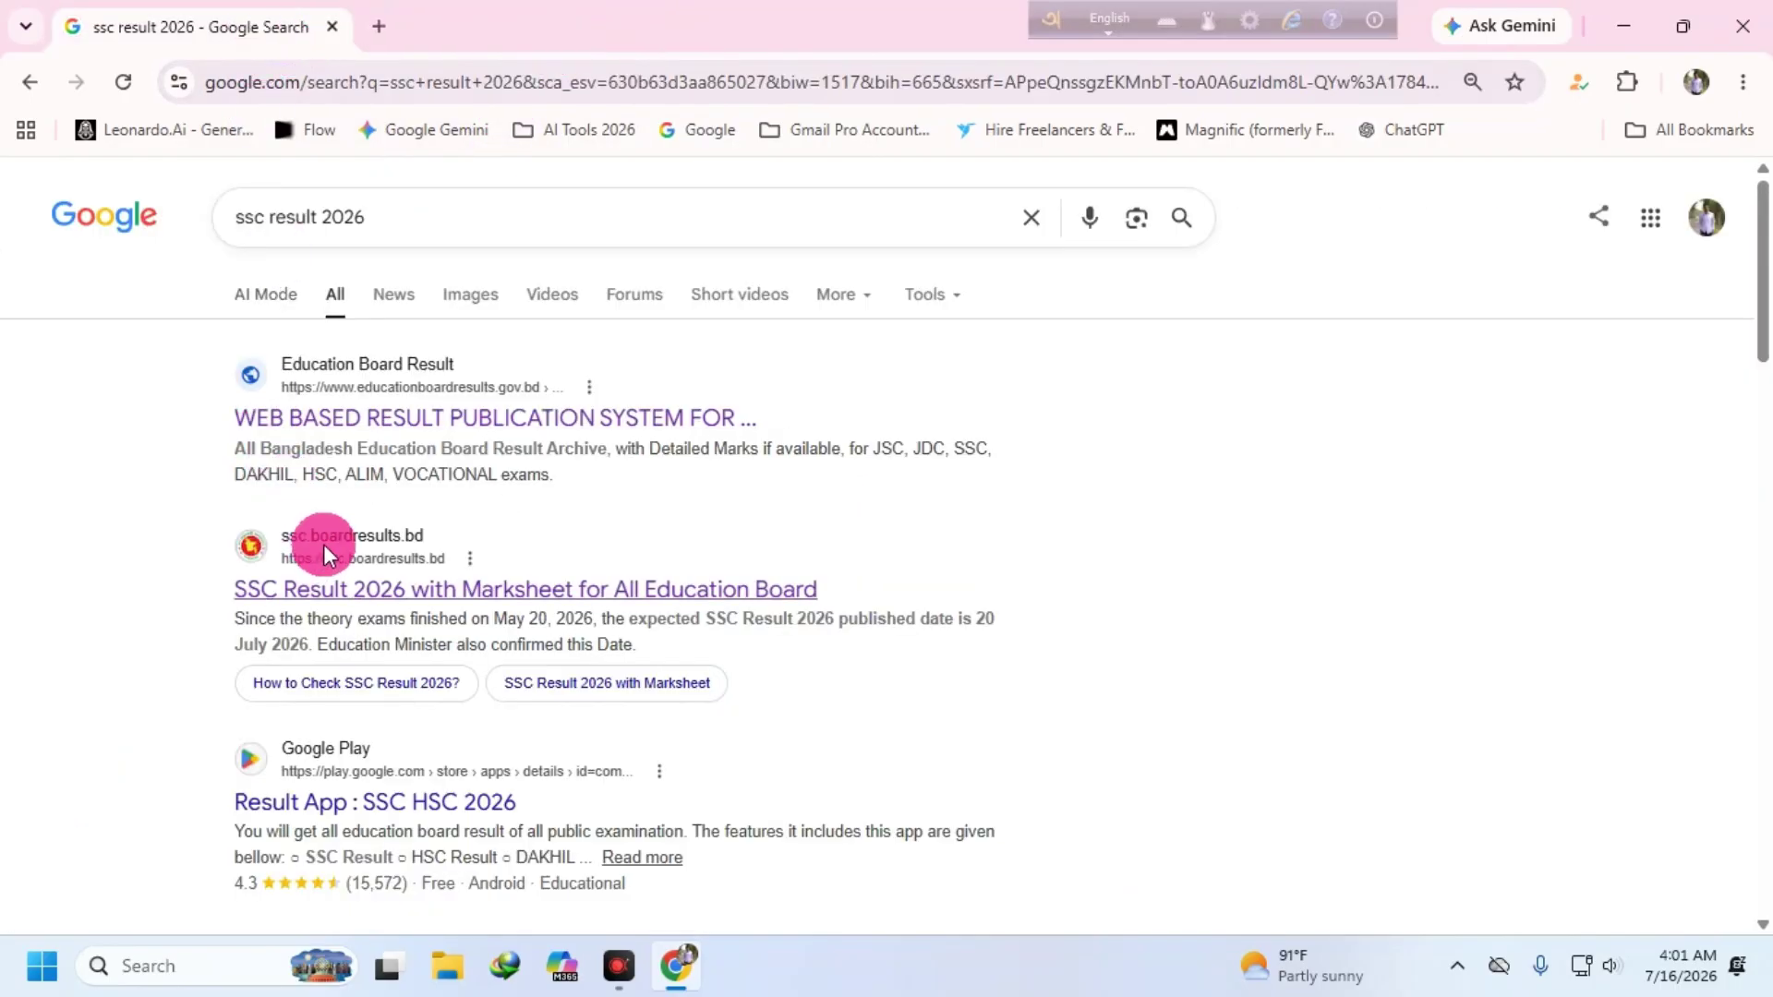
scroll(379, 377, "down", 1)
scroll(447, 499, "down", 1)
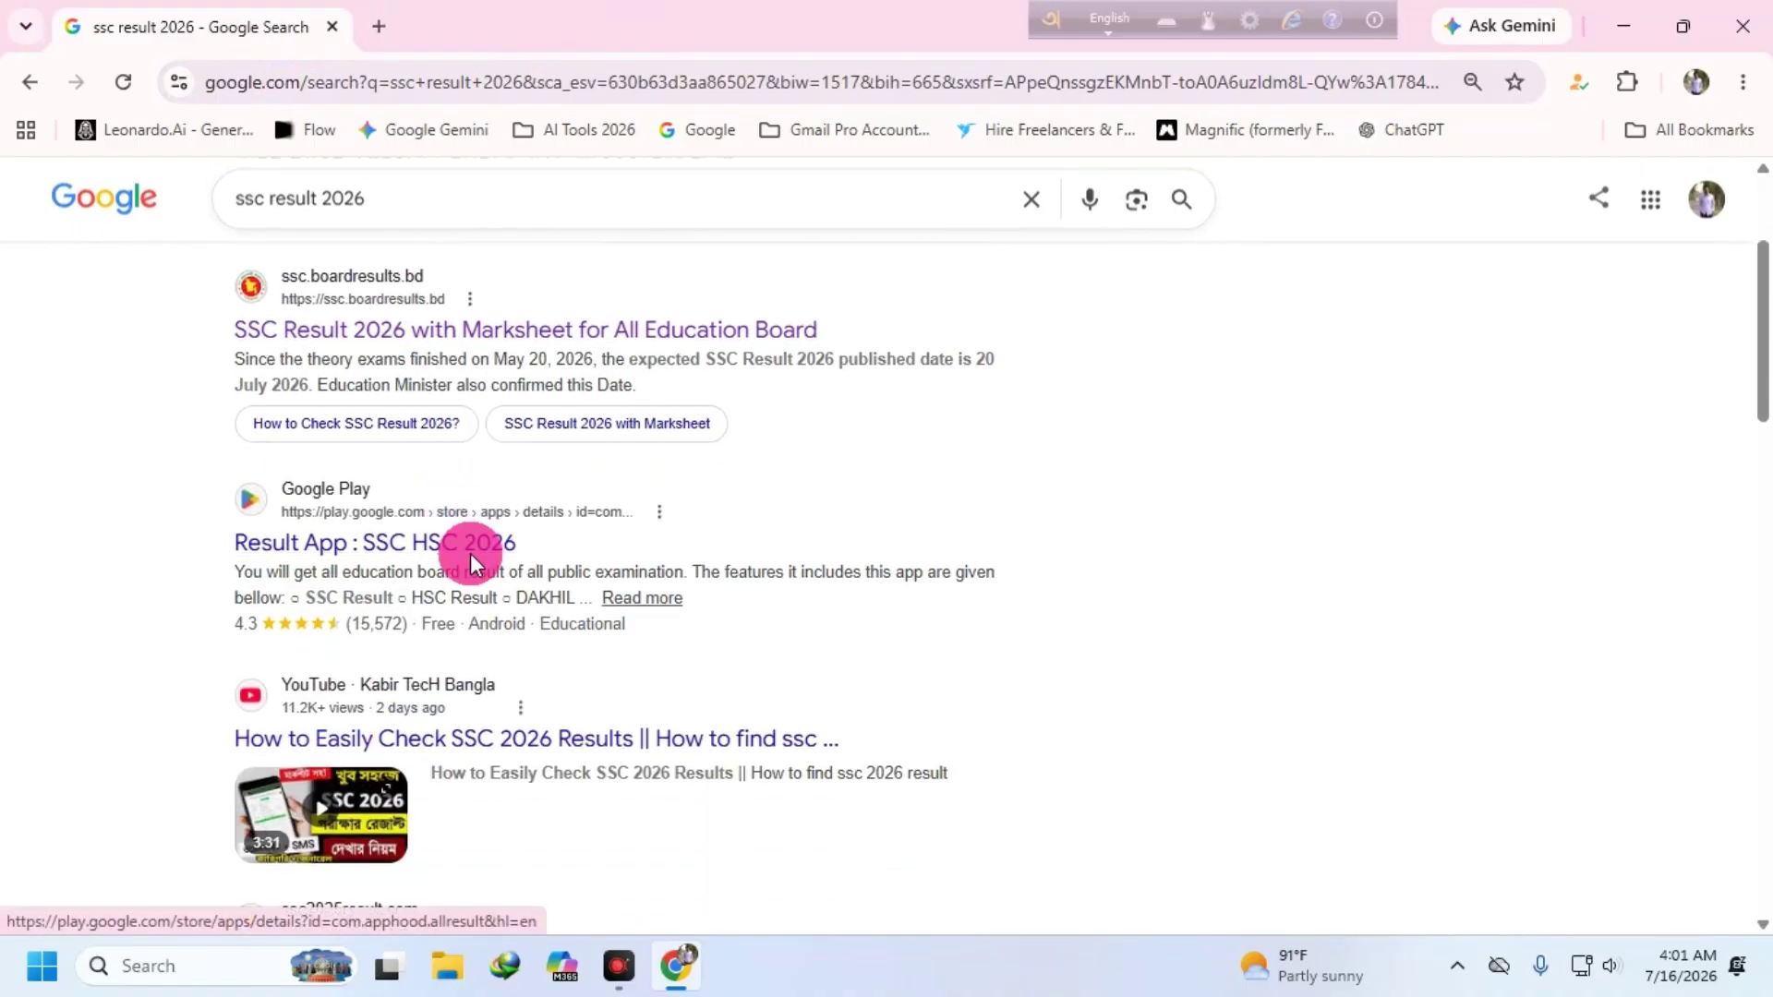
scroll(470, 552, "down", 2)
scroll(546, 573, "down", 2)
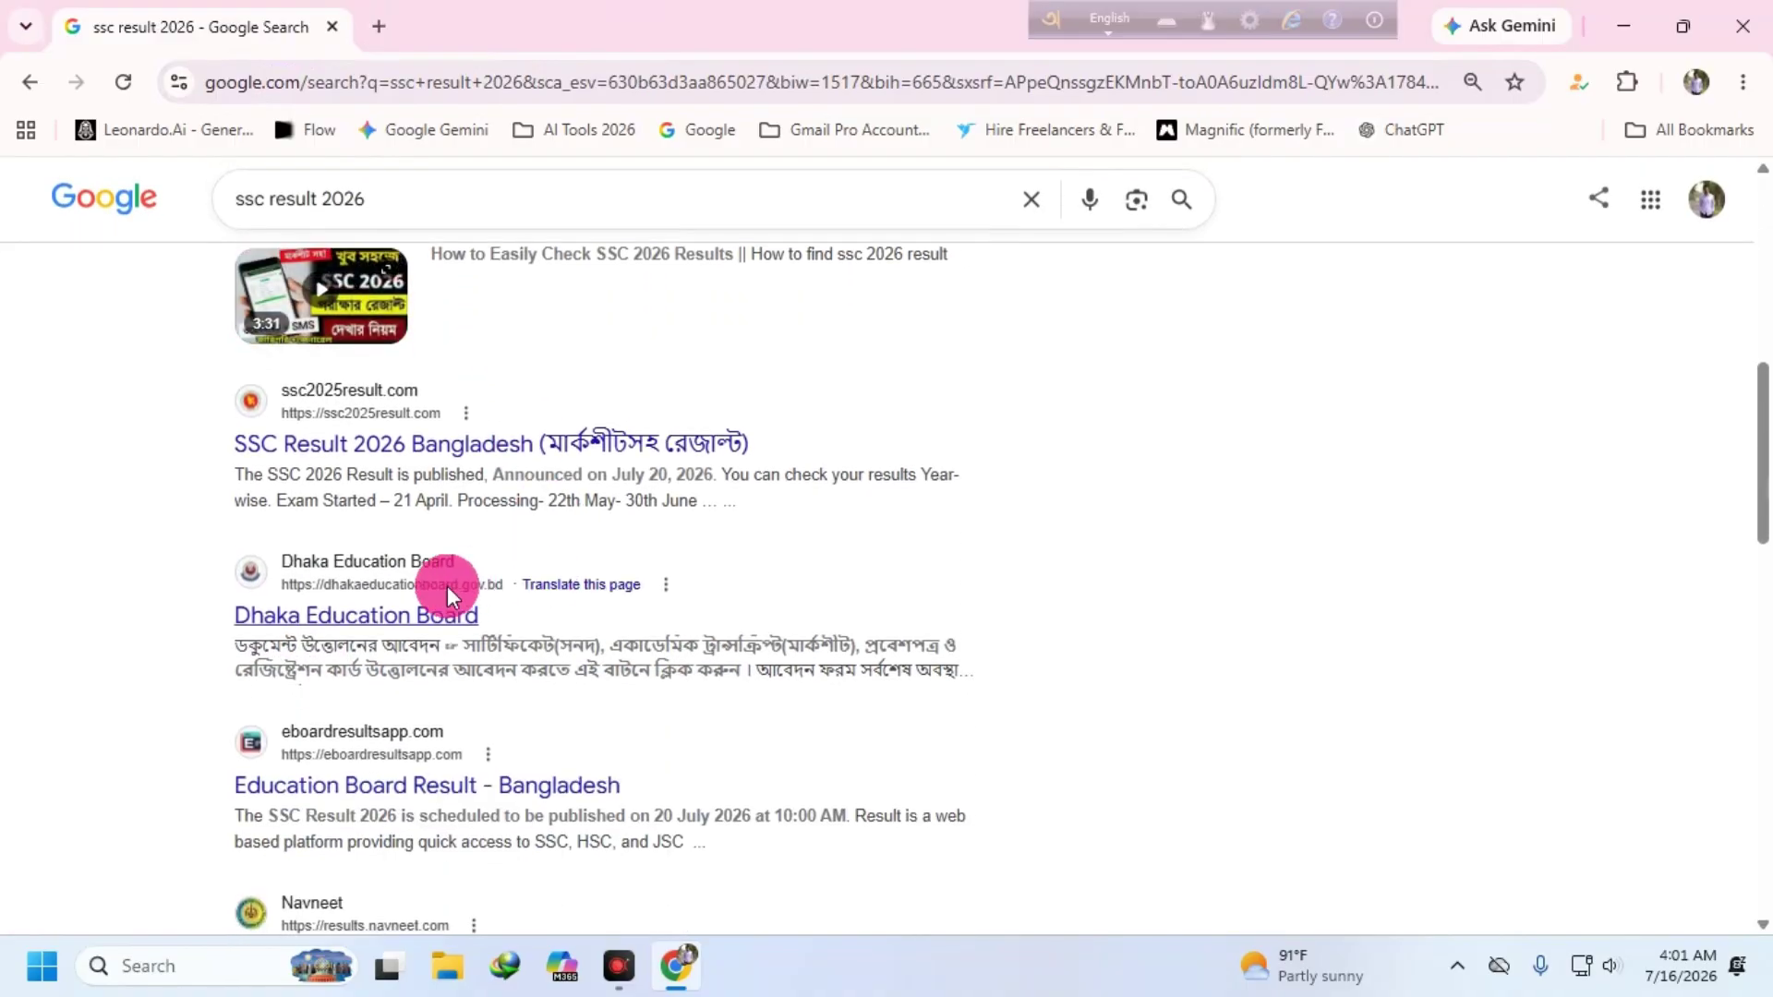
left_click(383, 615)
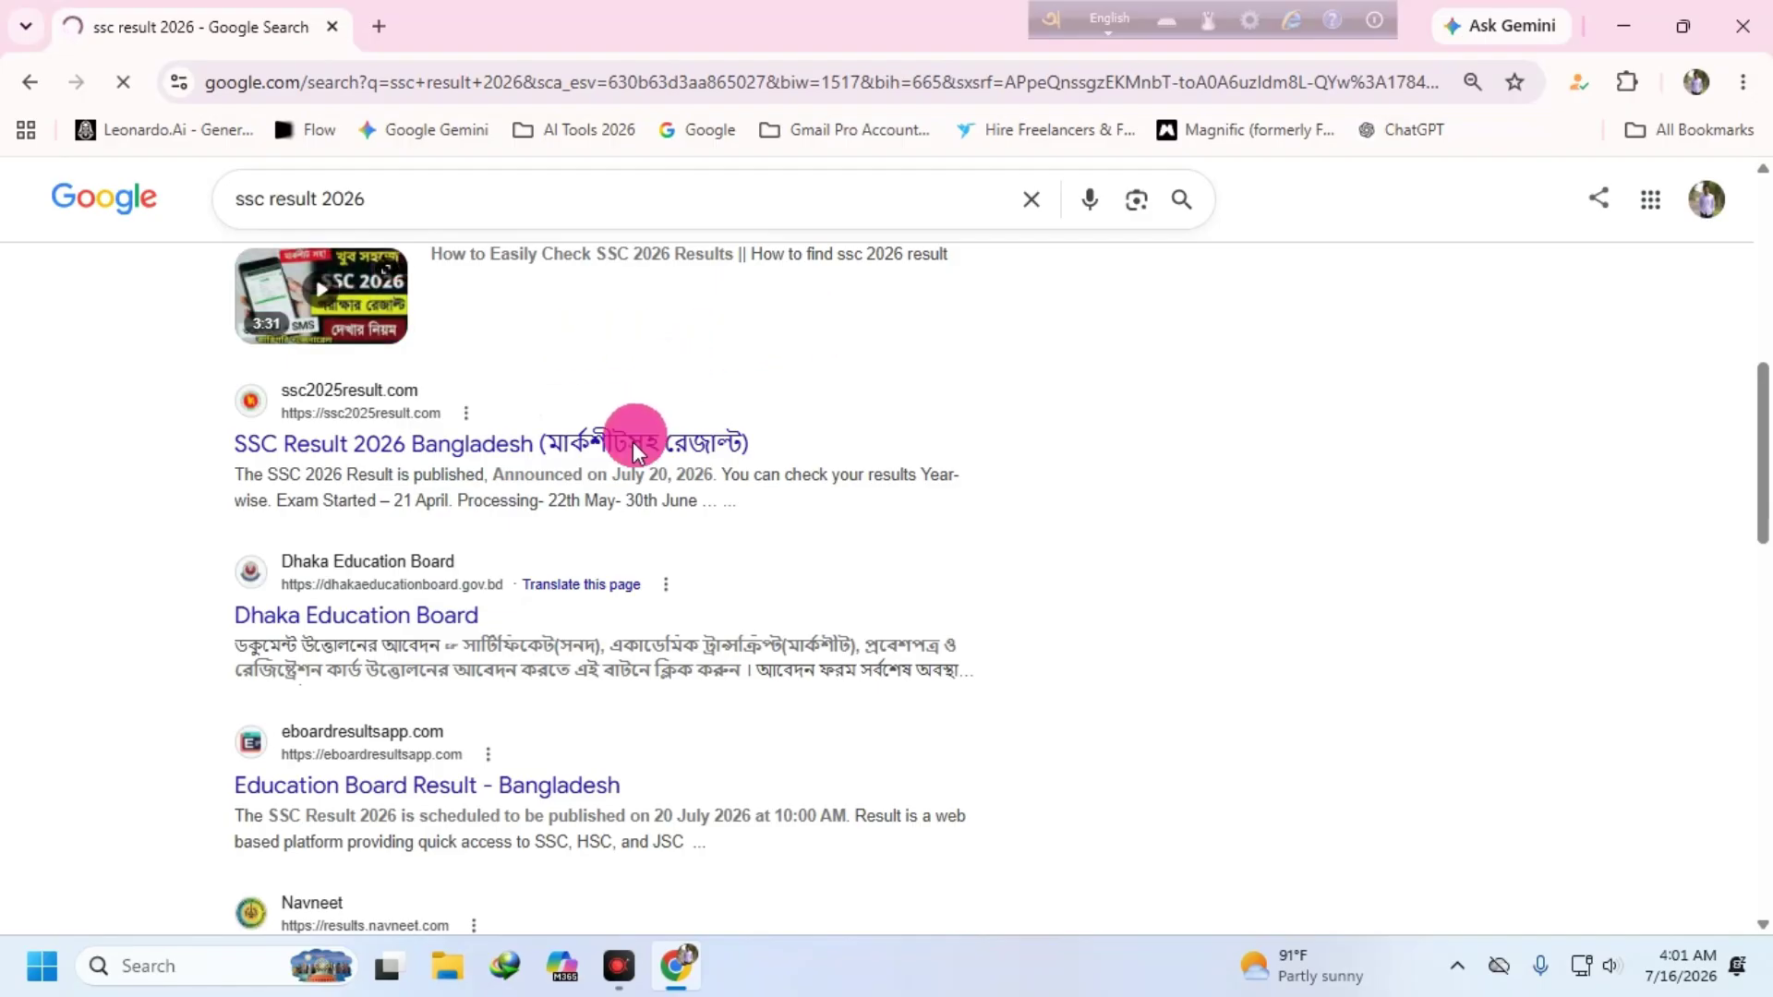
scroll(514, 650, "down", 4)
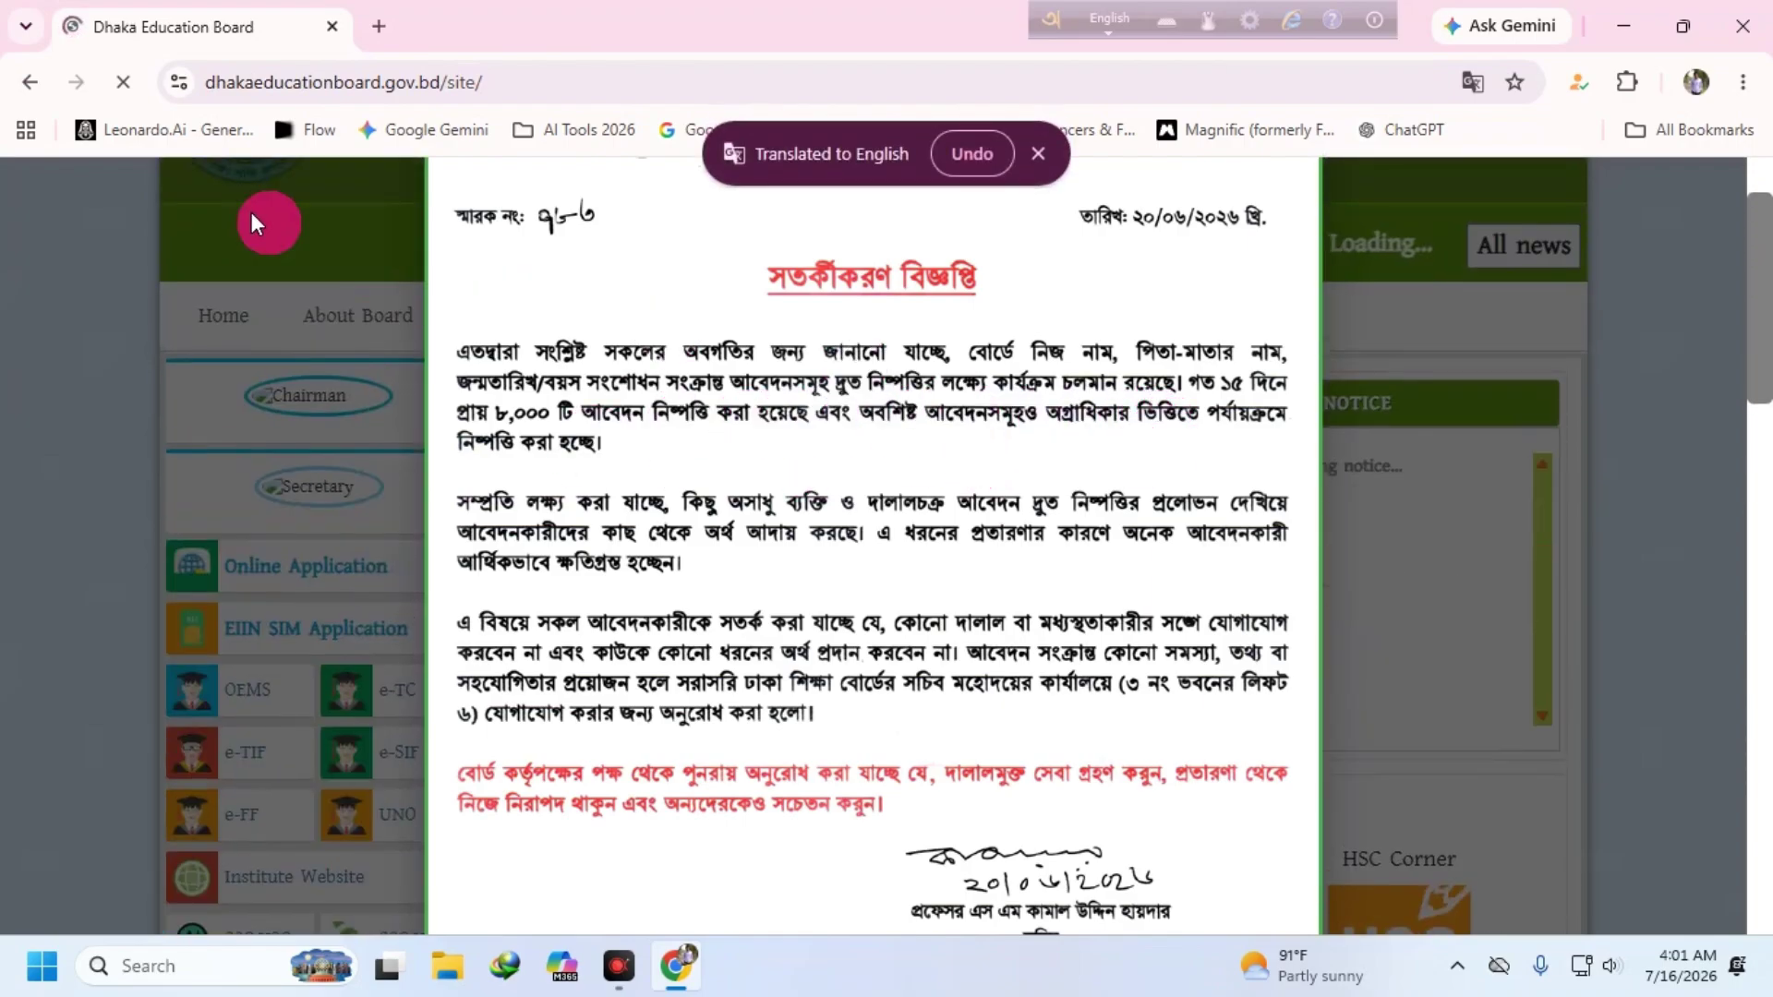
left_click(30, 79)
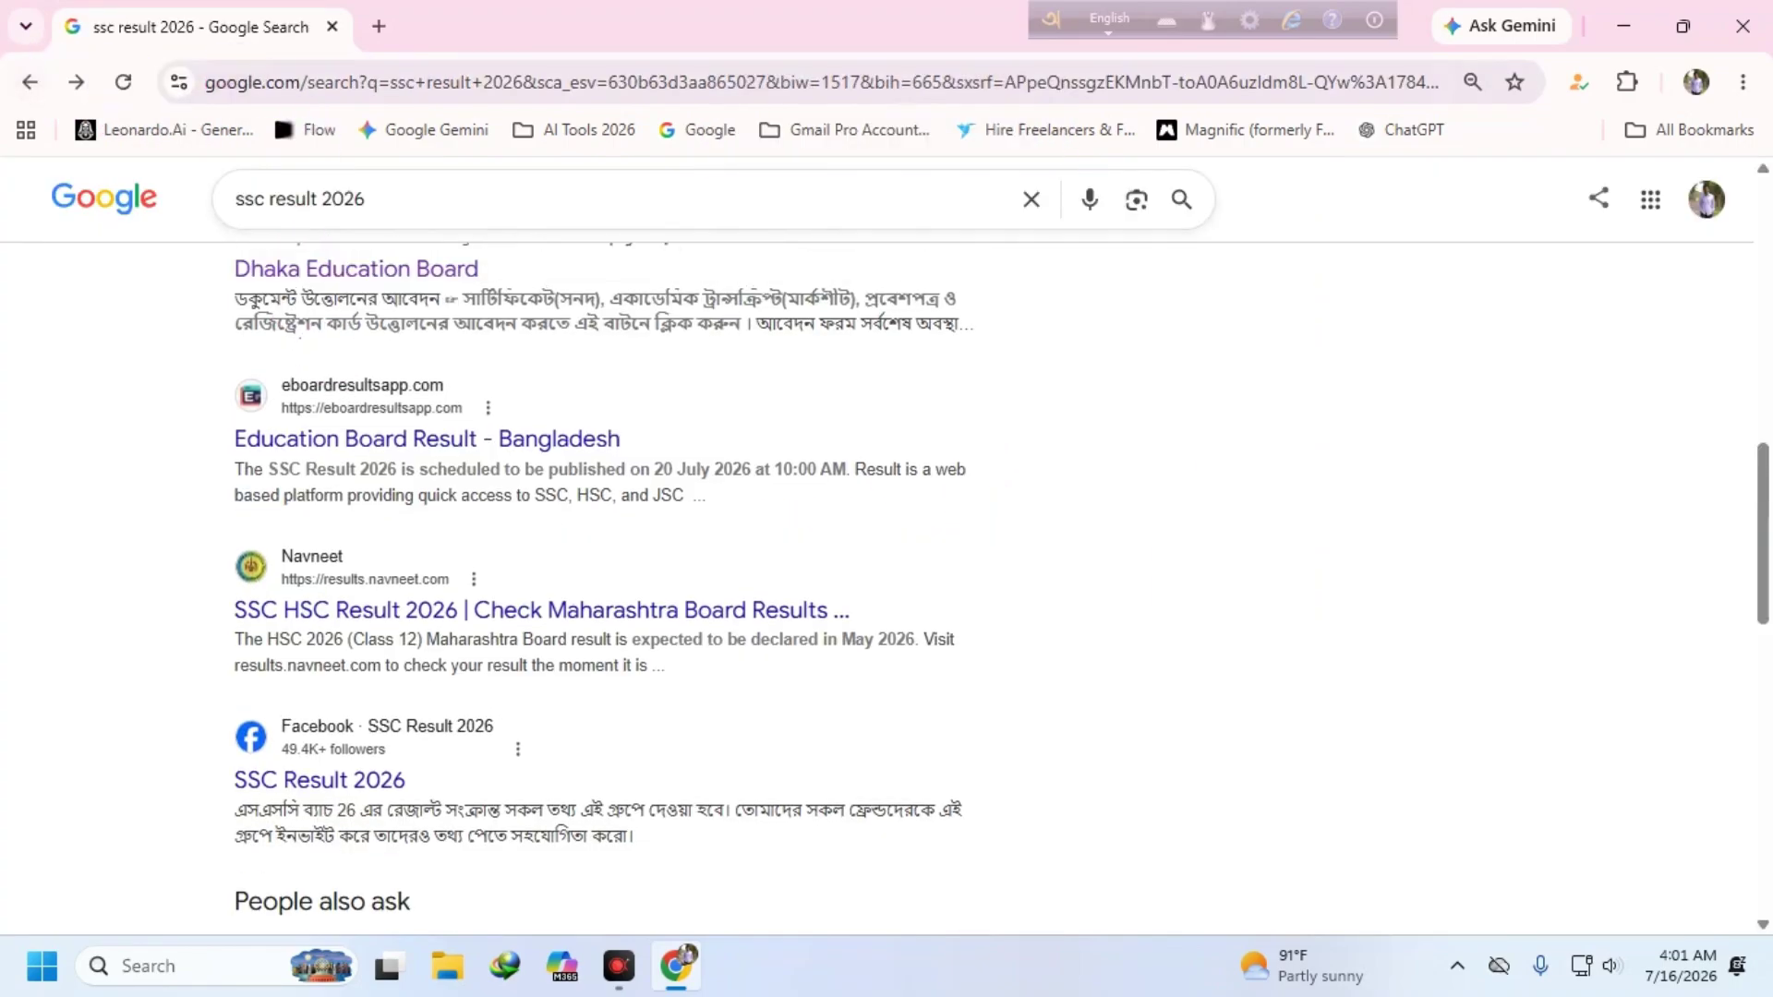
- Open the WEB BASED RESULT PUBLICATION site and expand its Name of Board list
scroll(397, 313, "up", 10)
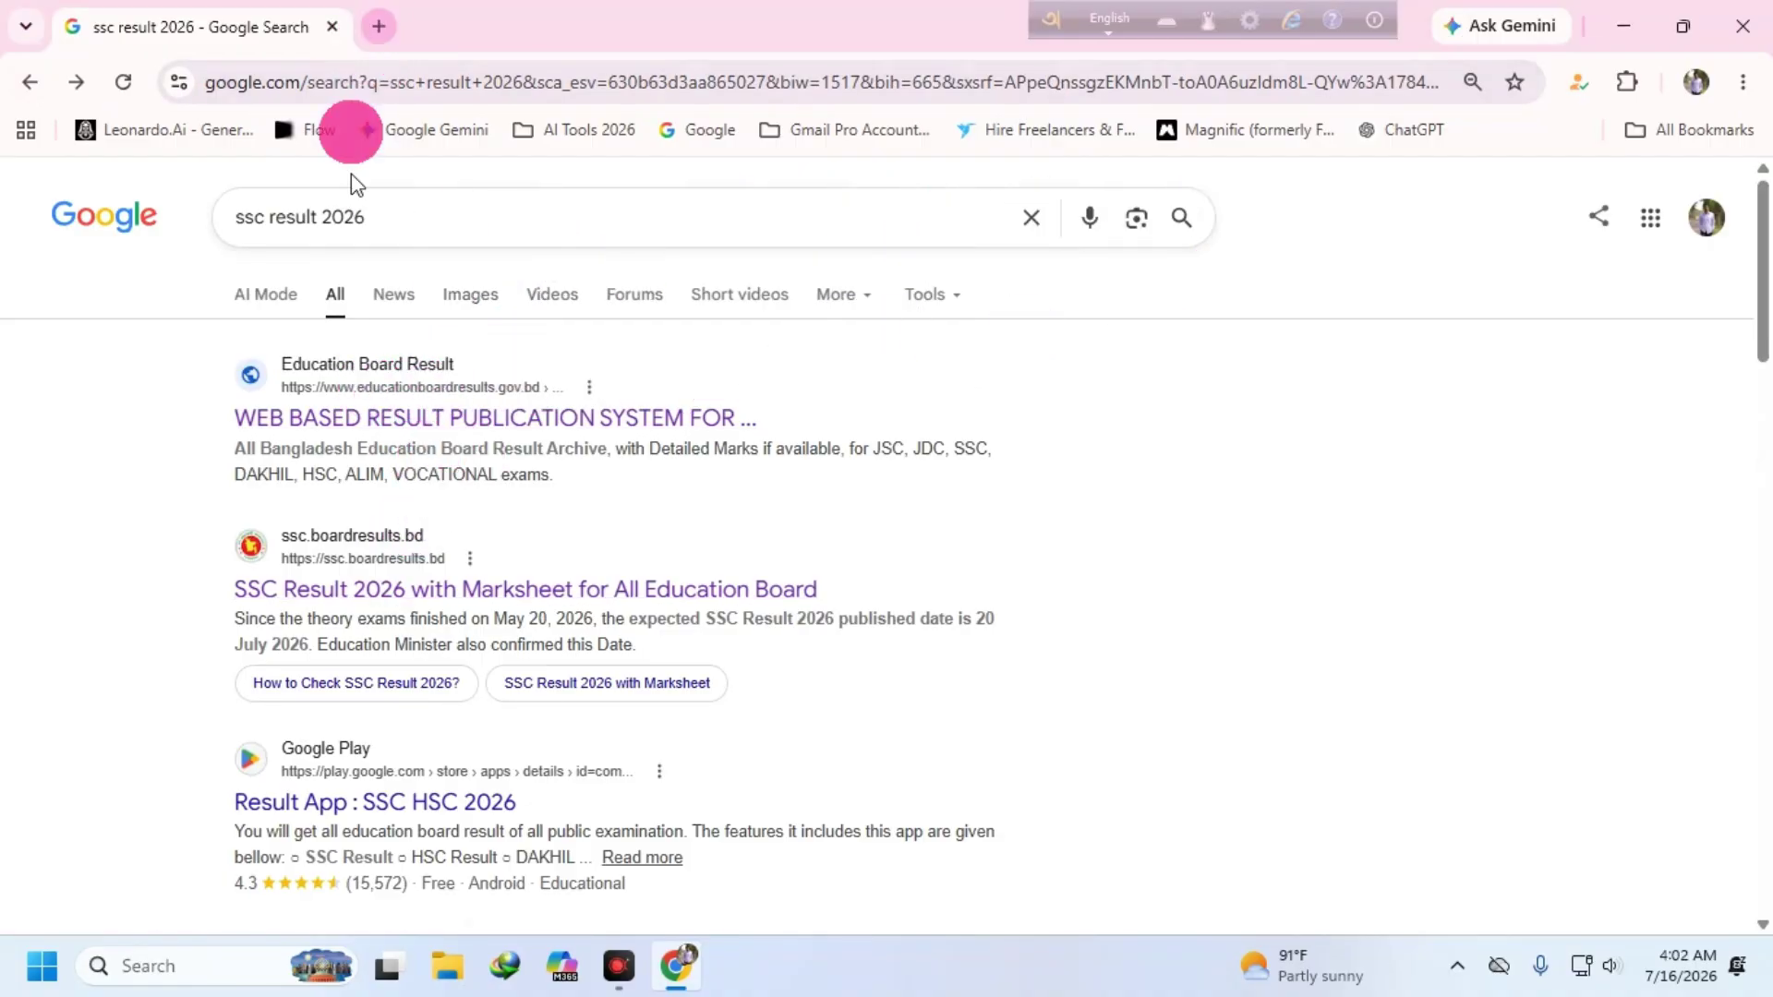
left_click(418, 384)
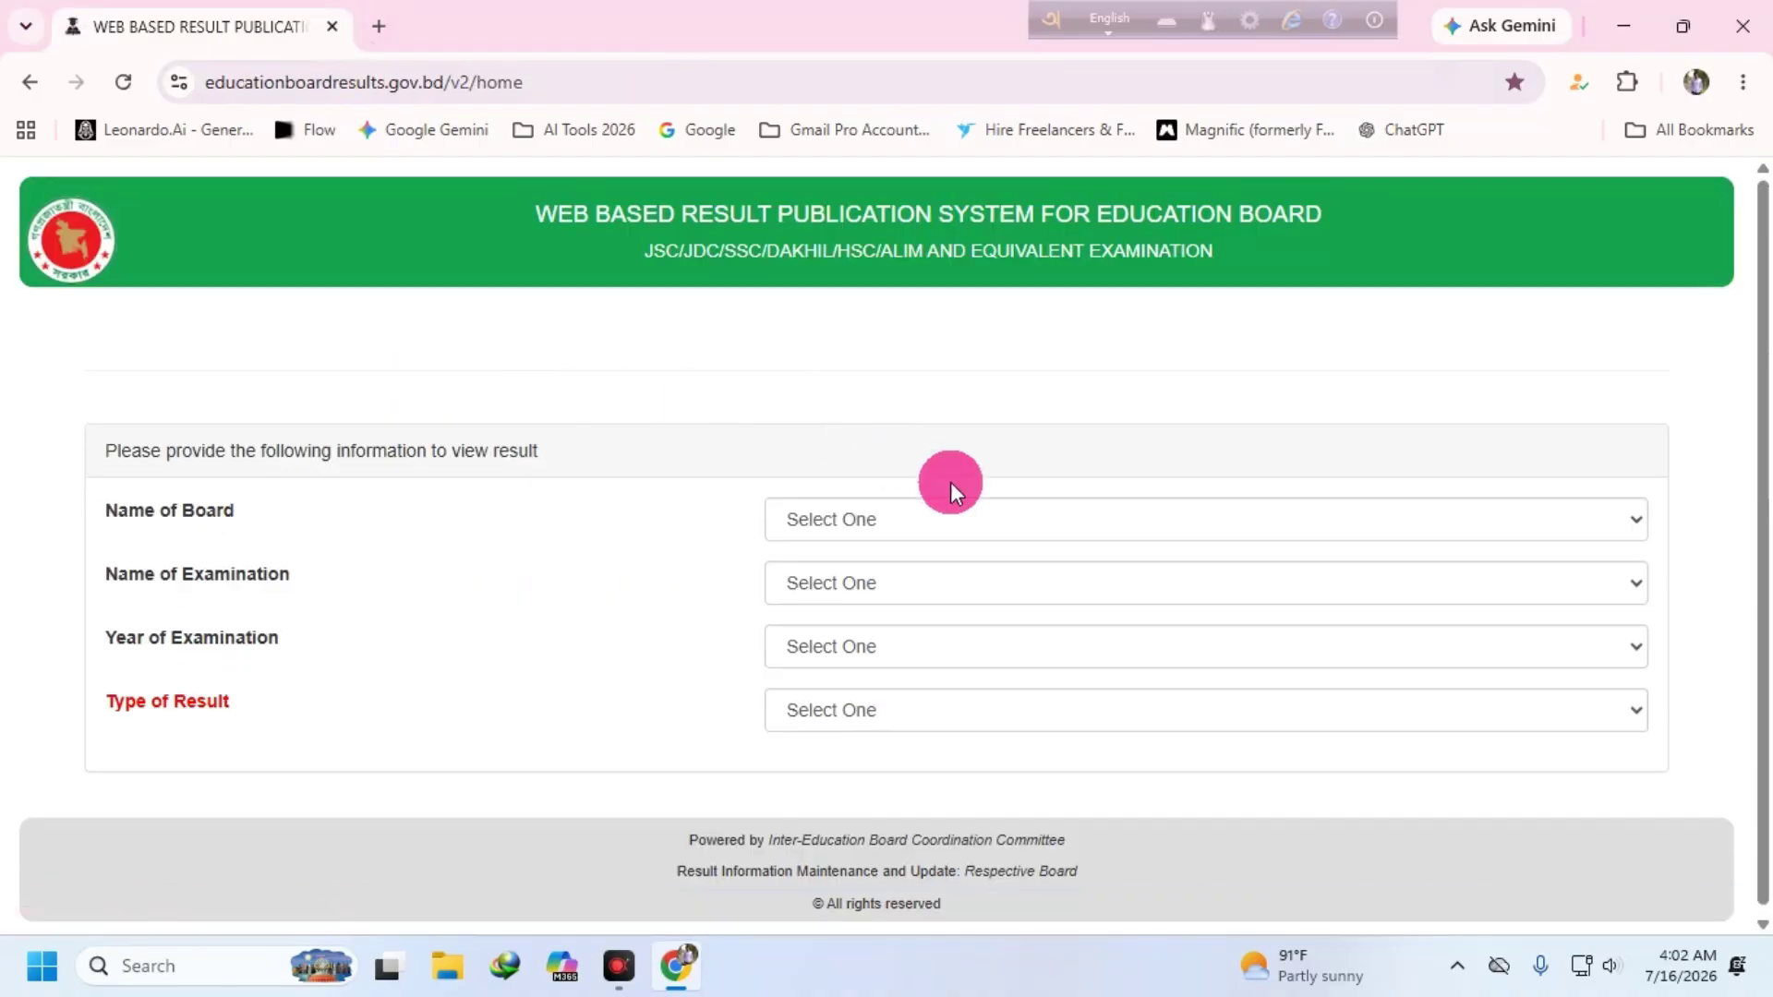
left_click(1634, 521)
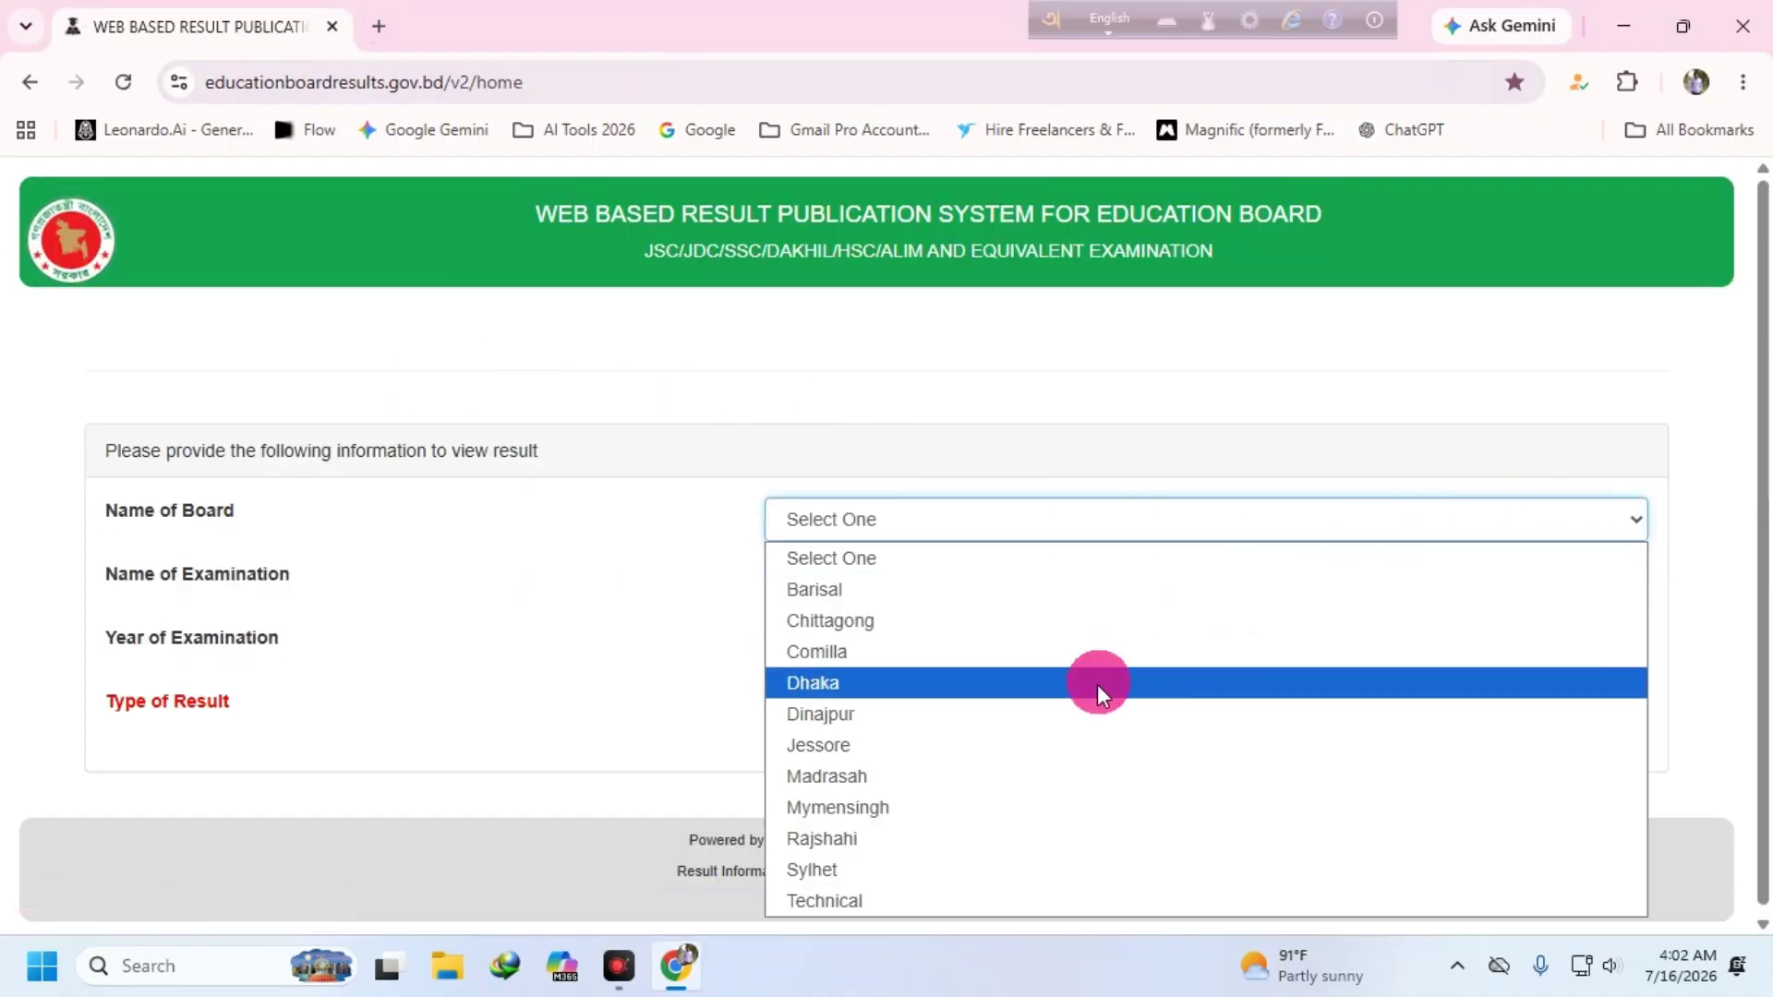
- Select Mymensingh board, SSC/Dakhil/Equivalent and year 2025, leaving Type of Result unchanged
left_click(878, 807)
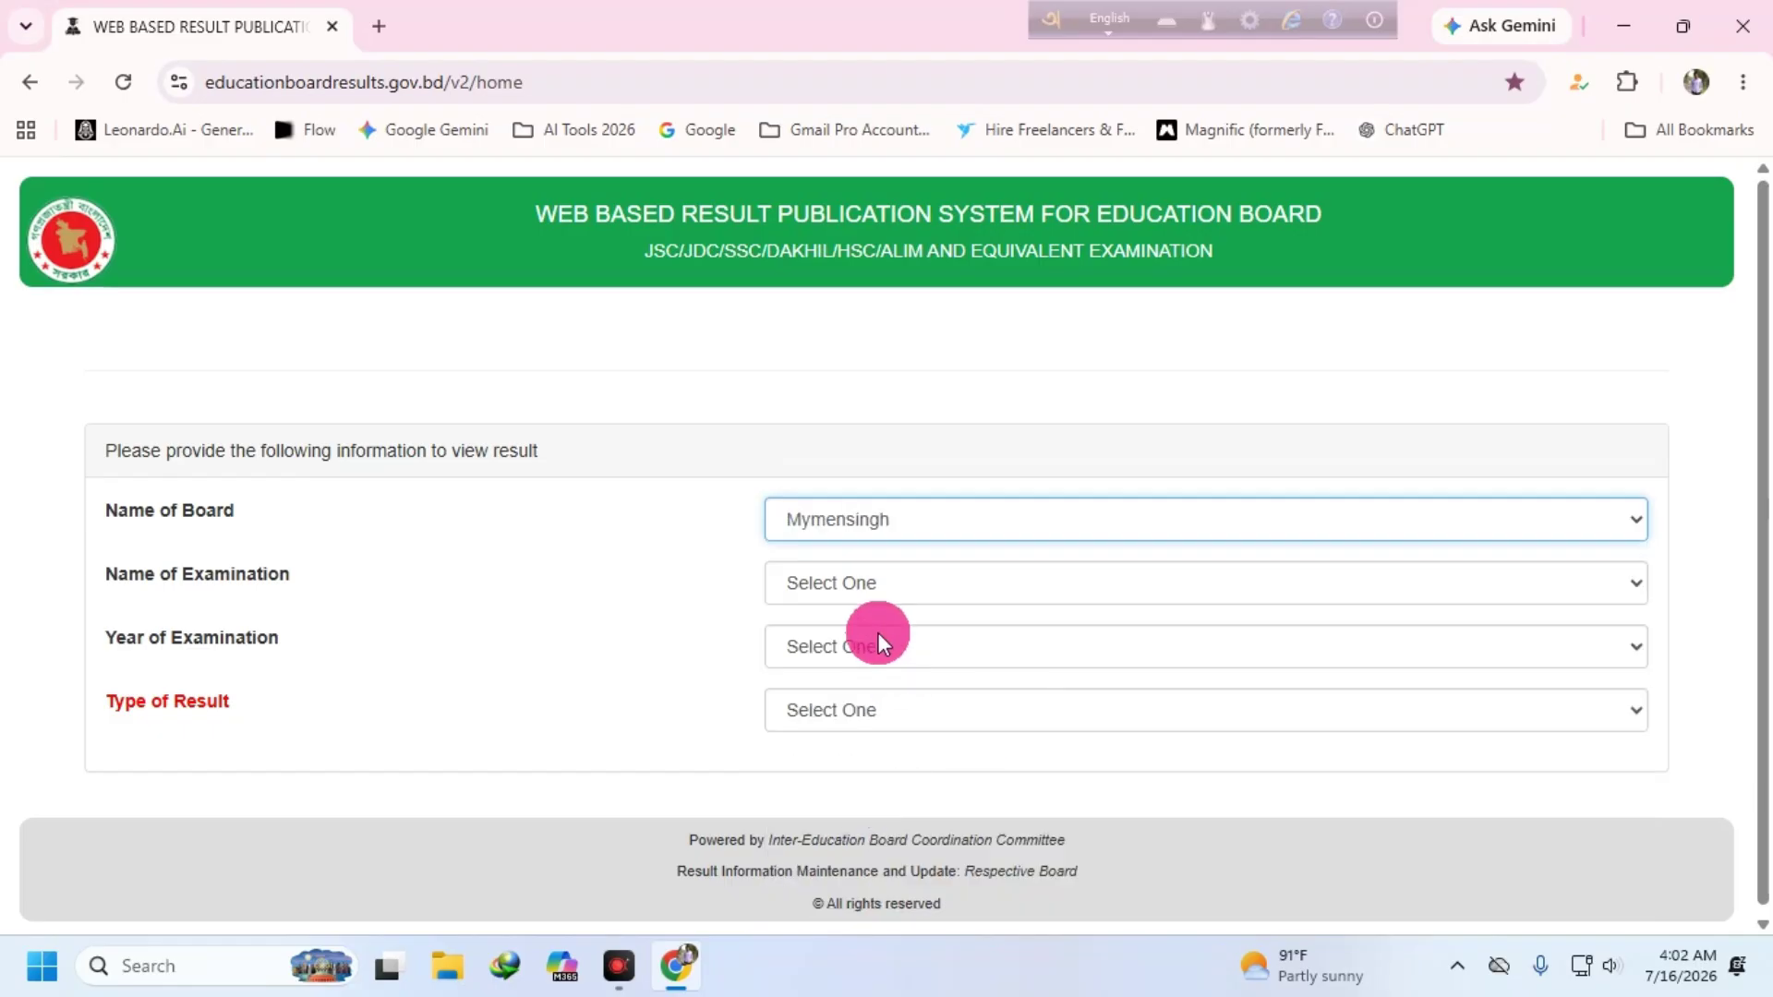
left_click(878, 583)
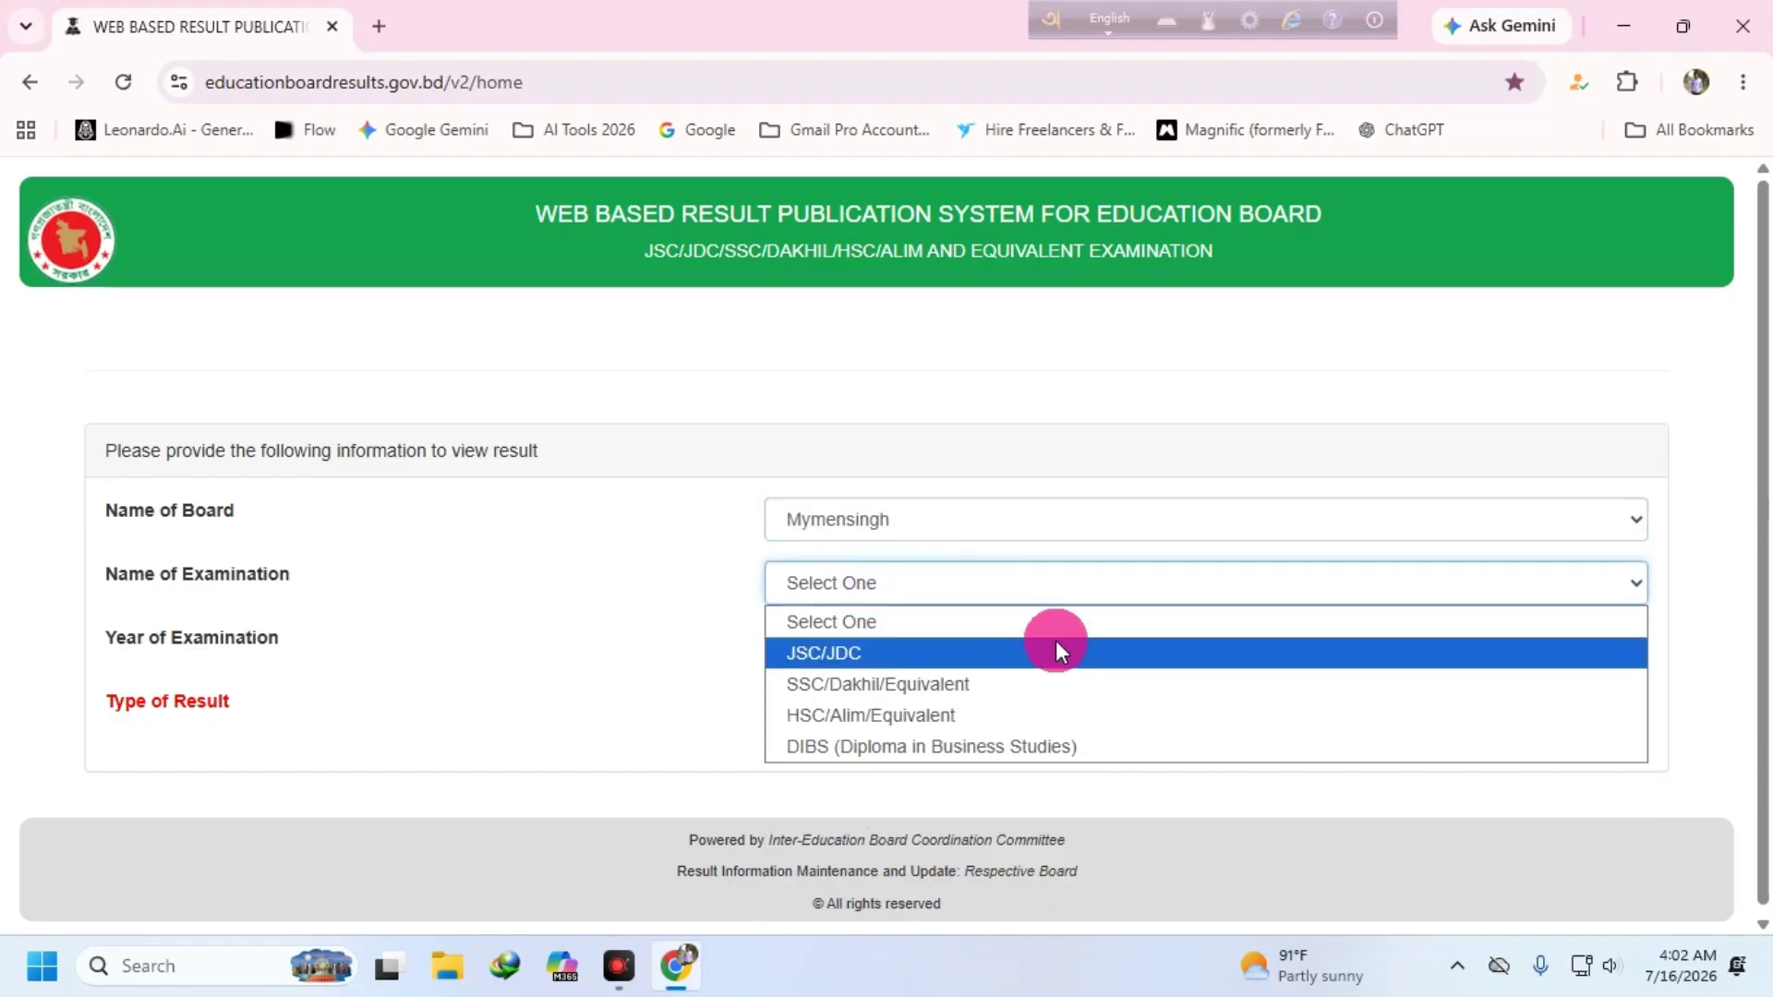
left_click(850, 685)
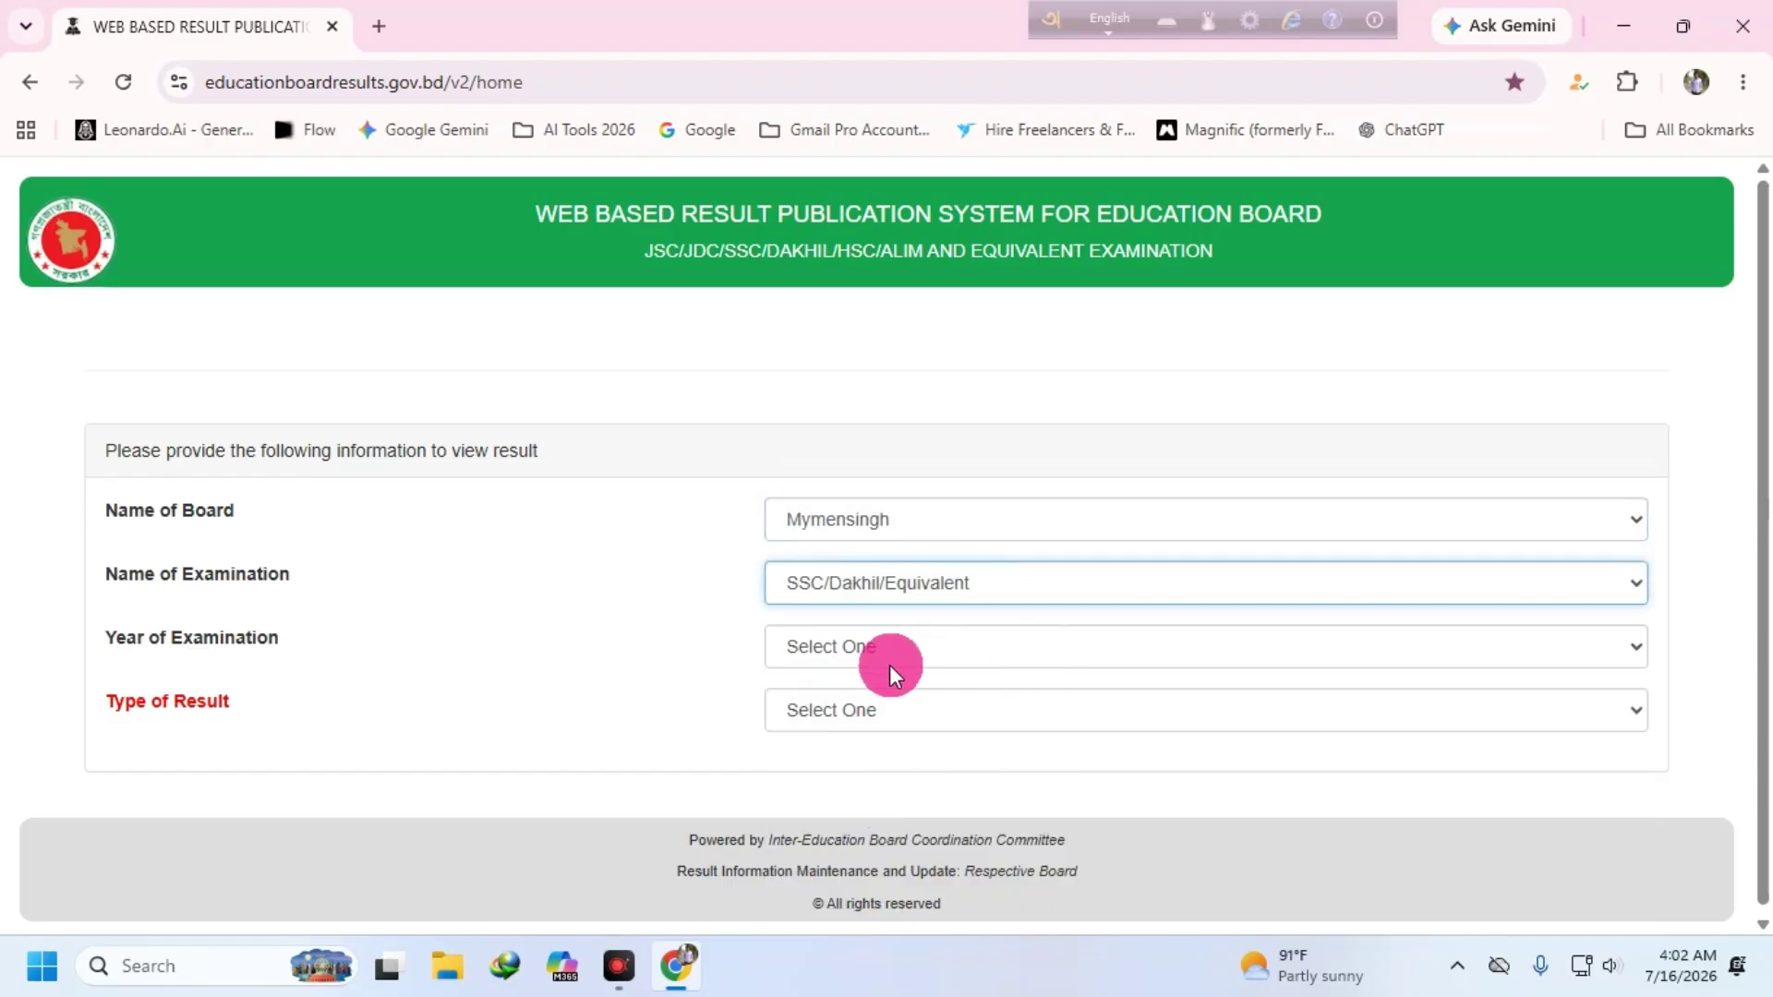
left_click(873, 646)
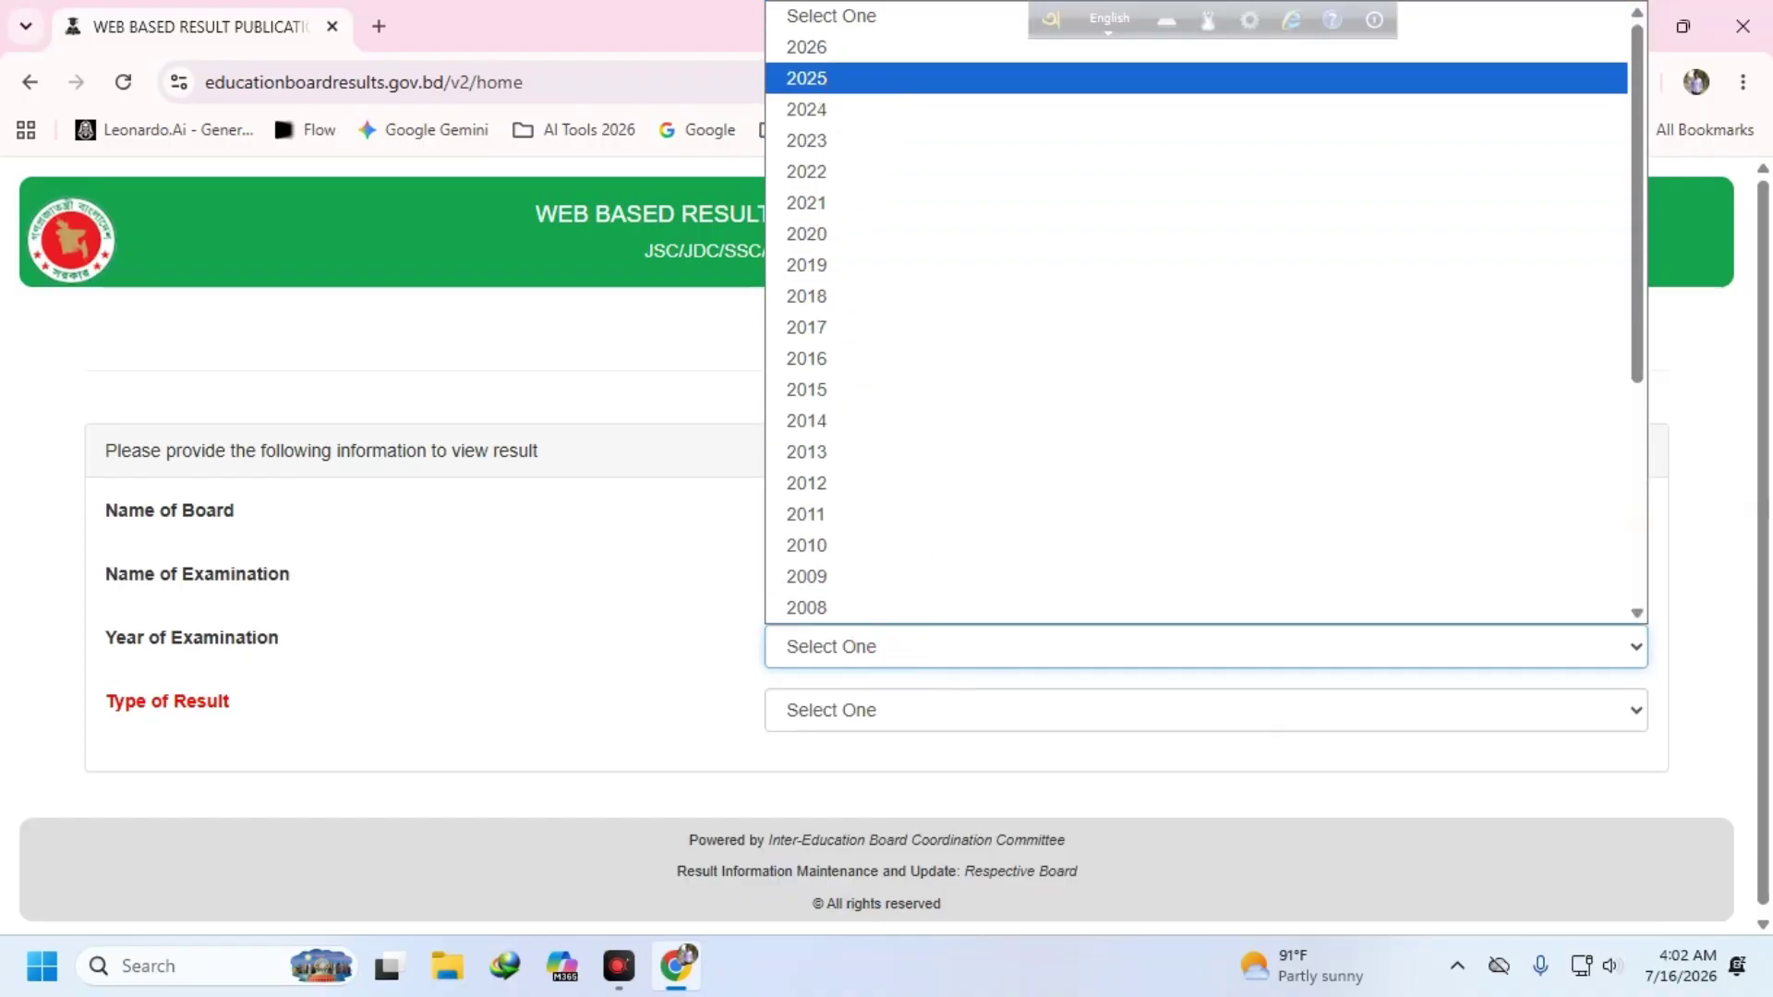
left_click(859, 78)
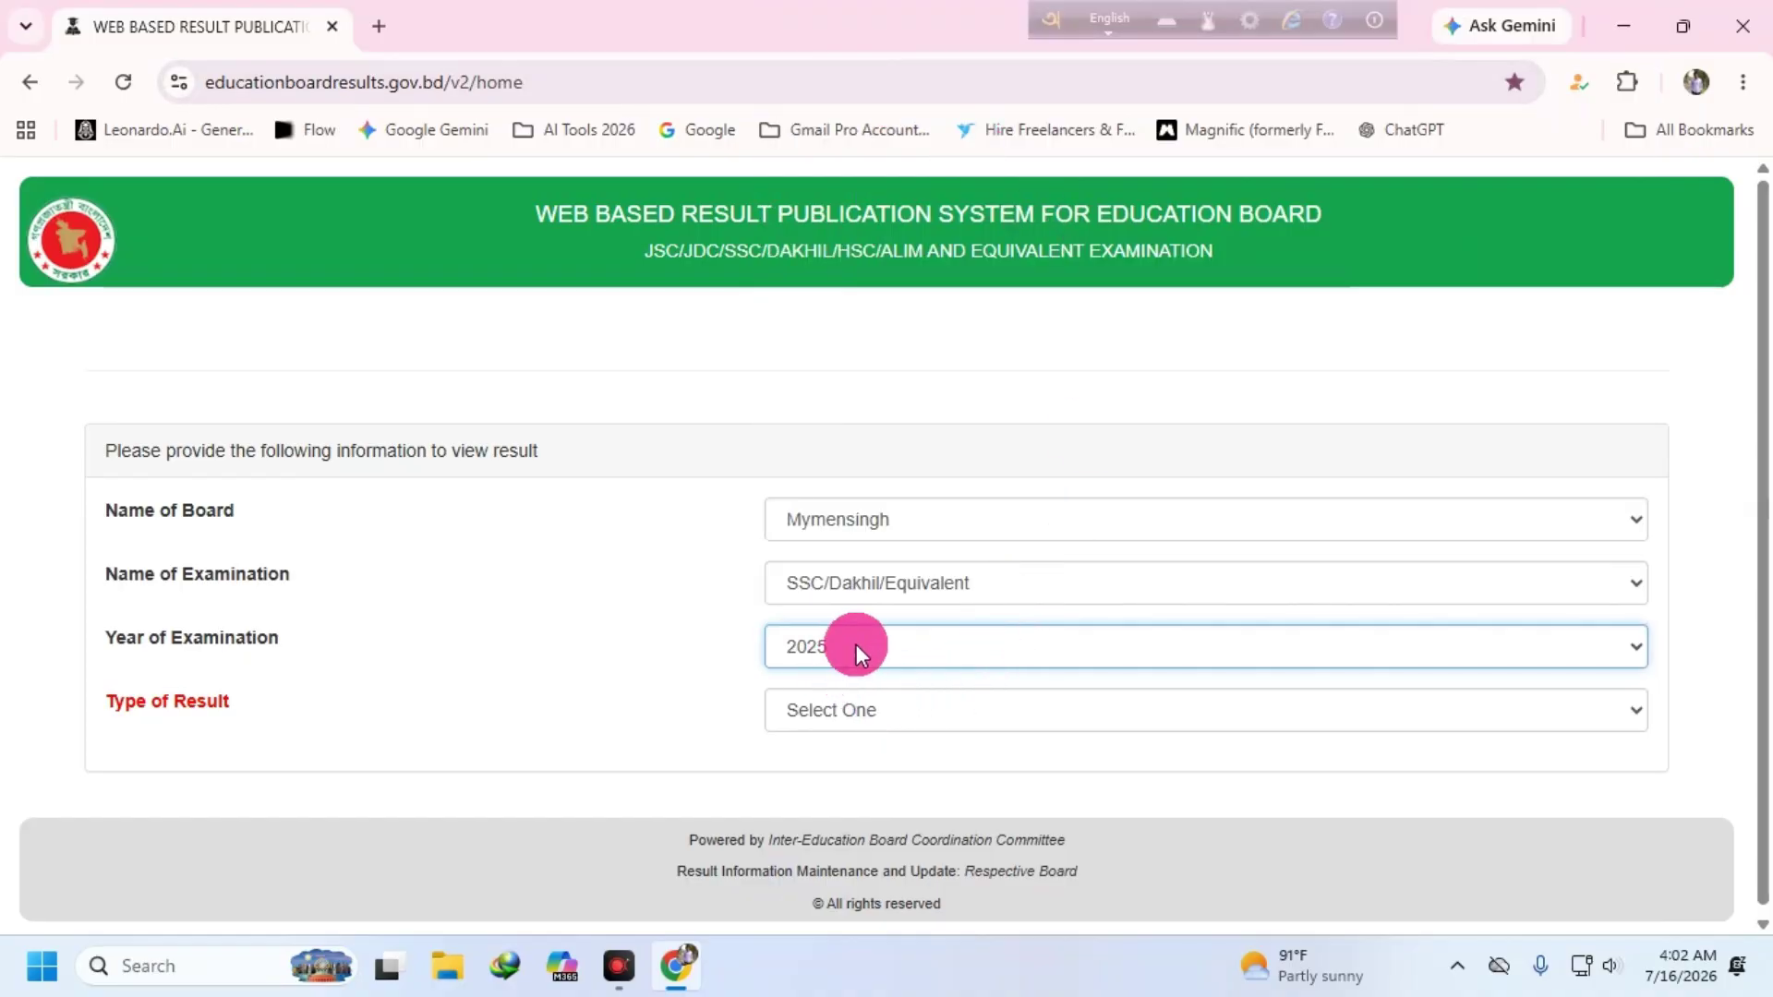
left_click(770, 689)
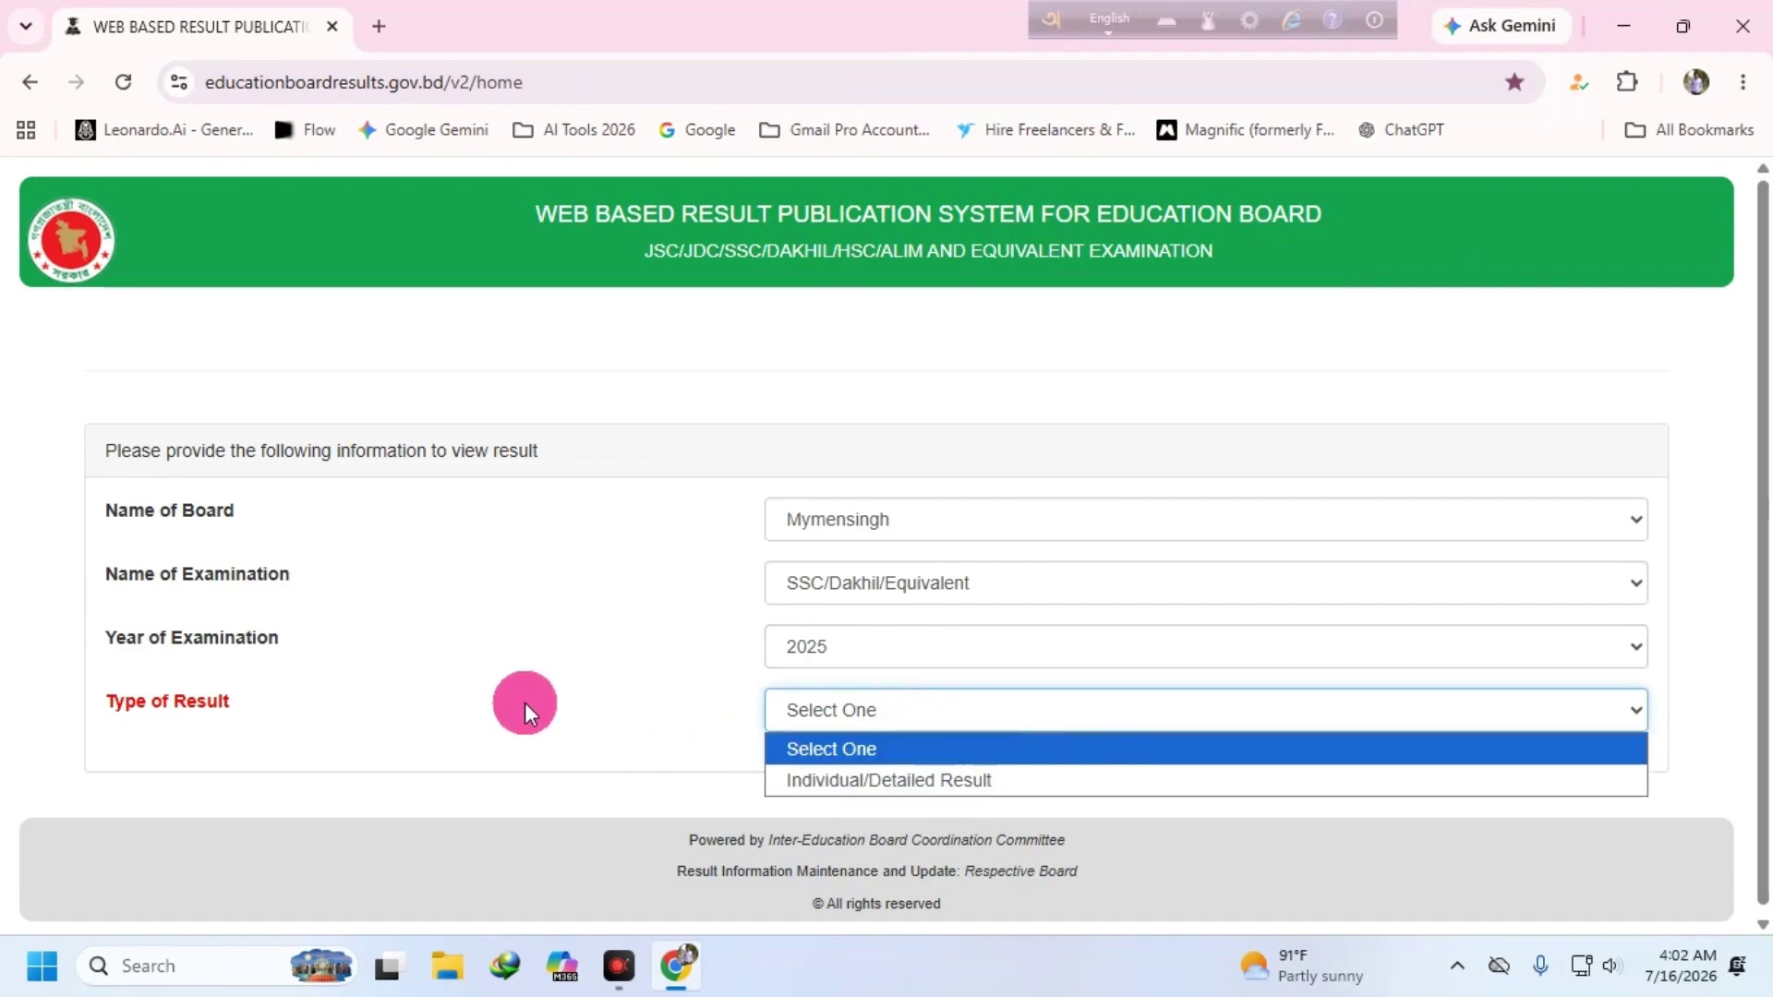
left_click(612, 642)
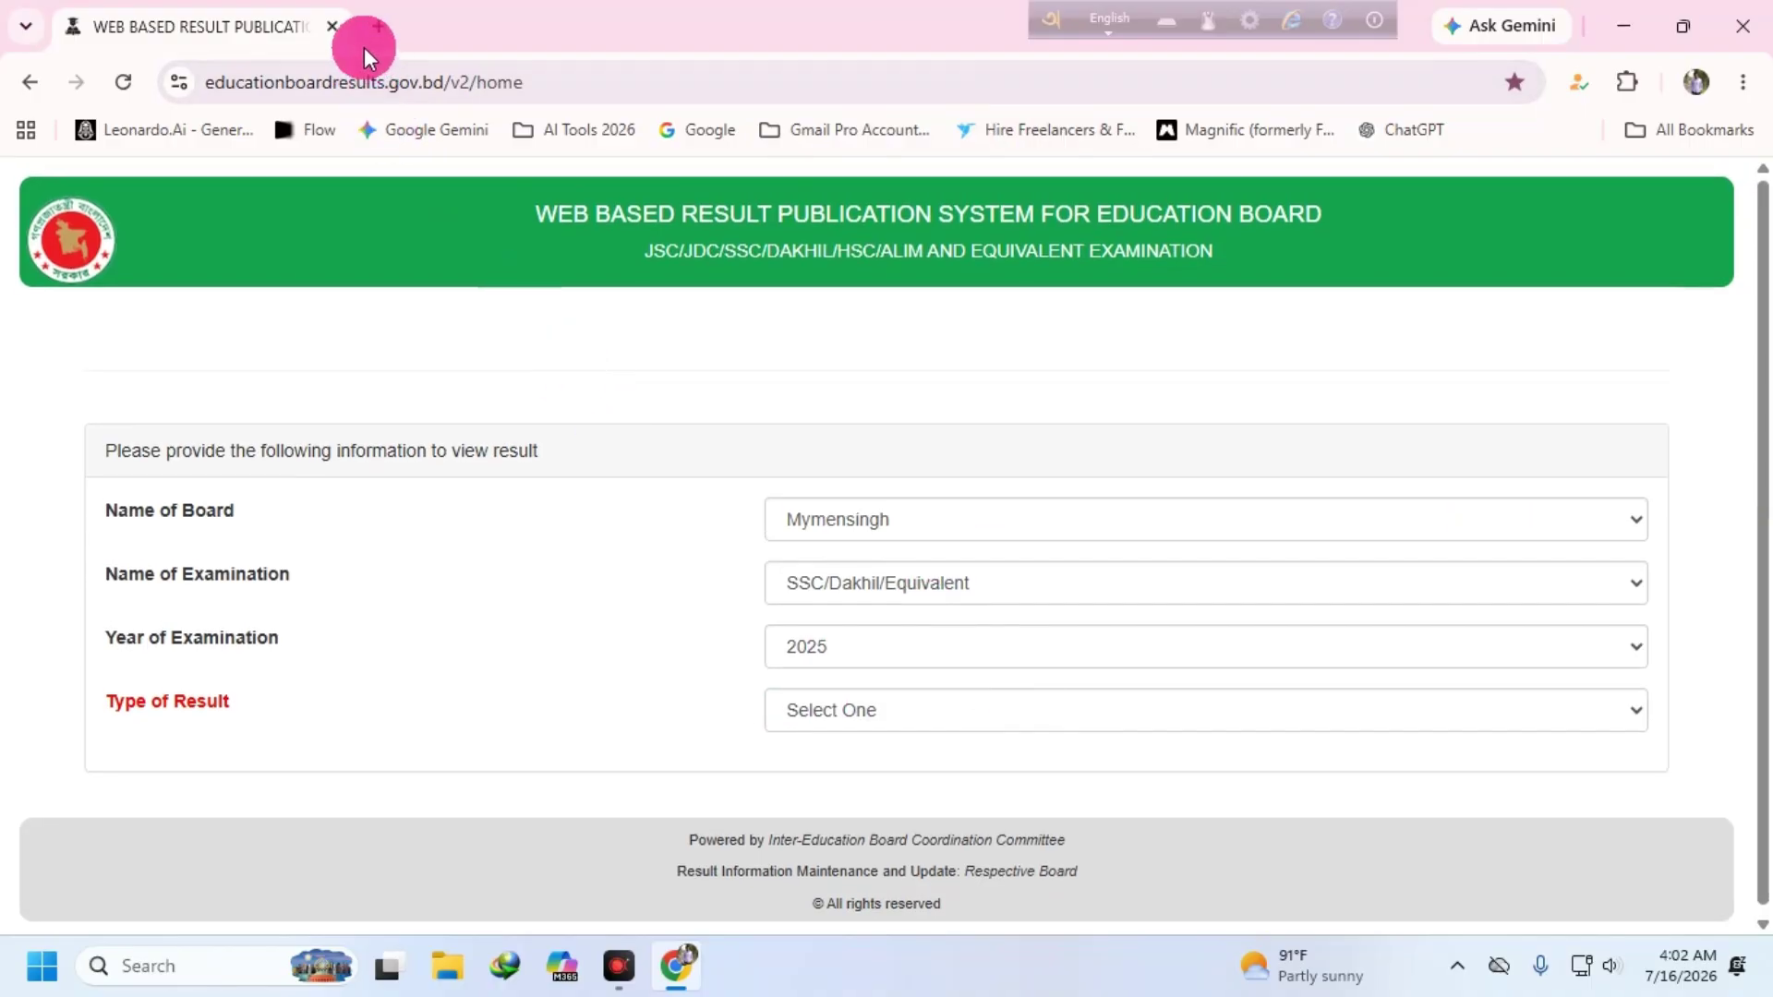
- Close the exam results page and open the Hire Freelancers bookmark (freelancer.com.bd) in a new tab
left_click(379, 25)
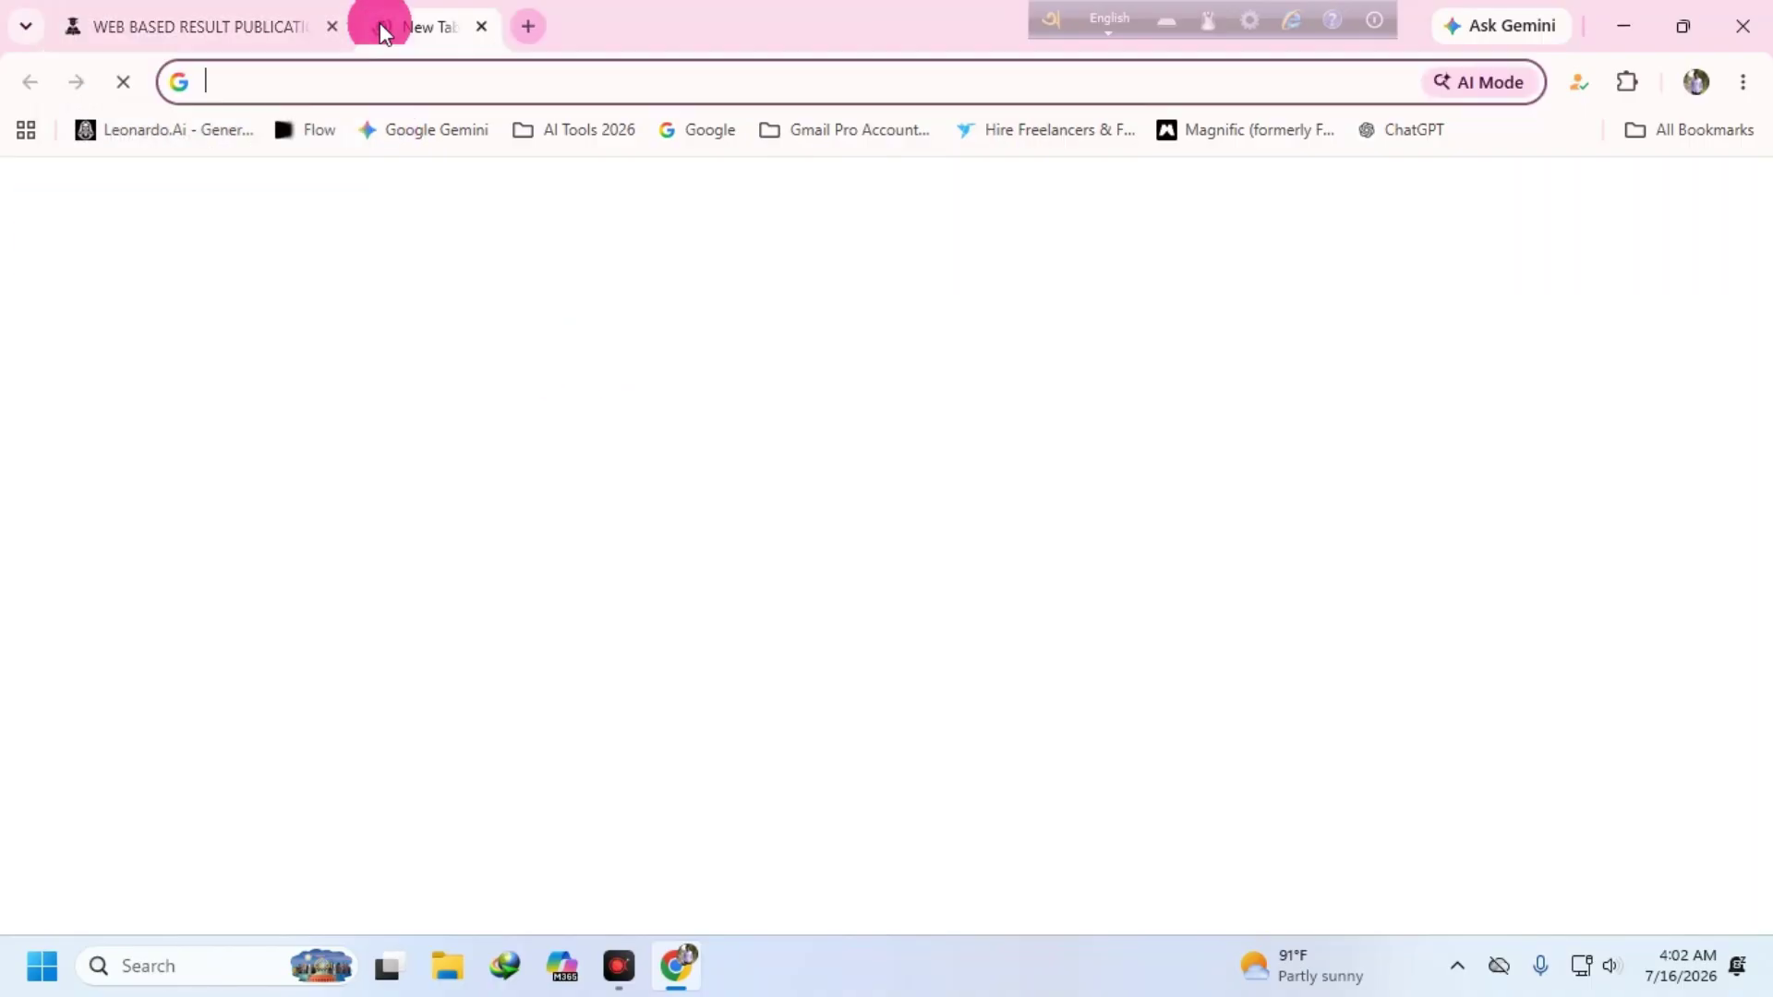
left_click(333, 26)
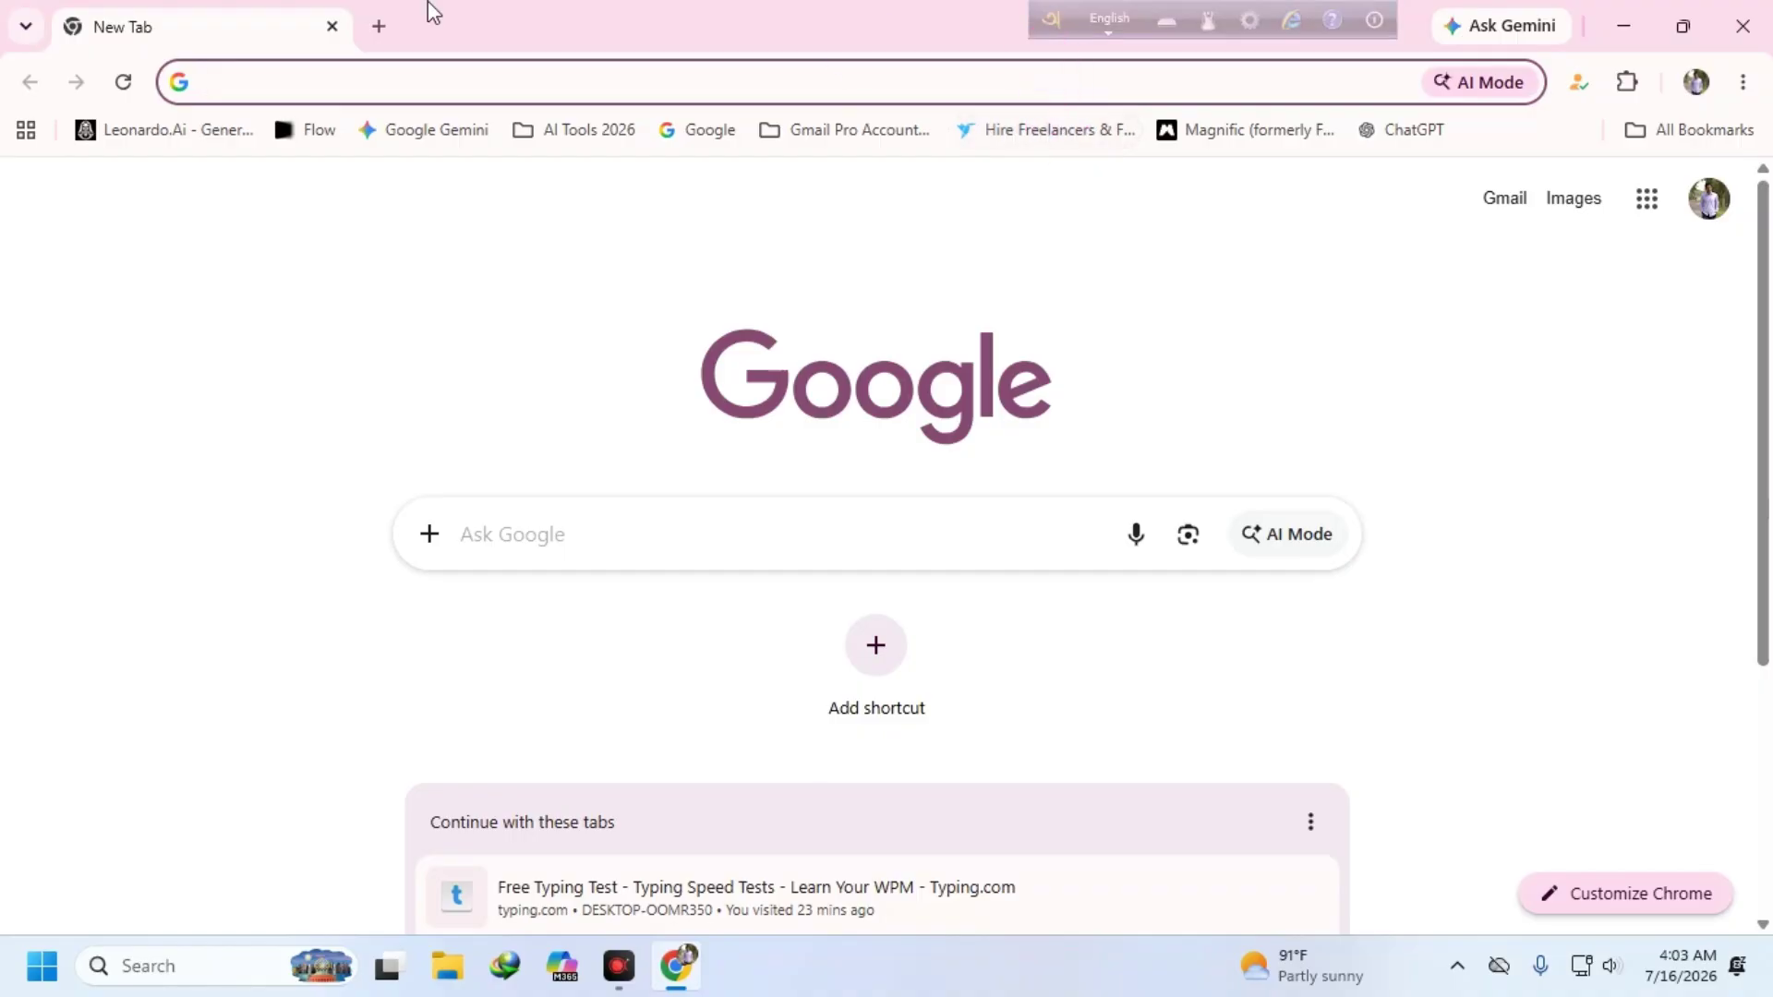
right_click(1027, 136)
left_click(1104, 164)
left_click(484, 28)
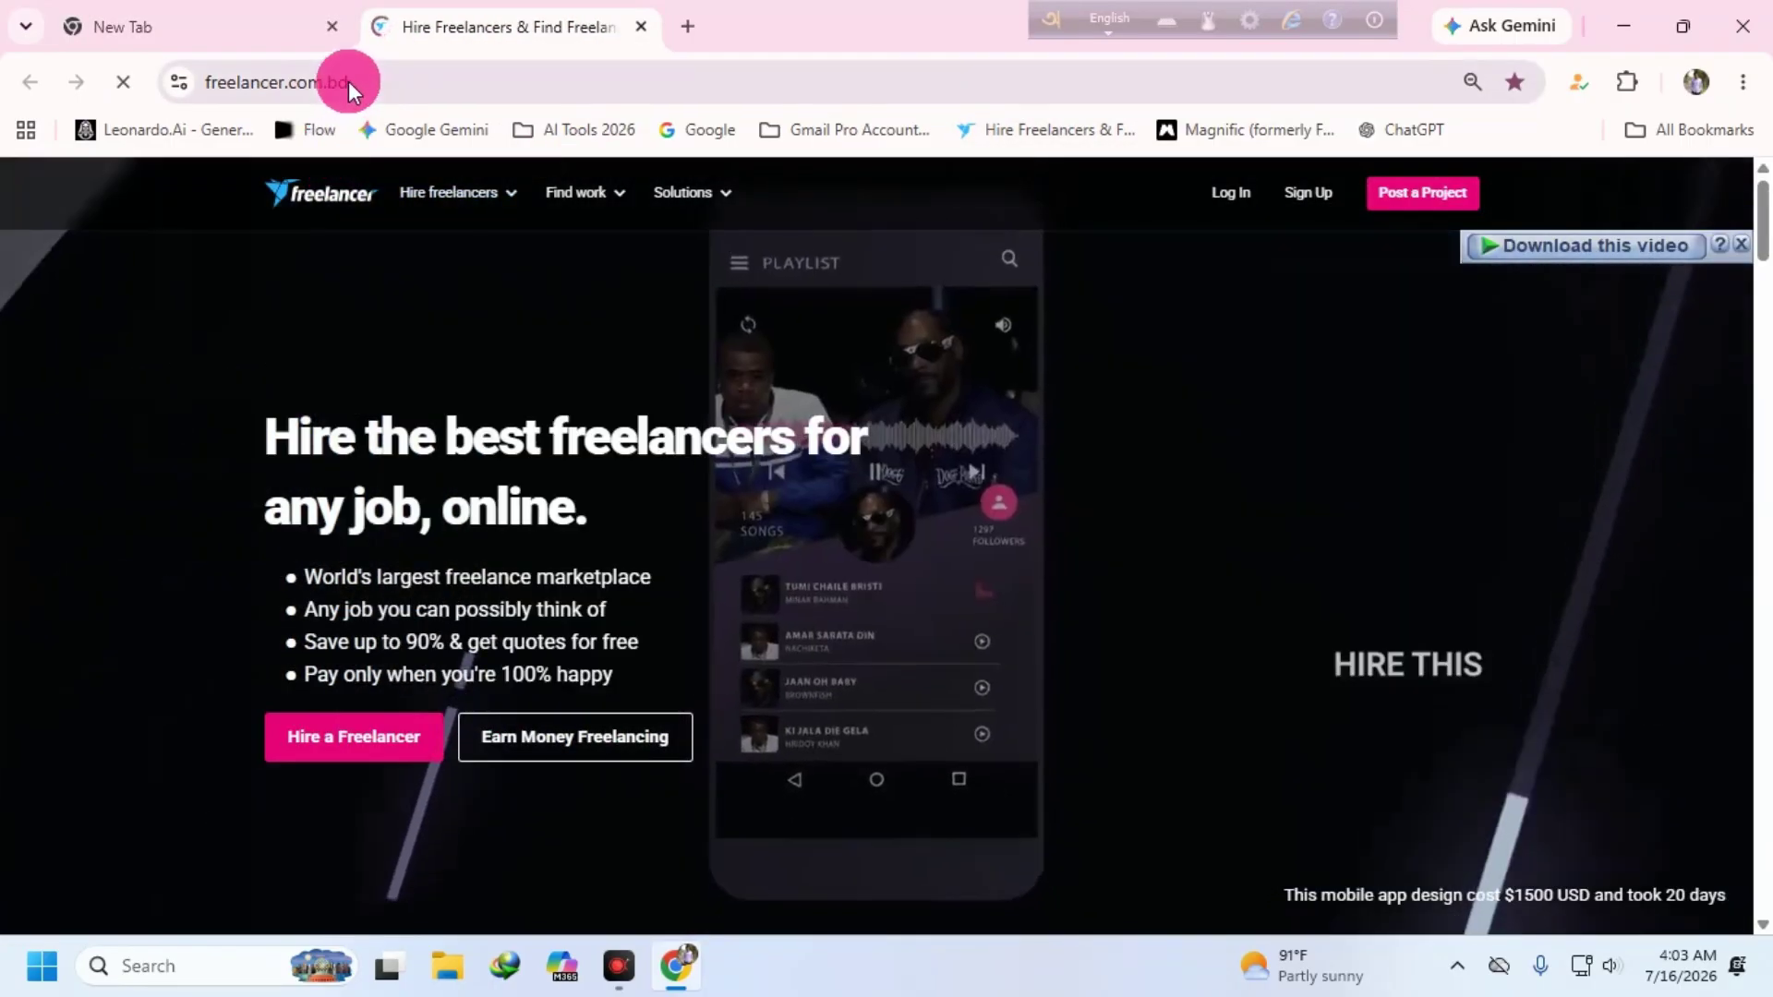
double_click(348, 81)
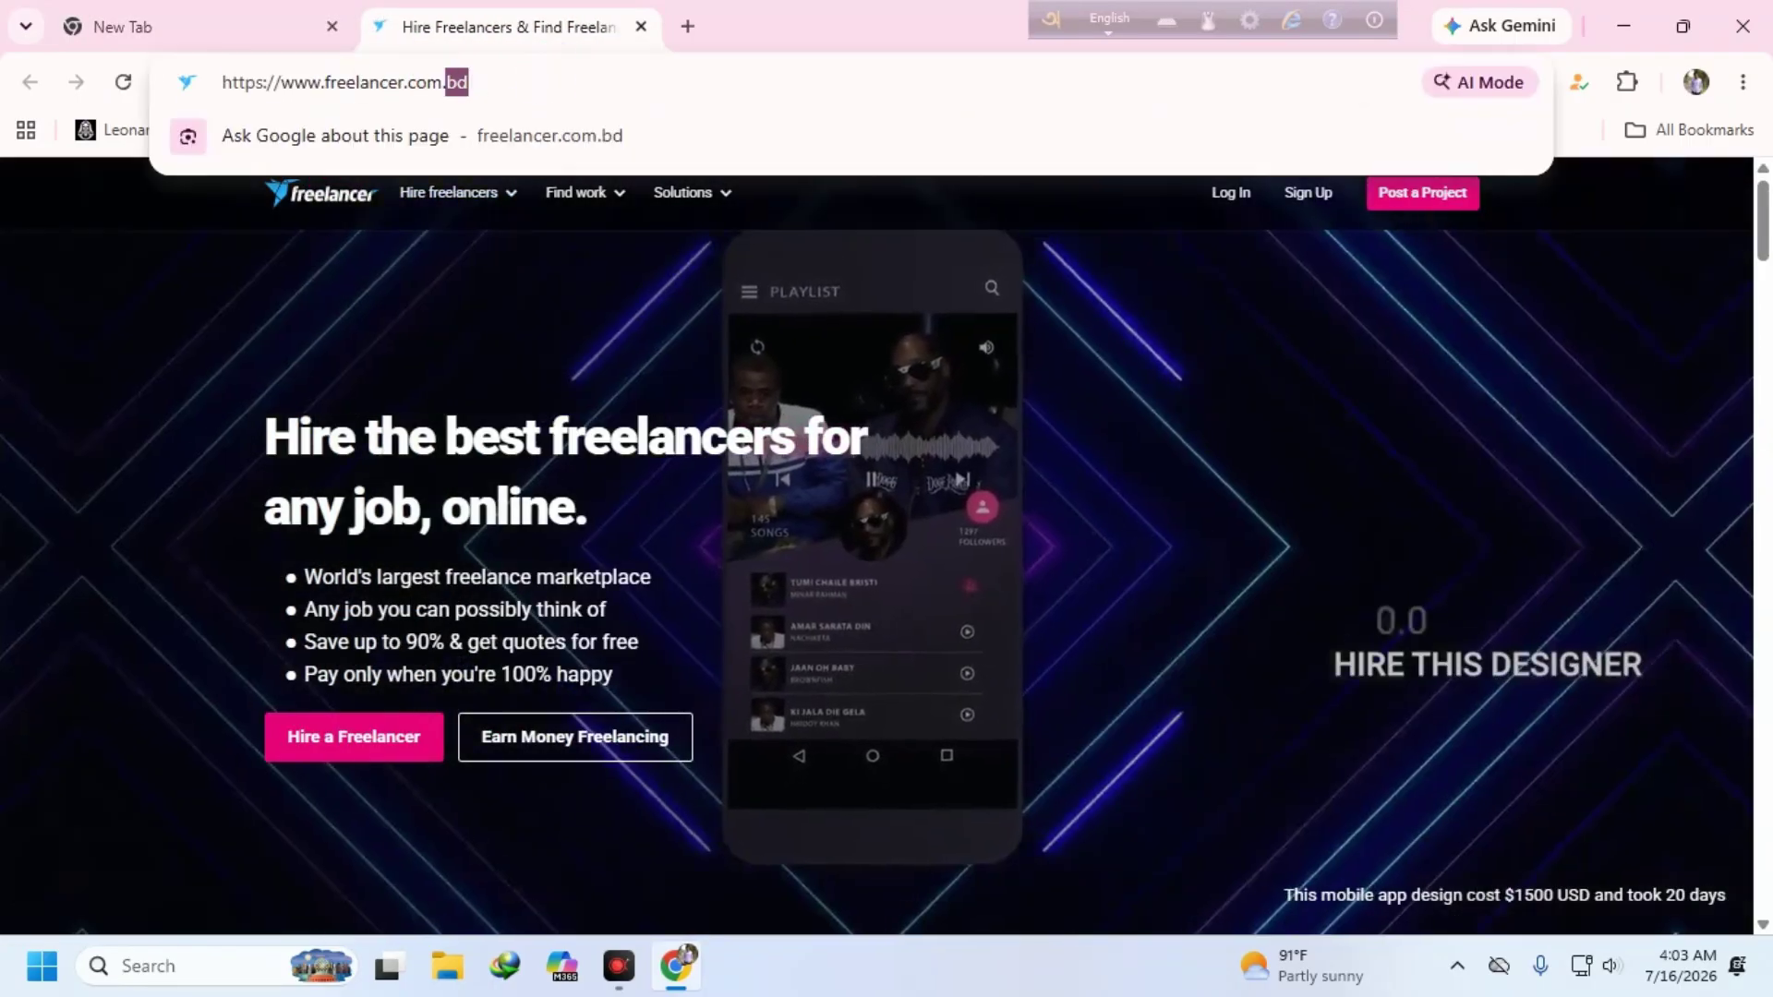
left_click(470, 83)
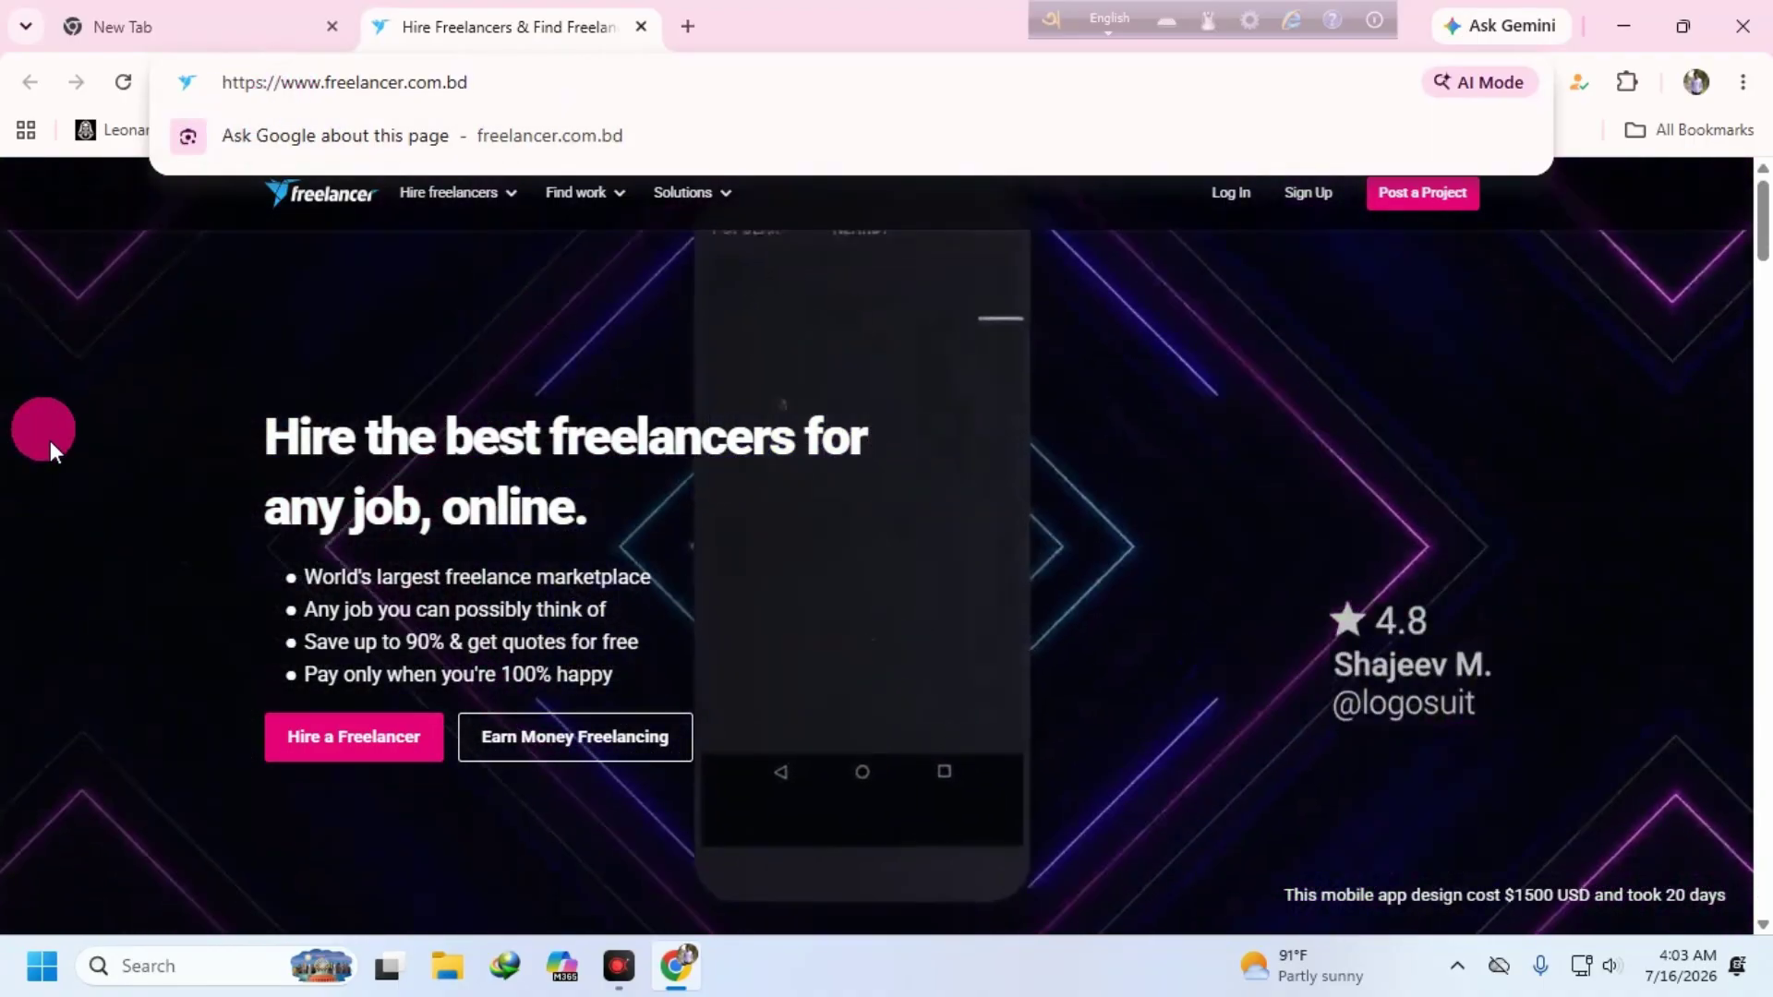
left_click(51, 450)
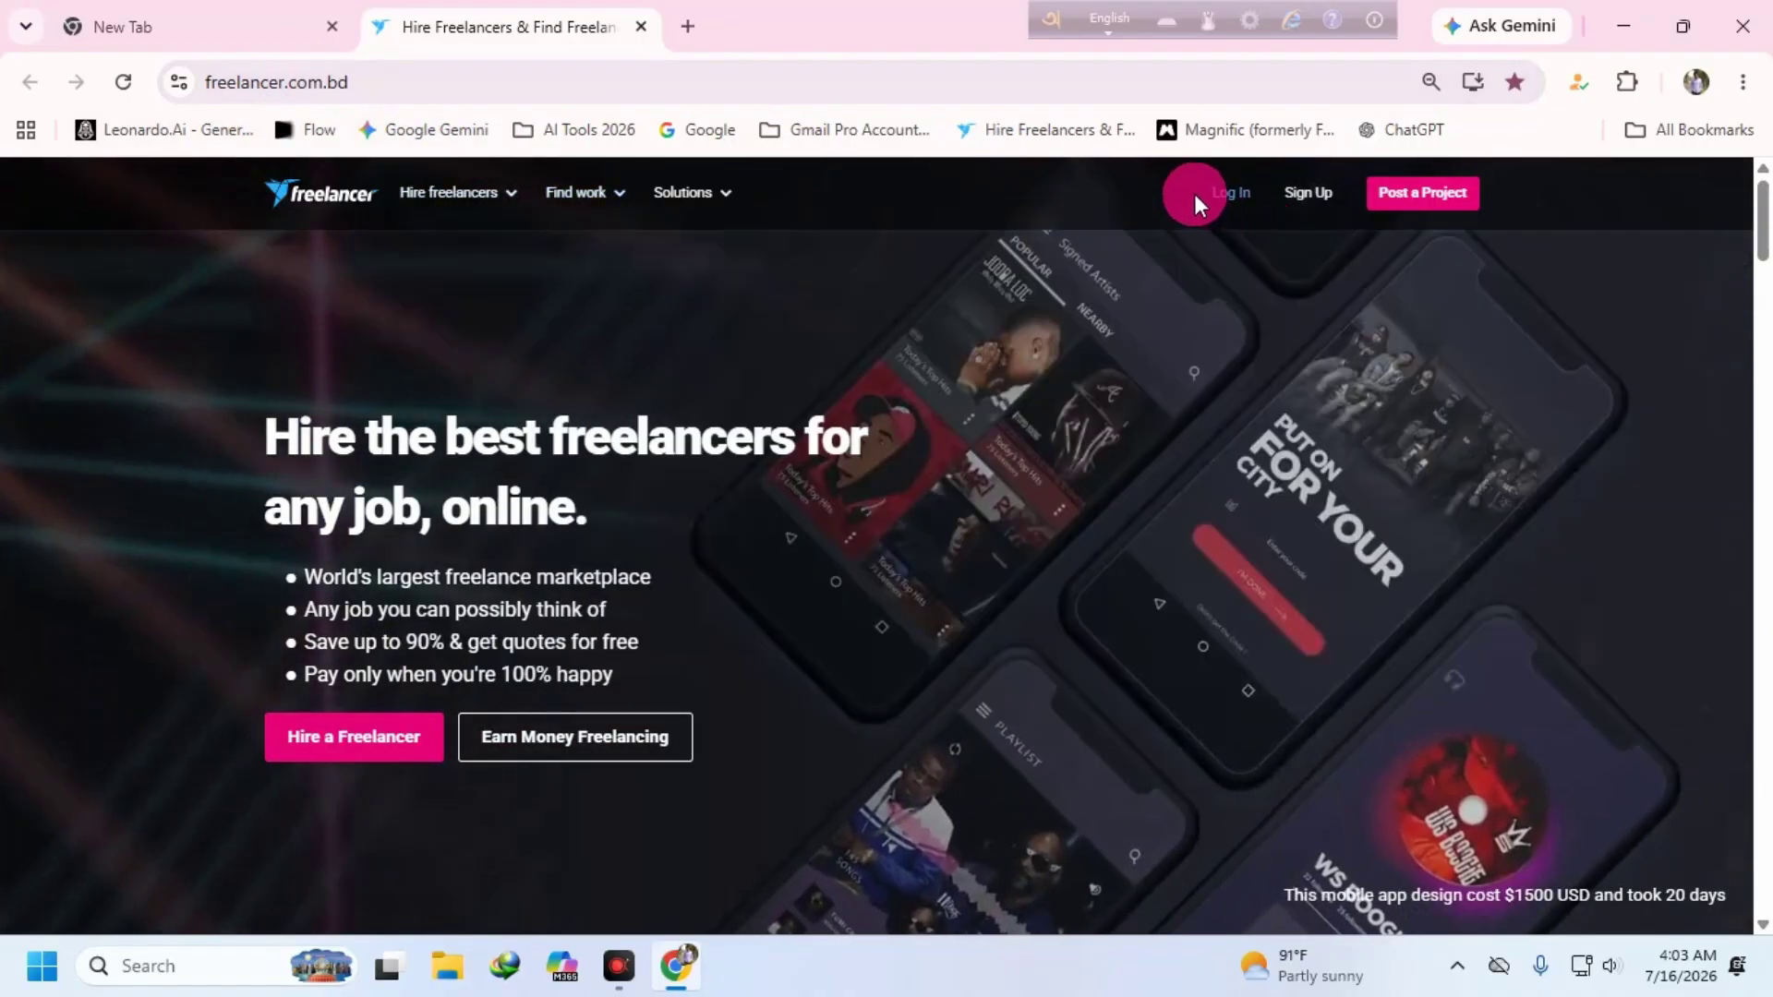
- Log in to Freelancer with the saved credentials and go to Browse Contests
left_click(1196, 196)
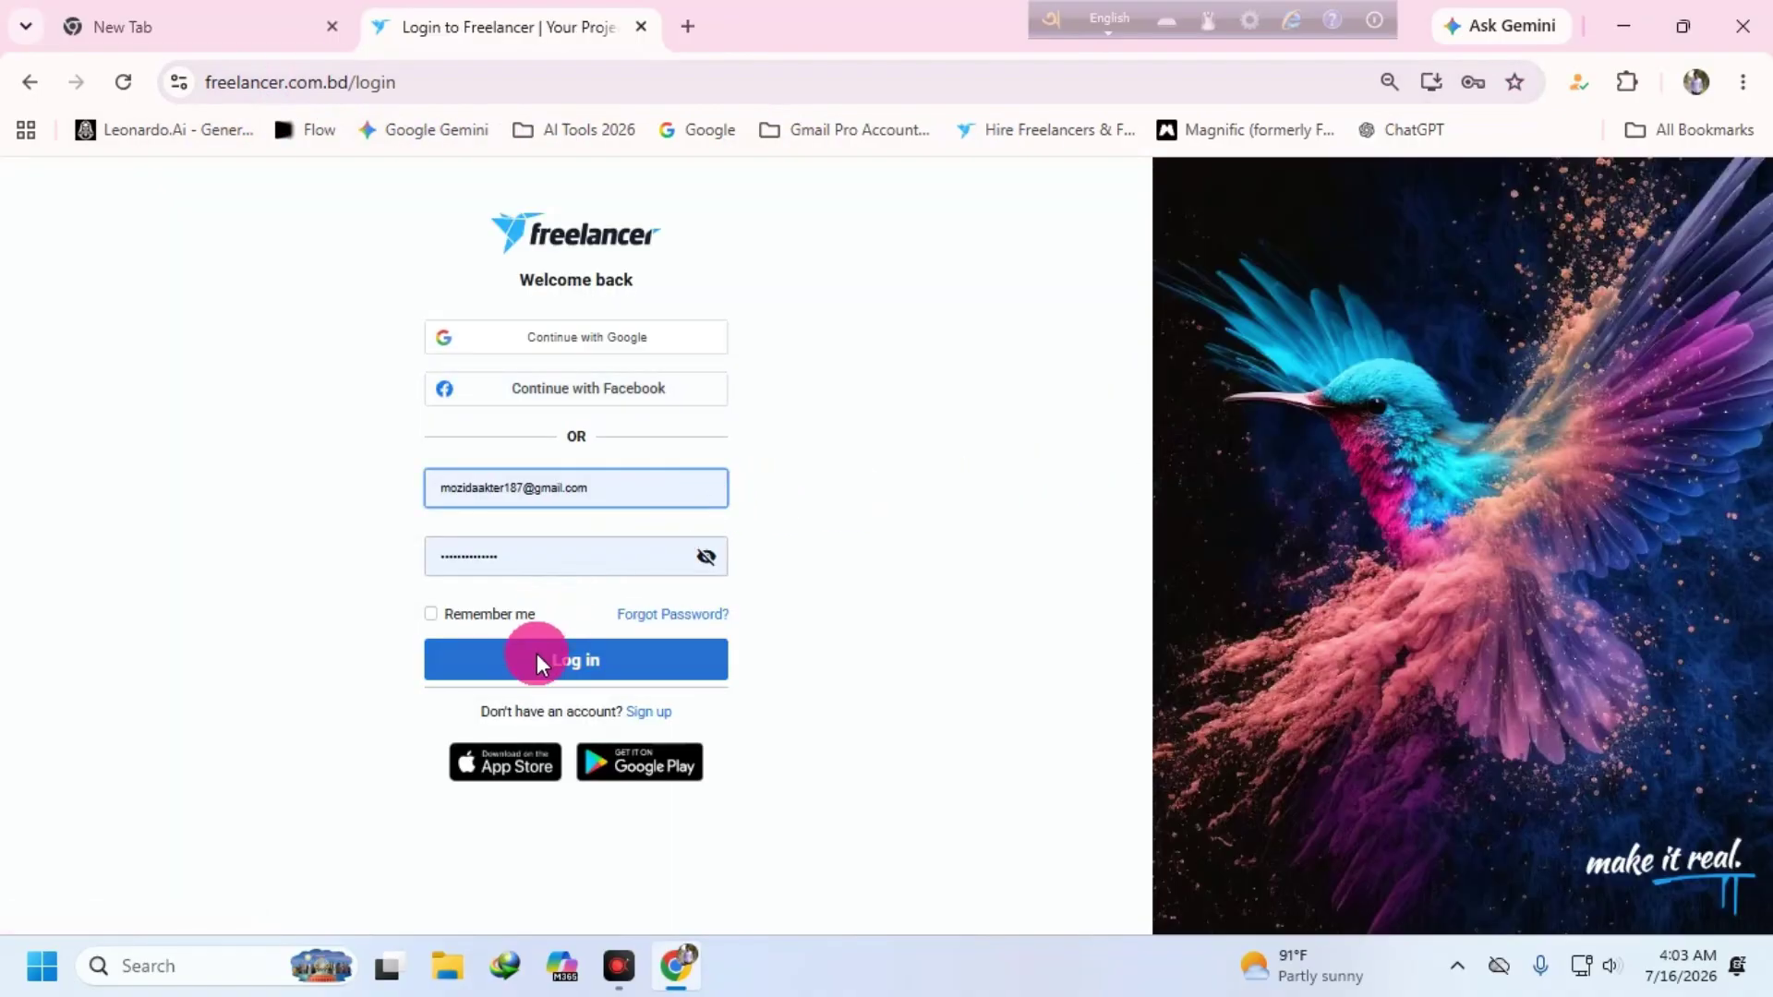
left_click(554, 655)
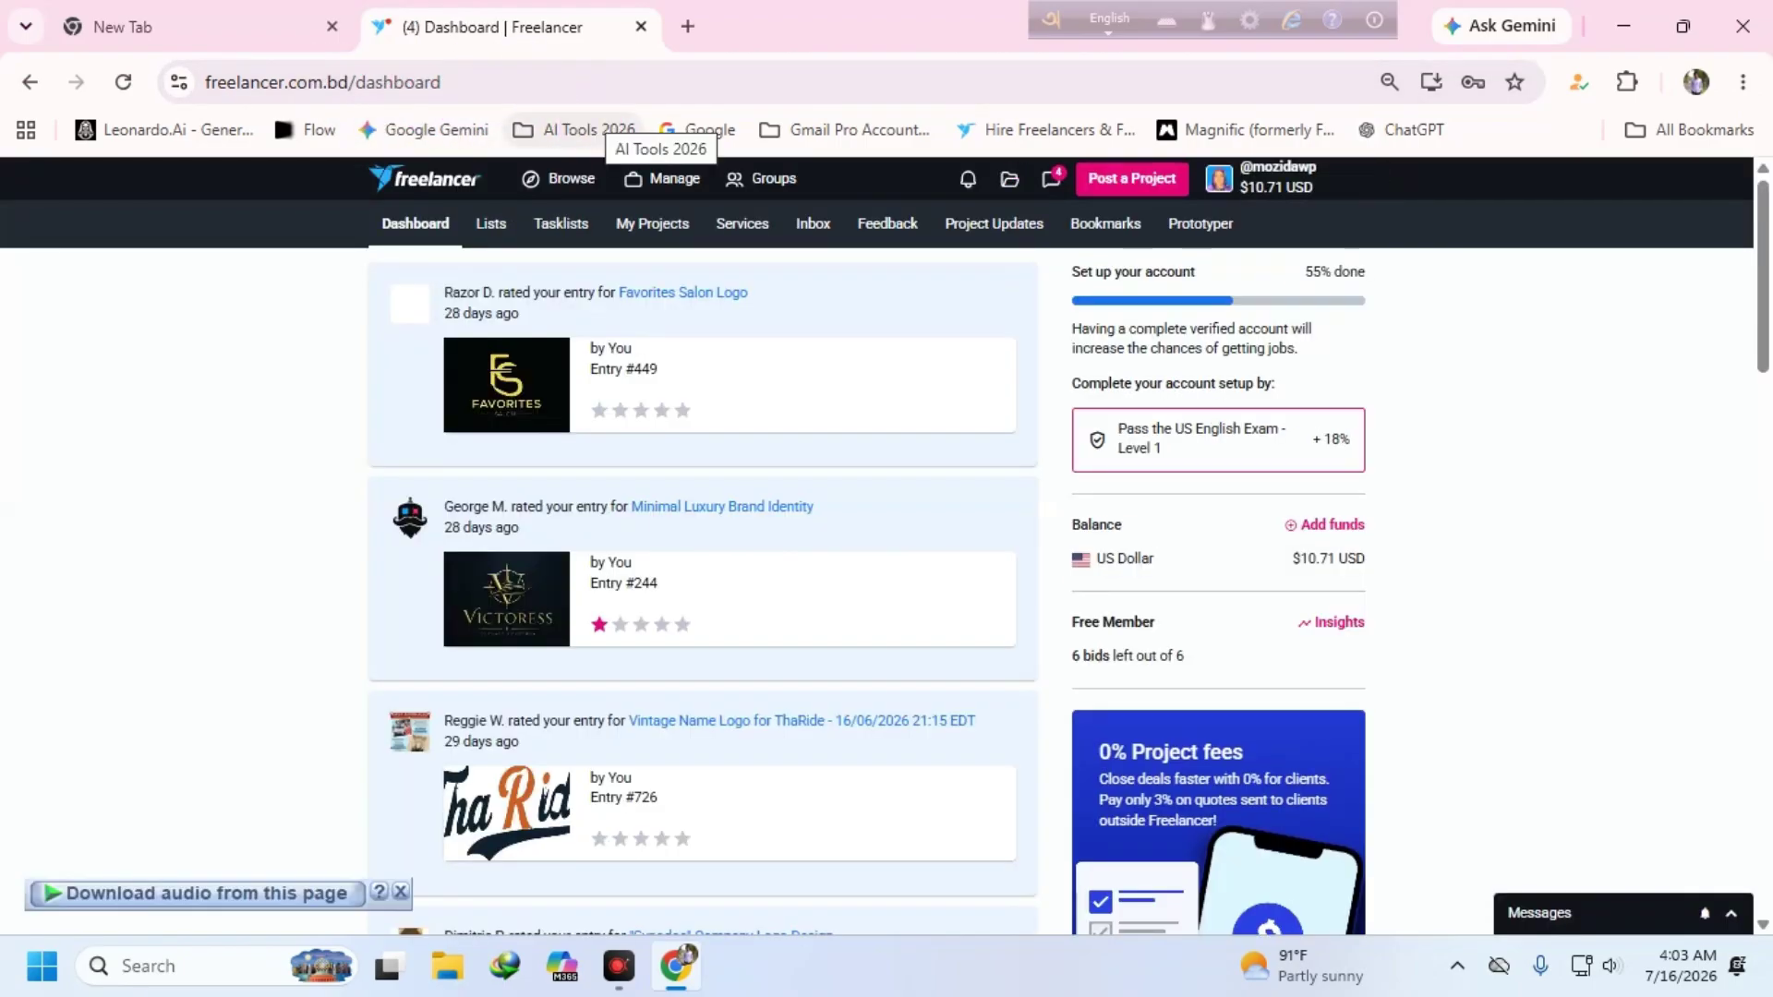
left_click(1272, 181)
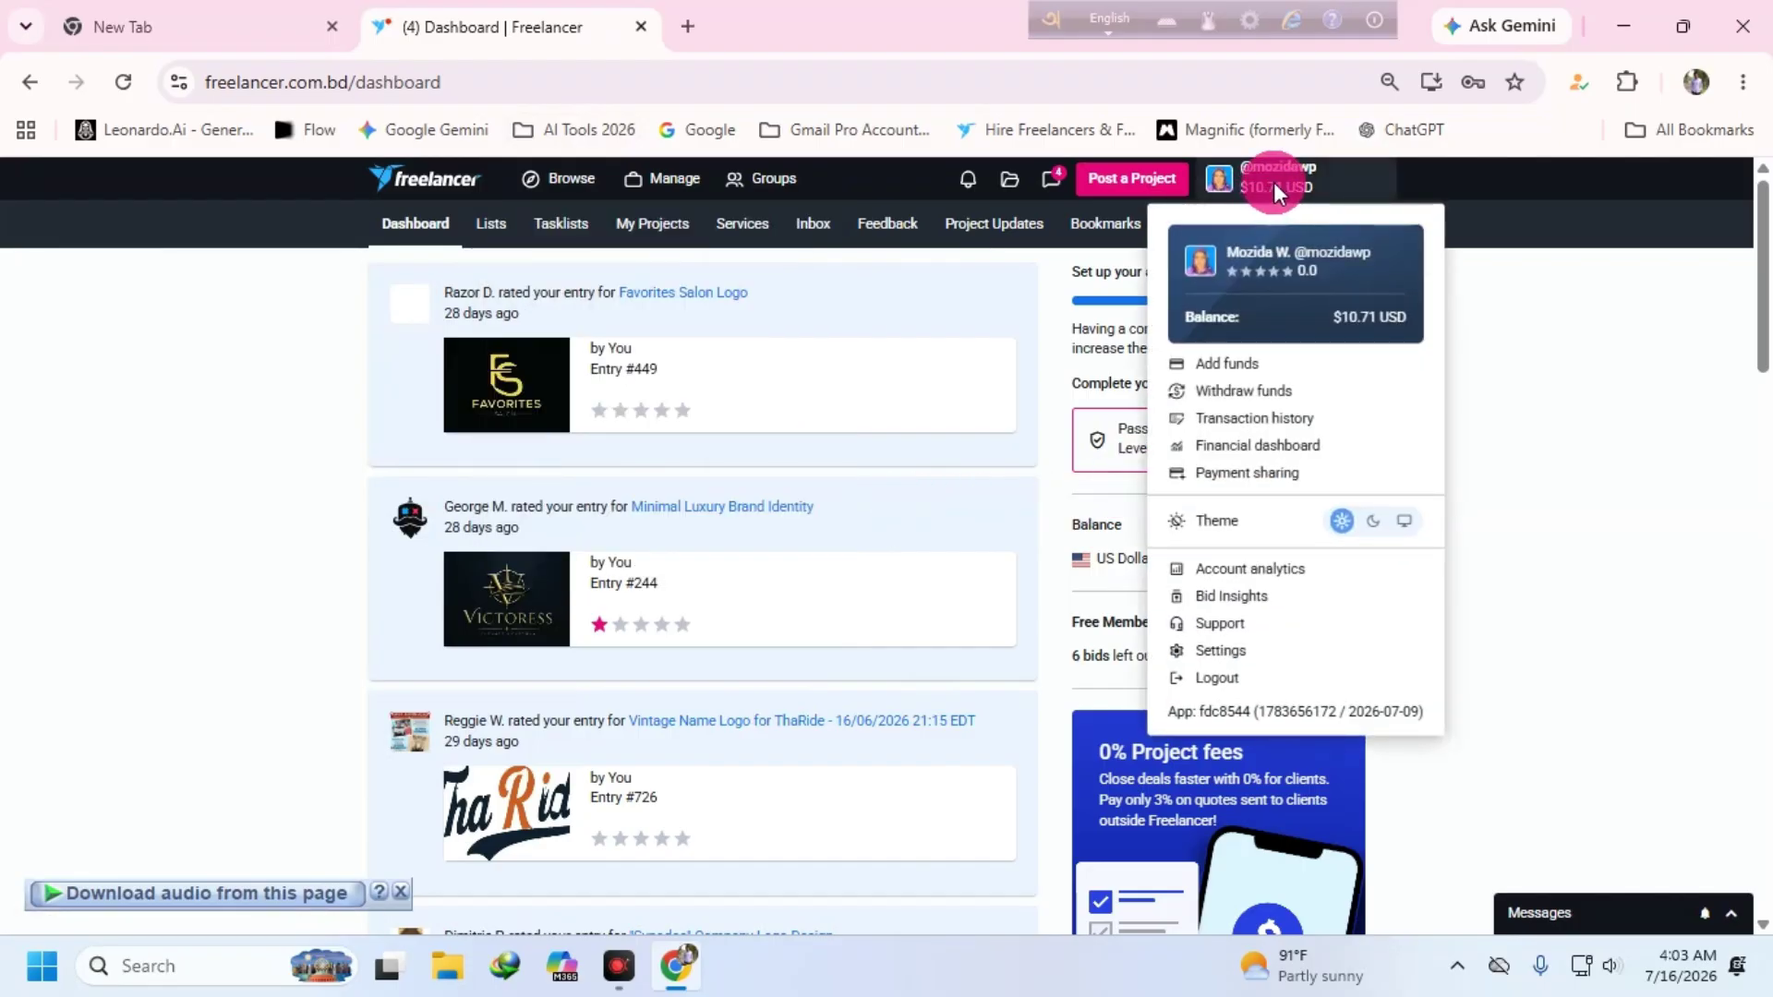
left_click(438, 345)
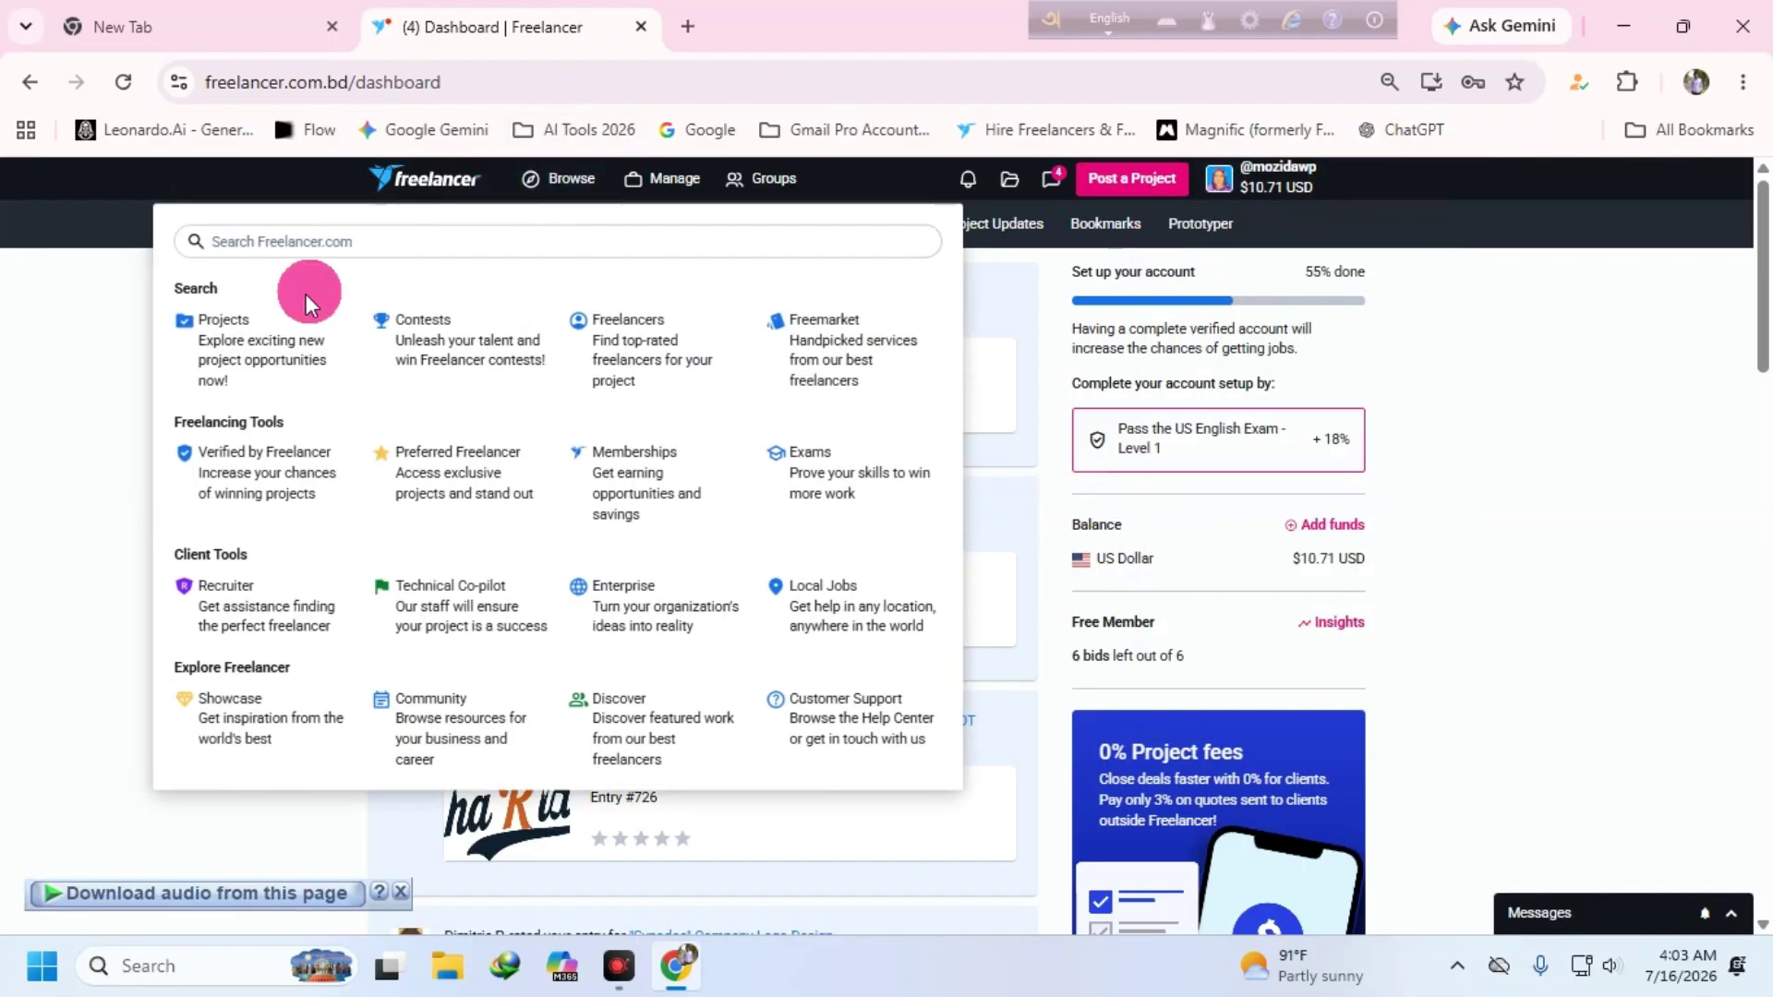
left_click(567, 180)
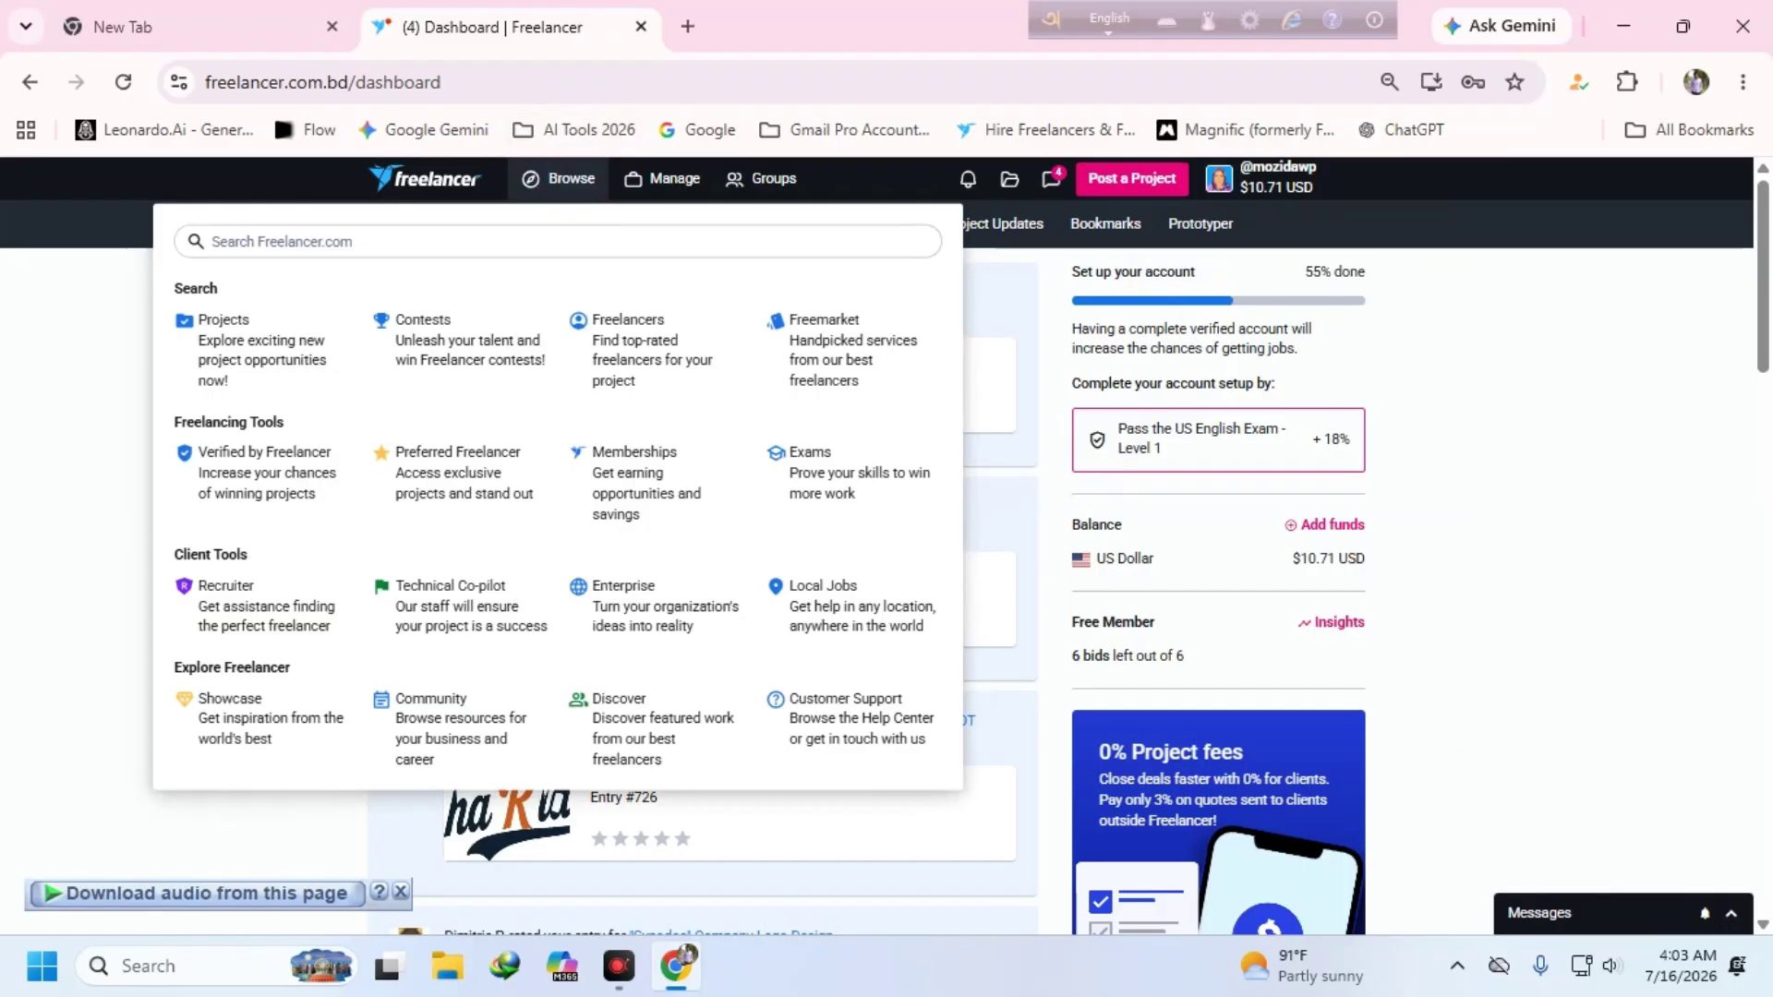
left_click(425, 307)
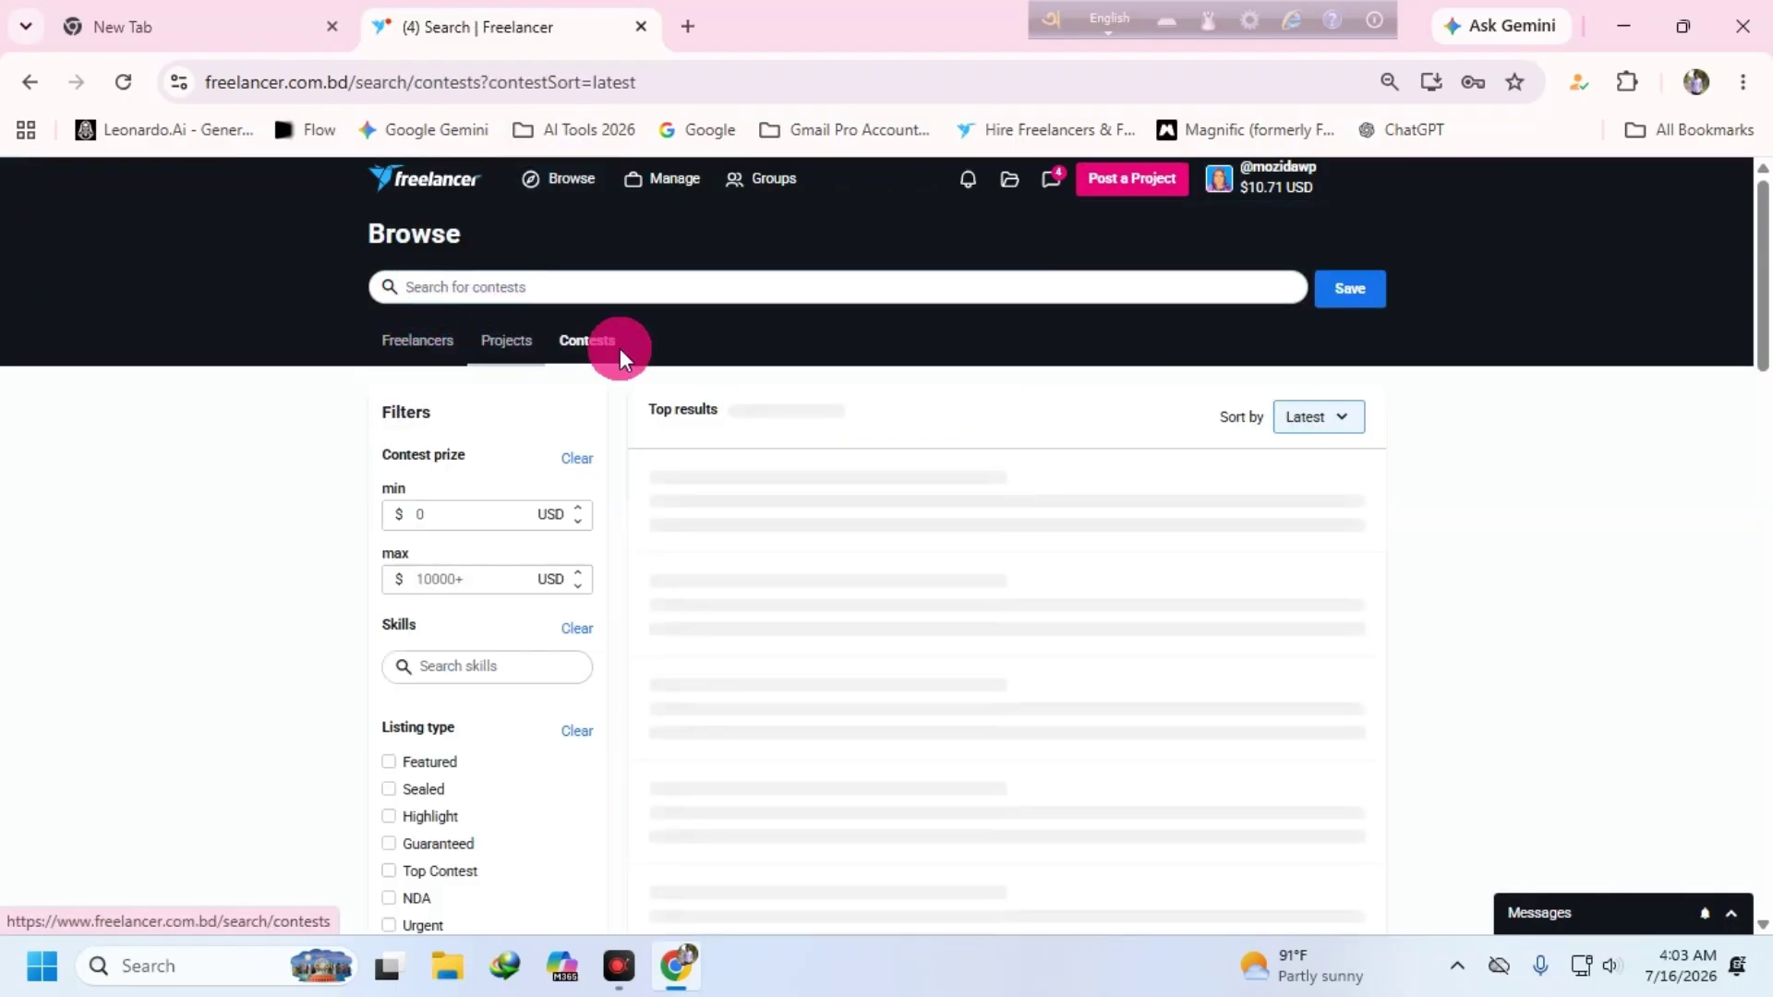
- List the 221 contests matching the account's design skills, keeping them sorted by Latest
left_click(618, 347)
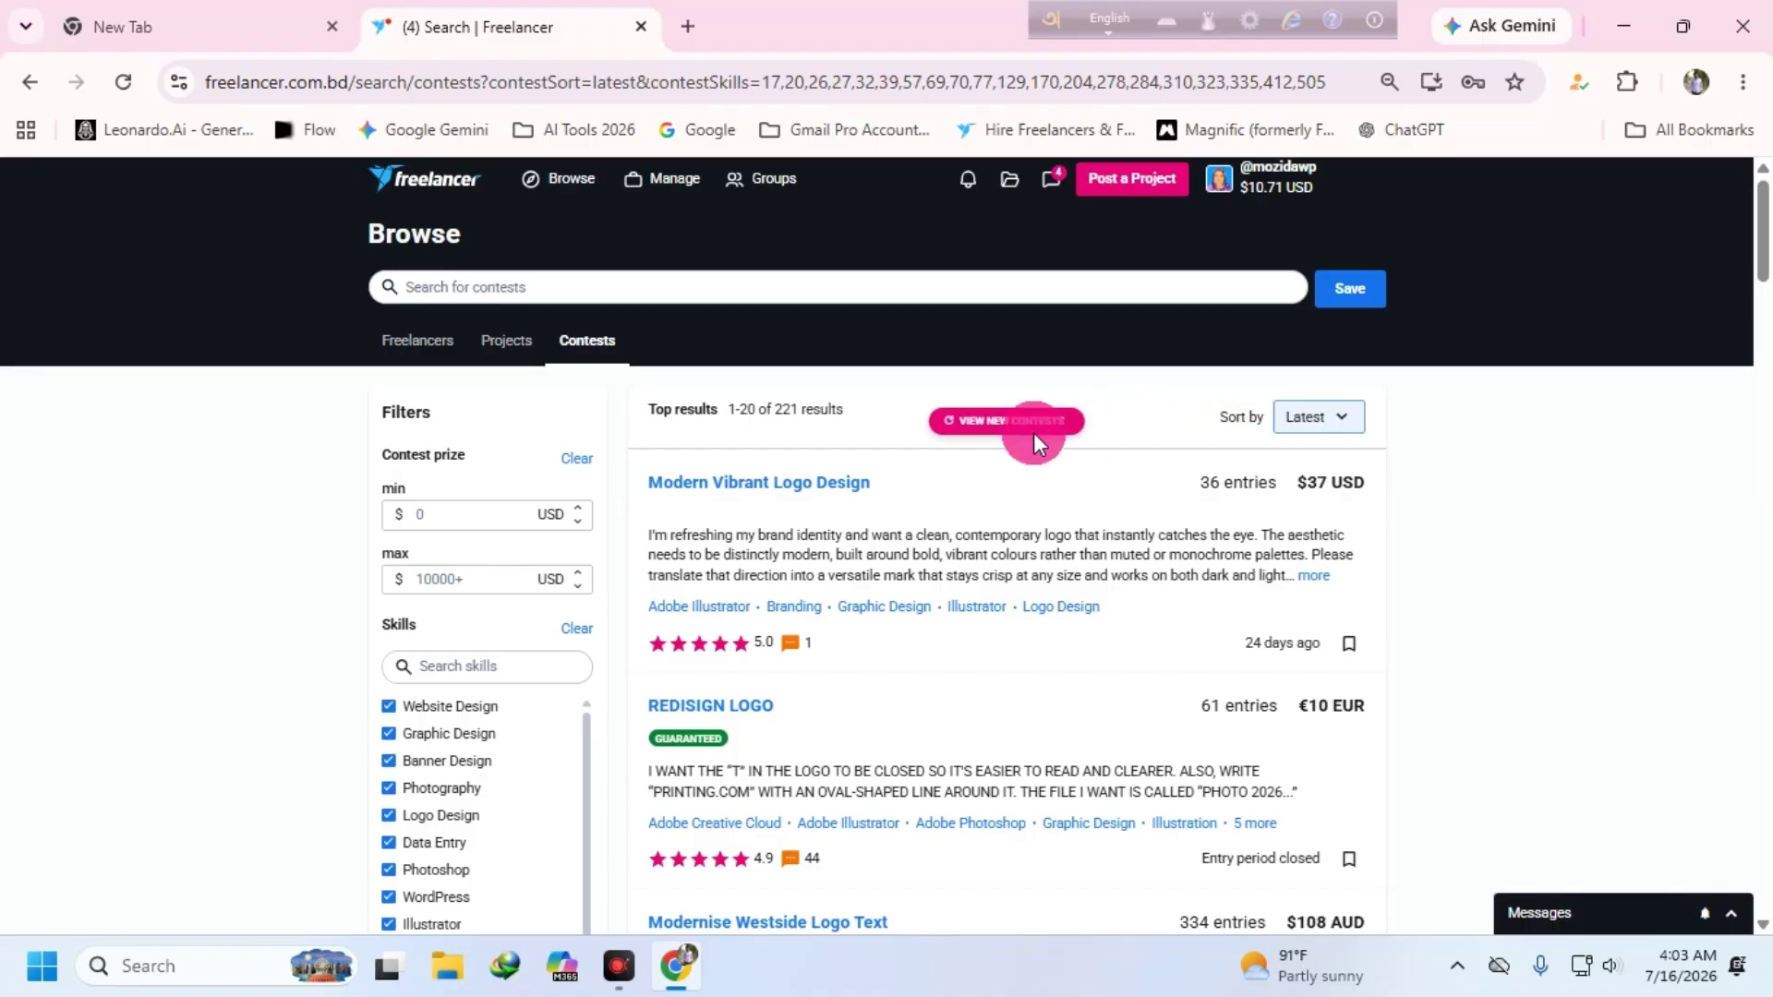
left_click(1322, 410)
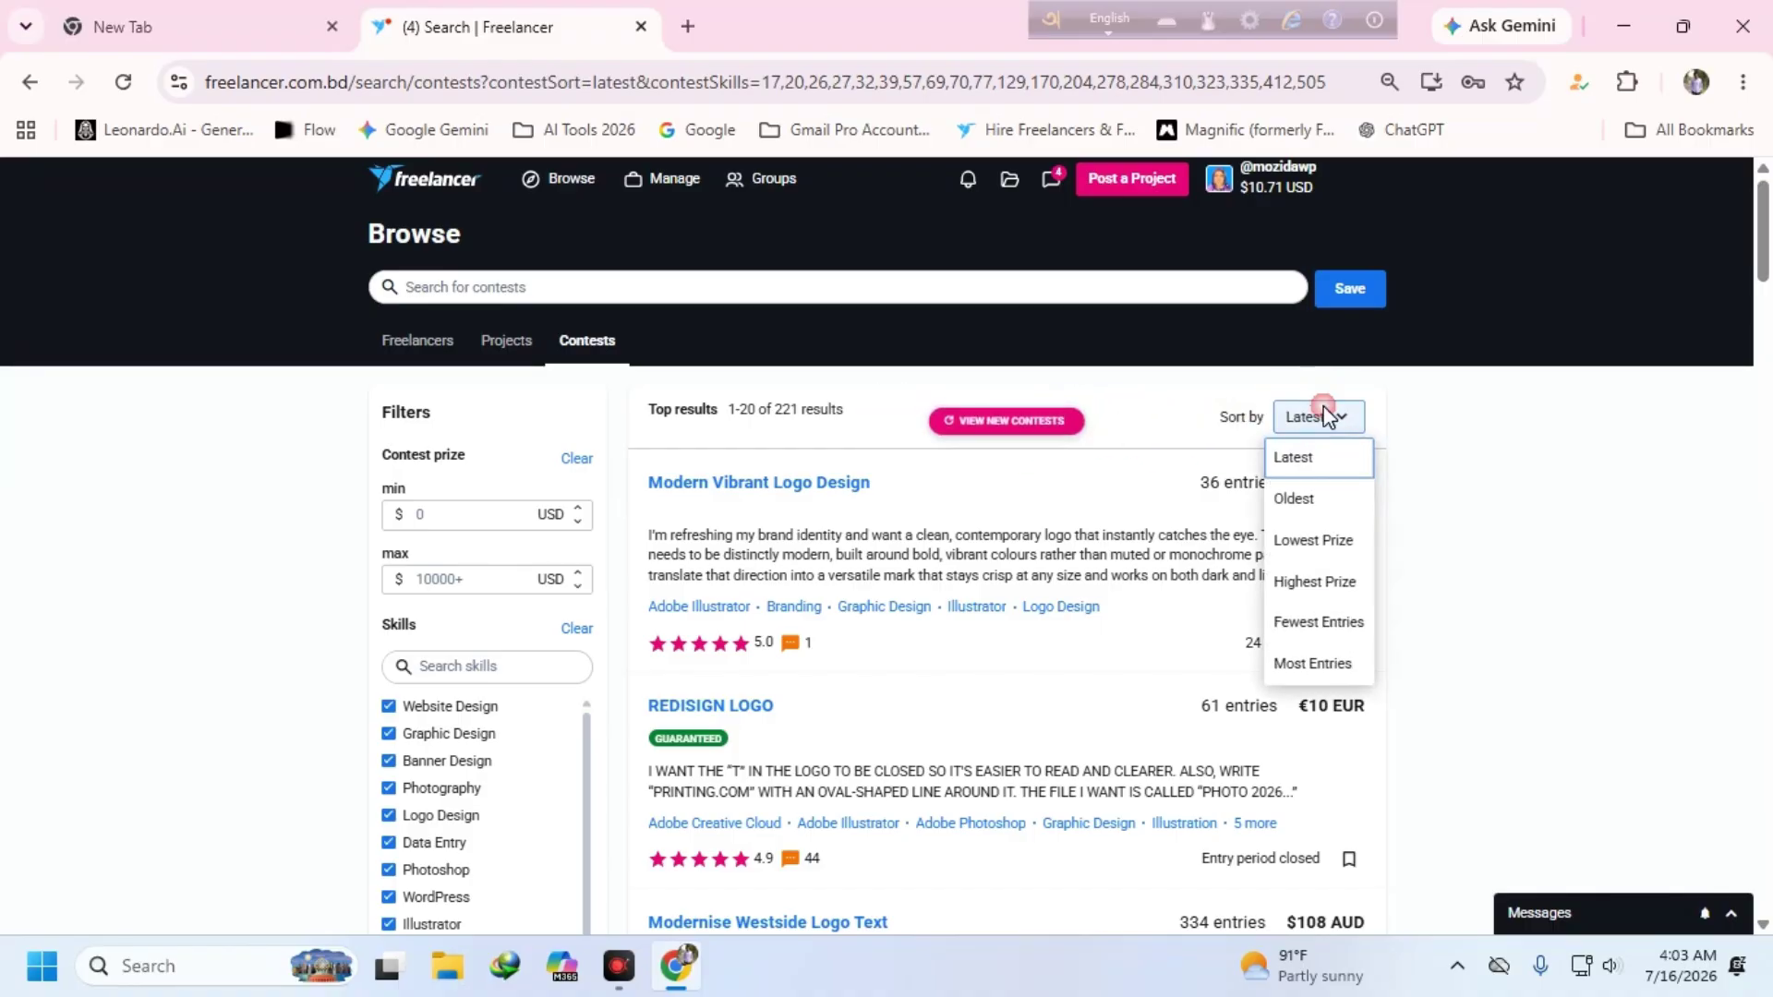
left_click(1328, 412)
- Look through the logo contest briefs, then return to the top to change the sort order
scroll(985, 597, "down", 1)
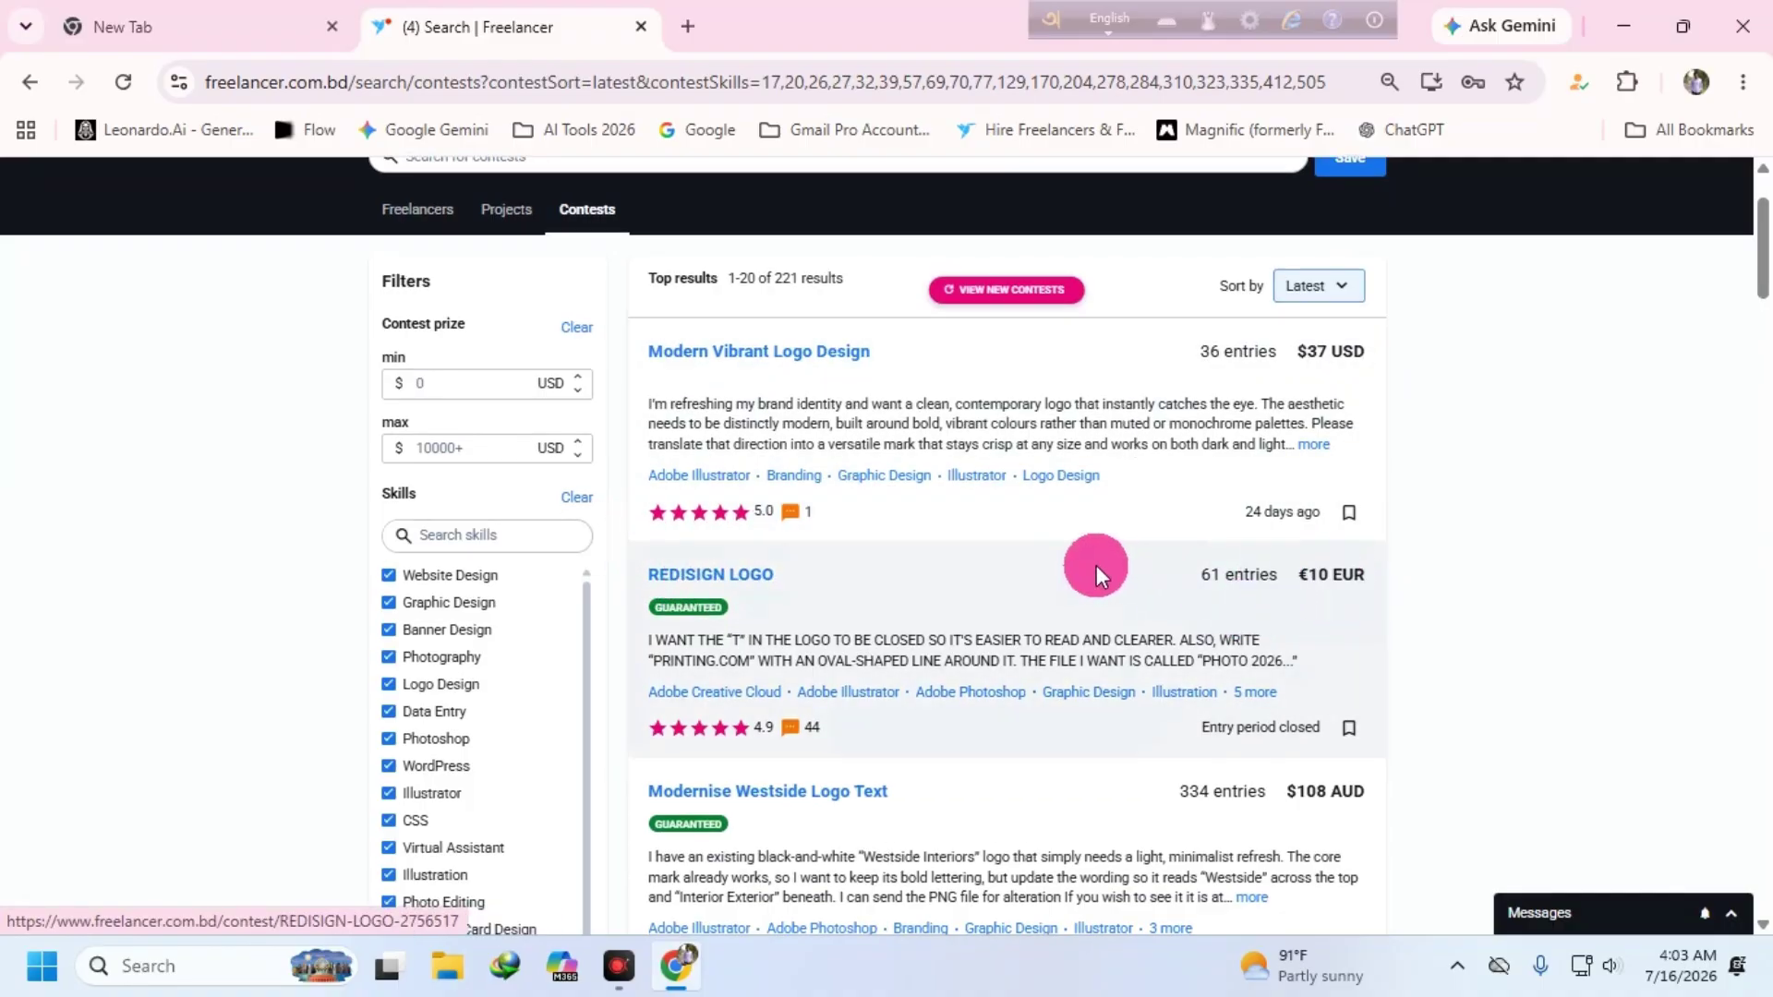
scroll(1095, 565, "down", 2)
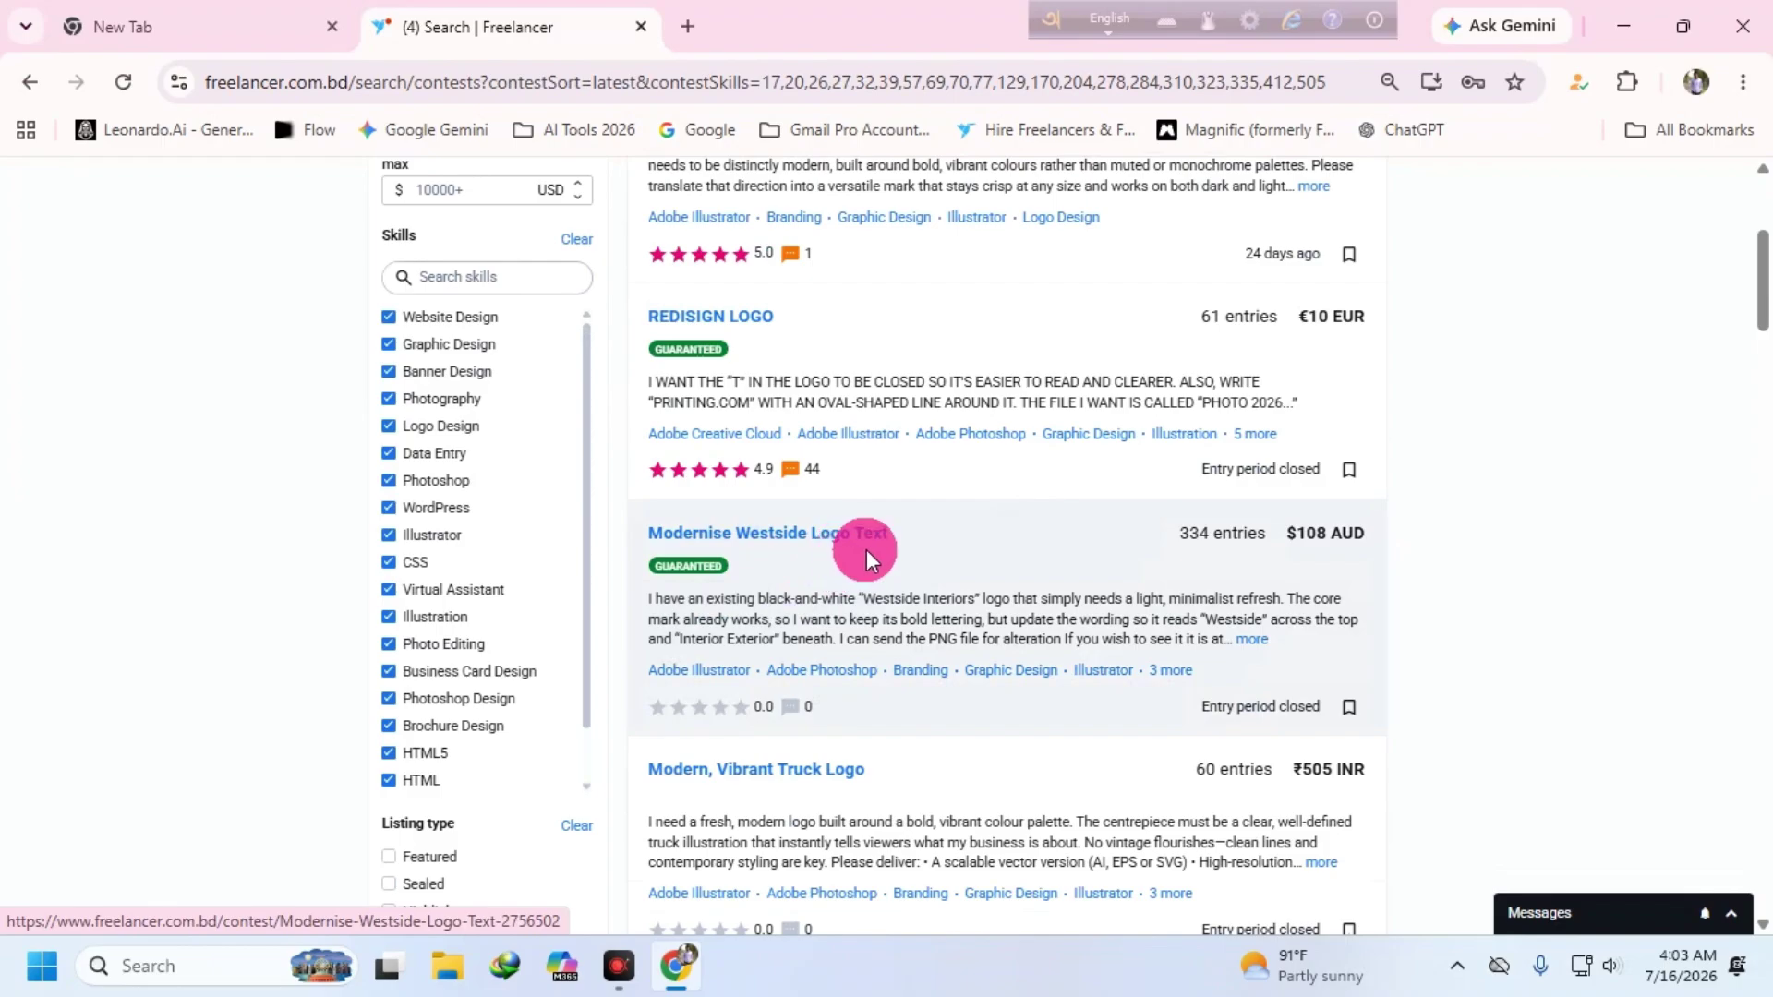
scroll(1034, 538, "down", 2)
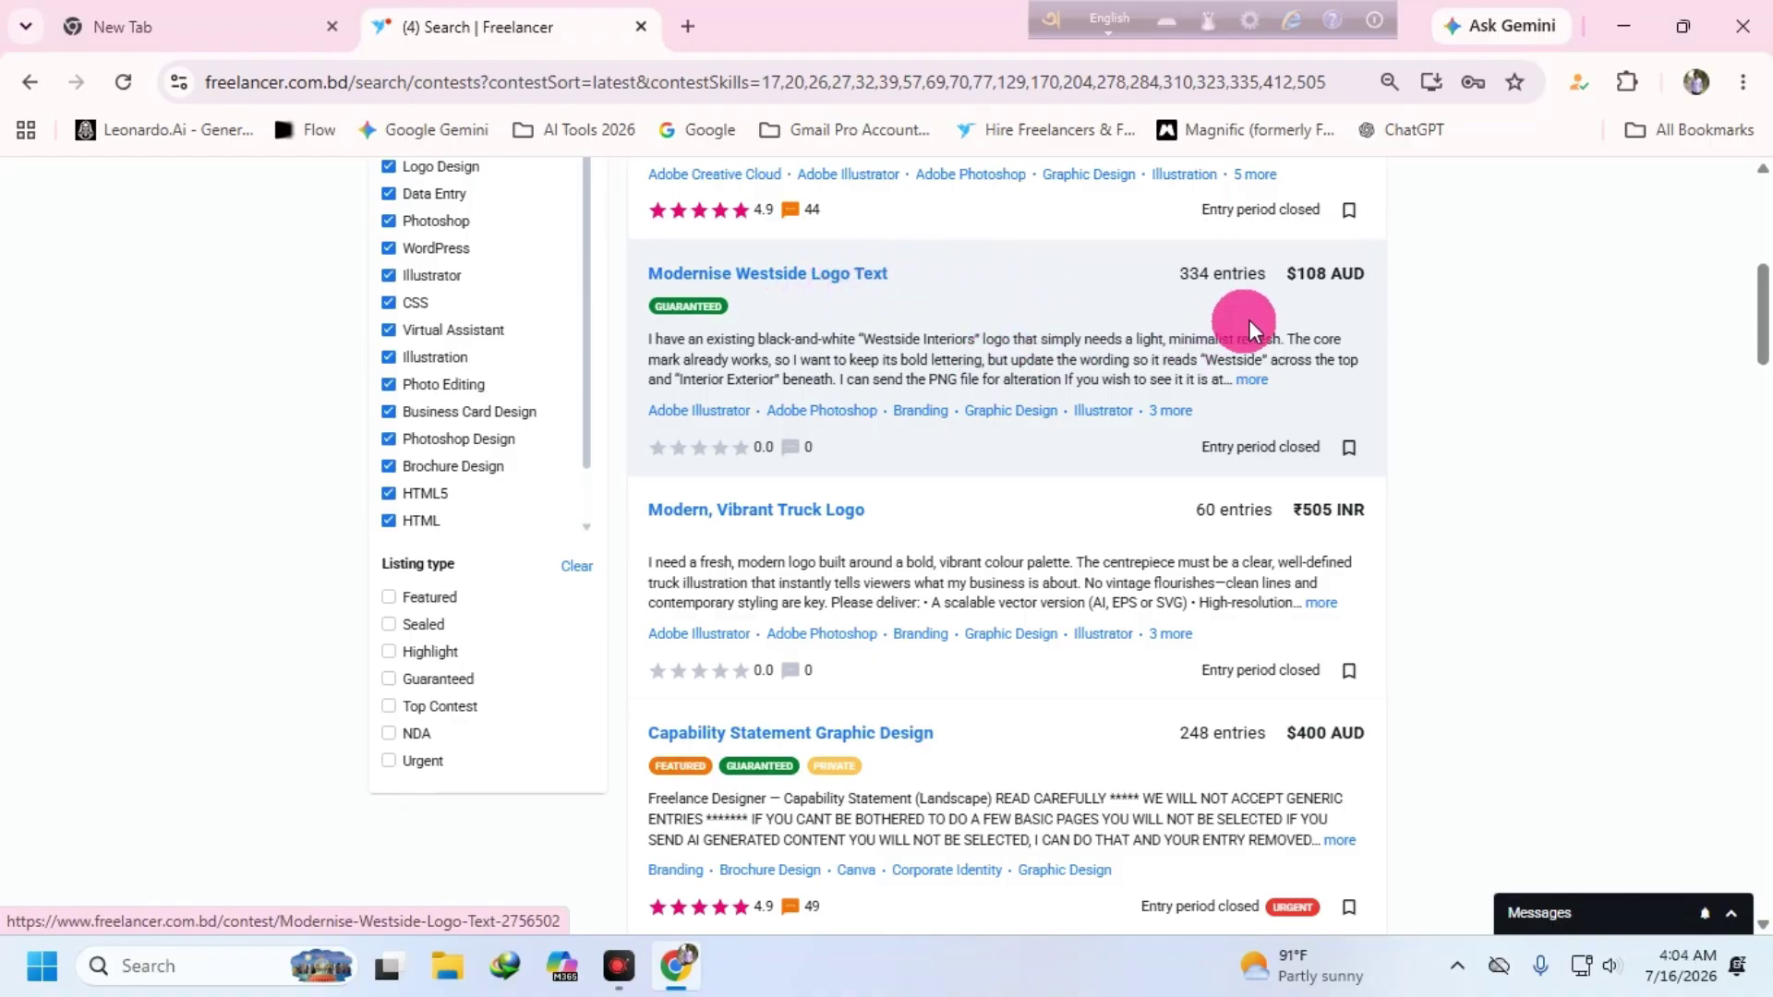
scroll(995, 585, "down", 2)
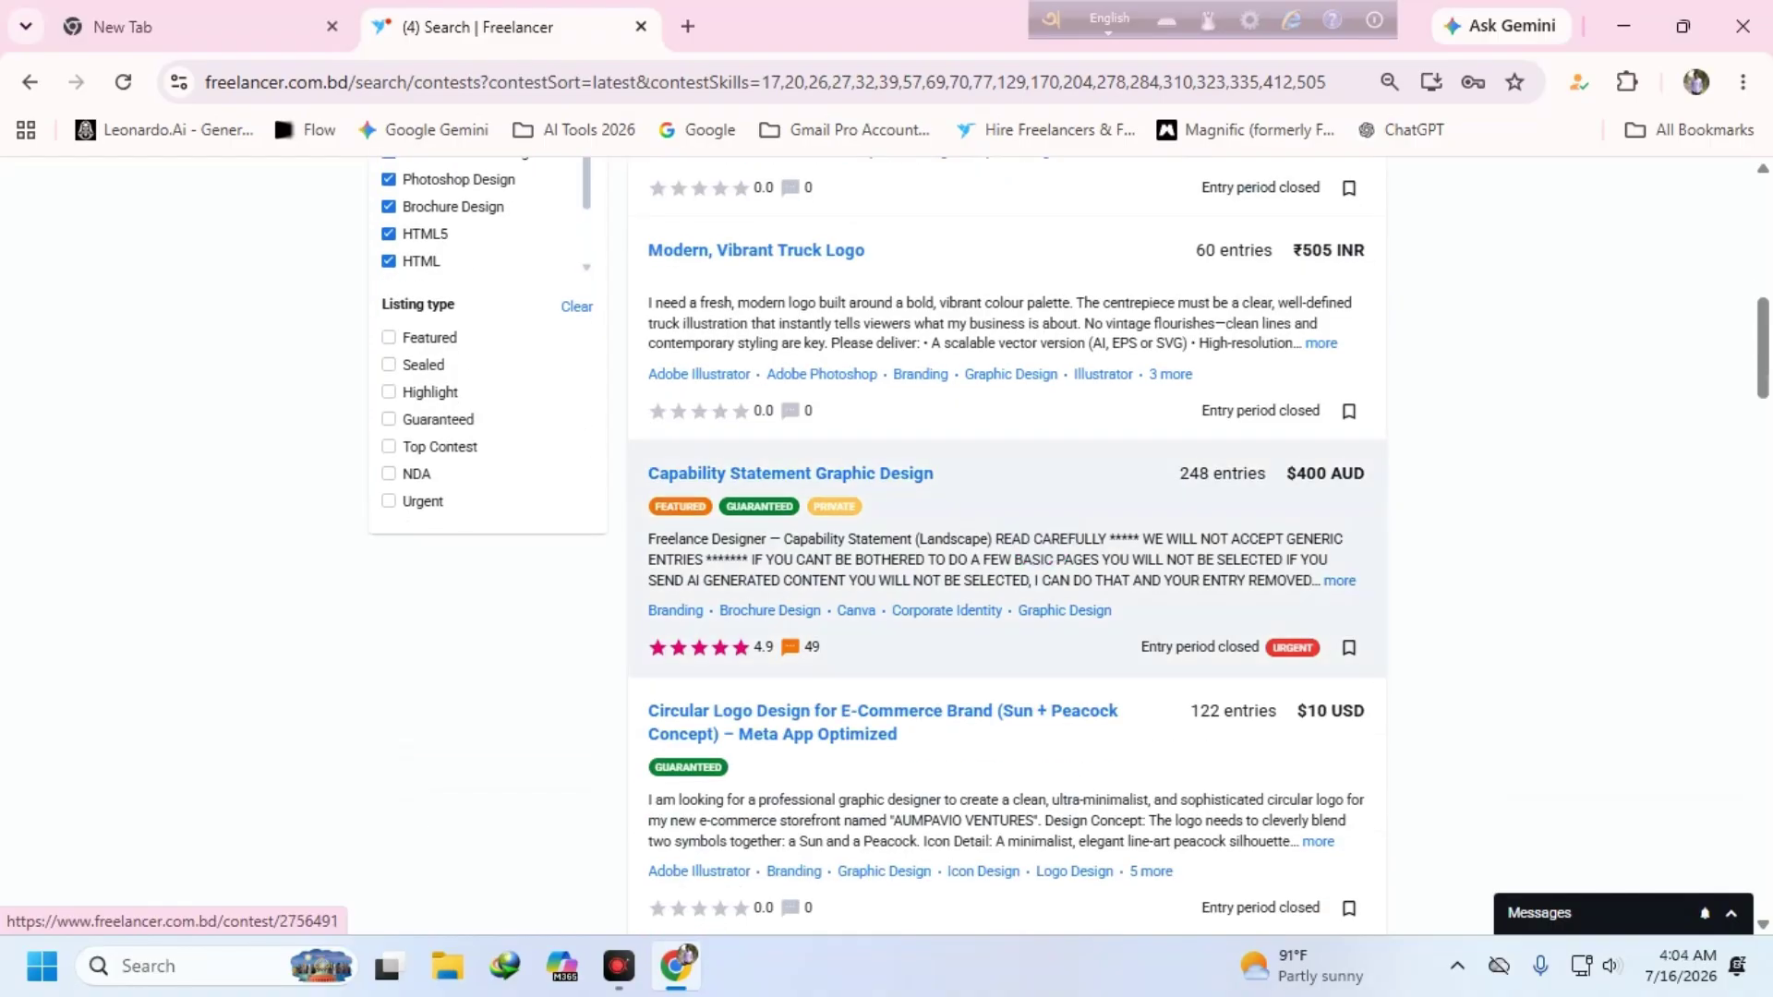
scroll(1049, 536, "down", 2)
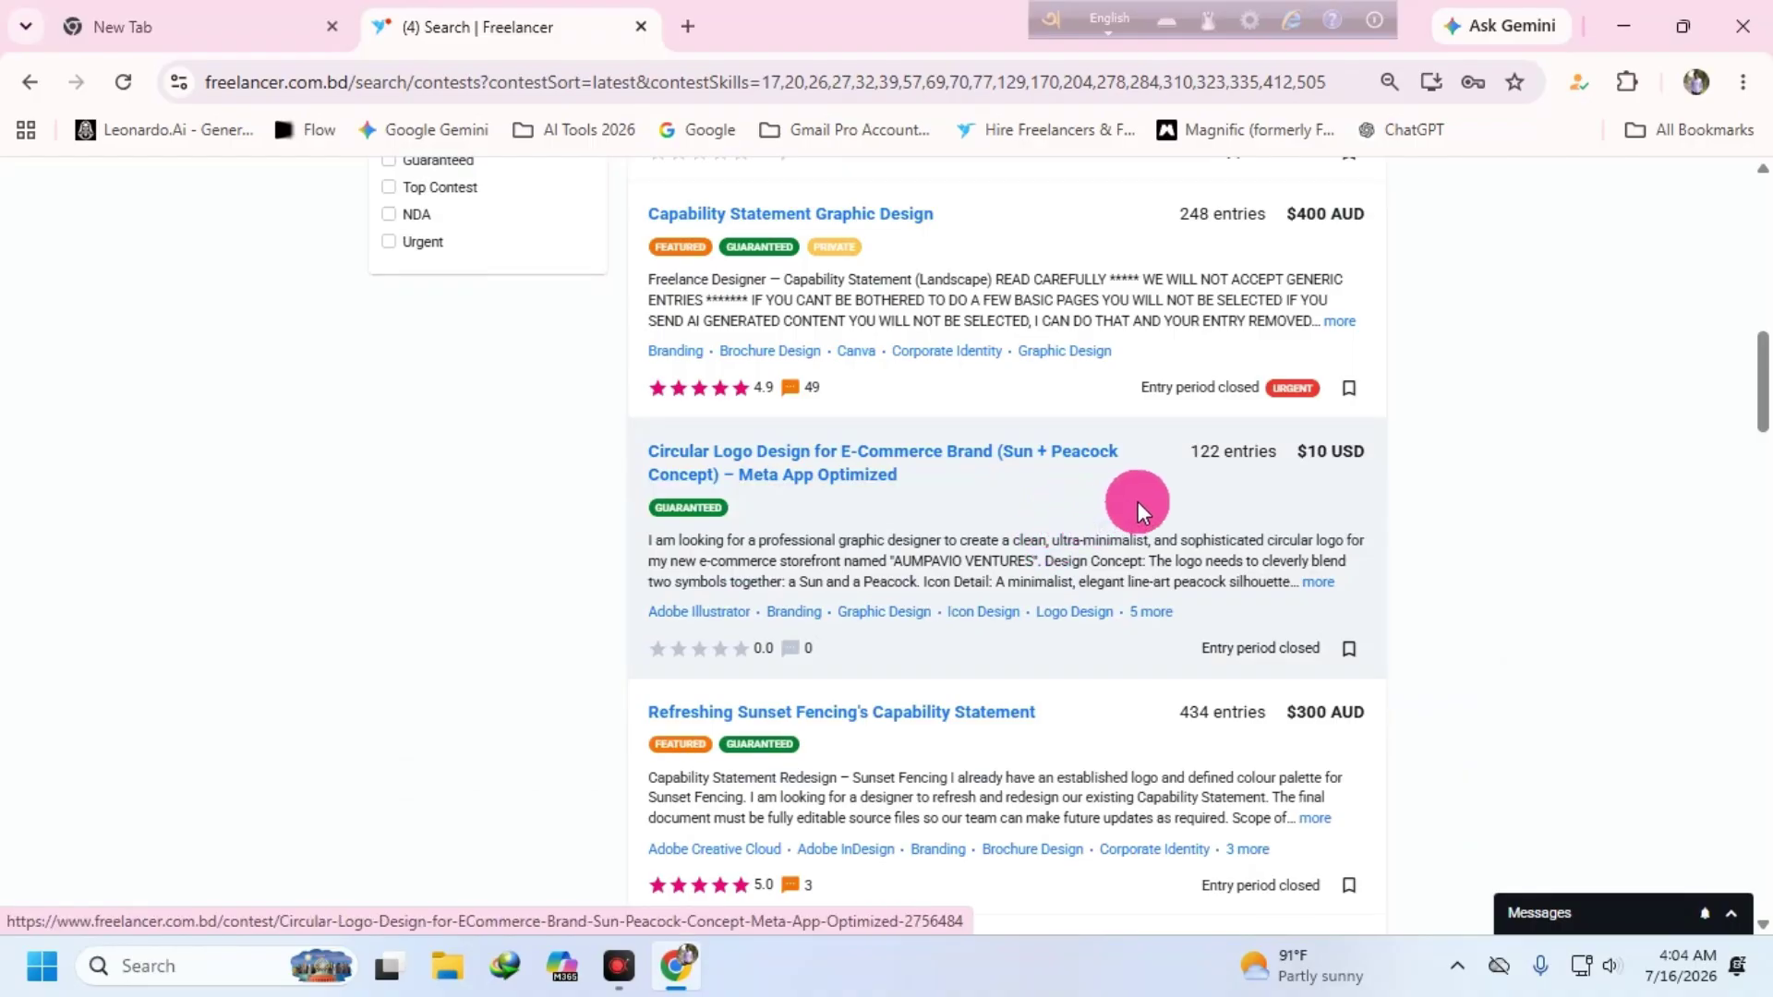
scroll(1141, 509, "down", 2)
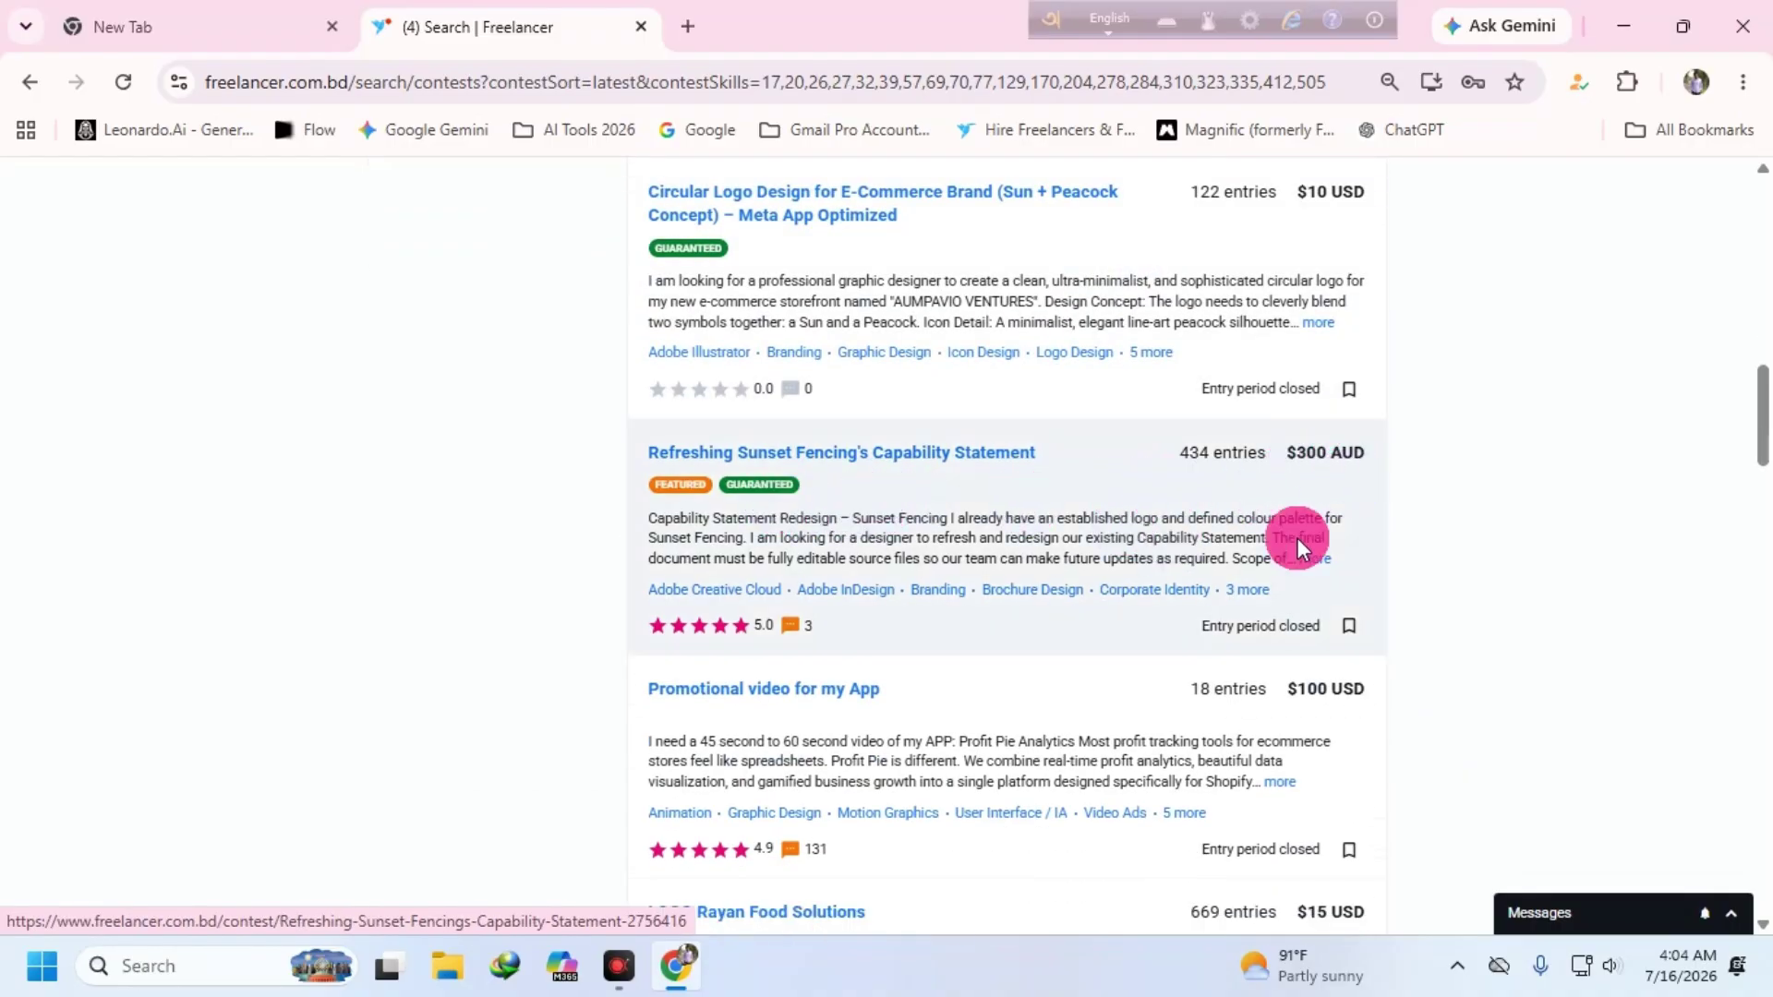
scroll(1283, 563, "down", 1)
scroll(695, 582, "down", 1)
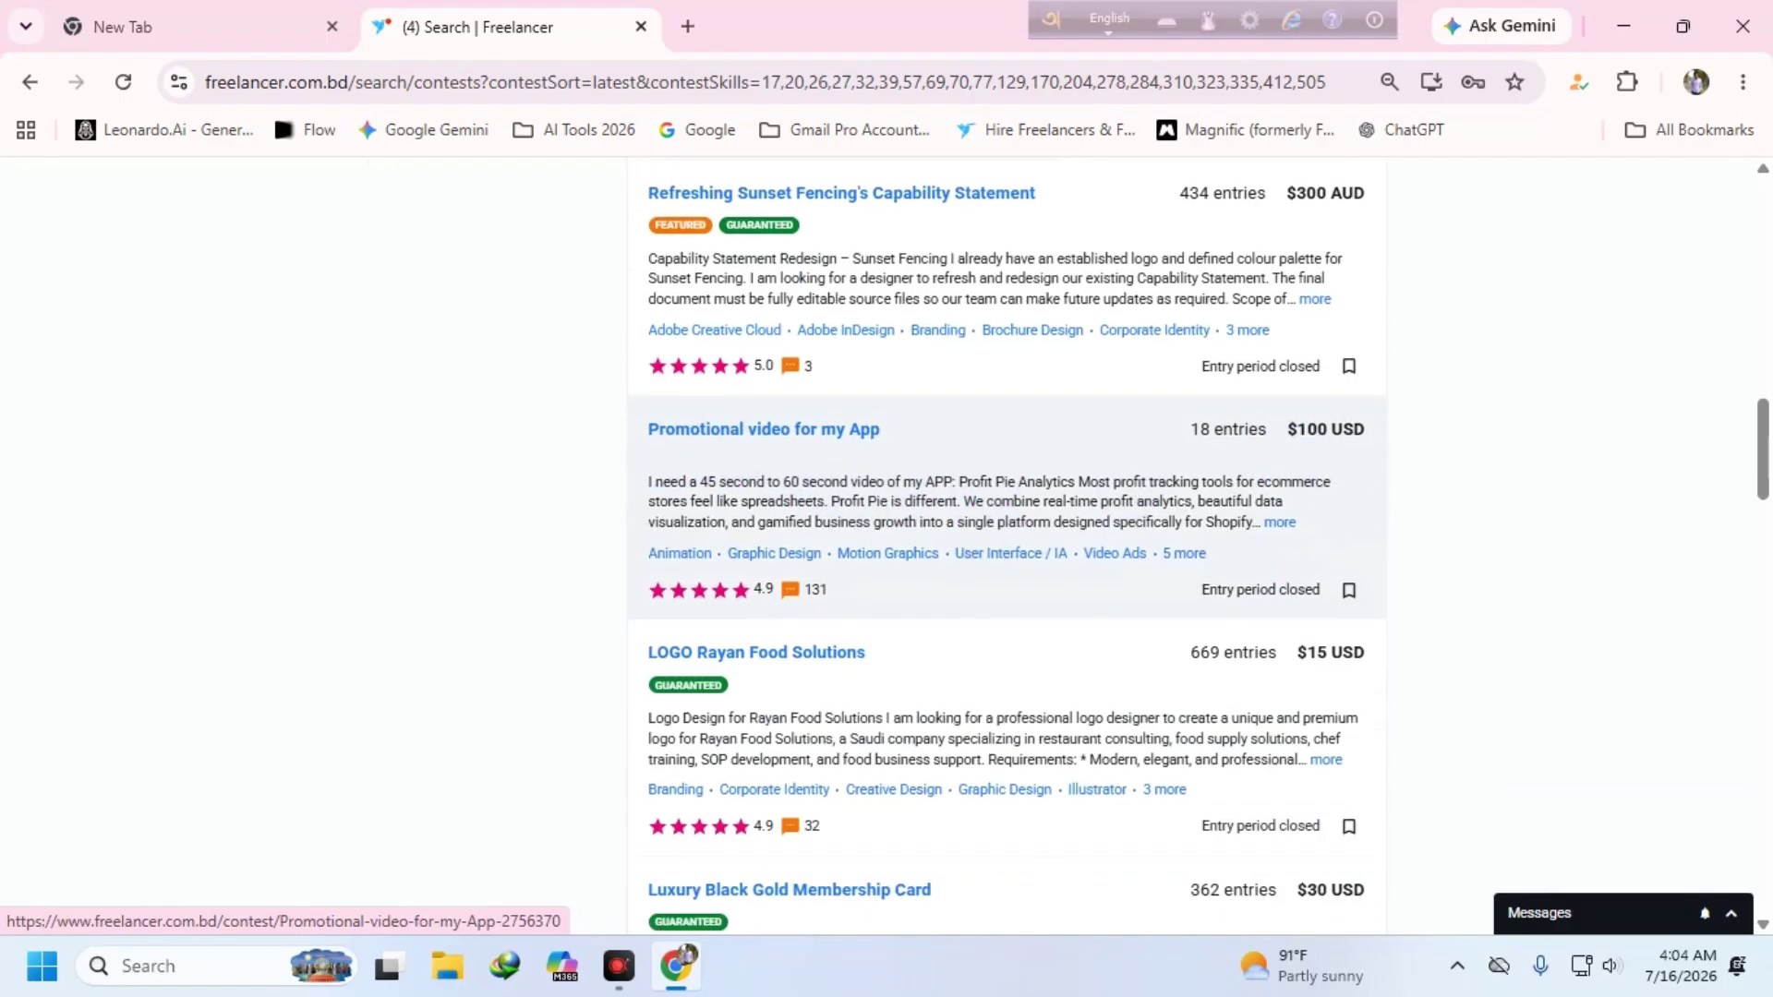
scroll(875, 467, "down", 2)
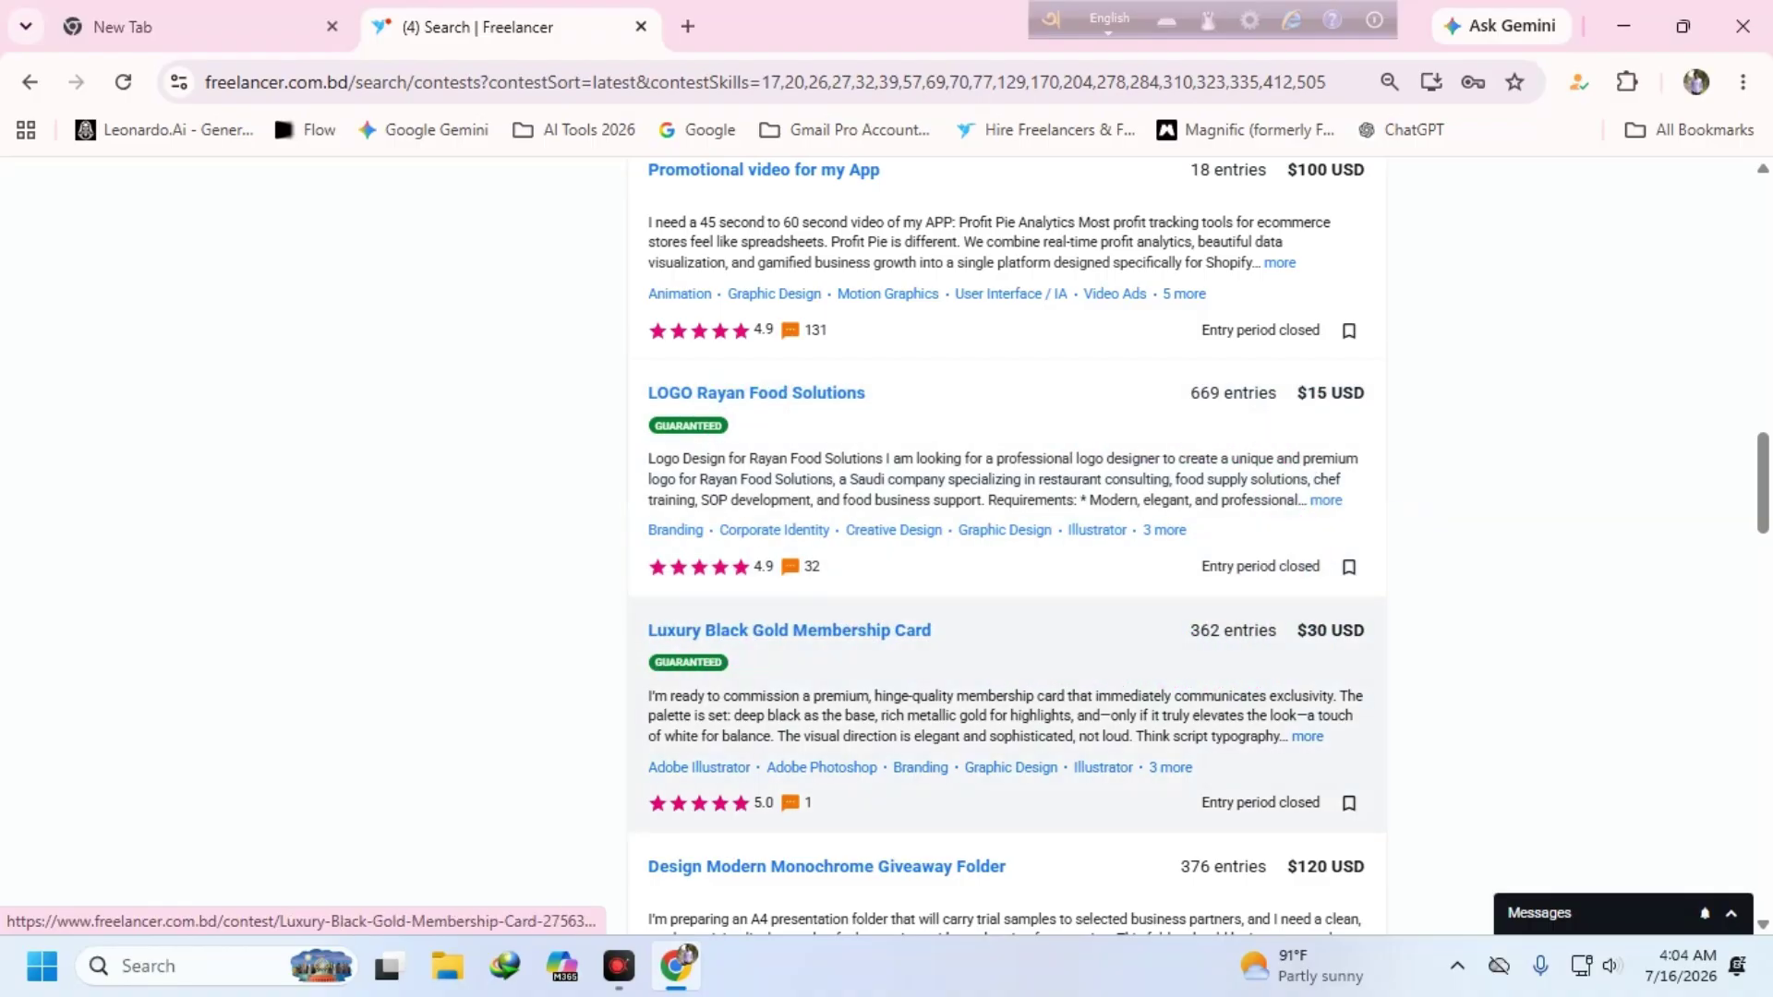
scroll(1244, 620, "up", 2)
scroll(1244, 621, "up", 13)
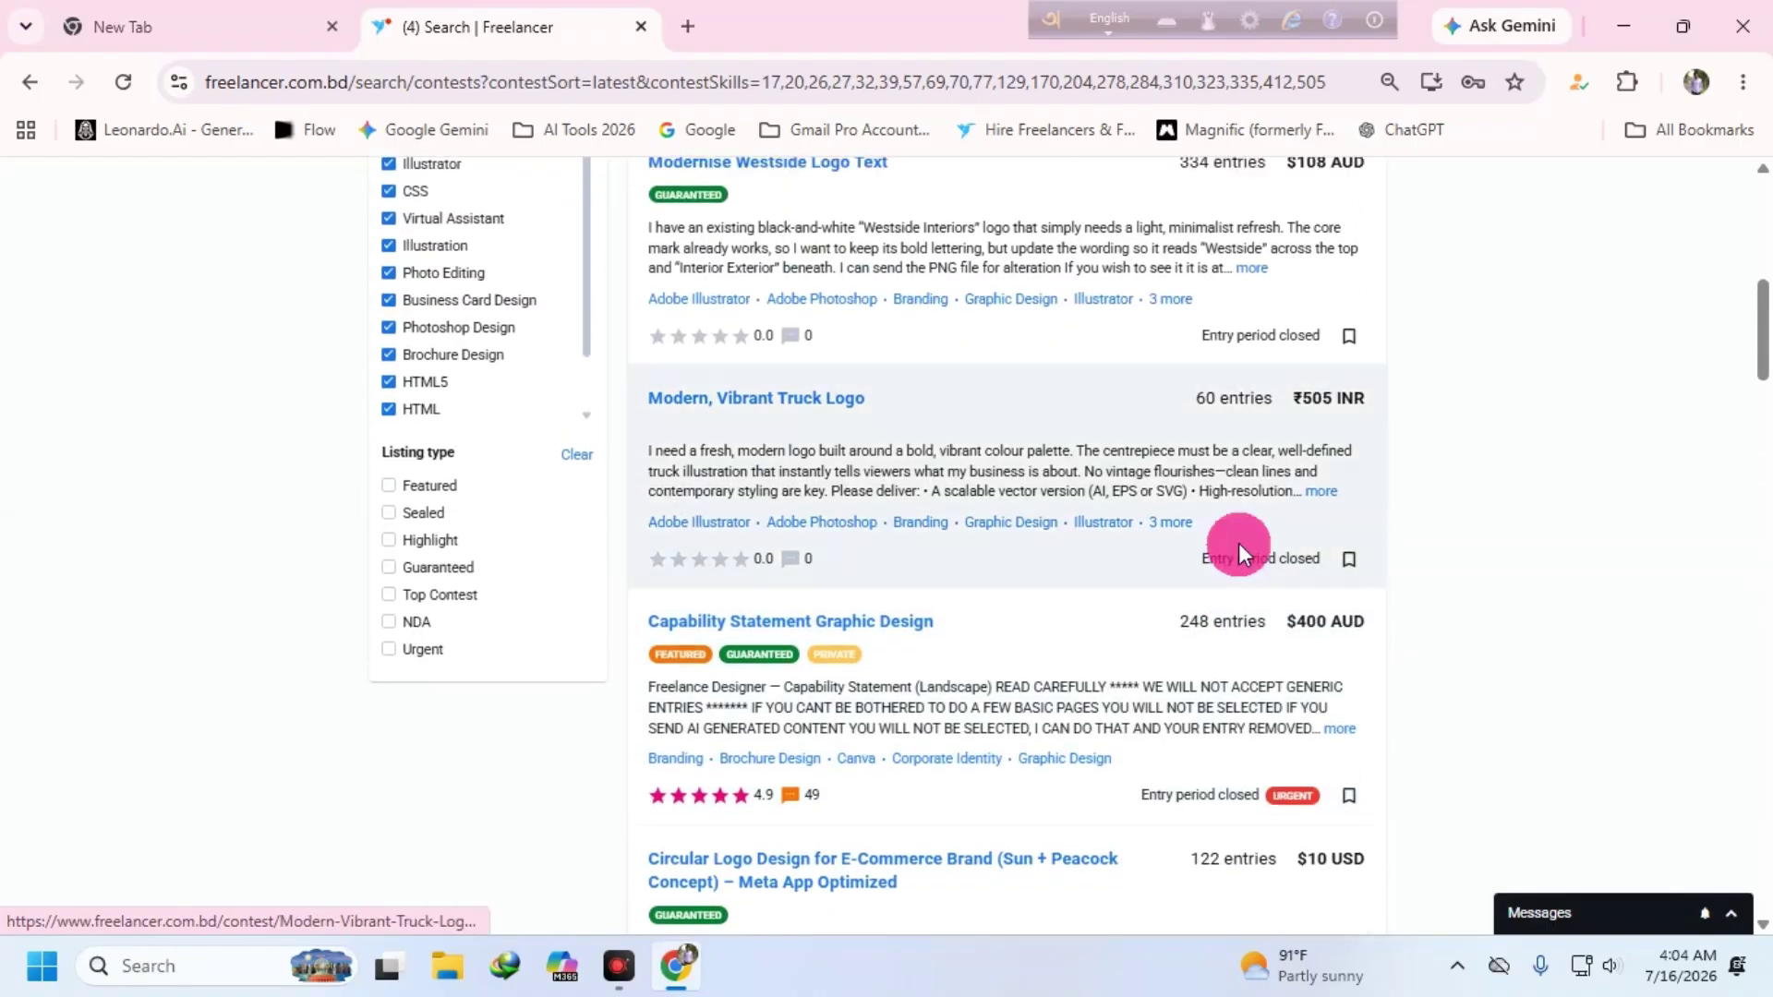
left_click(1308, 412)
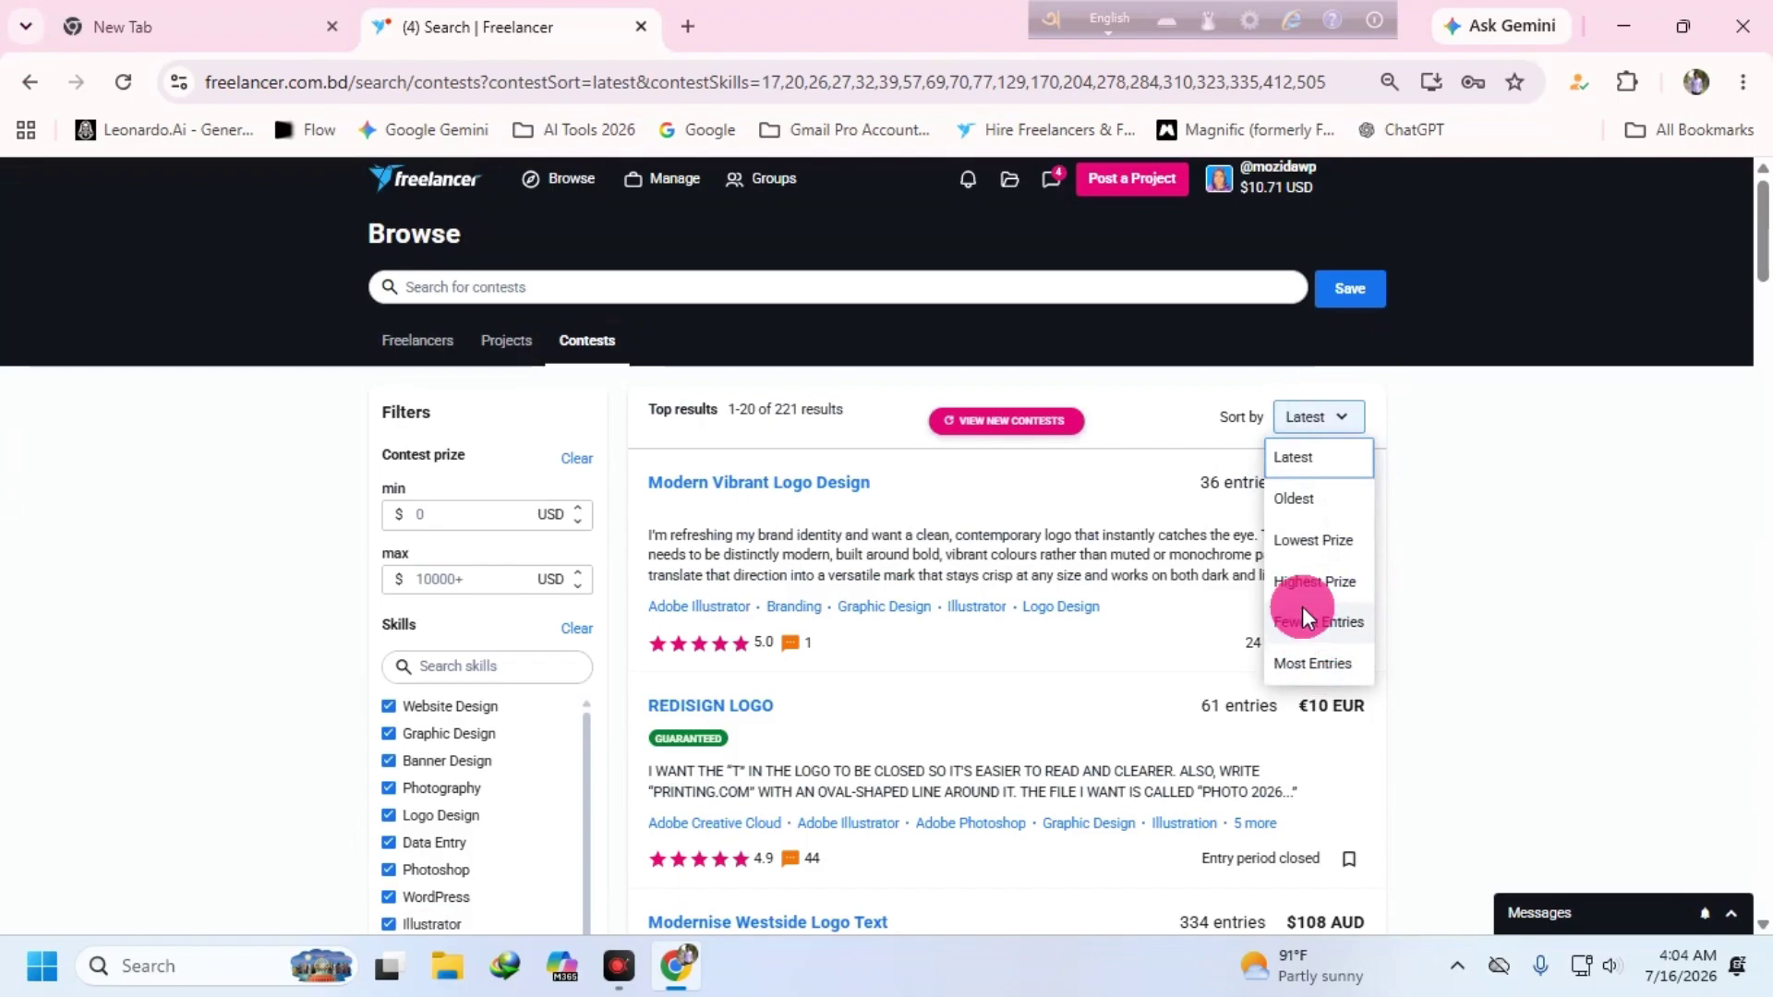
- Sort the contests by Highest Prize and browse the top-paying listings
left_click(1312, 581)
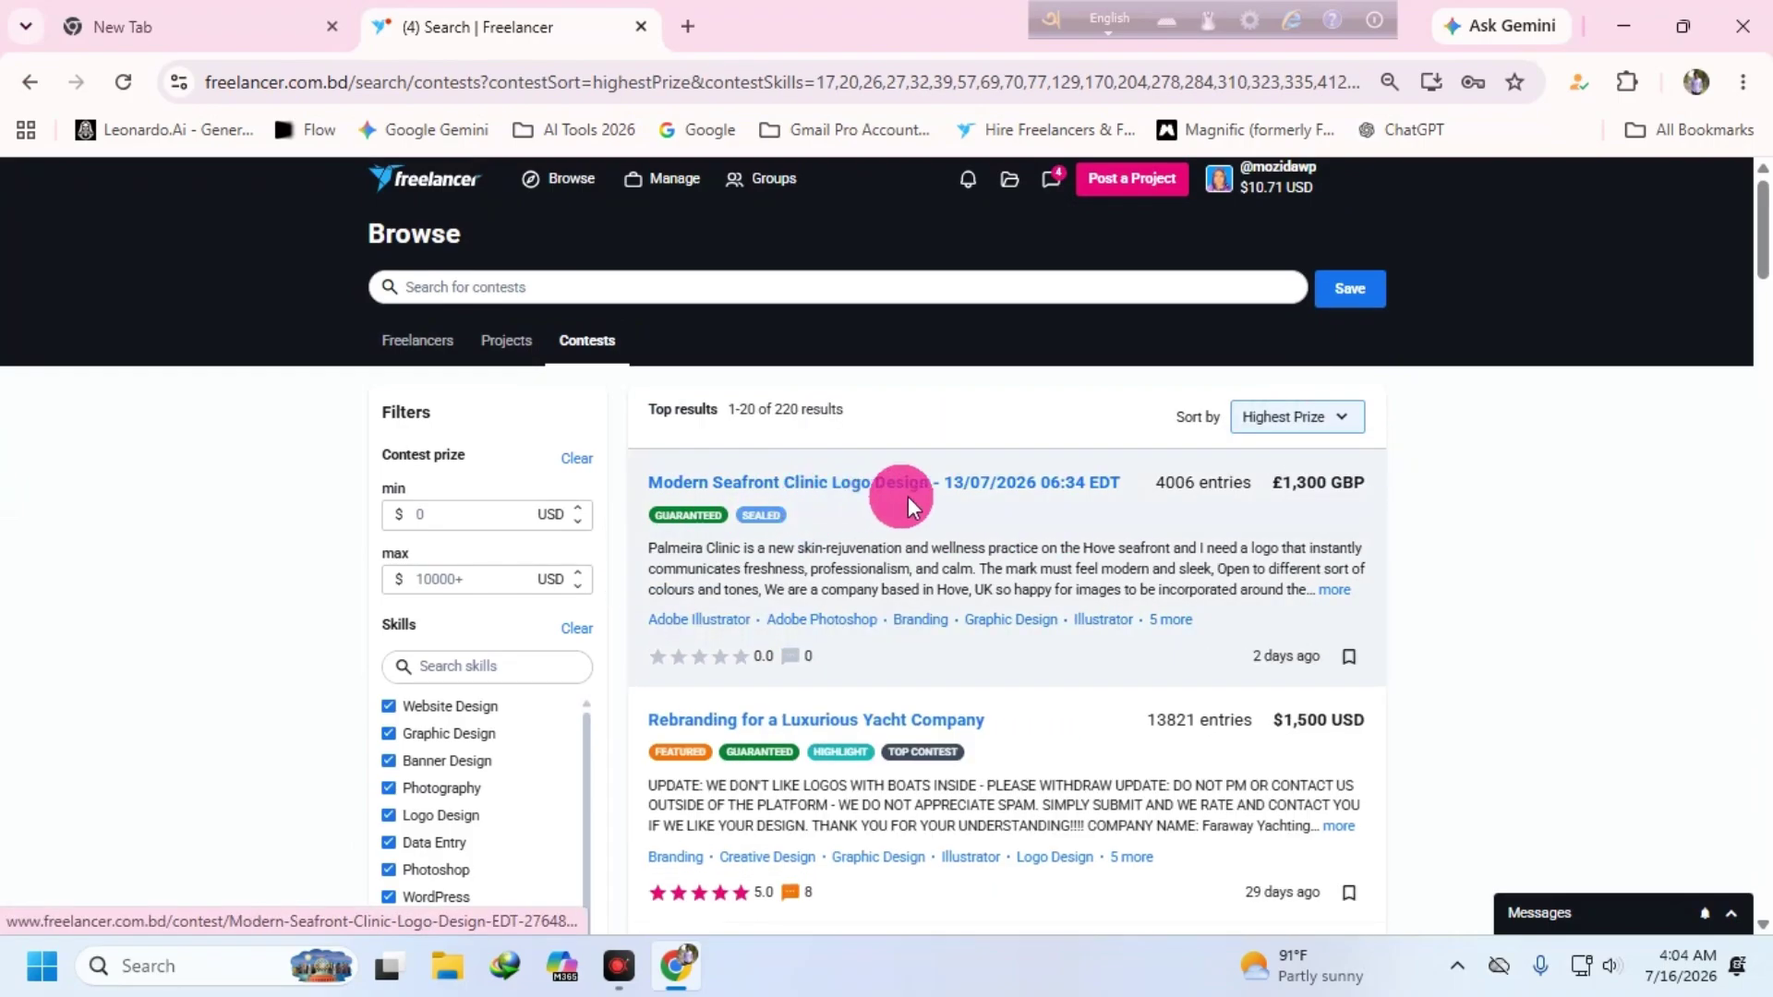
scroll(1191, 631, "down", 1)
scroll(674, 599, "down", 4)
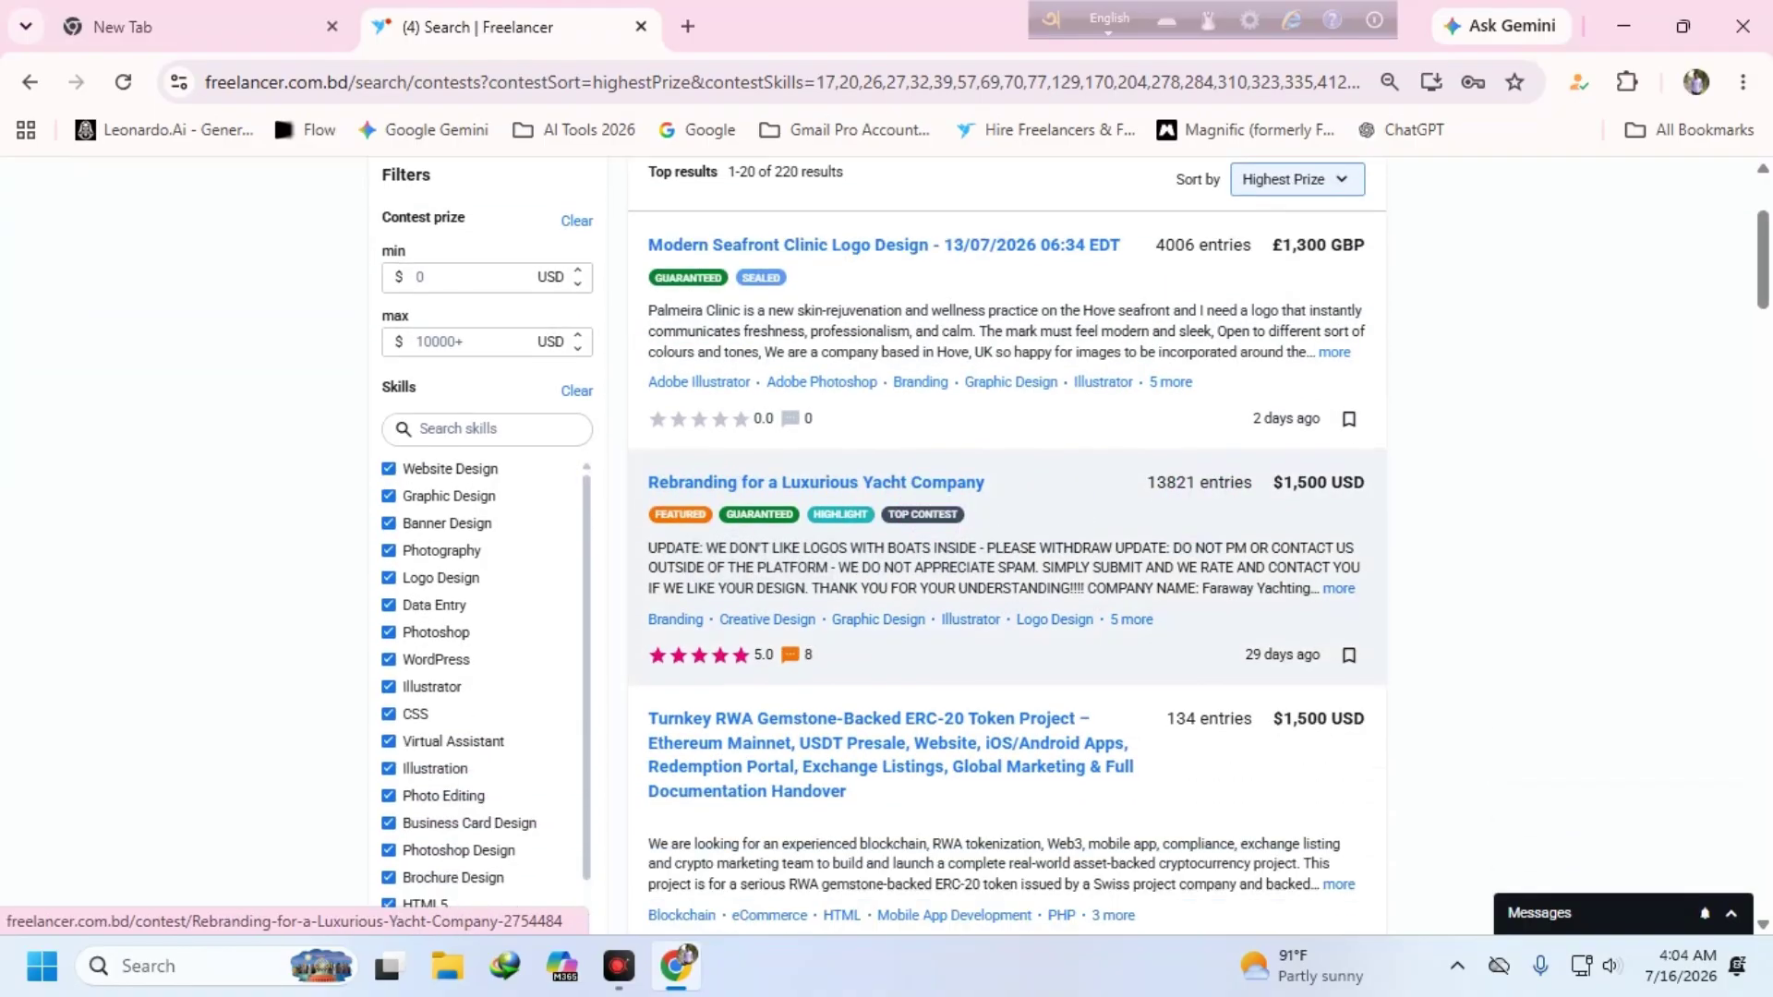
scroll(861, 499, "down", 5)
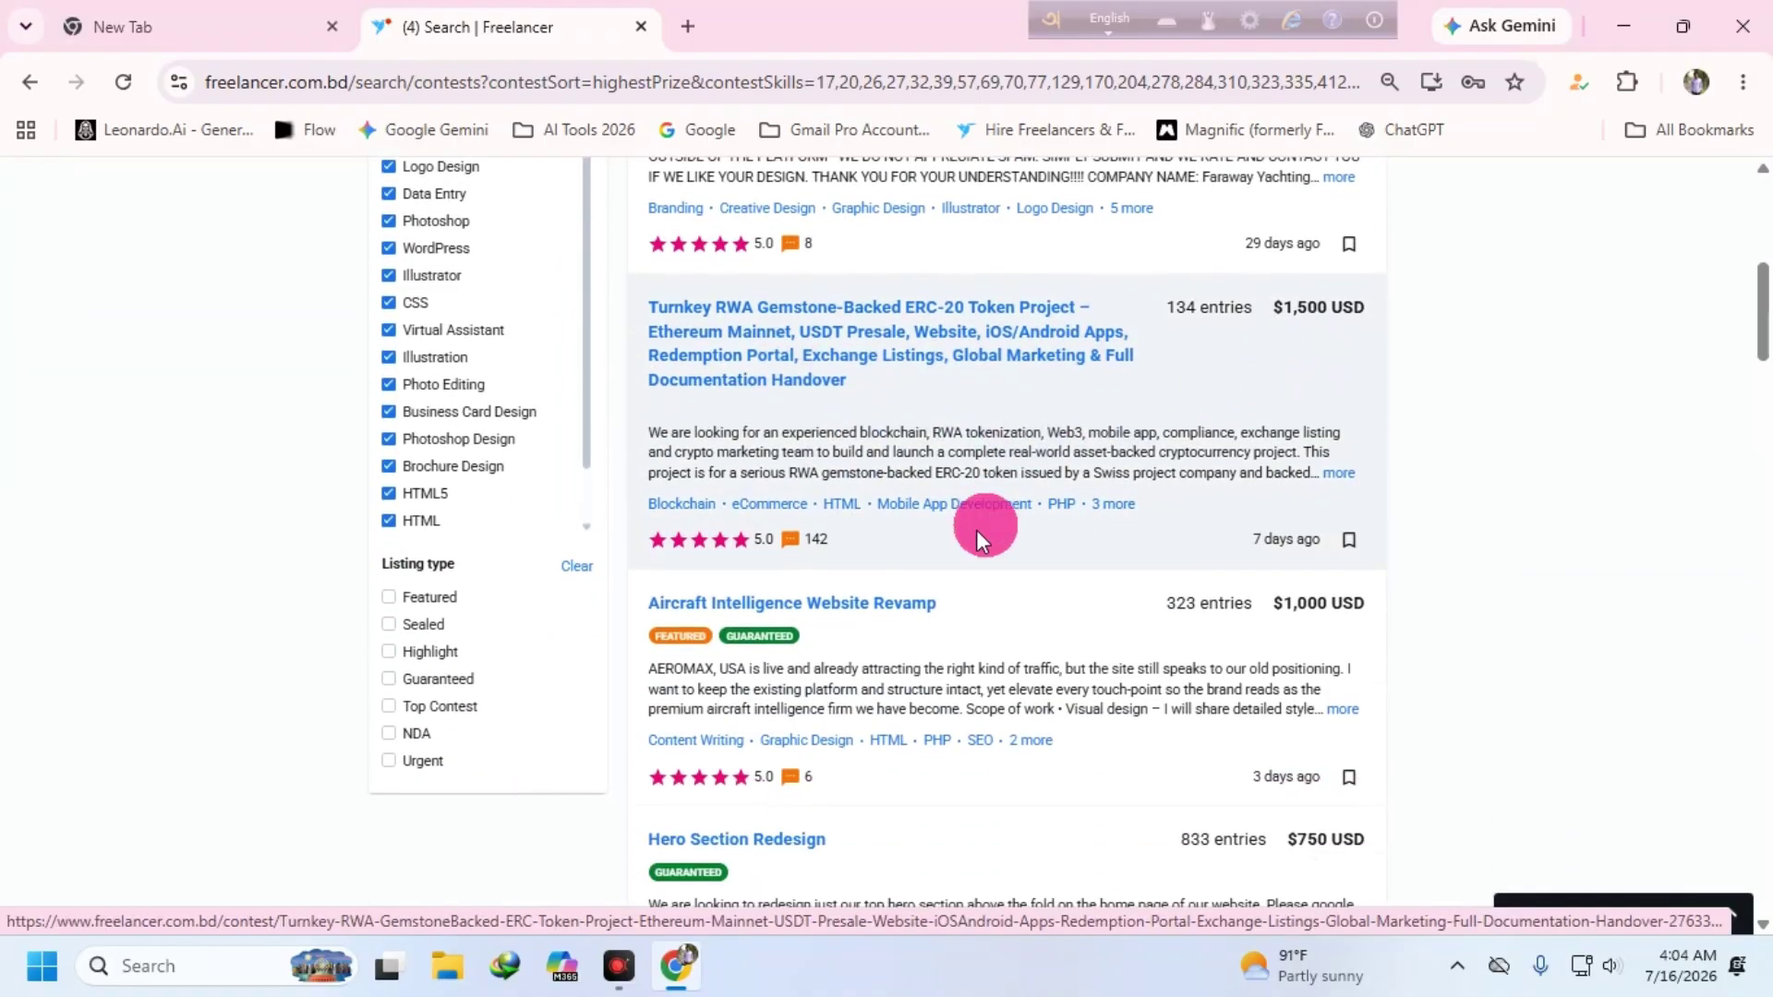
scroll(902, 591, "down", 3)
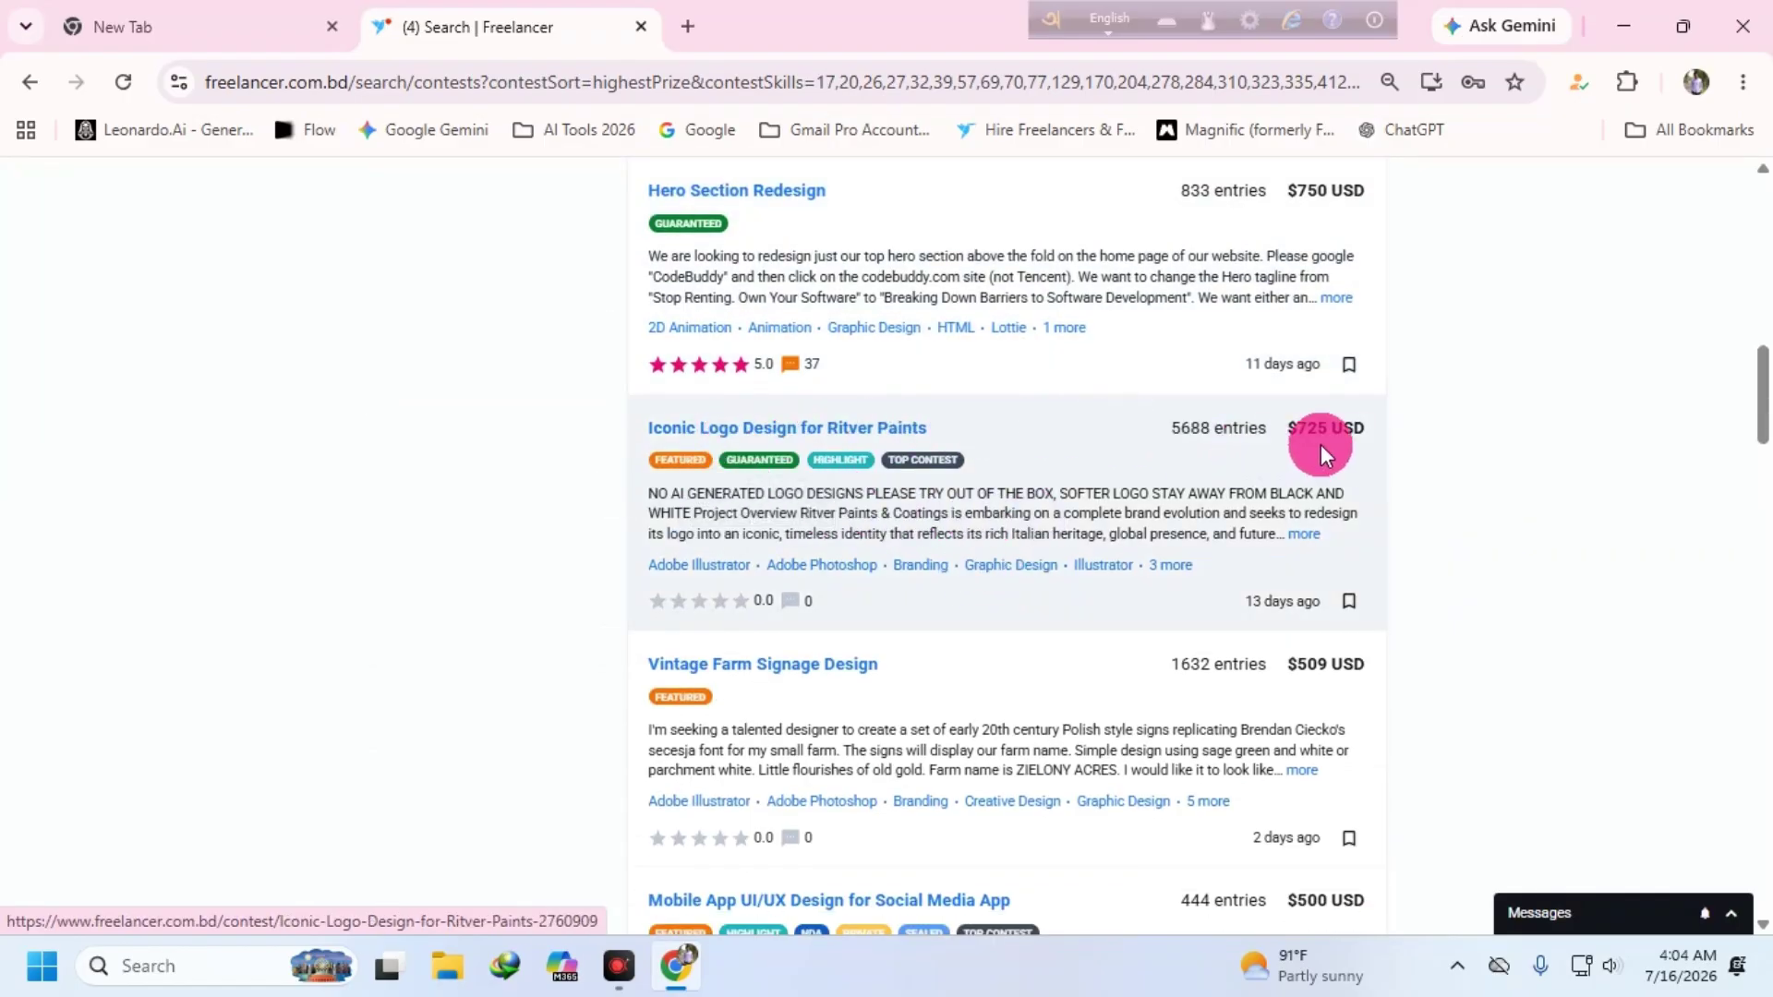
scroll(1016, 526, "down", 3)
scroll(950, 550, "down", 4)
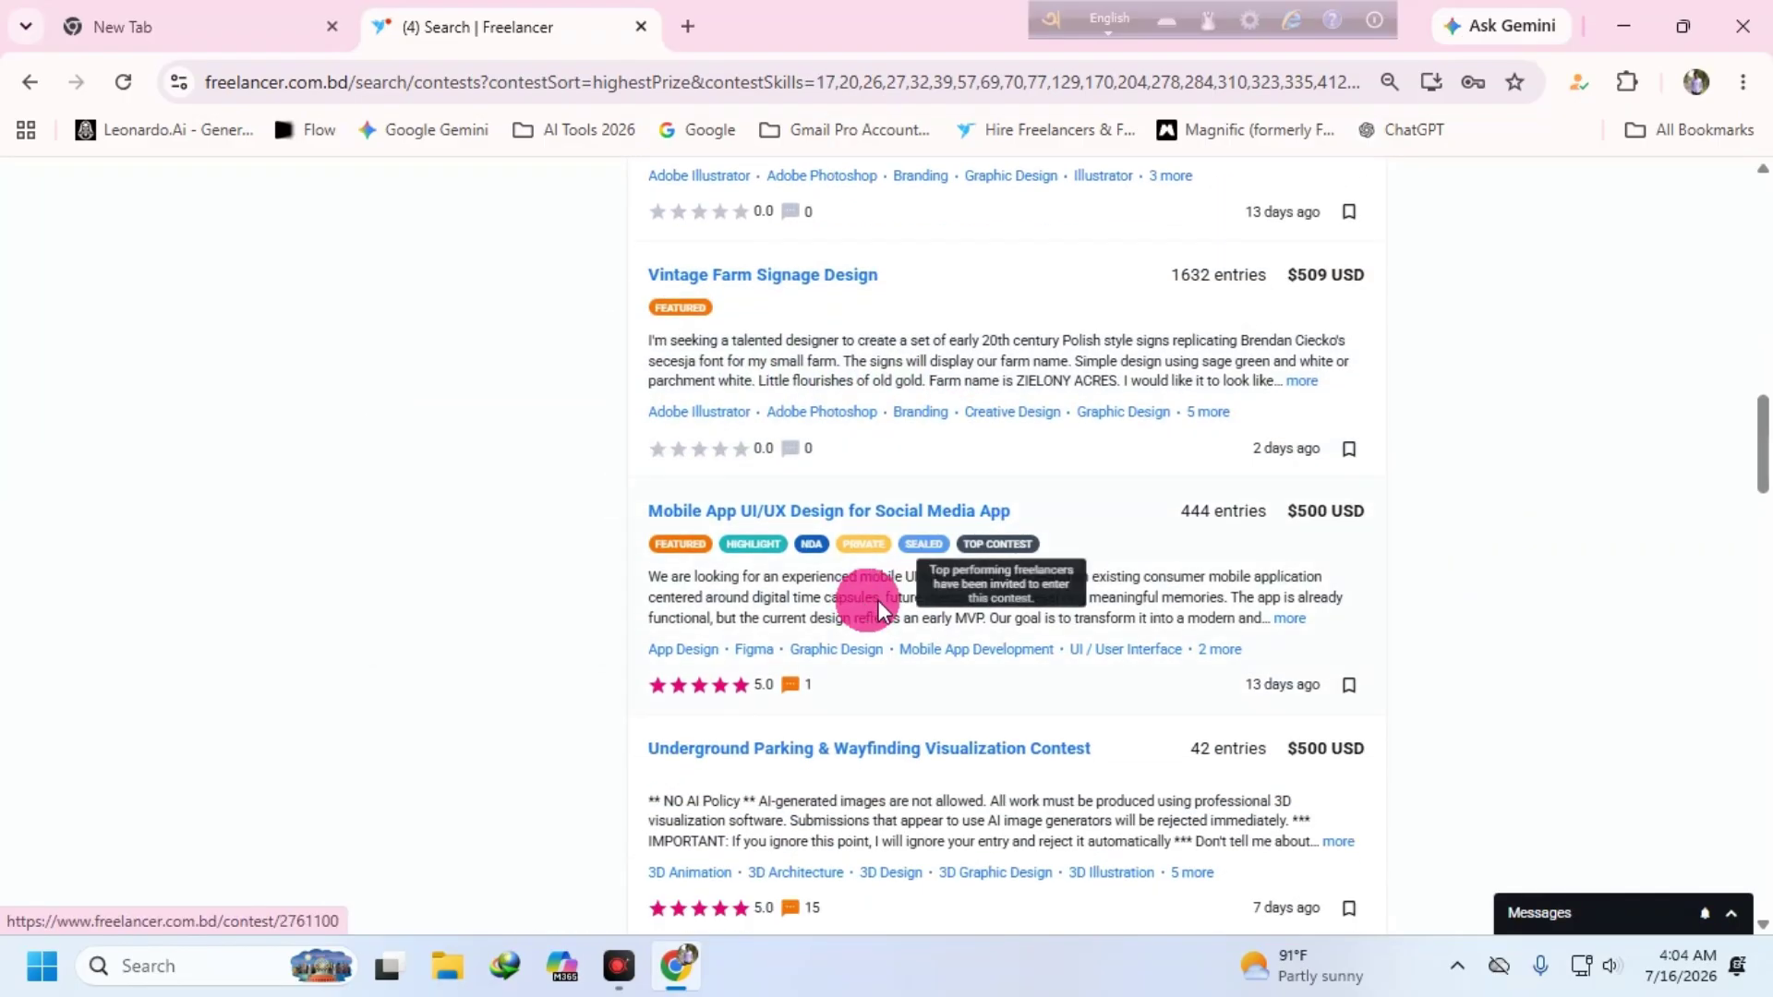
scroll(790, 582, "down", 3)
- Continue to page 2 of the results, showing contests 21–40 of 220
scroll(923, 540, "down", 6)
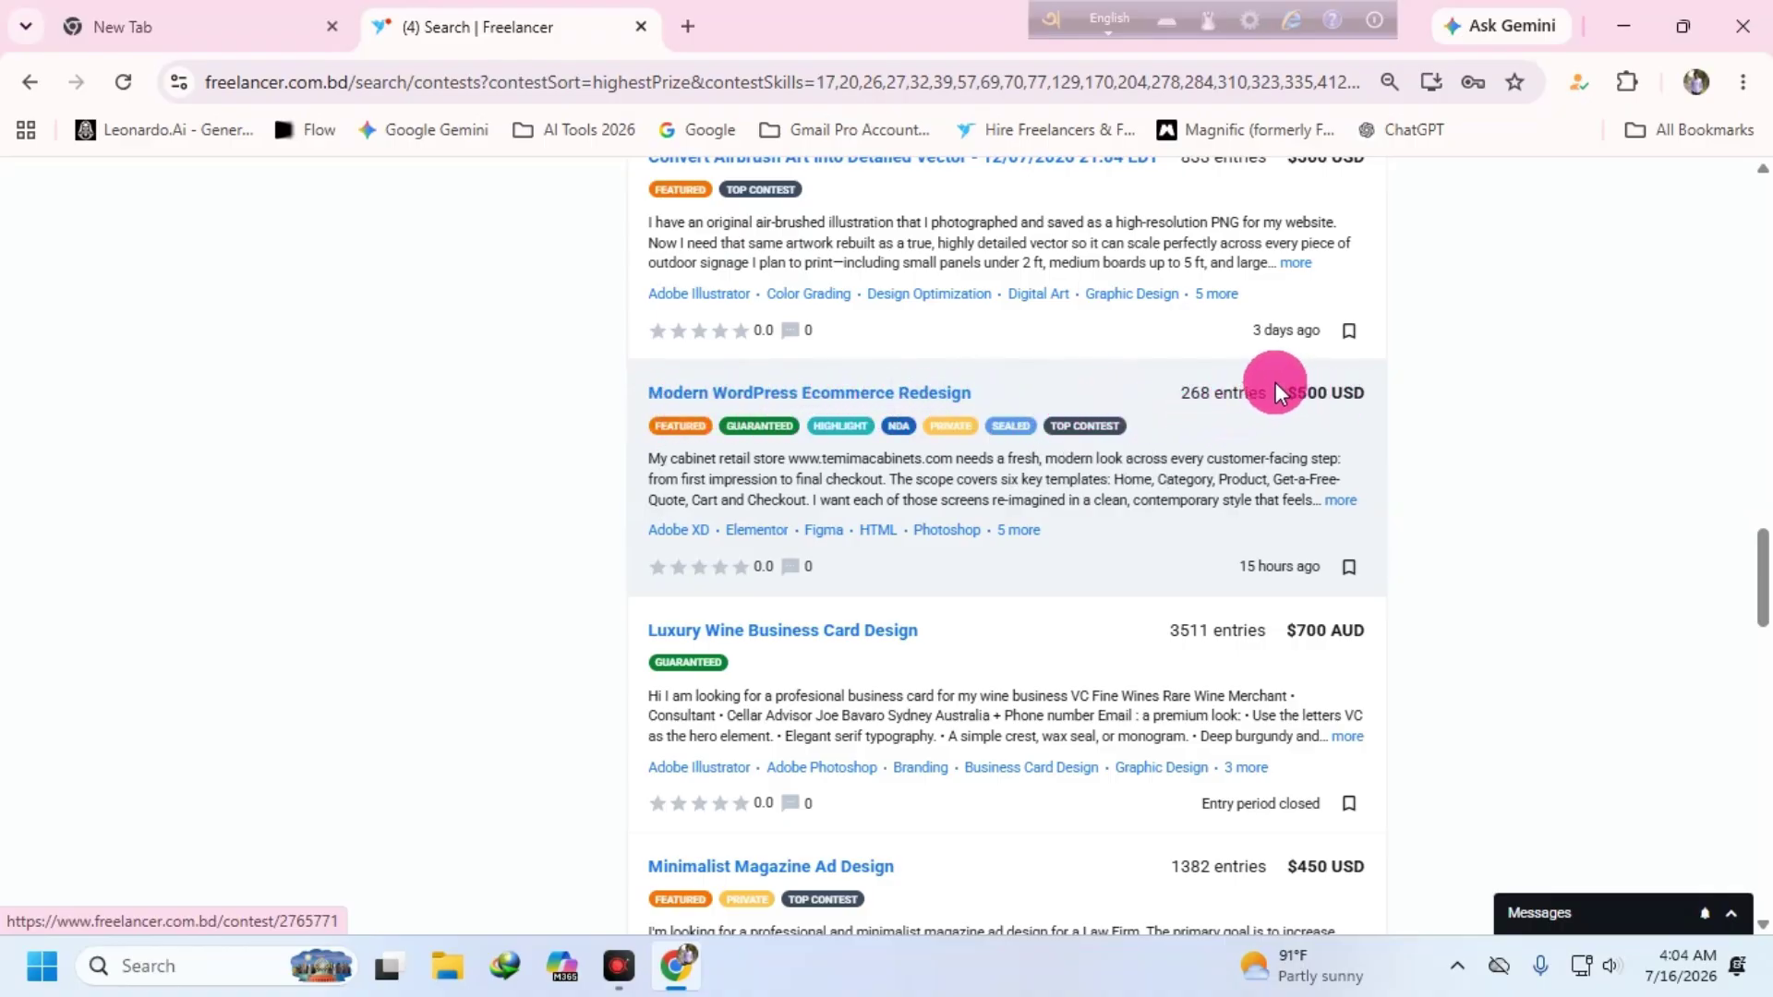
scroll(1171, 570, "down", 3)
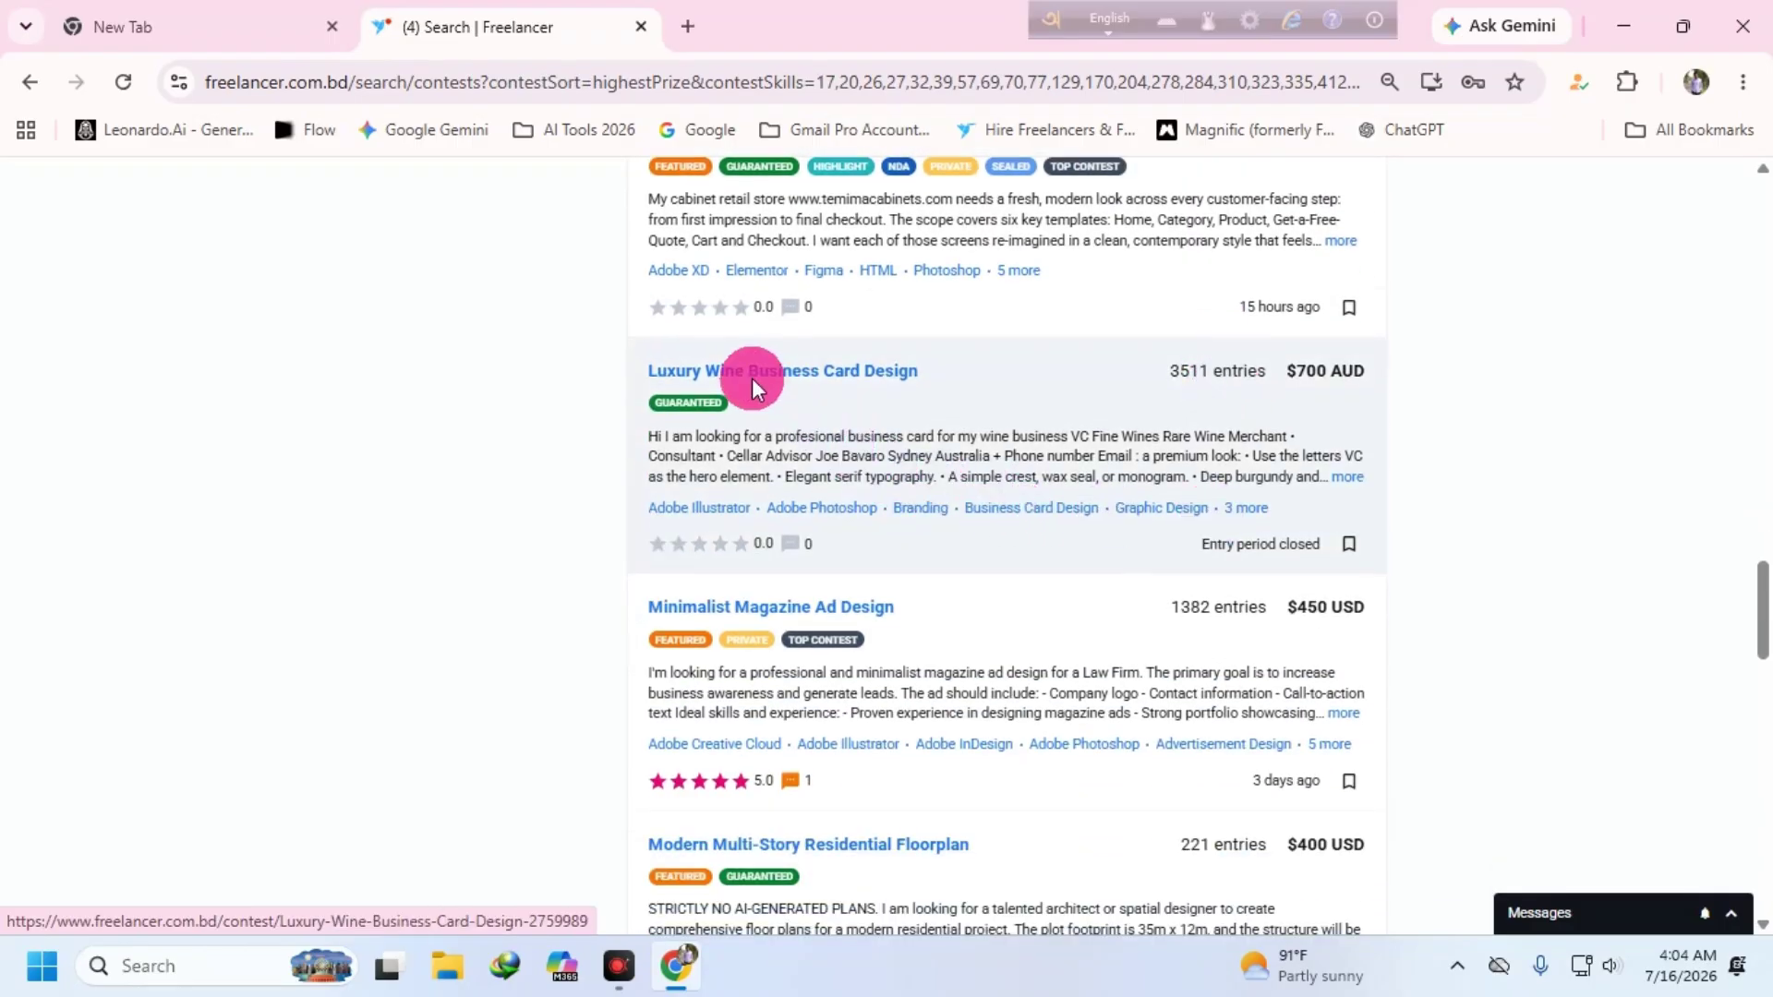
scroll(924, 447, "down", 7)
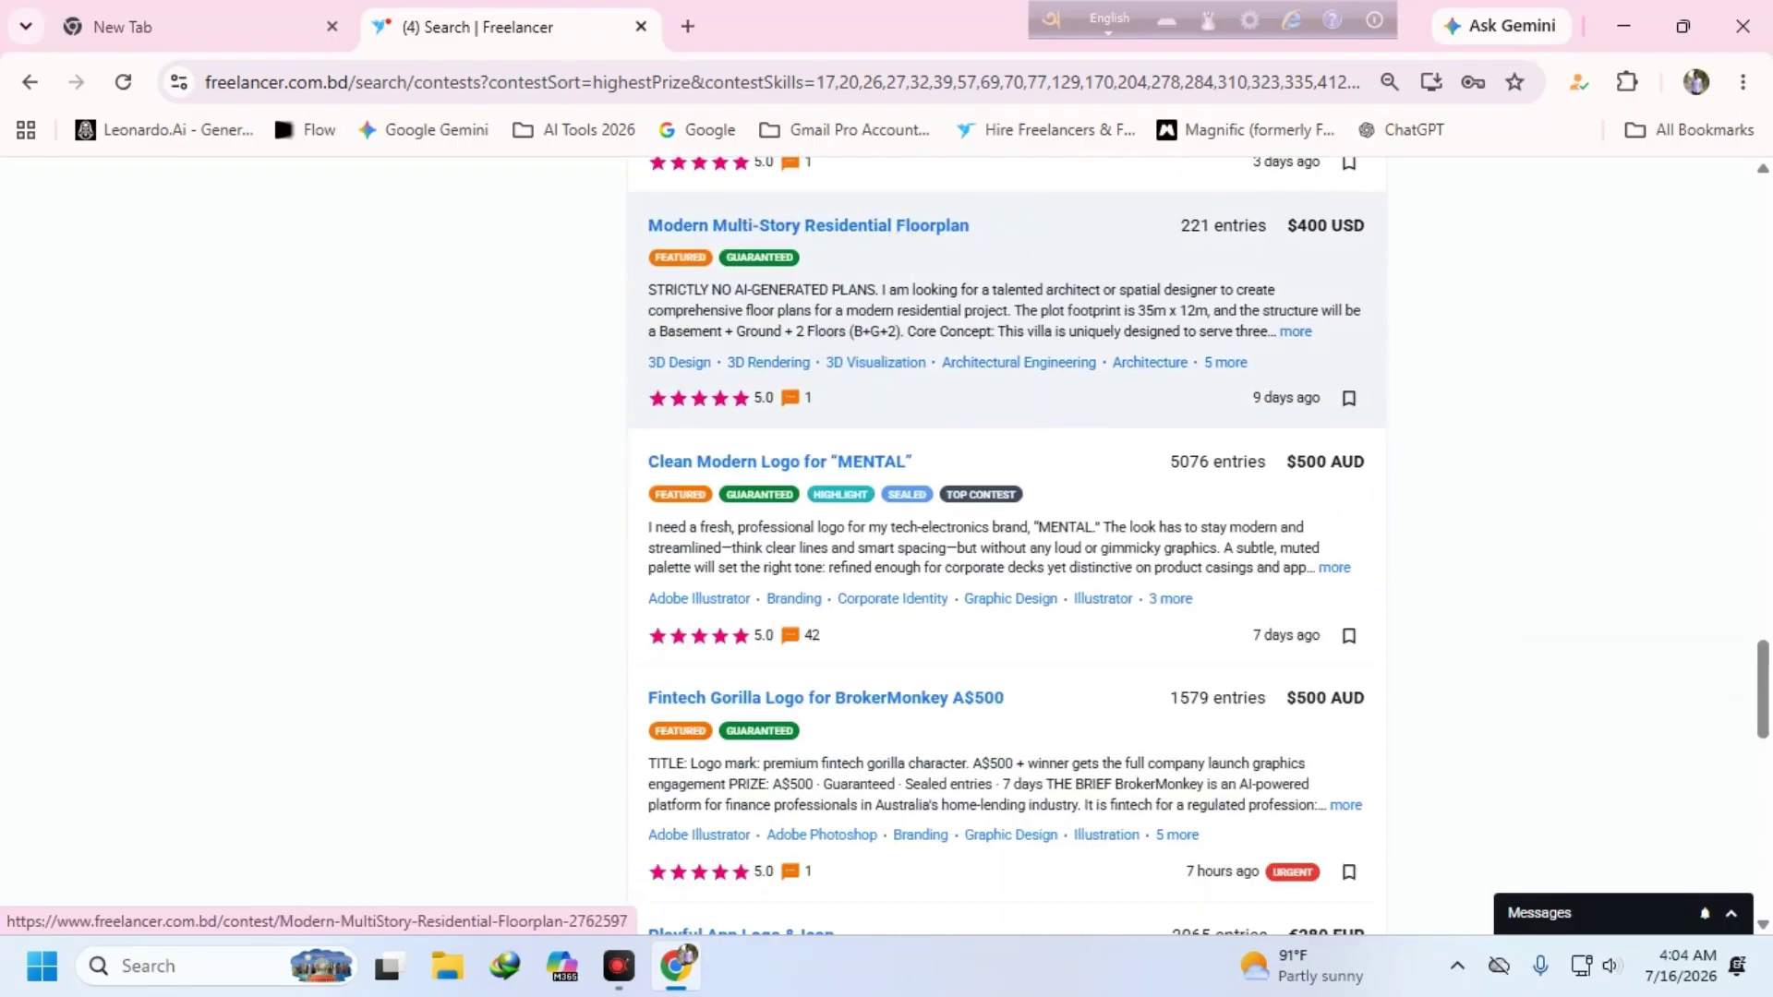
scroll(1022, 549, "down", 2)
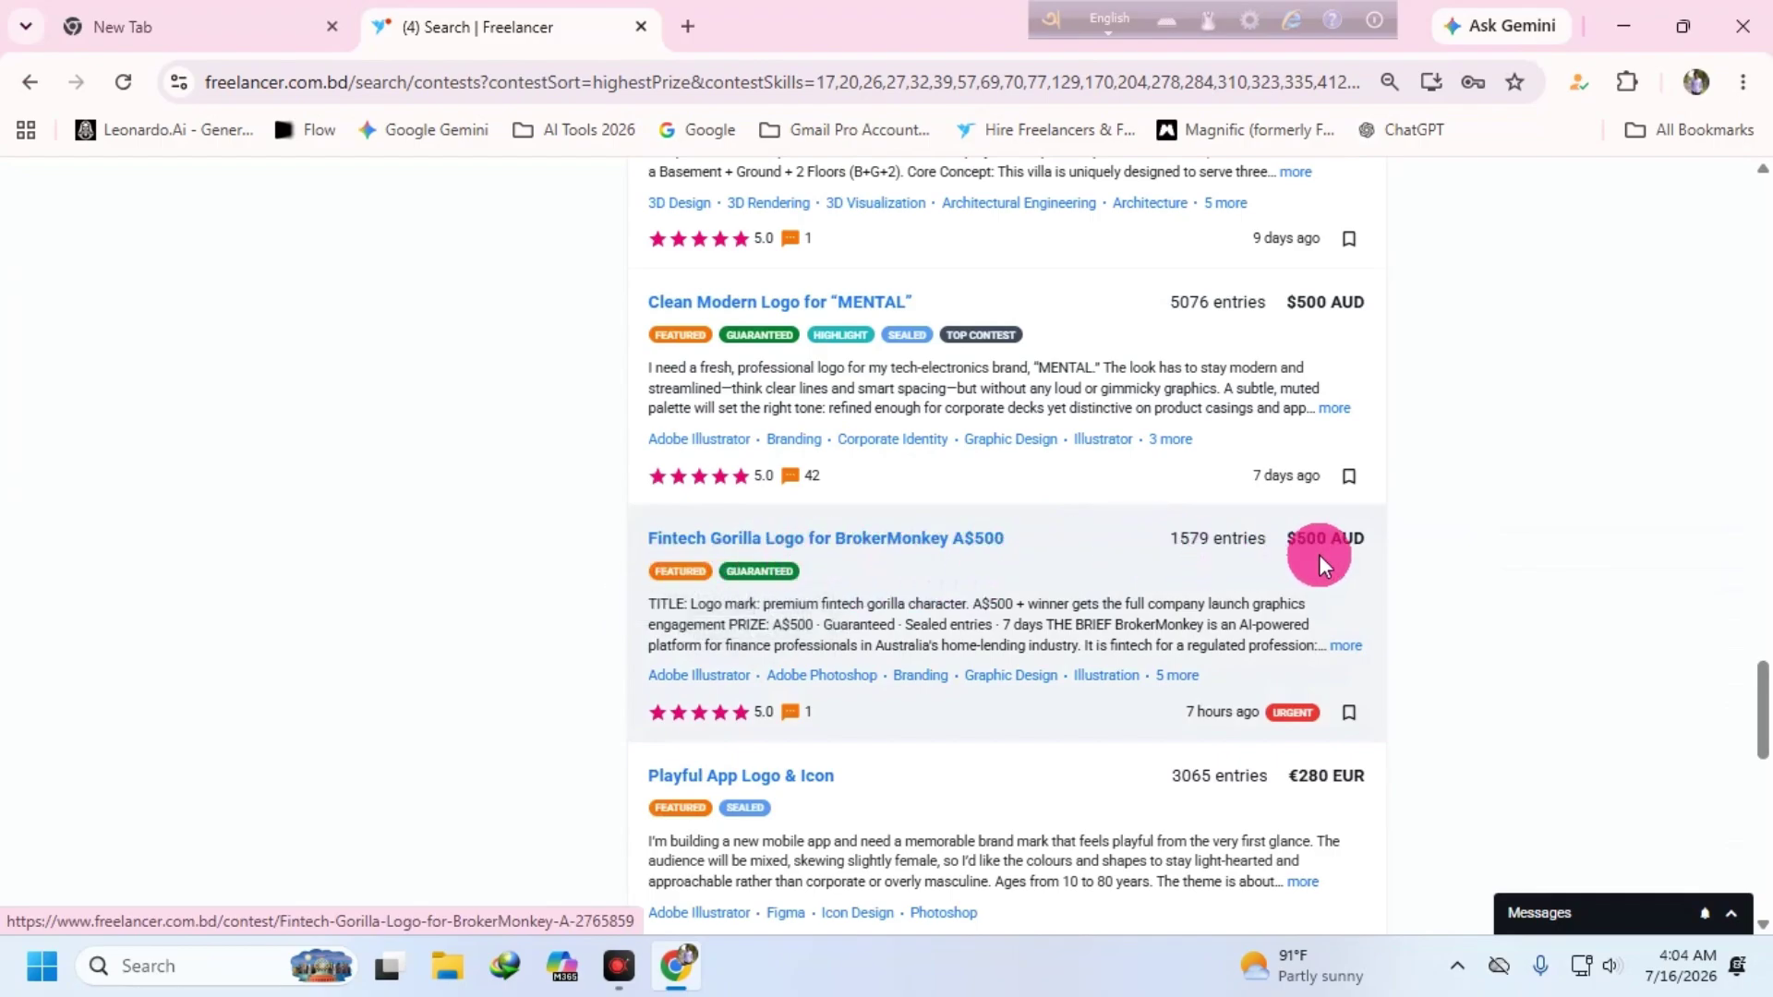
scroll(1330, 556, "down", 3)
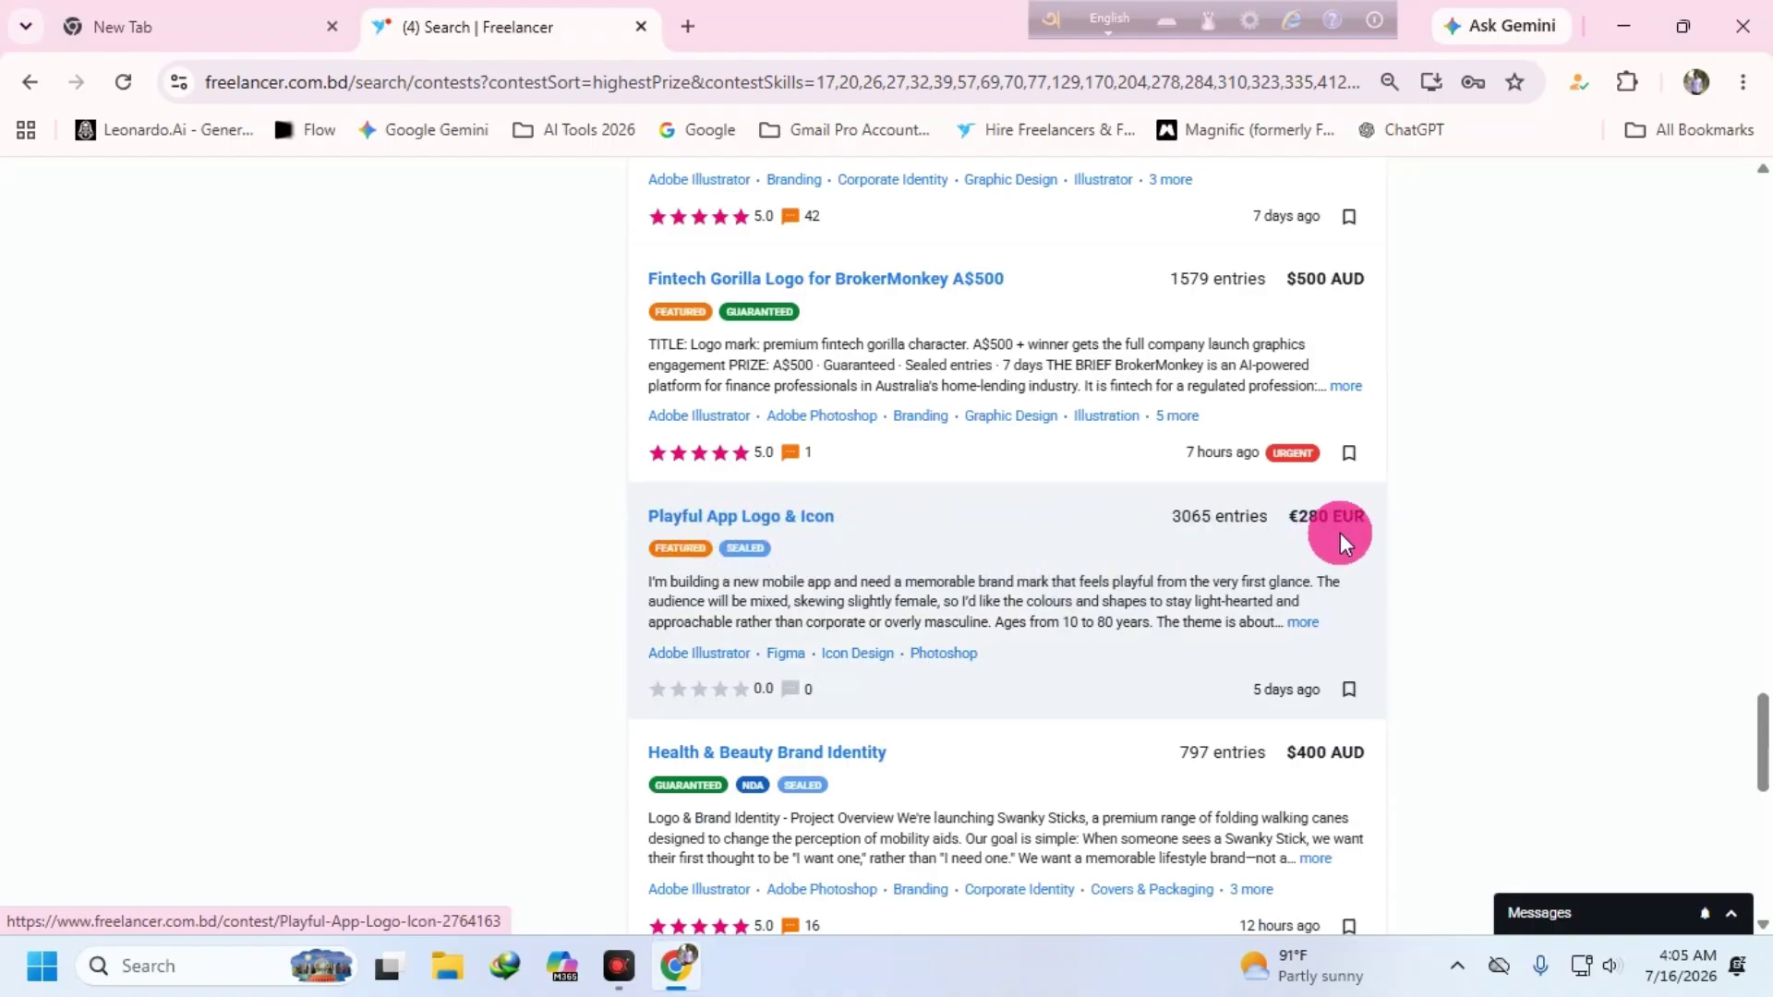
scroll(1305, 614, "down", 3)
scroll(1058, 556, "down", 5)
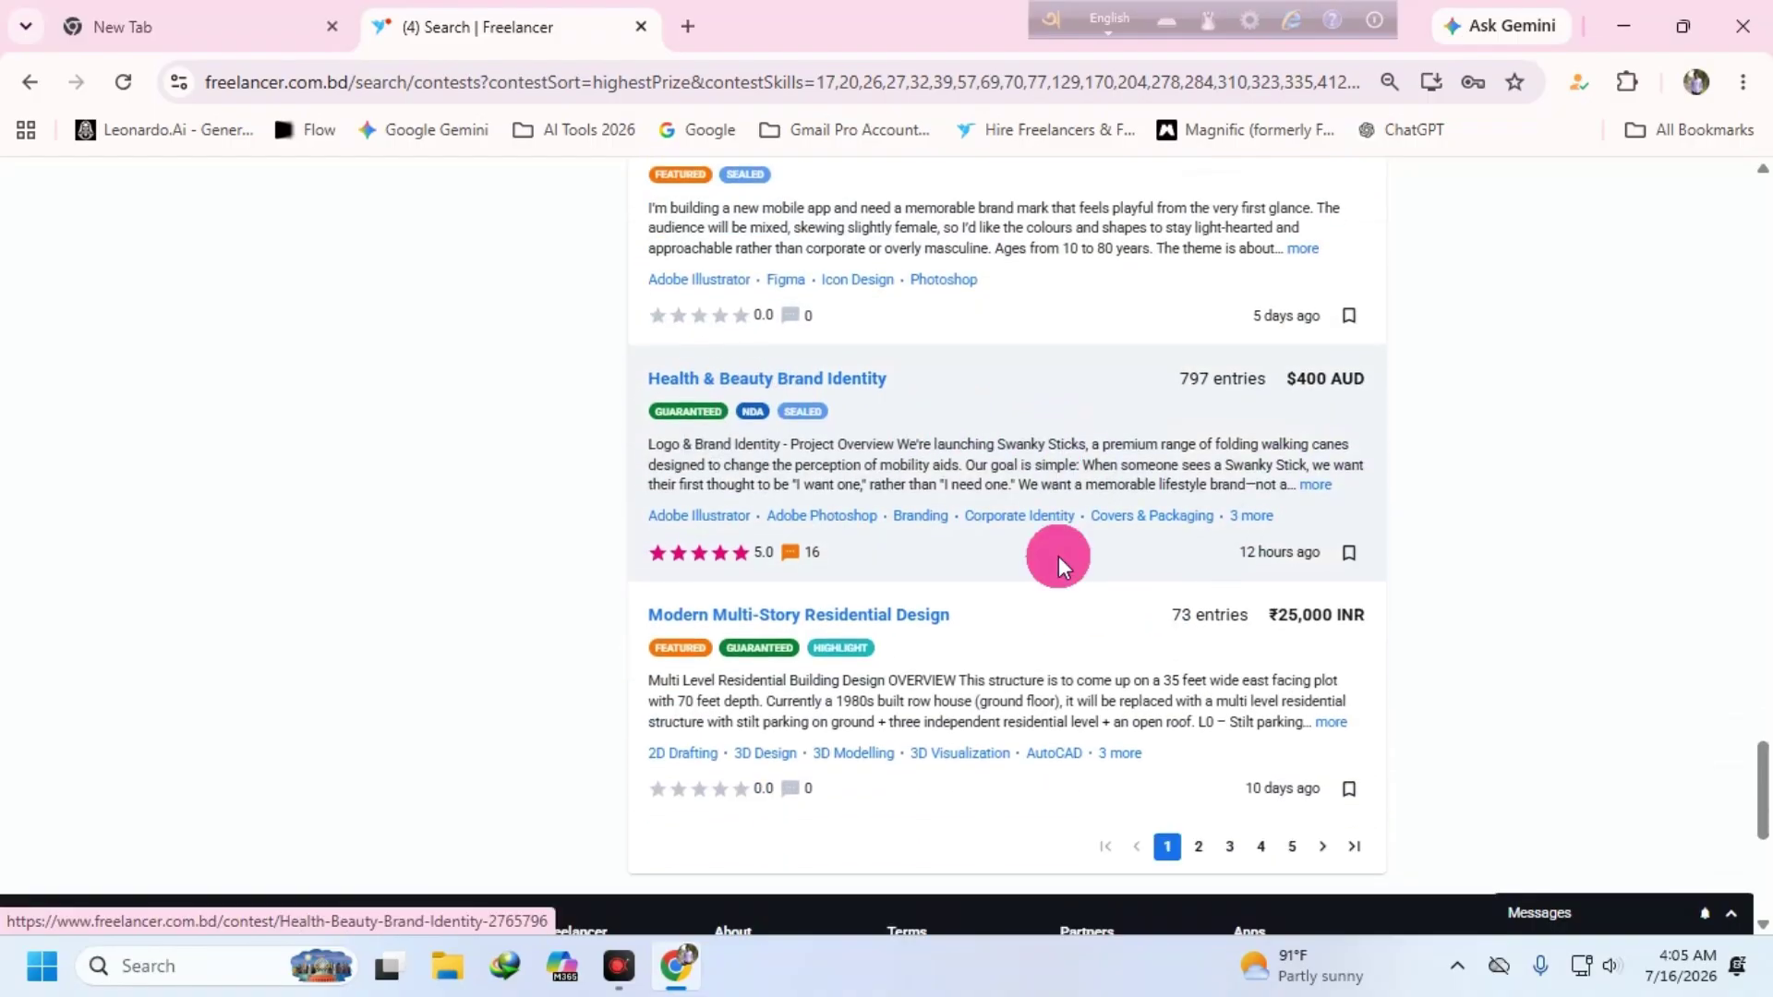
left_click(1198, 571)
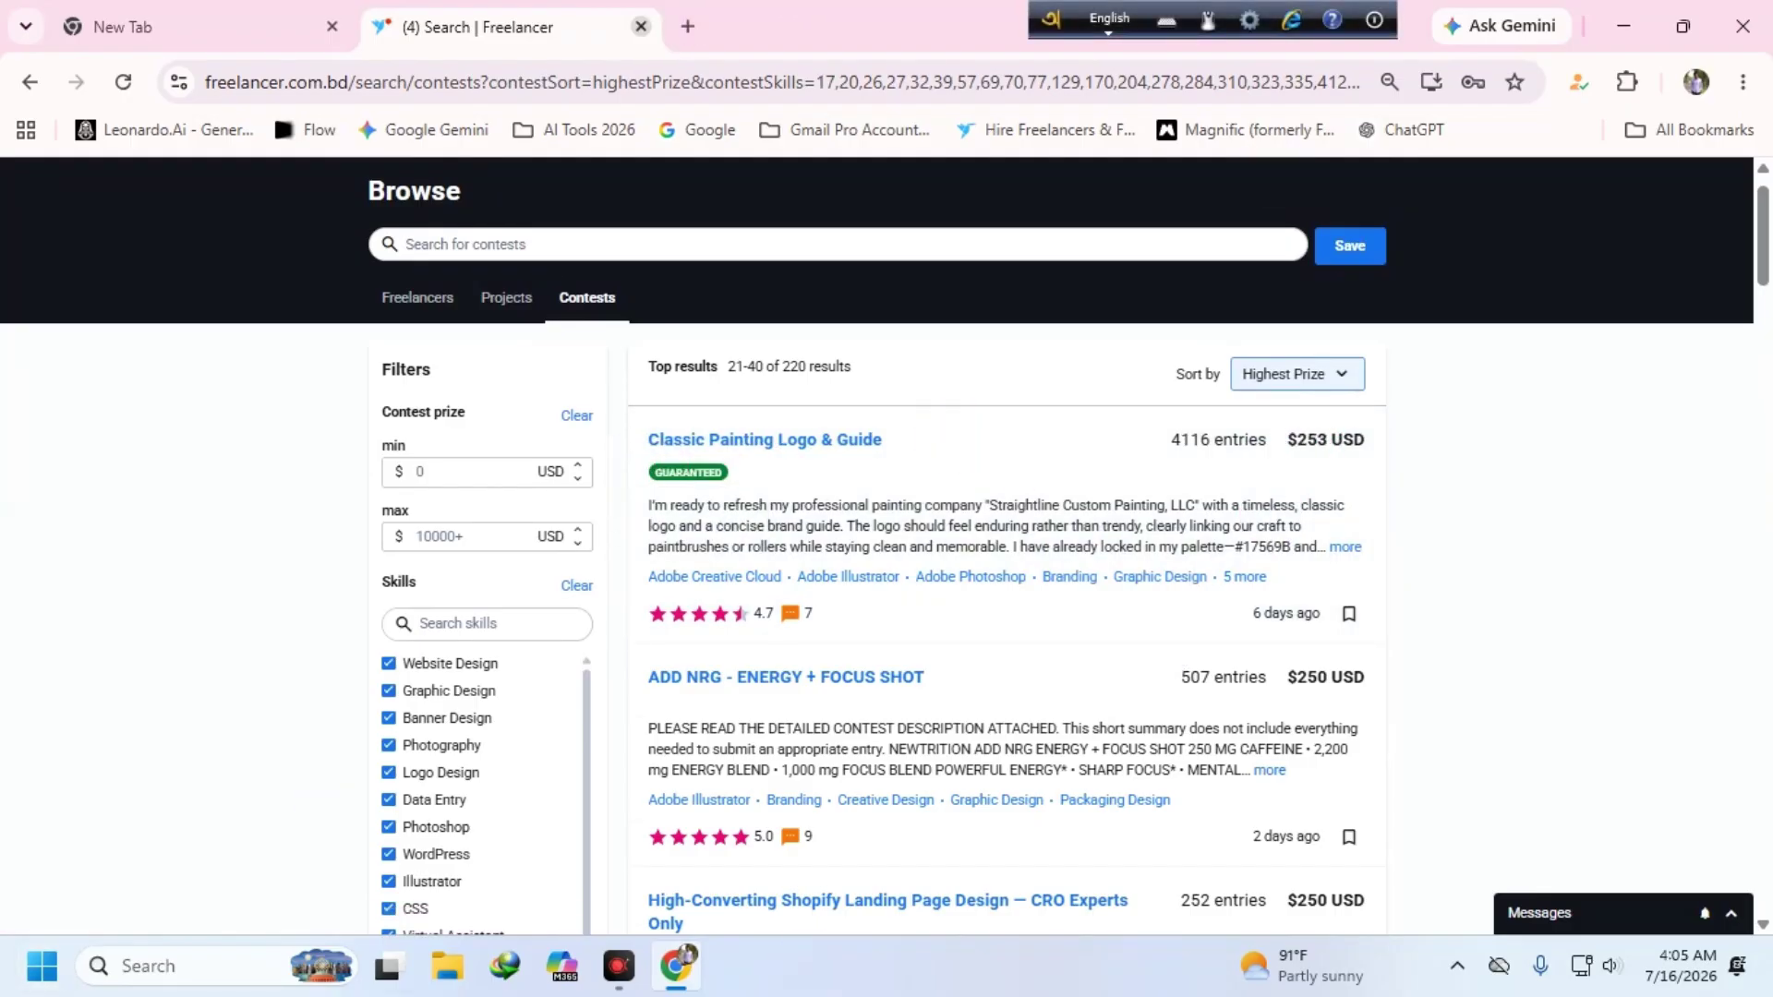
- Close the Freelancer tab and search Google for 'fiverr' in a fresh tab
left_click(639, 37)
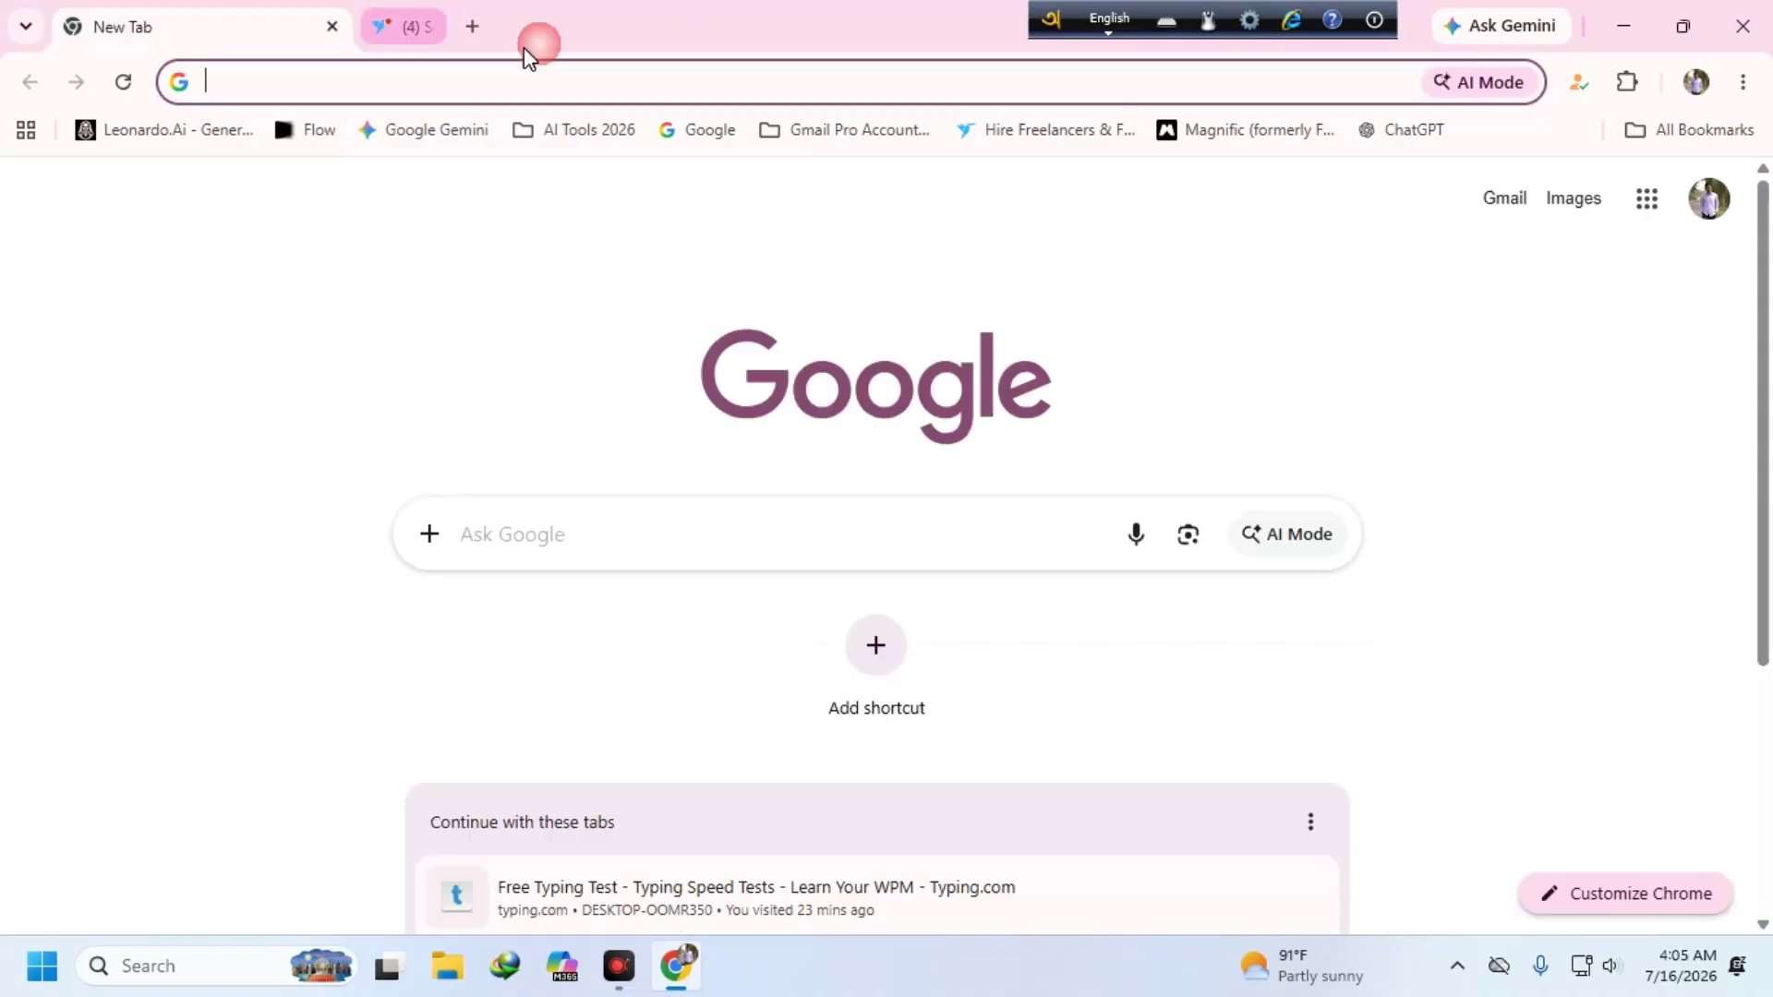
left_click(379, 26)
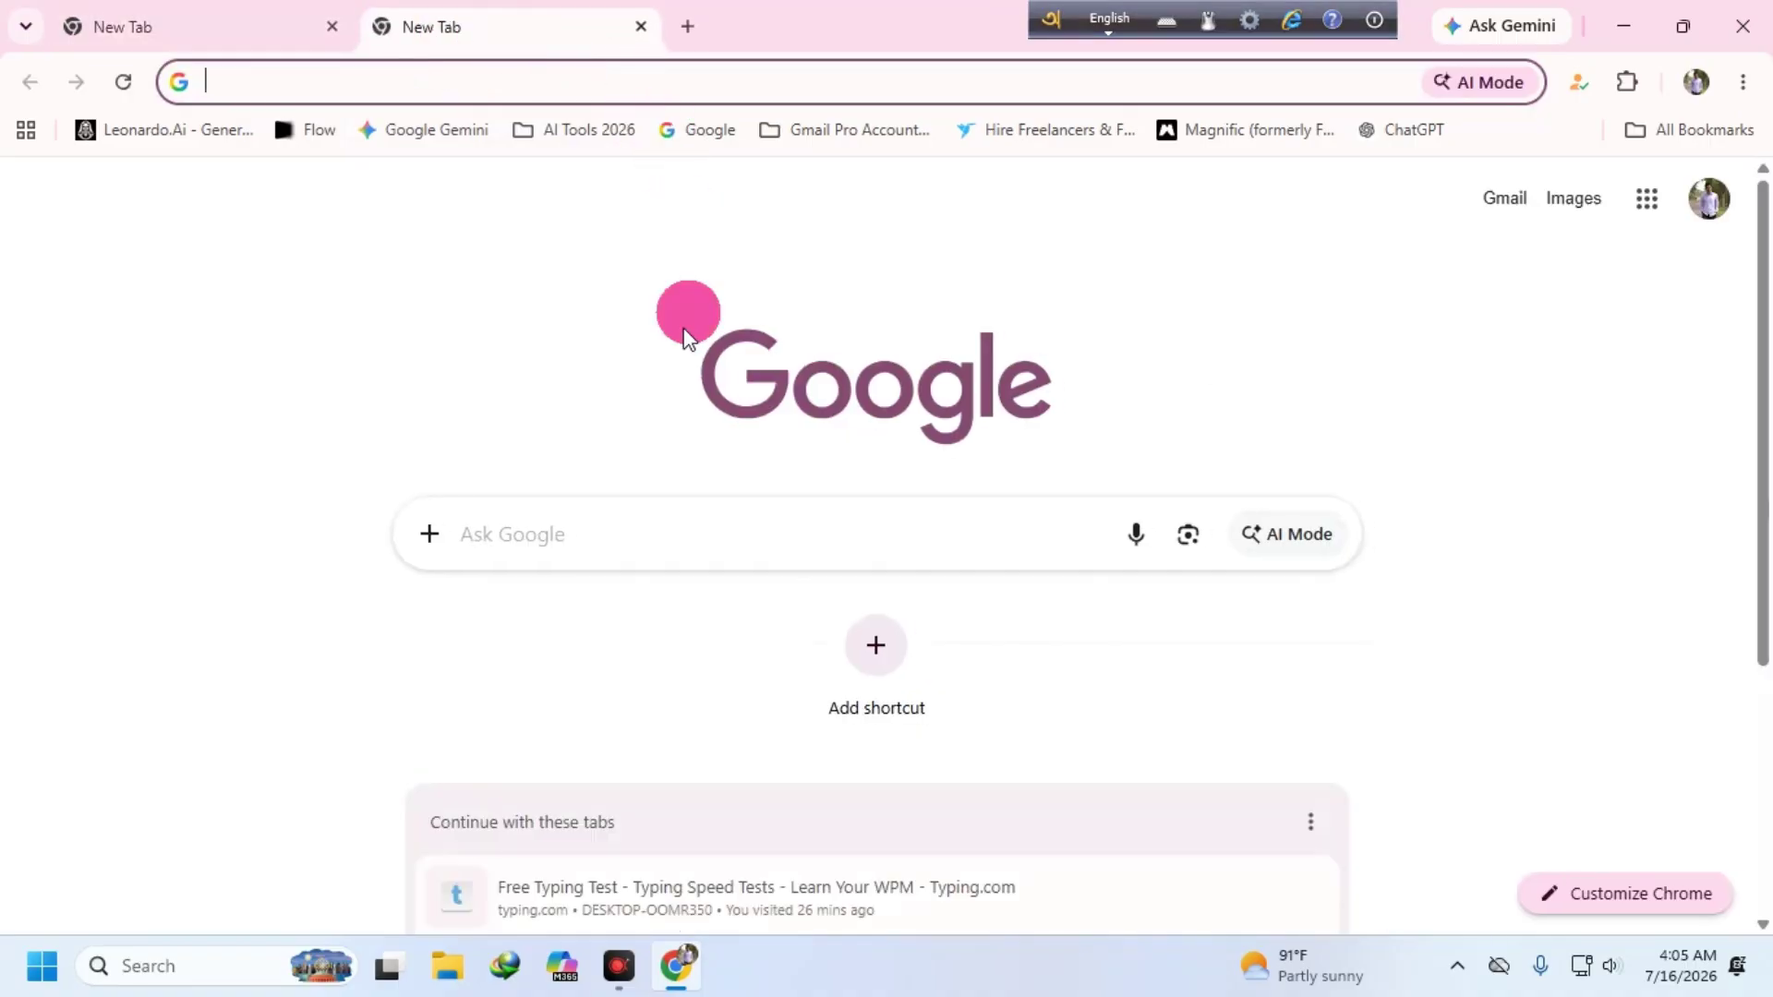
left_click(633, 529)
type("fiverr")
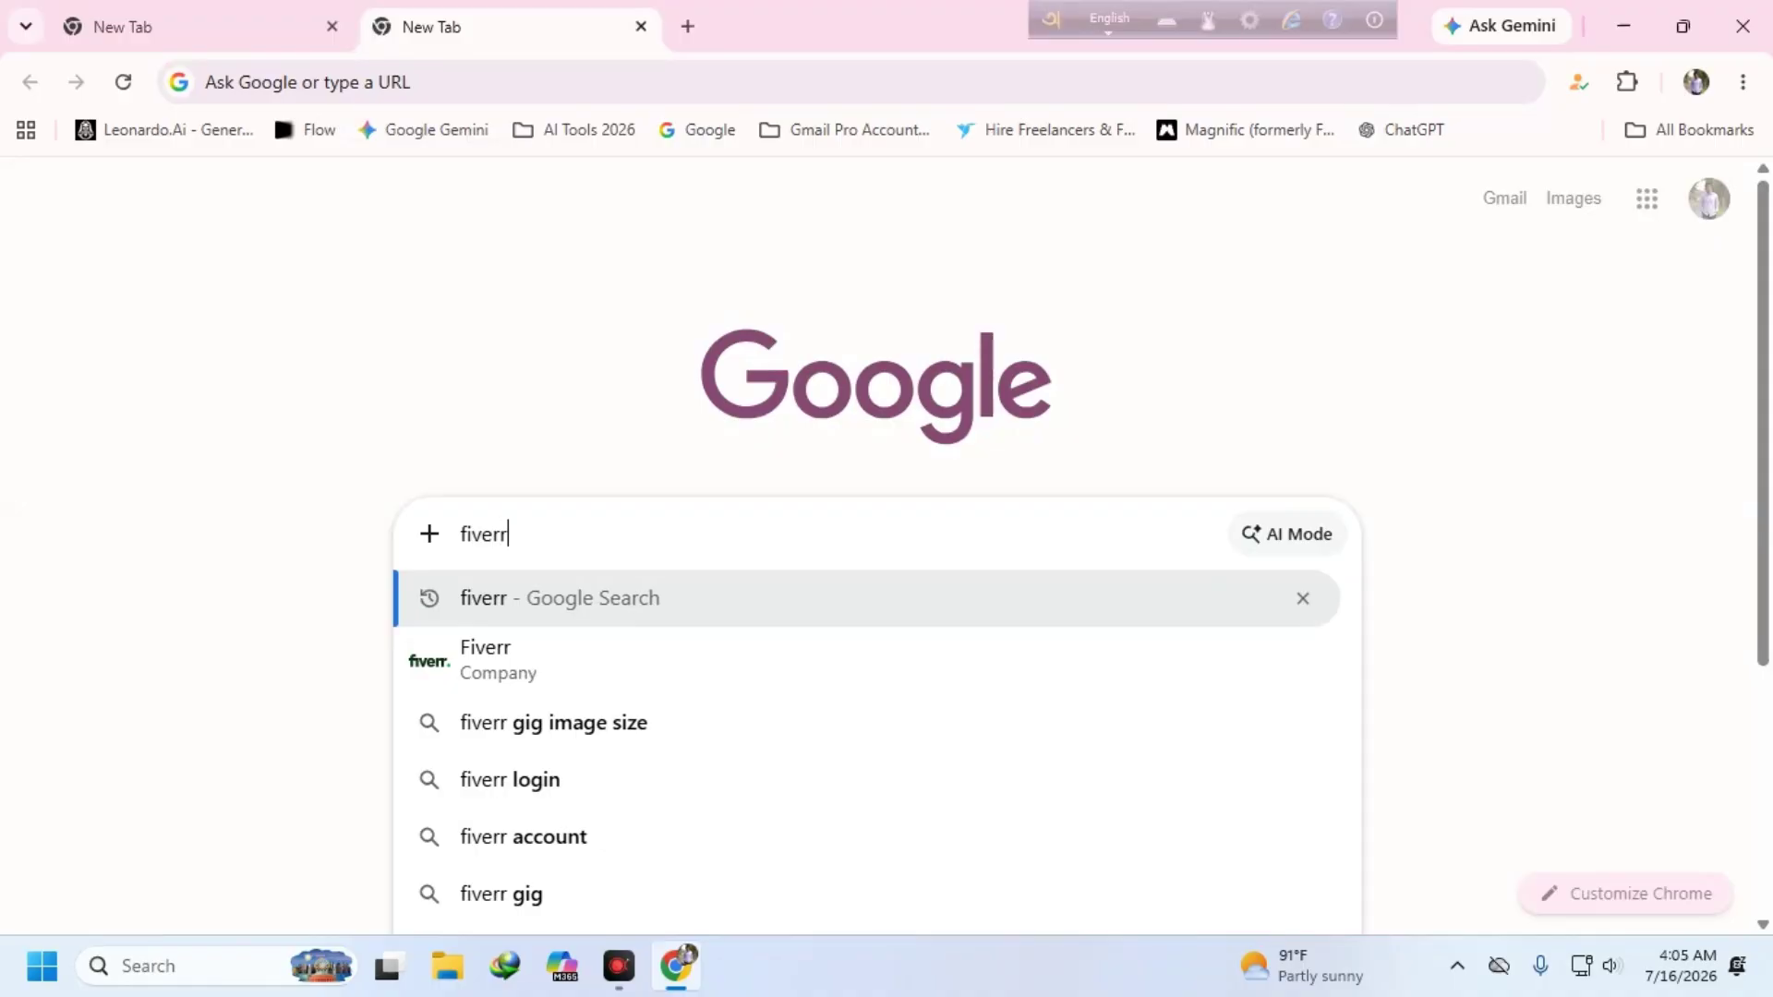
key("Return")
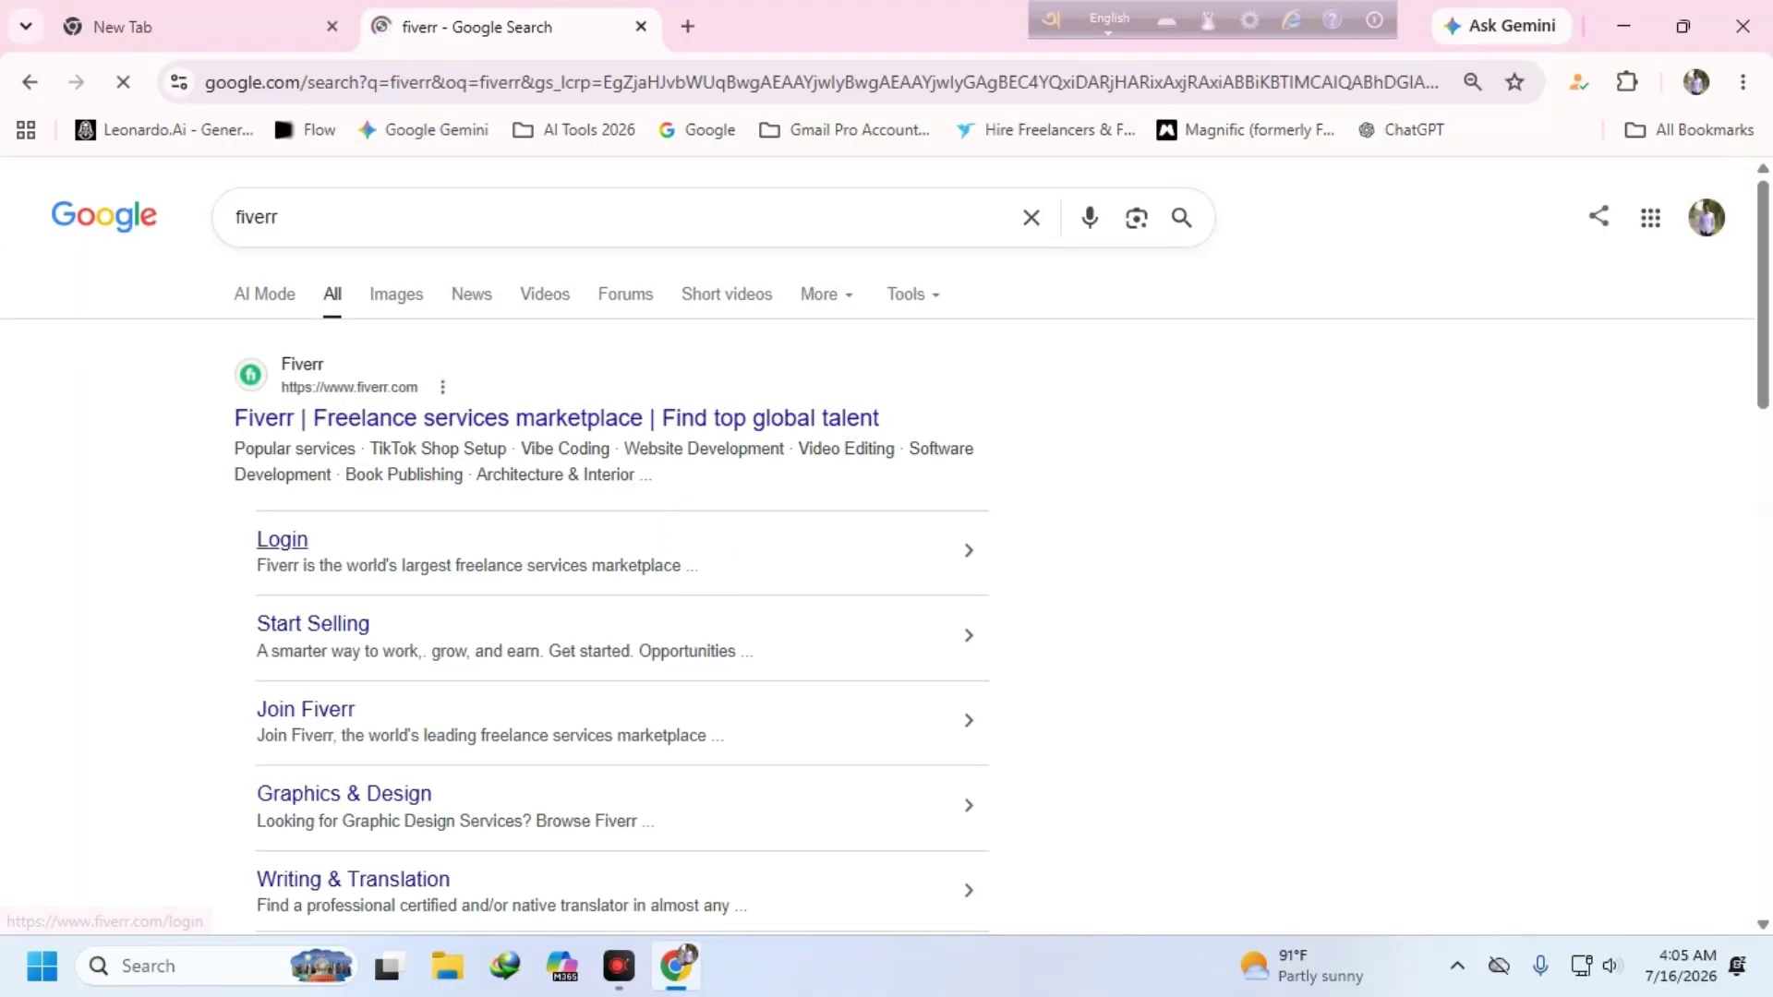
- Open the Fiverr result in a new tab and switch to it
right_click(335, 384)
left_click(434, 412)
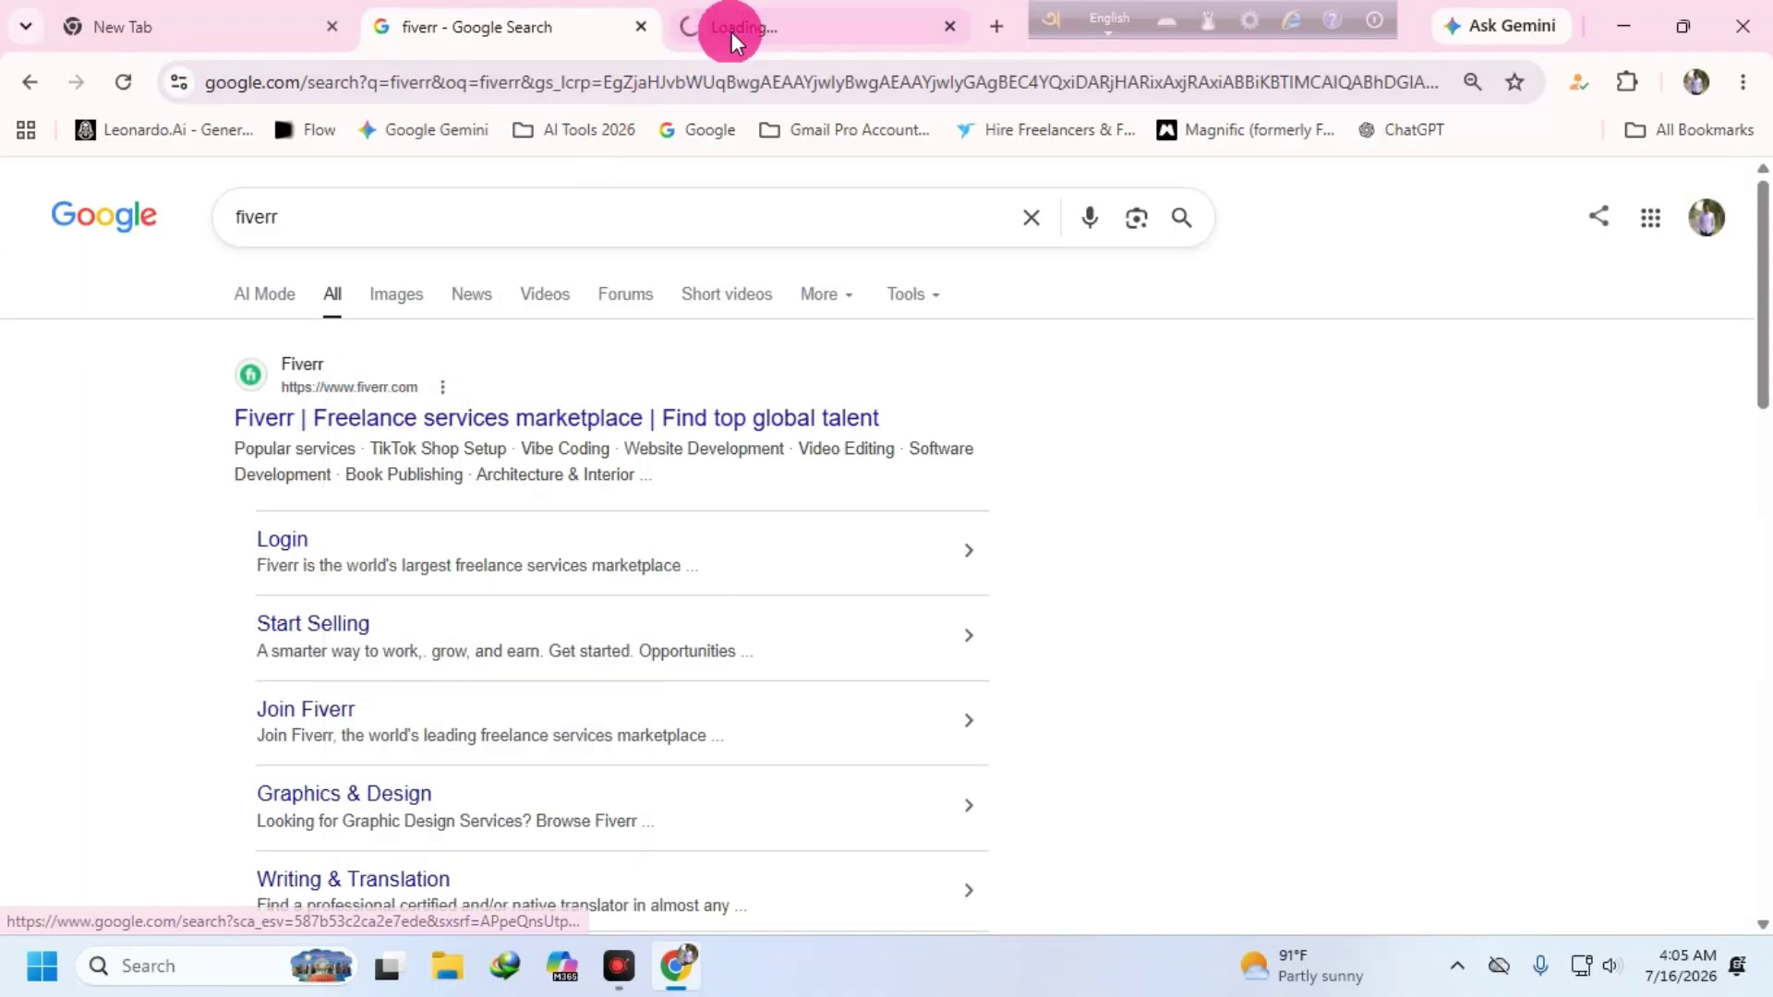
left_click(732, 32)
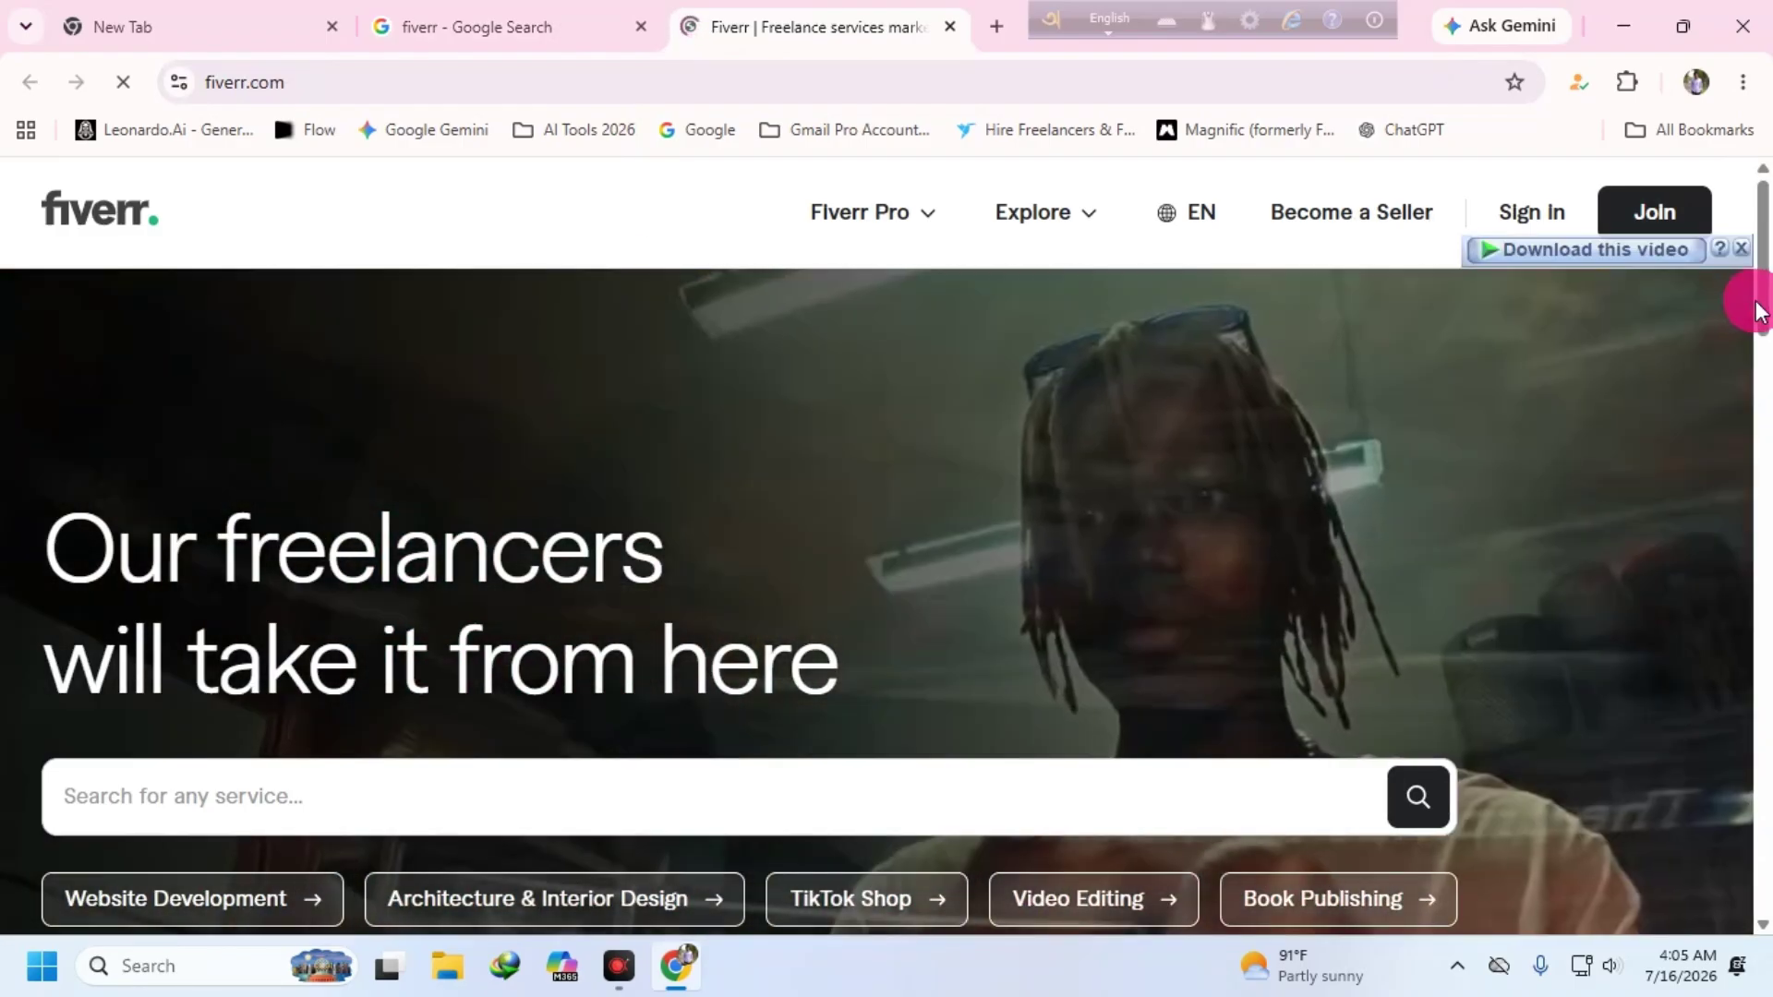
- Search Fiverr for 'logo design'
left_click_drag(1756, 309, 1758, 395)
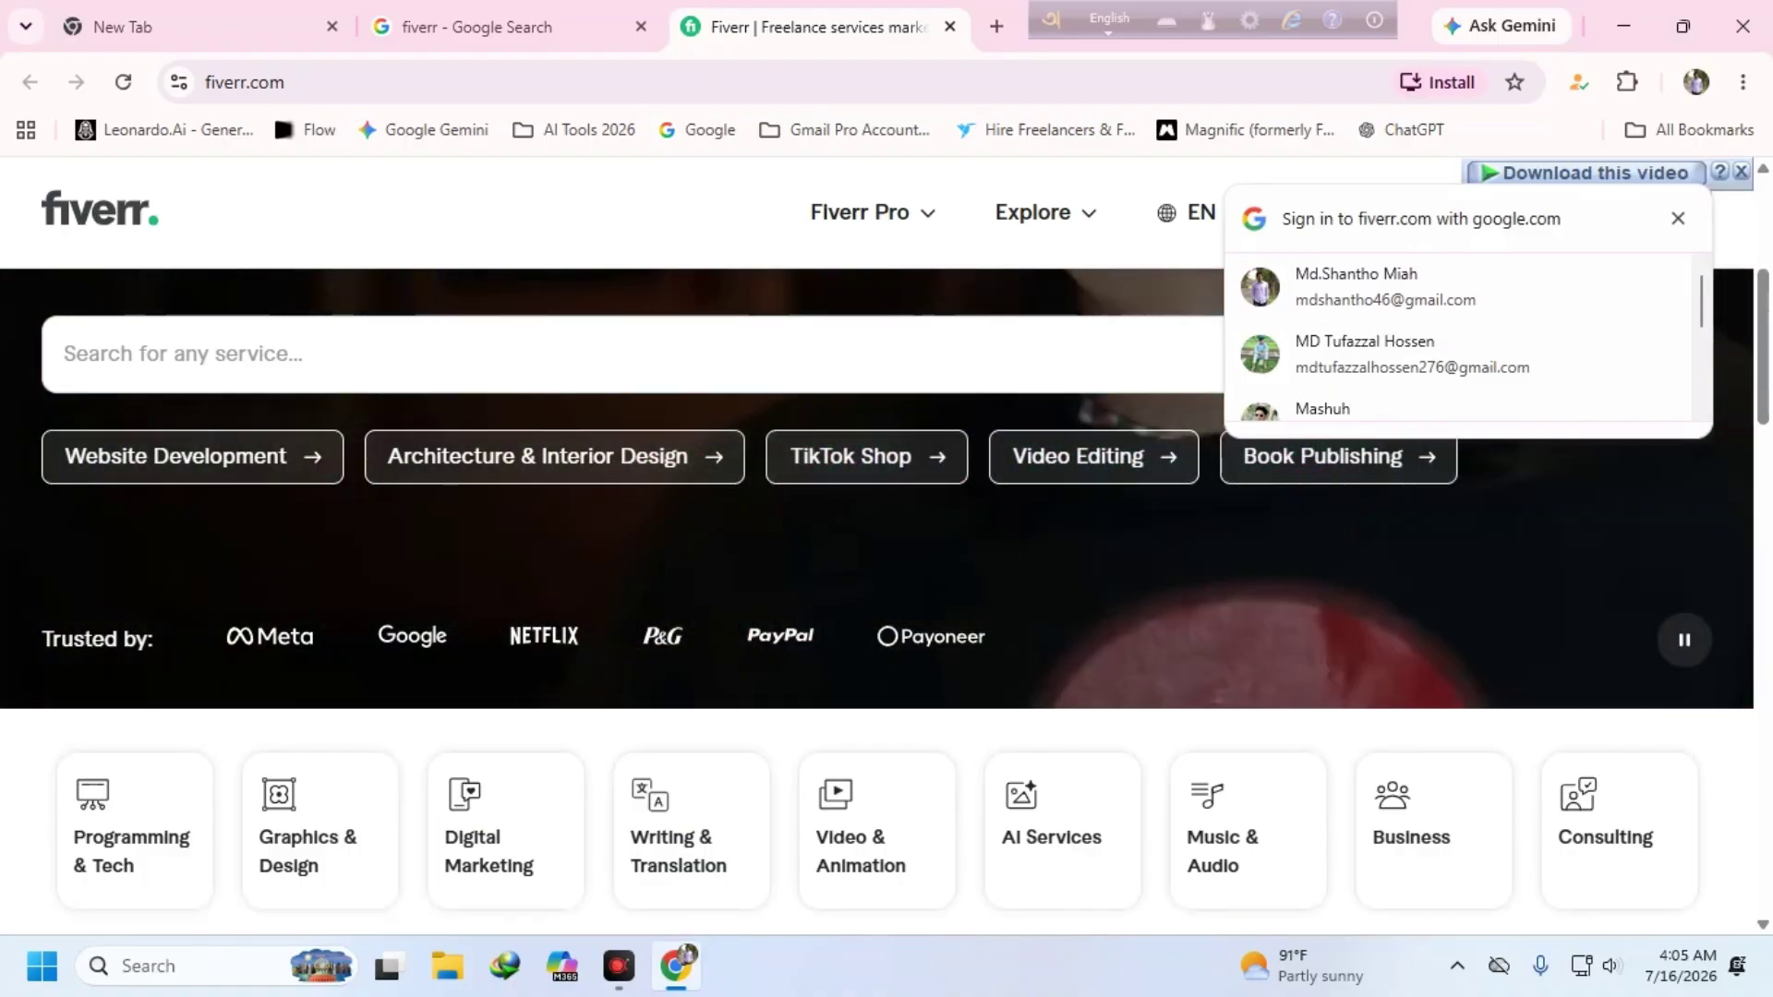
scroll(471, 772, "down", 1)
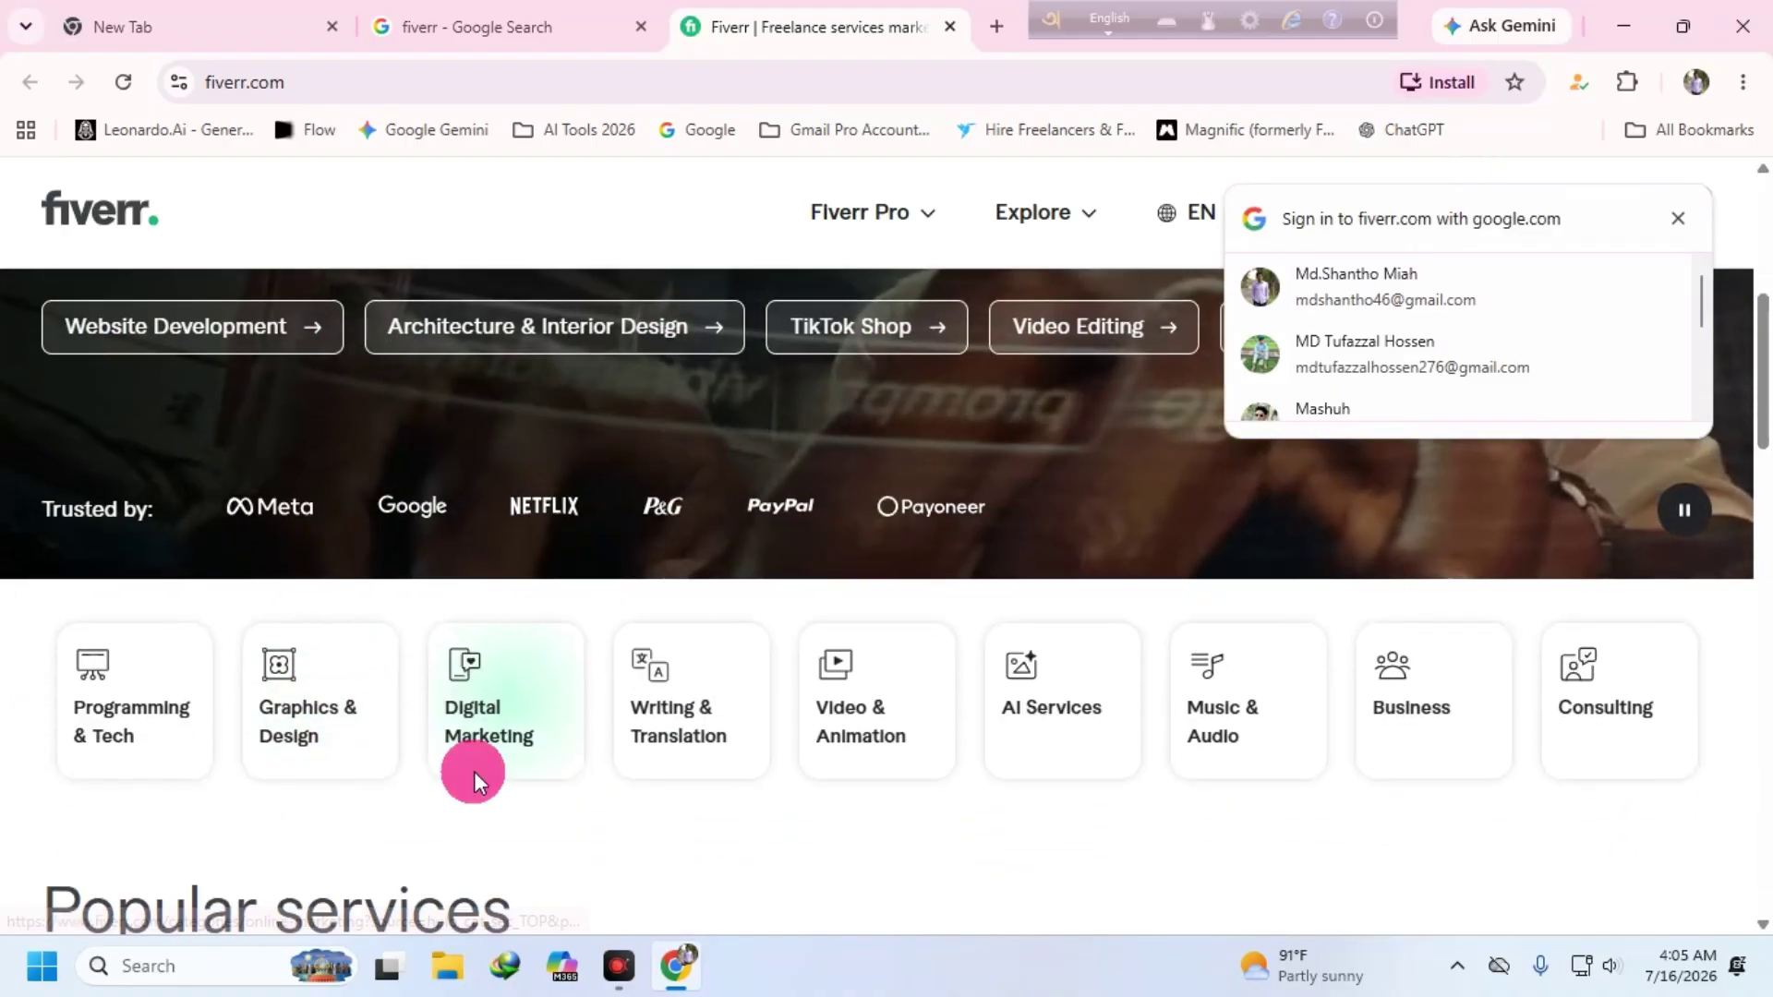
scroll(329, 530, "up", 2)
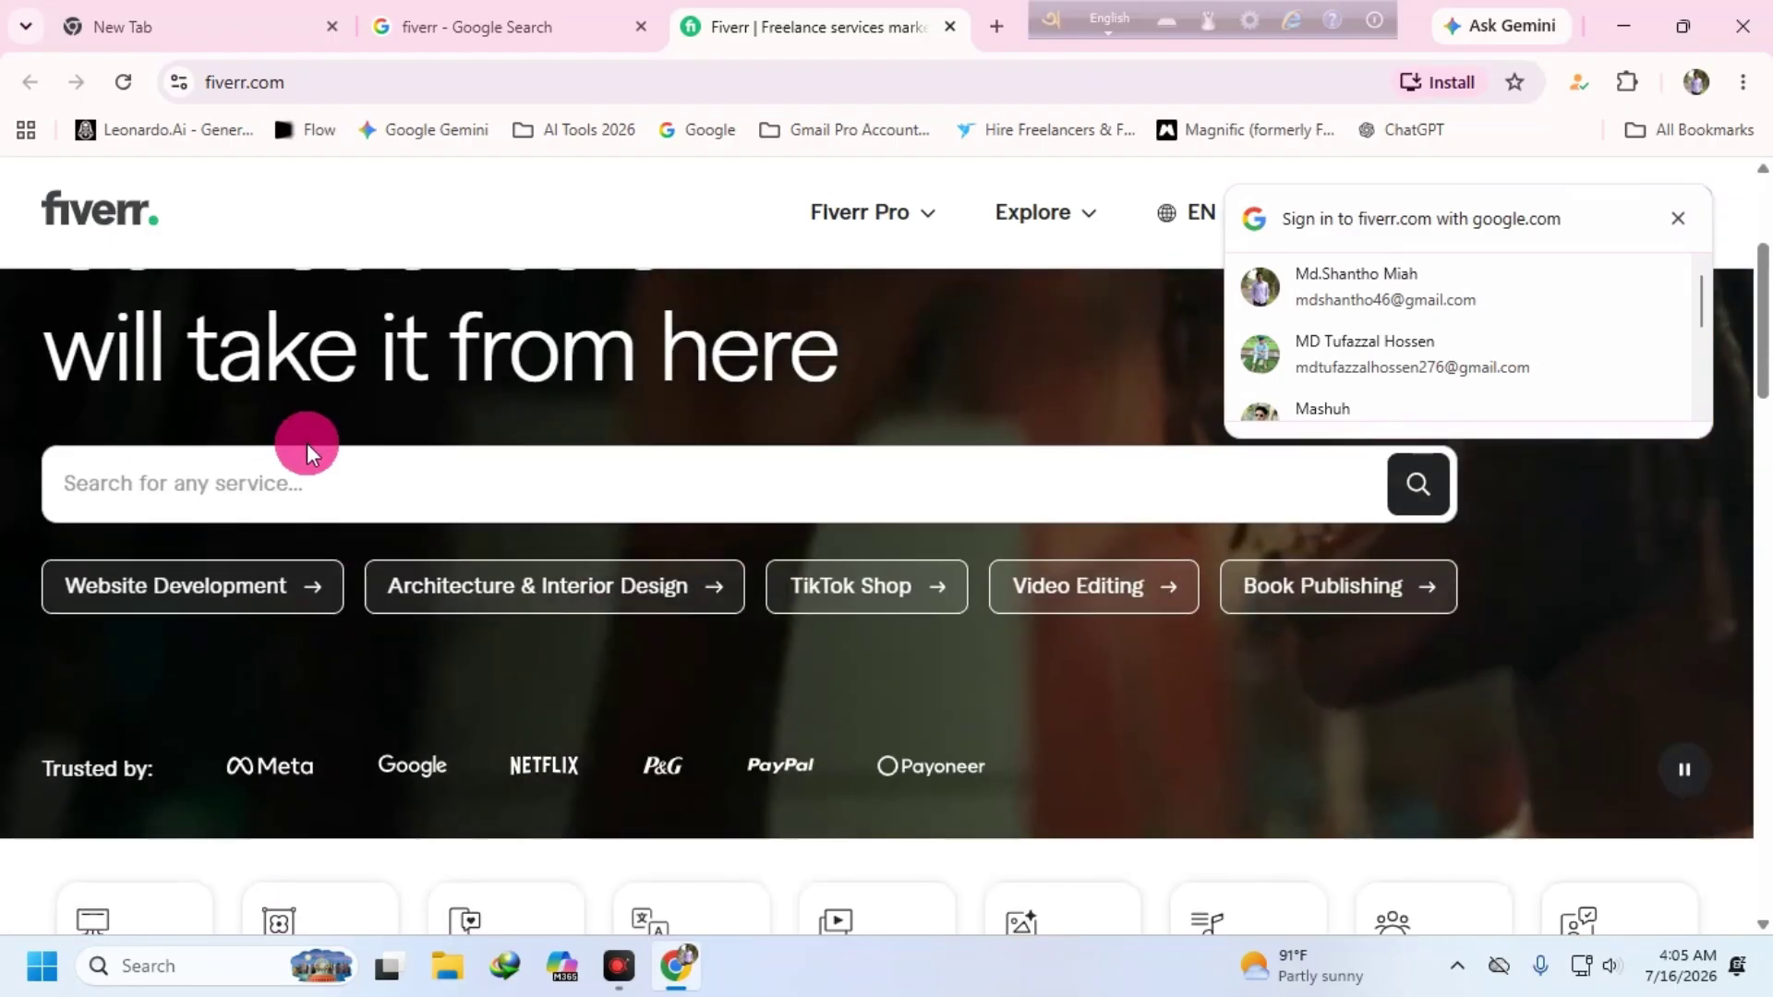
left_click(197, 476)
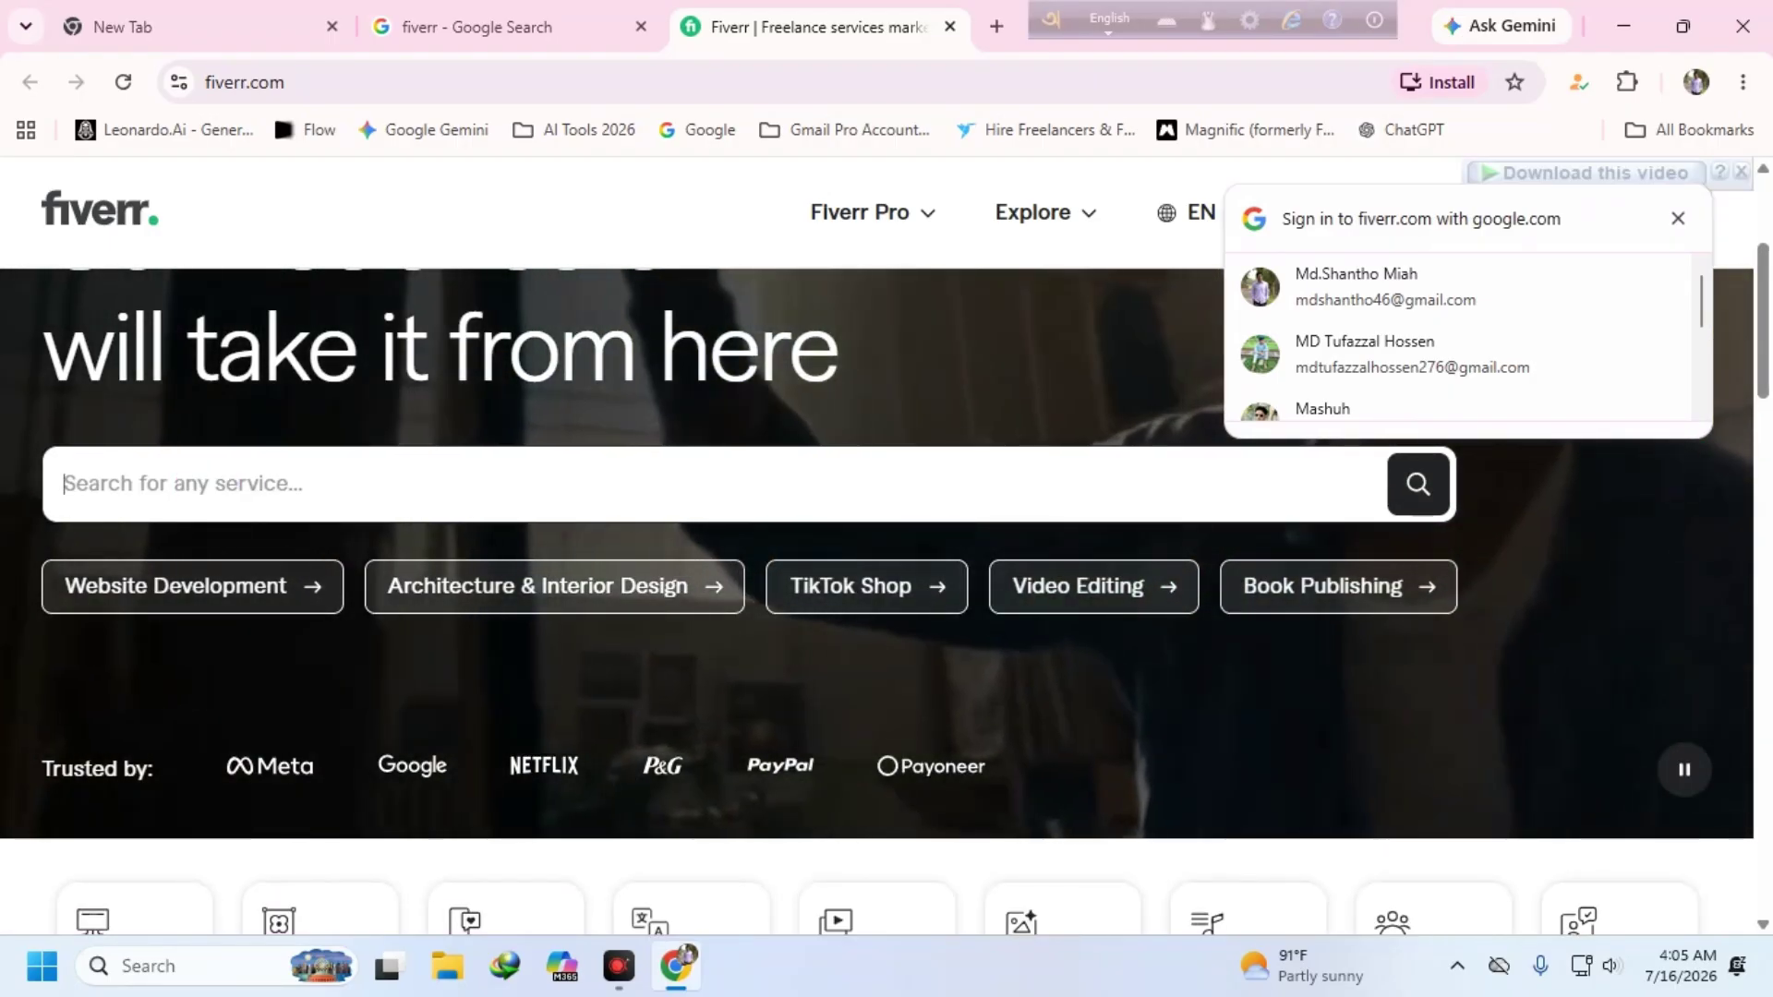
type("logo design")
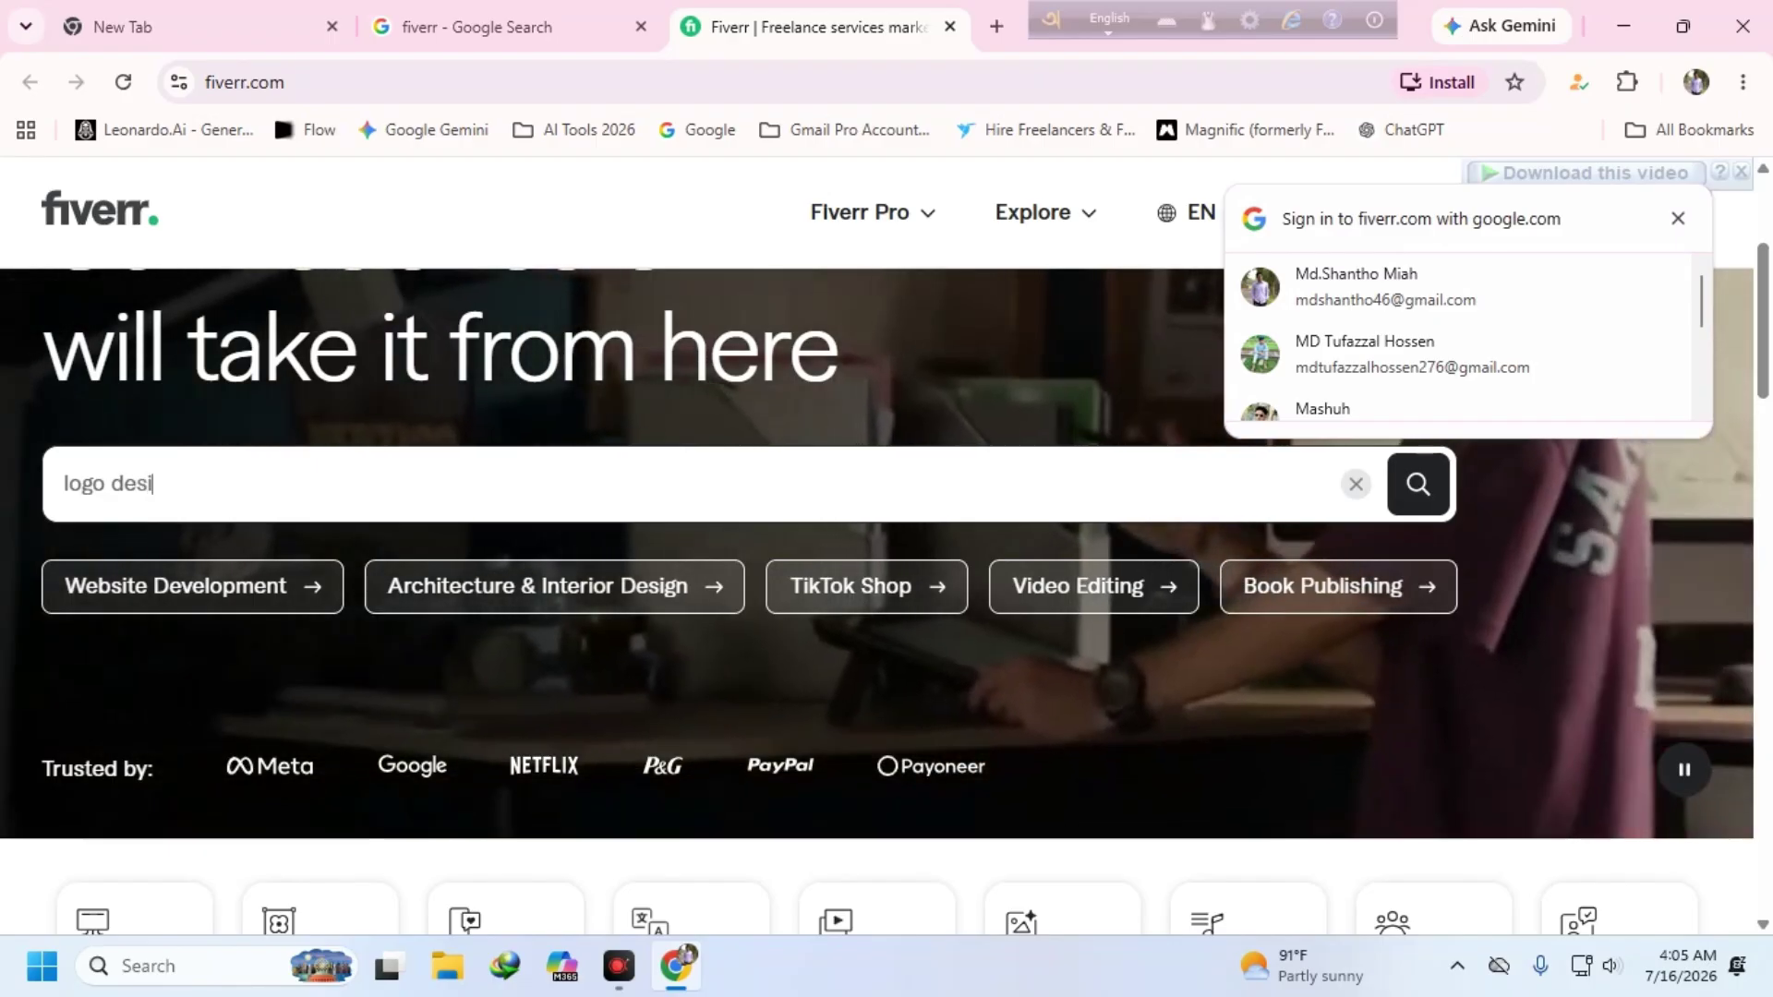
key("Return")
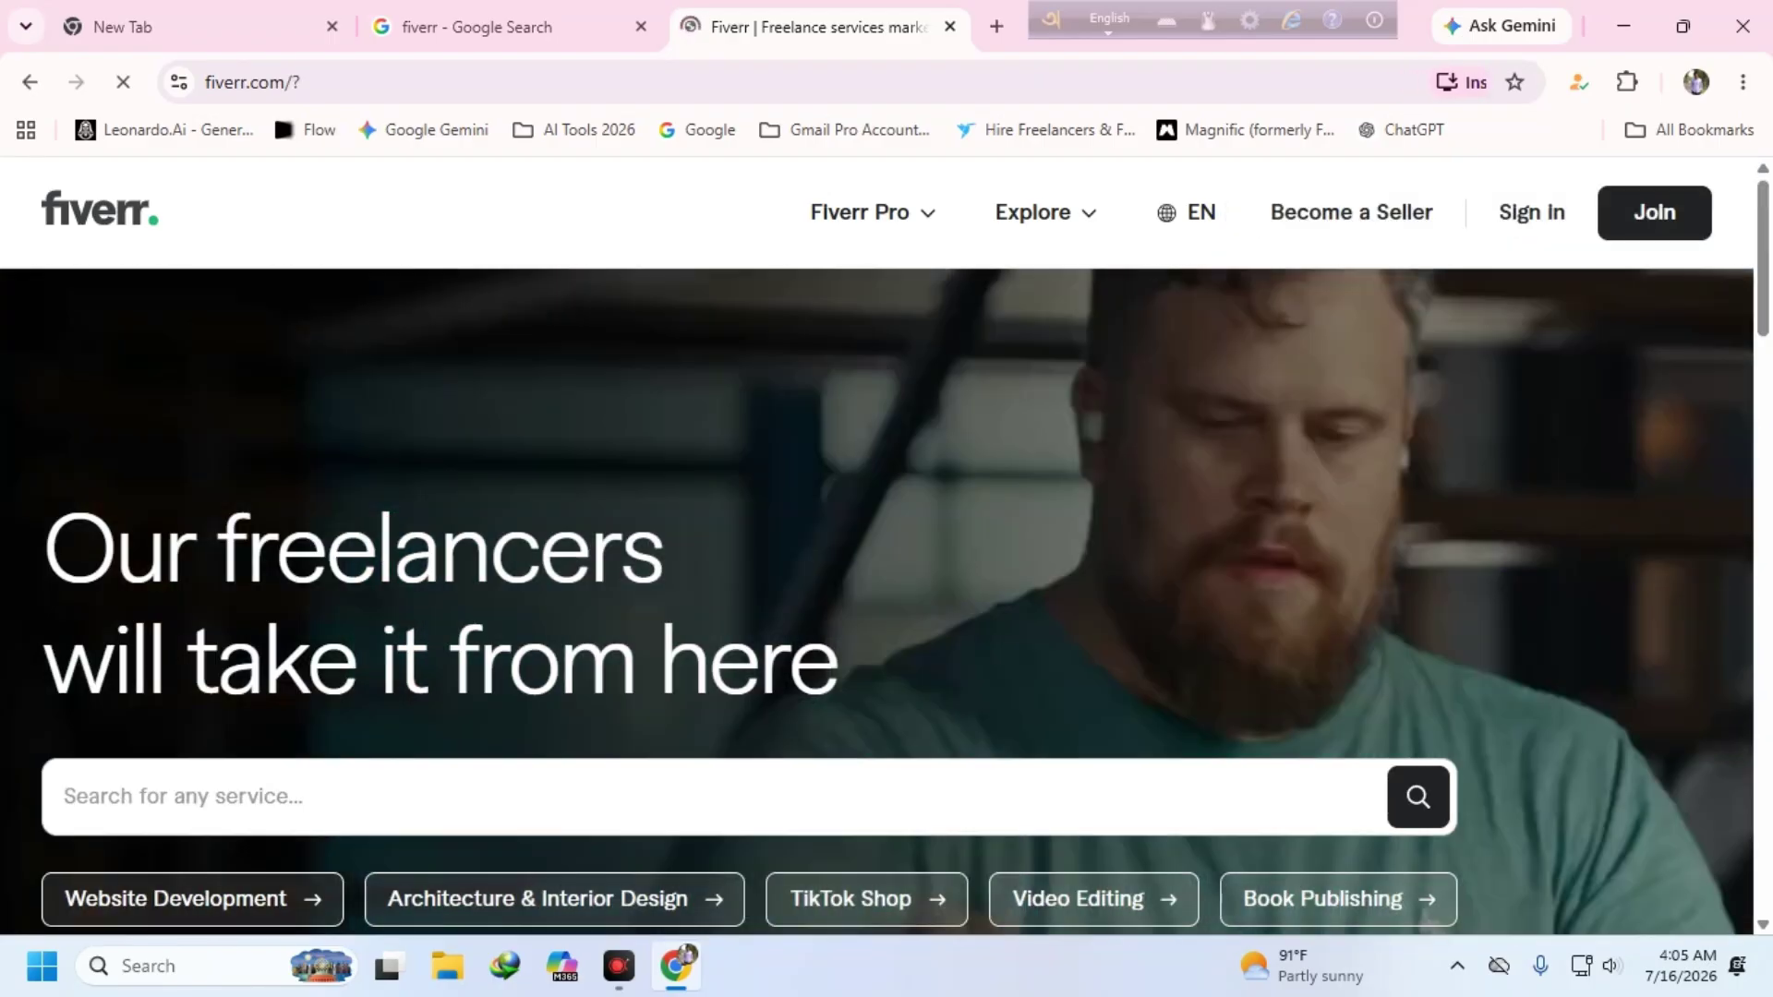
- Scroll through the Fiverr page to look over the logo design offerings
scroll(532, 624, "down", 15)
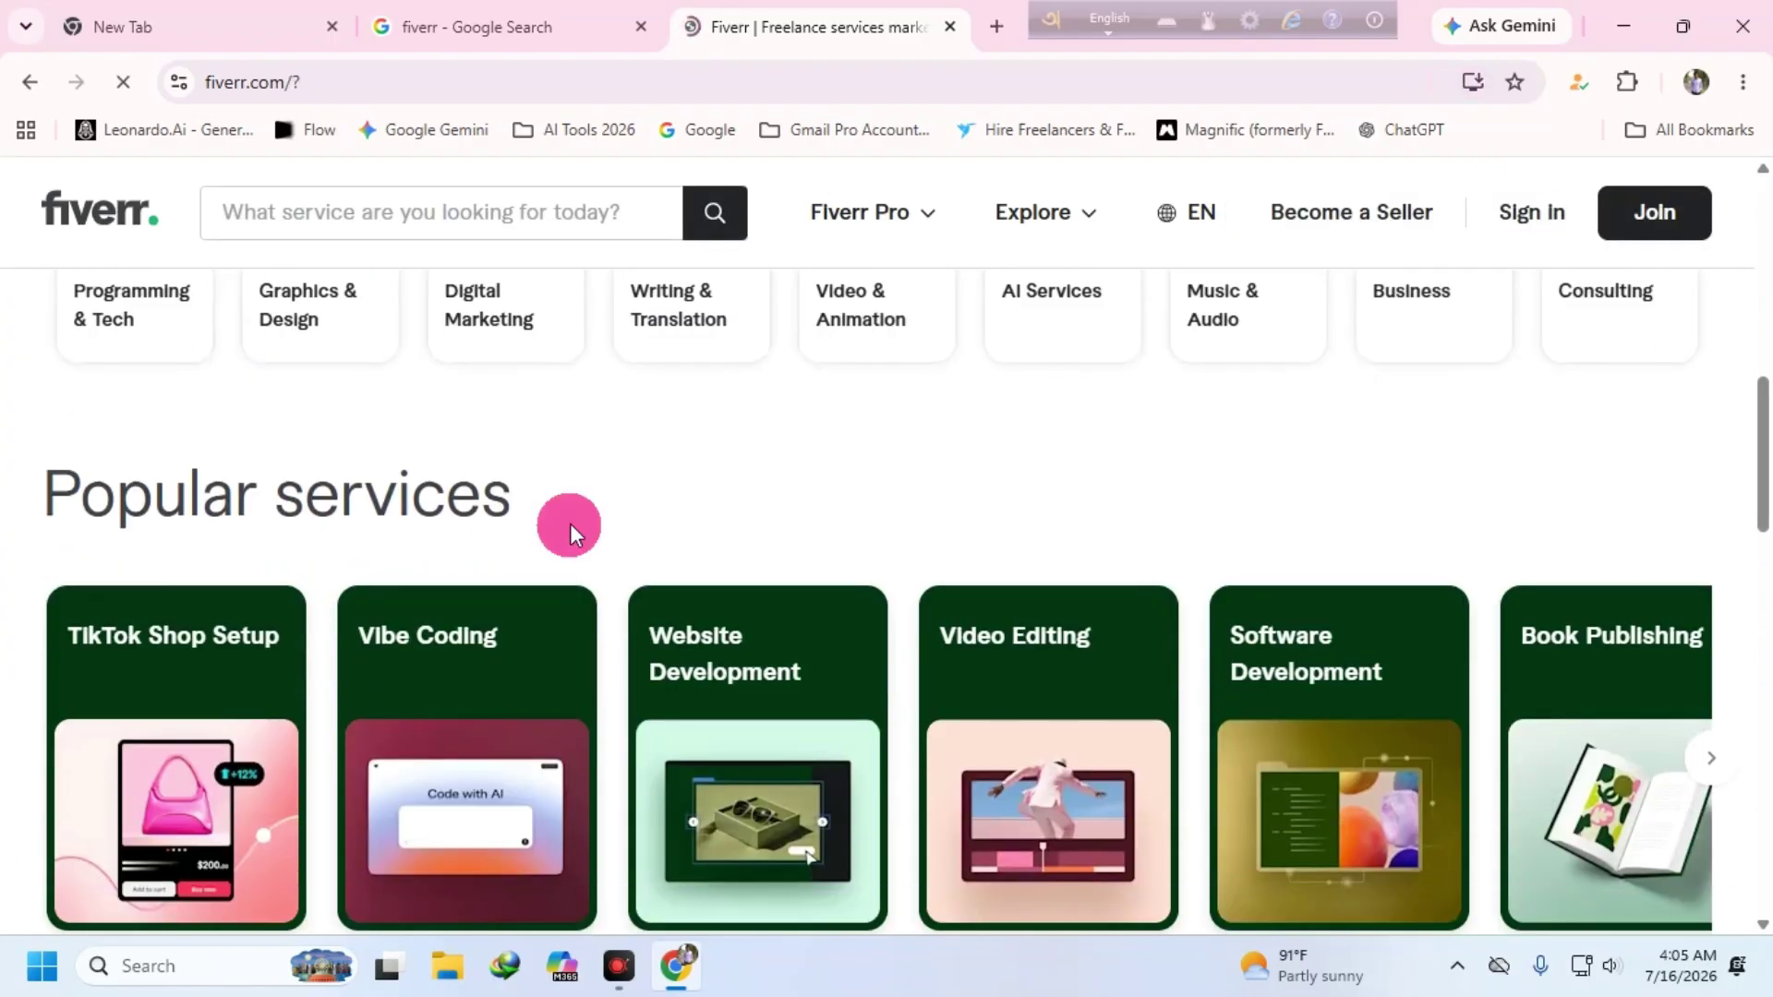
scroll(601, 497, "down", 8)
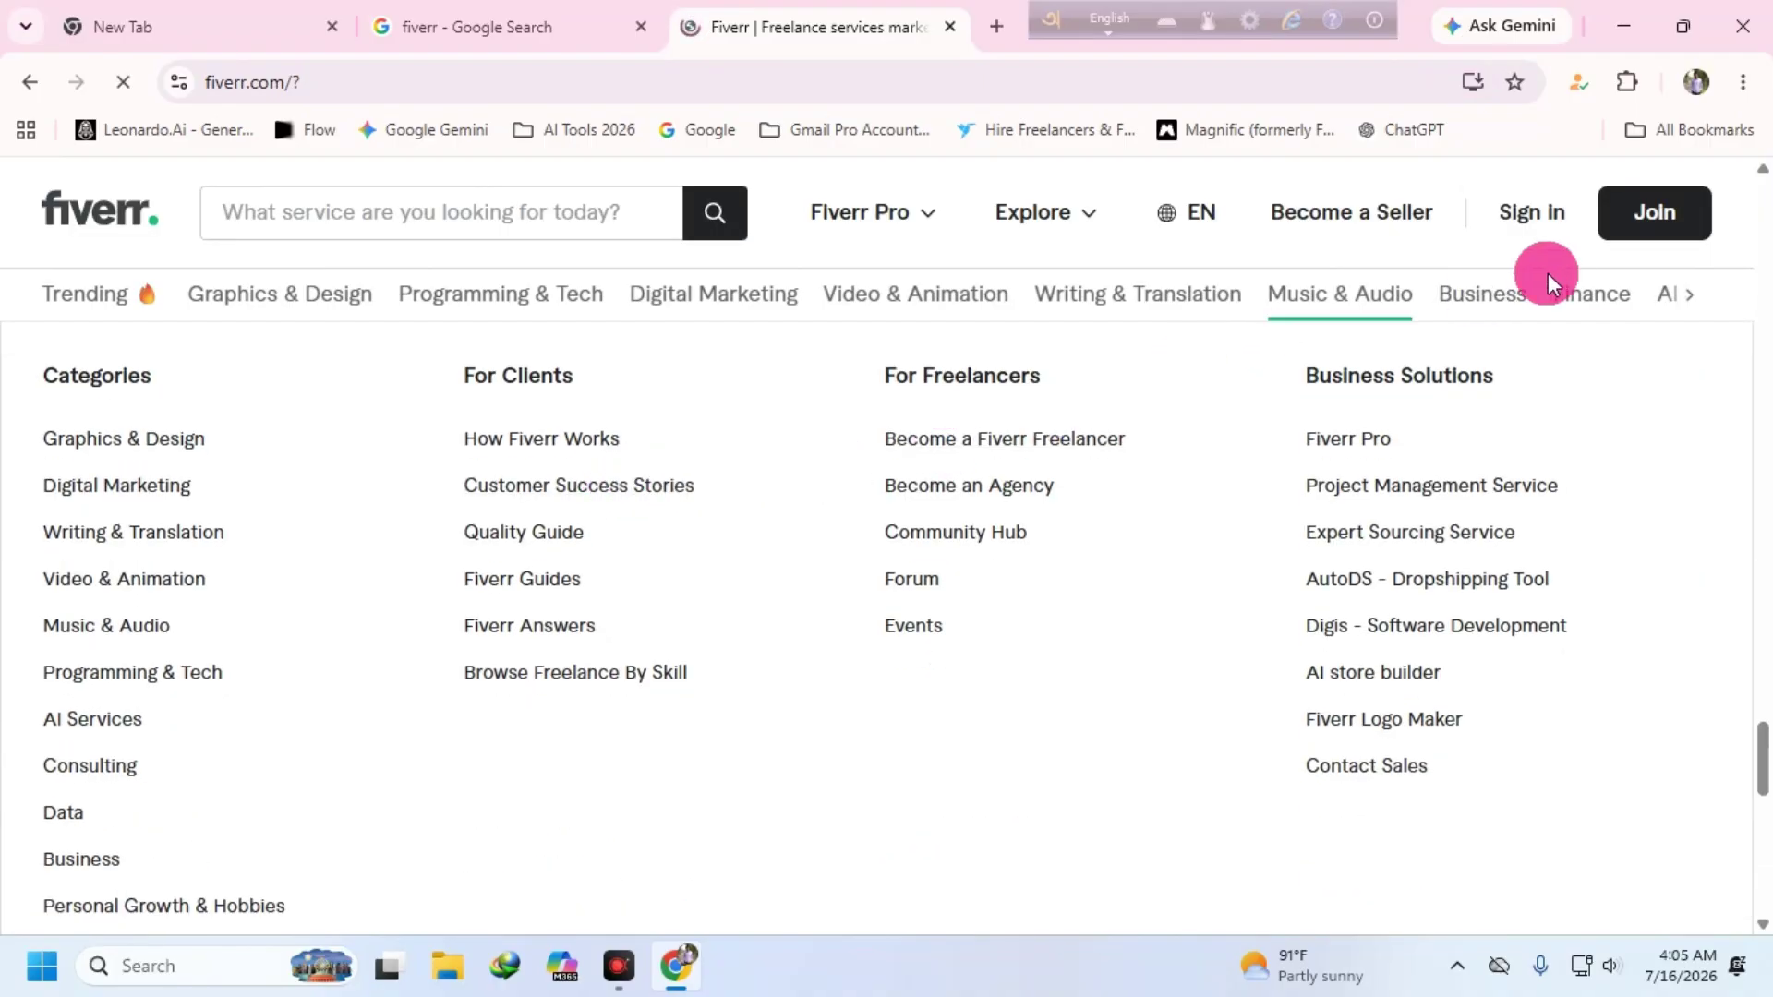
scroll(508, 319, "up", 5)
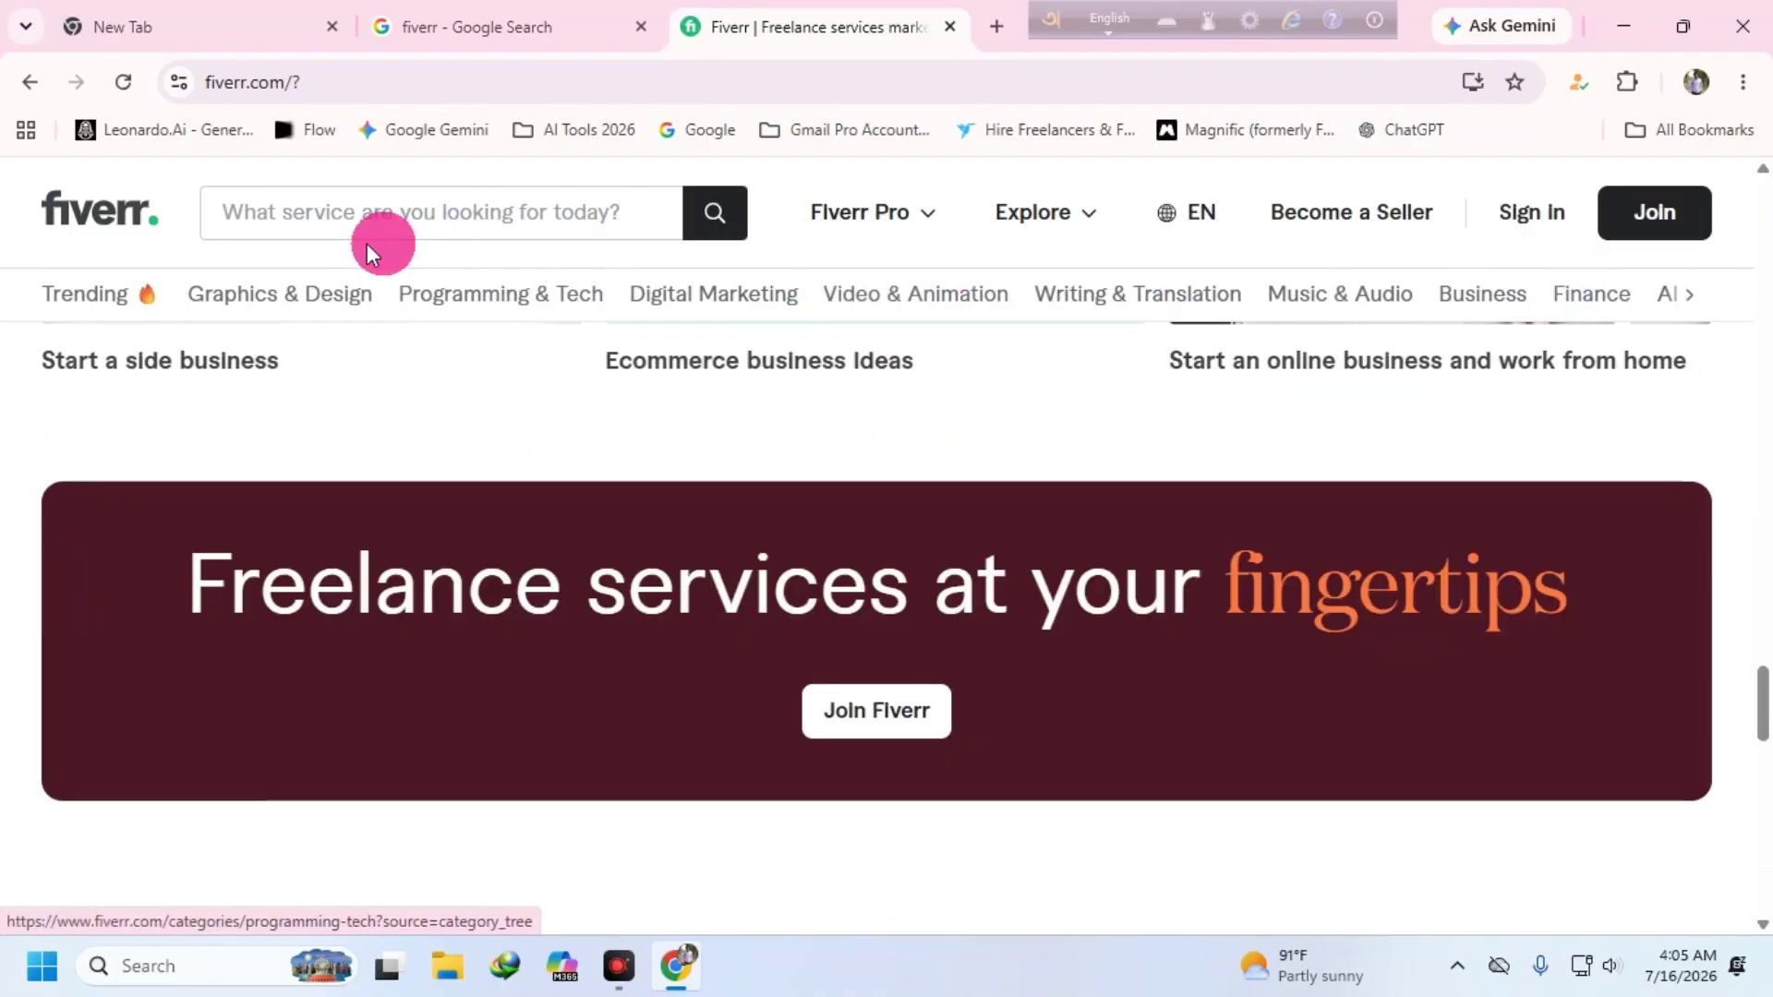
scroll(706, 524, "down", 3)
scroll(706, 523, "down", 5)
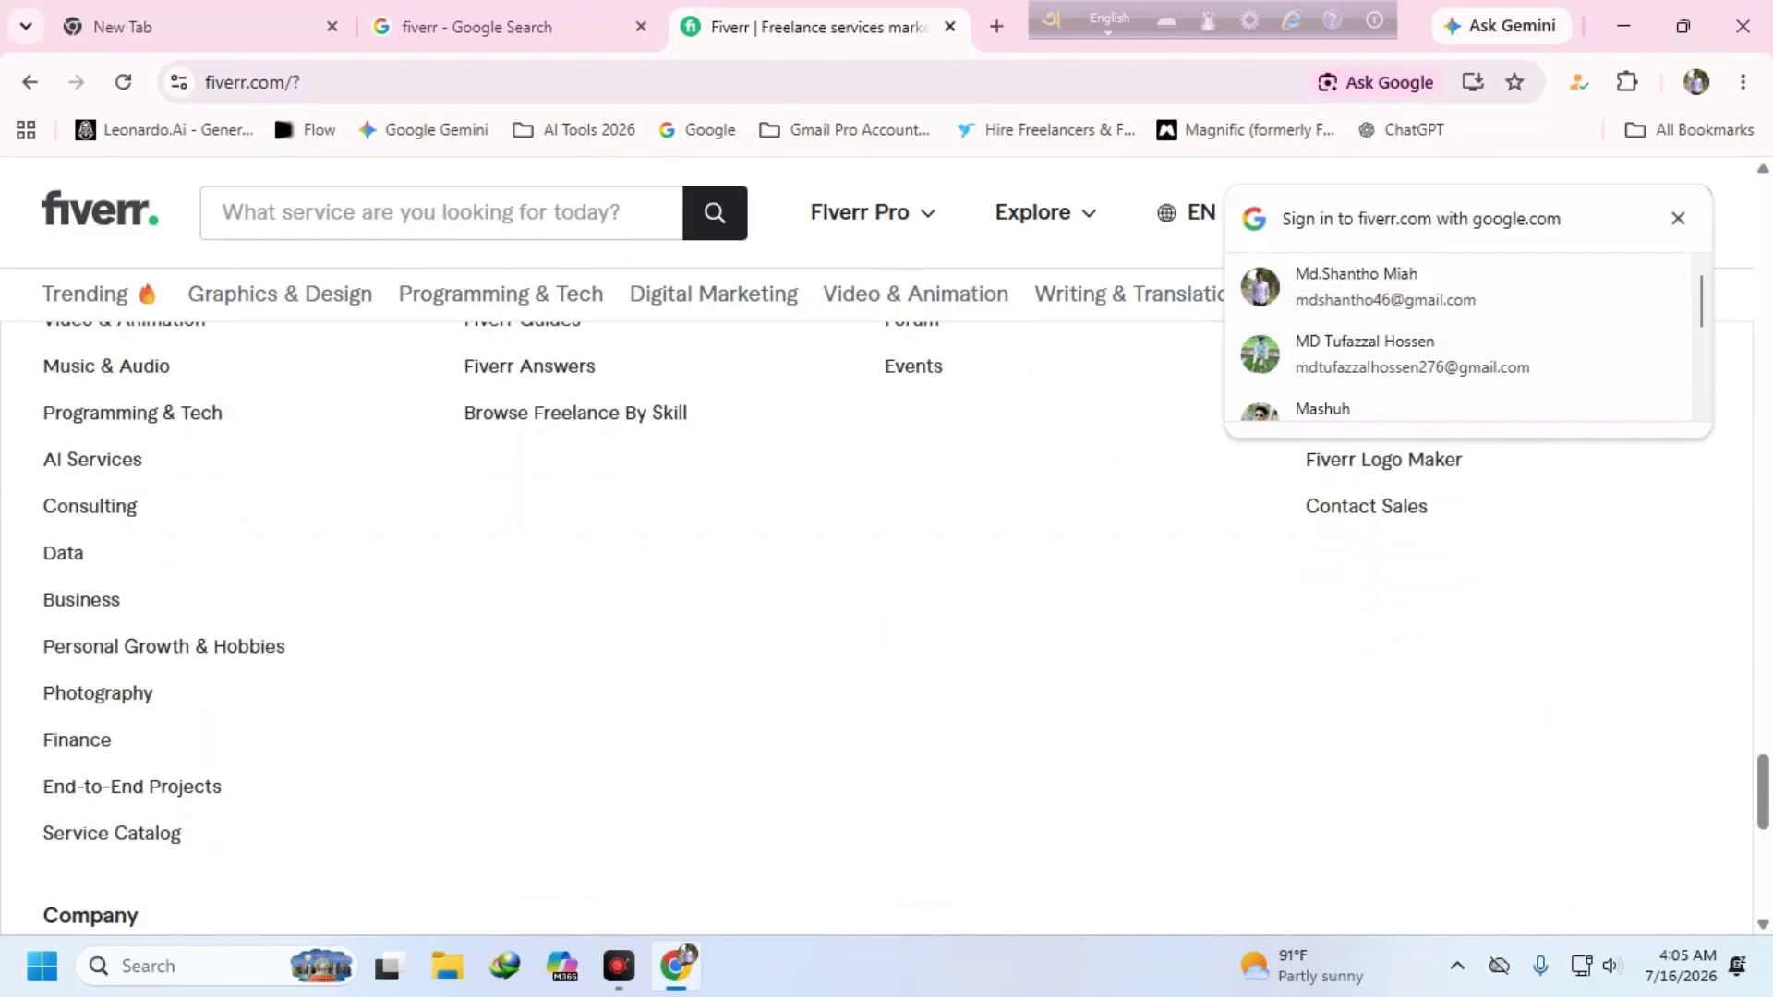
scroll(508, 436, "up", 10)
scroll(508, 435, "up", 5)
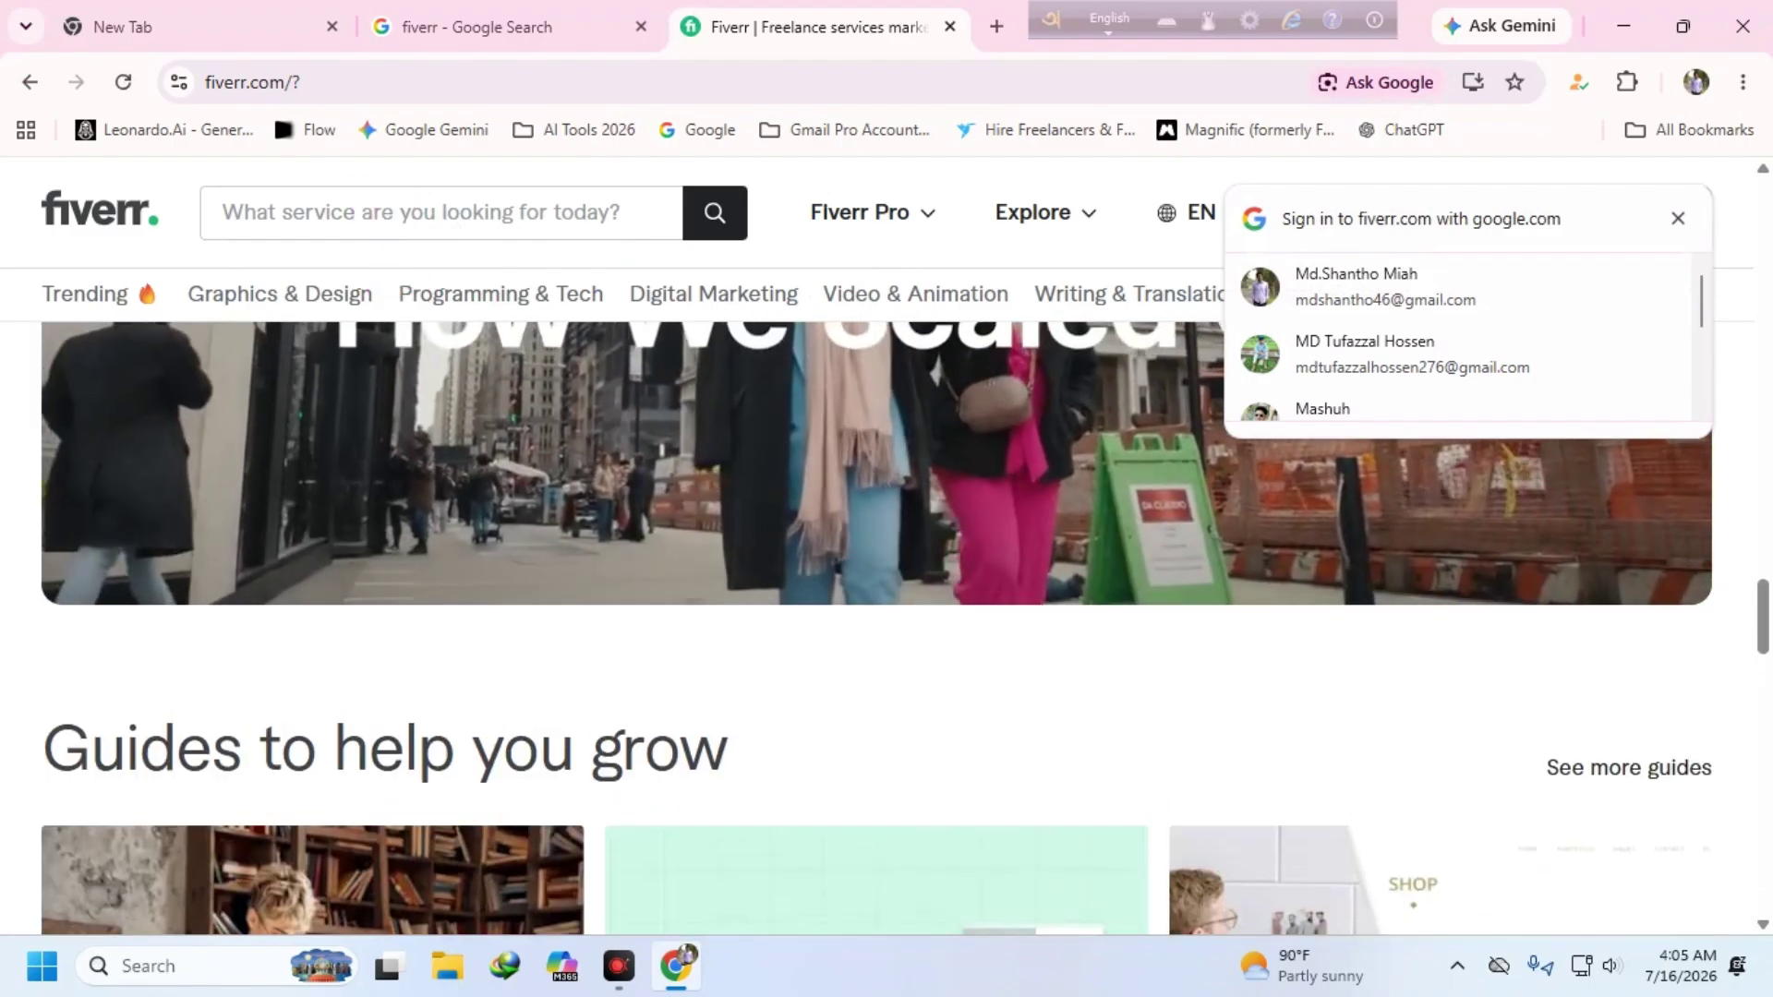
- Open the Logo Design category and send its first gig, 'I will design logo for your brand or business', to a new tab
mouse_move(258, 294)
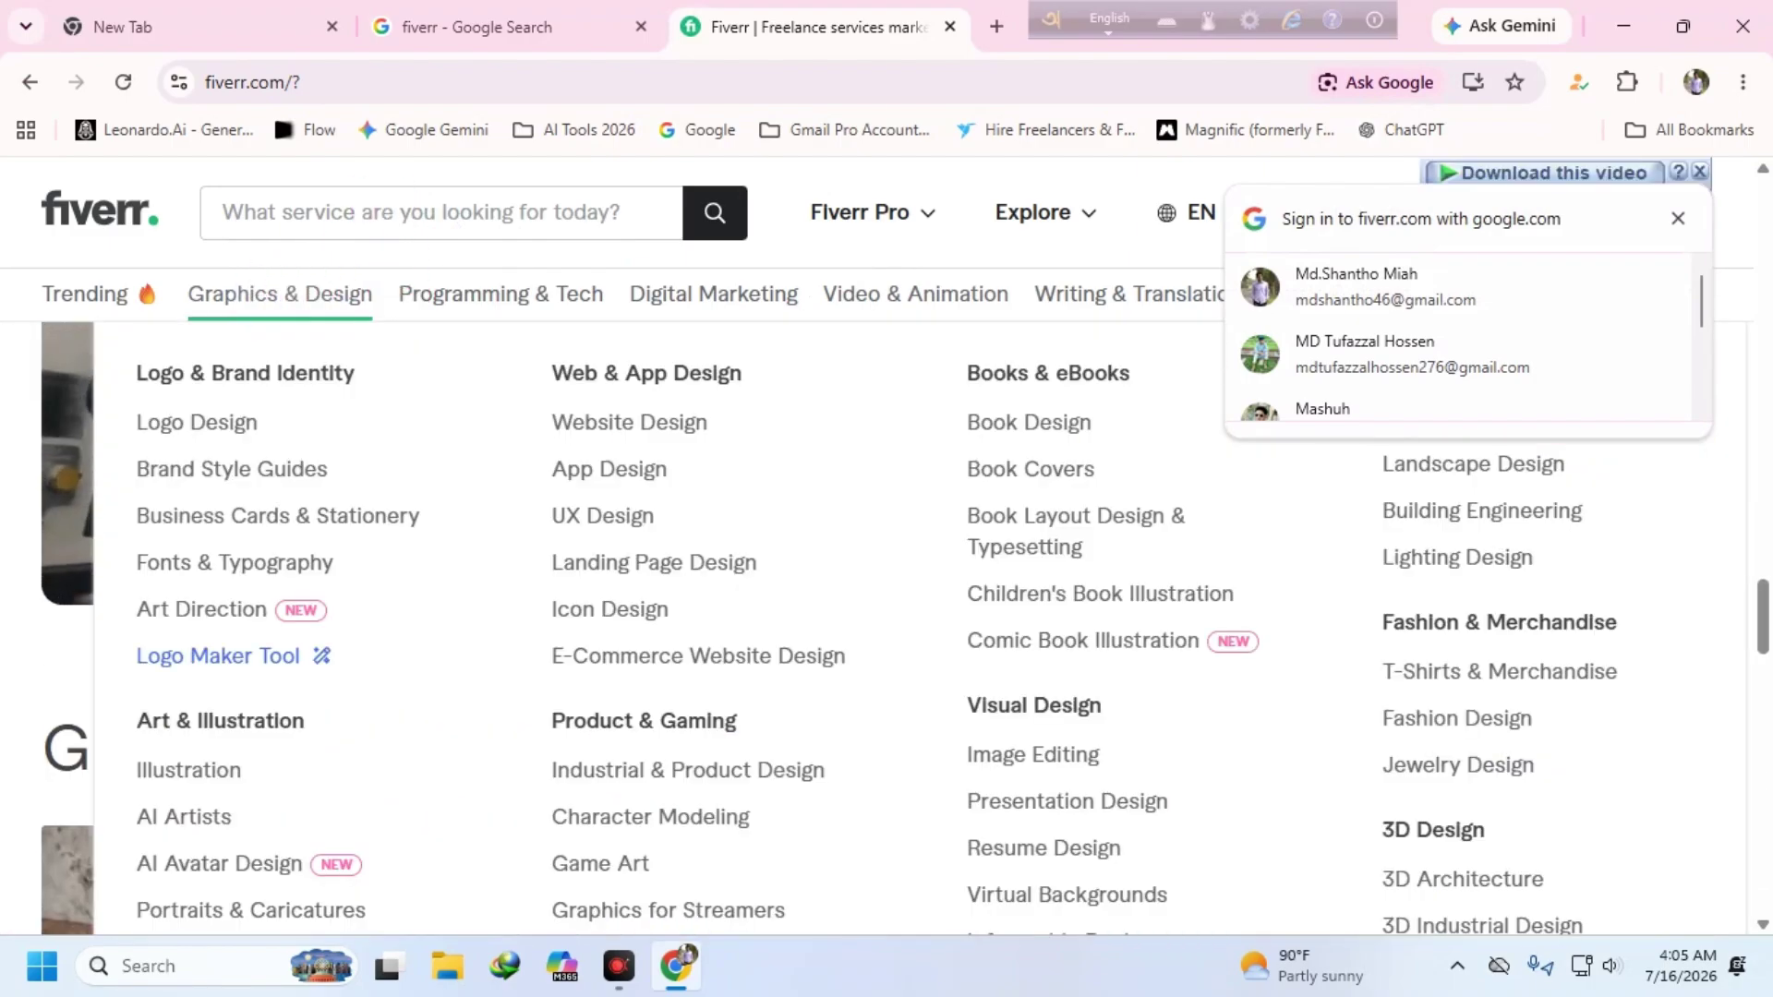
left_click(203, 418)
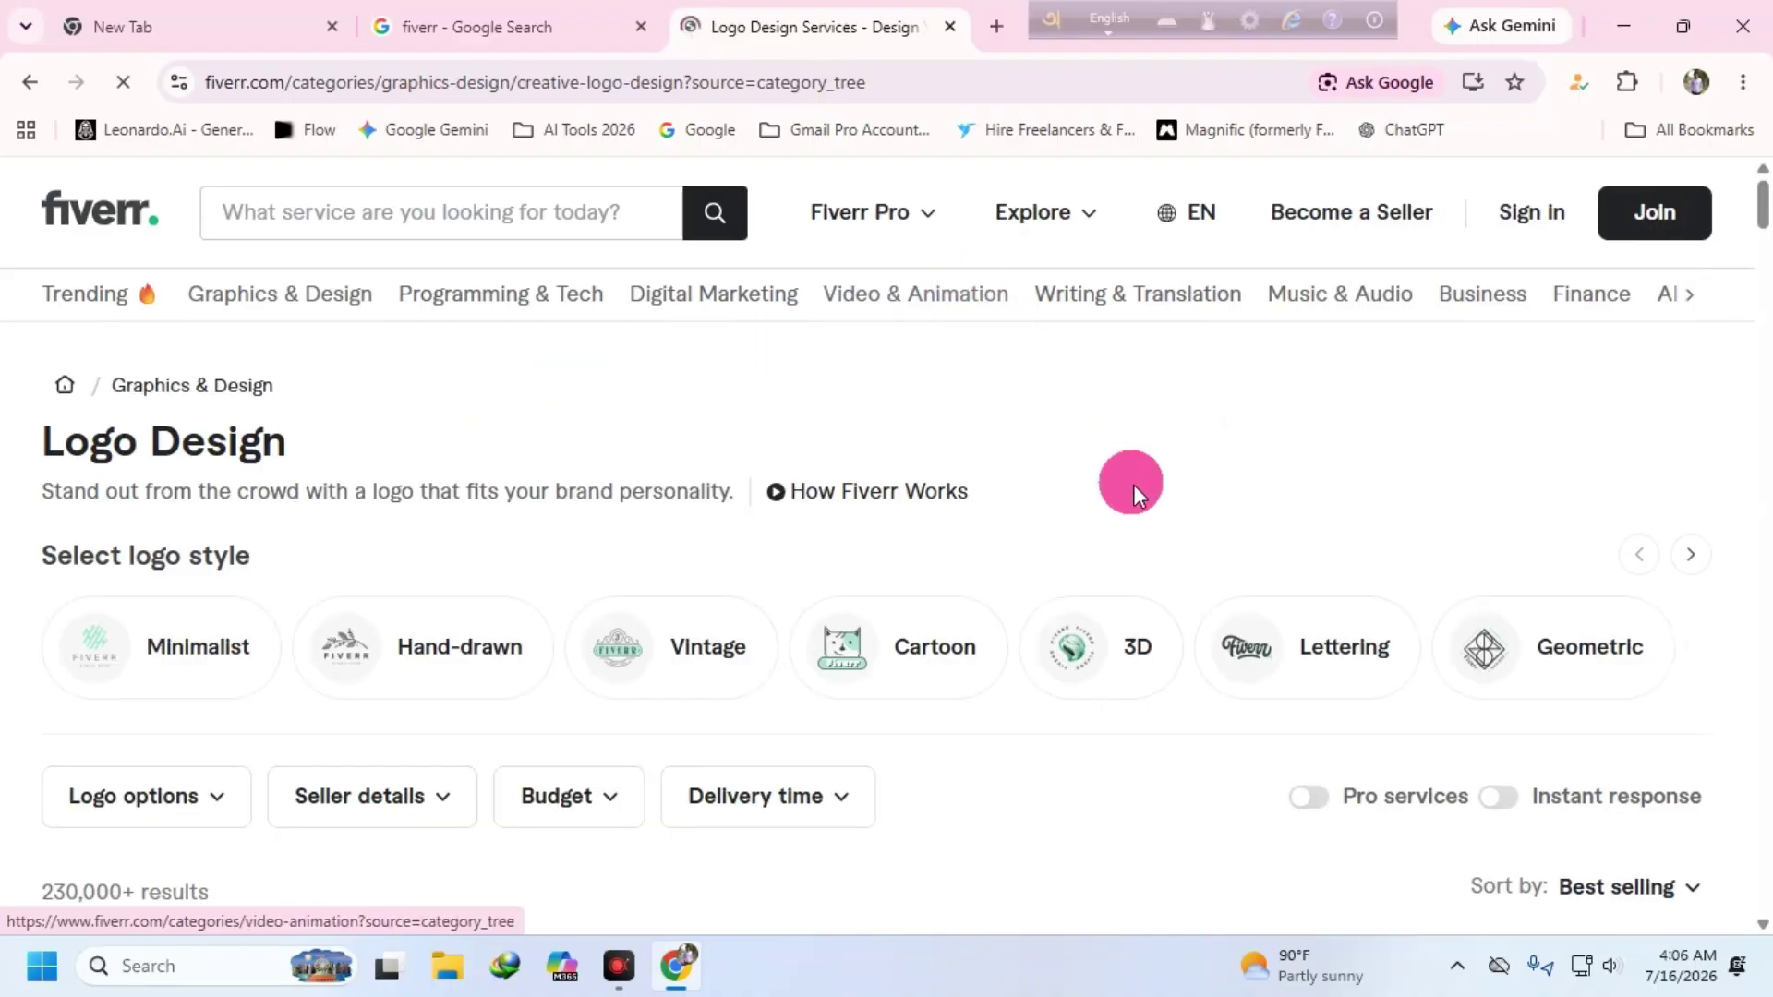
scroll(1188, 419, "down", 5)
scroll(360, 684, "down", 1)
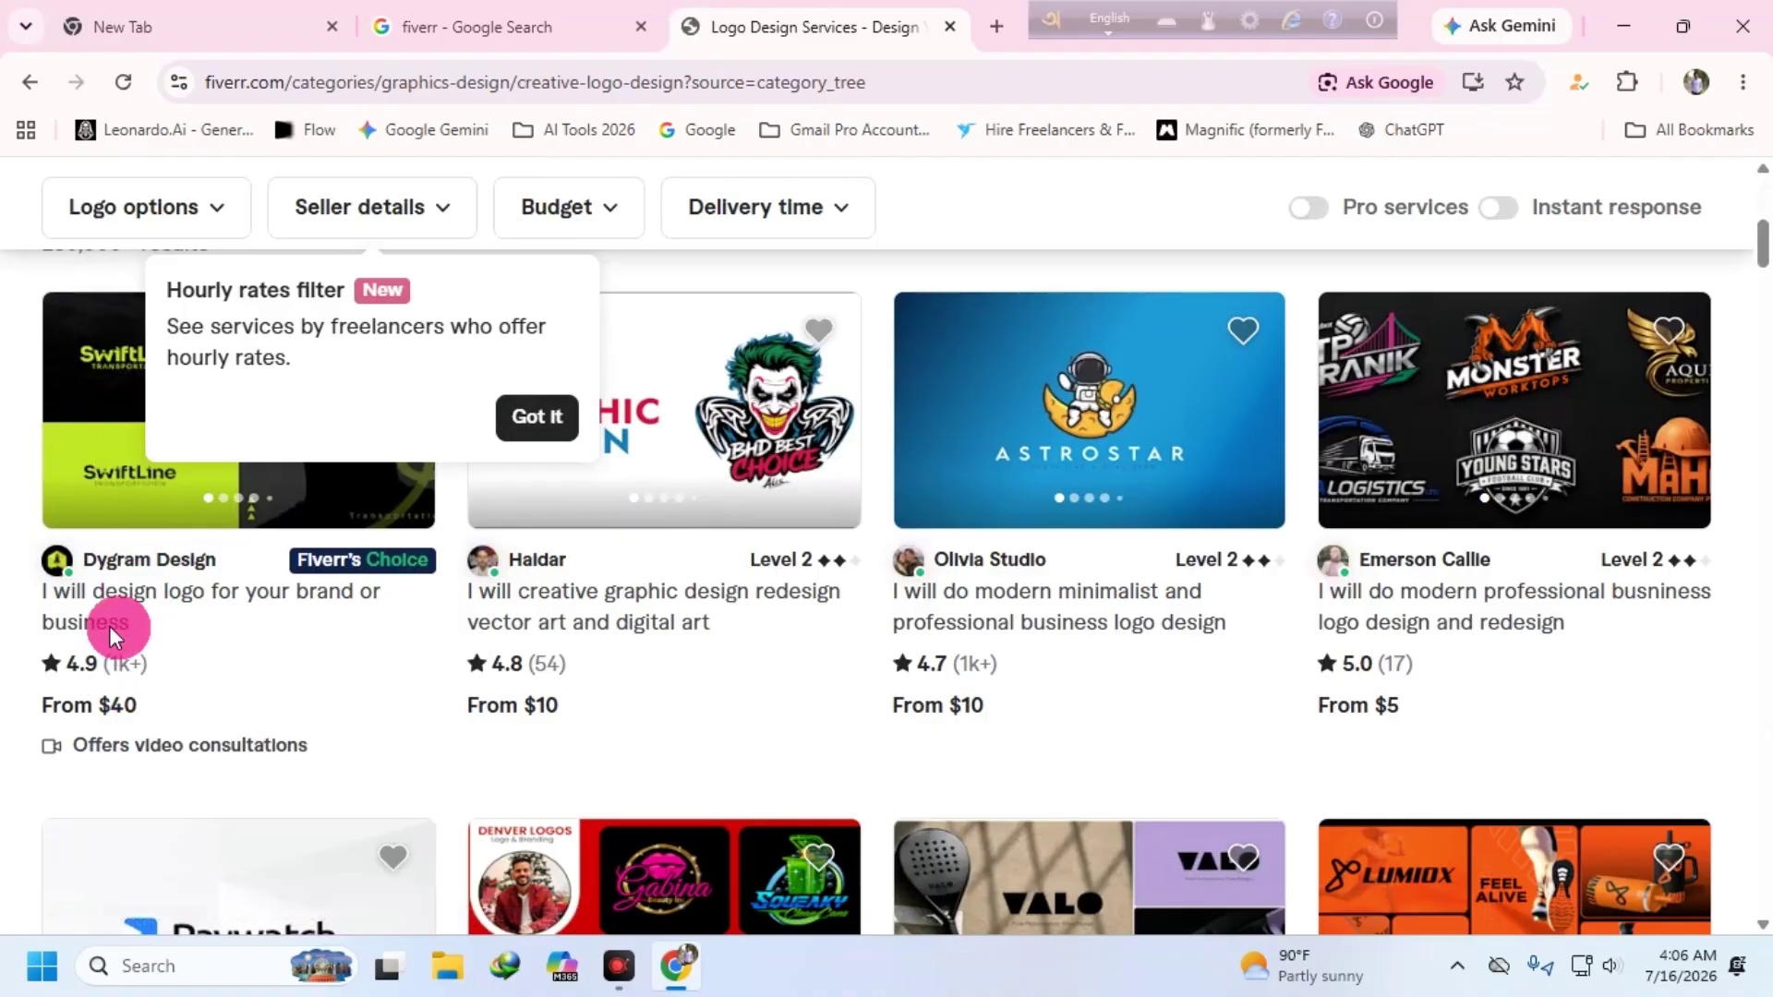
right_click(156, 584)
left_click(295, 157)
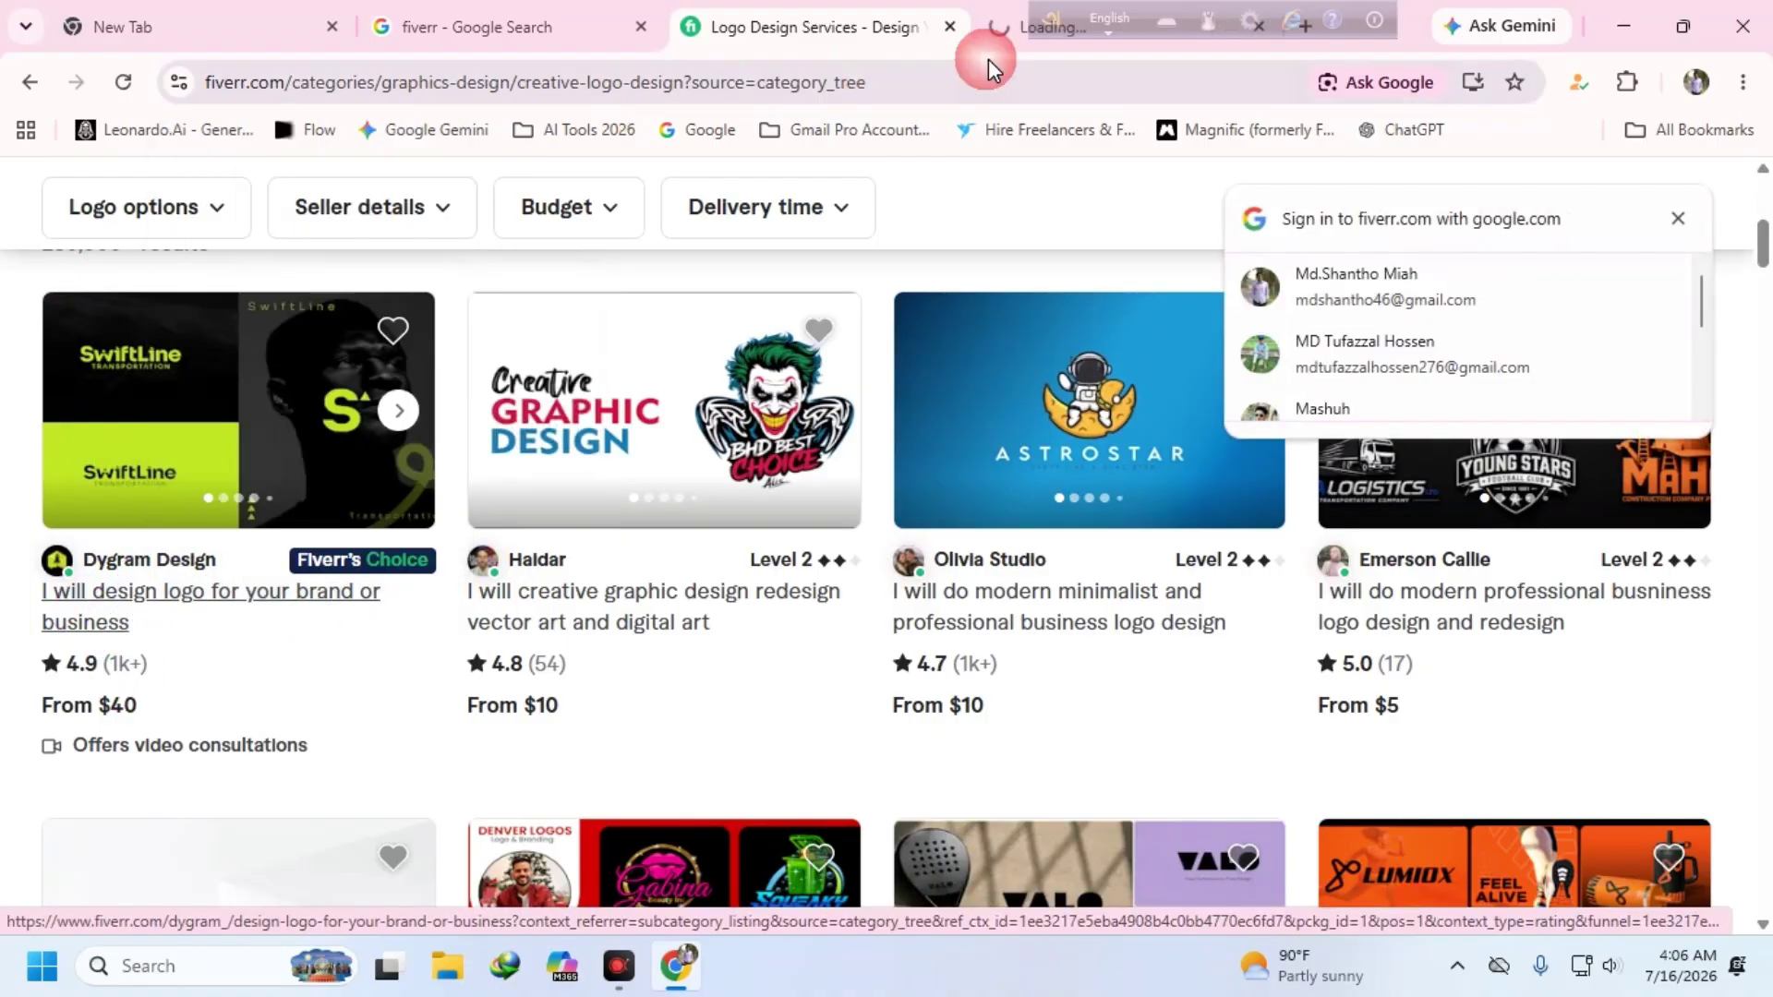
- Go to the logo gig's page and dismiss the create-account and Google sign-in popups
left_click(1149, 27)
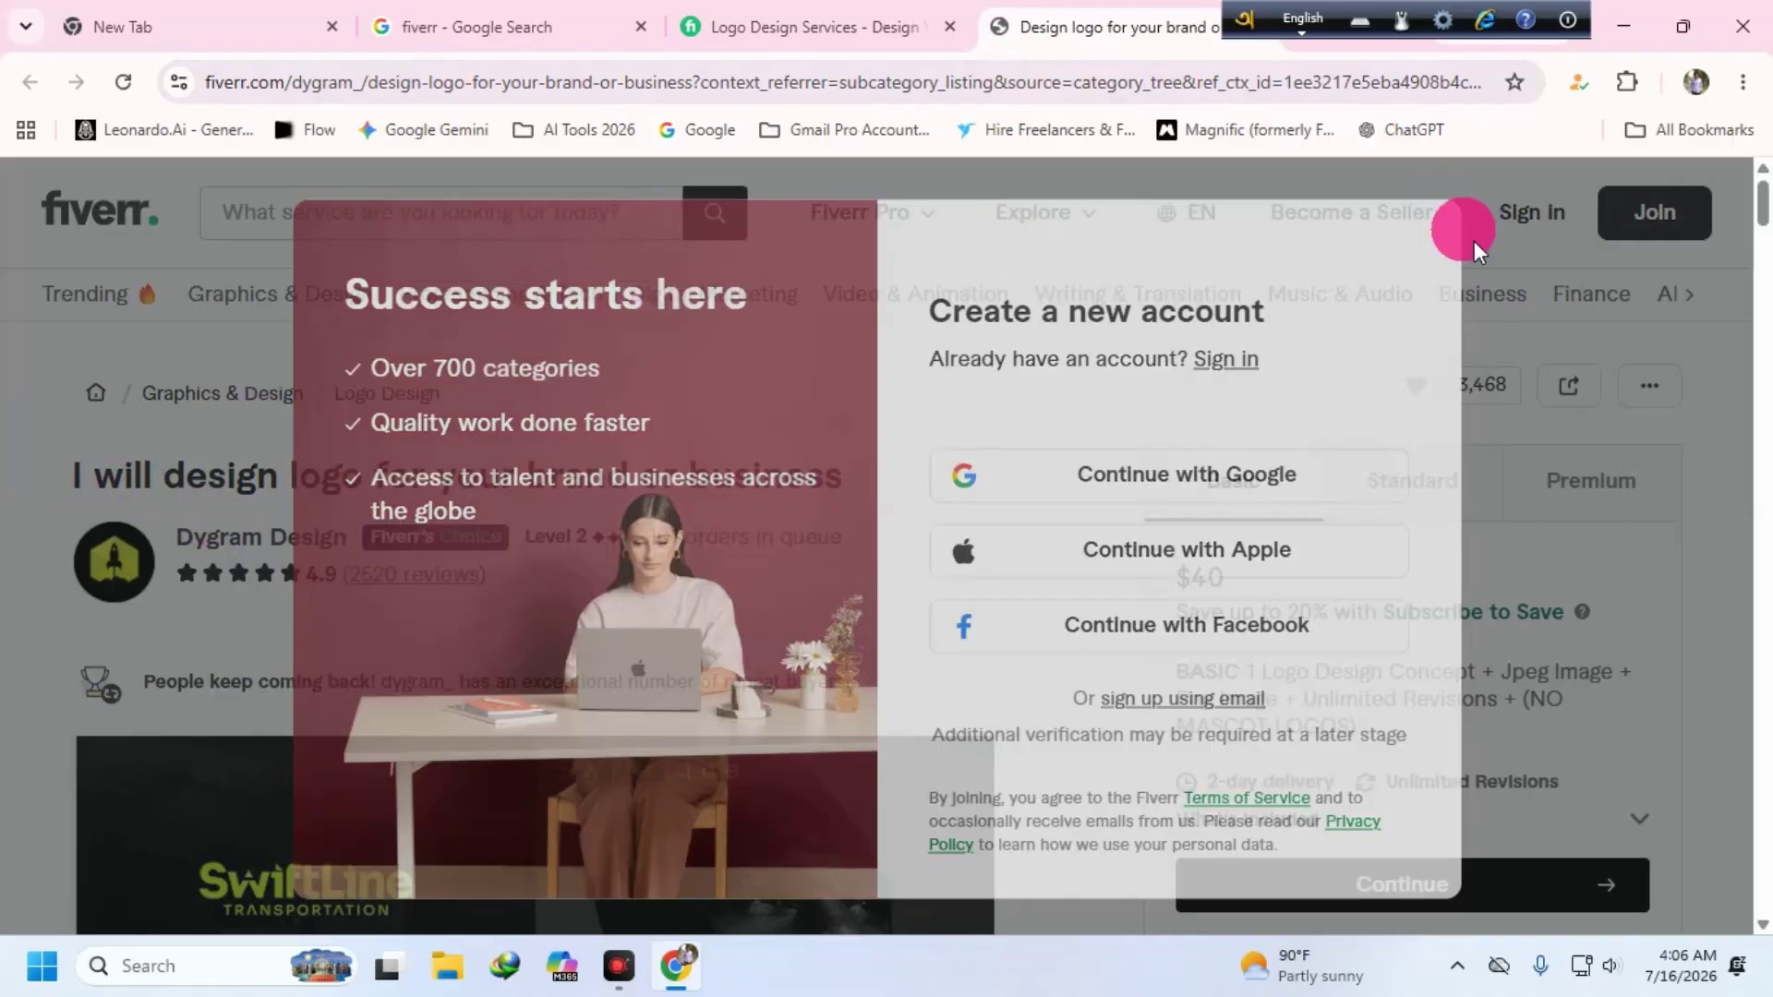
left_click(1475, 250)
scroll(1032, 499, "down", 3)
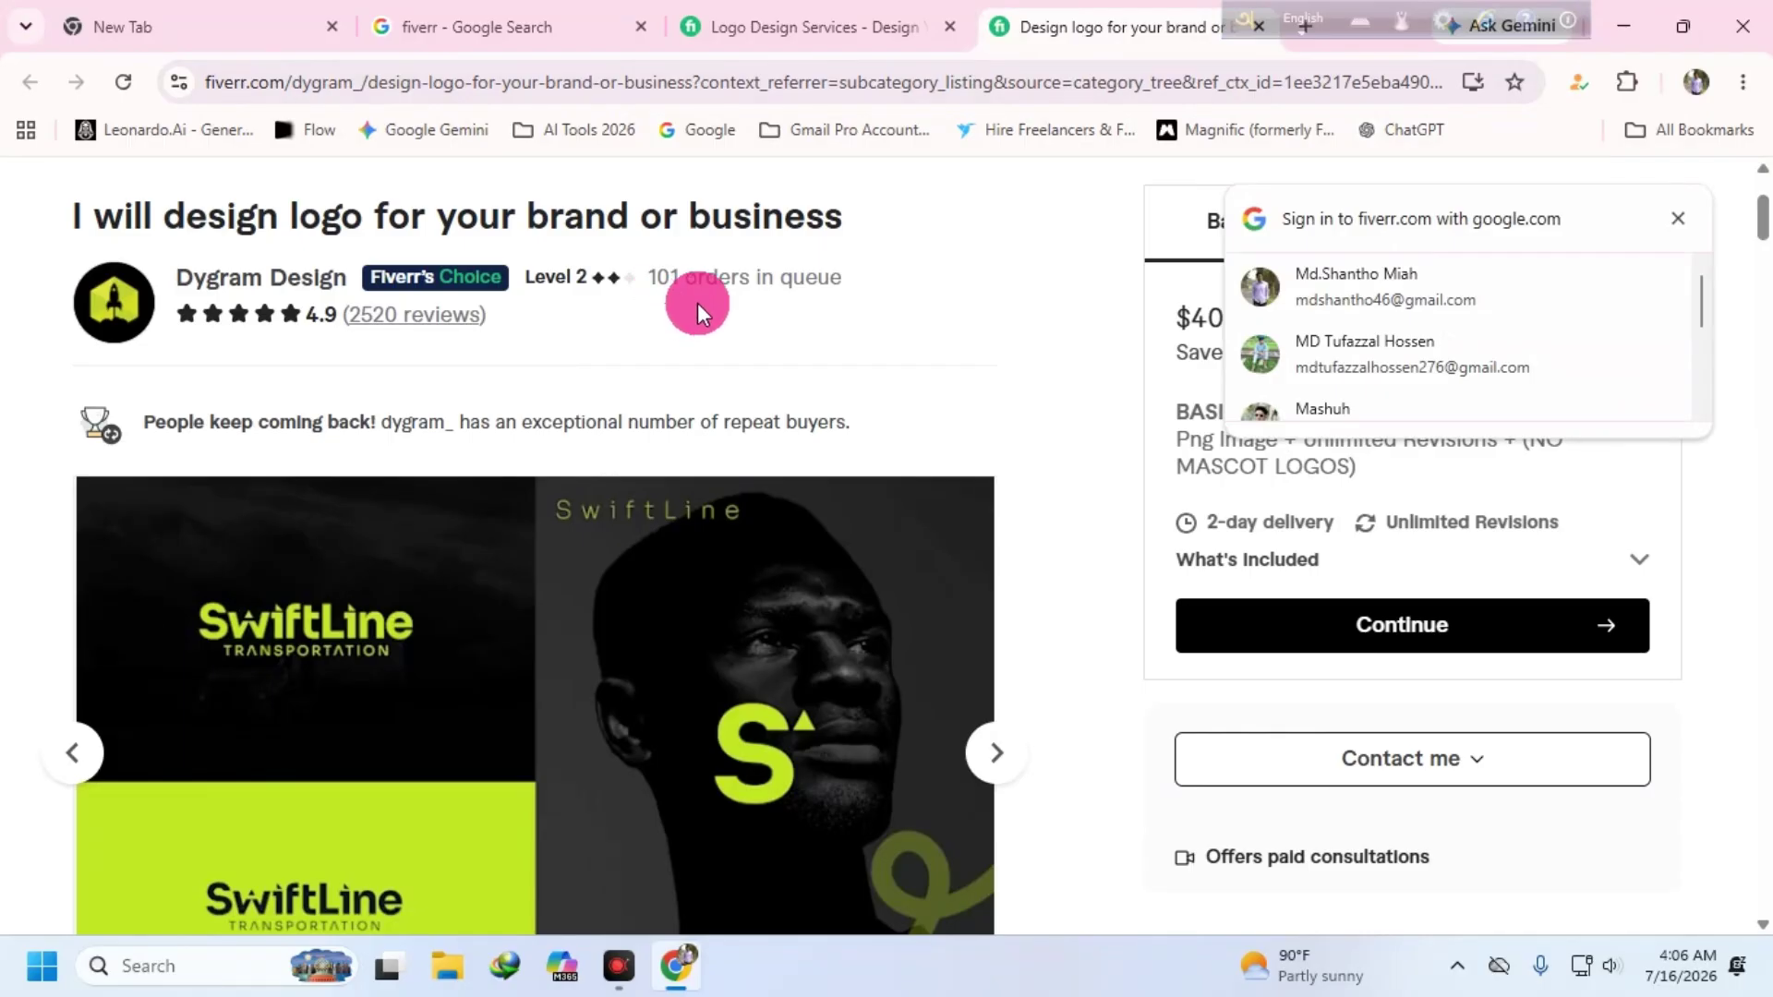
left_click(1549, 289)
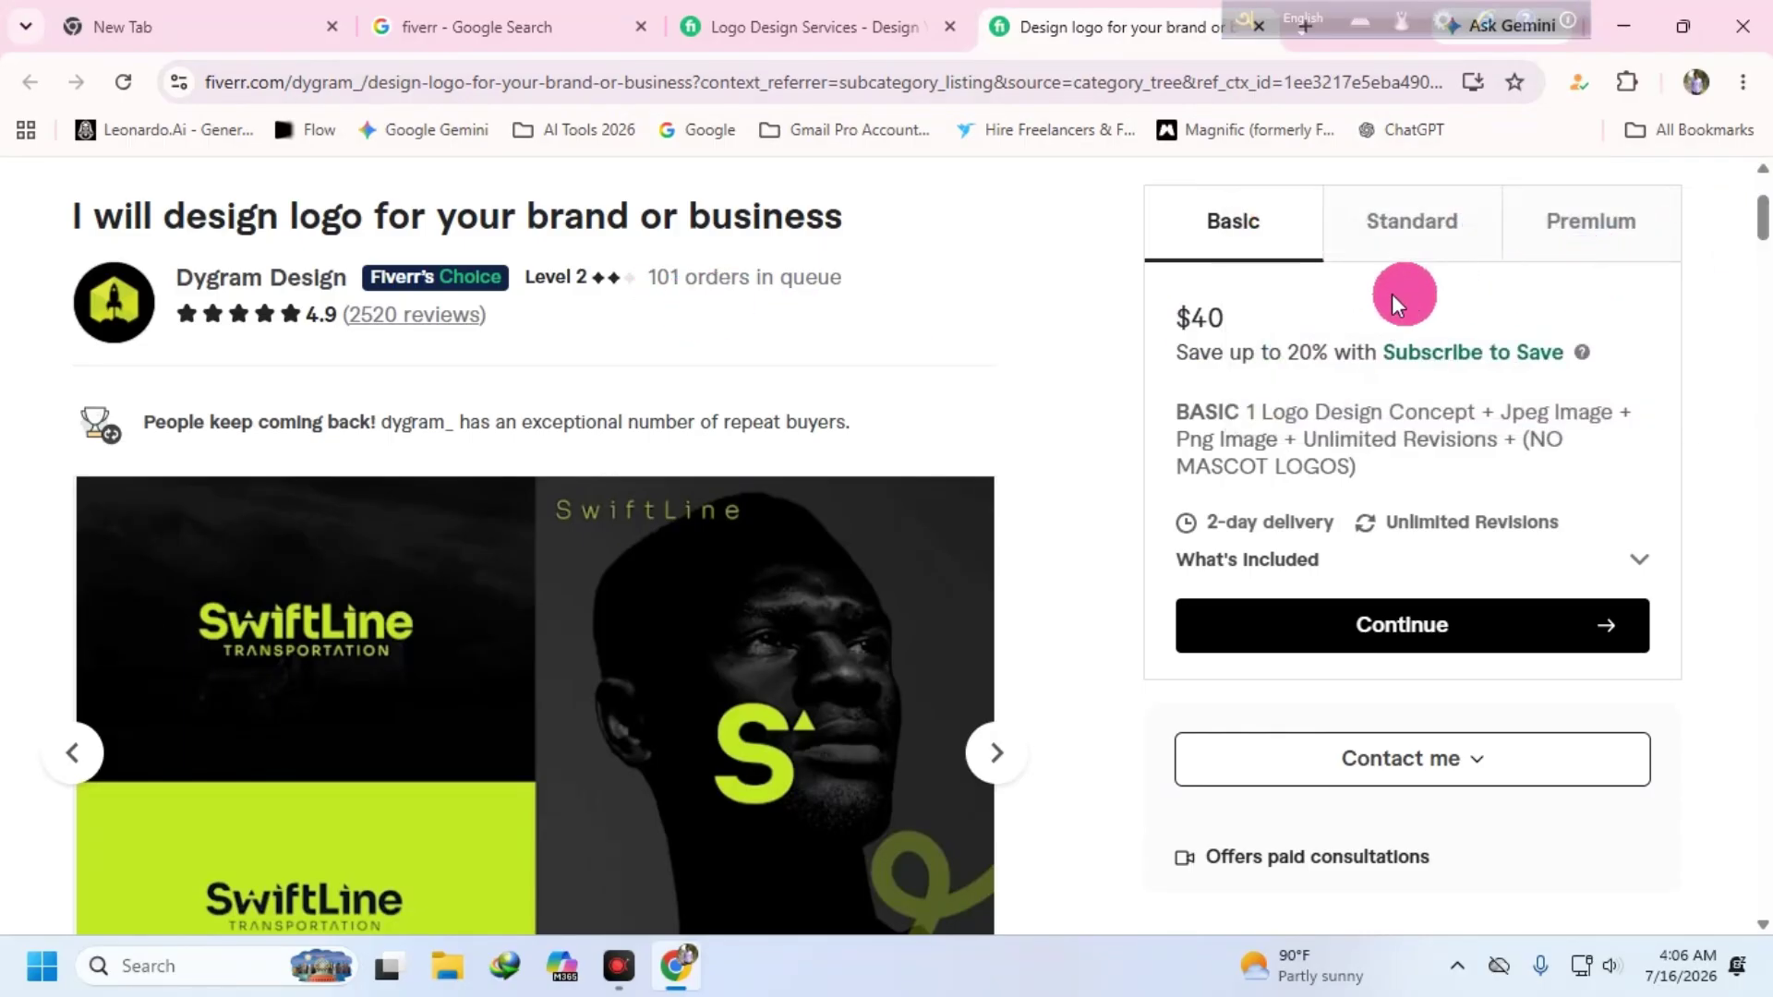
- Compare the Standard and Premium packages, ending on the $150 Premium details
left_click(1412, 221)
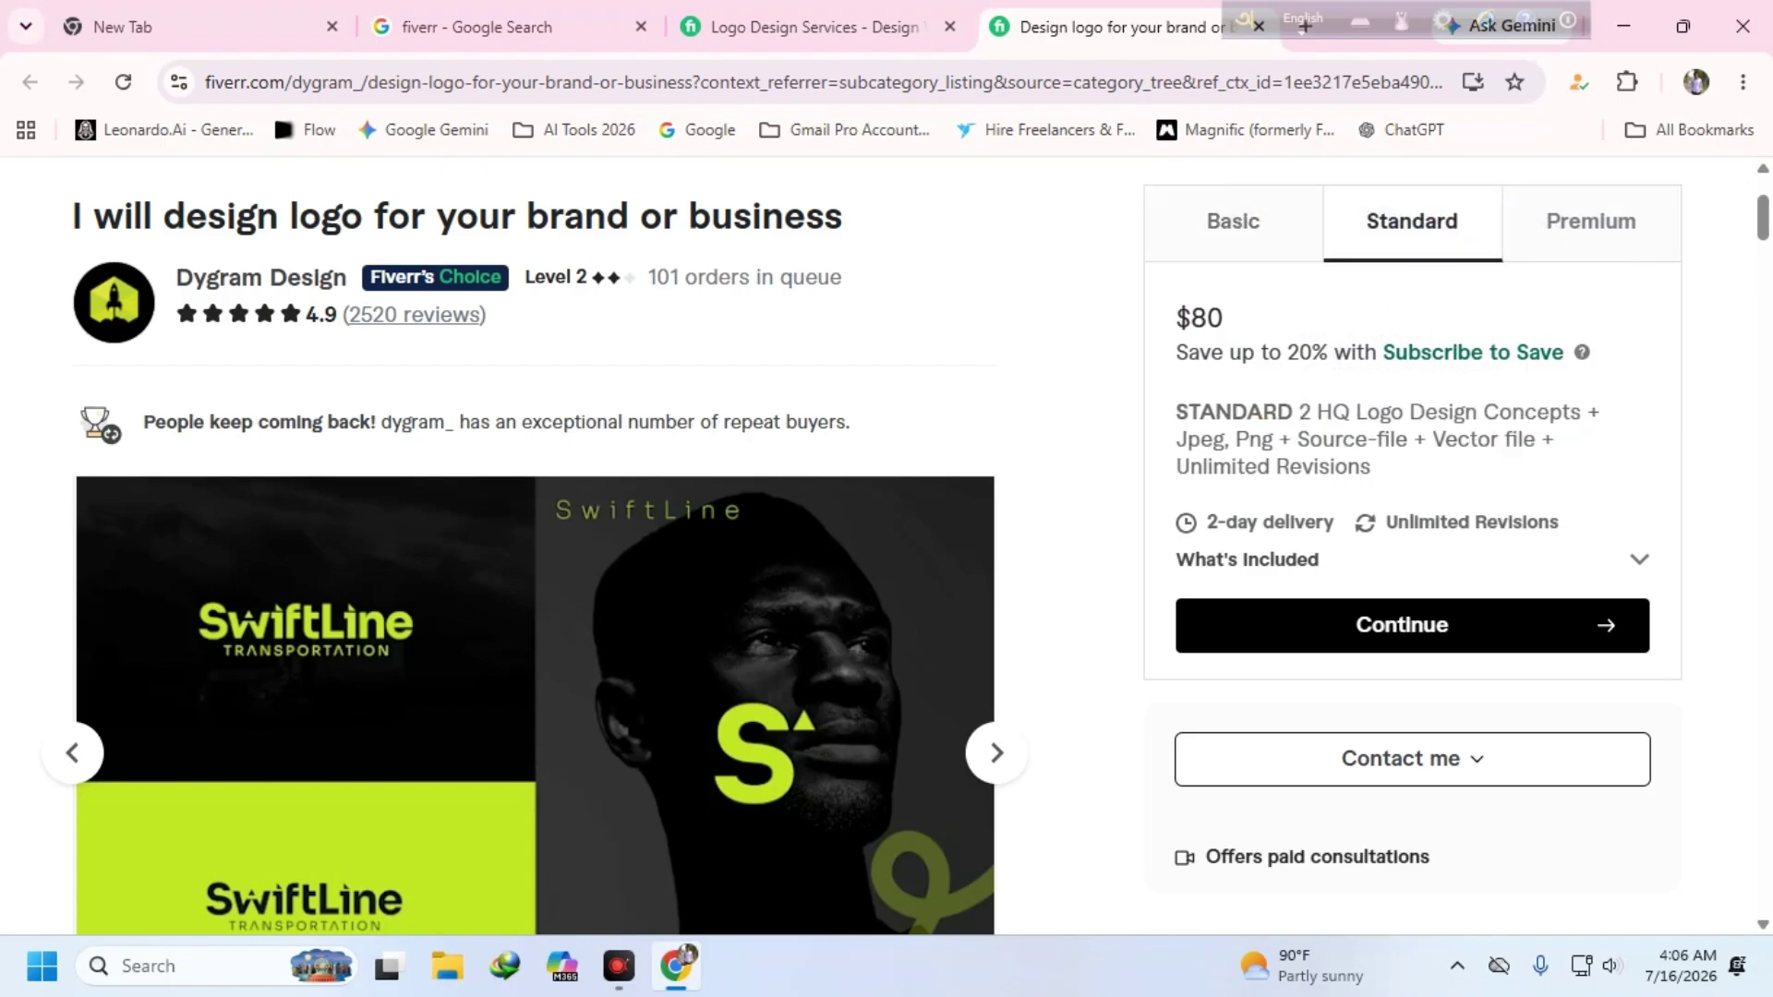
left_click(1591, 221)
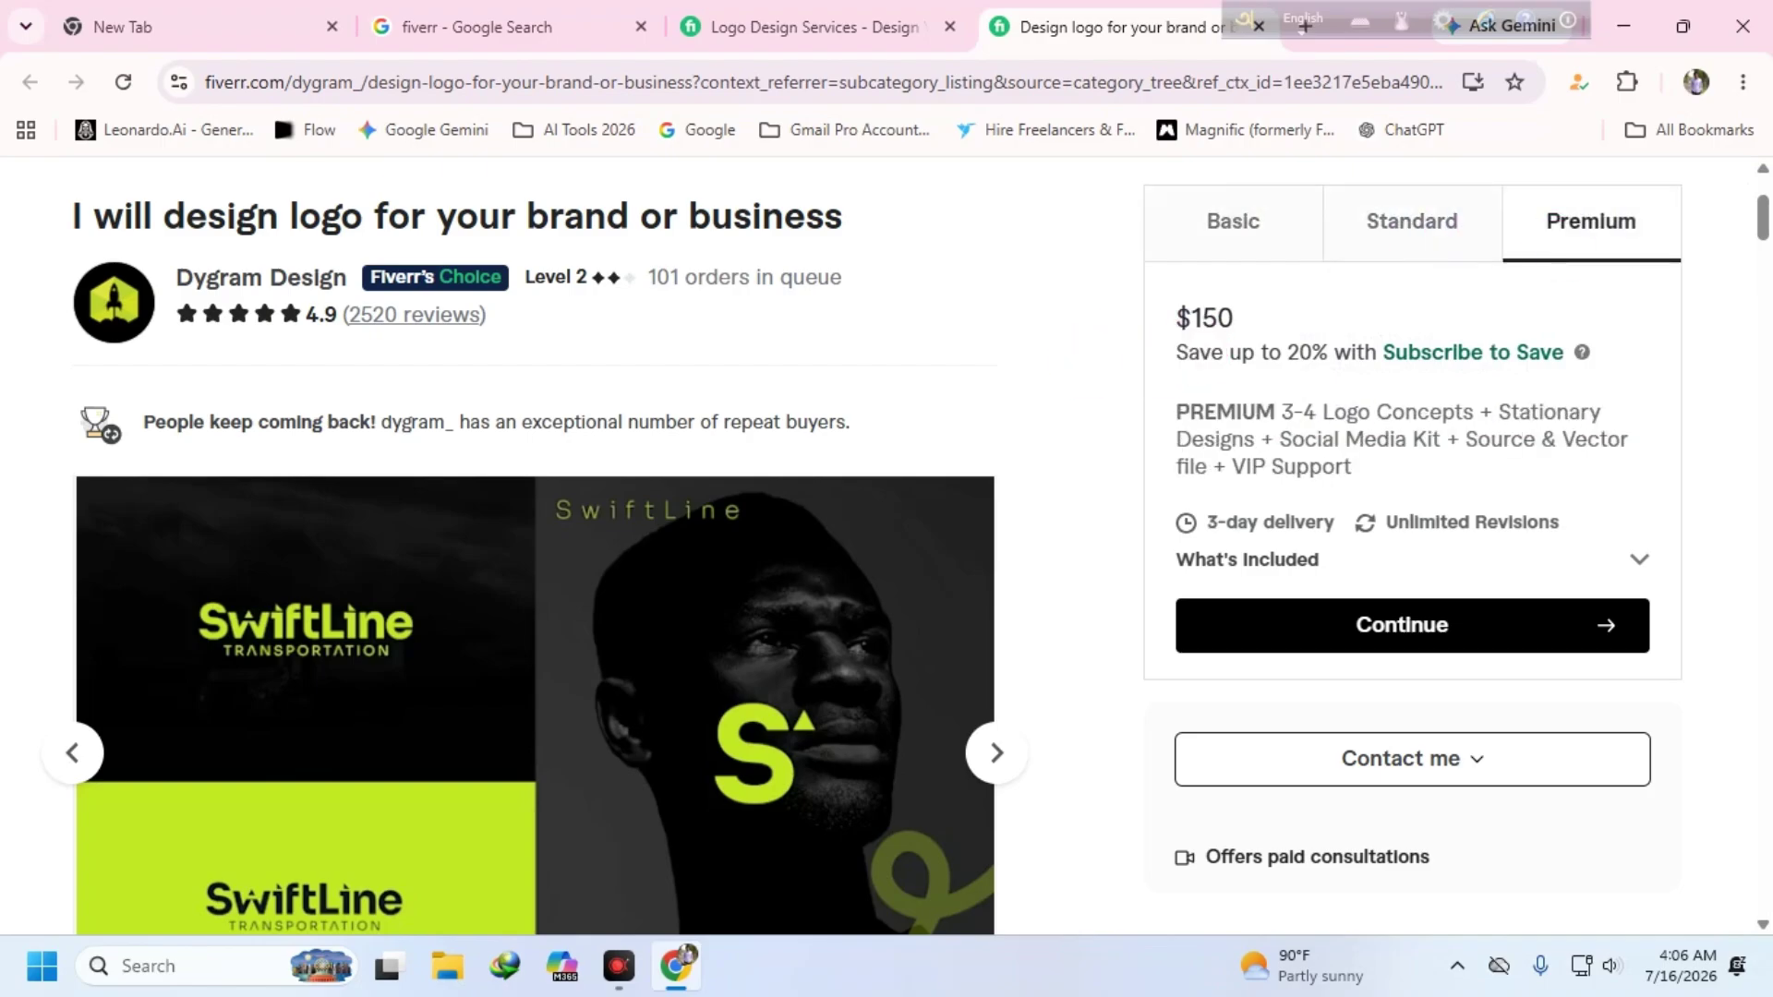
scroll(525, 613, "down", 3)
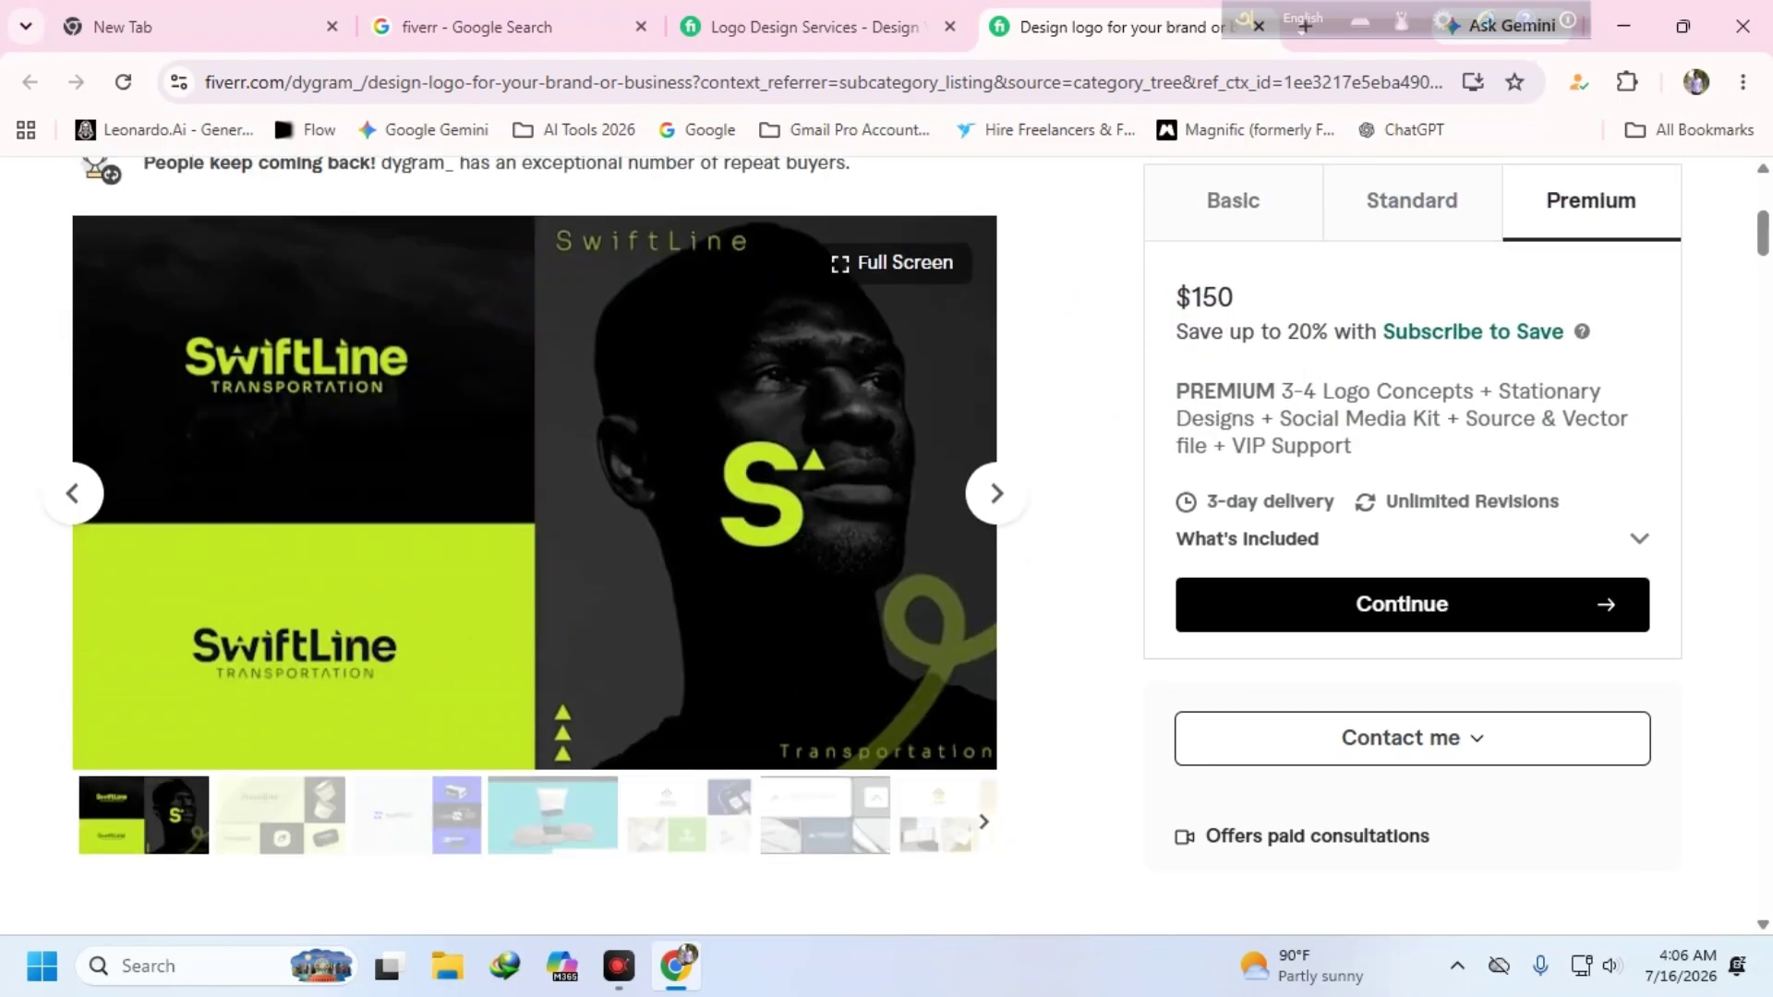
scroll(536, 526, "up", 2)
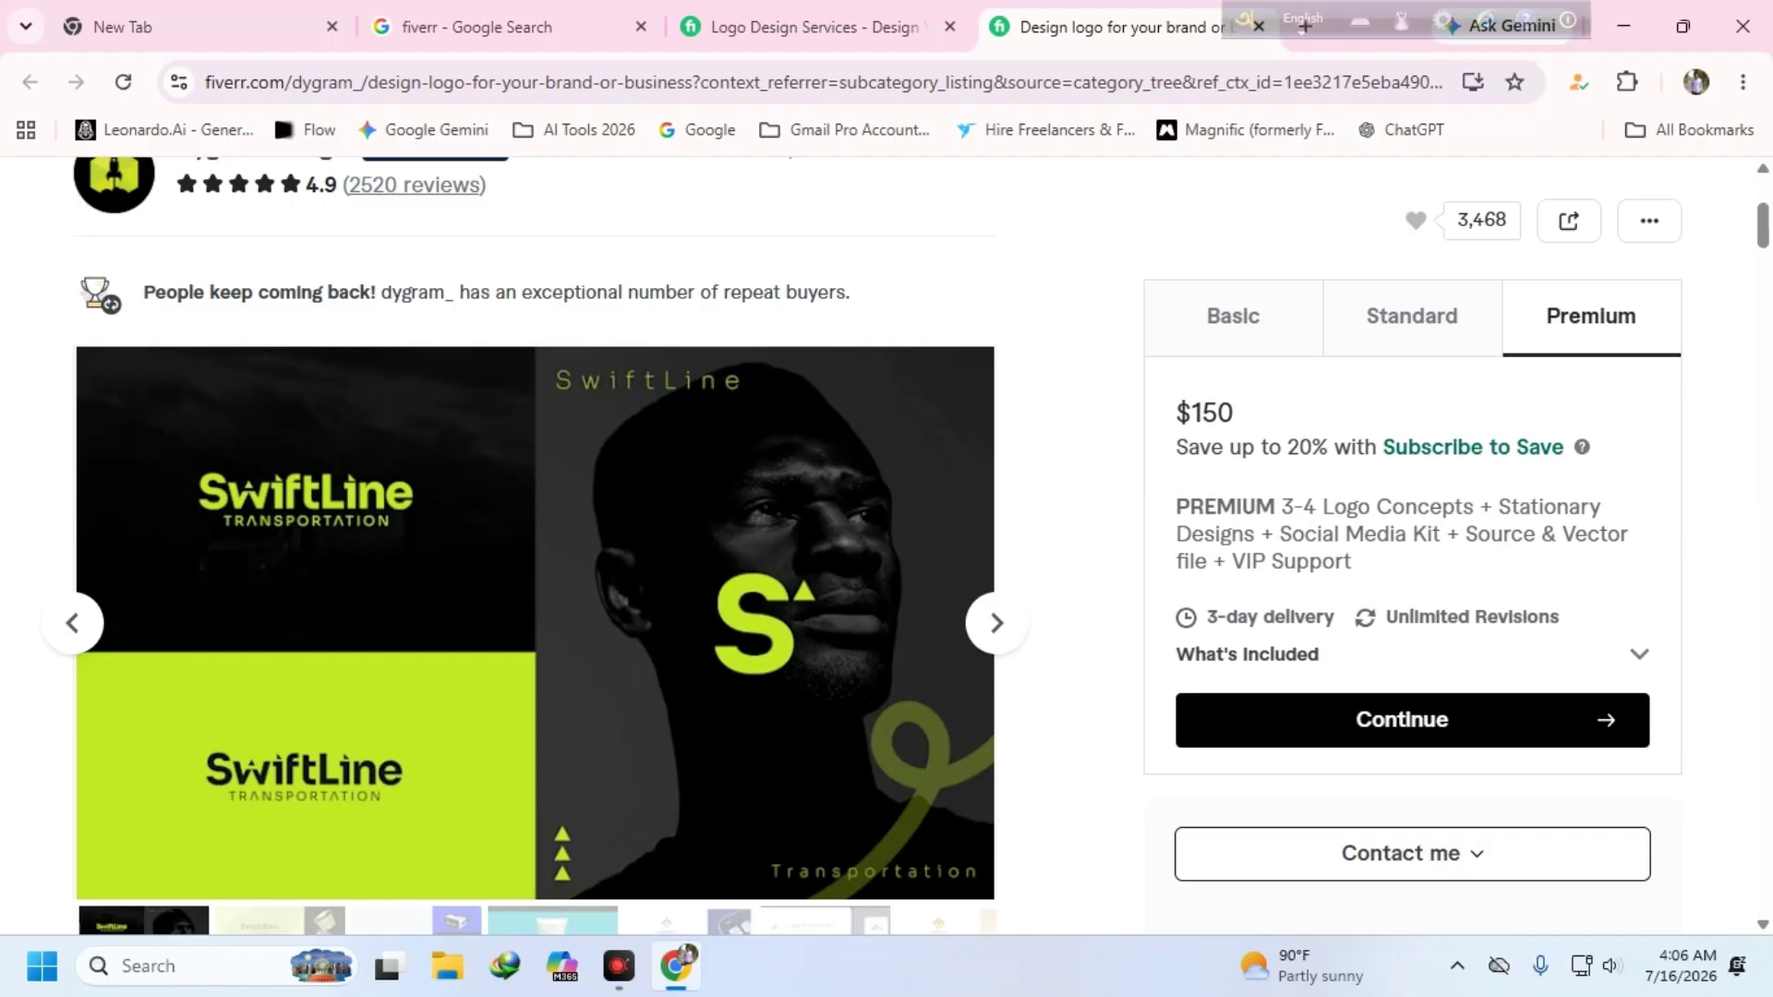
- Return to the Logo Design listing, dismiss the Google sign-in prompt, and close that tab
left_click(891, 30)
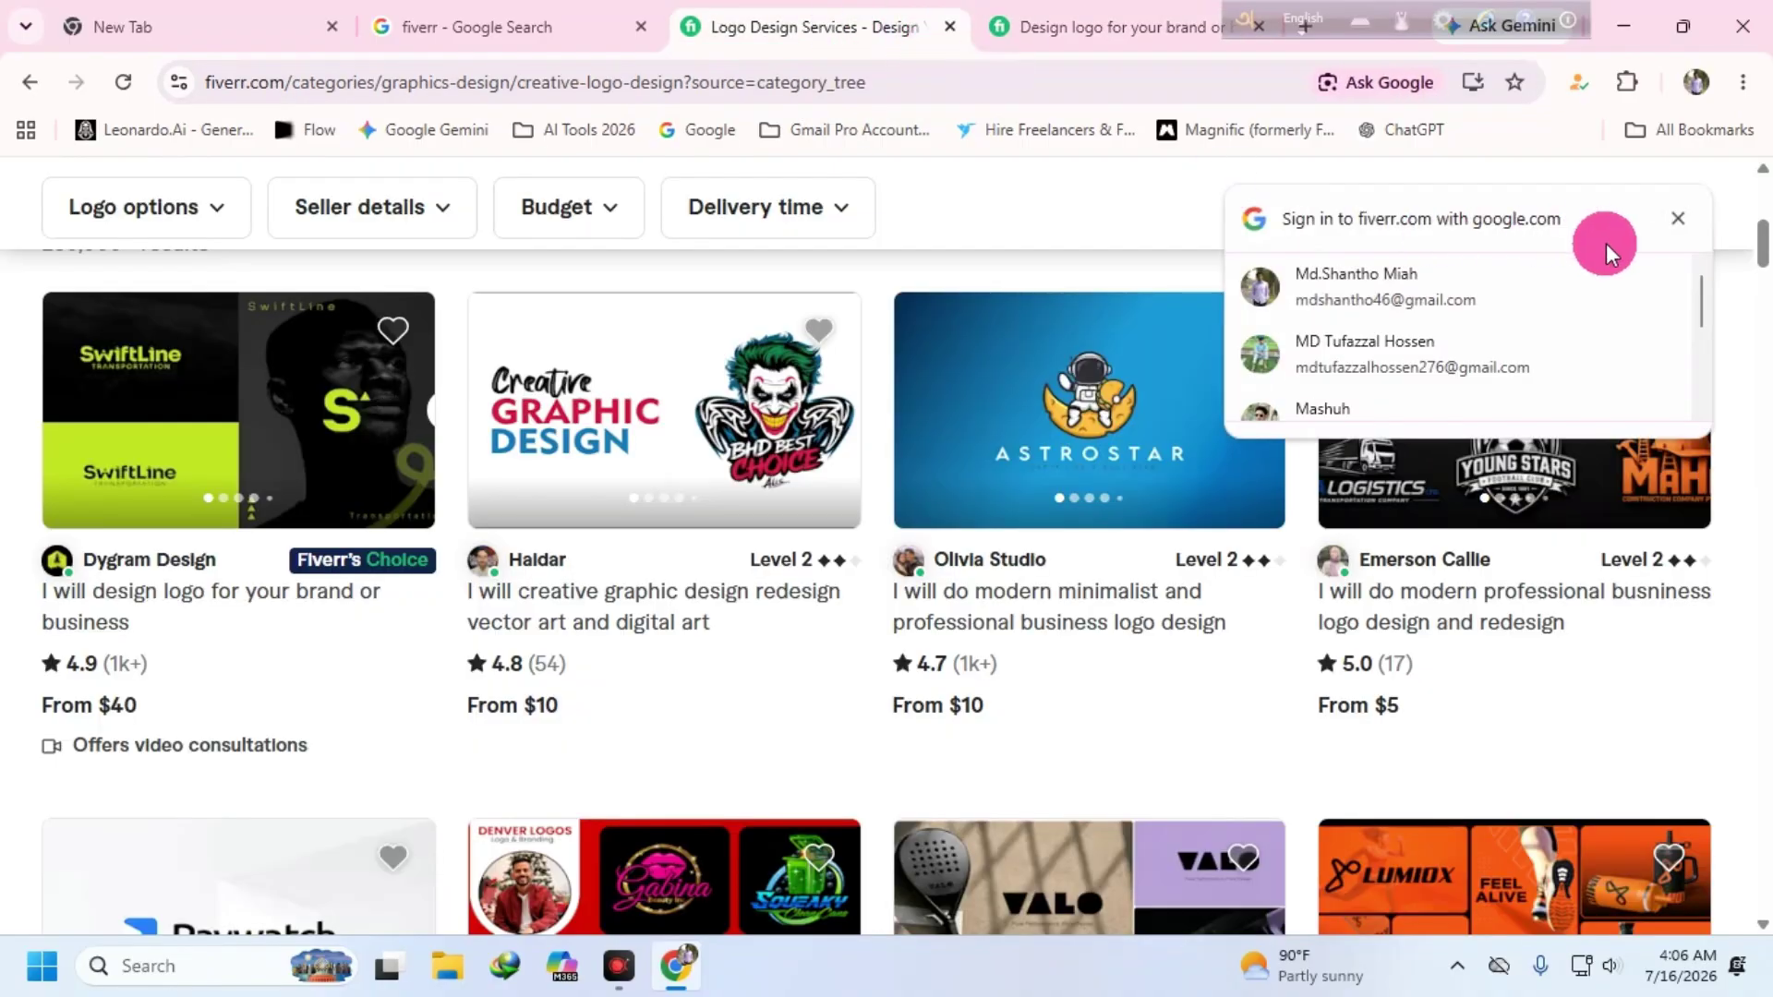
left_click(1678, 219)
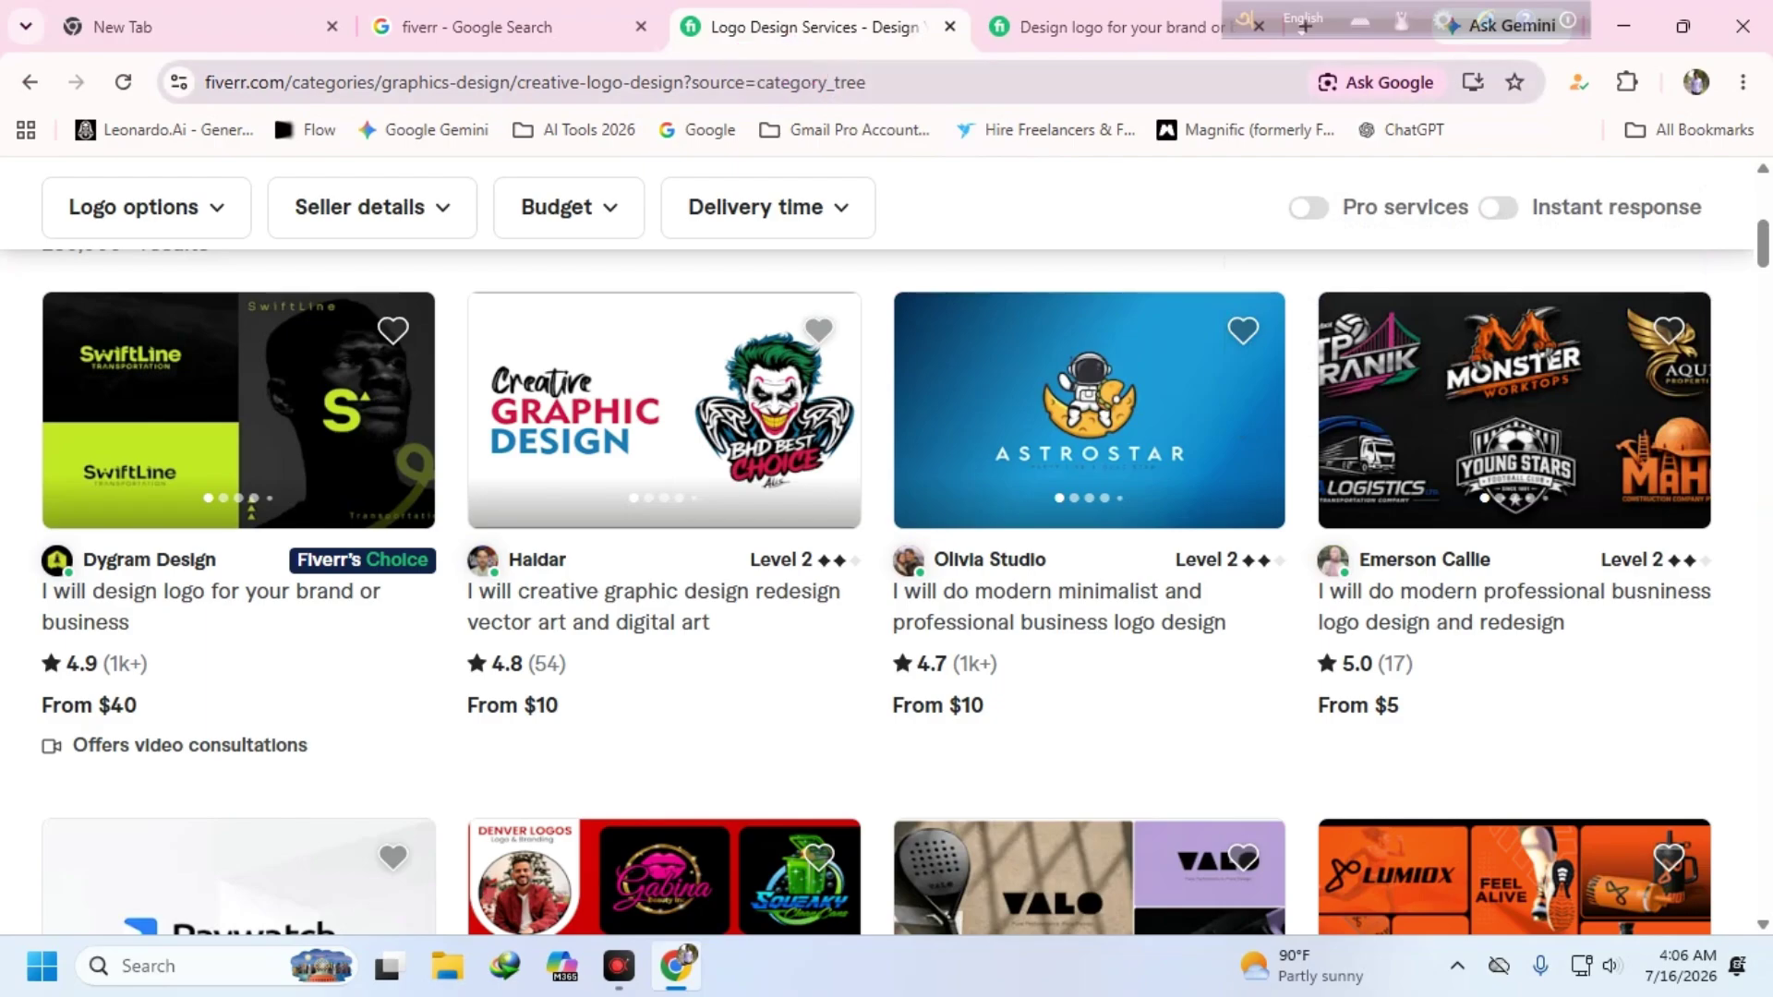
left_click(948, 27)
- Close the Fiverr gig page and search Google for 'upwork' in a fresh tab
left_click(956, 30)
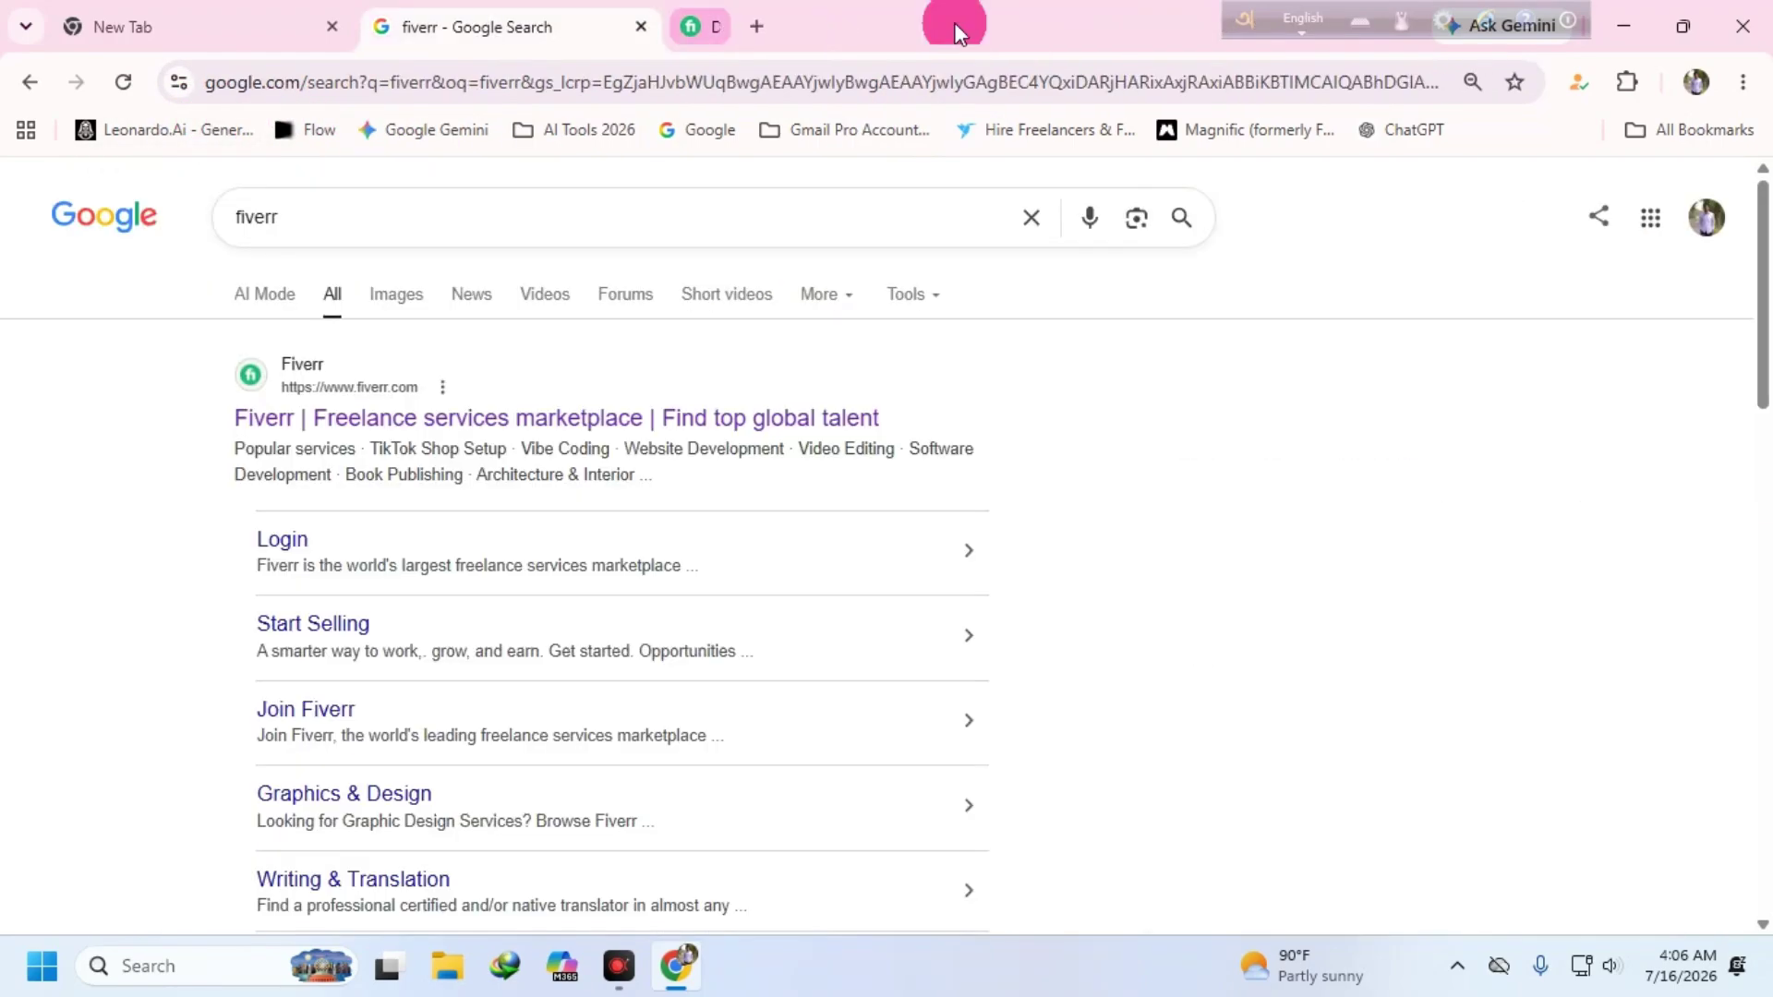
left_click(696, 28)
left_click(567, 506)
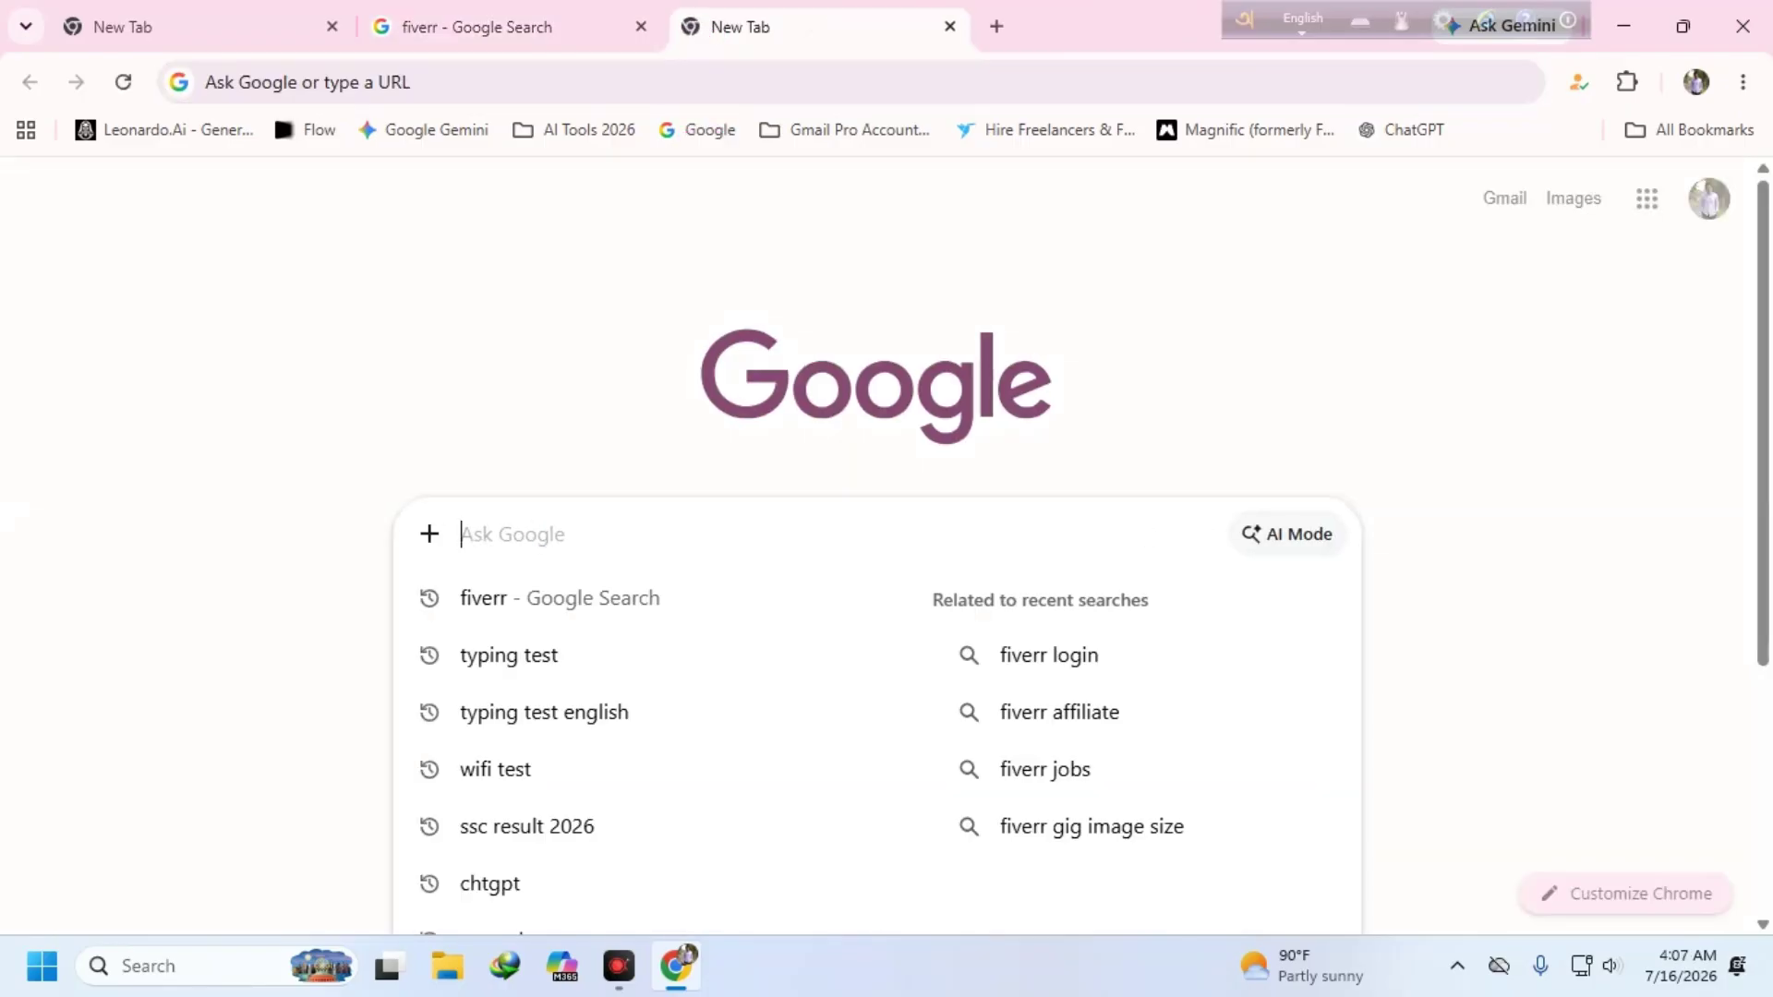
type("u")
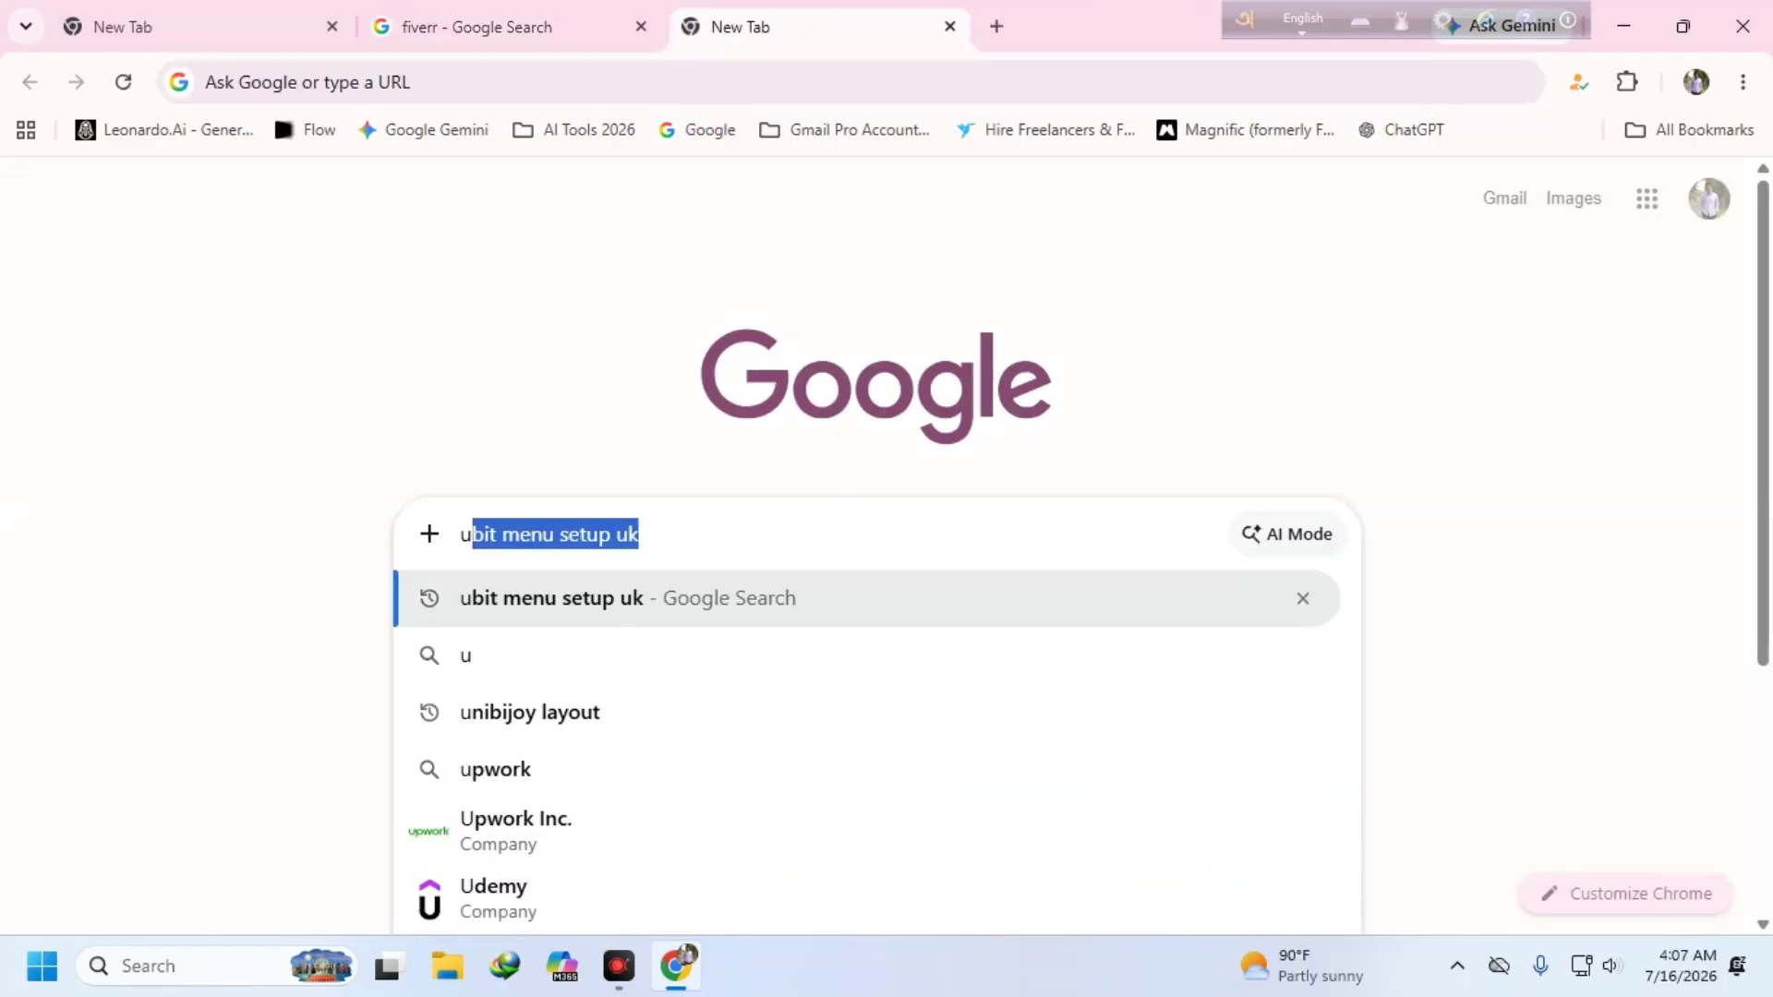
type("p")
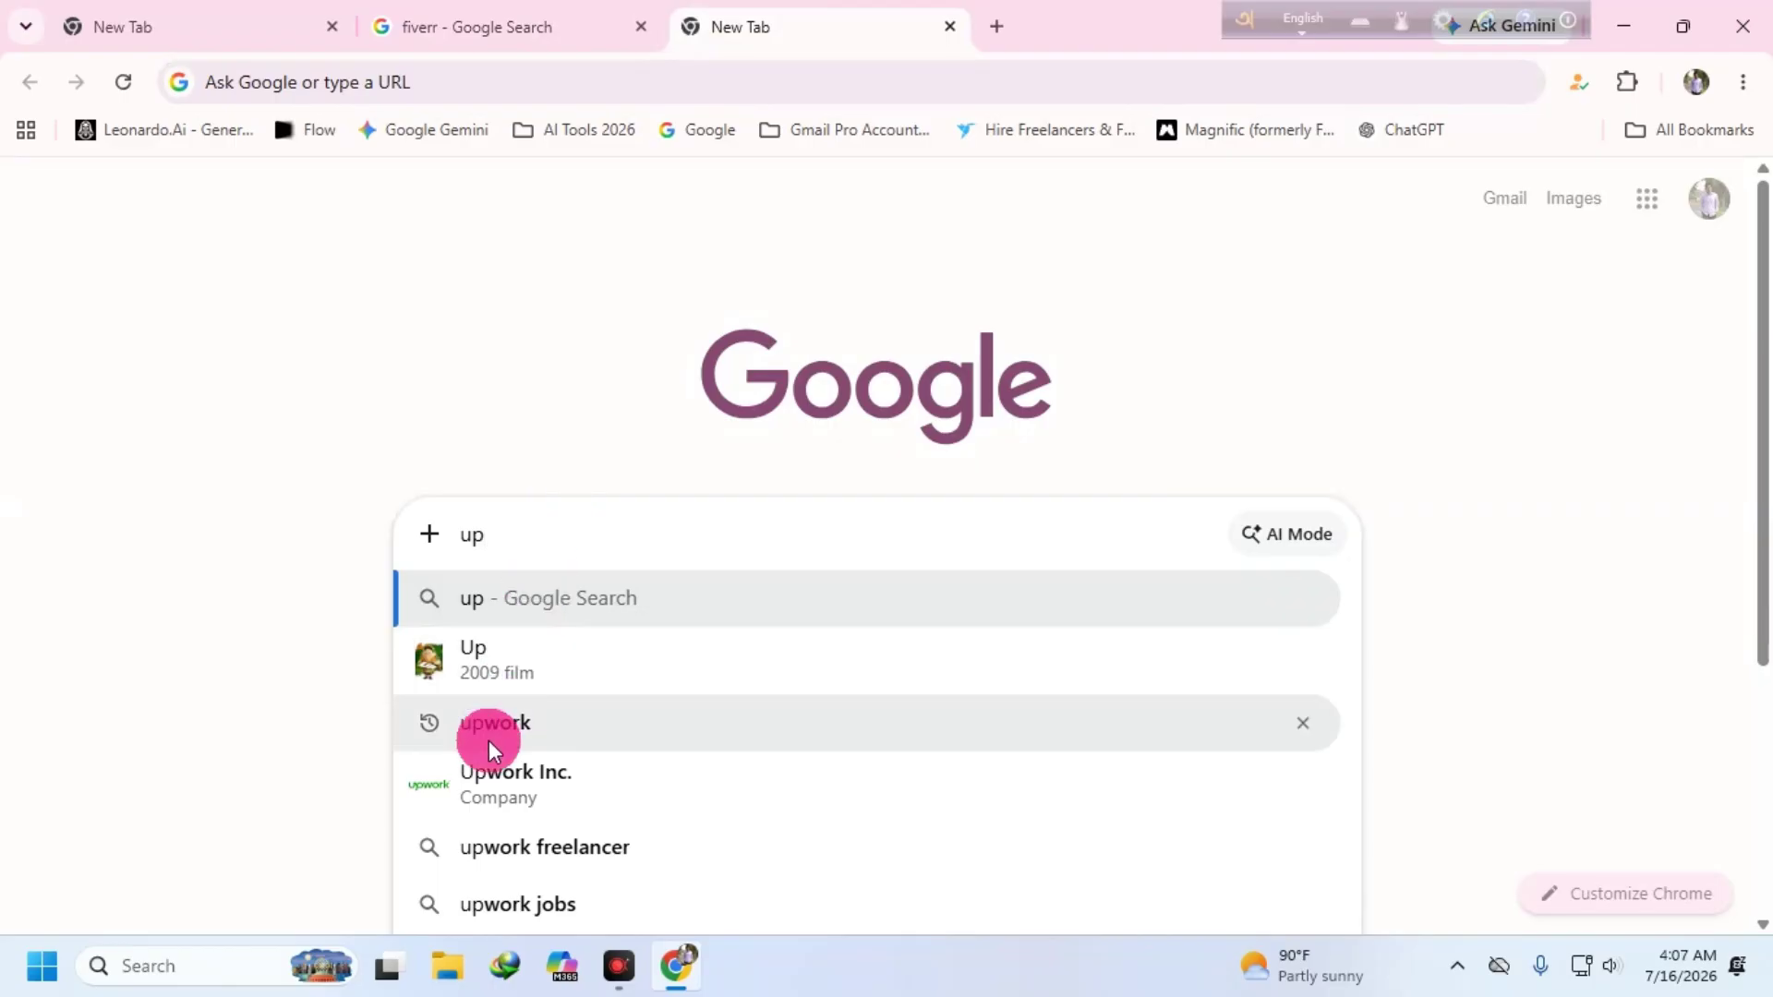
left_click(490, 729)
left_click(461, 425)
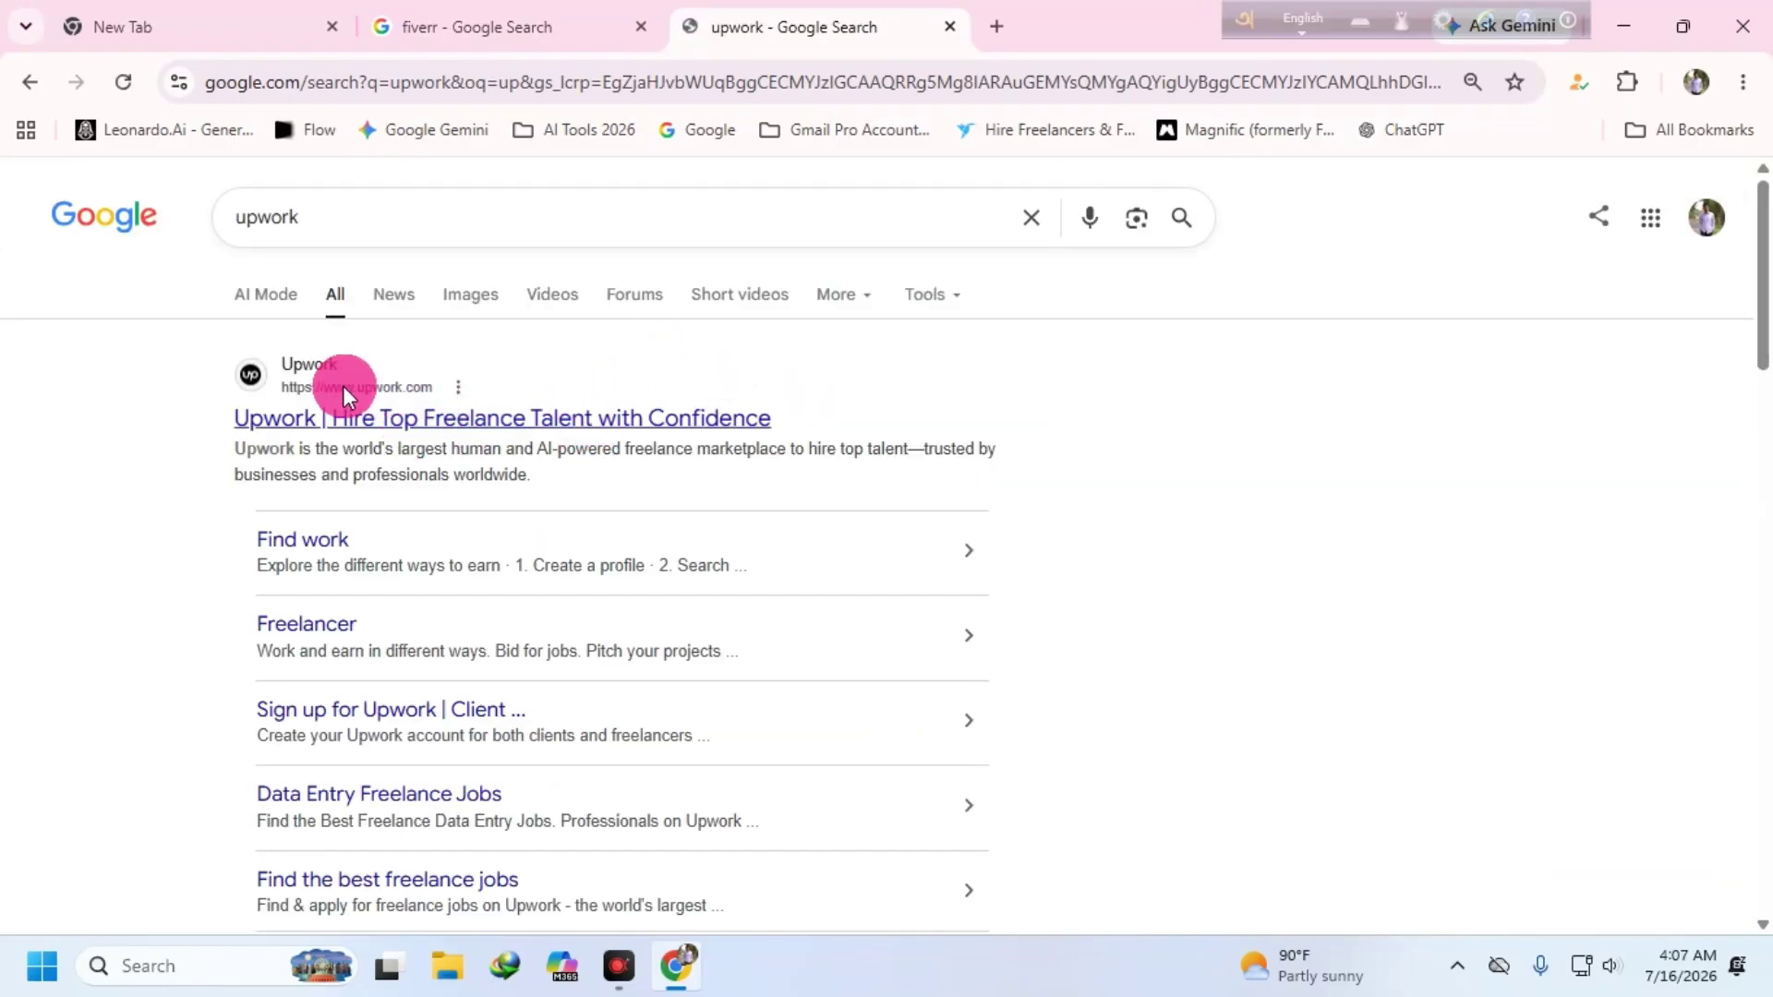
- Open the top Upwork result in a new tab and switch to it
right_click(341, 386)
left_click(448, 418)
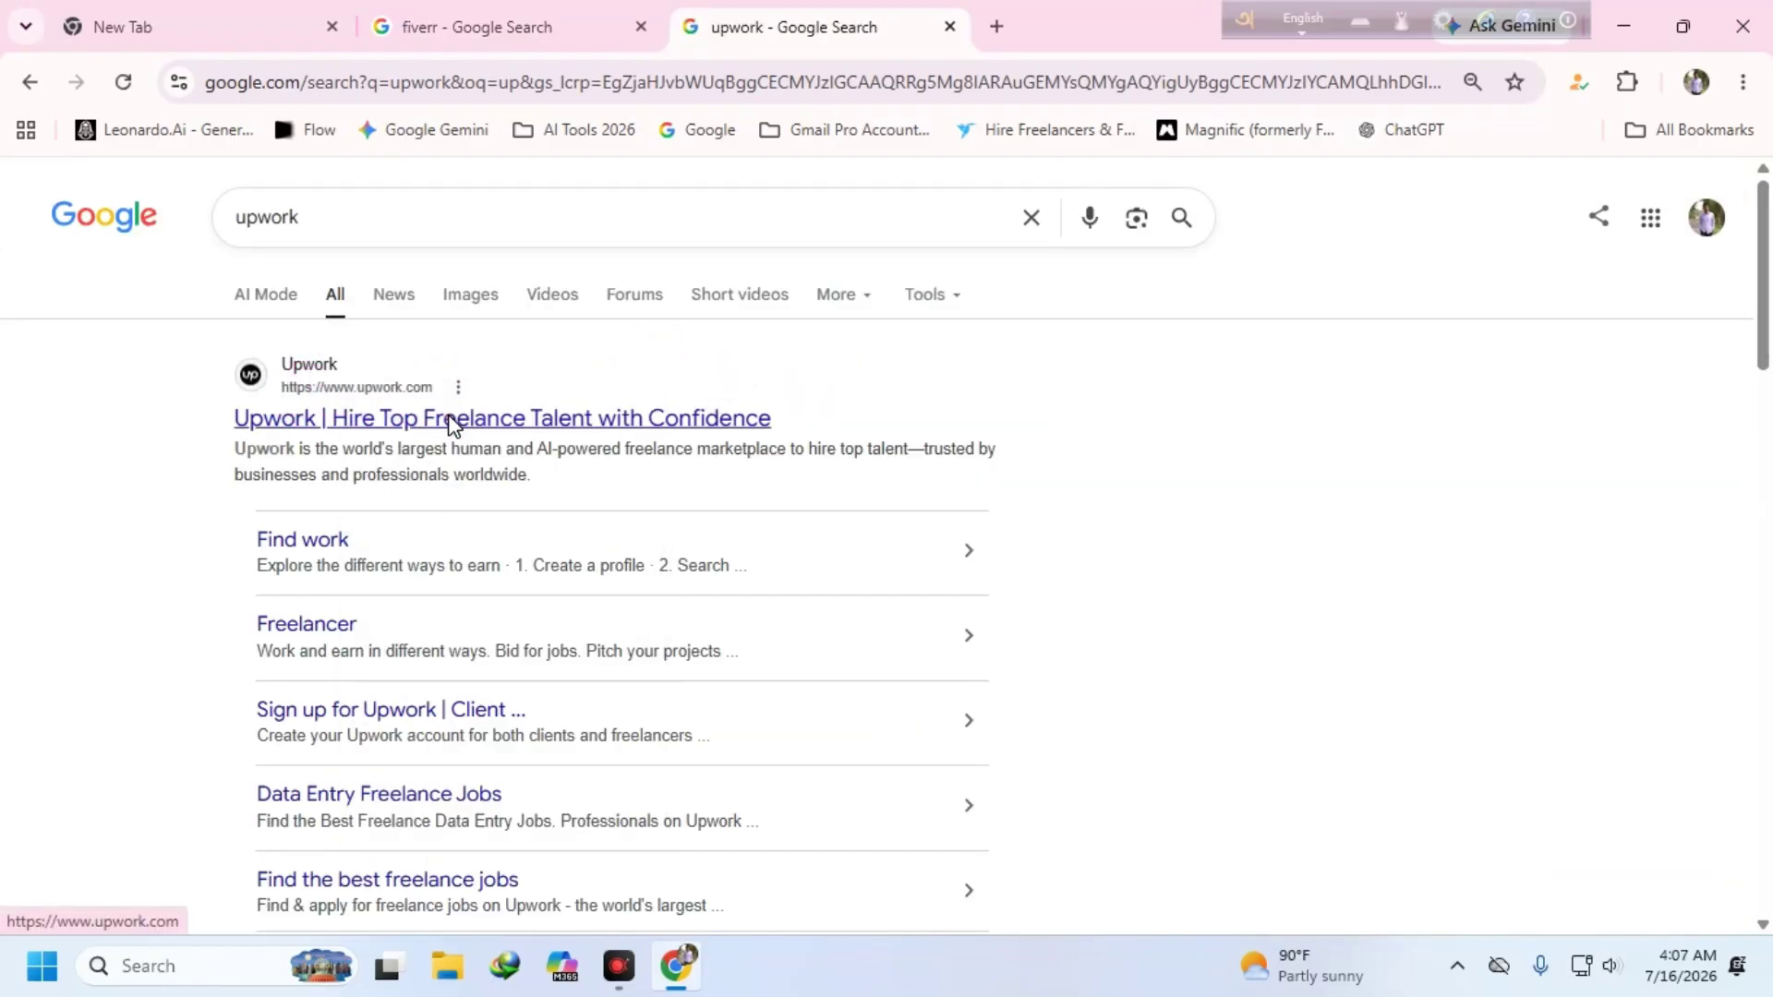
left_click(1045, 35)
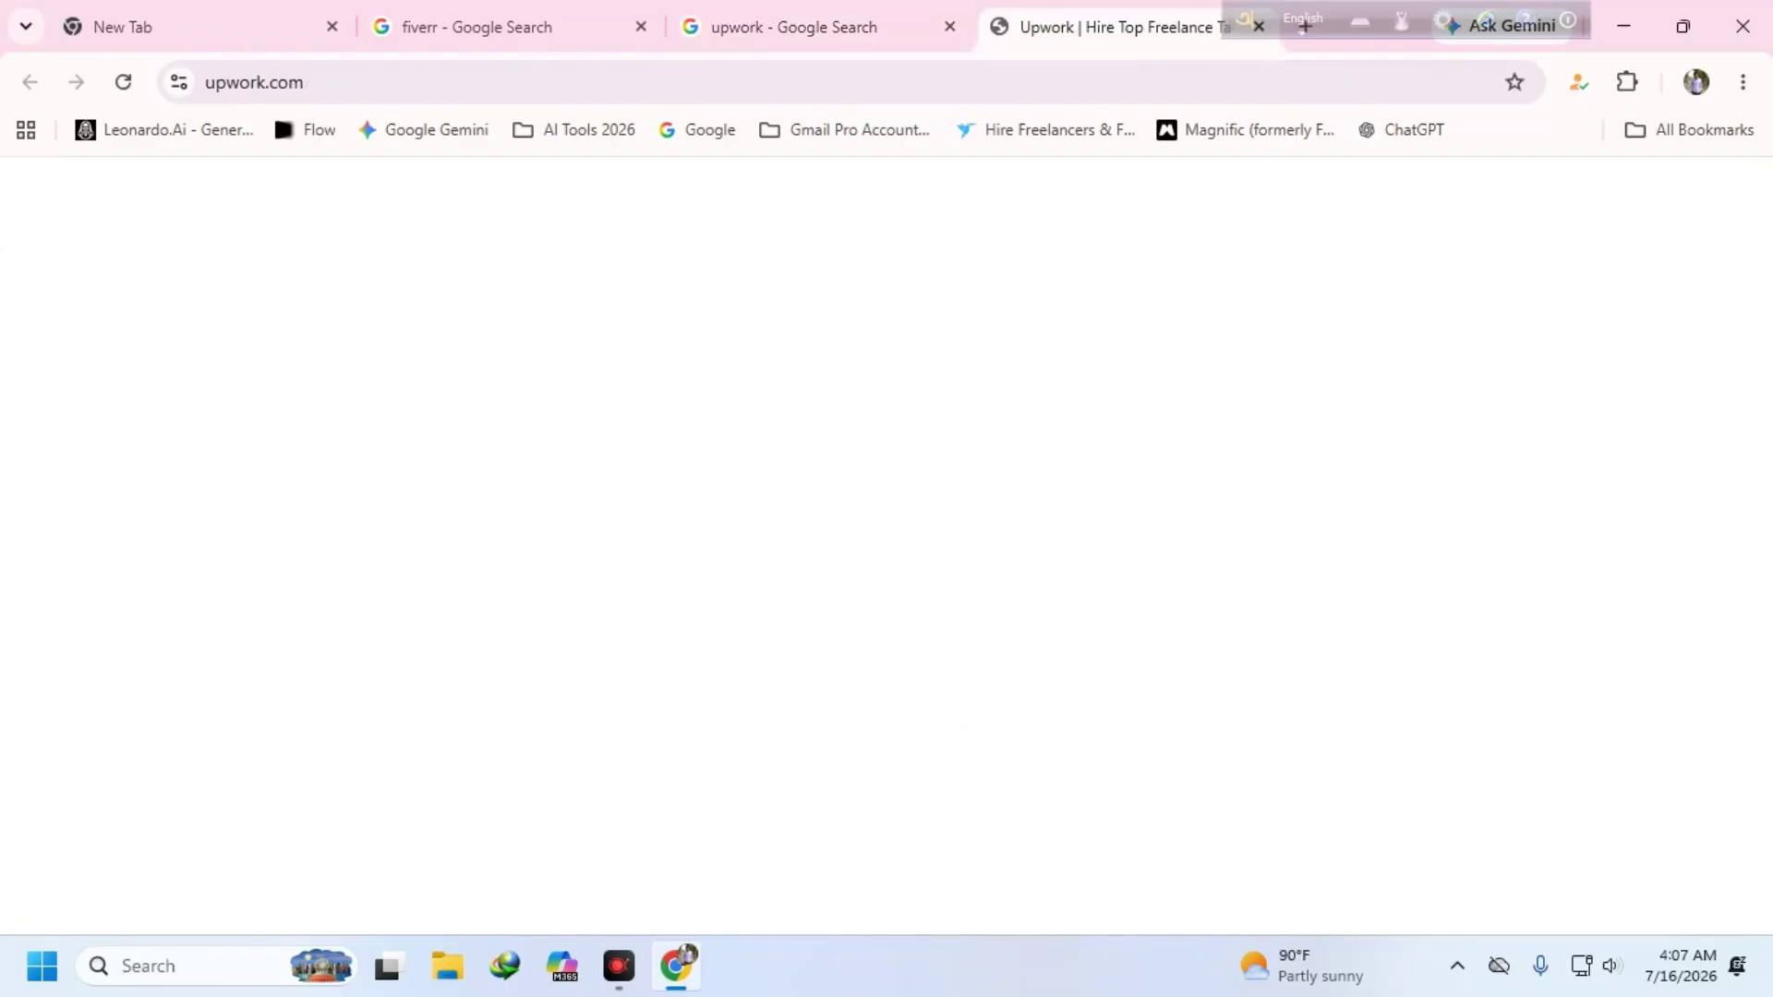
- Inspect Upwork's full web address and dismiss the cookie notice
double_click(404, 82)
left_click(501, 357)
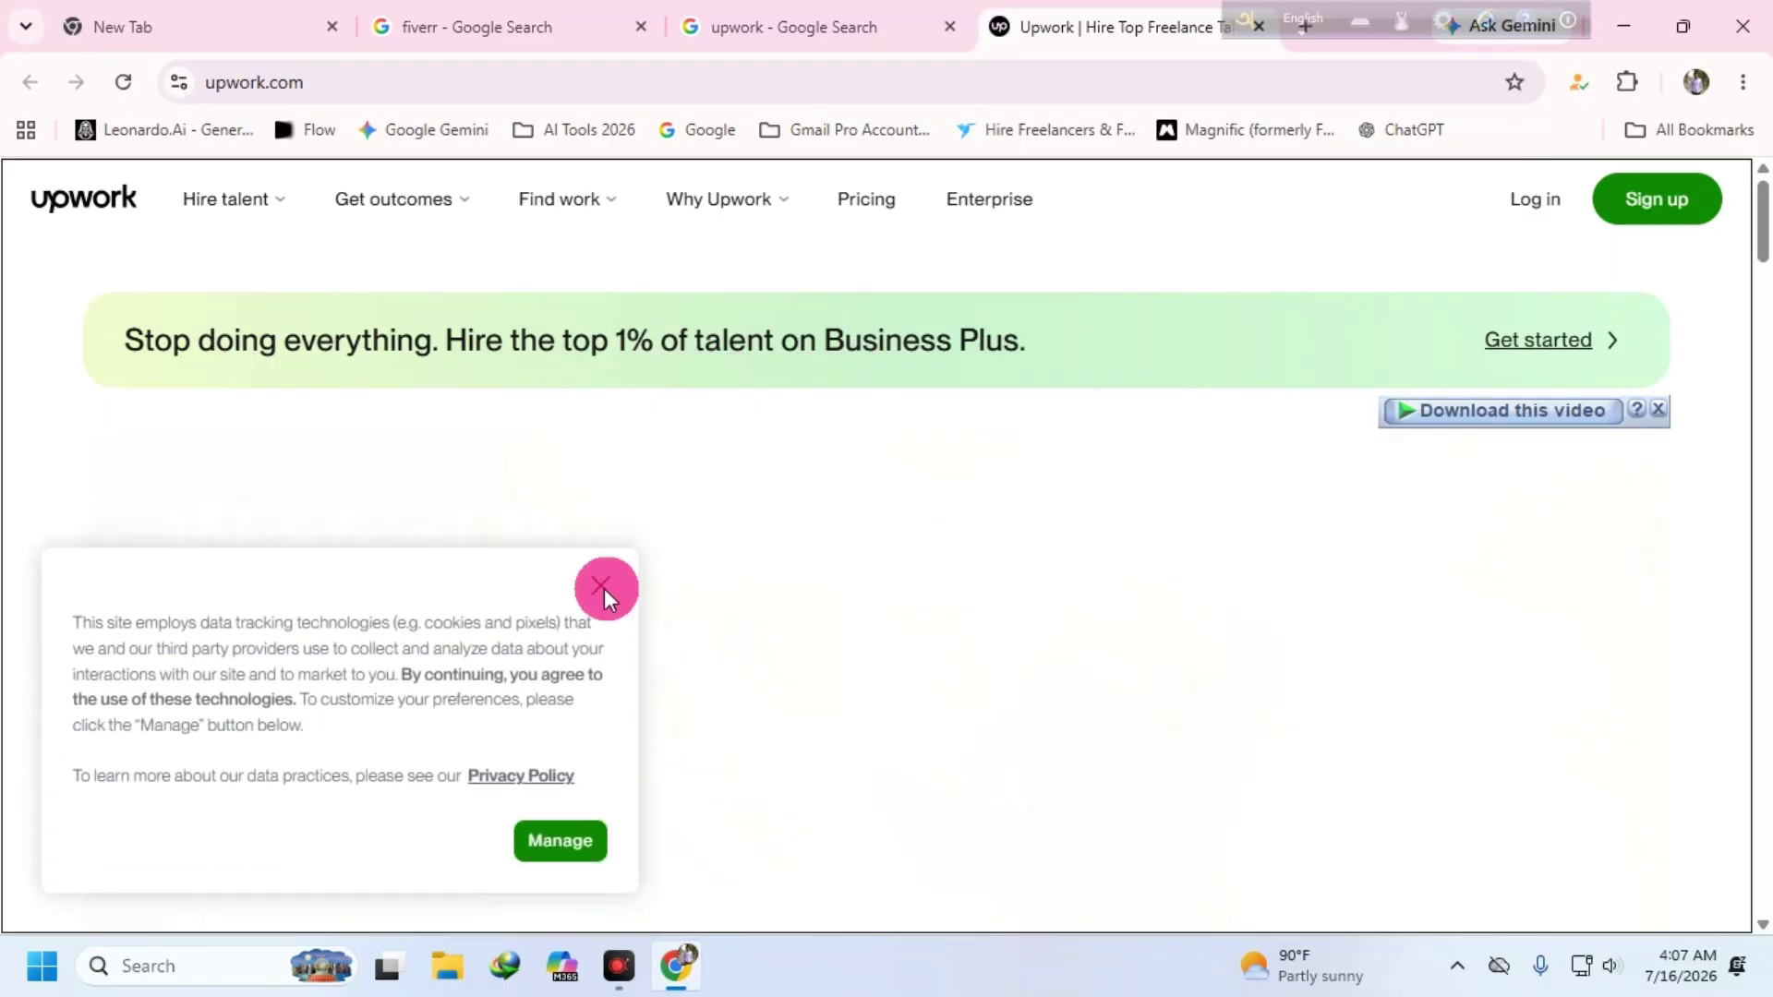
left_click(624, 576)
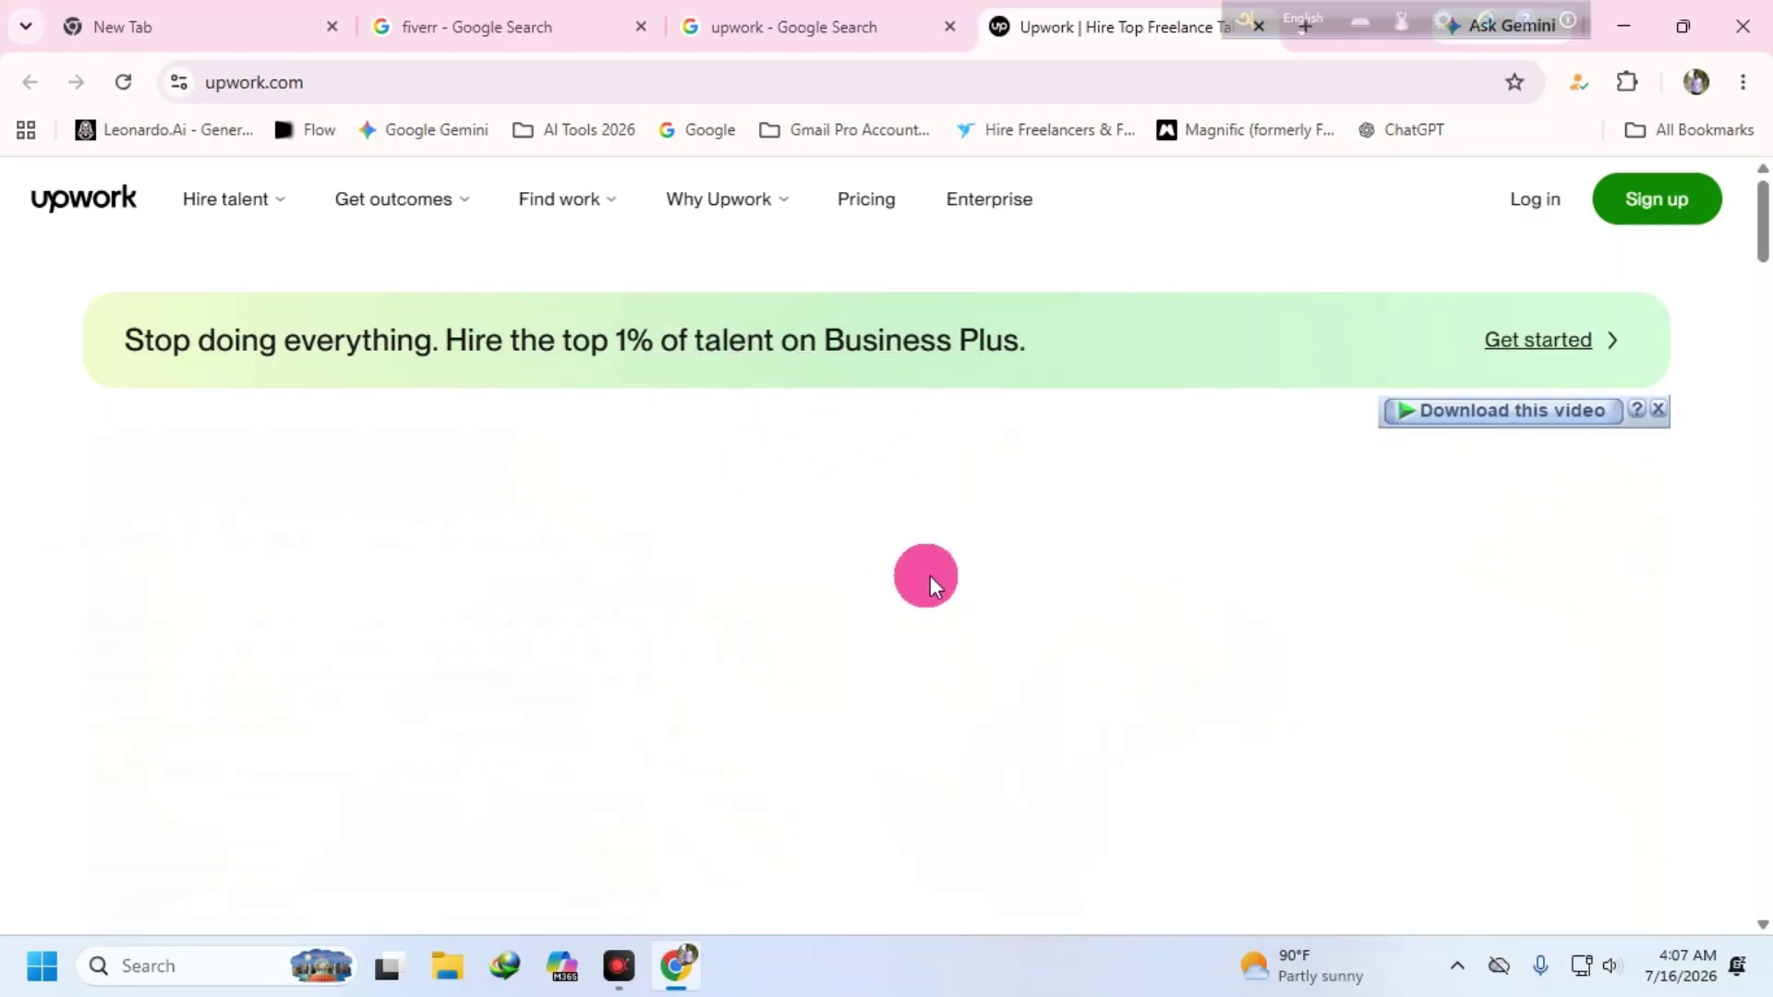
- Close the upwork search, Upwork homepage and fiverr search tabs
left_click(949, 27)
left_click(948, 28)
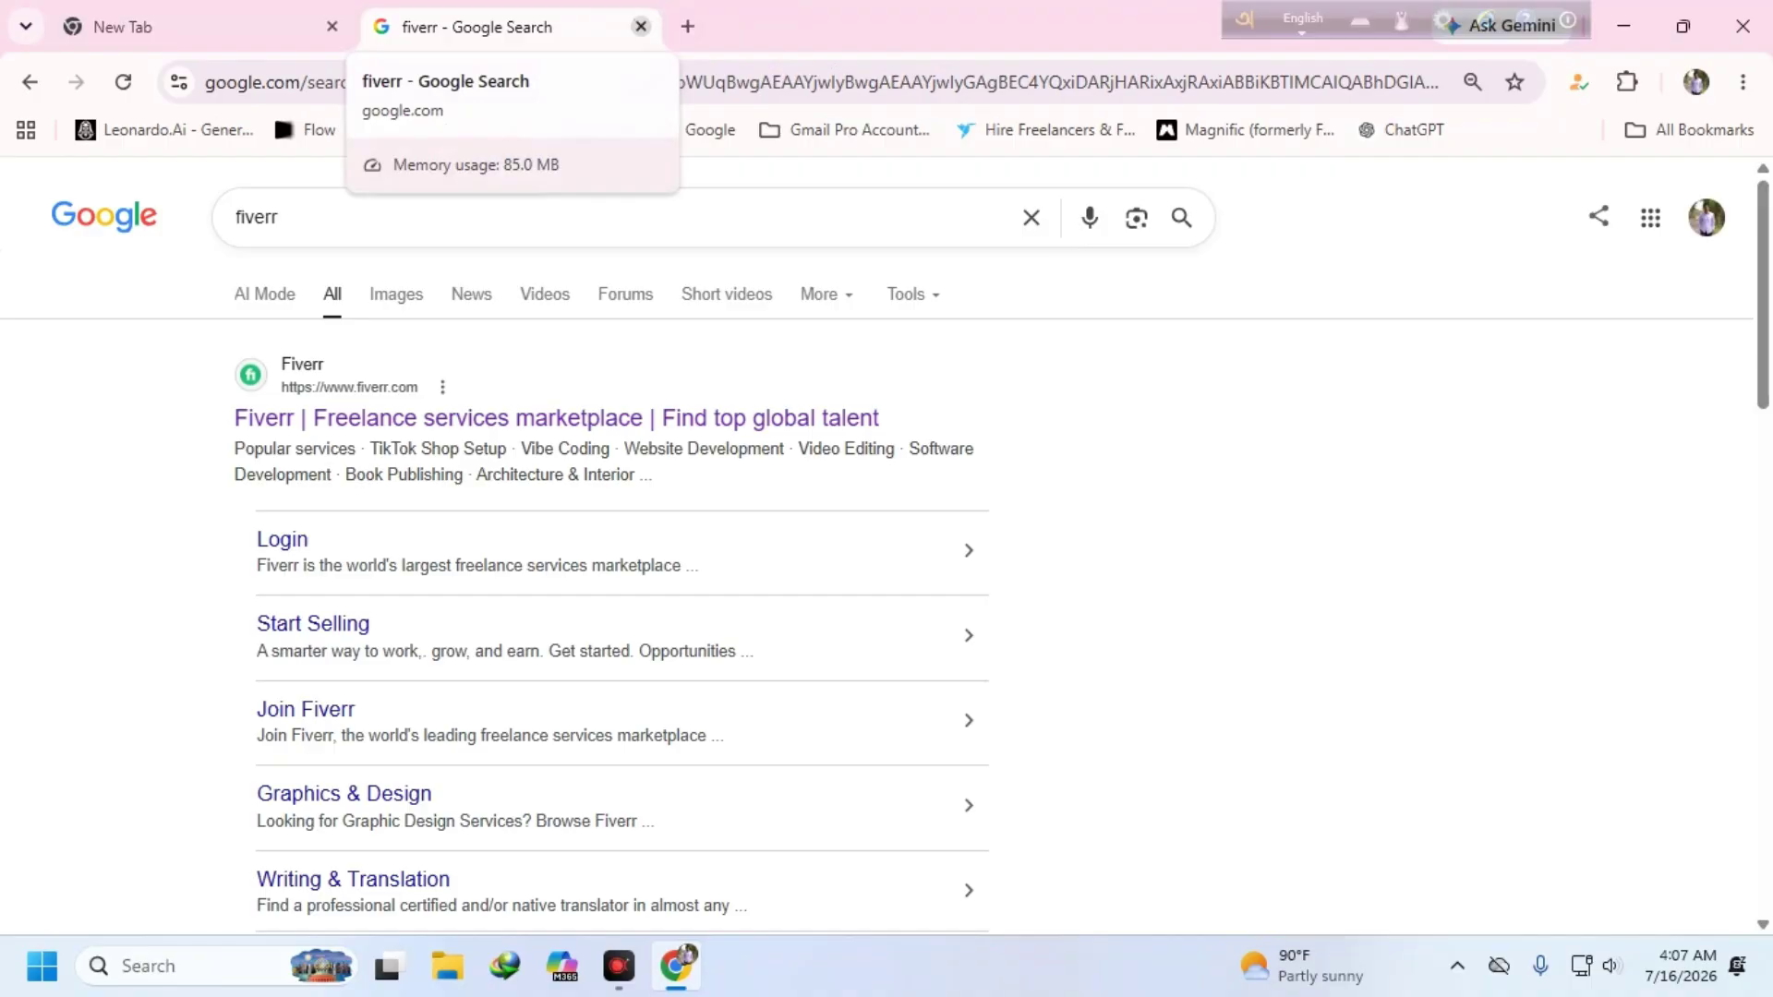
left_click(641, 27)
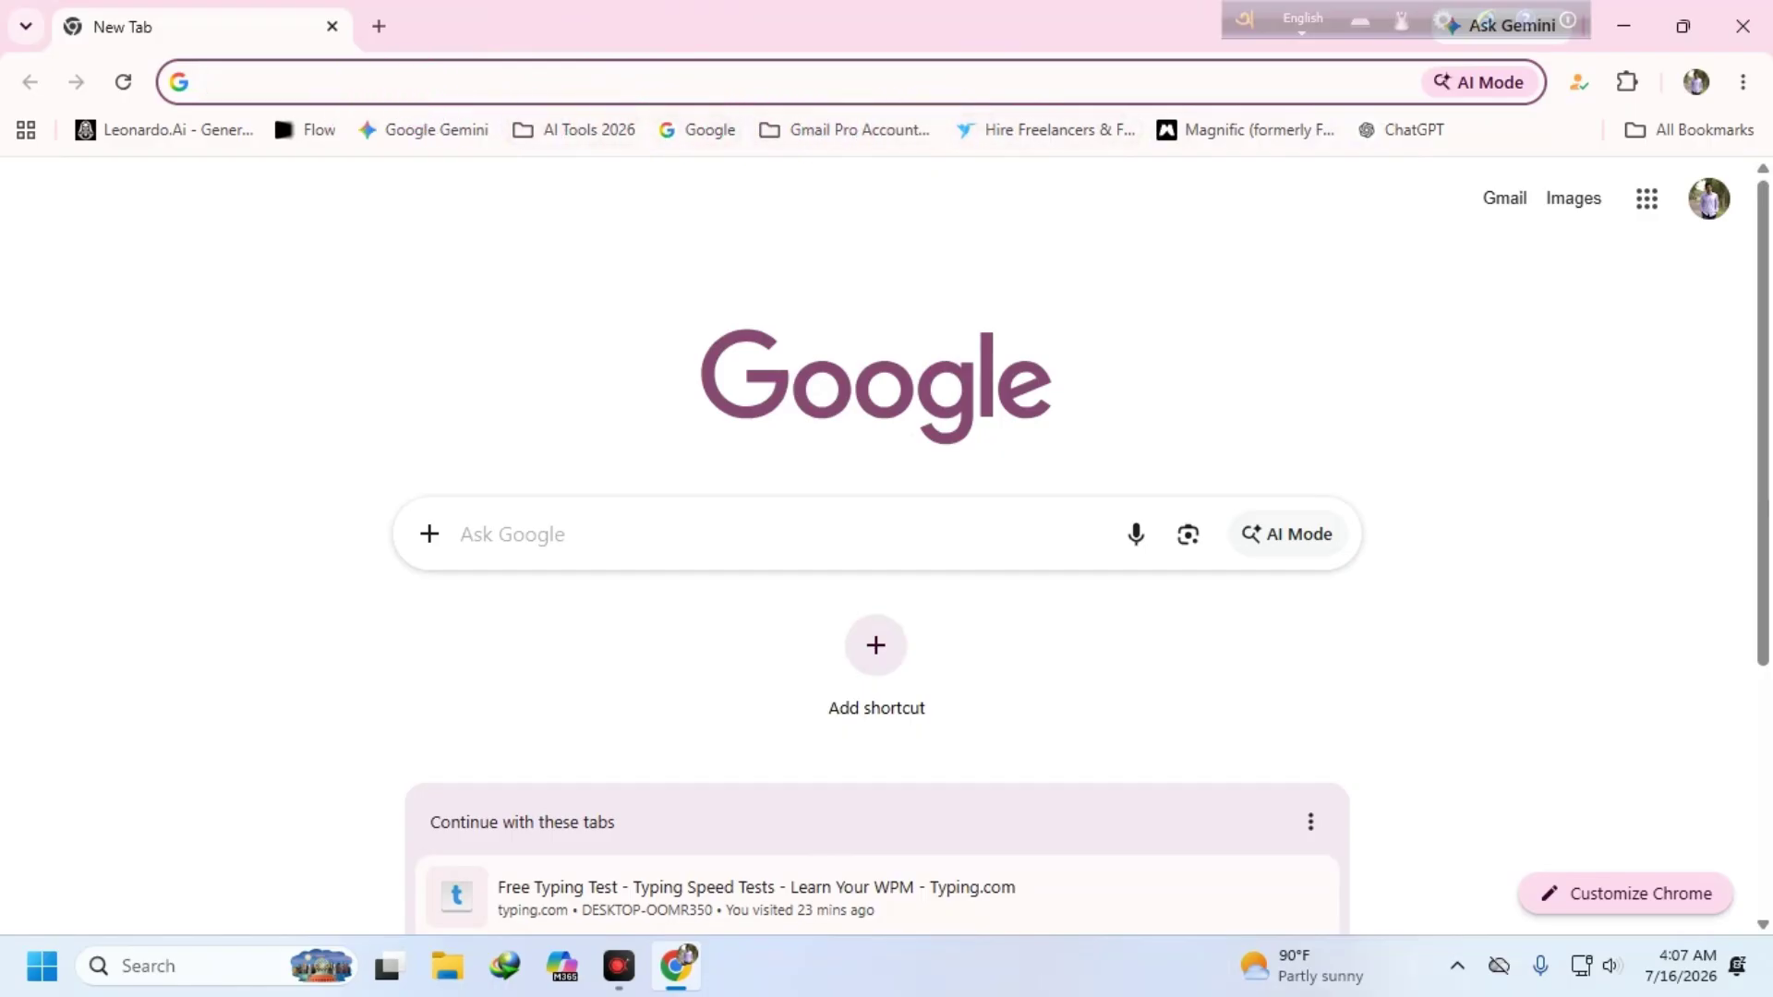
- Search 'adobe contributor stock' from the address bar and look over contributor.stock.adobe.com
type("adobe")
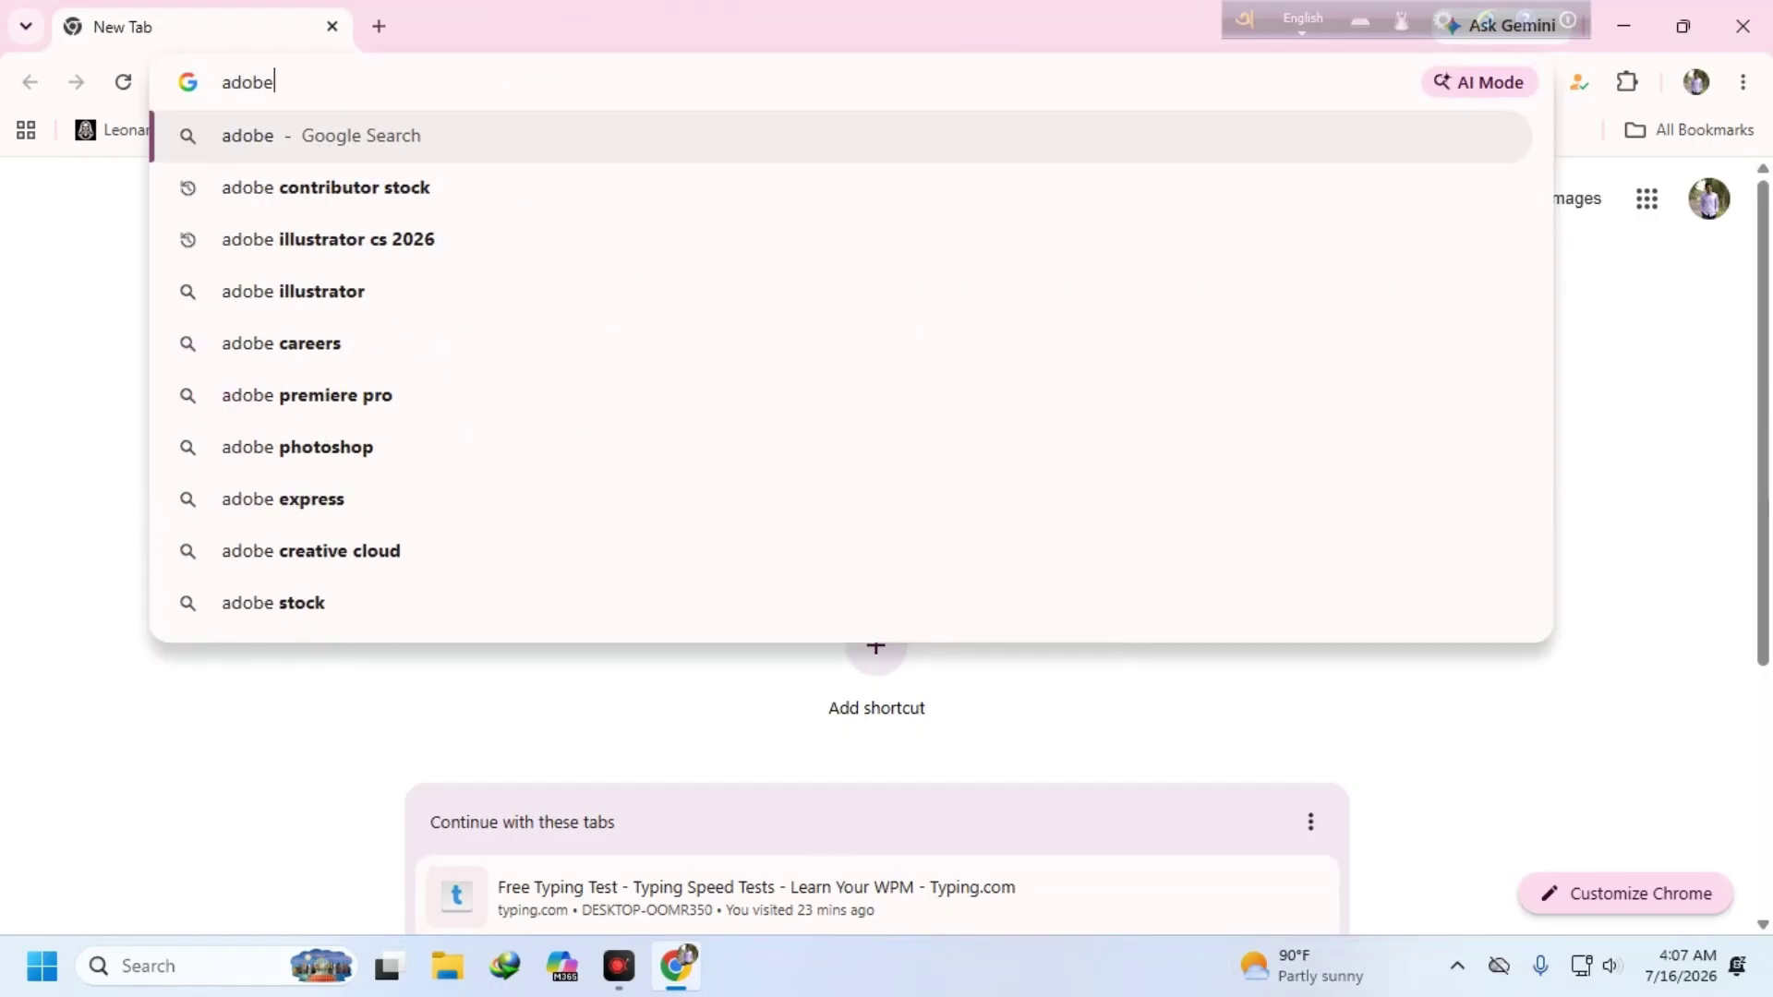
left_click(304, 187)
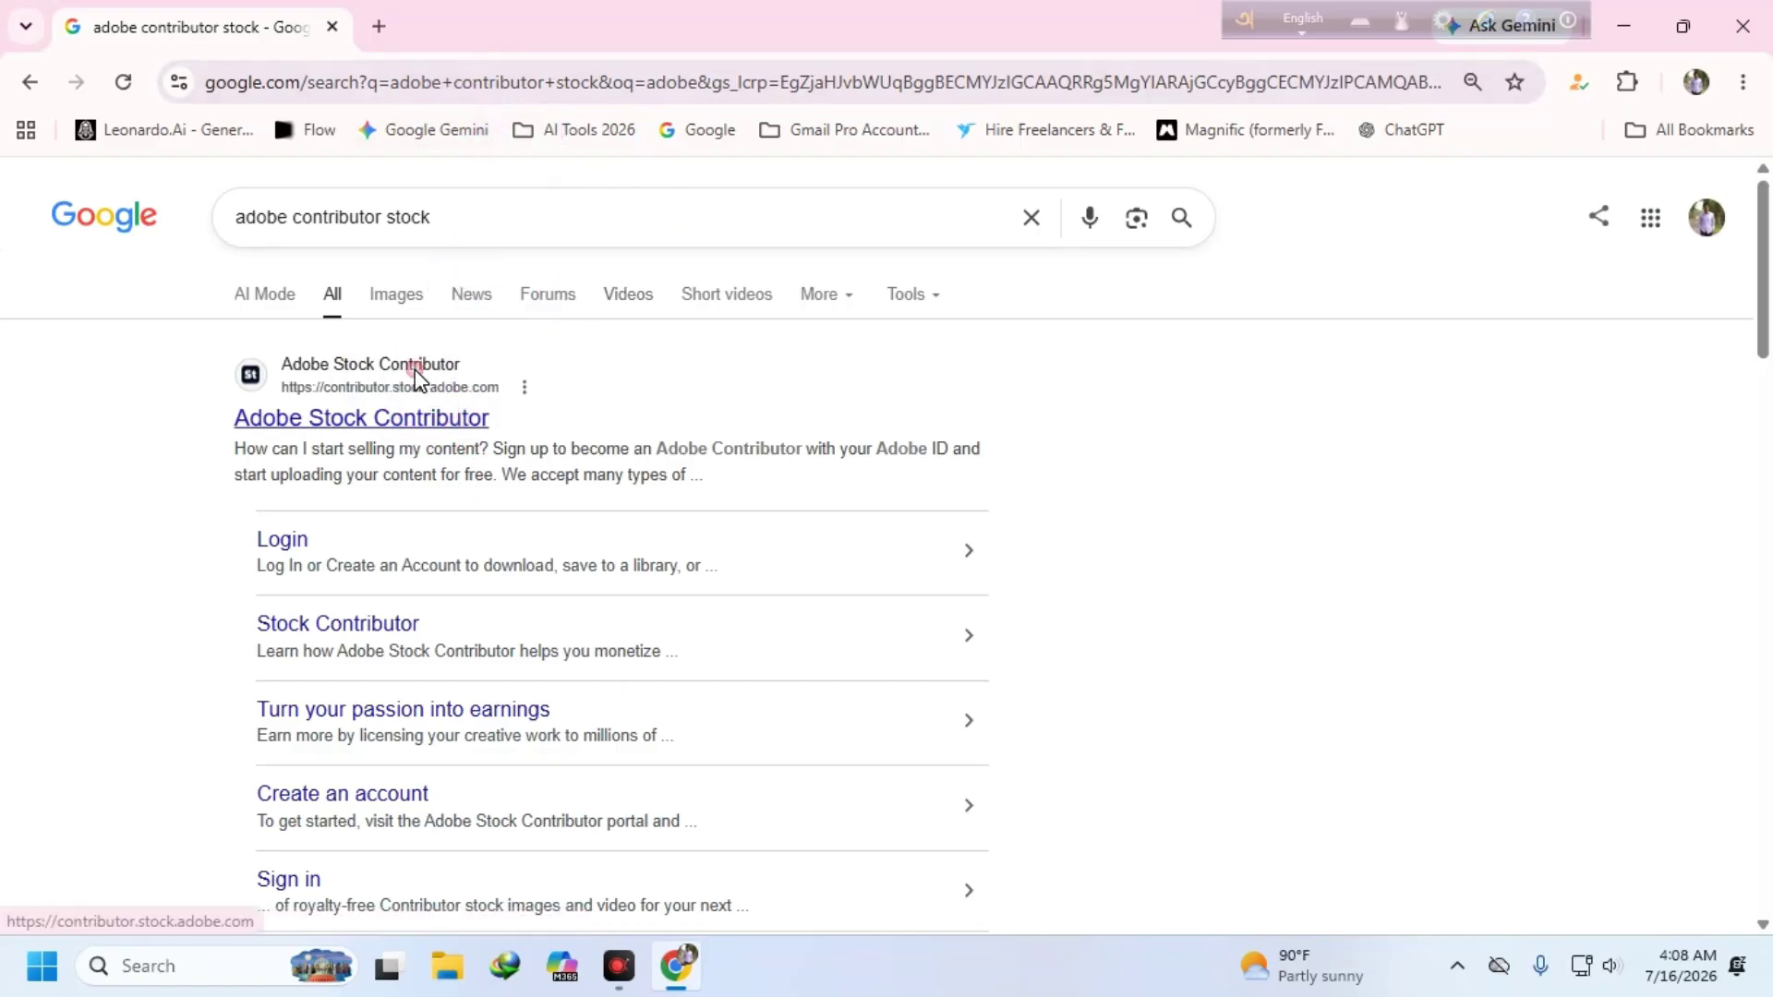
left_click(415, 372)
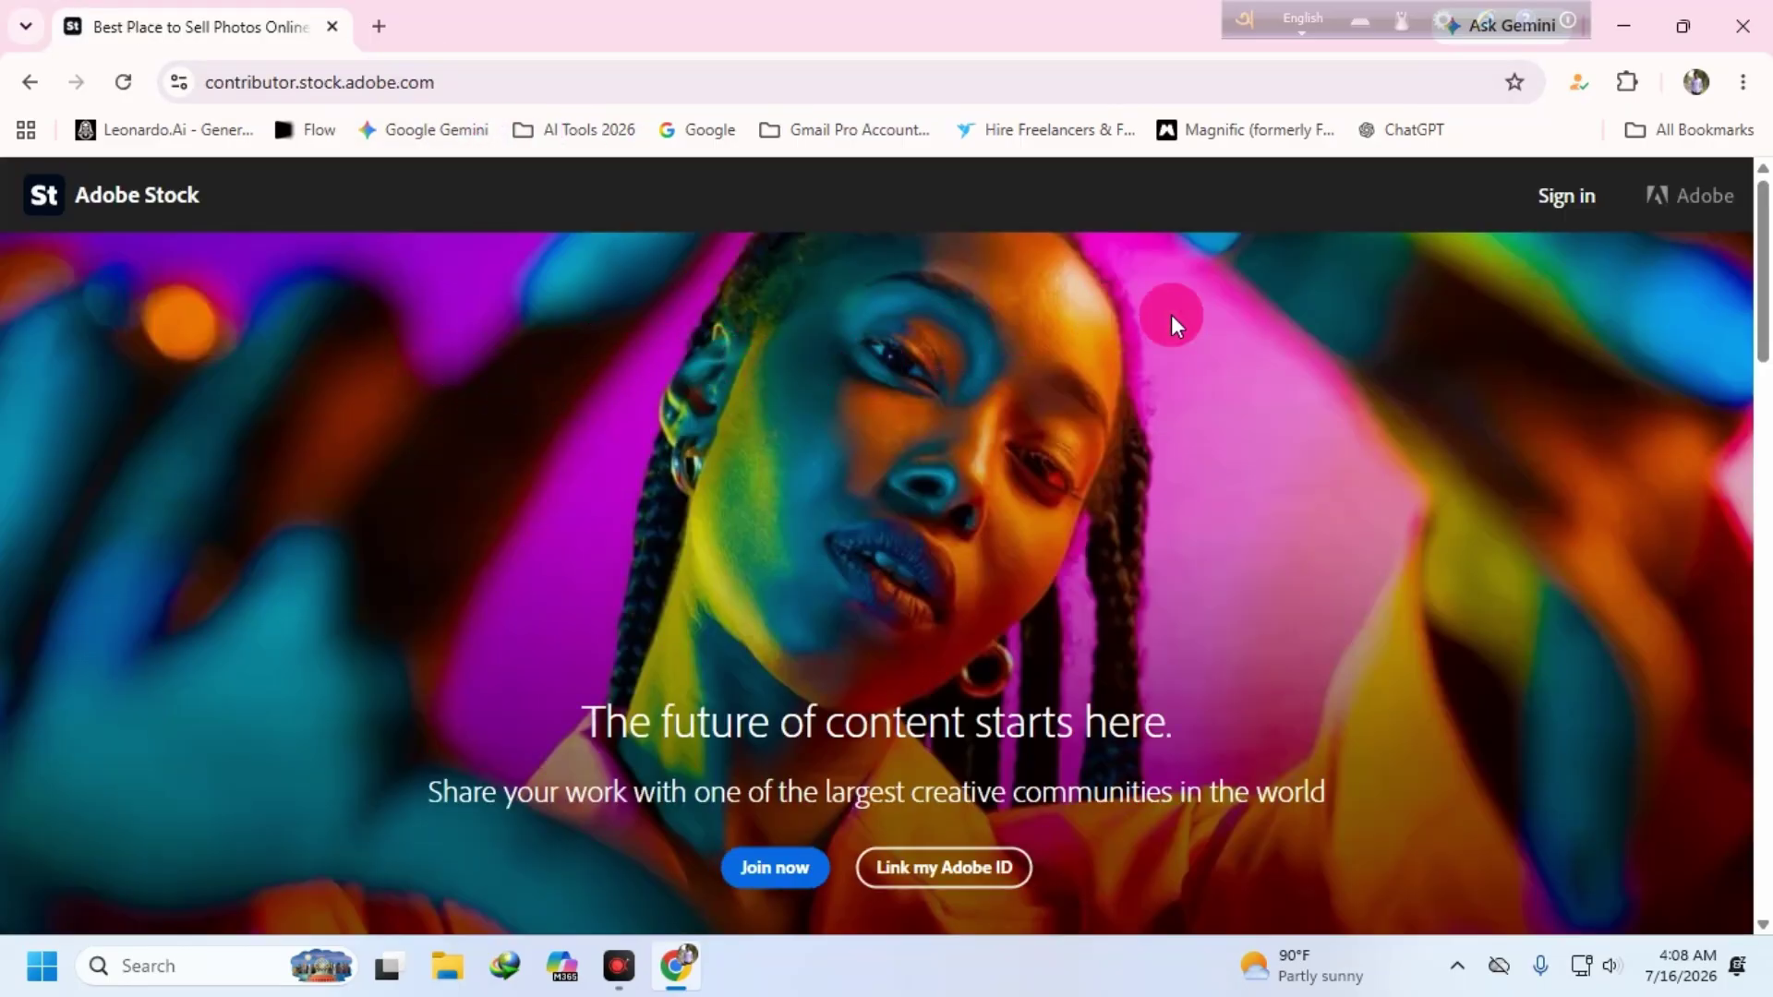
scroll(794, 637, "down", 3)
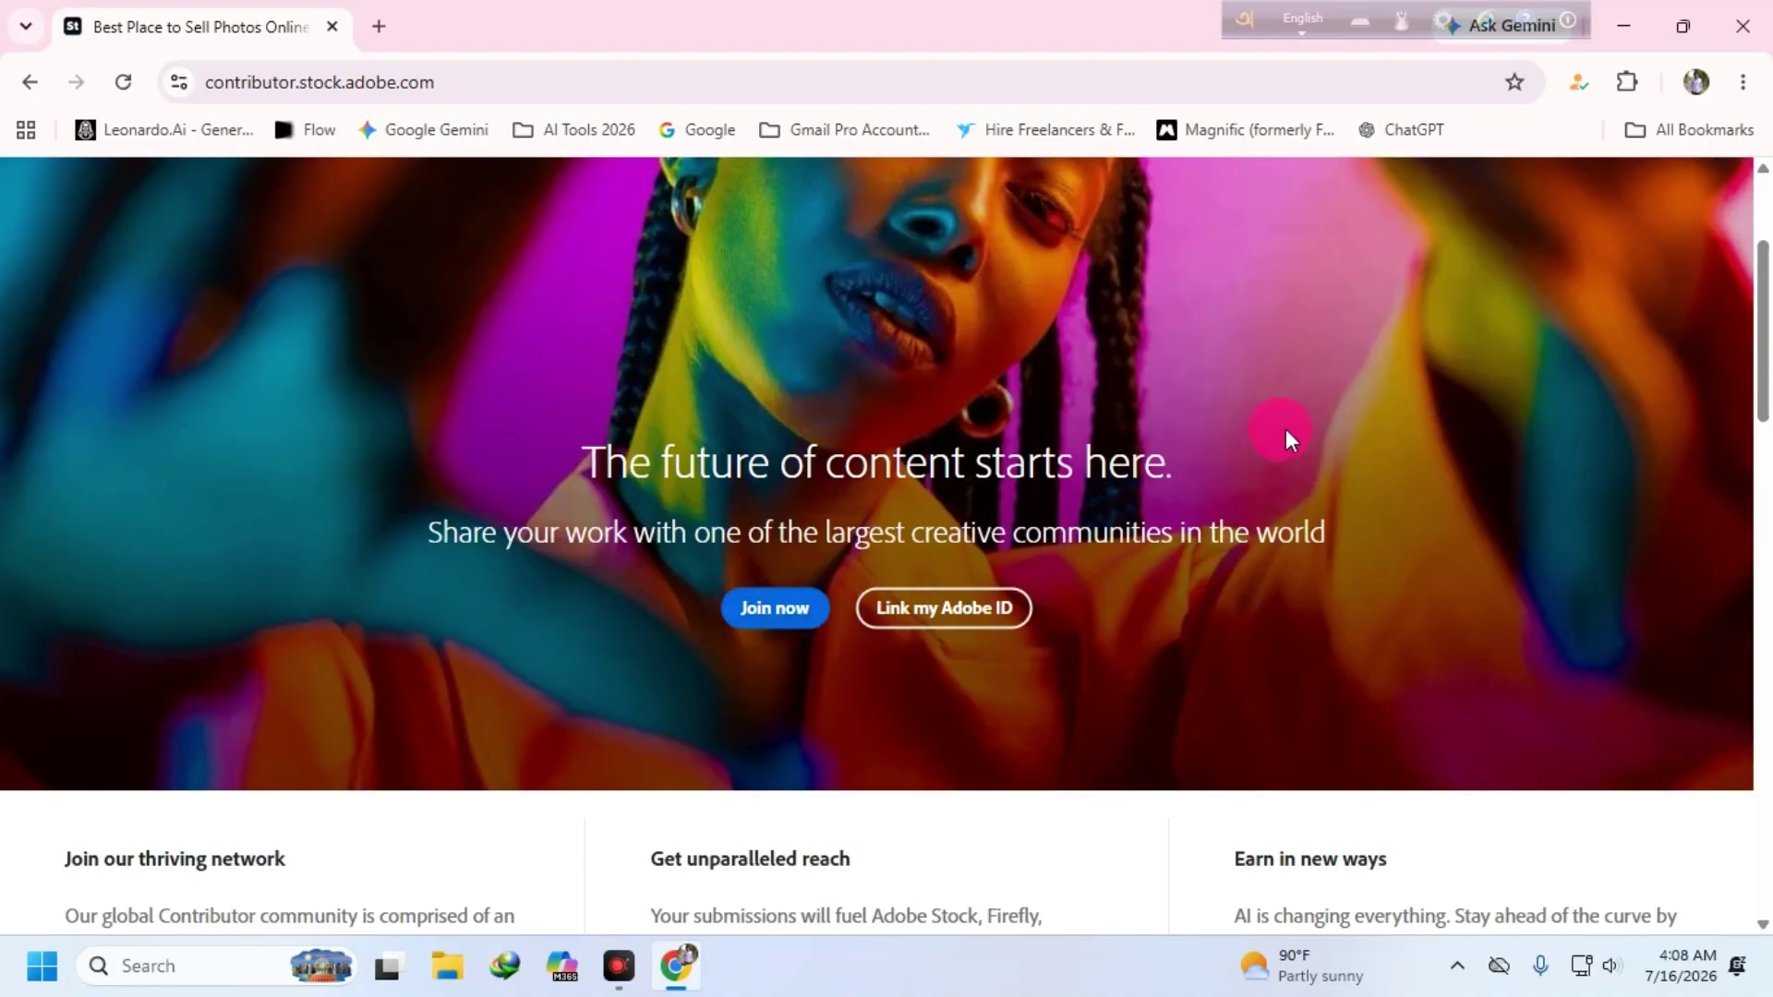
scroll(1615, 451, "up", 3)
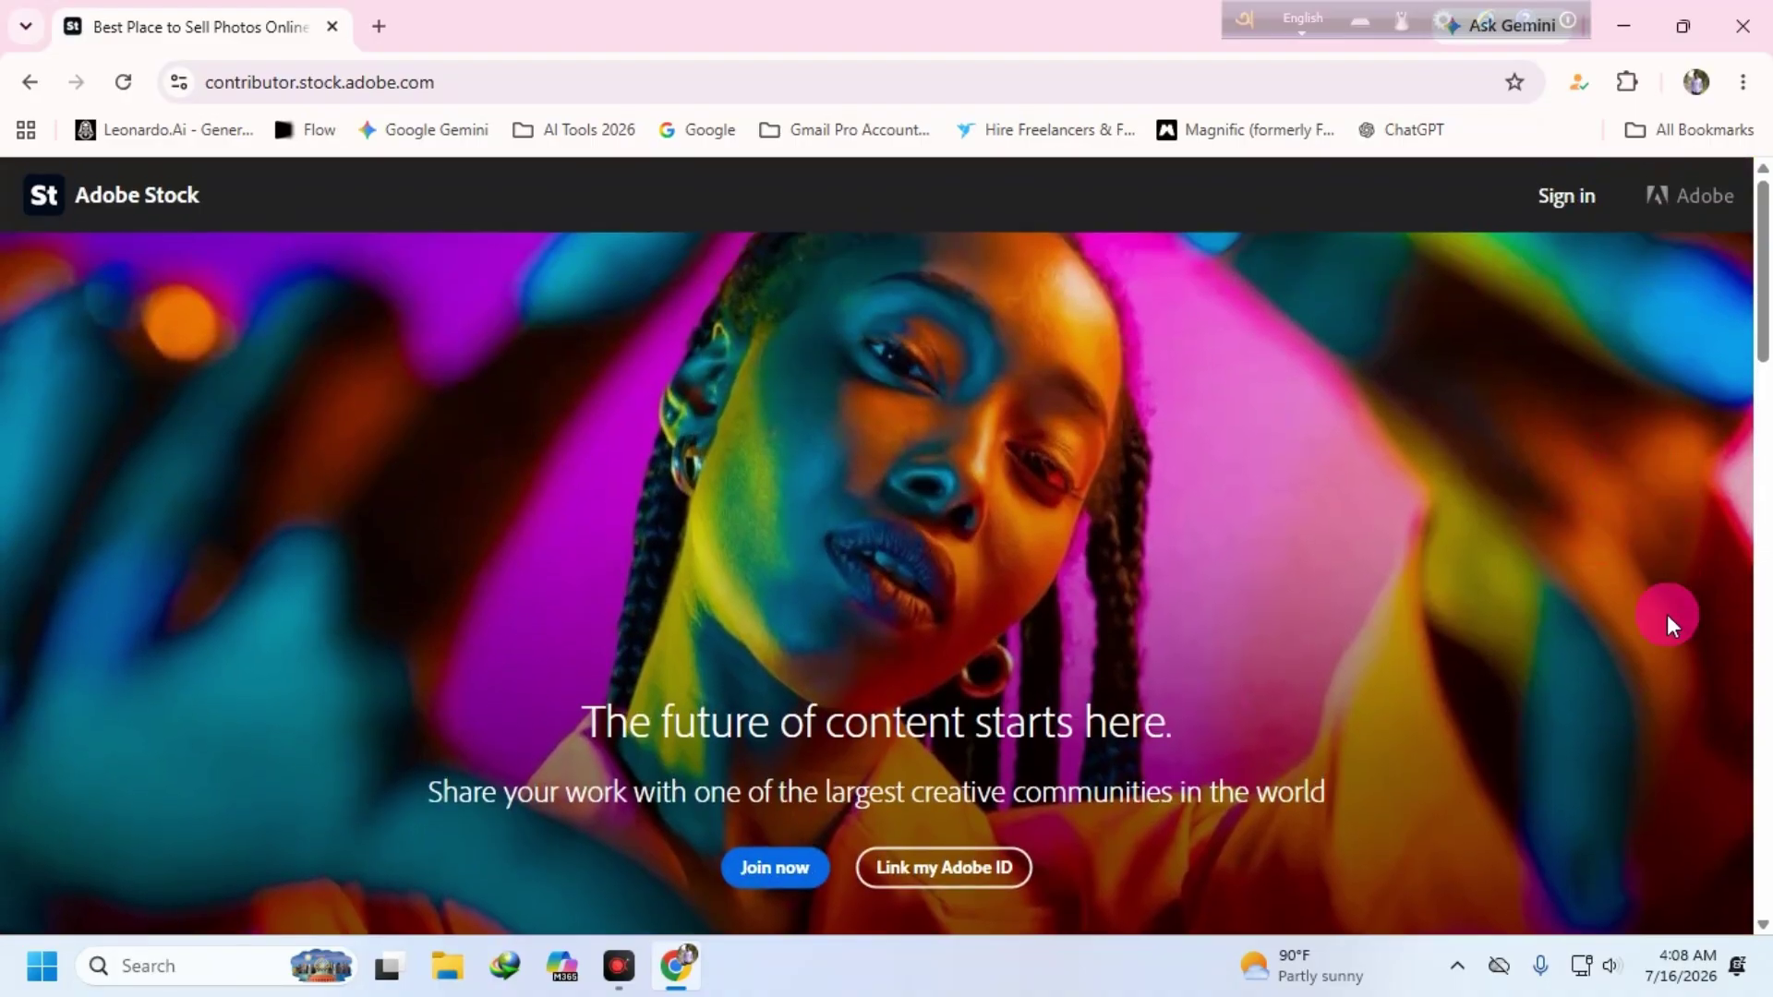
- Replace the Adobe Stock tab with ChatGPT, dismiss the Voice announcement and focus the Ask anything box
left_click(379, 25)
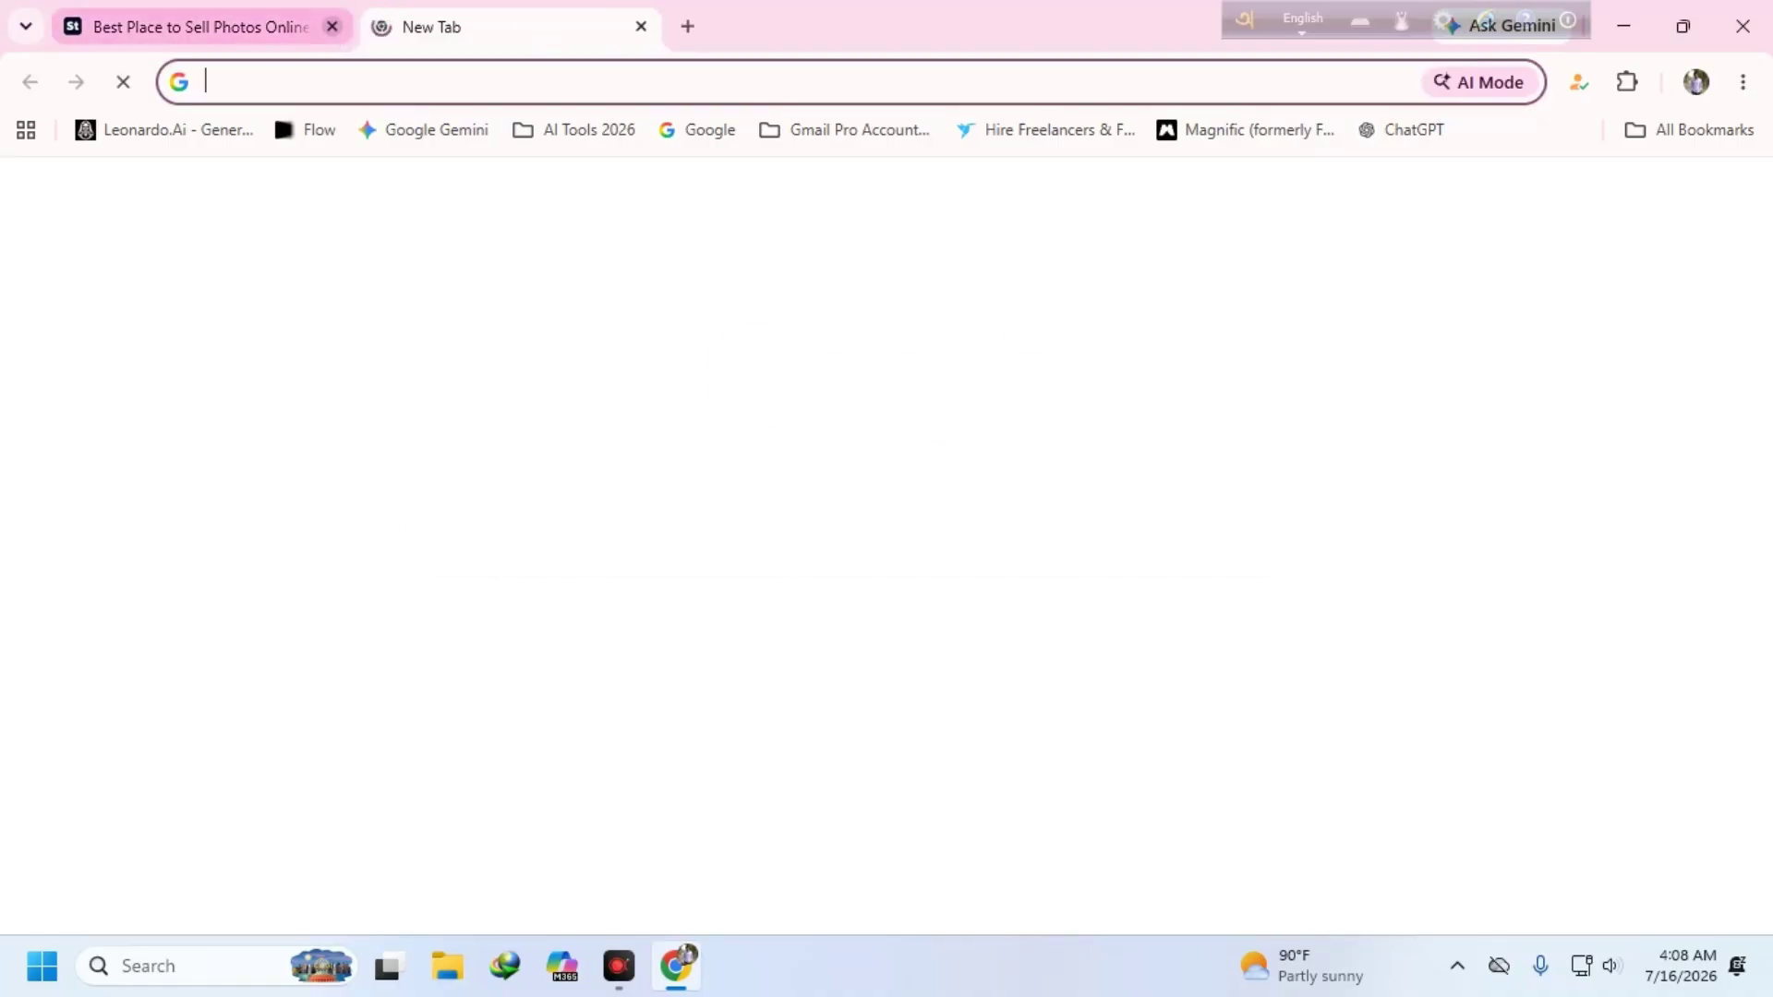
left_click(333, 27)
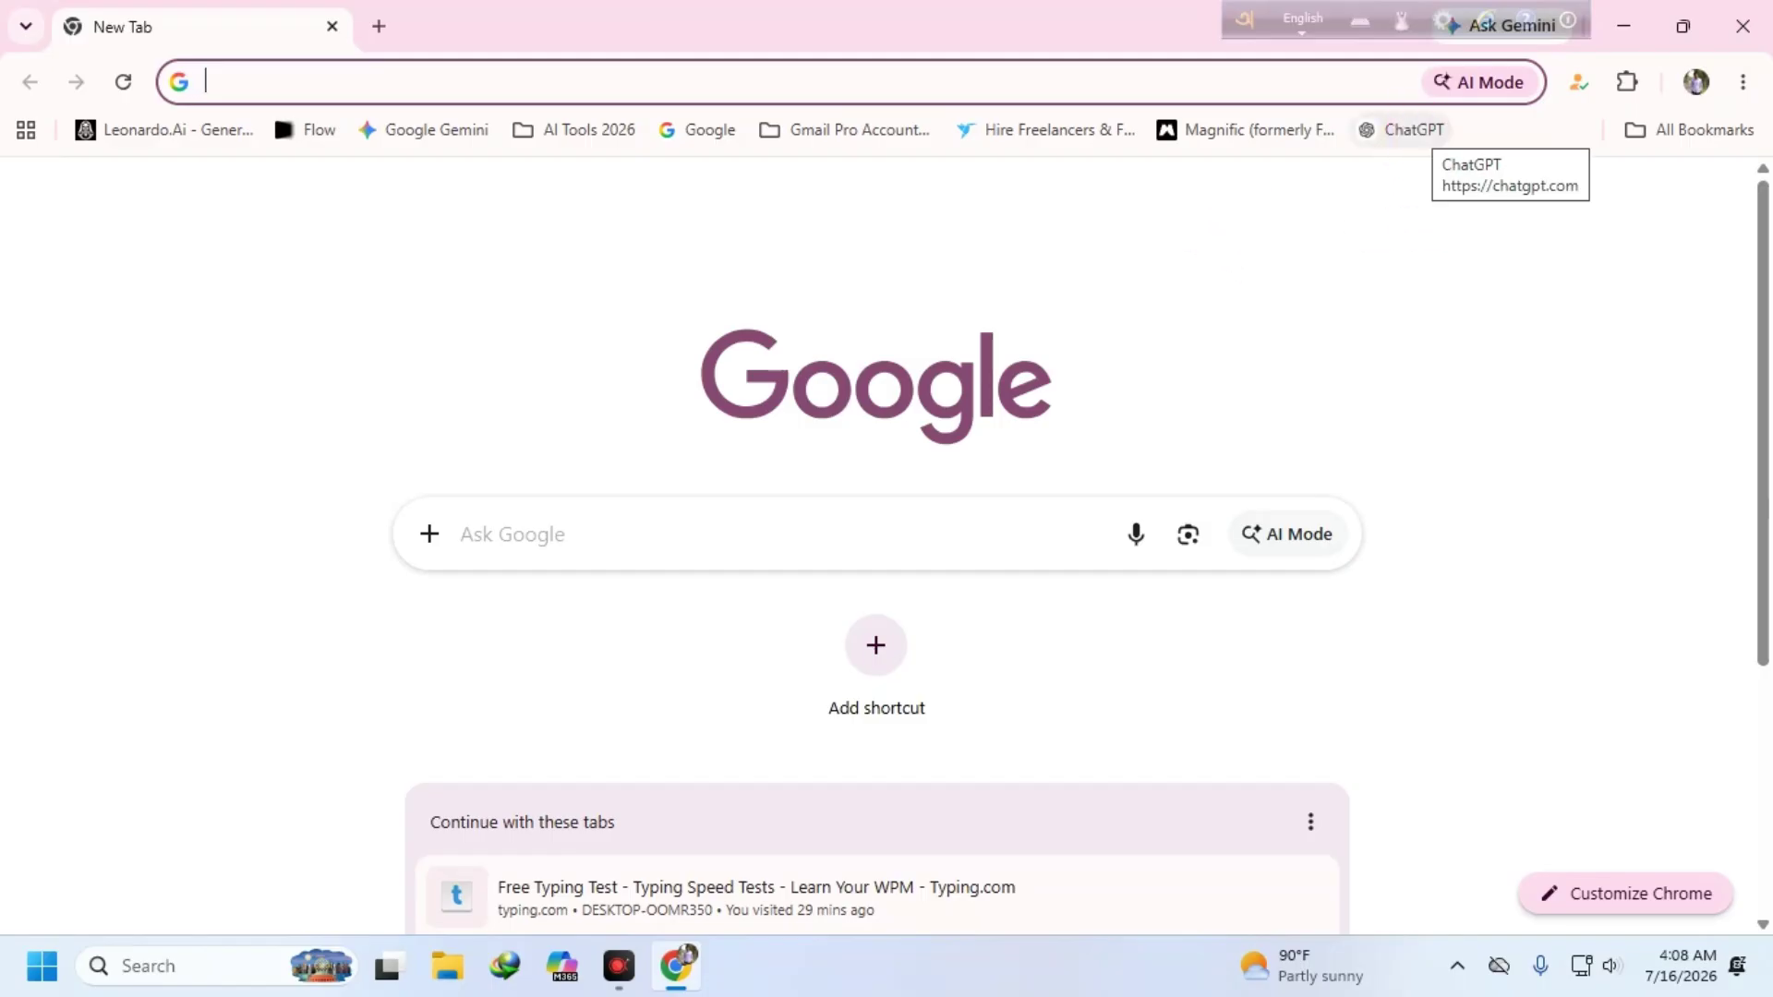
left_click(1420, 136)
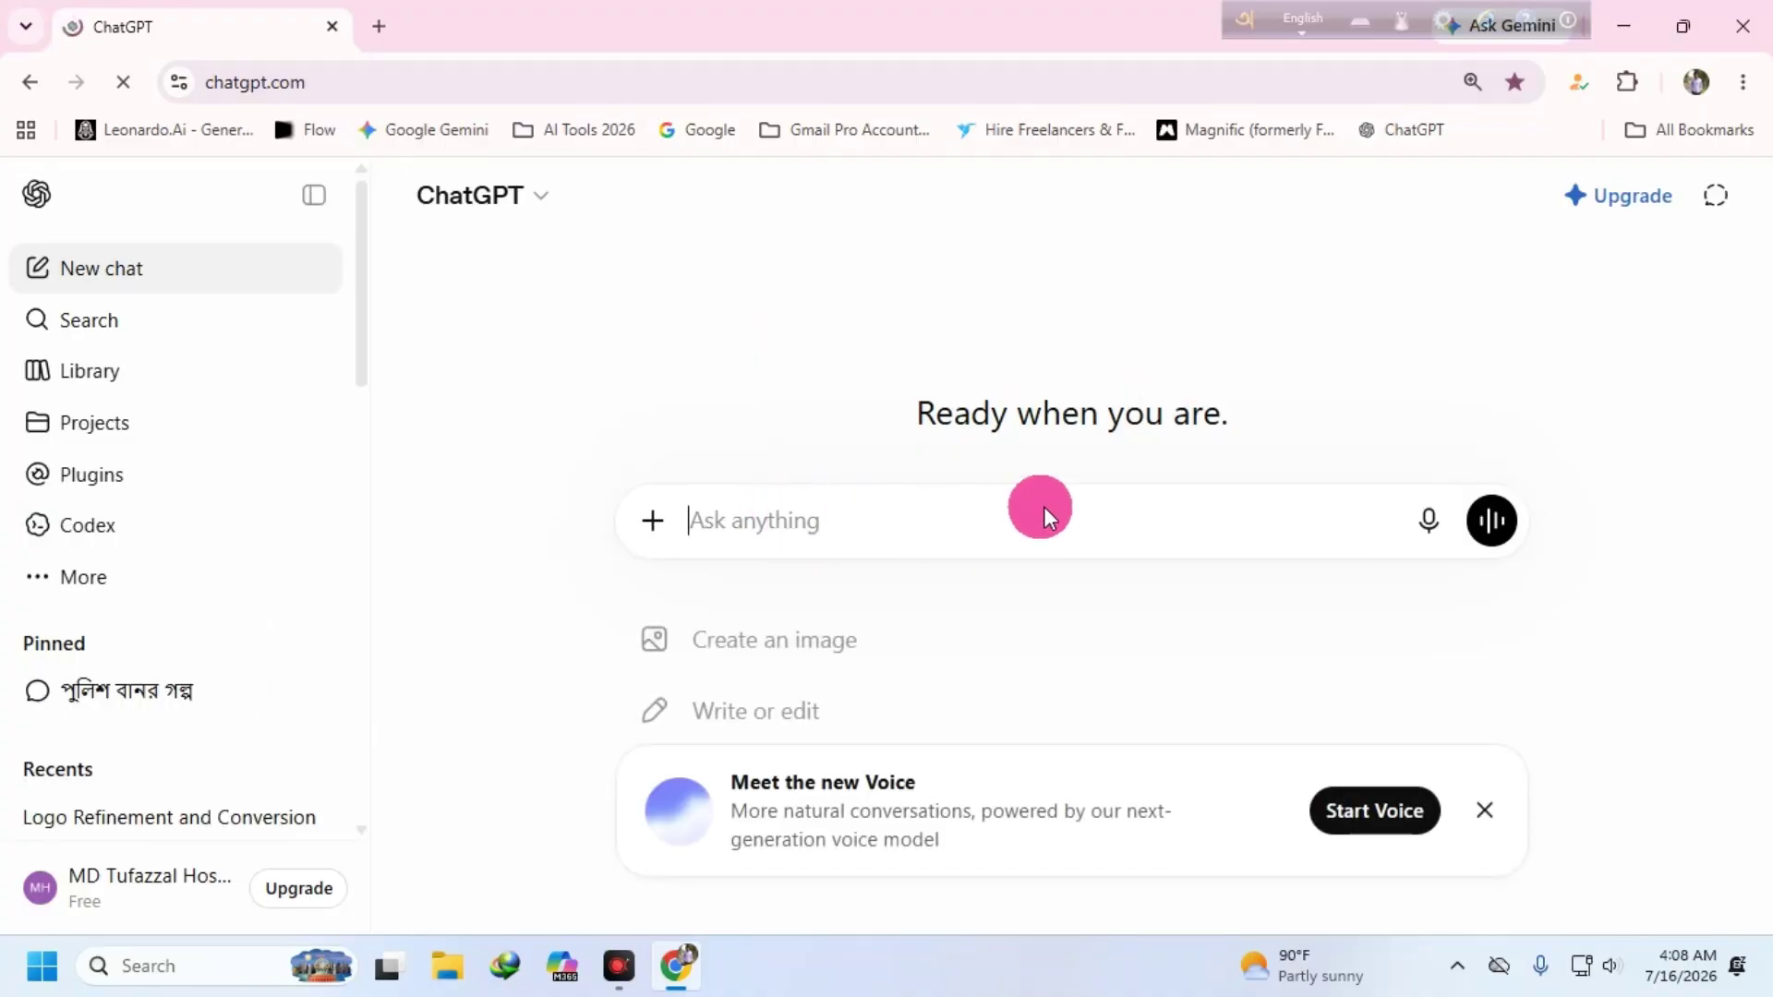
left_click(1481, 821)
left_click(807, 540)
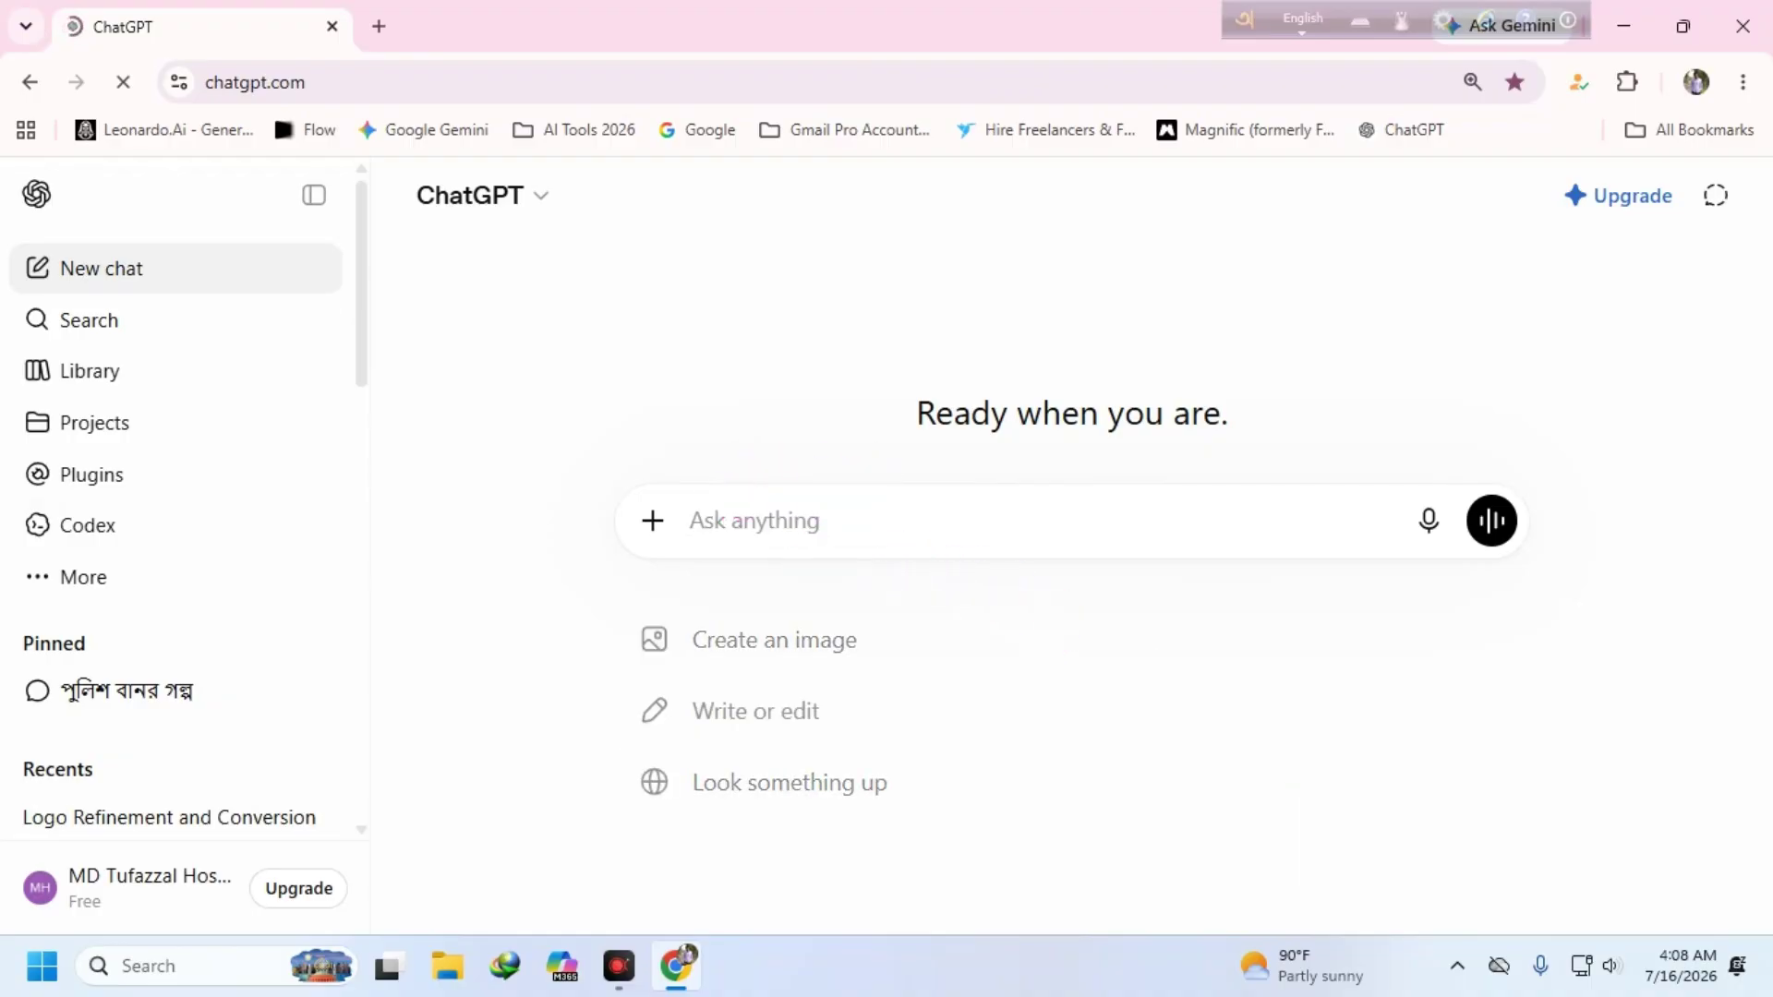
left_click(378, 25)
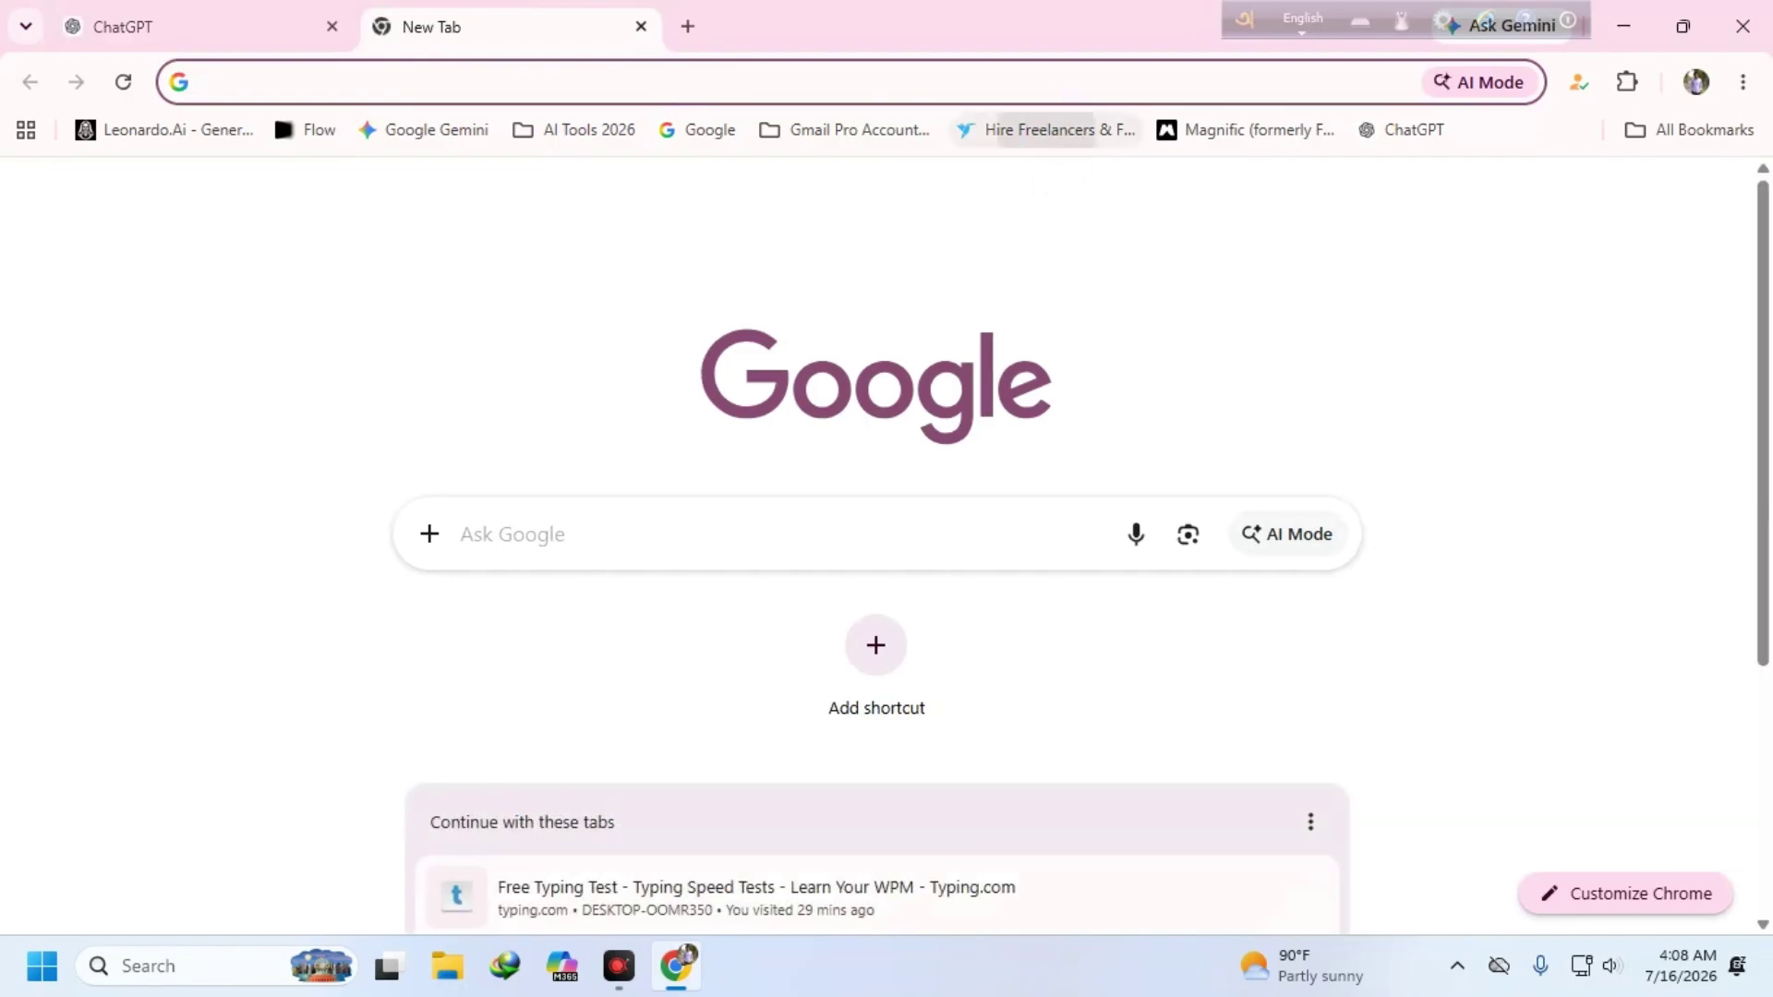
- On Freelancer, look through the Minimal Luxury Brand Identity contest's submitted entries
left_click(1051, 130)
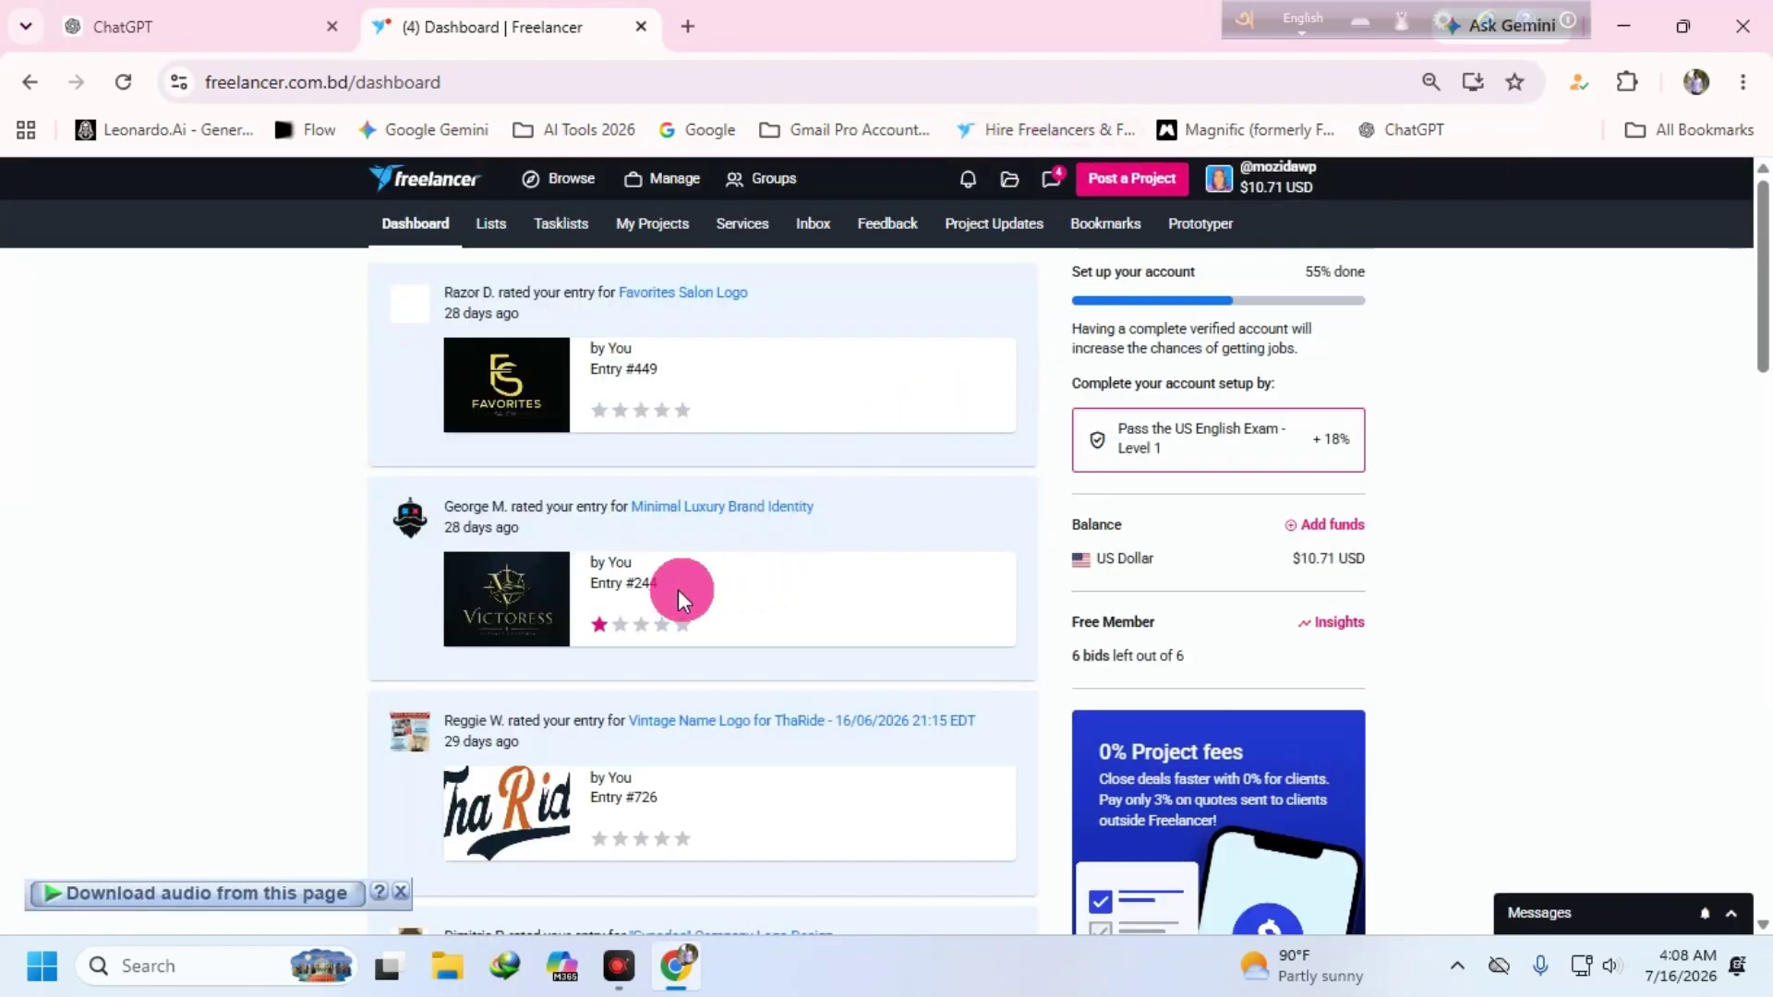
left_click(713, 508)
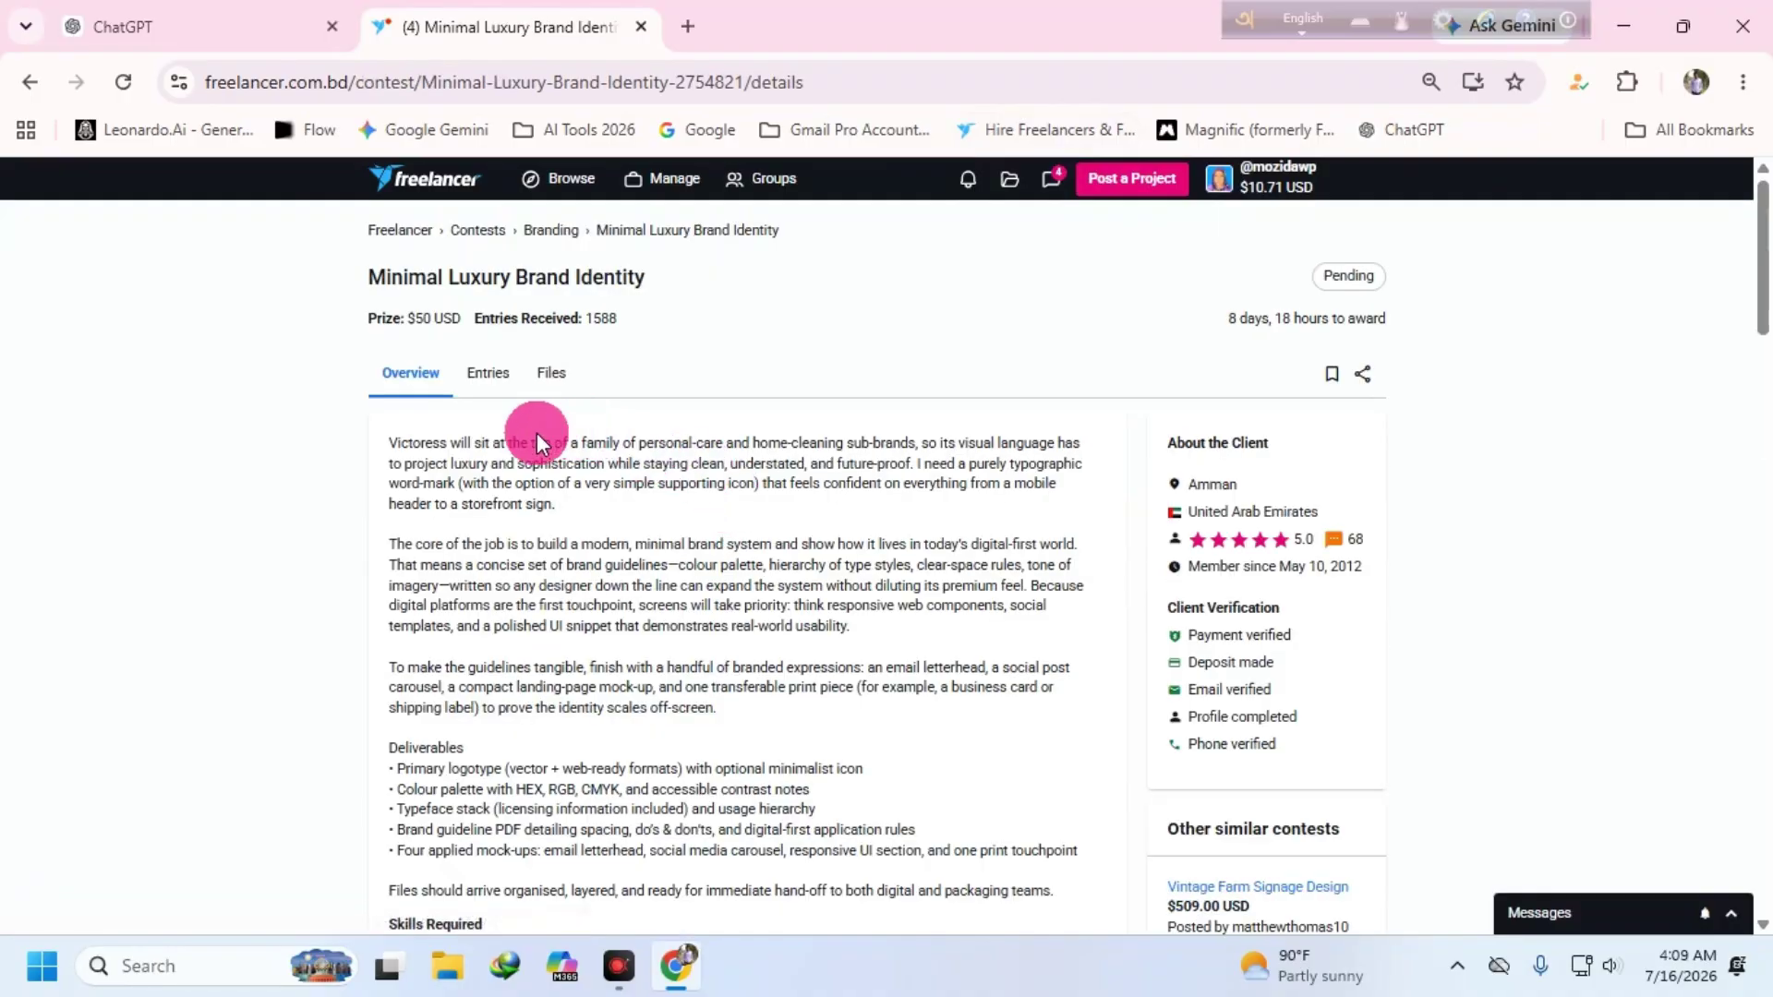
left_click(491, 370)
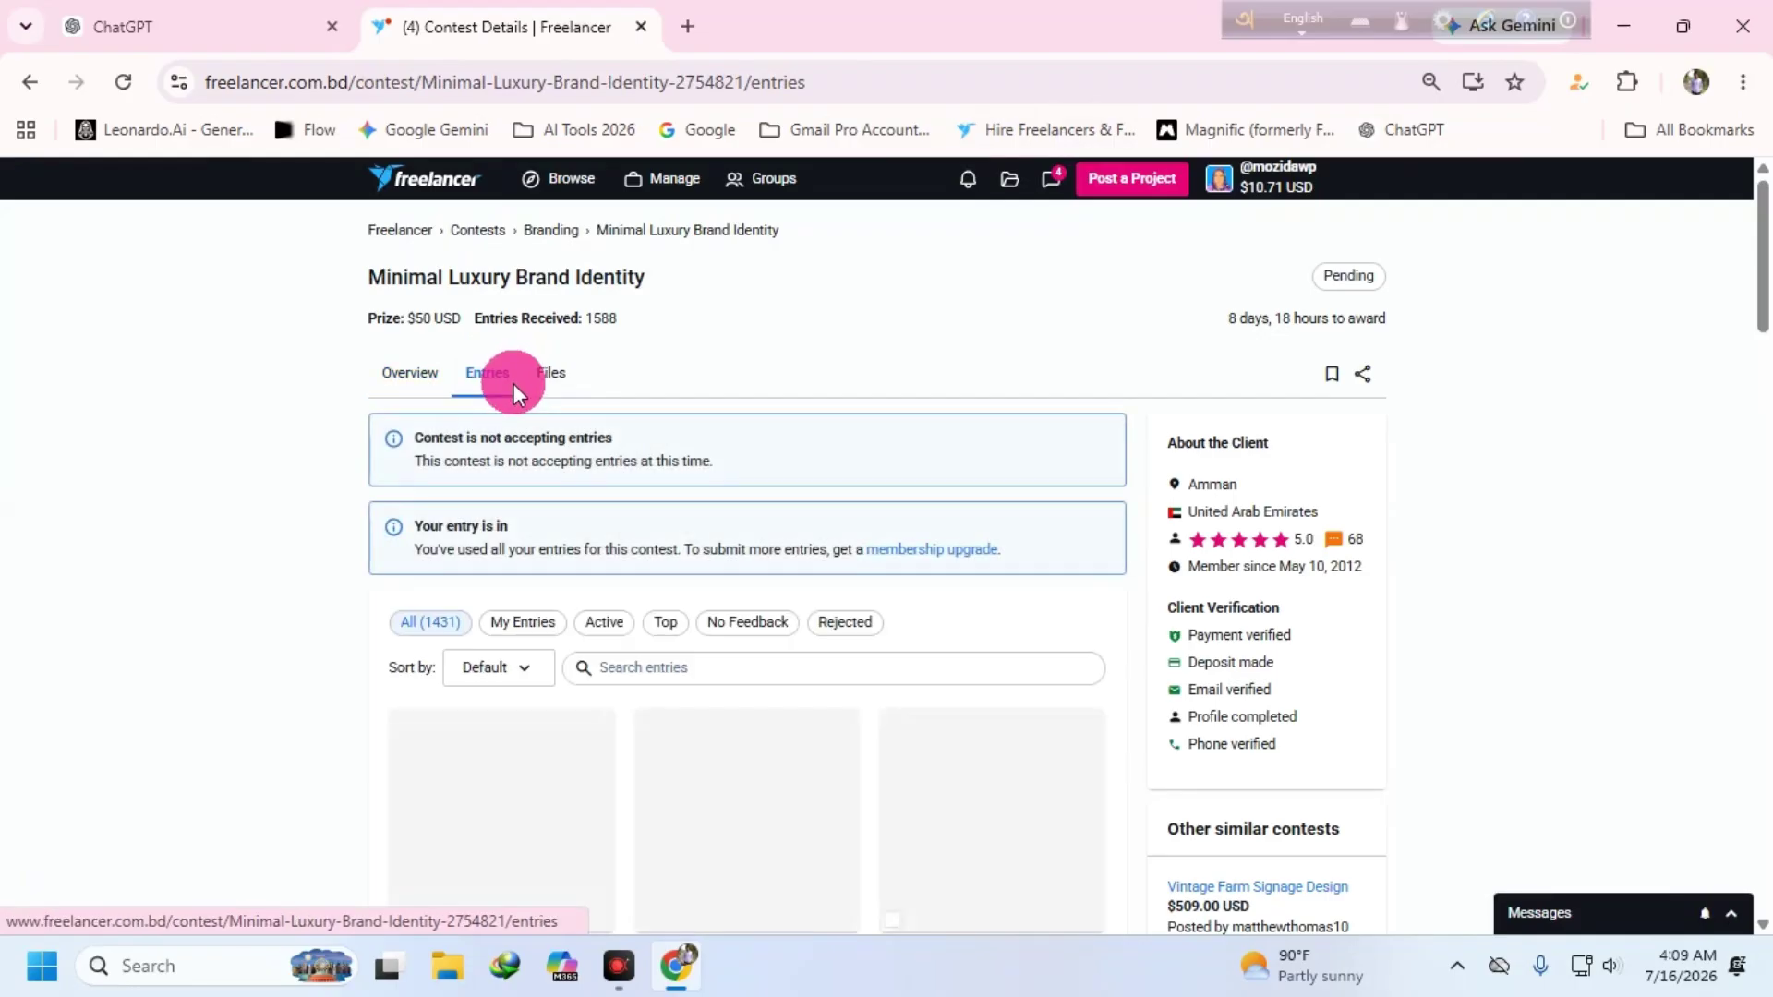
scroll(997, 397, "down", 4)
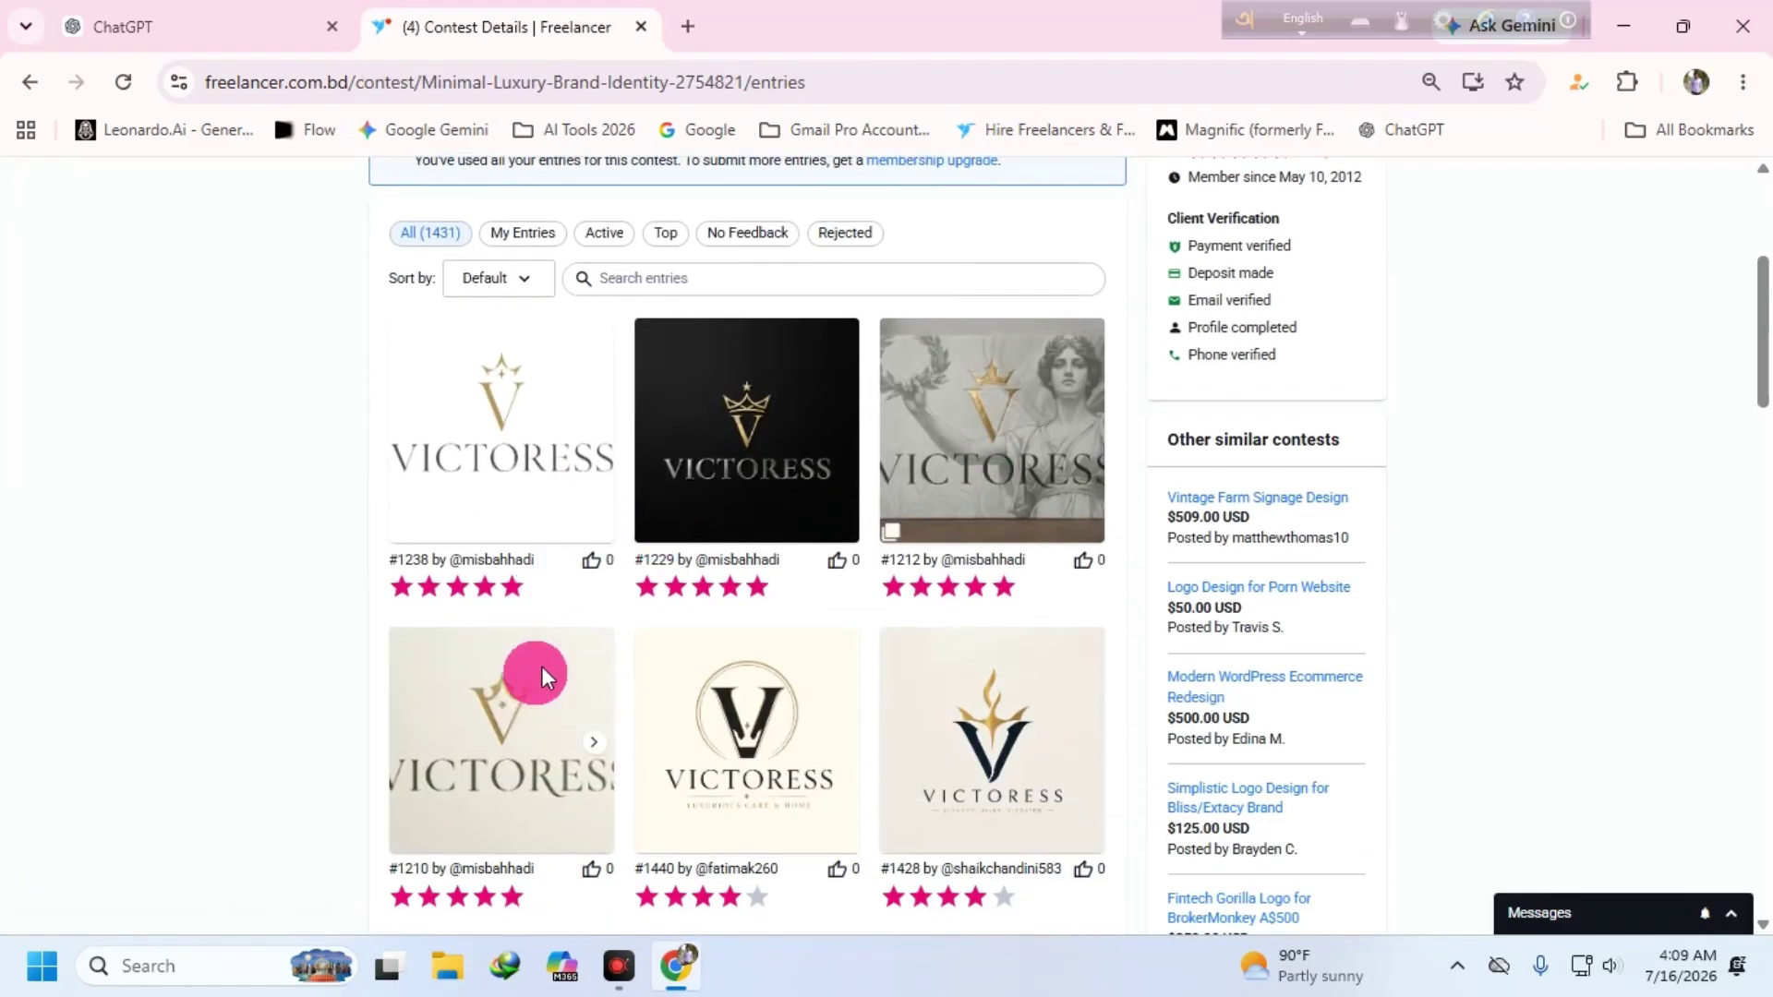
scroll(960, 561, "down", 3)
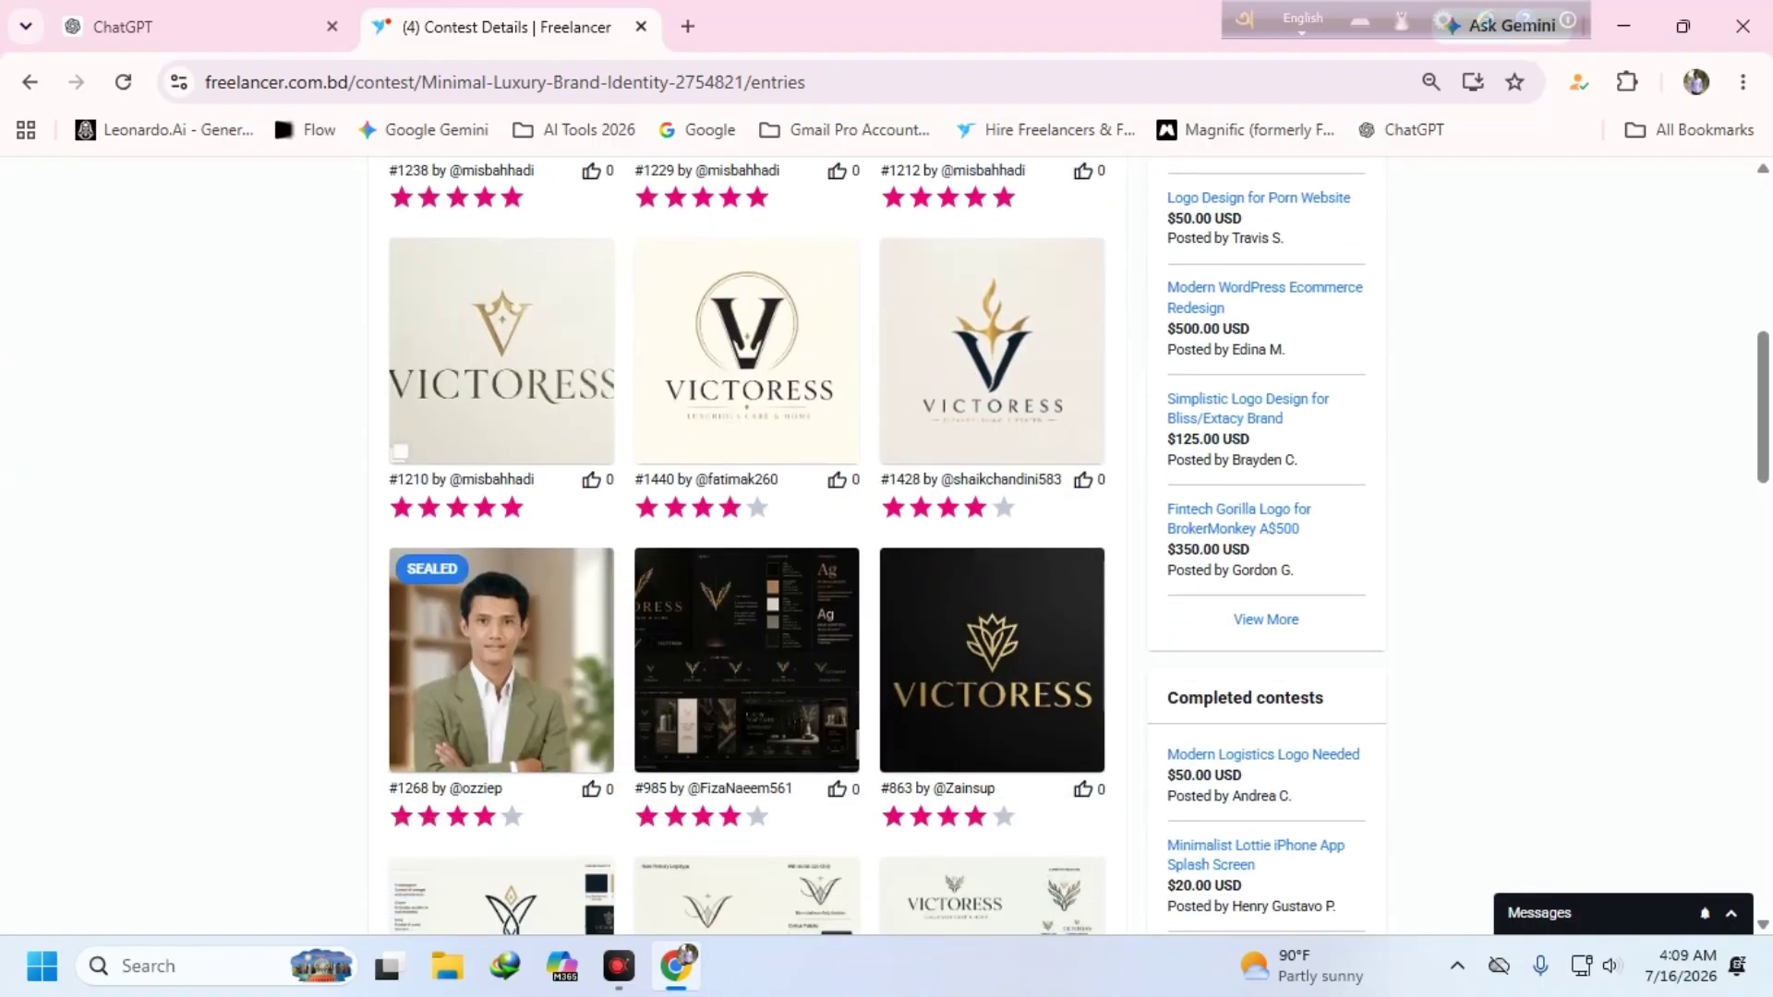
scroll(978, 560, "up", 5)
scroll(598, 277, "up", 3)
- Sort all contests by Latest, open REDISIGN LOGO and select its three-line brief
left_click(559, 178)
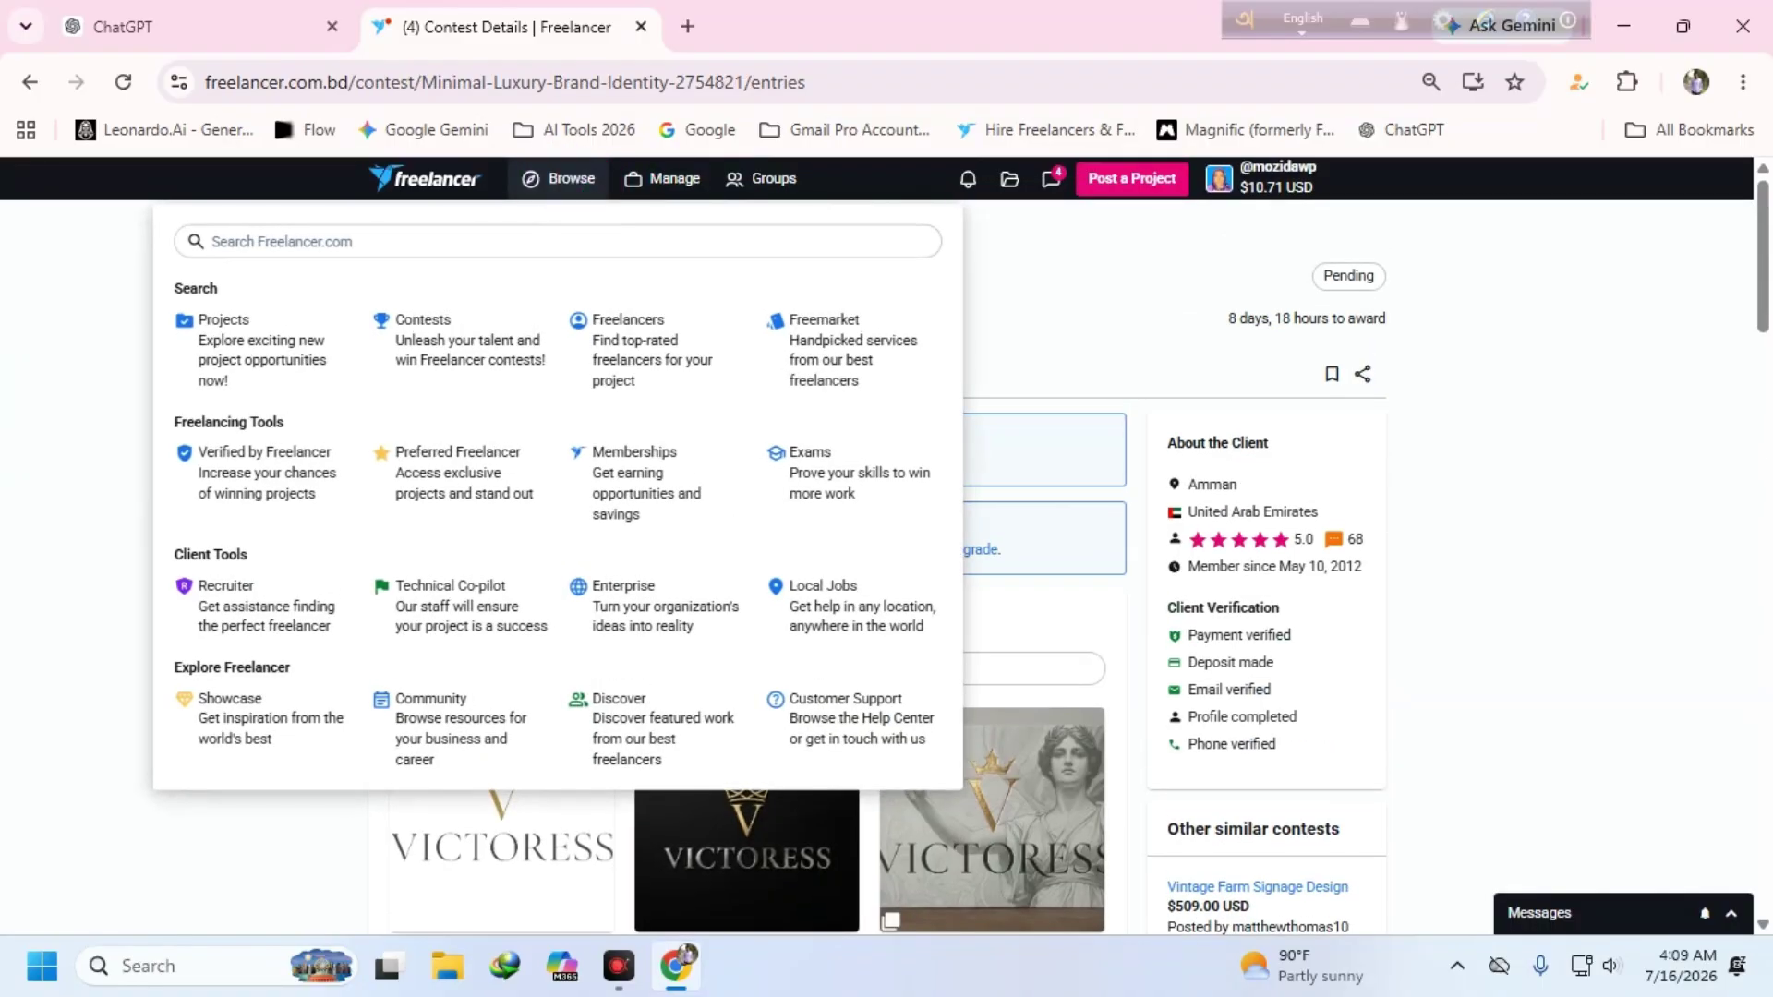
left_click(434, 334)
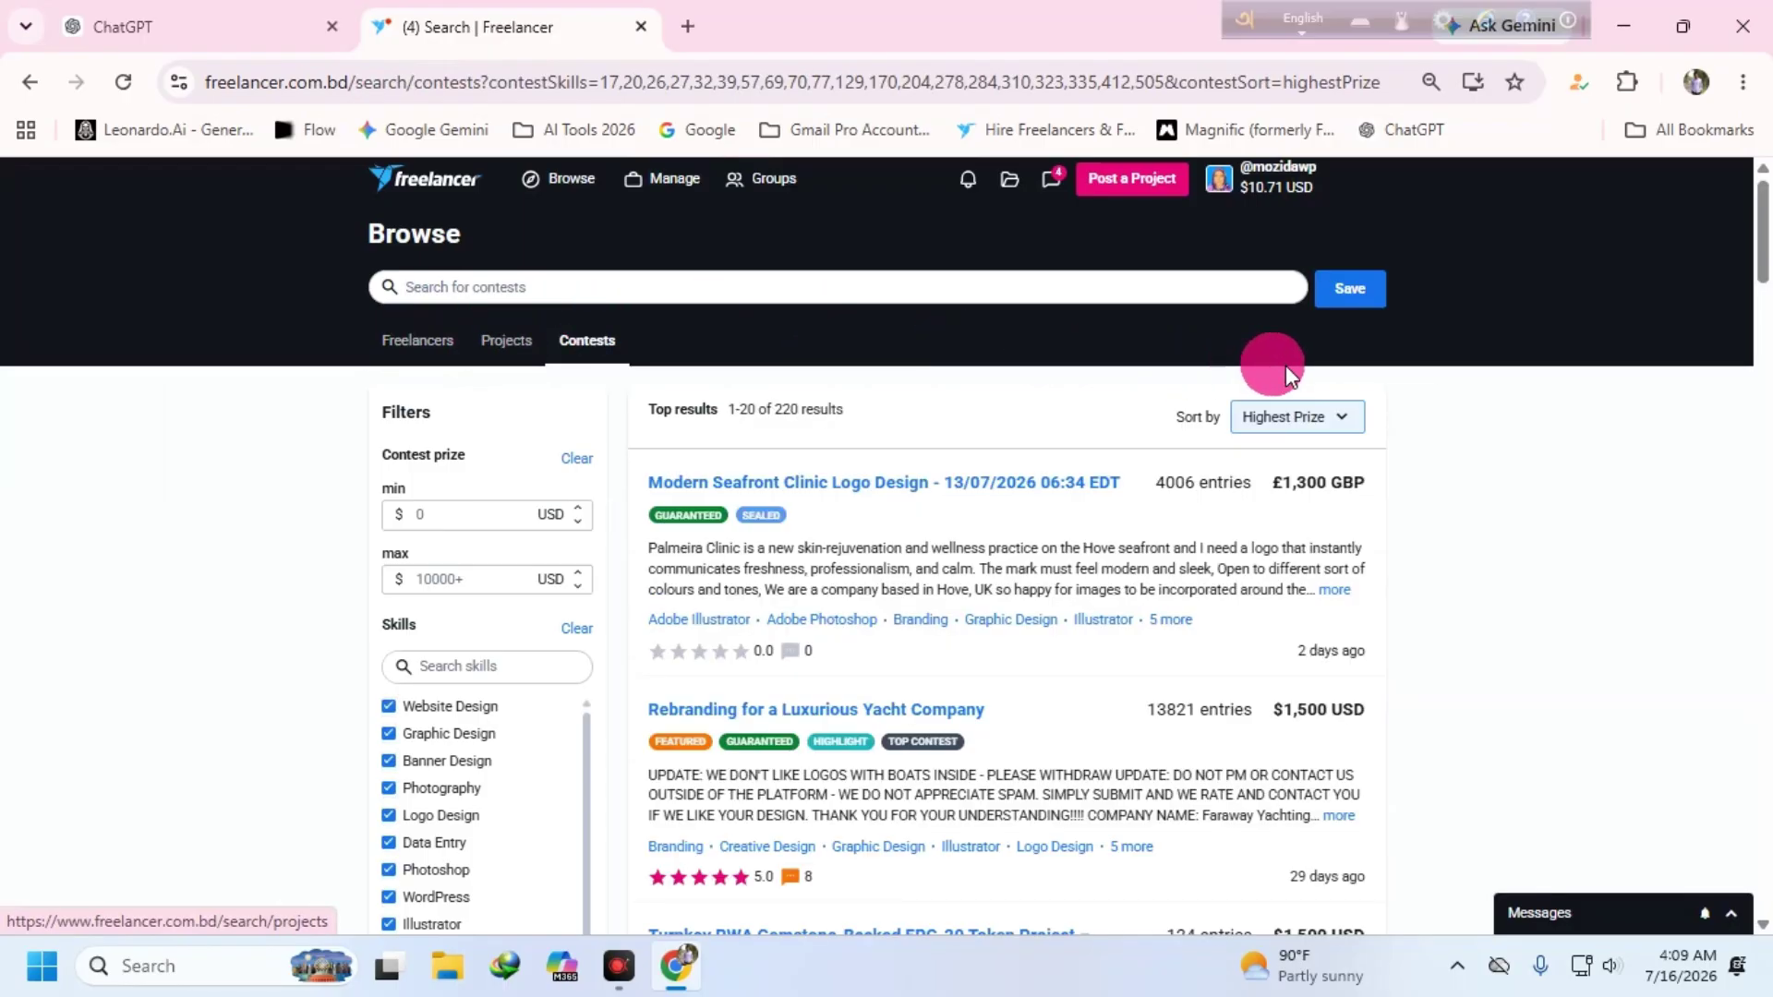
left_click(1332, 415)
left_click(1329, 455)
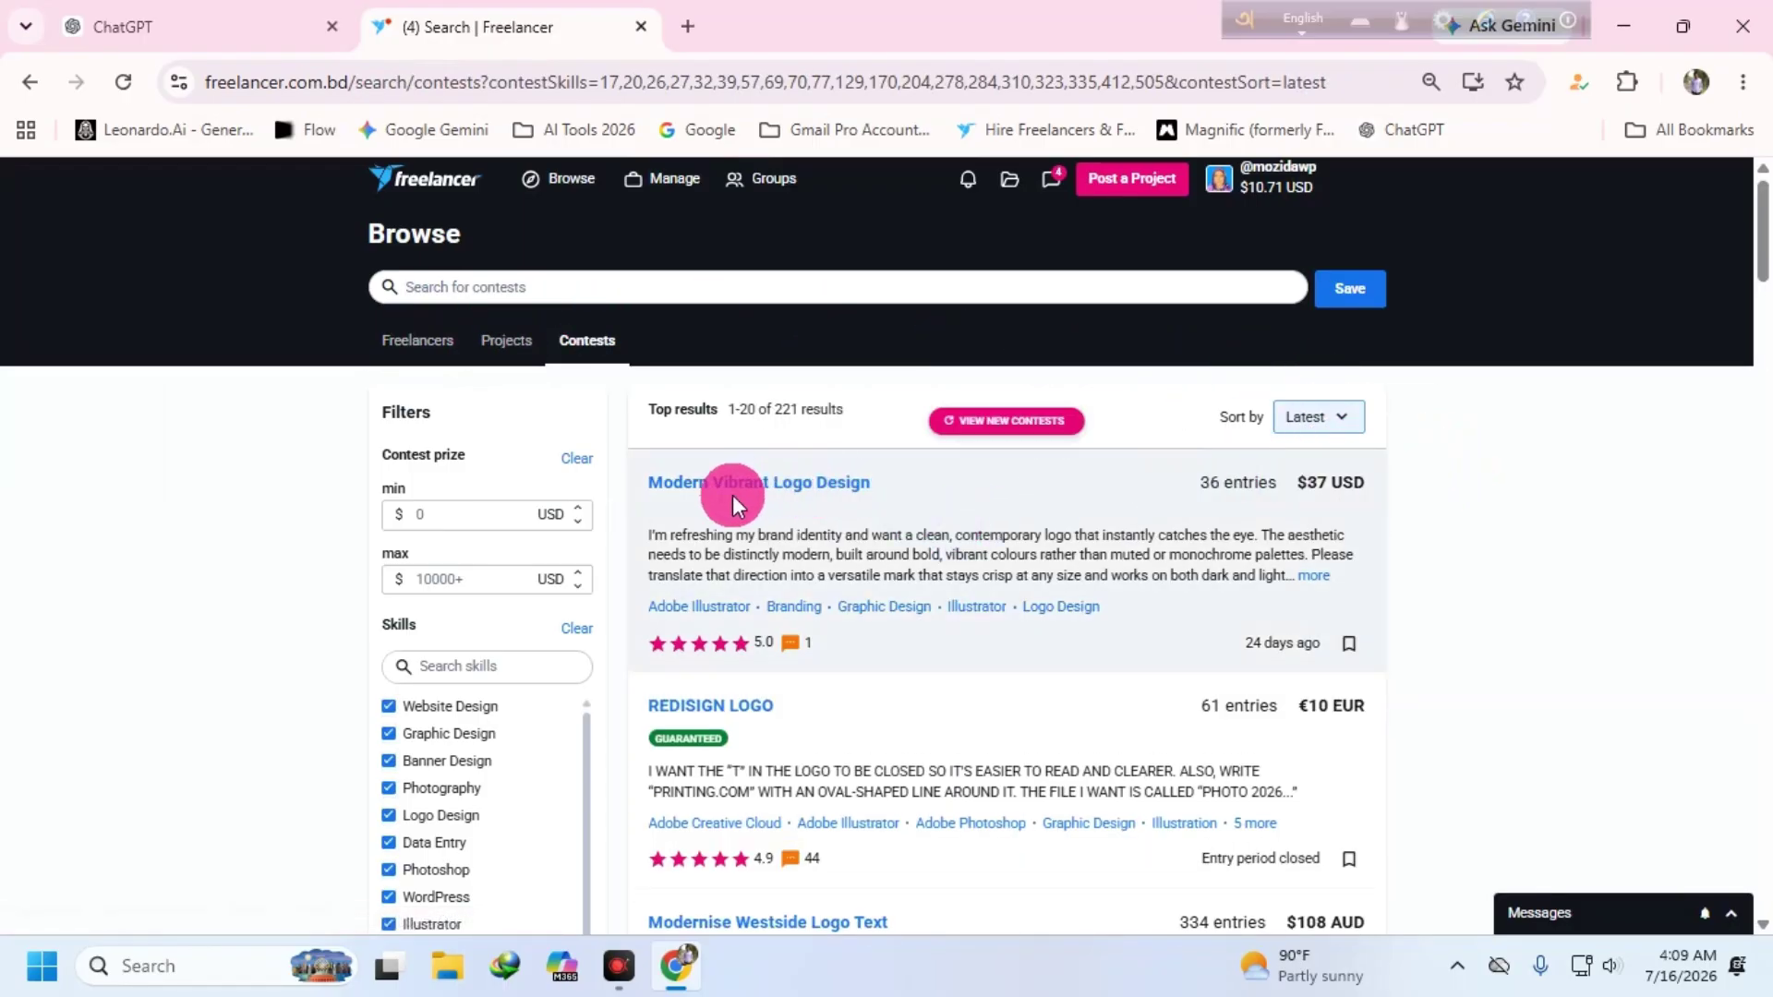
scroll(1228, 488, "down", 1)
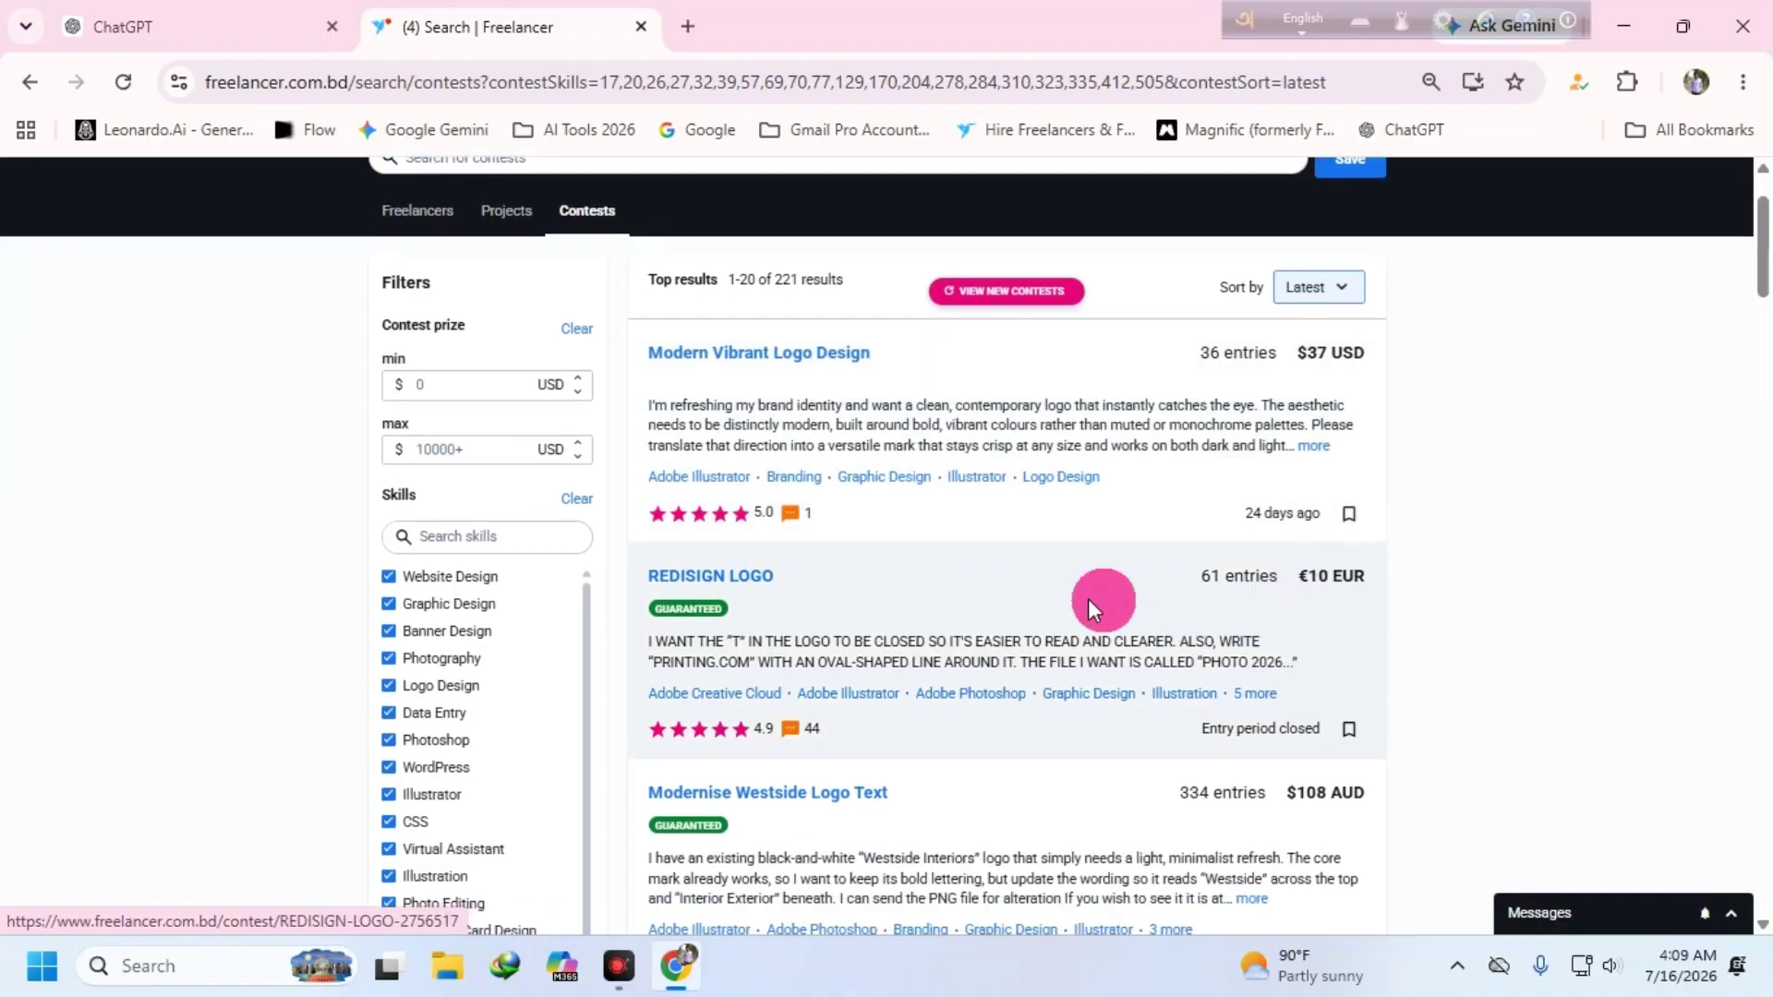
left_click(710, 575)
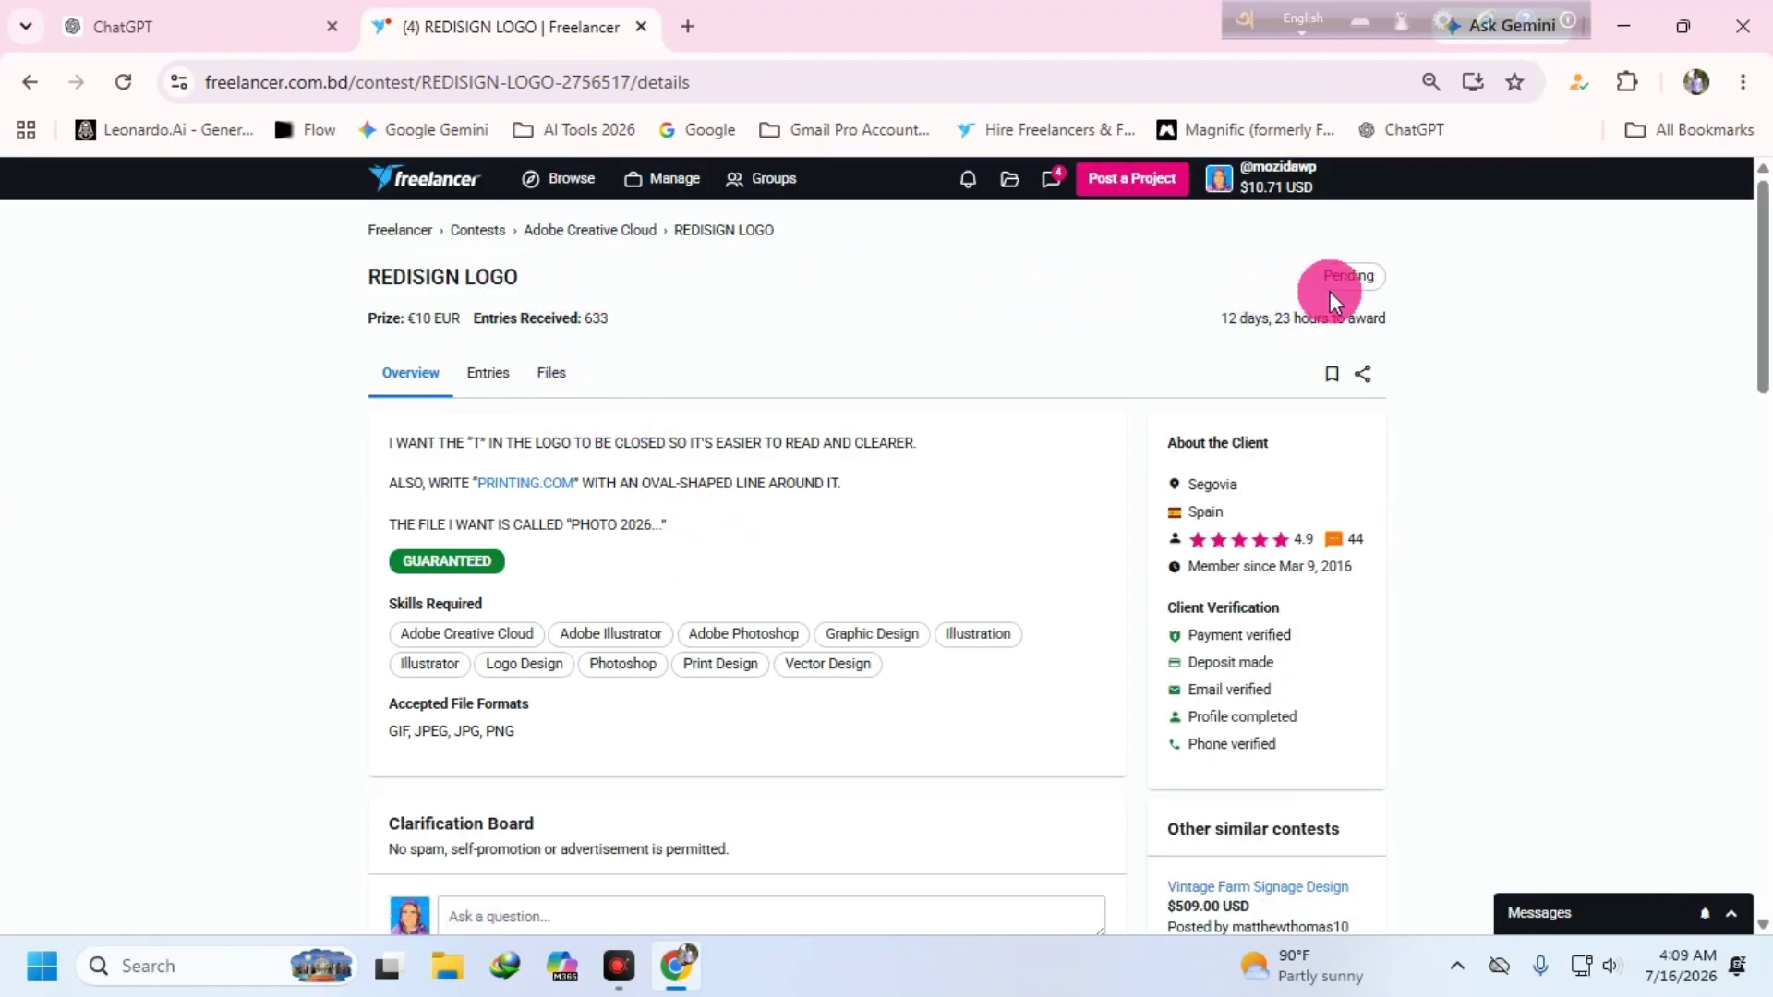
left_click(466, 353)
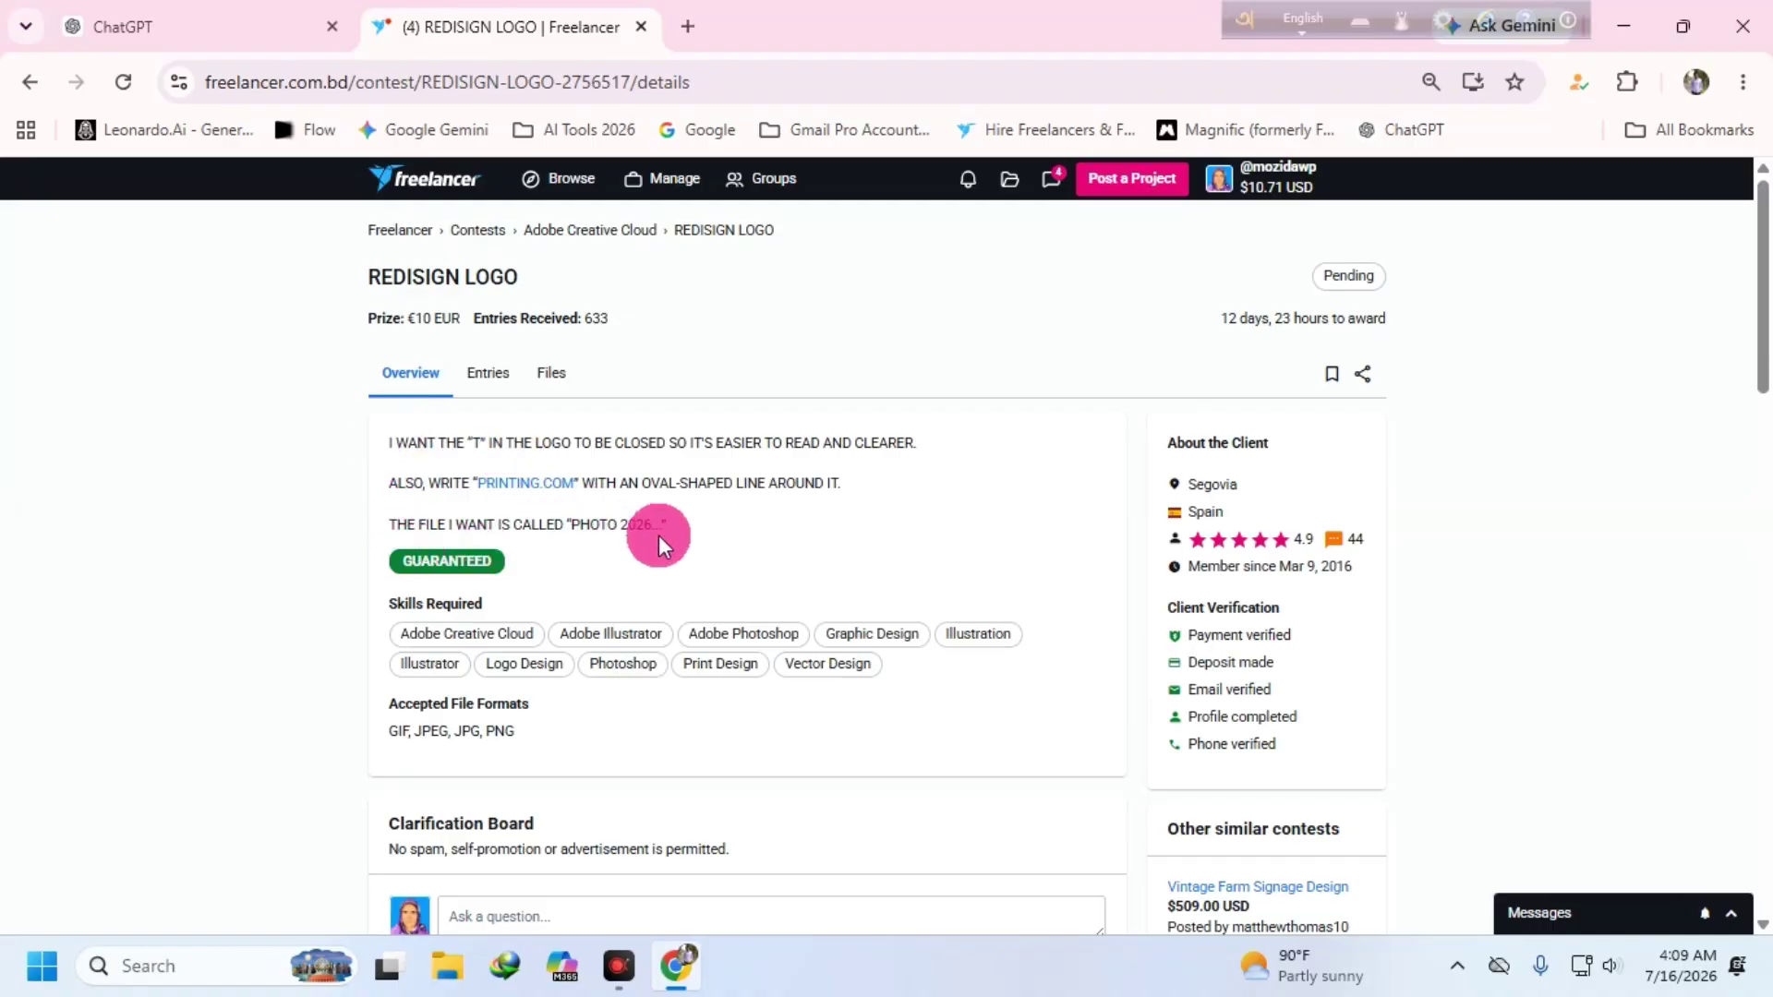
left_click_drag(652, 523, 384, 444)
key("super+c")
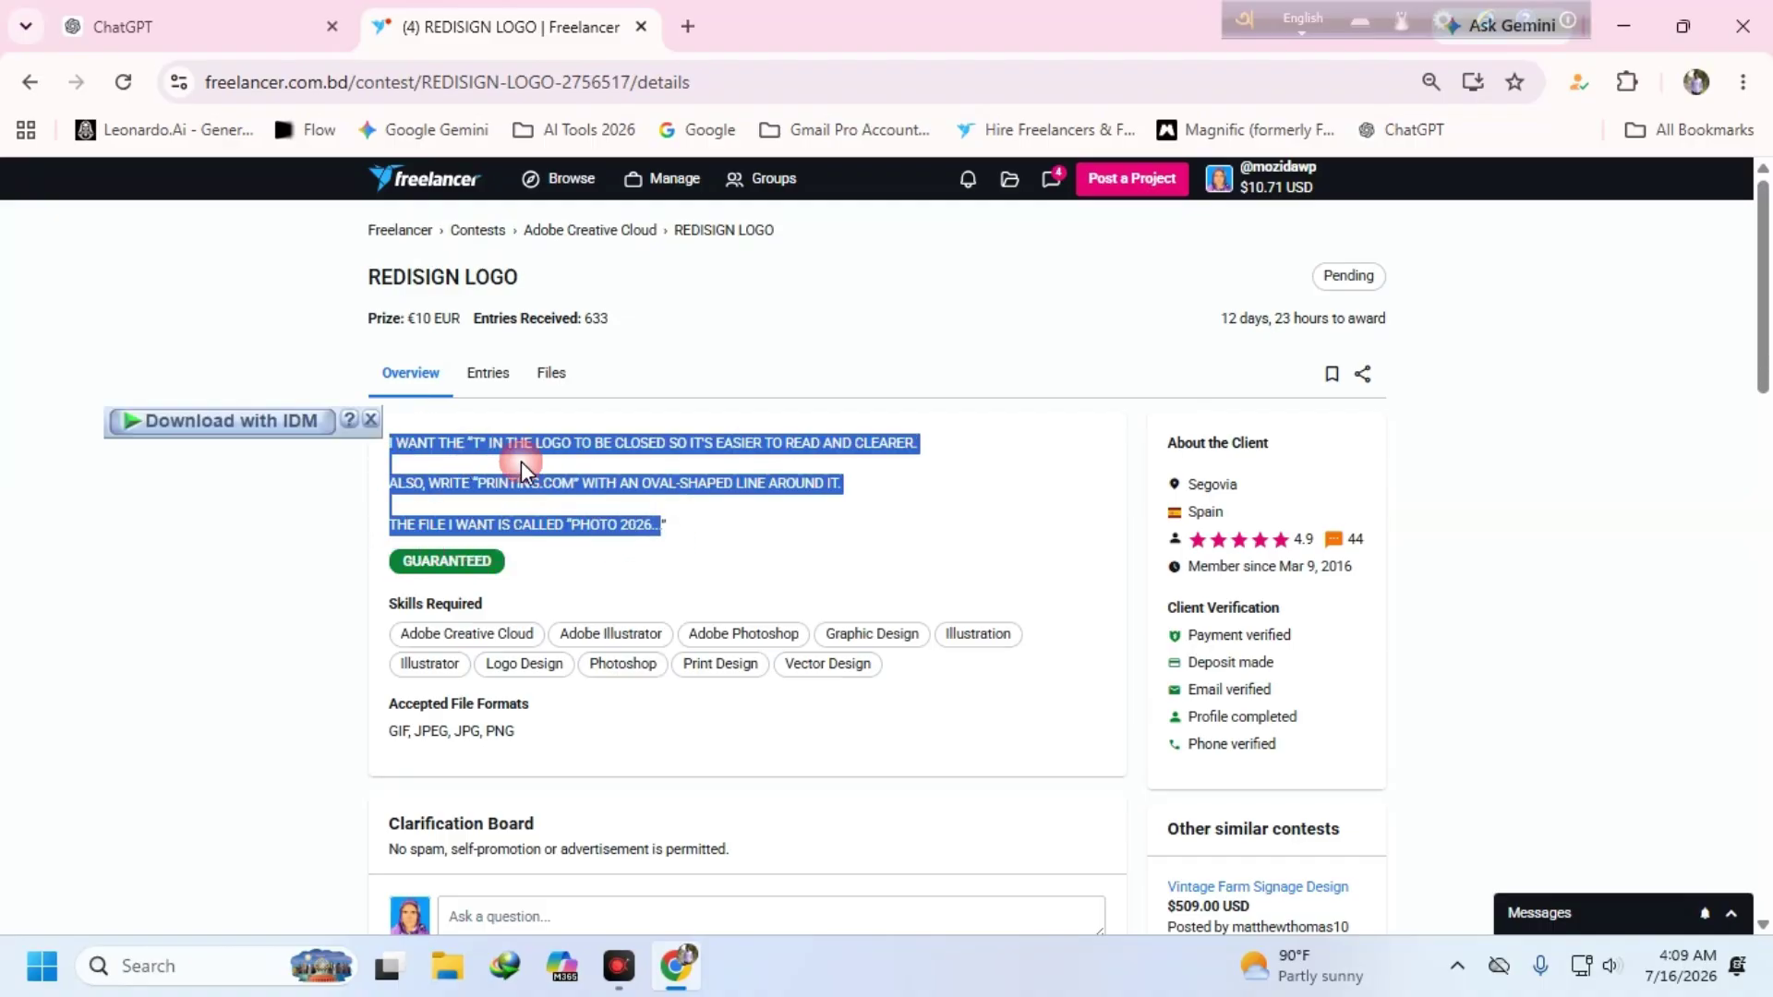
- Paste the REDISIGN LOGO brief into ChatGPT with 'আমাকে বিস্তারিত বুঝিয়ে দাও' and send it
left_click(185, 28)
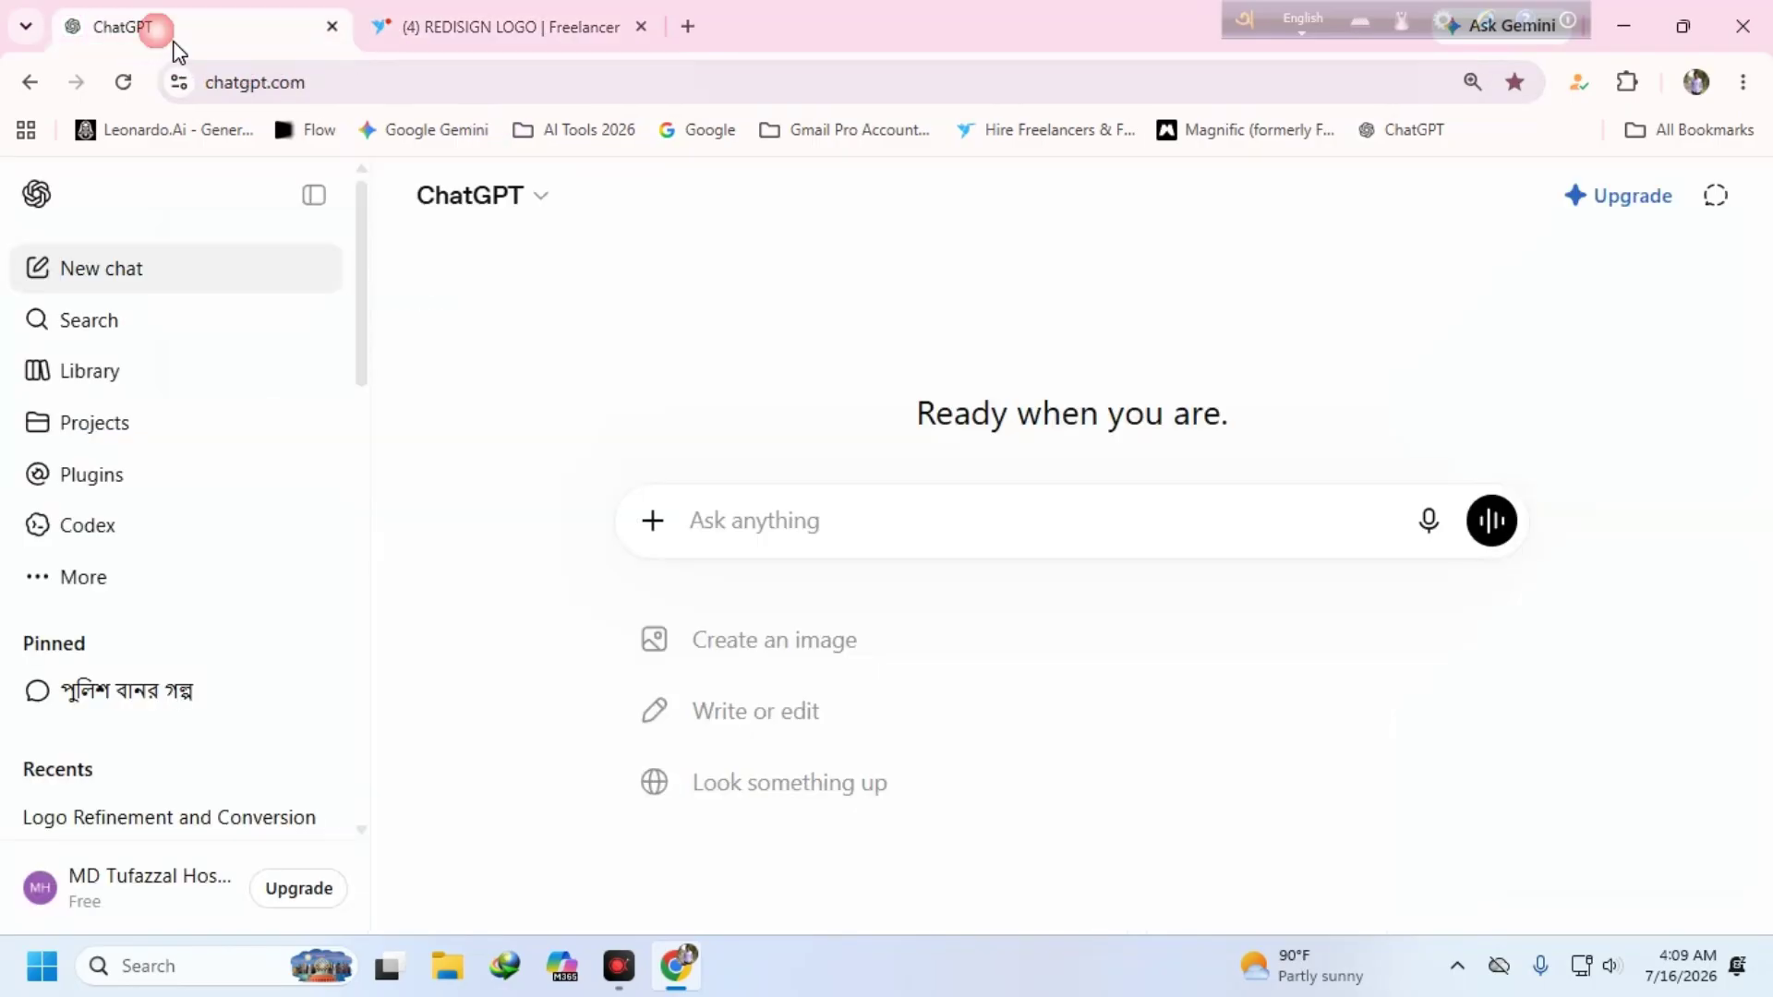
right_click(745, 506)
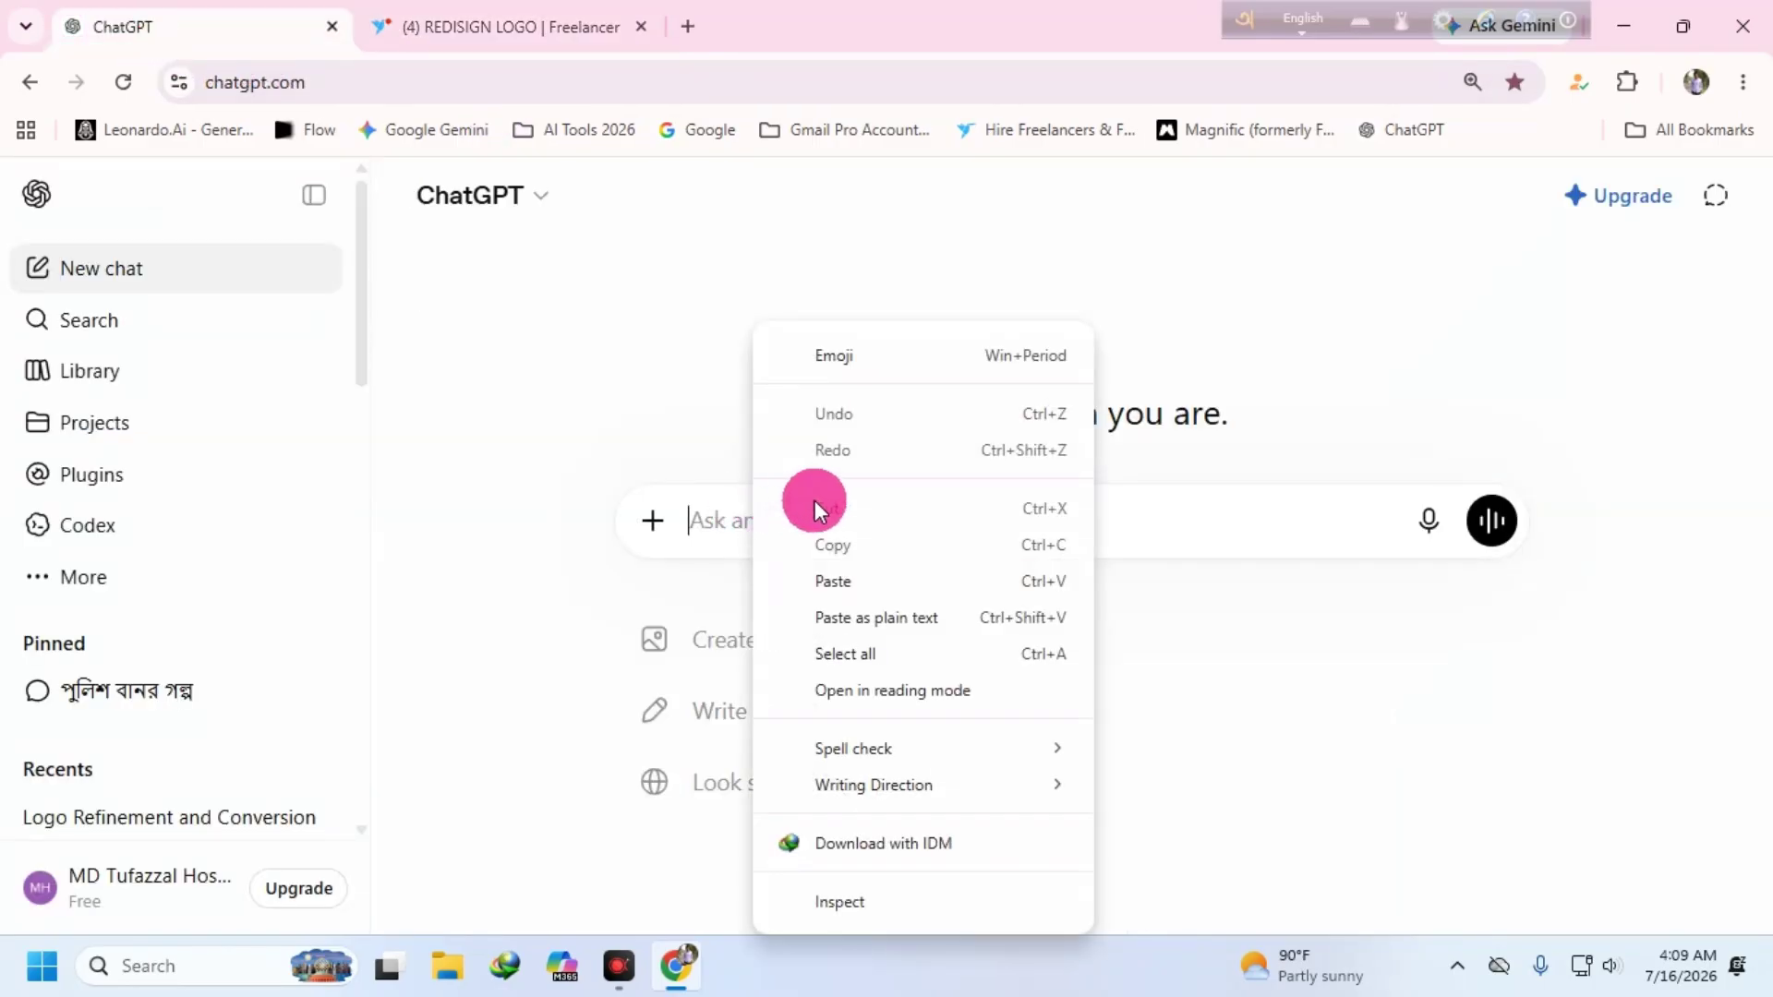
left_click(831, 578)
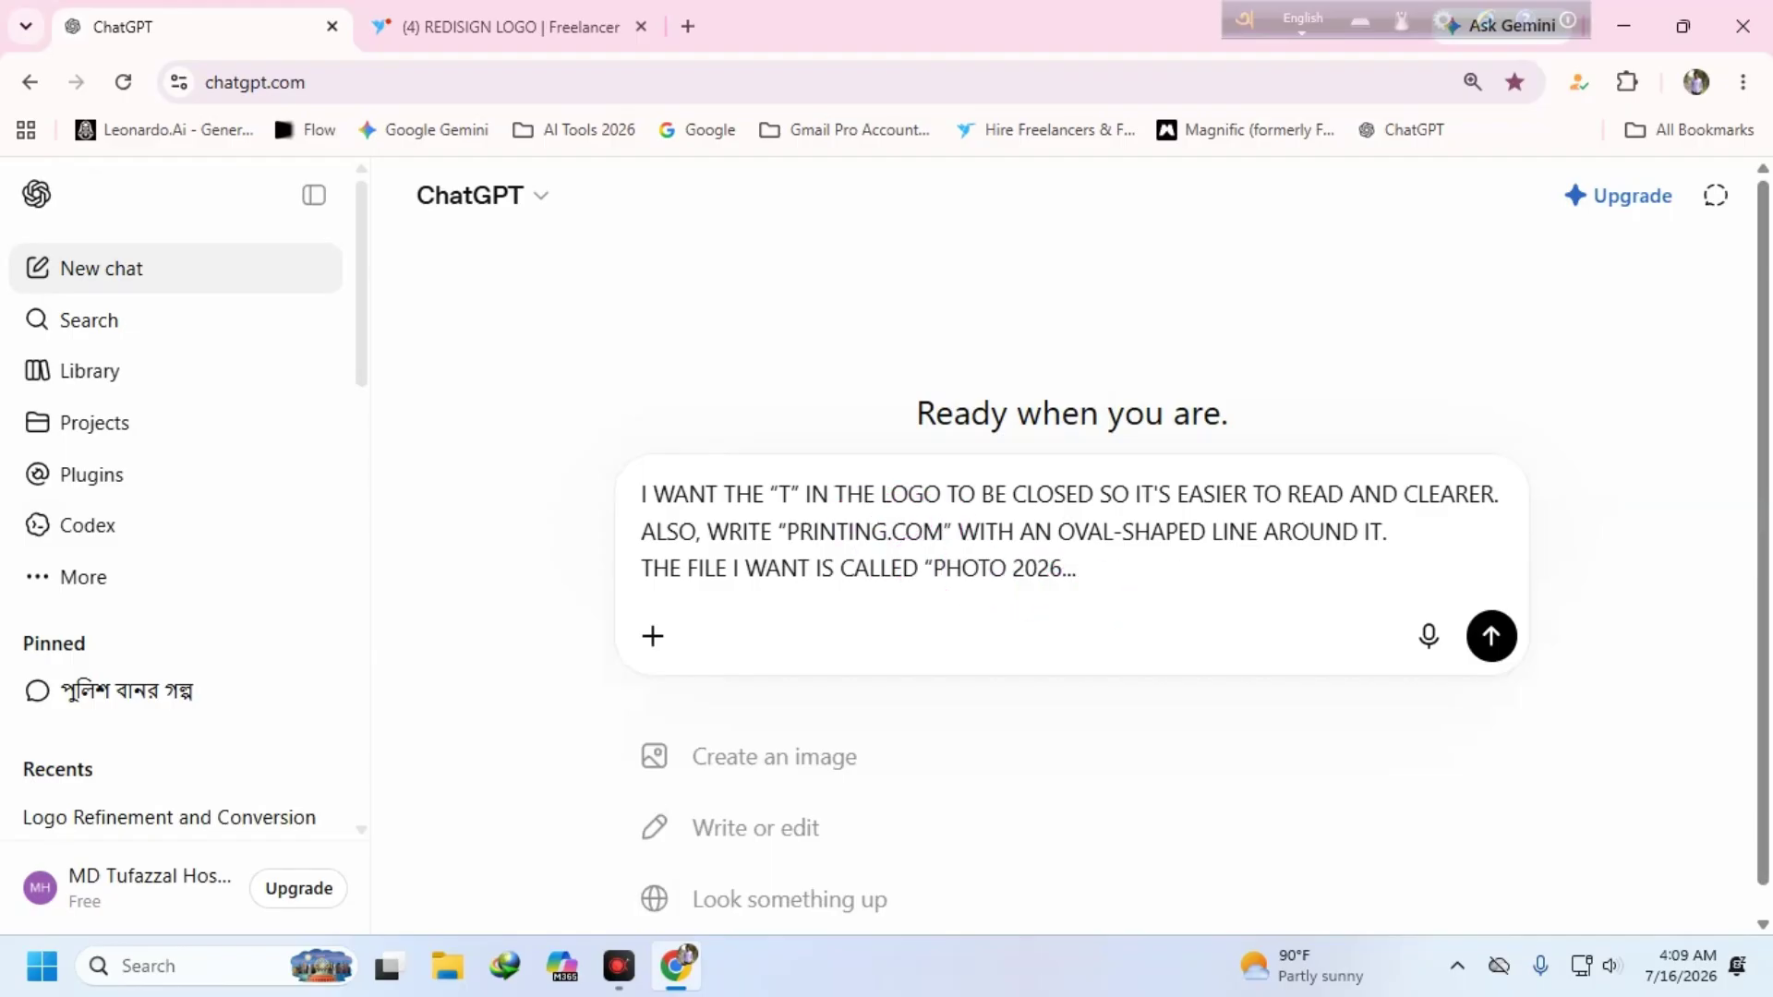
type("gfm")
key("BackSpace")
key("BackSpace")
key("BackSpace")
key("F12")
type("আমা")
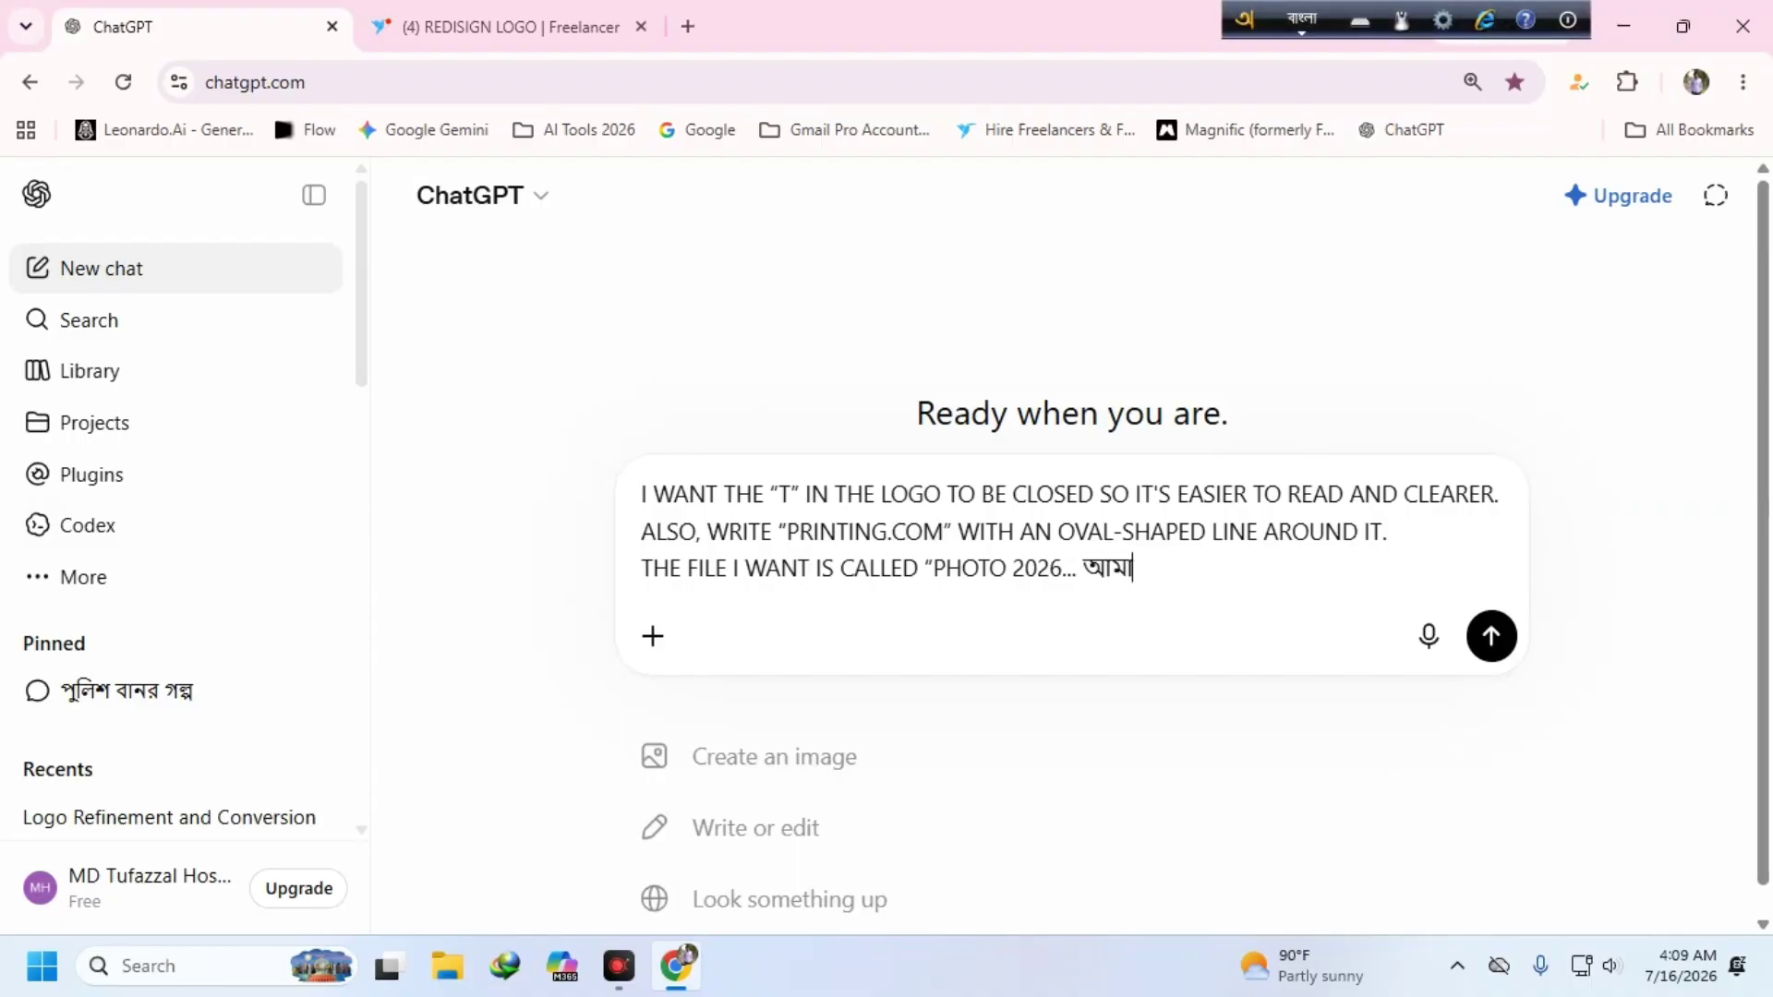
type("কে বিস্তারিত বু")
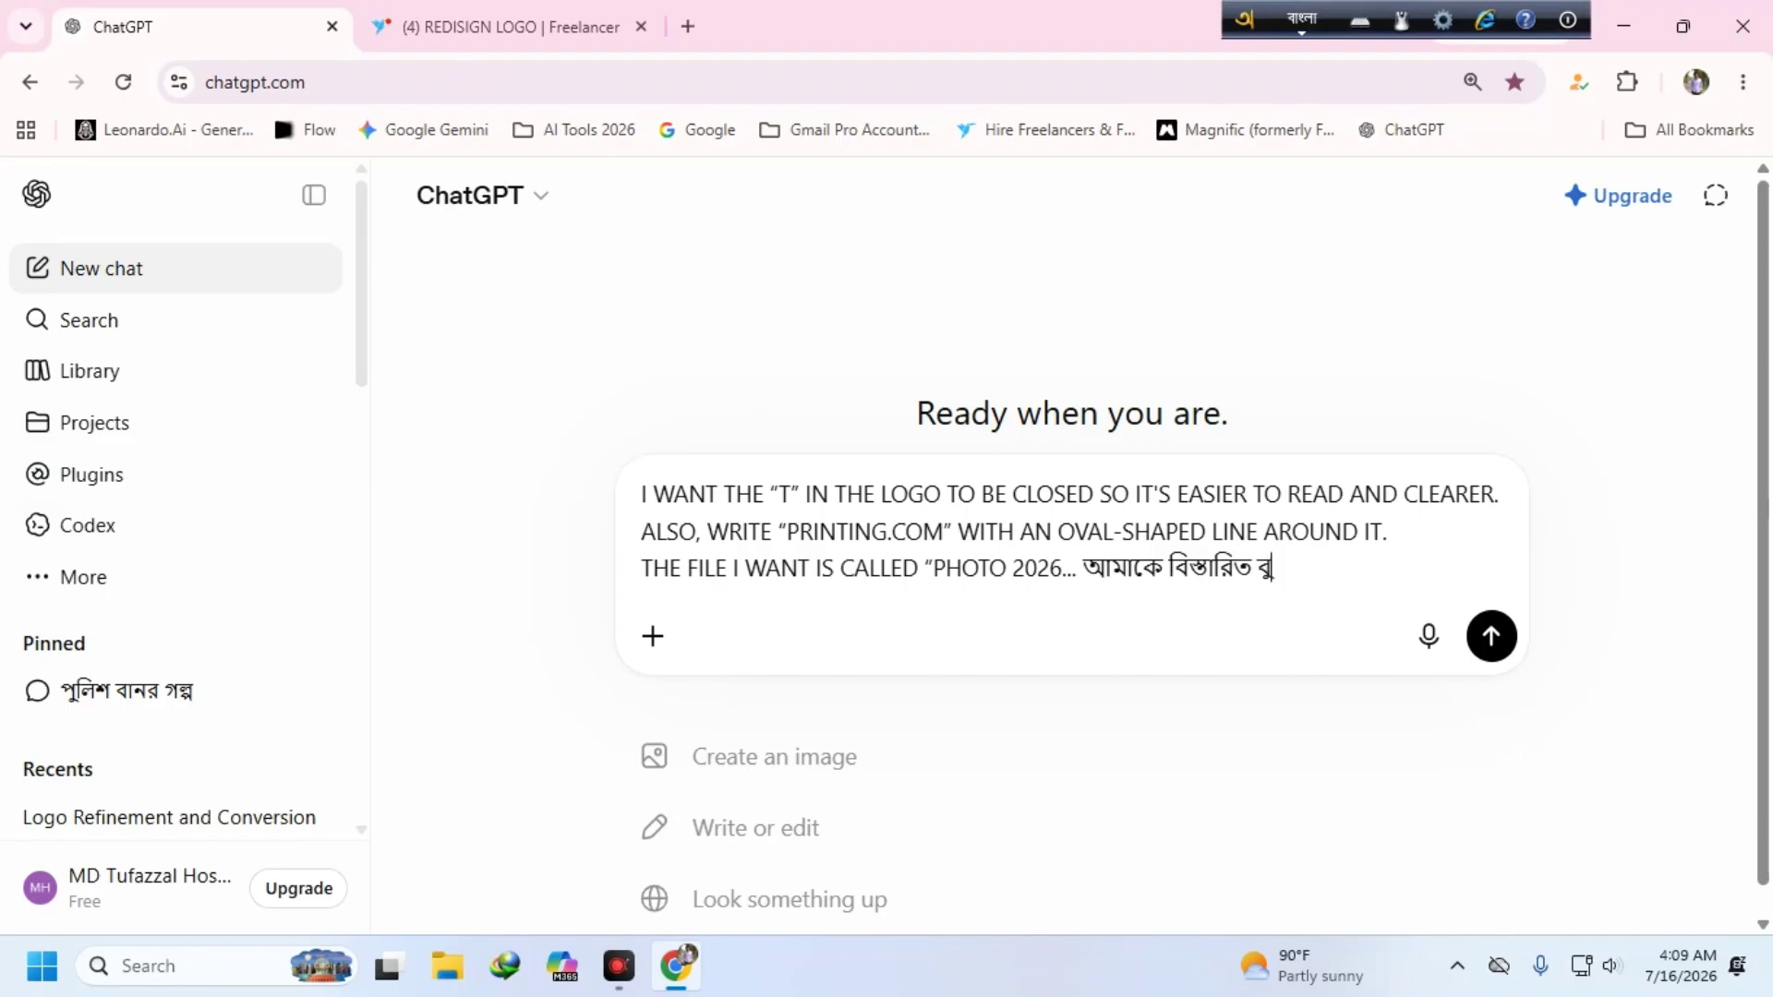
type("ঝিয়ে দাও")
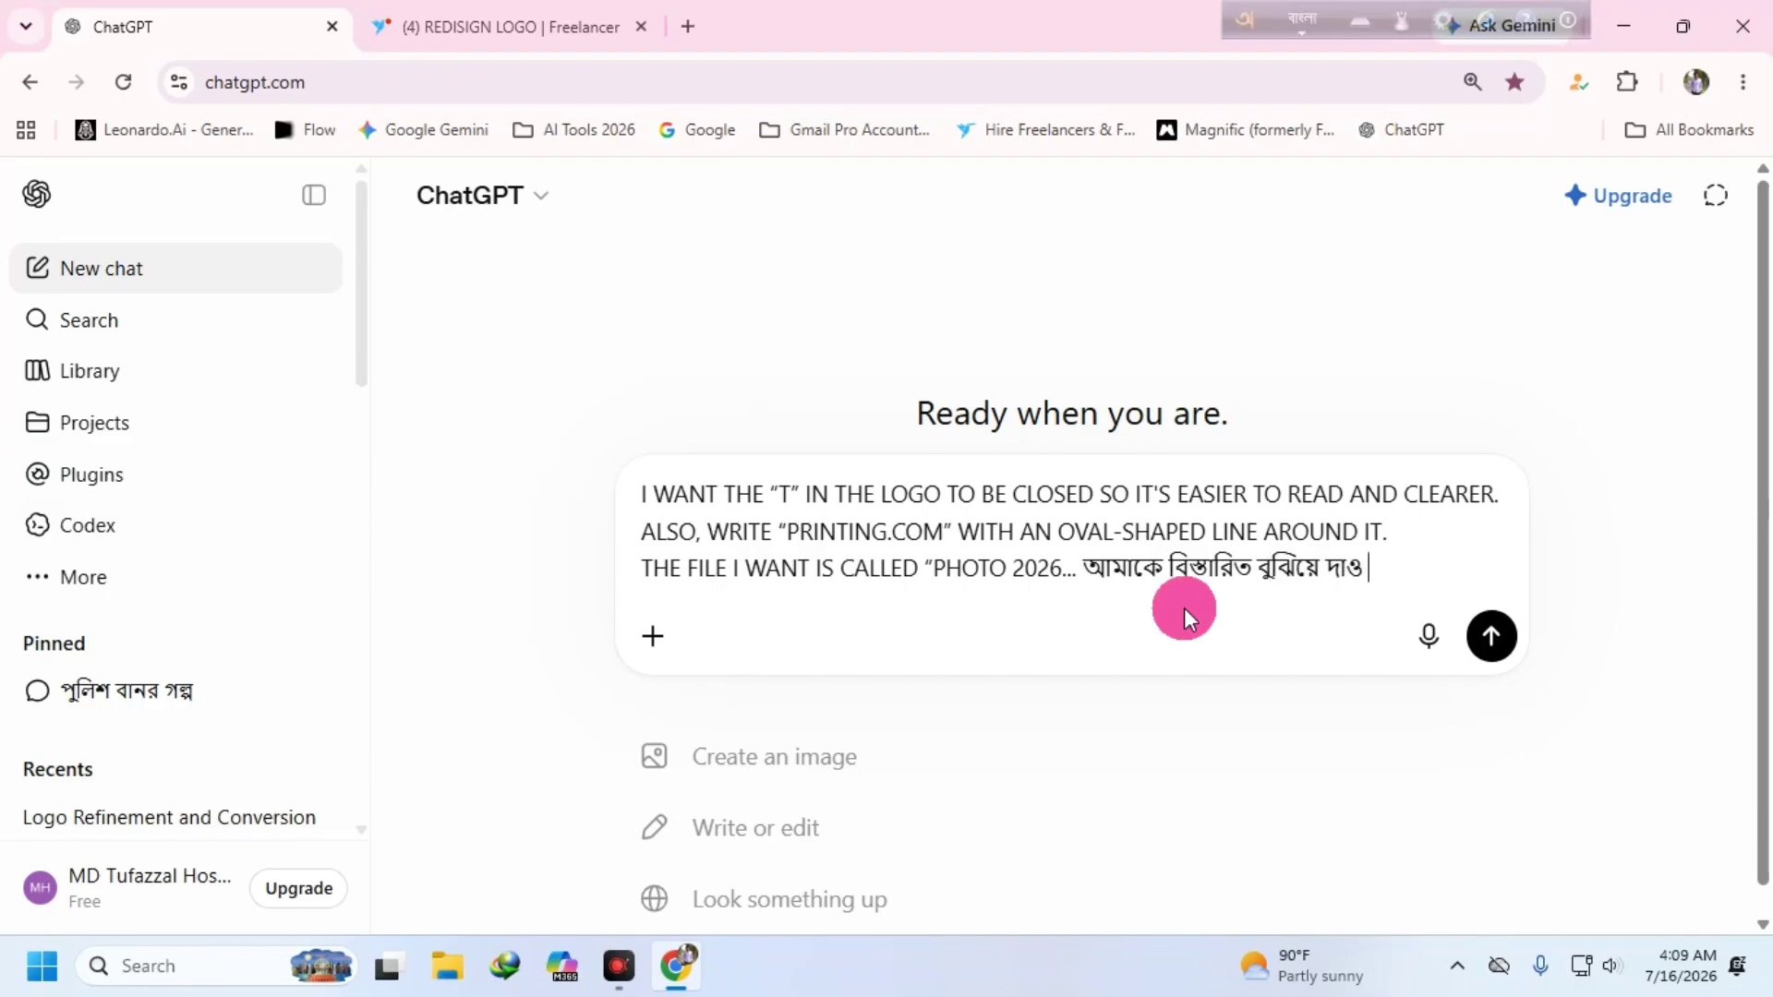
key("Return")
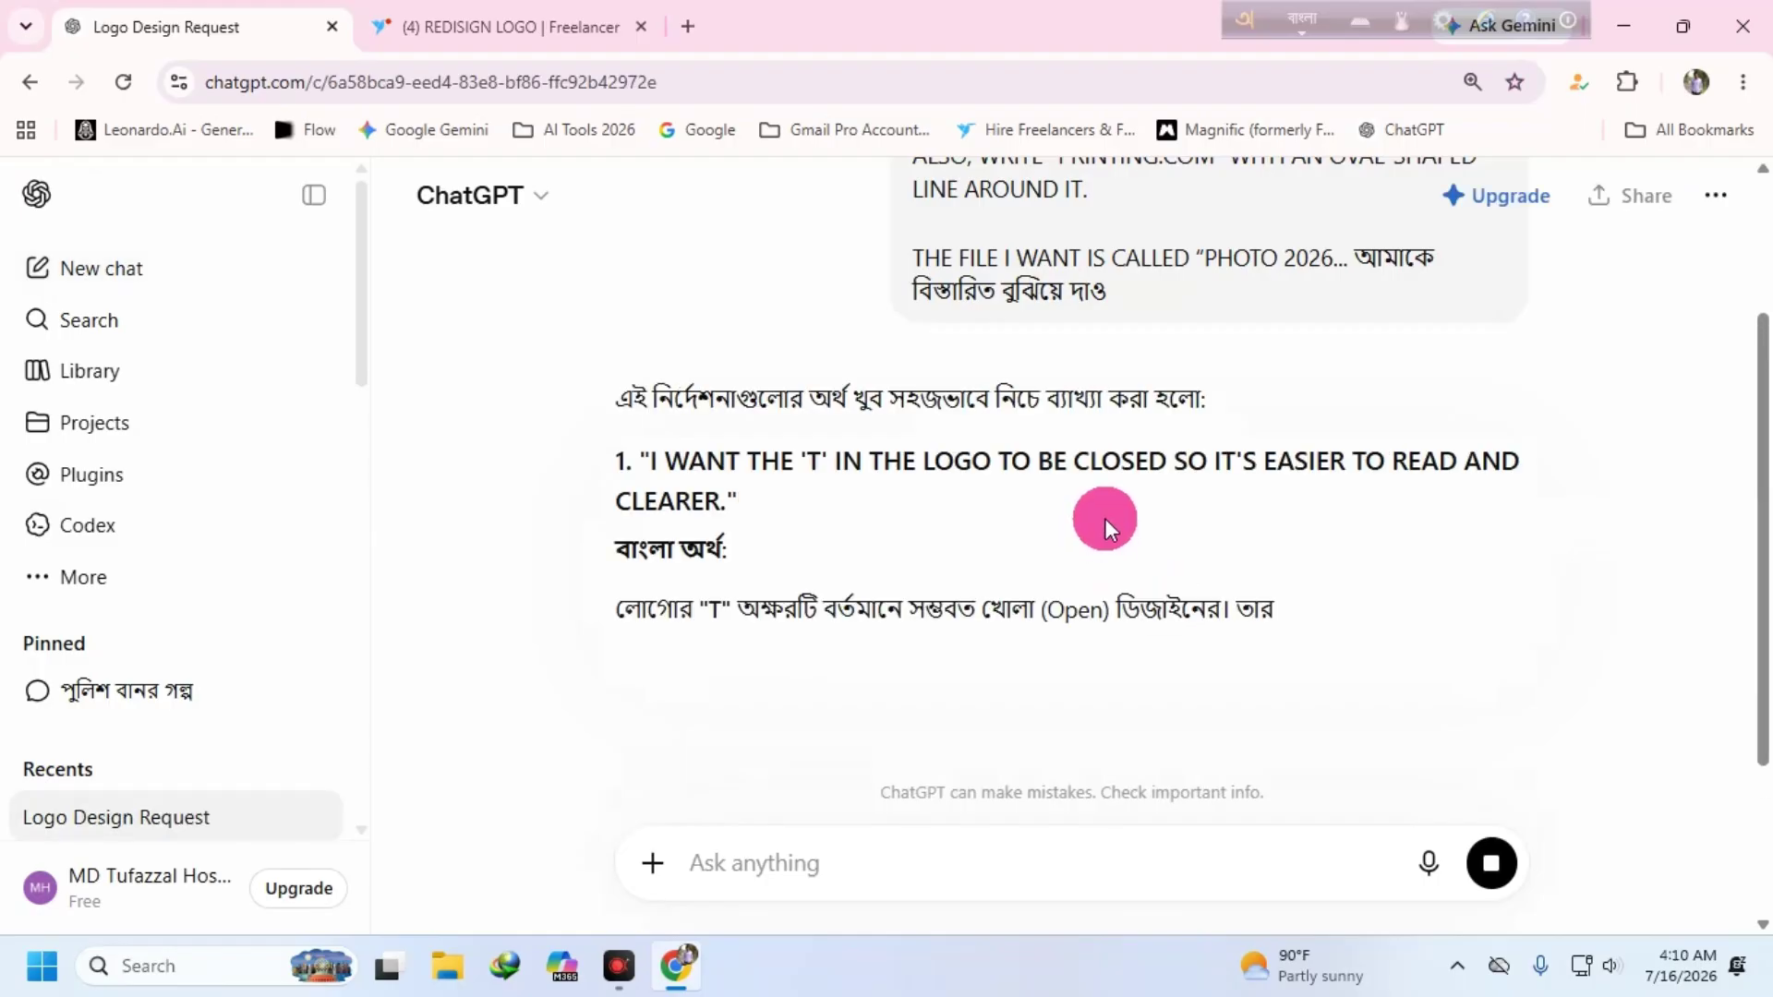
- Scroll through ChatGPT's Bengali explanation of the logo brief
scroll(917, 517, "down", 1)
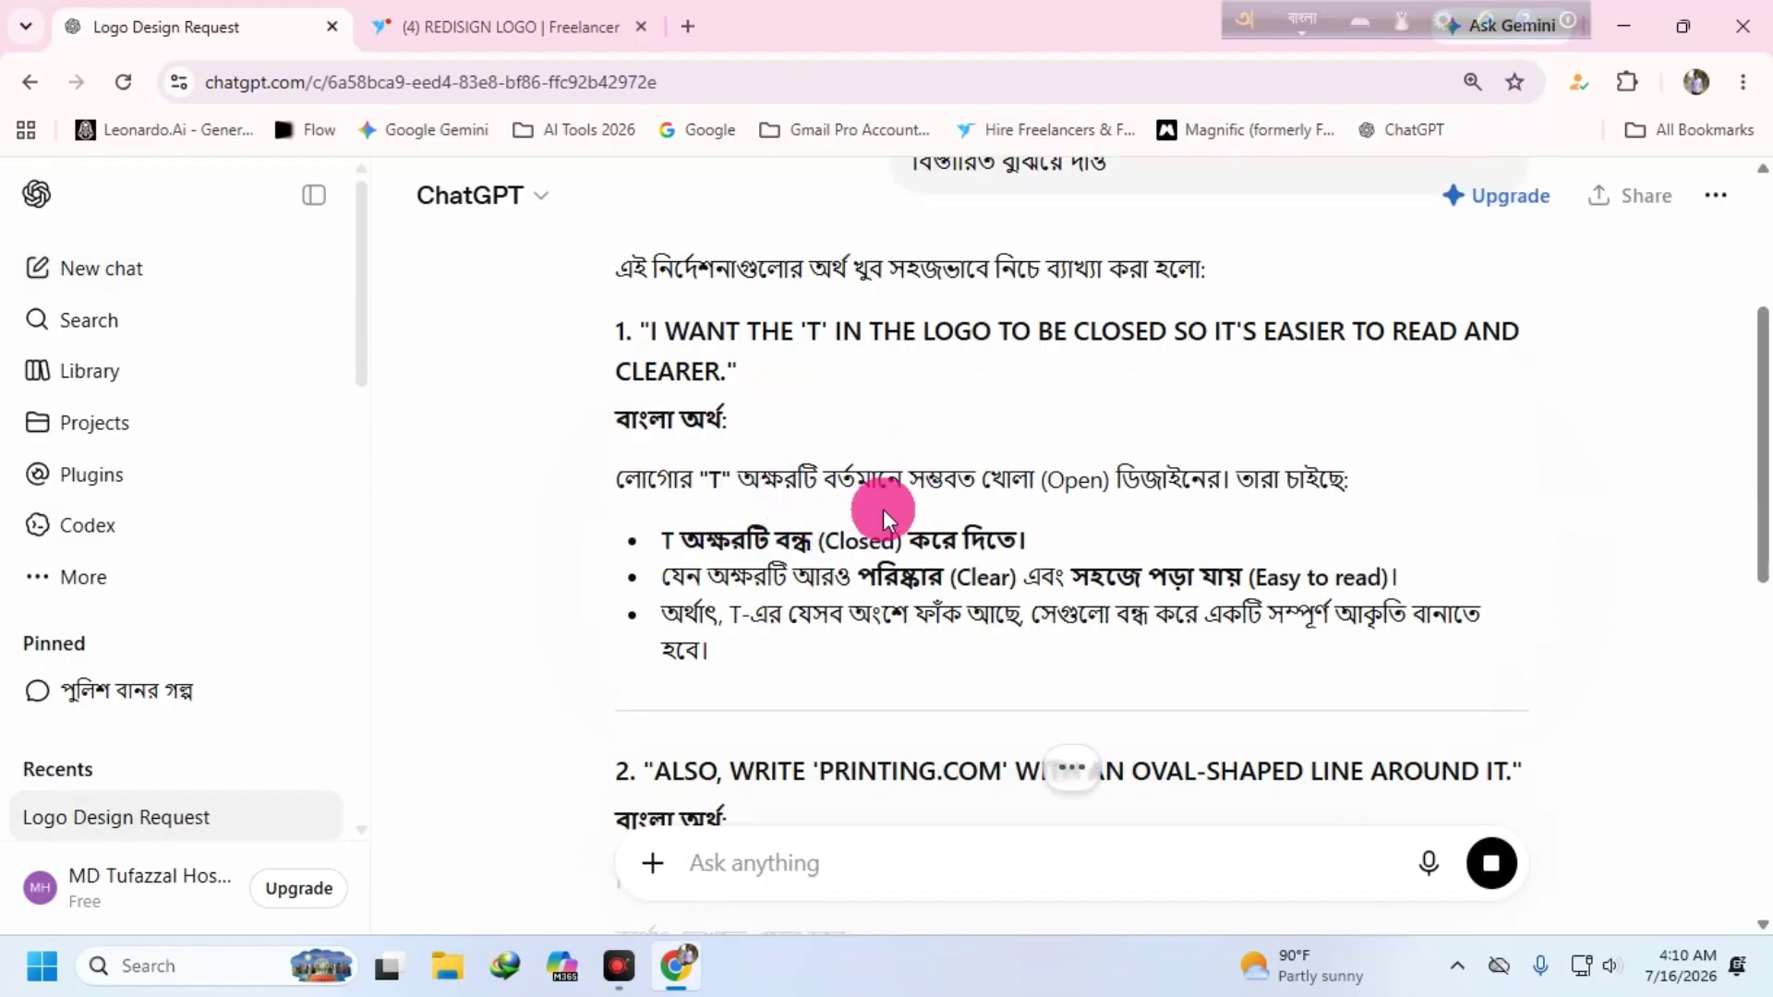
scroll(915, 508, "down", 1)
scroll(963, 502, "down", 4)
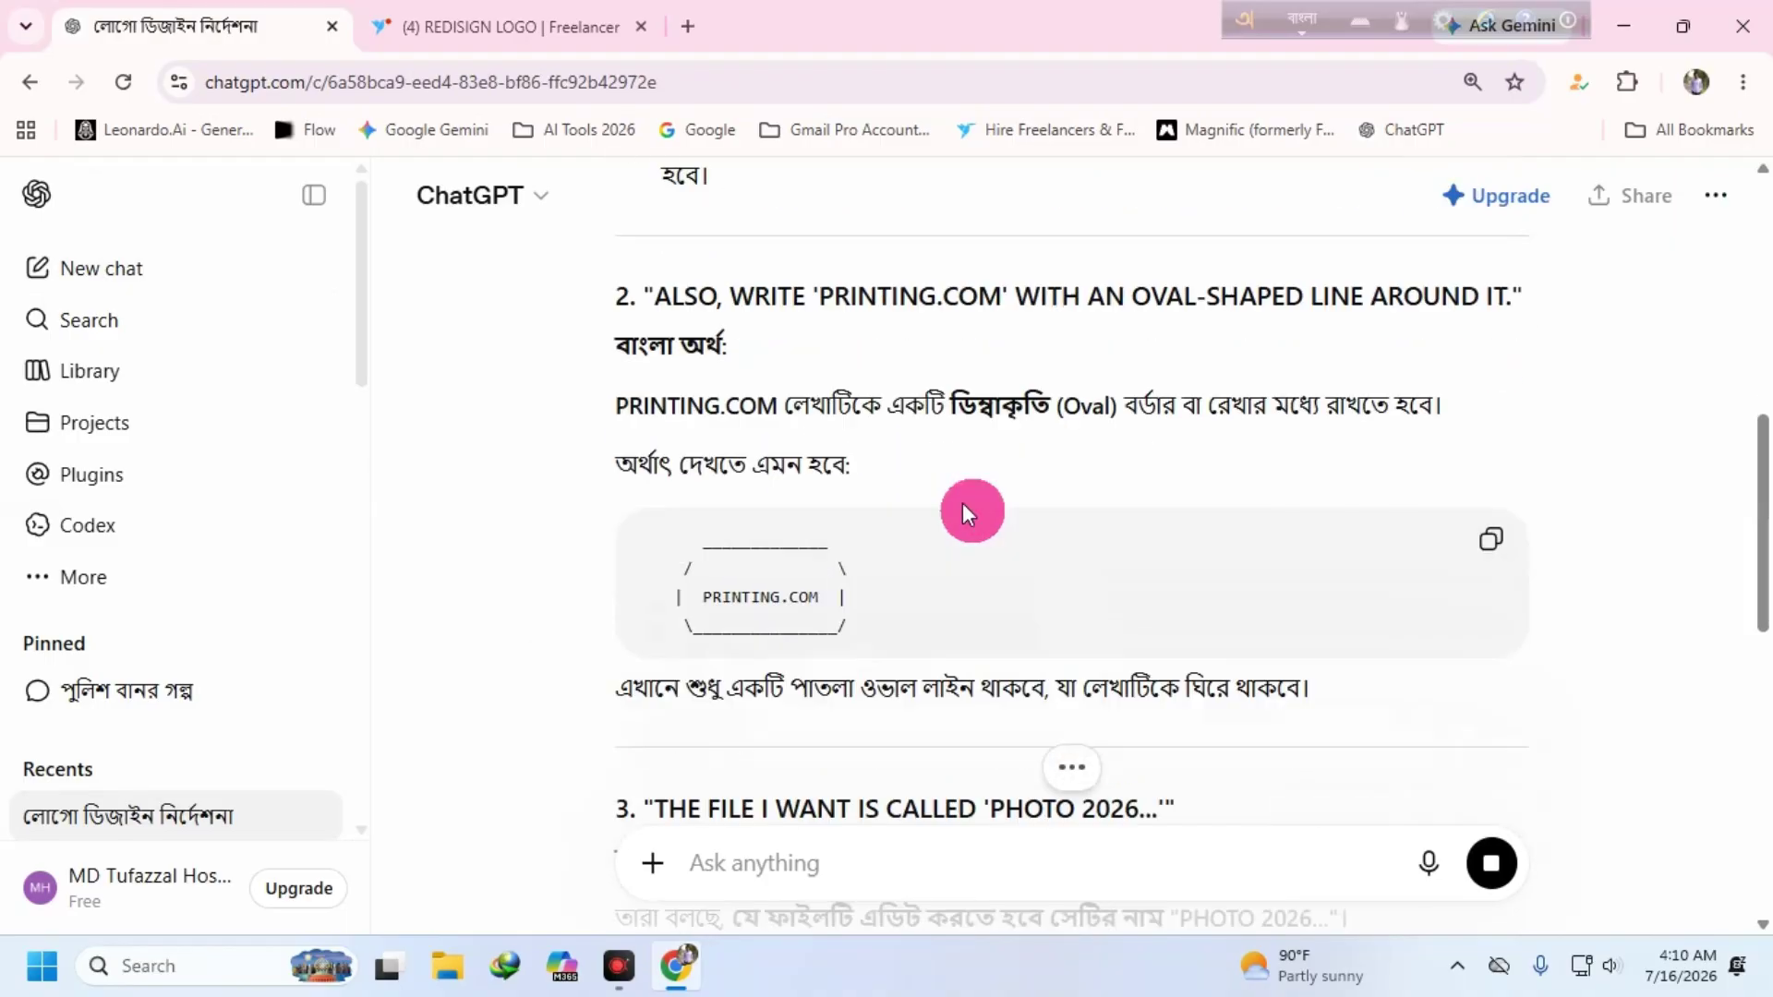
scroll(895, 446, "down", 4)
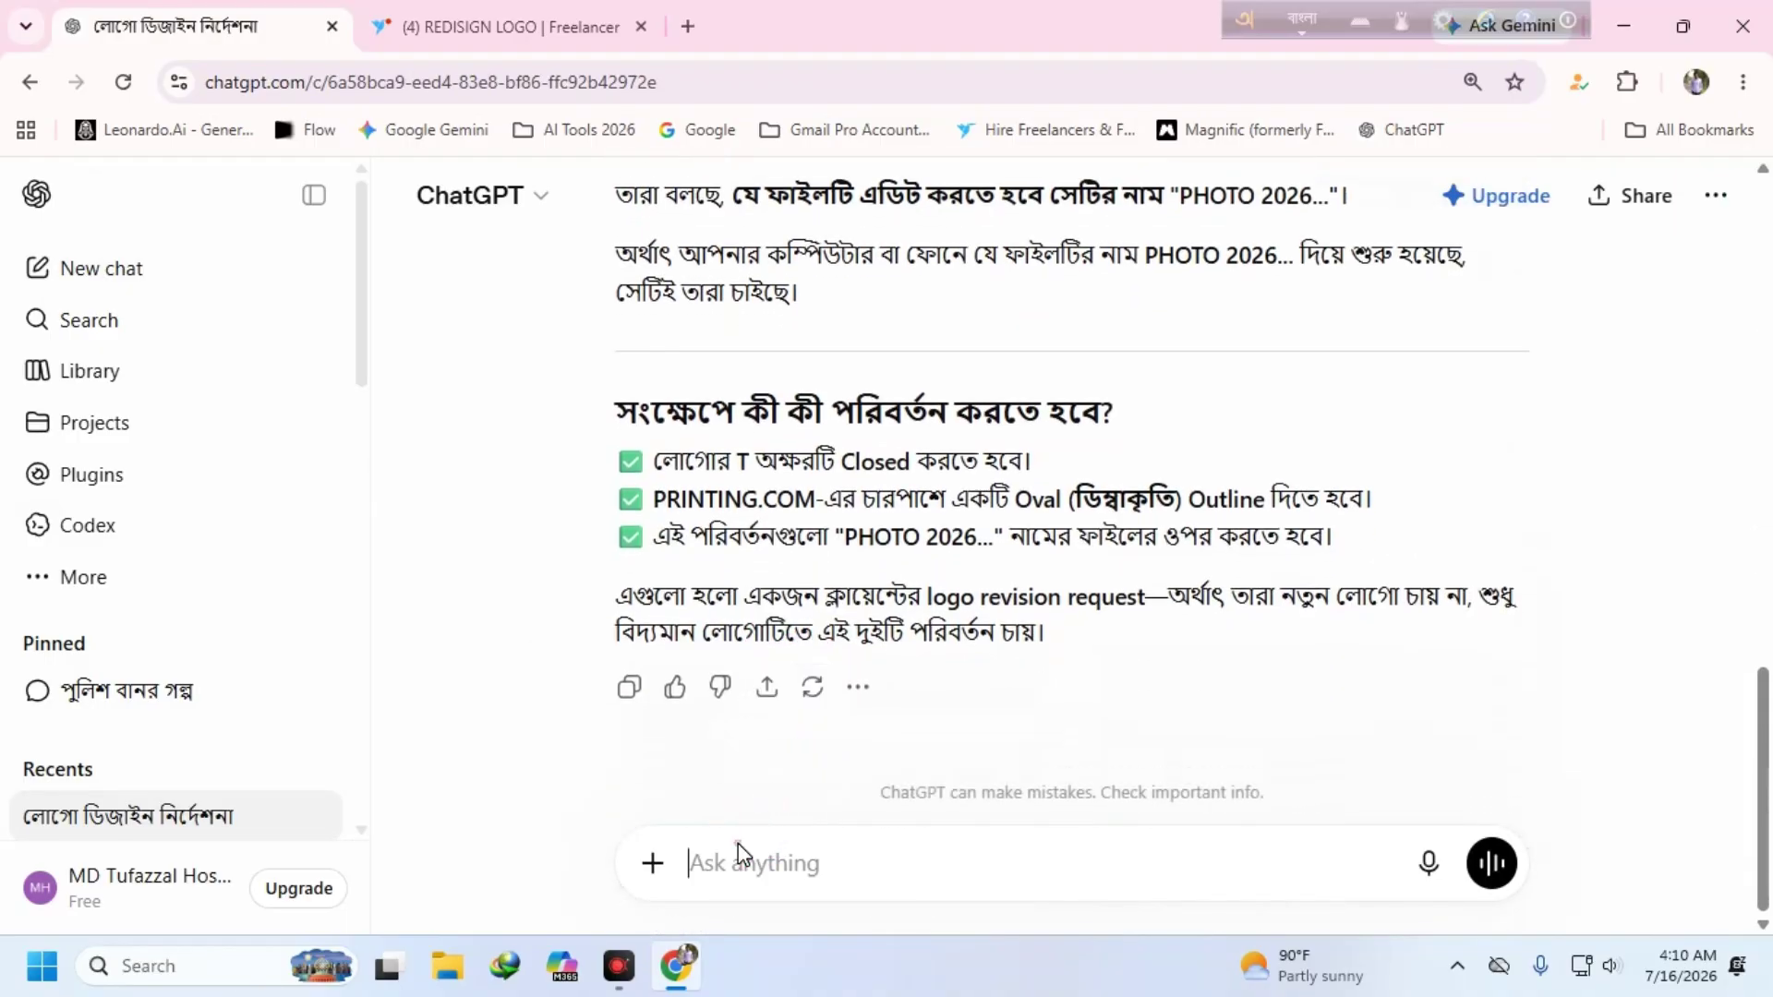
- Send the follow-up 'আমাকের একটি লোগো তেরি করে দাও Png' requesting a PNG logo
left_click(739, 848)
type("আমাকের একটি ")
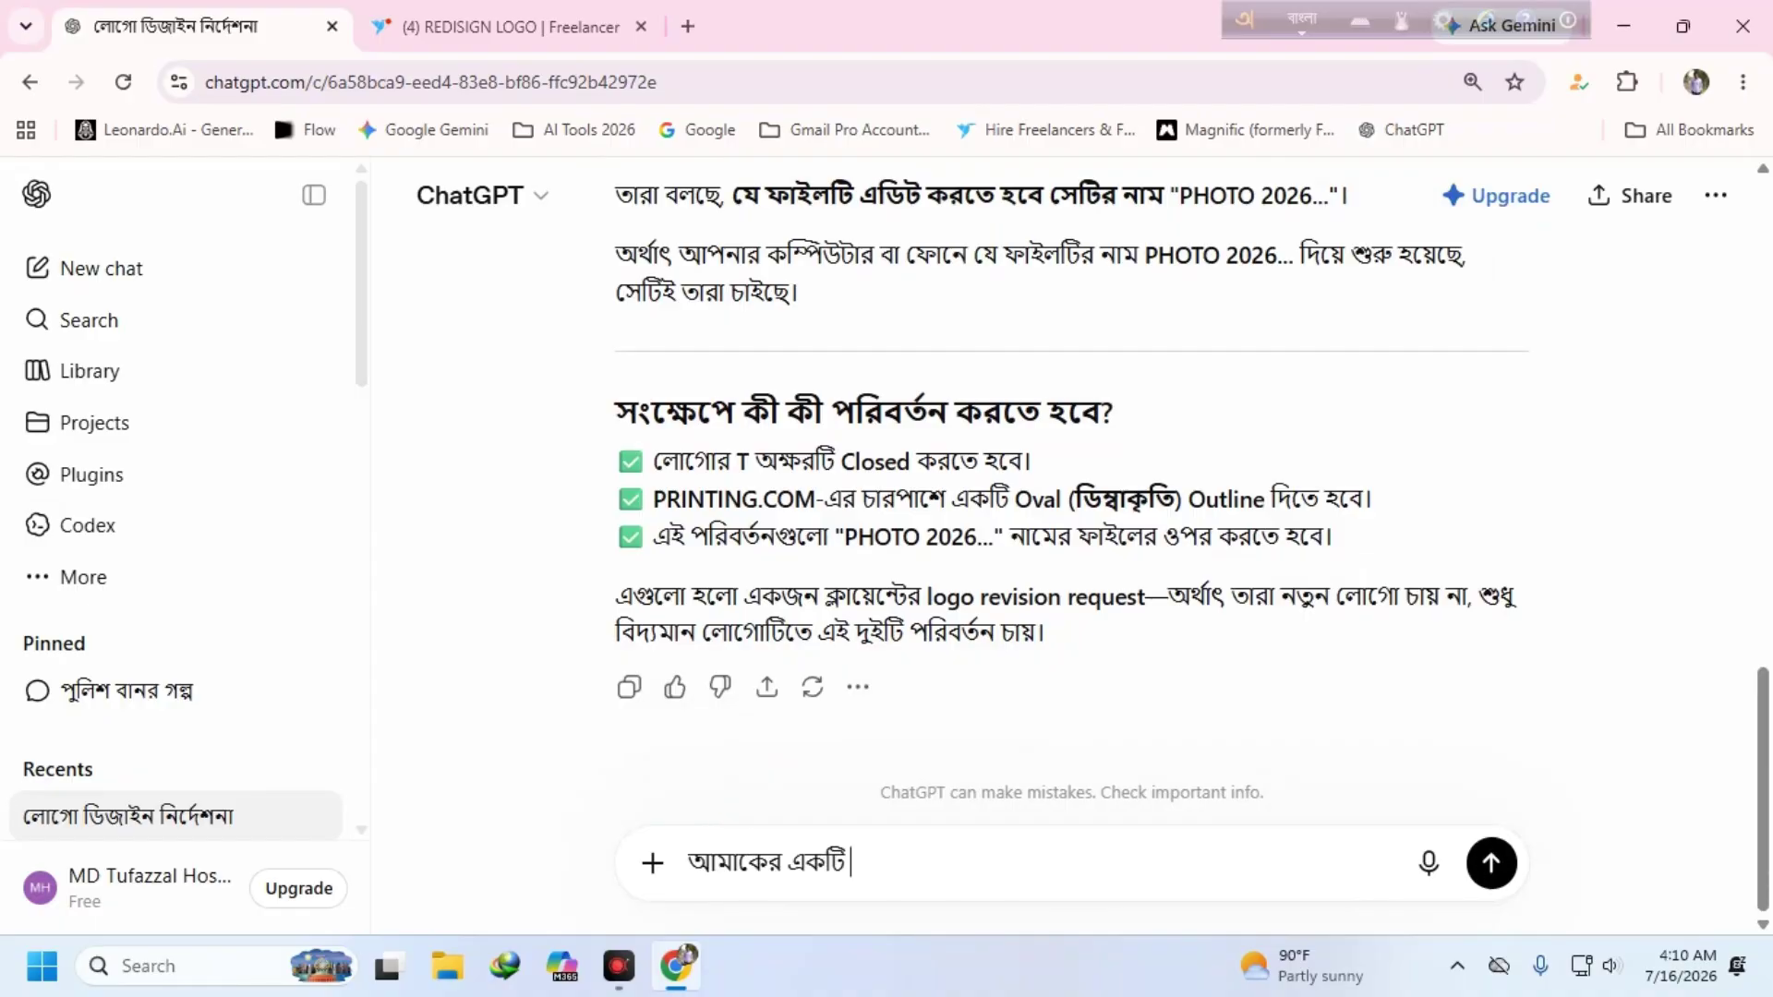
type("ল")
key("BackSpace")
type("লোগো তেরি করে দাও")
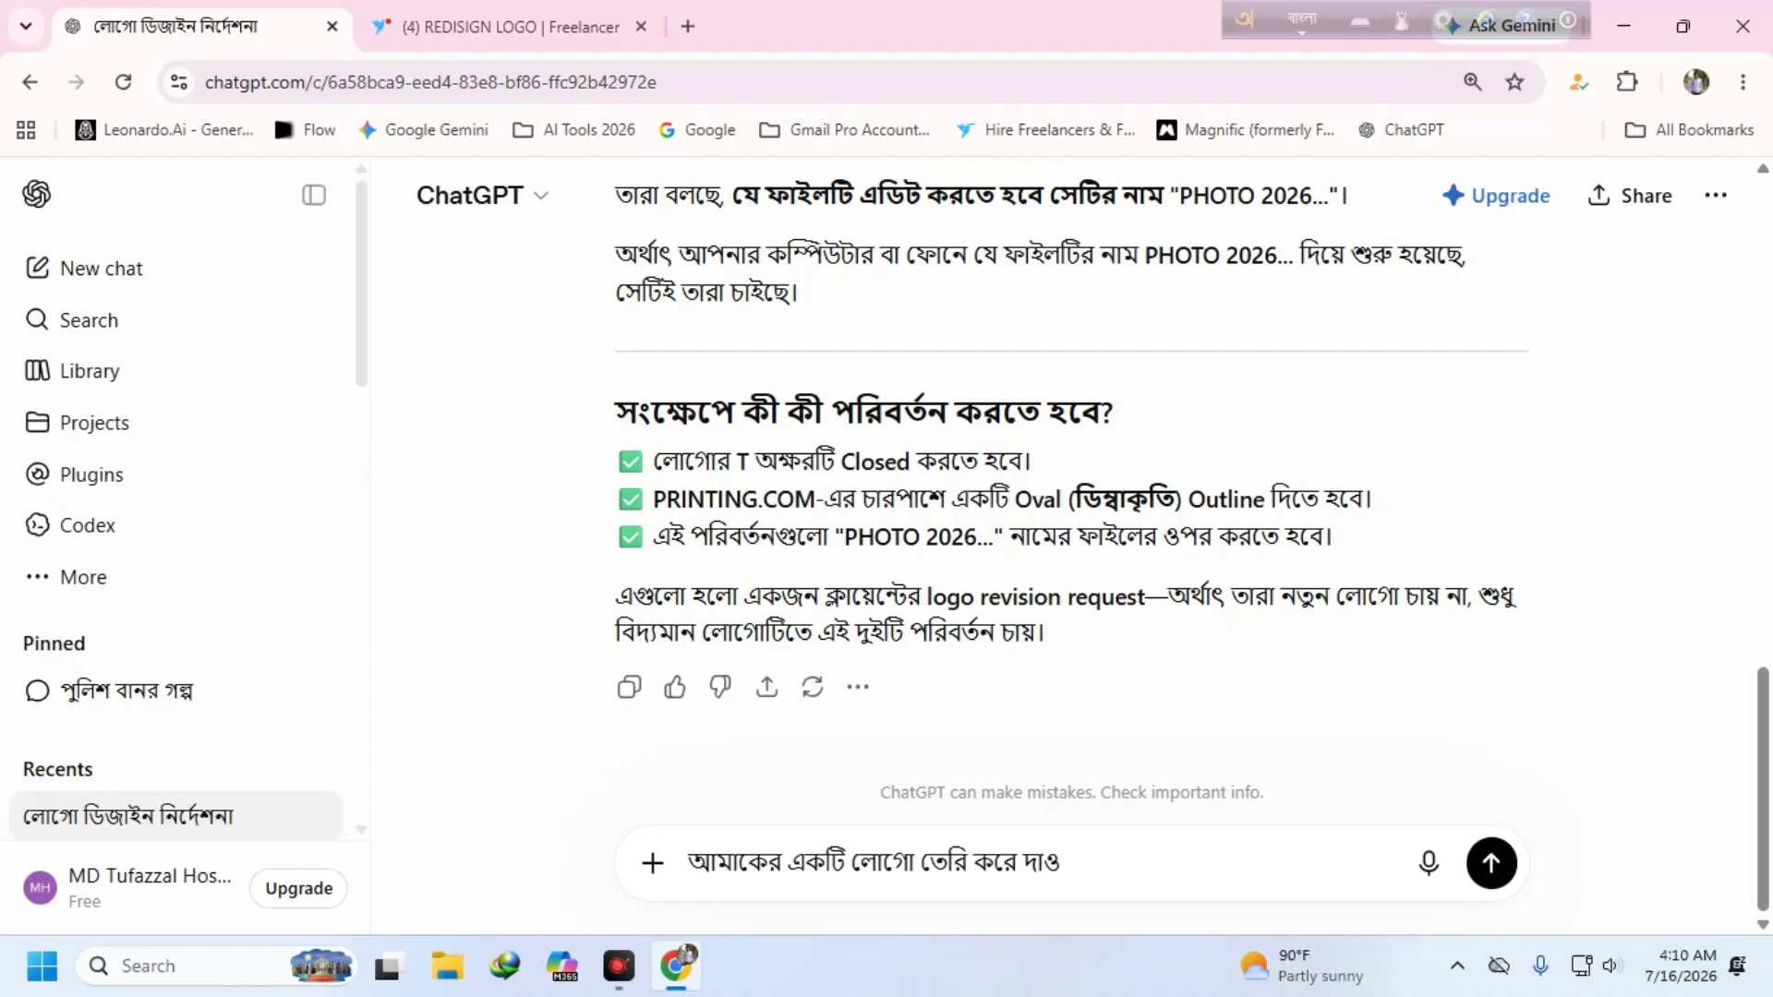
key("F12")
type("Png")
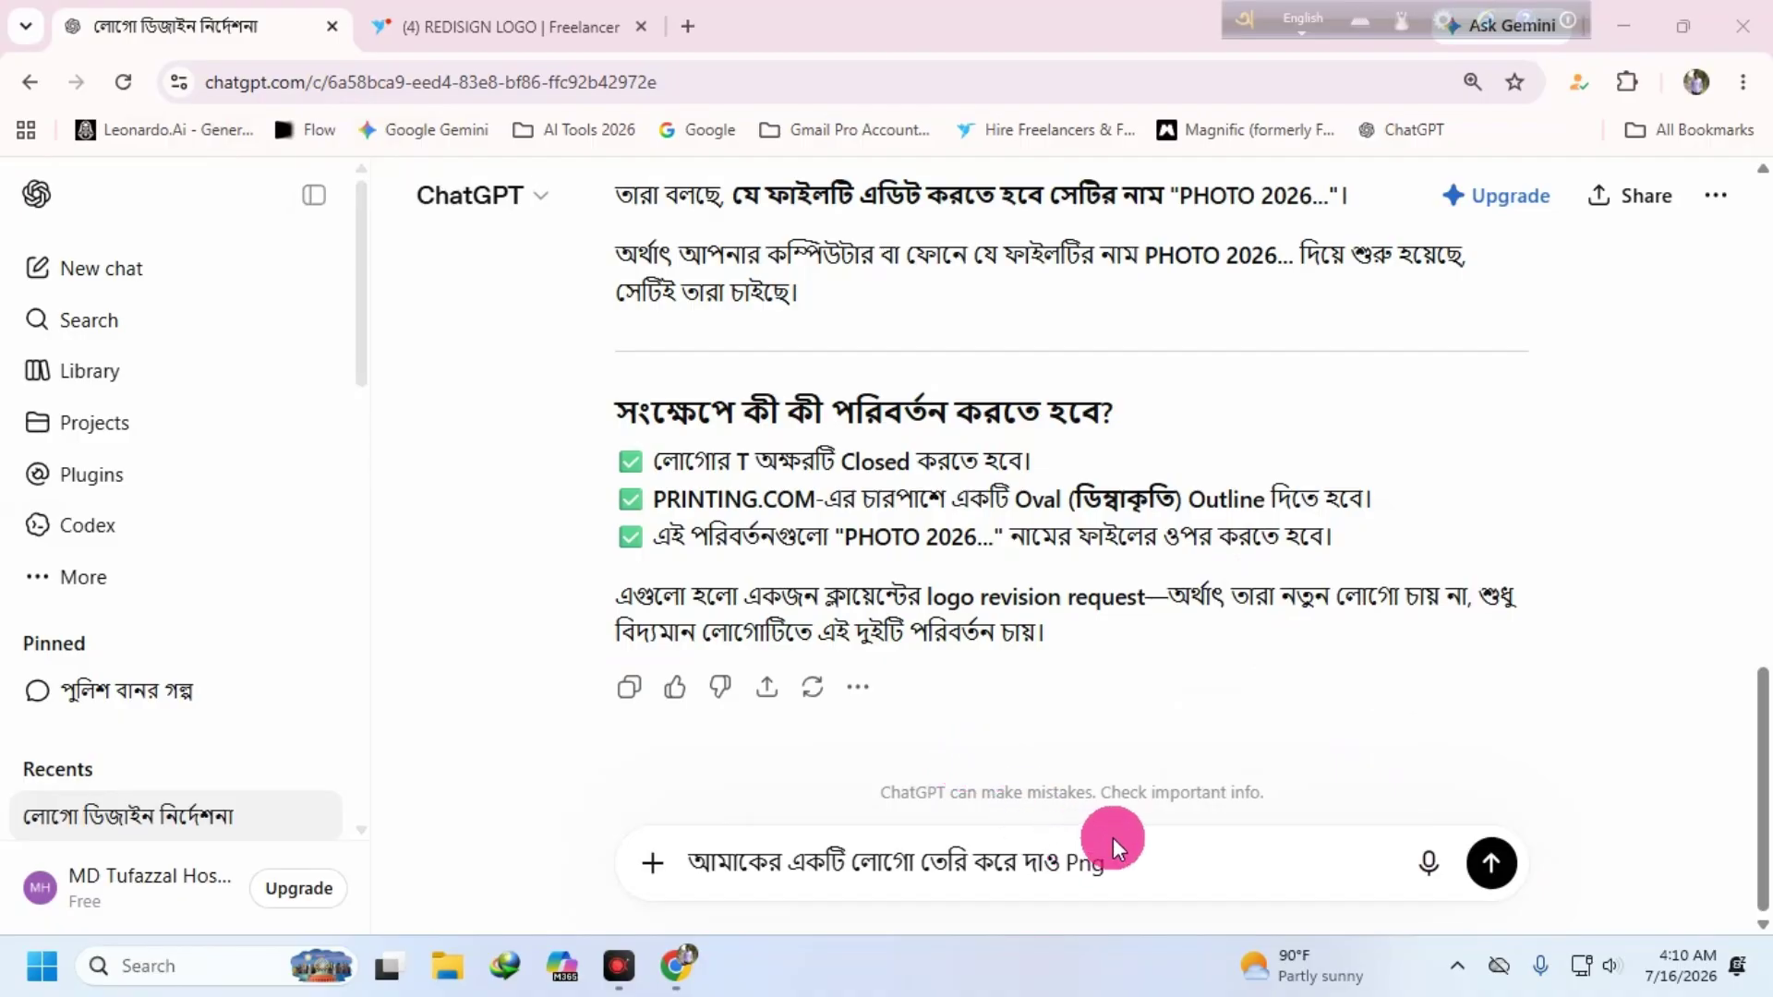
left_click_drag(1112, 845, 578, 871)
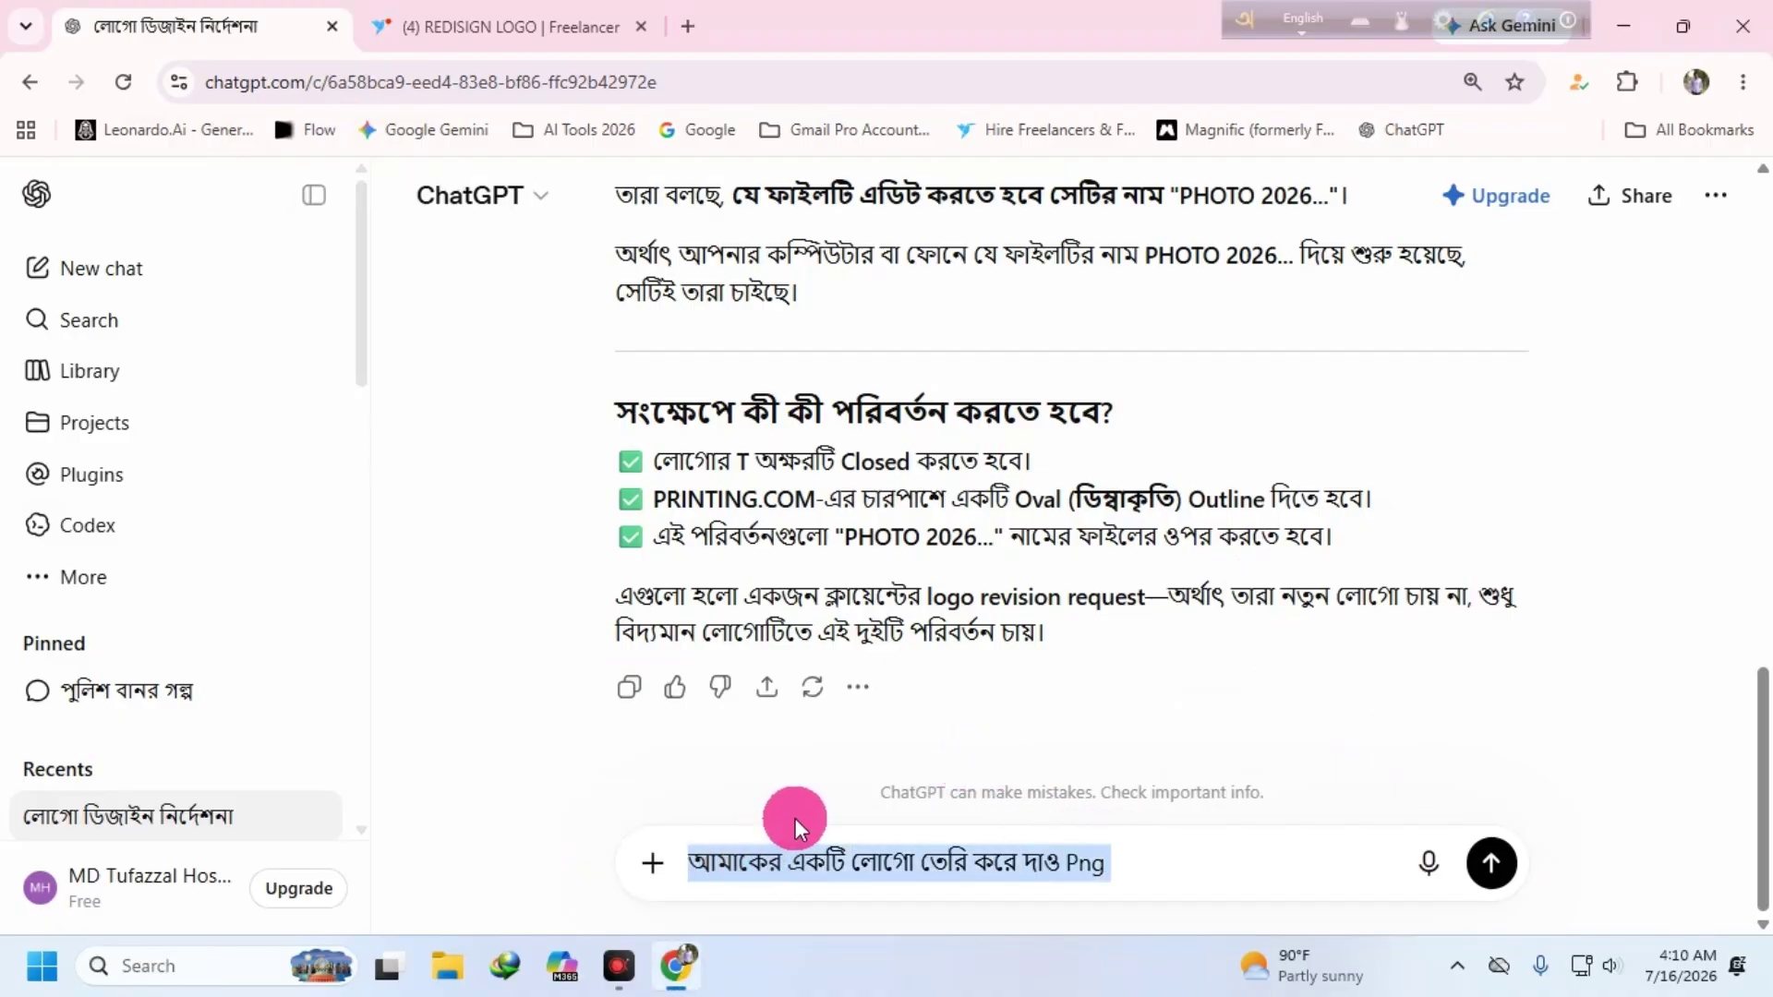
left_click(123, 81)
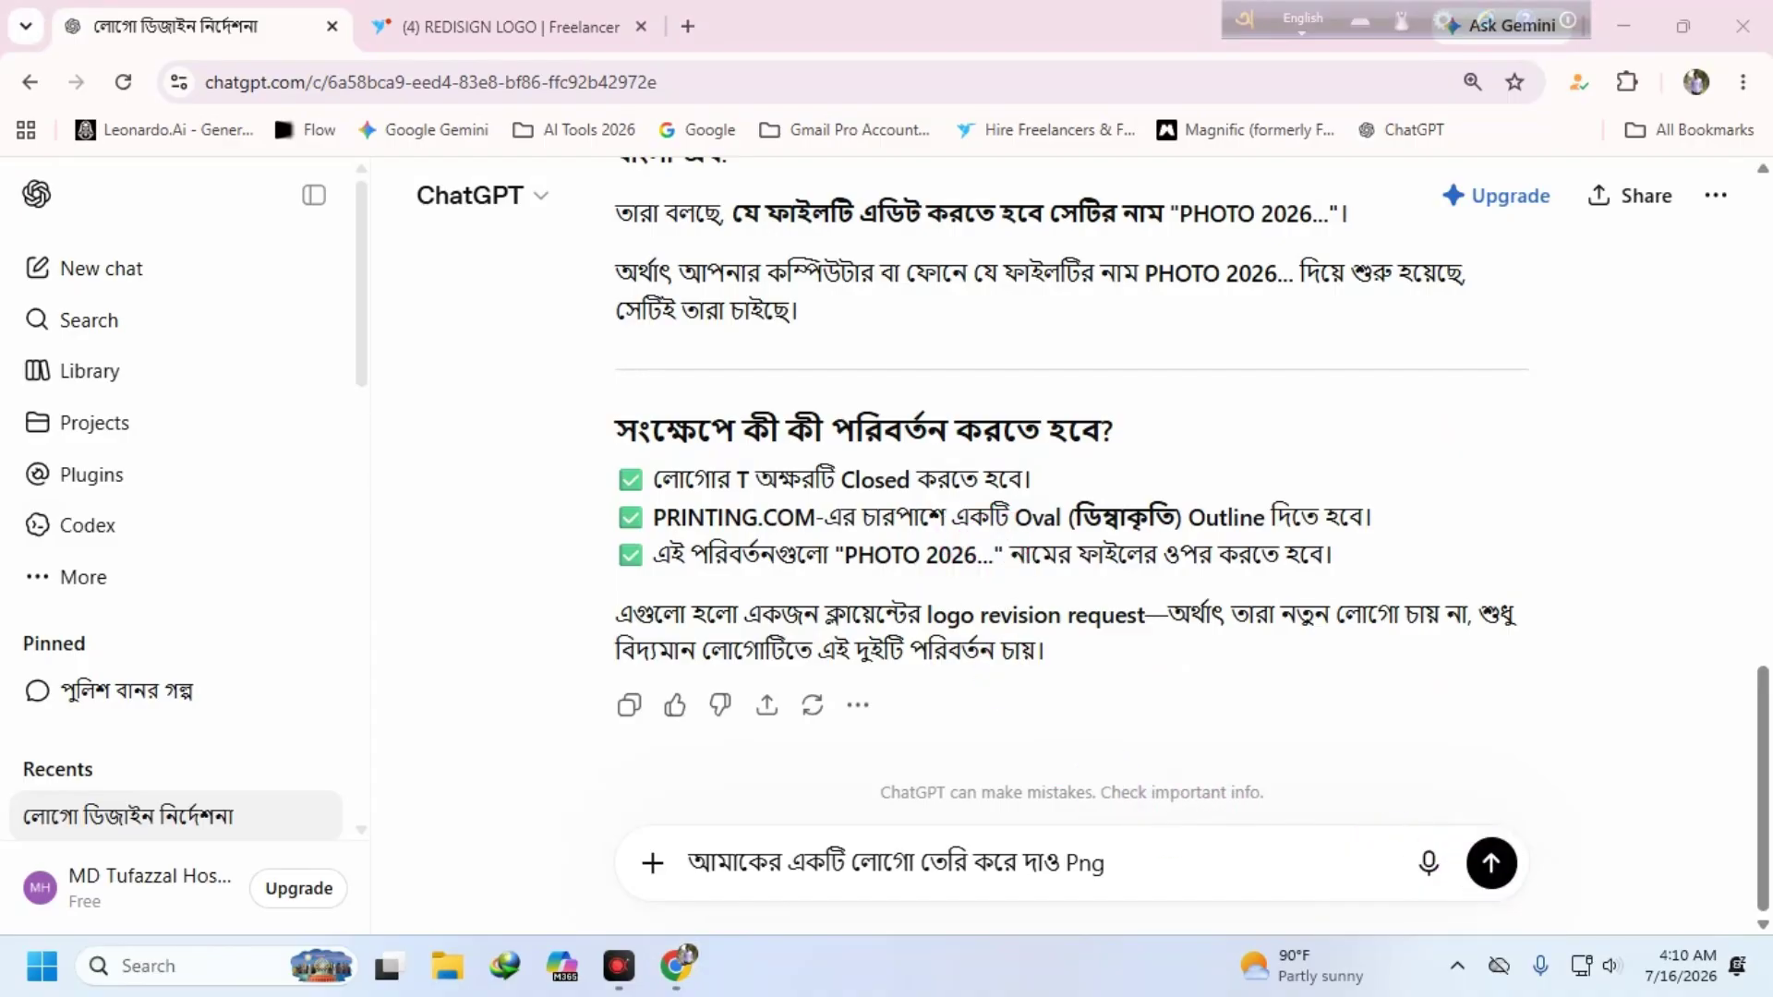
left_click(1491, 866)
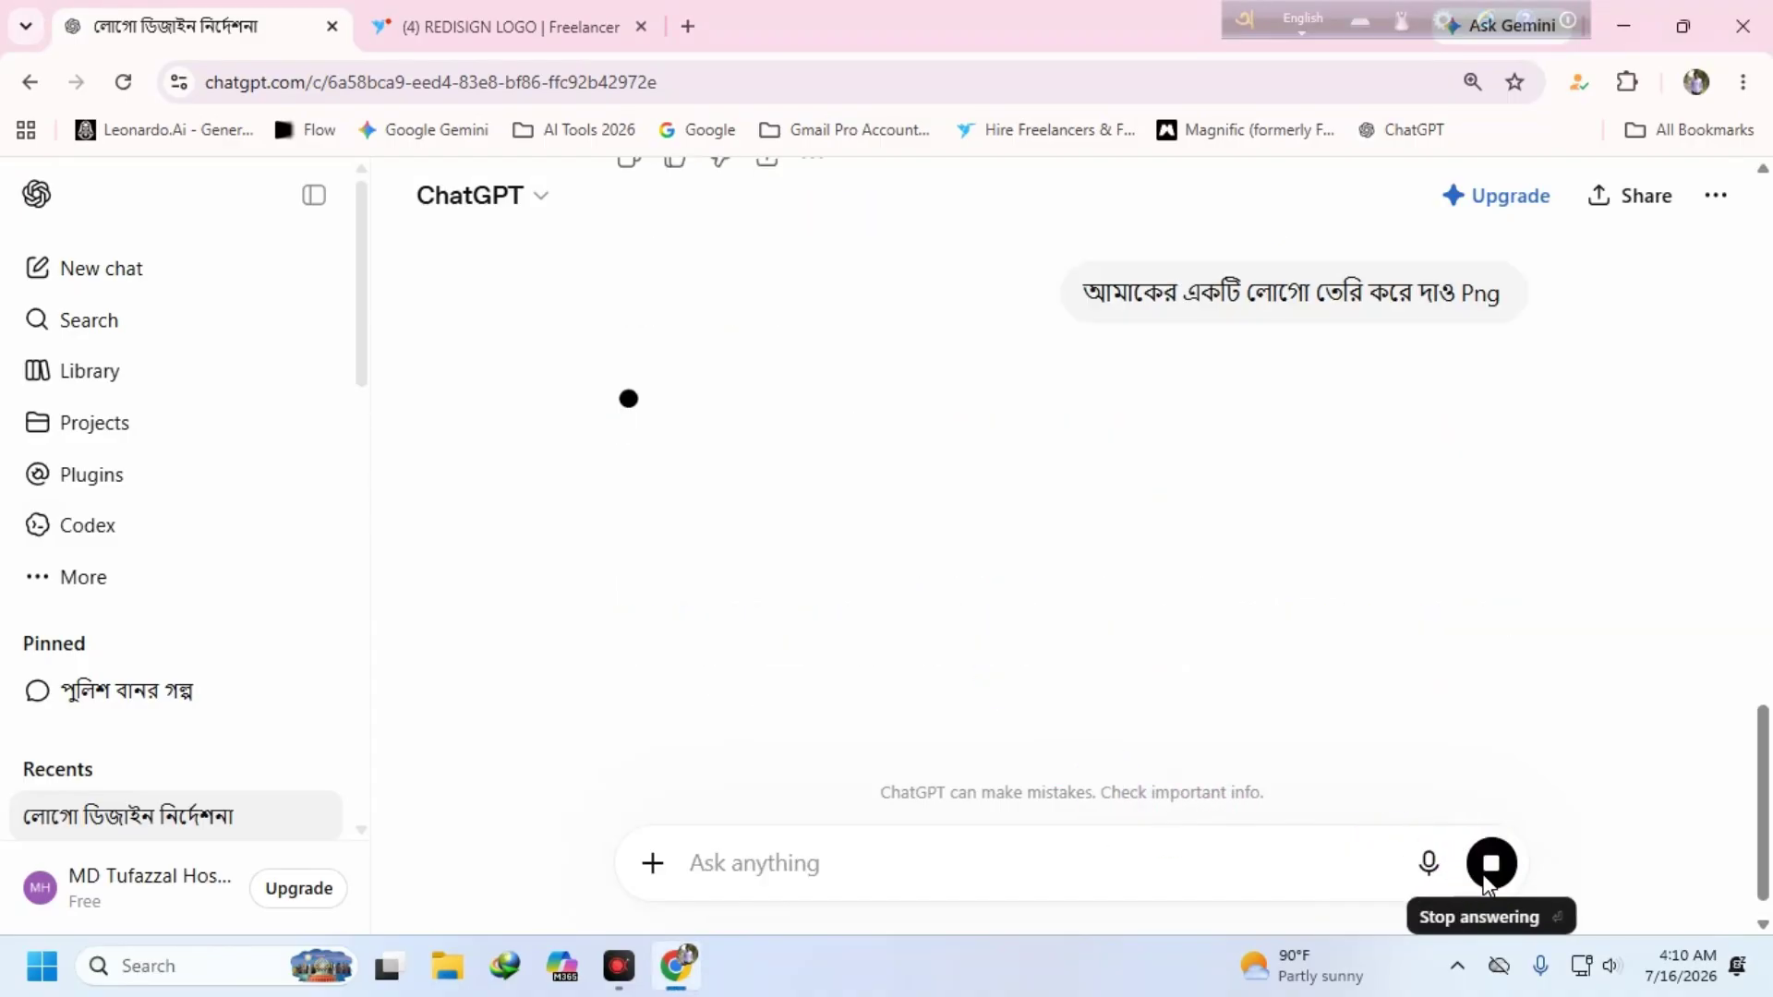
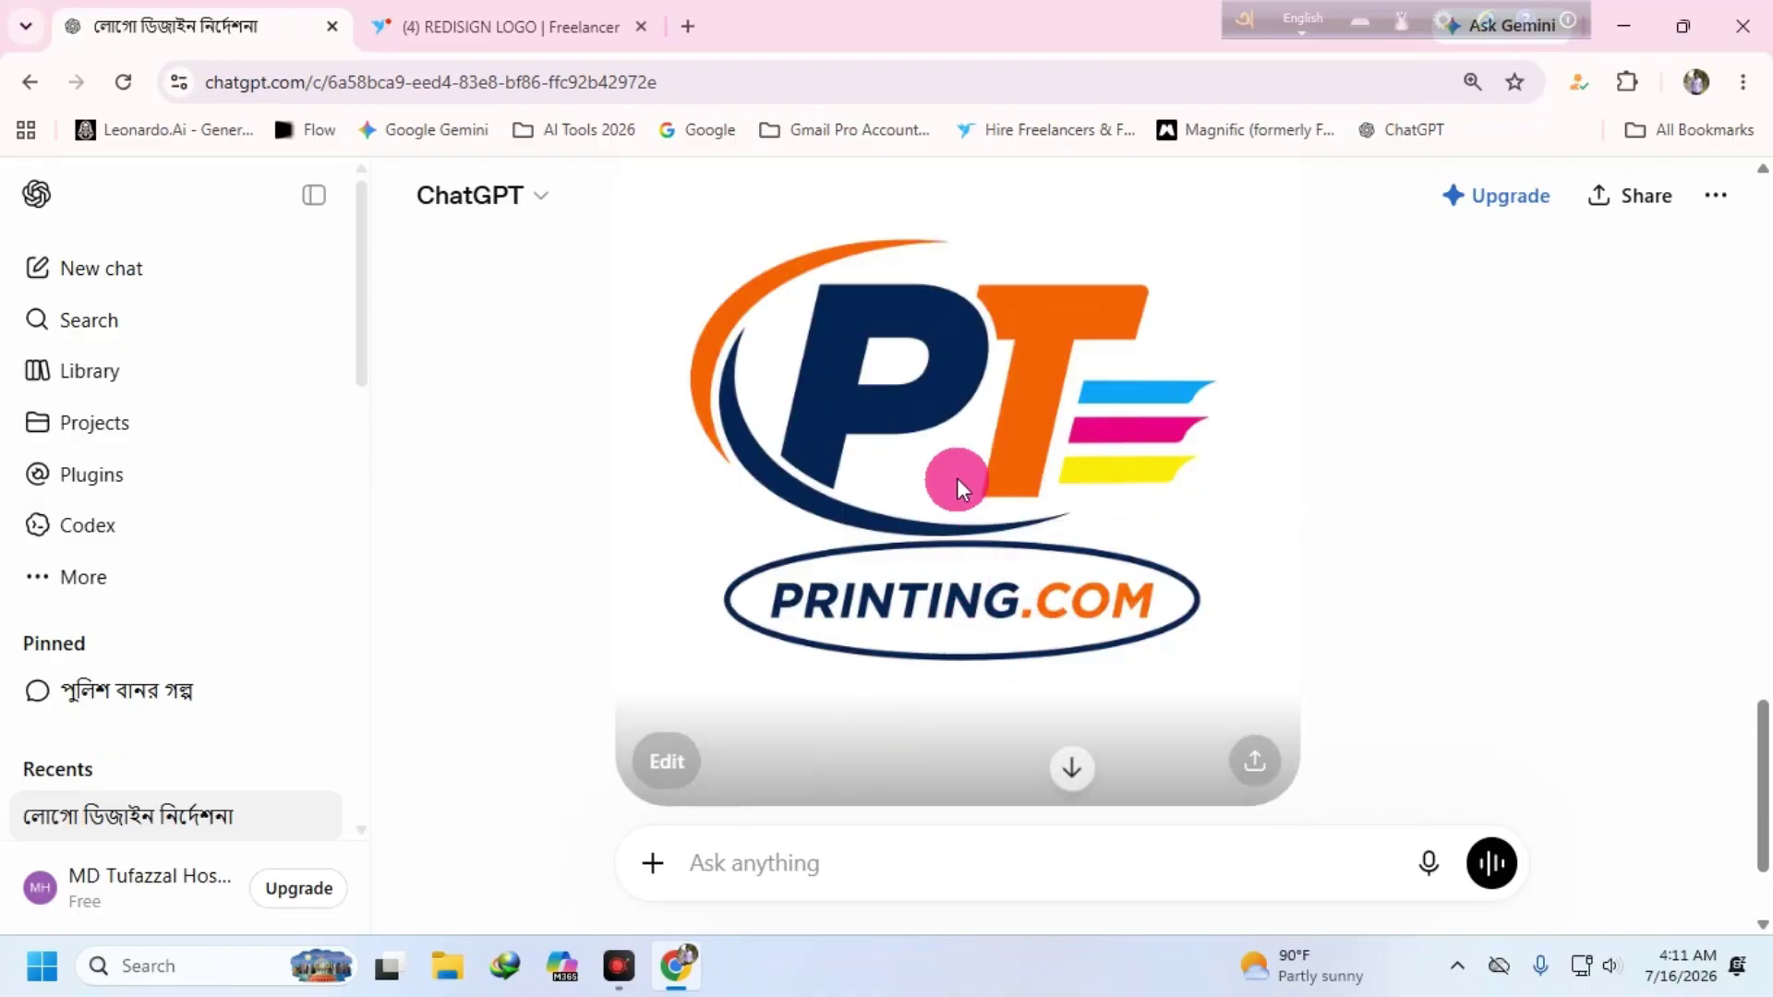
- Download ChatGPT's PT PRINTING.COM logo image as a PNG and reveal it in Downloads
left_click(1254, 761)
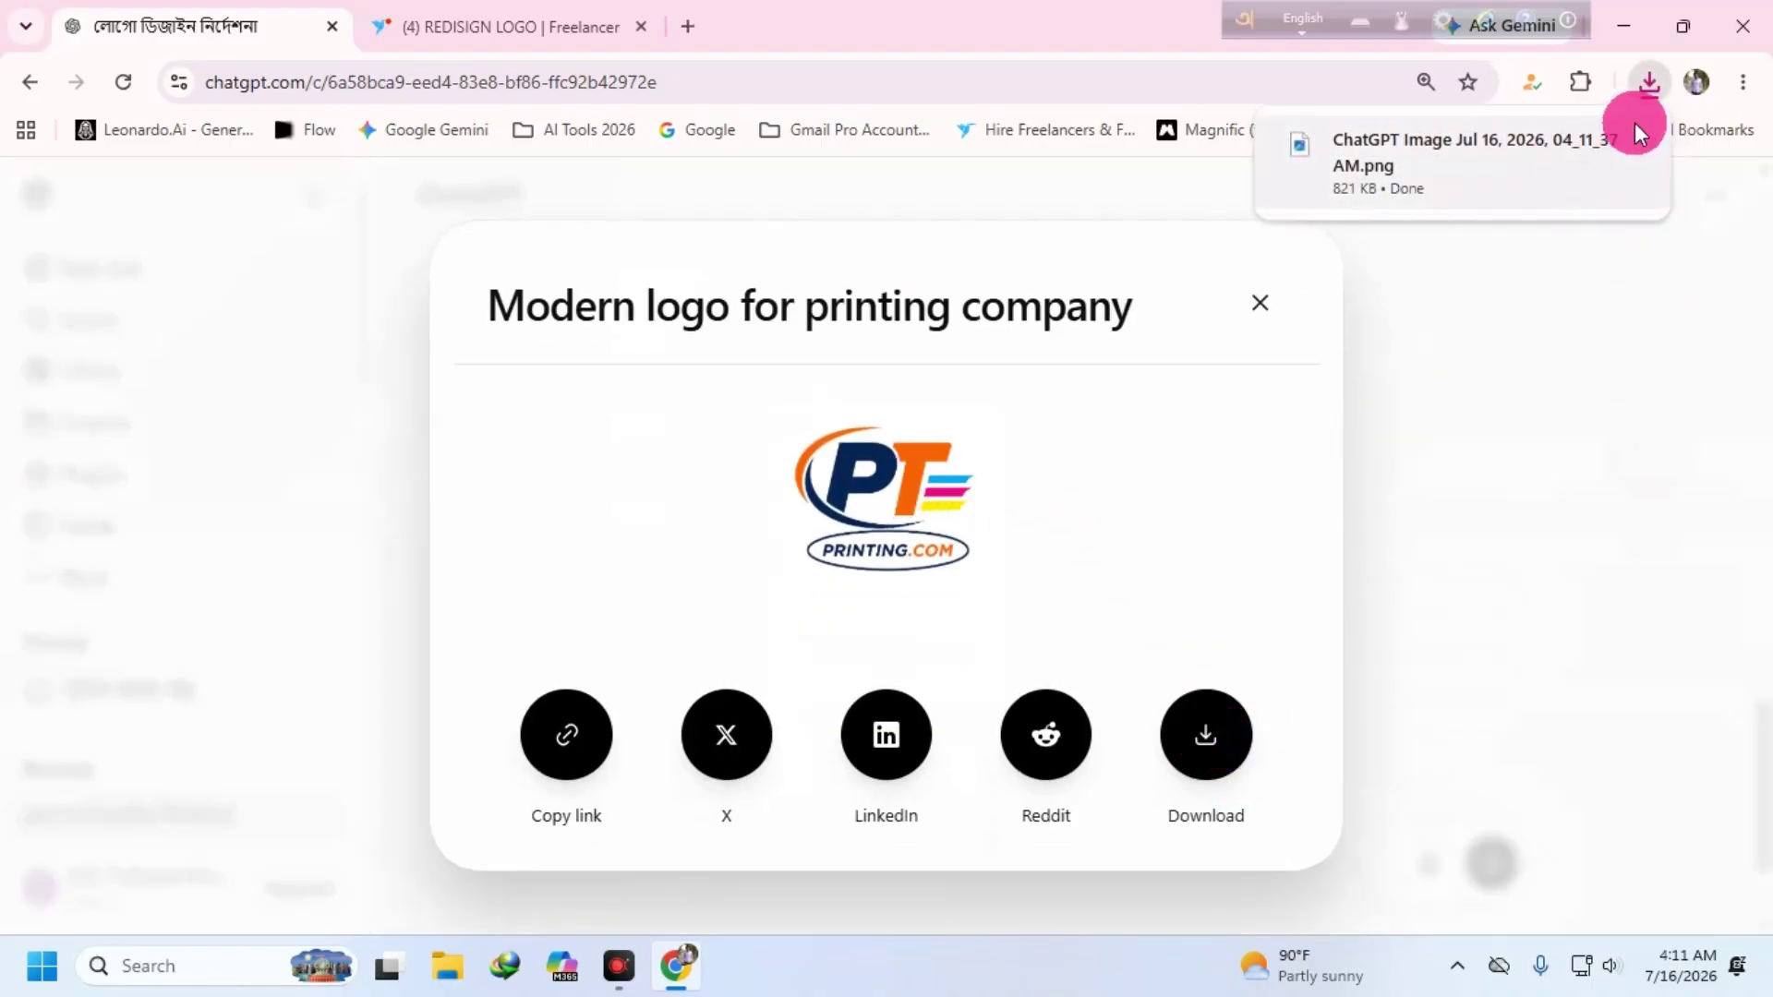
left_click(1581, 145)
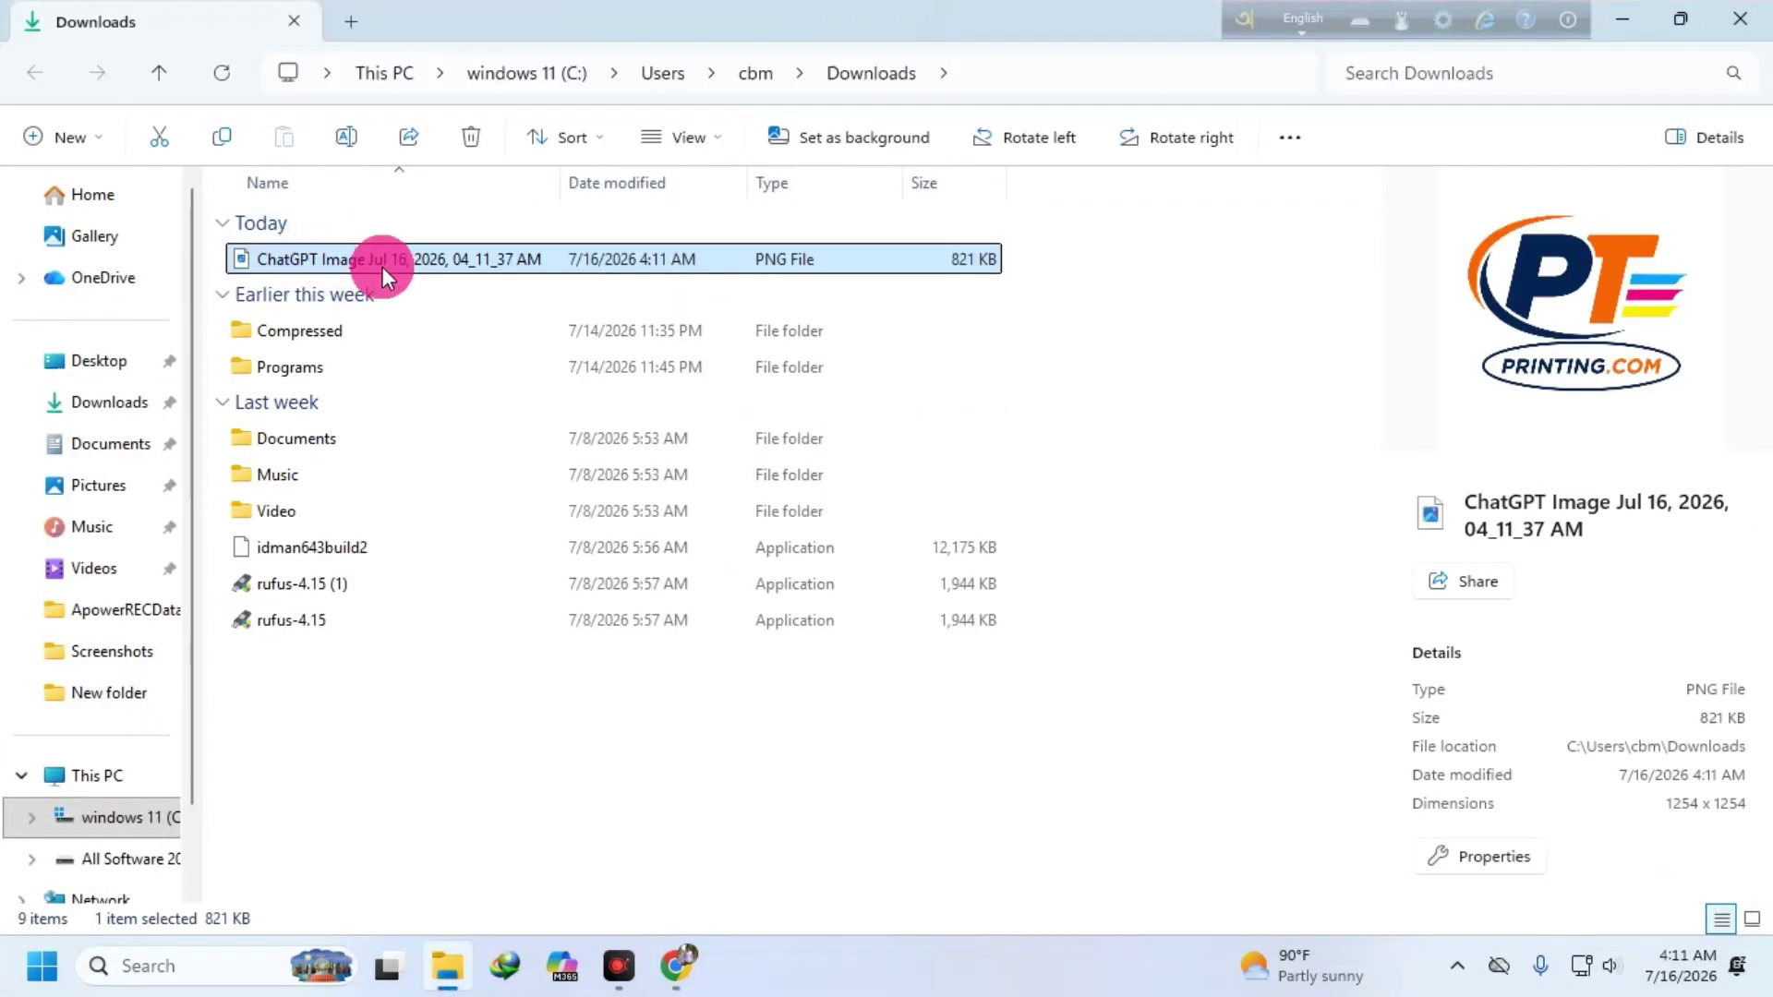
- Cut the logo PNG from Downloads and paste it onto the middle of the desktop
left_click(471, 278)
right_click(472, 261)
left_click(524, 63)
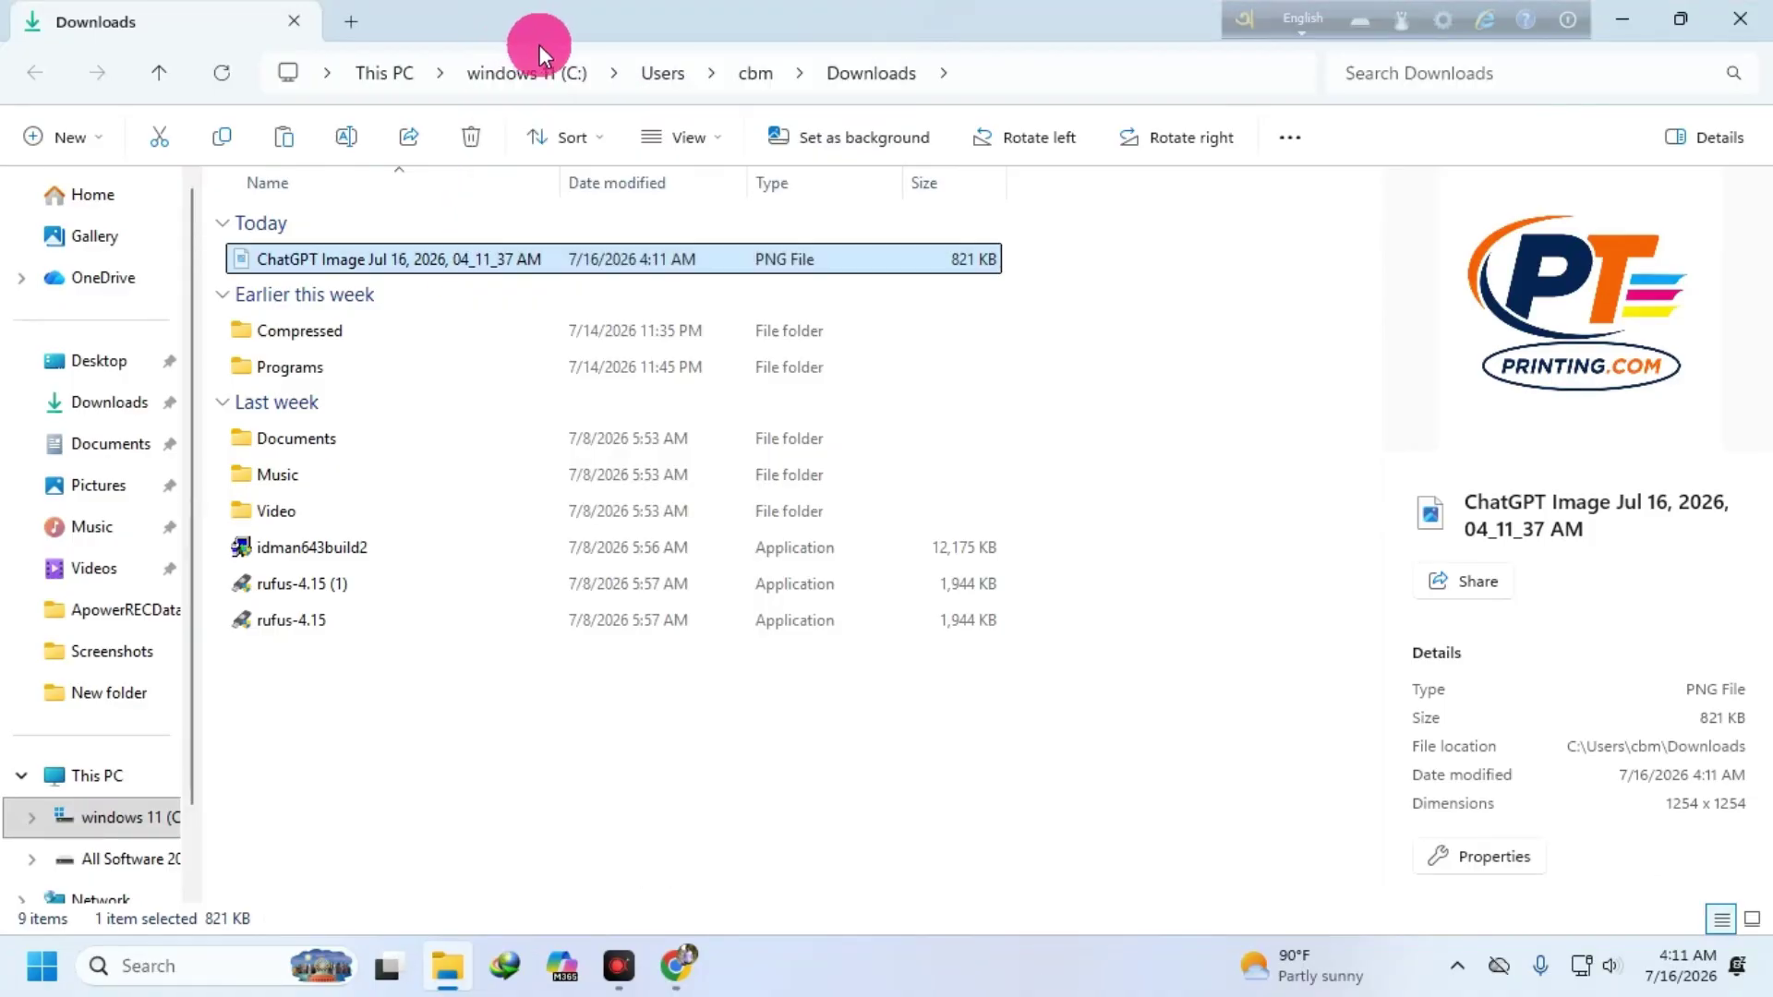
left_click(1625, 20)
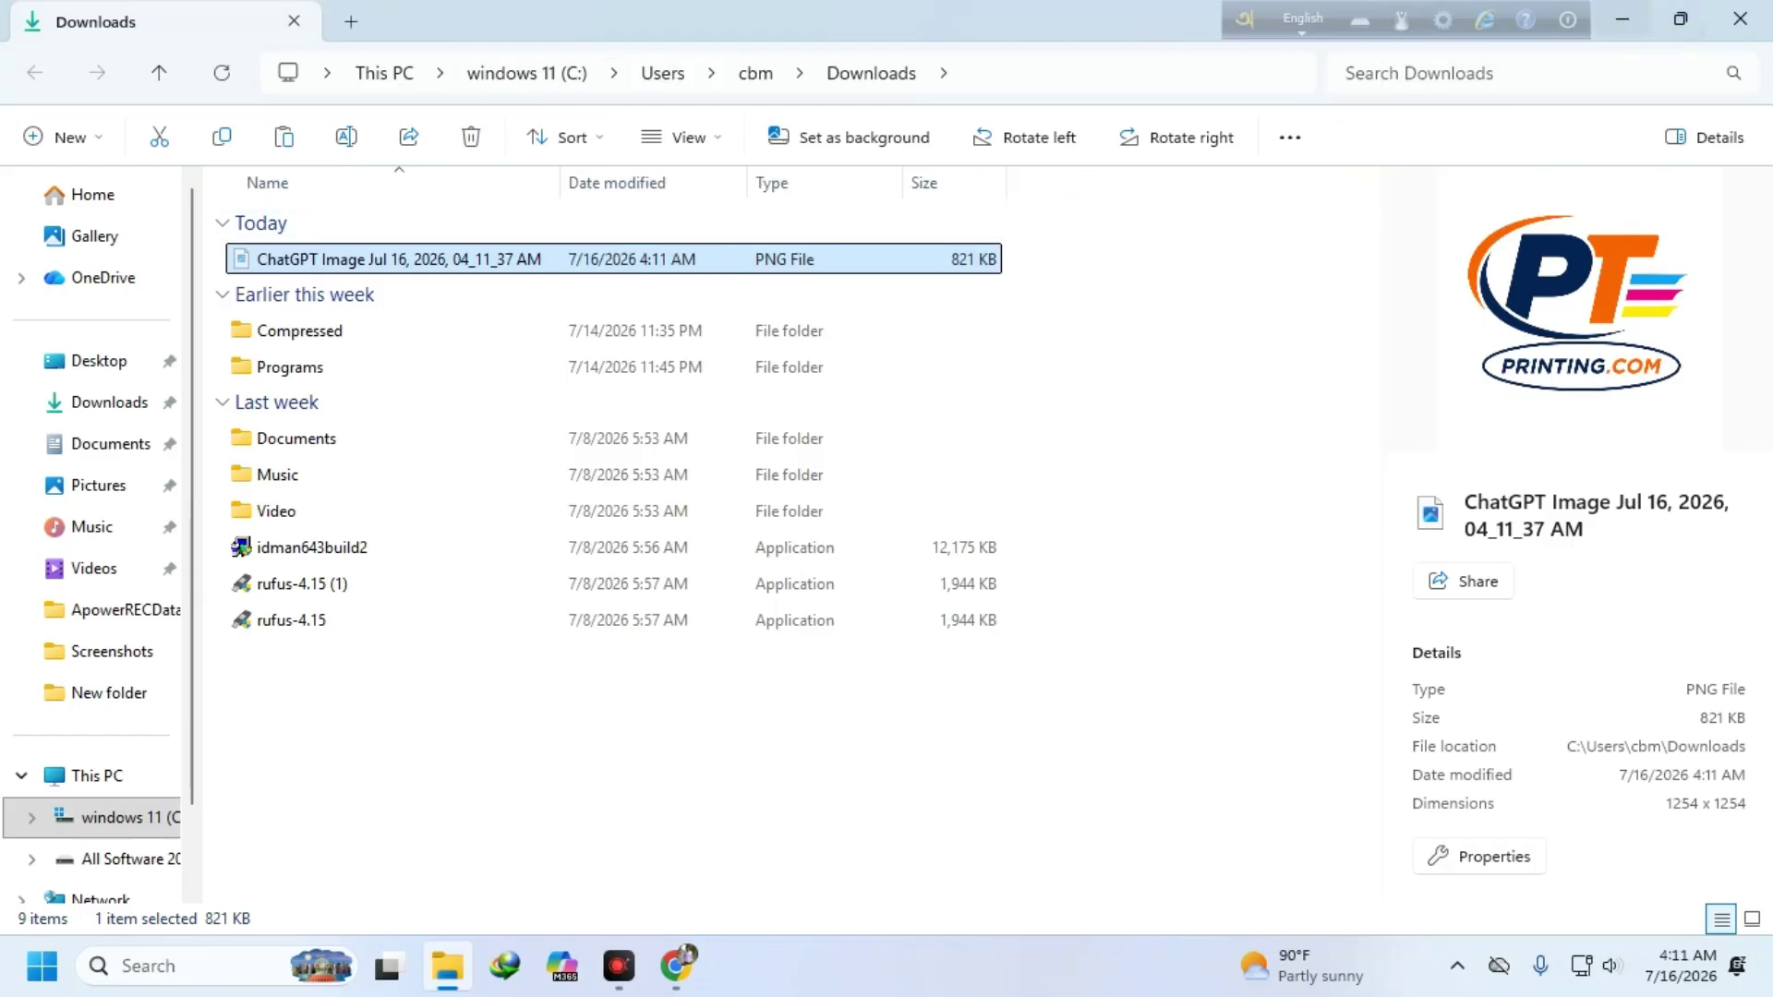
left_click_drag(1624, 42, 1240, 342)
left_click(1239, 345)
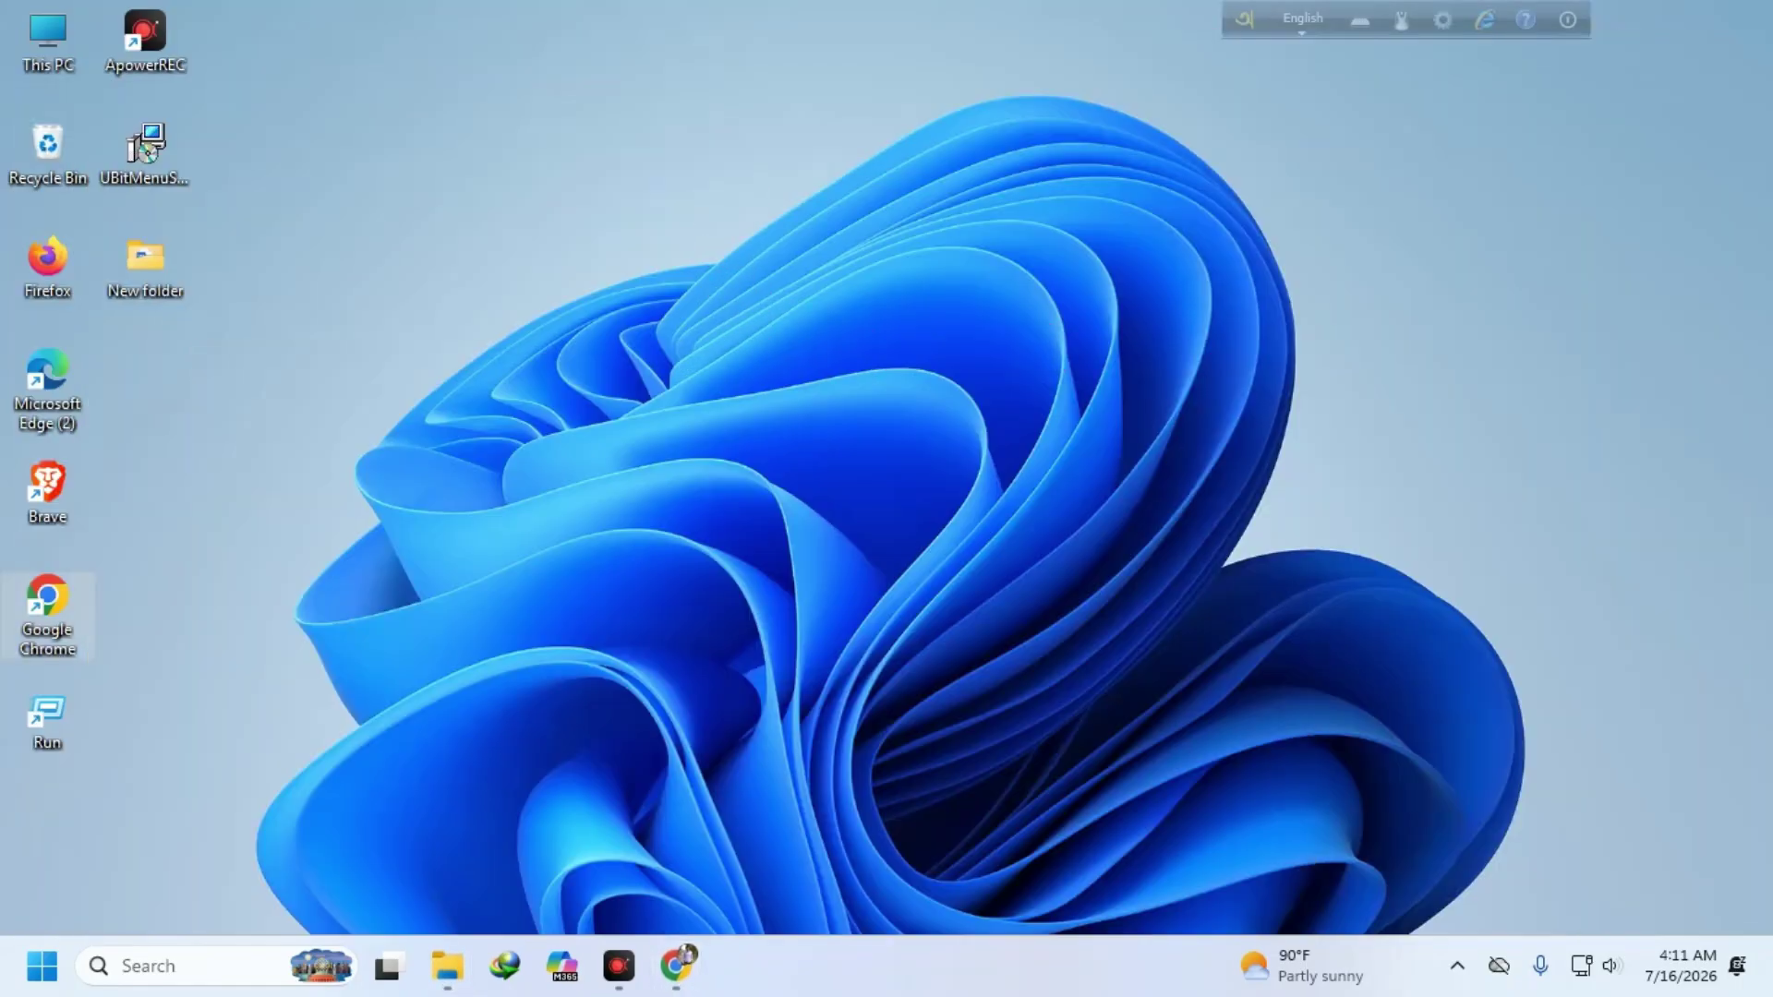
right_click(731, 211)
left_click(766, 259)
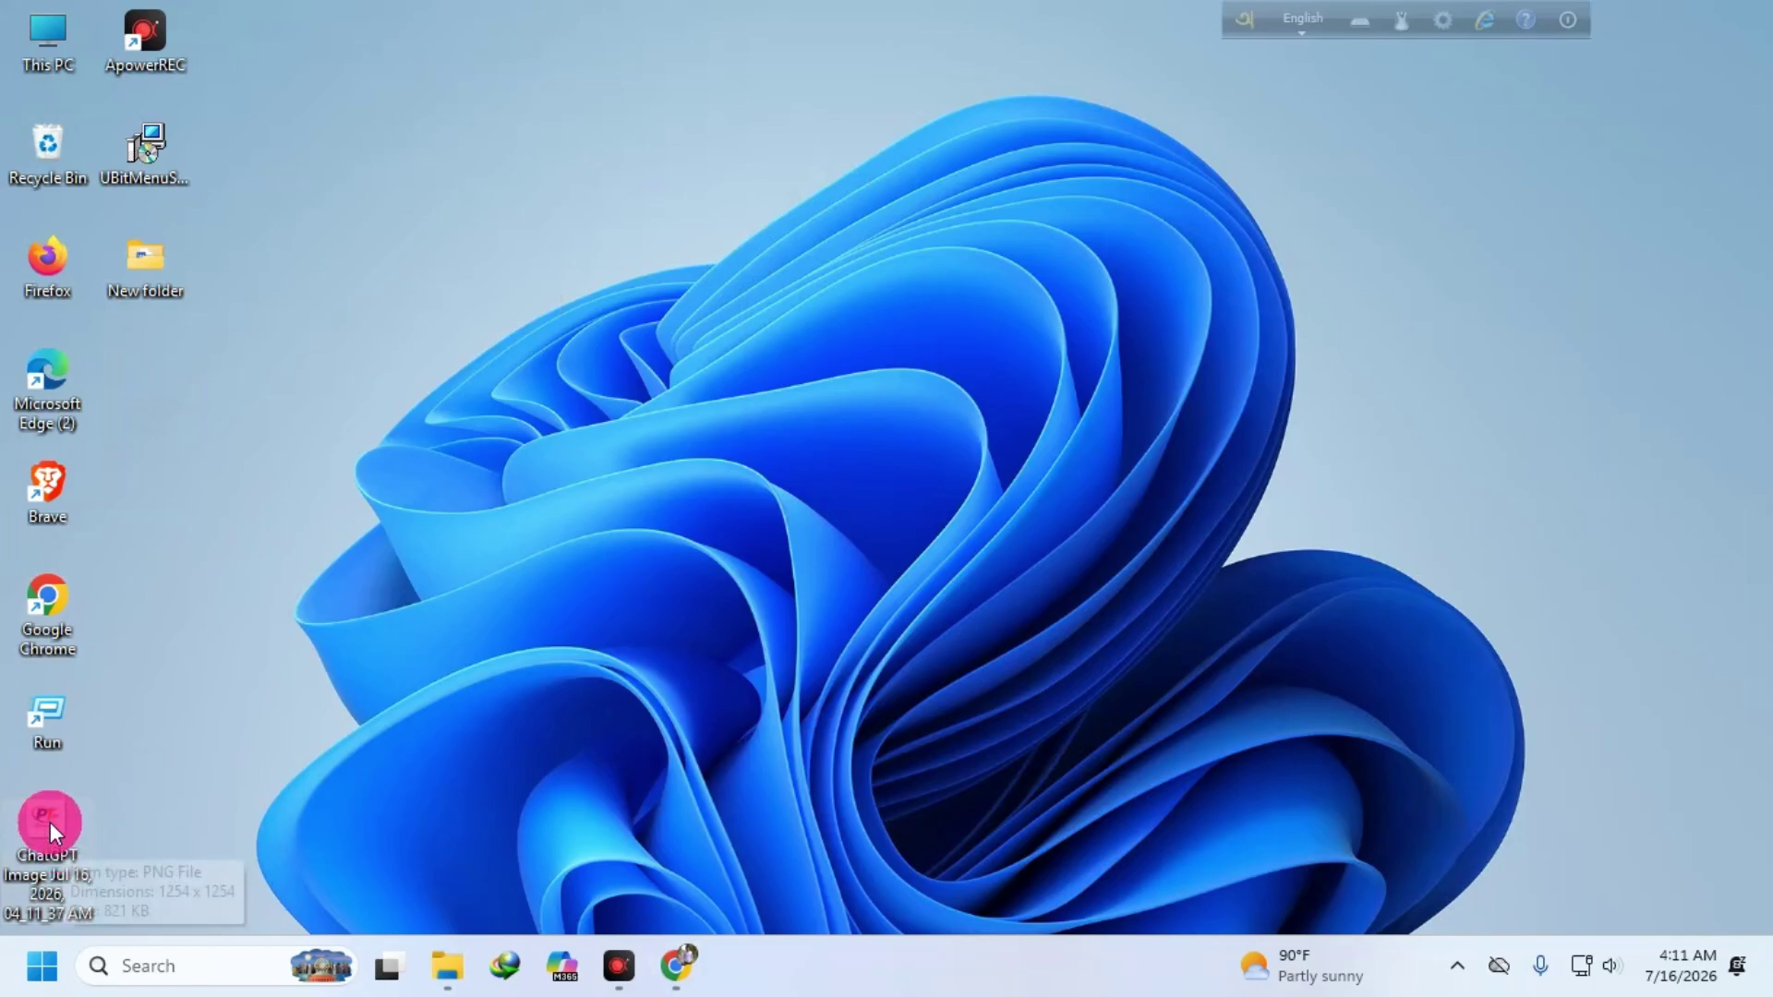
left_click_drag(50, 822, 828, 259)
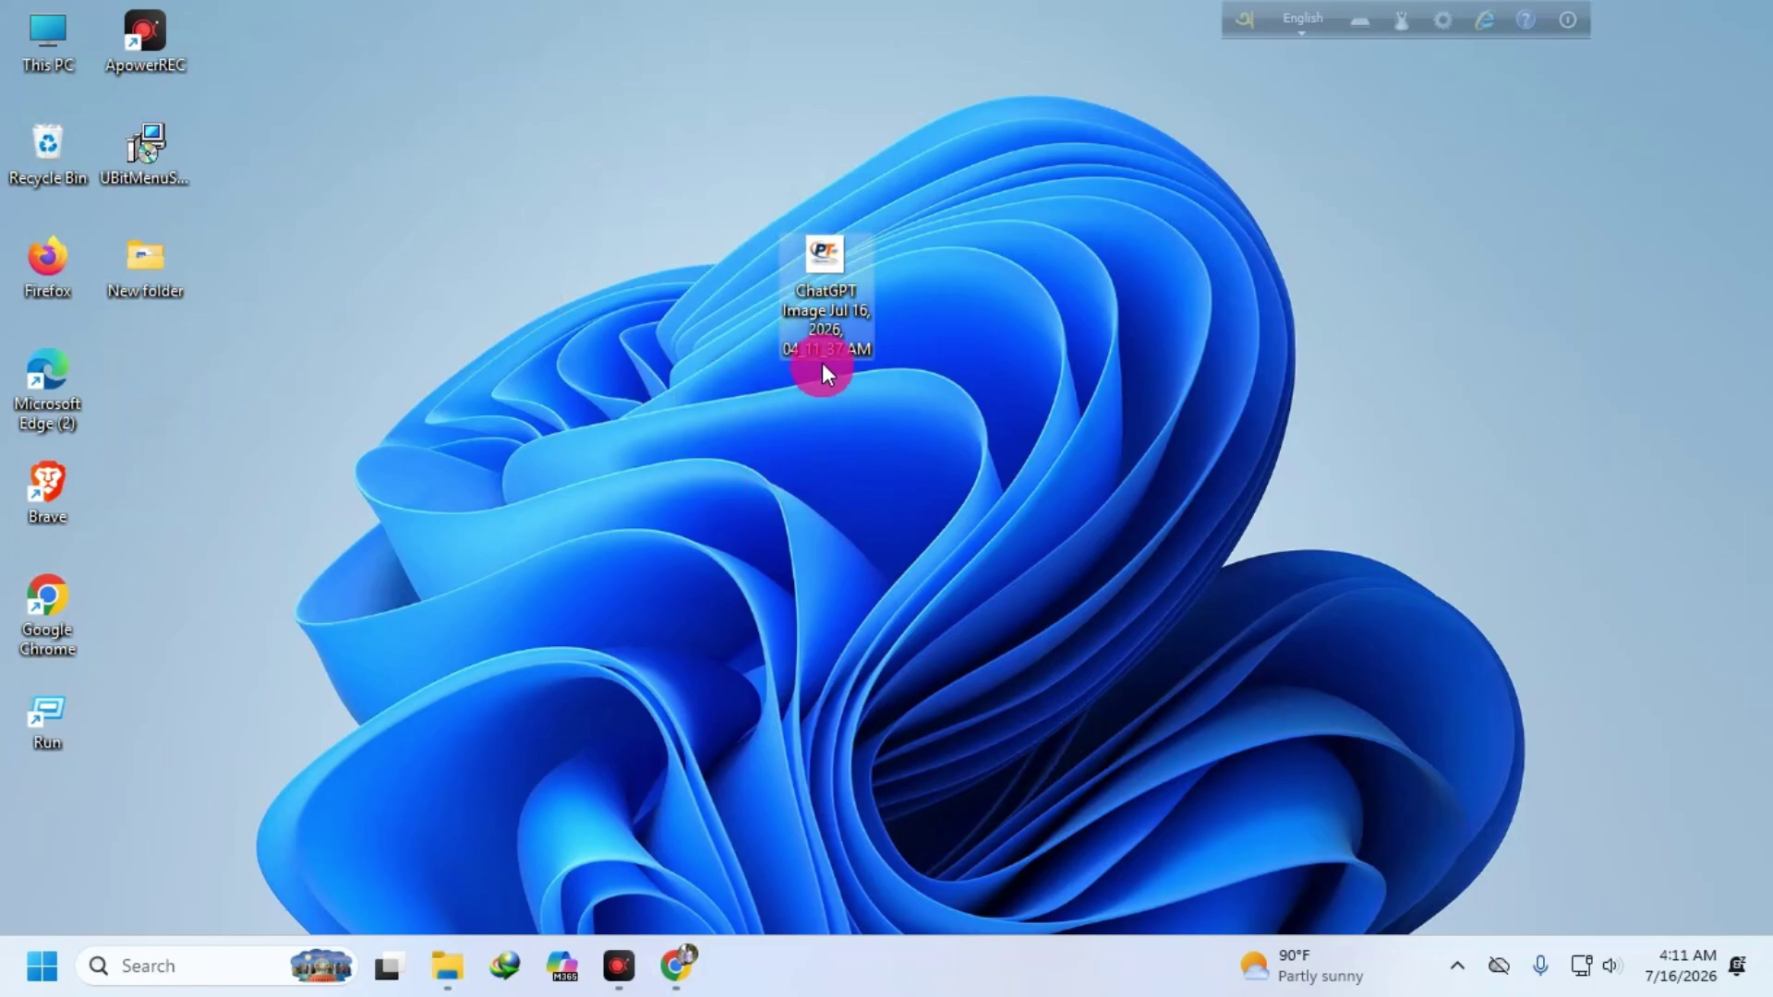
- Preview the logo PNG in Photos, then return to the ChatGPT window
double_click(806, 231)
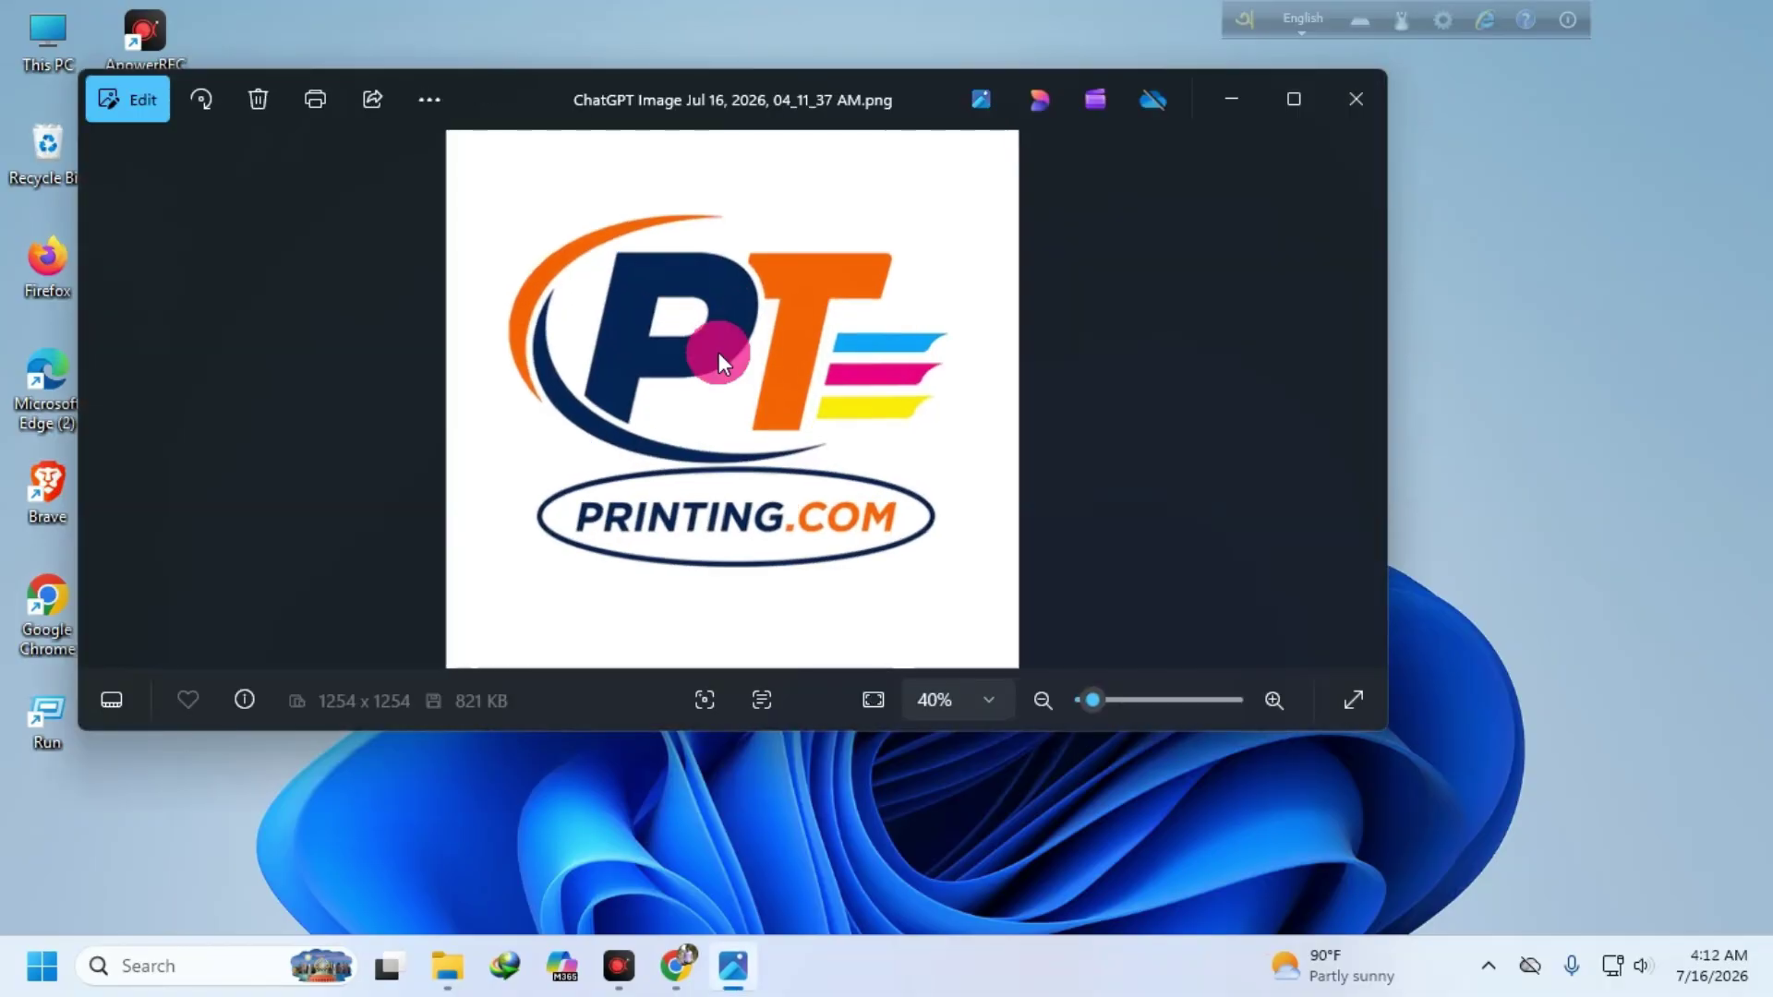
scroll(821, 402, "up", 3)
scroll(883, 421, "down", 4)
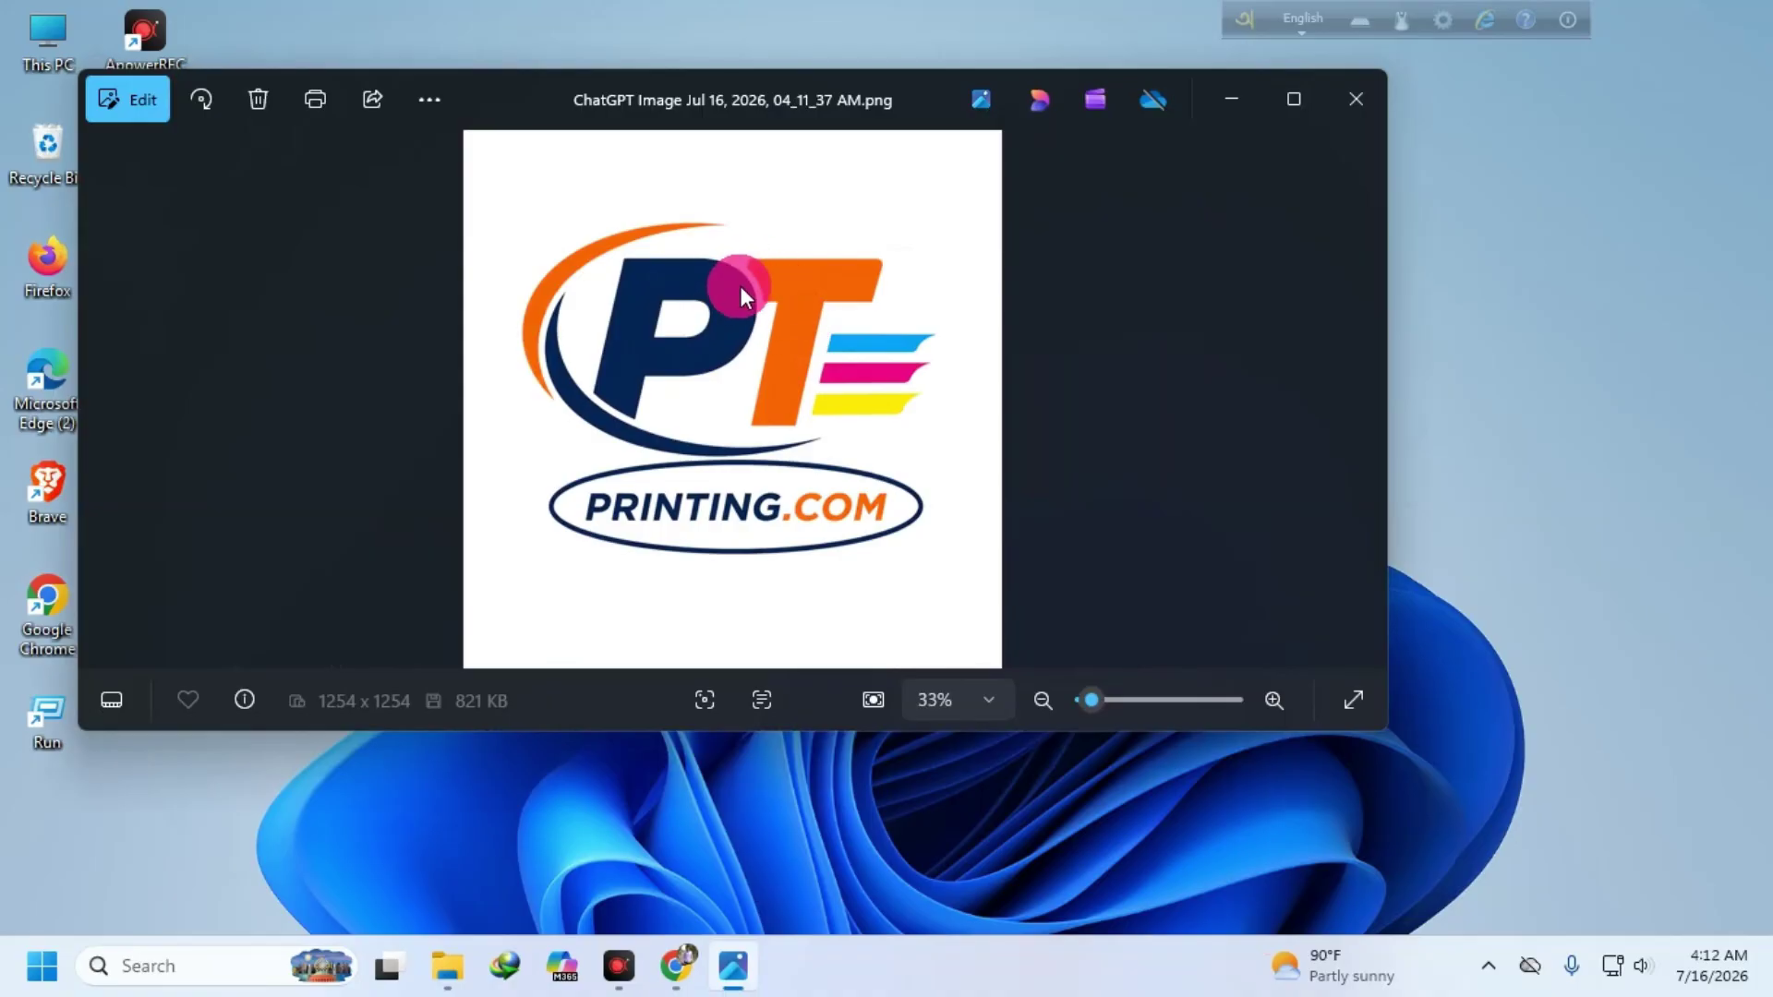
left_click(1350, 99)
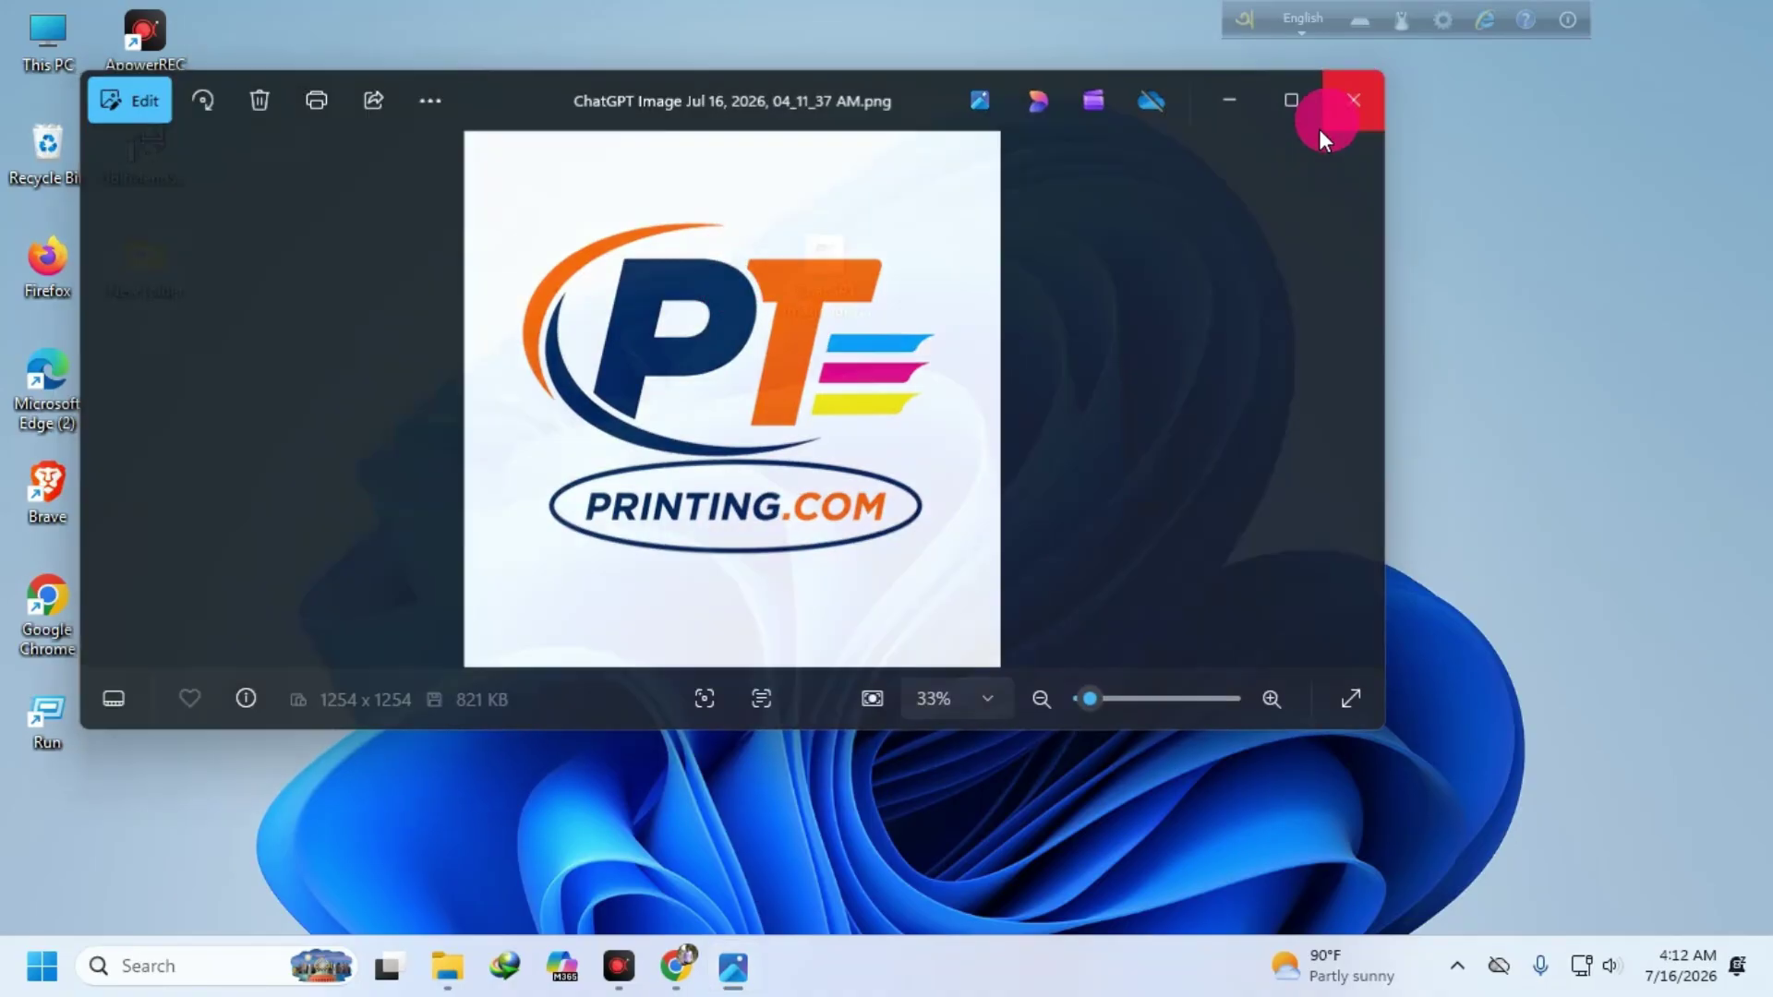
left_click(676, 966)
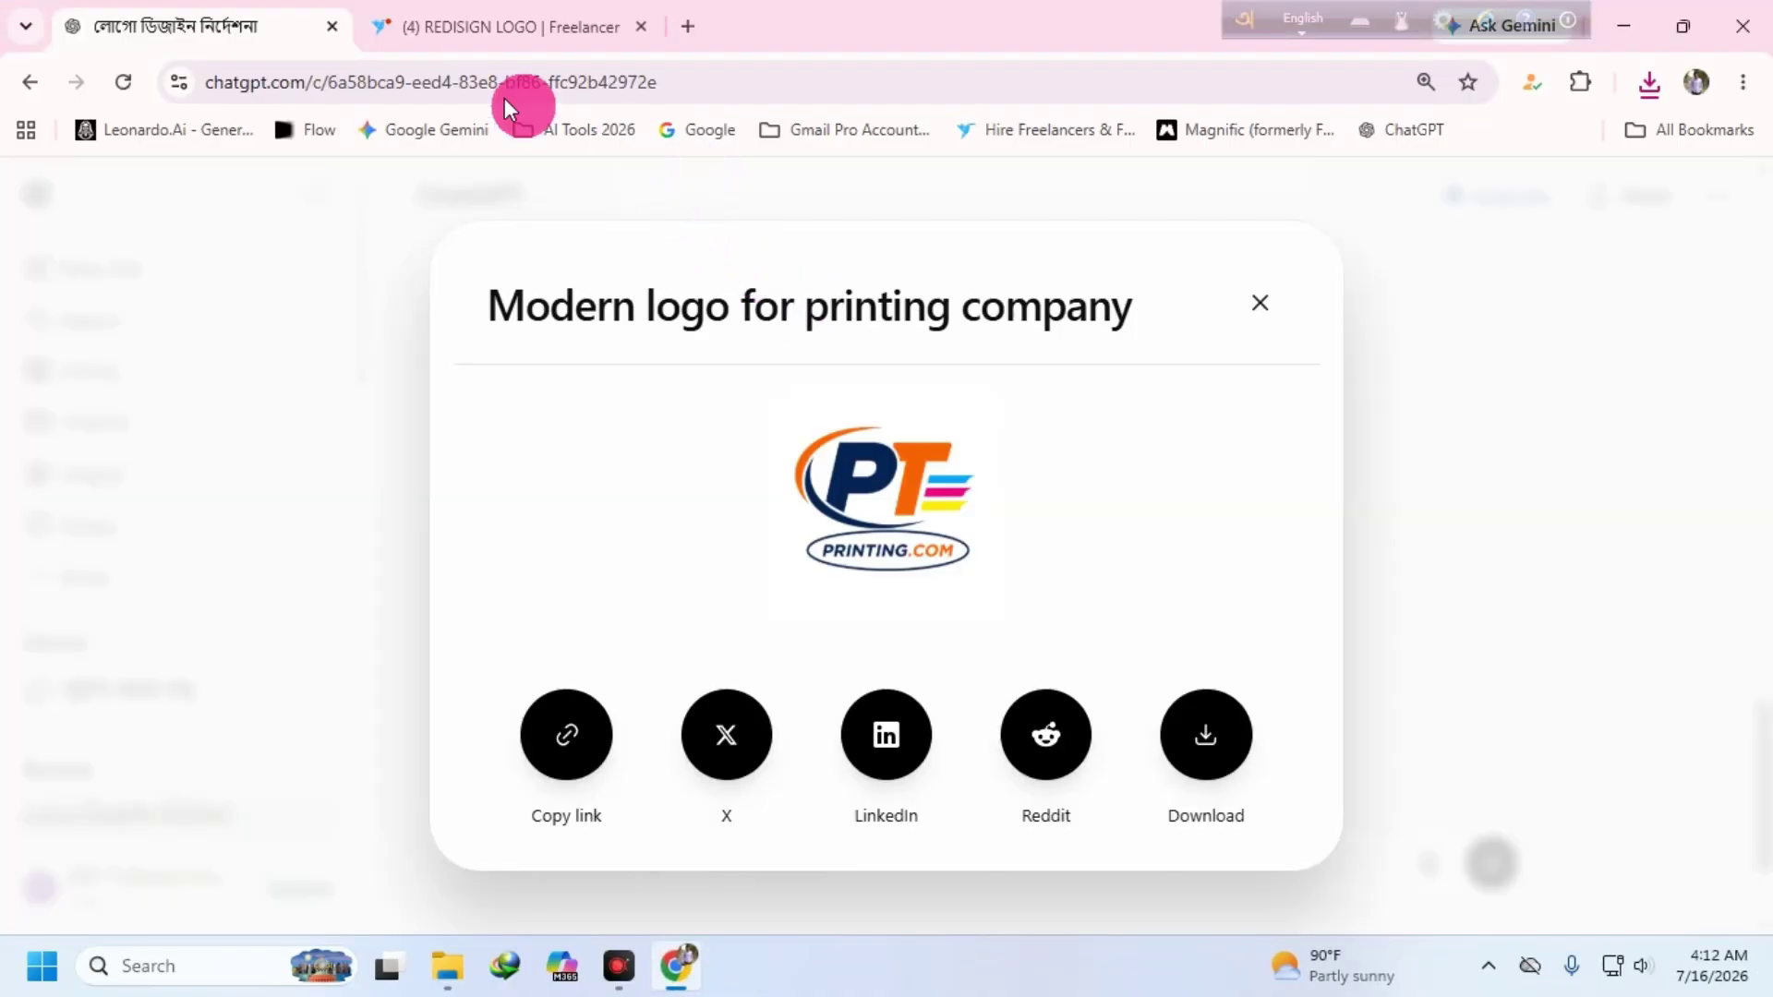
- Review the Freelancer contest brief, then return to ChatGPT and close the logo share dialog
left_click(535, 28)
left_click(1059, 308)
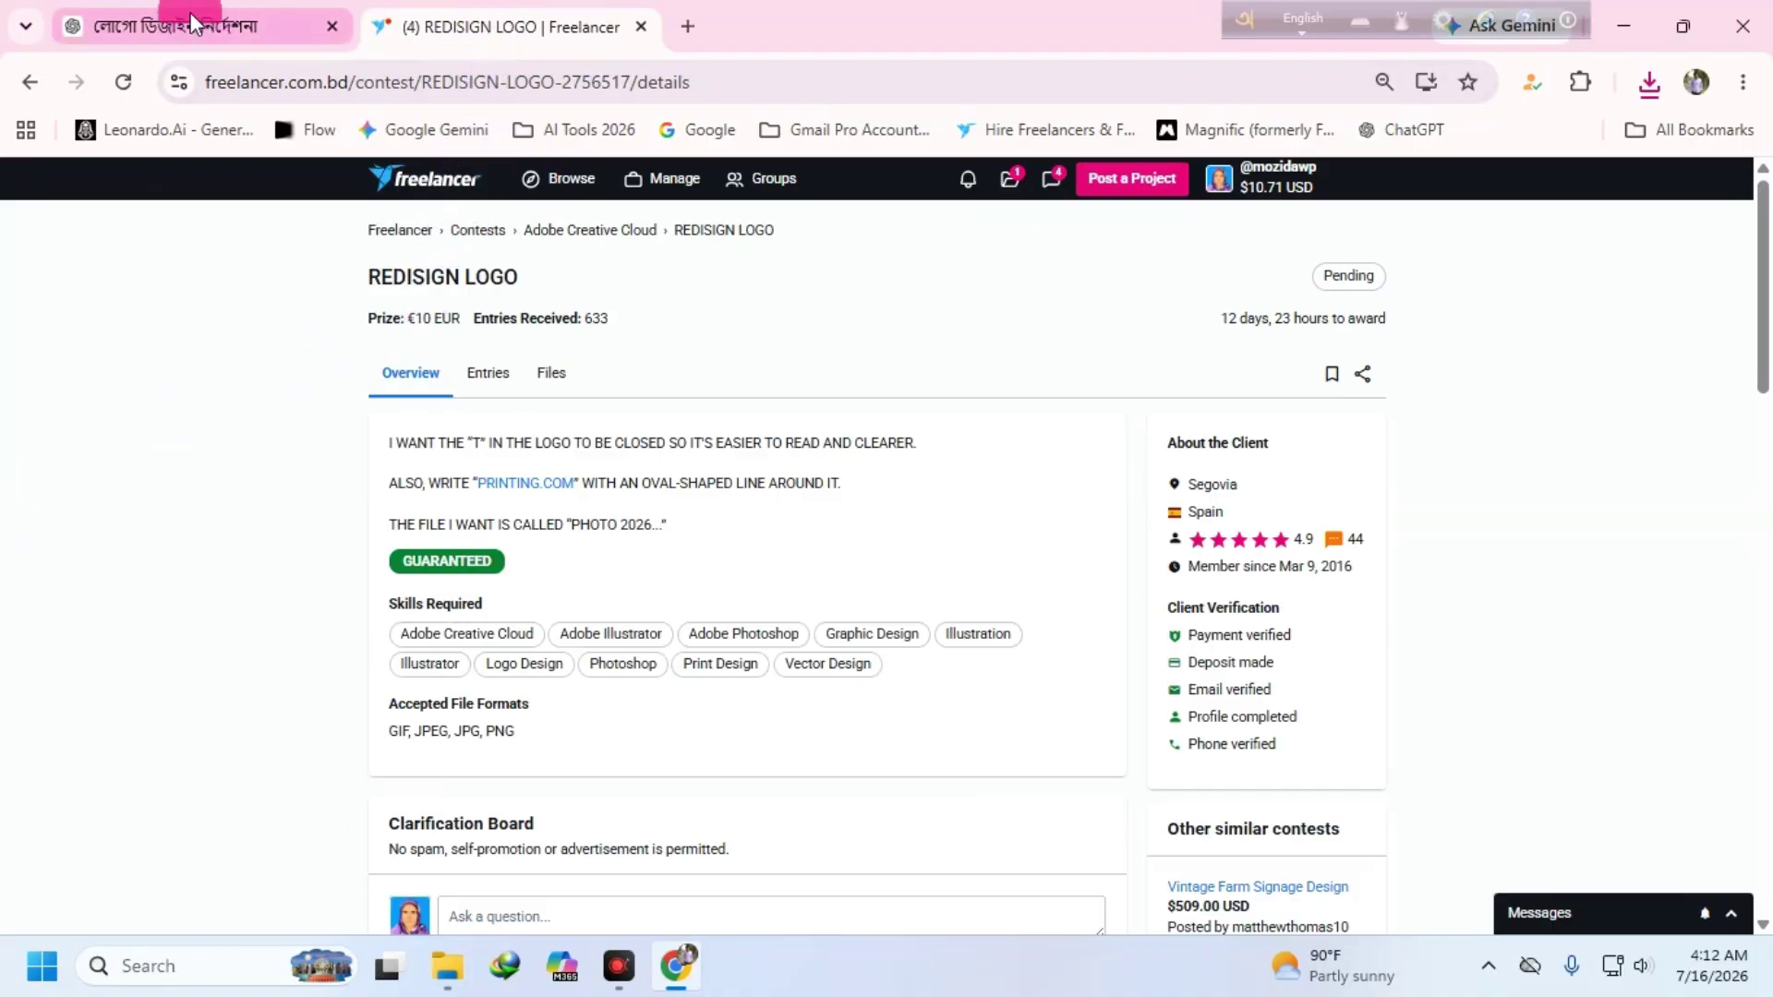
left_click(268, 26)
key("Escape")
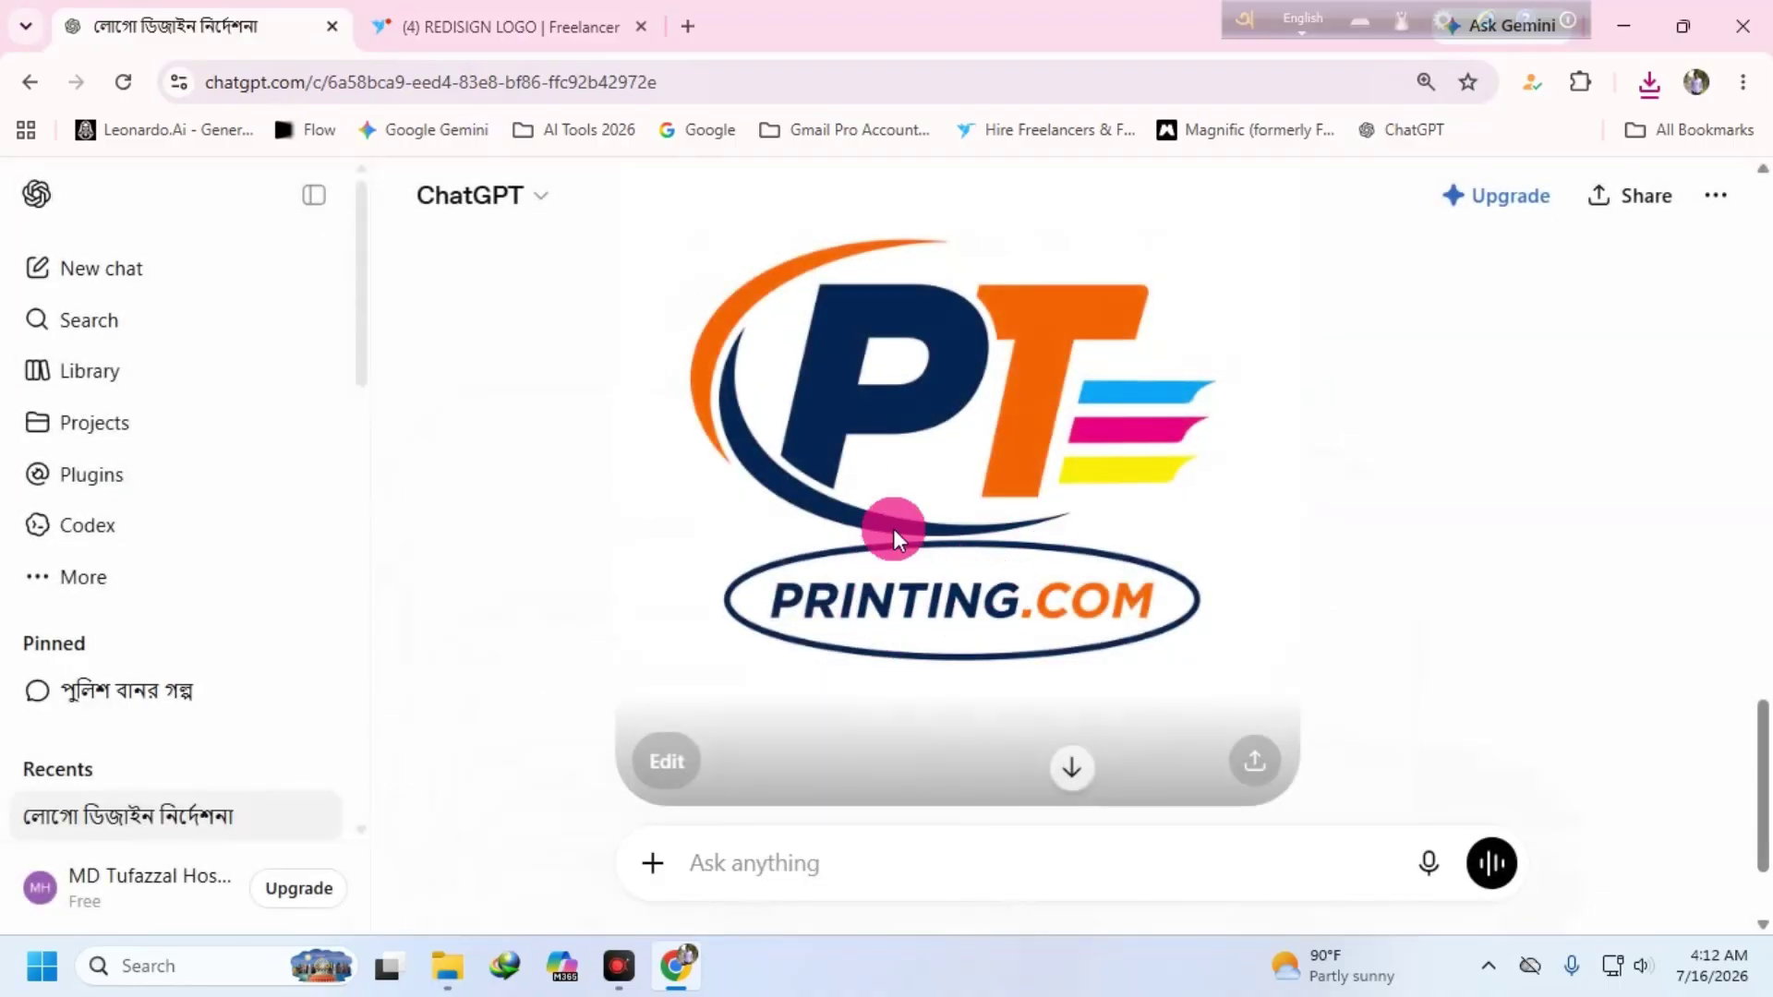
scroll(933, 503, "up", 2)
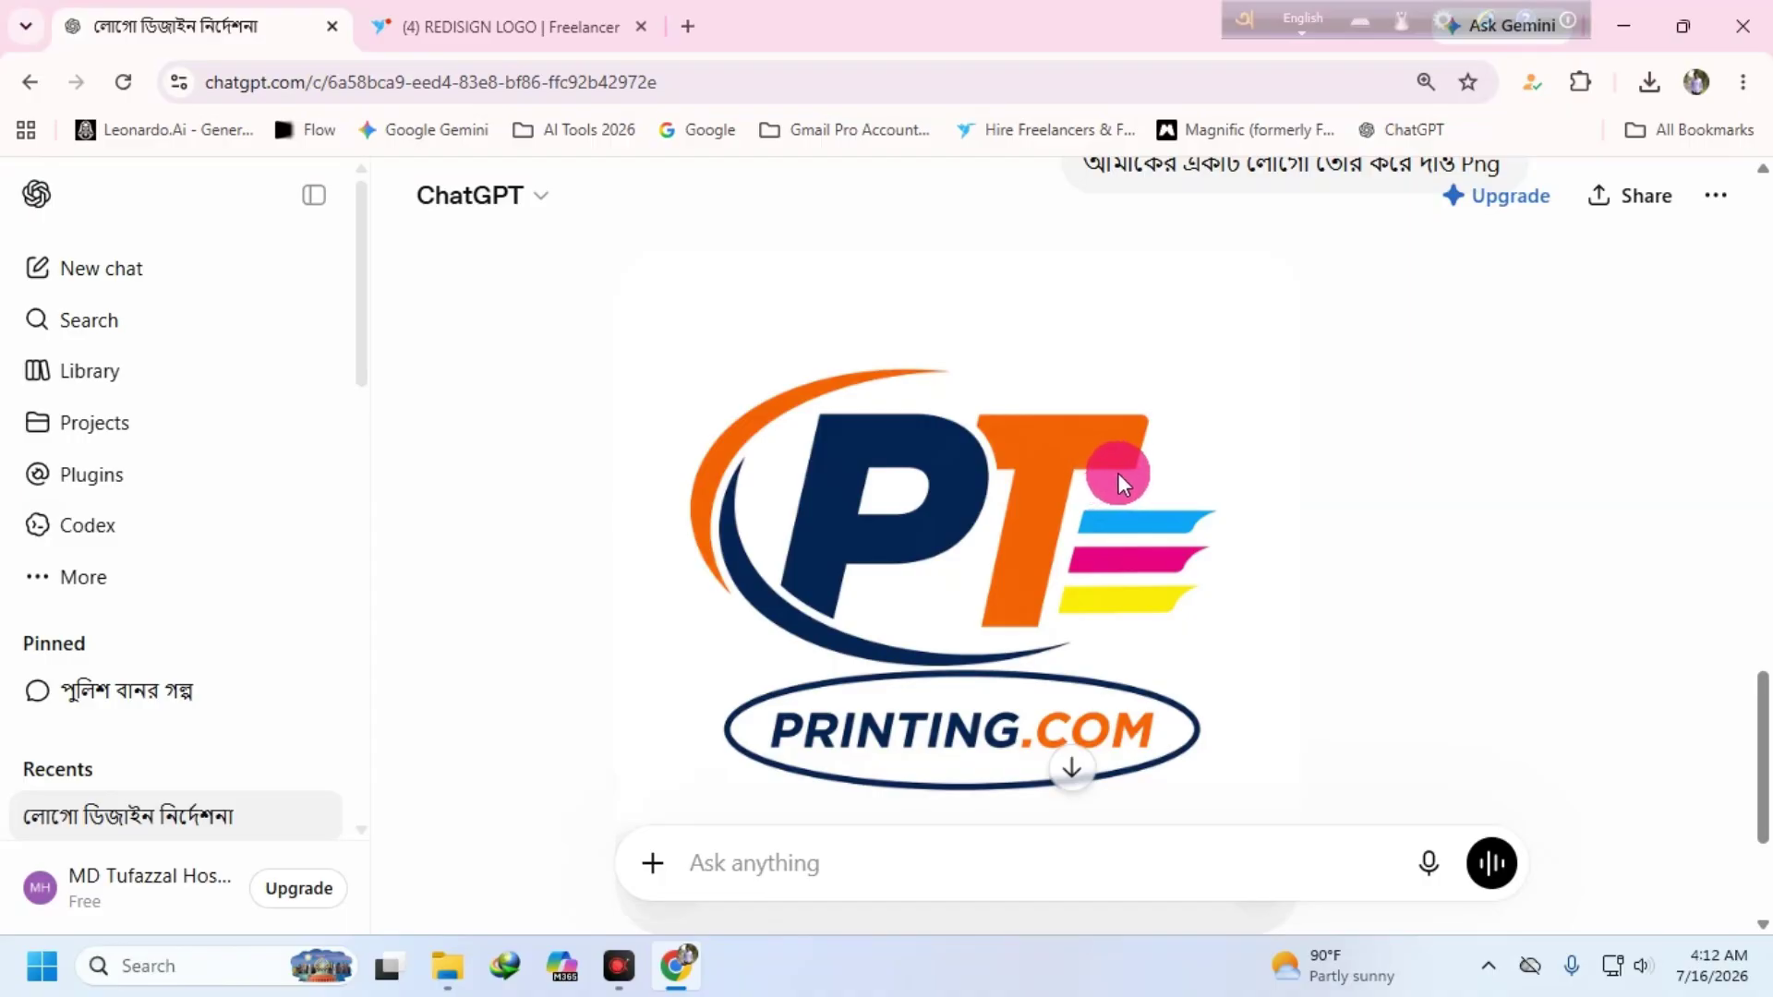
- Search Windows for Vector Magic and open its shortcut's file location
left_click(1625, 26)
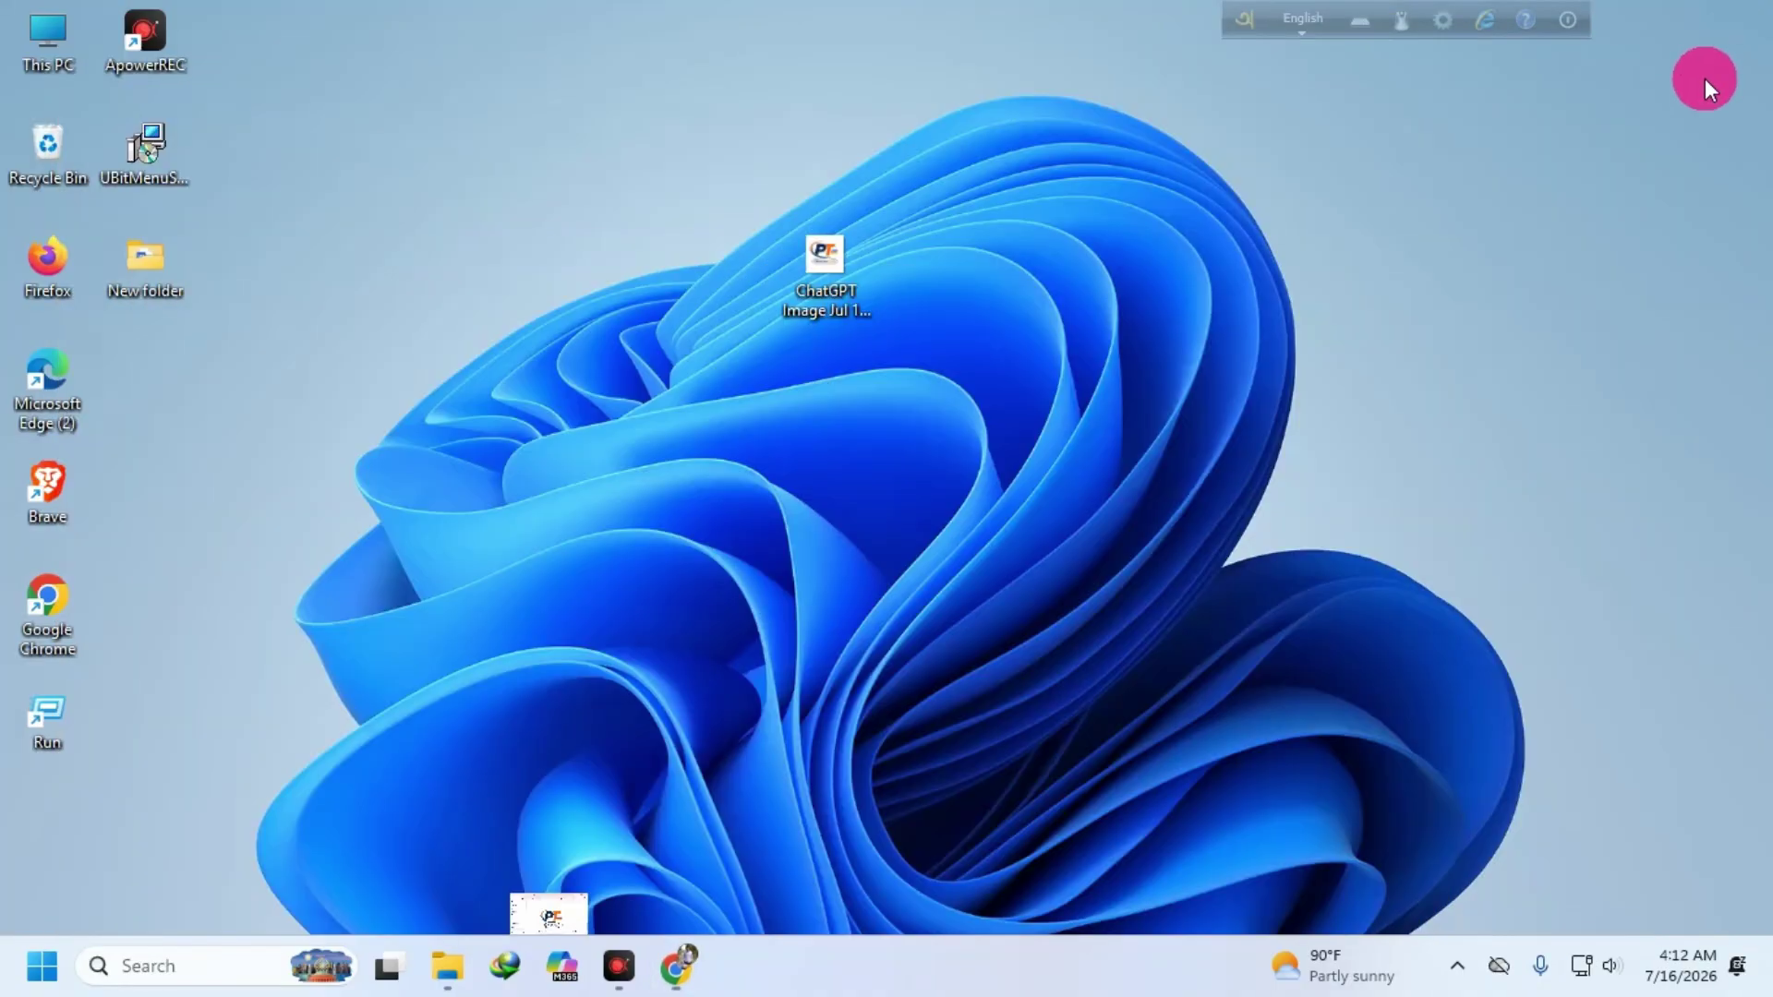
left_click(92, 966)
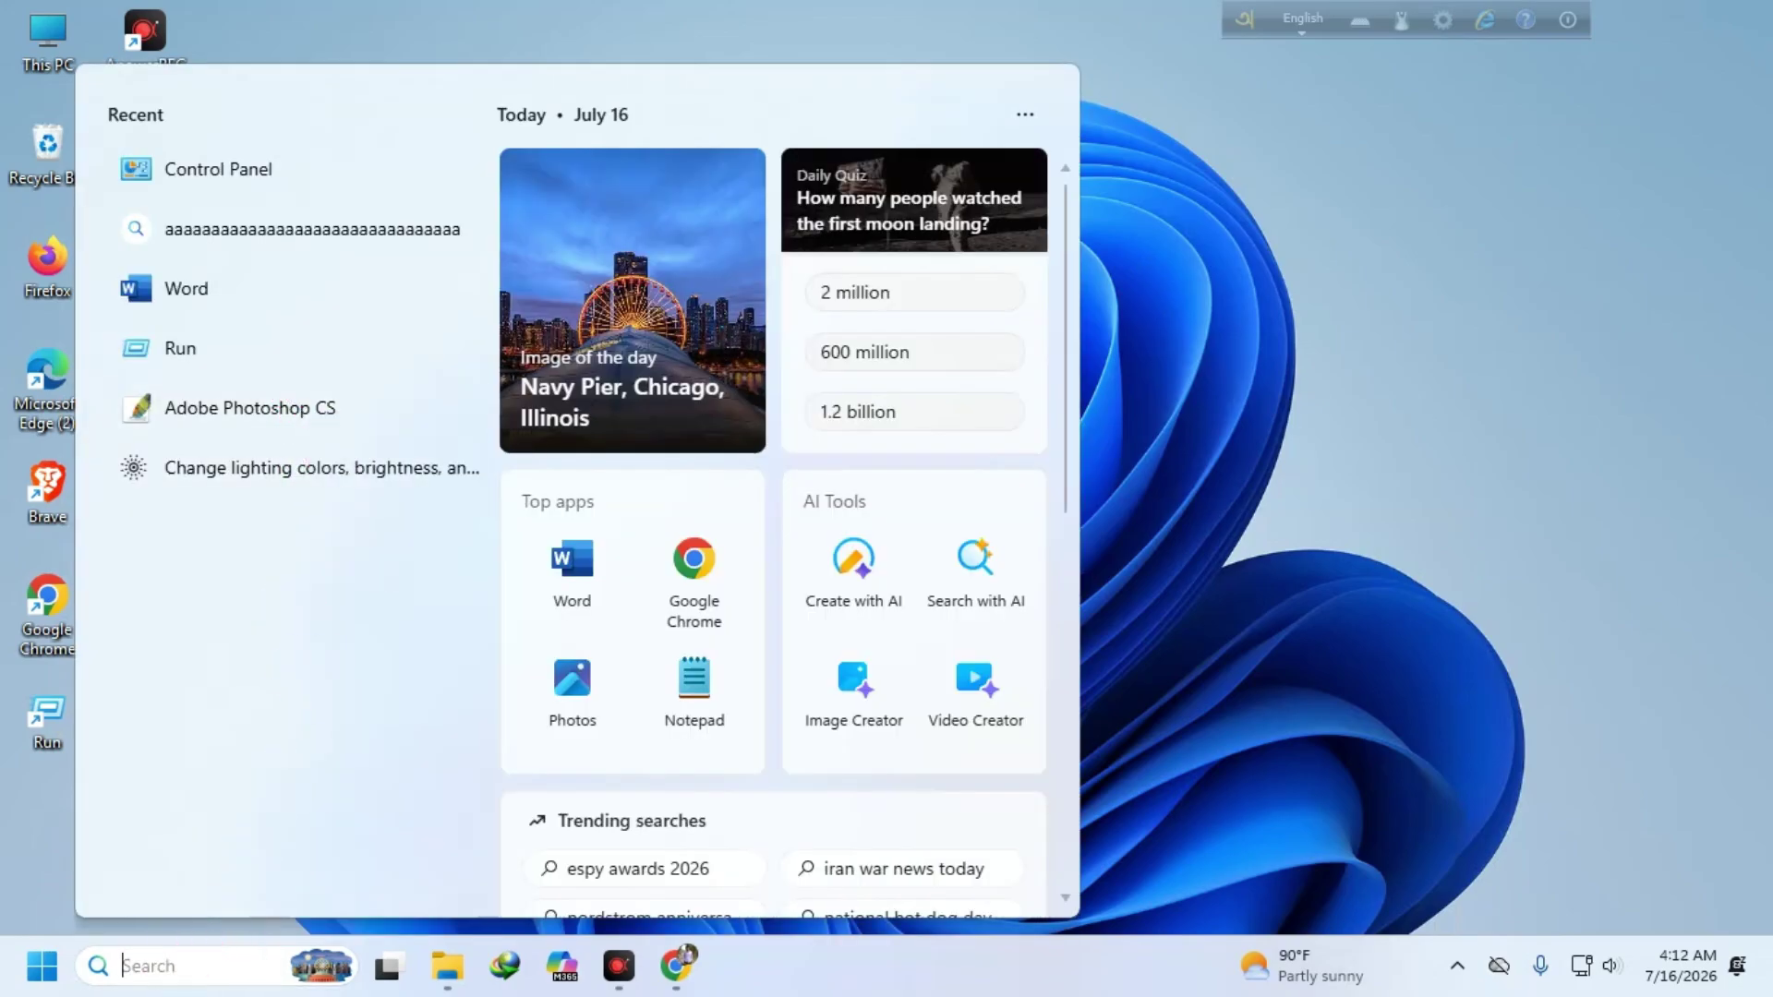
type("vector Magic")
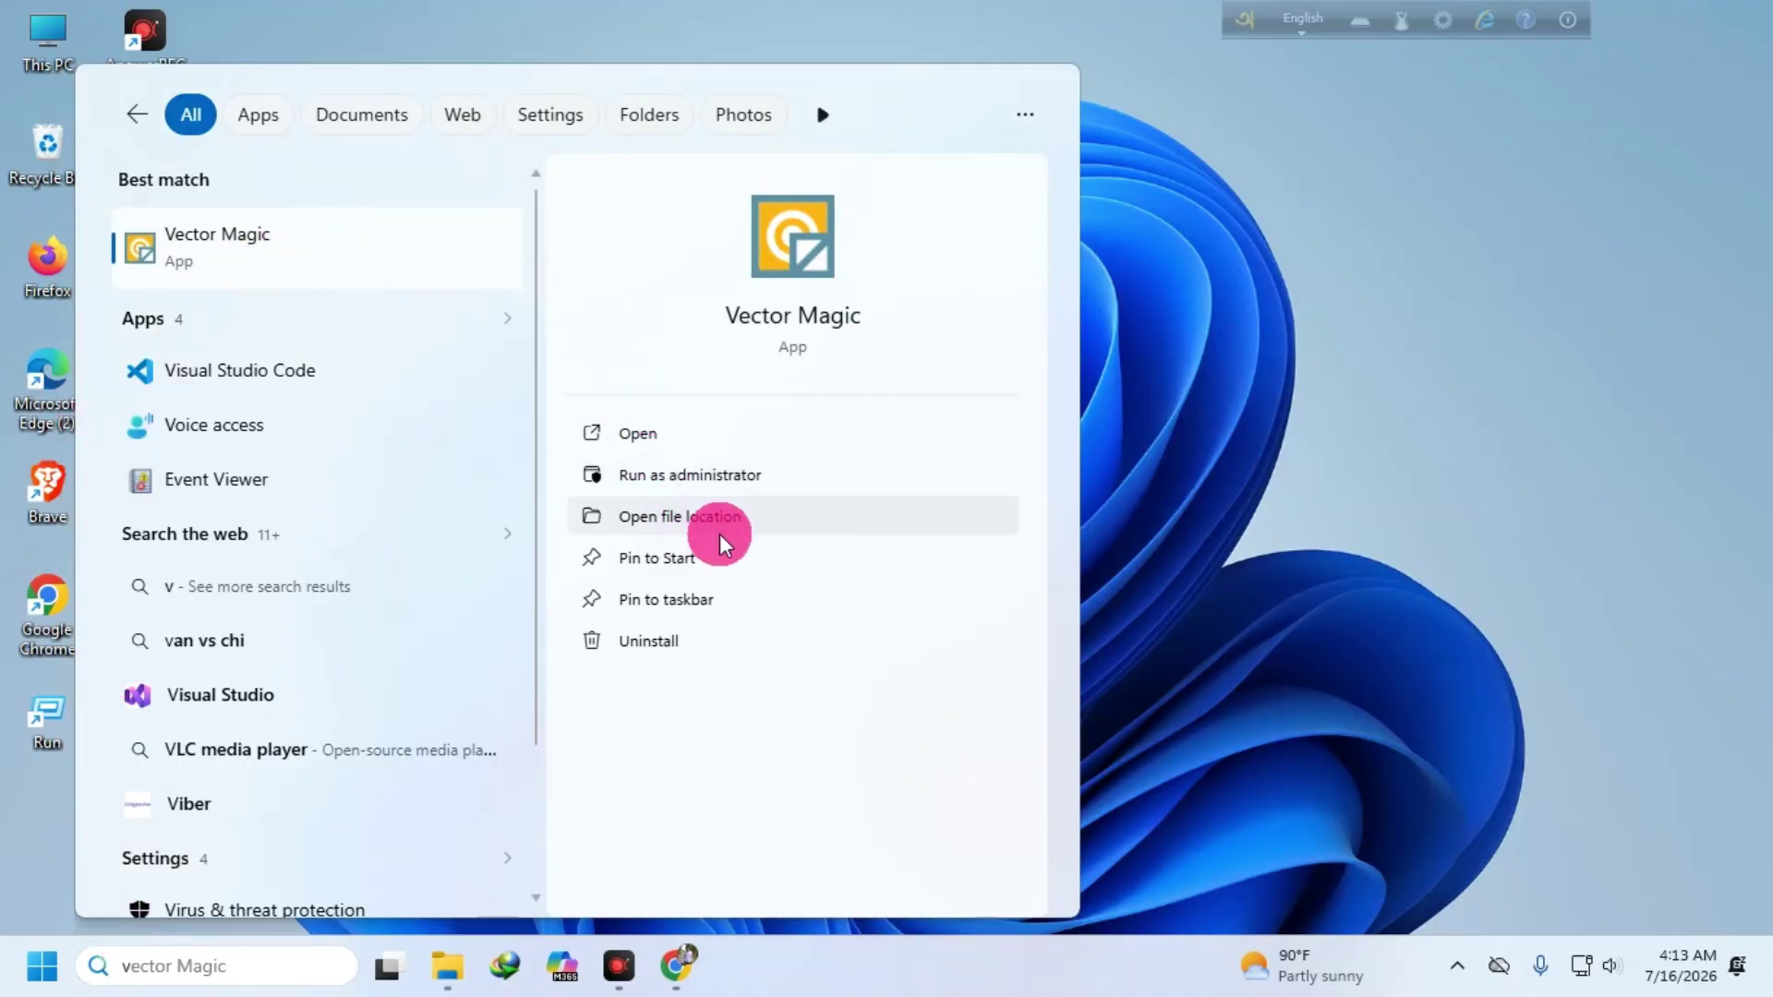
left_click(745, 517)
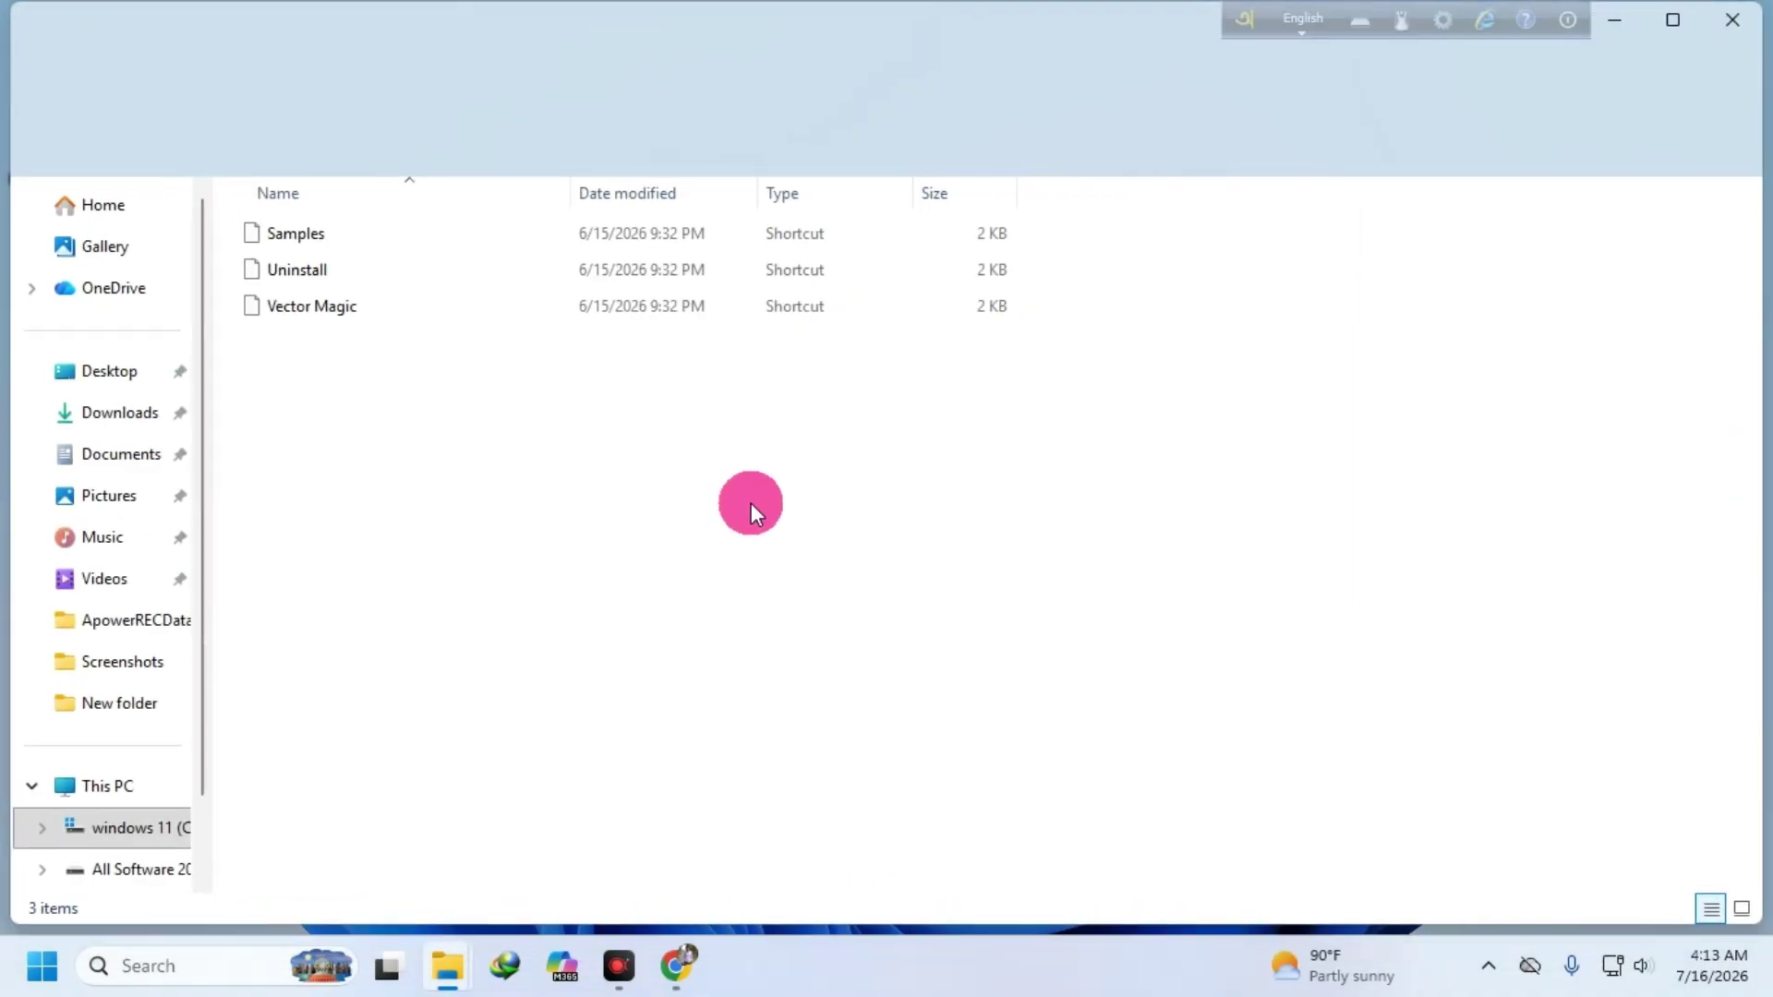
- Send the Vector Magic shortcut to the desktop and place it mid-right
double_click(307, 295)
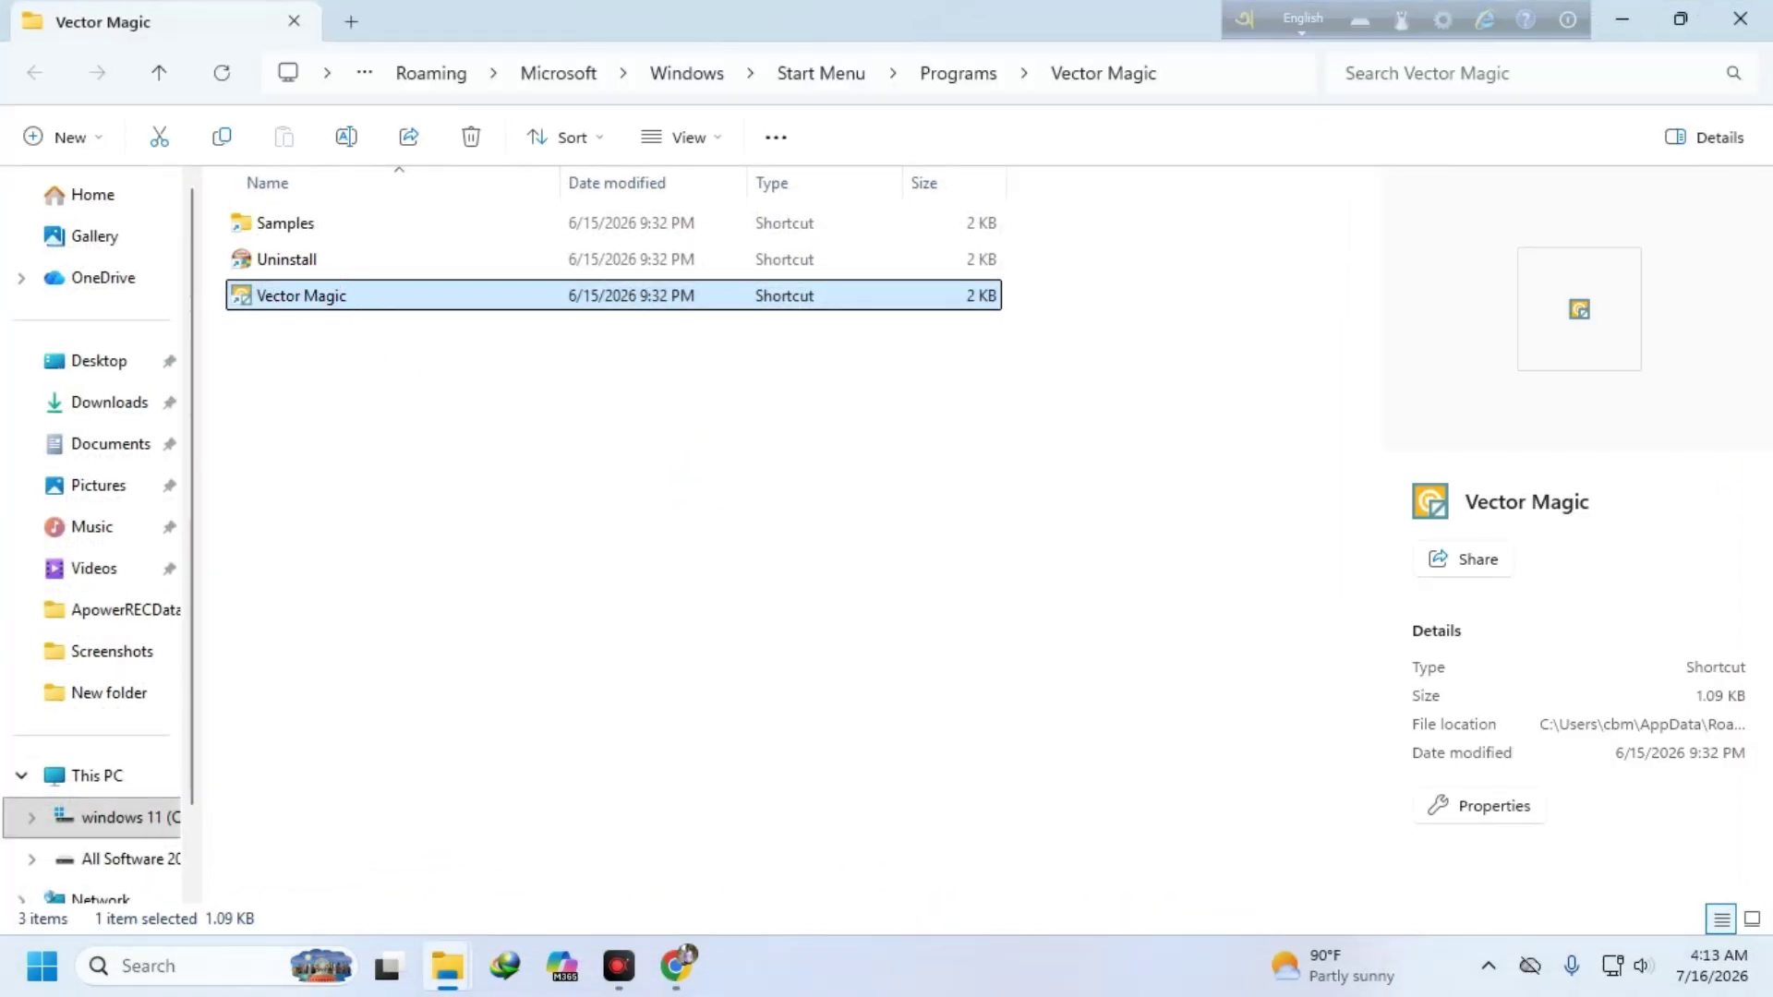
right_click(308, 296)
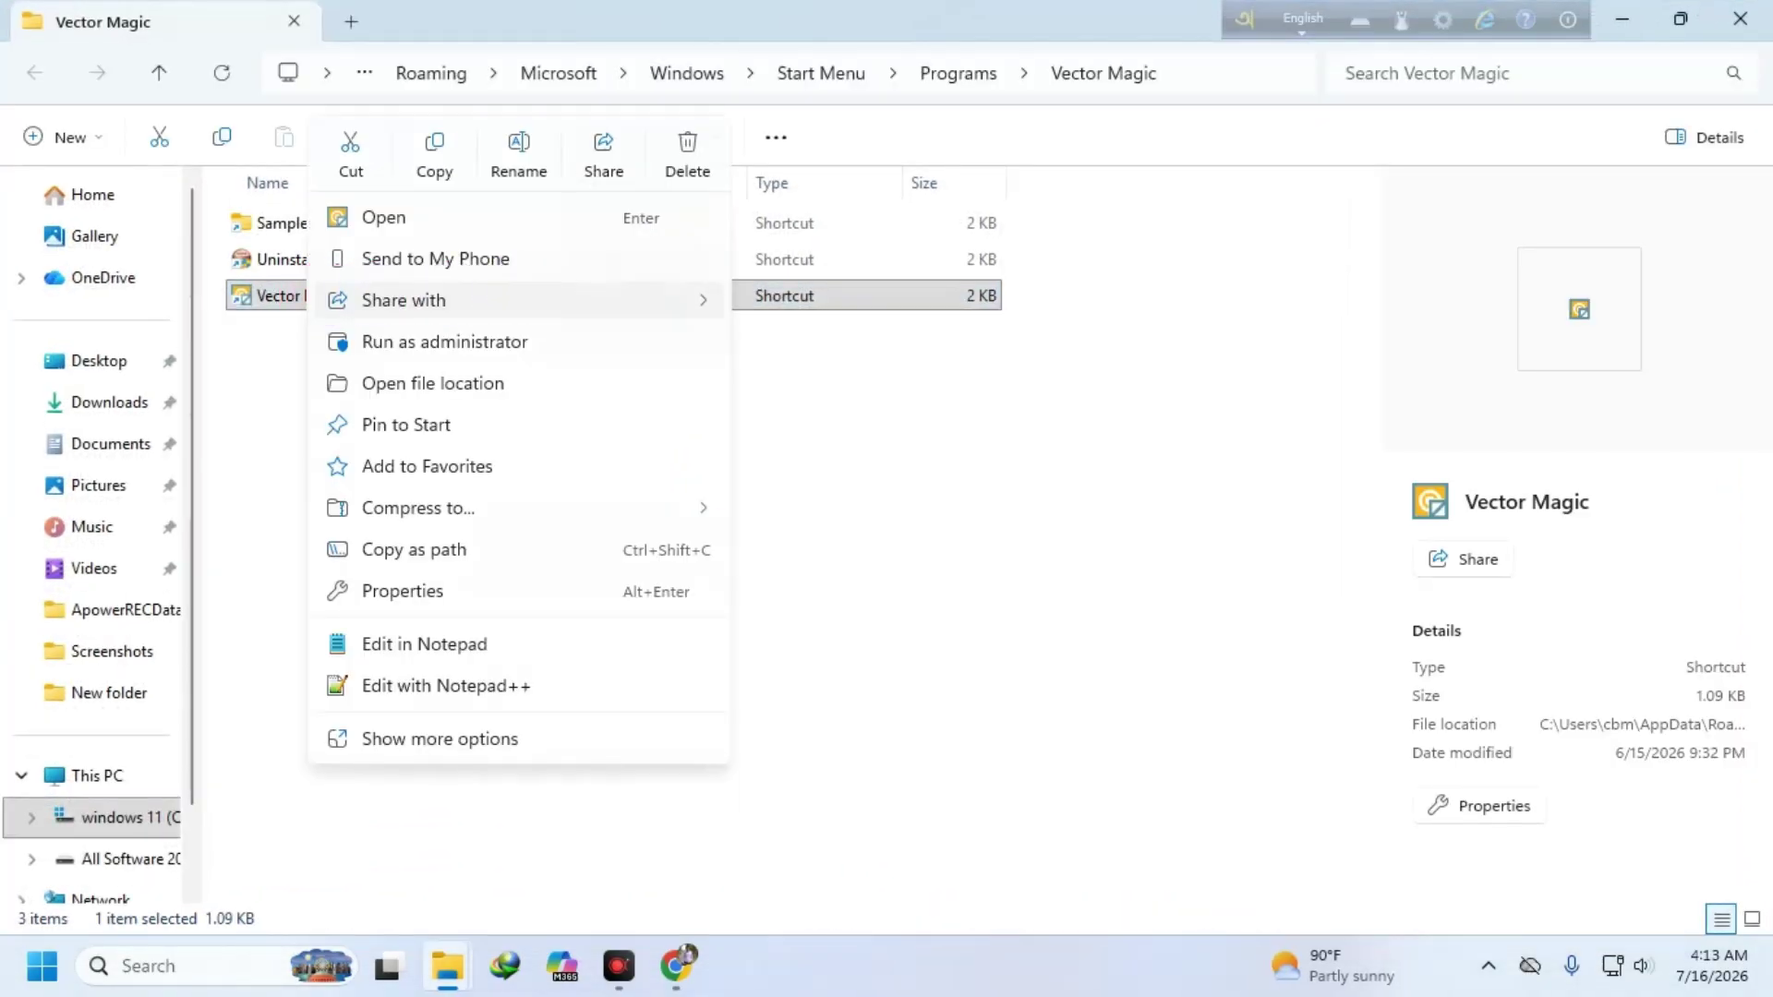
left_click(451, 741)
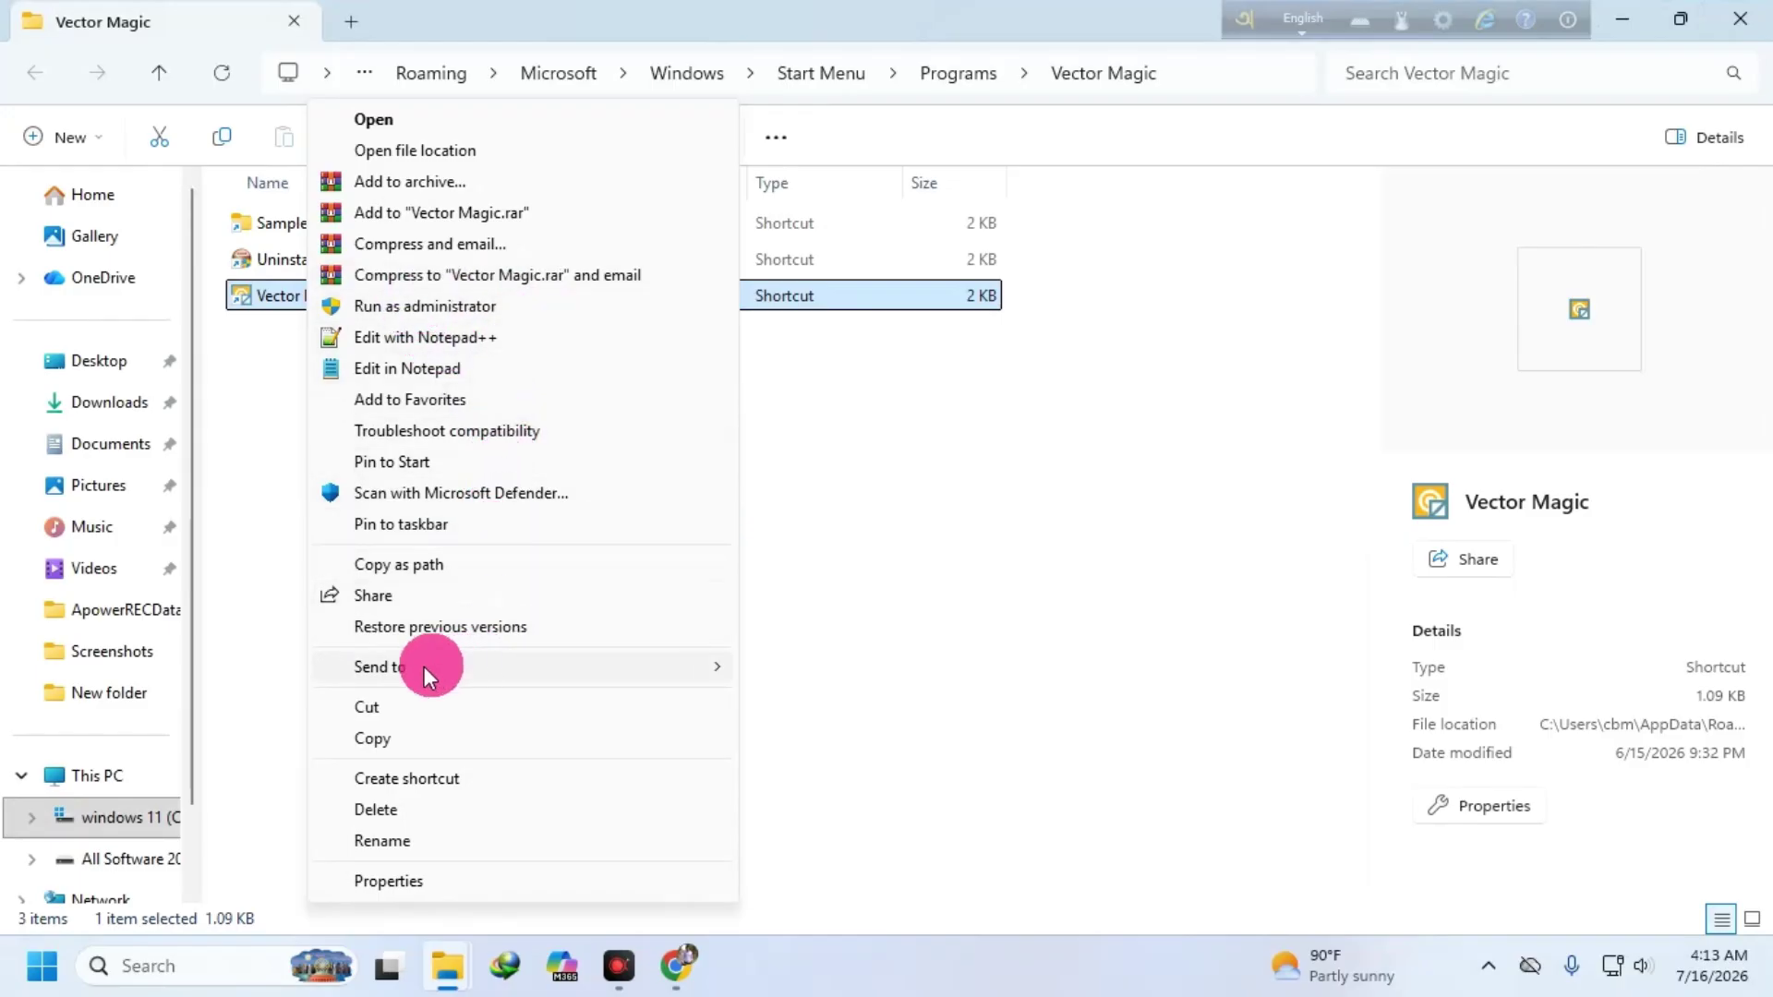
mouse_move(424, 667)
left_click(842, 727)
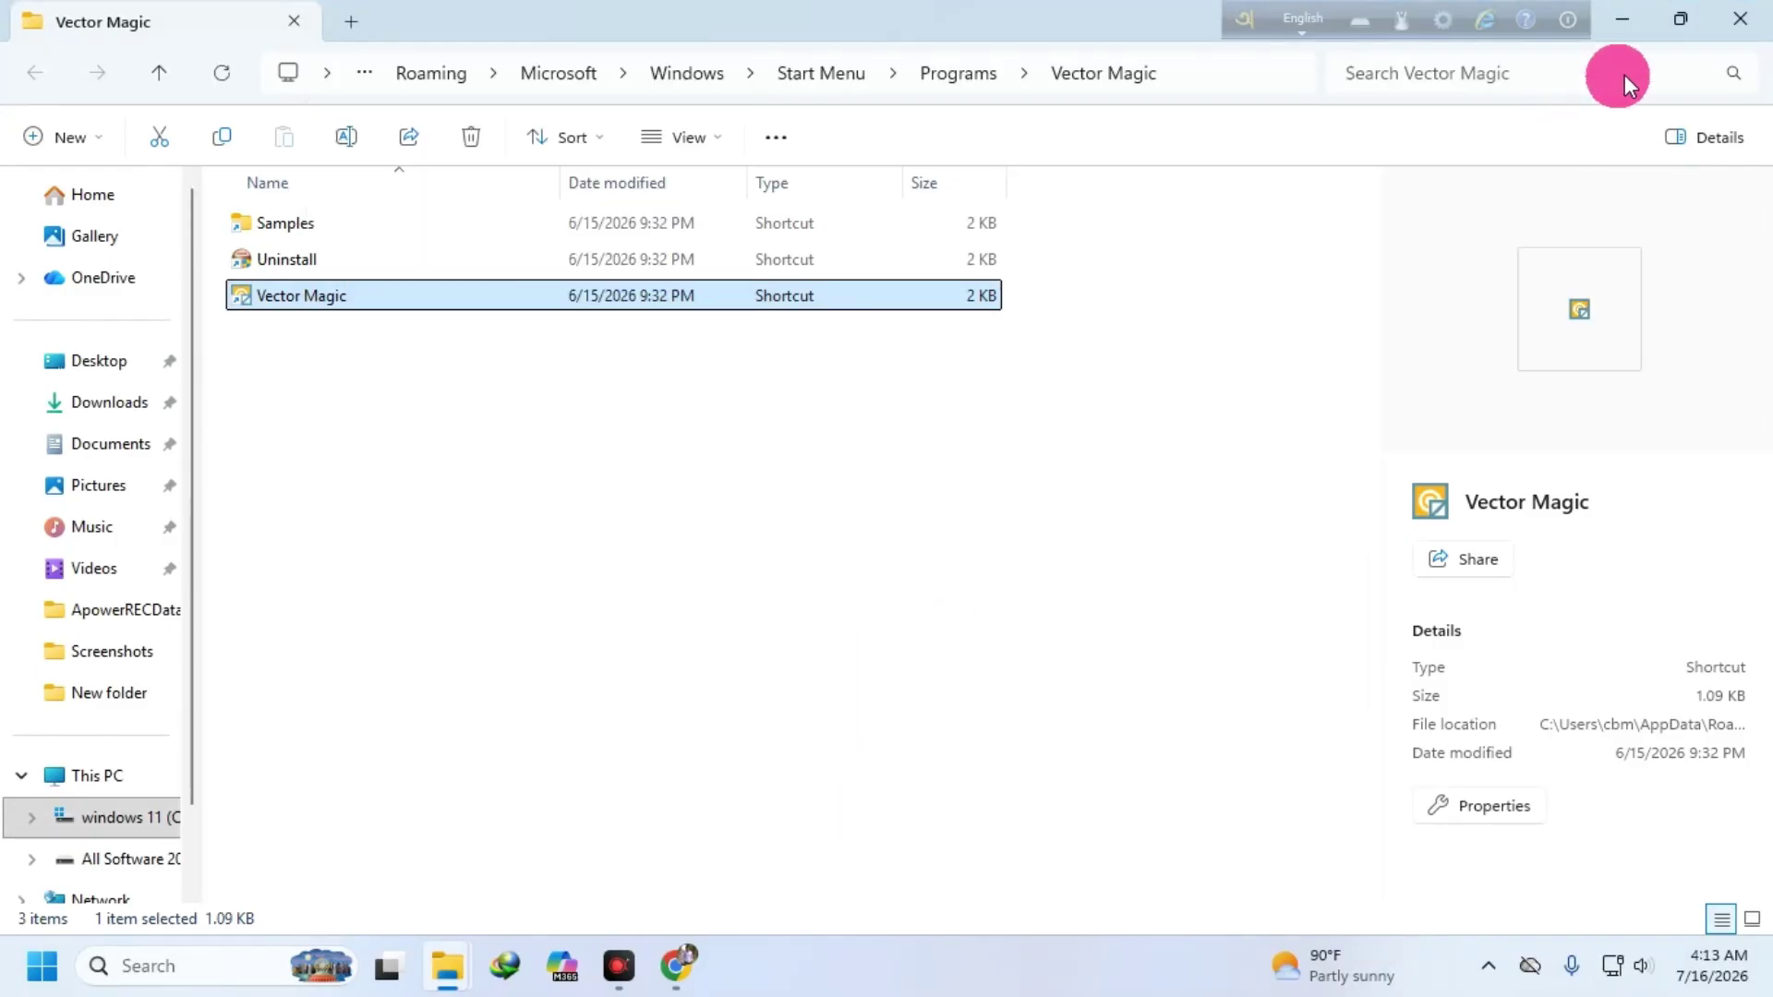
left_click(1741, 18)
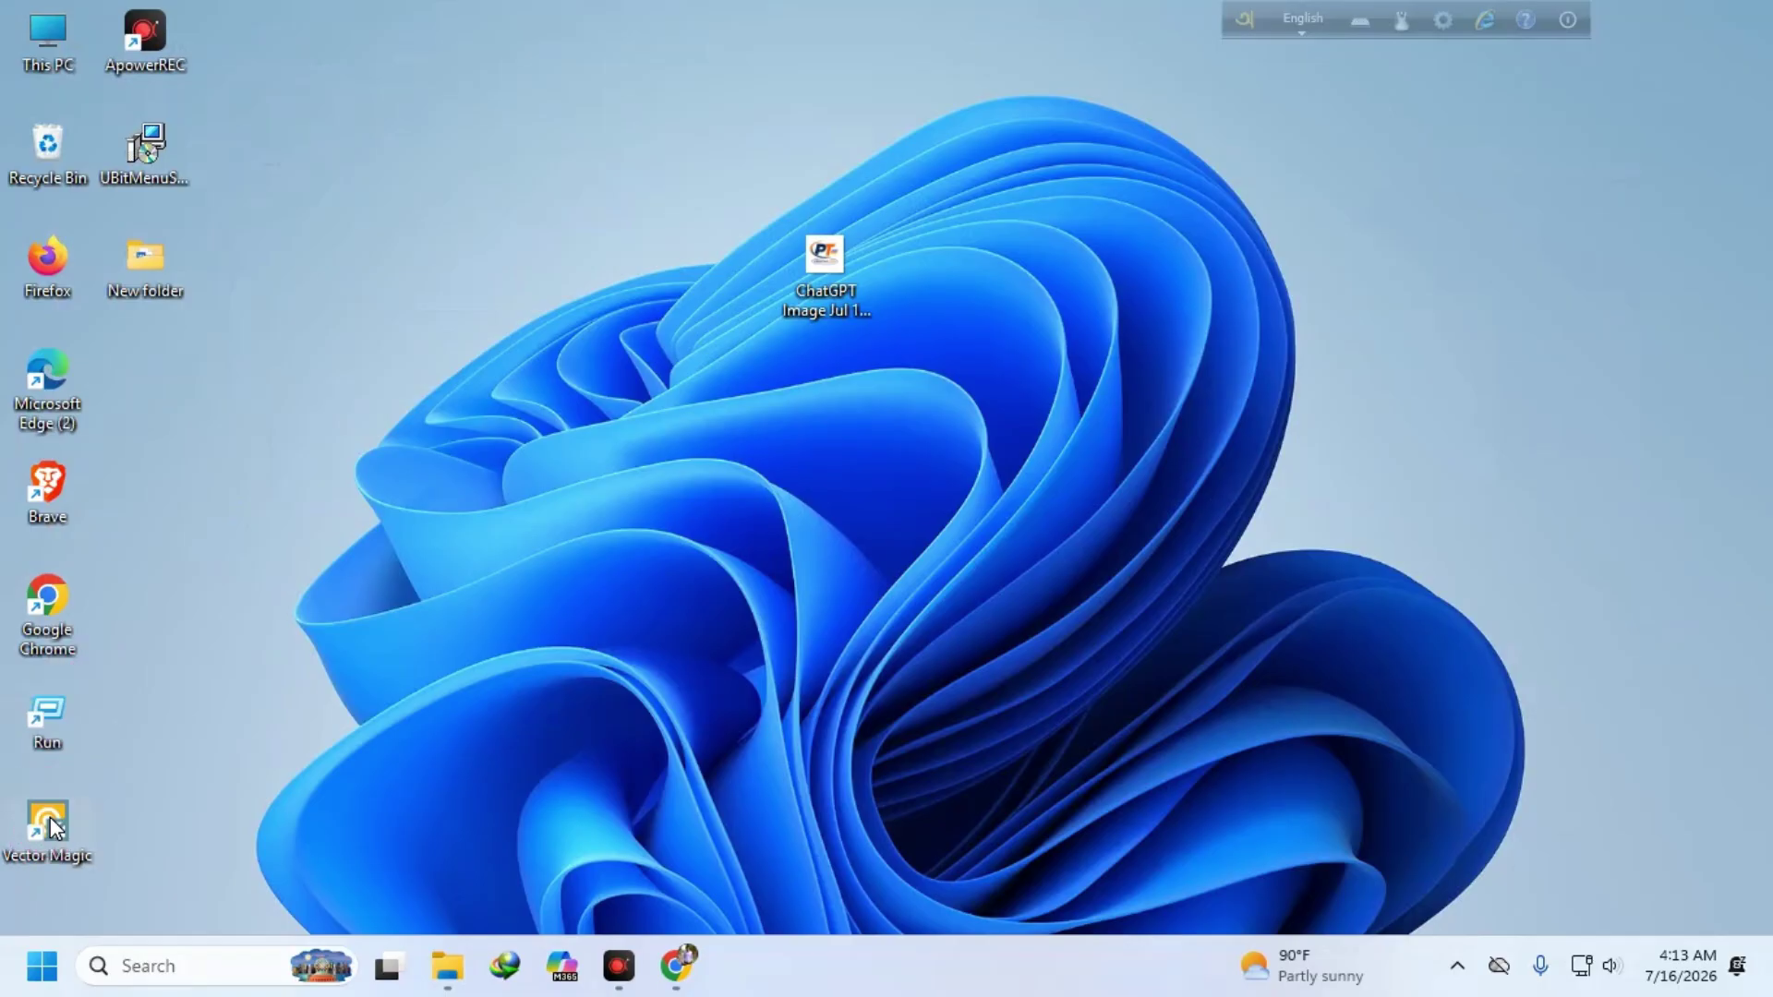
left_click_drag(50, 818, 1315, 368)
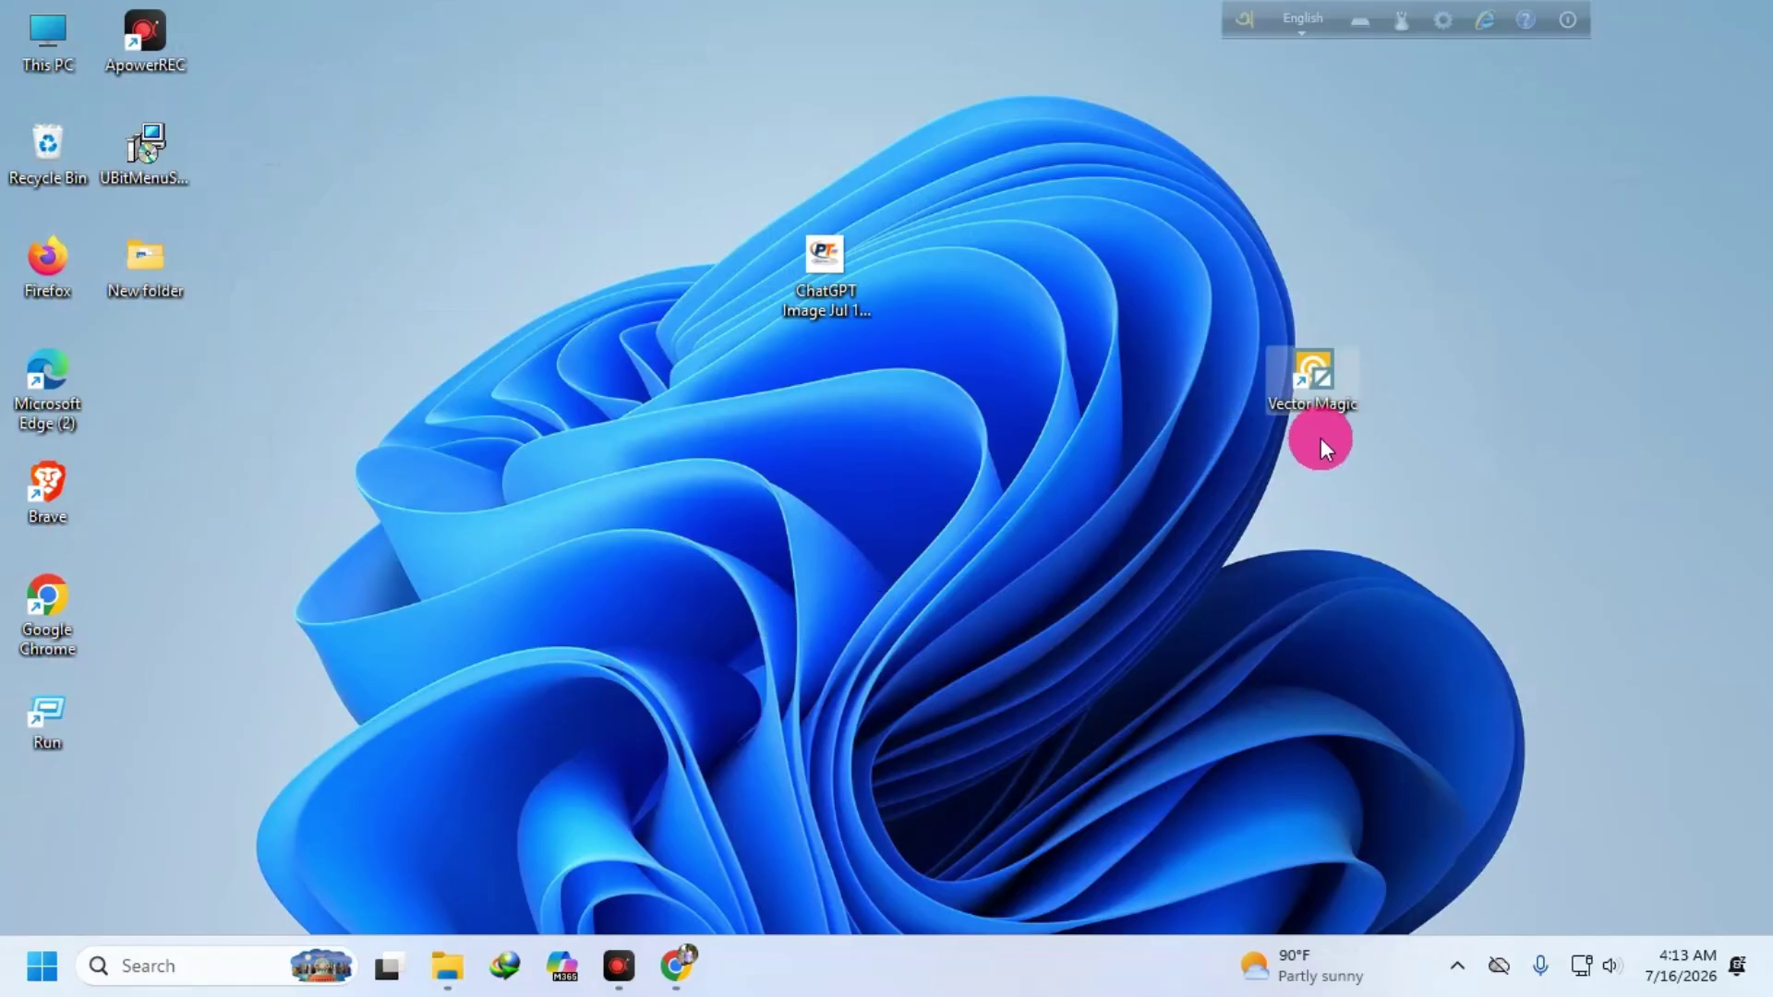
- Launch Vector Magic, load the logo PNG into it, and maximize the window
double_click(1317, 369)
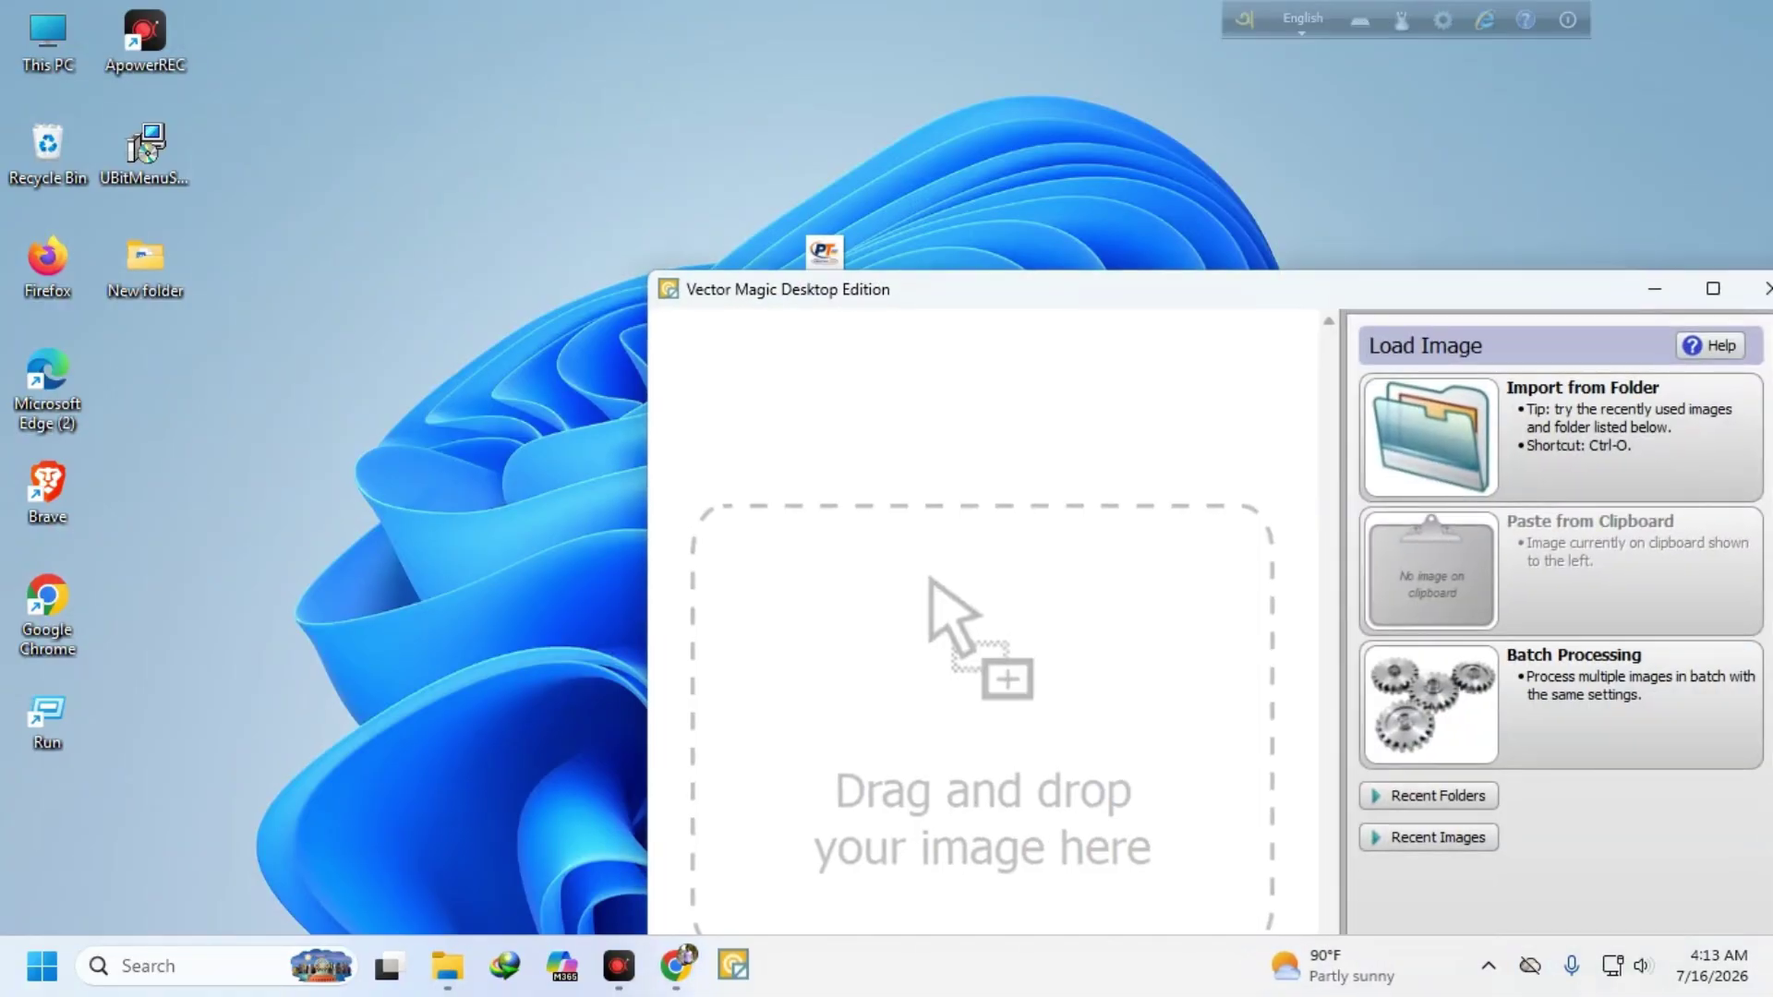
left_click_drag(999, 292, 1295, 203)
left_click_drag(823, 248, 1289, 603)
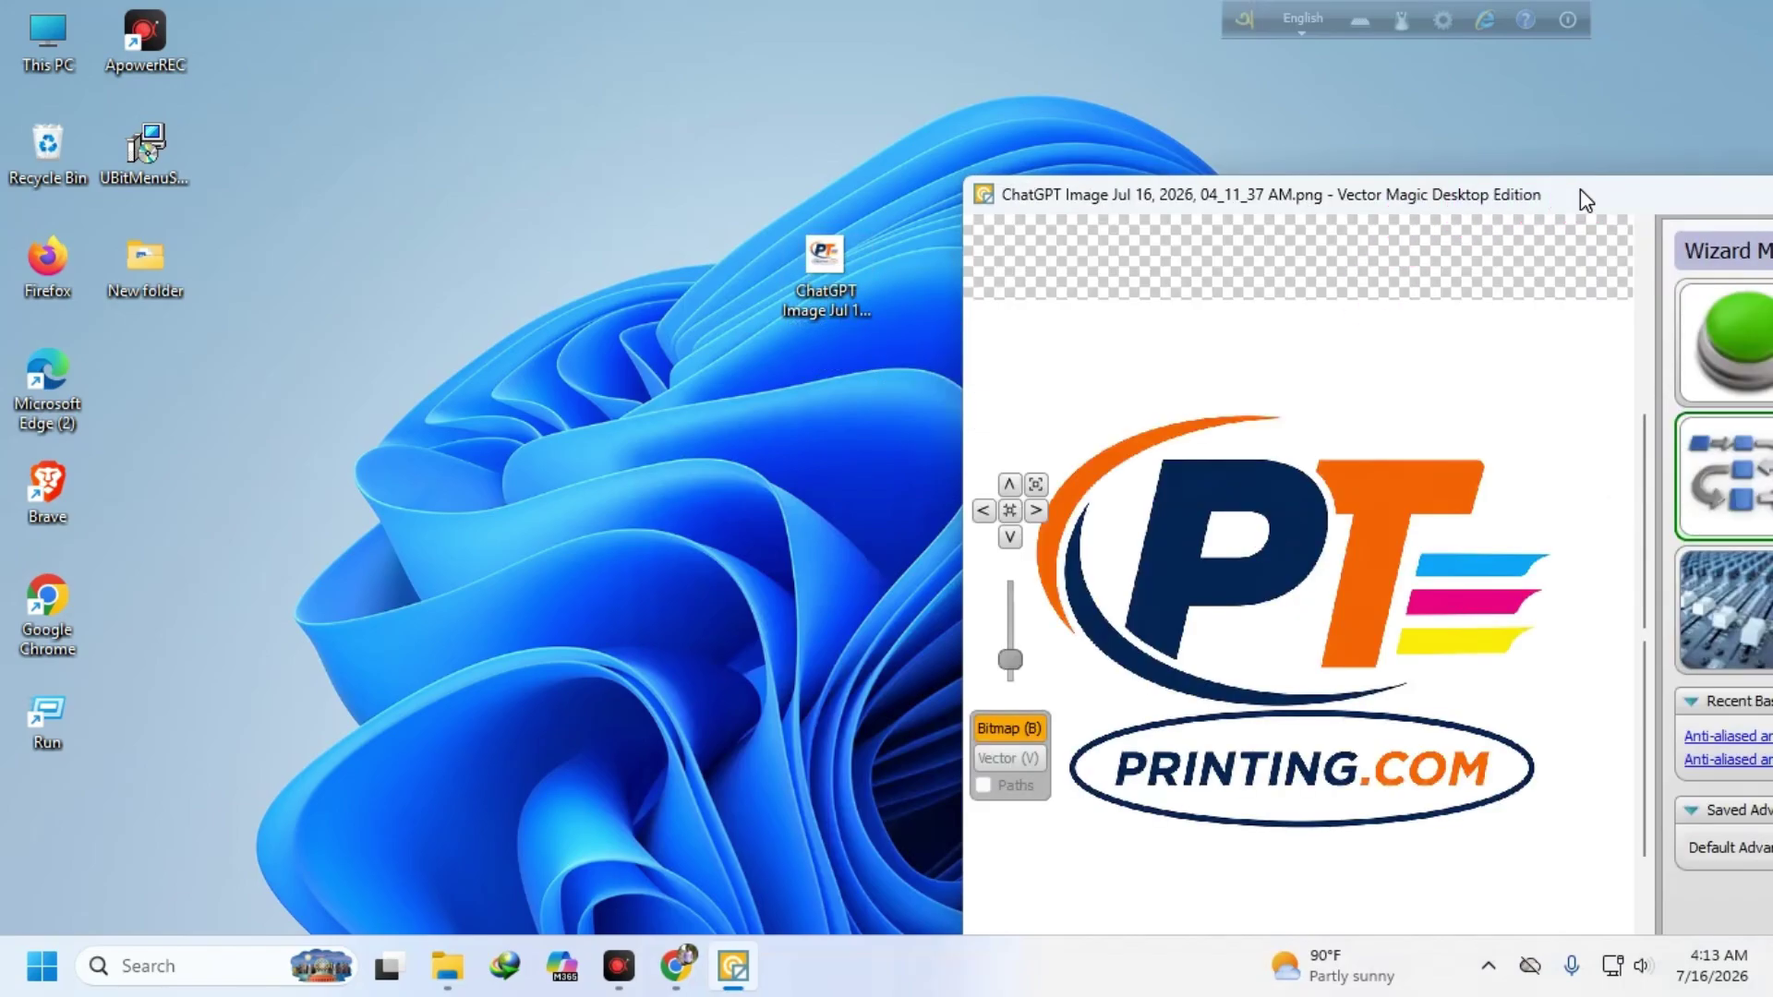
left_click_drag(1581, 196, 933, 132)
left_click(1368, 187)
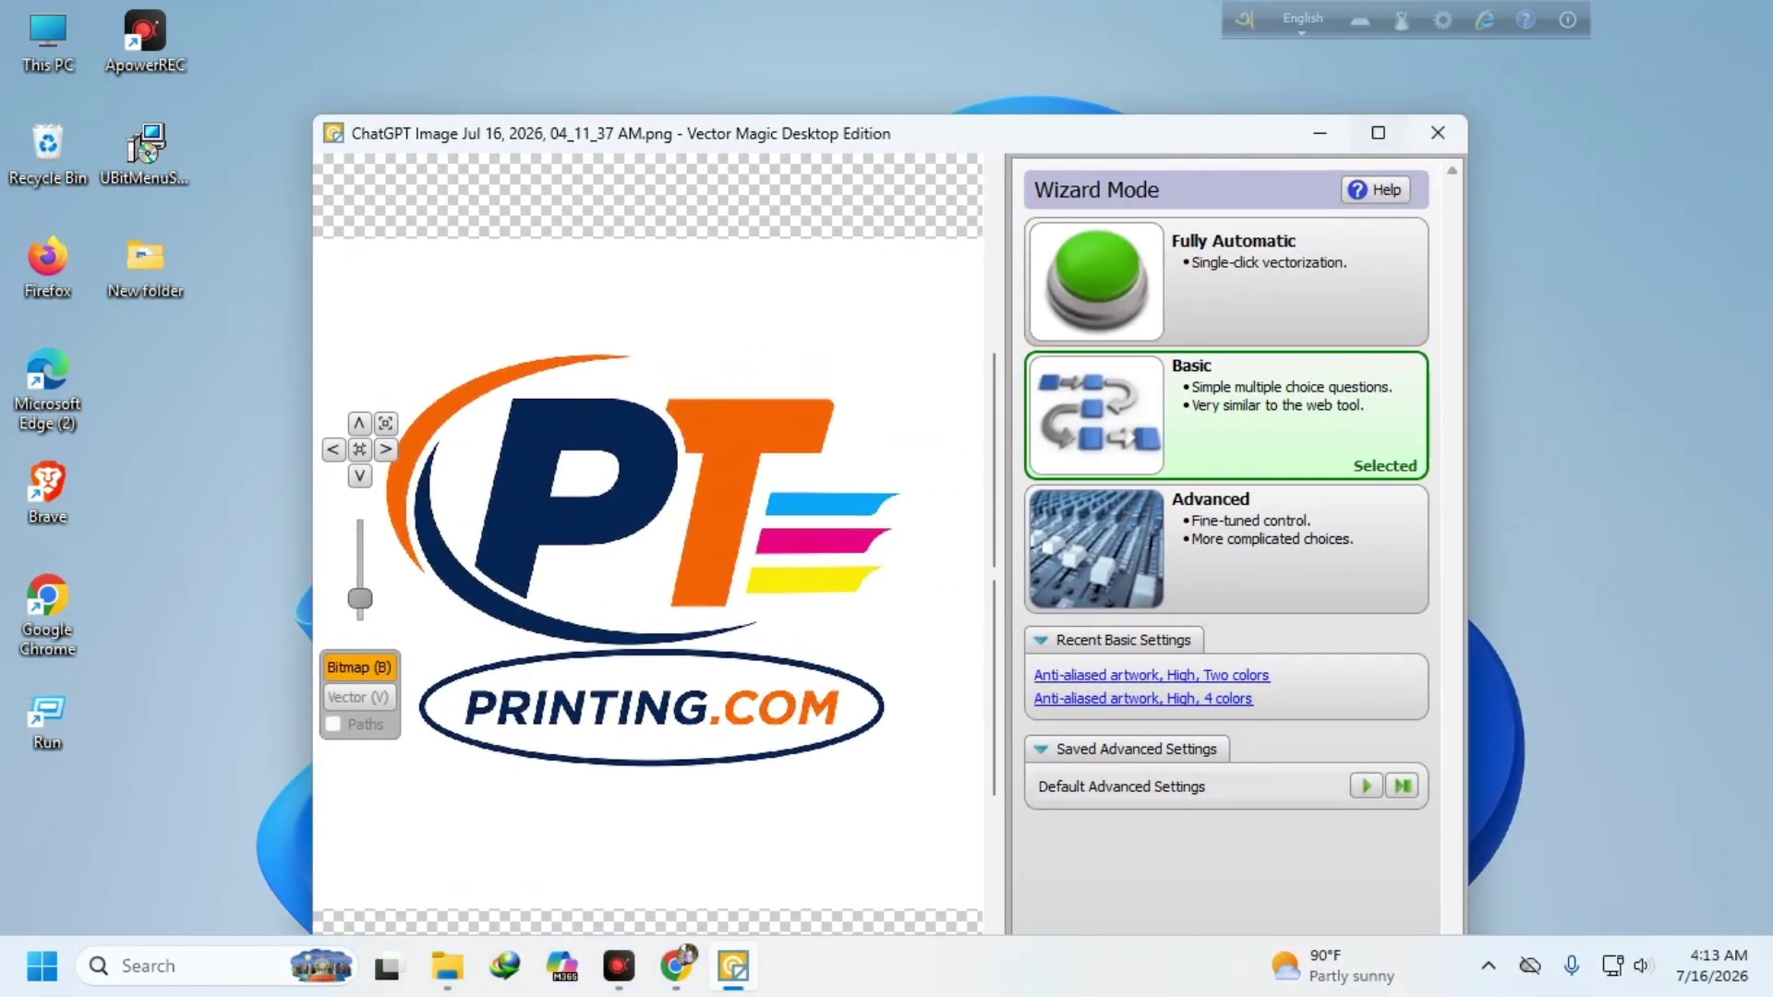
left_click(1378, 133)
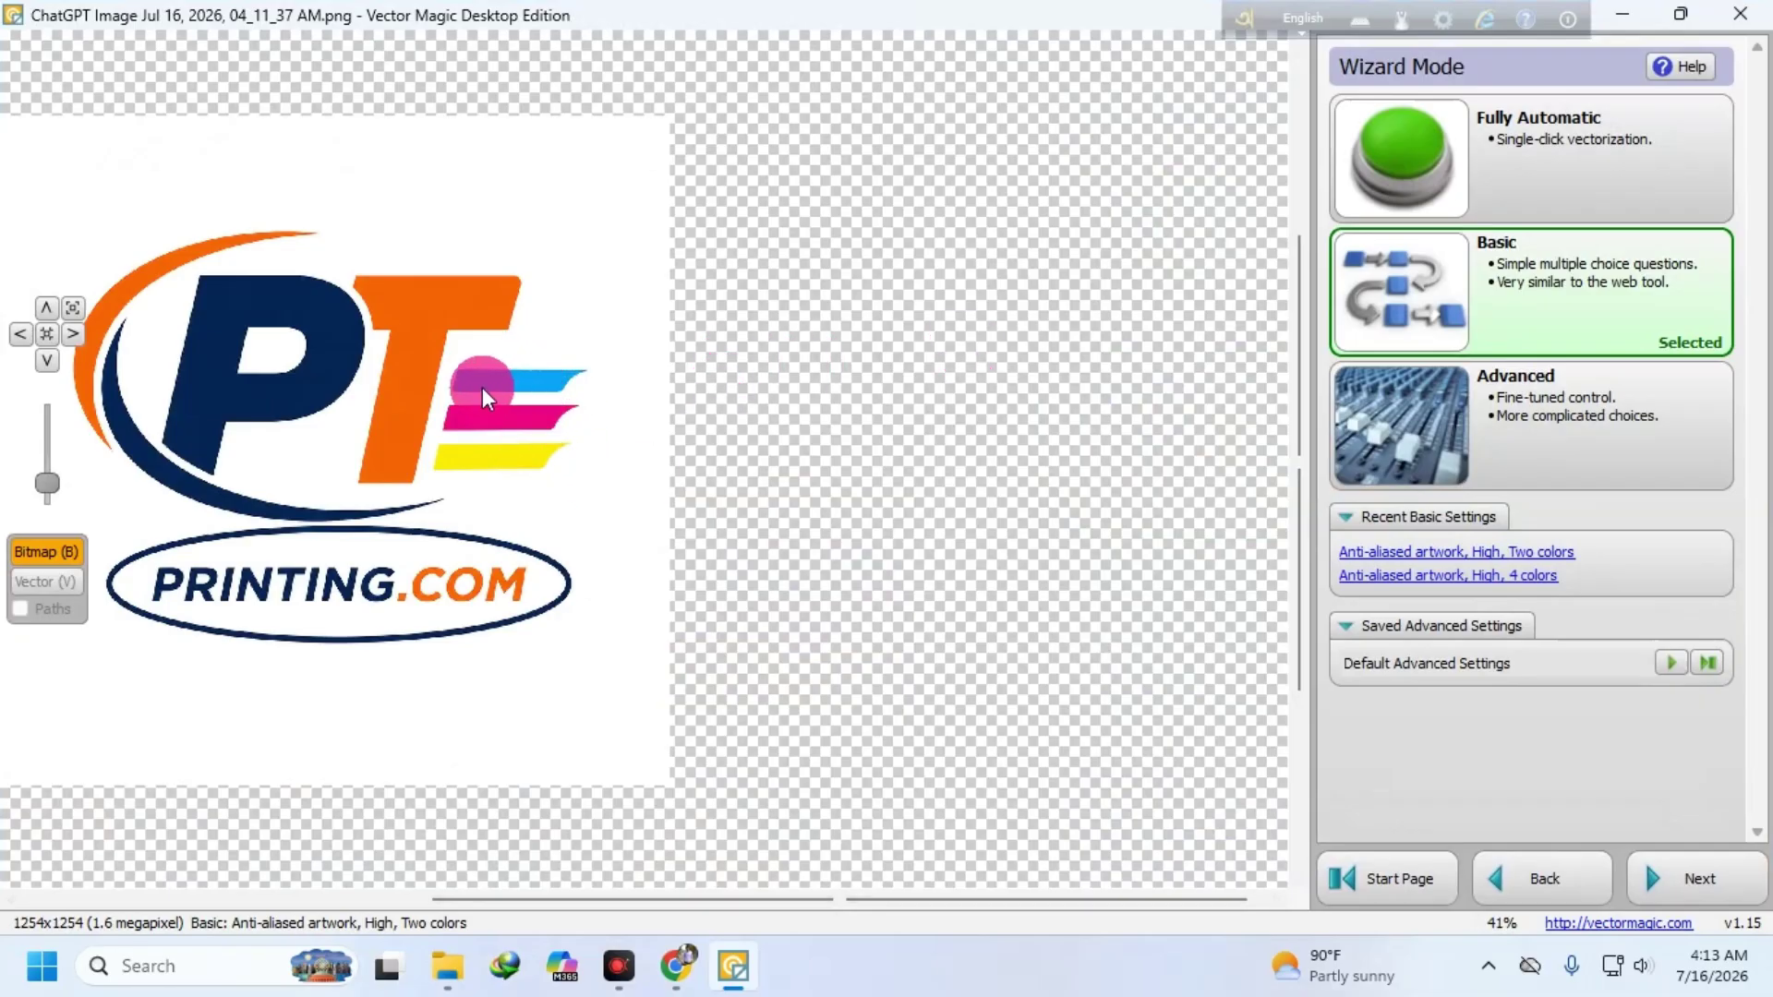
- Auto-vectorize the logo at High detail with a 6-colour custom palette and review the result
left_click(1466, 153)
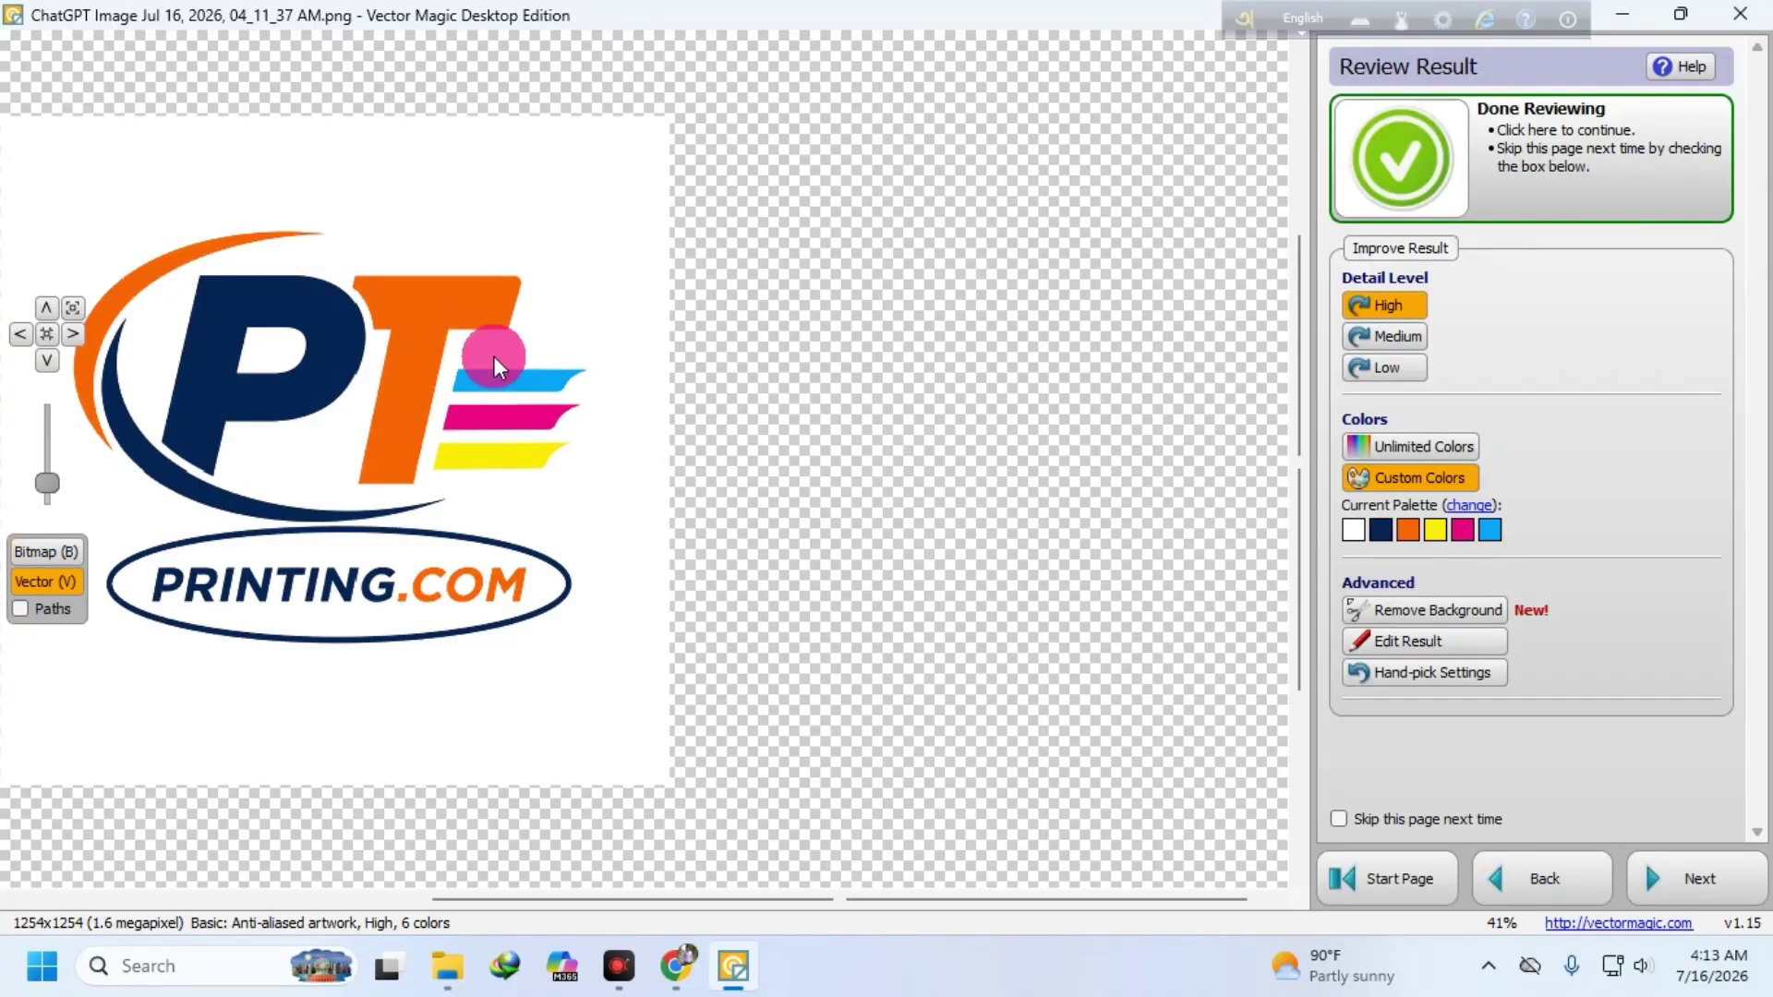
scroll(586, 395, "up", 5)
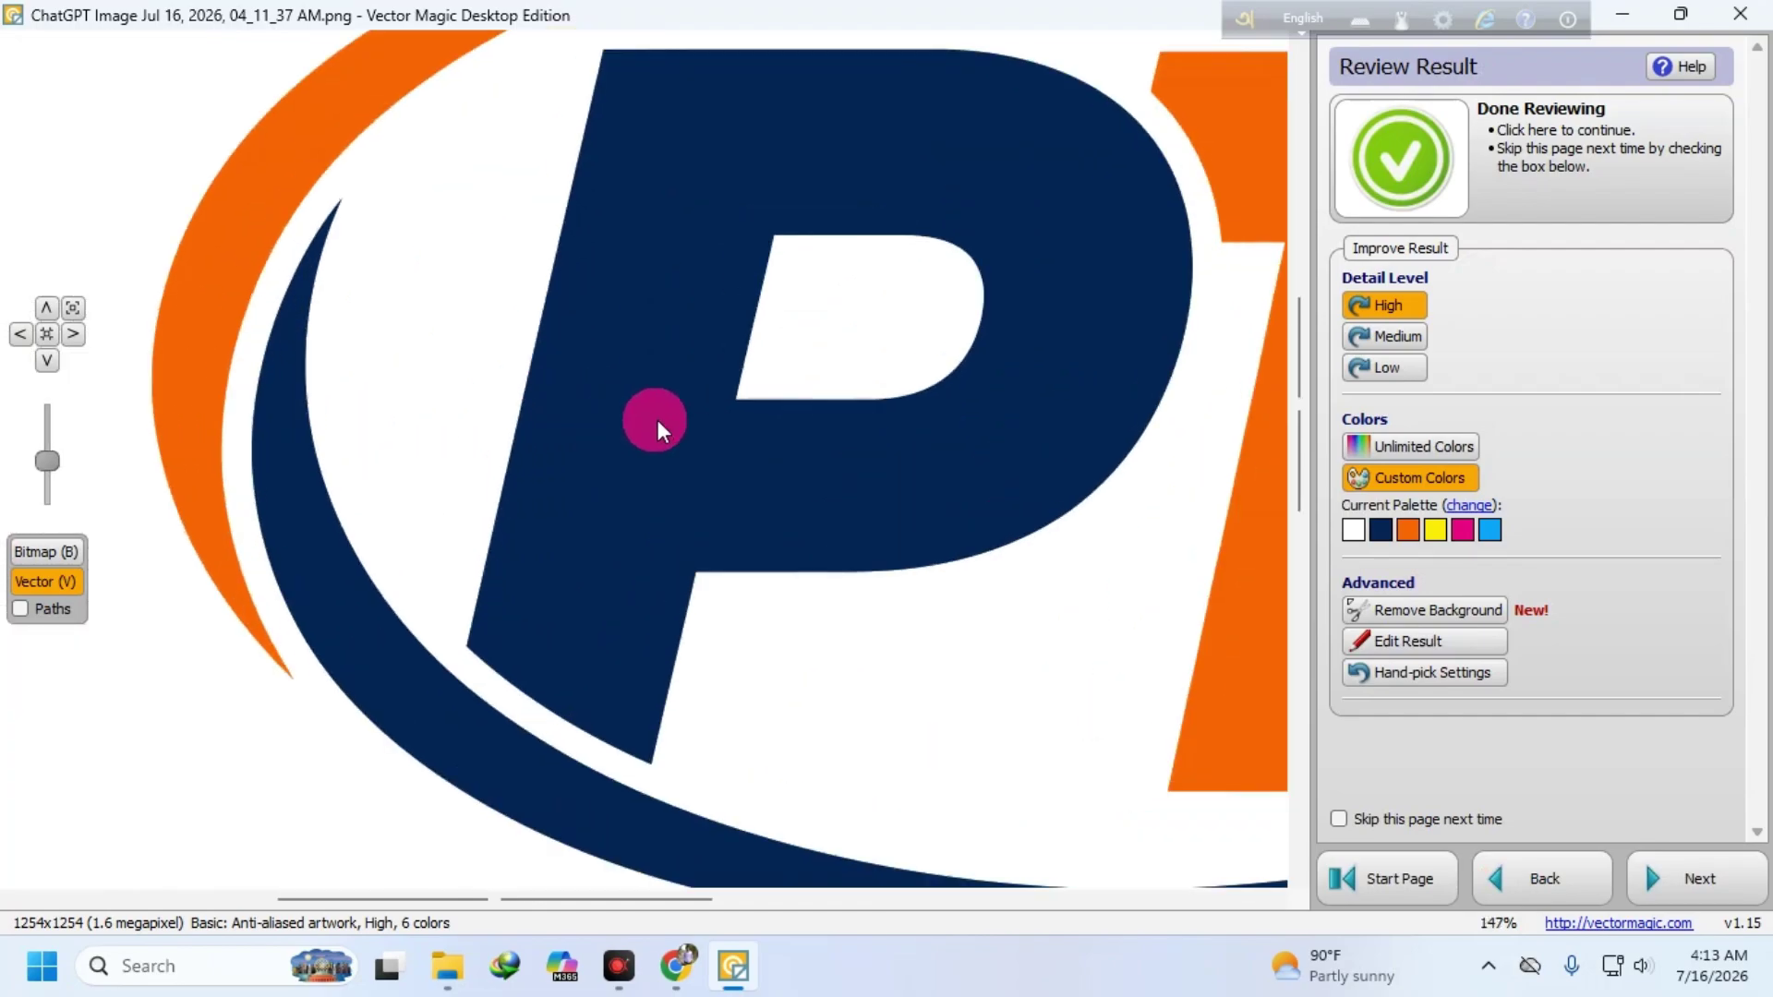
scroll(653, 416, "down", 4)
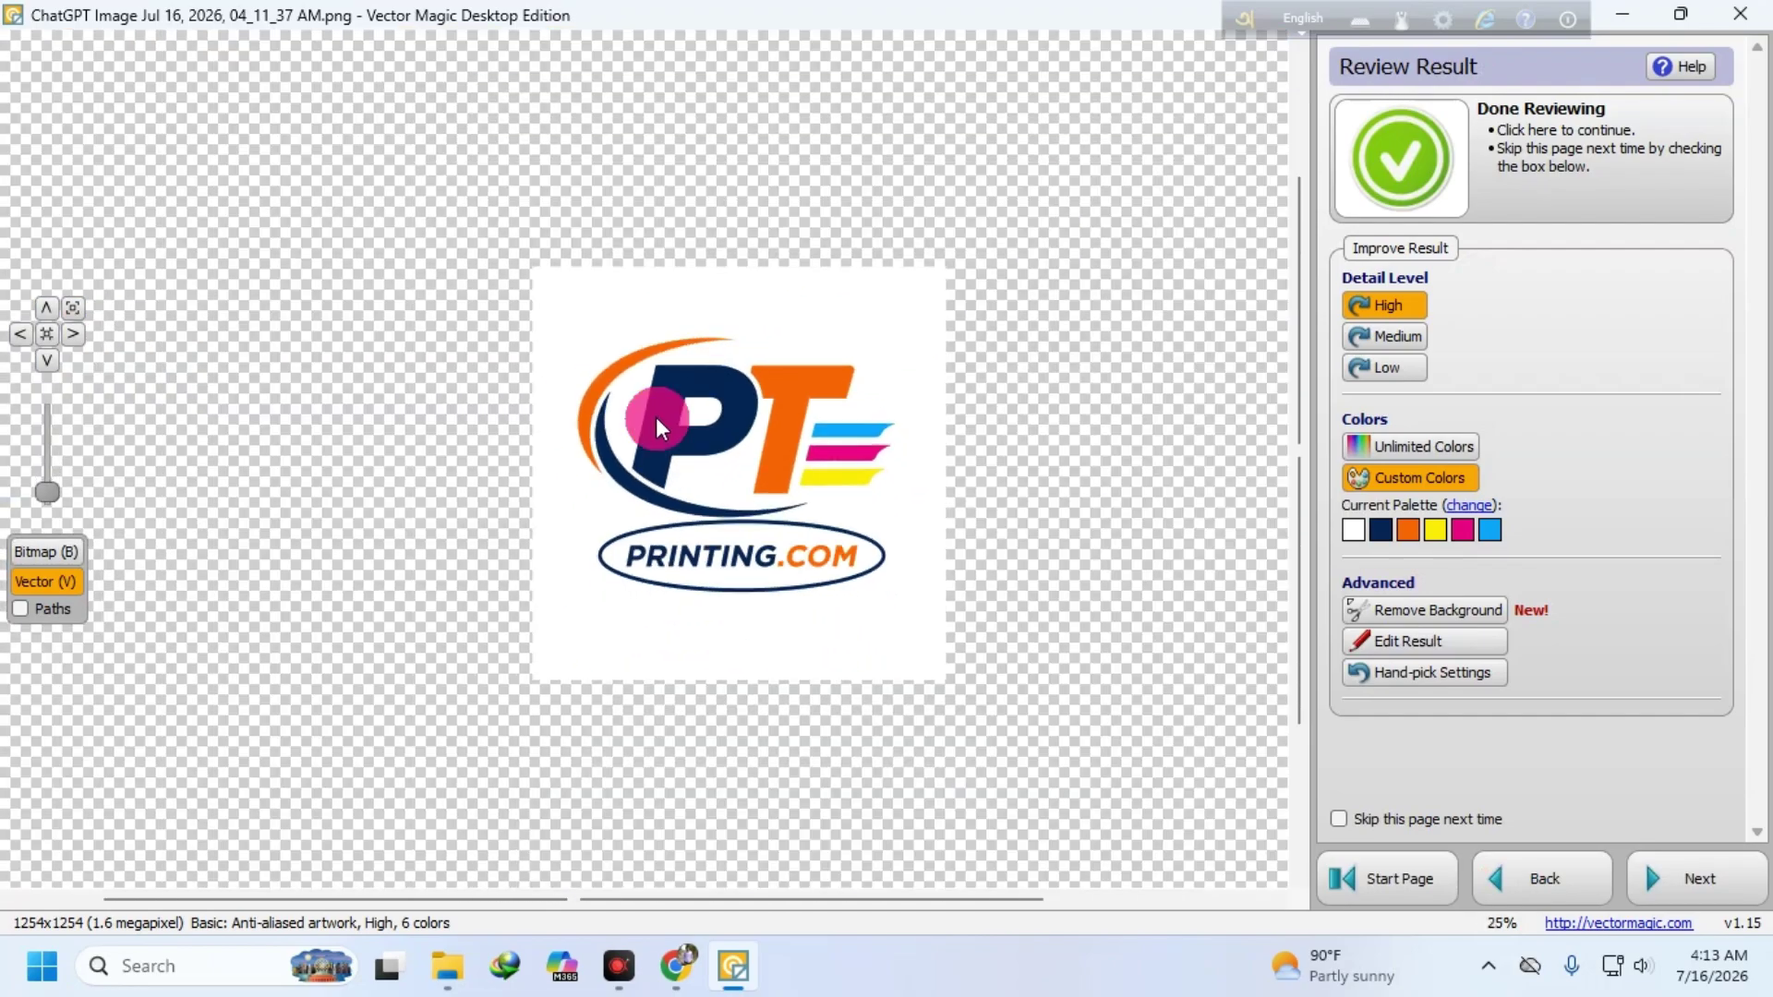
scroll(668, 452, "up", 2)
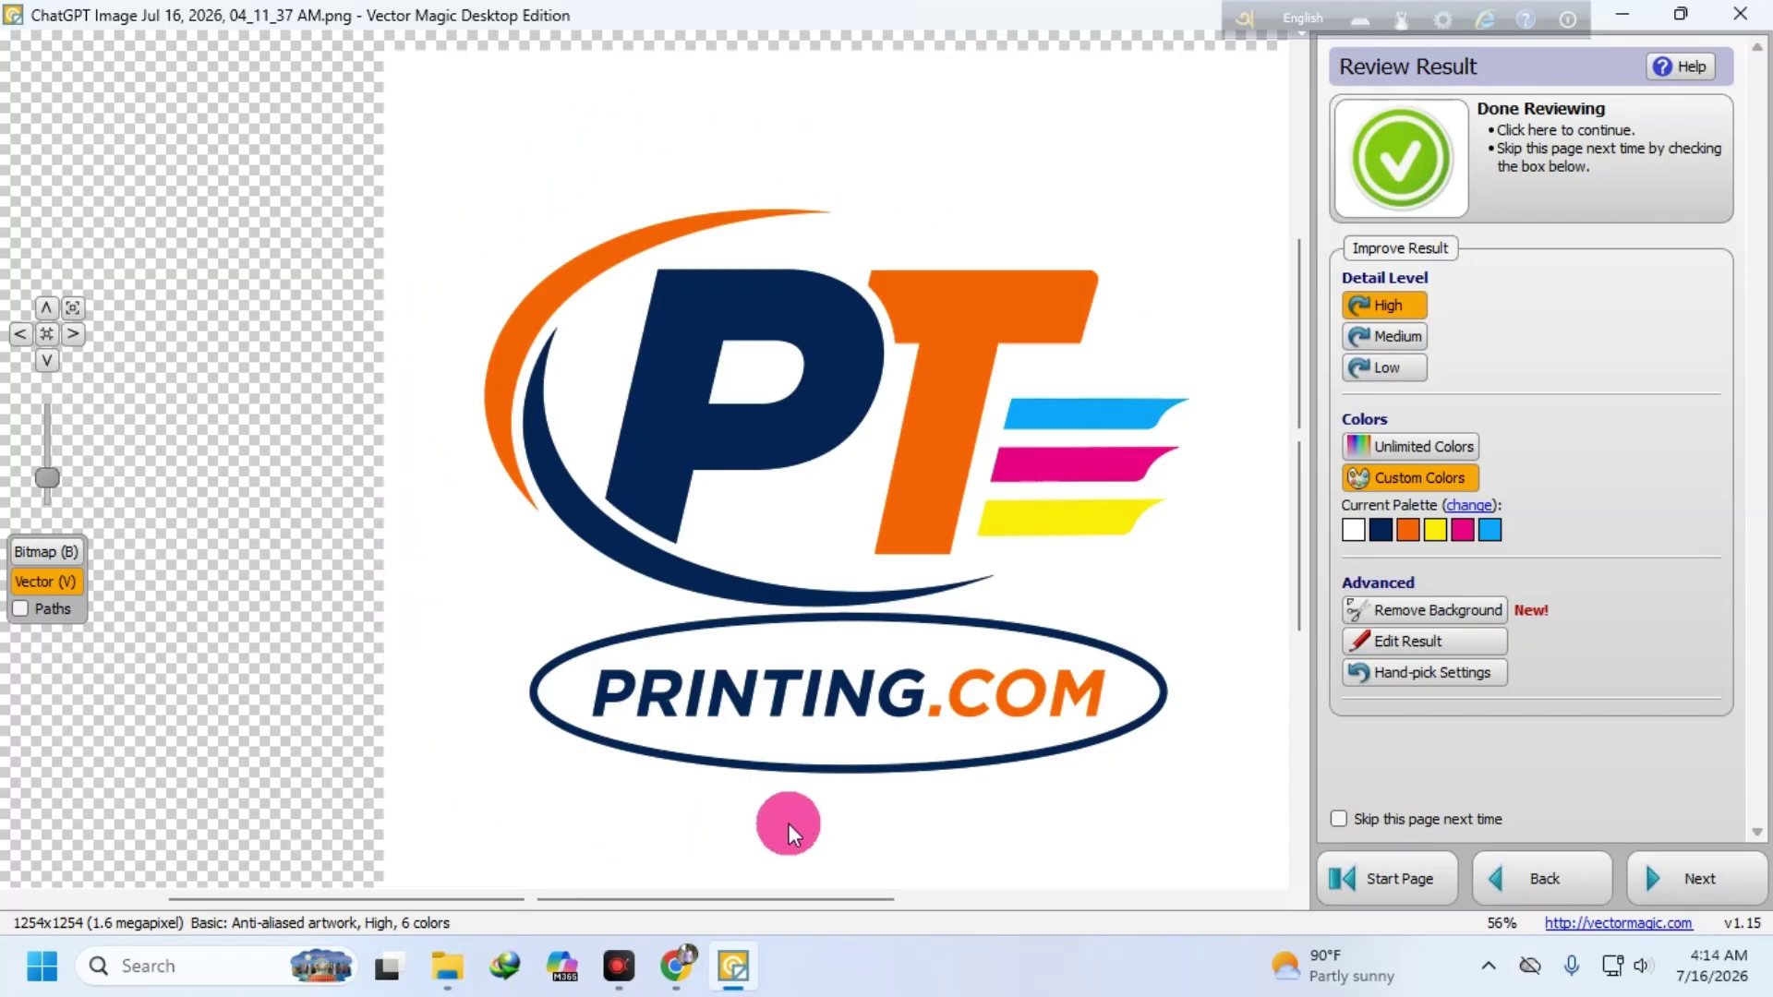
scroll(1041, 336, "down", 2)
scroll(1274, 531, "up", 2)
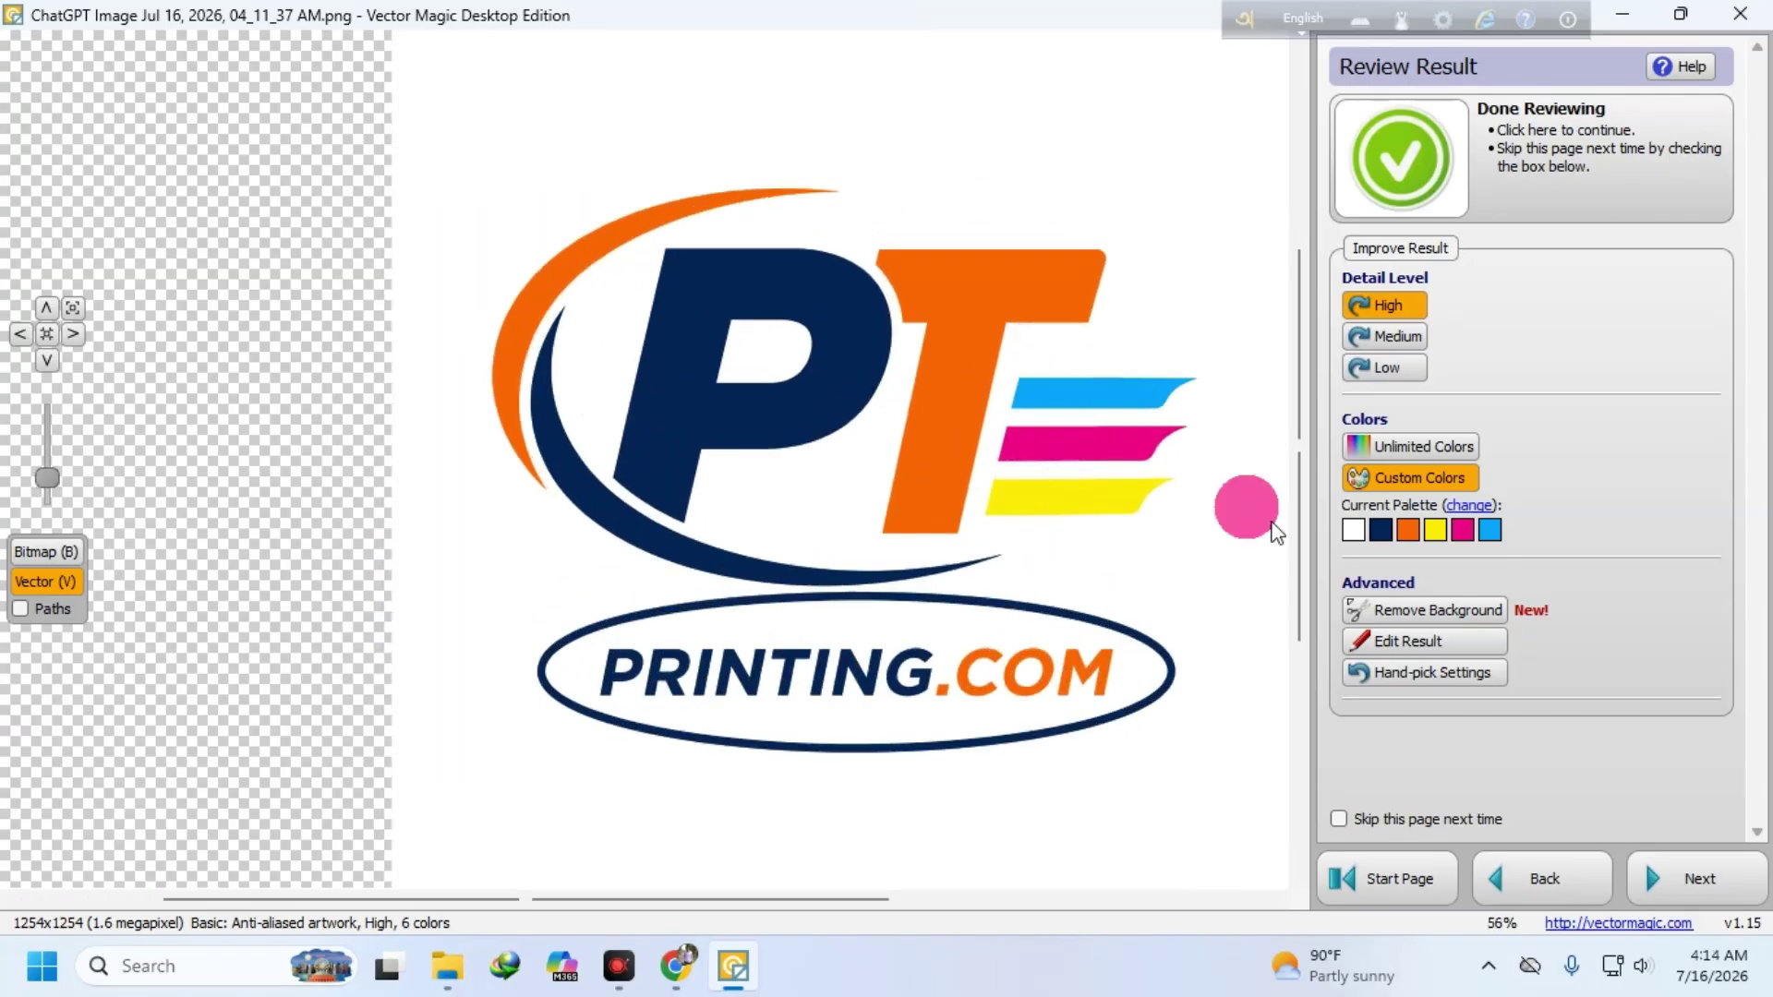
- Erase the white background and the white fills inside the P, the ellipse and the O
left_click(1427, 609)
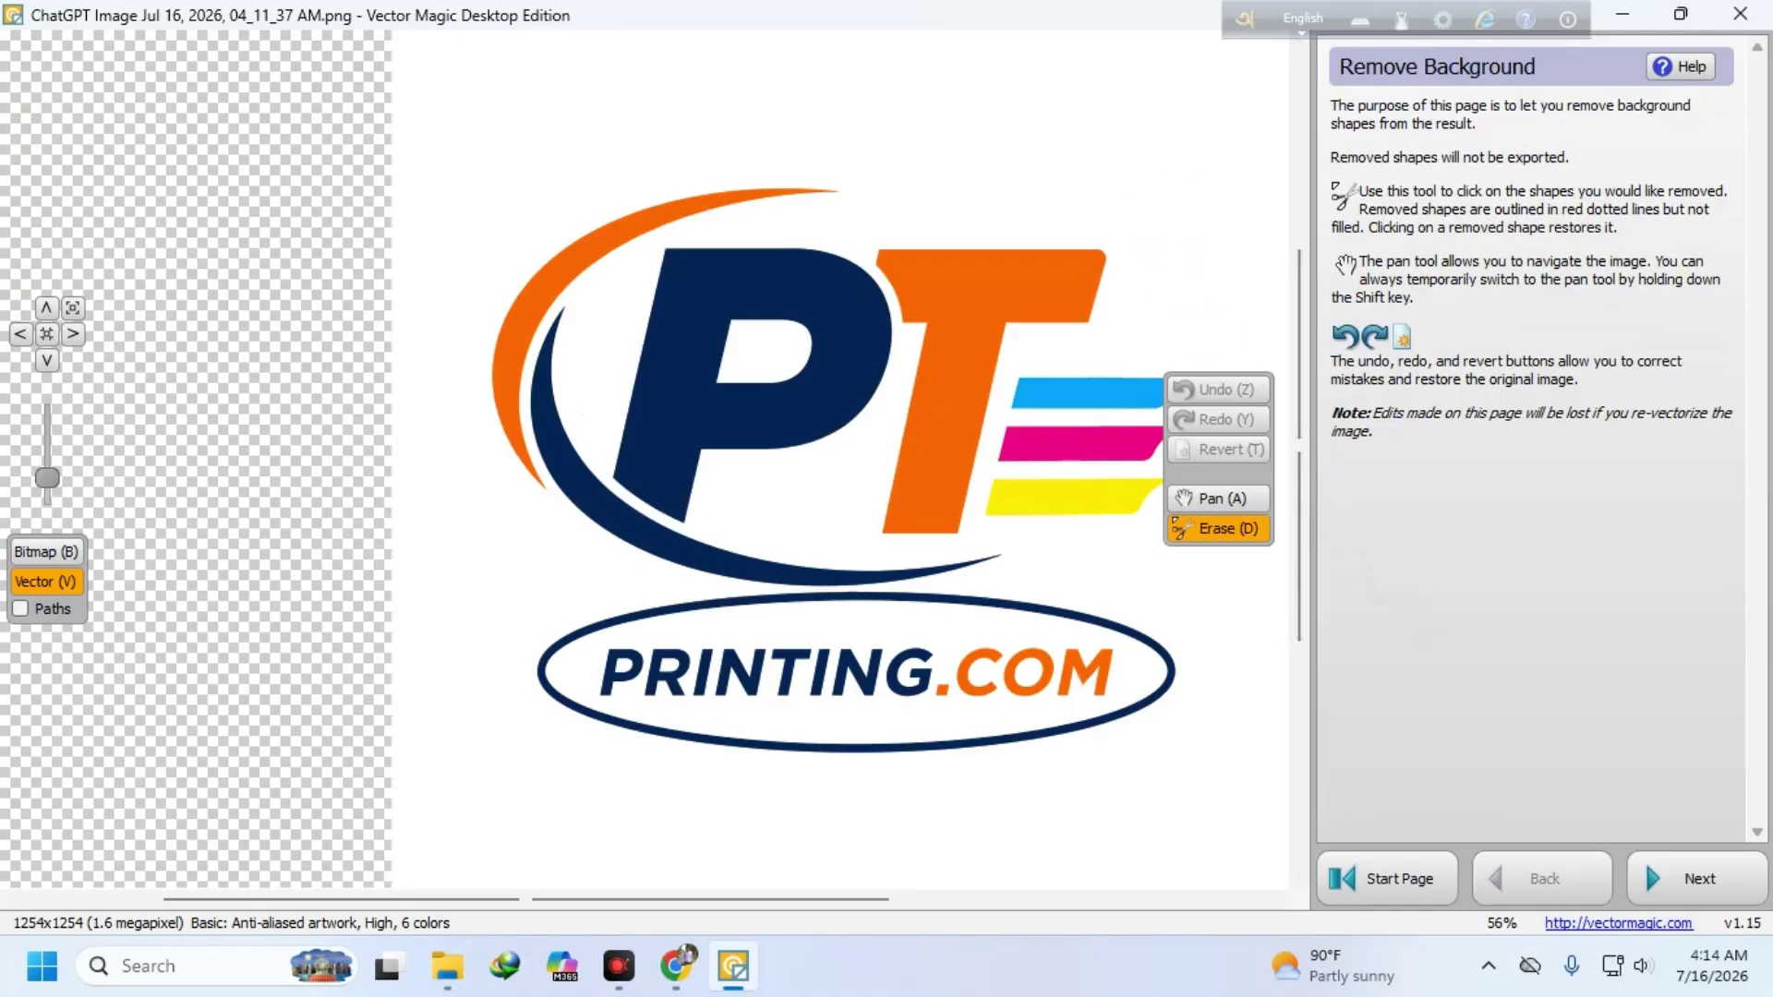
left_click(1158, 201)
left_click(746, 348)
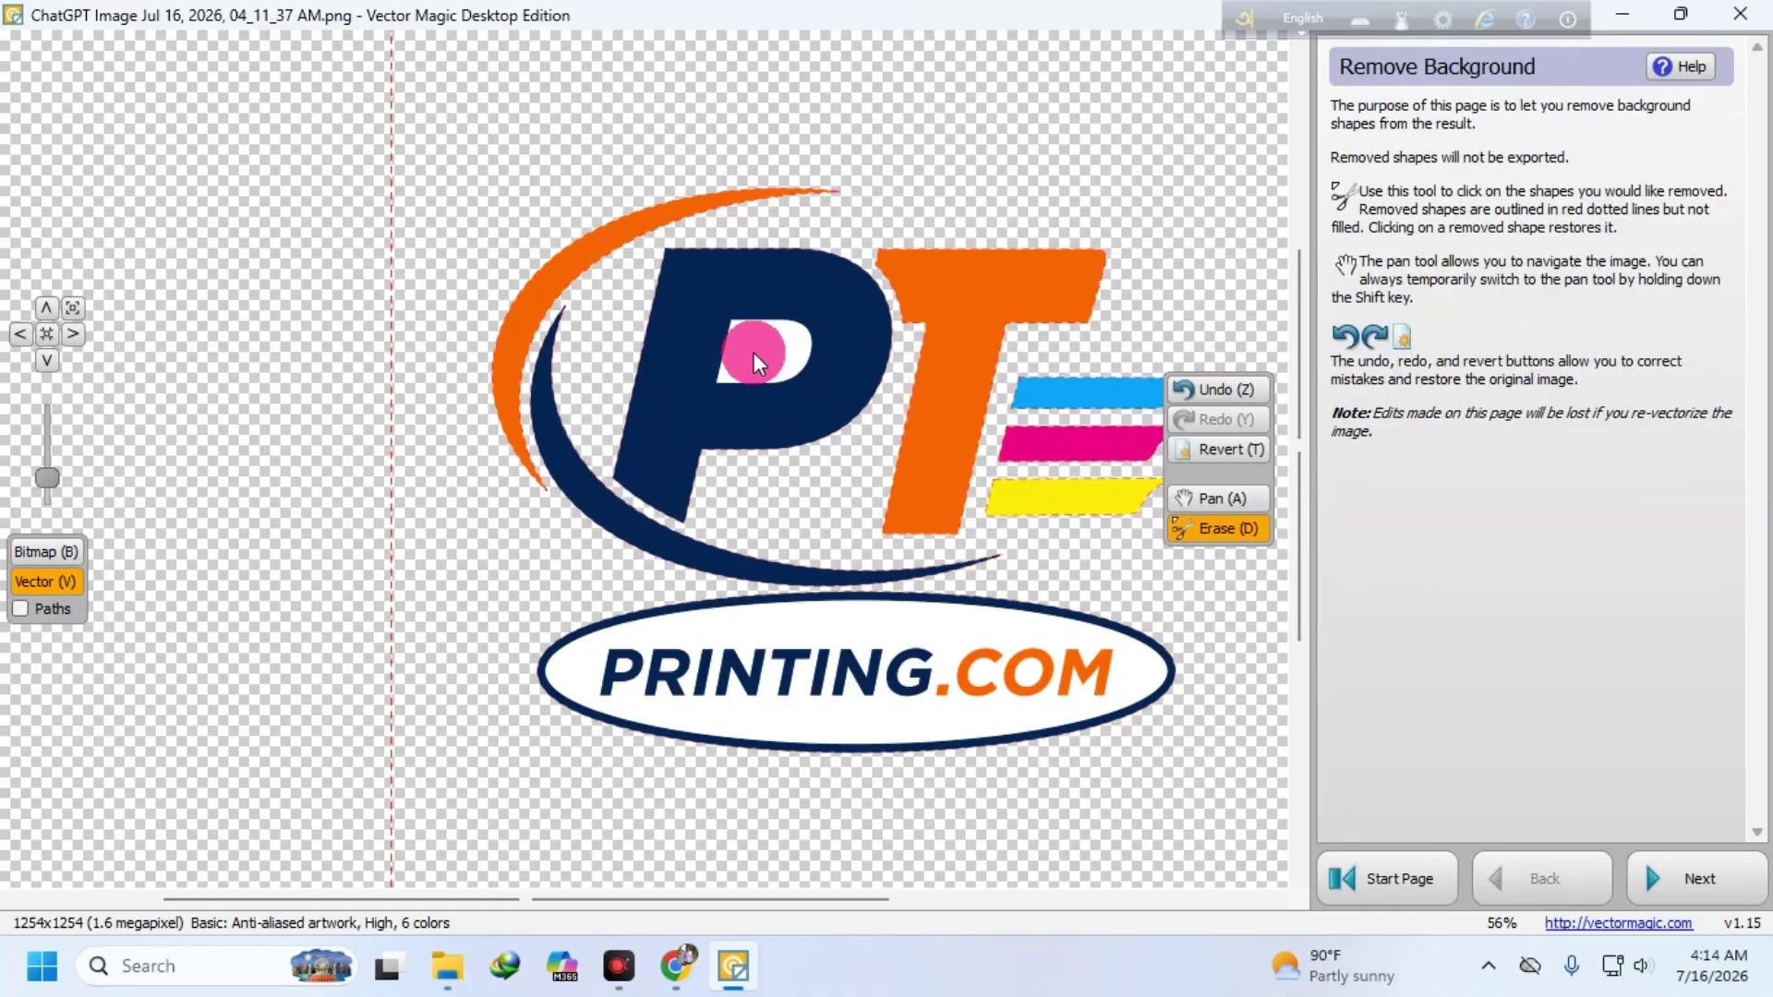
left_click(944, 627)
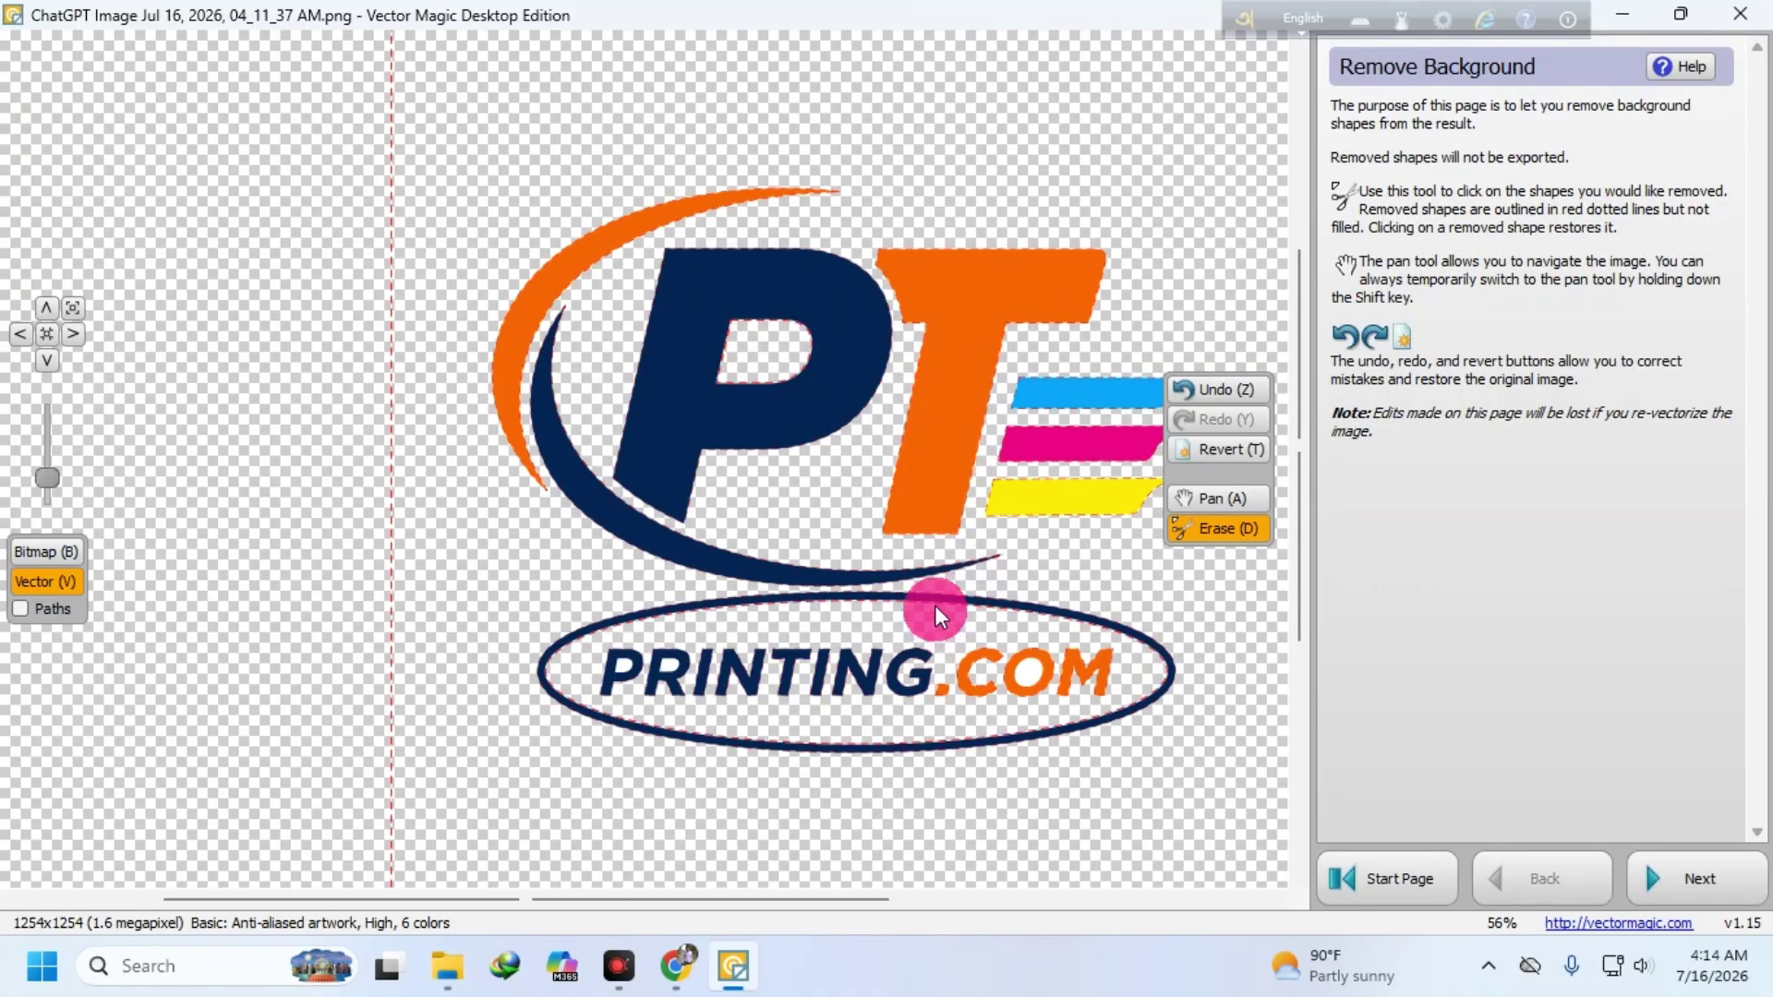
scroll(1028, 674, "down", 1)
scroll(1011, 665, "up", 4)
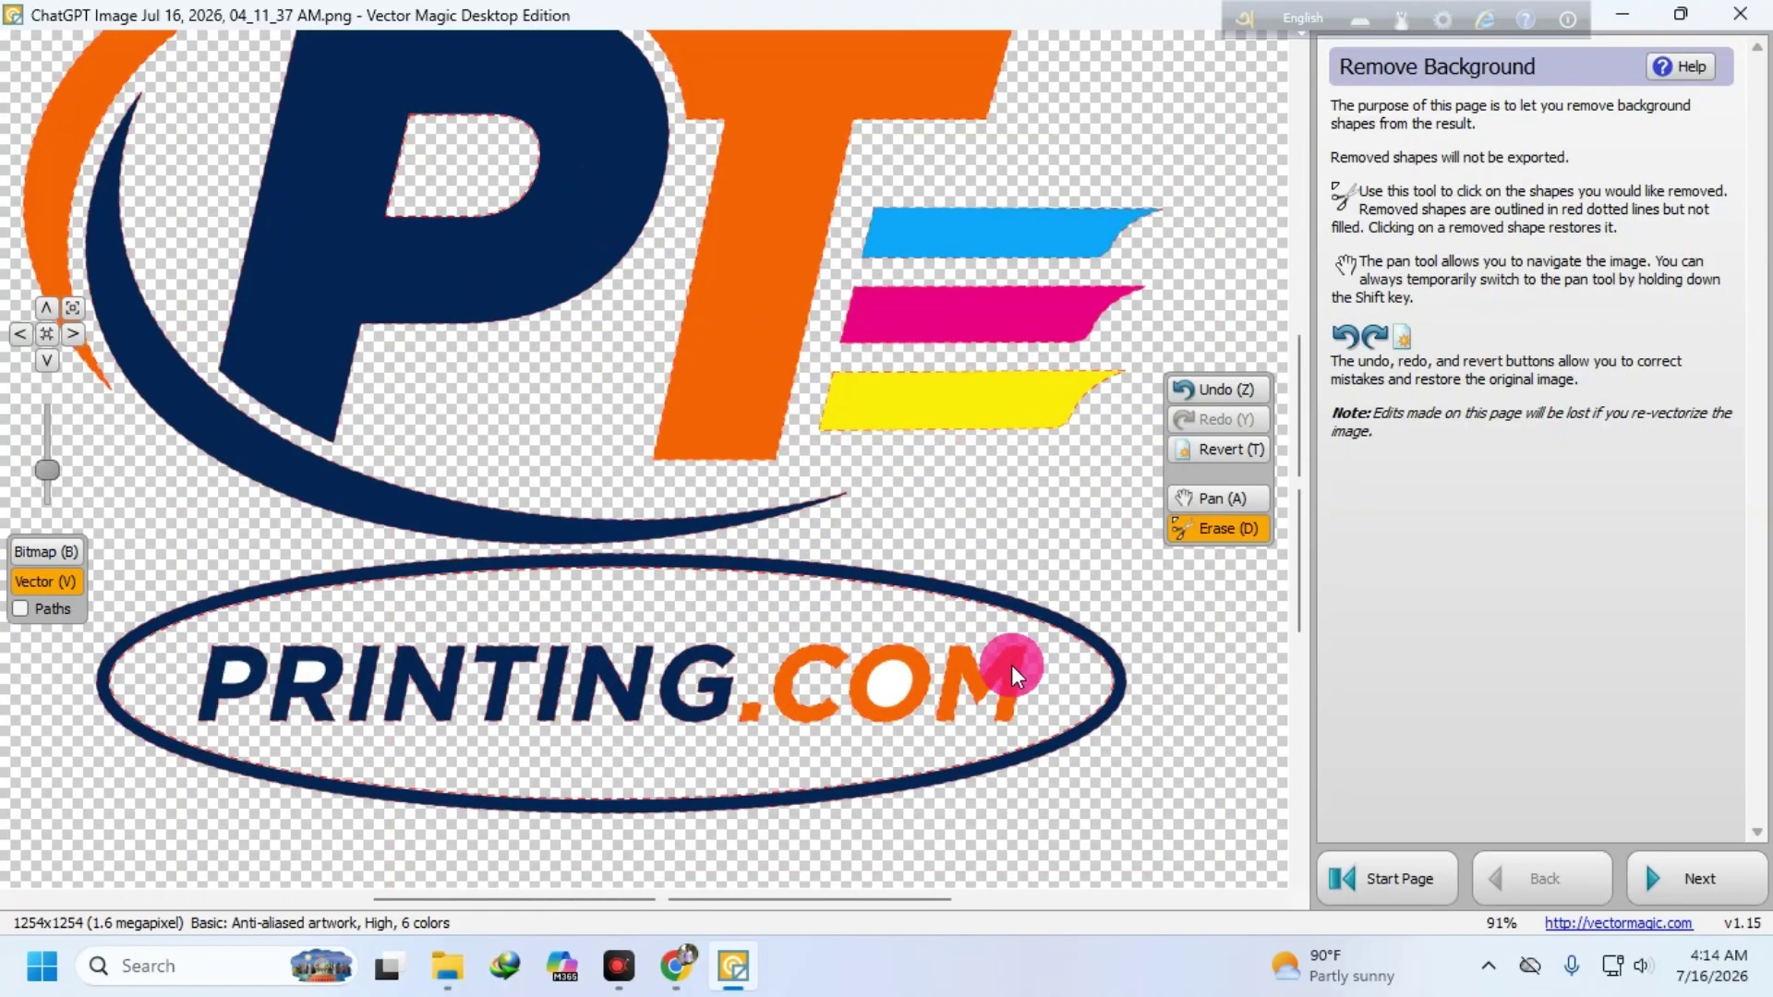
left_click(750, 702)
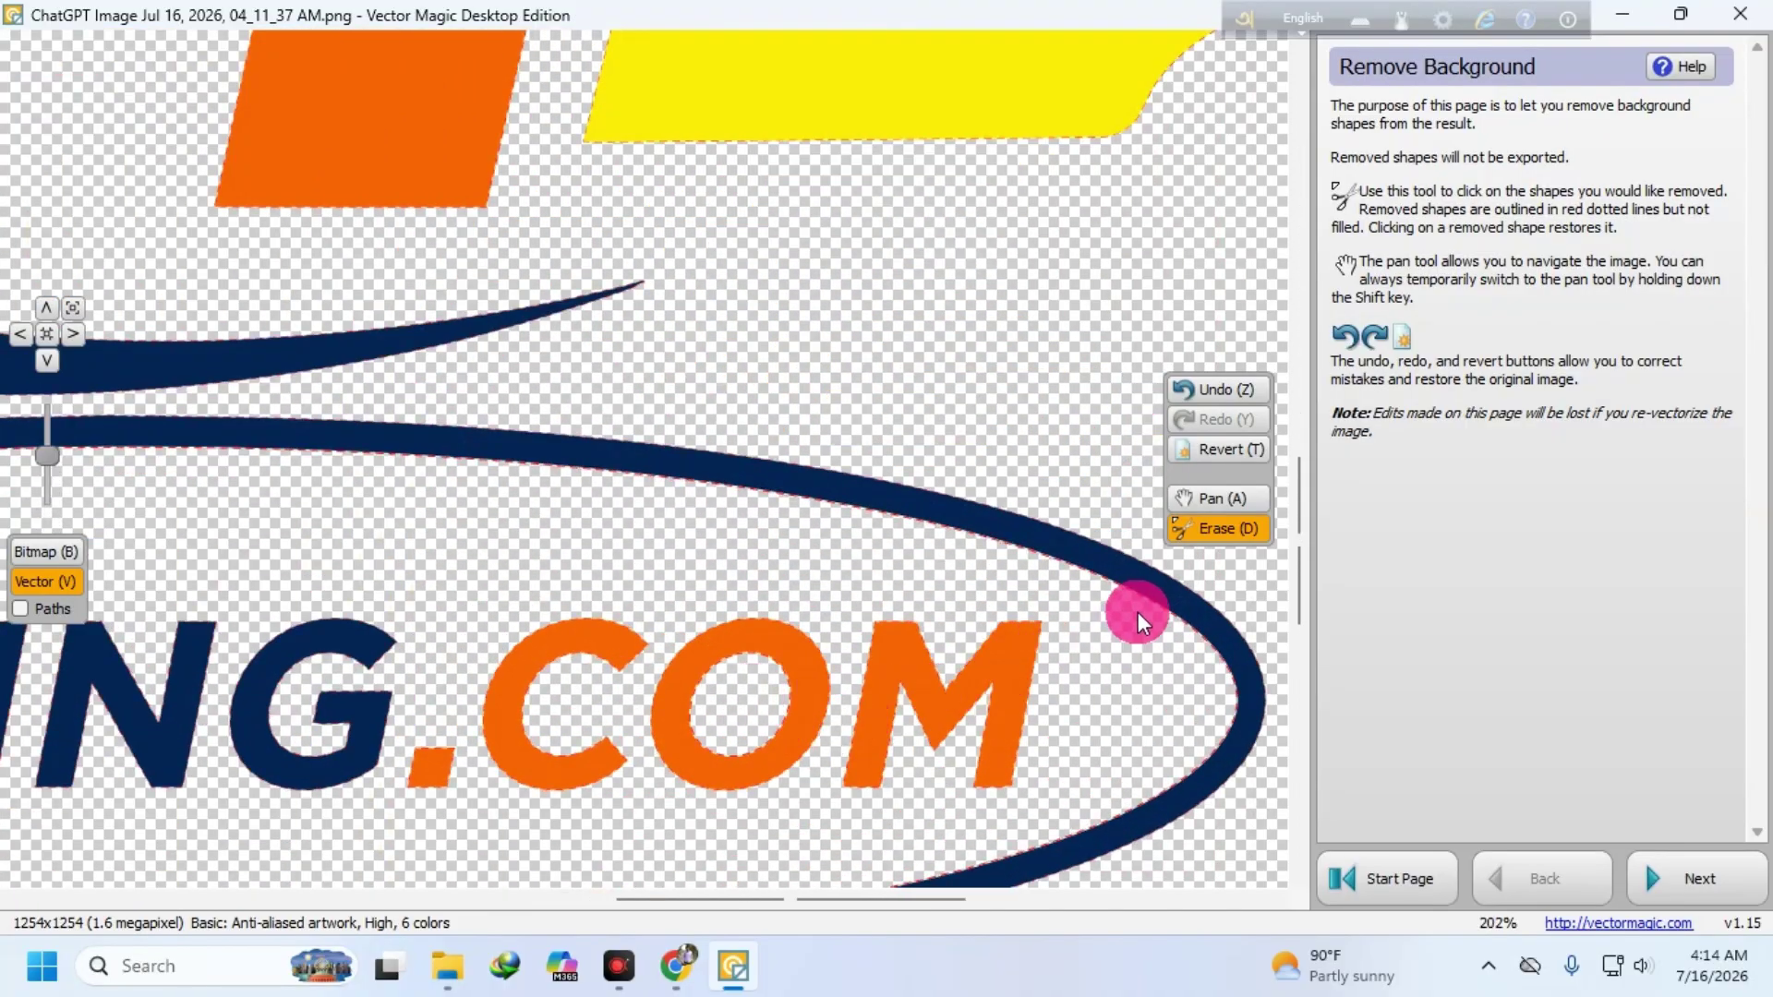
scroll(1079, 616, "down", 6)
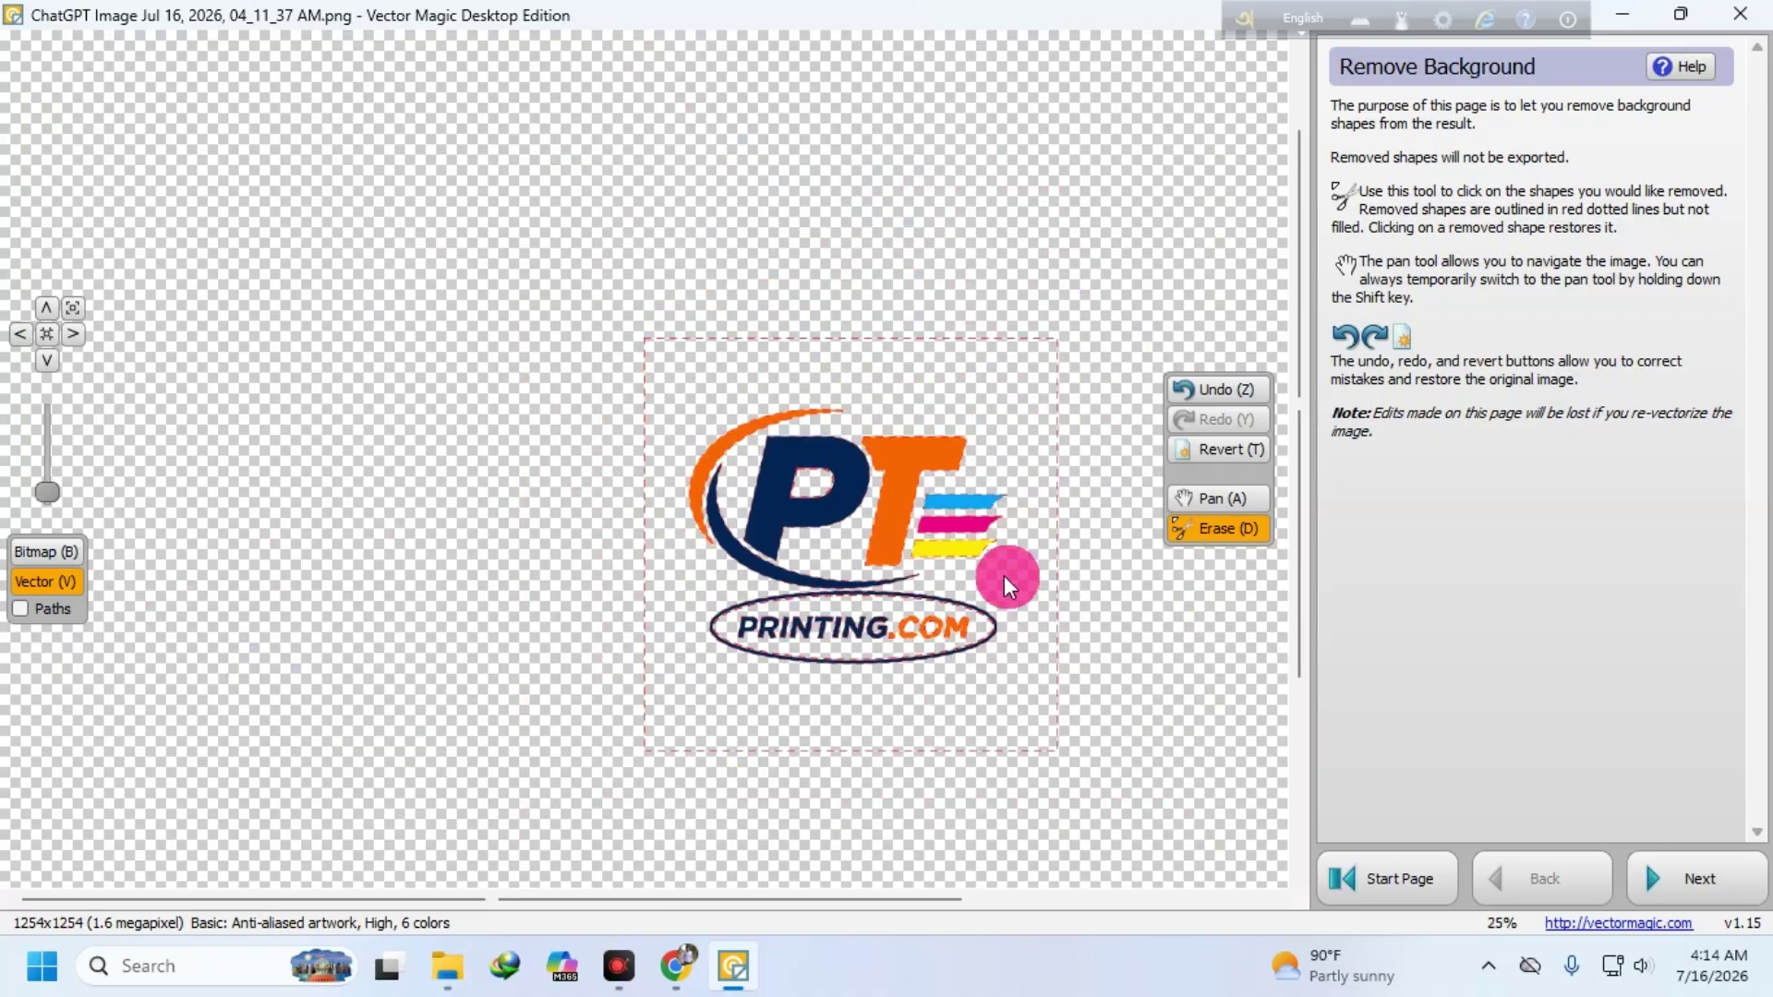
left_click(1716, 879)
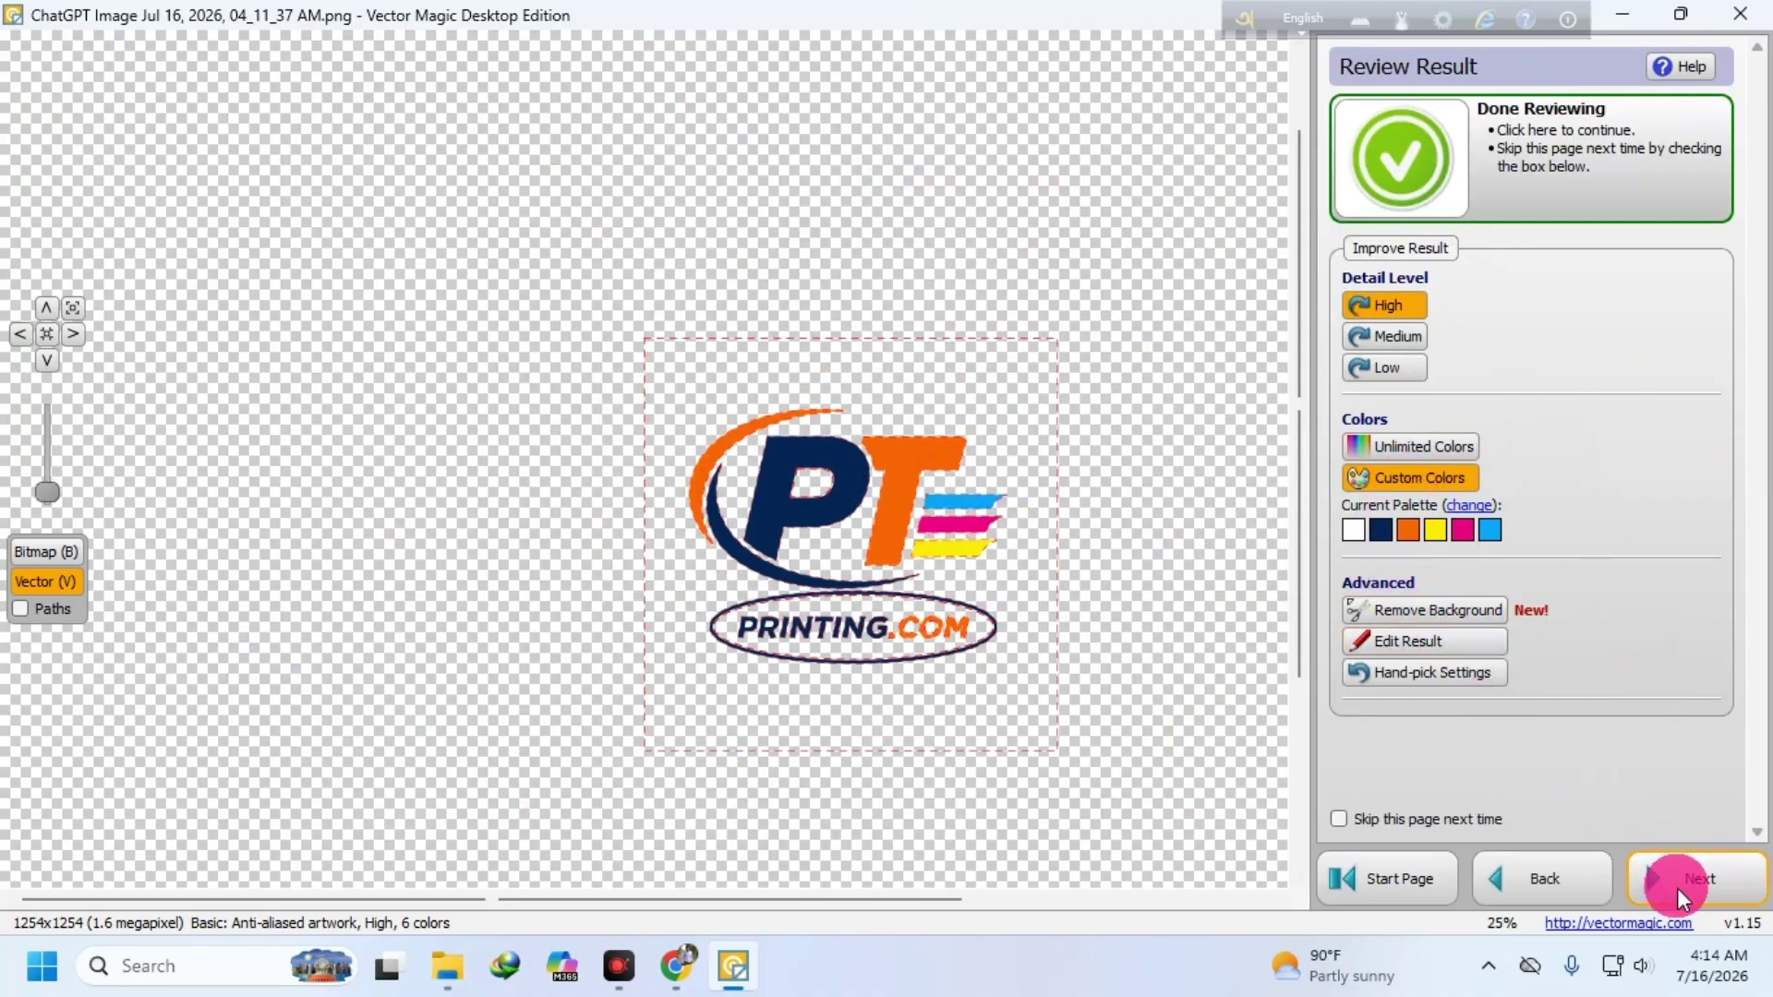
- Export the transparent vector logo as an .ai file to the Desktop and close Vector Magic
left_click(1681, 879)
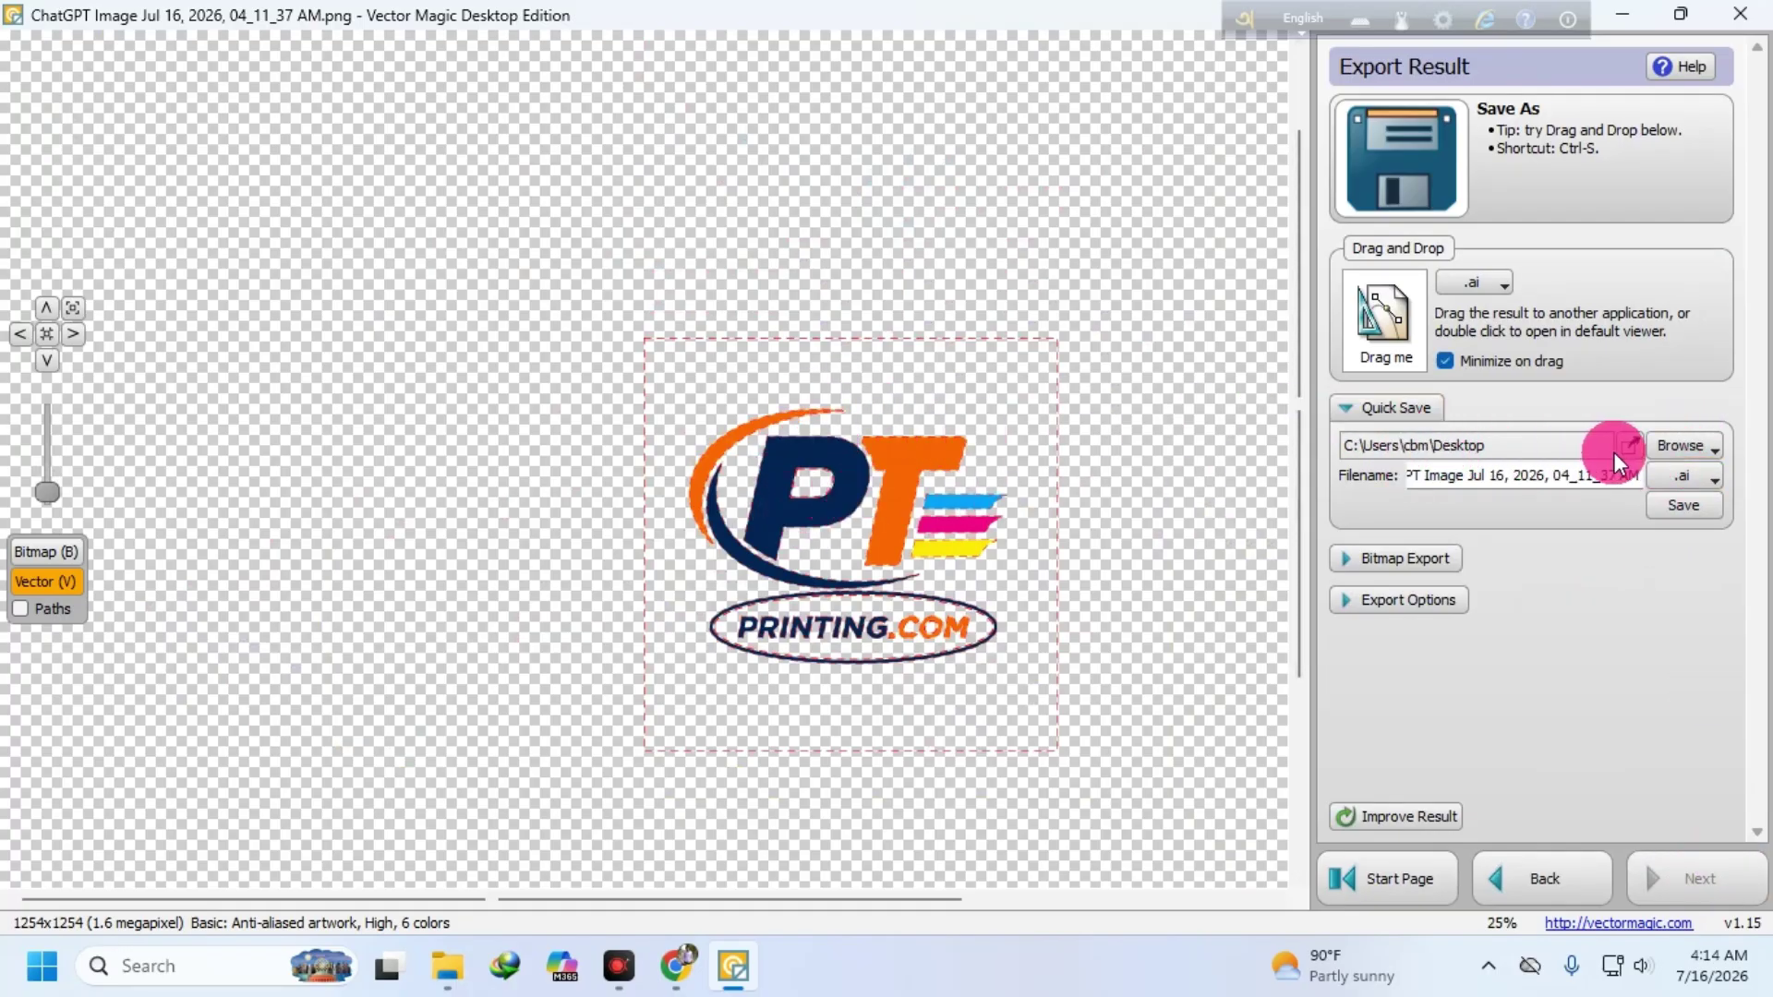
left_click(1676, 448)
left_click(1612, 479)
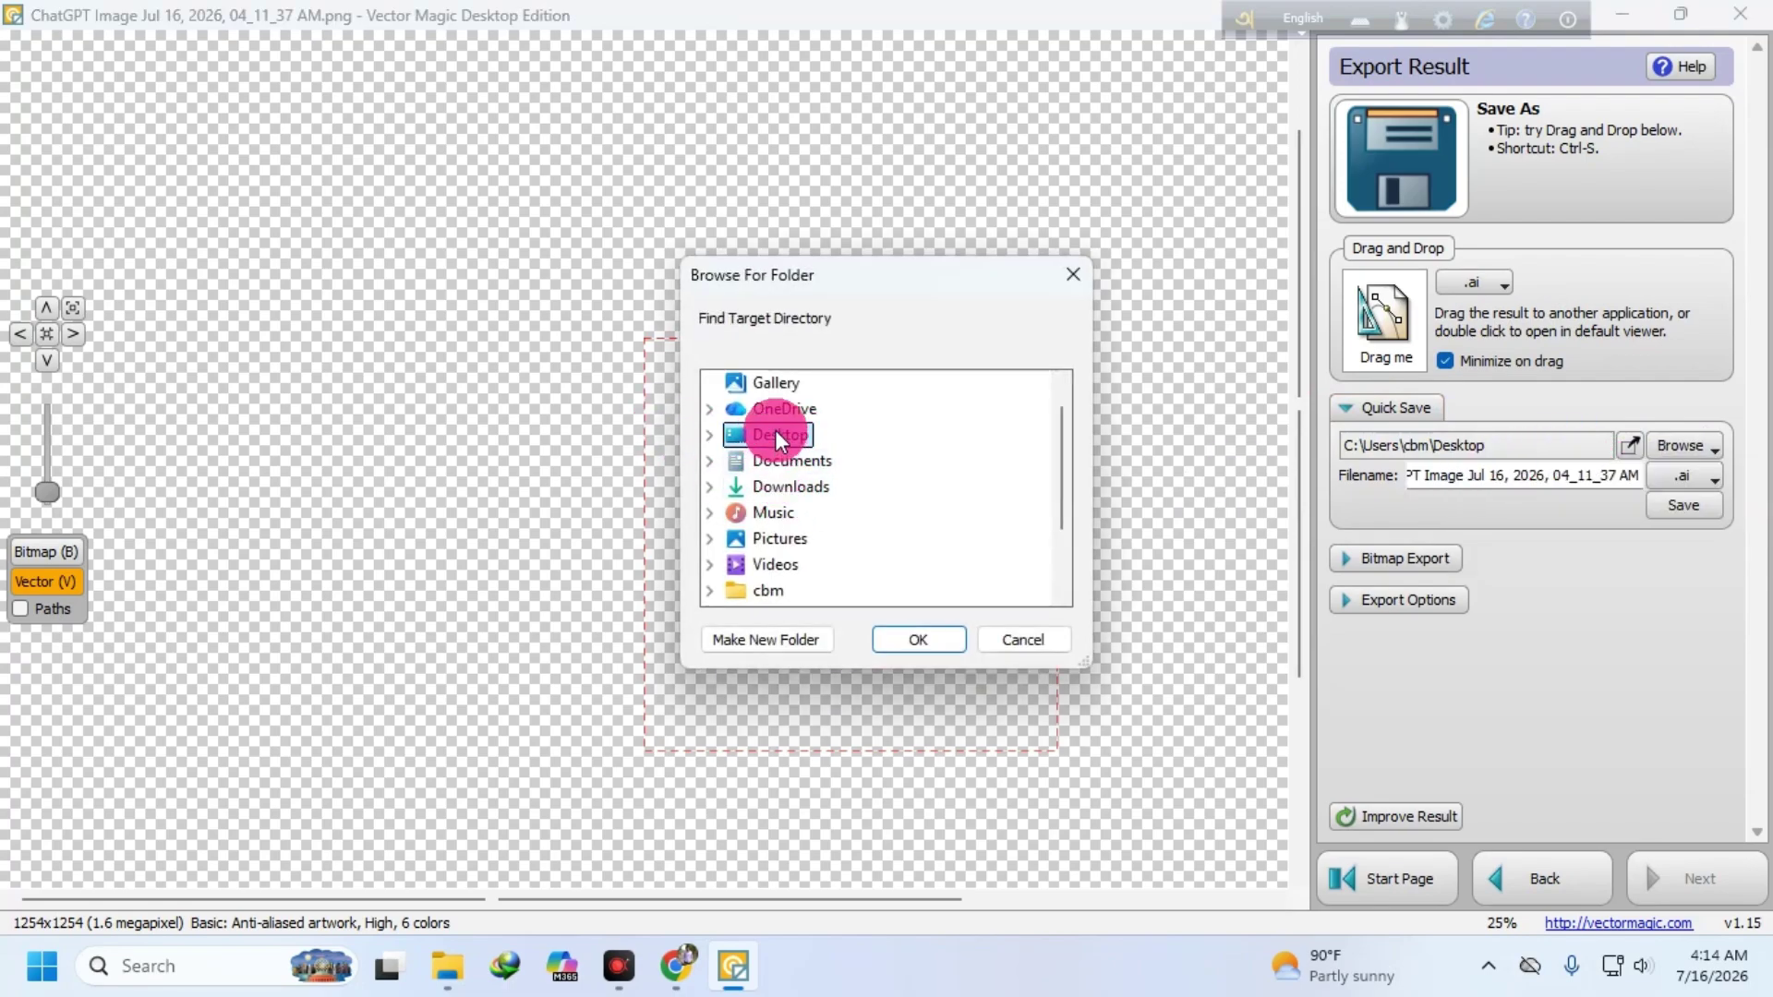
double_click(773, 432)
left_click(918, 639)
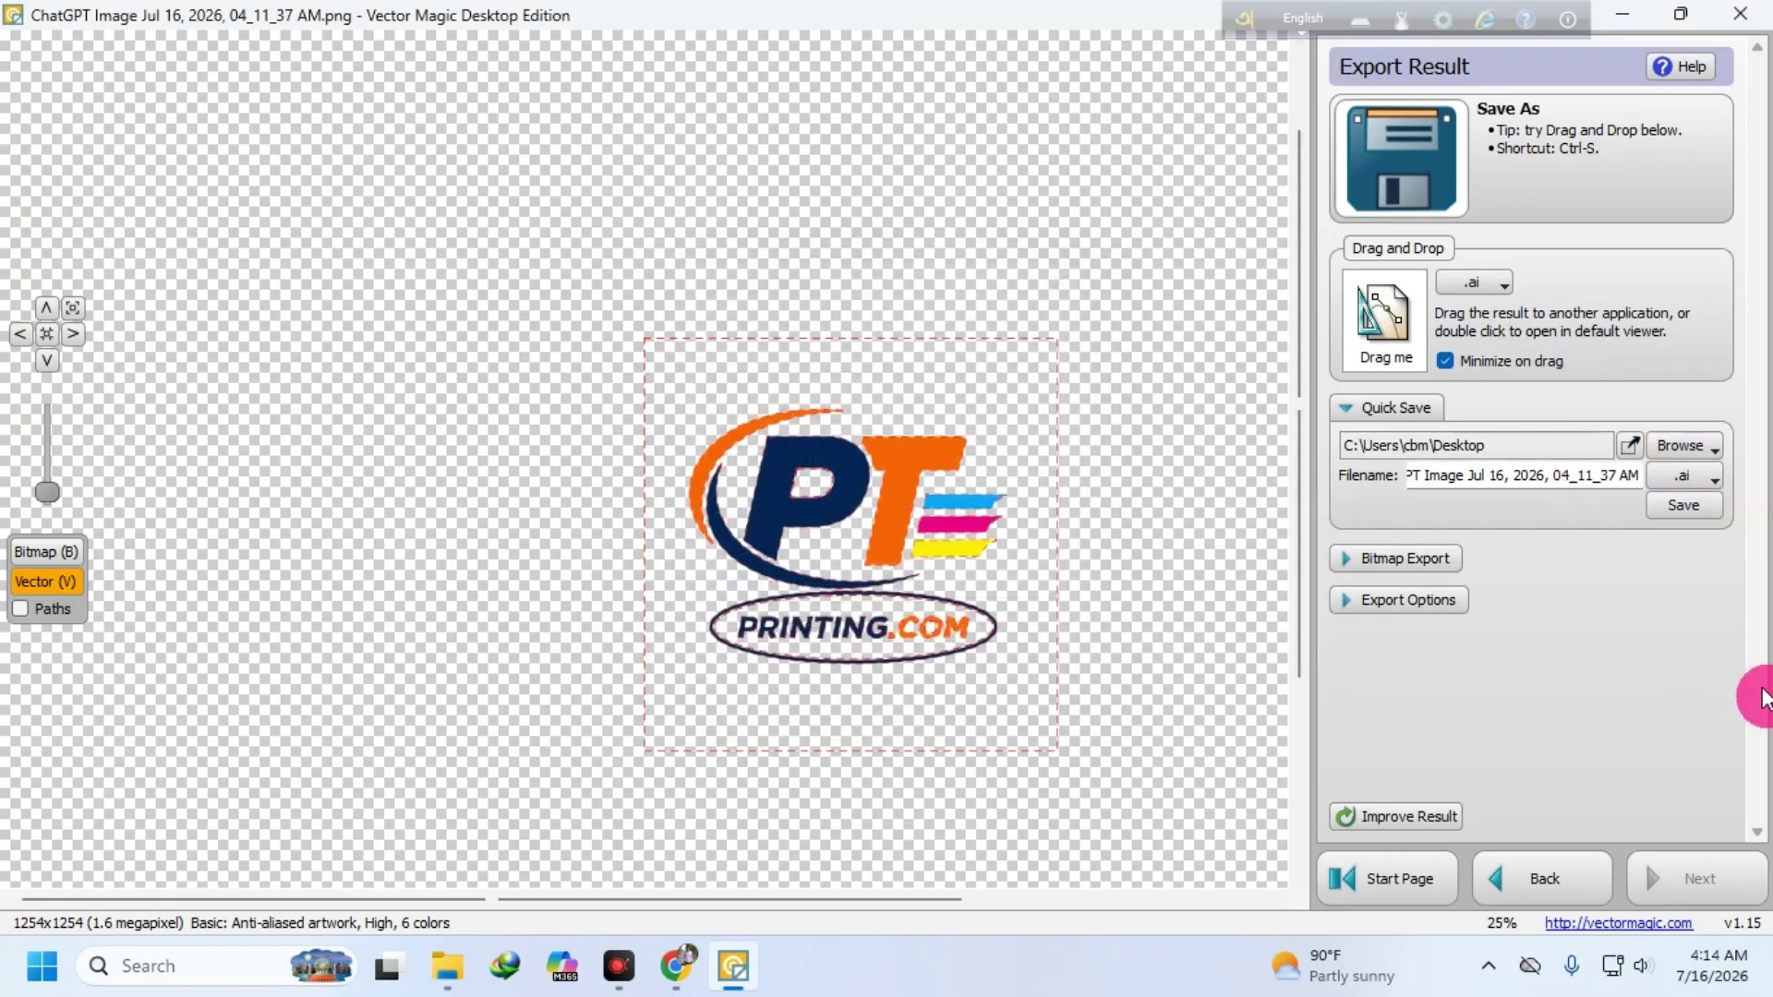
left_click(1667, 507)
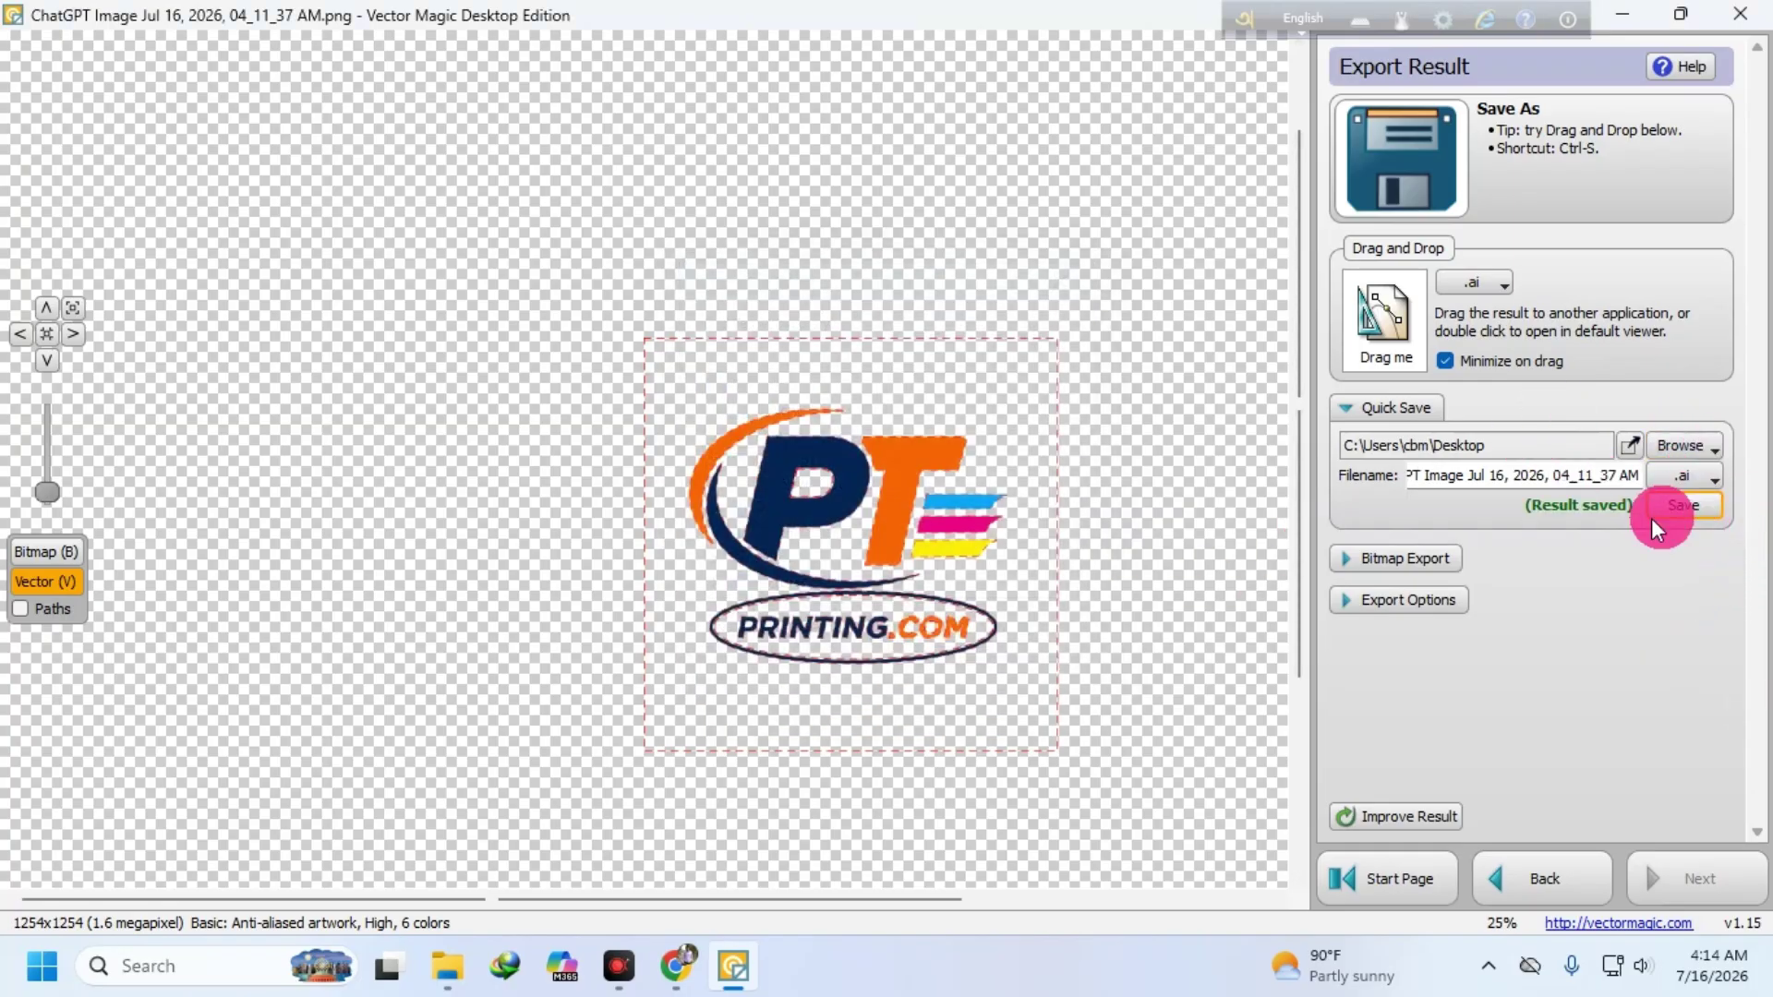
left_click(1752, 35)
- Open the saved .ai logo, review the REDISIGN LOGO brief in Chrome, then return to Illustrator
left_click_drag(72, 753, 486, 463)
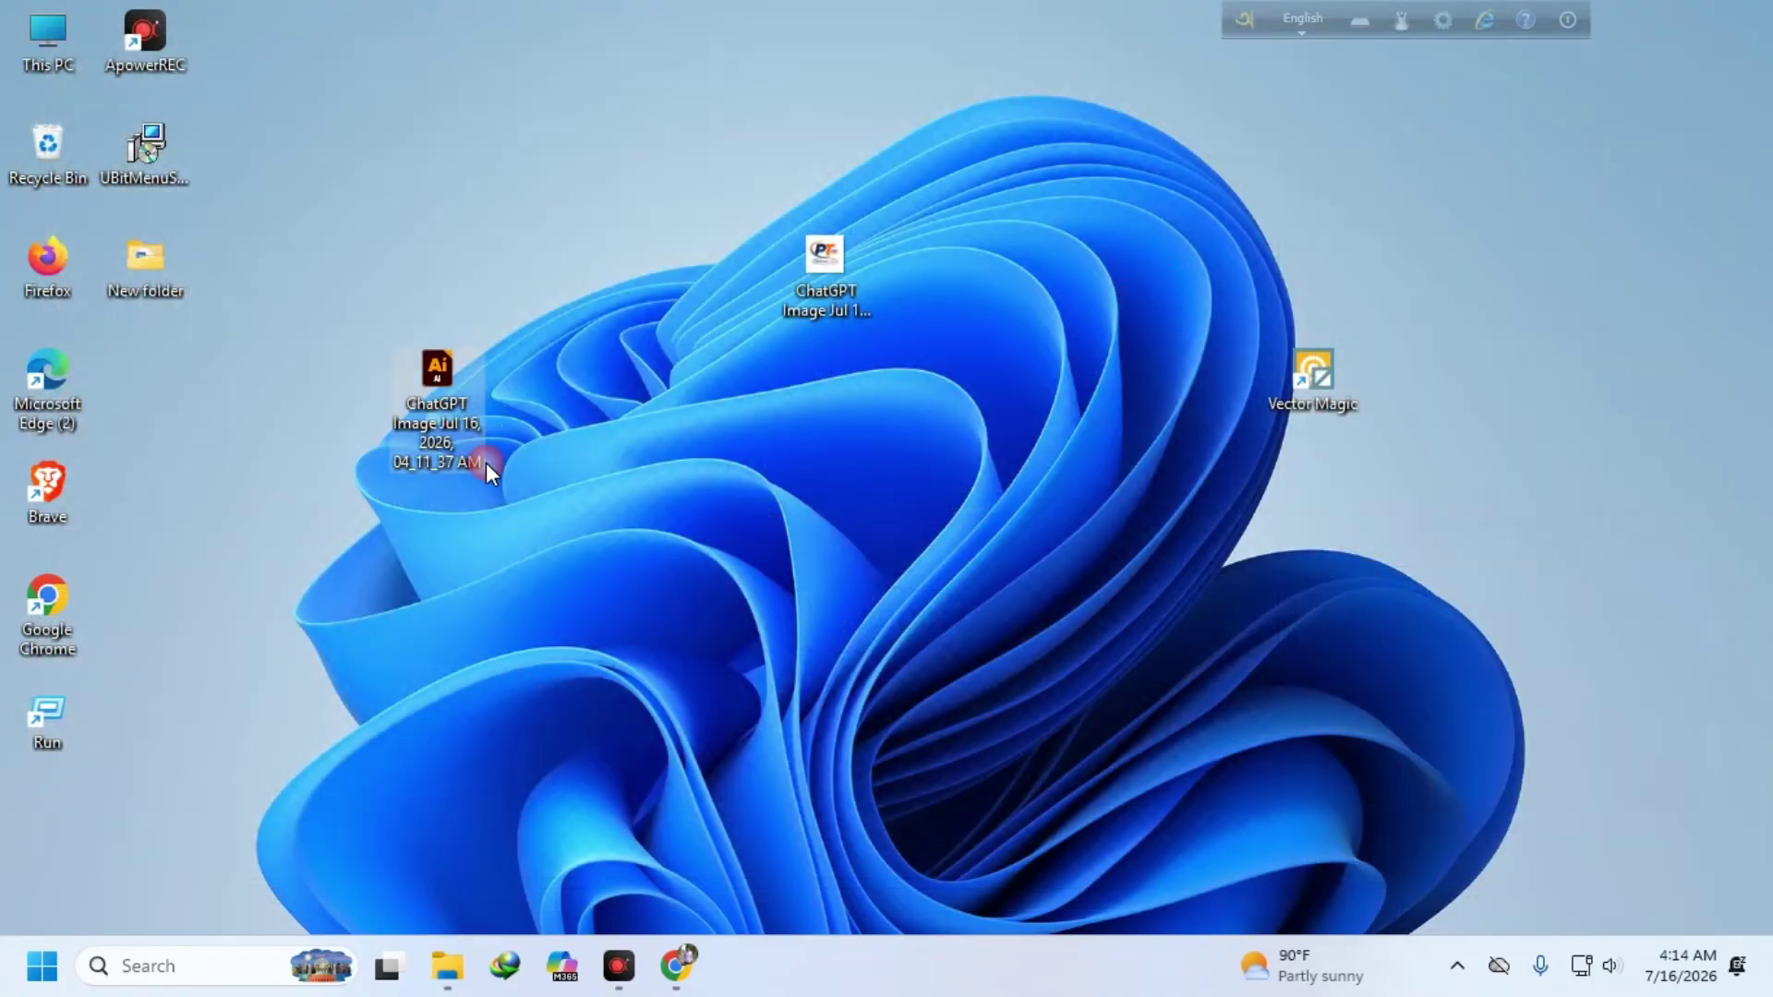
double_click(445, 375)
mouse_move(693, 962)
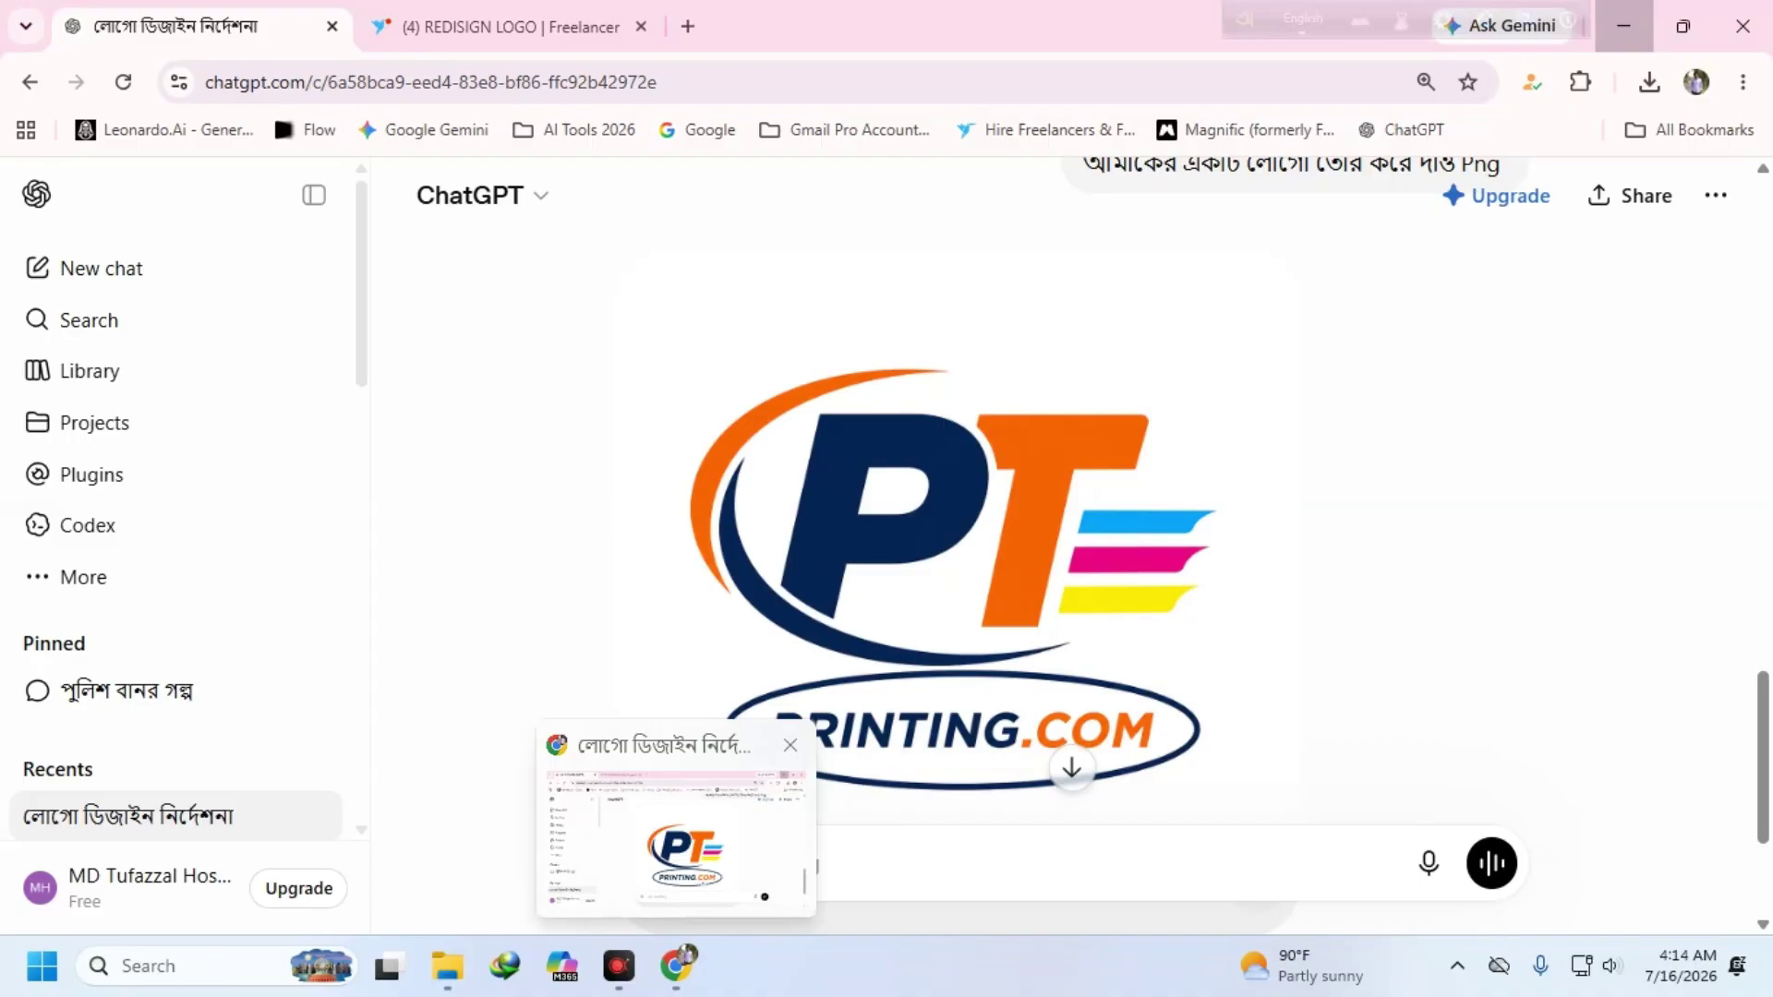
left_click(746, 831)
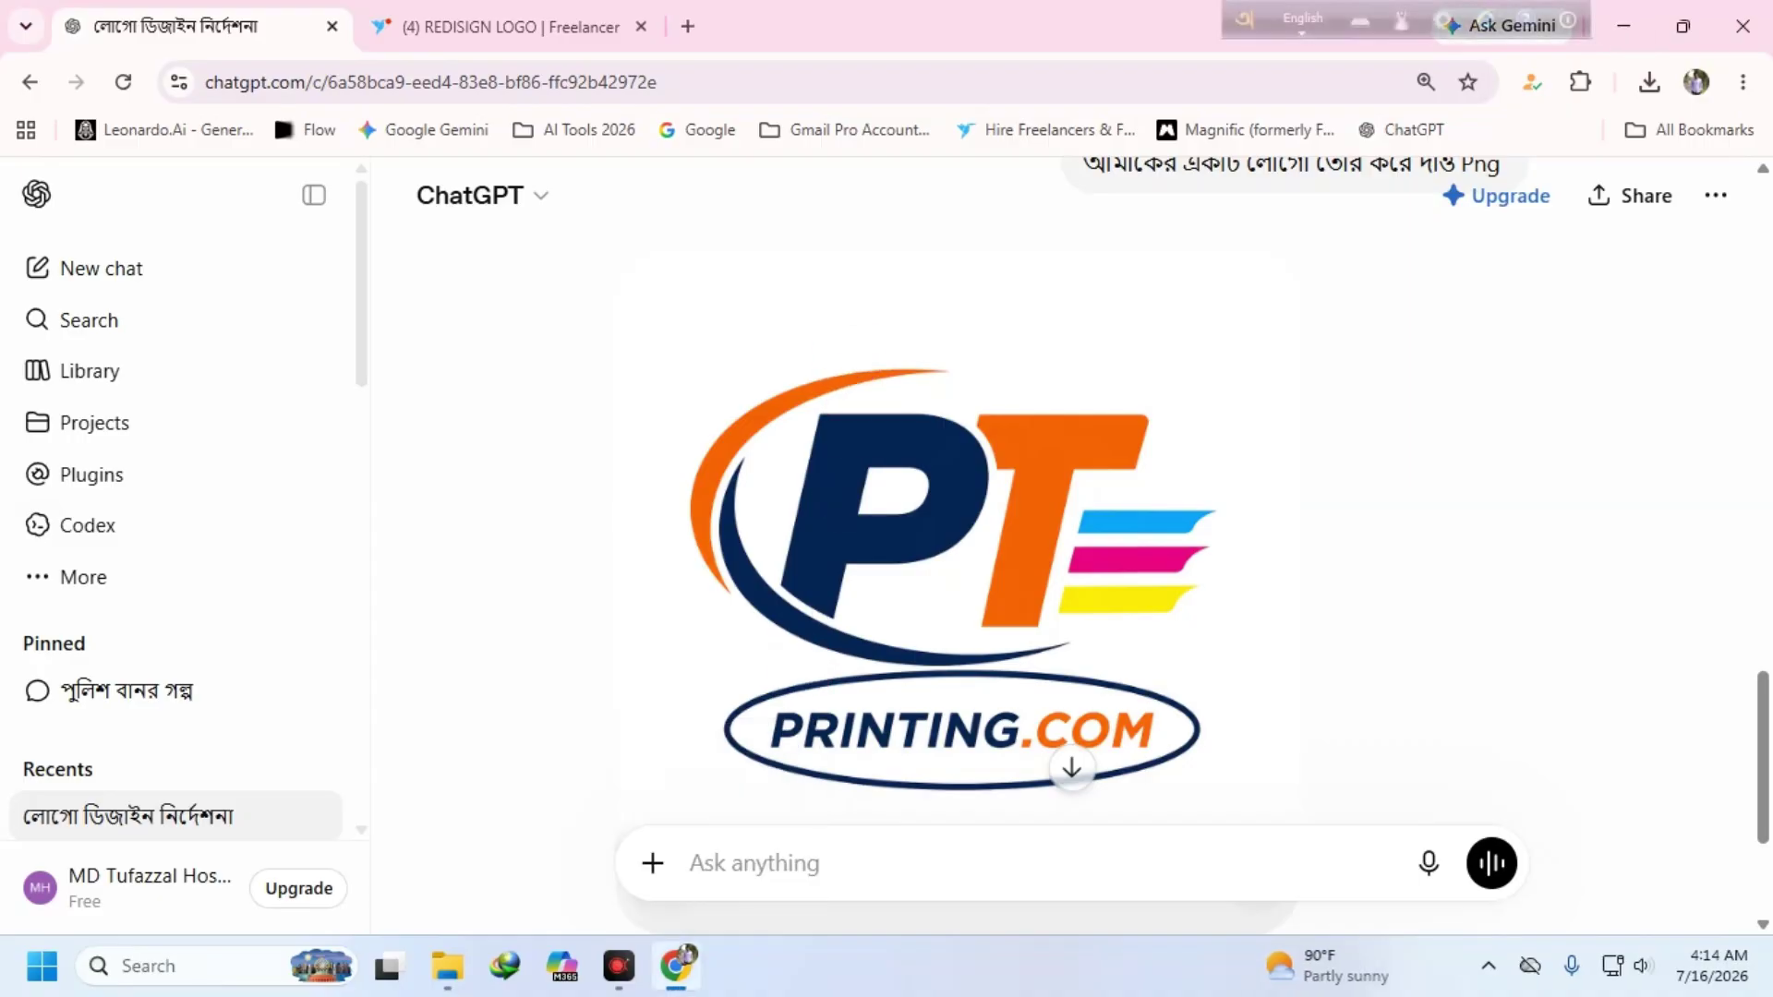
left_click(534, 46)
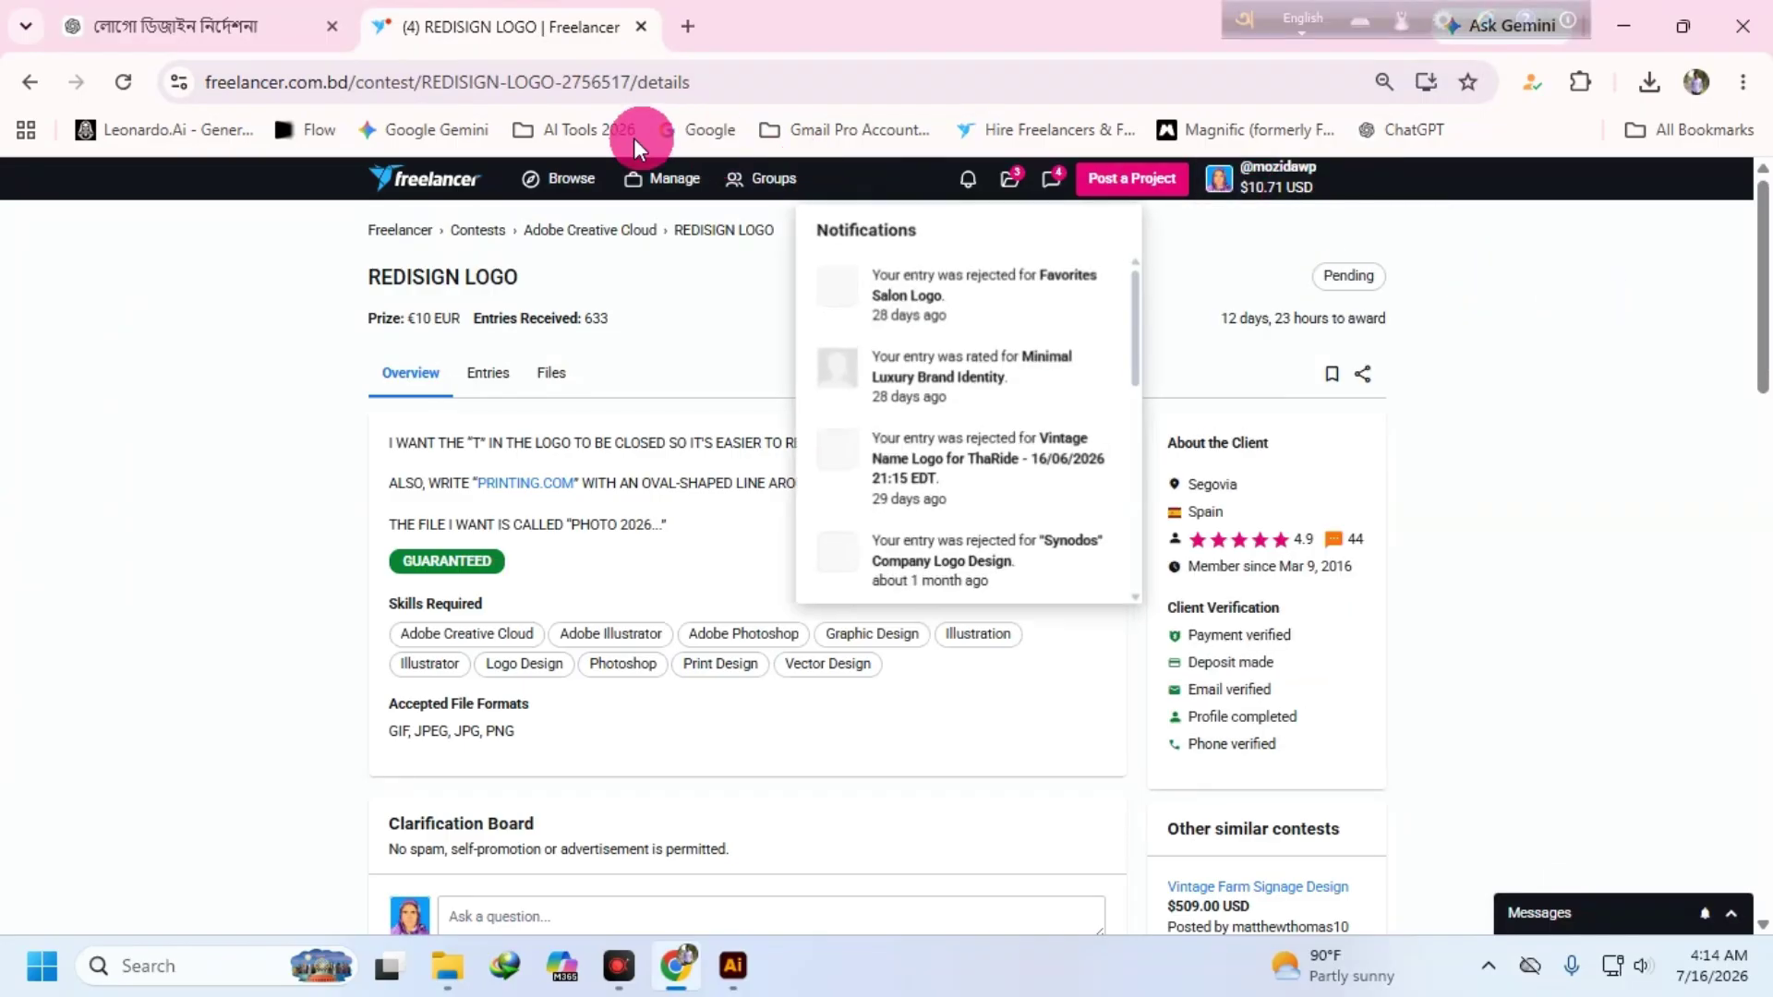
left_click(732, 966)
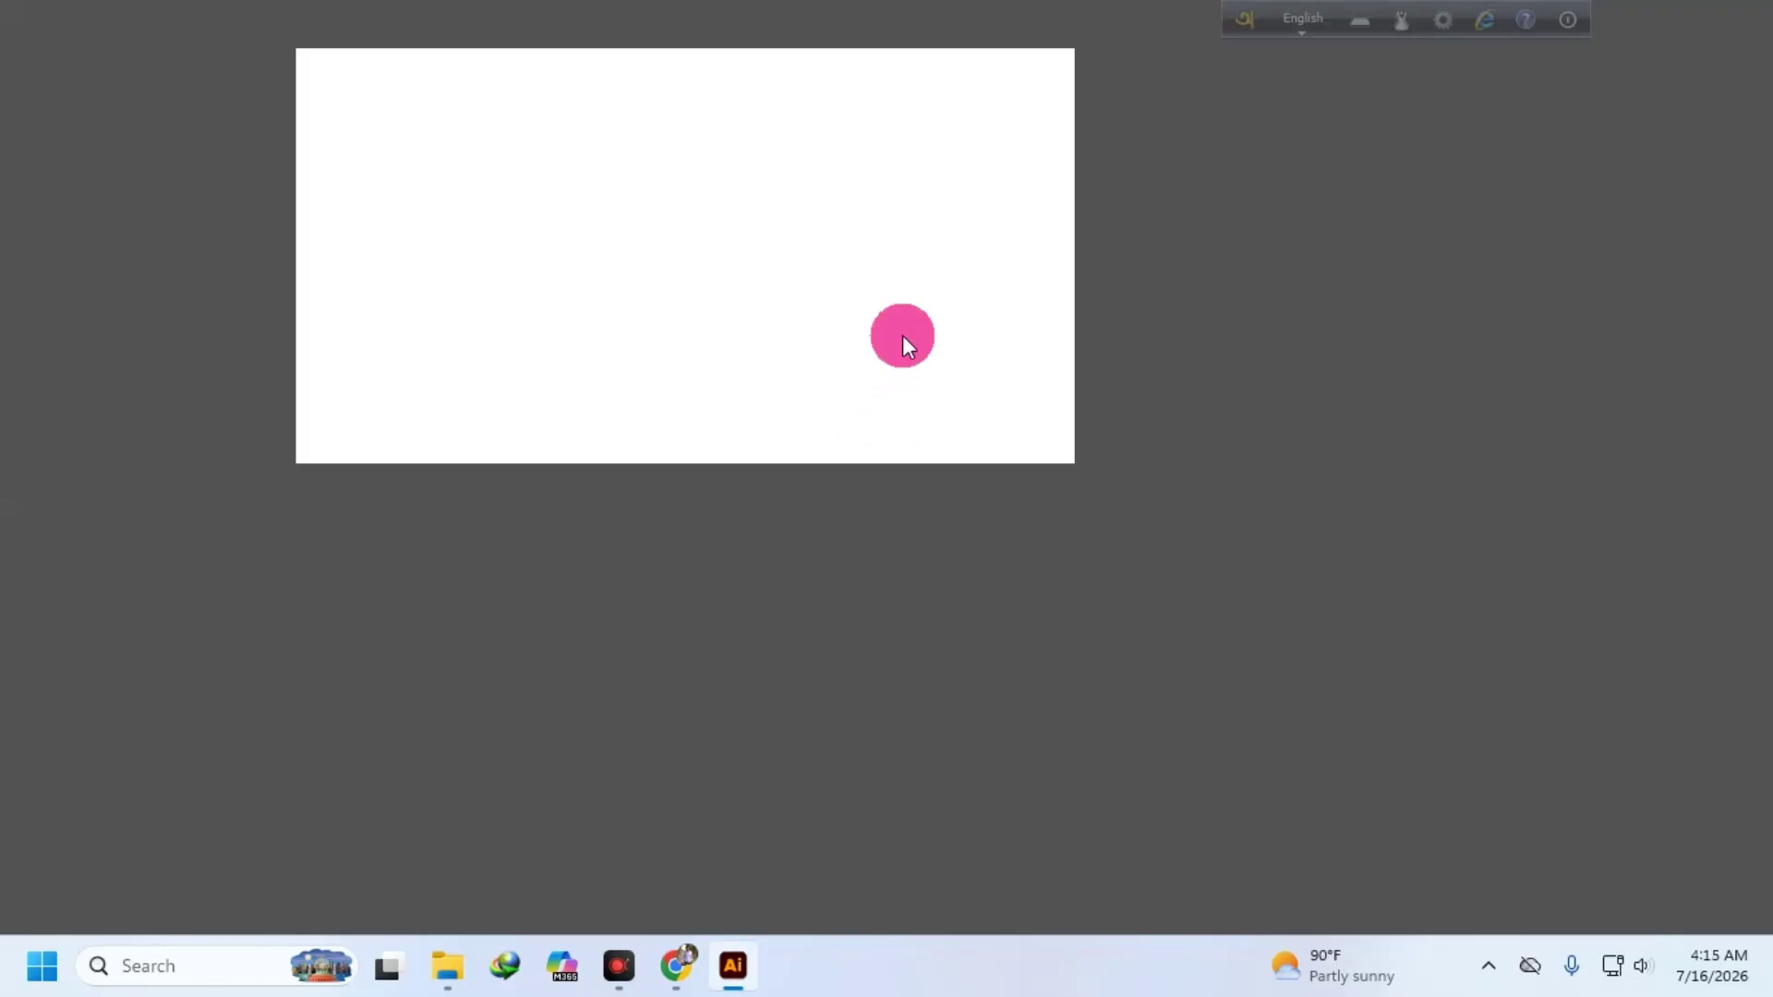
left_click(676, 966)
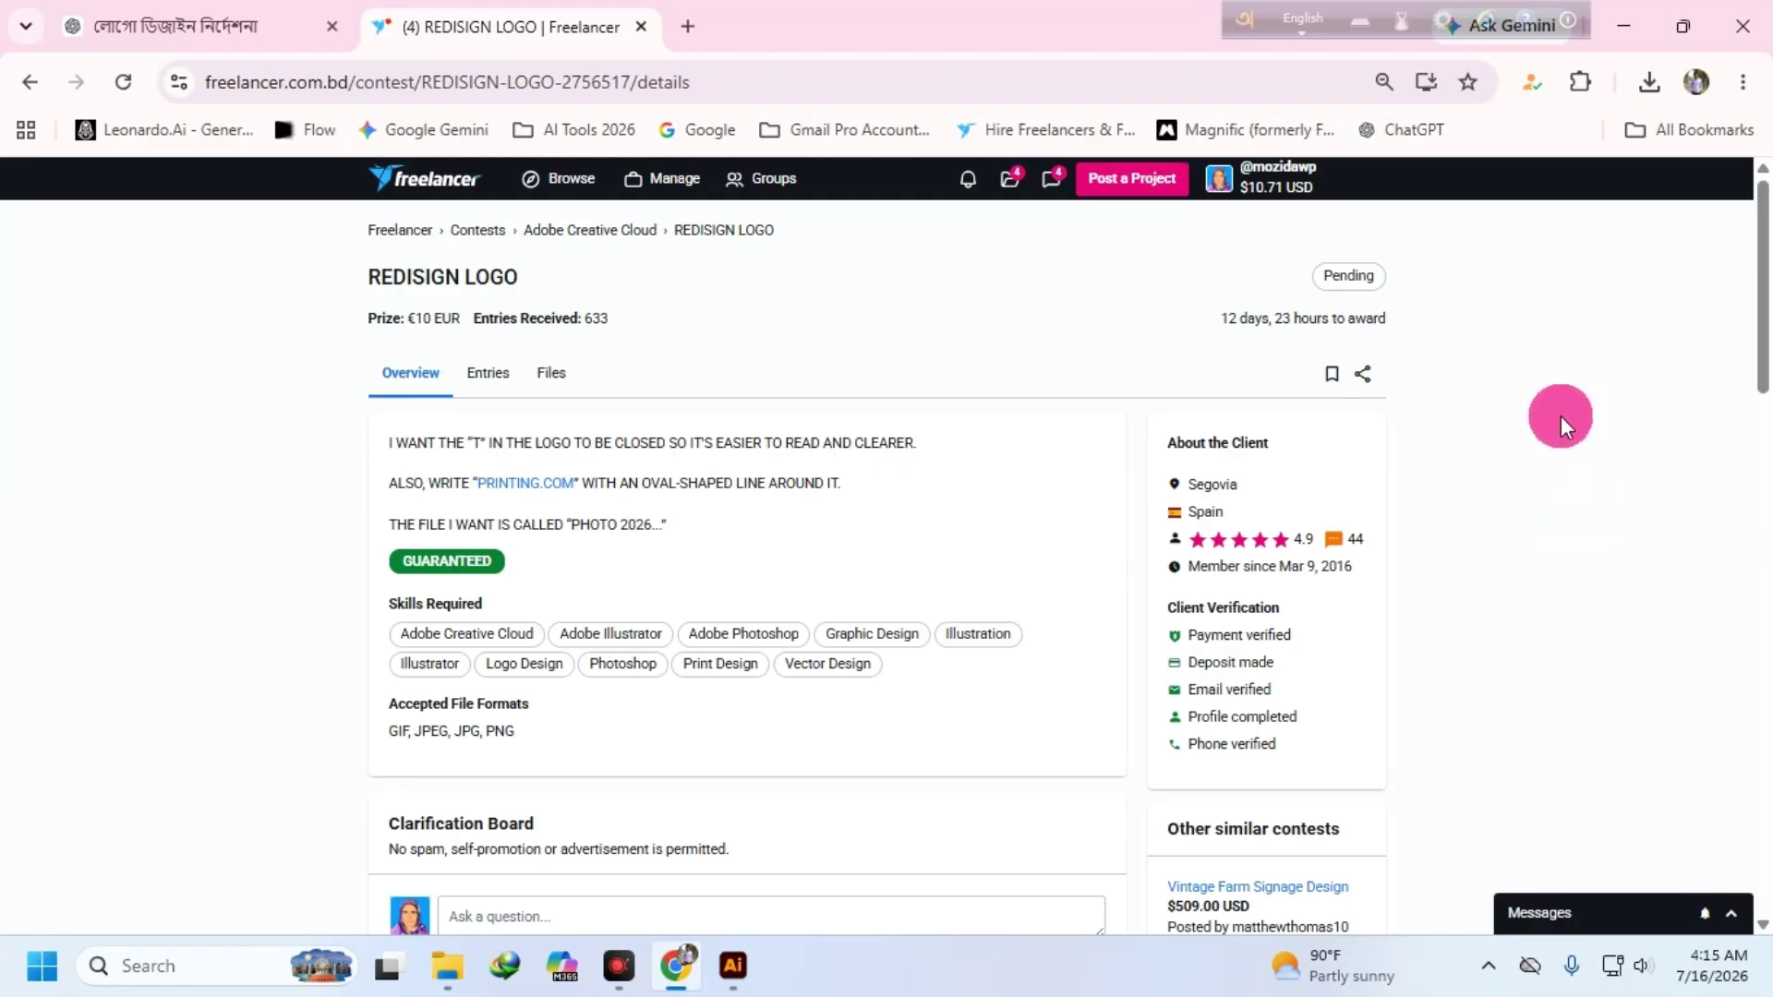
left_click(738, 966)
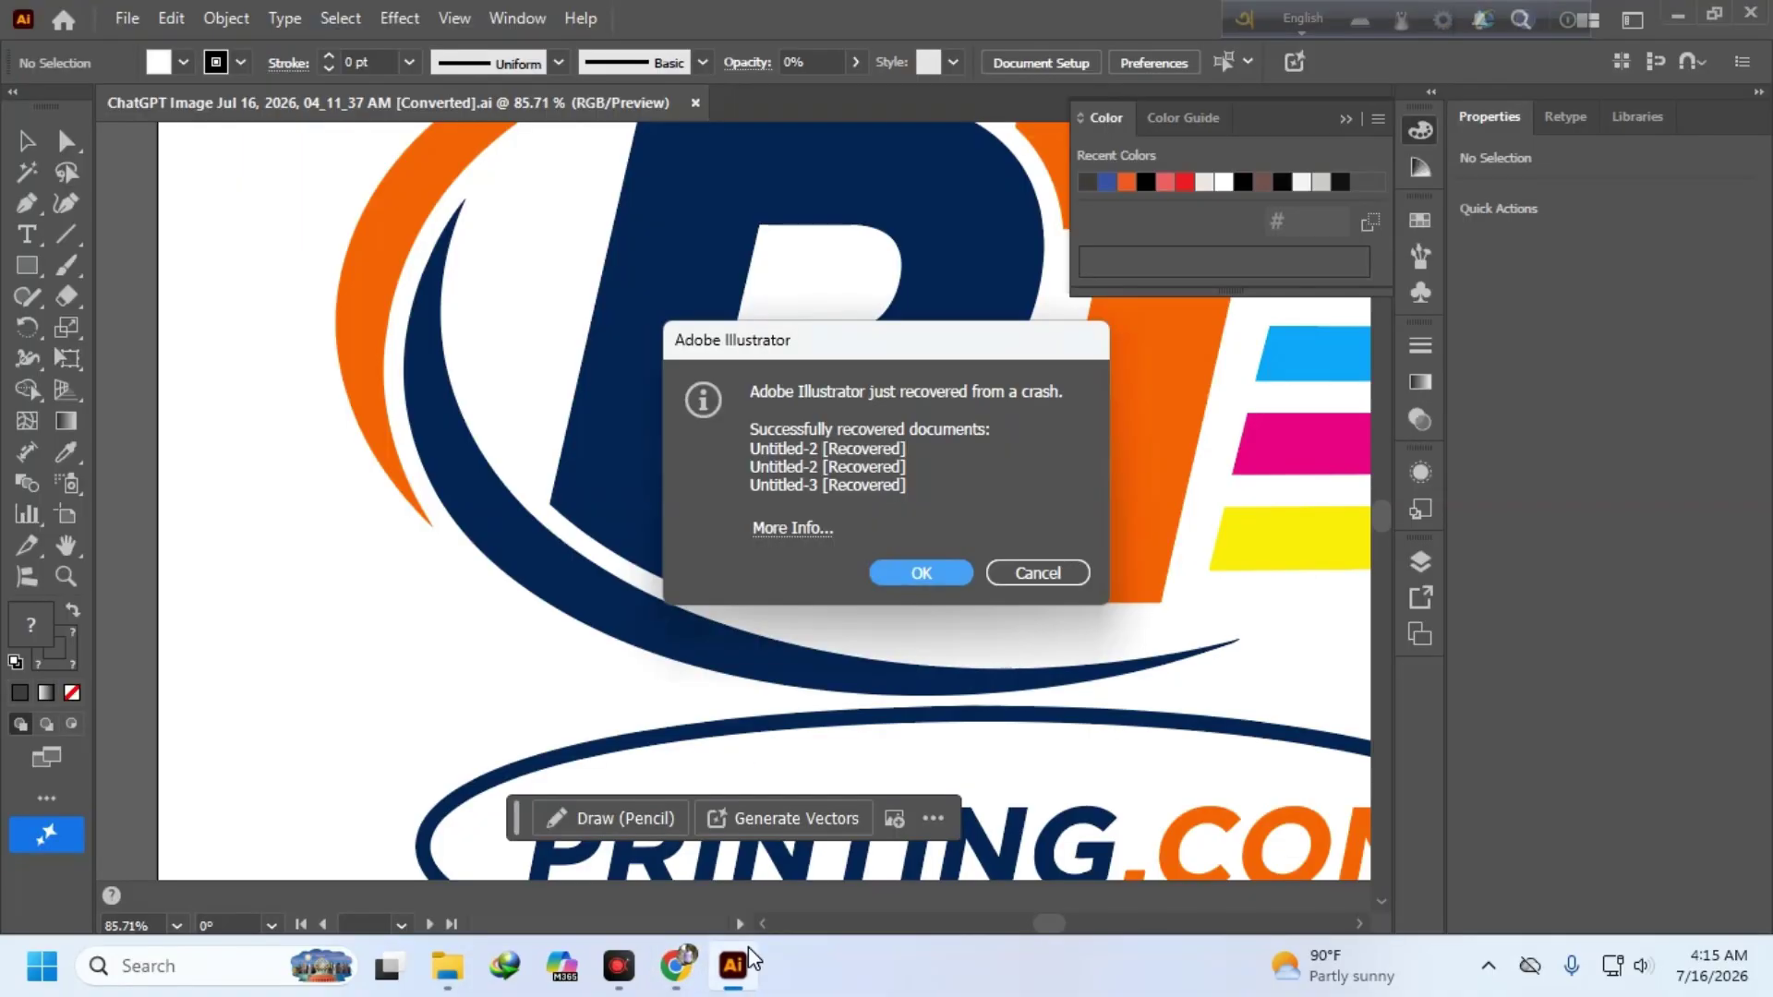
- Dismiss the recovery notice and close the converted logo and first recovered document without saving
left_click(905, 571)
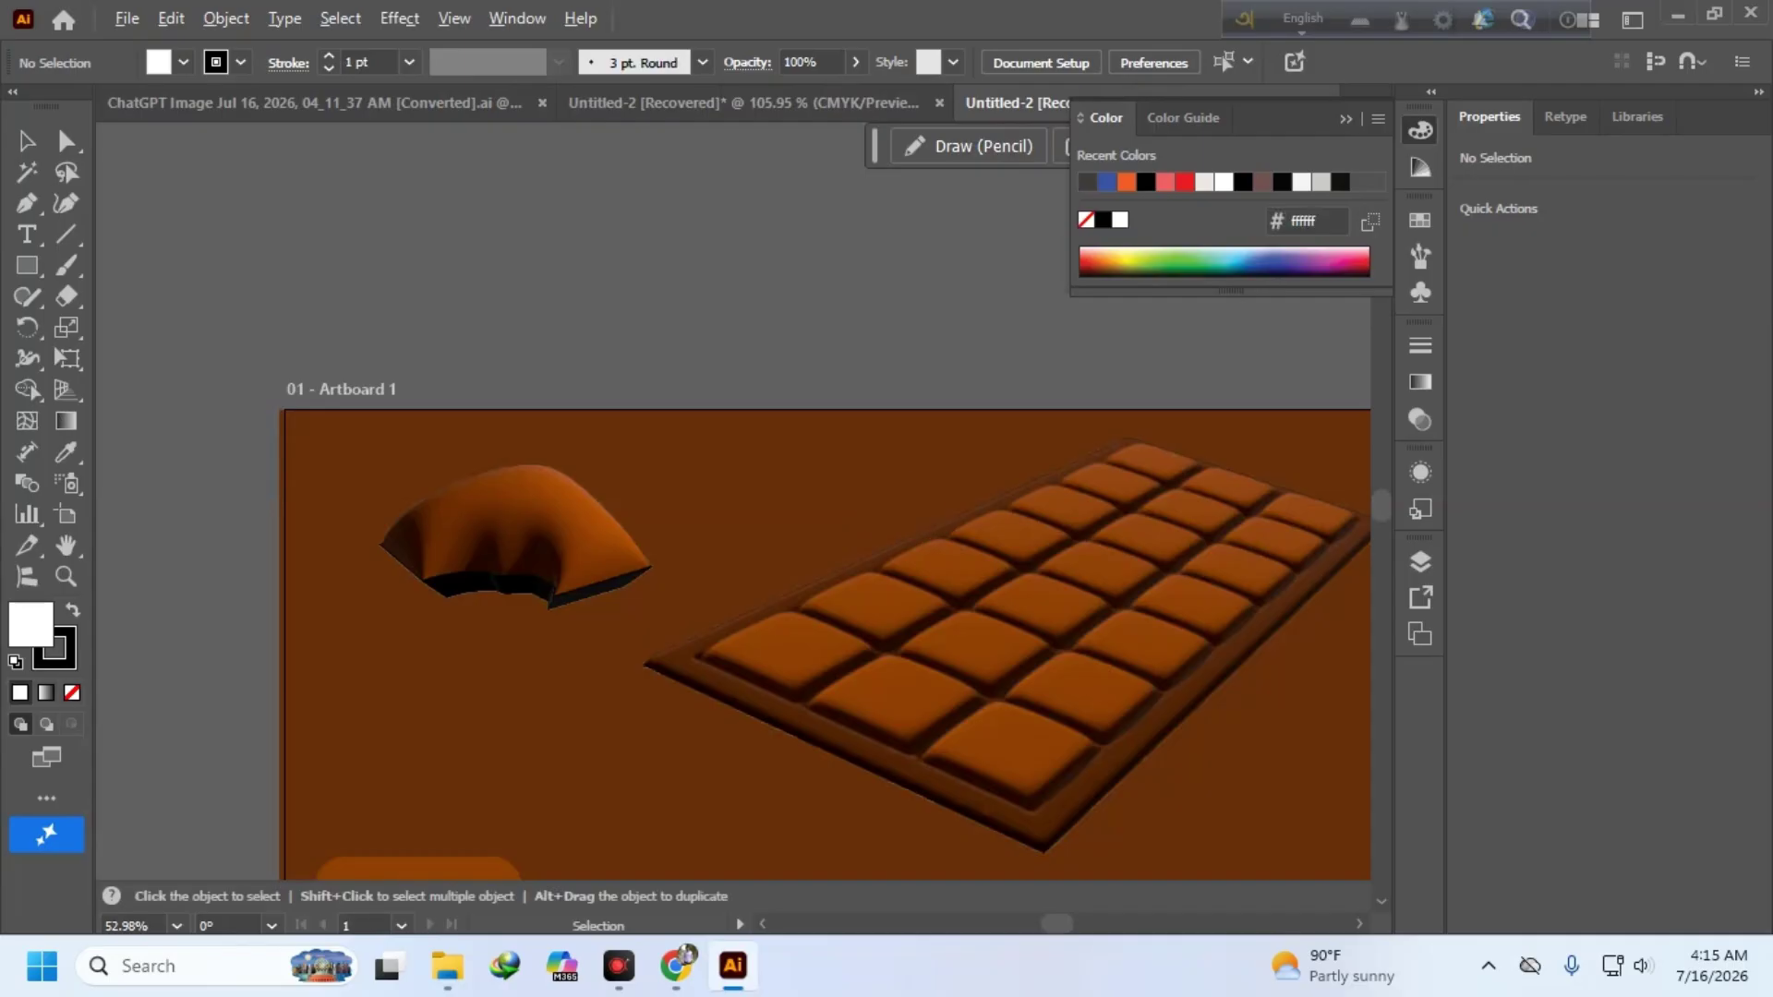
scroll(859, 524, "down", 10)
scroll(795, 499, "up", 2)
scroll(693, 376, "up", 3)
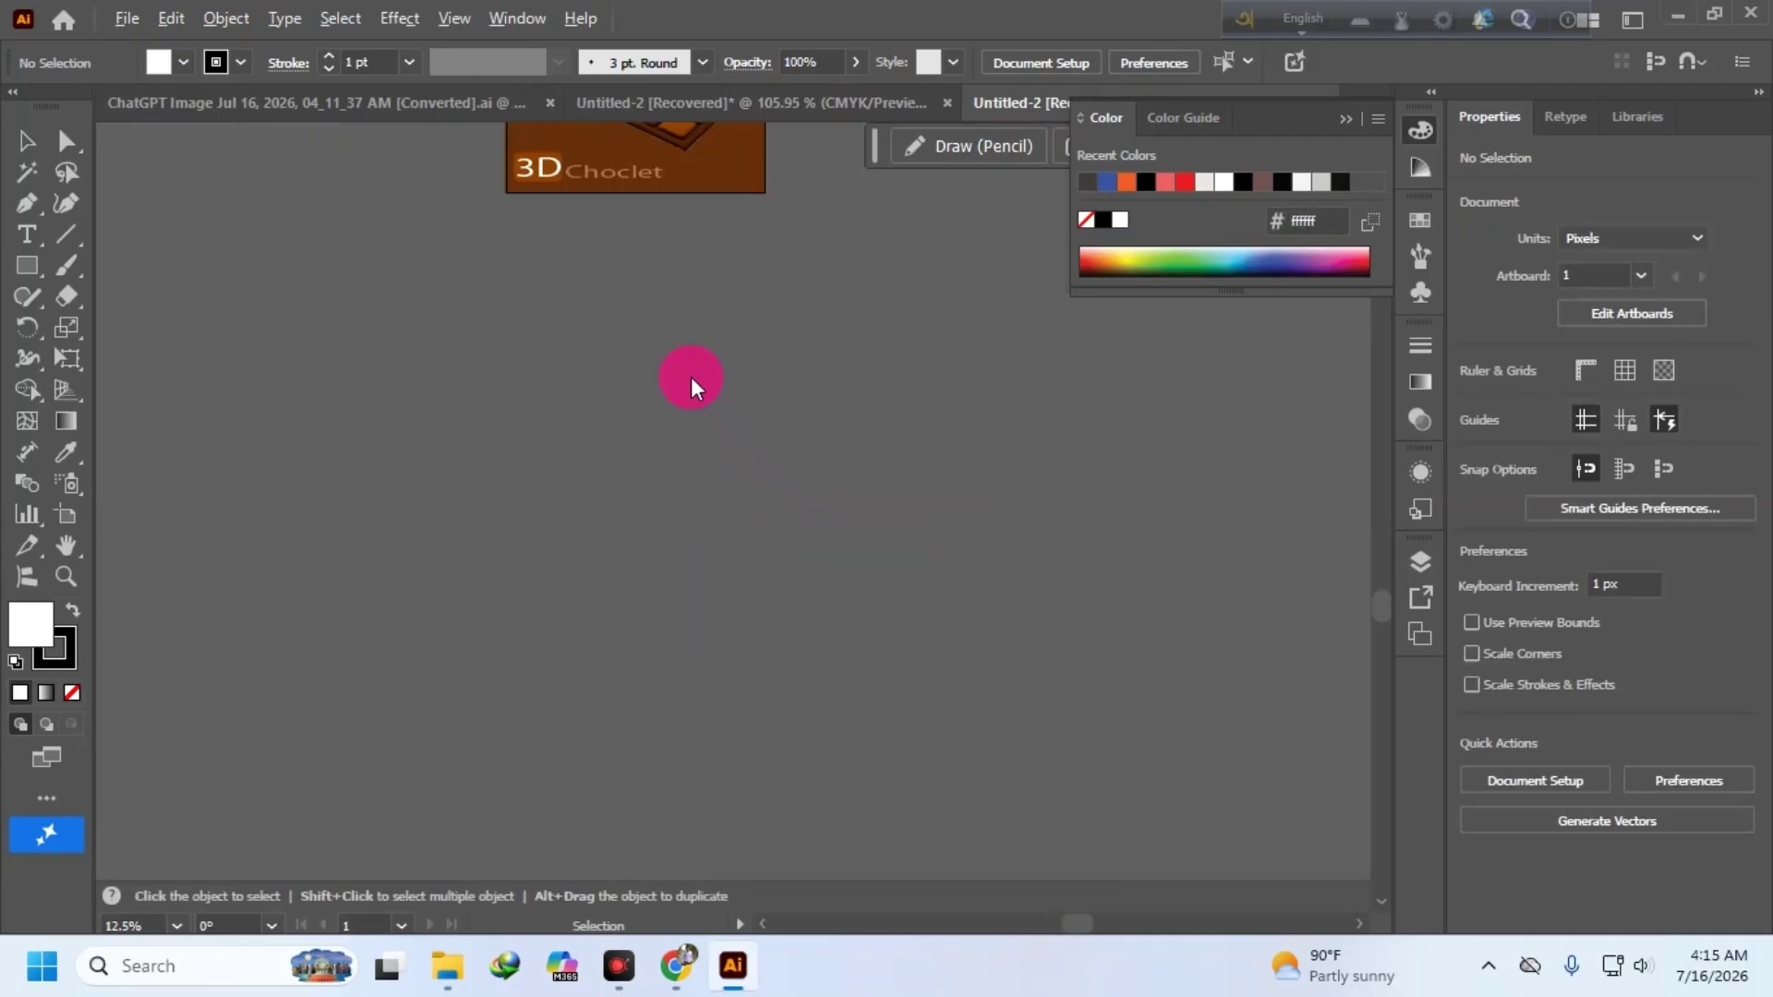
left_click(550, 103)
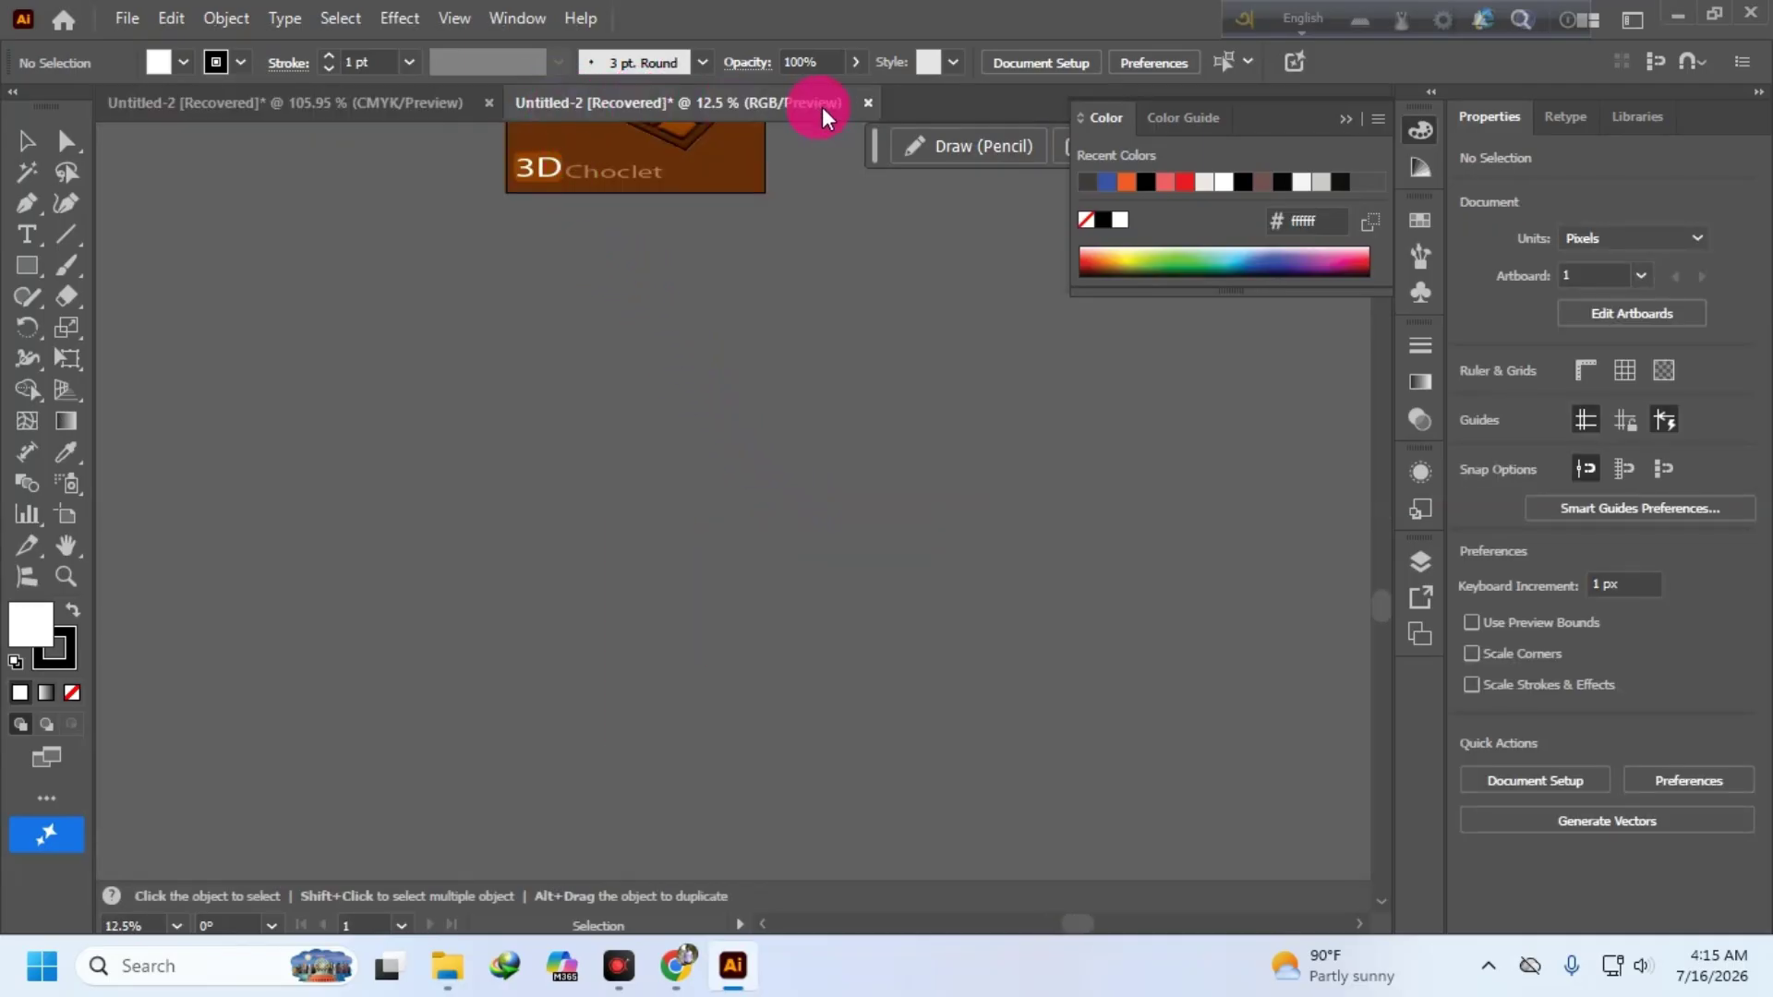
left_click(489, 103)
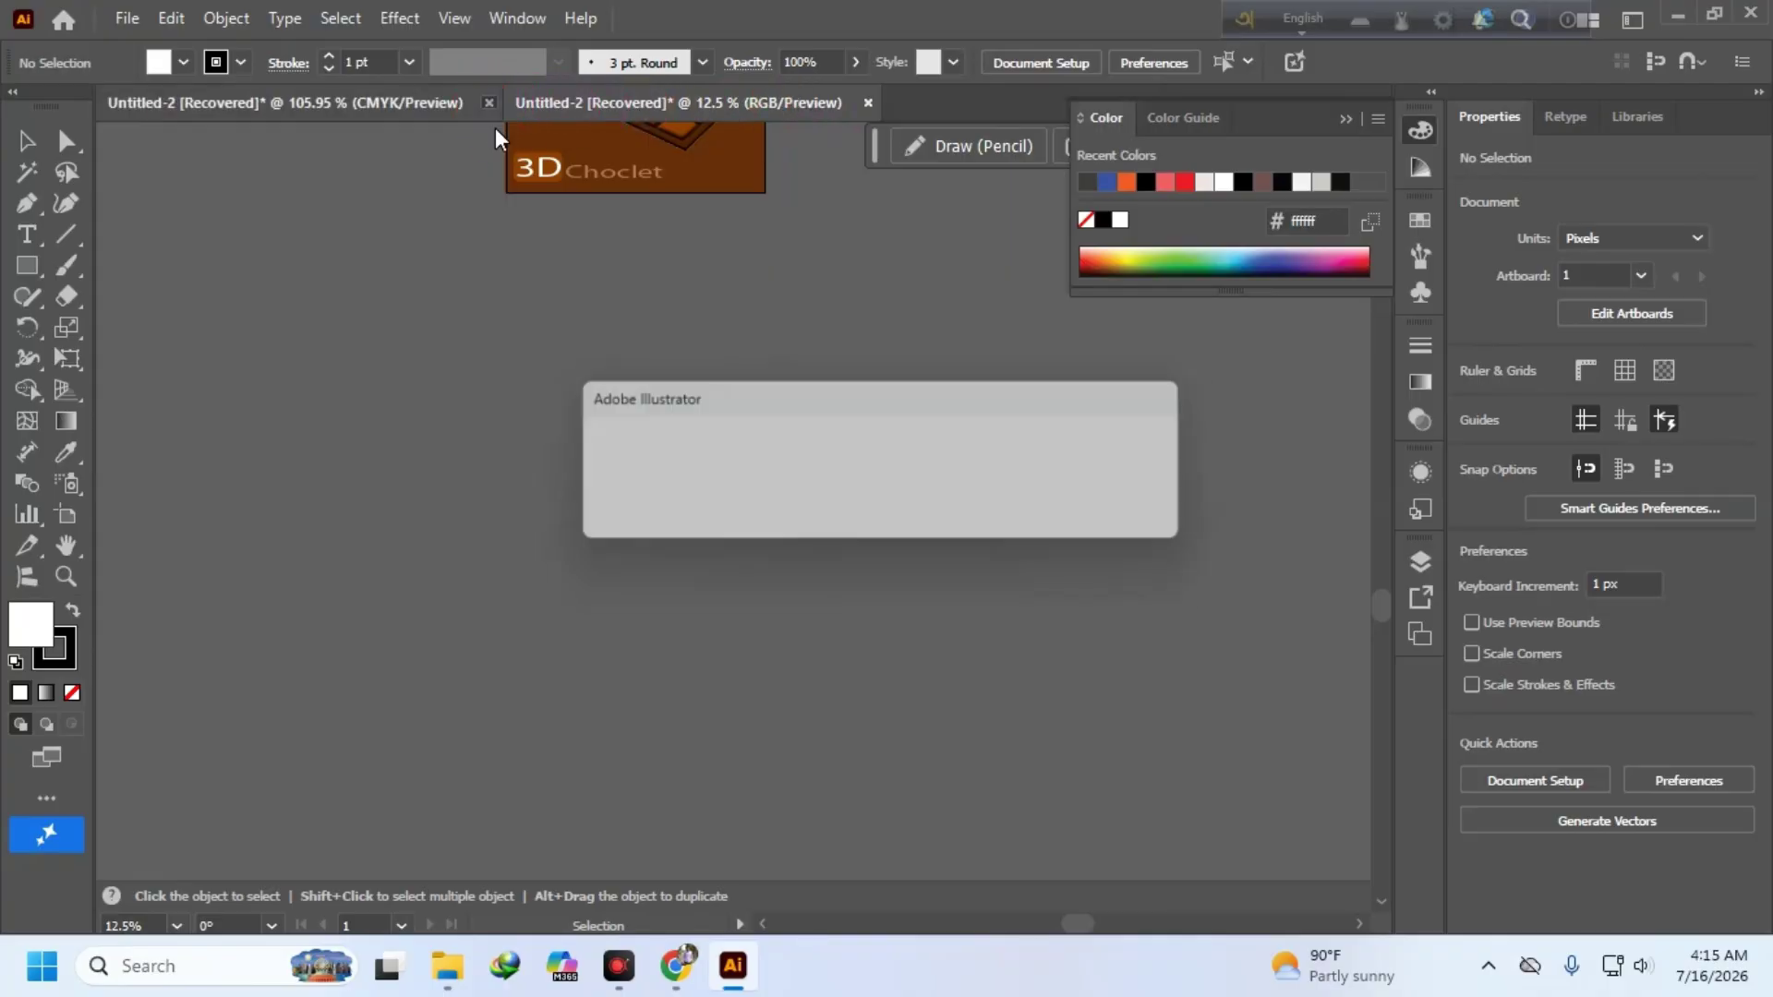
left_click(1019, 515)
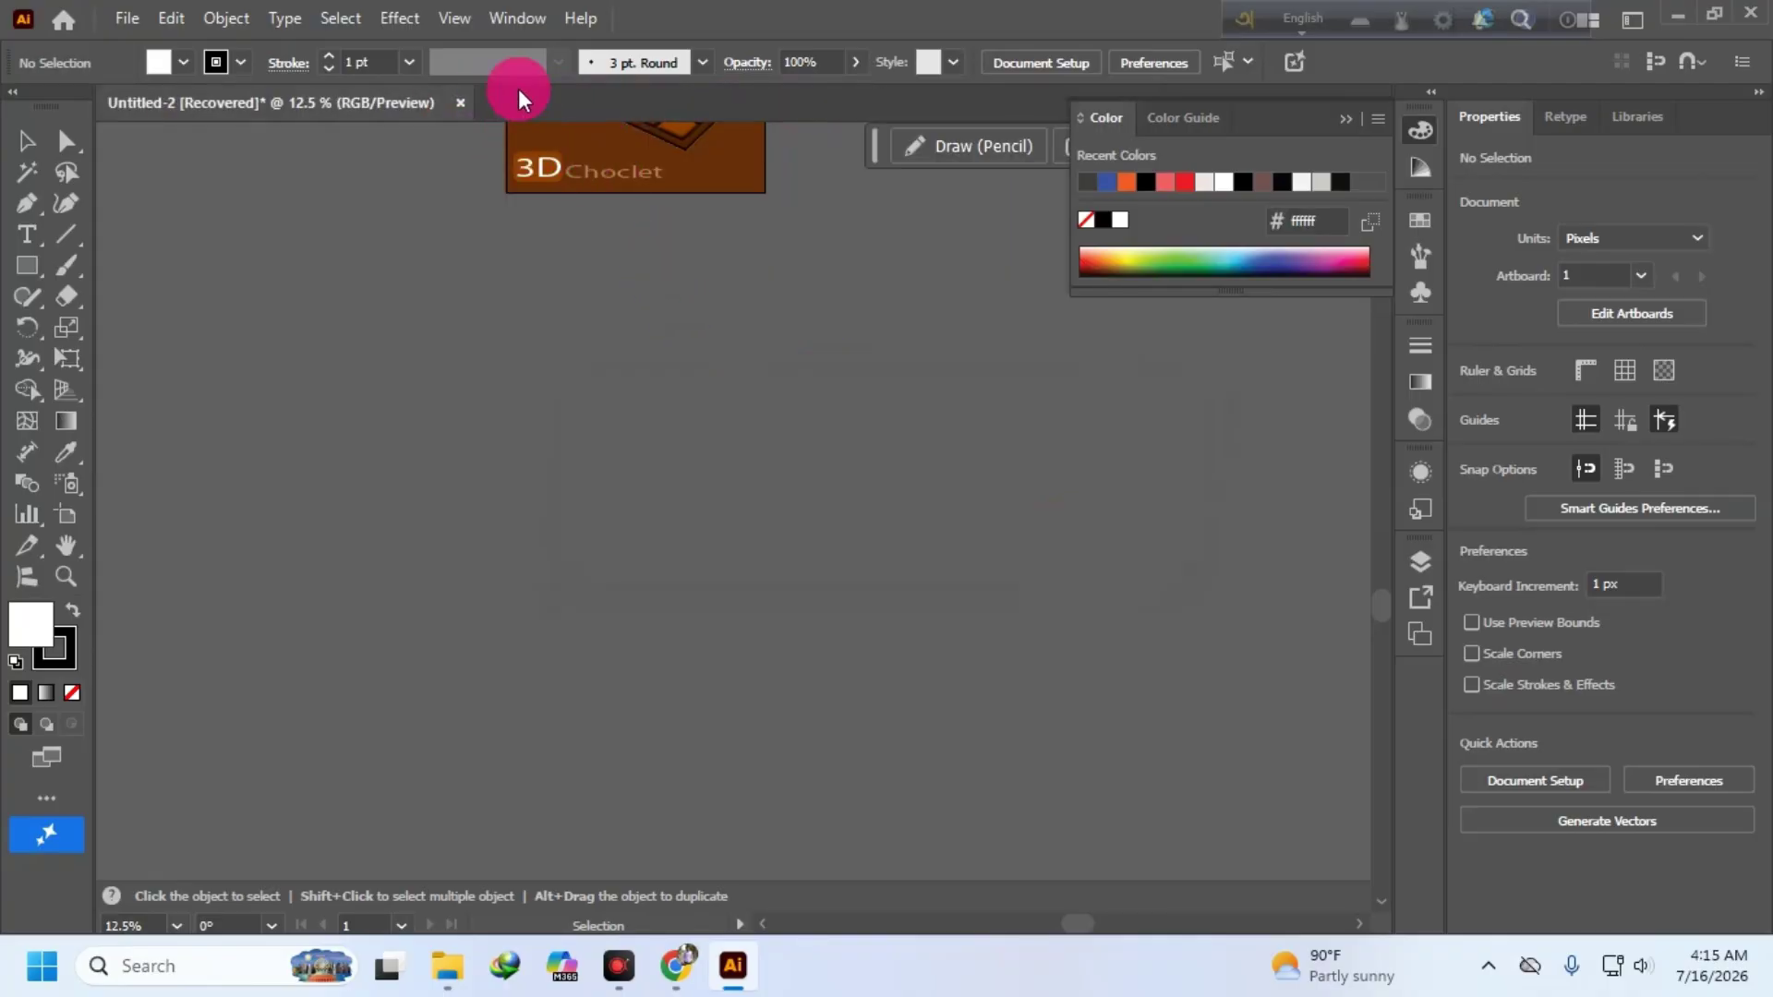
- Create a new 1500×2000 px Illustrator document
left_click(128, 18)
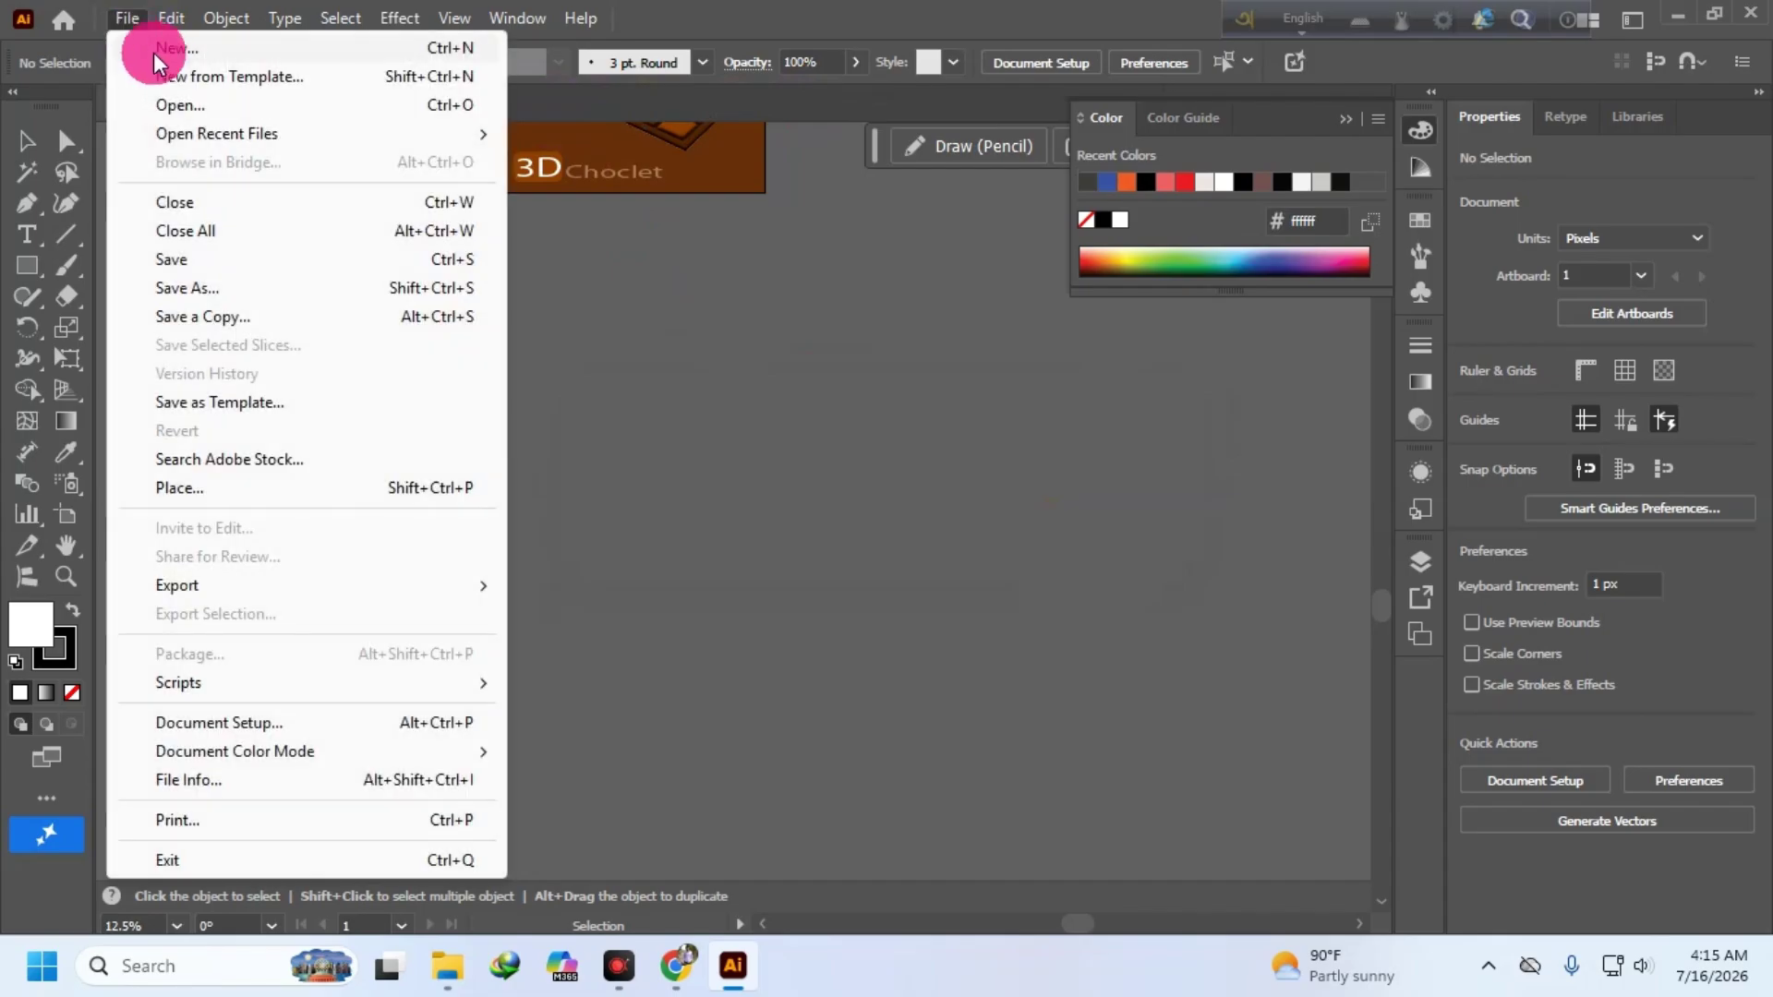
left_click(178, 49)
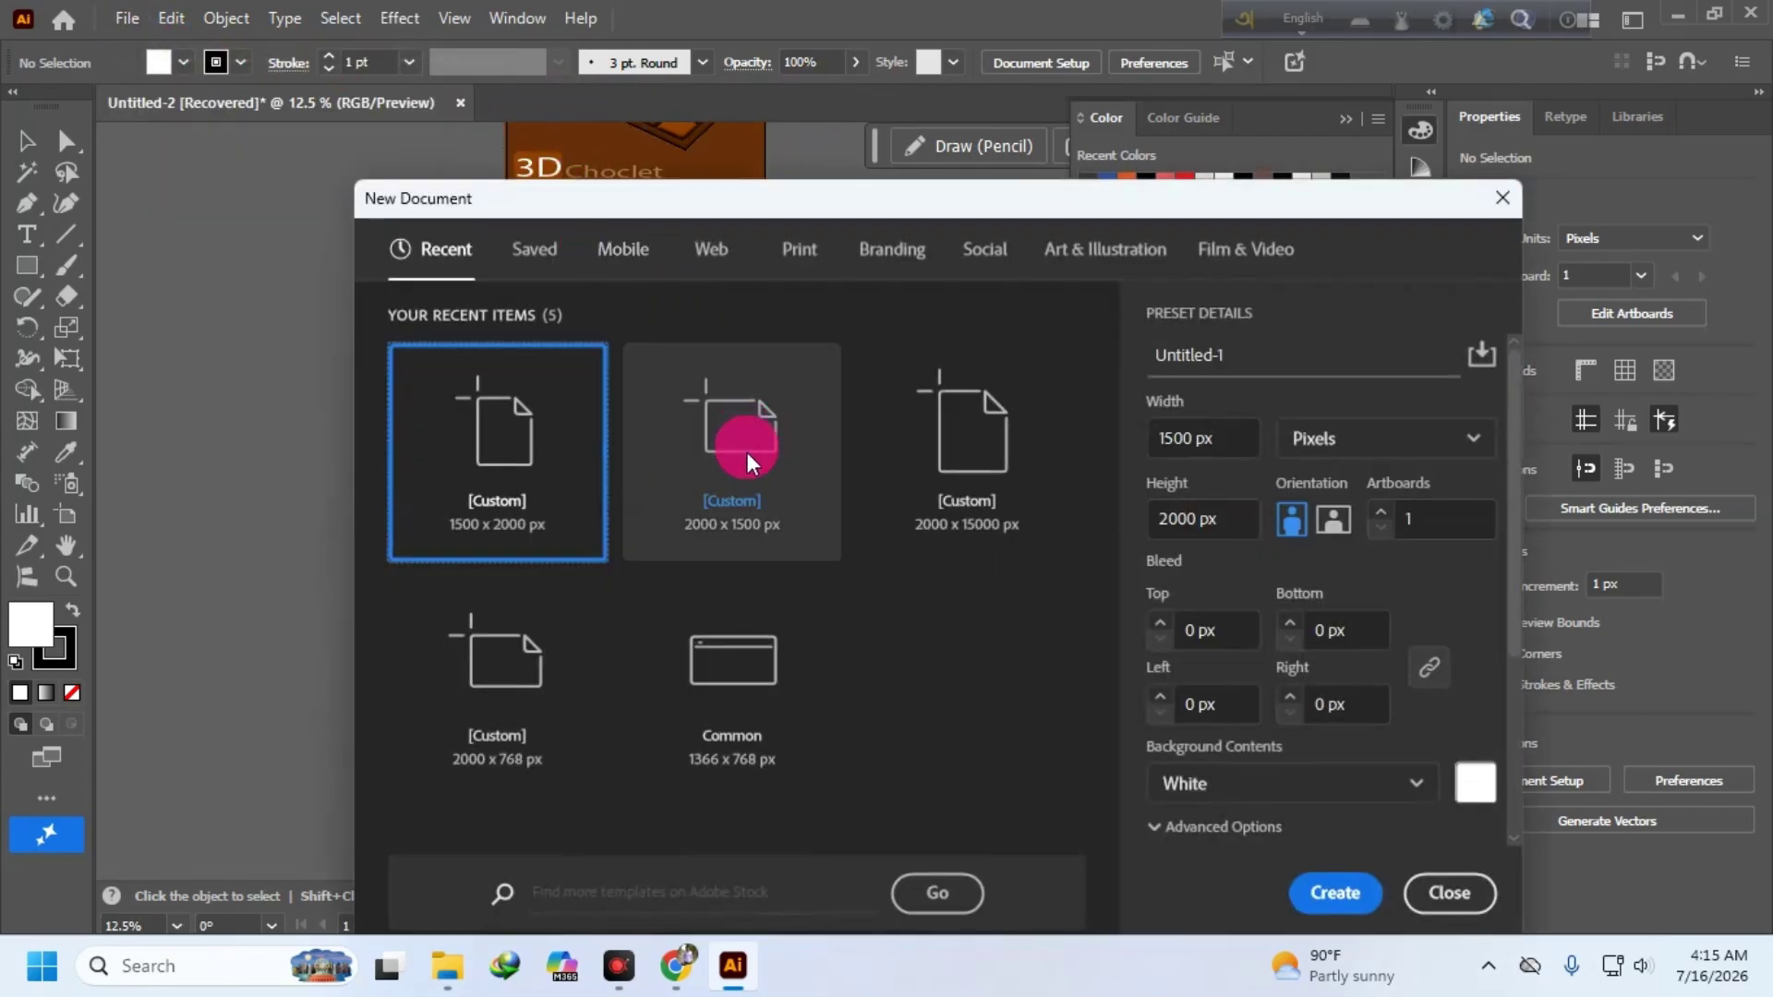
left_click(1336, 893)
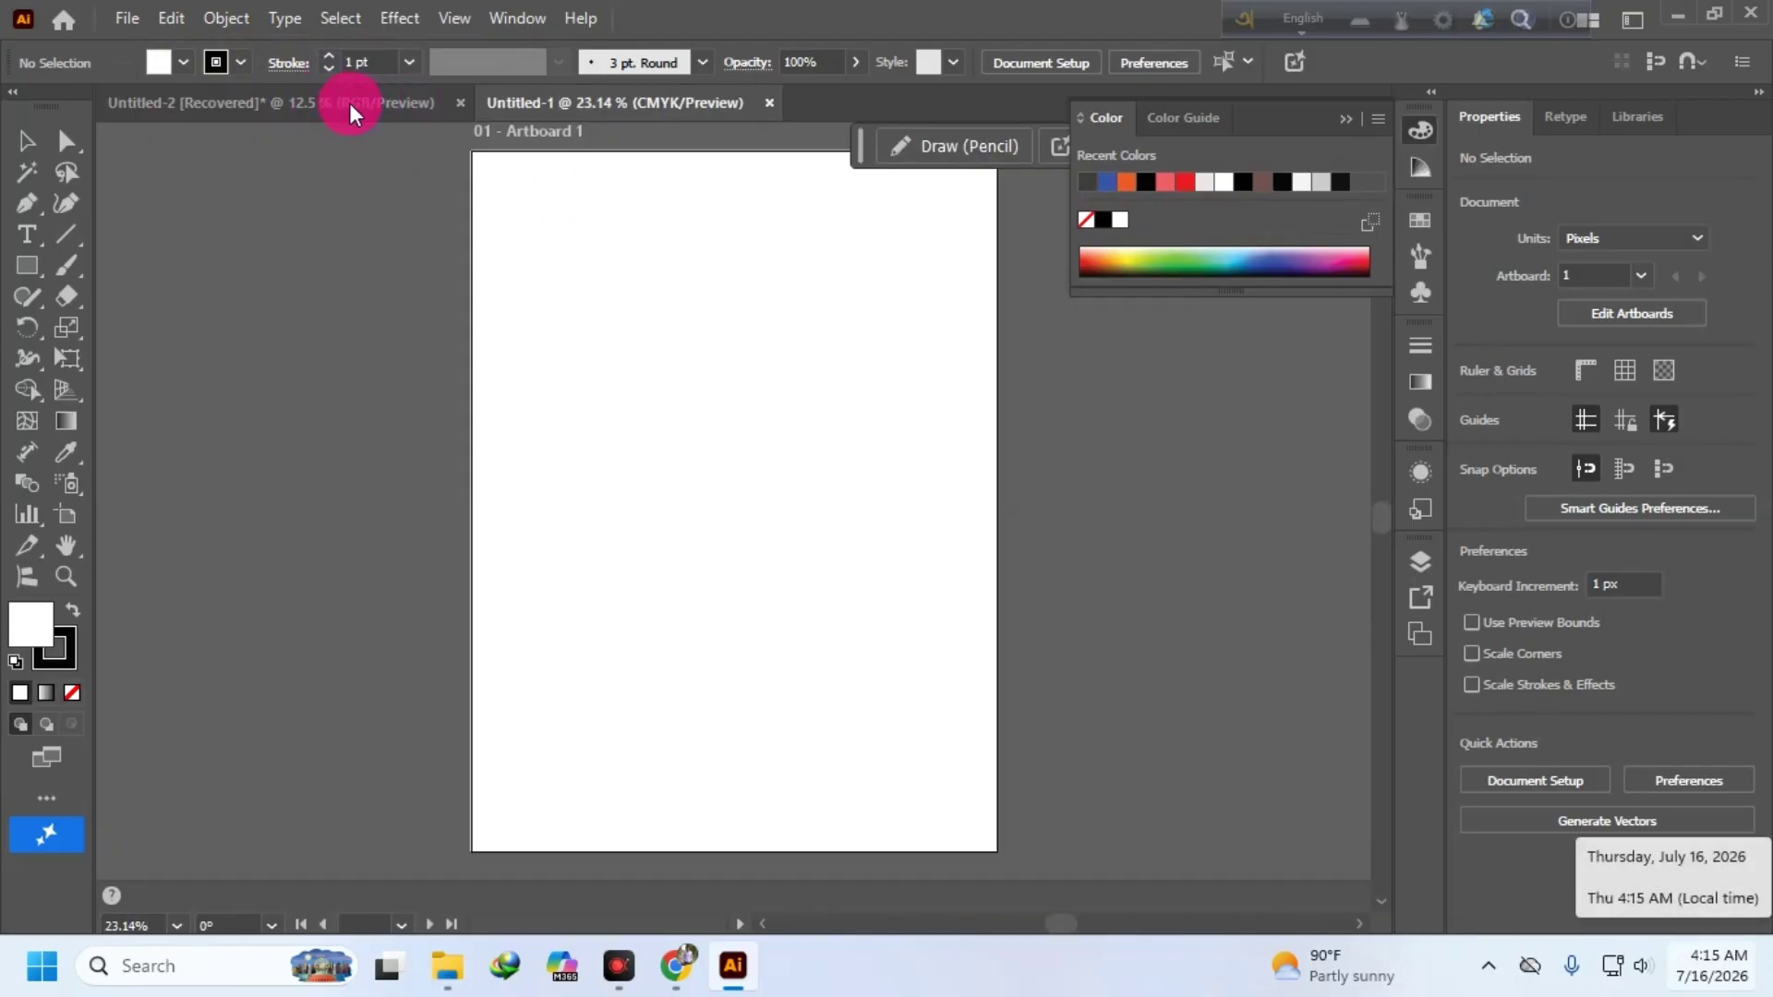
- Close the recovered 3D Choclet document without saving and minimize Illustrator
left_click(346, 105)
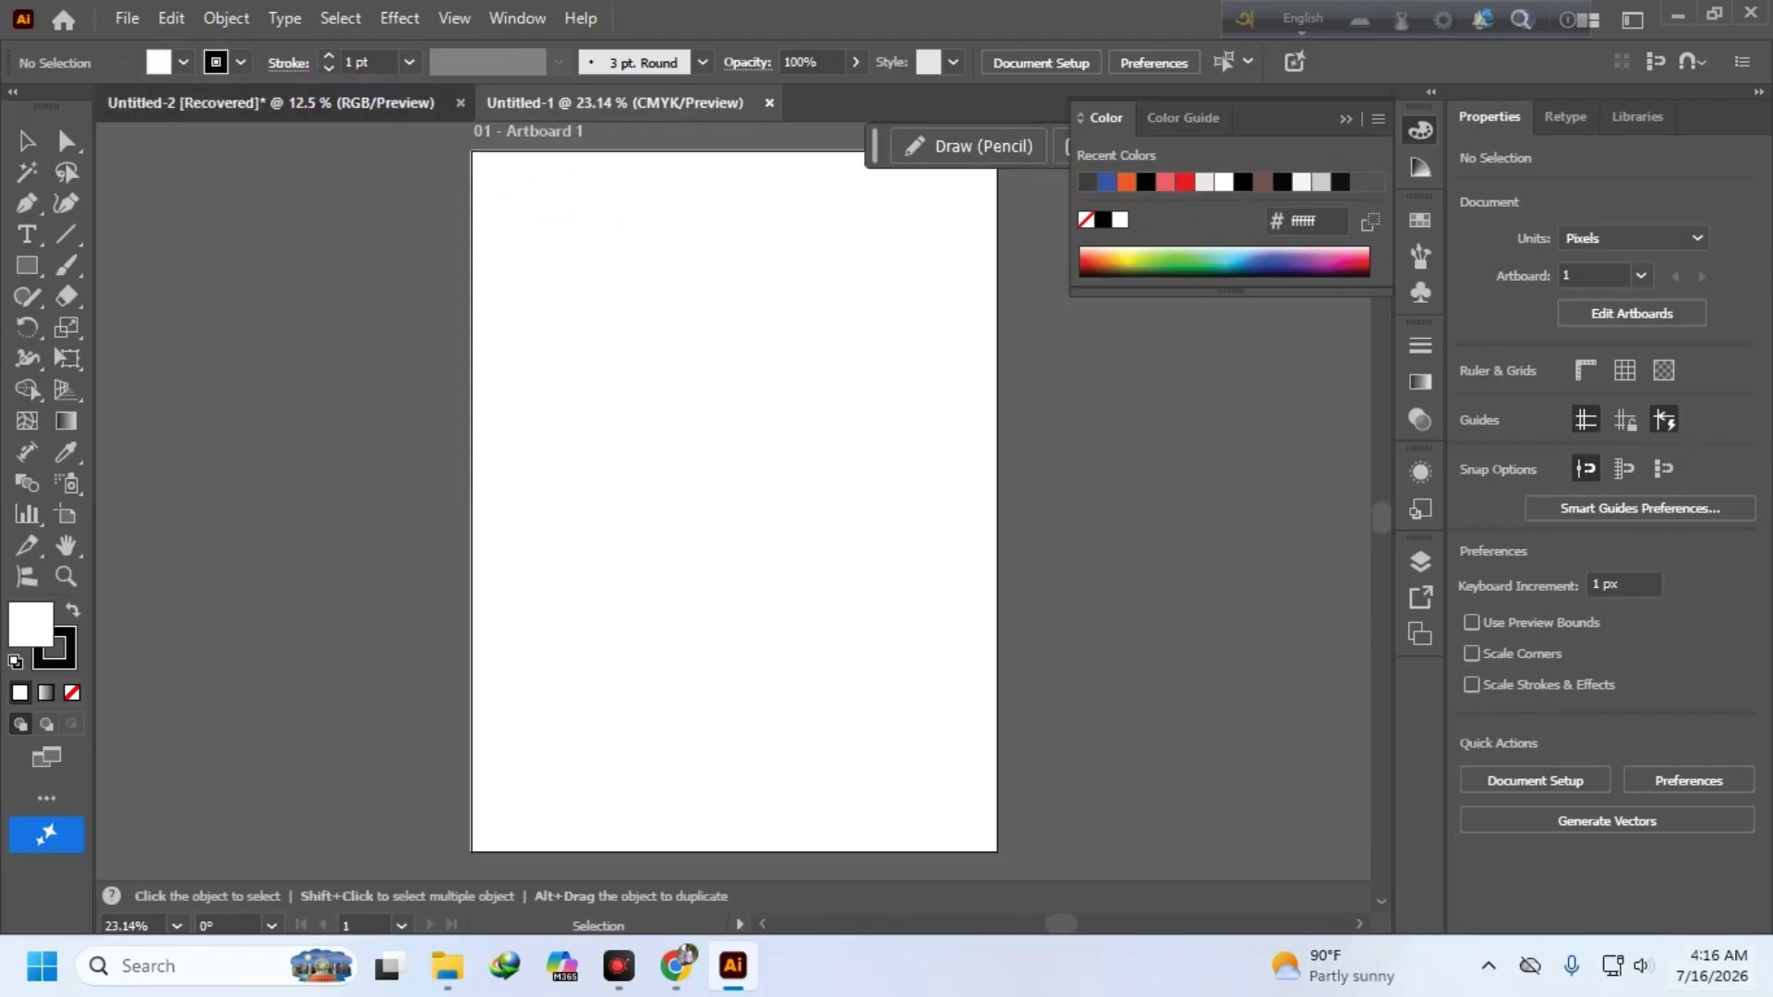
scroll(692, 198, "up", 5)
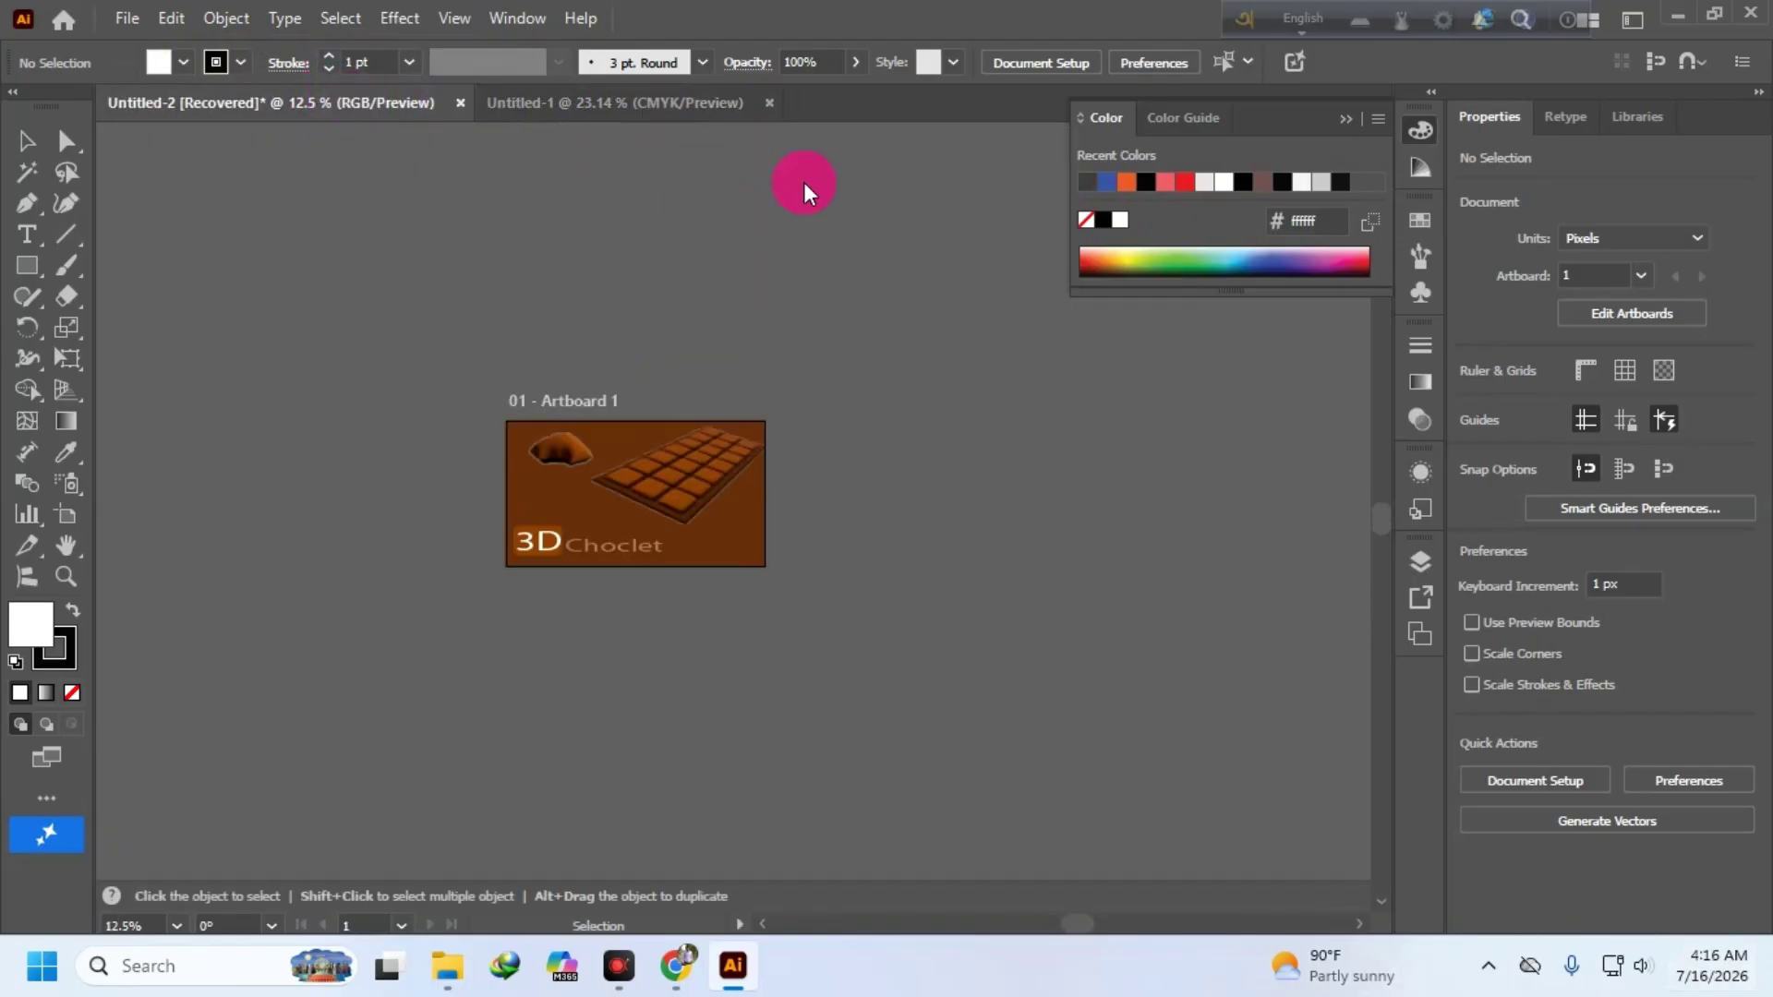
left_click(461, 103)
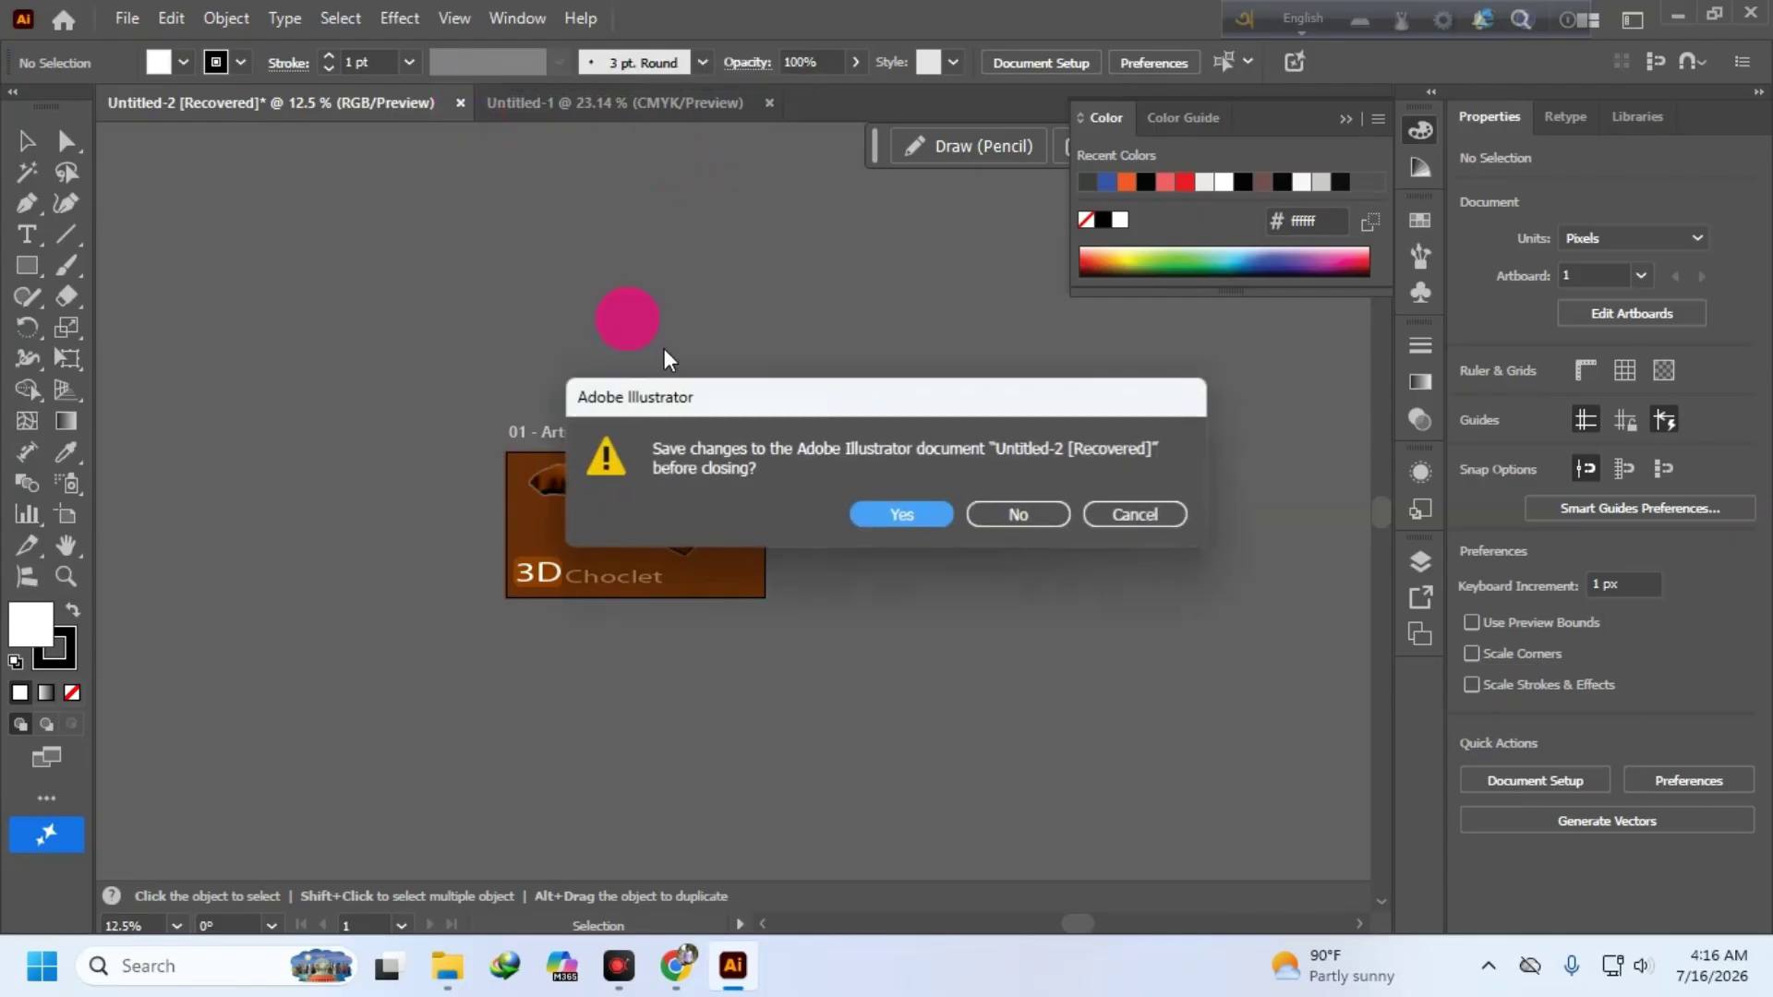
left_click(1026, 514)
left_click(1678, 17)
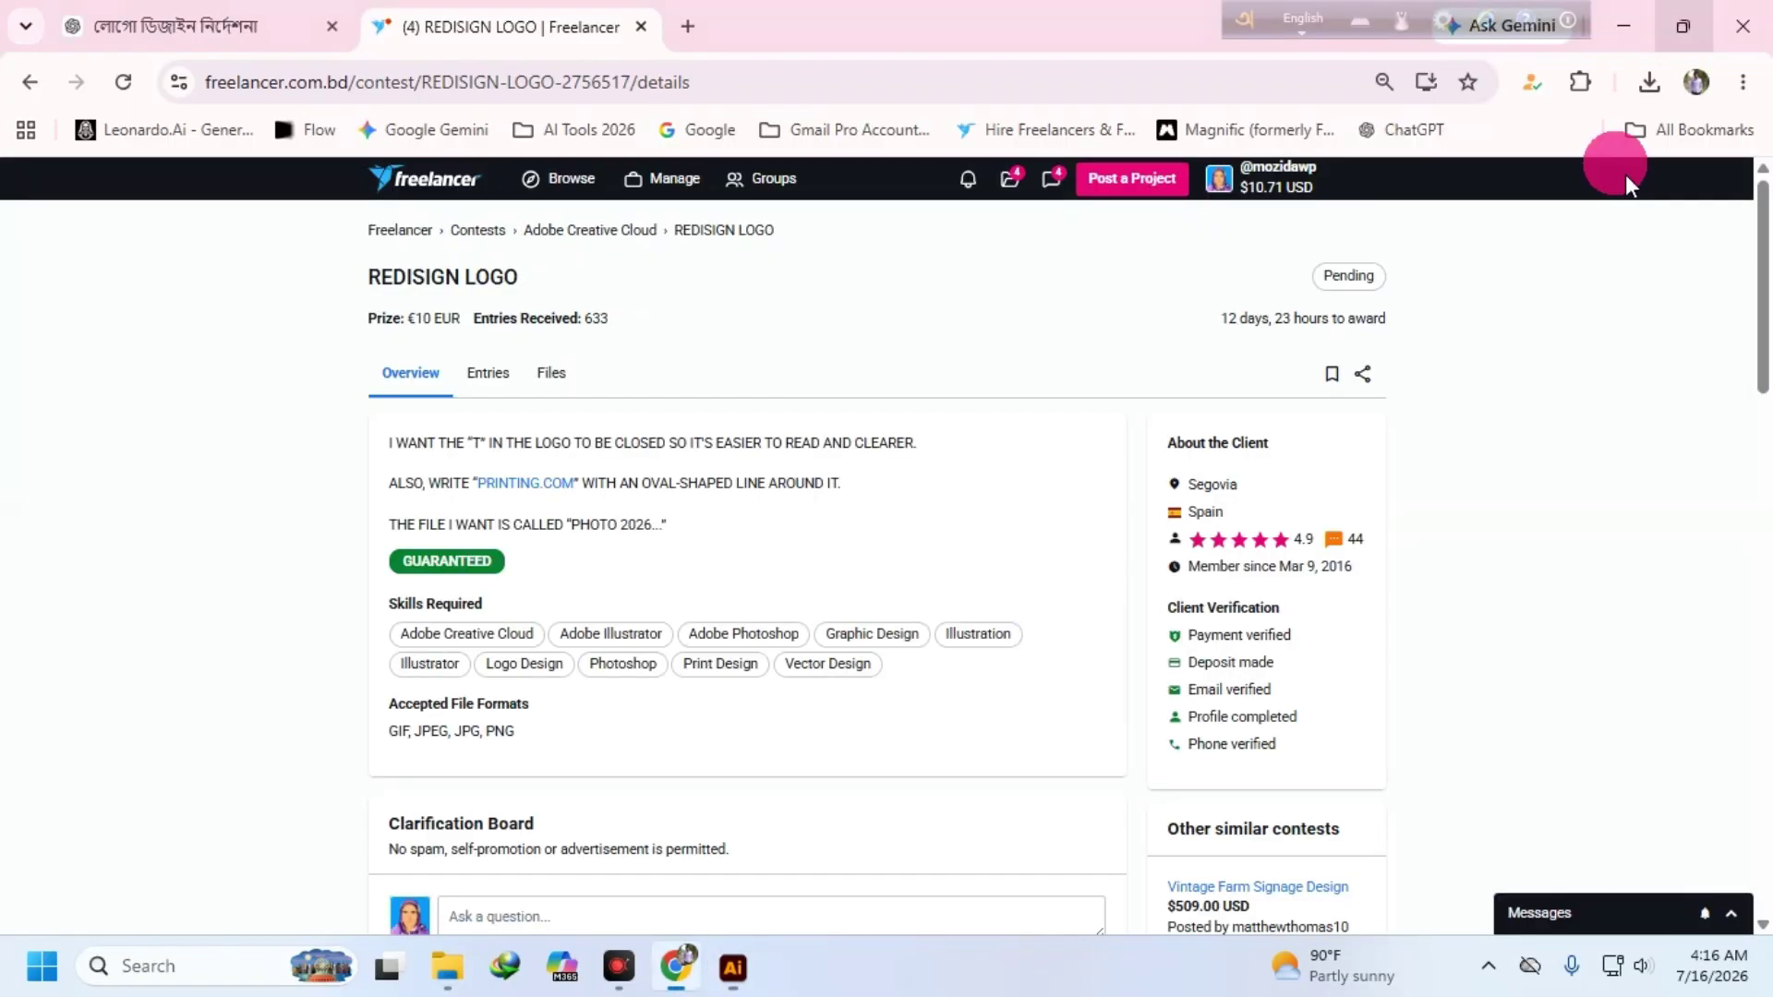
- Open the converted .ai file, marquee-select the whole logo and copy it
left_click(1625, 26)
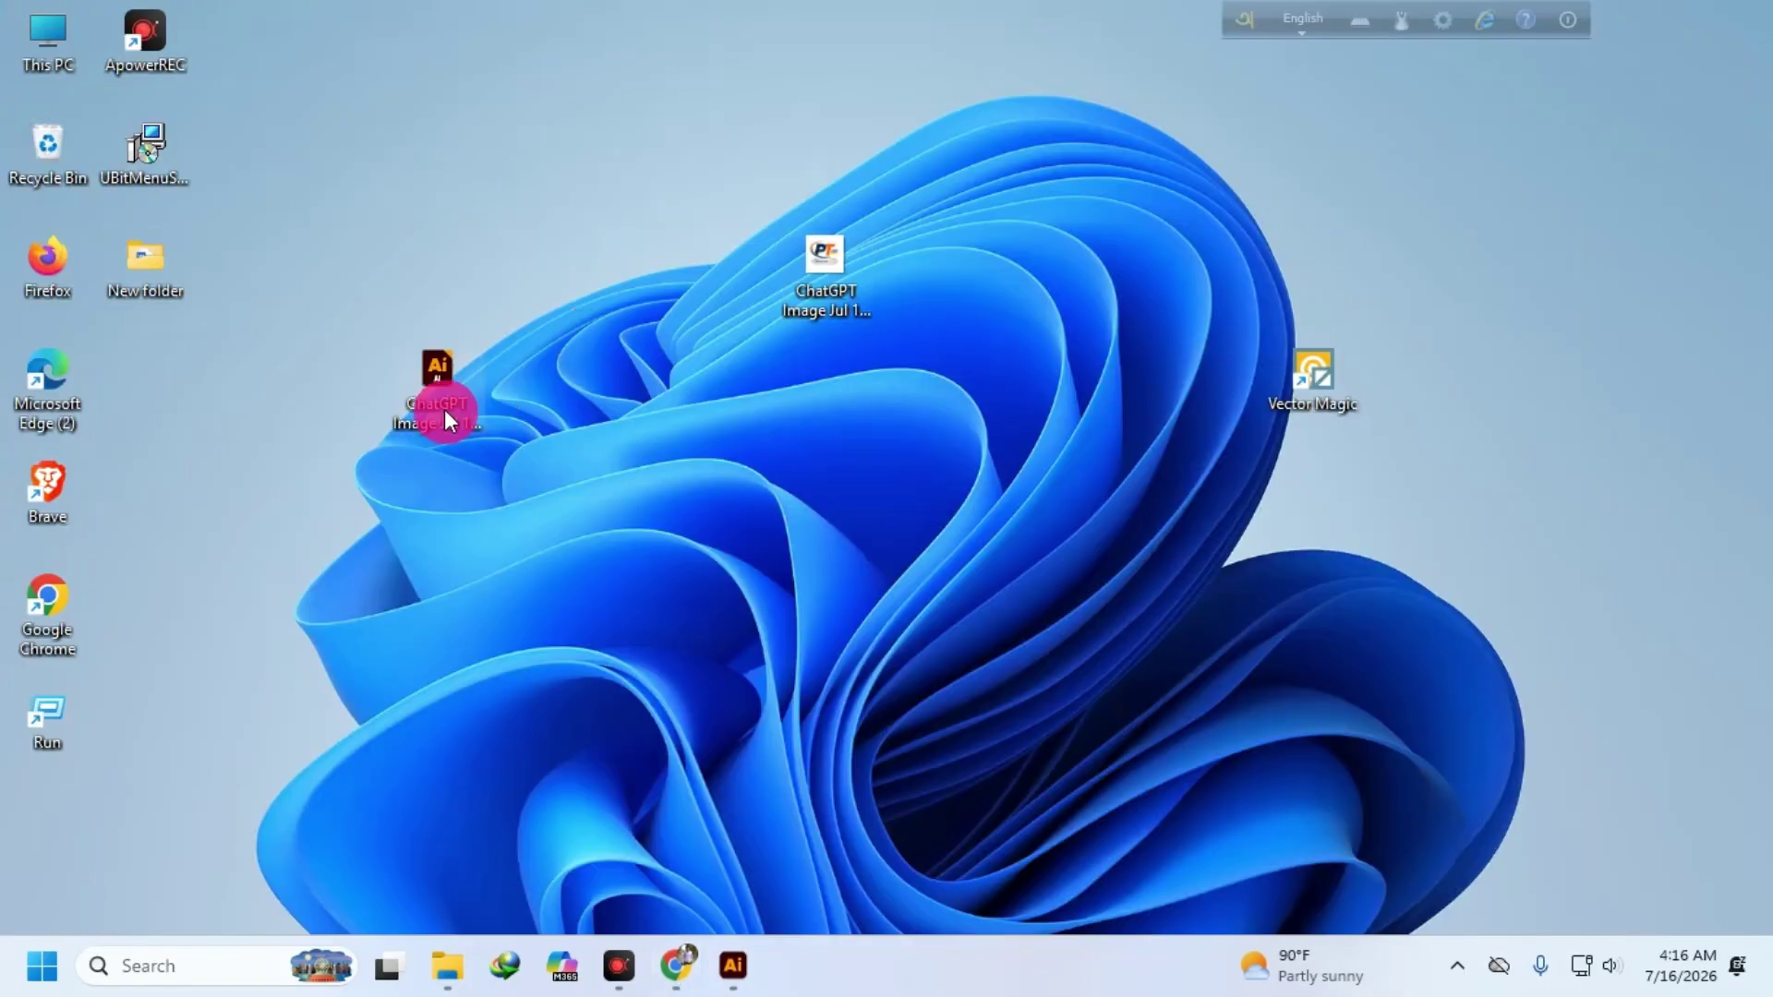
double_click(440, 374)
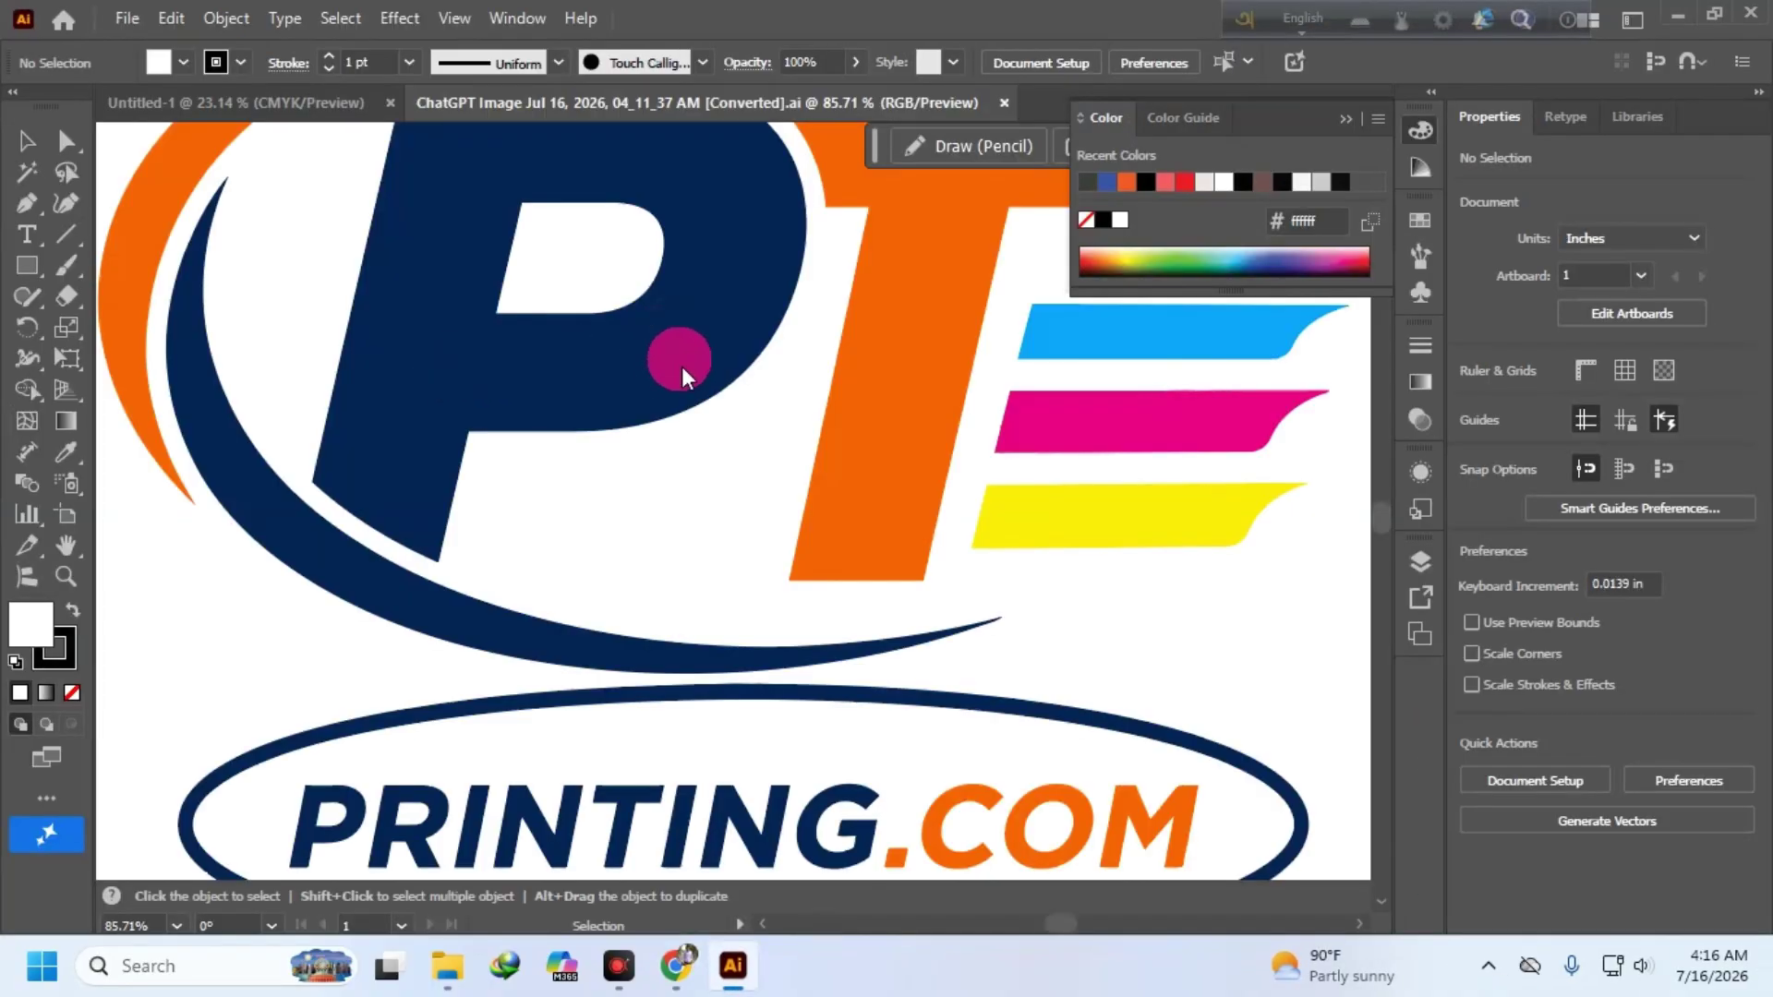
scroll(613, 412, "down", 2)
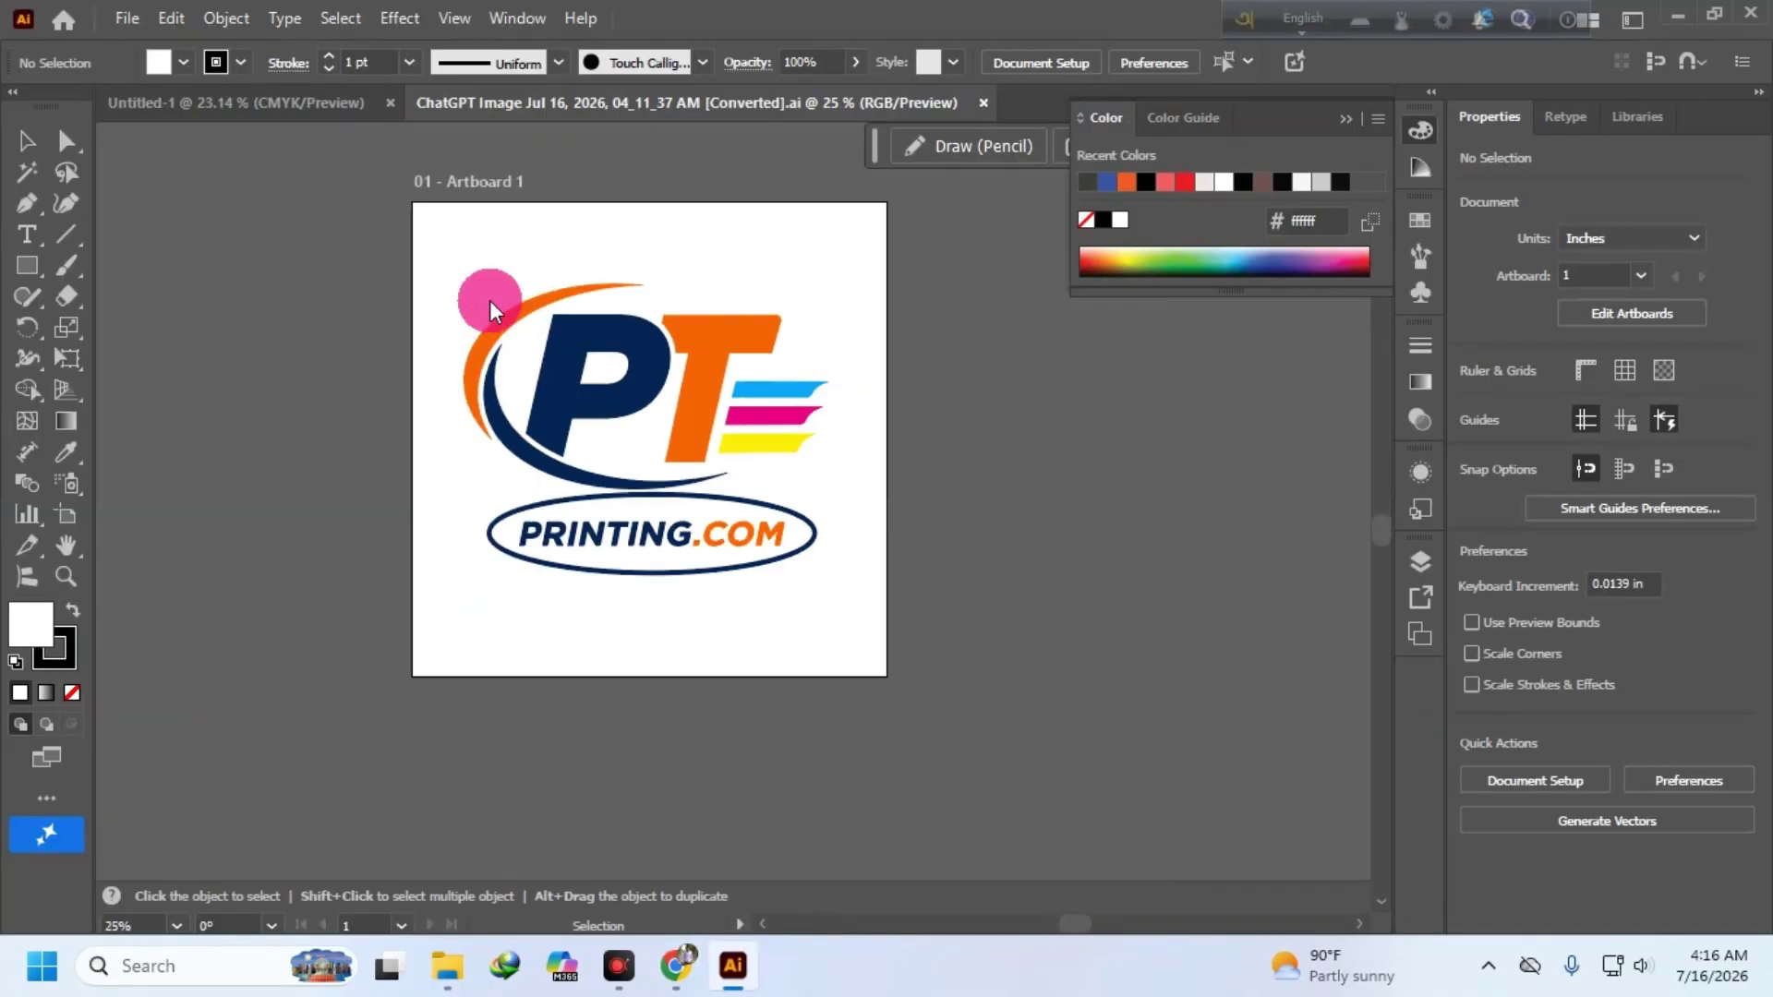
left_click_drag(456, 272, 510, 335)
left_click_drag(743, 514, 800, 582)
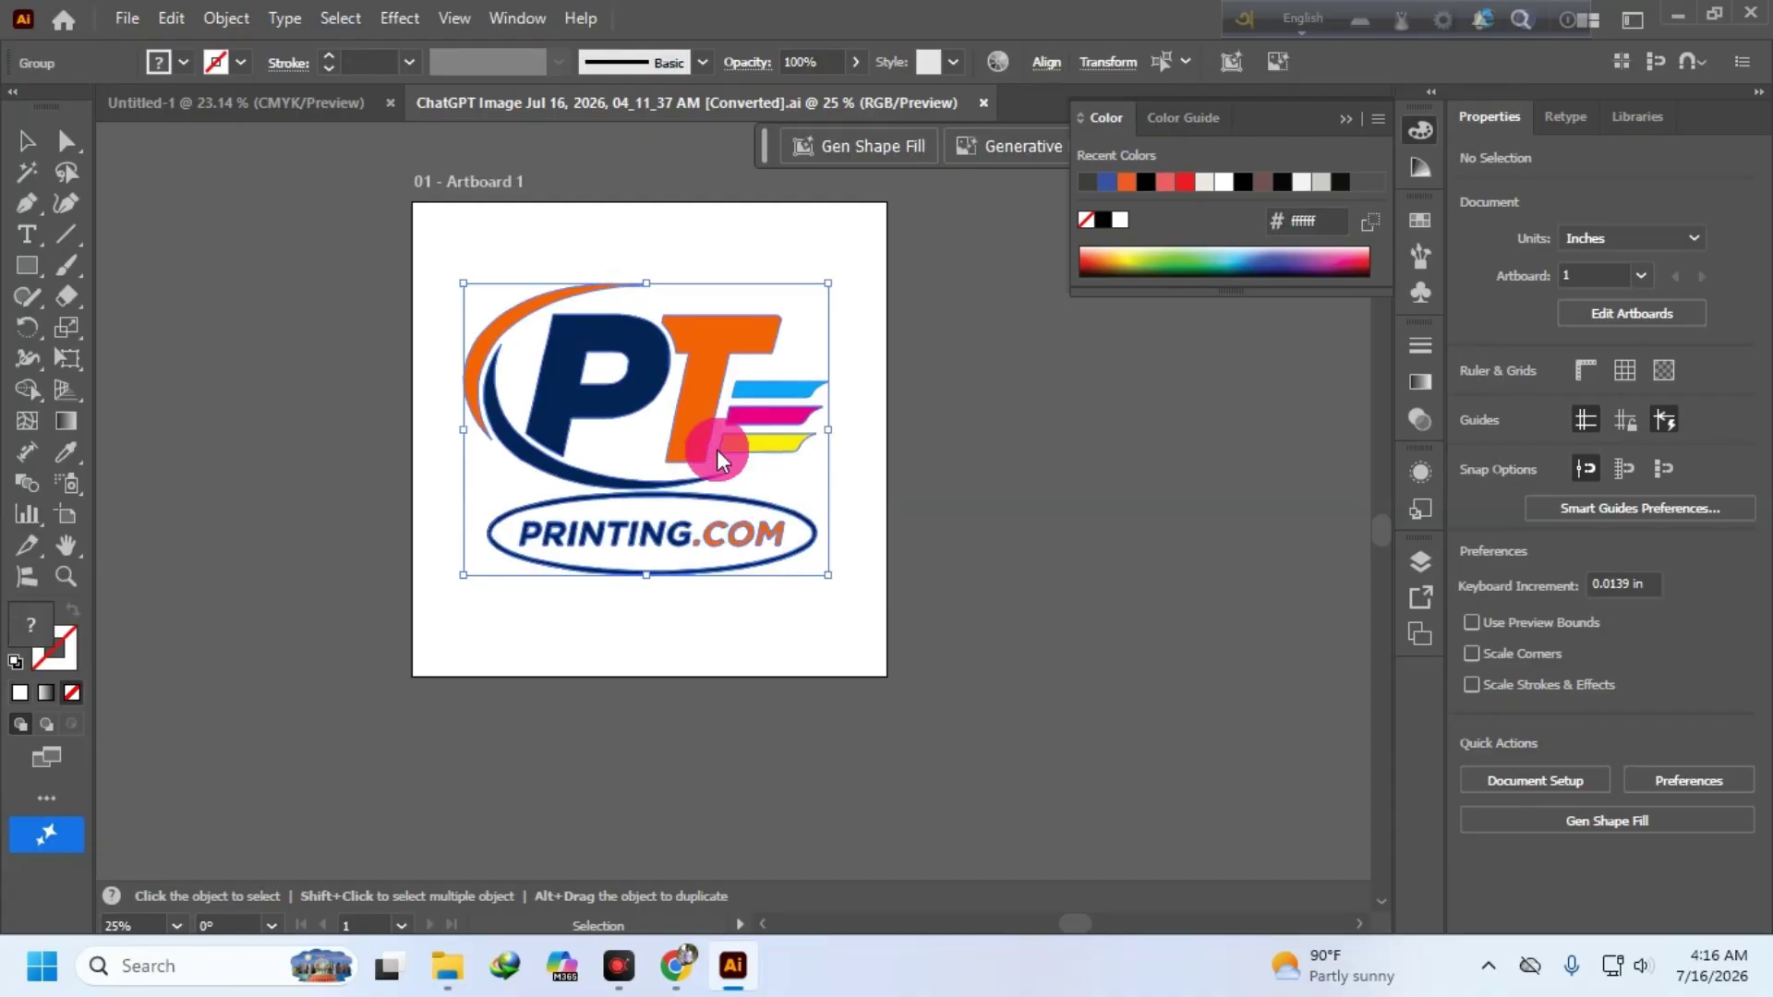
right_click(708, 361)
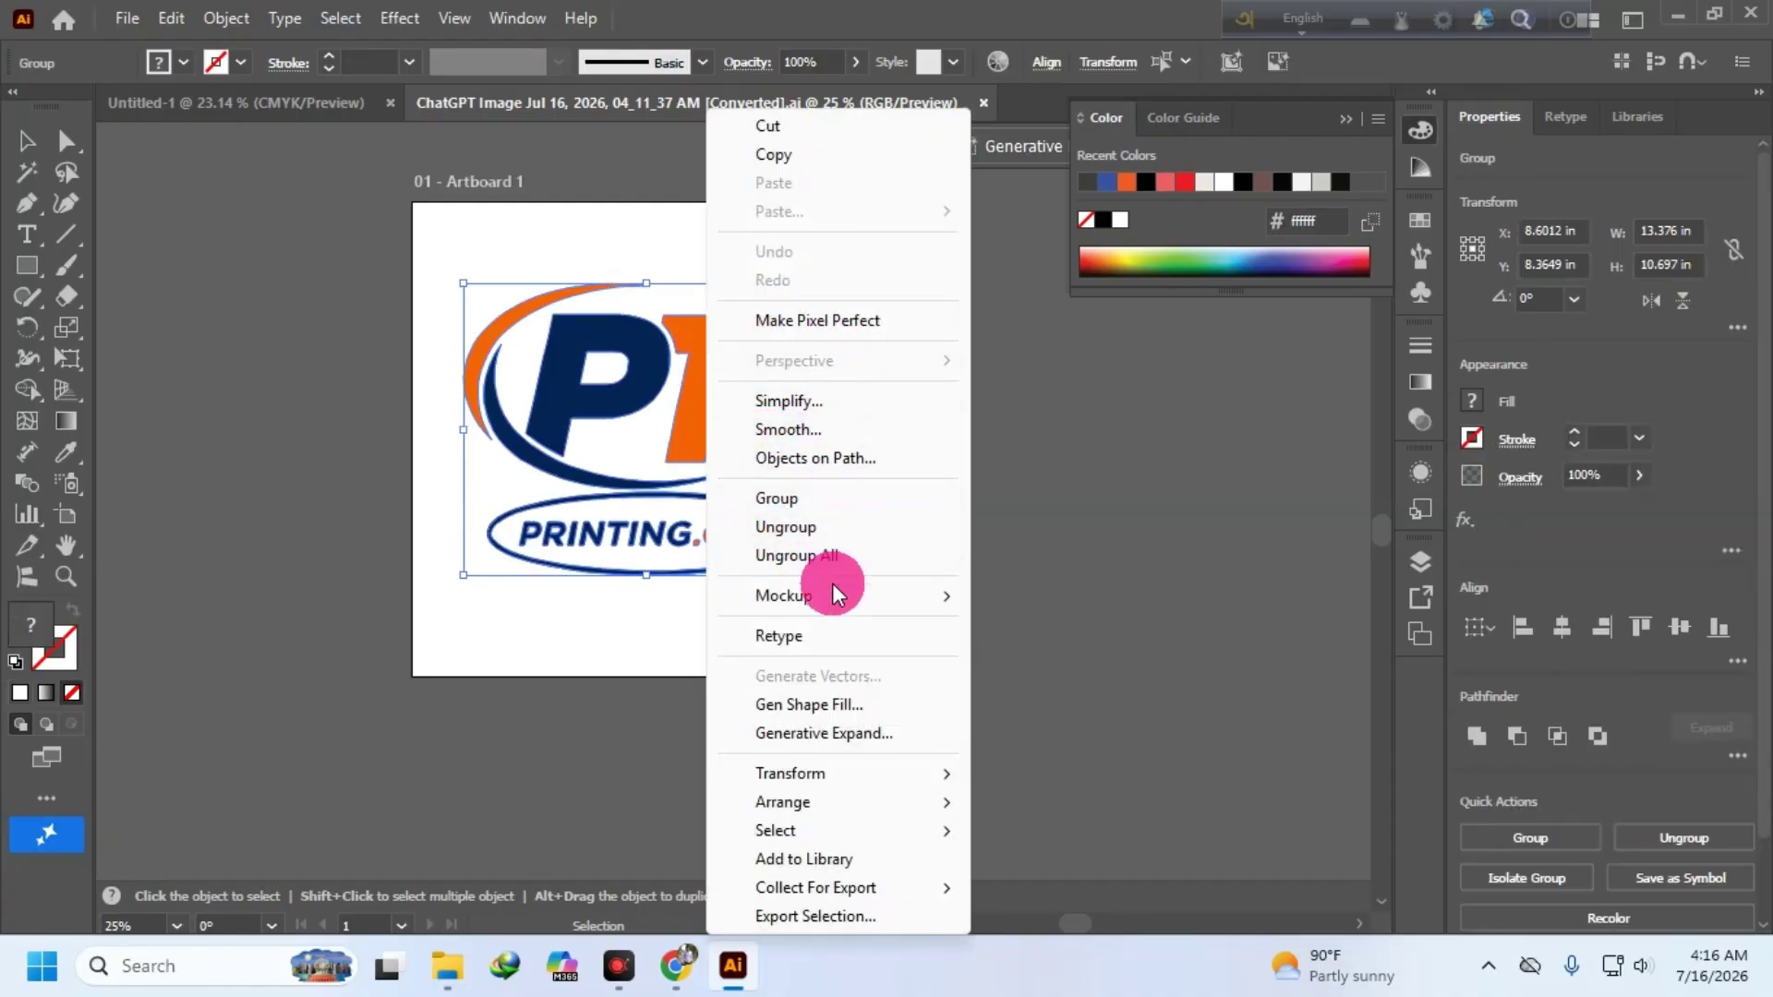
left_click(771, 155)
- Paste the logo into Untitled-1 and scale it up to fit the artboard
left_click(257, 99)
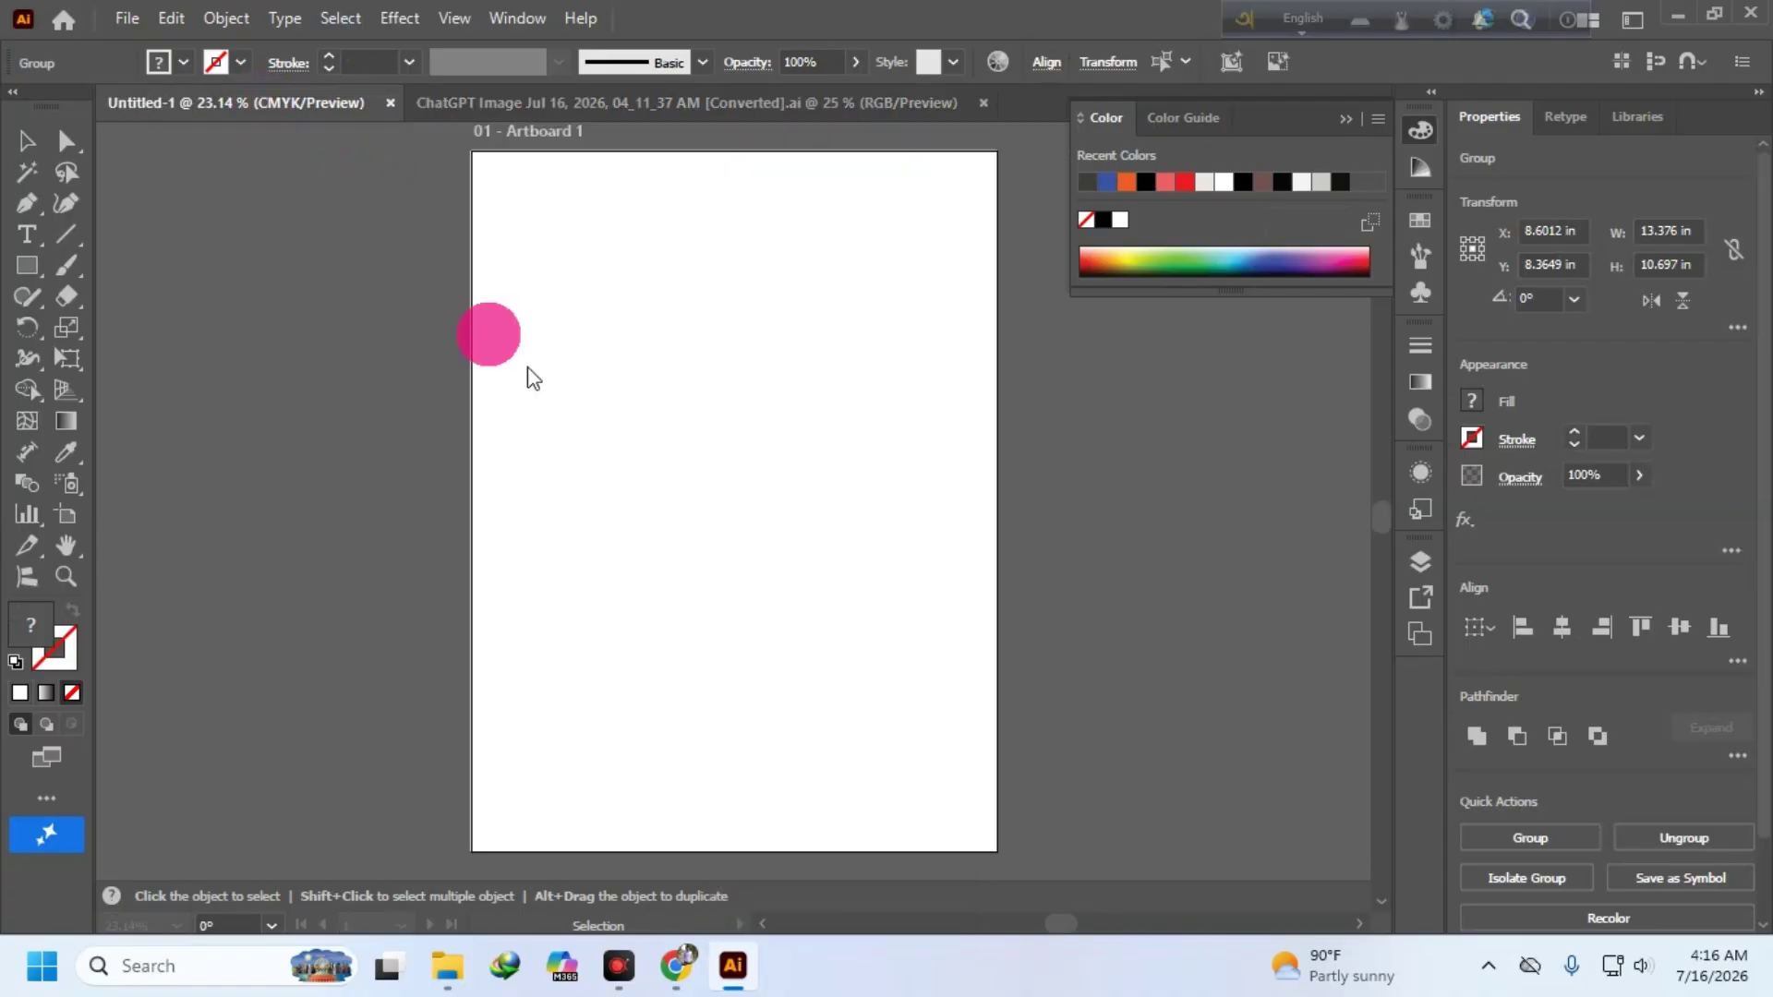
right_click(662, 276)
left_click(734, 381)
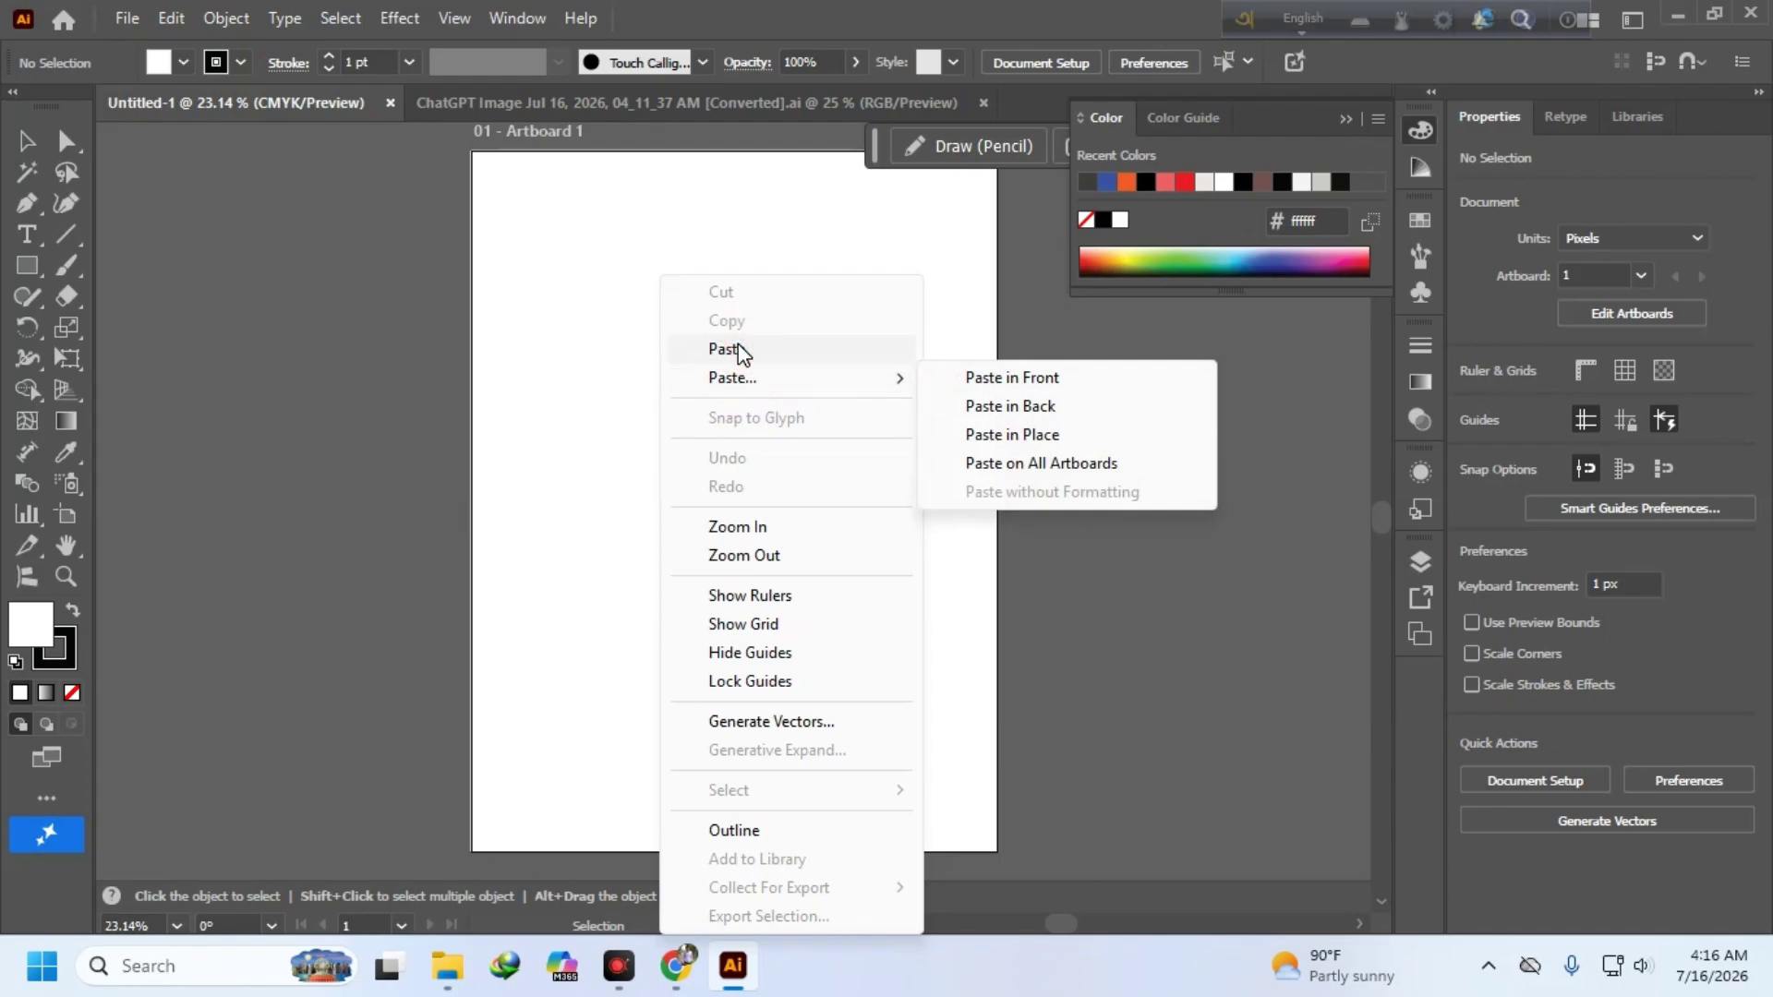
left_click(736, 349)
left_click(840, 729)
left_click_drag(545, 299, 946, 672)
left_click(877, 268)
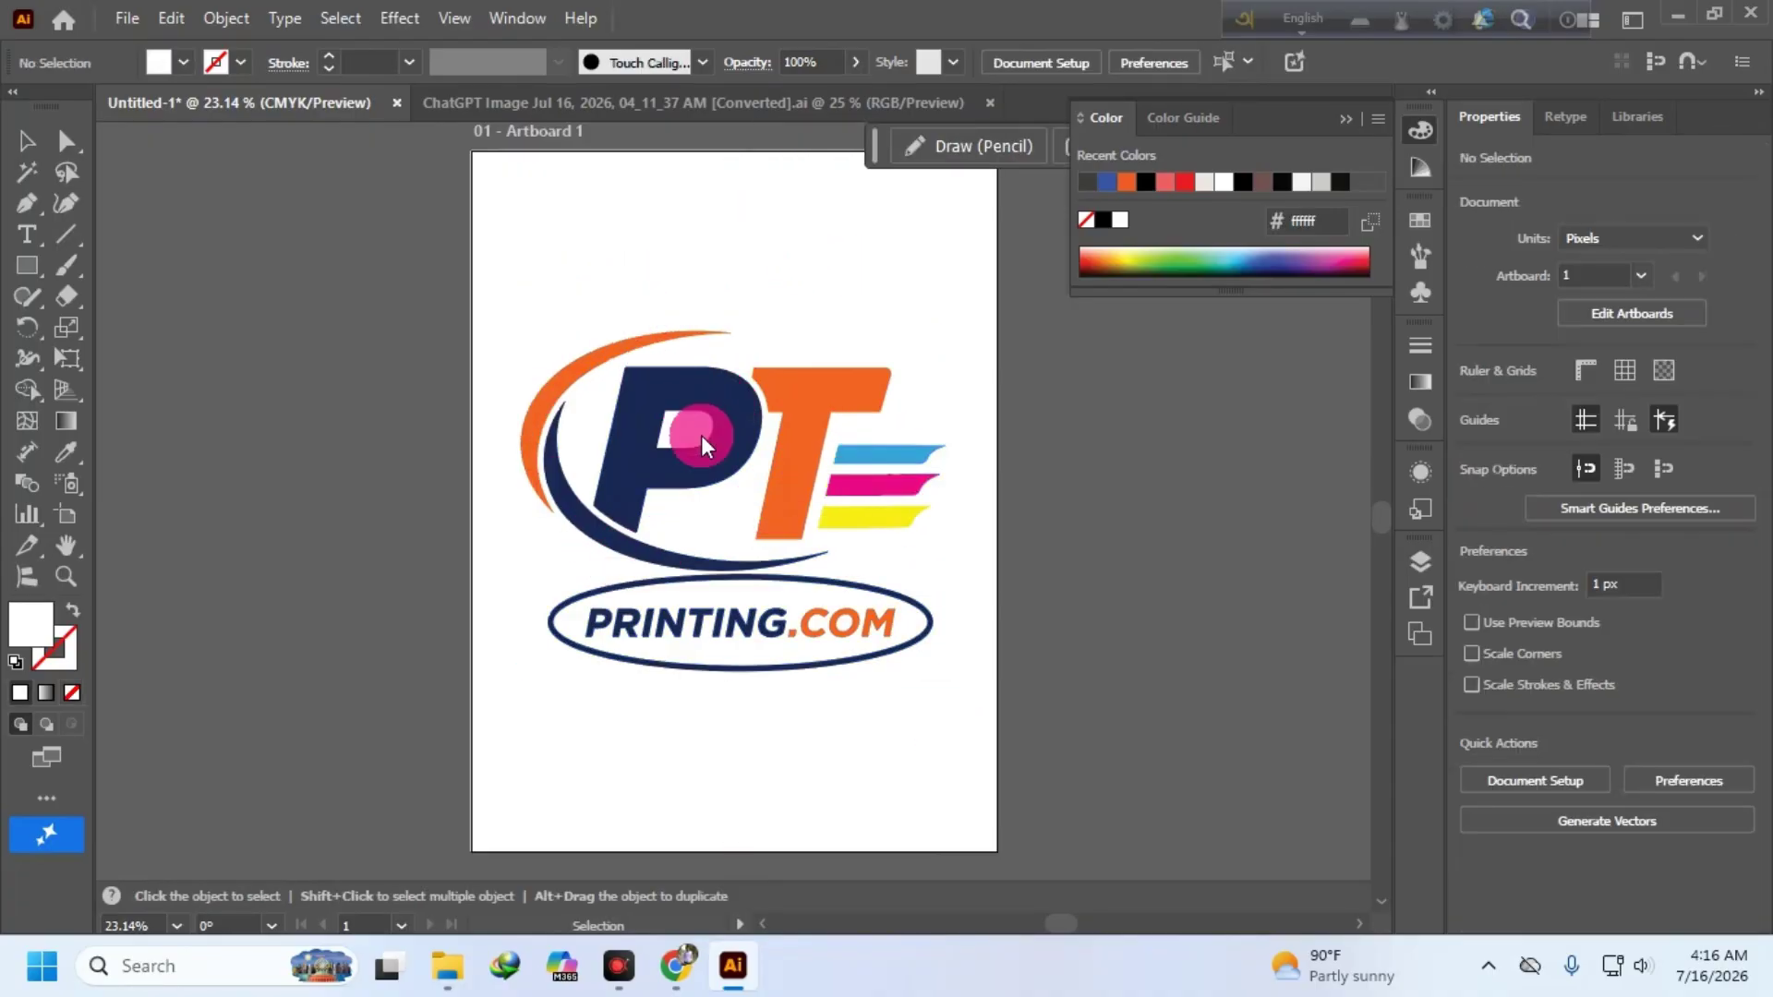
- Ungroup the logo and recolour the blue and magenta stripes in red shades
left_click(804, 399)
right_click(799, 388)
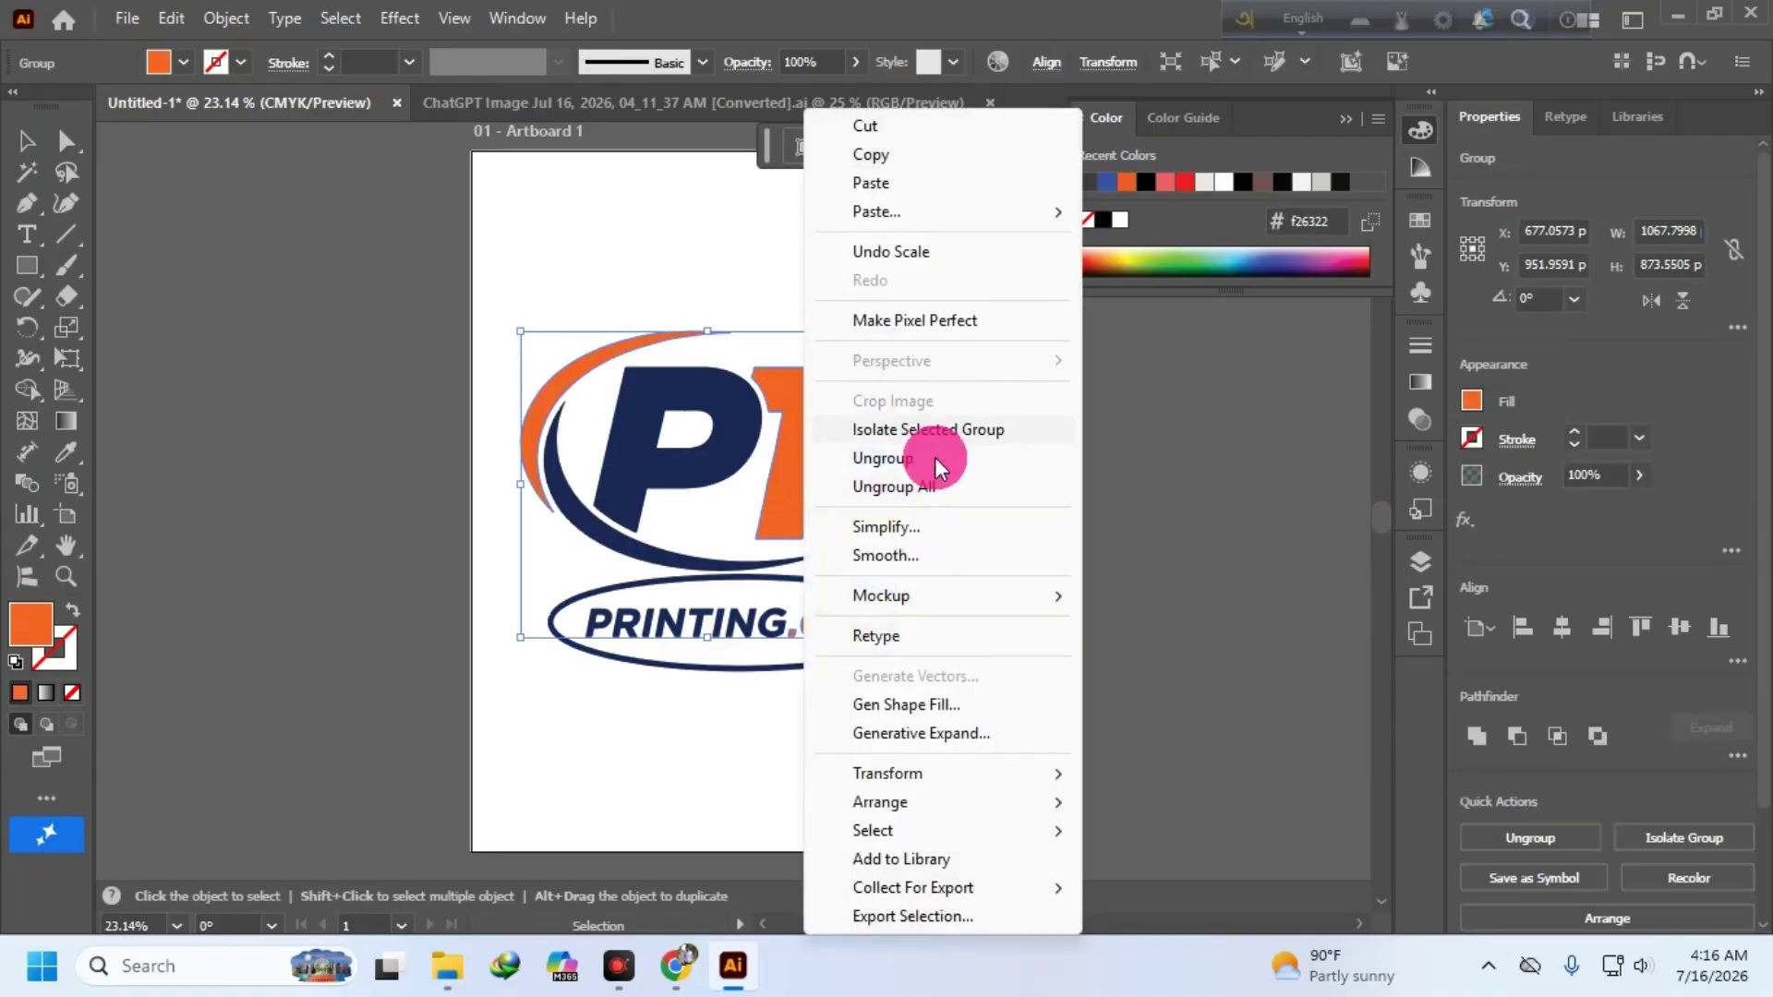
left_click(894, 487)
left_click(840, 724)
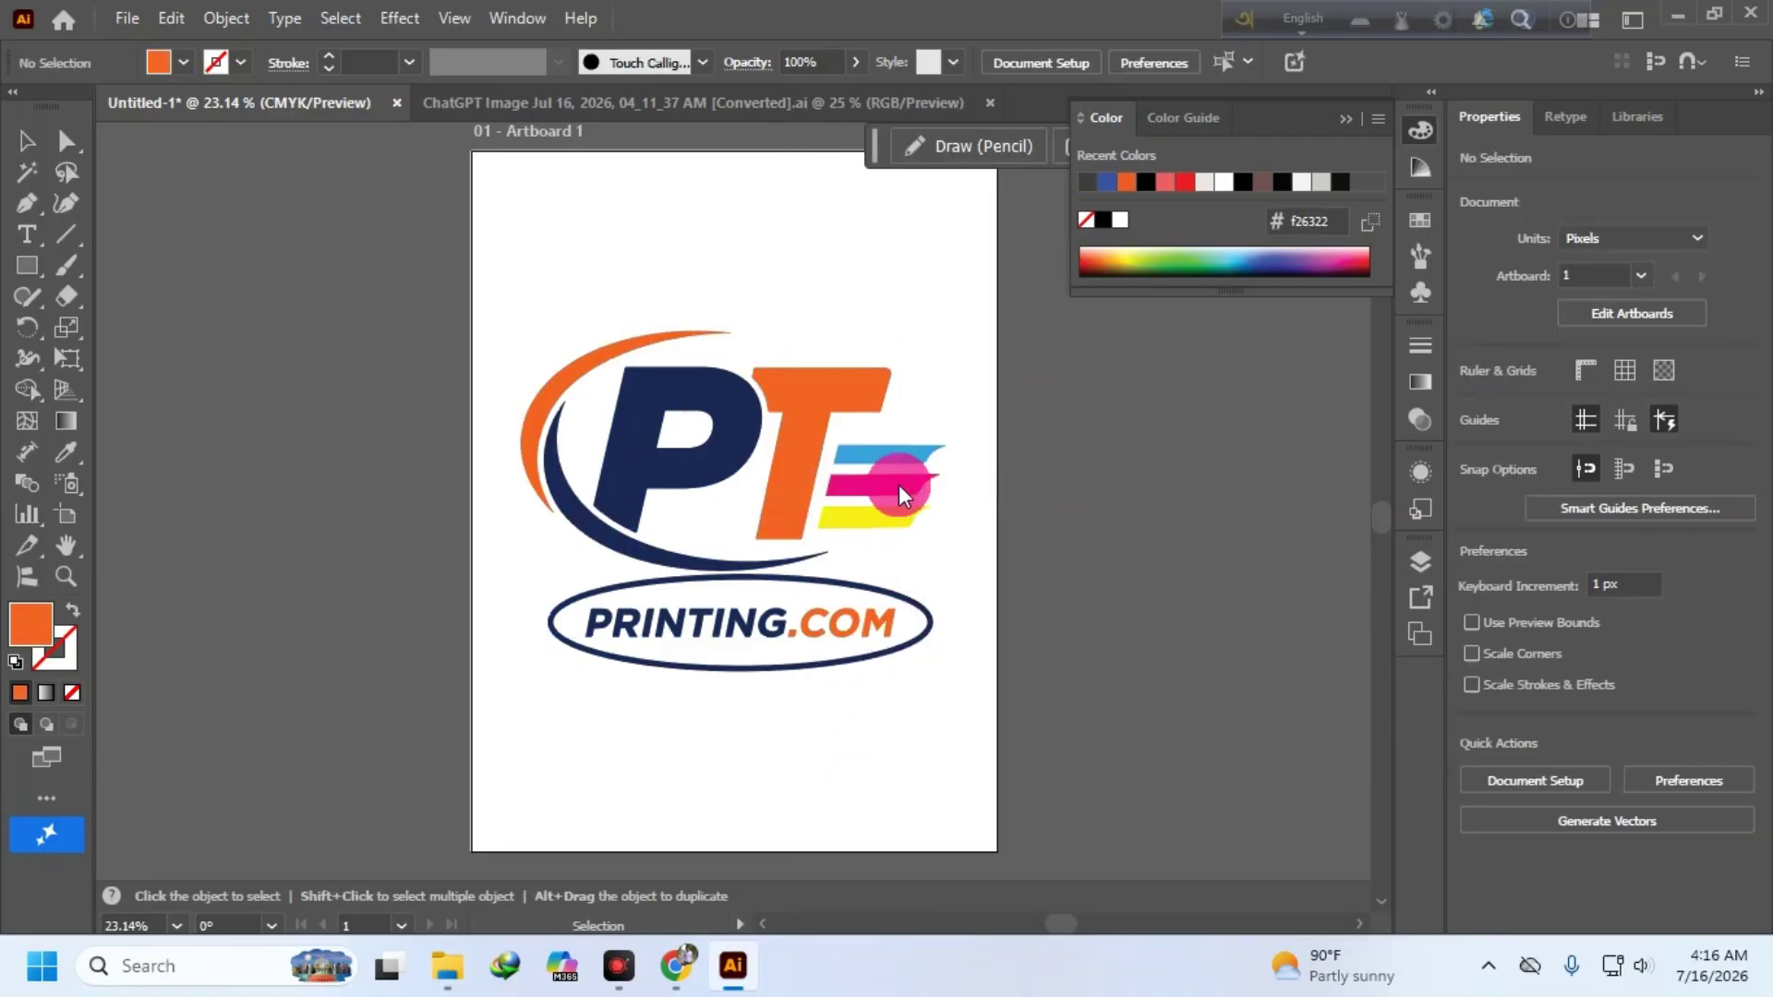
left_click(900, 459)
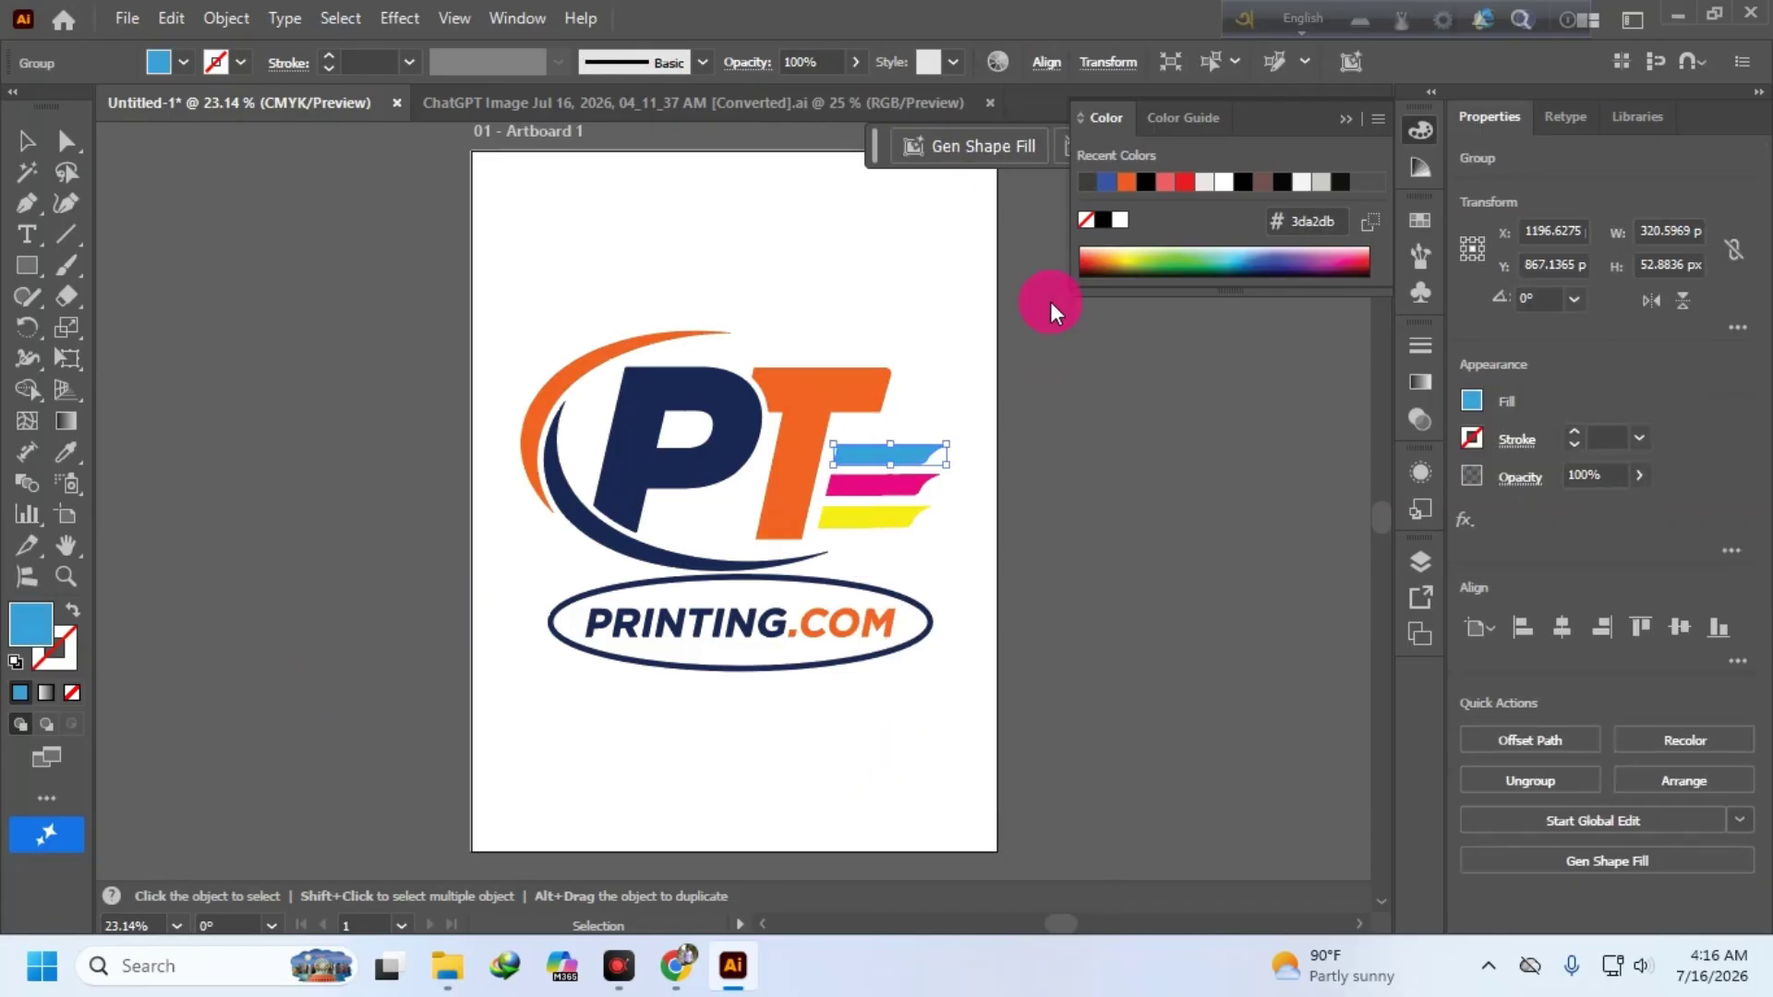
left_click(1173, 181)
left_click(934, 551)
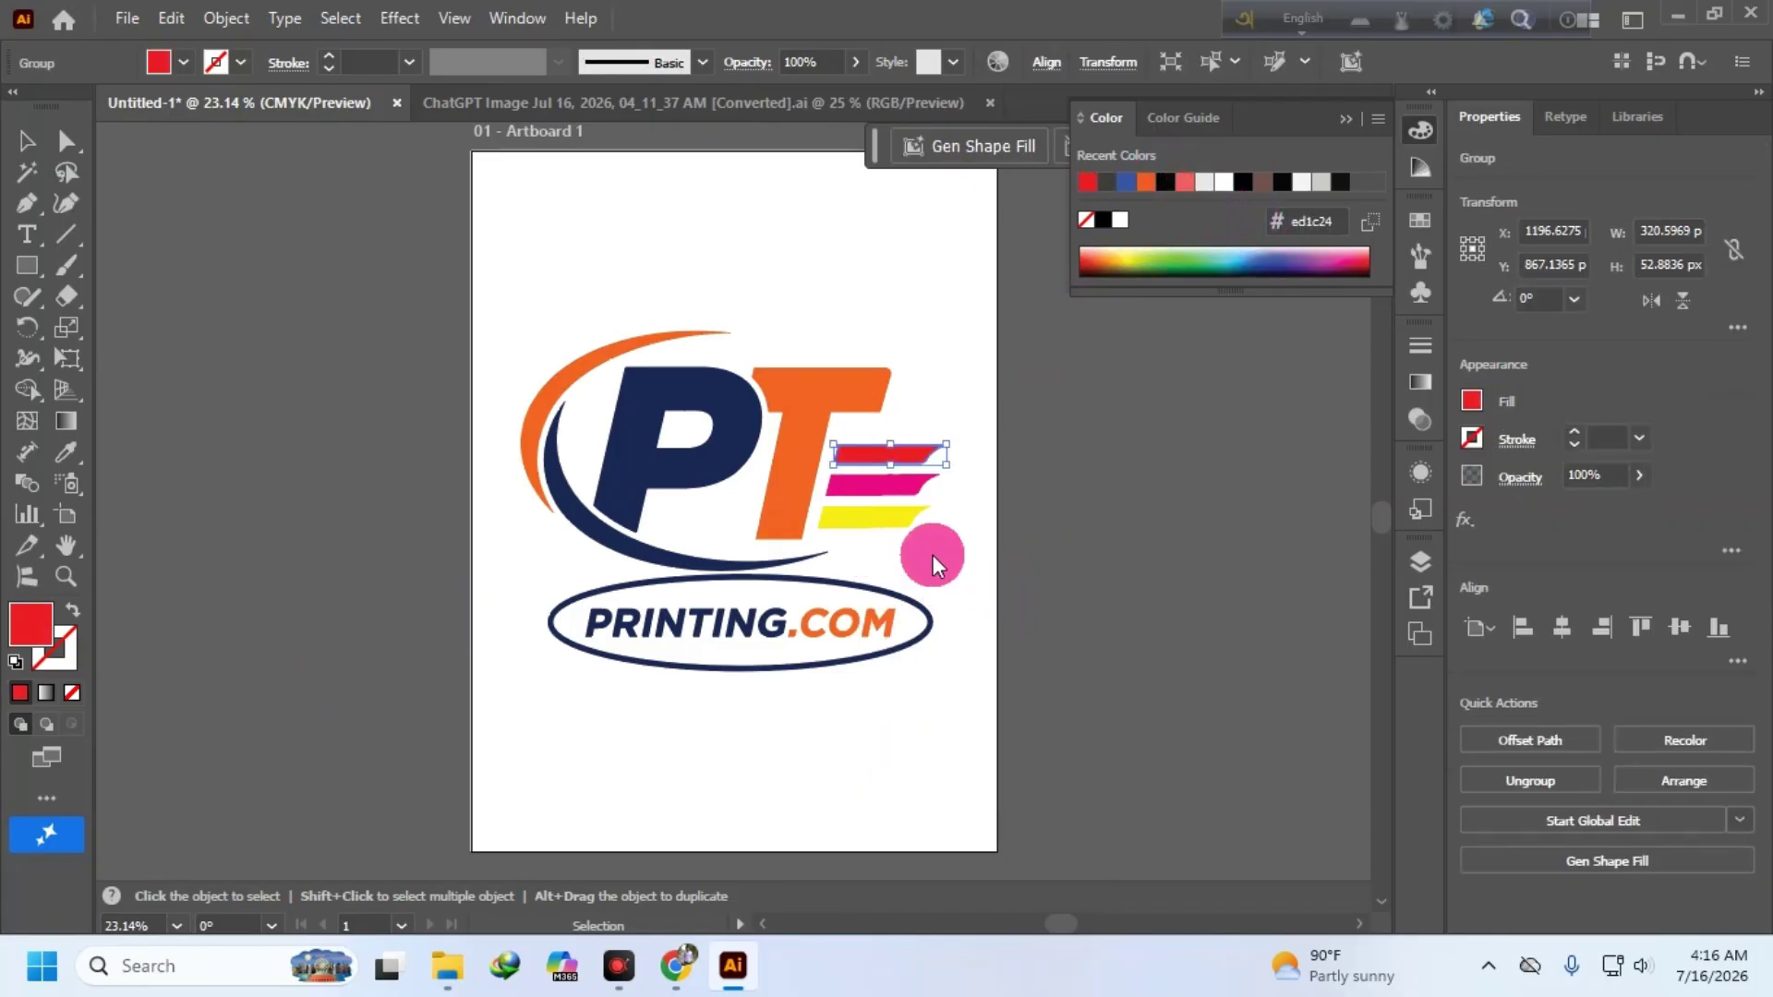
left_click(882, 484)
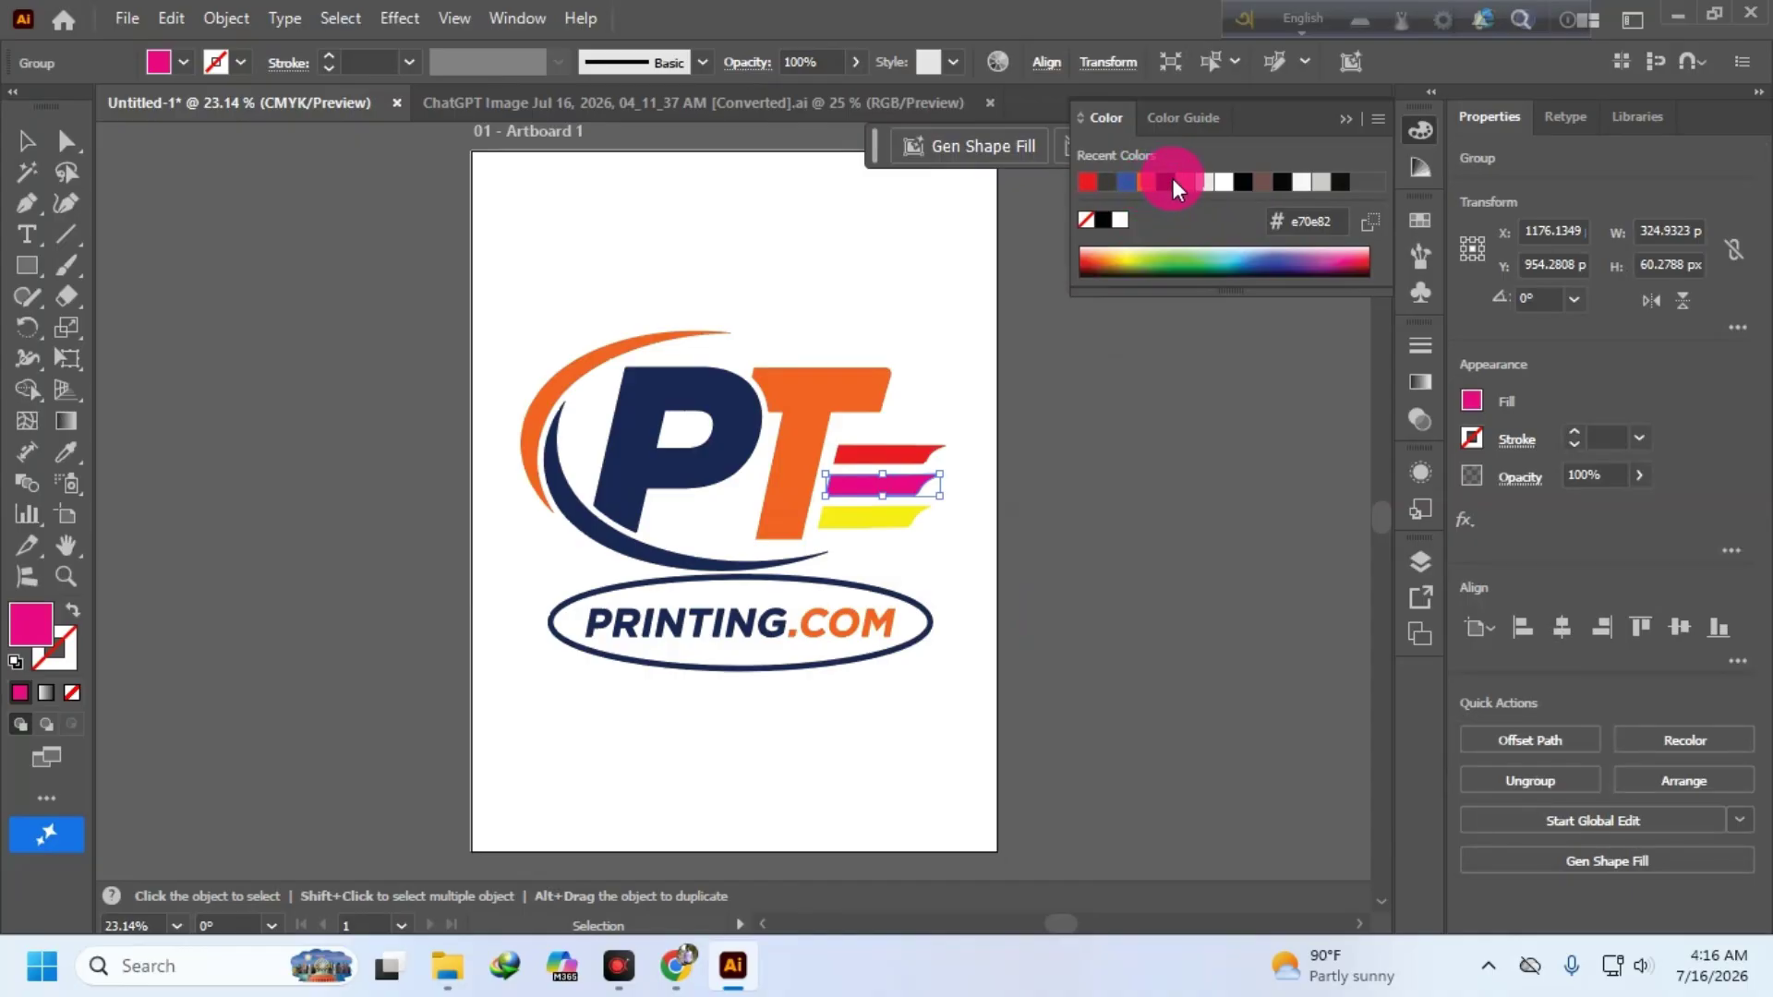
left_click(1169, 182)
left_click(722, 426)
- Ungroup the remaining logo parts and fill the letter P dark green
left_click(709, 416)
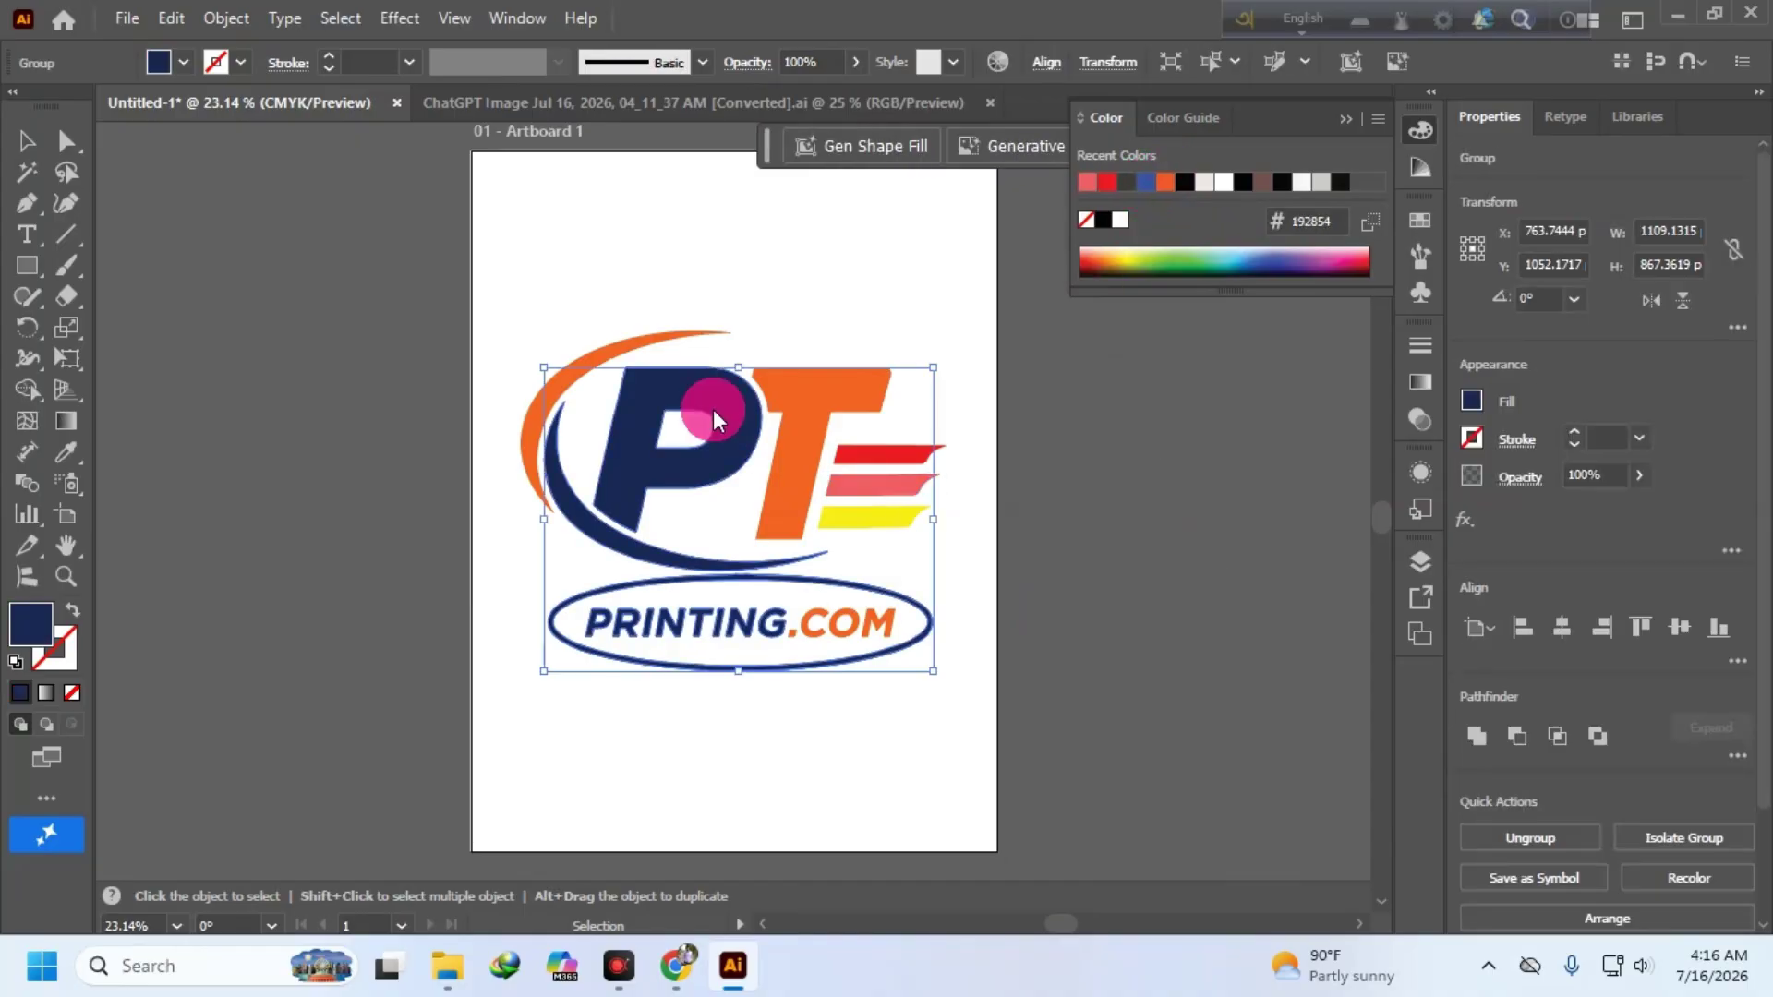
right_click(713, 420)
left_click(831, 487)
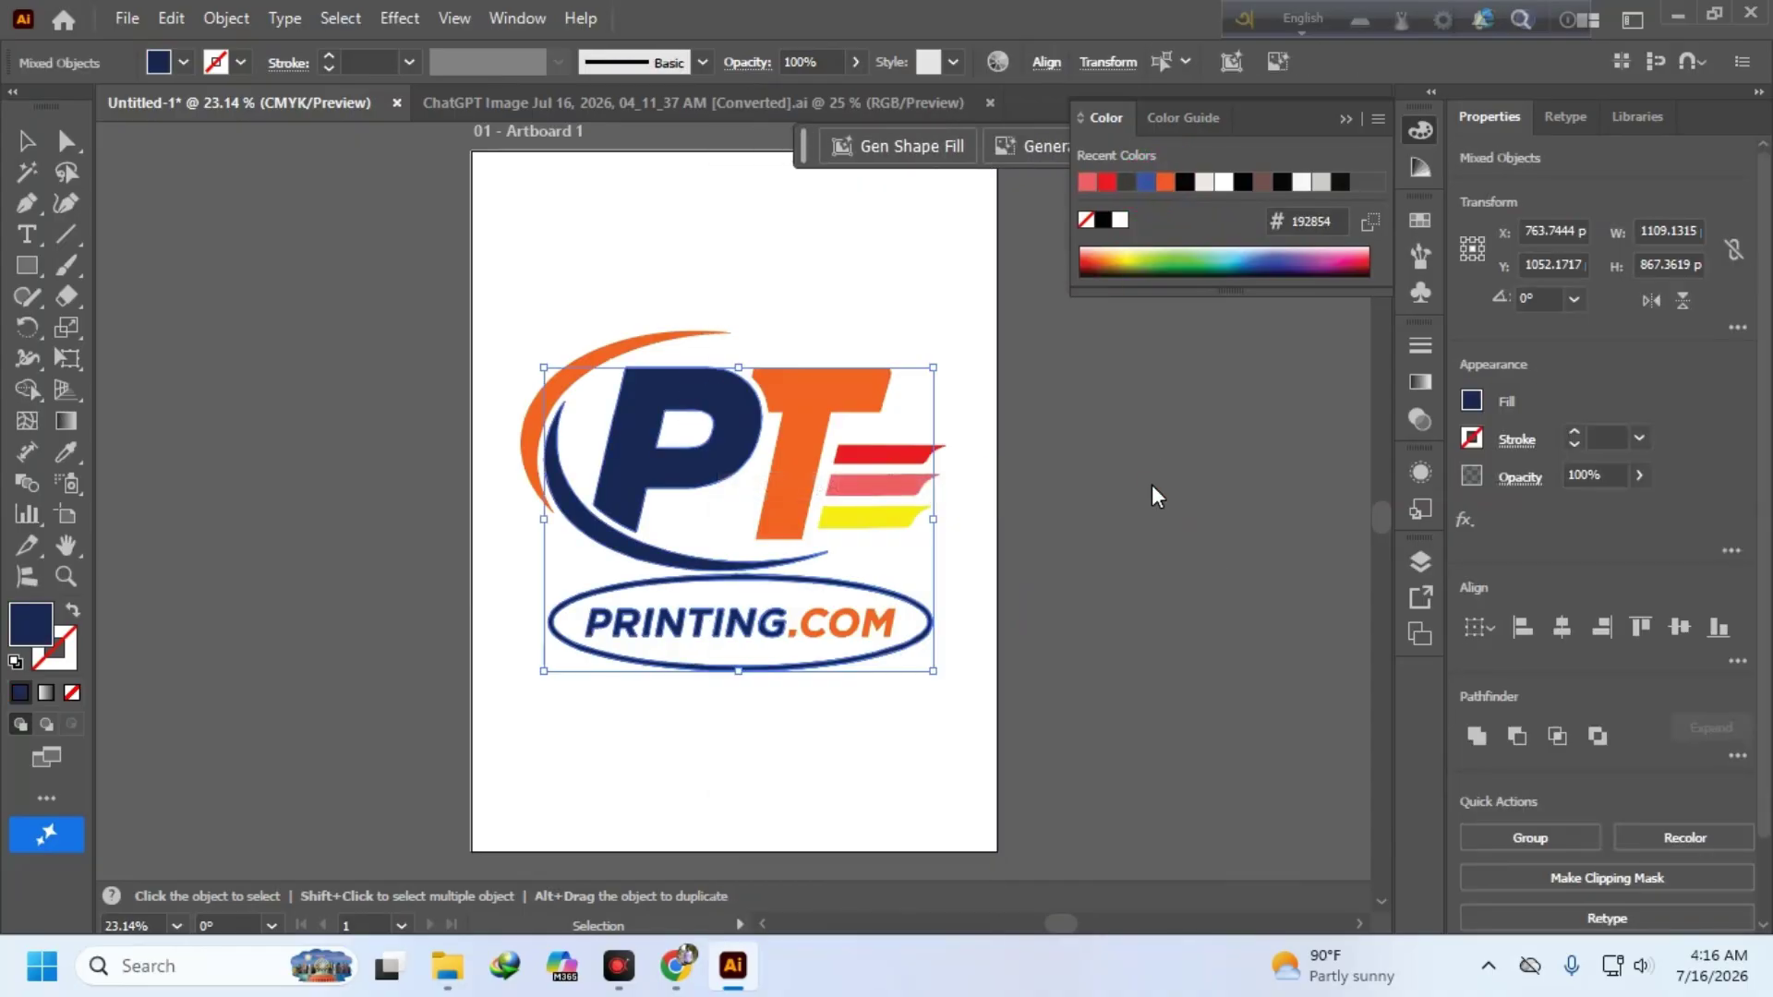
left_click(1157, 496)
left_click(730, 420)
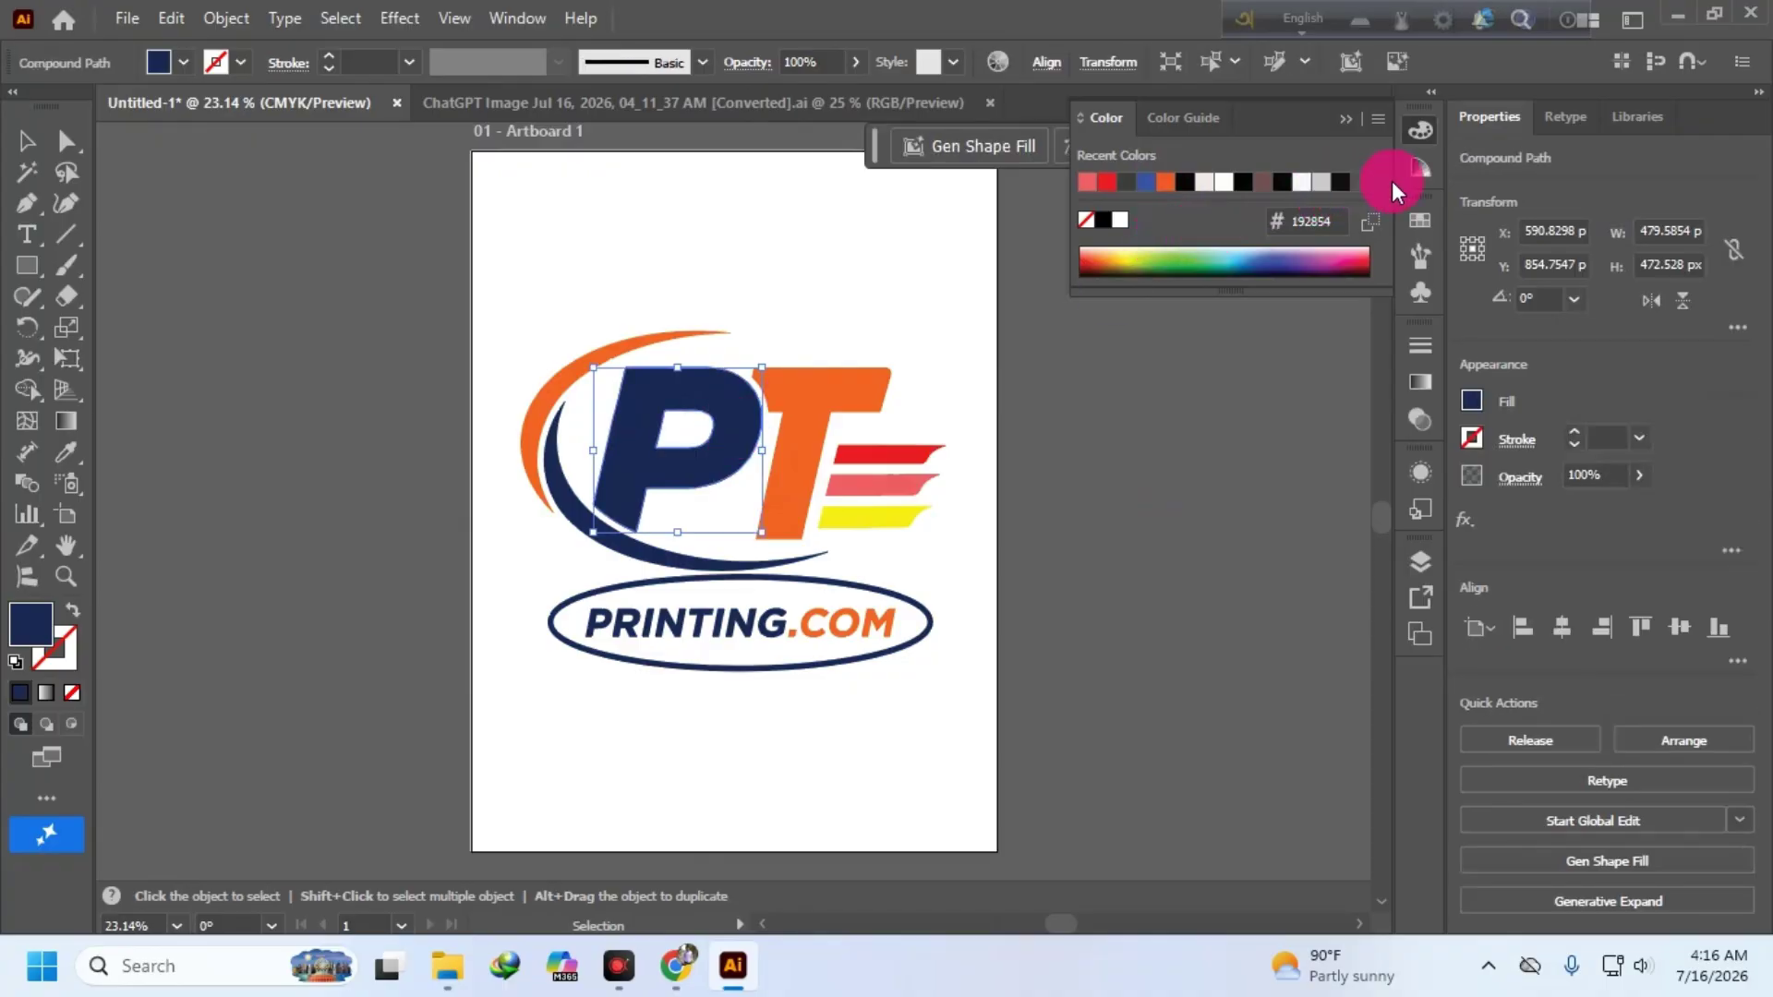
left_click(1472, 403)
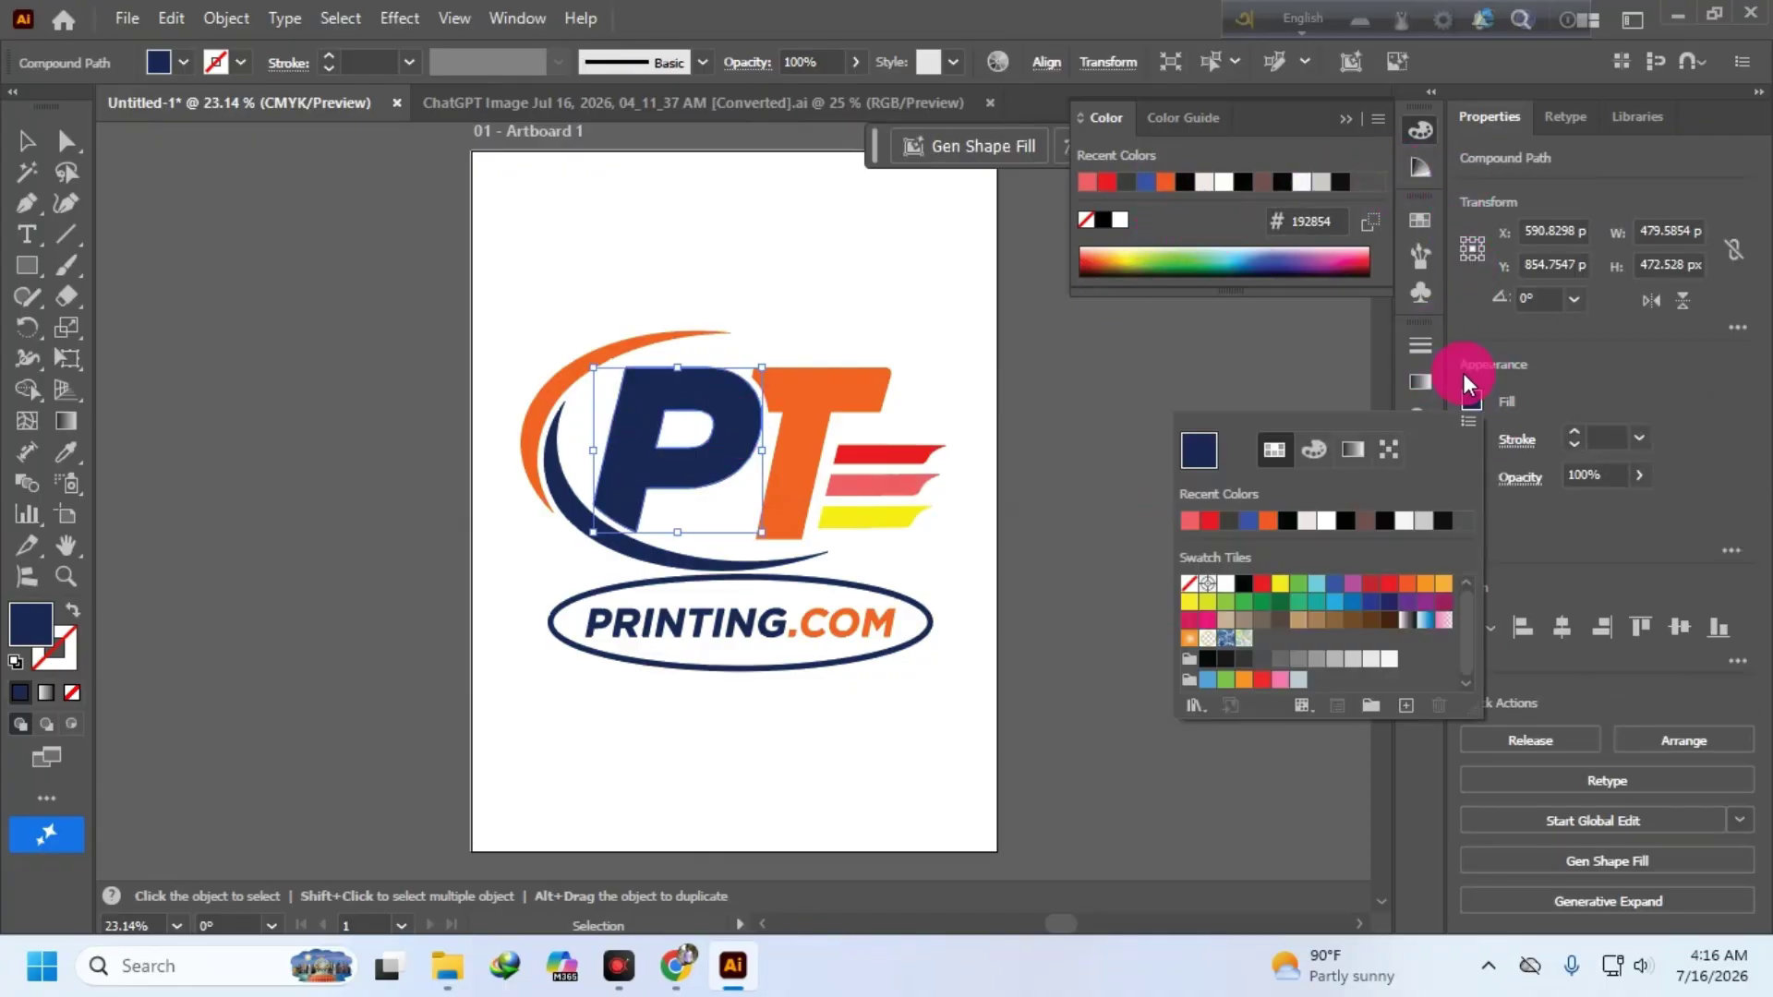
left_click(1280, 602)
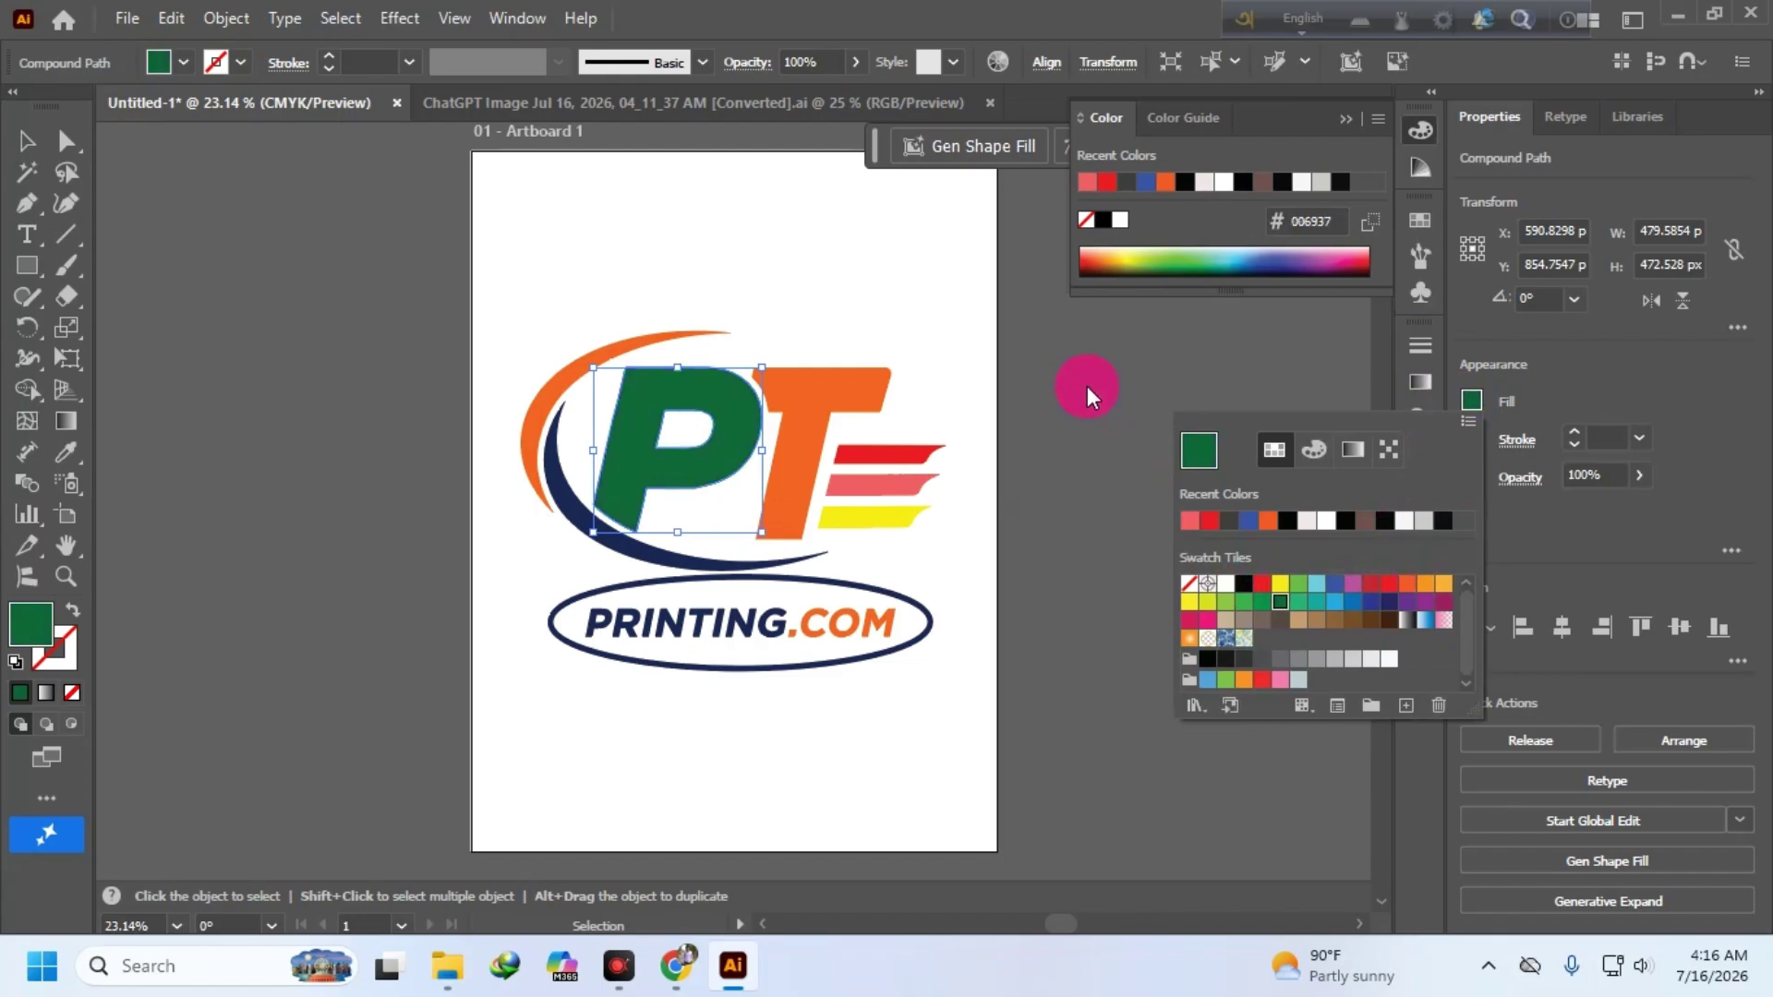
left_click(1090, 392)
left_click(1096, 392)
left_click(626, 547)
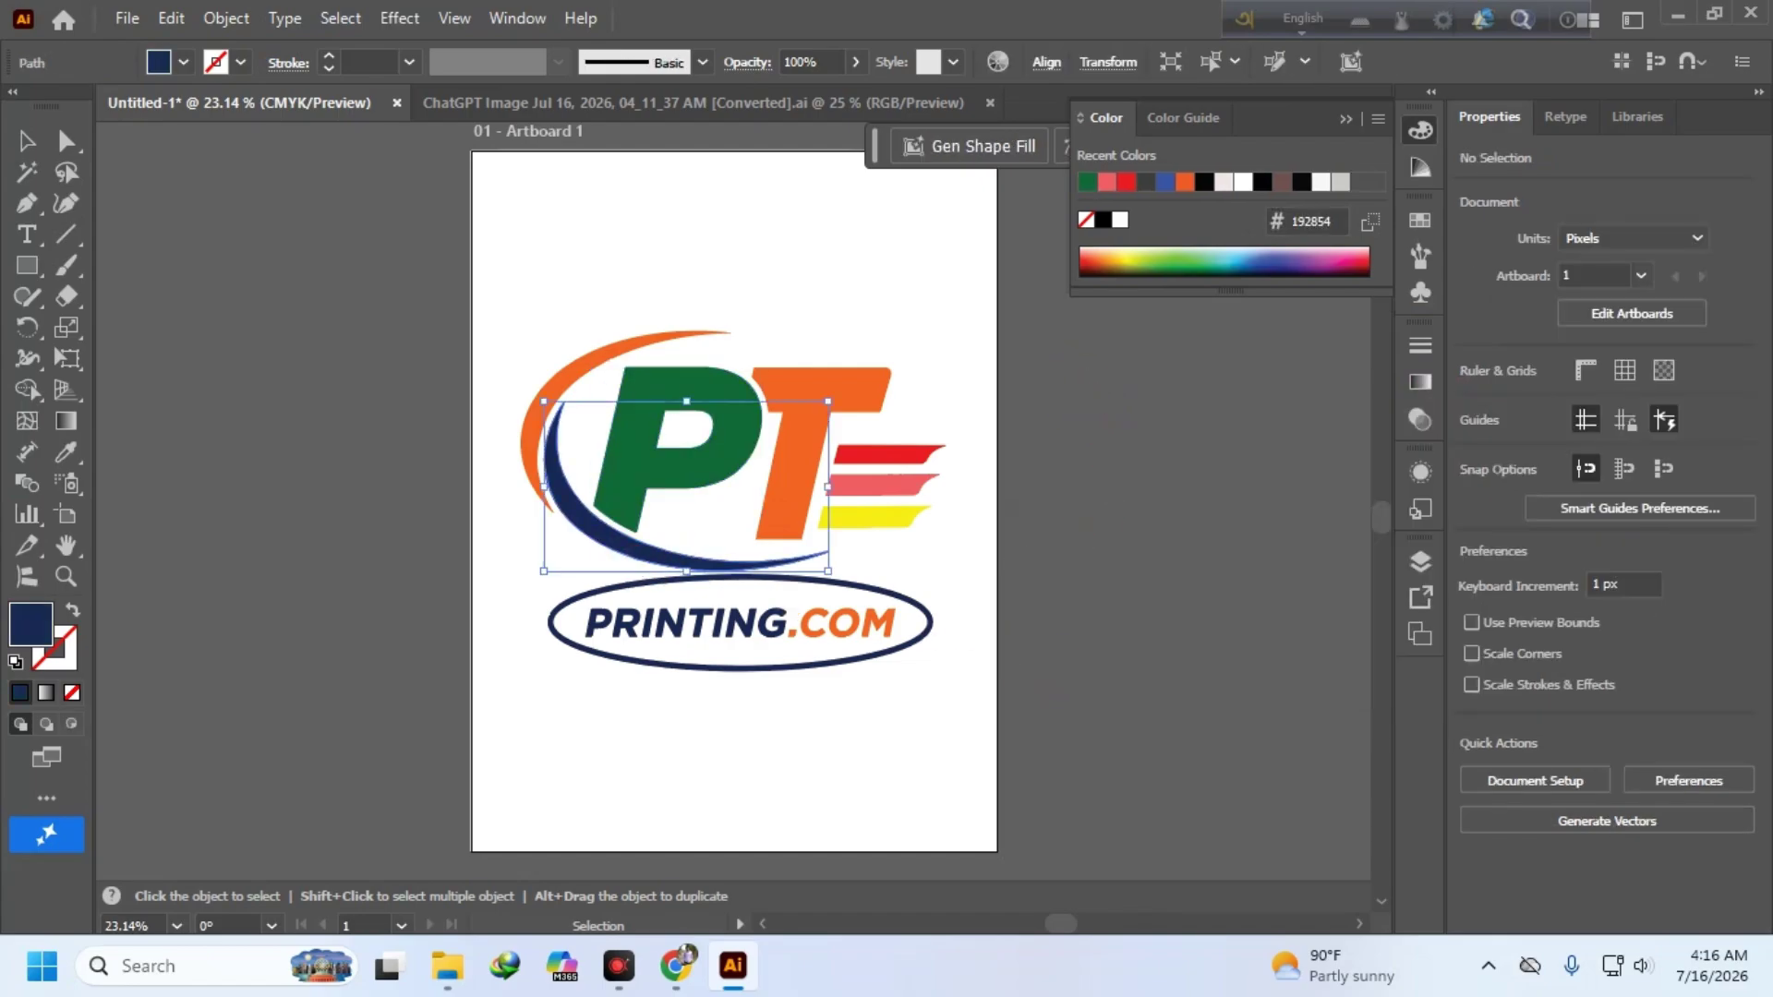
- Quit Illustrator without saving Untitled-1, then move the Ai file icon to the desktop's right edge
left_click(719, 691)
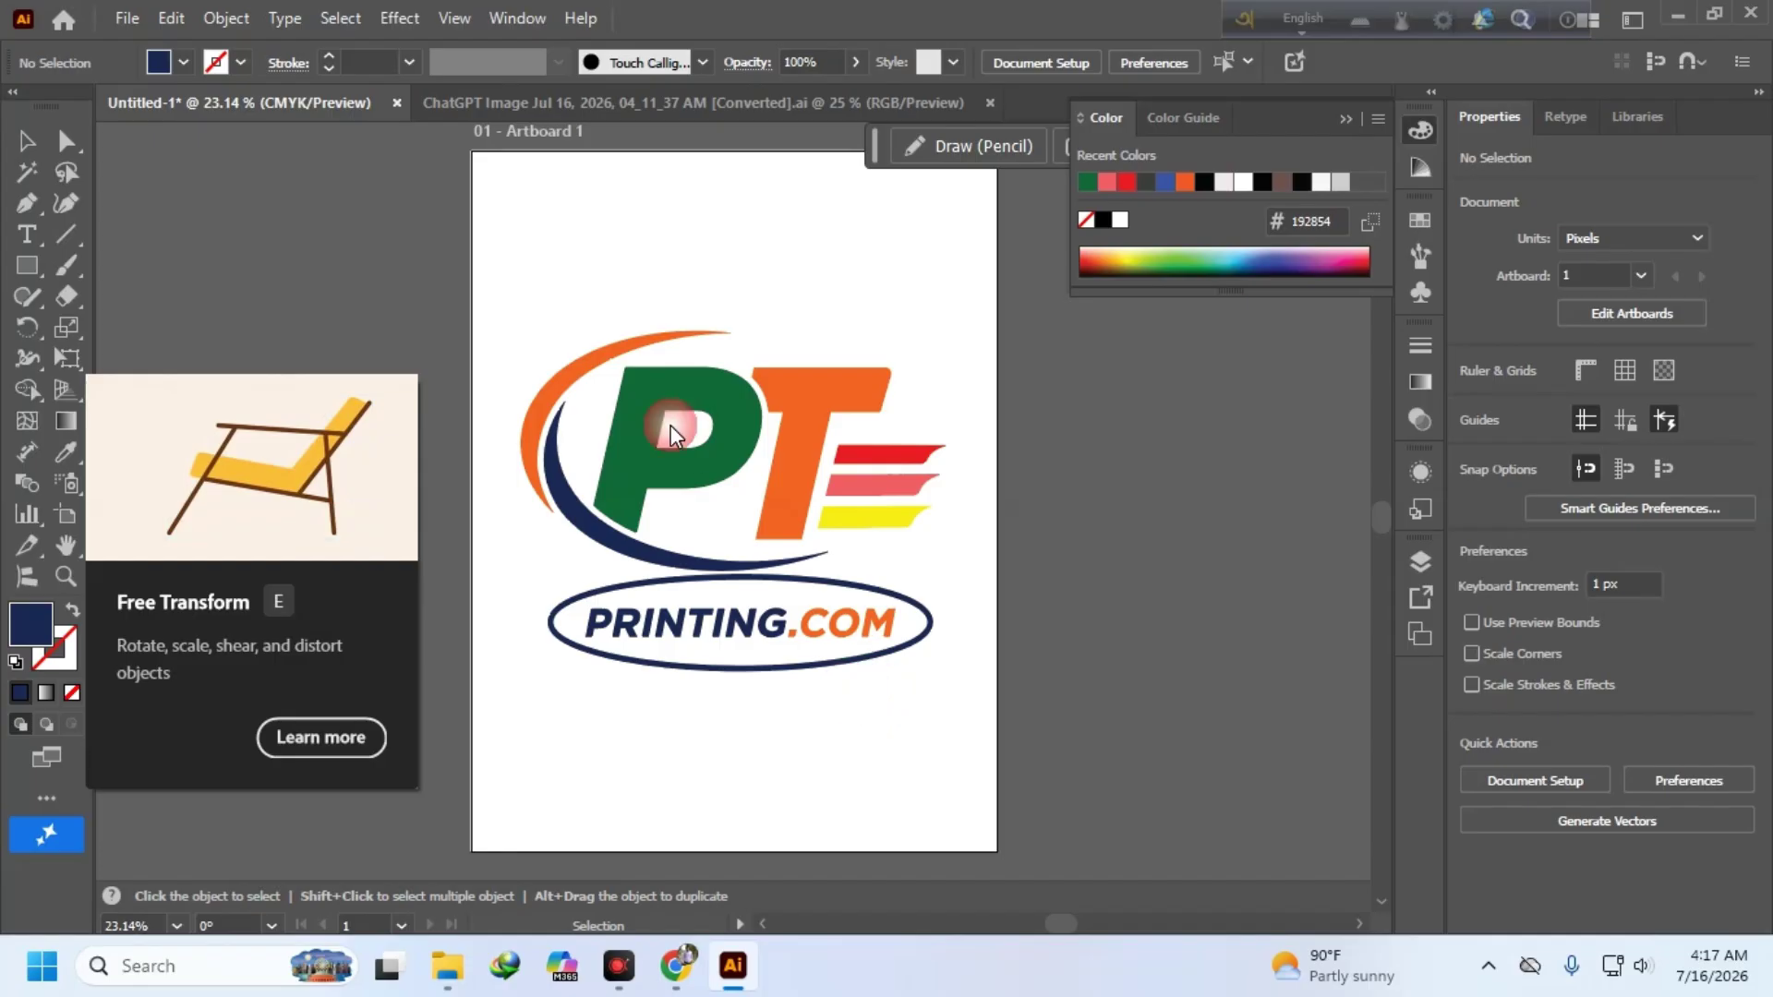
left_click_drag(564, 292, 969, 729)
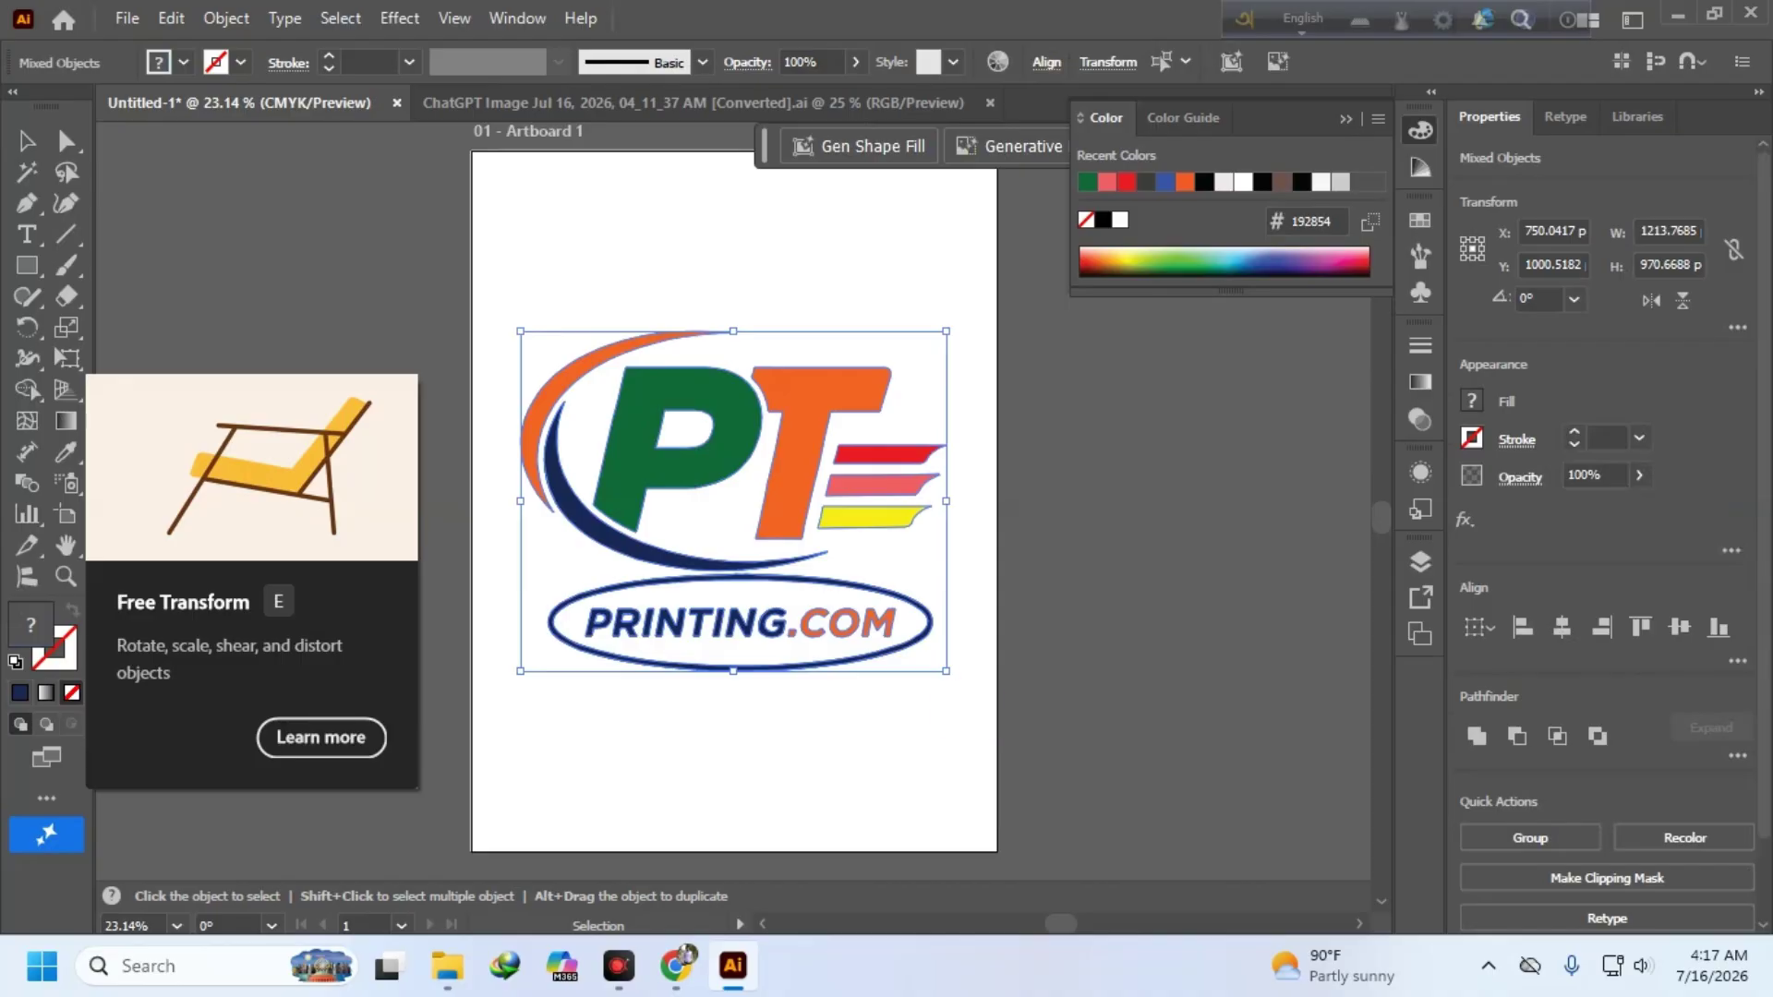
left_click(1753, 20)
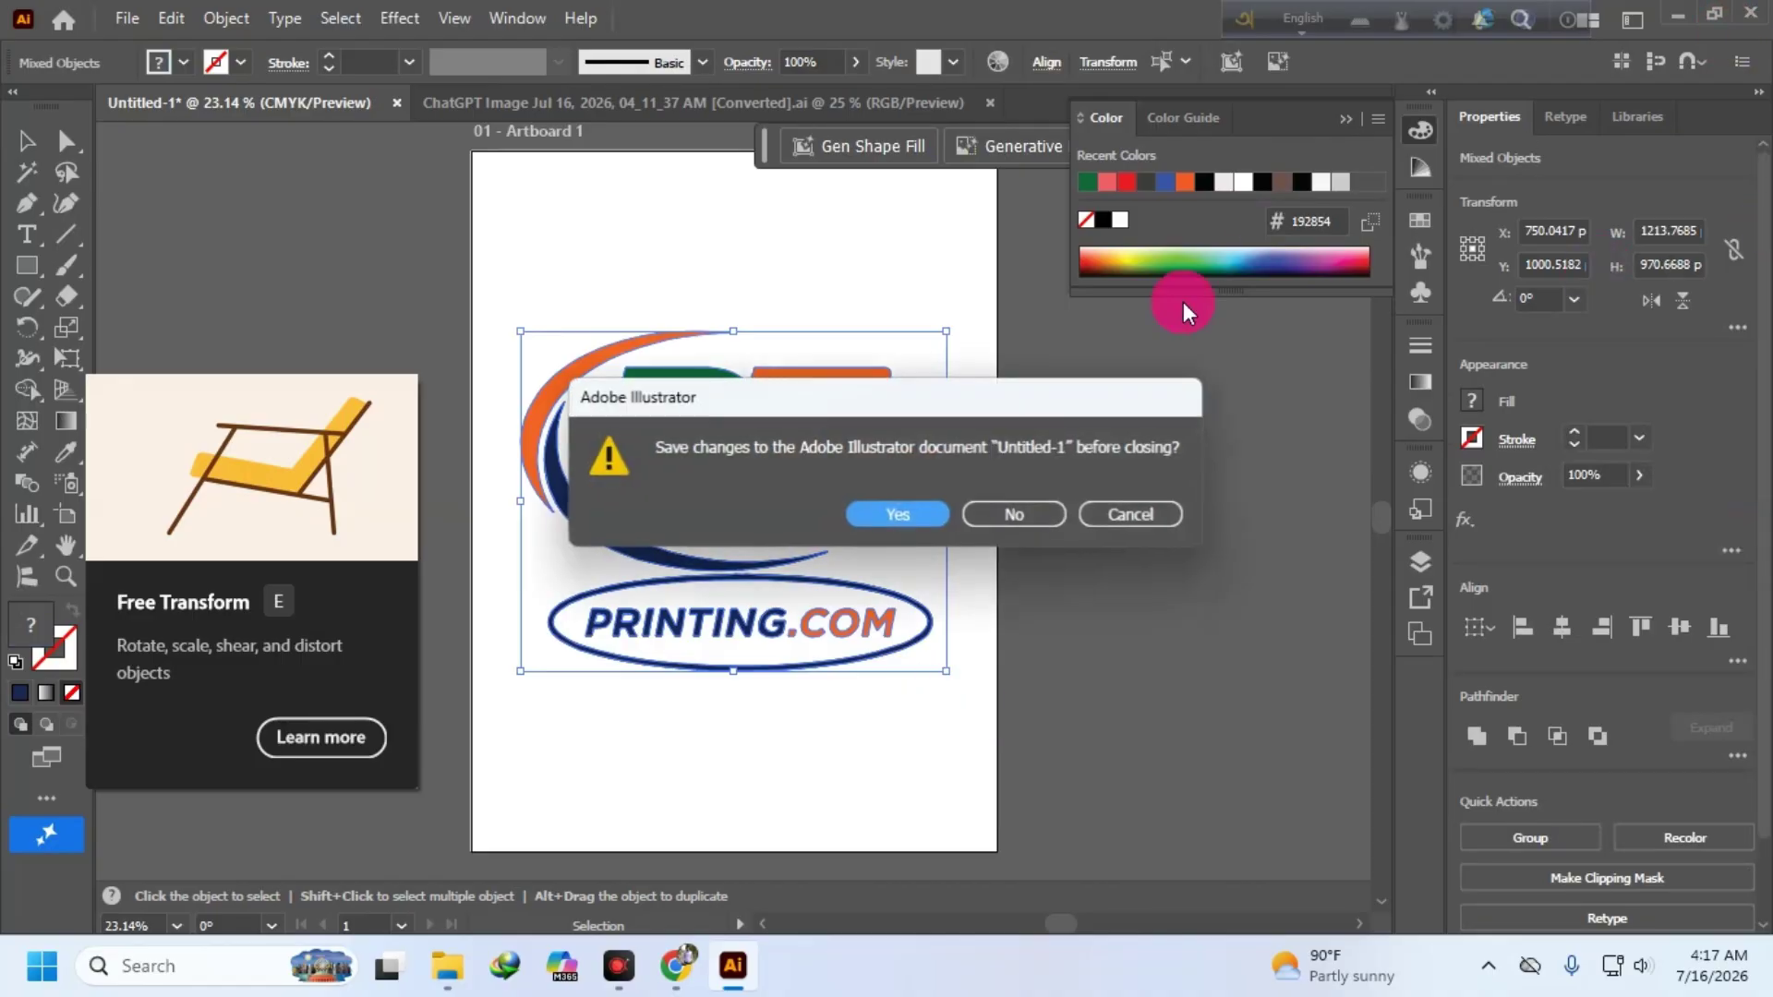
left_click(1021, 518)
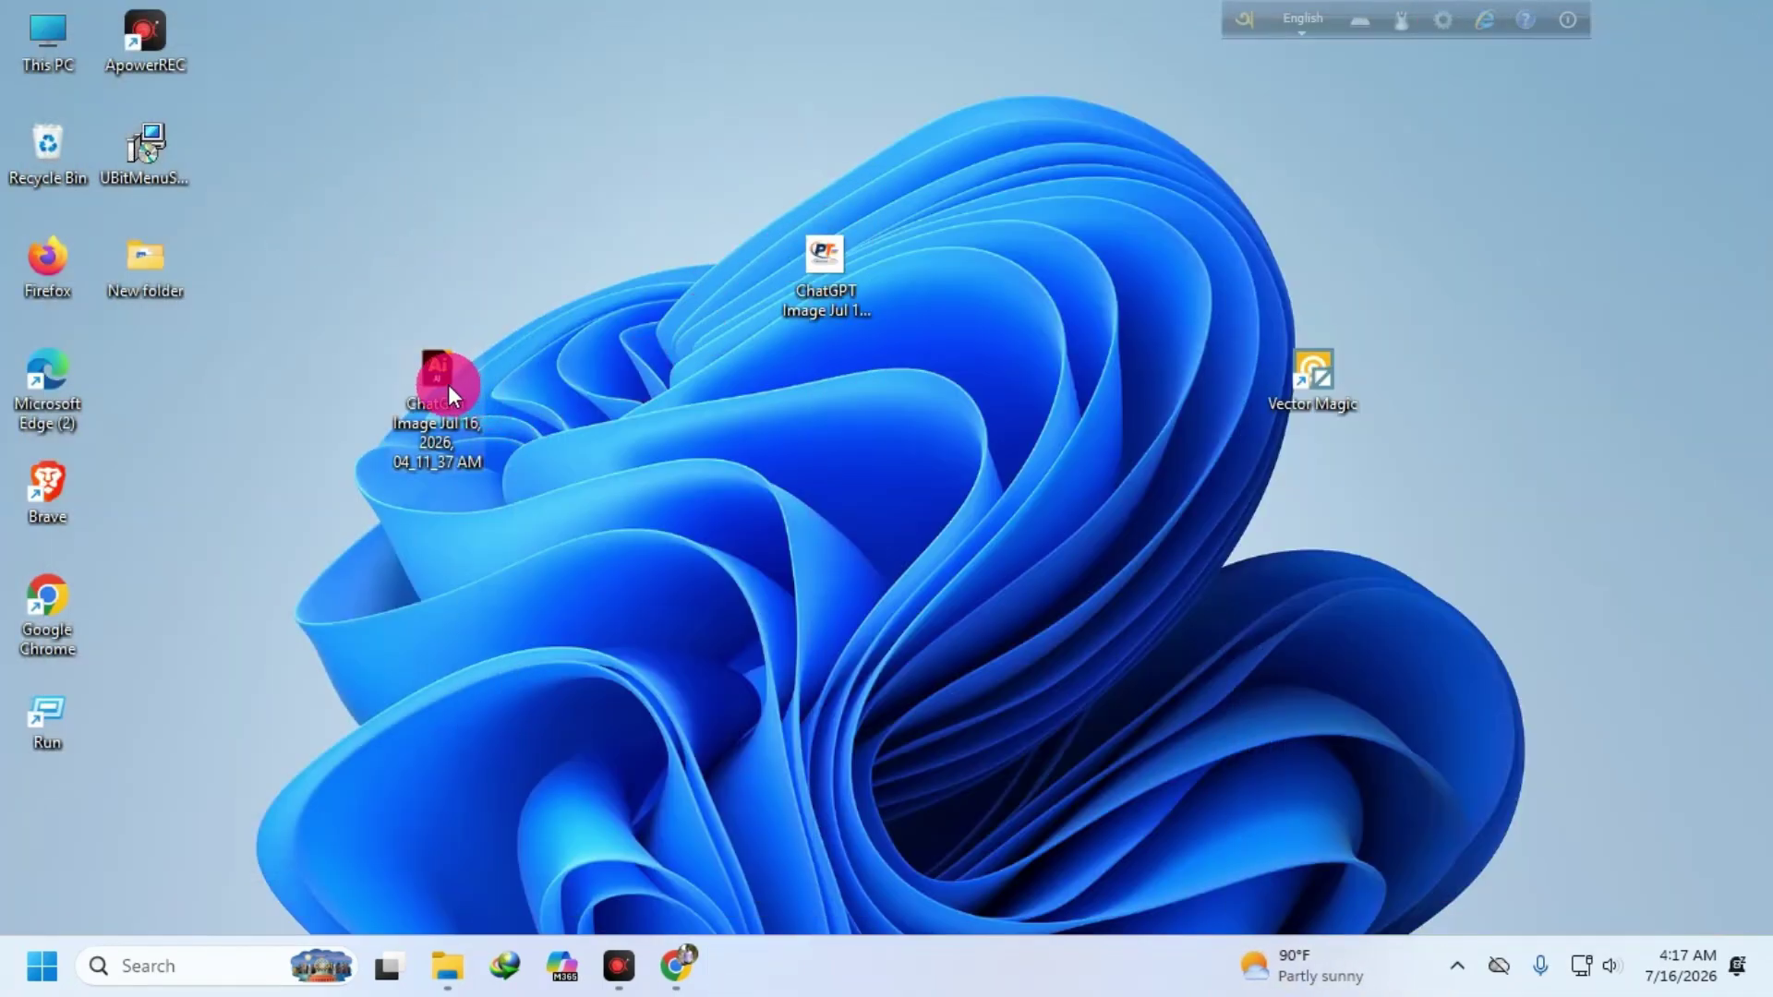
left_click_drag(447, 385, 1463, 502)
- Move the Vector Magic shortcut to the left icon column beside Edge
left_click_drag(1317, 376, 274, 557)
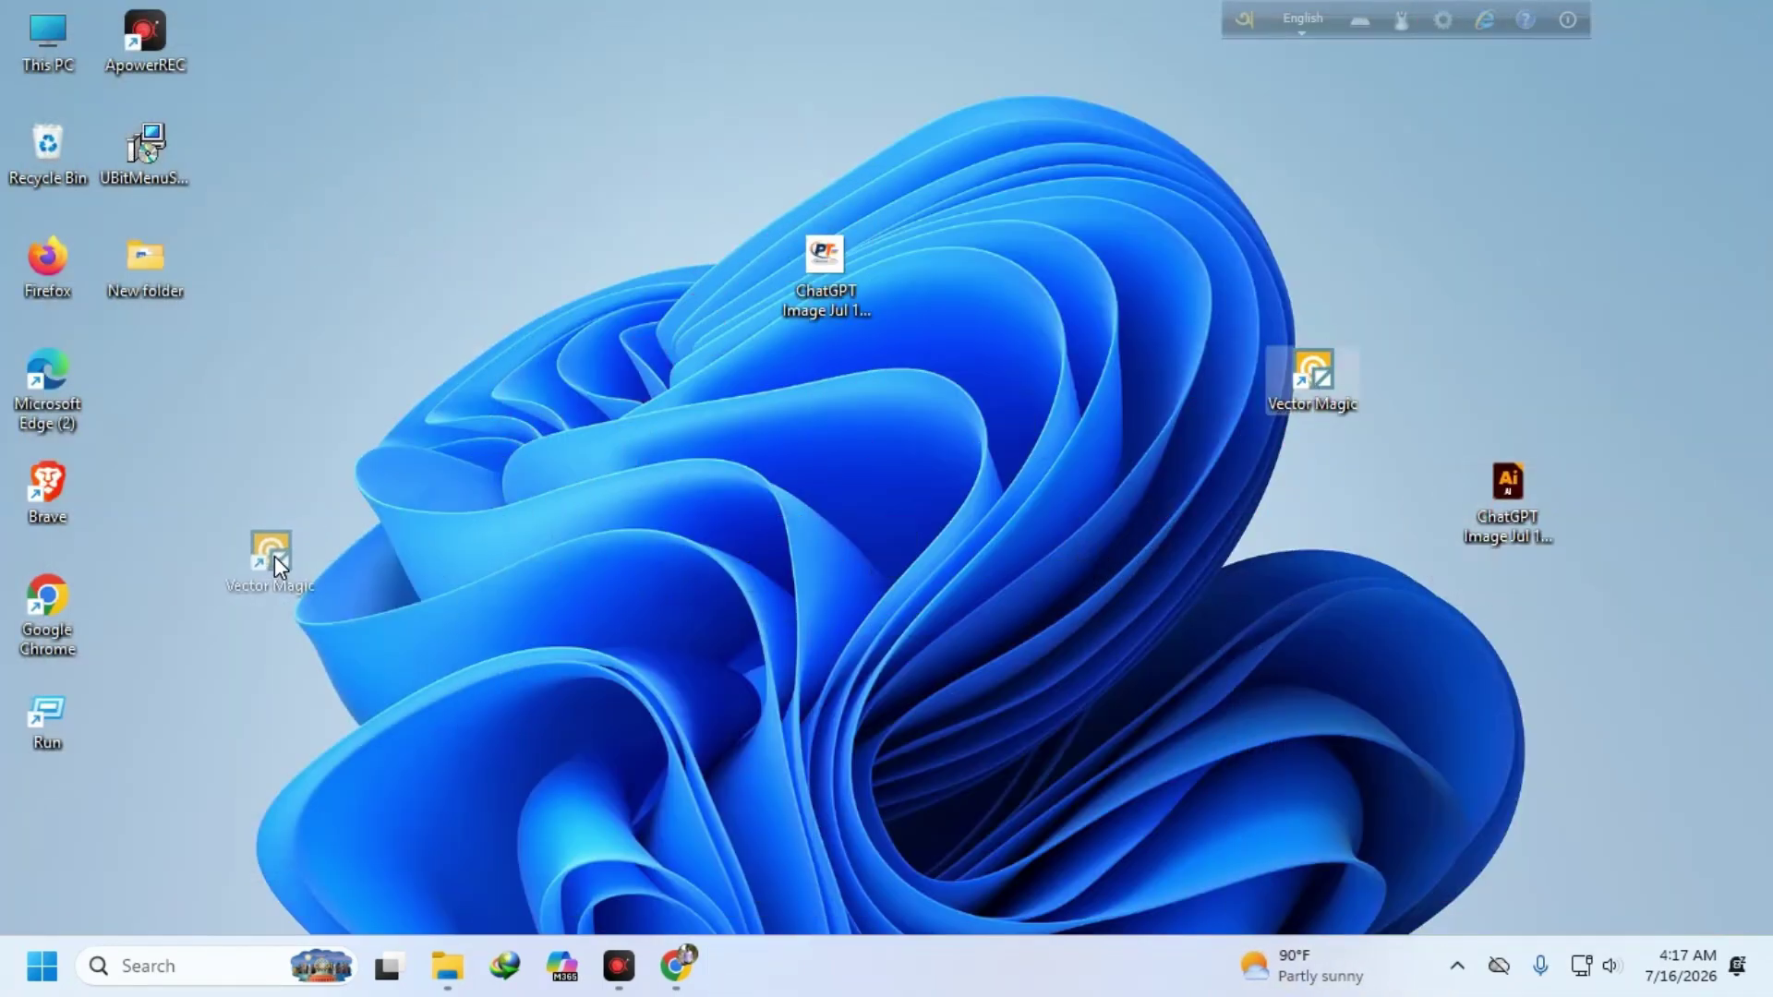
left_click_drag(150, 436, 195, 440)
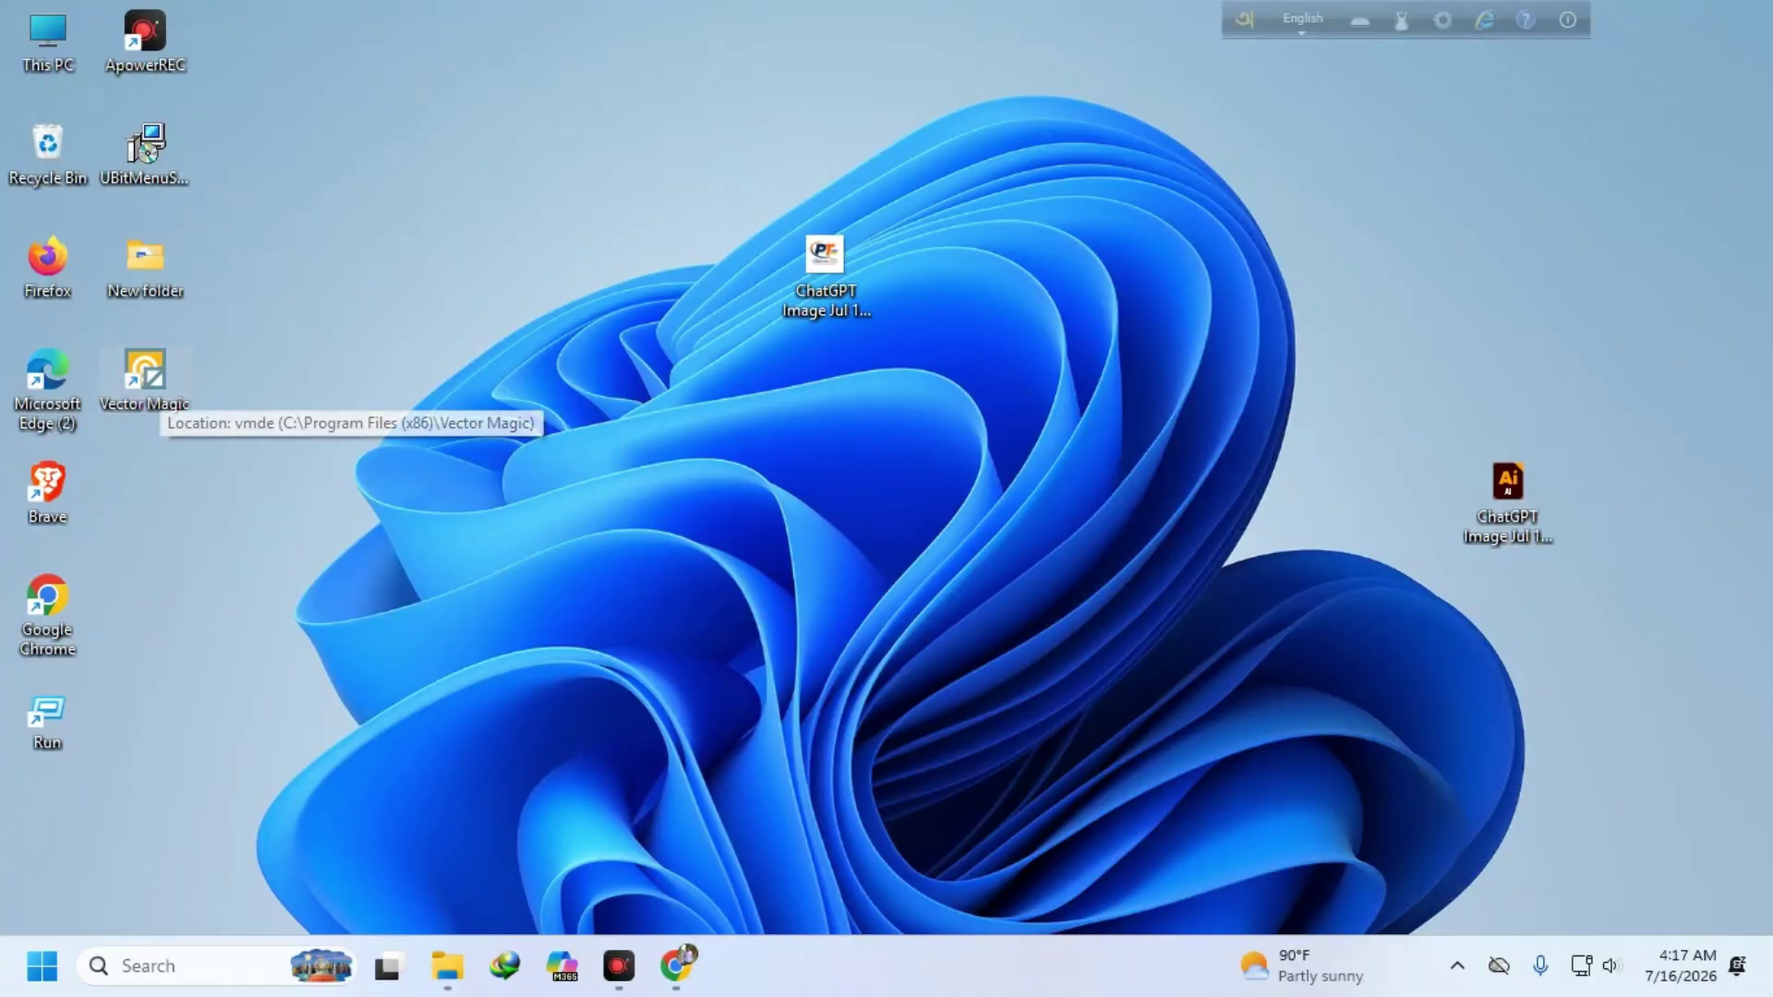
left_click(682, 962)
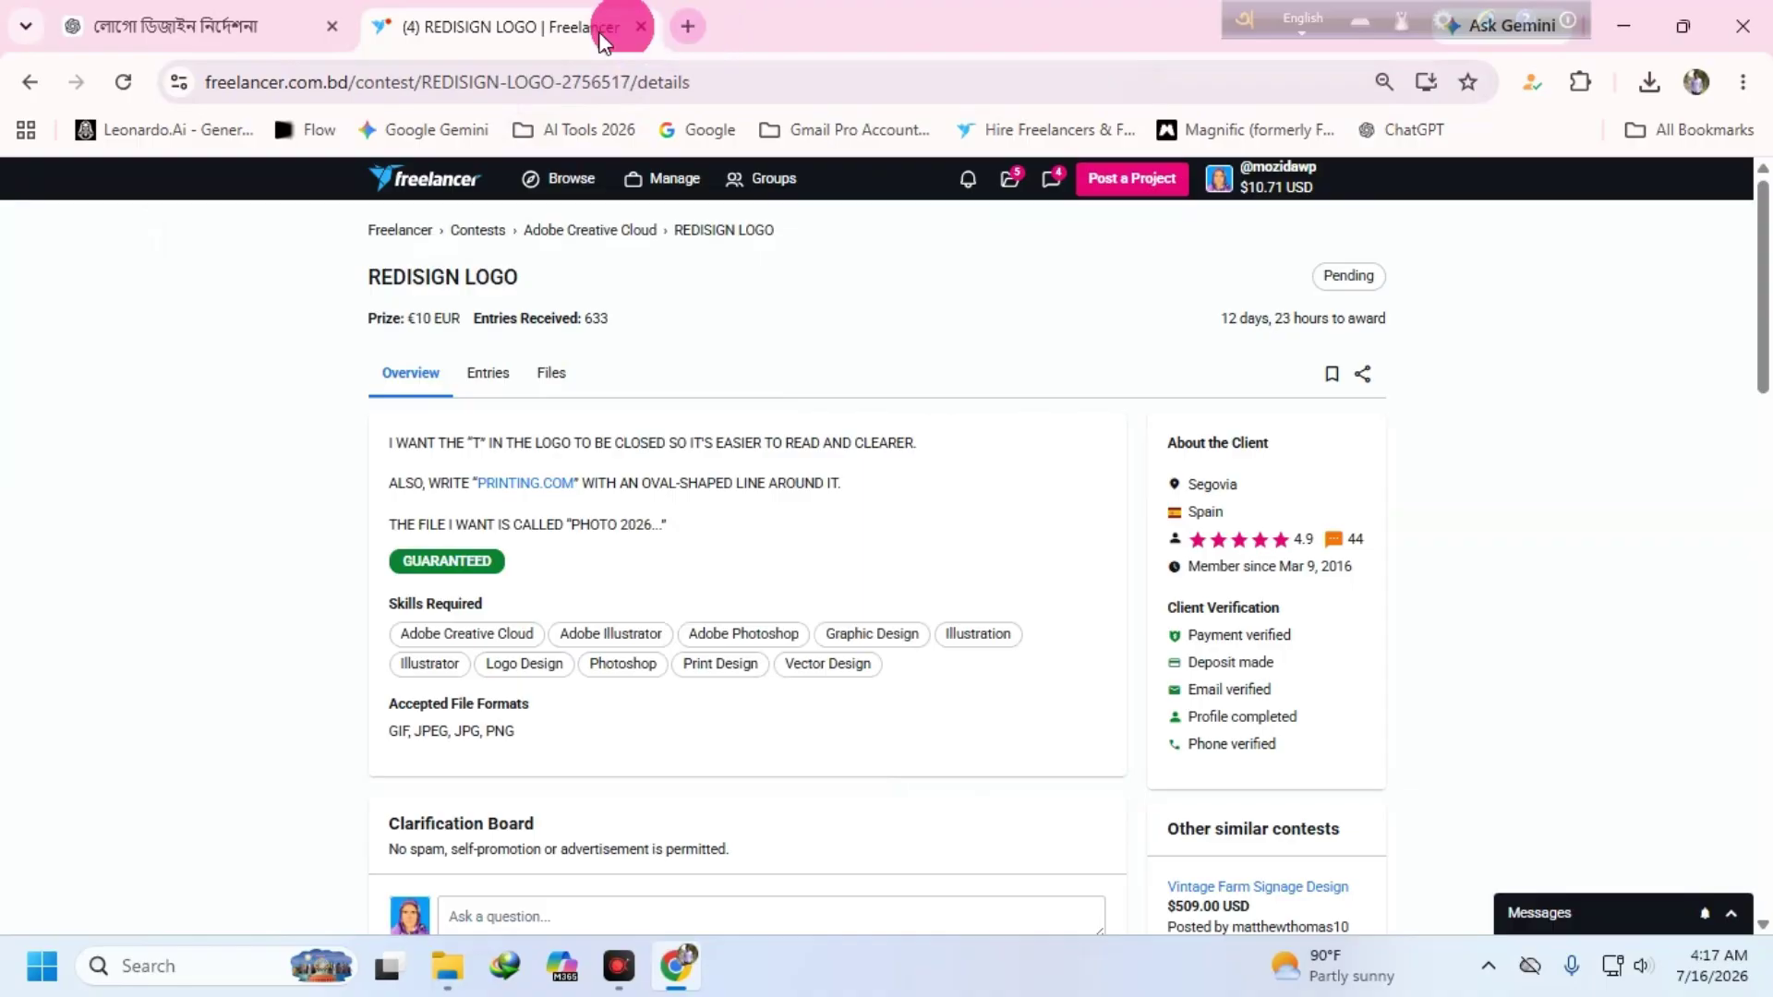
left_click(1622, 27)
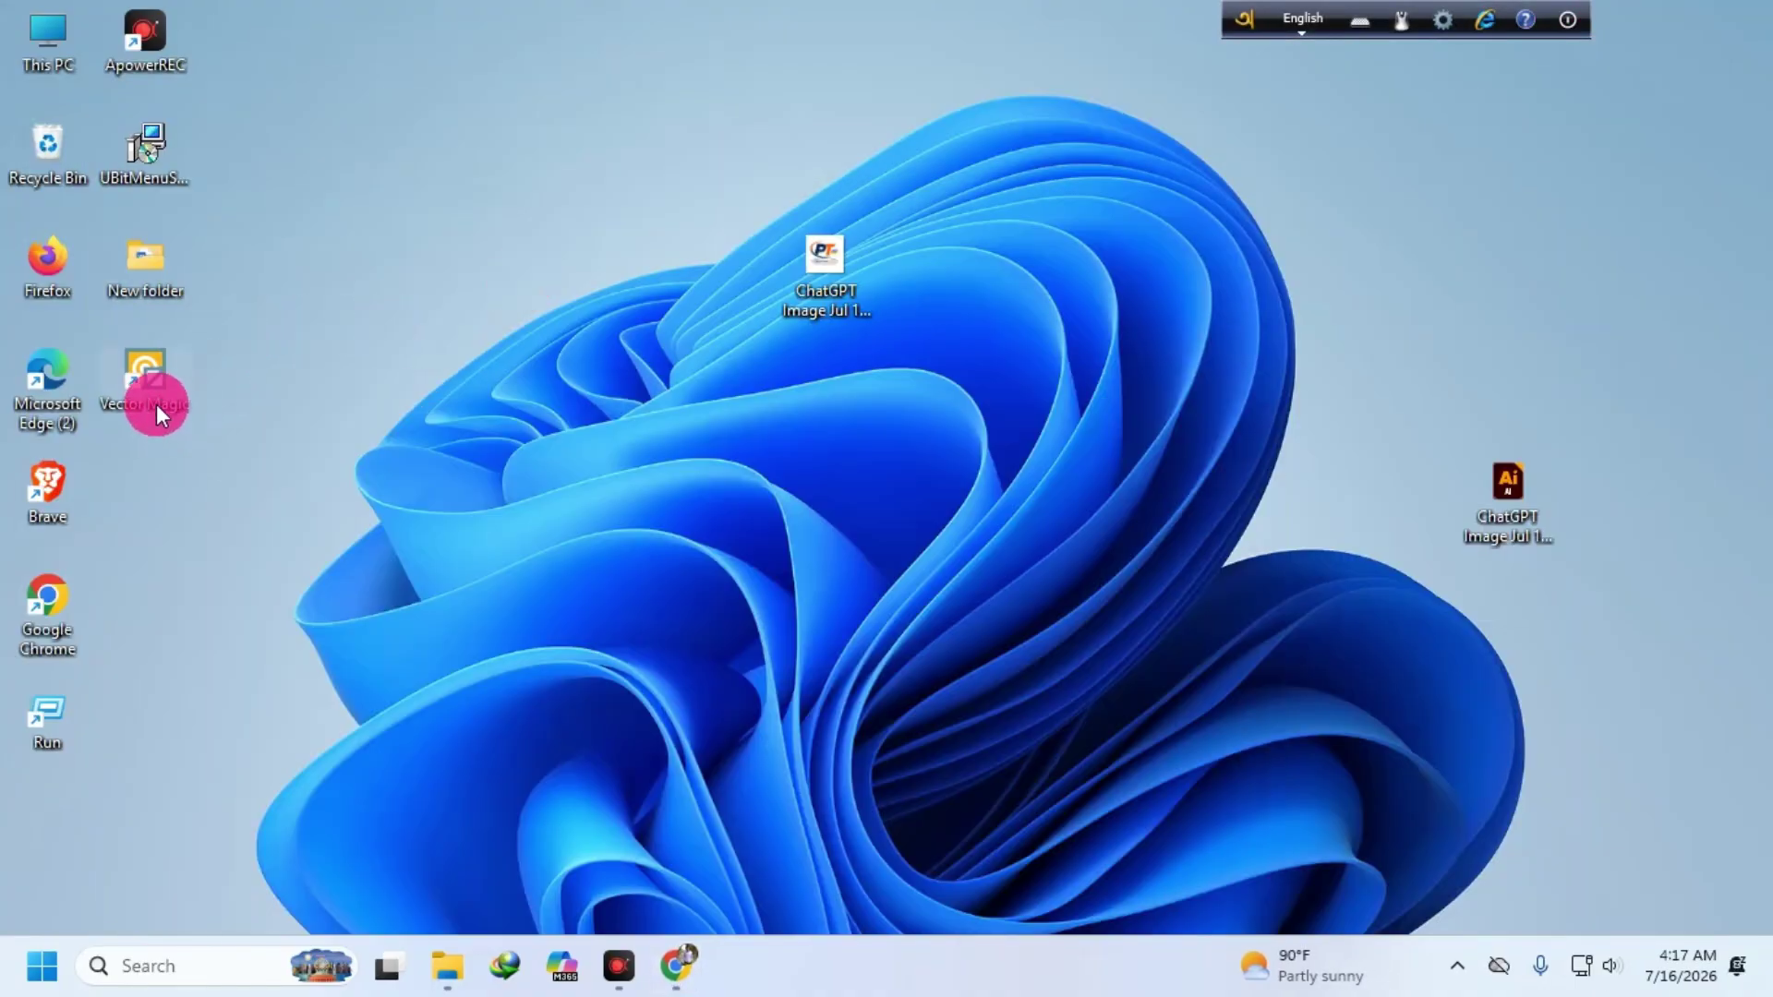
- Copy the Vector Magic shortcut's name and return to the Chrome window
right_click(157, 386)
left_click(369, 155)
right_click(152, 407)
left_click(230, 494)
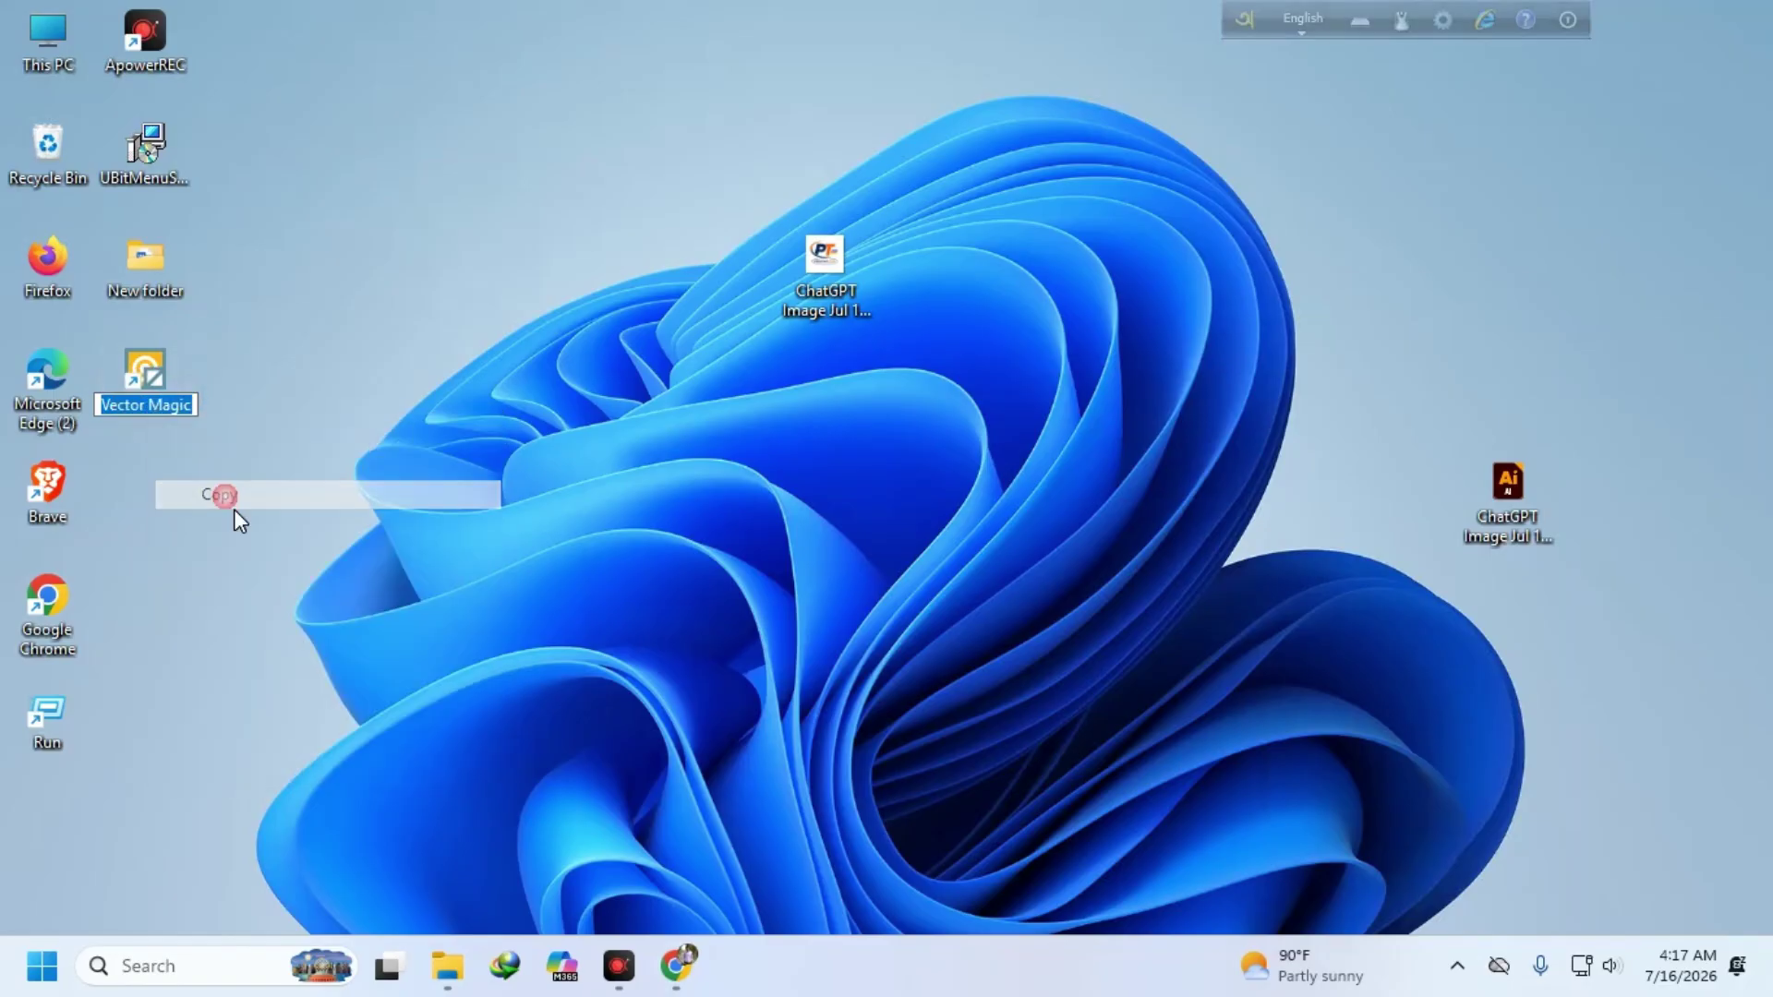
left_click(674, 966)
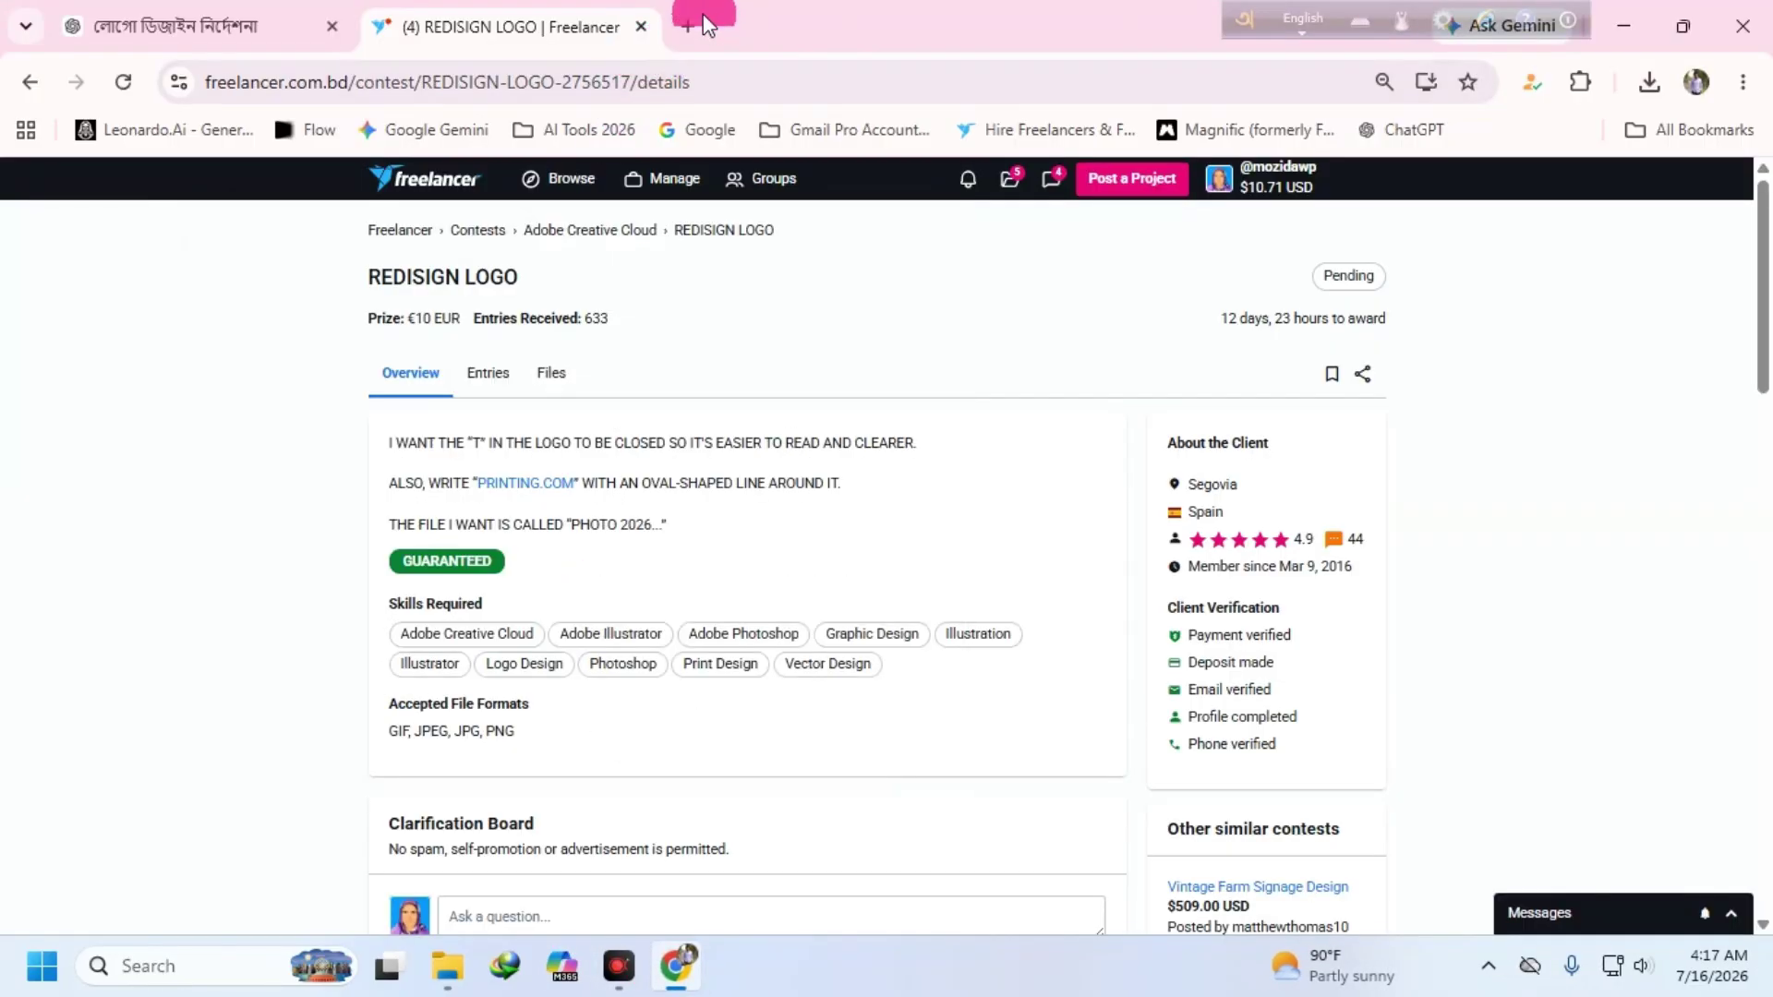
- In a new tab, search Google for the pasted 'Vector Magic' and open its website
left_click(687, 25)
right_click(596, 519)
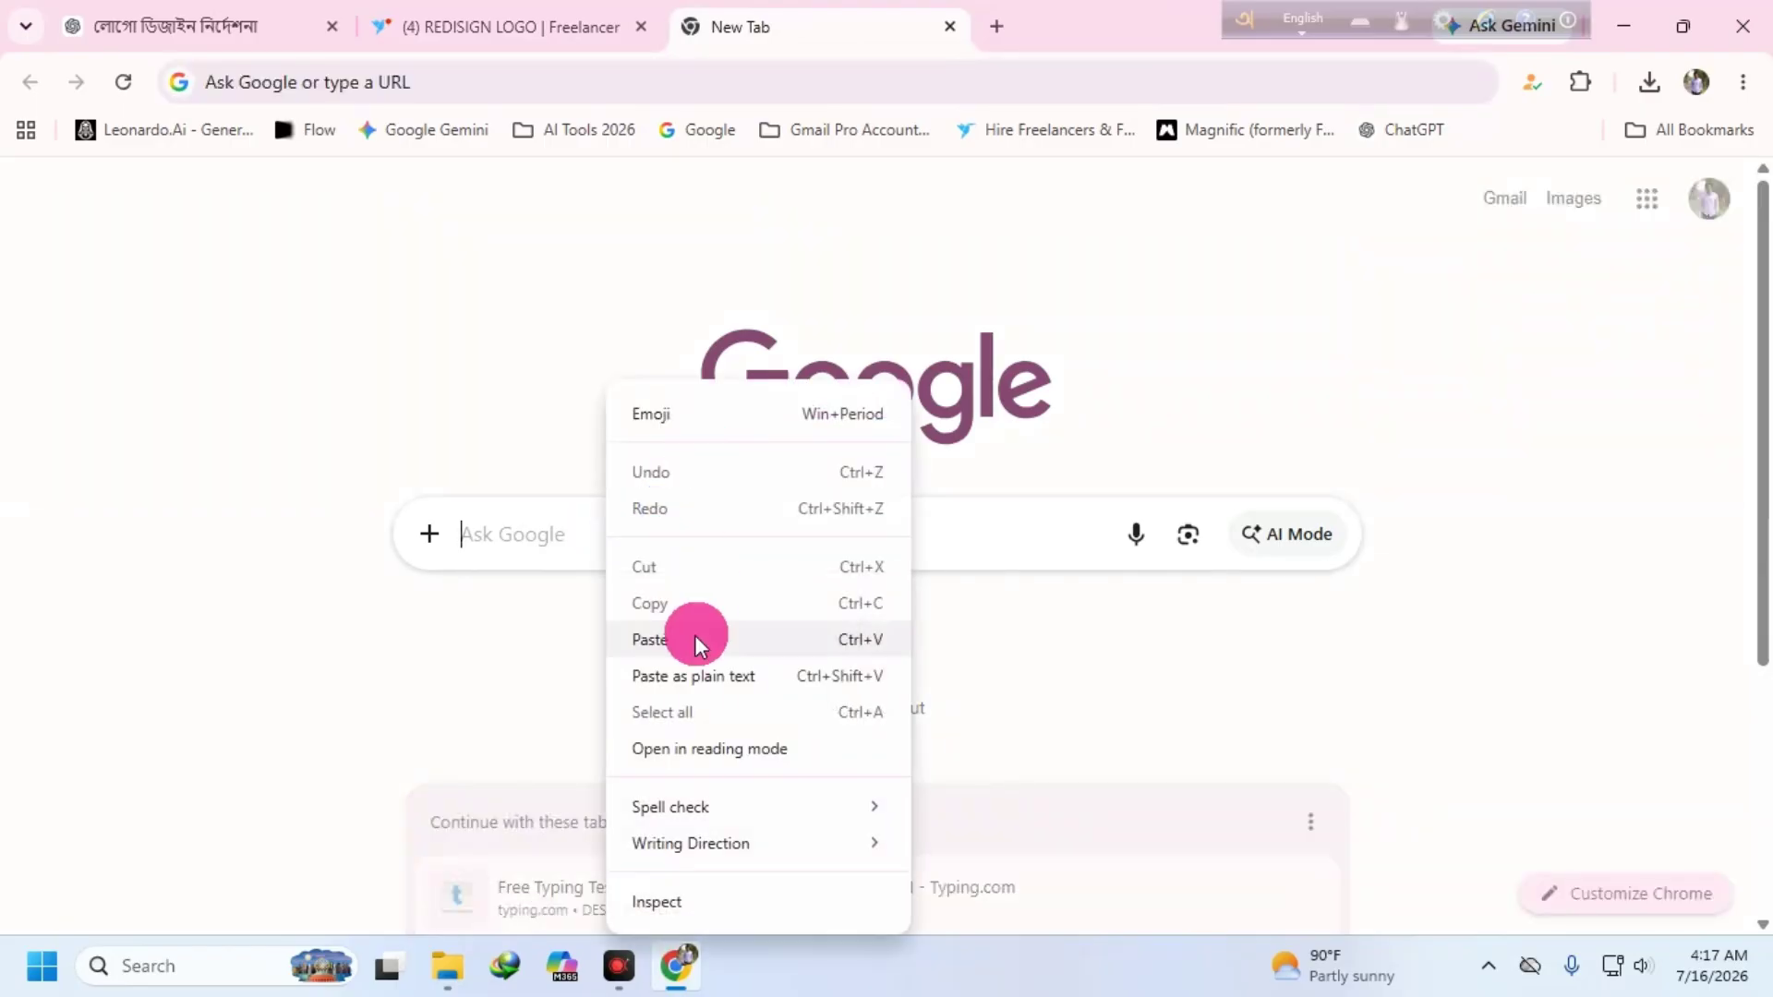
left_click(693, 636)
left_click(629, 573)
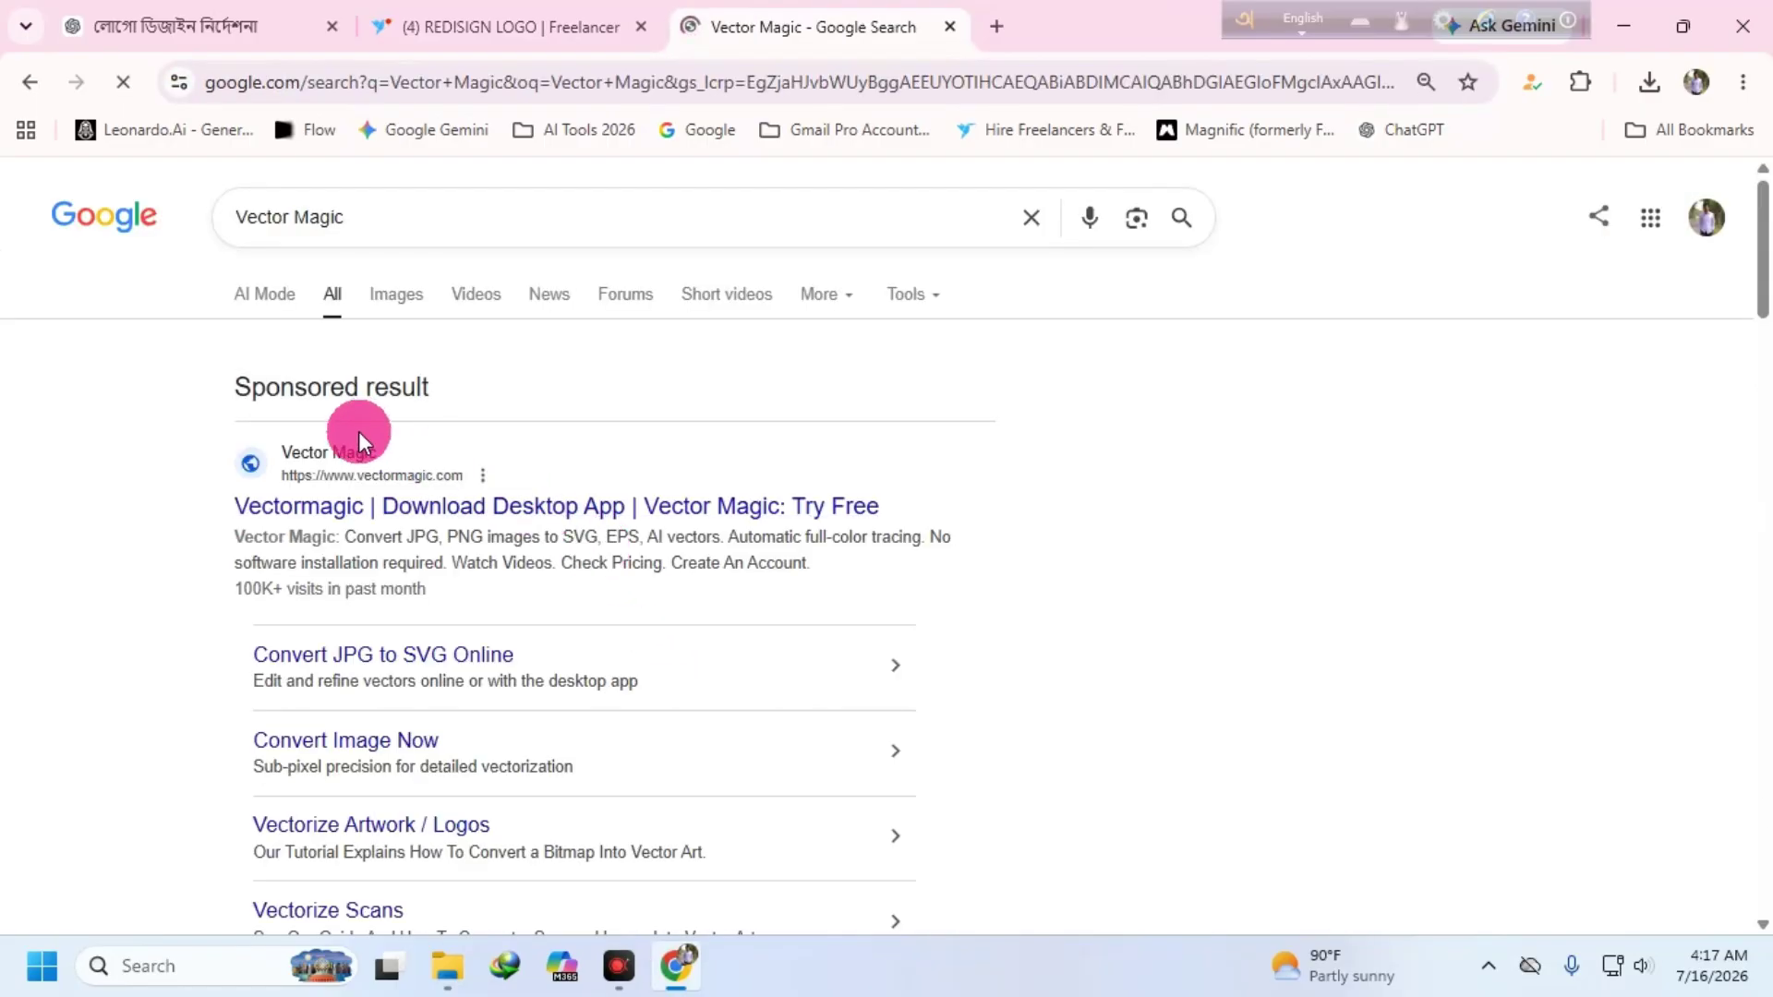
left_click(374, 469)
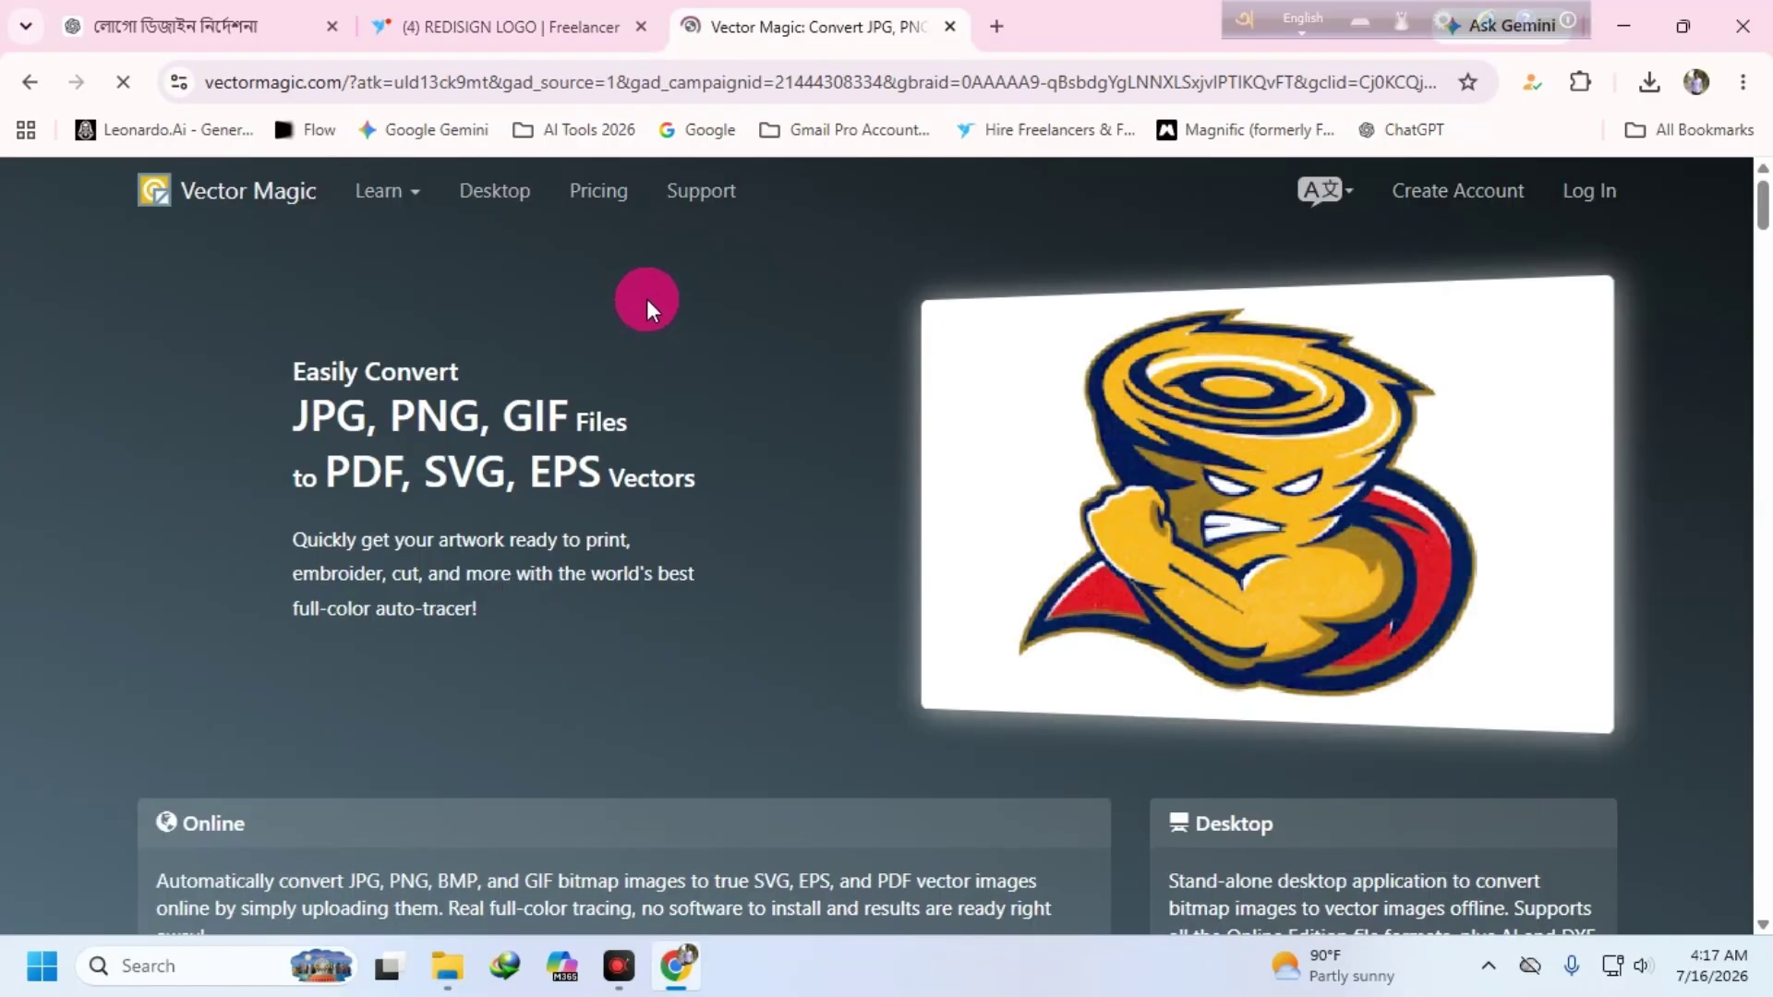
- Check the Vector Magic pricing, selecting the $295 Desktop Edition price, then close the tab
left_click(597, 188)
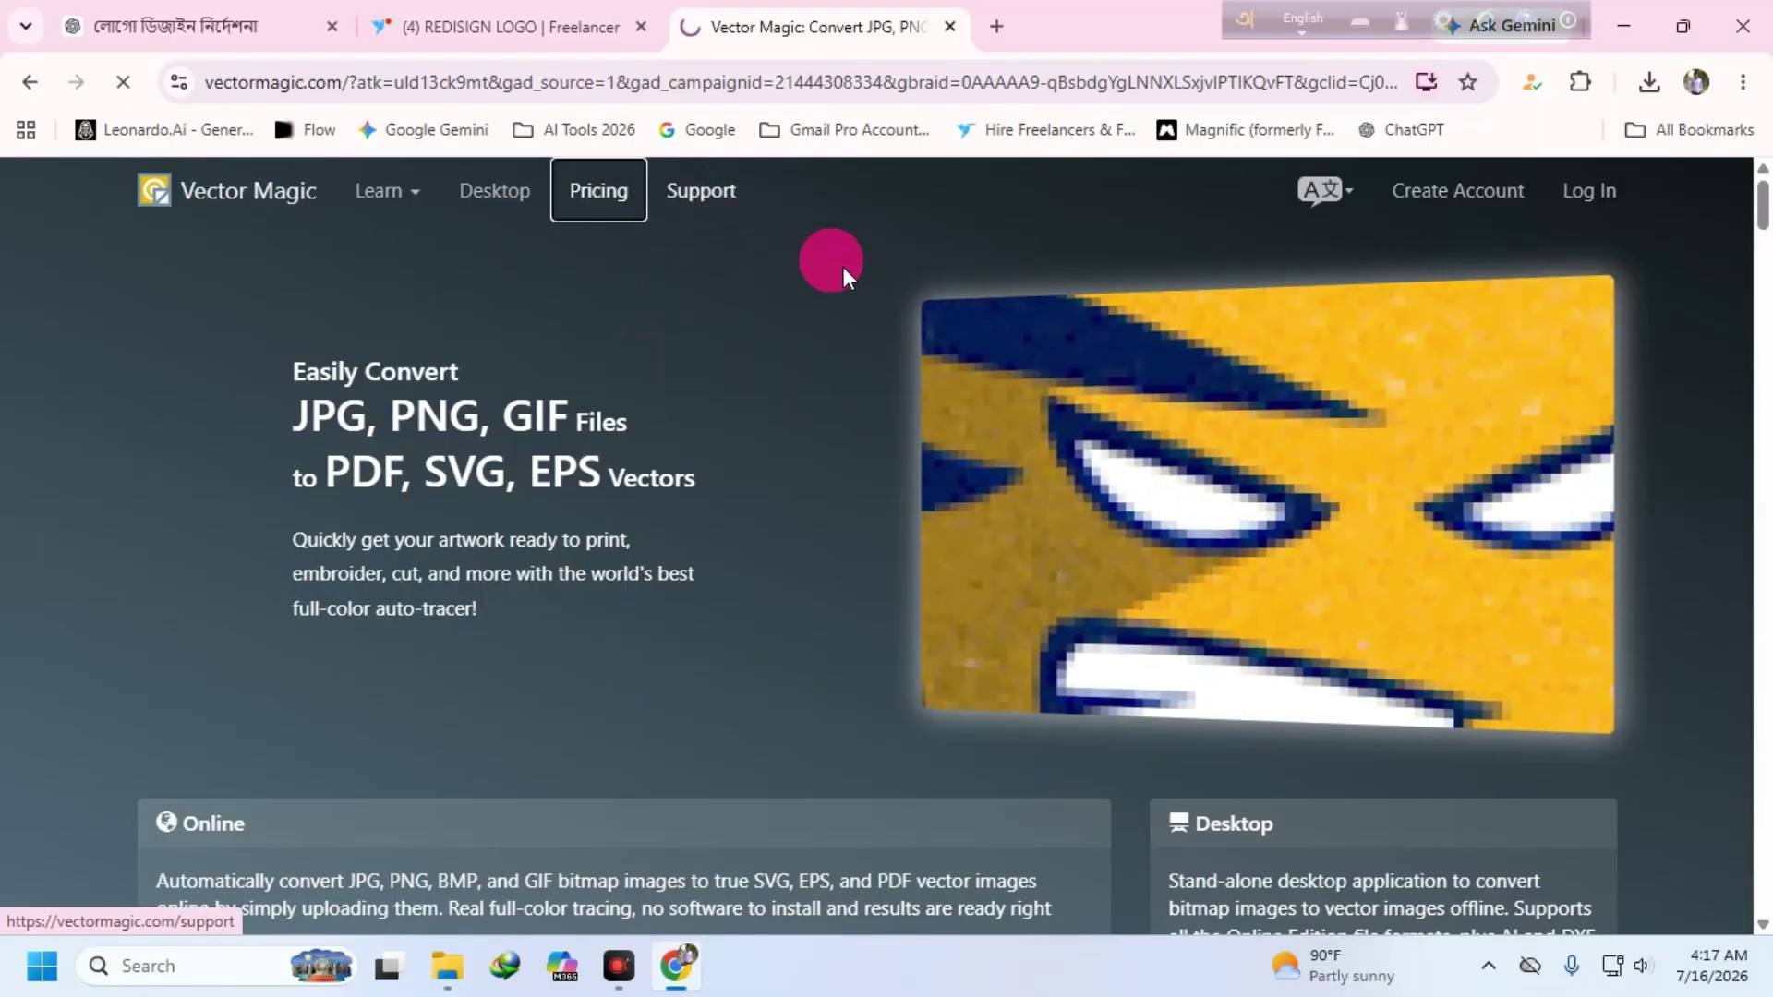
scroll(1036, 430, "down", 3)
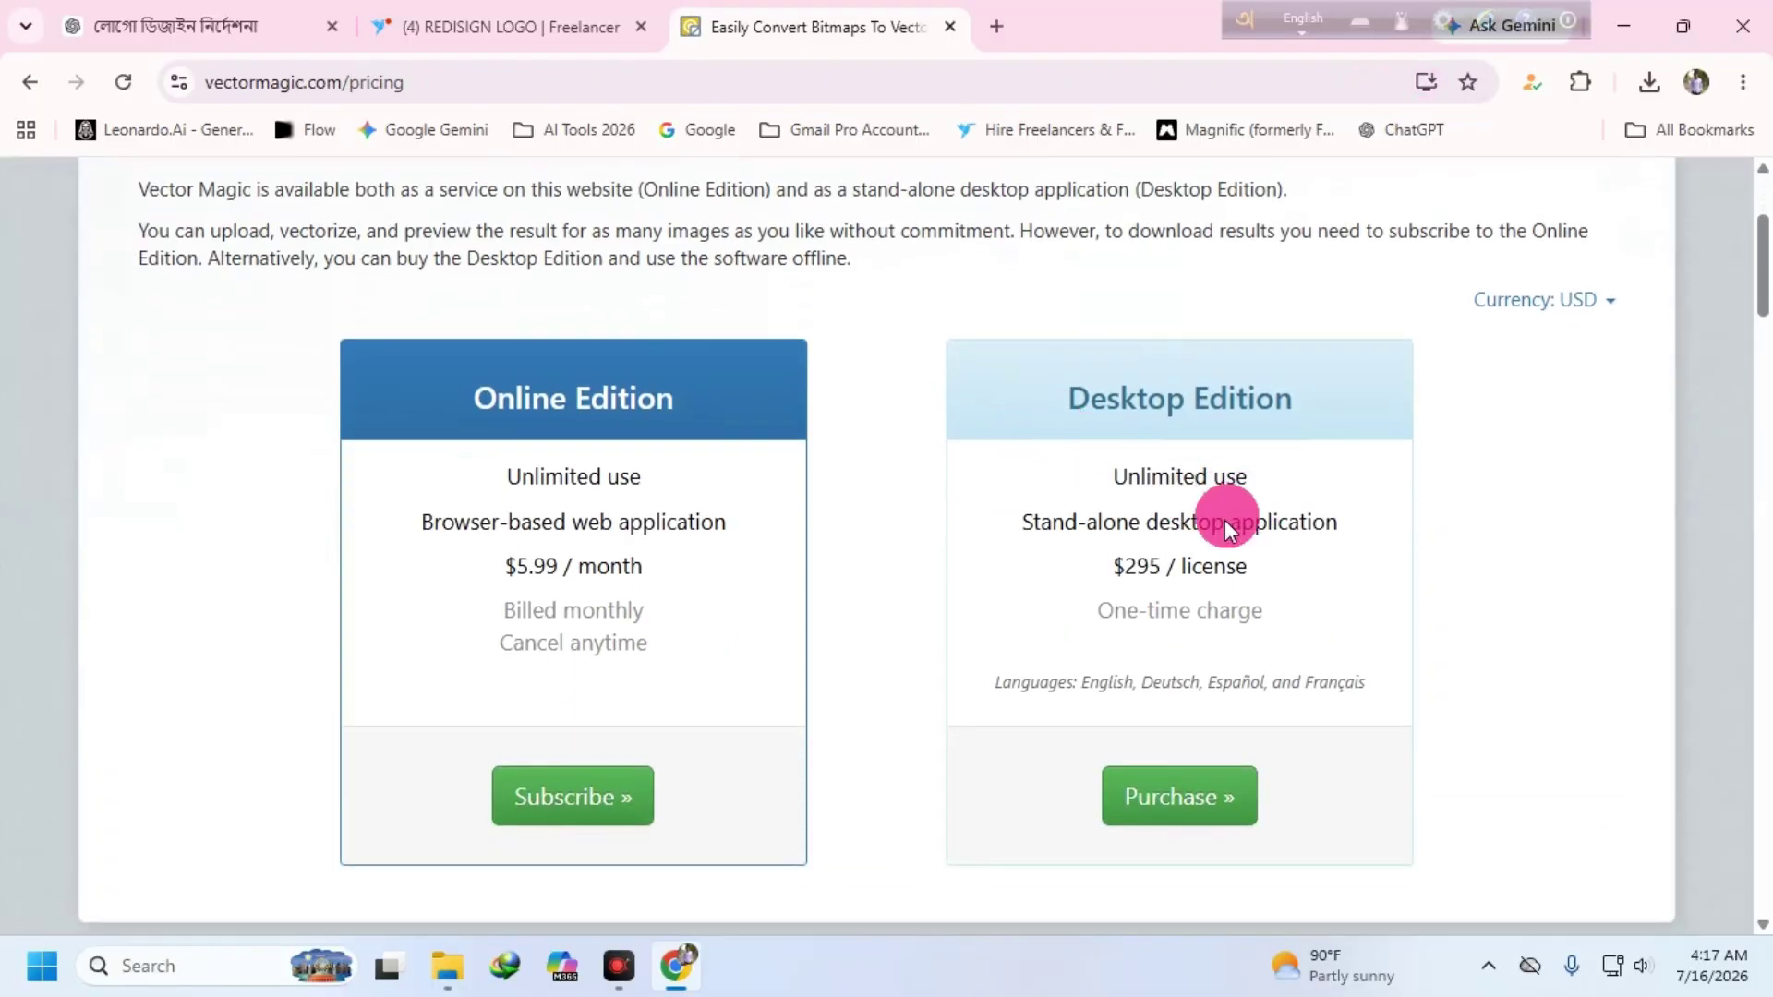
double_click(1154, 566)
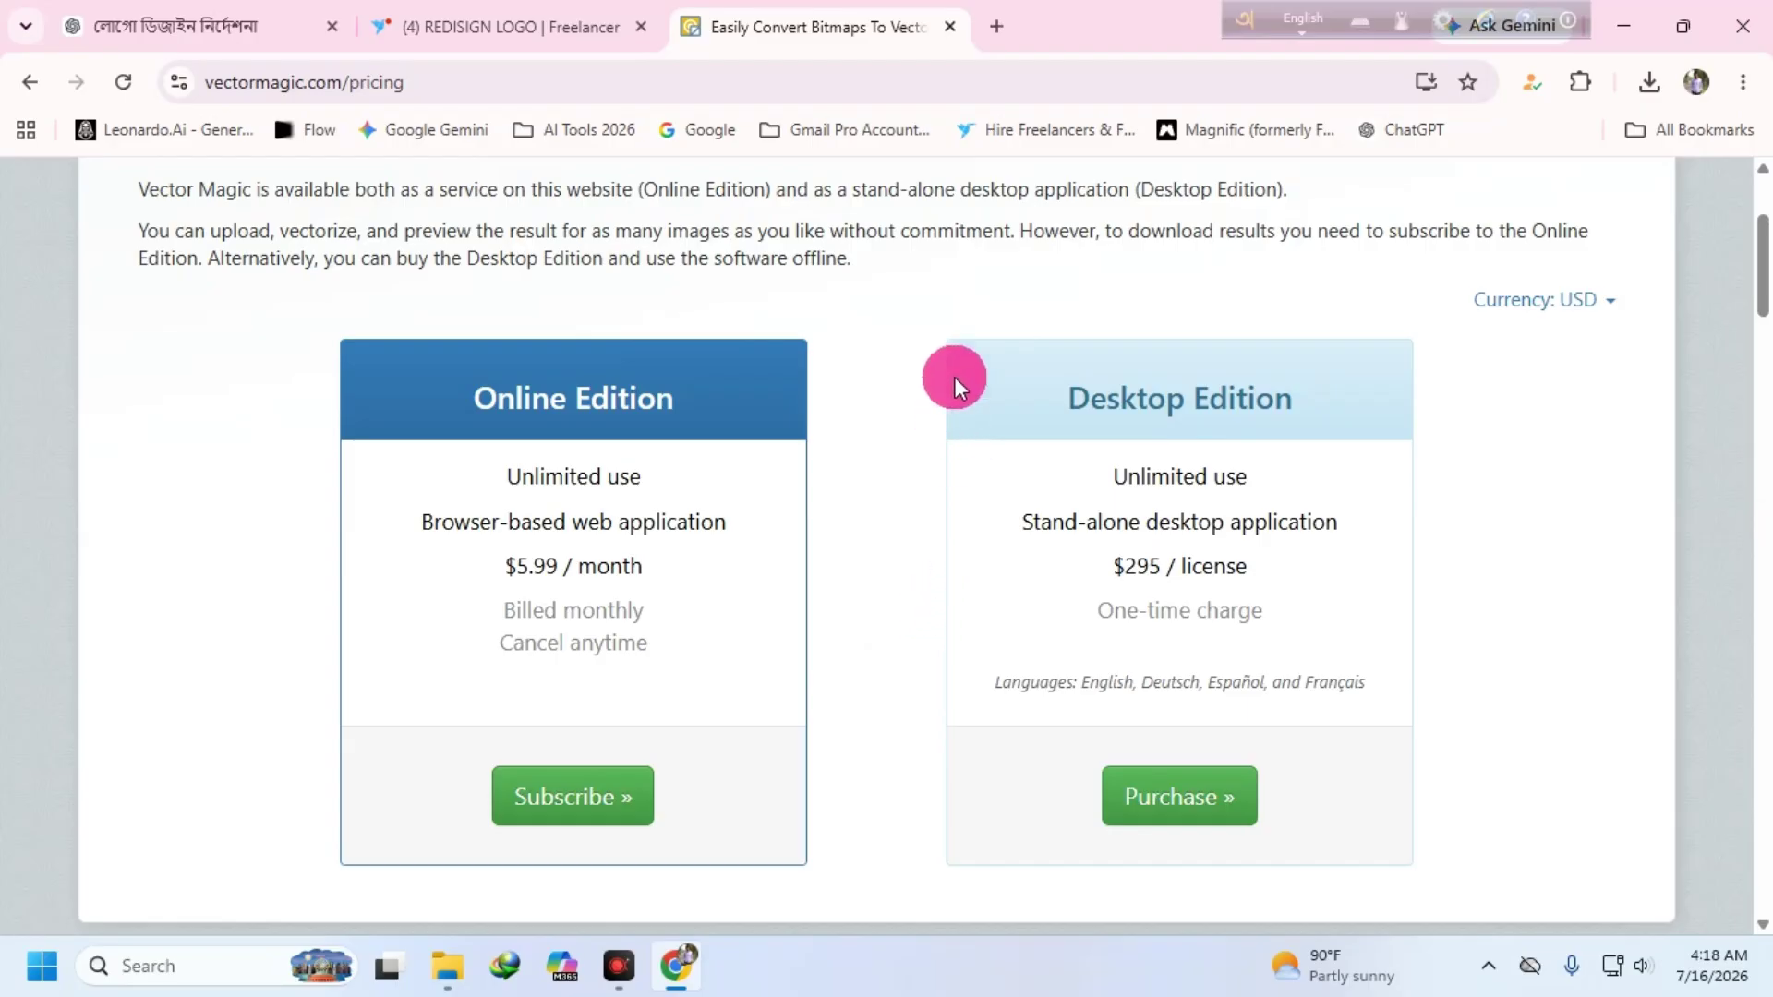
left_click(950, 27)
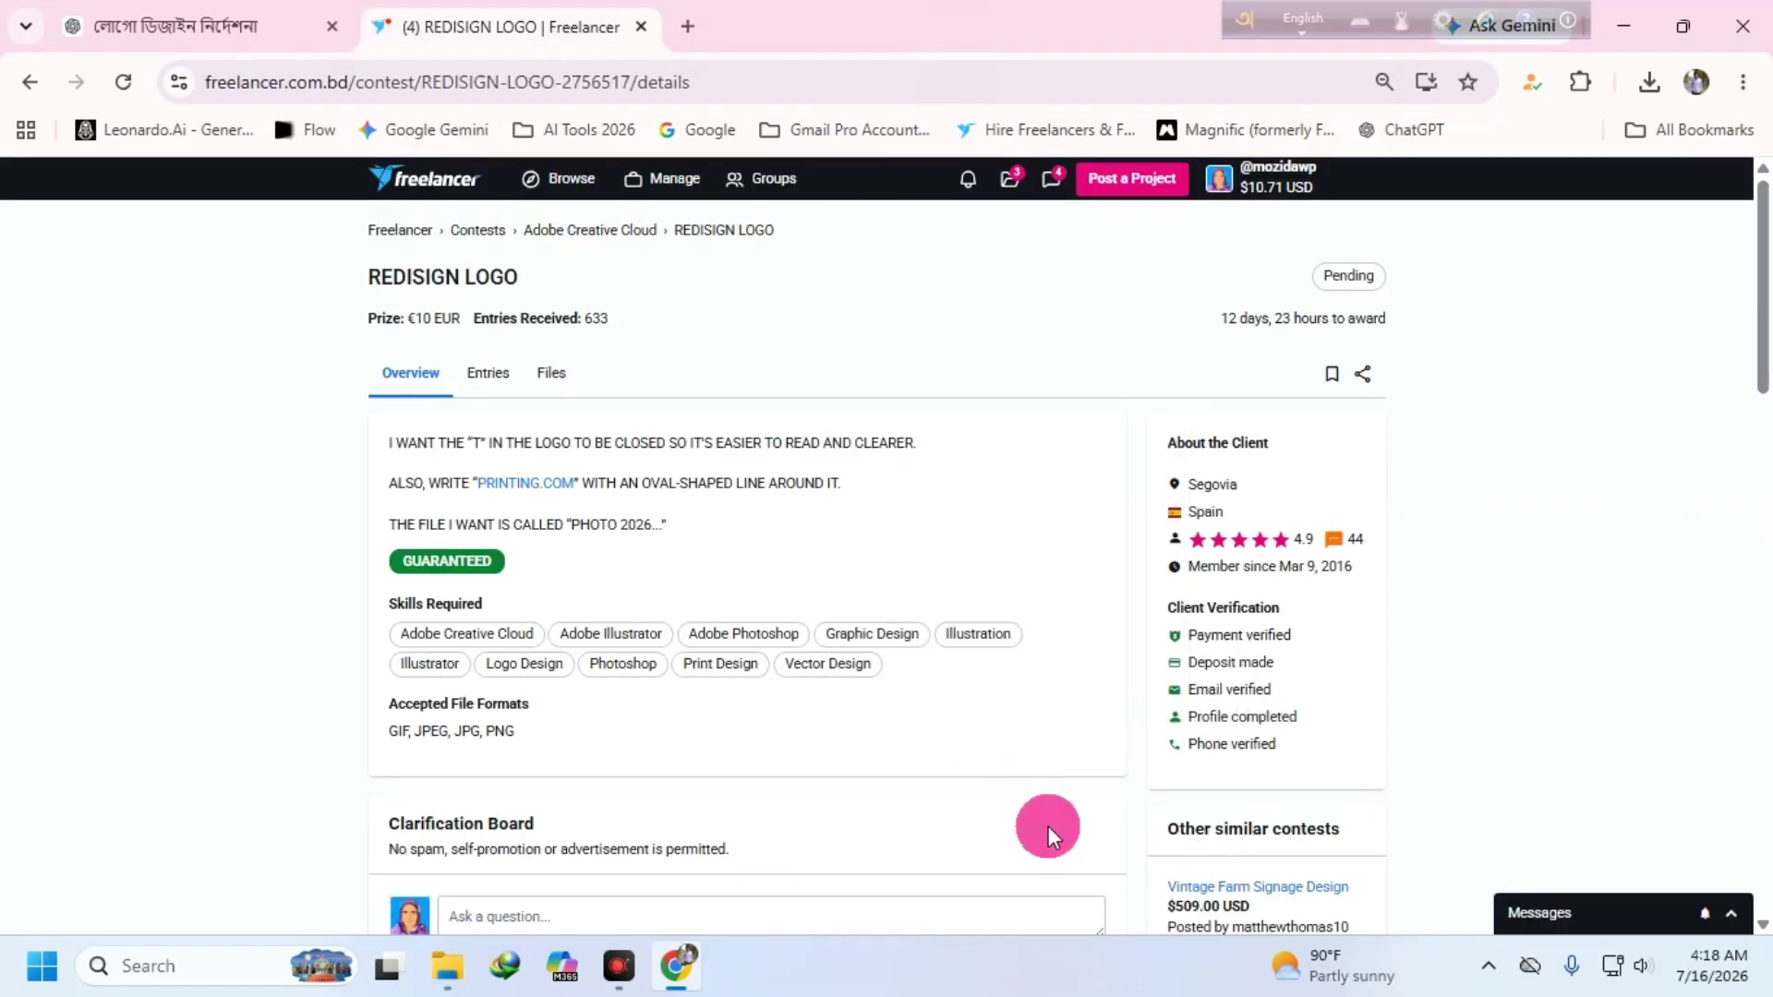
left_click(1627, 27)
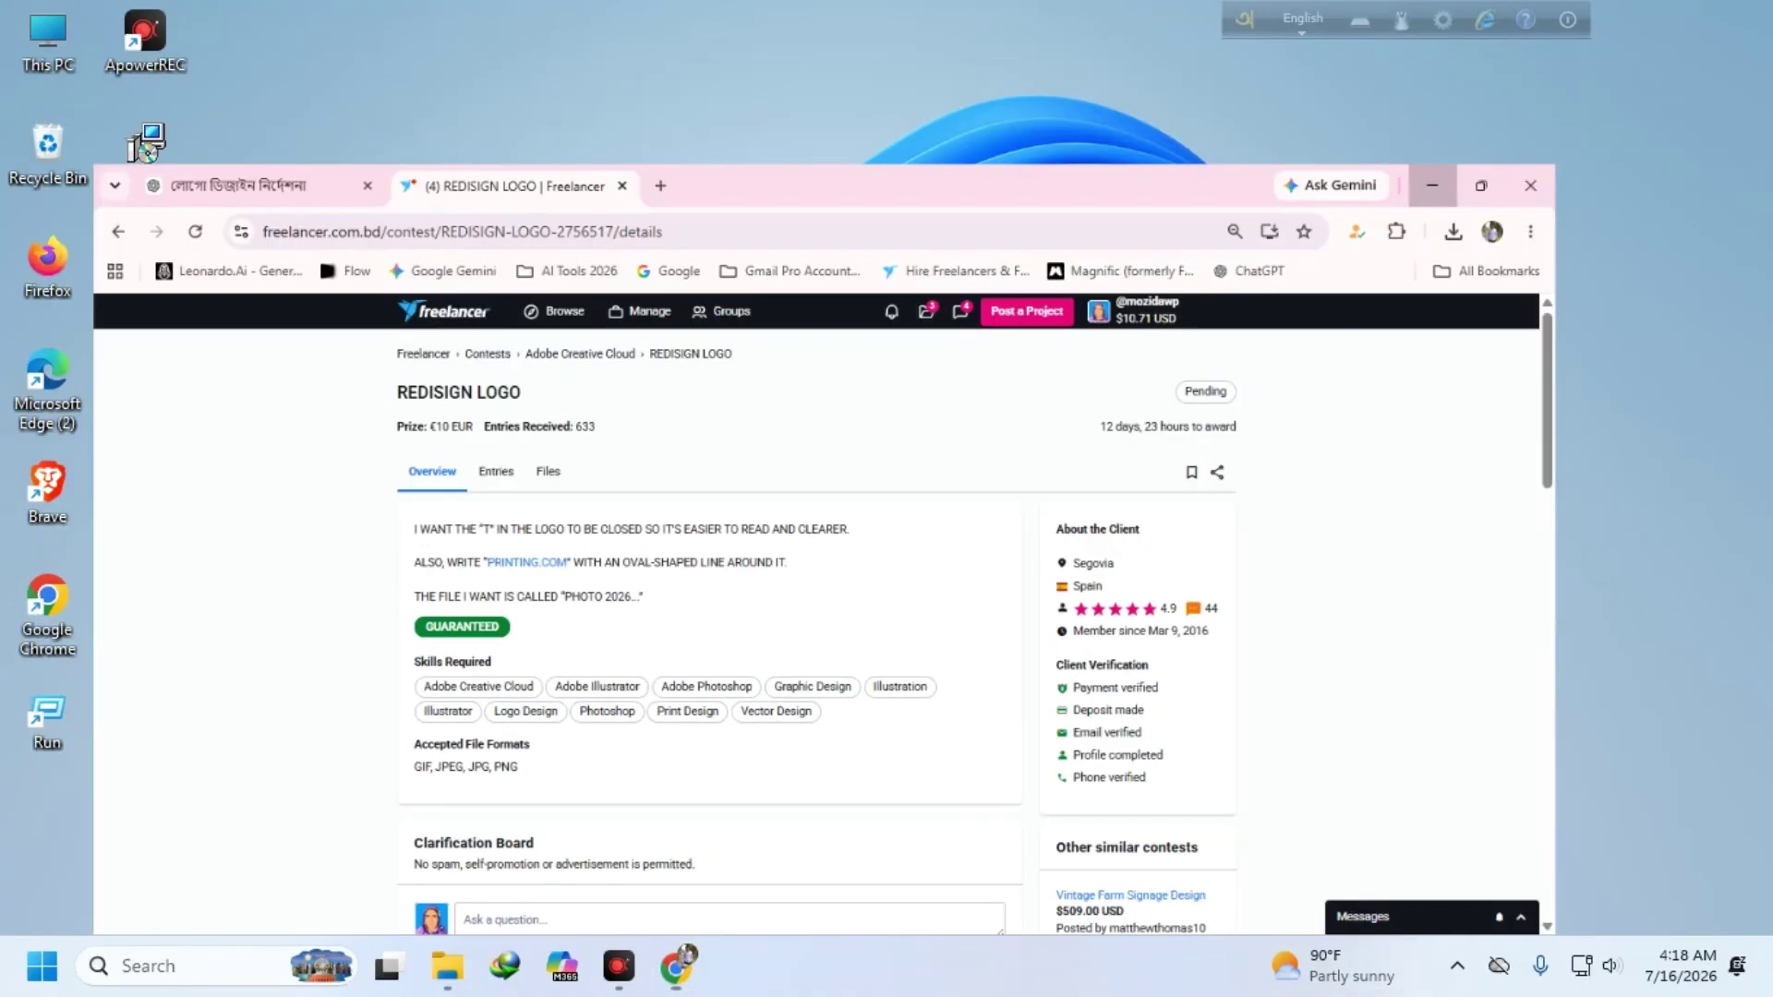
left_click_drag(1510, 482, 828, 482)
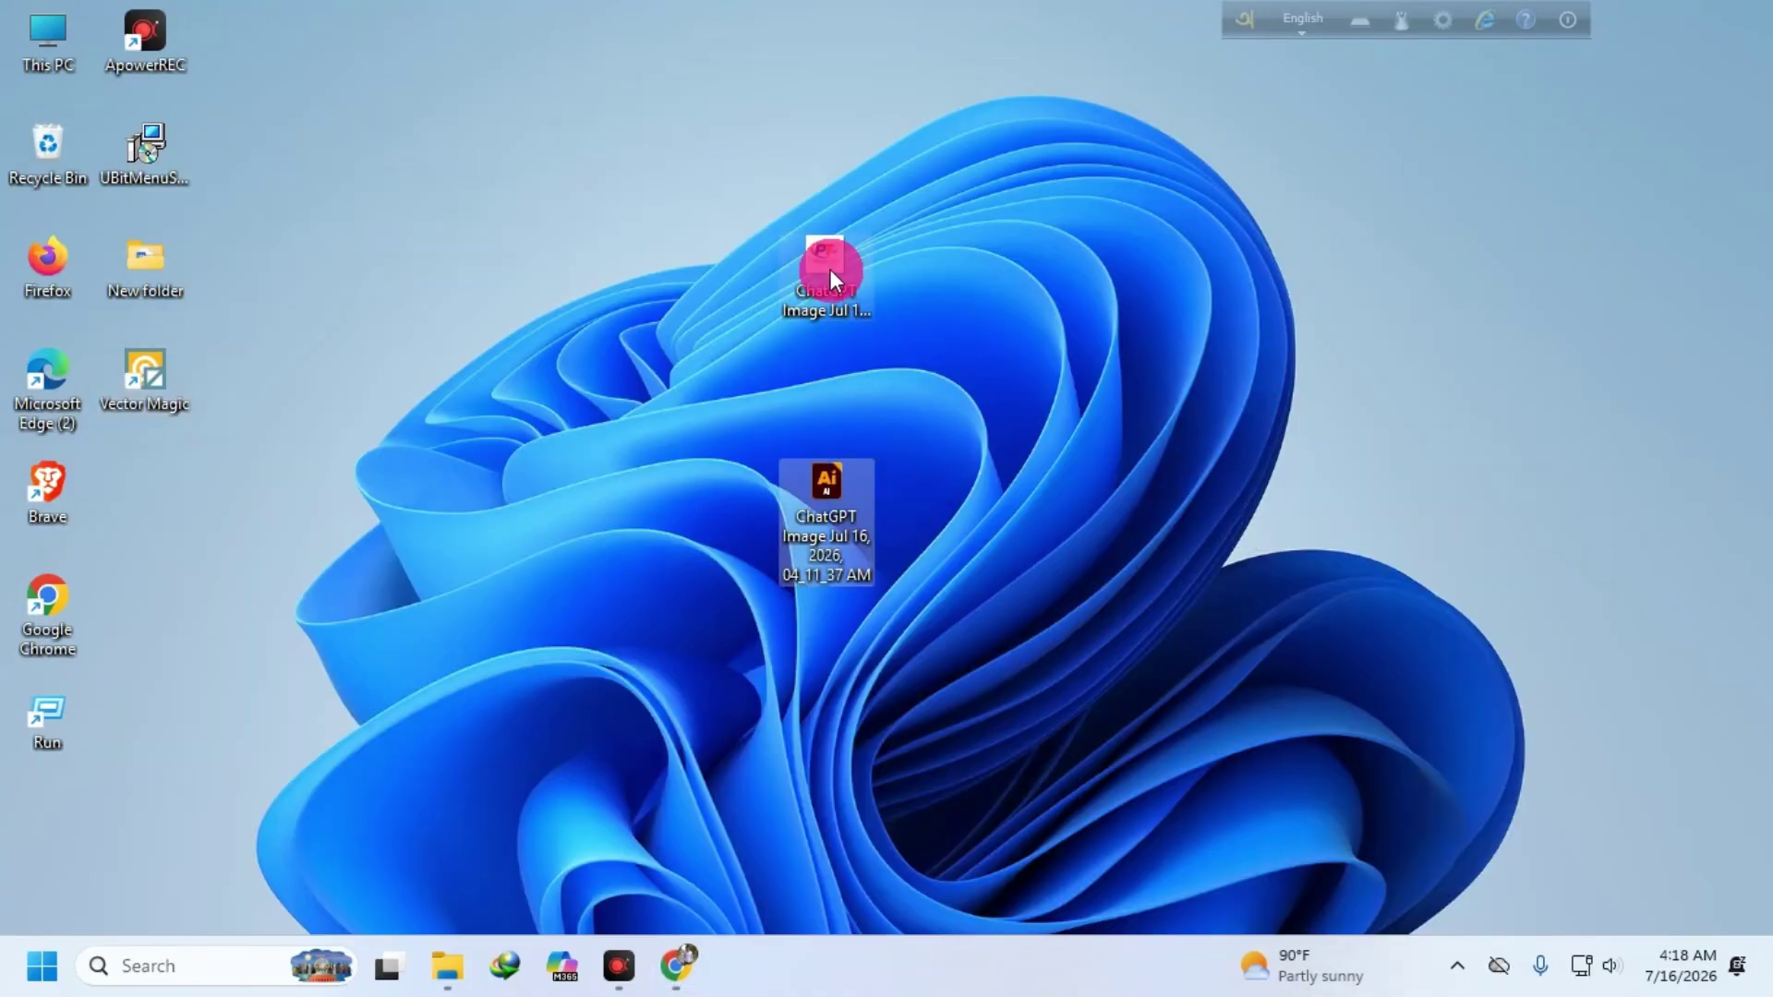
left_click(814, 247)
double_click(814, 245)
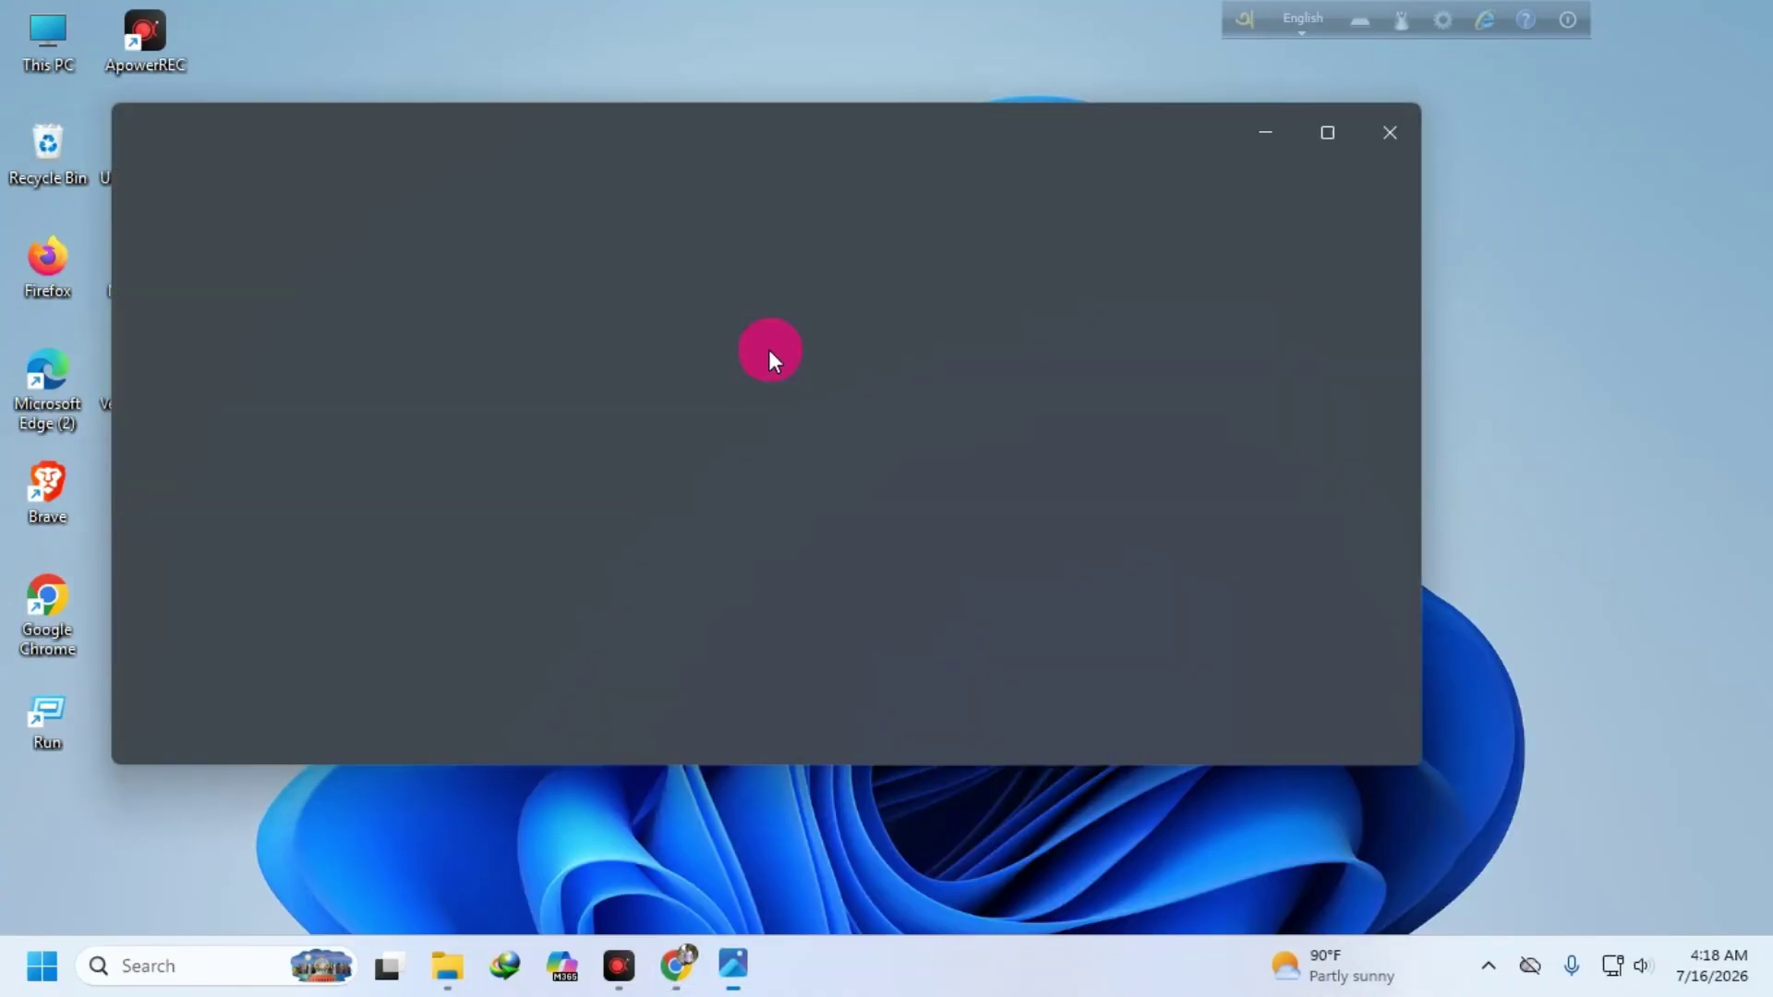
scroll(646, 378, "up", 2)
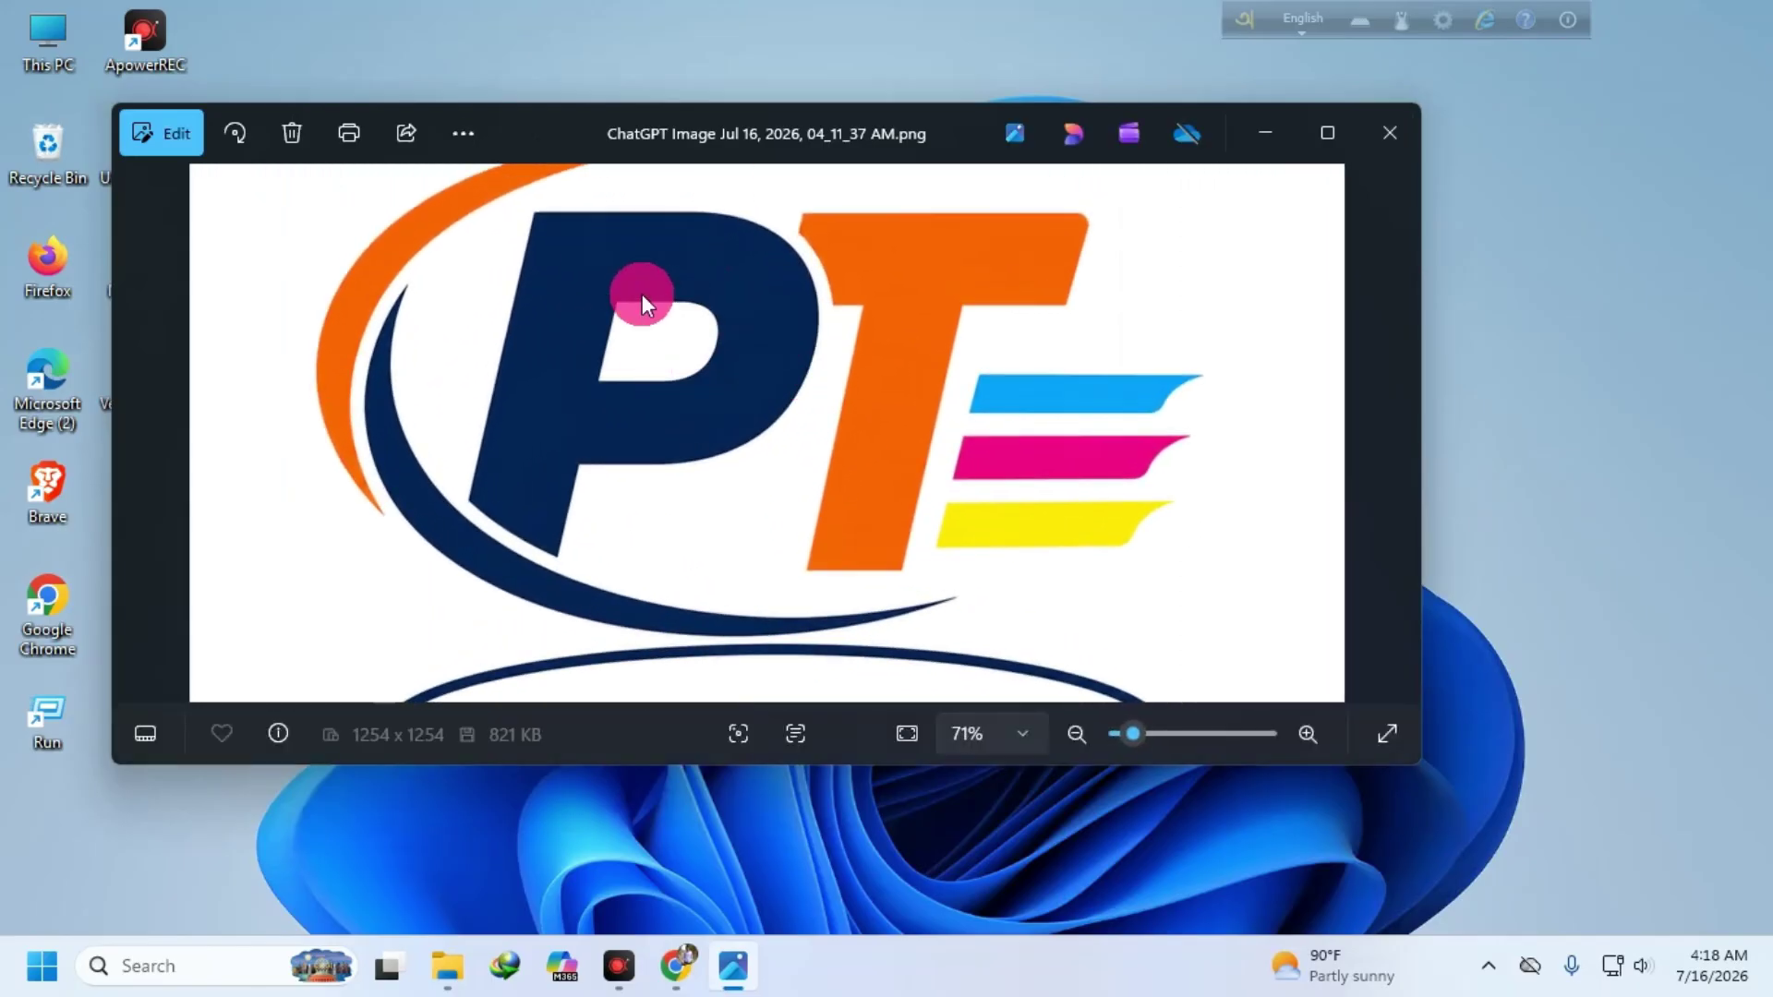
scroll(705, 396, "down", 4)
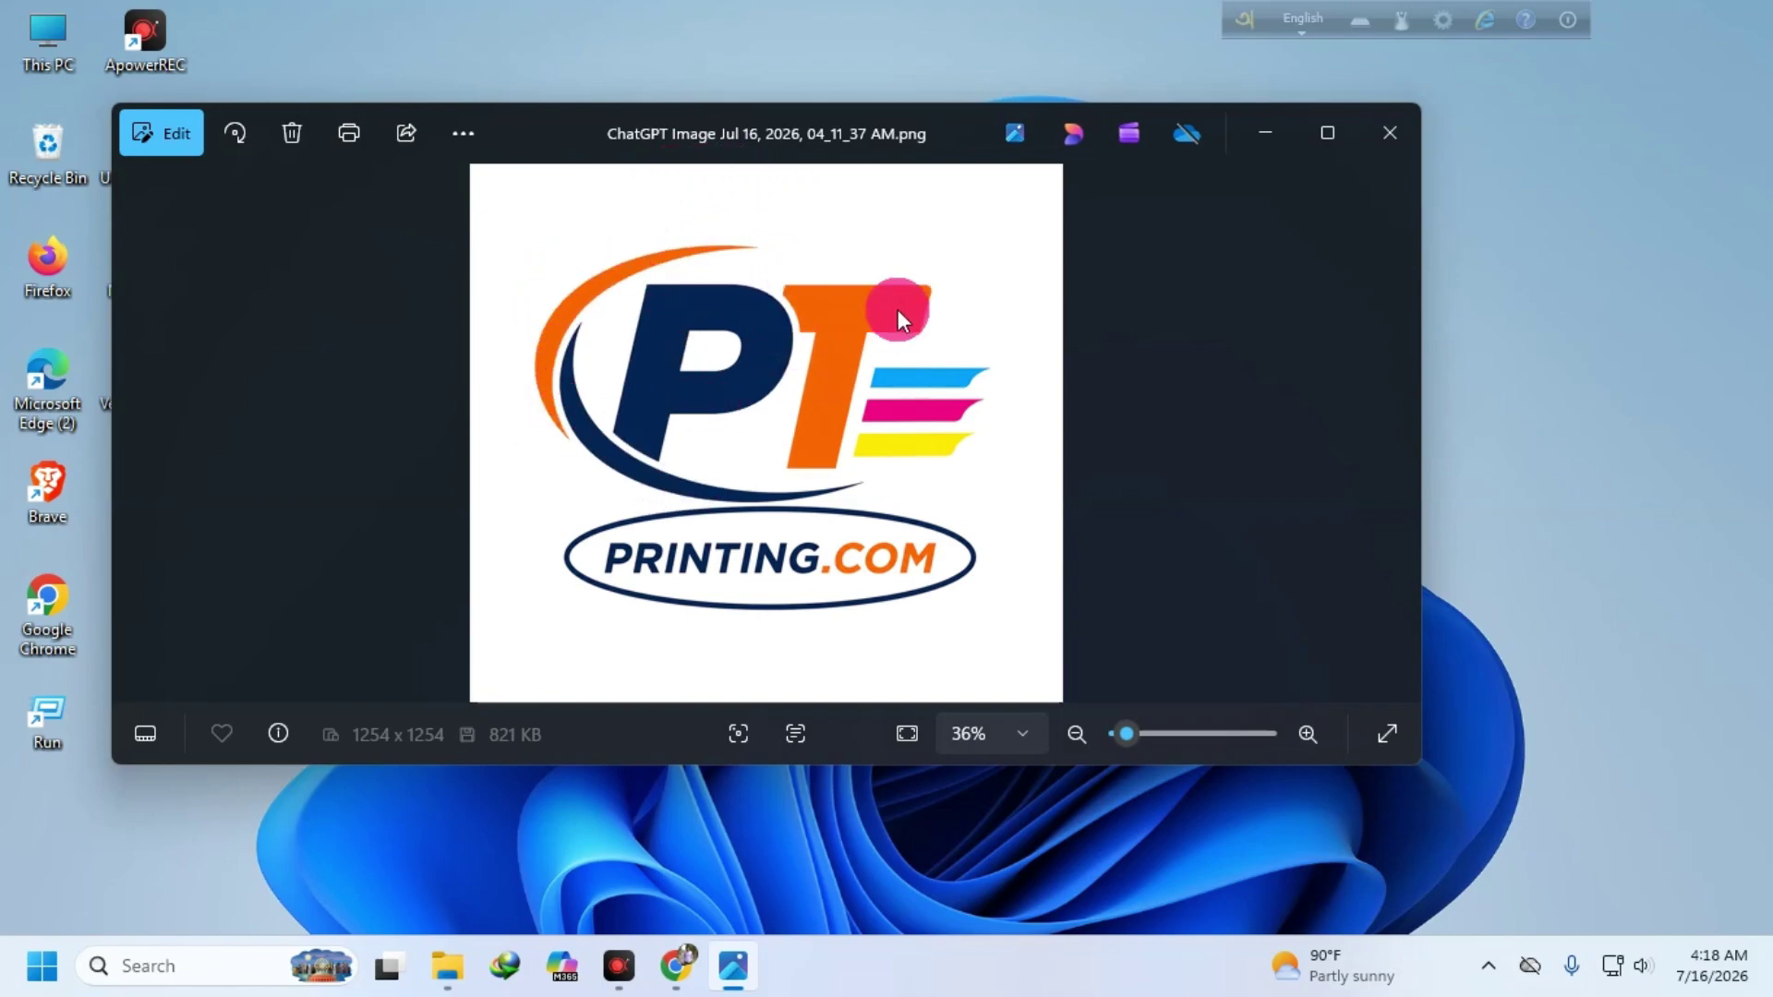
scroll(879, 360, "up", 1)
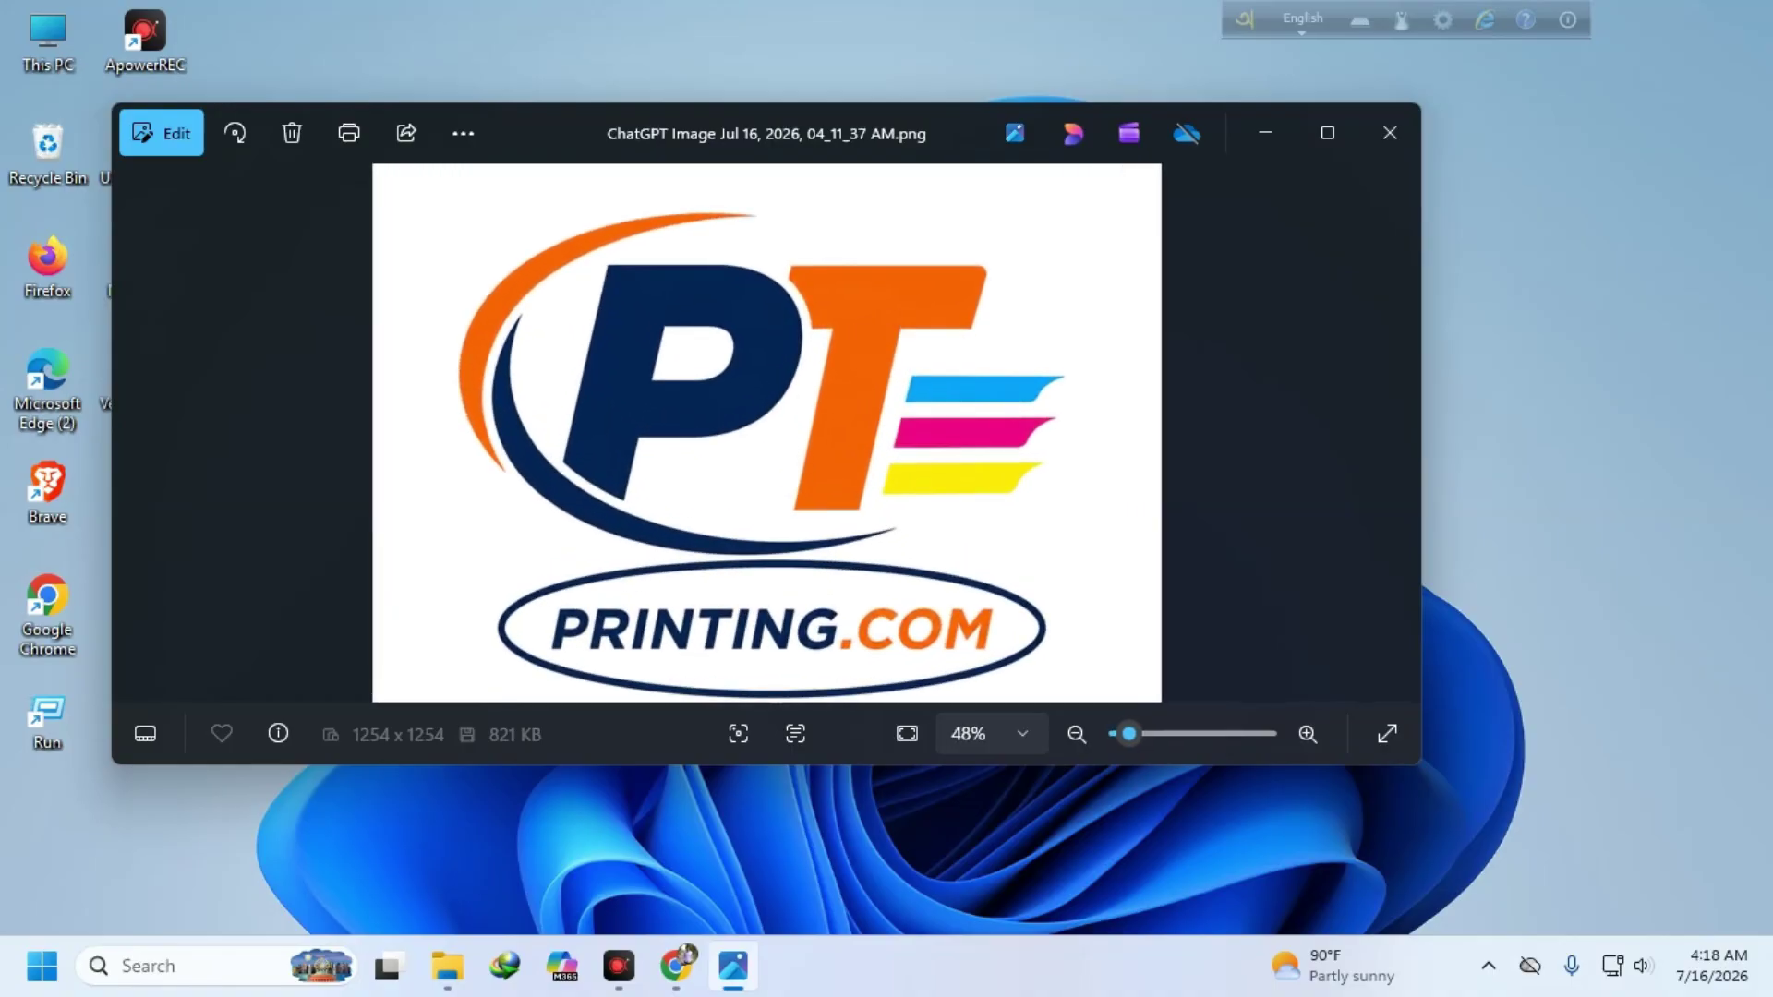
scroll(873, 415, "down", 1)
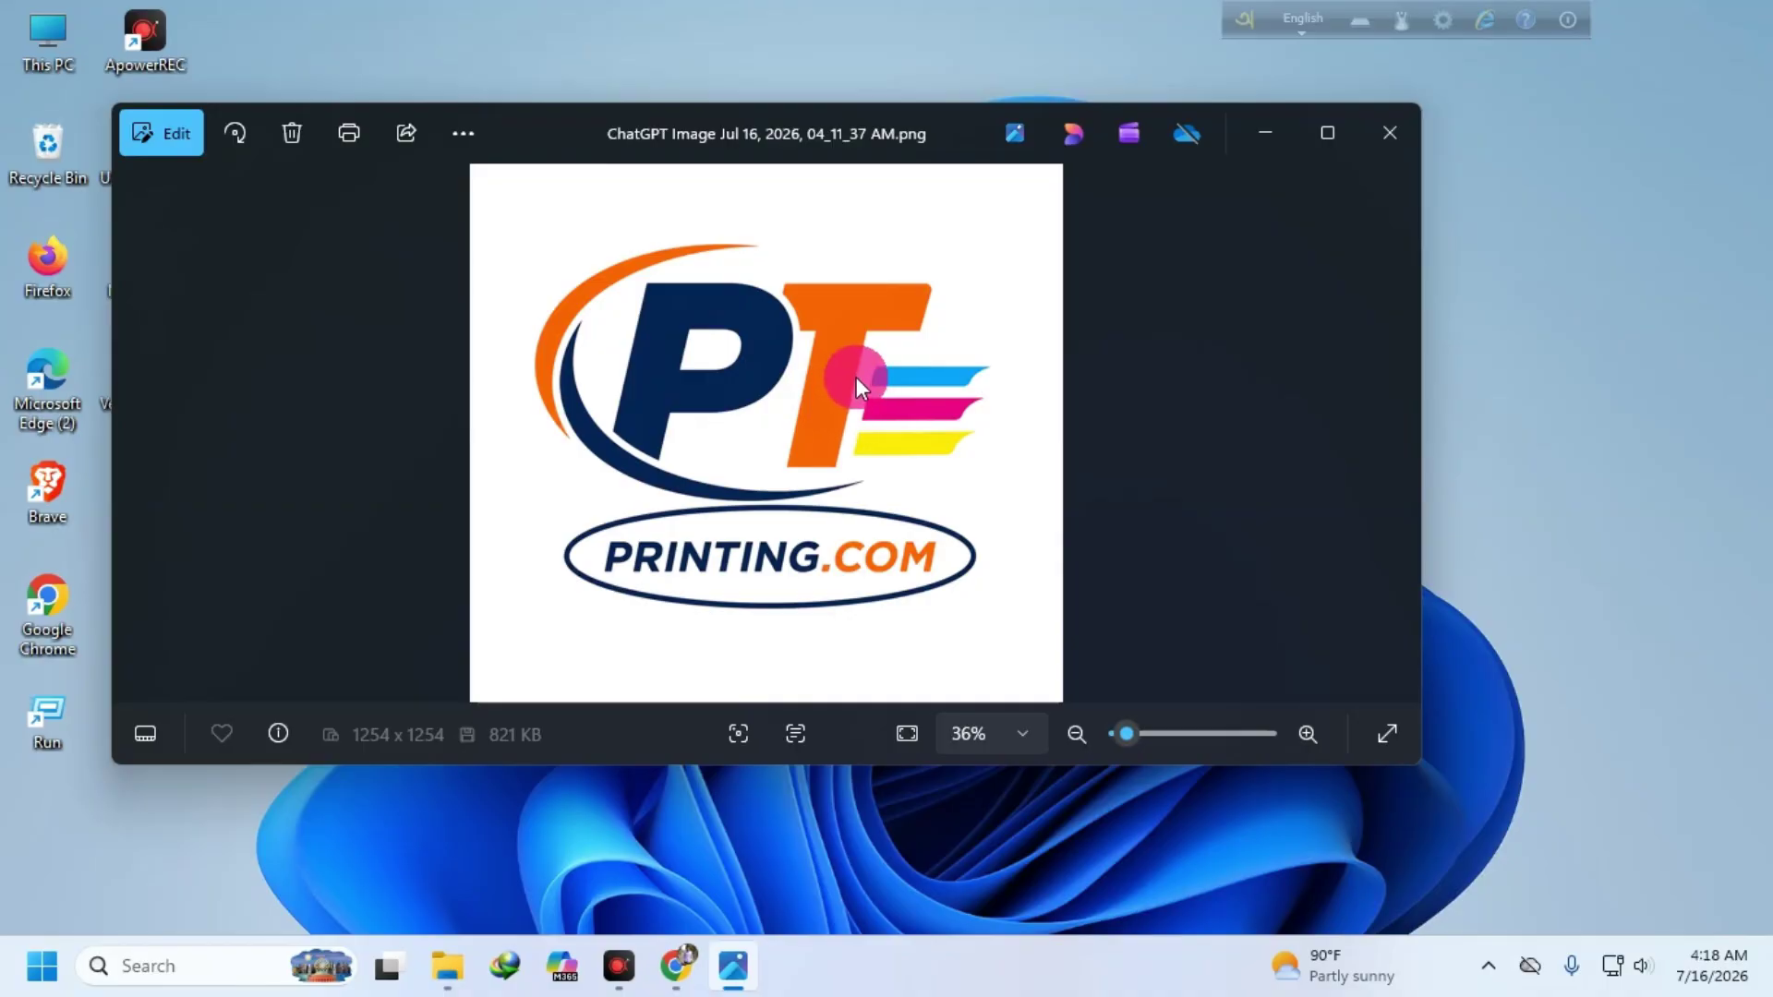
left_click(1386, 139)
- Close the Freelancer and ChatGPT tabs, leaving a blank new tab, then minimise Chrome
left_click(684, 957)
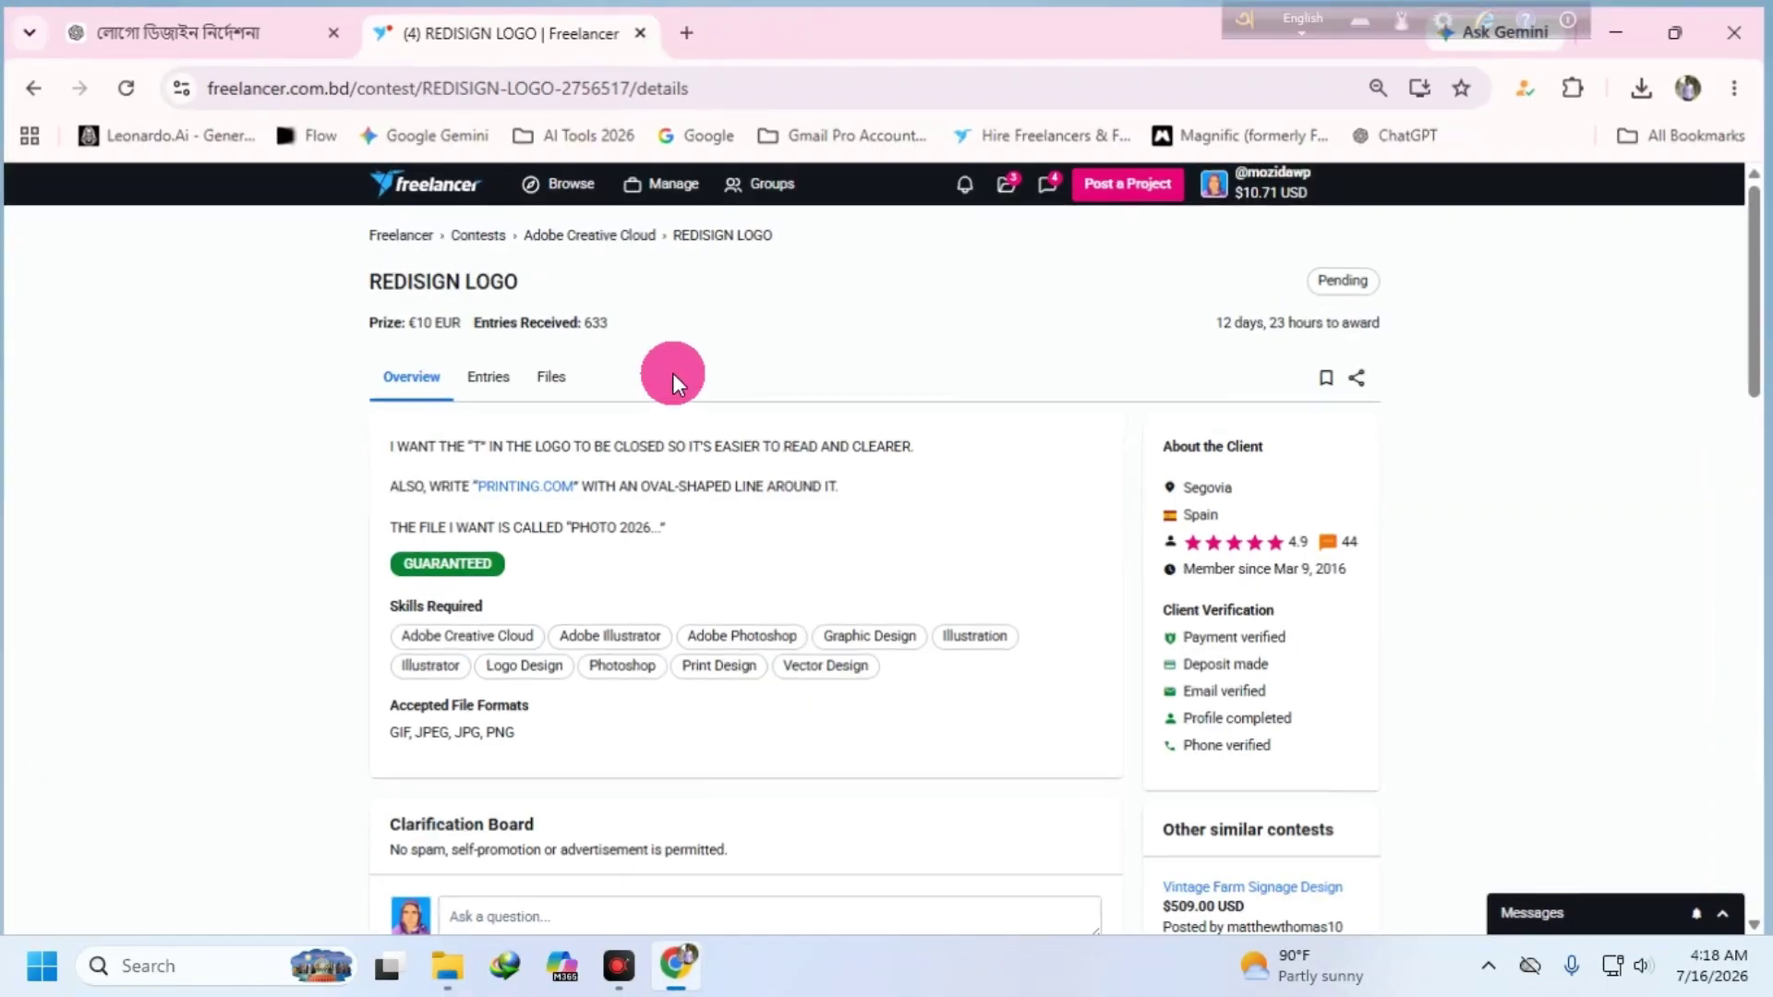
left_click(651, 28)
left_click(388, 41)
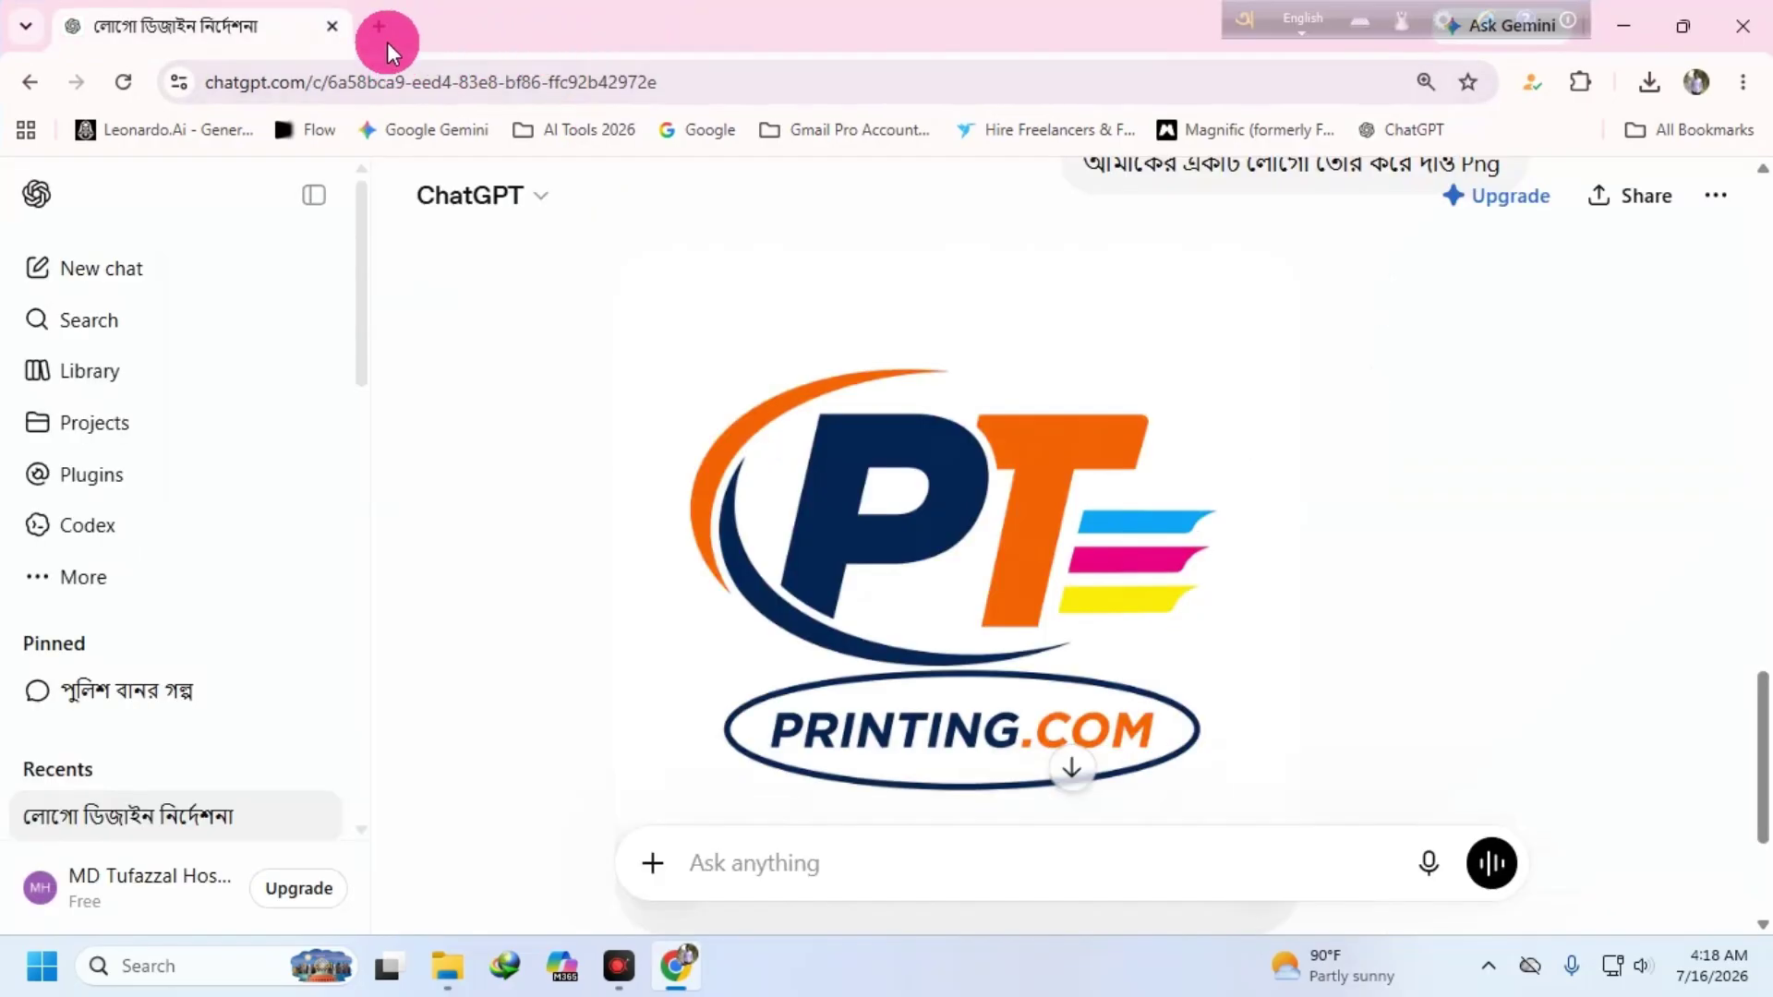
left_click(355, 26)
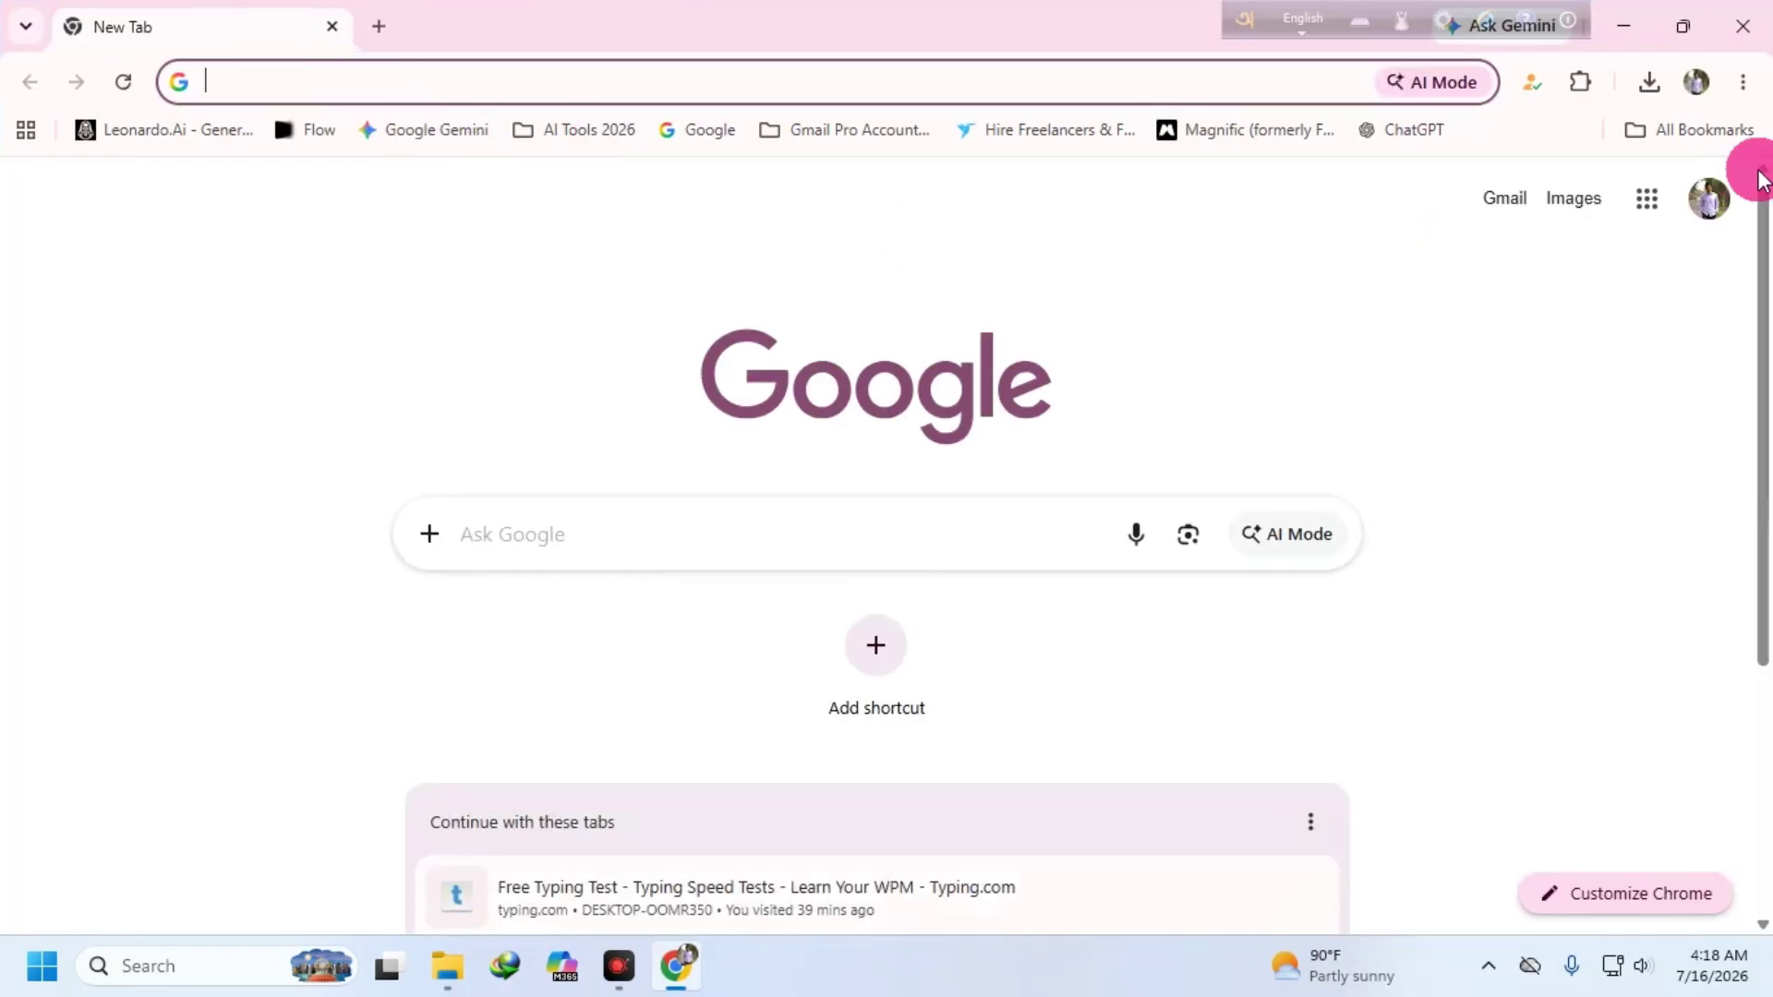
left_click(1744, 83)
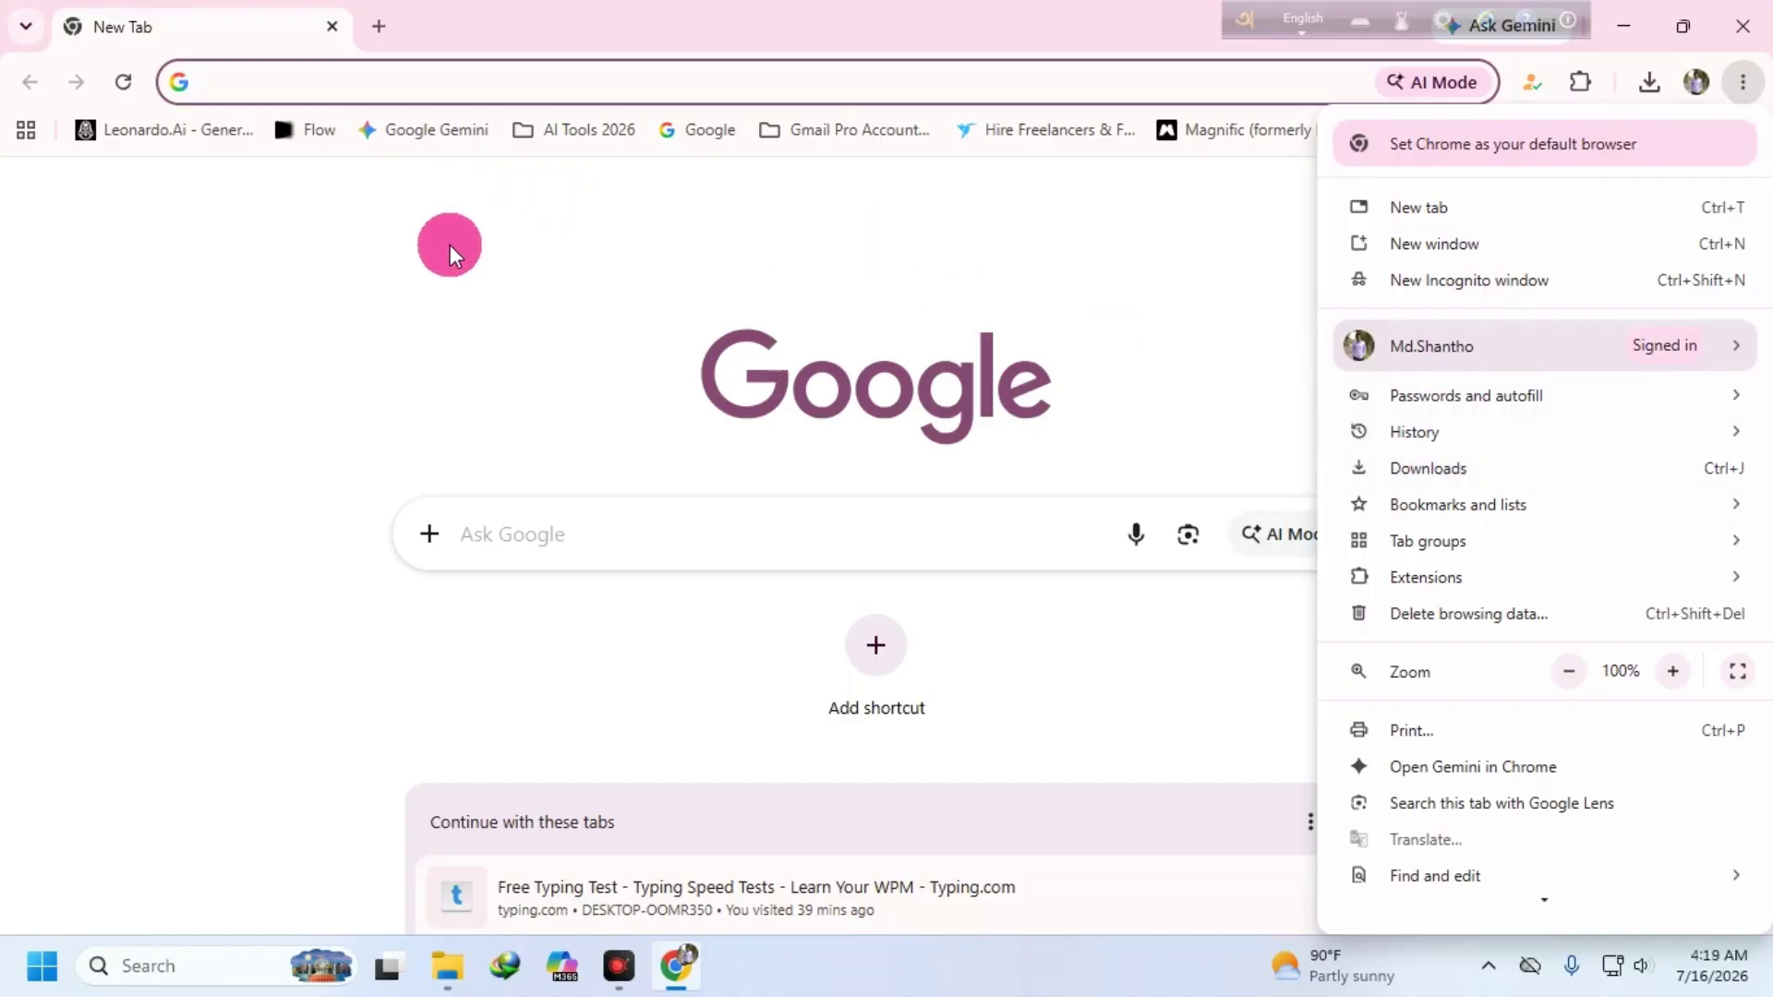
left_click(450, 254)
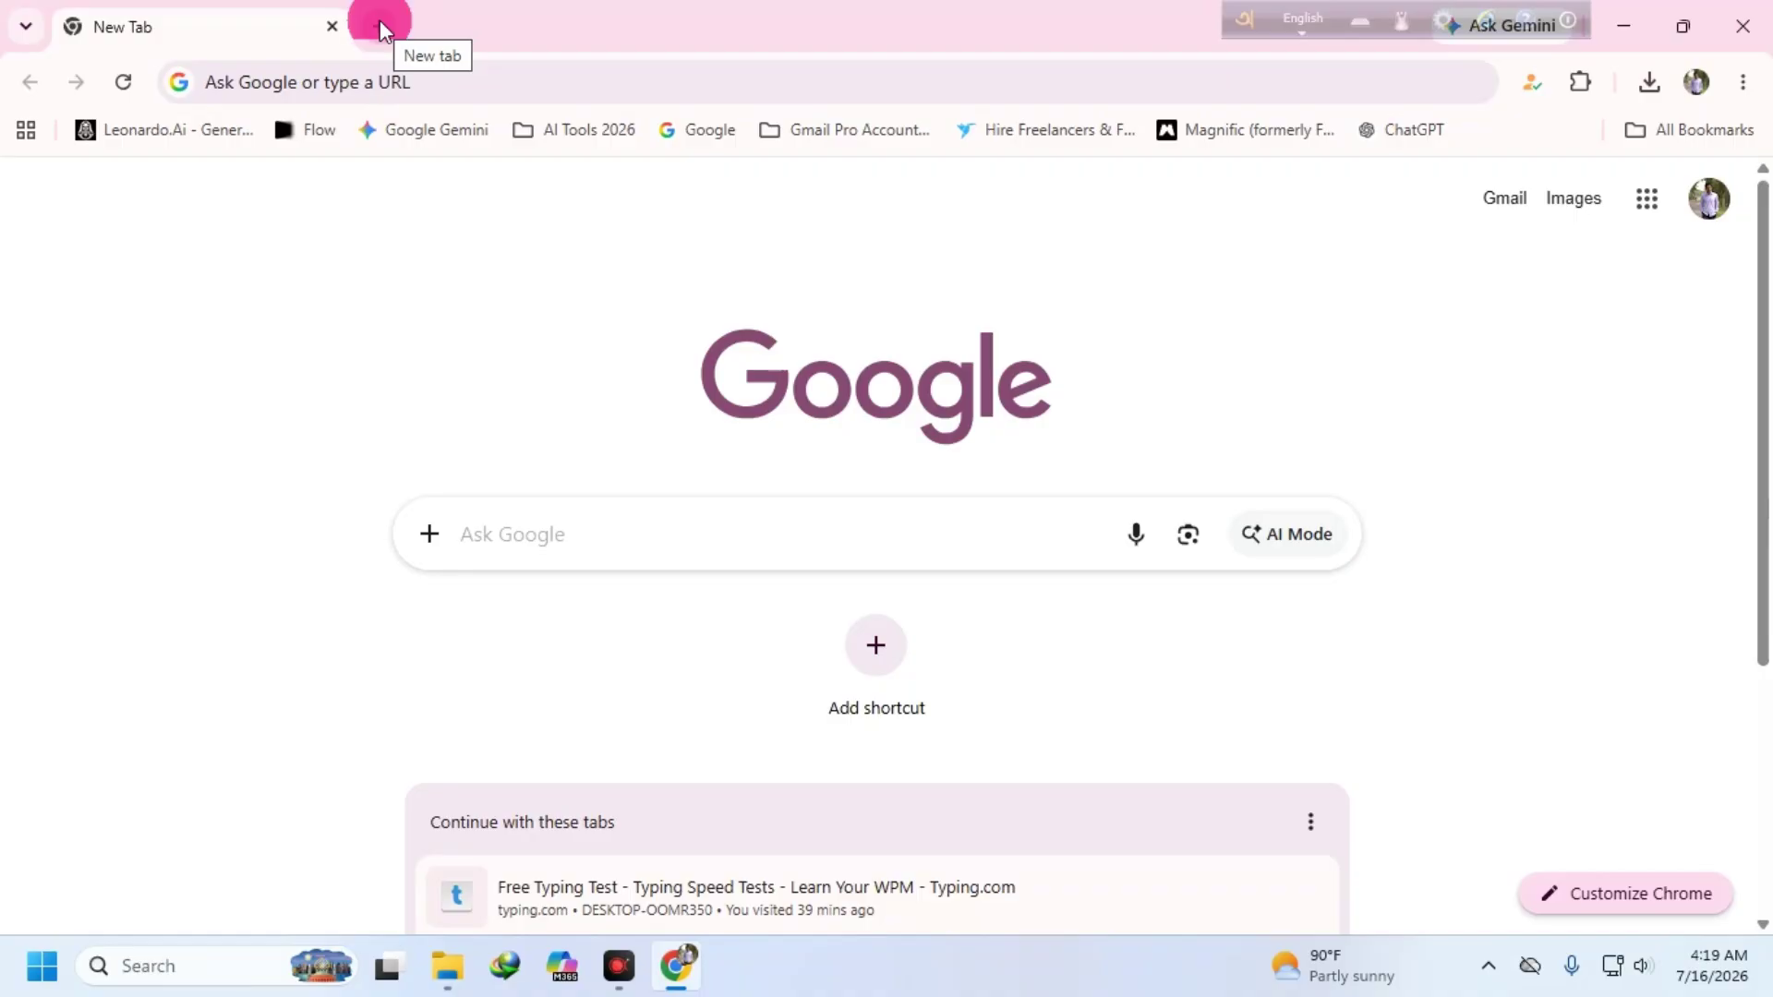
left_click(617, 965)
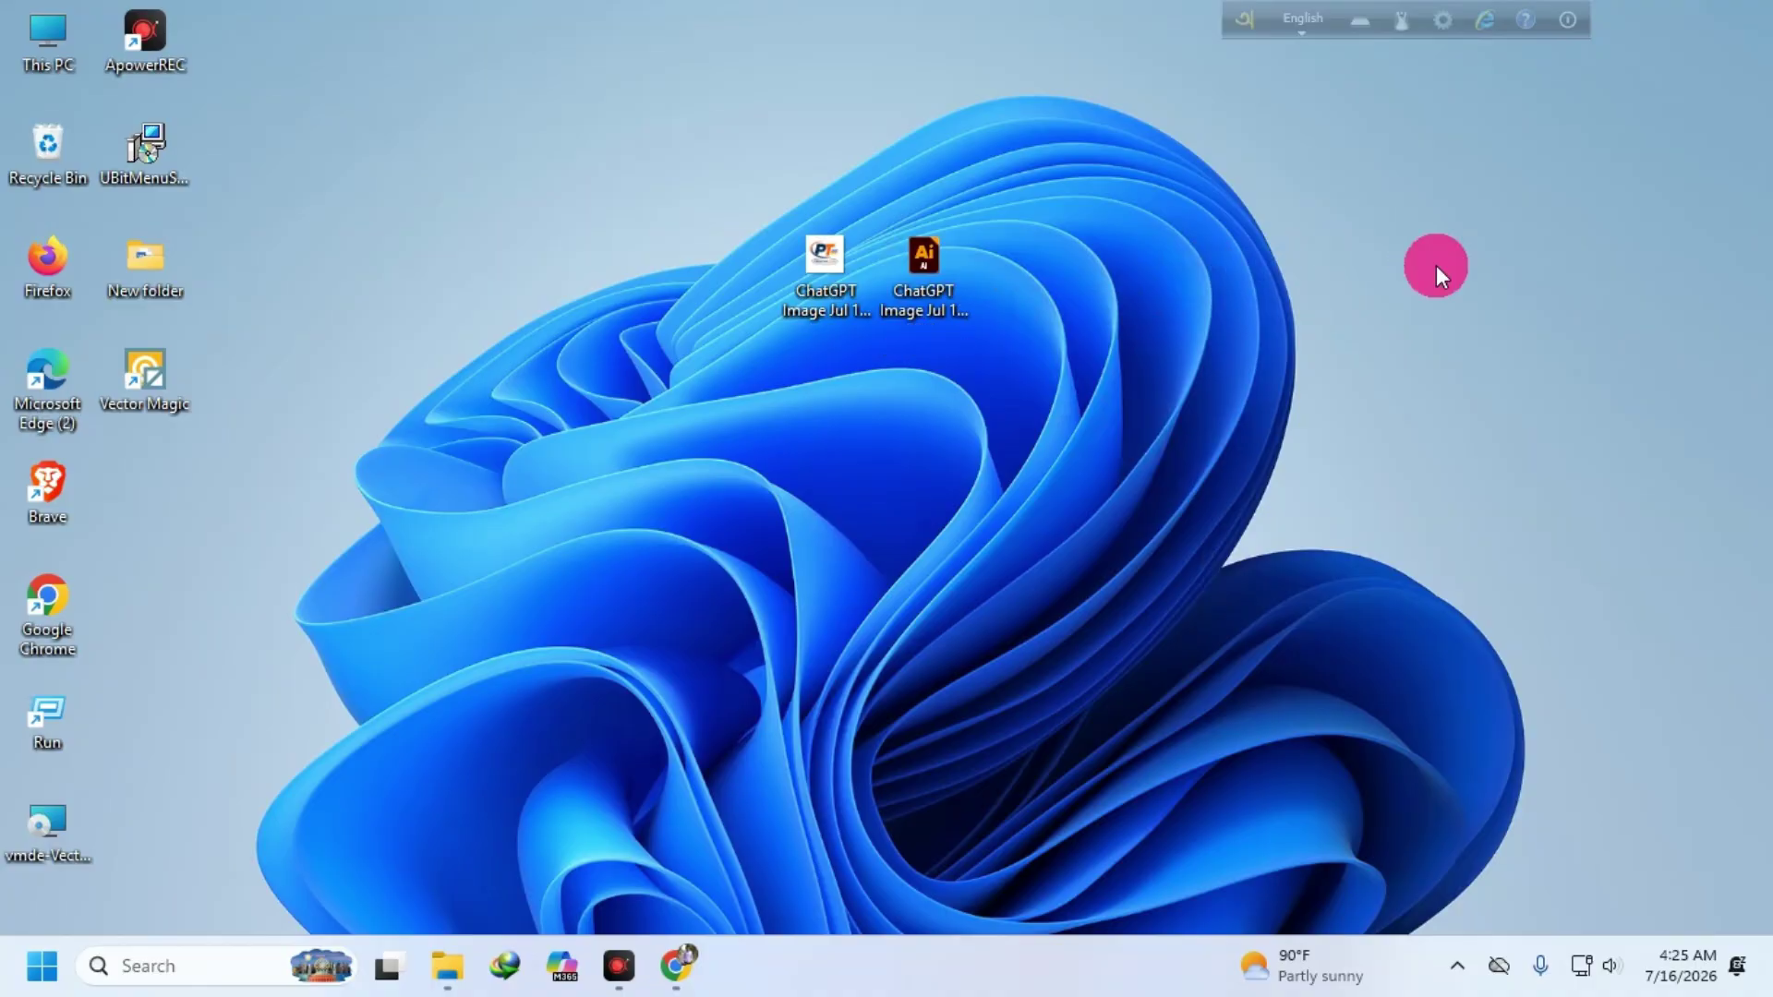
- Create a new desktop folder named 'office 2019'
right_click(1210, 272)
mouse_move(1378, 480)
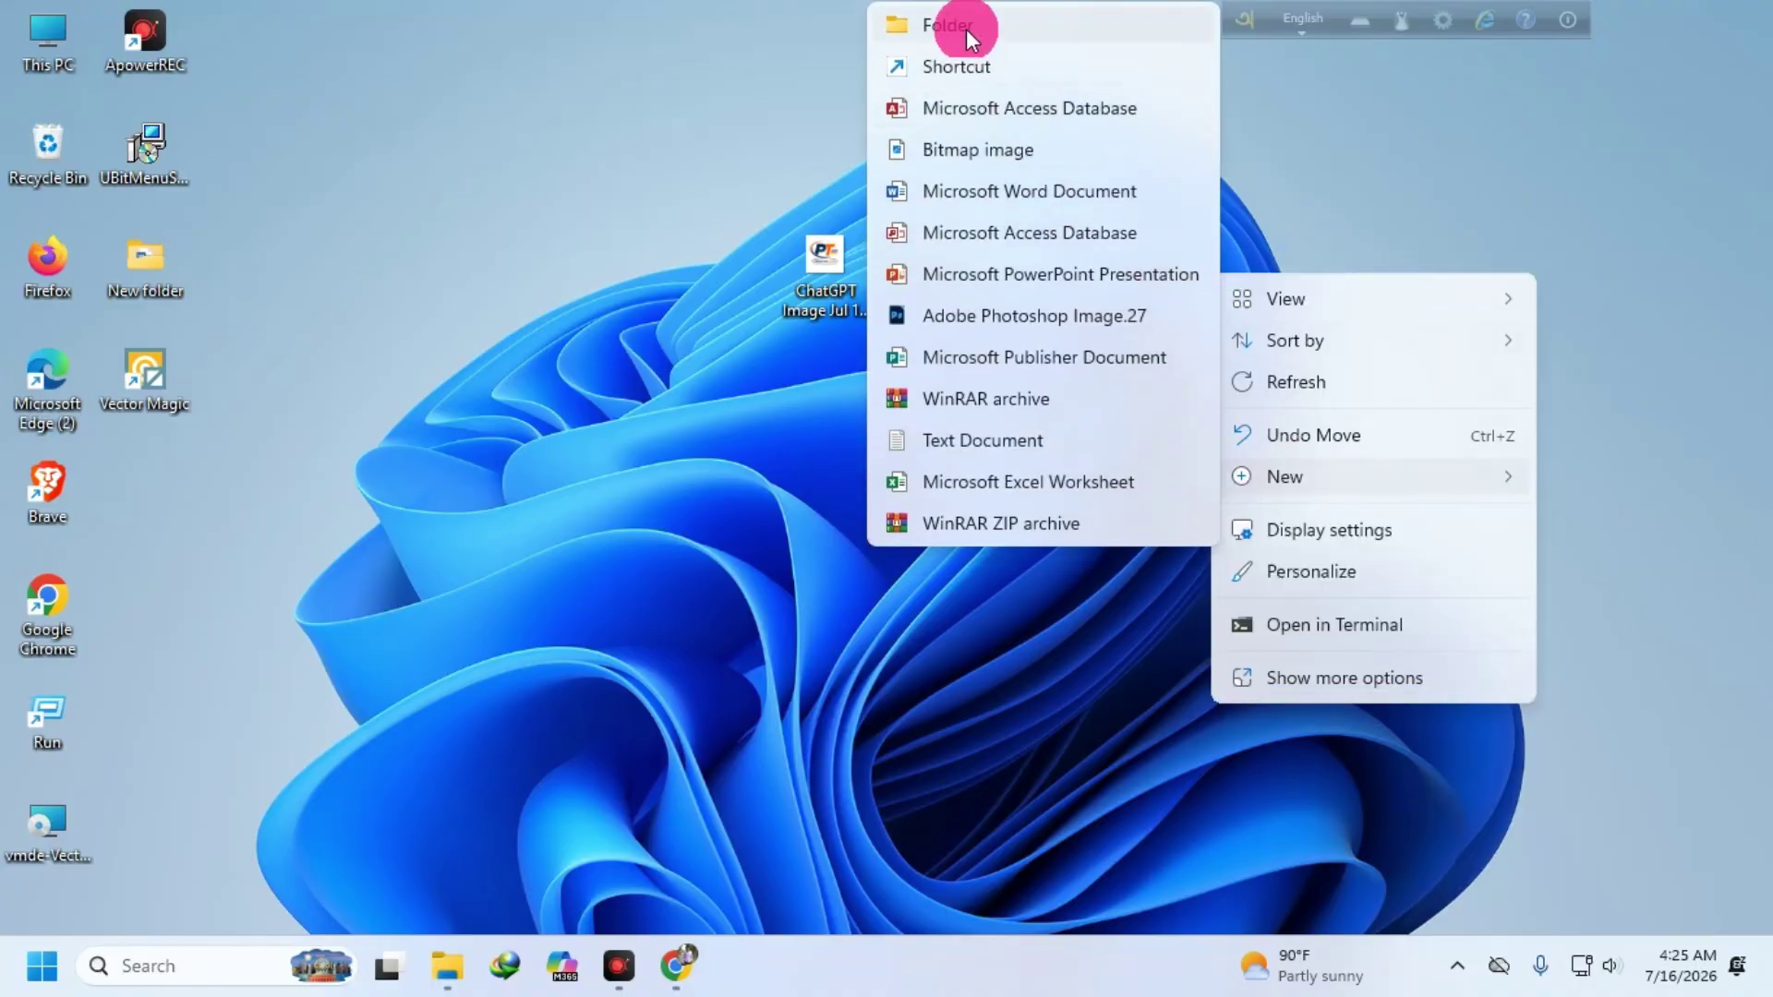
left_click(966, 28)
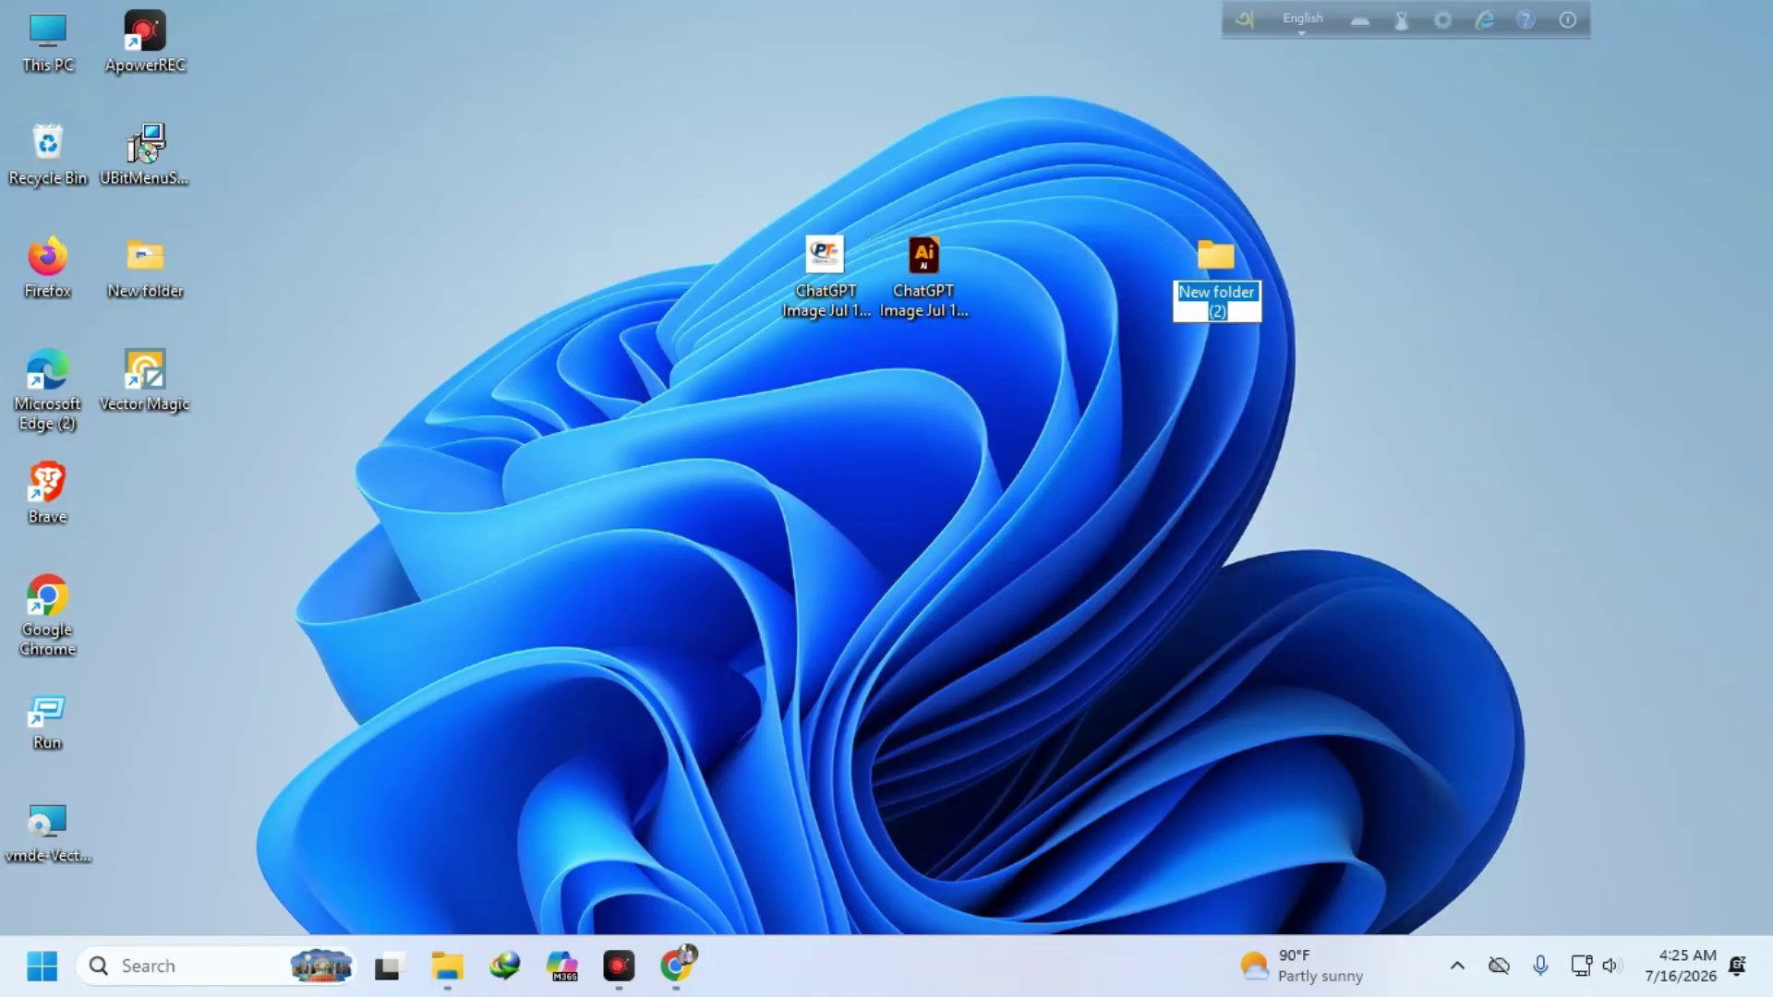
type("office o")
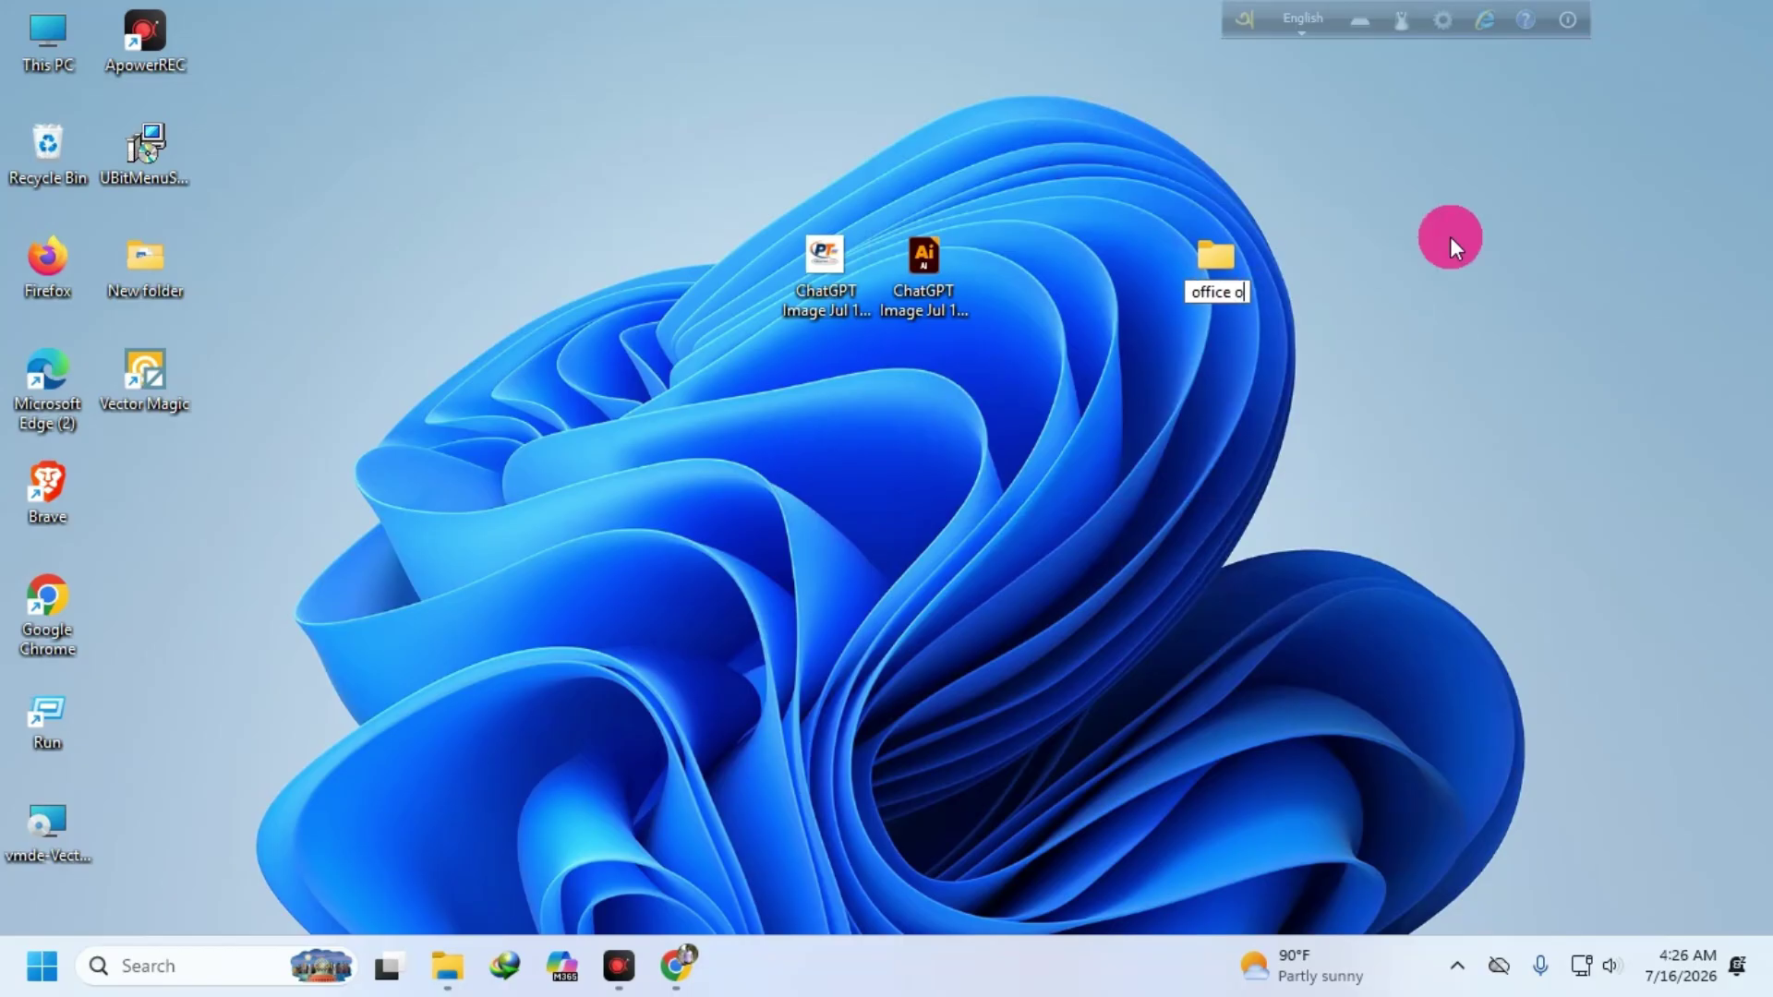
key("BackSpace")
key("Return")
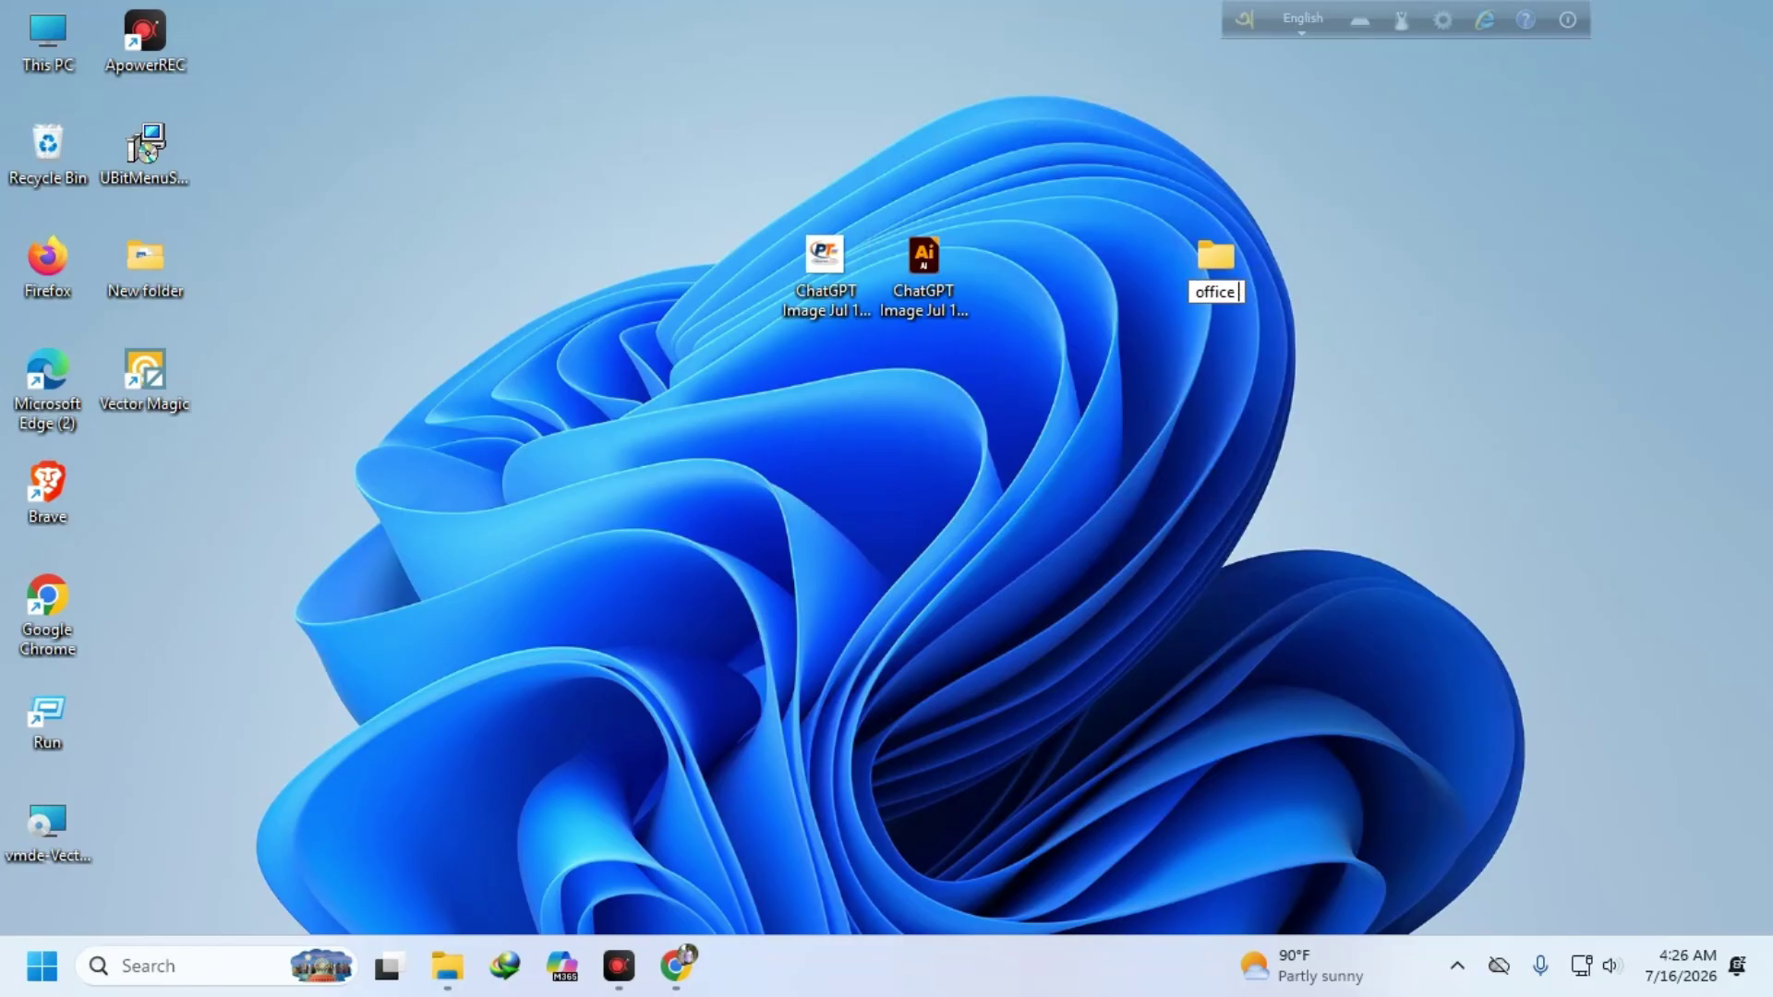
type("2019")
- Move the logo PNG and its .ai ChatGPT Image files into office 2019
left_click_drag(883, 266, 1205, 262)
left_click(846, 257)
left_click_drag(846, 258, 1215, 269)
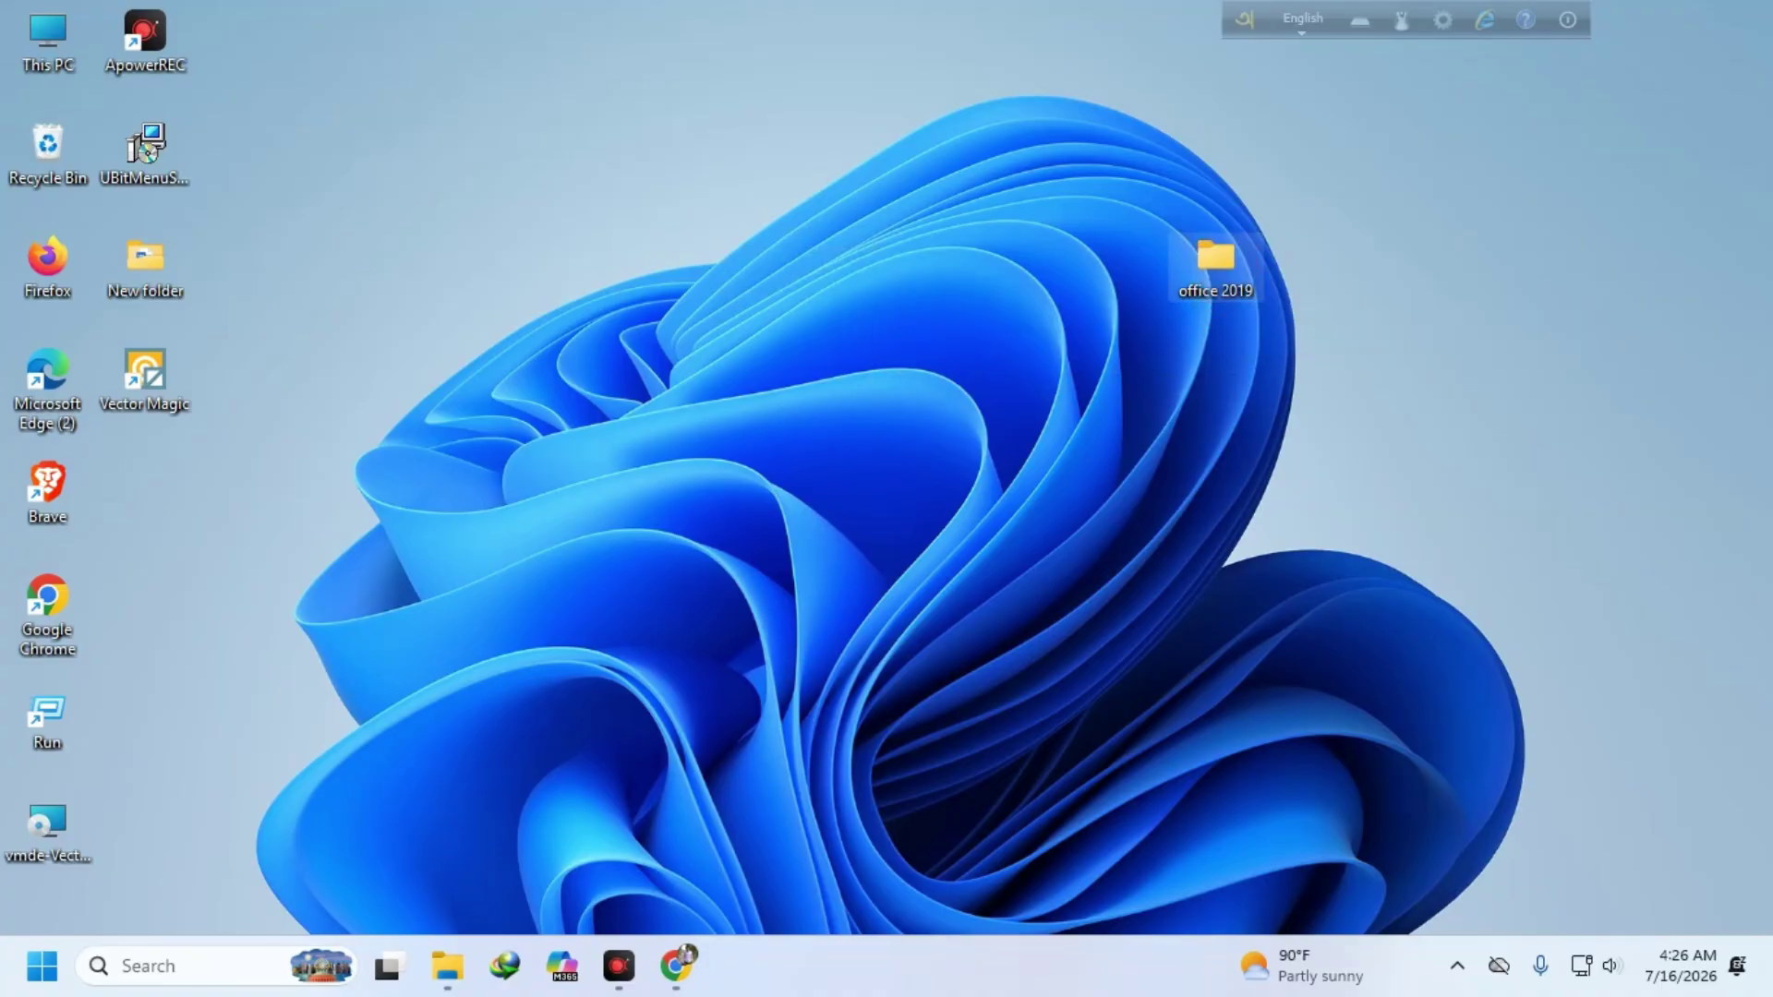
- Pack office 2019 into a password-protected ZIP archive and reposition the archive icon on the desktop
right_click(1247, 268)
left_click(1392, 676)
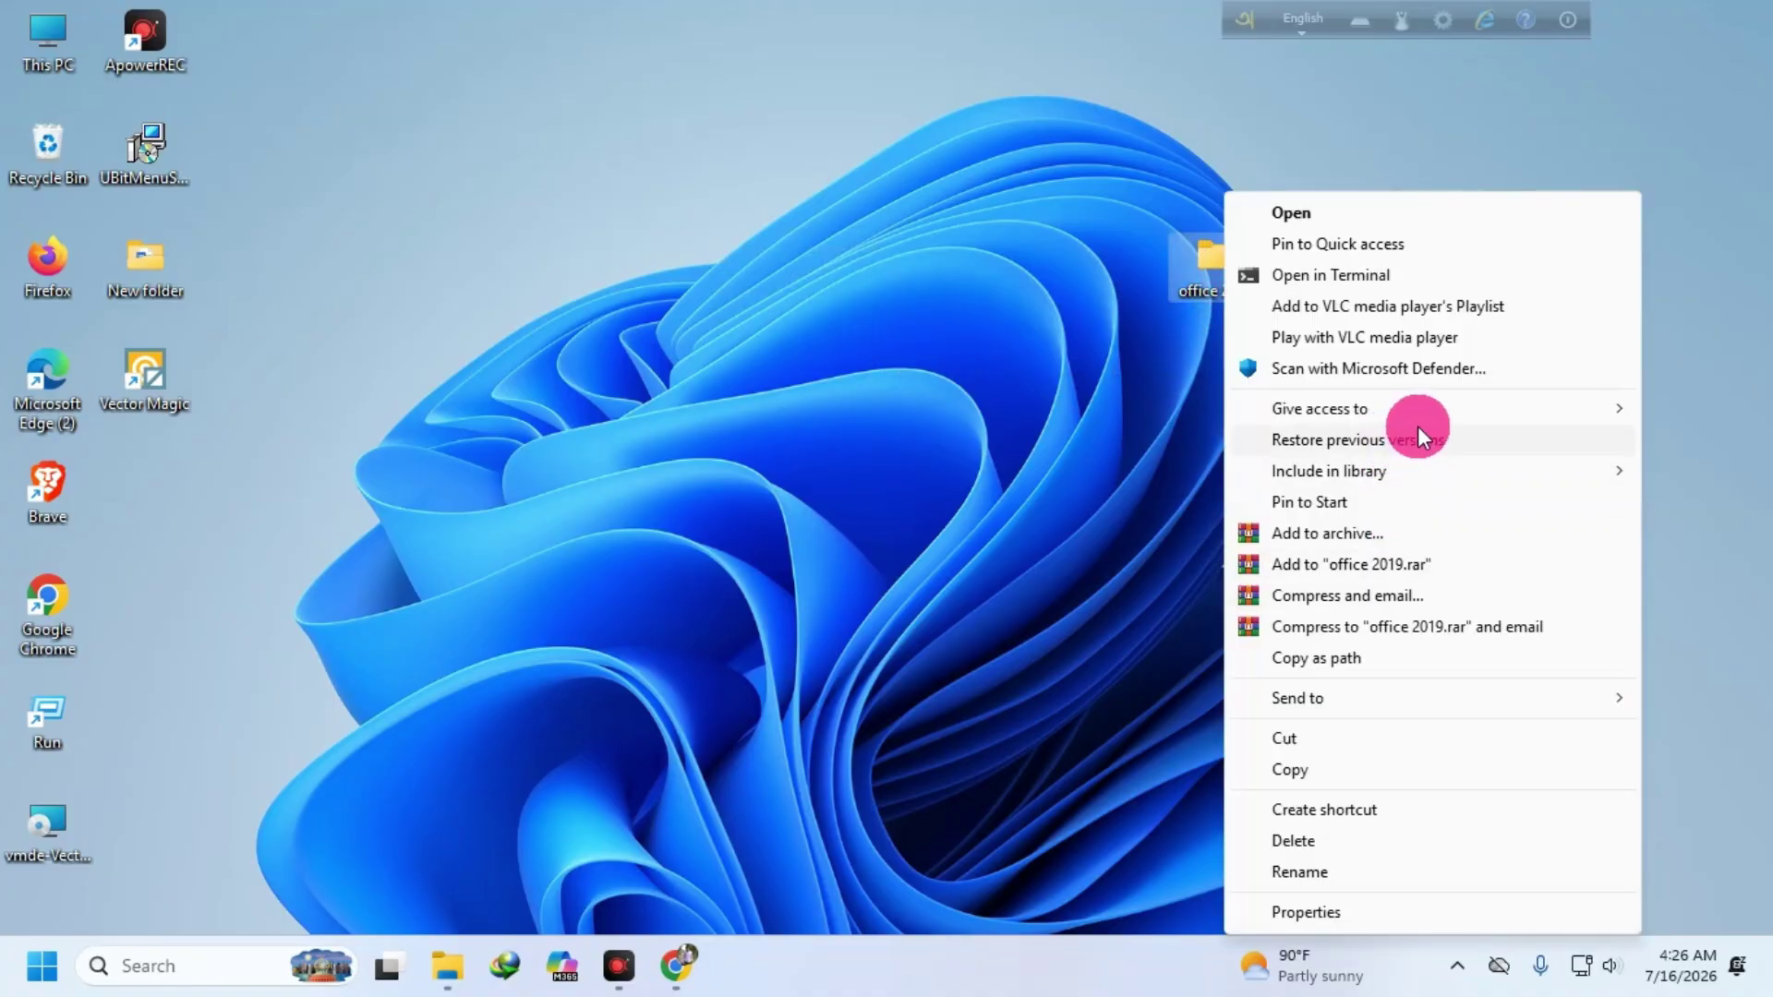
left_click(1338, 535)
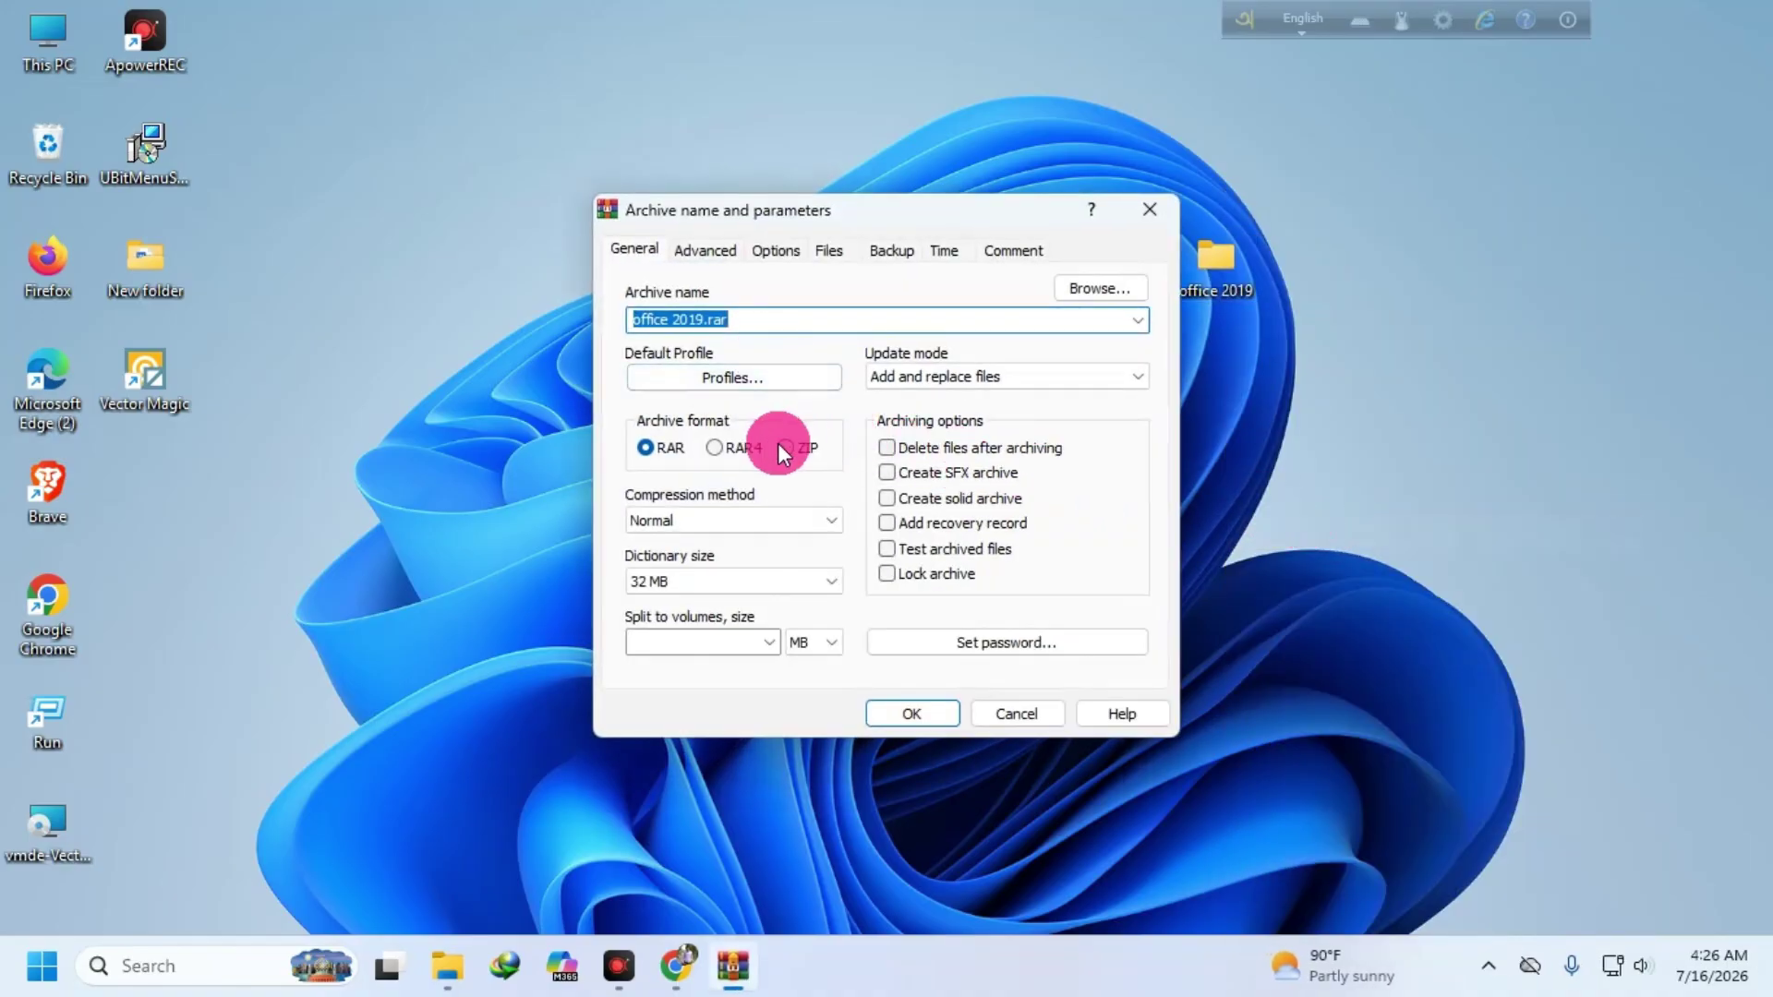
left_click(785, 447)
left_click(988, 637)
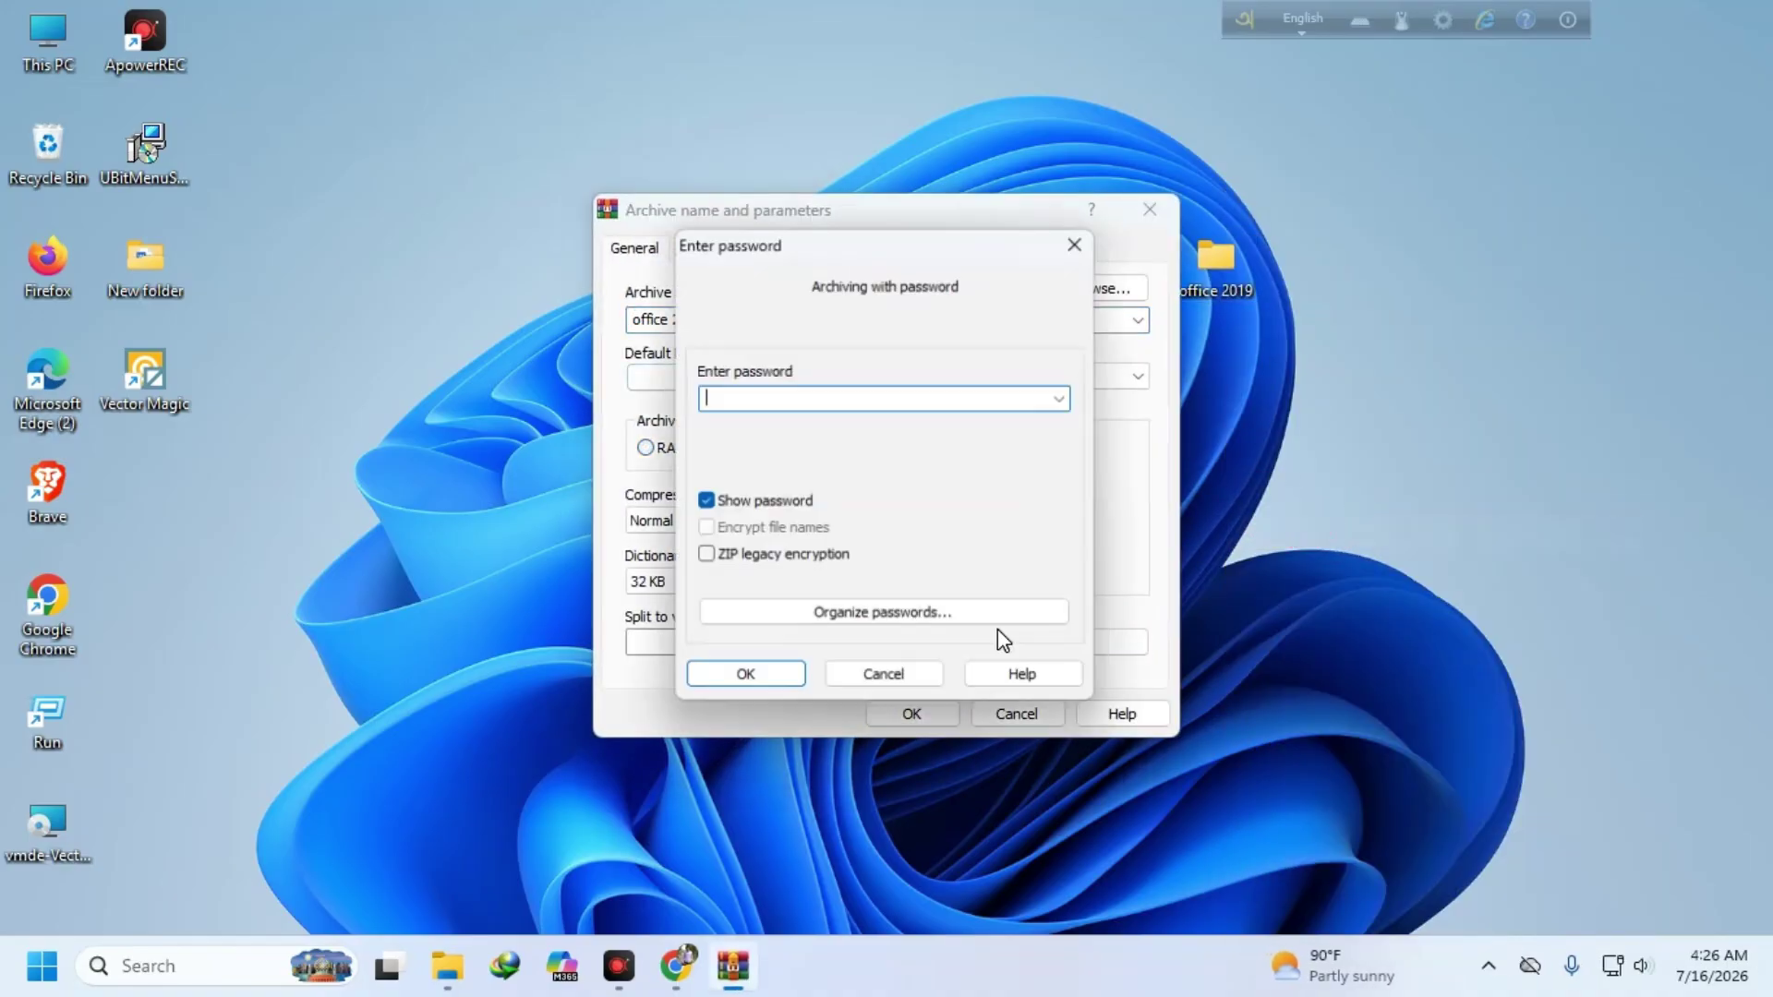
type("123")
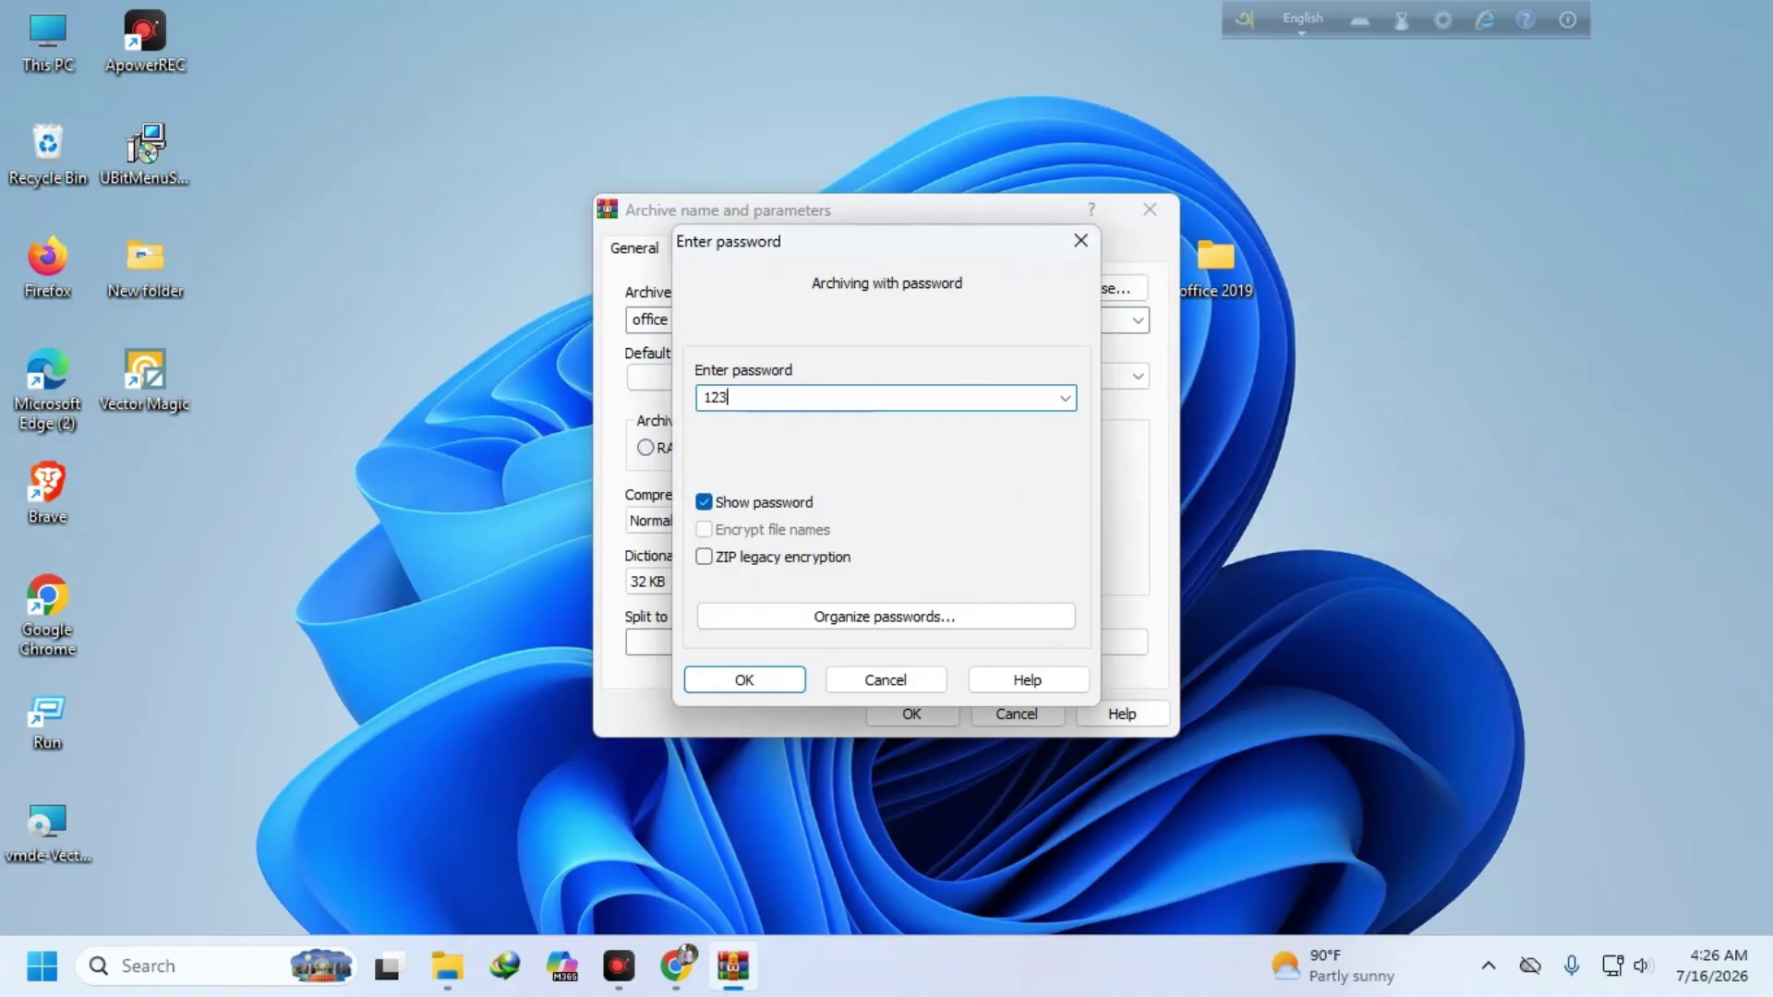
left_click(745, 680)
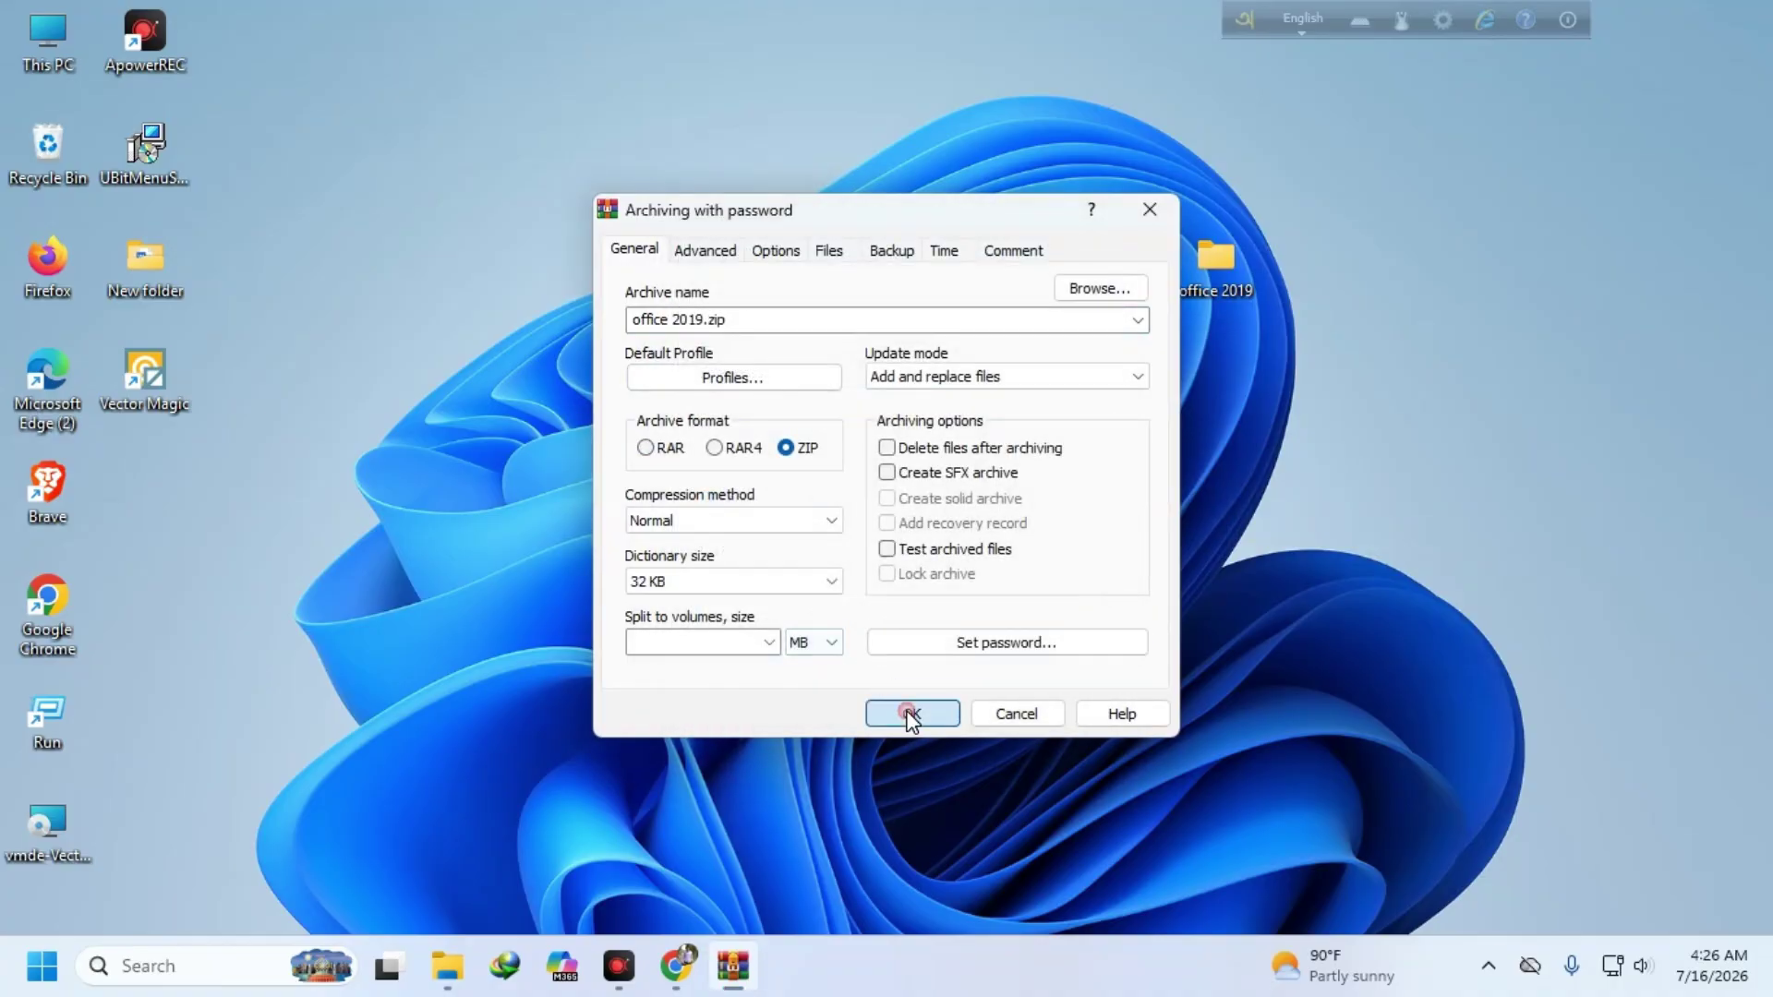
left_click(908, 712)
left_click(230, 528)
left_click_drag(138, 475, 1053, 134)
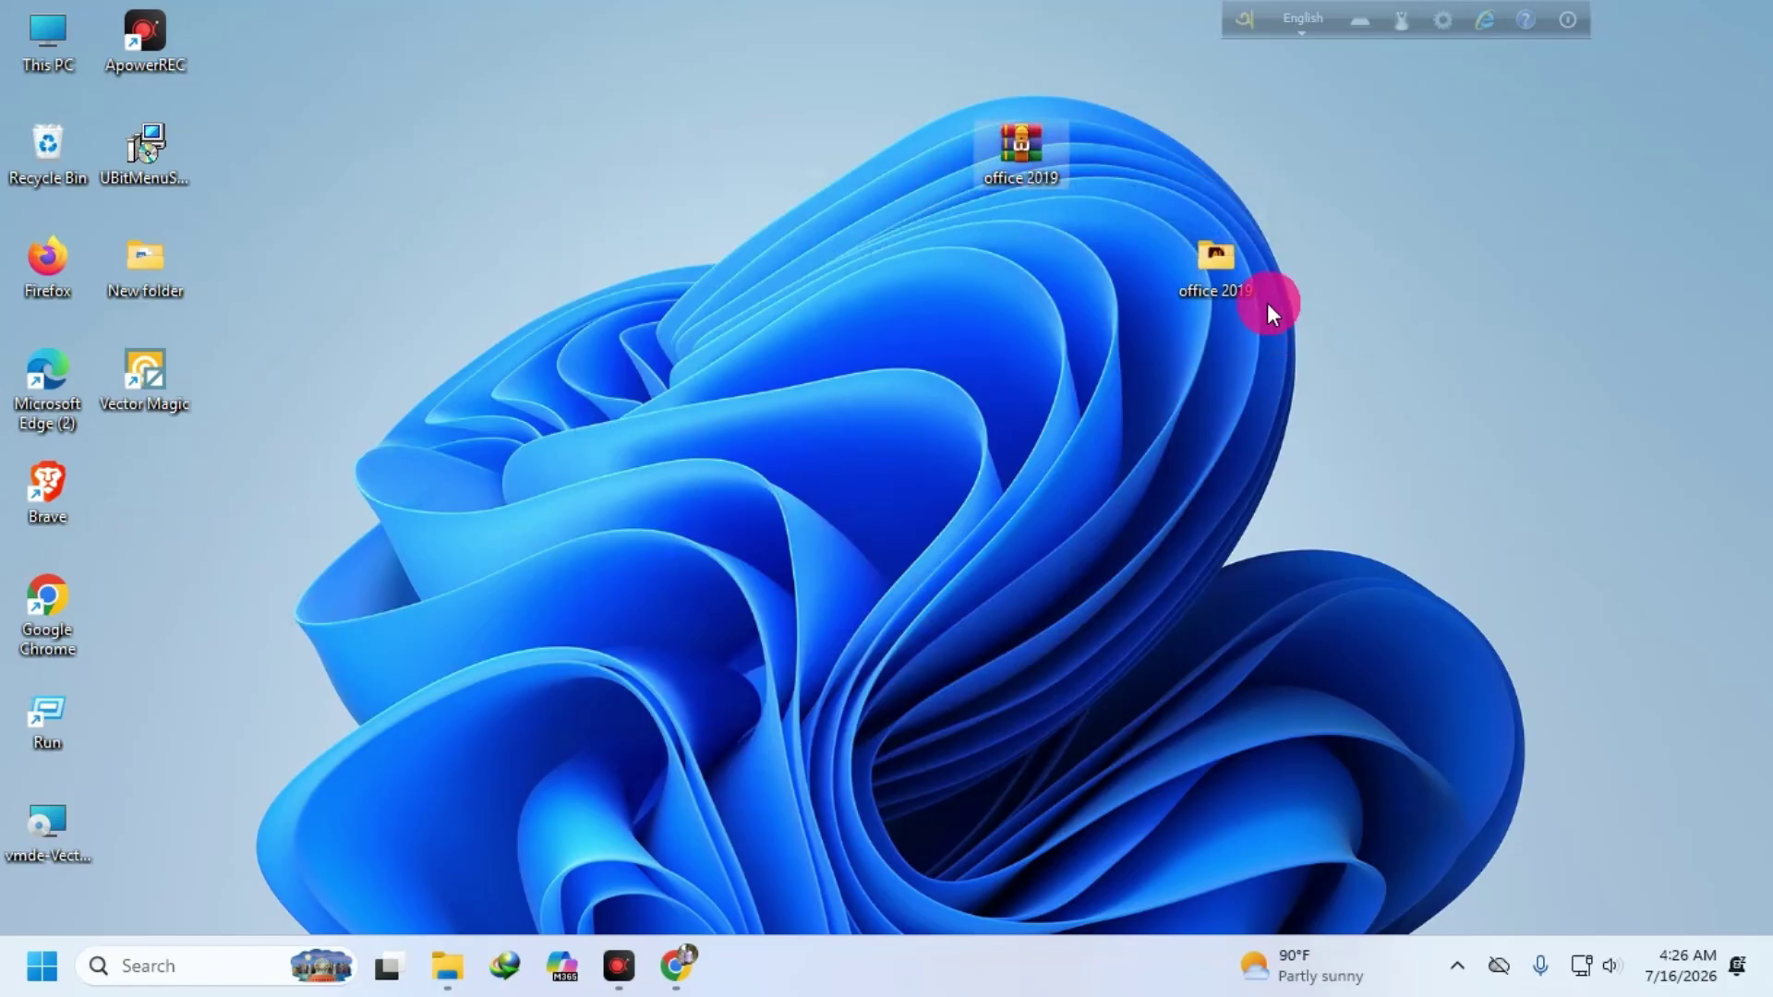
- Delete the original office 2019 folder and move the archive icon slightly higher
right_click(1224, 269)
left_click(1538, 303)
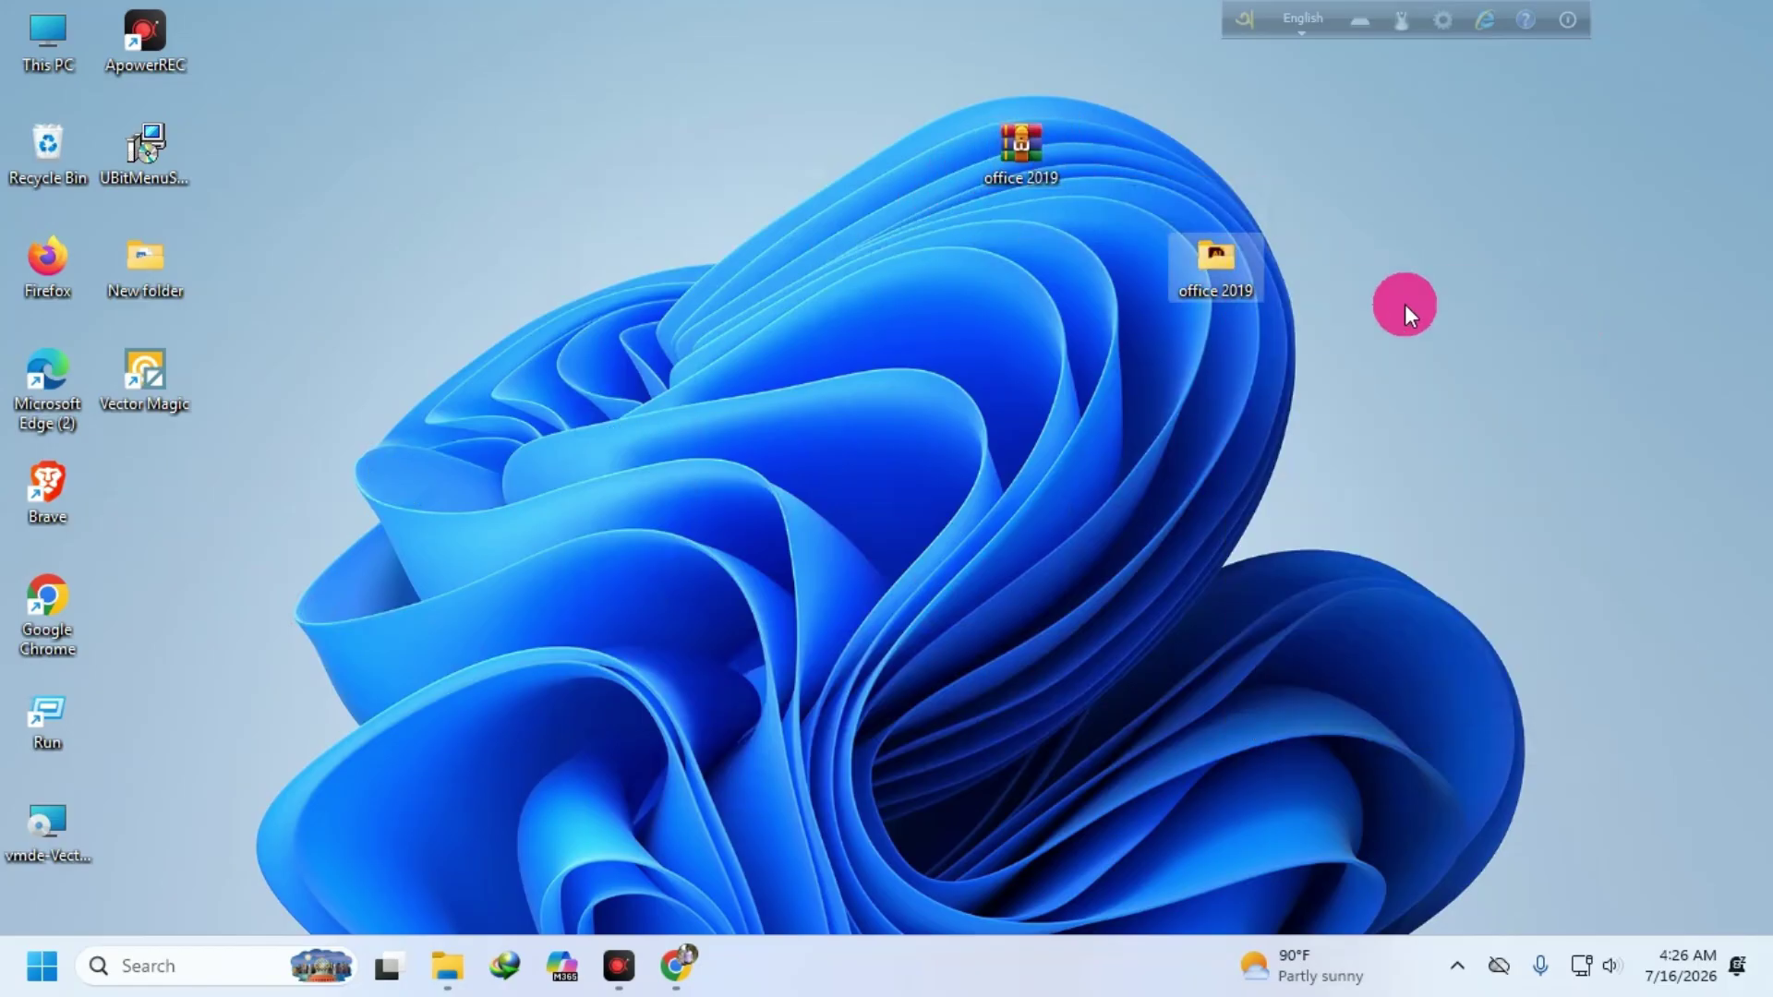
left_click_drag(1011, 136, 1053, 148)
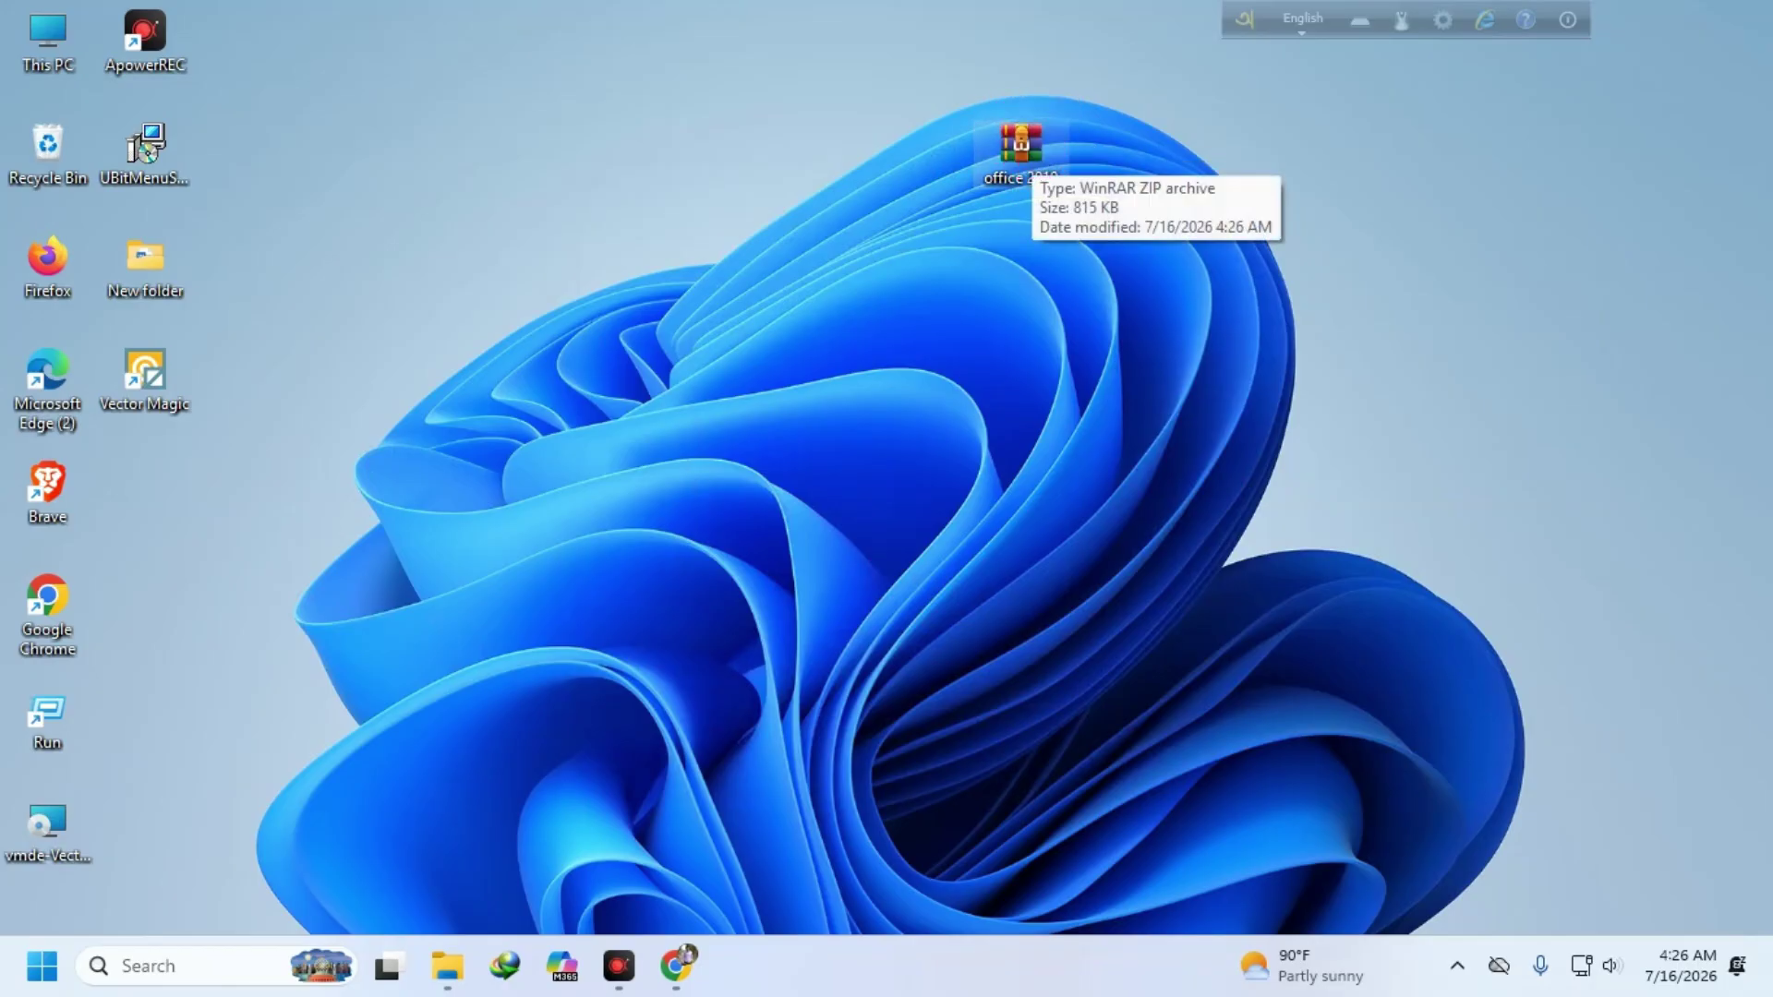
- Extract the archive to an office 2019 folder using its password, then open it
right_click(1013, 146)
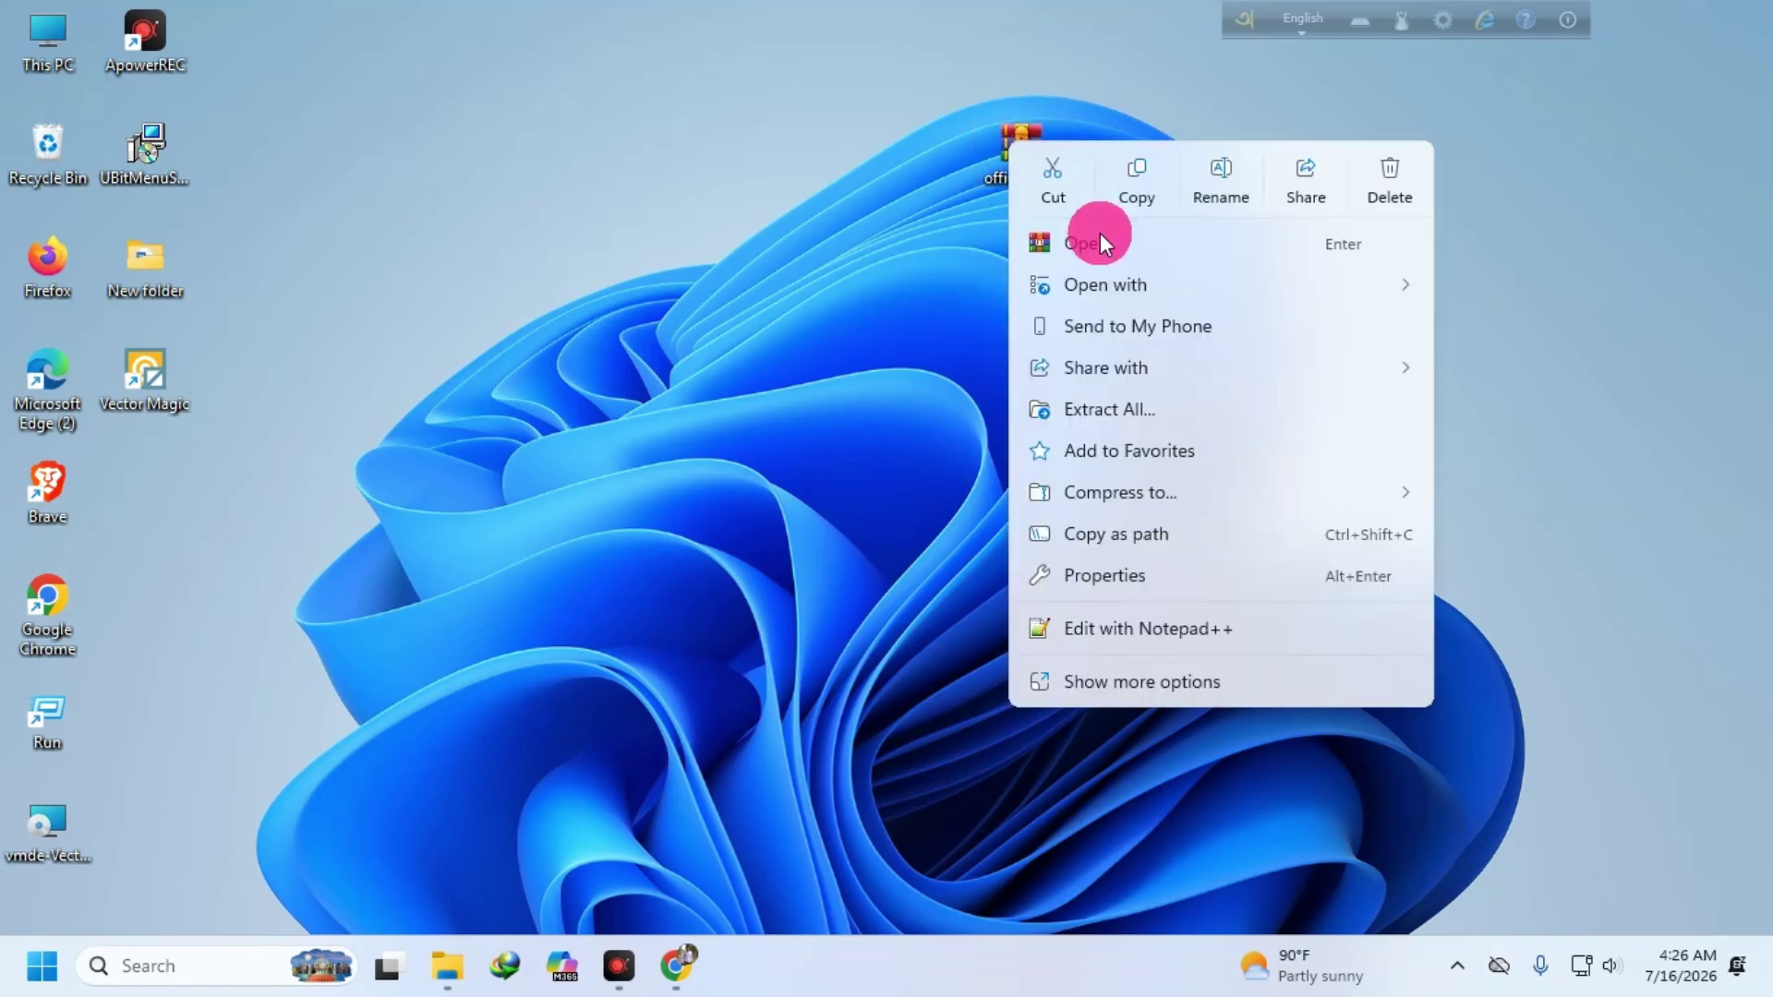
left_click(1122, 684)
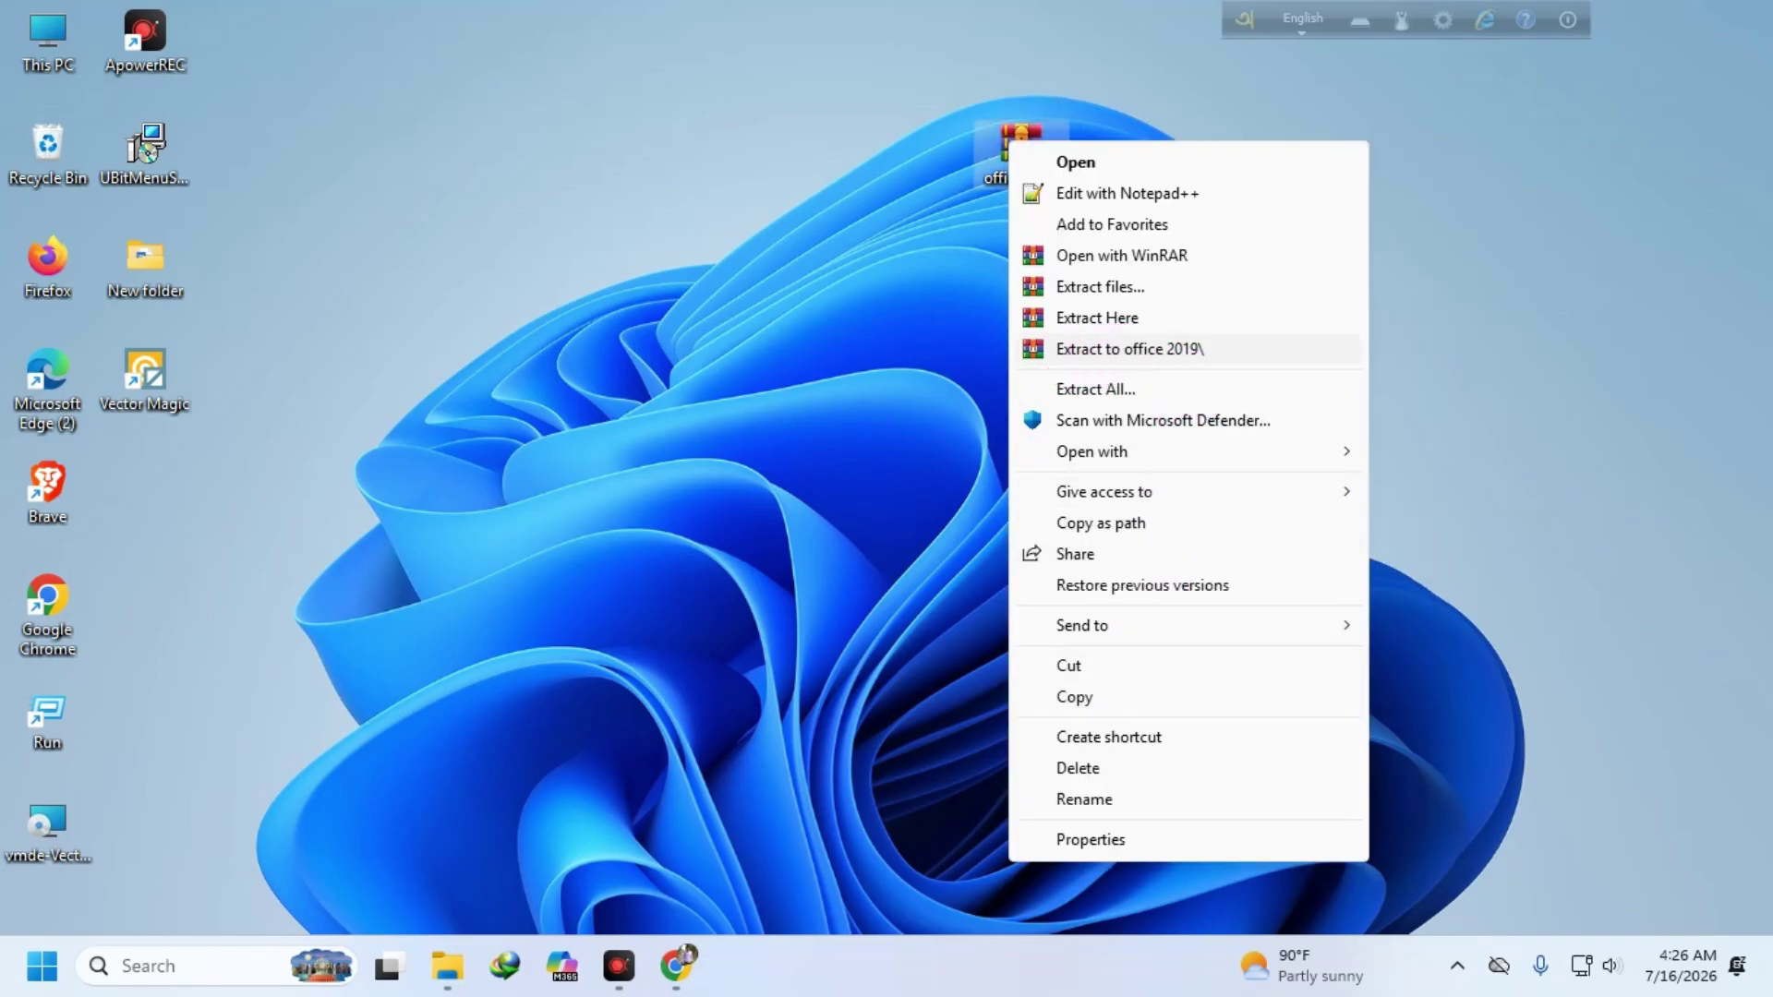
left_click(1132, 355)
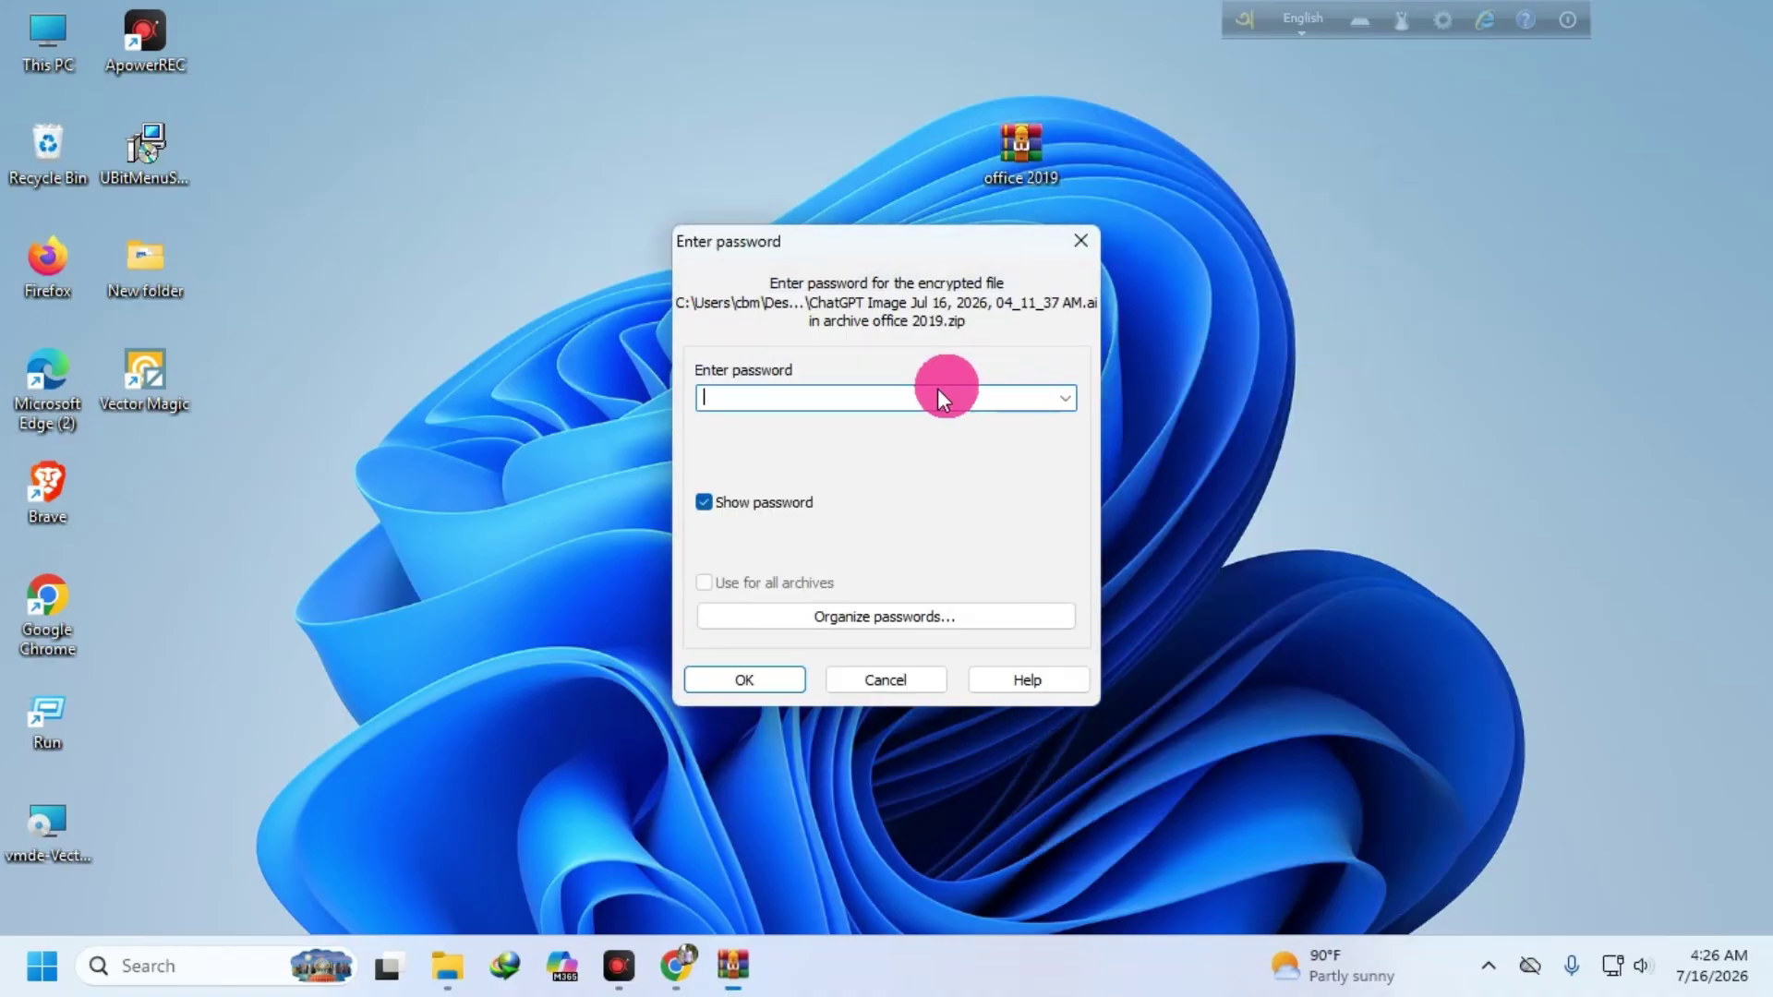
left_click(730, 387)
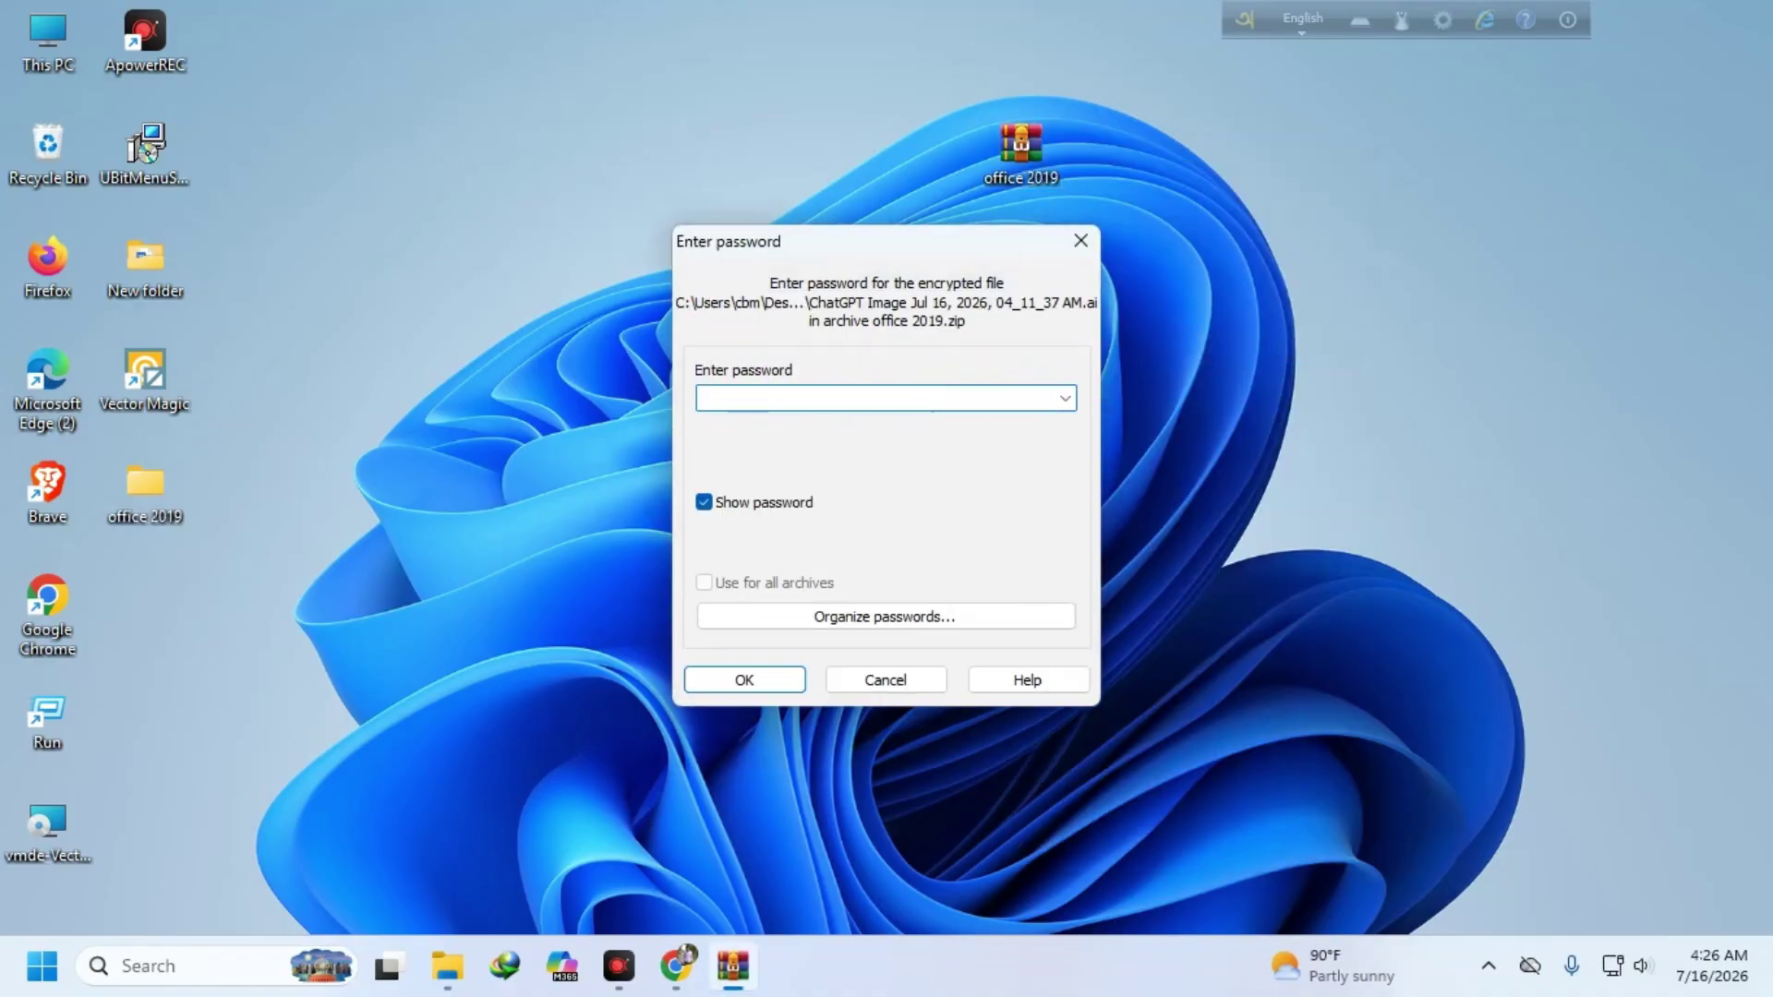
type("123")
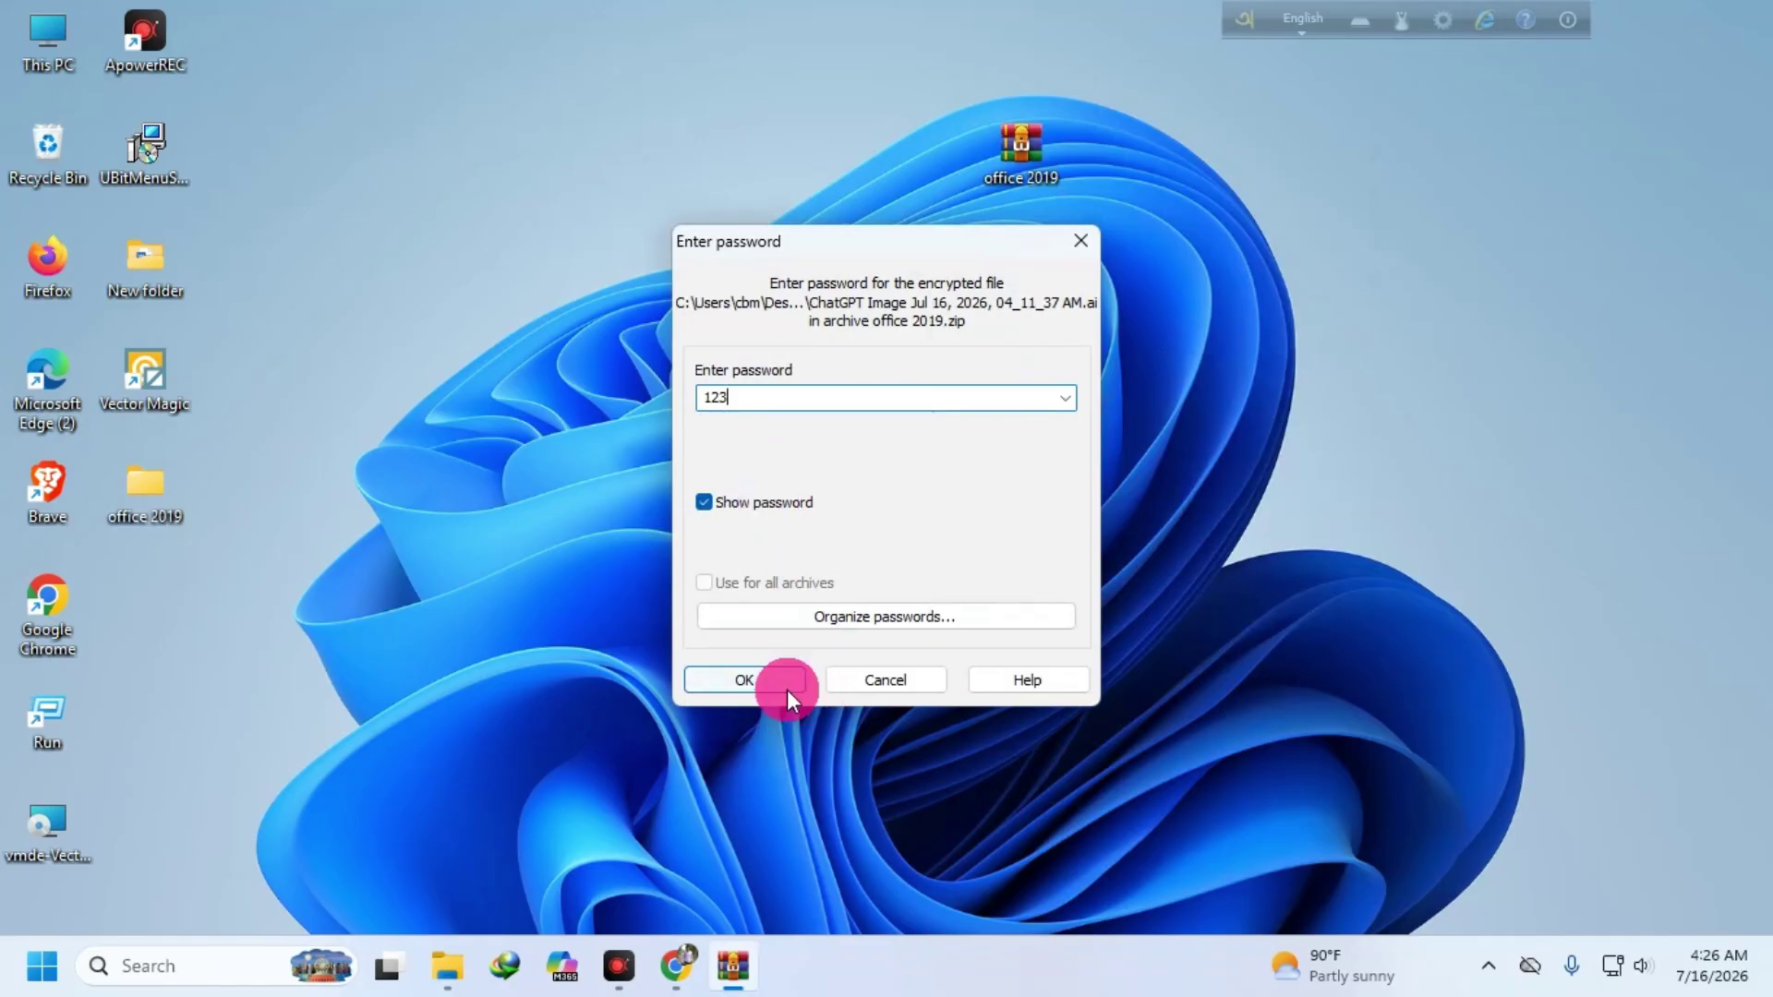
left_click(739, 679)
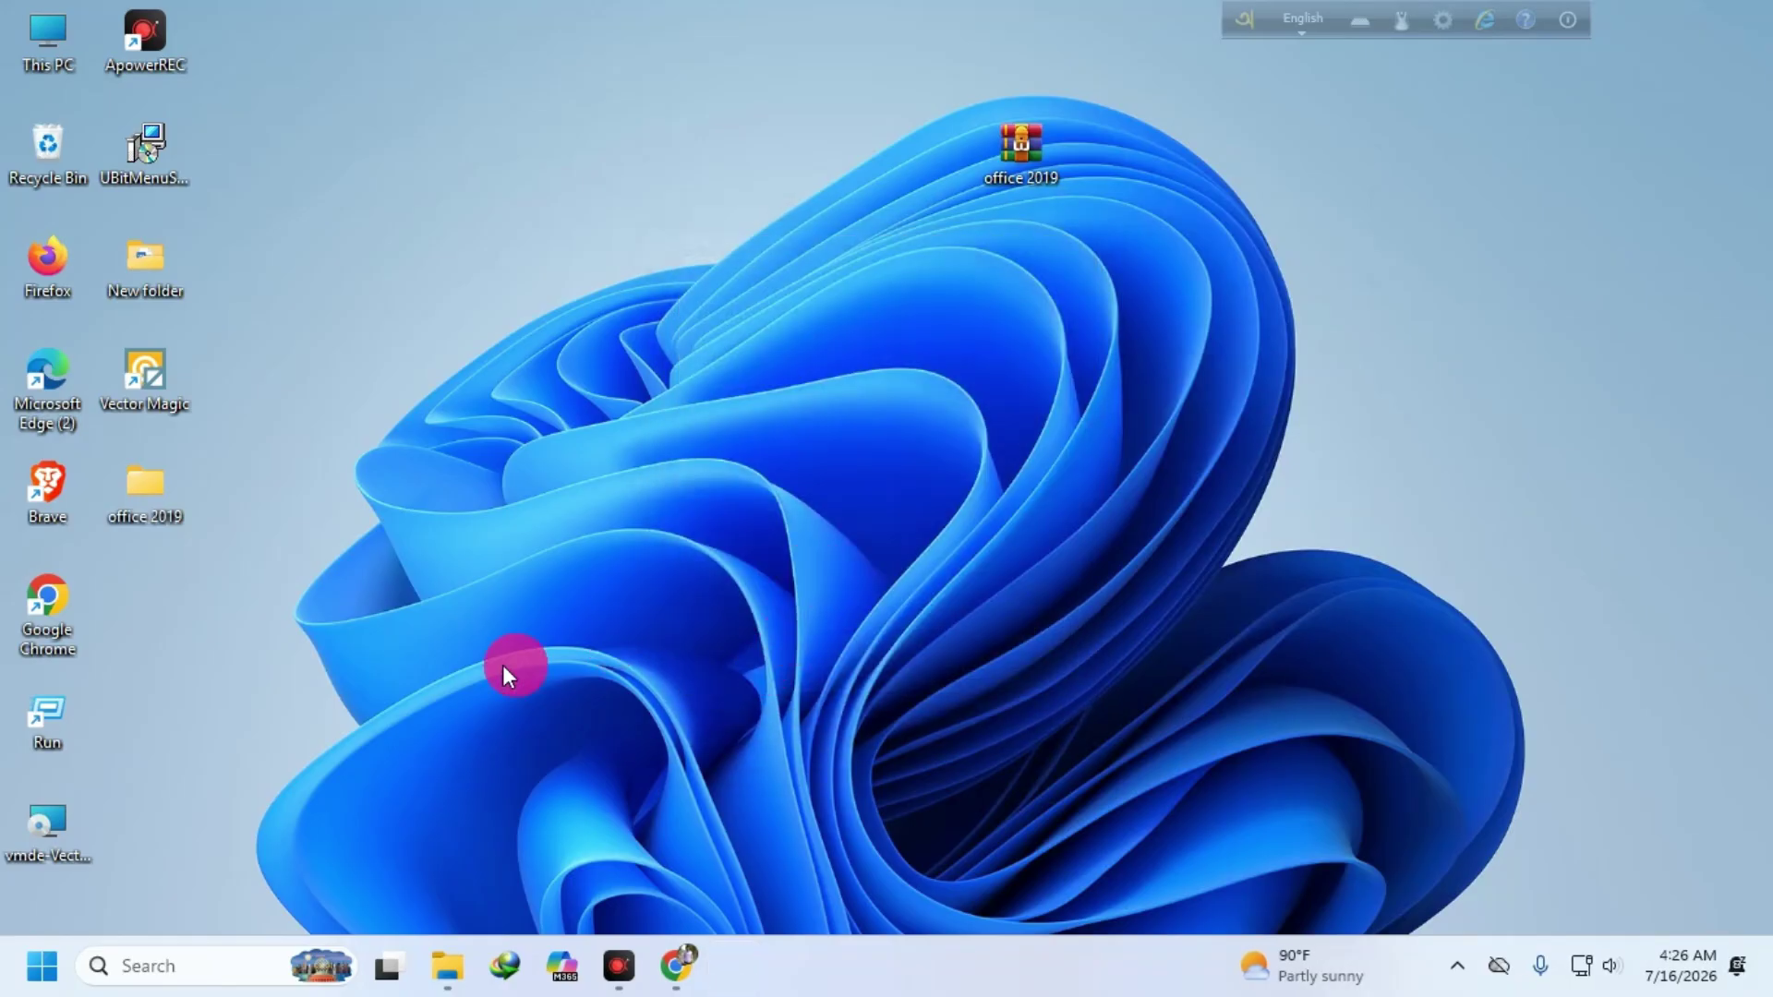
double_click(1009, 362)
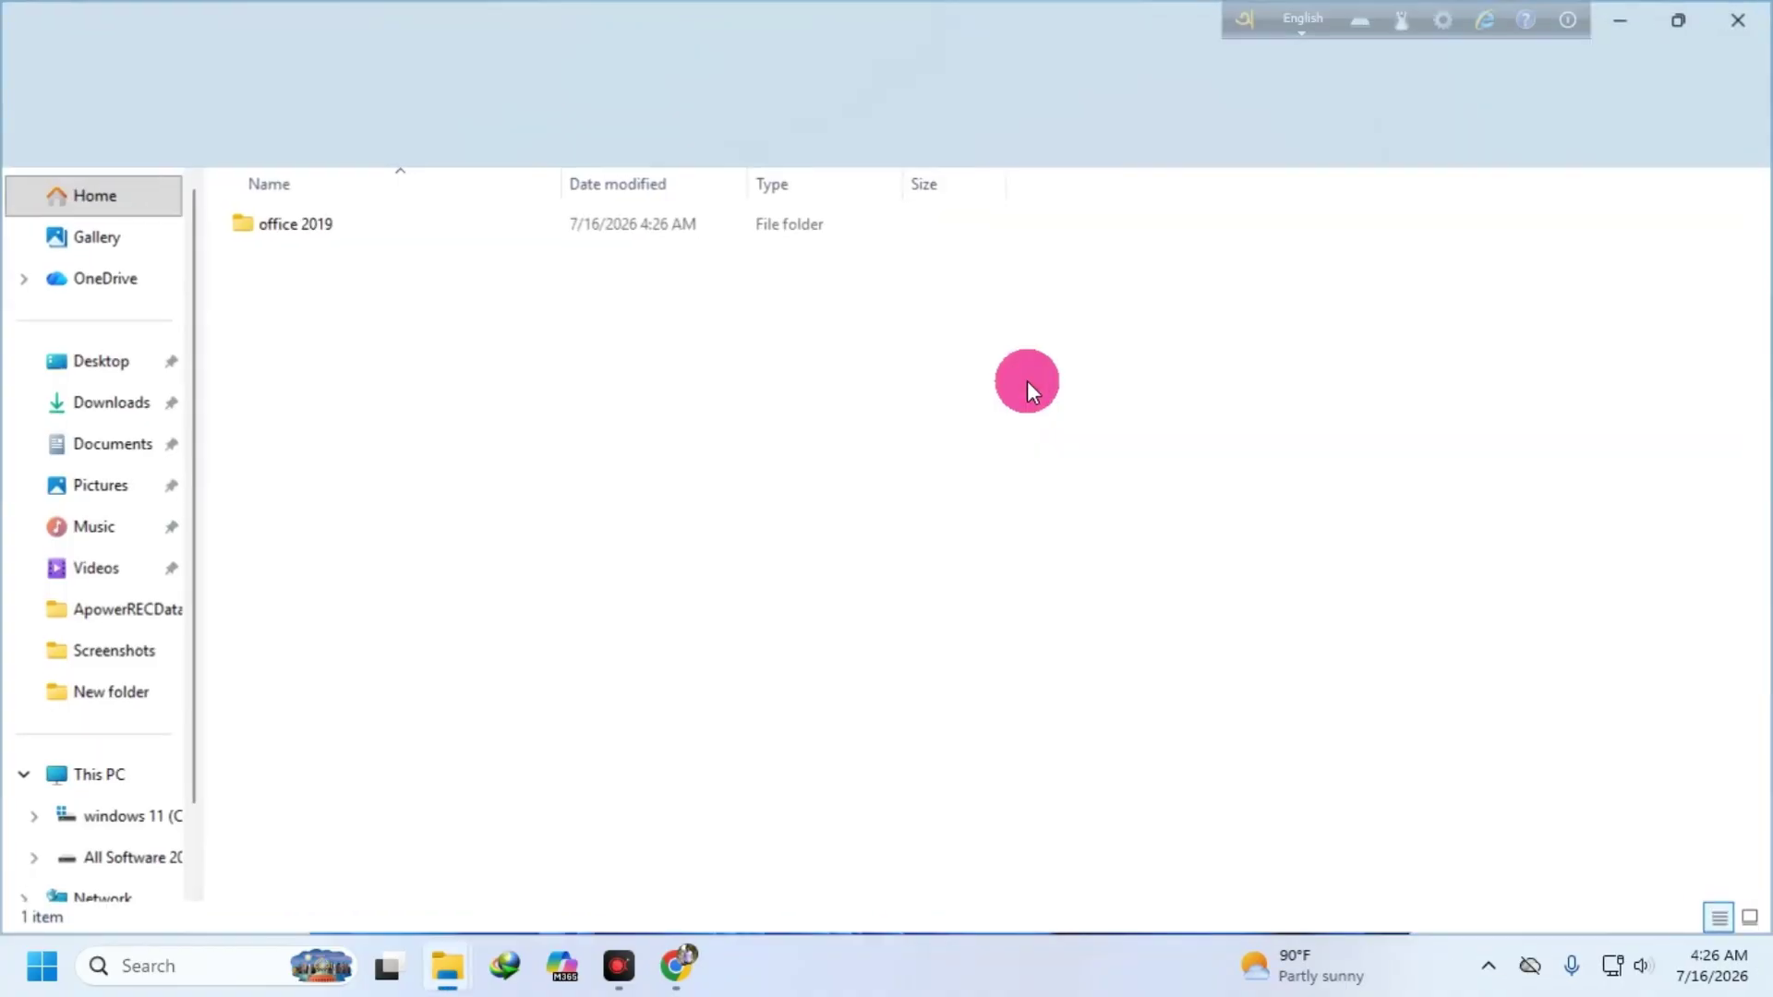
- Open the inner office 2019 subfolder to view the two ChatGPT images, then close the window
left_click(338, 223)
double_click(338, 222)
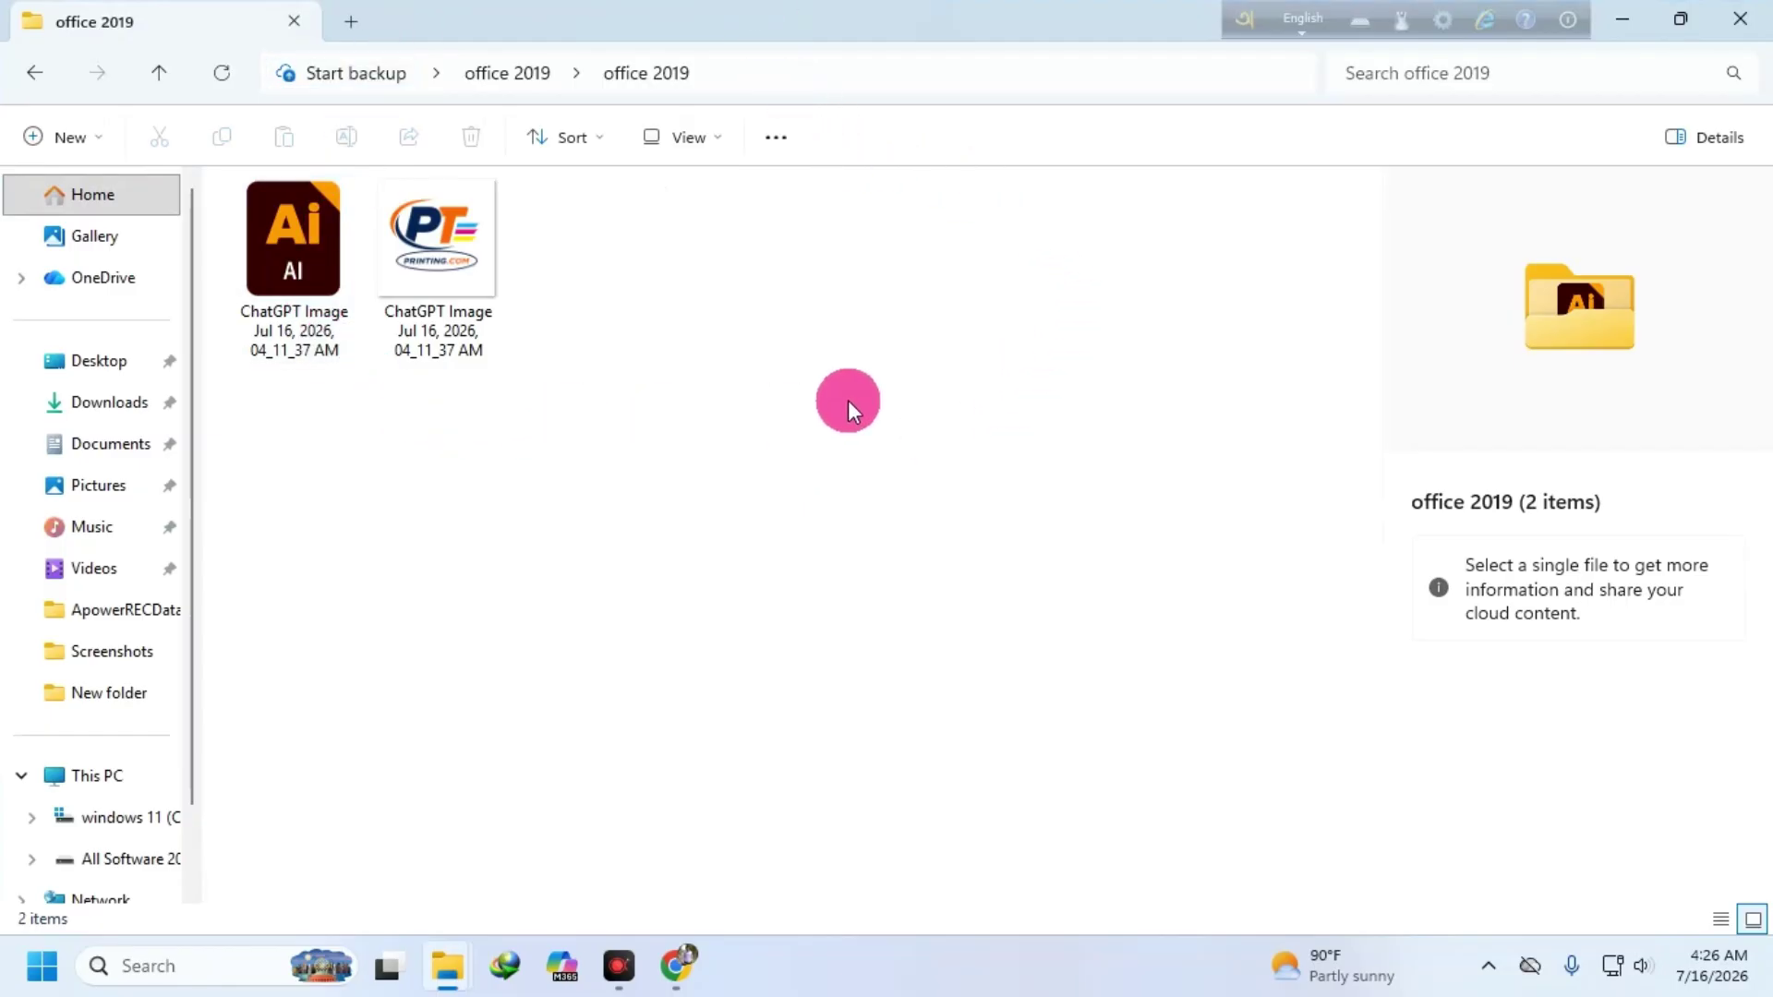
left_click(1739, 18)
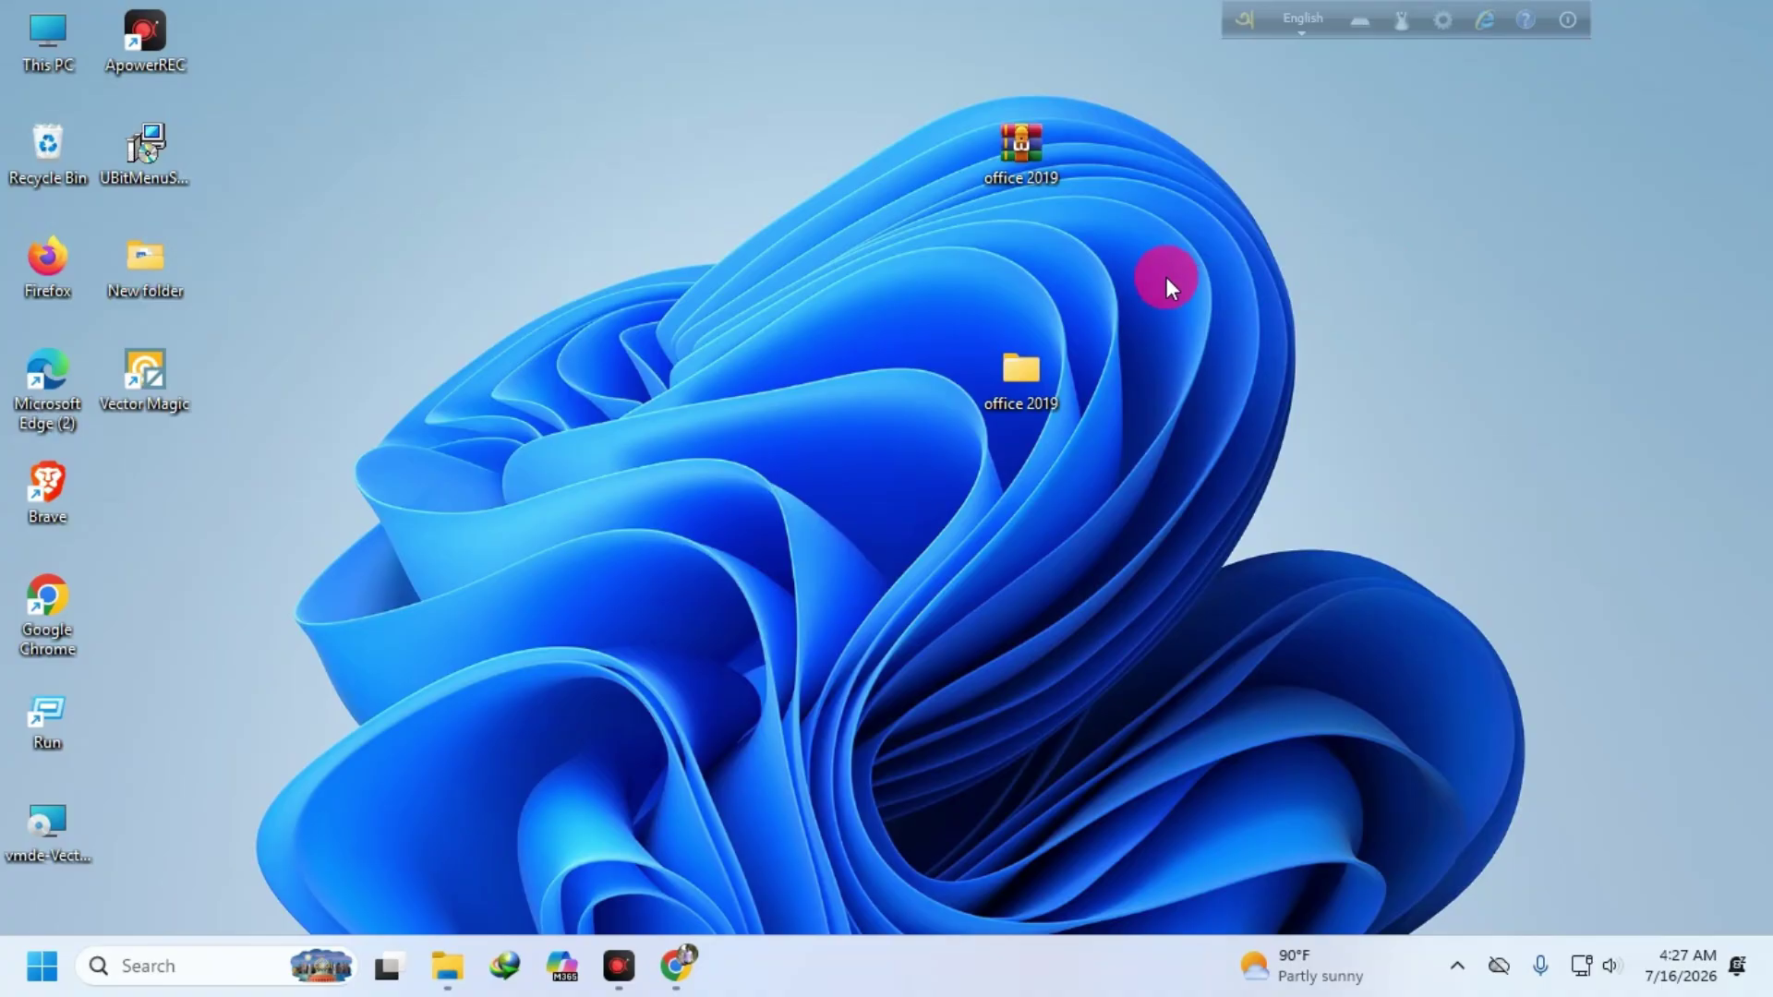
- Delete the extracted office 2019 folder from the desktop and return to Chrome
right_click(1033, 403)
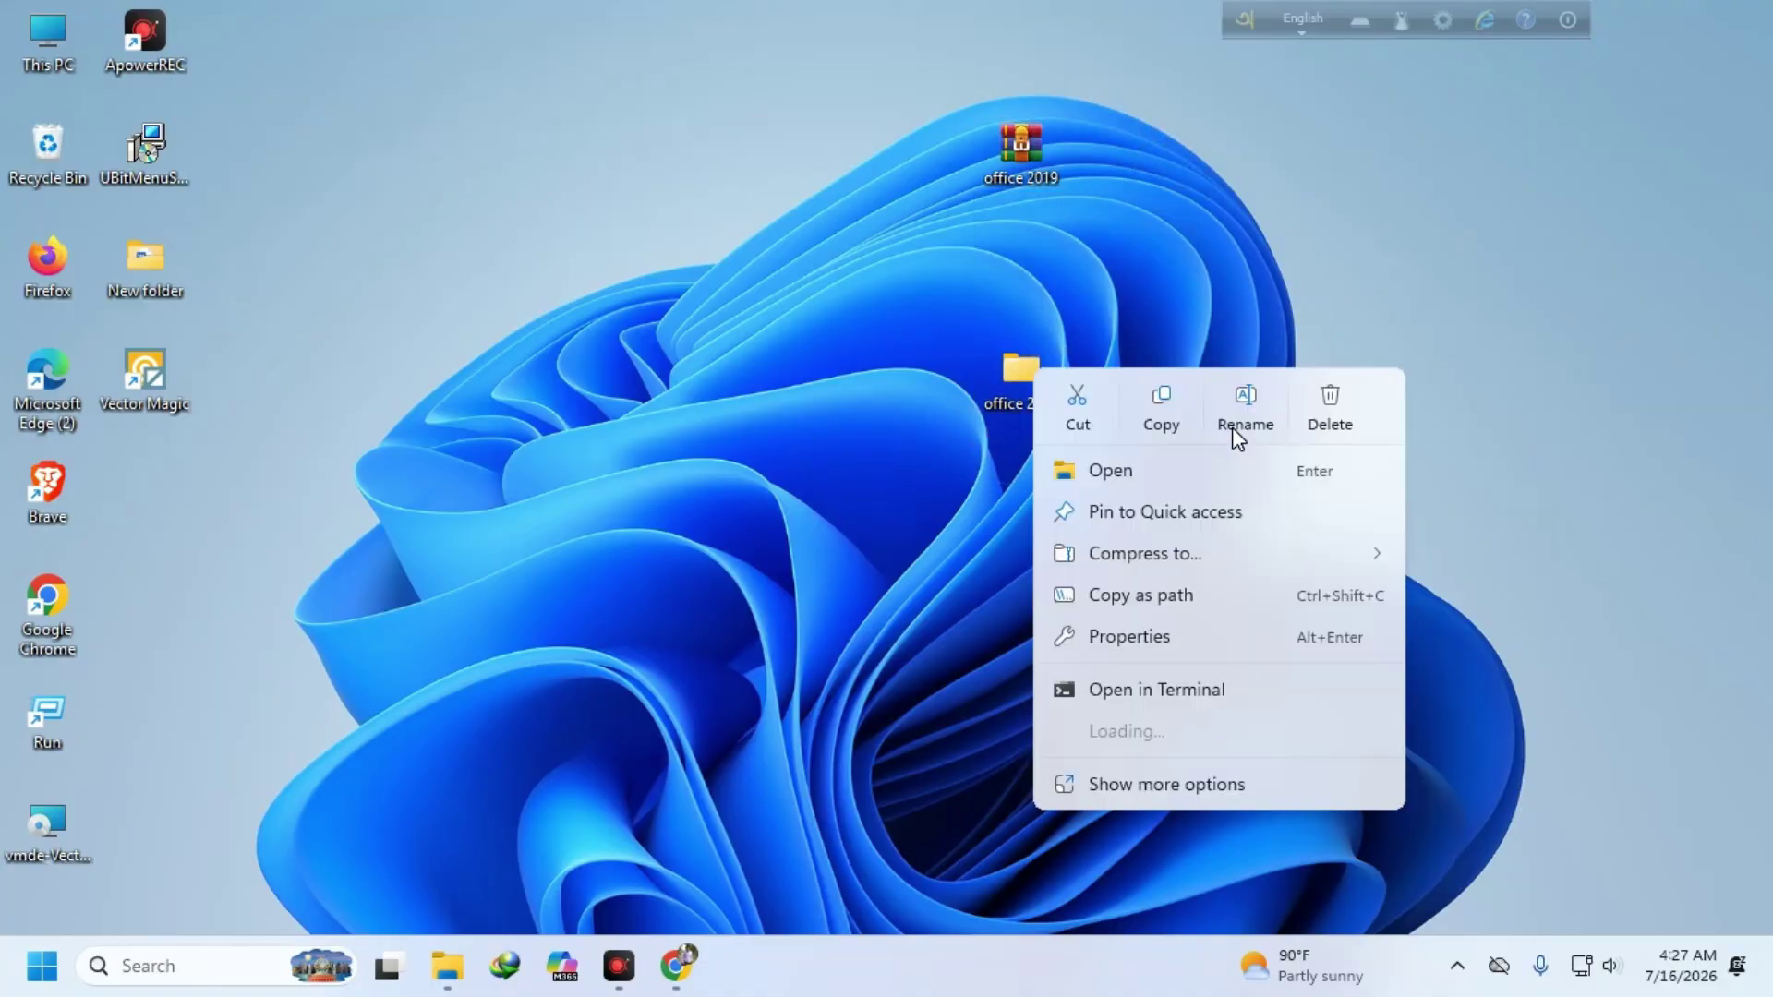
left_click(1334, 414)
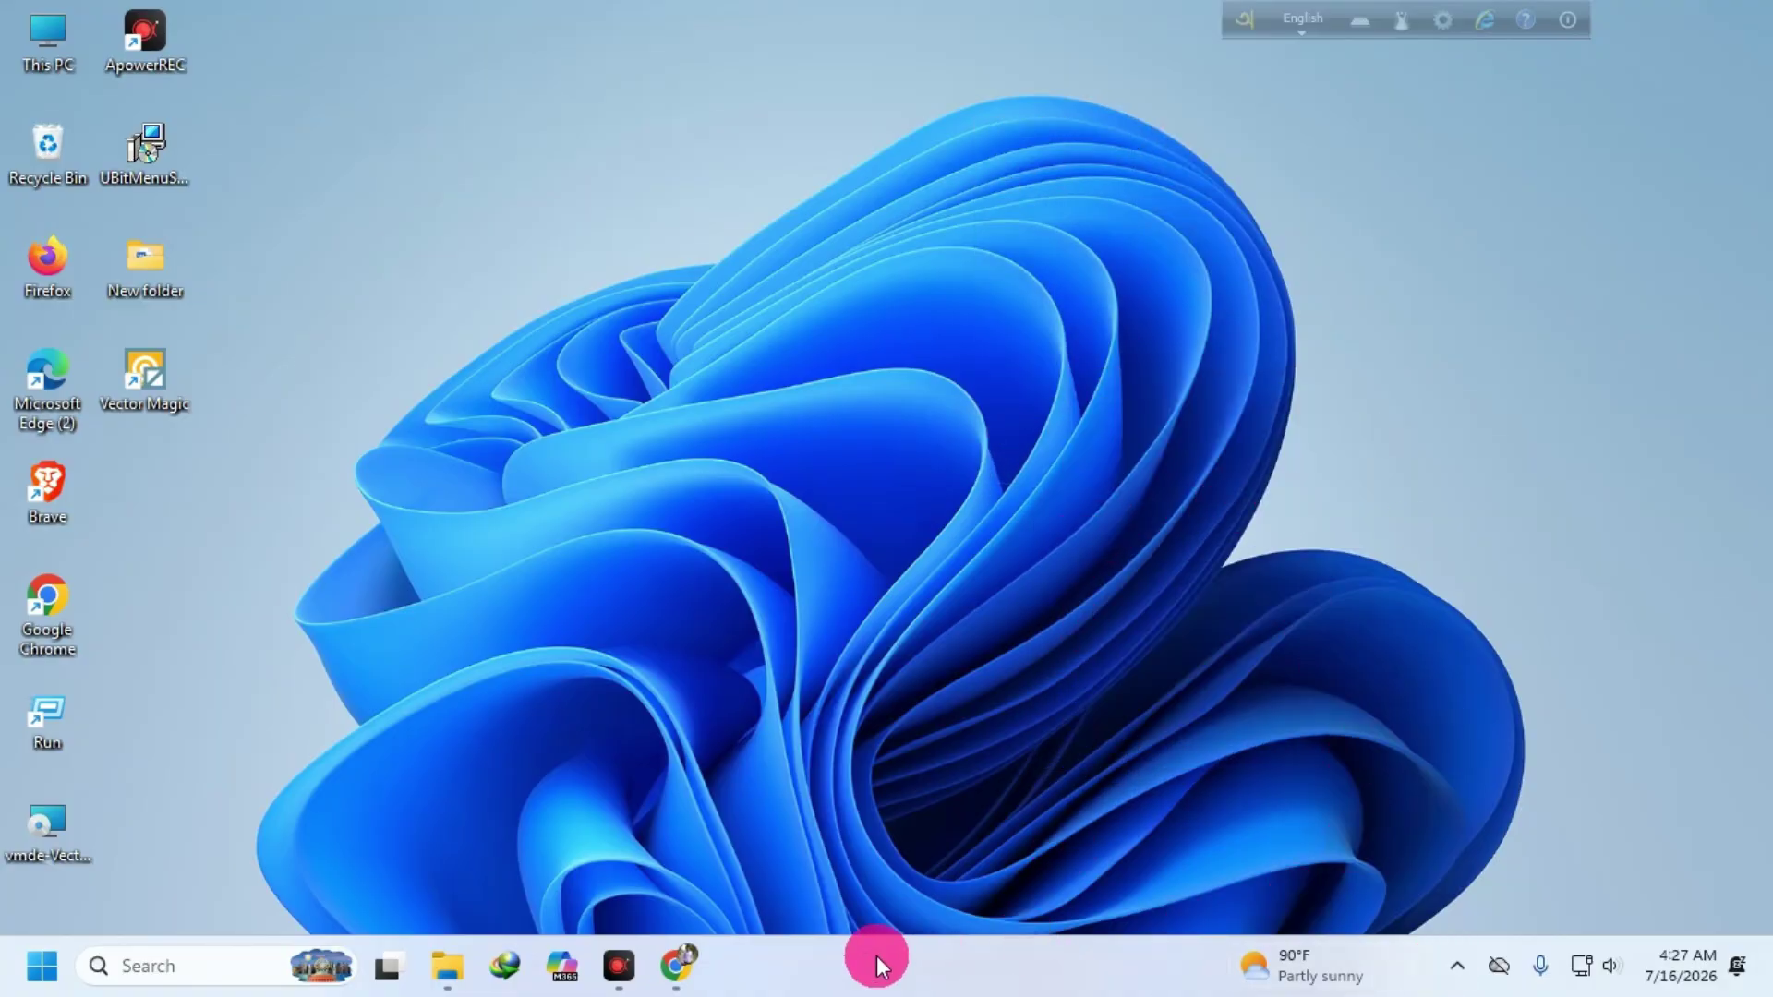
left_click(676, 966)
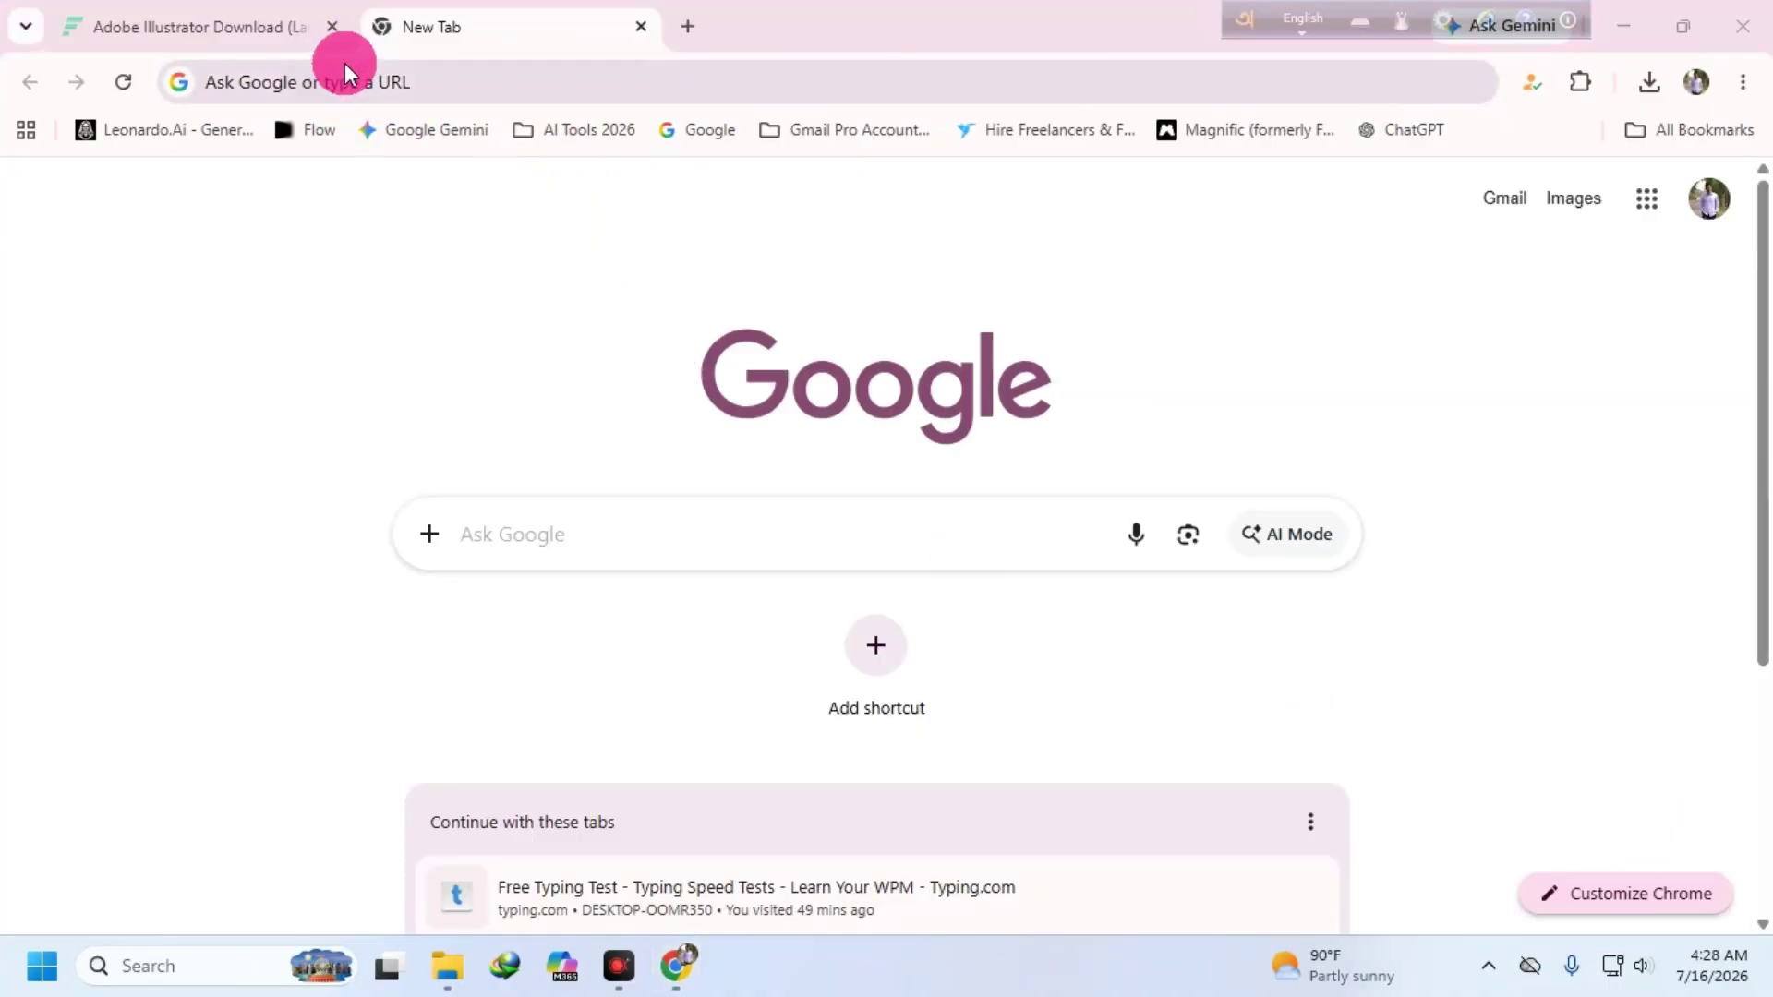
- Search Google for 'arvo' and glance over the results
left_click(479, 498)
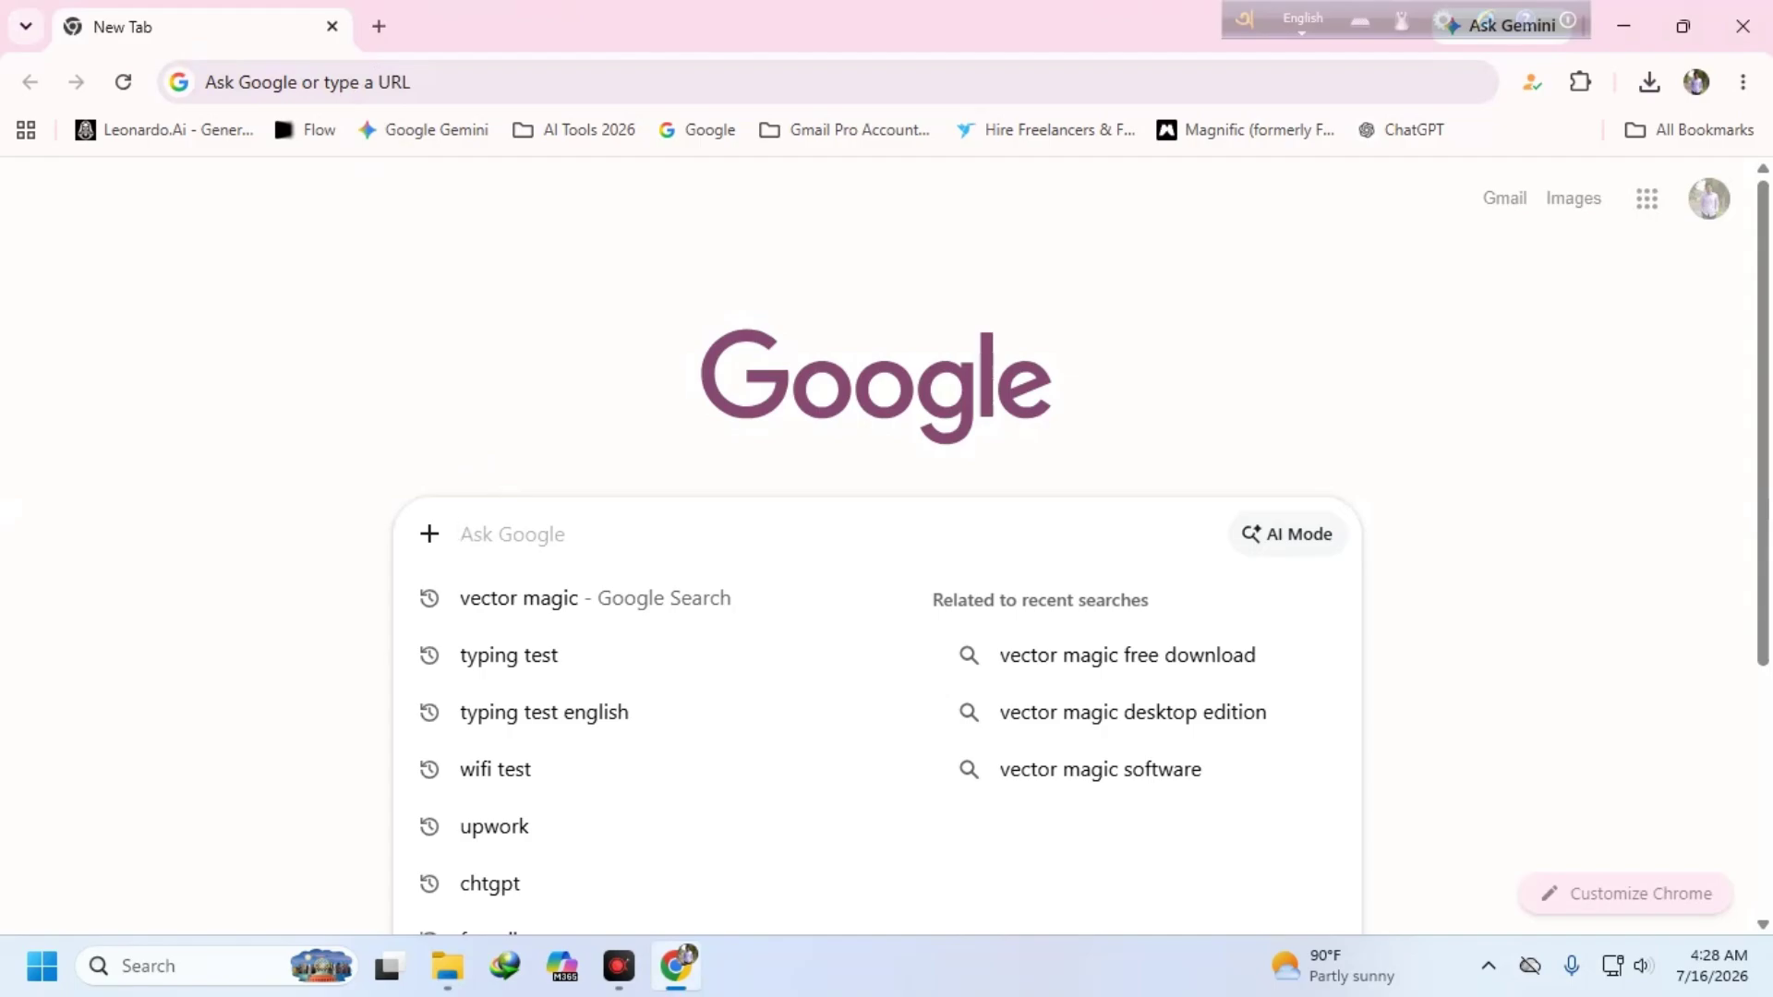
type("ar")
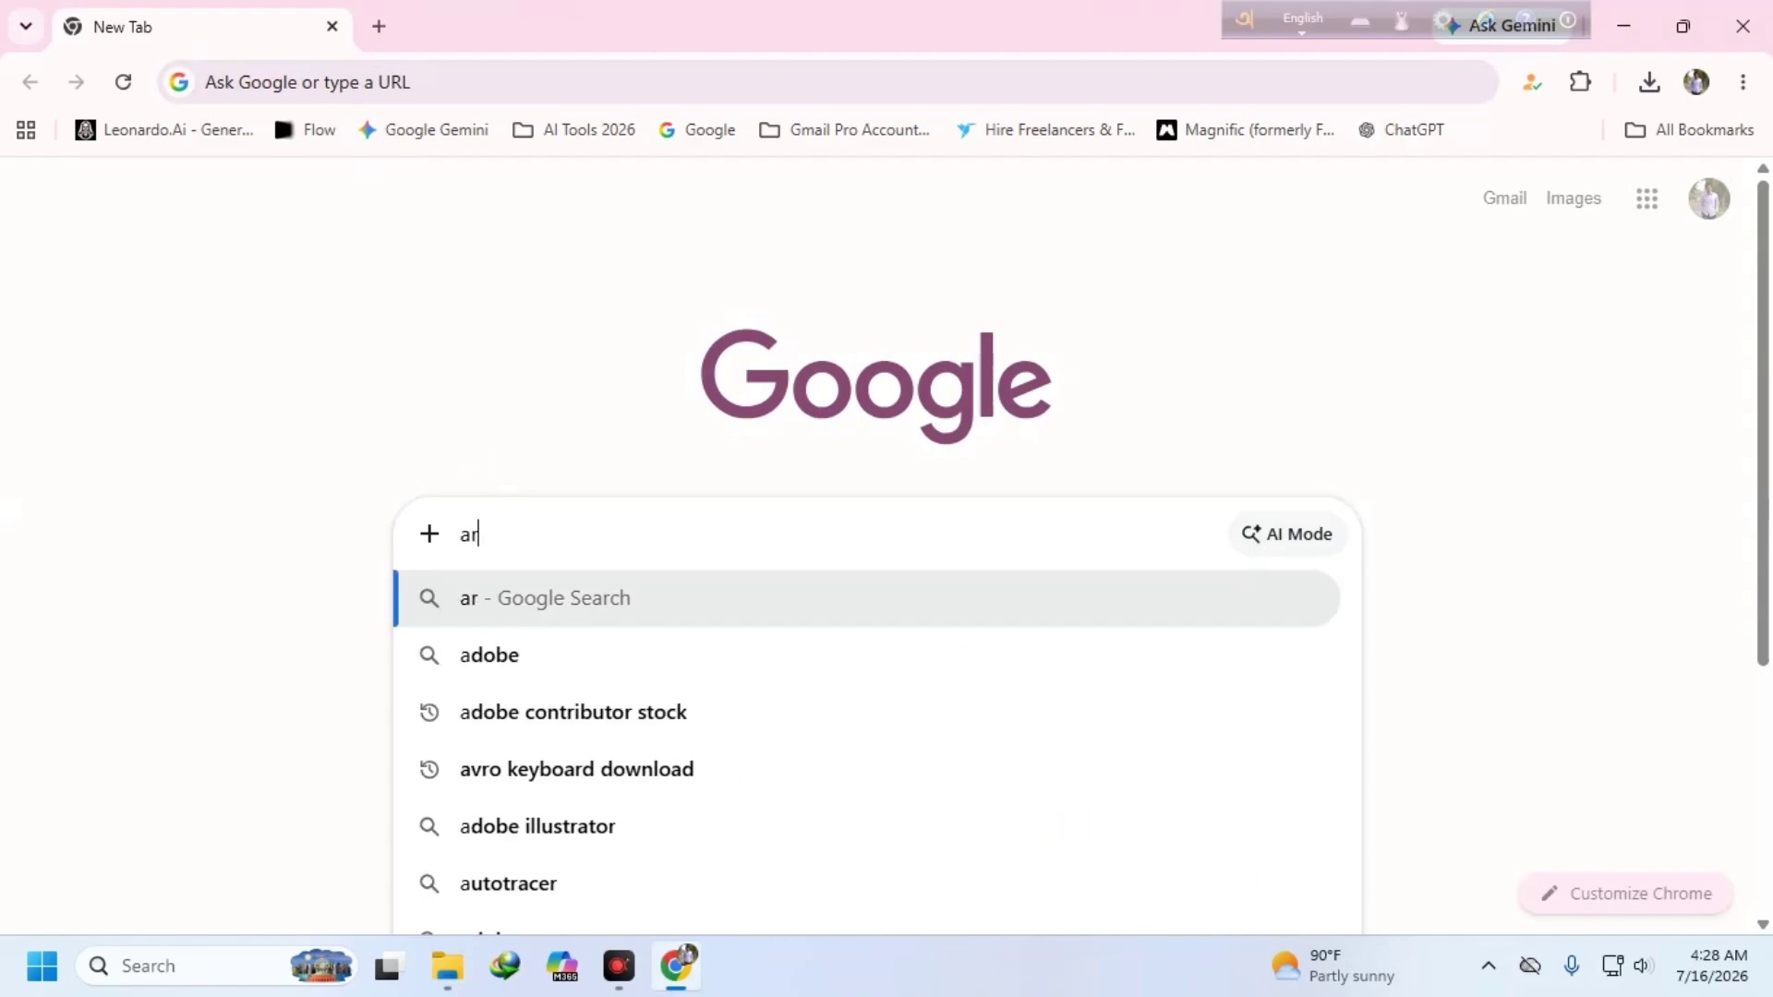
key("BackSpace")
type("rv")
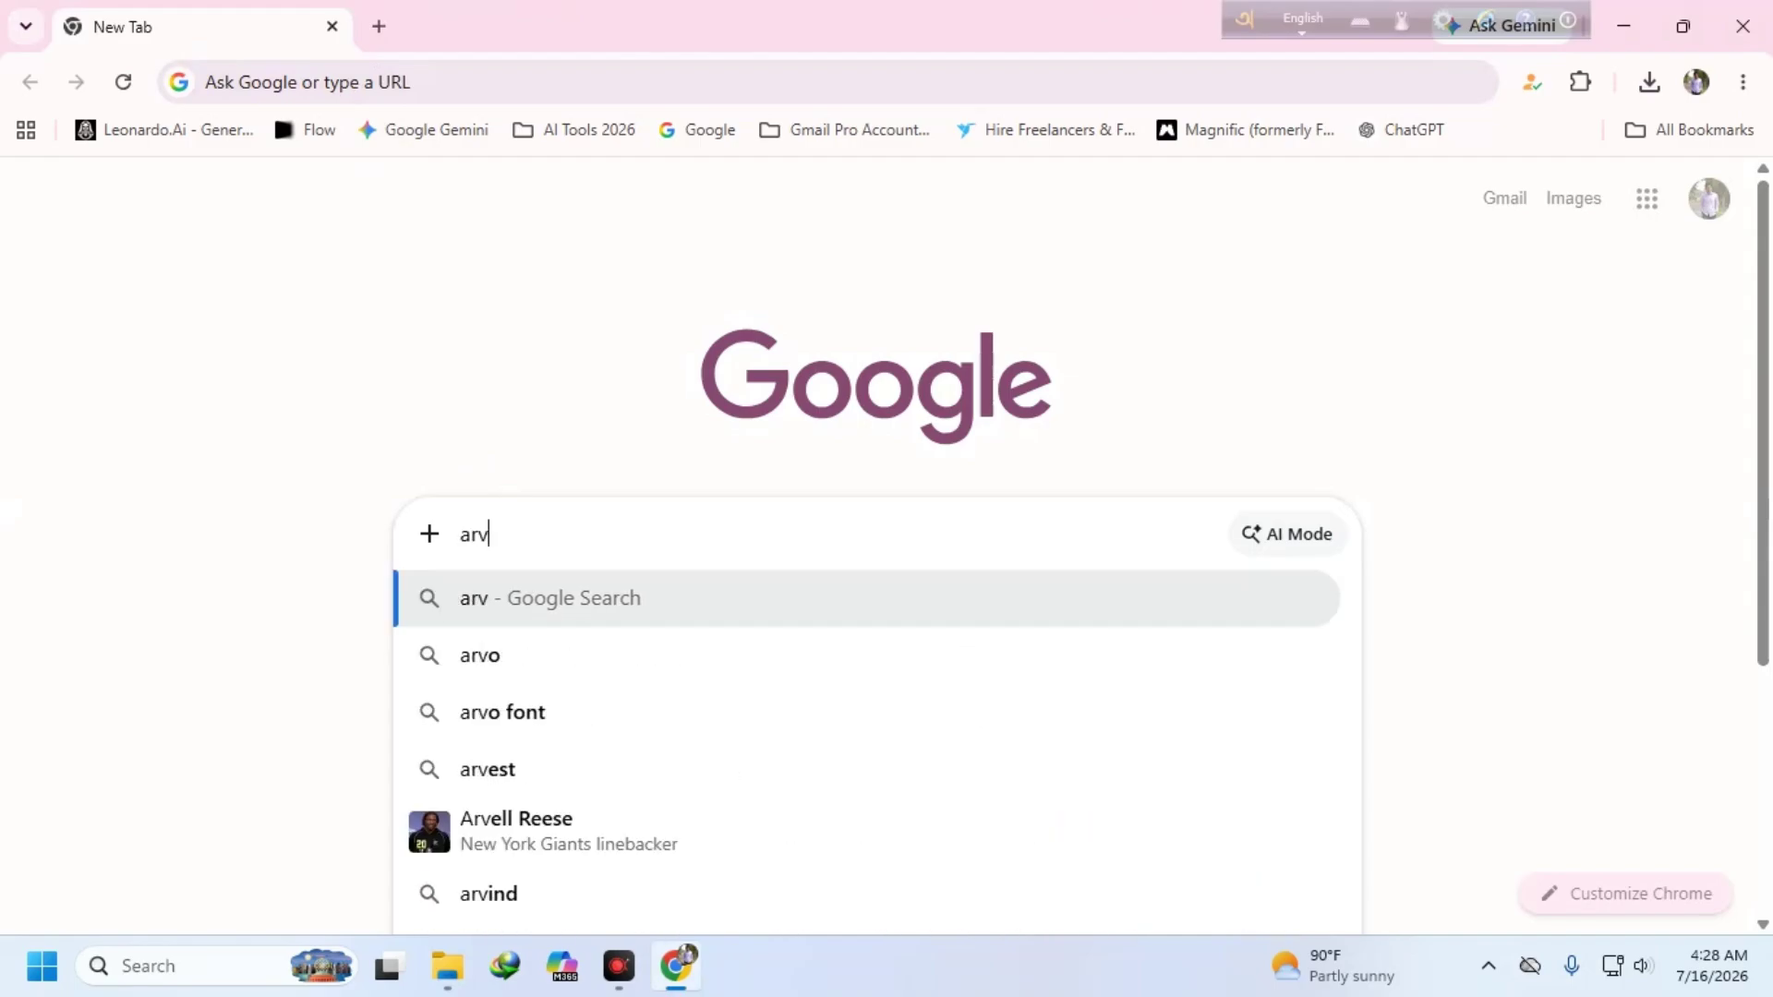
left_click(480, 654)
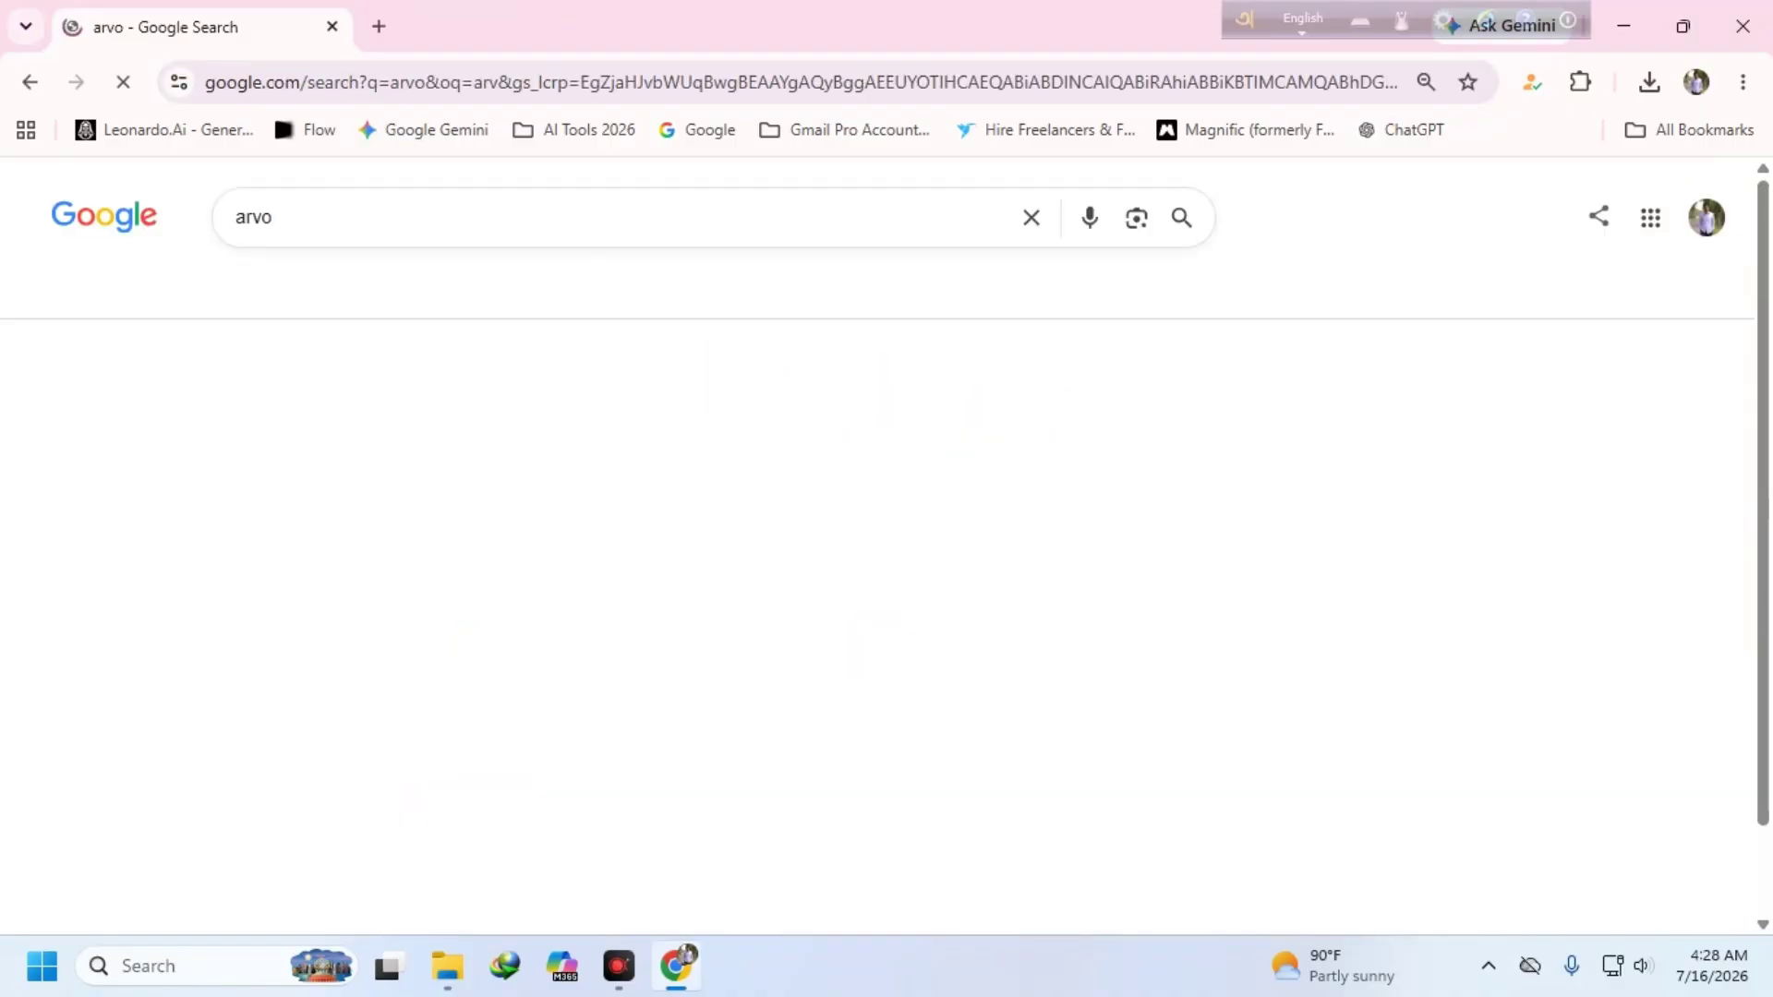
scroll(567, 591, "down", 3)
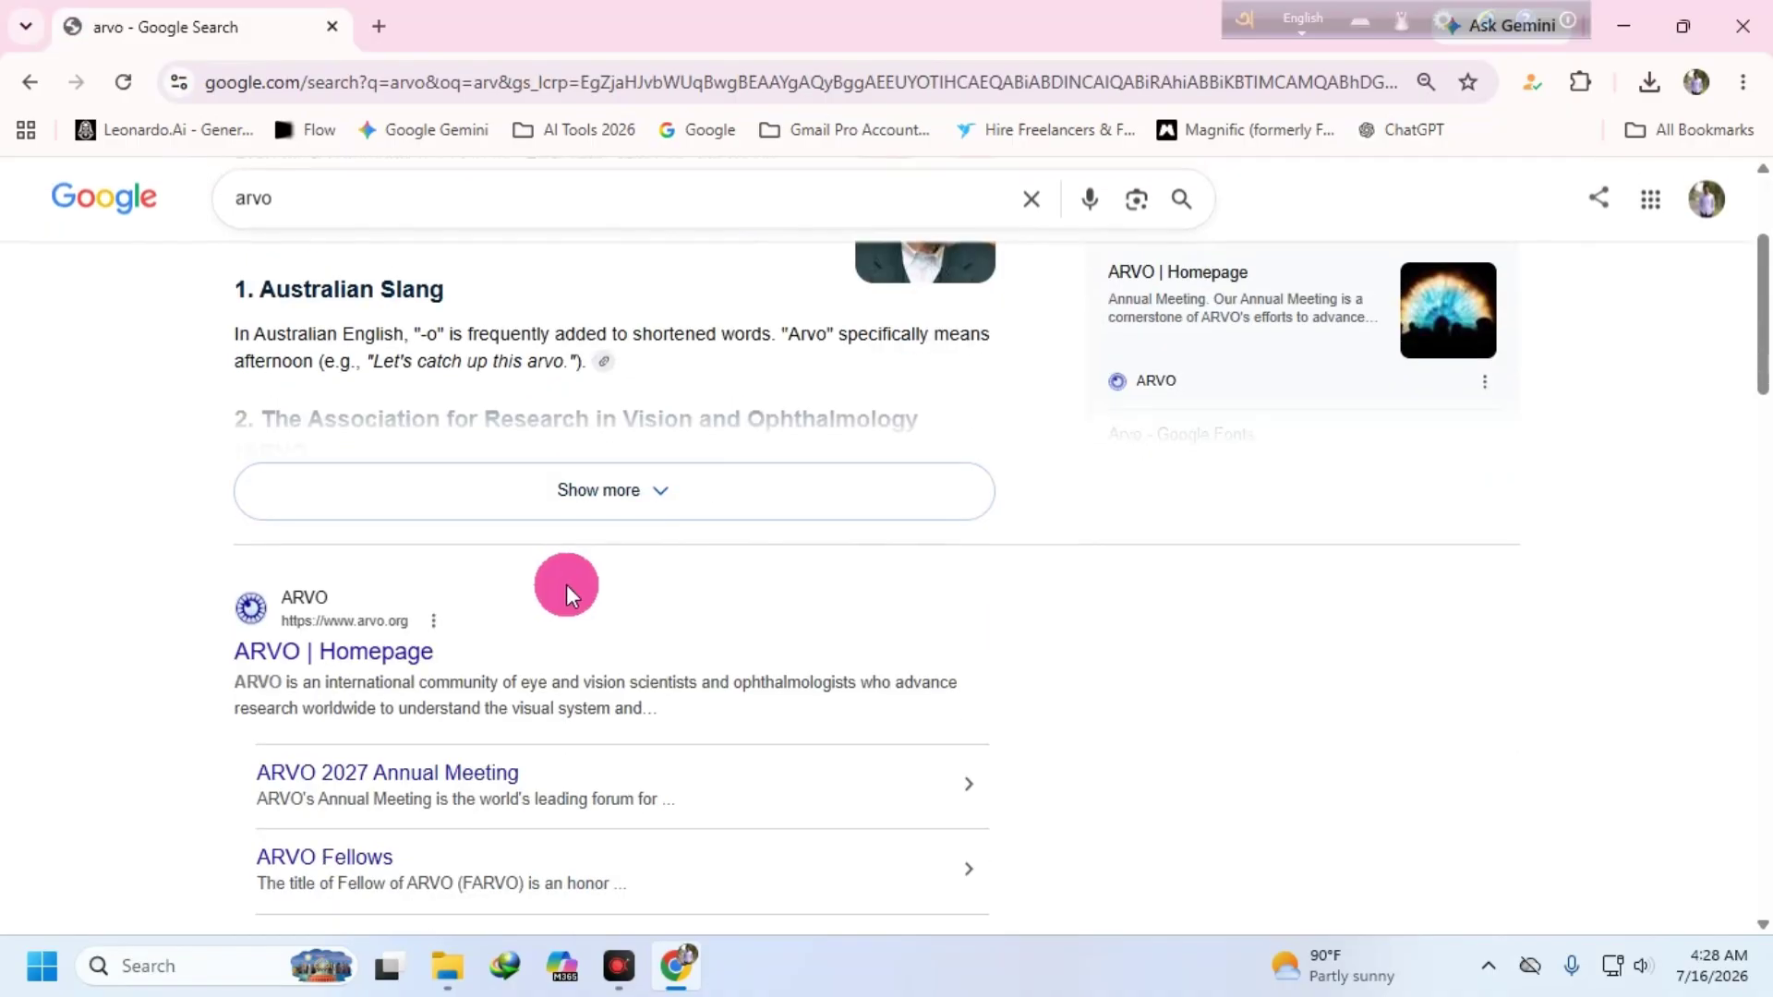
scroll(573, 595, "up", 3)
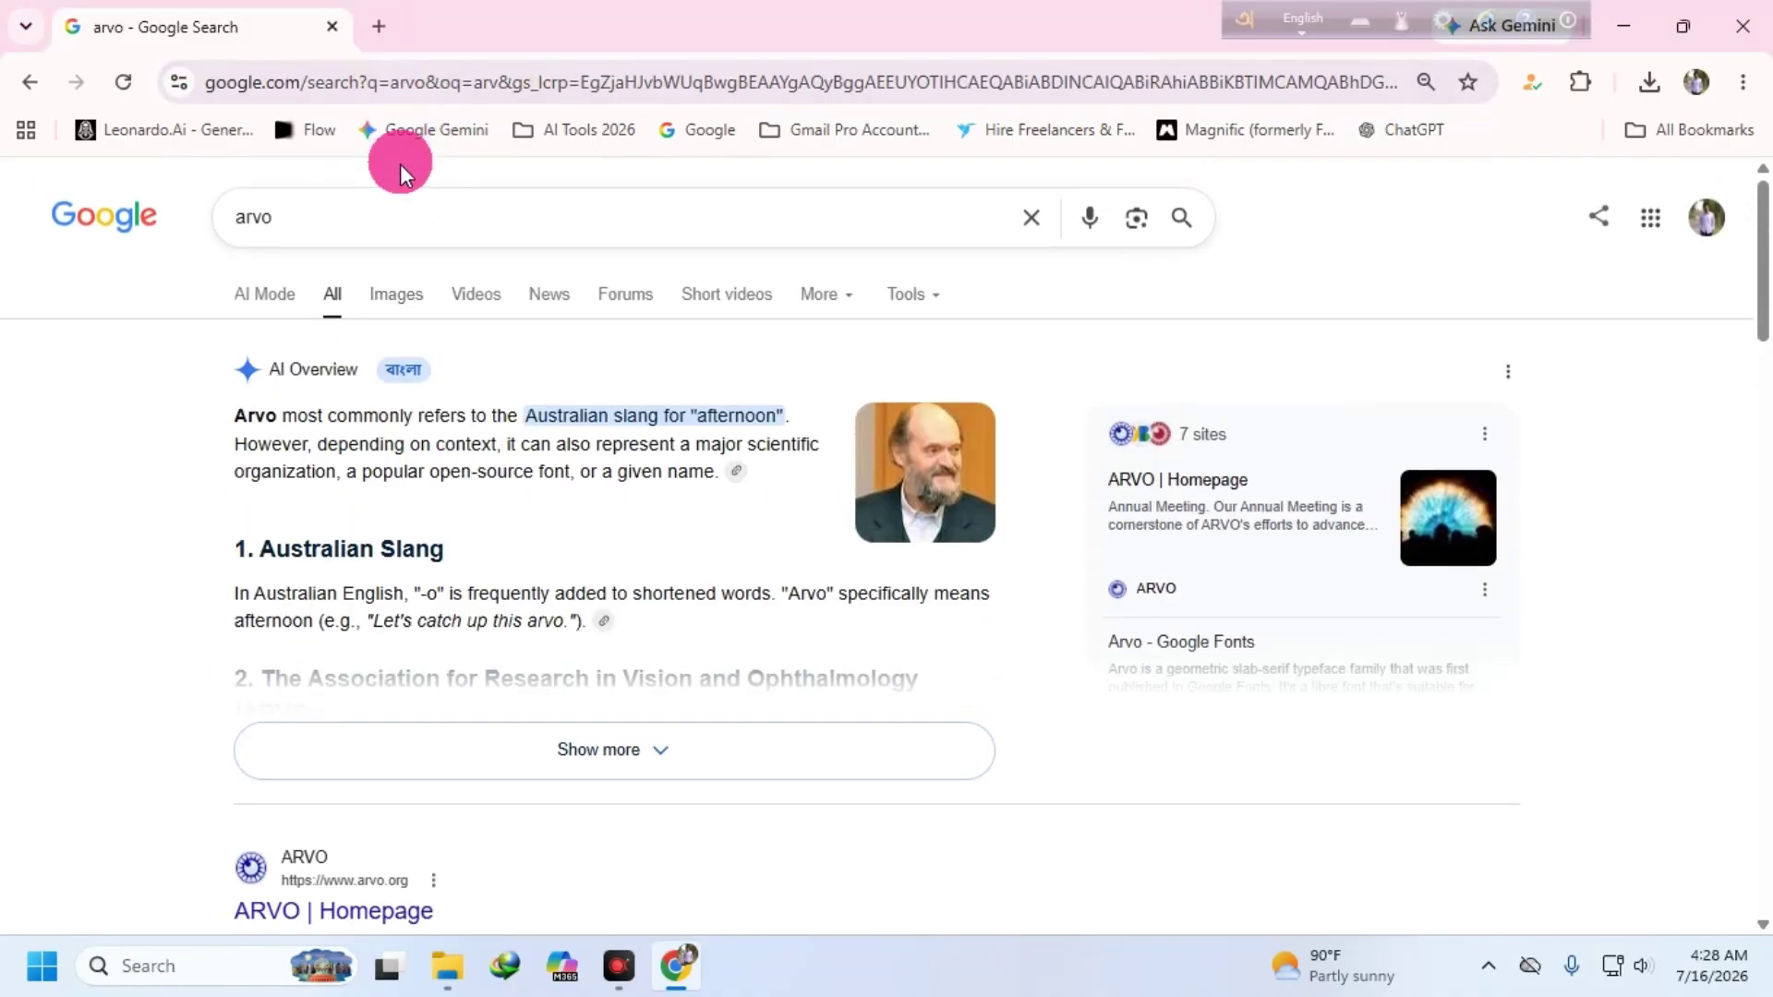
- Replace the query with 'bangla soft' and scroll down to the OmicronLab Avro Keyboard result
left_click(267, 216)
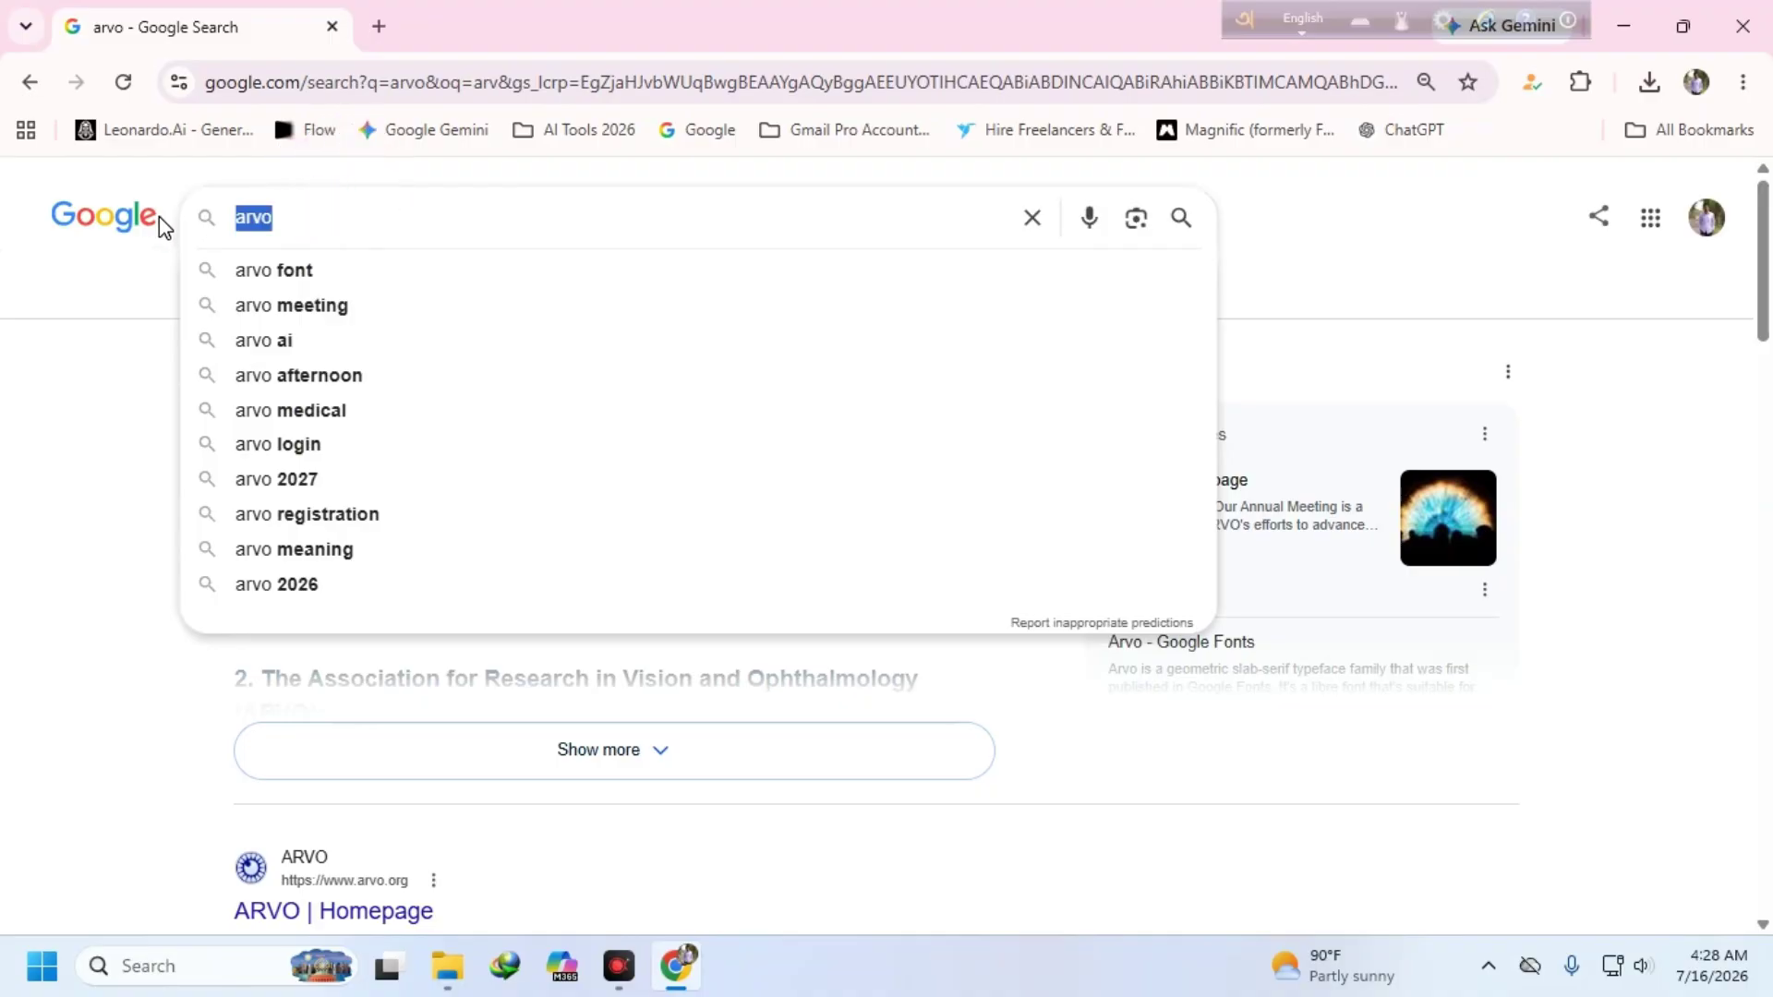
key("BackSpace")
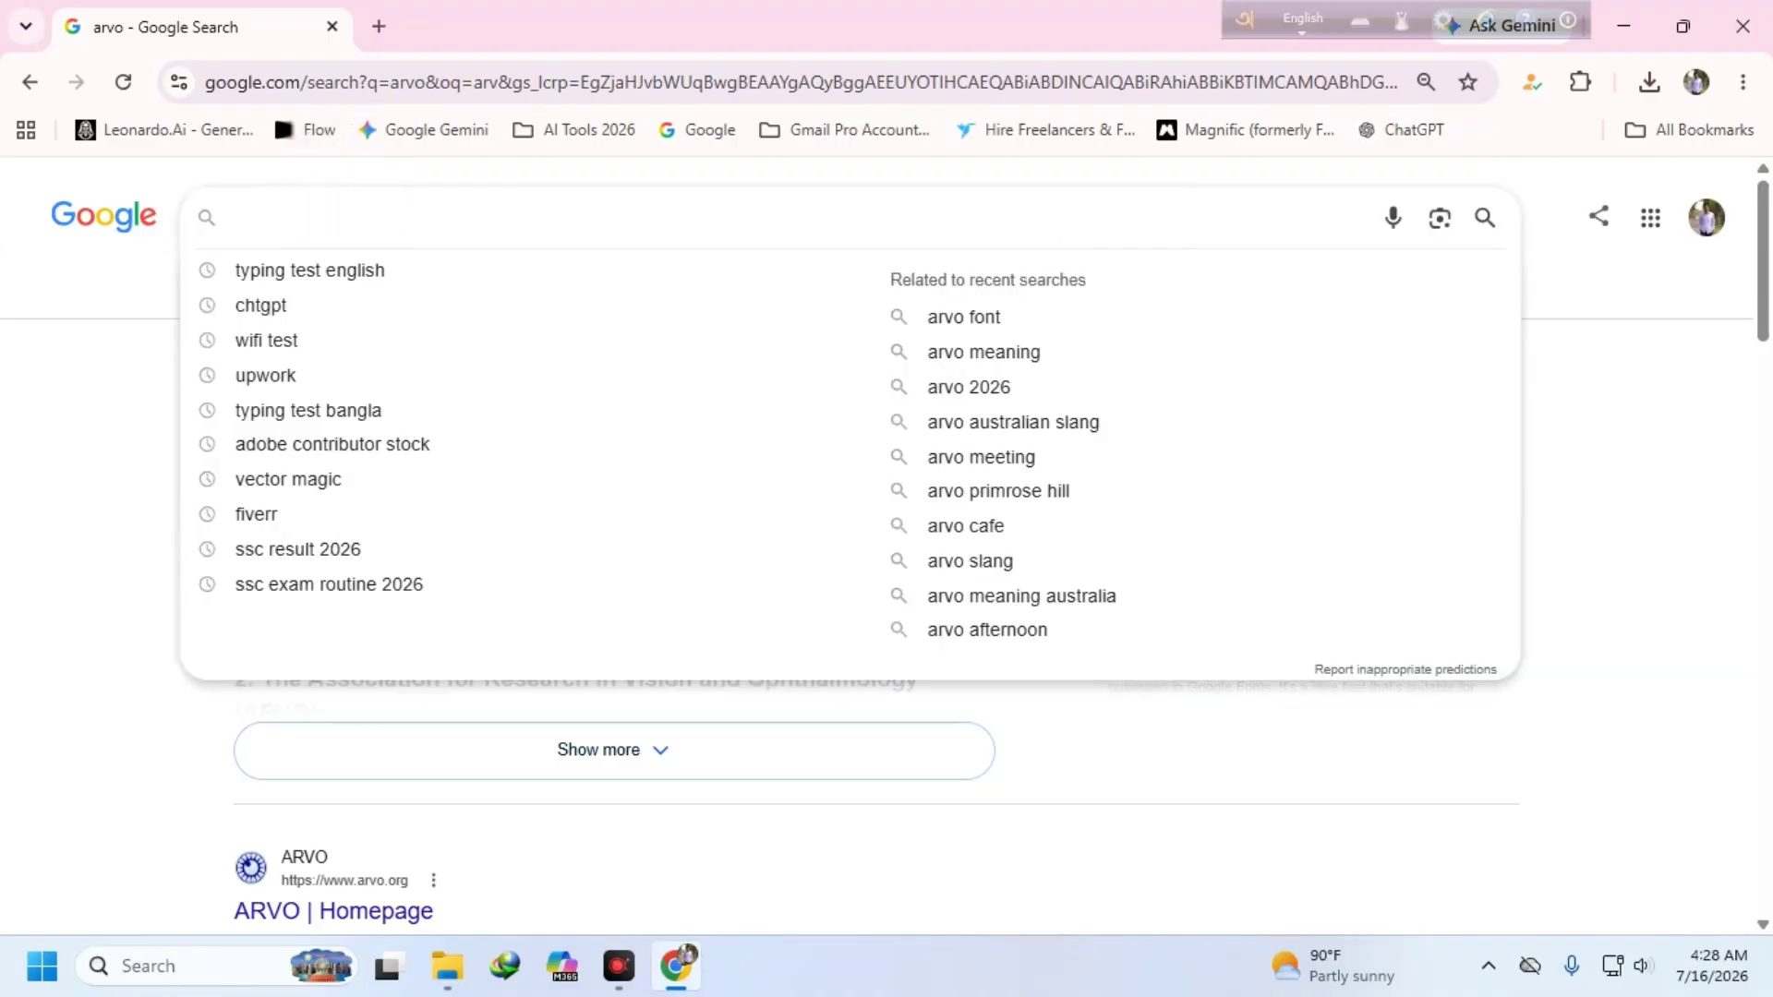
type("bangla")
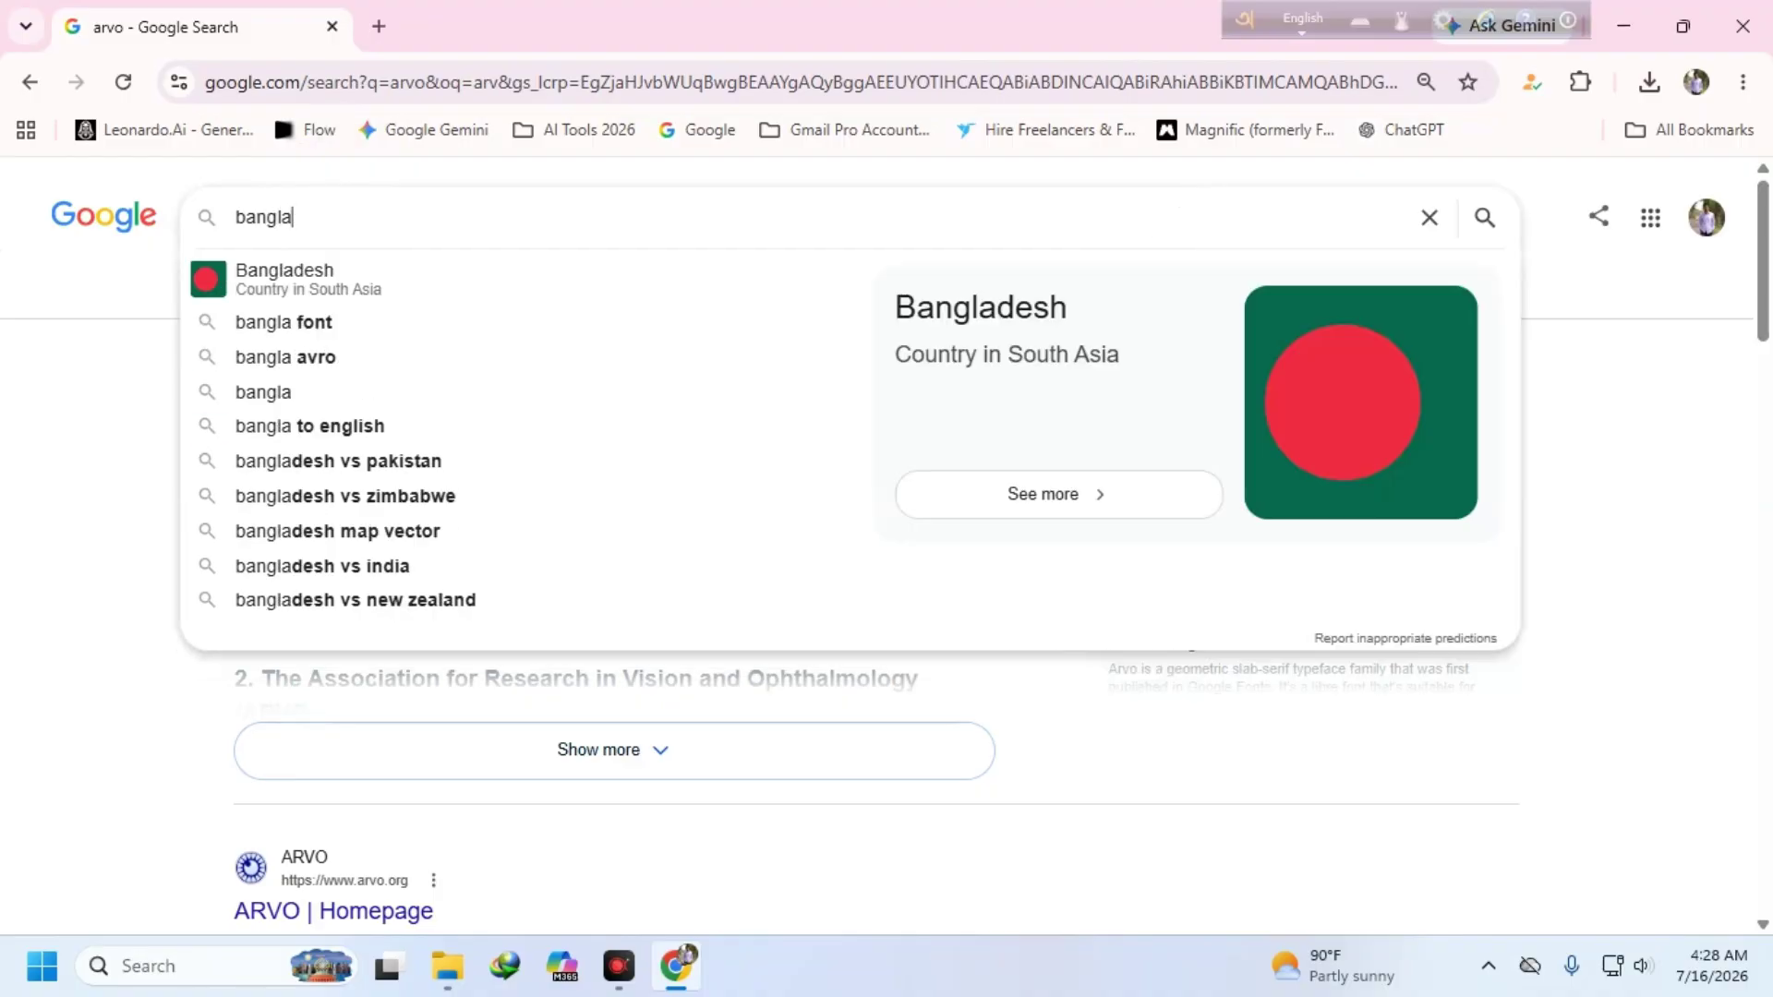
type(" soft")
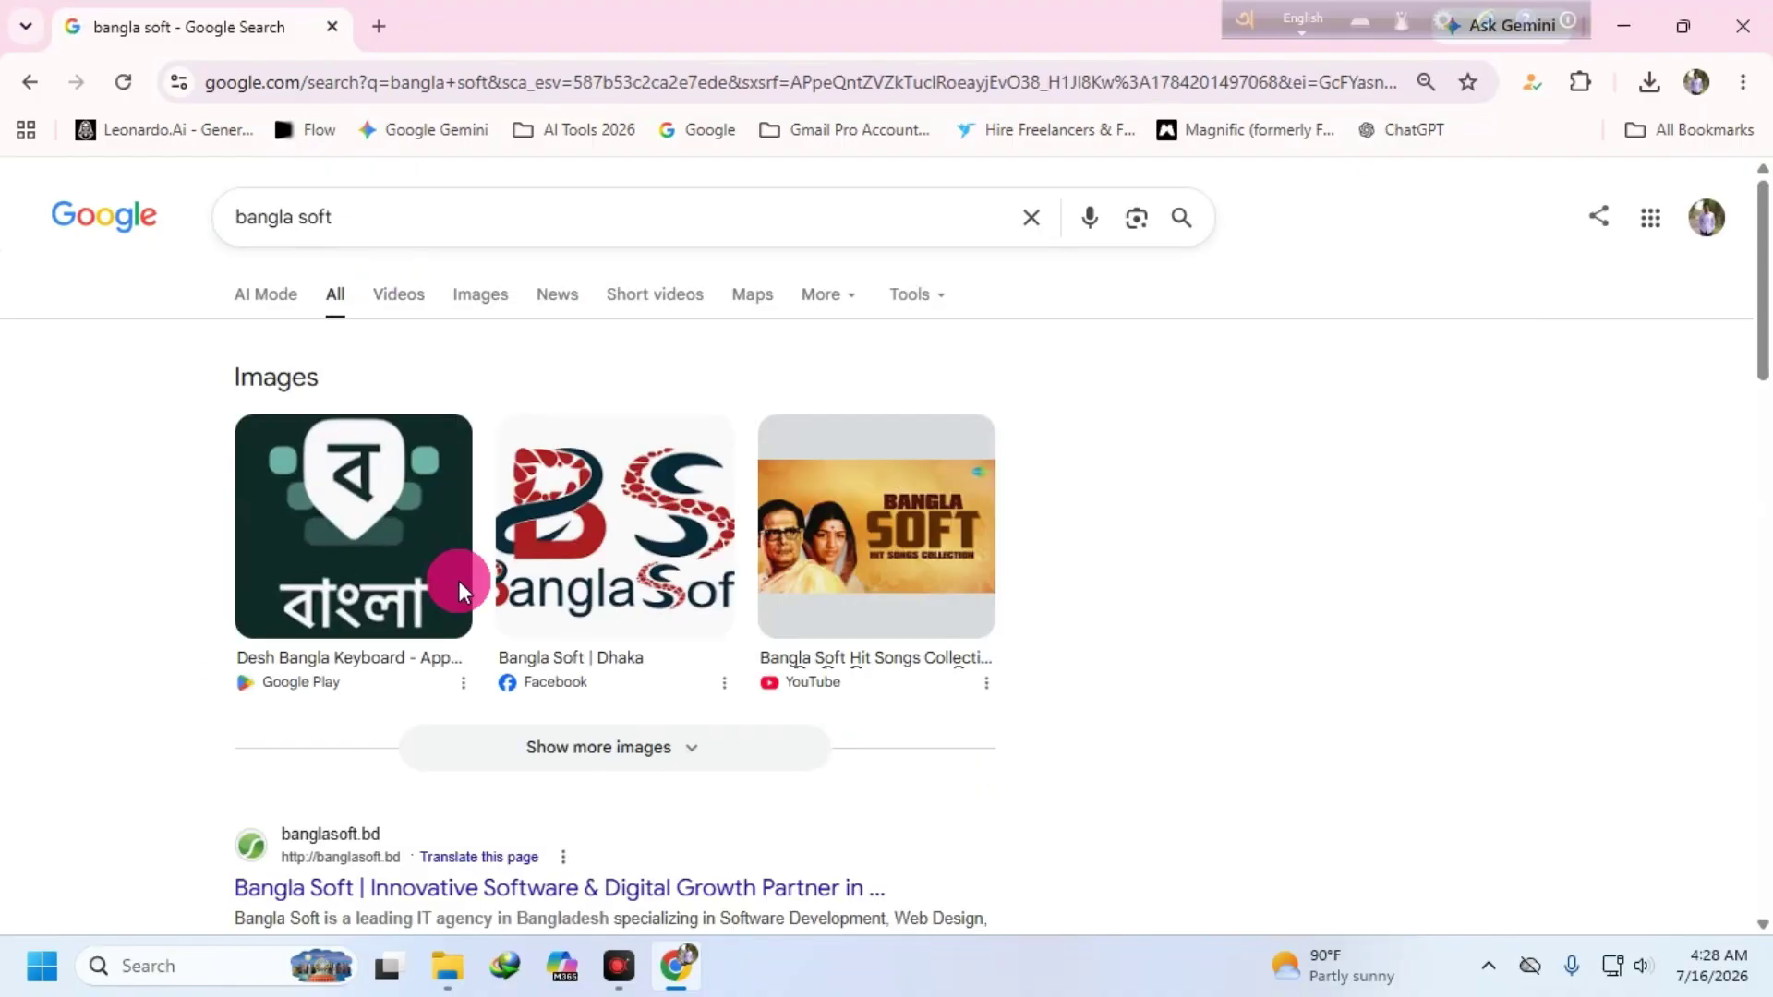
scroll(462, 563, "down", 4)
scroll(407, 513, "down", 3)
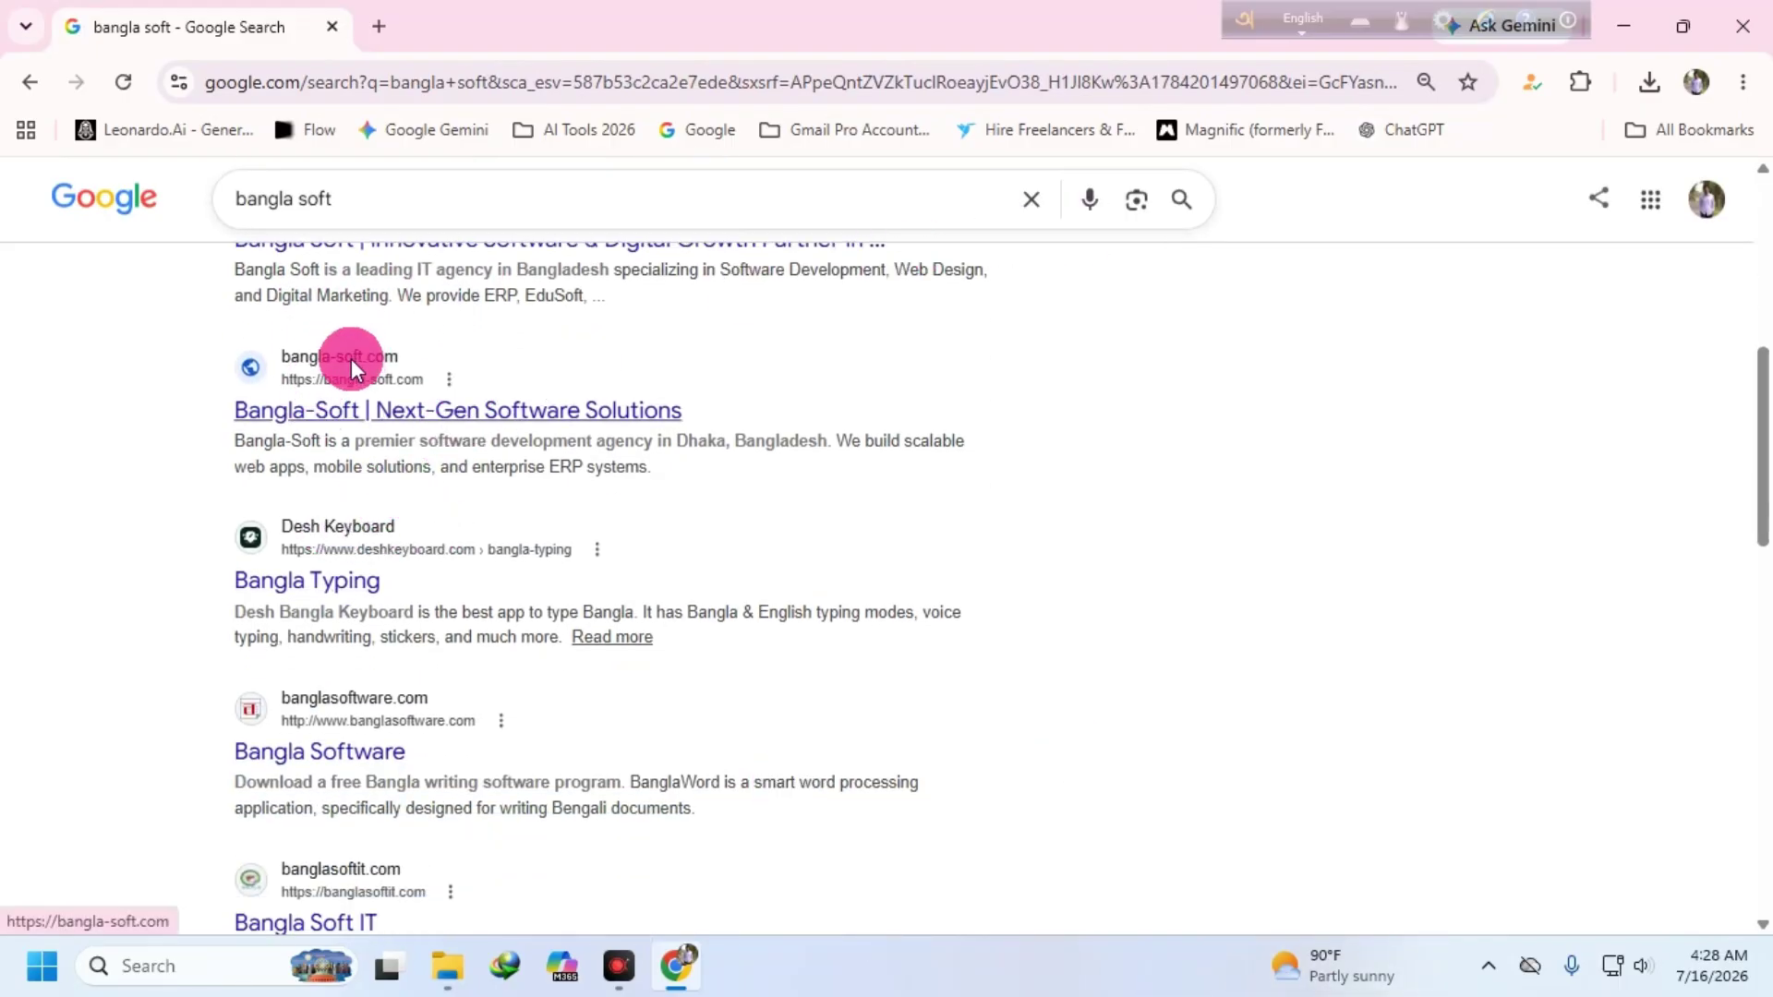
scroll(466, 588, "down", 4)
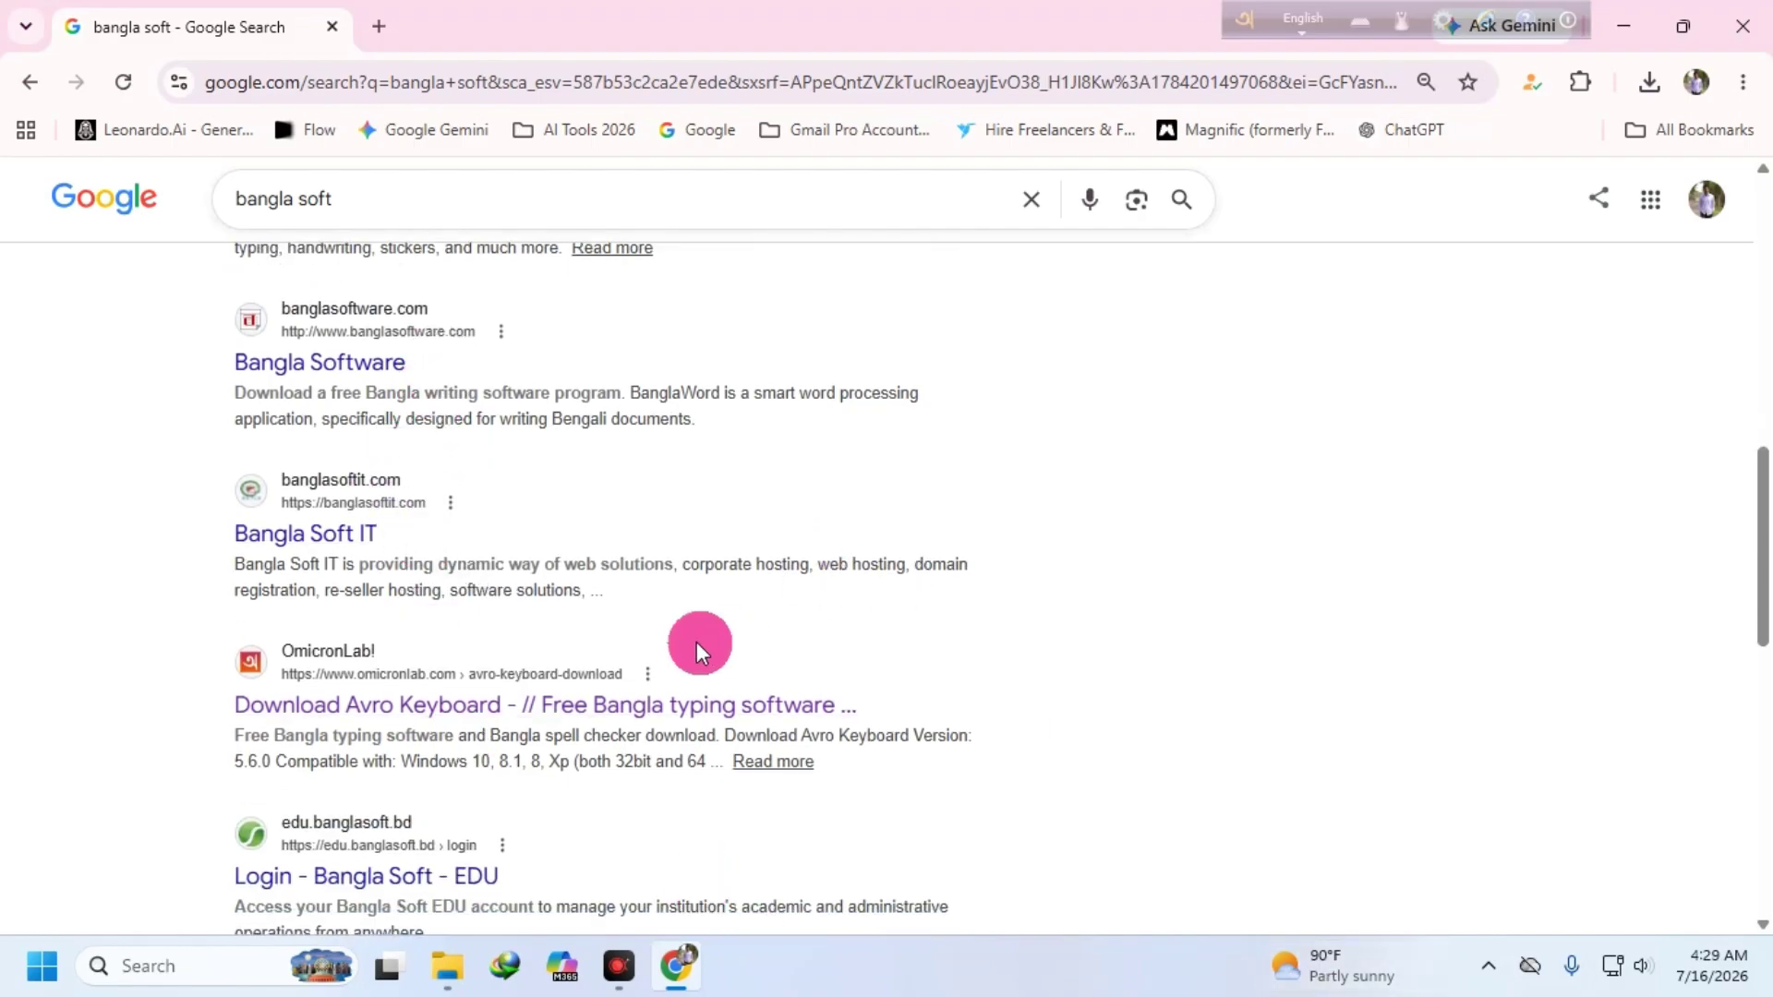
- Download the Avro Keyboard 5.6.0 installer from the OmicronLab website through IDM
left_click(357, 705)
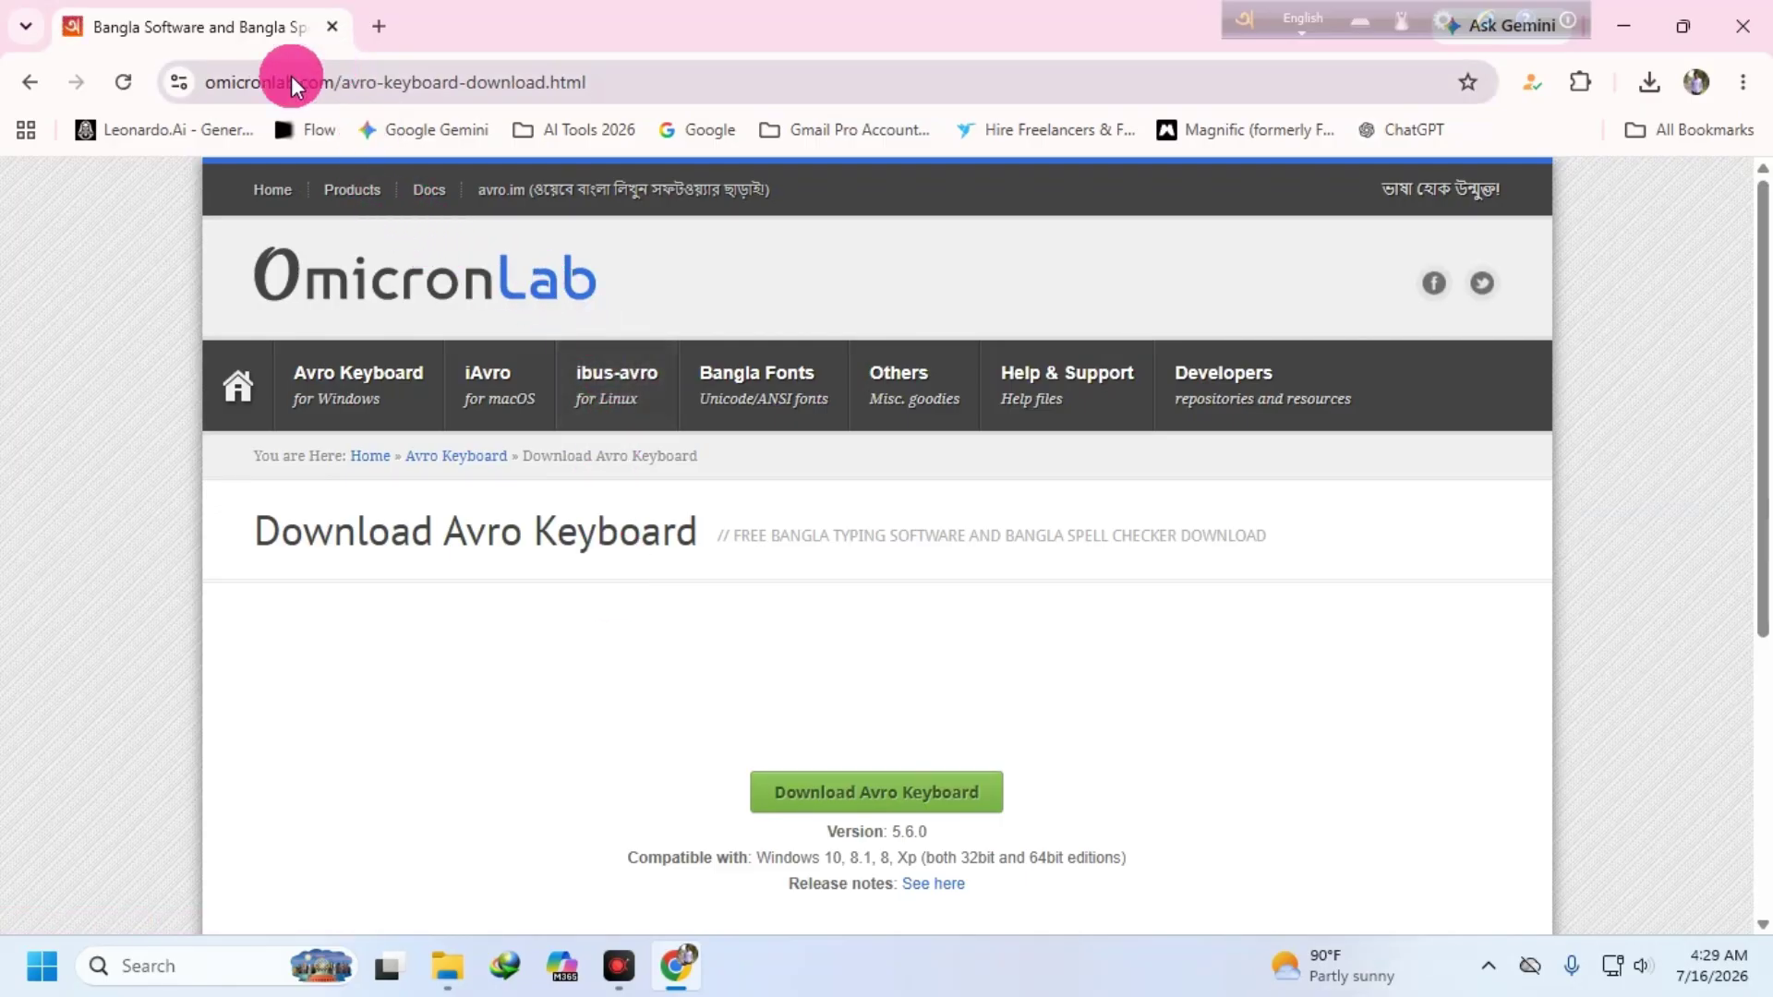
scroll(850, 685, "down", 1)
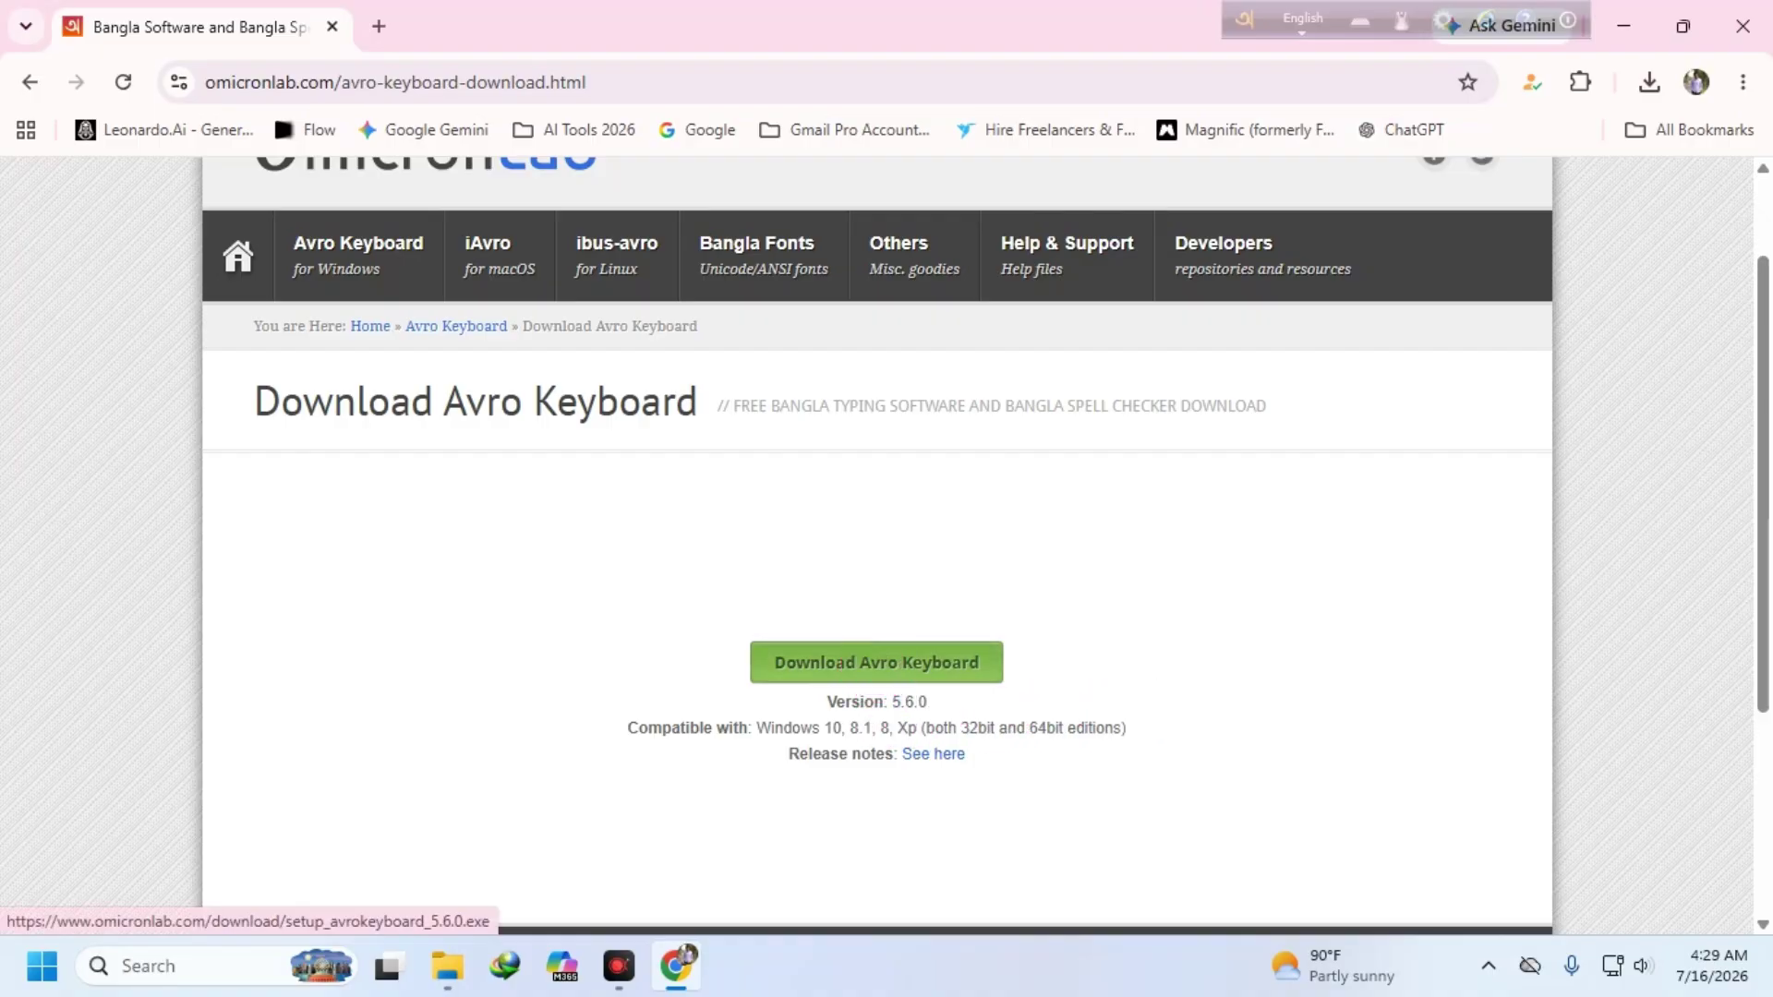
left_click(875, 665)
left_click(841, 566)
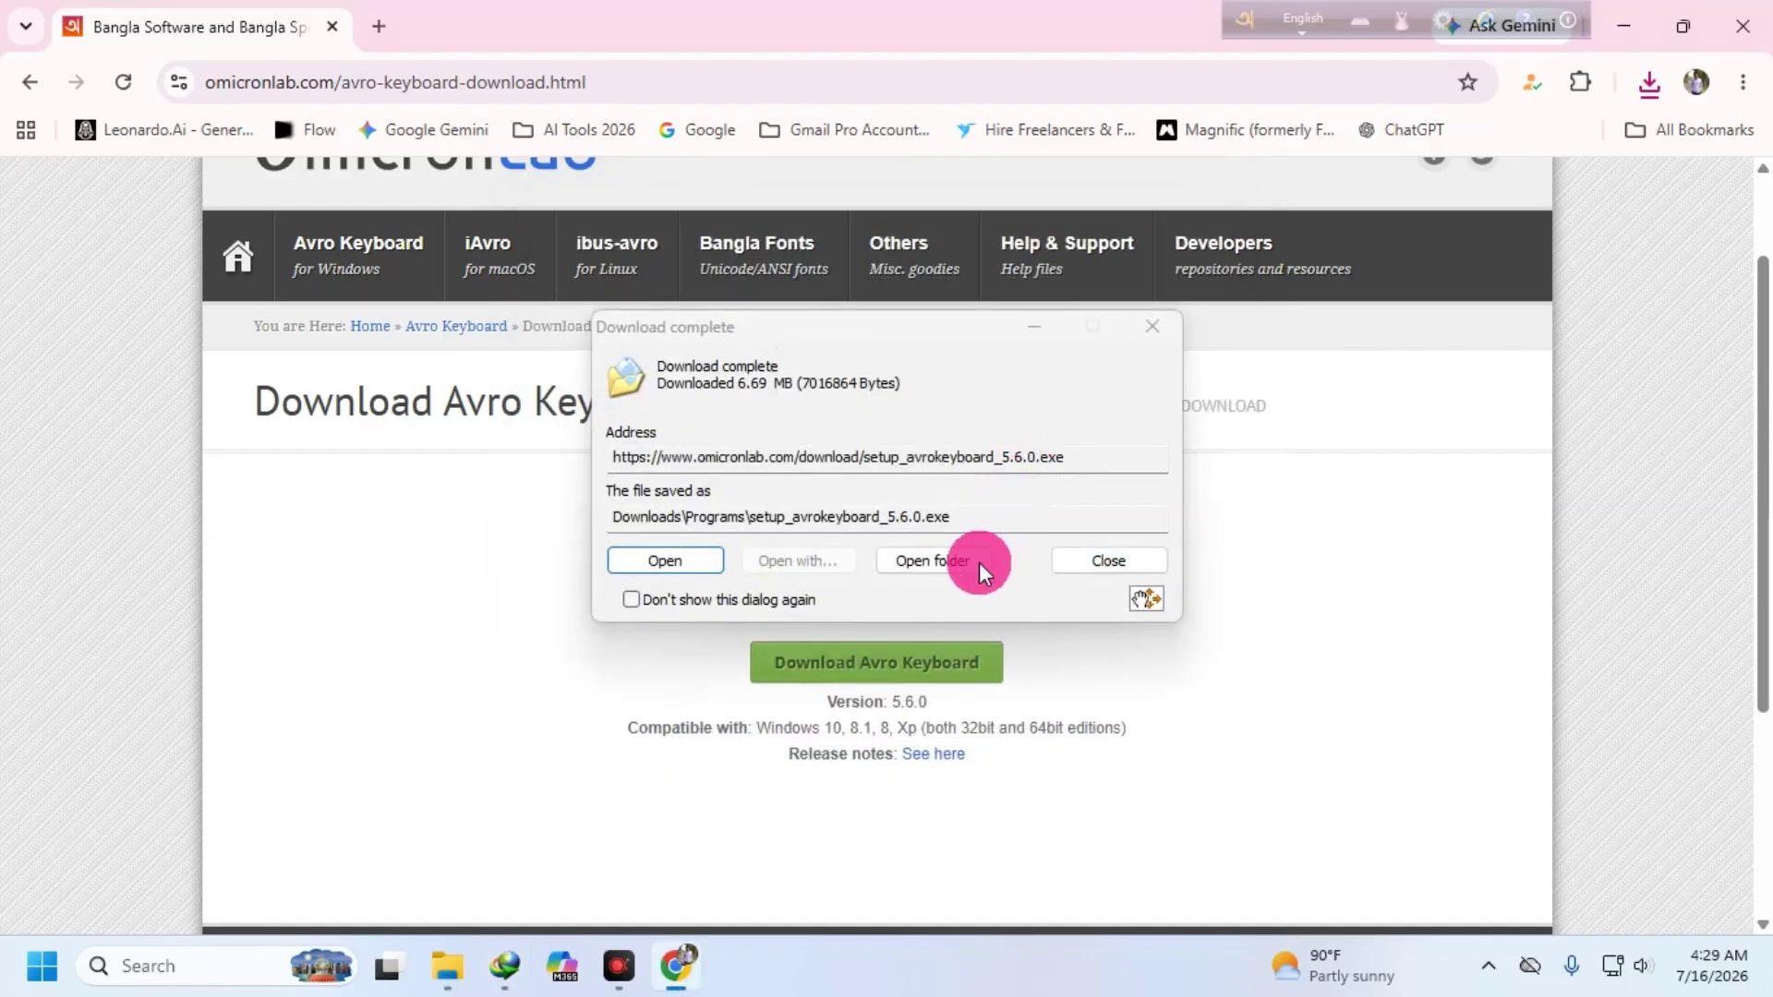
- Cut the installer from Downloads\Programs and paste it onto the centre of the desktop
left_click(944, 553)
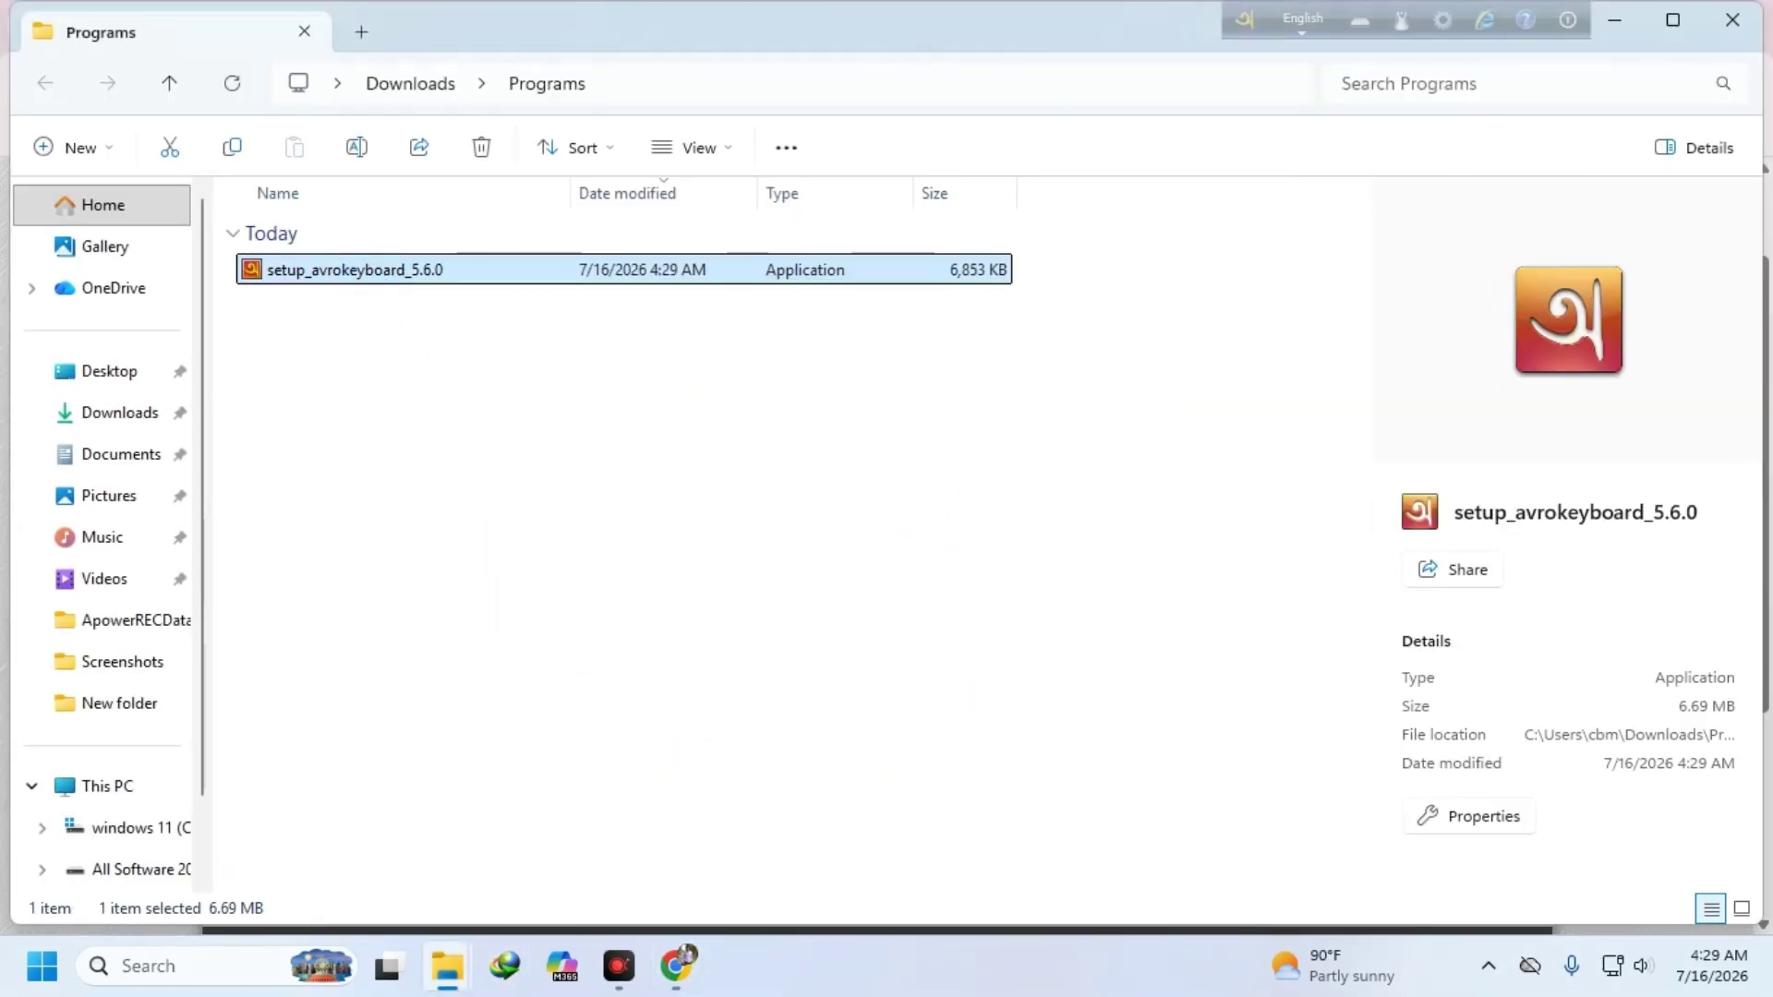
right_click(379, 270)
left_click(392, 207)
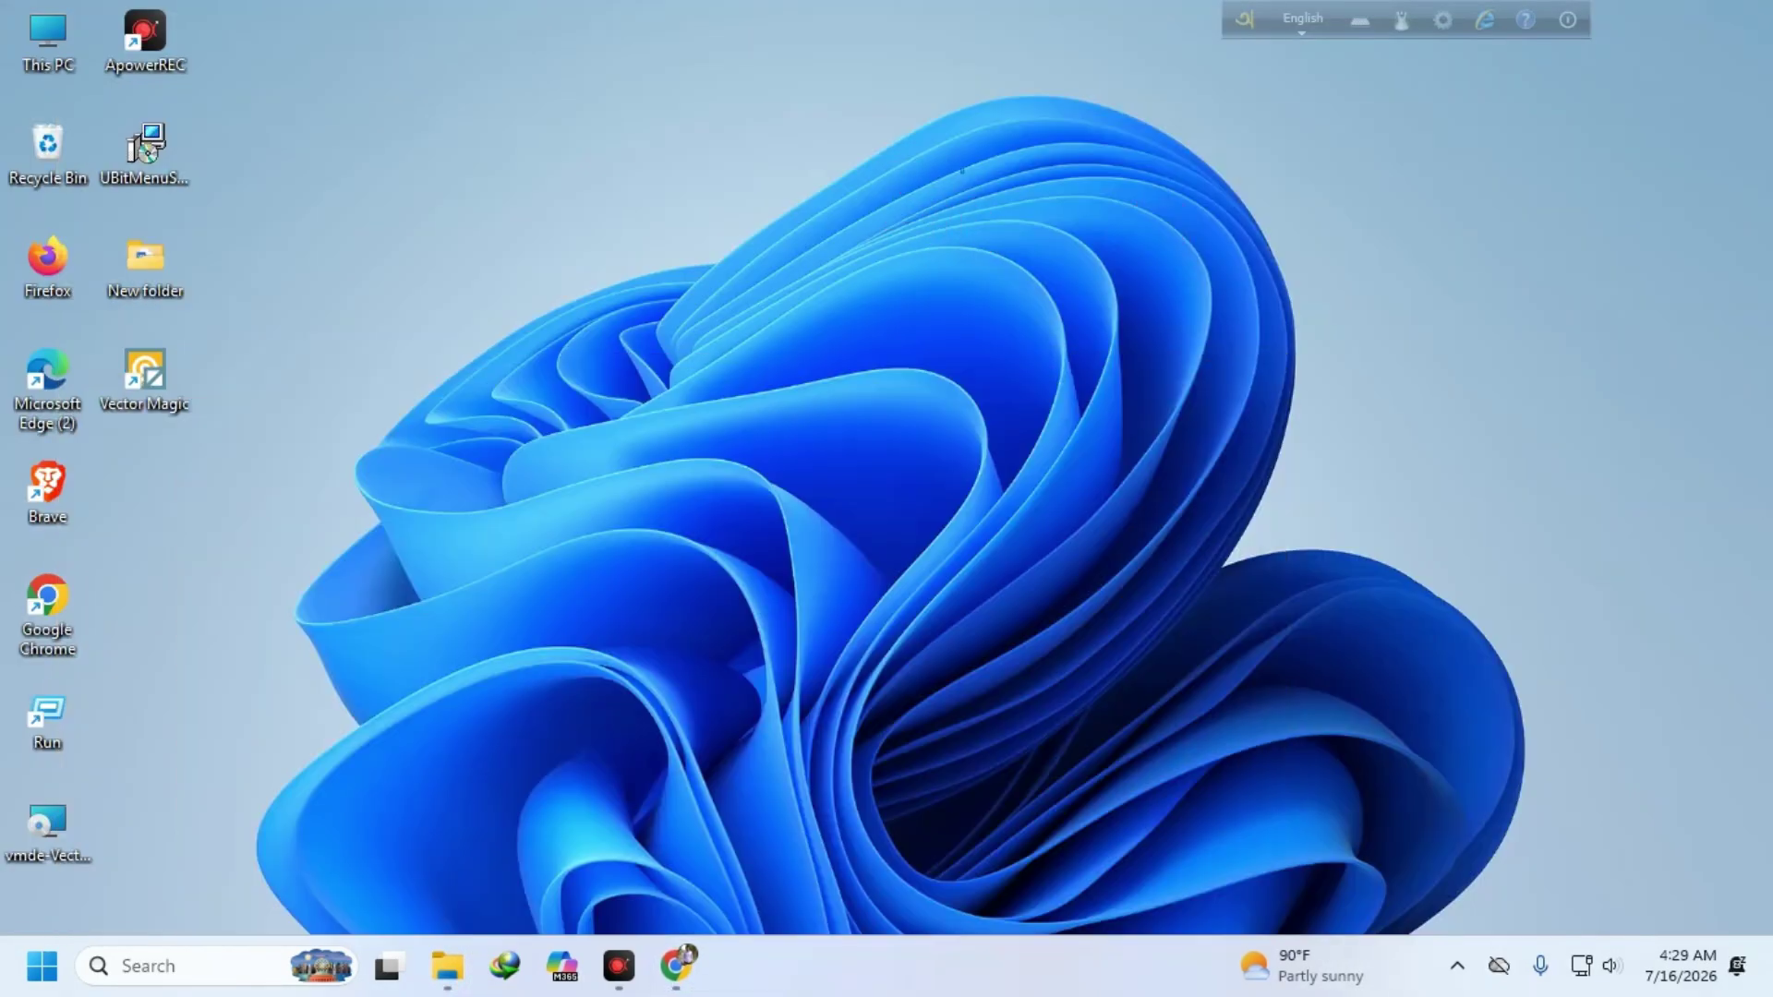
right_click(965, 176)
left_click(1010, 206)
left_click_drag(194, 489, 845, 430)
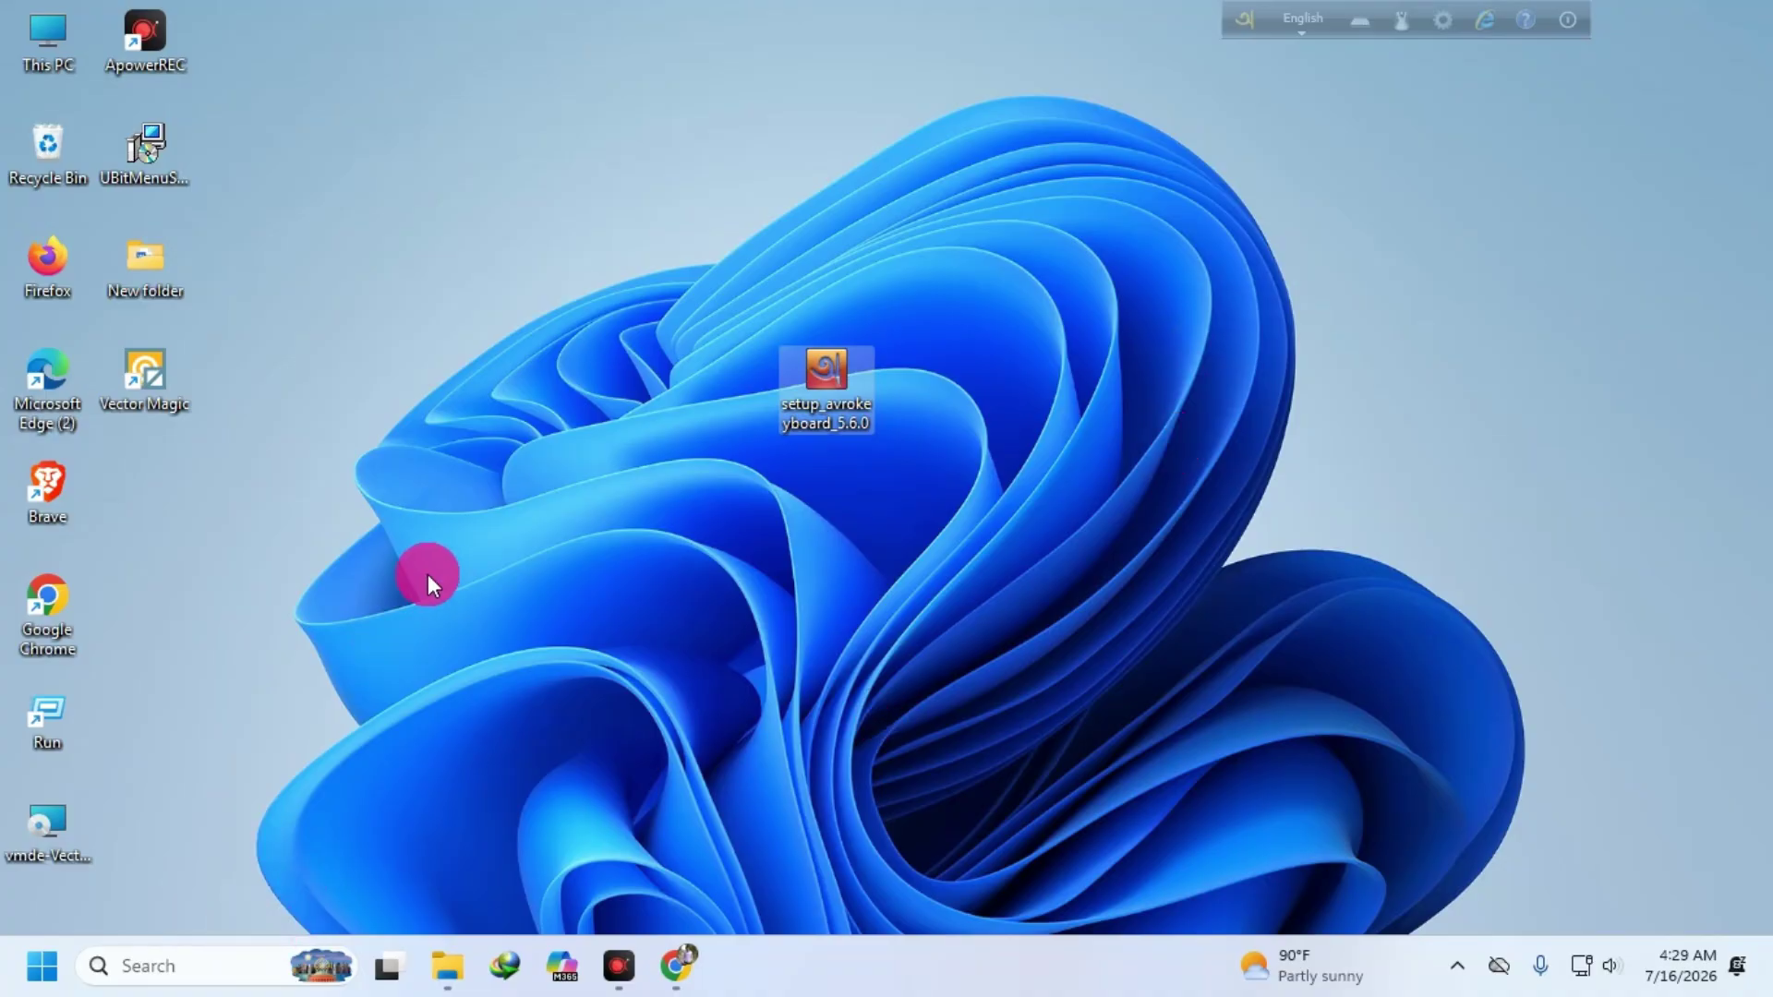
- Open Control Panel's Programs and Features list of installed programs
left_click(123, 960)
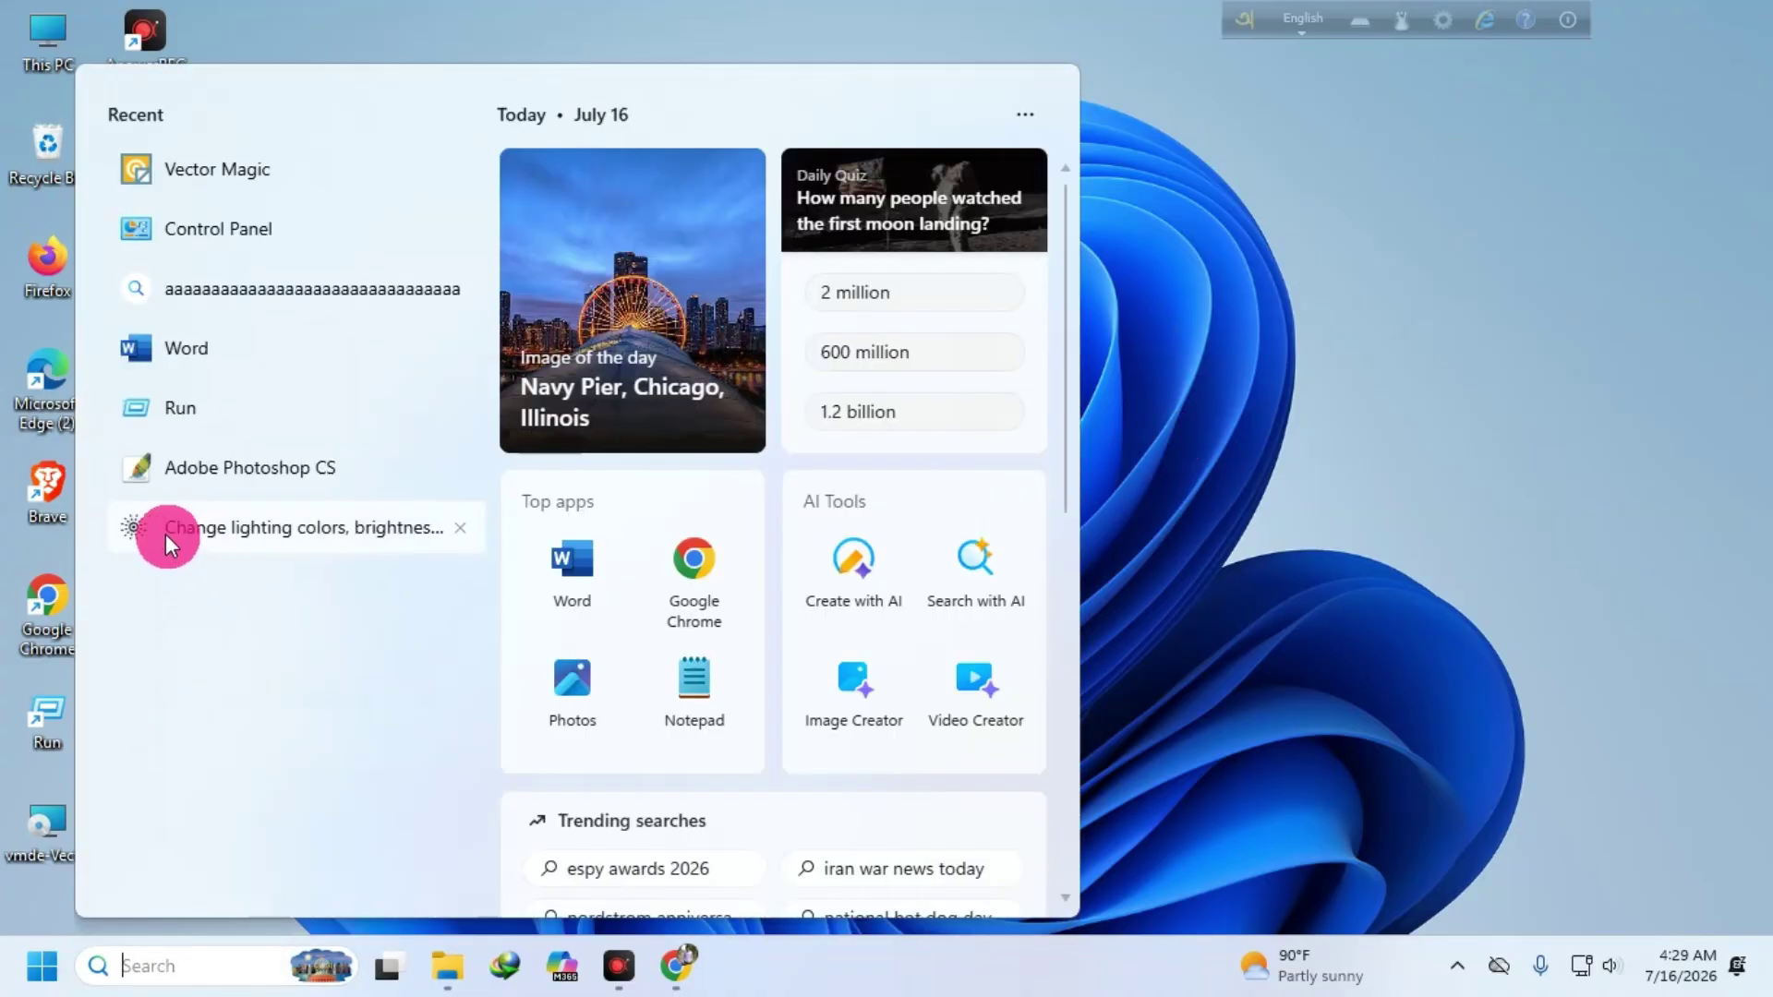
left_click(218, 229)
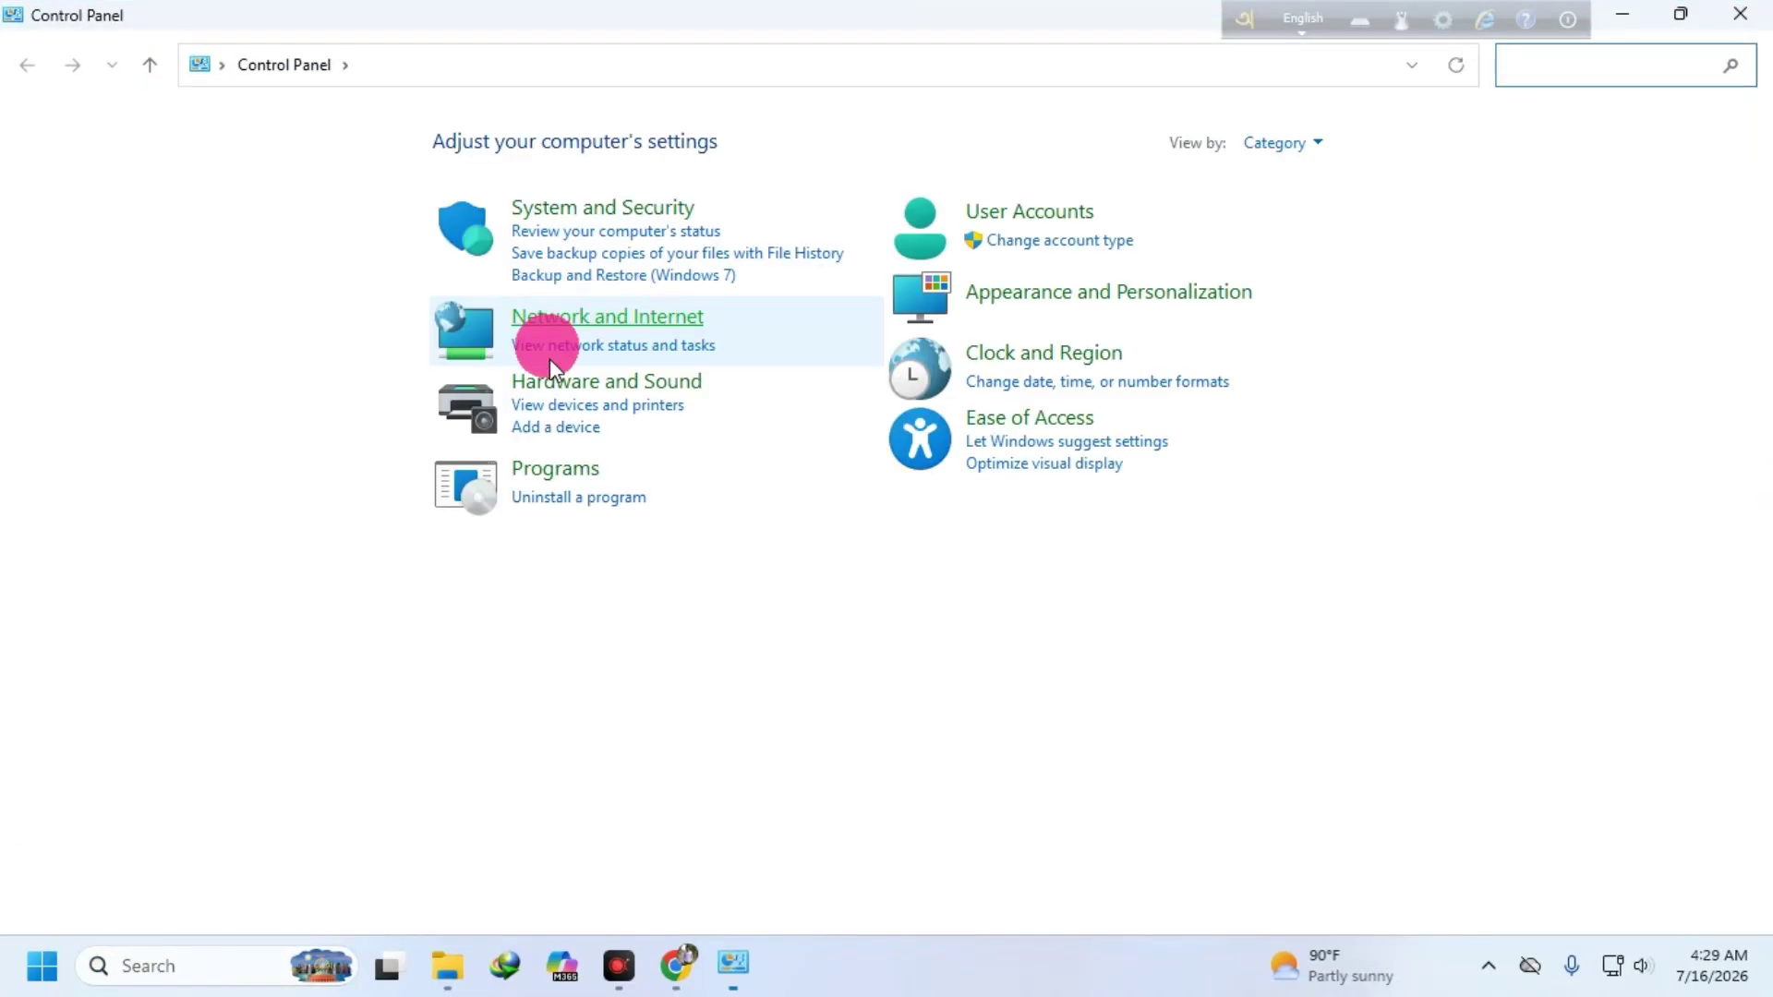
left_click(535, 469)
left_click(432, 145)
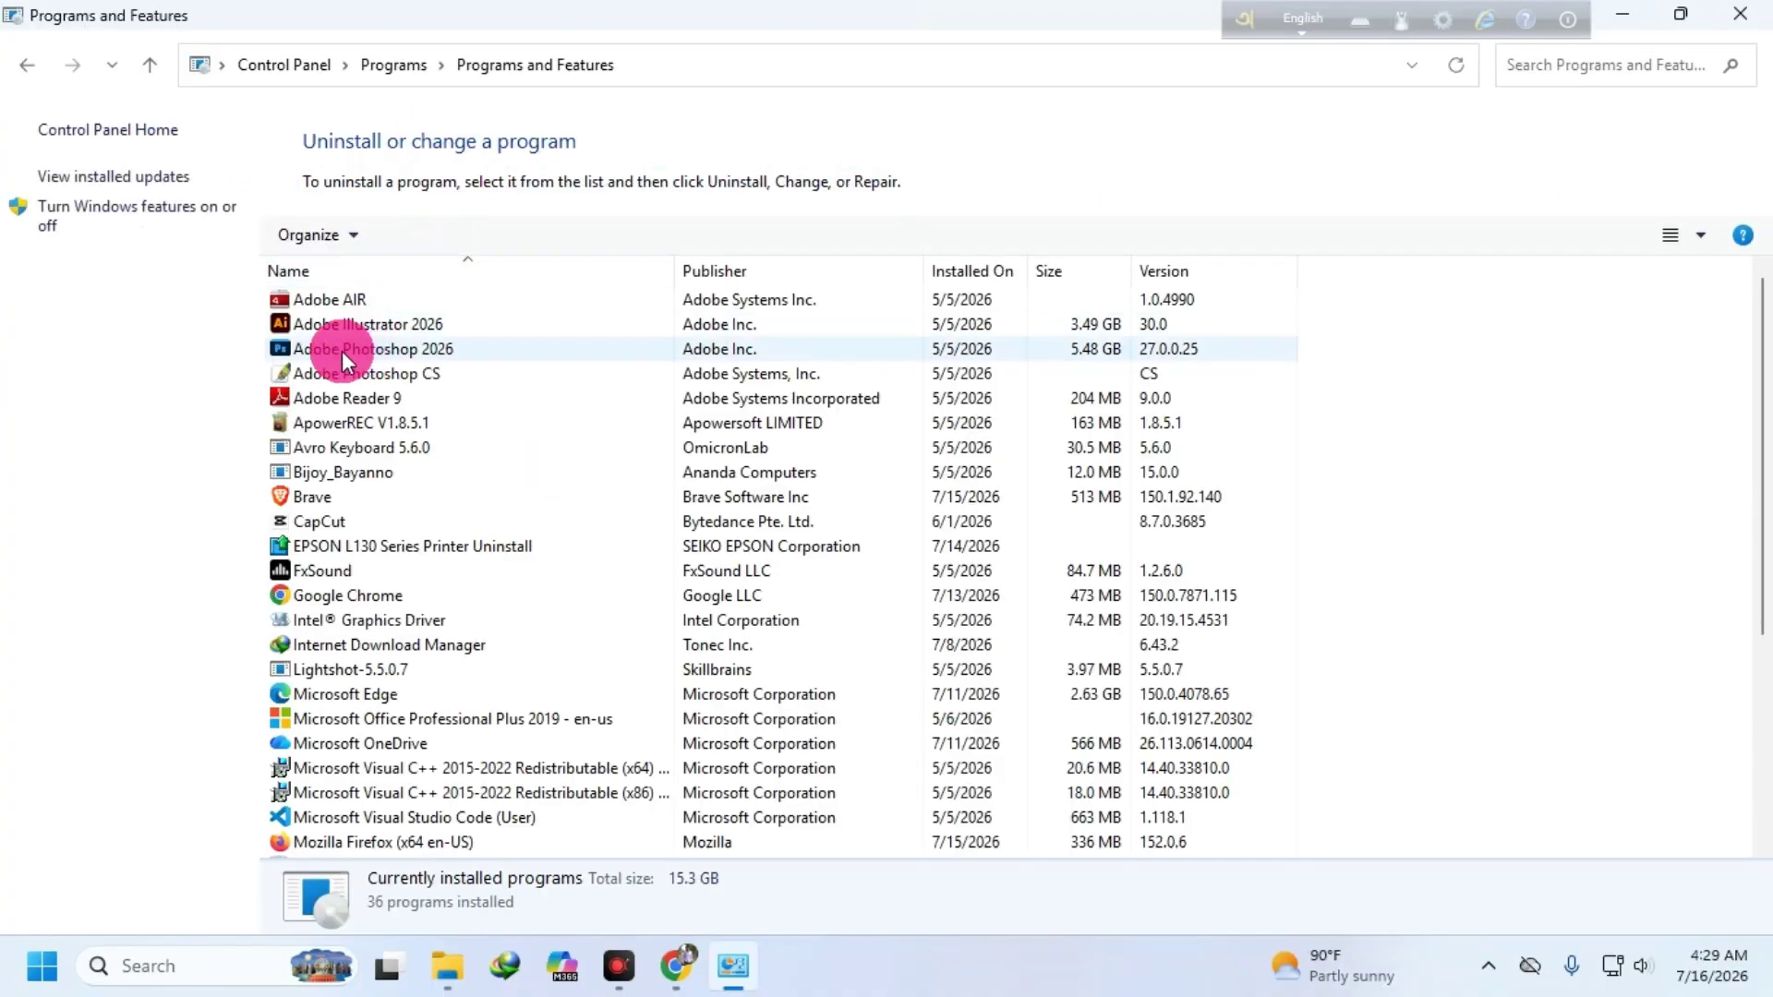
scroll(307, 333, "down", 5)
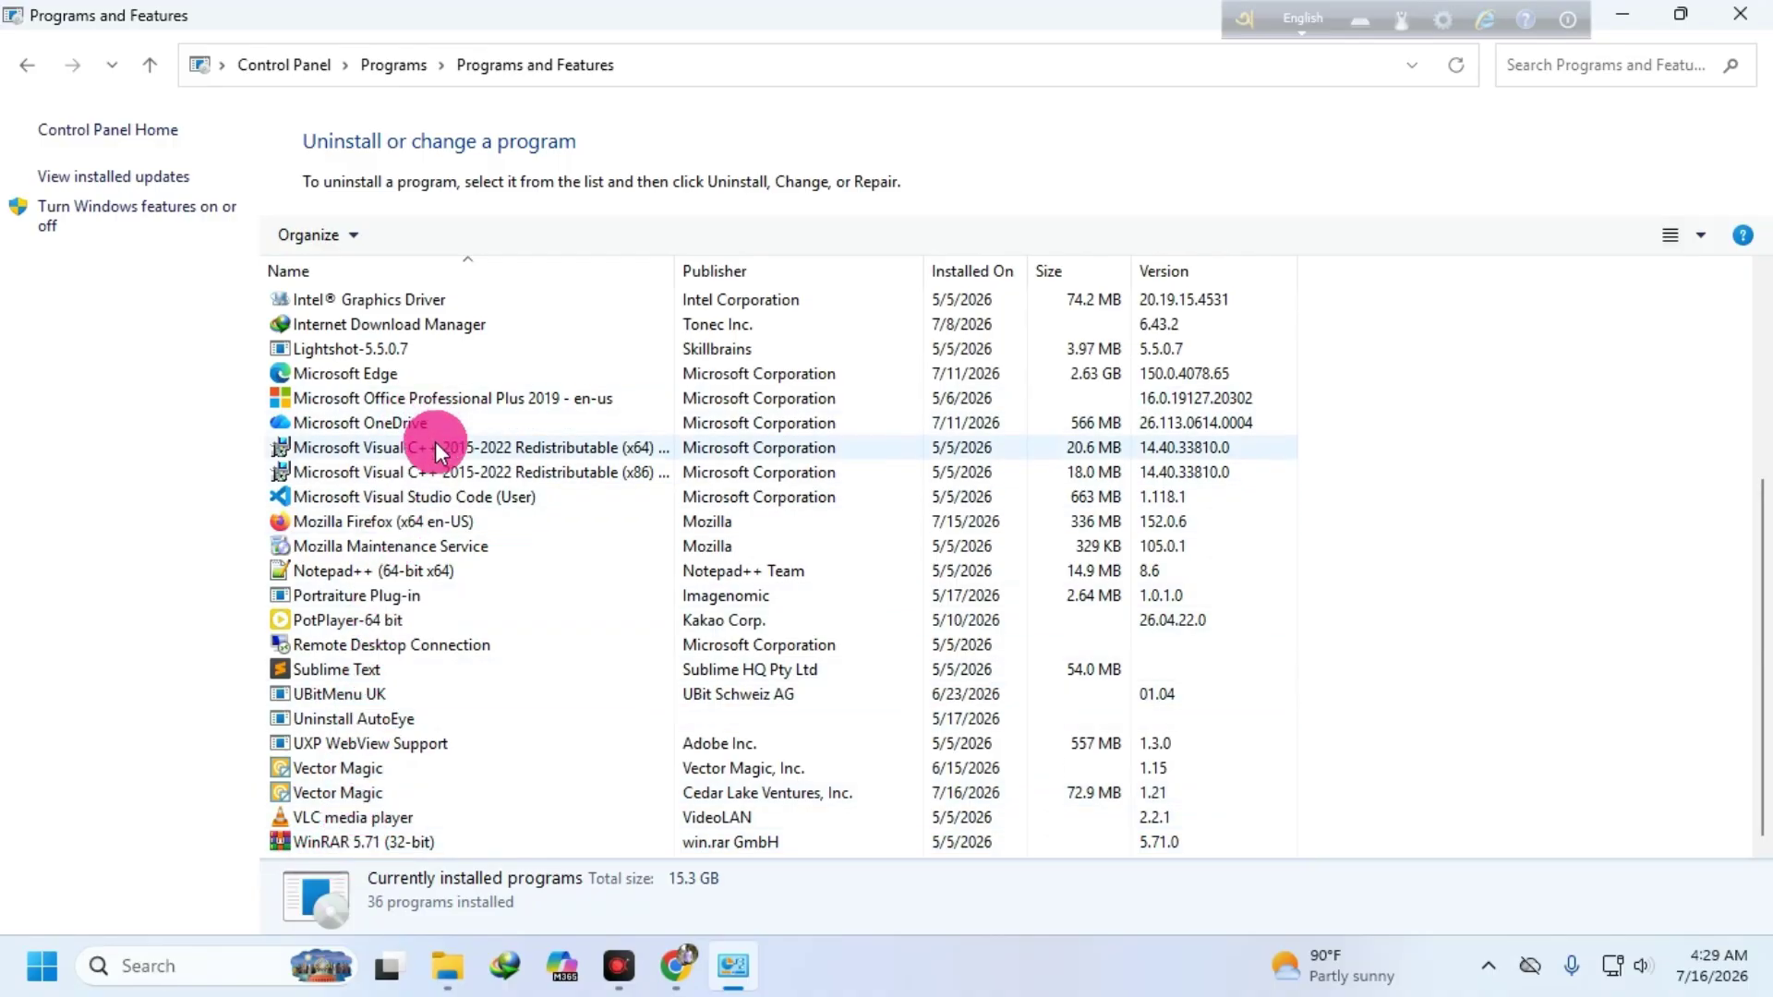
scroll(435, 441, "up", 1)
- Capture the installed-programs list with Lightshot and save the screenshot to the Desktop
left_click(1488, 966)
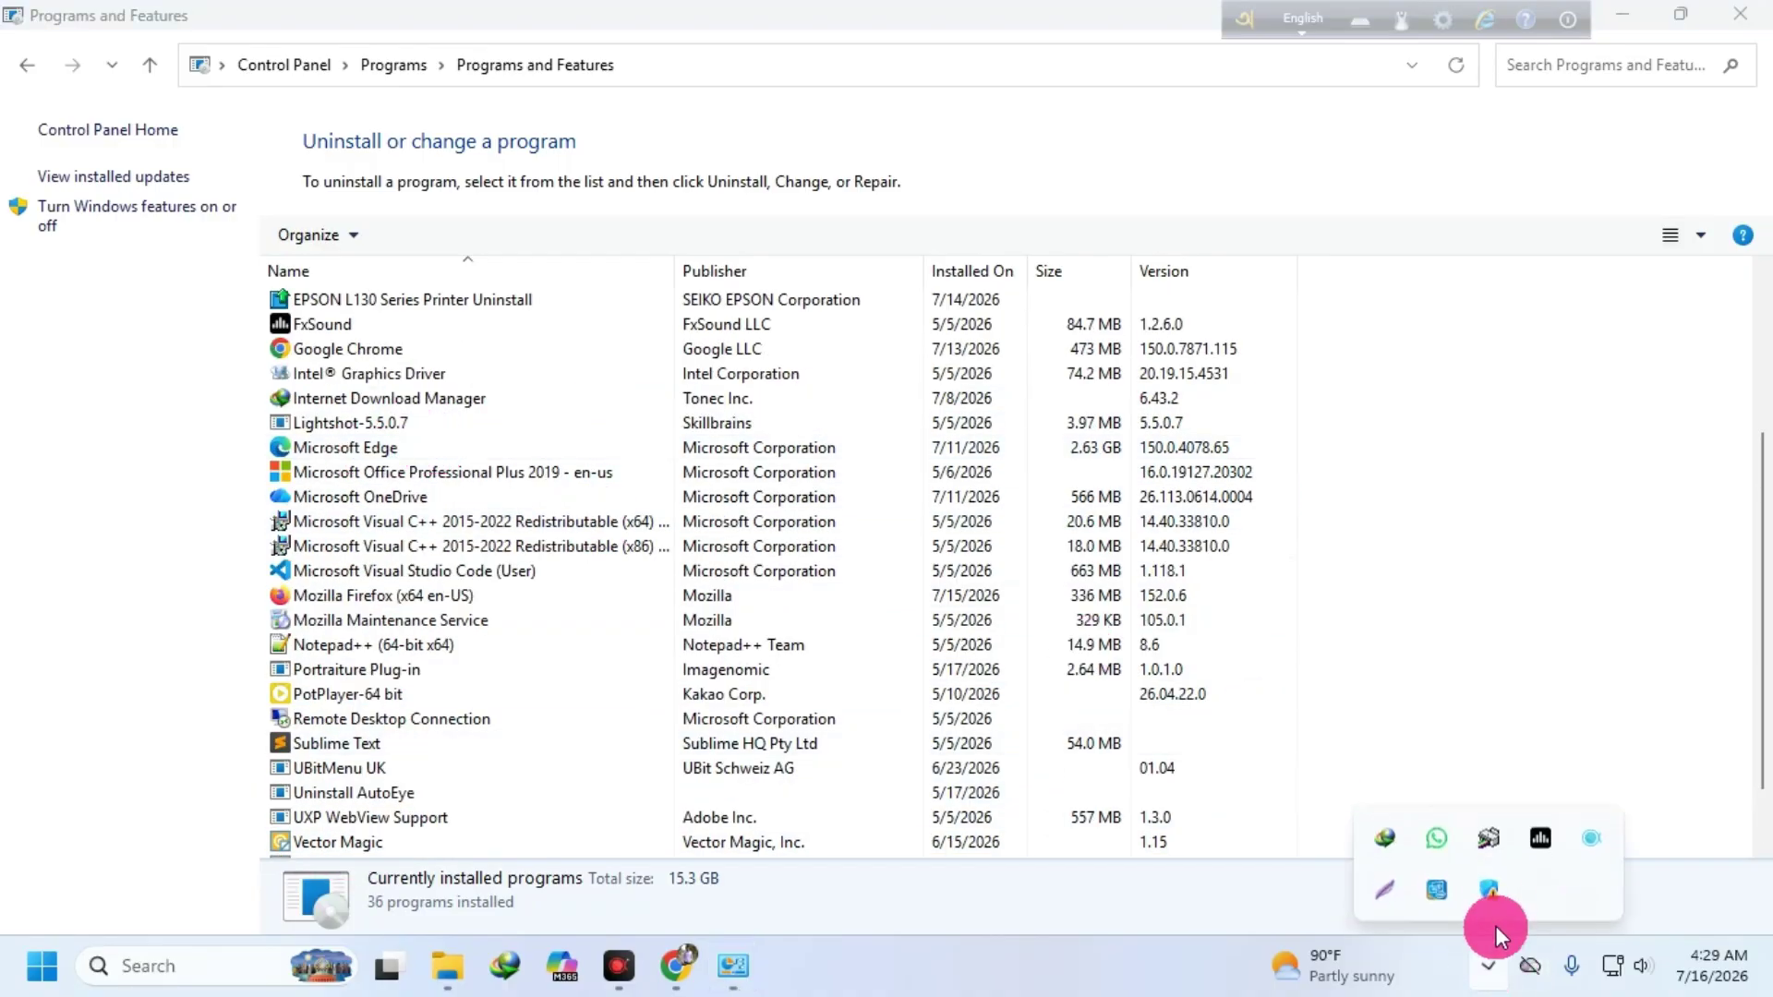
left_click(1384, 889)
left_click_drag(203, 236, 1264, 733)
left_click(1201, 757)
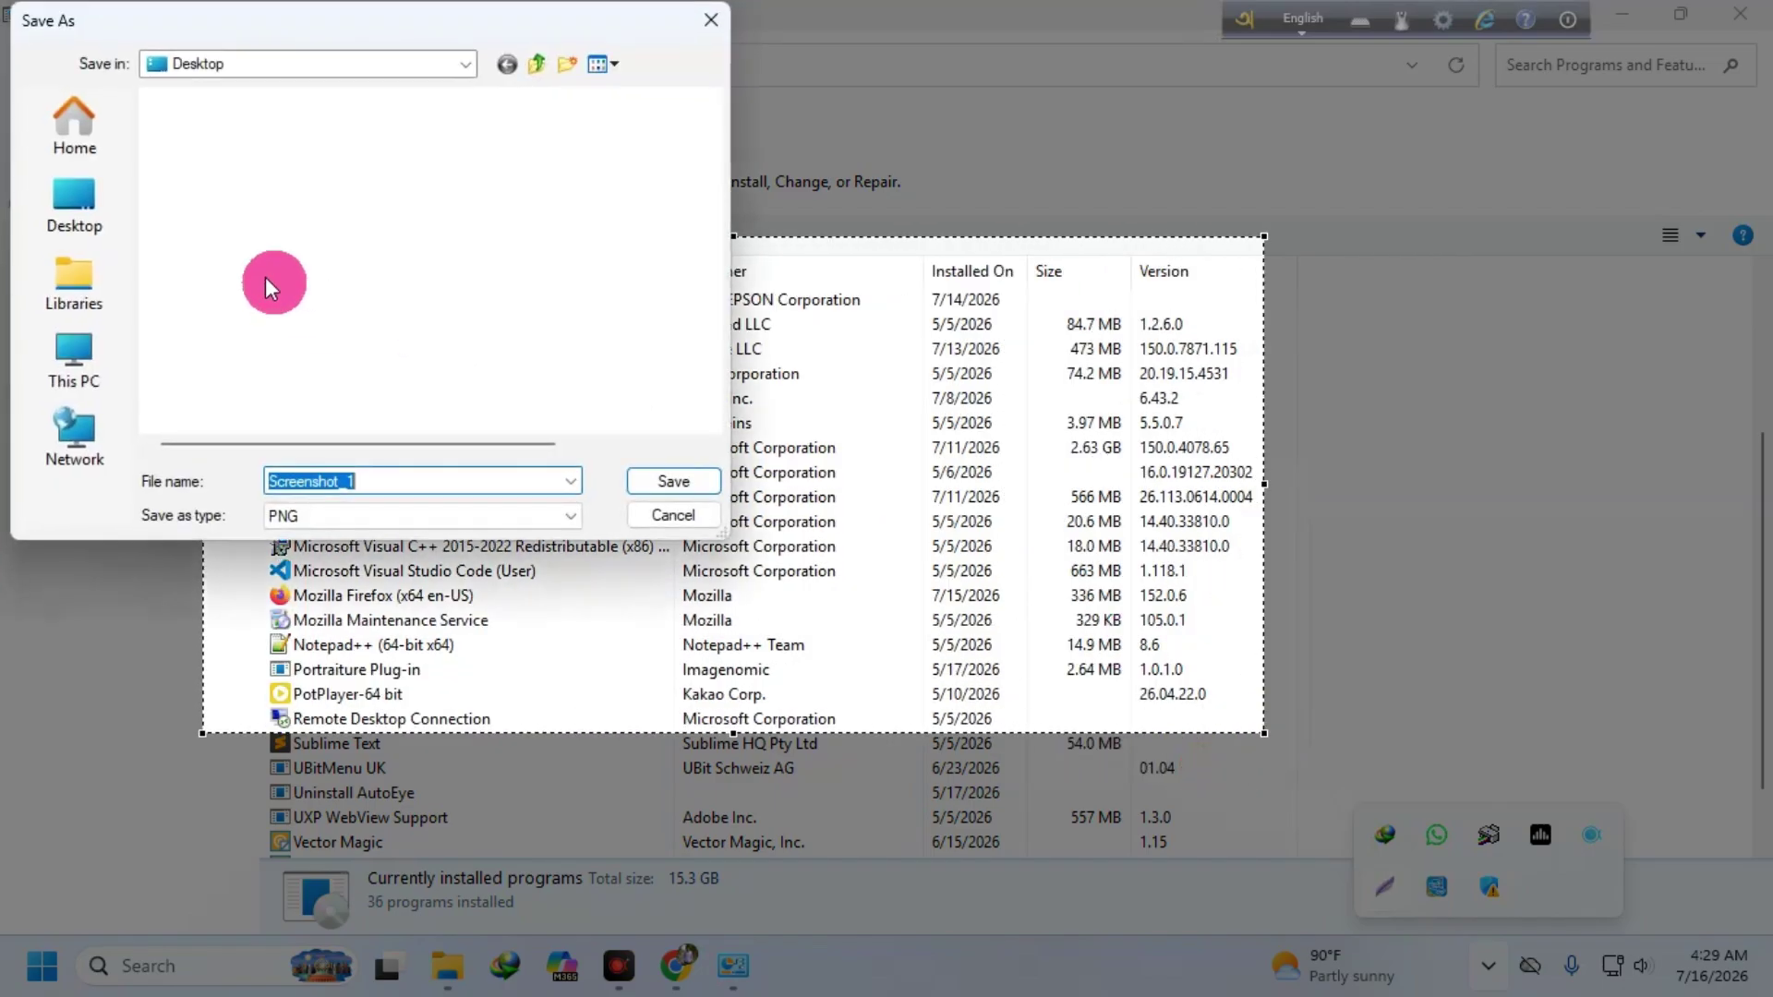
left_click(92, 208)
left_click(673, 481)
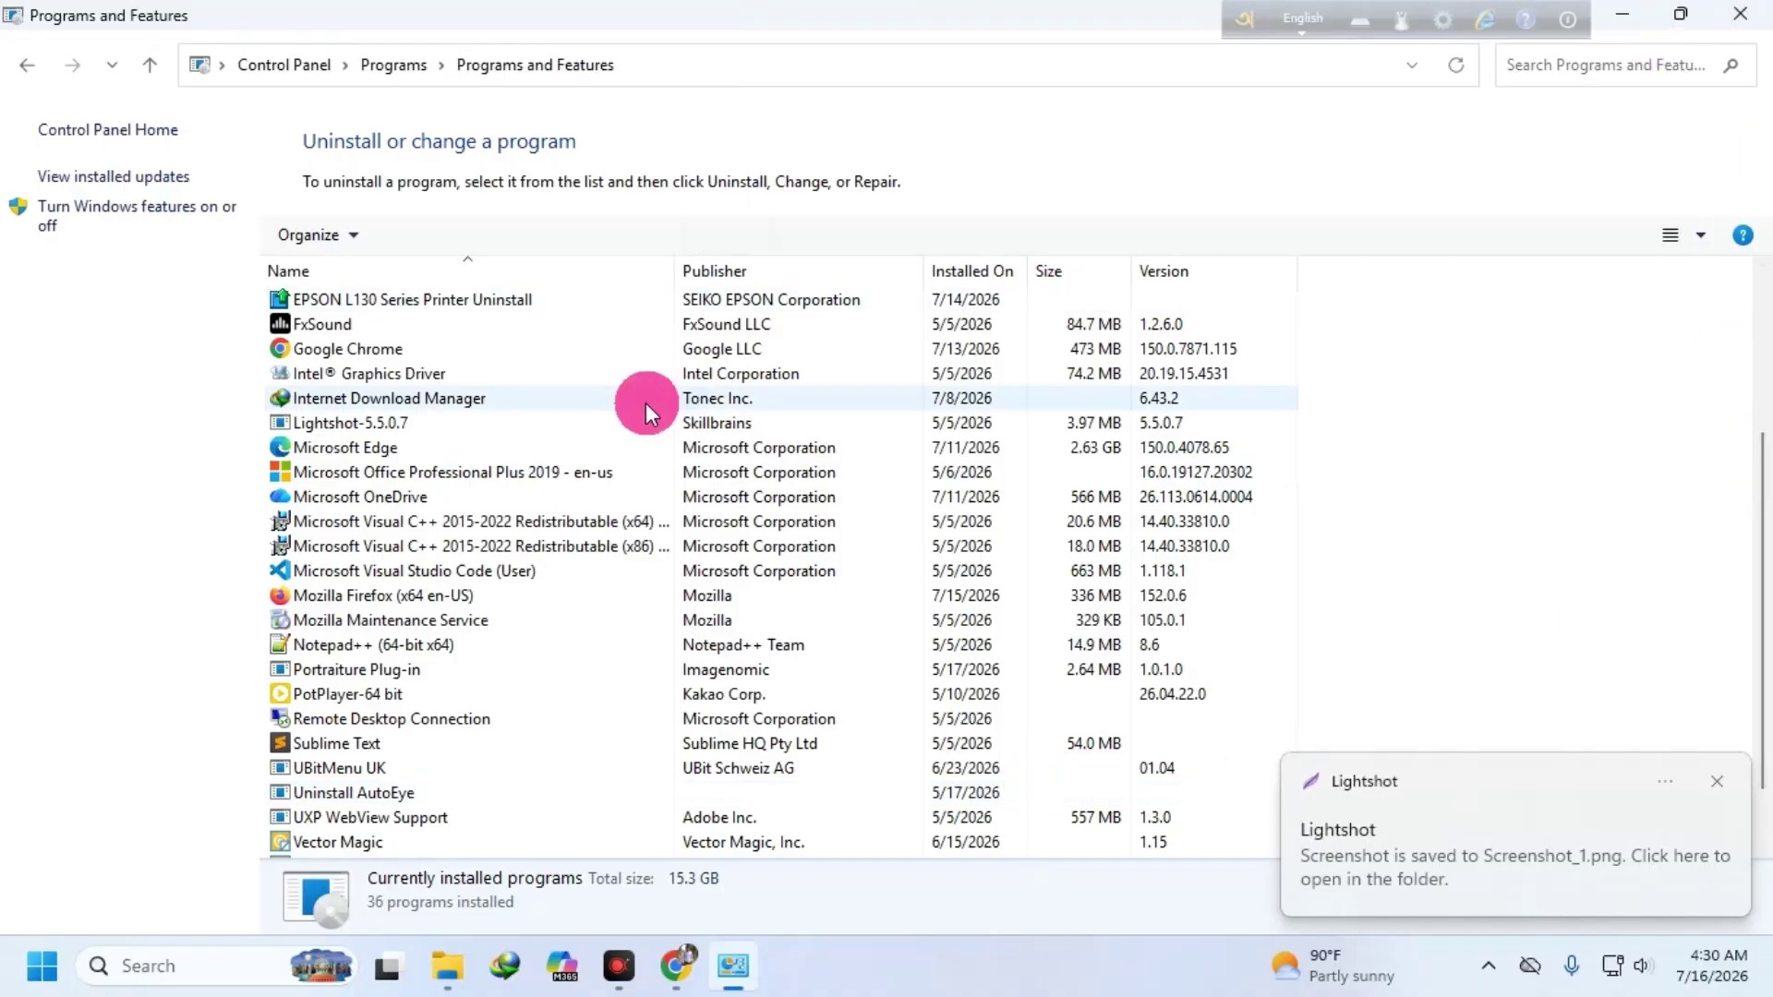
- Review the installed-programs list, then close Programs and Features
scroll(319, 388, "up", 4)
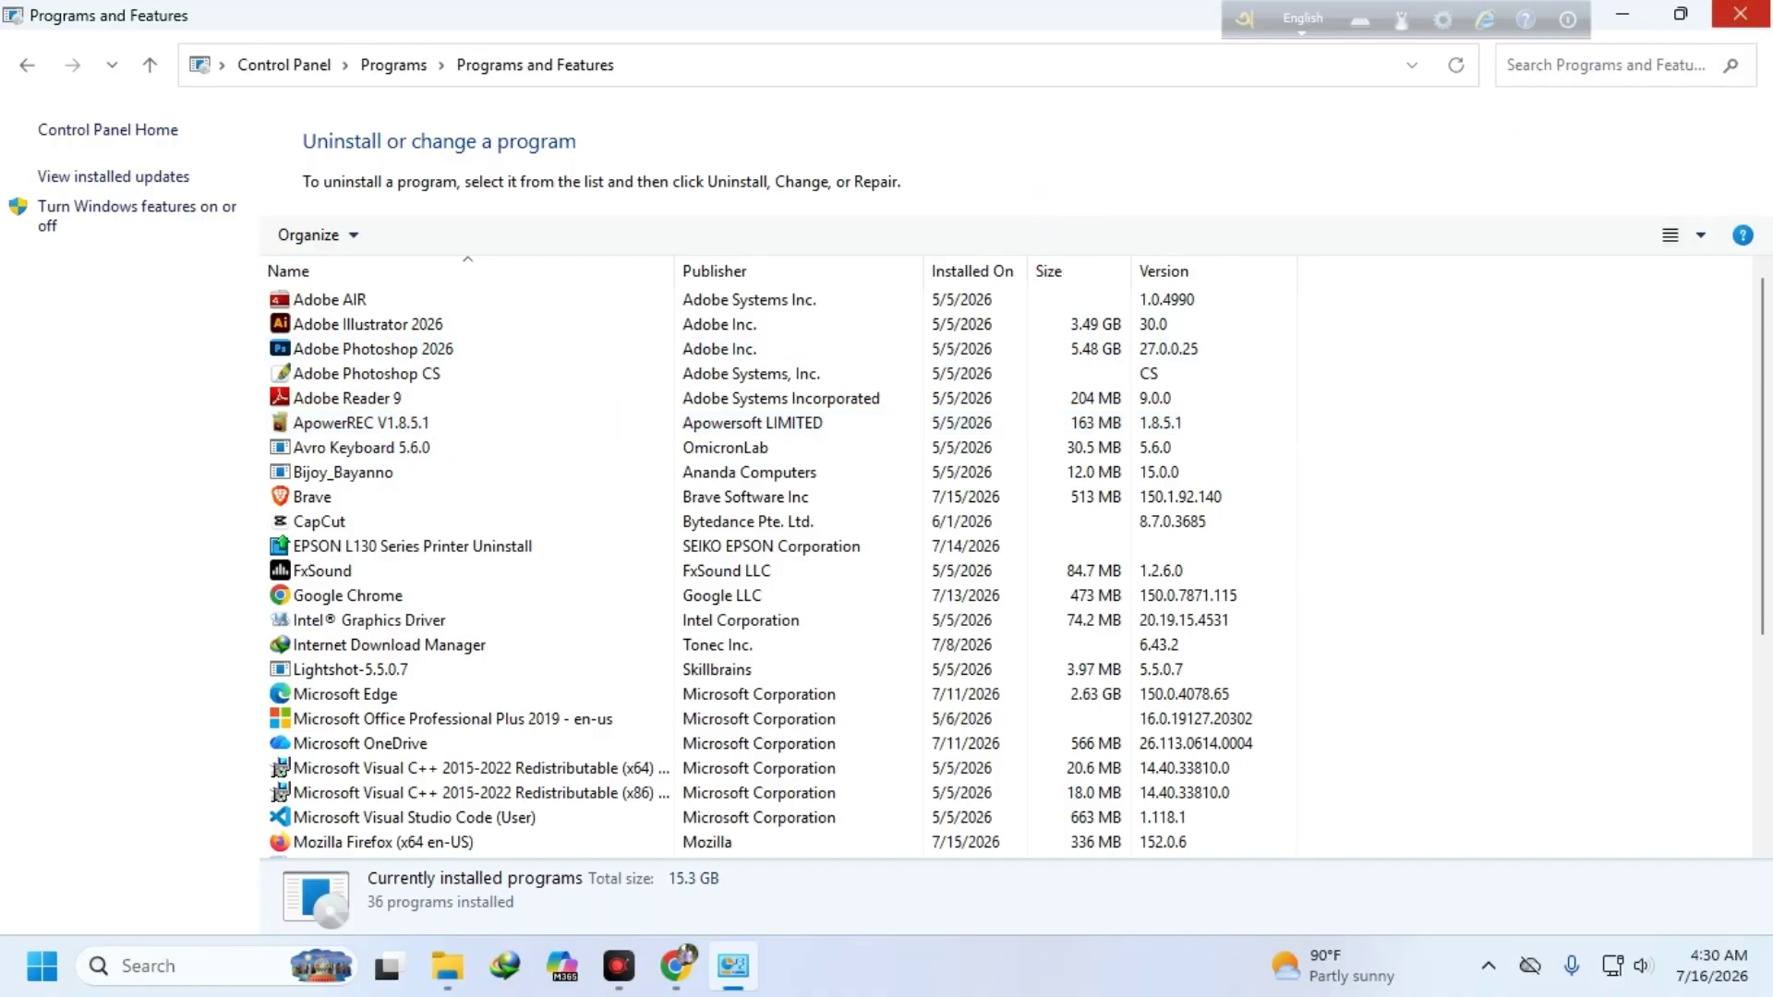
scroll(443, 595, "down", 3)
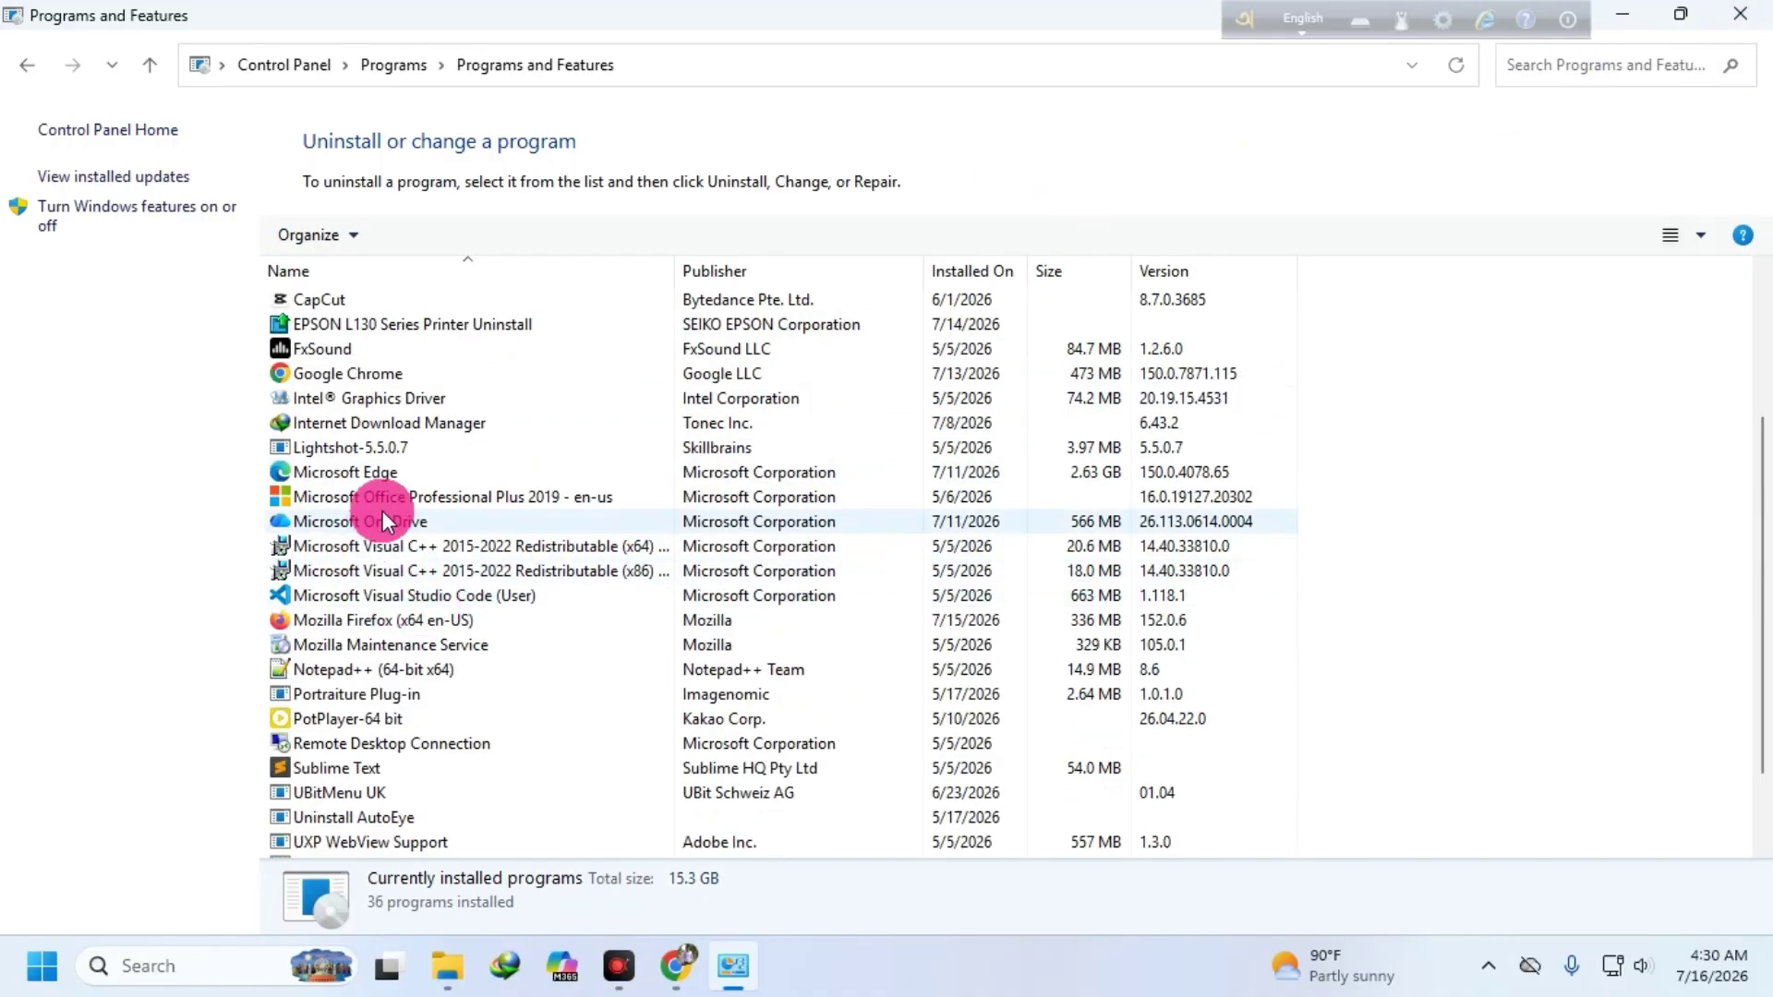
scroll(554, 624, "up", 3)
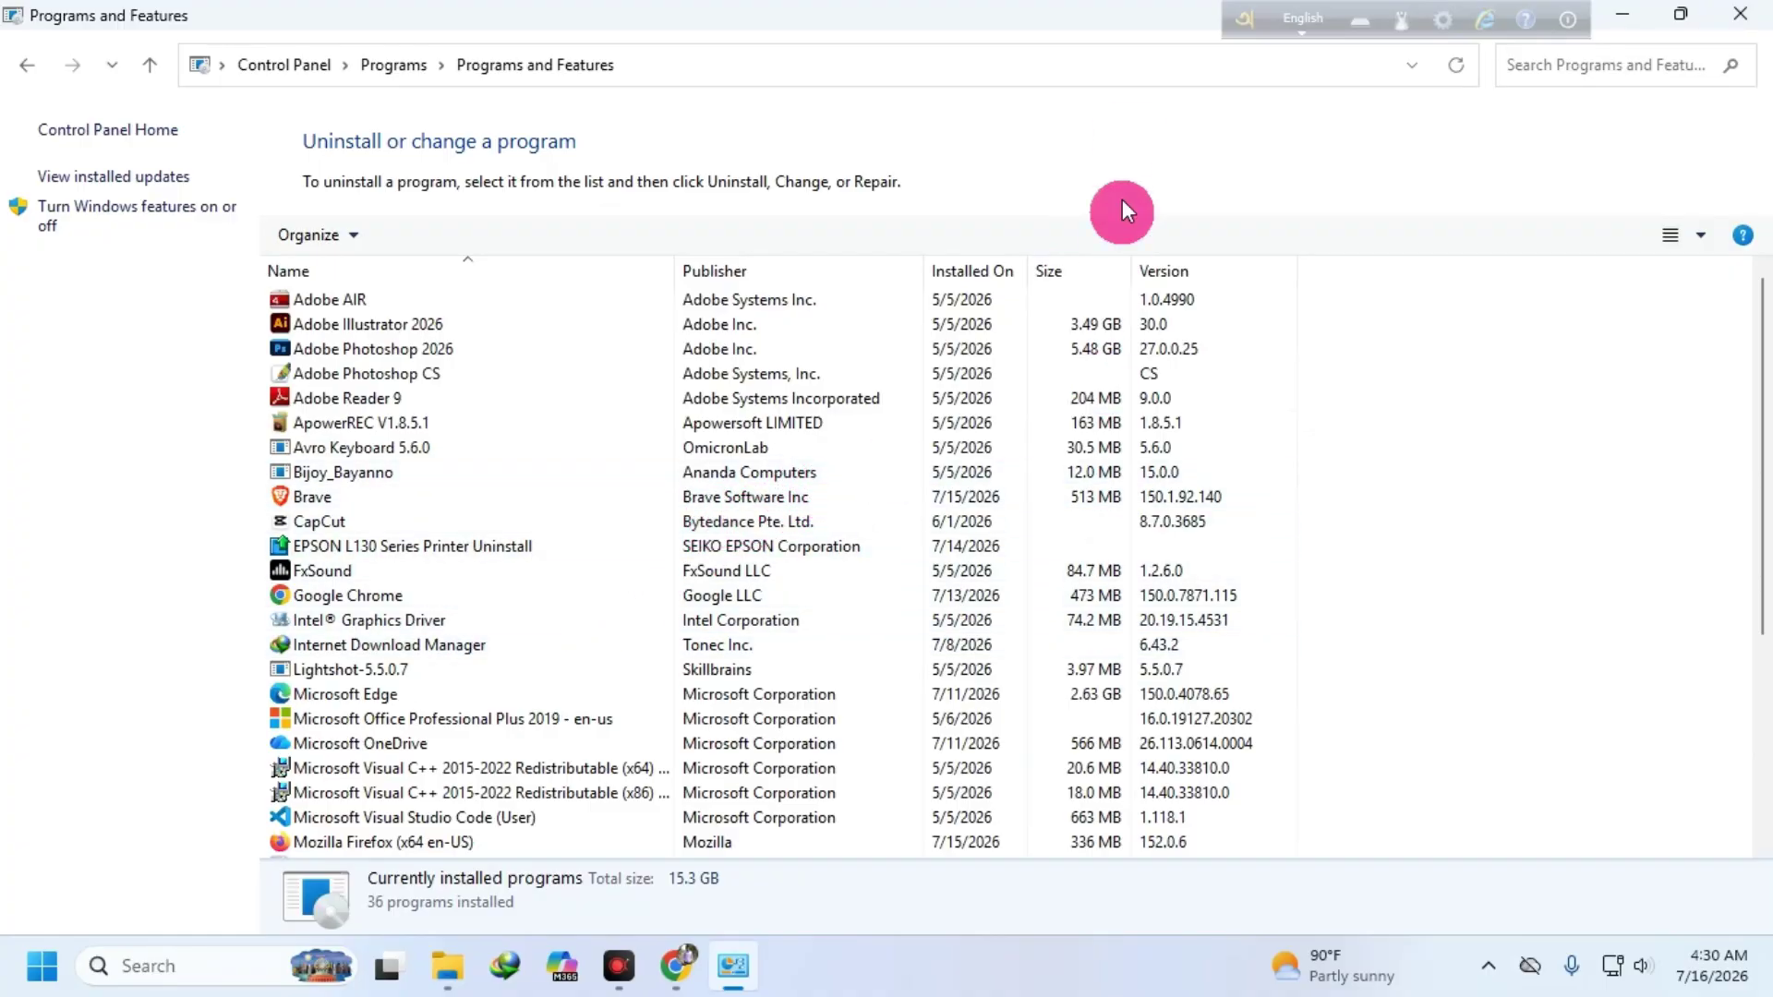
left_click(1740, 14)
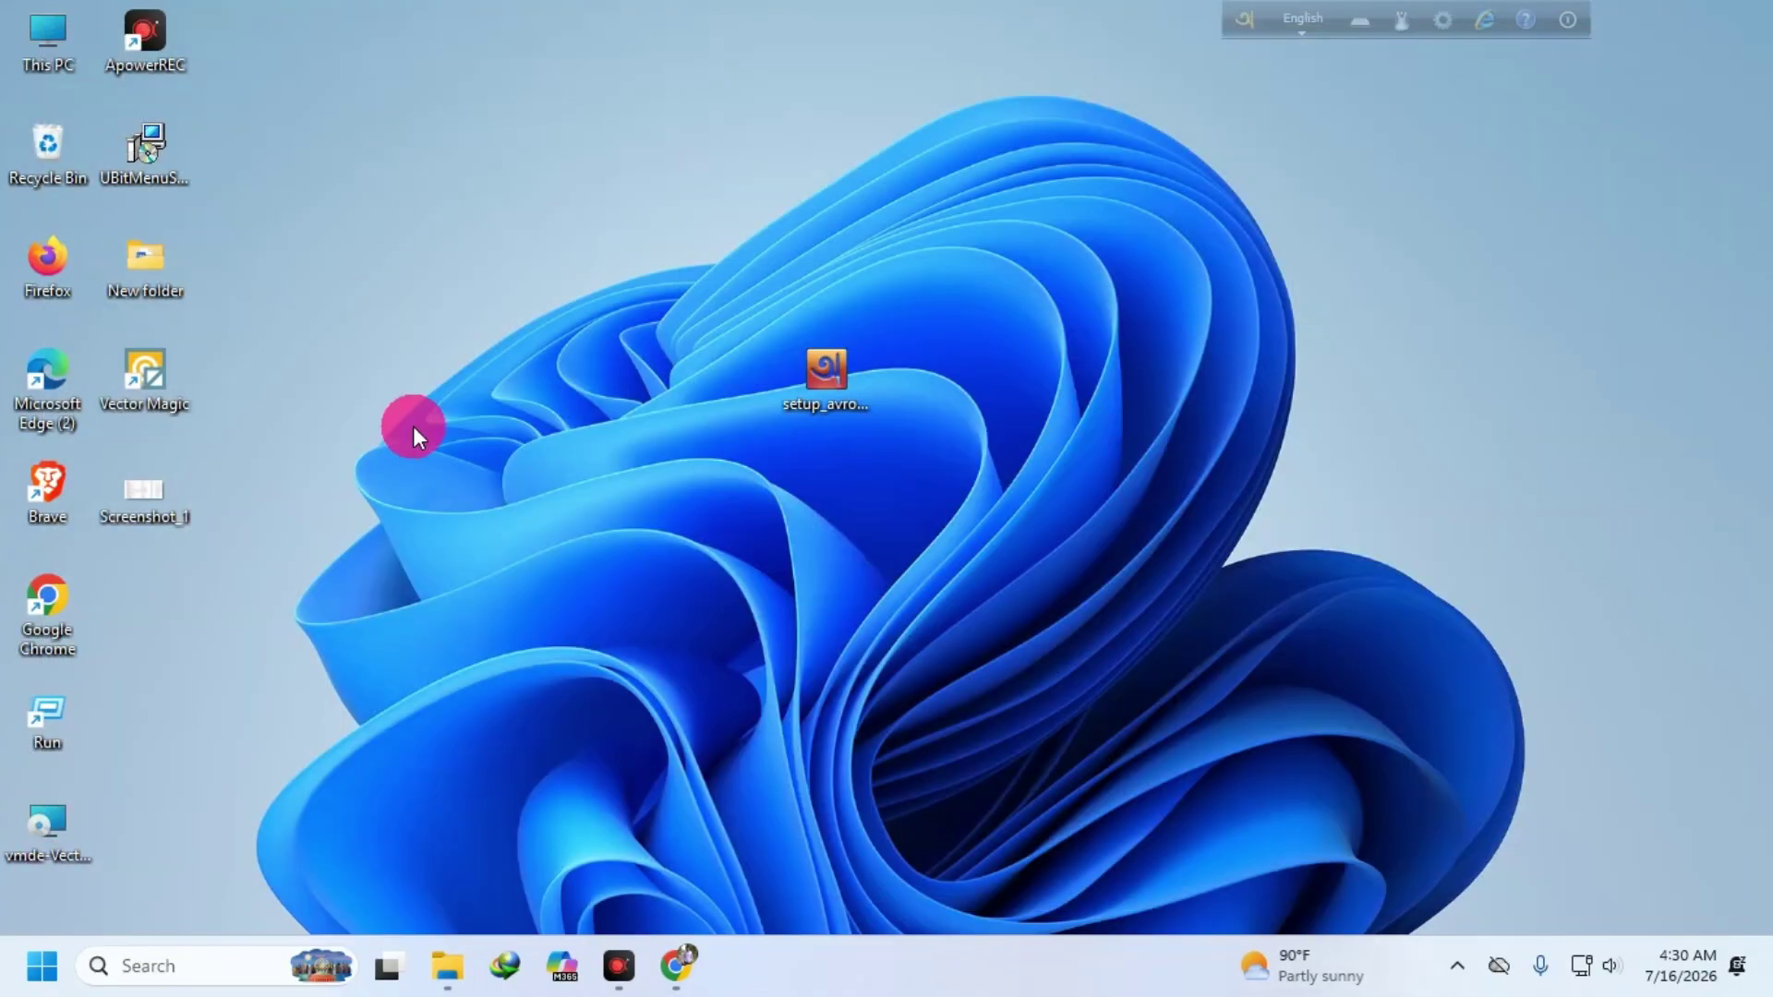
- Delete the Avro setup file from the desktop and return to the Avro download page in Chrome
right_click(827, 370)
left_click(927, 613)
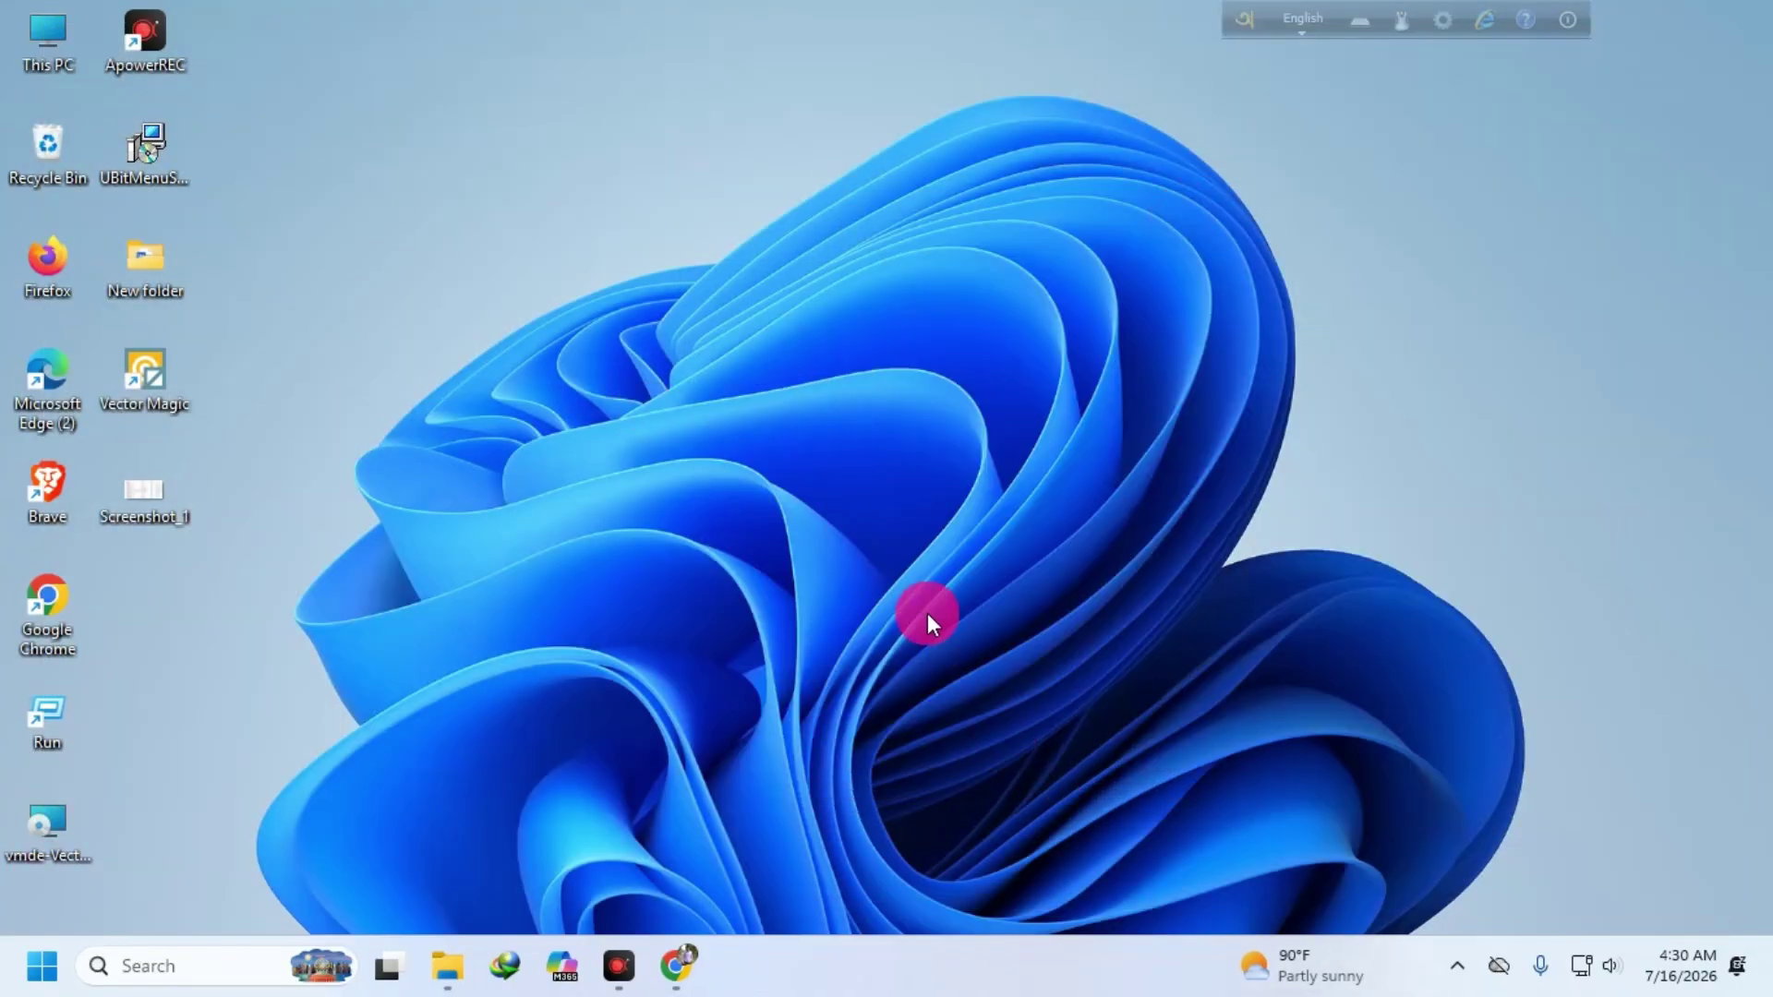
left_click(691, 958)
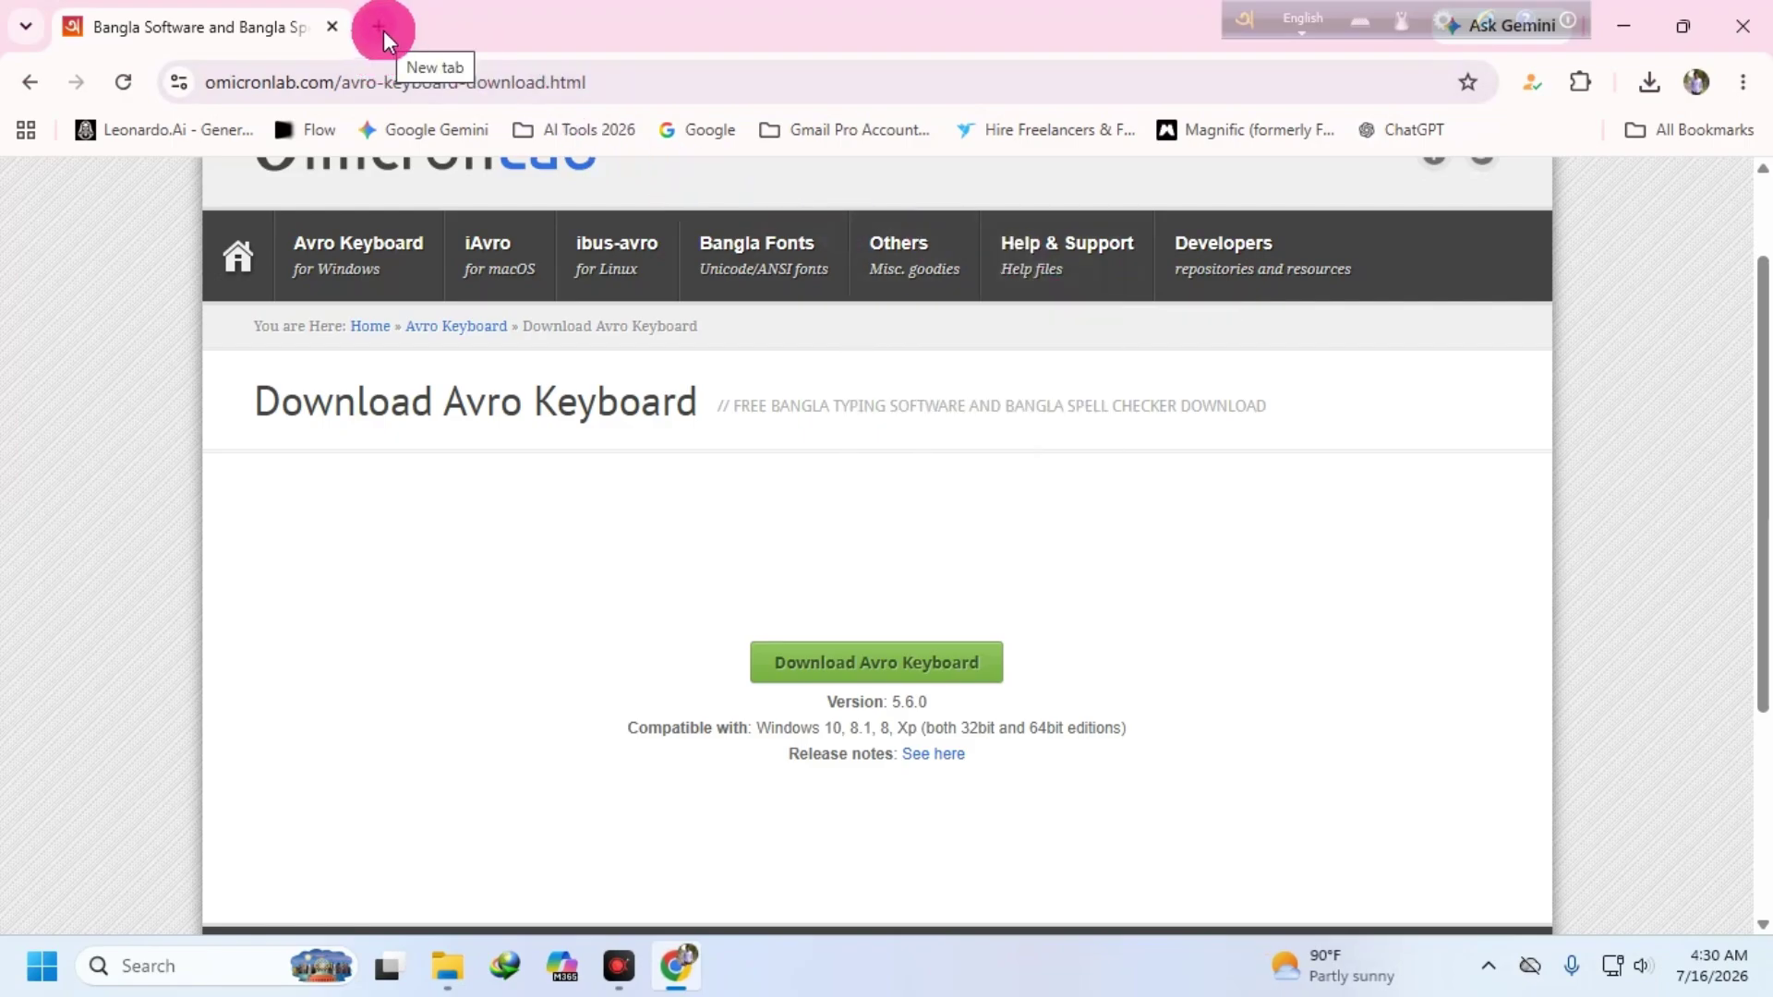
- Replace the Avro and ChatGPT tabs with one new Google tab showing the Google apps list
left_click(379, 26)
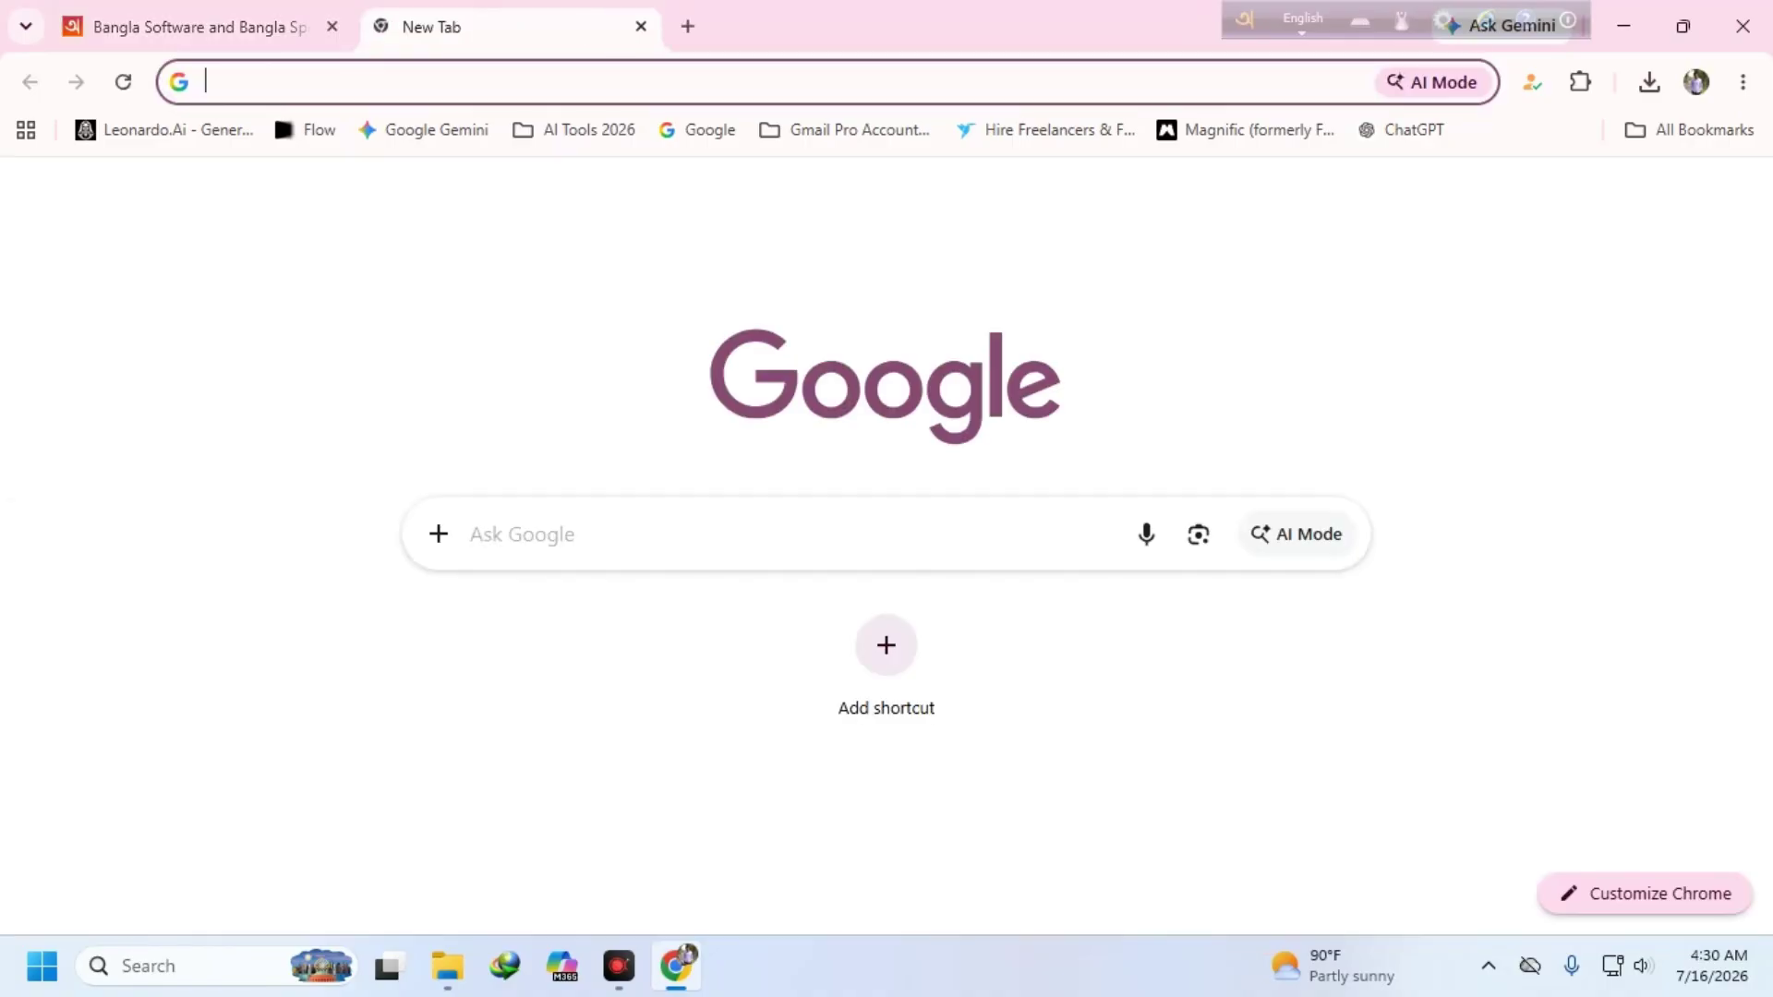
left_click(332, 26)
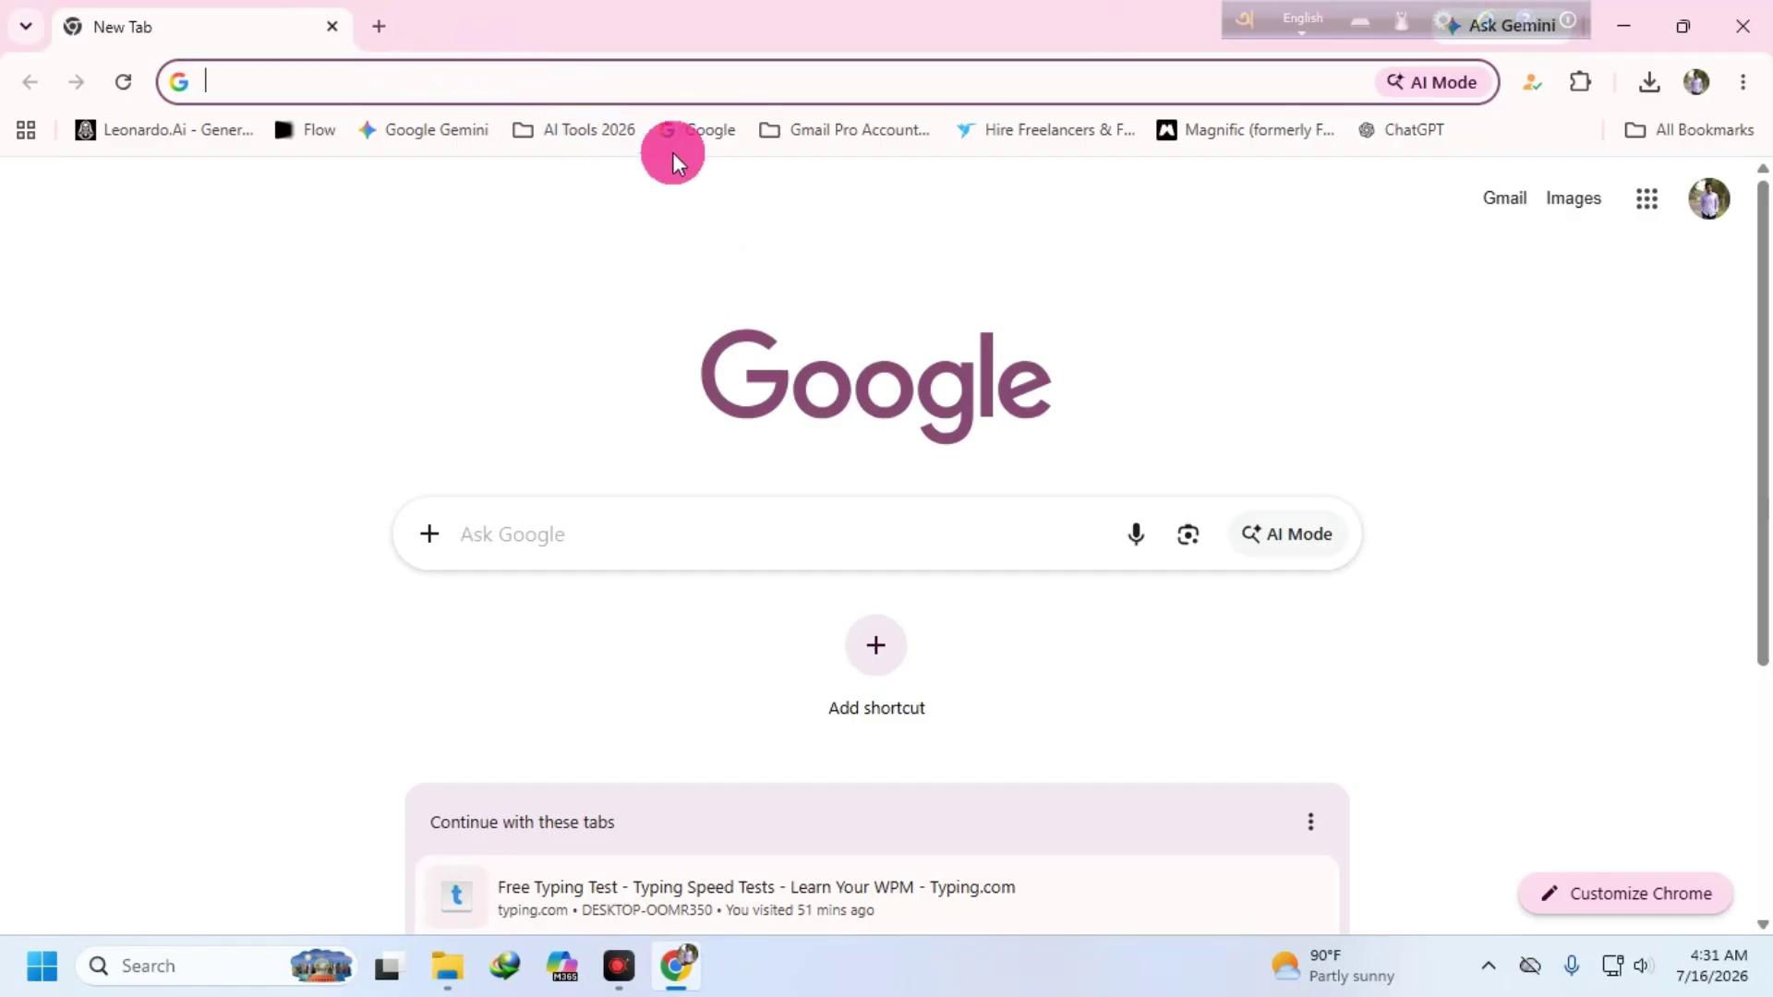
left_click(1416, 132)
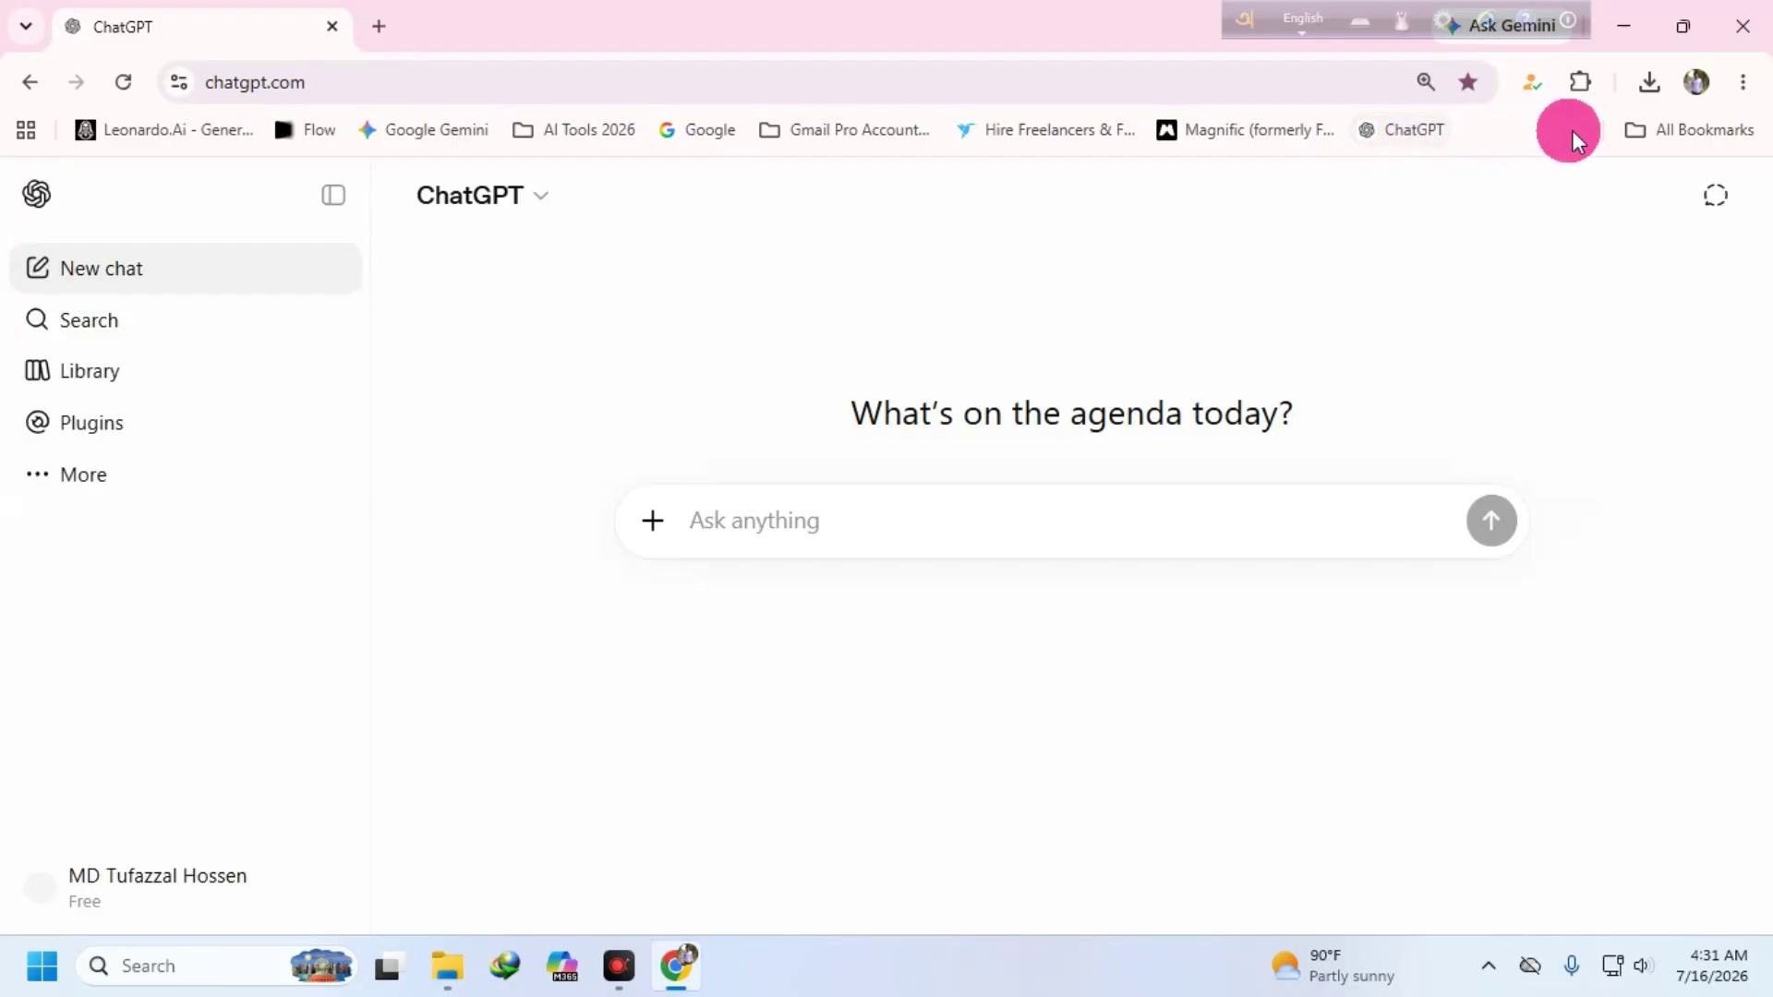
left_click(379, 26)
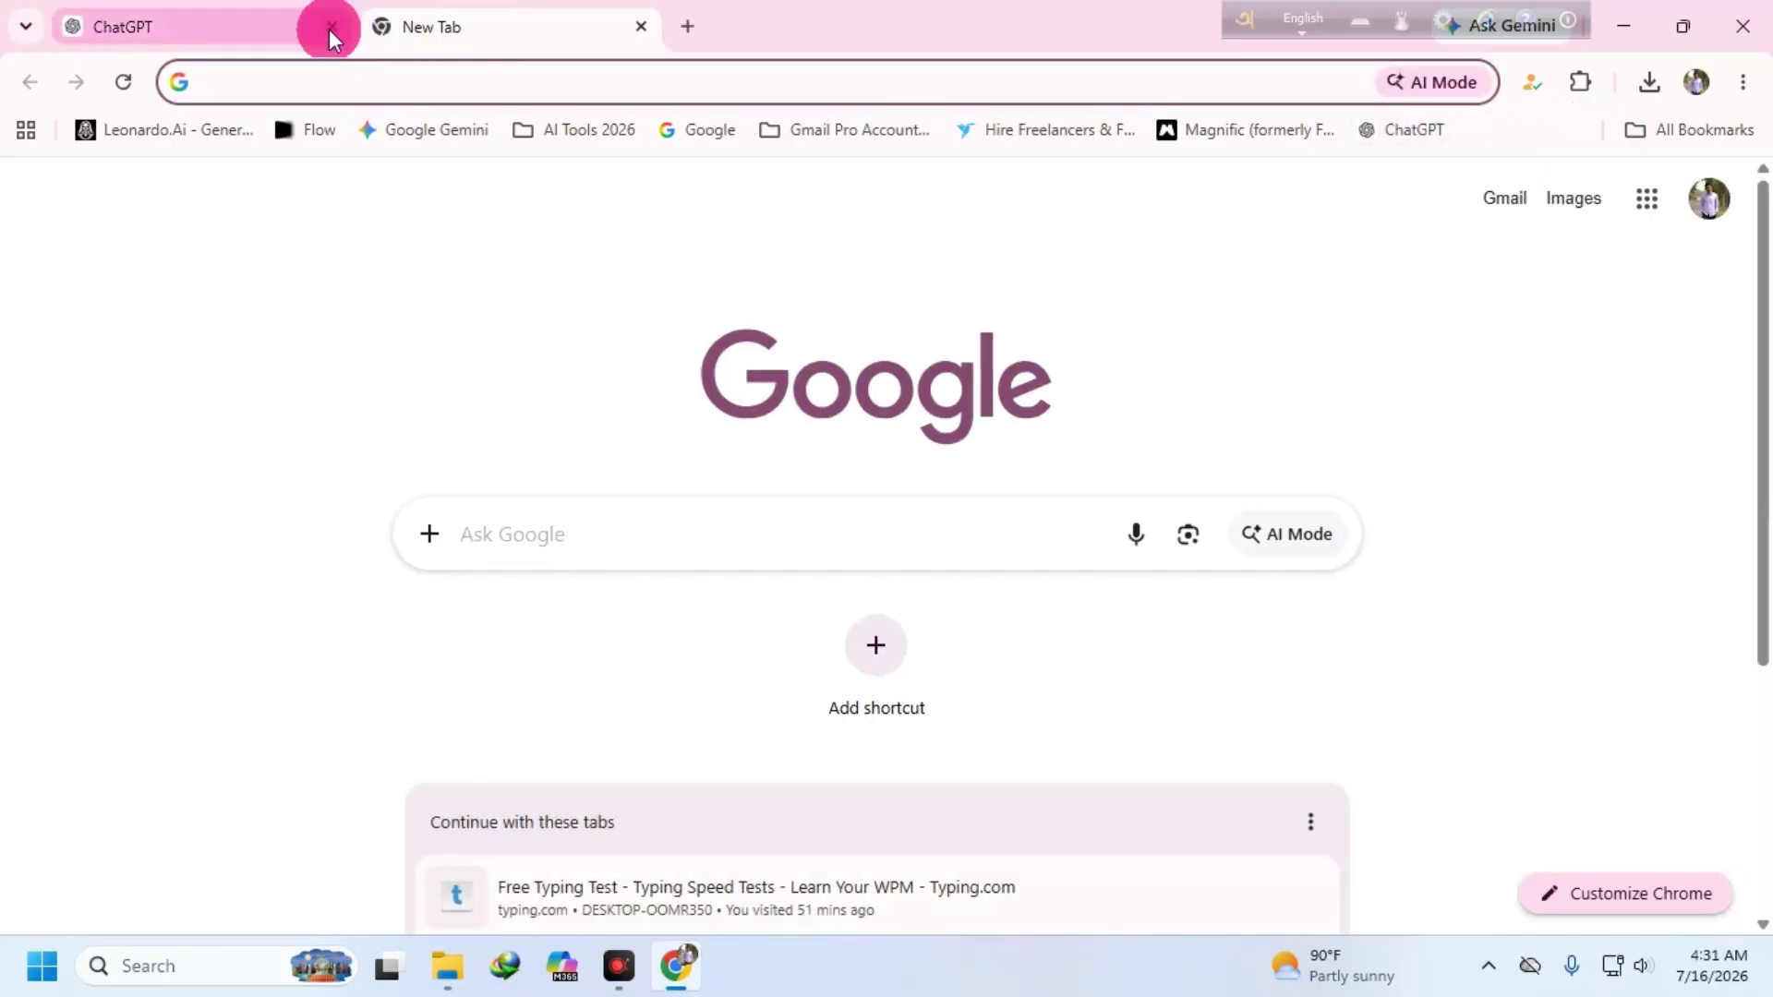
left_click(330, 34)
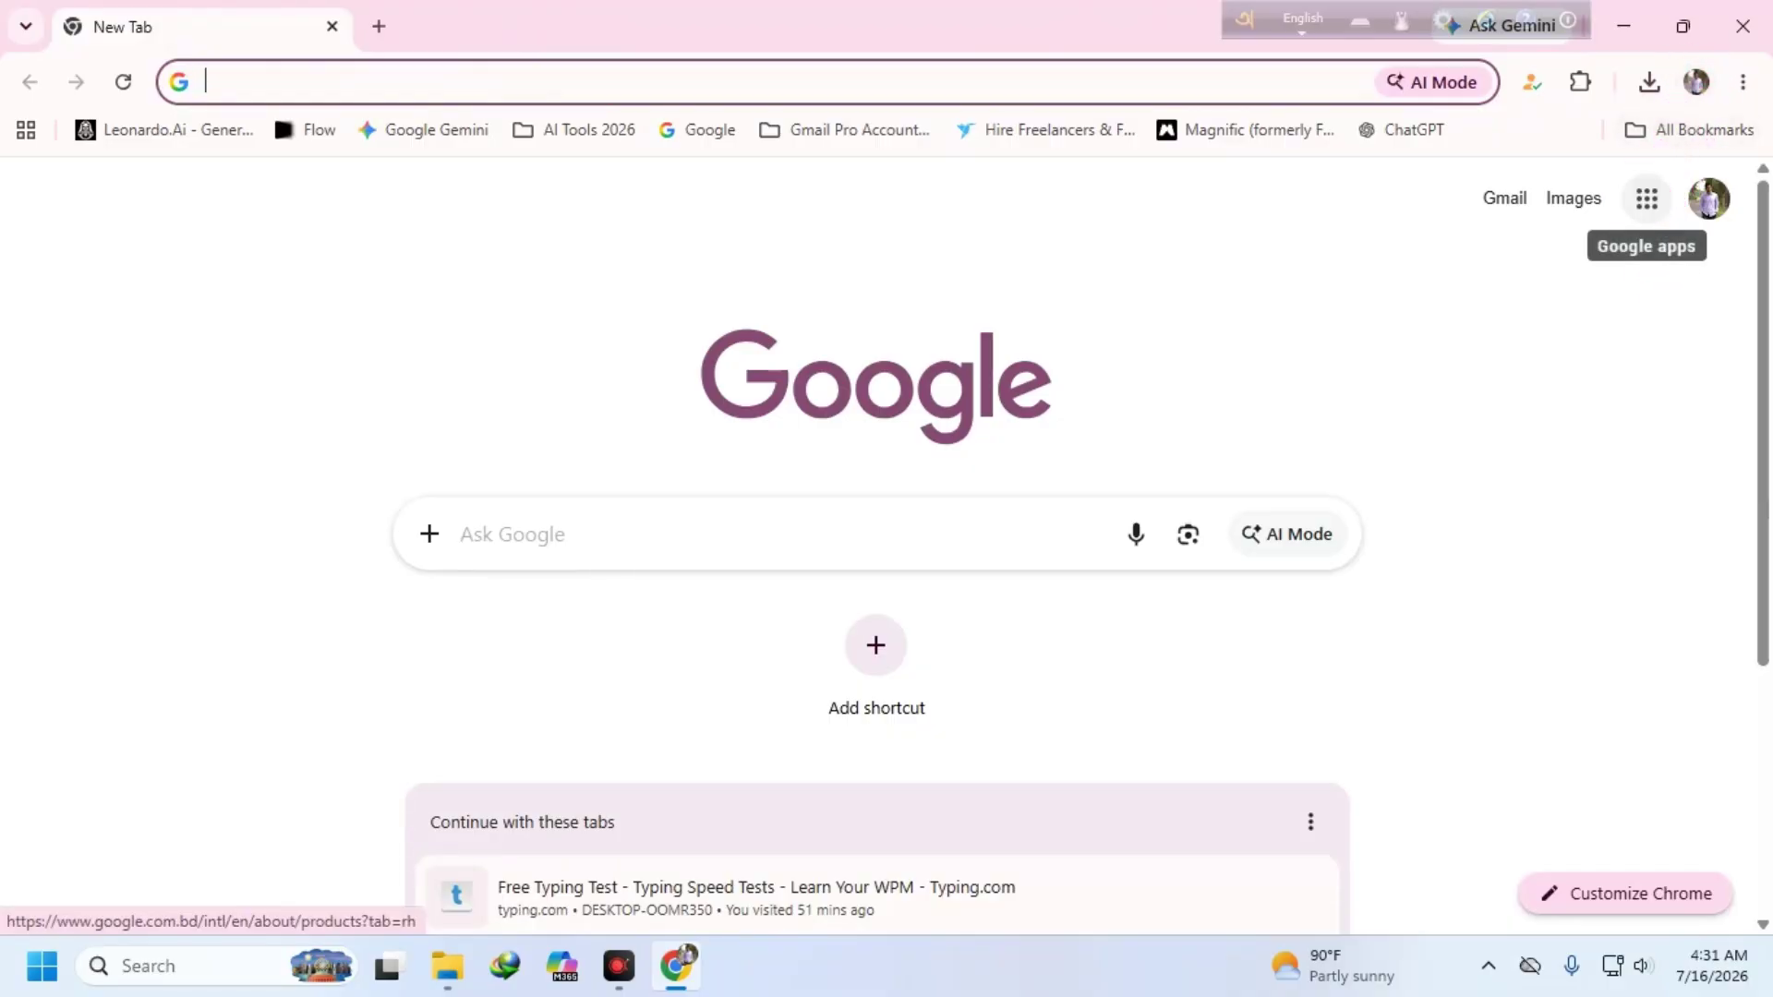
left_click(1647, 198)
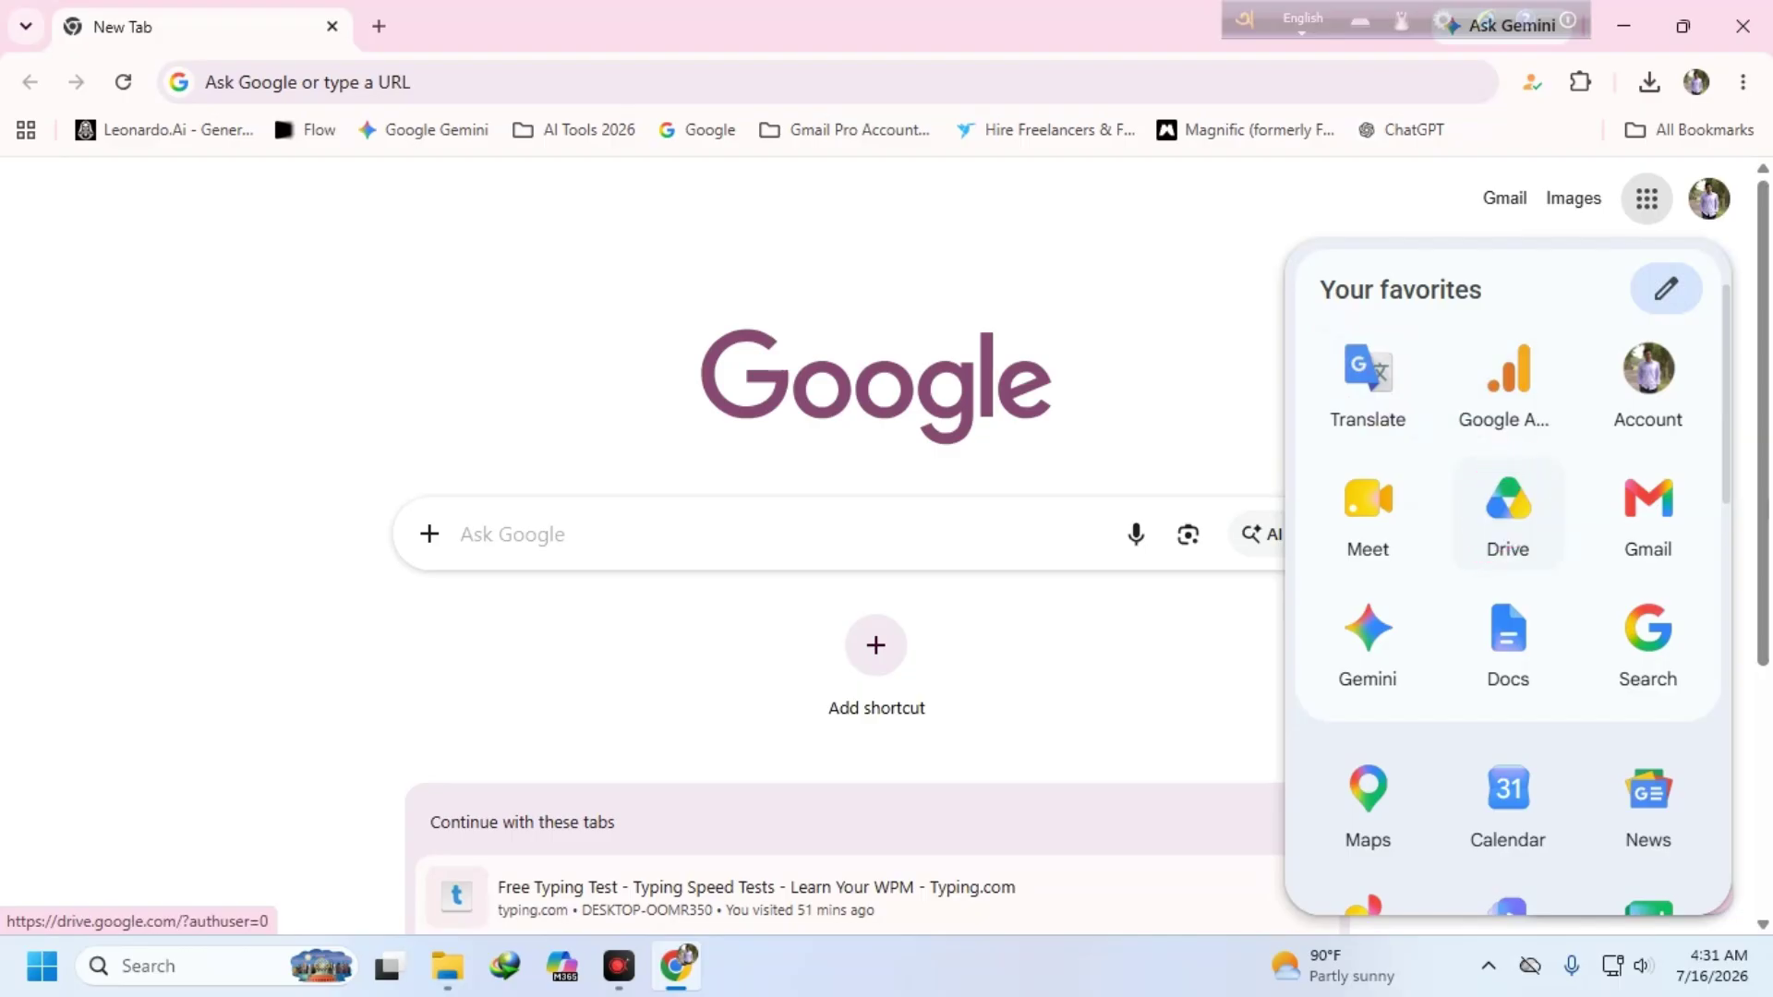
- Minimize Chrome, move the New folder icon toward the desktop middle and check its contents
left_click(1624, 26)
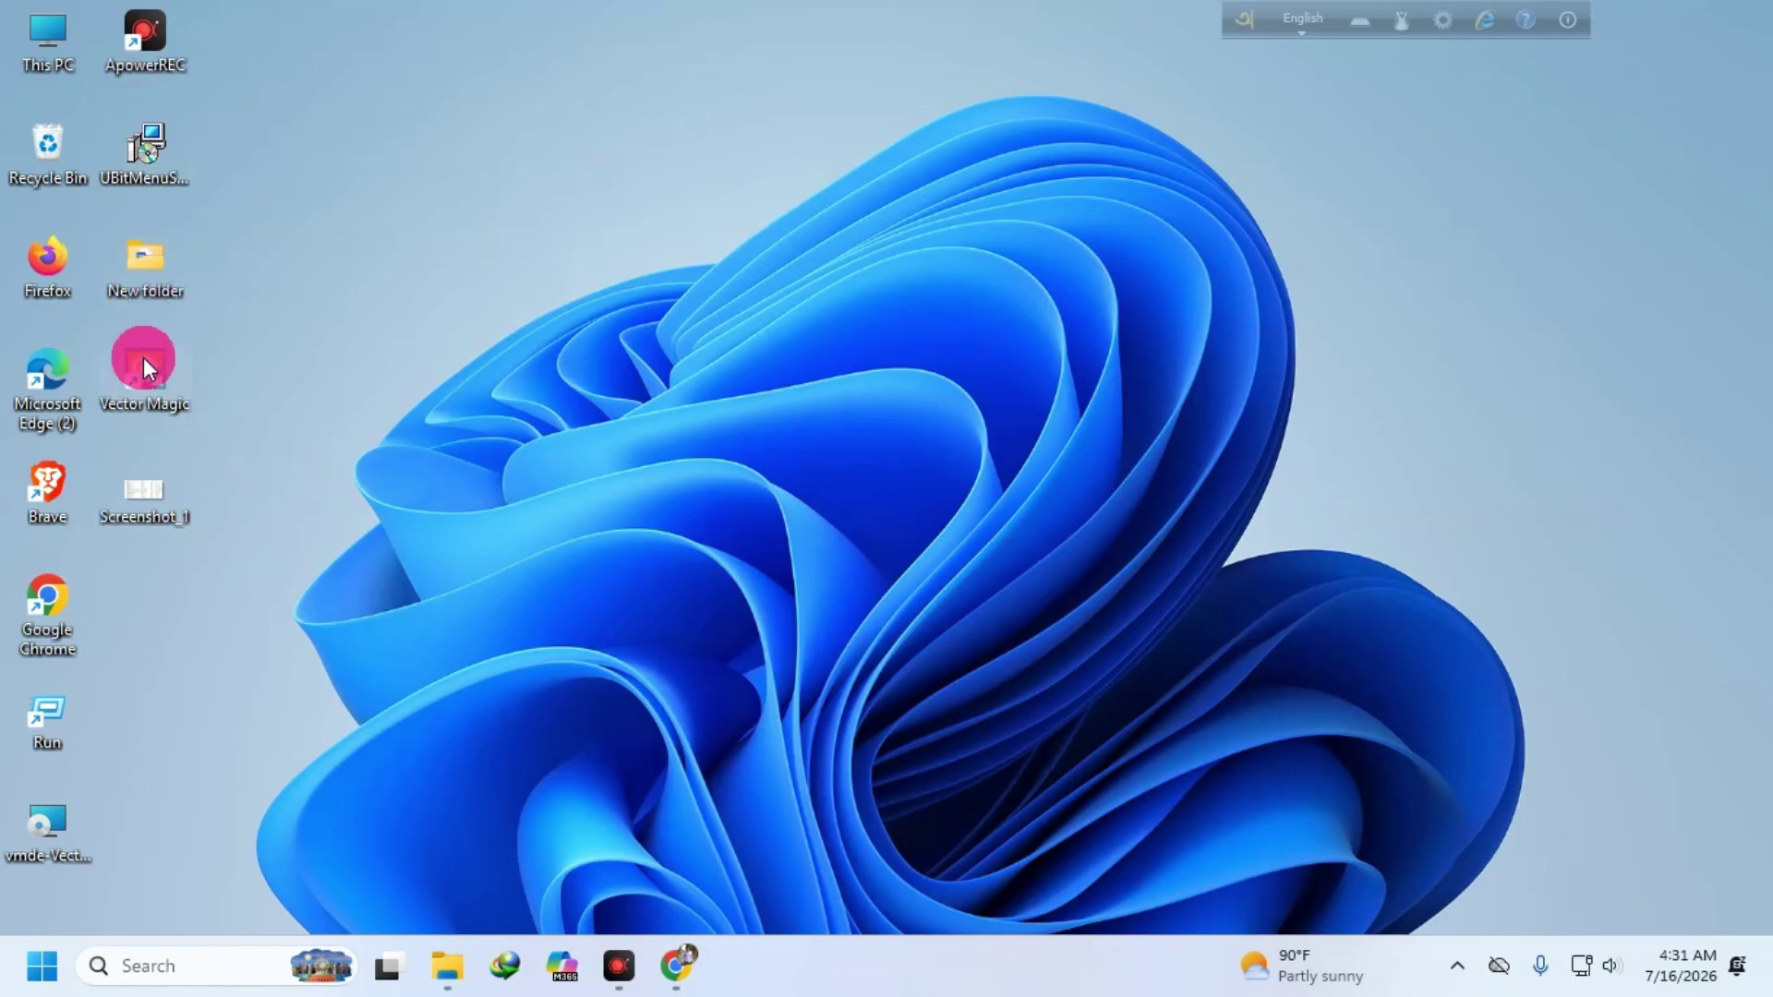
left_click_drag(130, 253, 635, 303)
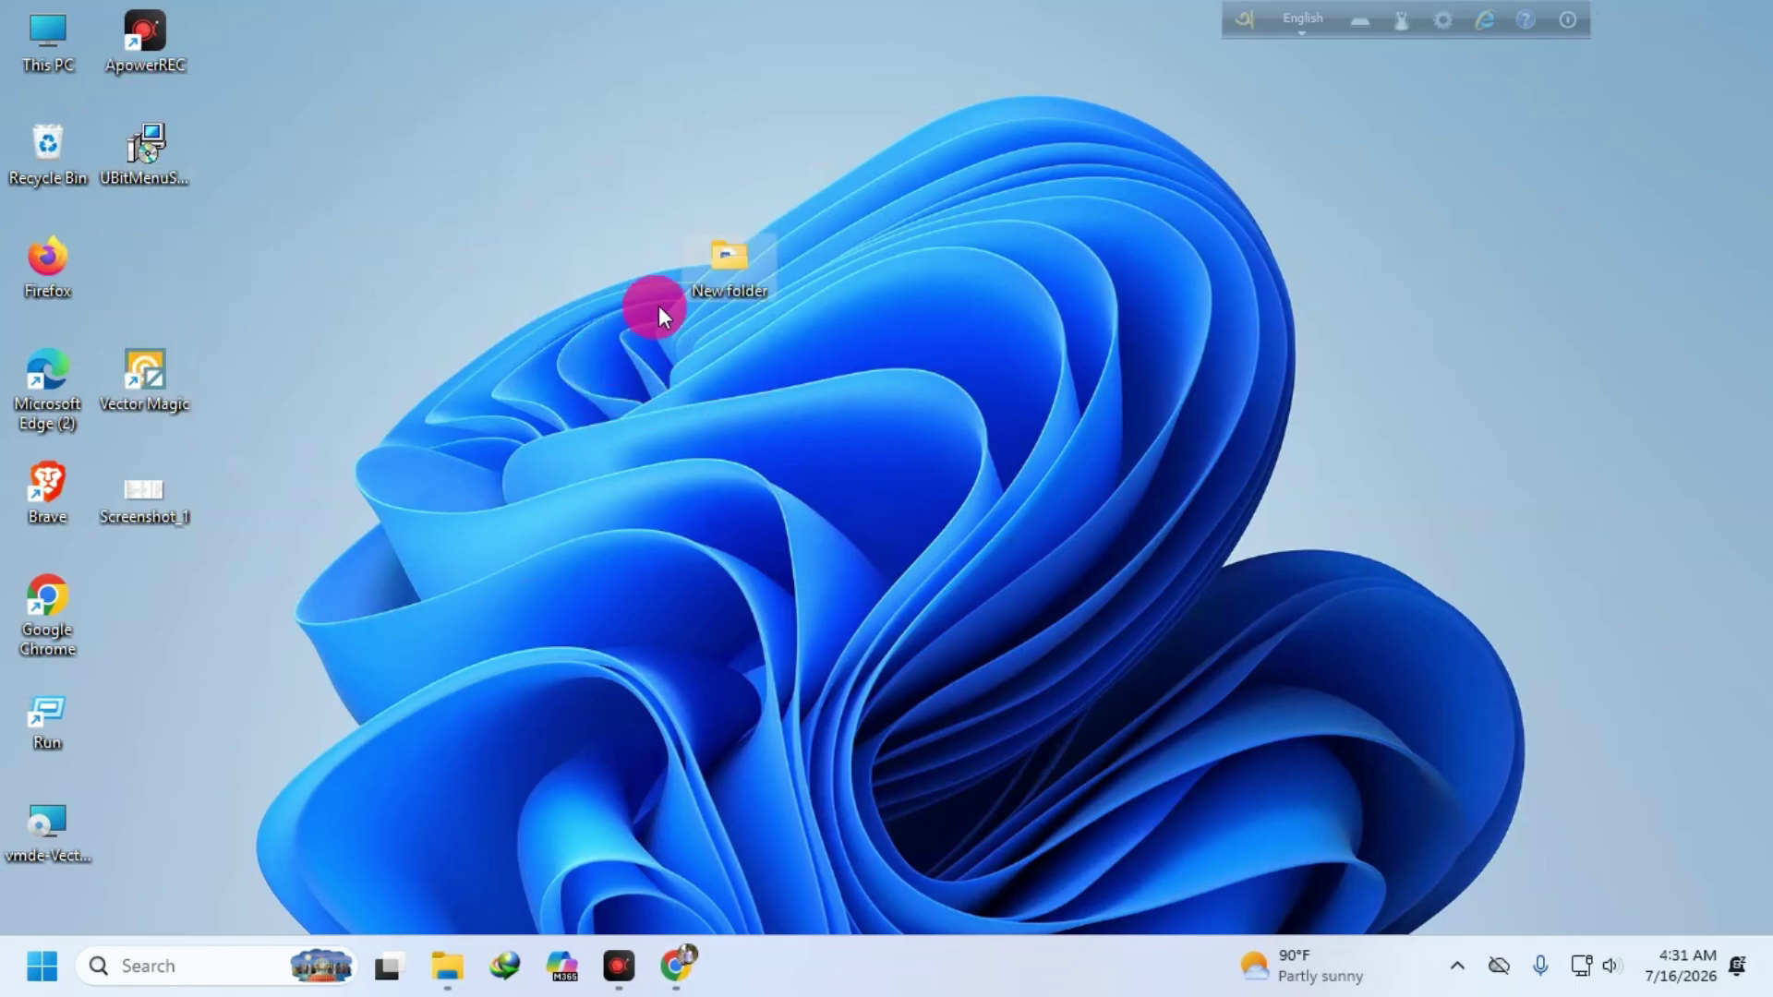
left_click_drag(724, 263, 850, 233)
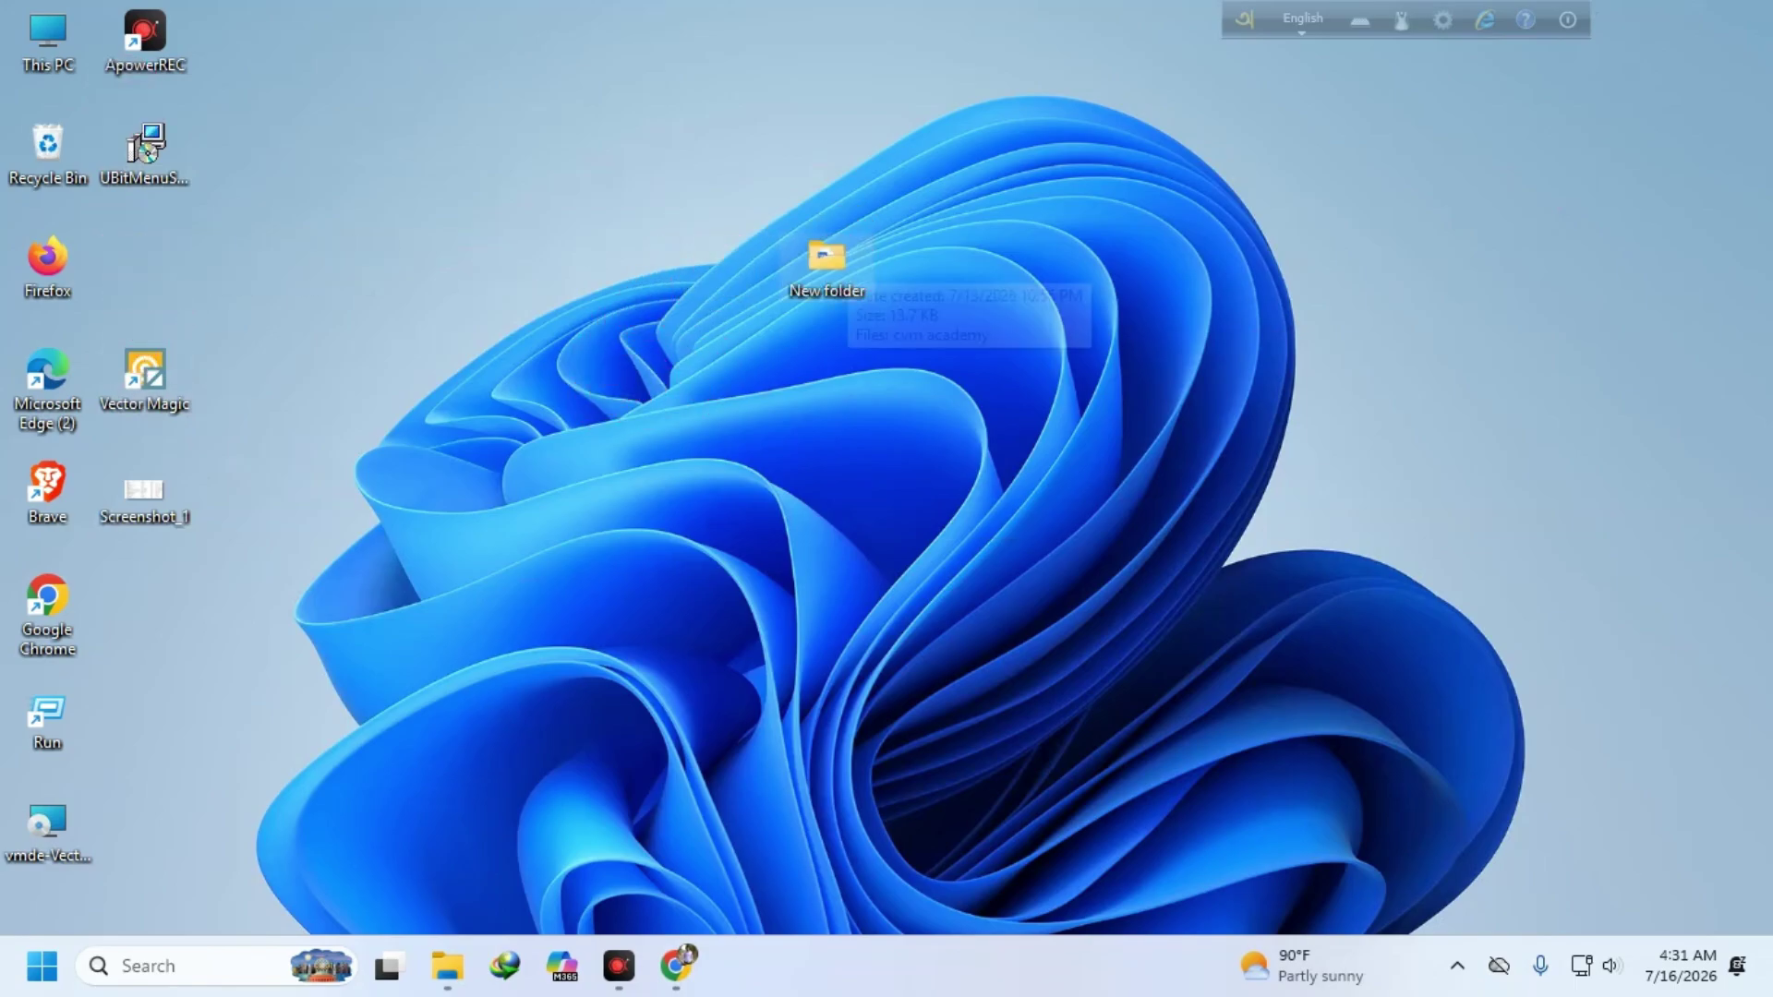
double_click(851, 270)
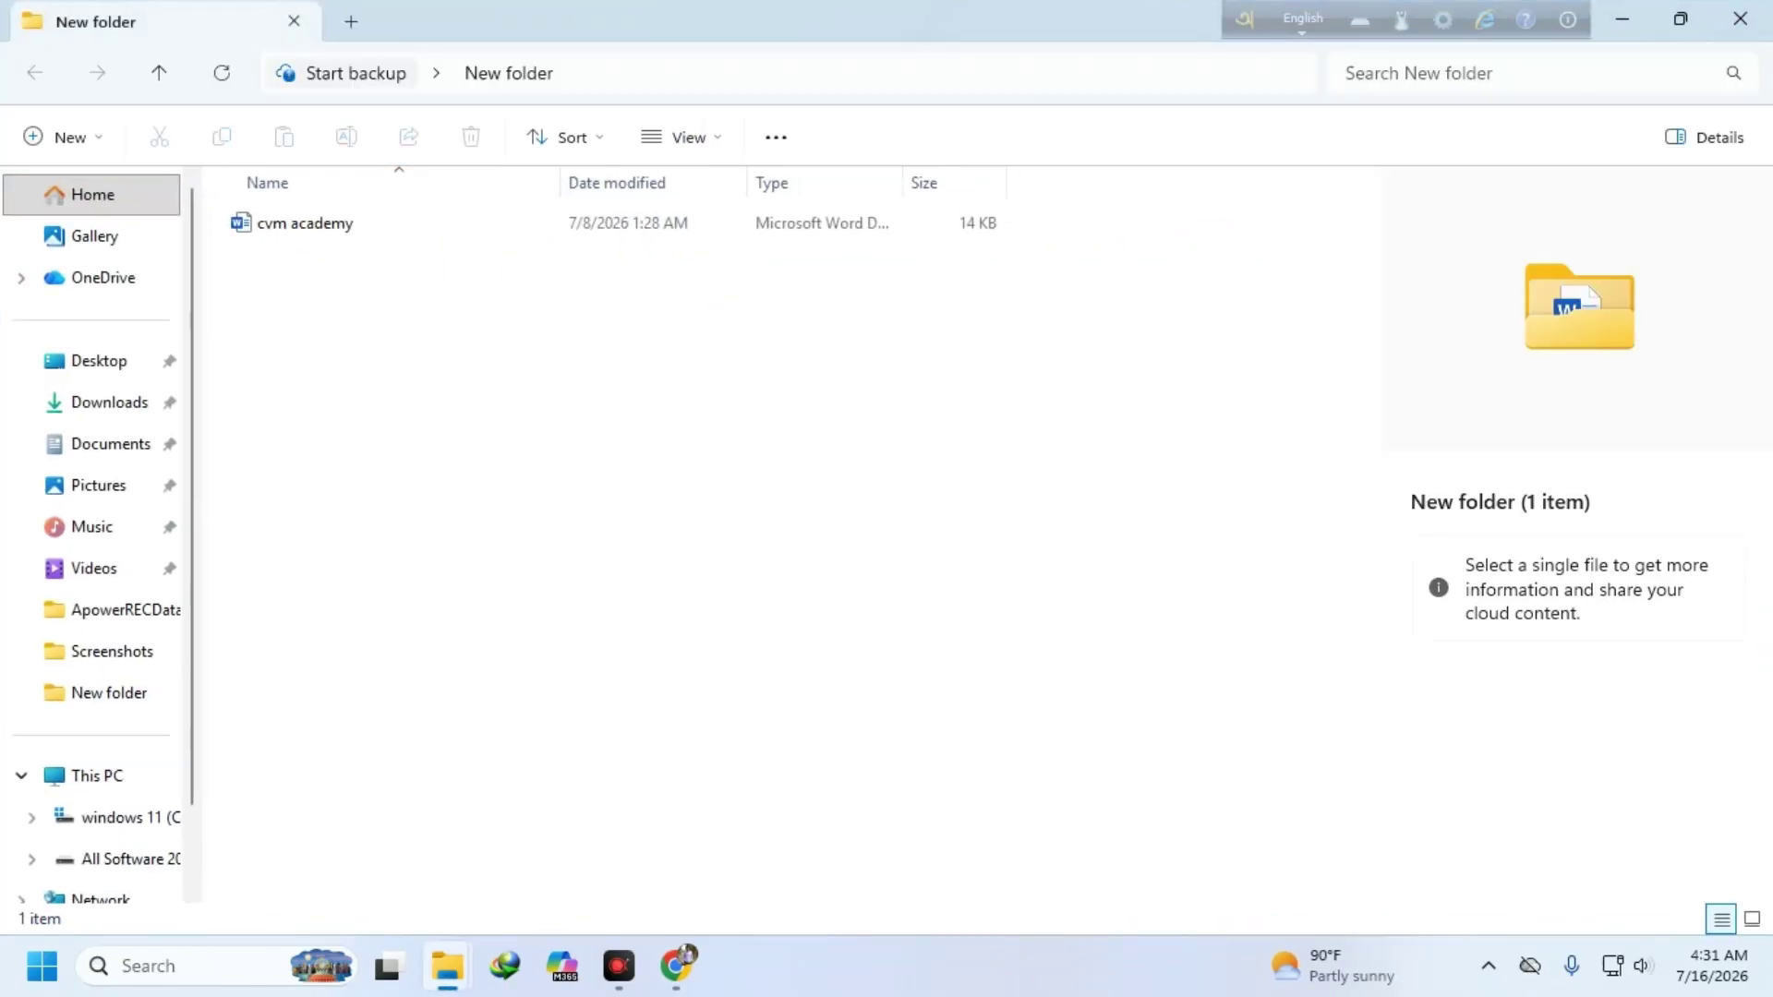
left_click(1740, 19)
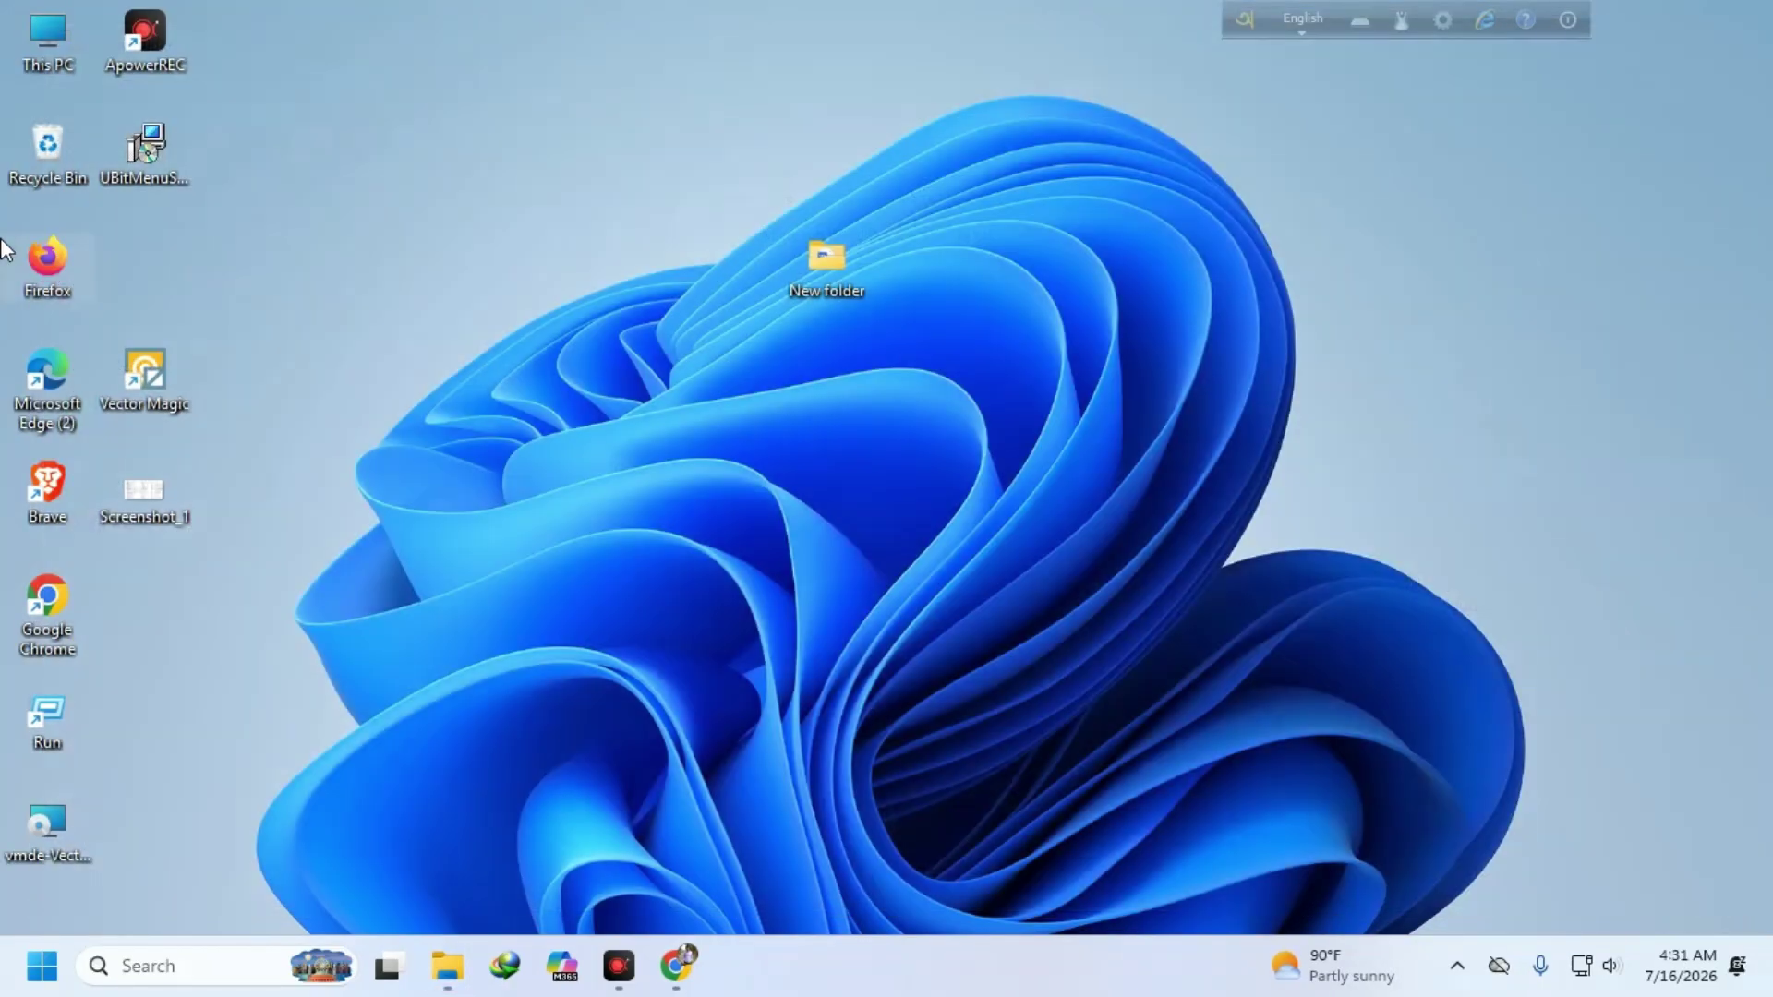
- Restore the office 2019 ZIP archive from the Recycle Bin to the desktop
double_click(33, 134)
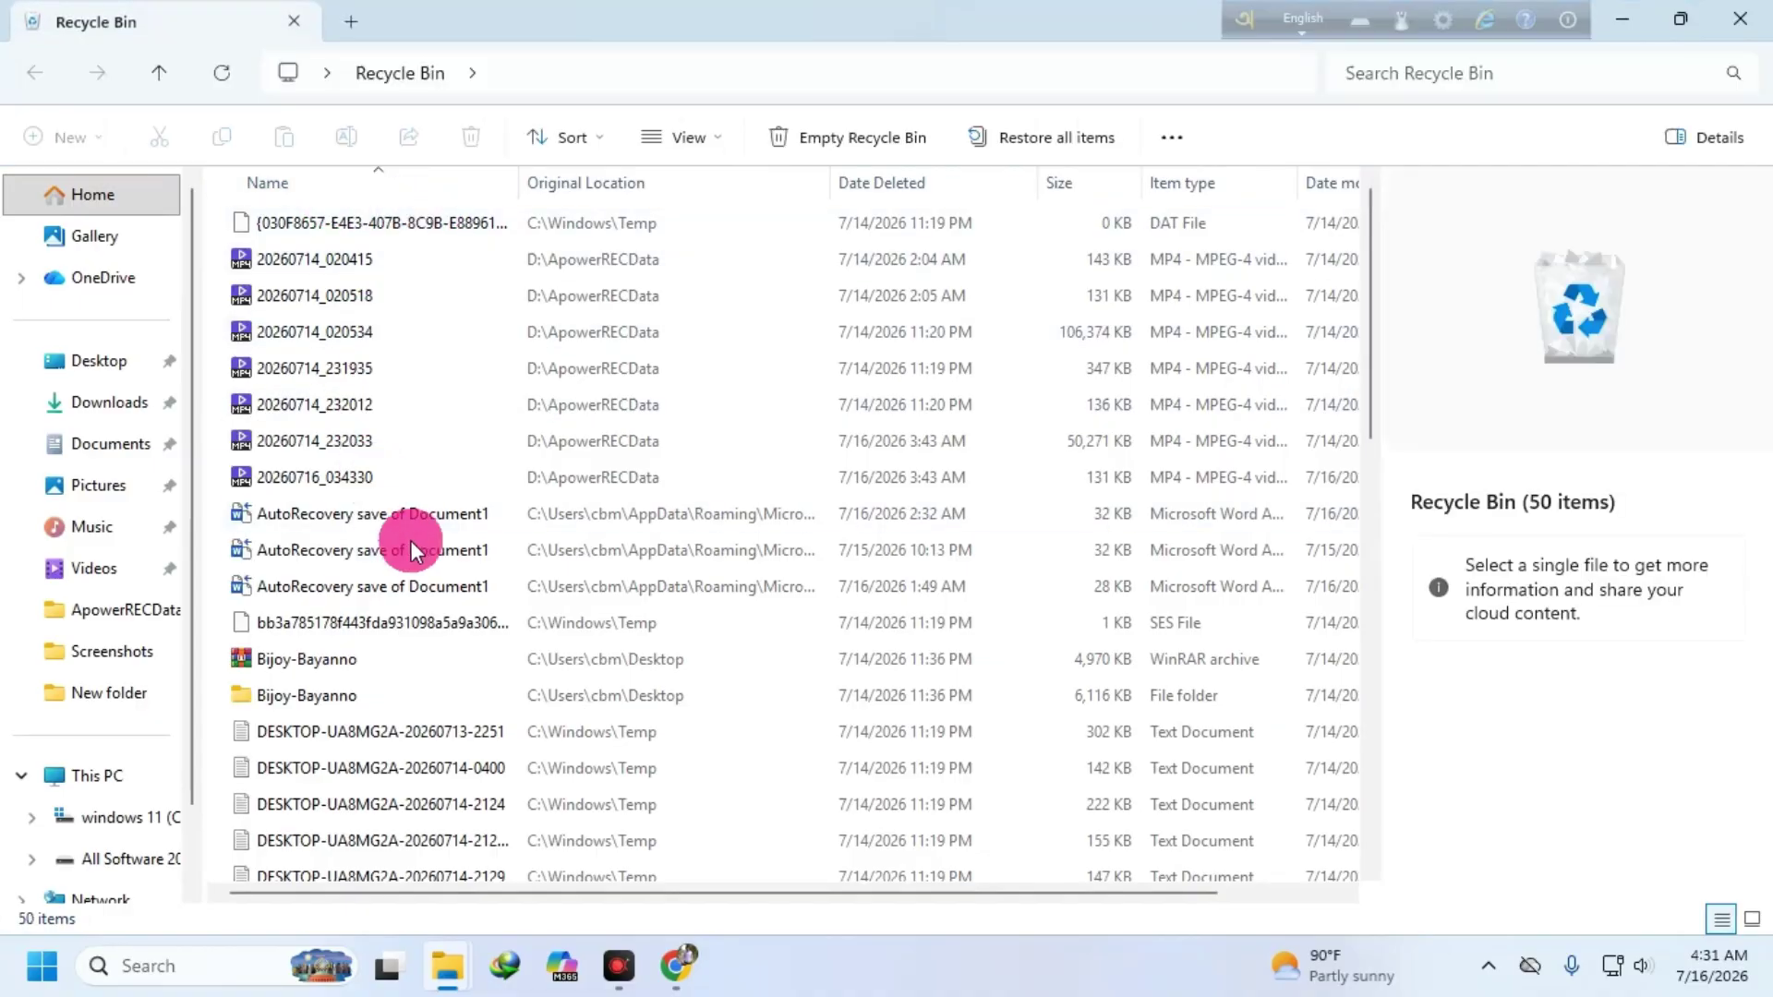
scroll(415, 537, "down", 6)
scroll(414, 550, "down", 6)
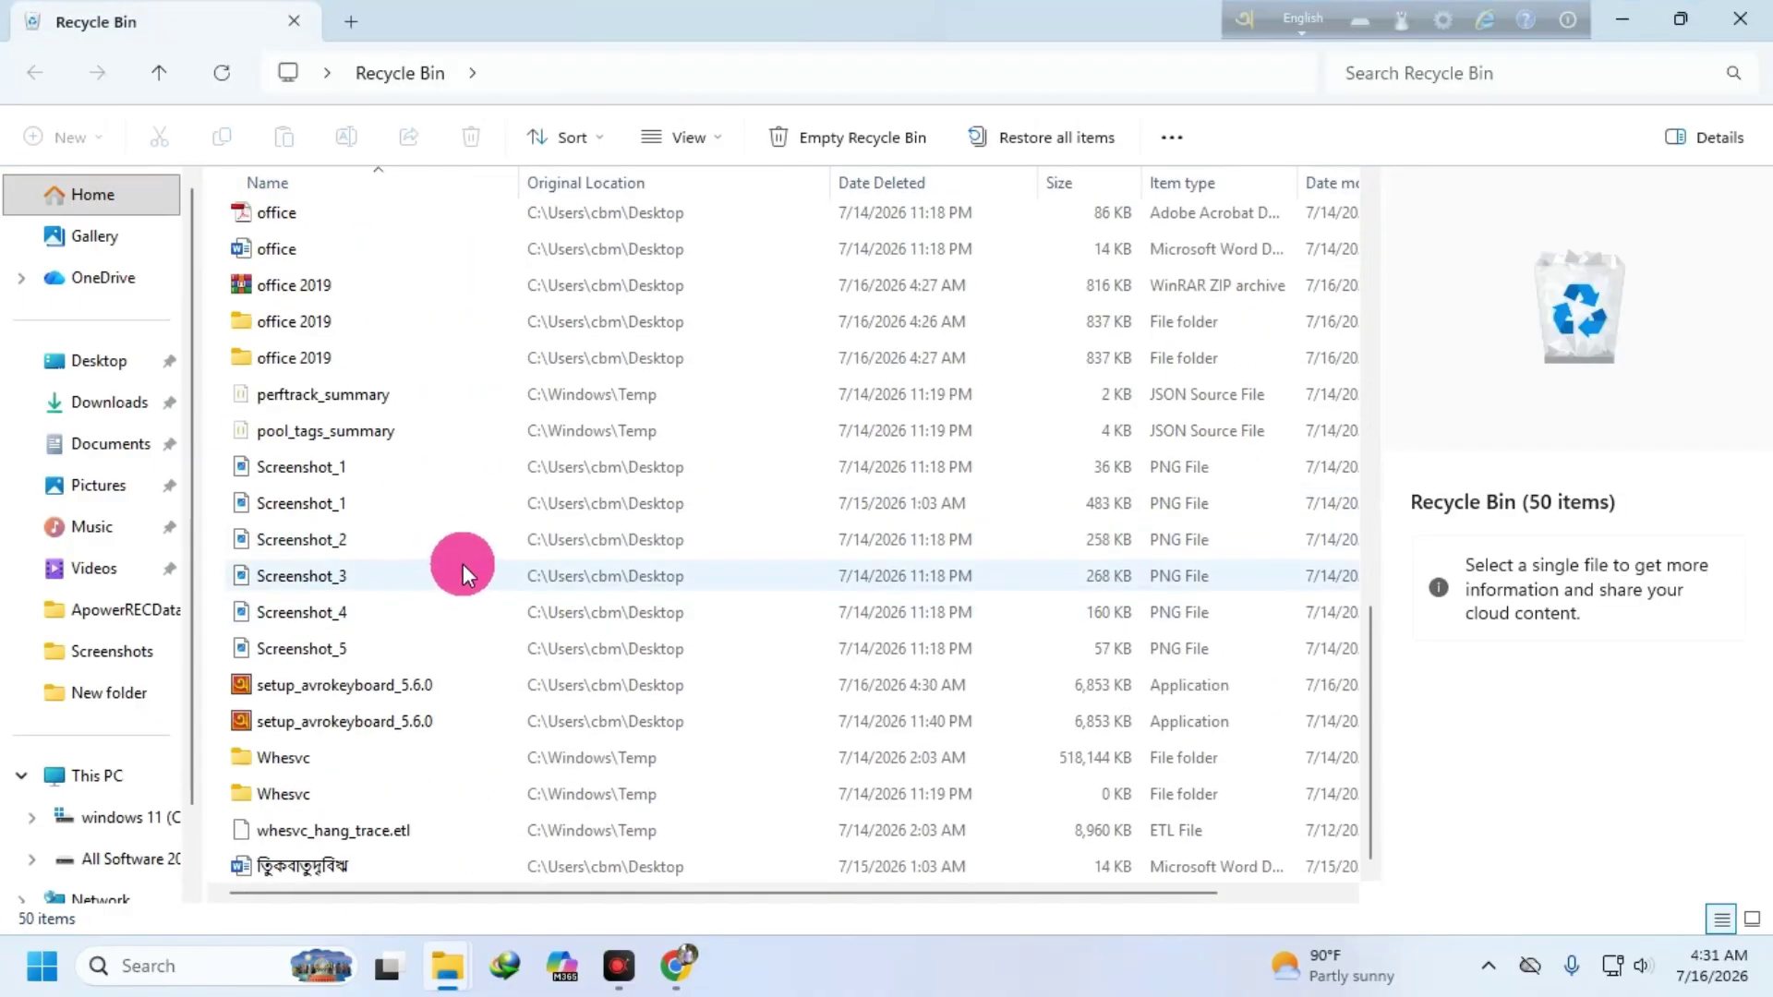
left_click(301, 277)
right_click(328, 277)
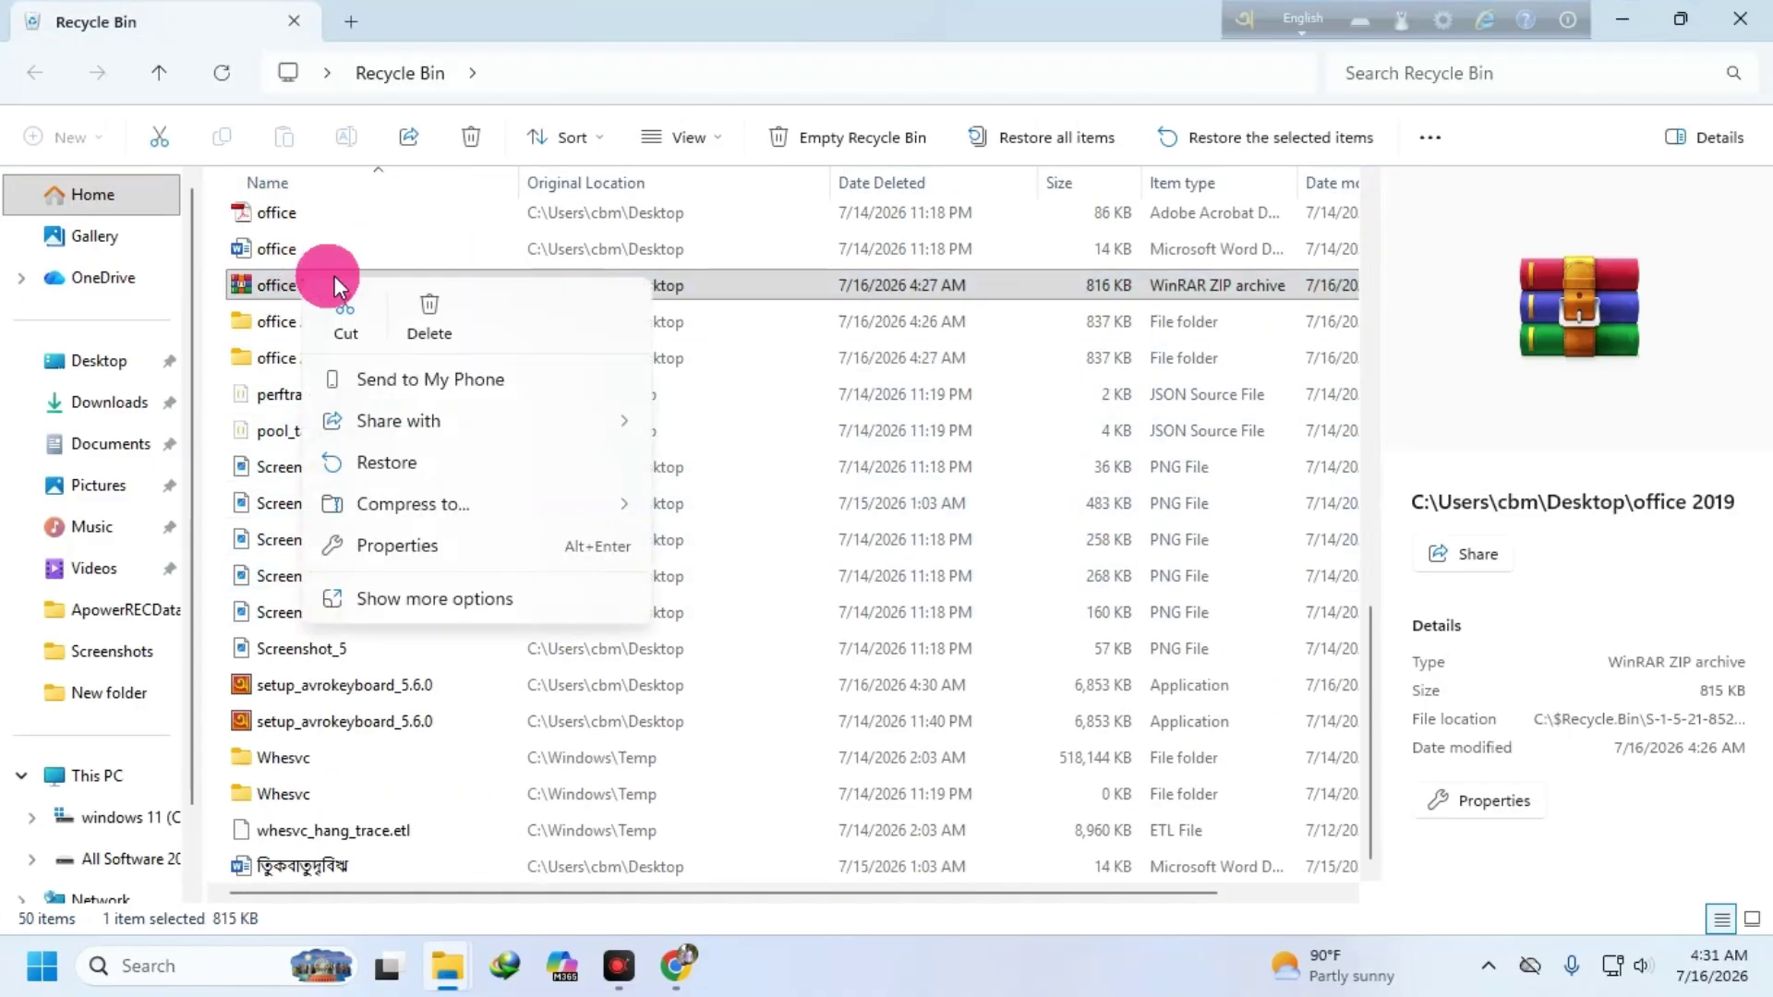
left_click(406, 462)
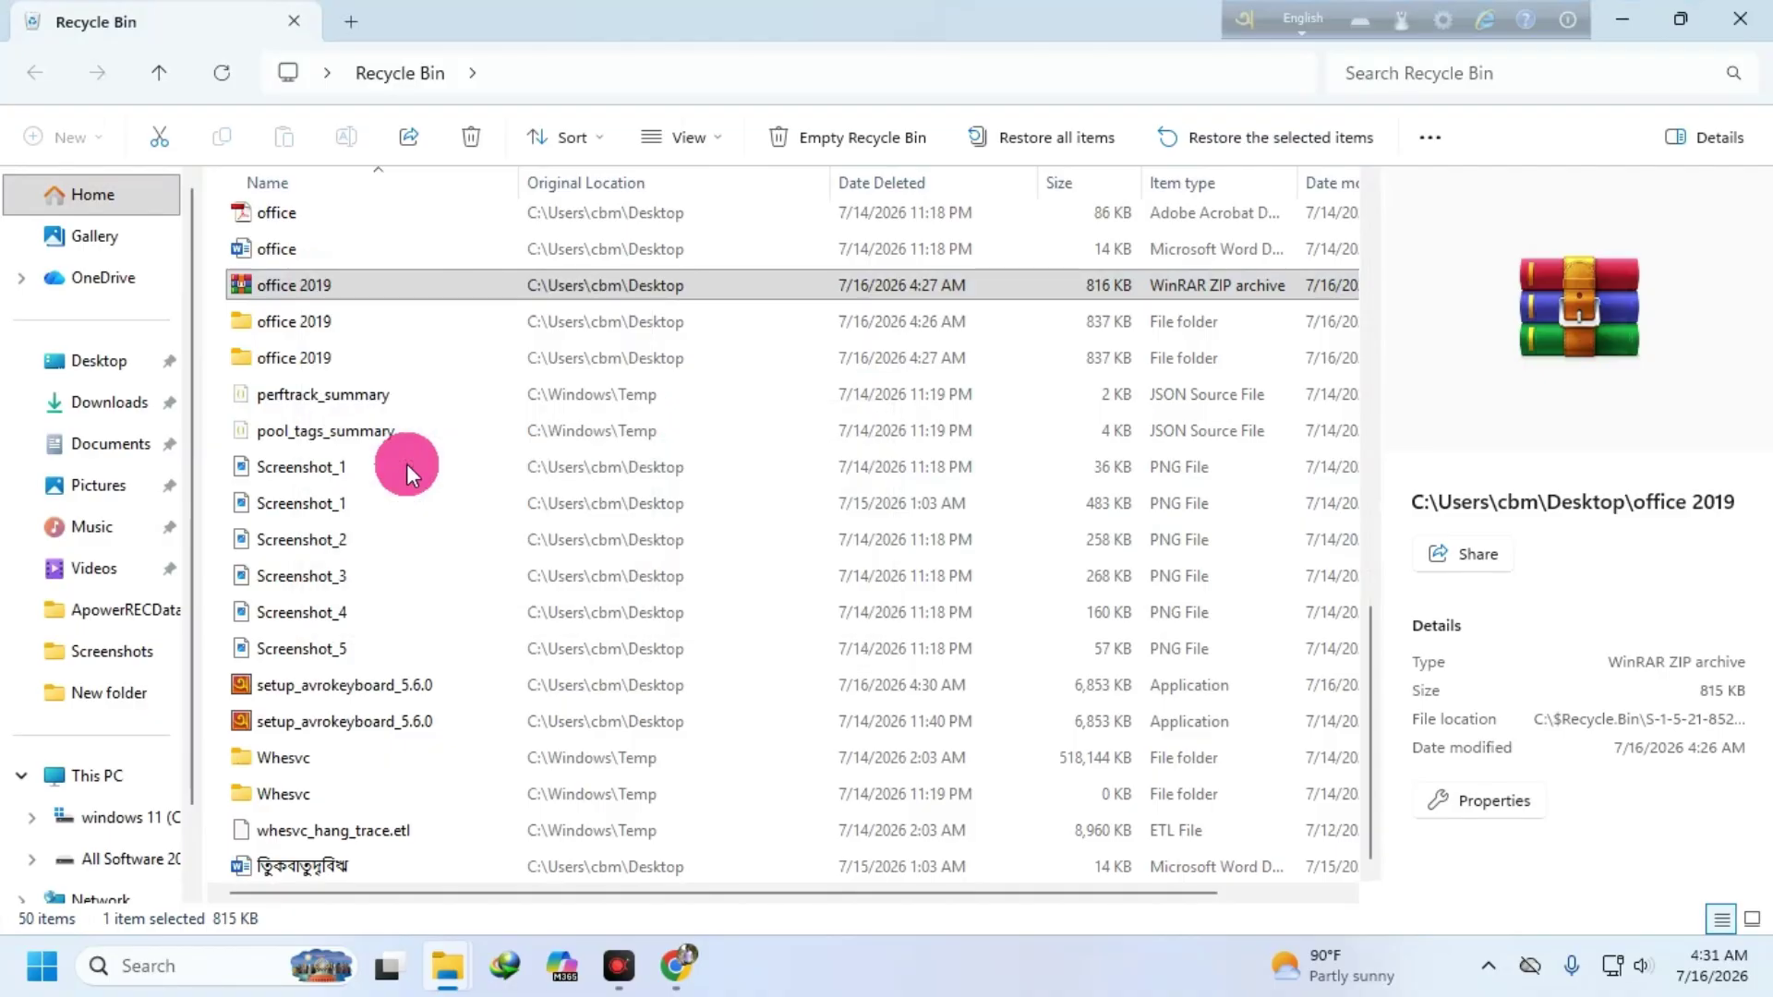
left_click(1740, 19)
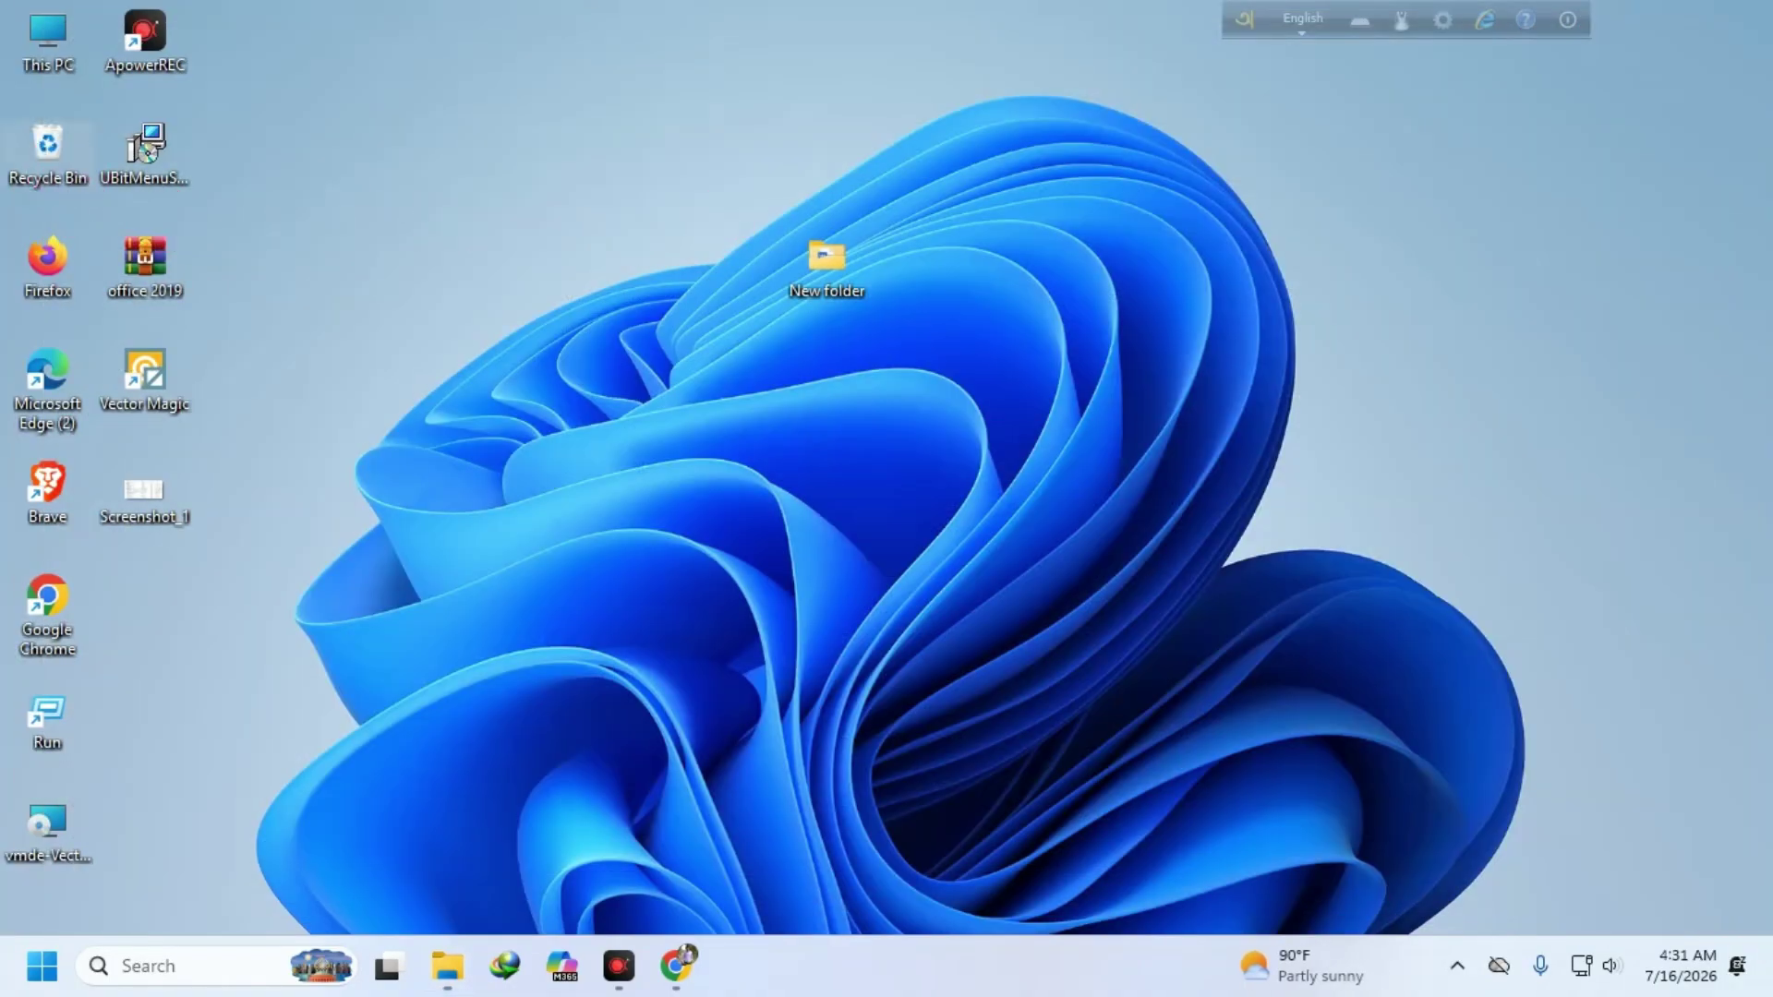
- Empty all 49 items from the Recycle Bin, refresh the desktop and move New folder back left
right_click(59, 167)
left_click(187, 312)
left_click(995, 499)
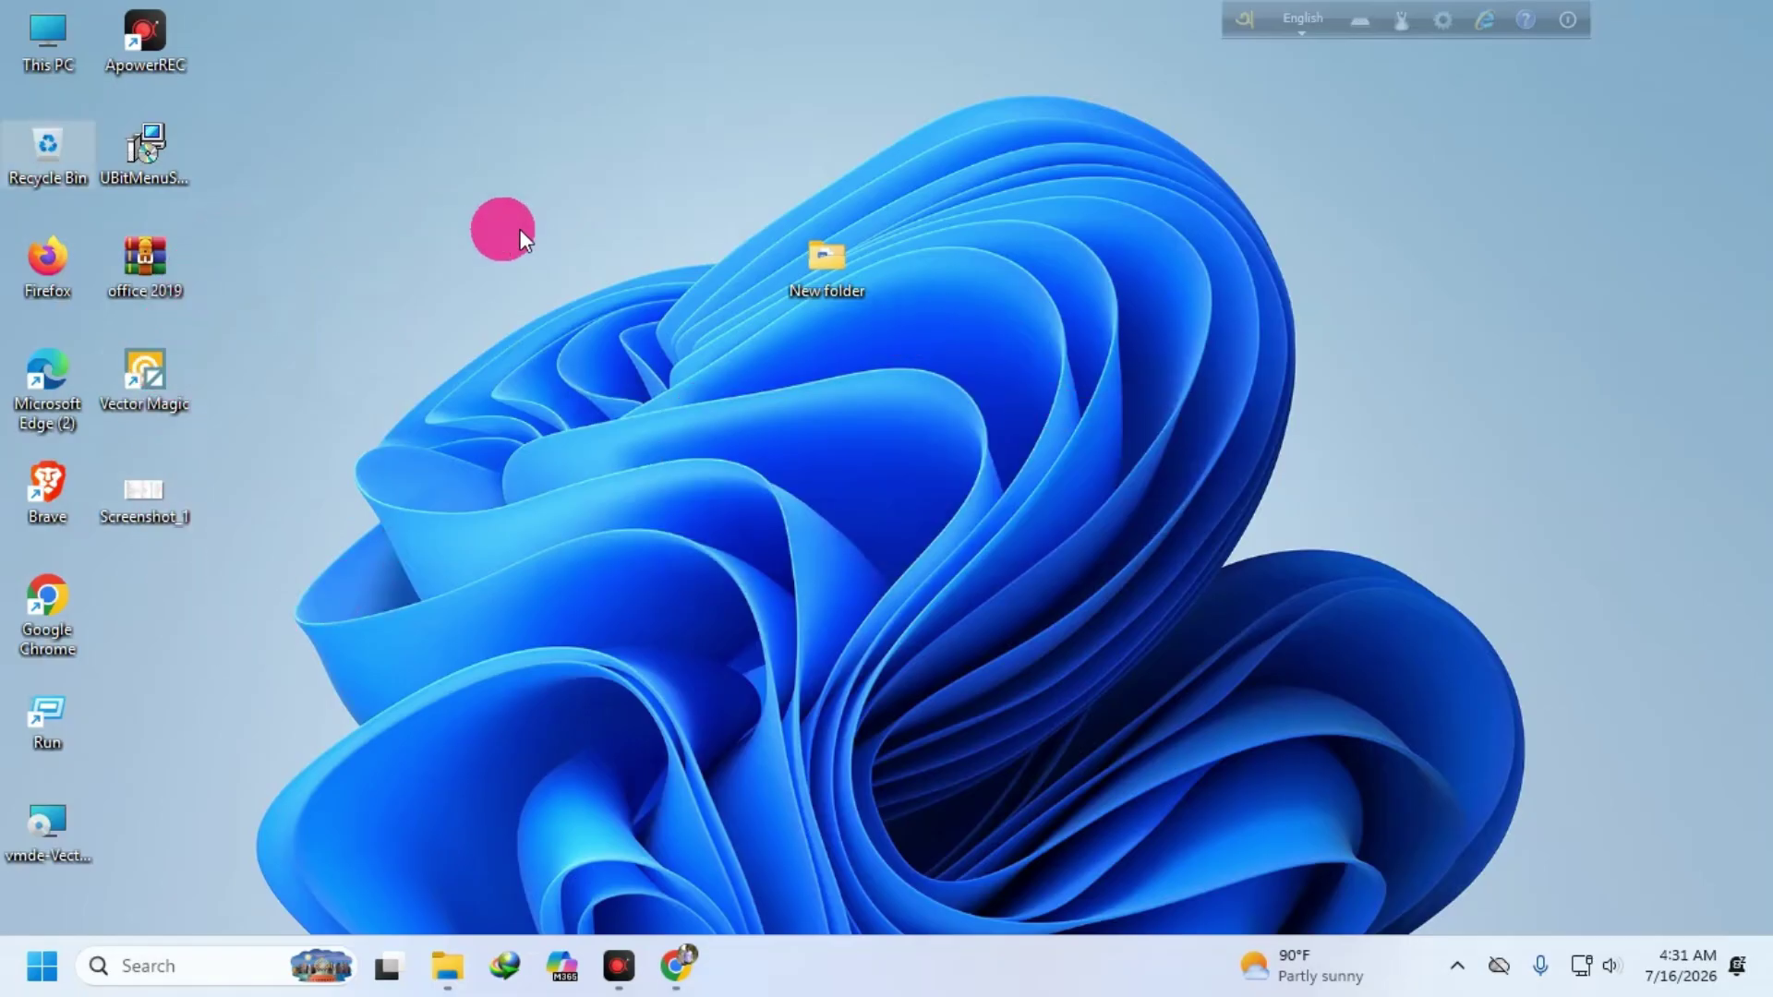
right_click(466, 144)
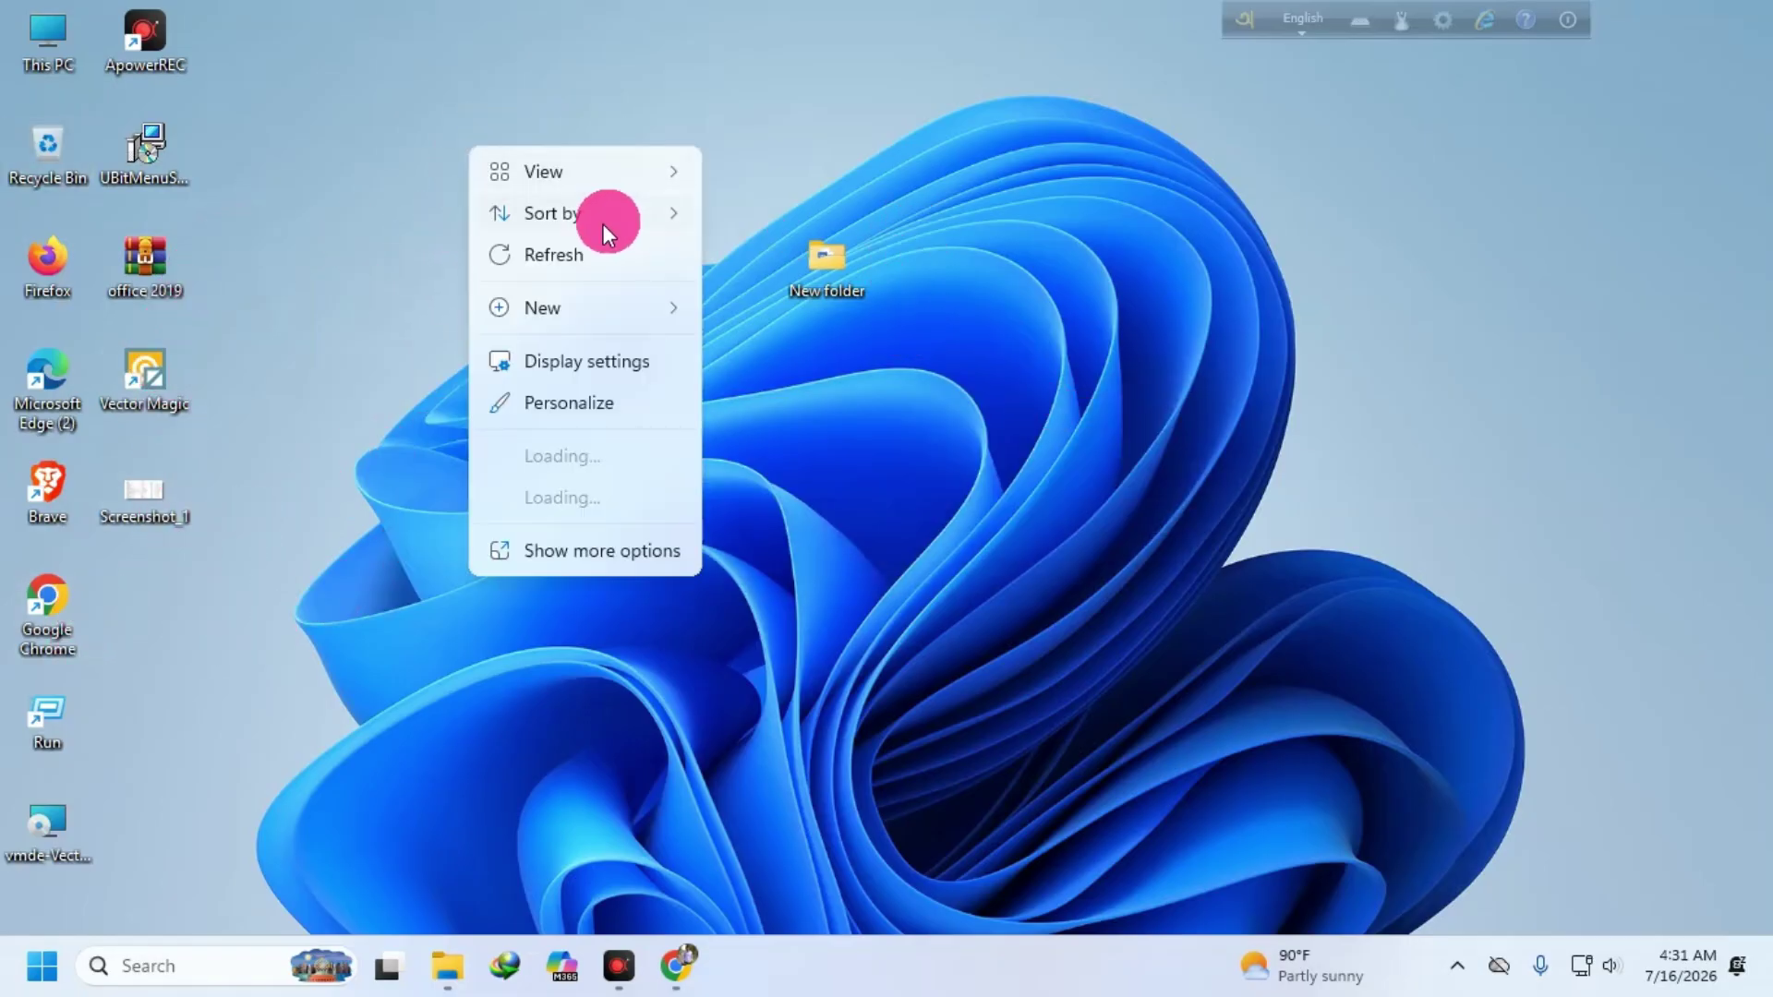
left_click(580, 246)
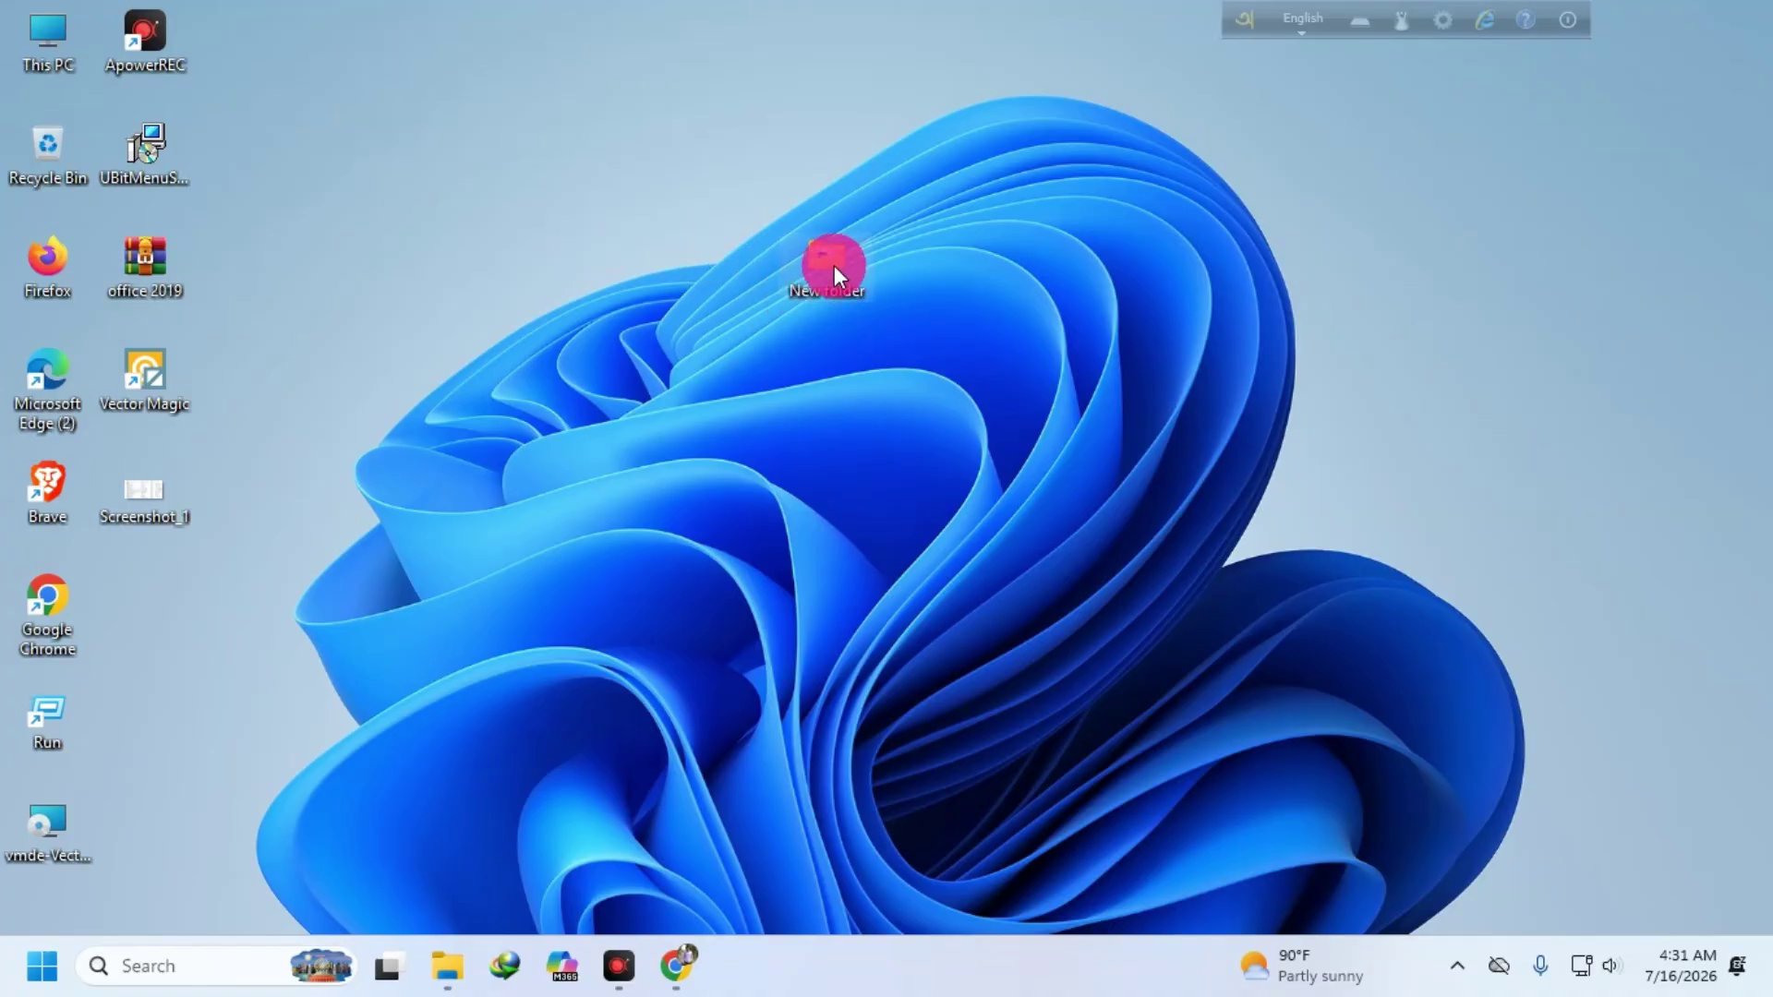
left_click_drag(835, 272, 703, 297)
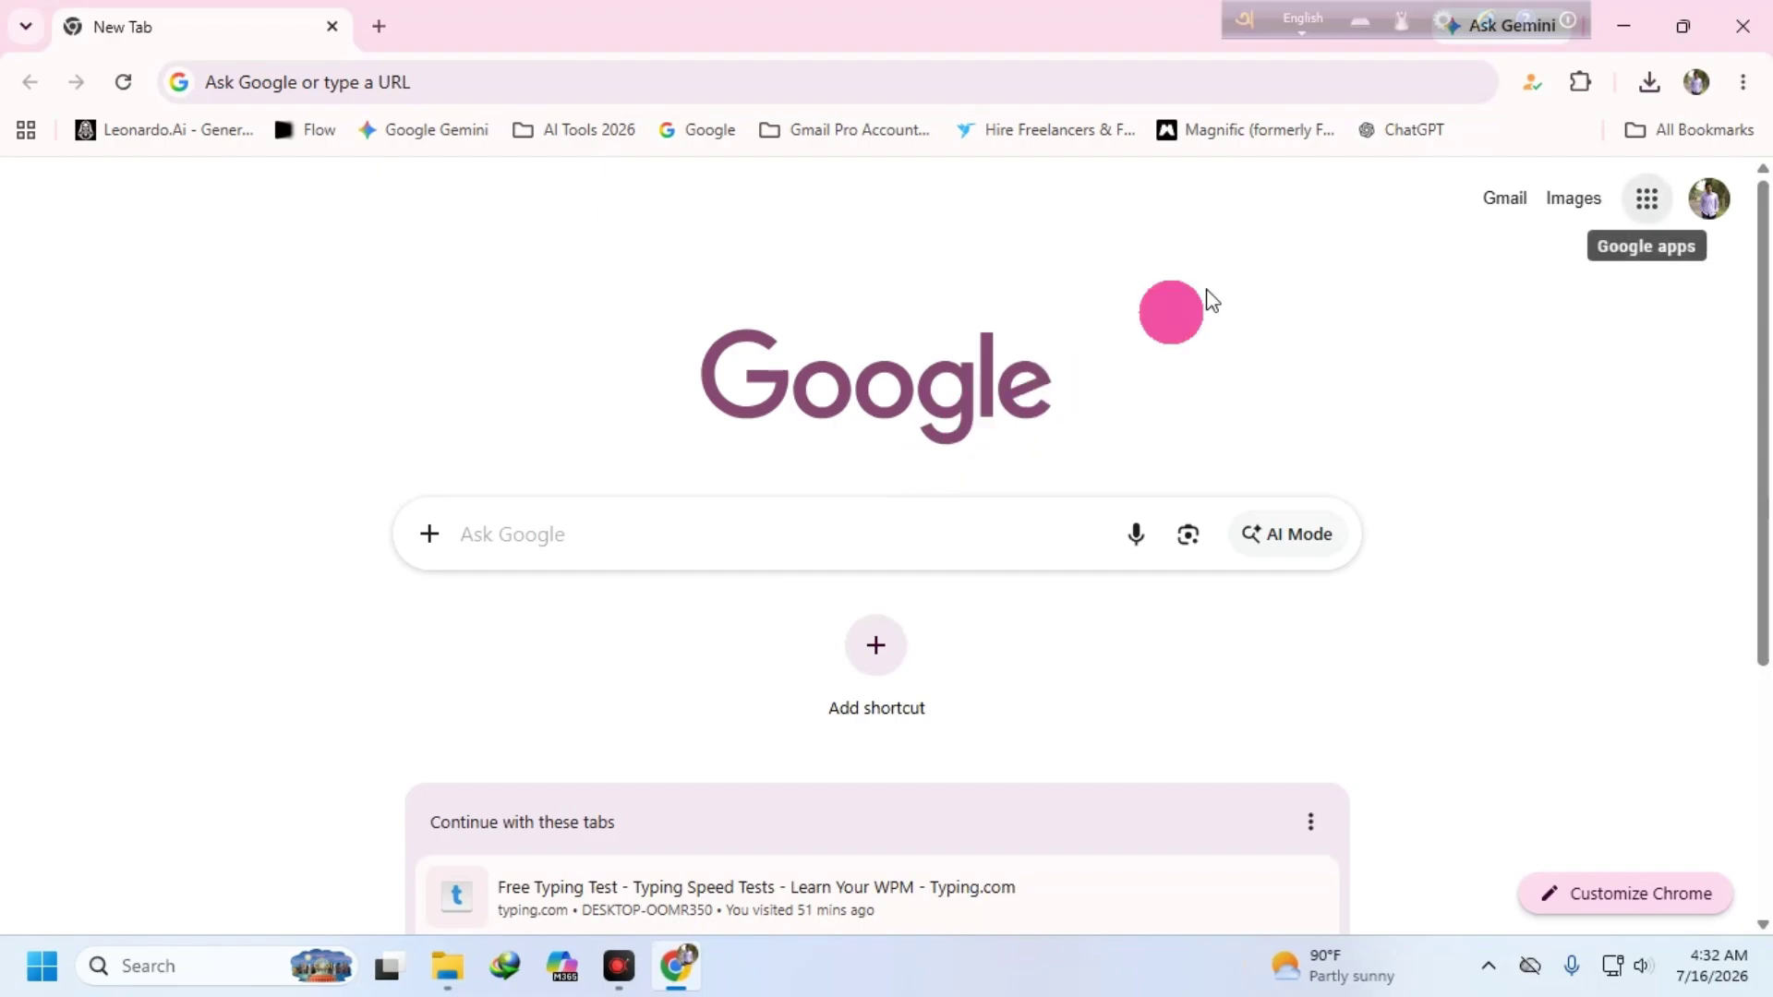
- Open Google Drive's My Drive, dismiss the audio-overviews banner and show the New menu
left_click(1647, 198)
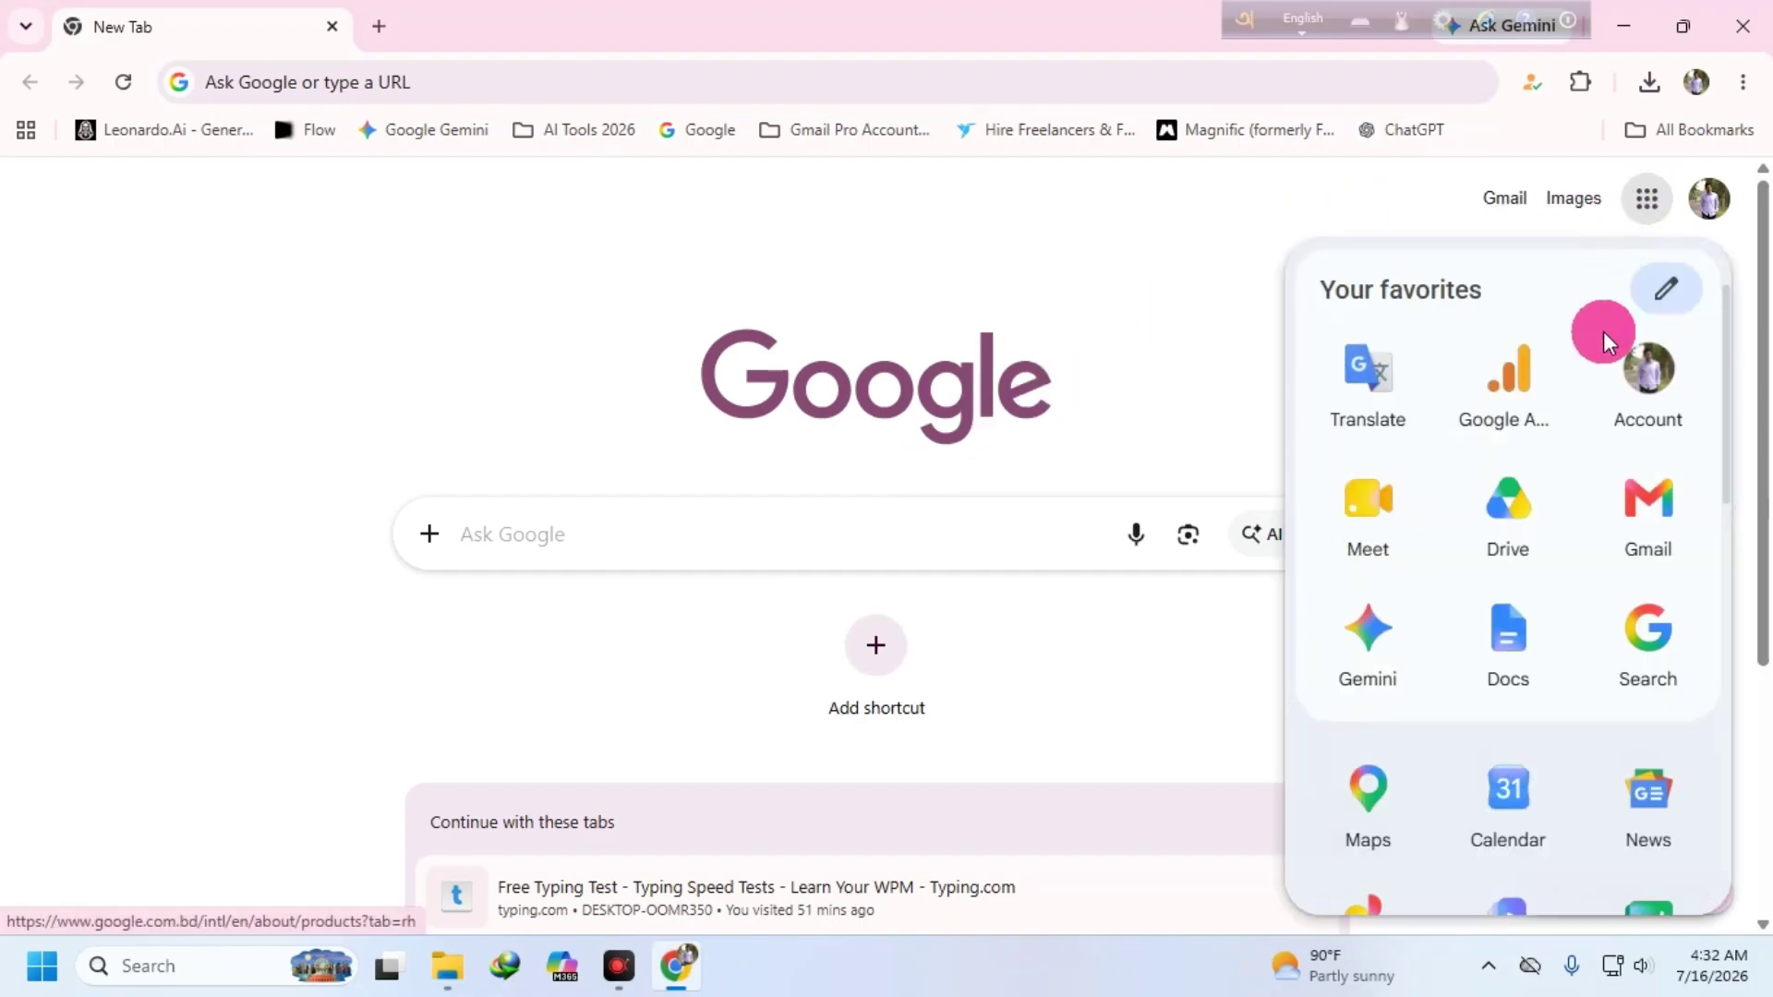
left_click(1525, 533)
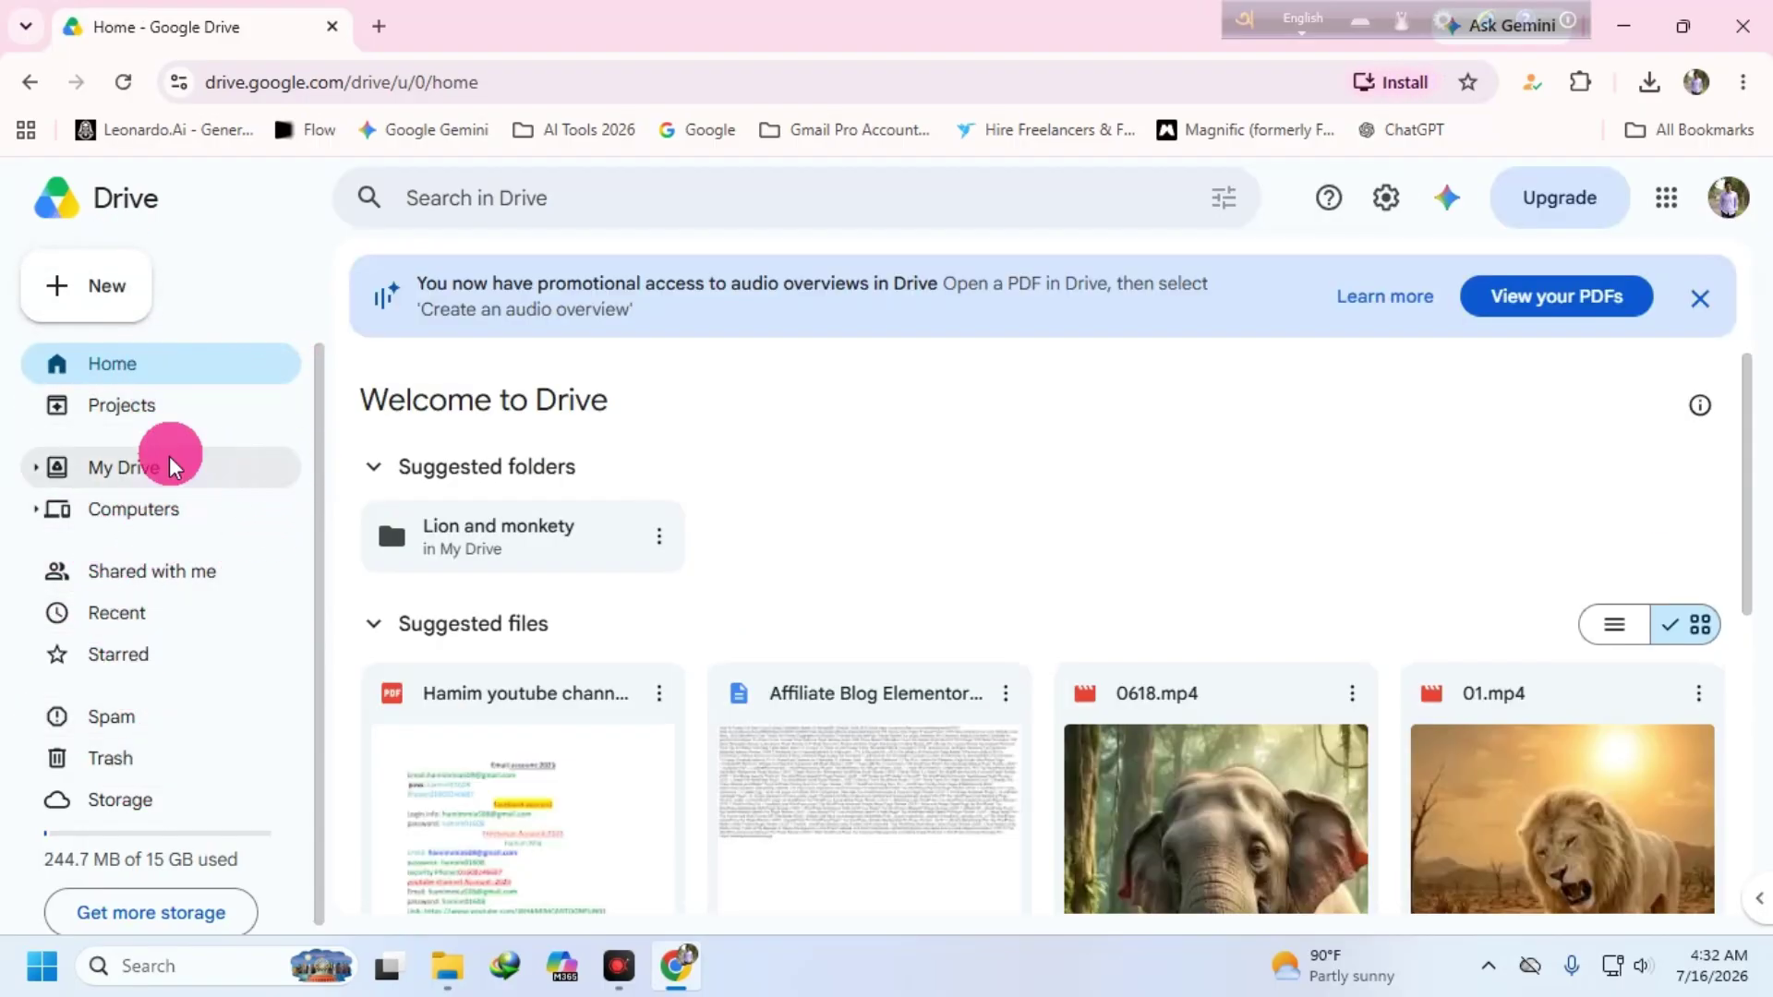
left_click(120, 467)
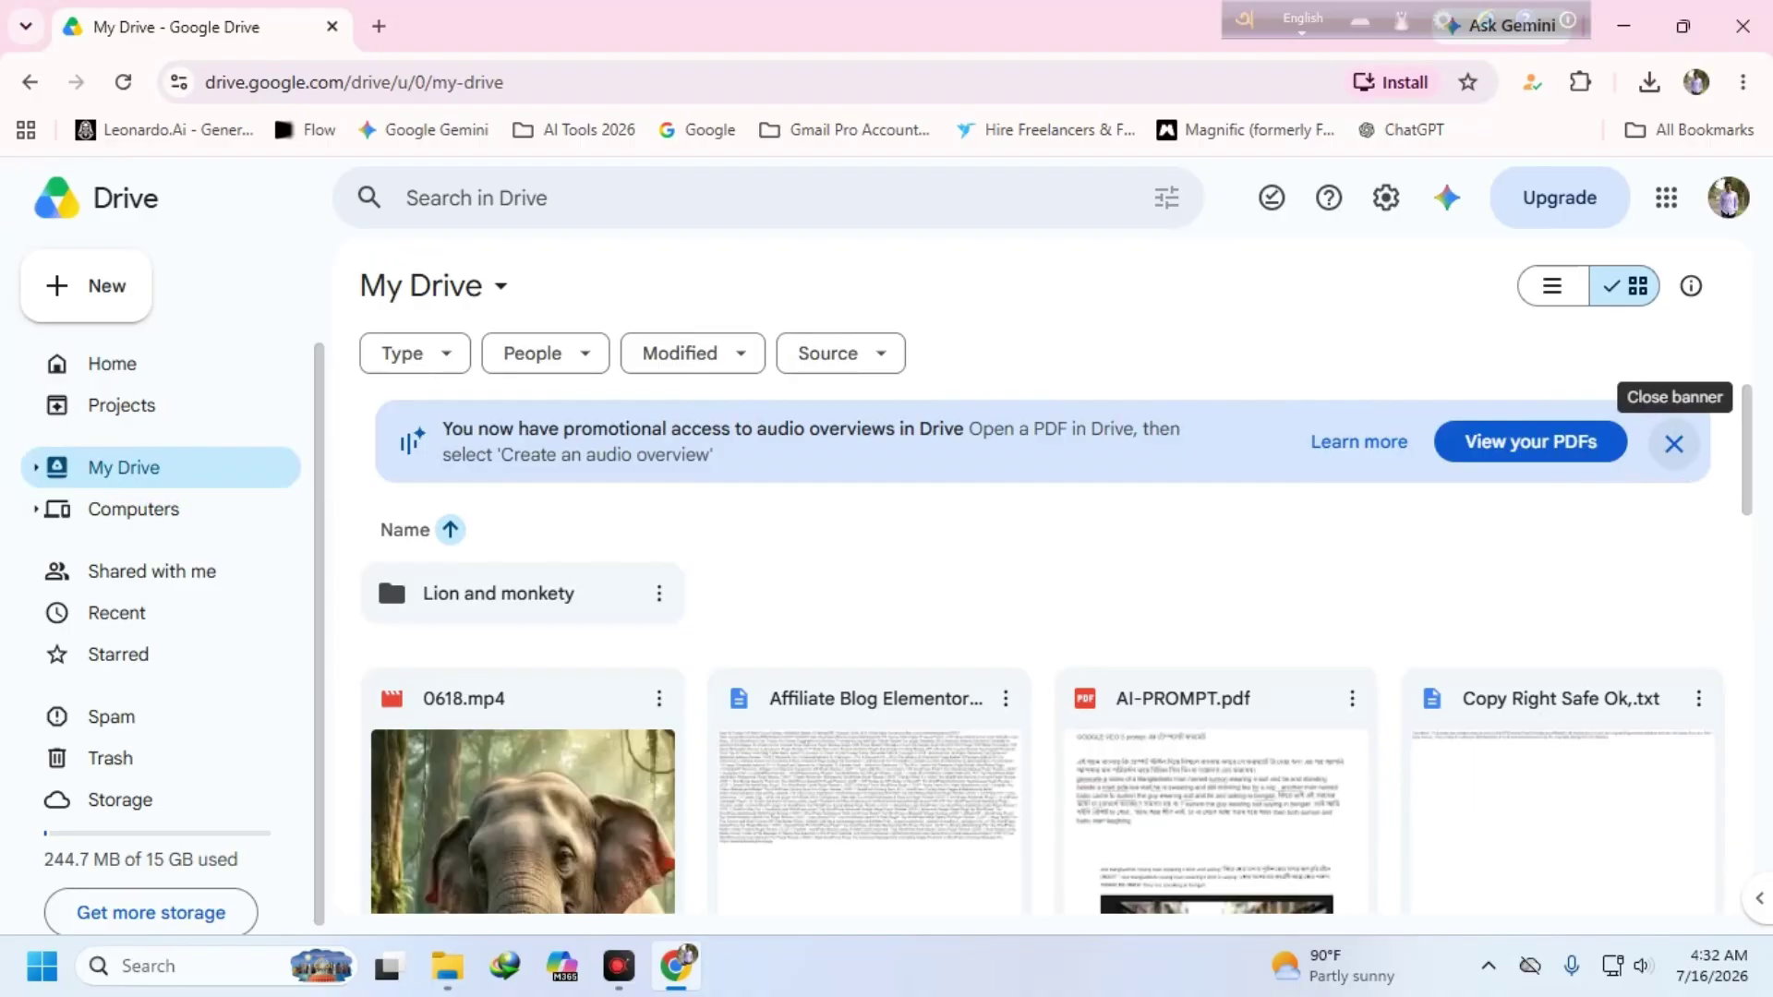
left_click(1673, 443)
left_click(103, 286)
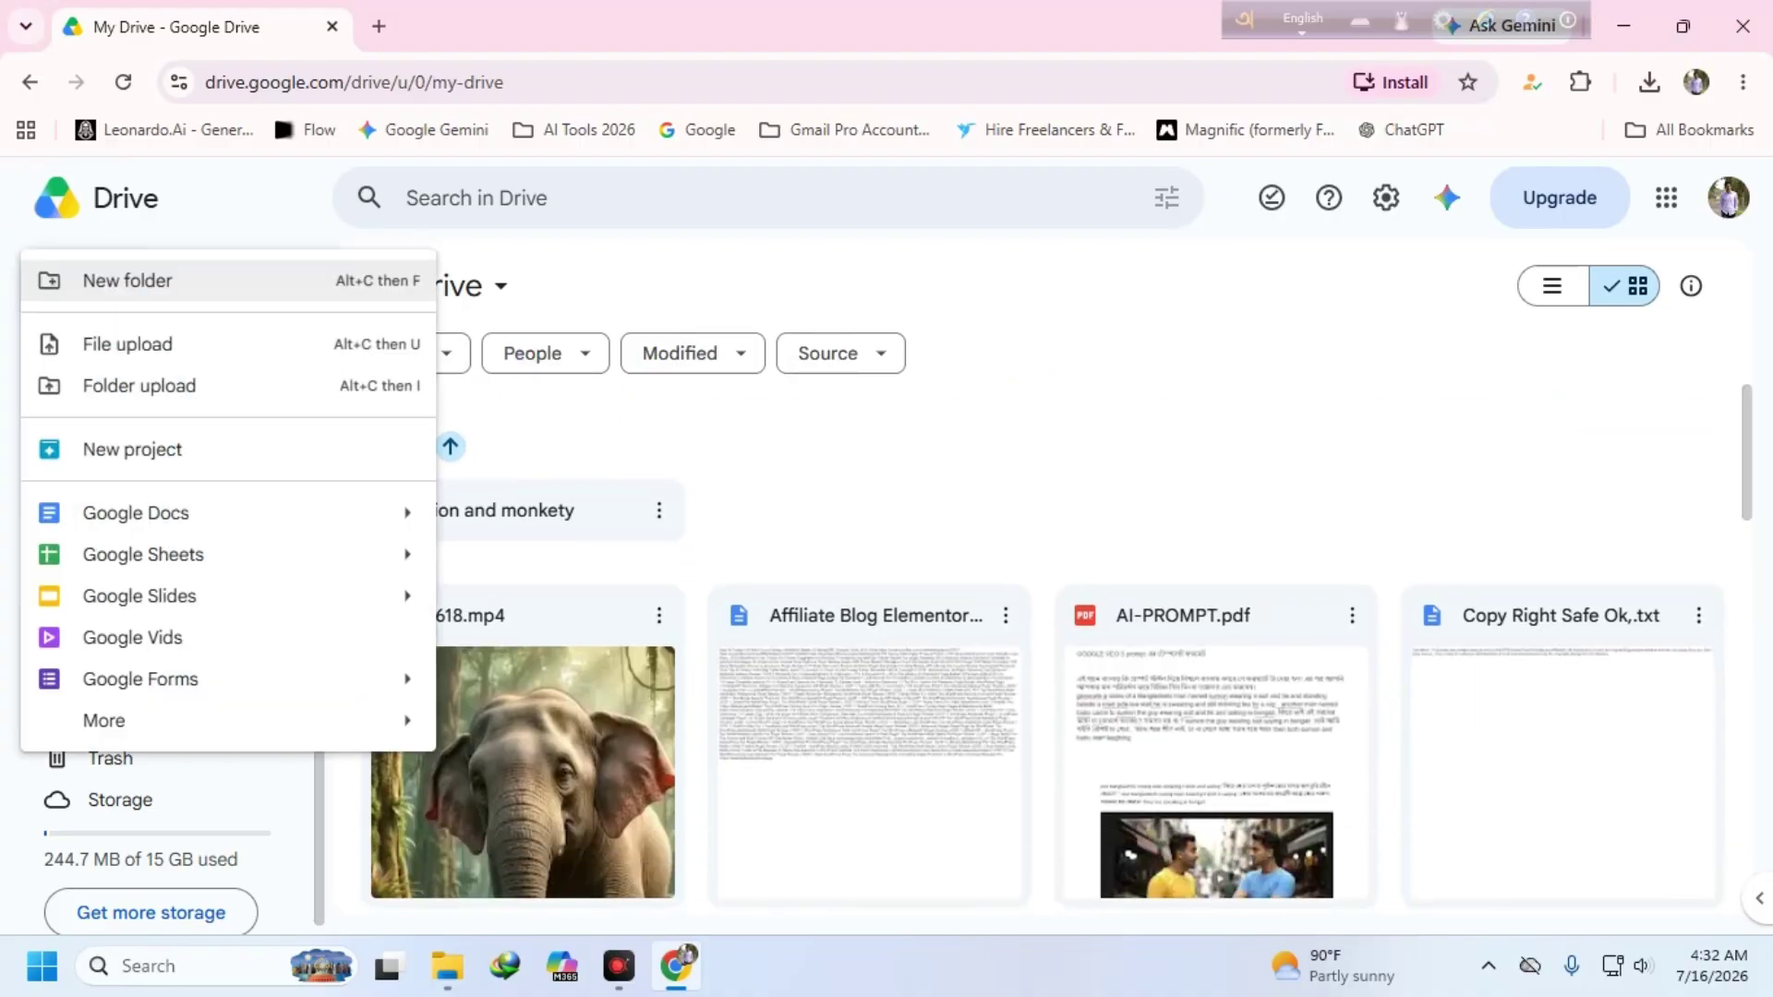
left_click(112, 348)
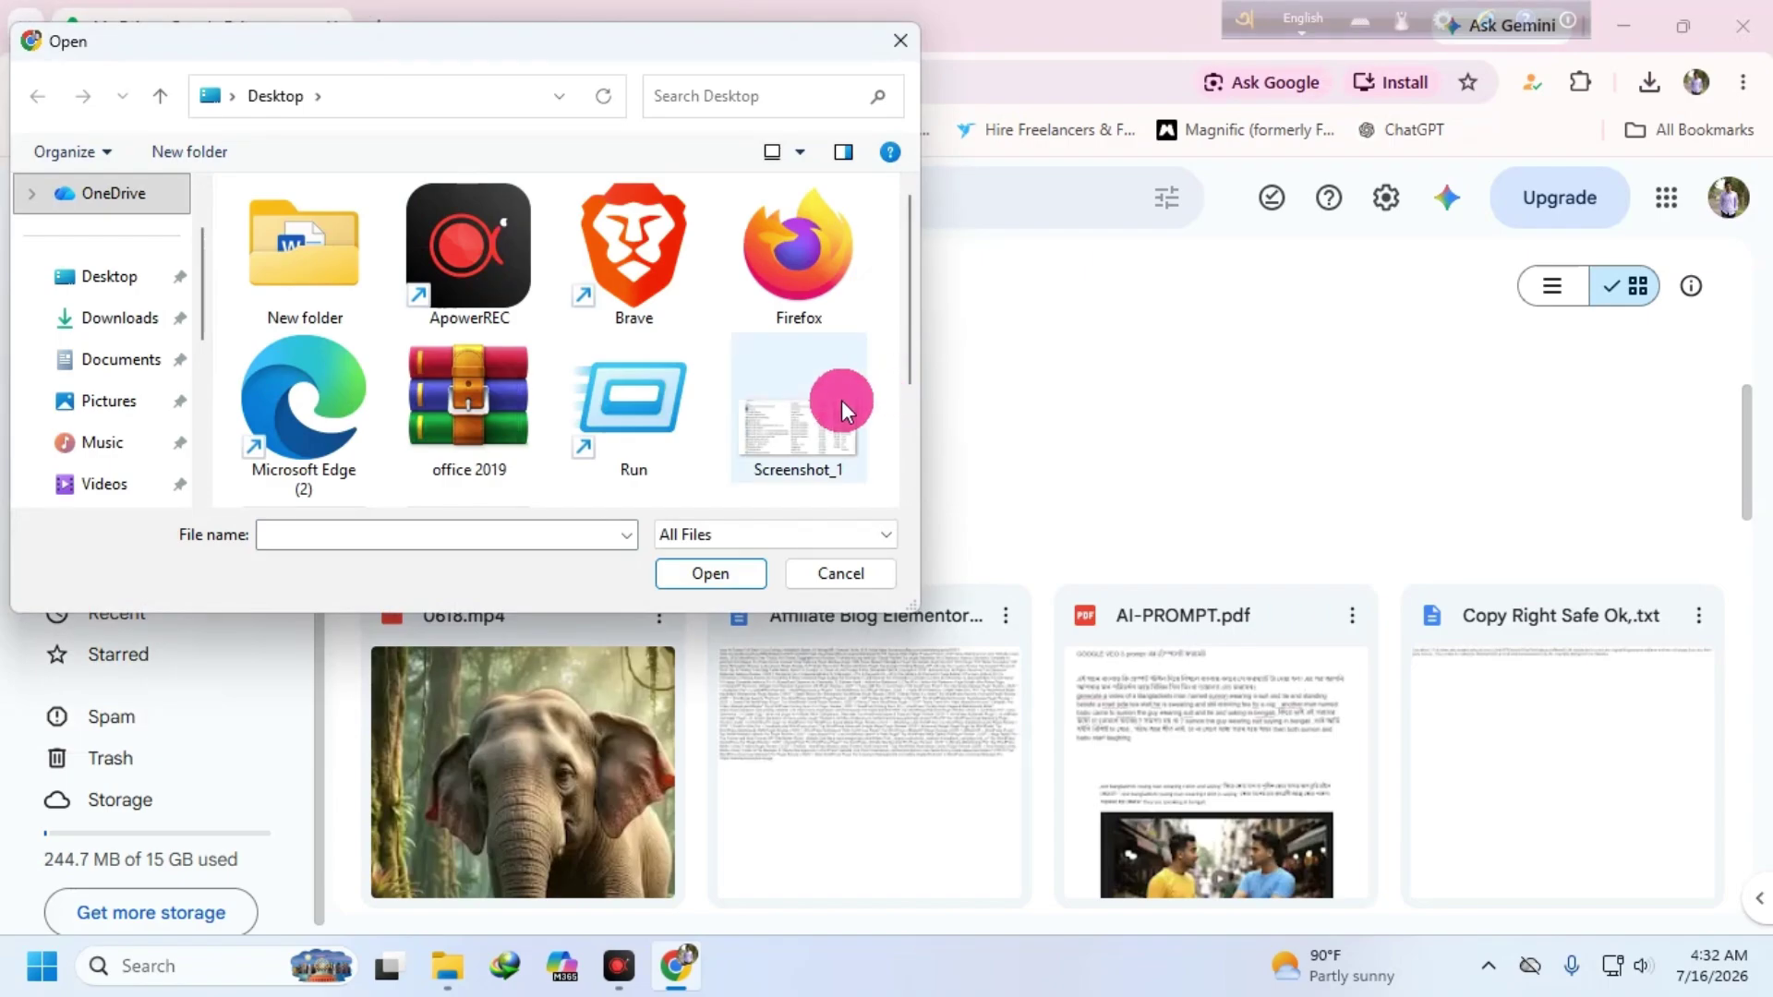
left_click(791, 434)
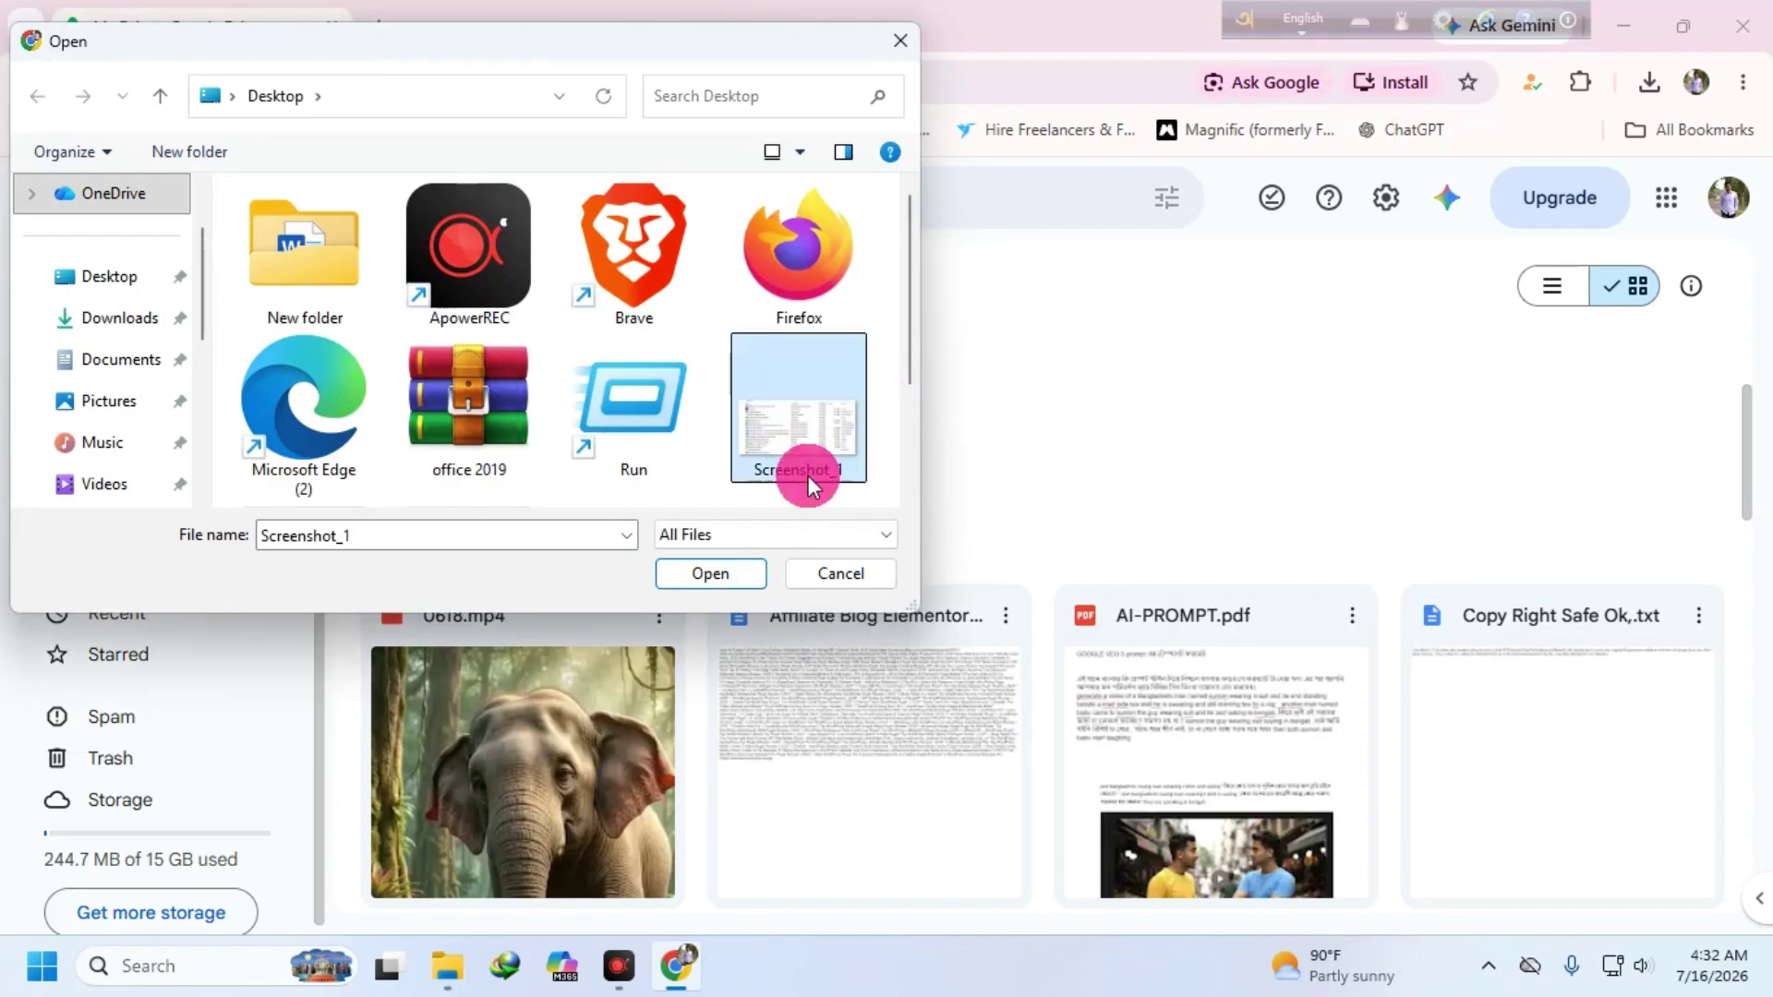
left_click(711, 572)
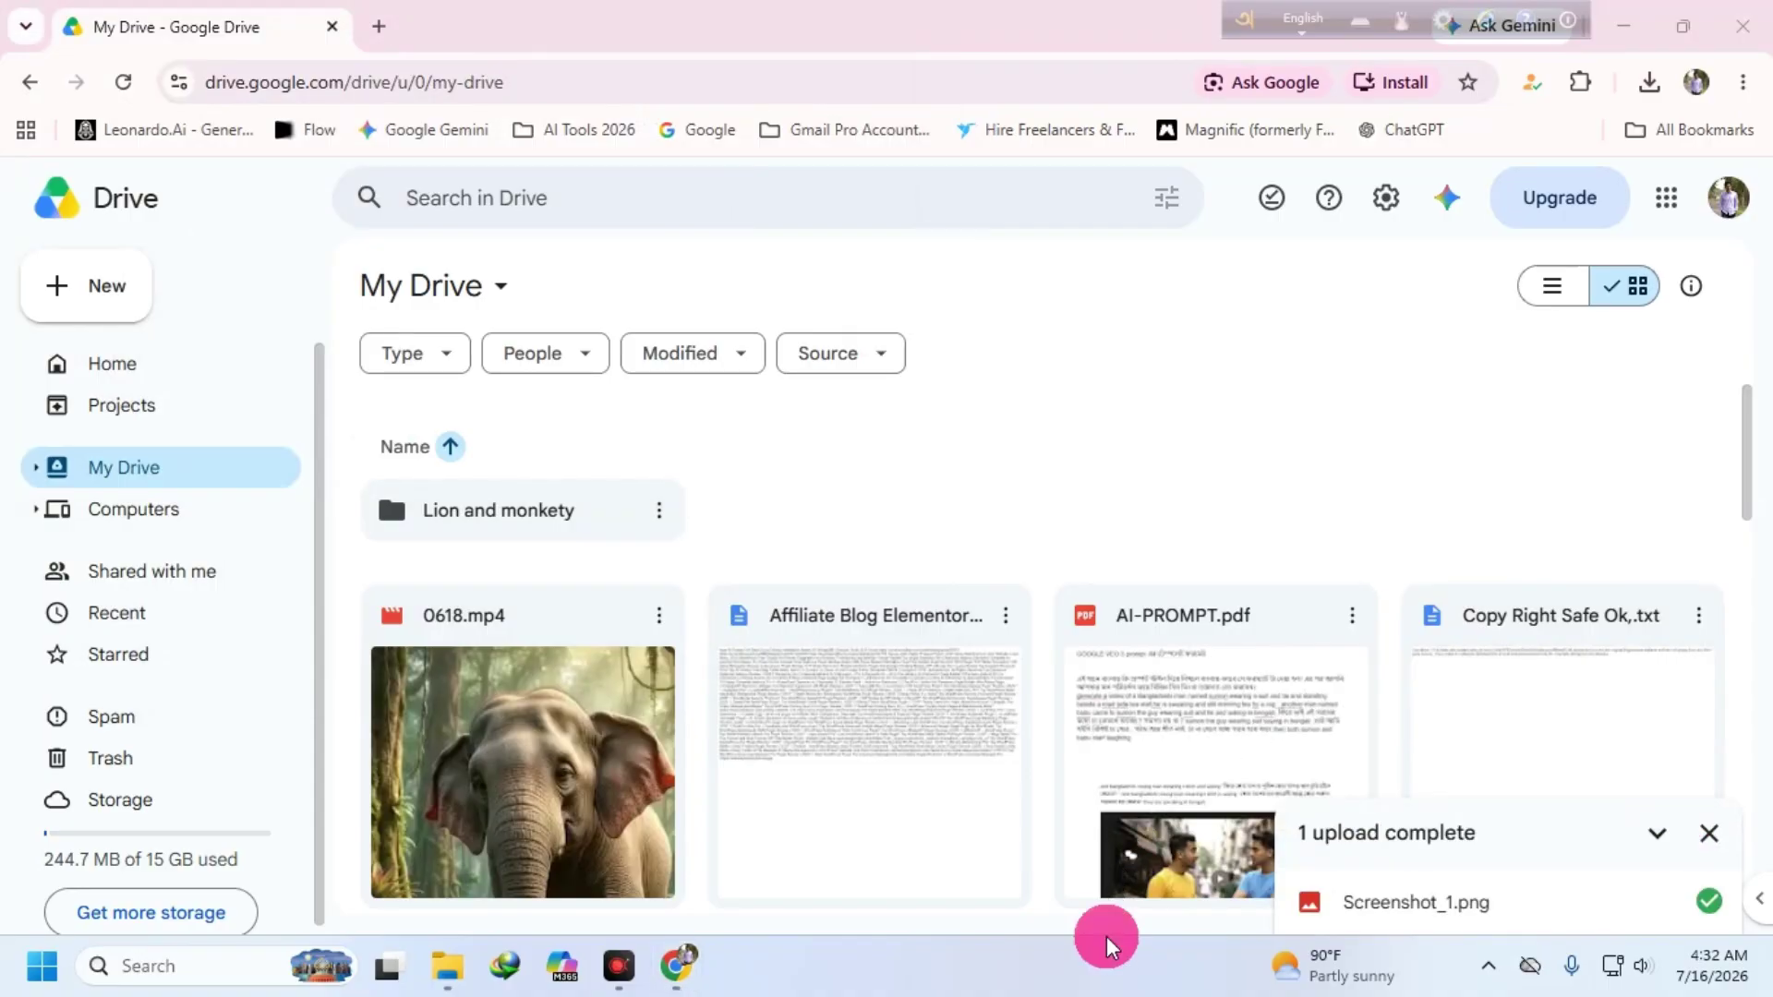
left_click(124, 81)
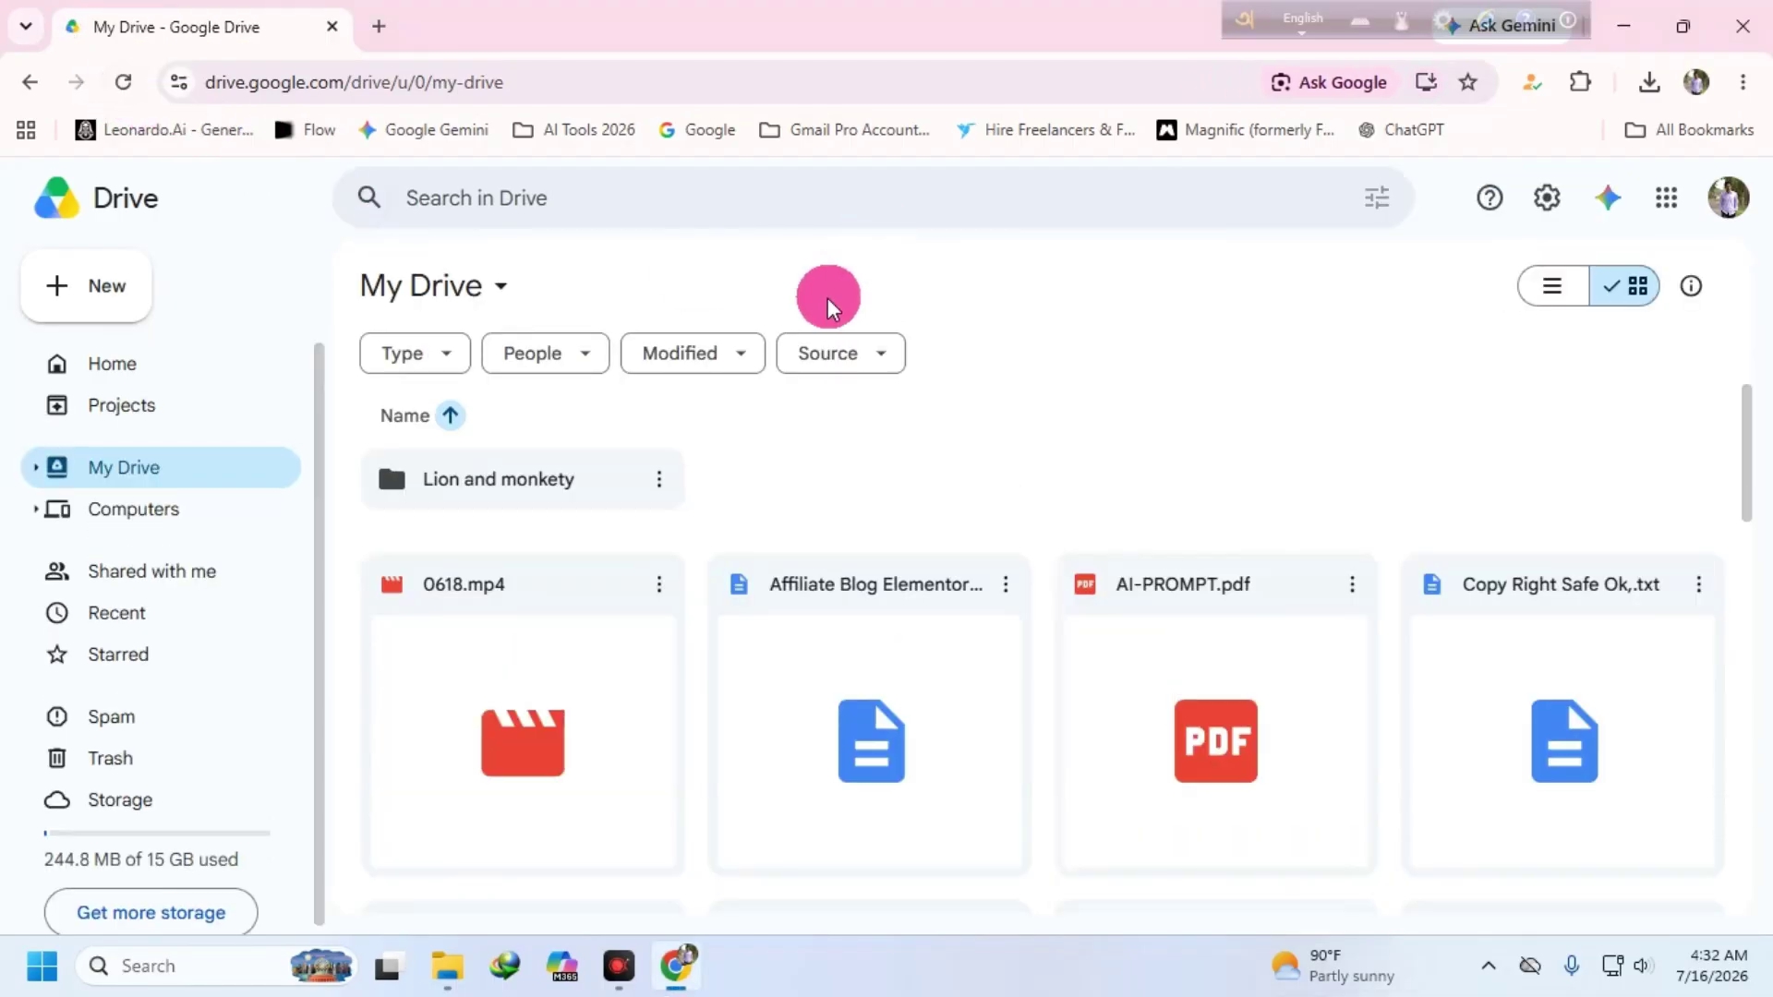
scroll(741, 468, "down", 1)
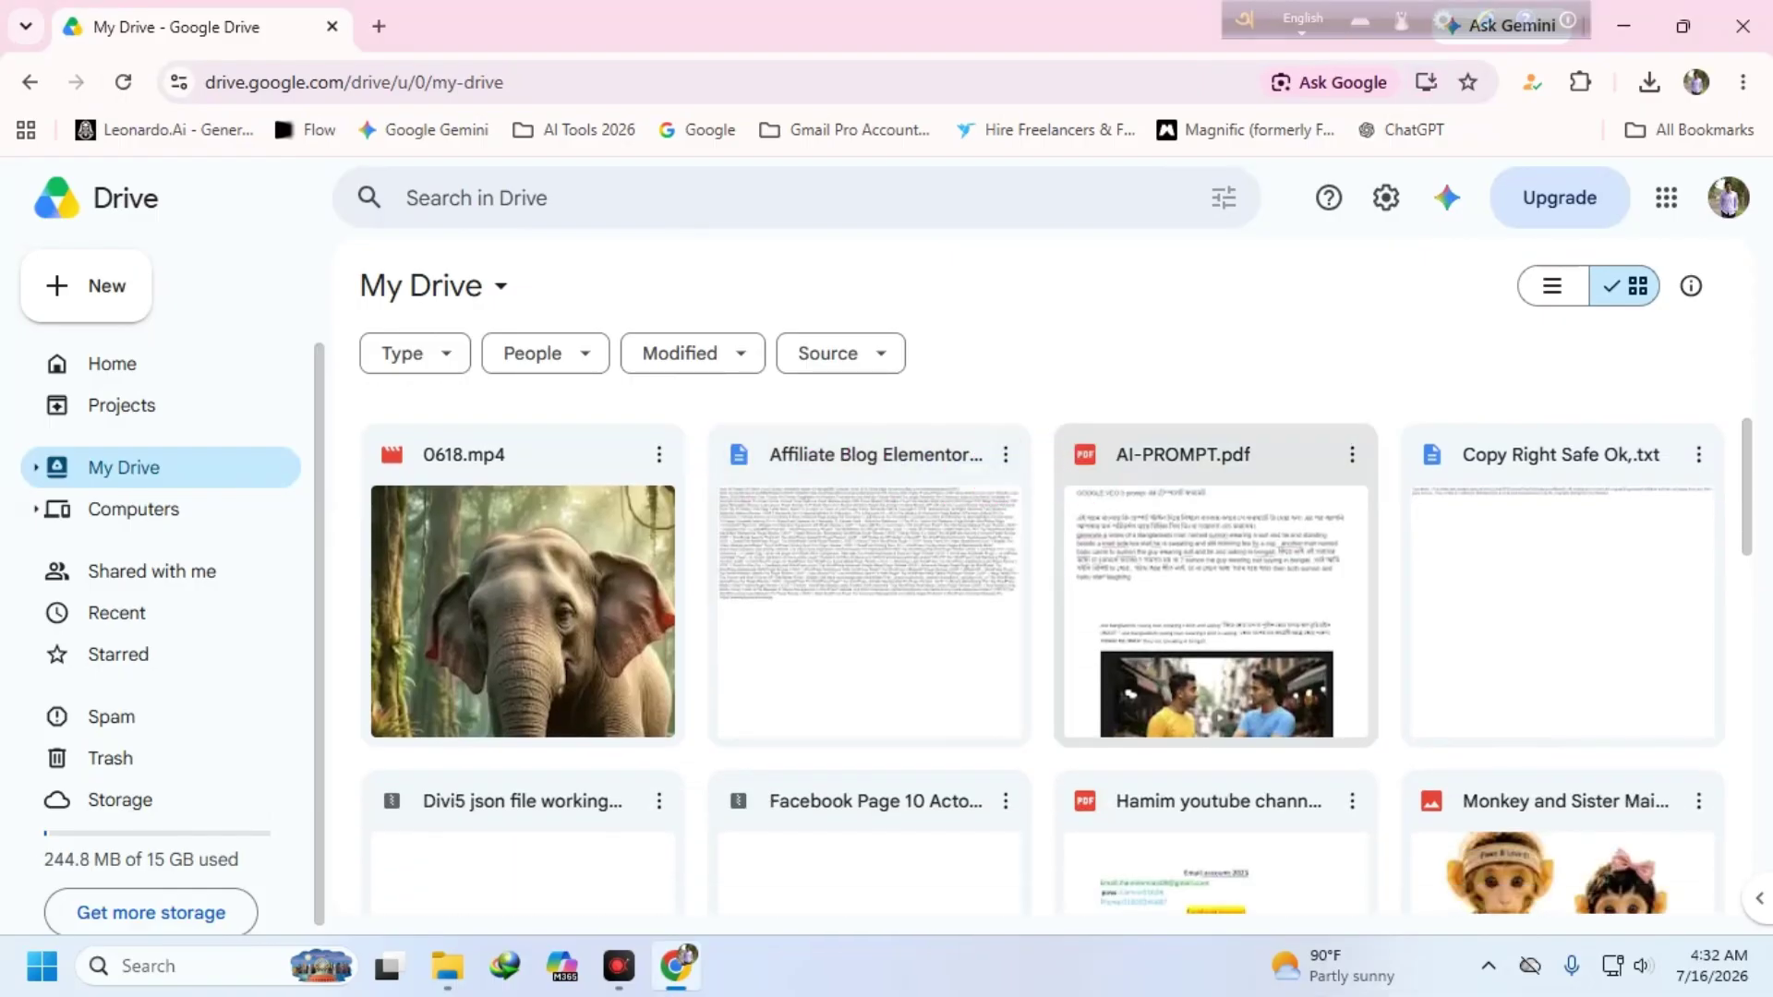
scroll(823, 477, "down", 1)
scroll(733, 552, "up", 2)
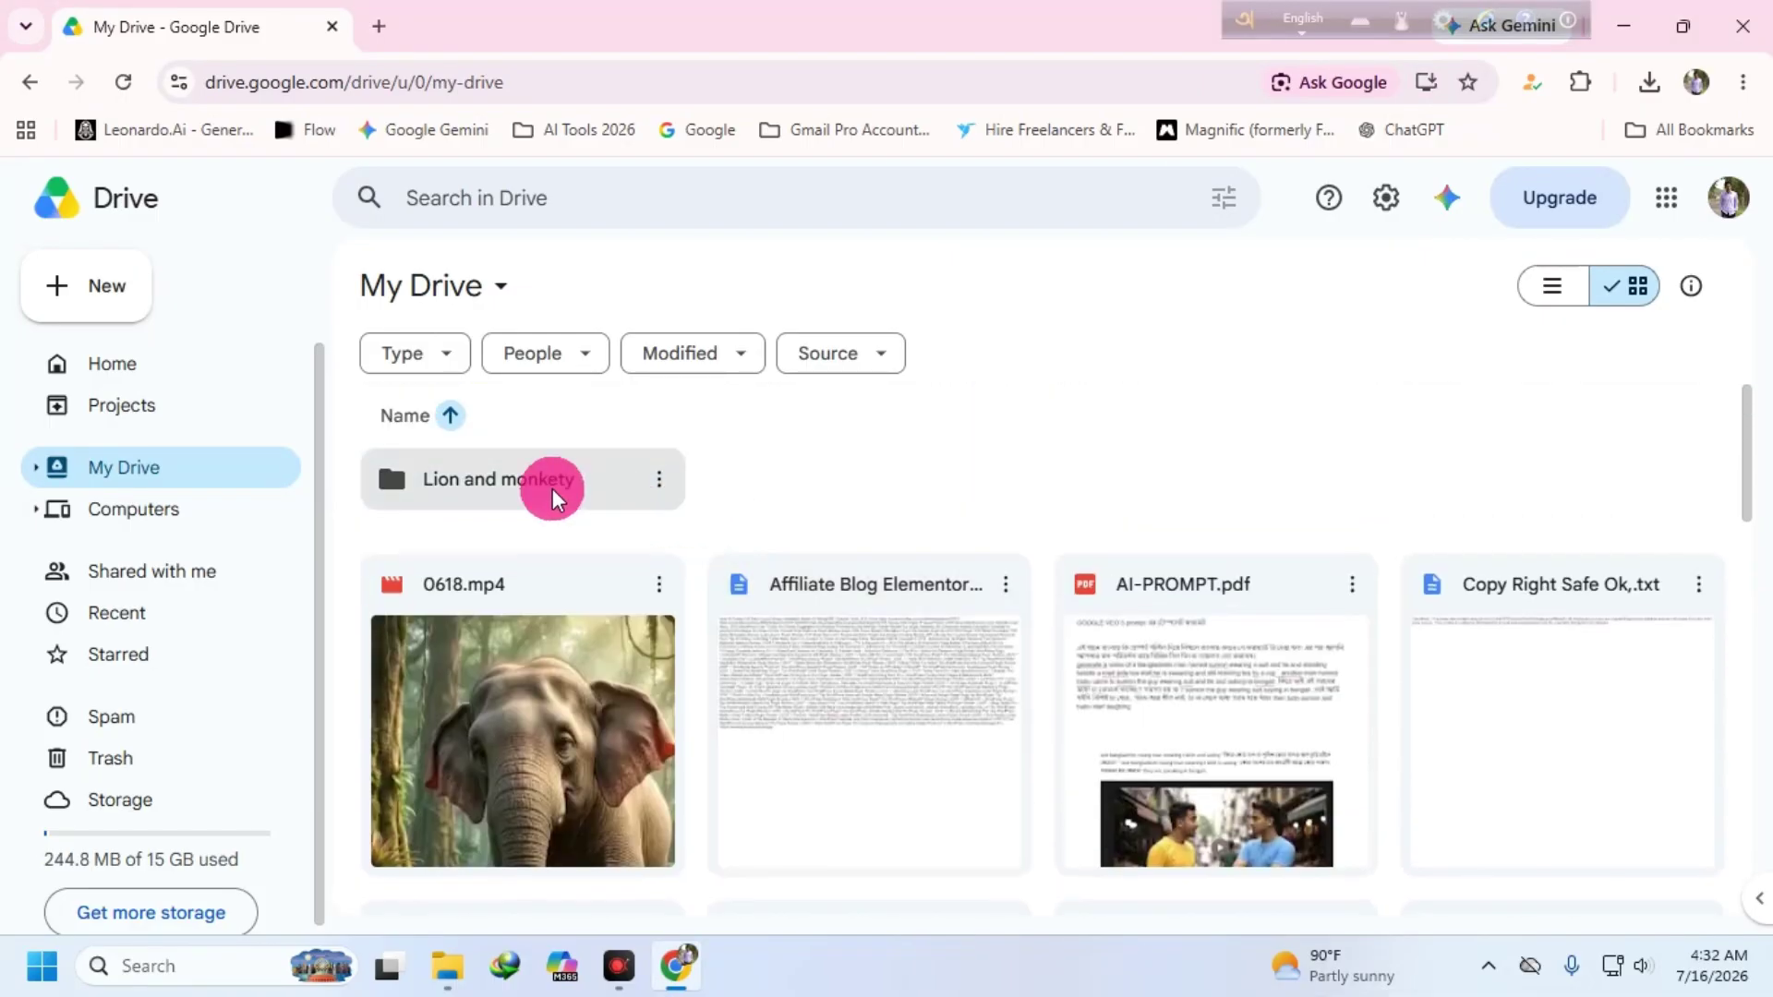
key("F5")
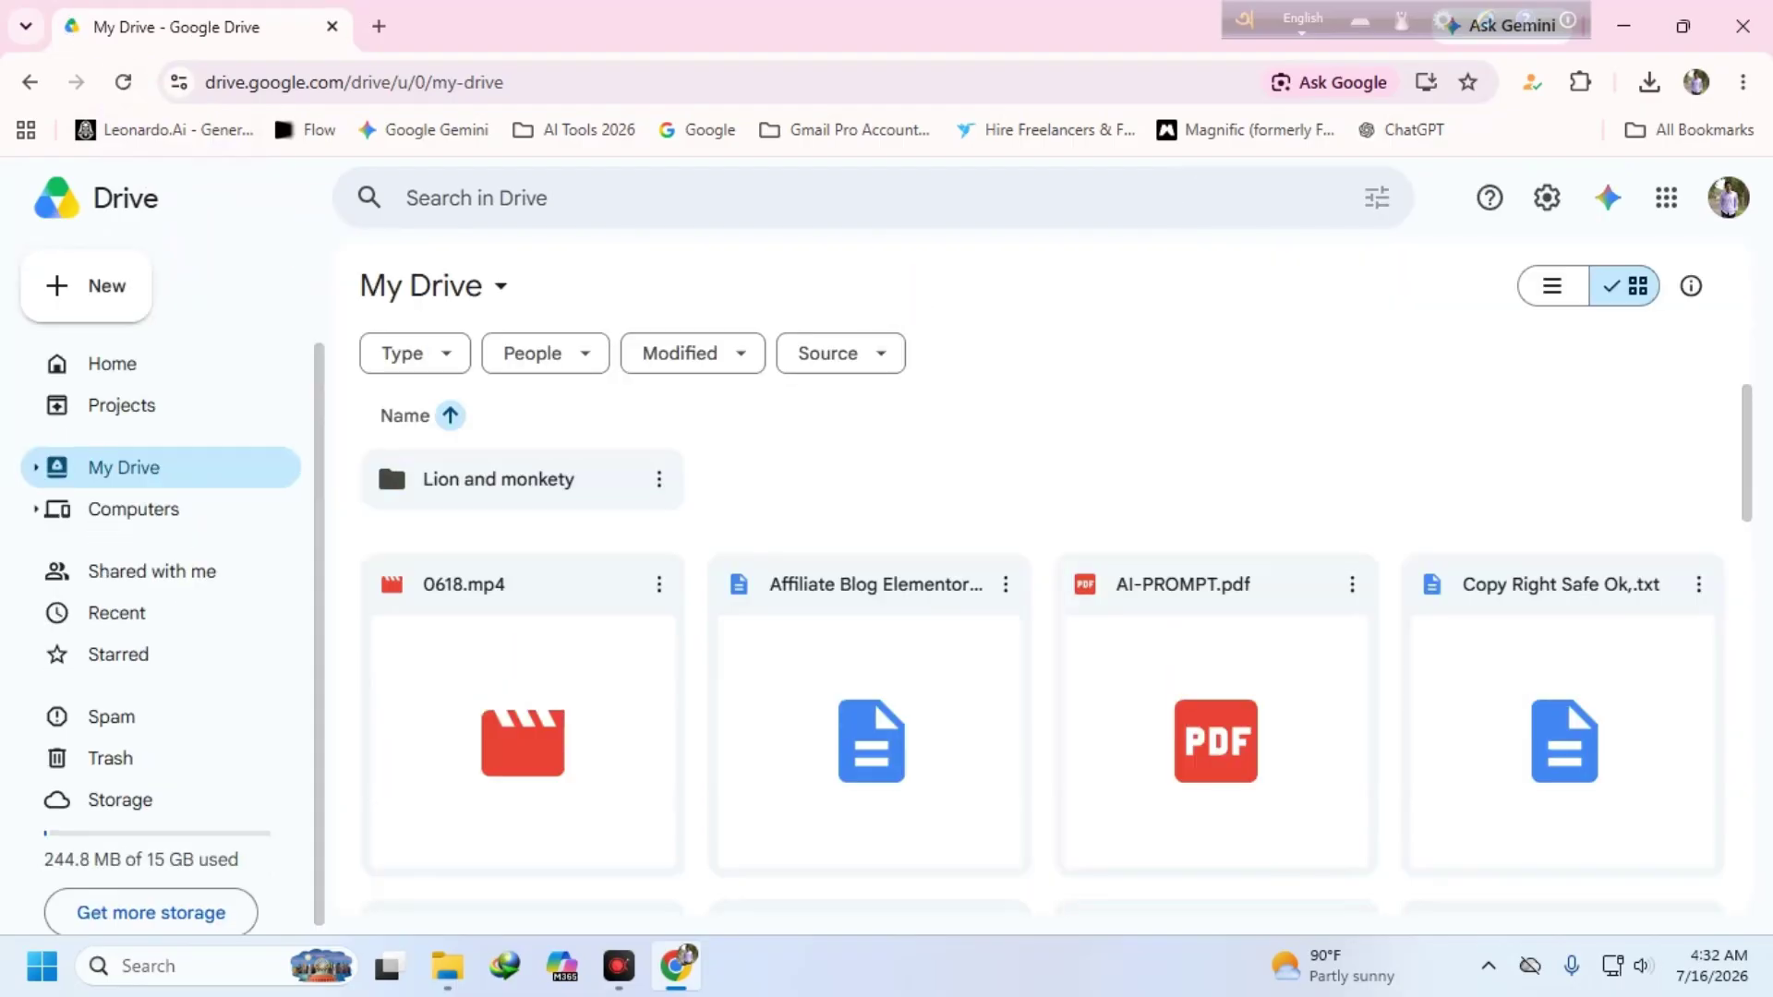
scroll(1100, 621, "down", 5)
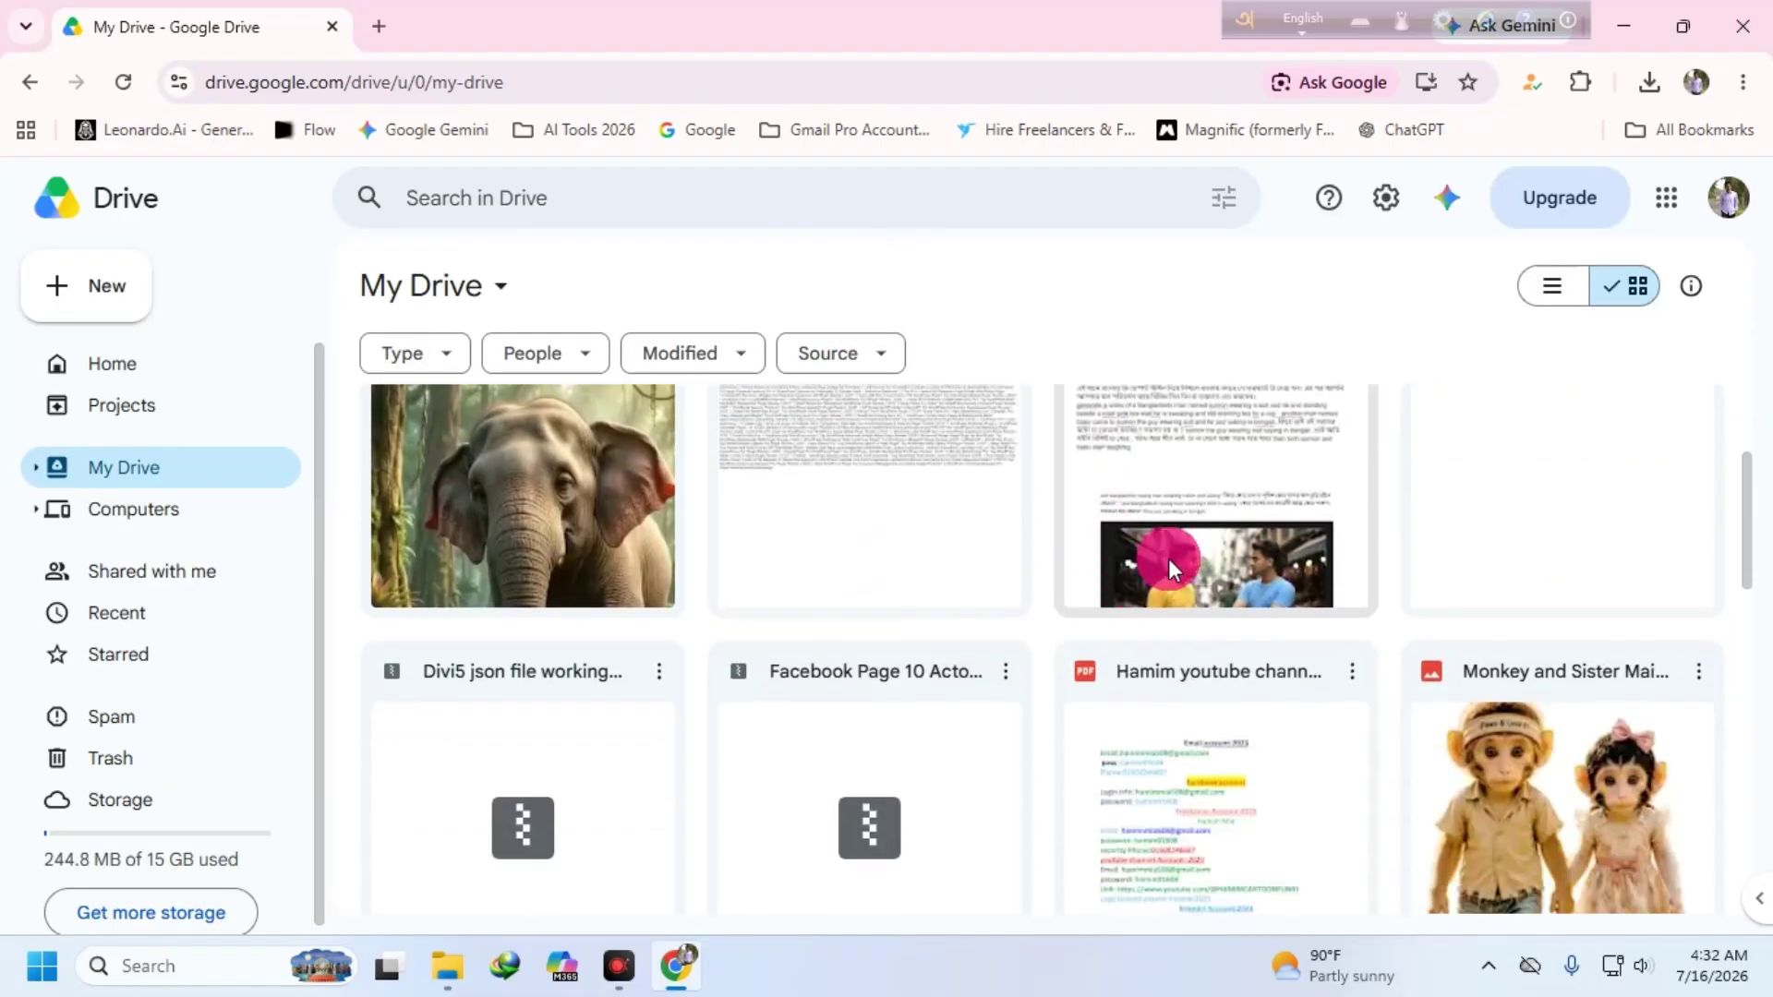
scroll(1100, 622, "down", 3)
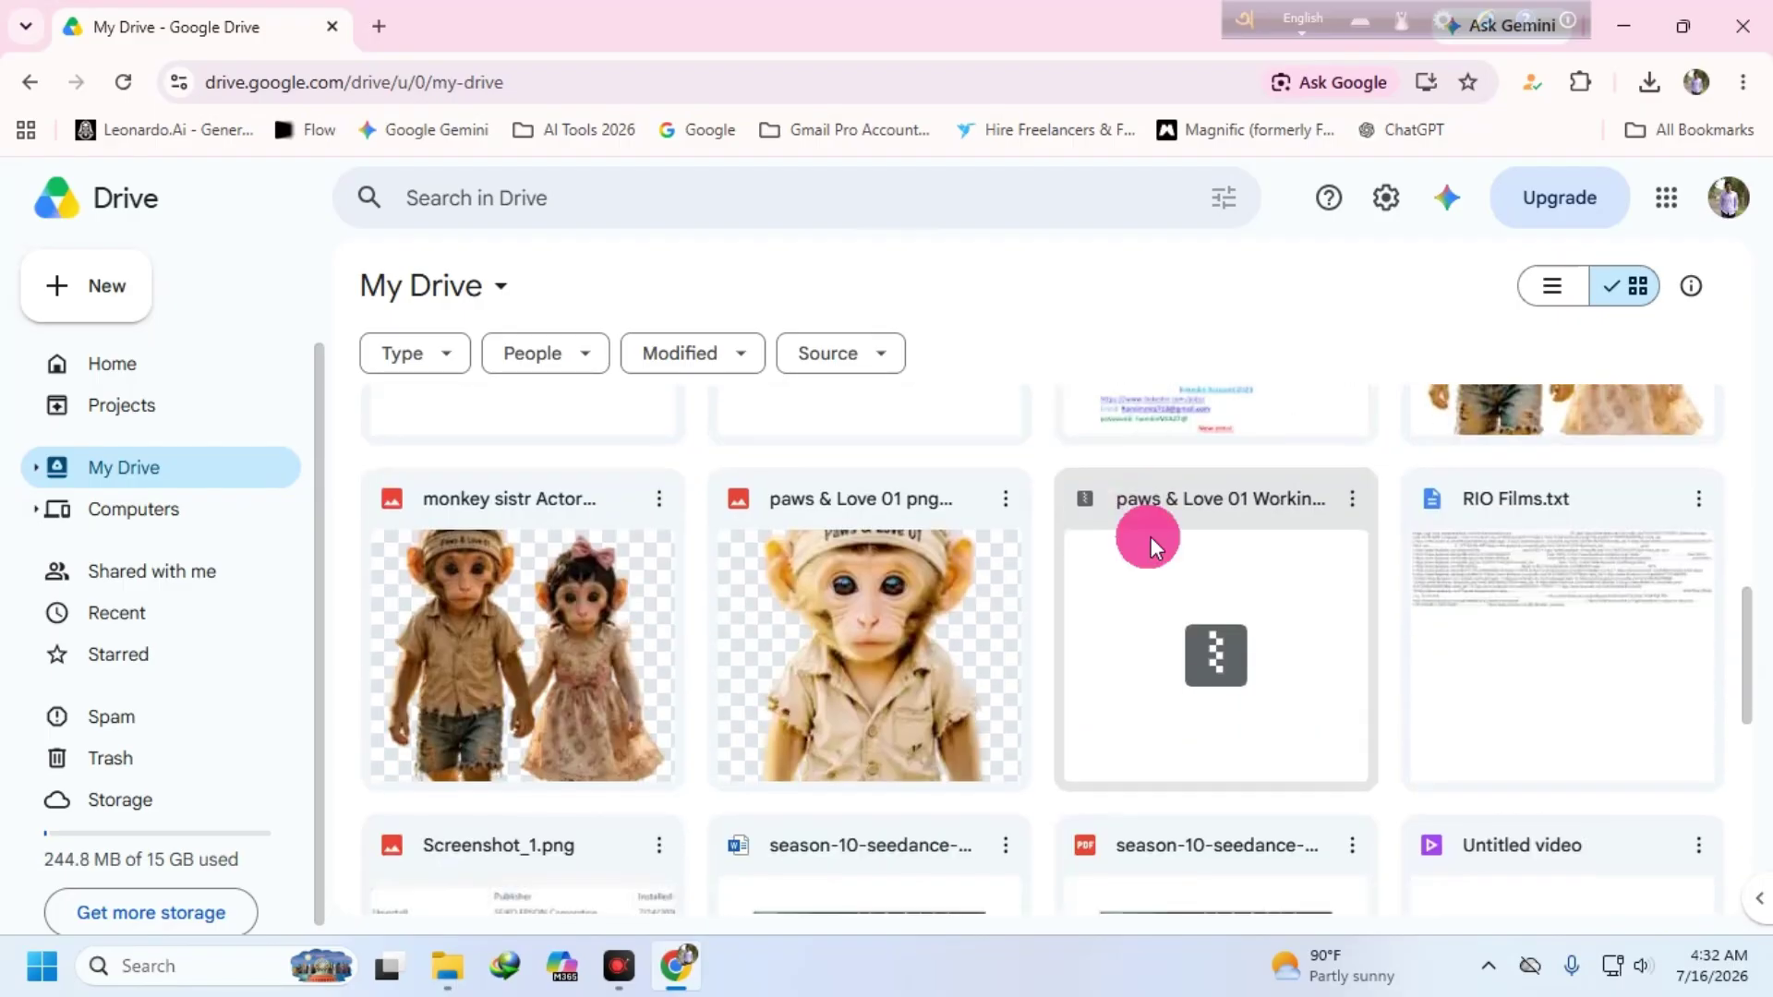
scroll(1136, 533, "up", 8)
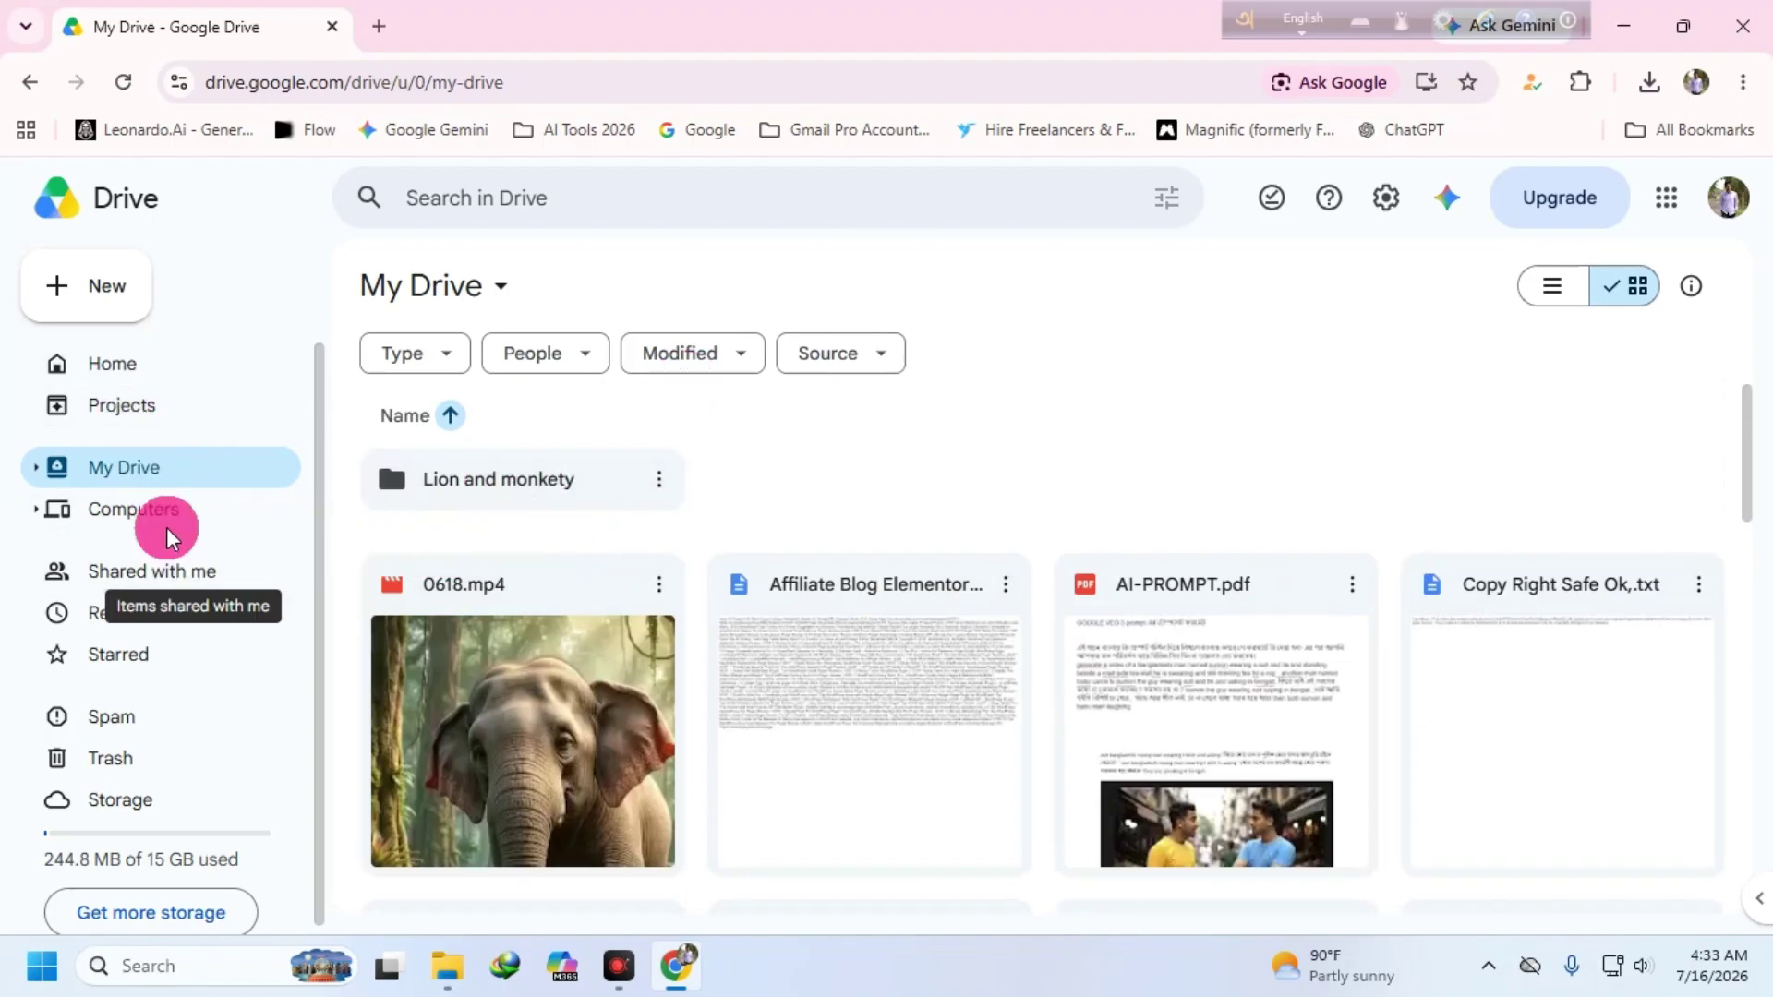
- Upload the office 2019 archive from the Desktop to My Drive as a single file
left_click(86, 285)
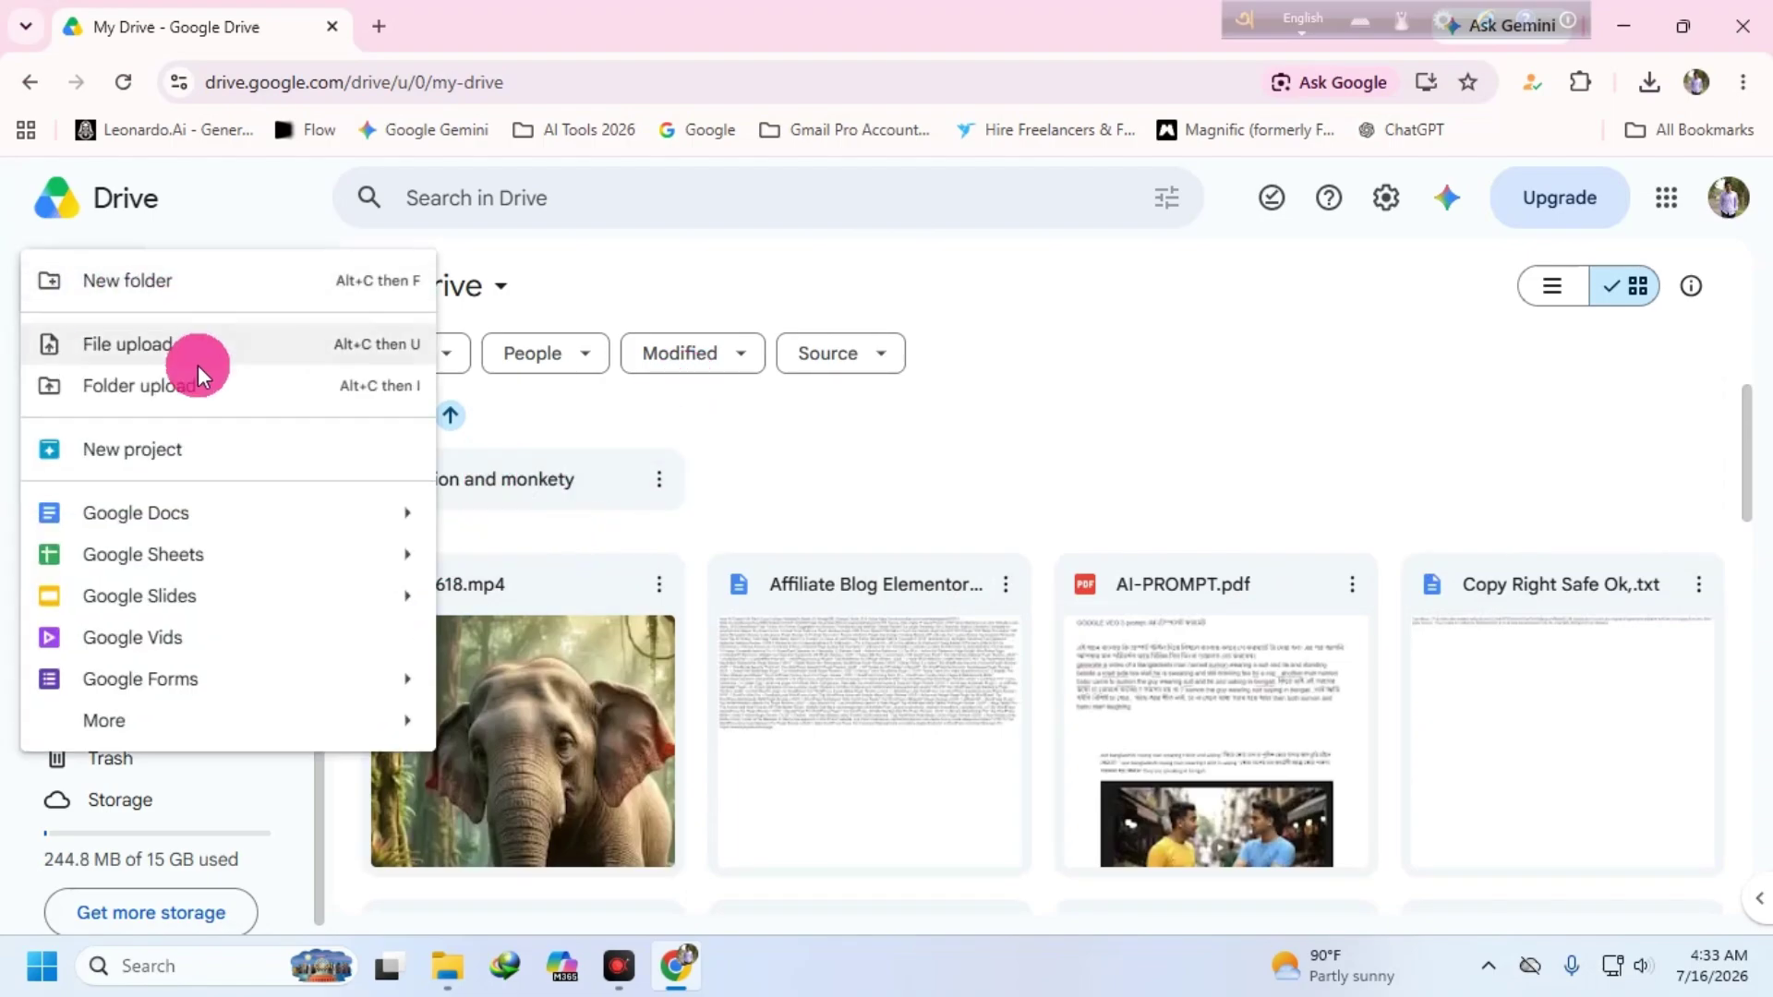
left_click(169, 345)
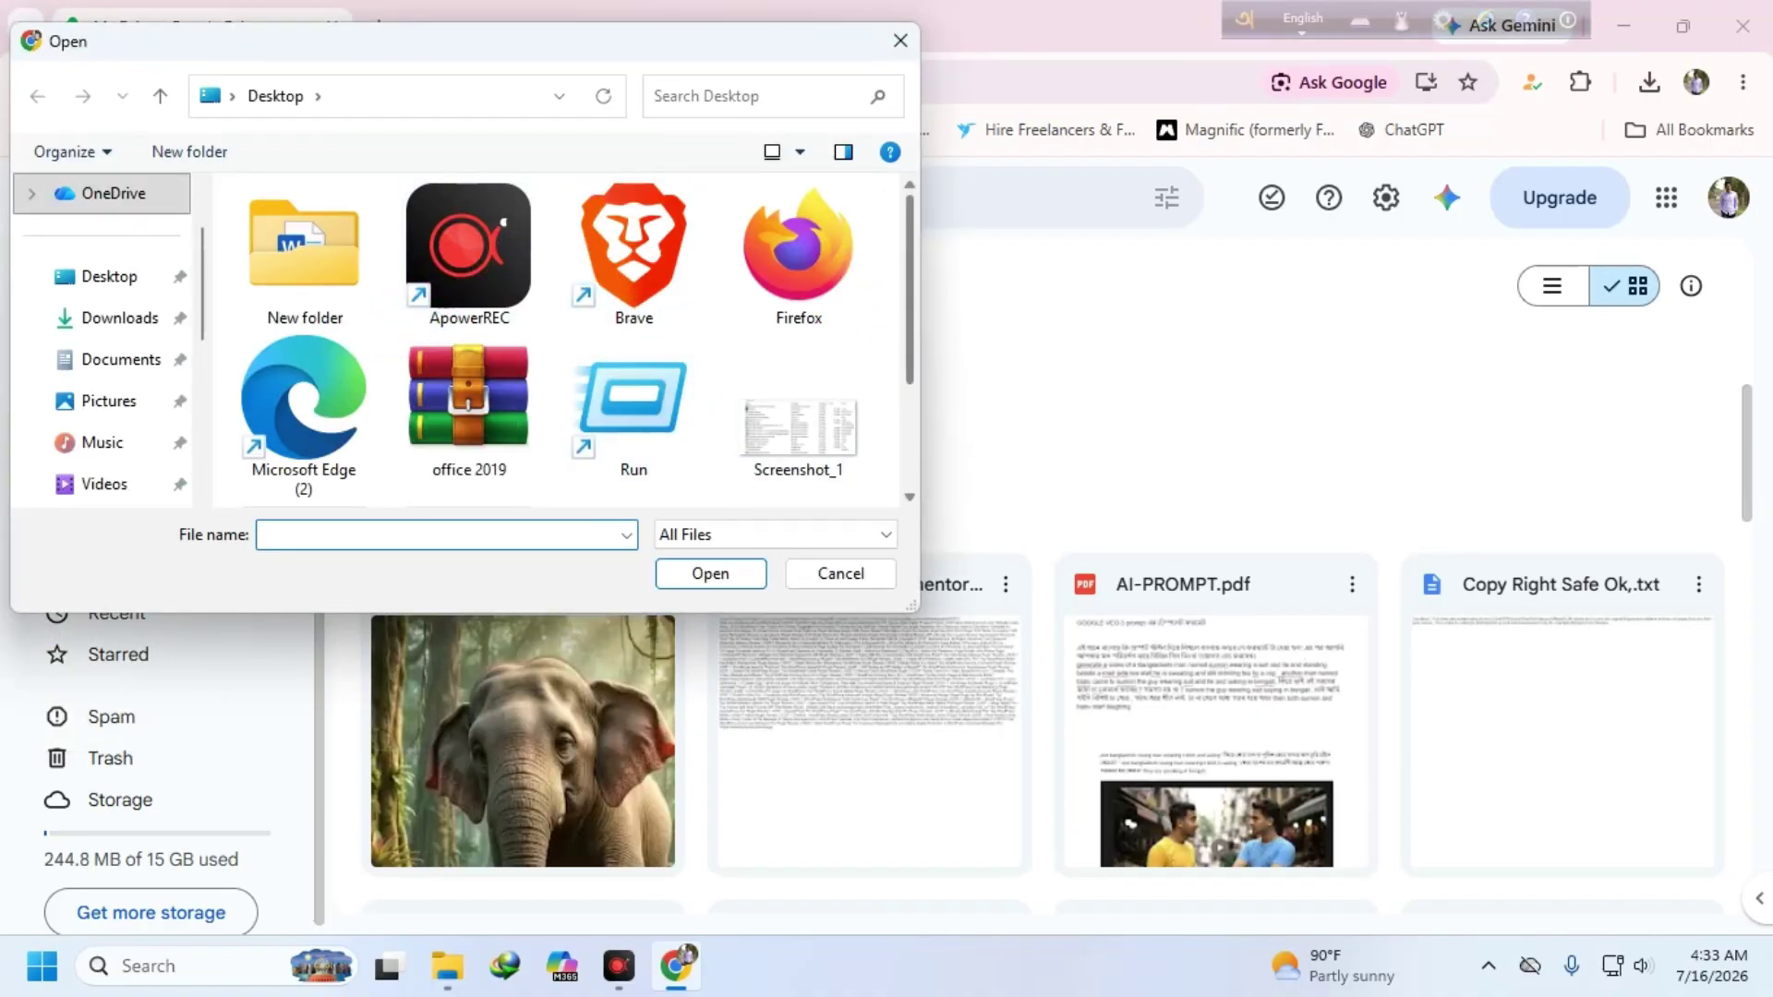
scroll(911, 344, "down", 1)
left_click(471, 332)
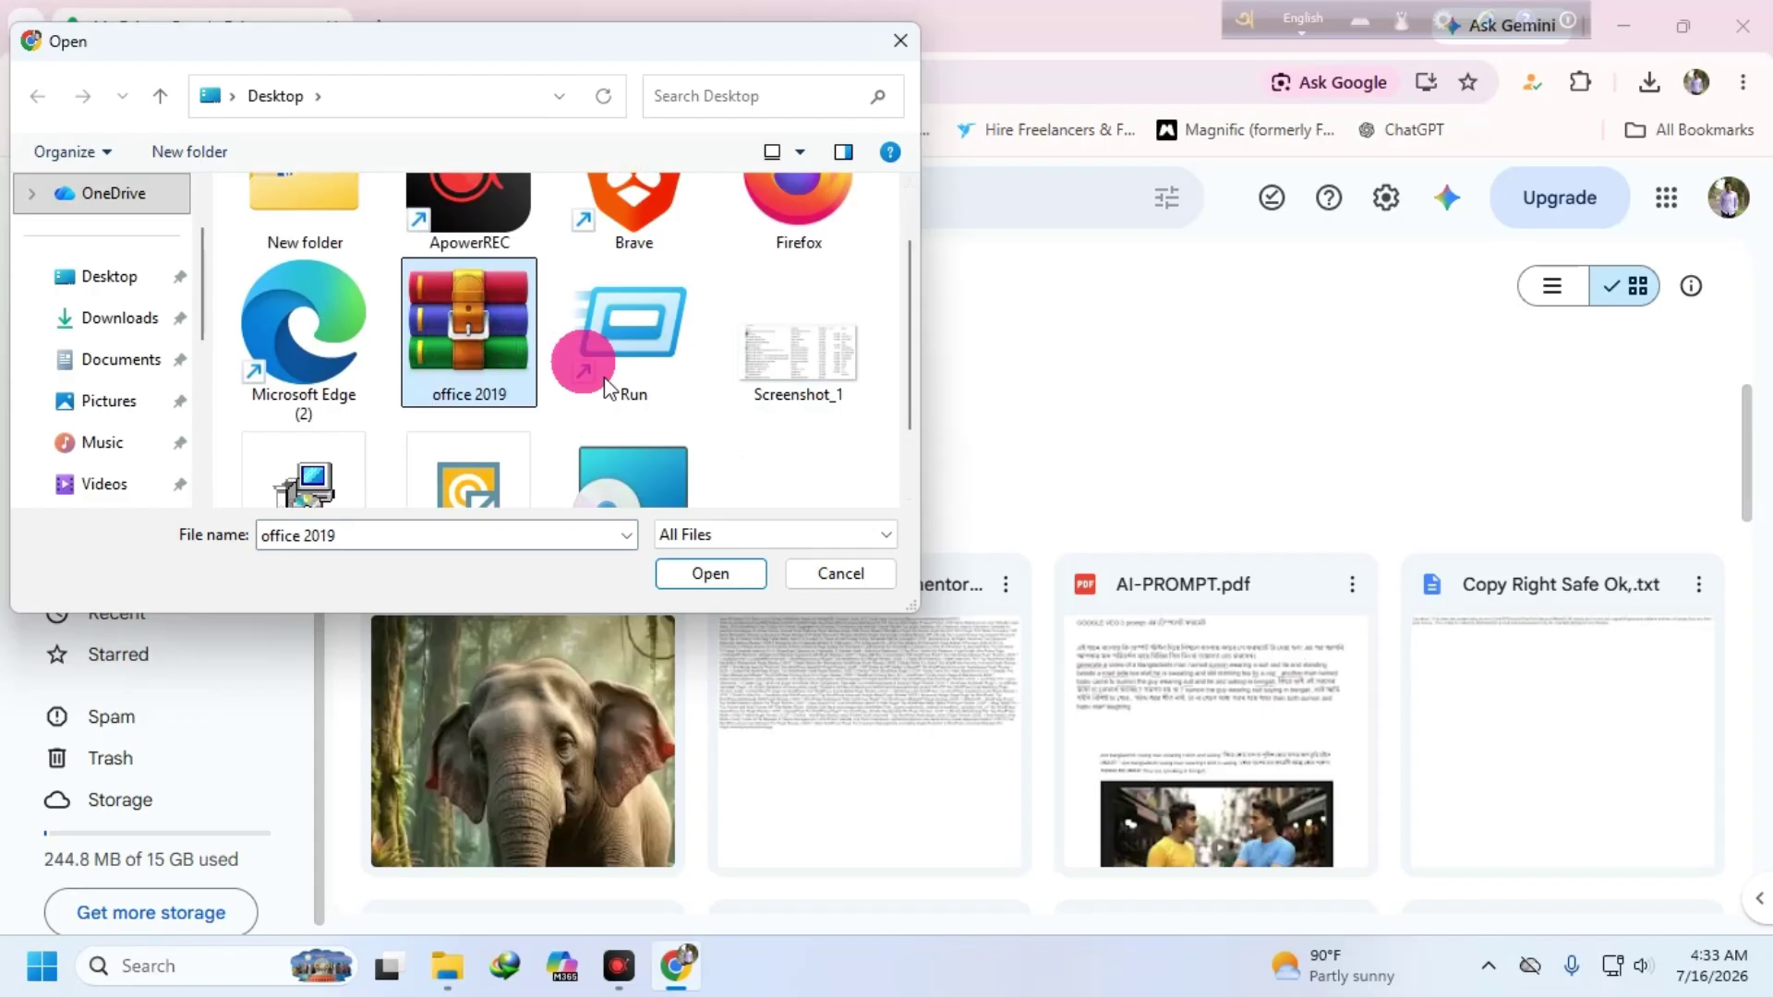
left_click(706, 574)
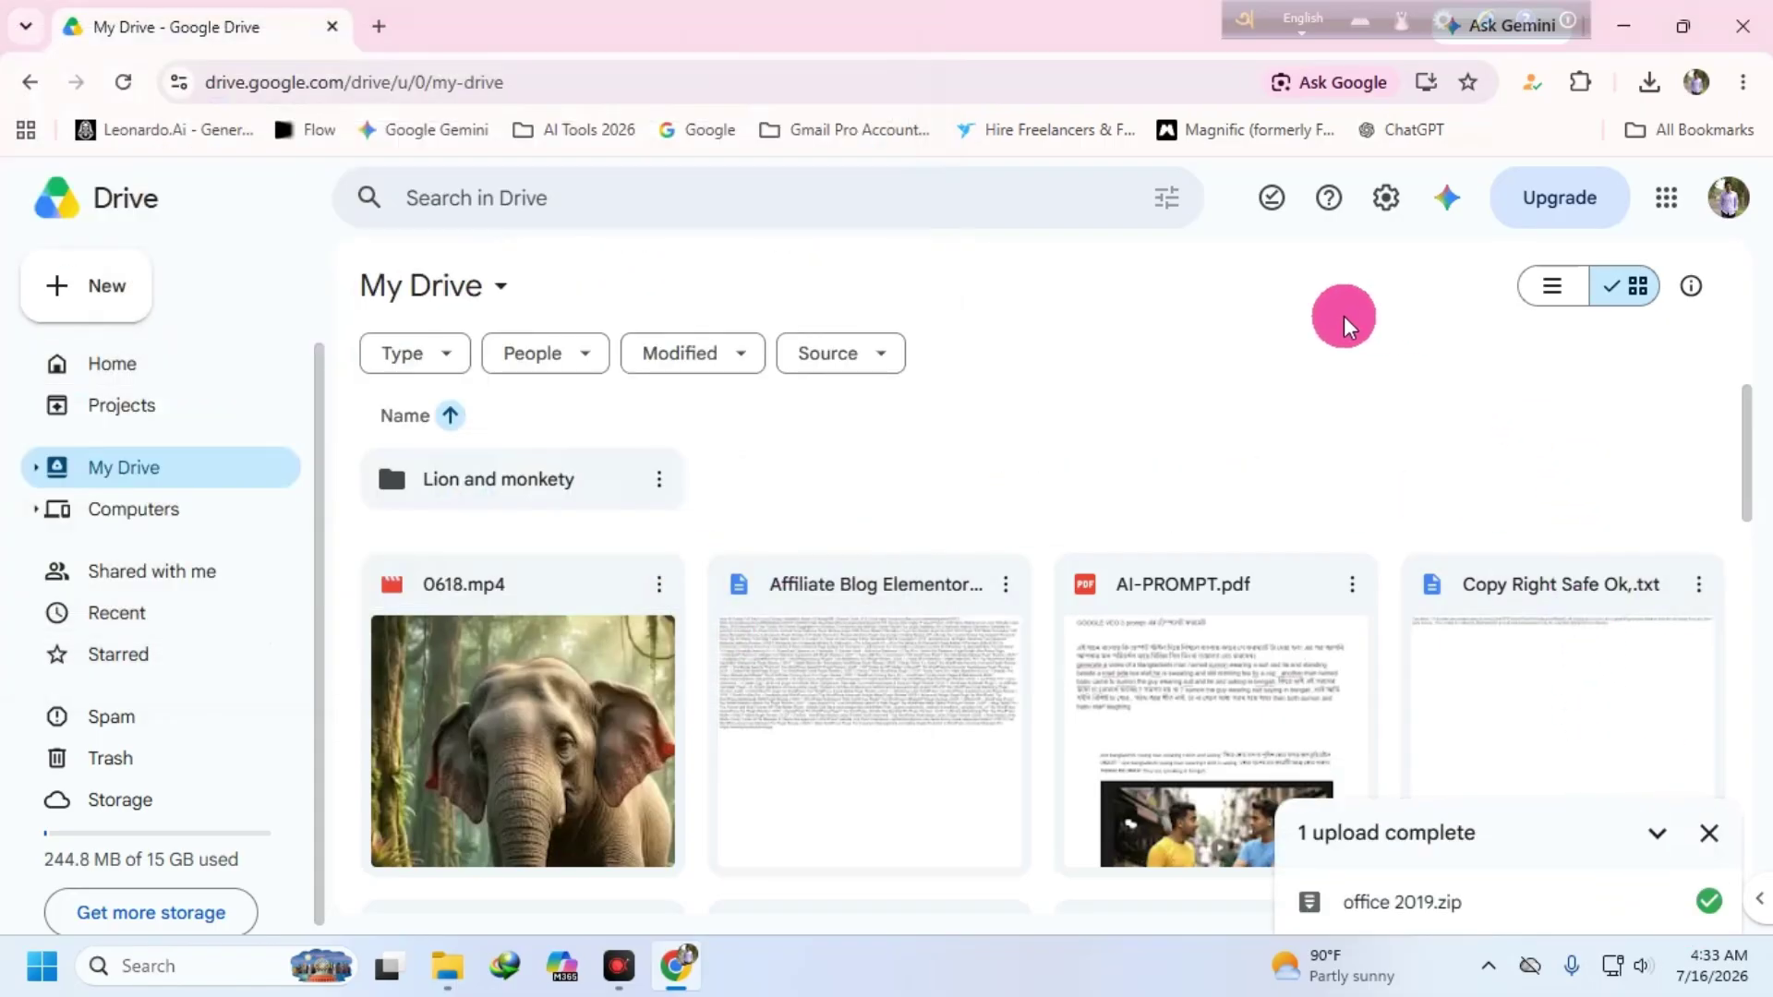
- Reload My Drive and scroll the file list to find the uploaded office 2019.zip
left_click(123, 81)
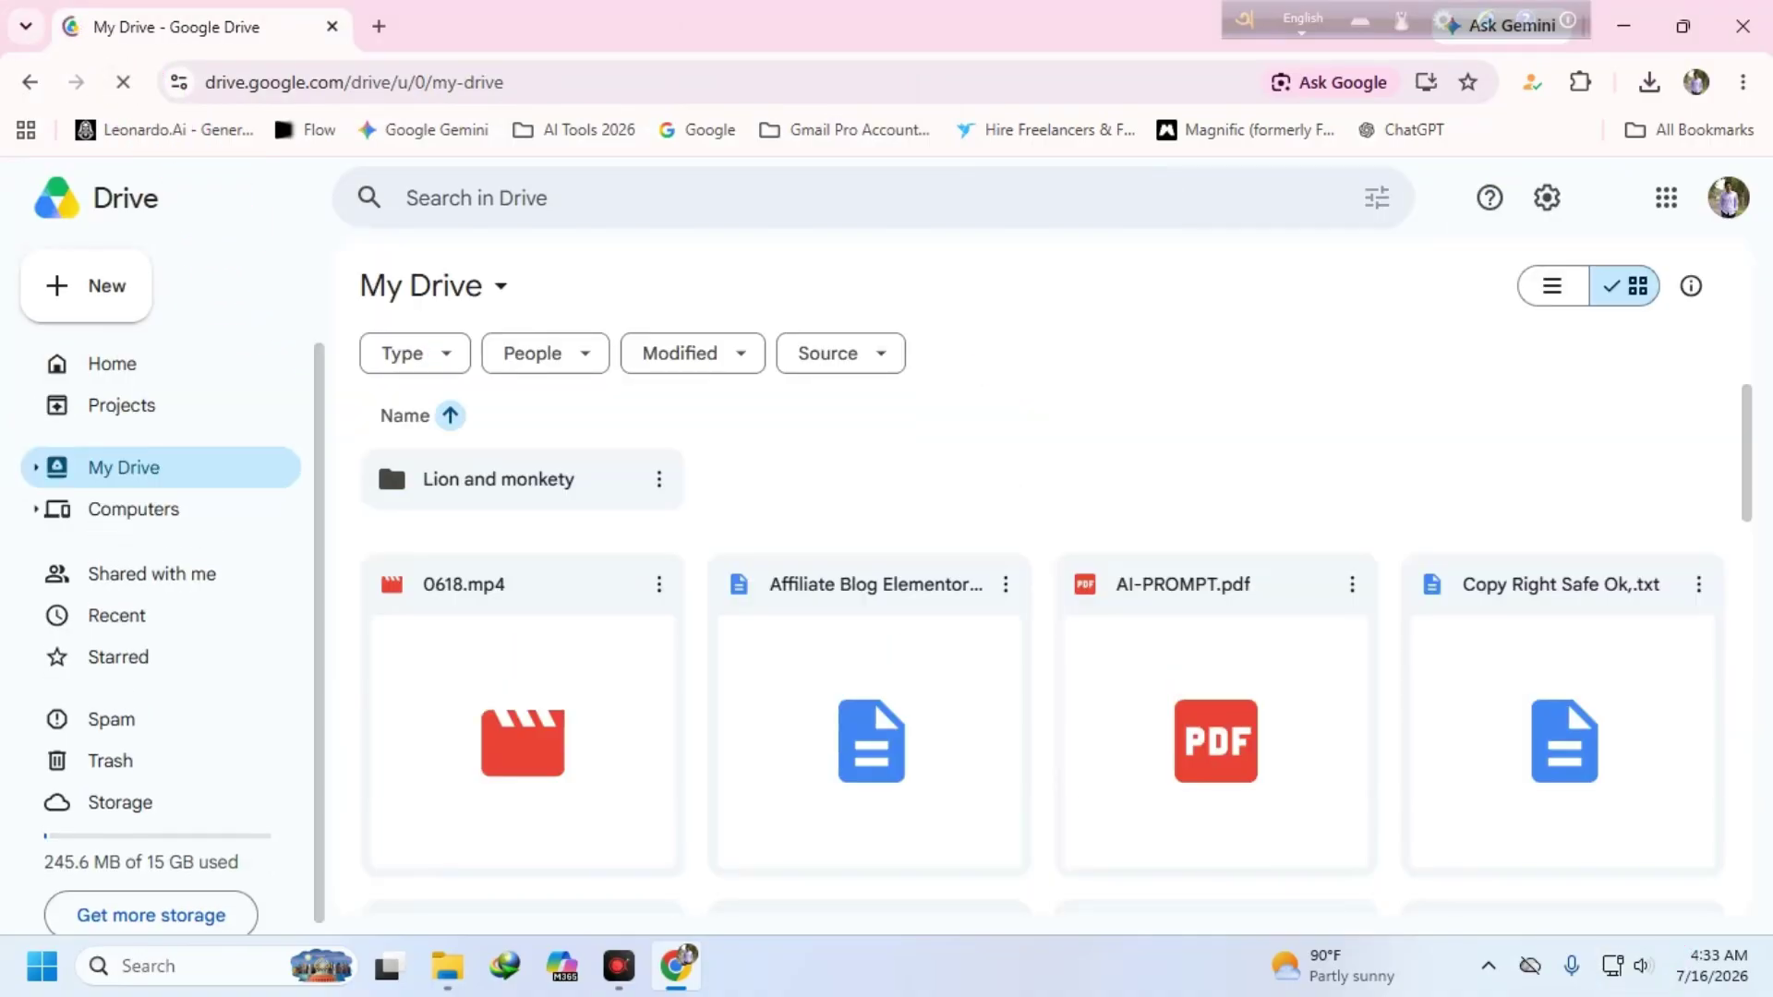
scroll(1361, 499, "down", 5)
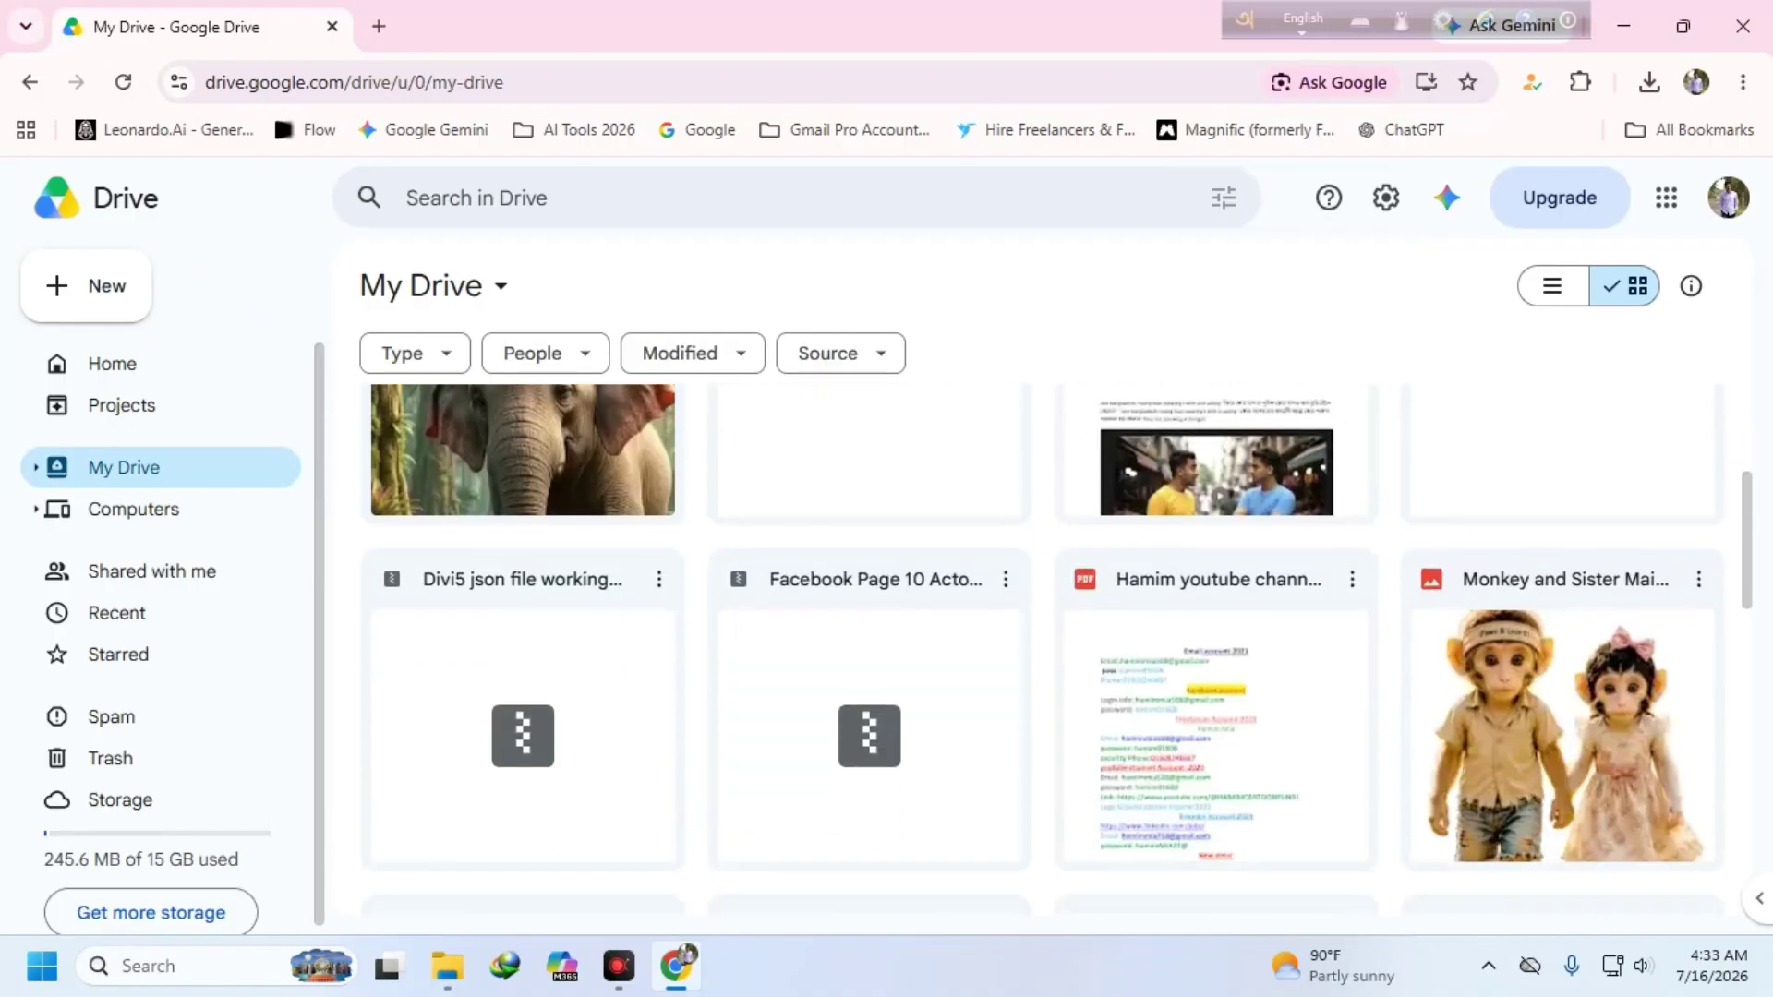
scroll(1444, 496, "down", 5)
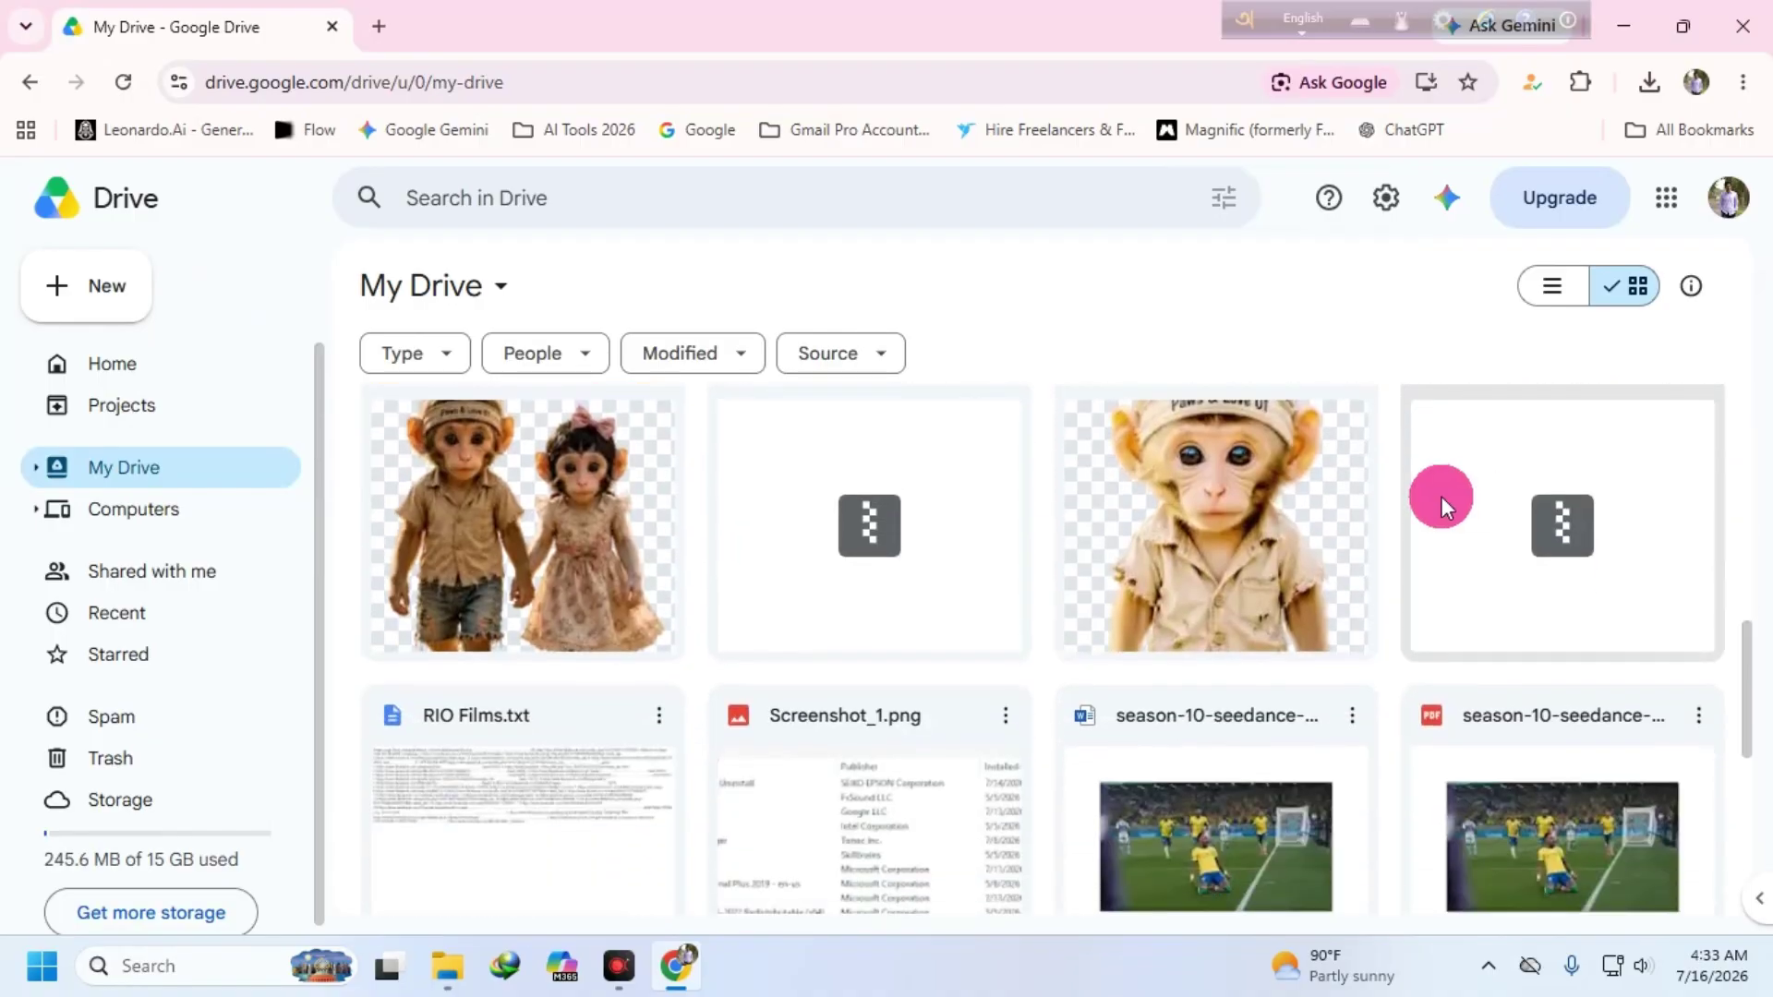
scroll(966, 679, "down", 5)
scroll(966, 680, "up", 3)
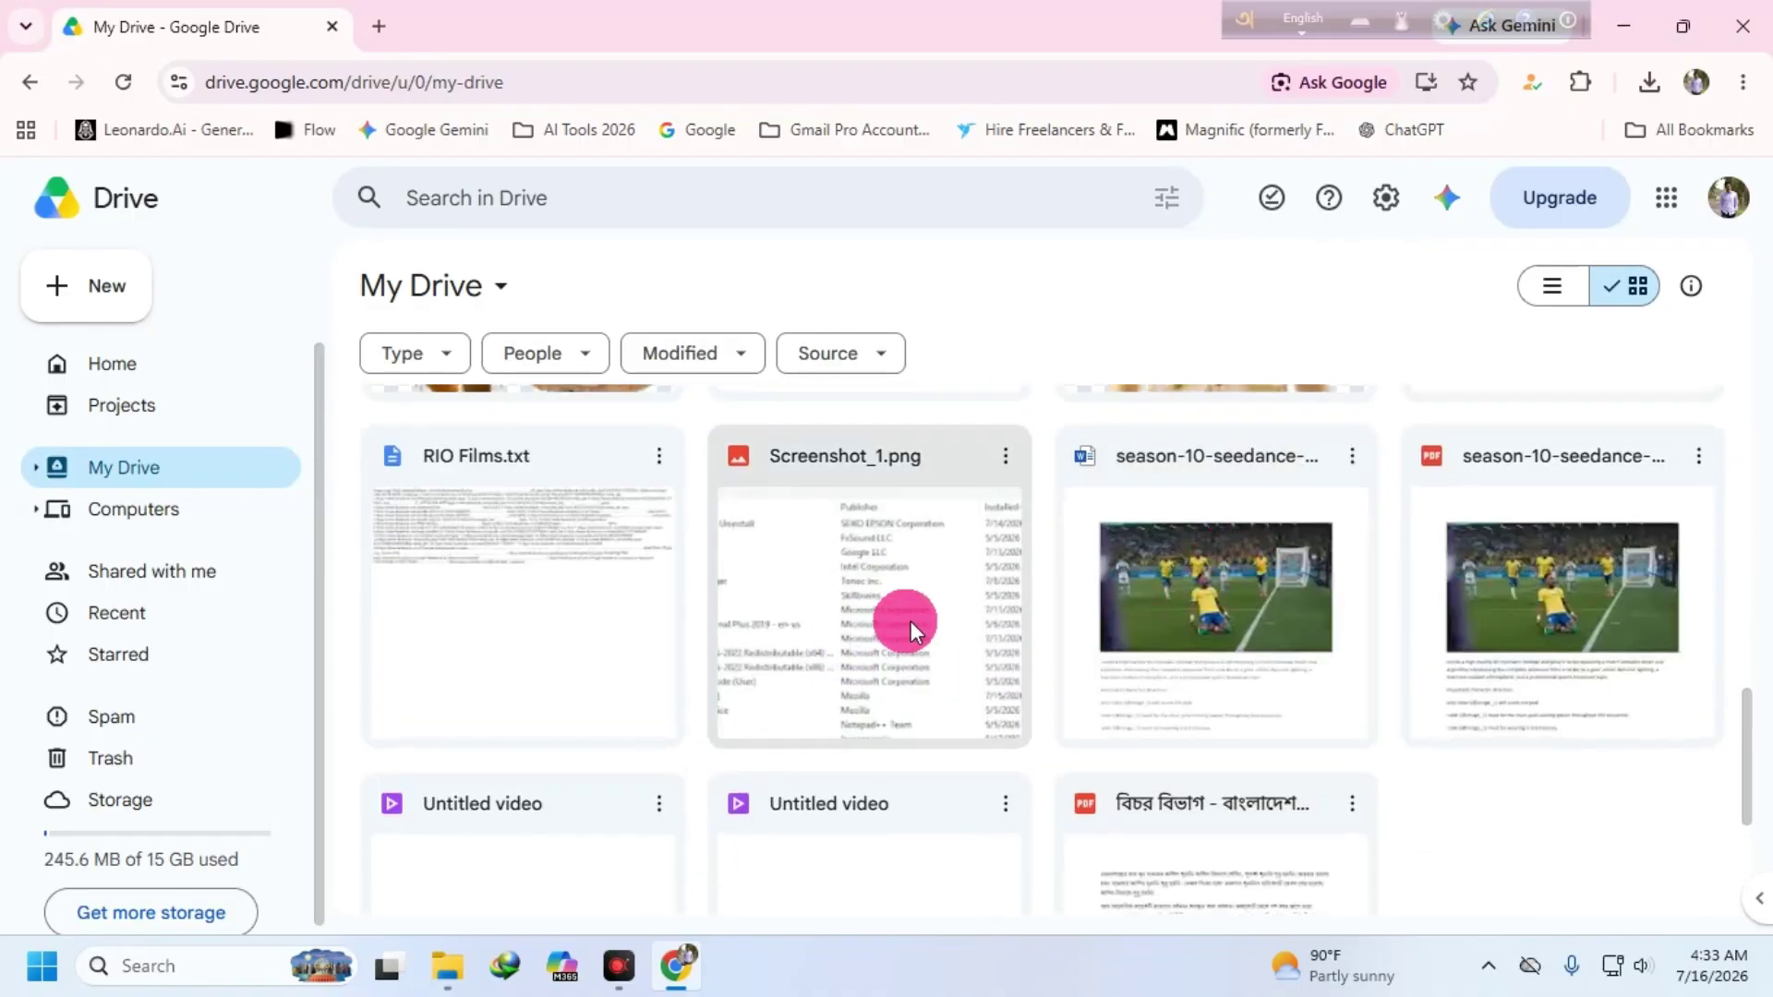
scroll(942, 540, "down", 4)
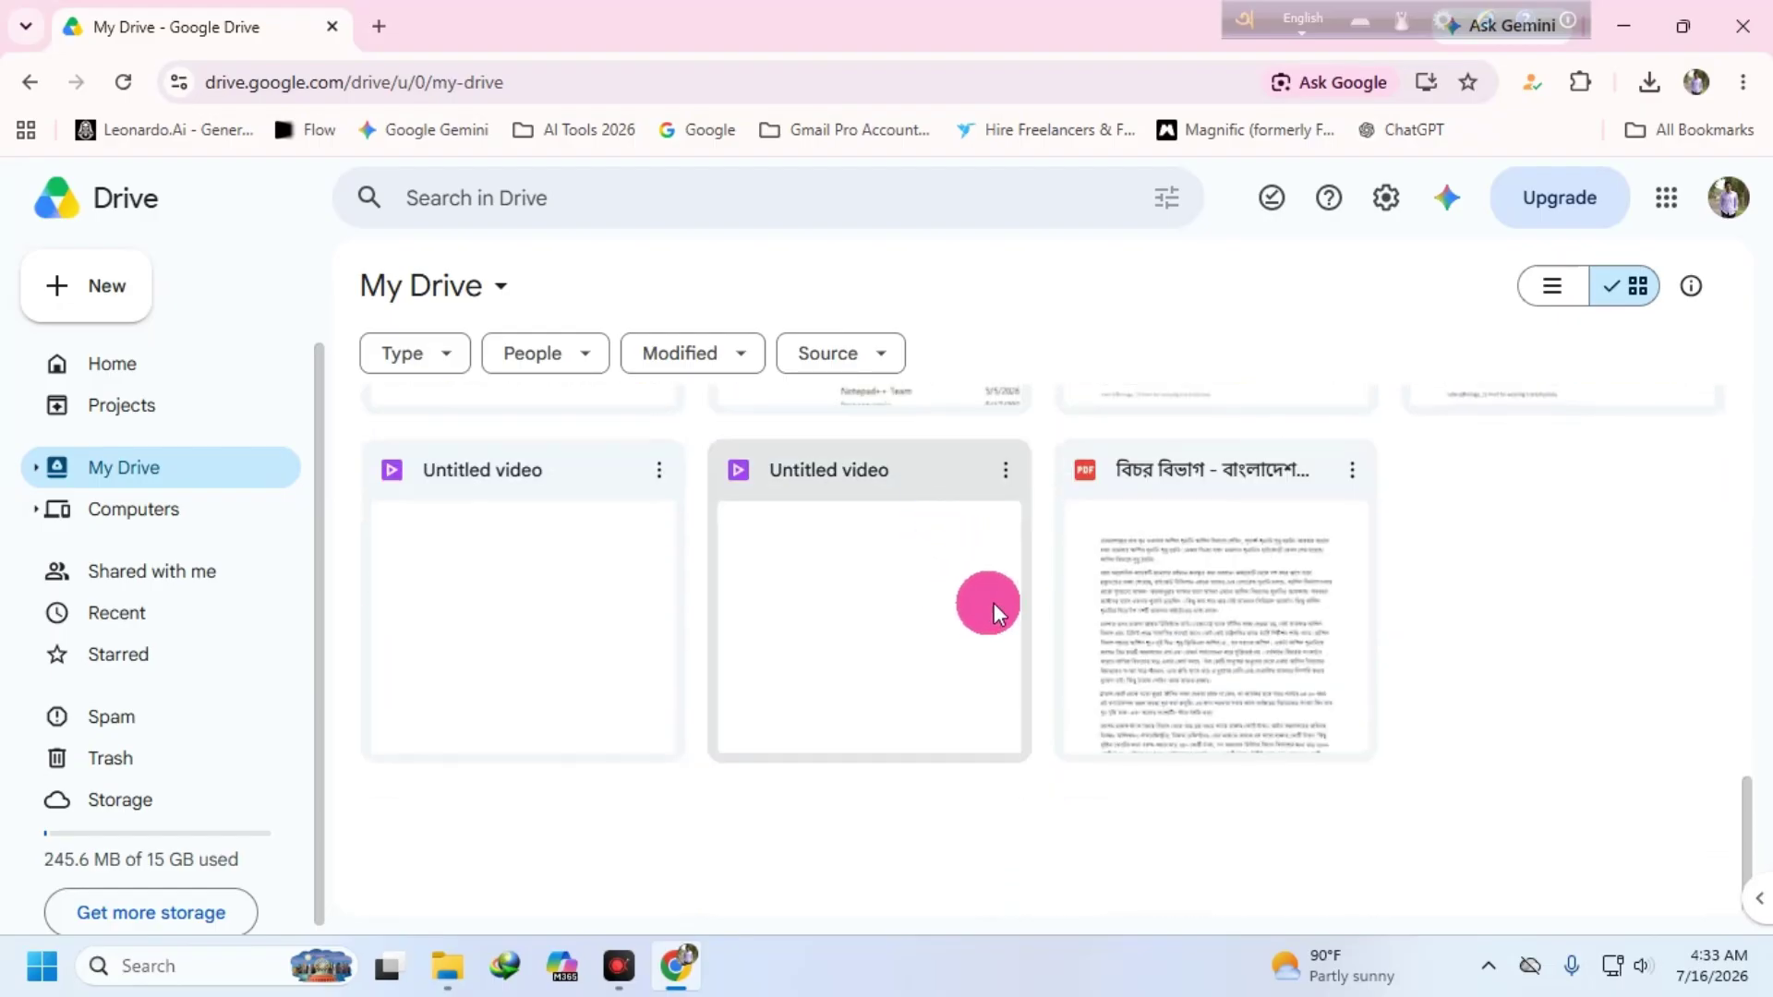
scroll(784, 597, "up", 9)
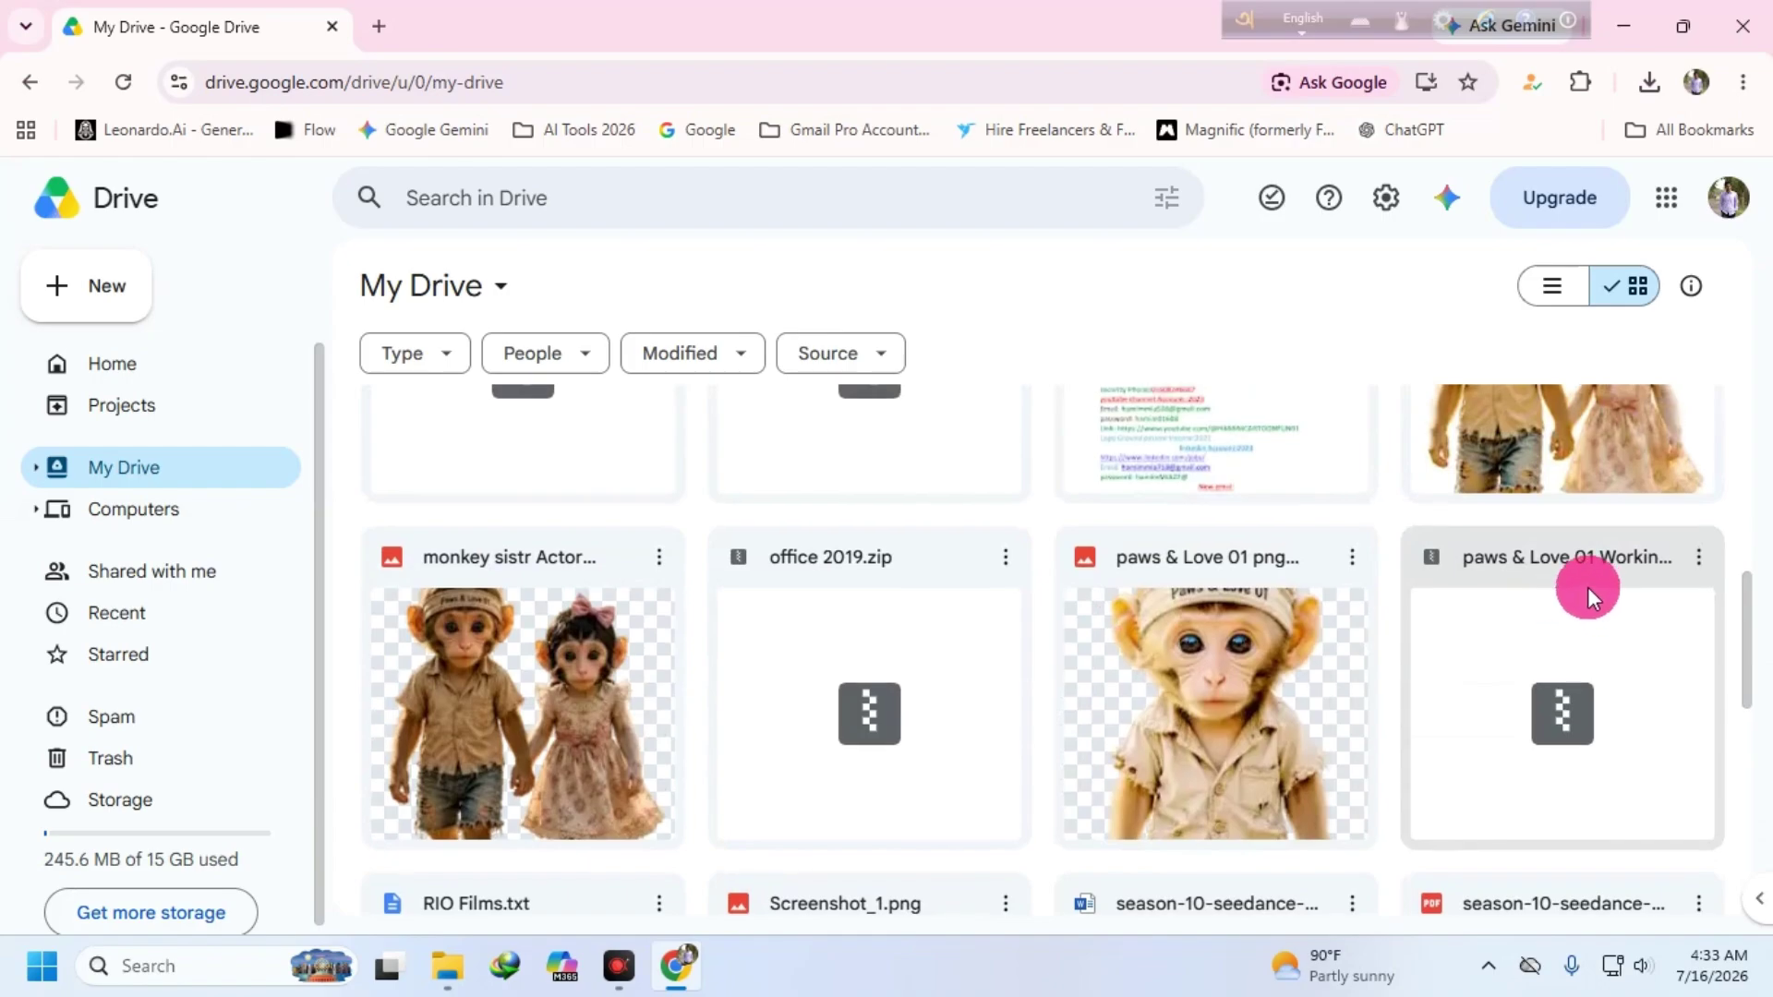
scroll(1136, 587, "up", 12)
- Upload the Desktop's New folder to My Drive, allowing the browser's upload prompt
left_click(86, 286)
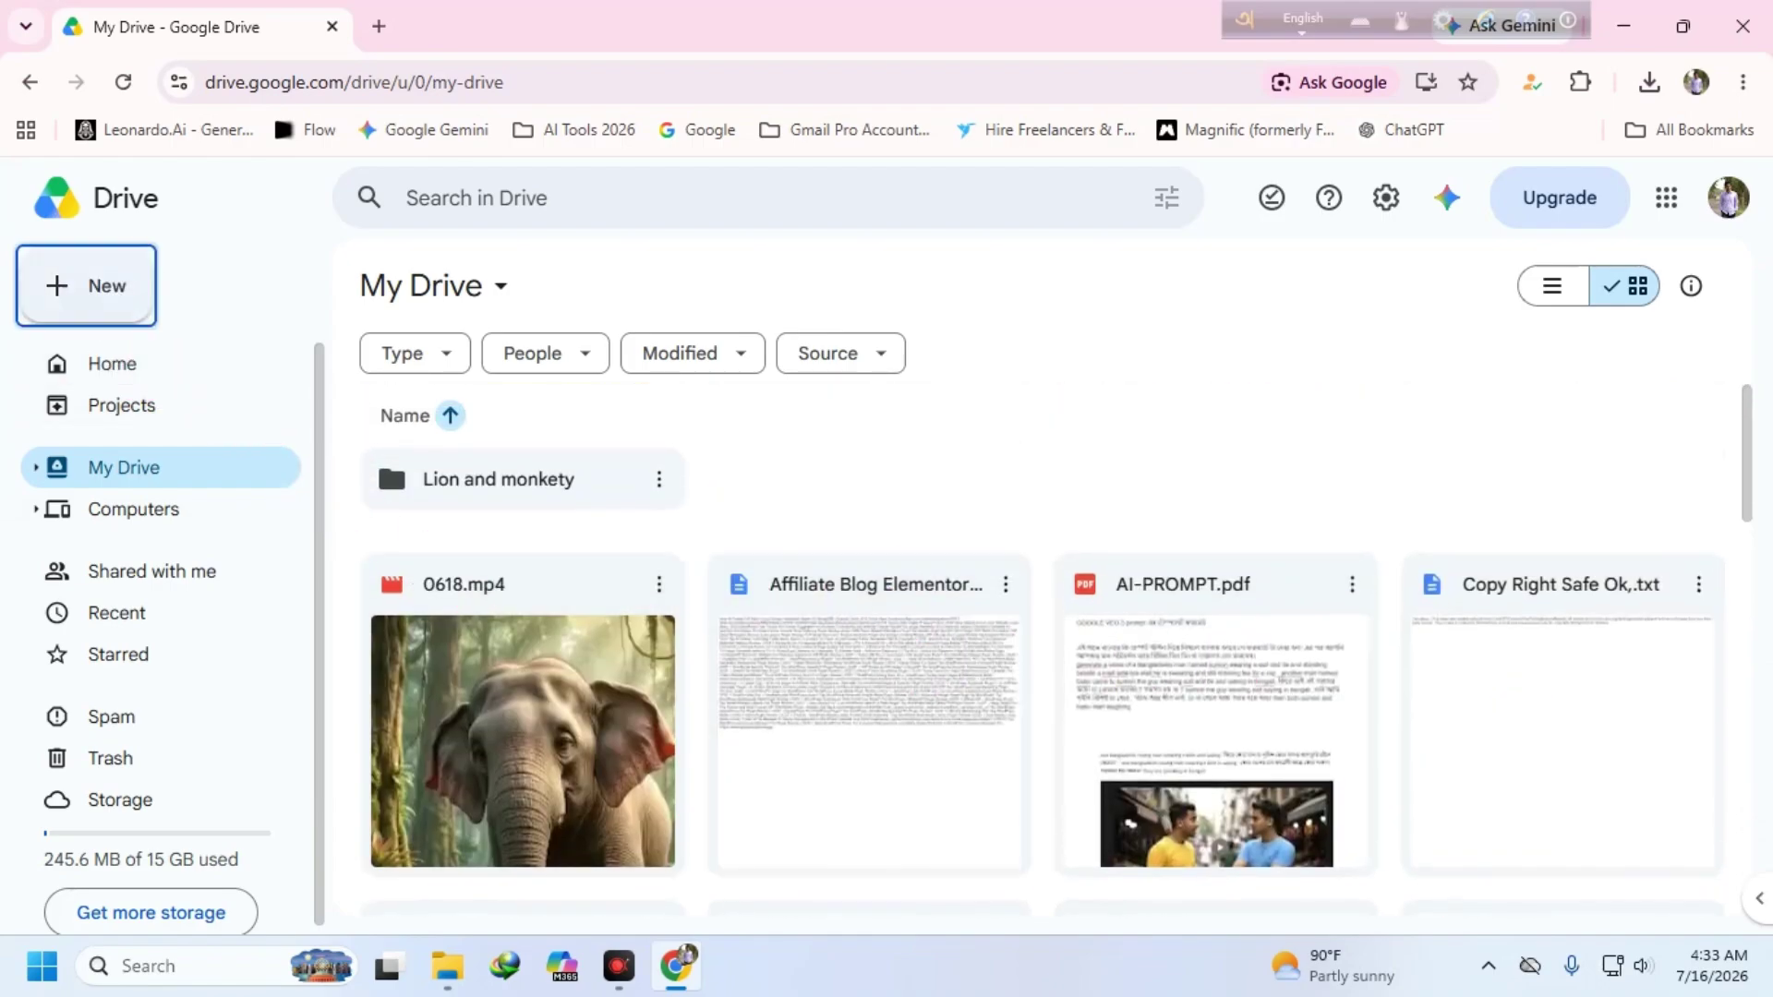
left_click(167, 388)
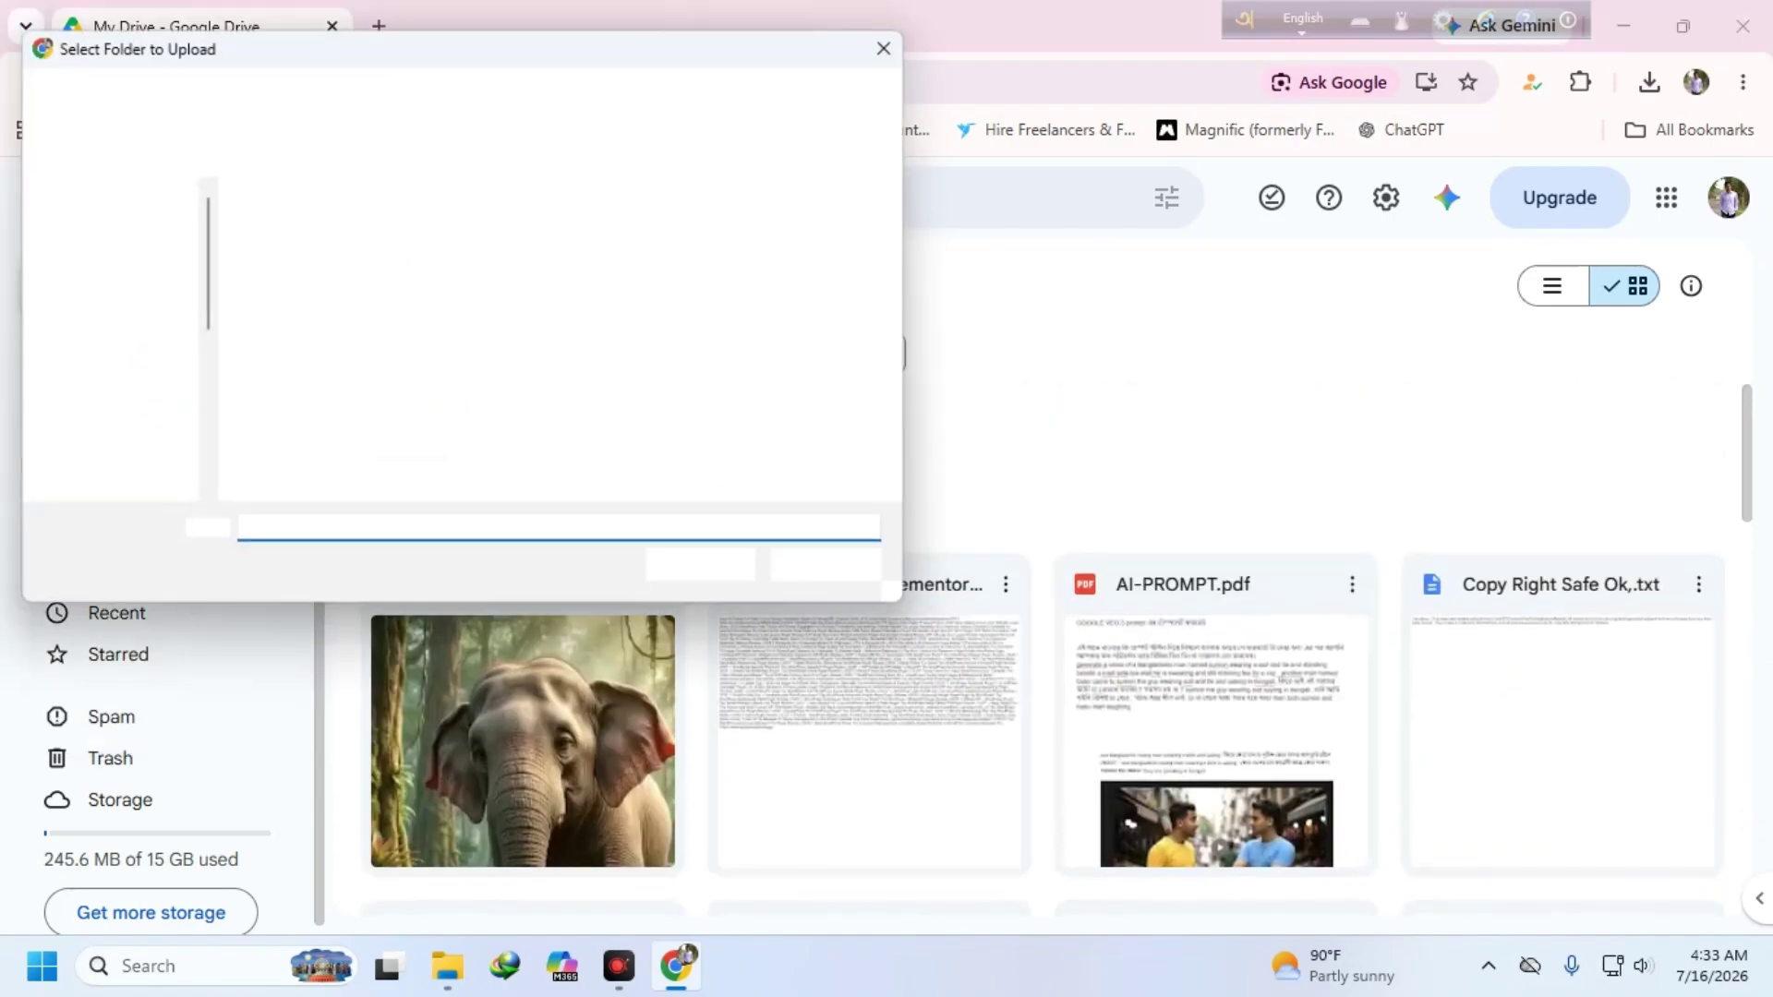
left_click(384, 277)
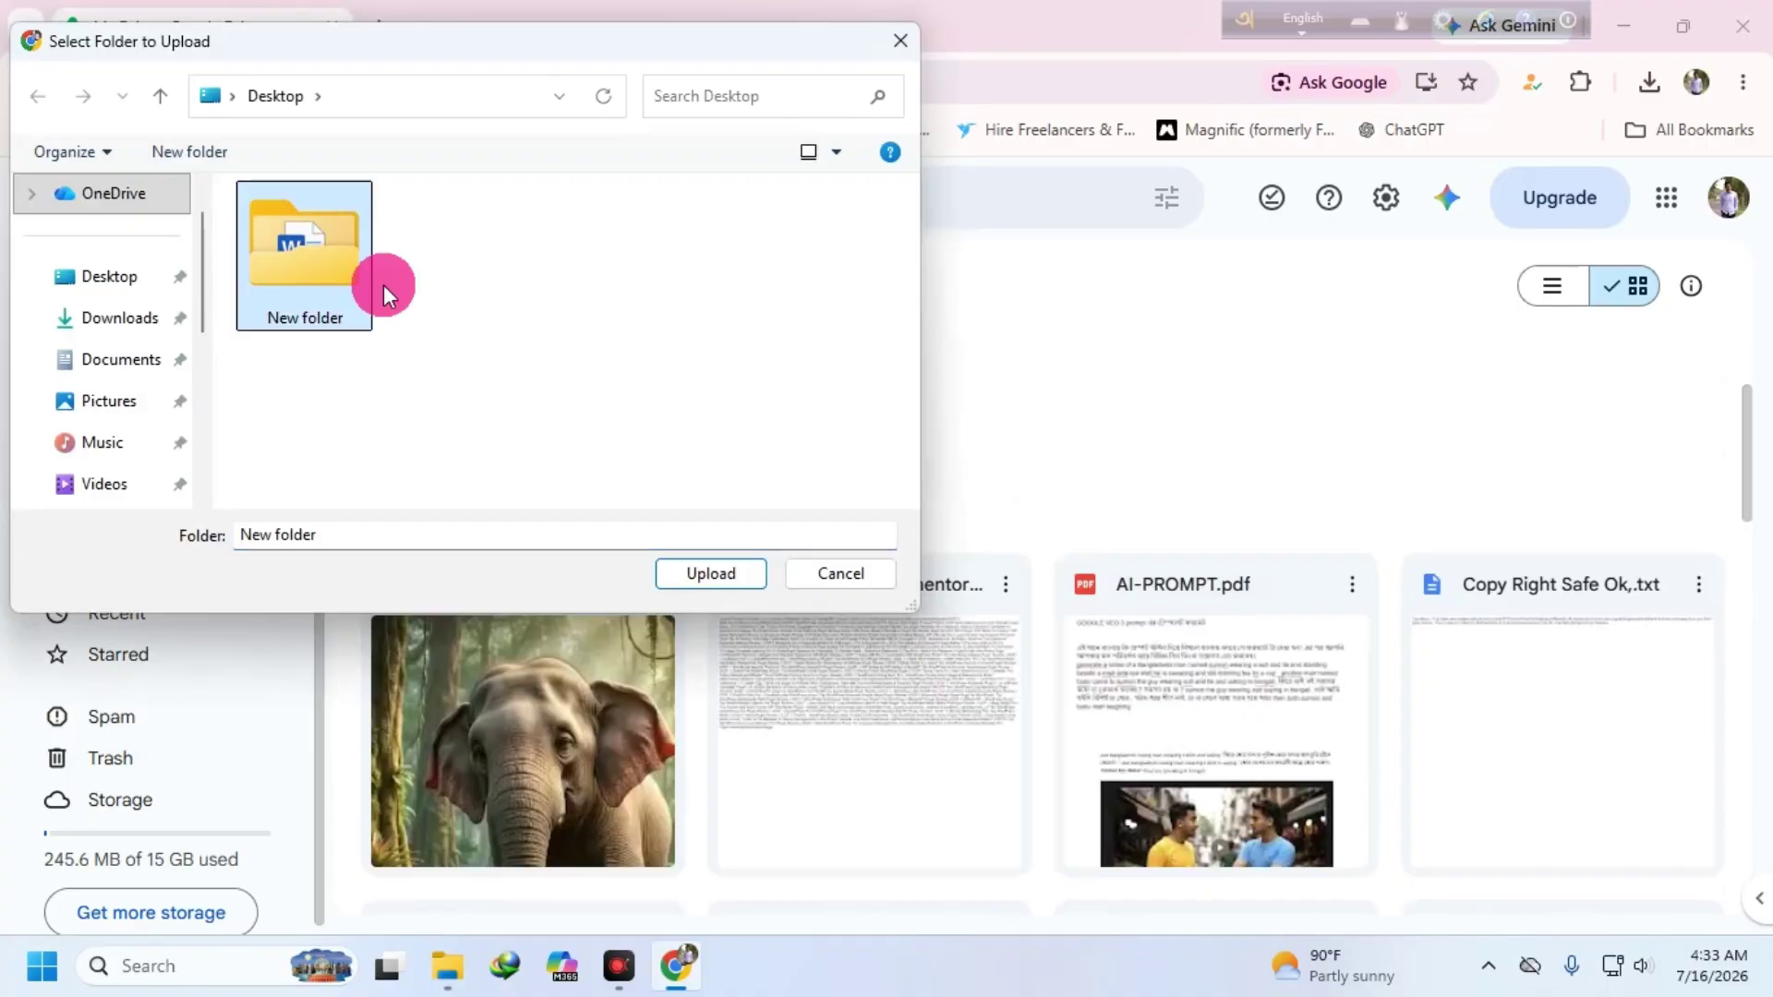
left_click(711, 573)
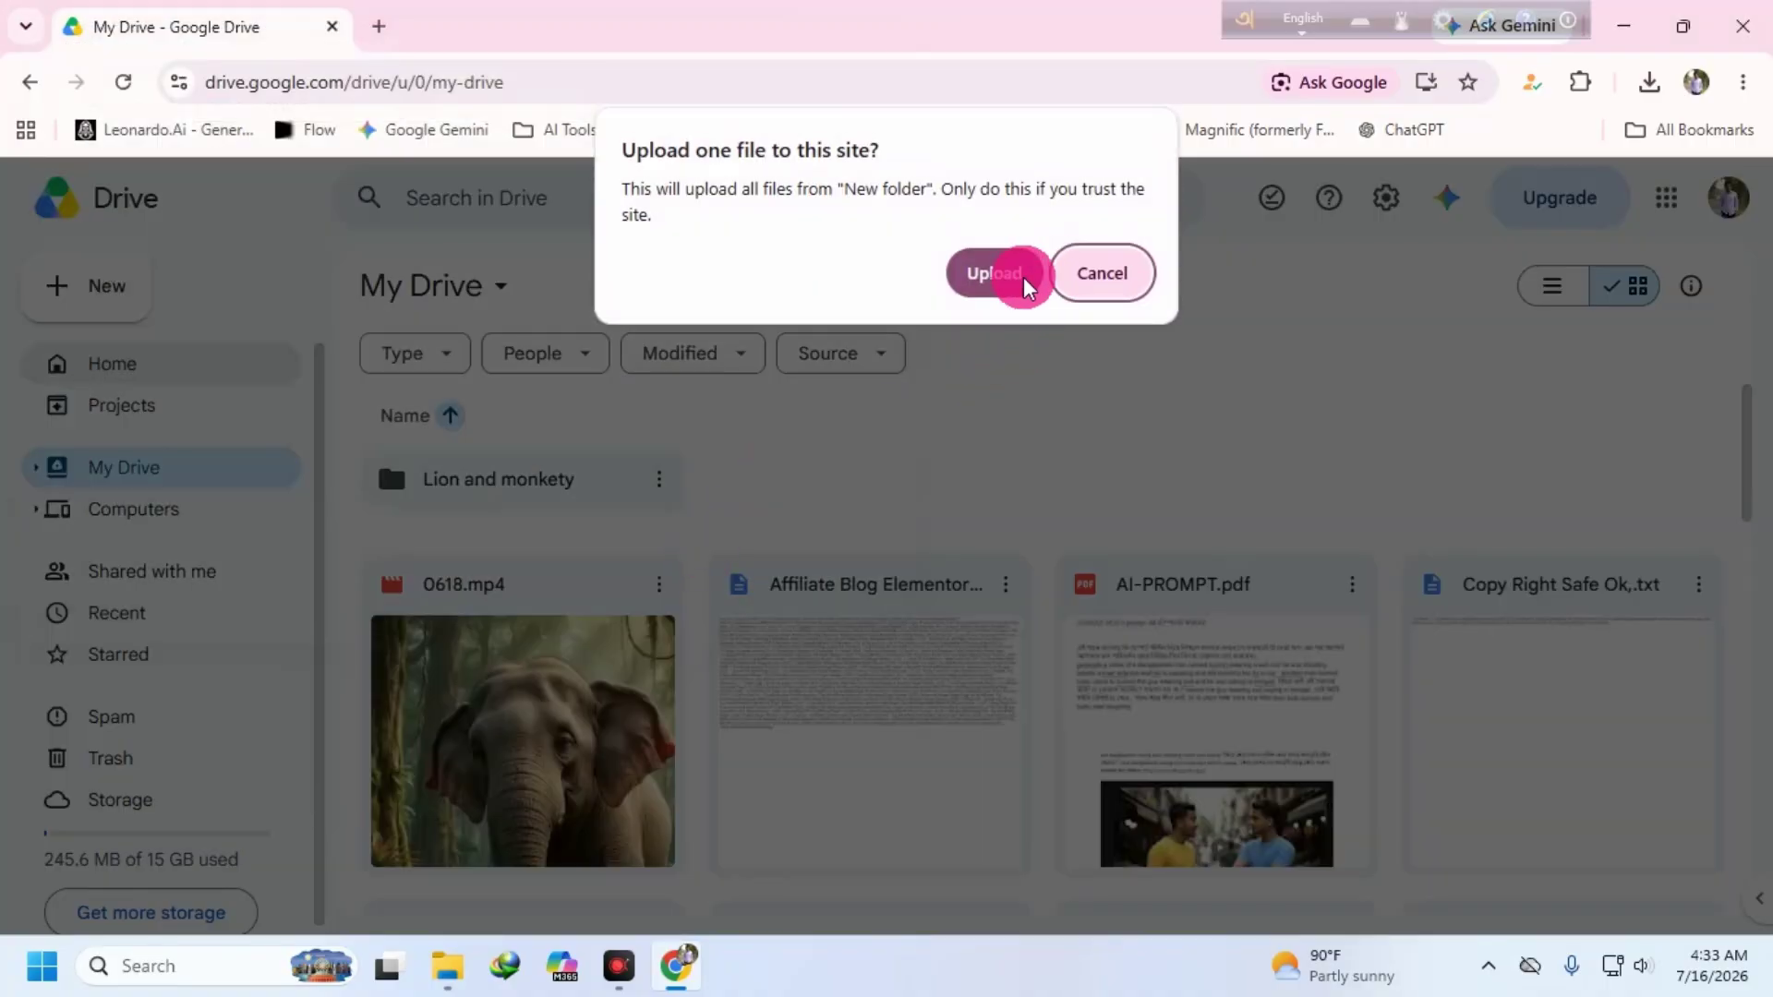
left_click(1016, 274)
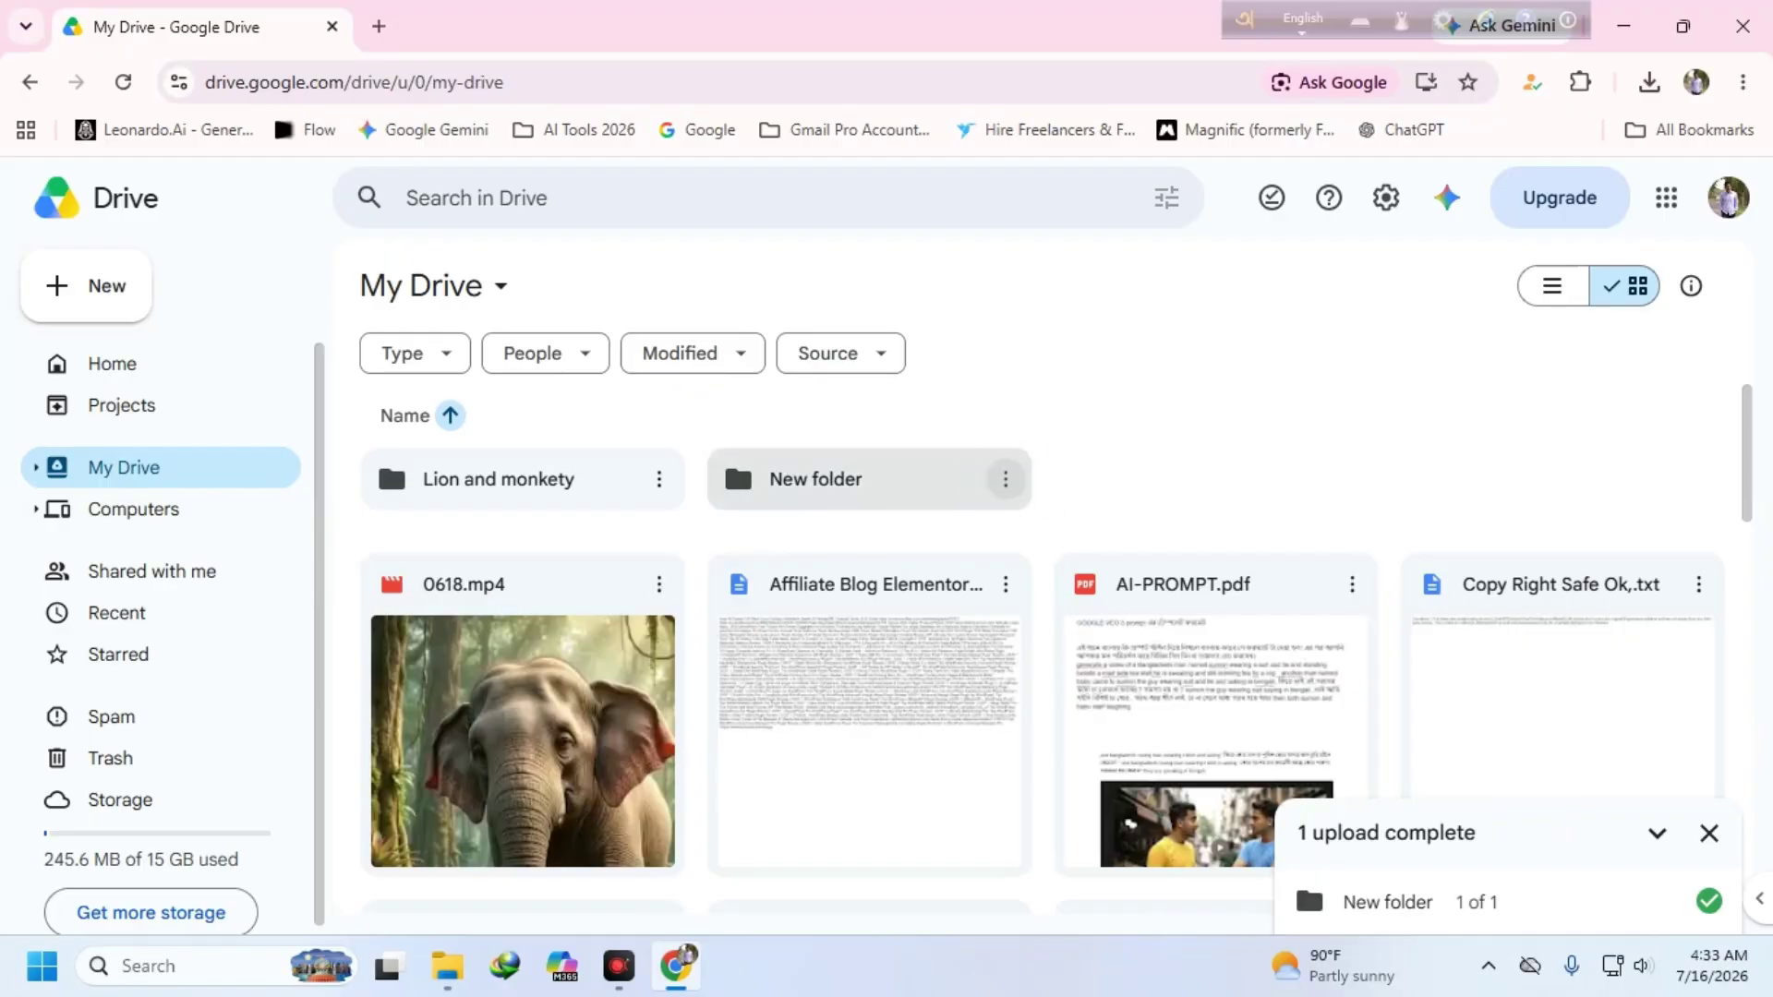
left_click(1006, 480)
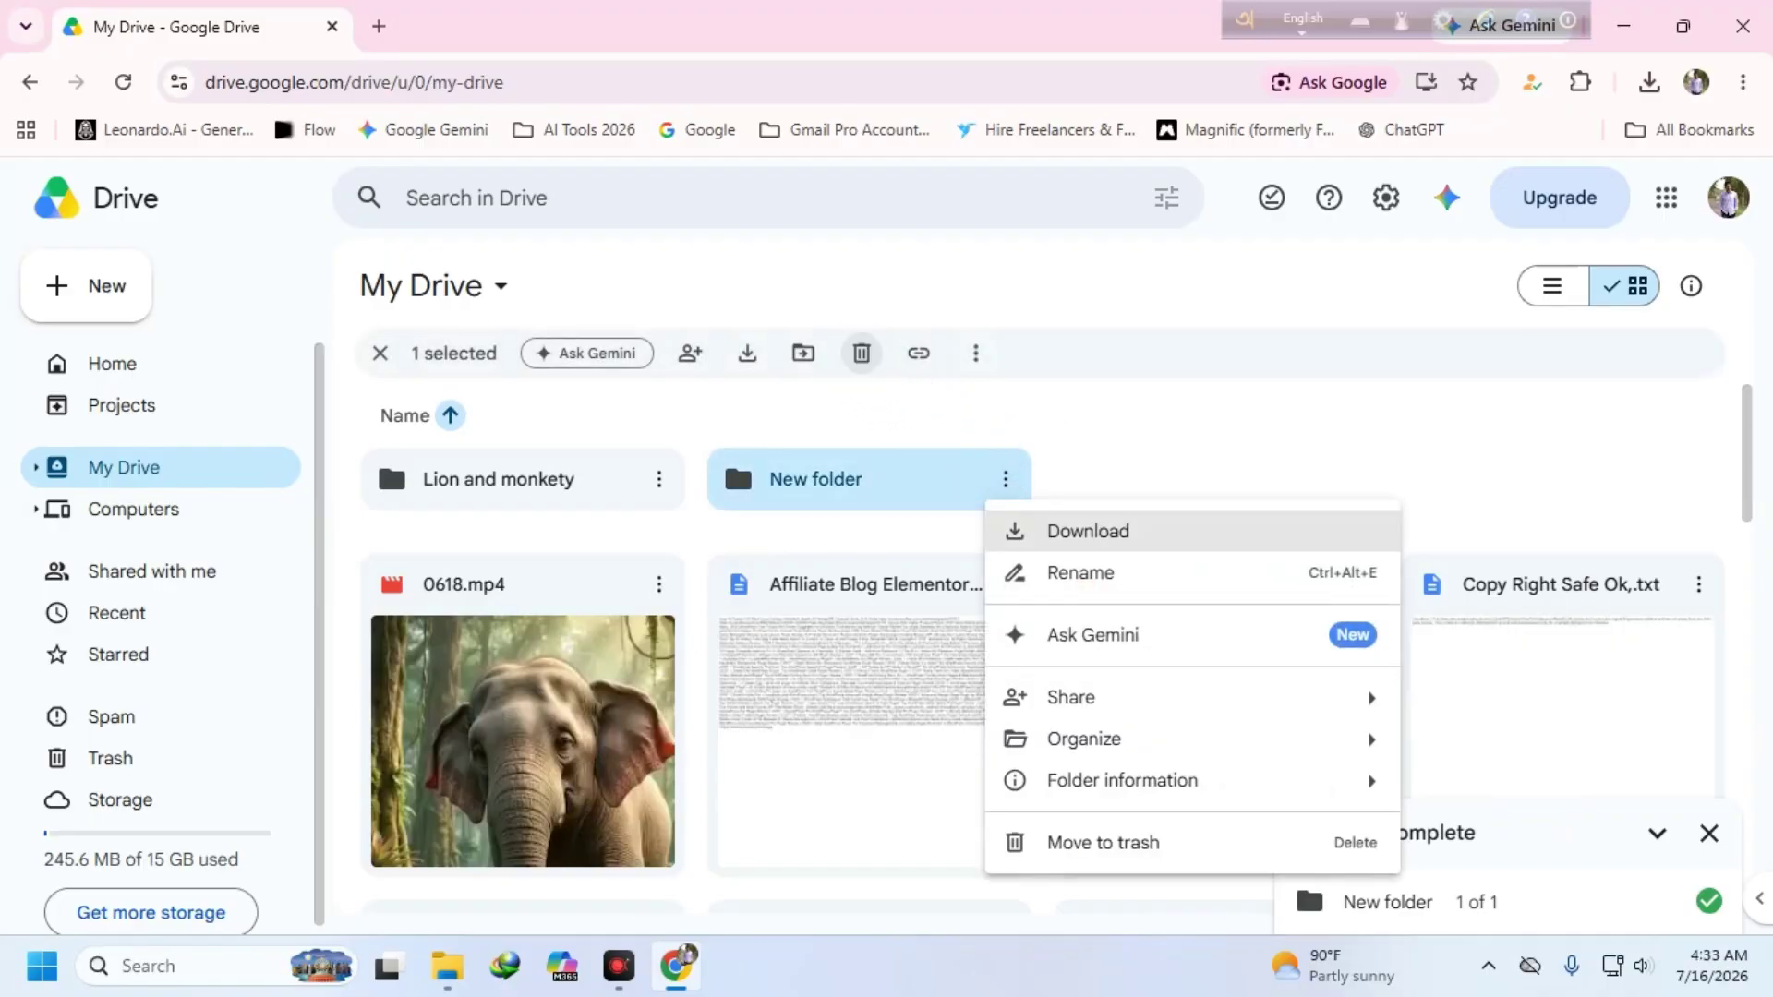
- Trash New folder, reload My Drive and dismiss the upload-complete notice
left_click(862, 353)
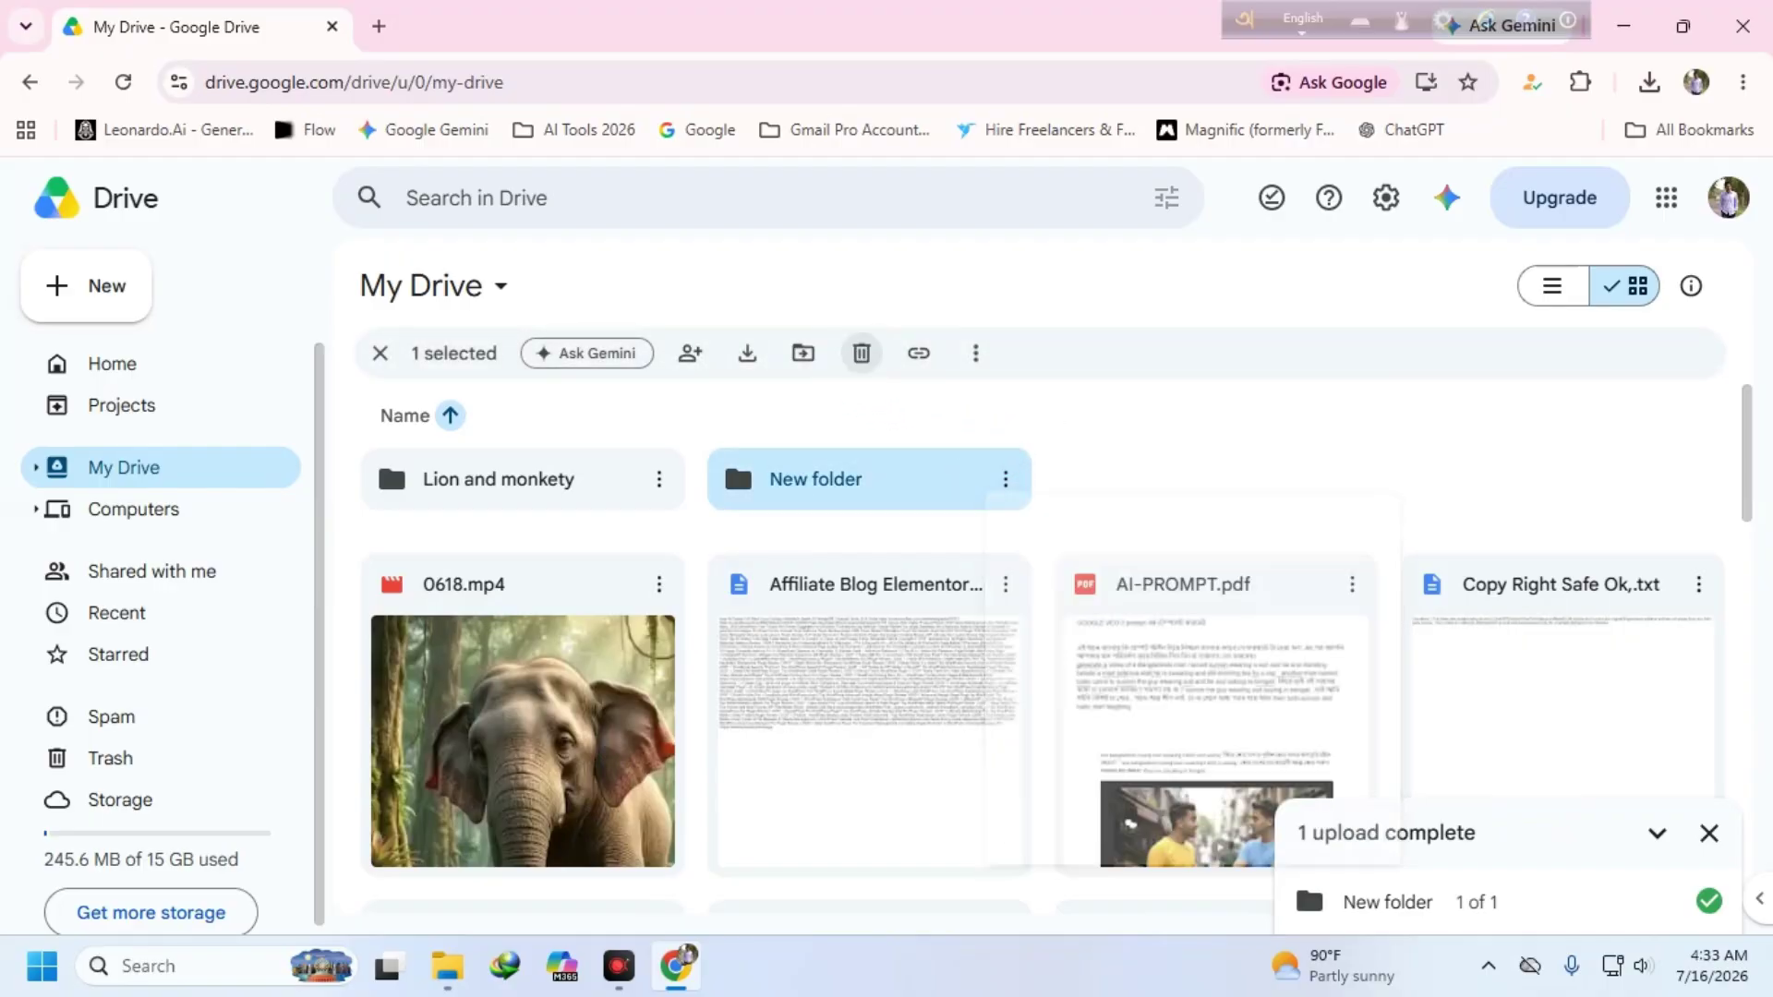
left_click(123, 81)
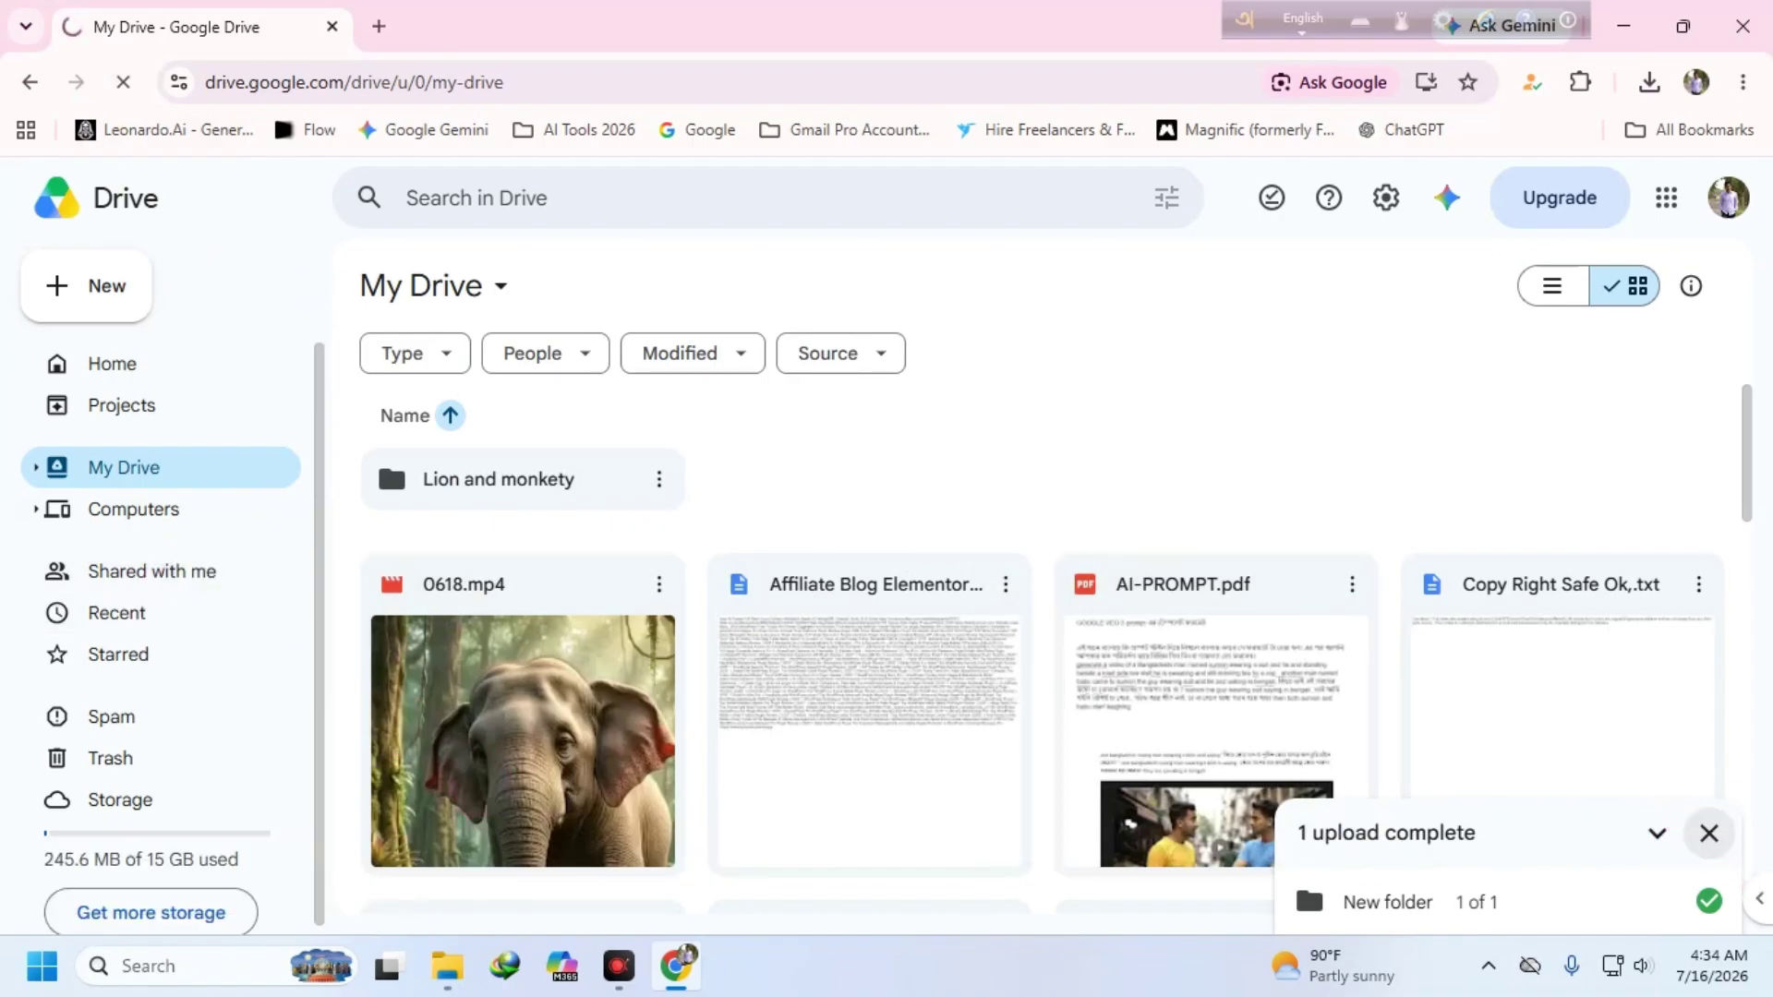
left_click(1709, 833)
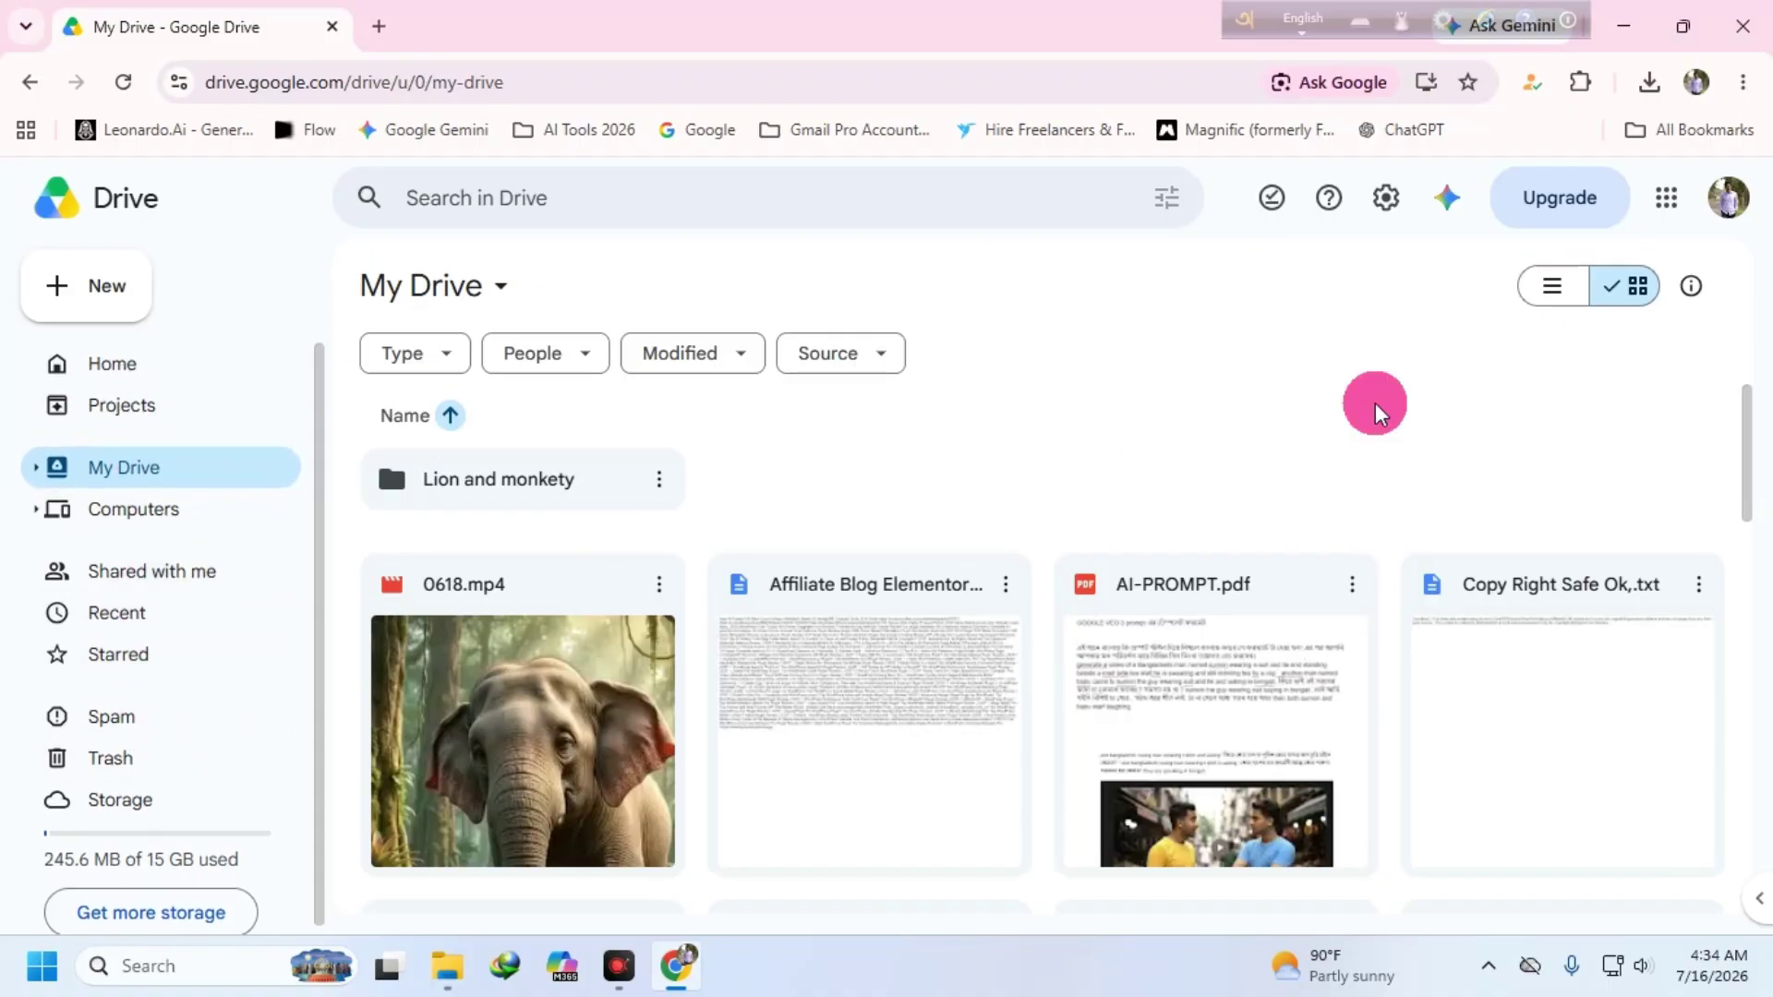
- Open Gmail in place of the Drive tab and trash all 13 Social emails
left_click(1682, 209)
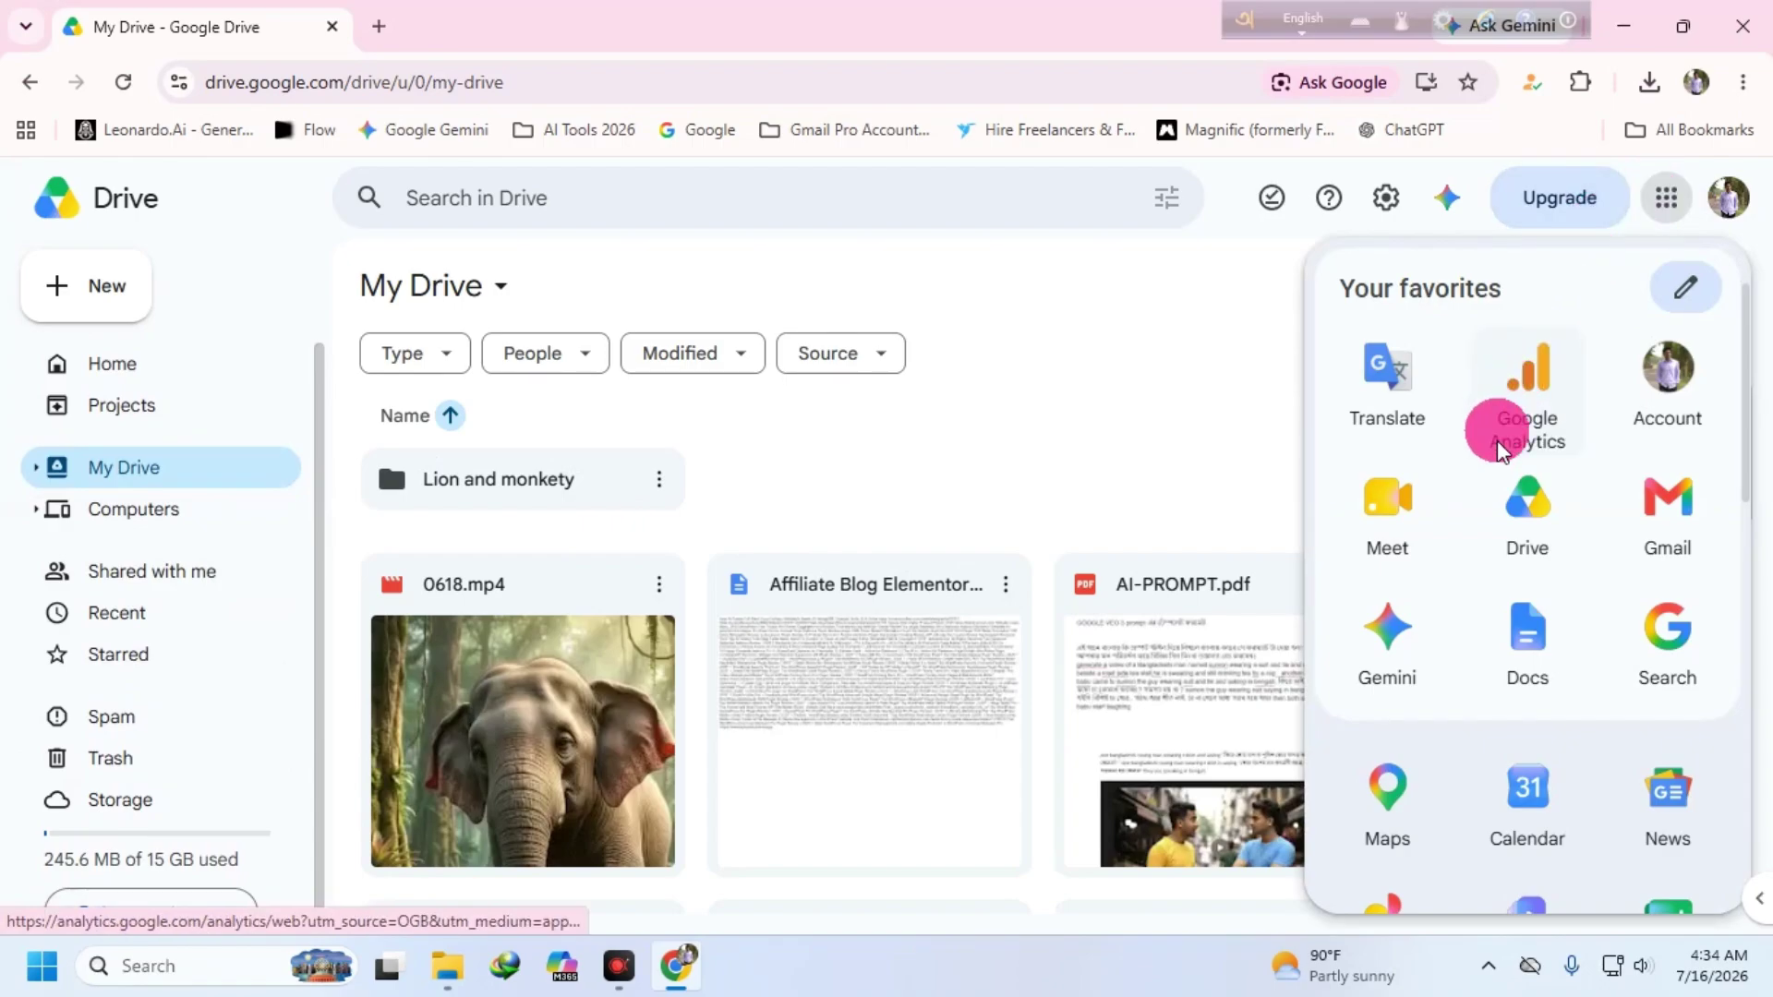
left_click(1665, 503)
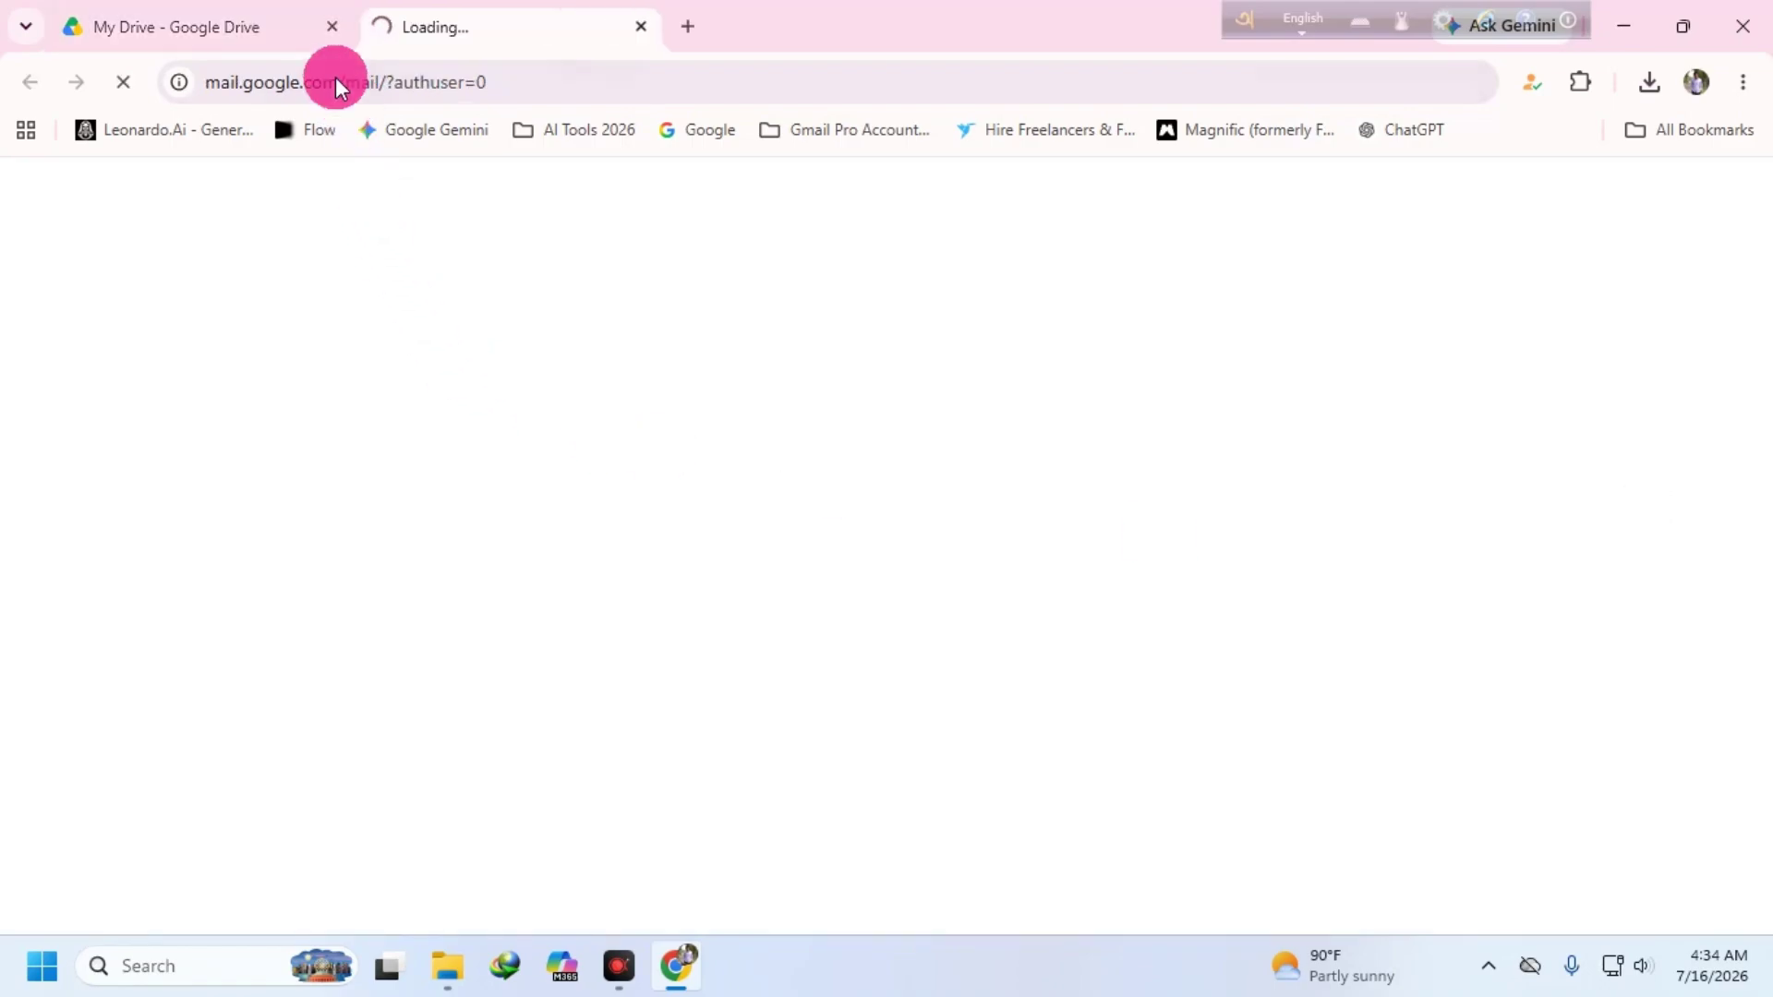
left_click(332, 27)
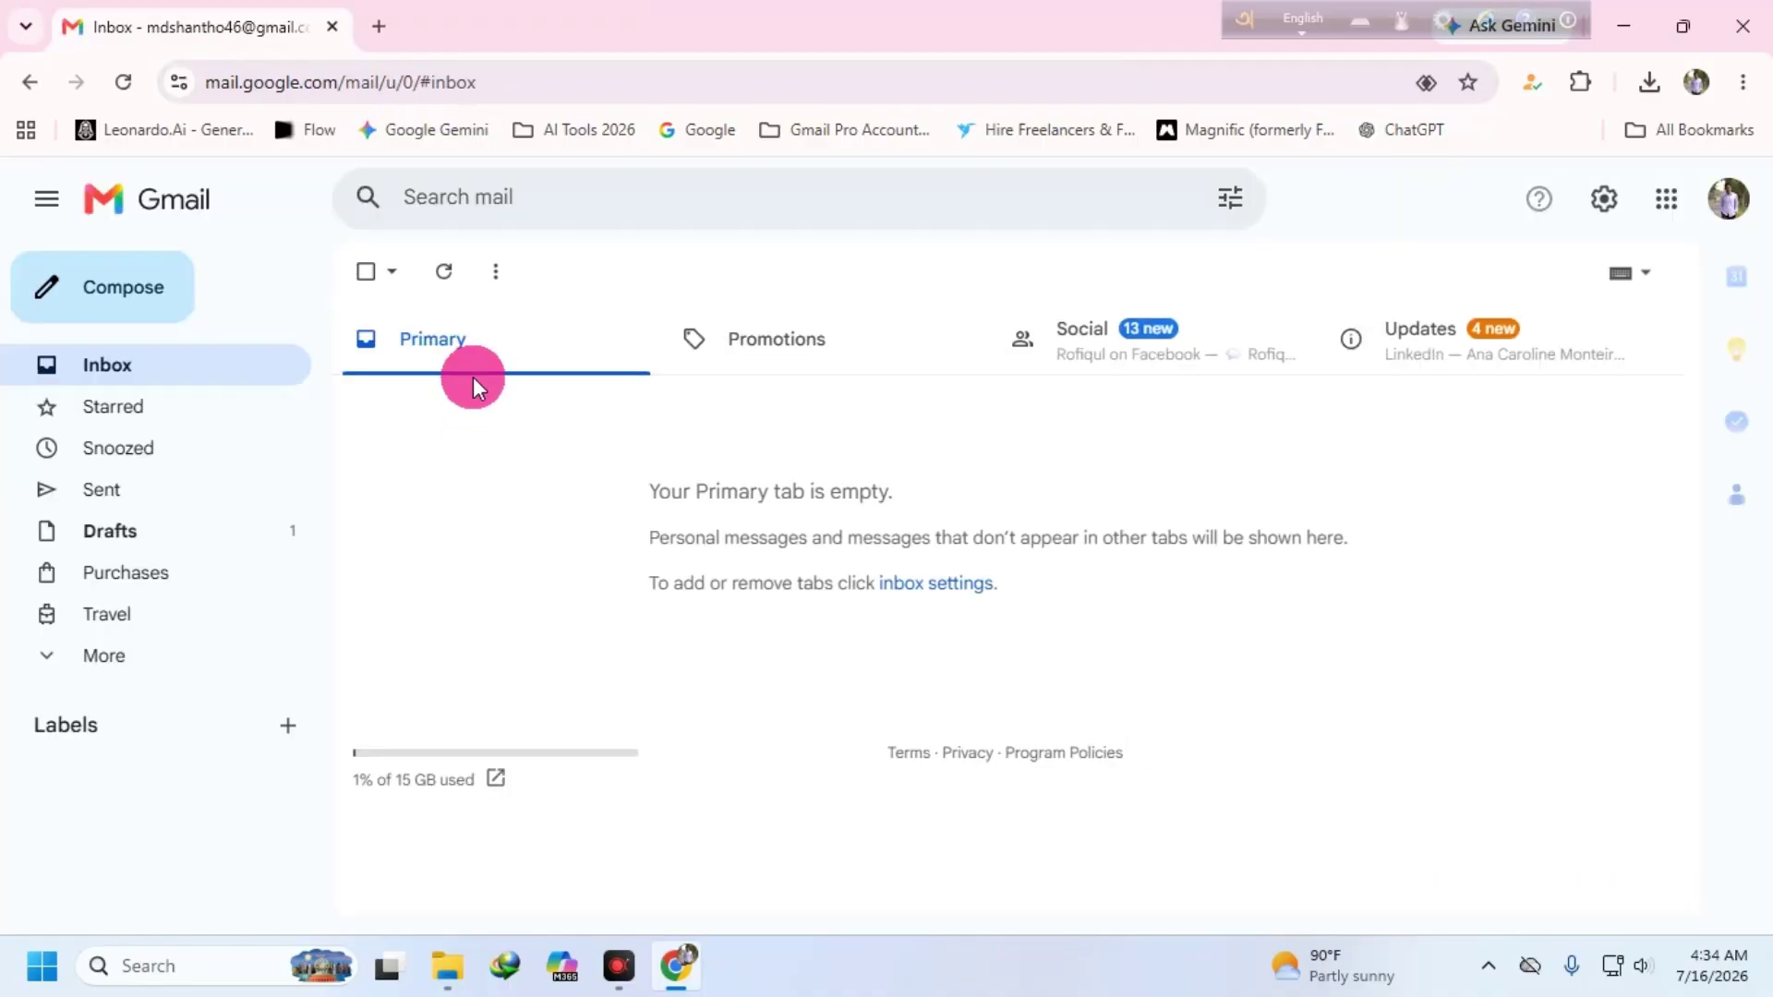
left_click(1155, 327)
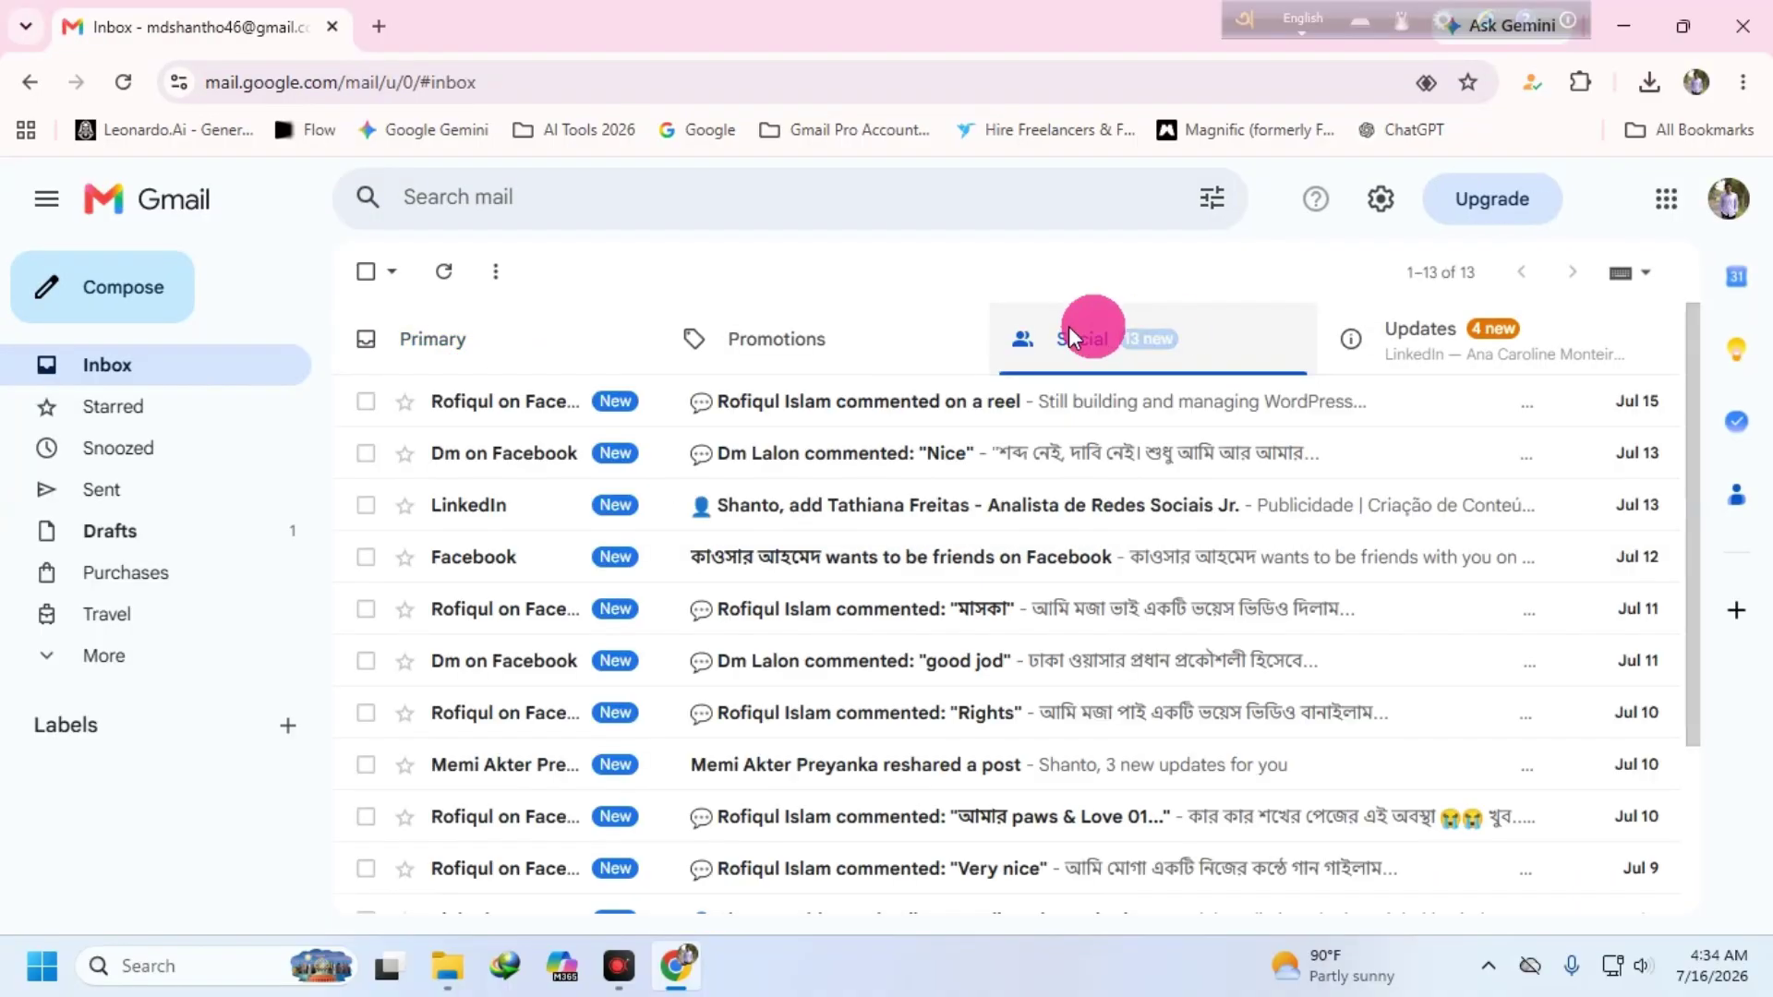
left_click(364, 270)
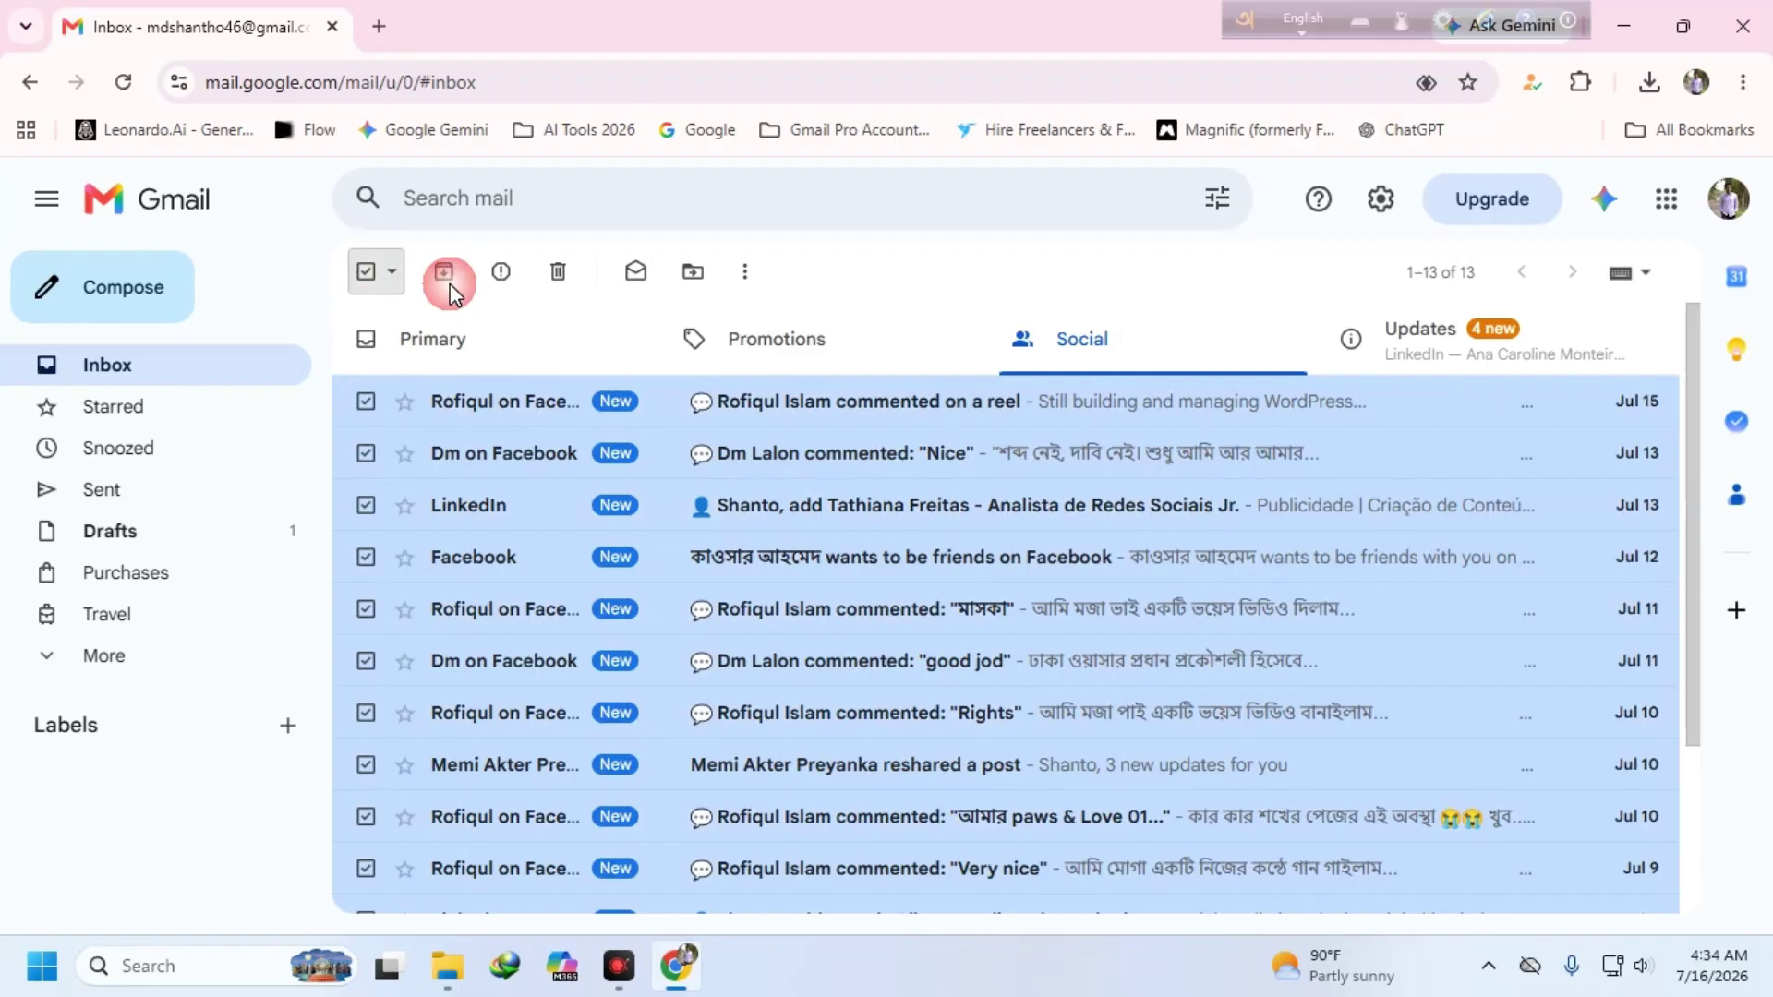
left_click(544, 270)
- Trash all four Updates emails and go to the Drafts folder
left_click(1451, 336)
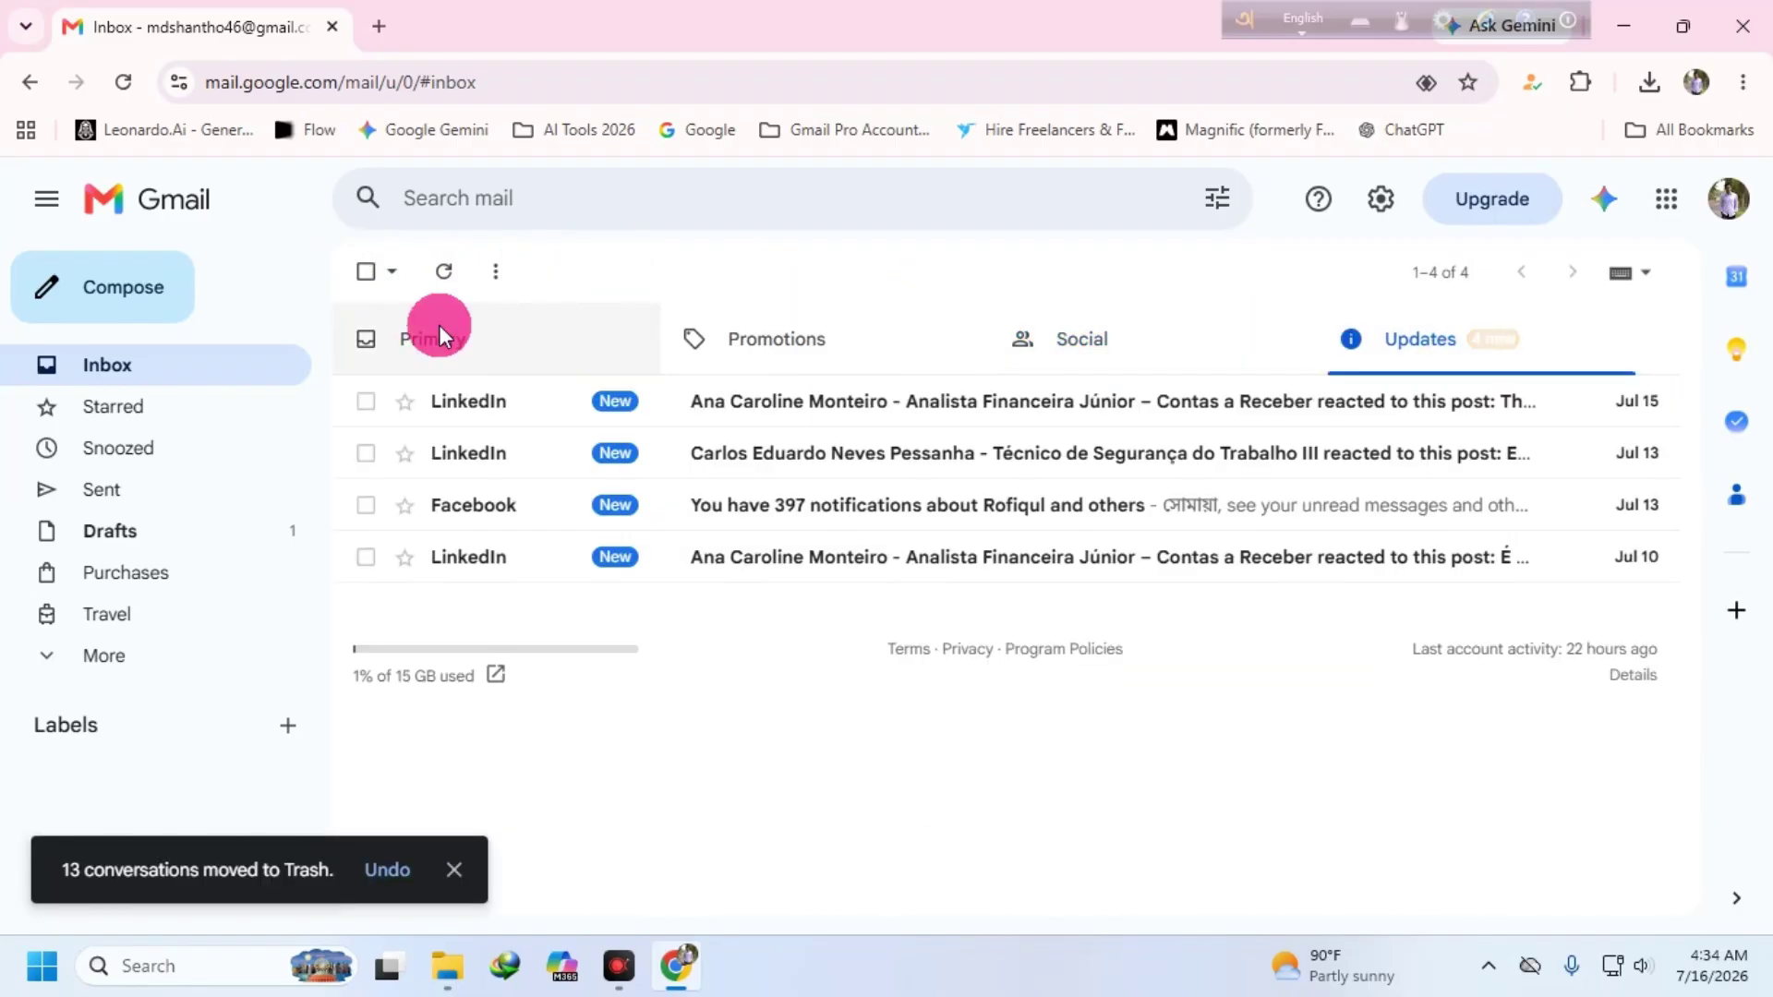
left_click(364, 270)
left_click(549, 269)
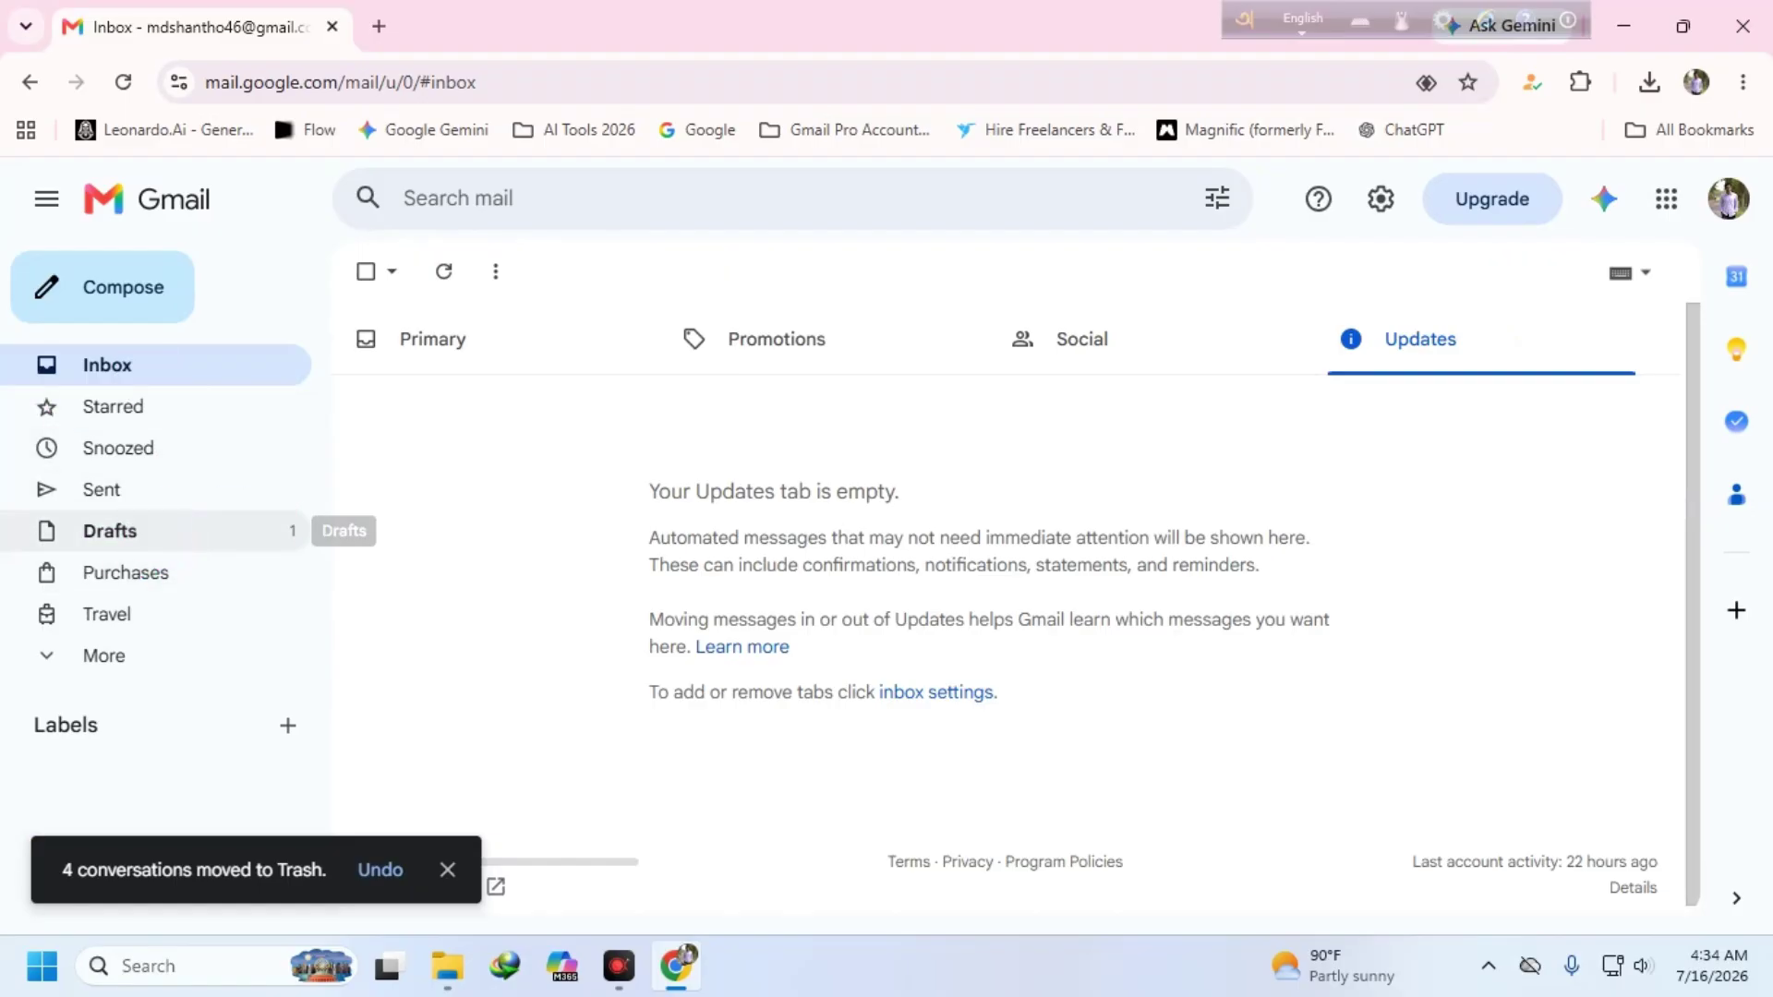
left_click(189, 528)
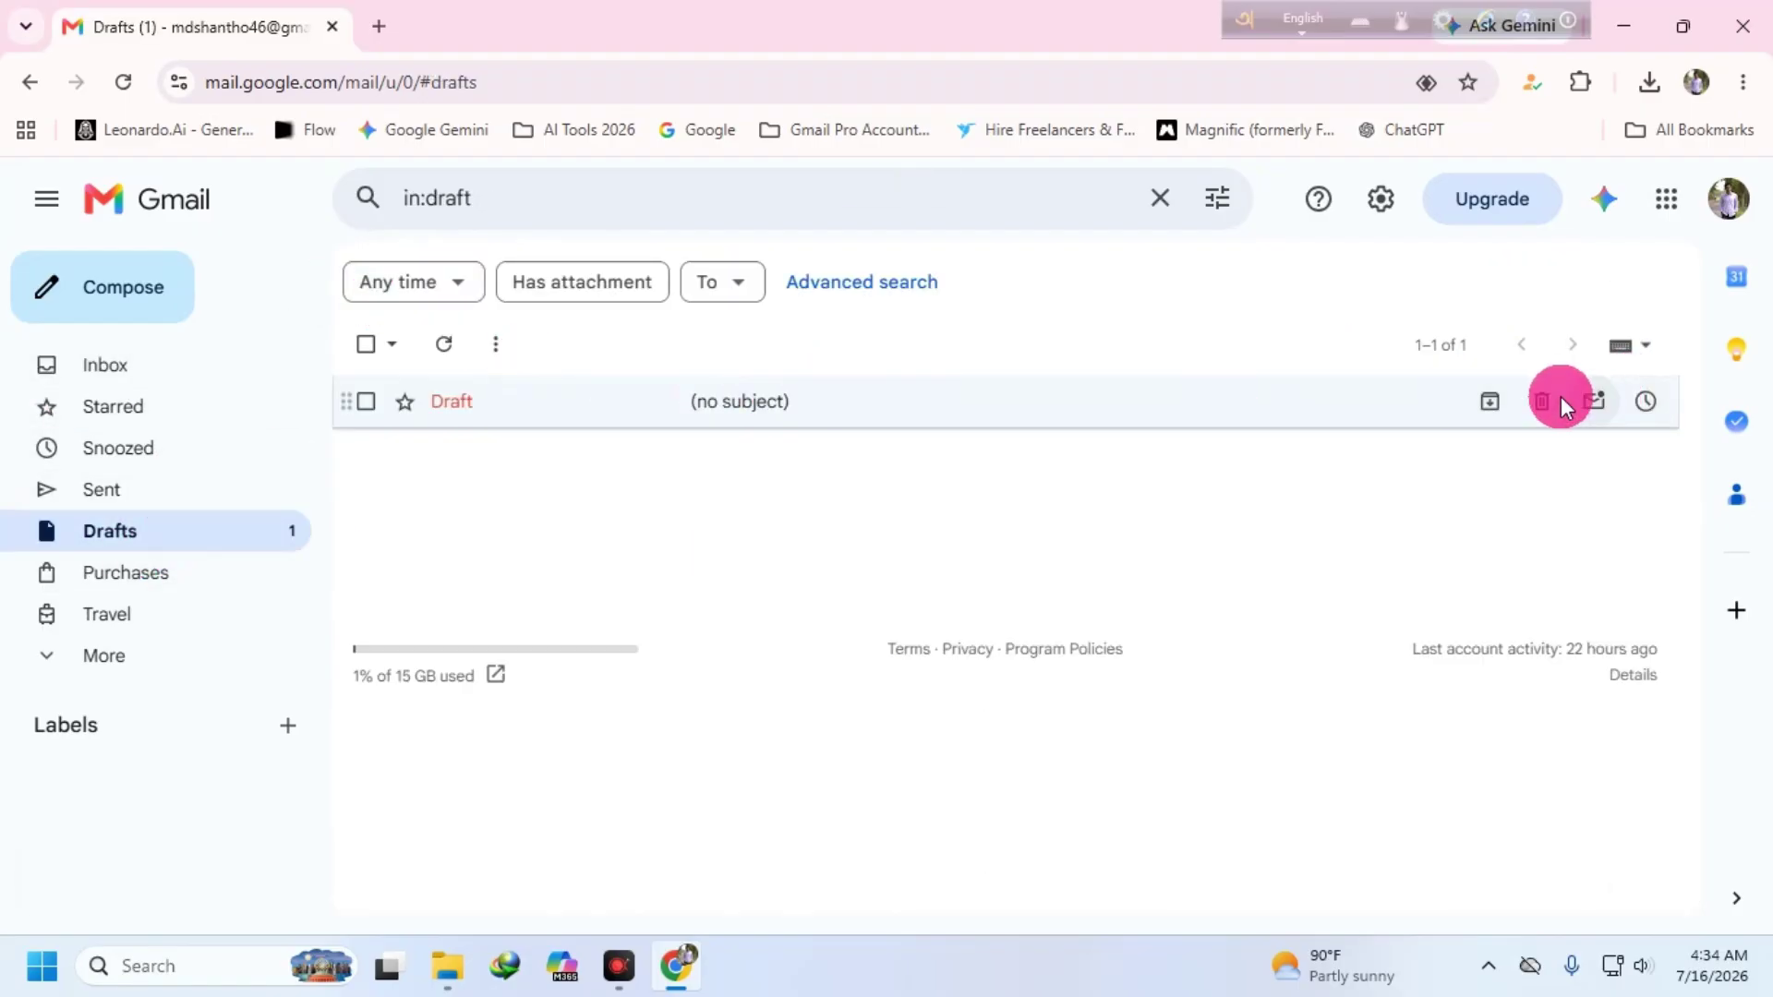
- Delete the (no subject) draft, then visit the Inbox and the Important mail view
left_click(1541, 401)
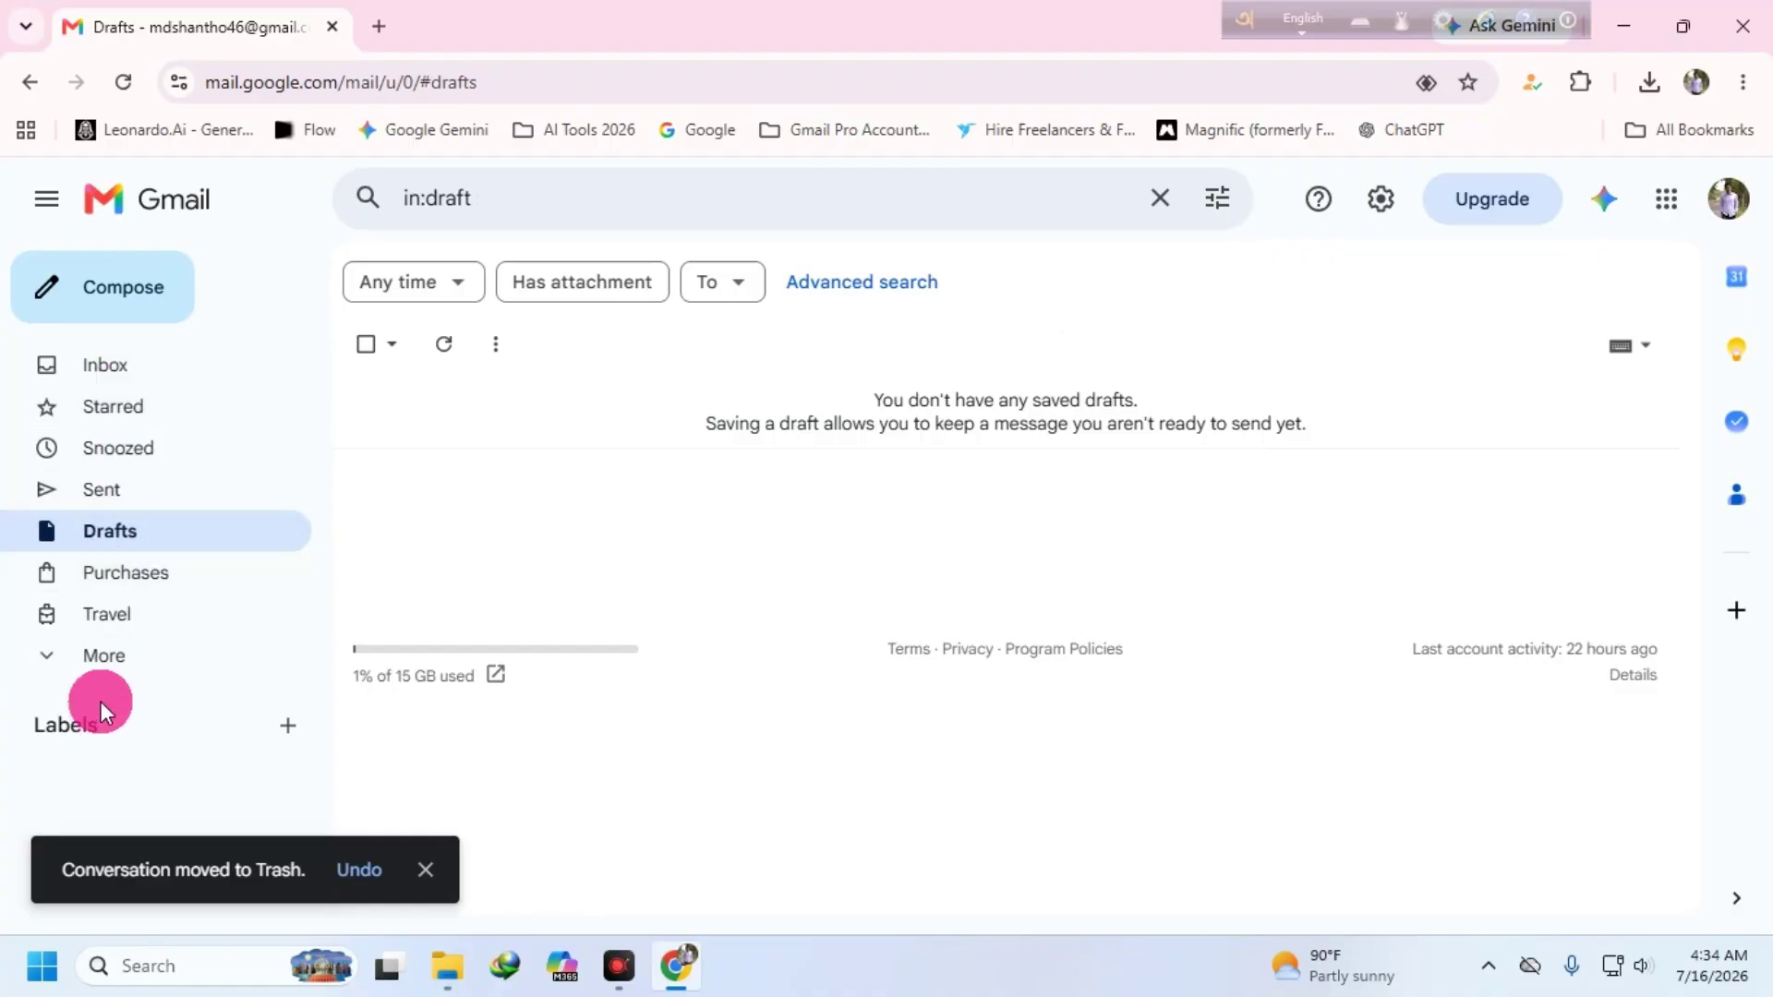
left_click(103, 656)
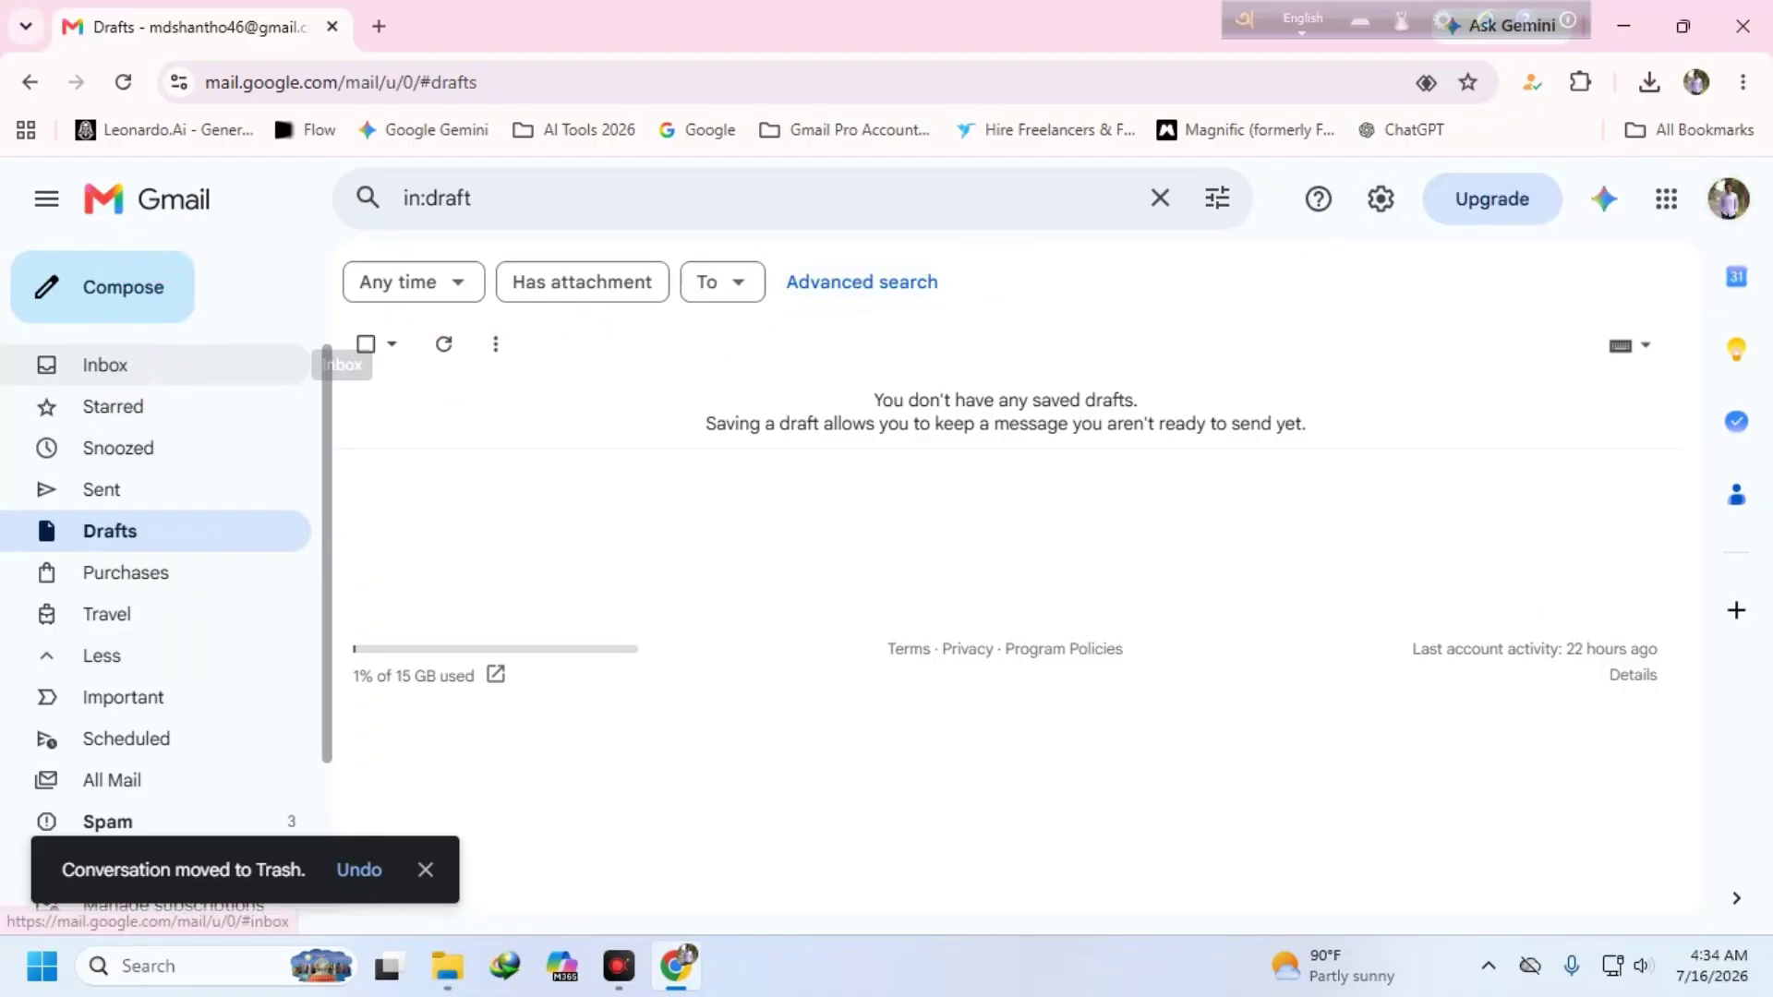
left_click(277, 365)
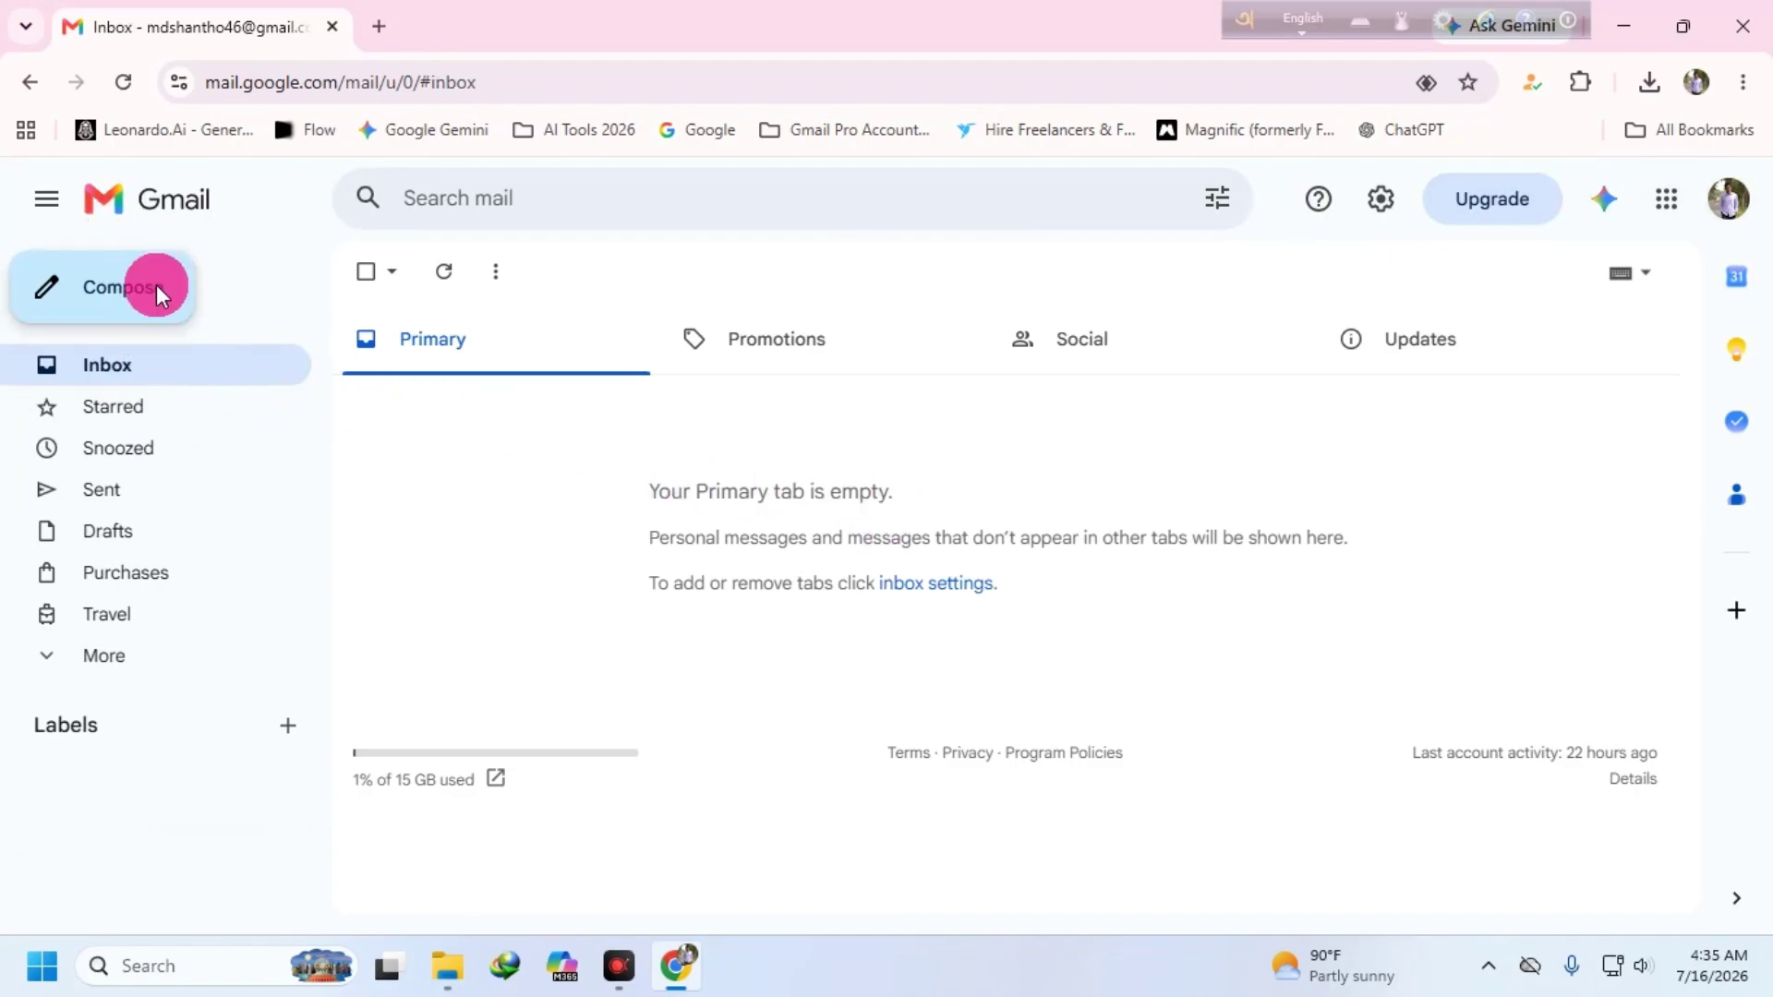
left_click(129, 654)
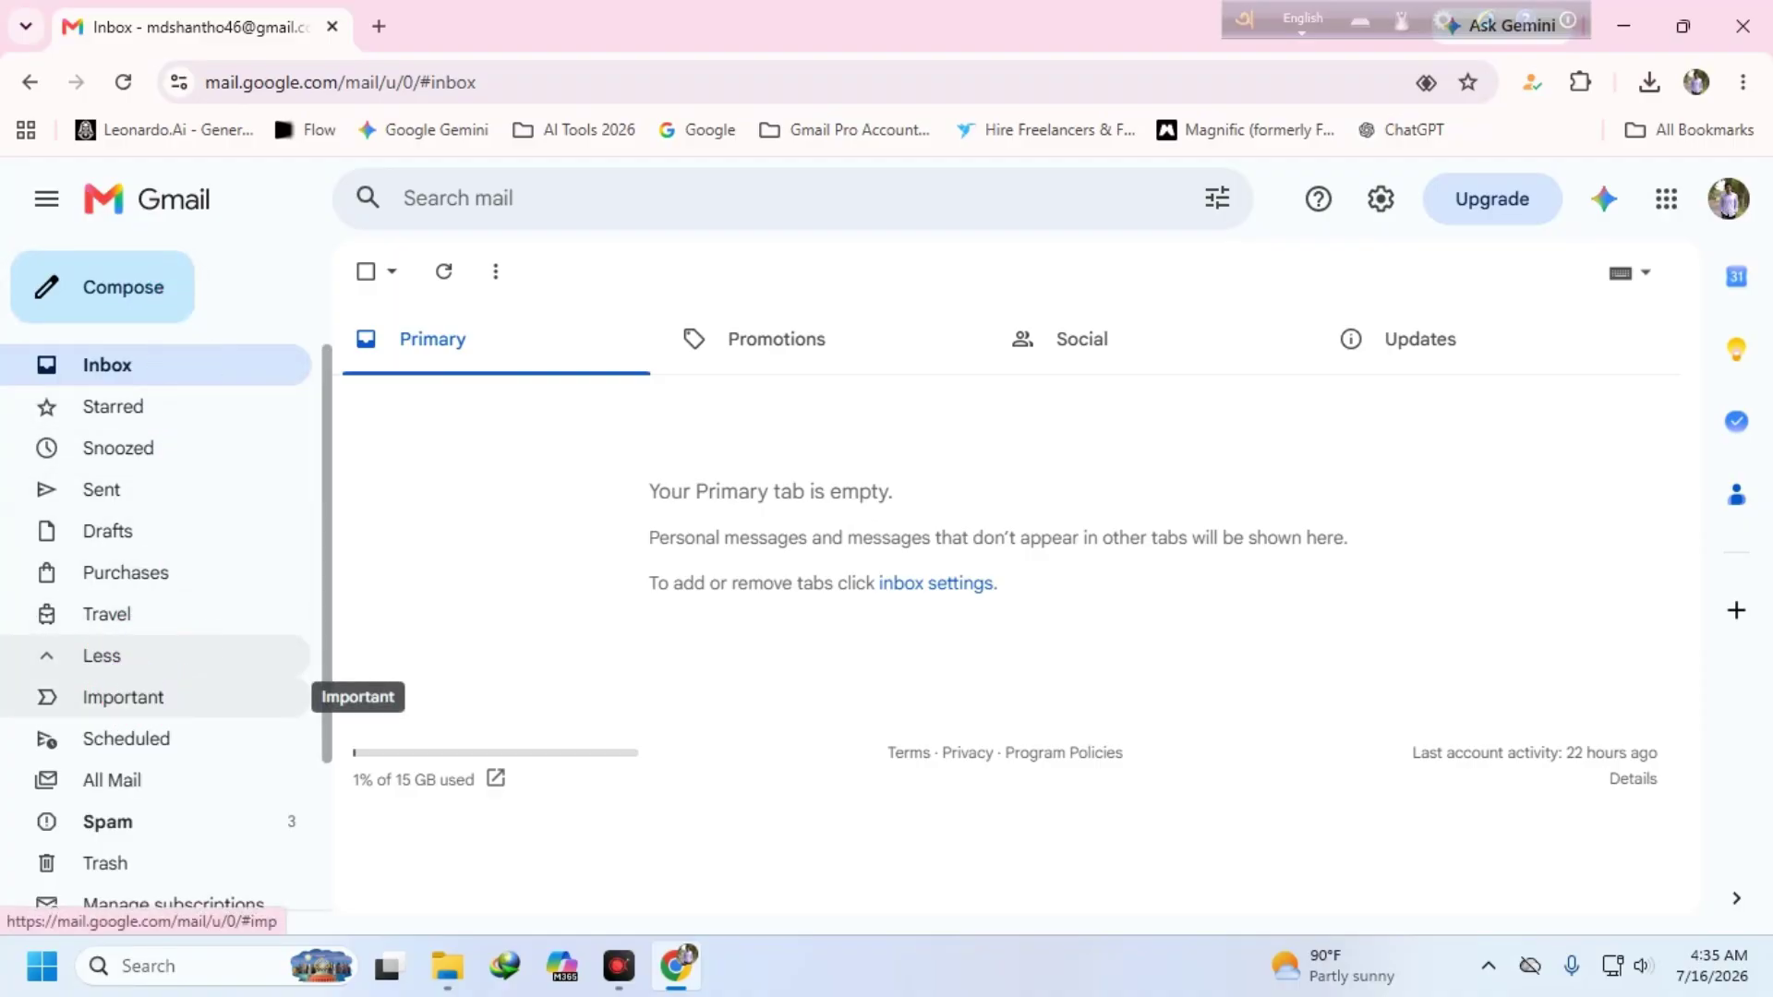
left_click(125, 694)
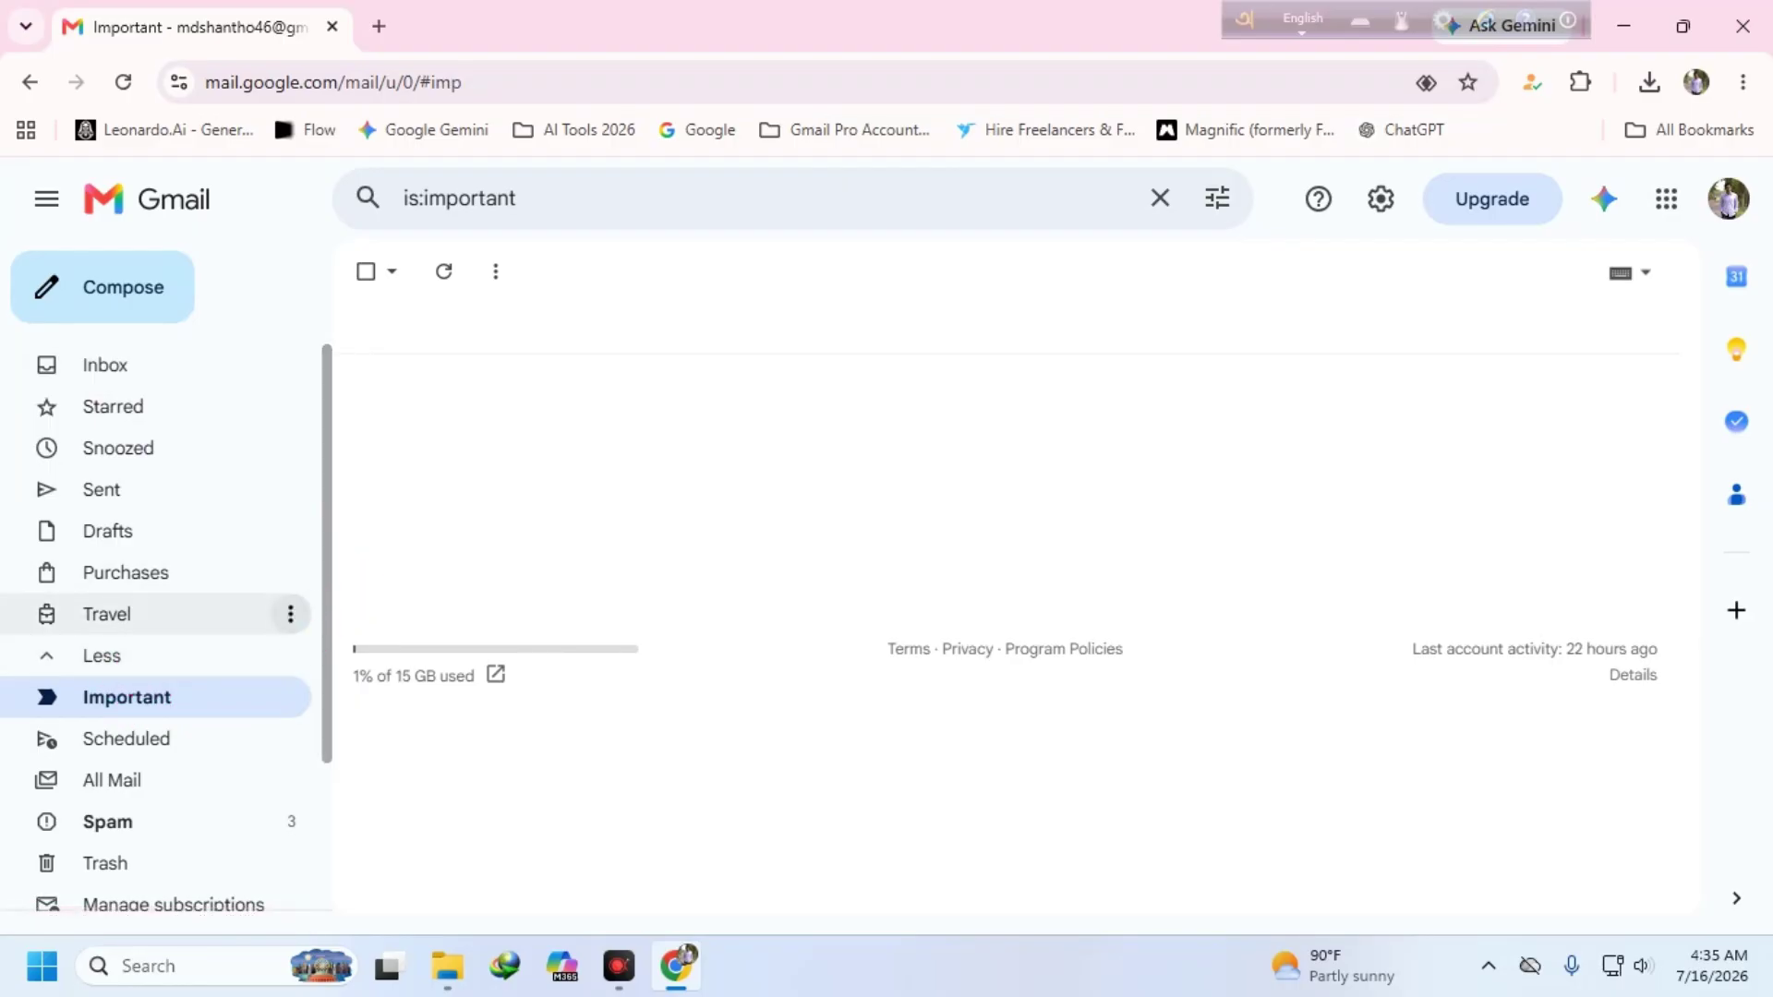
scroll(123, 728, "down", 3)
- Trash the three Spam conversations, including the Kling one, then go back to the Gmail Inbox
left_click(102, 691)
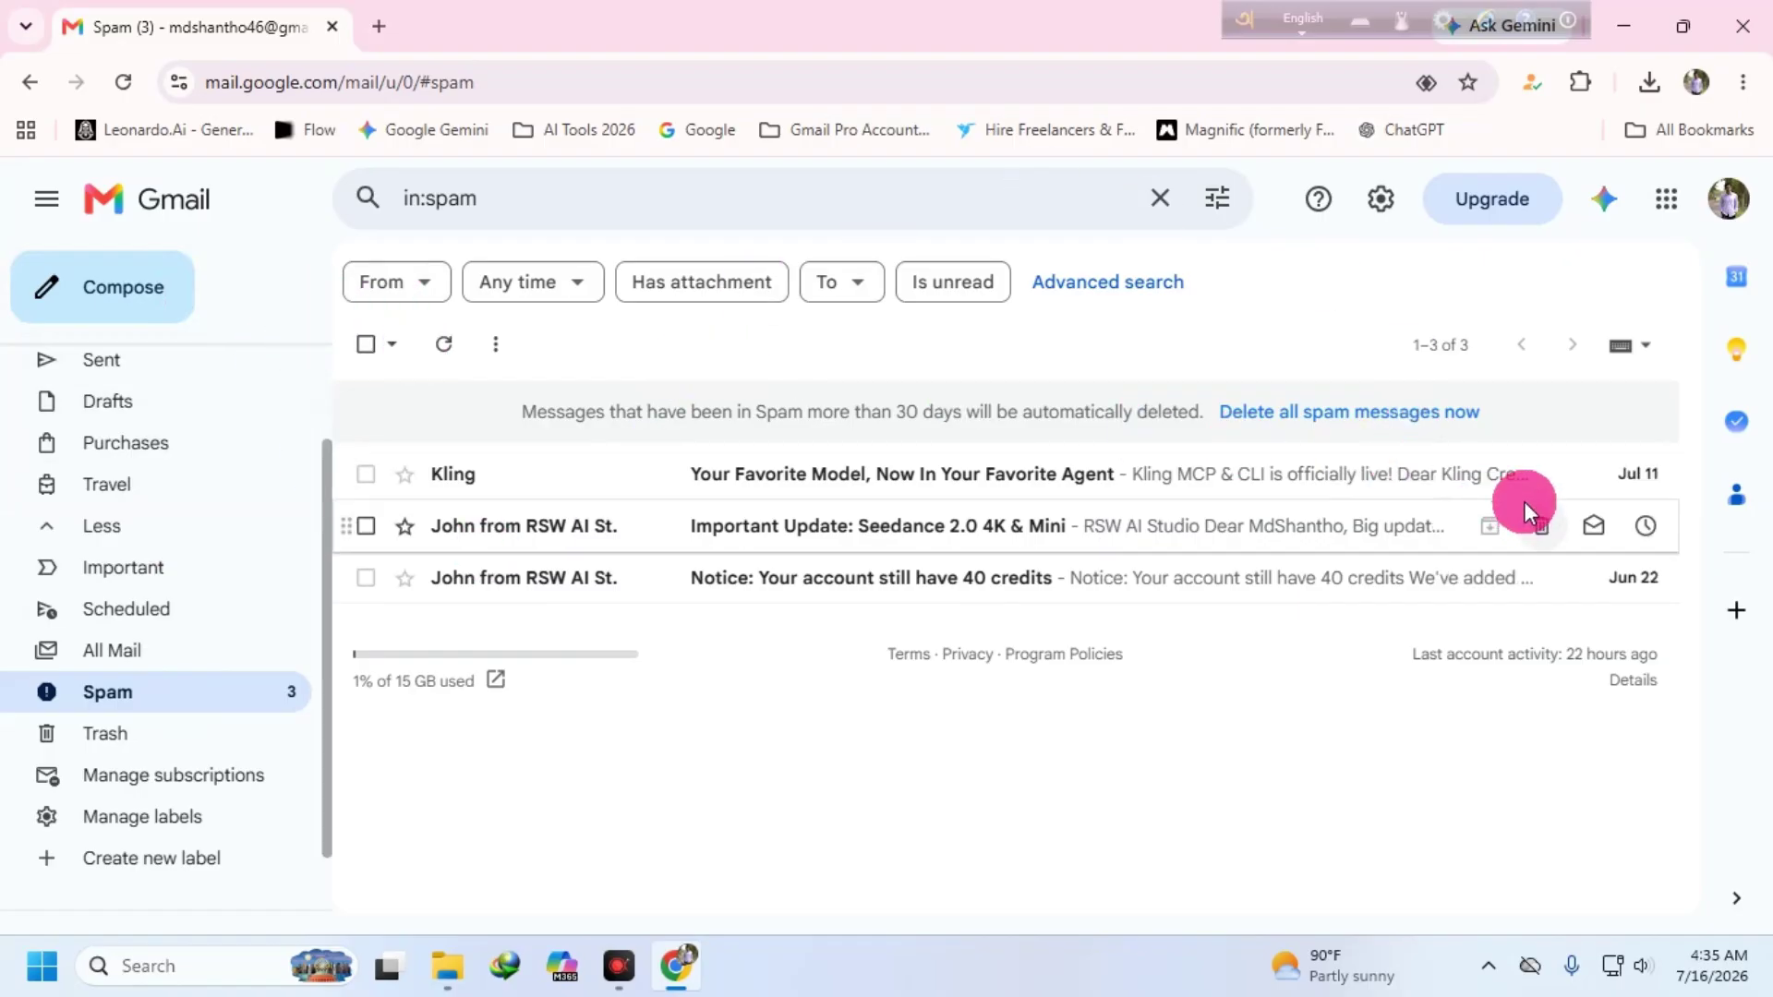
left_click(1538, 474)
left_click(1541, 474)
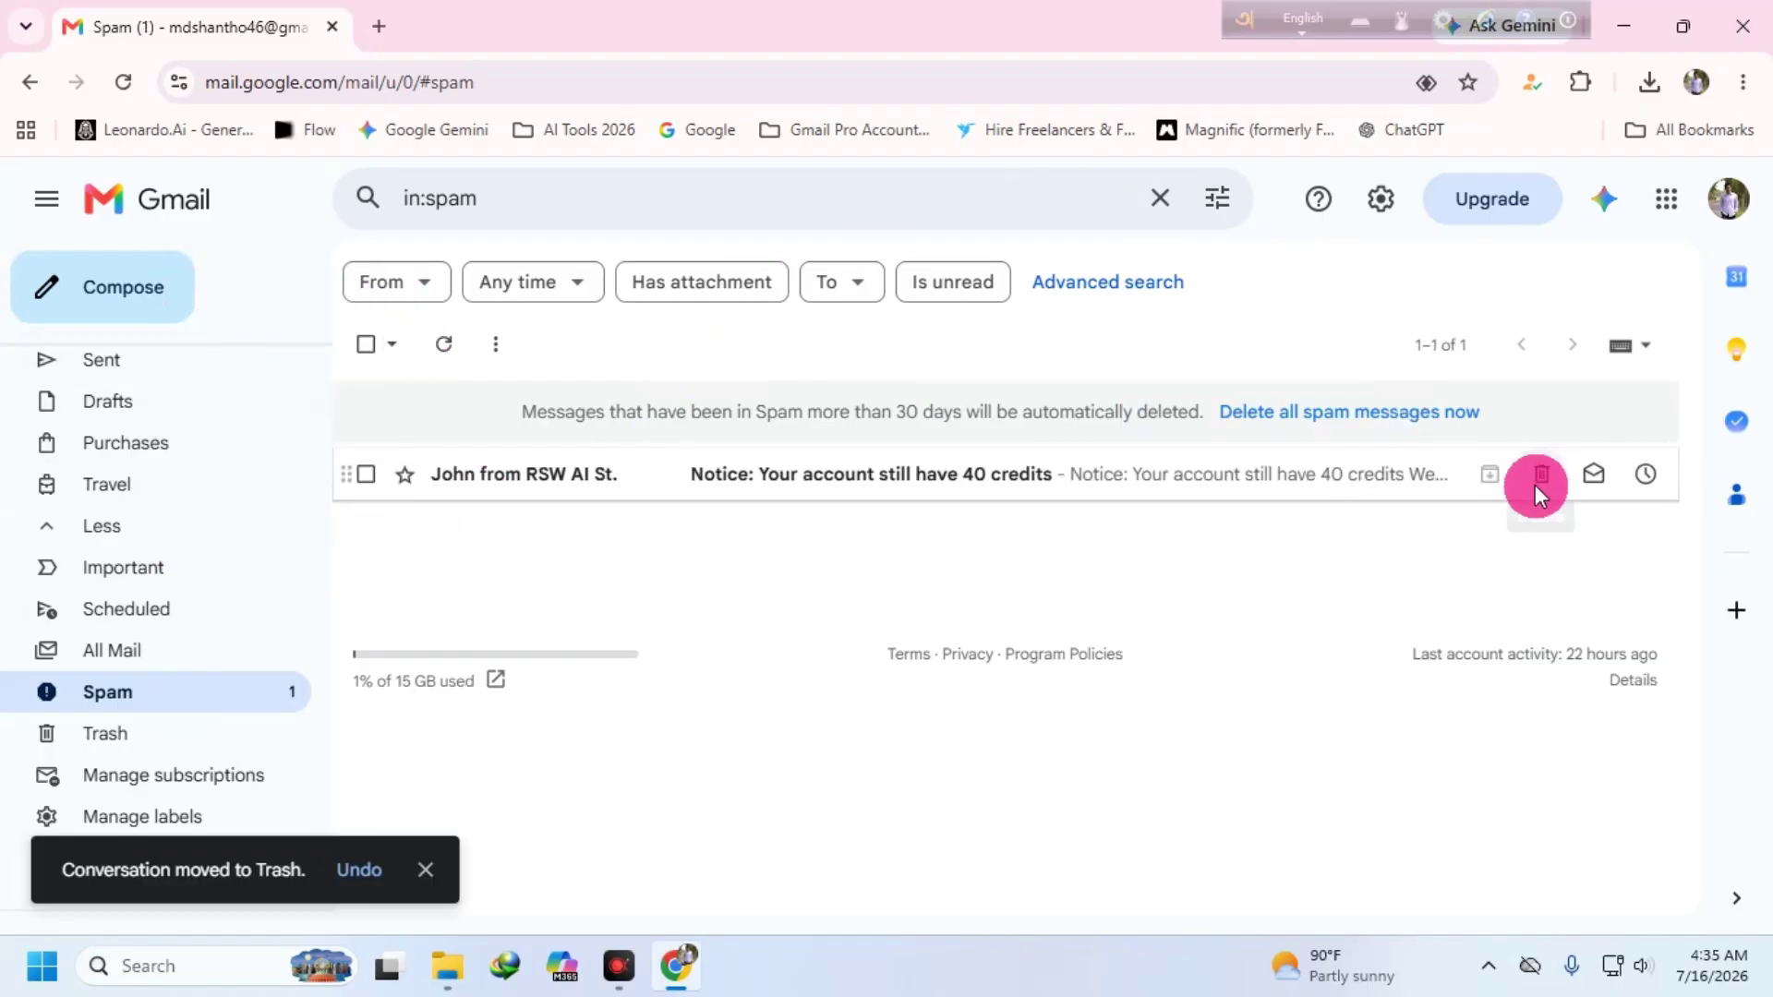
left_click(1538, 476)
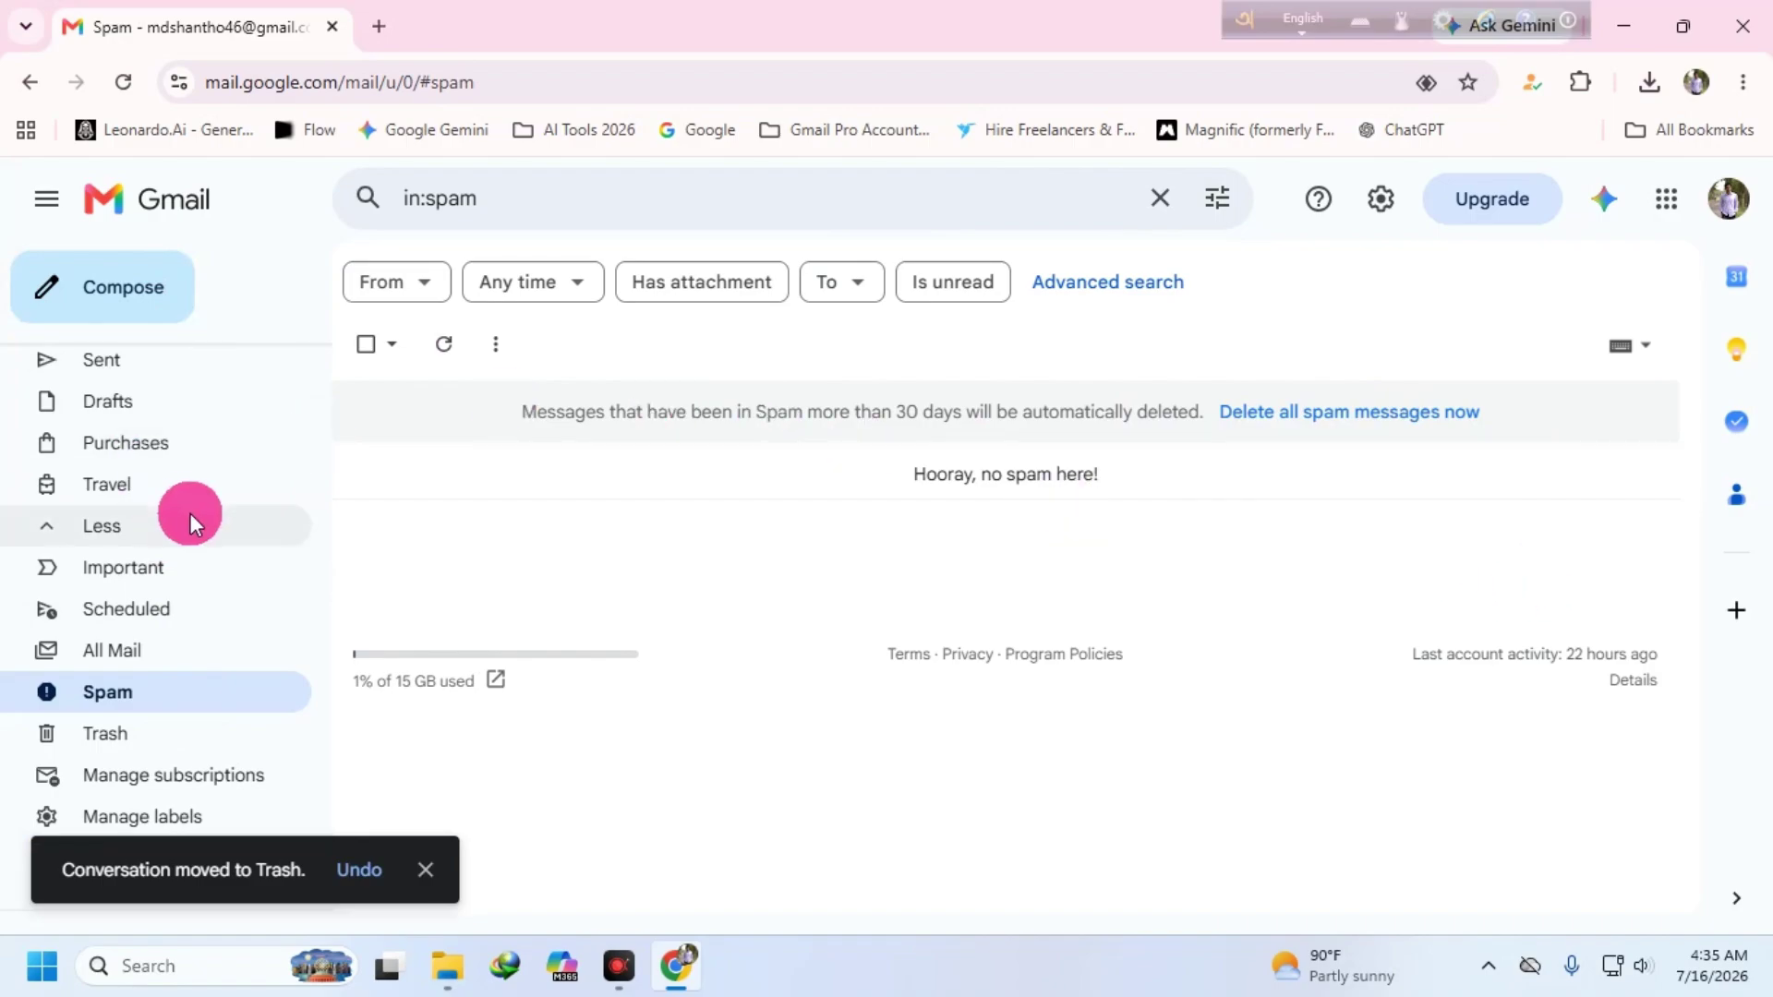
scroll(190, 514, "up", 2)
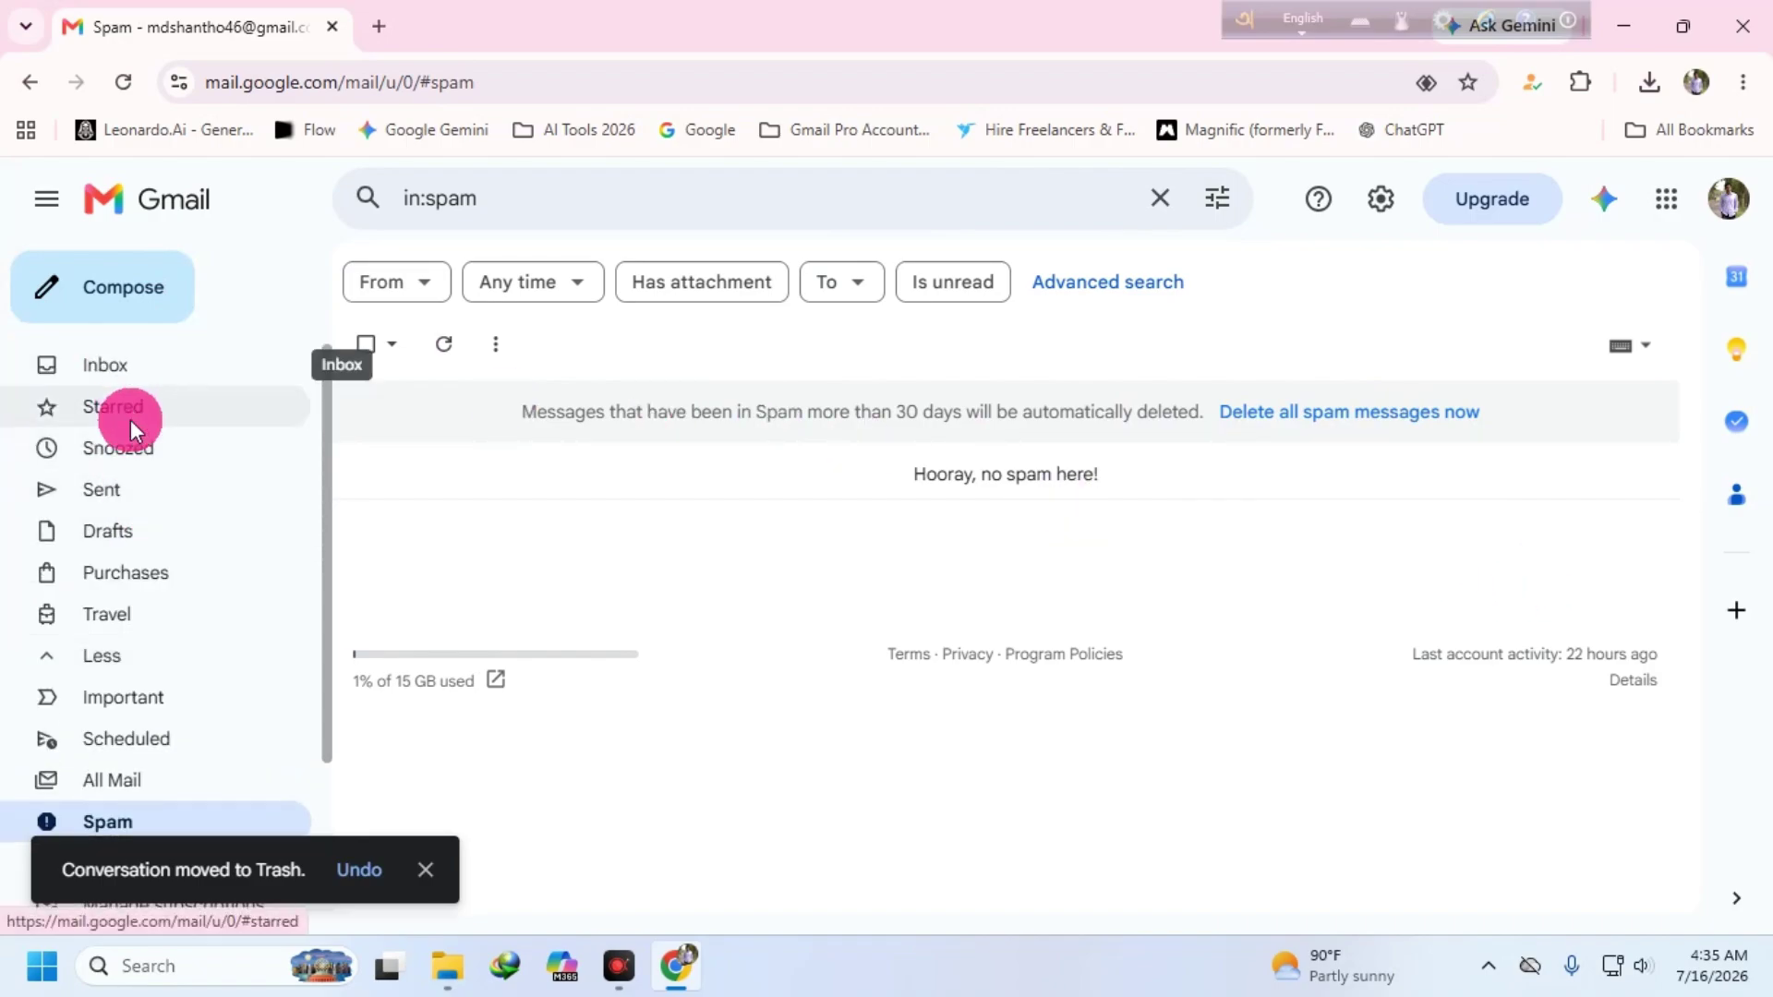
scroll(138, 688, "down", 3)
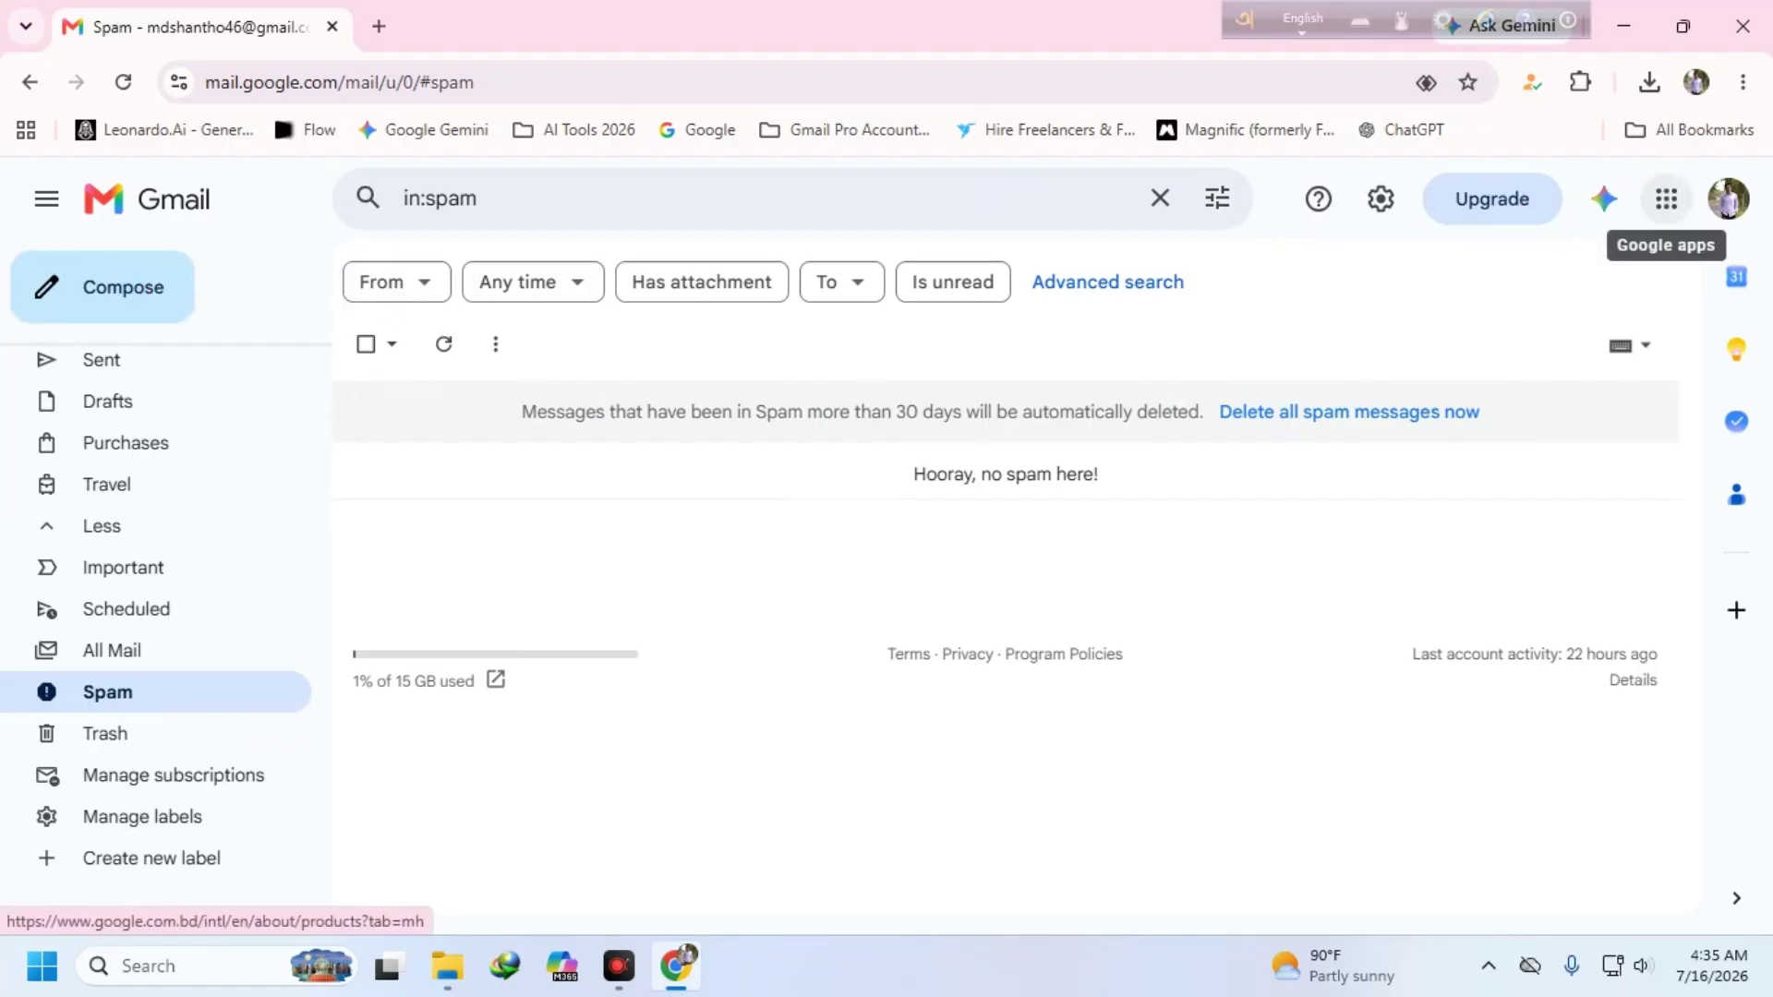
left_click(1666, 198)
left_click(1687, 537)
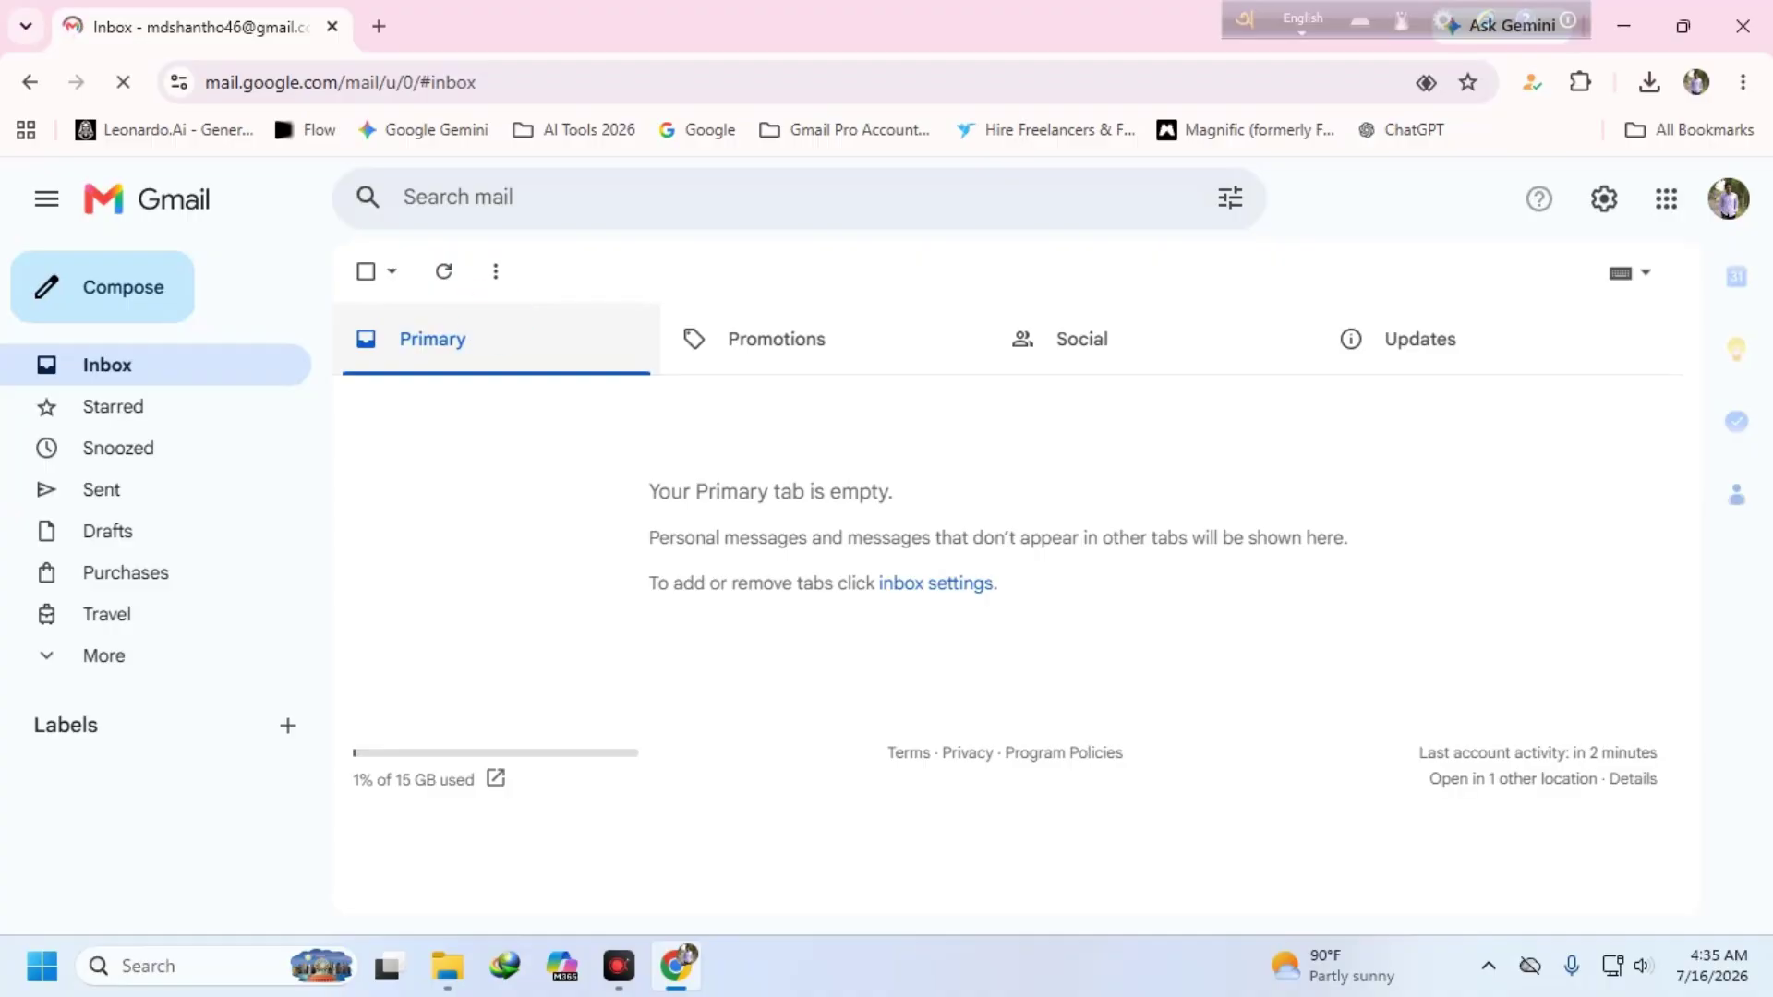
- Compose a new email to the suggested contact with the subject 'logo design file'
left_click(101, 287)
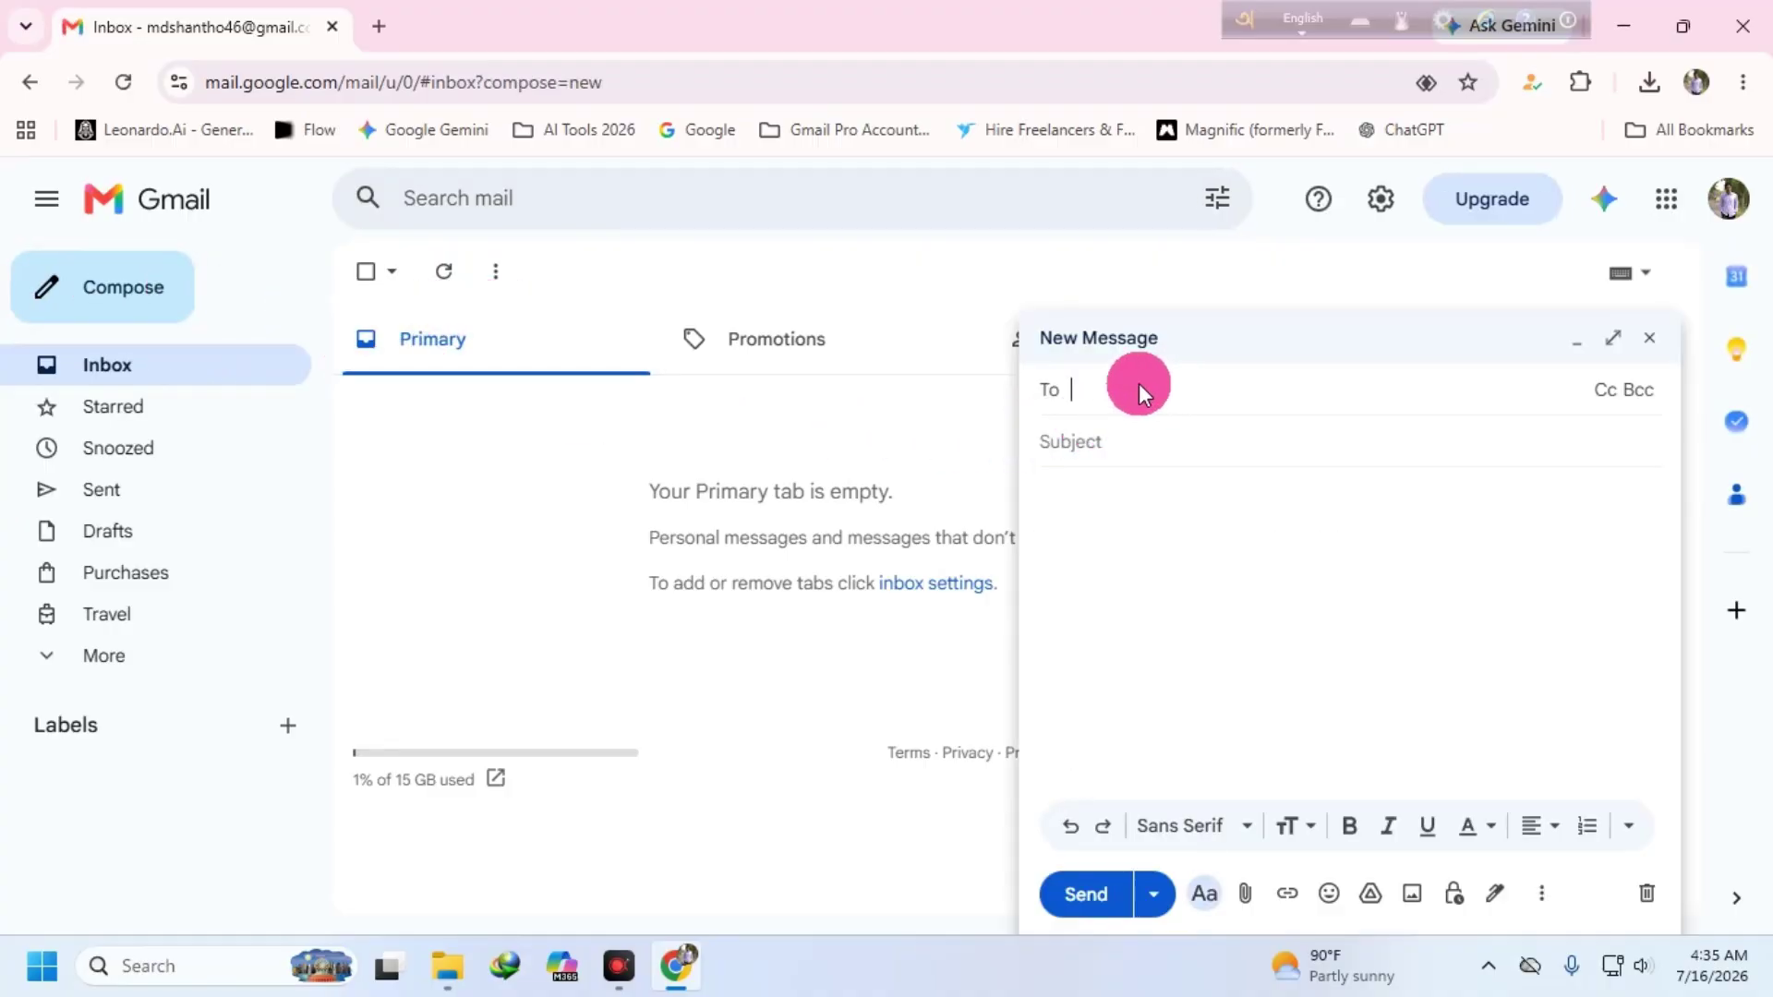
left_click(1086, 383)
type("raf")
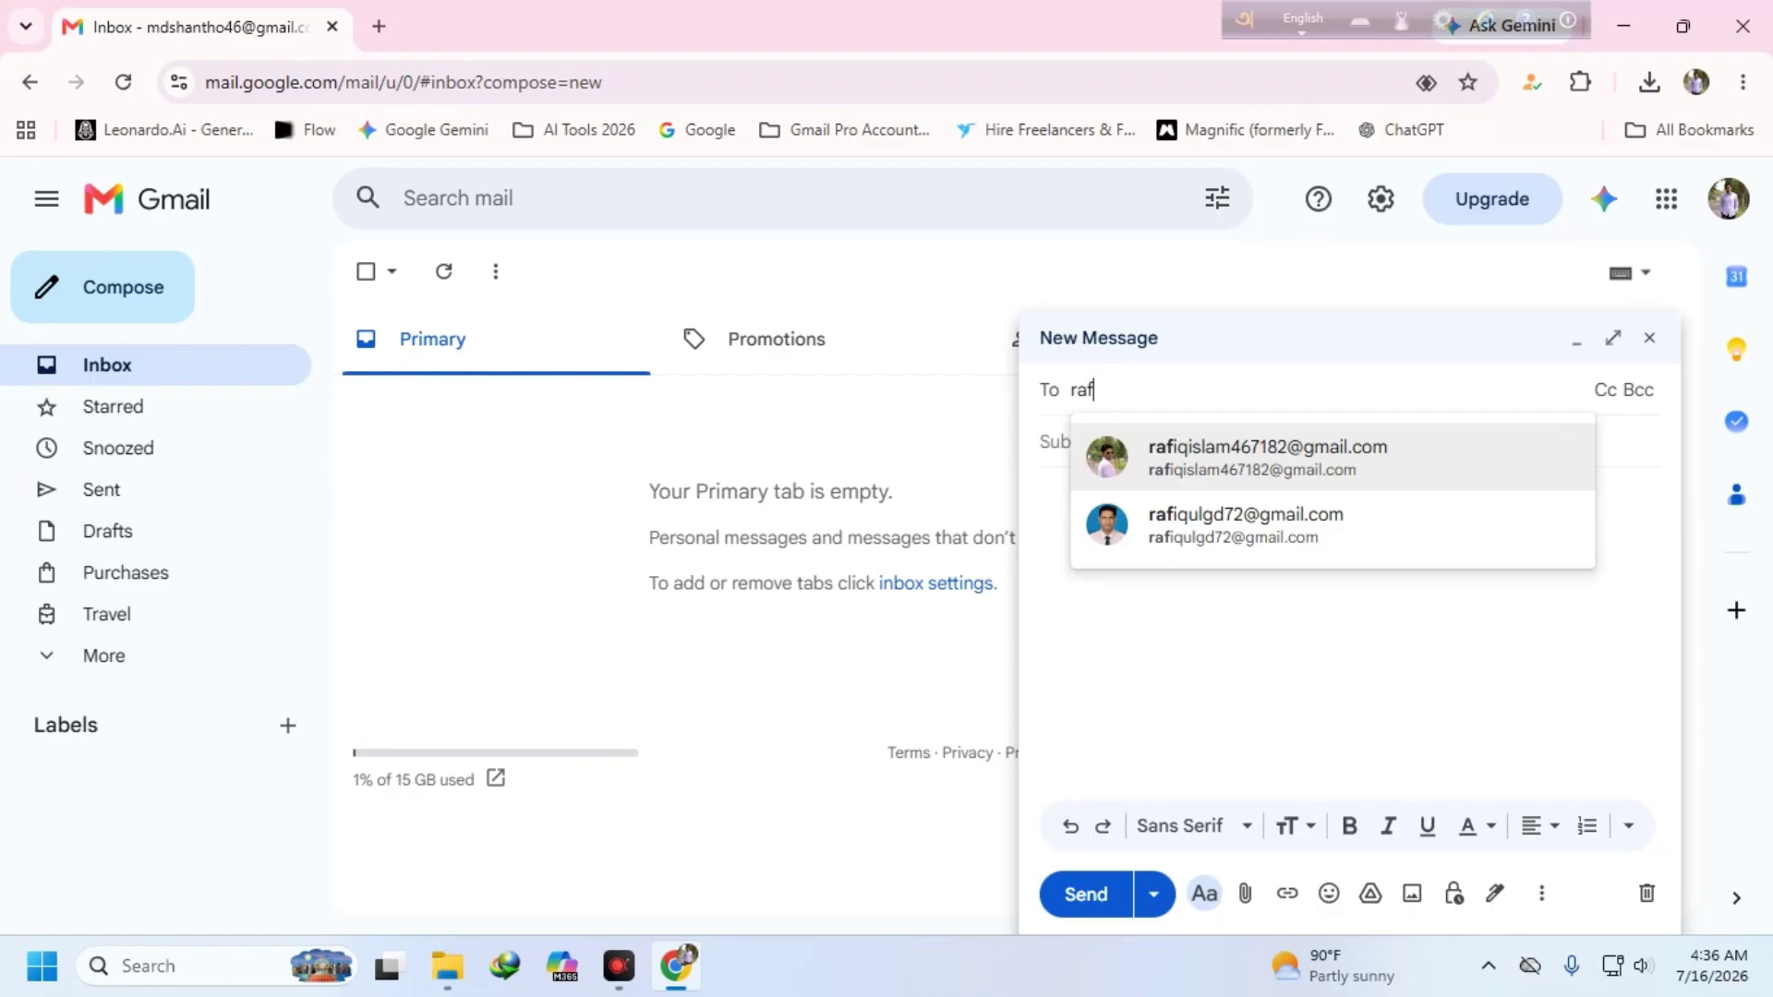
left_click(1194, 532)
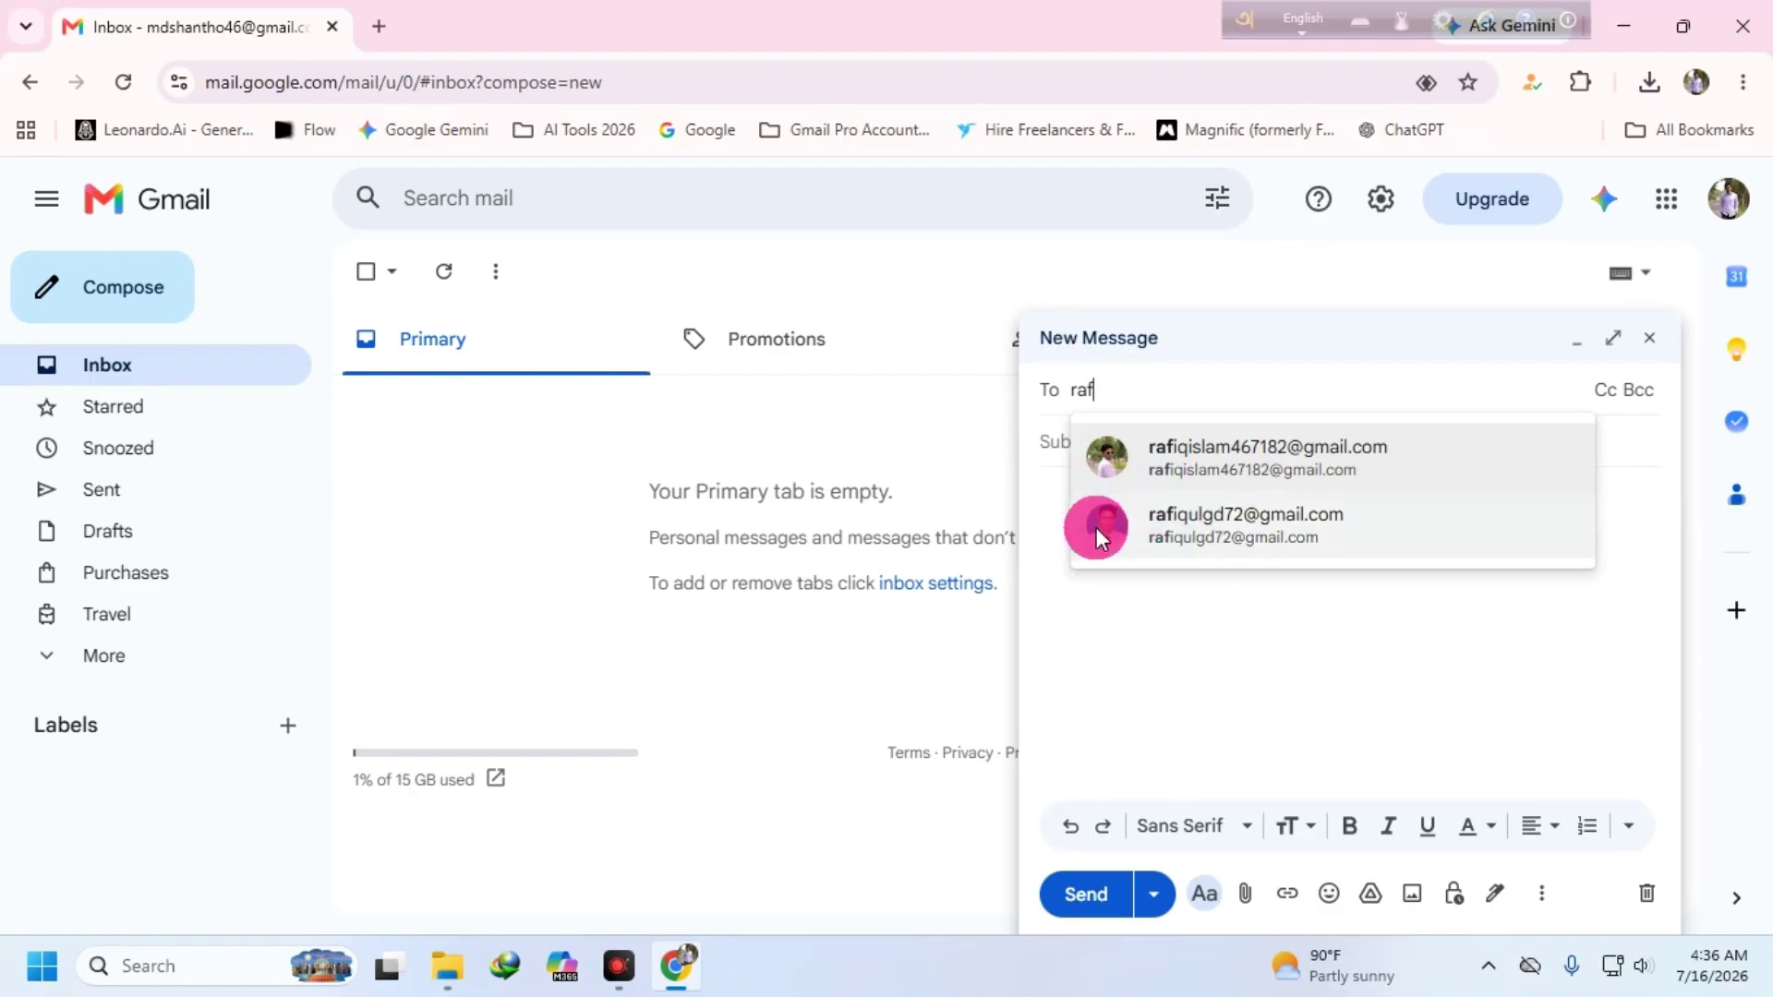
mouse_move(1103, 535)
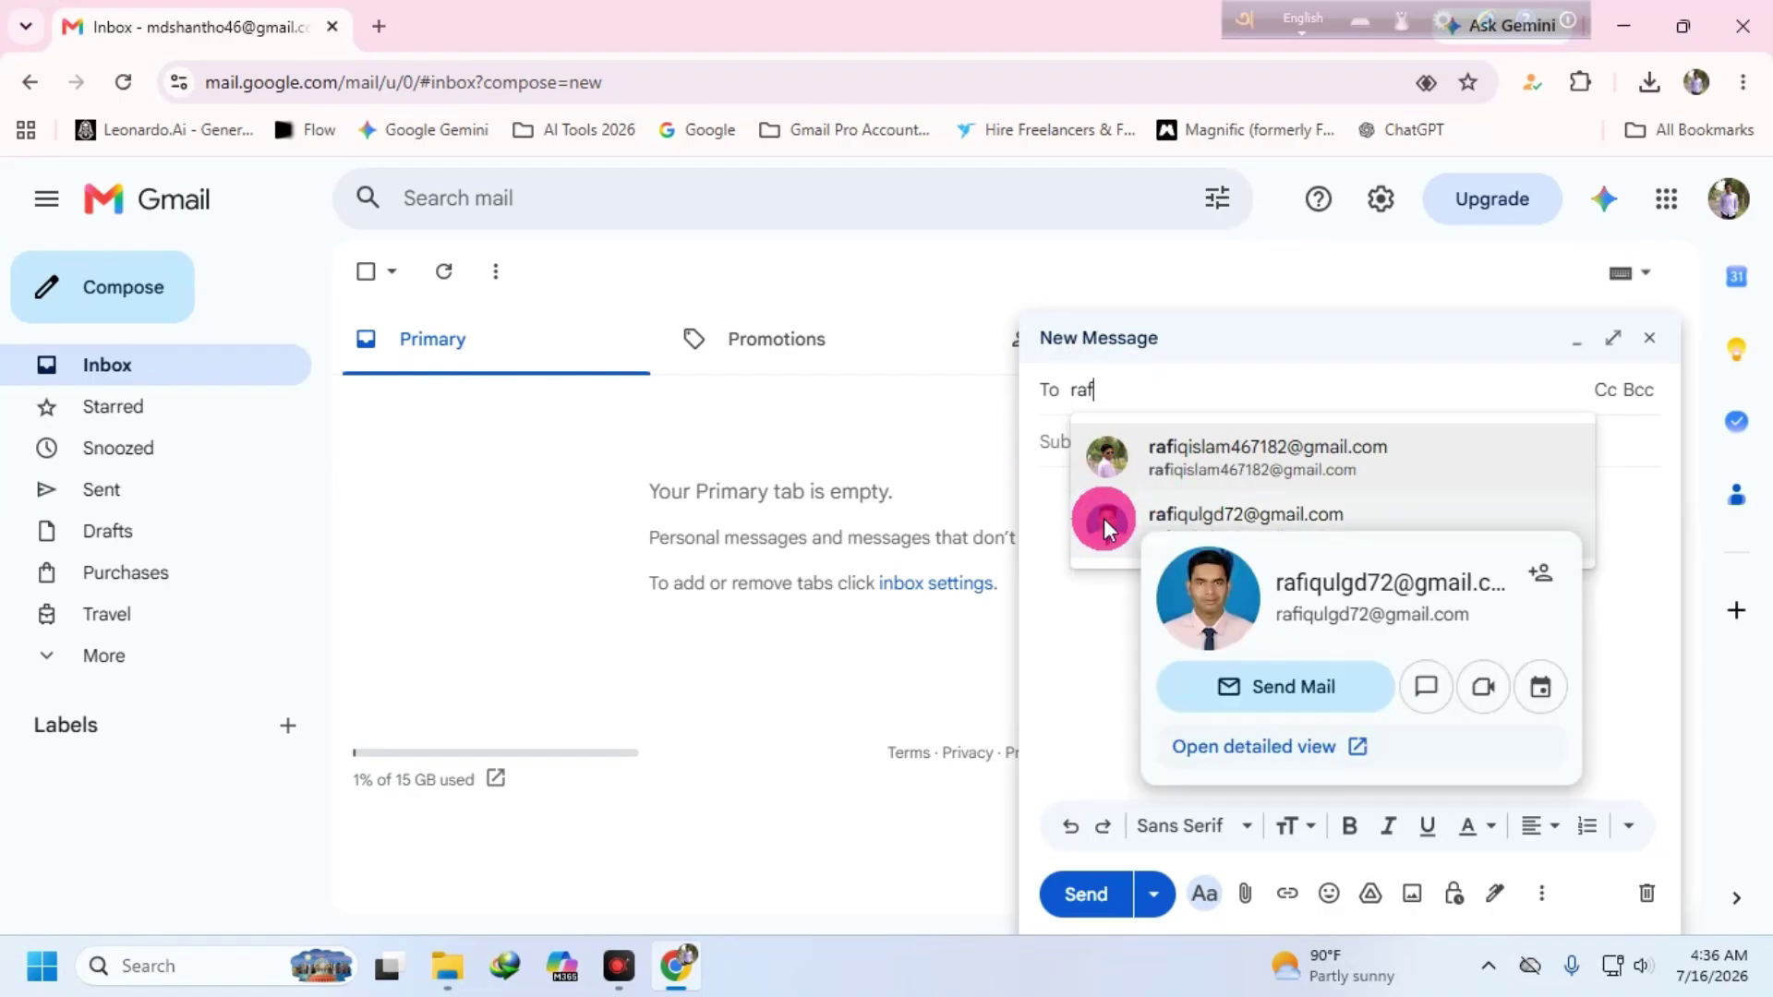
left_click(1218, 509)
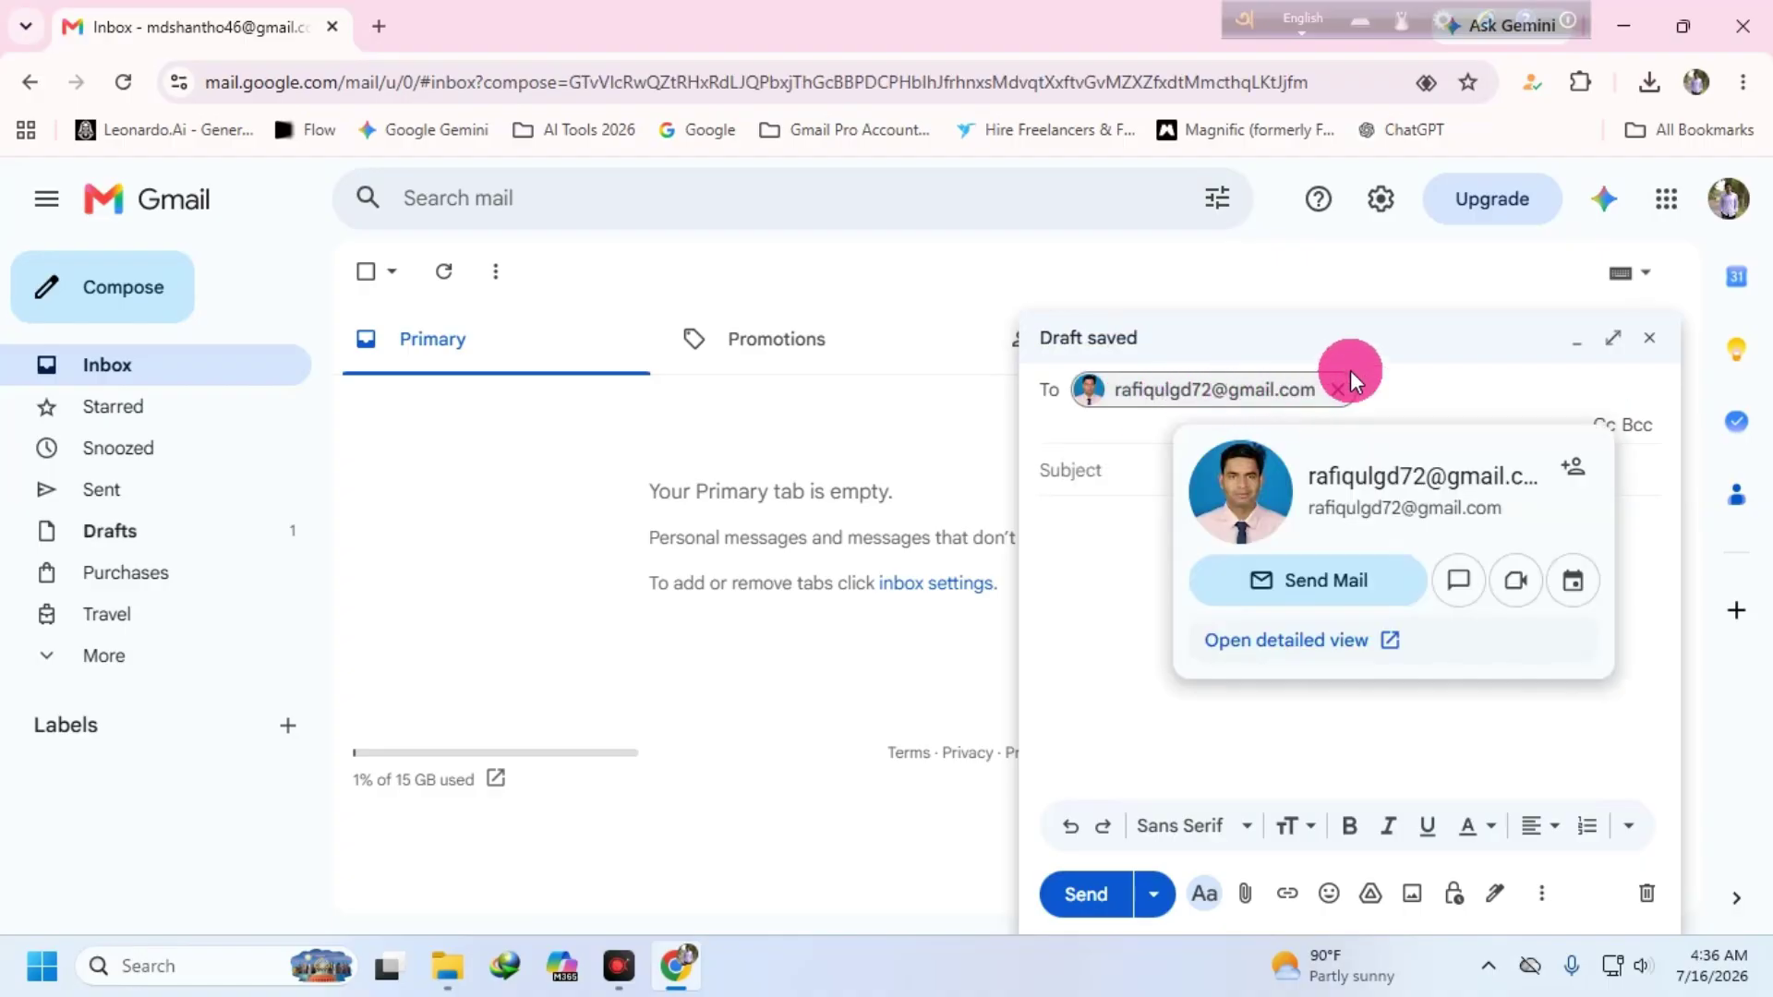
left_click(1185, 503)
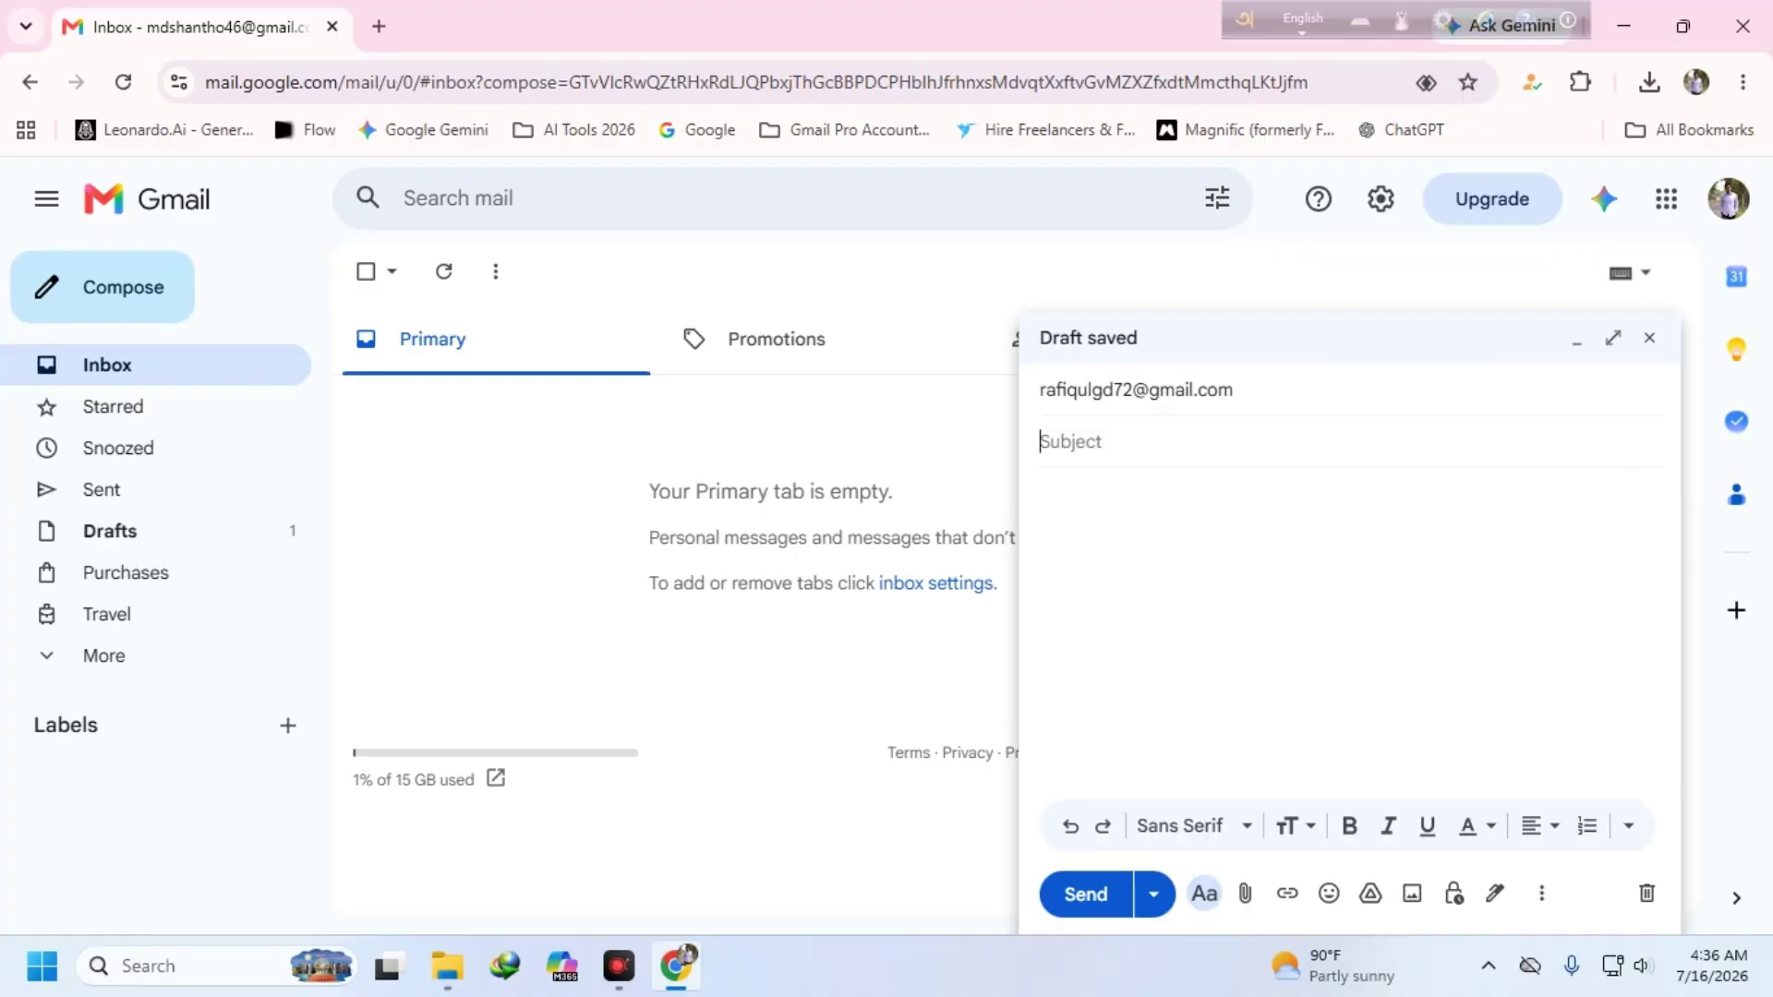
left_click(1097, 439)
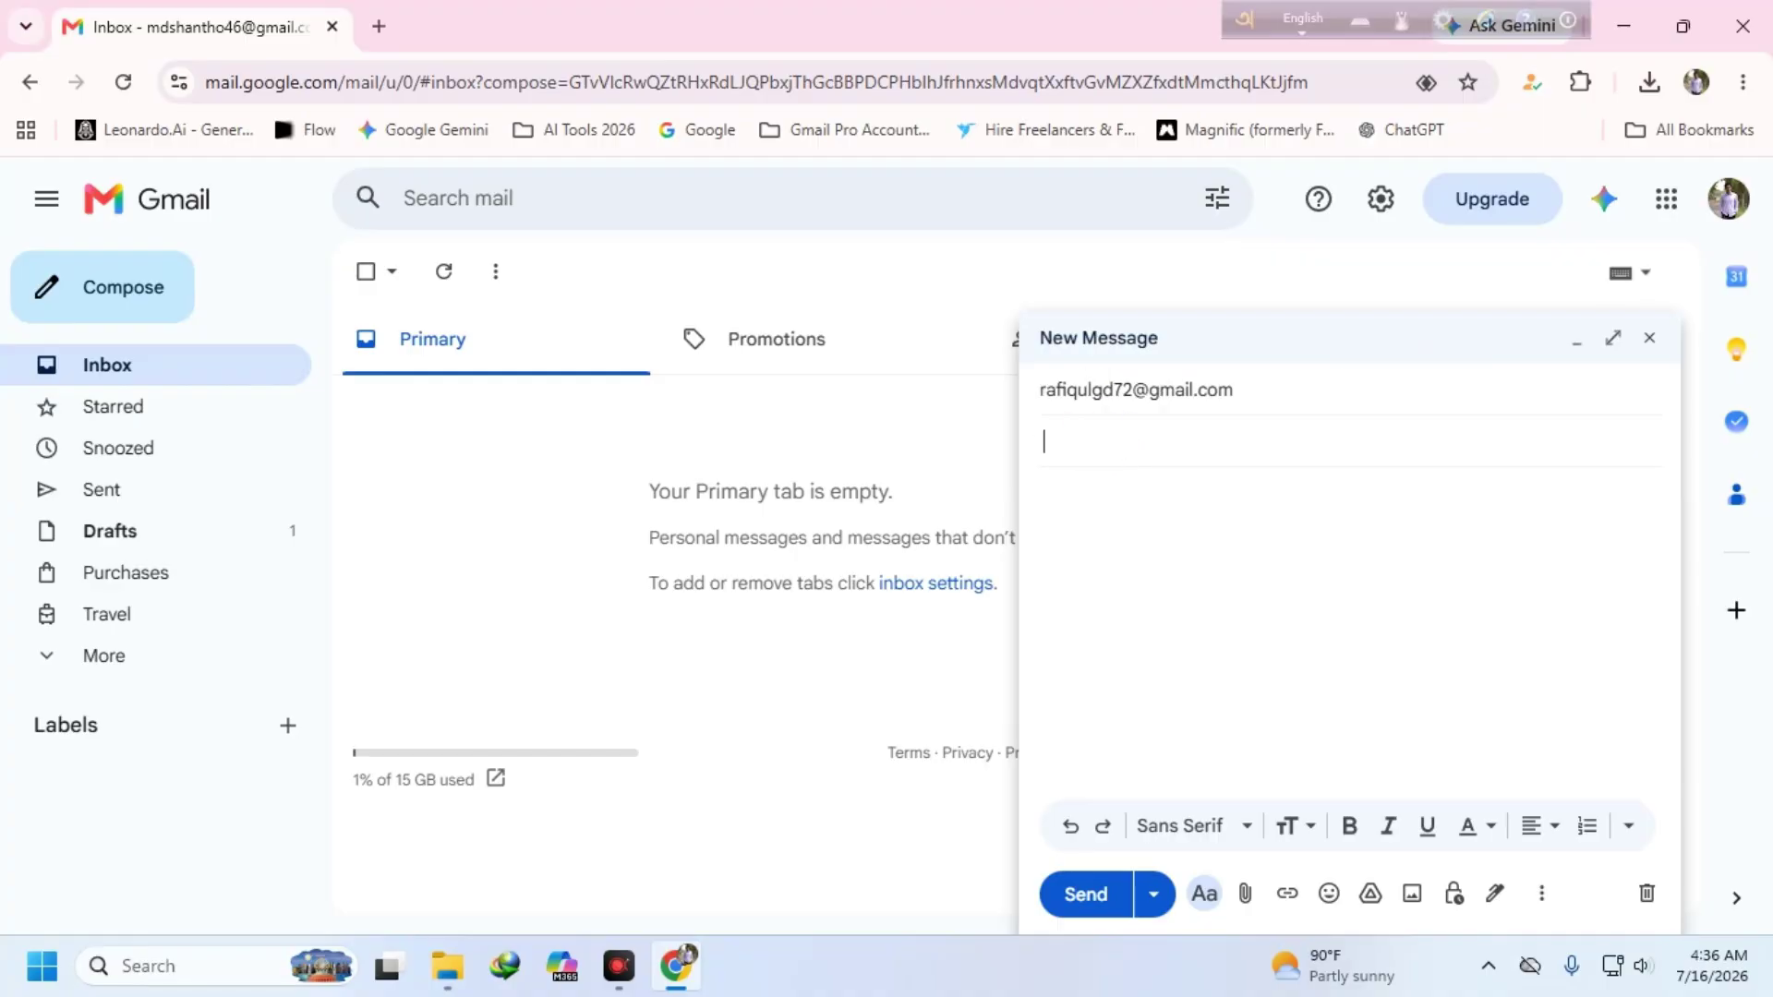
type("logo design file")
- Fill the message body with four lines of placeholder gibberish text
left_click(1090, 496)
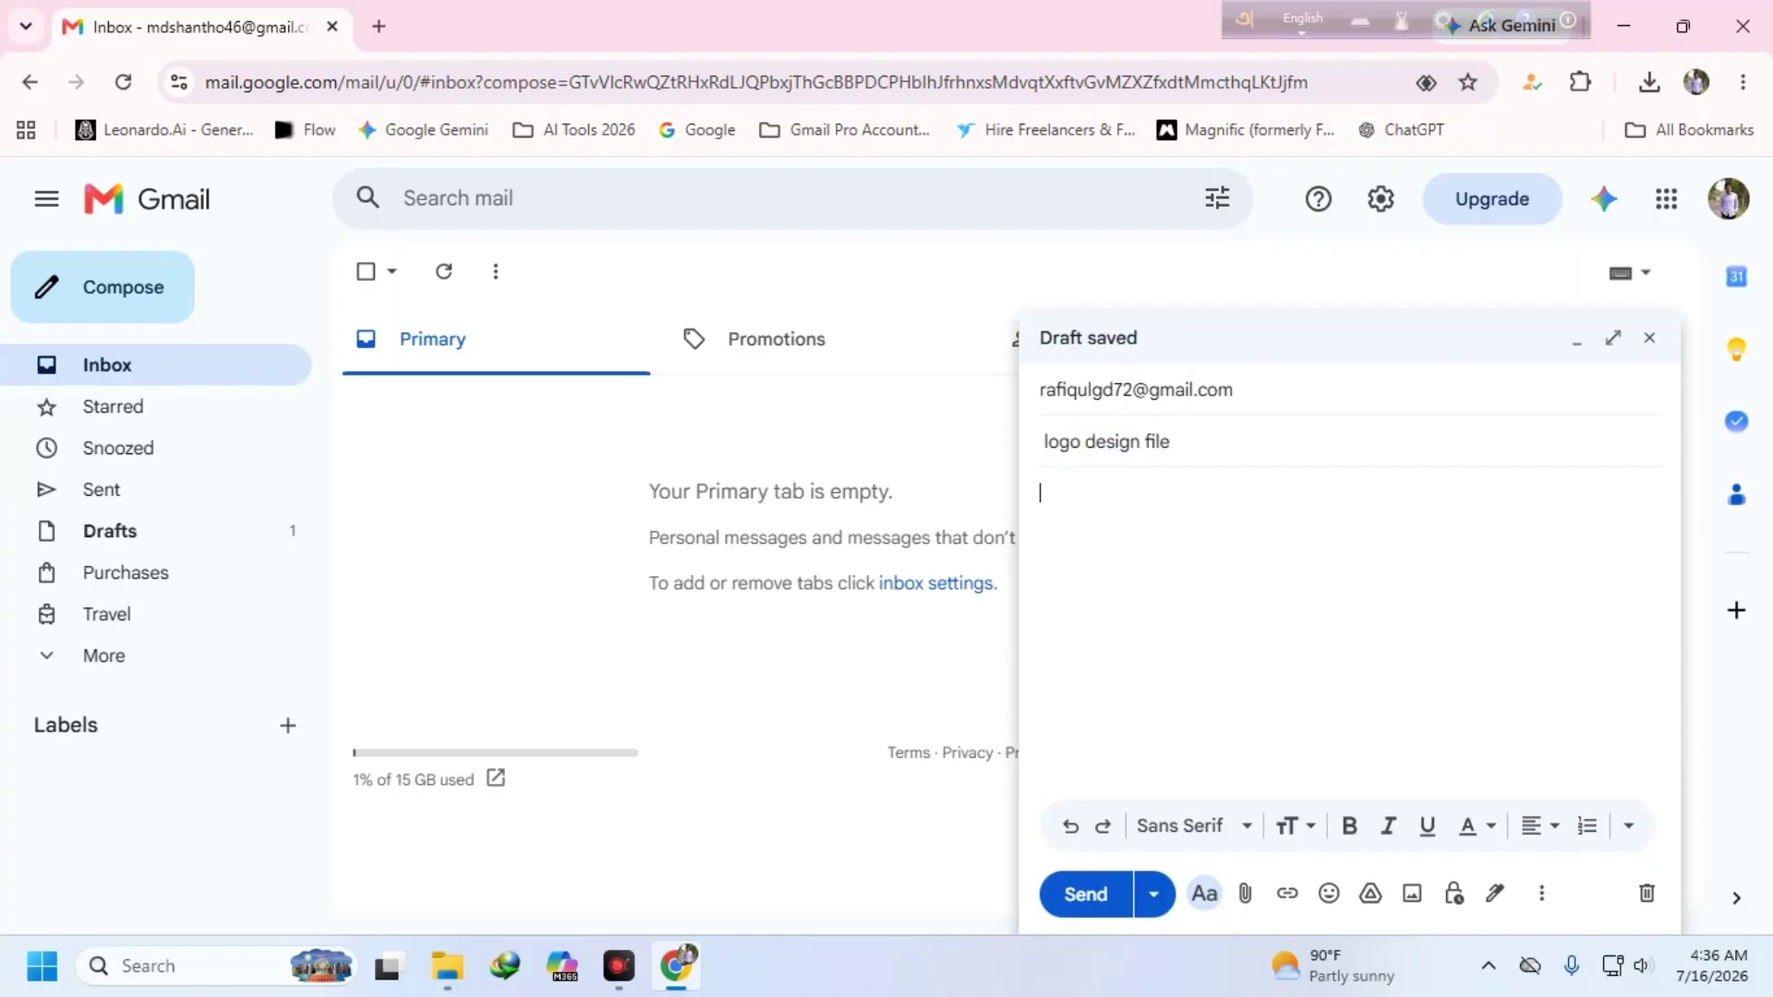
type("flkasdjflasjdlkfjalsdkjfljk;asdf")
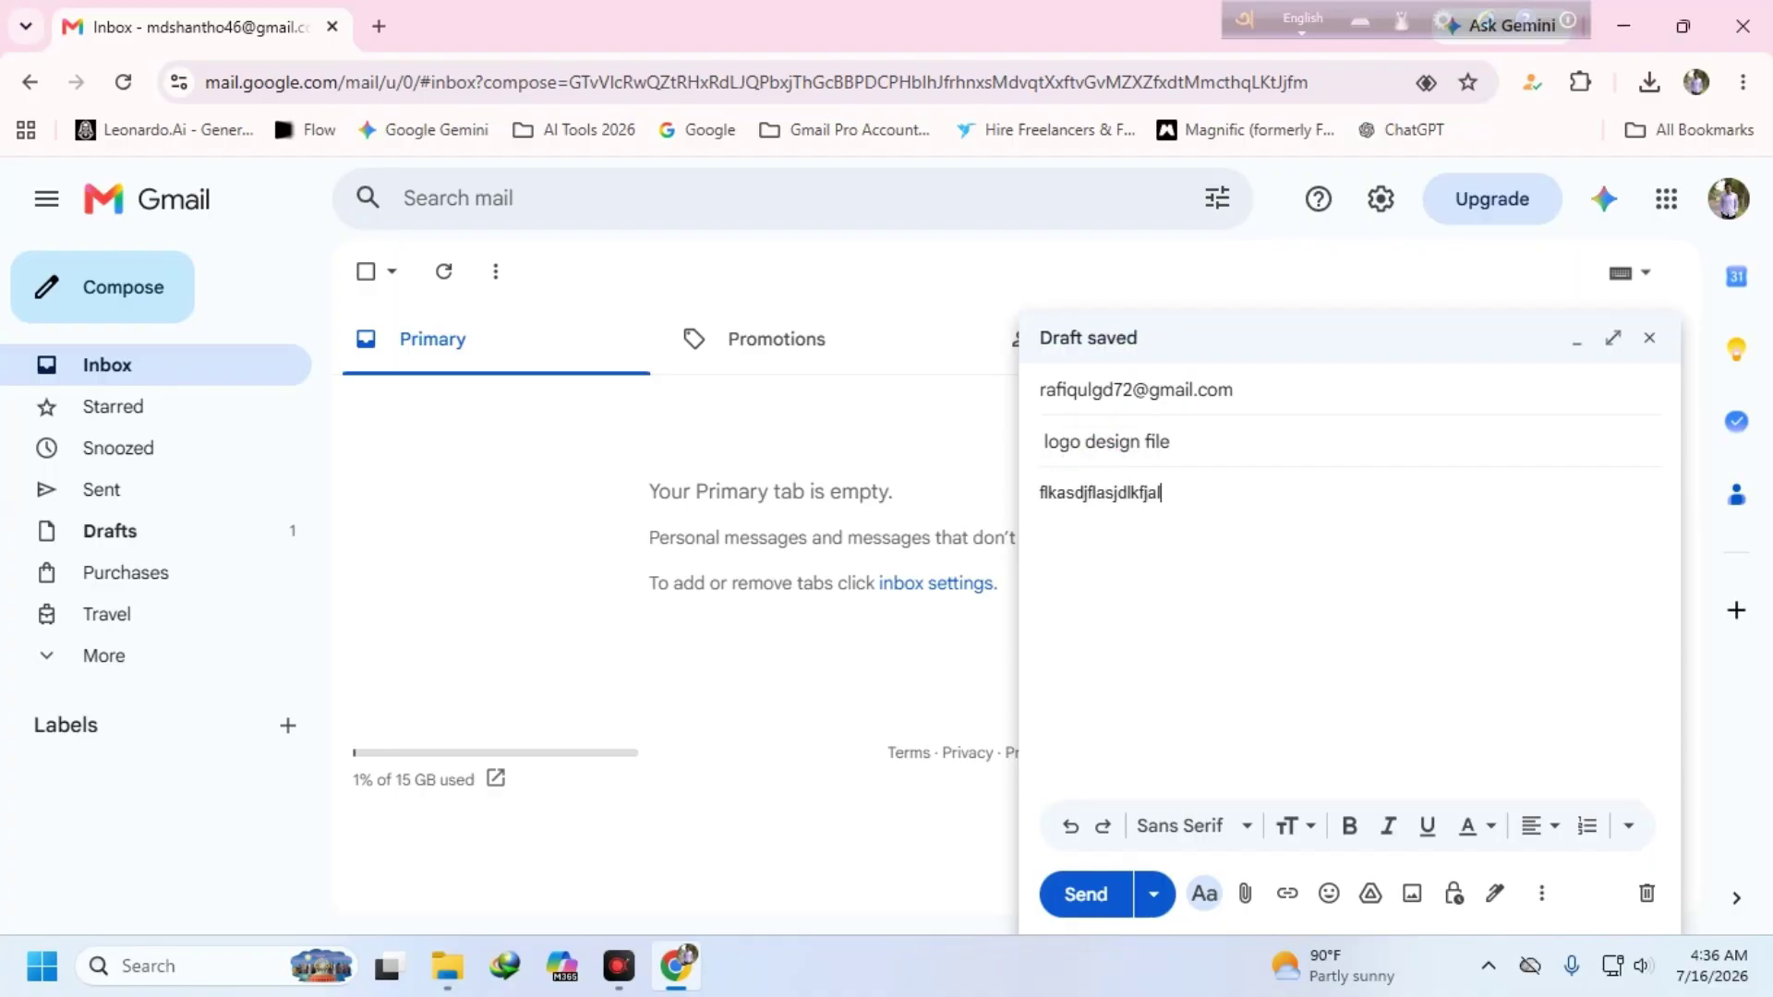
key("Return")
type("safjklasjdl;fjalskjdflk")
key("Return")
type("fajkls;djfl;kasjdfljakls;d")
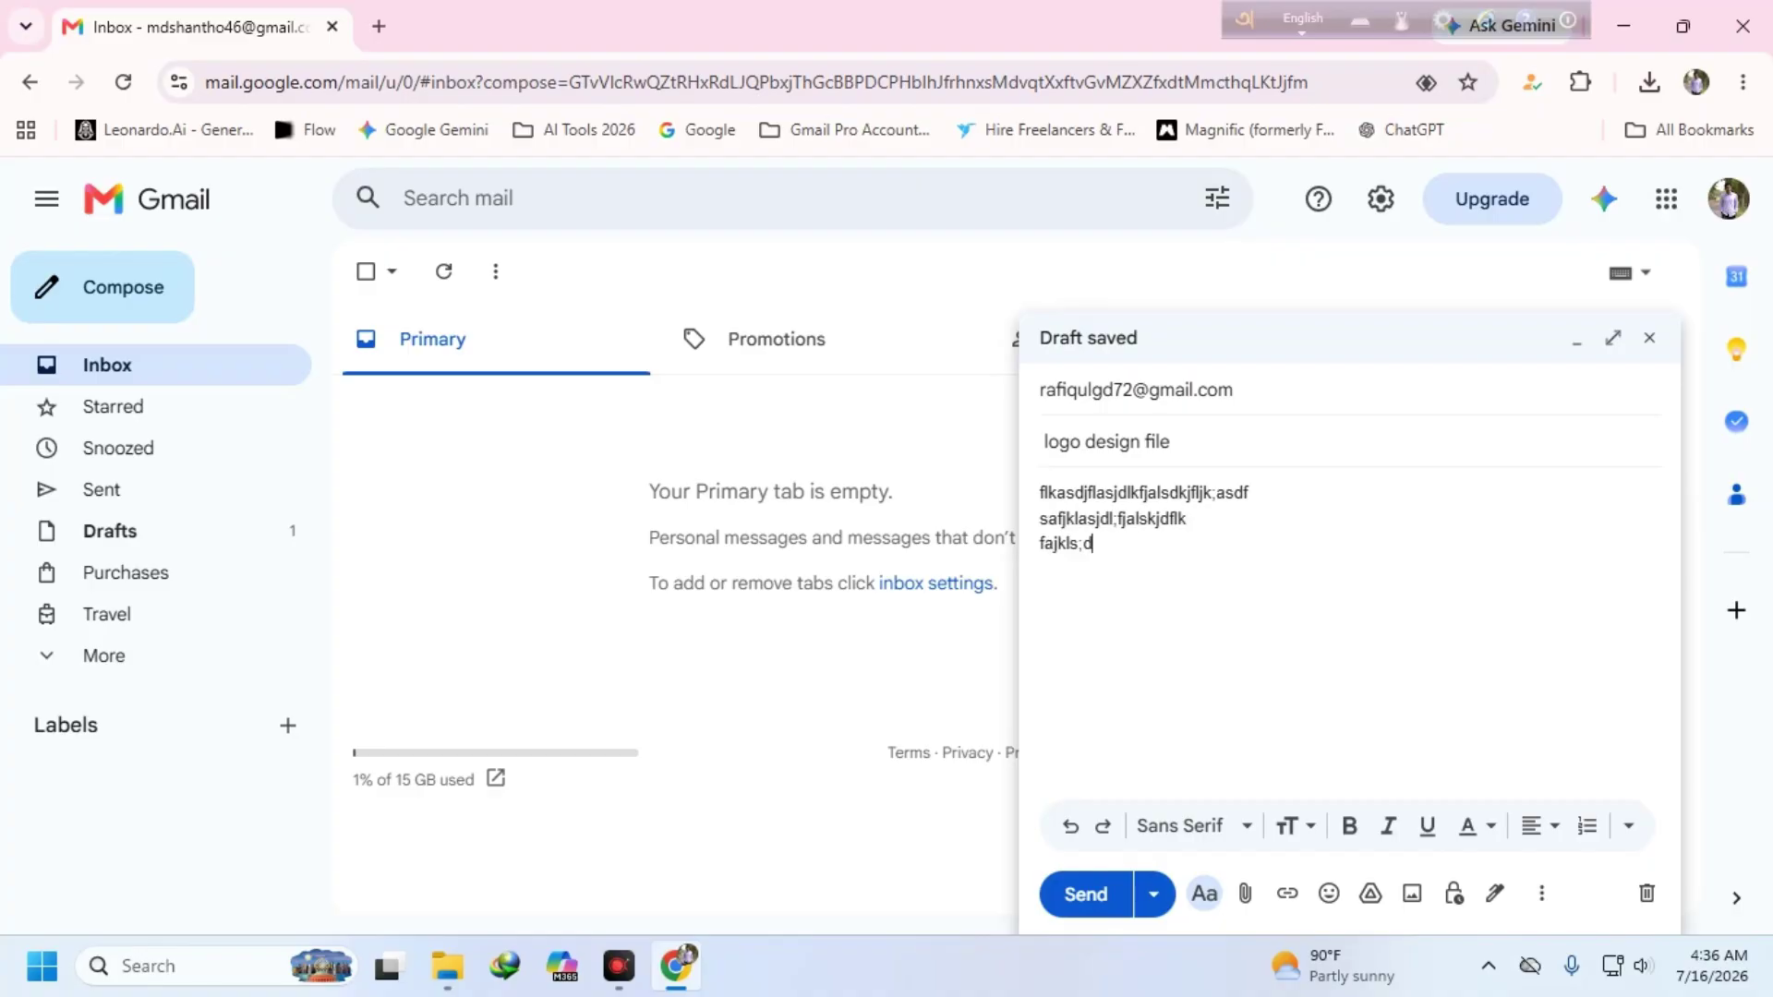
key("Return")
type("fjklasdjfl;kjas")
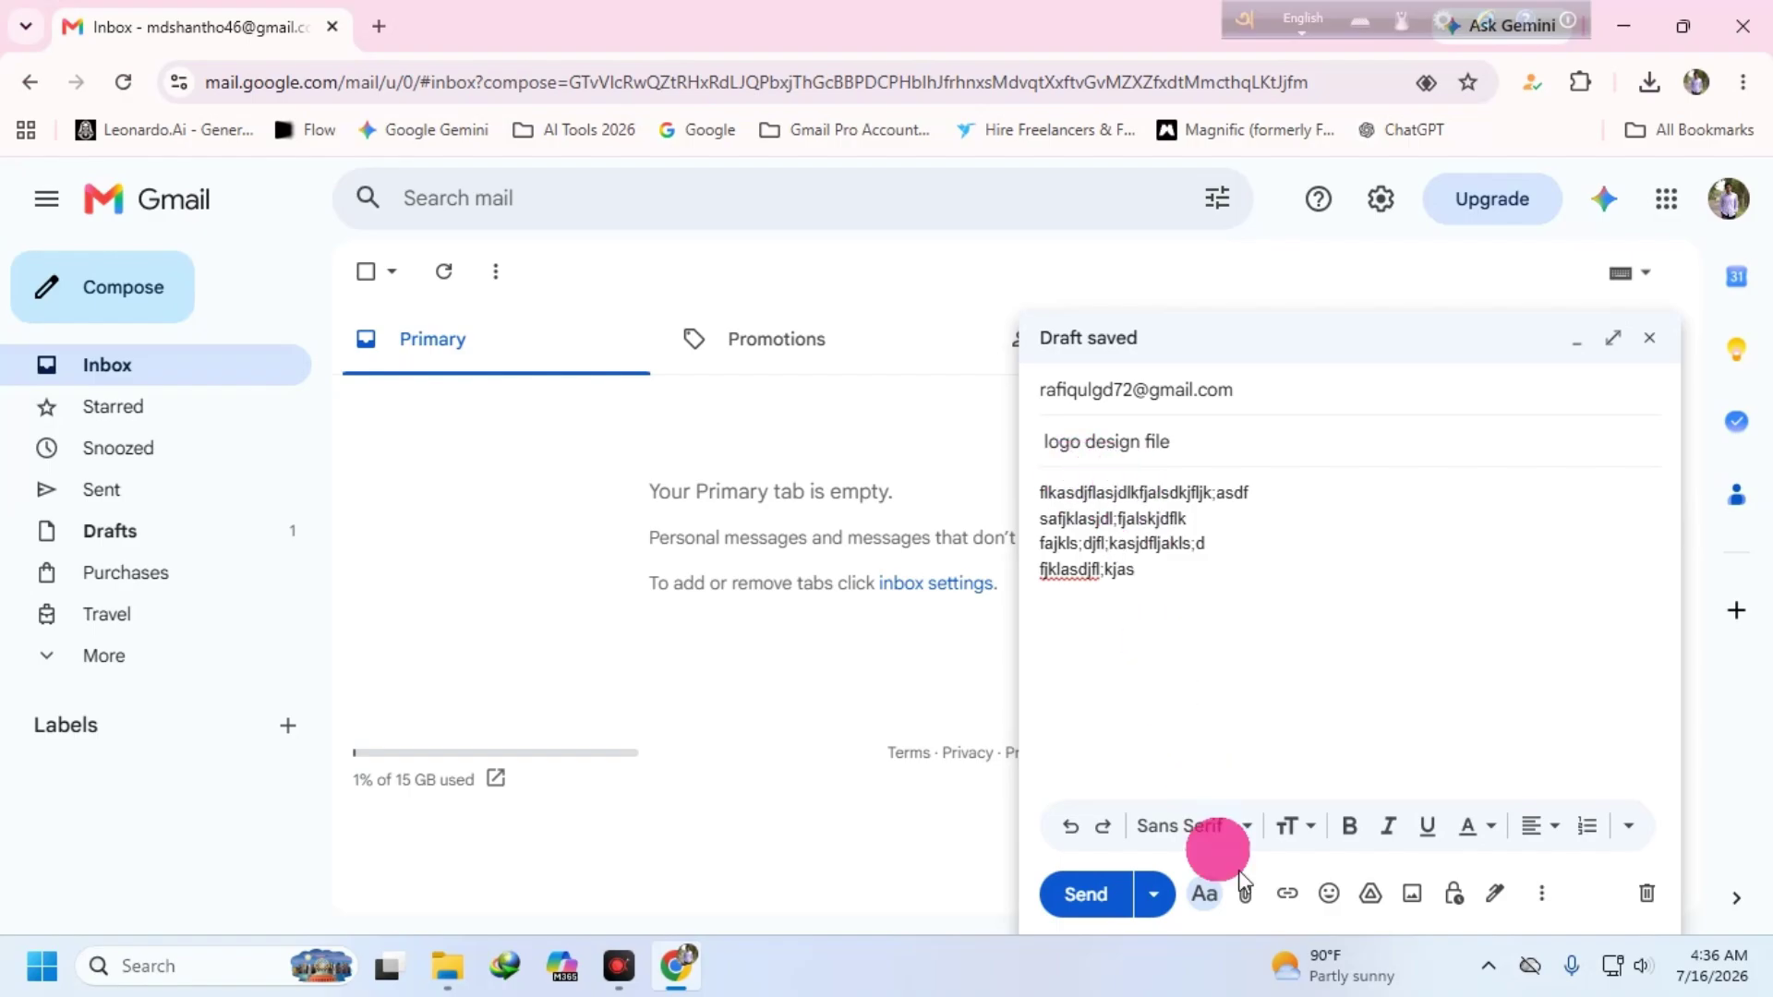
- Attach cvm academy.docx to the email and send it
left_click(1245, 893)
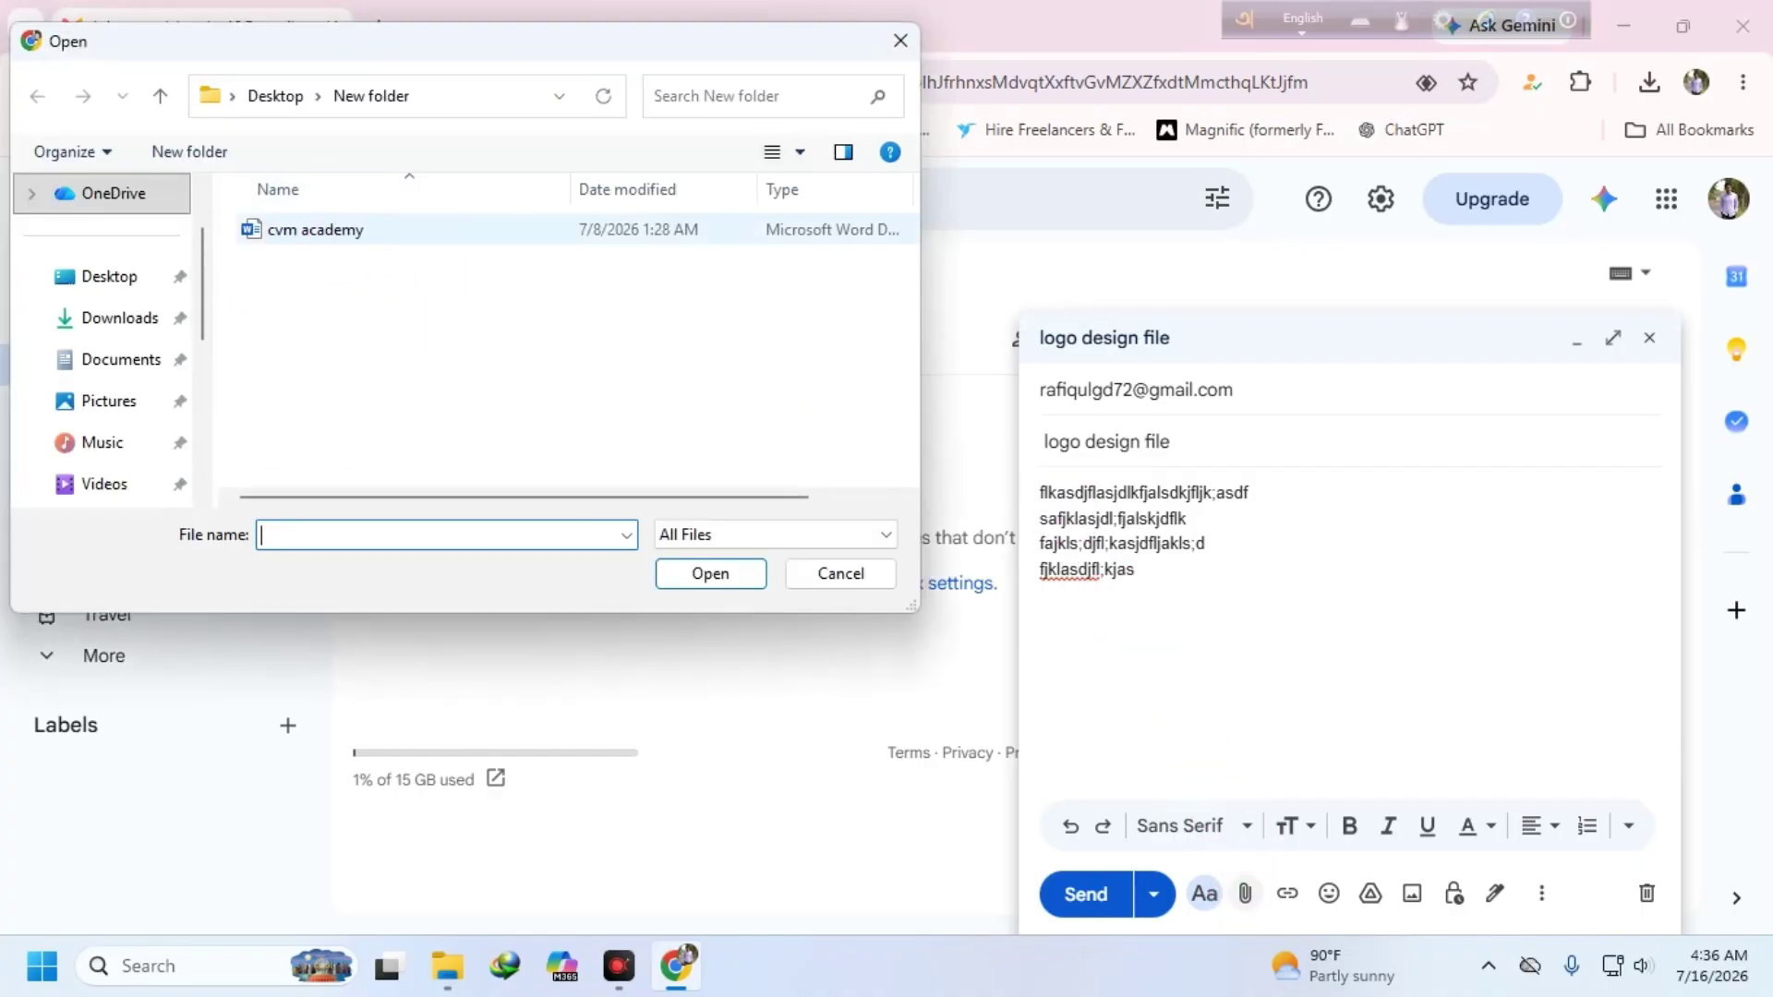
left_click(456, 242)
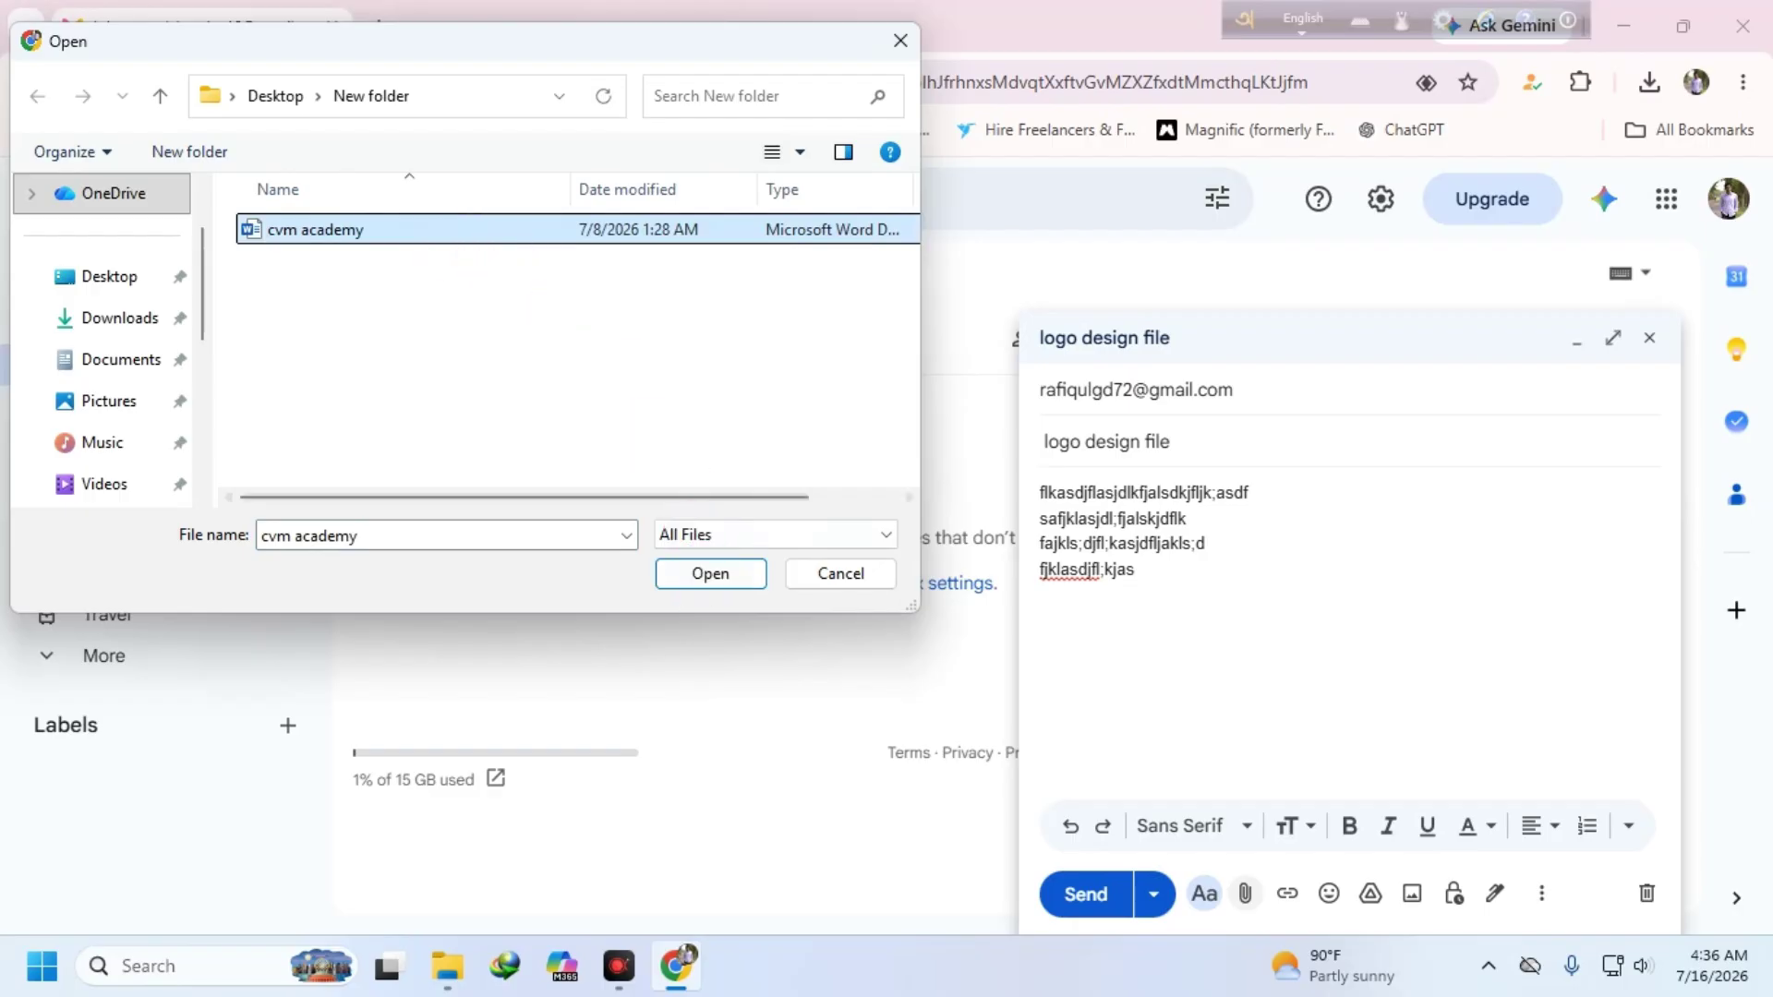
left_click(710, 573)
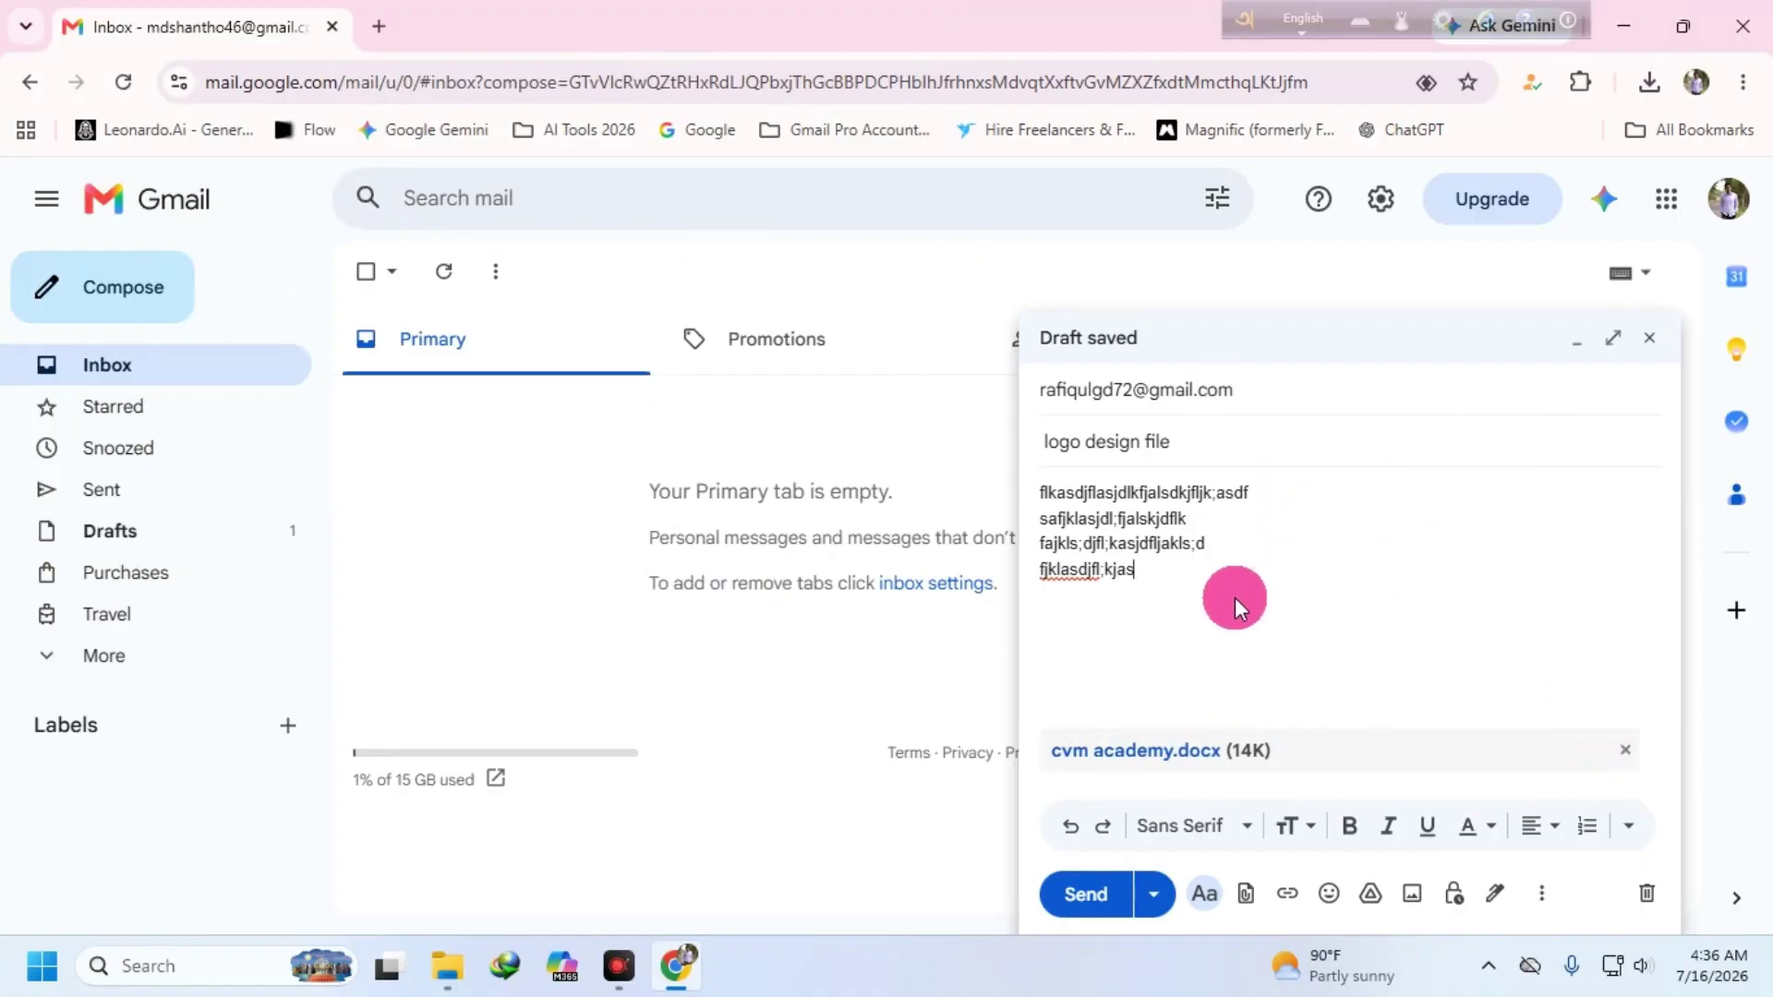
left_click(1088, 900)
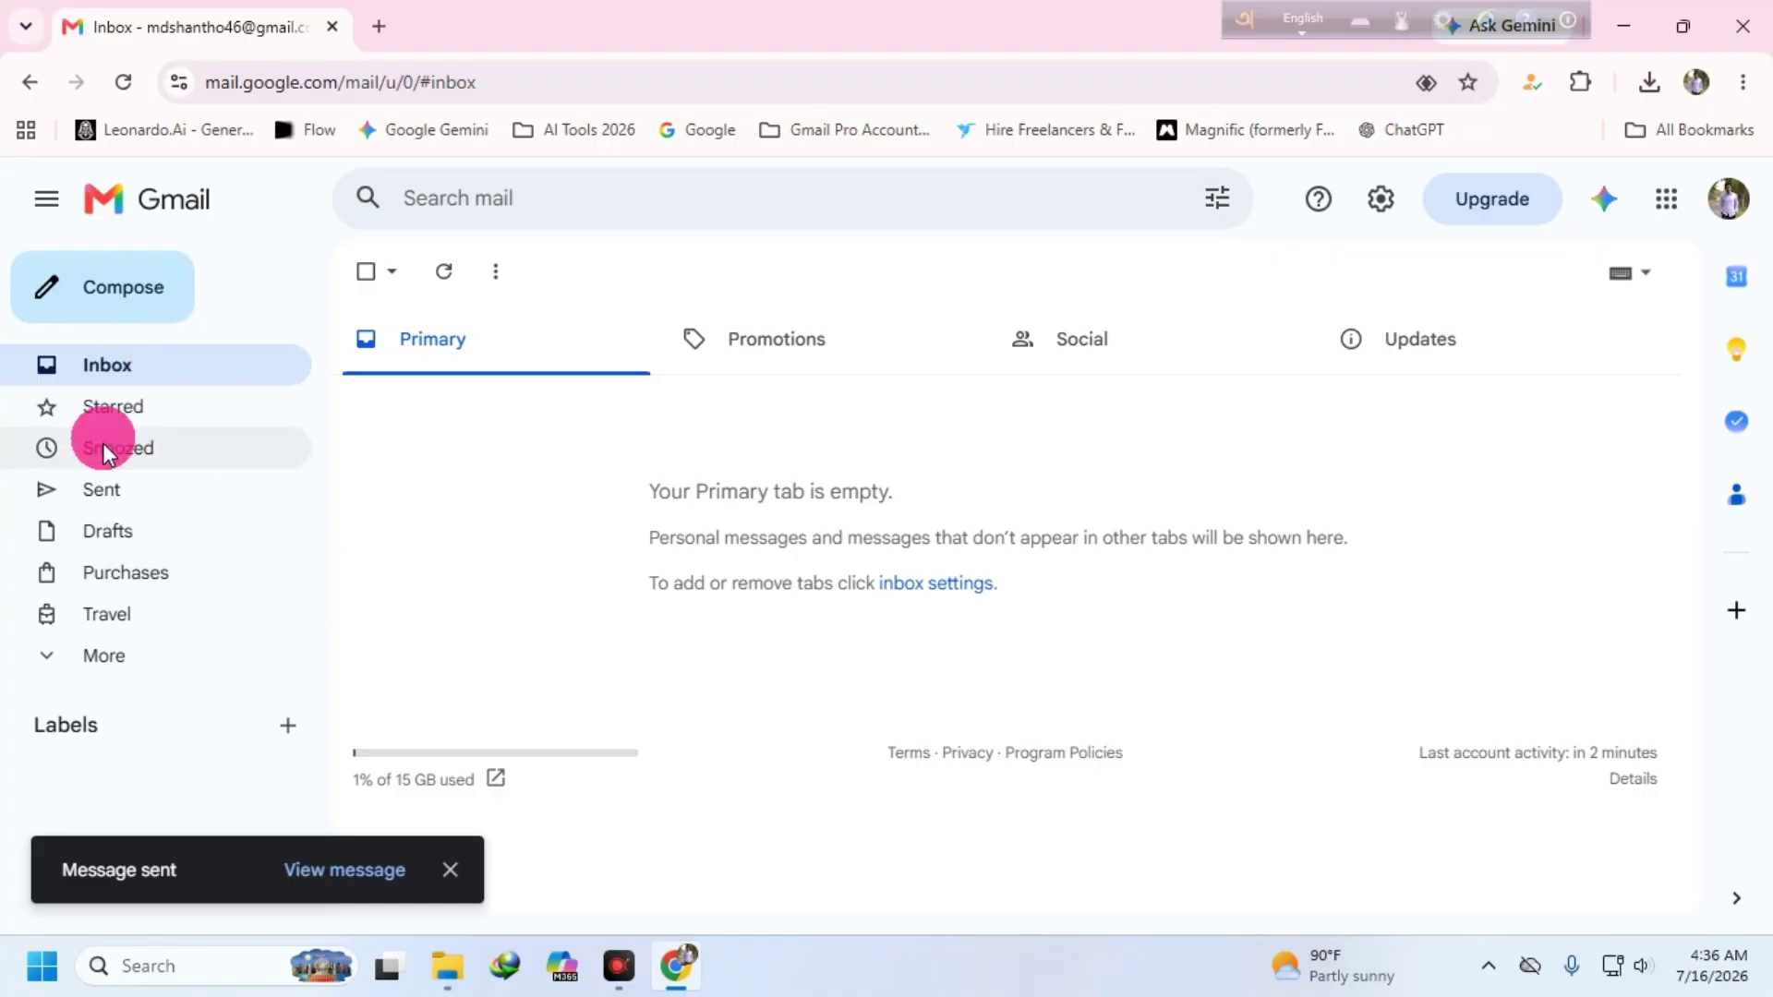
- Check the Sent folder for the 'logo design file' email with its cvm academy.docx attachment
left_click(167, 493)
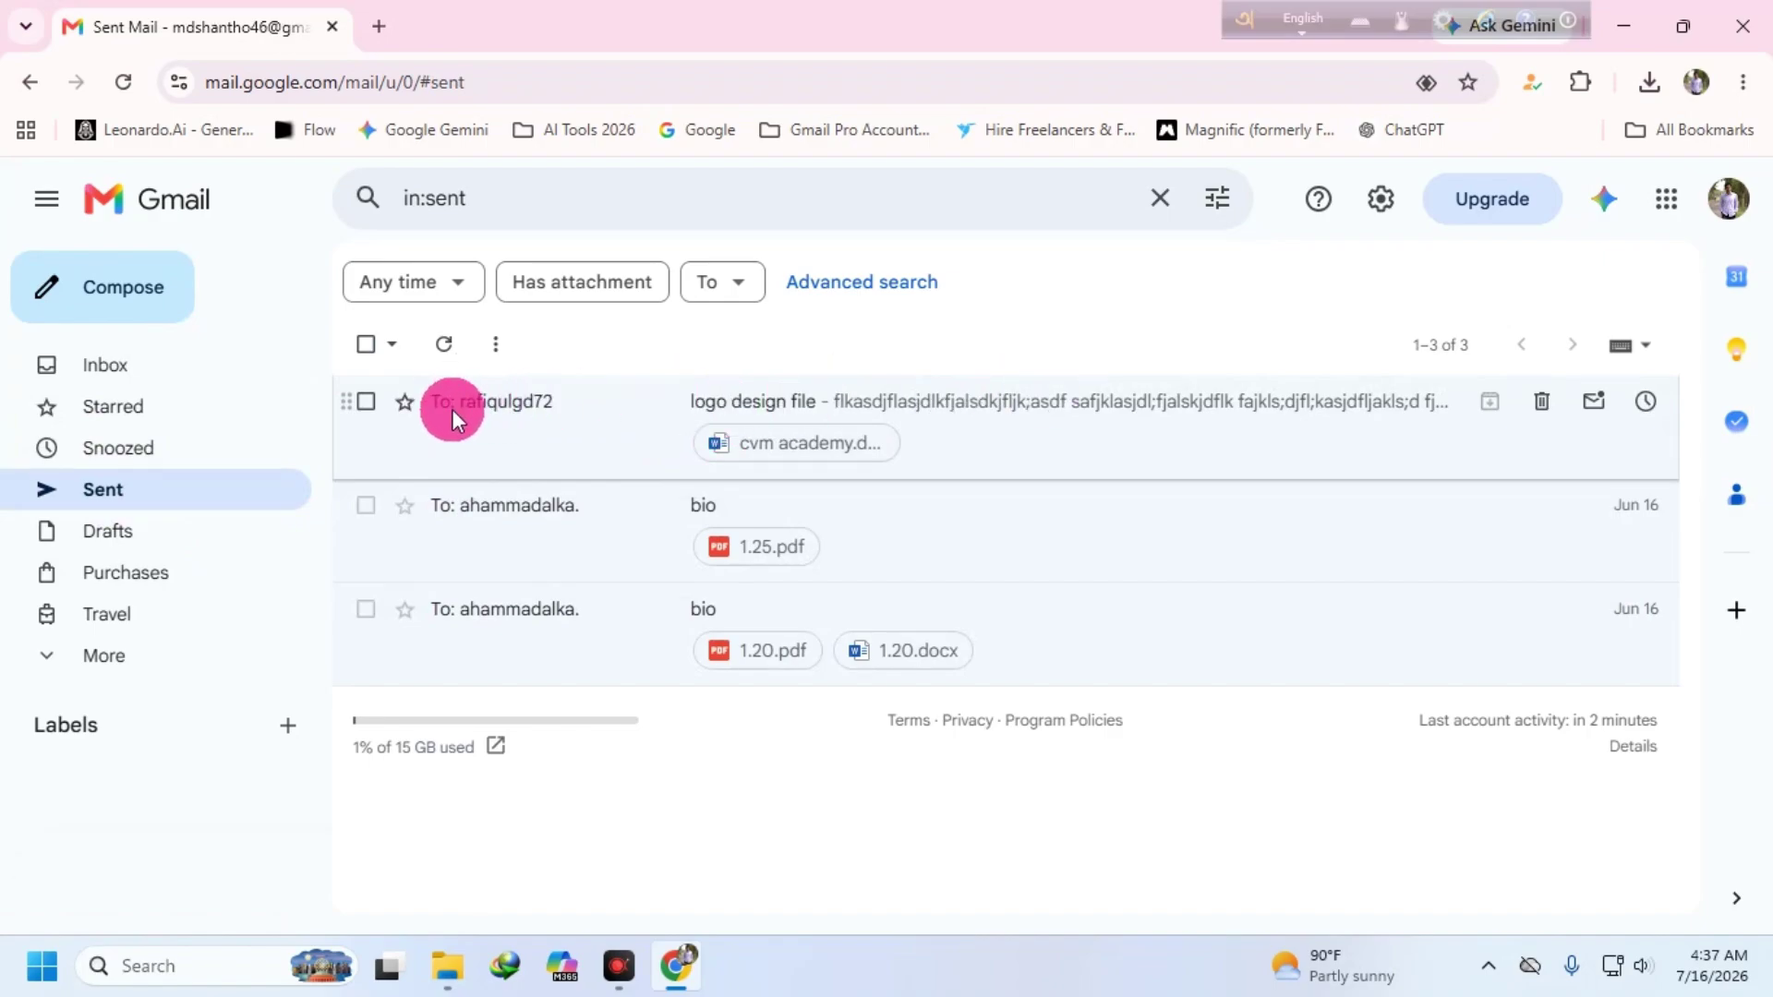
mouse_move(496, 408)
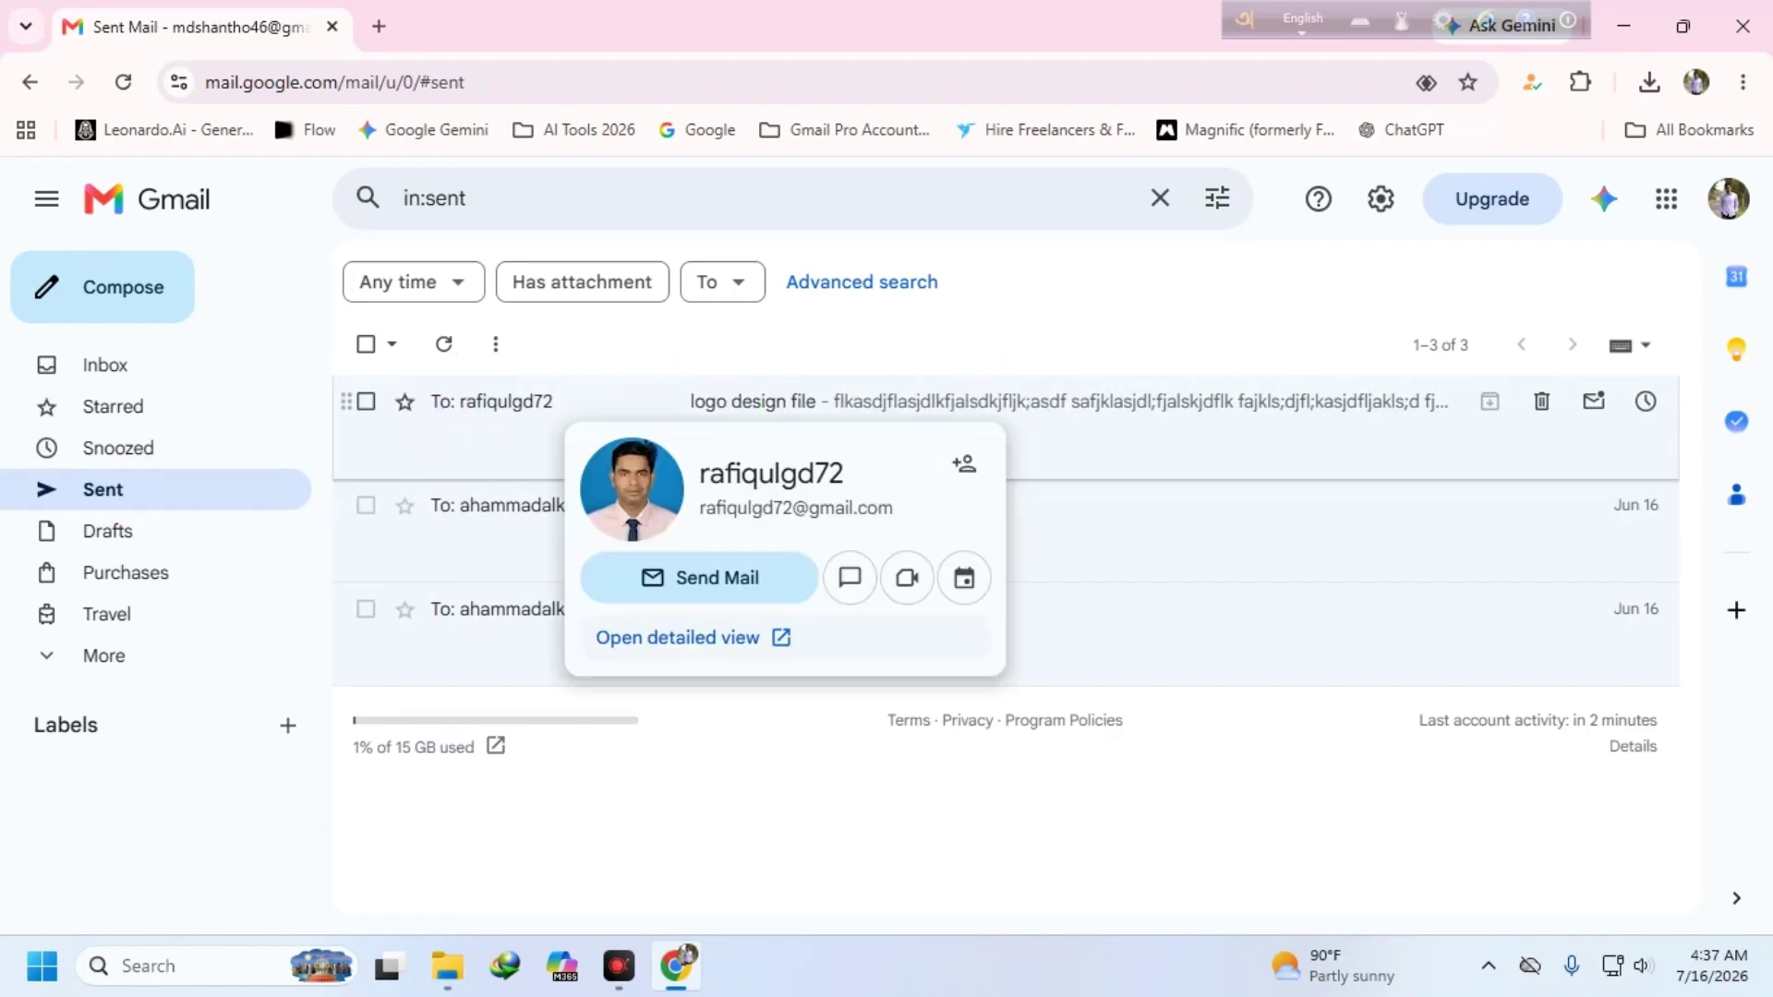
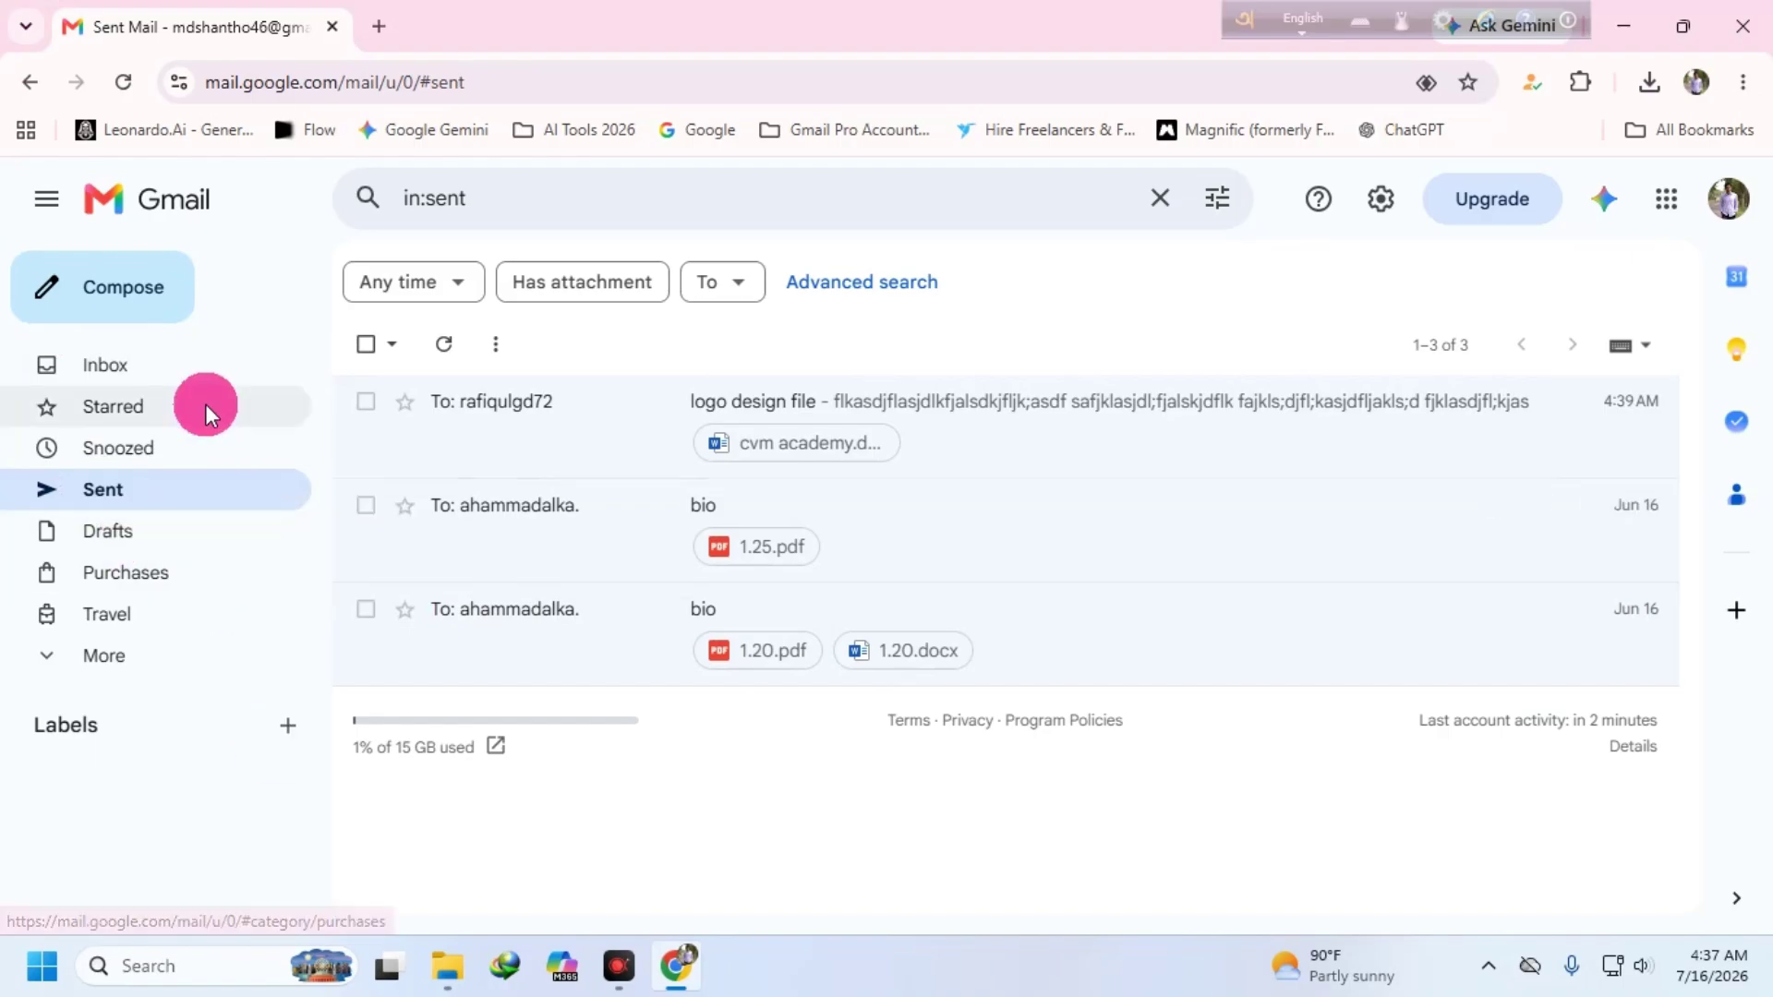
- From Gmail's Google apps list, open Google Gemini in a new tab
left_click(1665, 203)
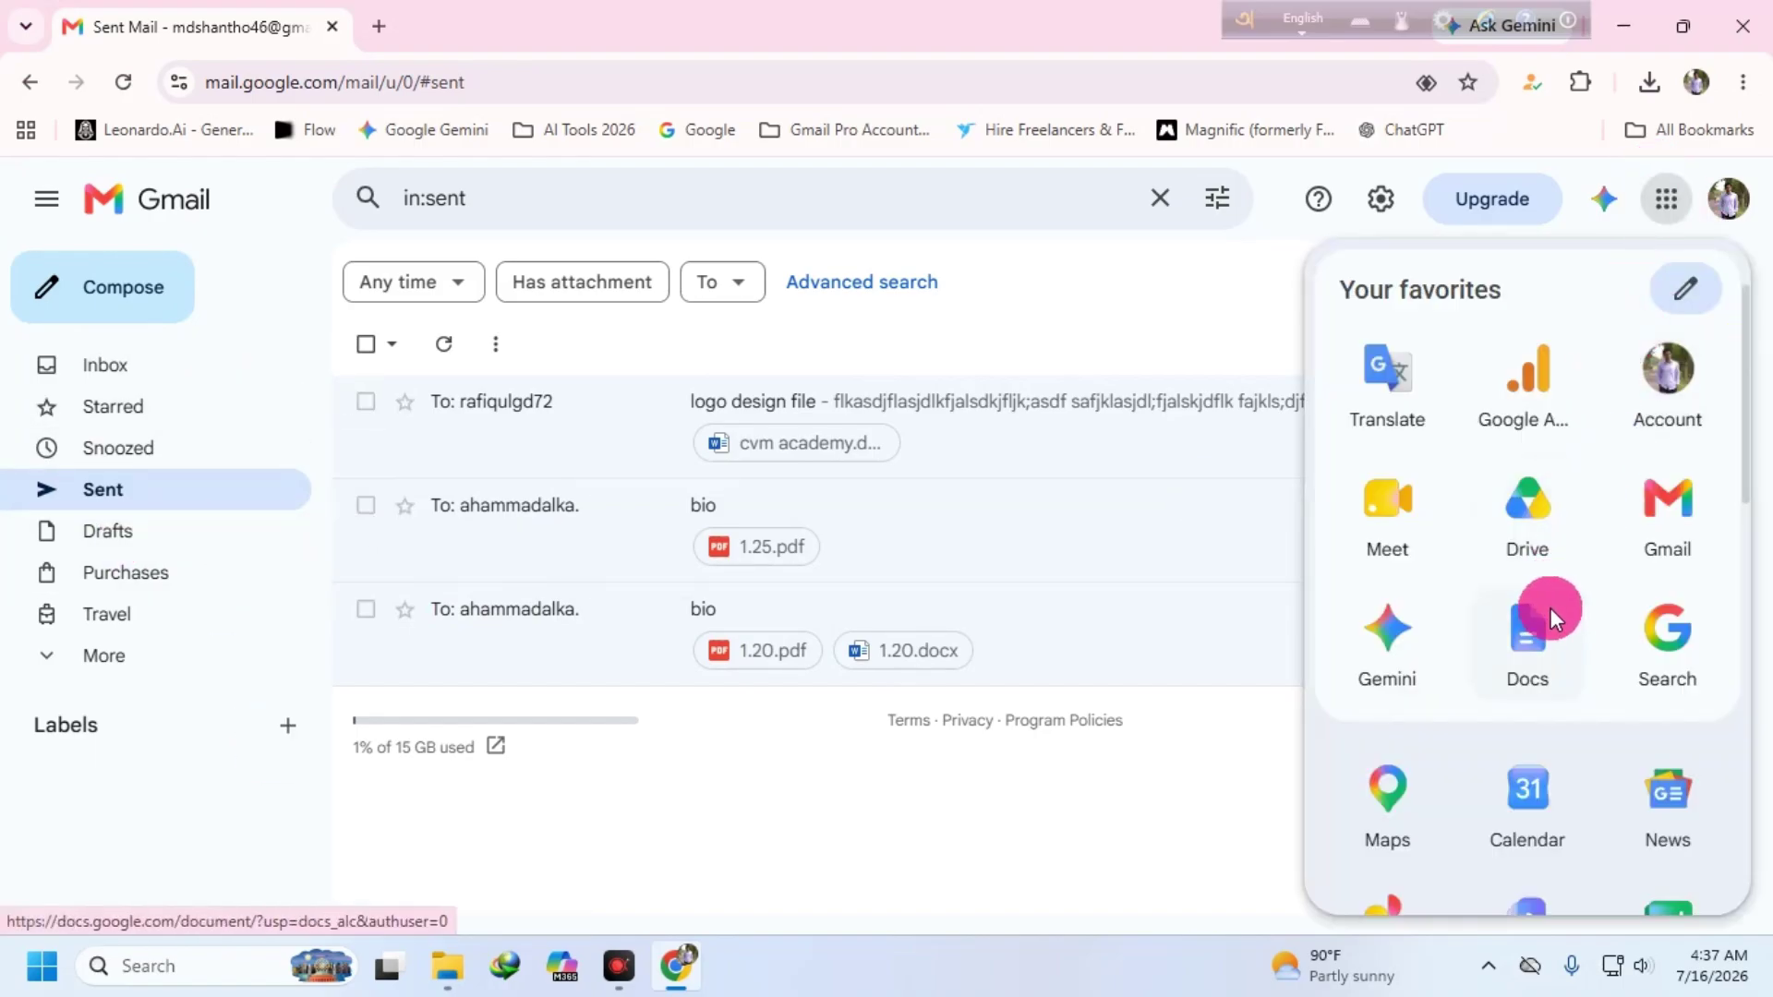
scroll(1579, 546, "down", 3)
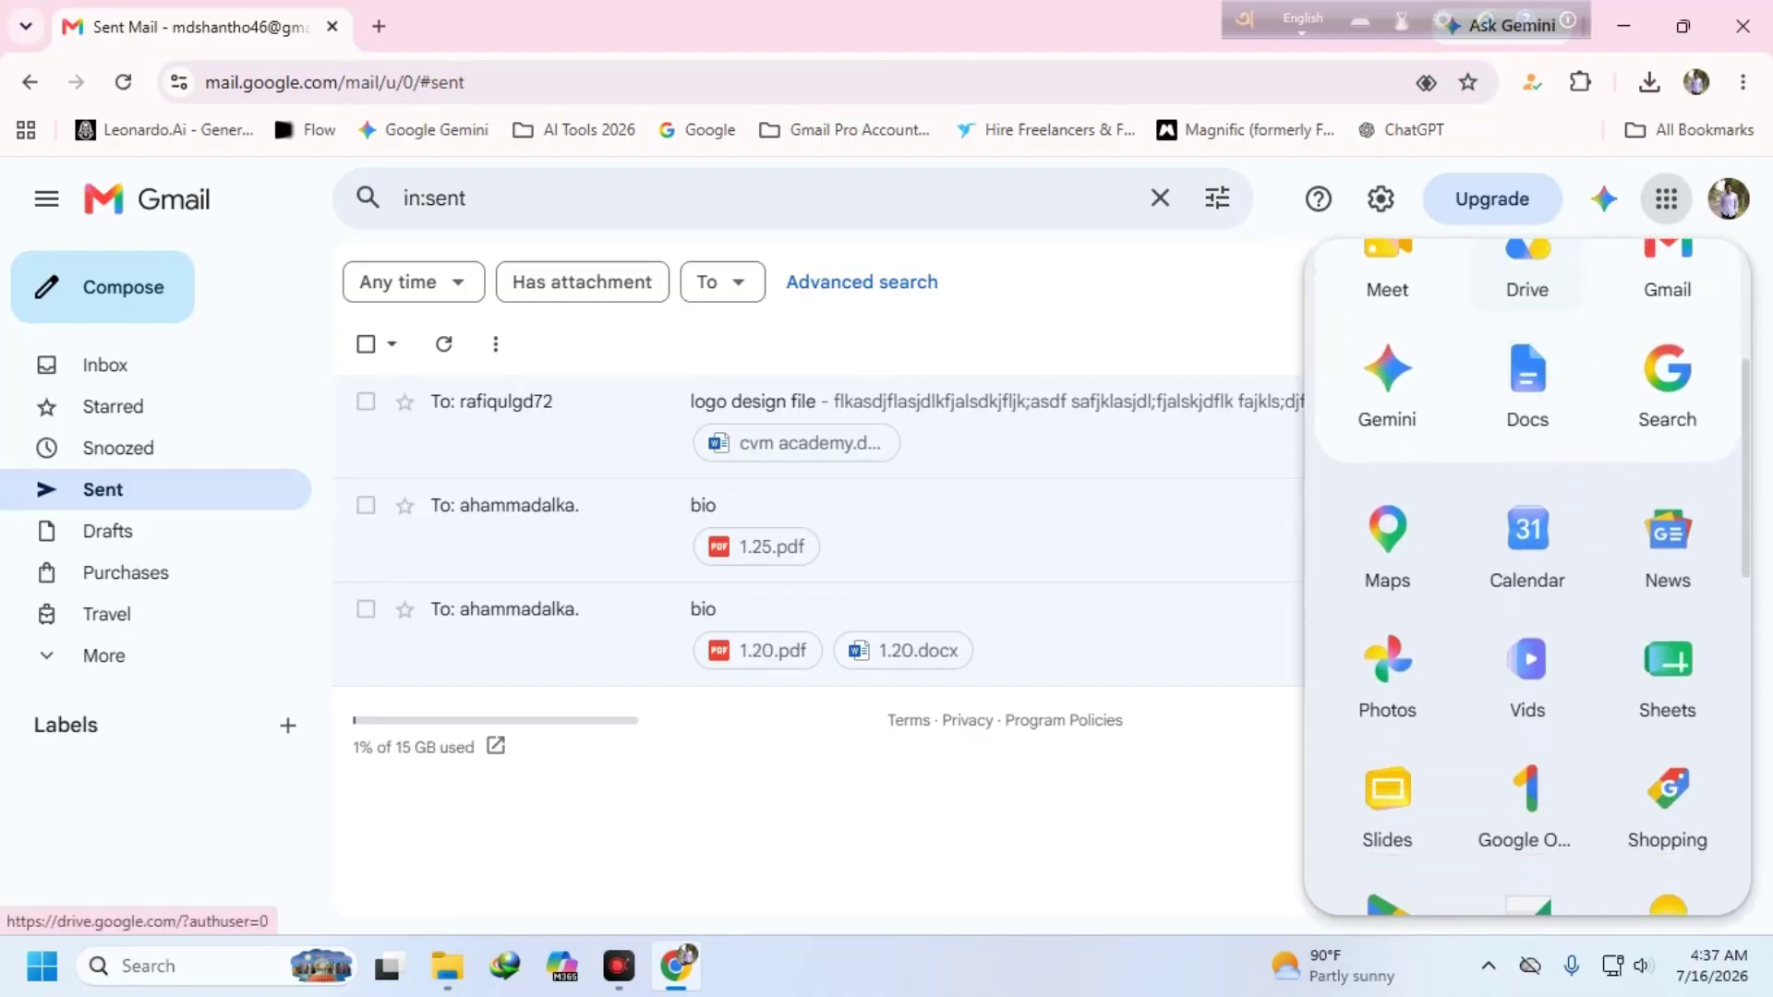
scroll(1526, 447, "up", 2)
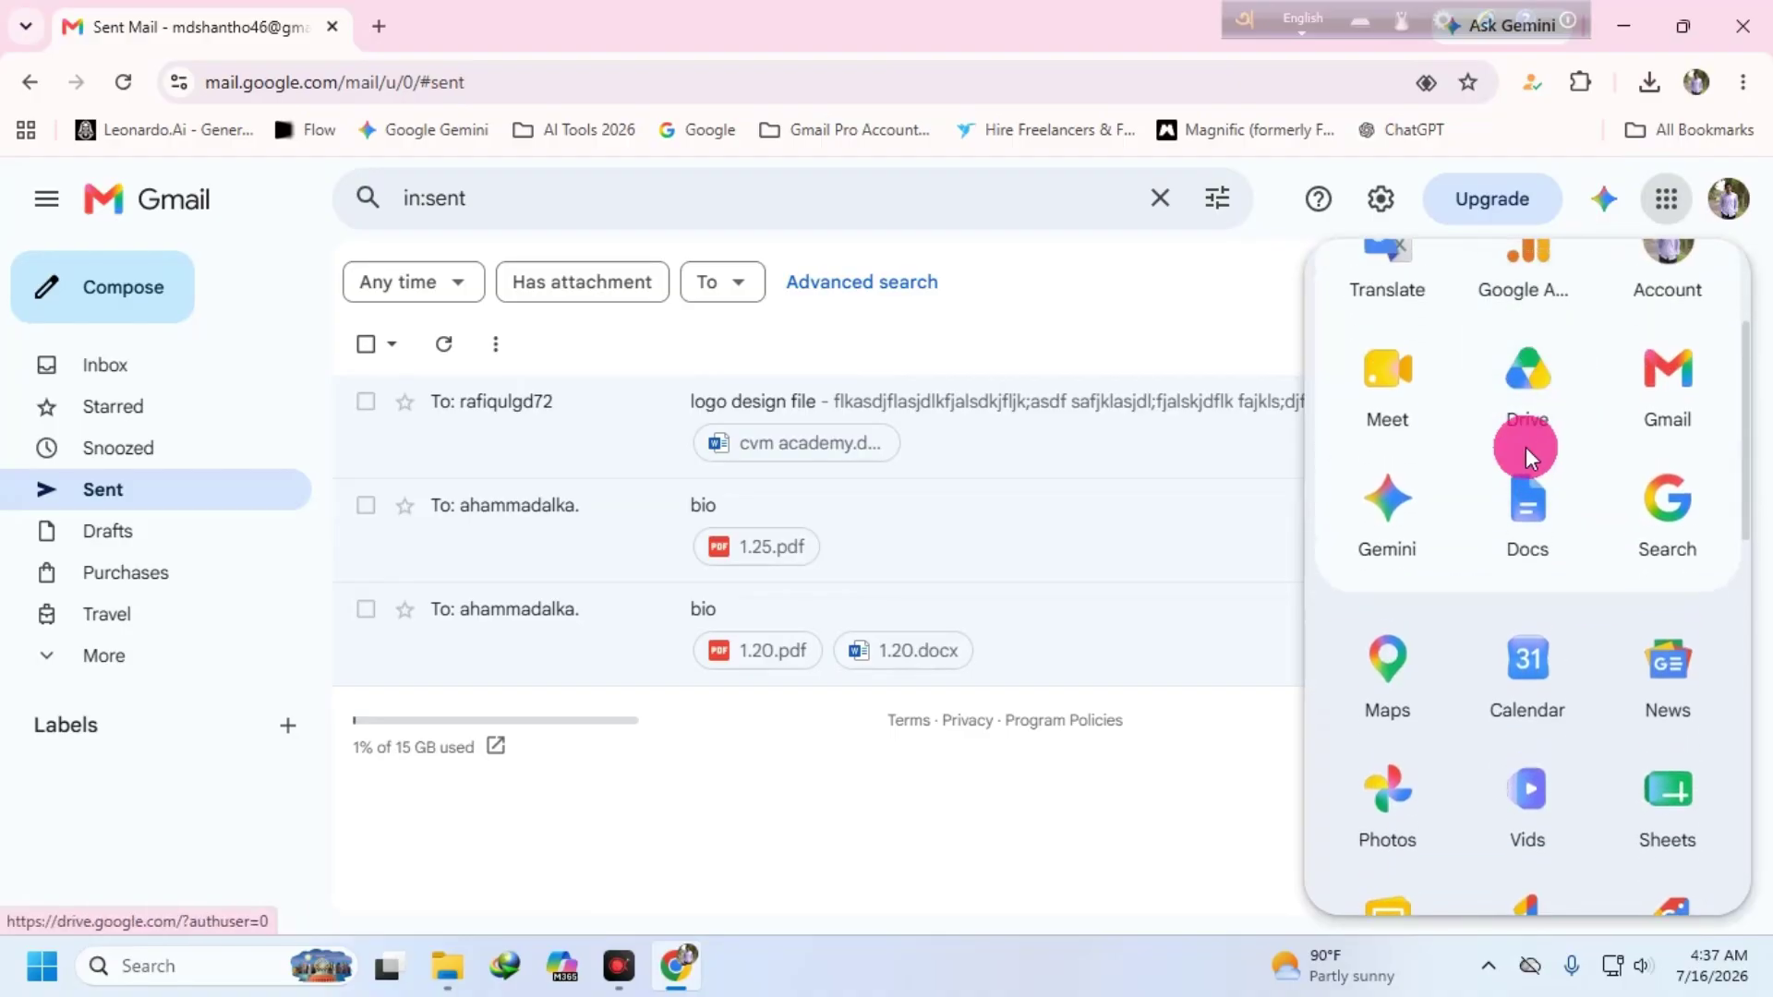
left_click(1384, 514)
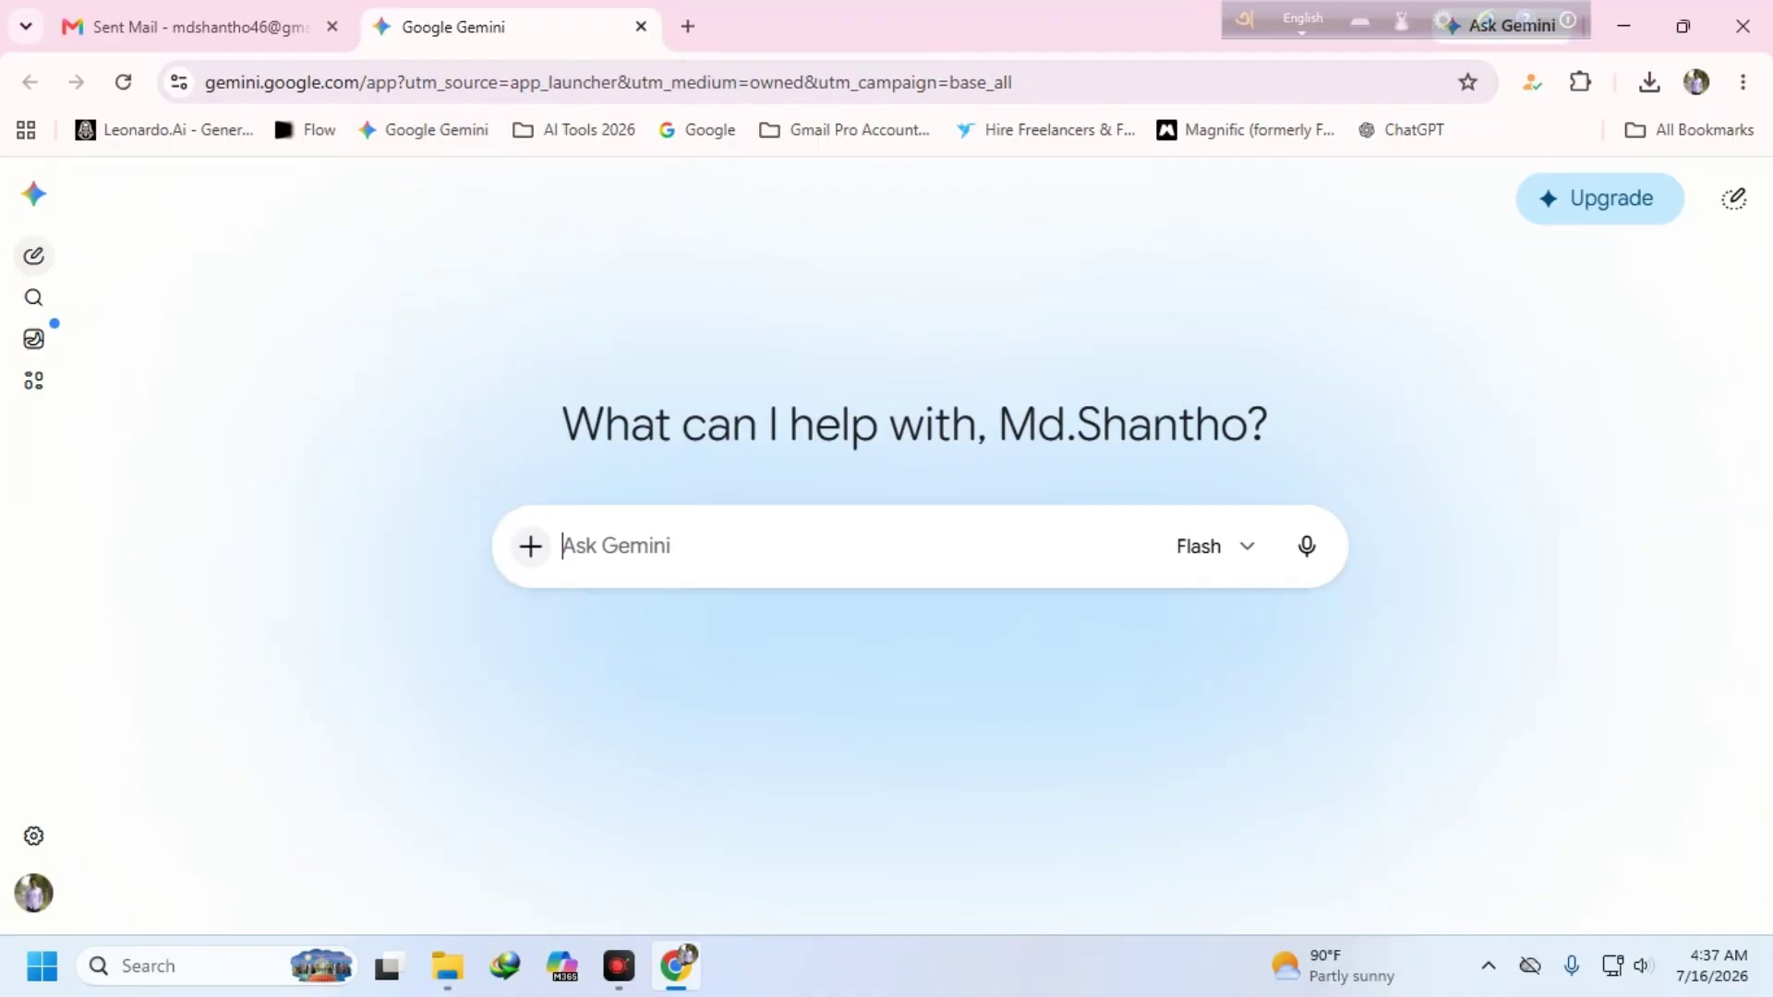
- Attach Screenshot_1 from the Desktop to a new Gemini prompt
left_click(525, 540)
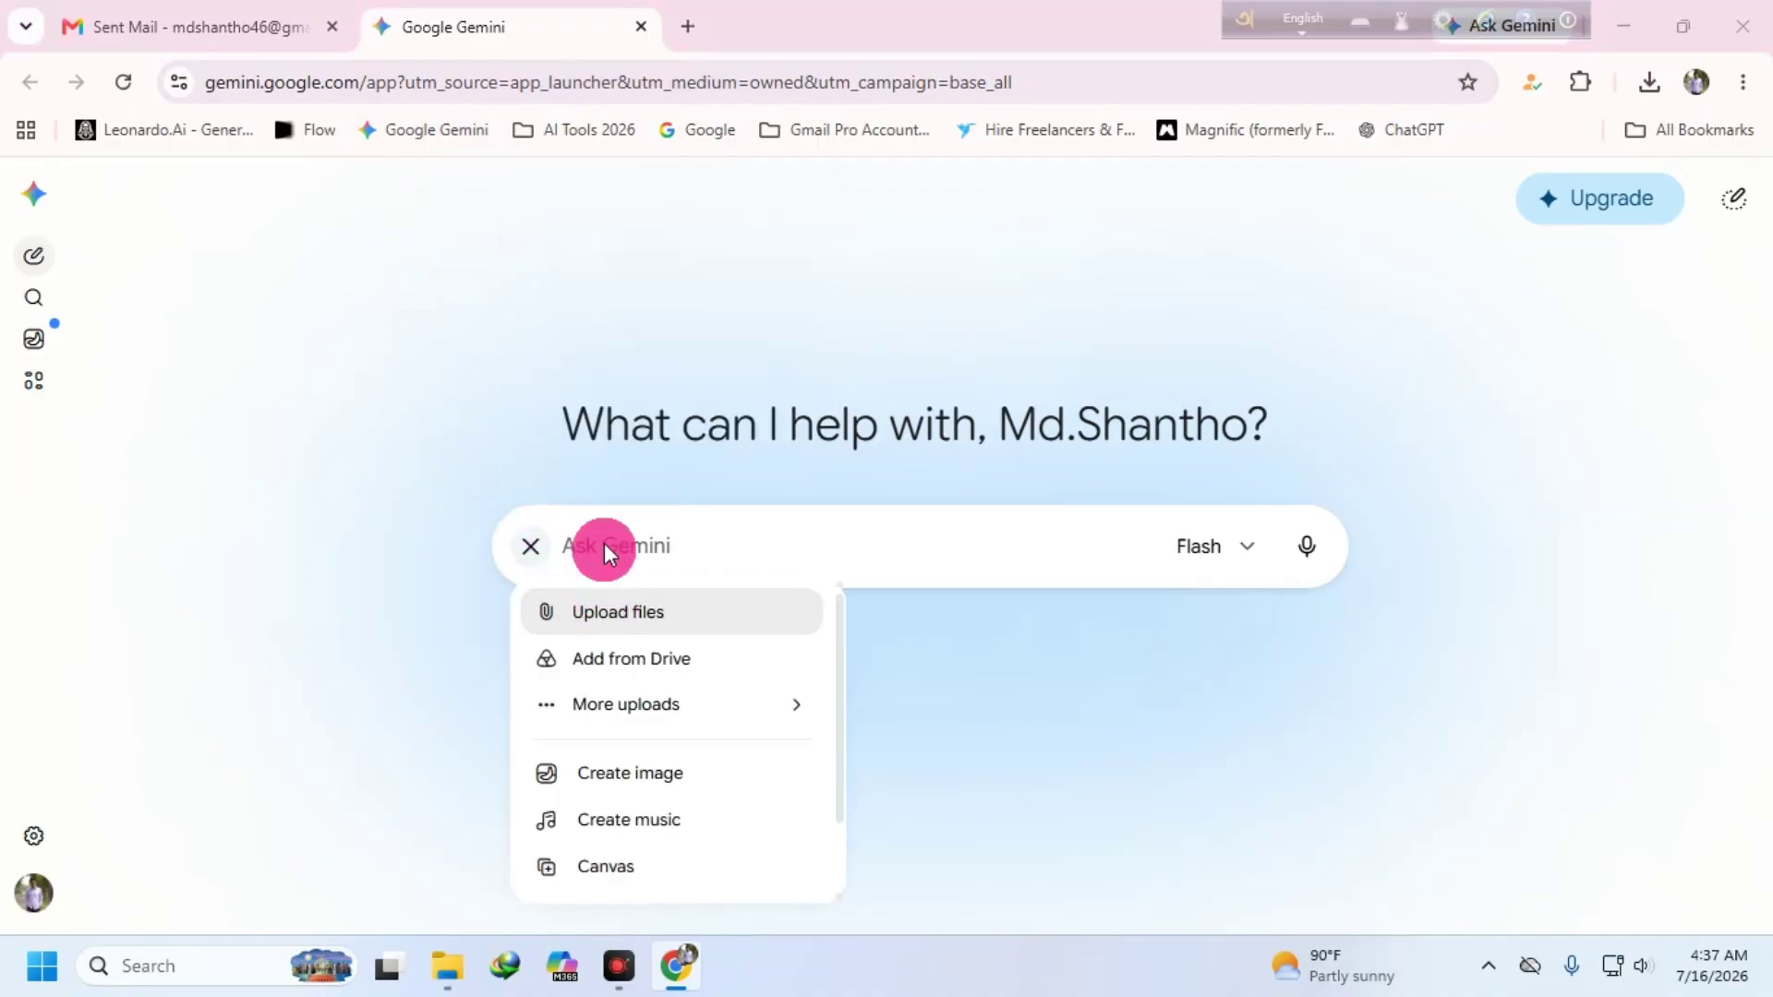
left_click(617, 611)
left_click(110, 277)
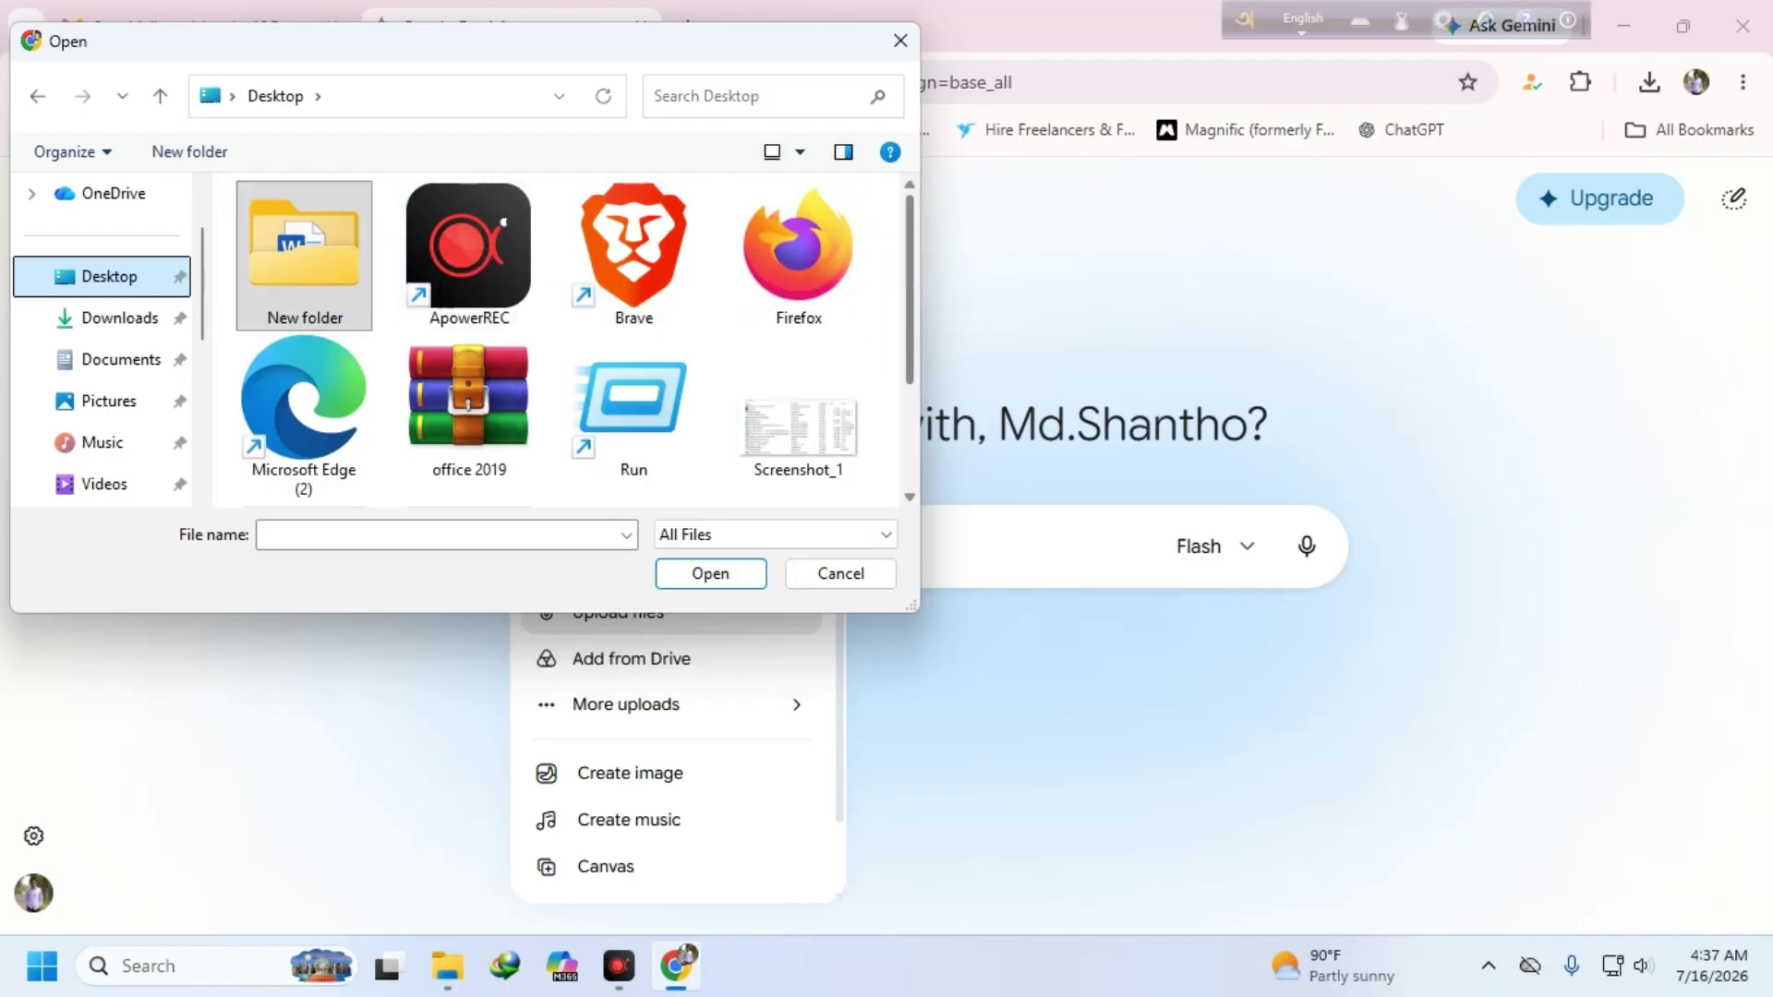
left_click(779, 438)
left_click(735, 579)
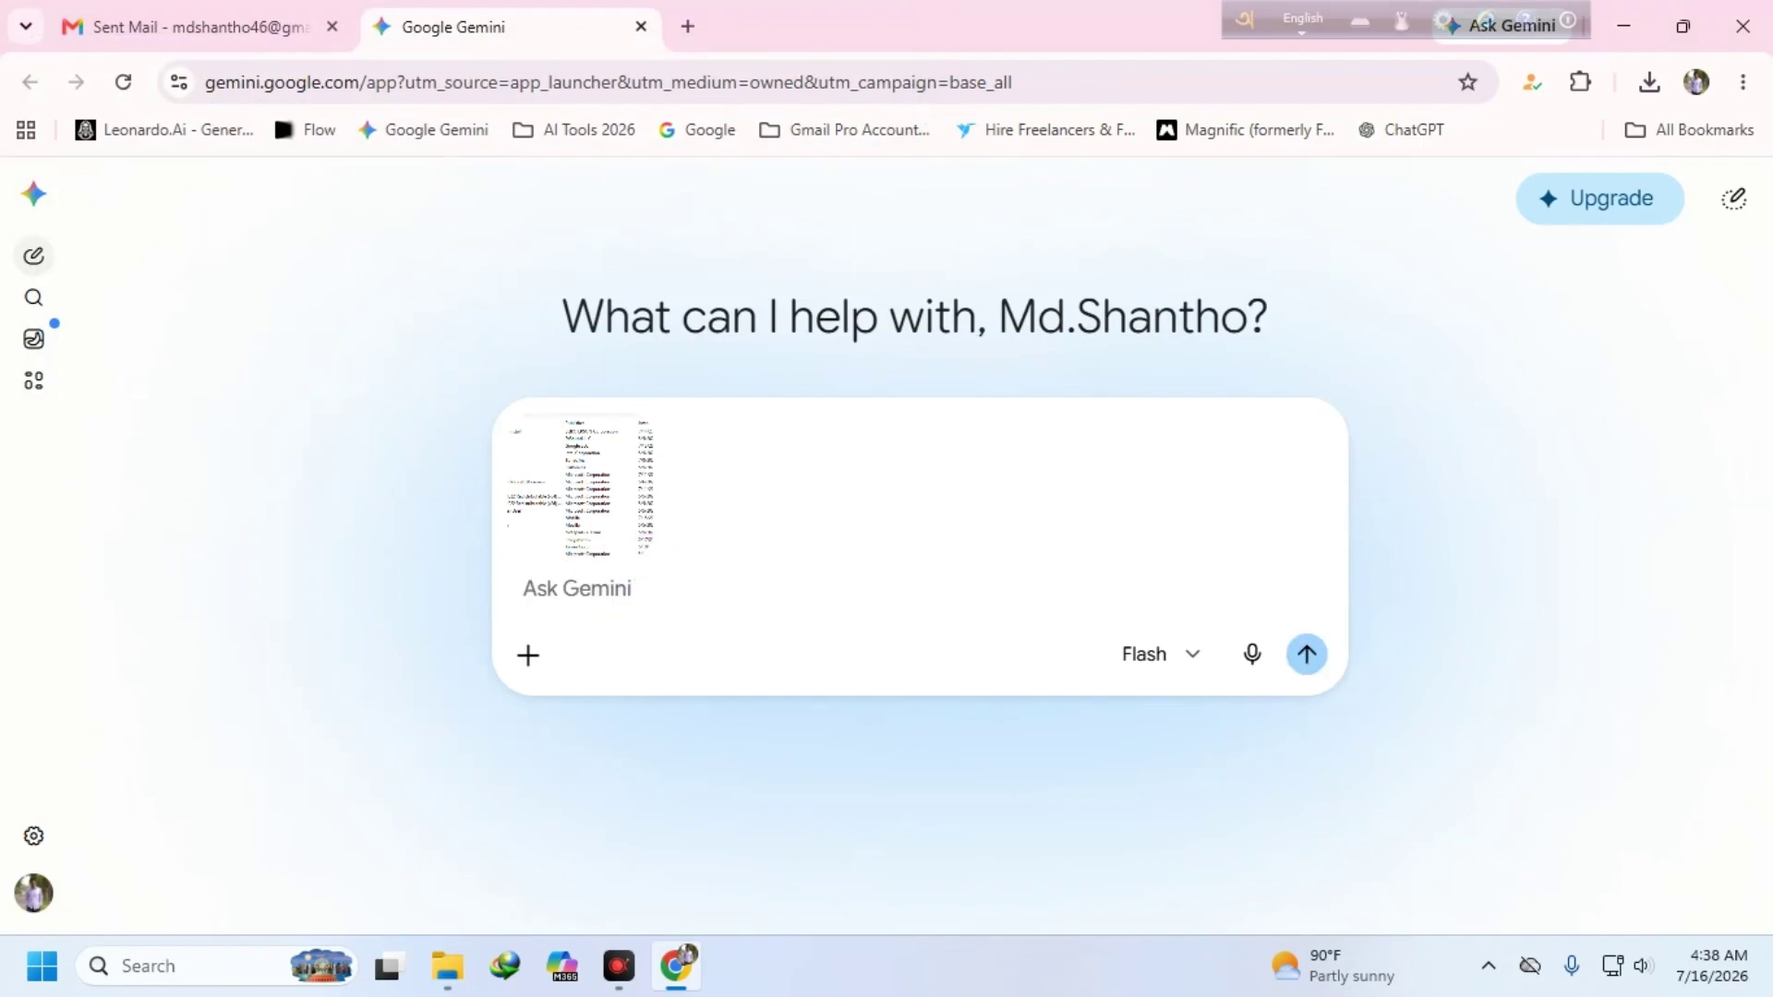
- Write a Bengali request for a 9:16 image based on the screenshot and send it
type("go")
key("BackSpace")
key("BackSpace")
type("gf")
key("BackSpace")
key("BackSpace")
key("F12")
type("আমার একটি")
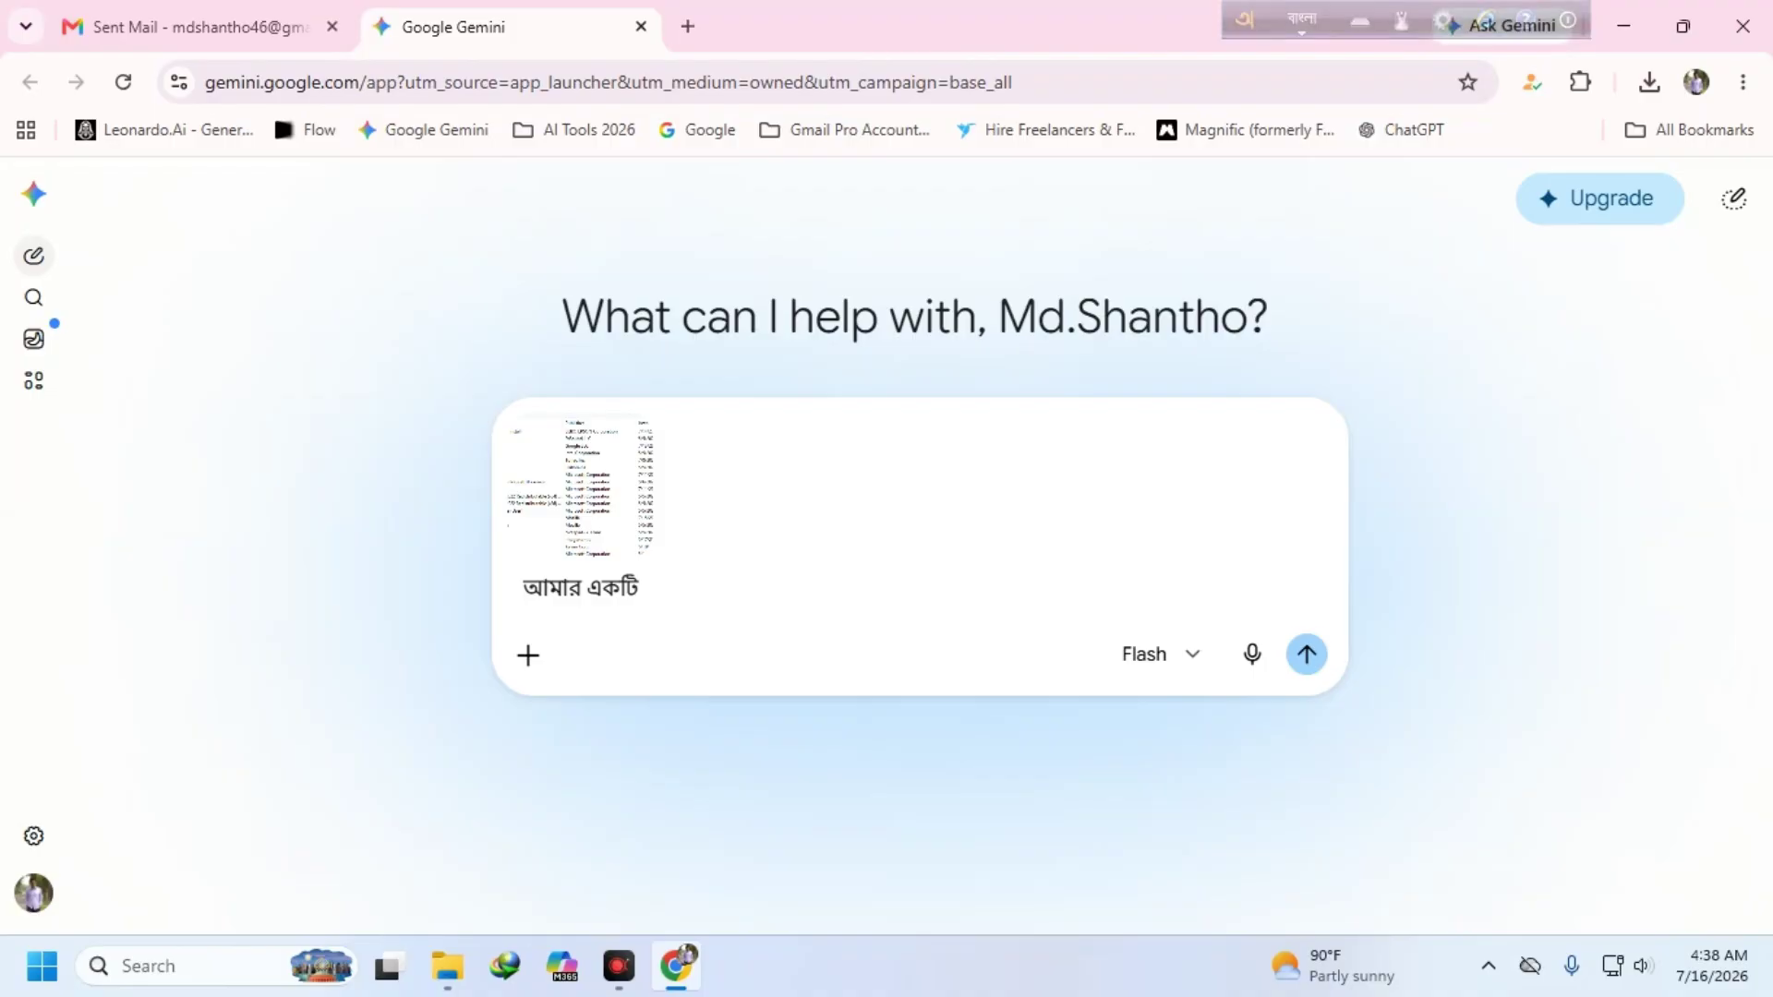
type("ইমজের তেরি করে দাও")
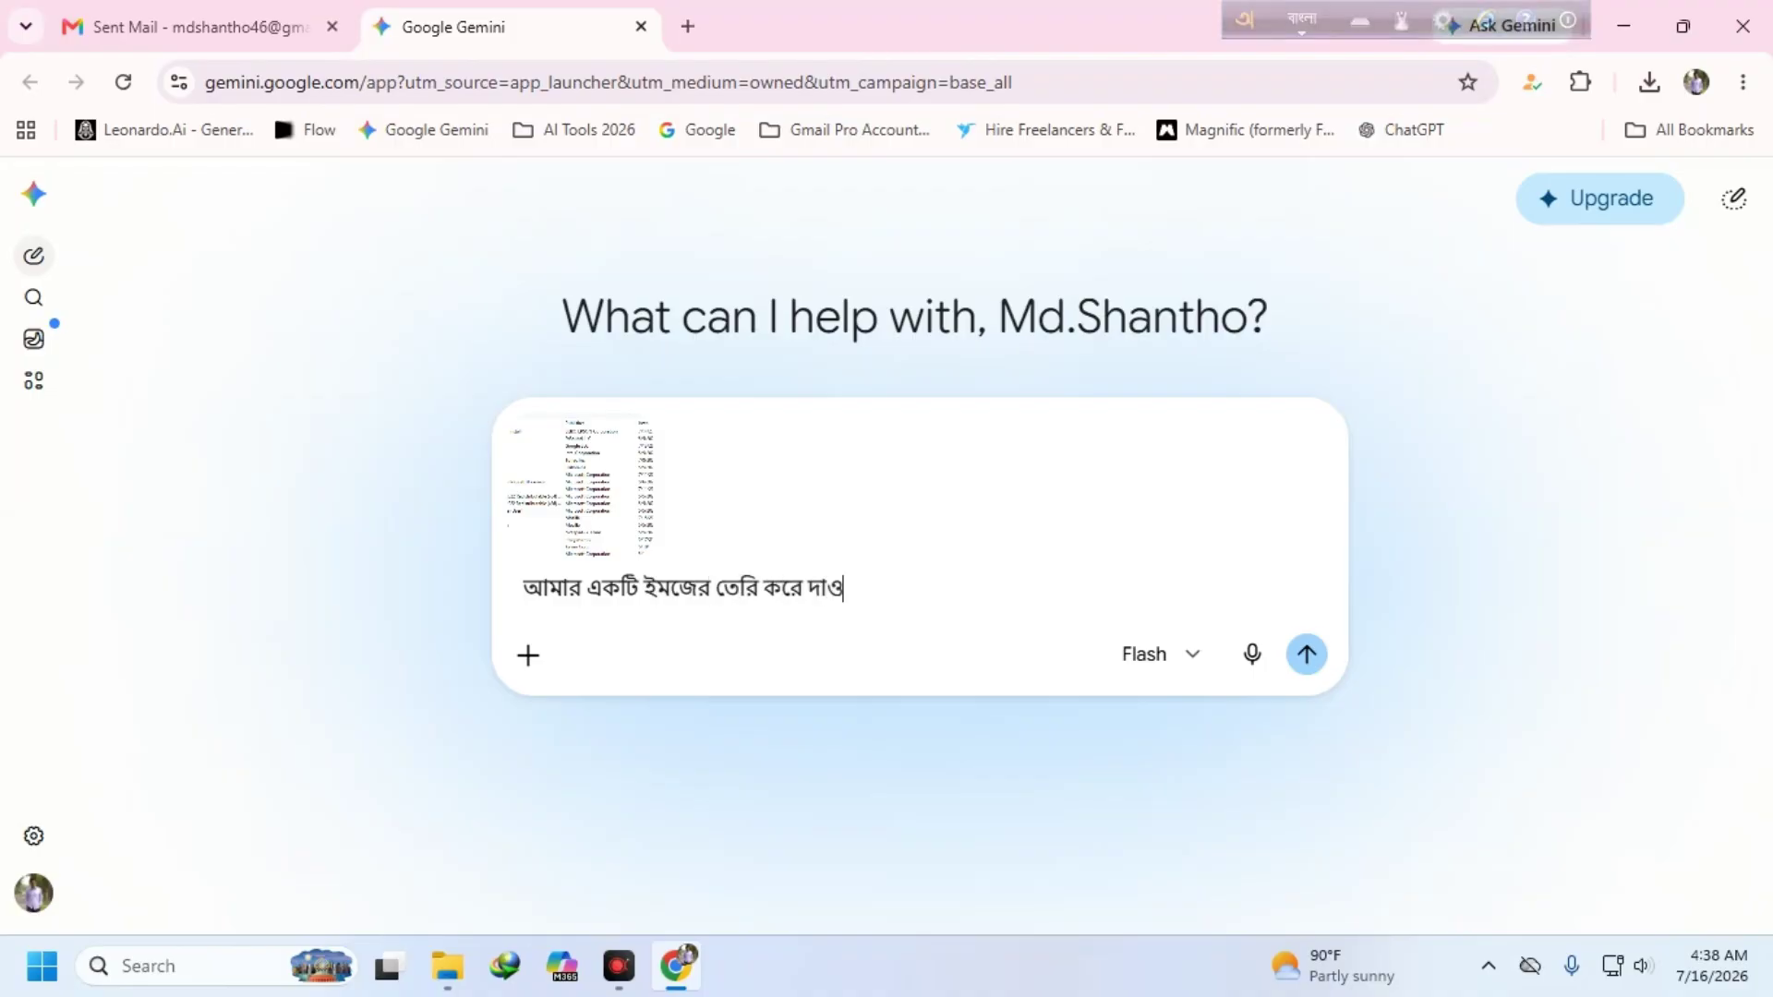
type(" এটার উপর থি")
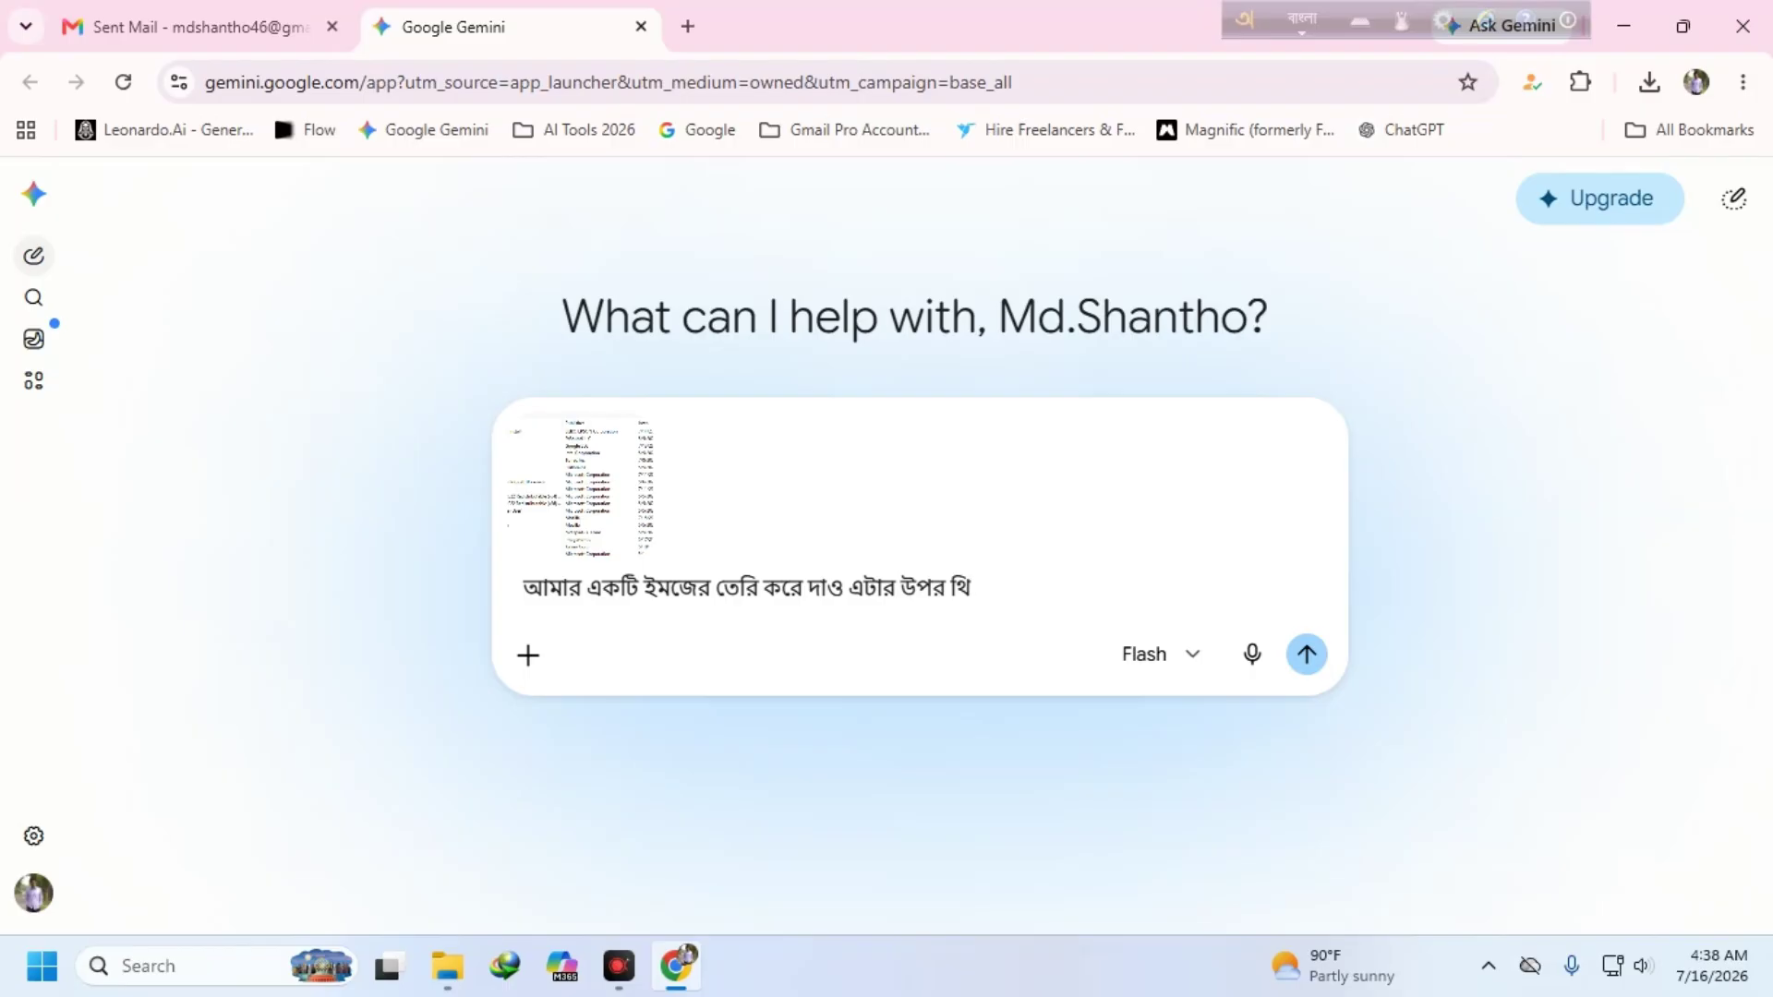
key("BackSpace")
key("BackSpace")
type("বি")
key("BackSpace")
key("BackSpace")
type("ভিত্তি")
type(" করে")
type(" ৭")
type(":16")
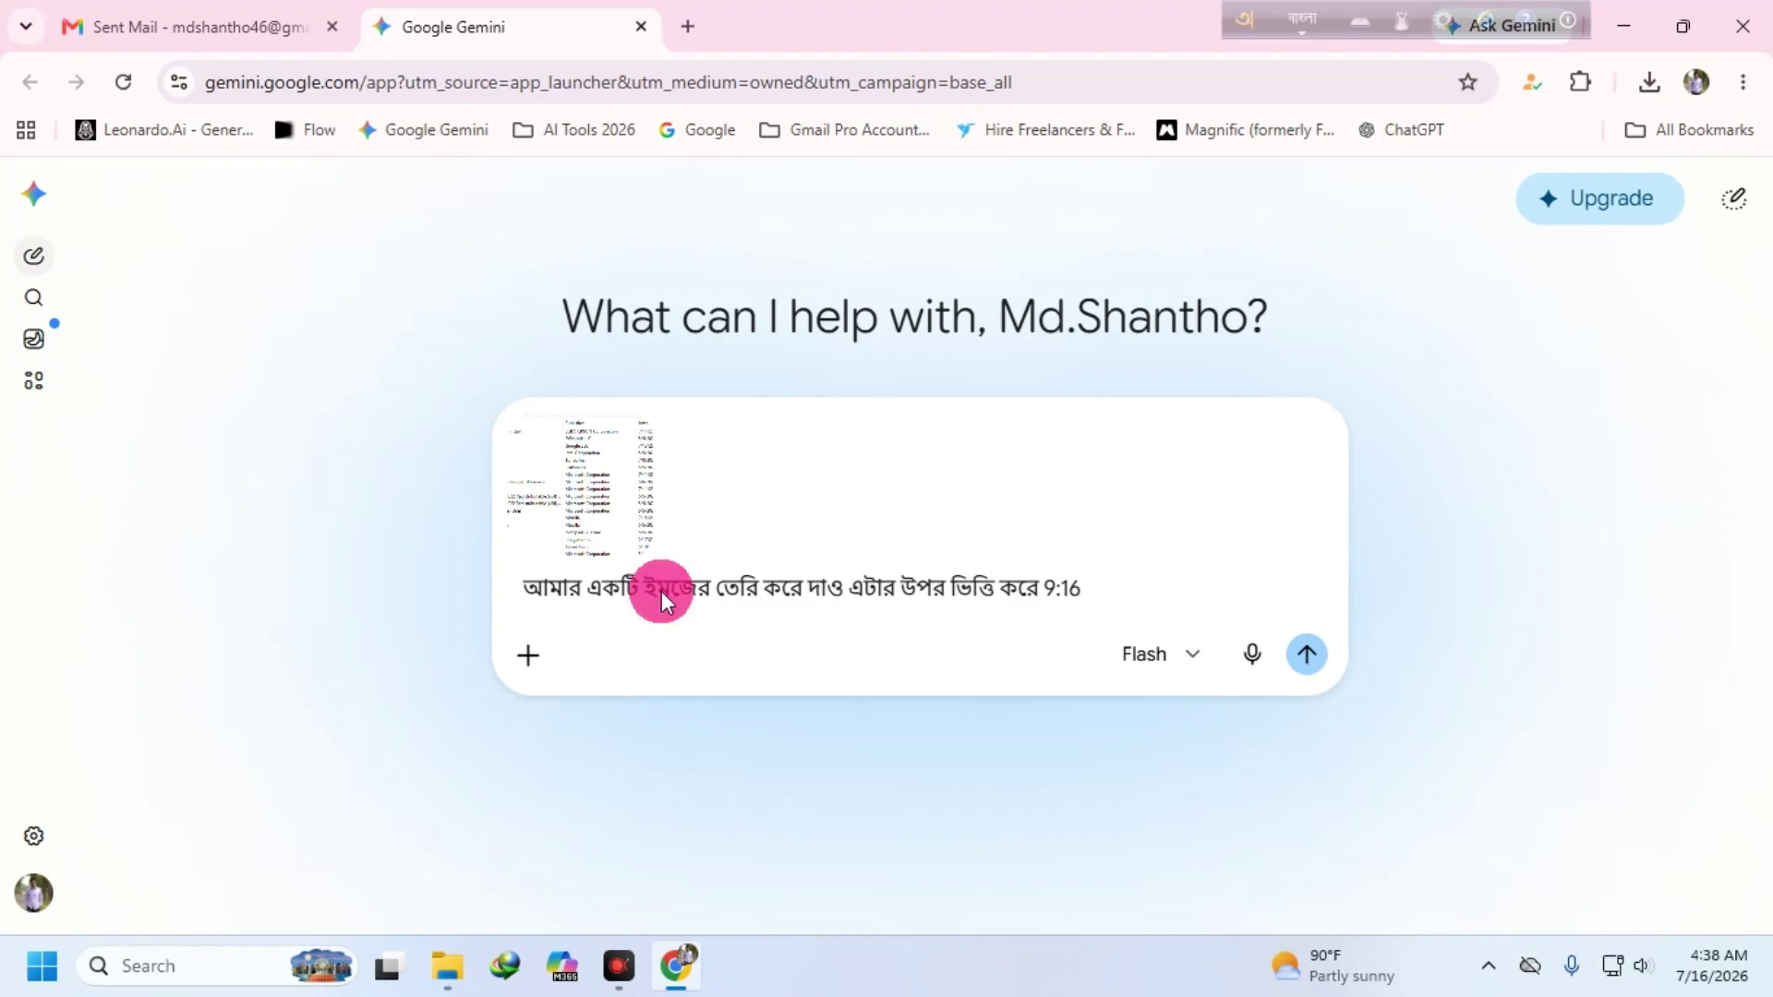
key("Return")
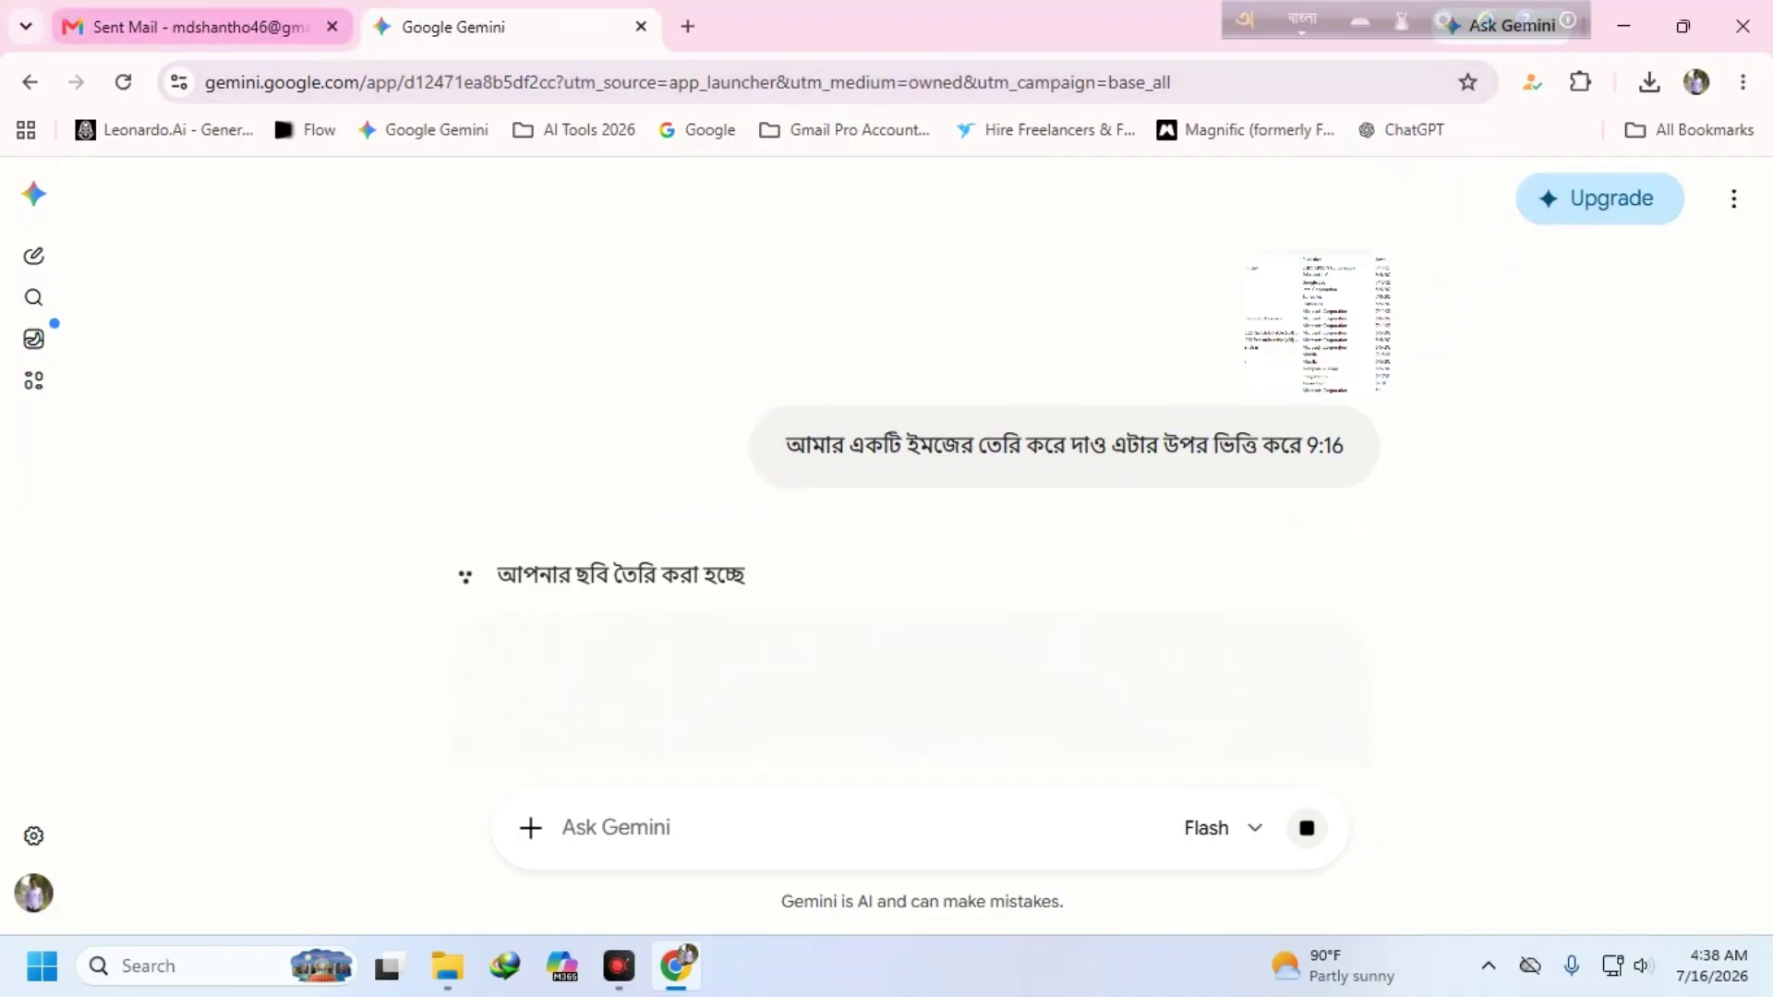
- Open Google Docs in a new tab from Gmail's apps grid and switch to it
left_click(199, 27)
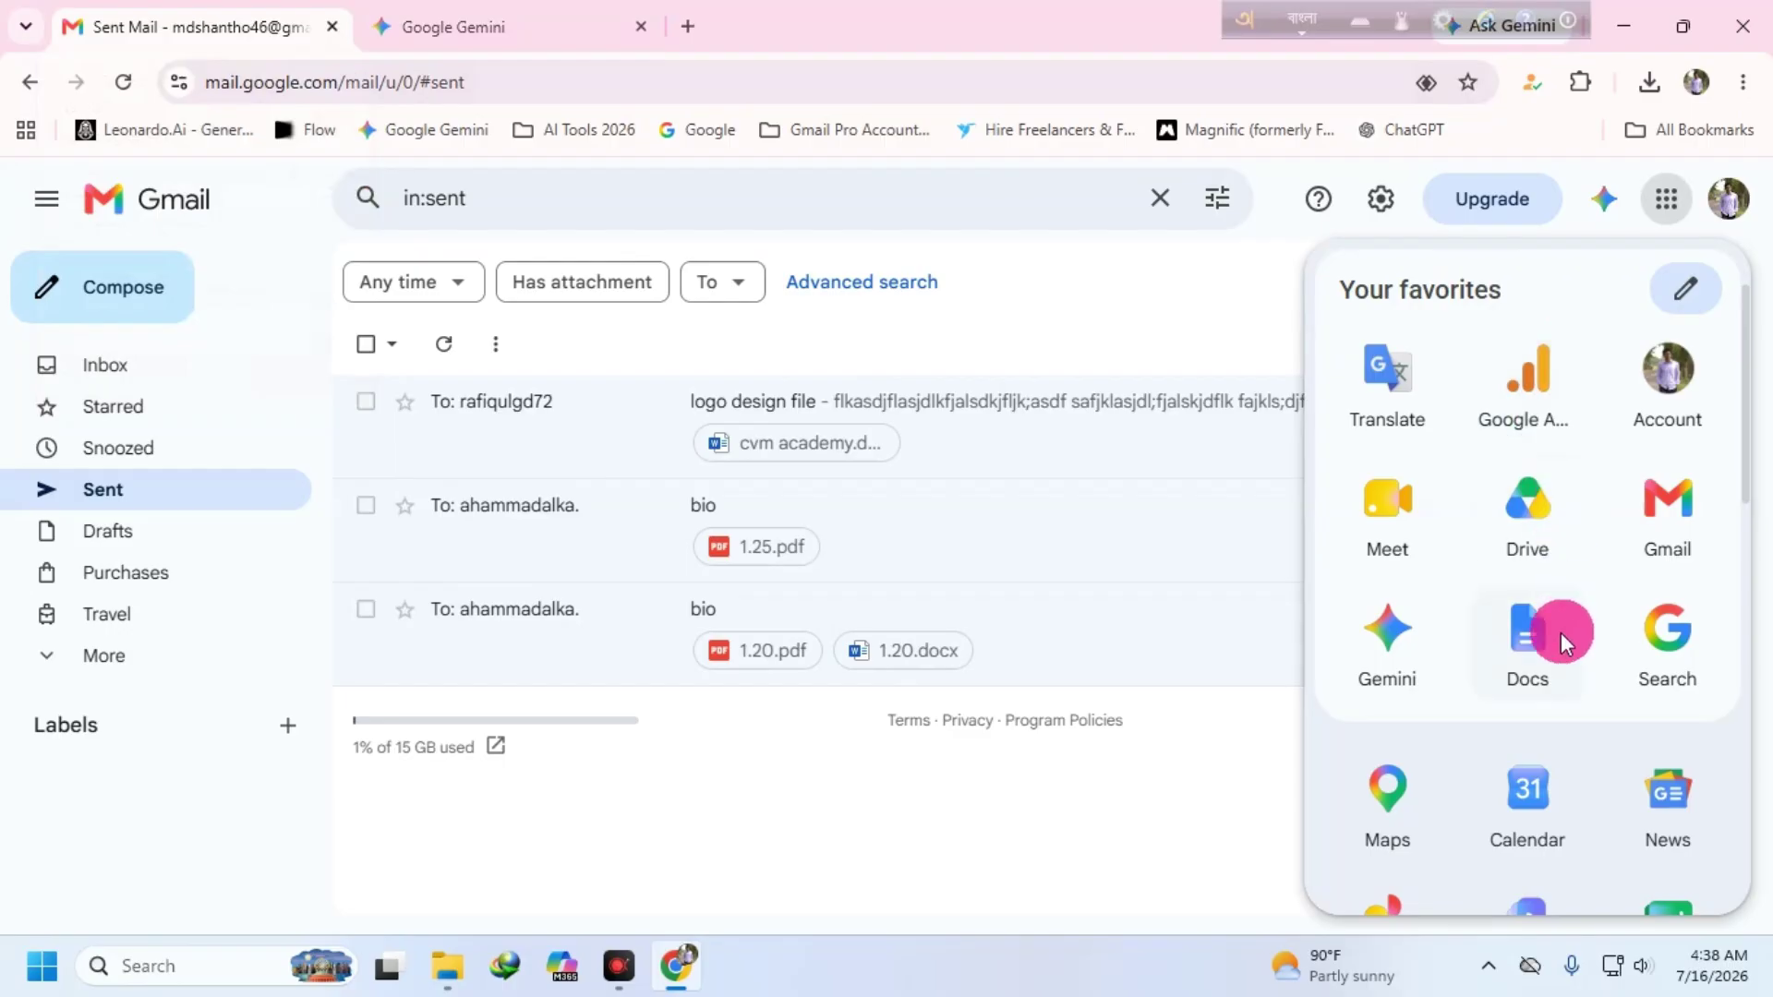
left_click(1399, 648)
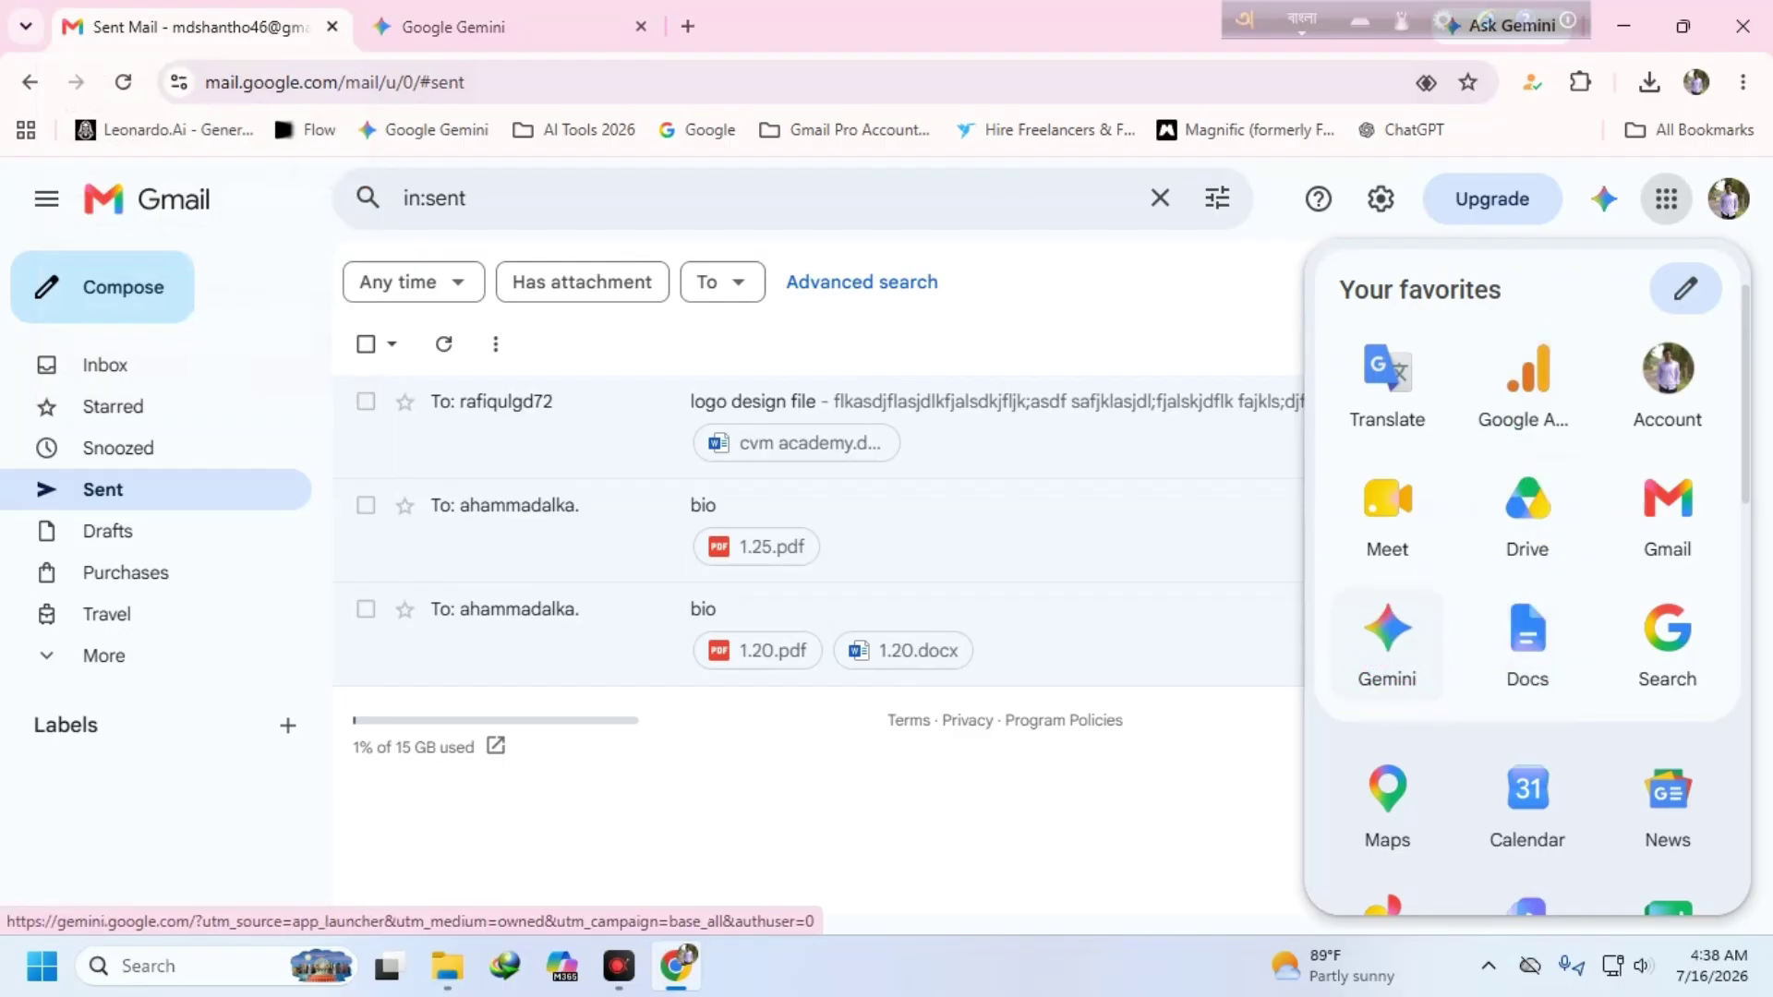
right_click(1528, 637)
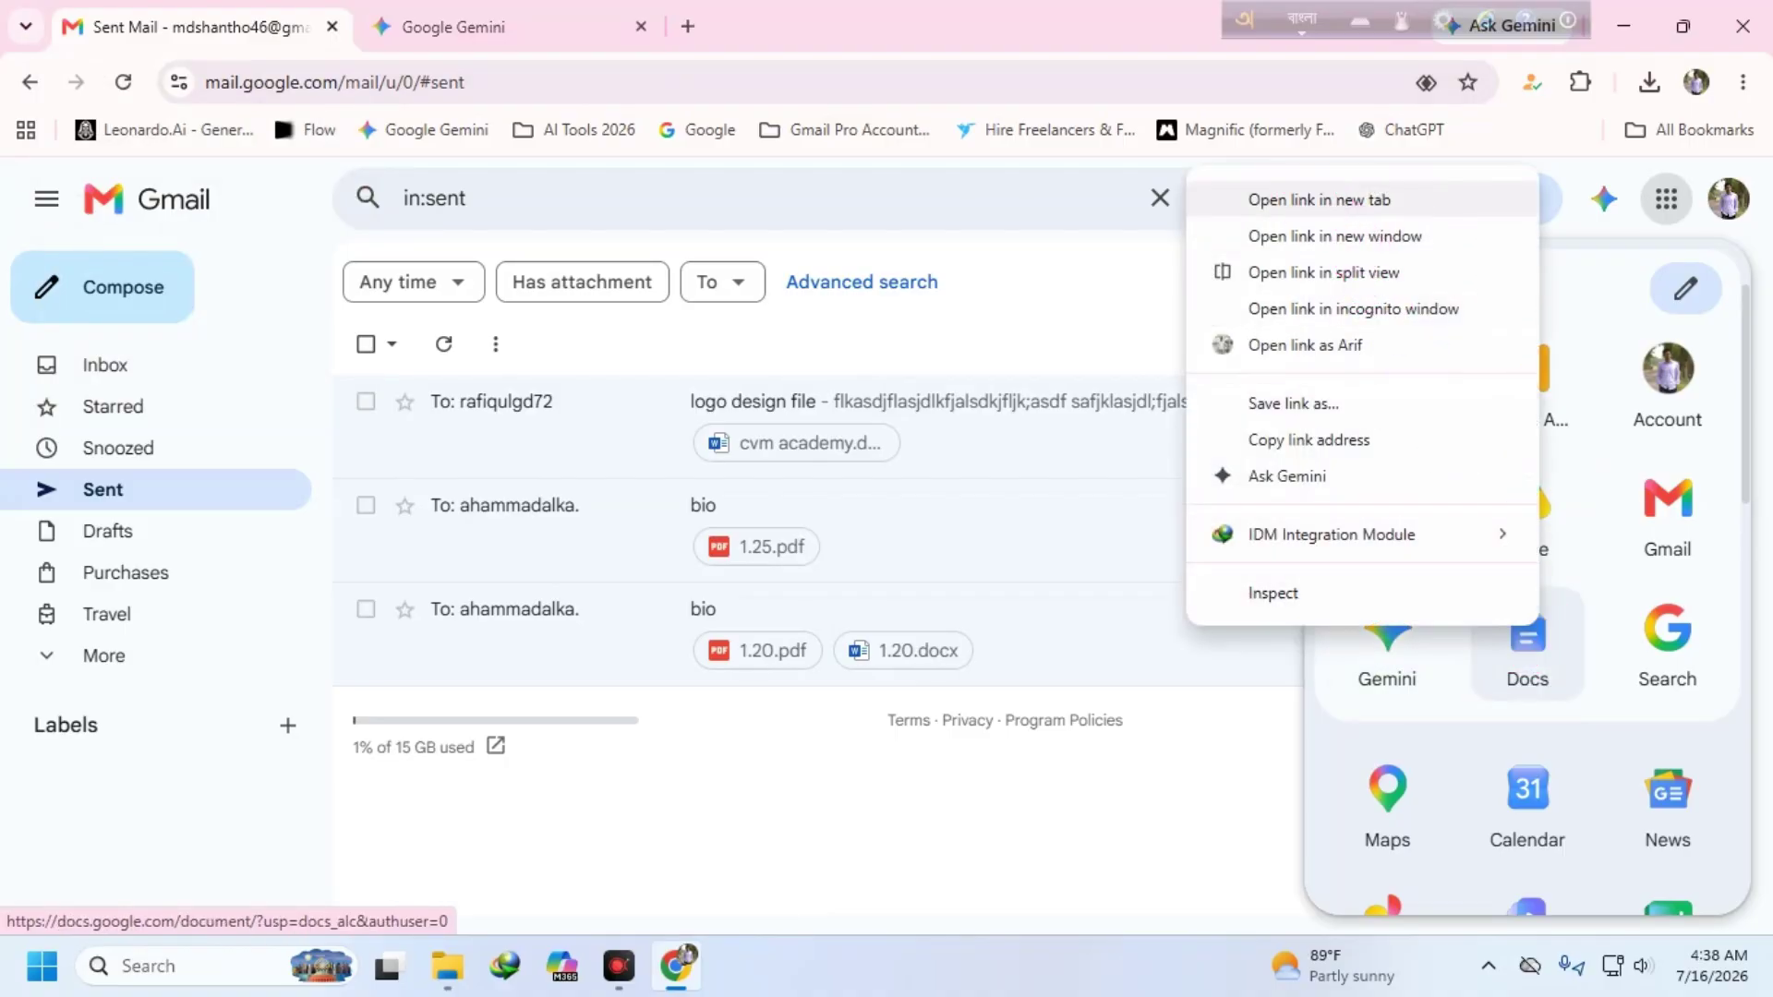
left_click(1358, 190)
left_click(729, 26)
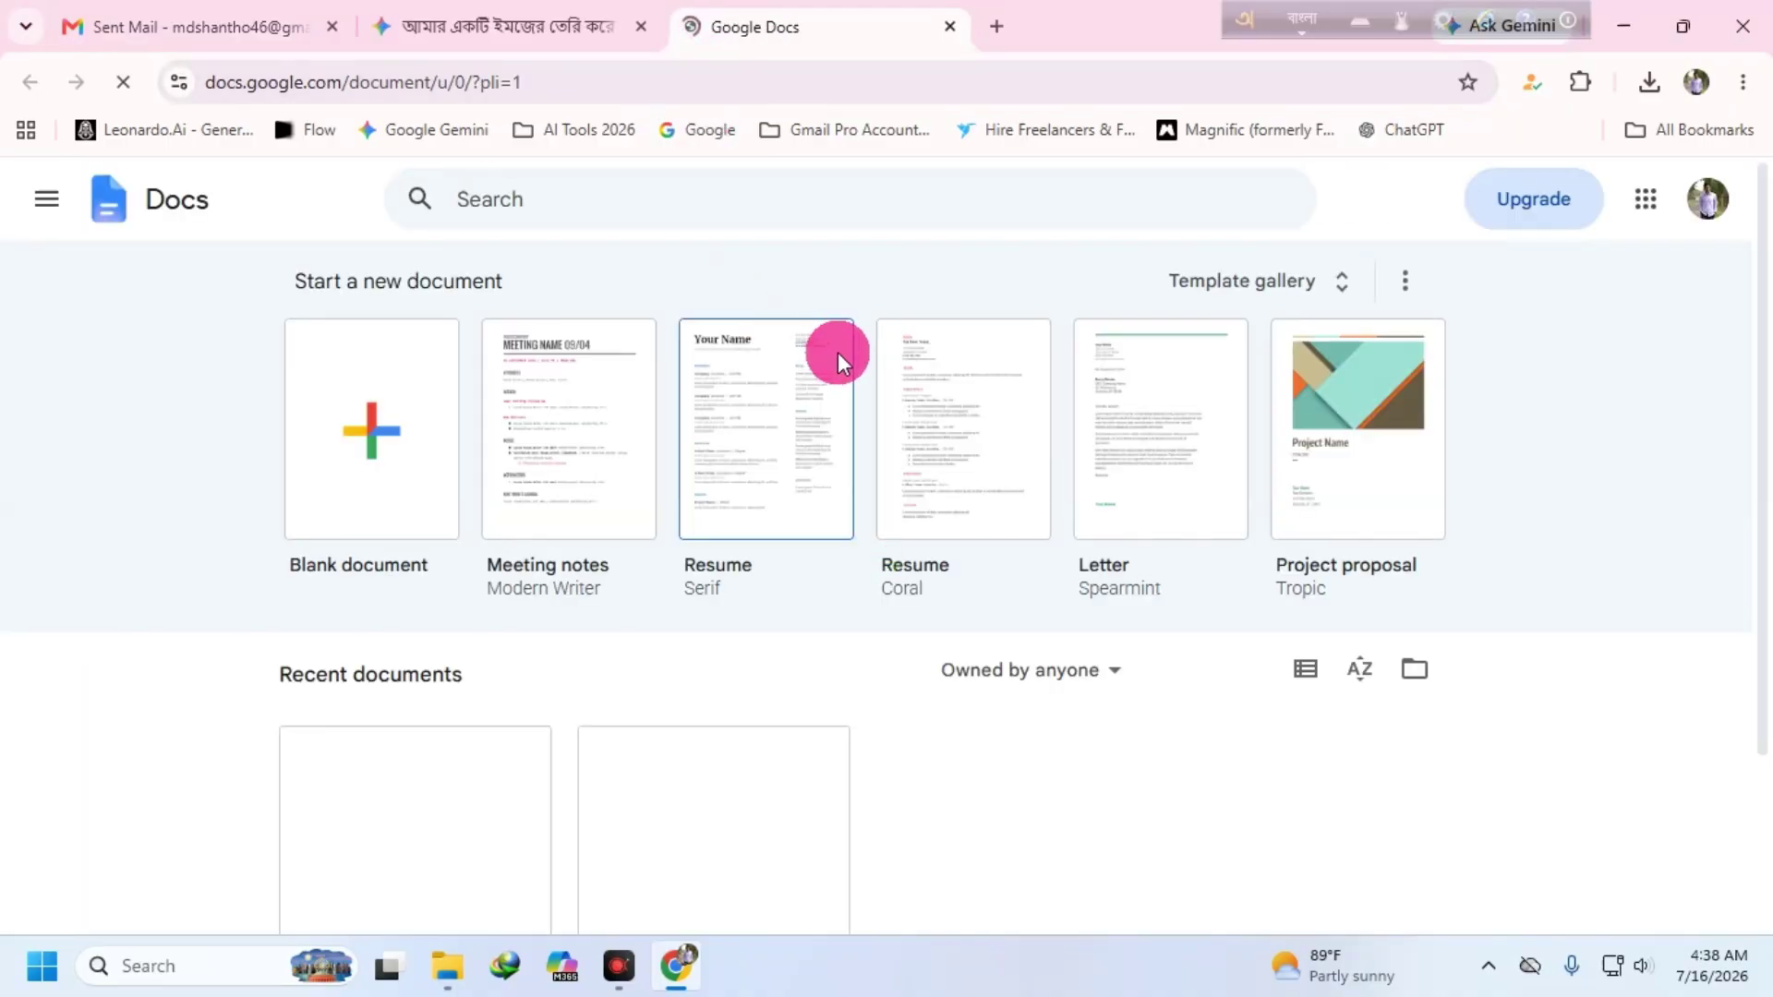
left_click(41, 966)
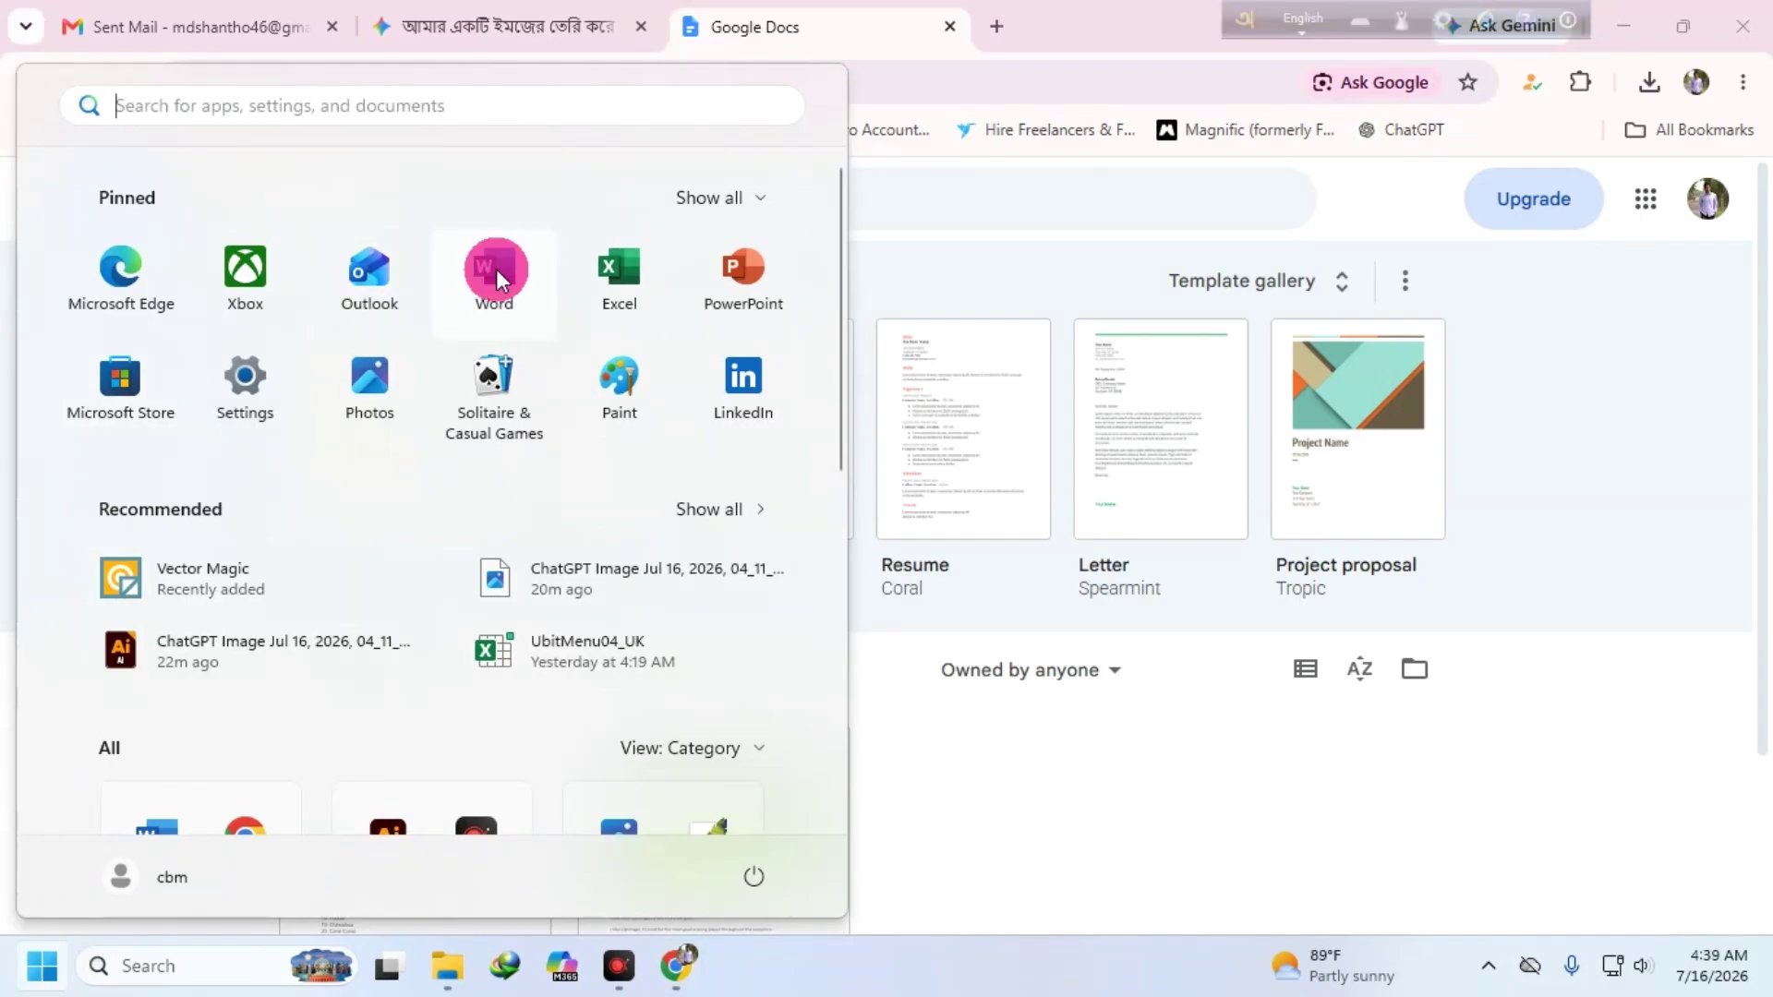
left_click(945, 219)
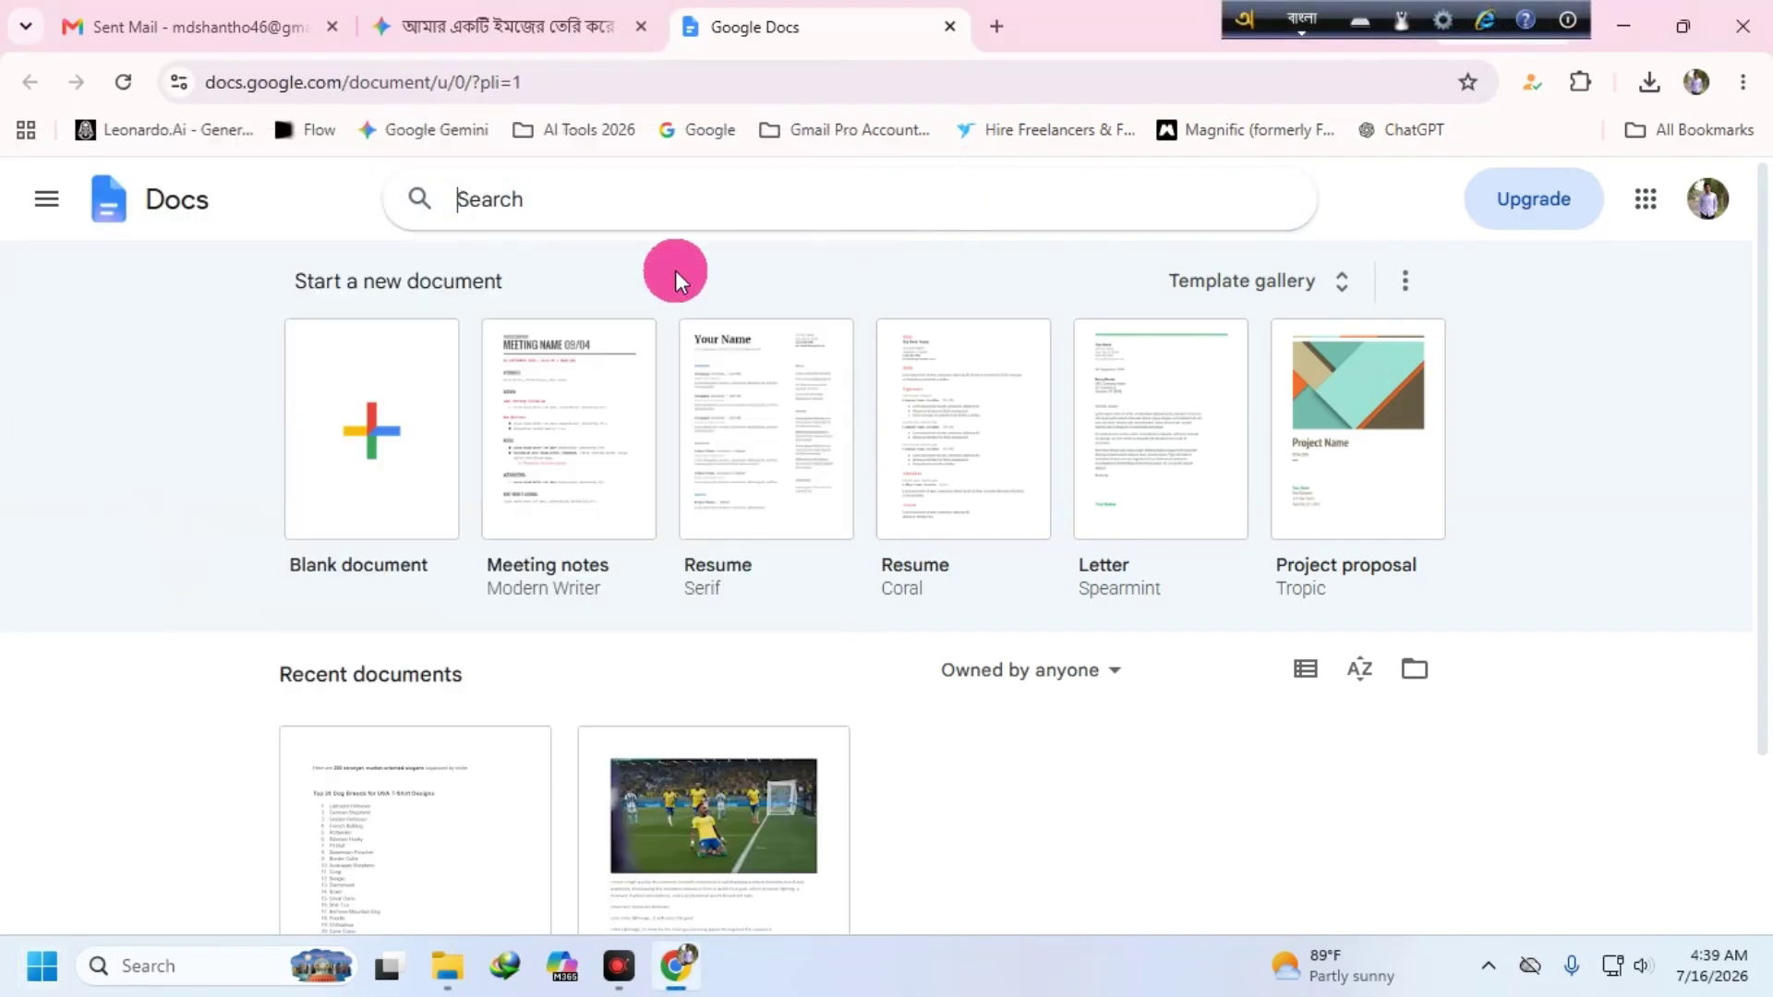
- Create a blank document and type 'আমার সোনার বাংলা আমি তোমায় ভালবাসি'
left_click(355, 426)
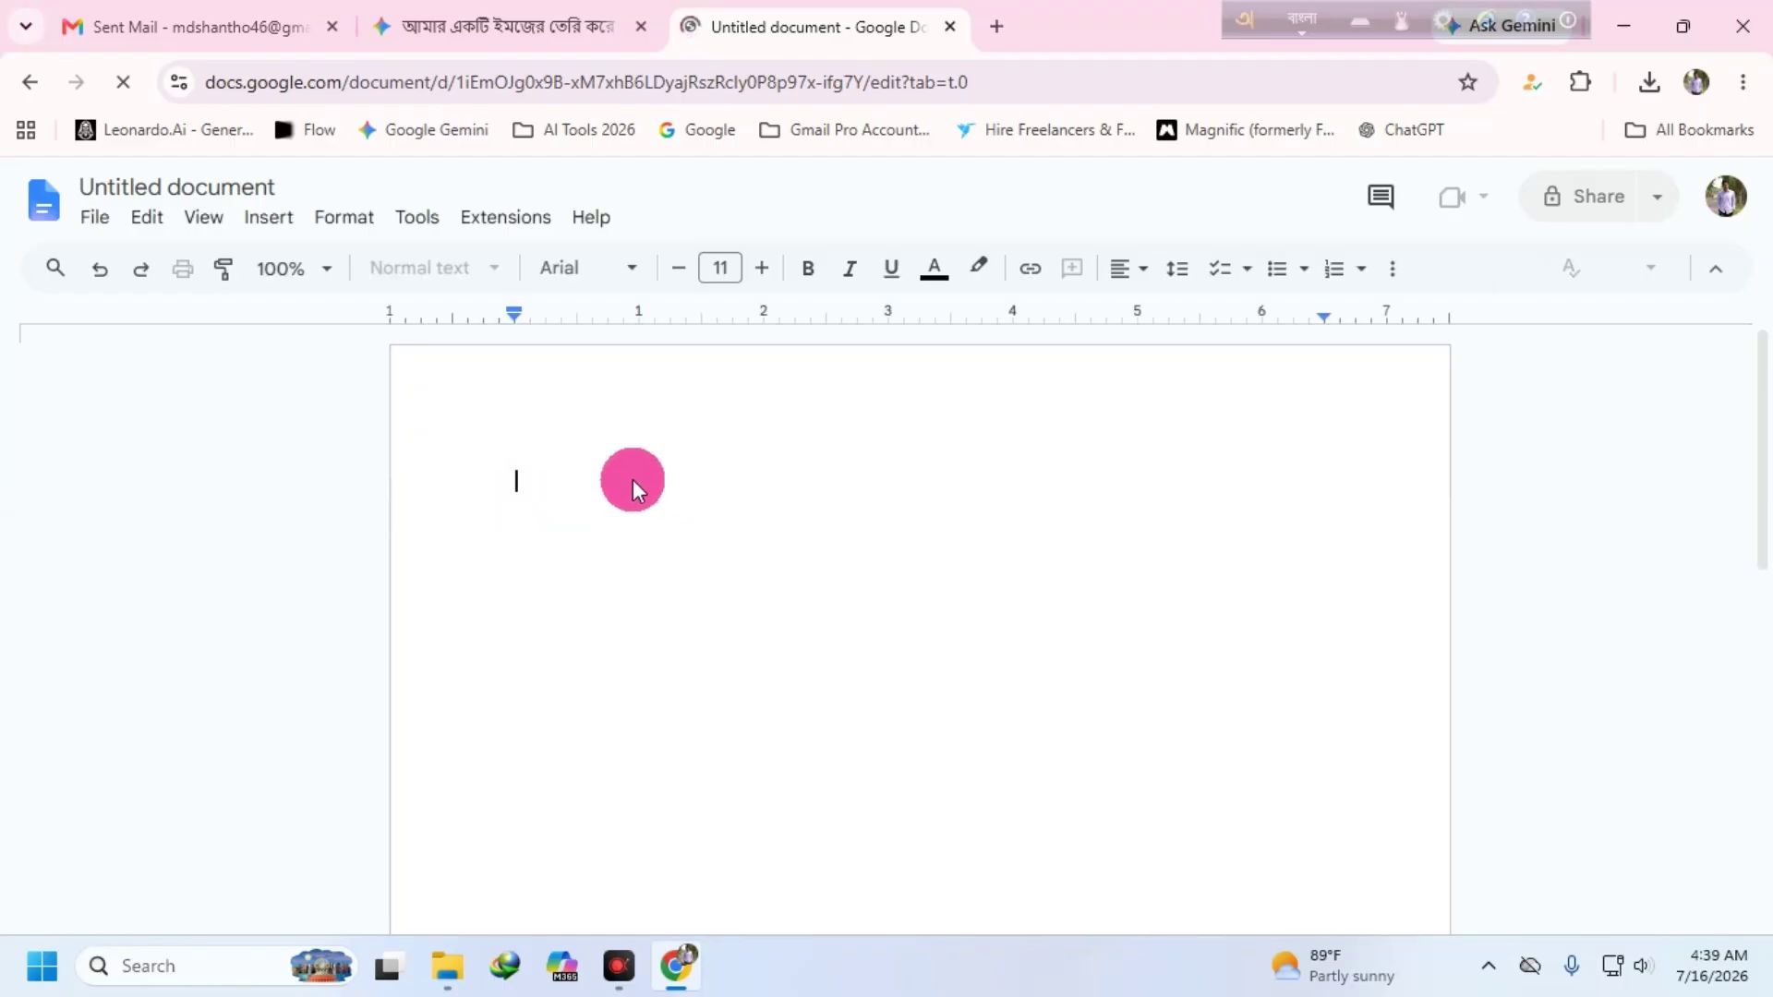
type("আমা")
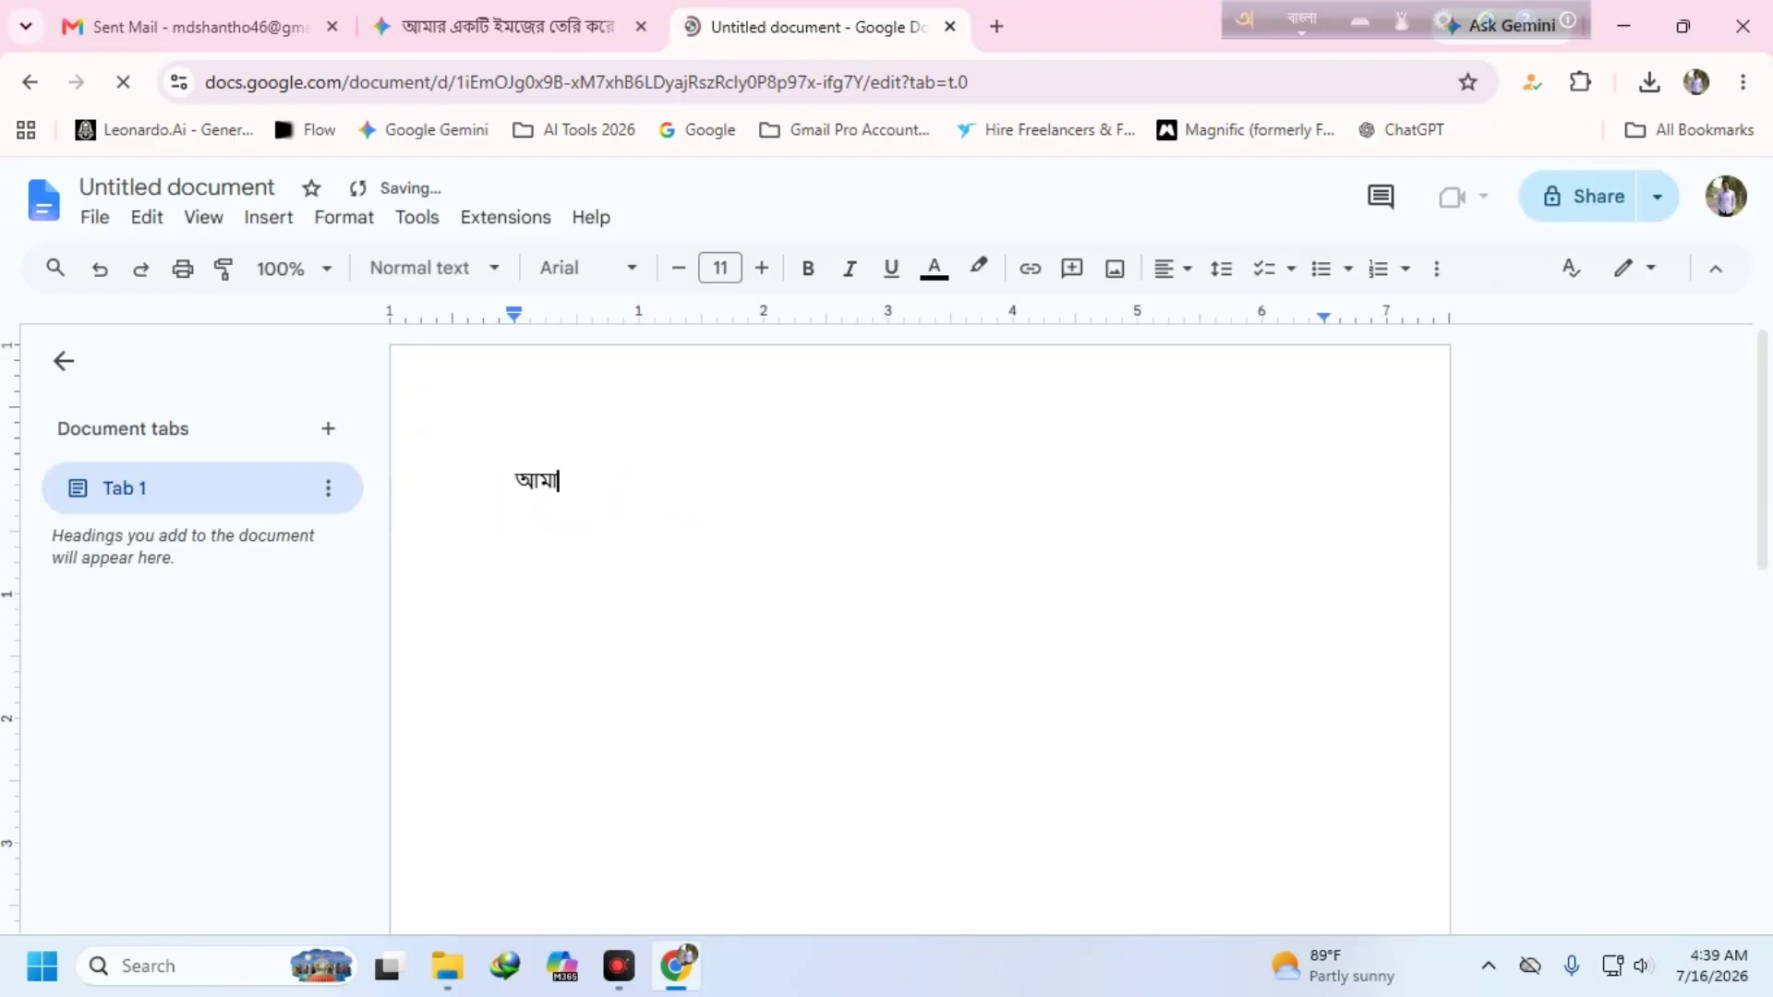
type("র সোনার বাং")
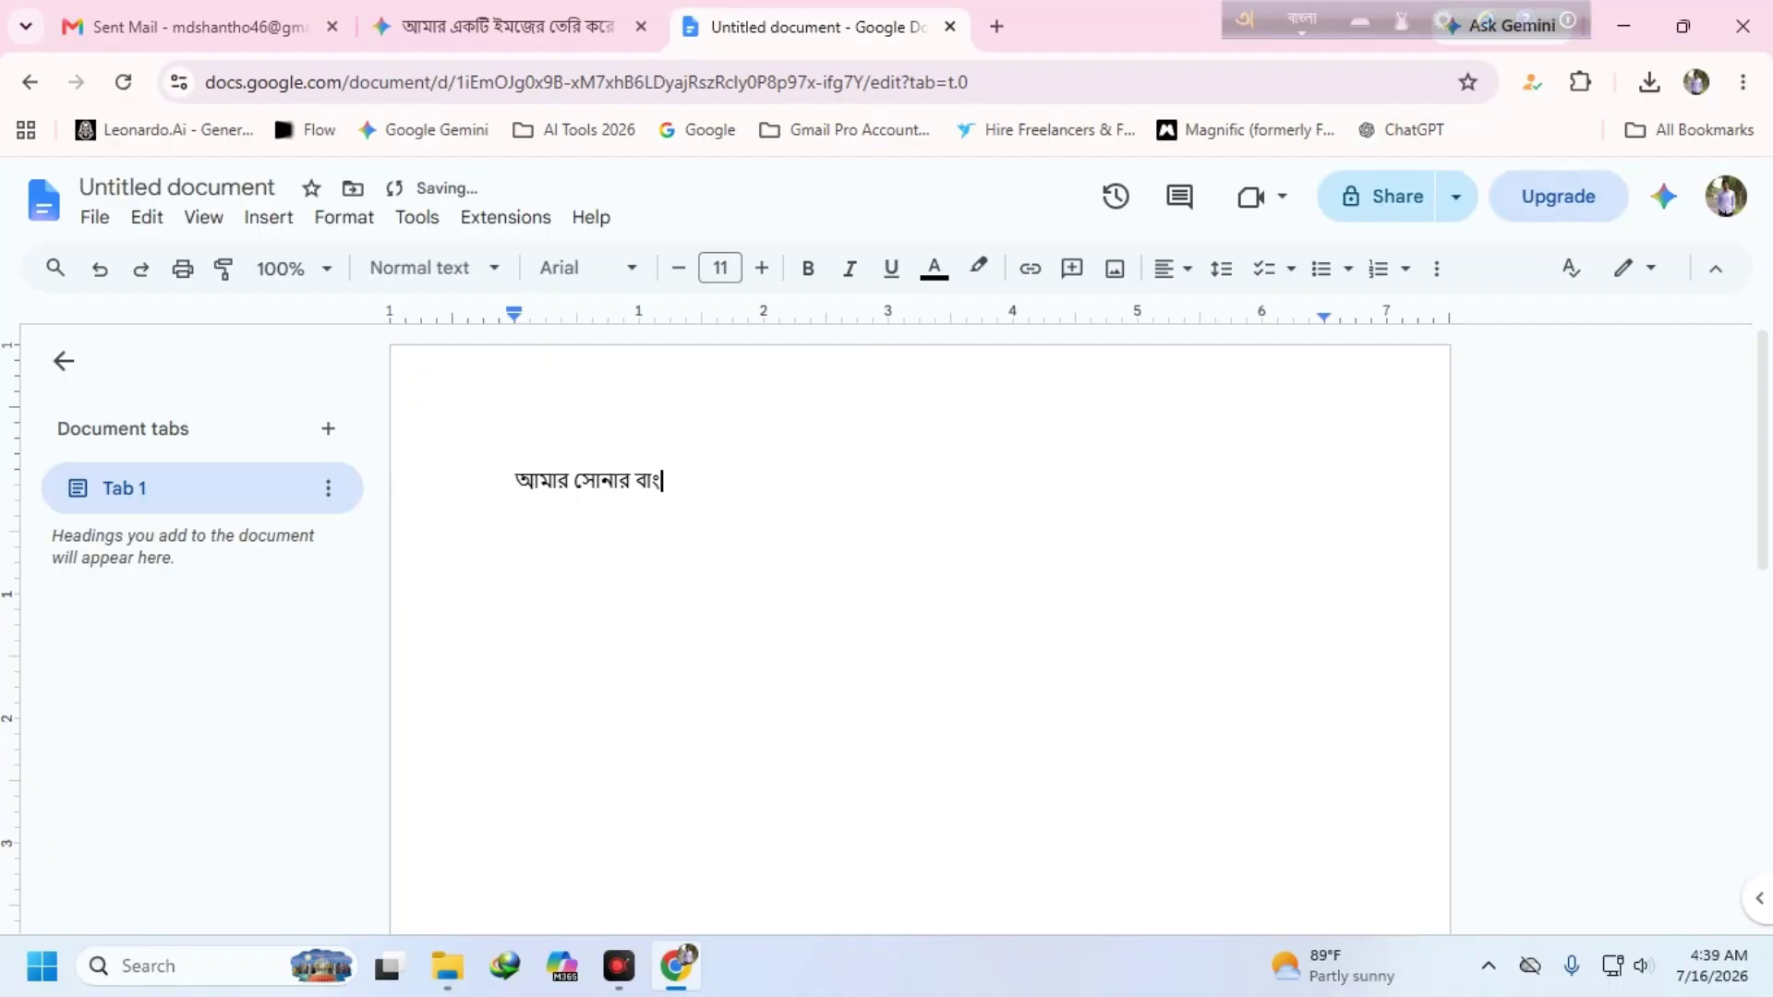
type("র আমি তোমায় ভা")
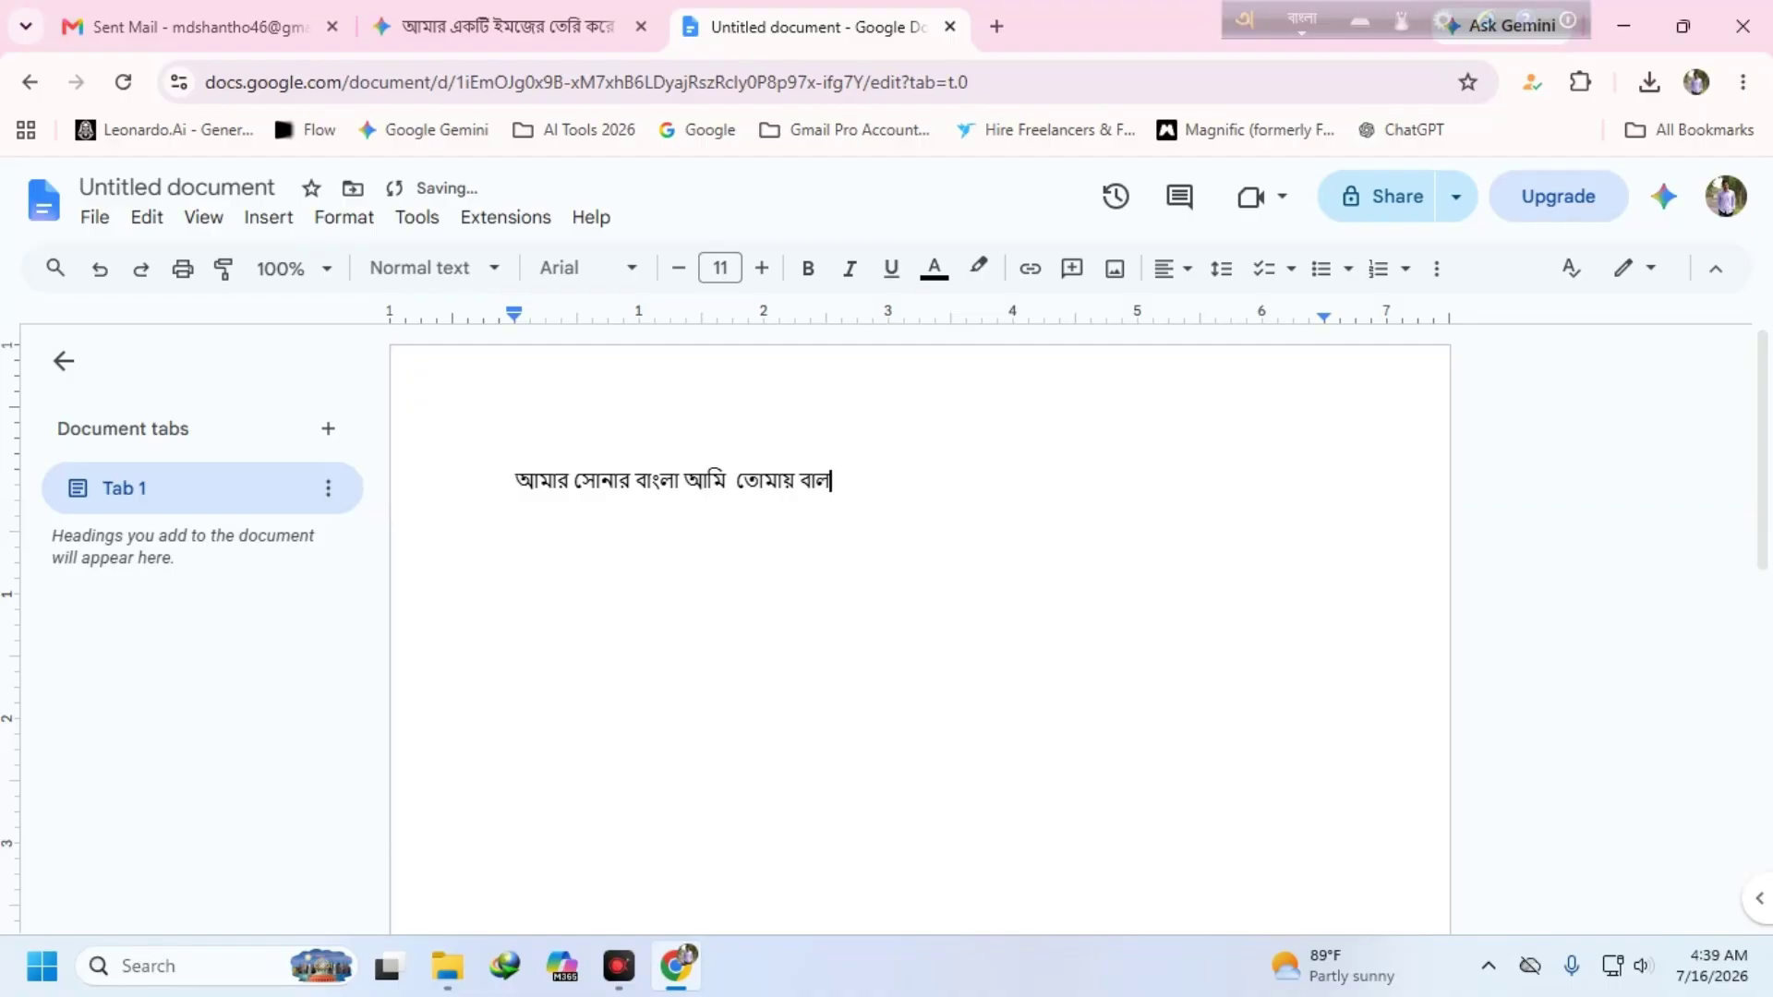
key("BackSpace")
key("BackSpace")
type("ভাল সি")
key("BackSpace")
key("BackSpace")
key("BackSpace")
type("বাসি")
key("Return")
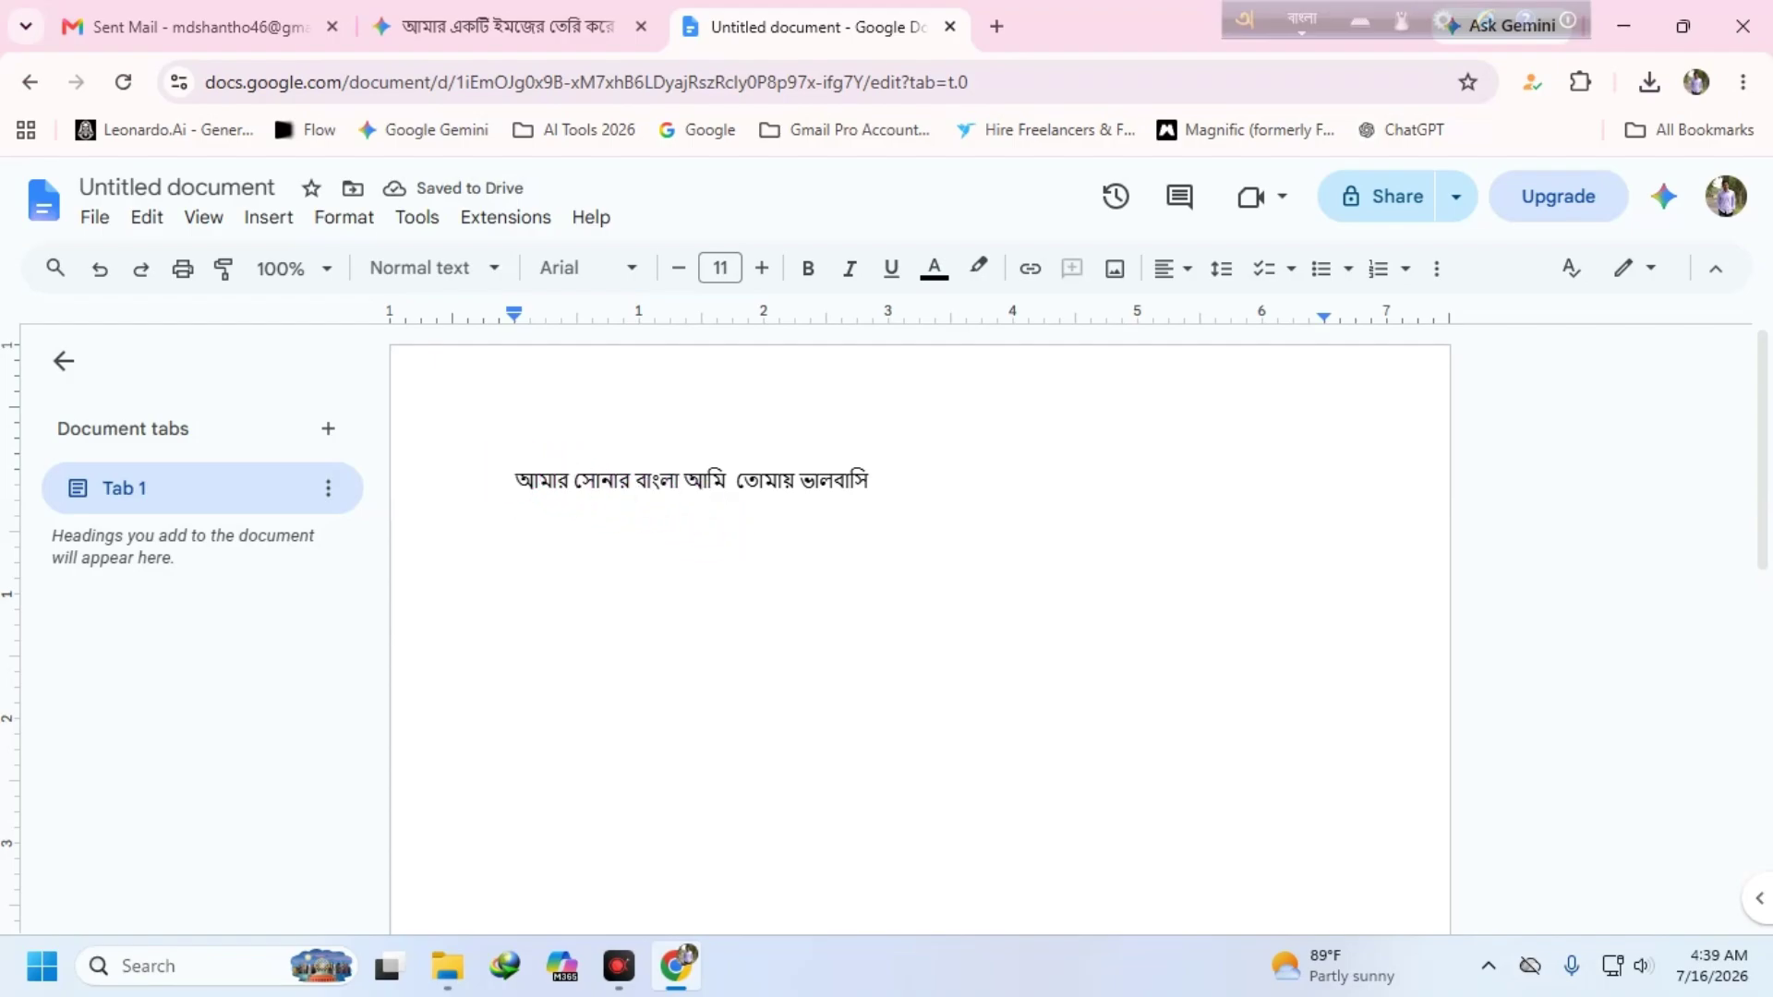
- Change the Bengali line's text colour to orange
left_click_drag(520, 476, 979, 479)
left_click(934, 268)
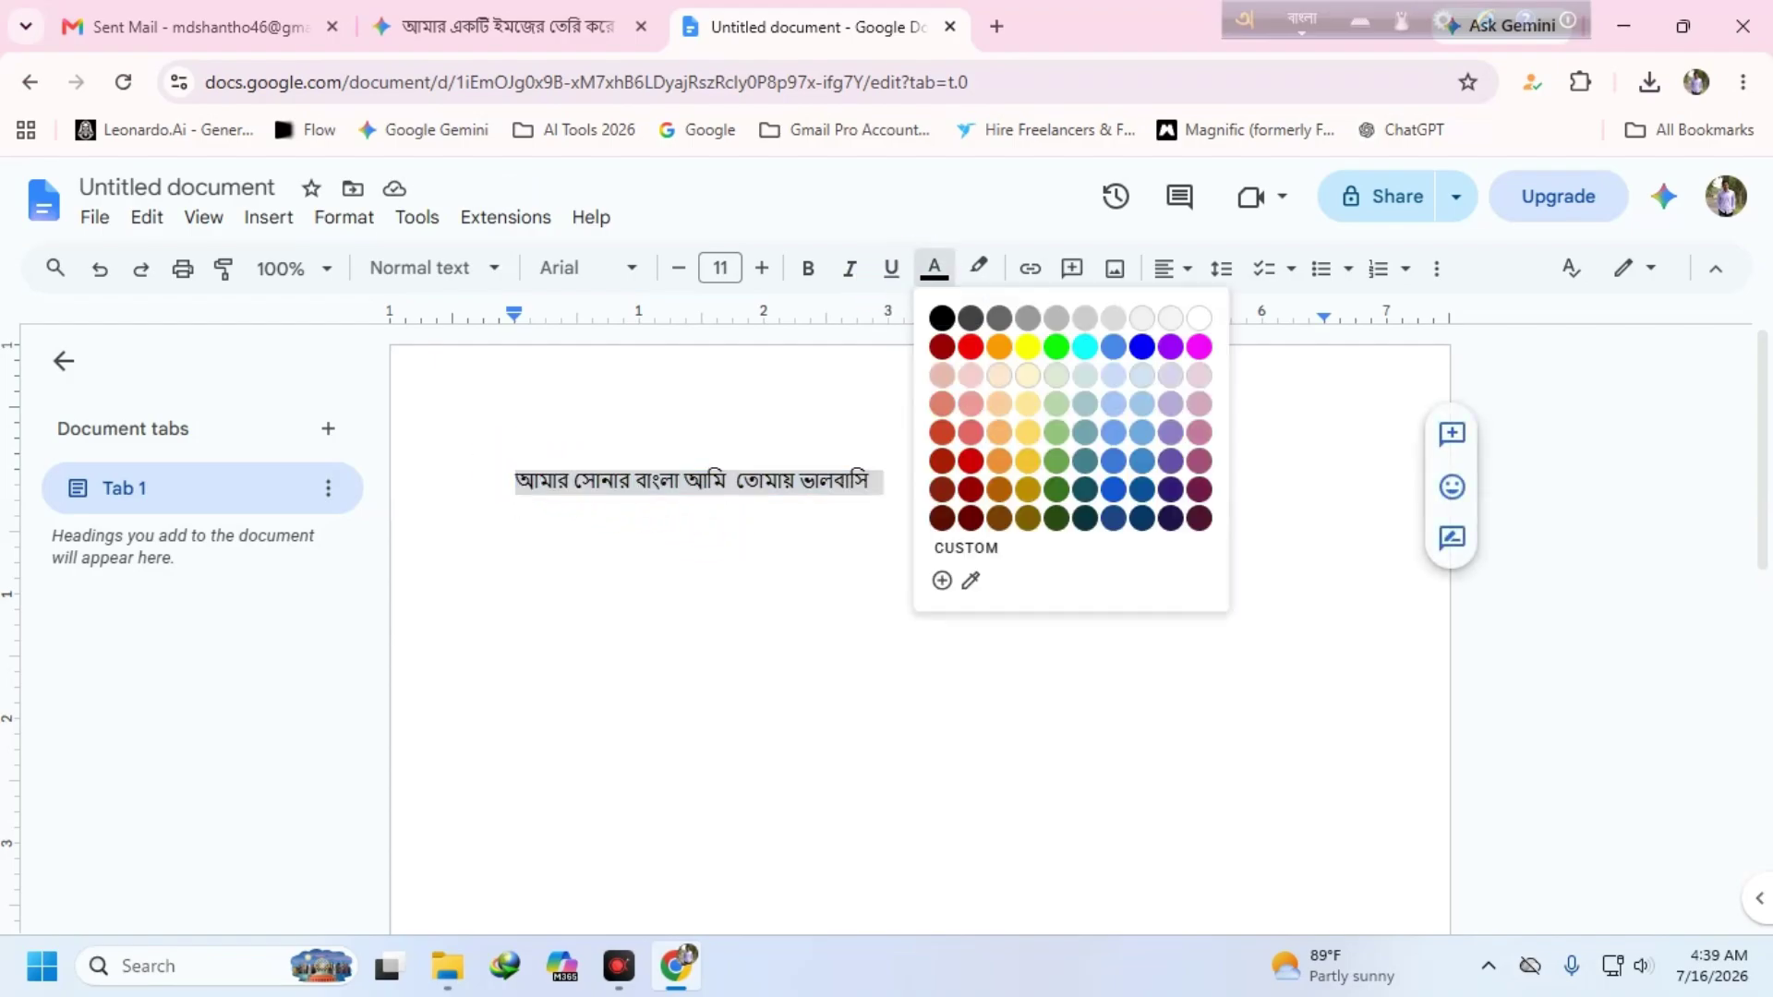
left_click(997, 347)
left_click(772, 562)
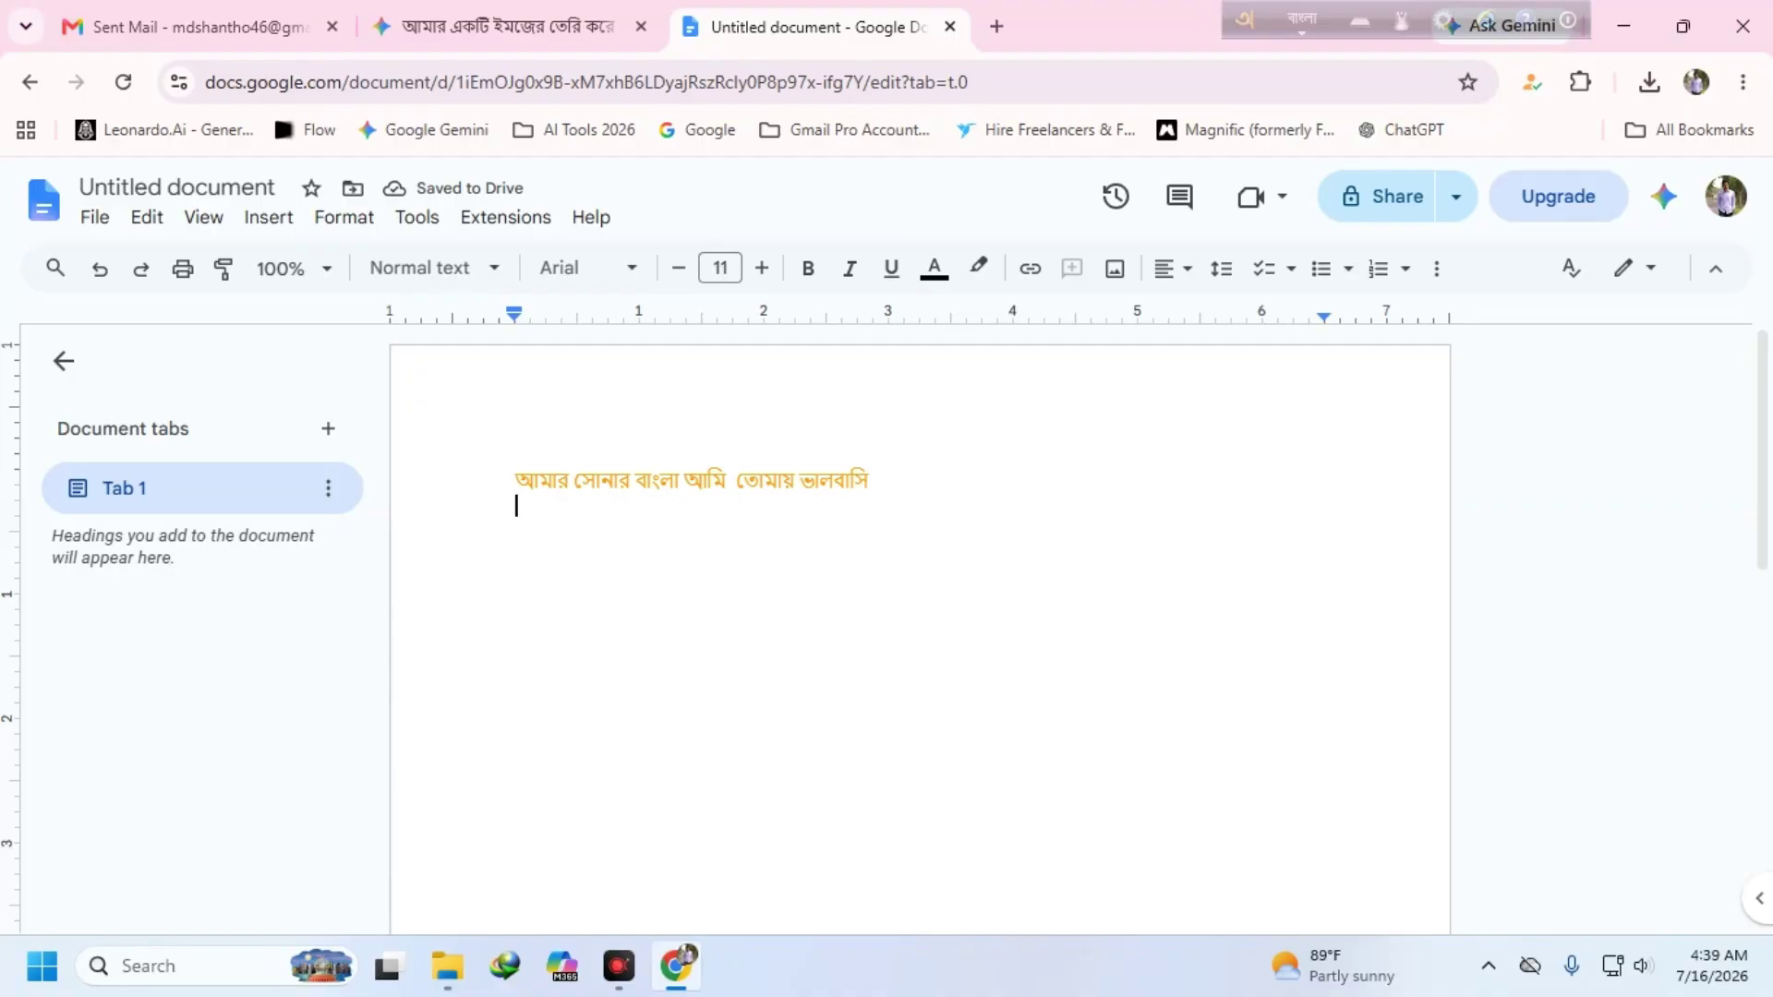
- Look through the document's file options, clear the selection, and close the Docs tab
left_click(94, 217)
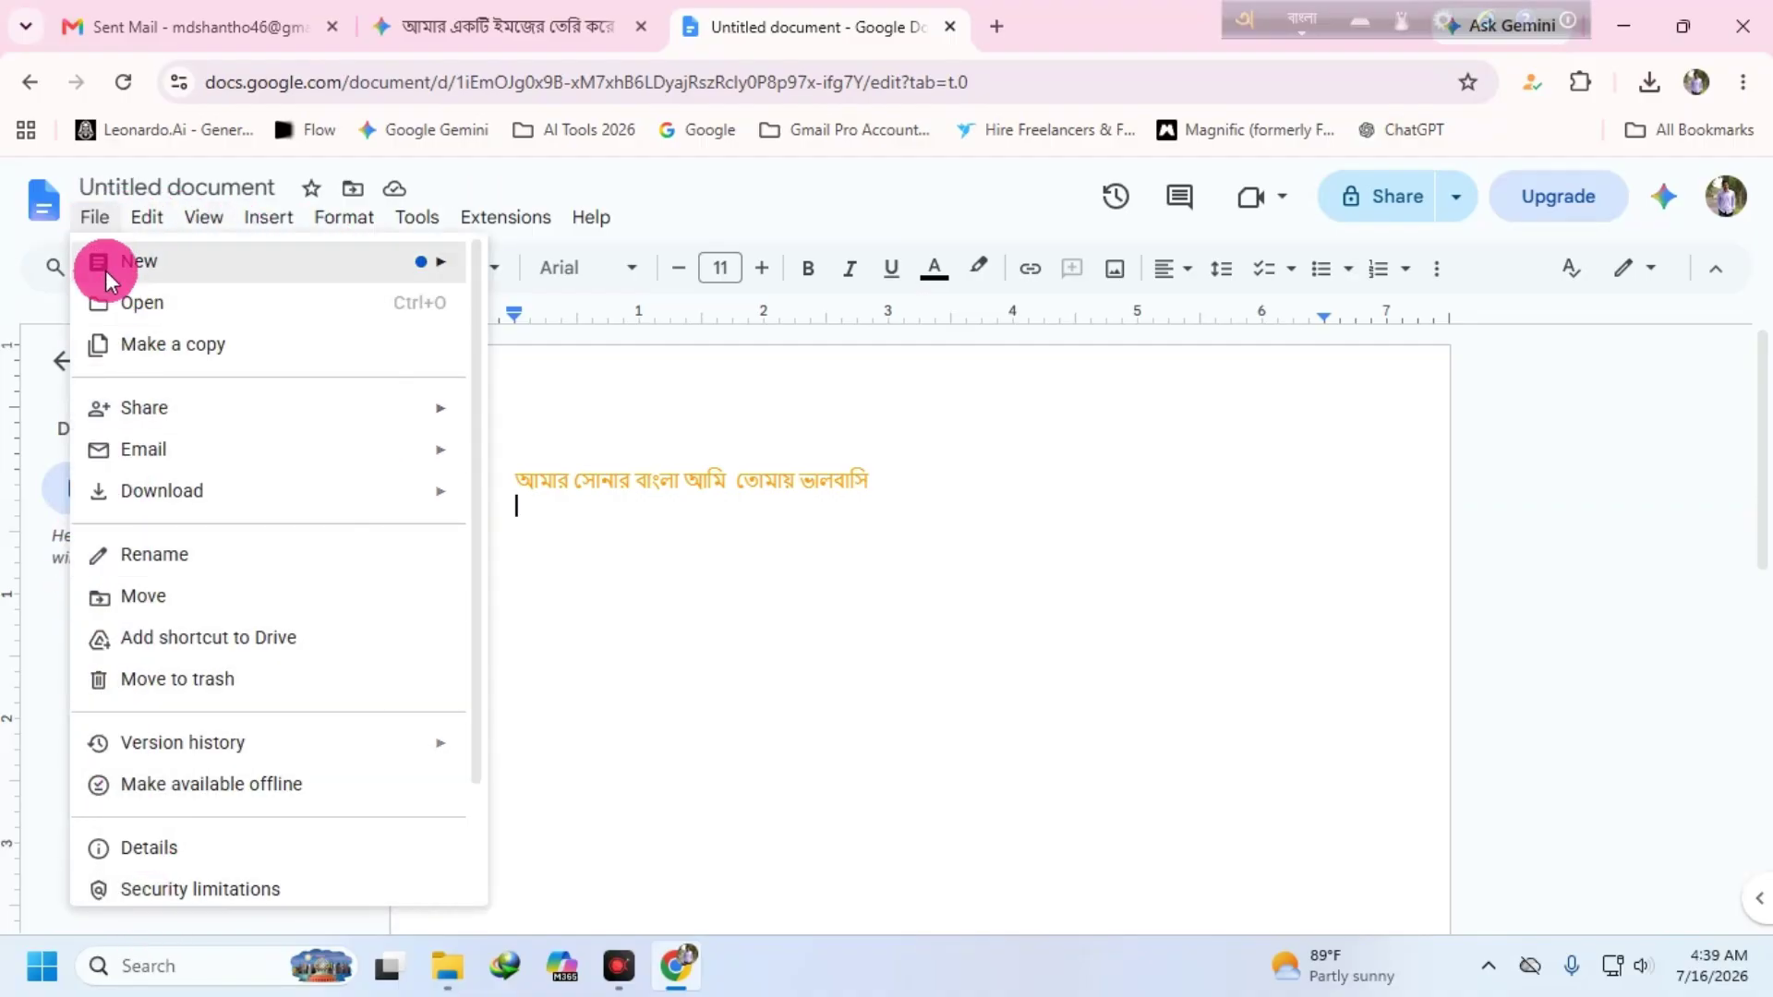
left_click(884, 809)
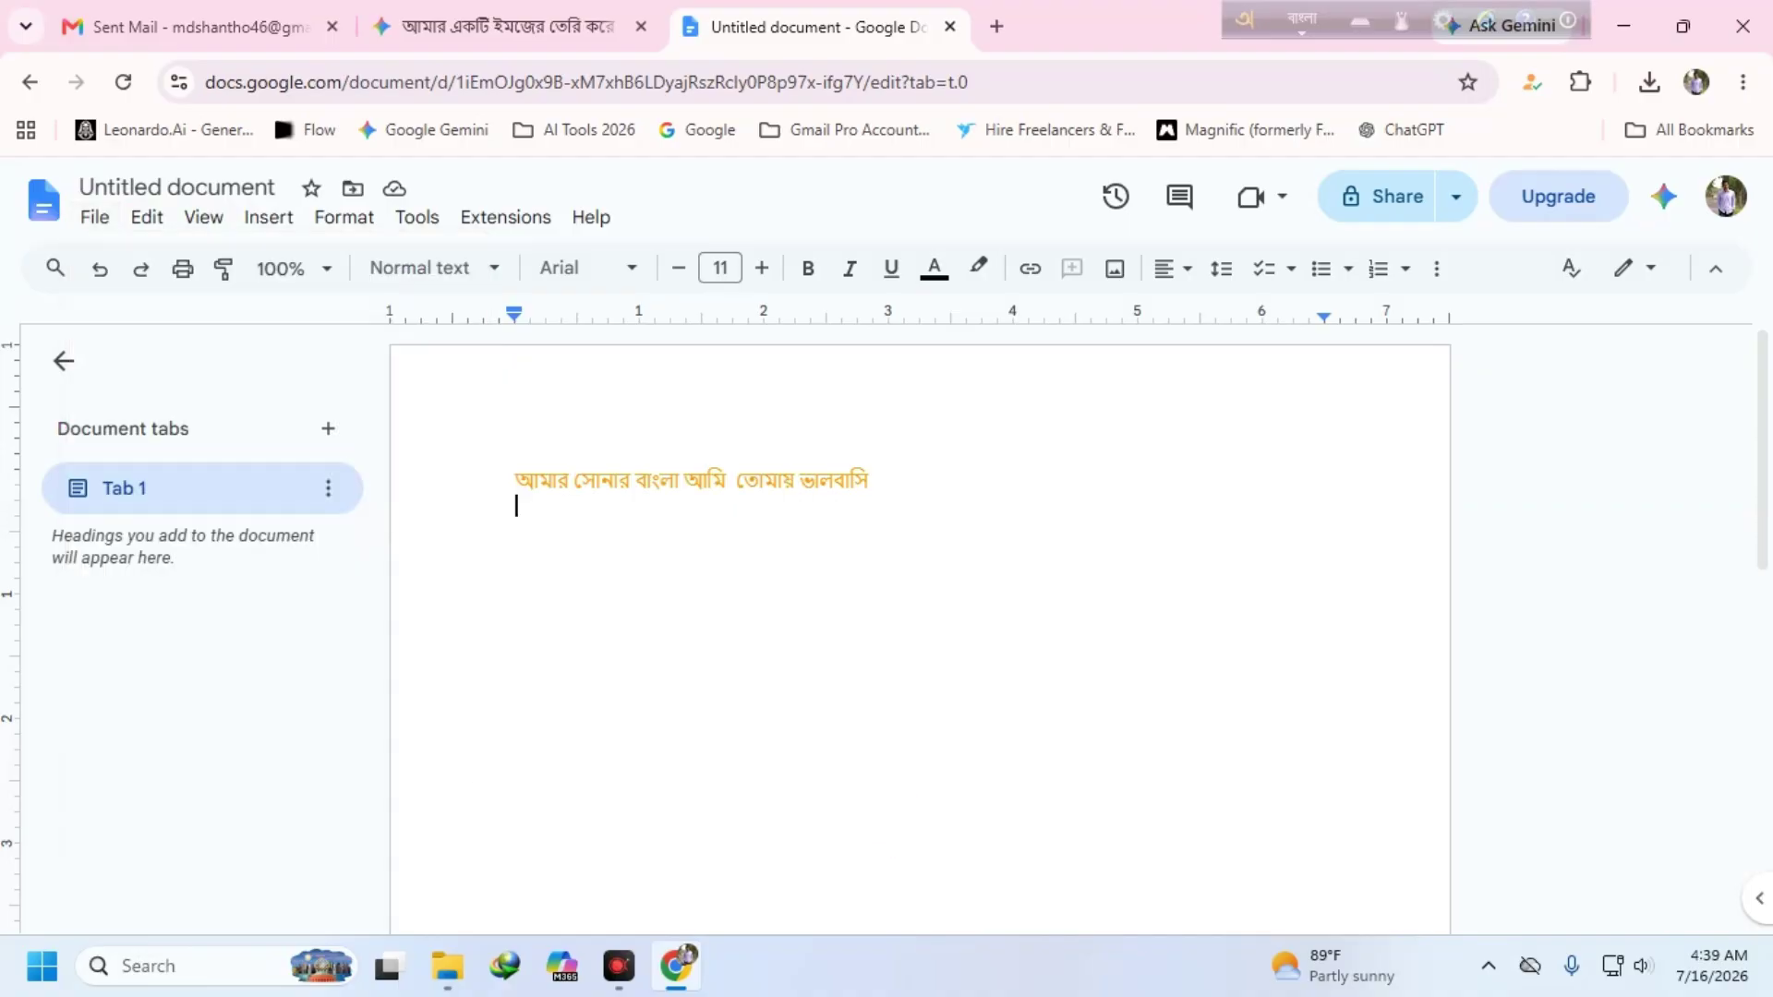
left_click(94, 217)
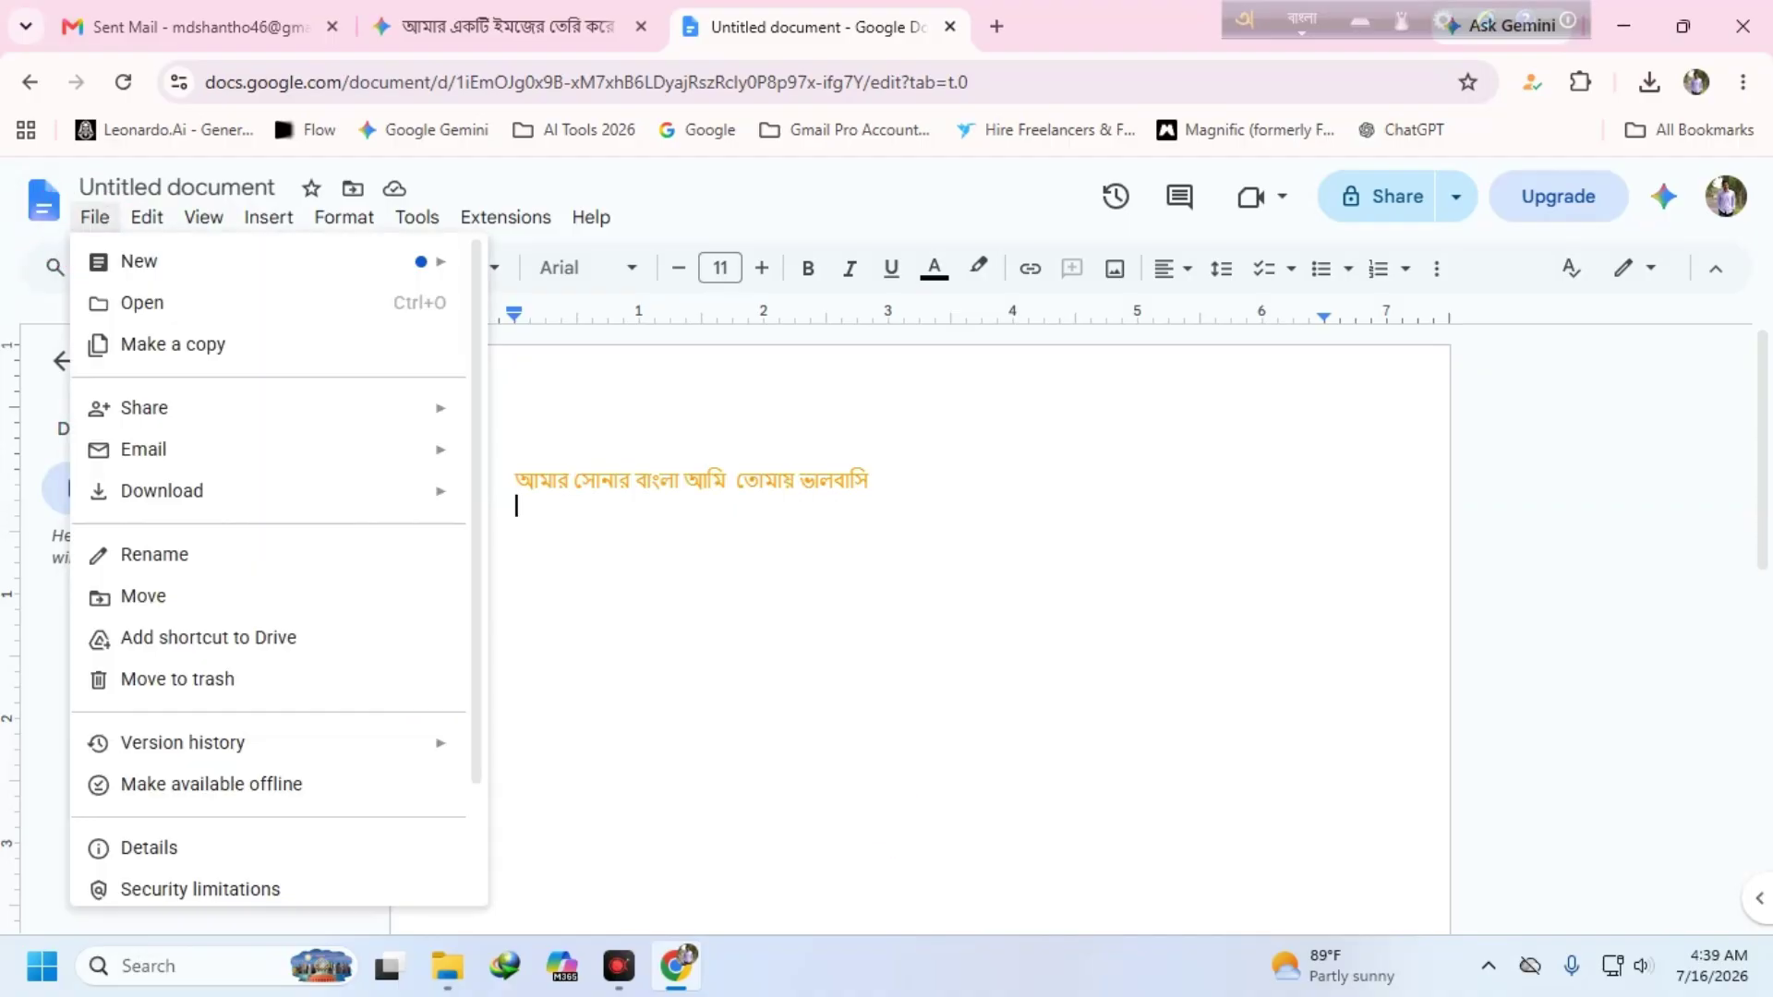
left_click_drag(1046, 495, 591, 484)
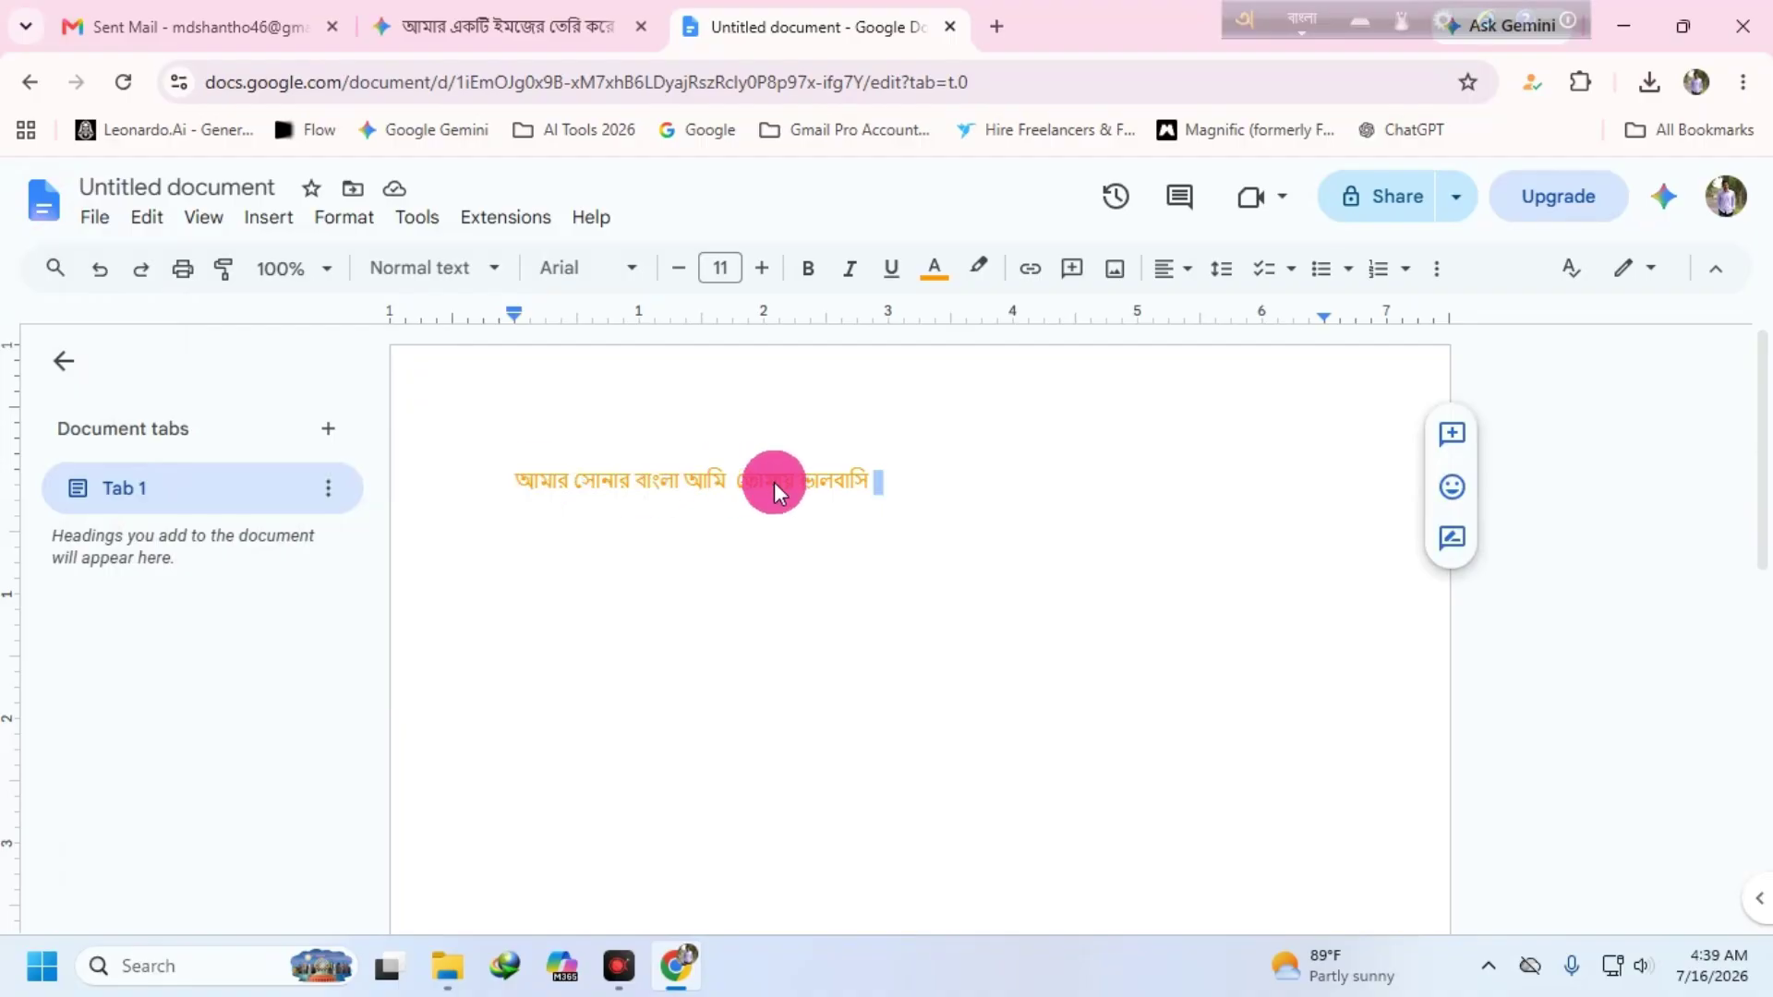
left_click(622, 548)
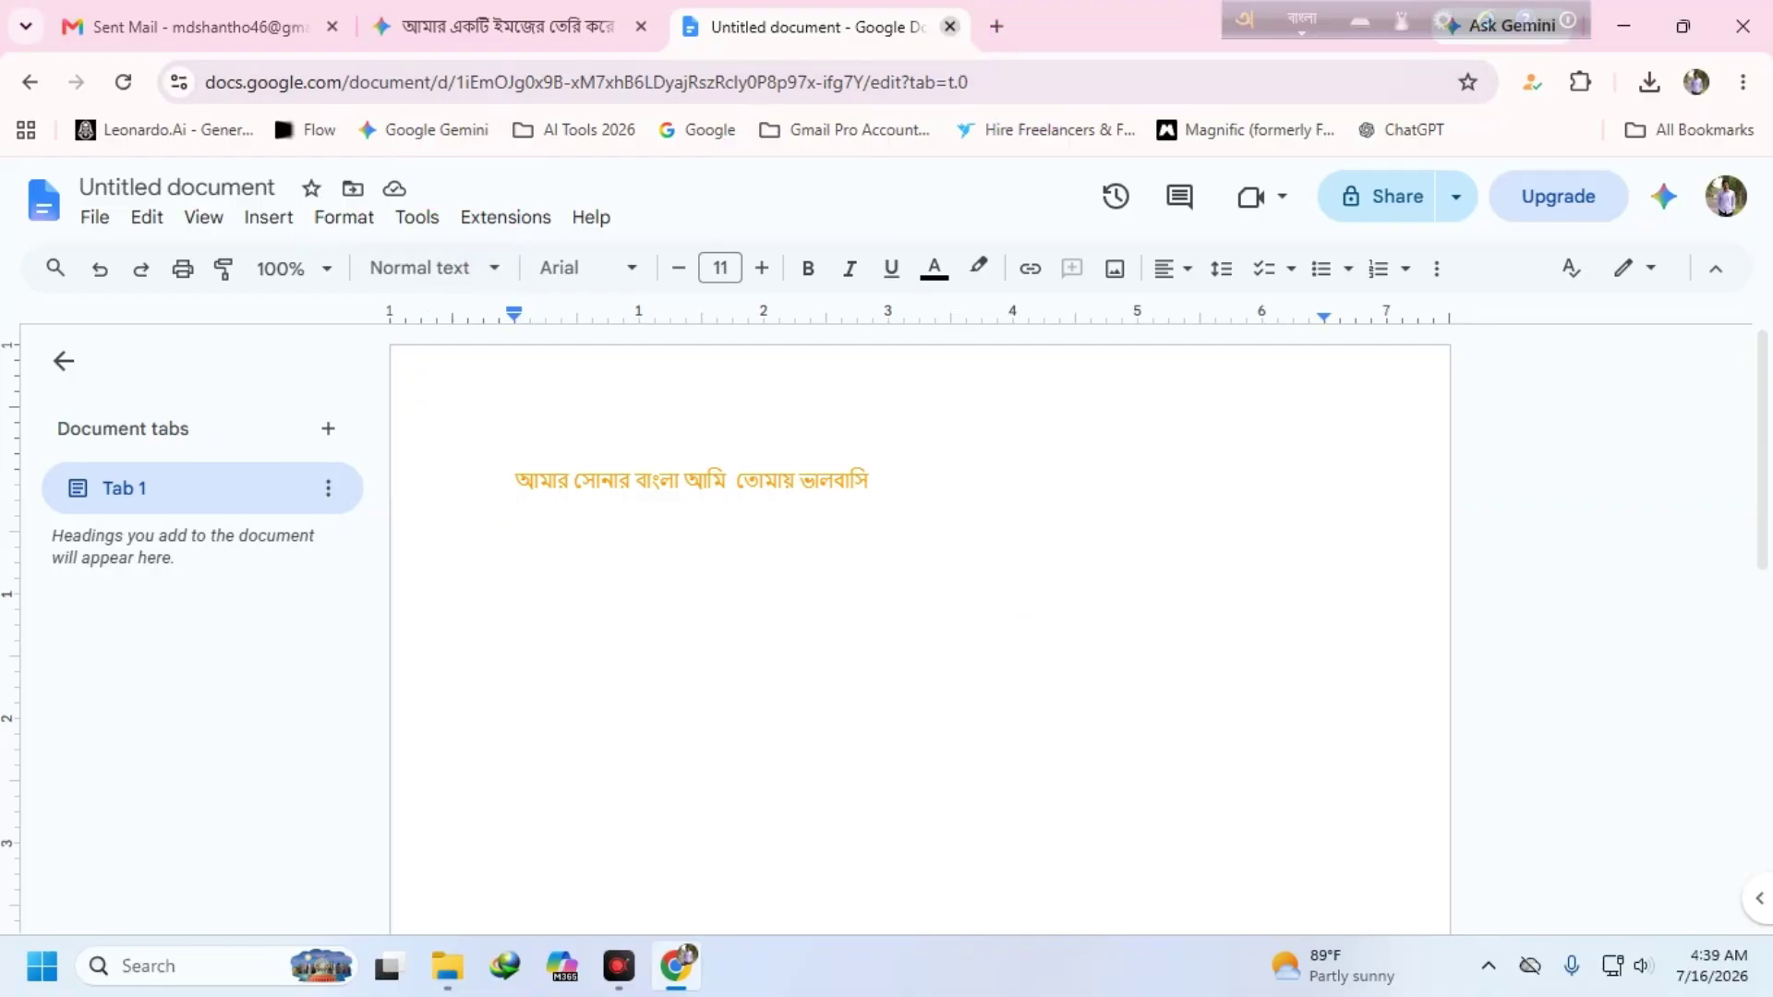
left_click(950, 26)
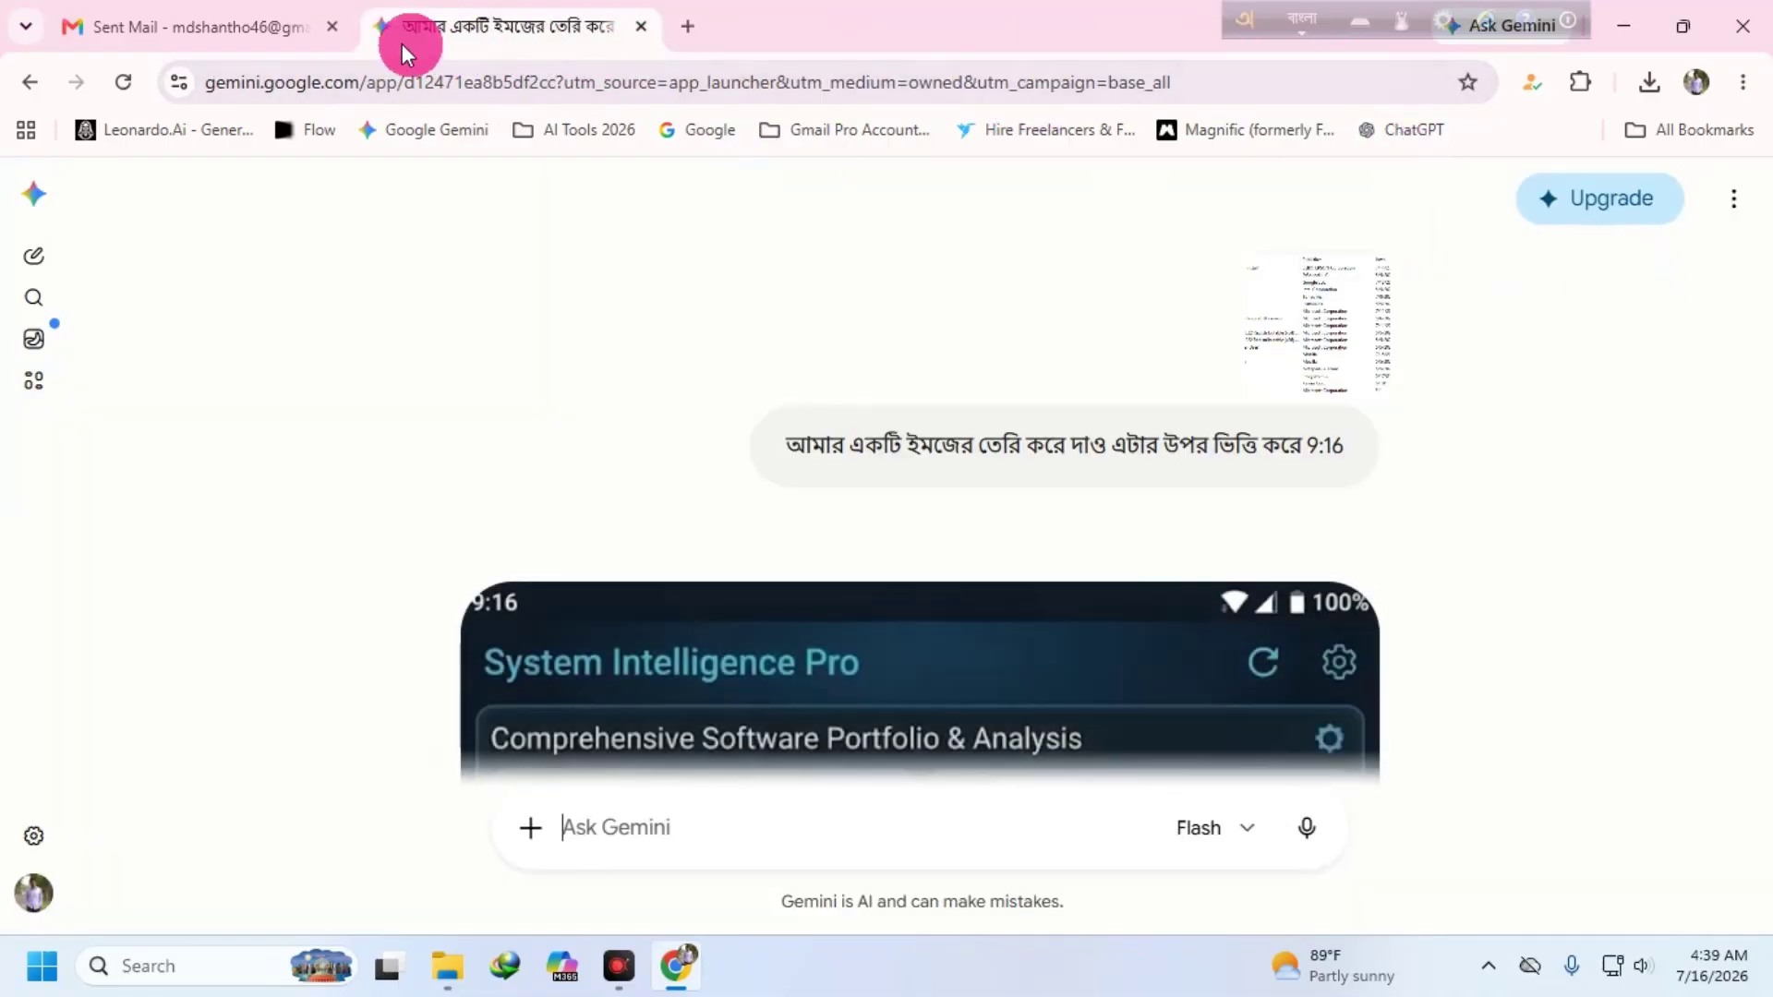
- Launch Google Vids from Gmail's apps list to get a new untitled video
left_click(205, 28)
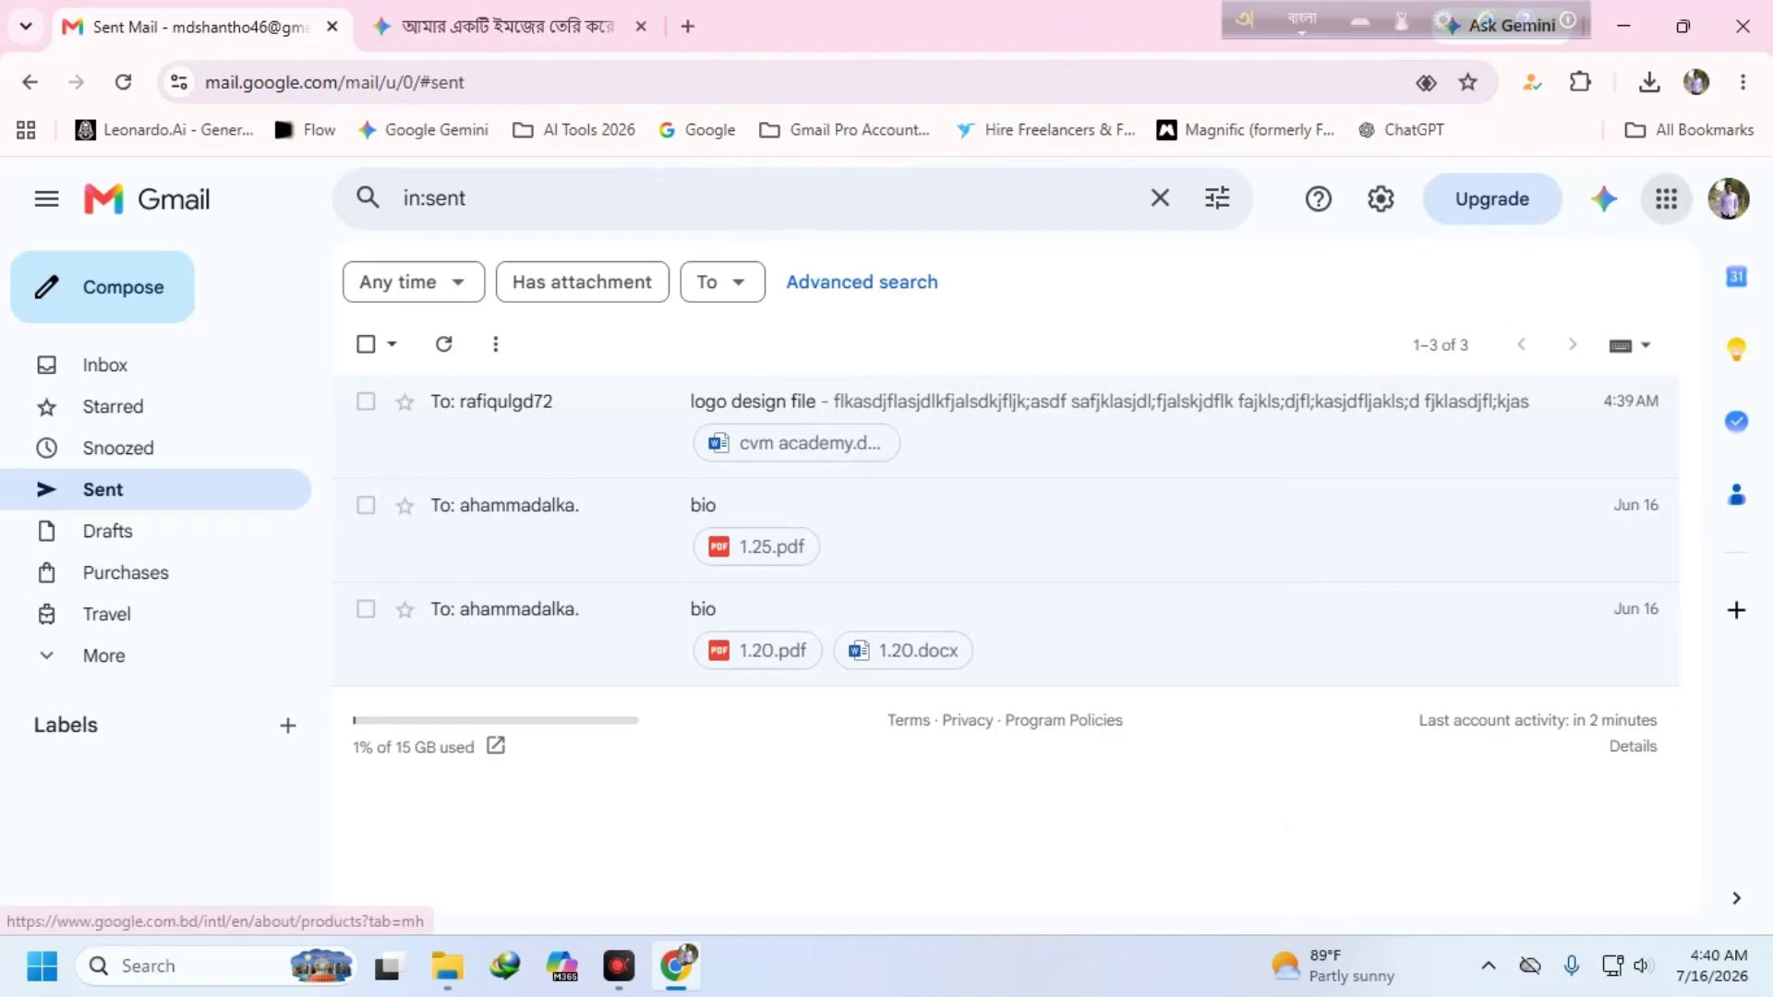
left_click(1666, 198)
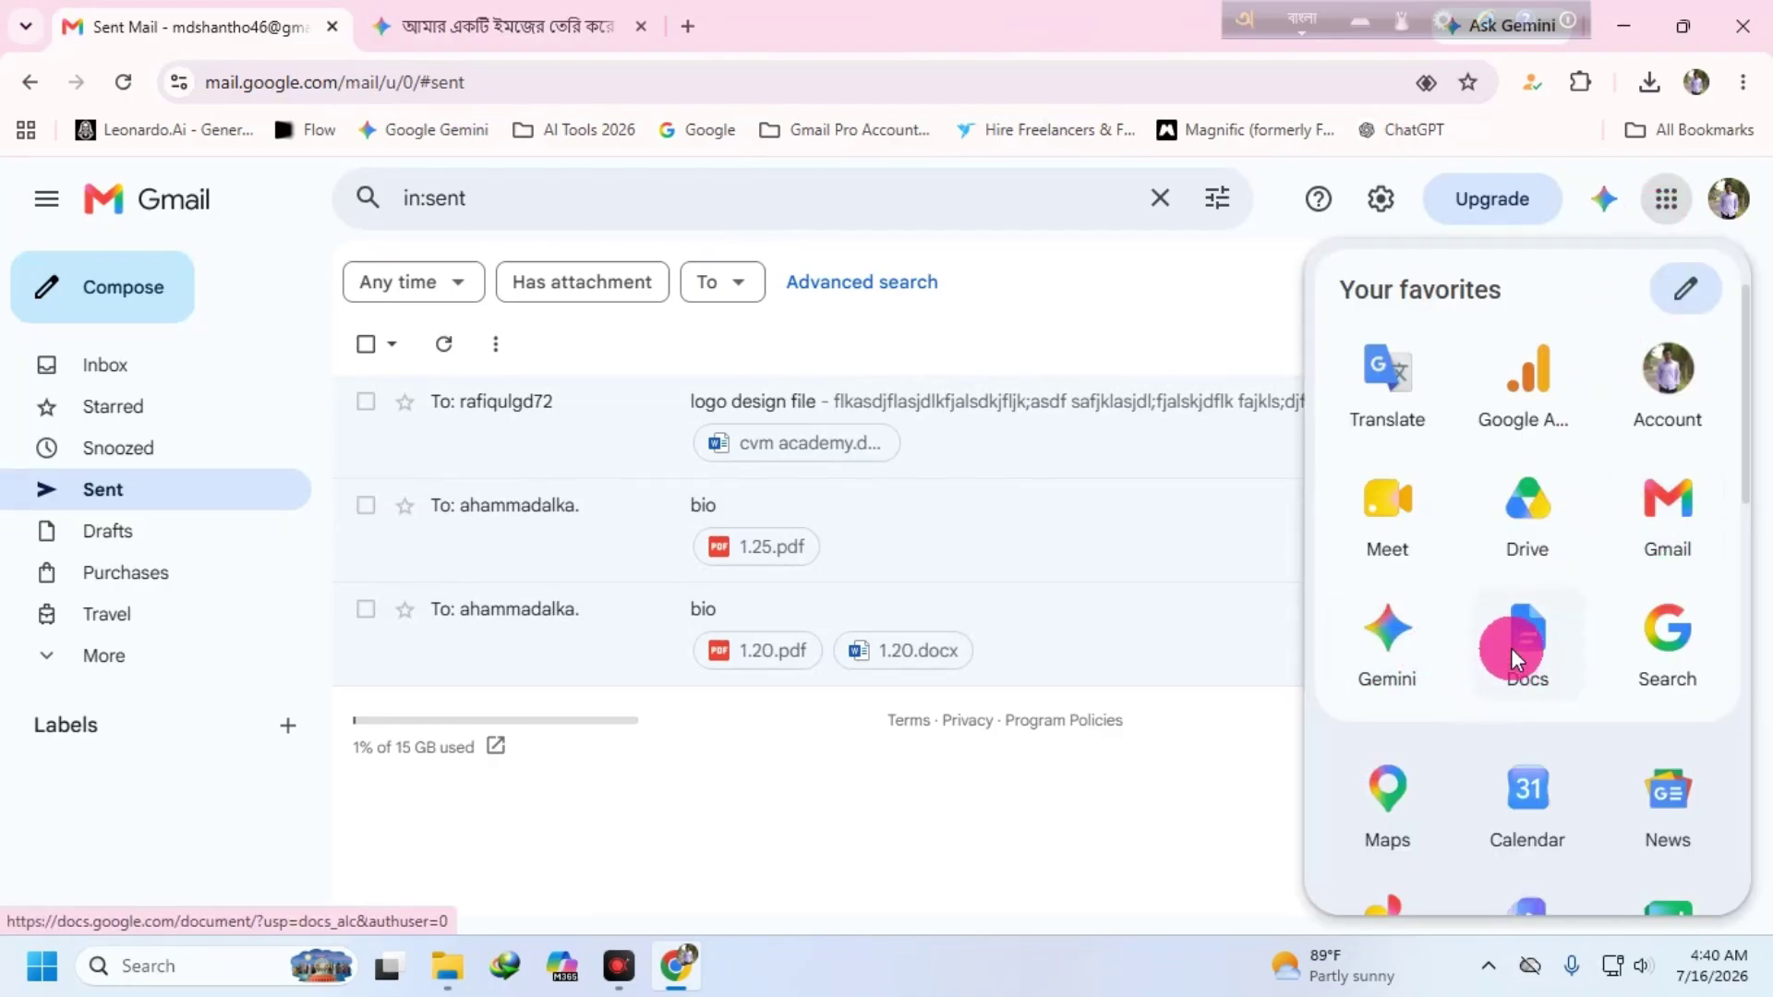
left_click_drag(1745, 474, 1745, 548)
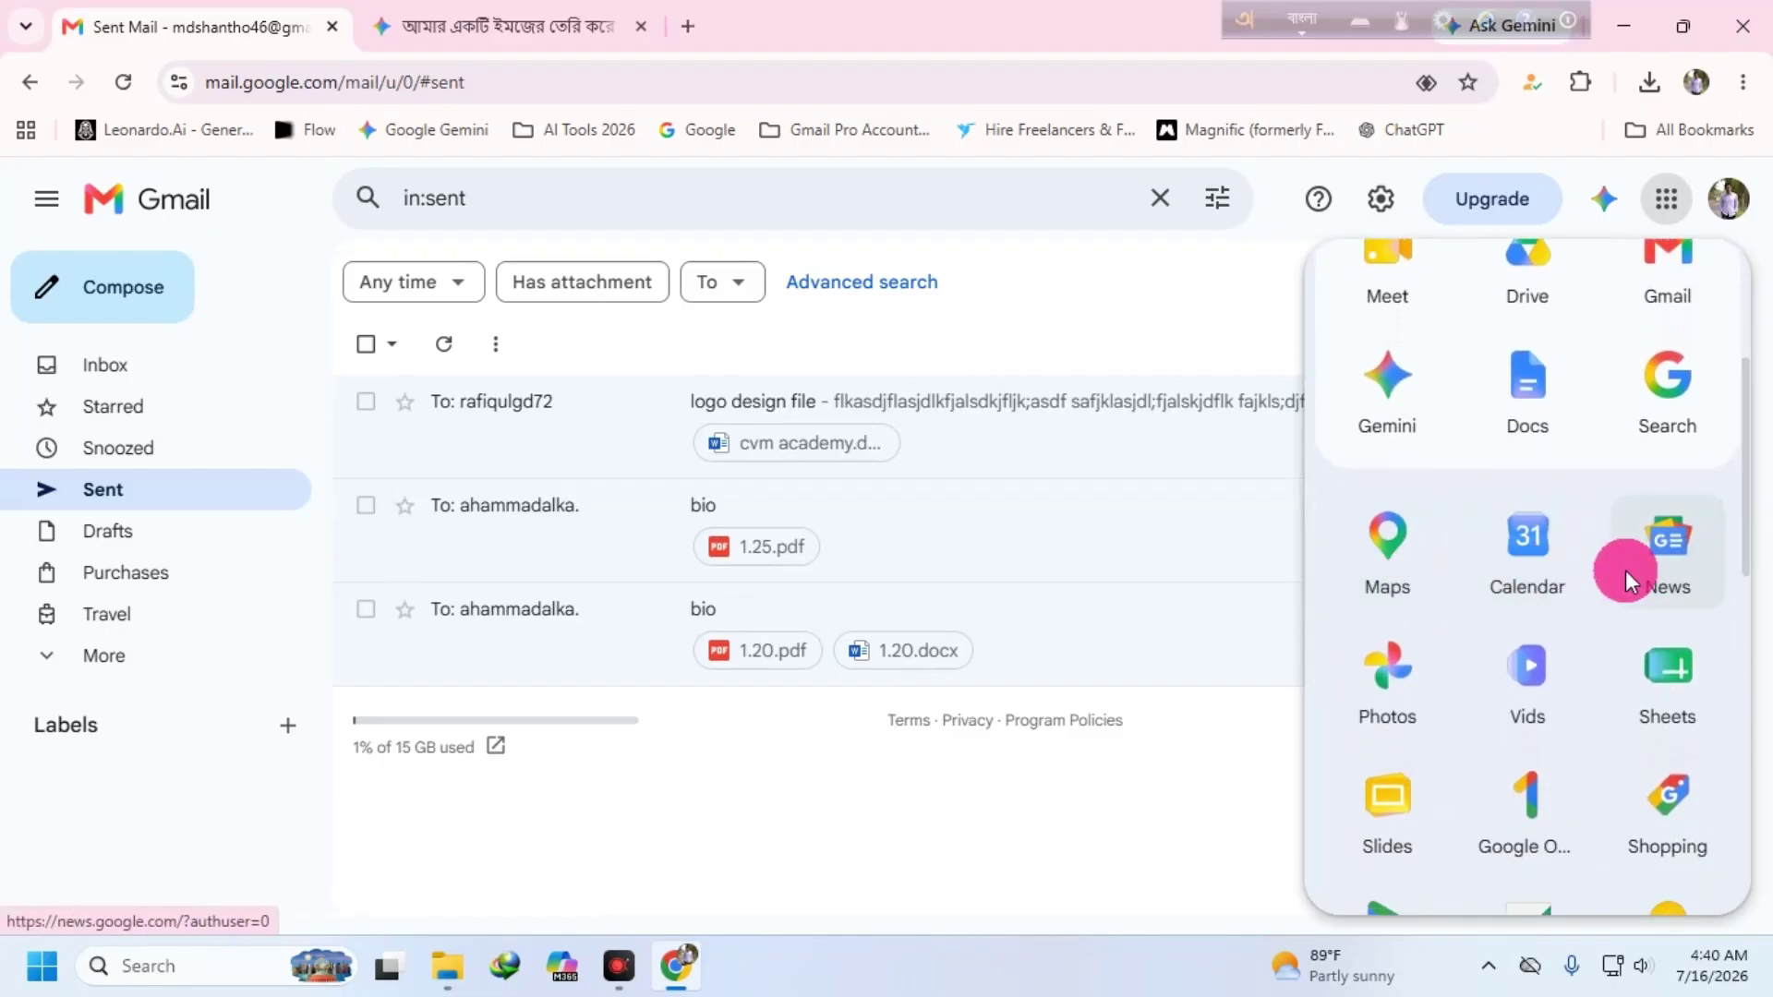
left_click(1527, 665)
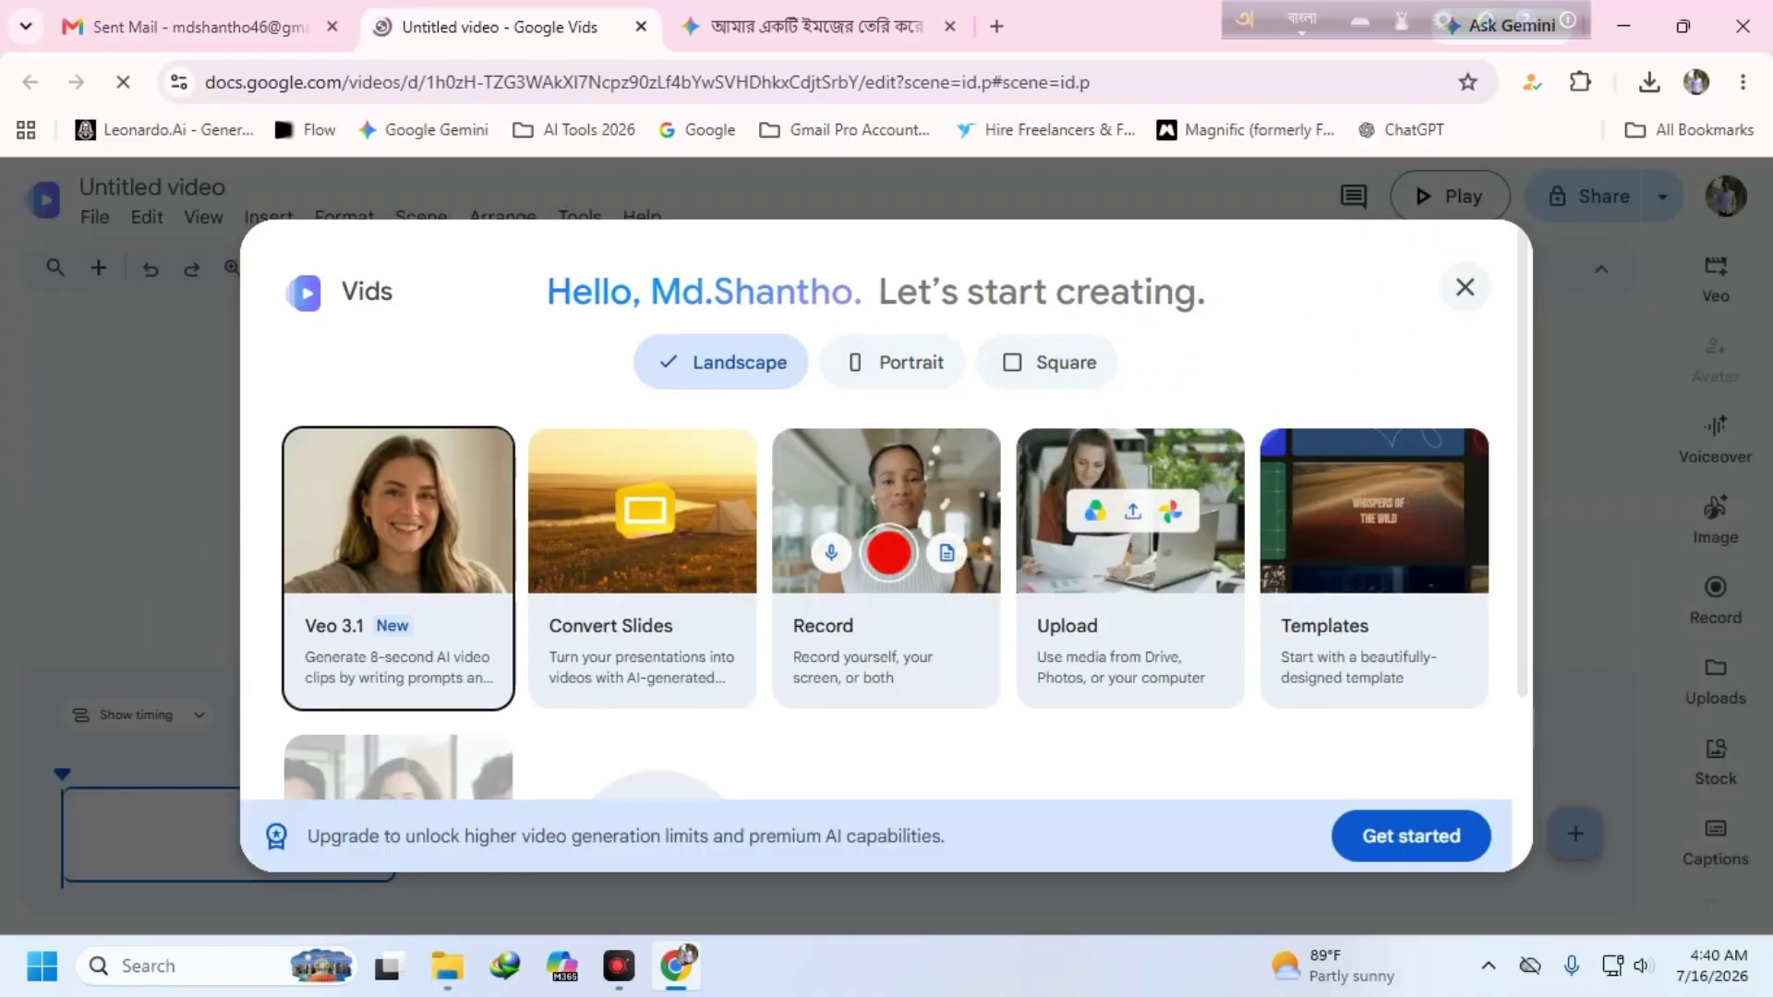
- Dismiss the Vids upgrade offer and the welcome screen
left_click(1412, 838)
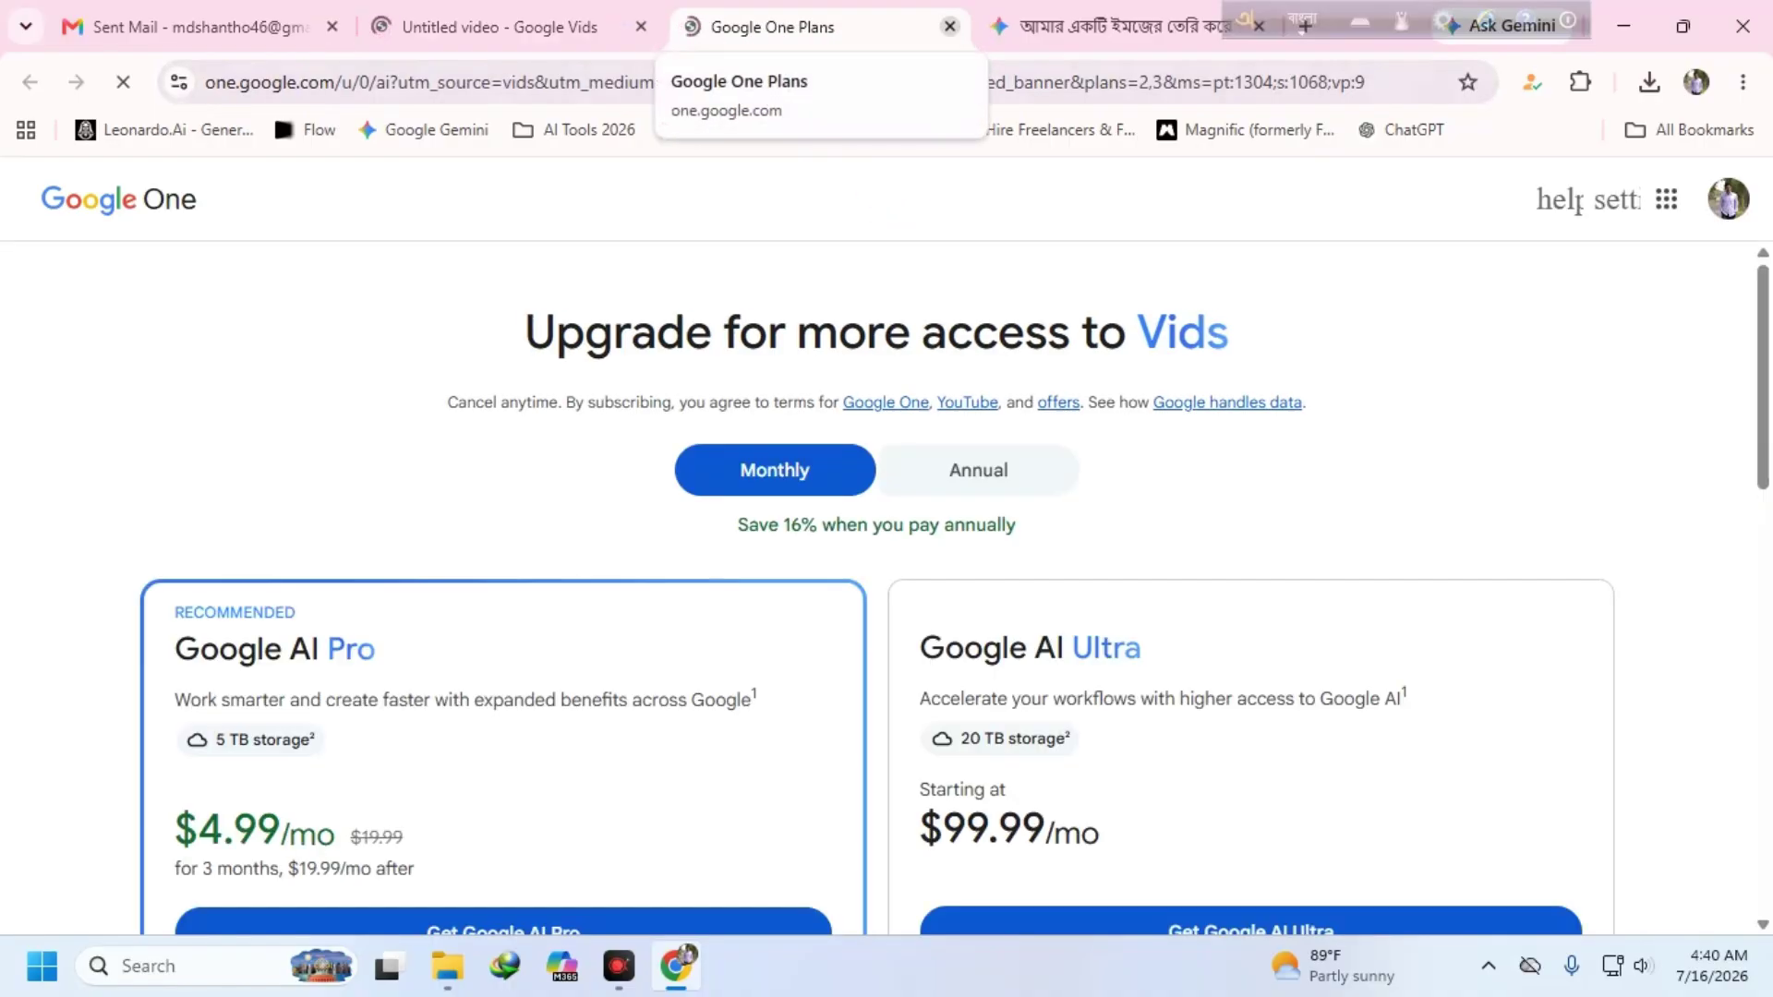
left_click(949, 25)
left_click(1448, 289)
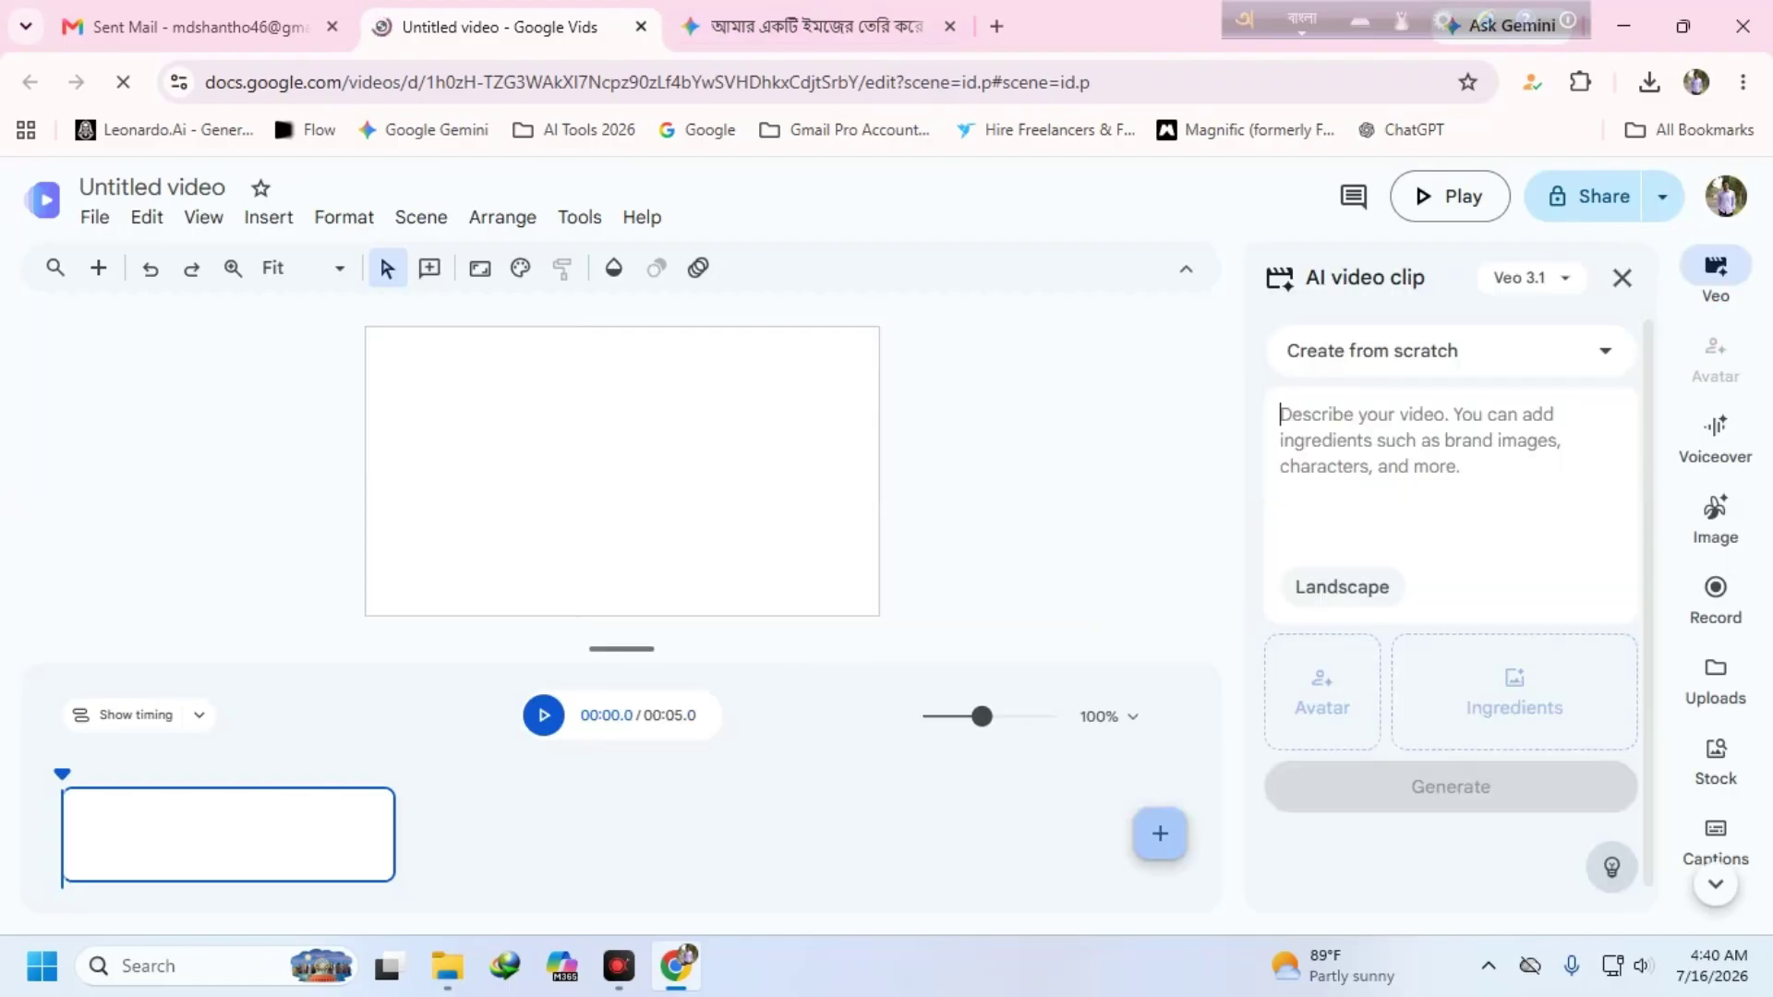
- Set the Veo clip to Animate an image in Portrait 9:16, then return to Gemini
left_click(1338, 349)
left_click(1413, 490)
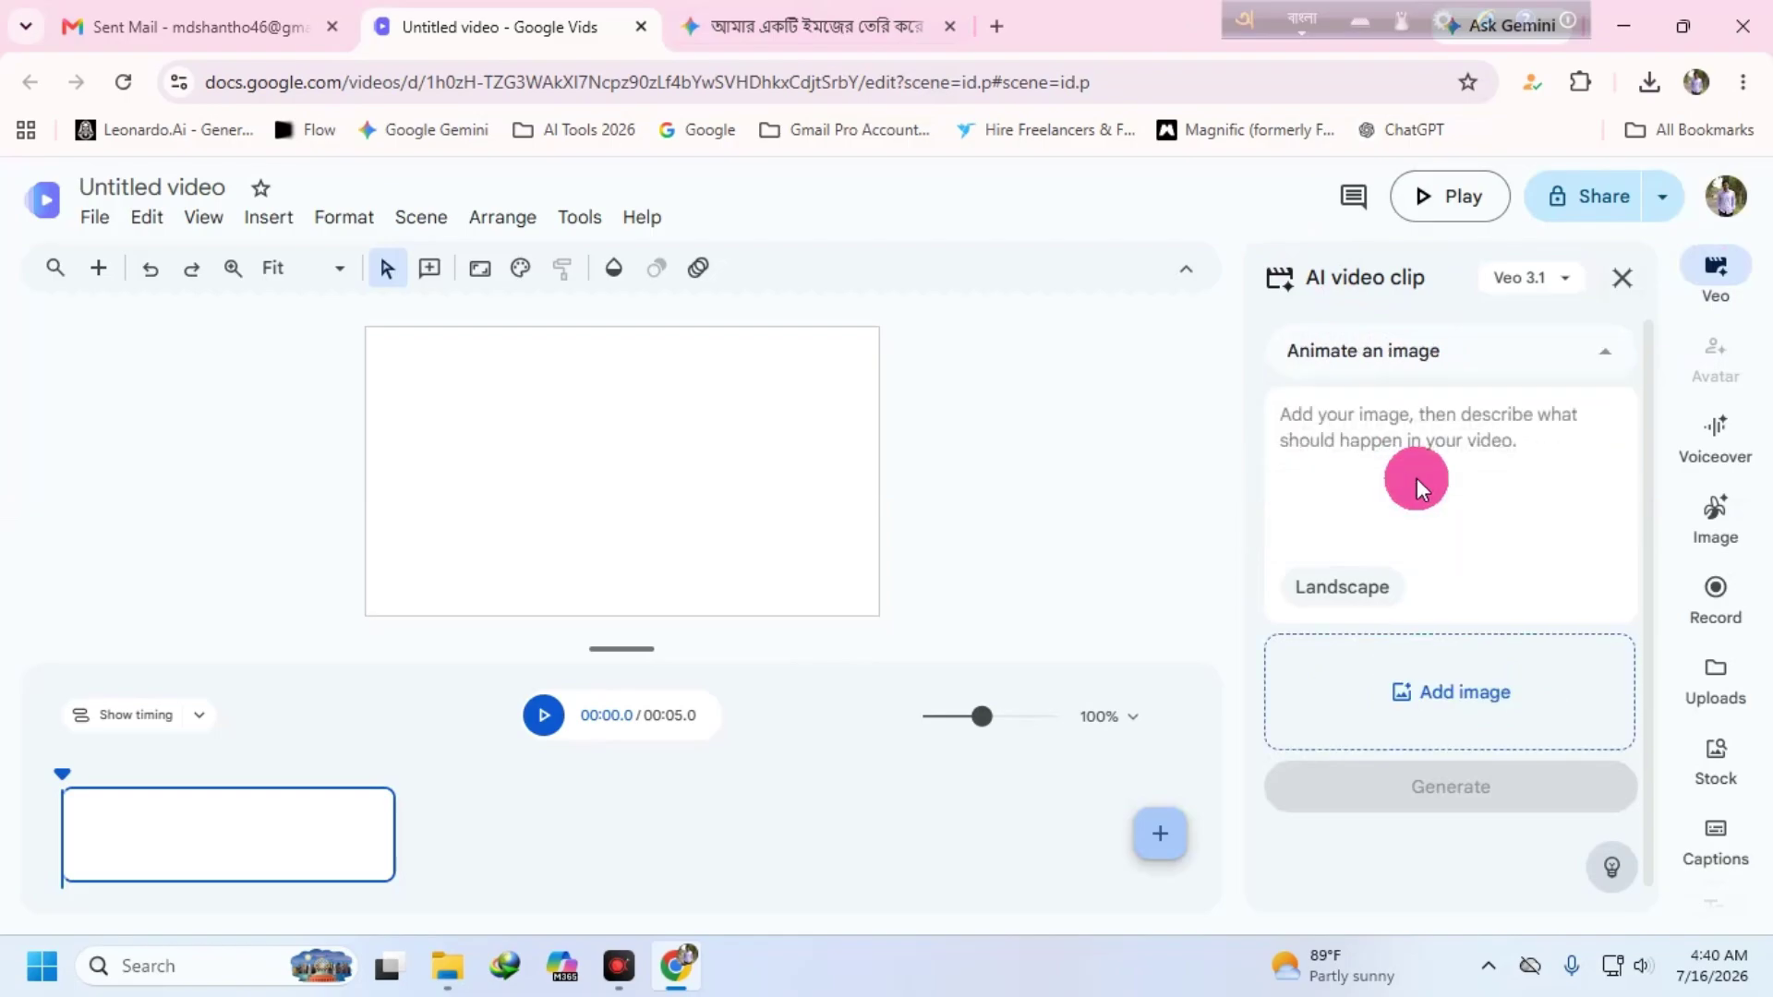
left_click(1358, 585)
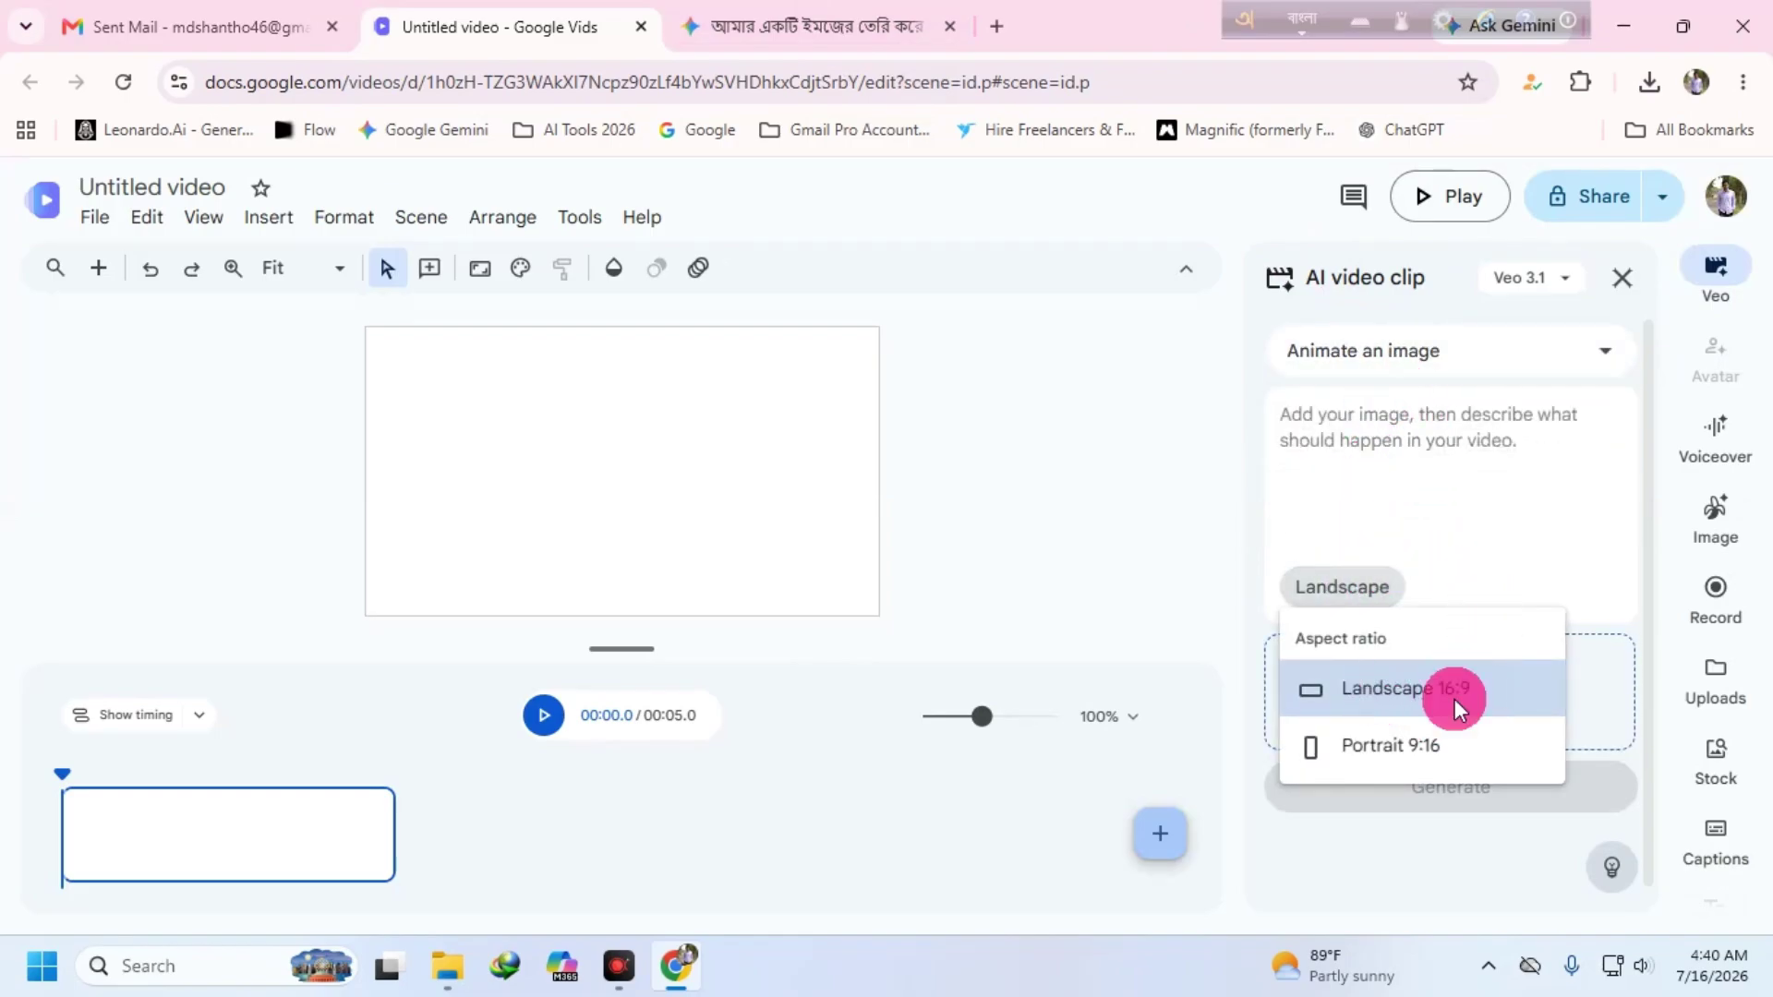
left_click(1390, 746)
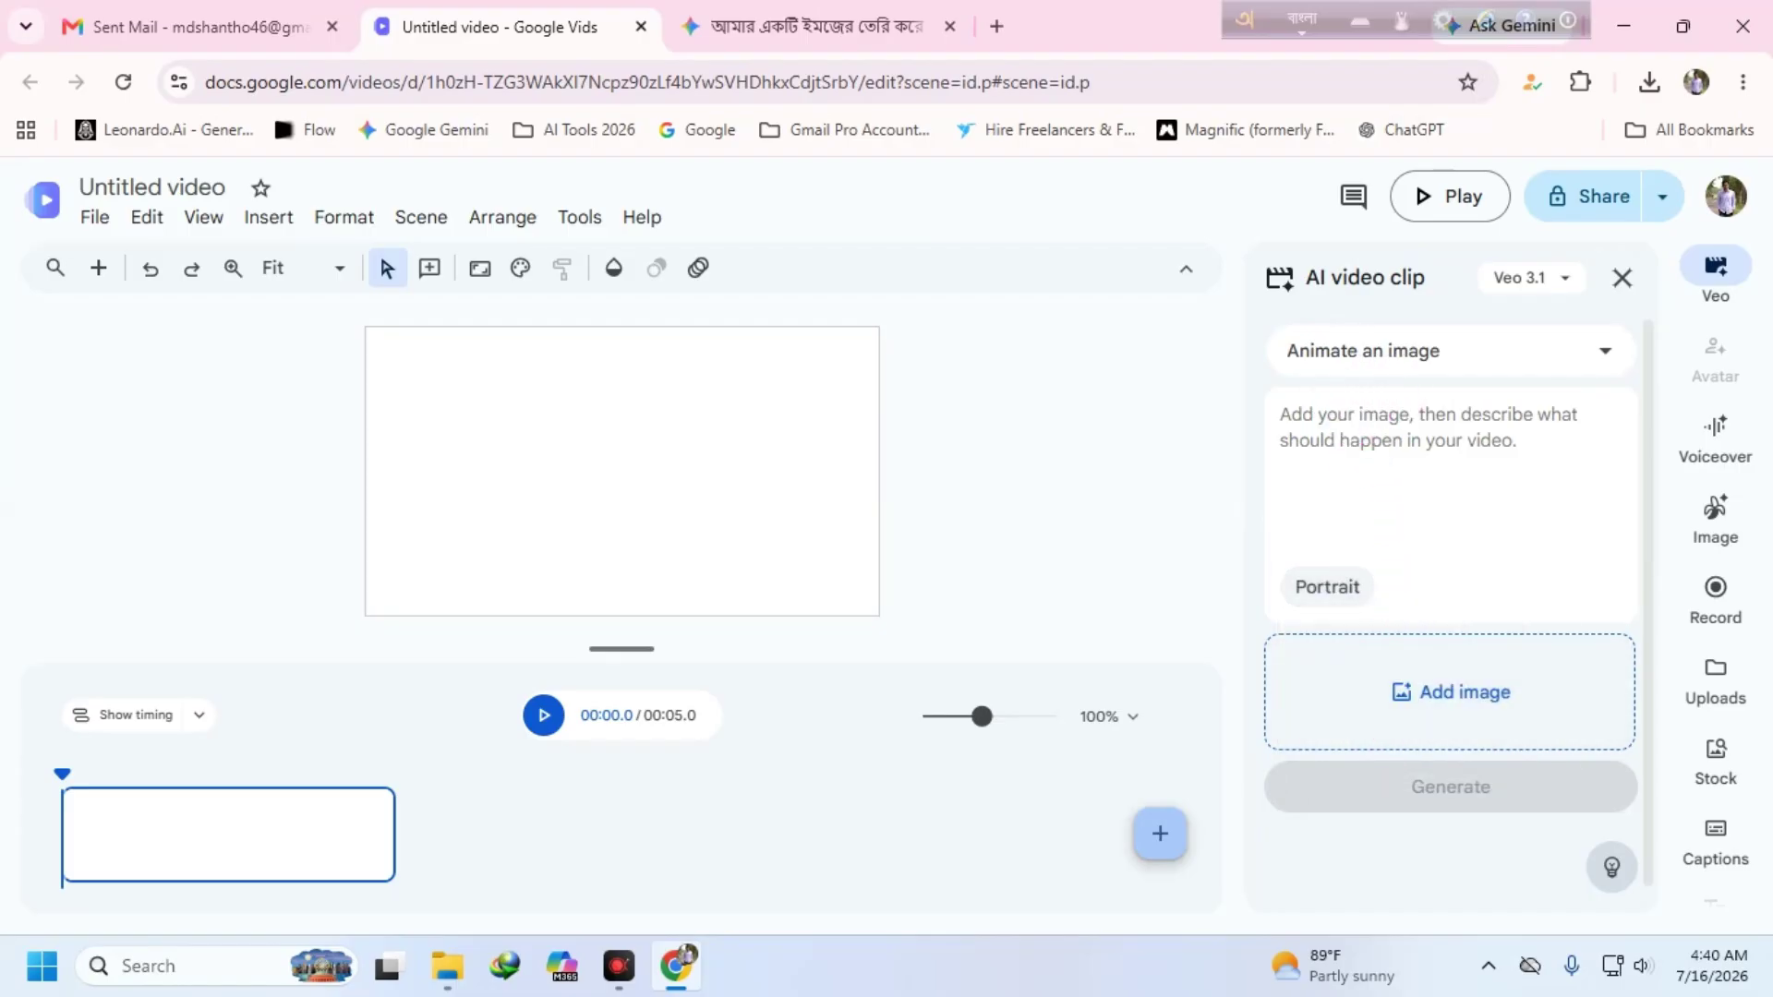
left_click(1315, 414)
left_click(800, 29)
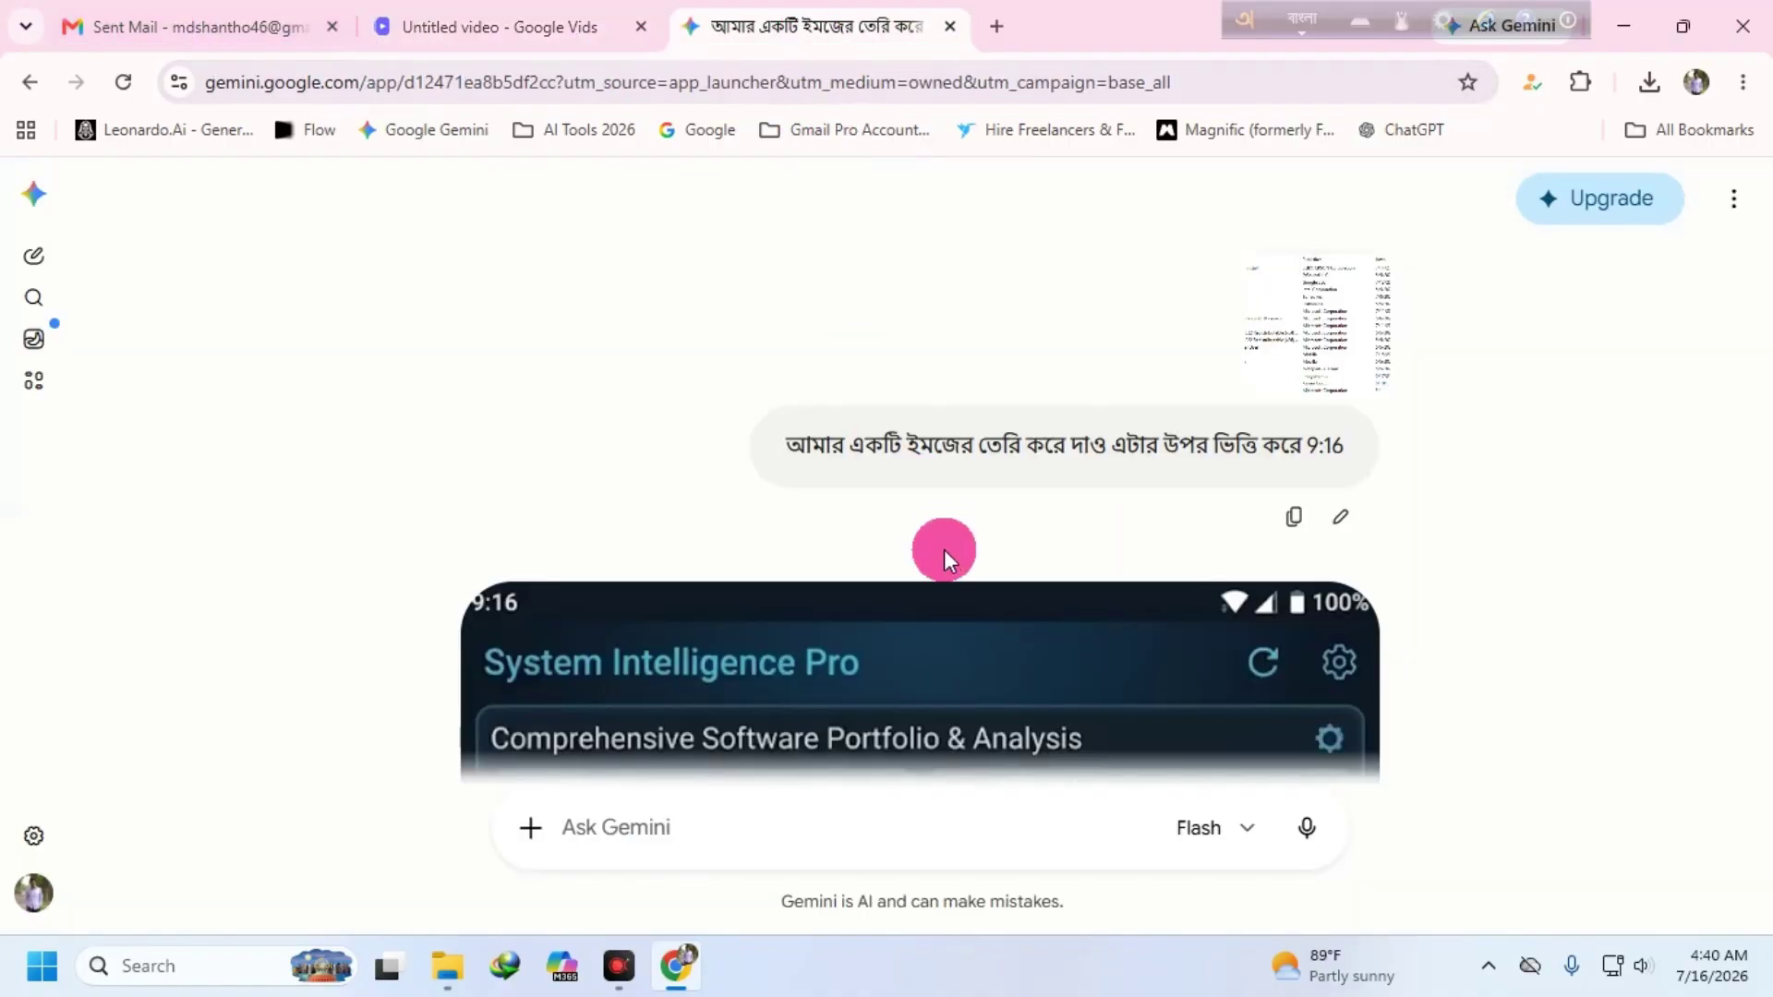
scroll(944, 550, "down", 10)
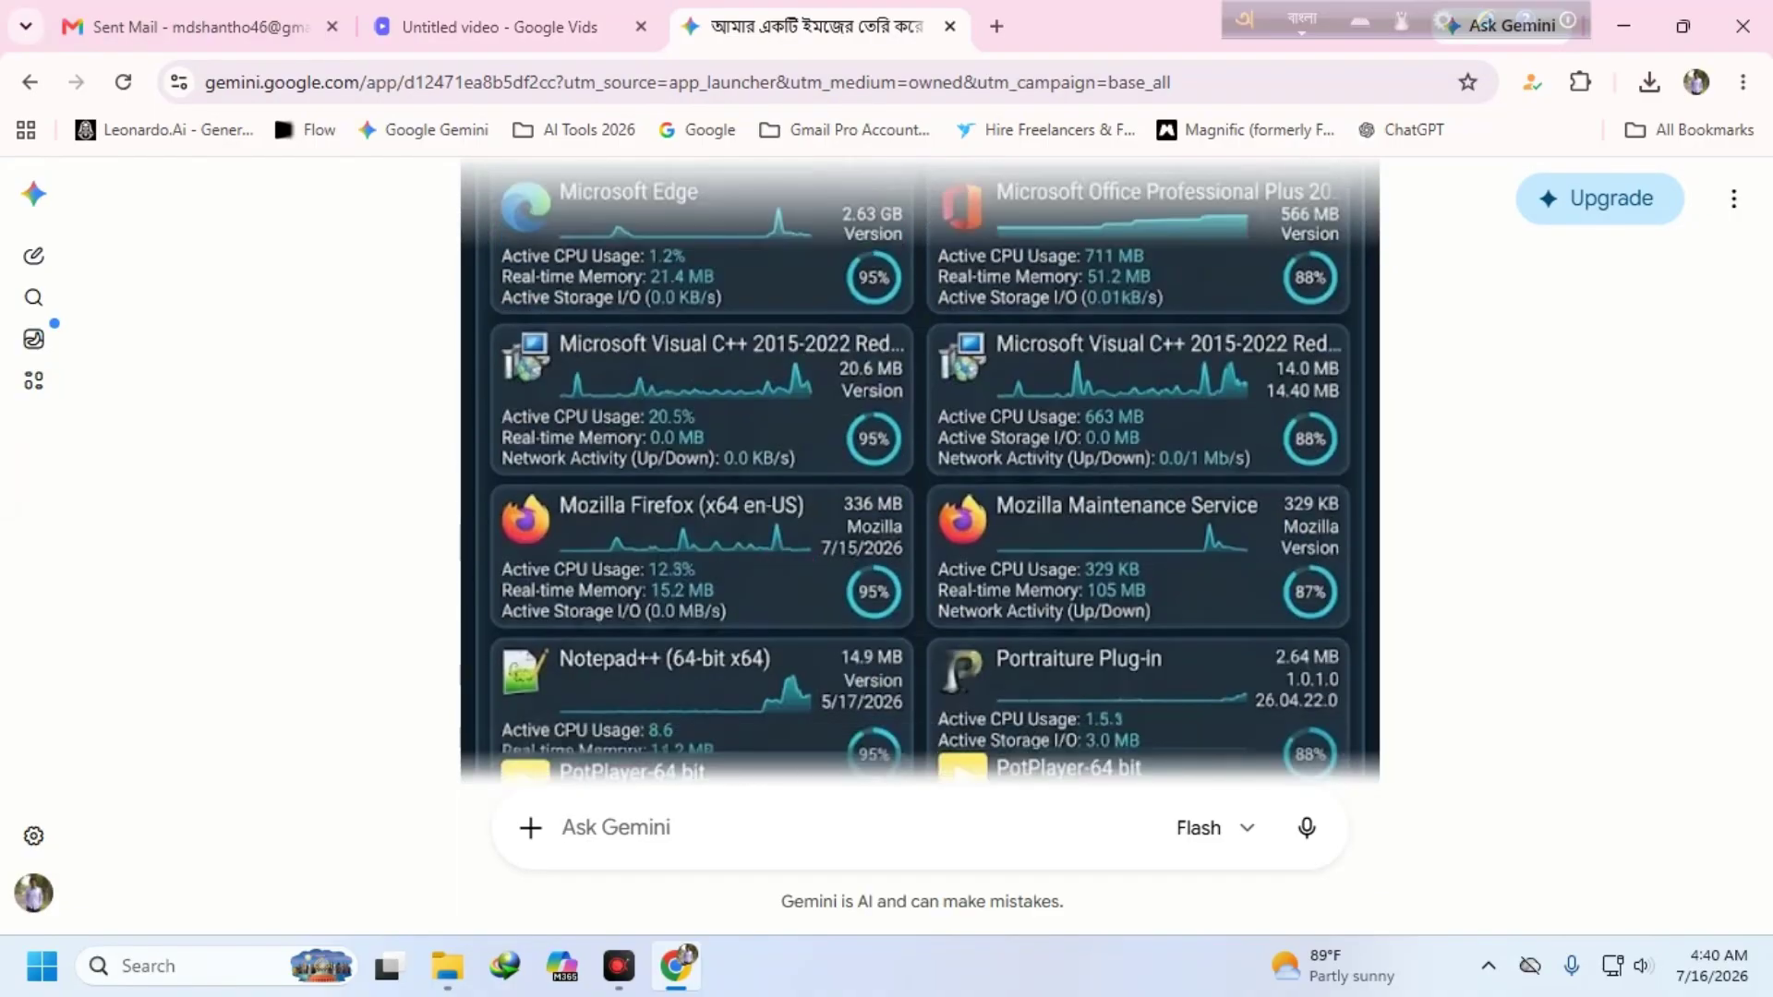
- Download the generated image at full size and copy the PNG from its folder
scroll(920, 471, "down", 5)
scroll(918, 522, "up", 15)
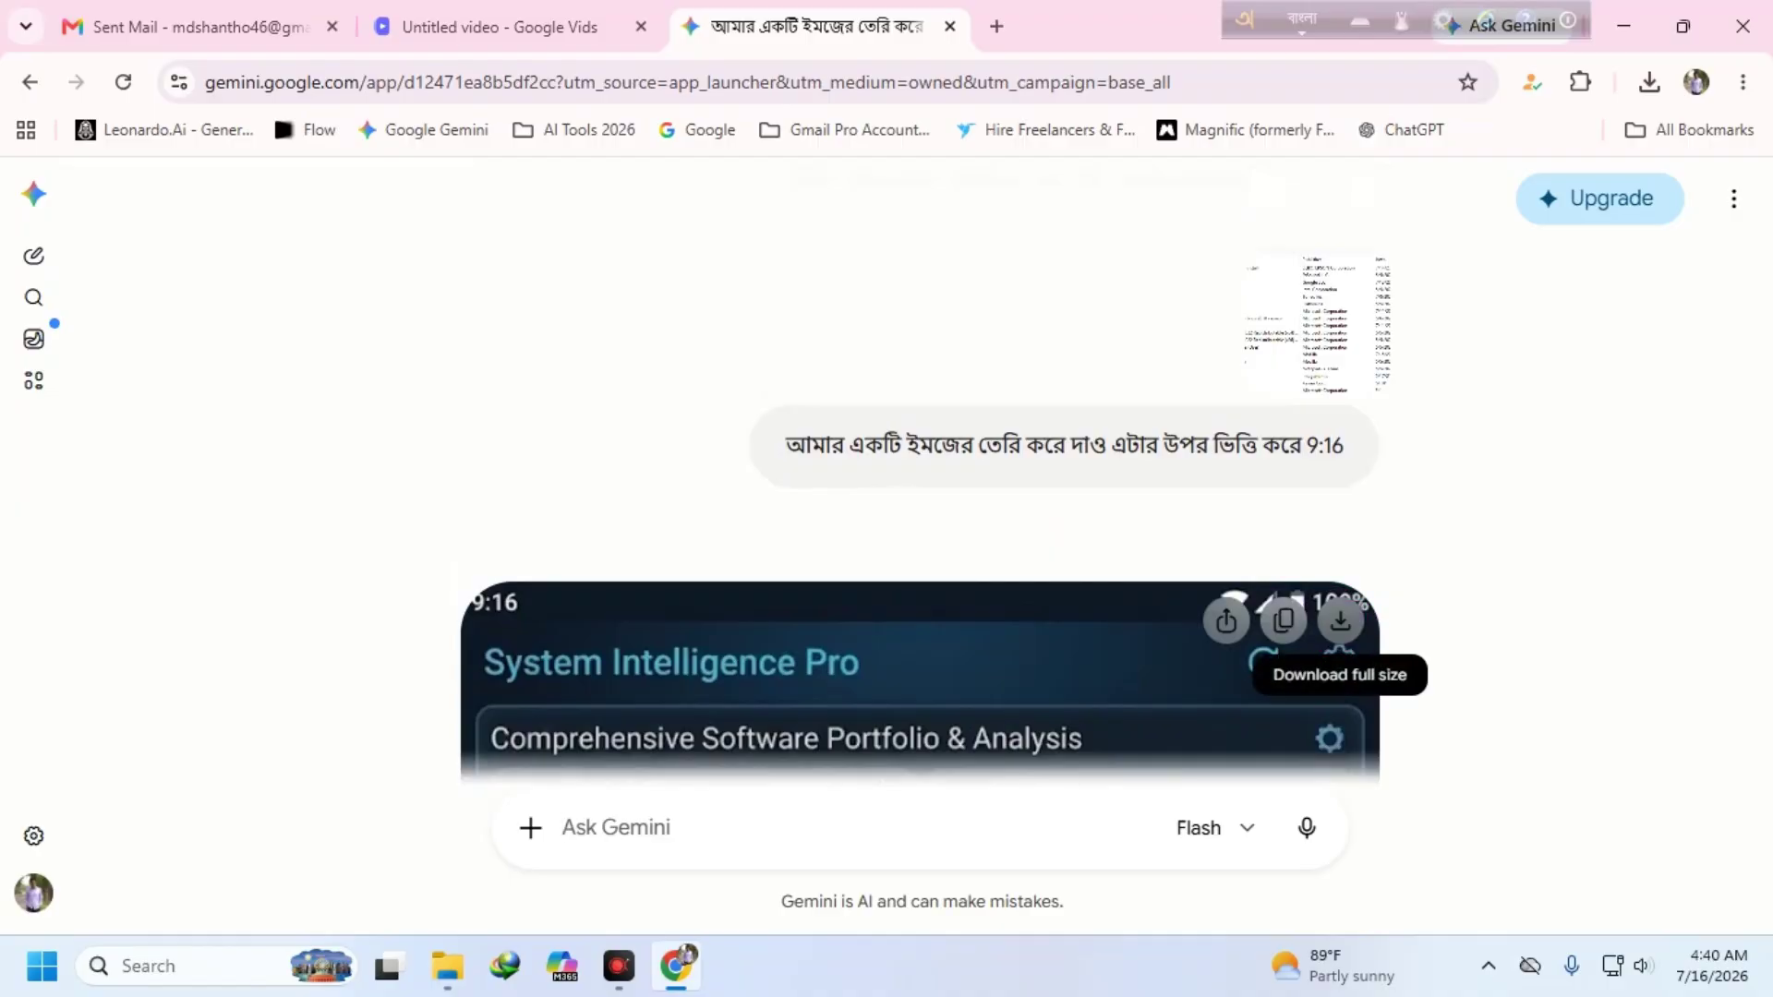
left_click(1344, 624)
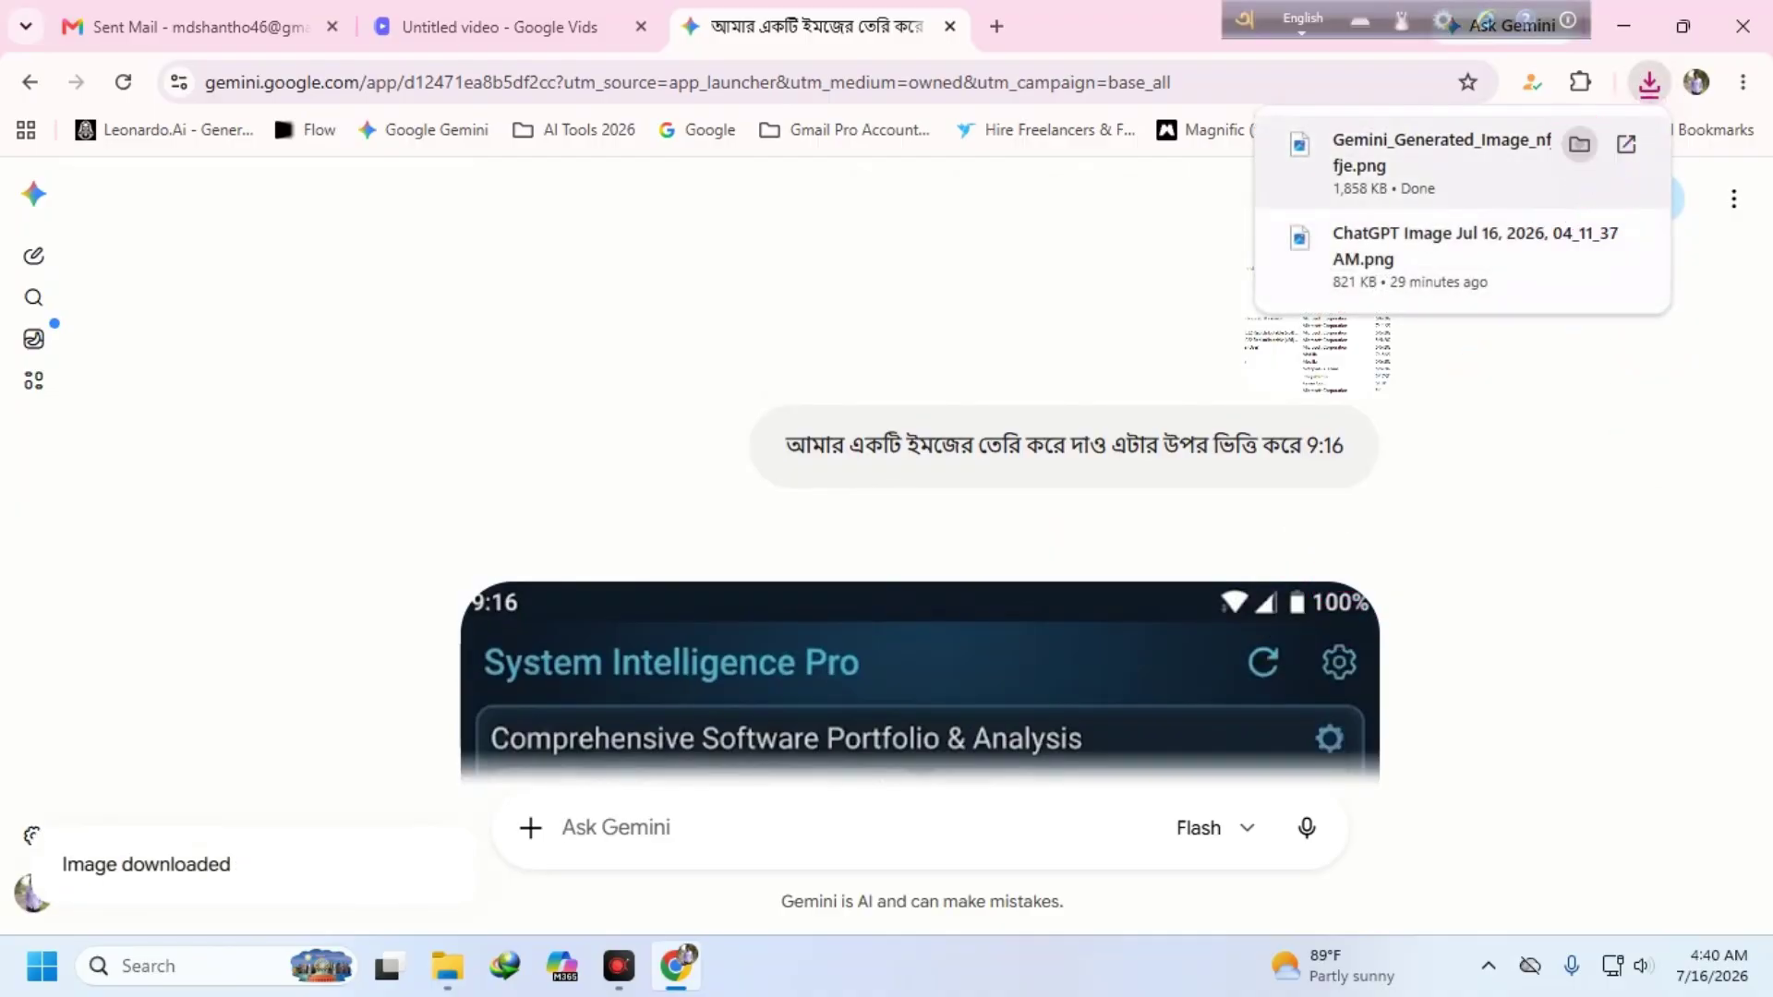
left_click(1579, 144)
right_click(348, 297)
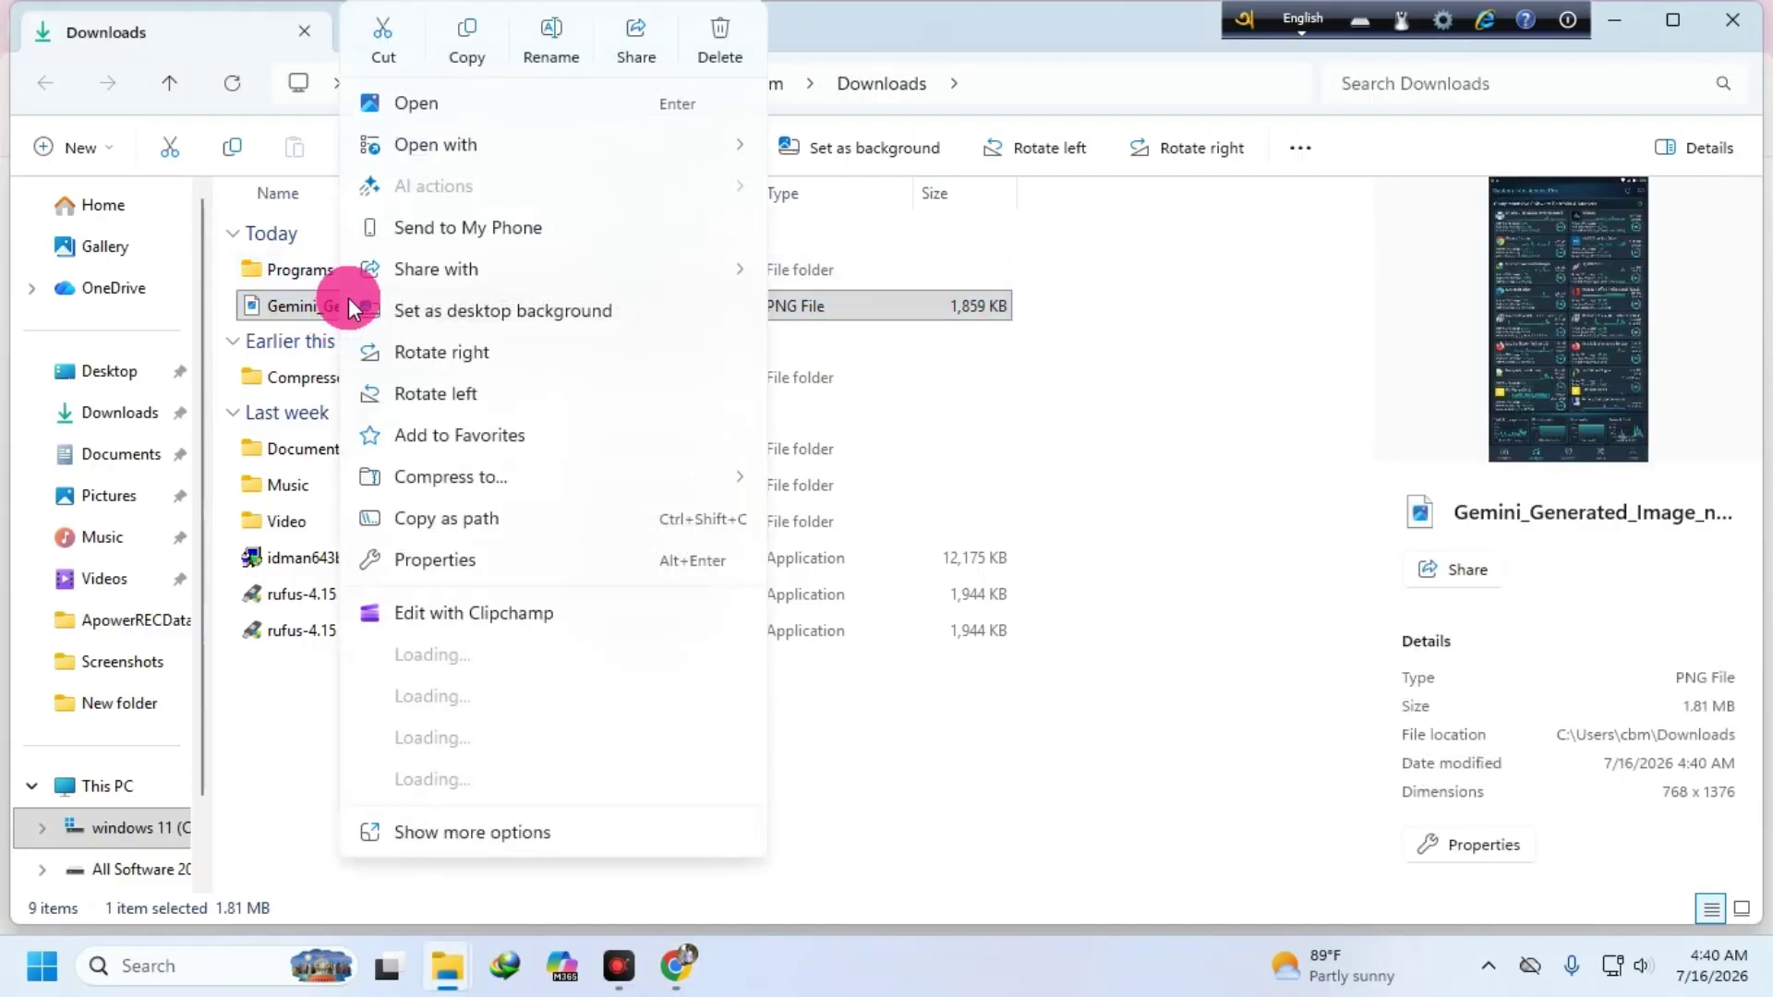
left_click(395, 55)
- Paste the PNG onto the desktop and bring the browser back
left_click(1613, 22)
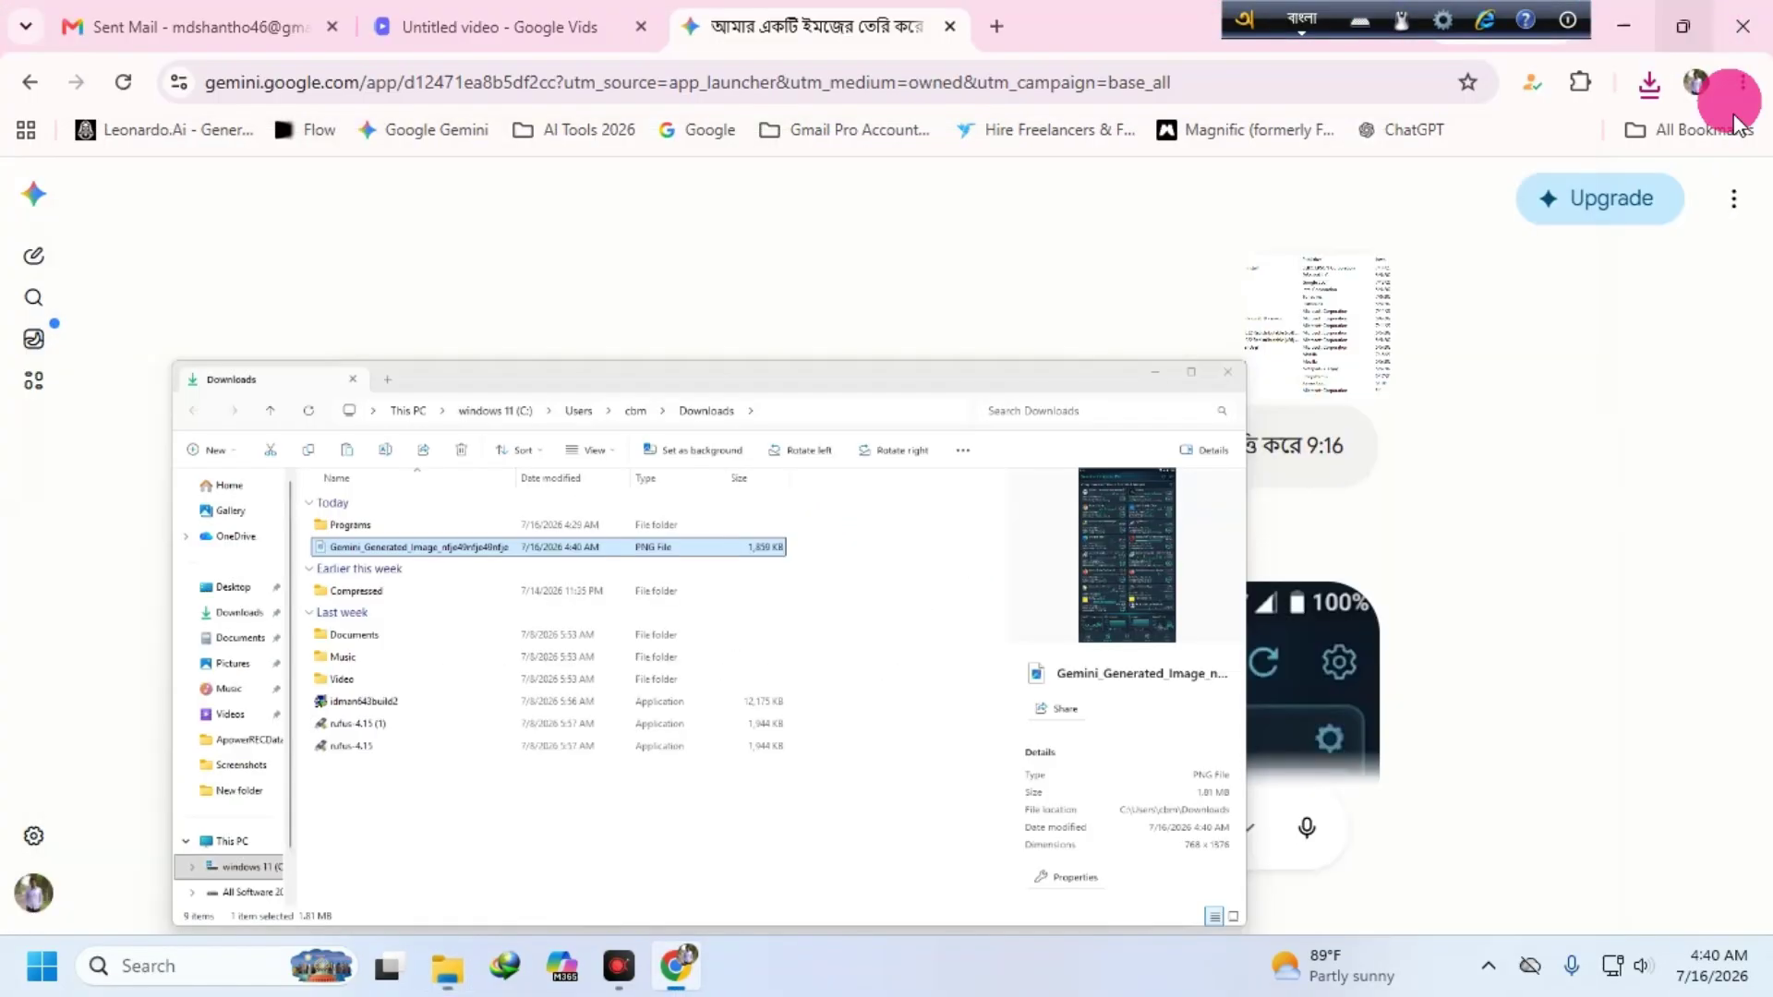
left_click(1623, 26)
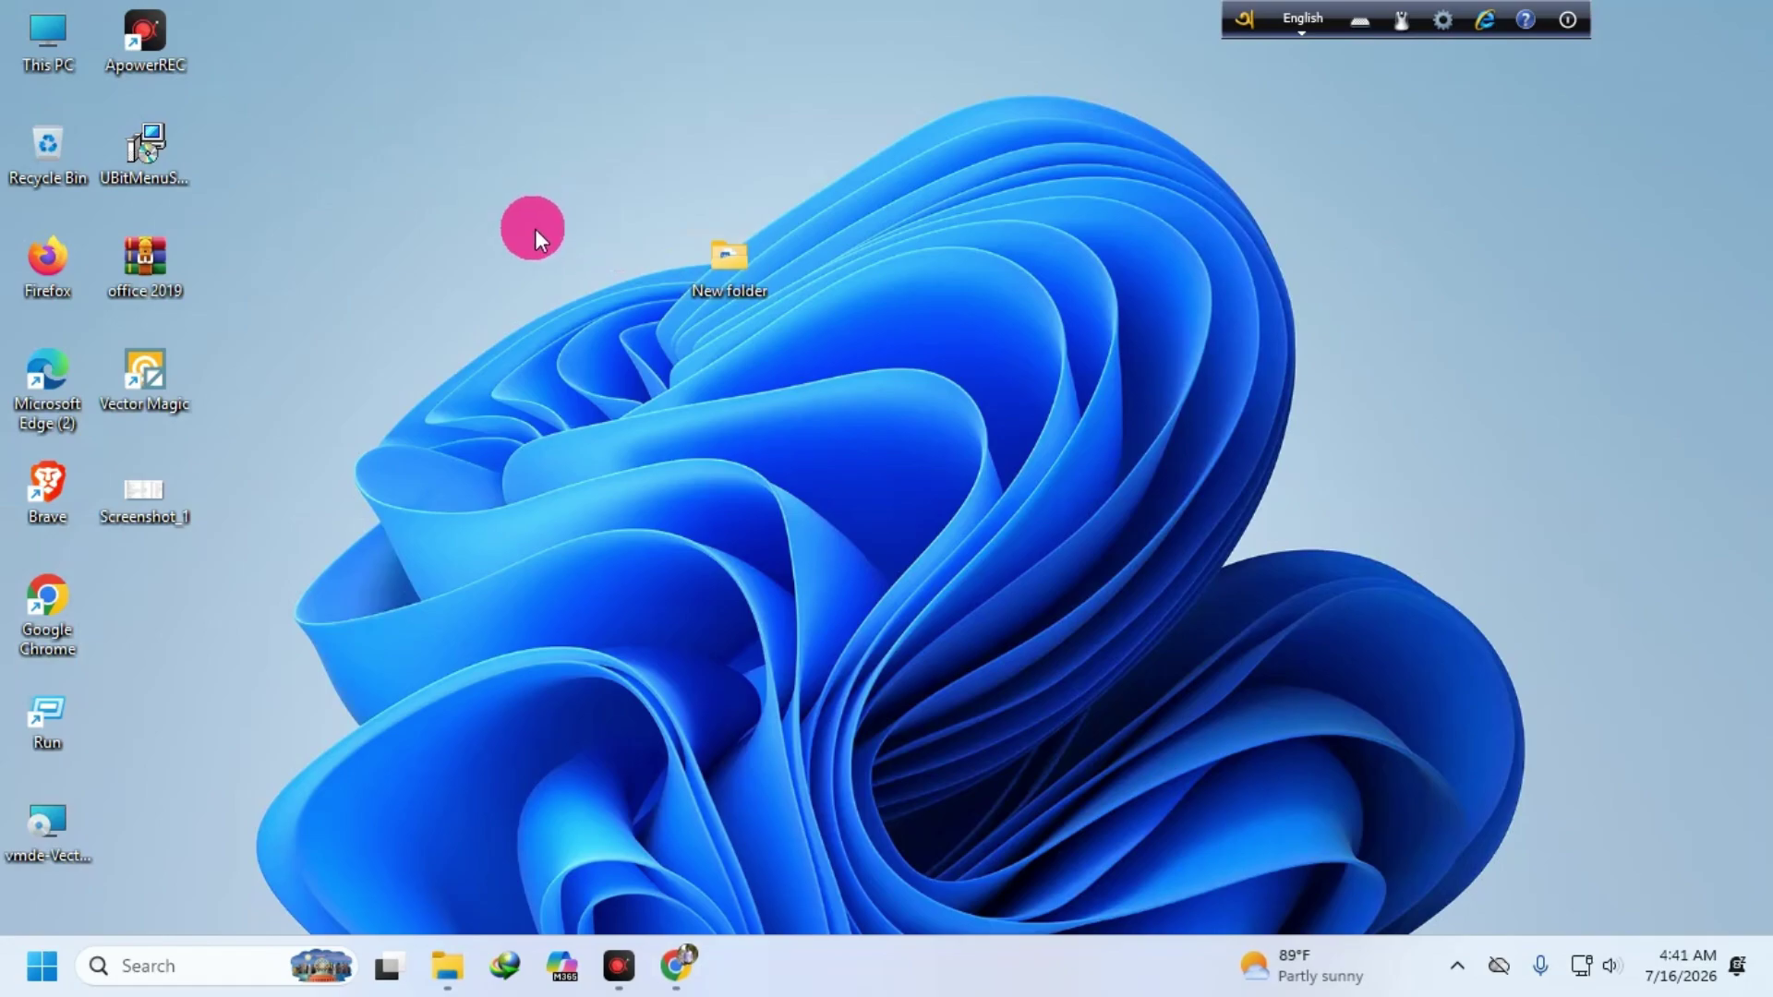
right_click(571, 214)
left_click(607, 257)
left_click_drag(138, 617, 475, 408)
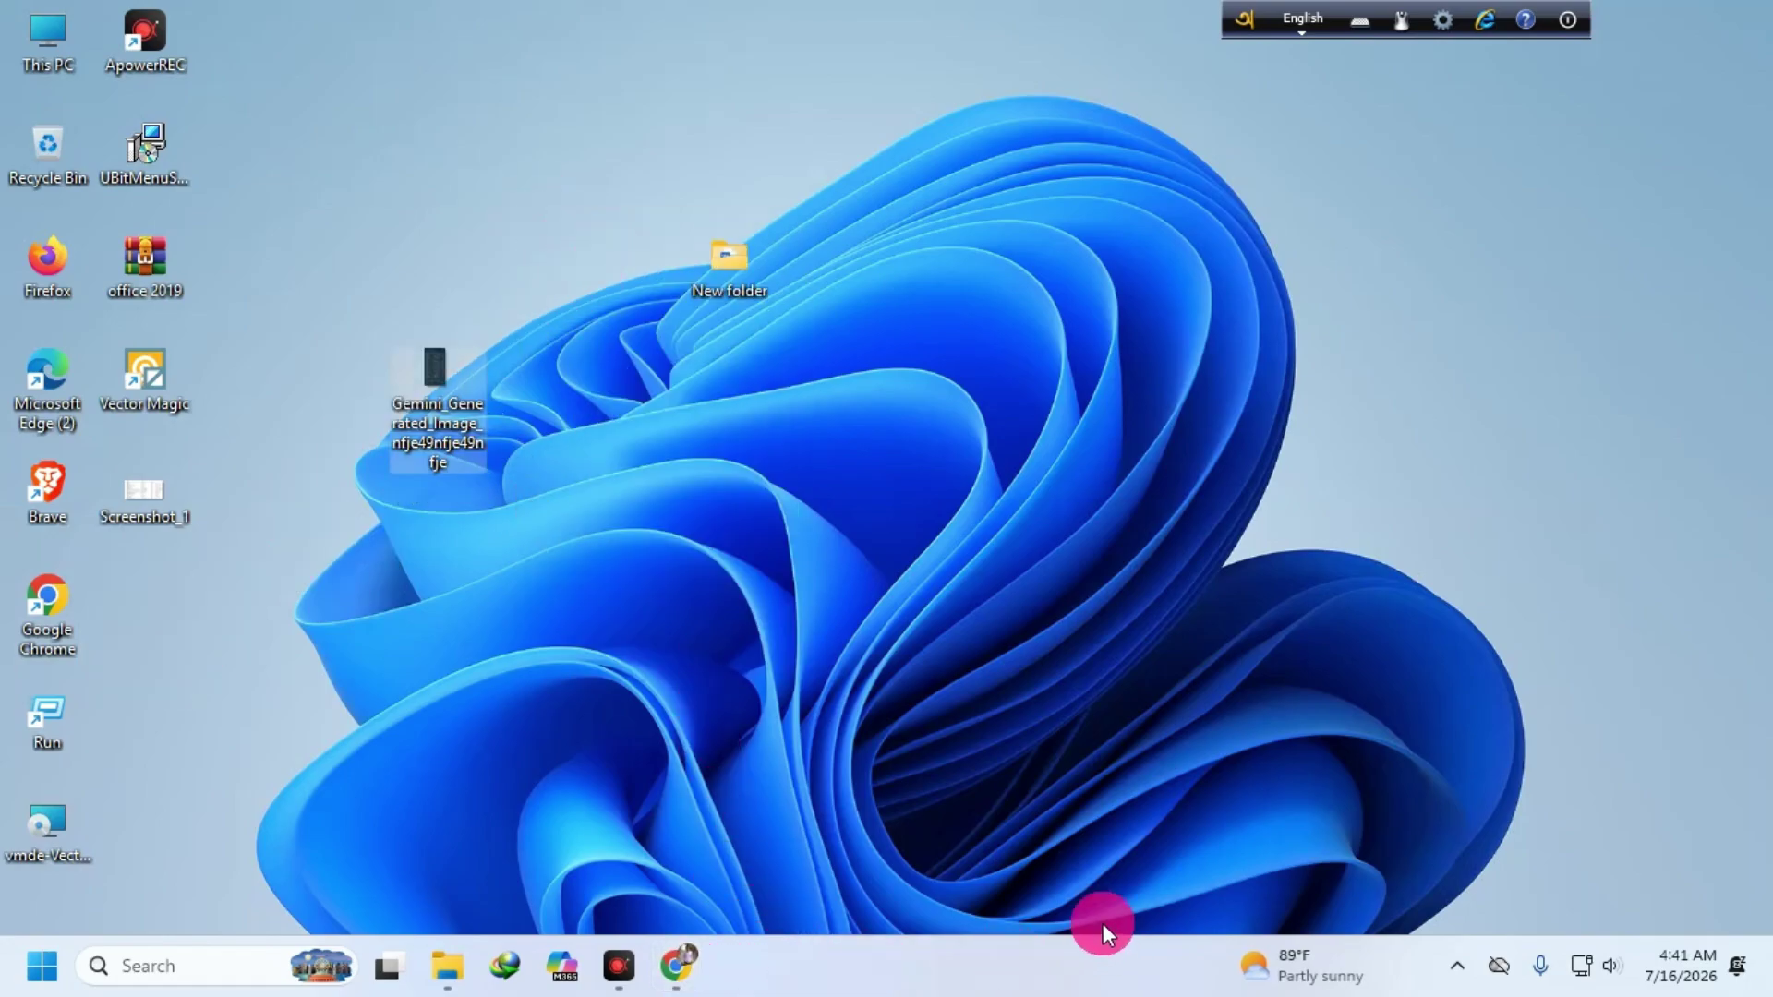
left_click(1126, 750)
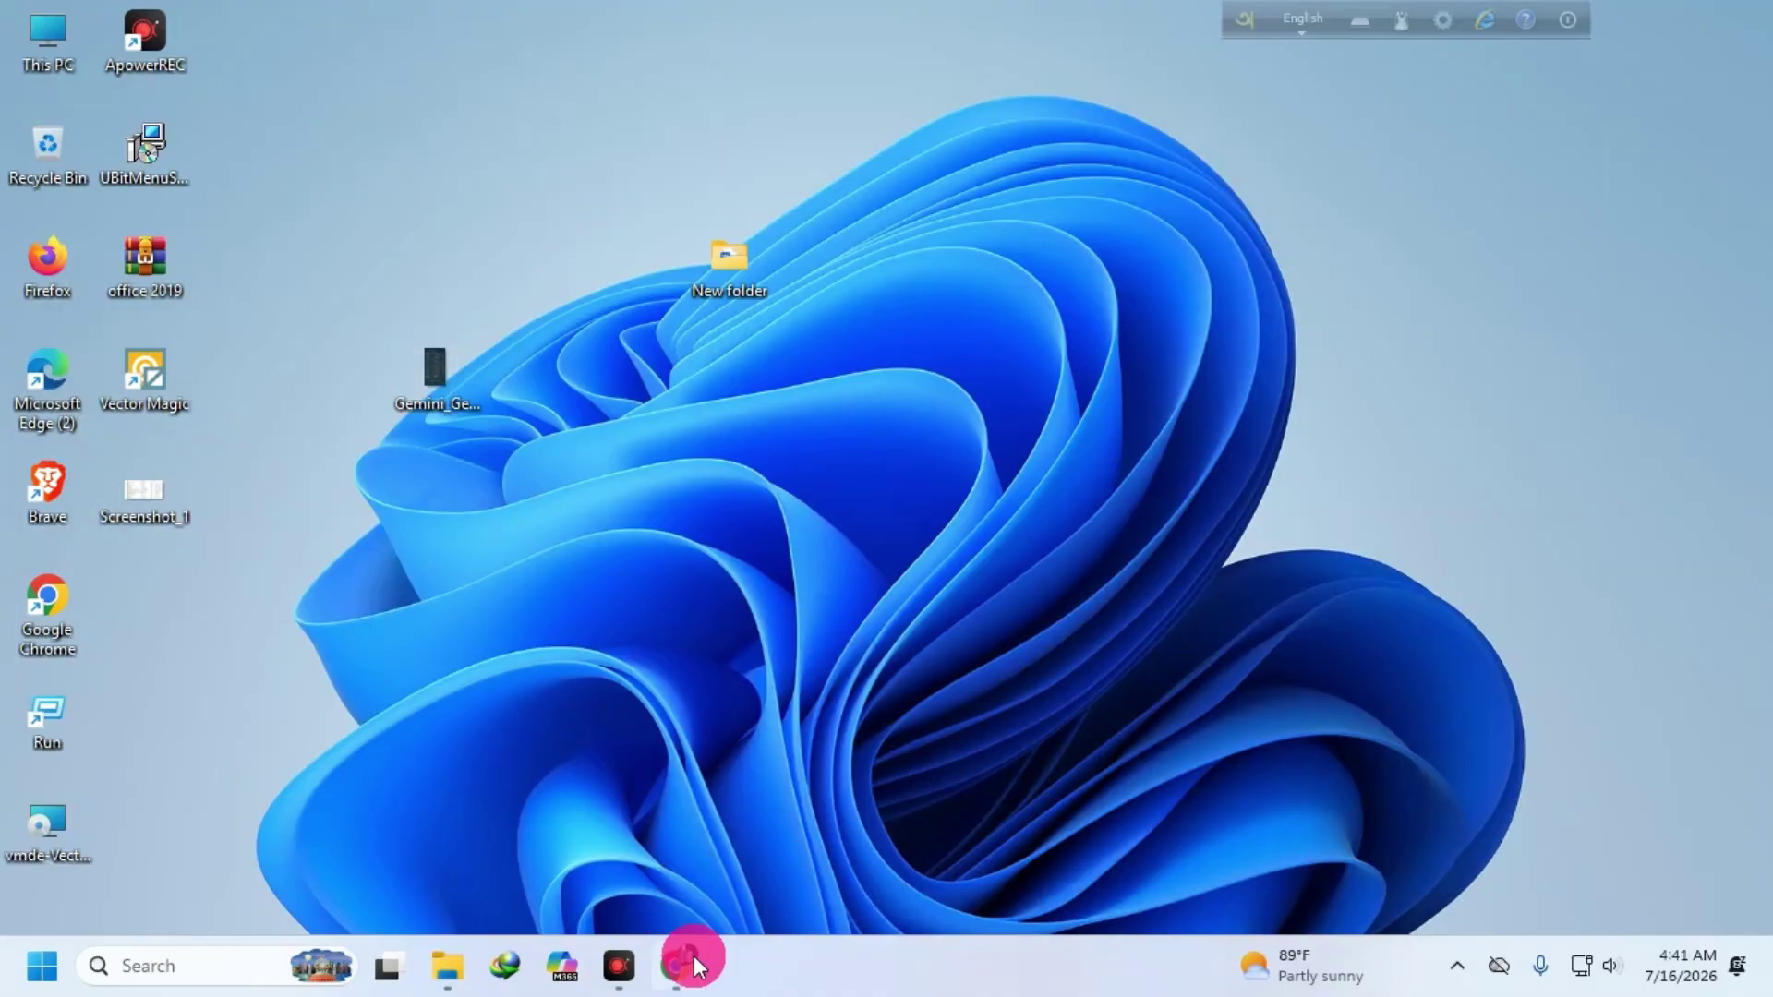
left_click(694, 958)
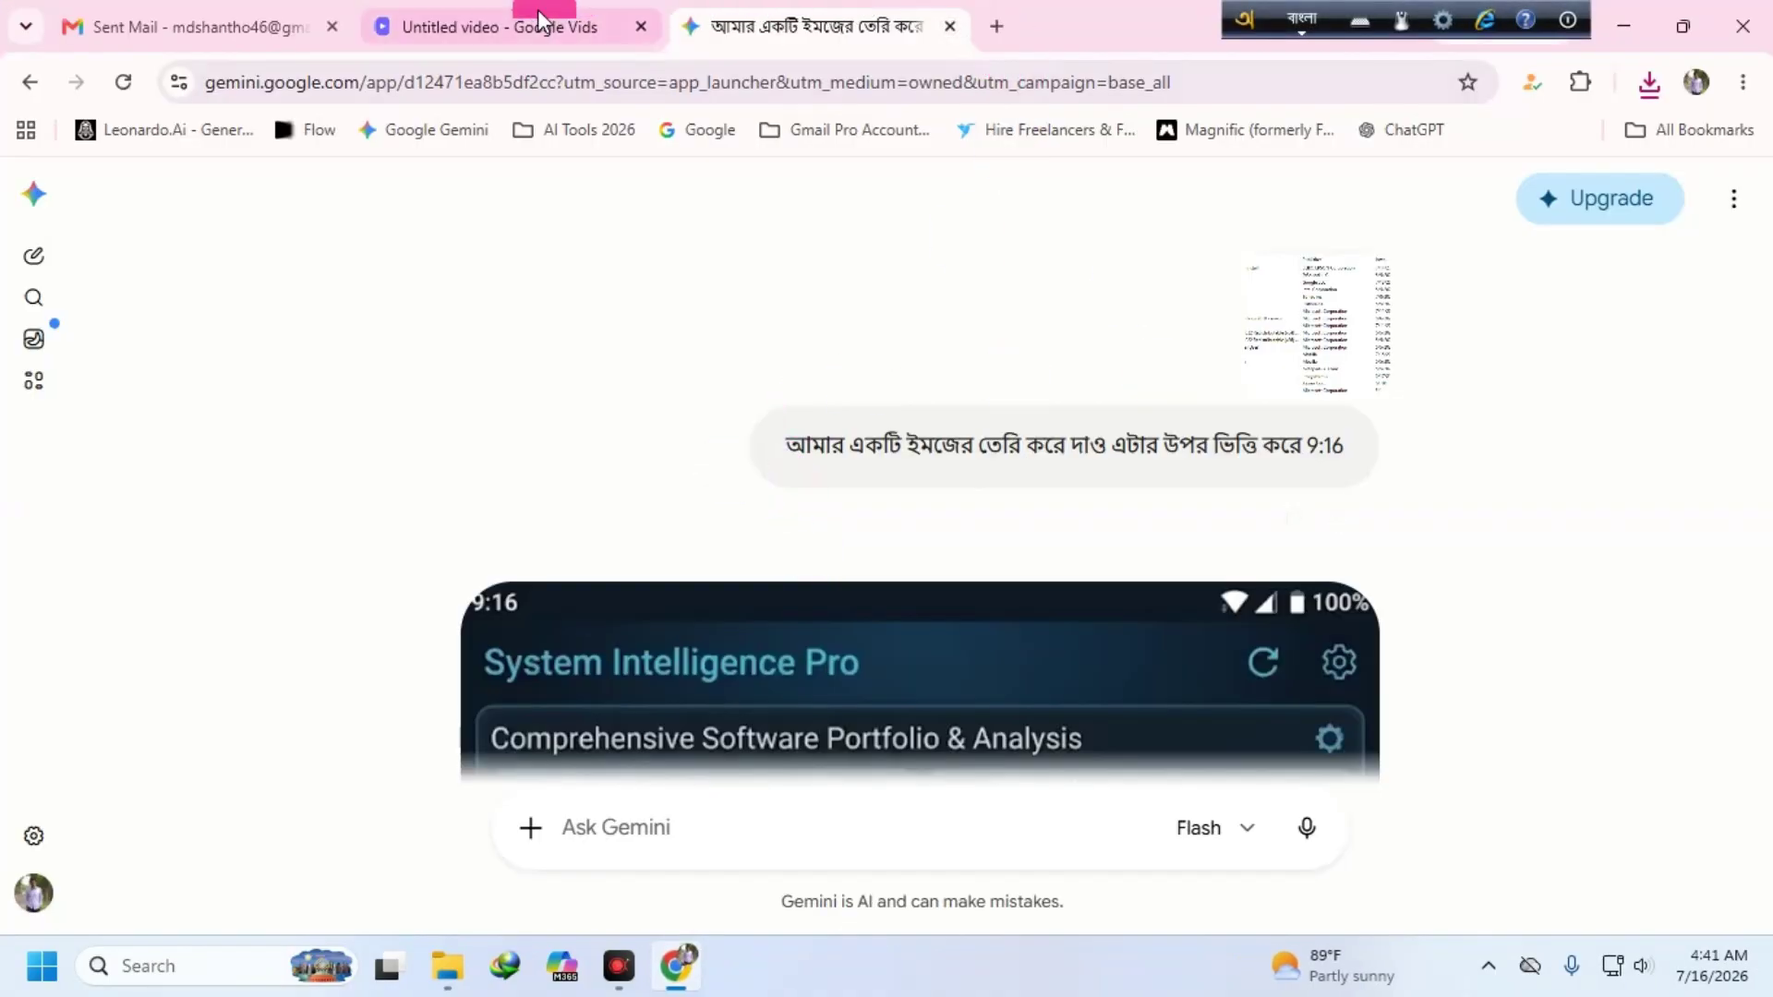
- Upload the Desktop's Gemini_Generated_Image as the Vids clip's image to animate, then return to Gemini
left_click(541, 24)
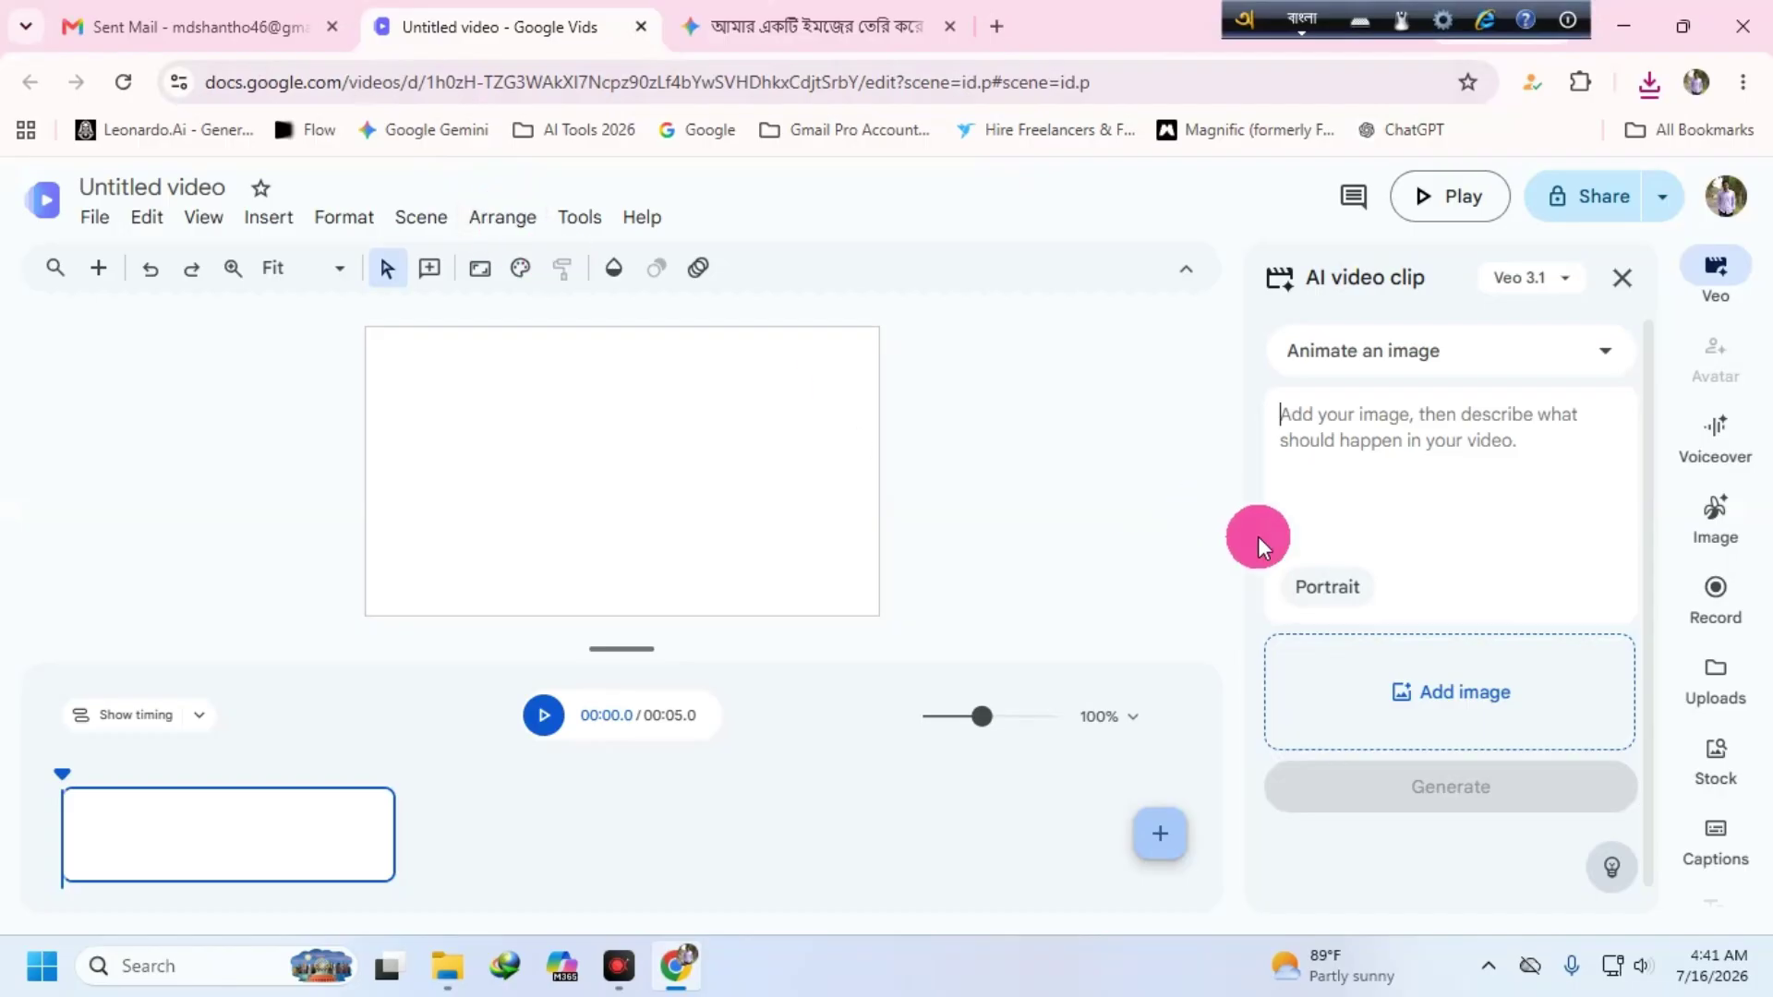
left_click(1487, 696)
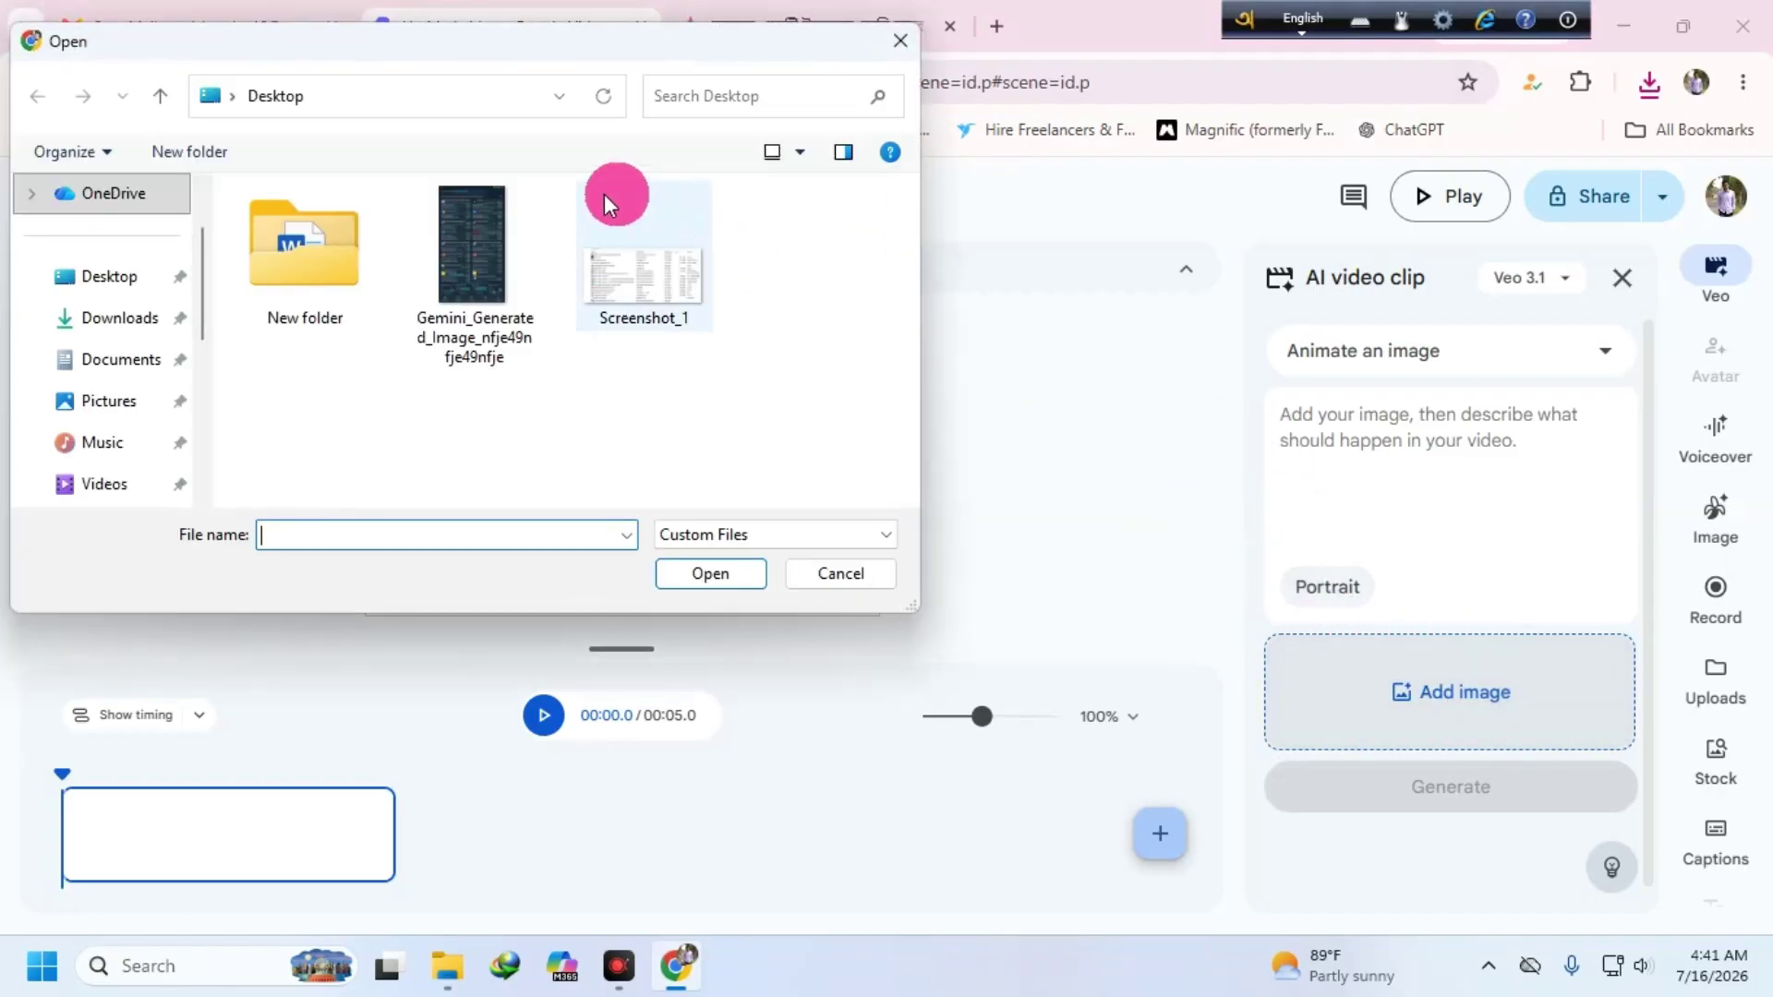
left_click(473, 232)
left_click(704, 573)
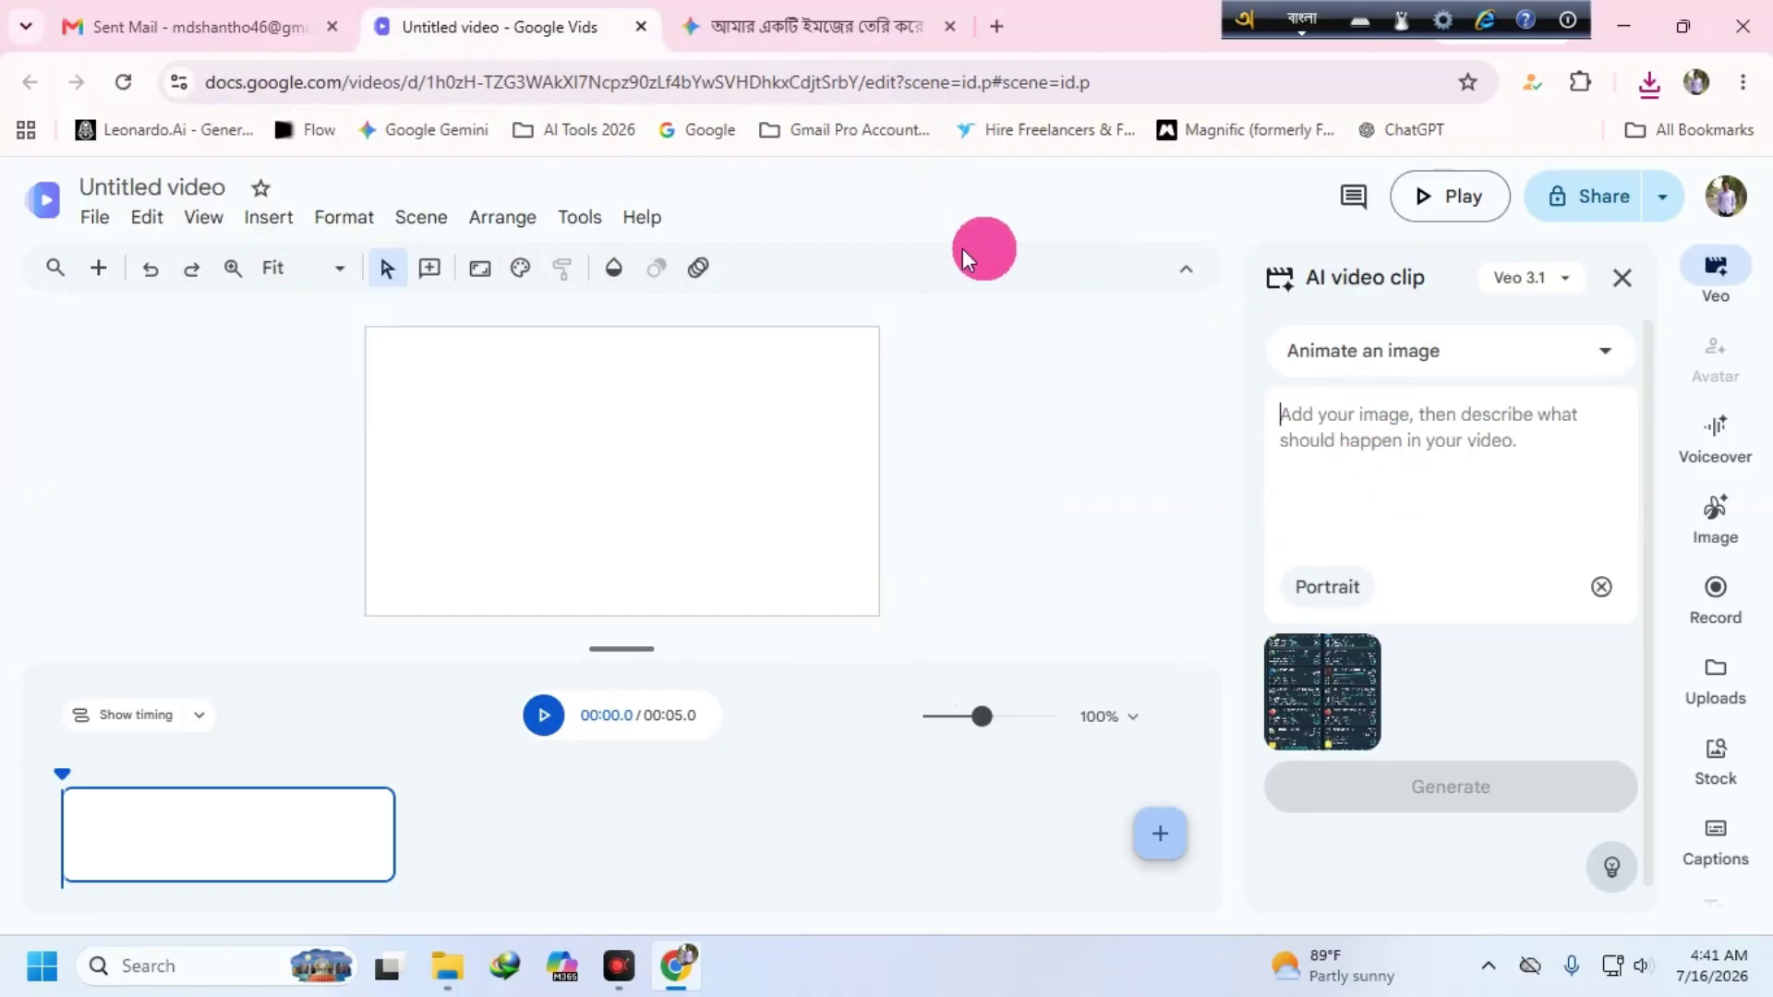
left_click(769, 42)
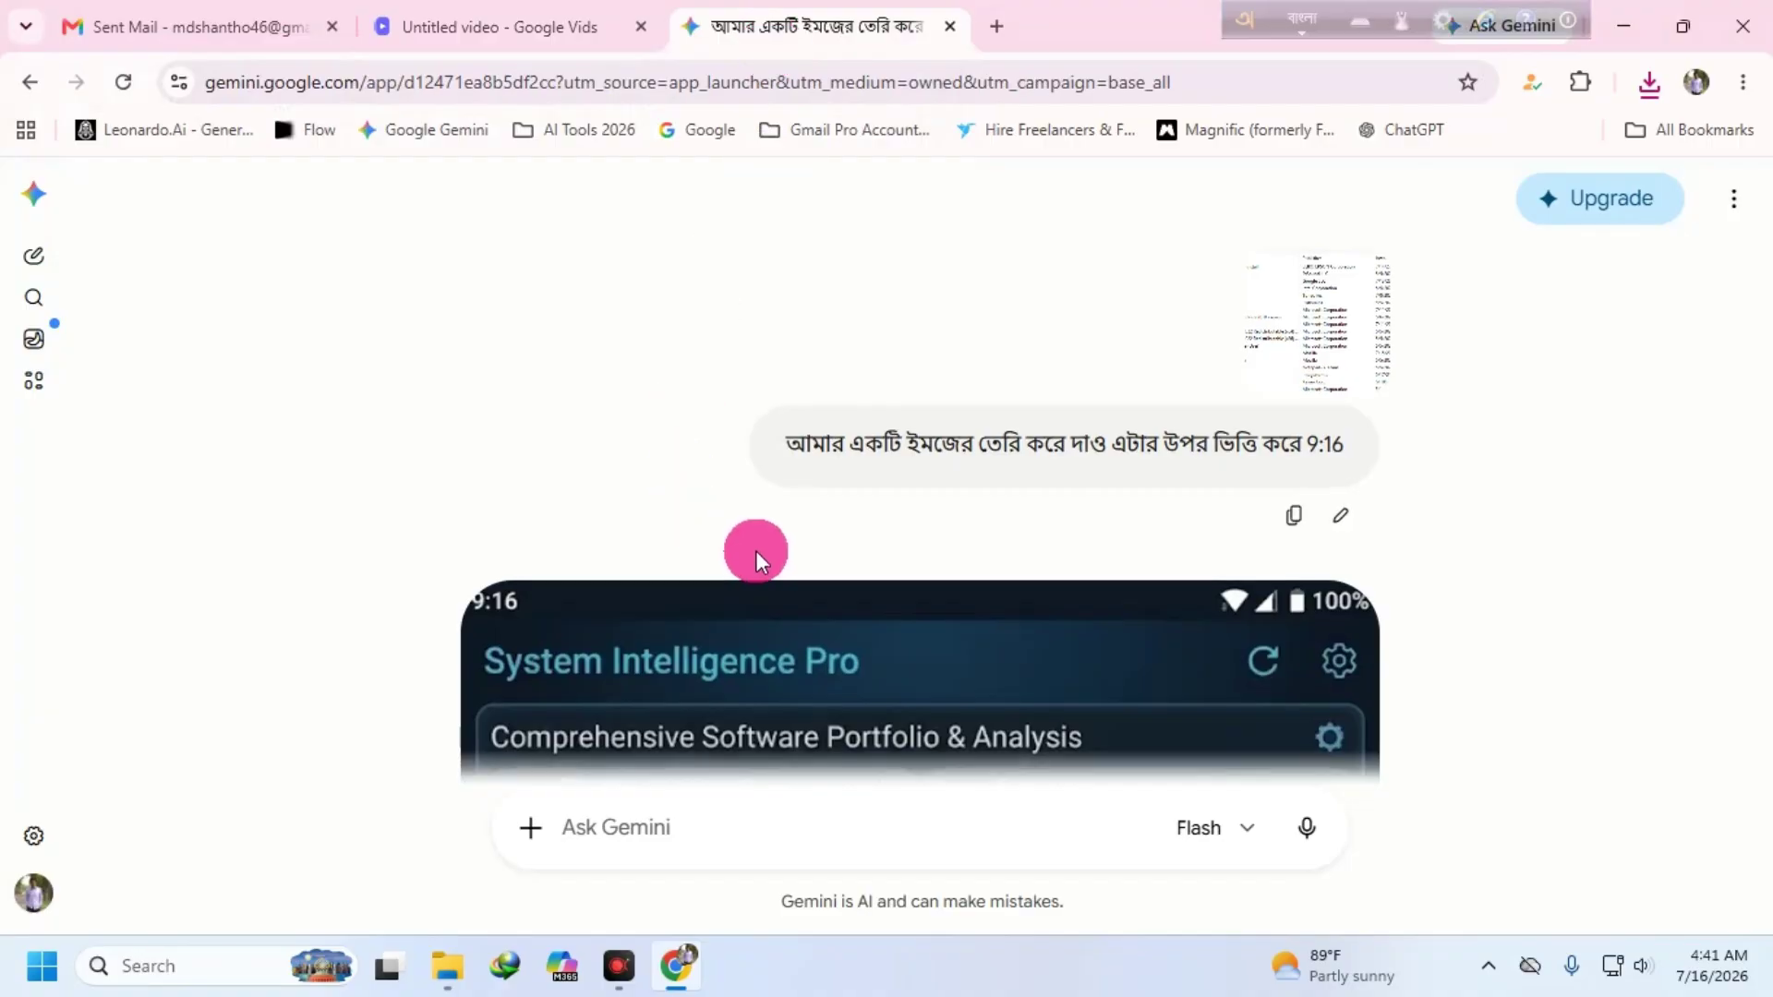
- Ask Gemini in Bengali for English video prompts and copy the Futuristic UI Animation prompt
scroll(755, 551, "down", 15)
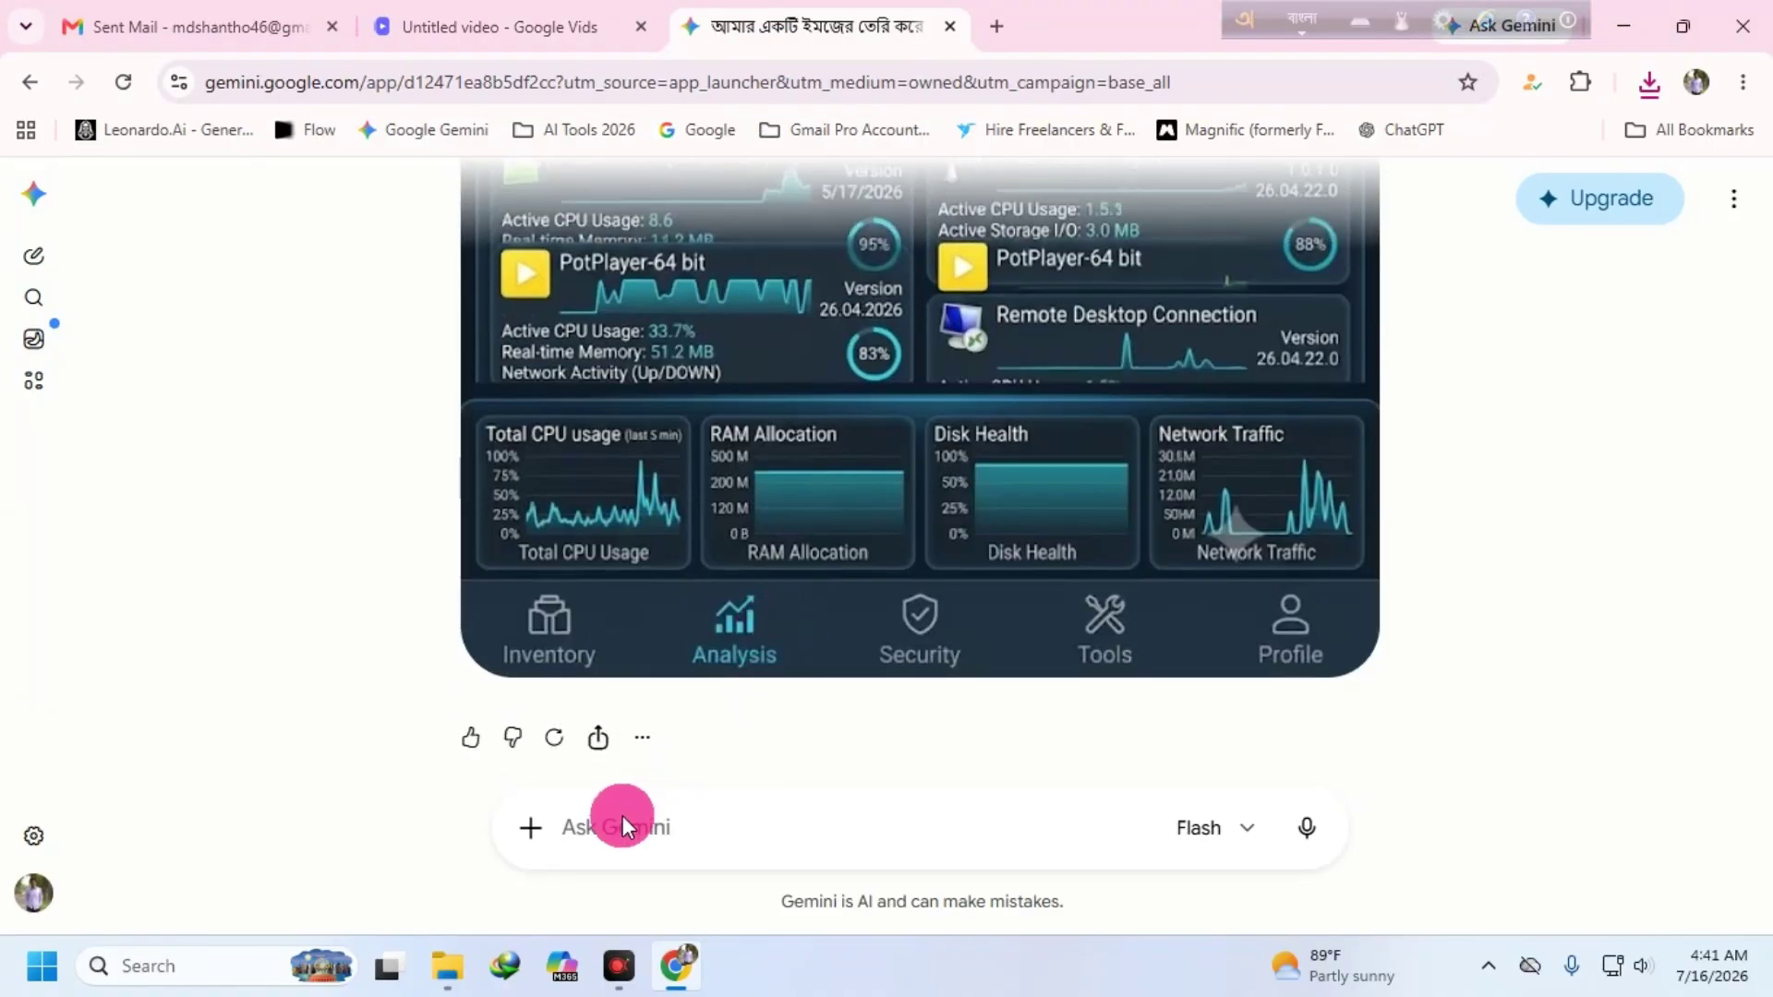
left_click(623, 816)
type("বিডিও")
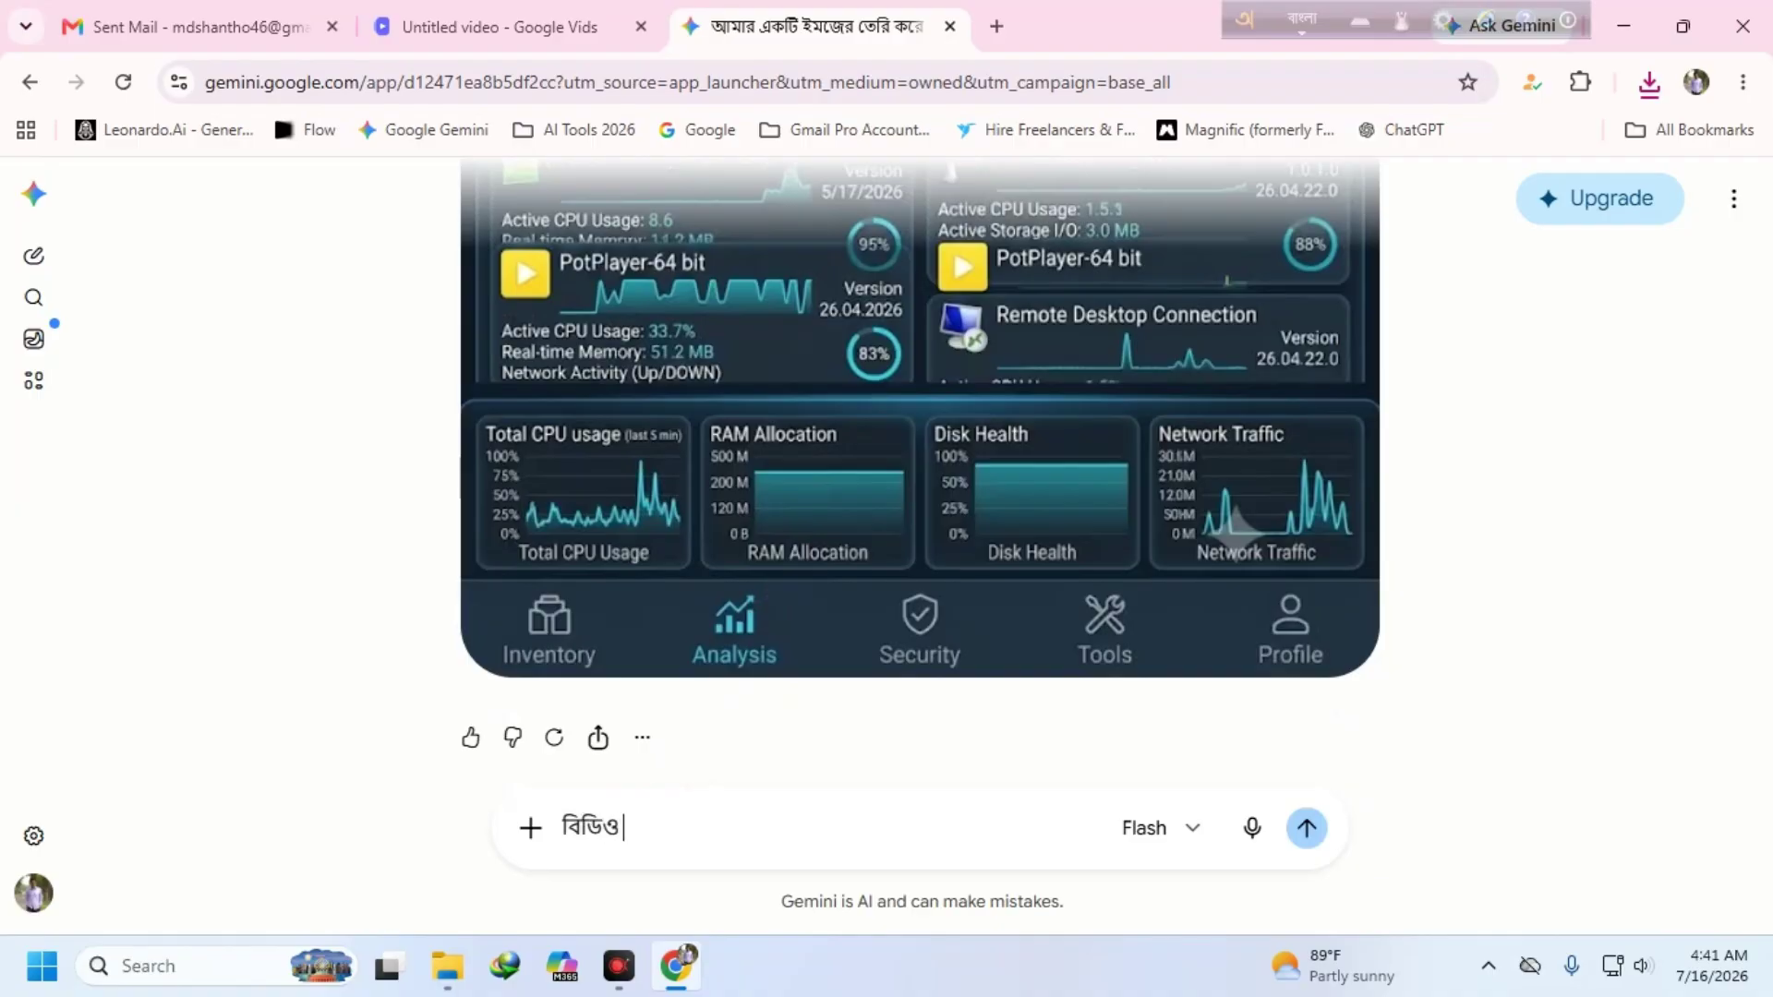
type(" জেরে")
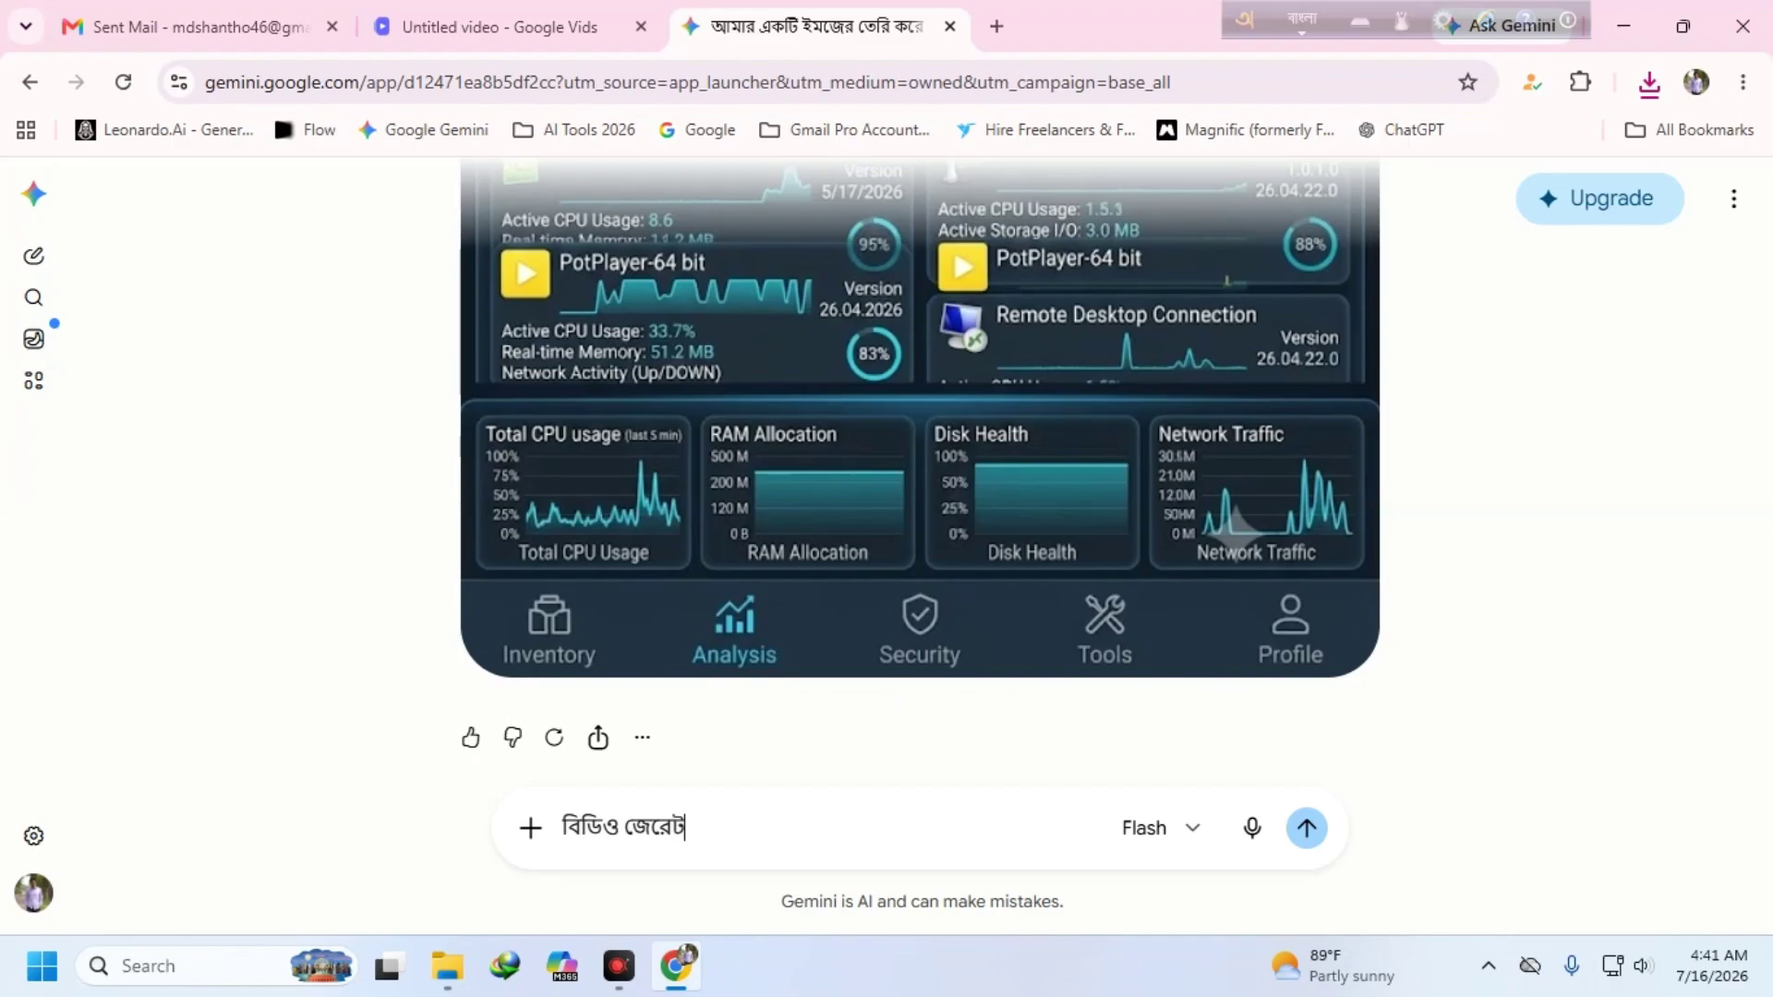
type("টপ পম্পট দা")
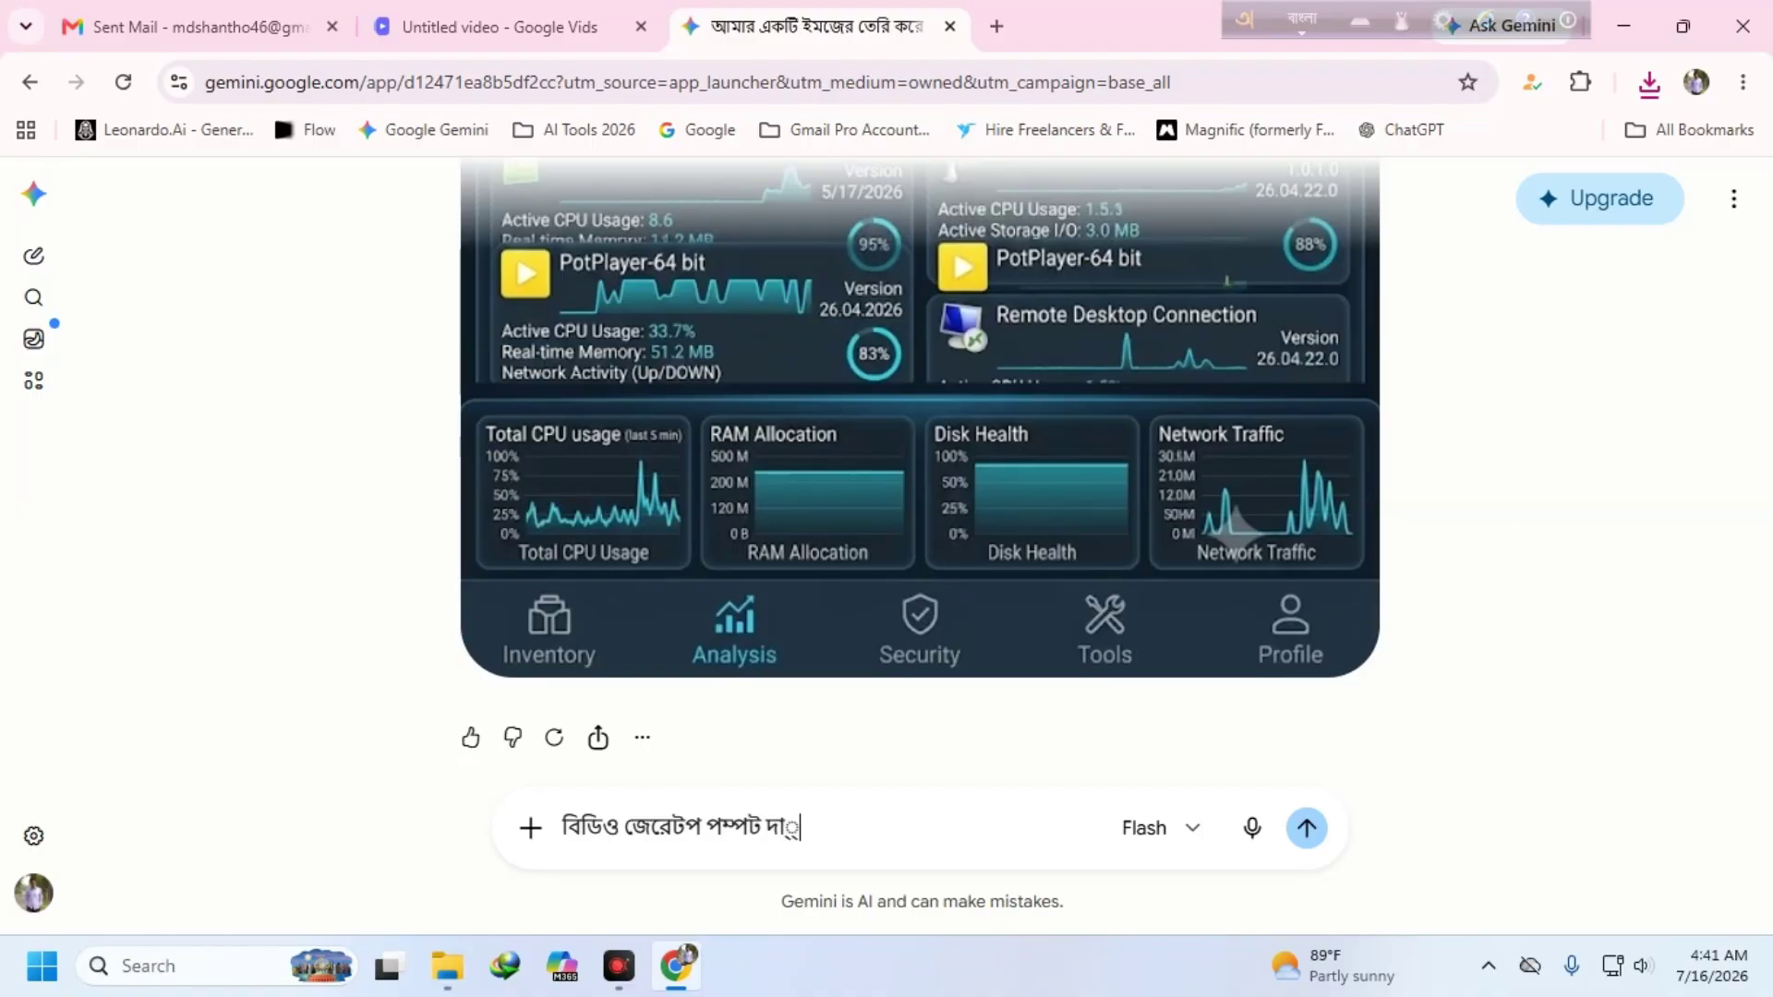
type("ও ইংরেজিতে")
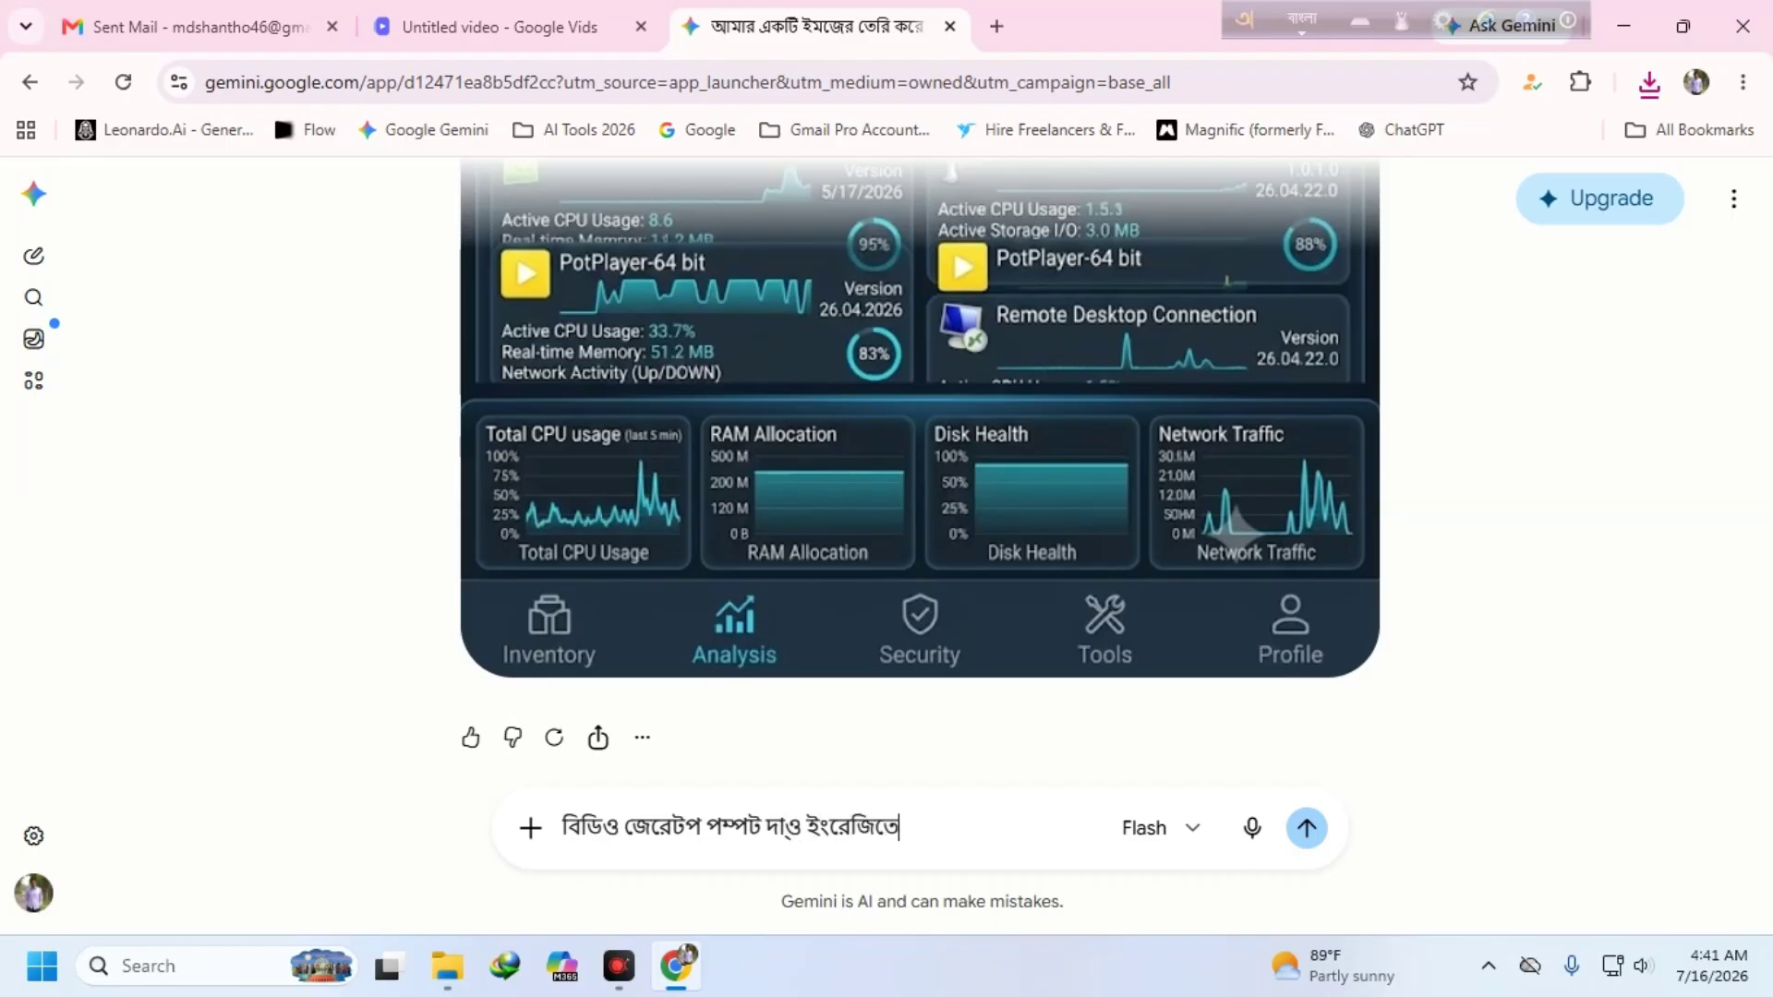
key("Return")
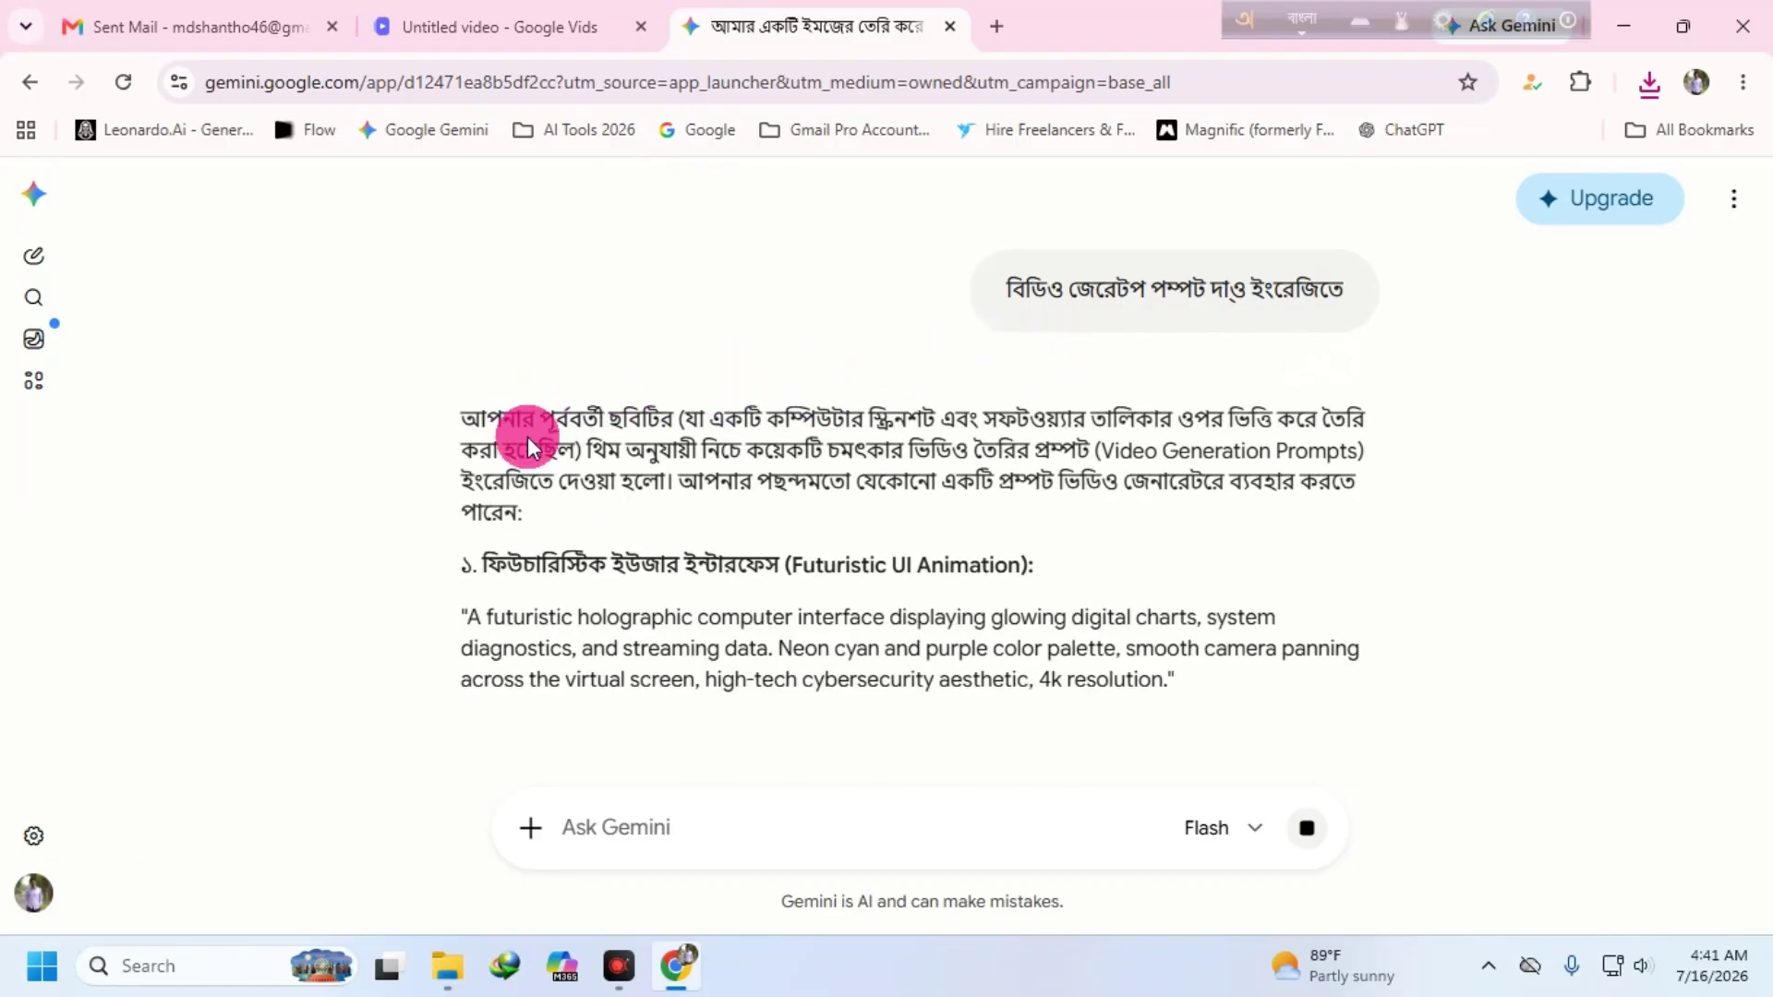
scroll(647, 543, "down", 1)
mouse_move(461, 515)
left_mouse_down()
mouse_move(937, 578)
mouse_move(1256, 588)
mouse_move(989, 580)
mouse_move(462, 516)
left_mouse_up()
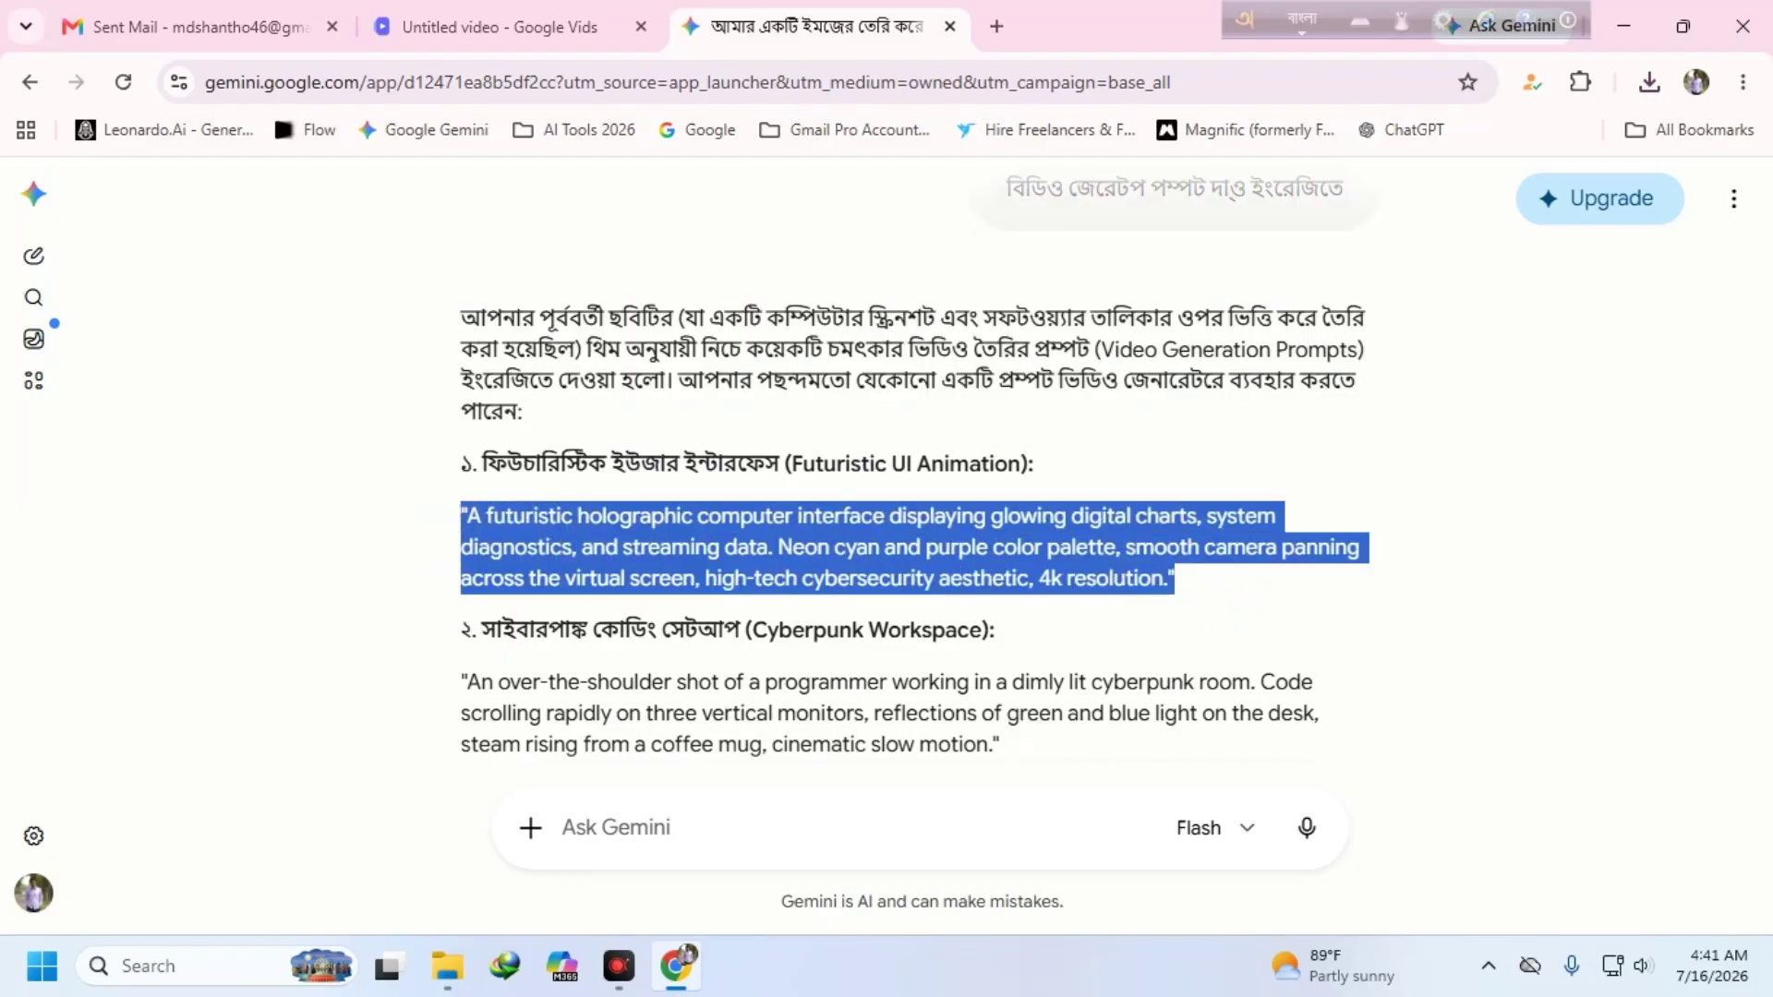
left_click(480, 18)
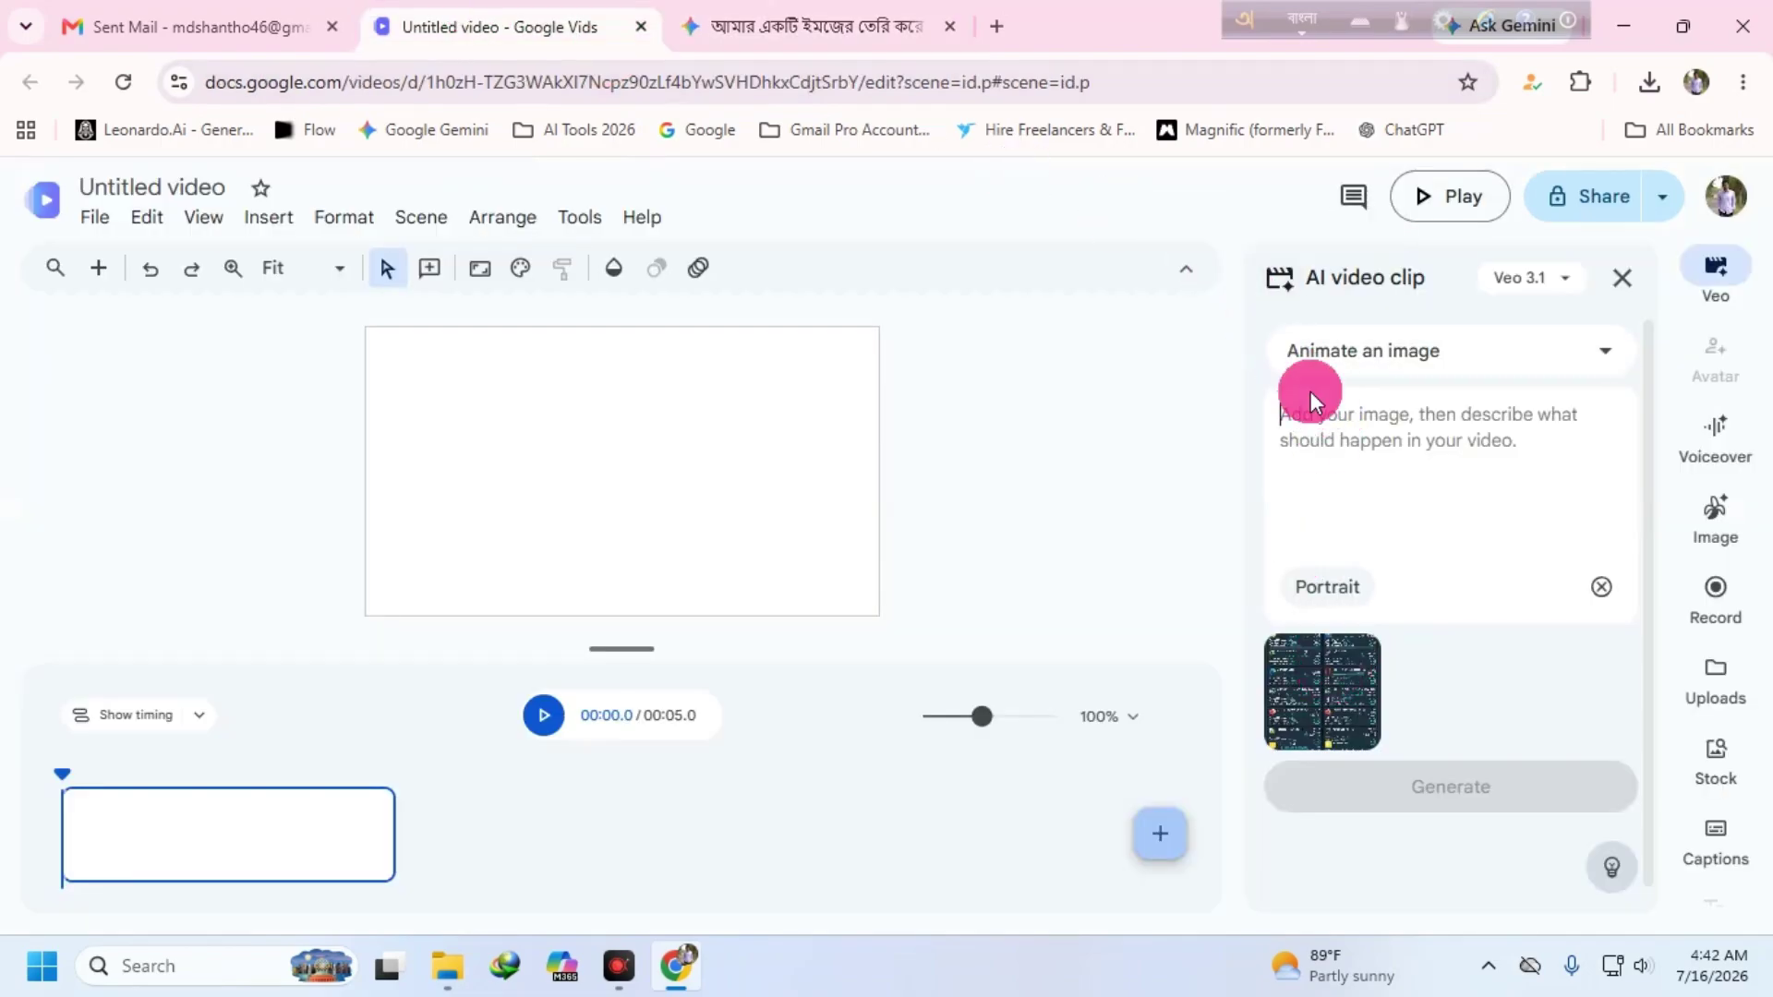
- Paste the Futuristic UI Animation prompt as the clip description and generate the 8-second Veo 3.1 clip
key("ctrl+v")
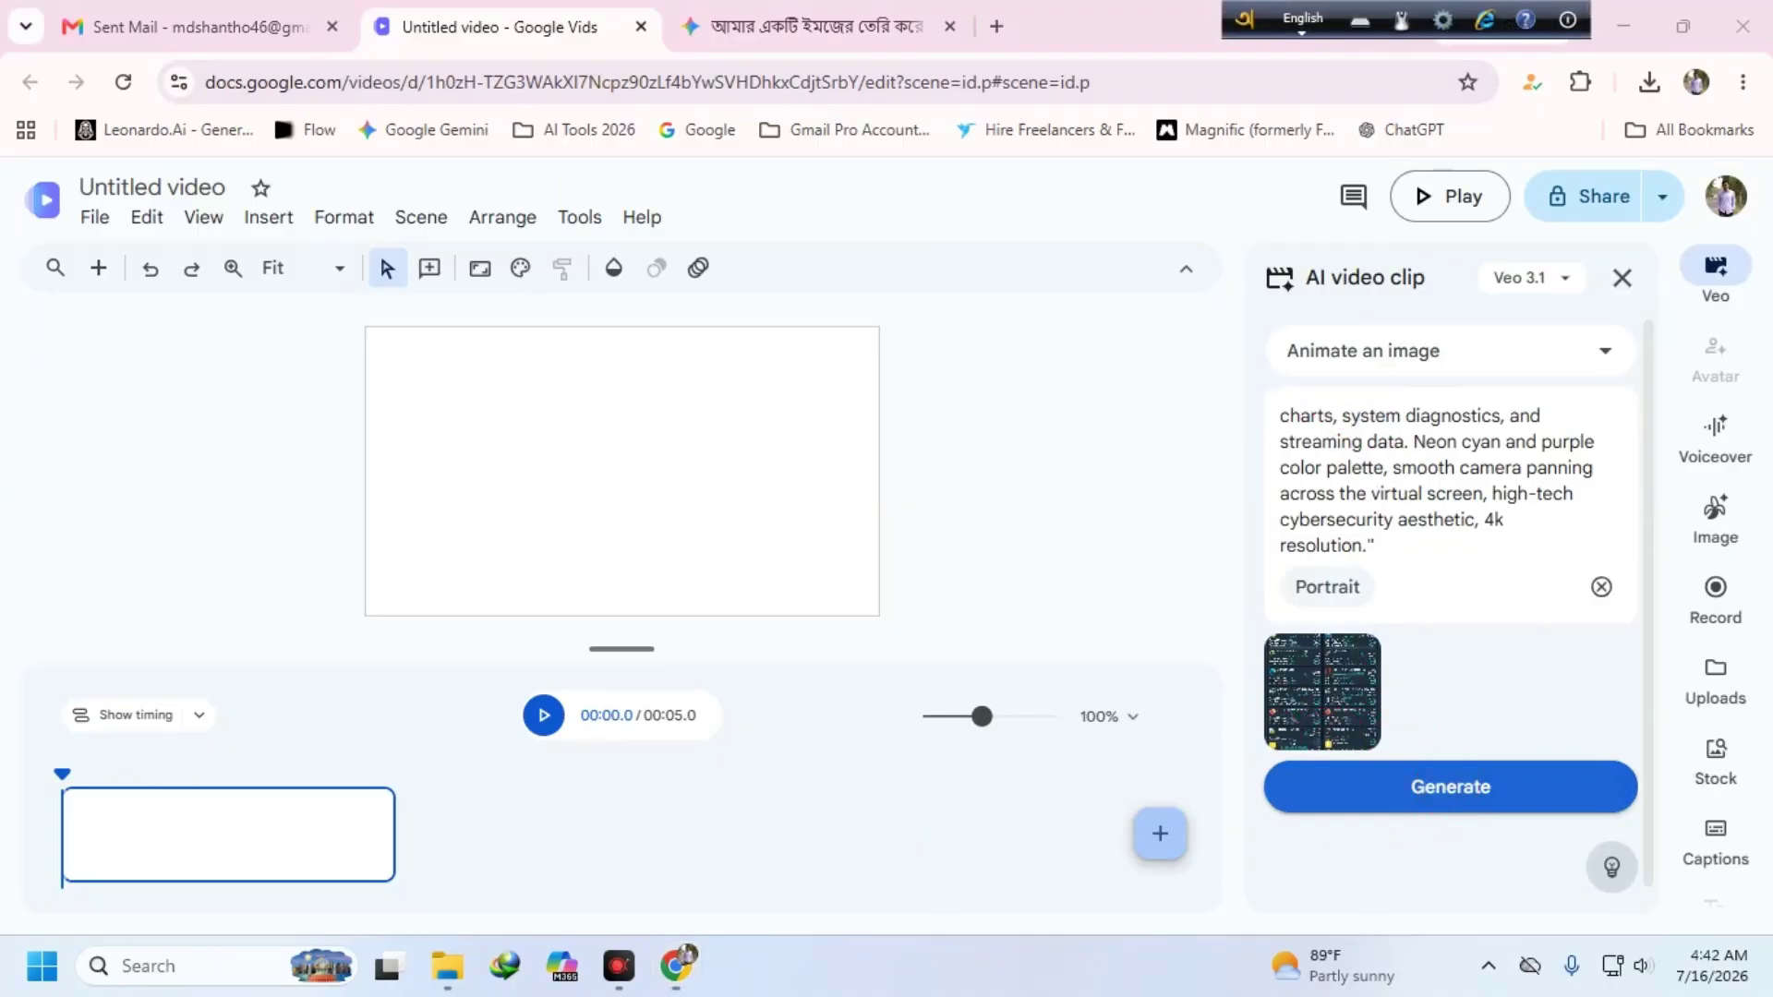
left_click(1454, 780)
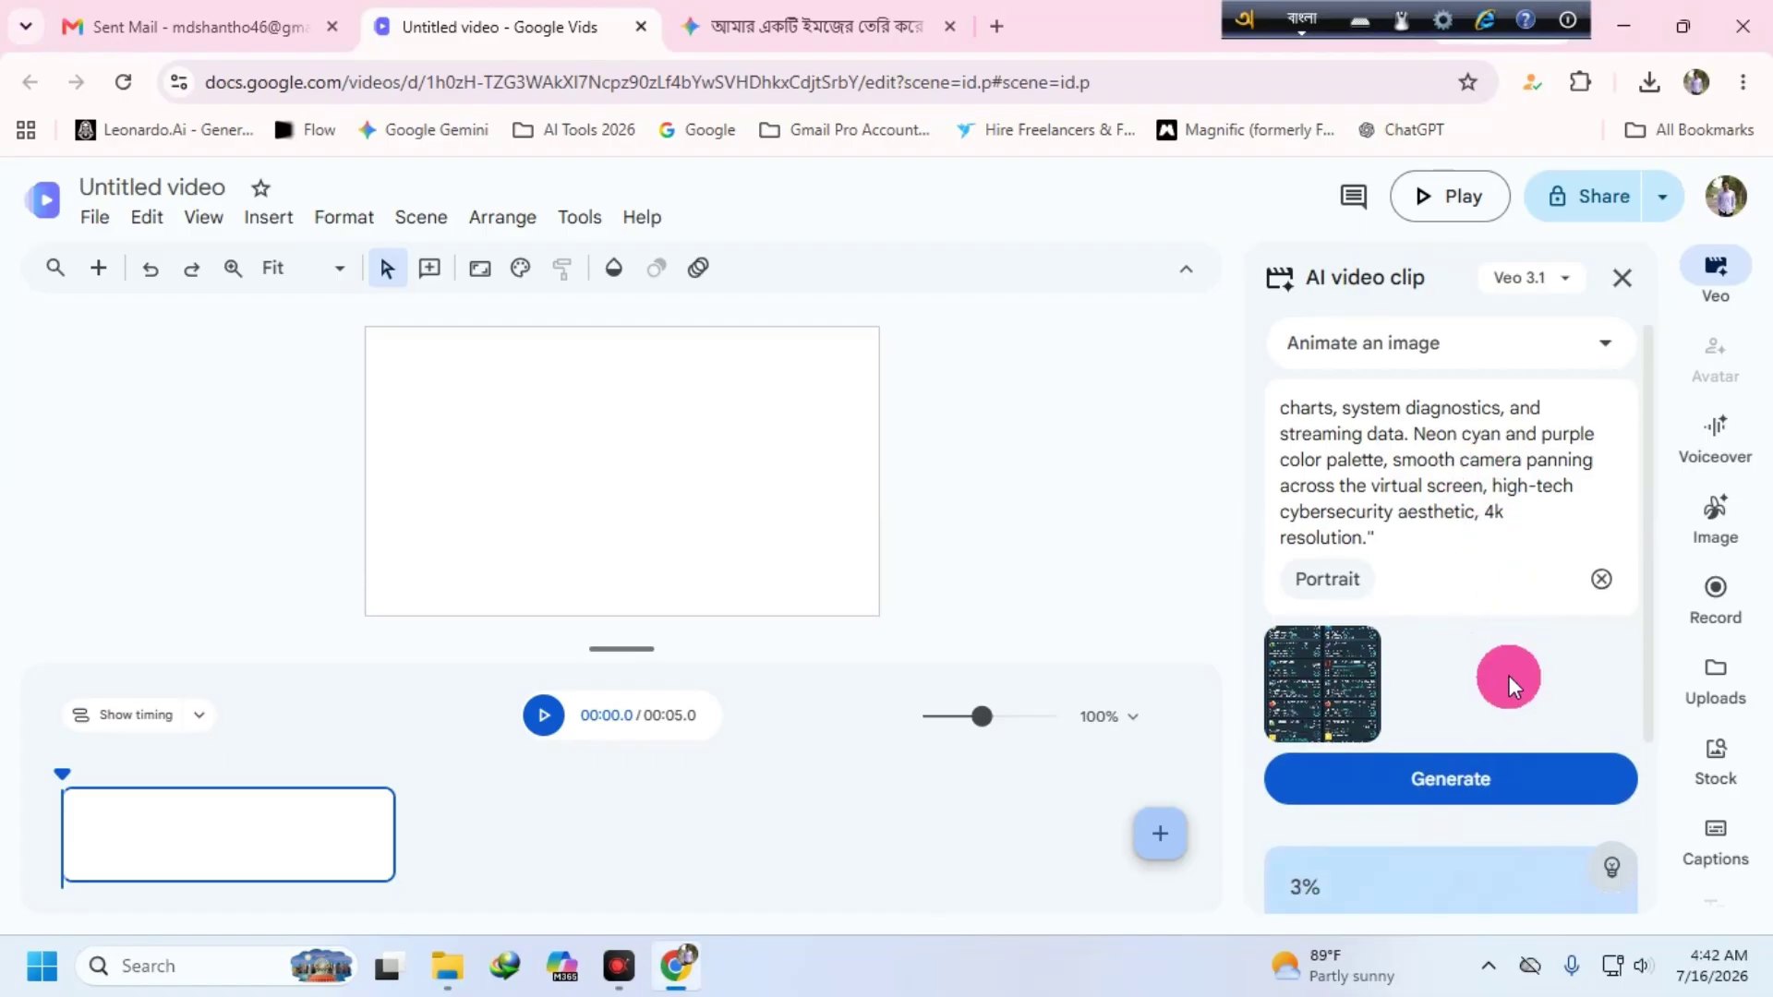
scroll(1509, 674, "down", 3)
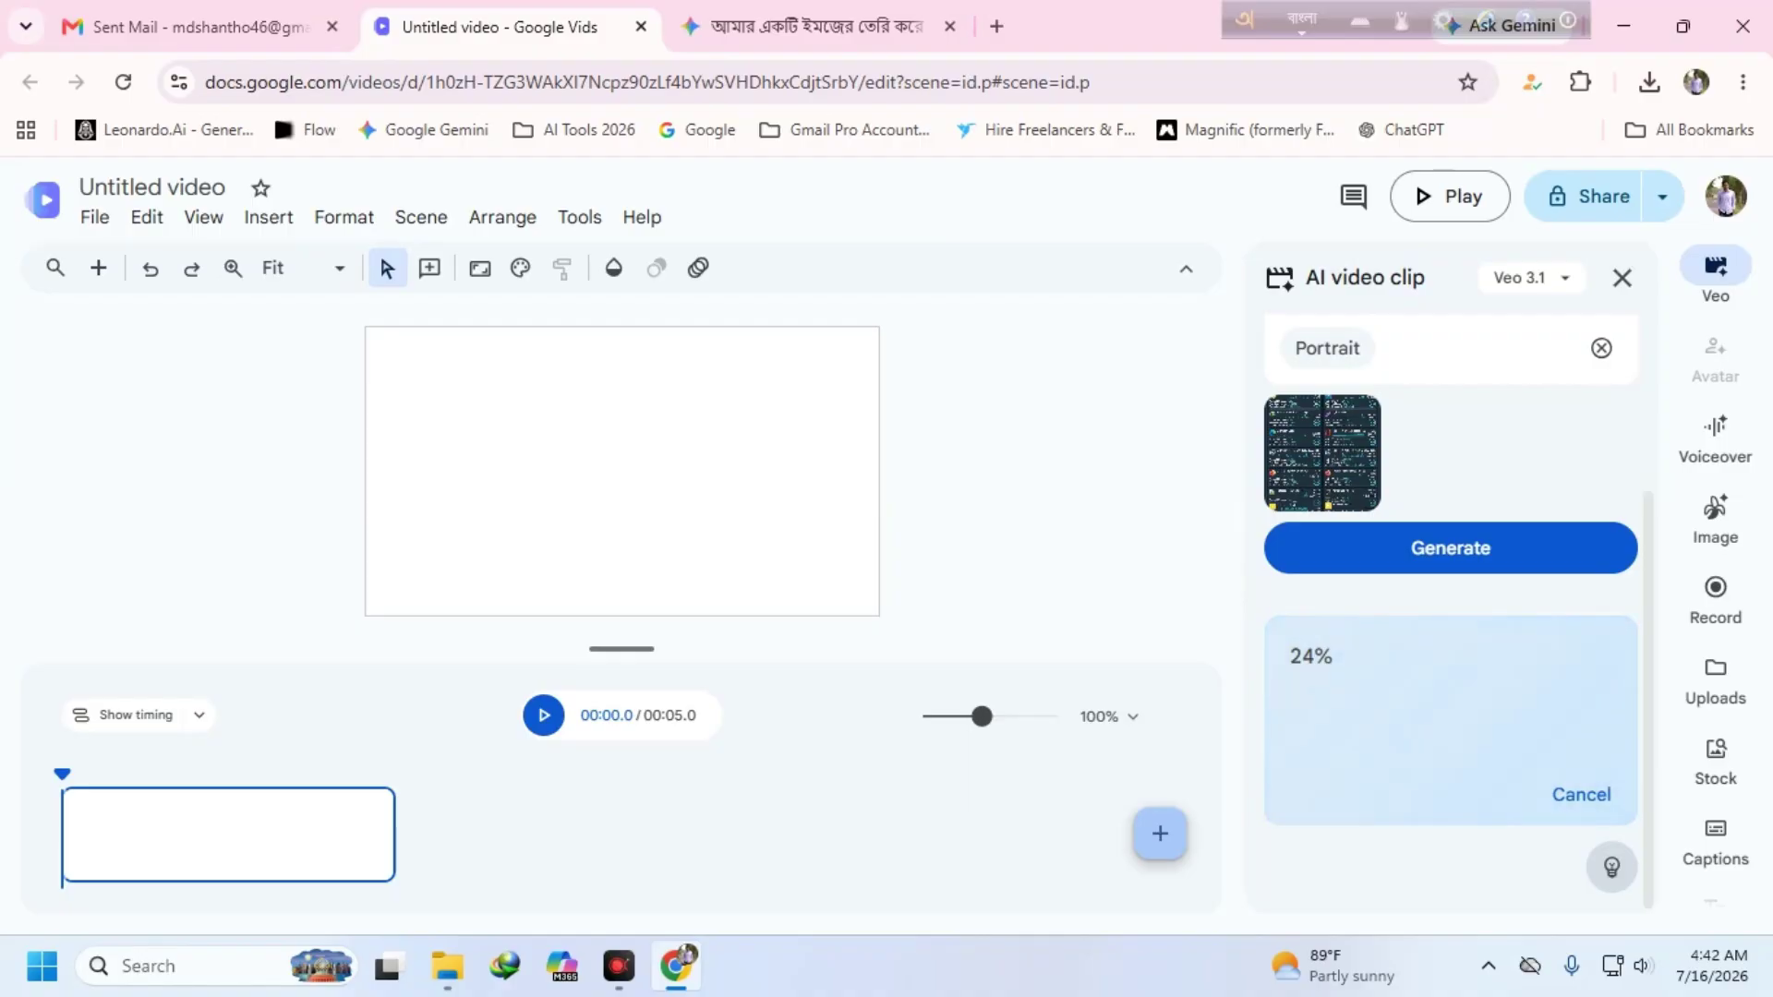
left_click(1365, 374)
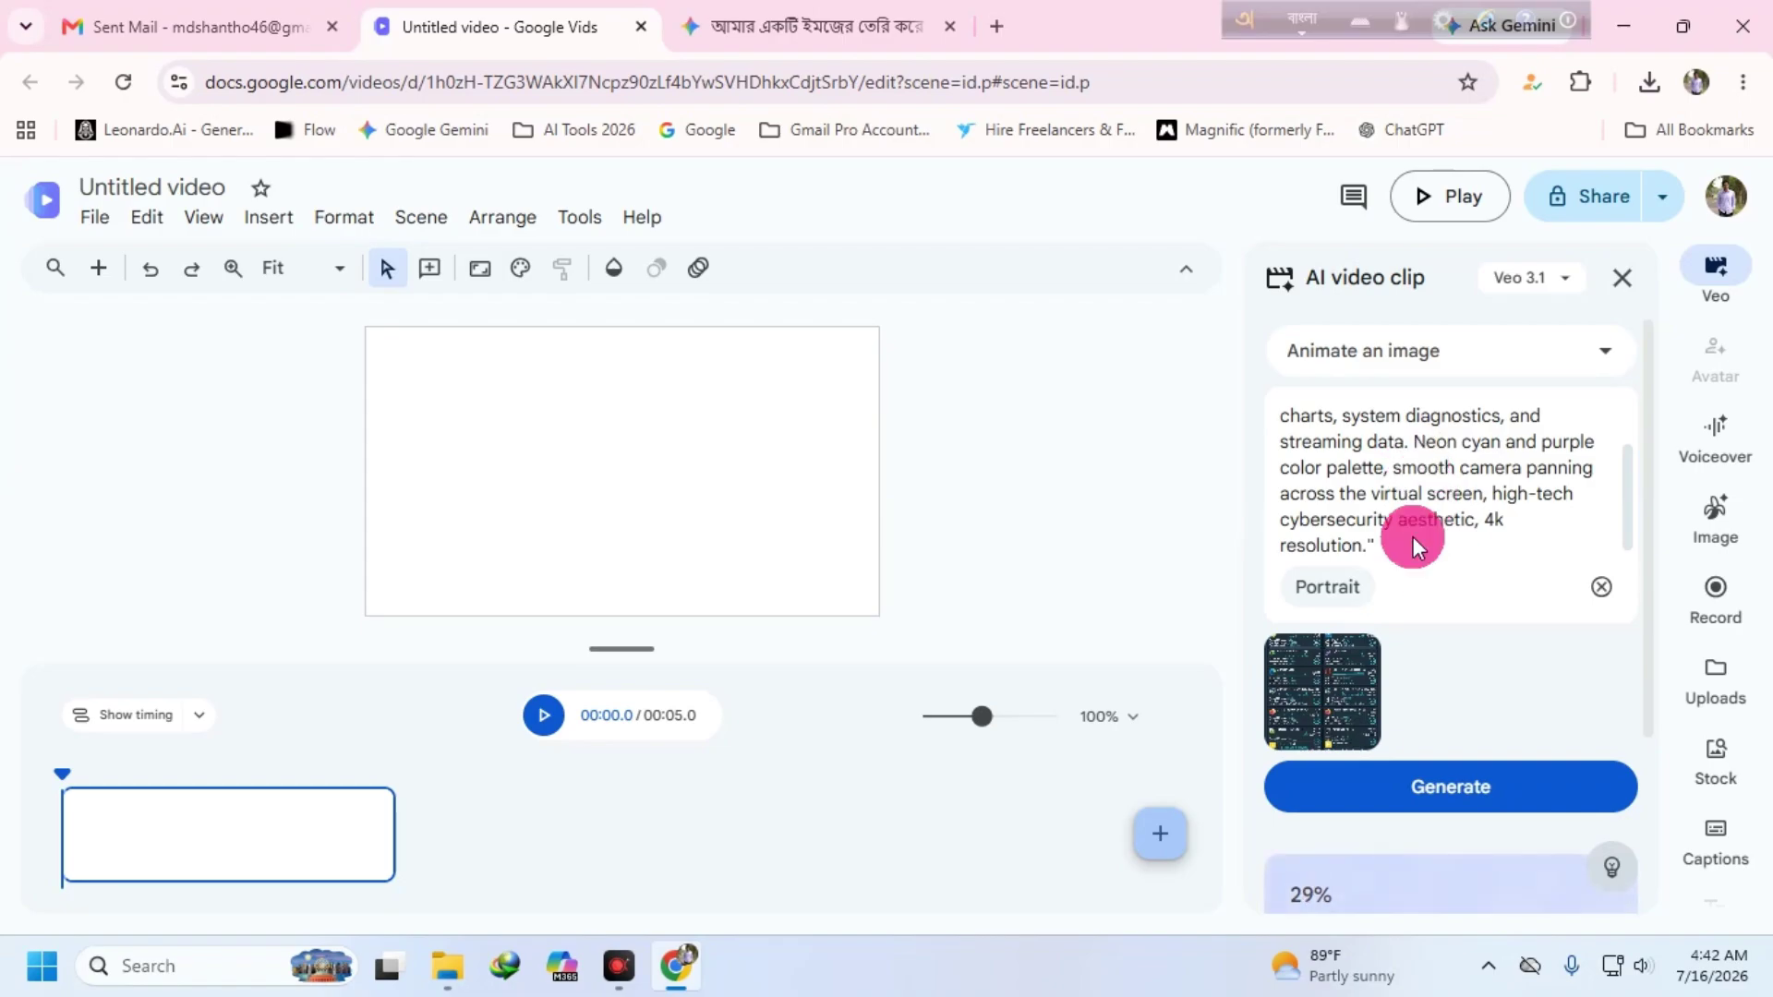
scroll(1427, 537, "down", 3)
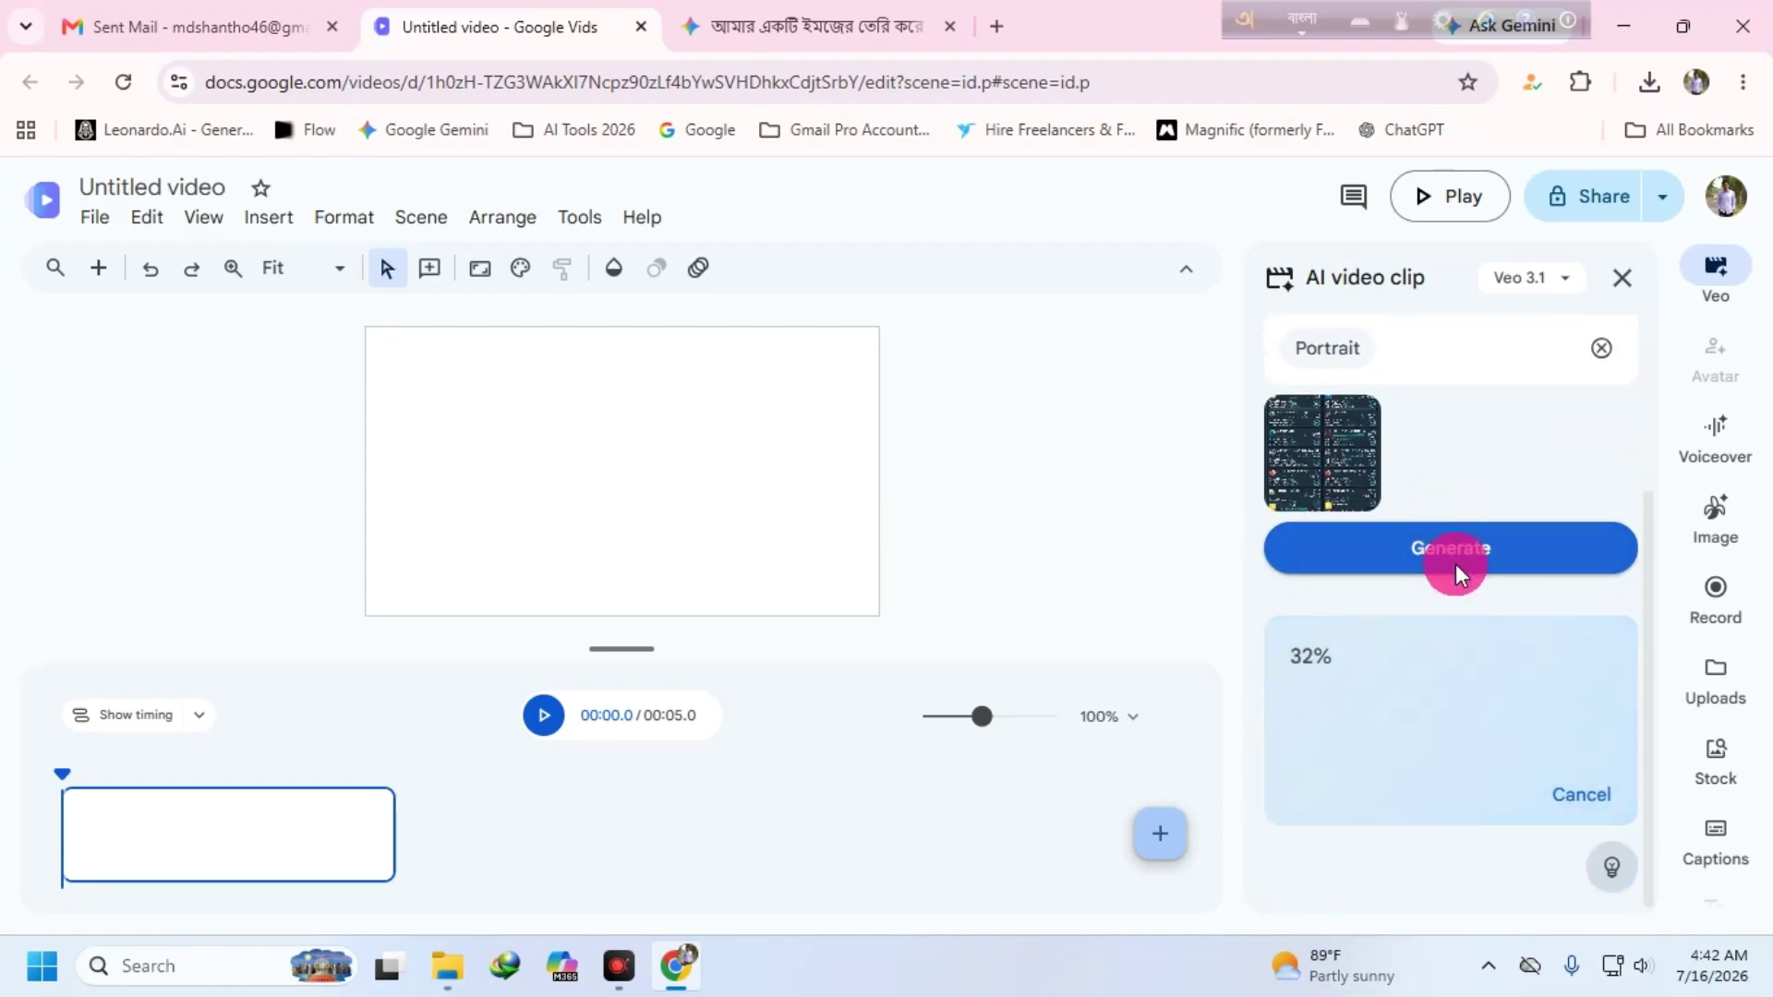
left_click(1456, 563)
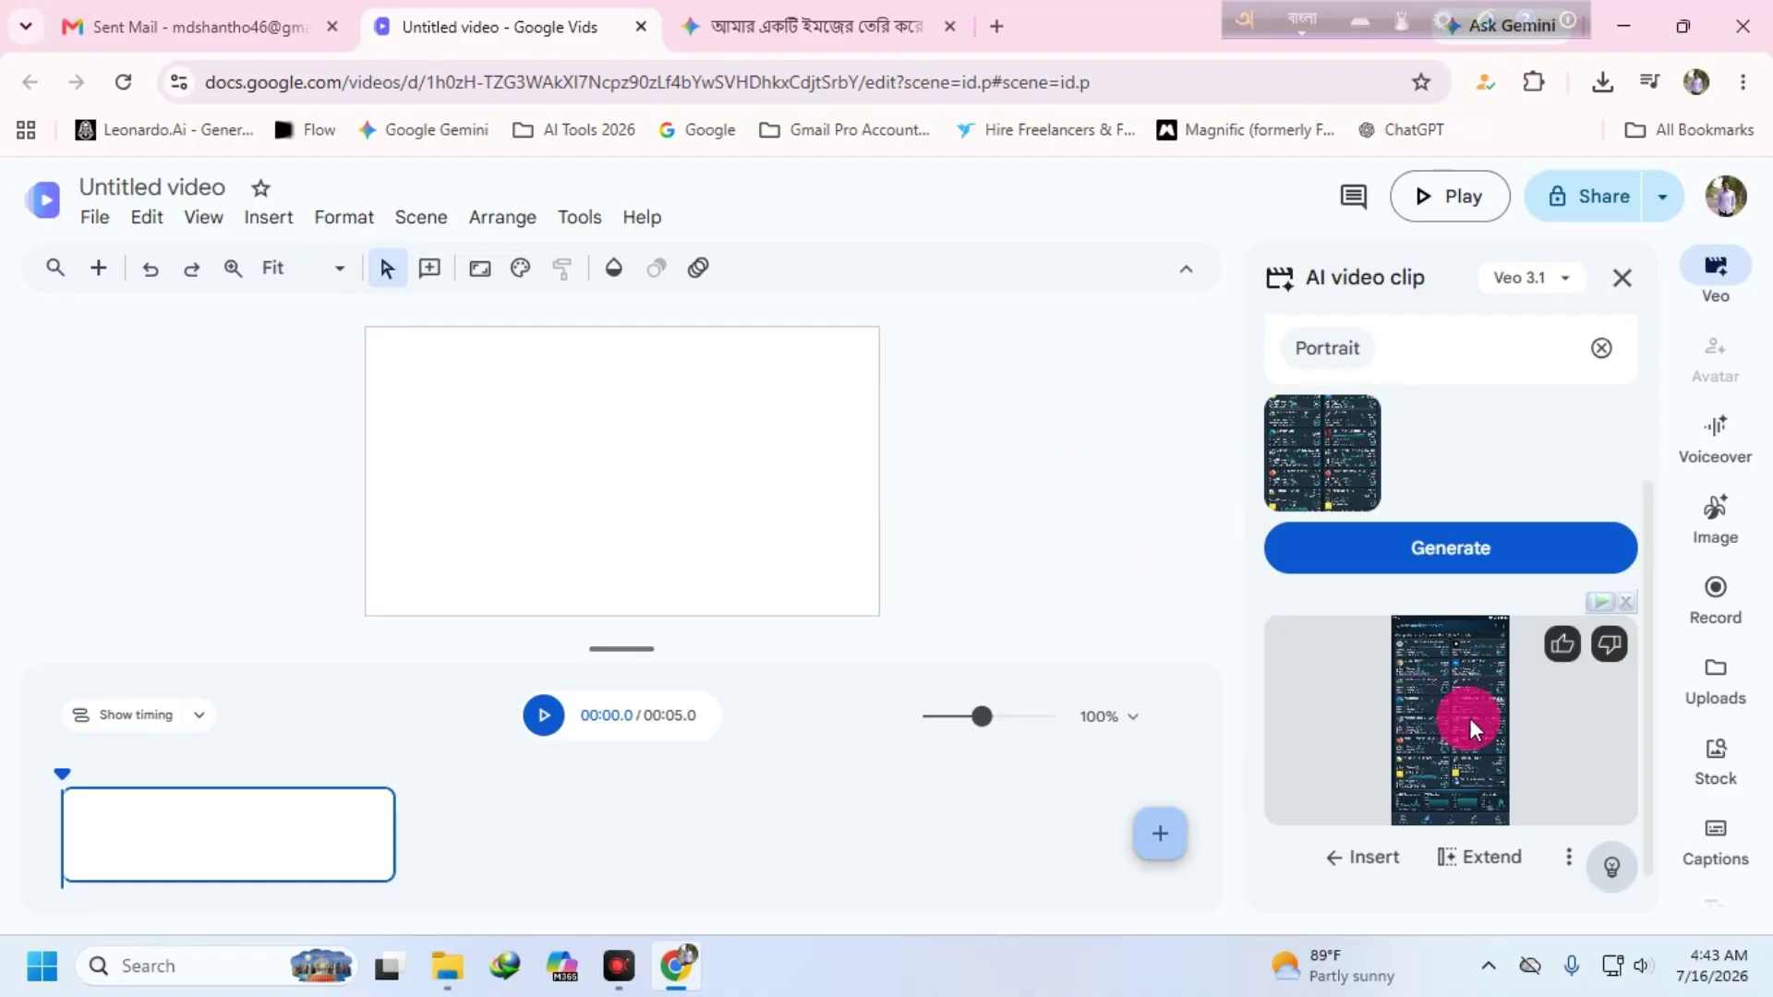
- Insert the generated 8-second Veo clip into the Vids timeline and play it back
scroll(1444, 511, "down", 1)
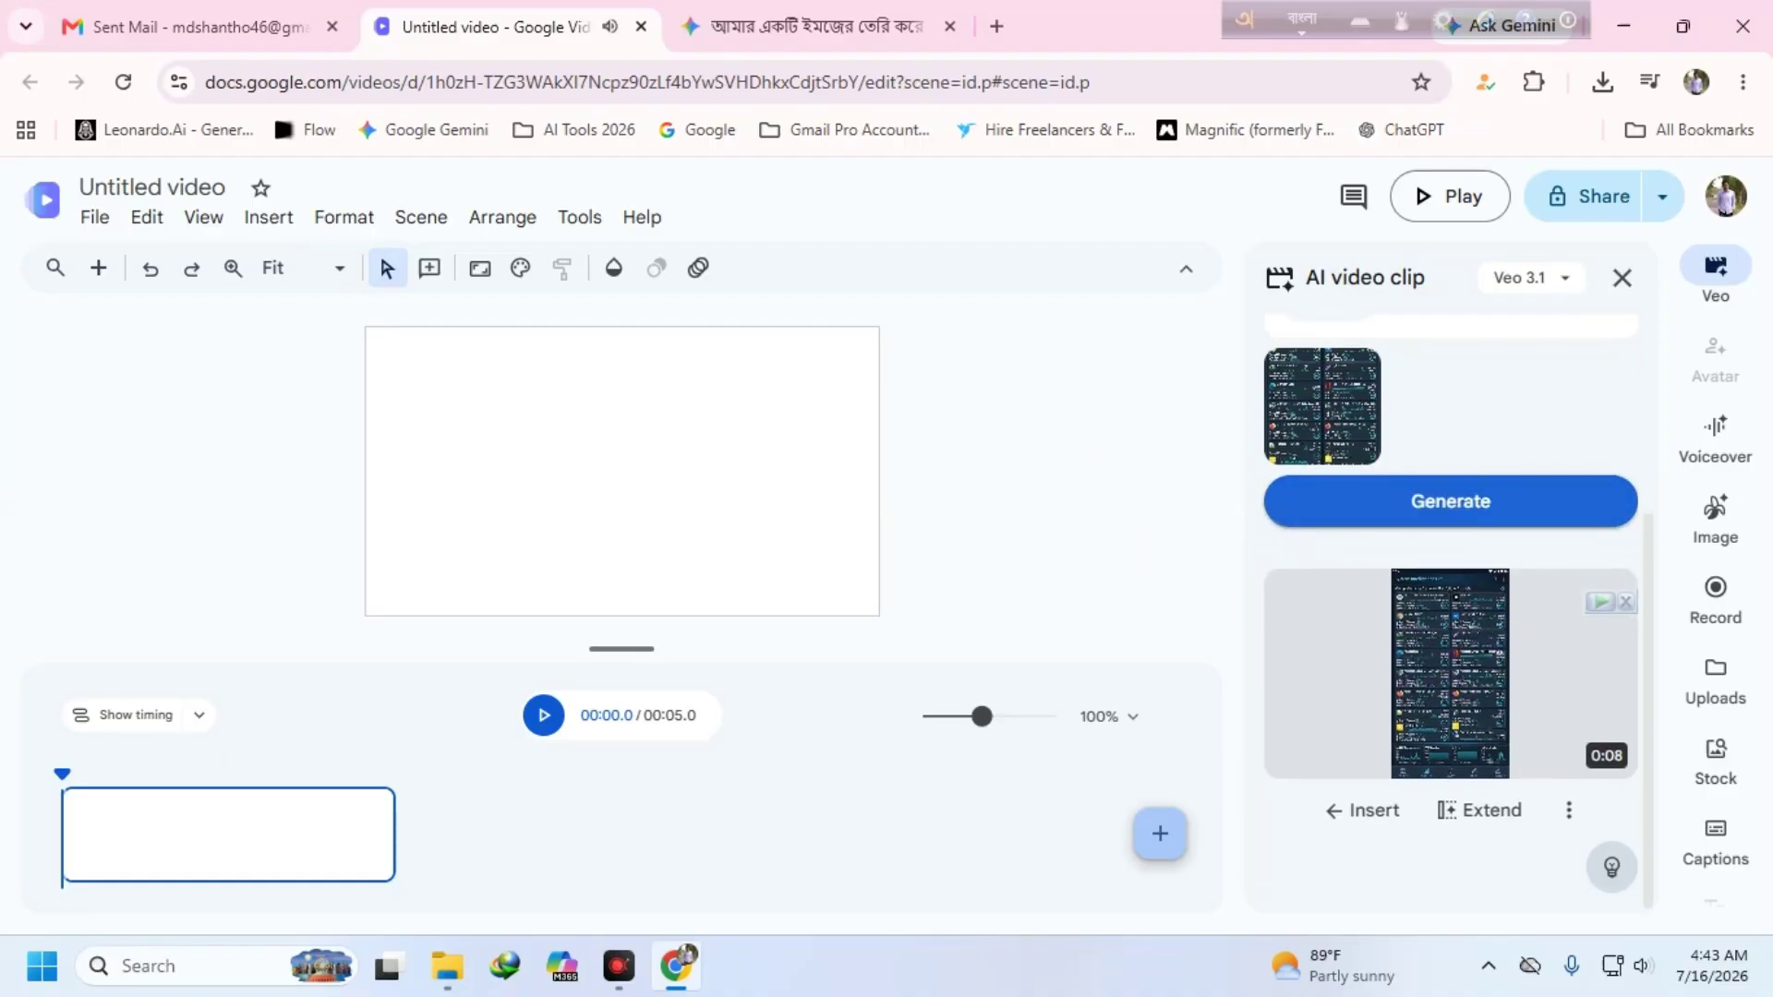
left_click(1443, 506)
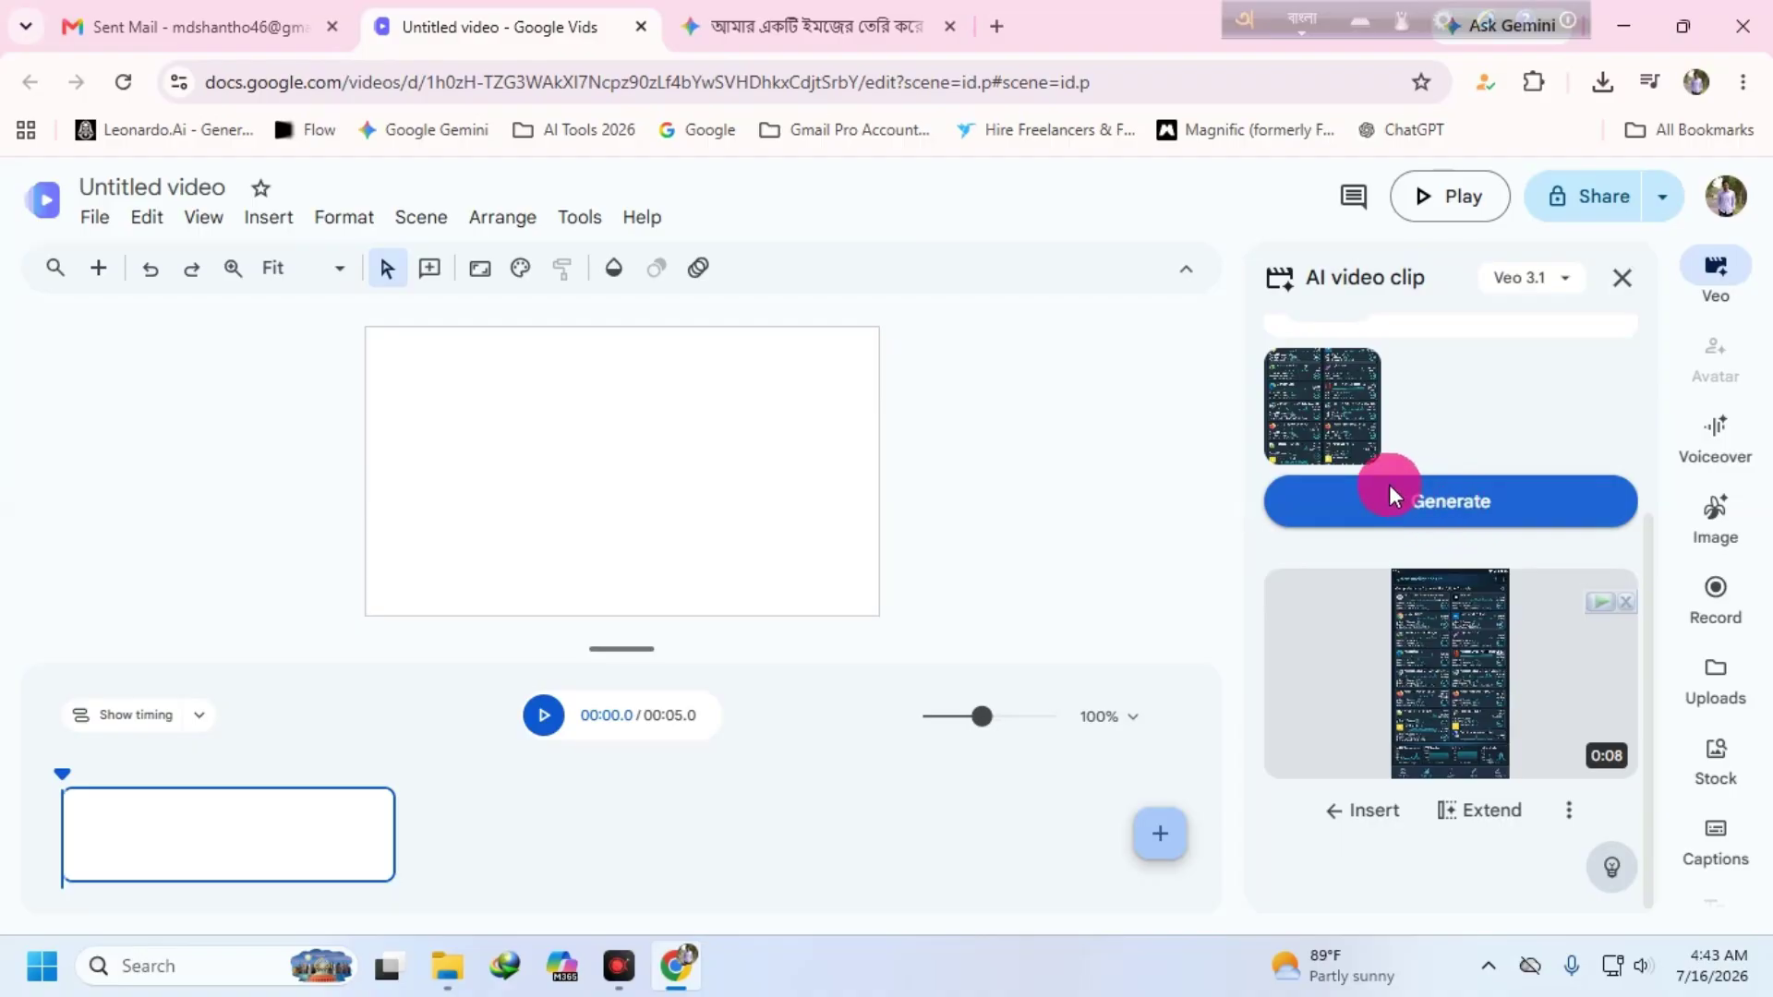
left_click(1456, 602)
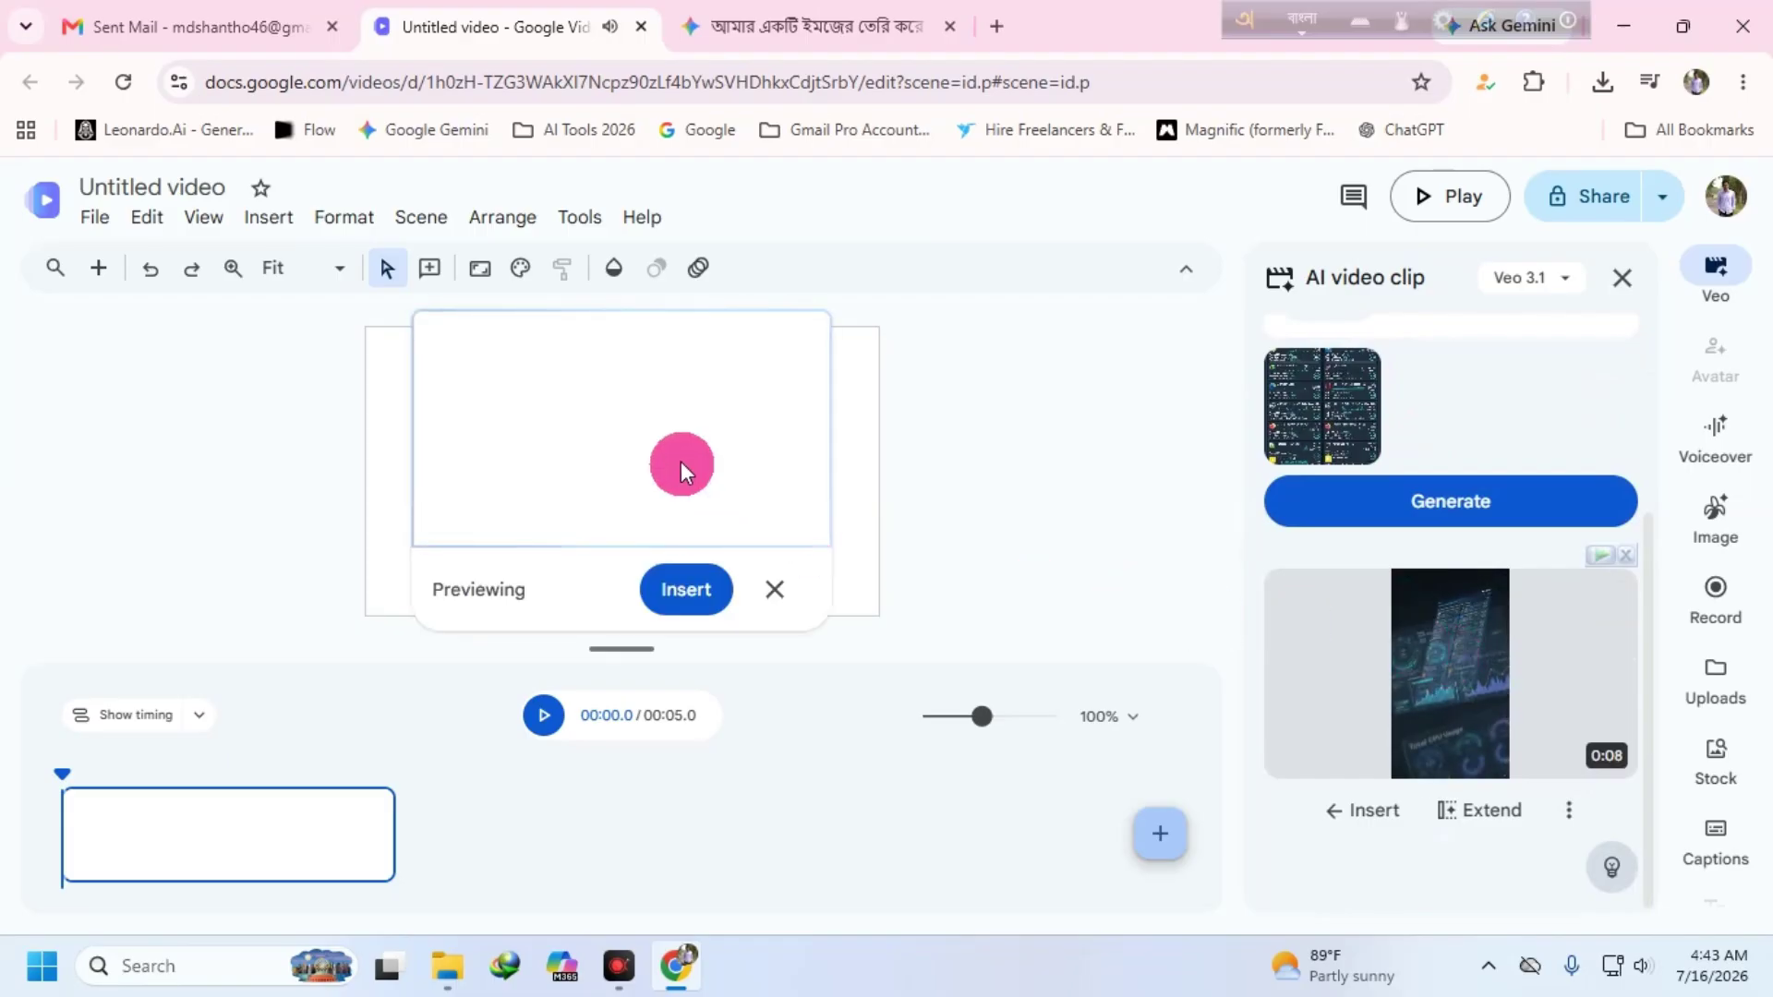
left_click(688, 589)
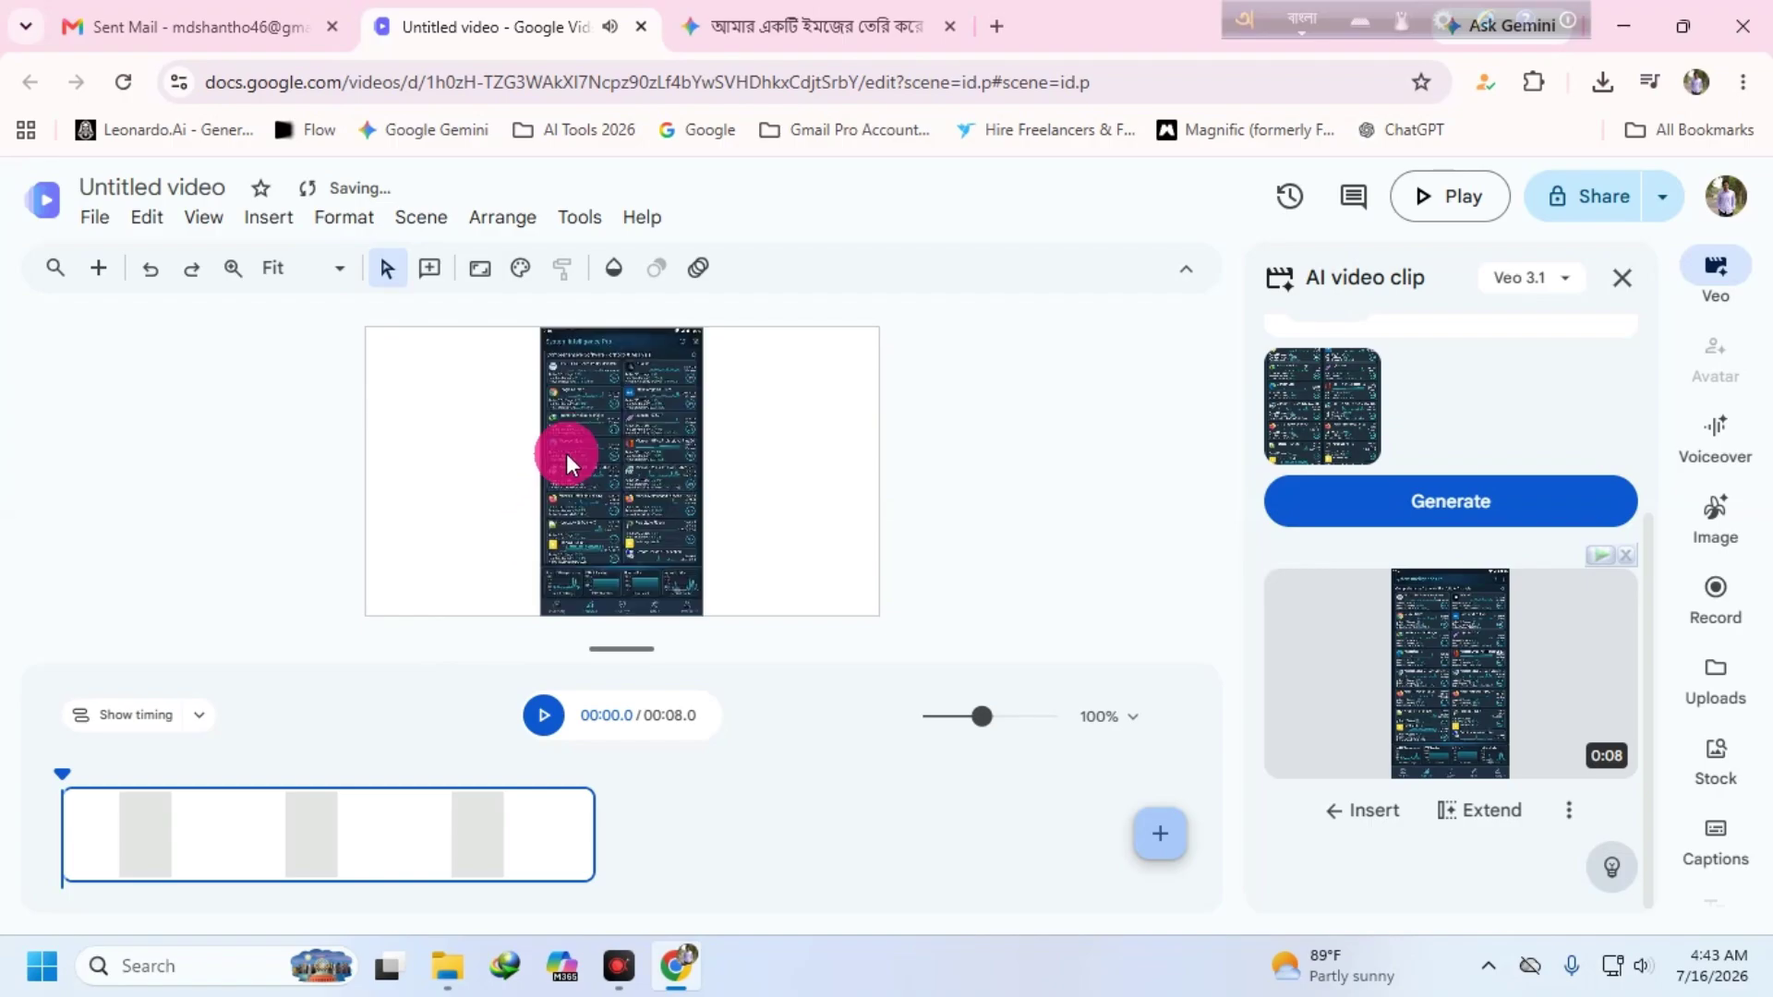
left_click(539, 719)
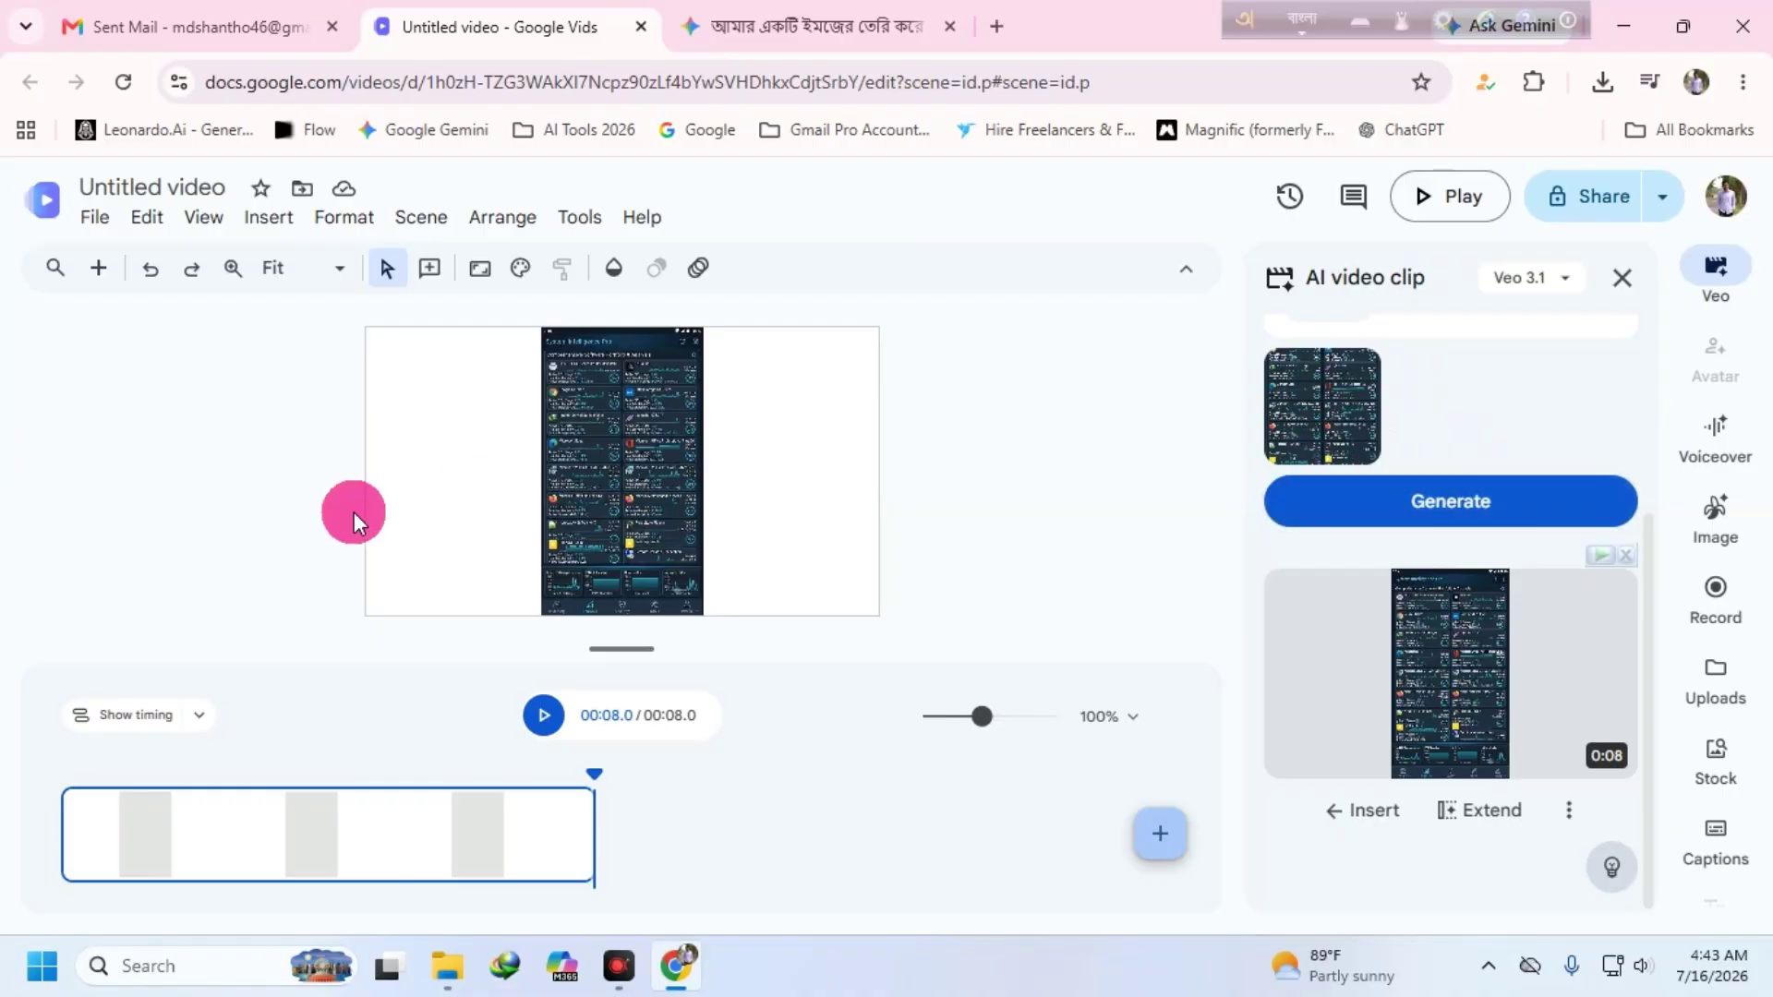
- Download the Google Vids video as an MP4 file
left_click(92, 214)
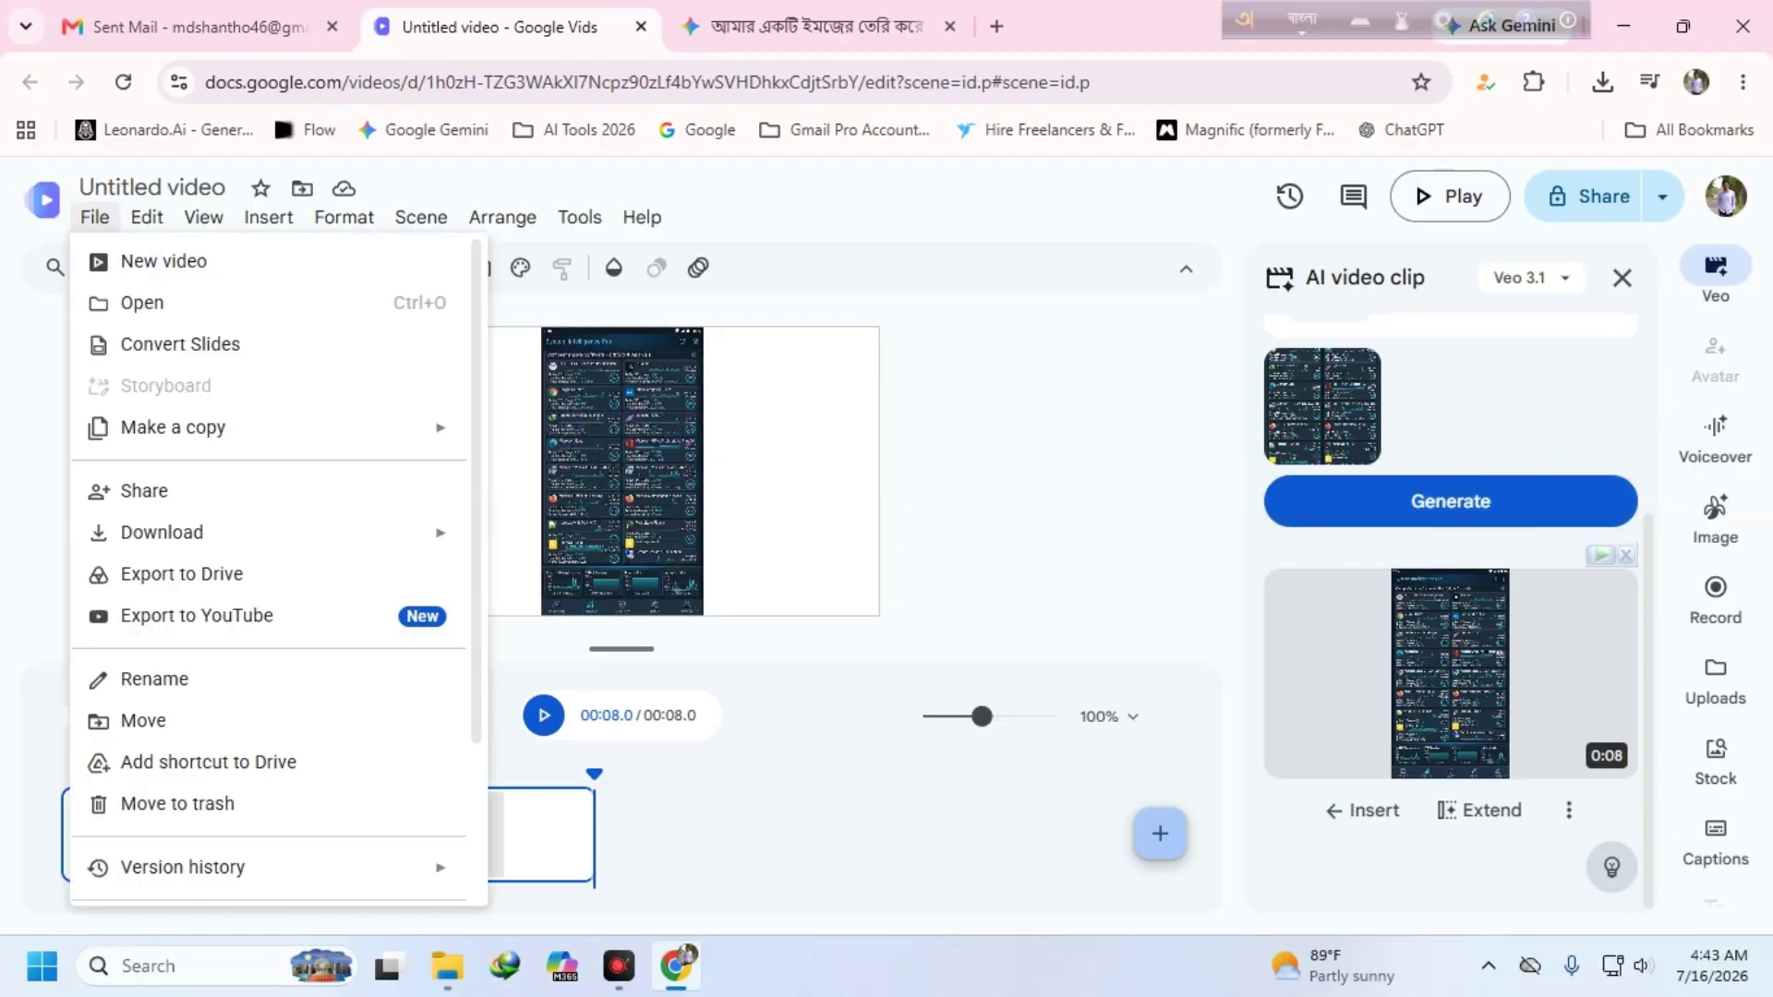
mouse_move(150, 534)
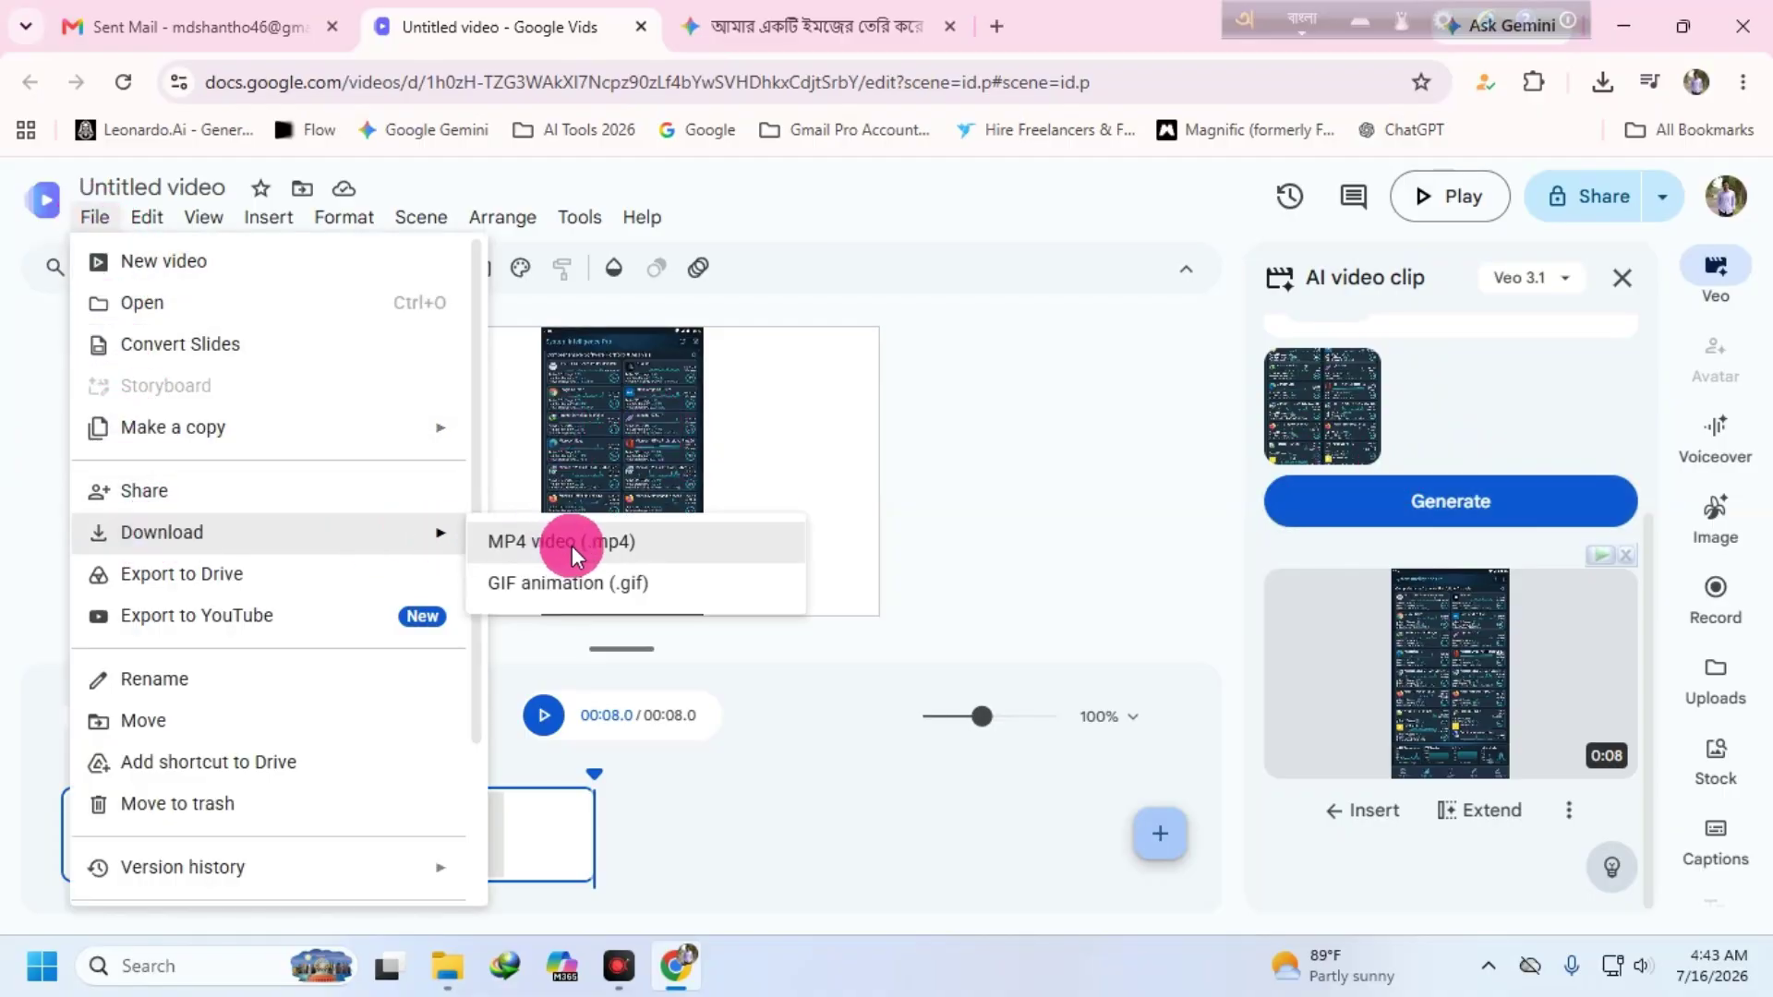
left_click(784, 536)
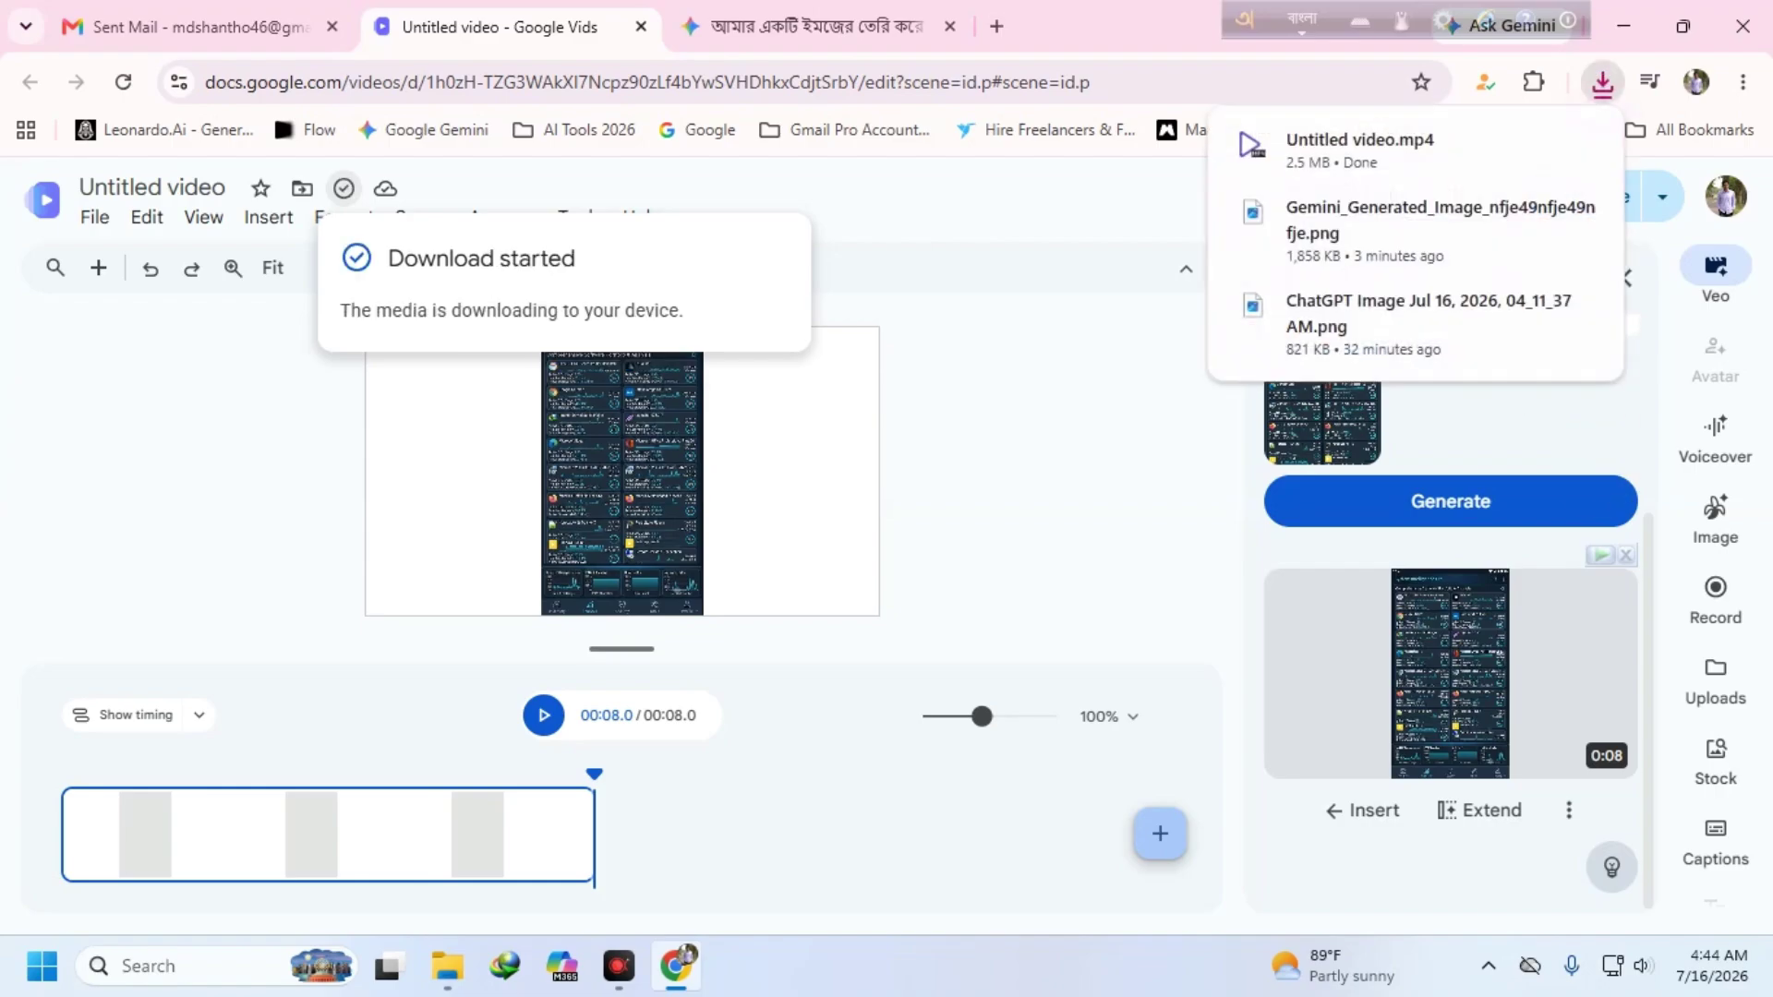
- Move the downloaded Untitled video MP4 from its folder onto the desktop
mouse_move(1476, 163)
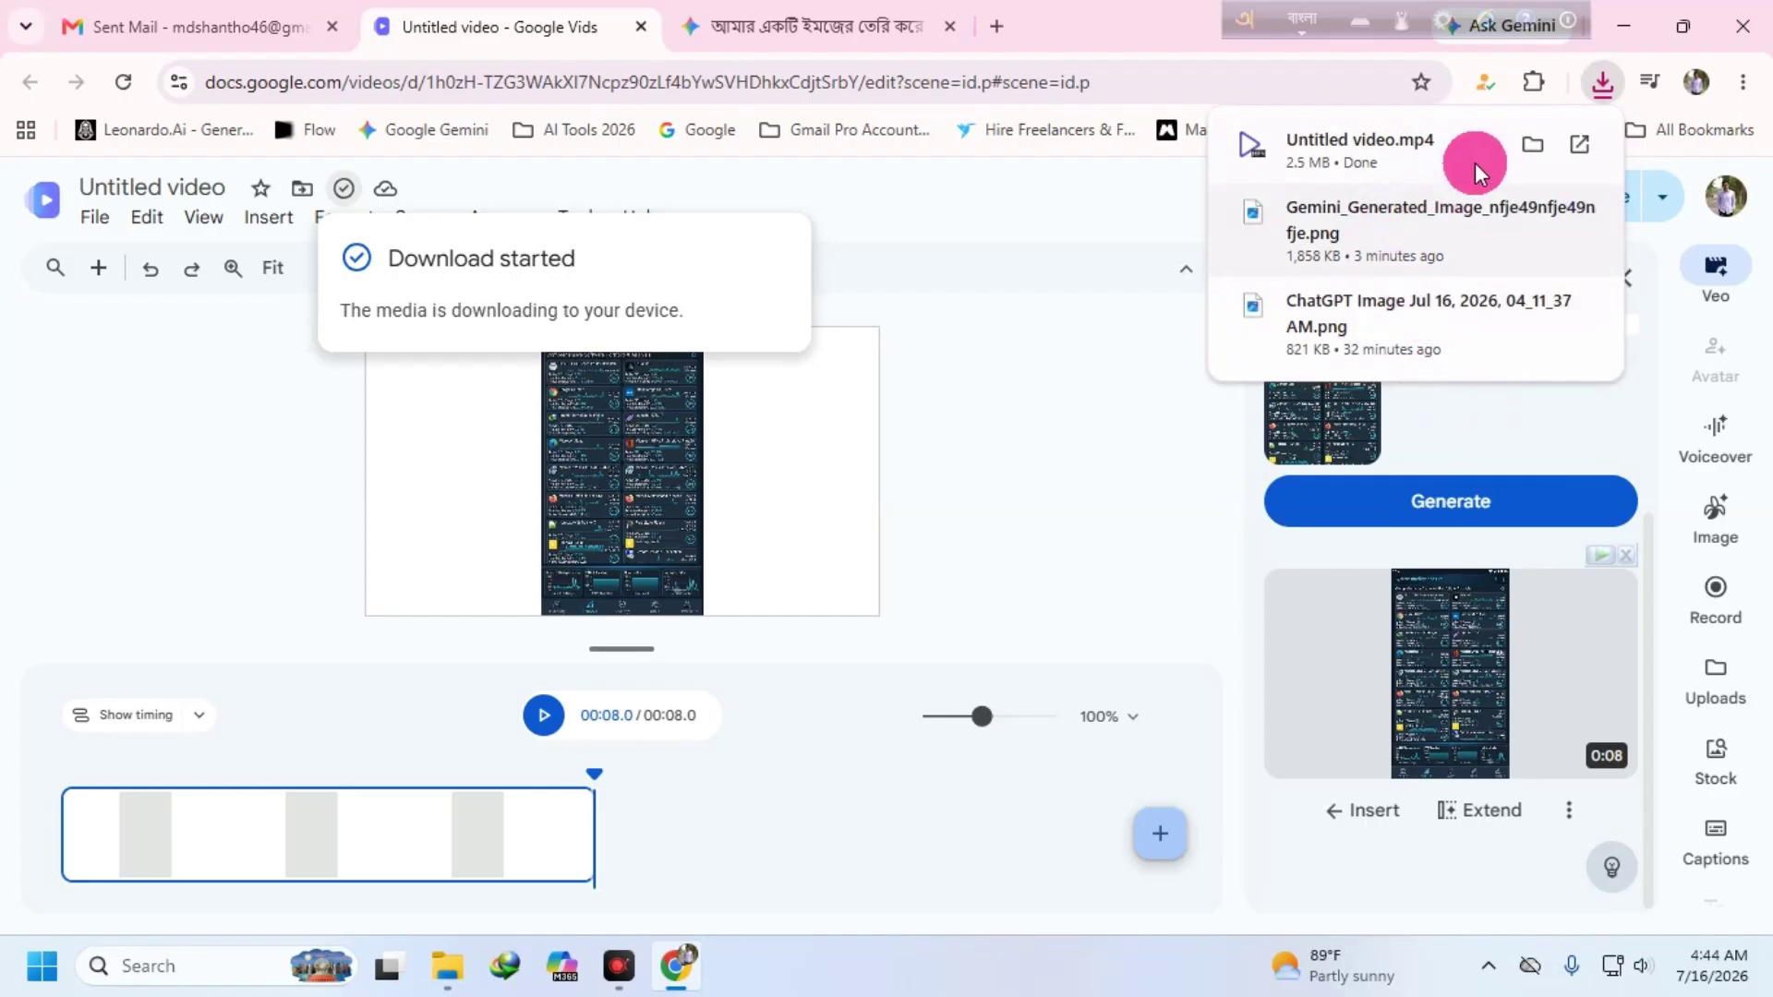
left_click(1533, 144)
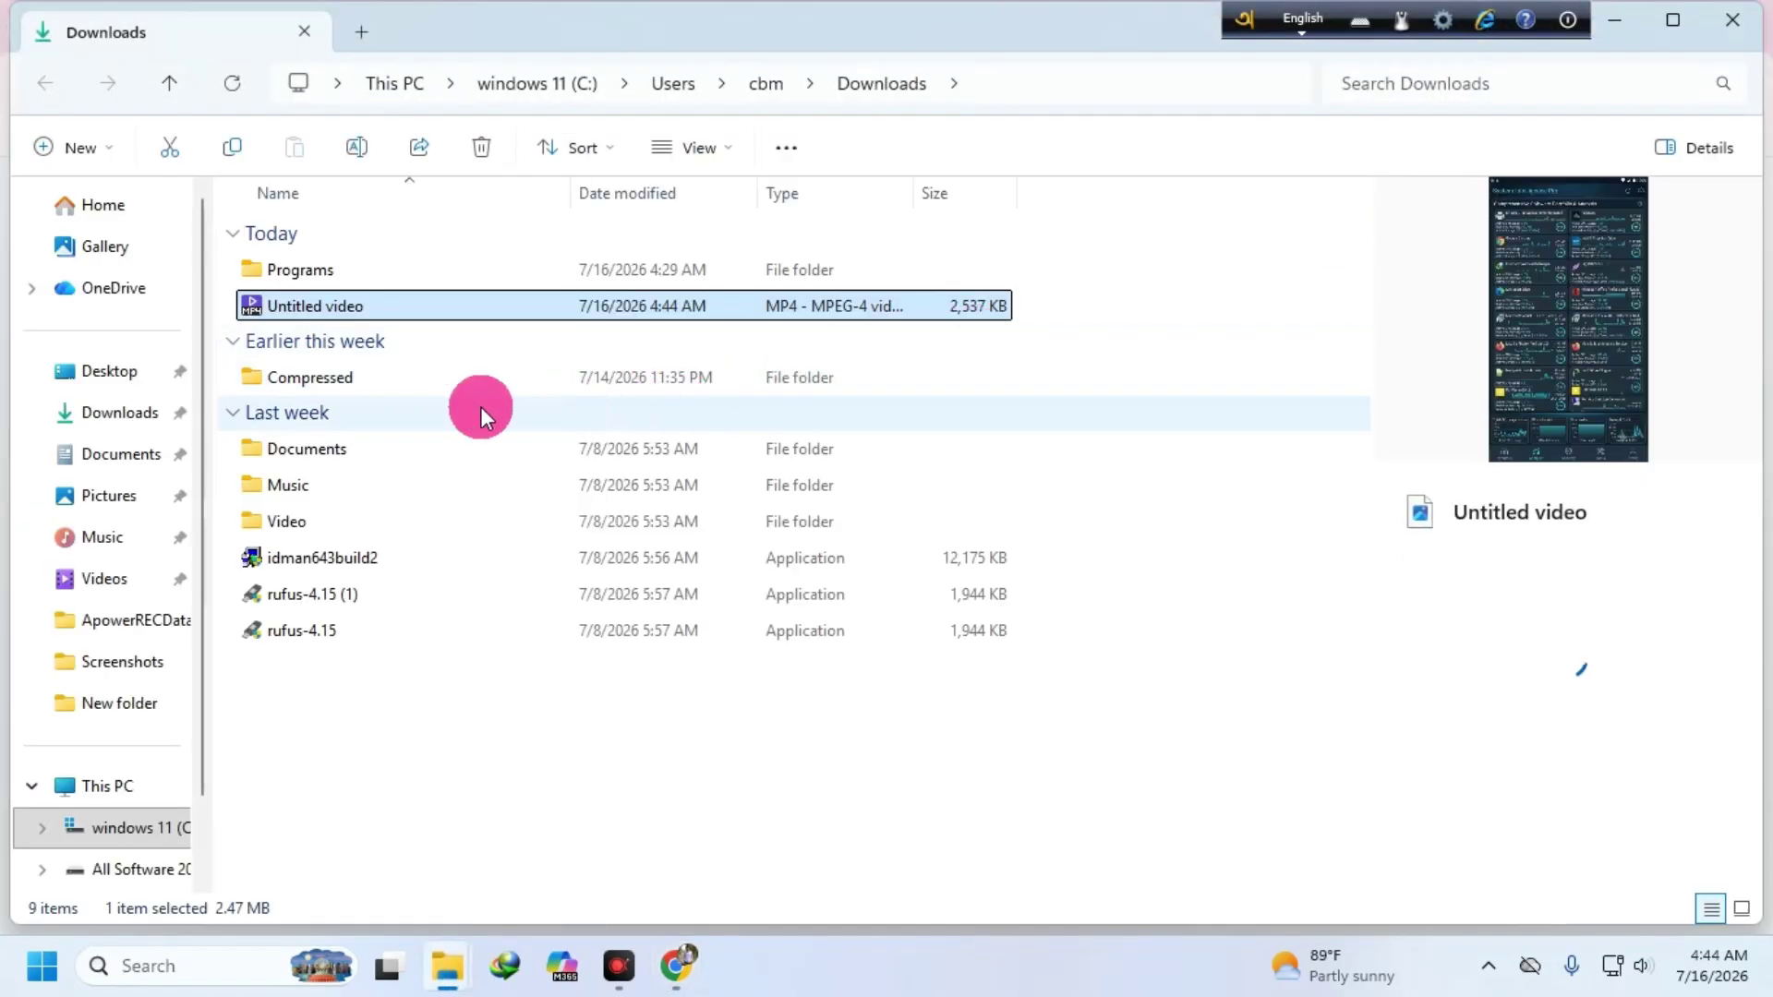
right_click(296, 307)
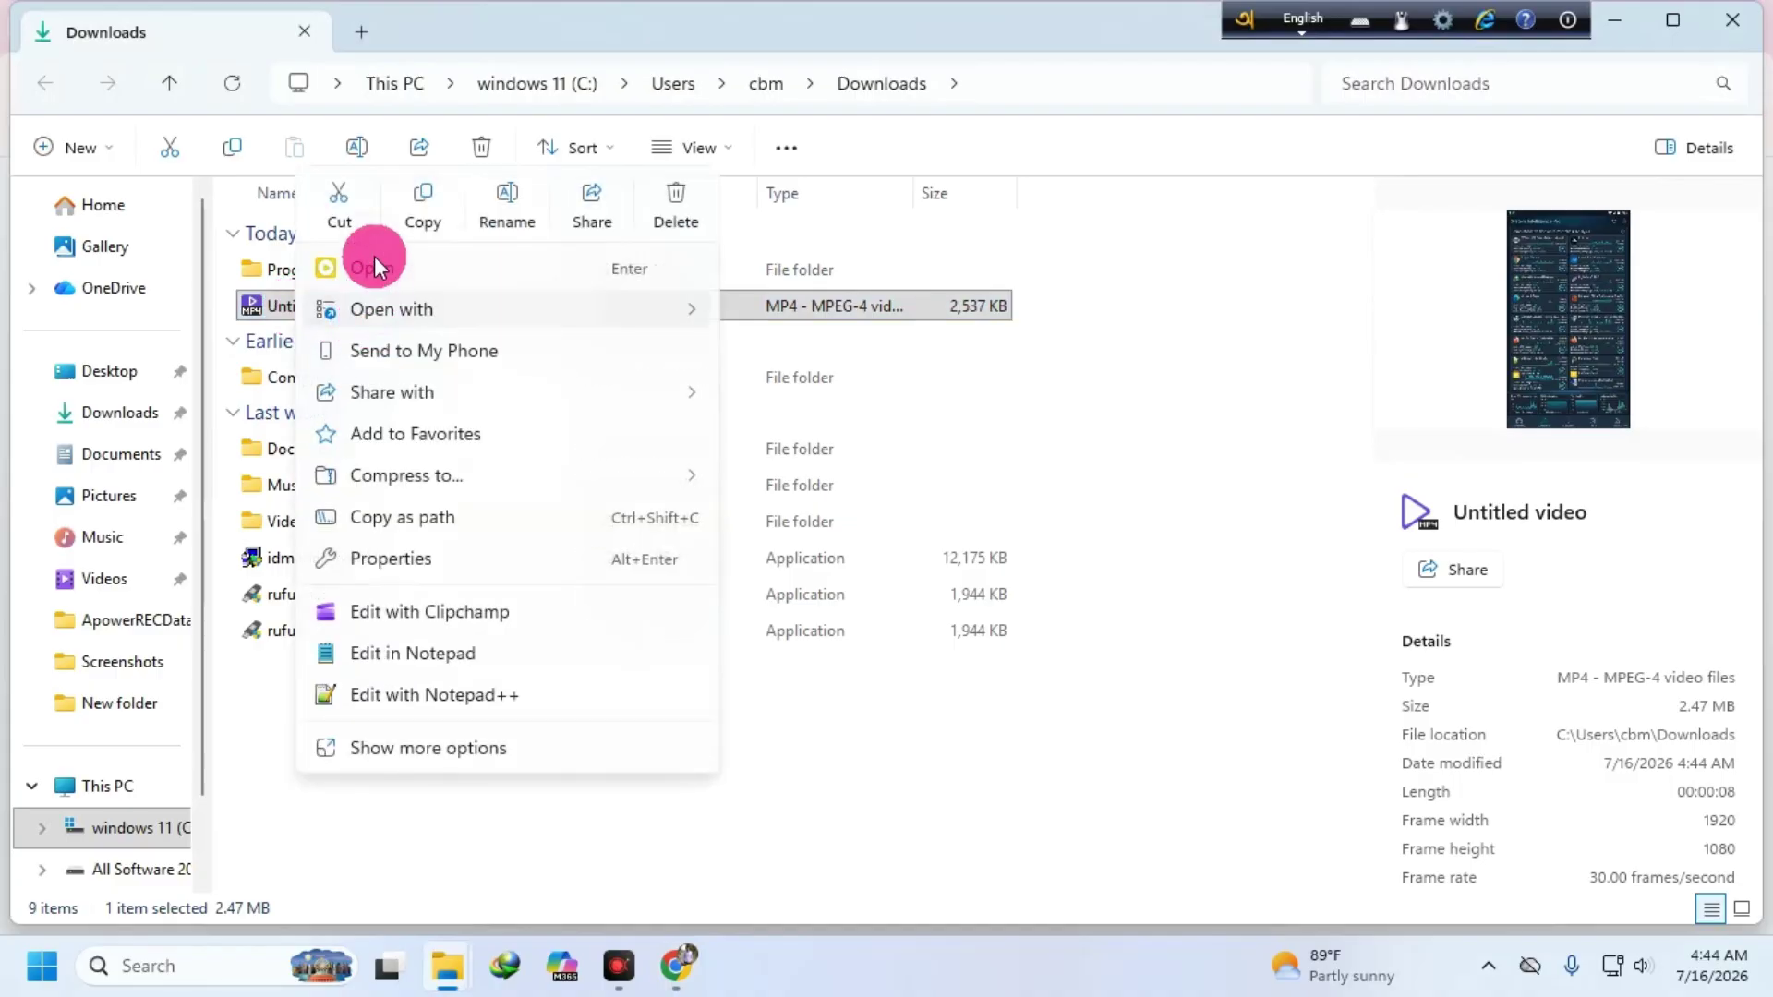
left_click(364, 245)
left_click(1621, 15)
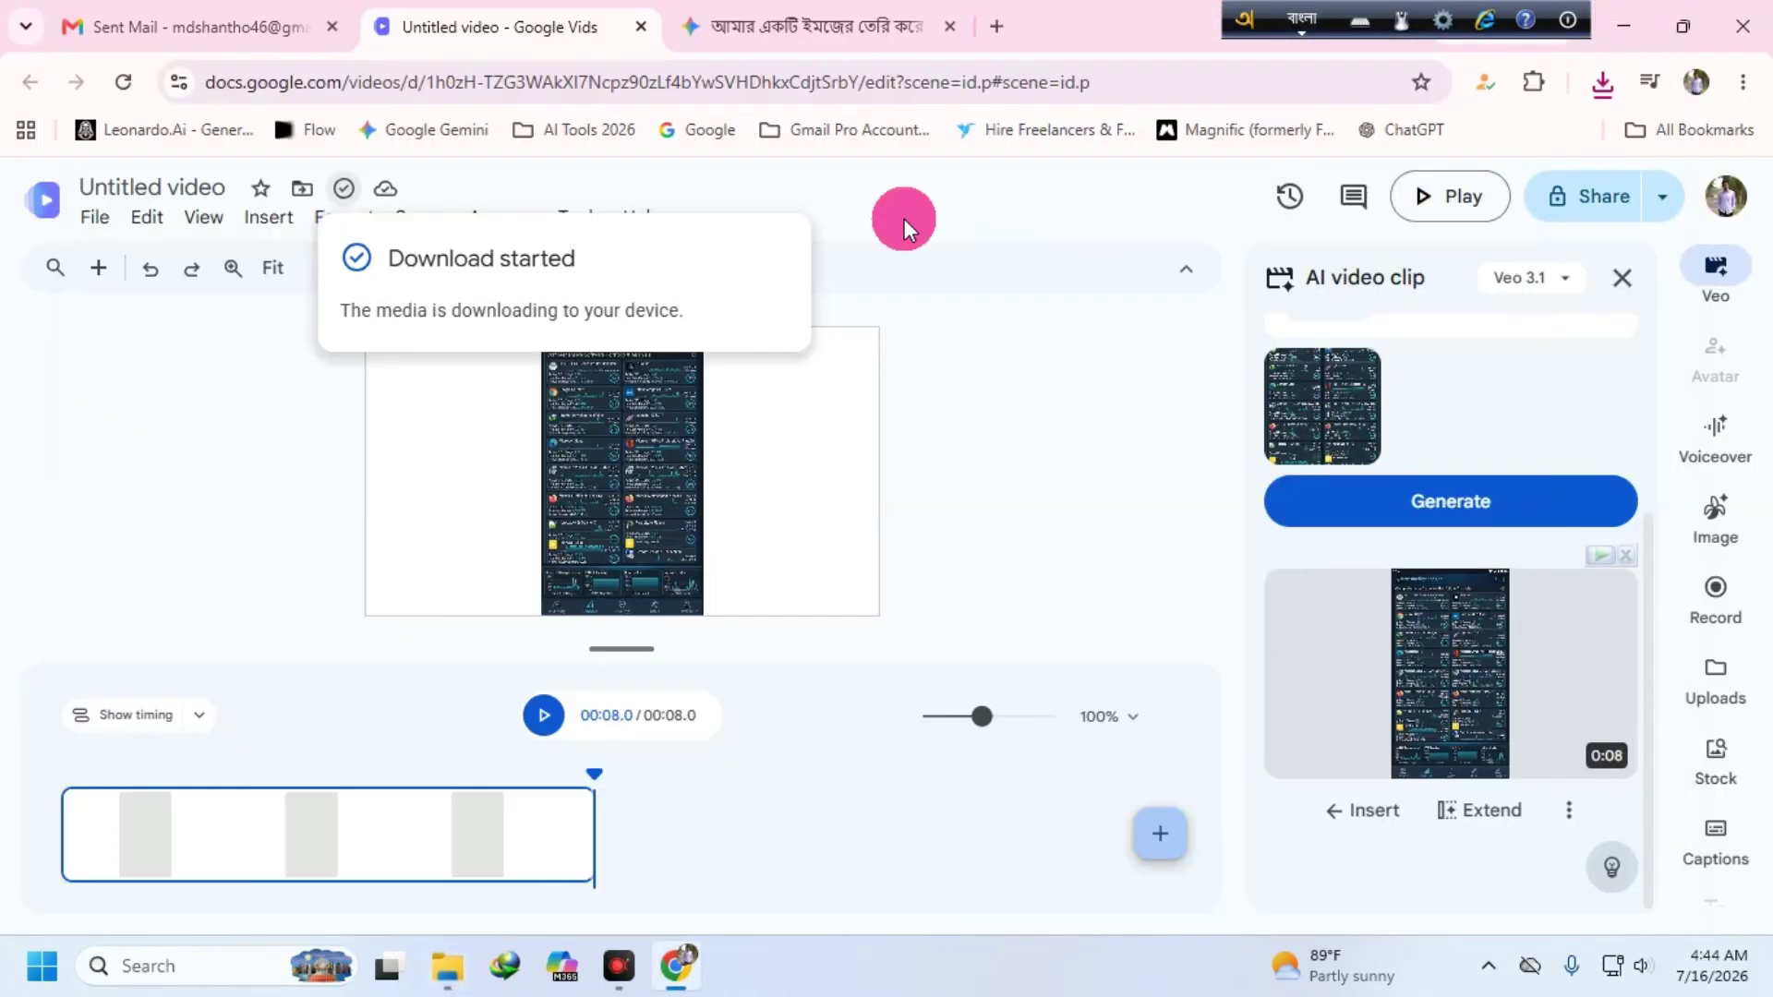
left_click(1623, 25)
right_click(639, 164)
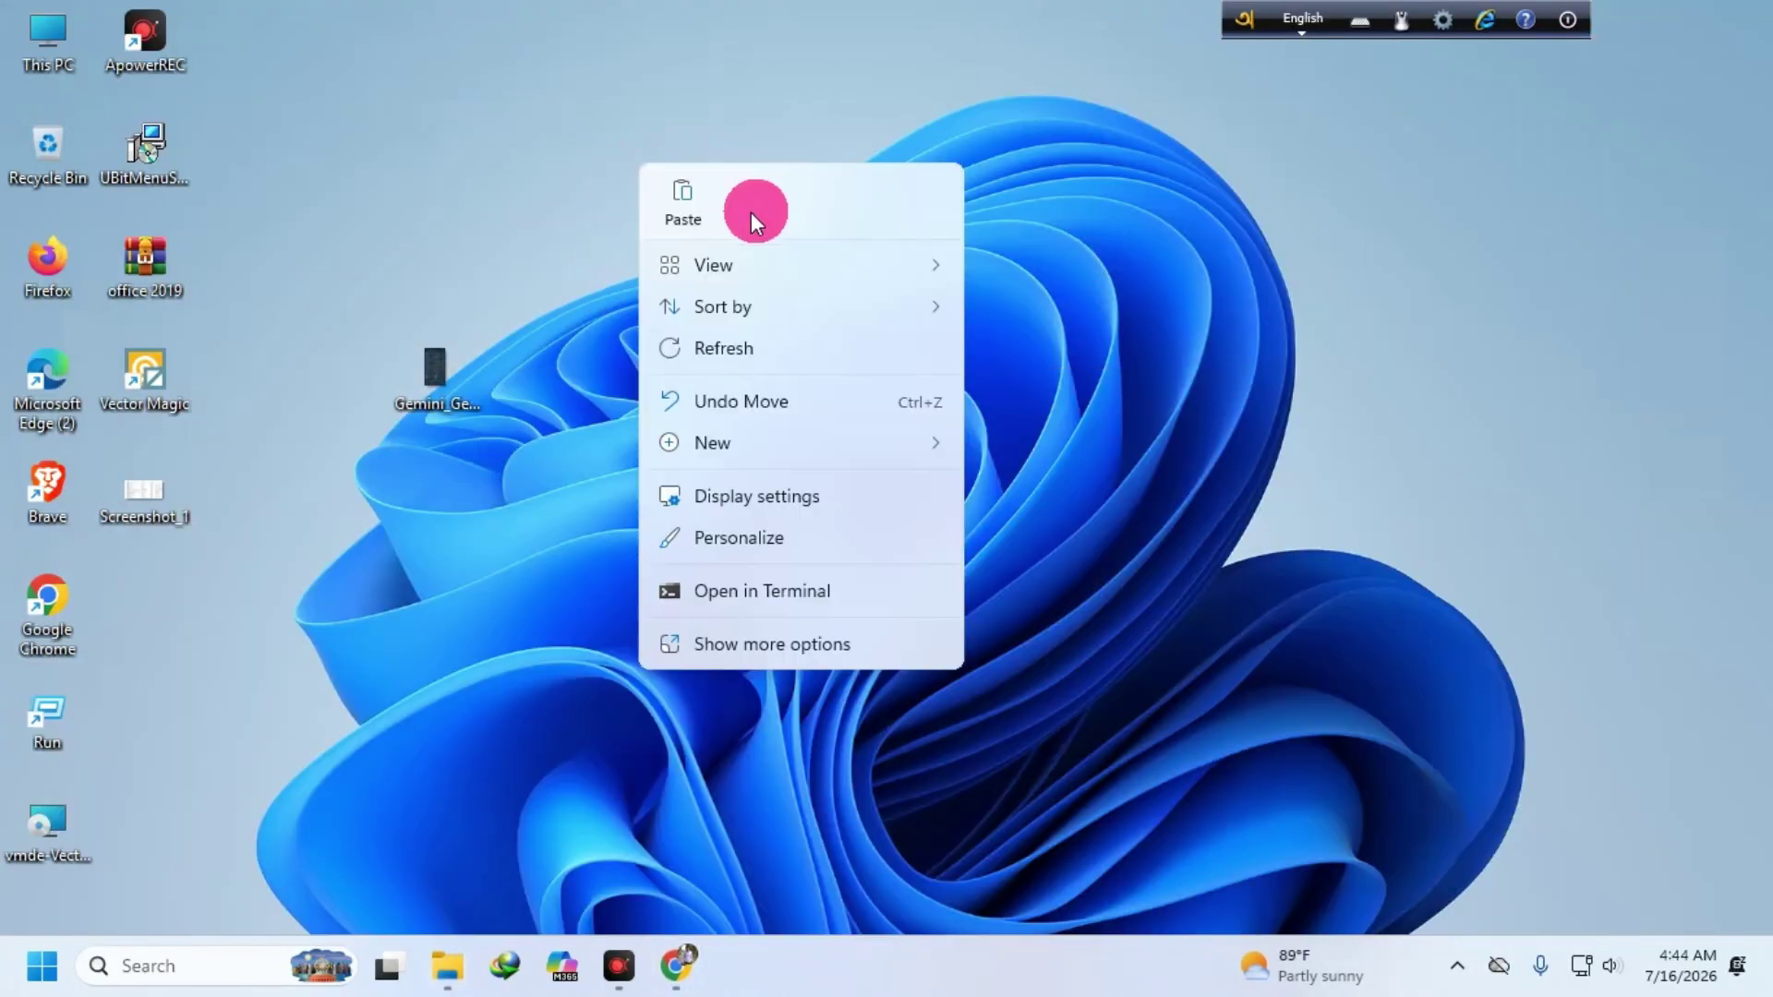
left_click(684, 198)
left_click_drag(163, 605, 1062, 397)
- Open Untitled video.mp4 from the desktop in PotPlayer and watch it play
double_click(1019, 366)
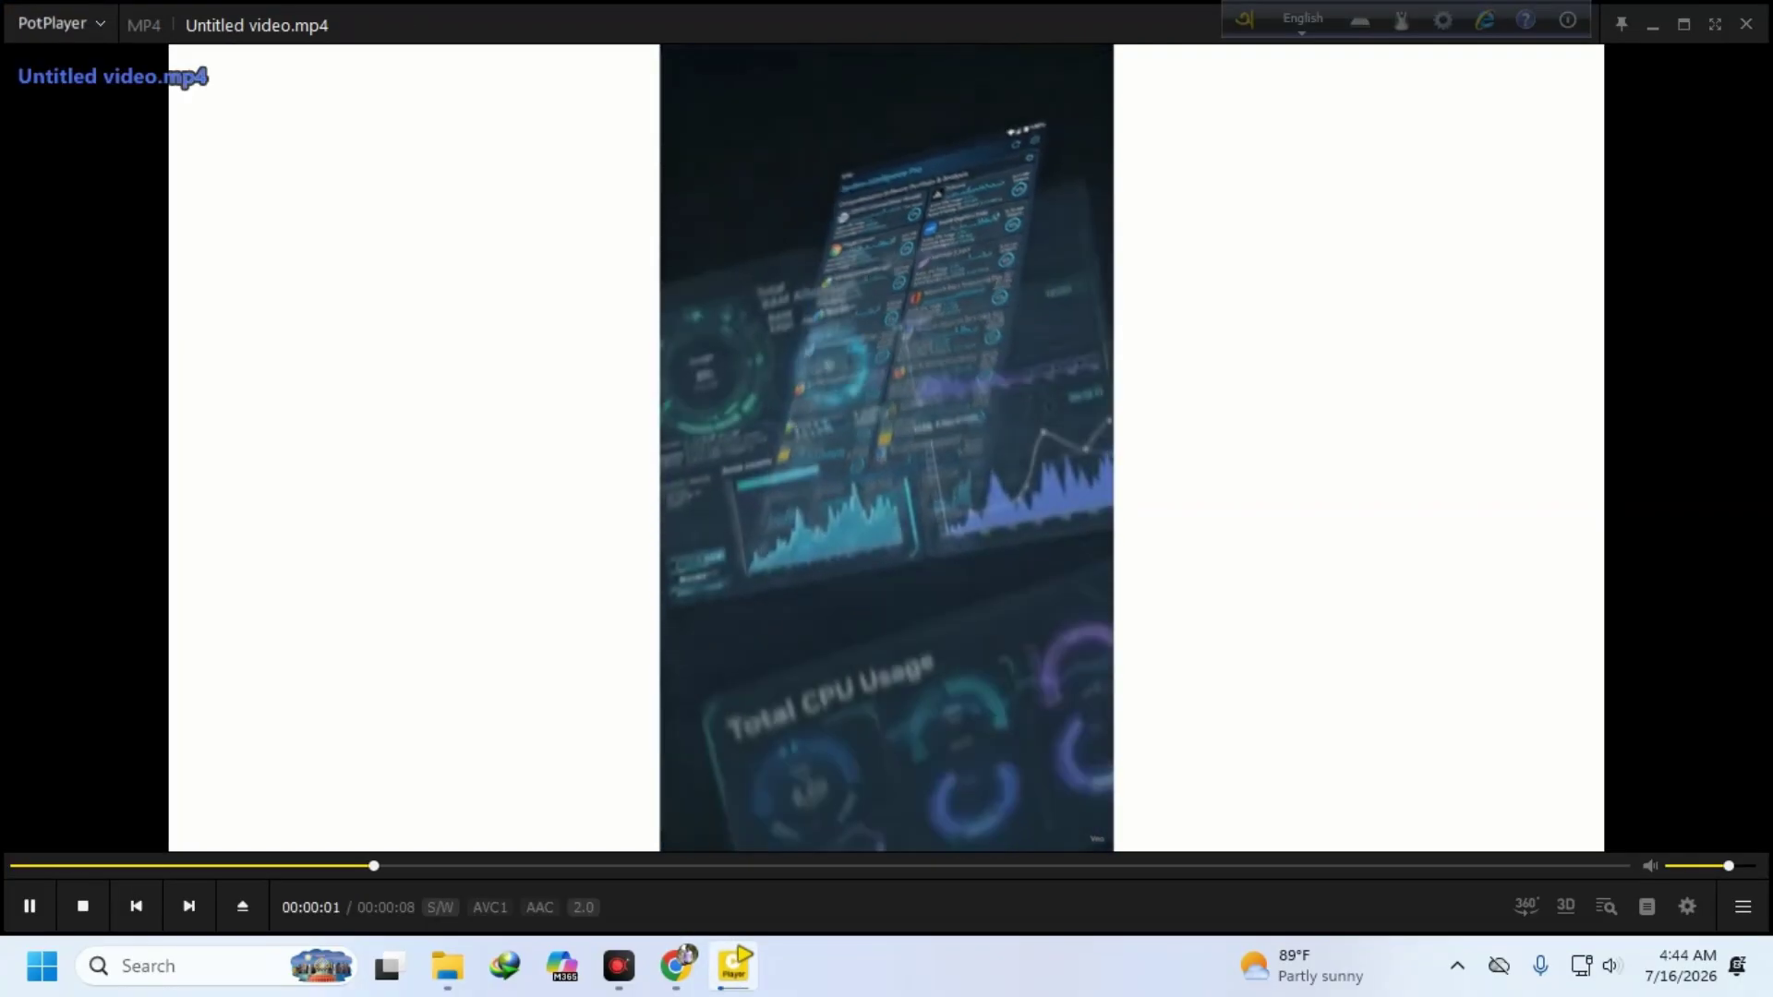
scroll(1260, 606, "up", 4)
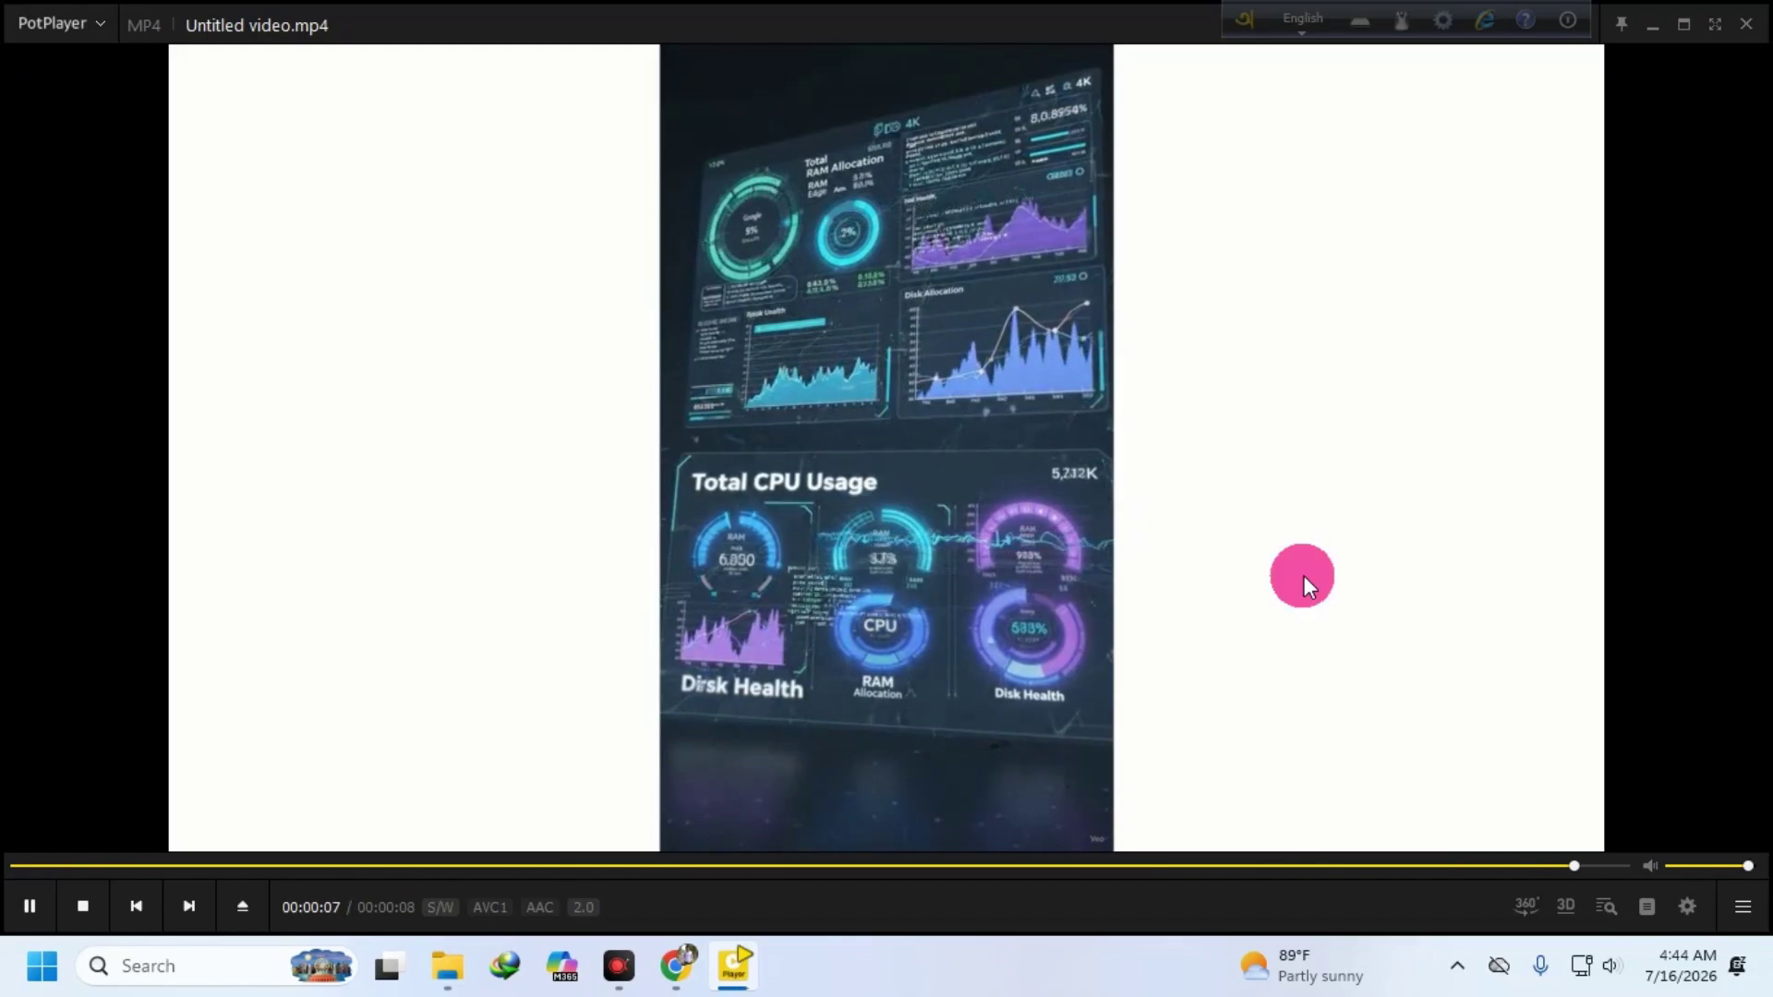
scroll(1321, 578, "down", 3)
- Close PotPlayer and delete the Untitled video file from the desktop
left_click(1747, 25)
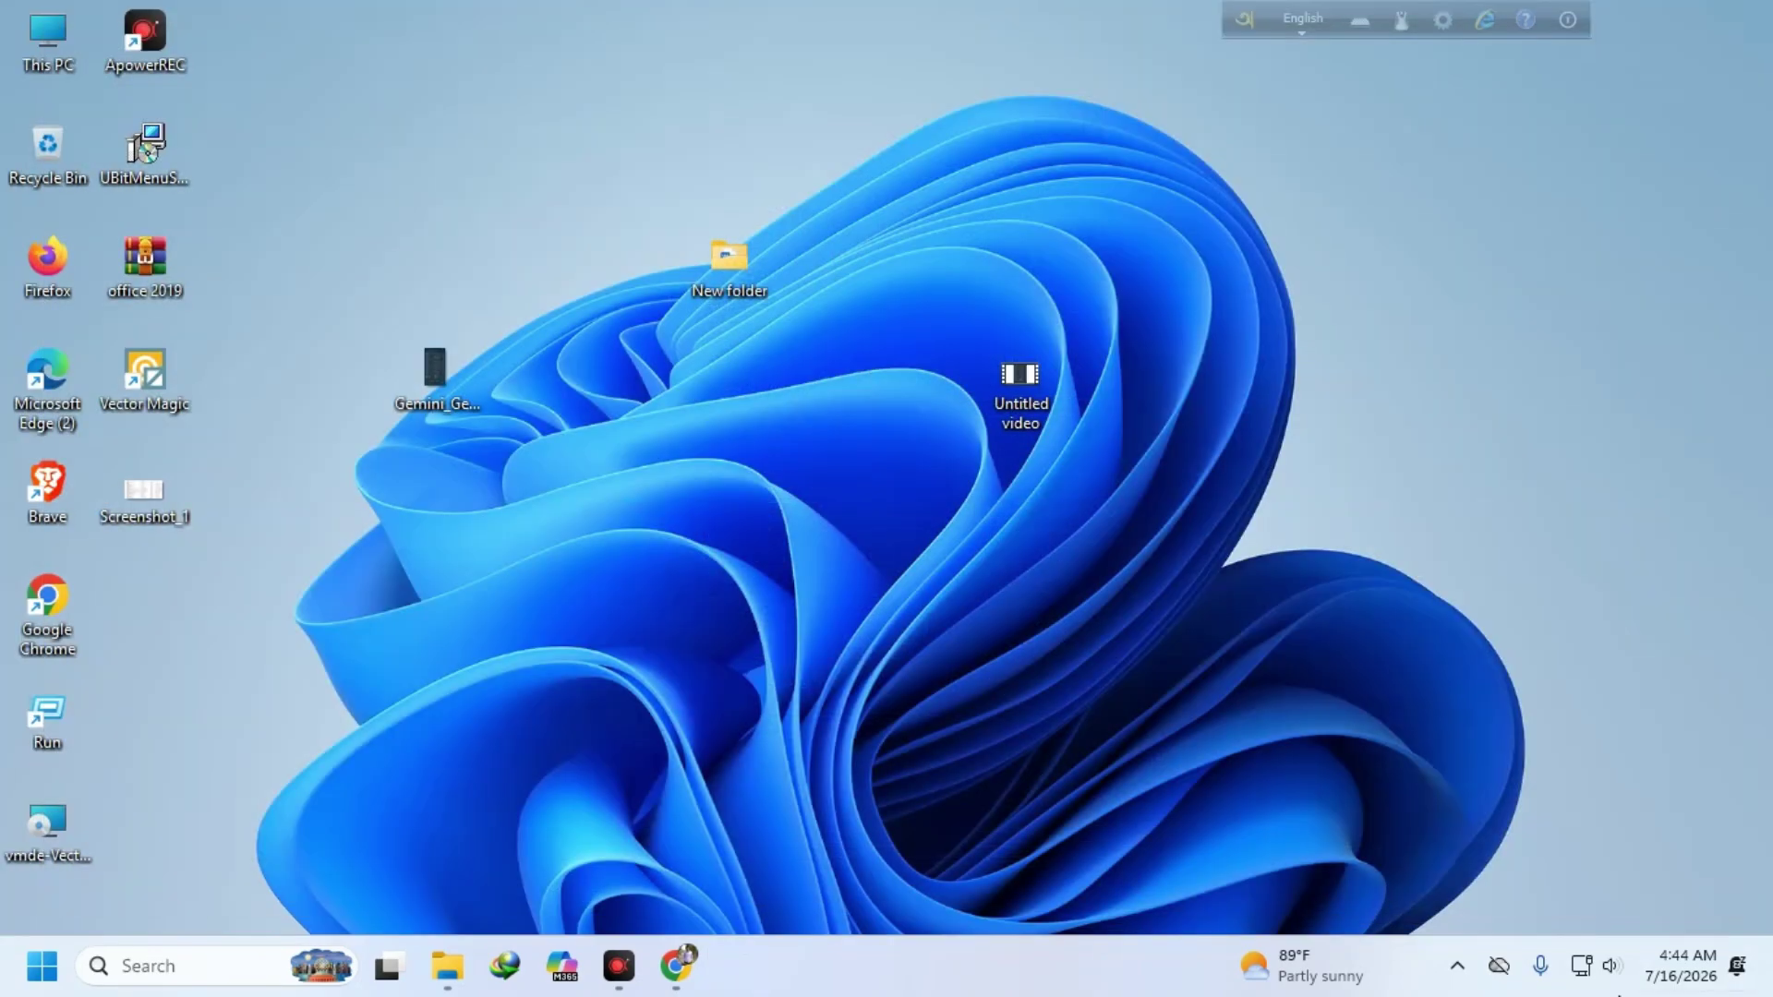
right_click(1020, 383)
left_click(1380, 211)
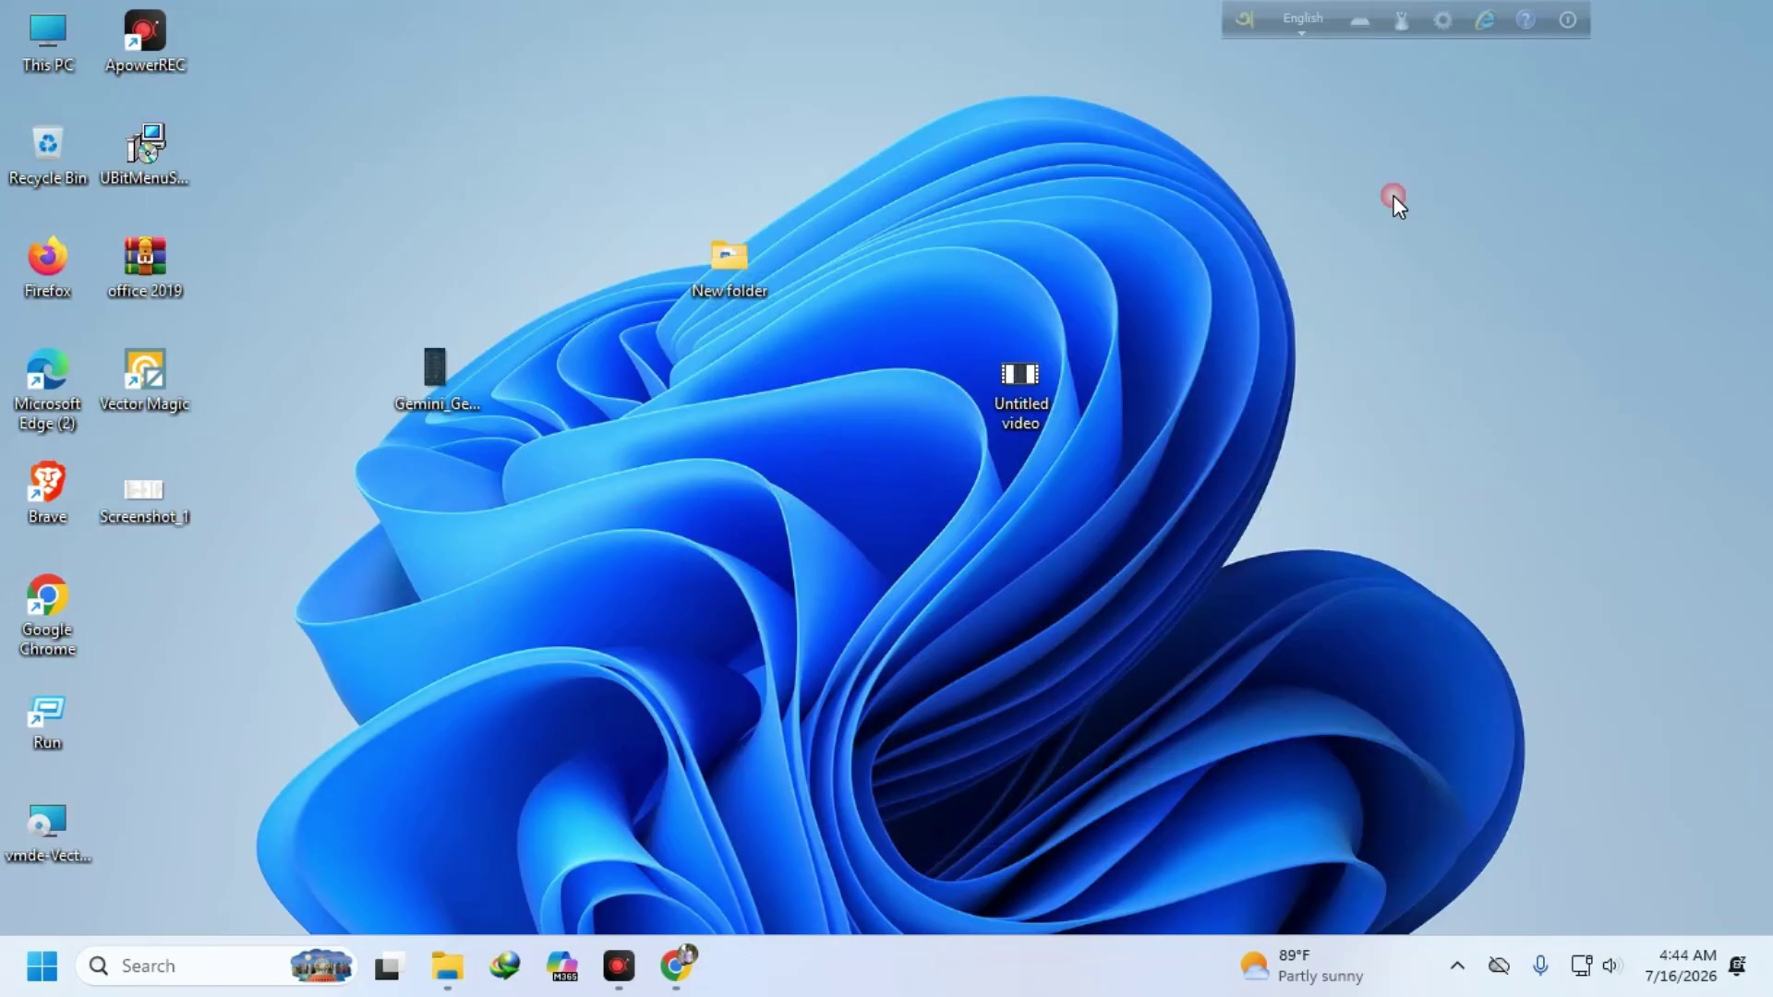
- Back in Chrome, check the Veo model list, then close the Gemini and Google Vids tabs
left_click(673, 967)
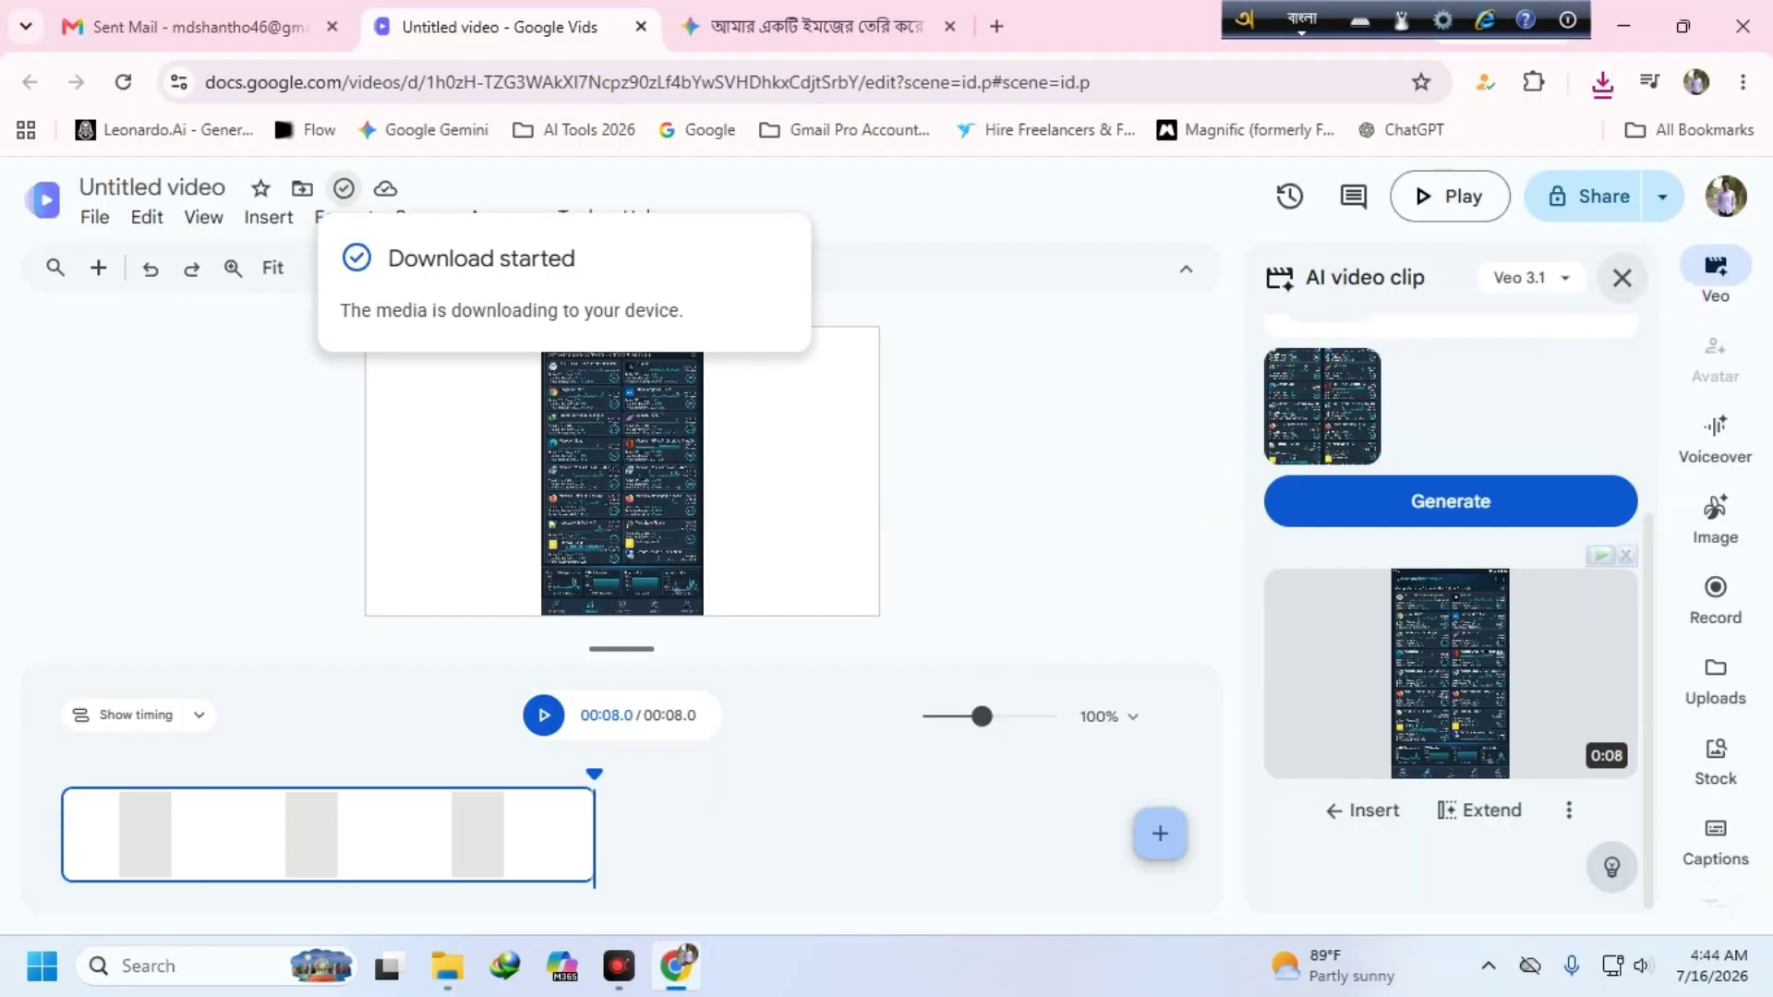
left_click(1529, 277)
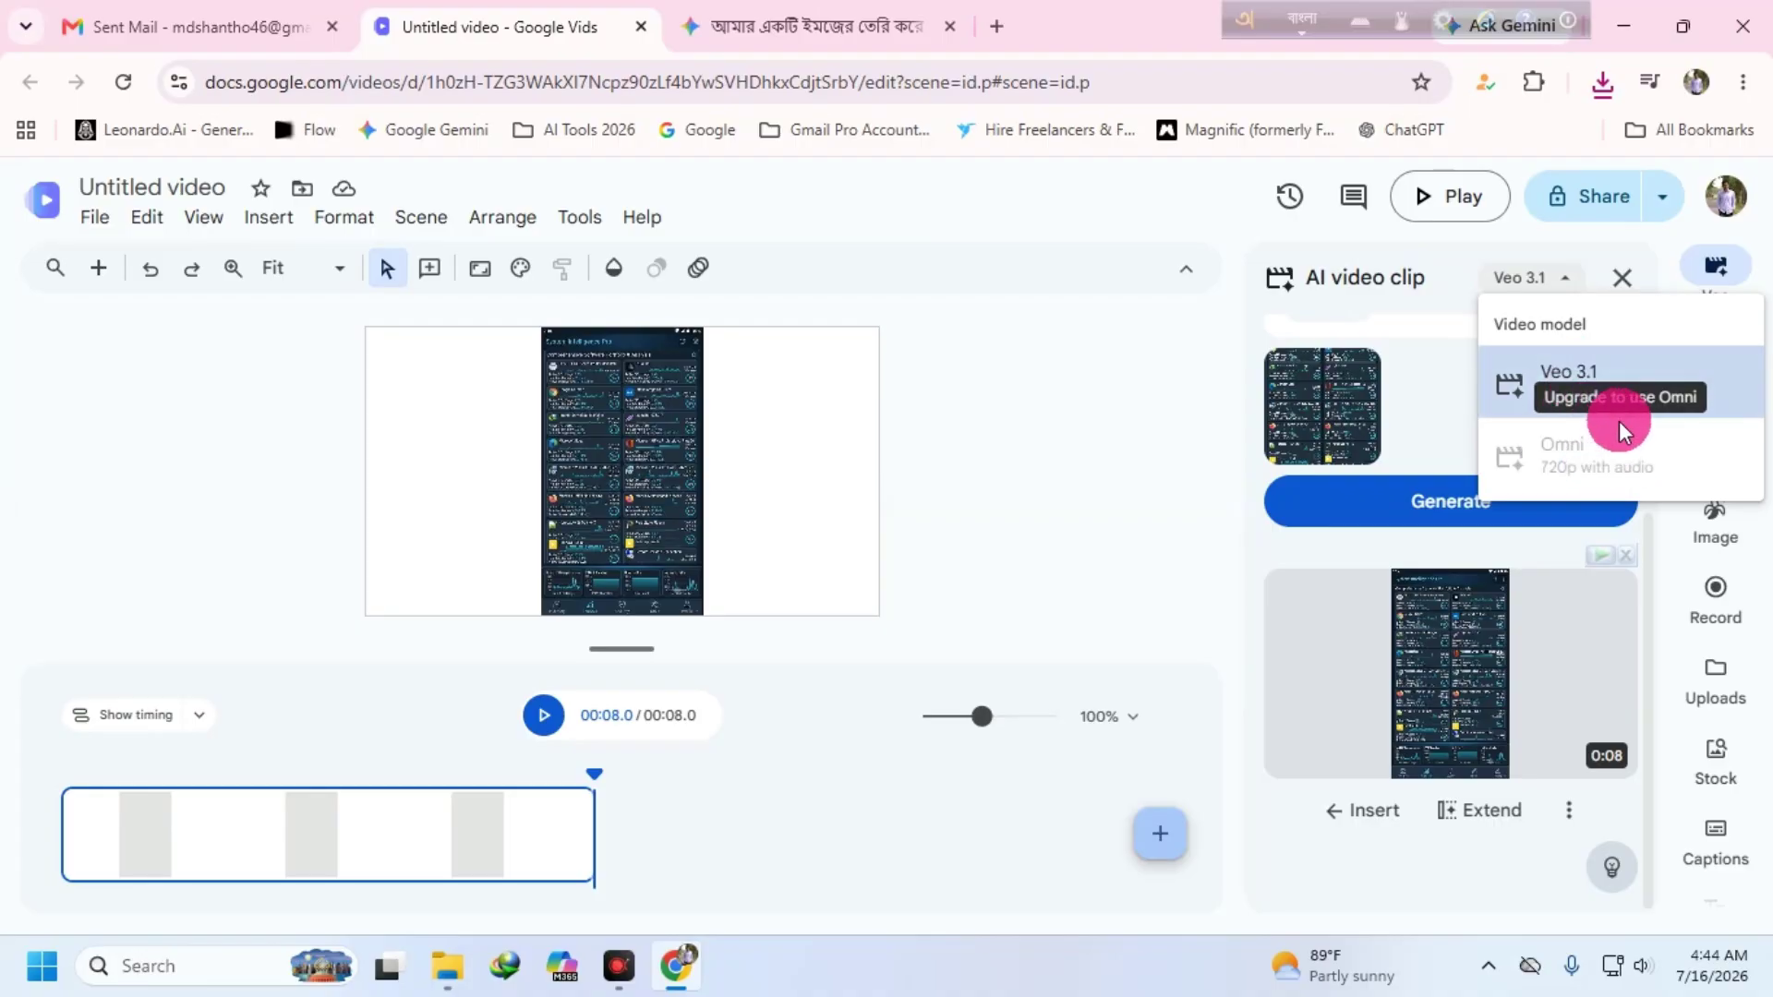
left_click(949, 25)
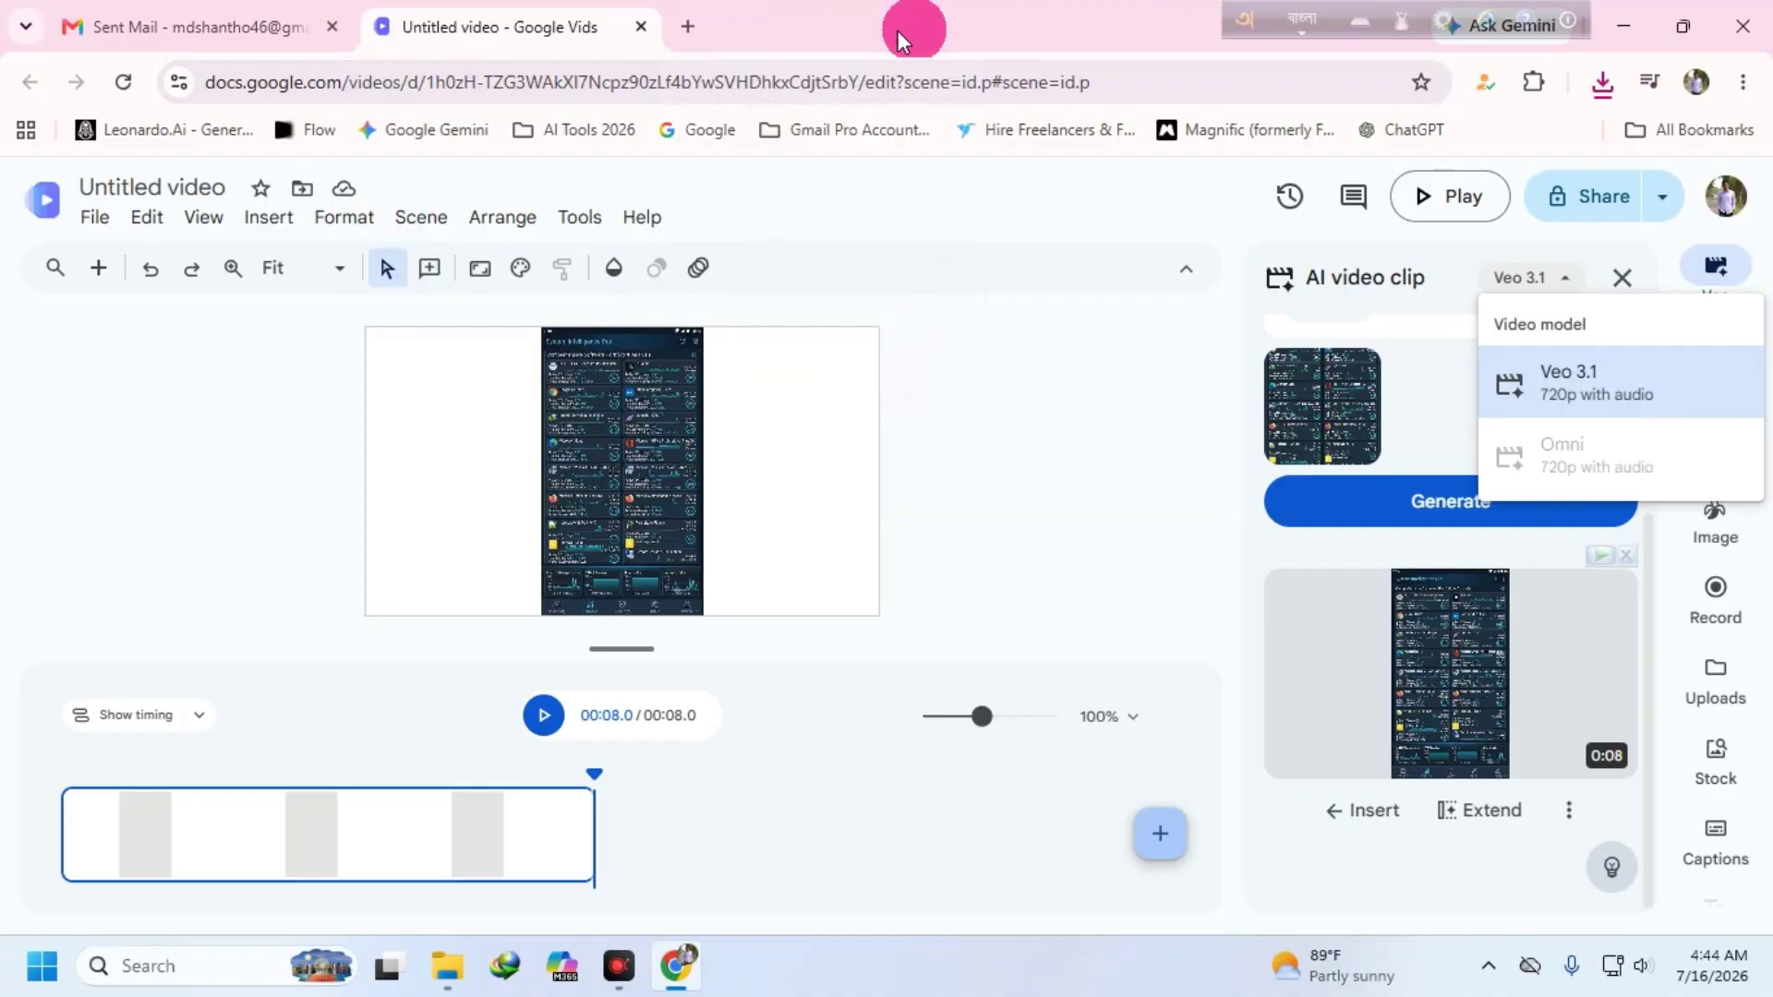
left_click(641, 25)
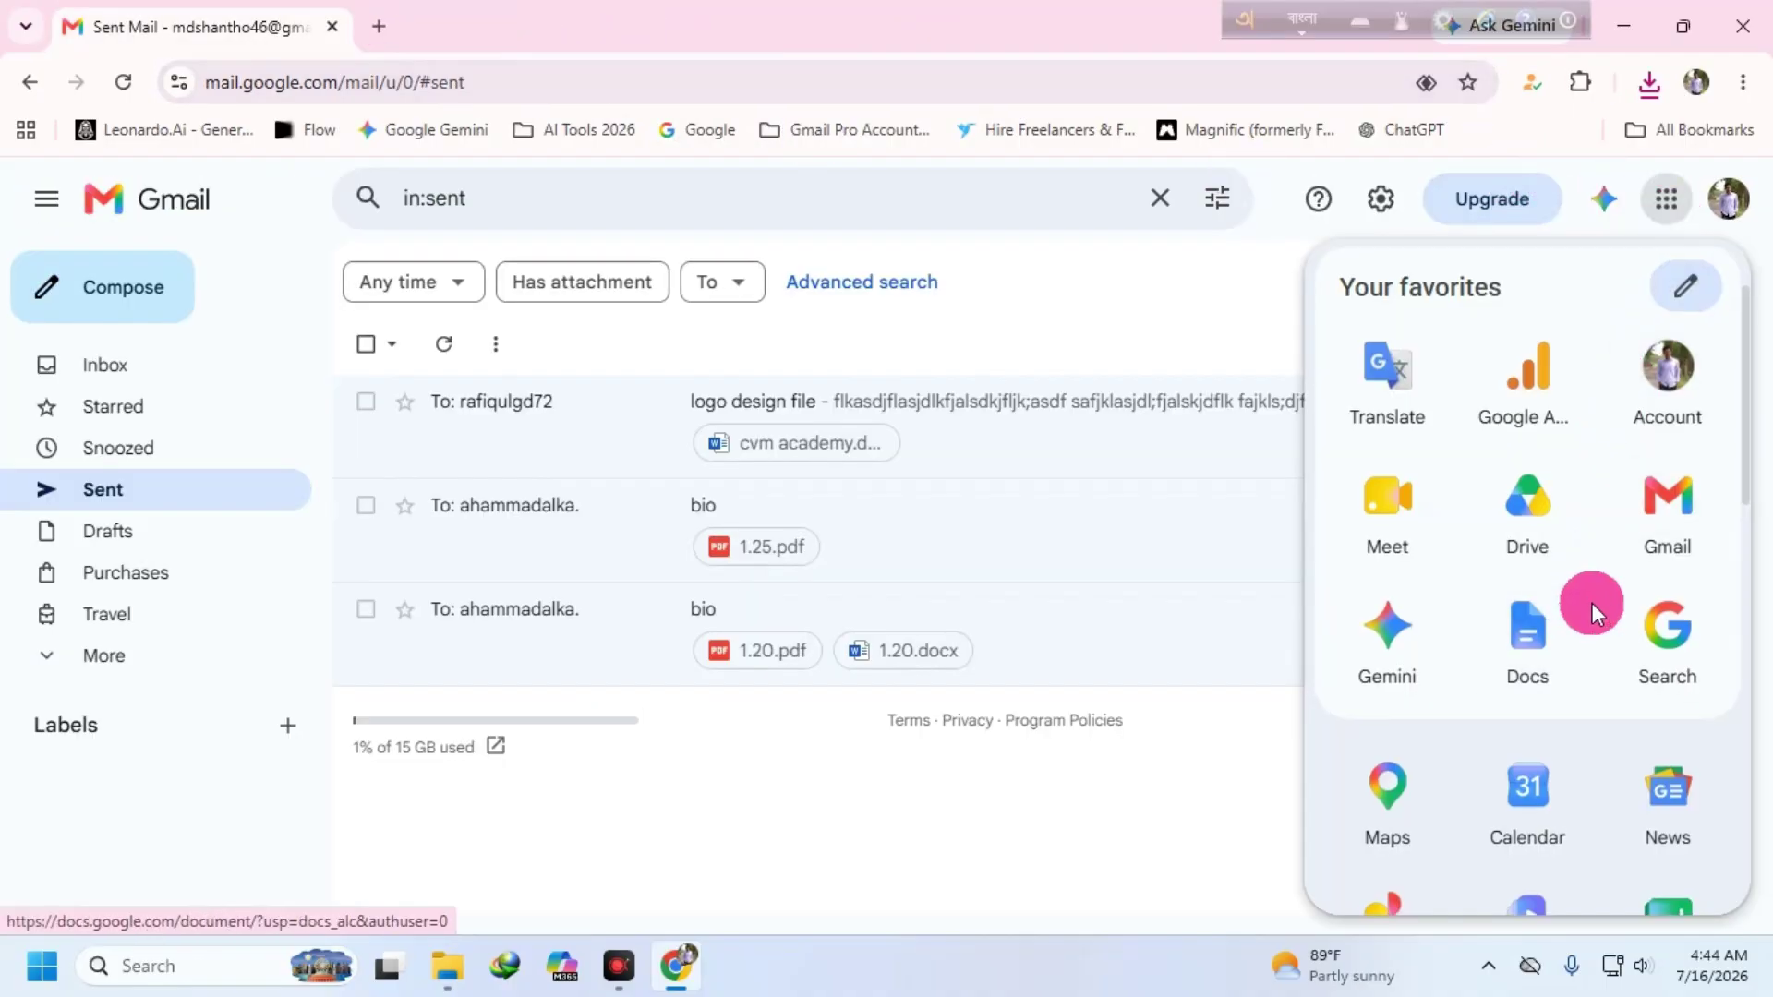
- Launch Google Sheets from Gmail's apps list and start a blank spreadsheet
scroll(1598, 601, "down", 3)
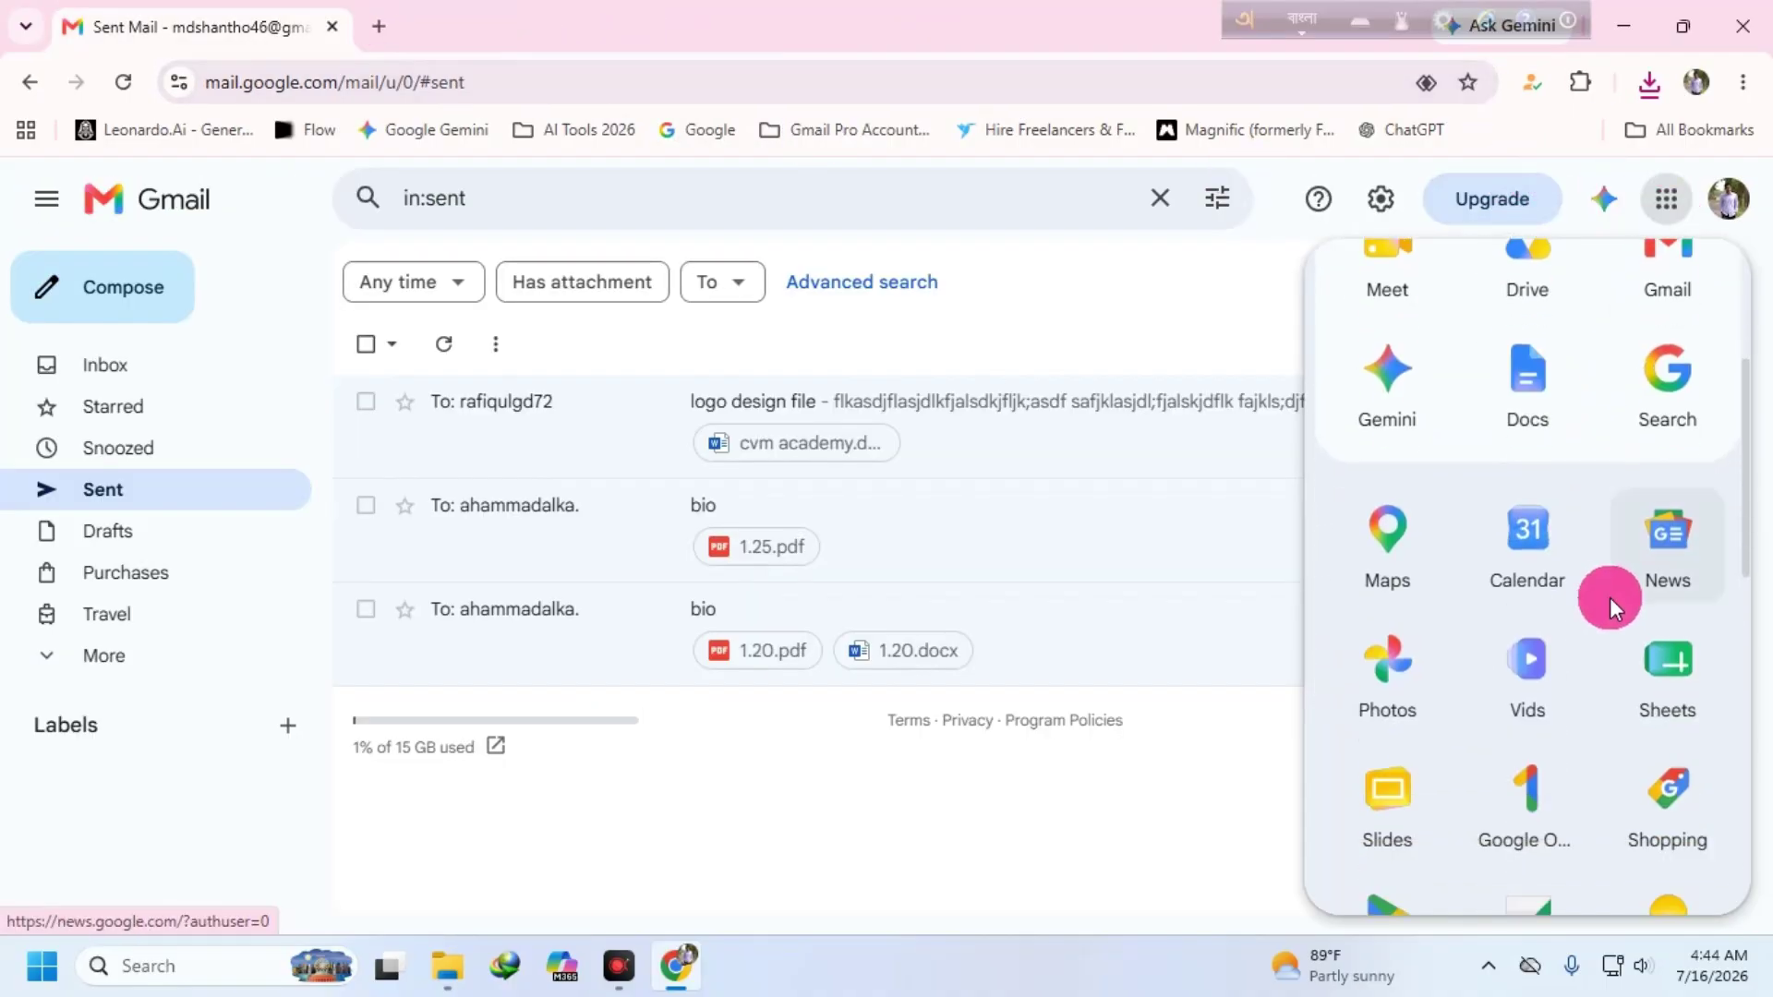
left_click(1657, 693)
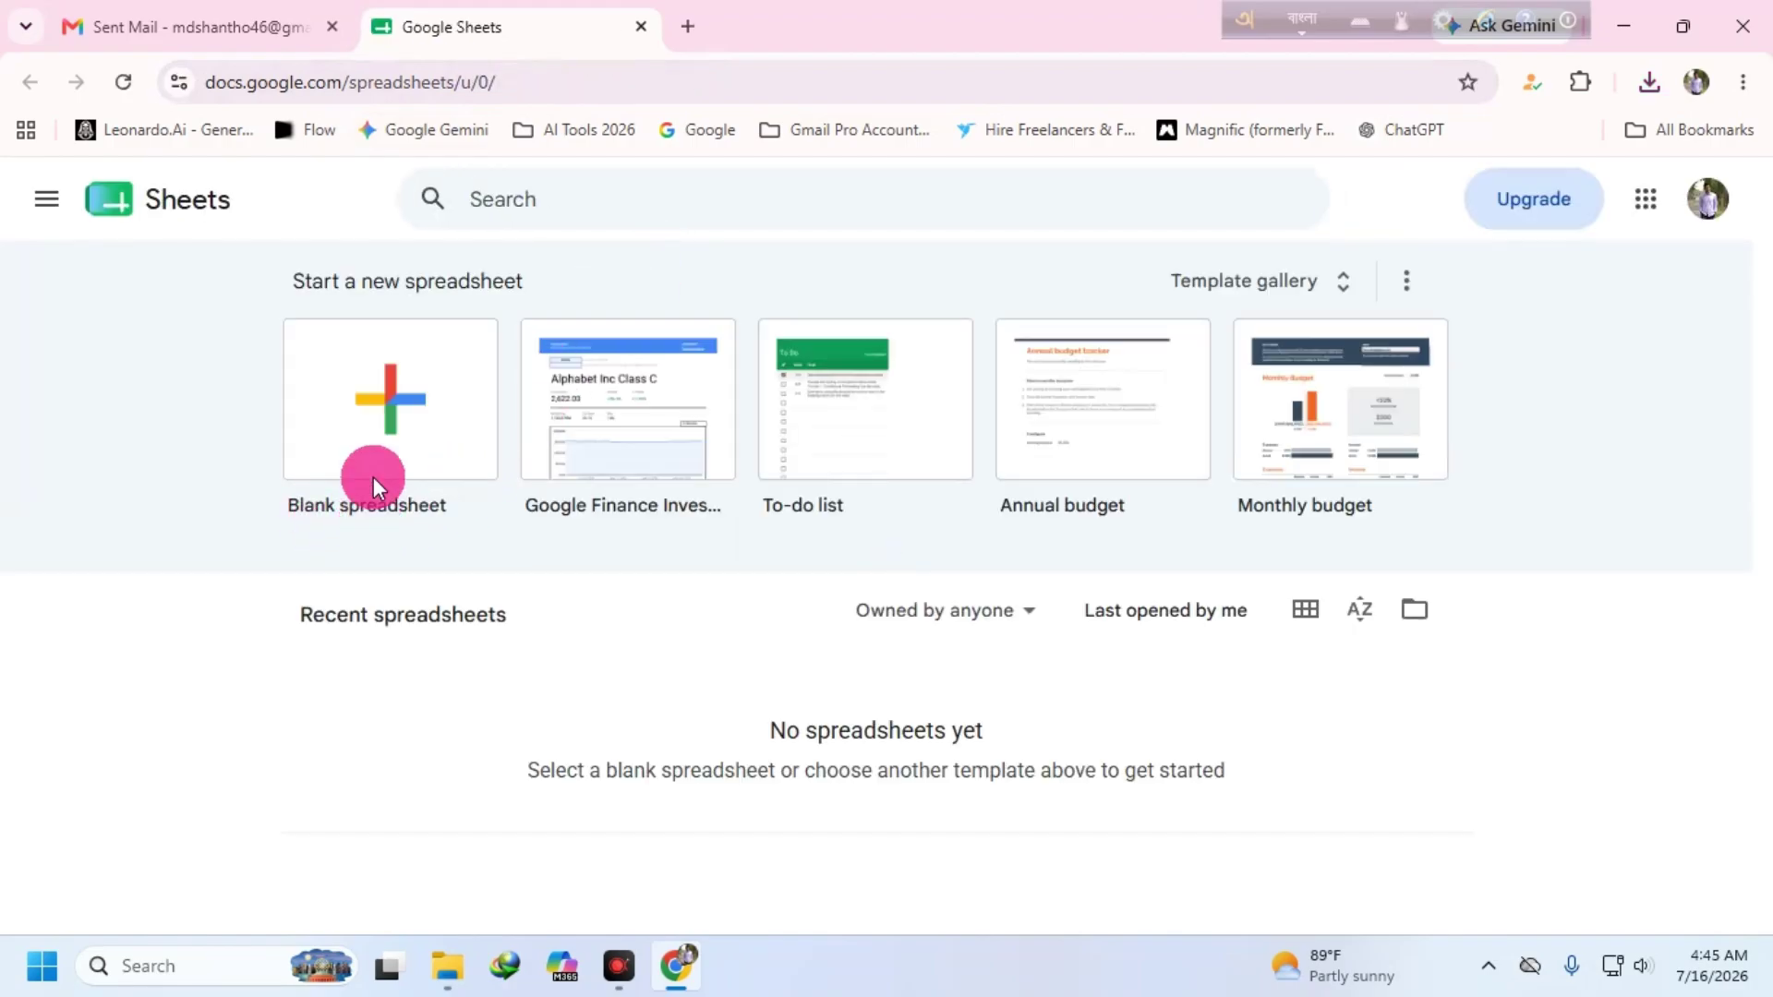
left_click(369, 401)
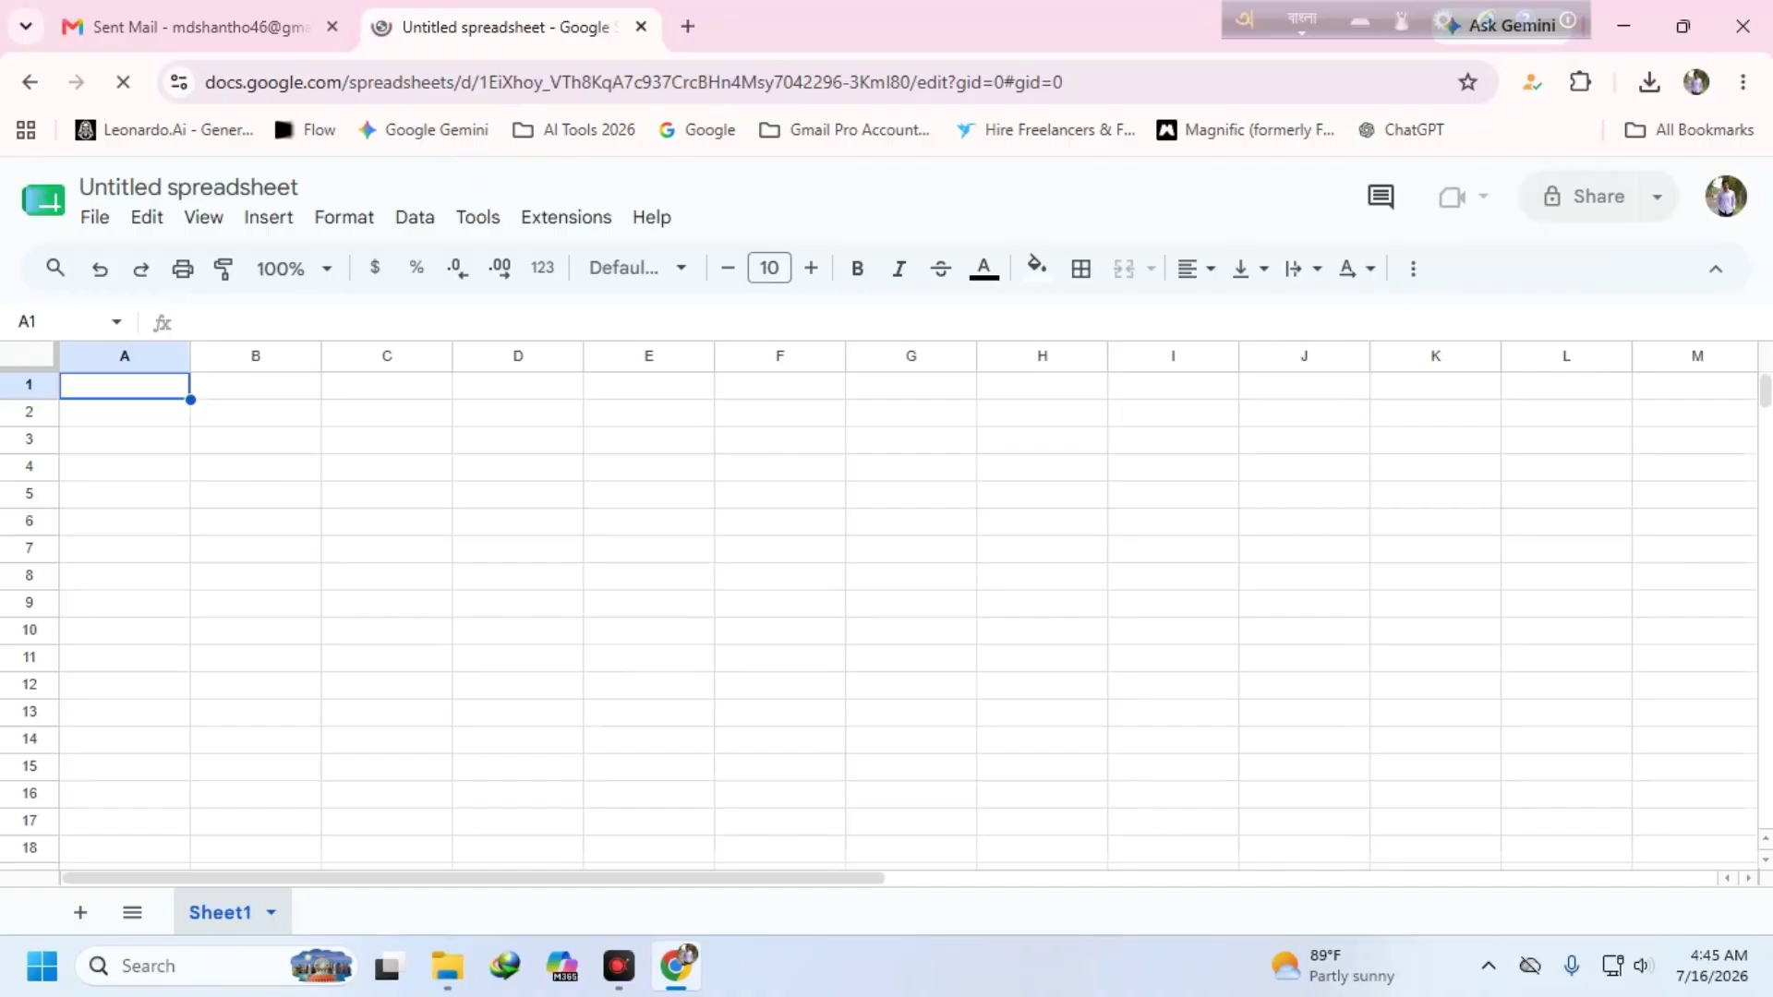
- Enter the headers Name, bangla, English and total in A1:D1
left_click(120, 379)
type("স")
key("BackSpace")
key("super+space")
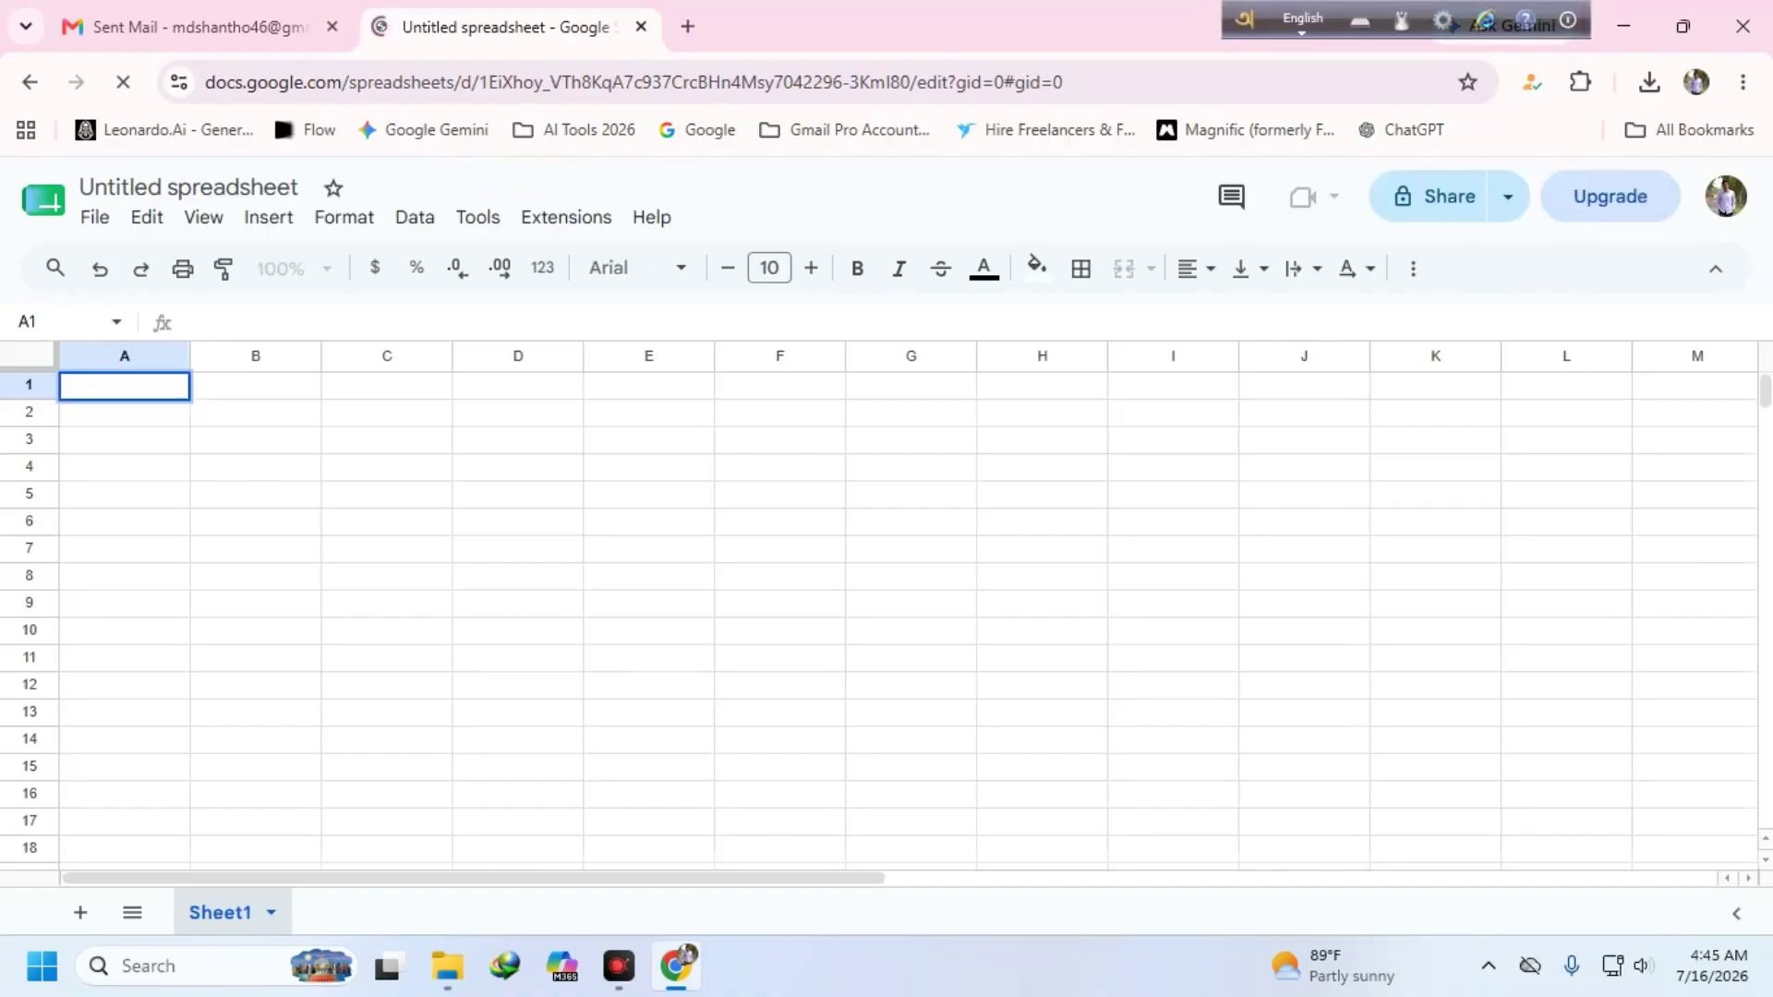
type("Name")
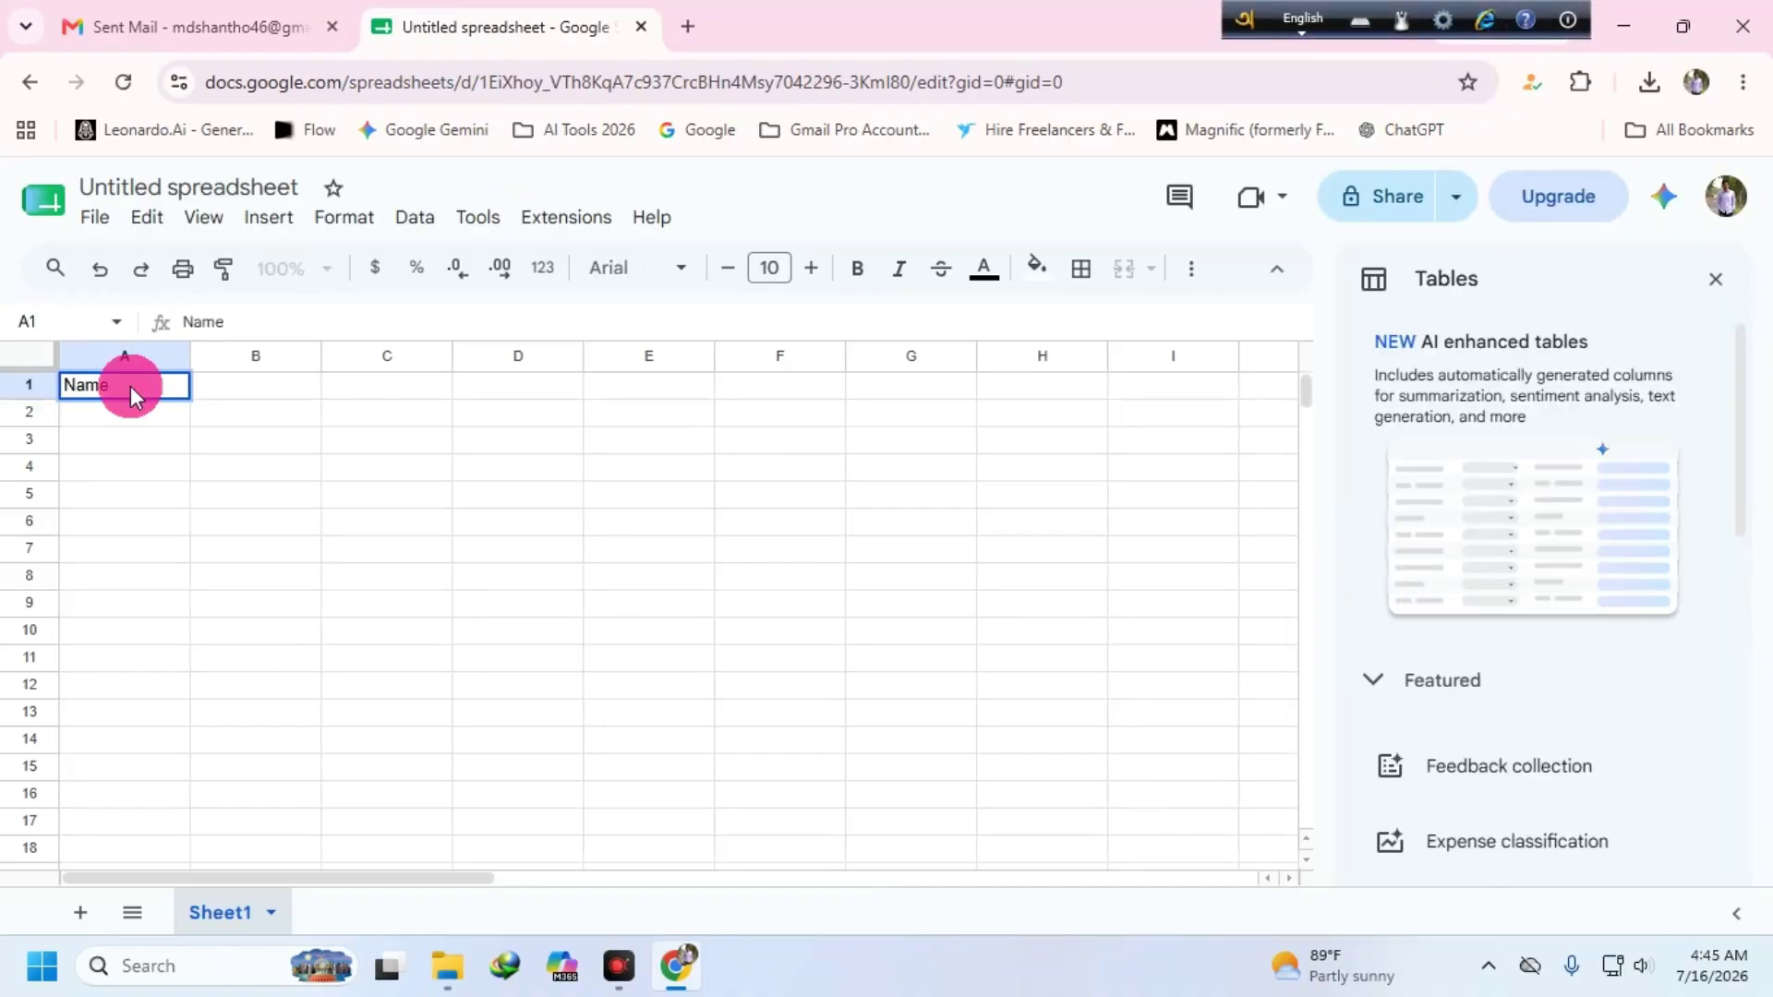
key("Tab")
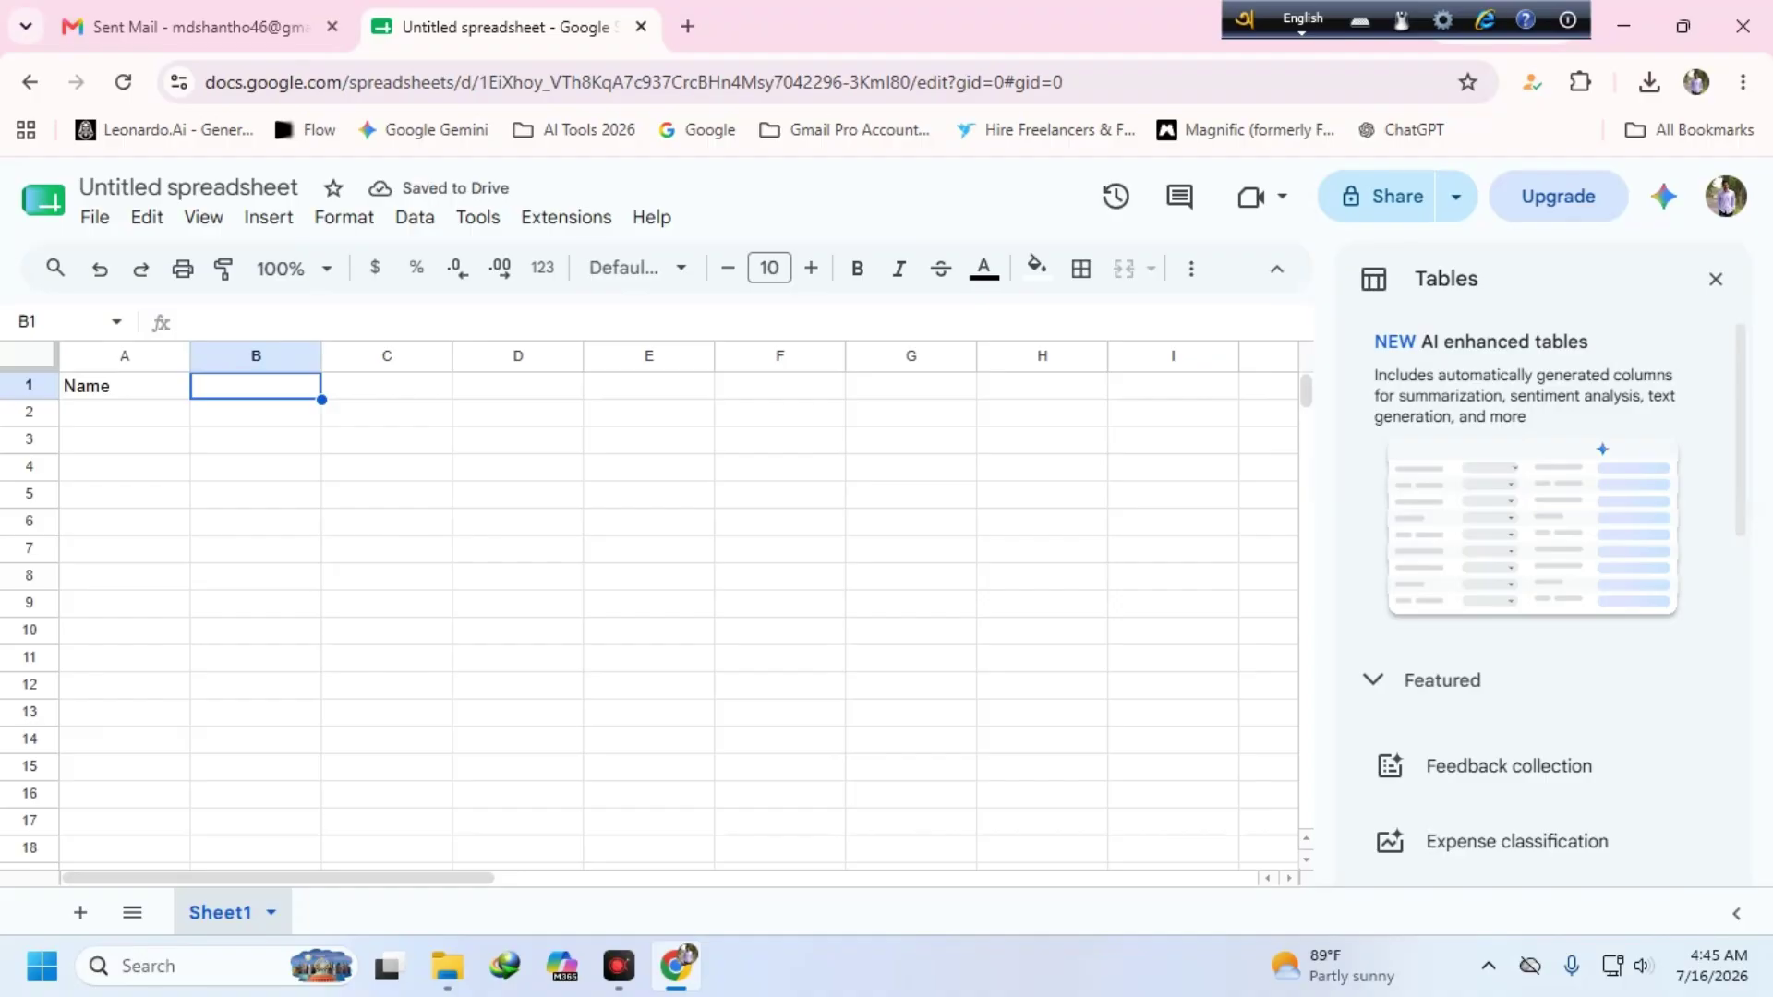
type("bangla")
key("BackSpace")
key("BackSpace")
key("BackSpace")
key("BackSpace")
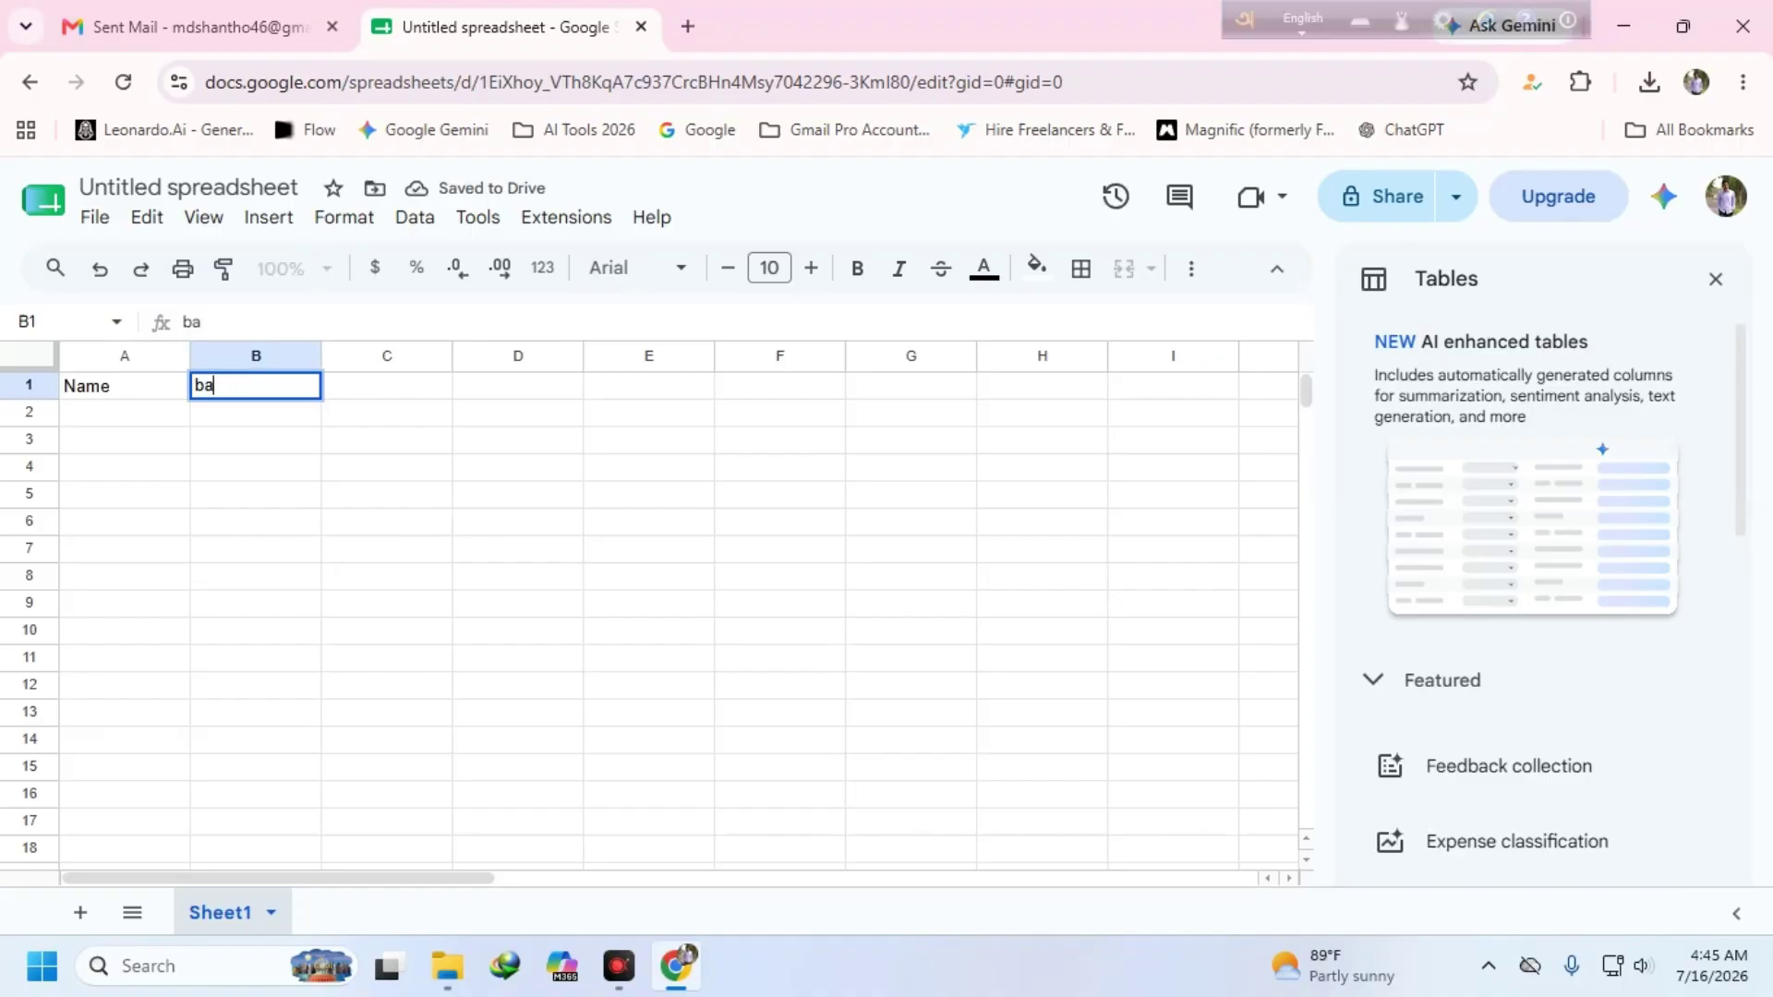
type("ngla")
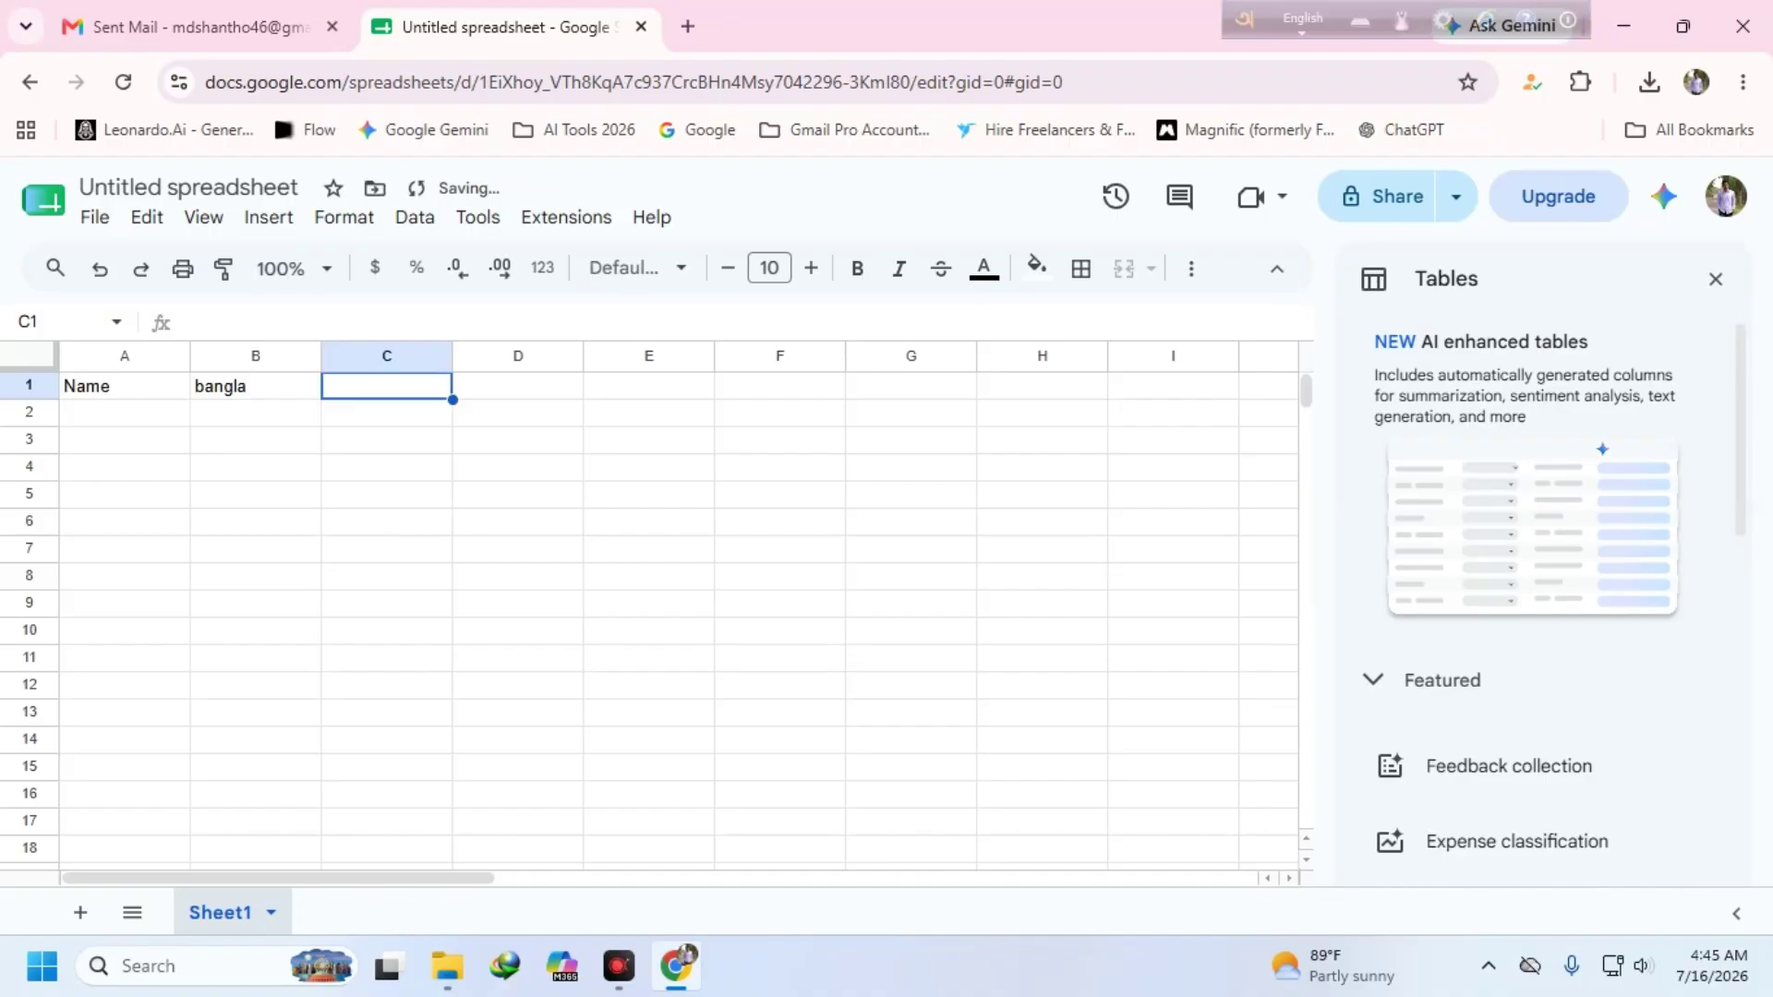
type("Eng")
key("BackSpace")
key("BackSpace")
type("n")
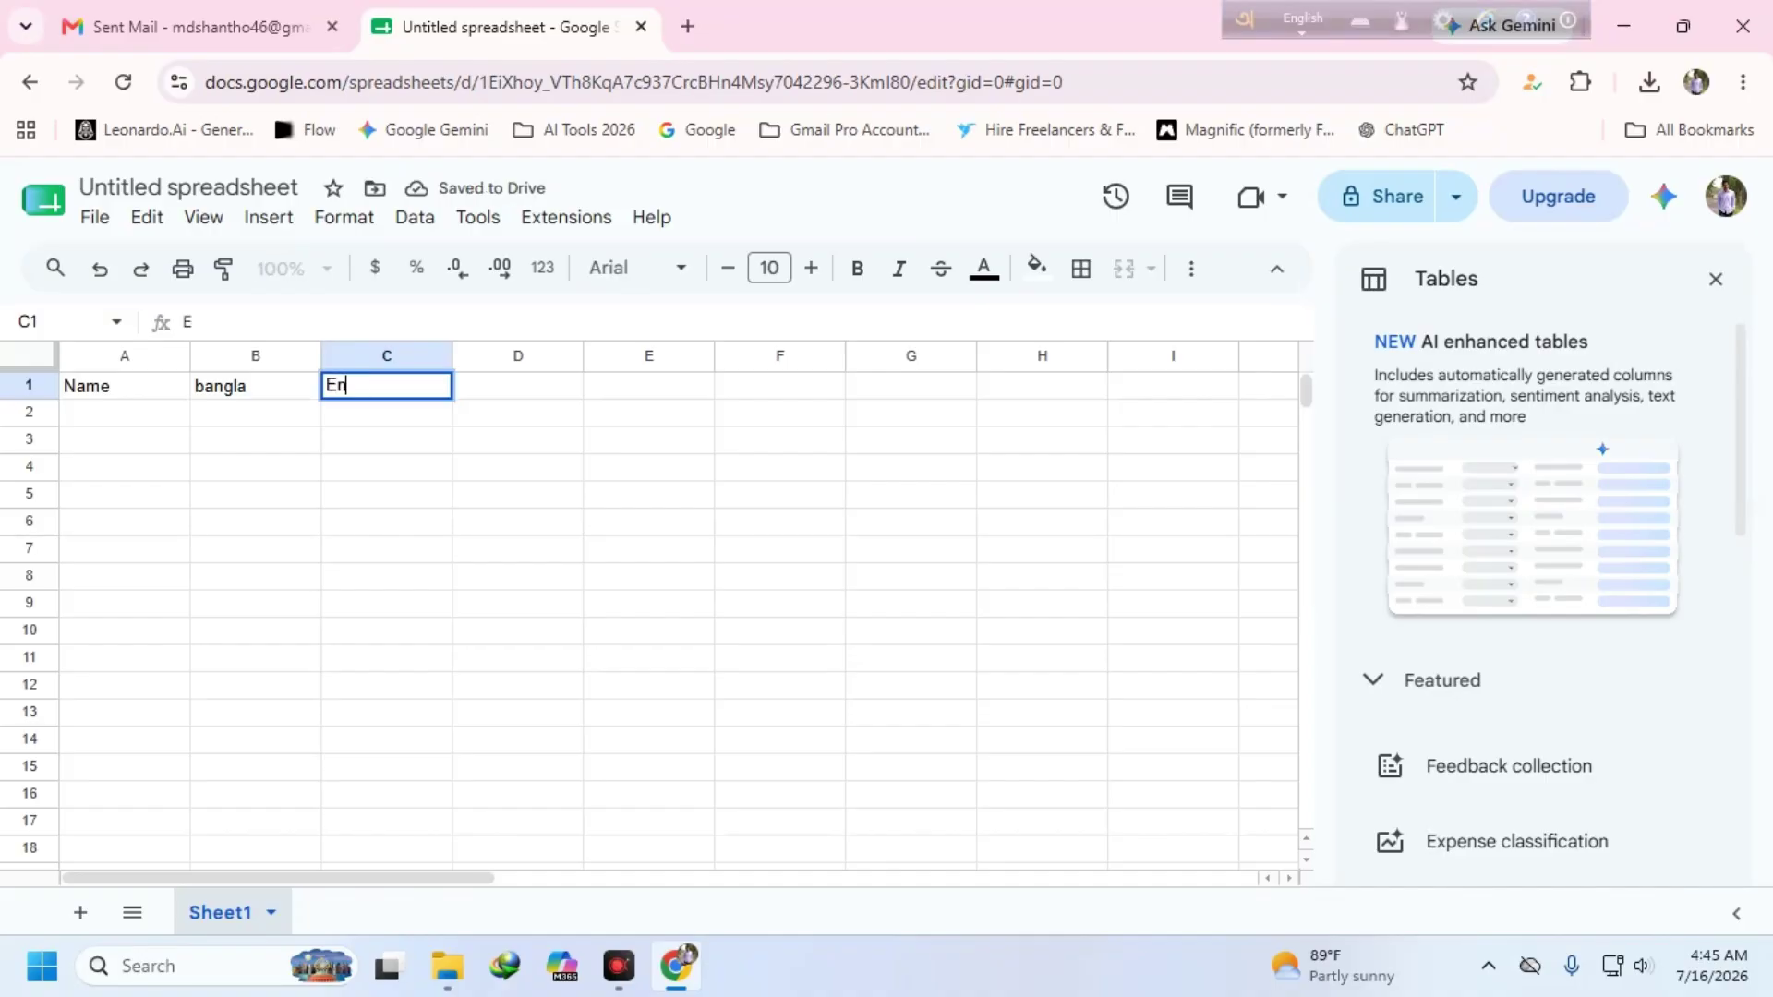
type("glish")
key("Tab")
type("to")
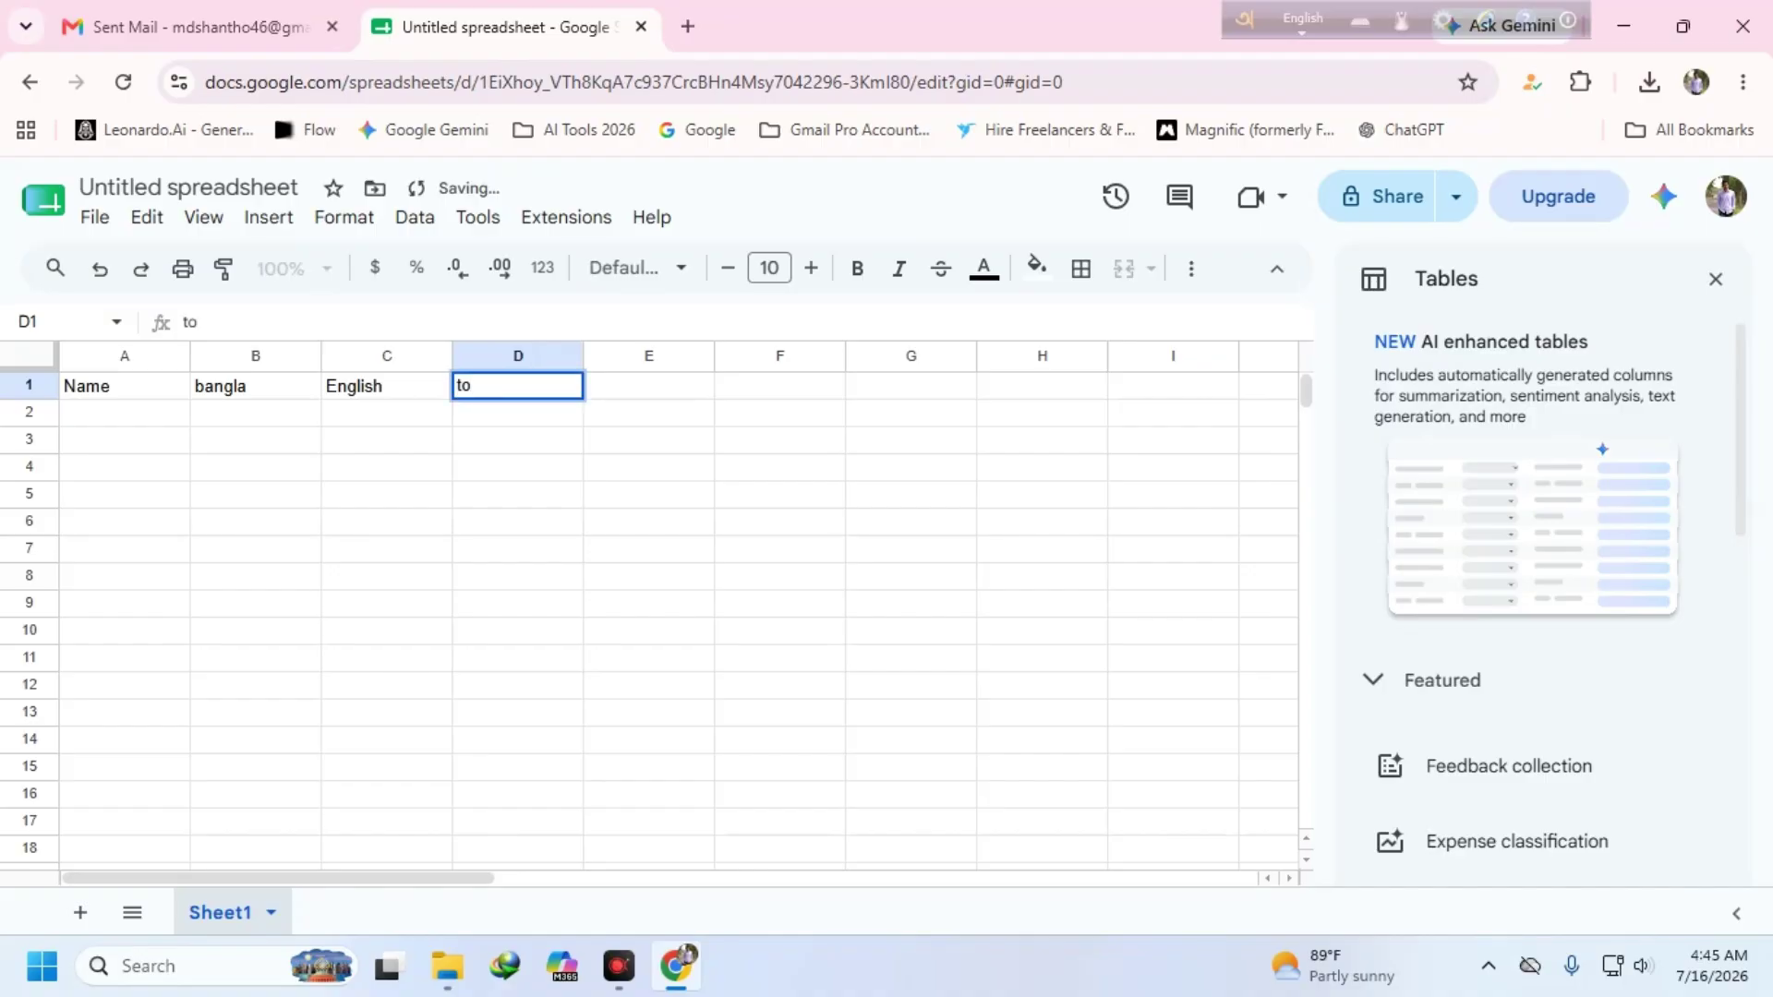
type("tal")
key("Return")
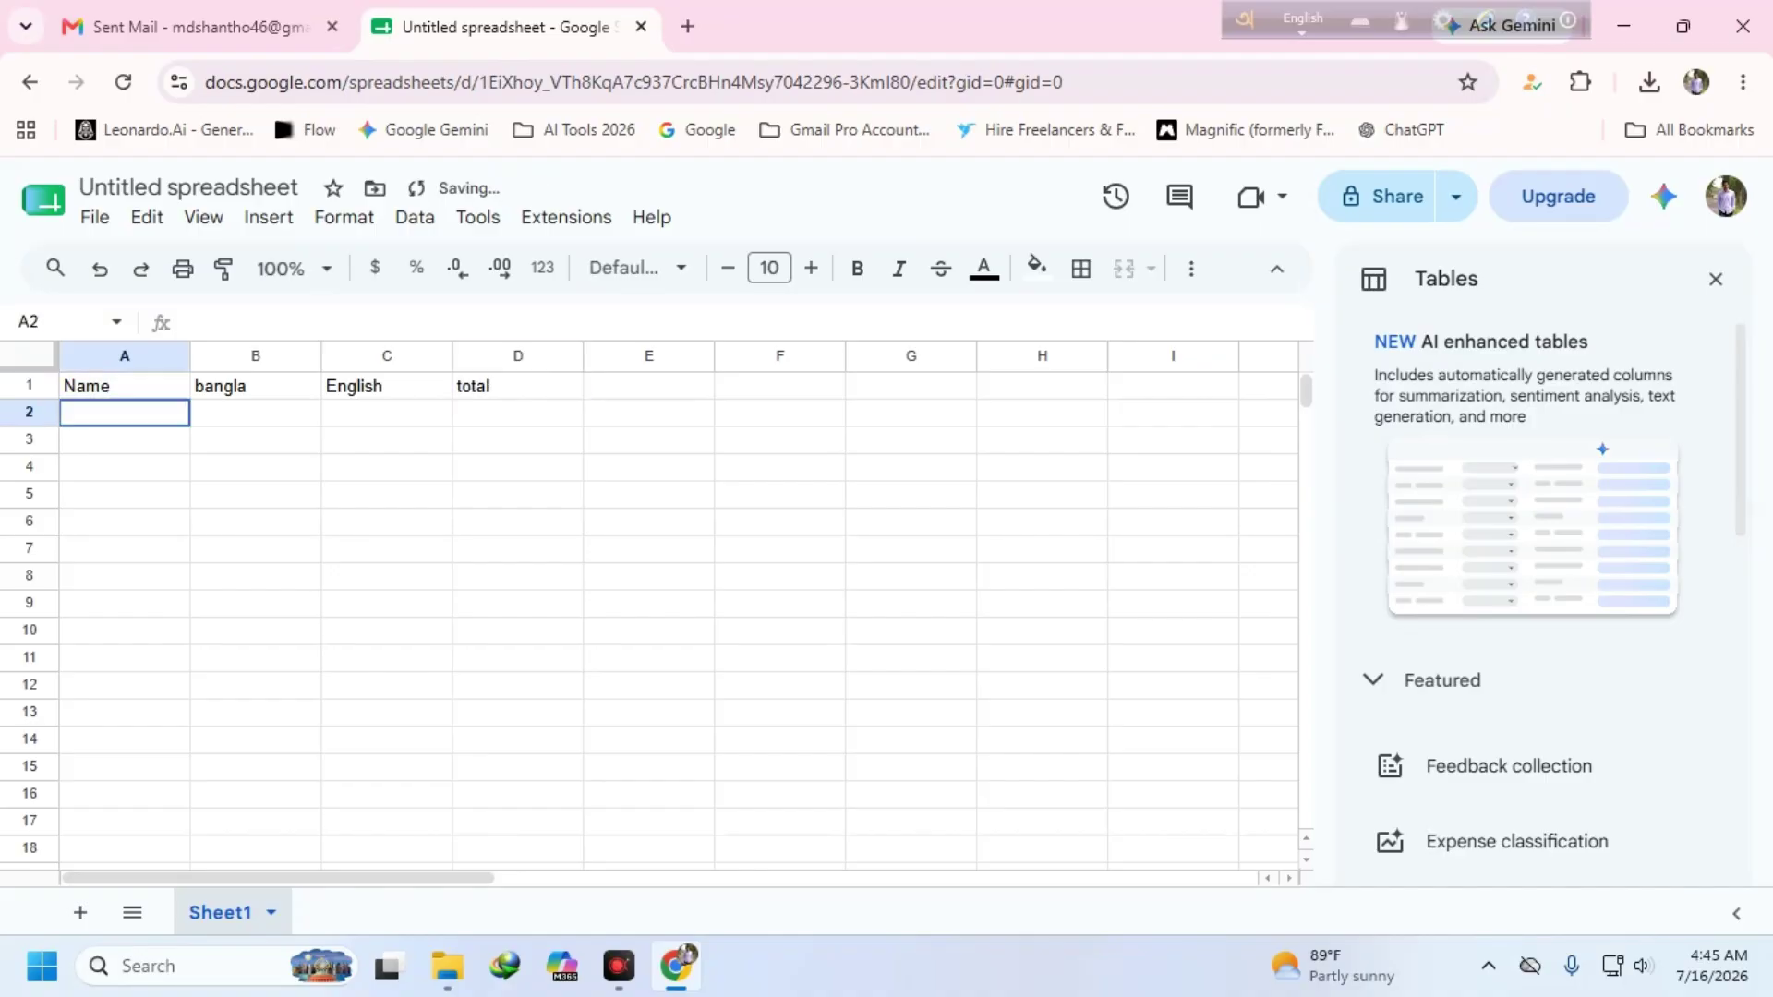
- Fill row 2 with 1, 62, 58 and B3:C3 with 52, 456, then select D2
type("1")
left_click(252, 422)
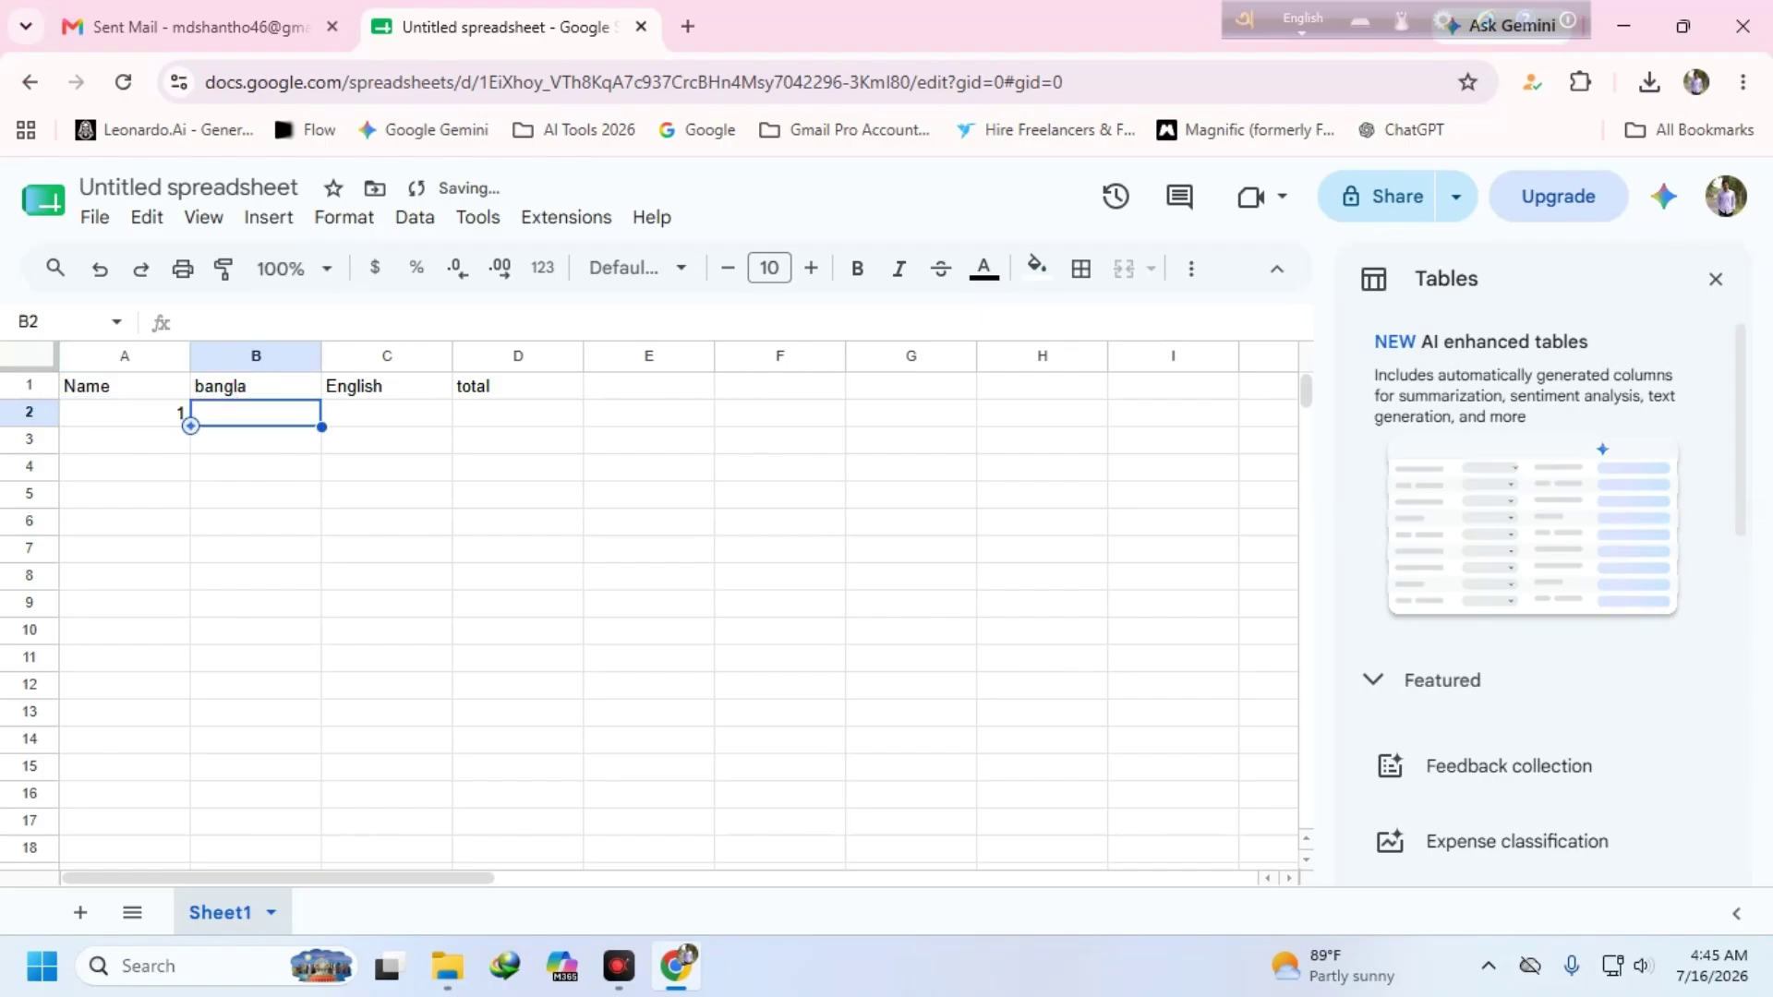
type("62")
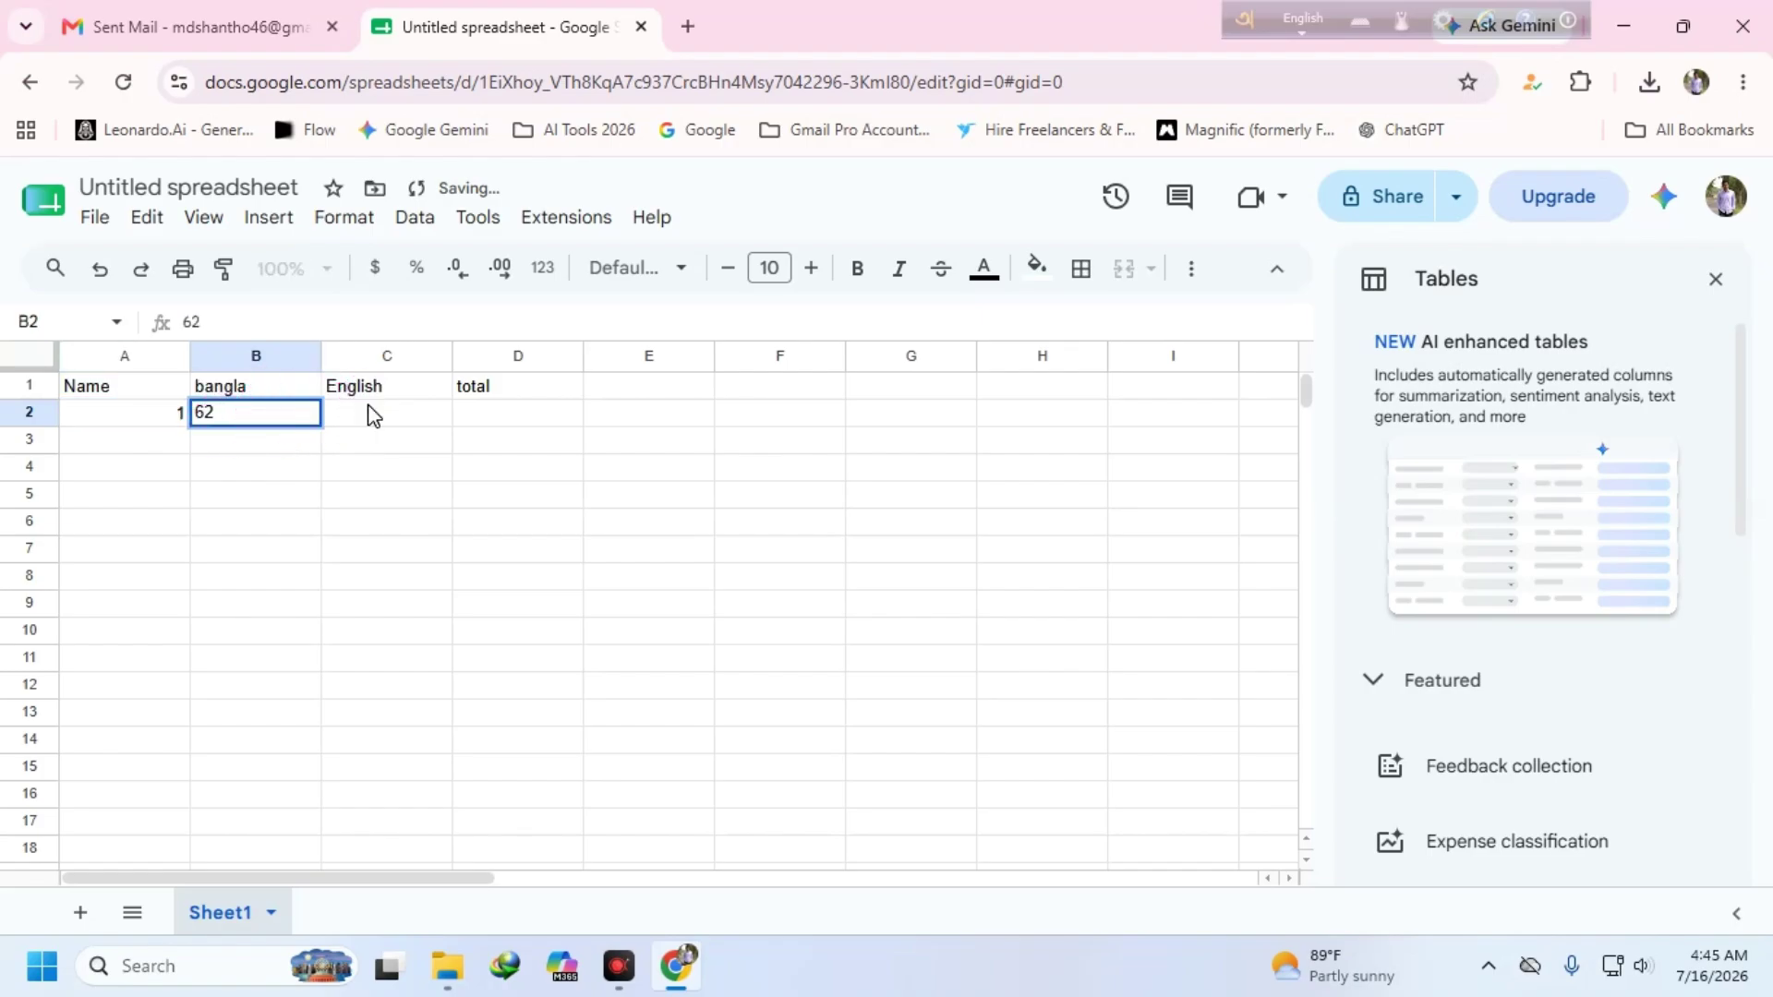
left_click(377, 407)
type("58")
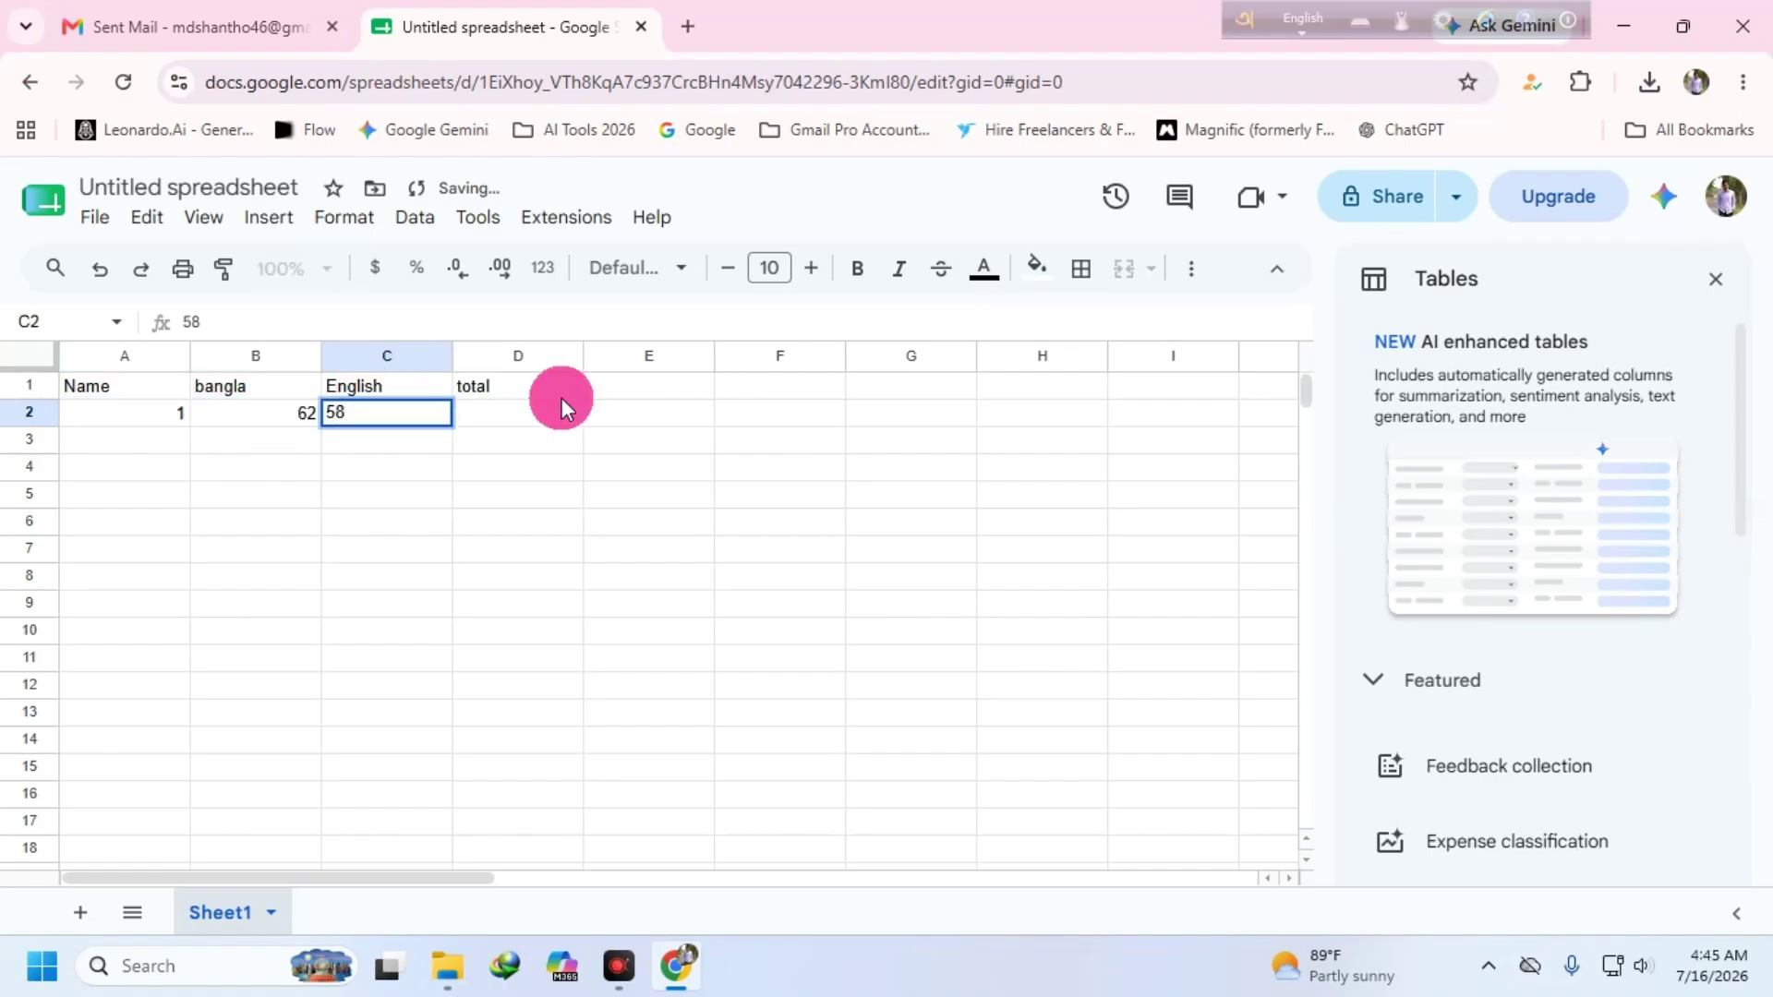
left_click(560, 397)
left_click(283, 438)
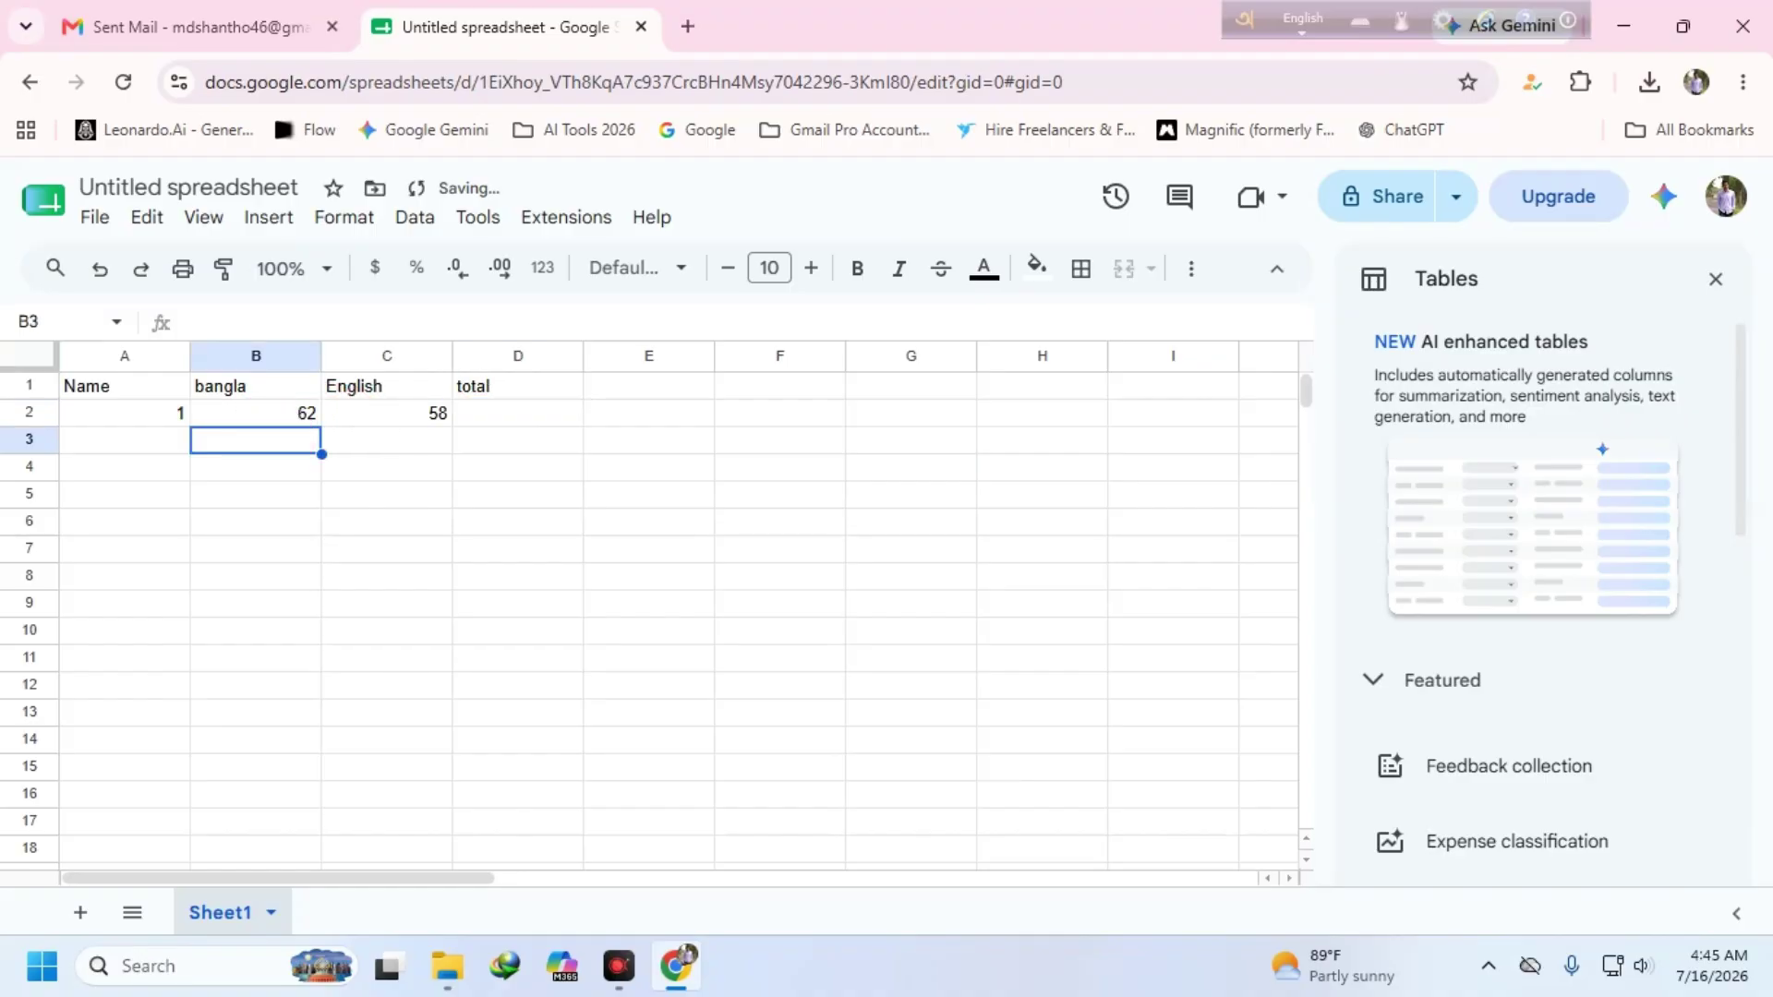
type("52")
left_click(386, 413)
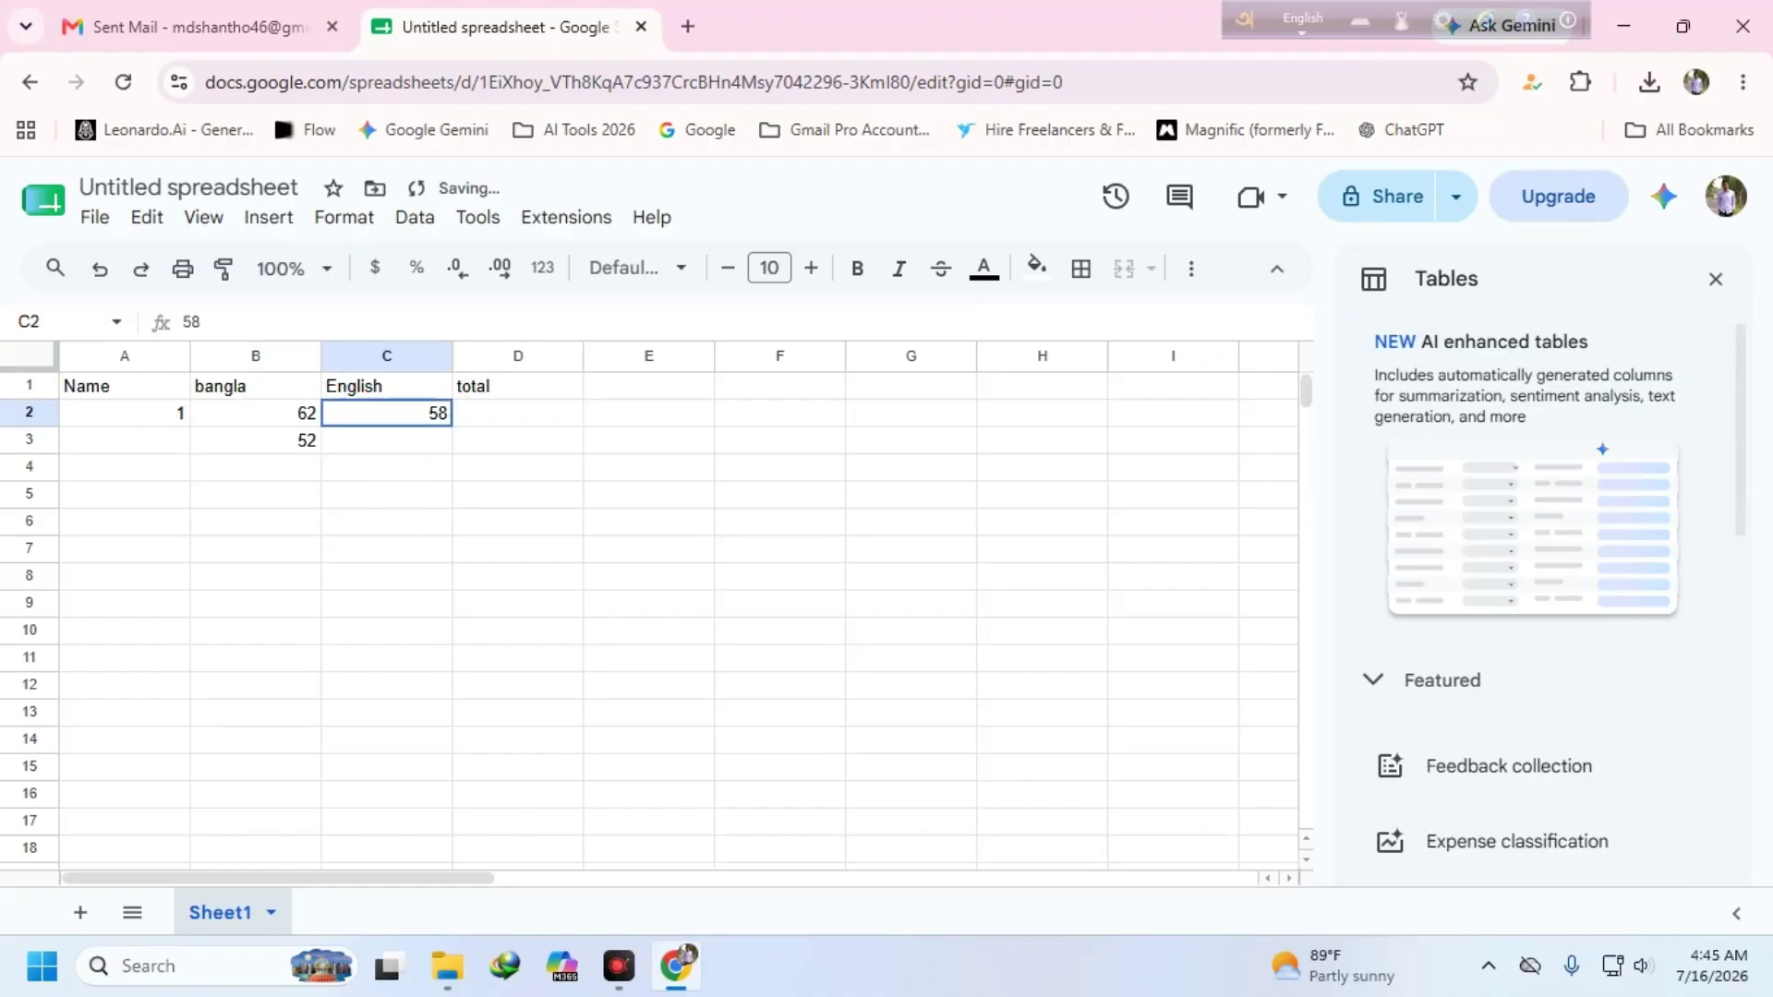
left_click(400, 431)
type("456")
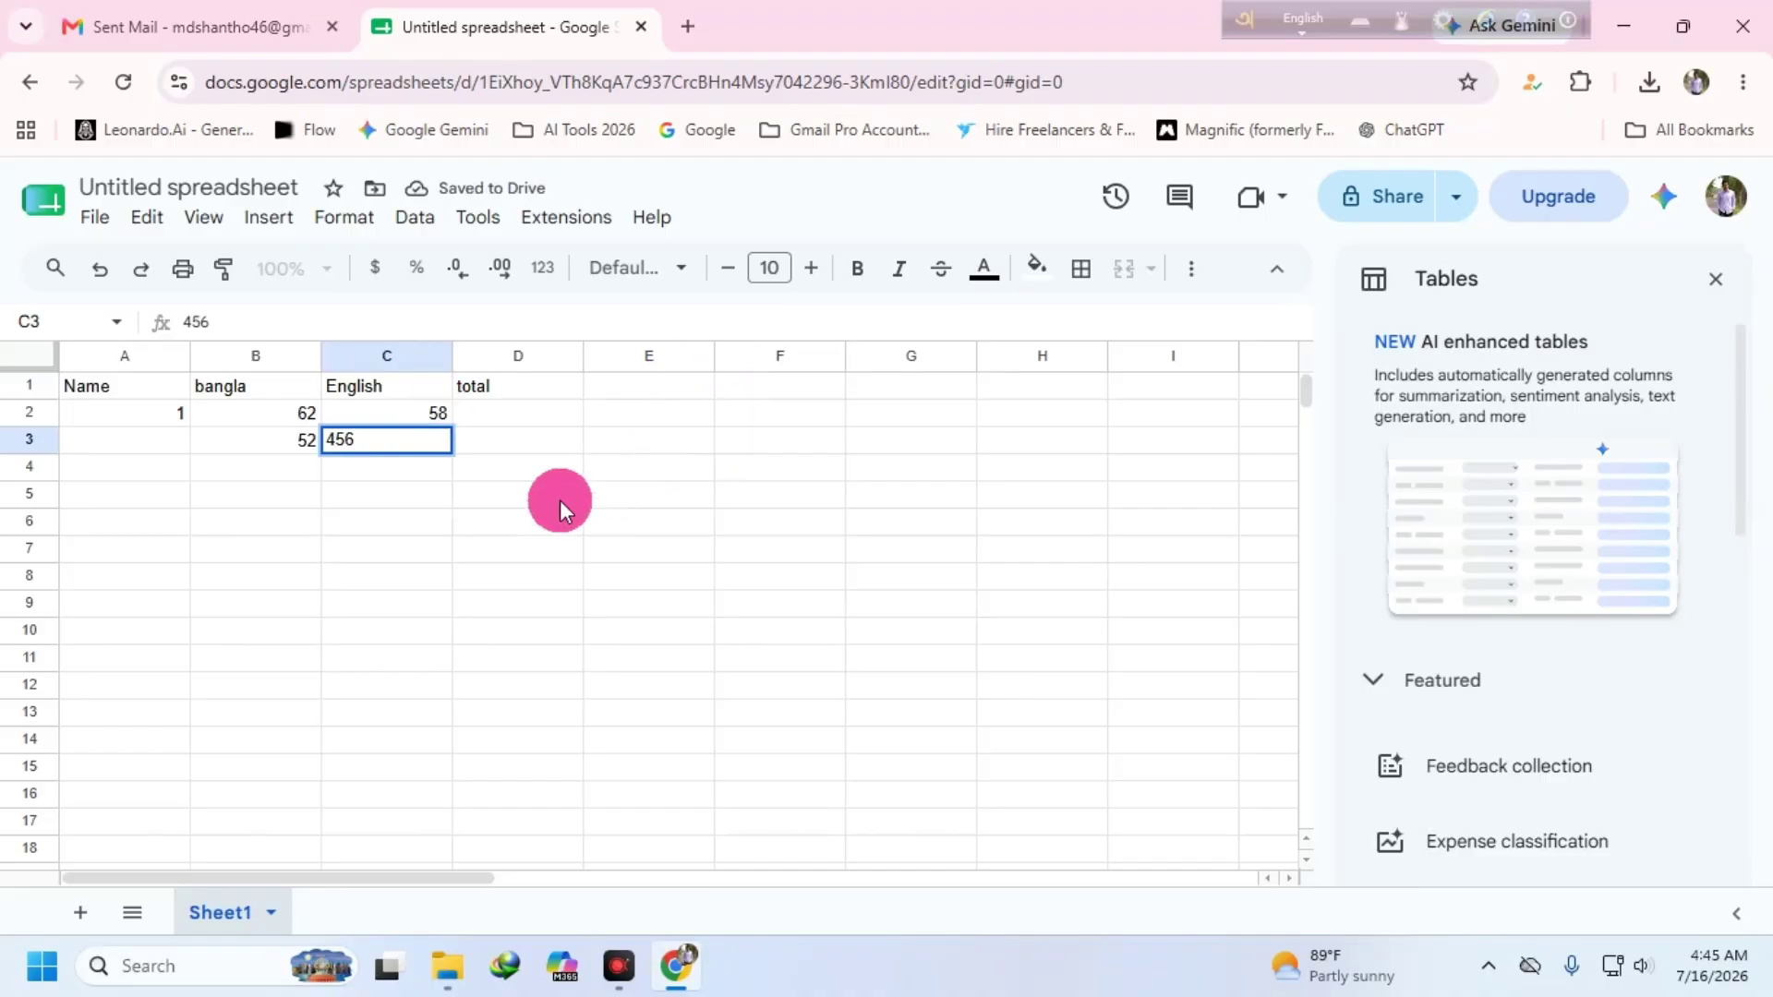
key("Return")
key("Return")
left_click(498, 392)
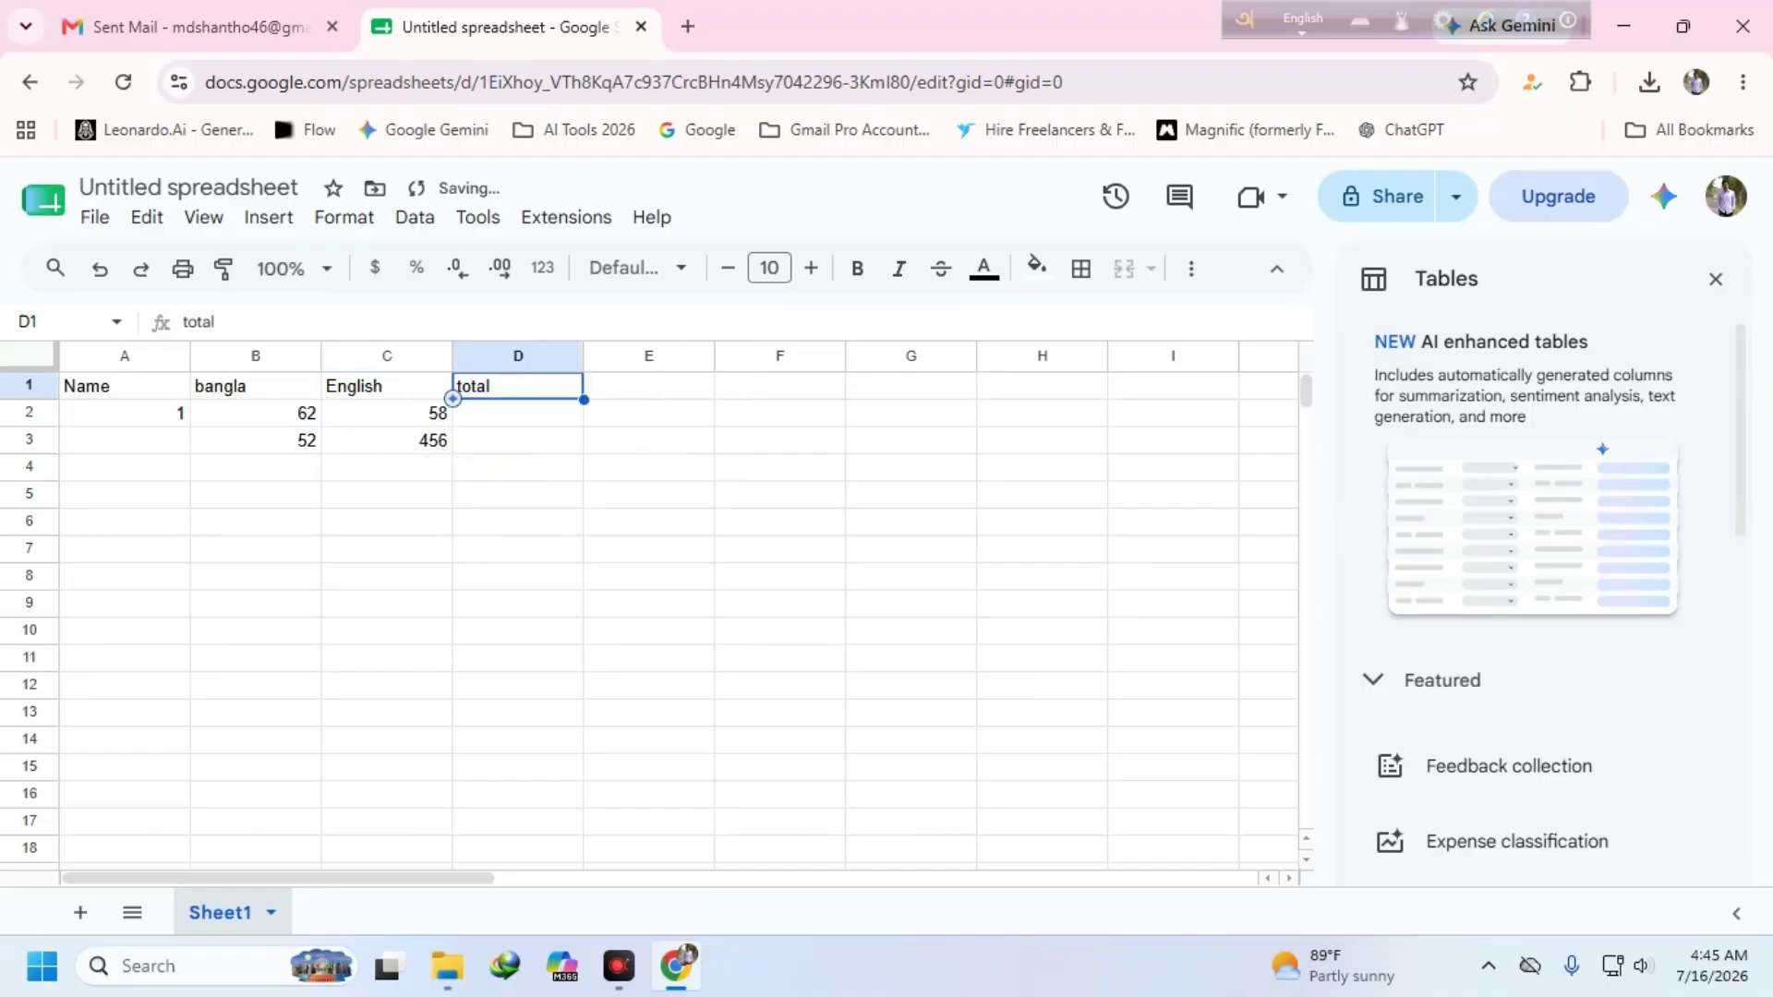
left_click(508, 414)
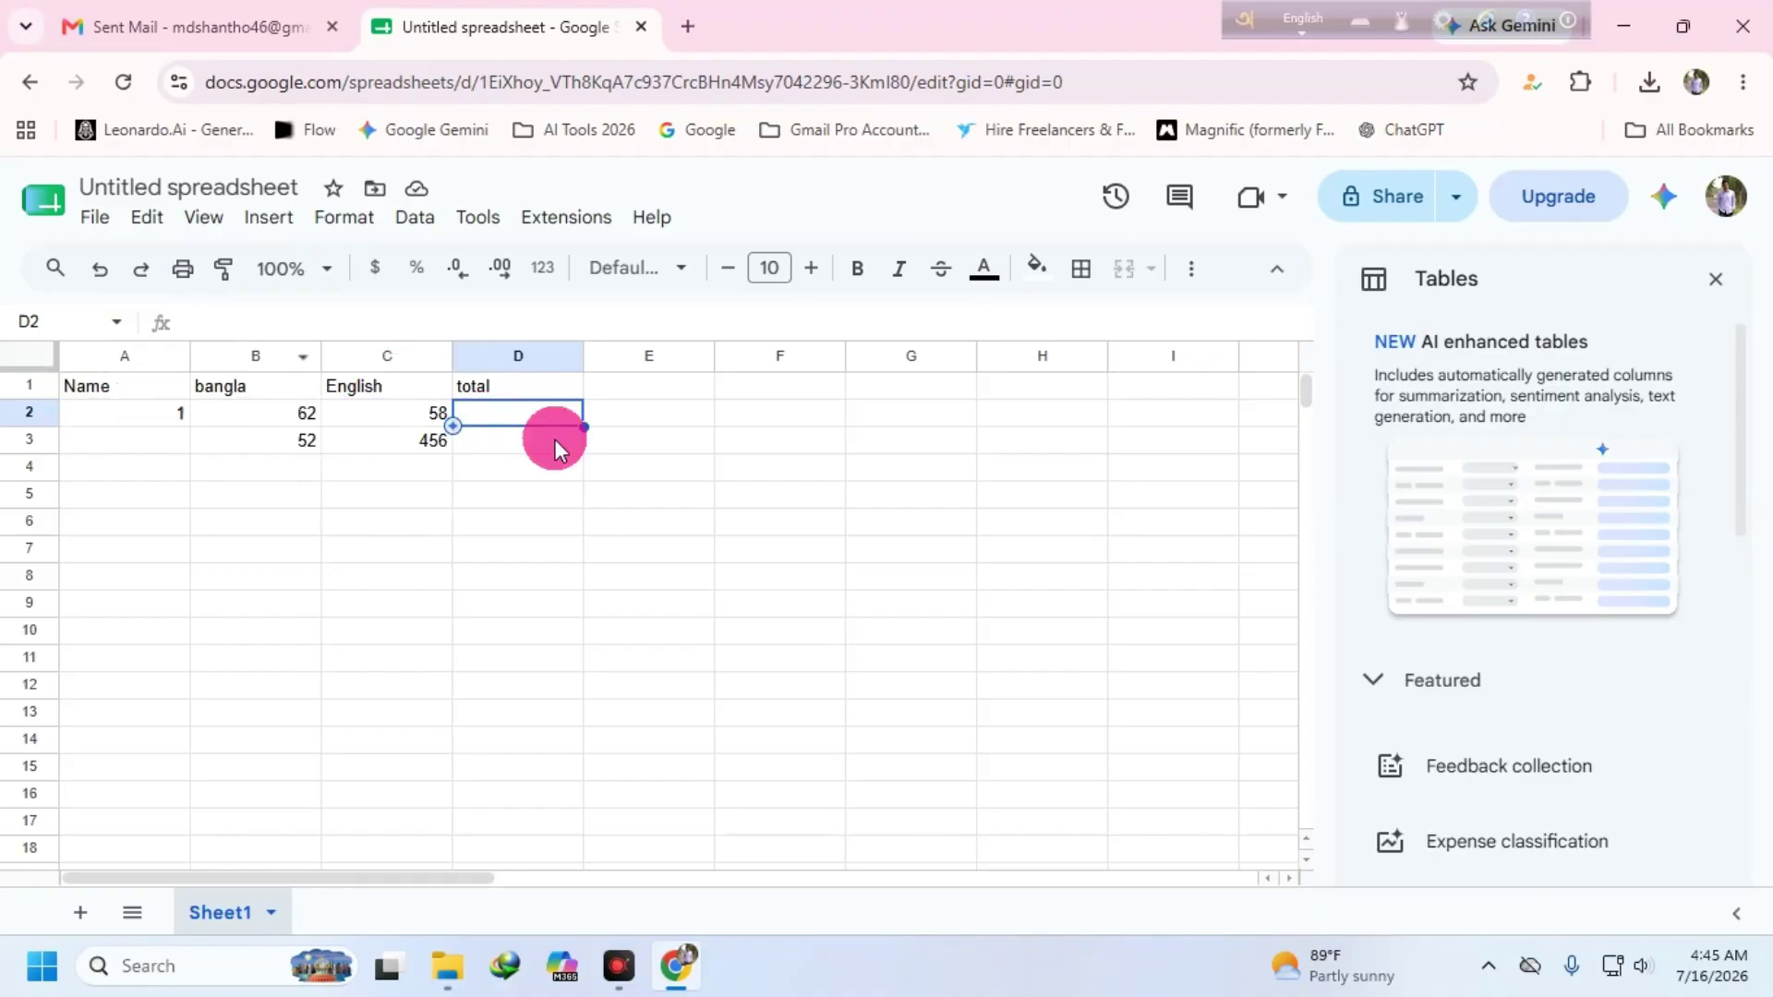
- Enter =sum(b2:c2) in D2 and fill it down to D3, giving totals 120 and 508
type("=")
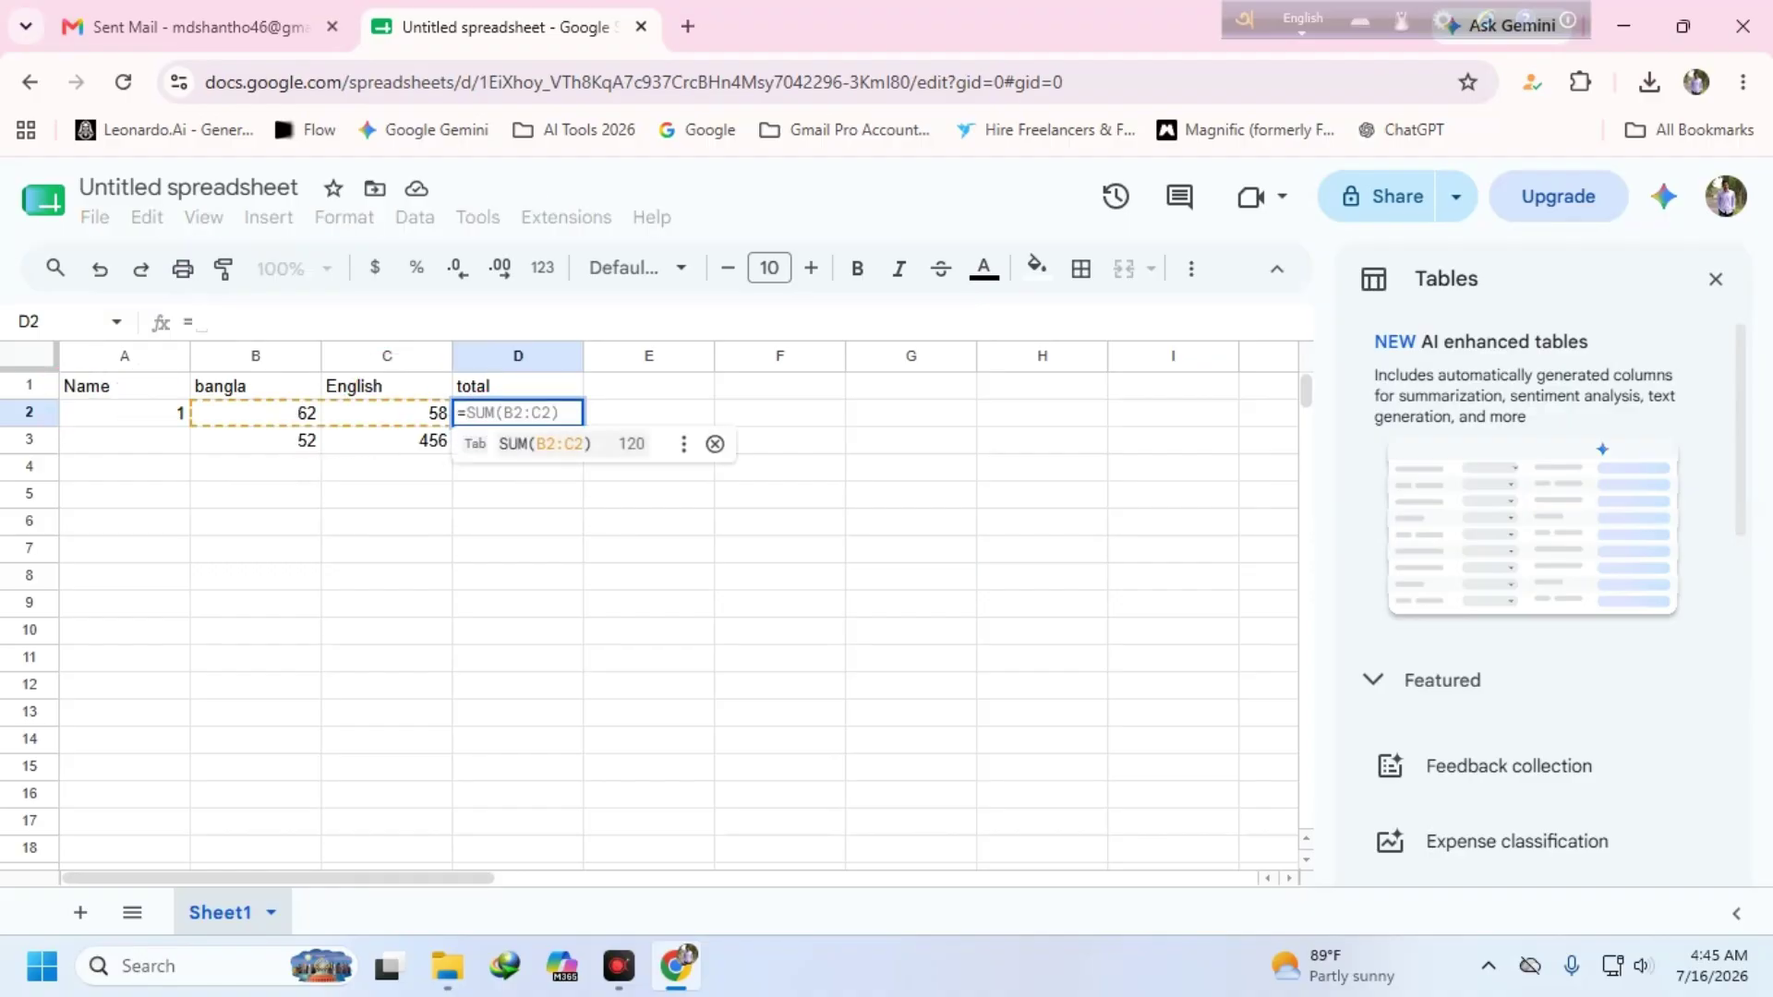
type("sum")
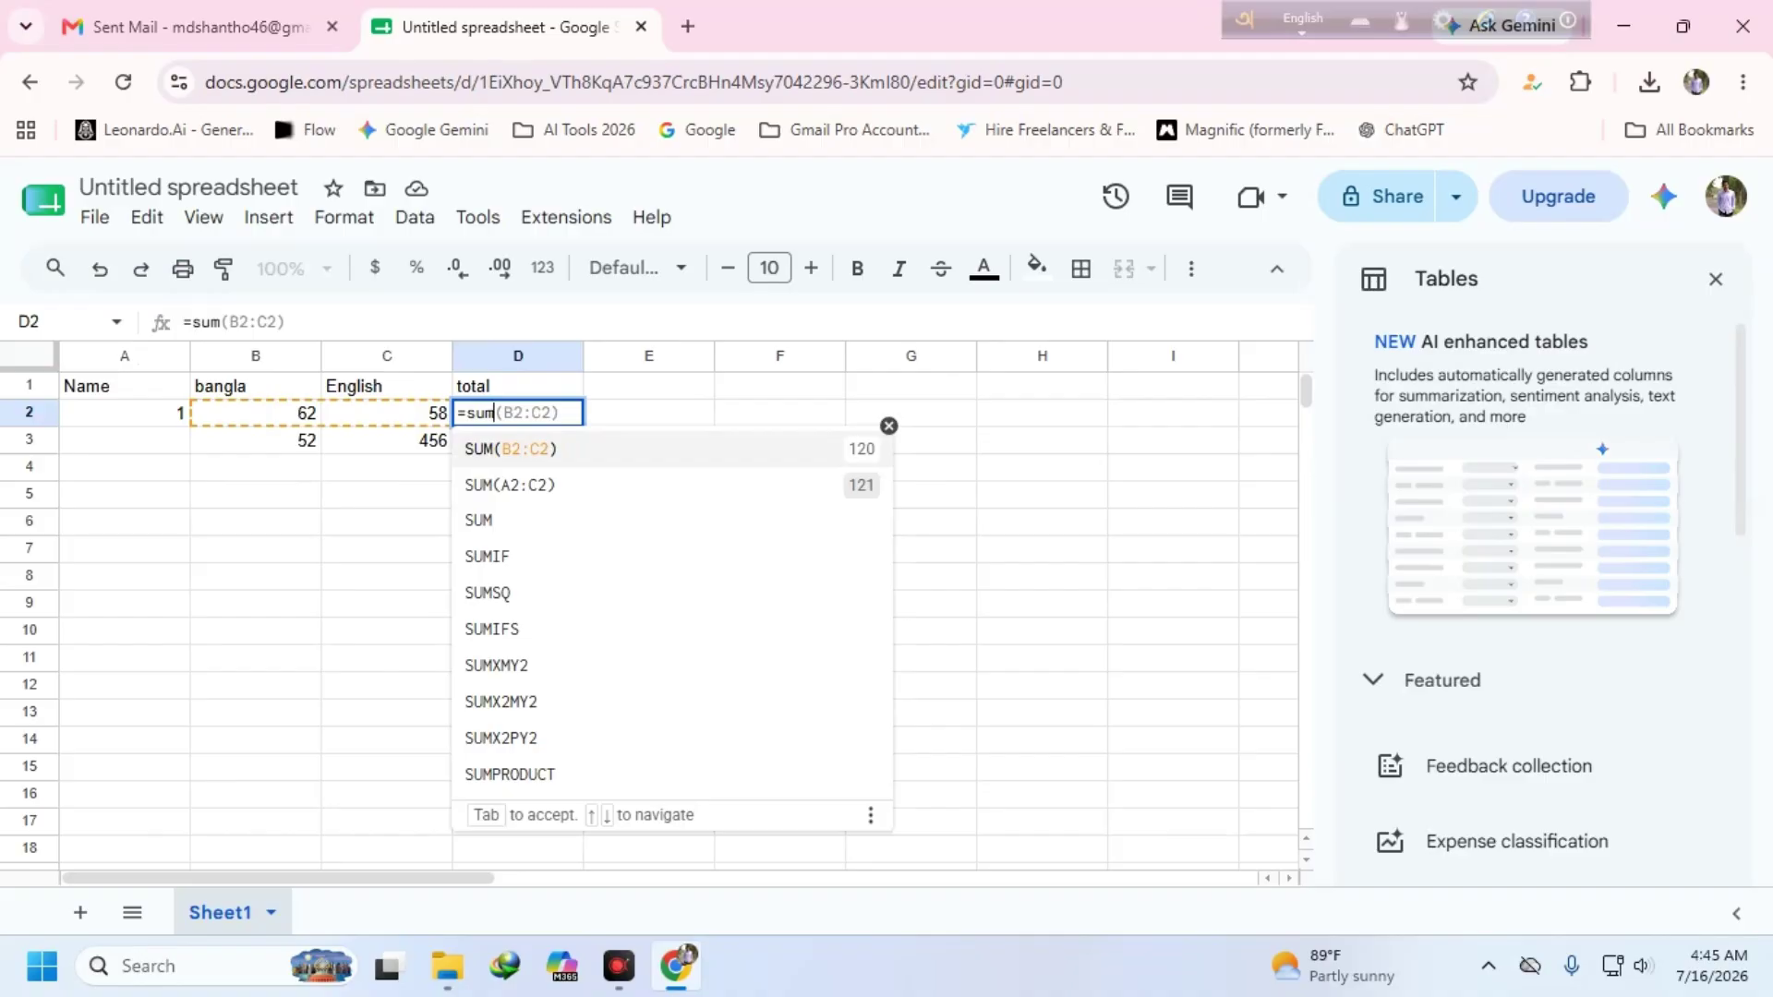
type("(")
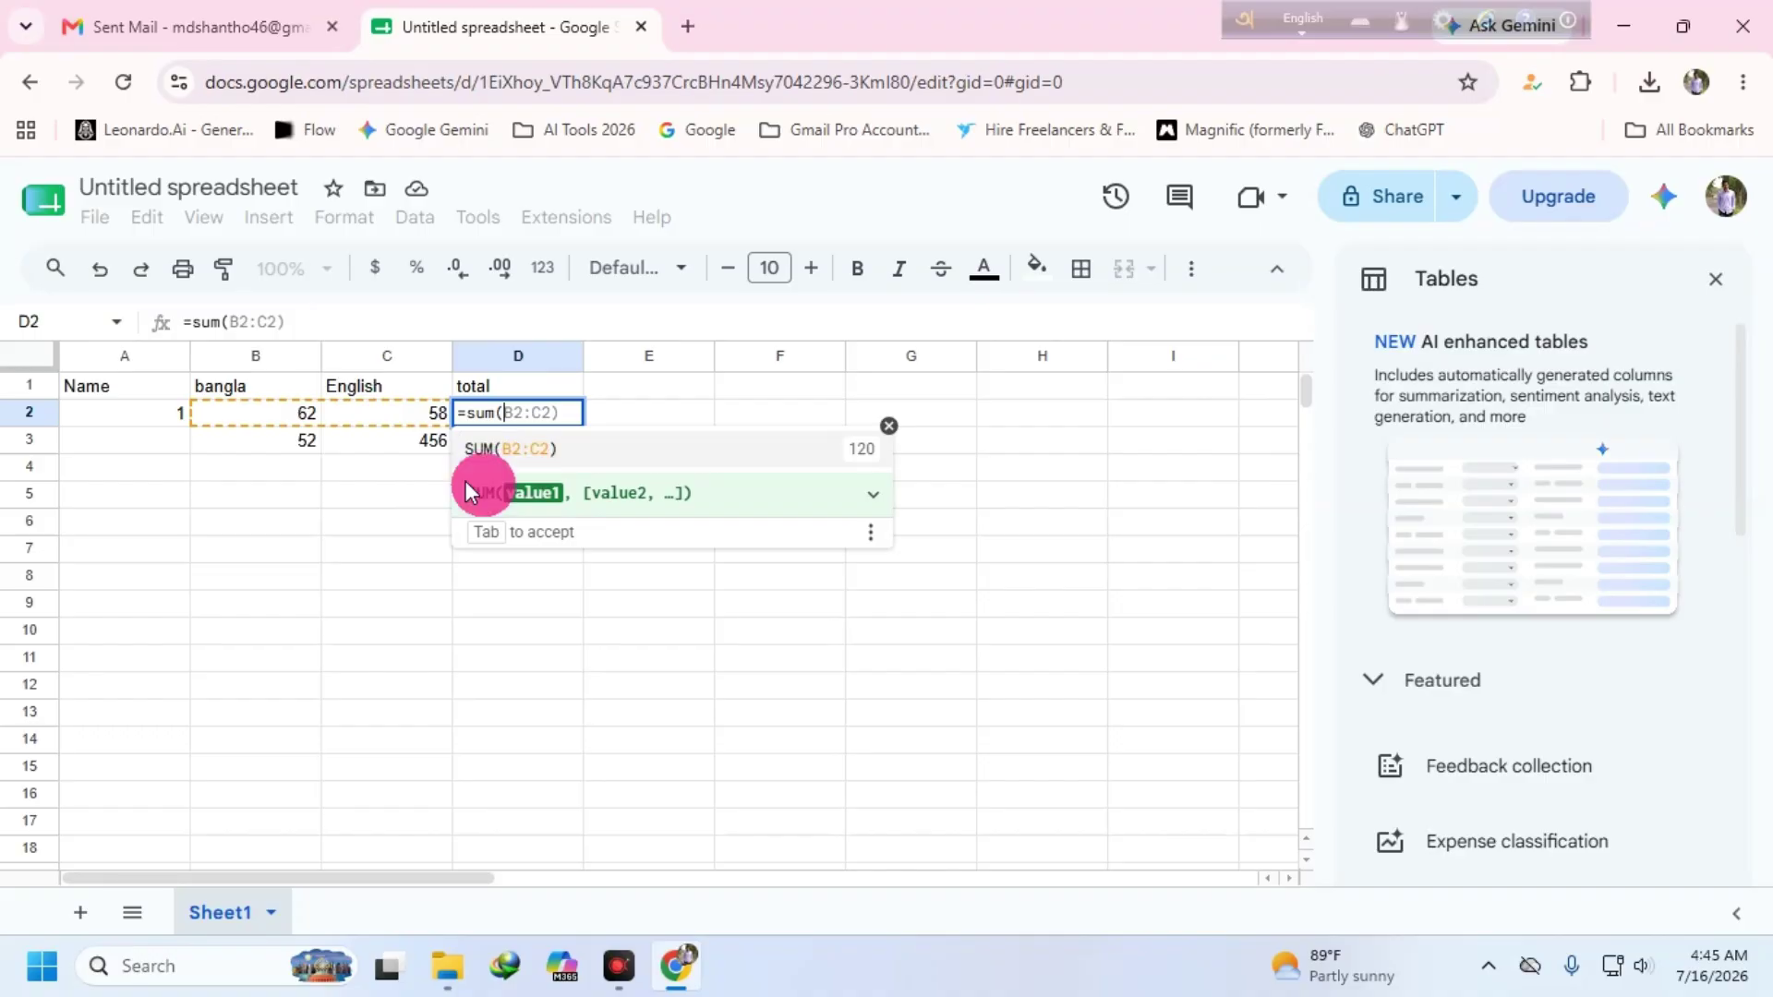
type("v")
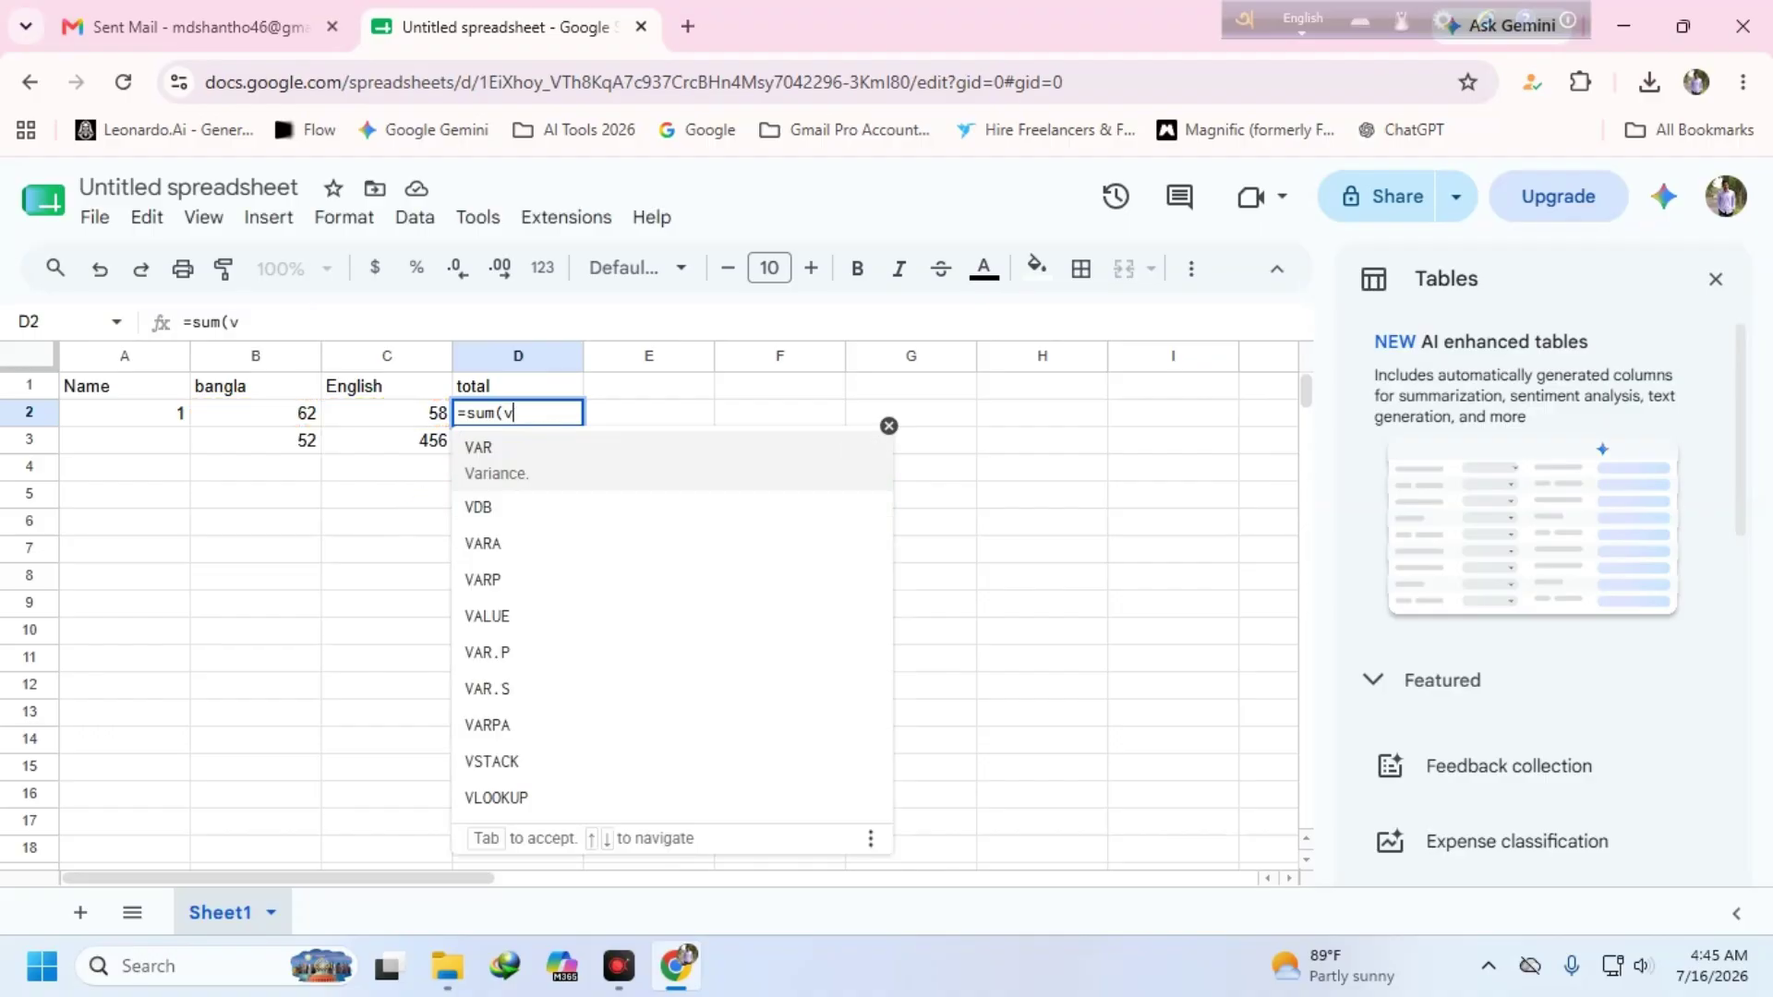
key("BackSpace")
type("b")
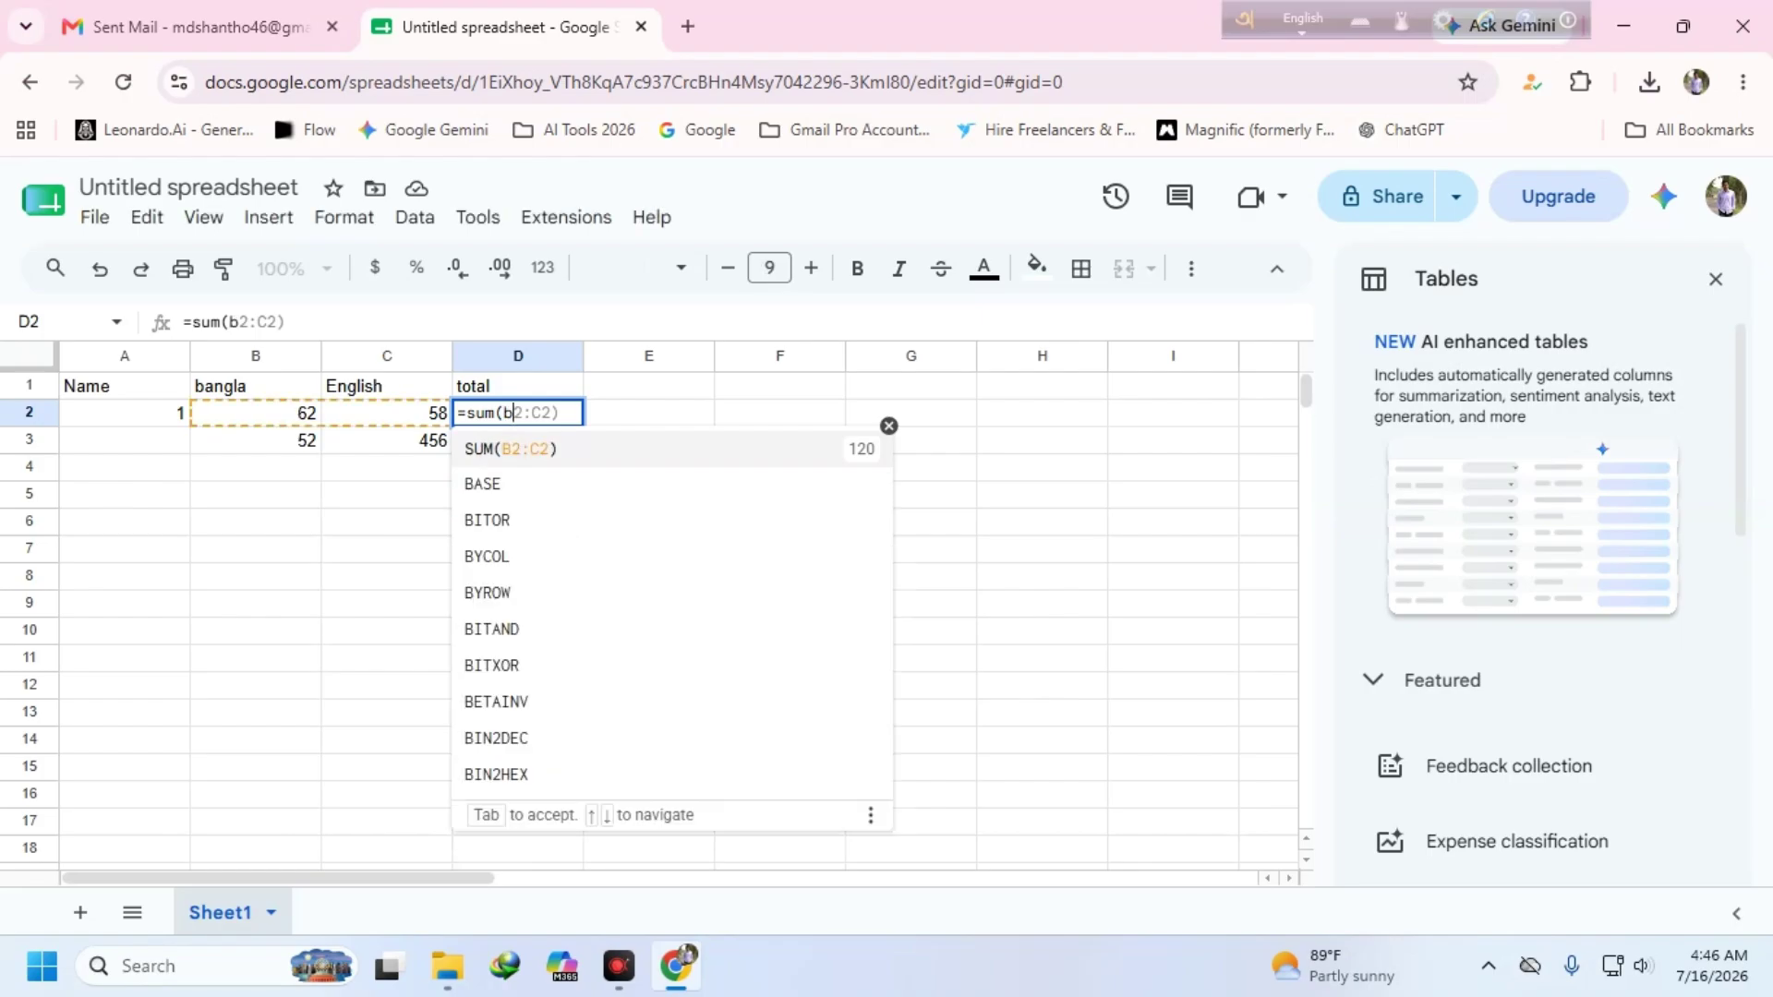
type("2:")
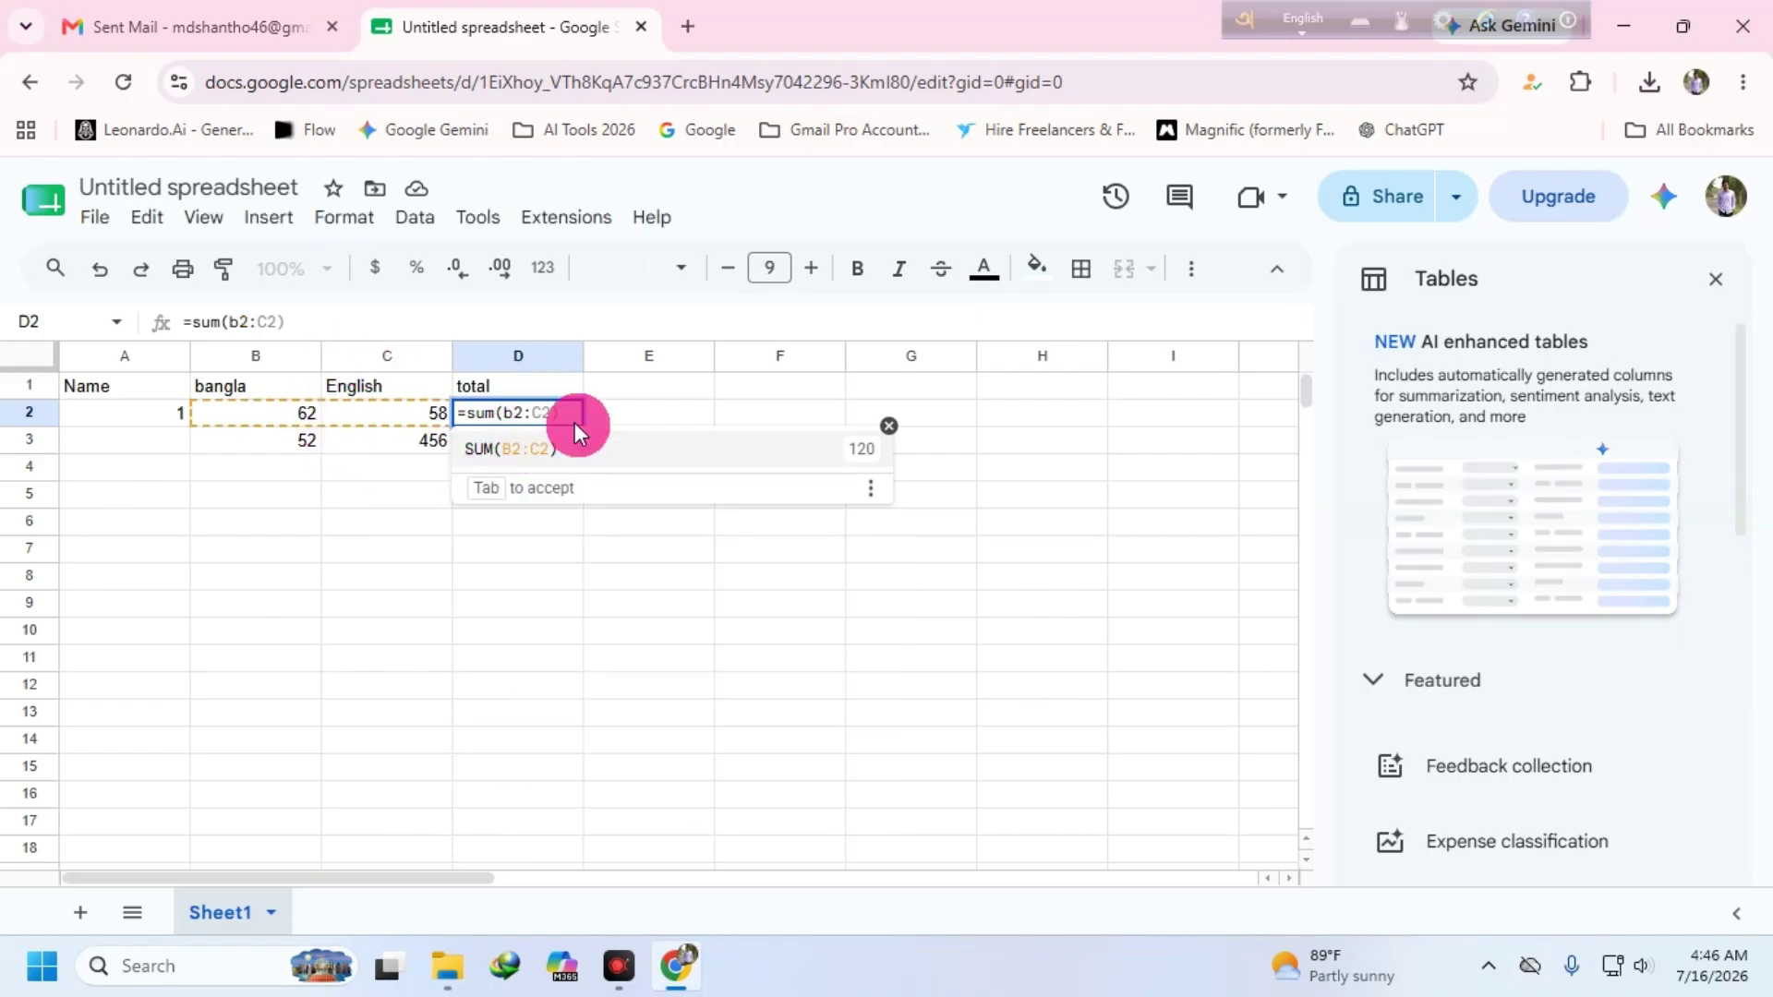
type("c")
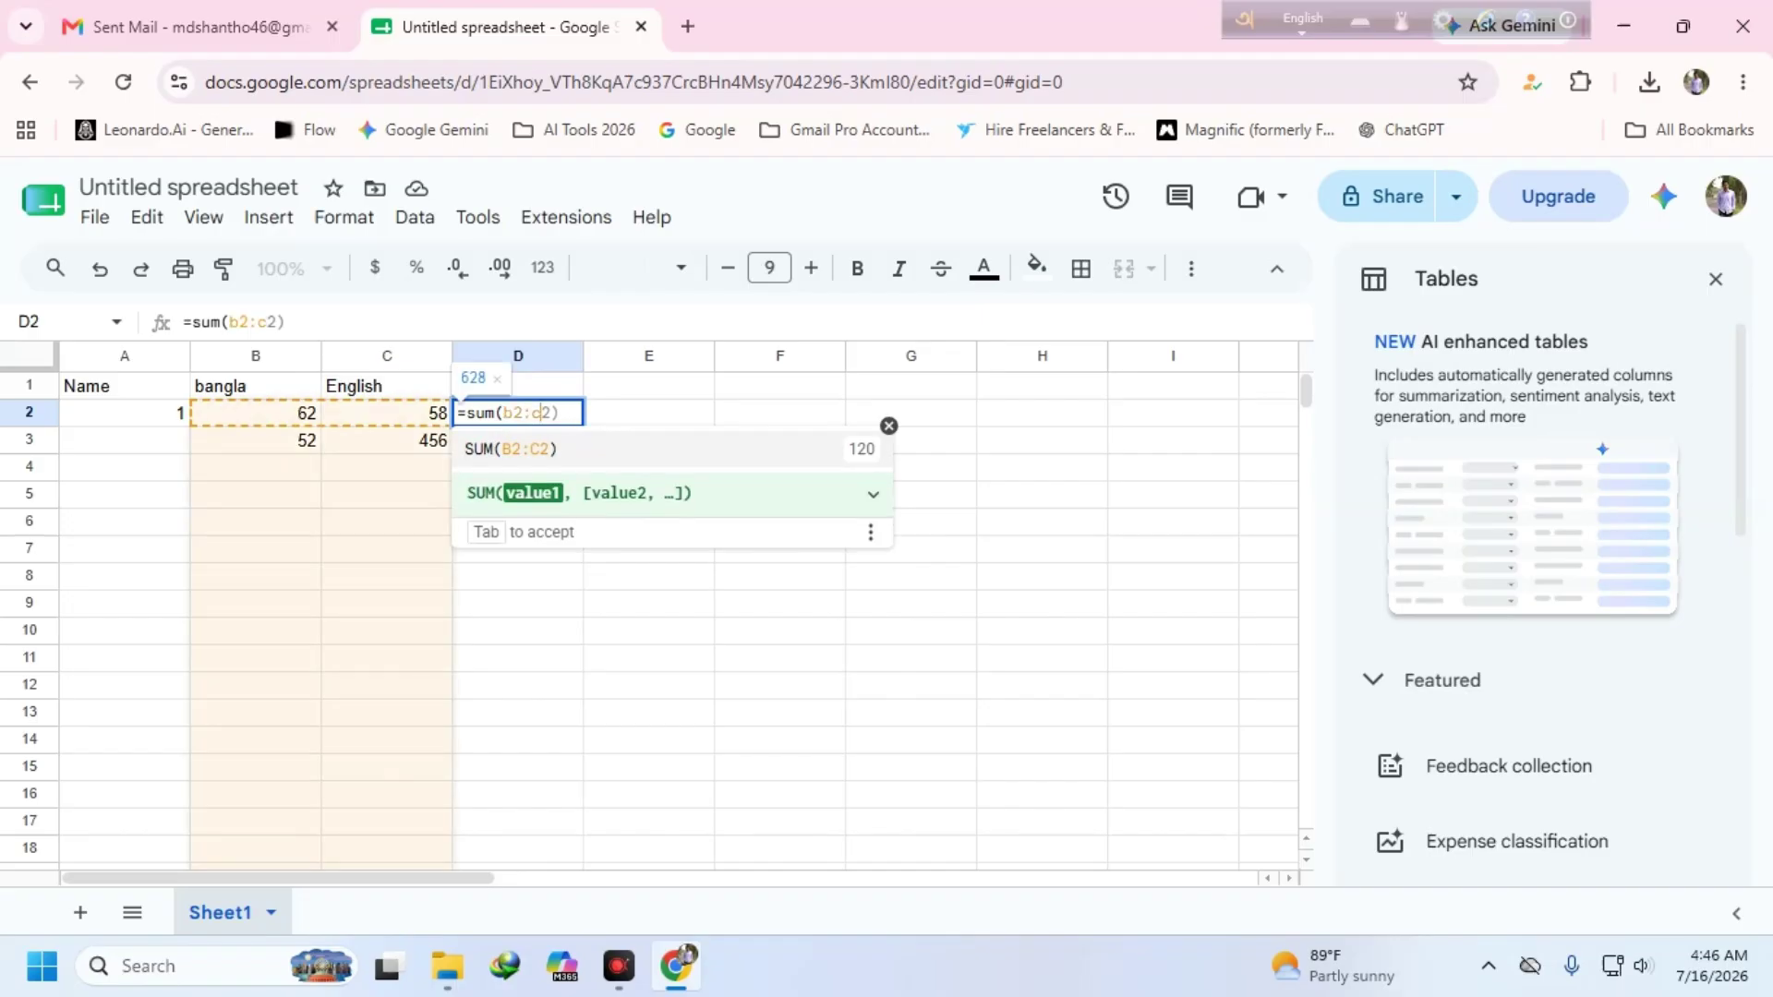
type("2")
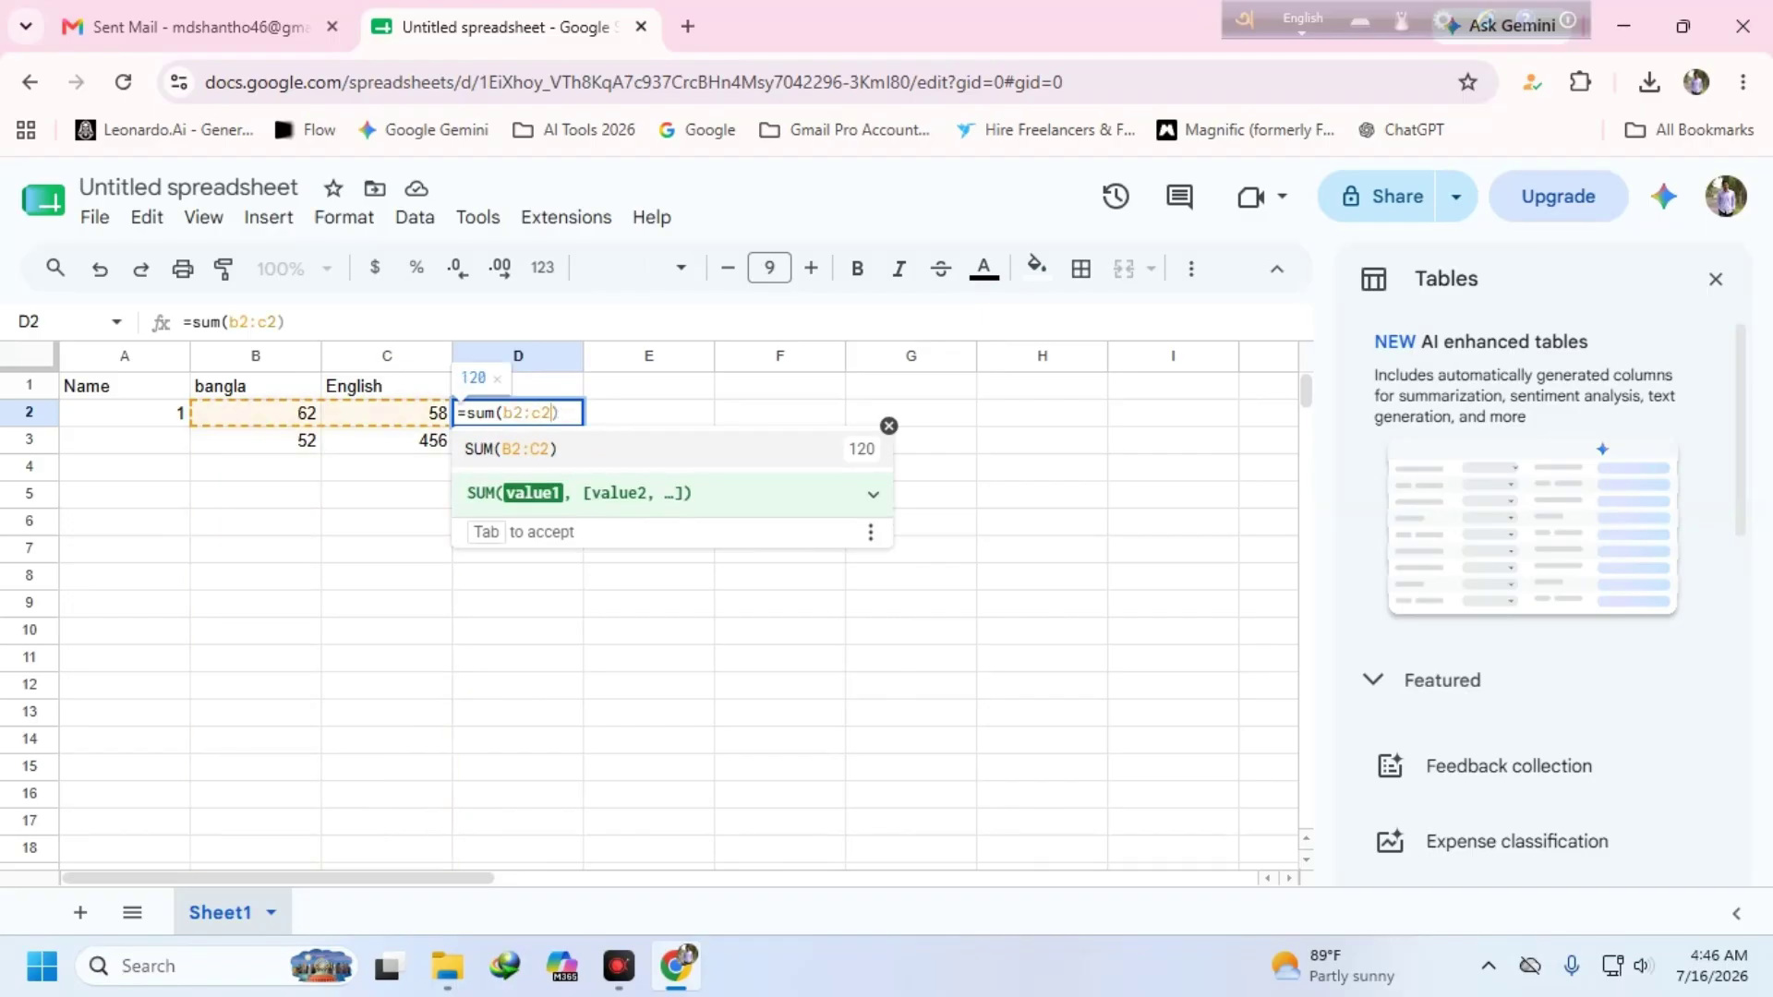
type(")")
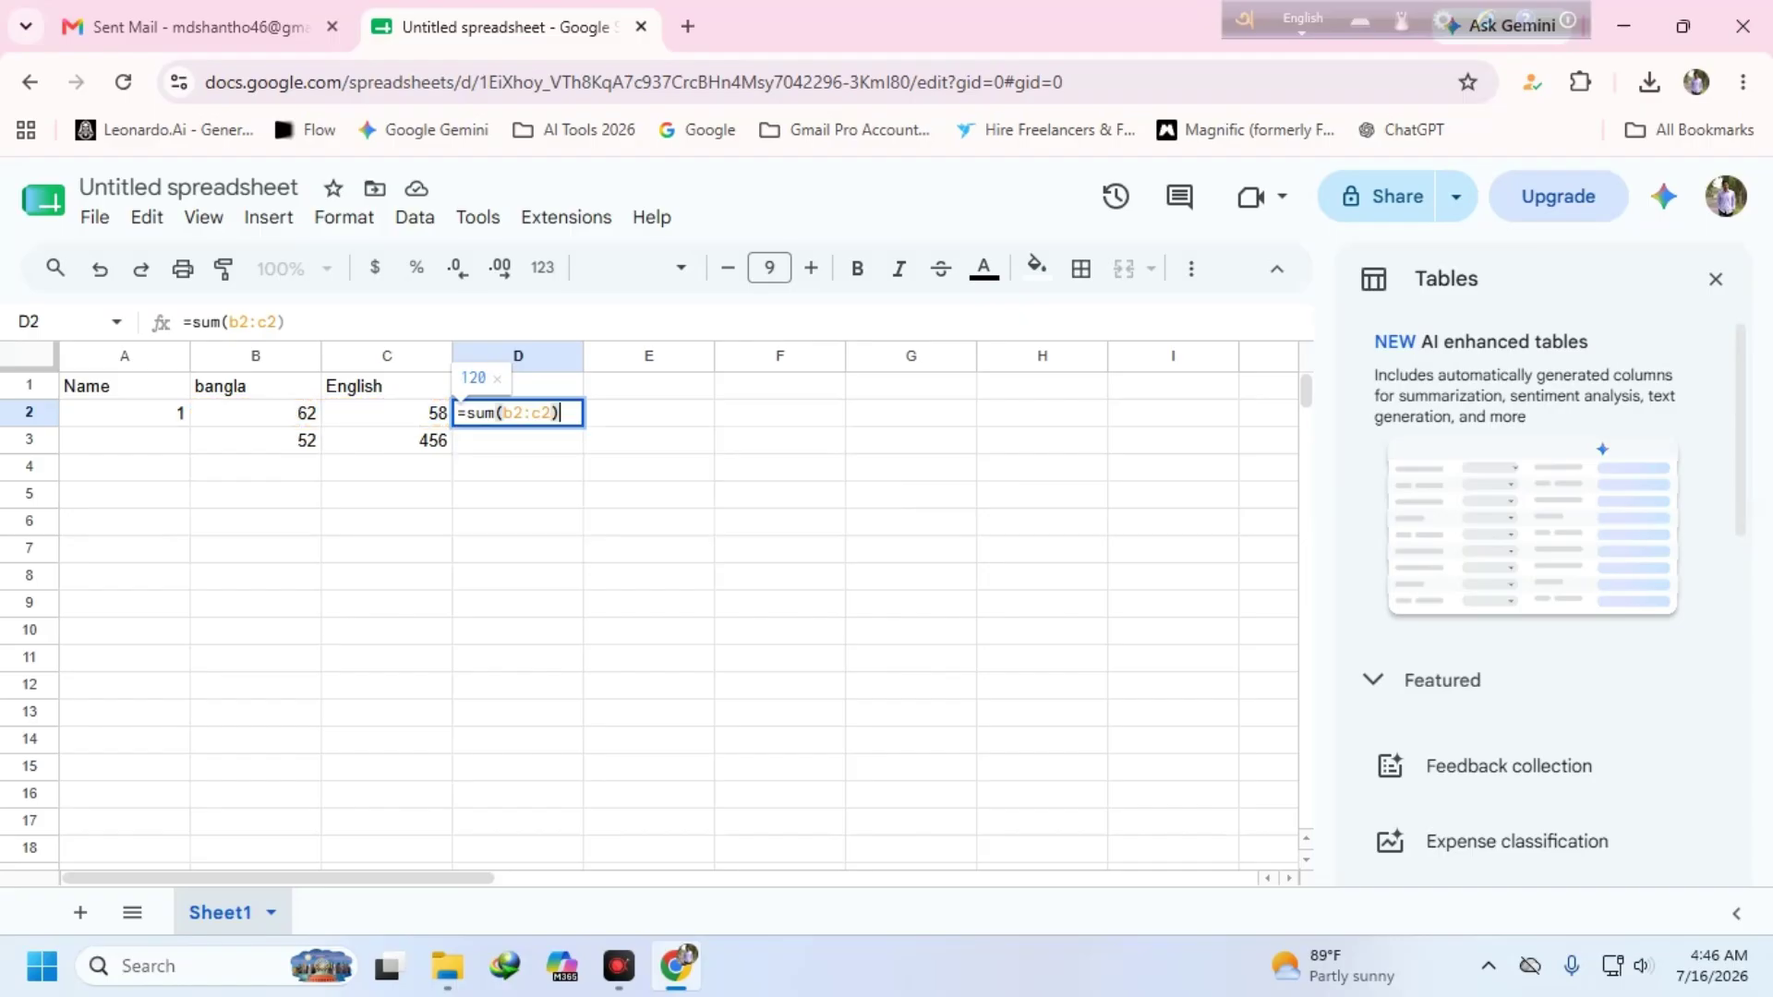
key("Return")
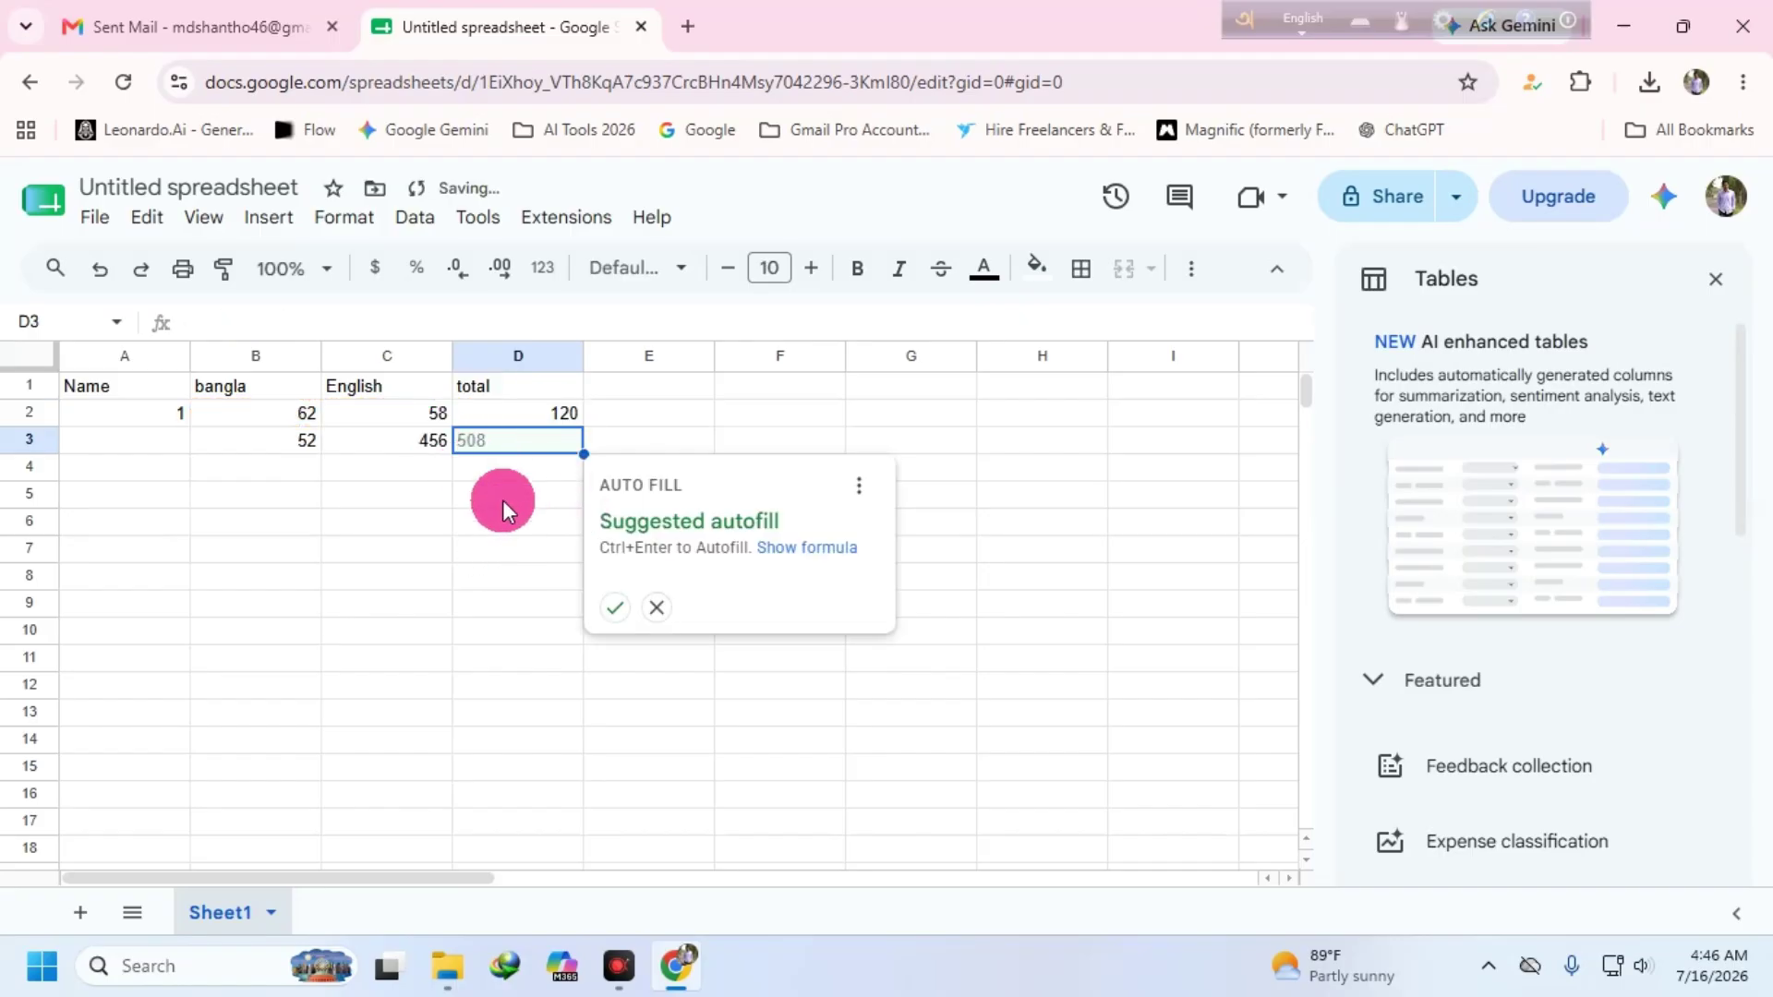
left_click(502, 500)
left_click(575, 413)
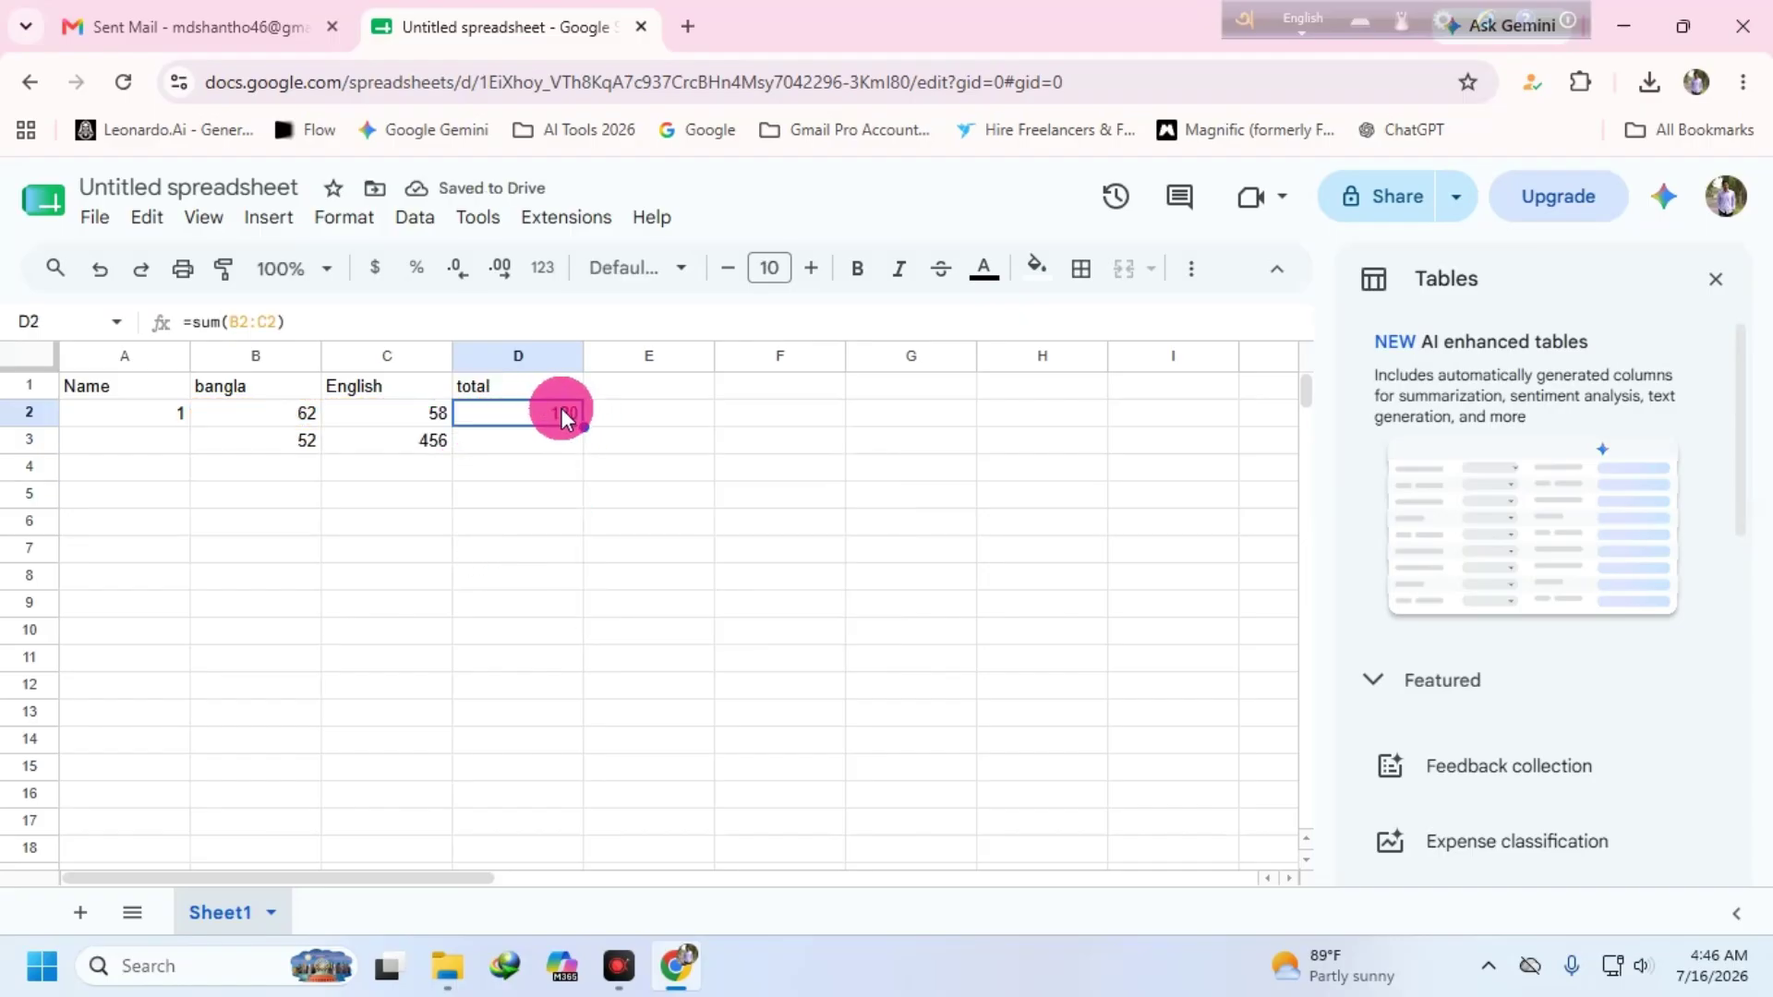
left_click_drag(583, 430, 562, 435)
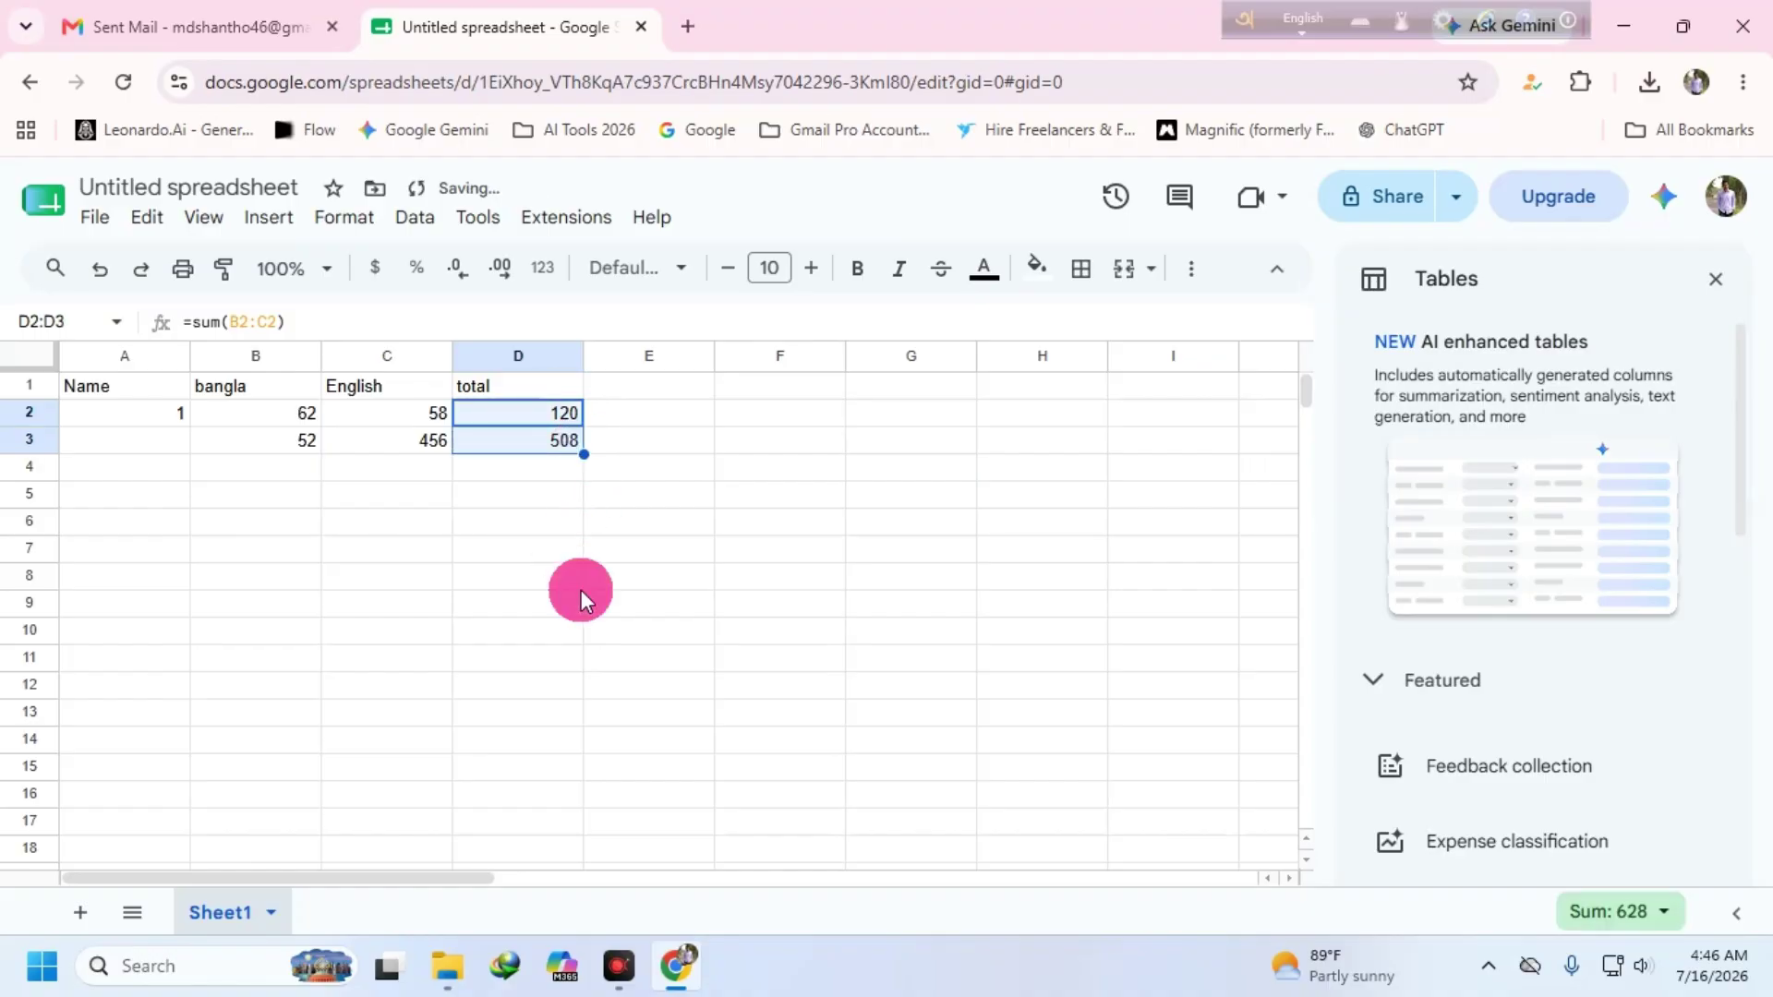
left_click(591, 601)
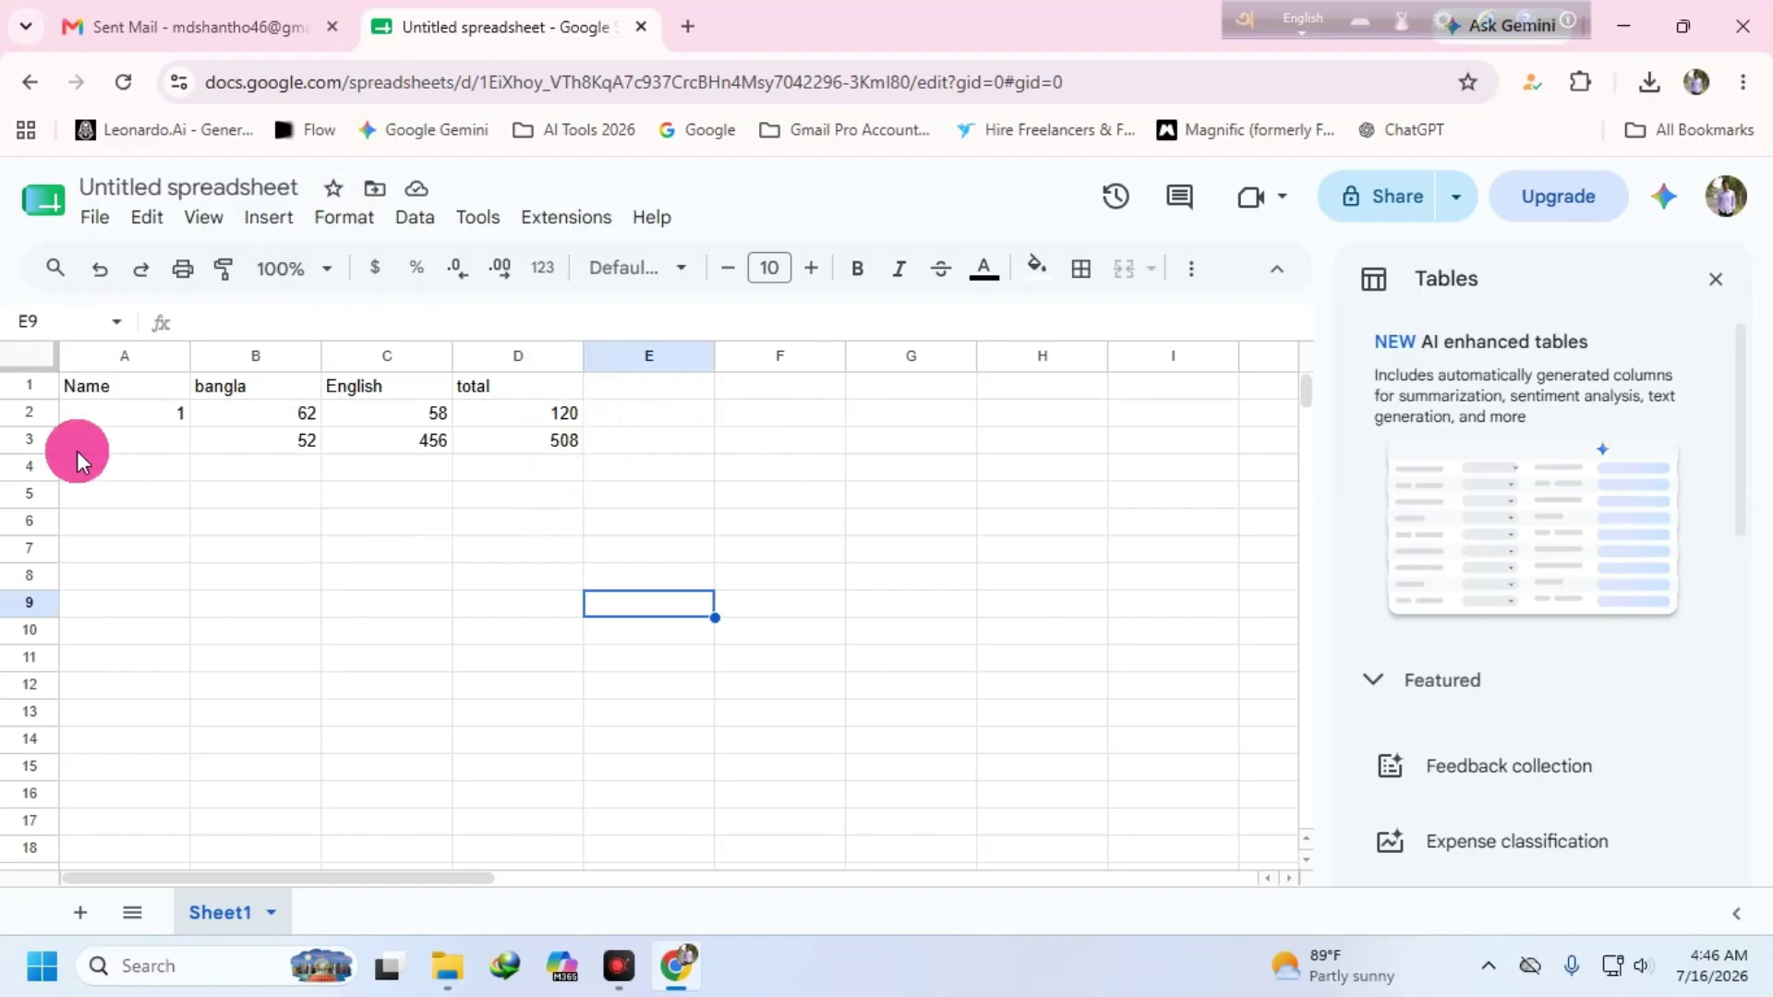
- Download the sheet as Untitled spreadsheet.xlsx and show it in the Downloads folder
left_click(97, 219)
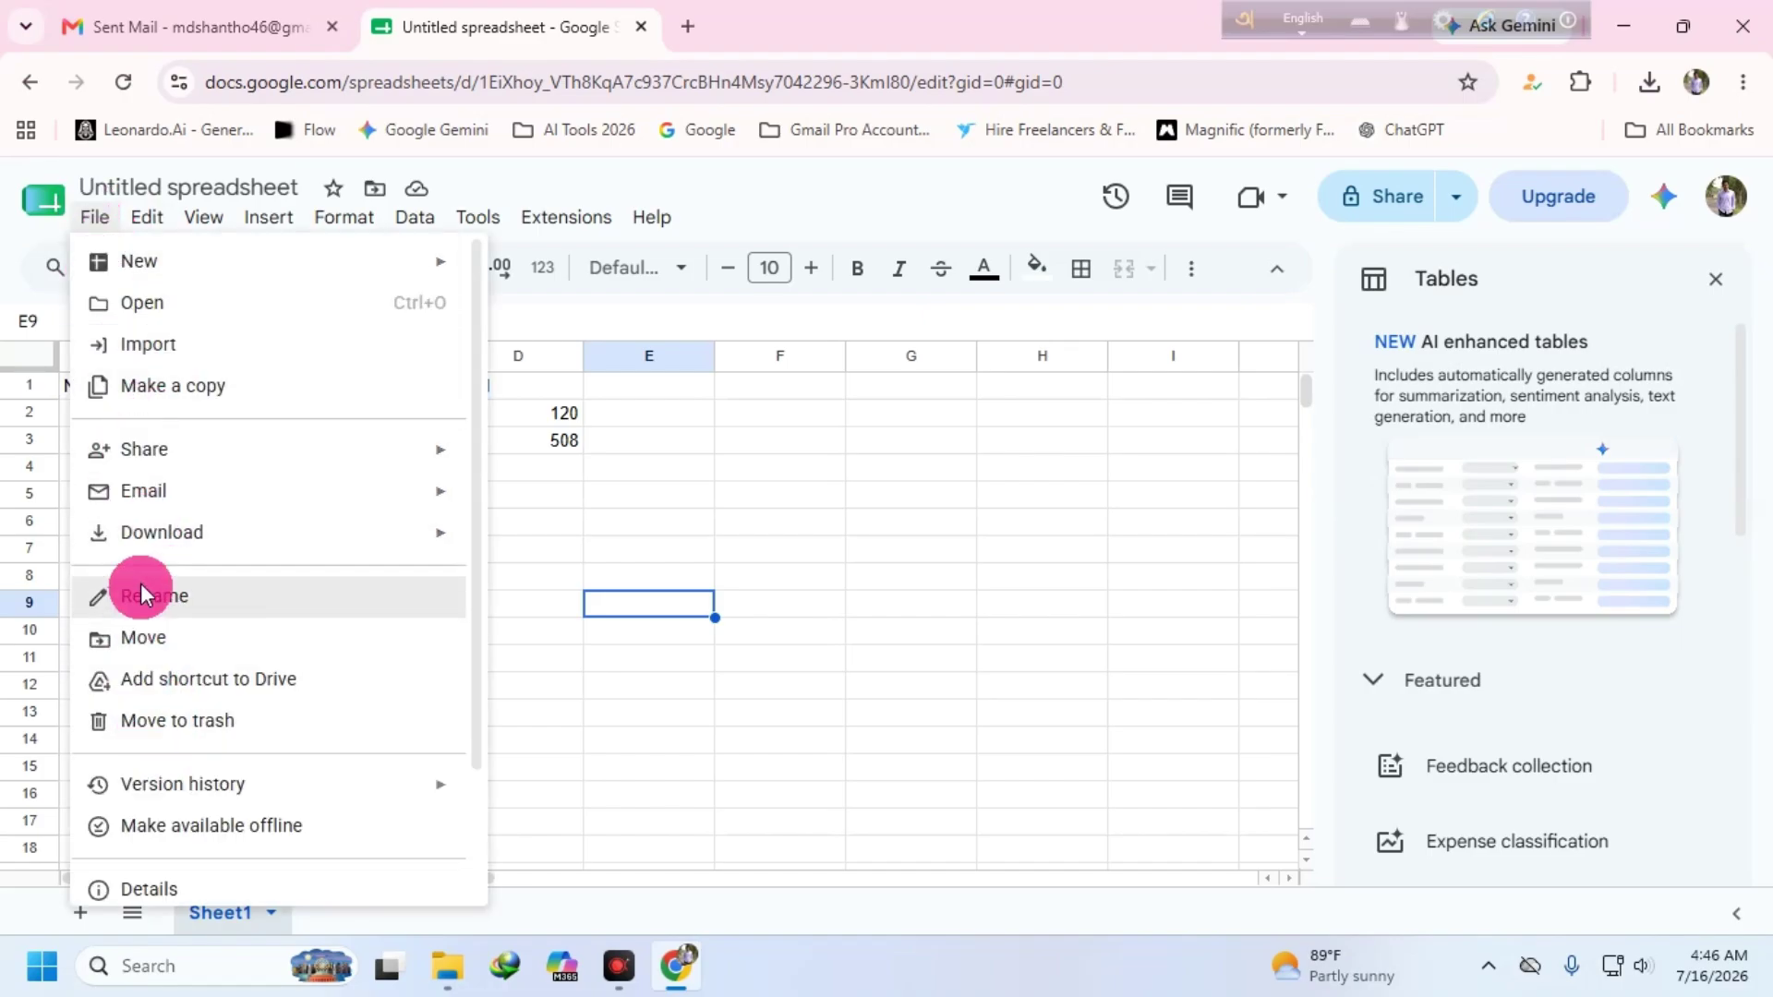
mouse_move(162, 533)
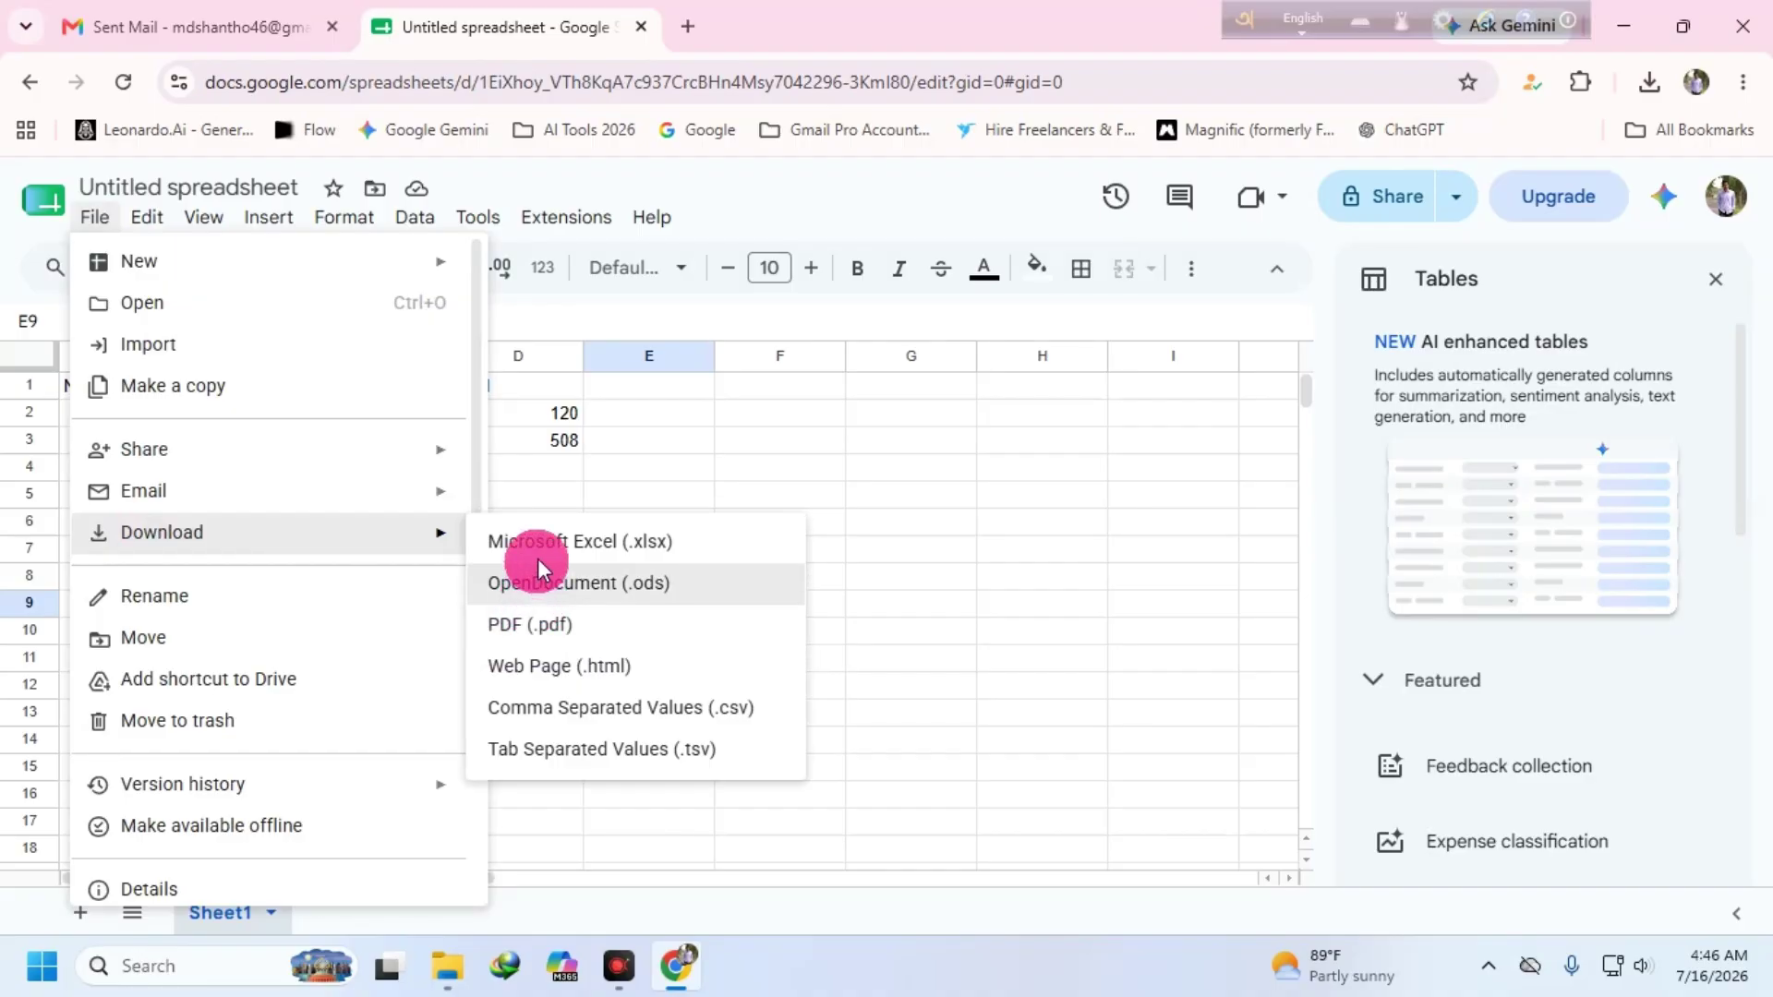
left_click(638, 541)
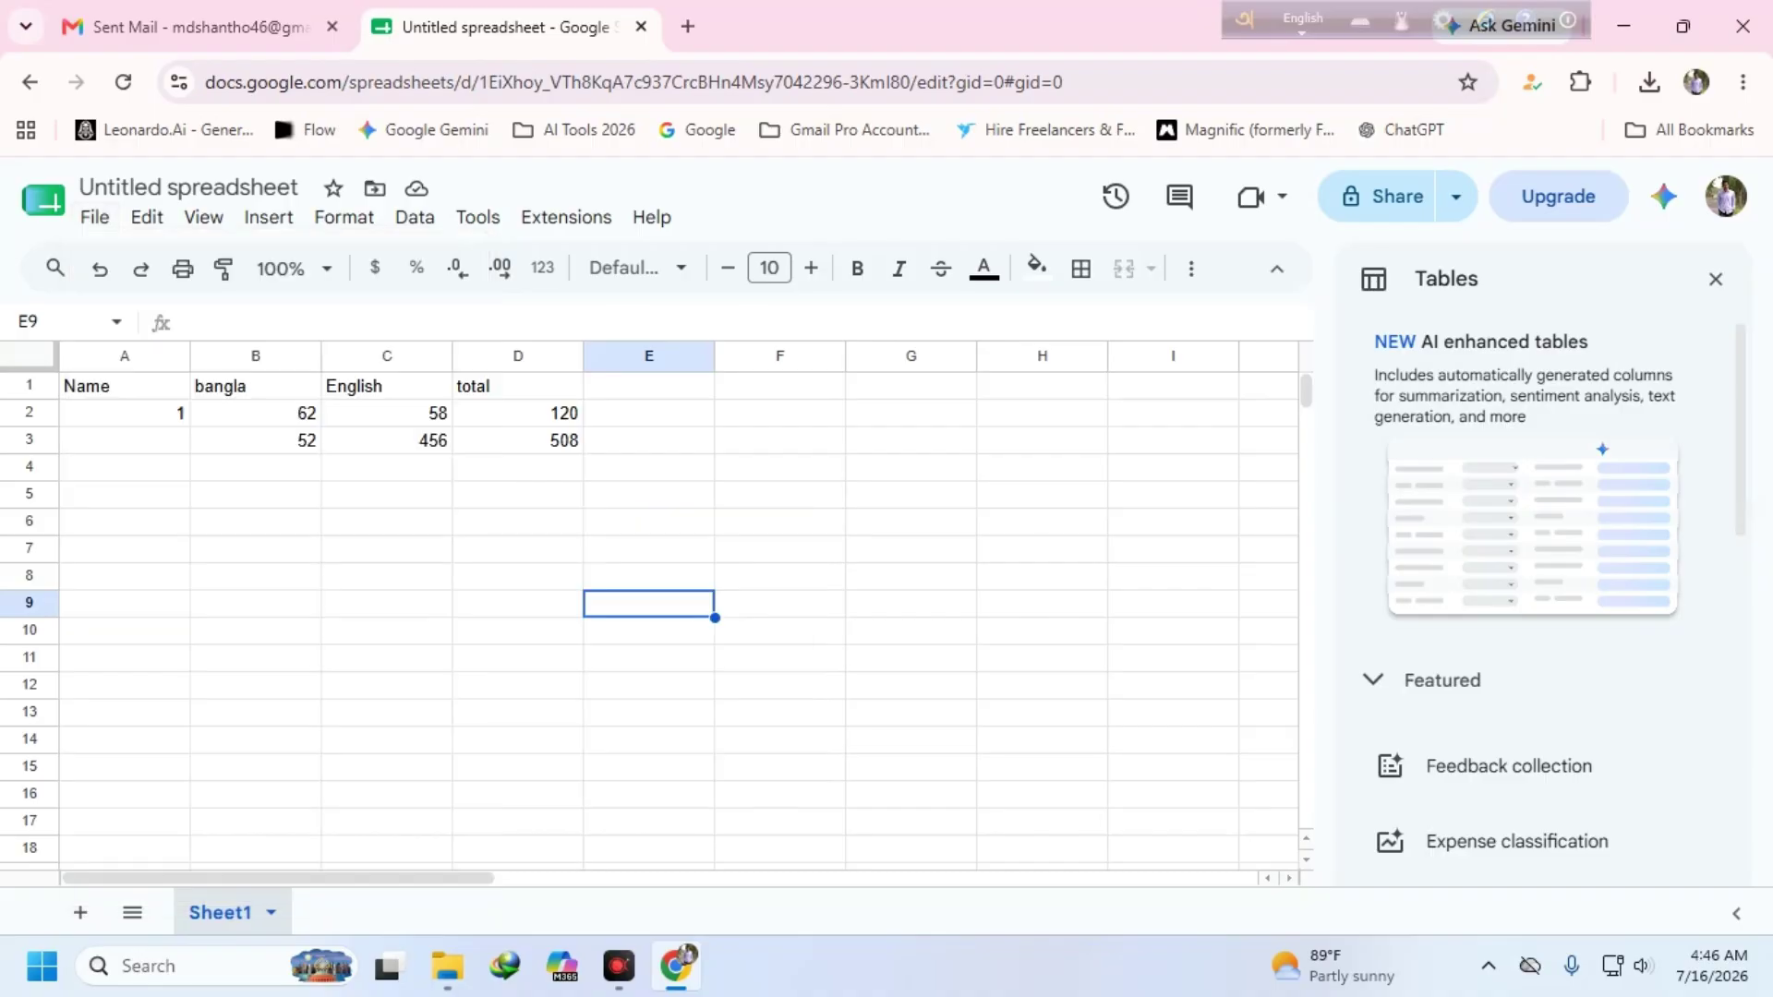
left_click(1646, 85)
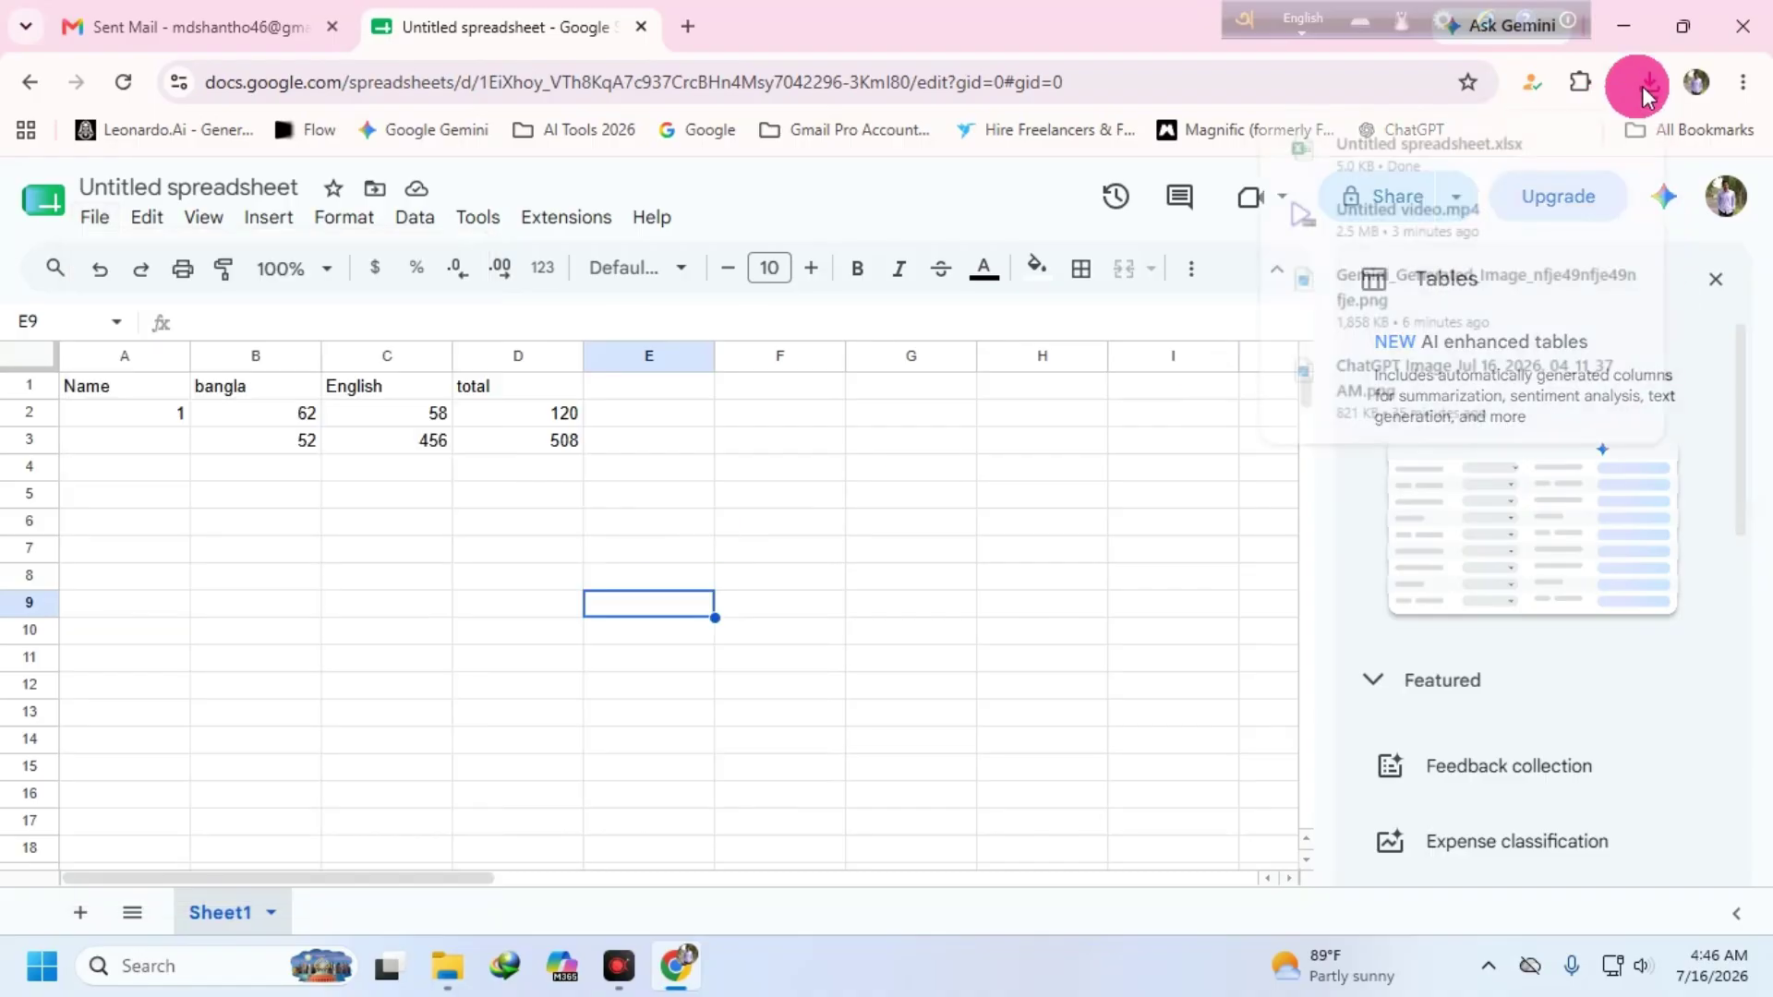
left_click(1580, 148)
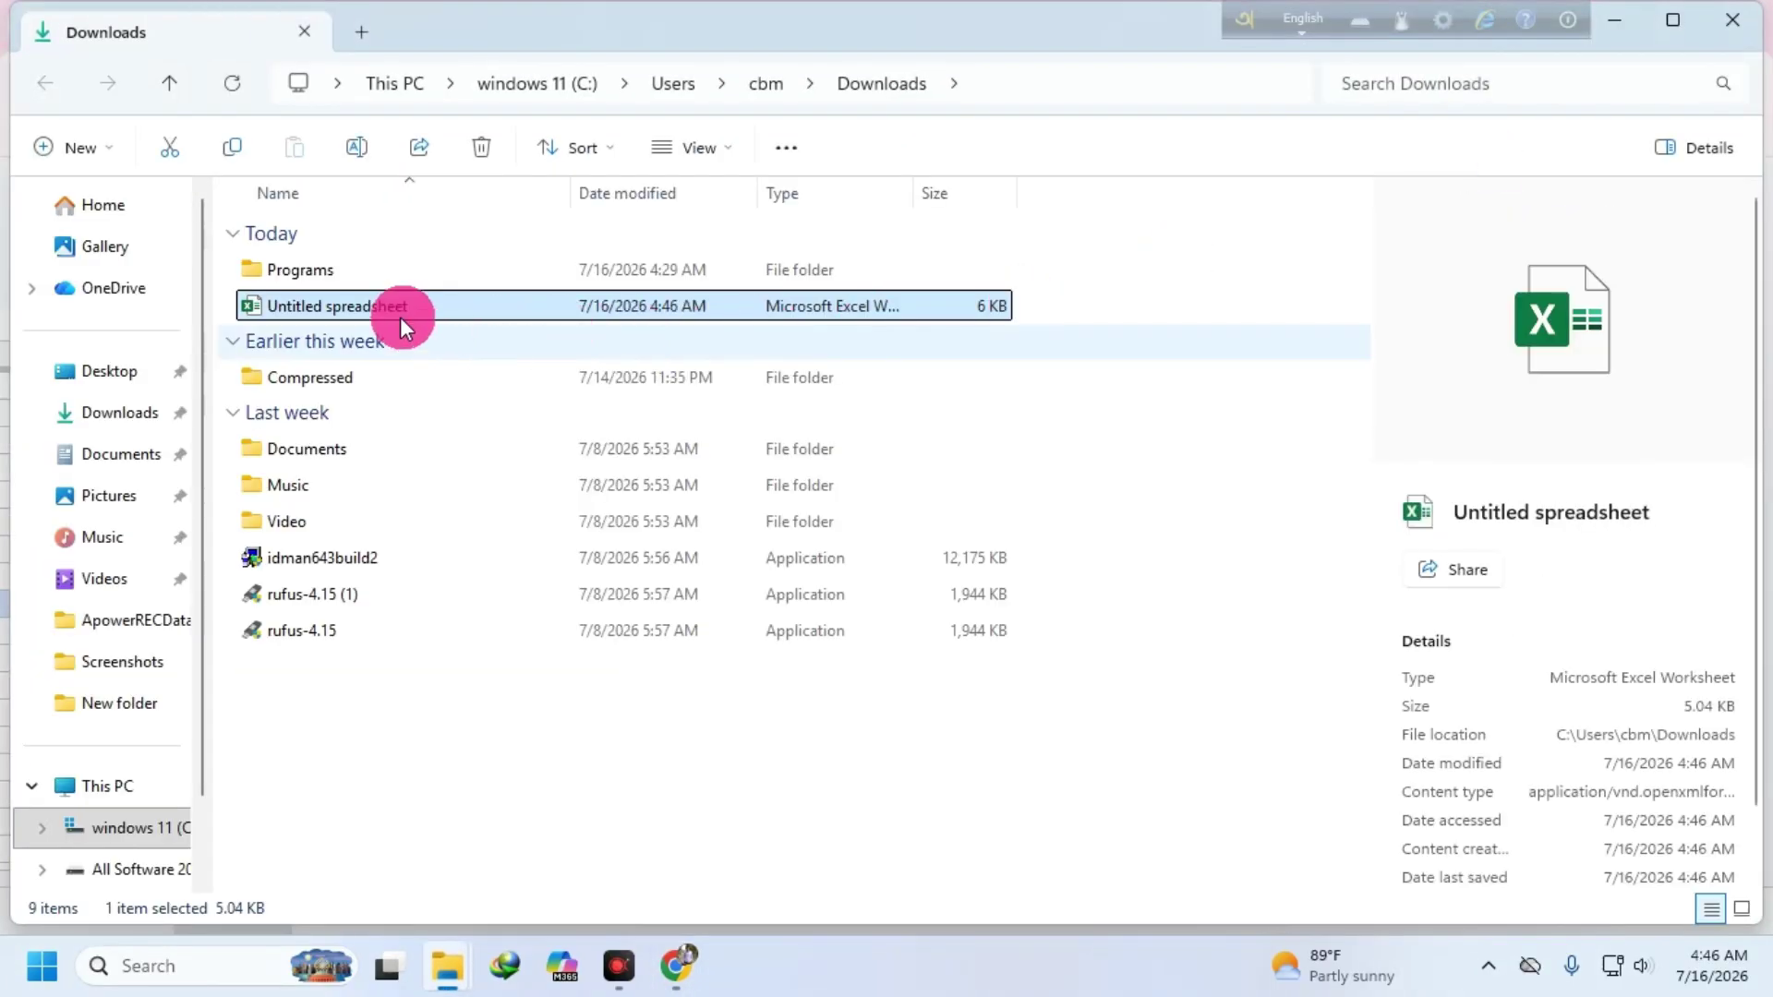
- Move Untitled spreadsheet.xlsx from Downloads onto the desktop and open it in Excel
right_click(373, 308)
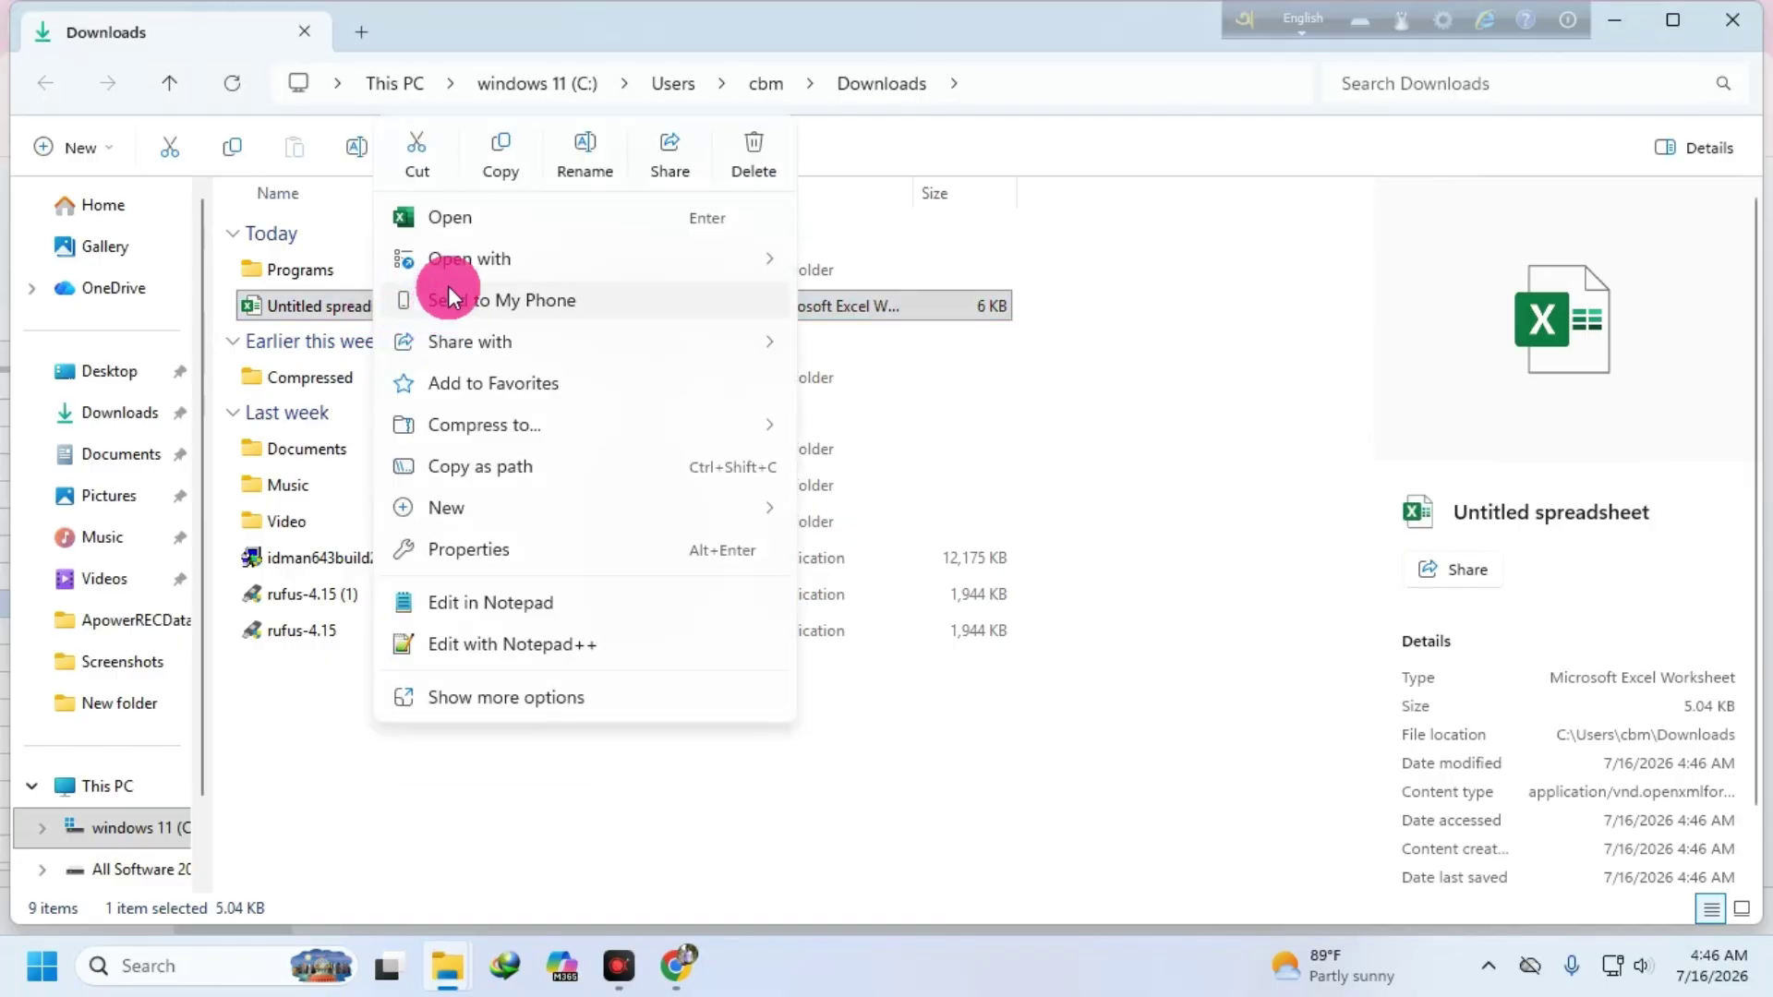
left_click(427, 148)
left_click(1640, 25)
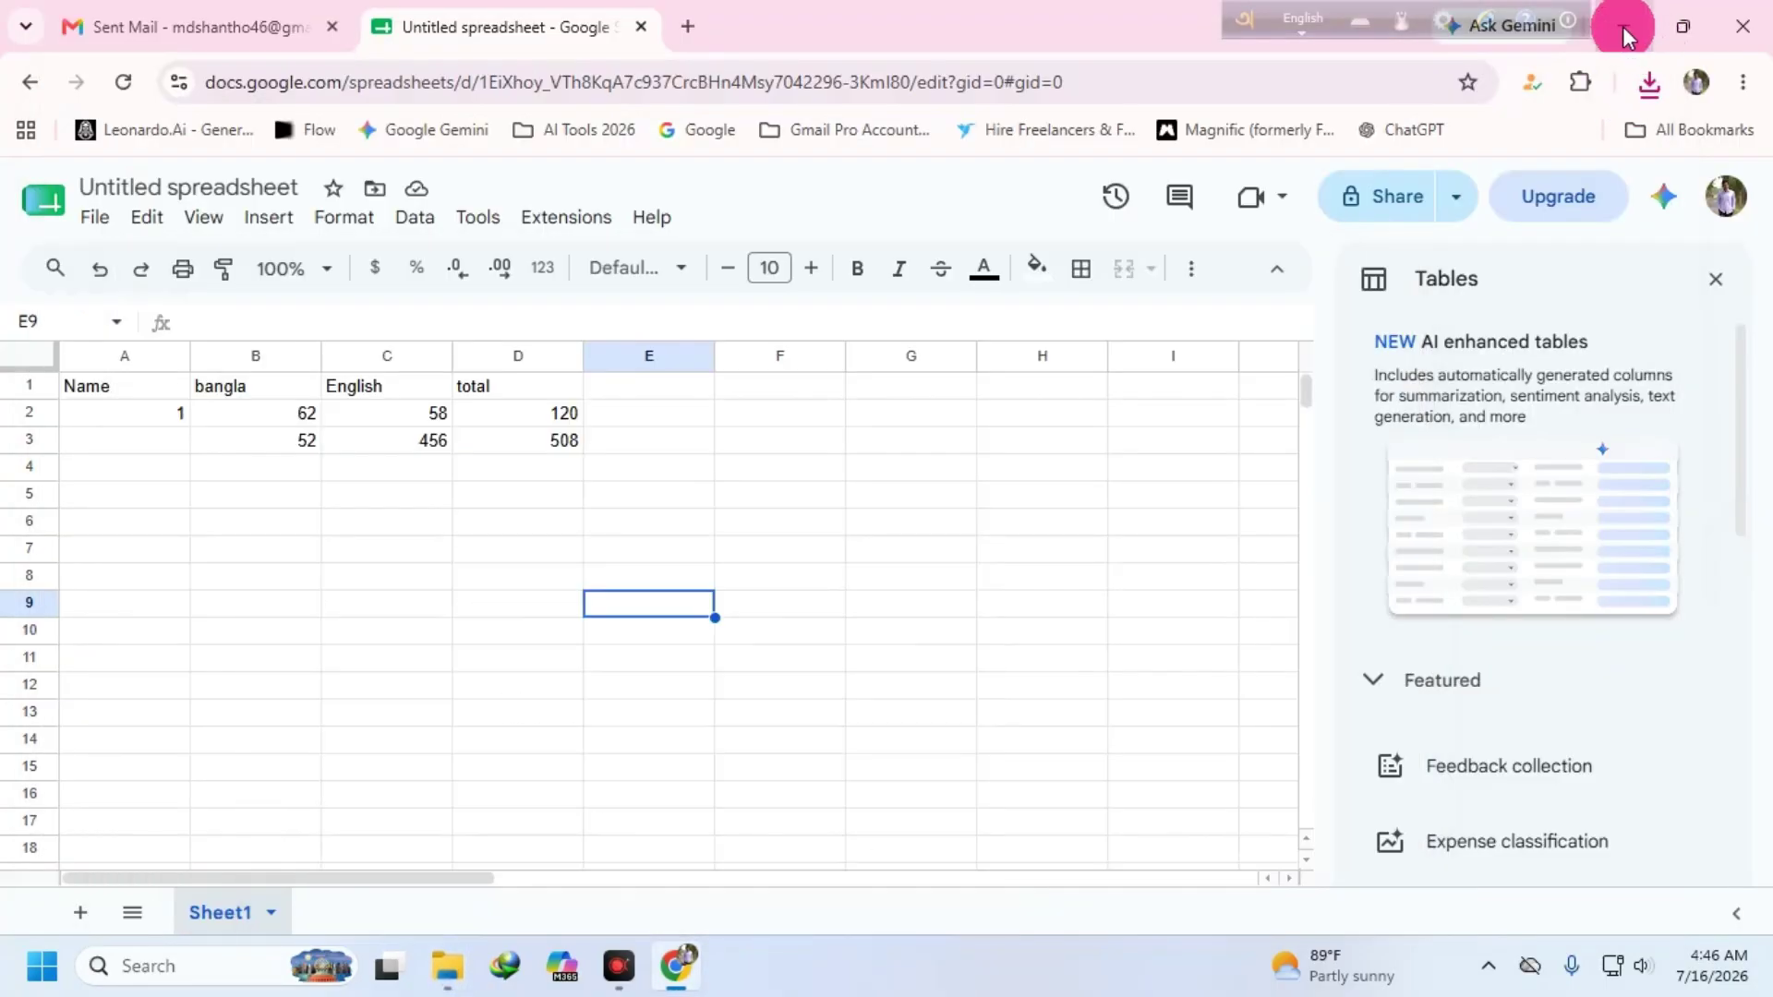
left_click(1622, 26)
right_click(1000, 188)
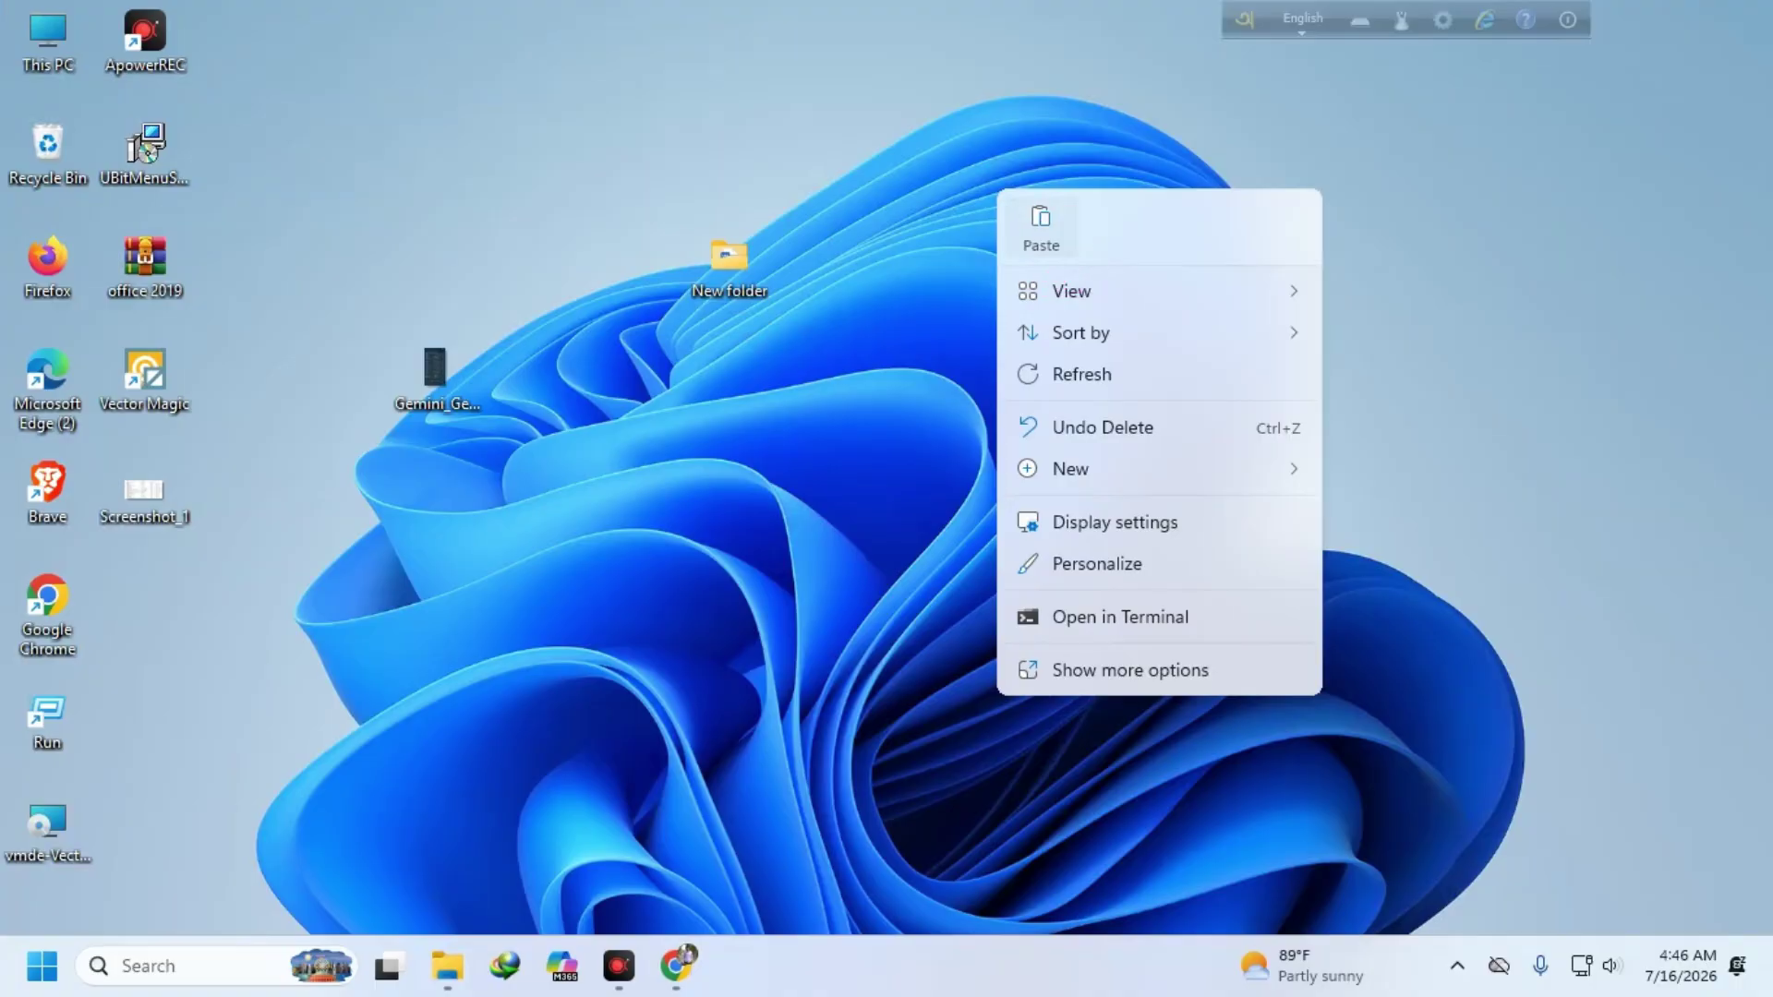
left_click(1041, 226)
left_click_drag(158, 619, 1121, 382)
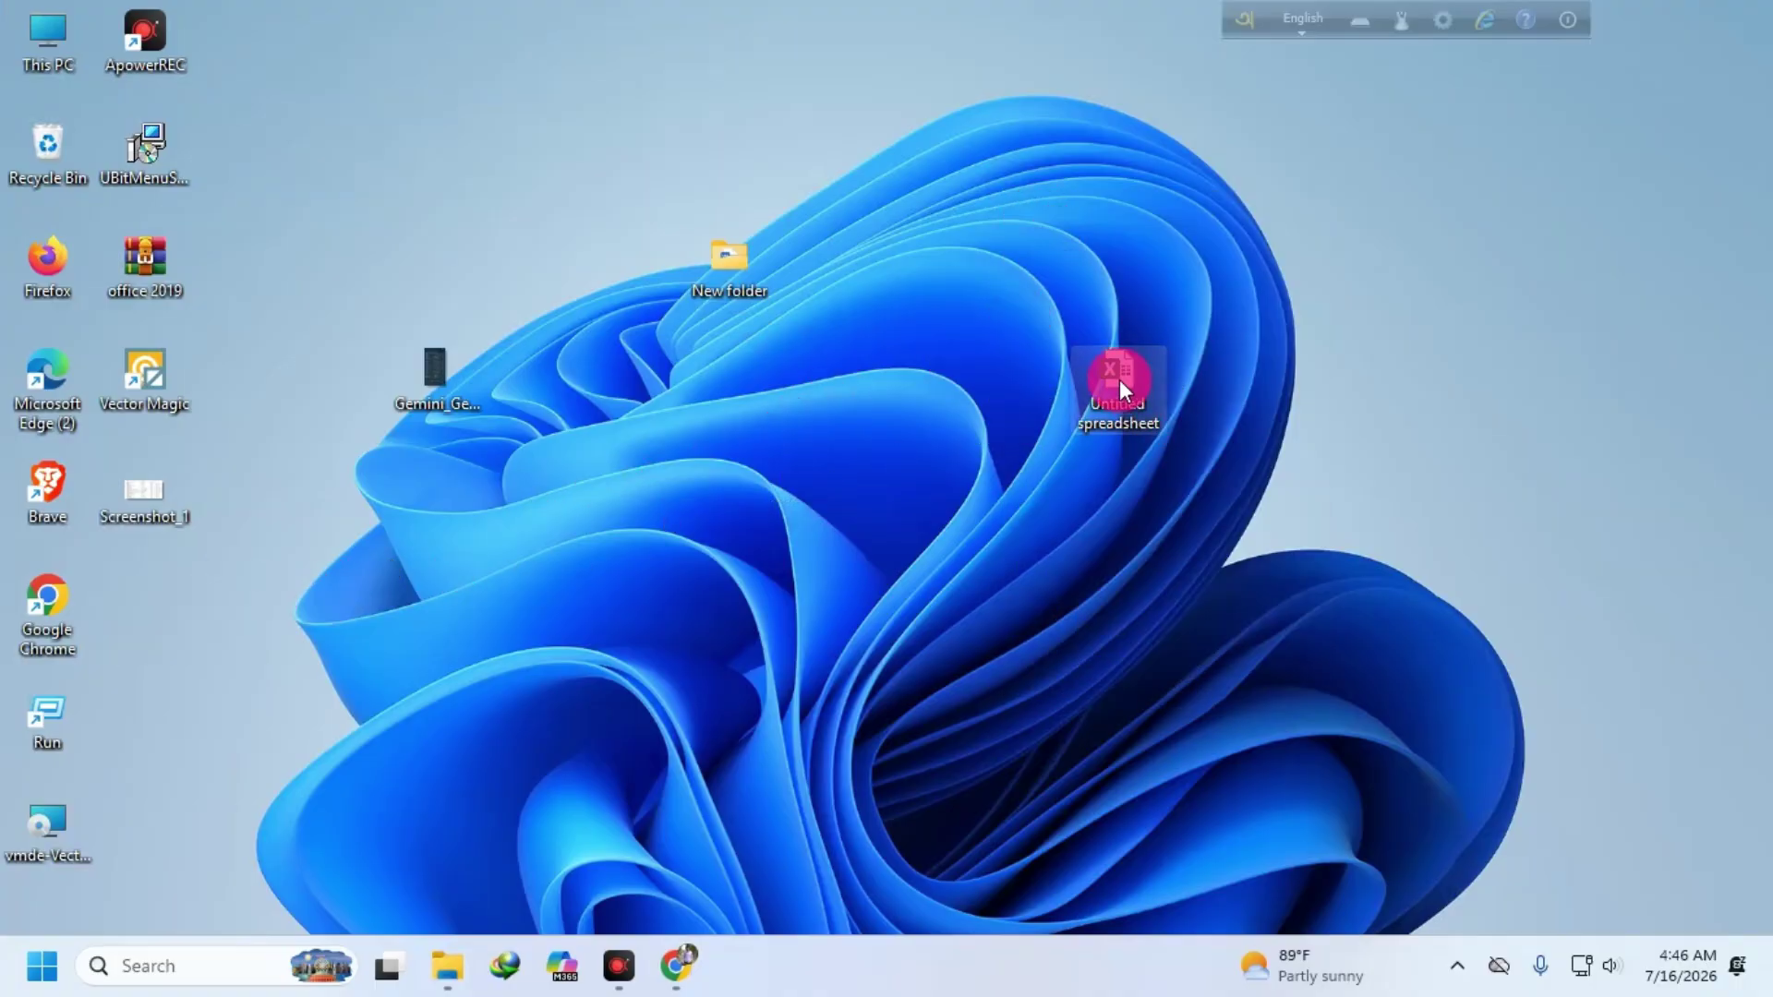
double_click(1119, 373)
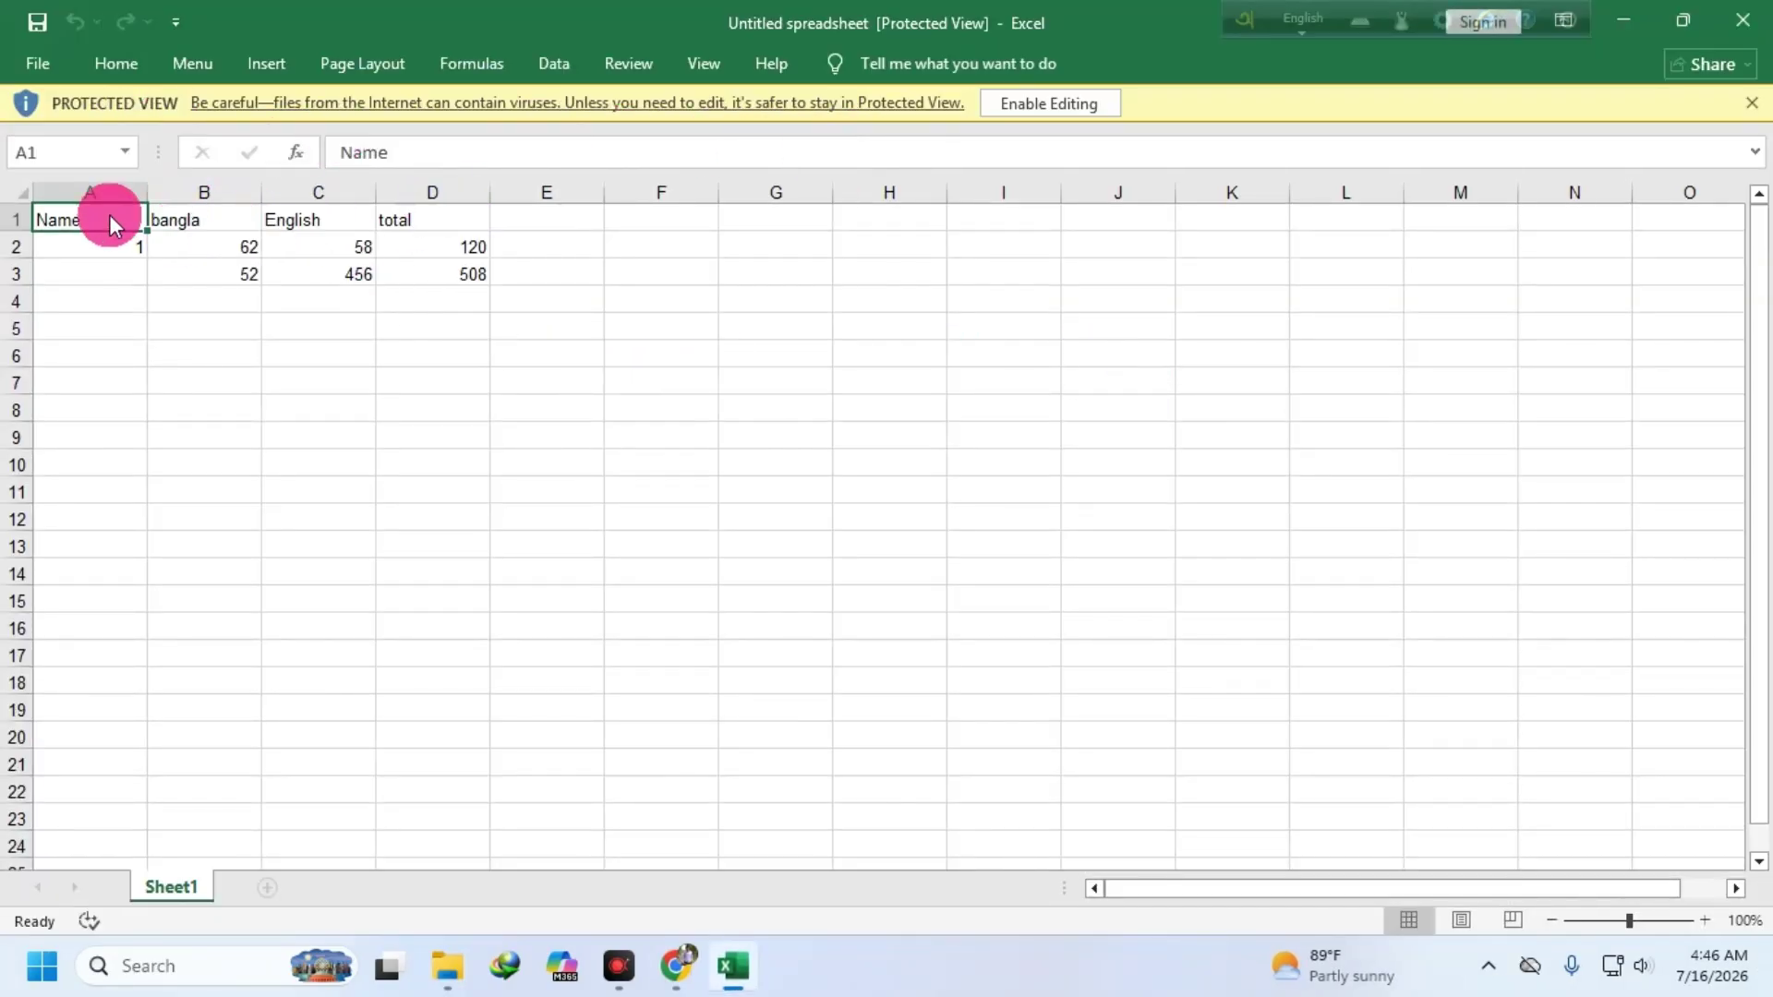
- Enable editing and enter 52 in B4 and 41 in C4
left_click(1050, 103)
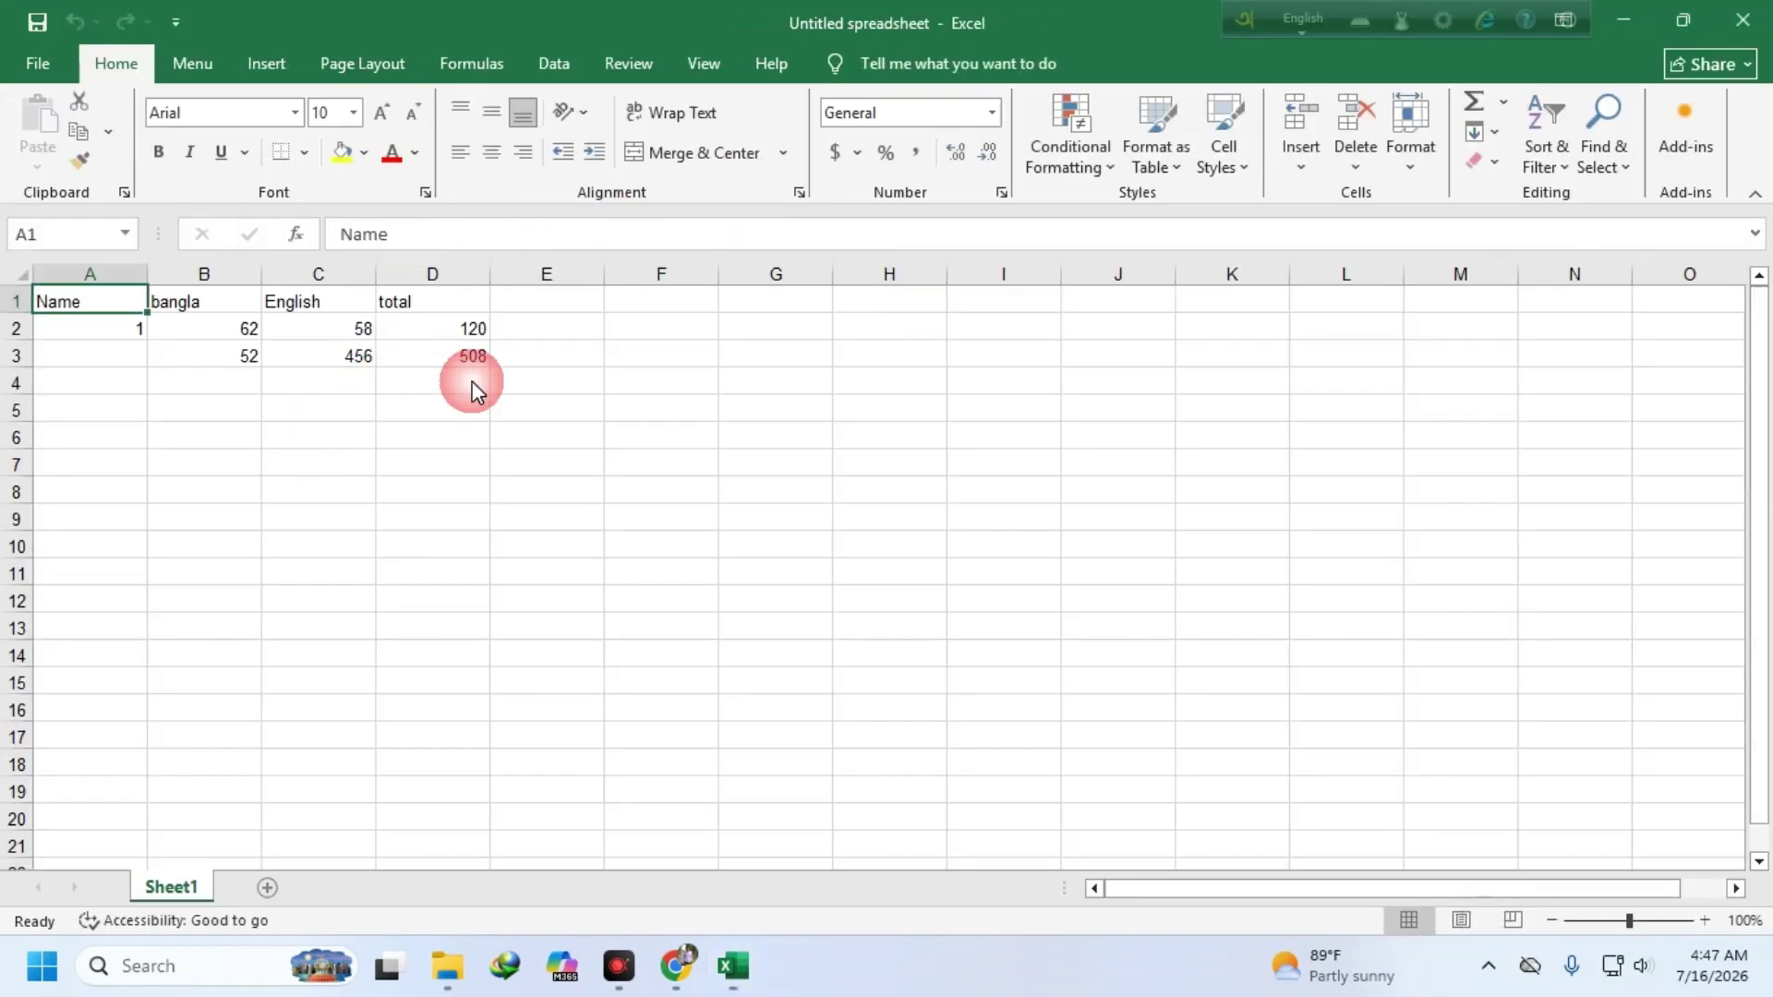
left_click(466, 358)
left_click(95, 379)
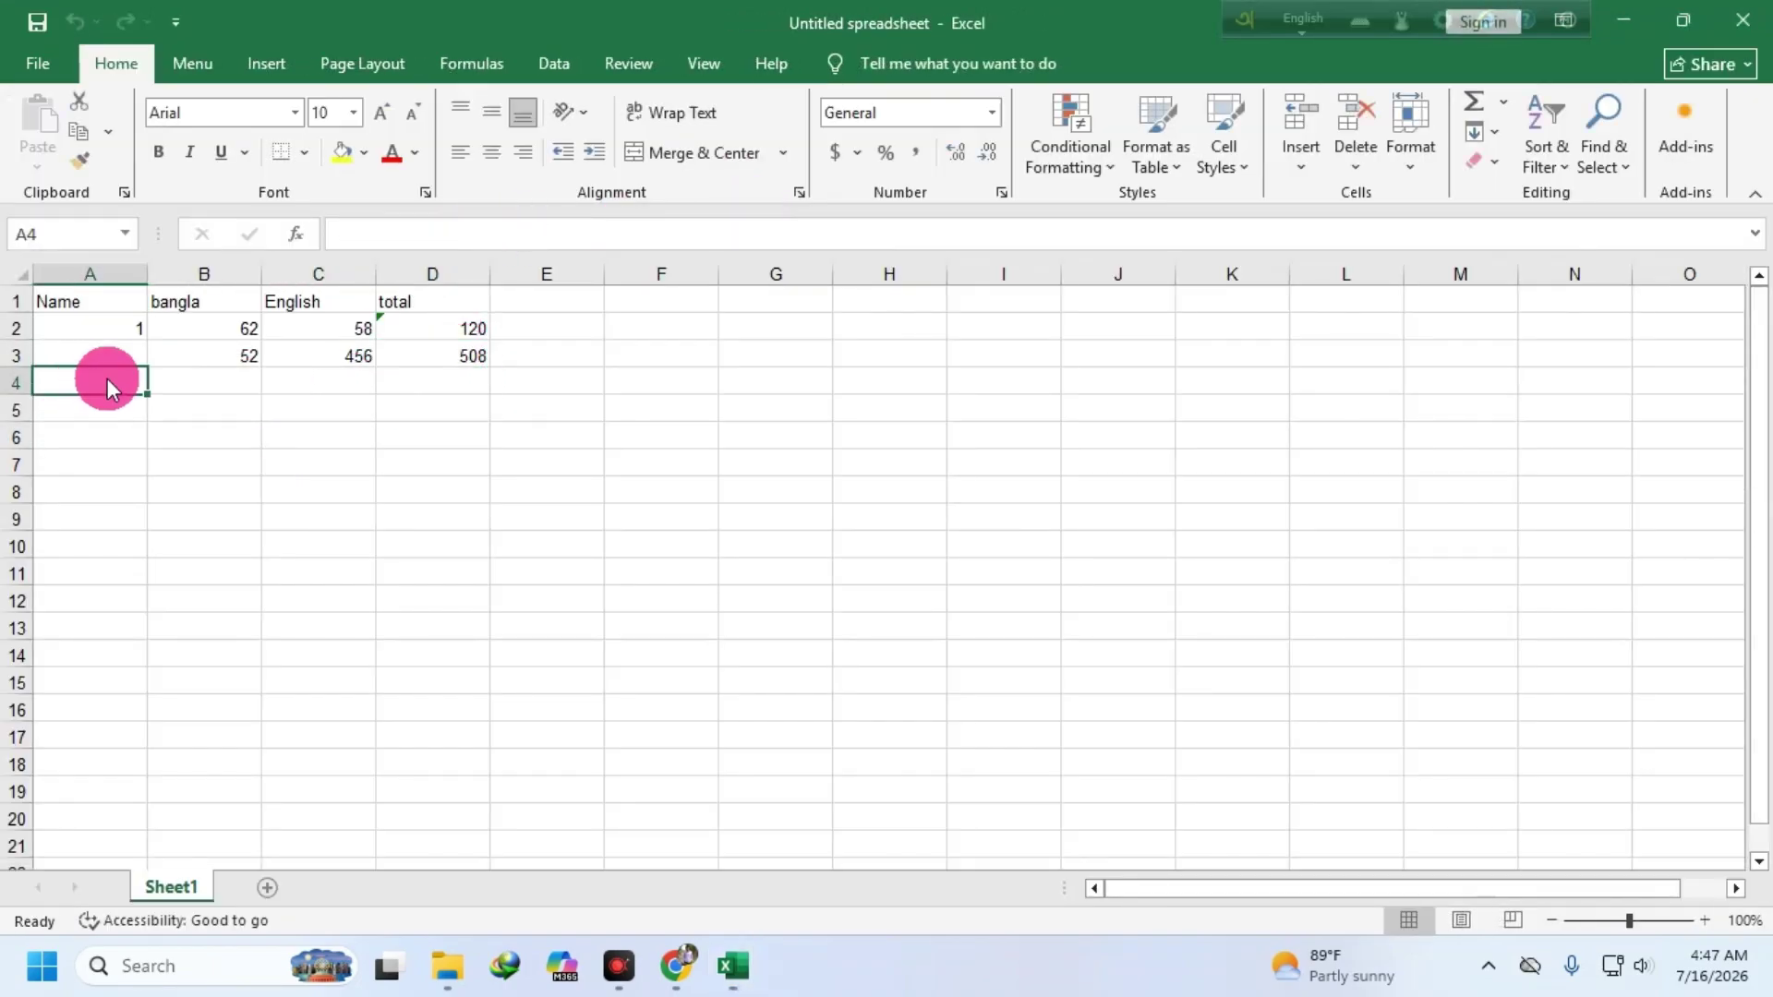
left_click(242, 383)
type("52")
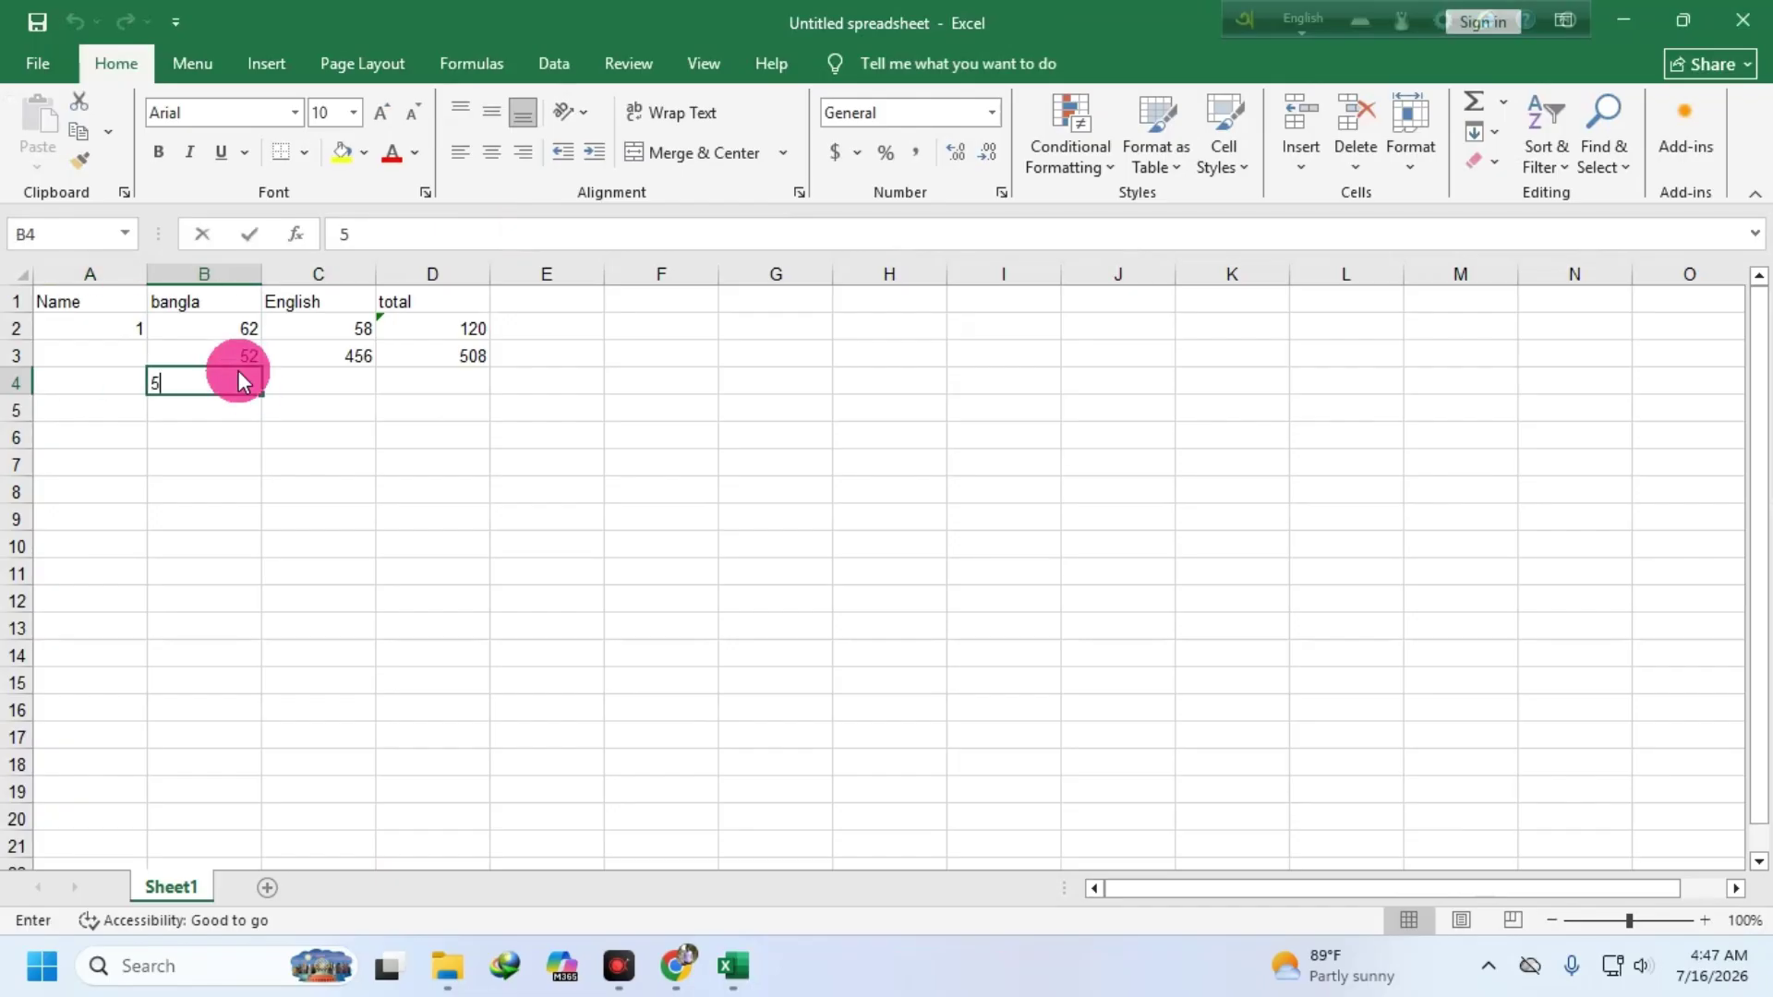
left_click(328, 384)
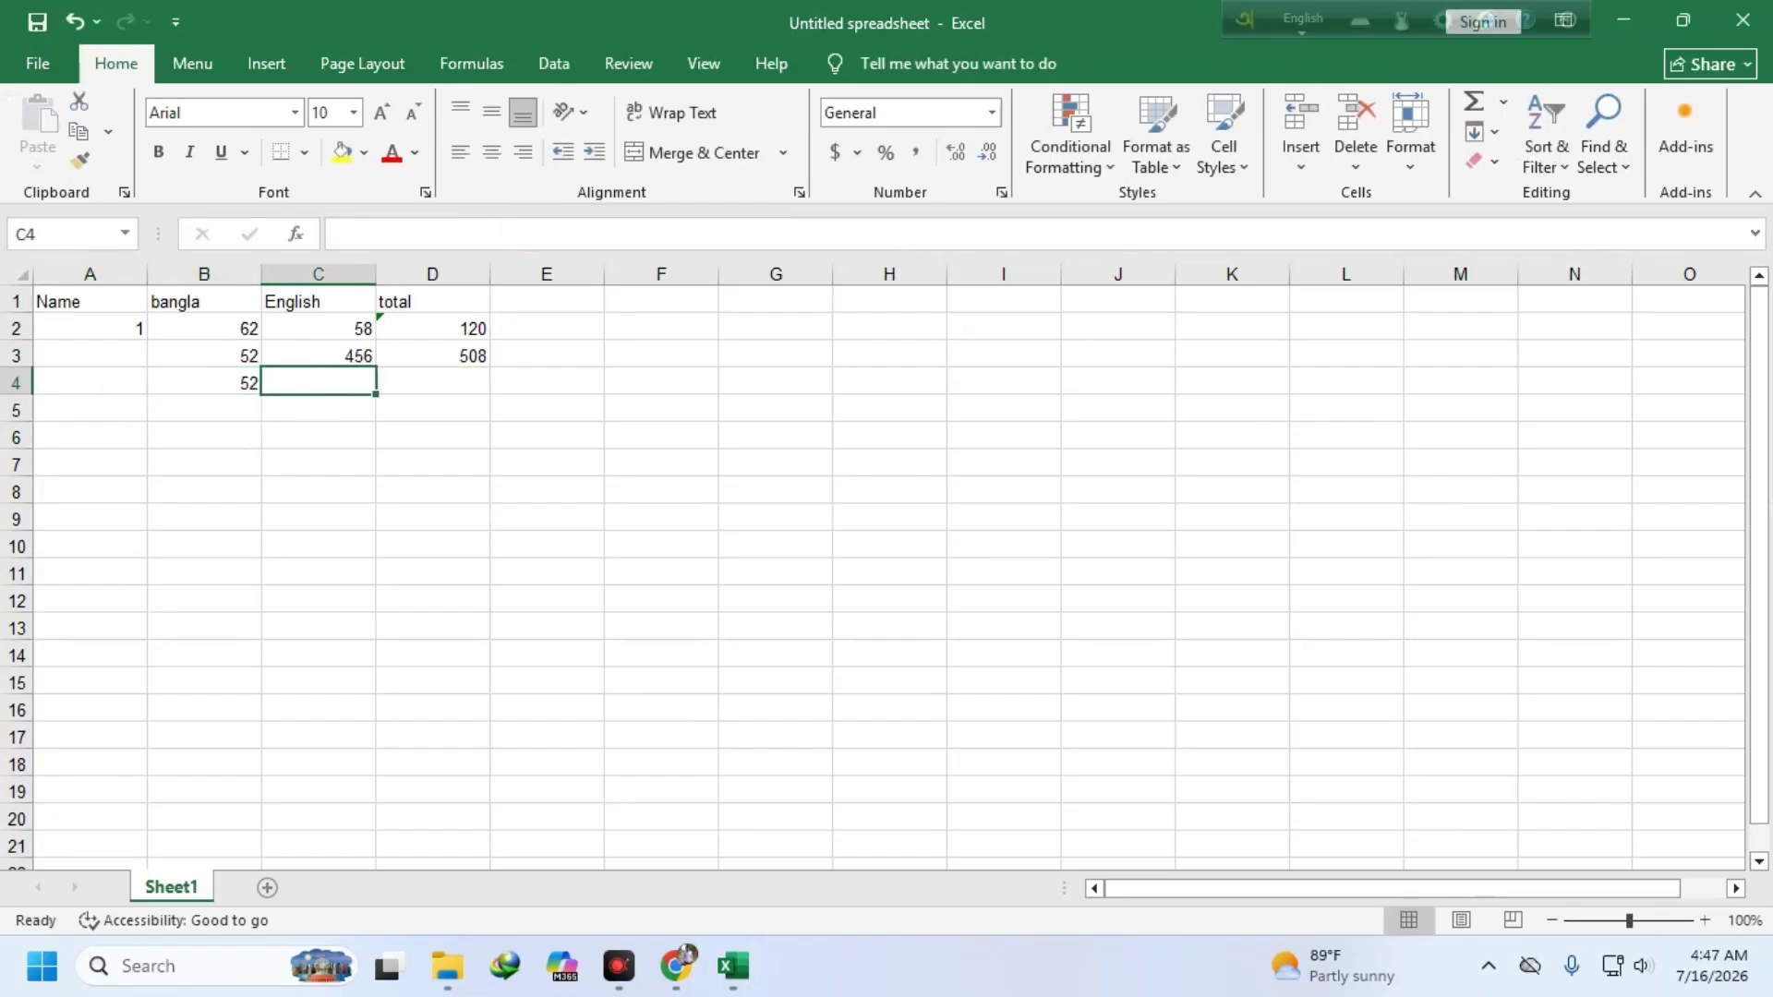
type("41")
left_click(441, 371)
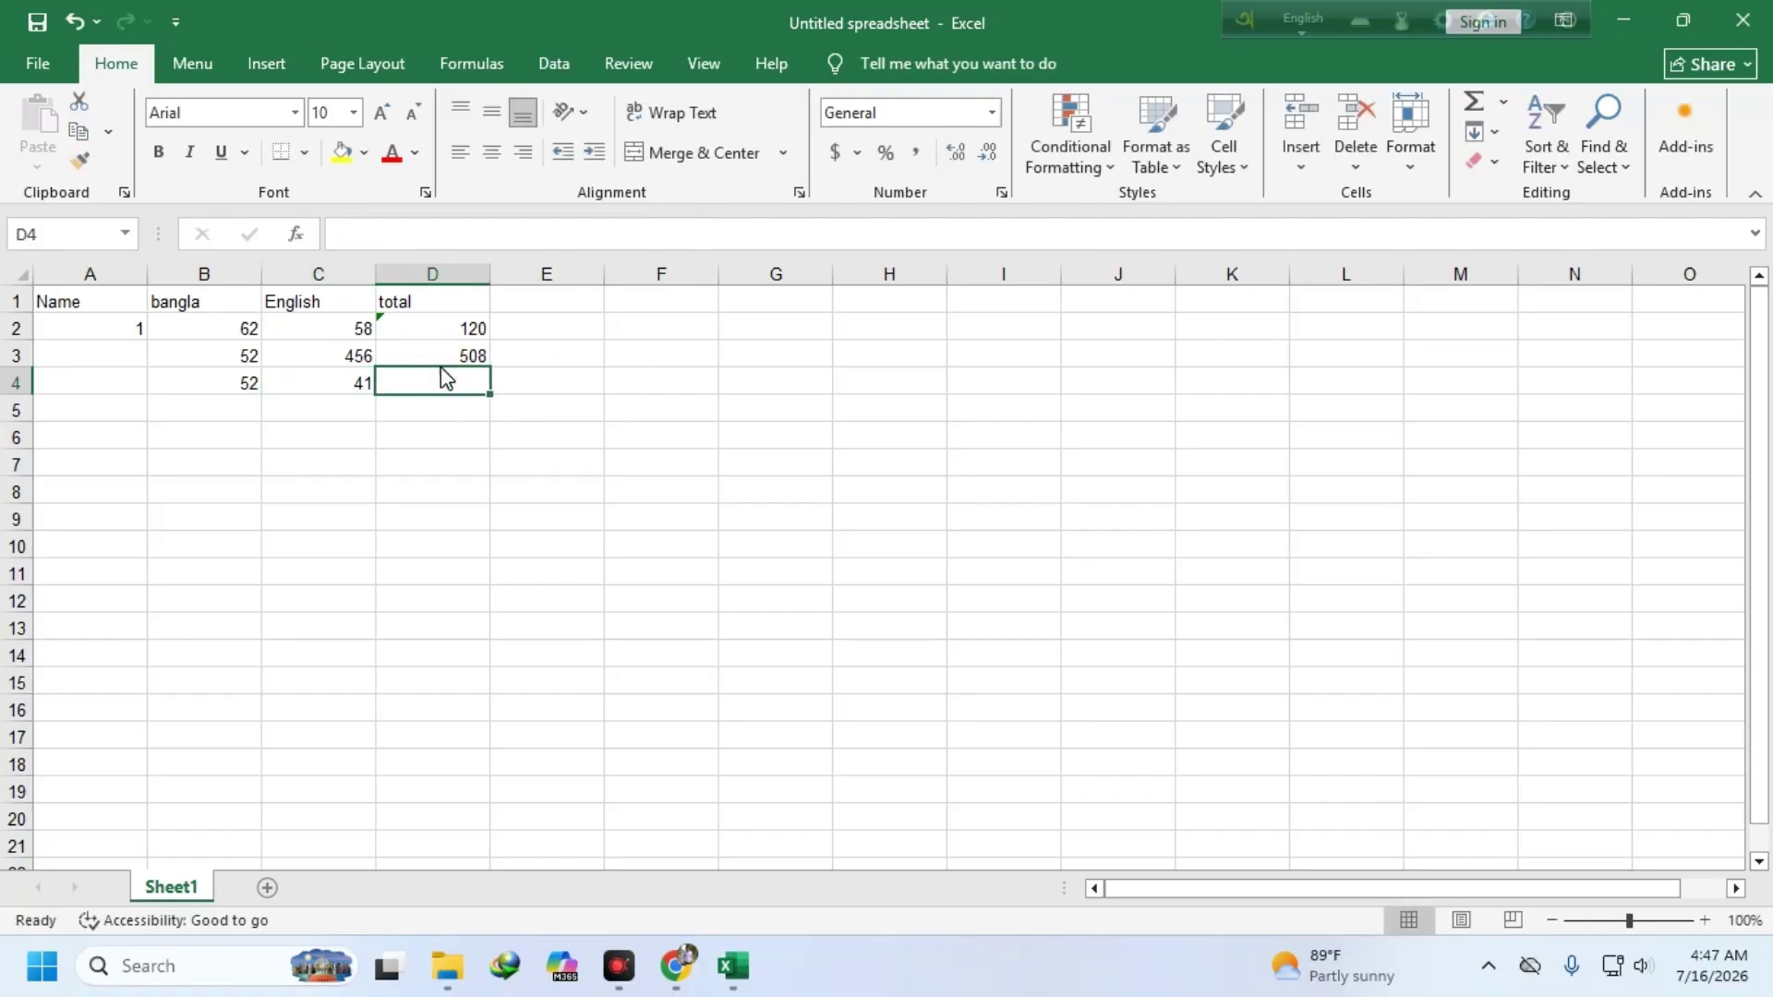
- Copy the D3 SUM formula down to D4 for a total of 93
left_click(238, 334)
left_click(254, 380)
left_click(351, 378)
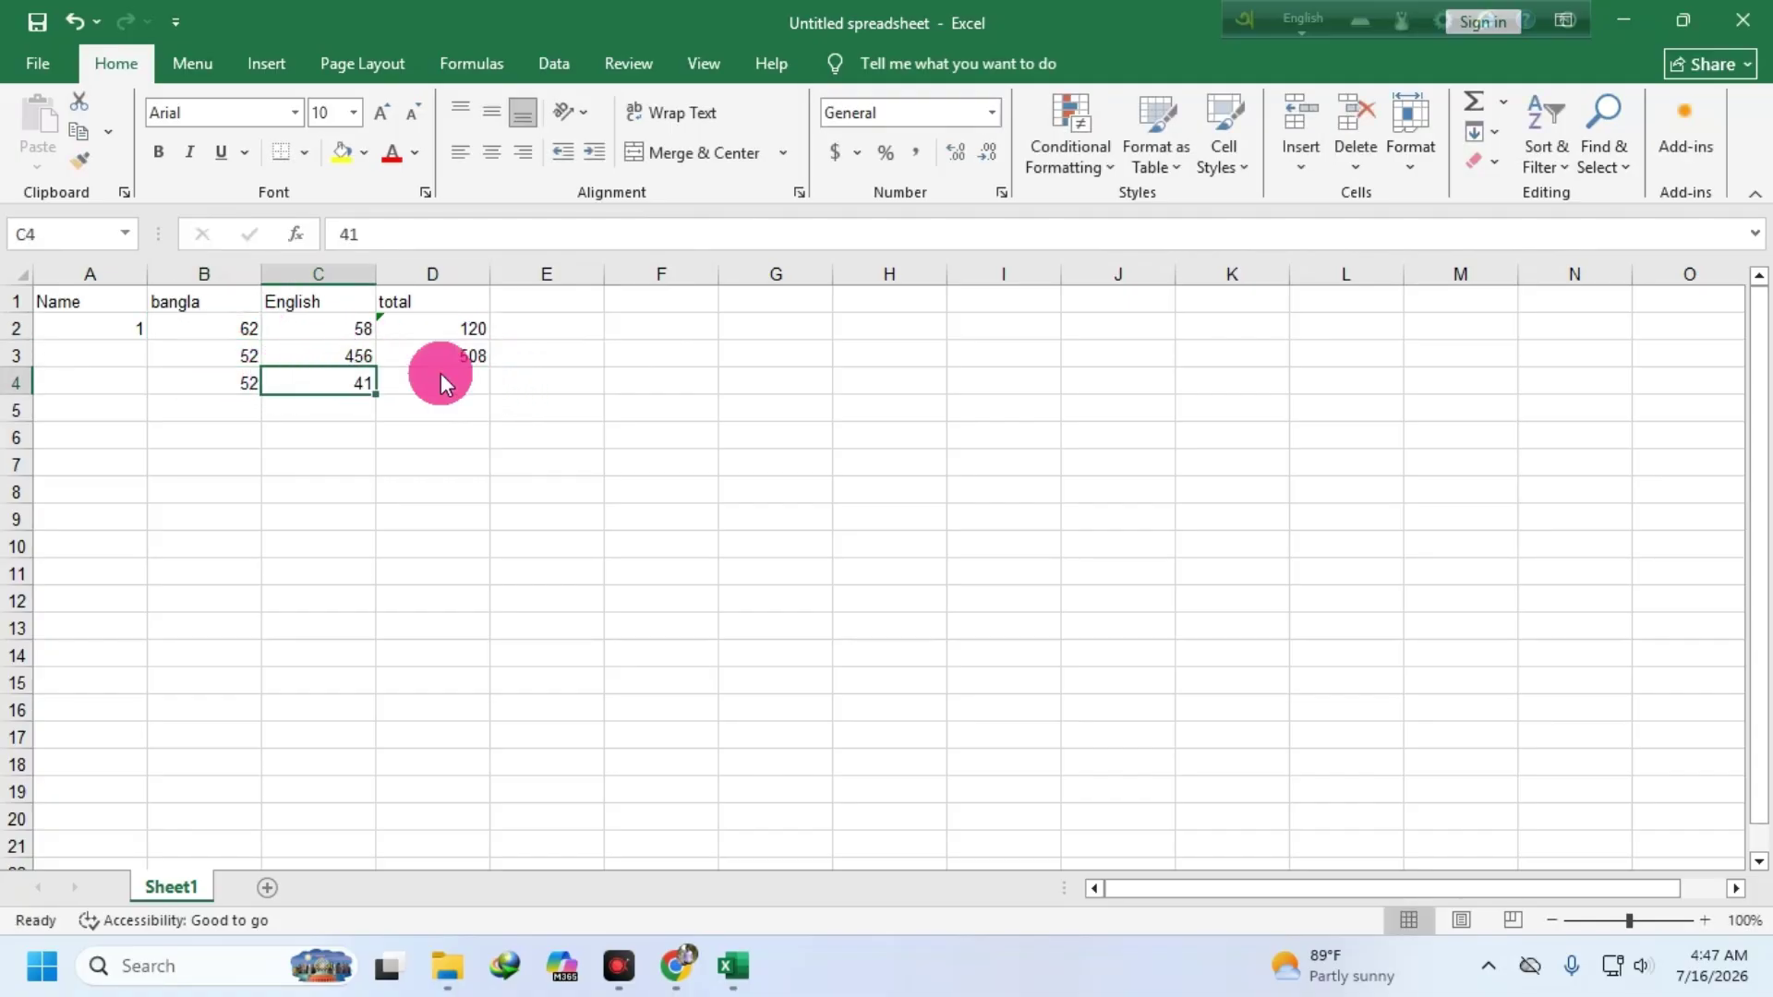
left_click(441, 359)
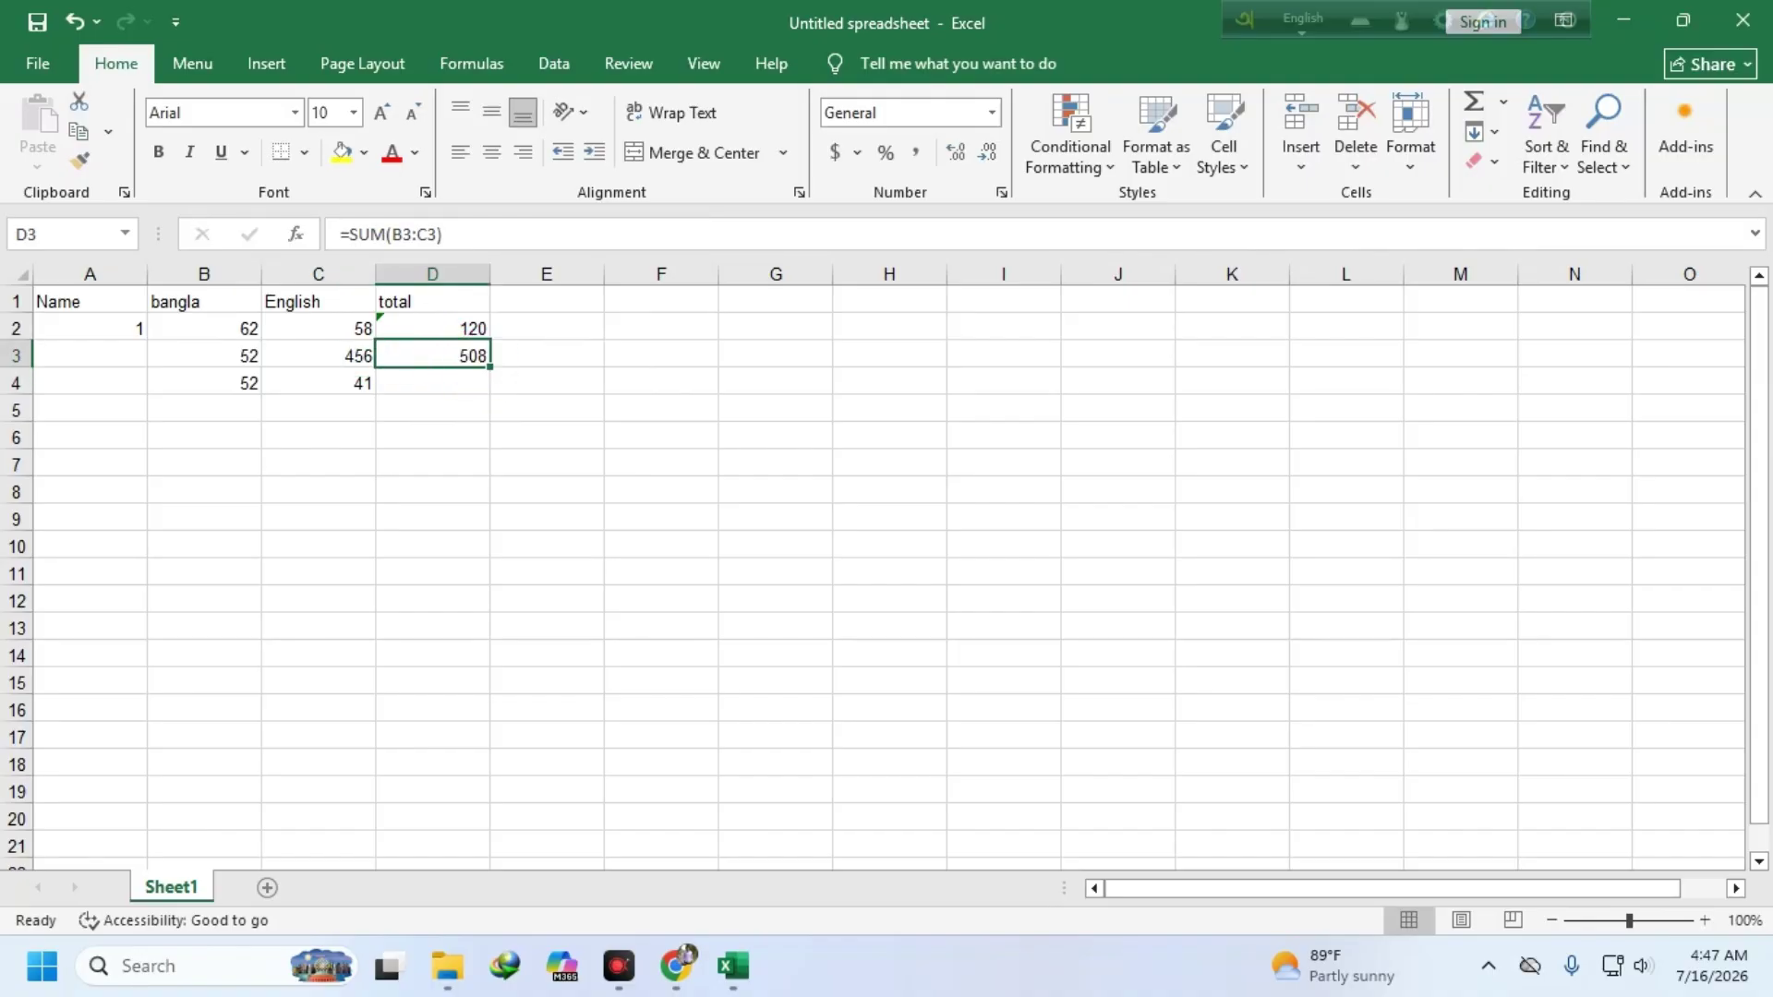
left_click_drag(489, 367, 478, 390)
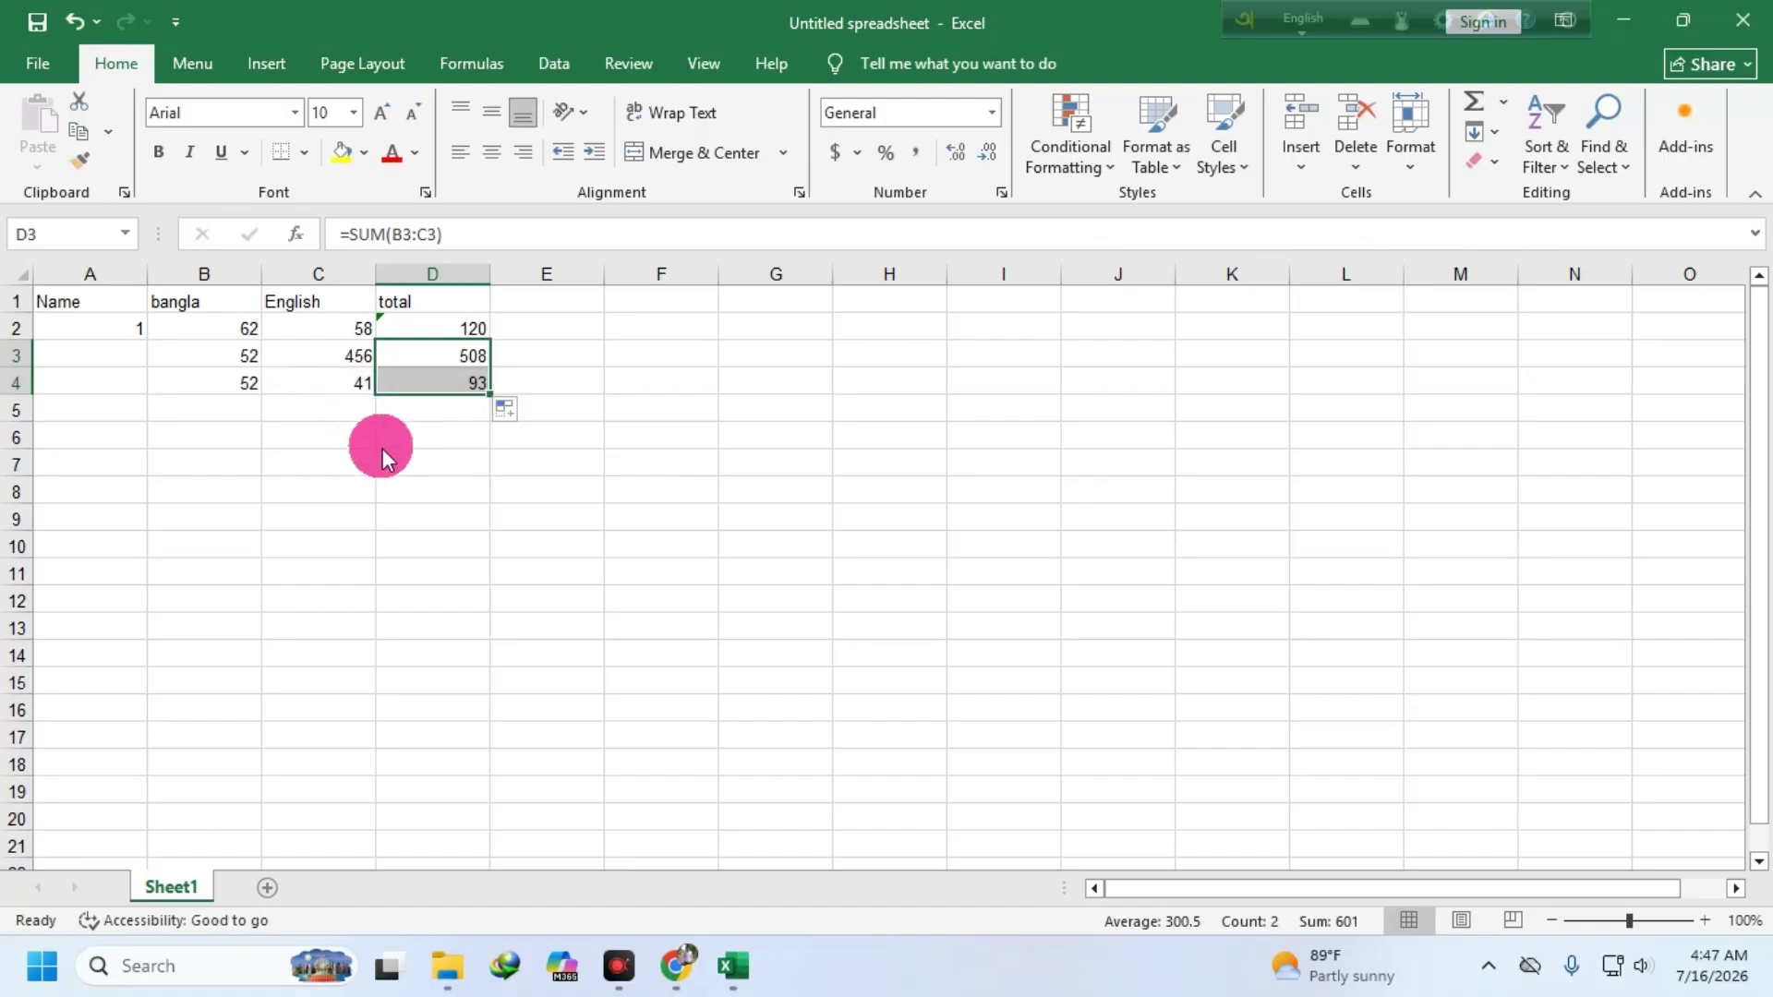
left_click(465, 516)
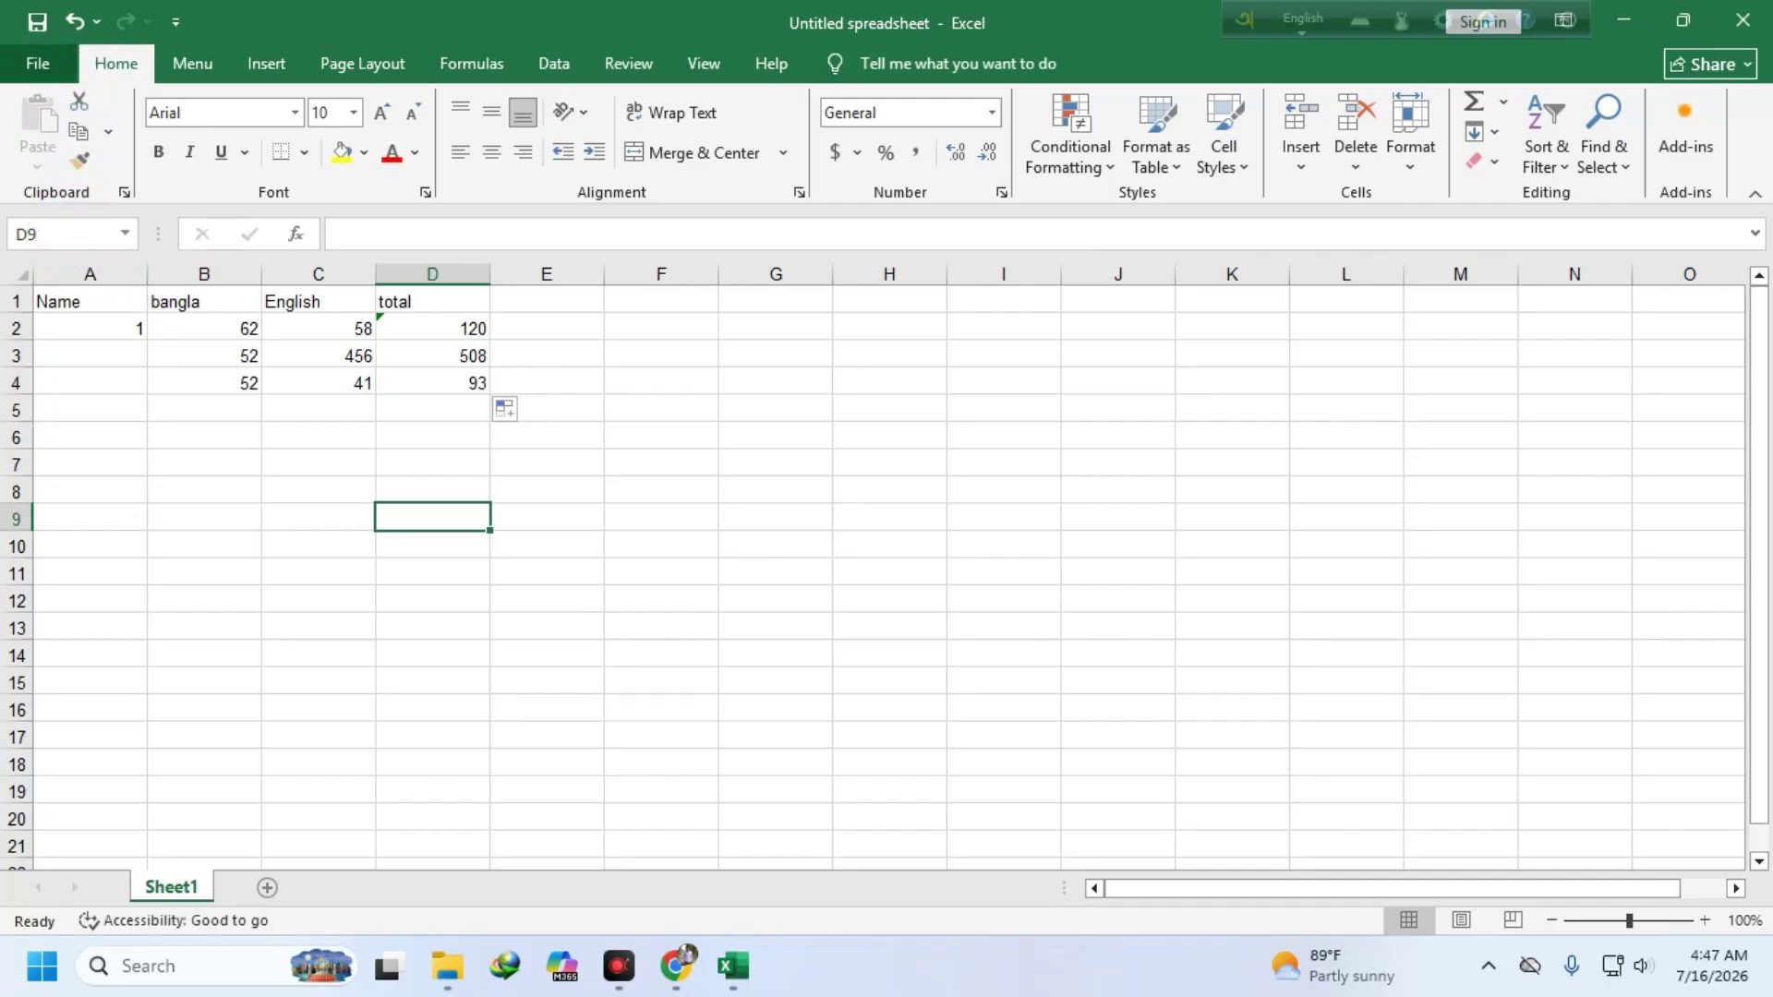
- Start Excel's File > Export > Create PDF/XPS and choose the Desktop folder as destination
left_click(37, 63)
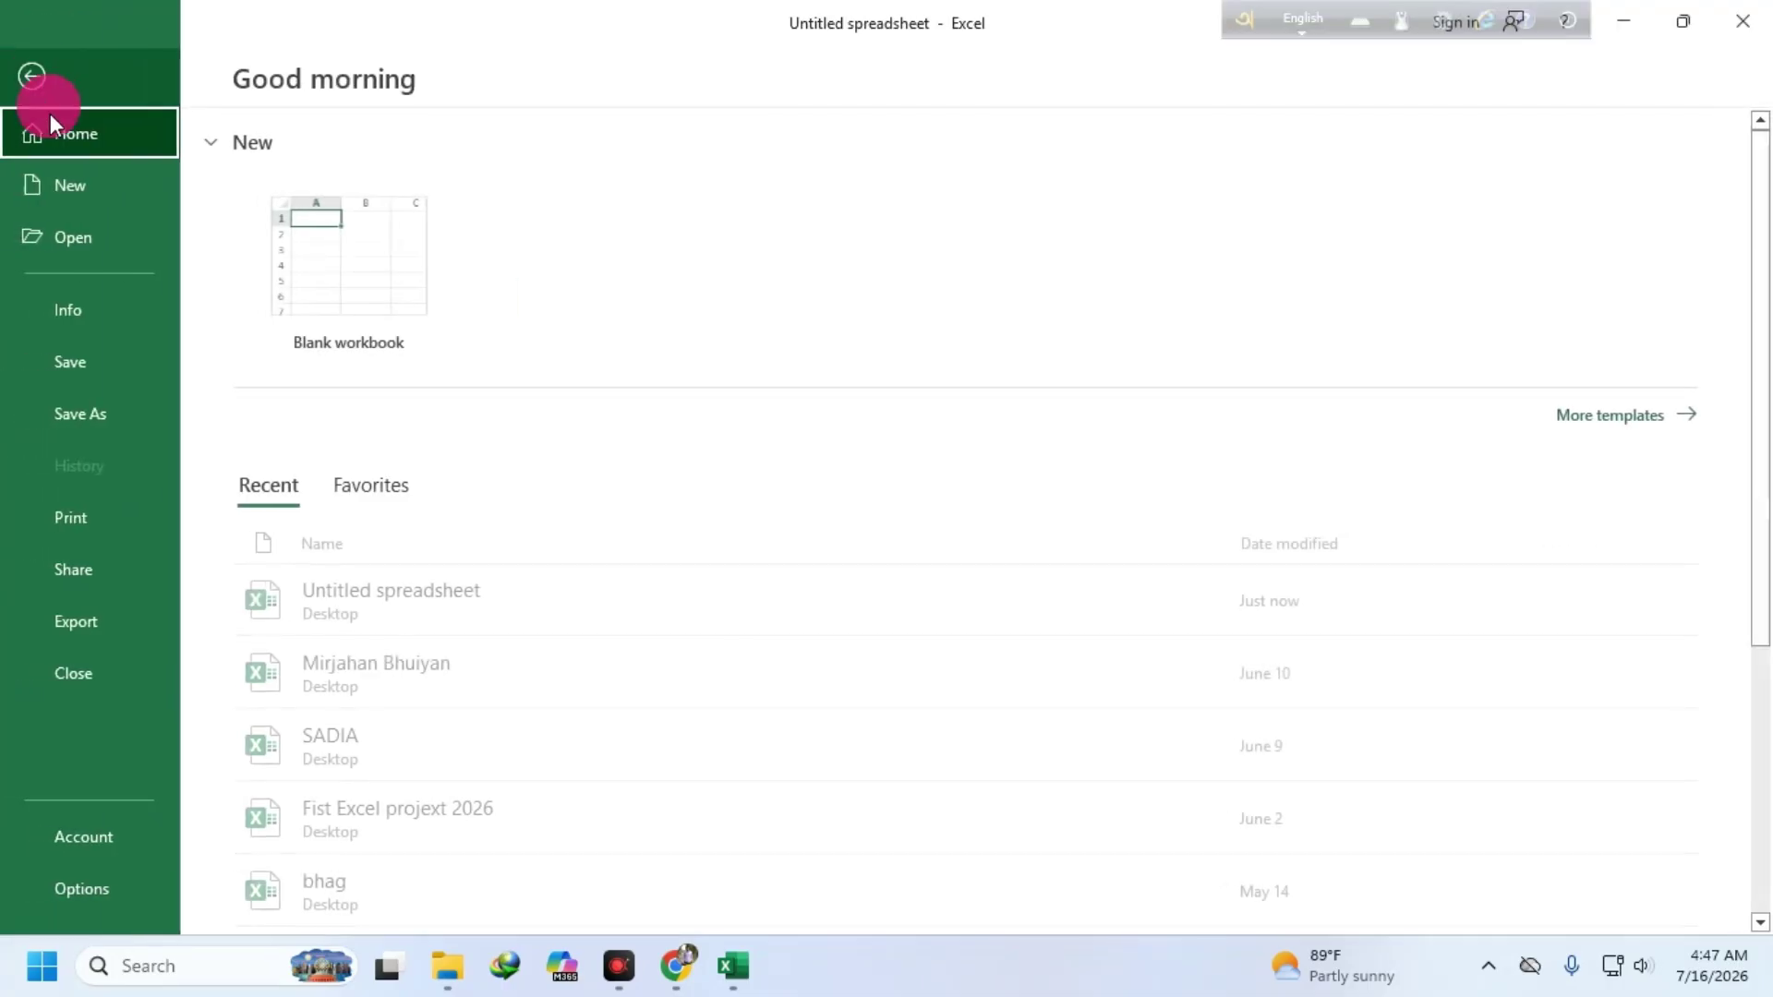
left_click(88, 617)
left_click(700, 386)
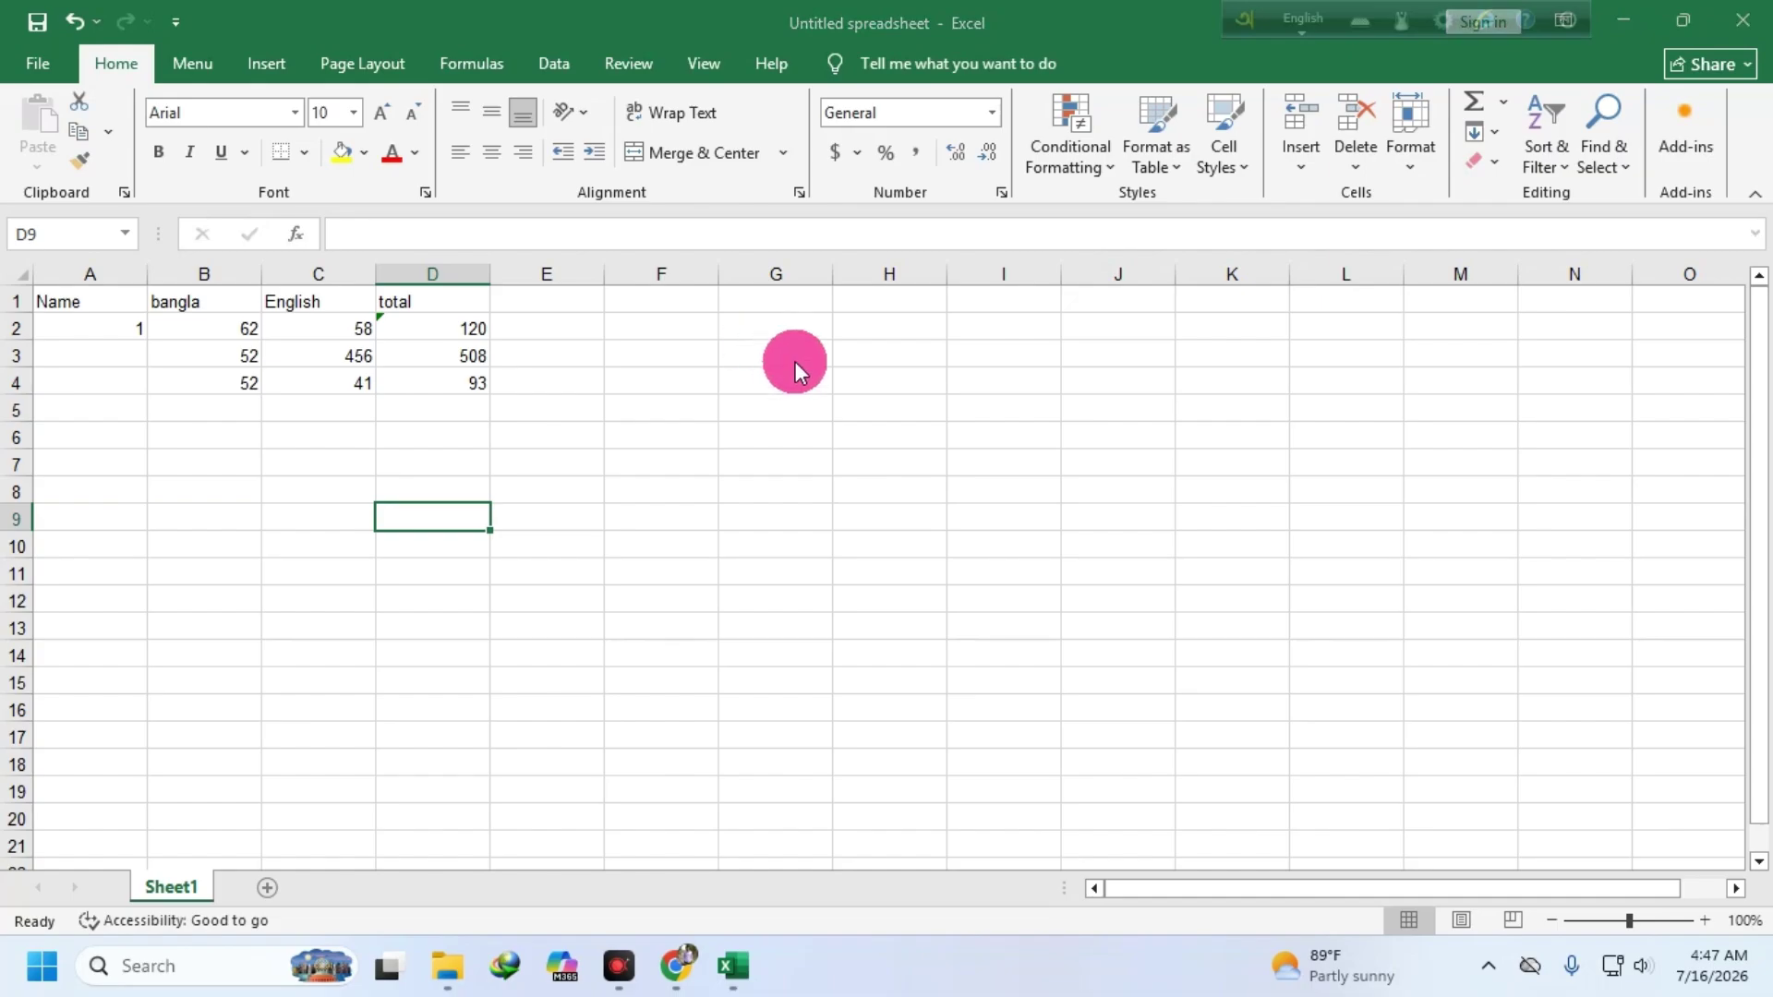
left_click_drag(202, 322, 203, 235)
left_click(175, 216)
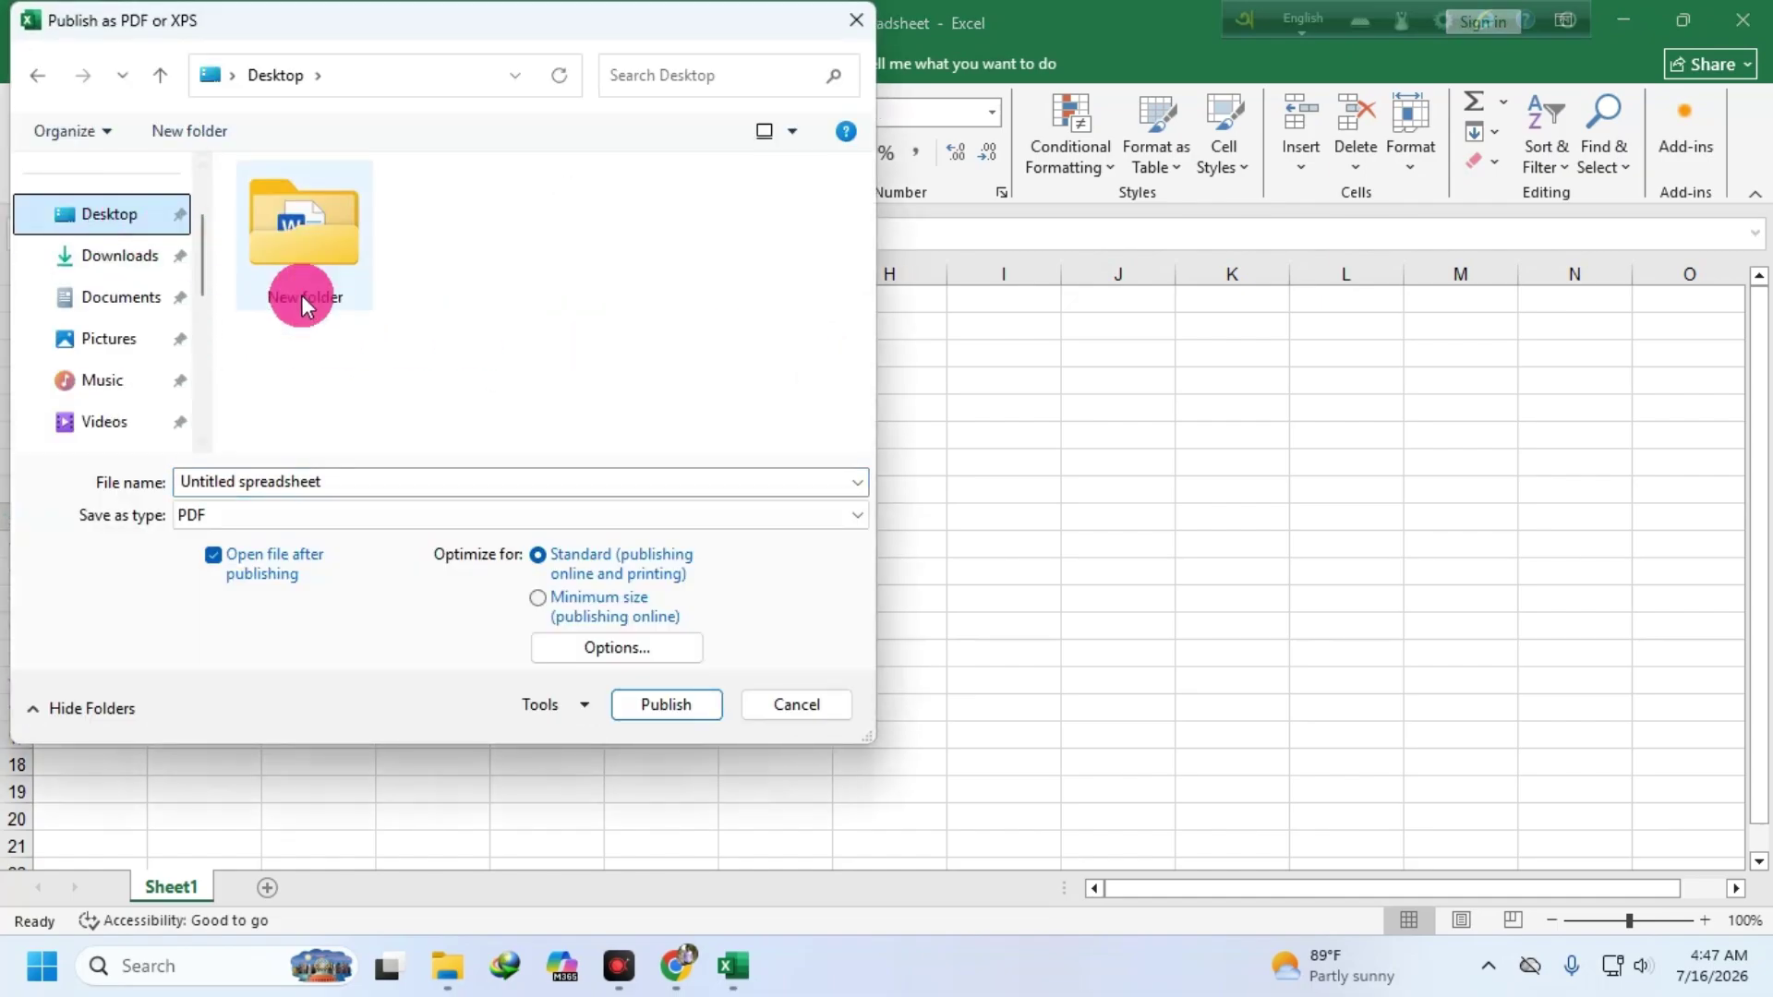
- Publish Untitled spreadsheet.pdf, check the score table in Adobe Reader, then close Reader
left_click(639, 711)
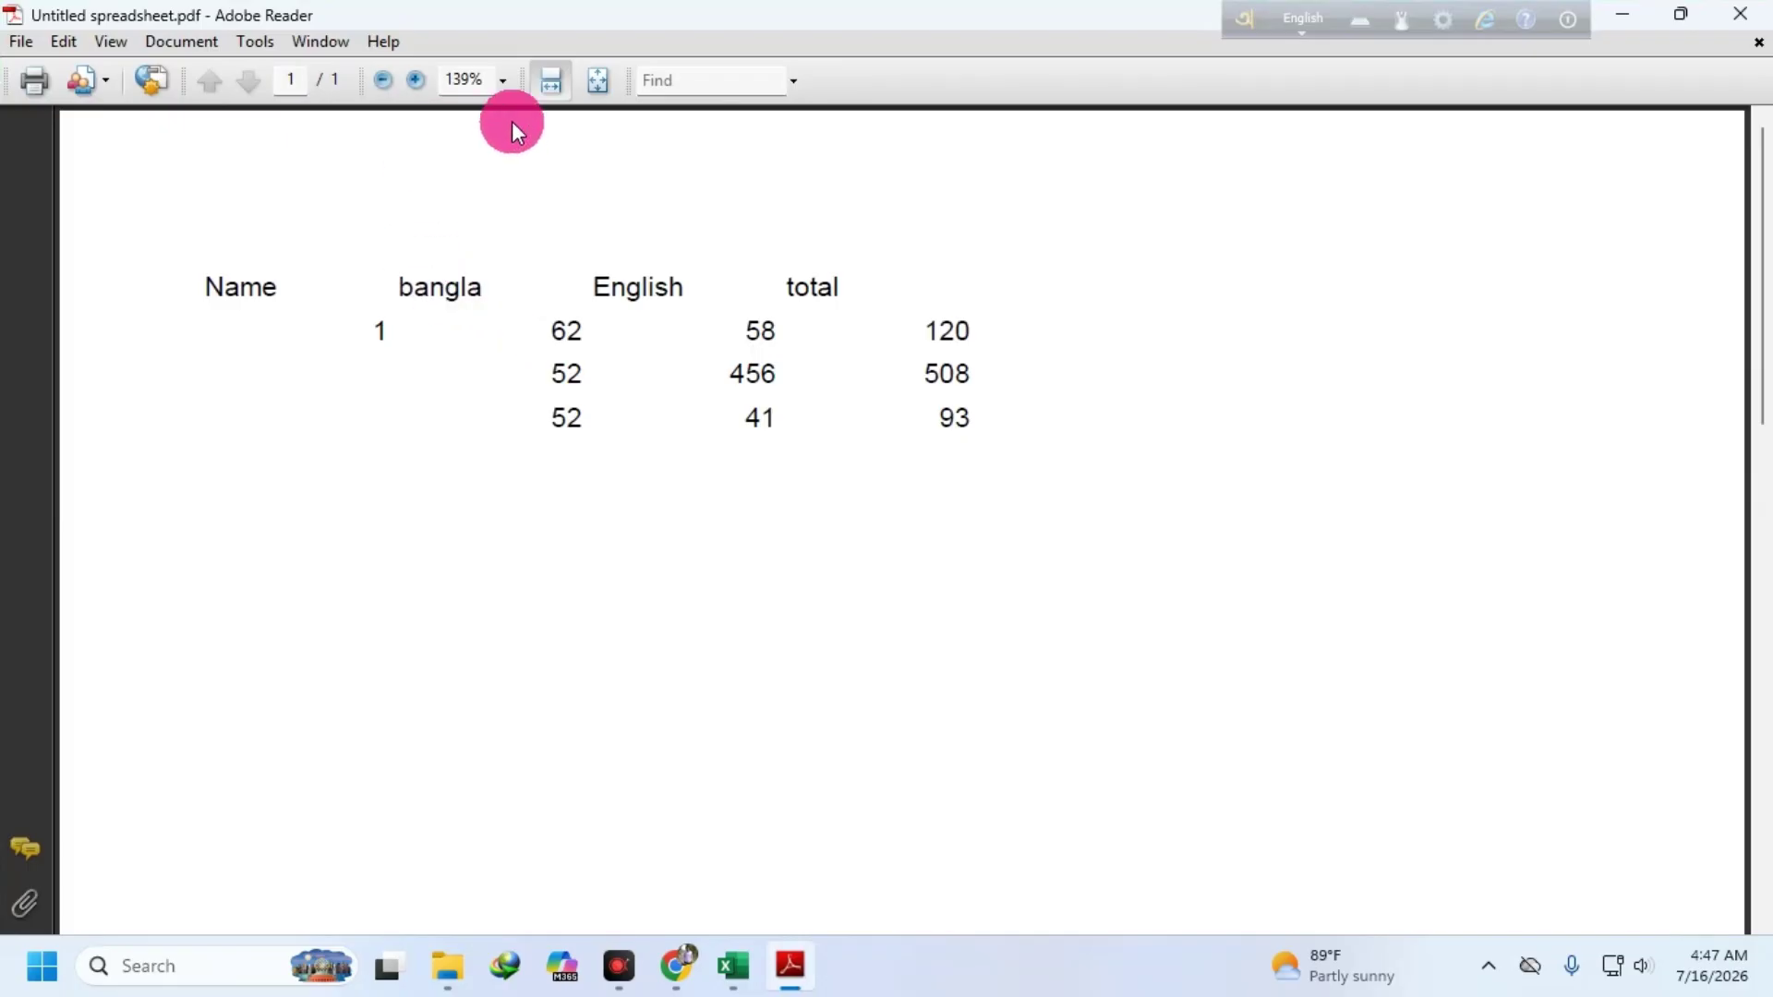
left_click(21, 41)
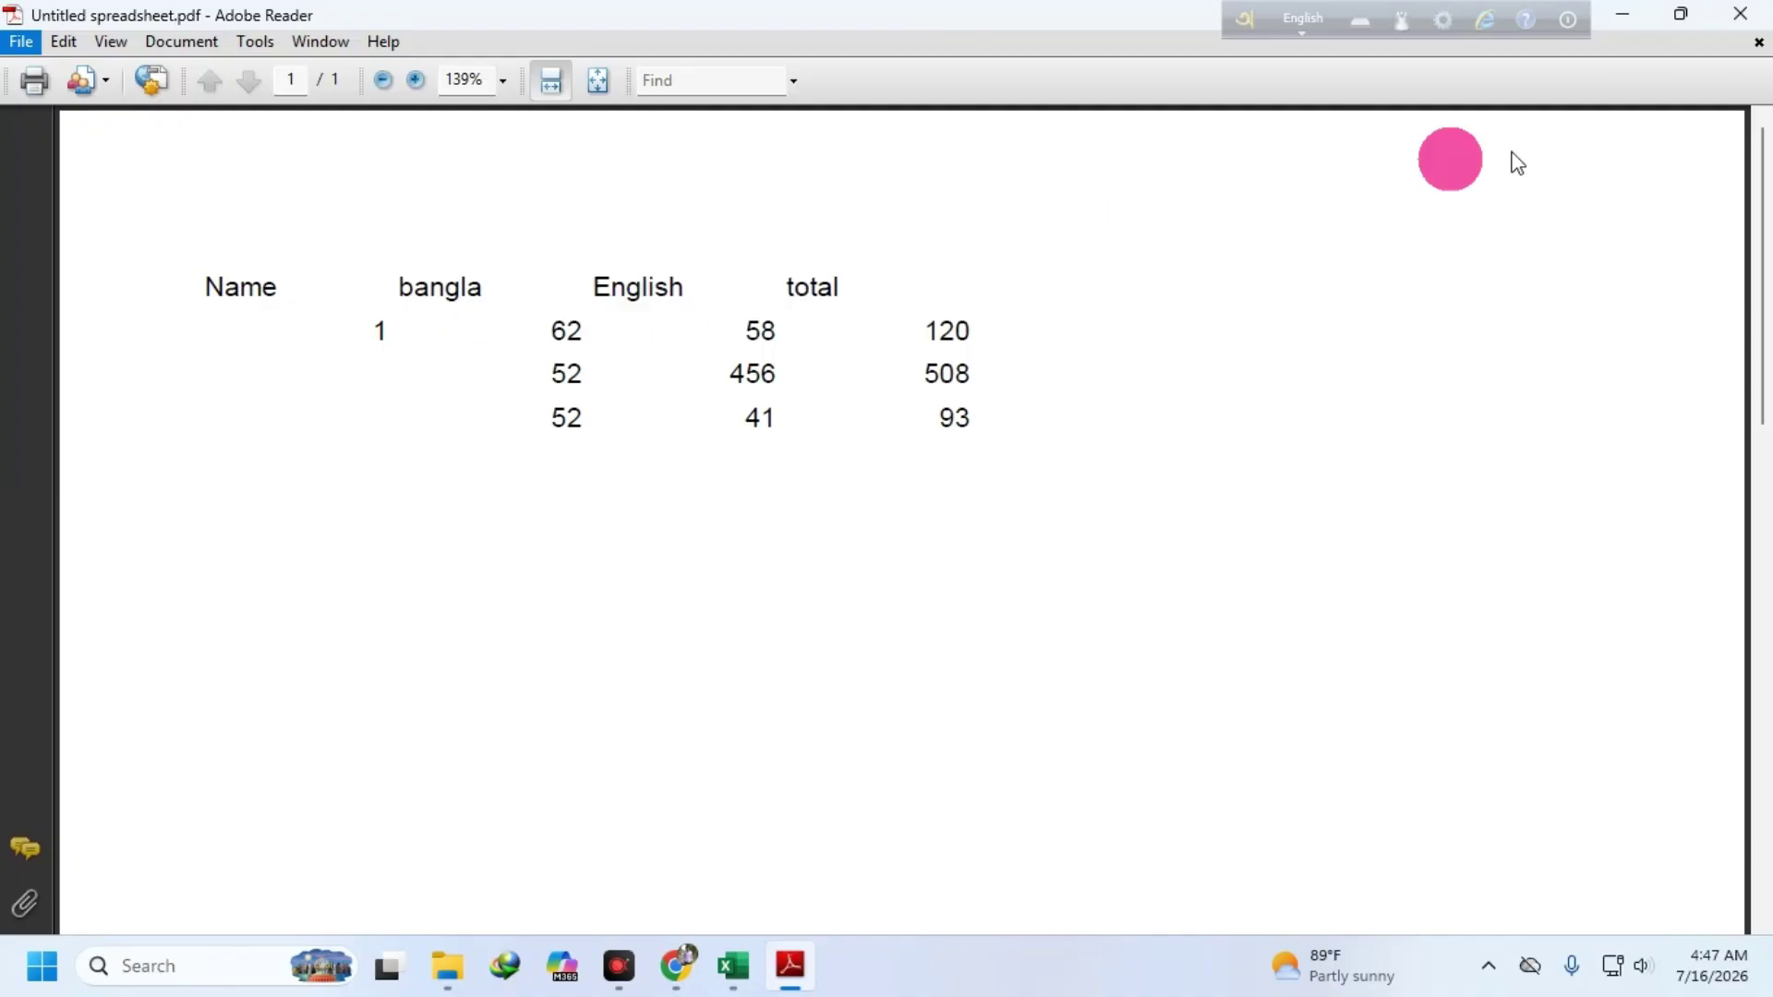
left_click(1729, 36)
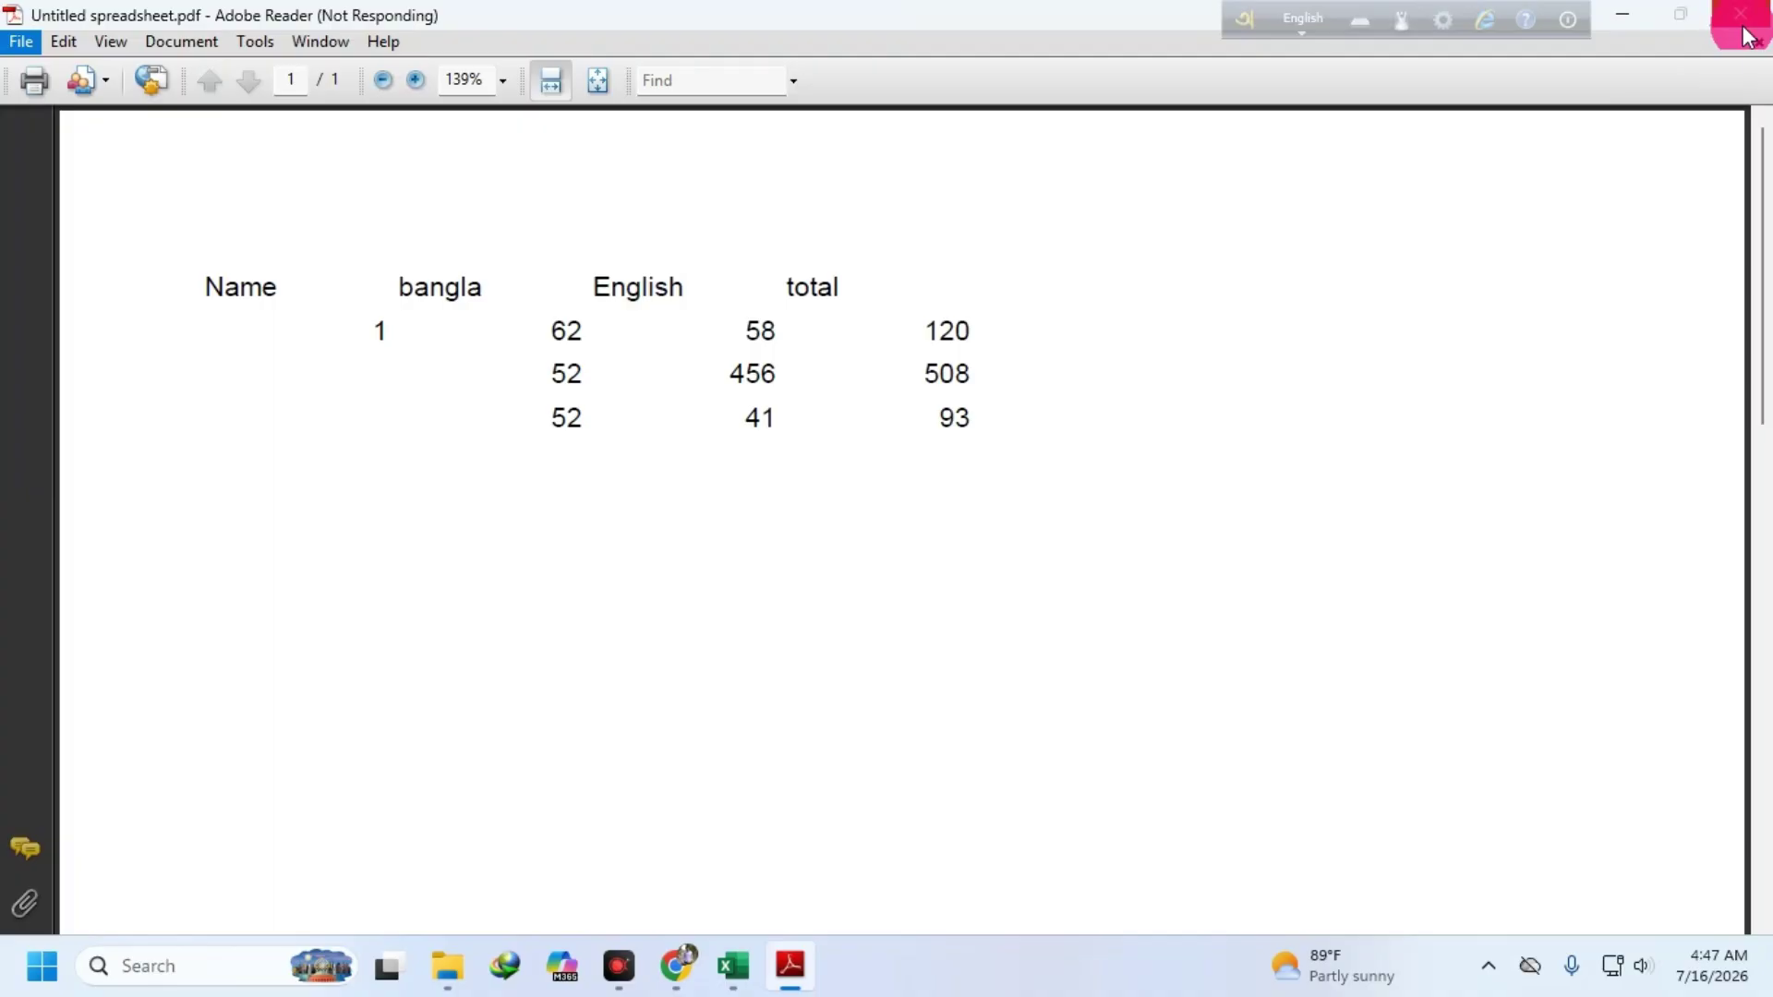
left_click(1743, 28)
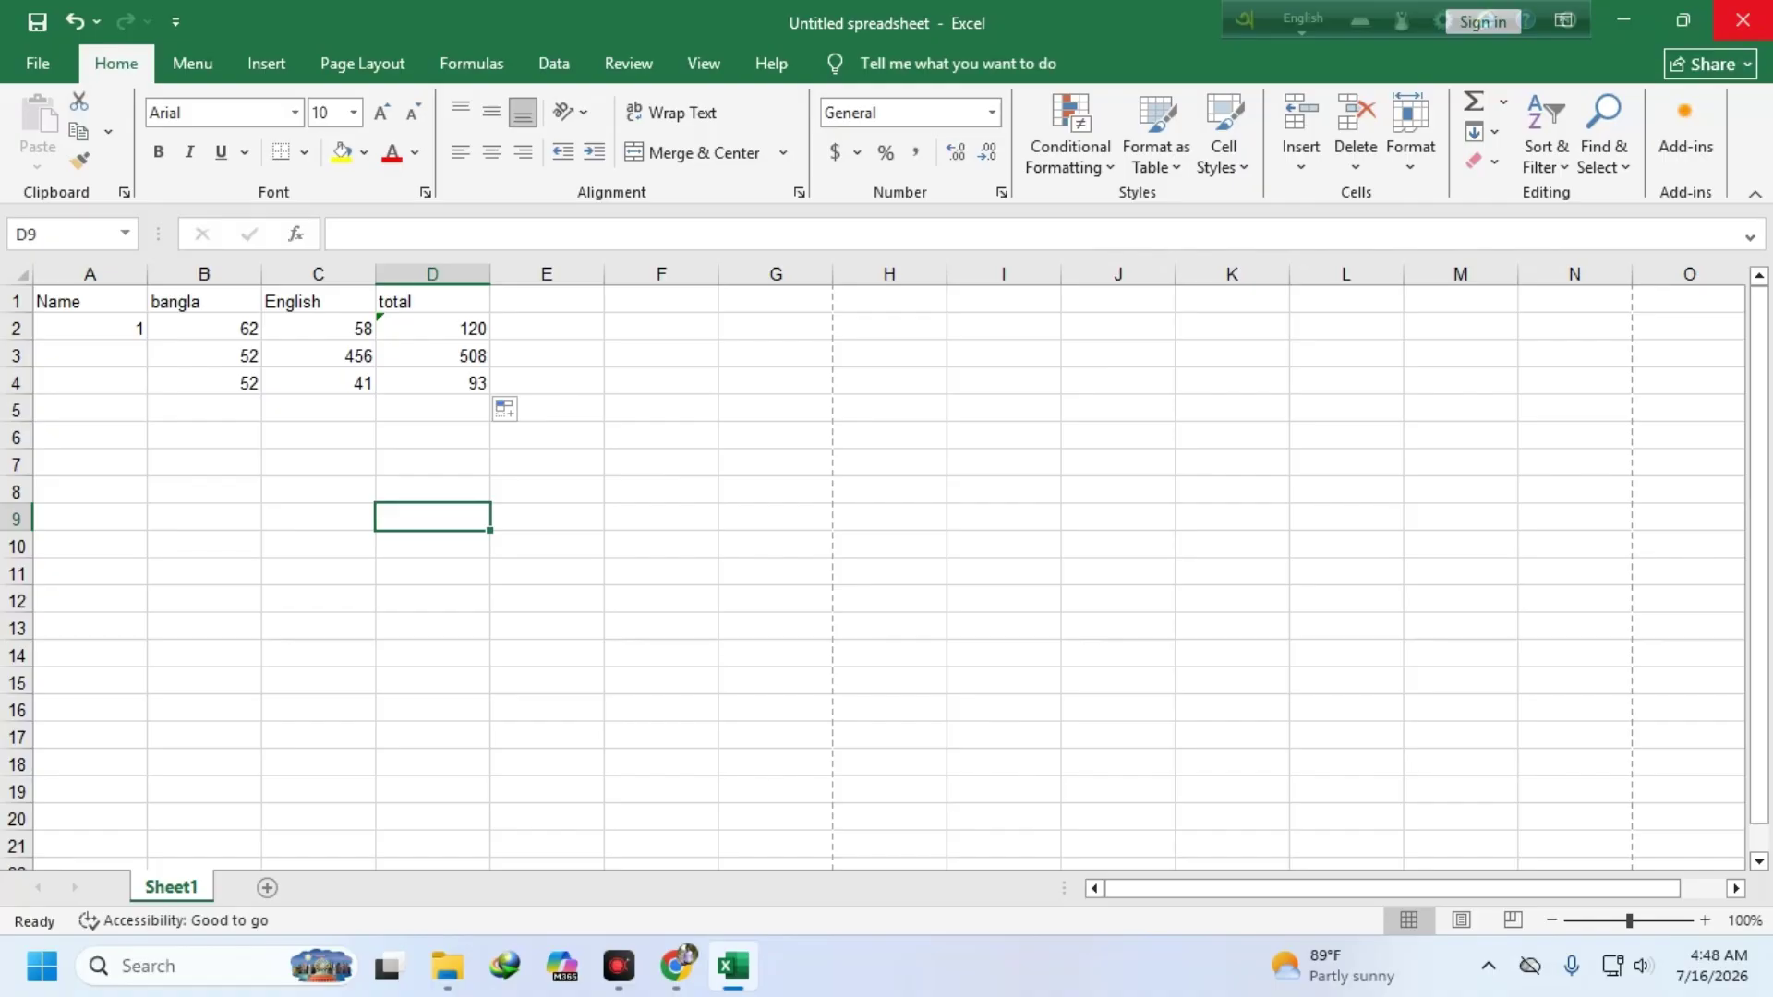
- Close Excel, tidy the spreadsheet icon on the desktop, and return to Google Sheets without the Tables panel
mouse_move(1695, 28)
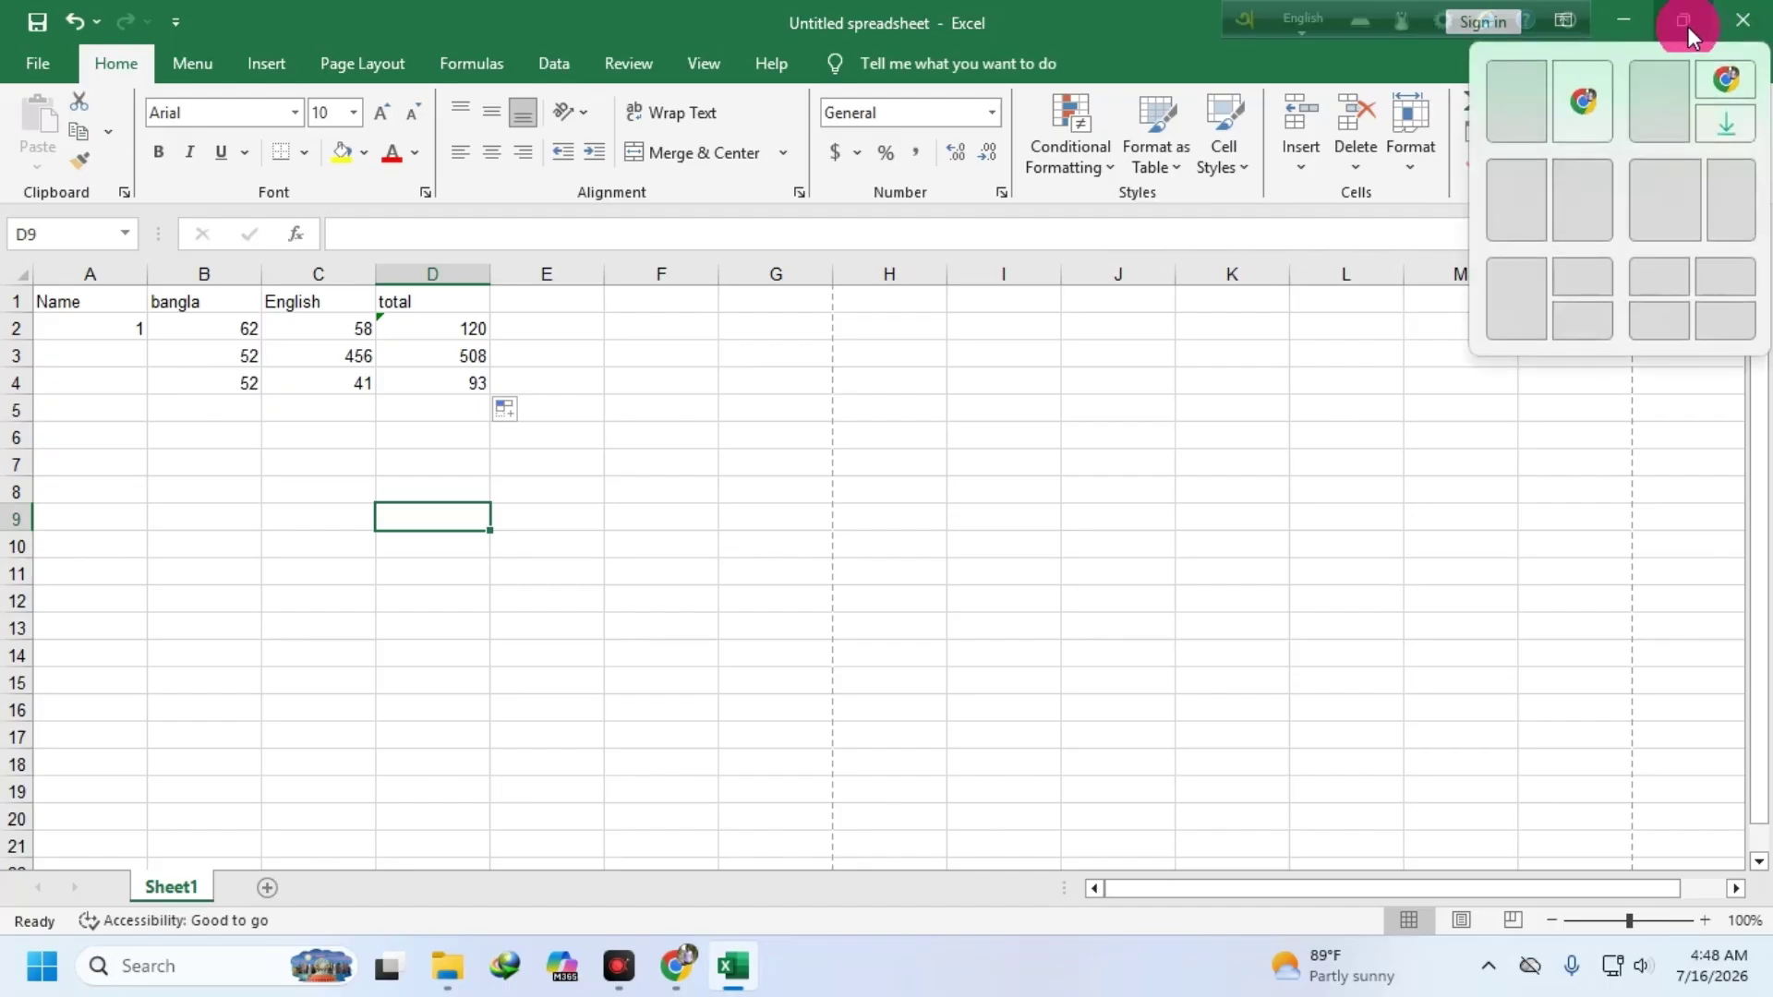
left_click(1743, 23)
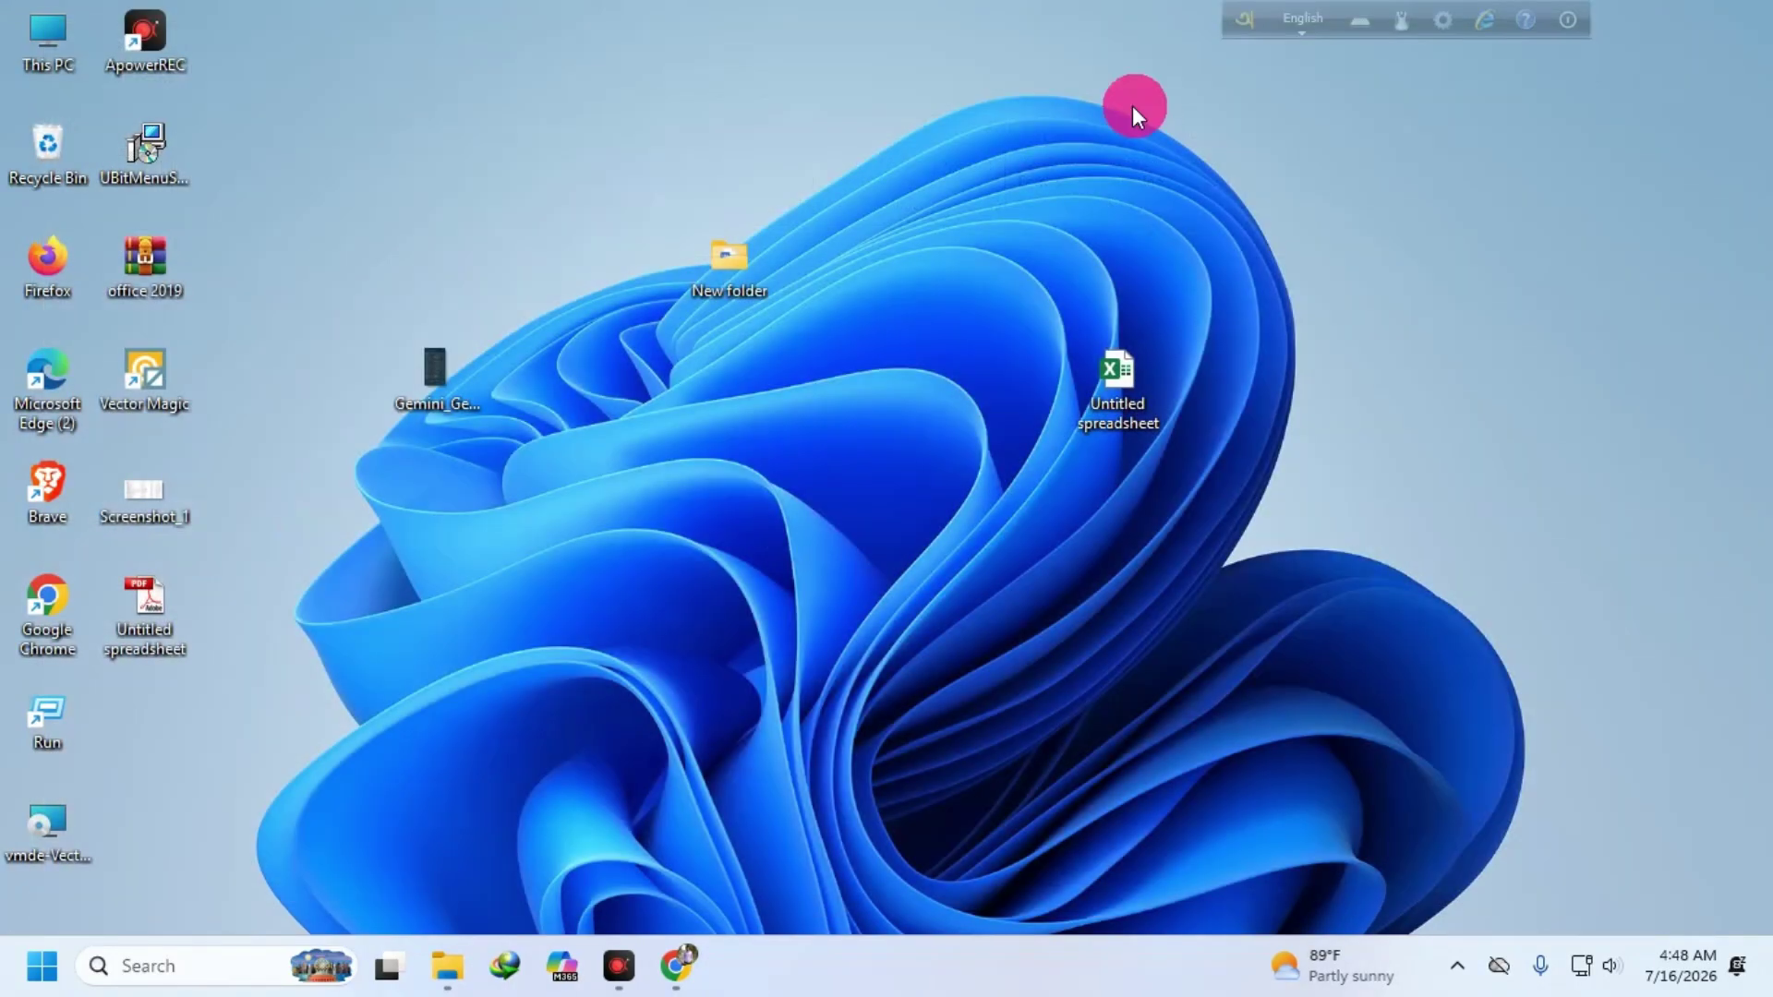
left_click_drag(1132, 379, 550, 493)
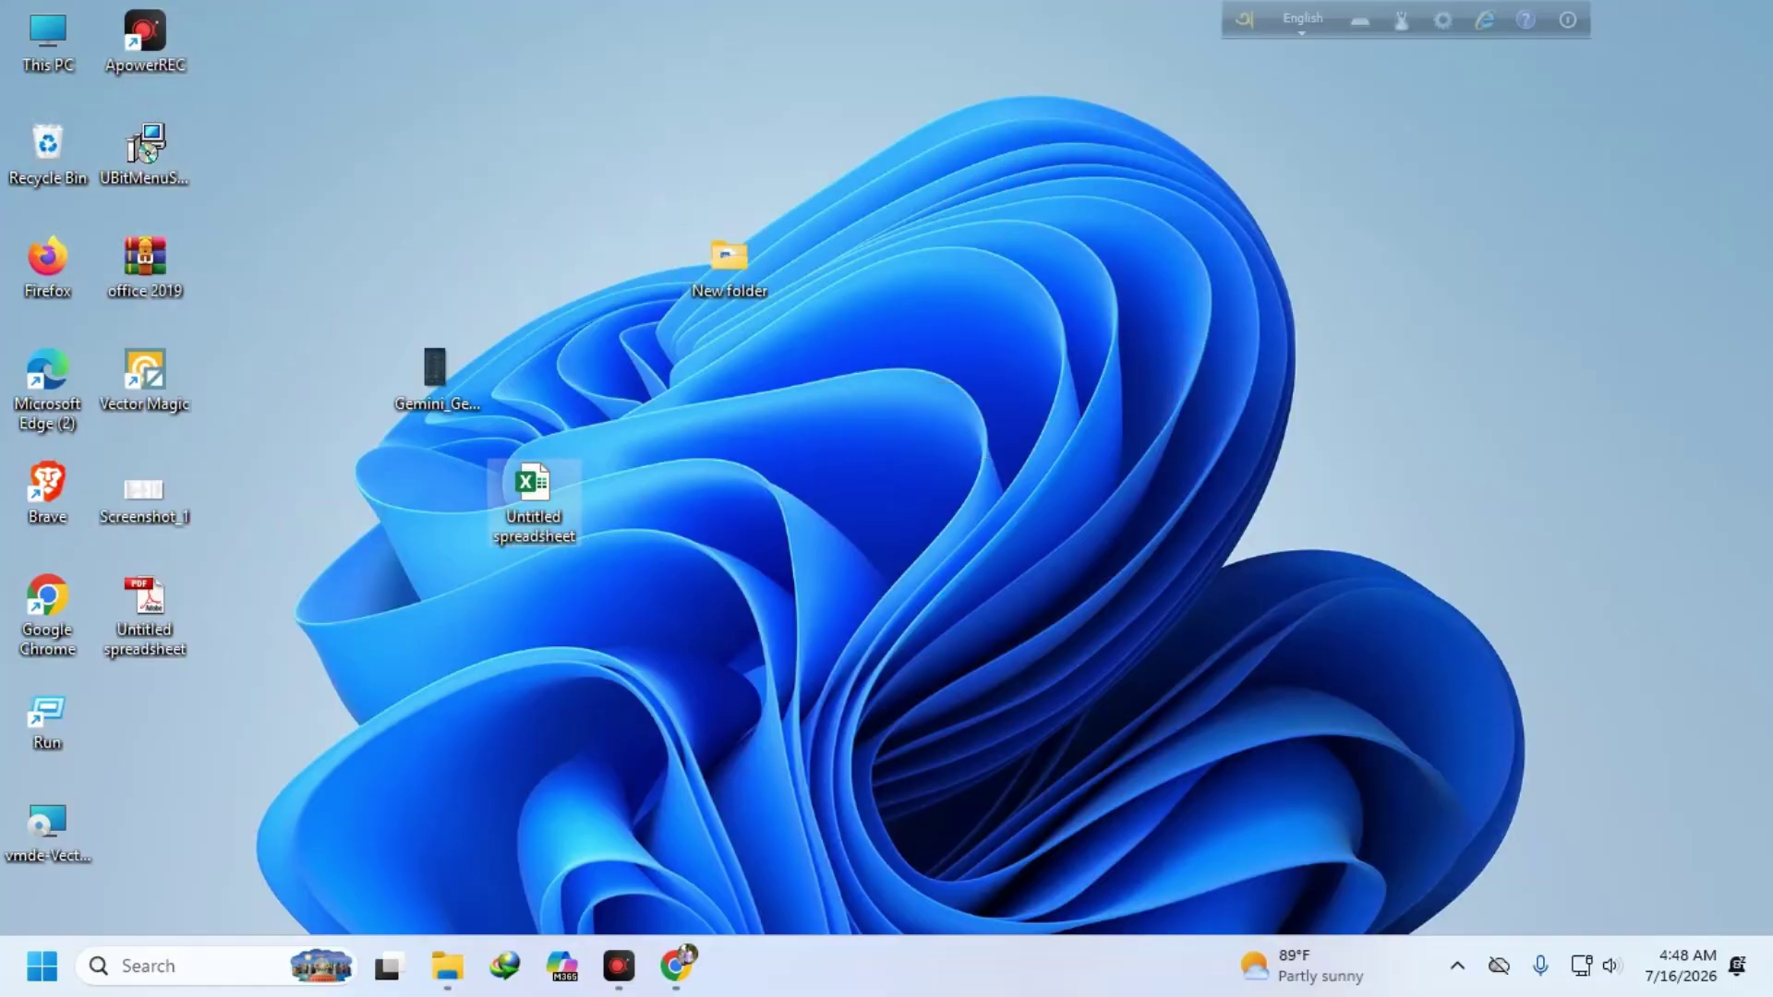
left_click(682, 963)
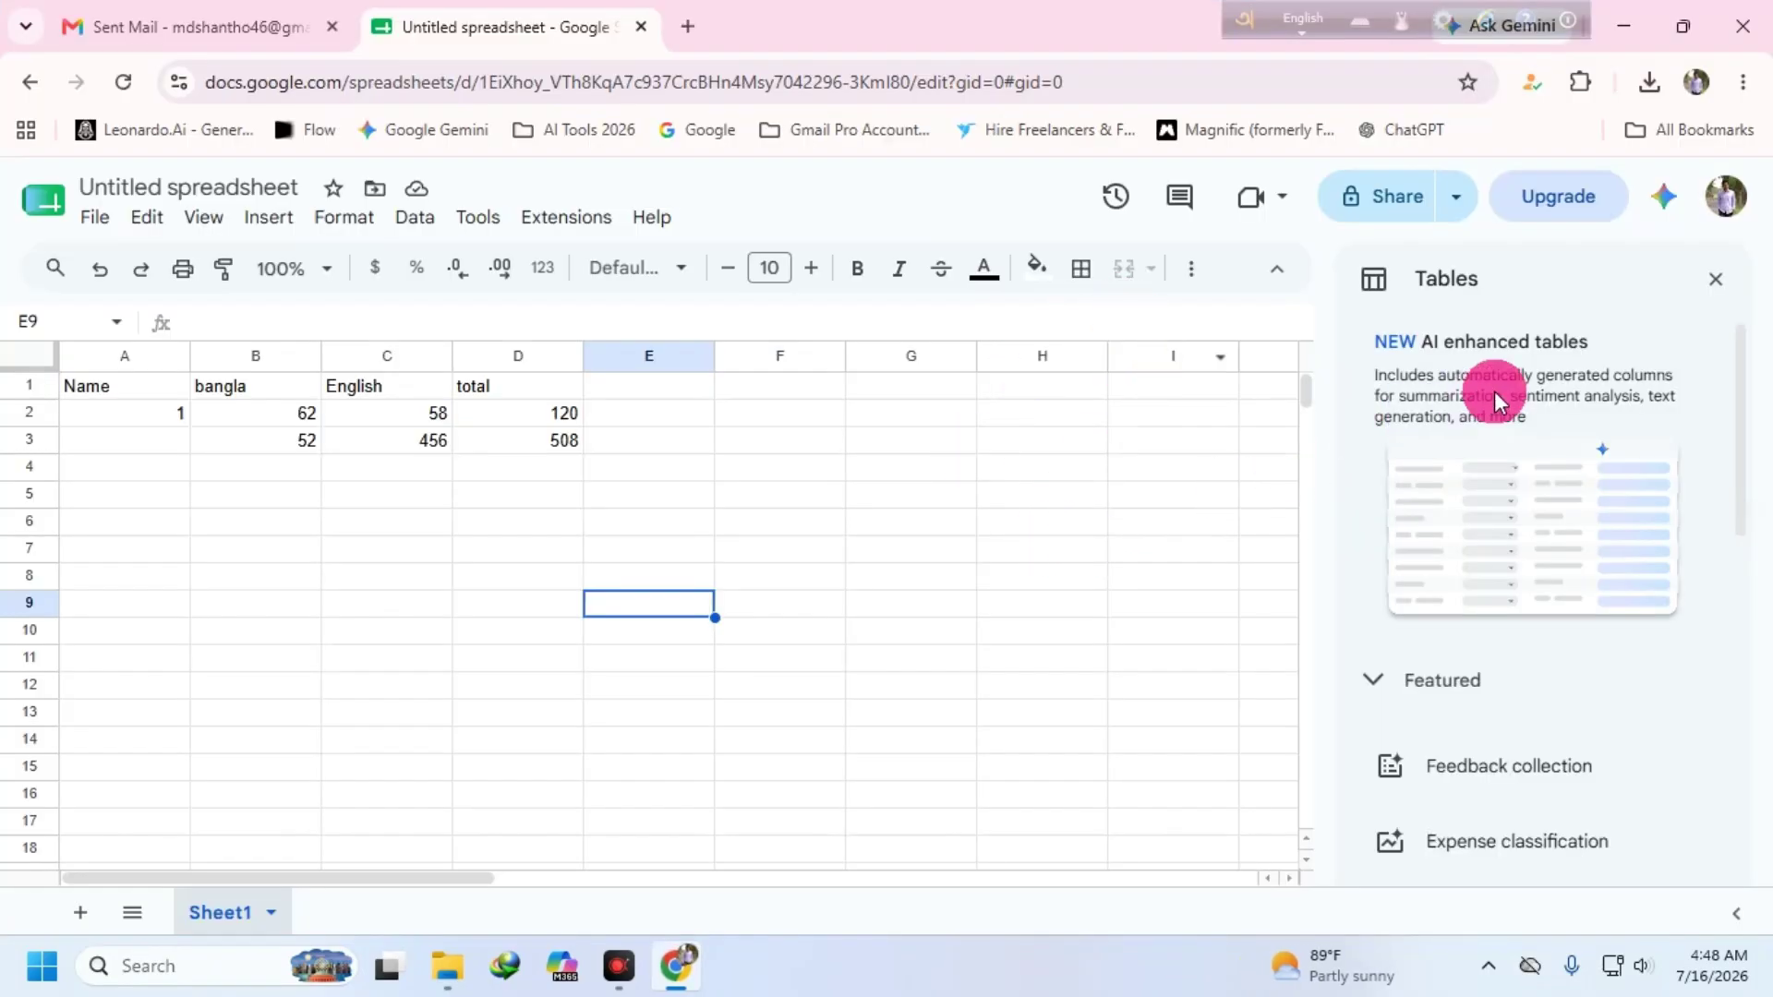
left_click(1707, 284)
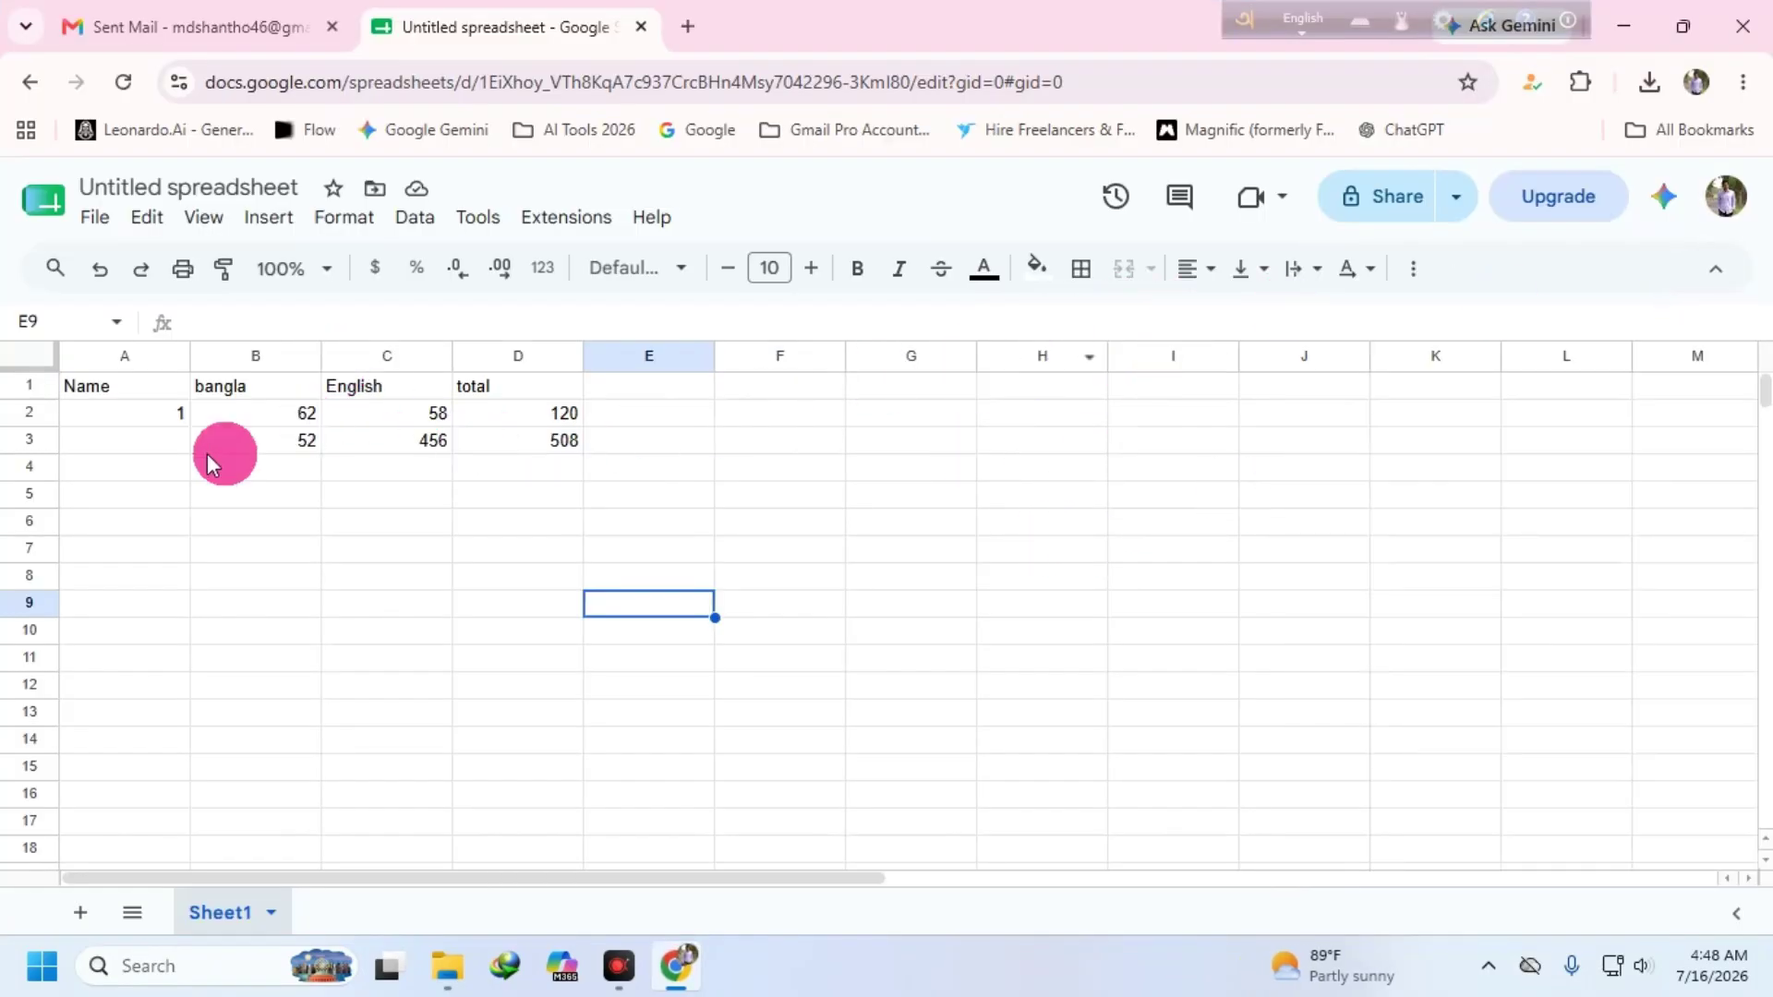
- Close the Untitled spreadsheet tab and scroll through Gmail's Sent Mail
left_click(641, 26)
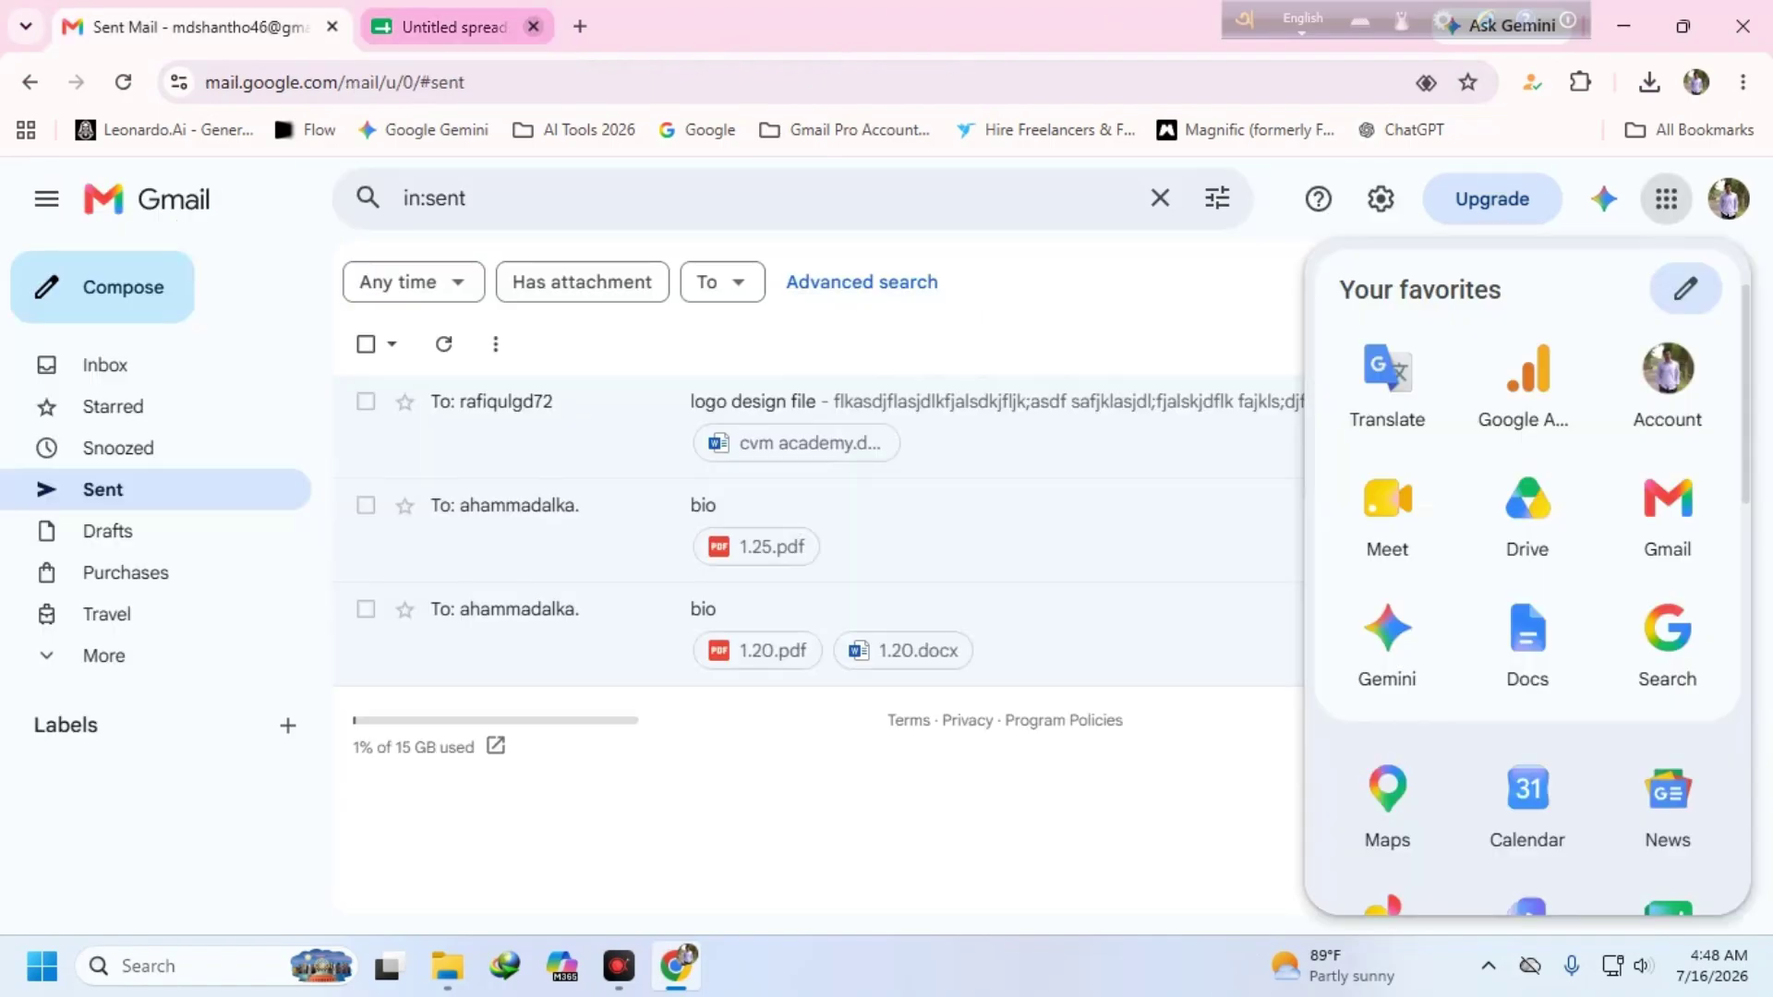
scroll(1681, 615, "down", 3)
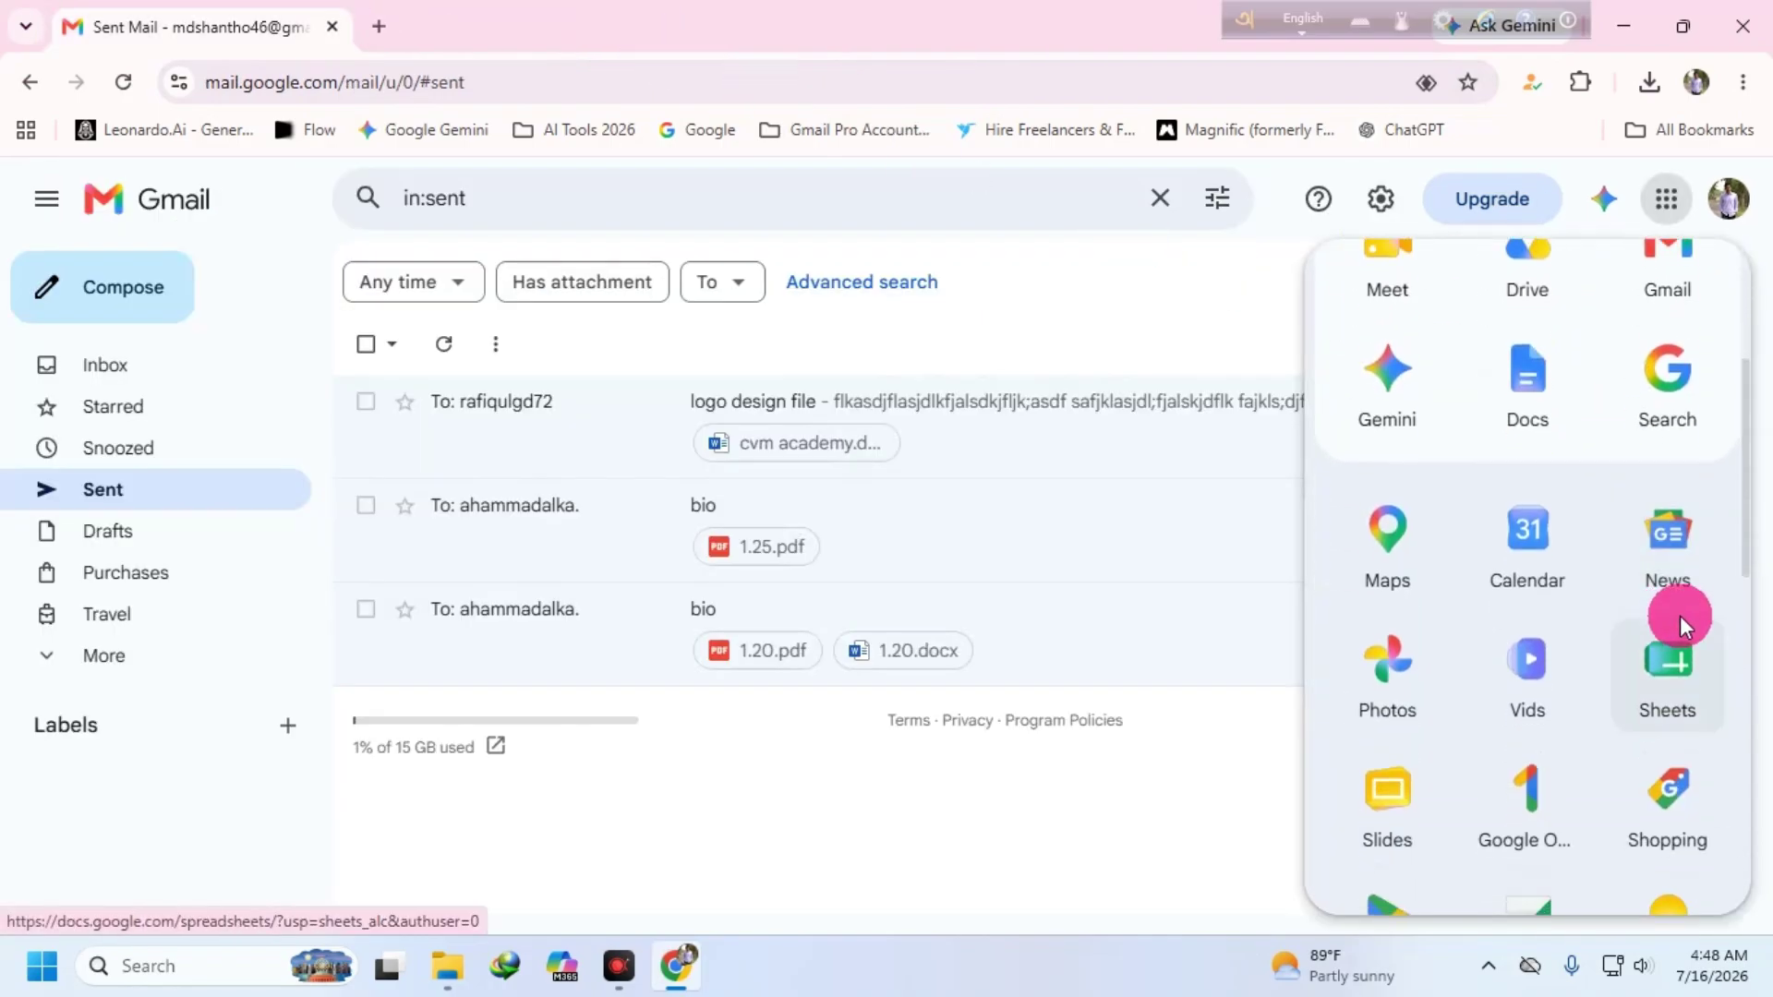
scroll(1671, 540, "down", 2)
scroll(1666, 519, "down", 2)
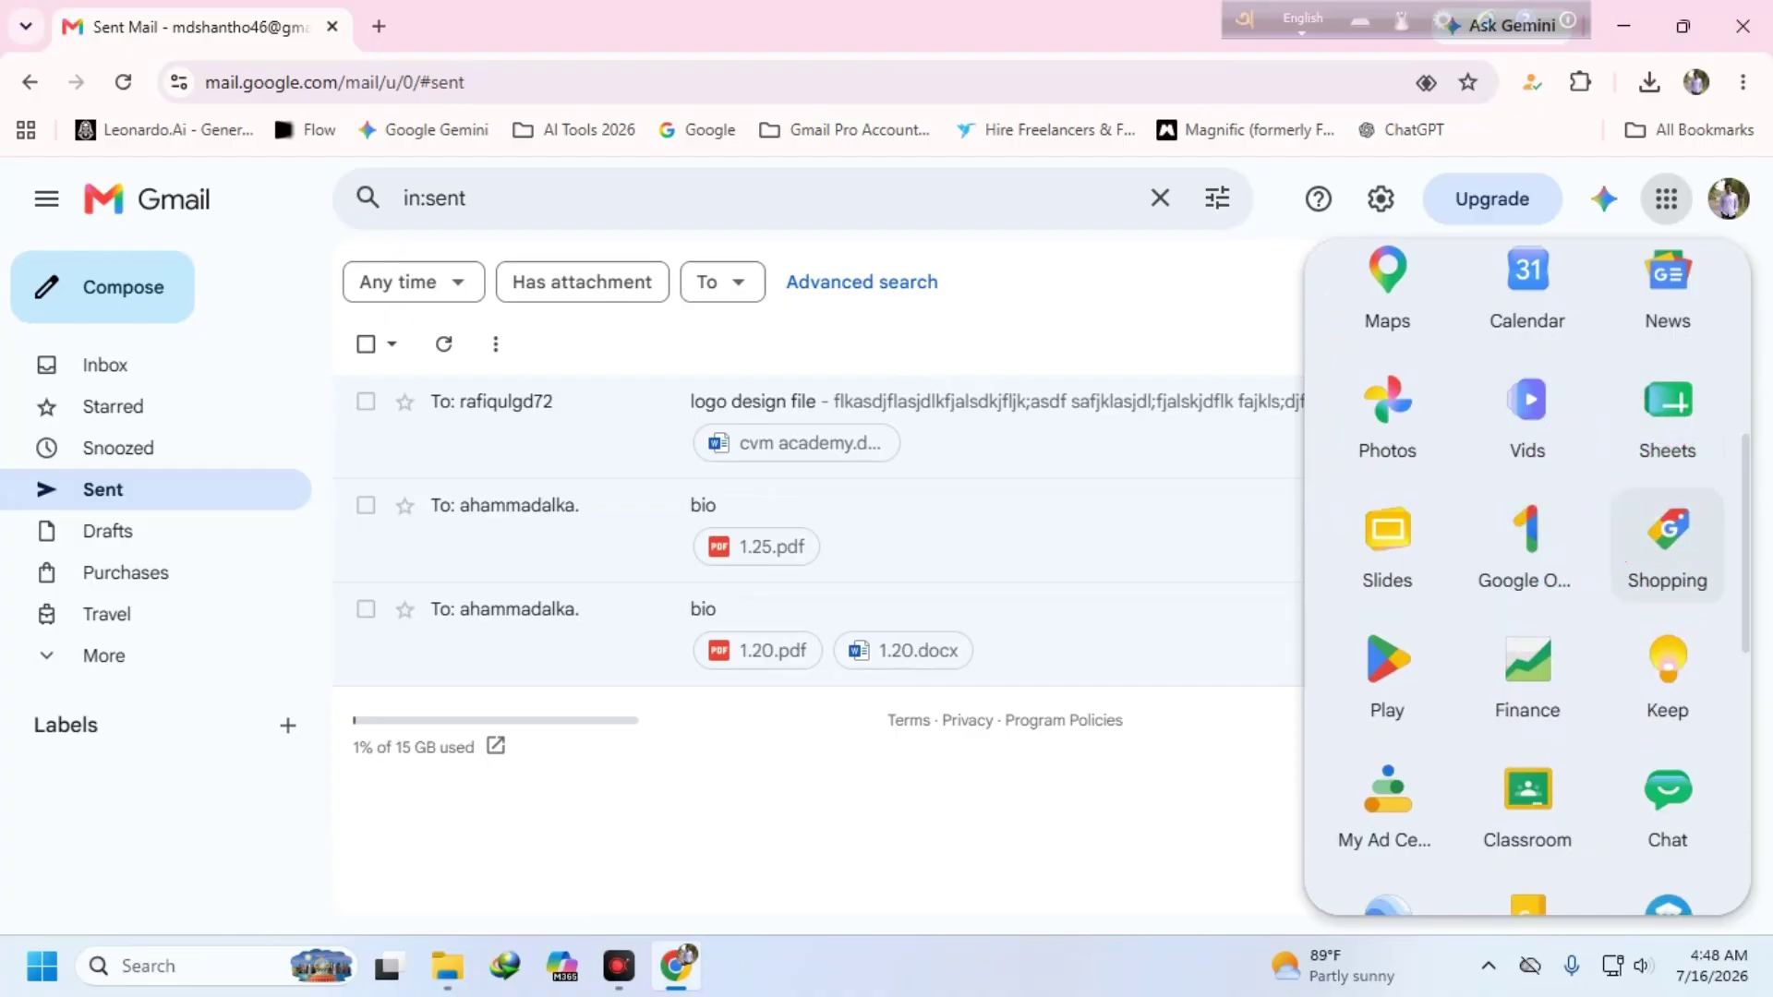
scroll(1666, 646, "down", 1)
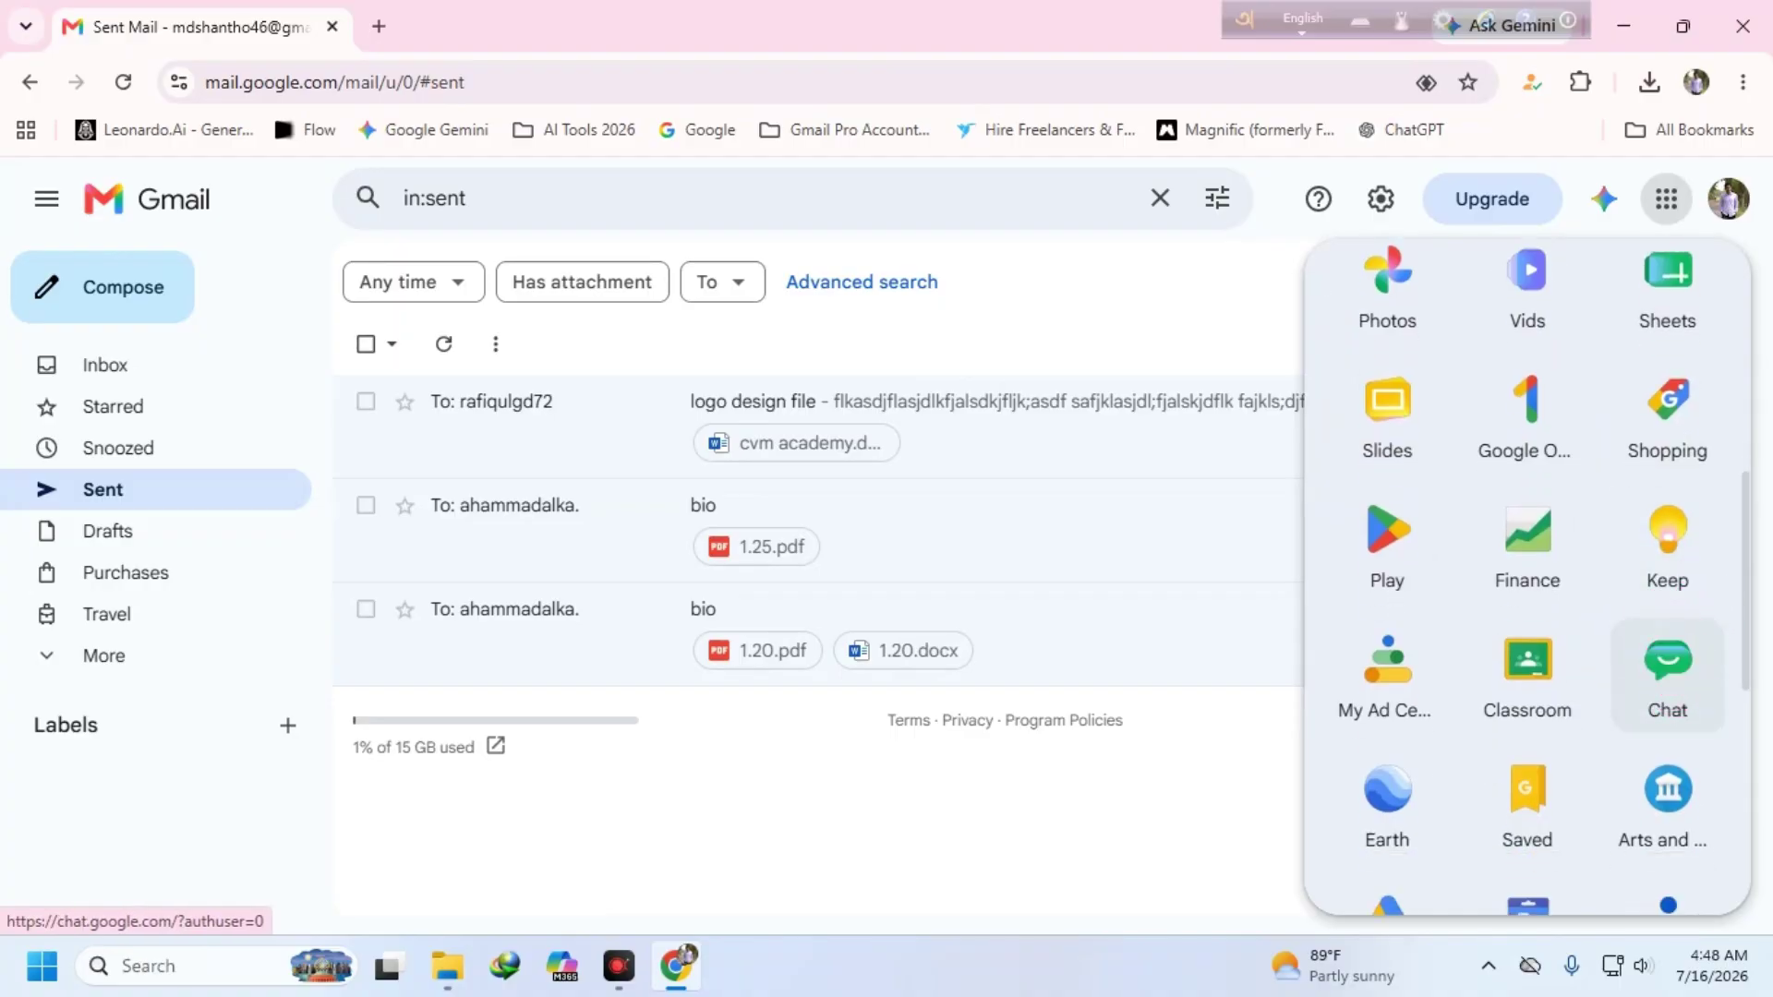
scroll(1690, 660, "down", 2)
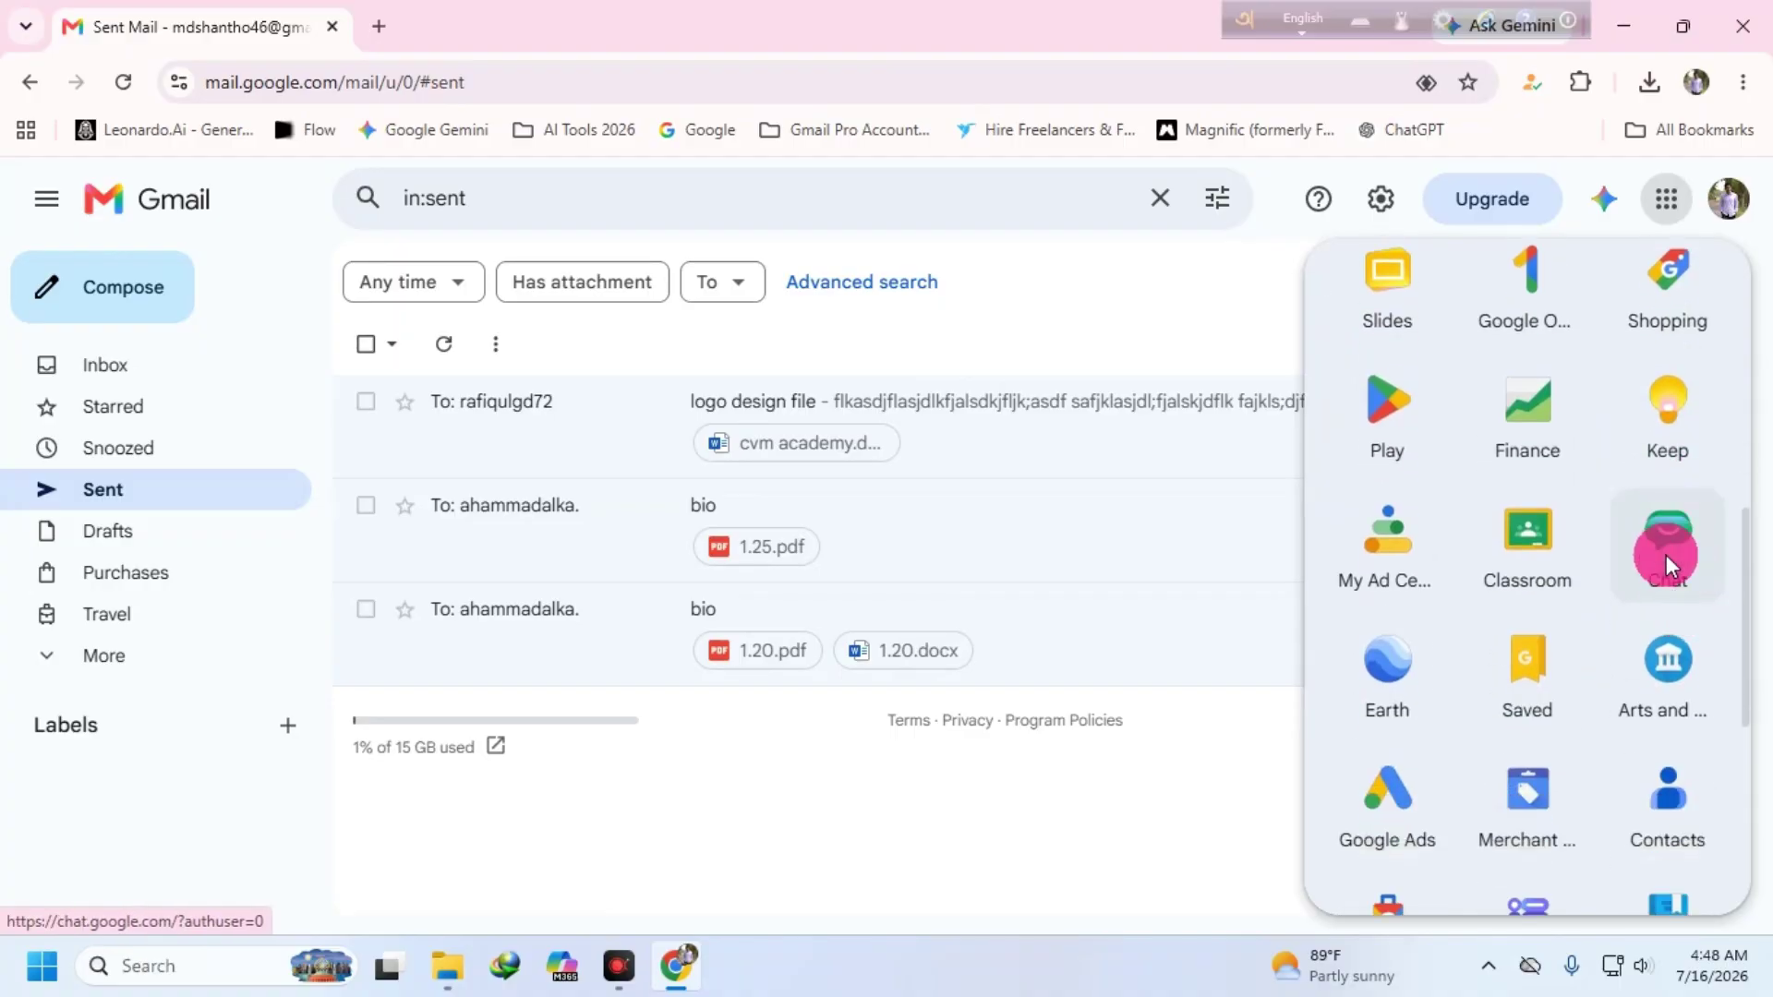
scroll(1481, 567, "down", 1)
scroll(1570, 554, "down", 4)
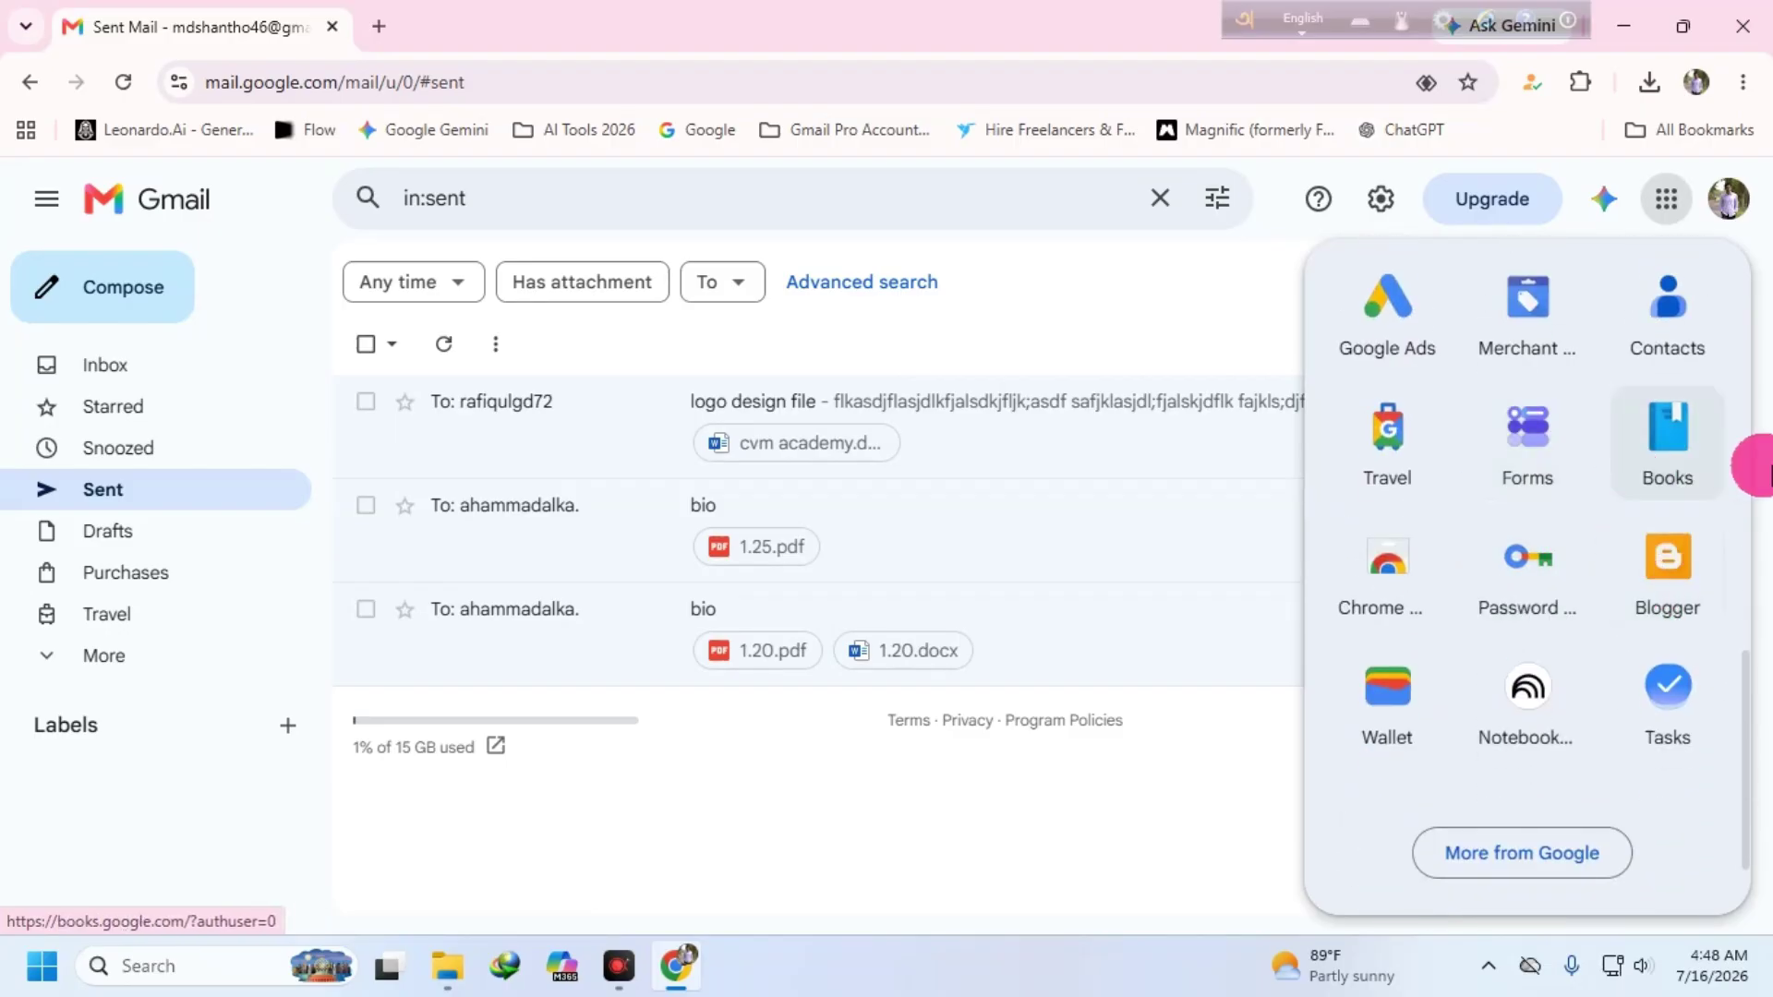
scroll(1441, 536, "up", 4)
scroll(1477, 453, "up", 10)
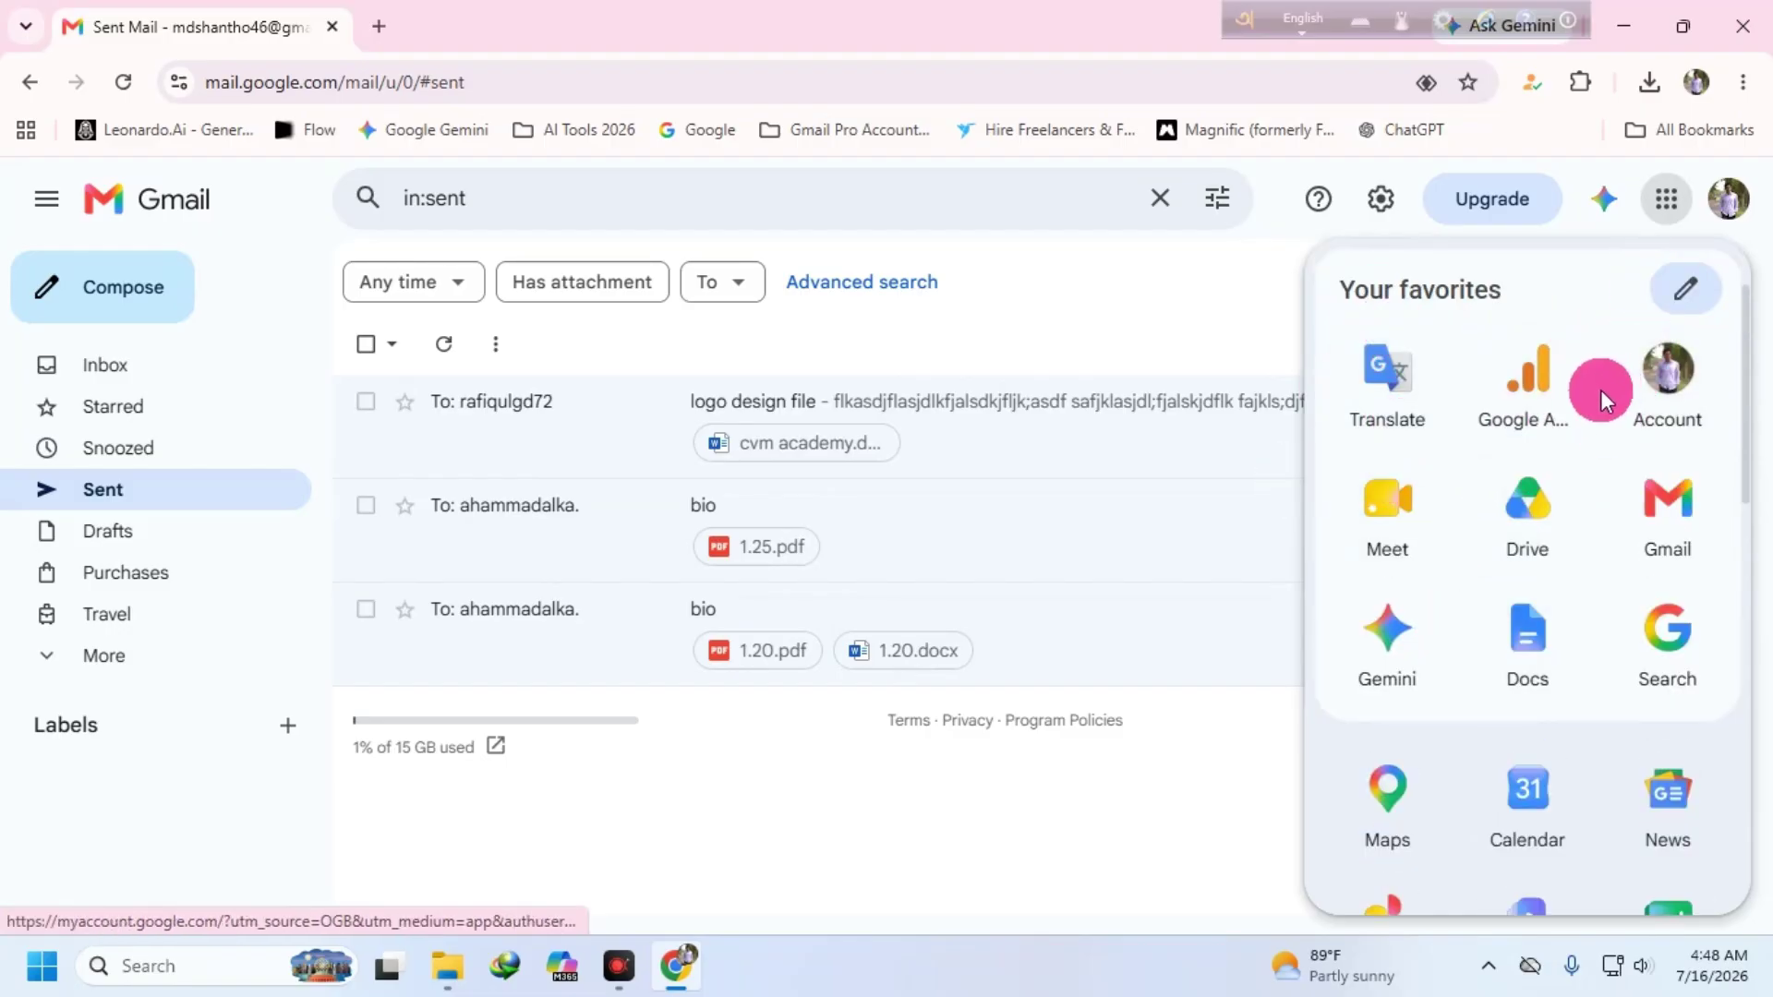
scroll(1524, 388, "down", 1)
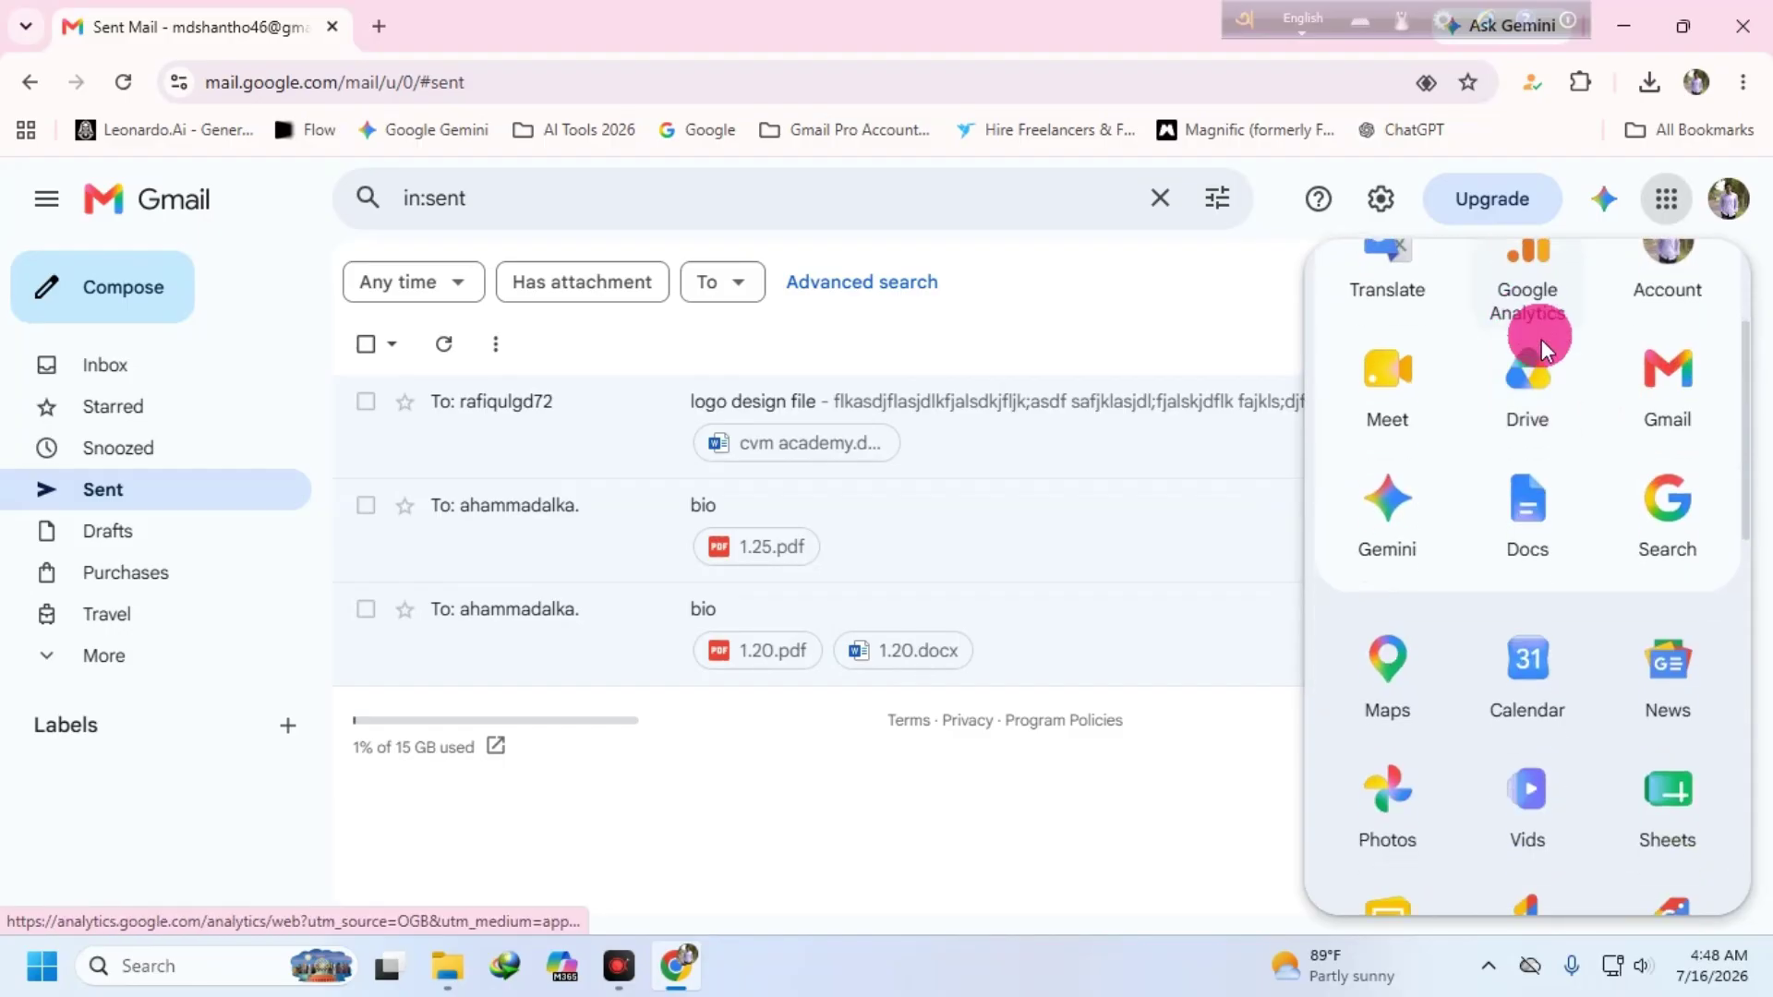
scroll(1542, 340, "down", 5)
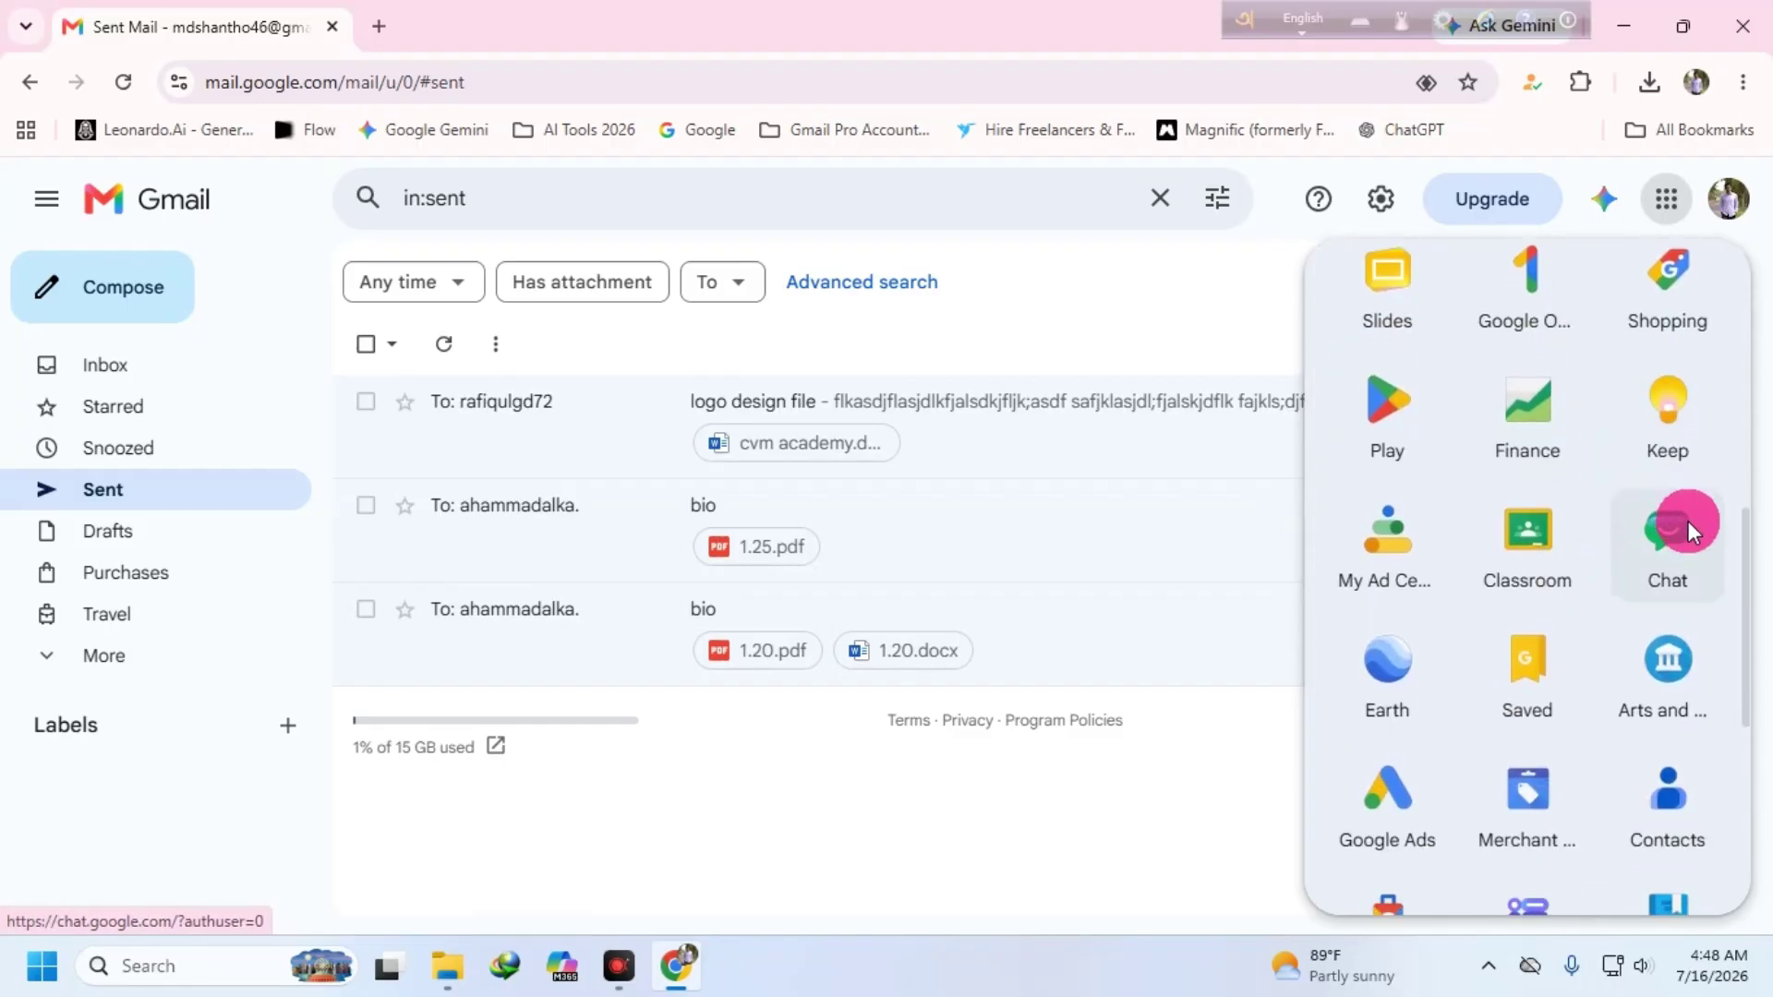
scroll(1668, 550, "down", 2)
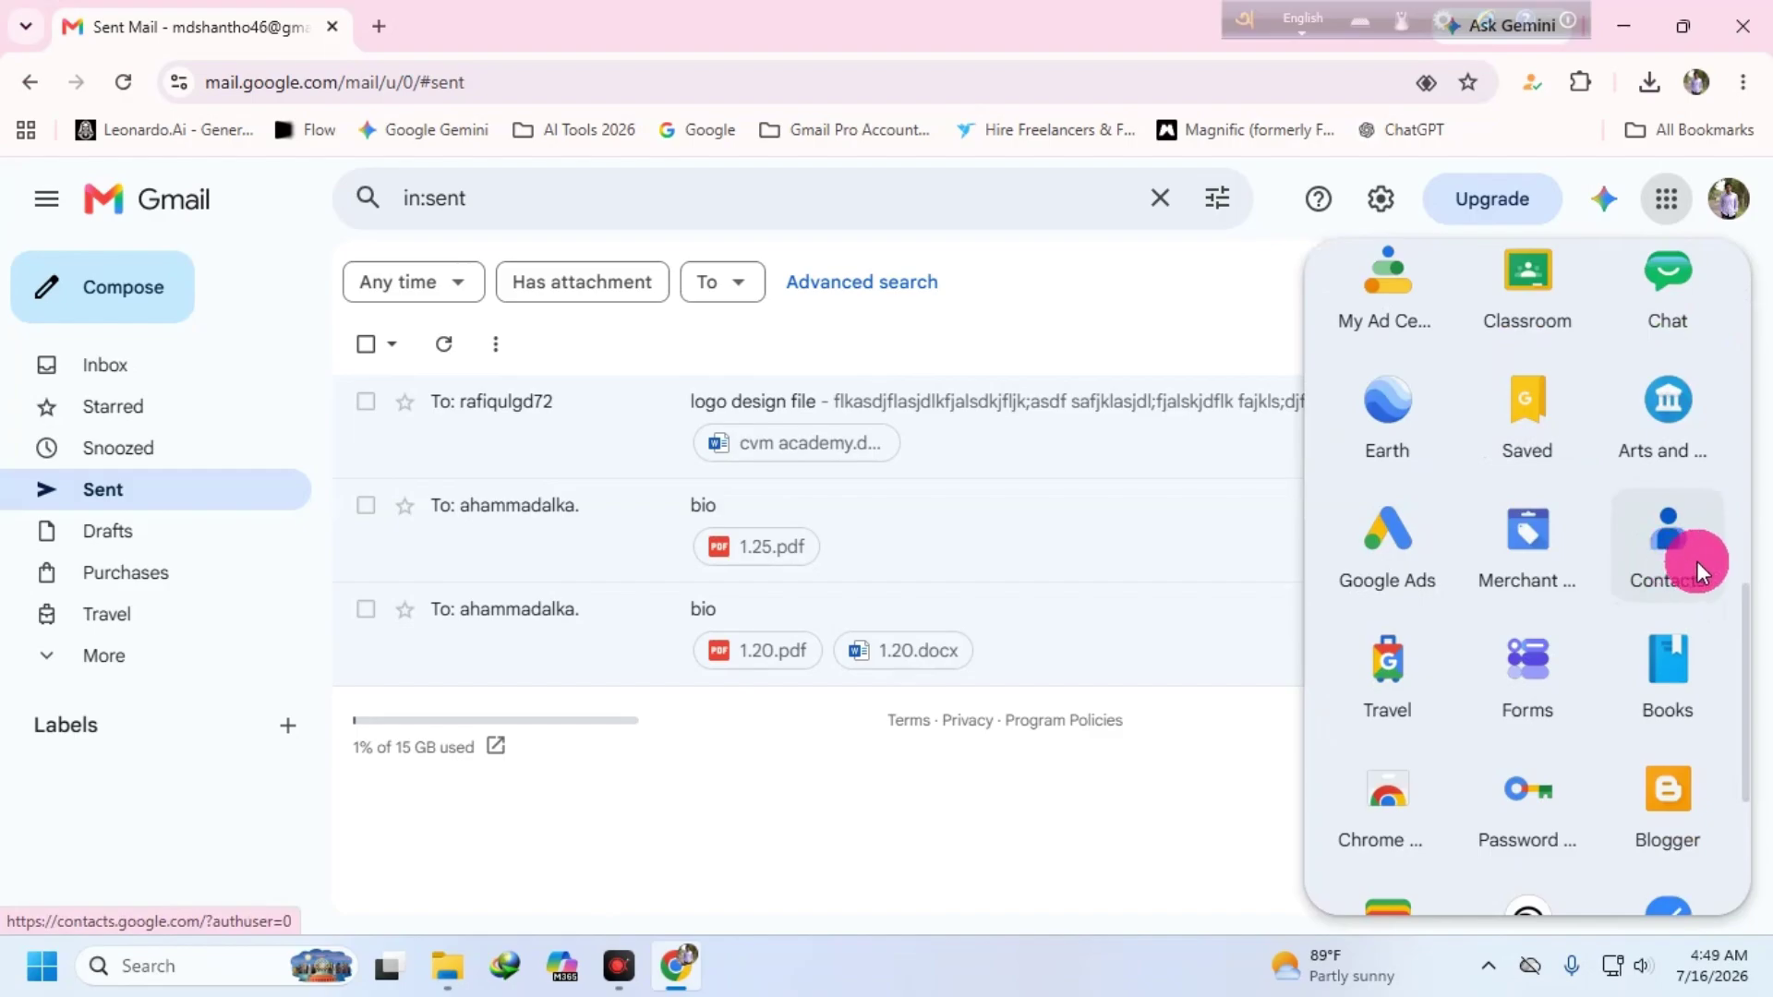
scroll(1697, 561, "down", 2)
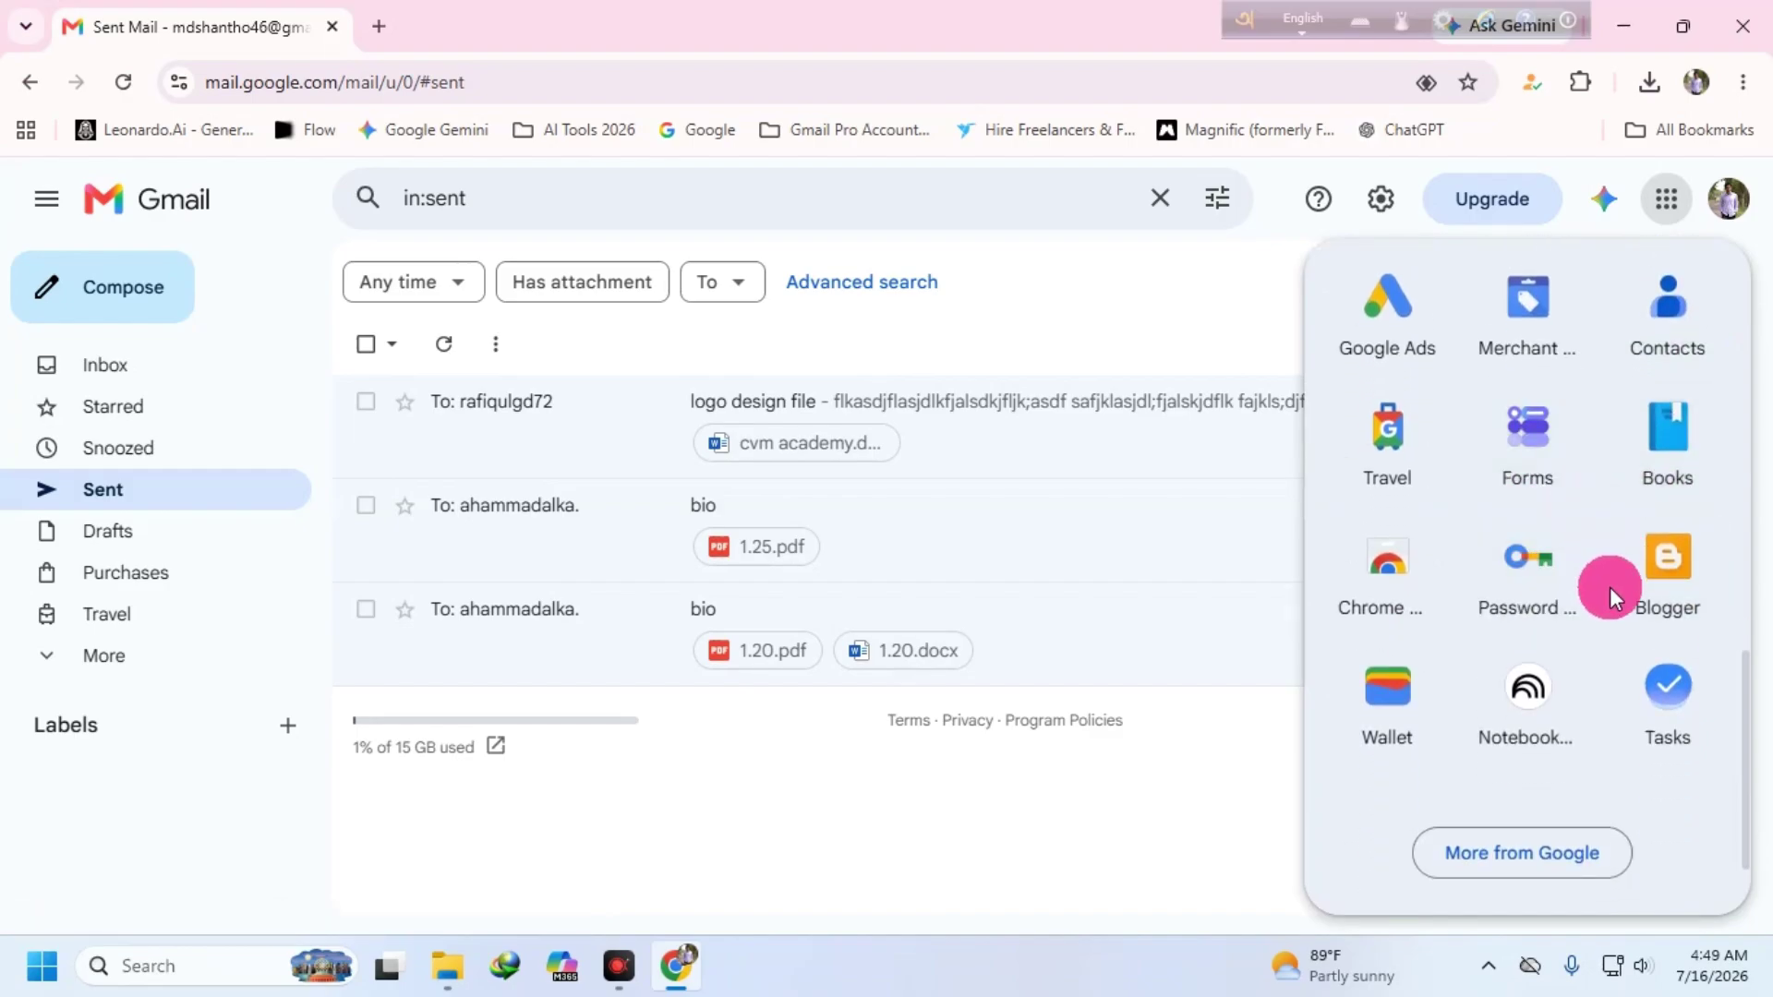
scroll(1387, 684, "up", 2)
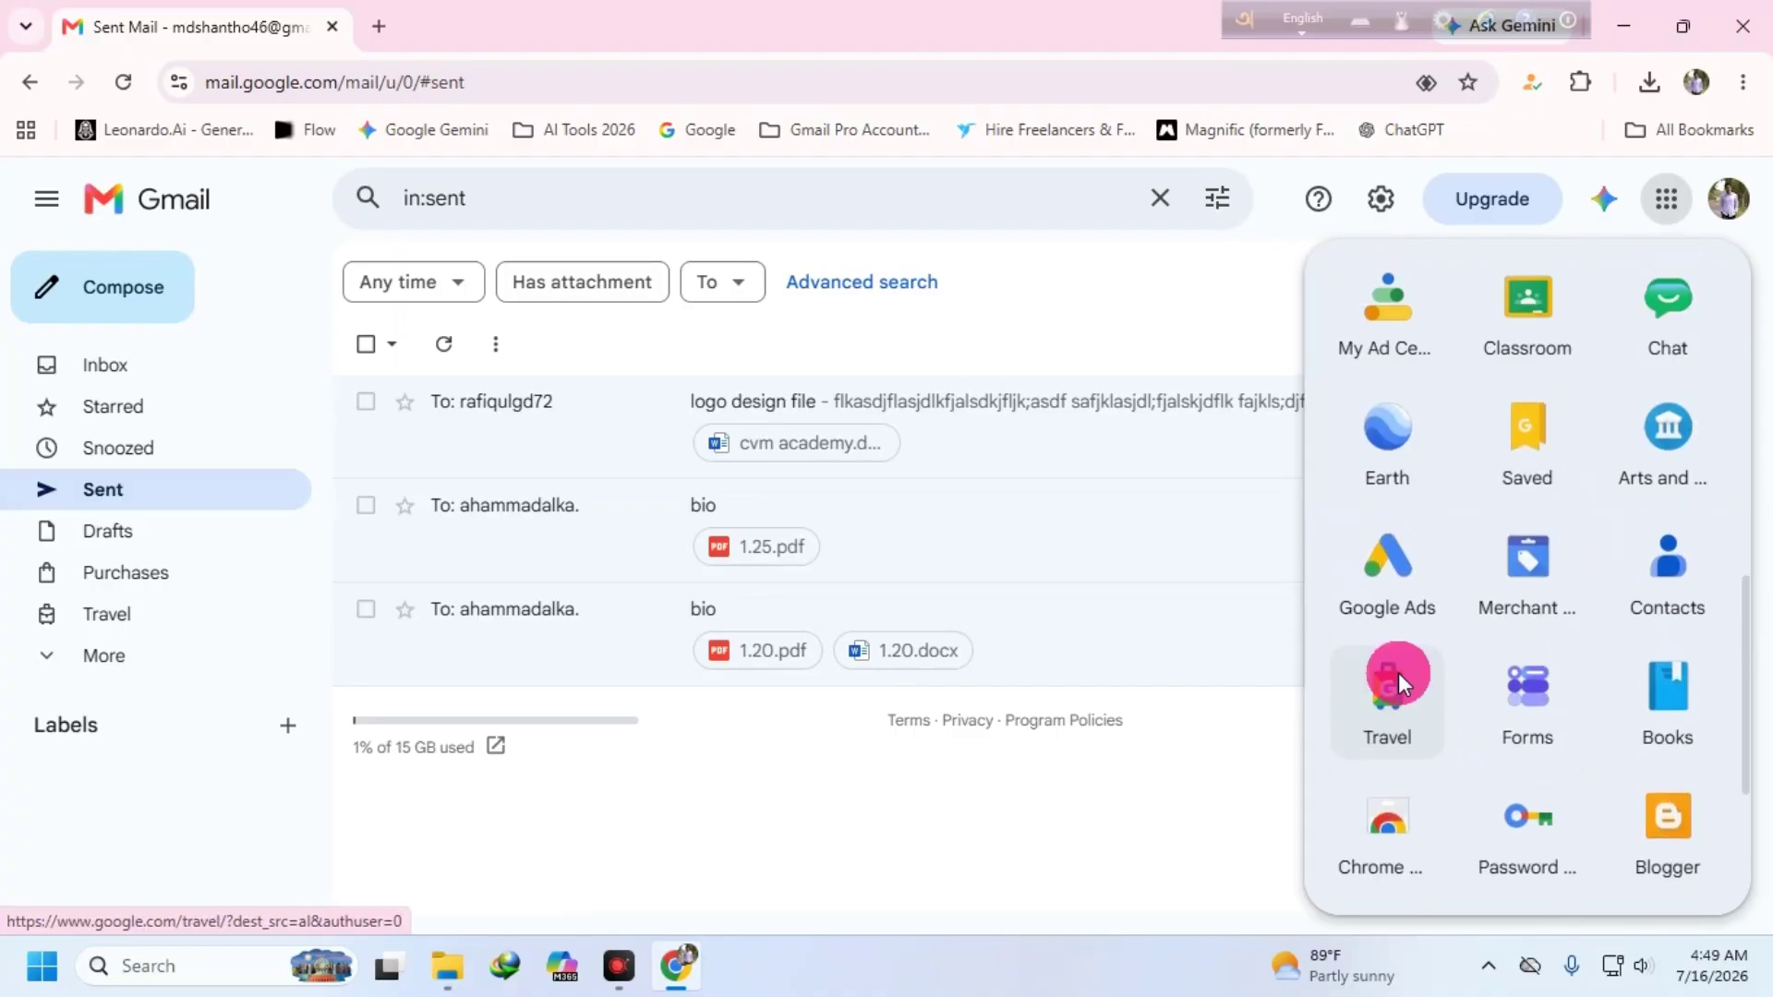
scroll(1370, 739, "down", 1)
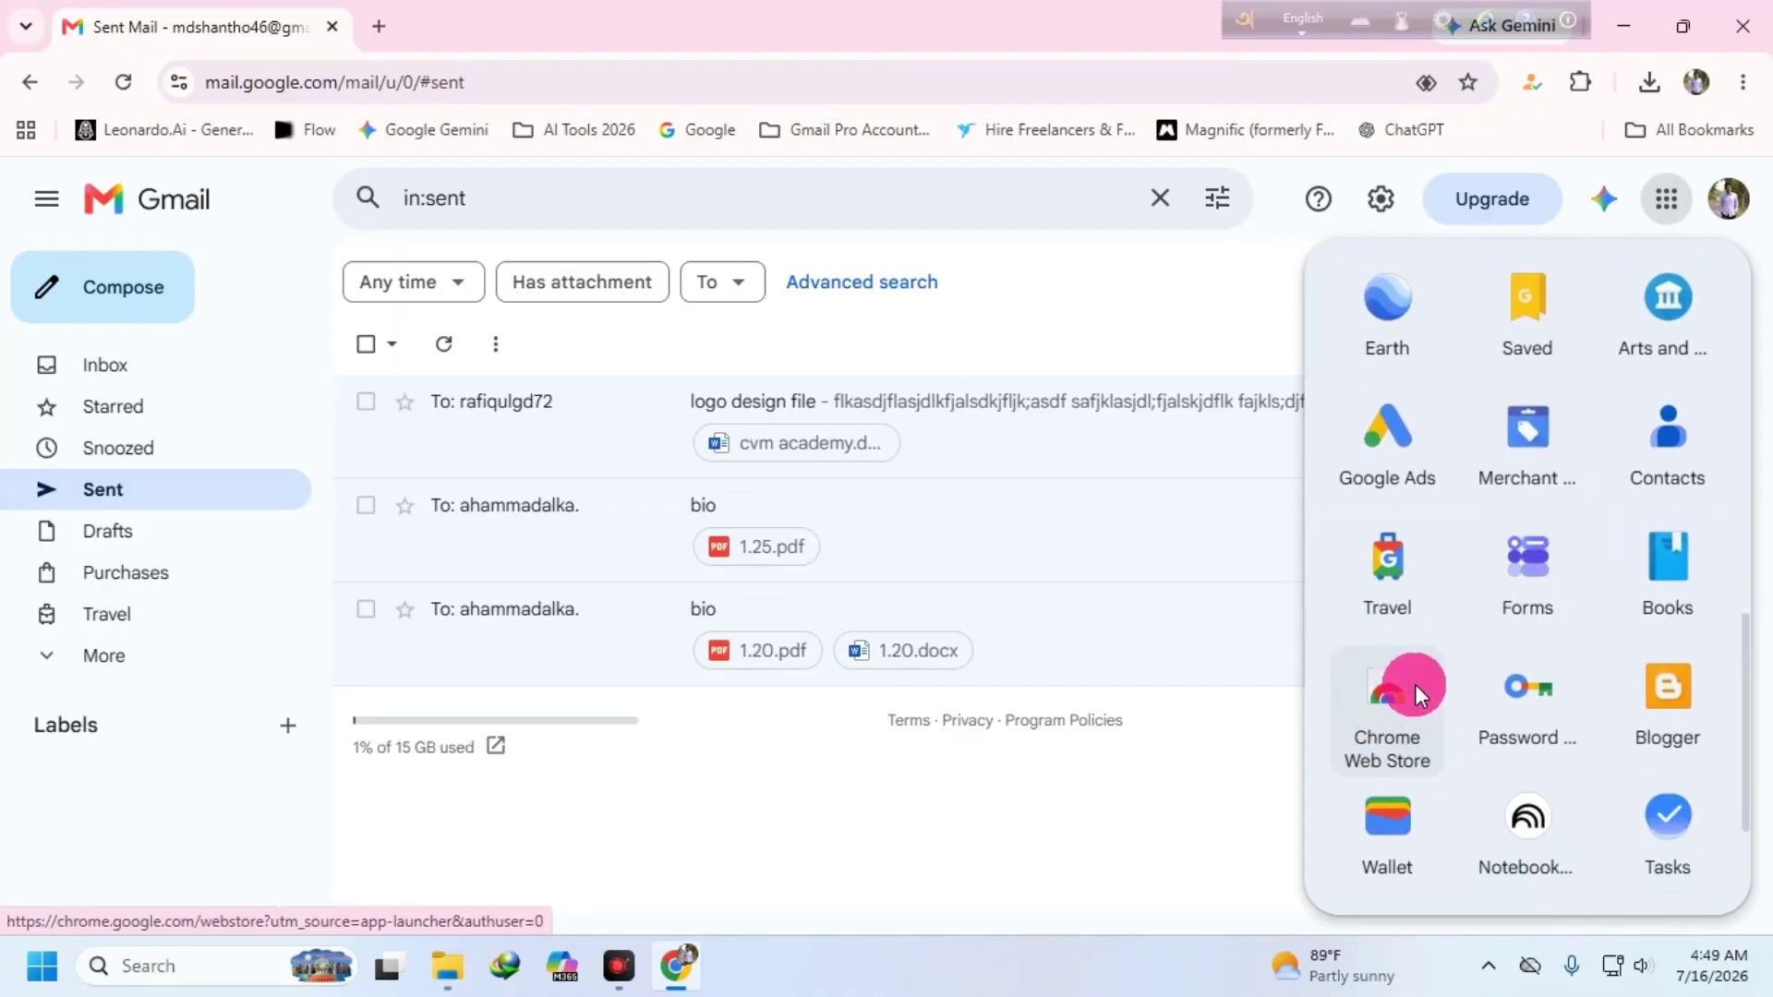
scroll(1544, 536, "up", 8)
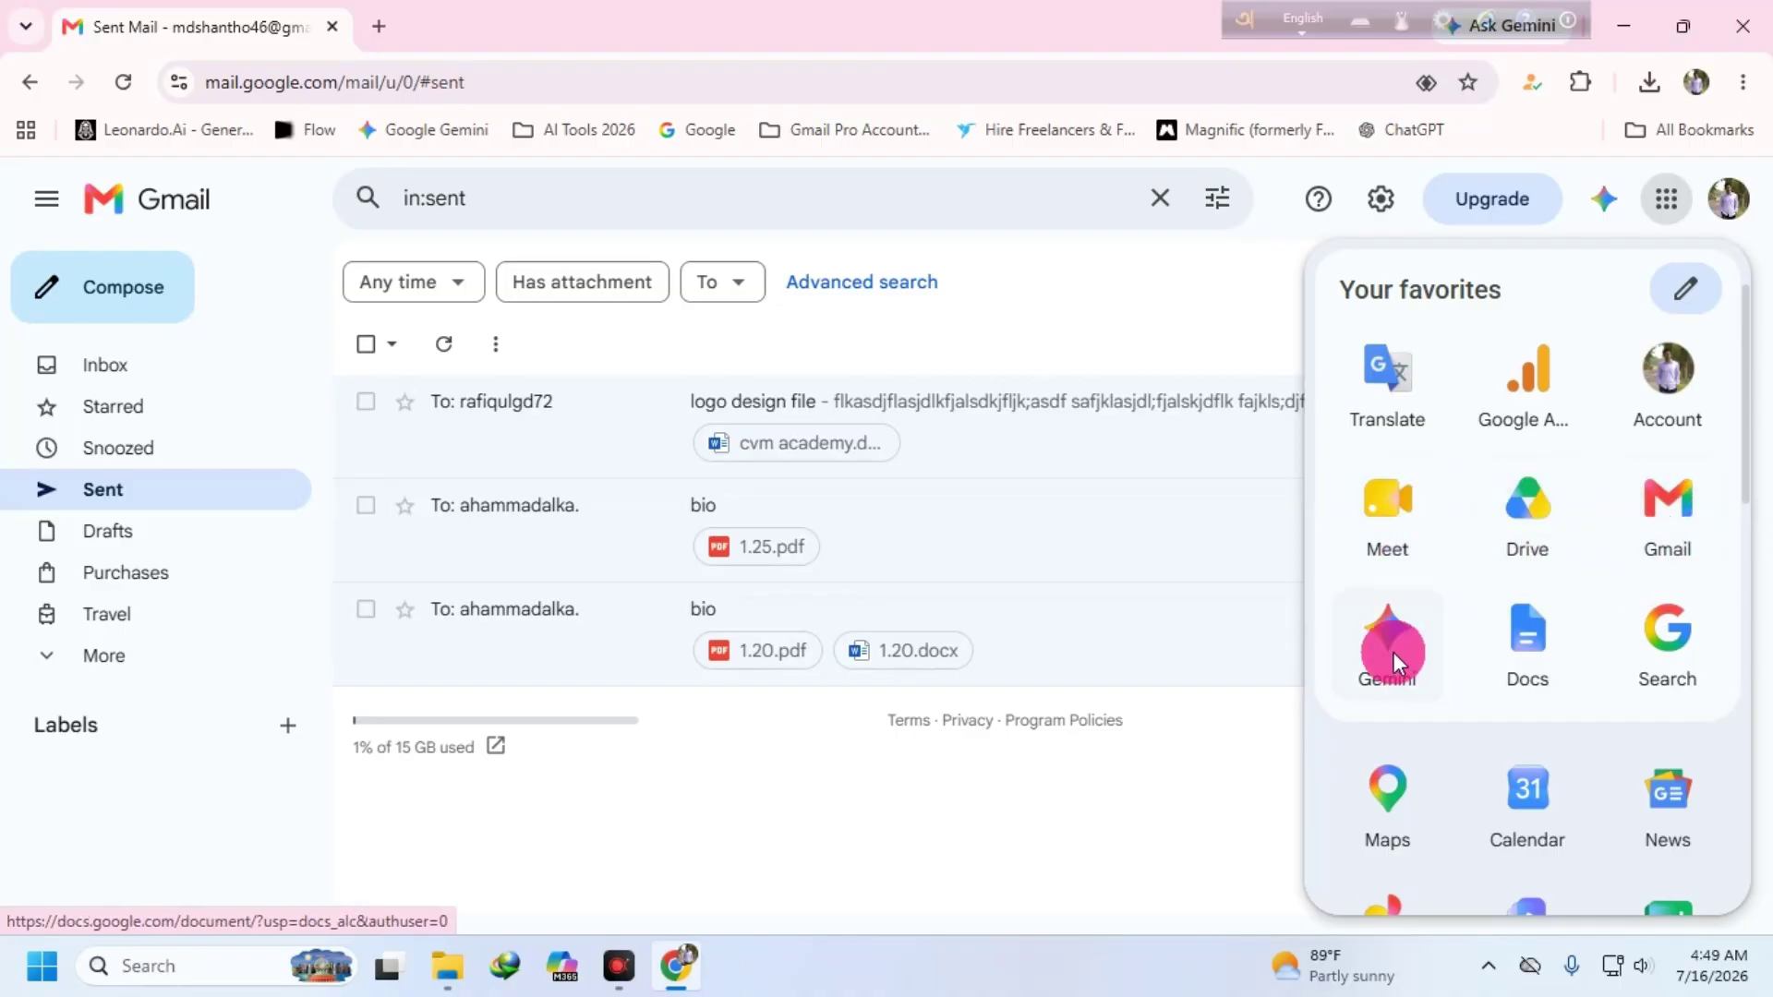
- Browse the whole Google apps launcher, ending back at the favourite apps
left_click(1348, 638)
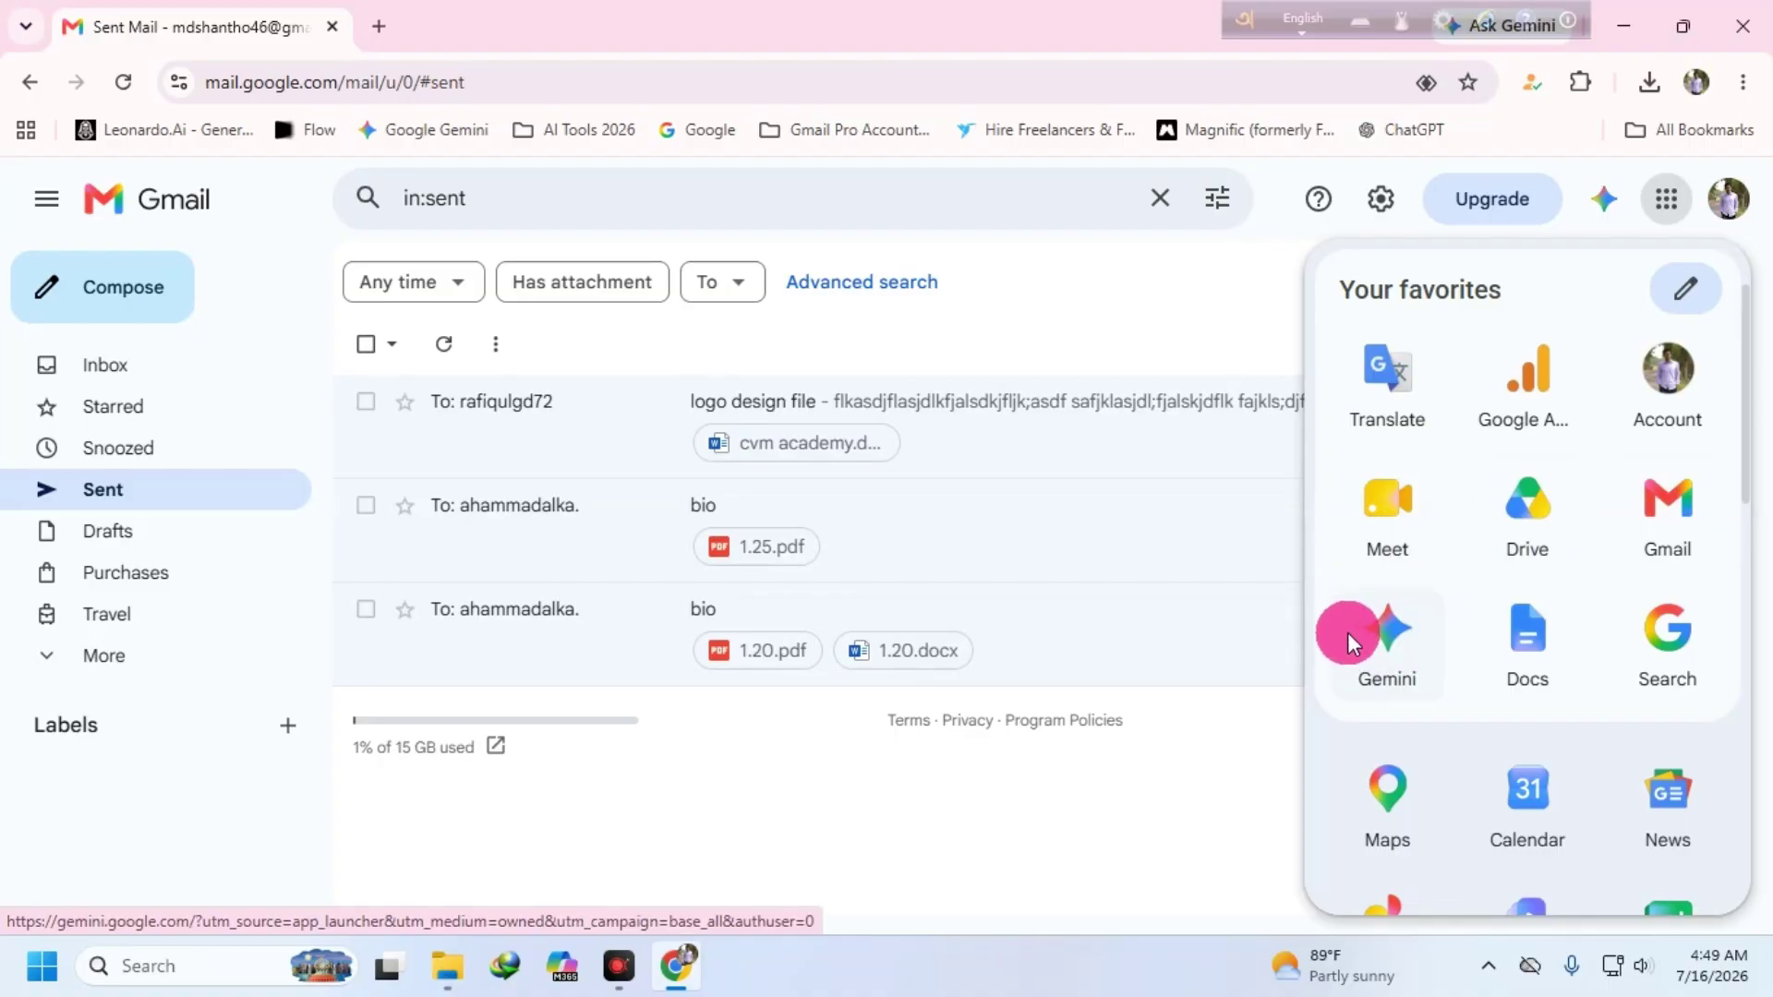
left_click(1520, 620)
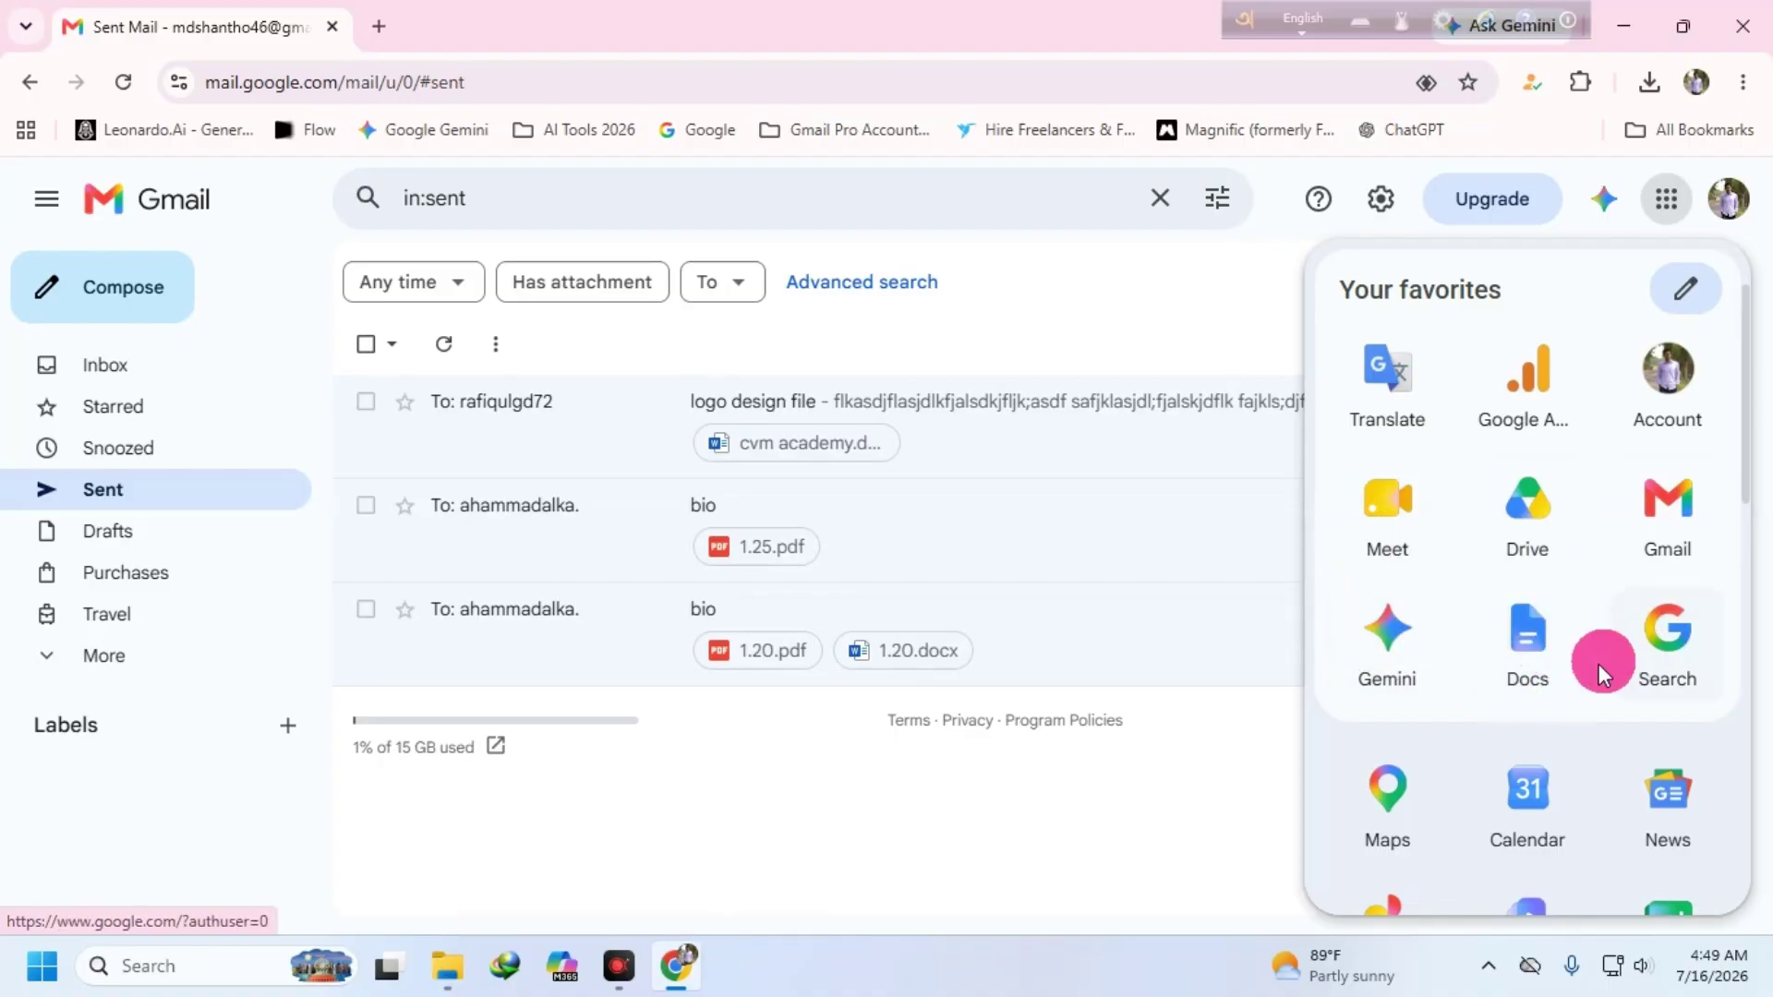
scroll(1596, 670, "down", 3)
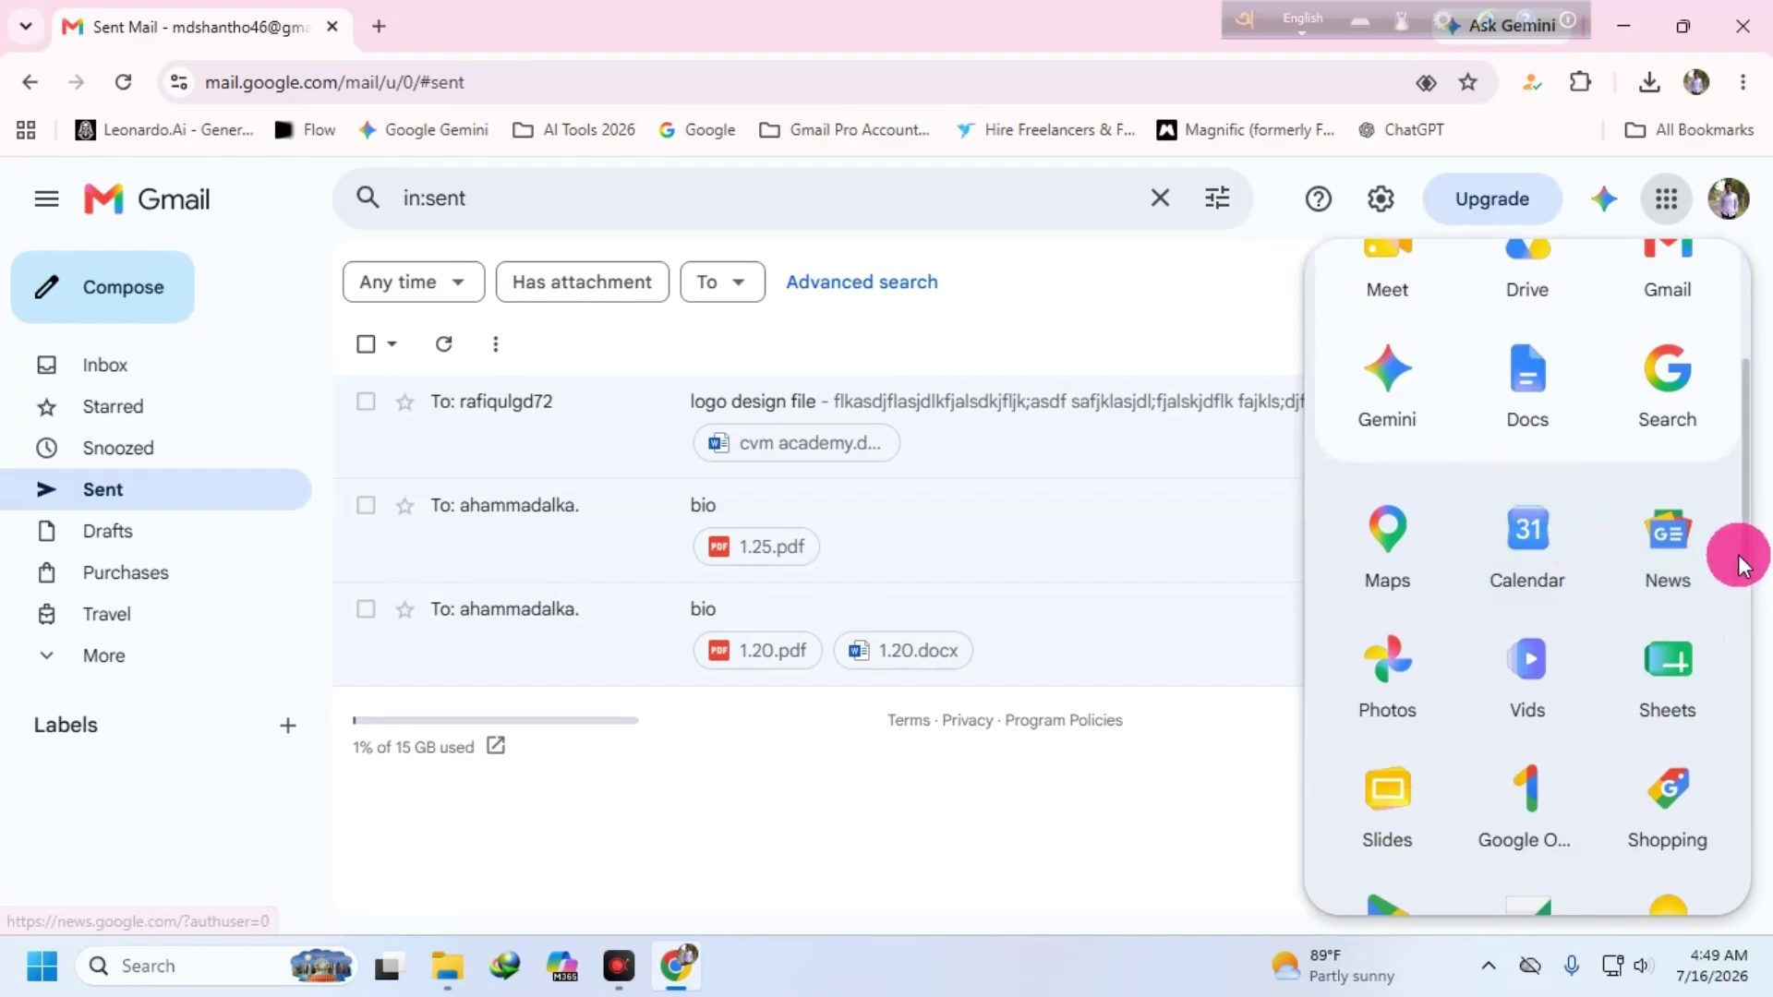
scroll(1498, 623, "down", 3)
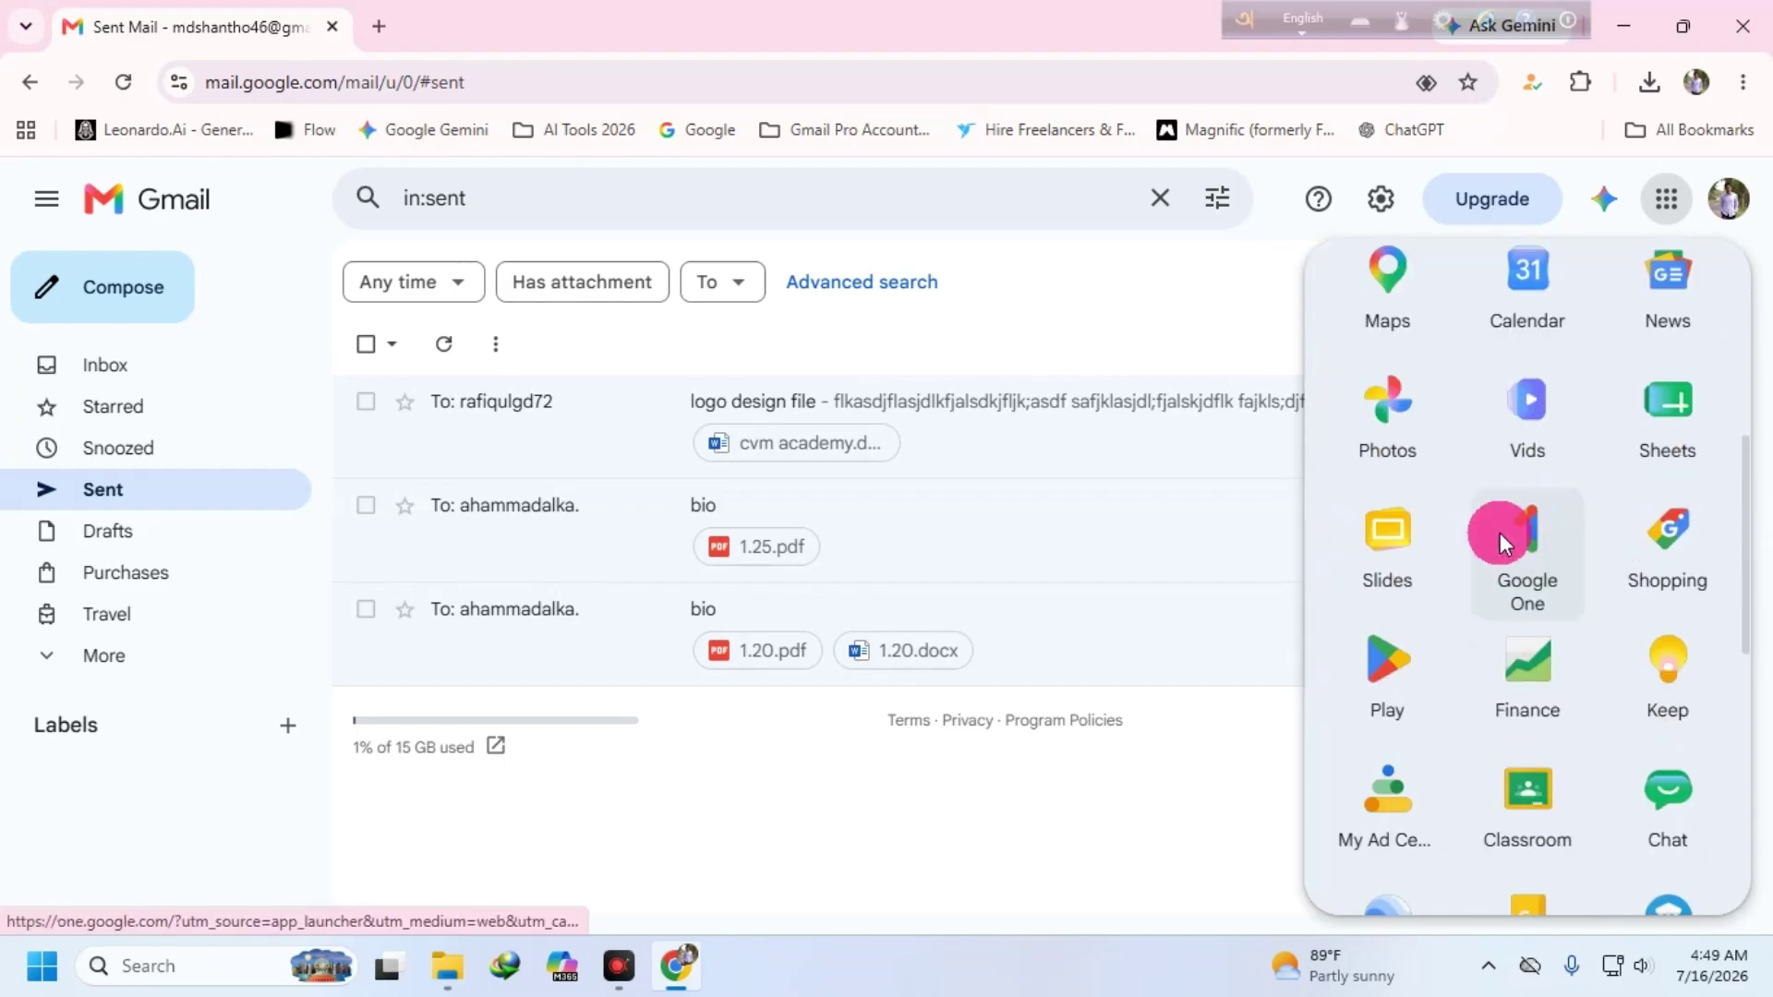
scroll(1570, 518, "down", 1)
scroll(1605, 594, "down", 3)
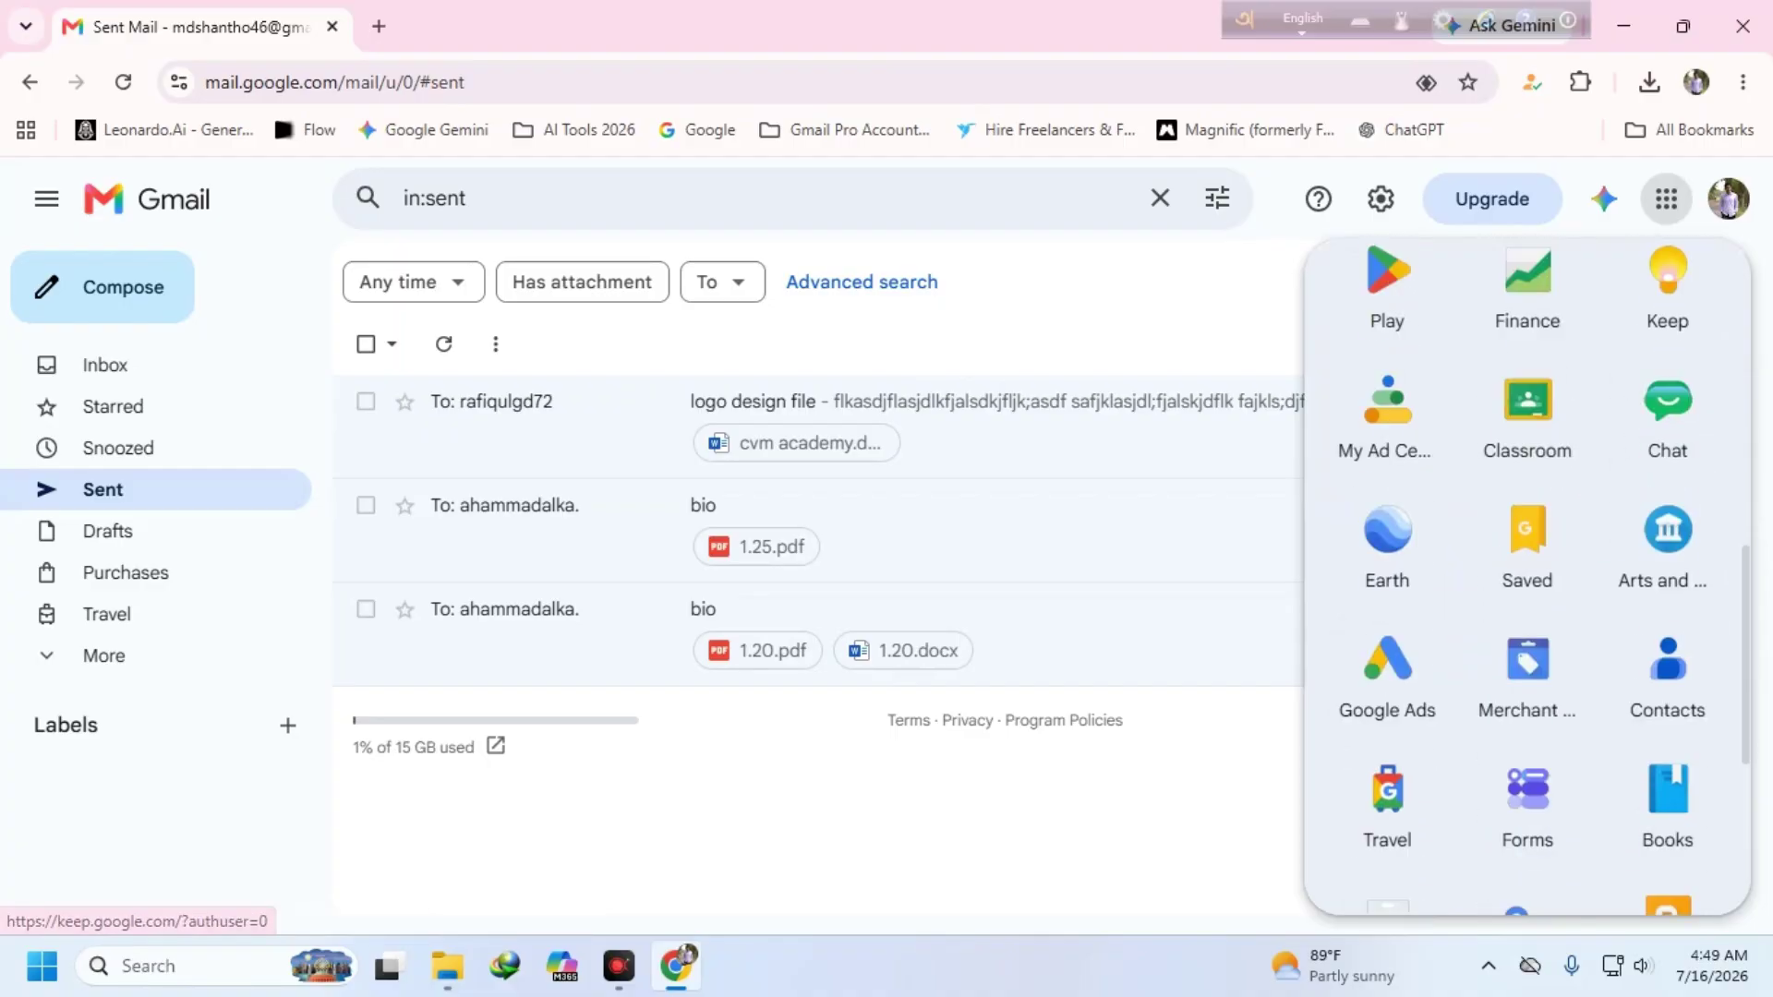
scroll(1605, 595, "down", 3)
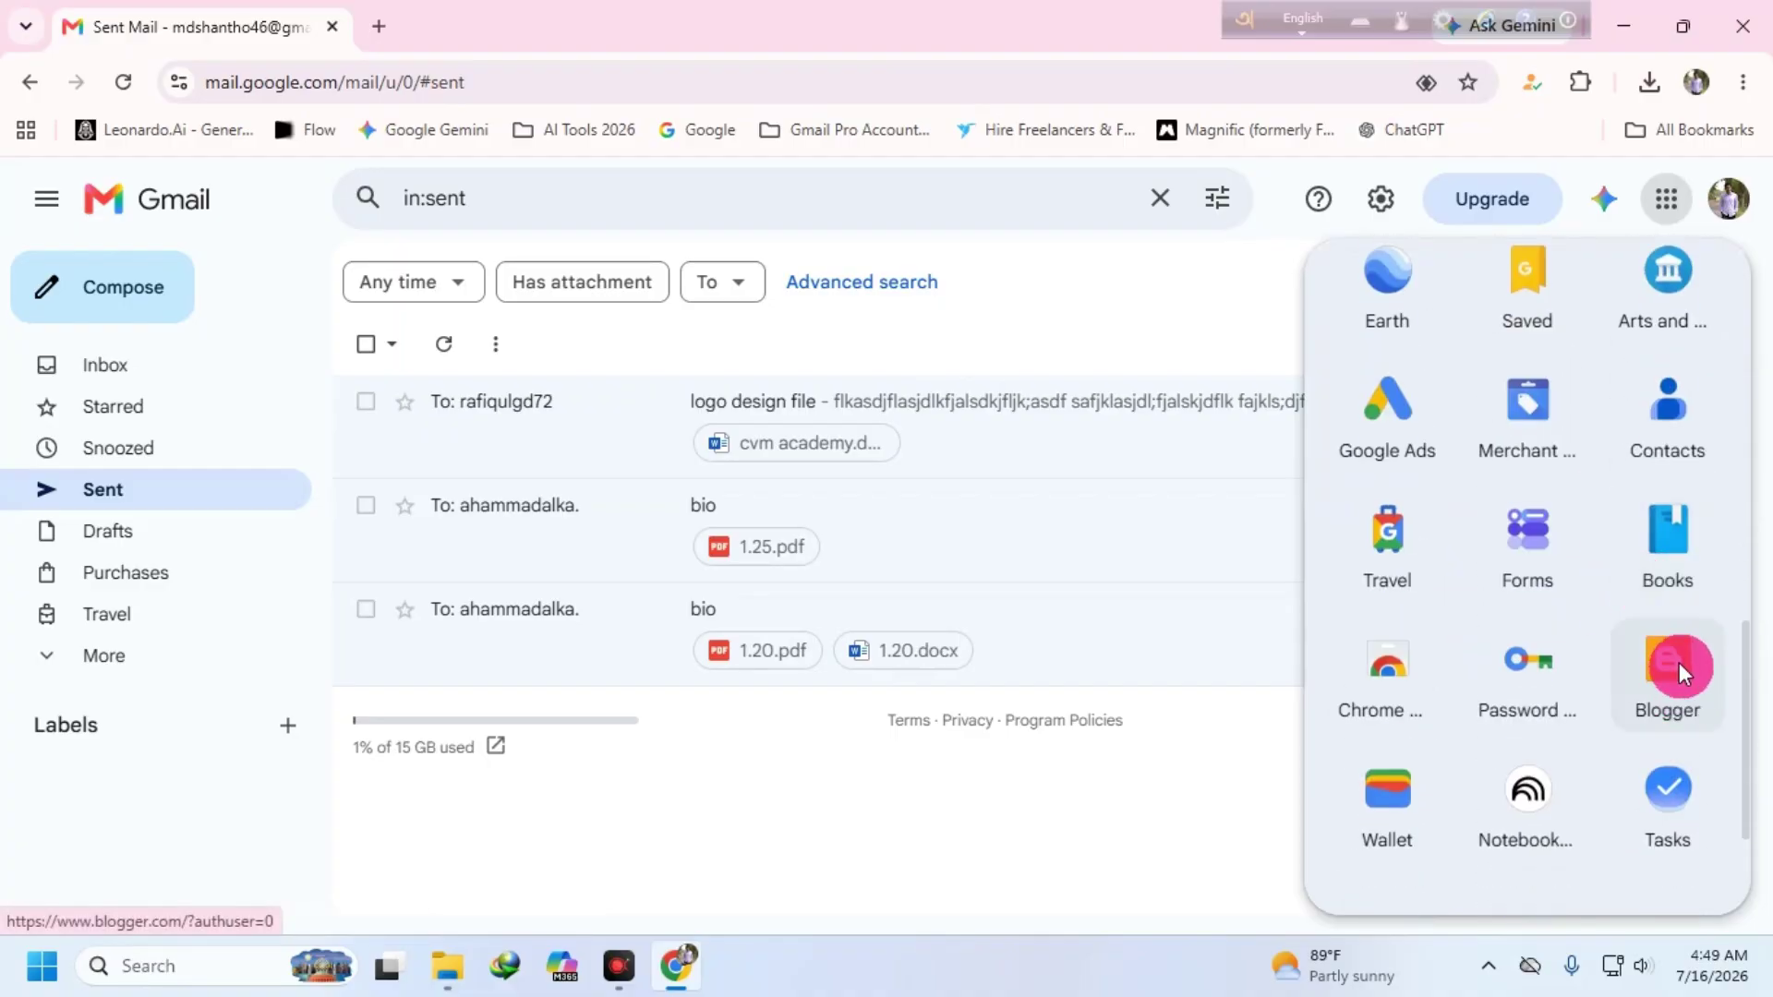
scroll(1667, 647, "up", 6)
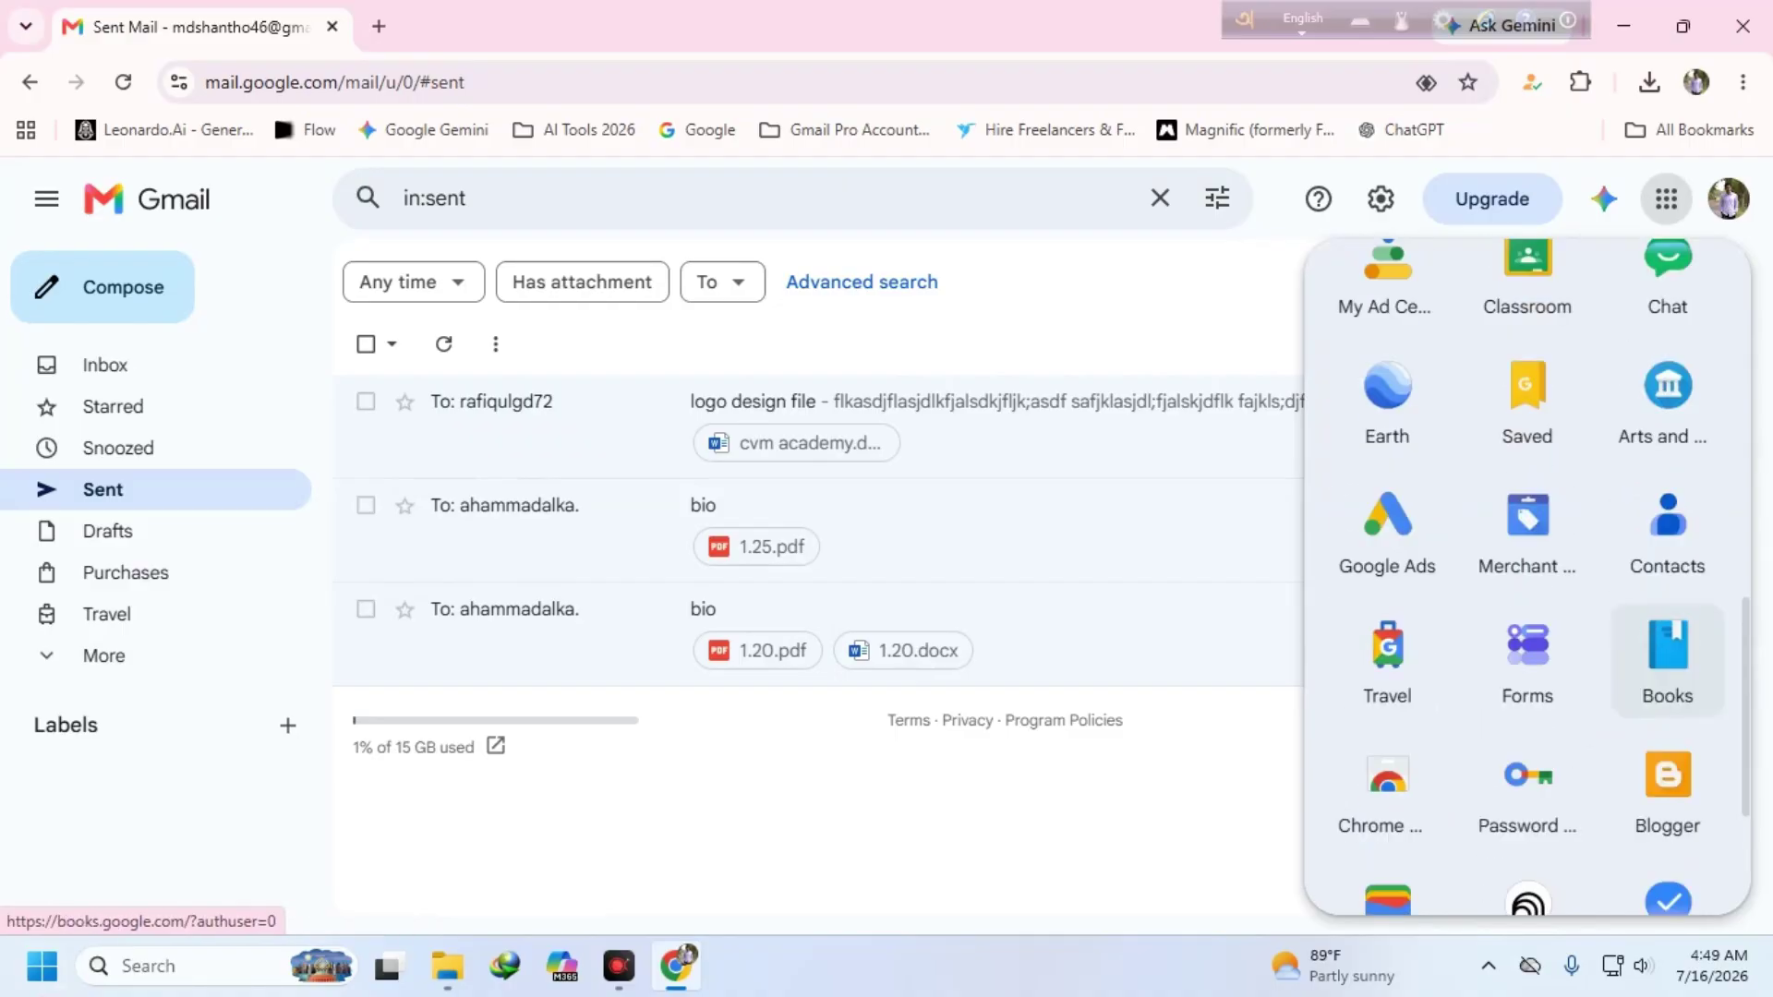
scroll(1625, 591, "up", 2)
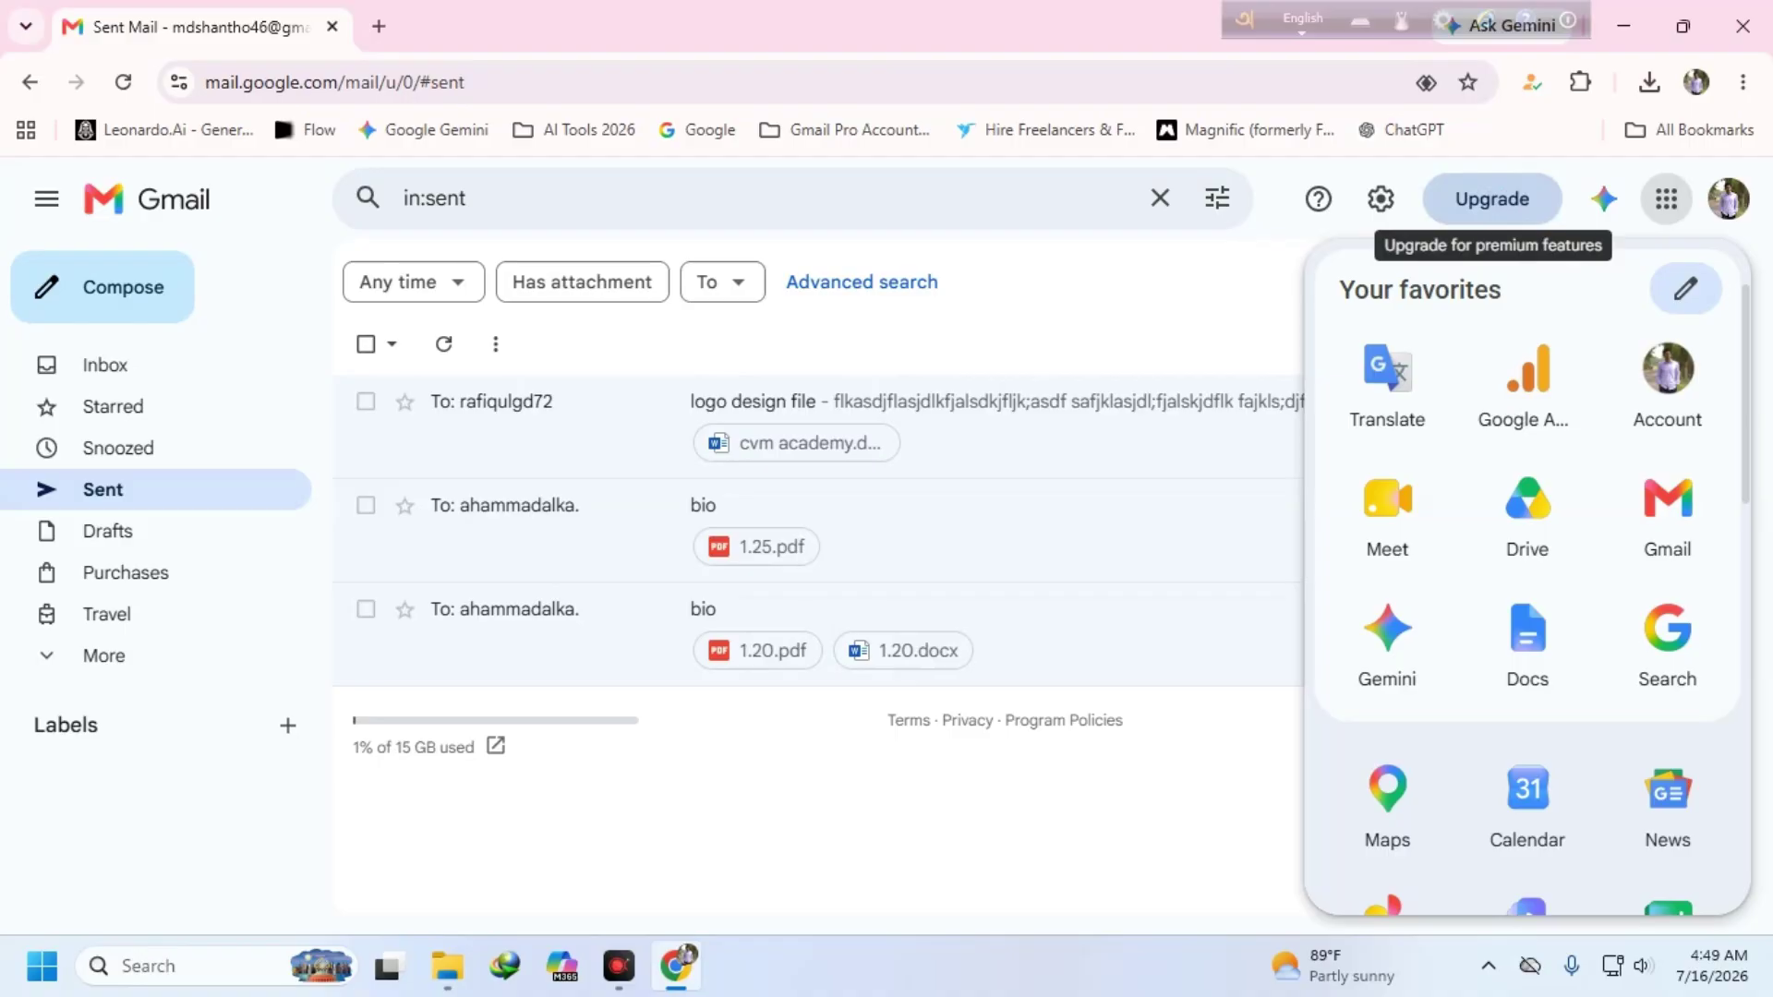
left_click(1679, 296)
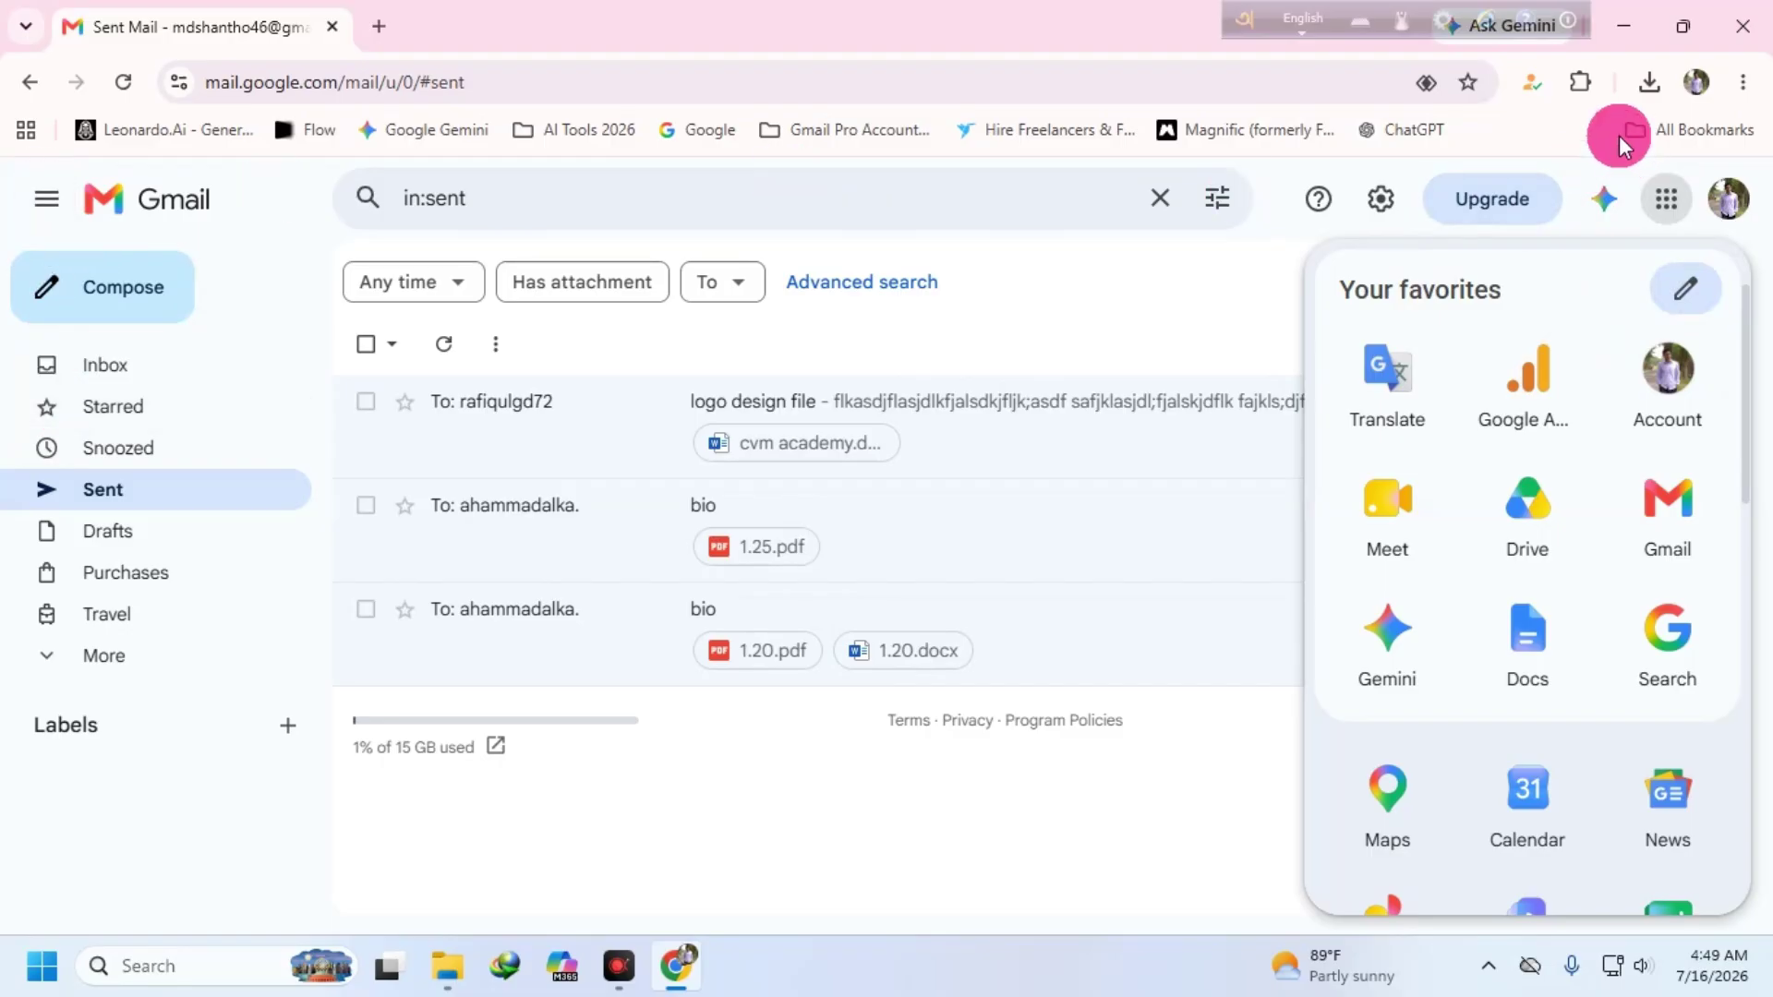
- Open Chrome's Manage Extensions page listing Buster Captcha Solver, Google Docs Offline and IDM Integration
left_click(1742, 83)
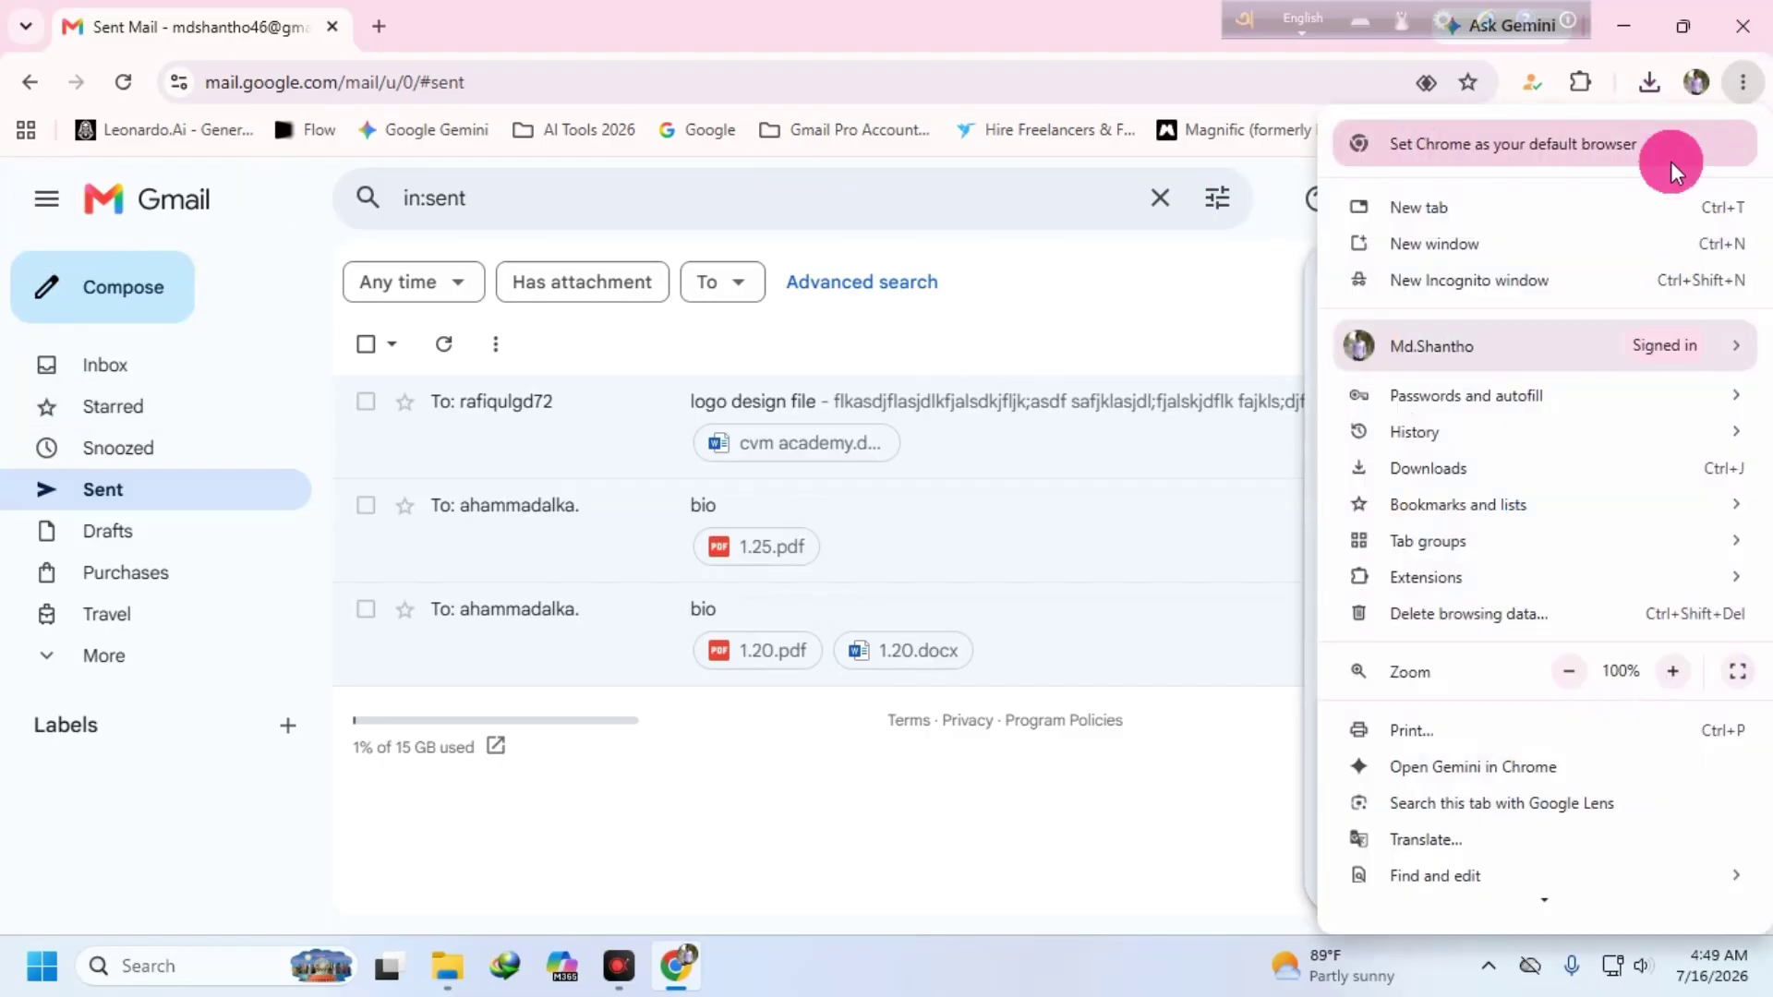
mouse_move(1394, 436)
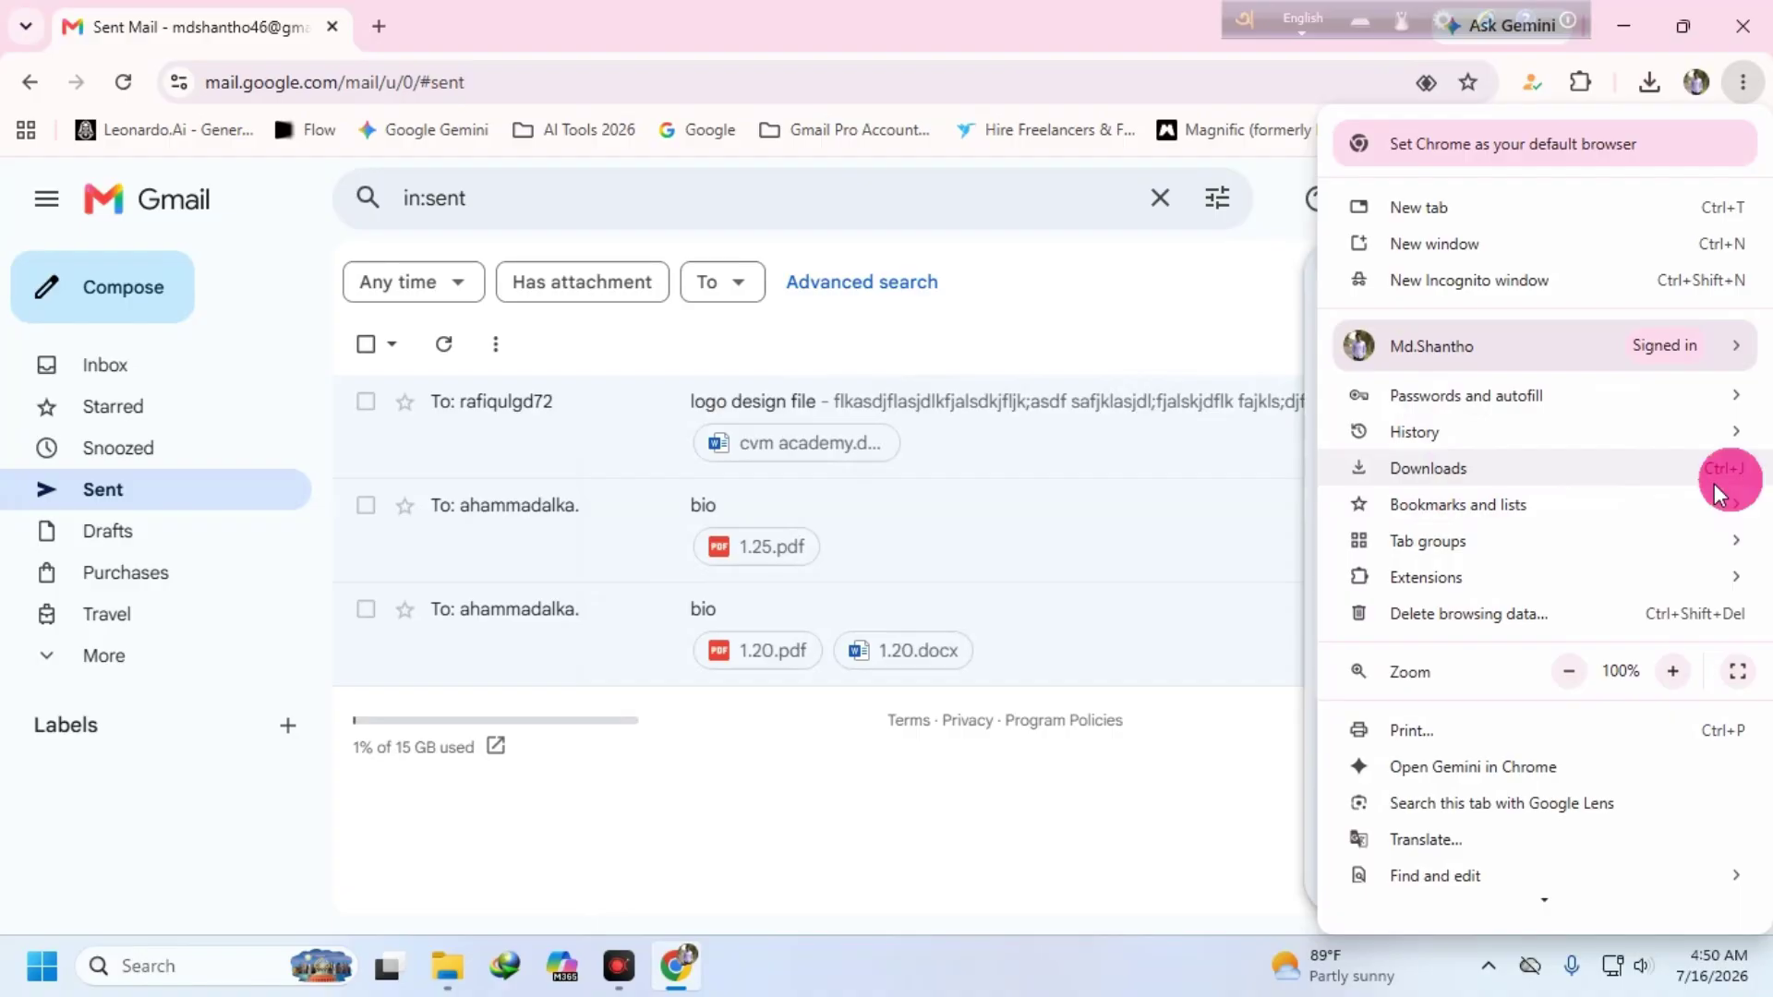
left_click(1448, 578)
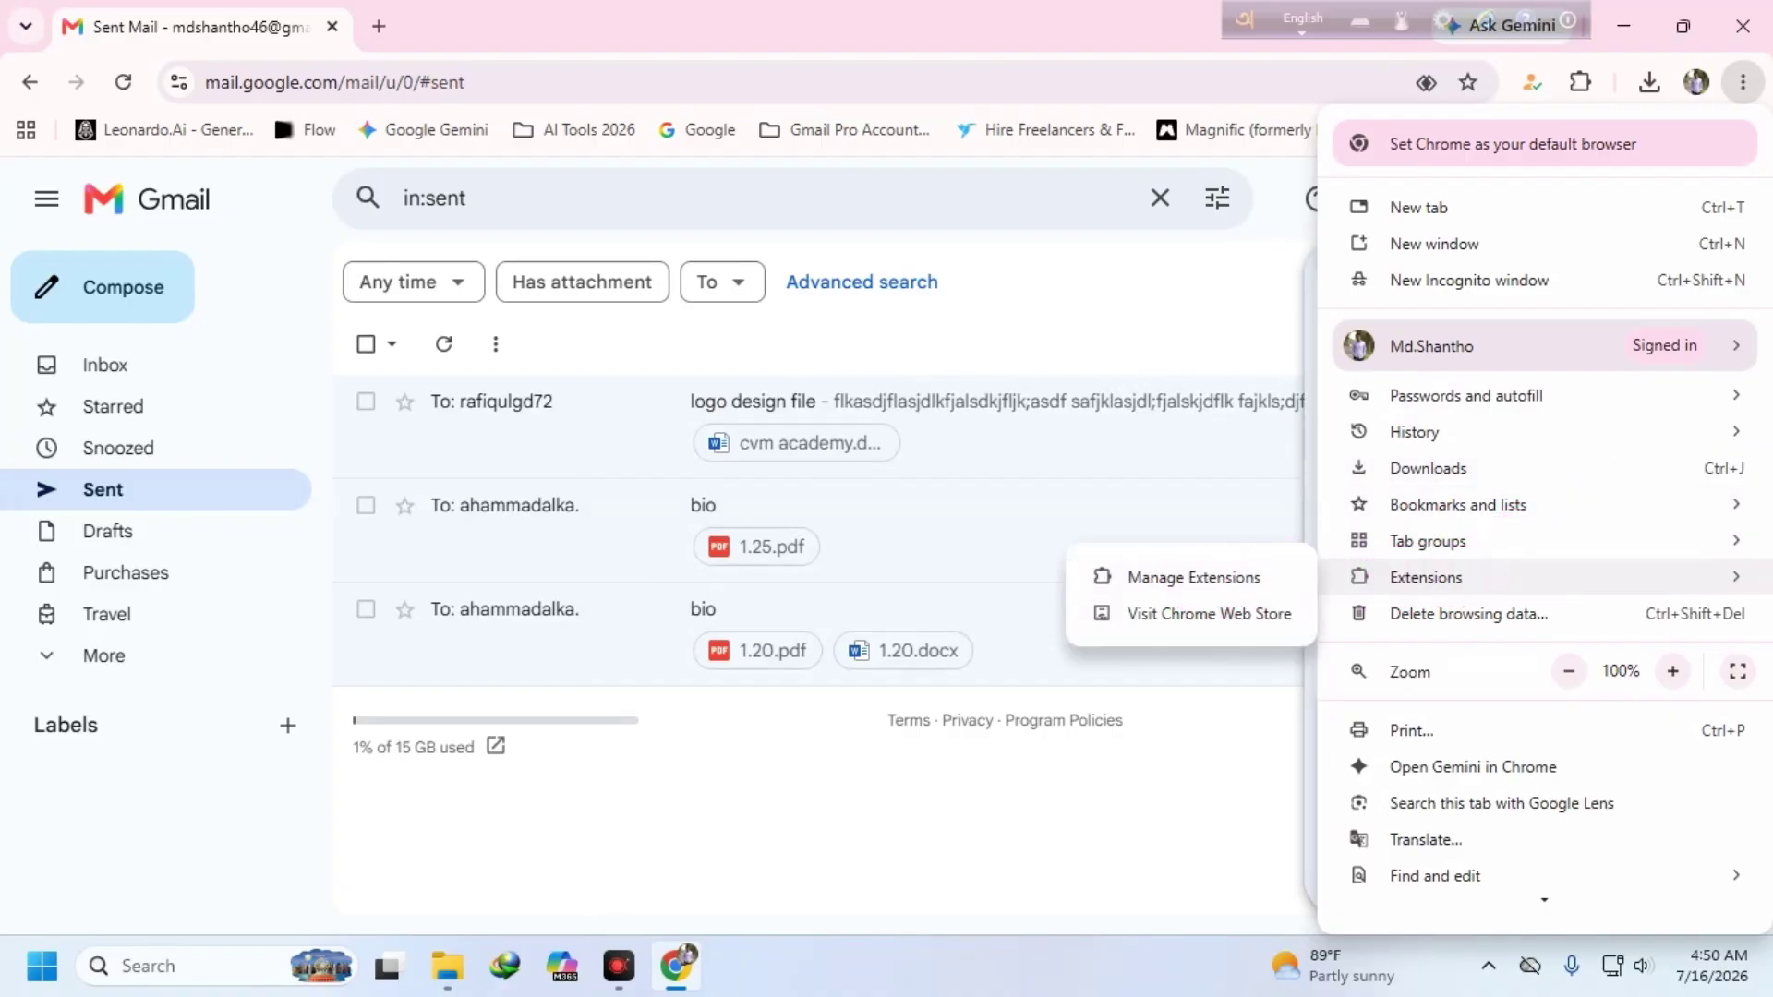
left_click(1194, 577)
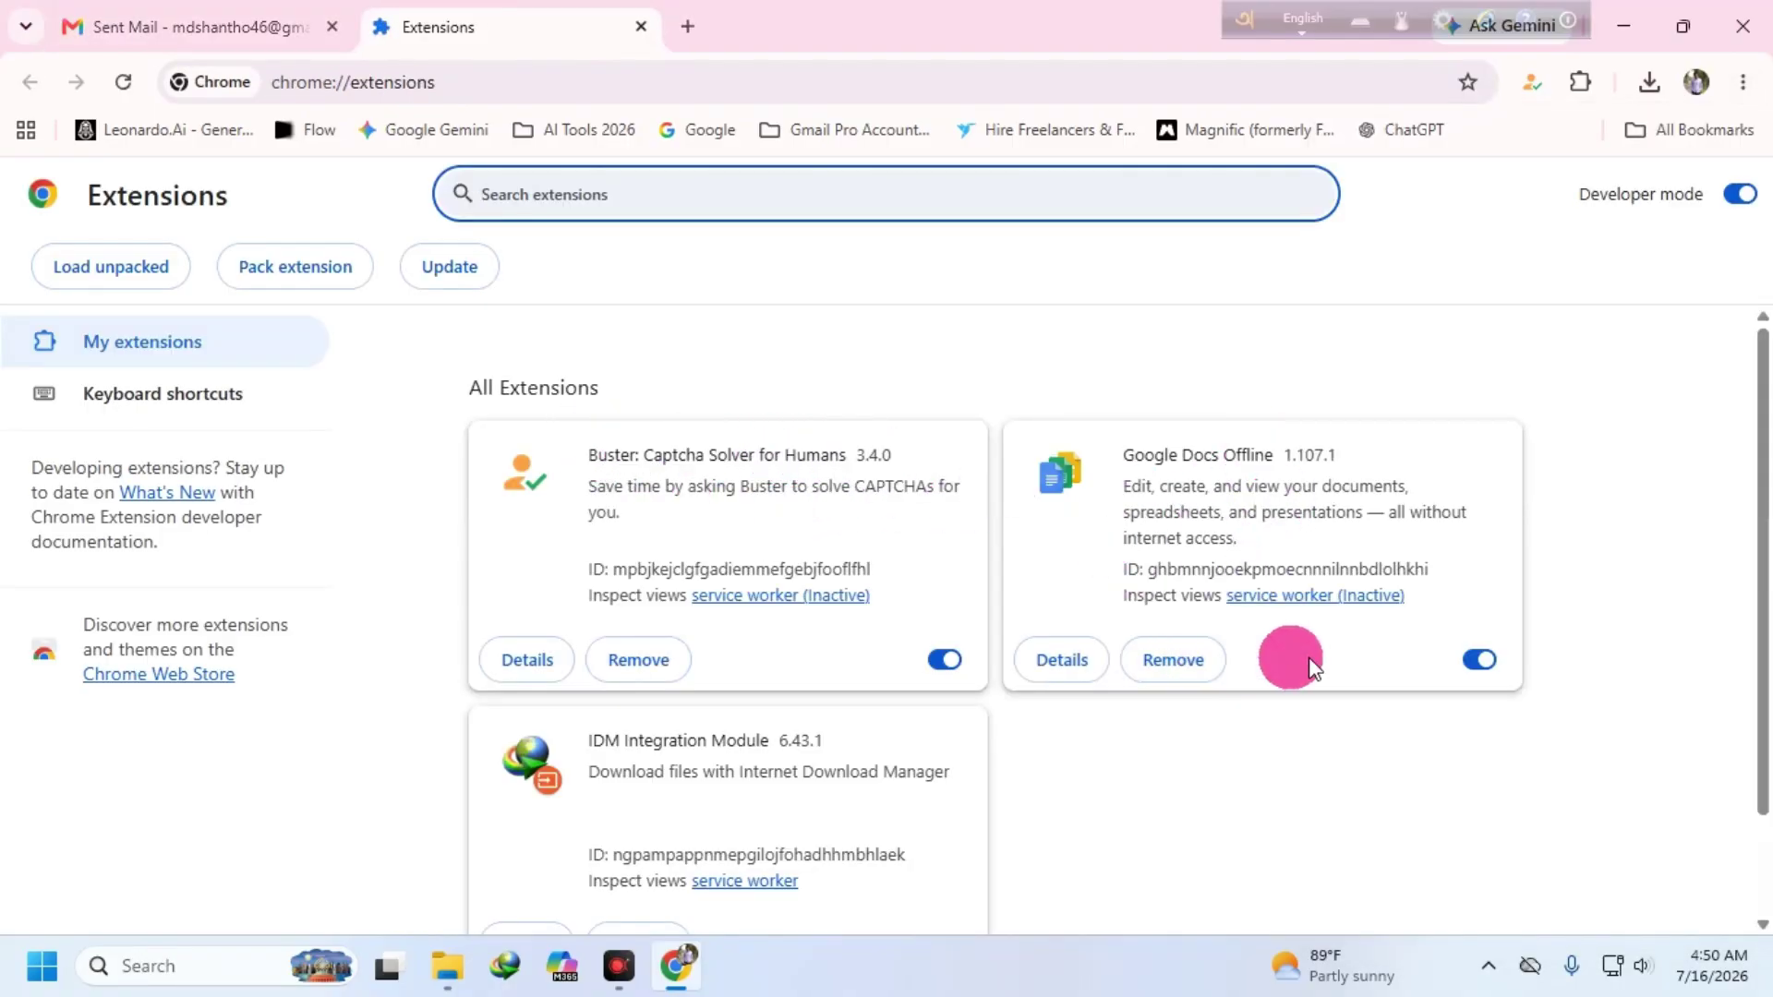
scroll(633, 390, "down", 1)
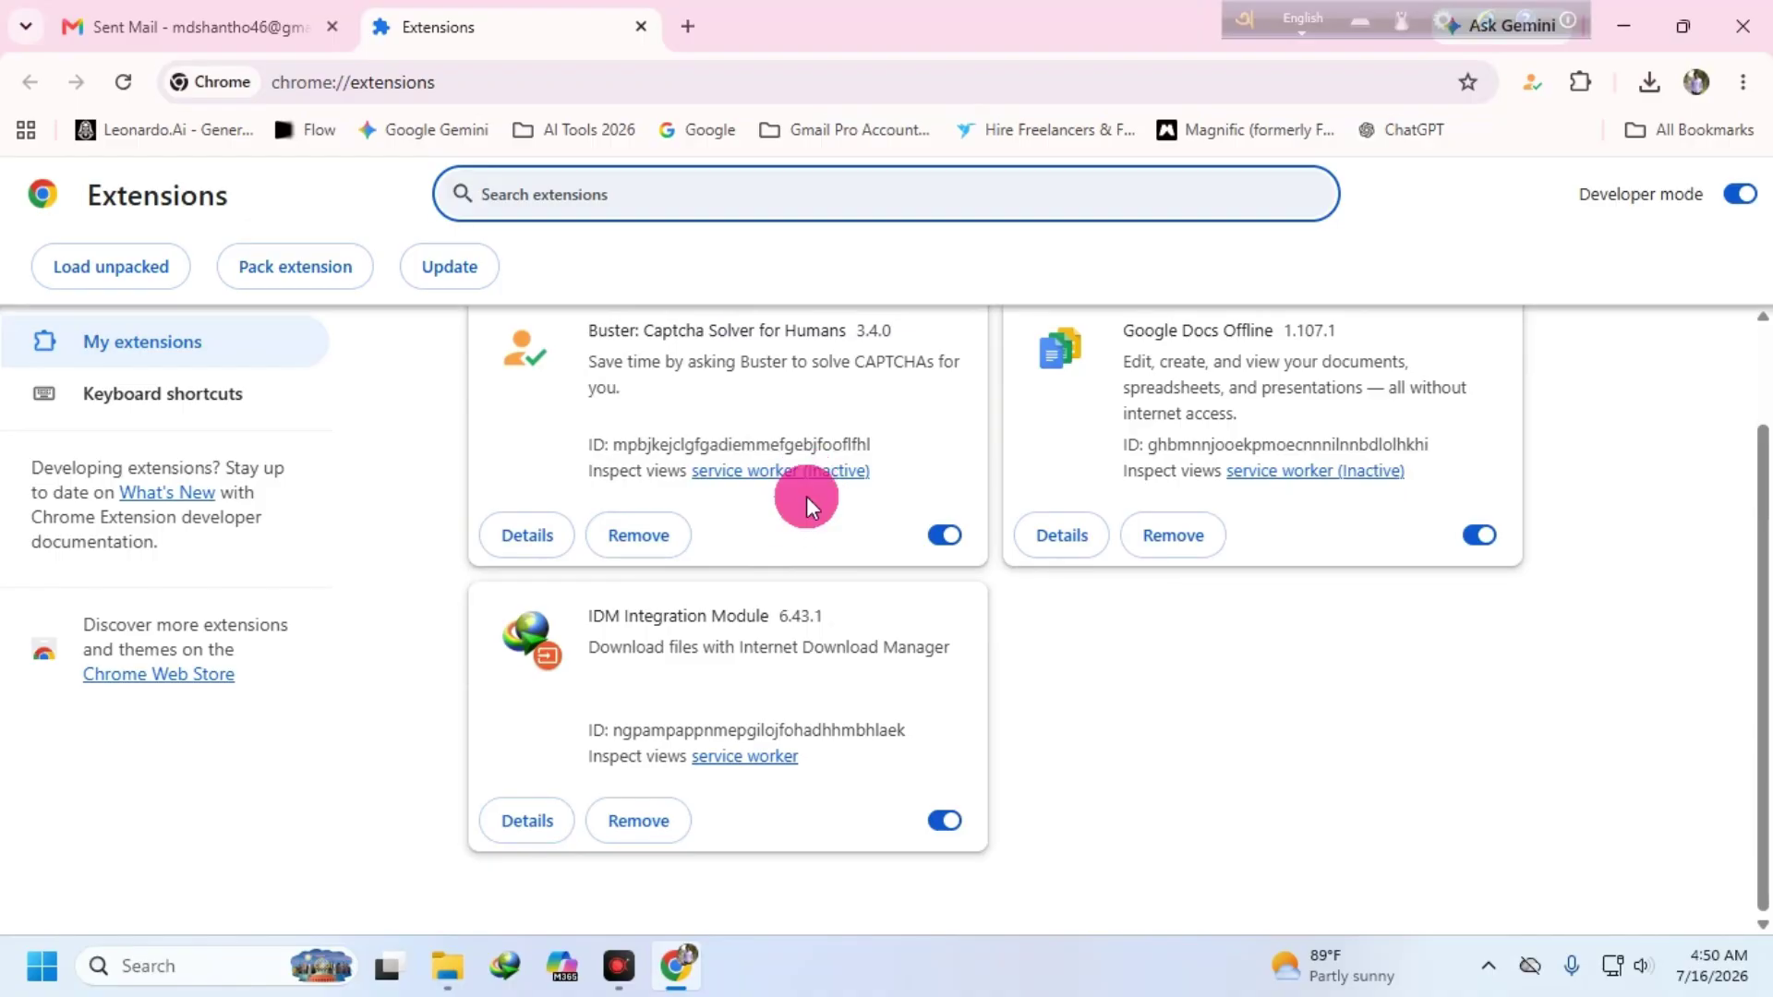
scroll(979, 388, "up", 1)
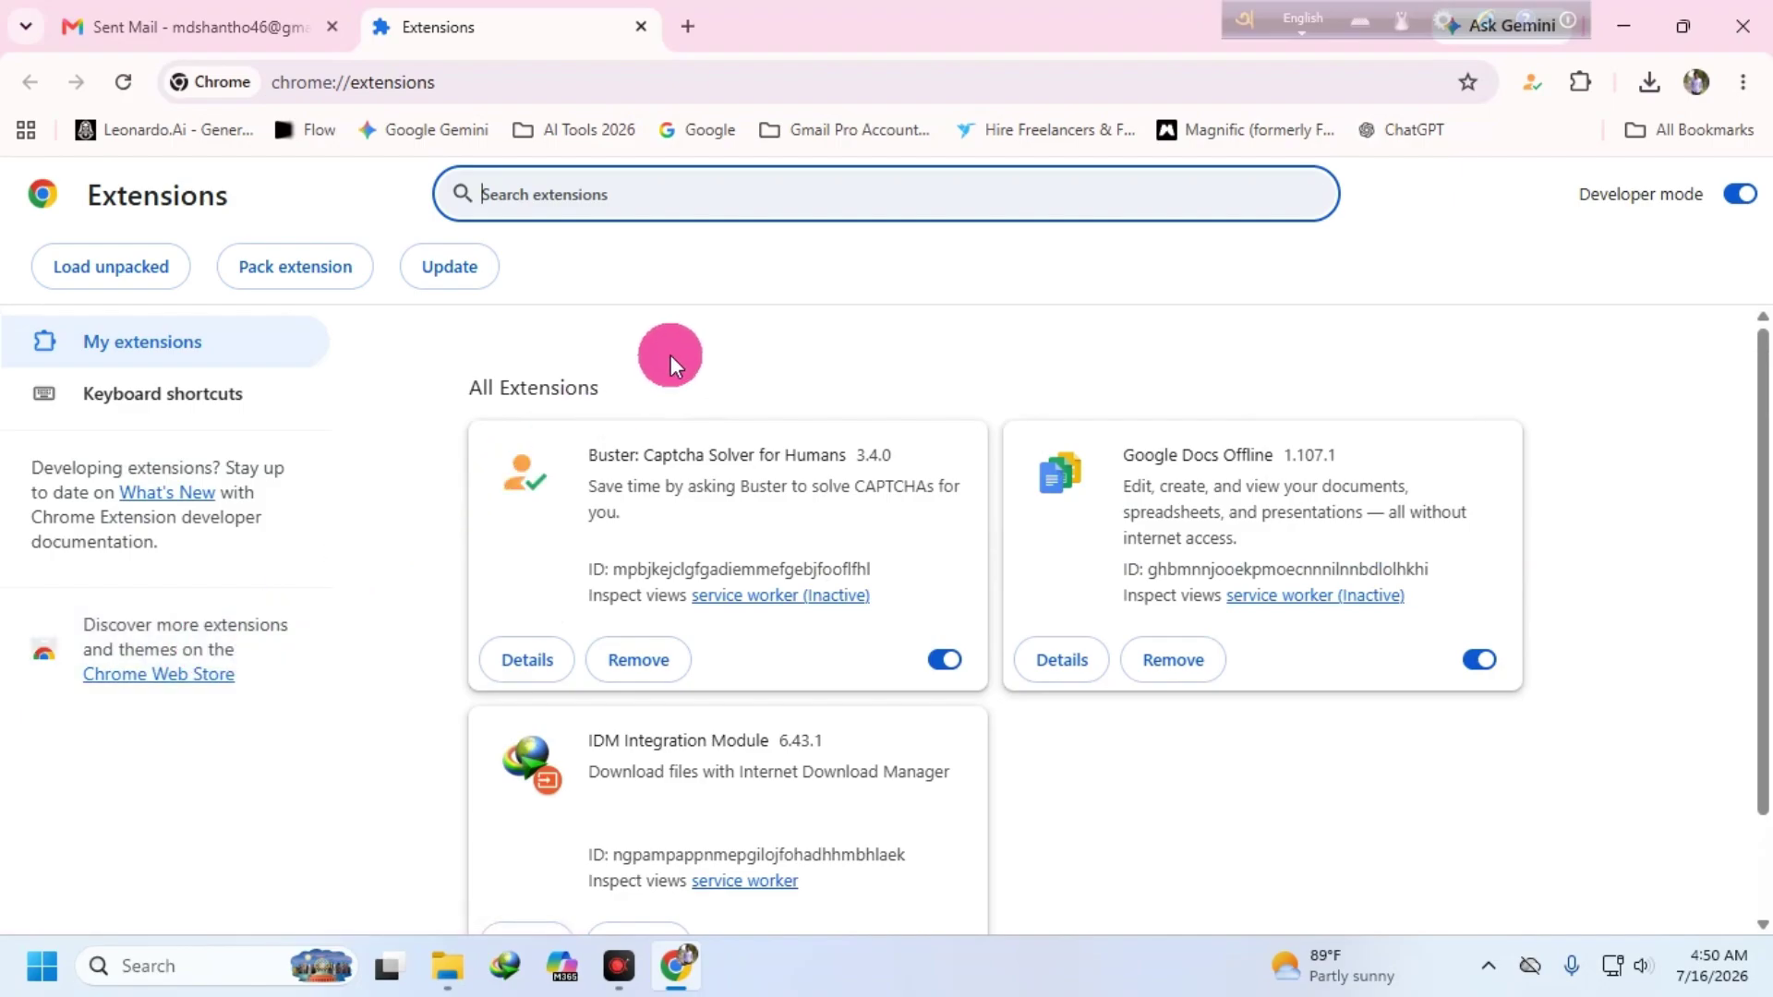
scroll(1278, 490, "down", 1)
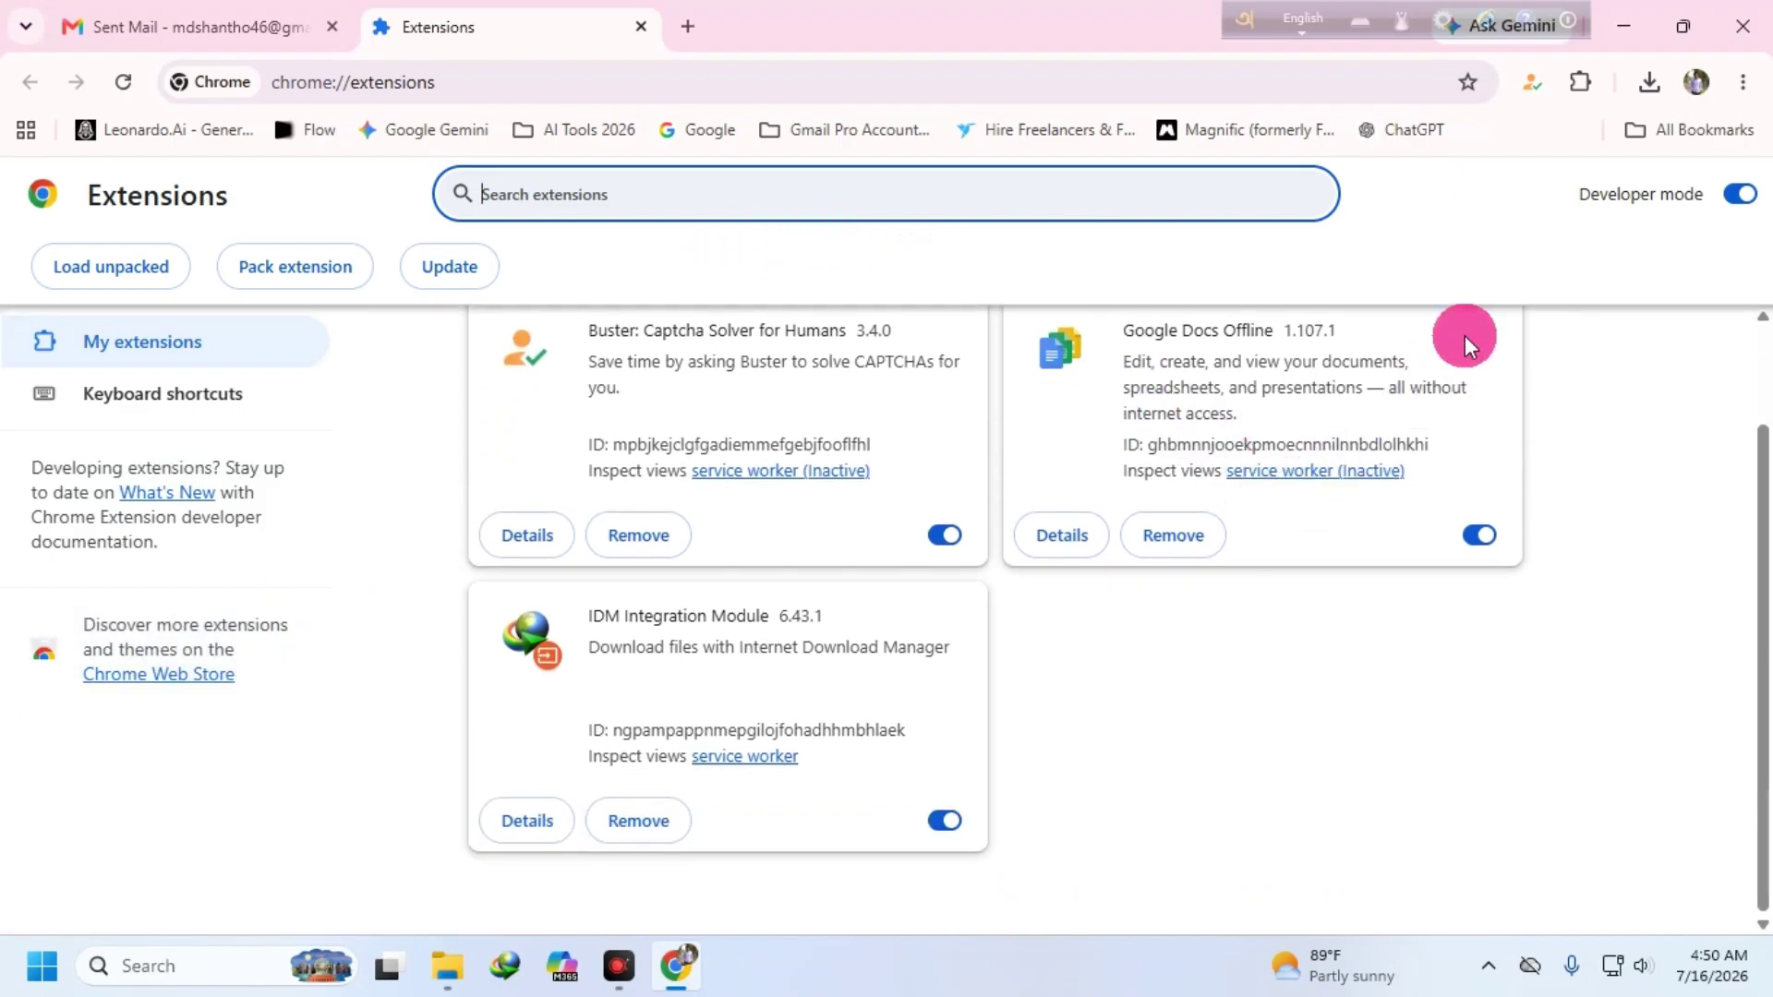
left_click(1743, 83)
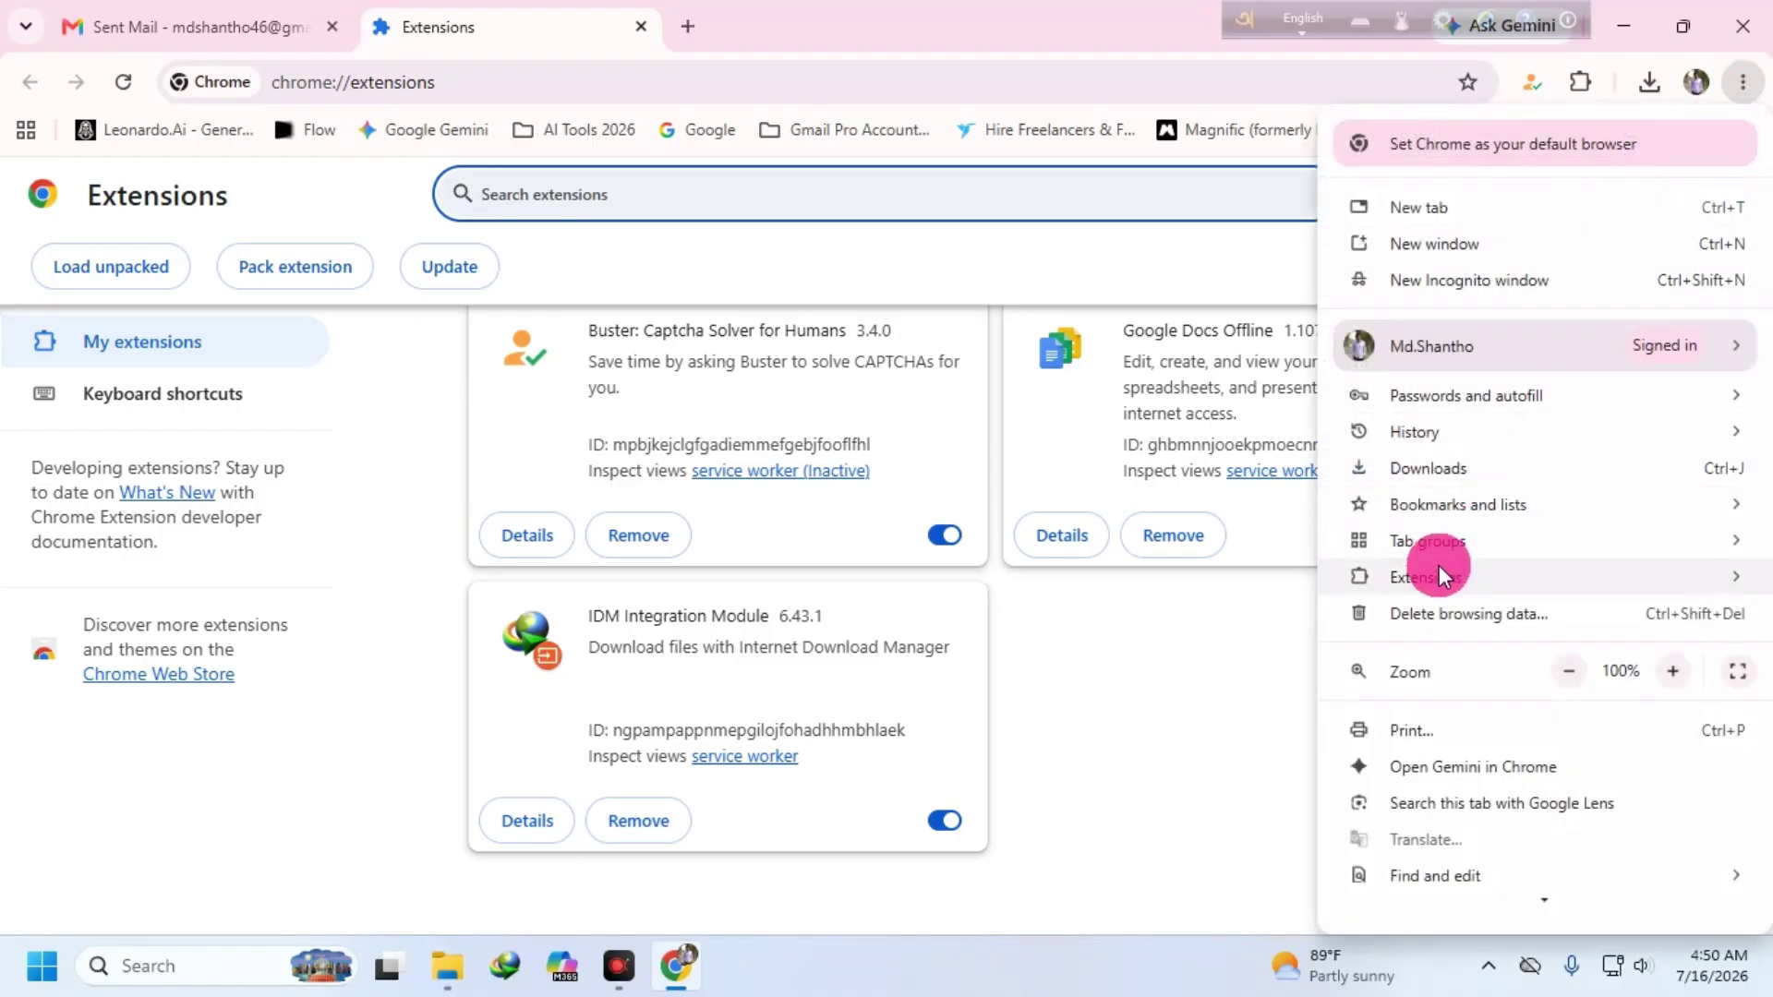
mouse_move(1413, 576)
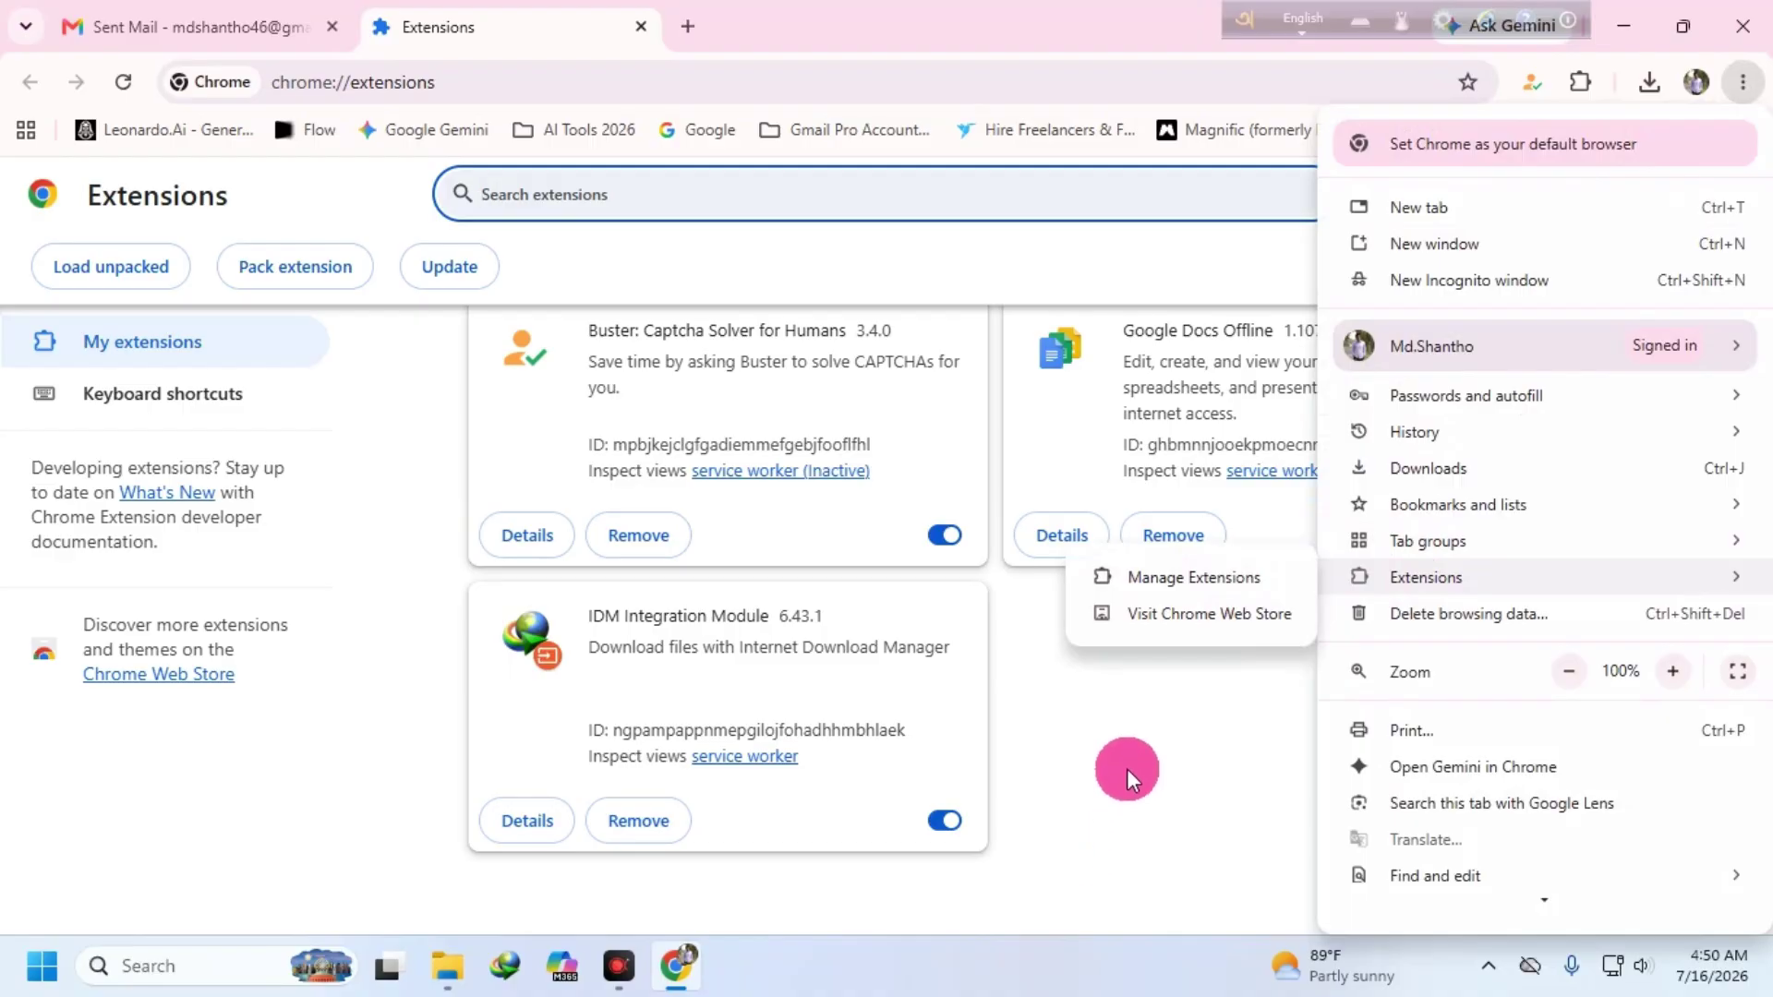
left_click(1126, 768)
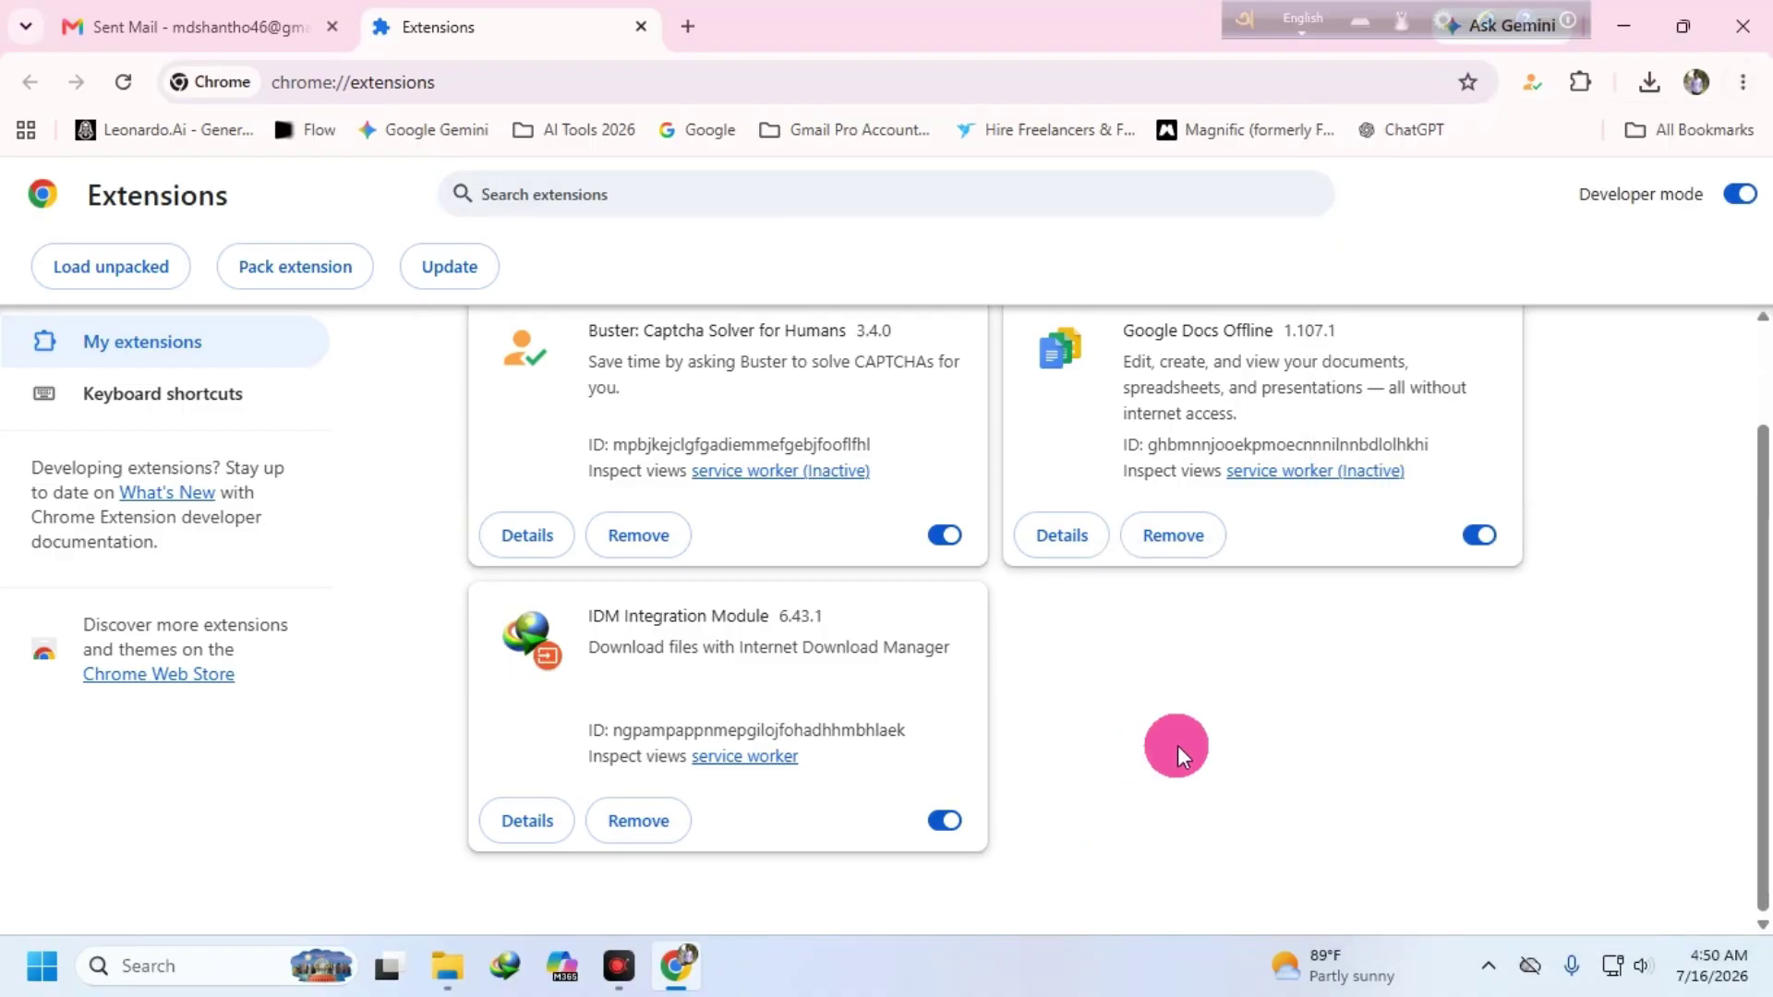
scroll(1108, 647, "up", 2)
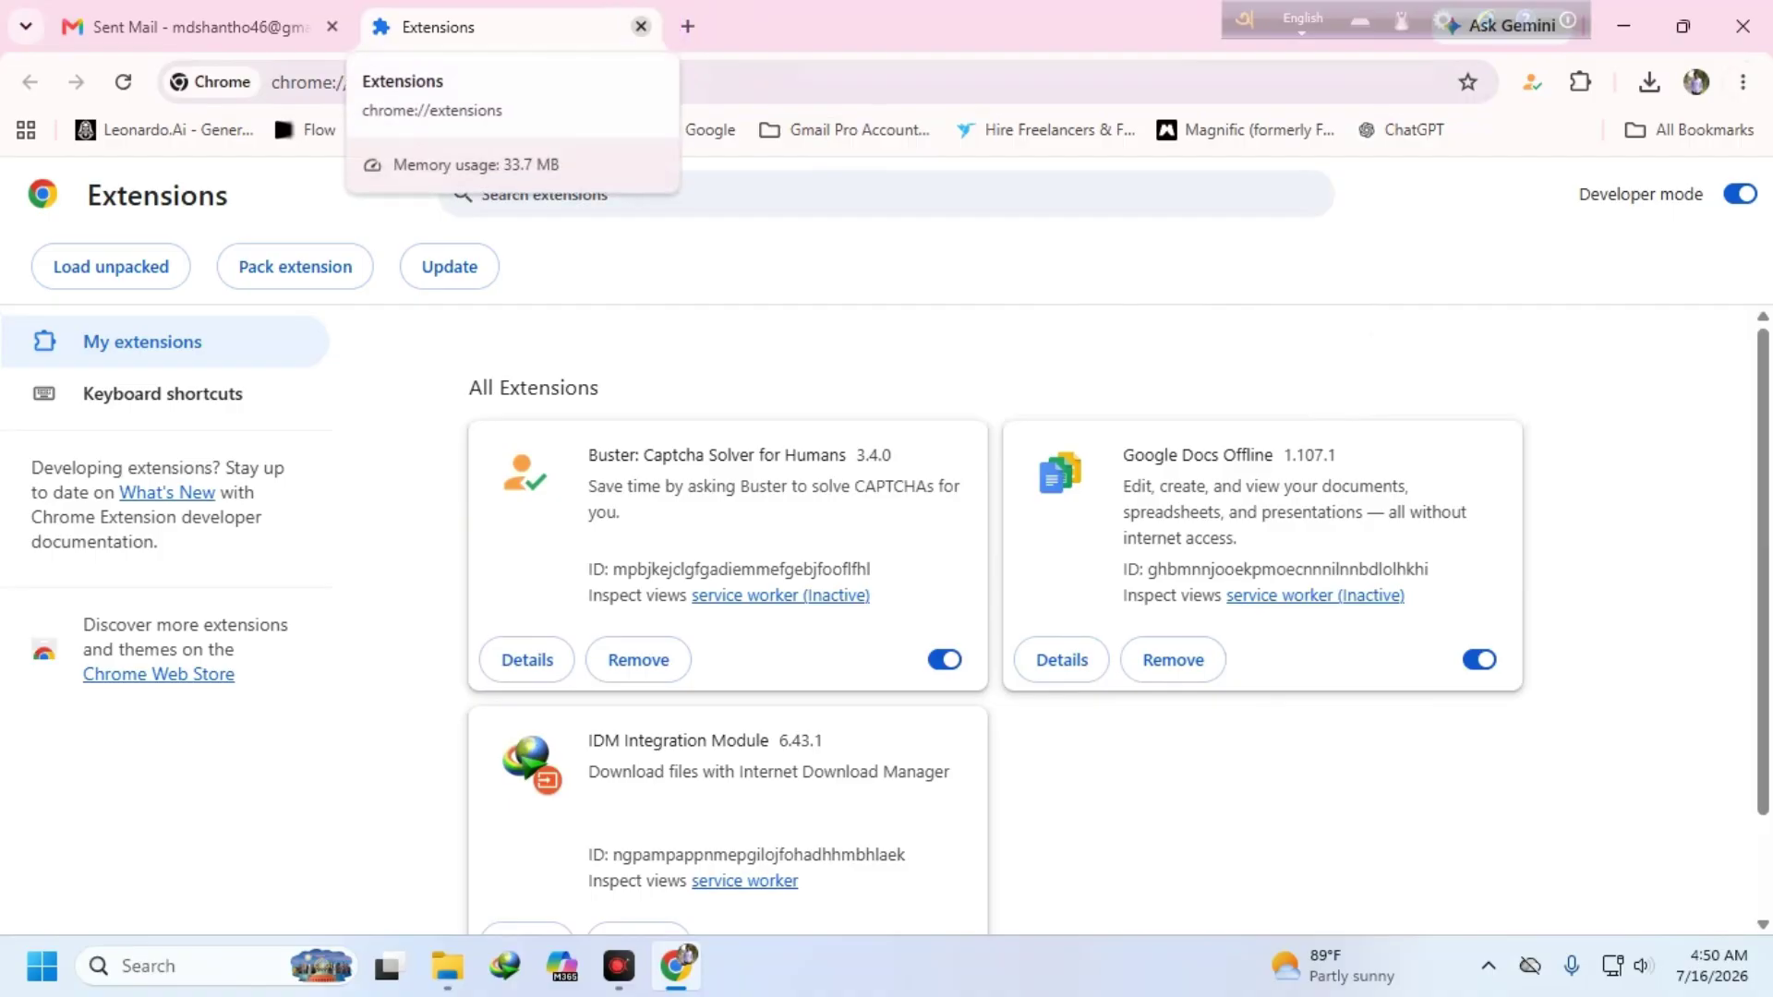
- Close the Extensions and Gmail tabs and load the Google Flow tool page
left_click(641, 26)
left_click(374, 26)
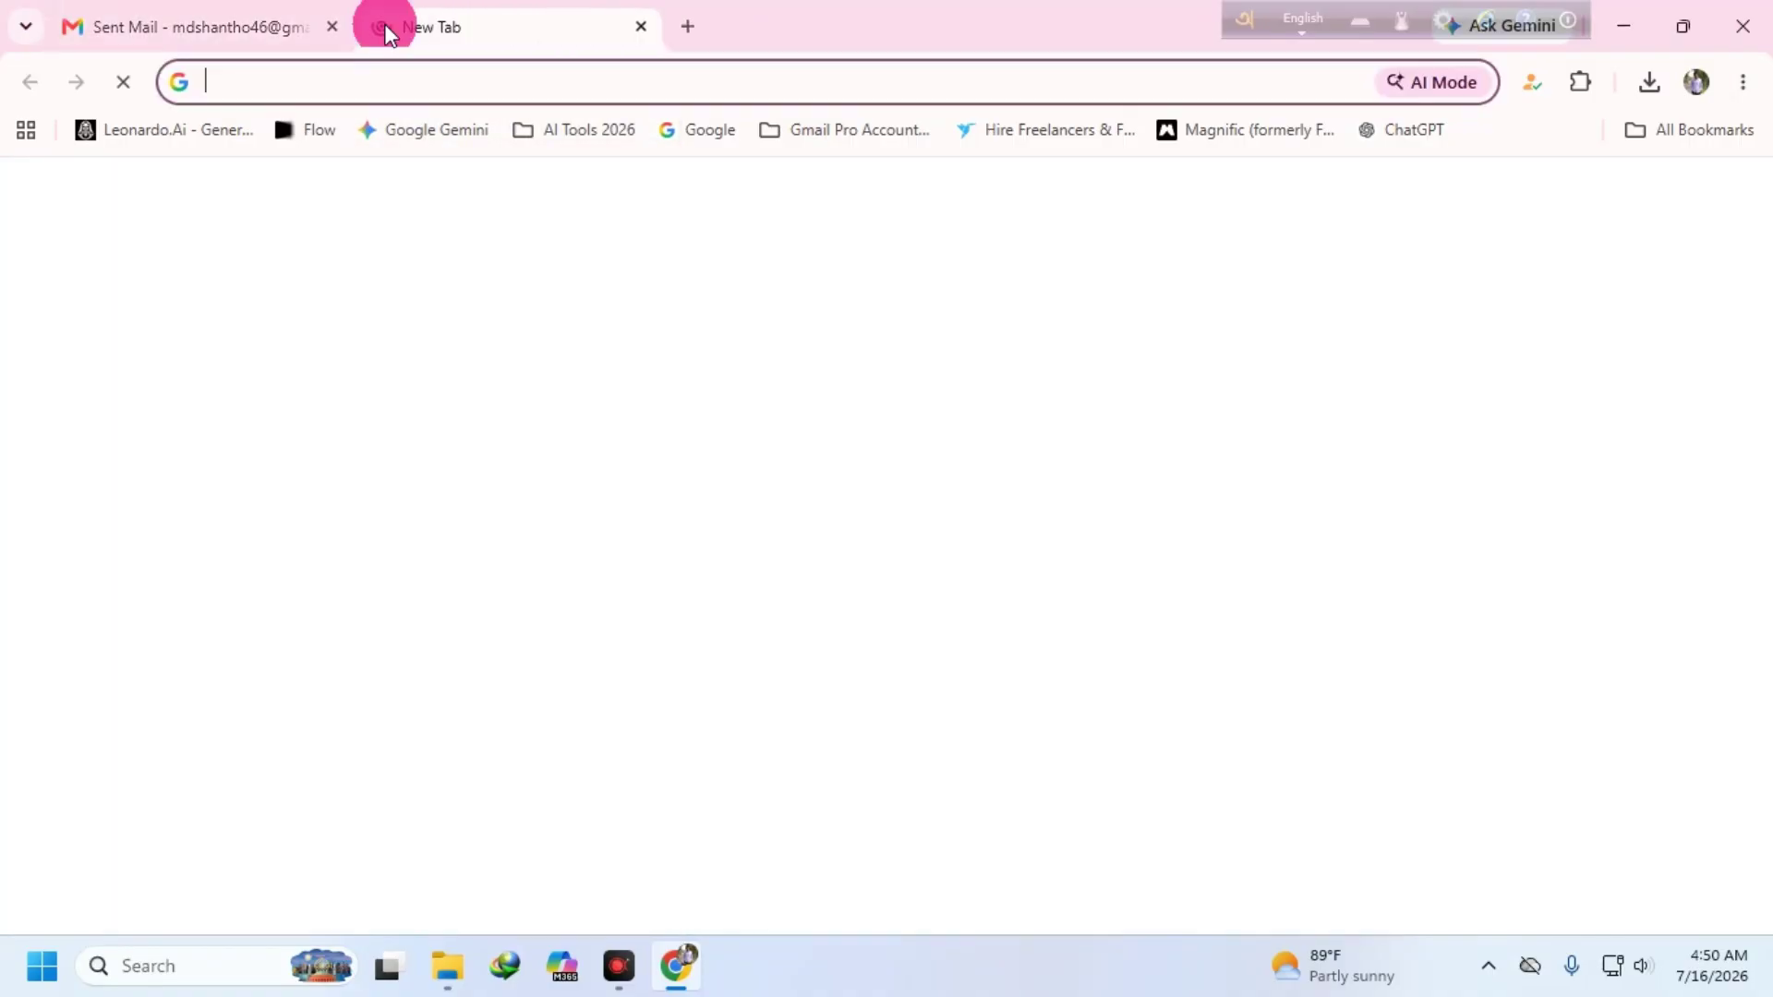
left_click(334, 27)
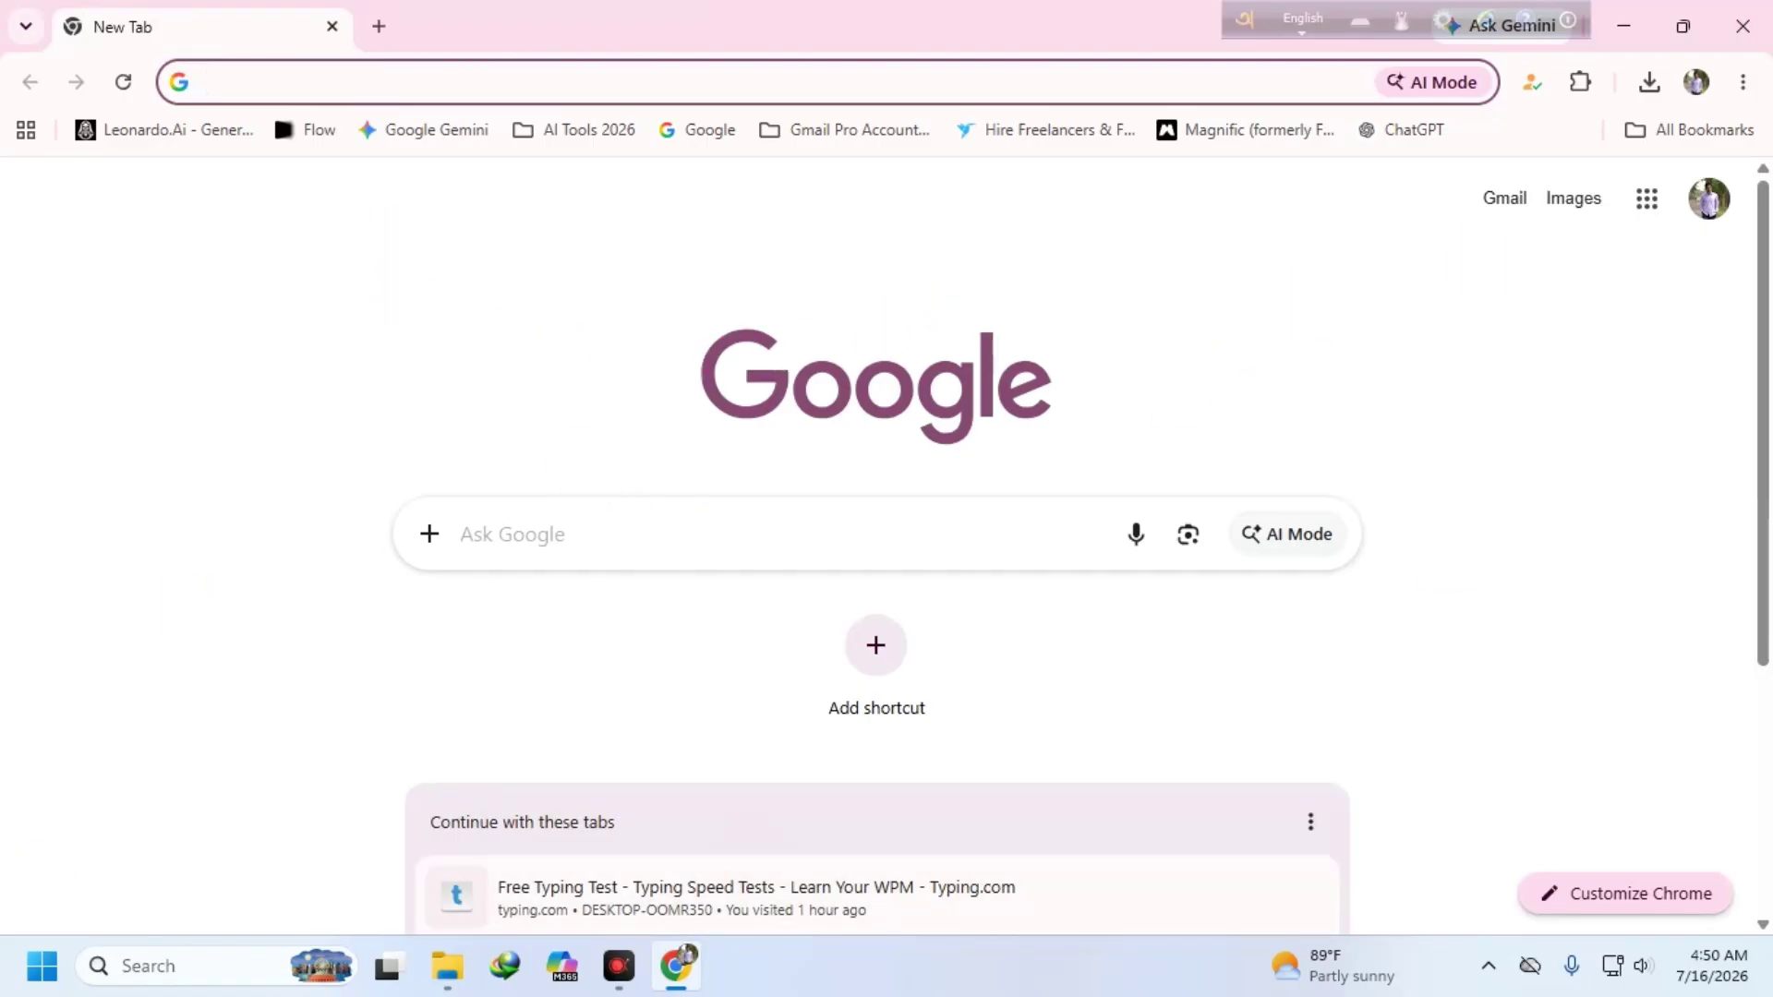
left_click(294, 130)
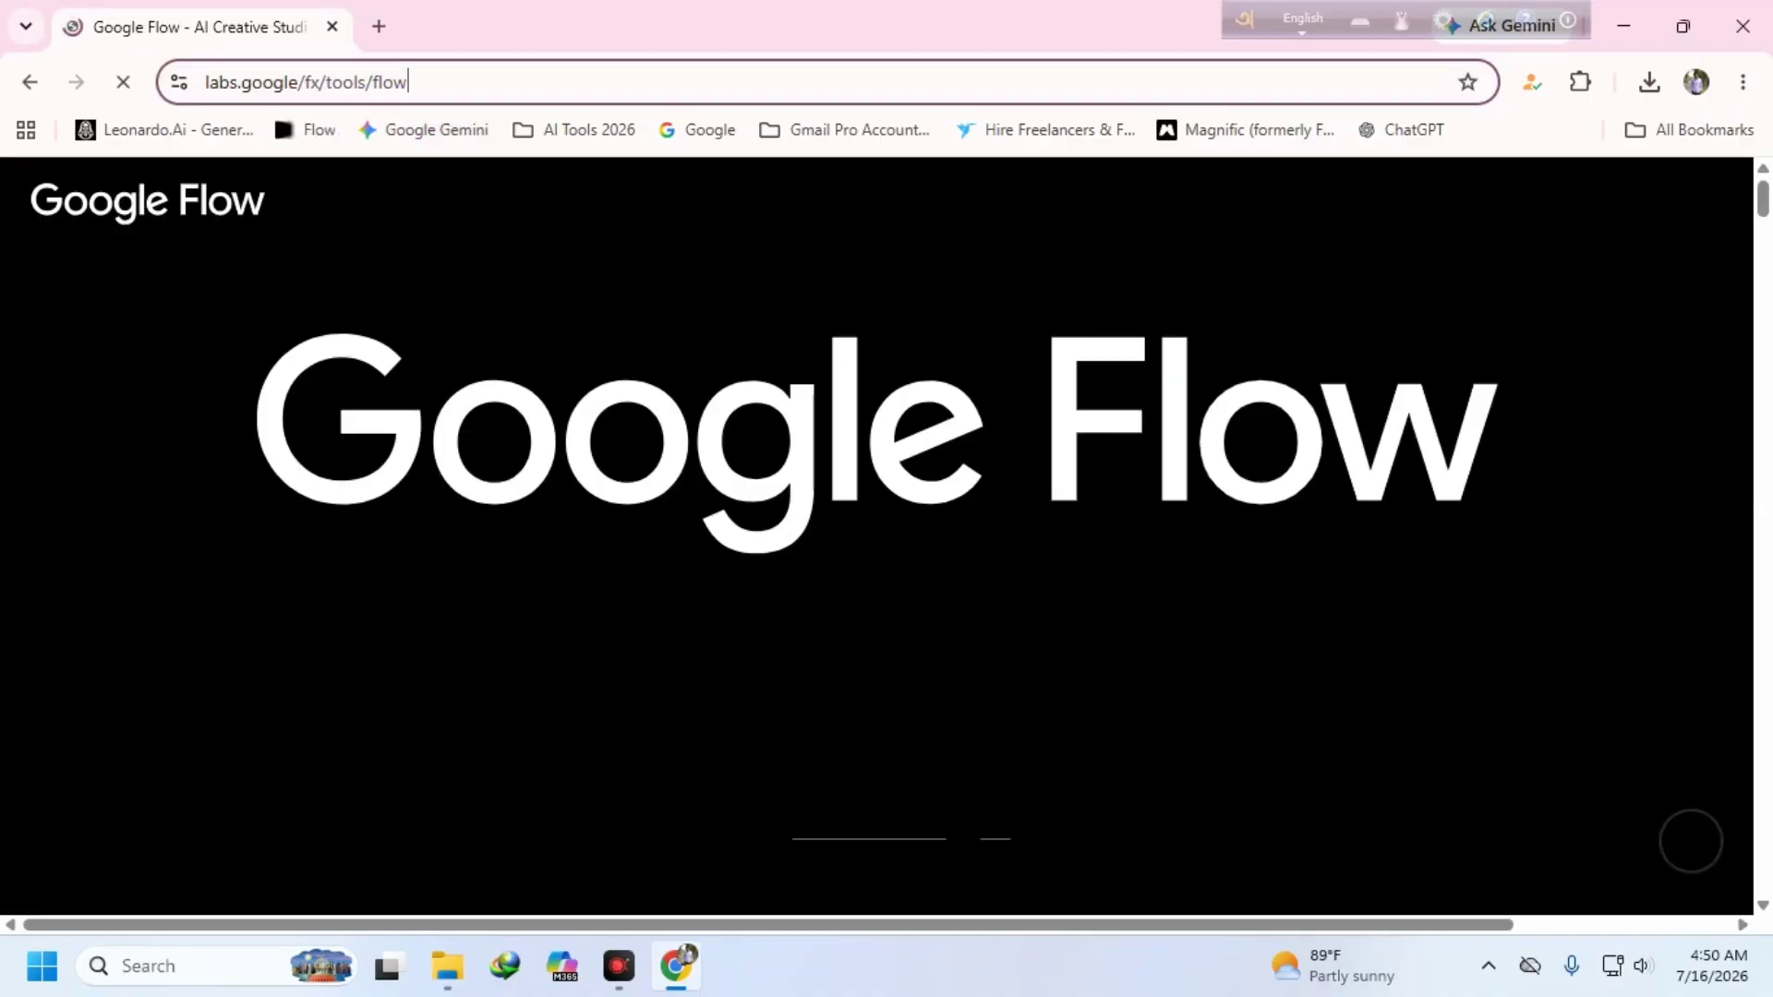
double_click(395, 87)
scroll(740, 384, "down", 3)
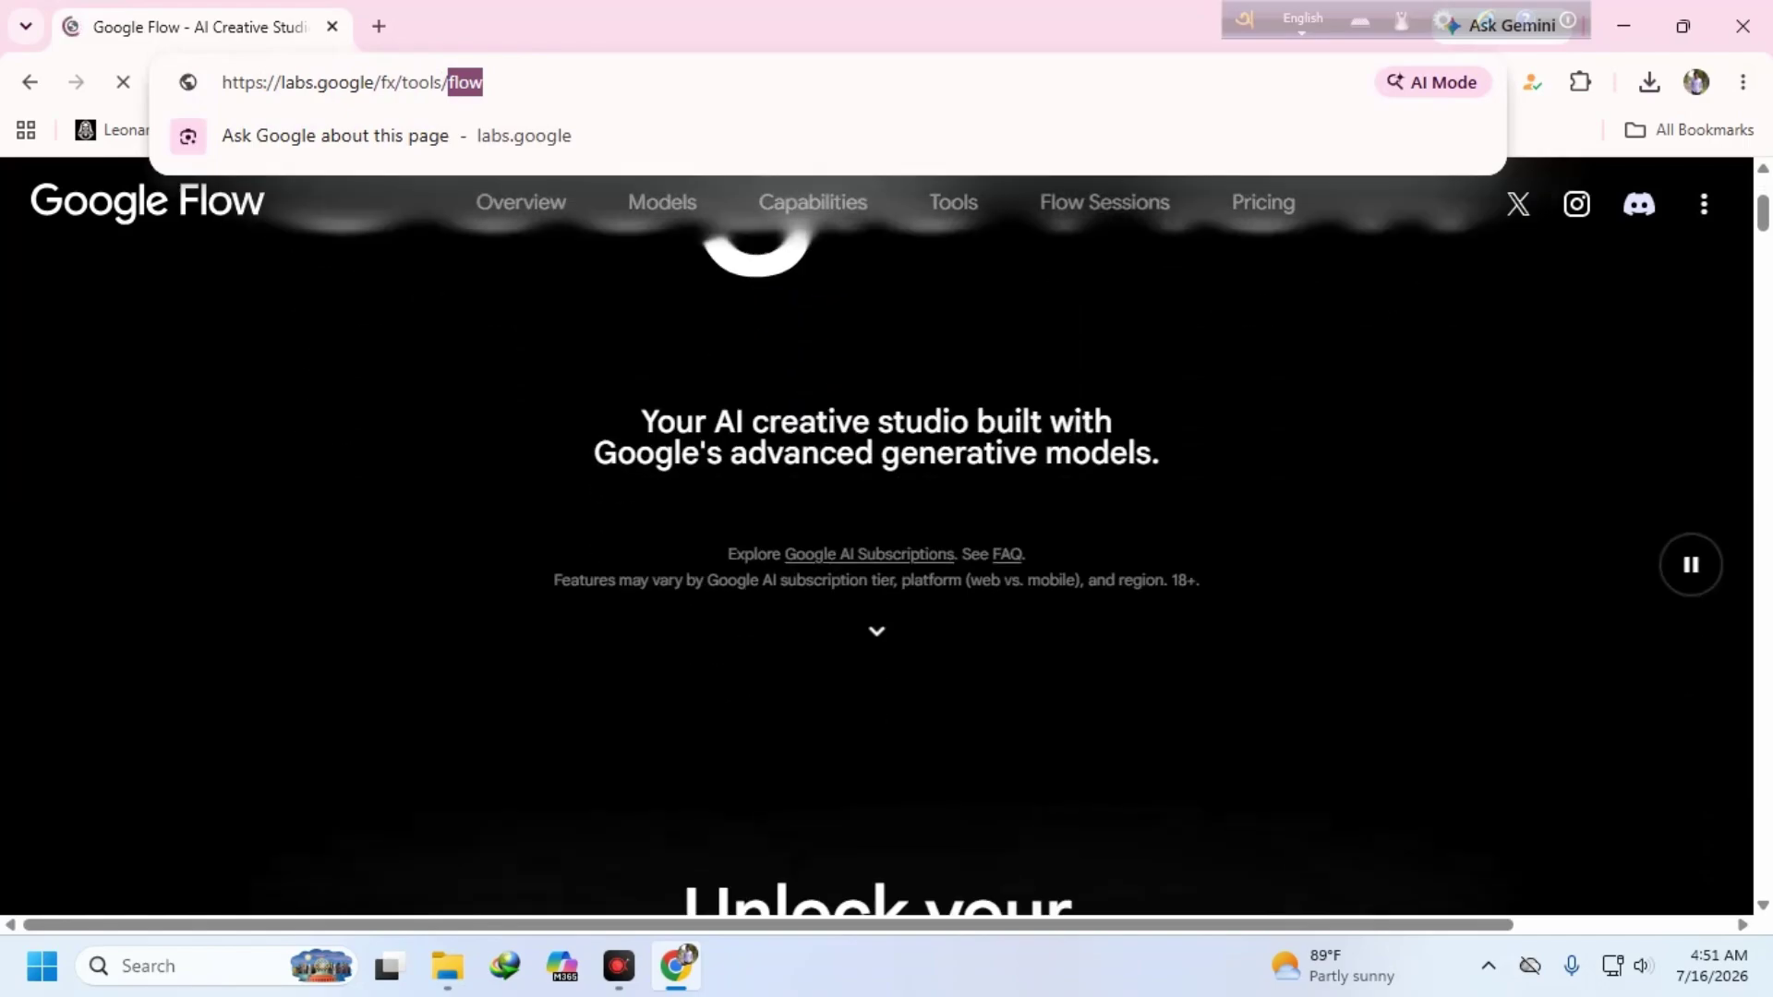
scroll(951, 574, "down", 10)
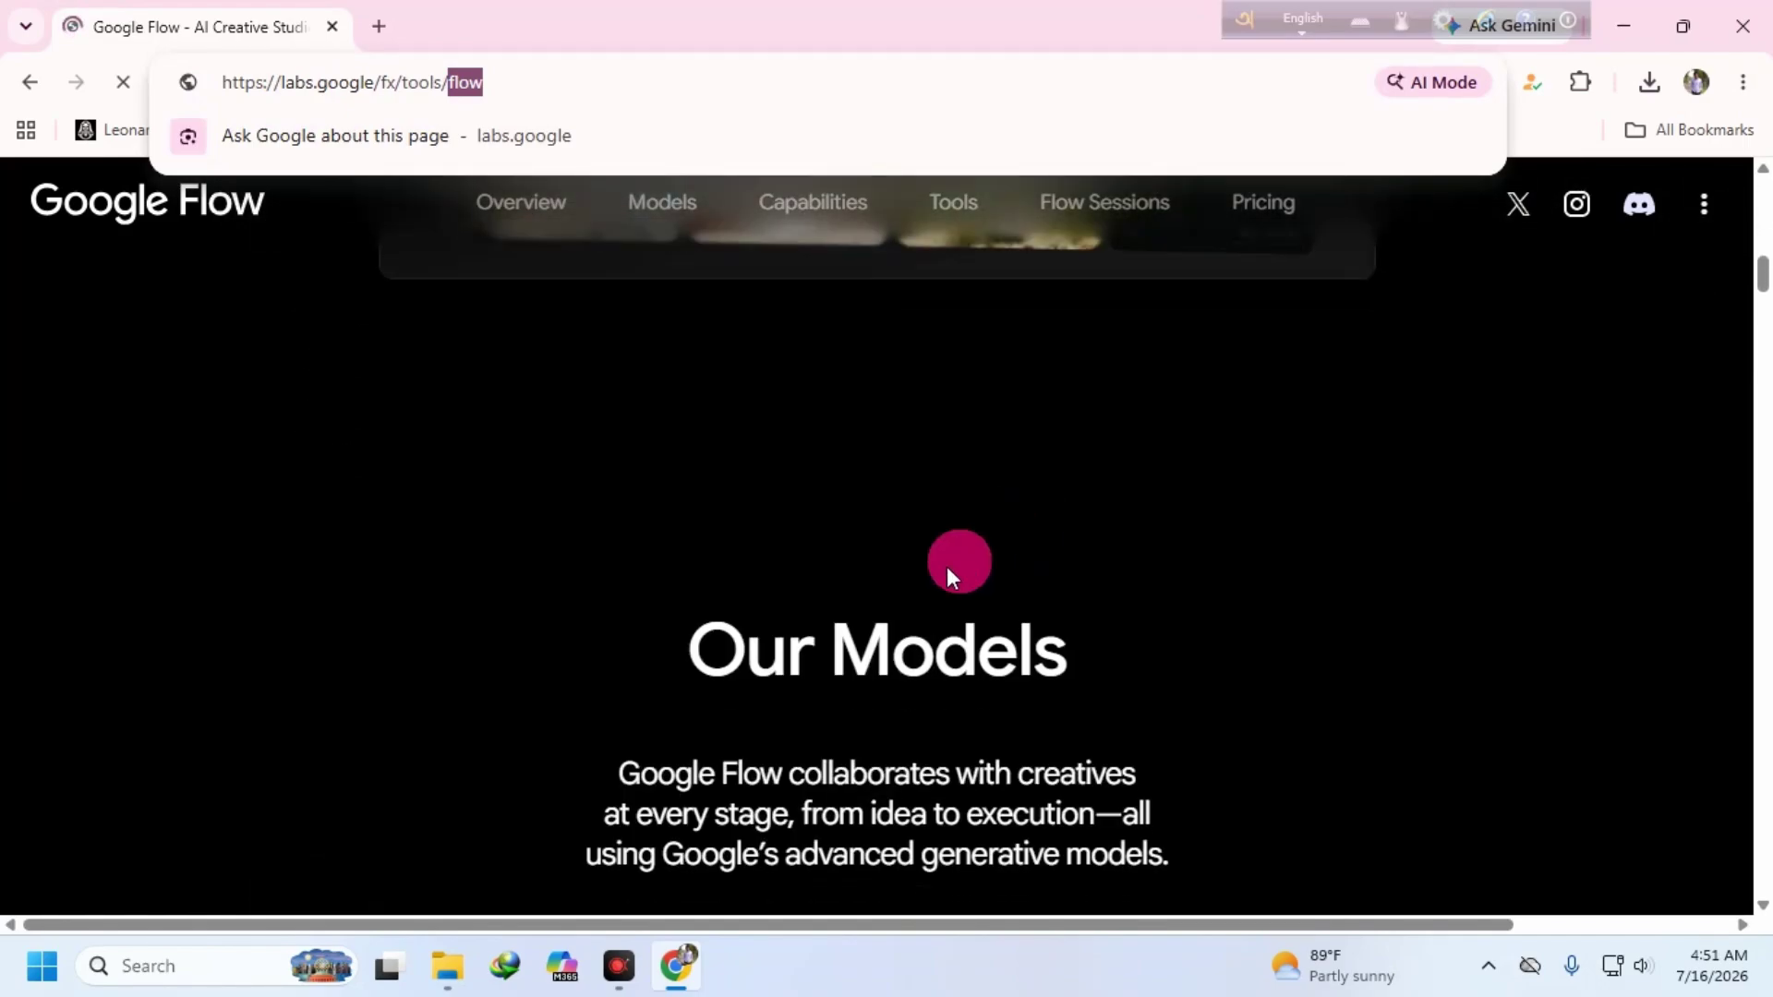
scroll(951, 574, "down", 8)
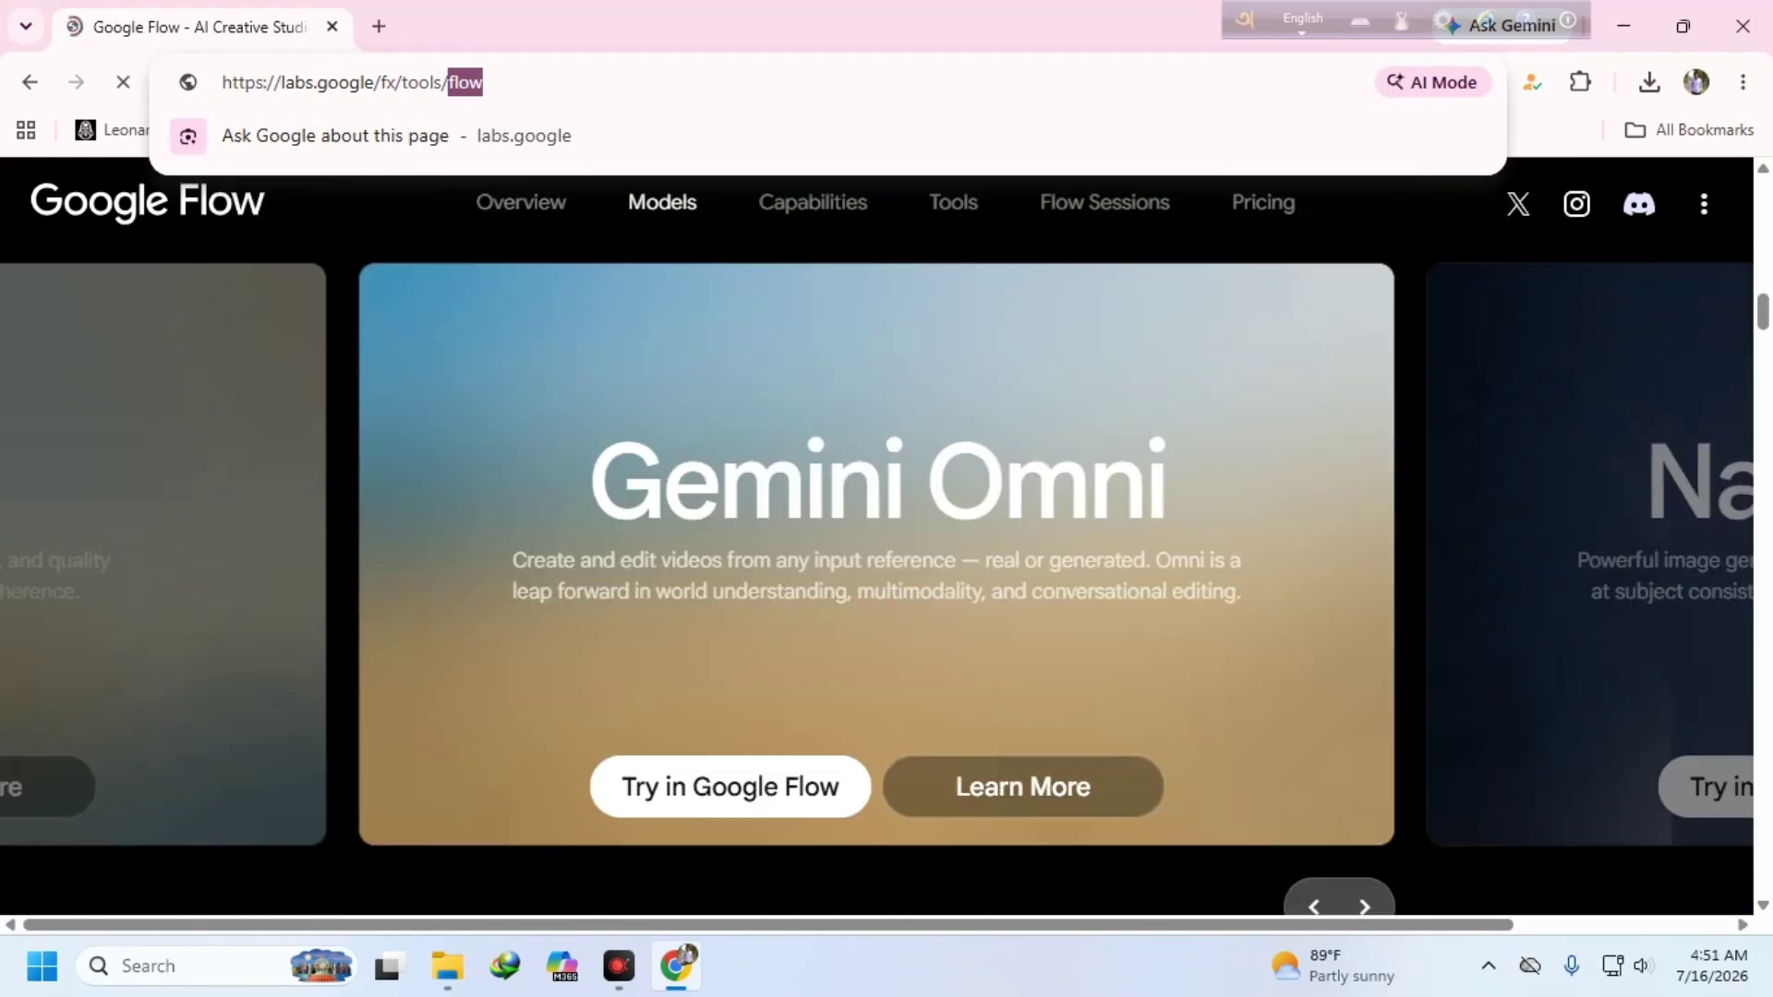
left_click(701, 784)
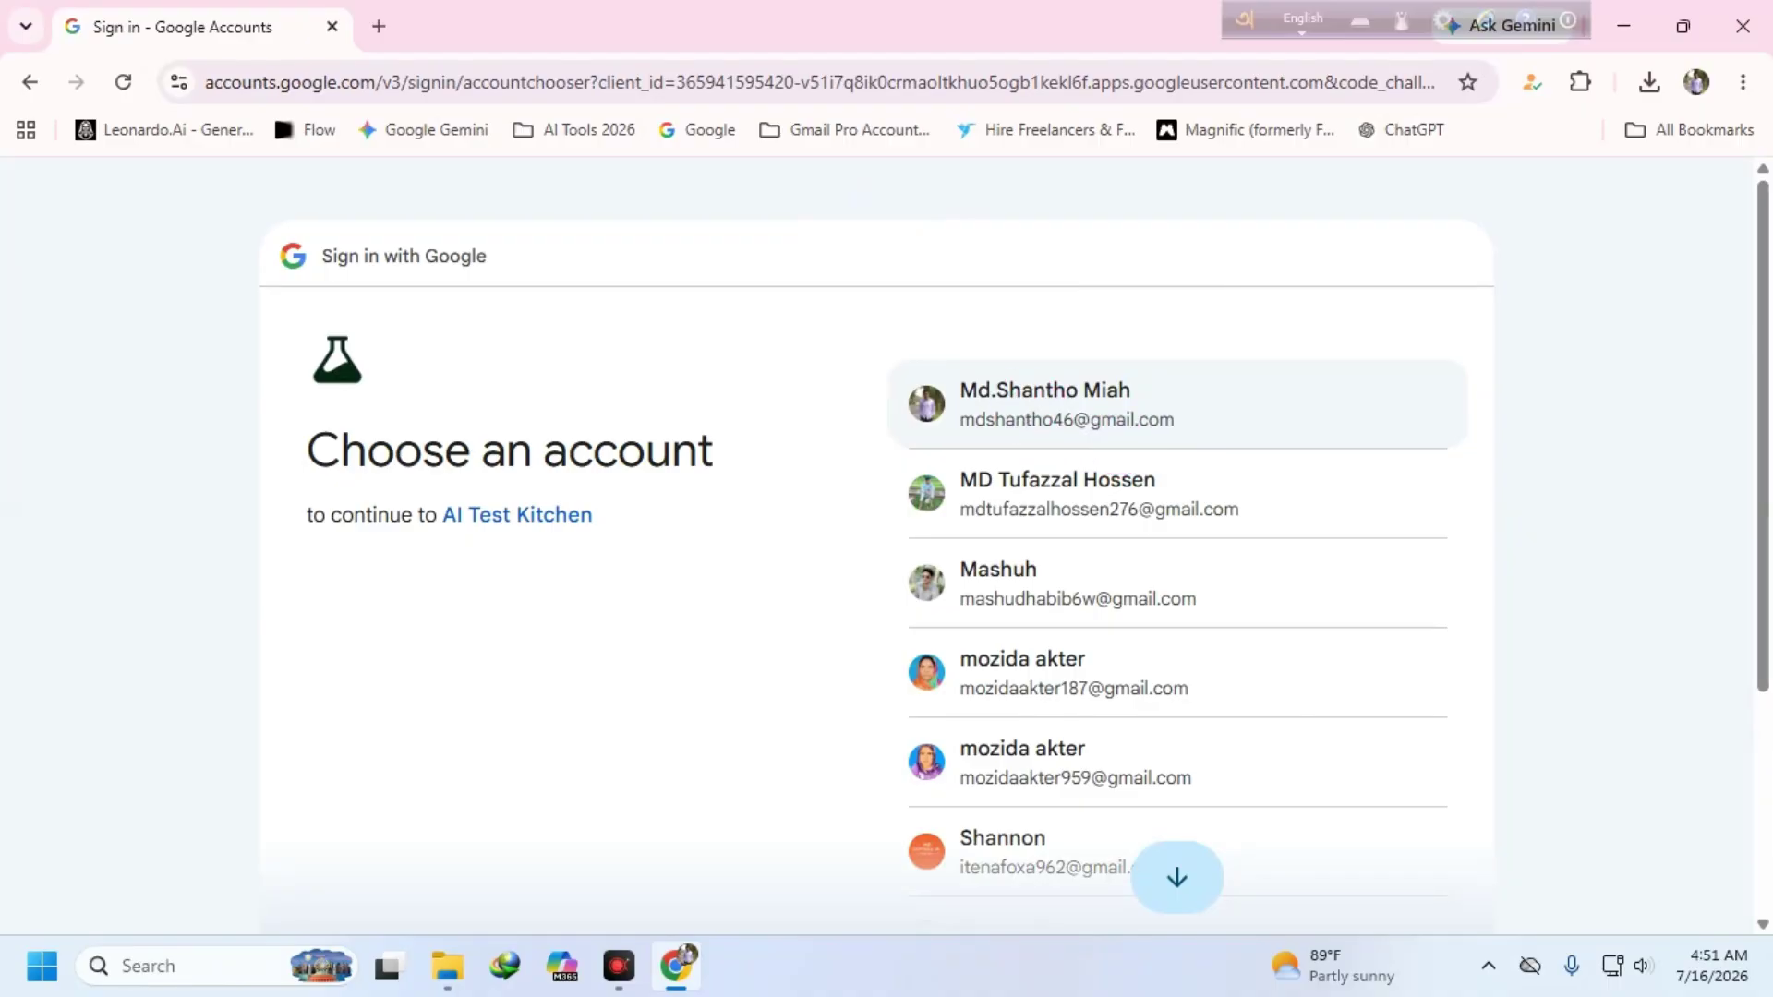
- Sign in with the first listed account and dismiss the Flow announcements
left_click(1044, 404)
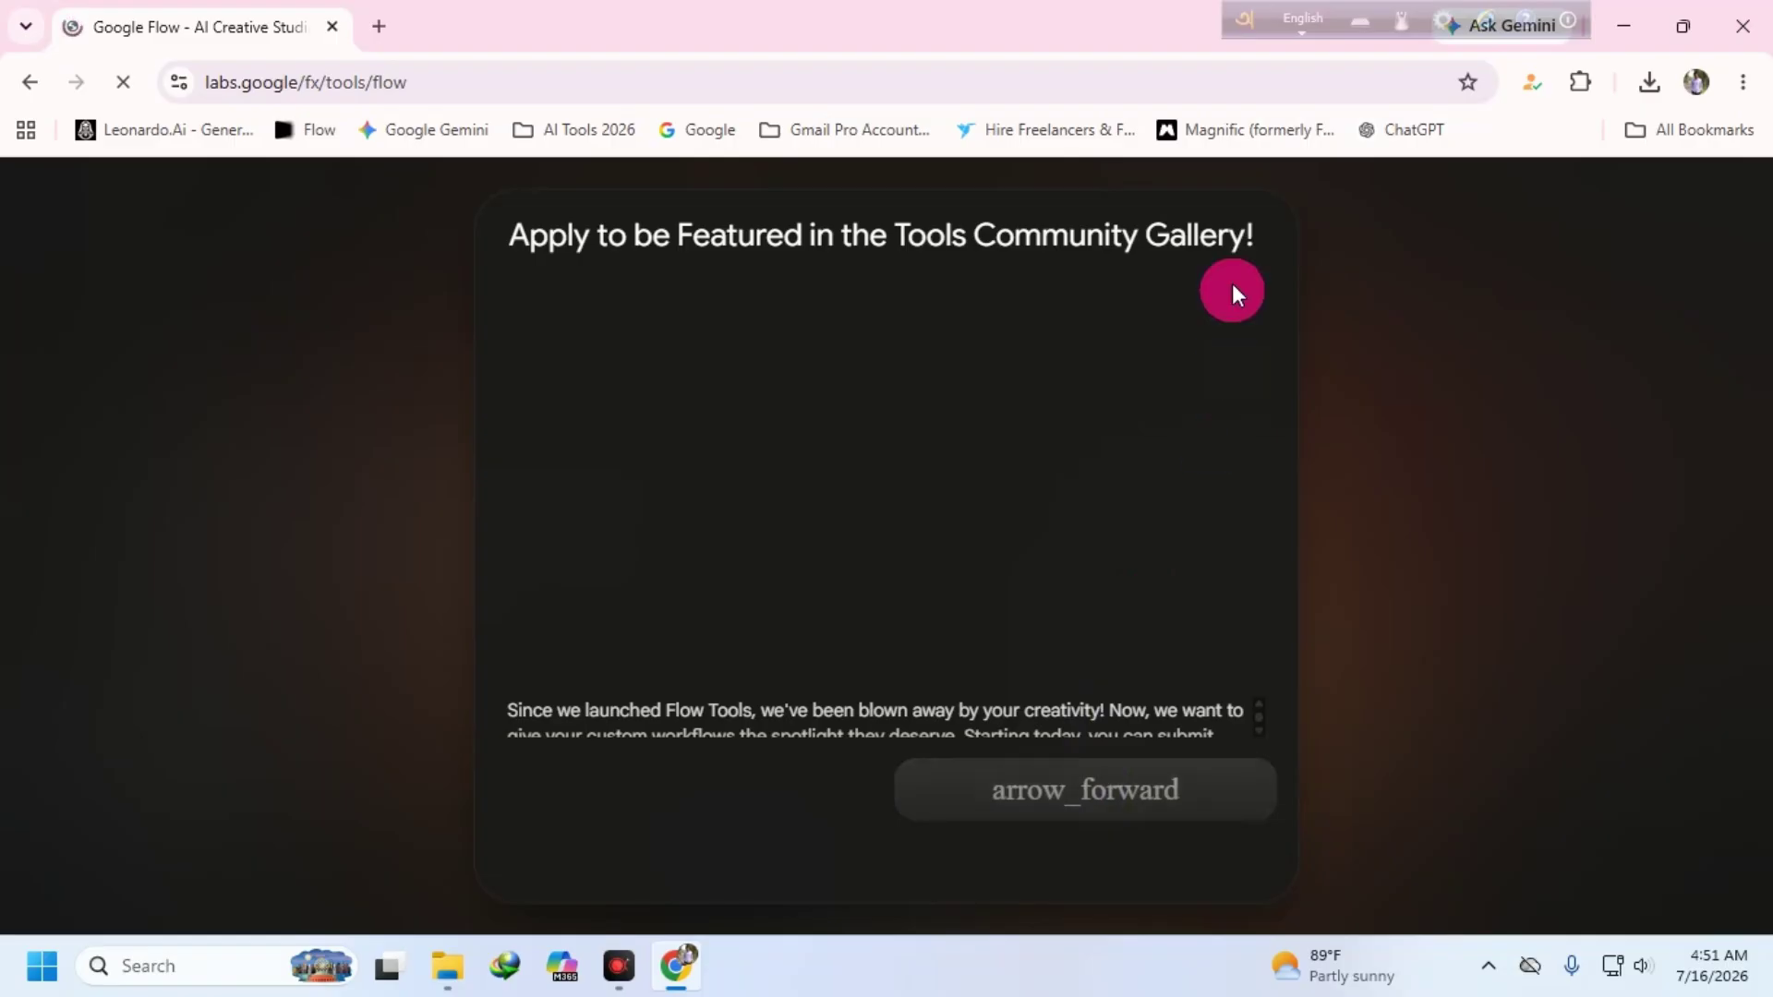
scroll(1134, 724, "down", 2)
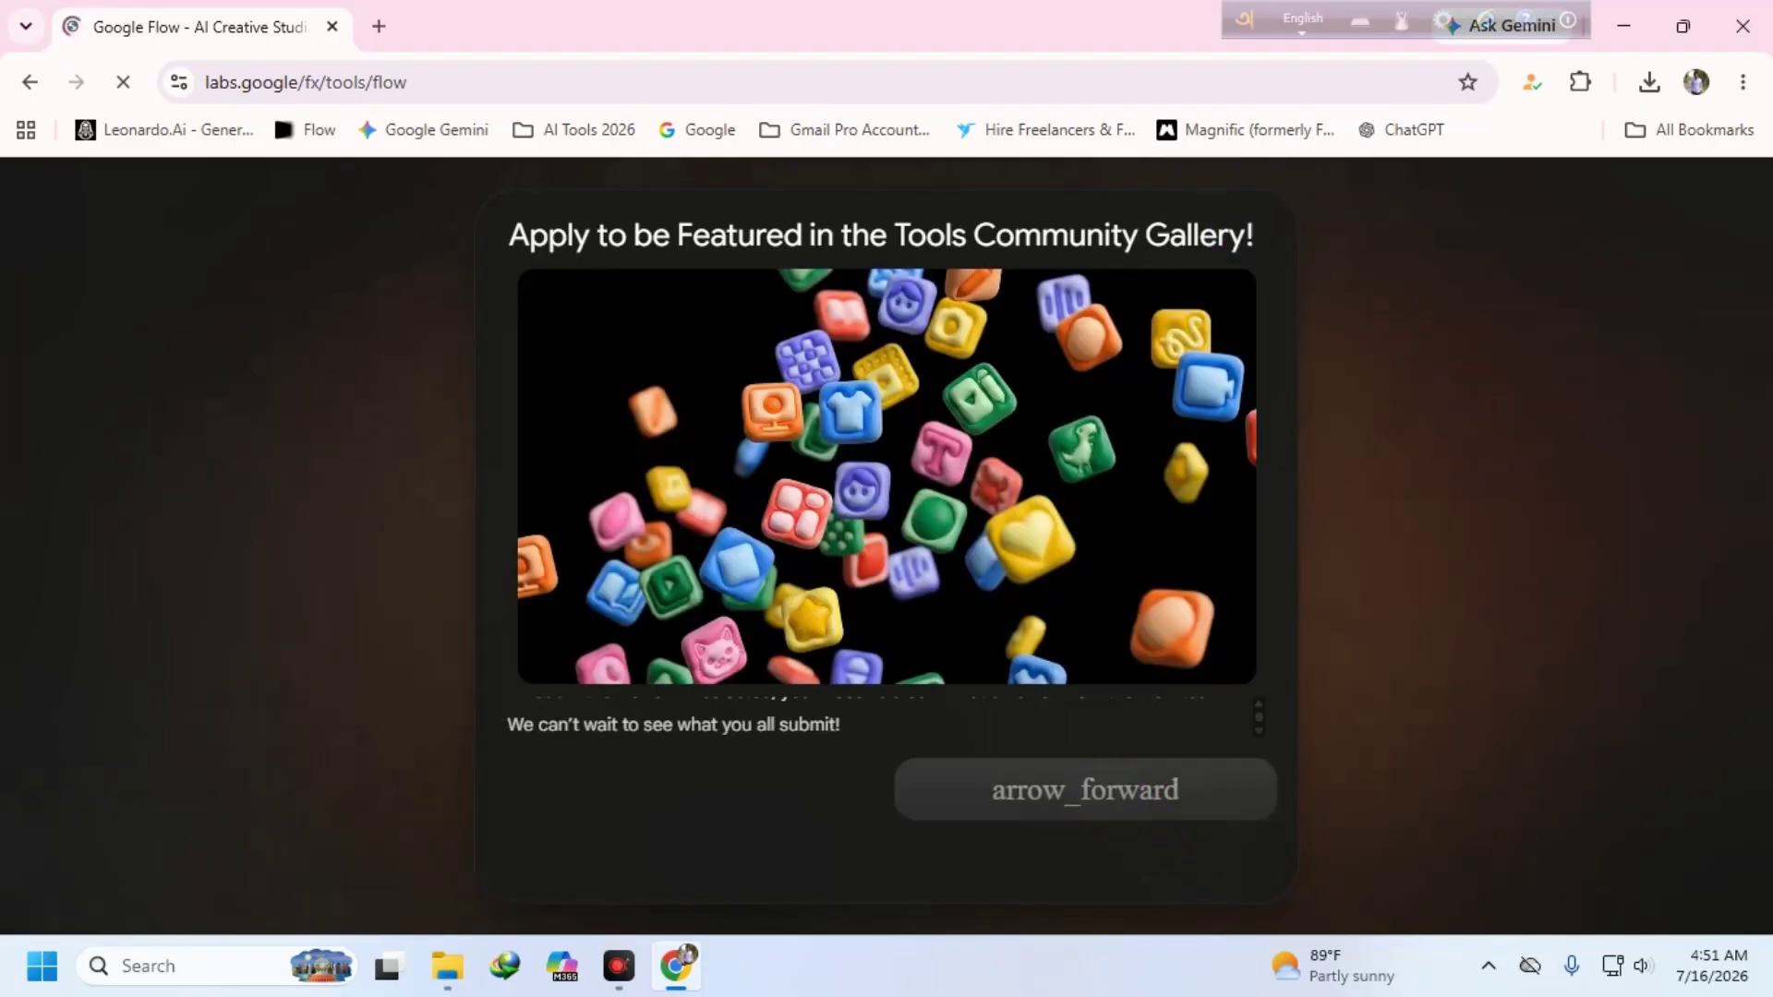
left_click(1110, 761)
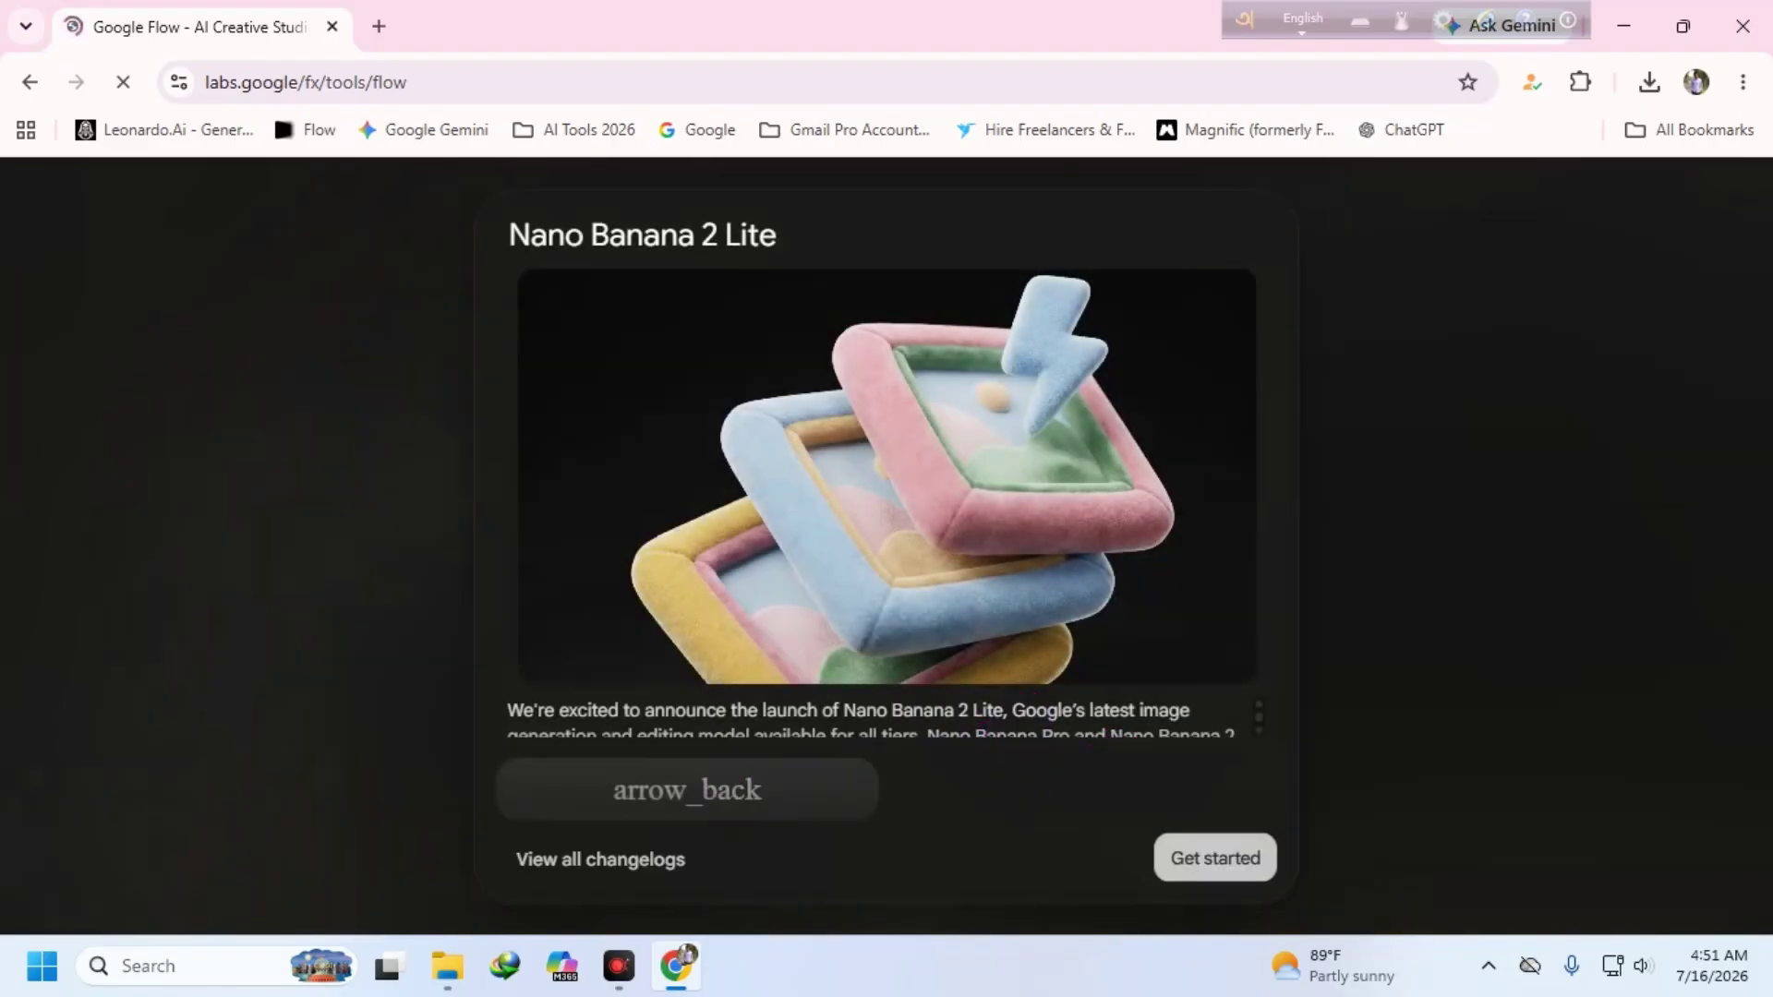
left_click(868, 796)
left_click(1118, 800)
left_click(1254, 599)
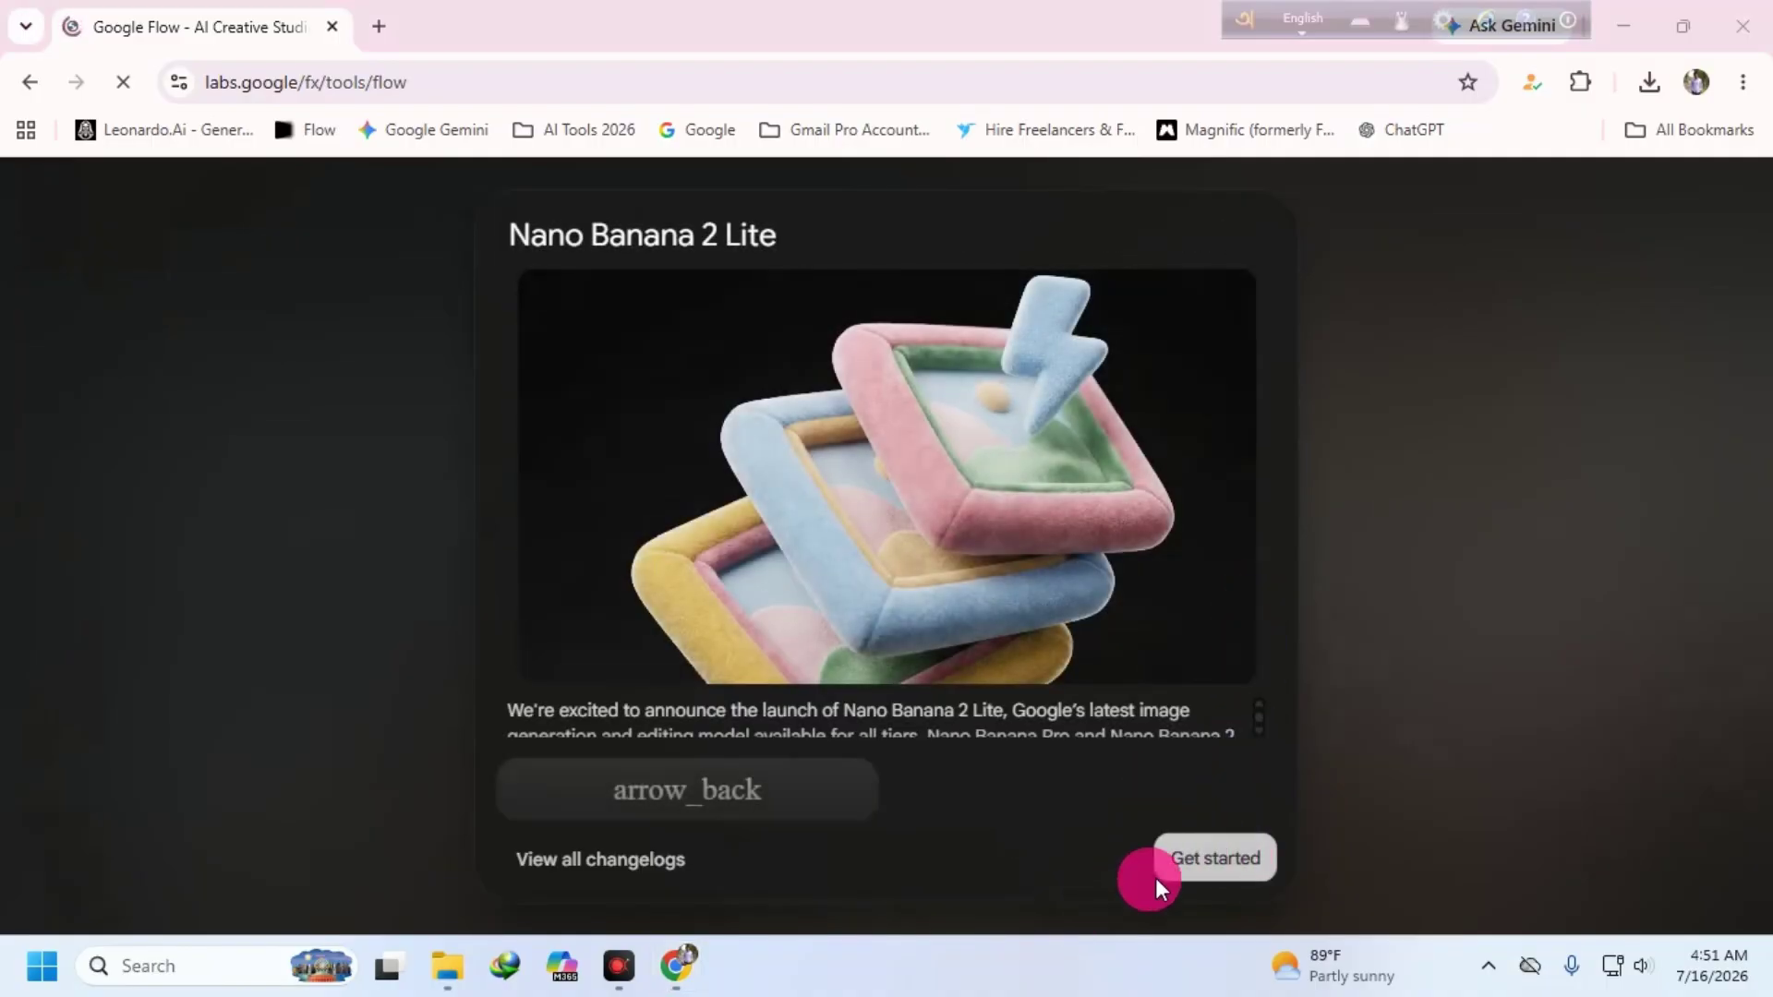
left_click(1197, 852)
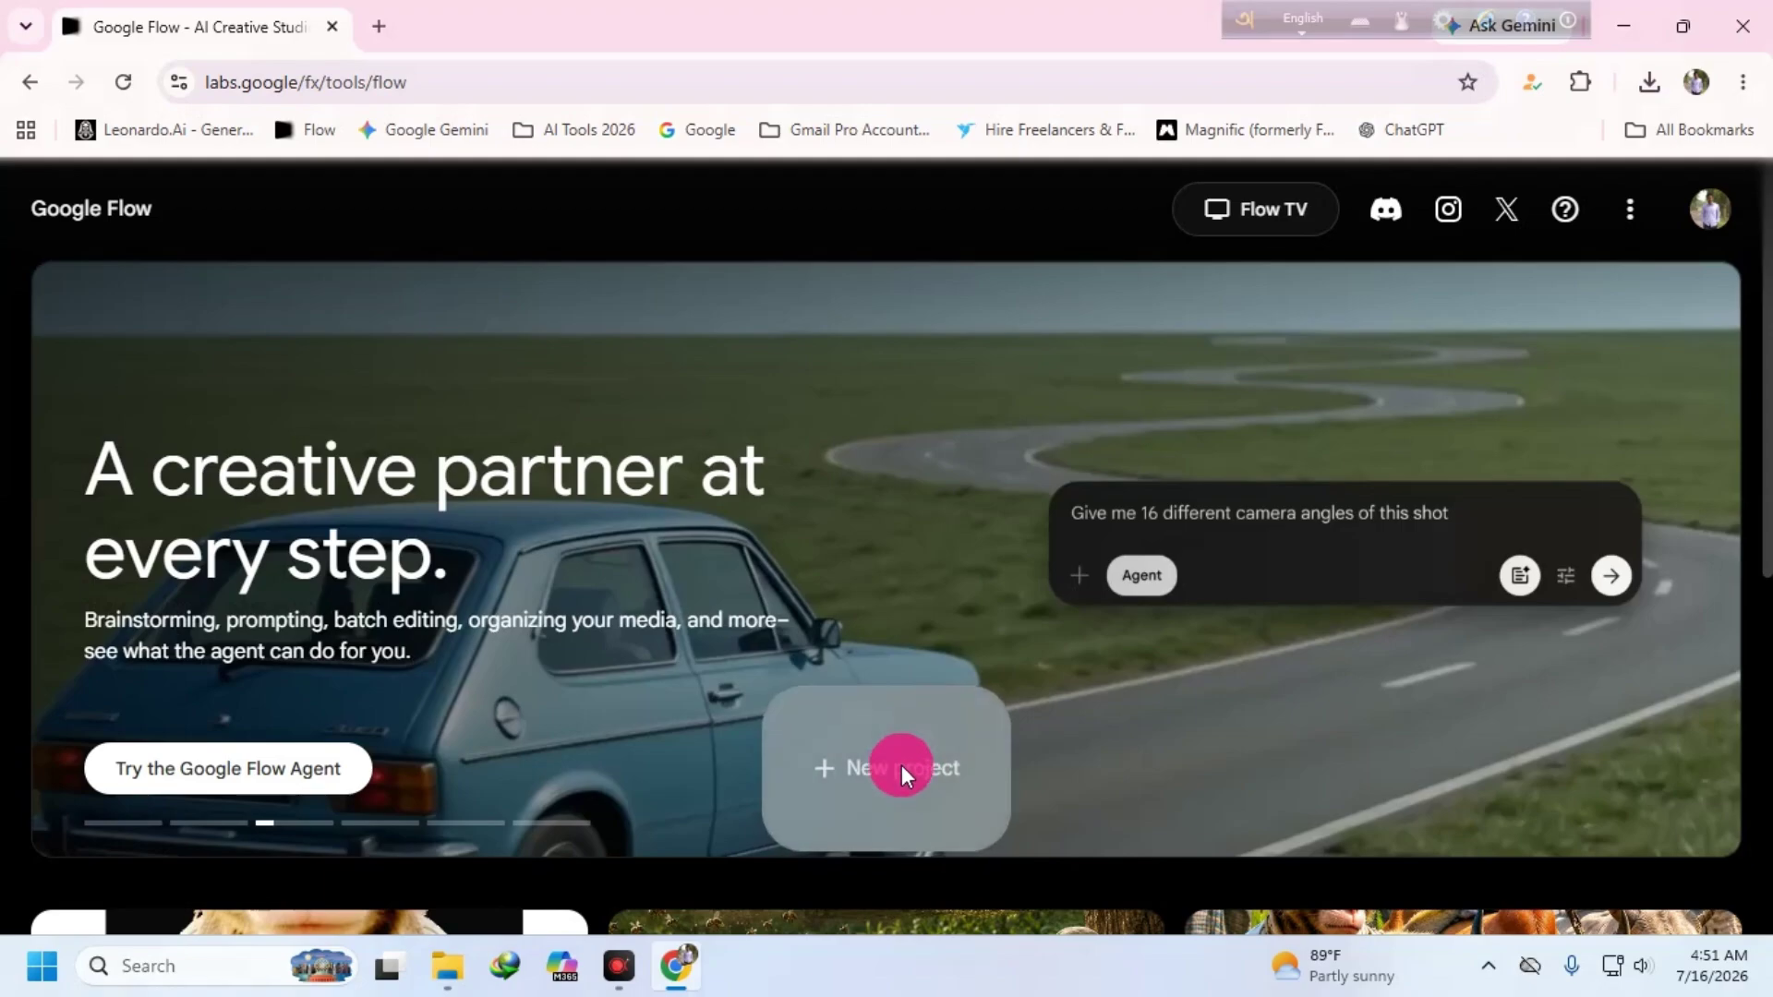
- Create a new empty Flow project without the agent panel, plus a new browser tab
left_click(901, 765)
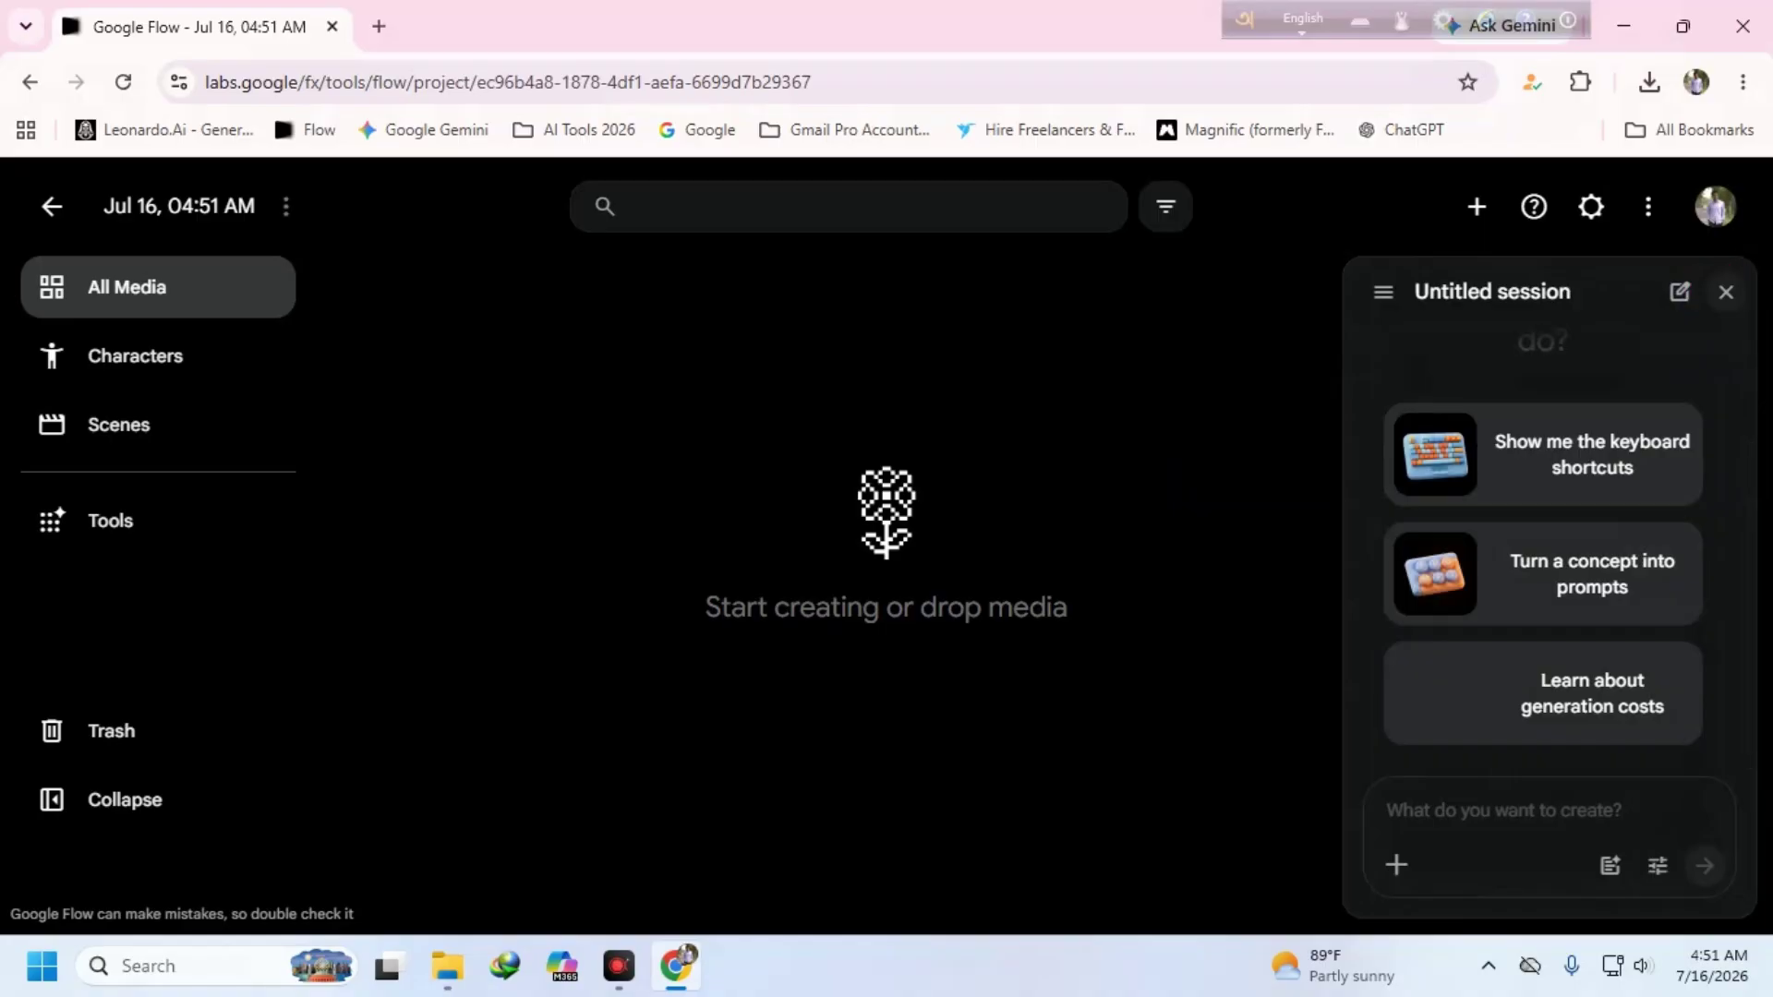
left_click(1726, 292)
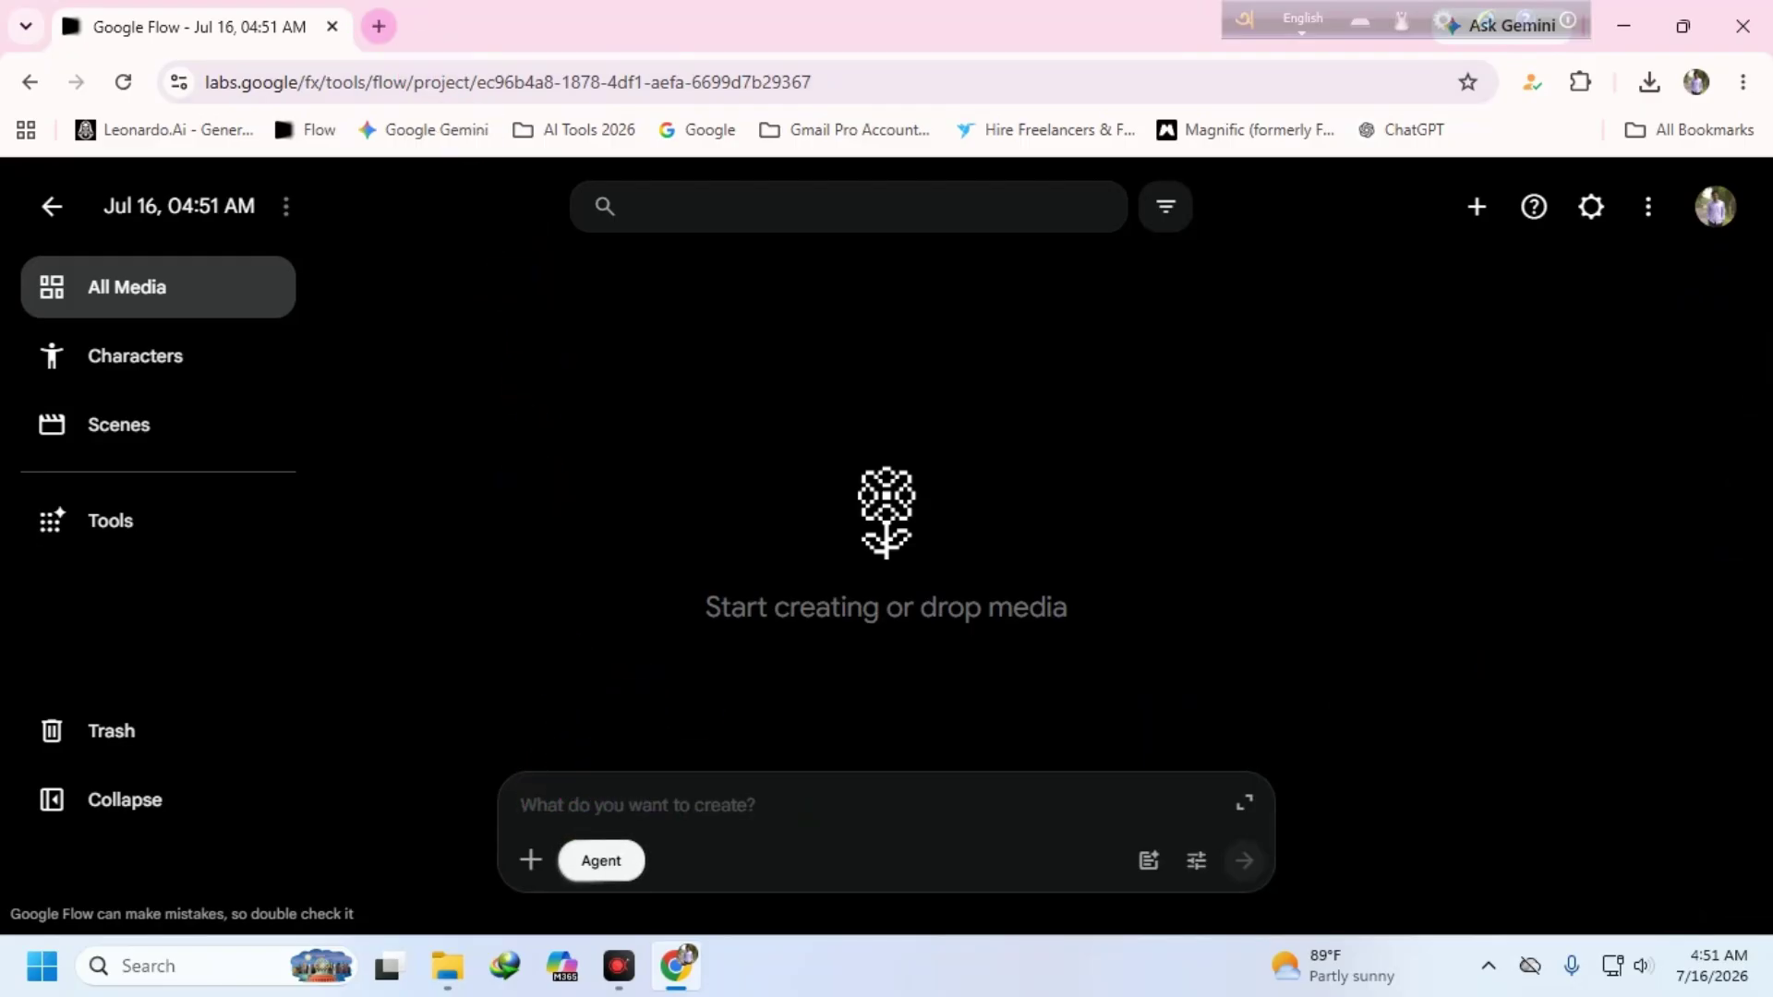
left_click(379, 26)
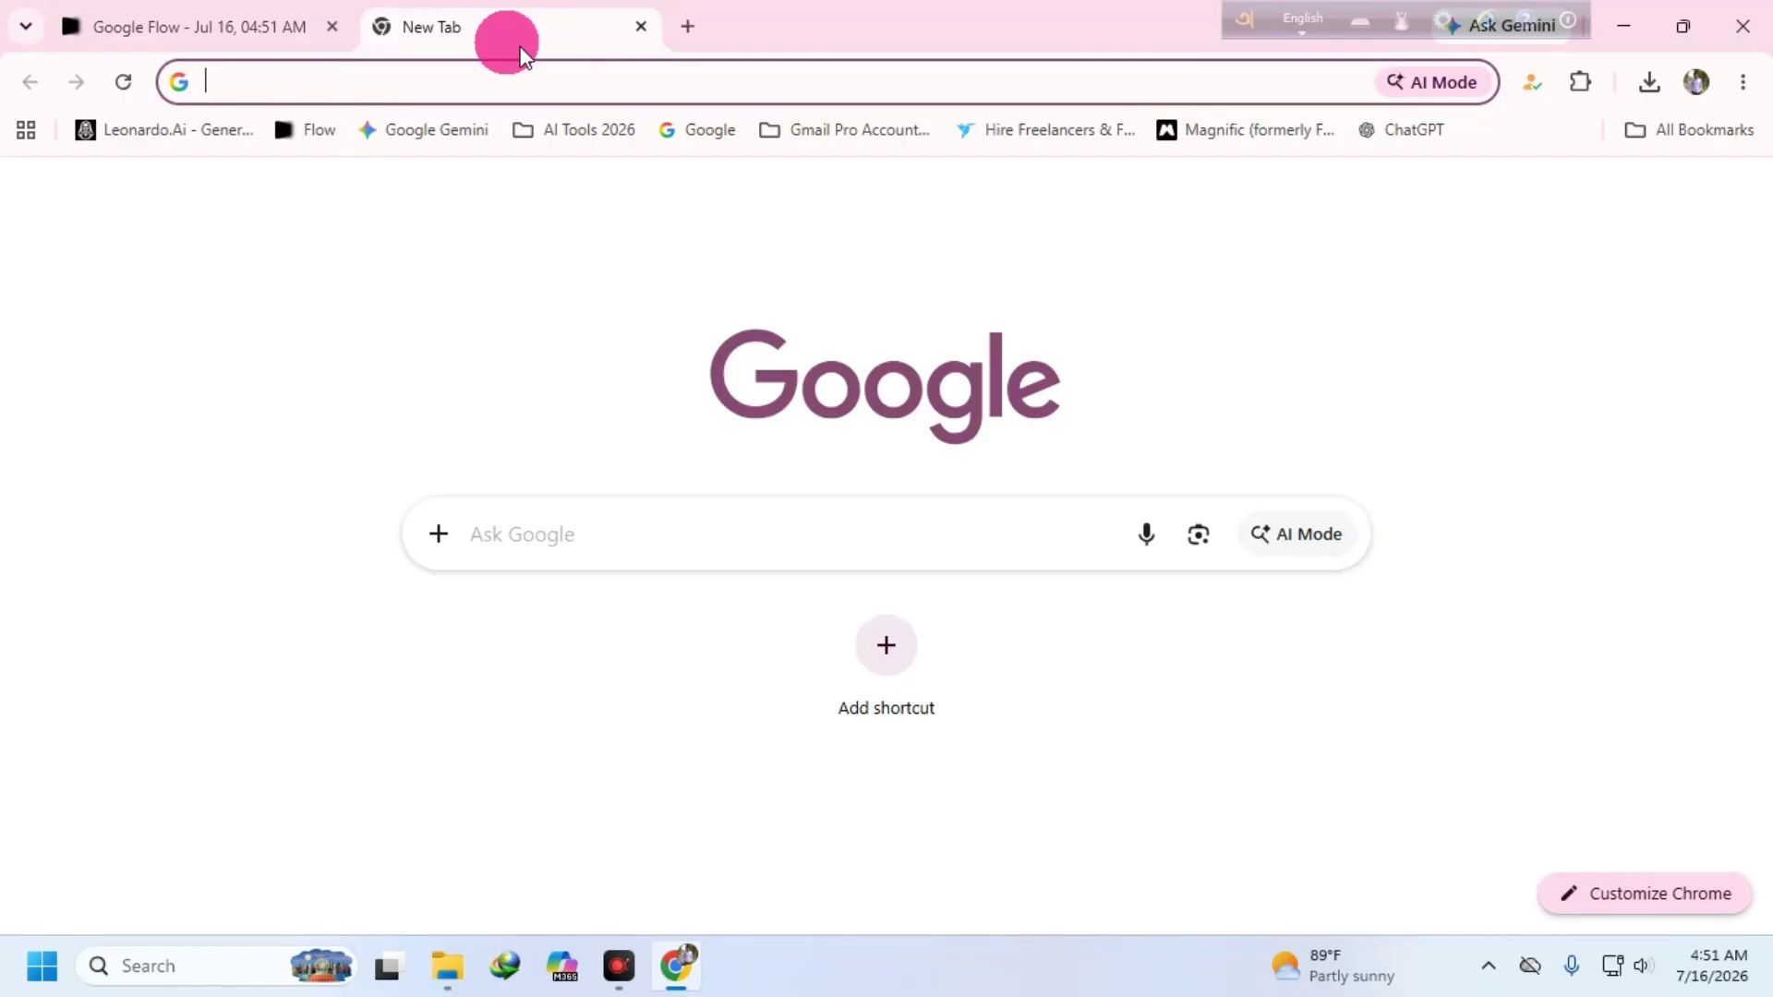
- Load ChatGPT in the new tab, switch to Create image, and cancel attaching a file
left_click(1410, 134)
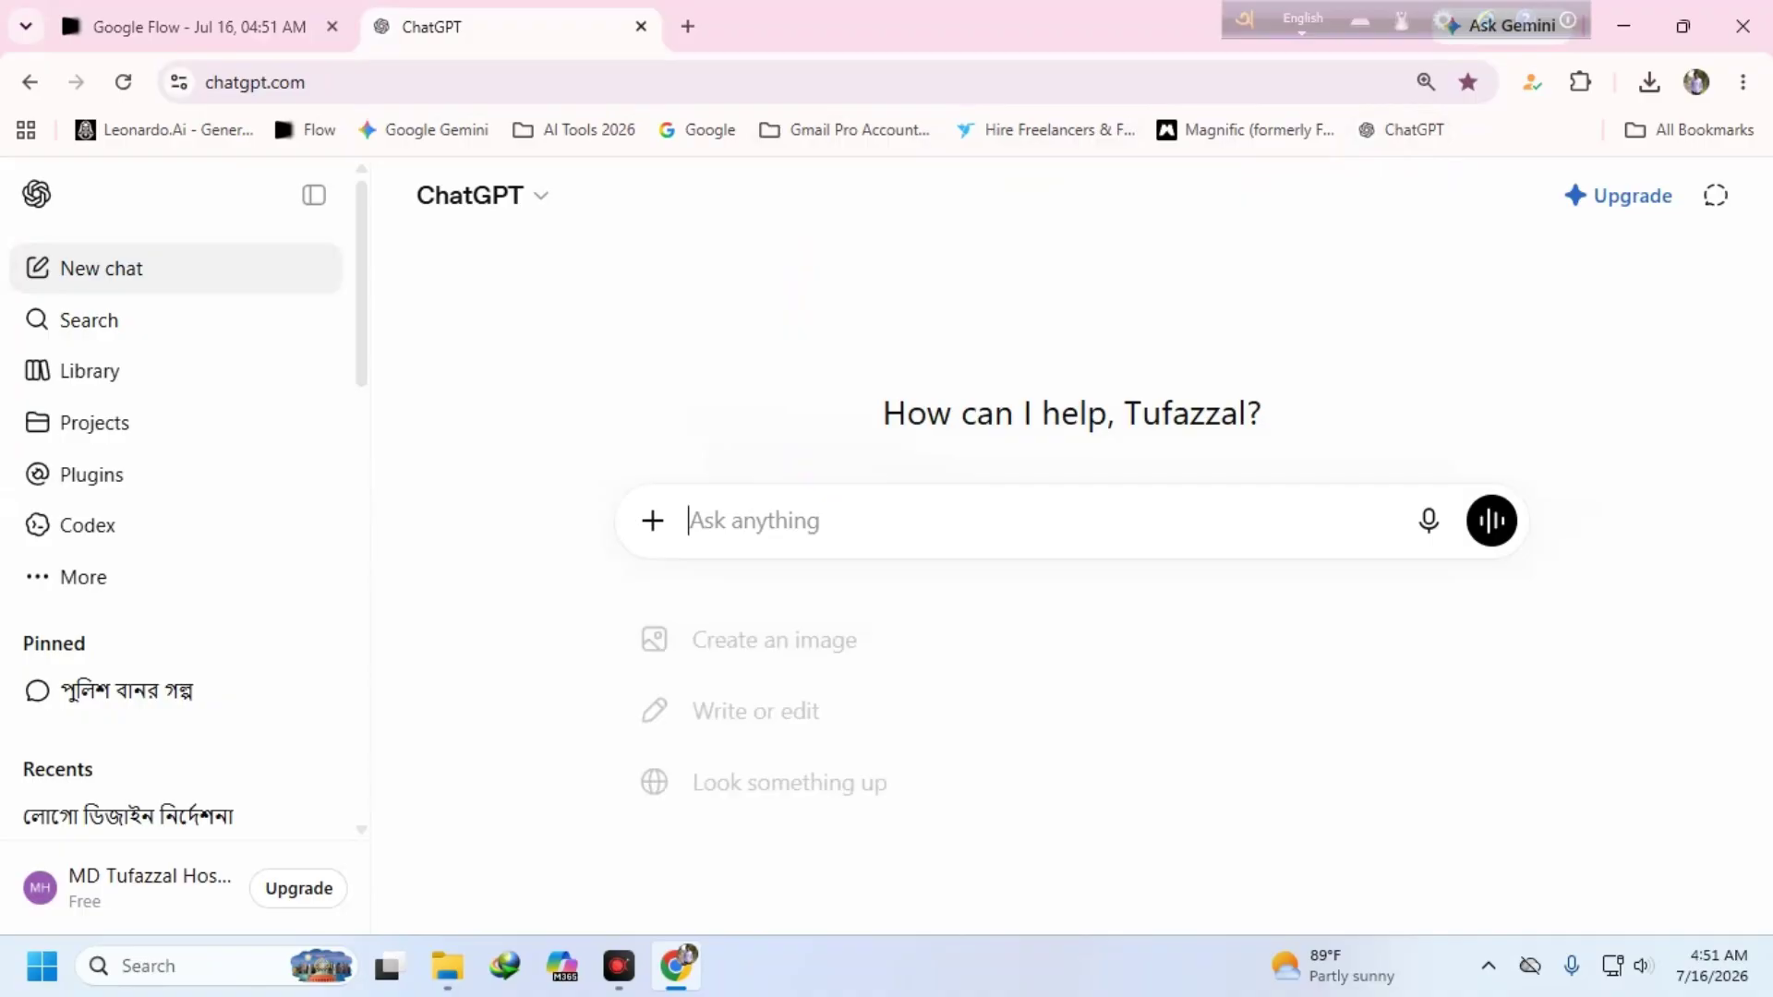
left_click(763, 639)
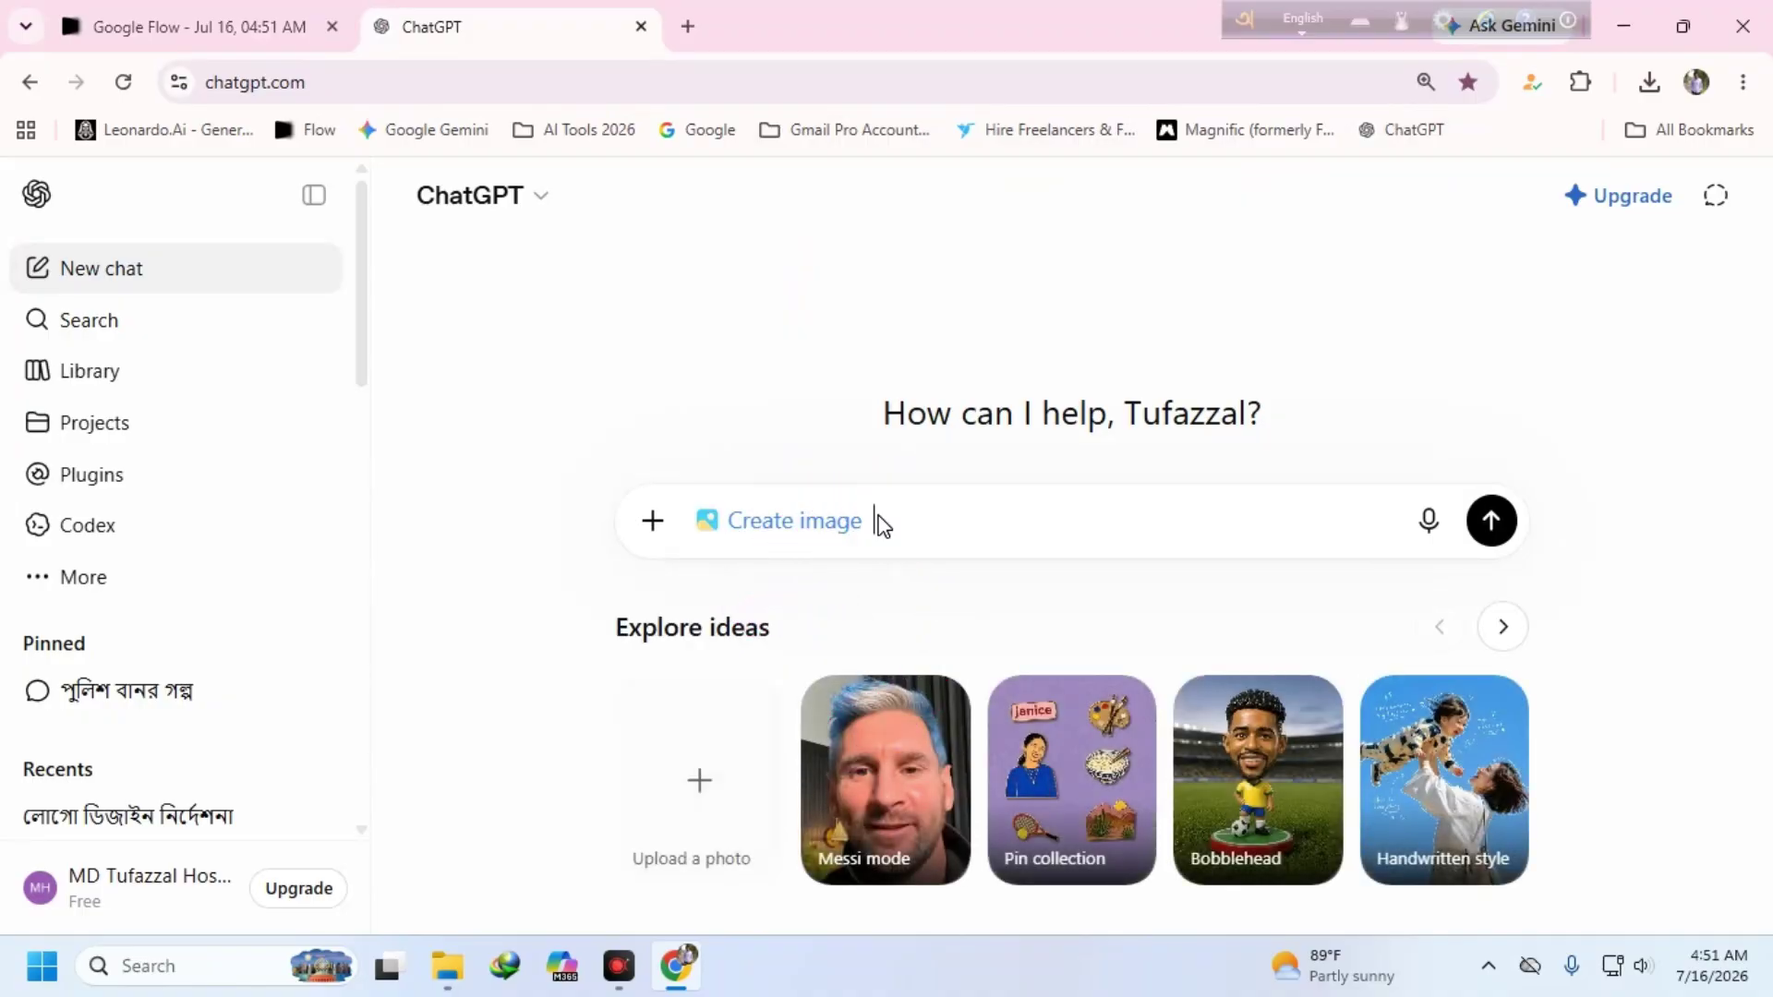
left_click(636, 524)
left_click(637, 519)
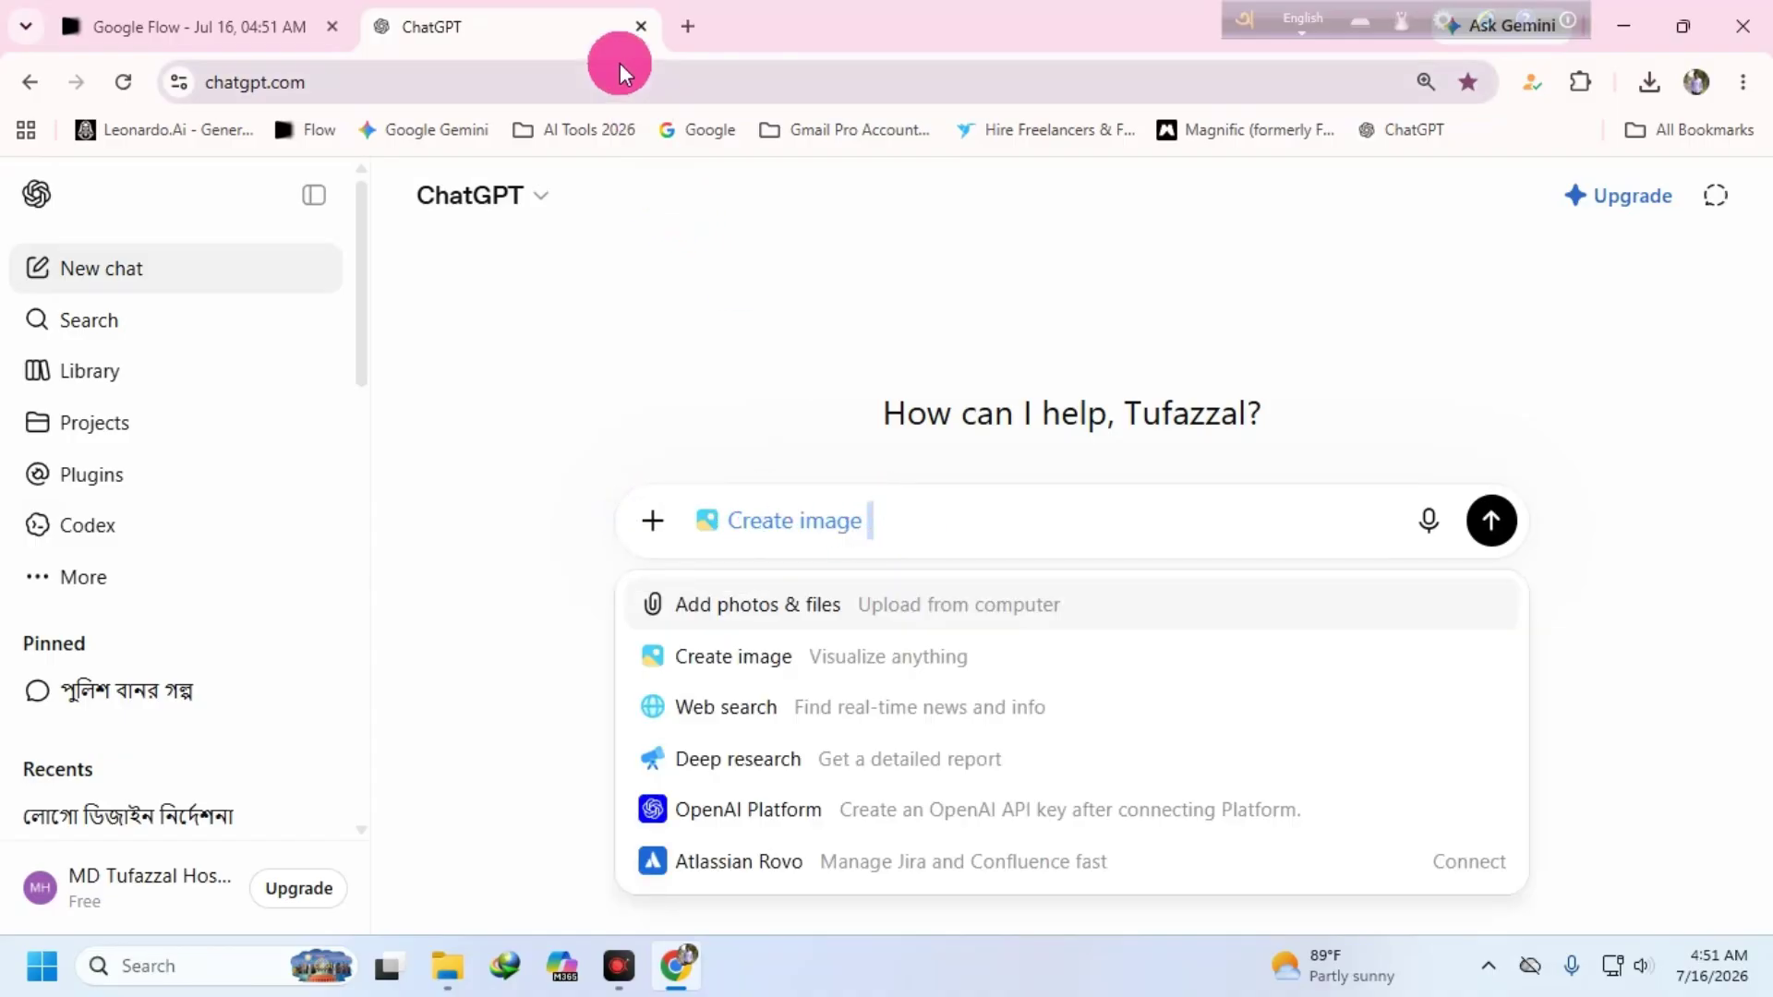
left_click(649, 518)
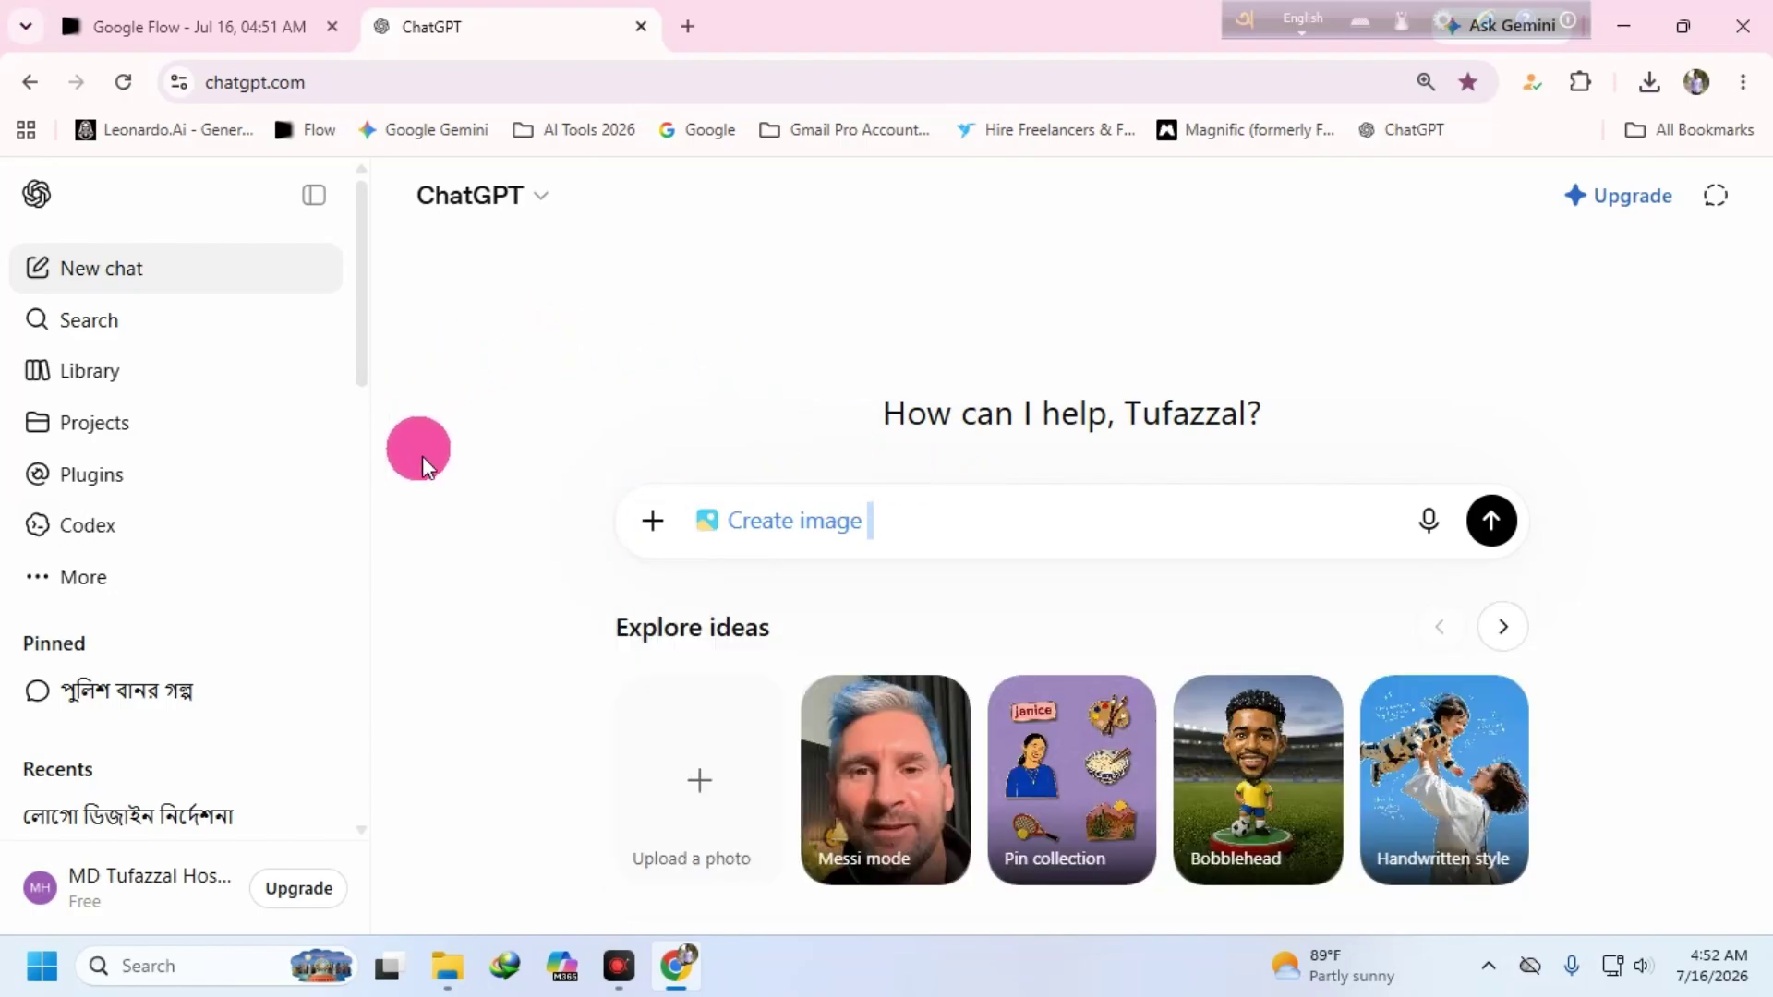
left_click(895, 513)
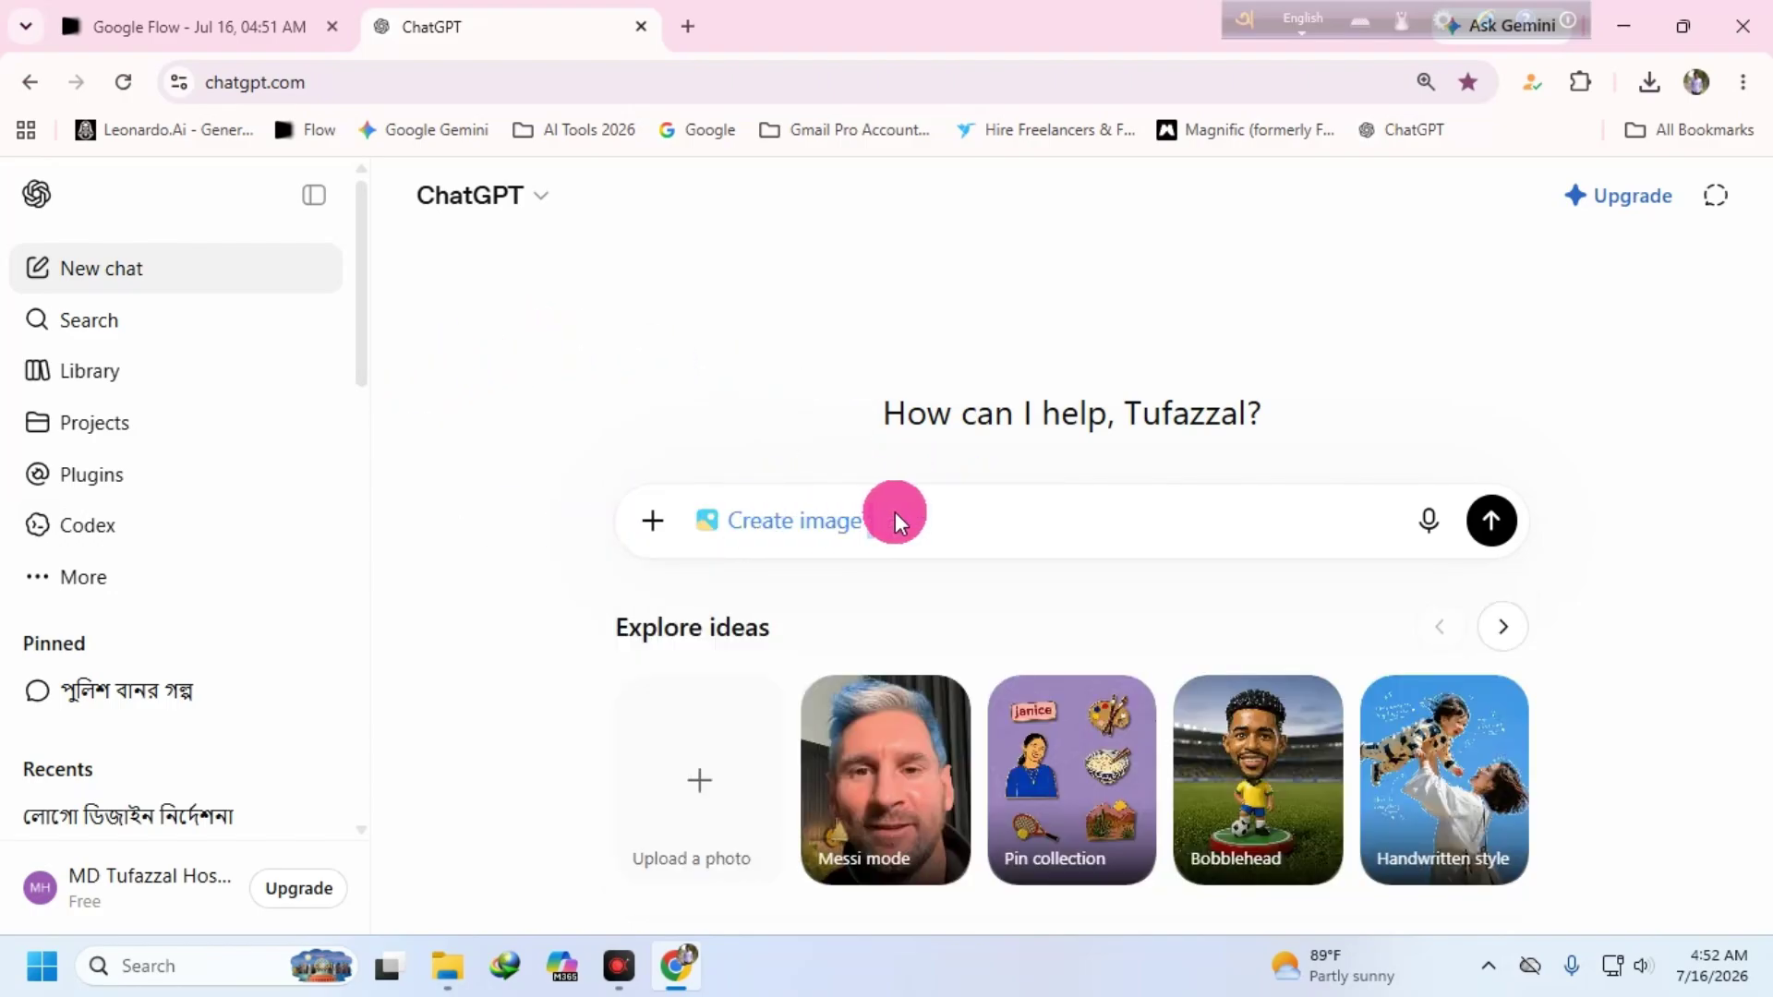
left_click(646, 522)
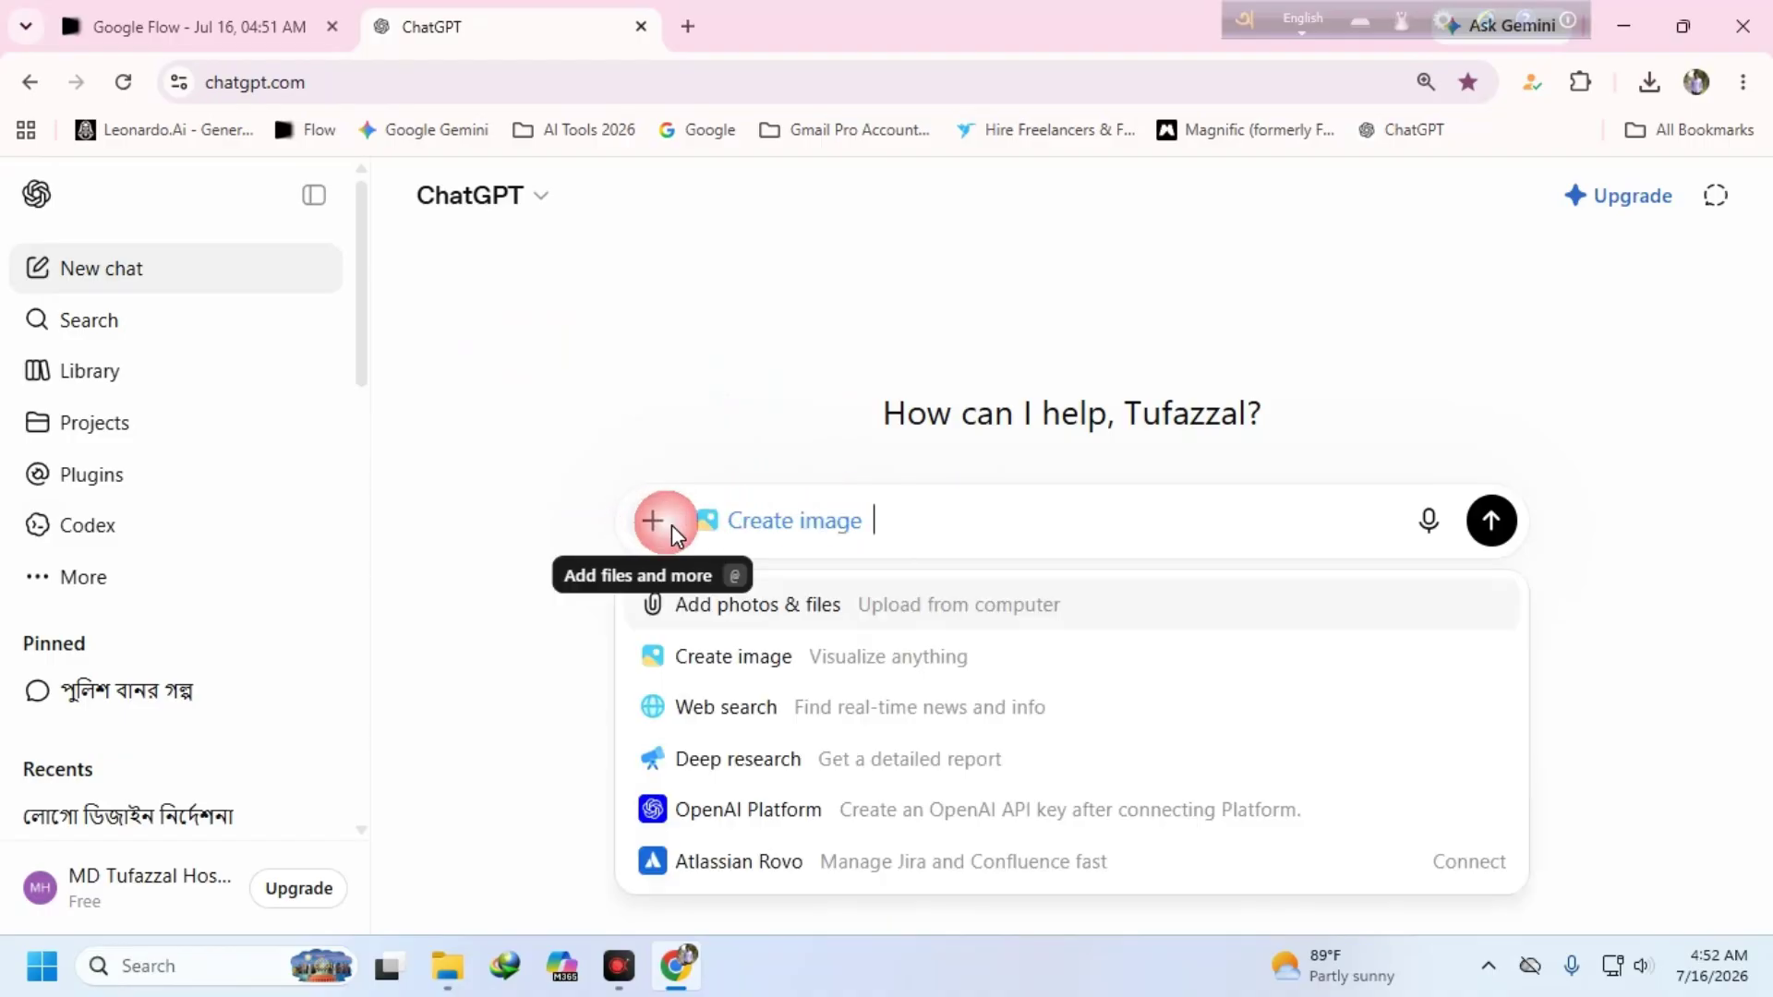
left_click(735, 596)
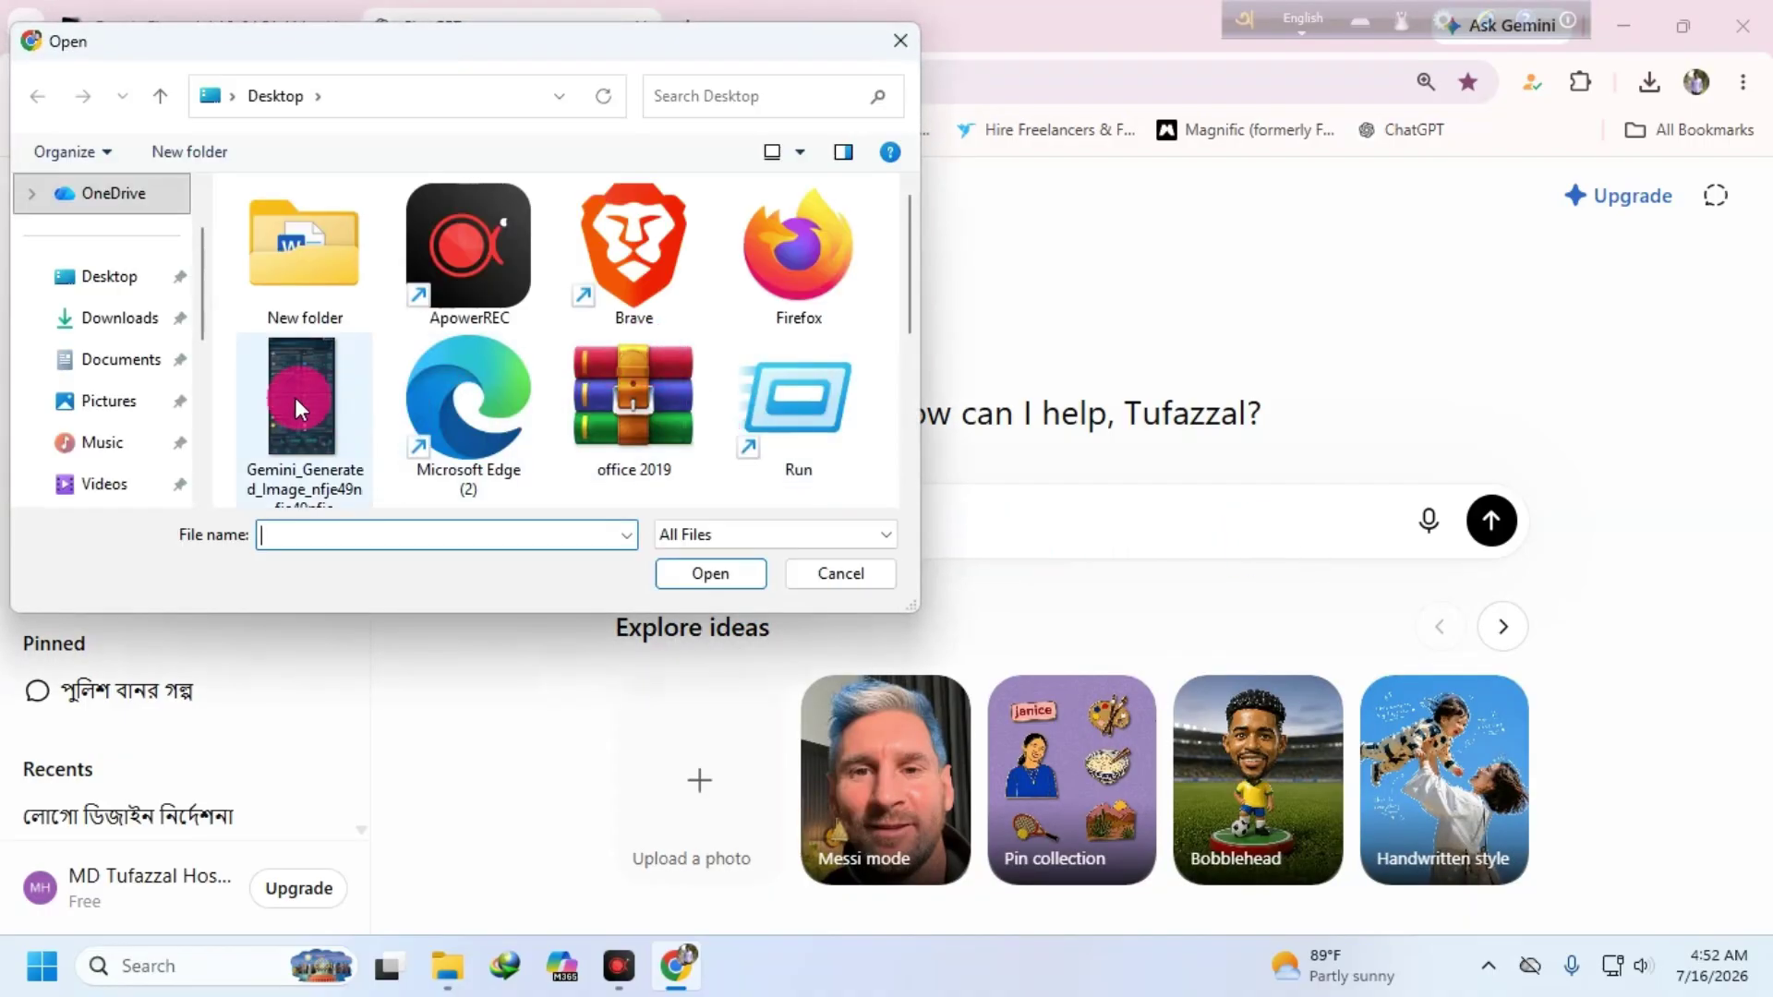
left_click(365, 419)
left_click(892, 41)
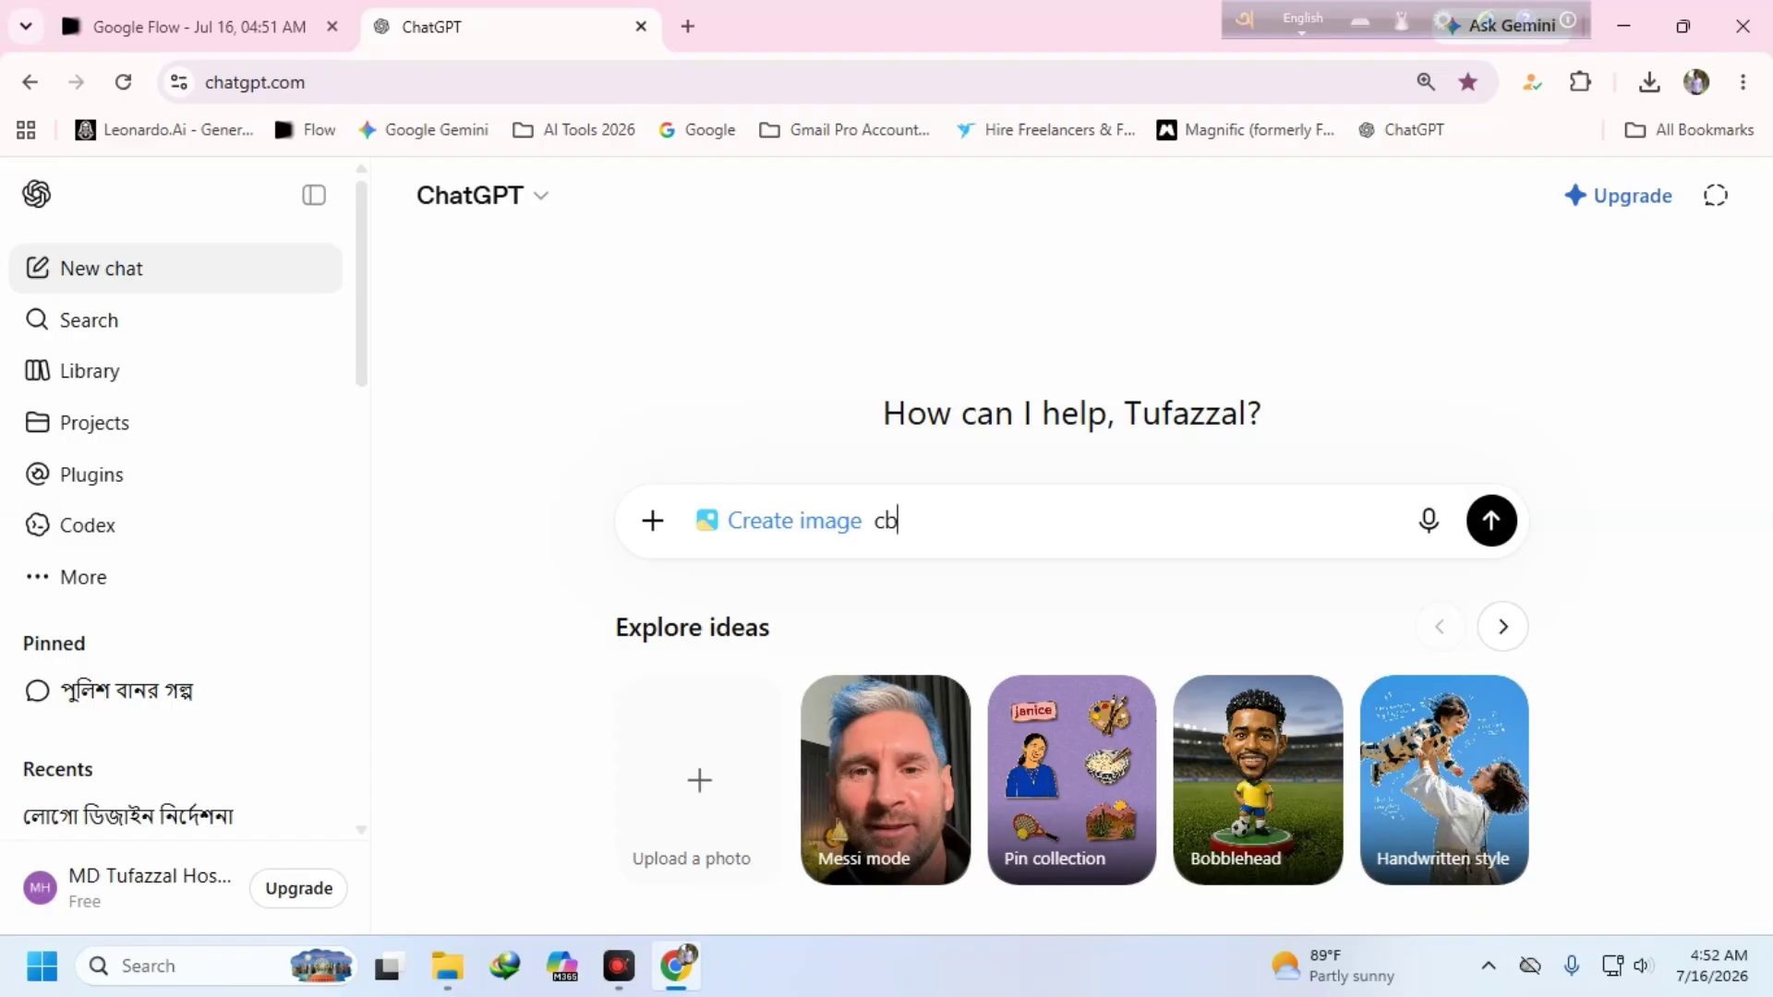
- Enter the Bengali prompt asking for a cbm logo and send it
key("F12")
type("একটি ")
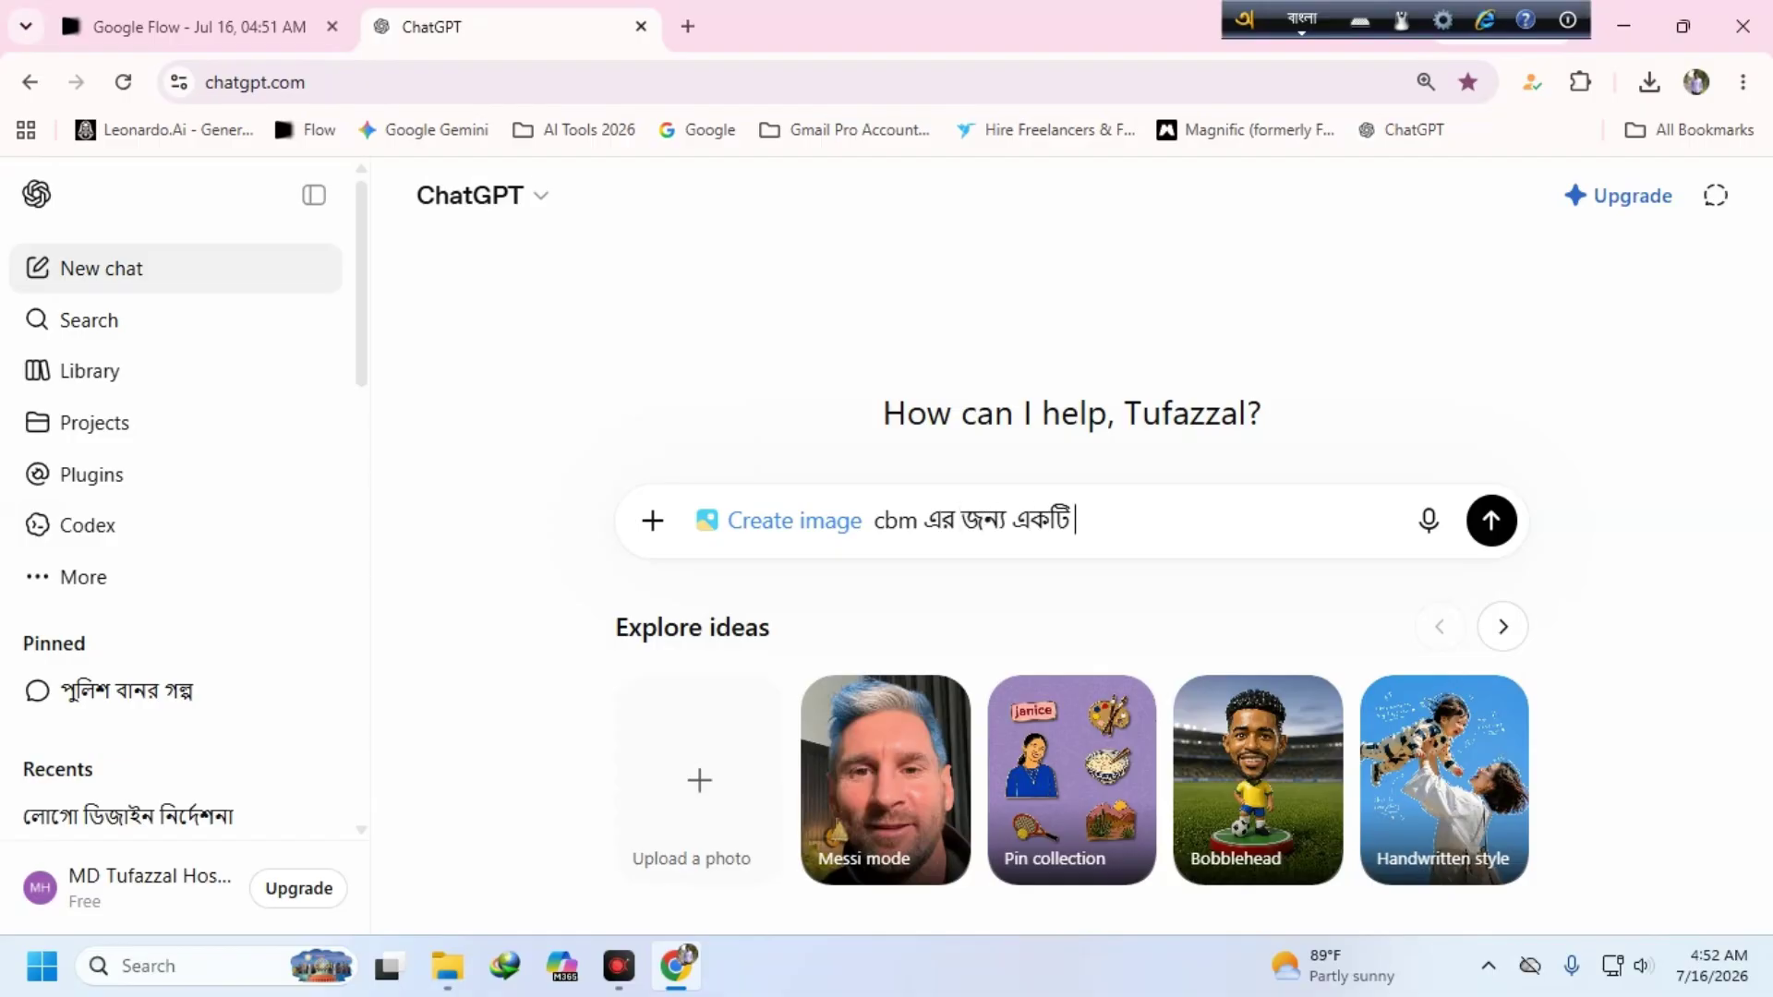
type("রেন")
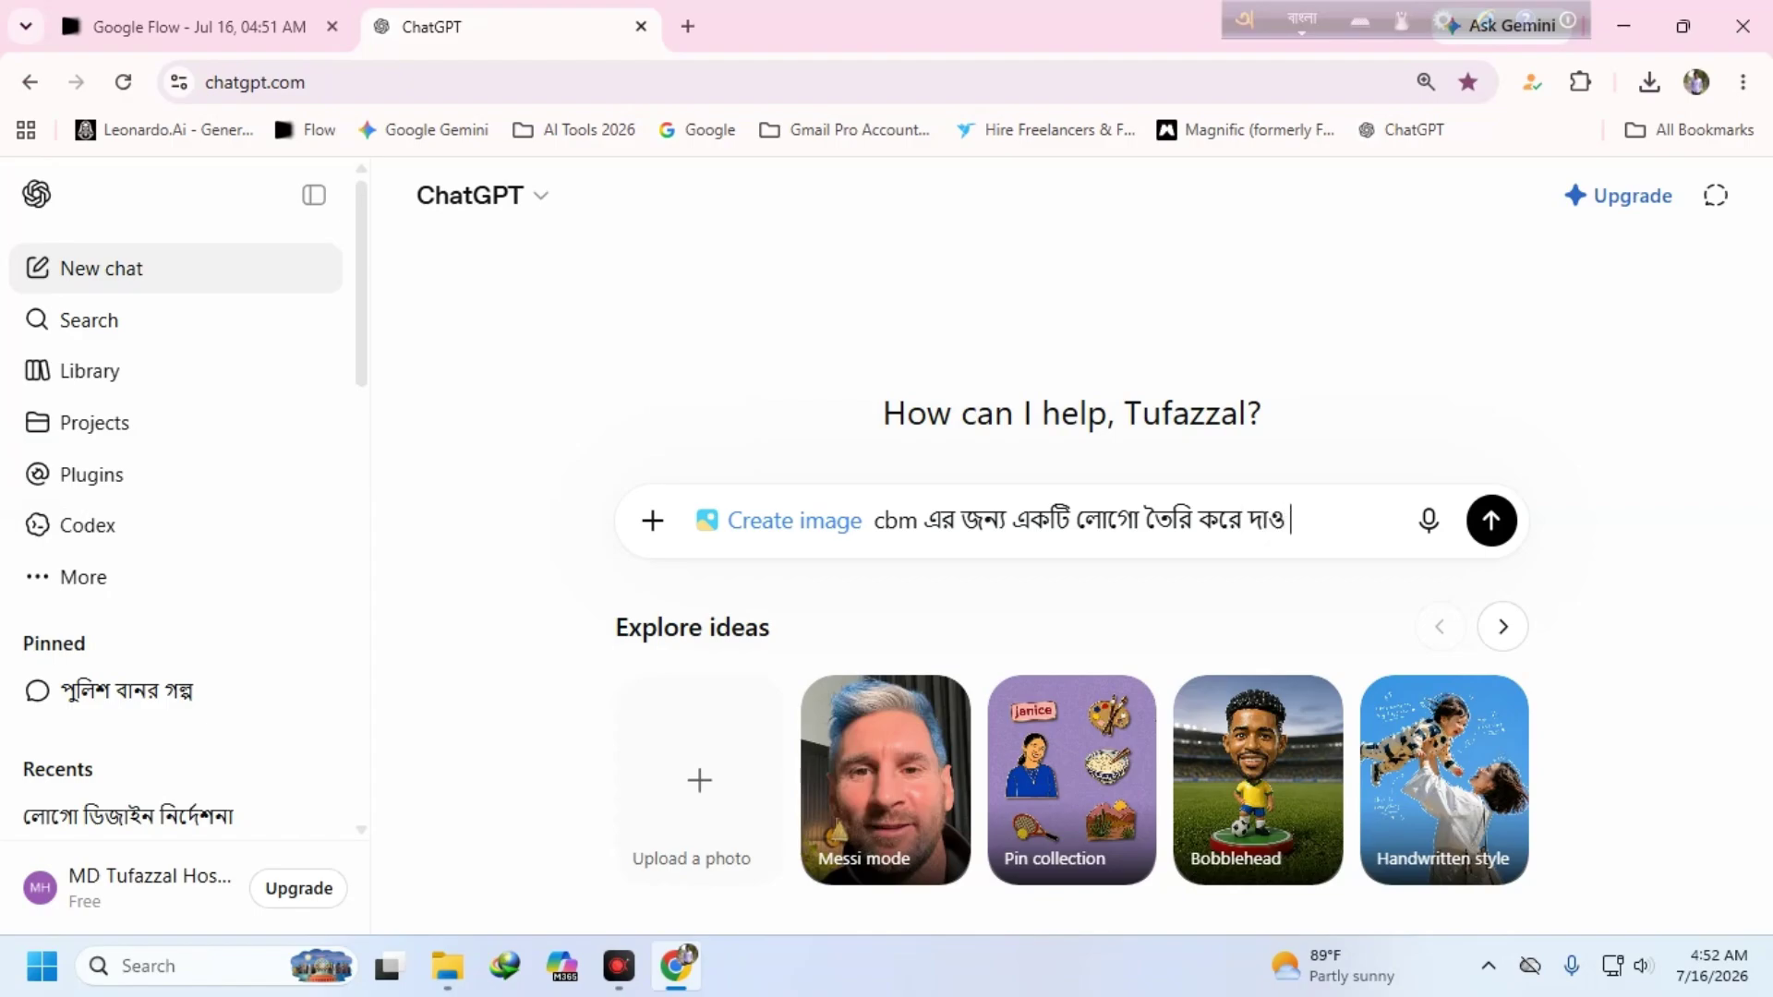
key("Return")
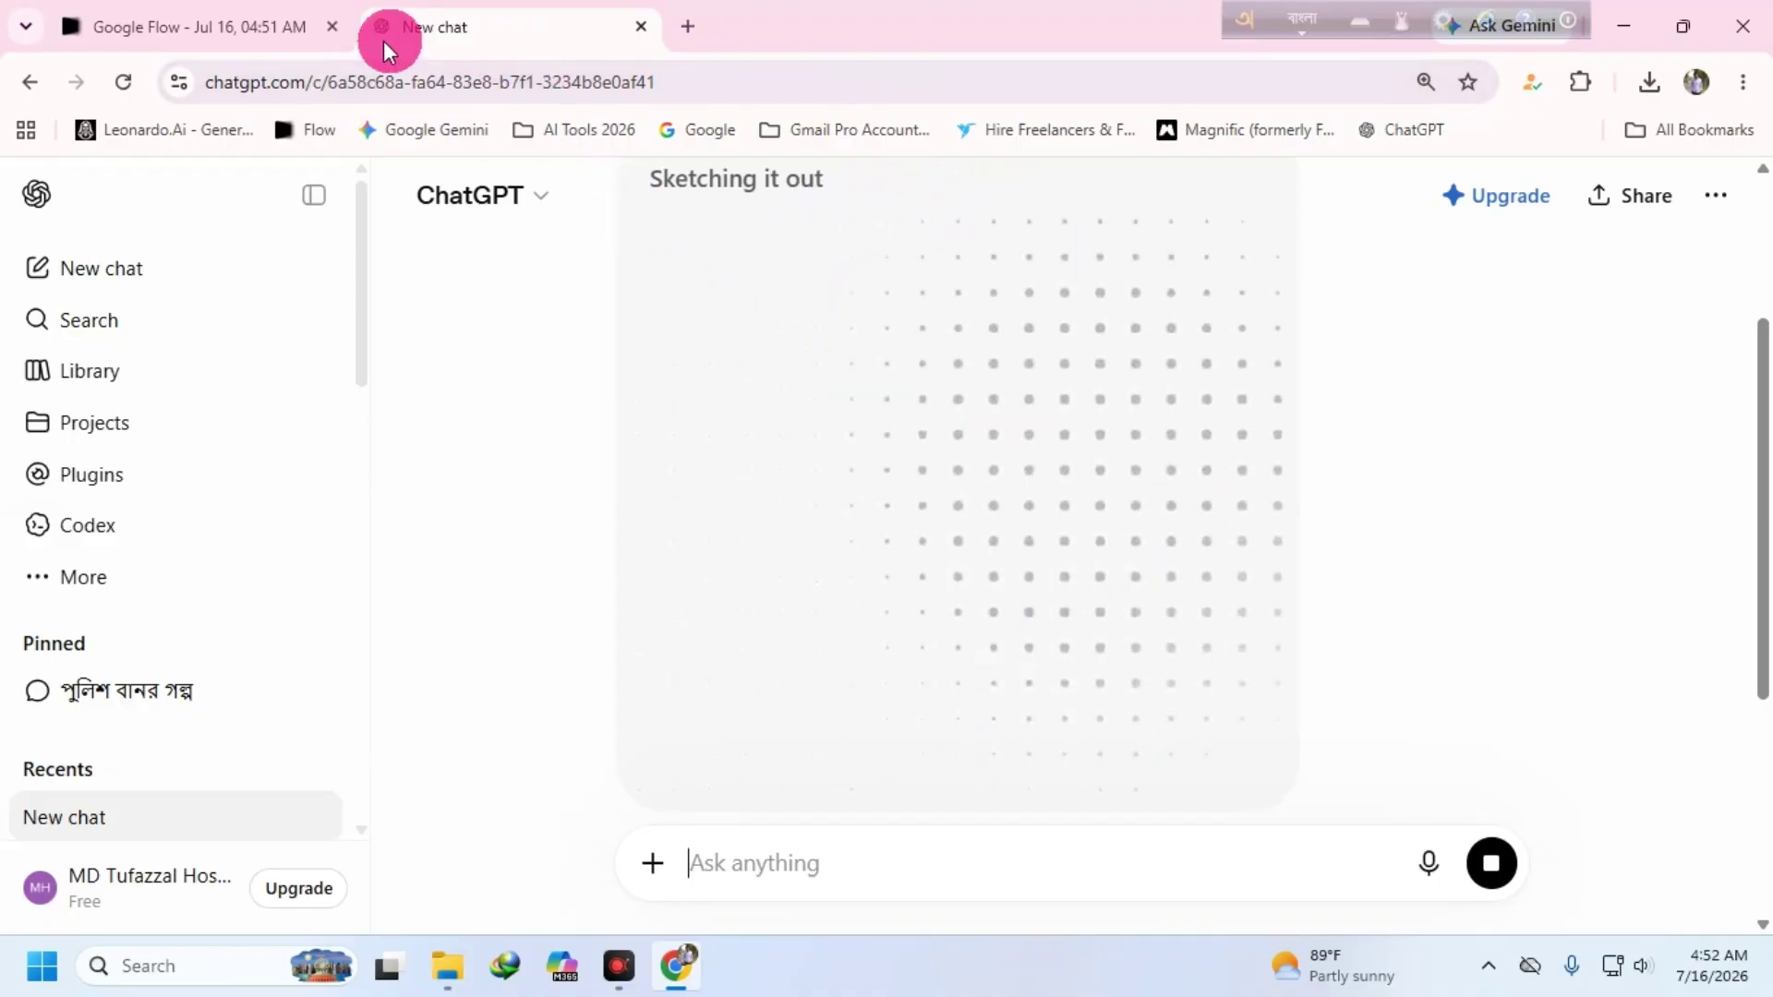
- Turn off Agent in the Flow project and choose Video output, 9:16 portrait, 10 seconds
left_click(225, 24)
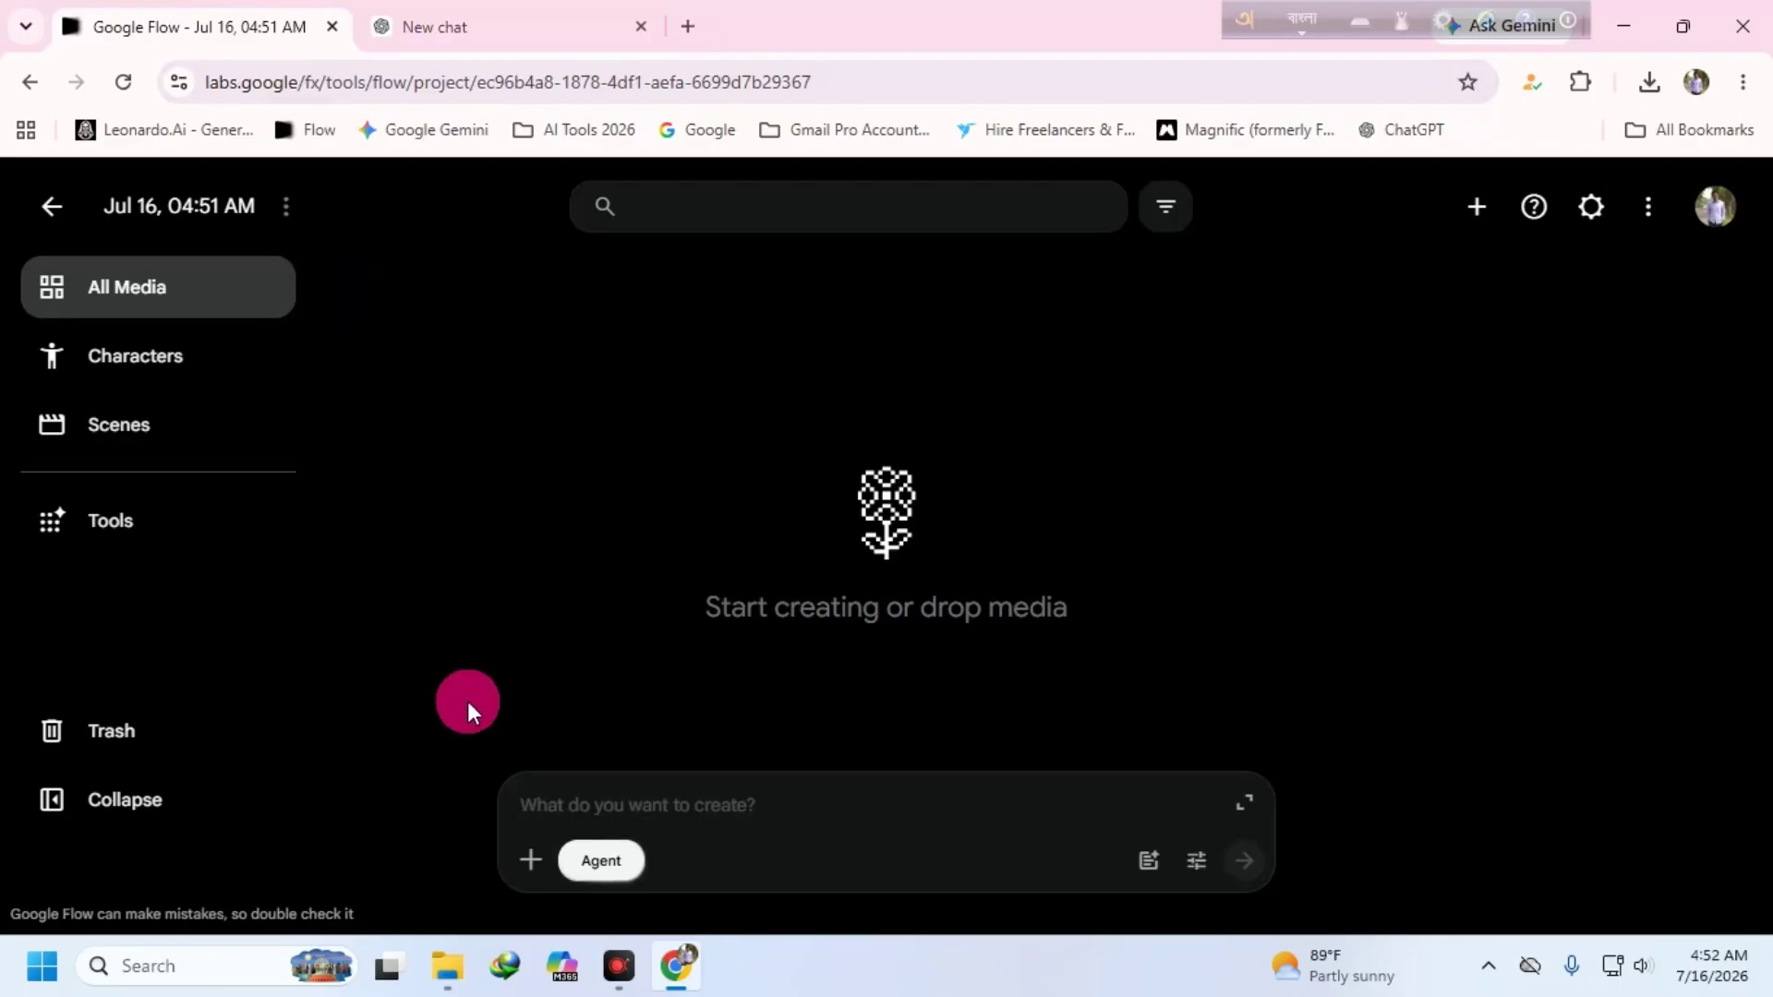
left_click(599, 861)
left_click(705, 861)
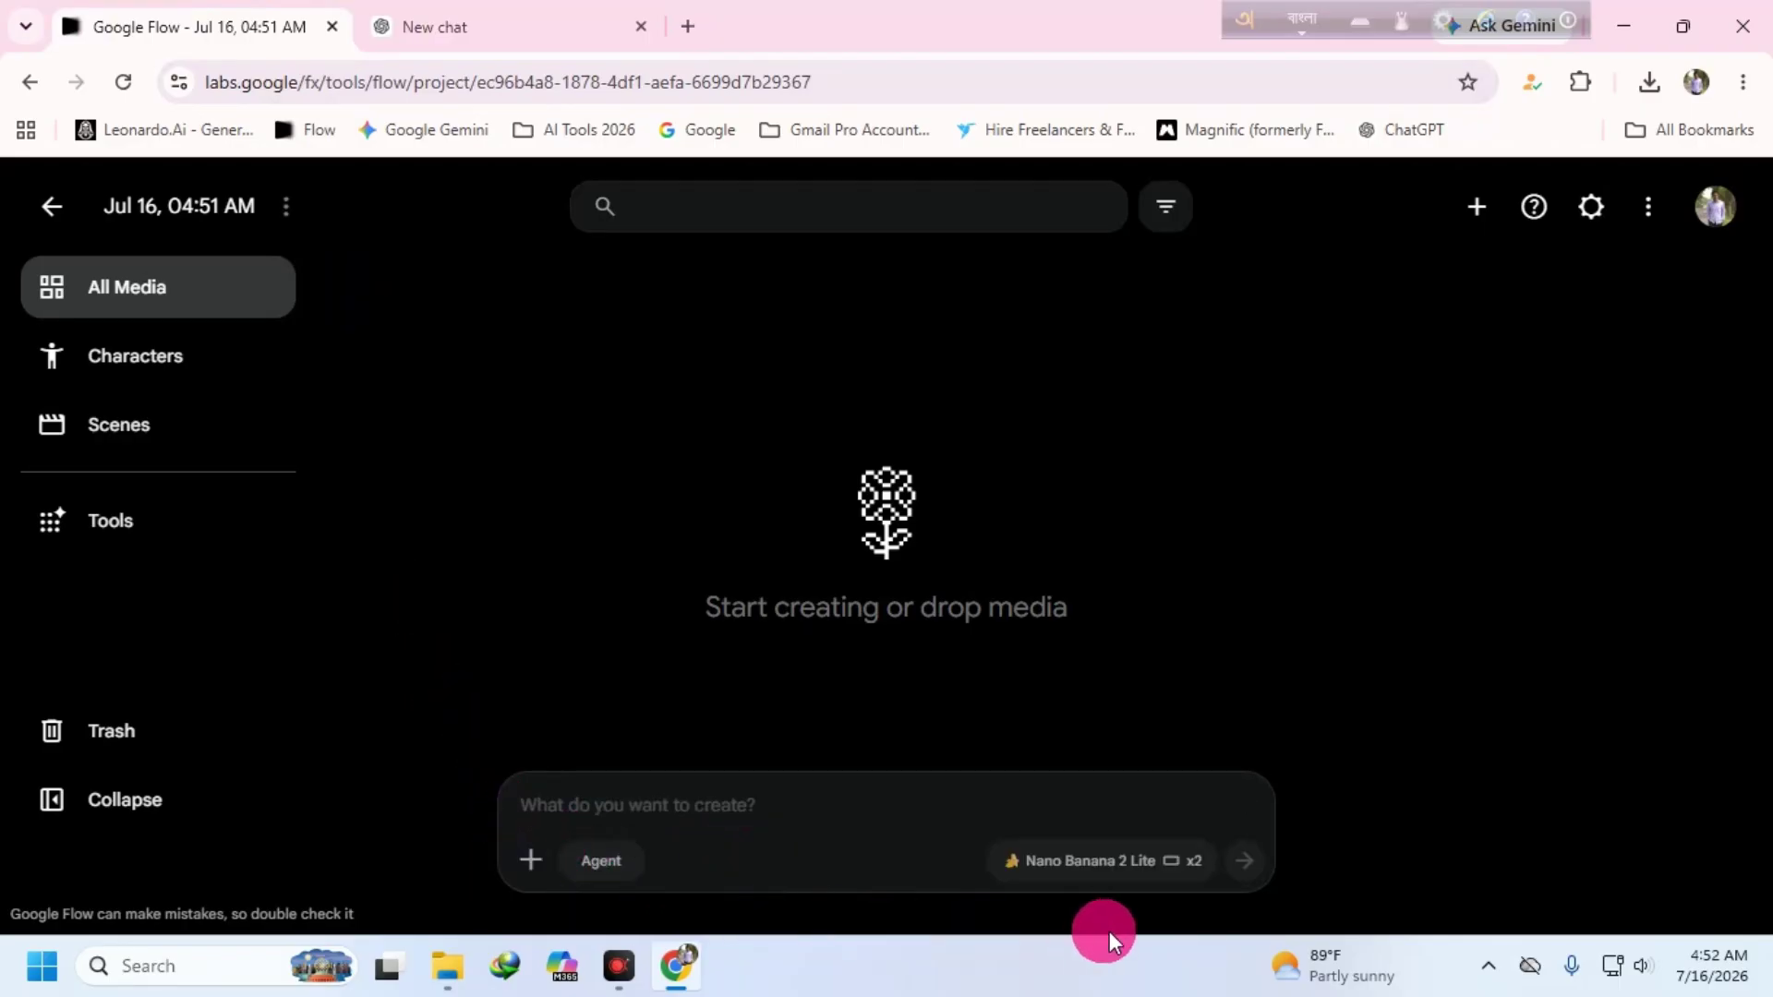
left_click(1102, 861)
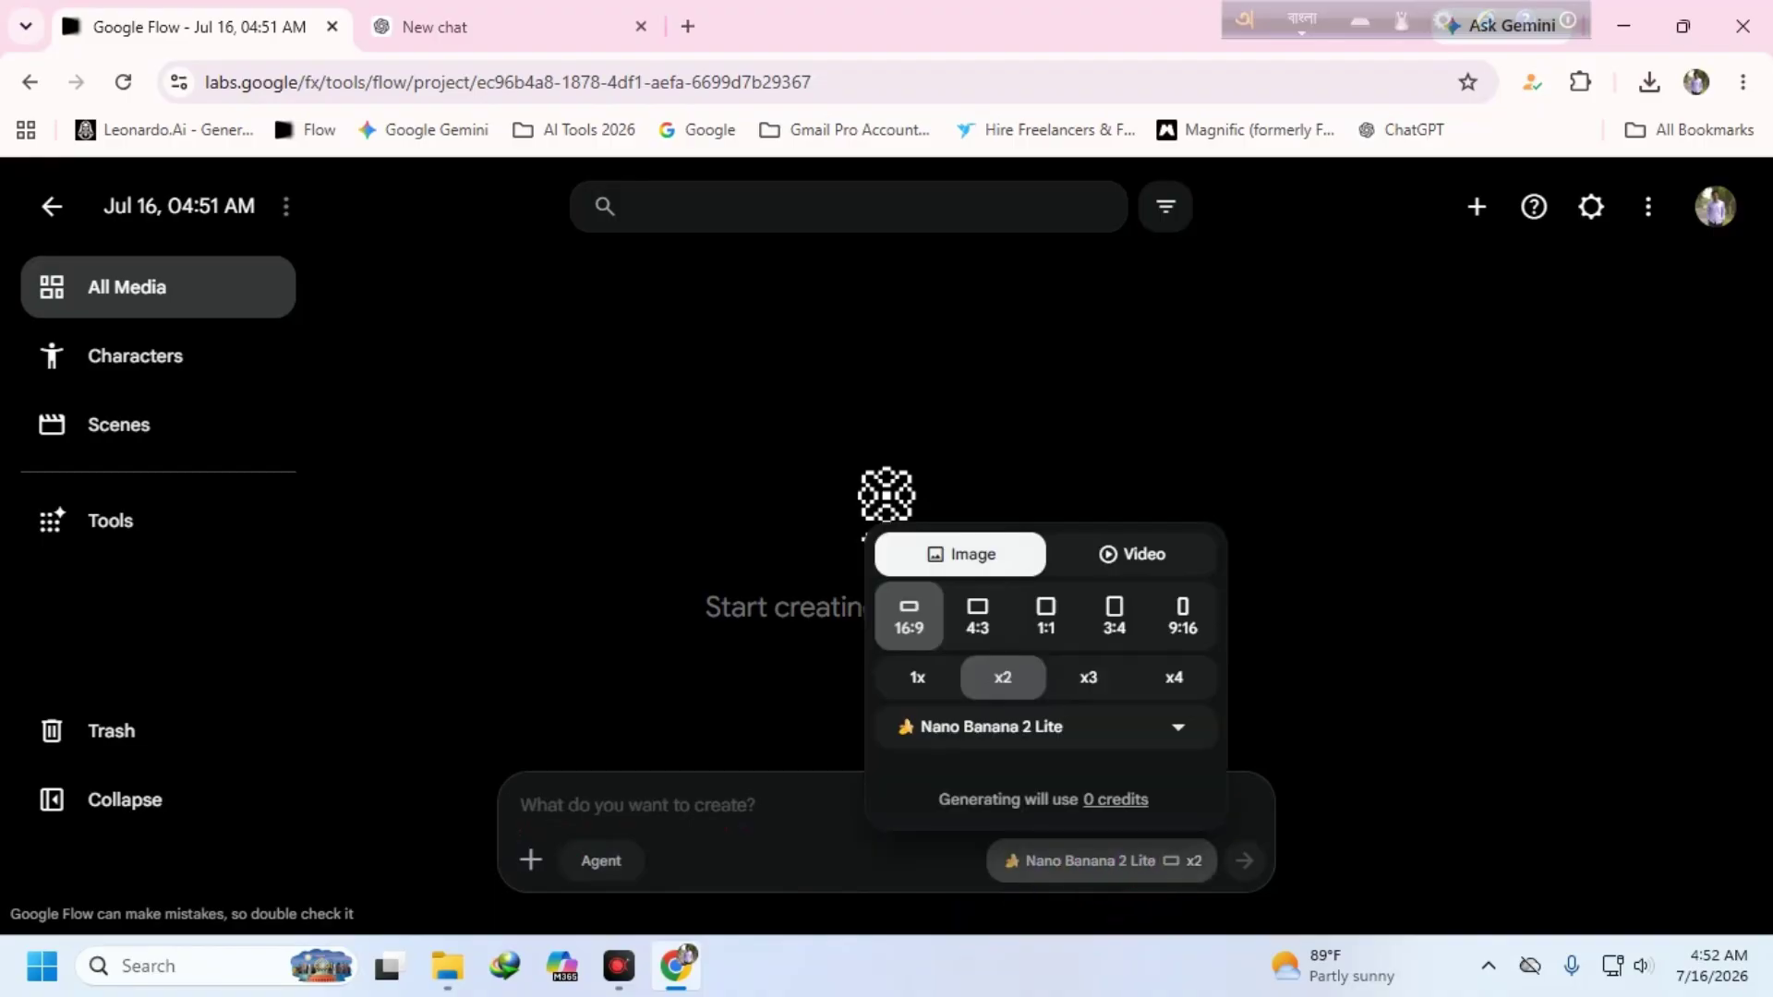
left_click(1136, 554)
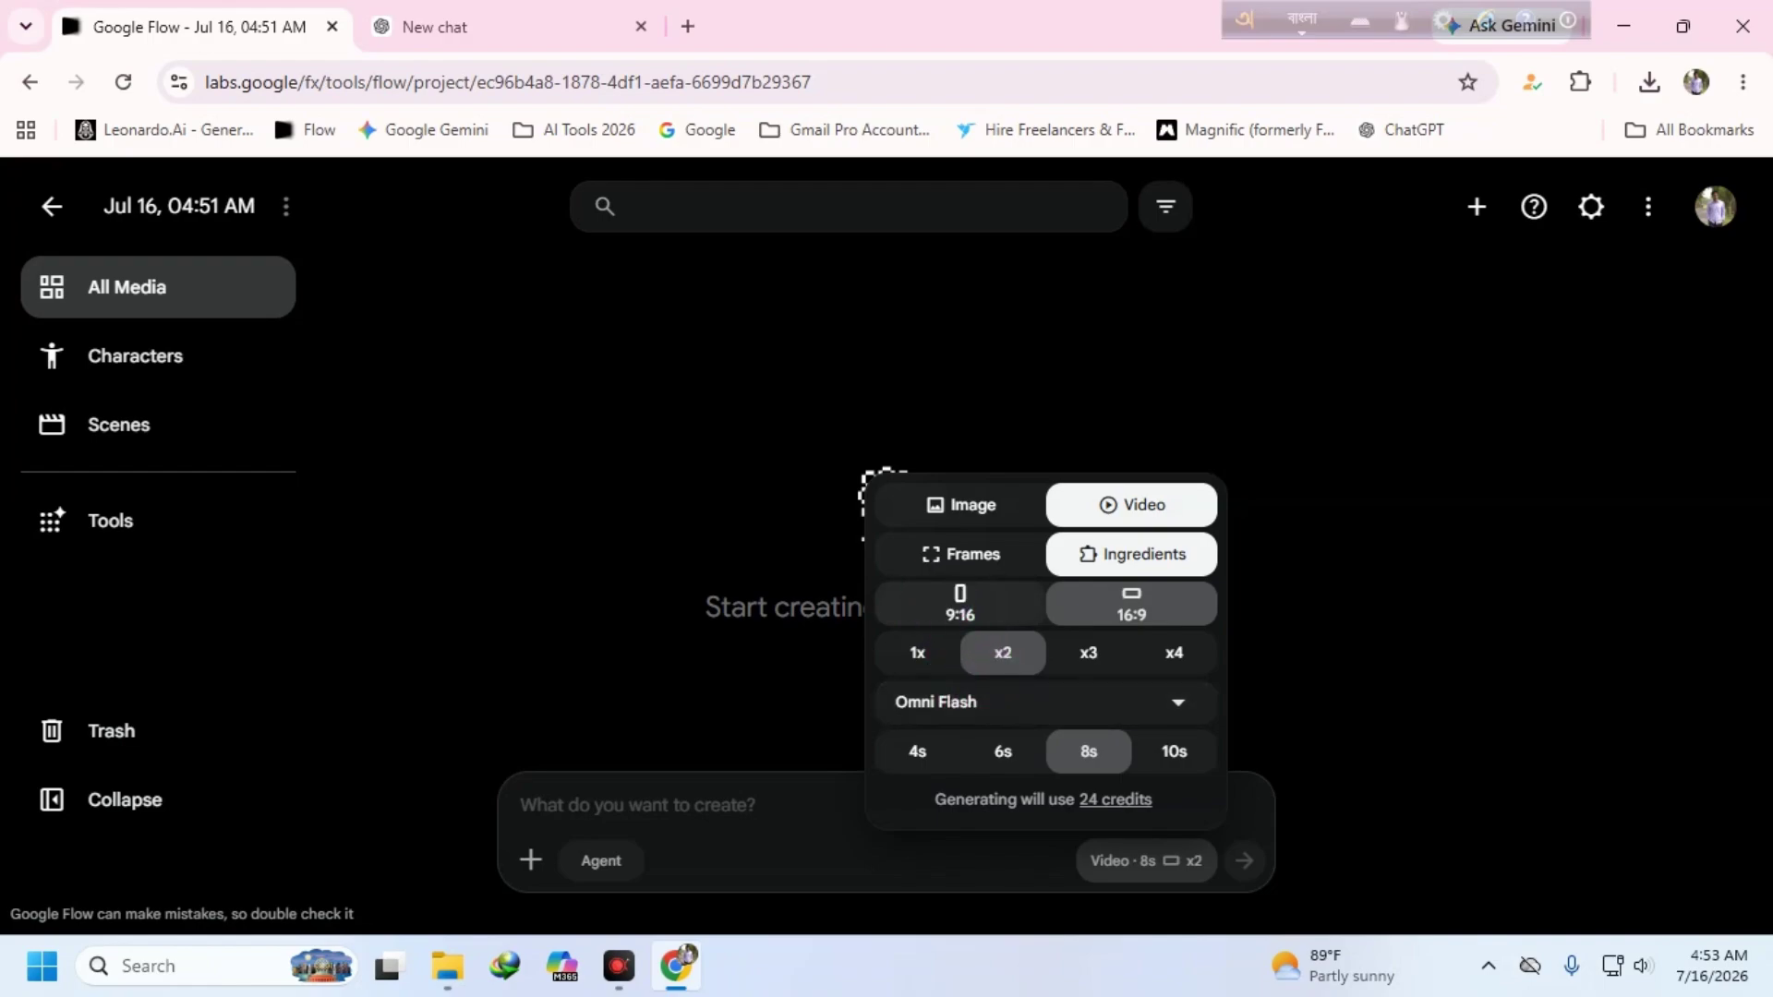
left_click(960, 604)
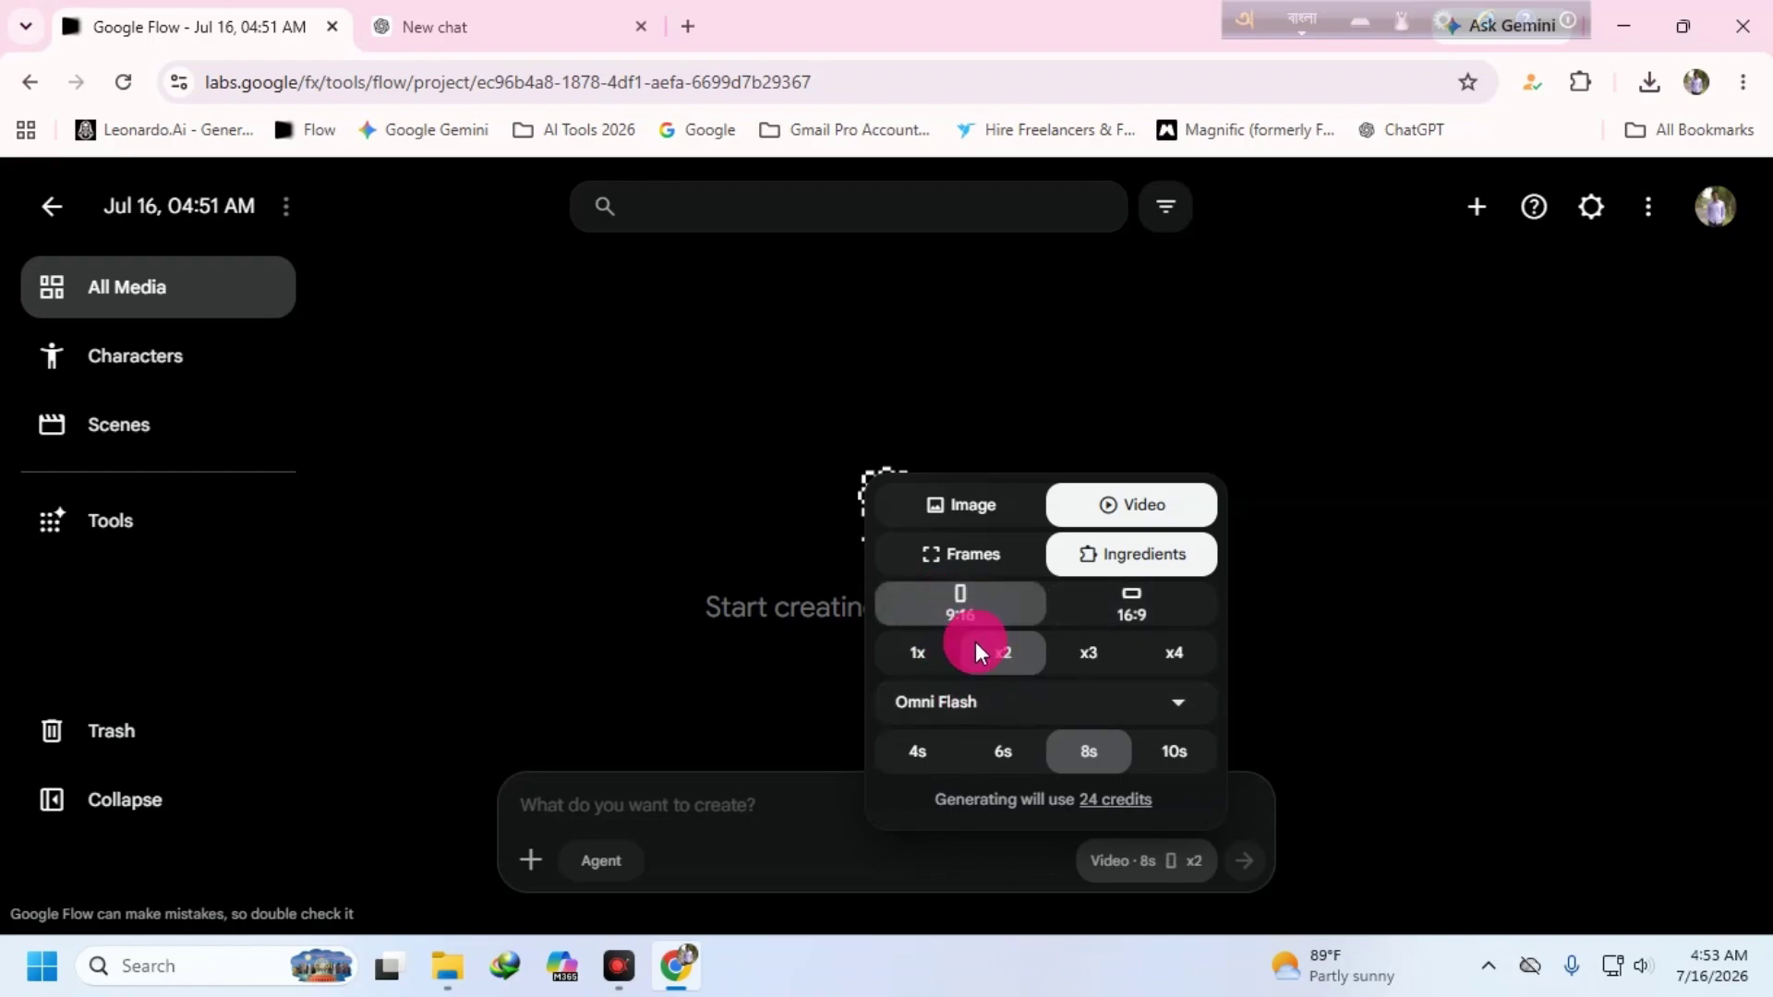
left_click(1173, 750)
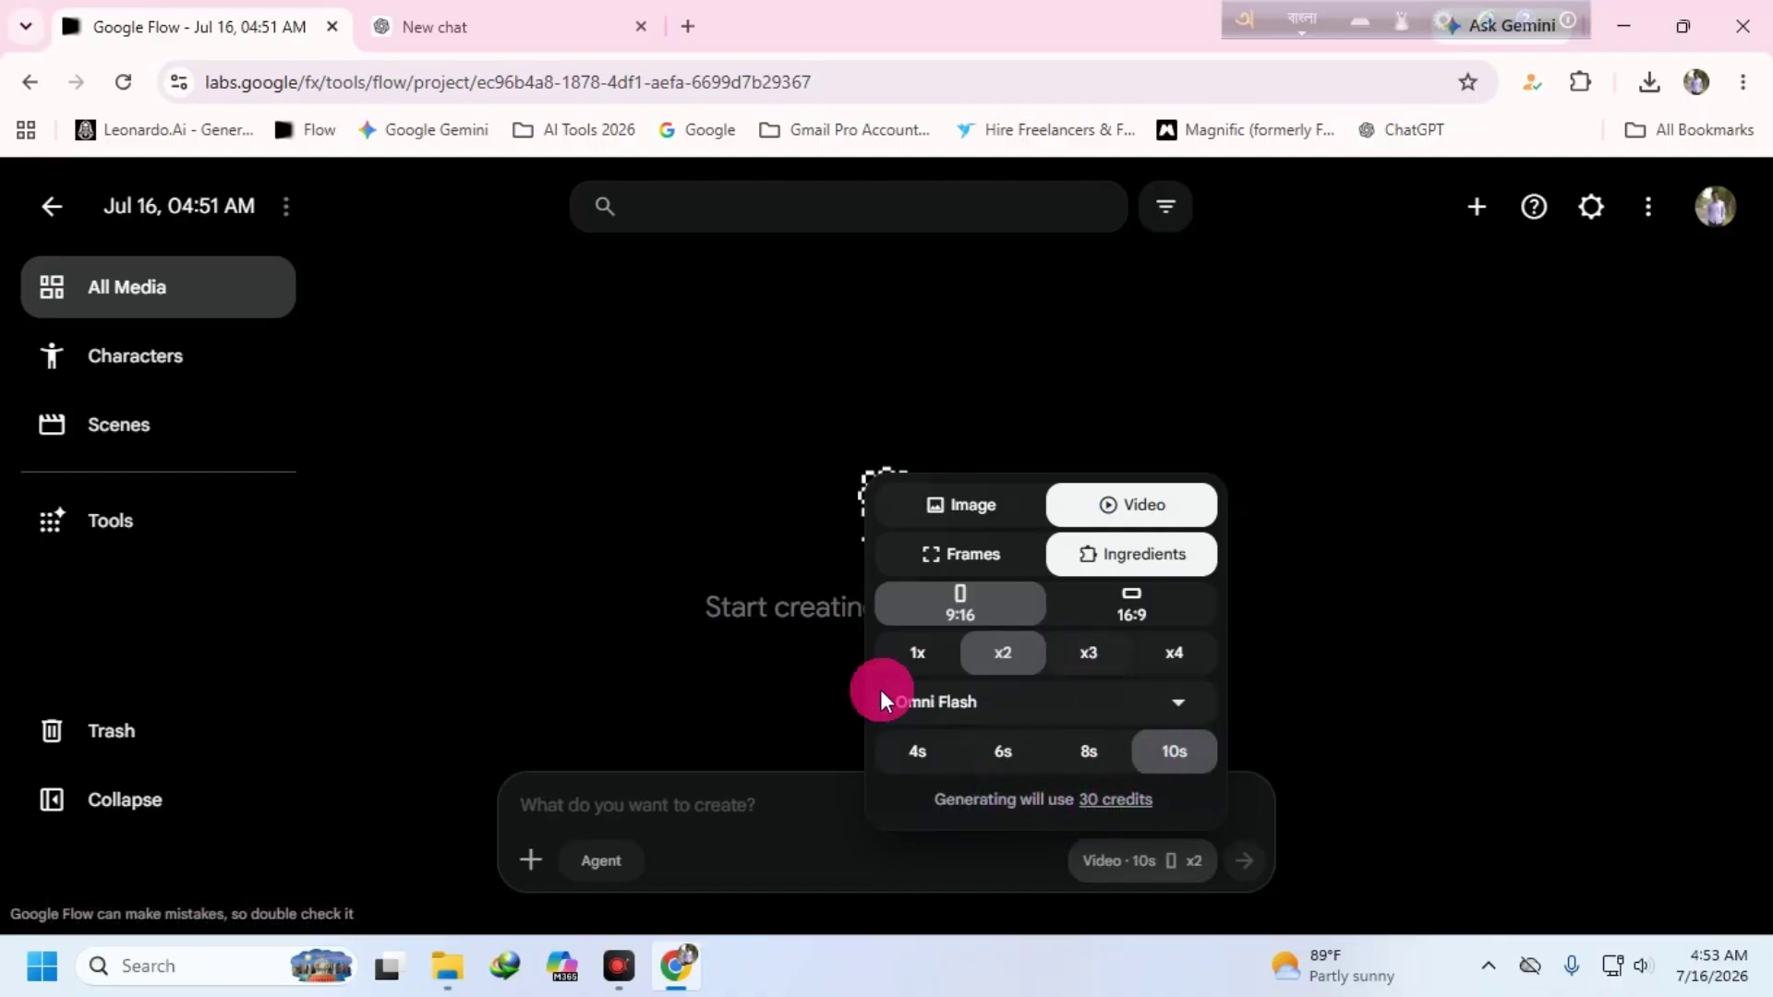
left_click(594, 800)
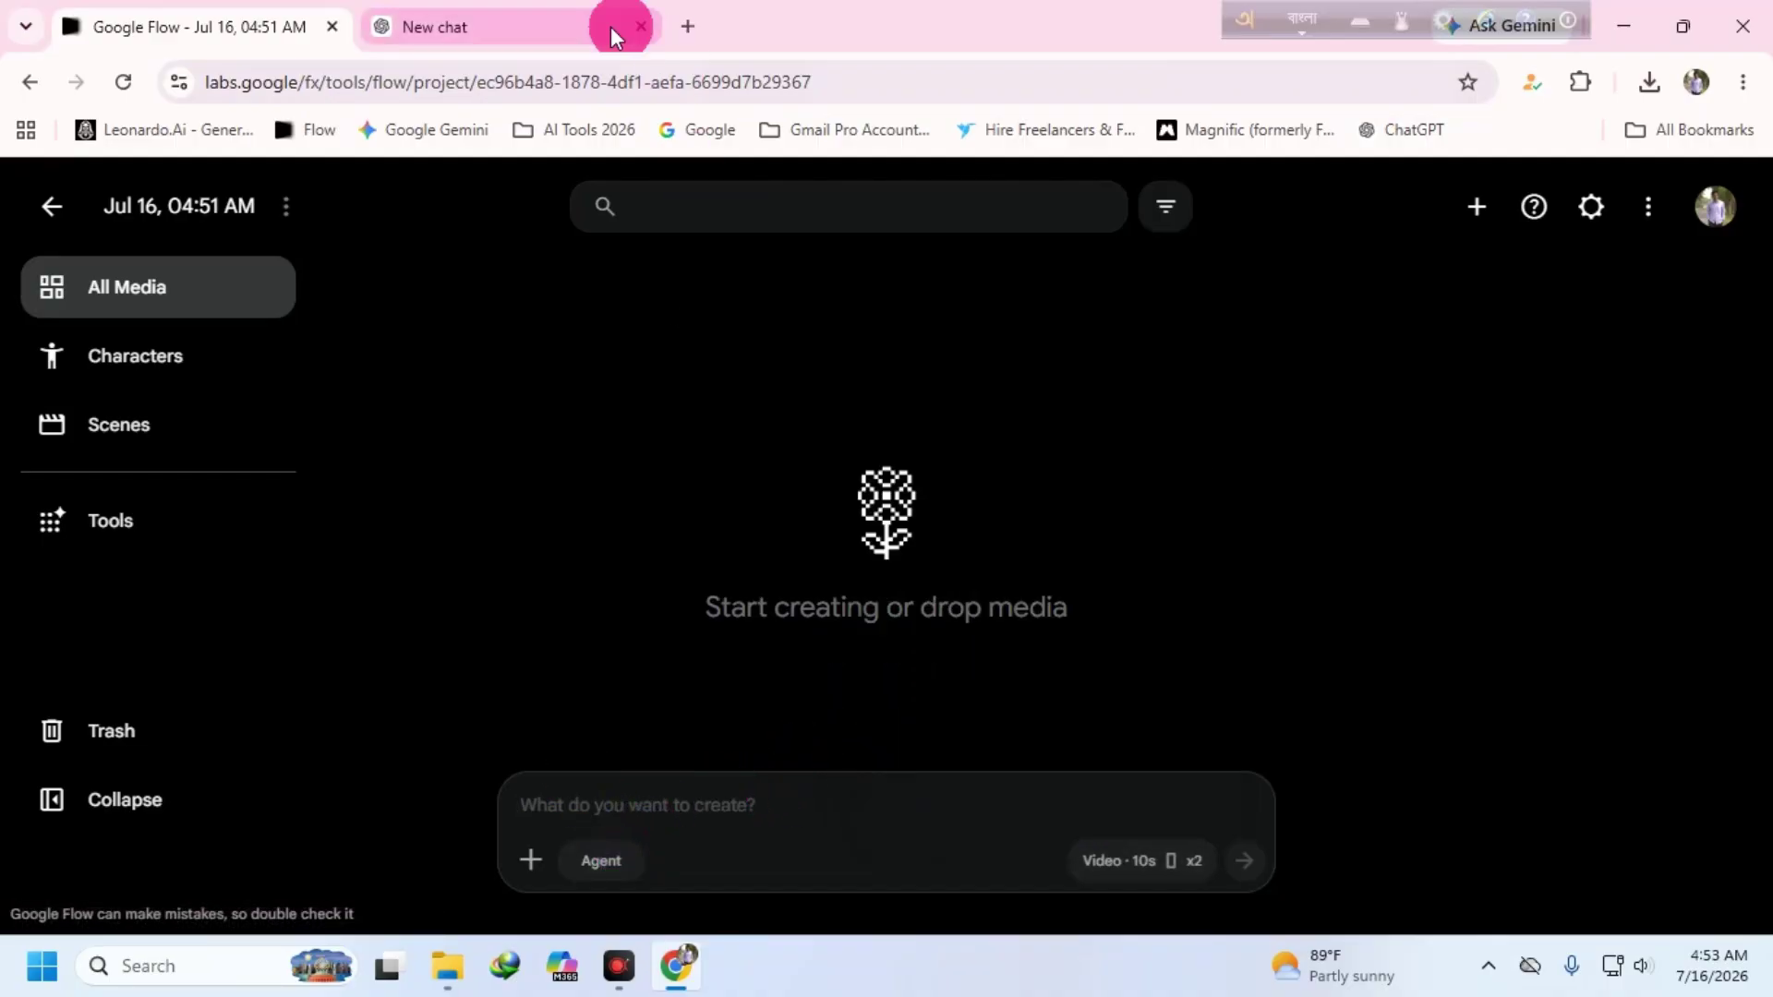
- Download the generated CBM logo PNG and locate it in the Downloads folder
left_click(526, 30)
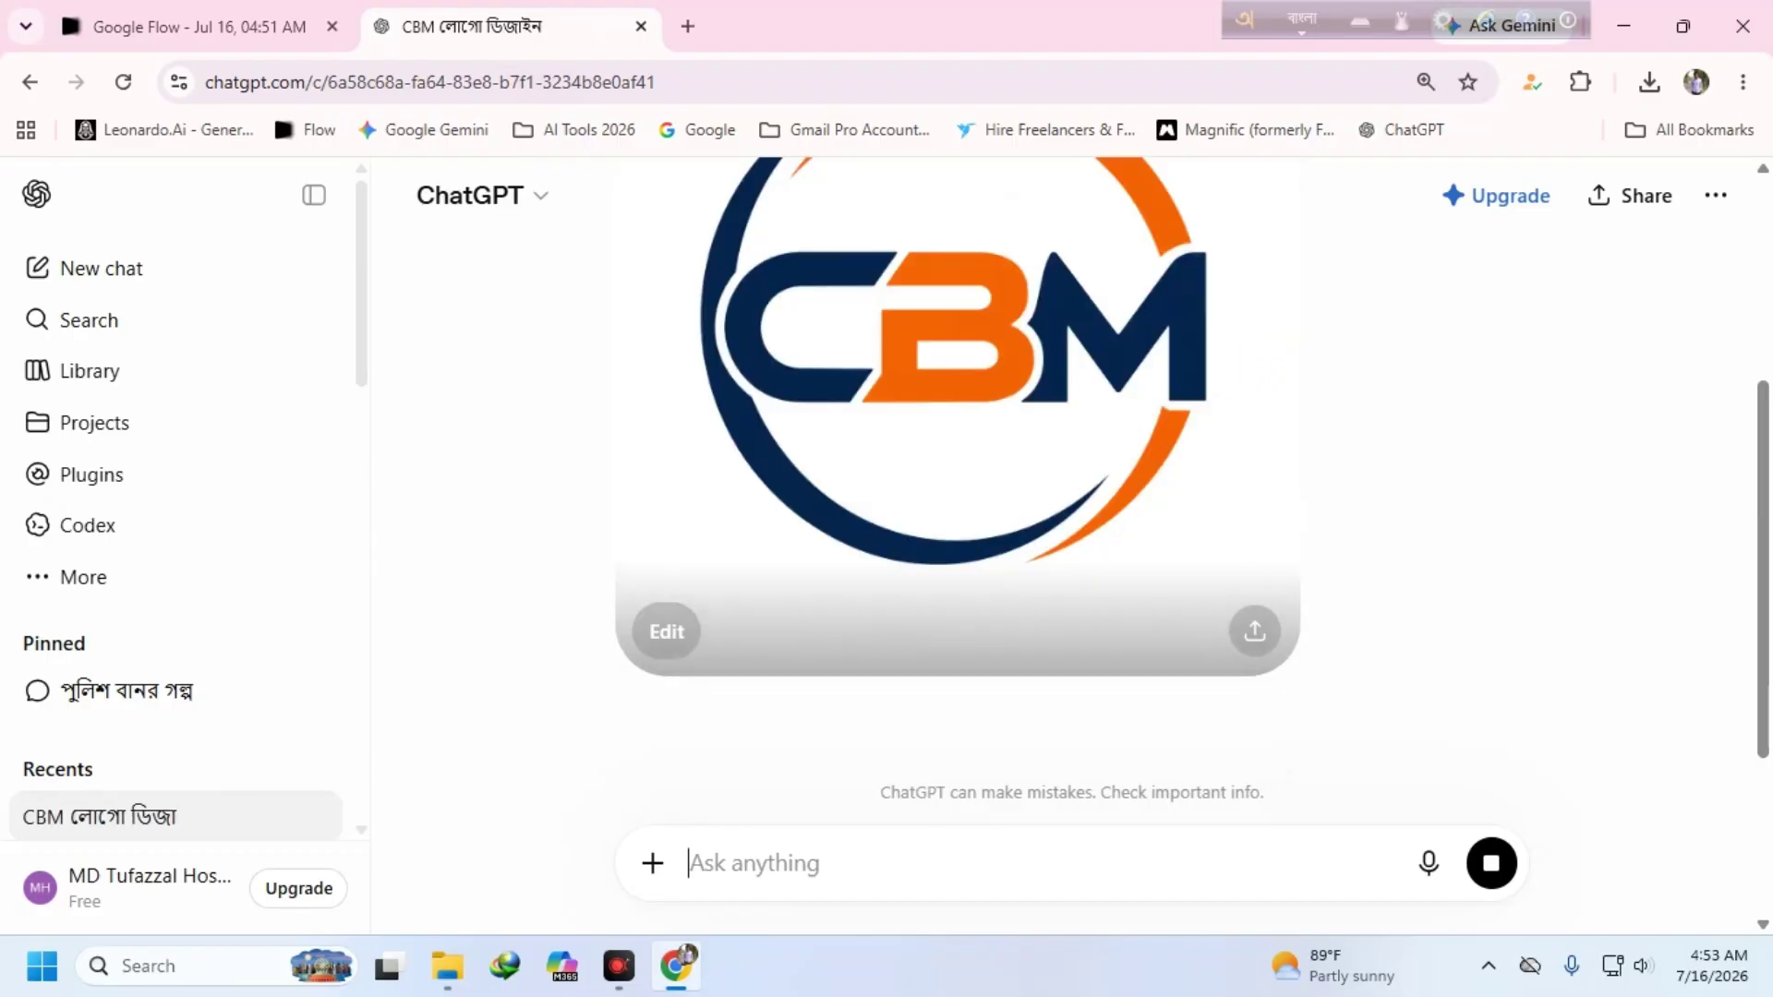
left_click(1240, 614)
left_click(1179, 744)
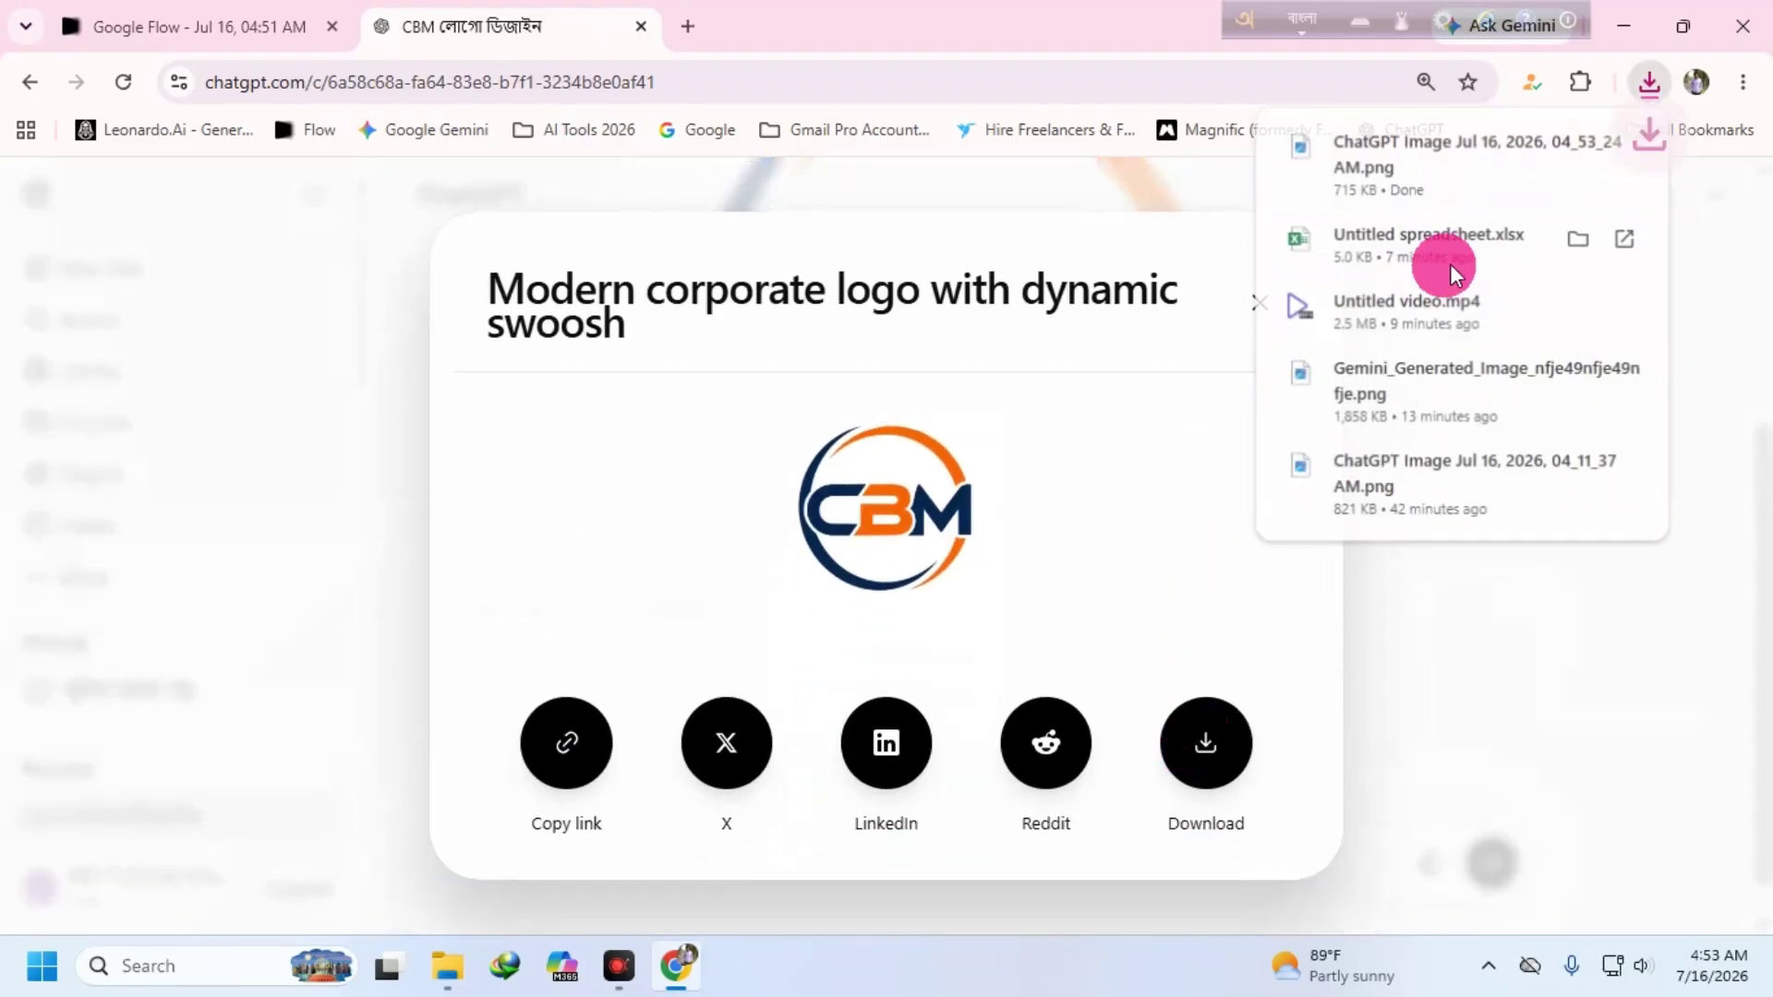
left_click(1571, 150)
left_click(666, 315)
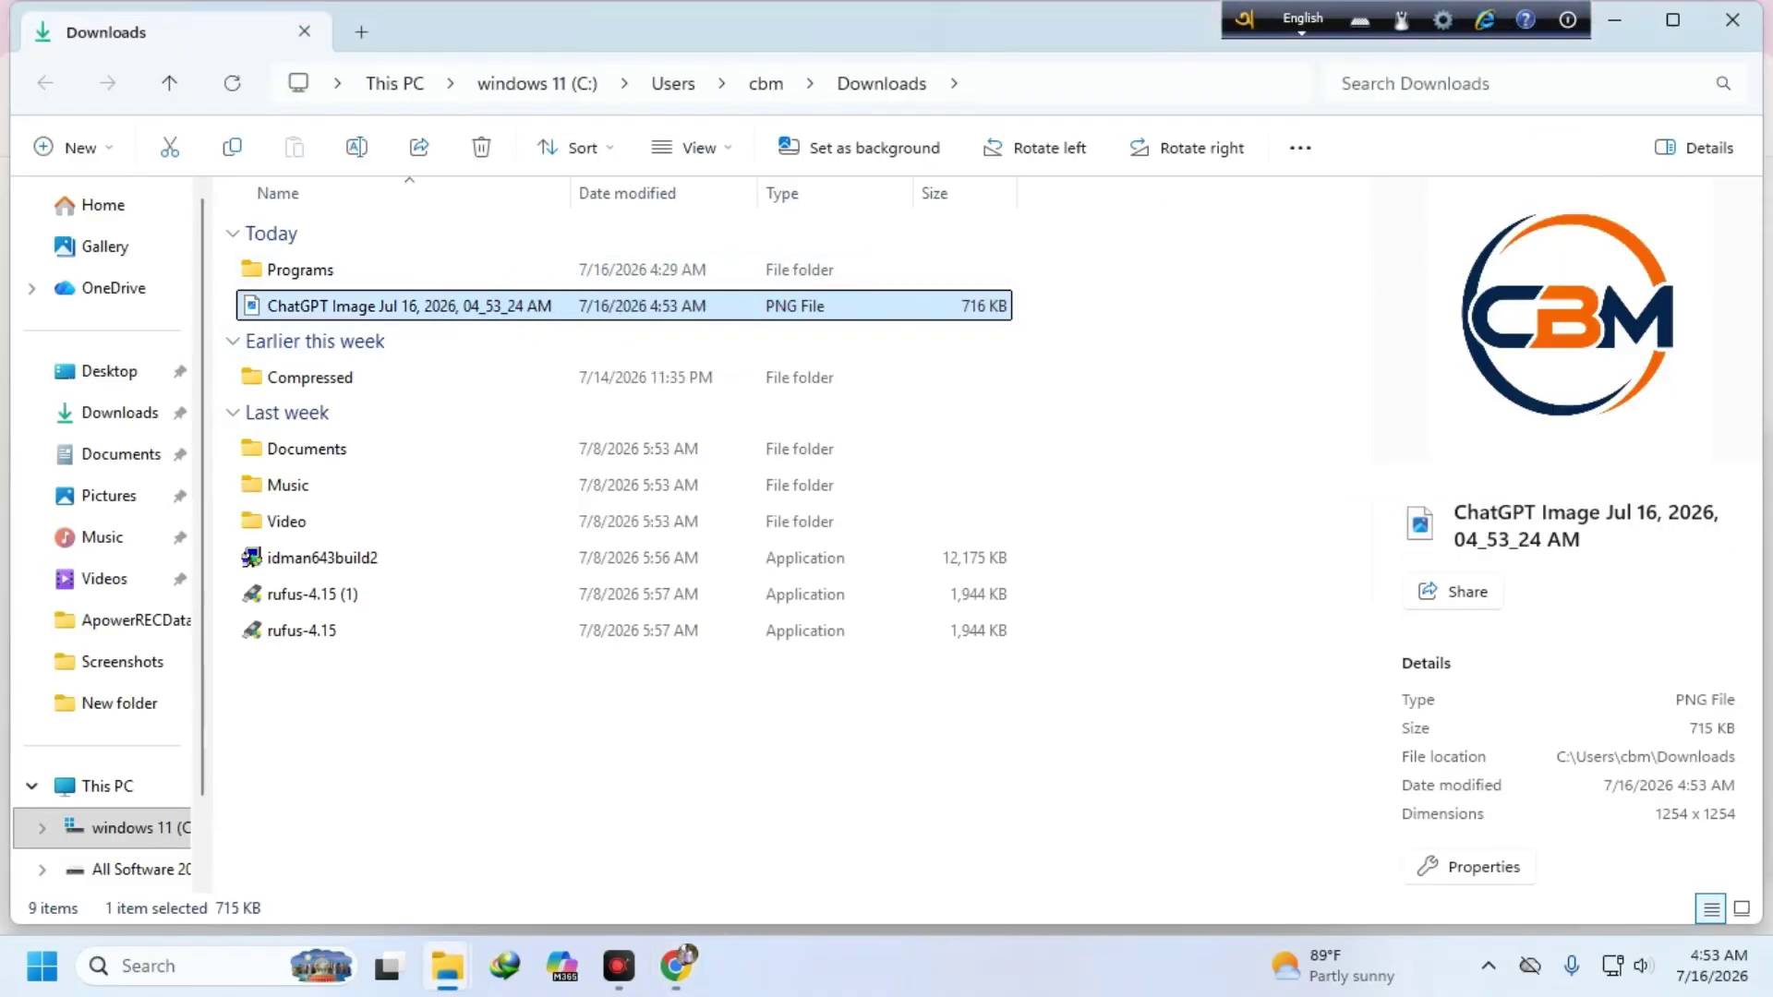
right_click(461, 305)
left_click(503, 32)
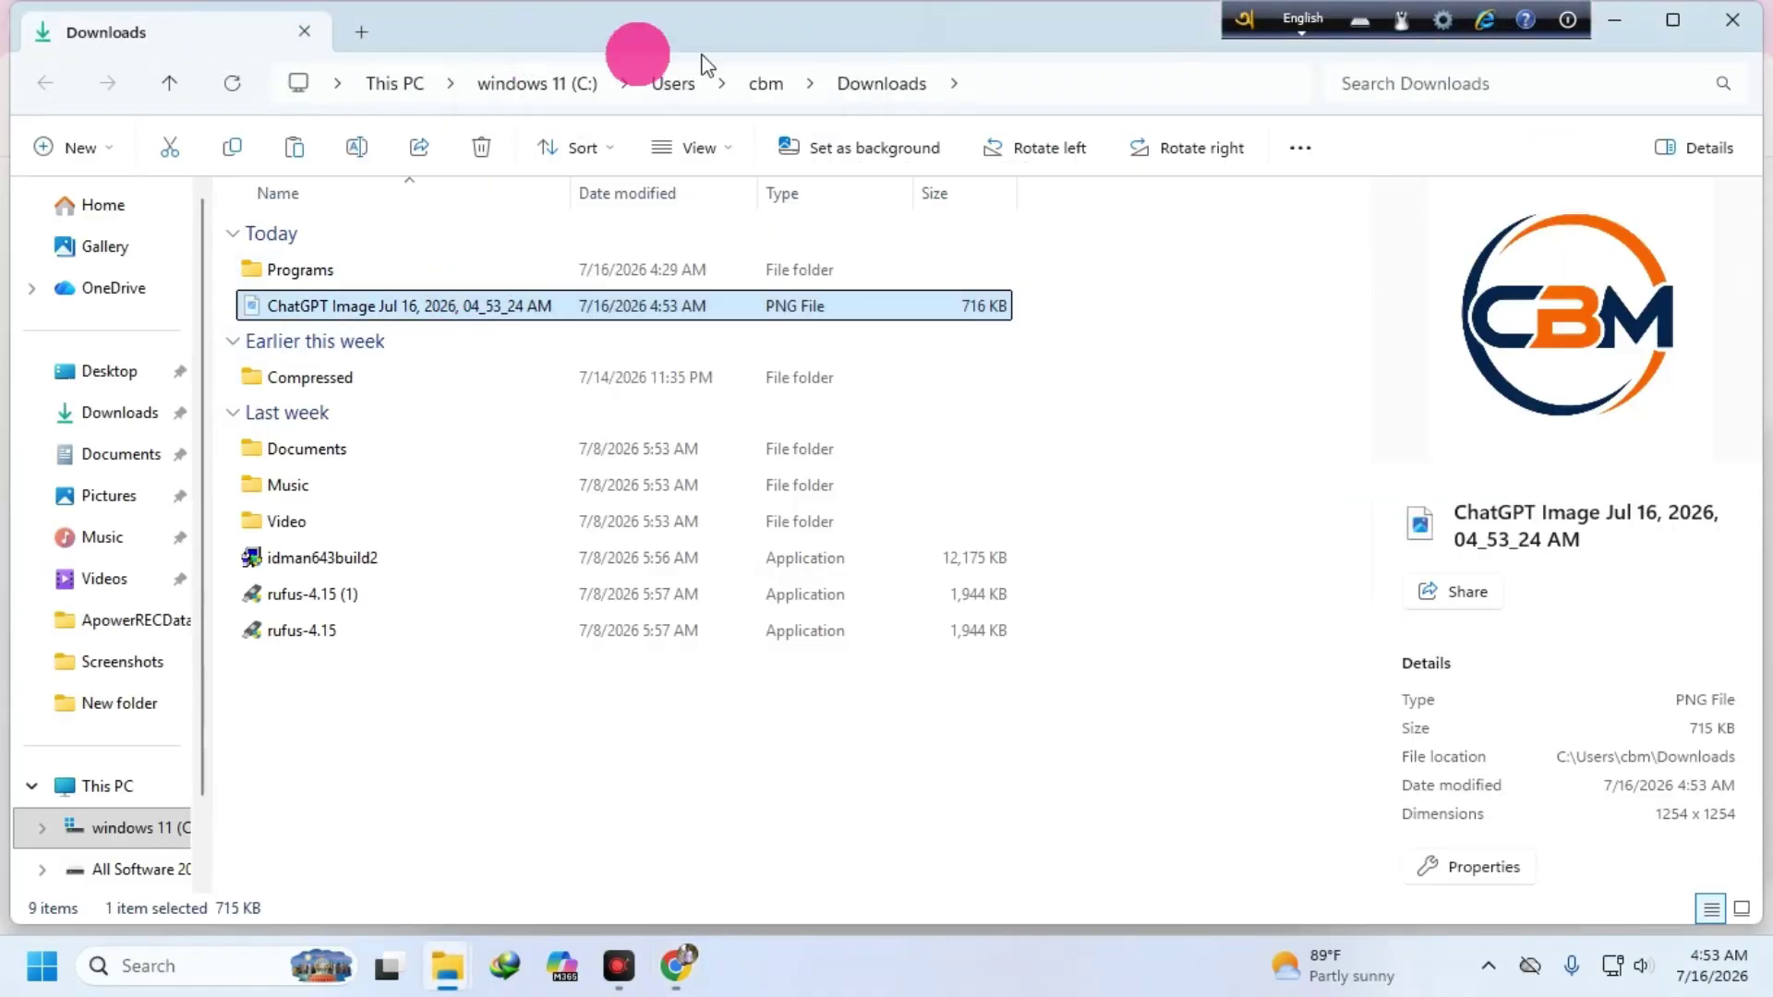
- Return to ChatGPT, close the logo sharing window, and minimize Chrome
left_click(1611, 24)
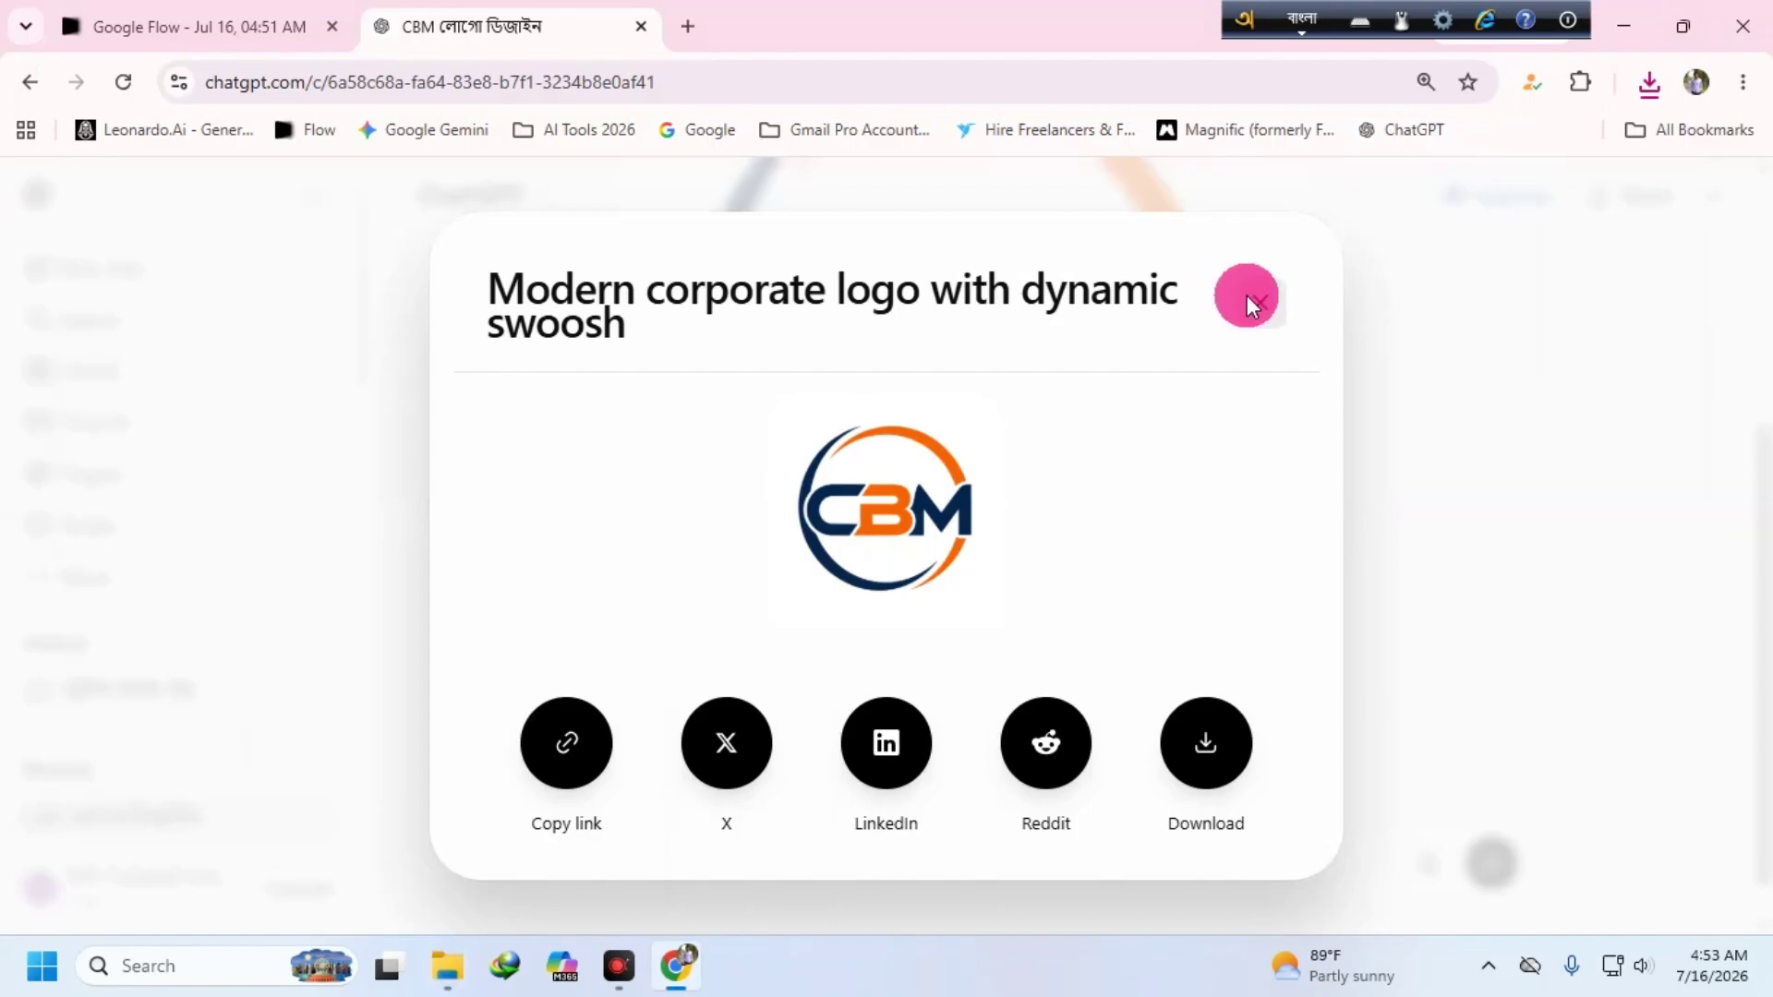
left_click(1246, 296)
left_click(1633, 30)
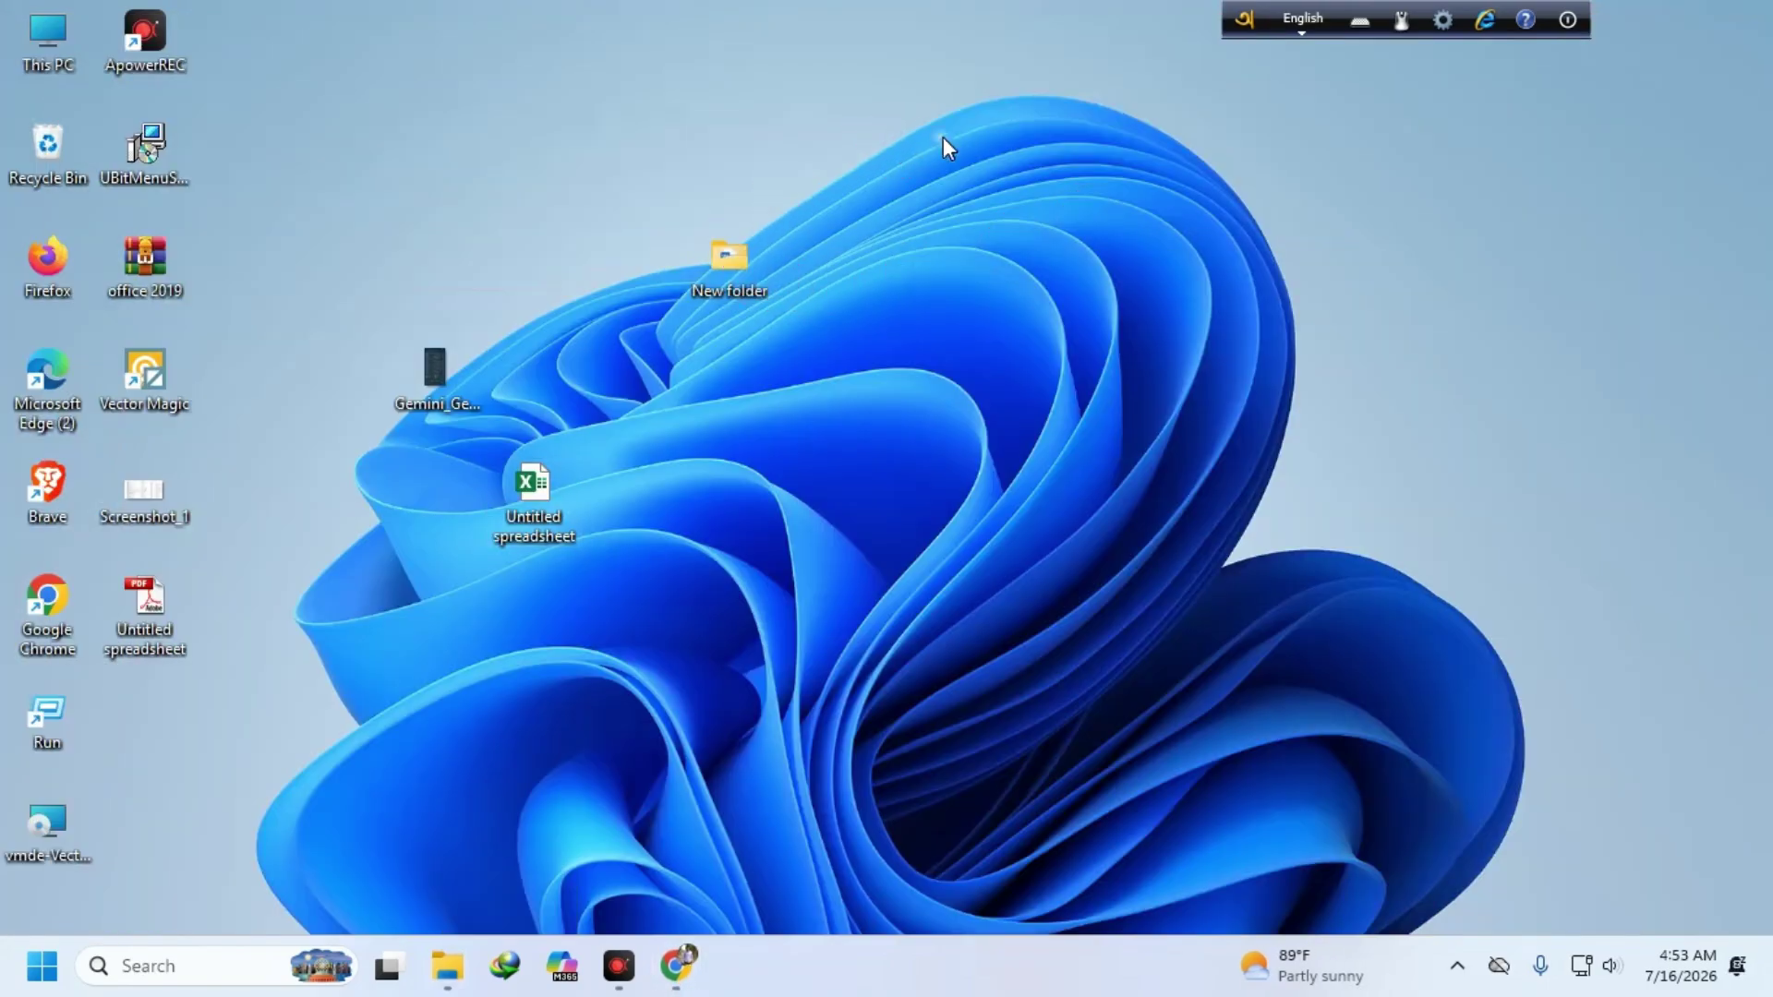
- Paste the CBM logo PNG onto the desktop, rename it 'fff', and return to ChatGPT
right_click(905, 148)
left_click(934, 184)
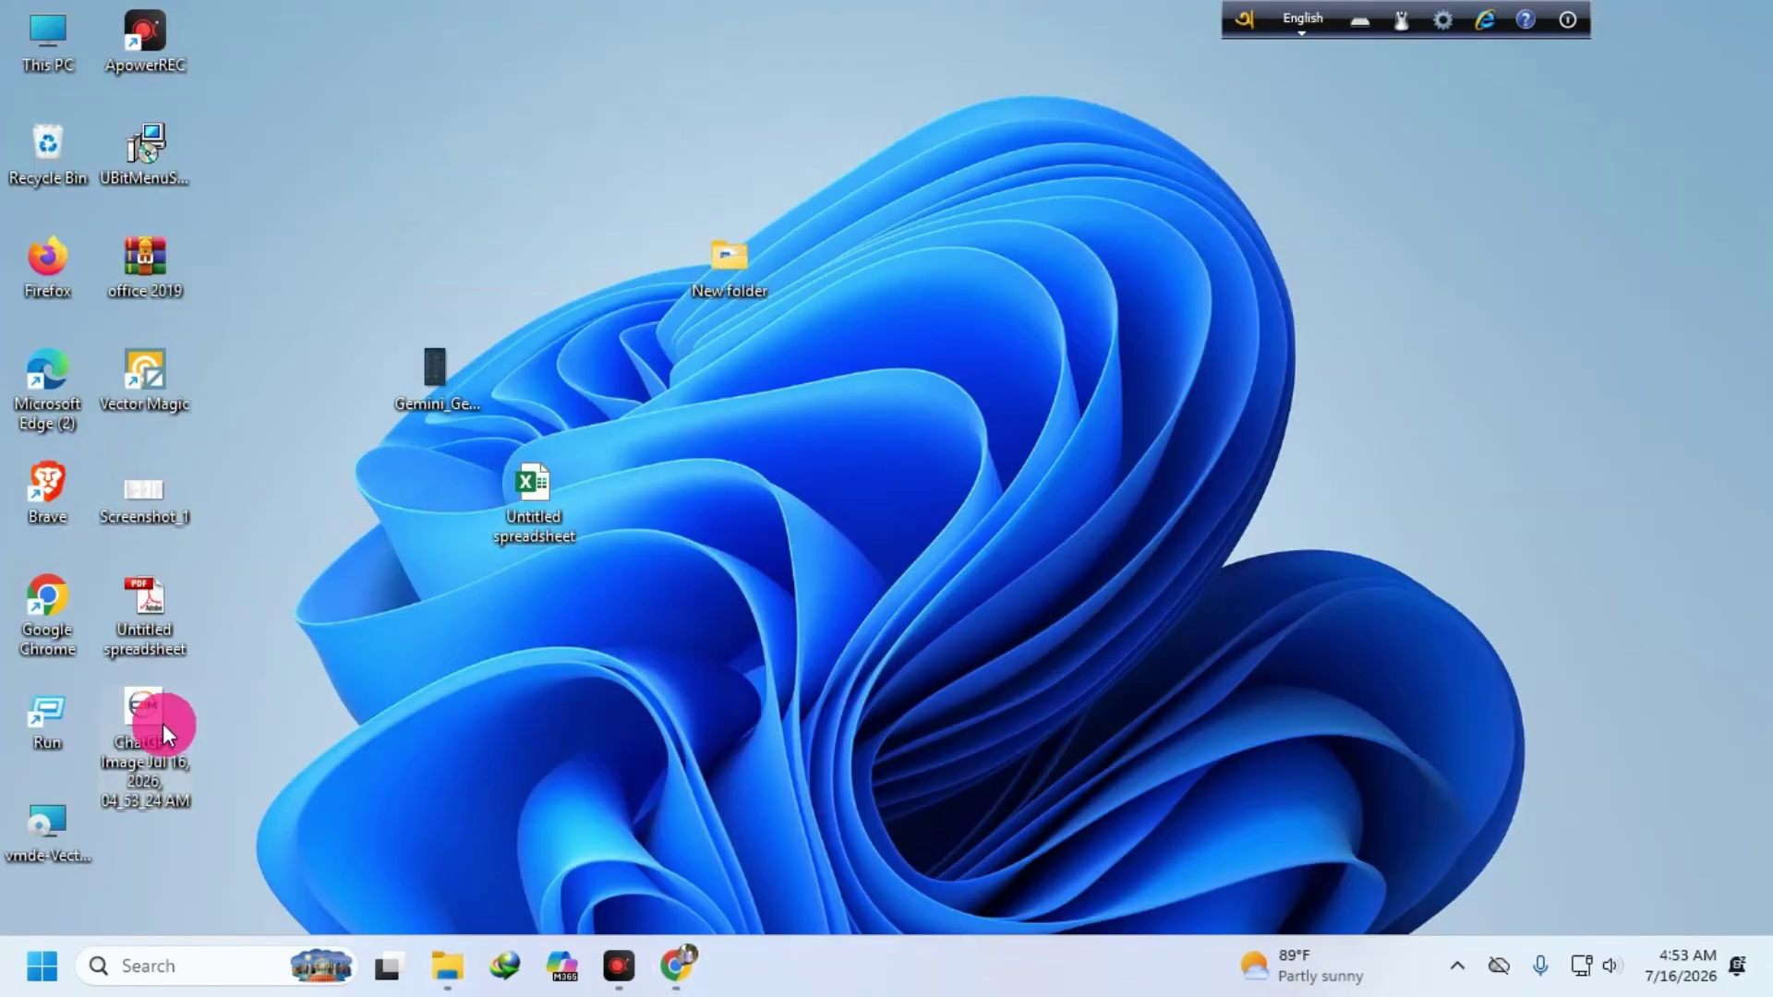
left_click_drag(162, 723, 242, 614)
right_click(237, 614)
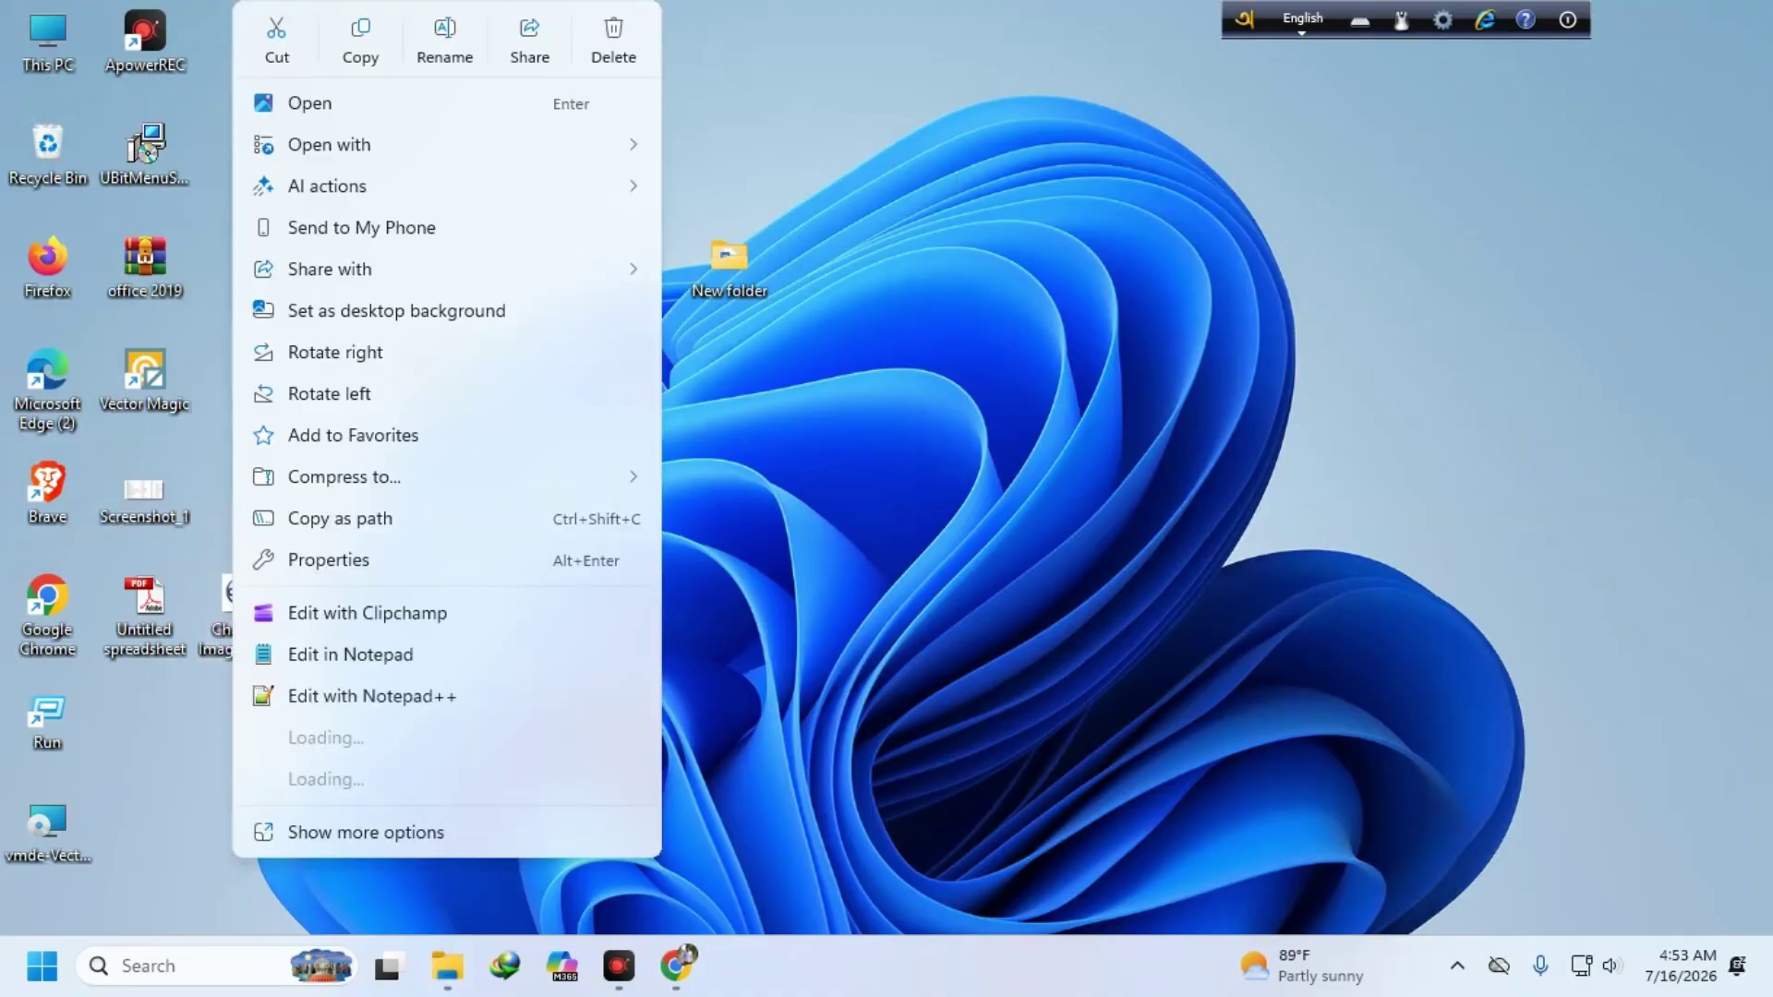
left_click(436, 65)
type("fff")
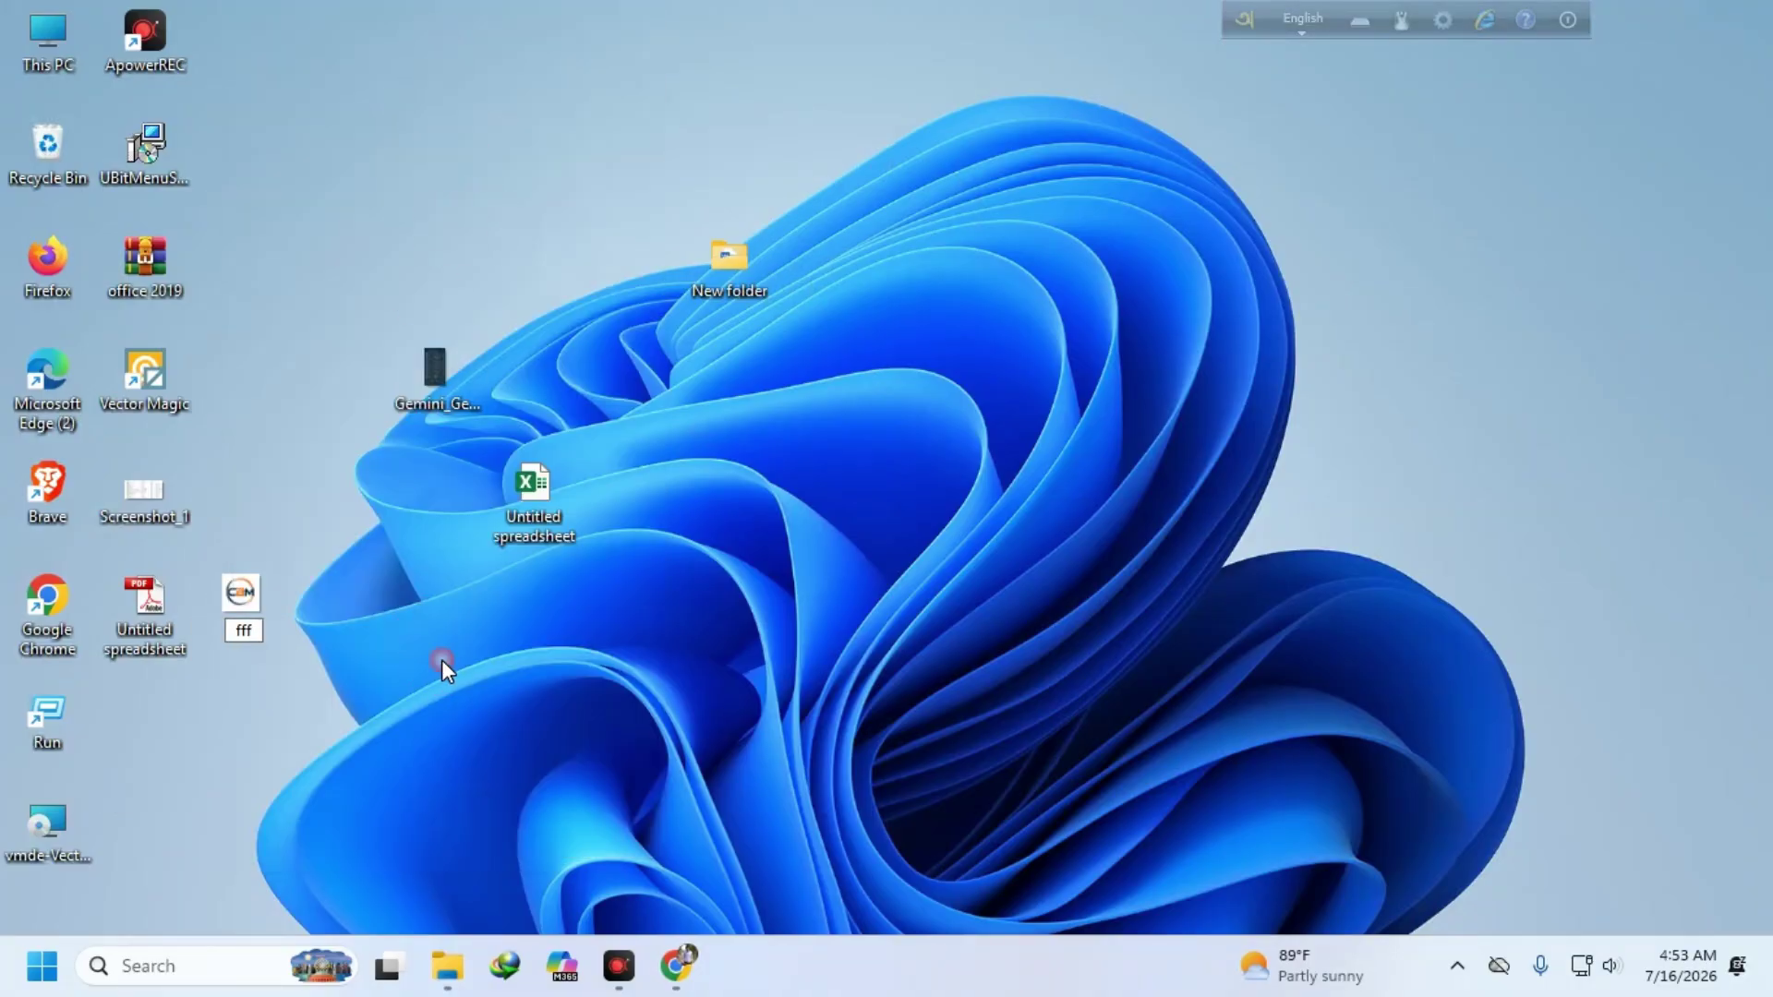
key("Return")
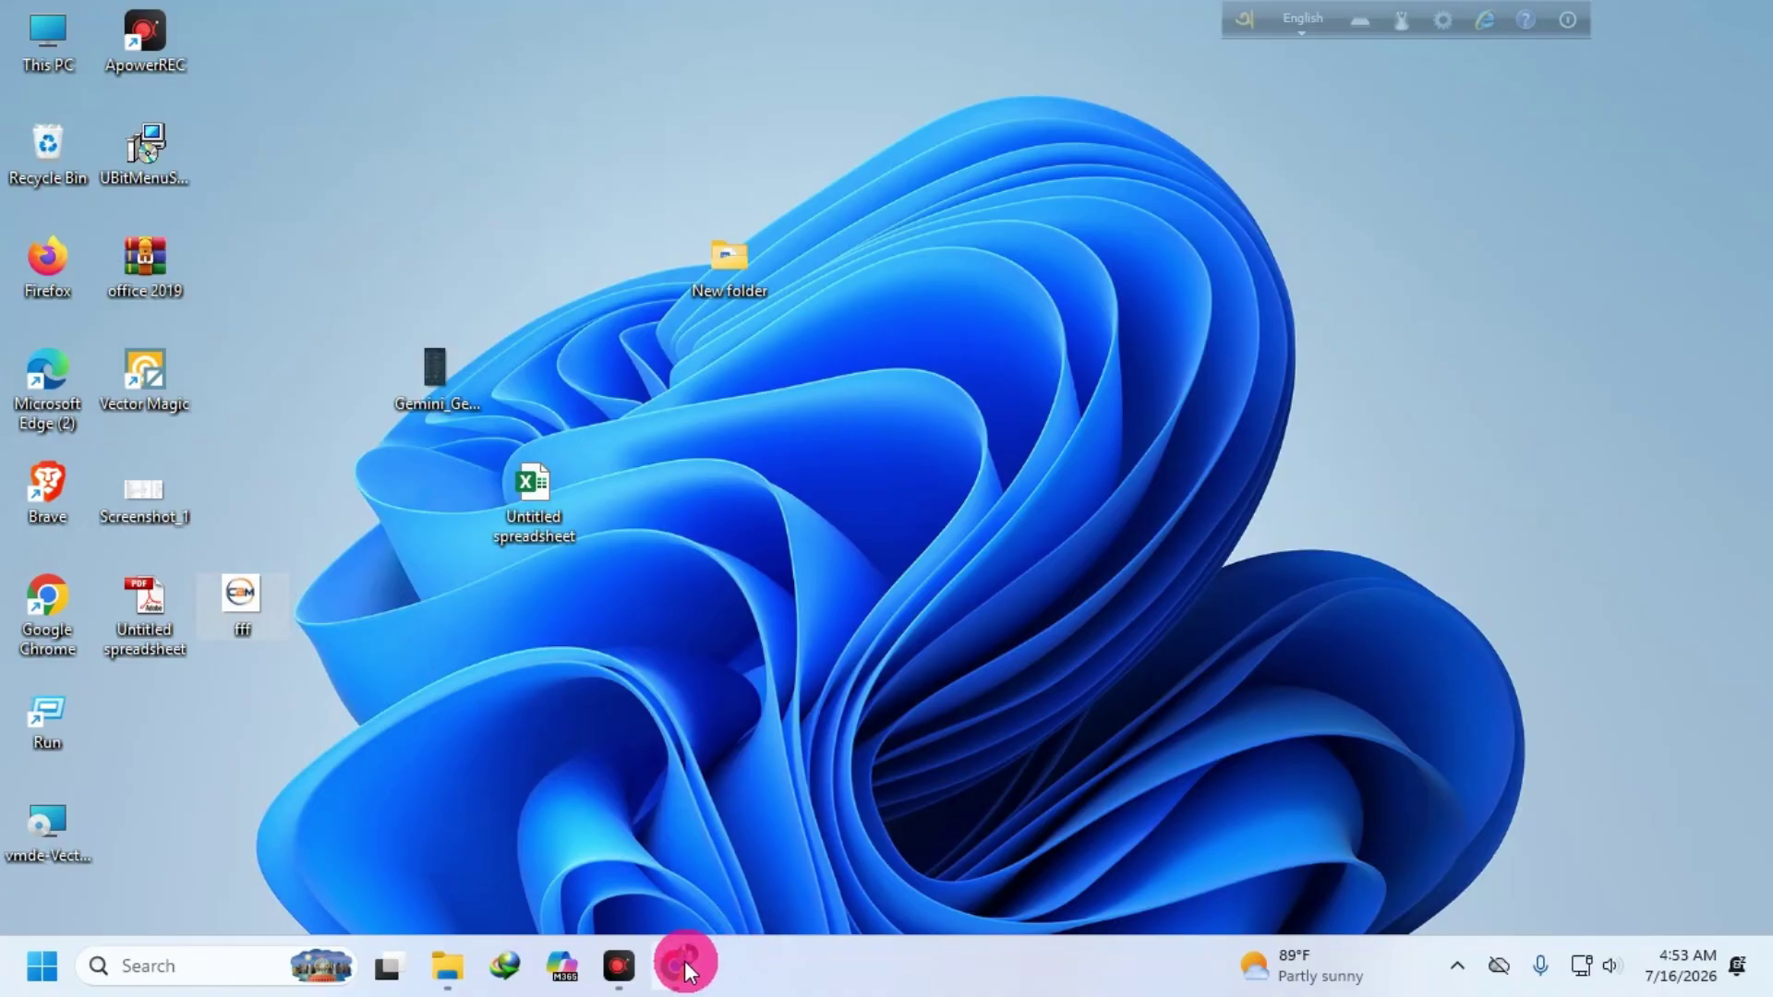
left_click(681, 965)
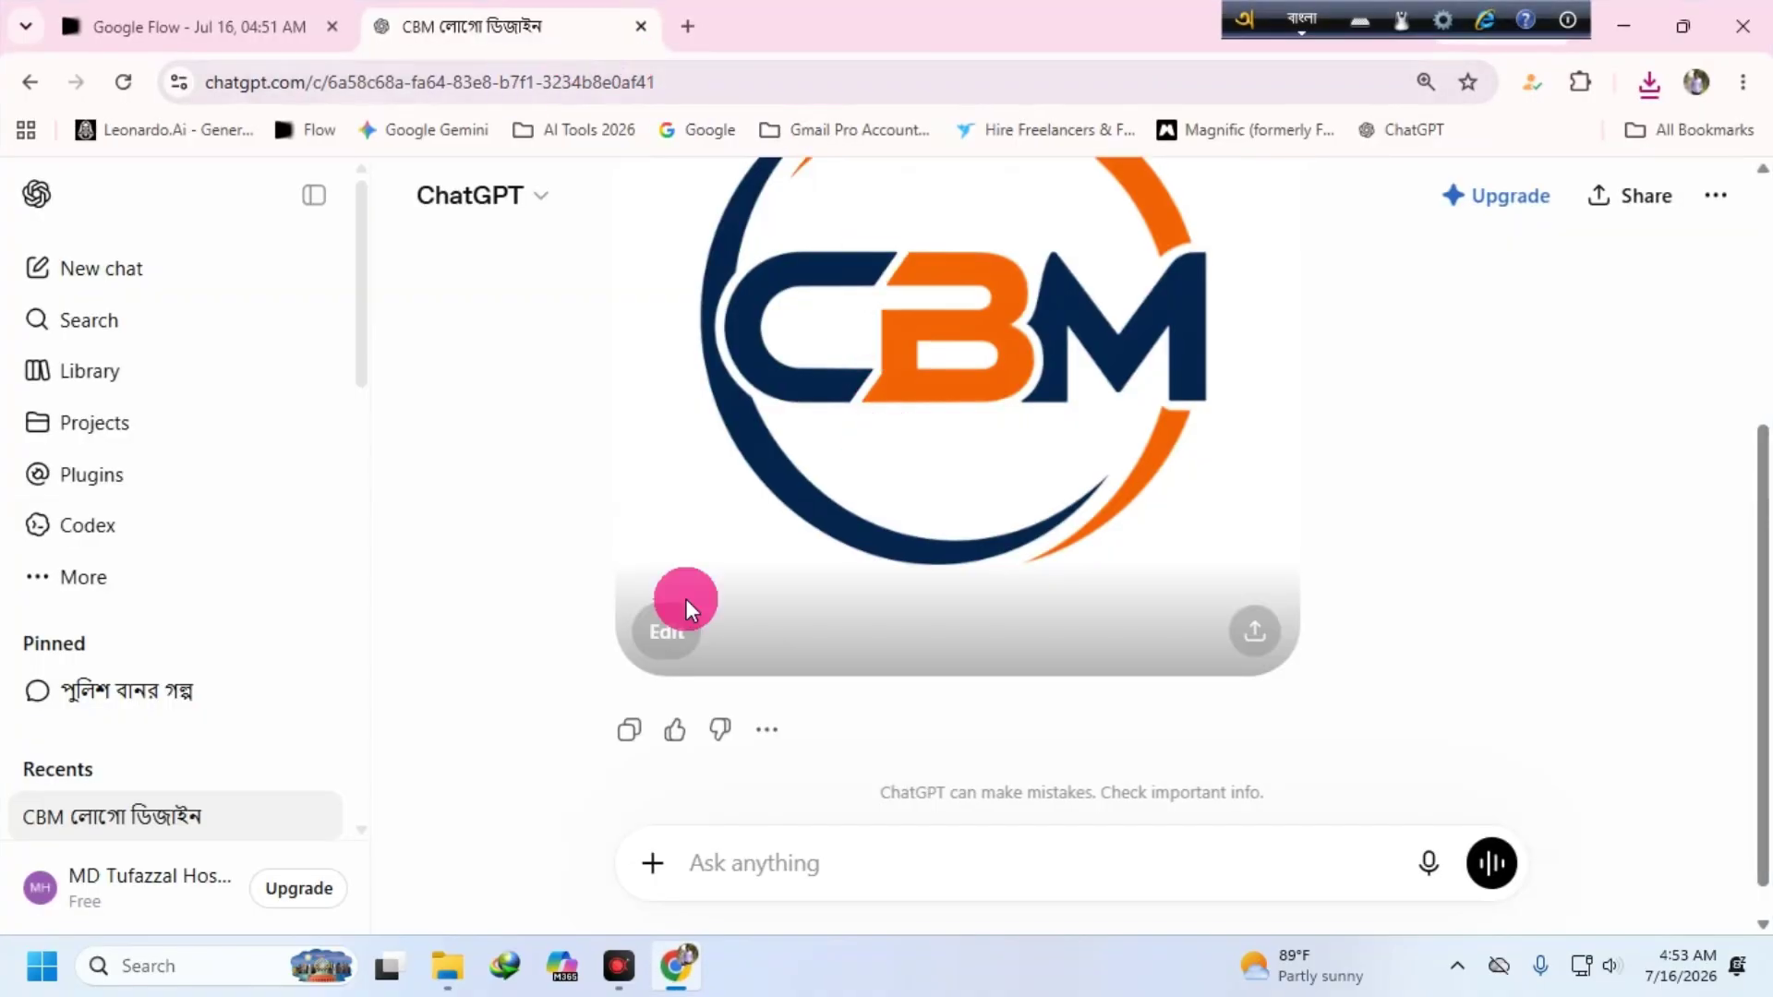
- Ask ChatGPT in Bengali for a logo video prompt, then select the quoted cinematic CBM reveal prompt
left_click(724, 849)
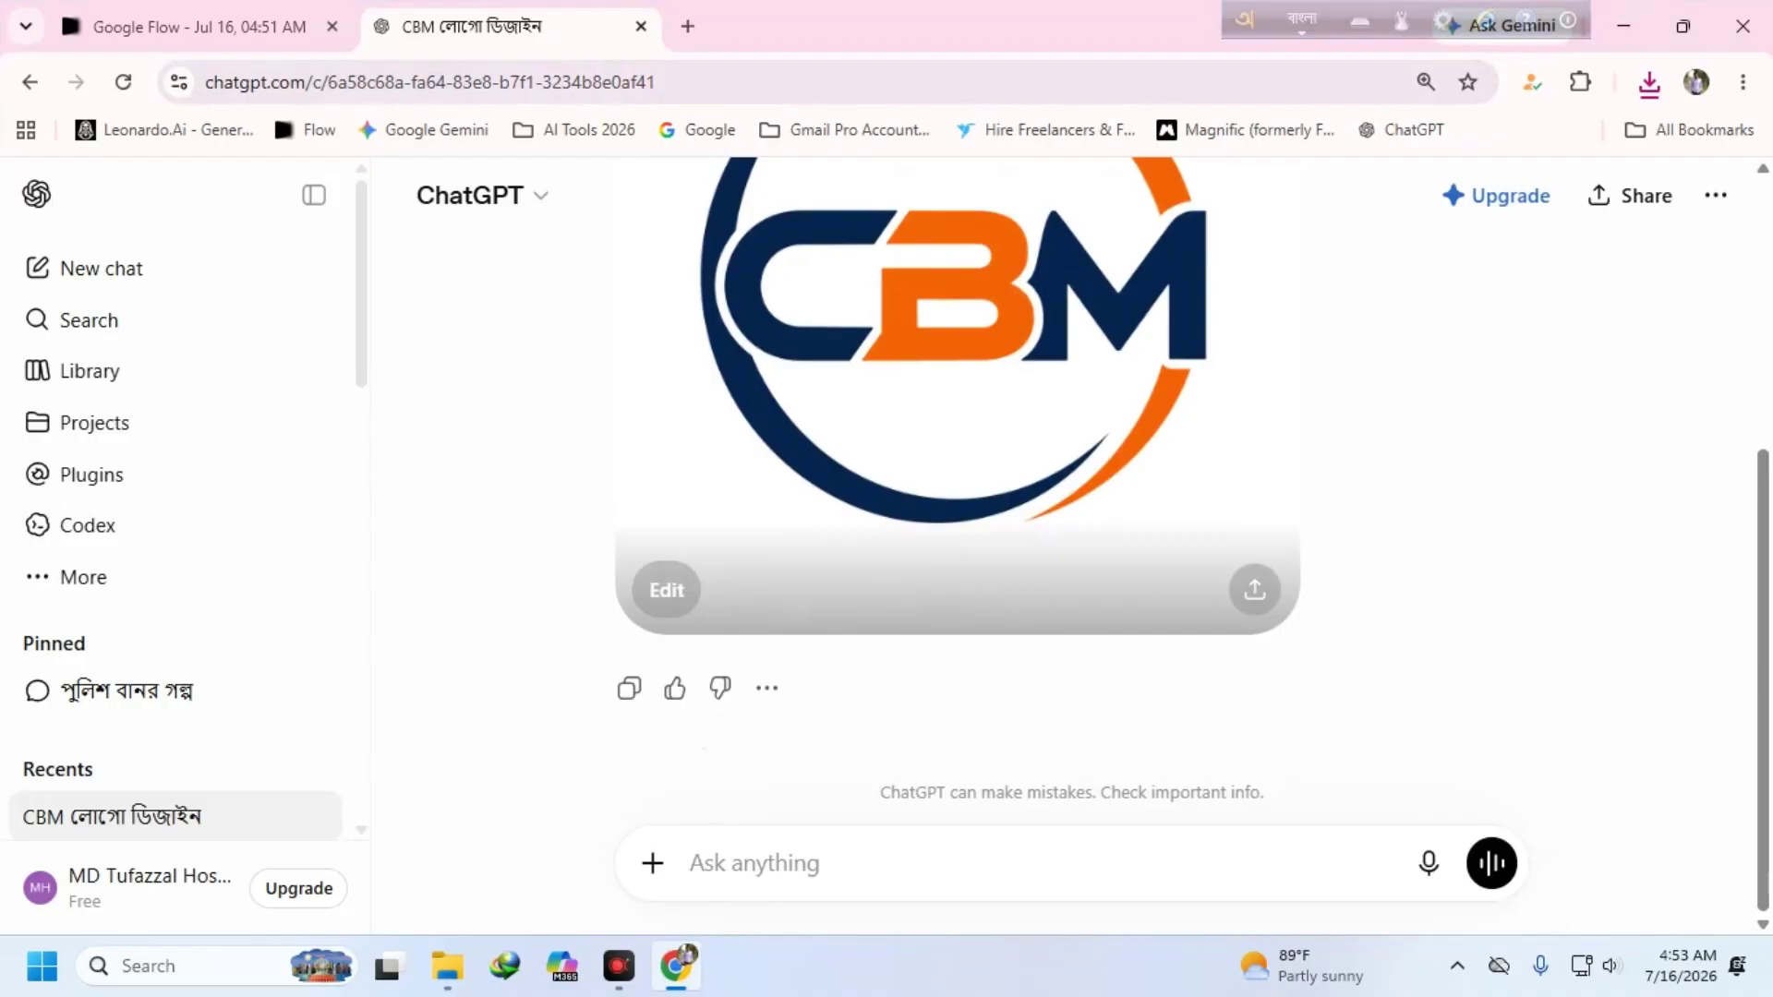
type("লে")
key("Return")
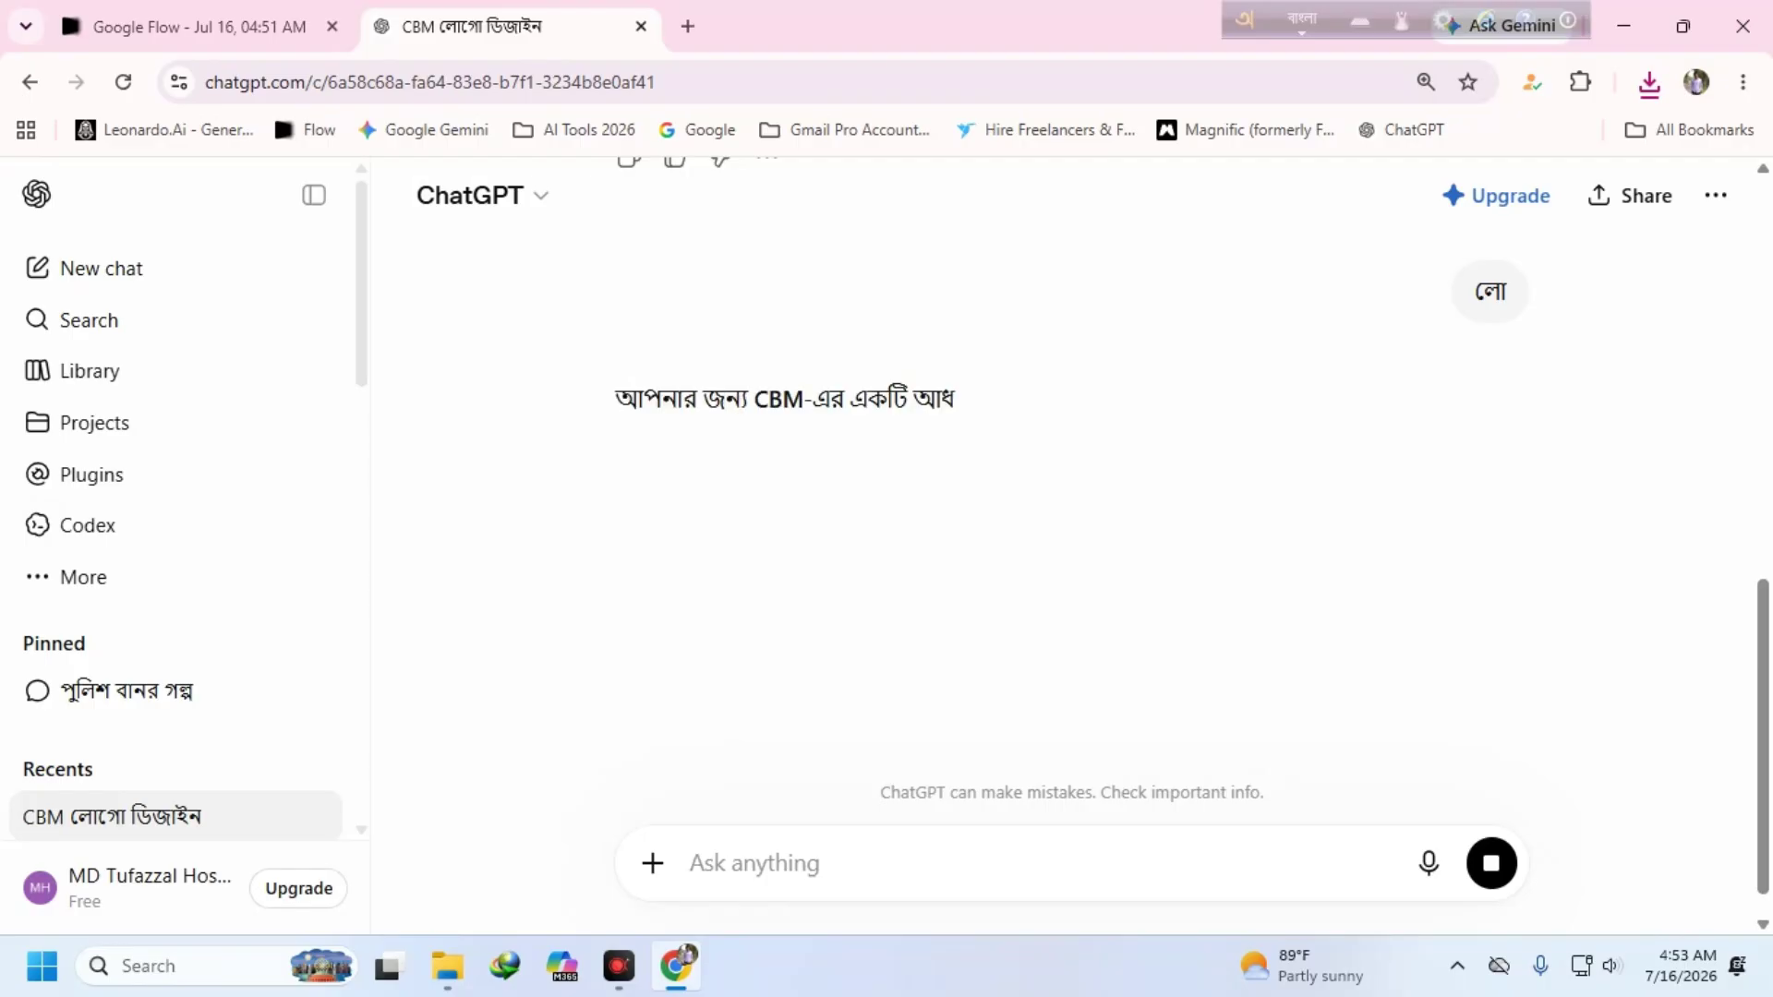
type("লোগ ভি")
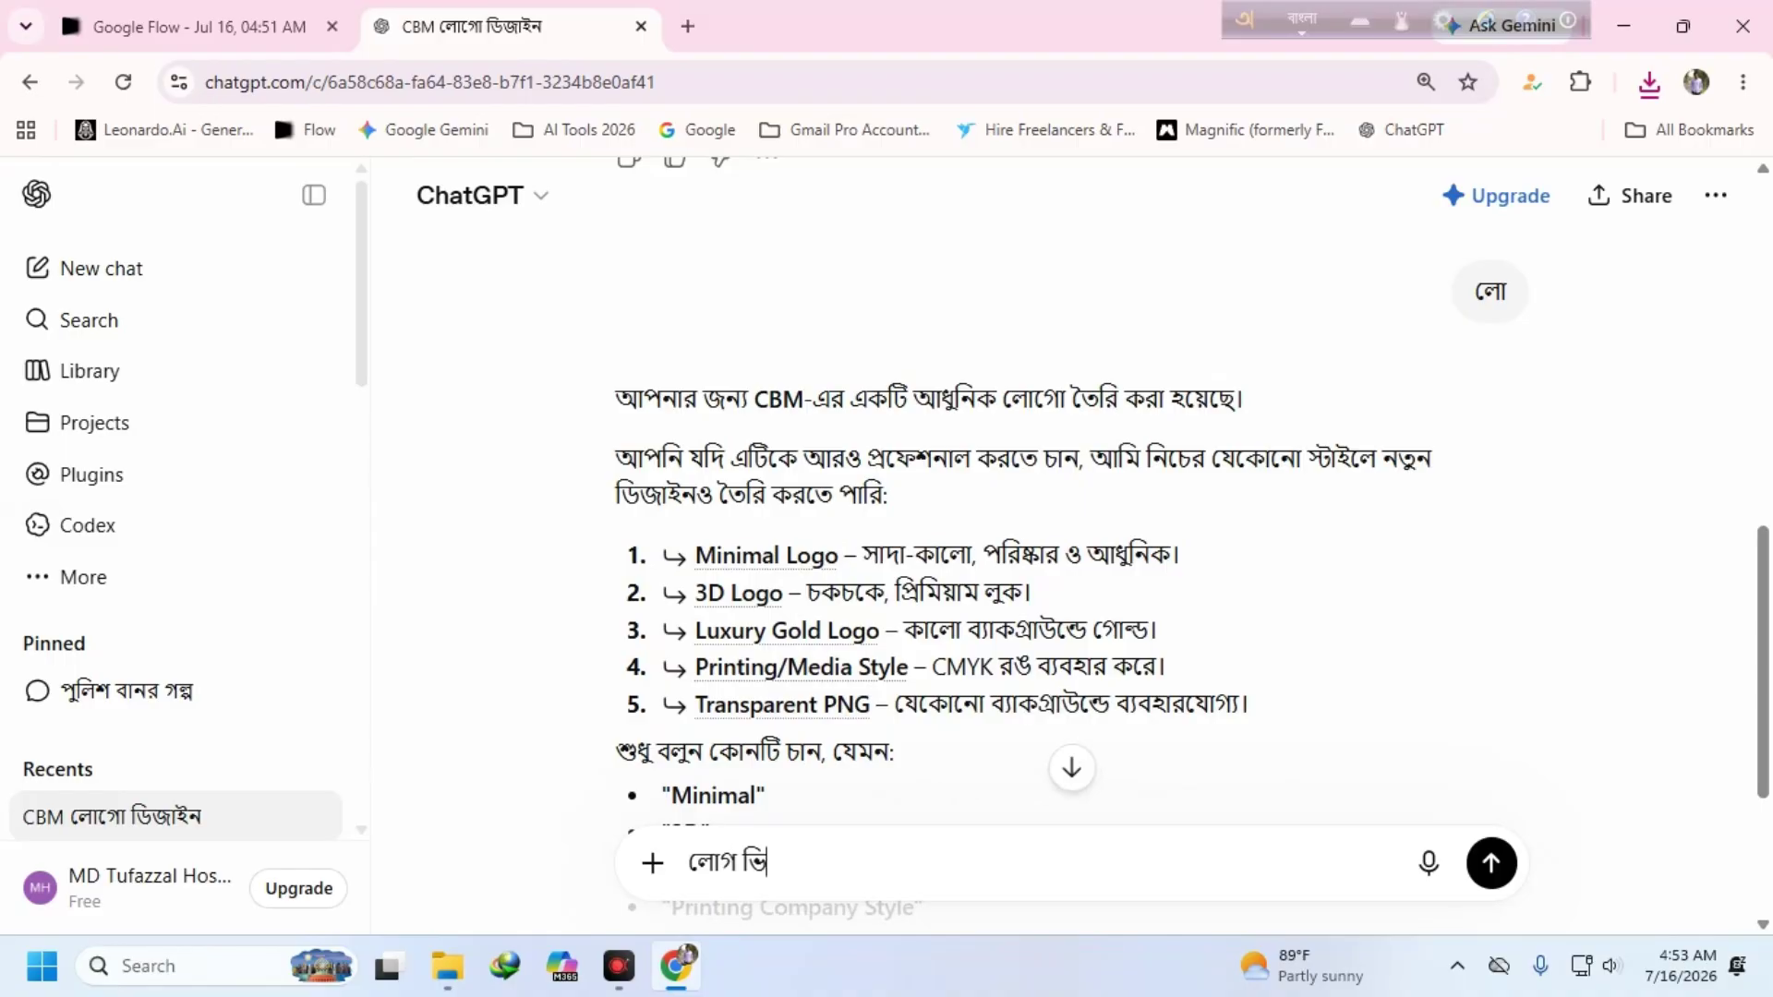
type("ডিও তৈরি প্রম্পট দাও  বাংলা প্রম্পট দাও")
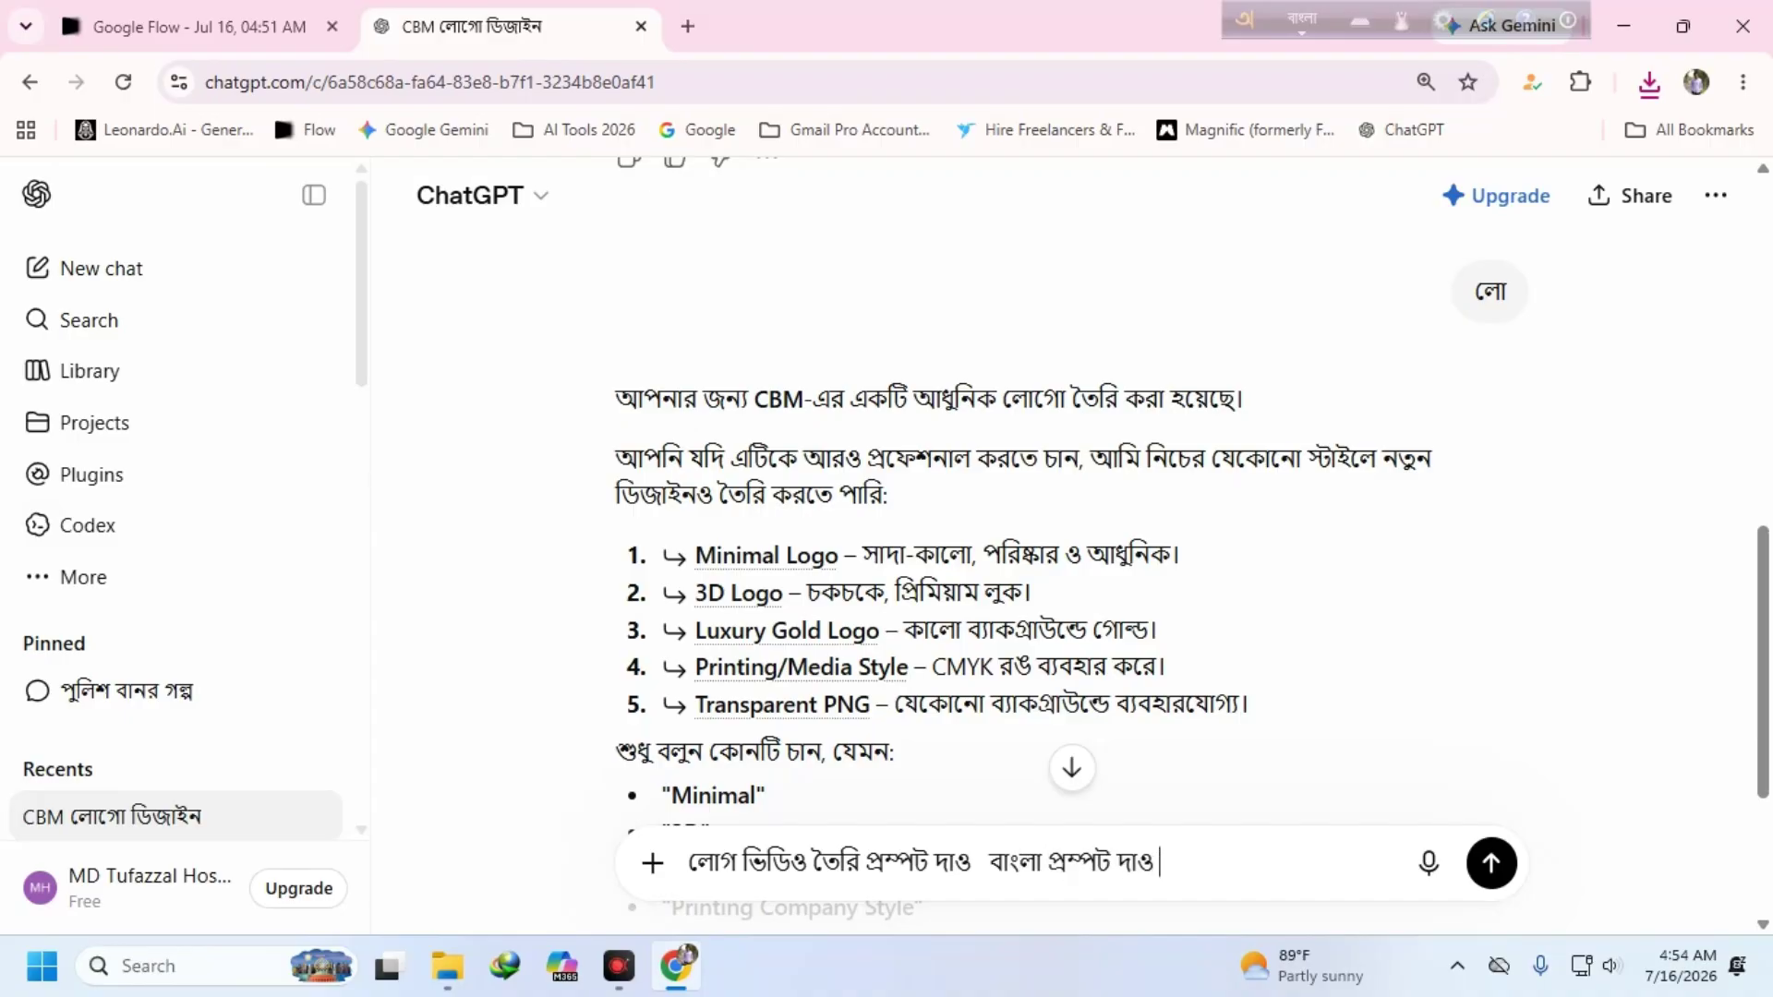
key("Return")
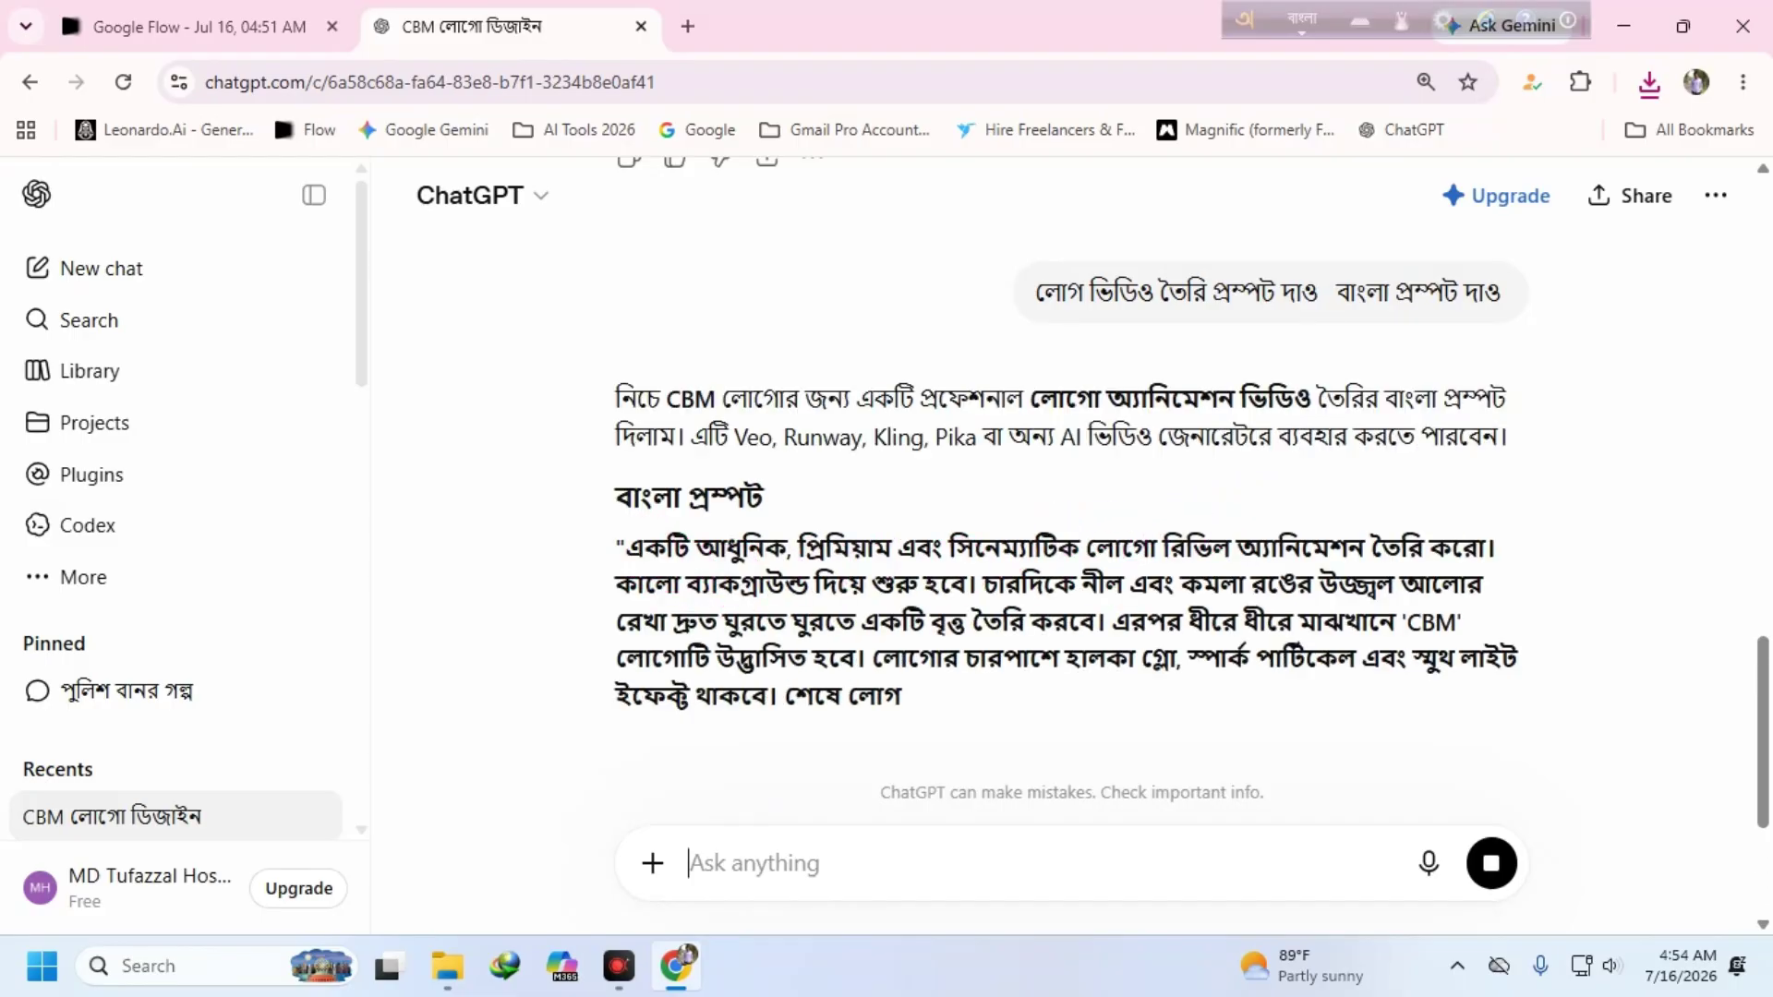
left_click_drag(626, 418, 1503, 548)
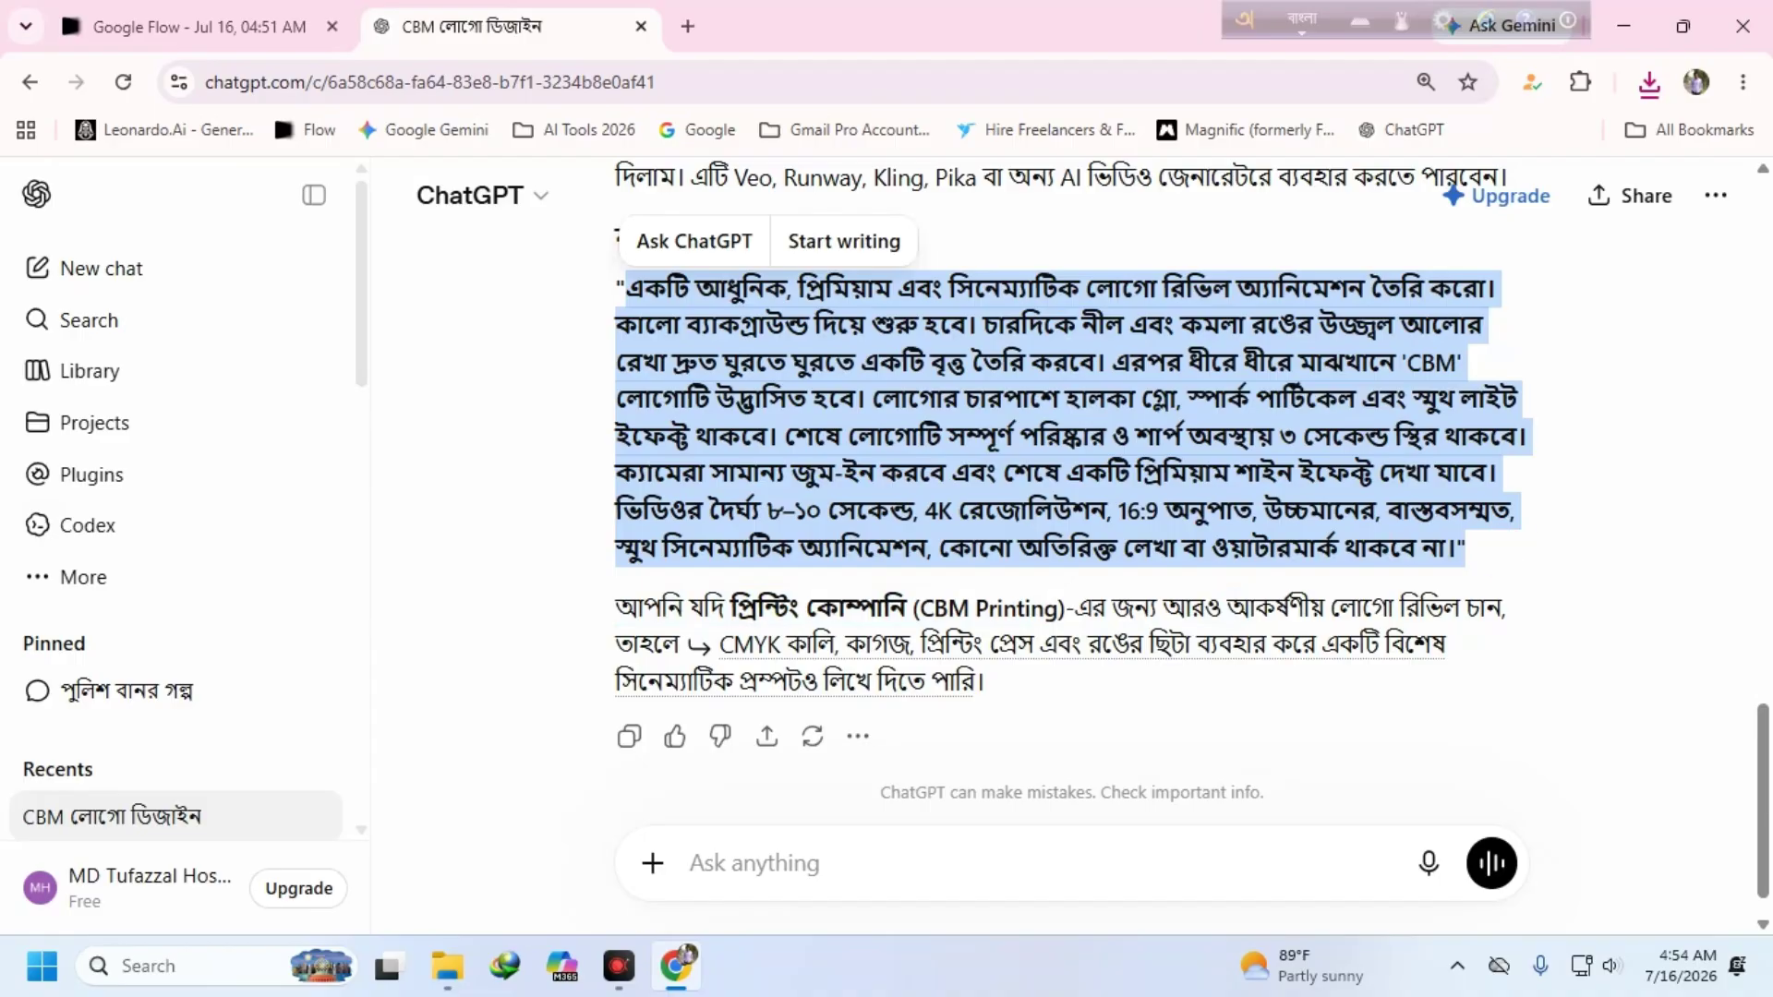
left_click(272, 27)
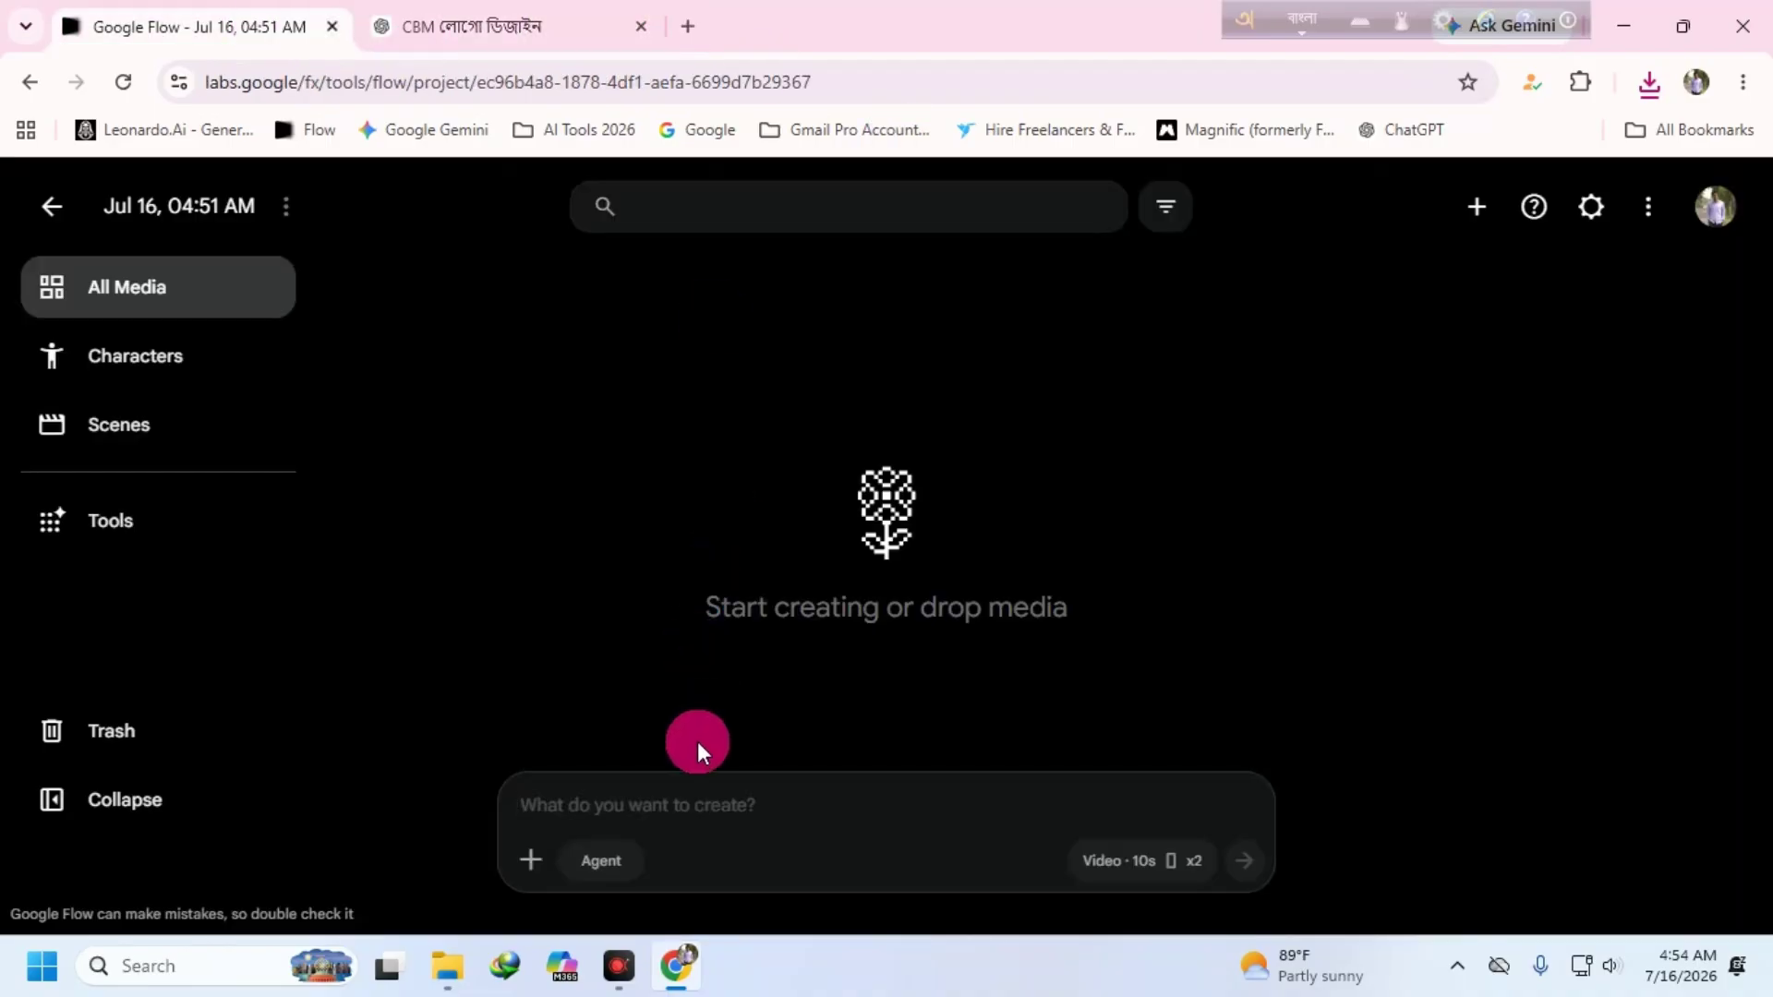
- Upload the fff.png logo image into the Google Flow project
left_click(531, 860)
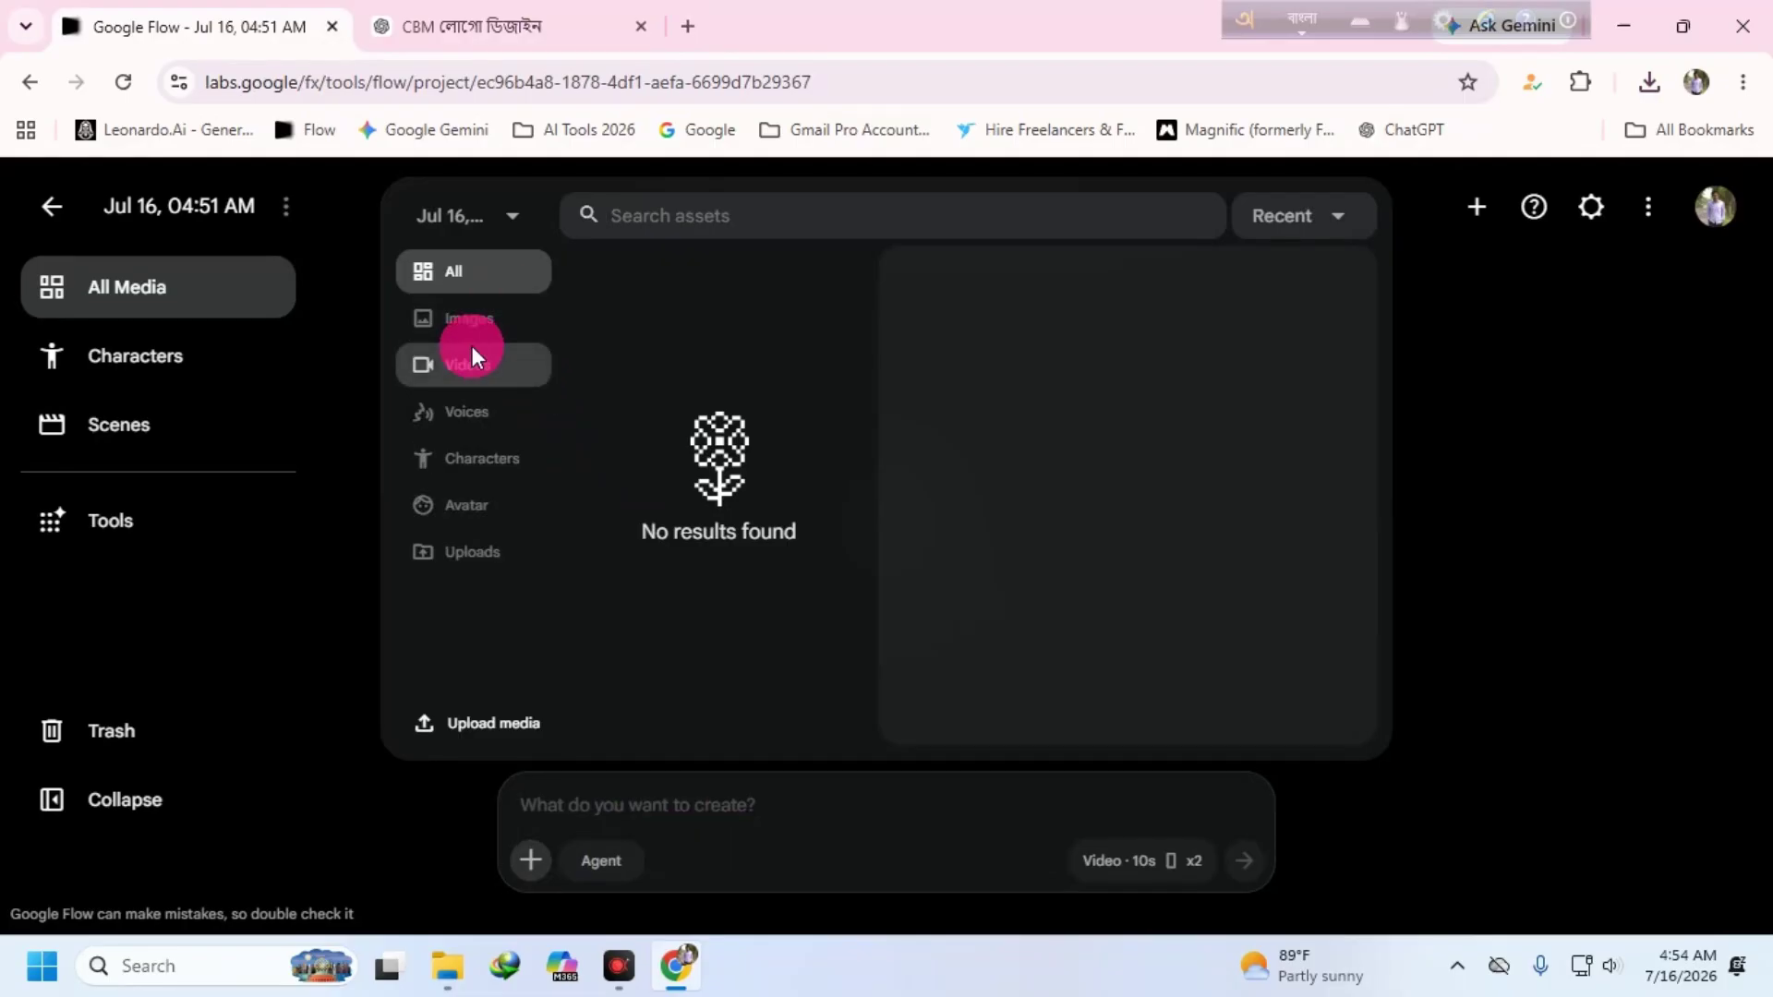
left_click(490, 725)
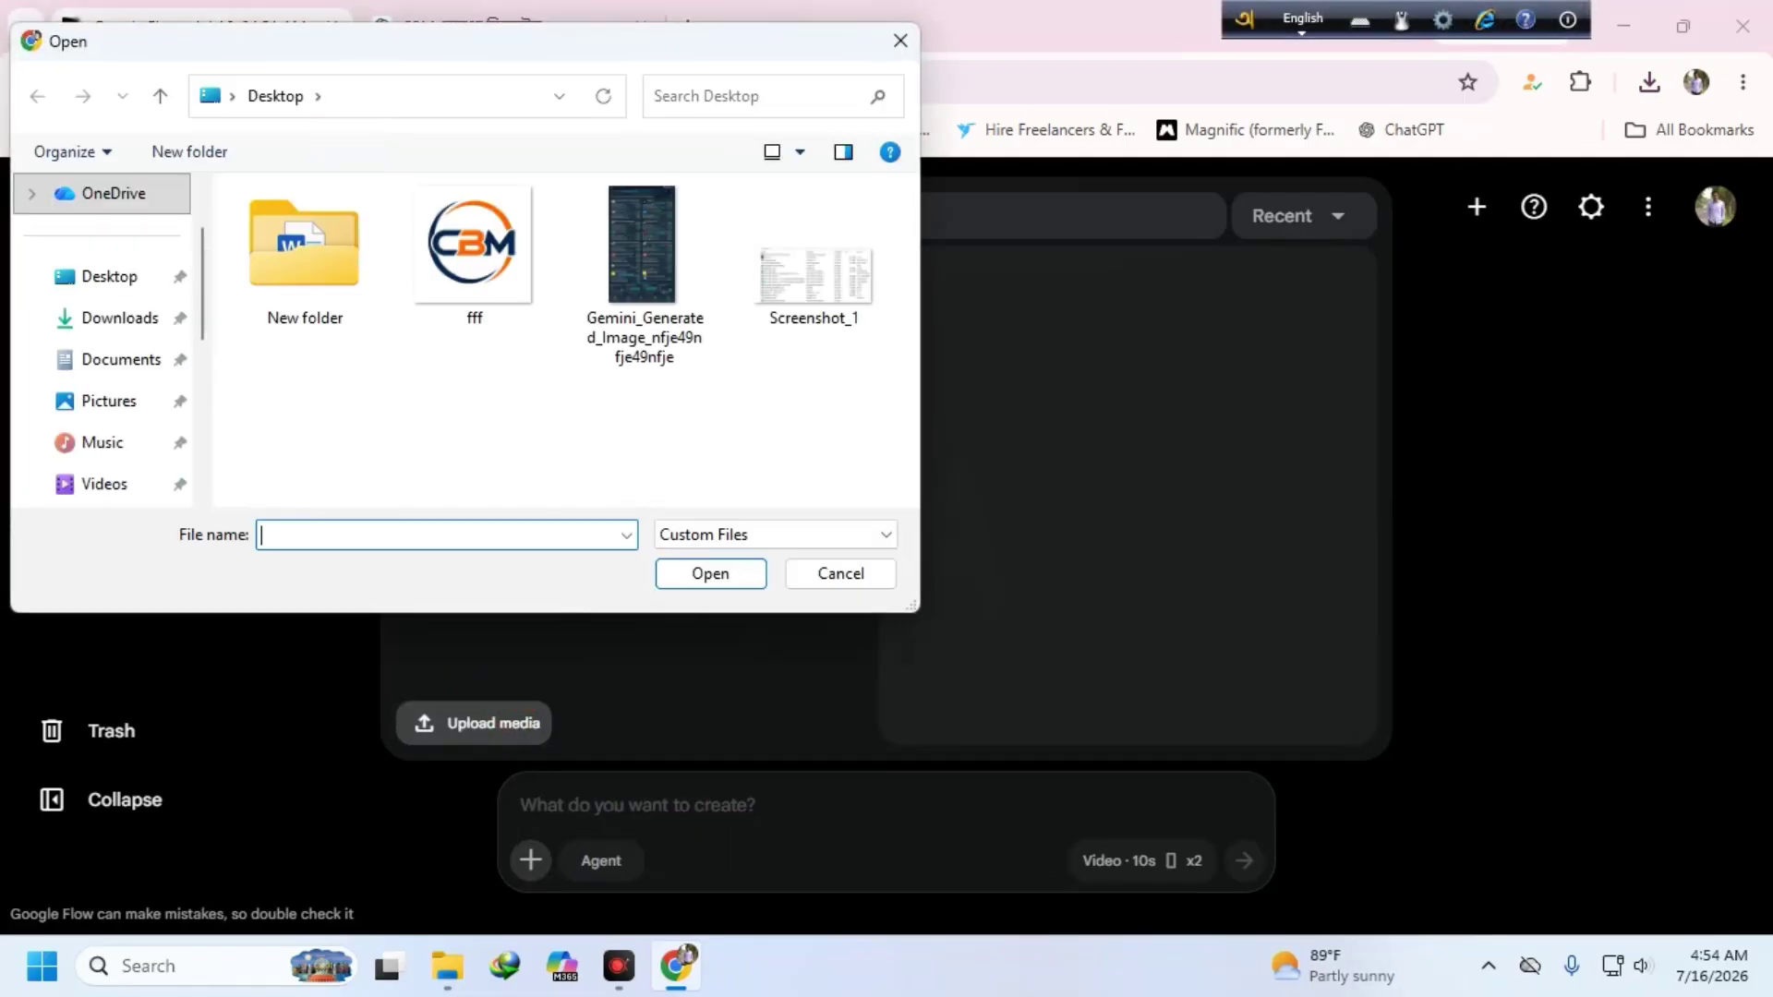
left_click(474, 245)
left_click(710, 572)
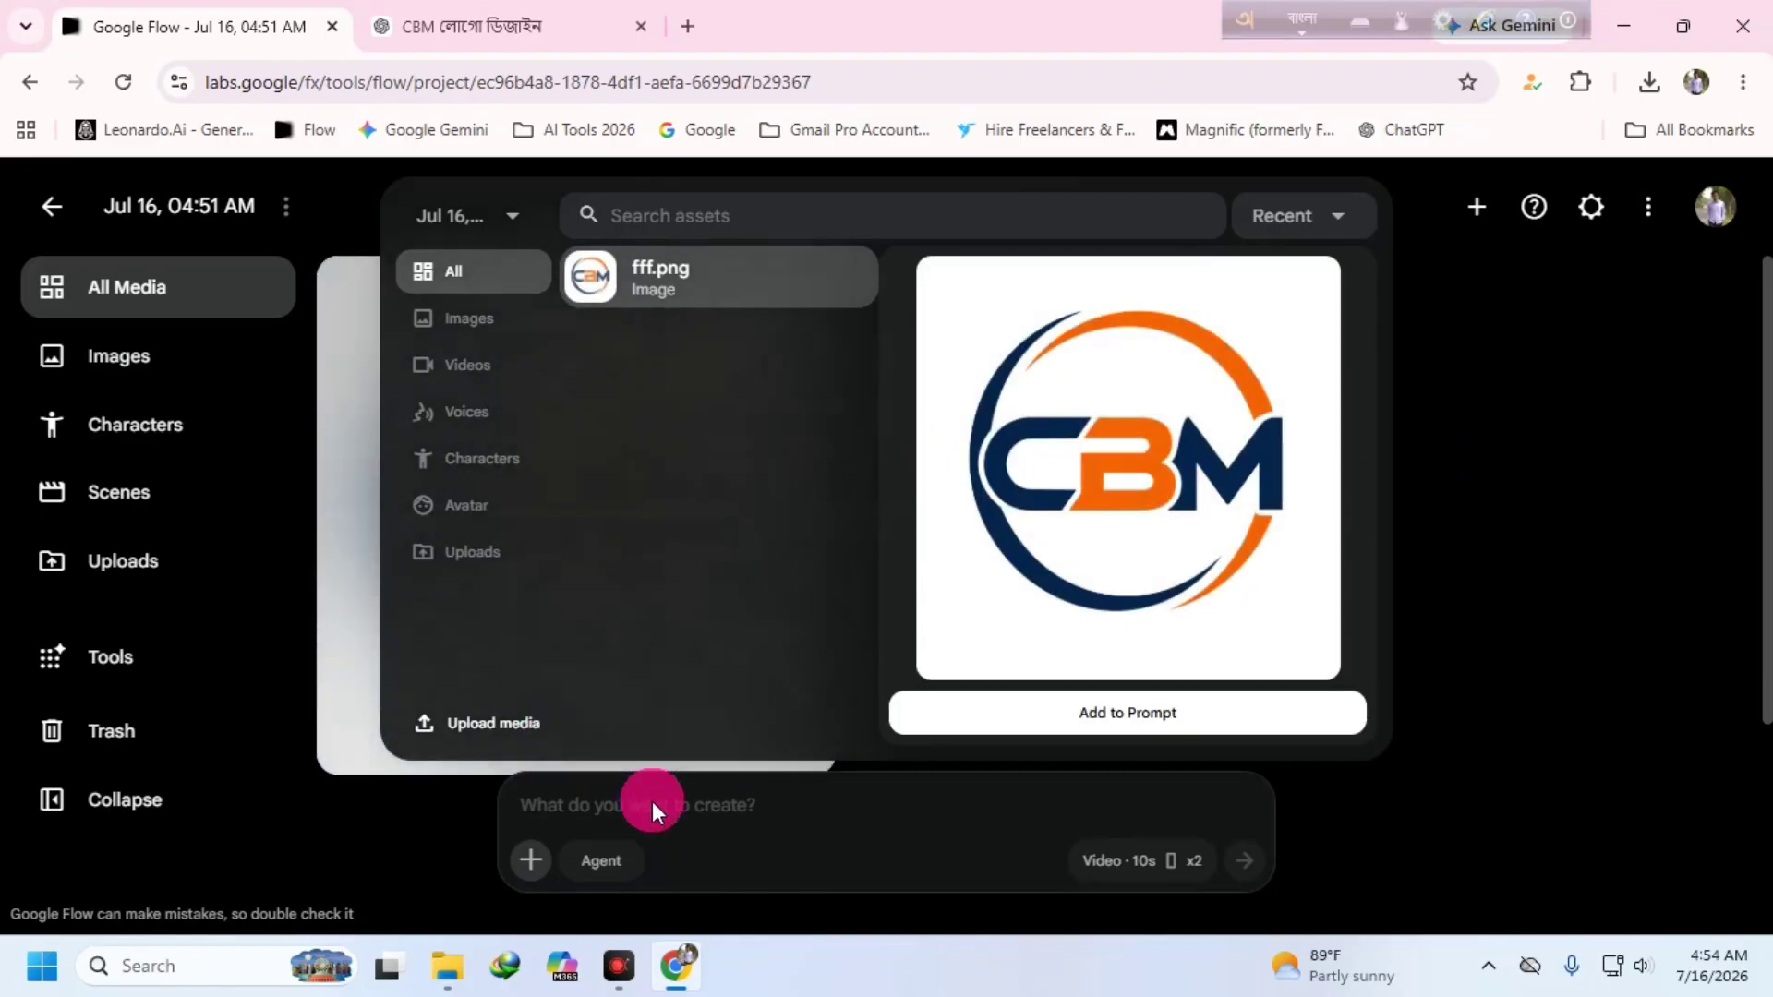
- Attach the CBM logo, paste the Bengali prompt as plain text, and generate the videos
left_click(979, 713)
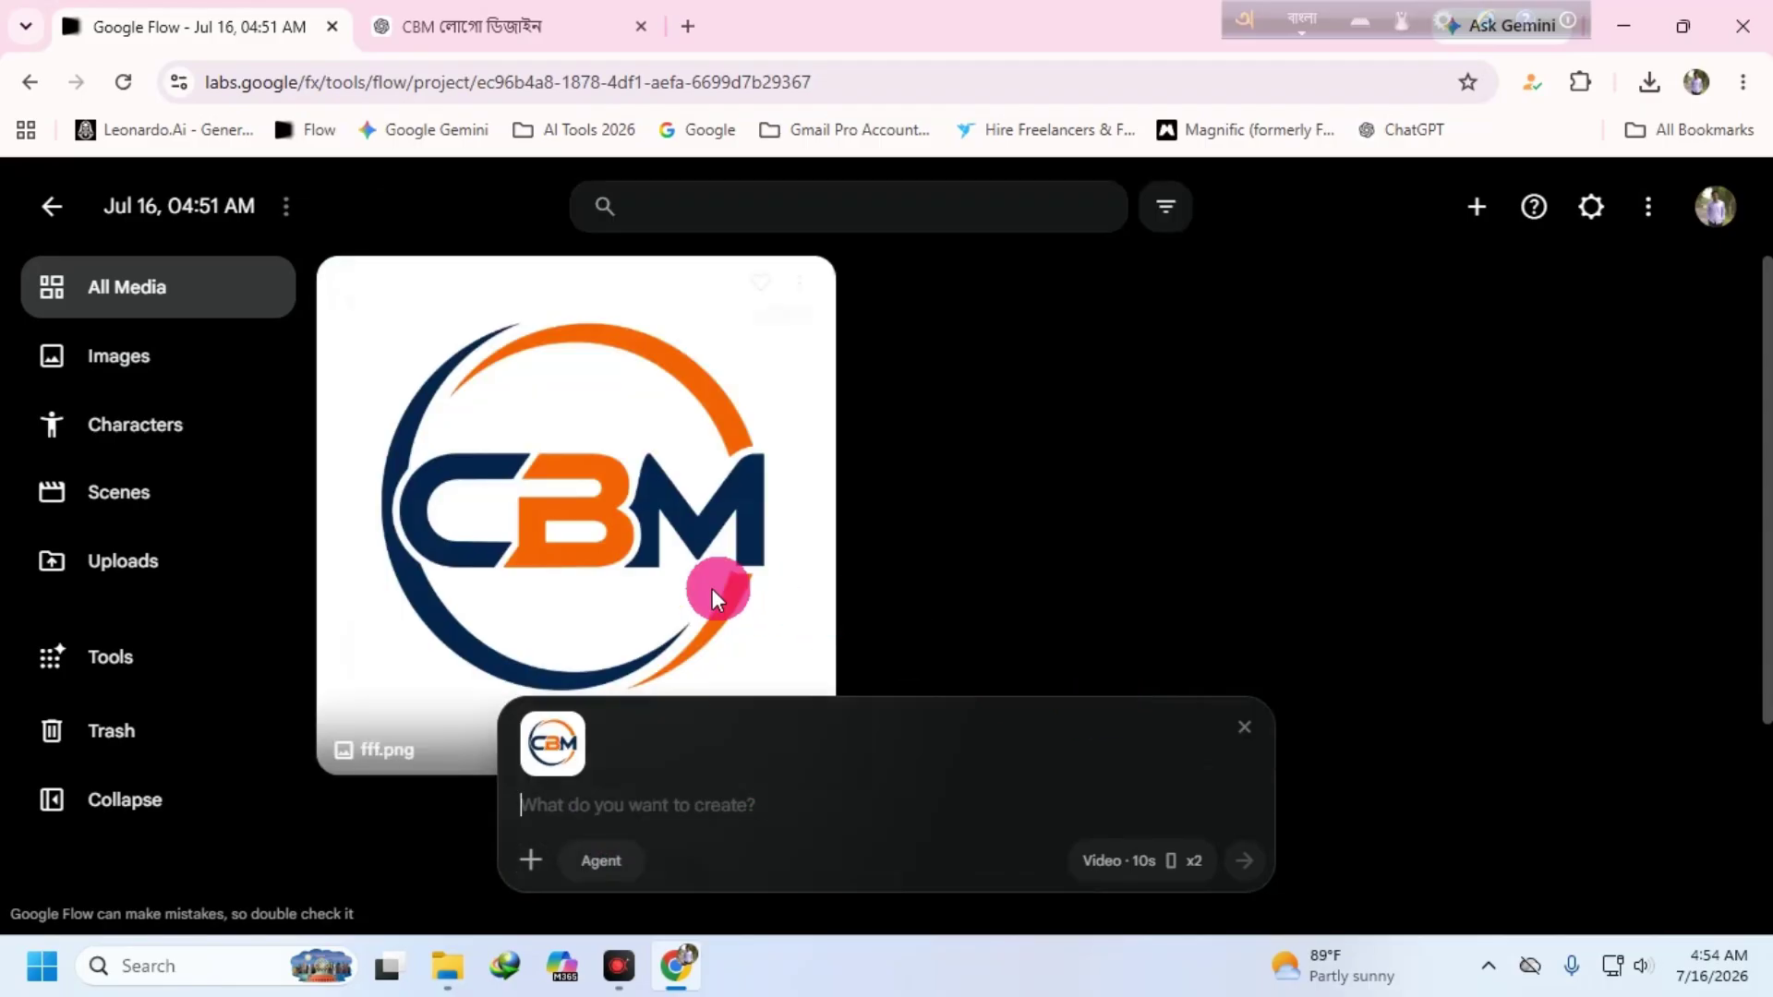
left_click(595, 836)
right_click(573, 793)
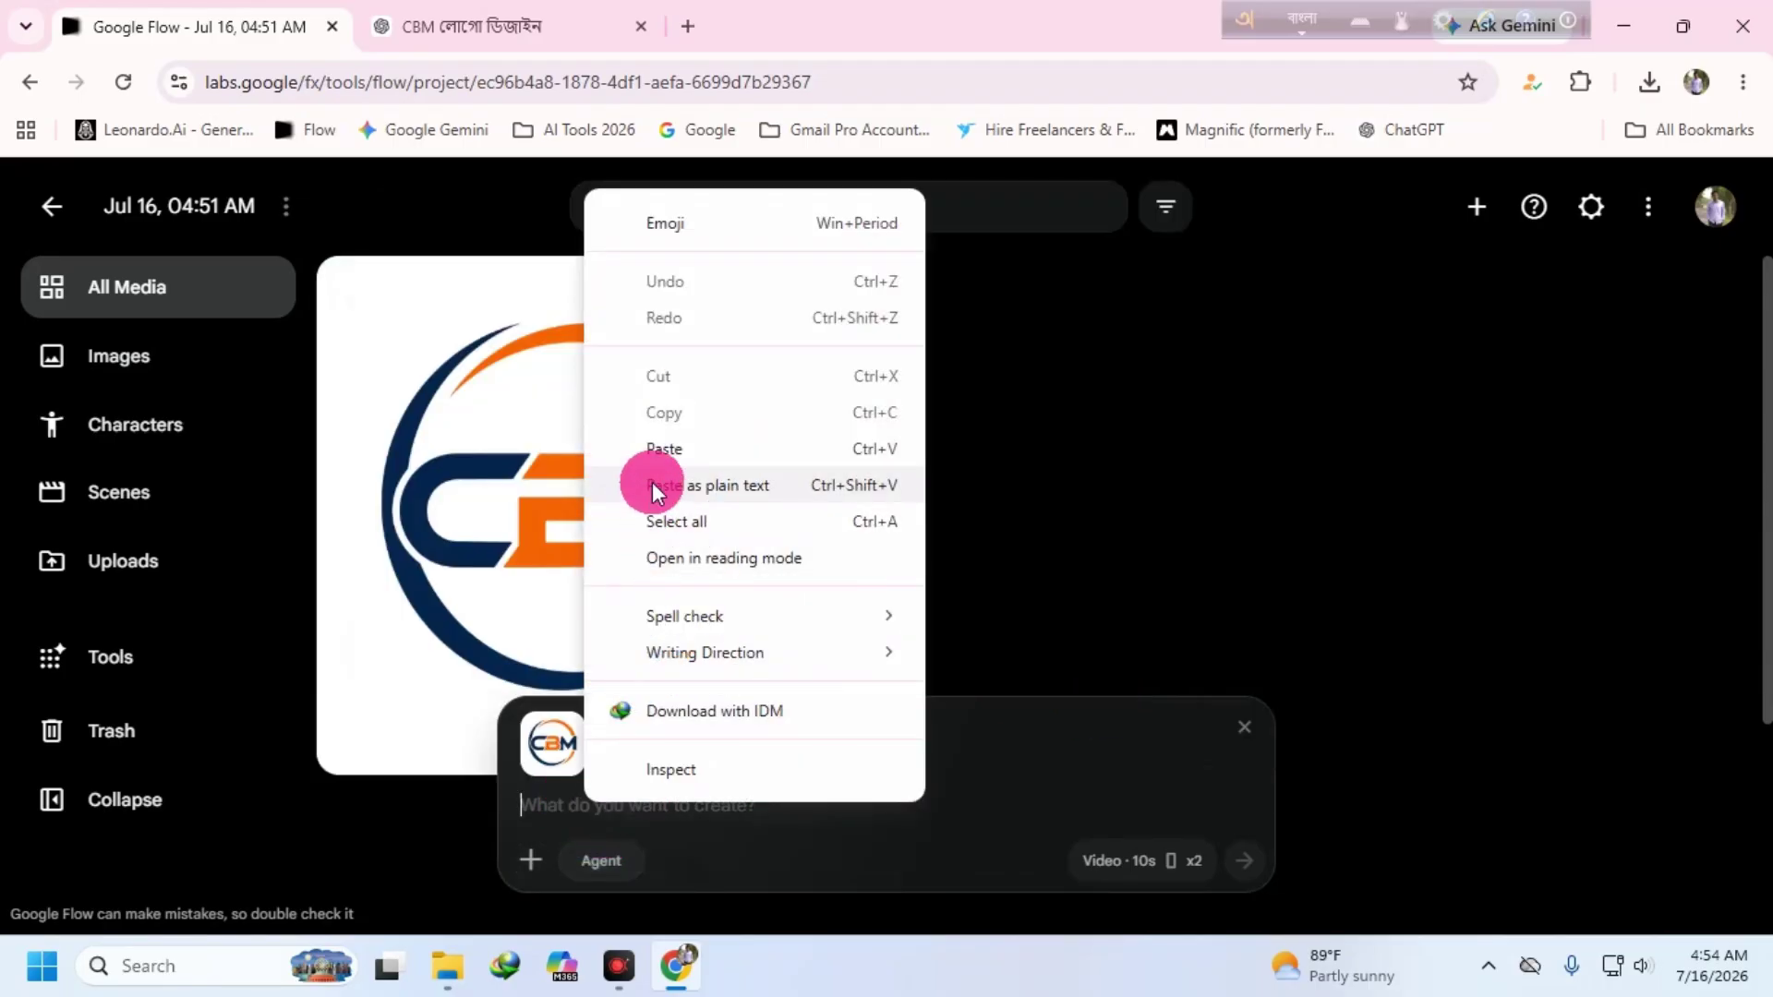
left_click(653, 482)
left_click(1125, 859)
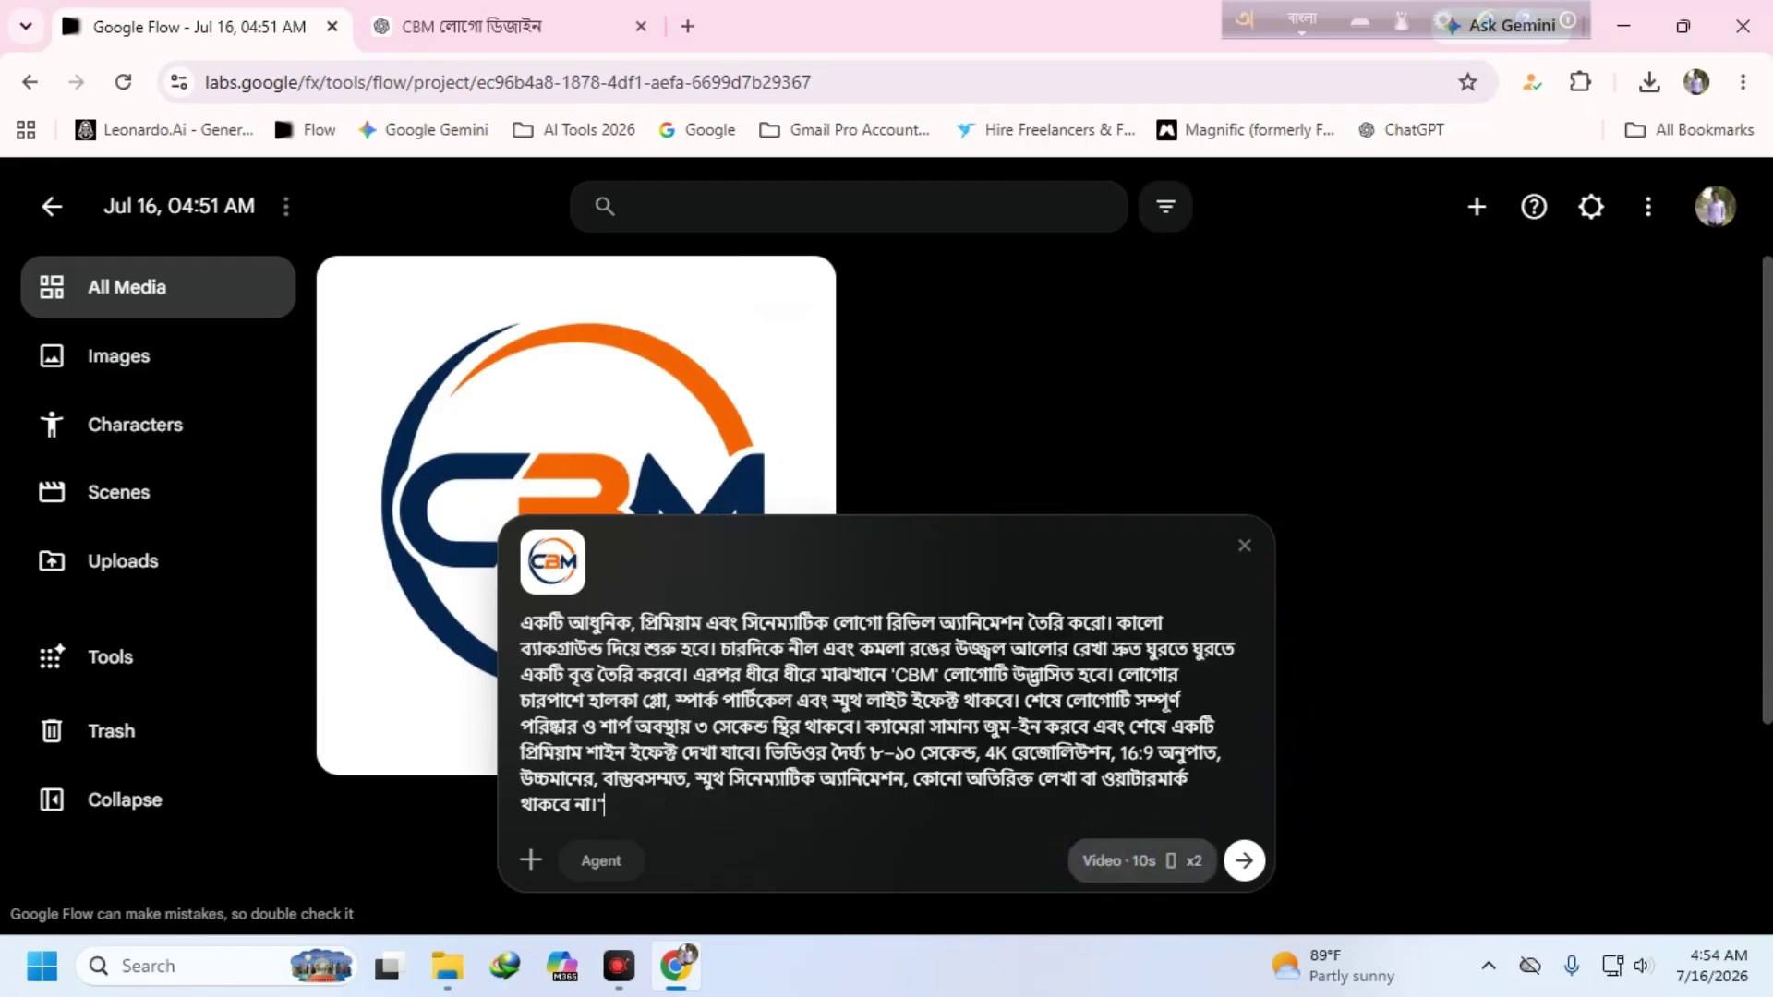
left_click(1244, 860)
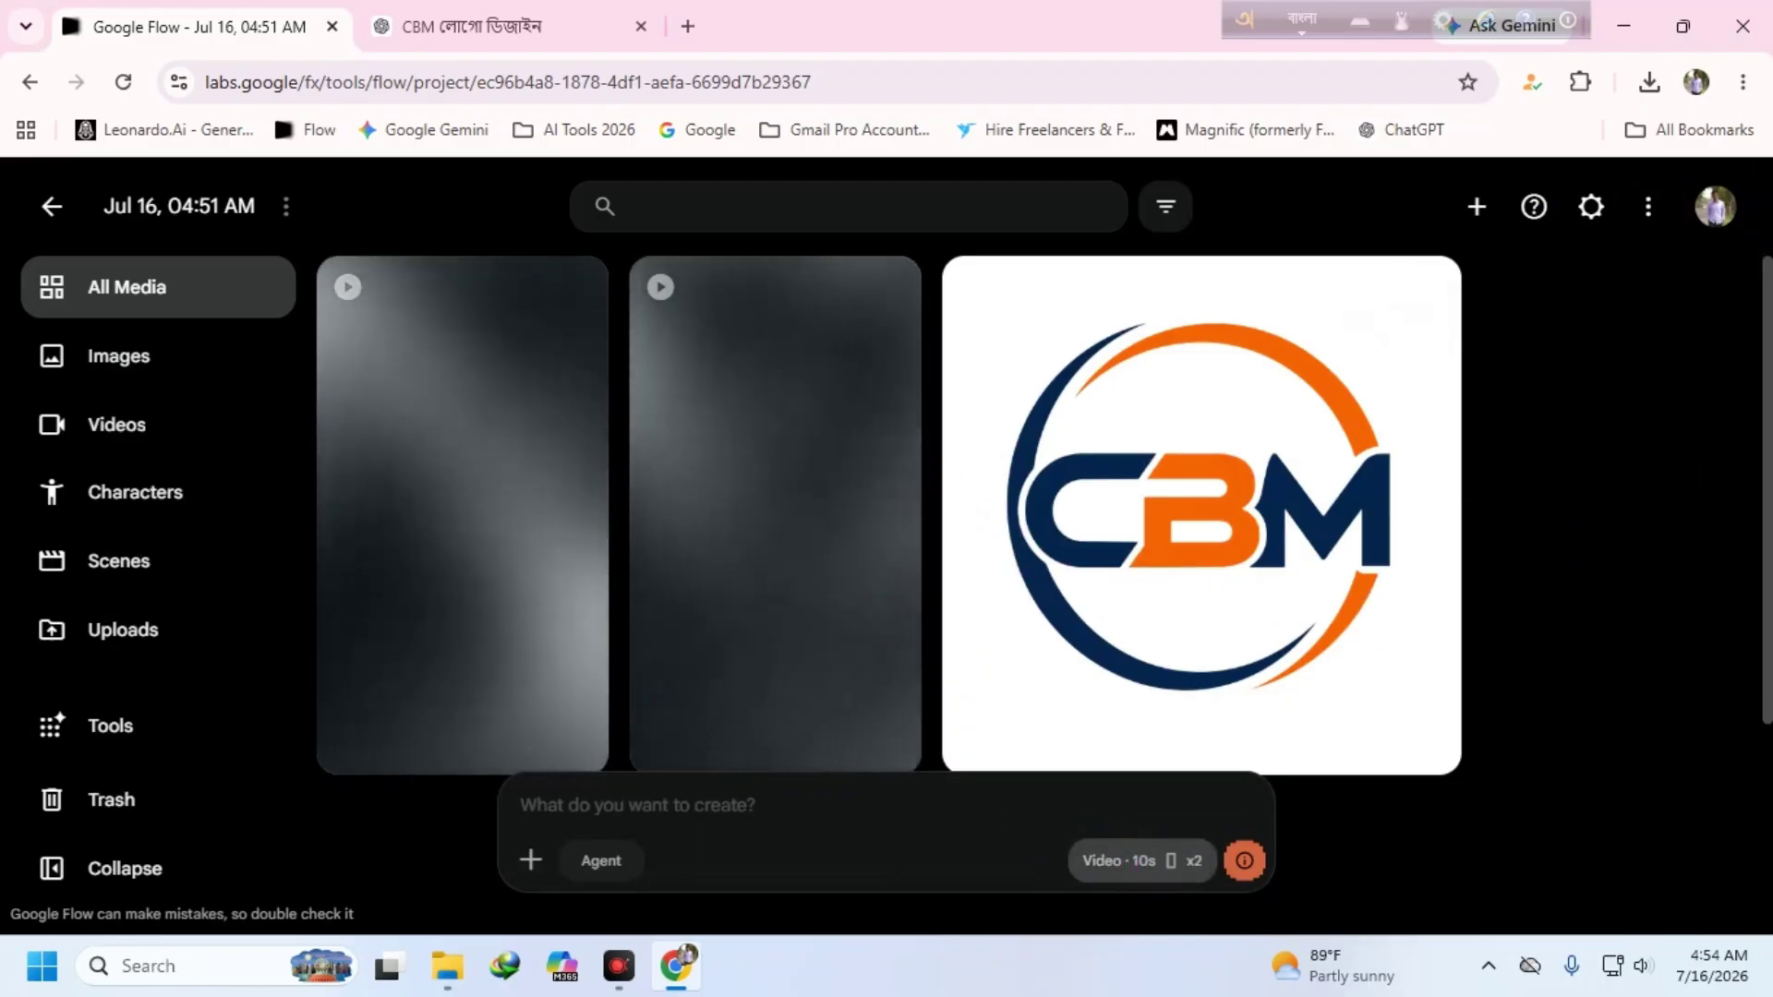
- Switch video output from x2 to 1x per generation, costing 15 credits, and check the queued tiles
left_click(1145, 860)
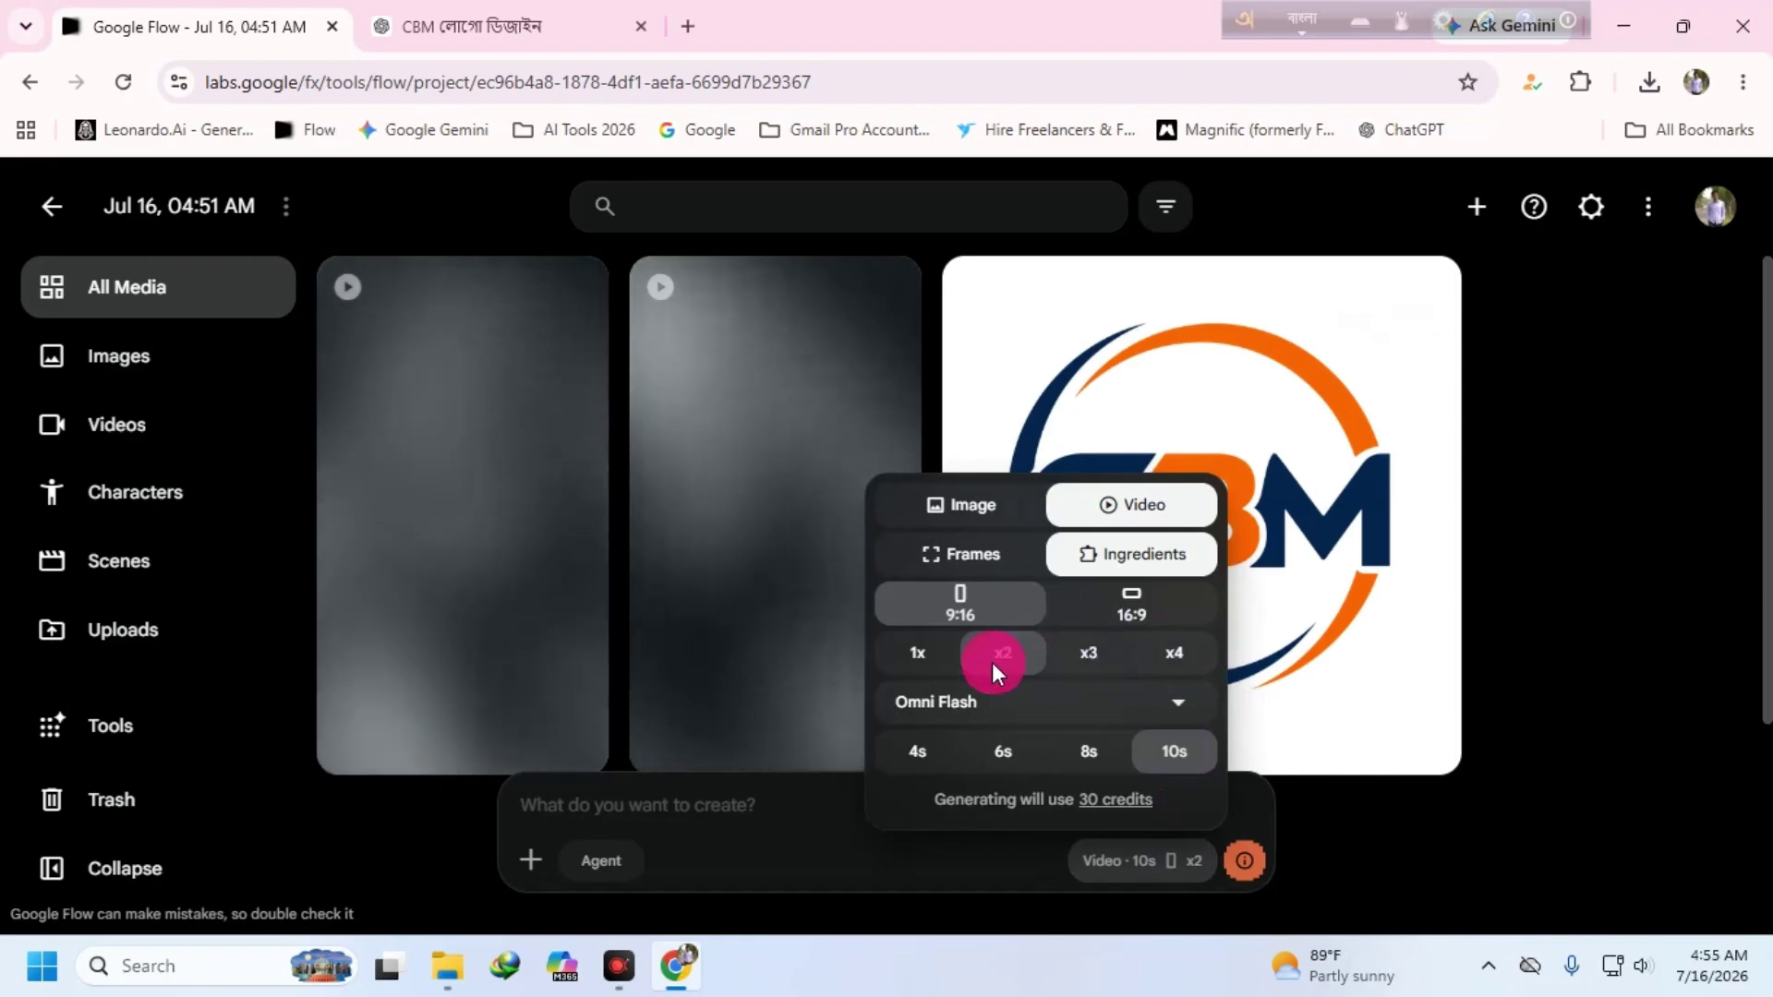
left_click(924, 653)
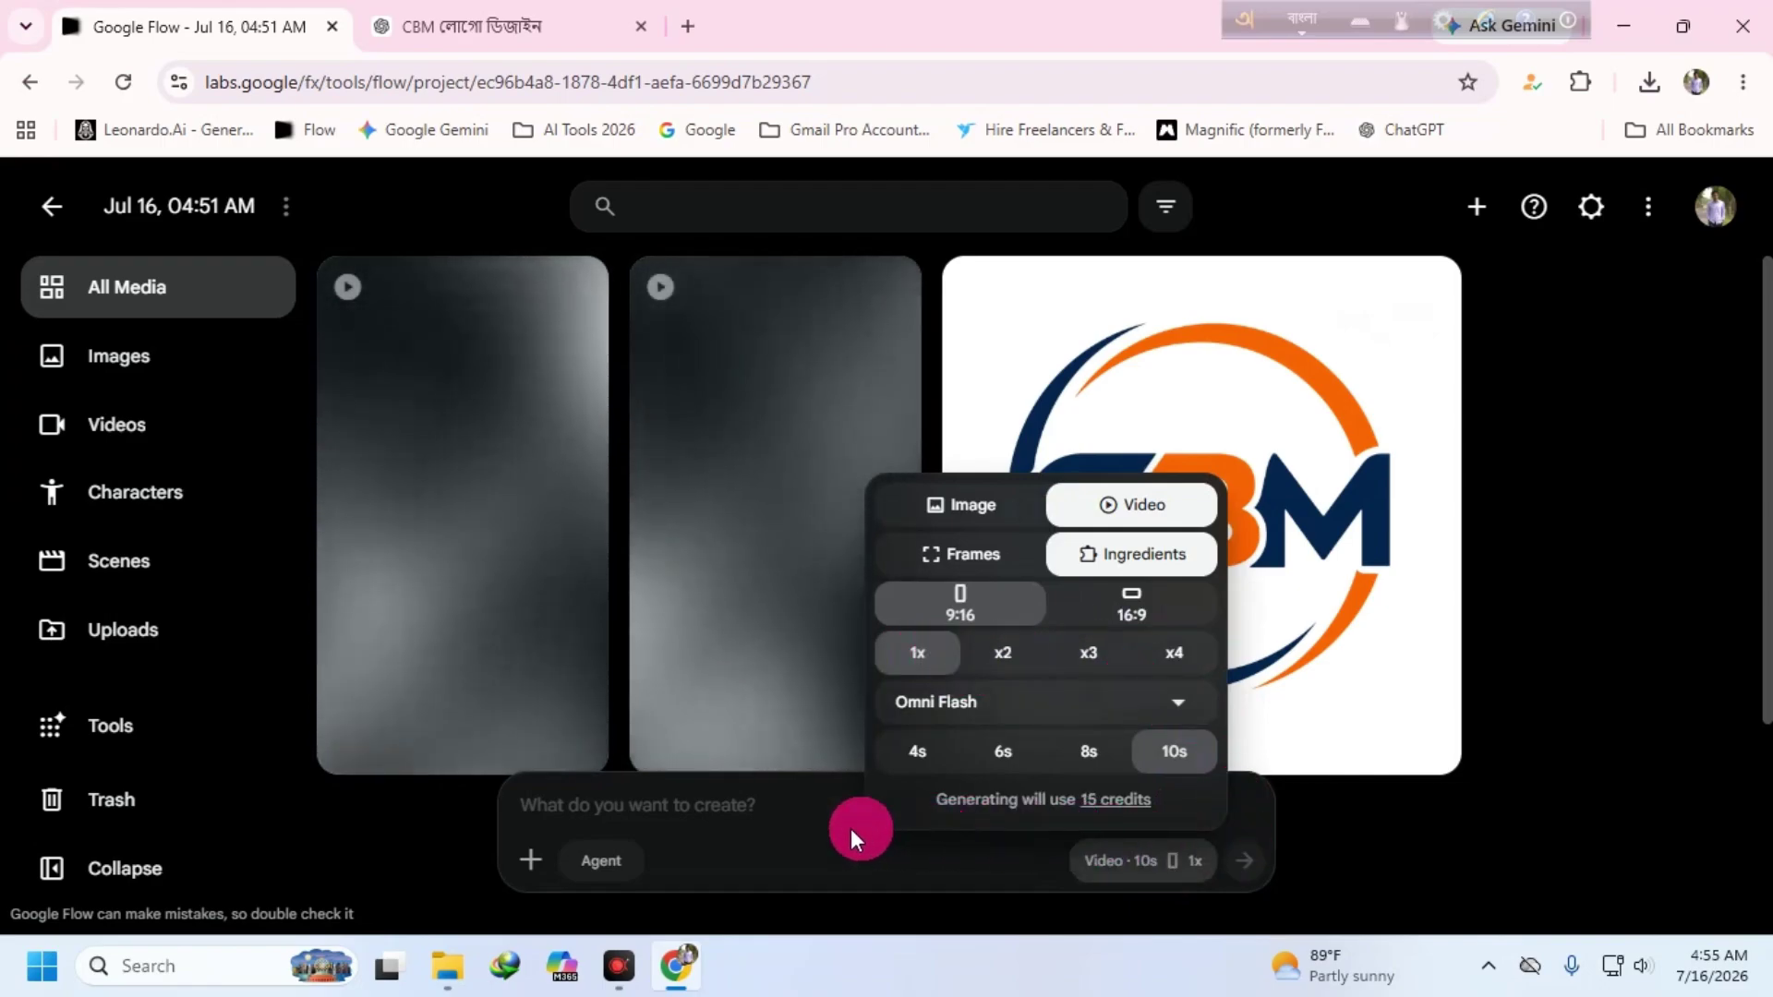
left_click(370, 854)
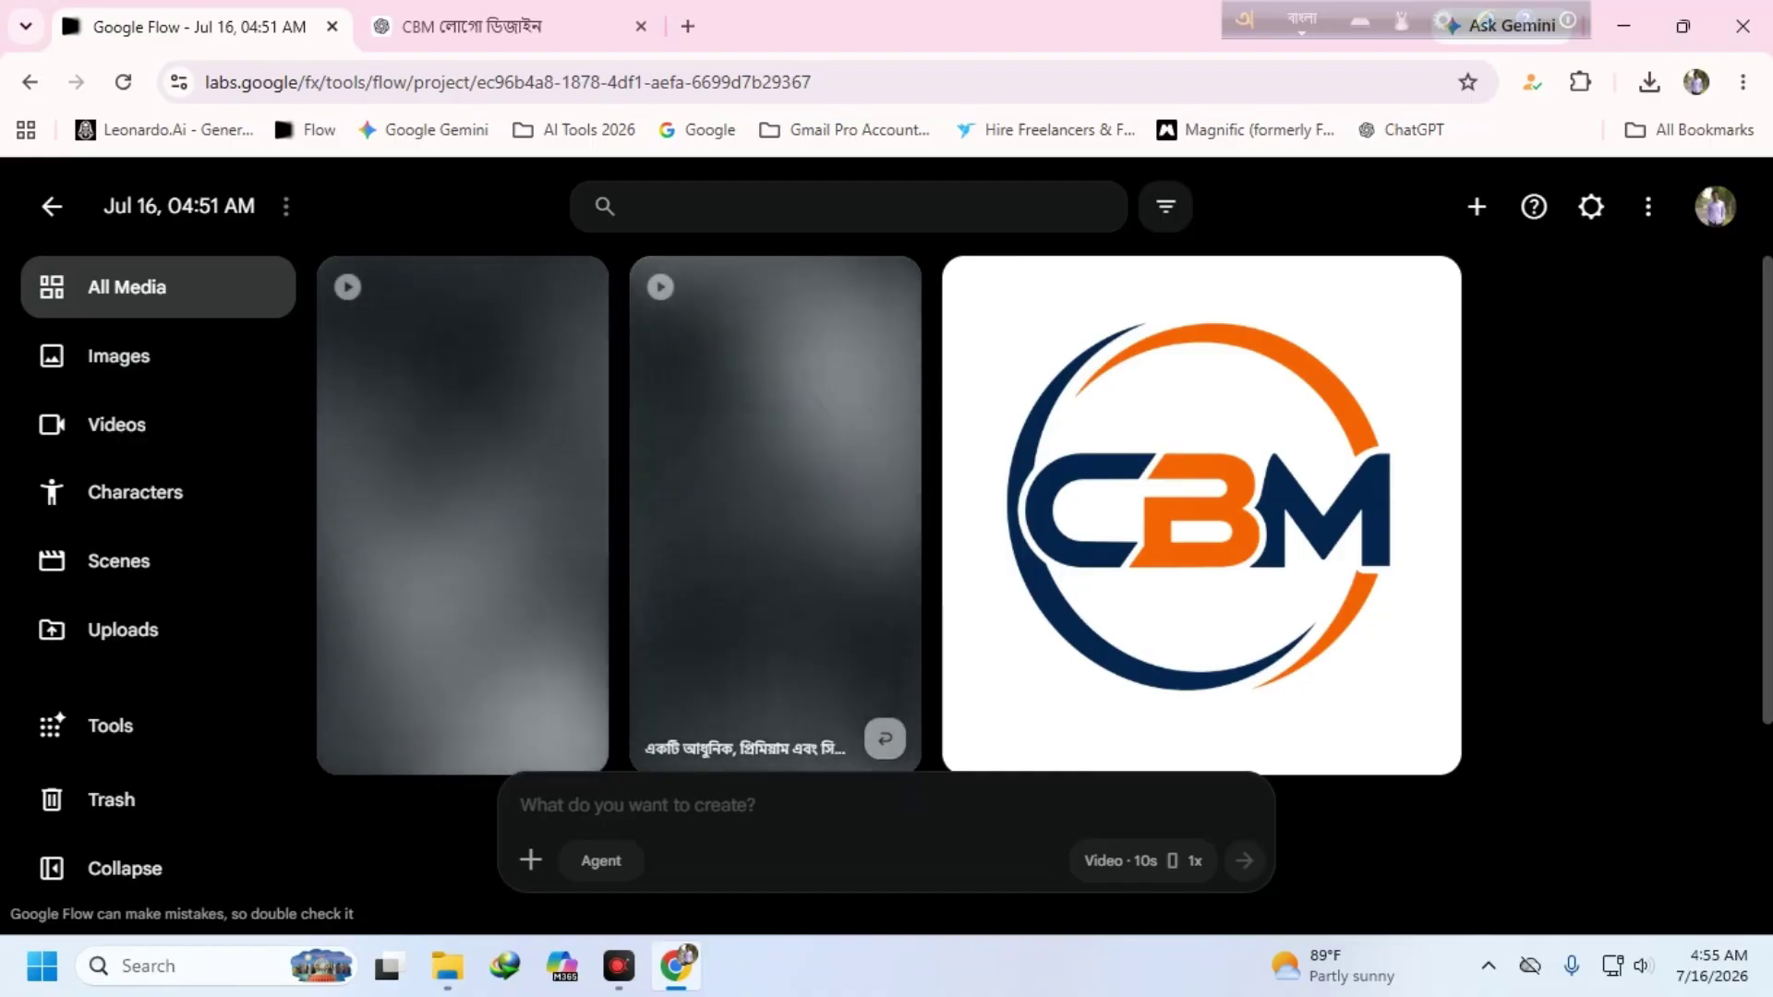
left_click(732, 372)
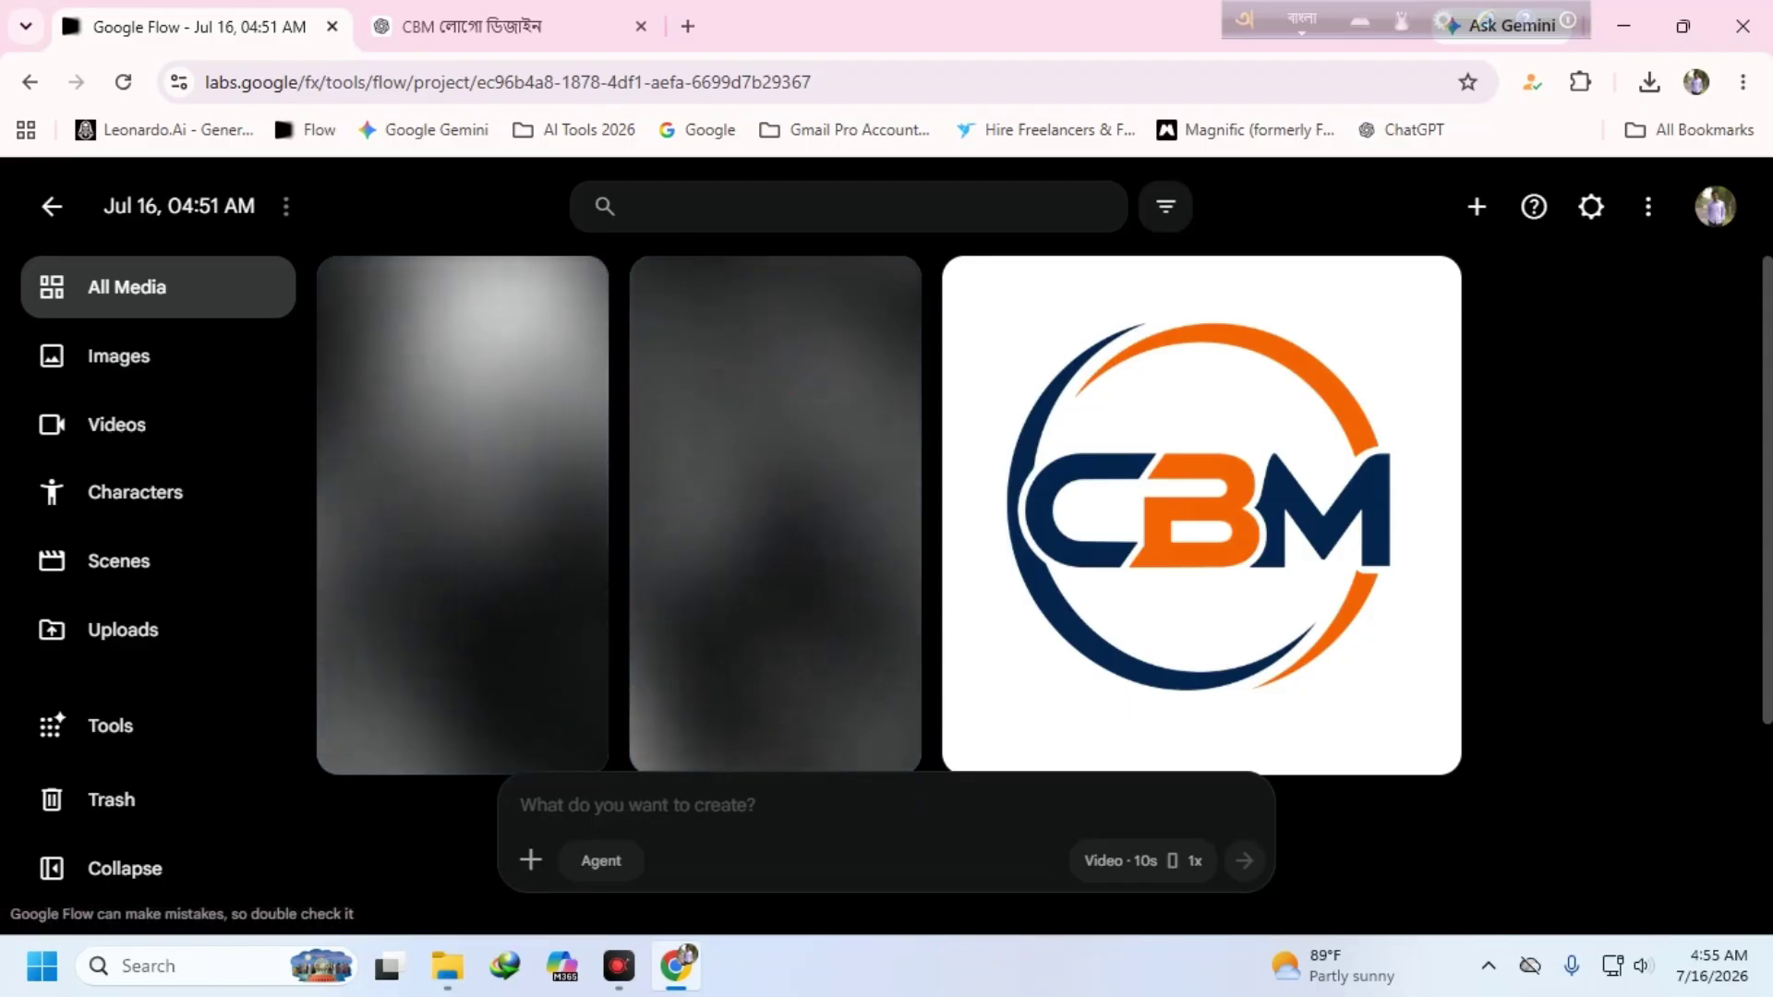
left_click(797, 432)
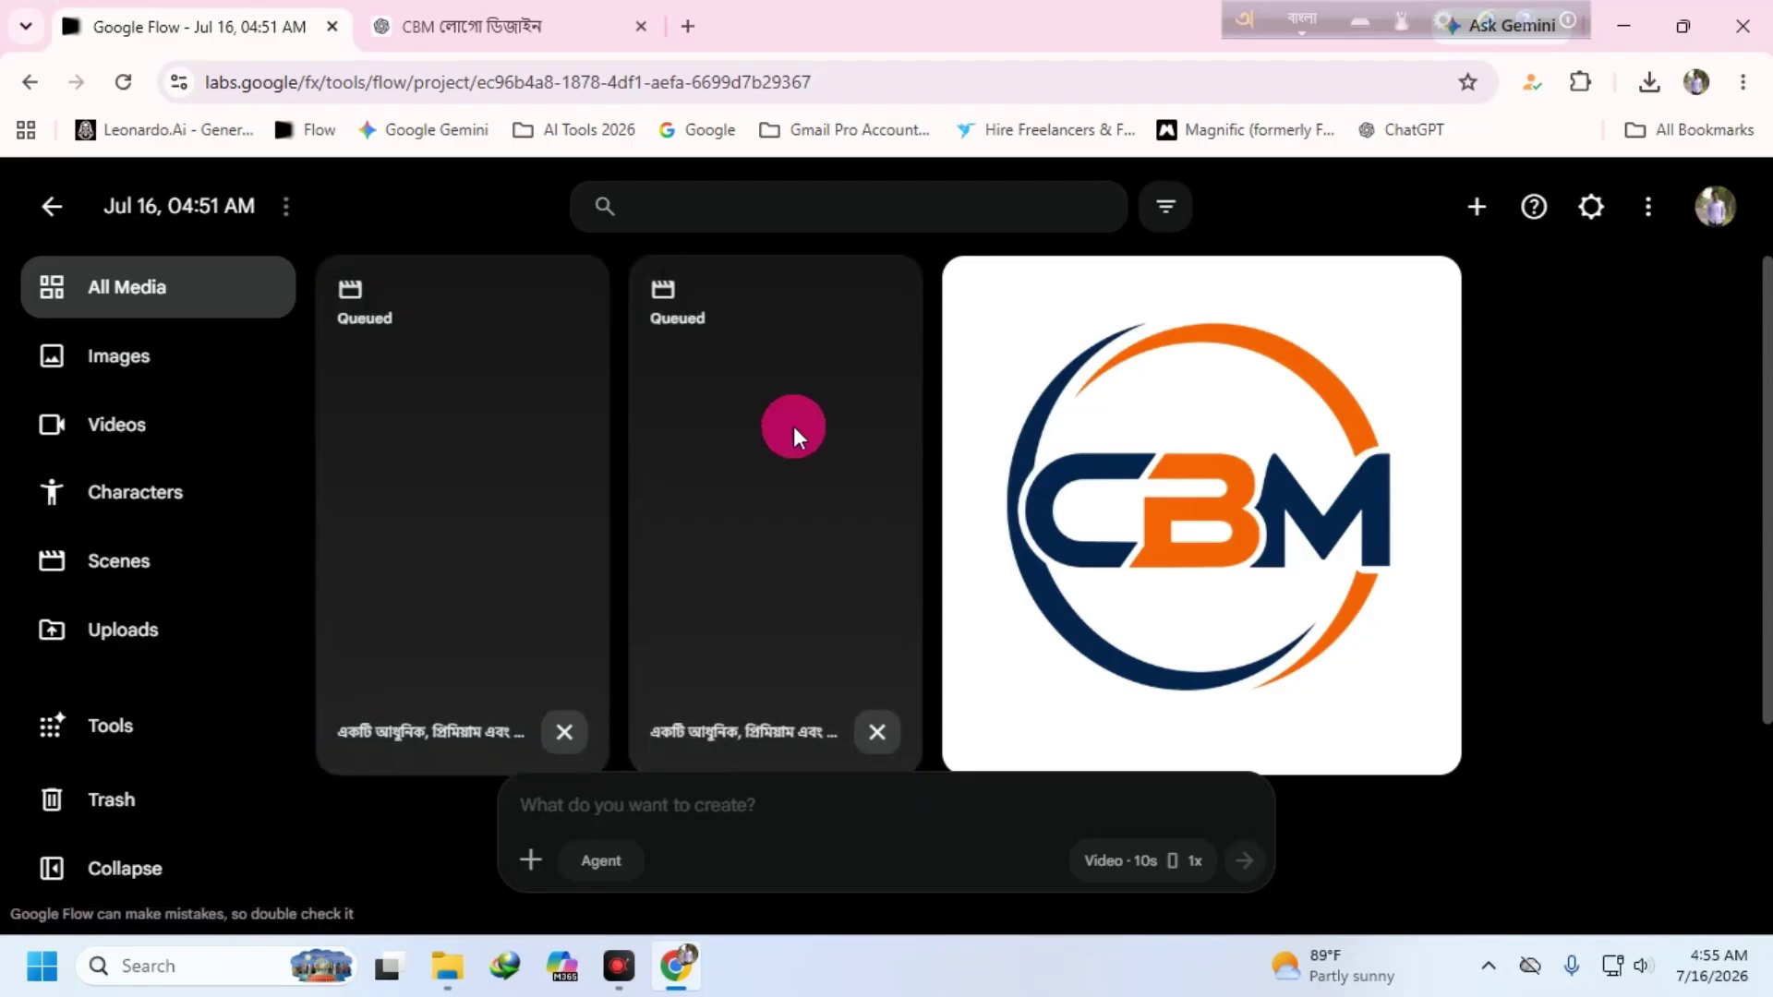
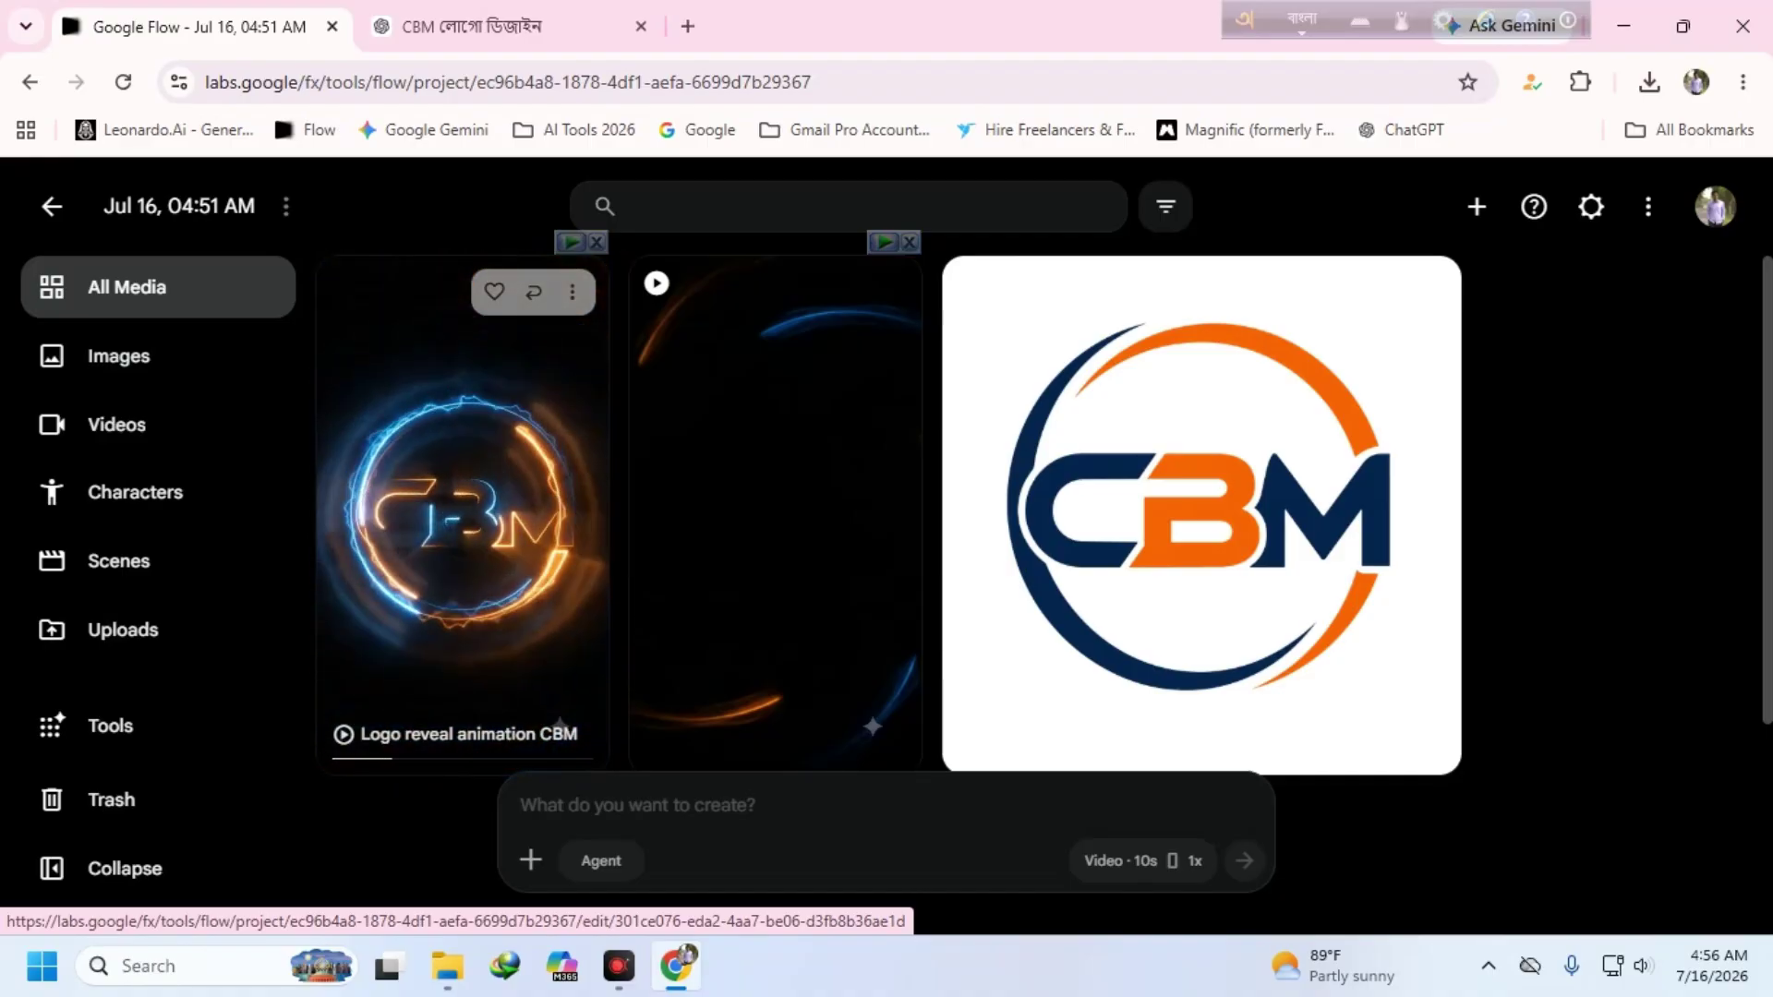
- Download both CBM logo reveal videos as 720p original-size MP4s
left_click(571, 292)
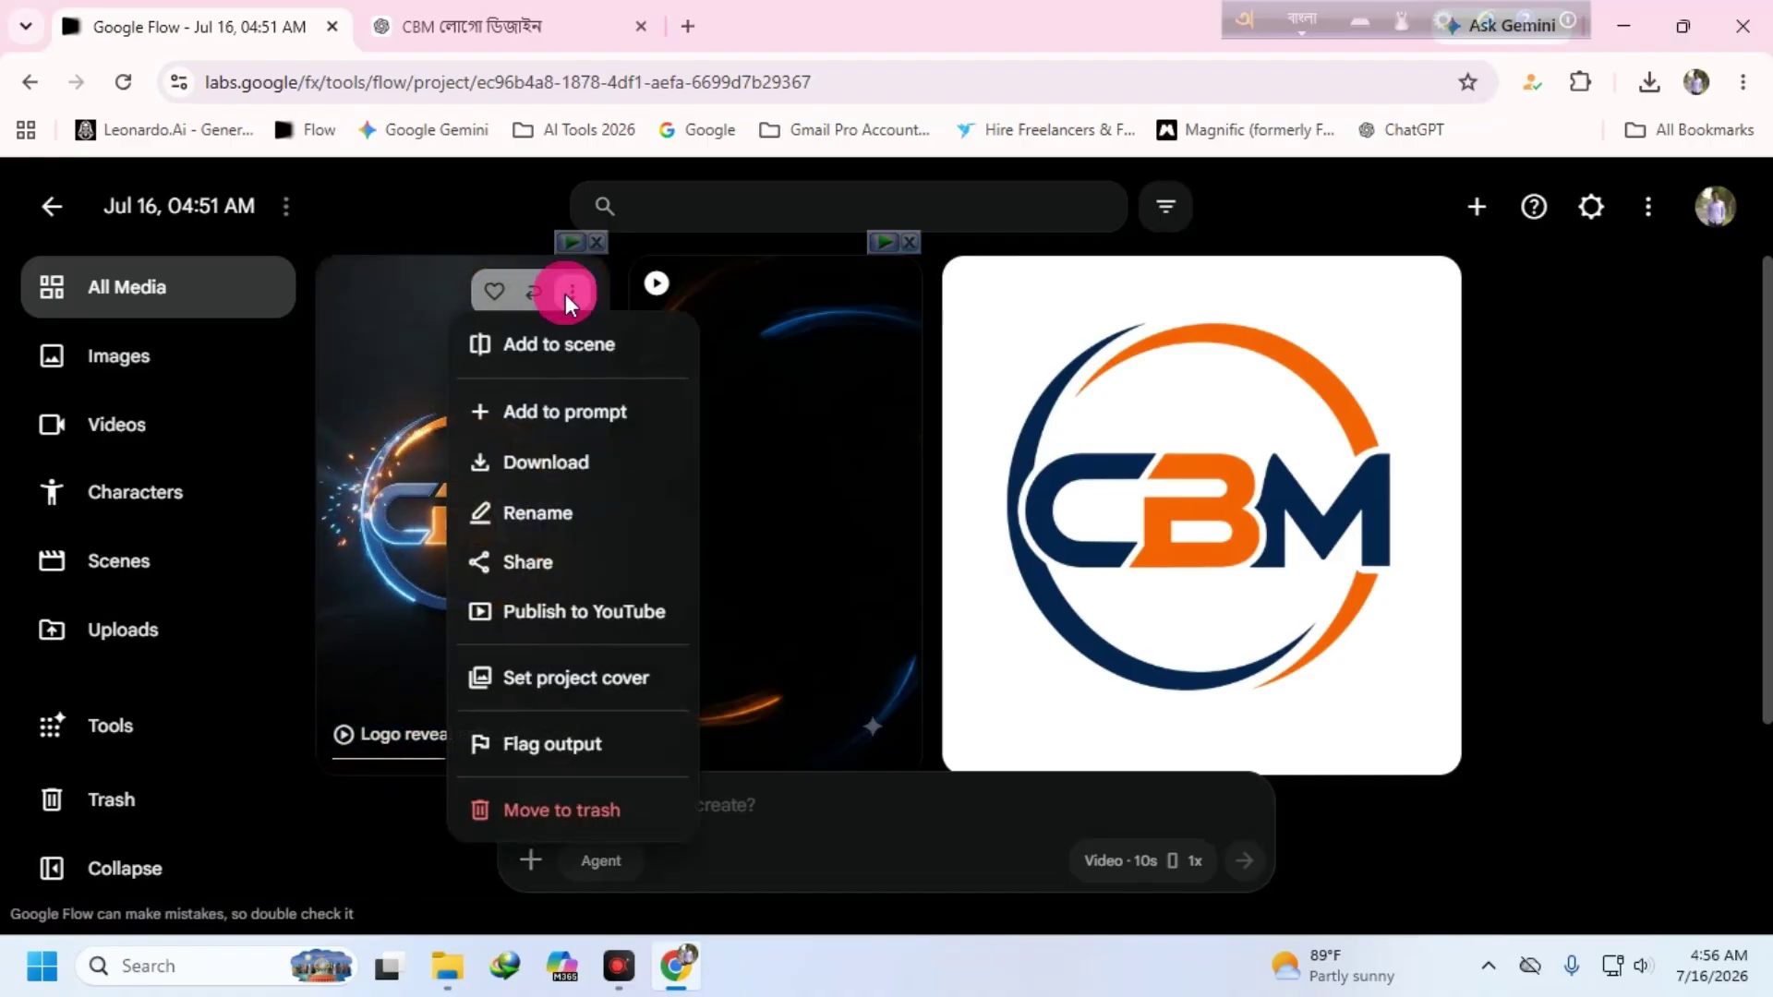
mouse_move(554, 480)
left_click(766, 565)
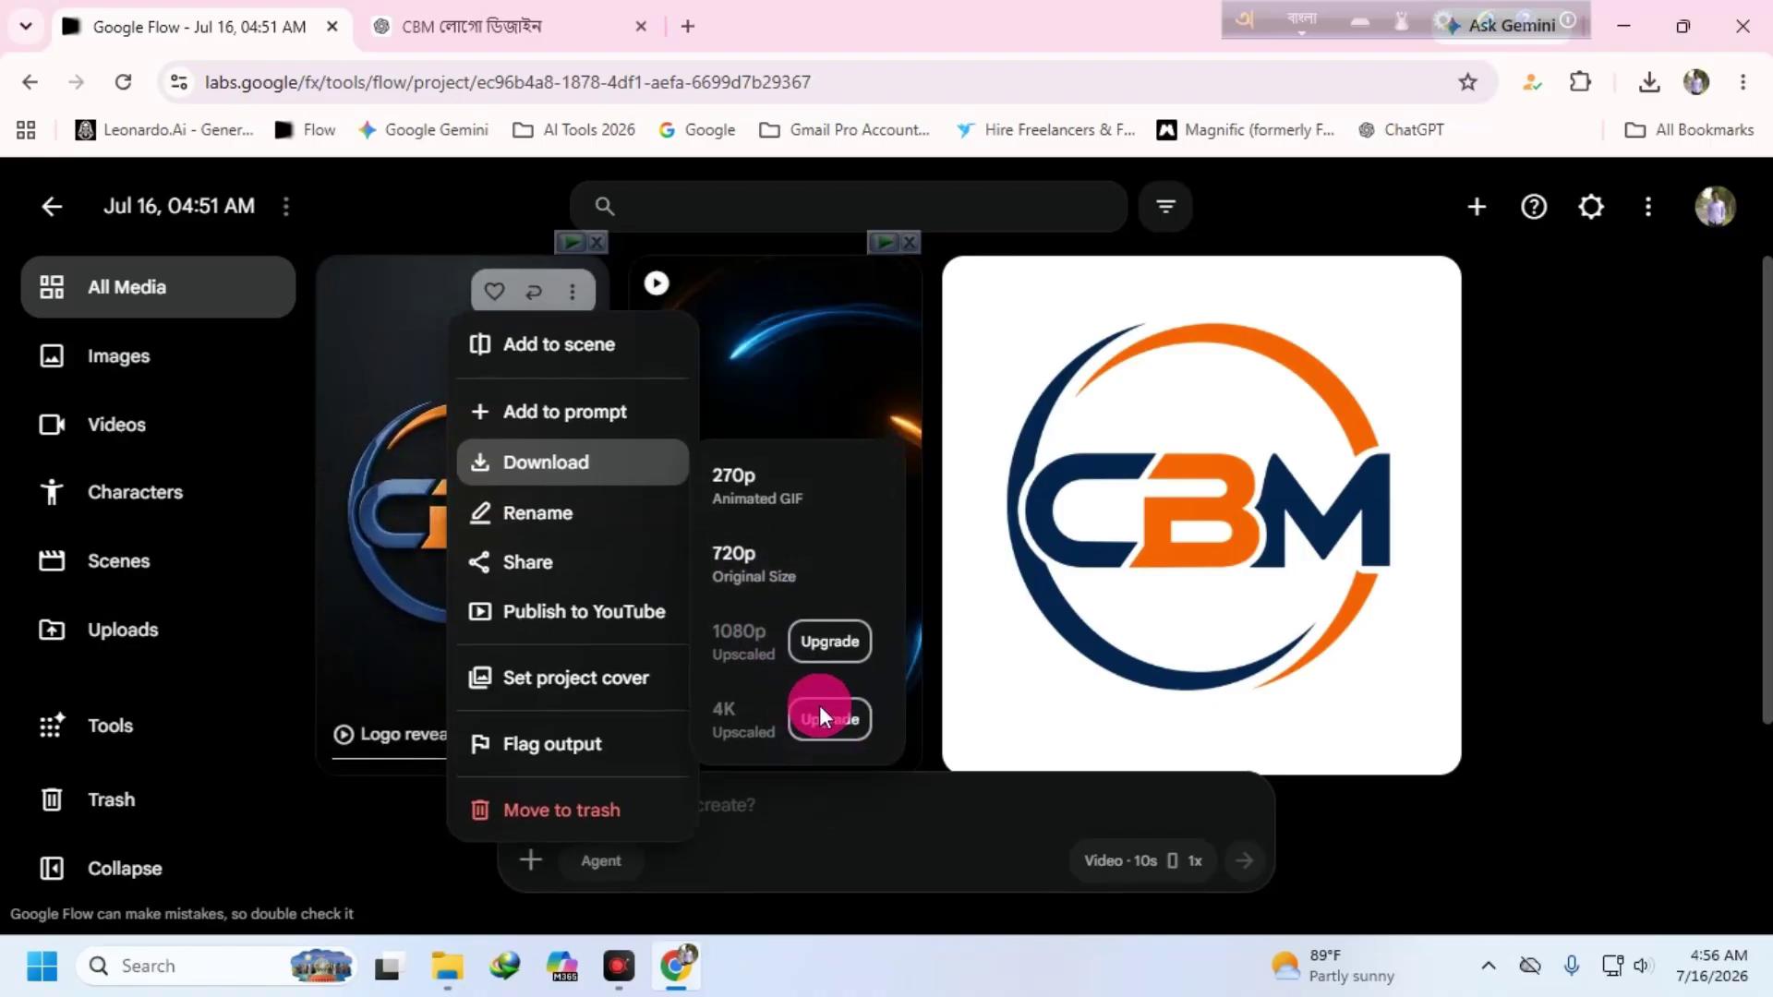
left_click(751, 578)
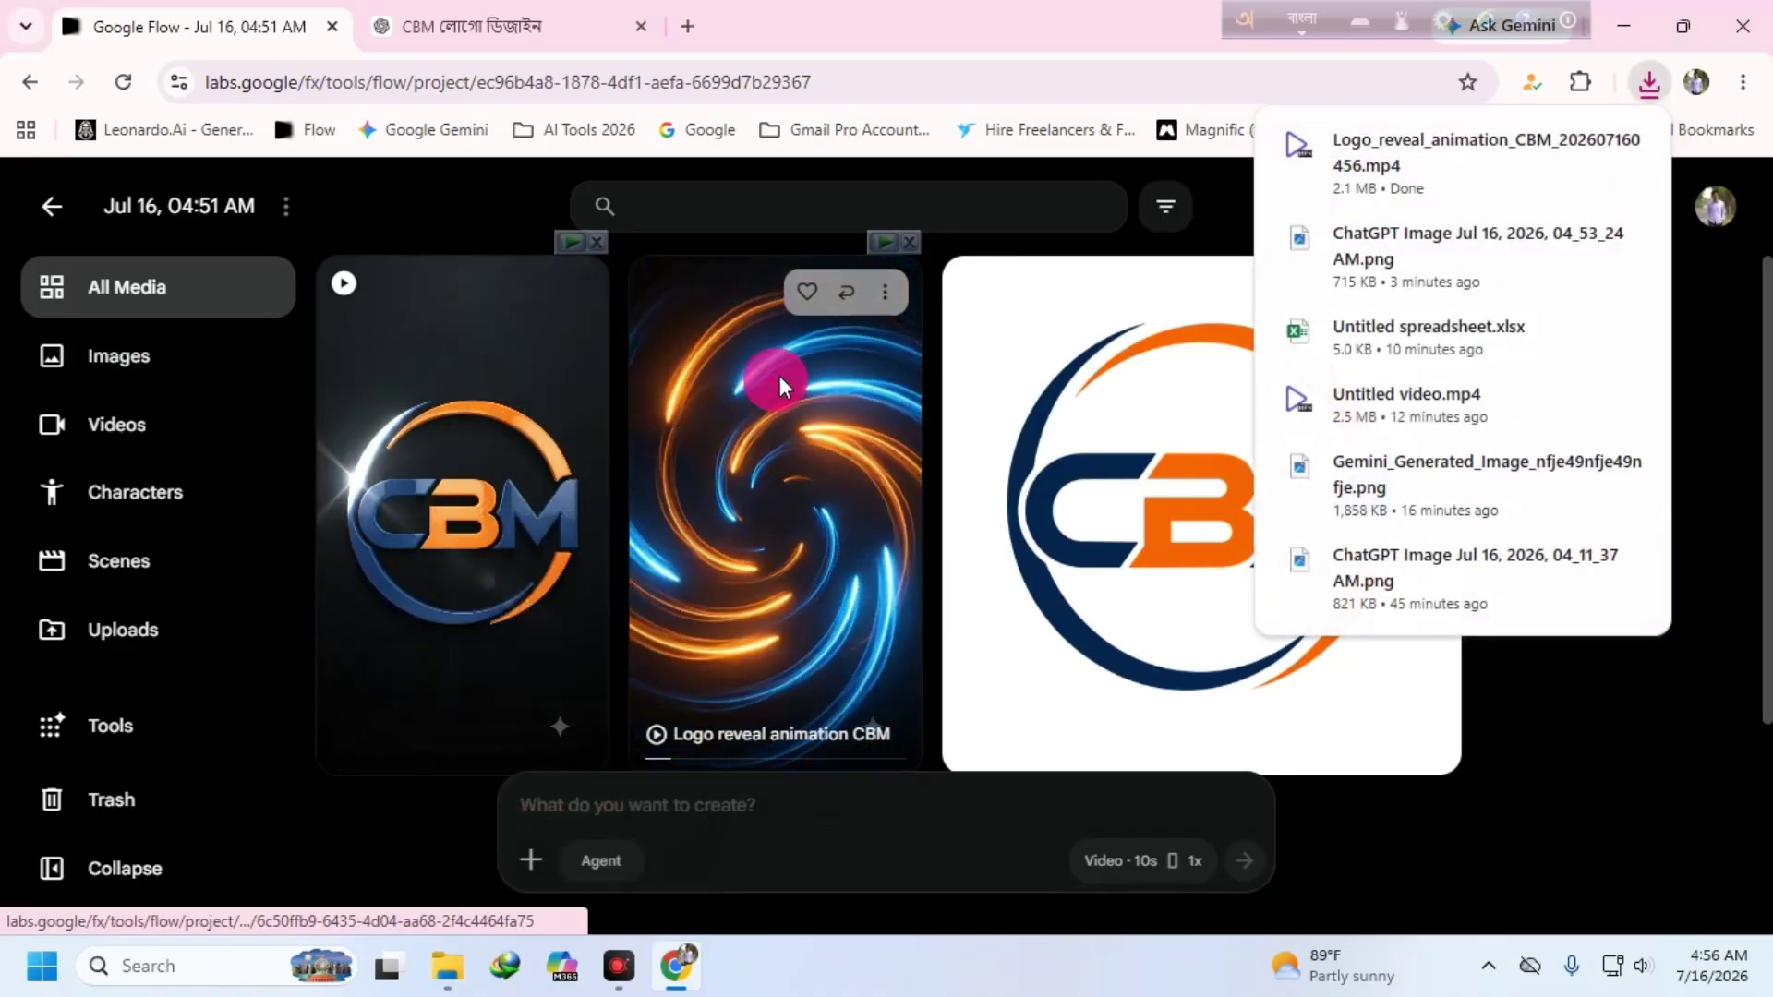
left_click(887, 294)
mouse_move(859, 461)
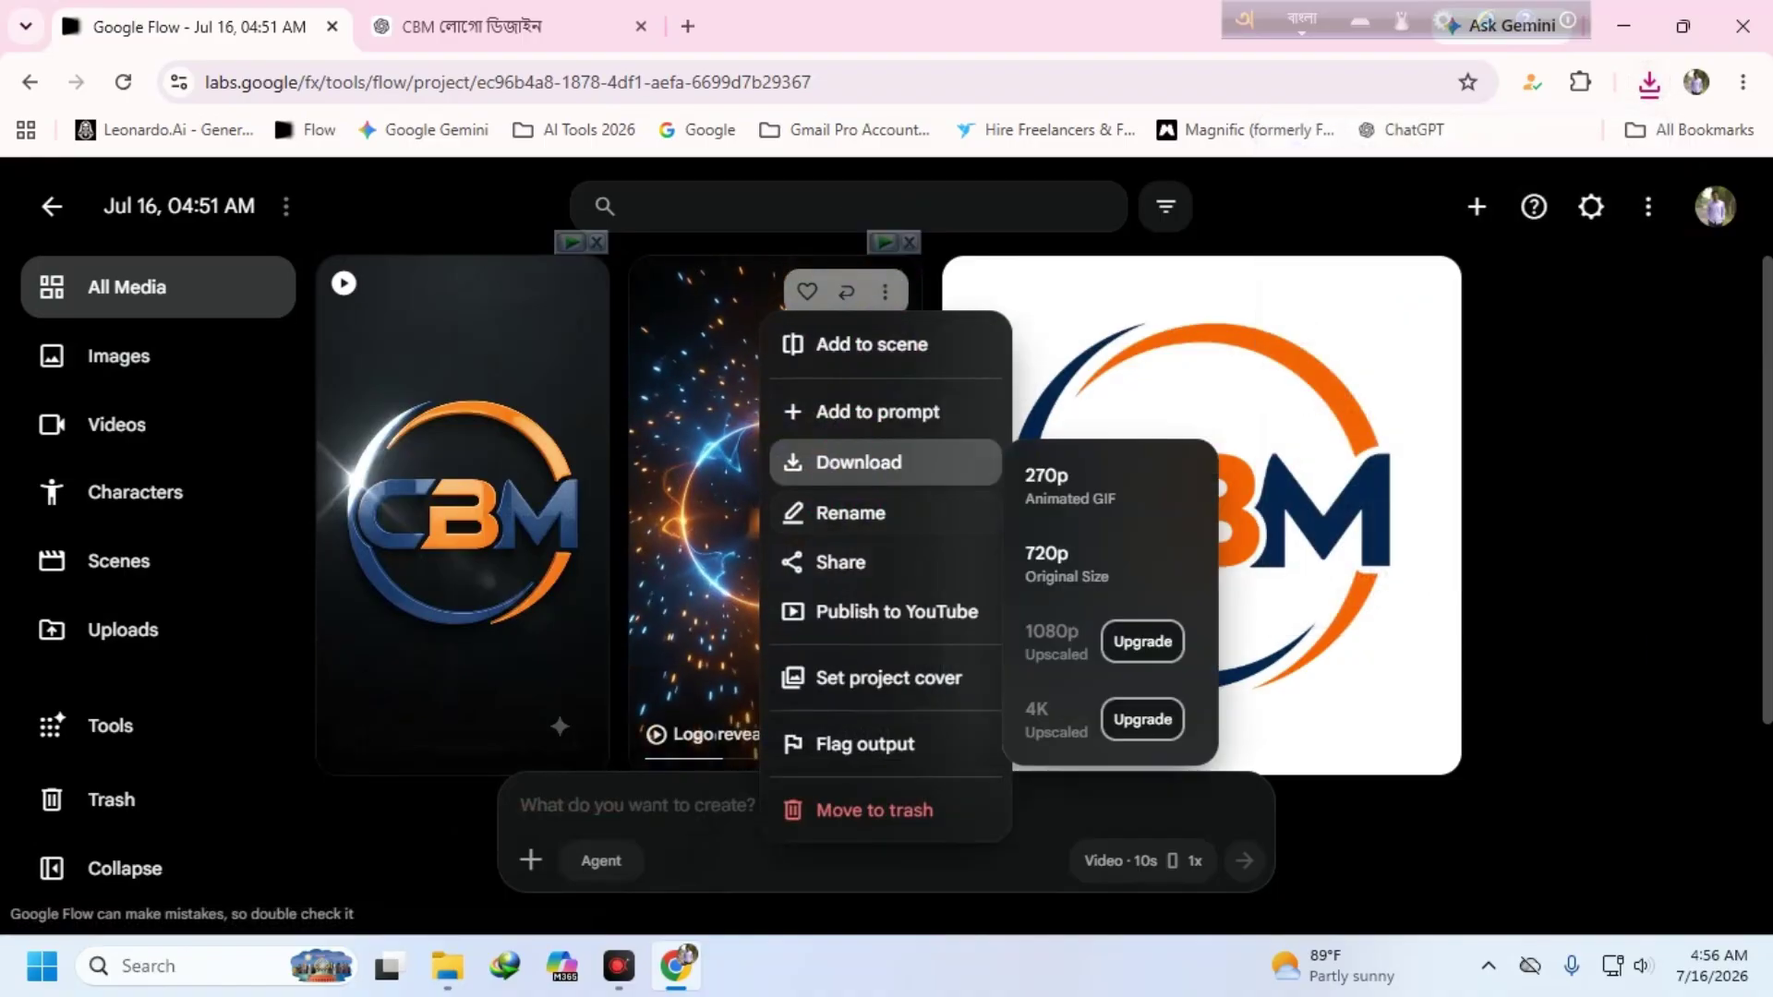
left_click(1096, 508)
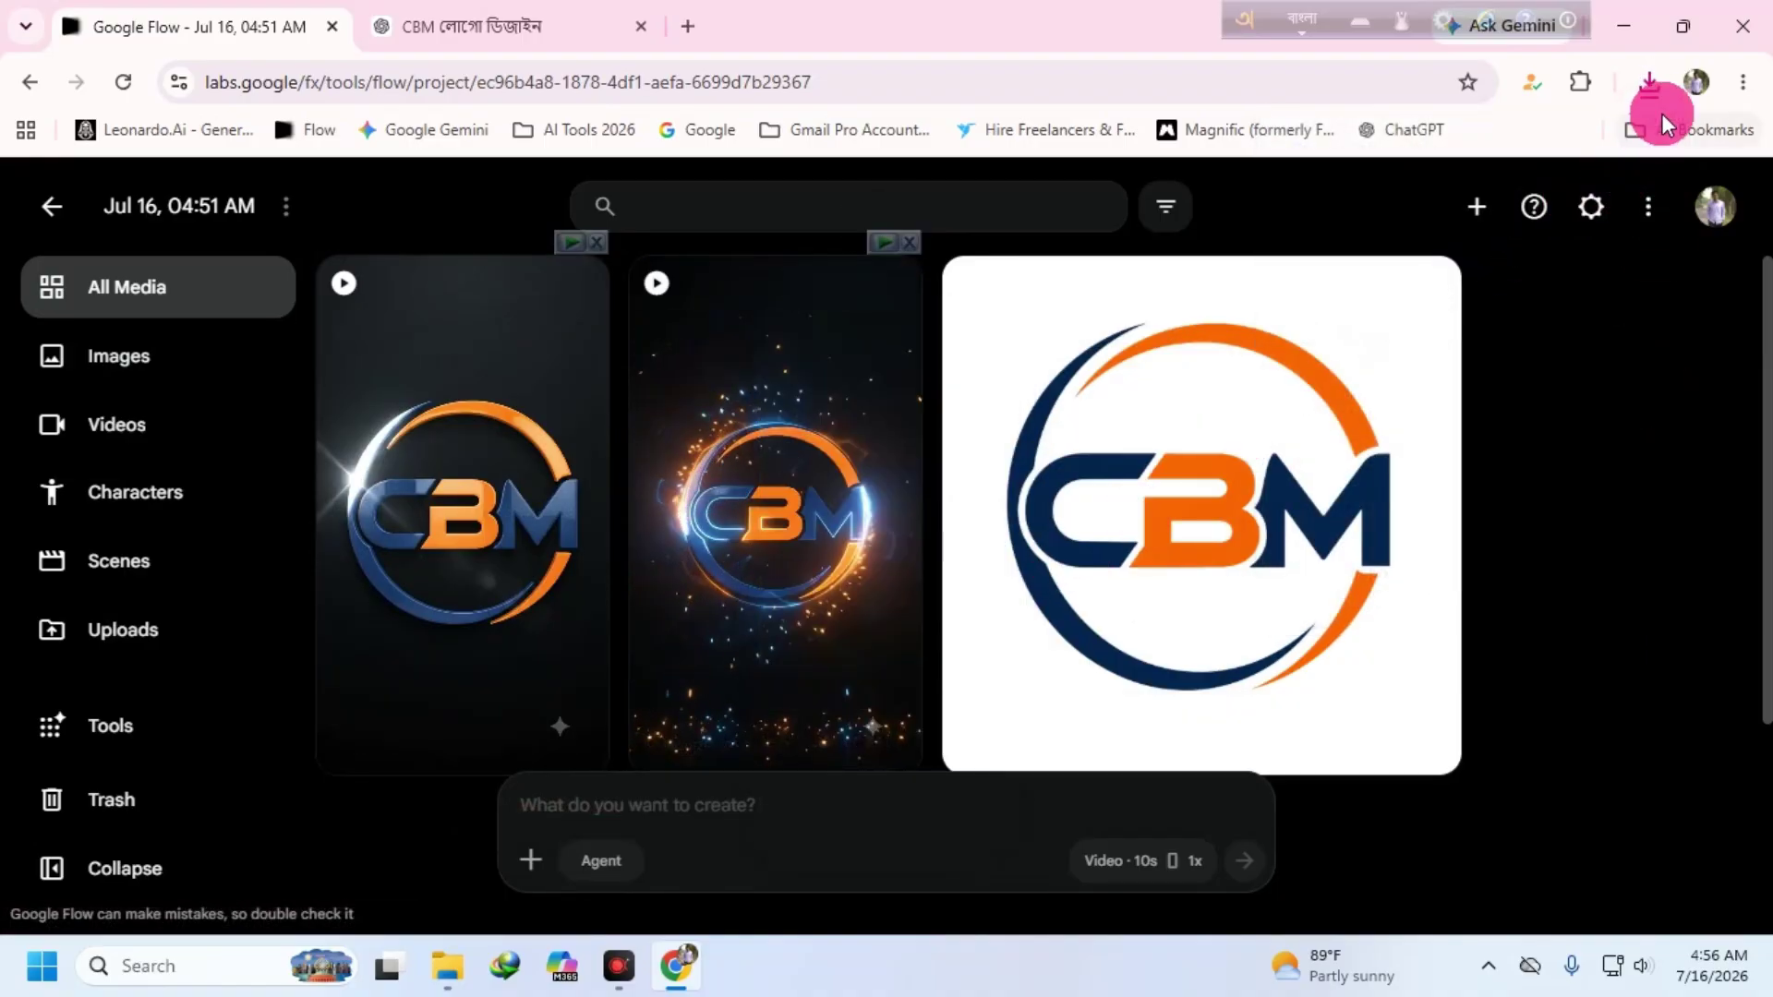
- Show the downloads in their folder, select both MP4s and cut them, then hide the folder
left_click(1649, 83)
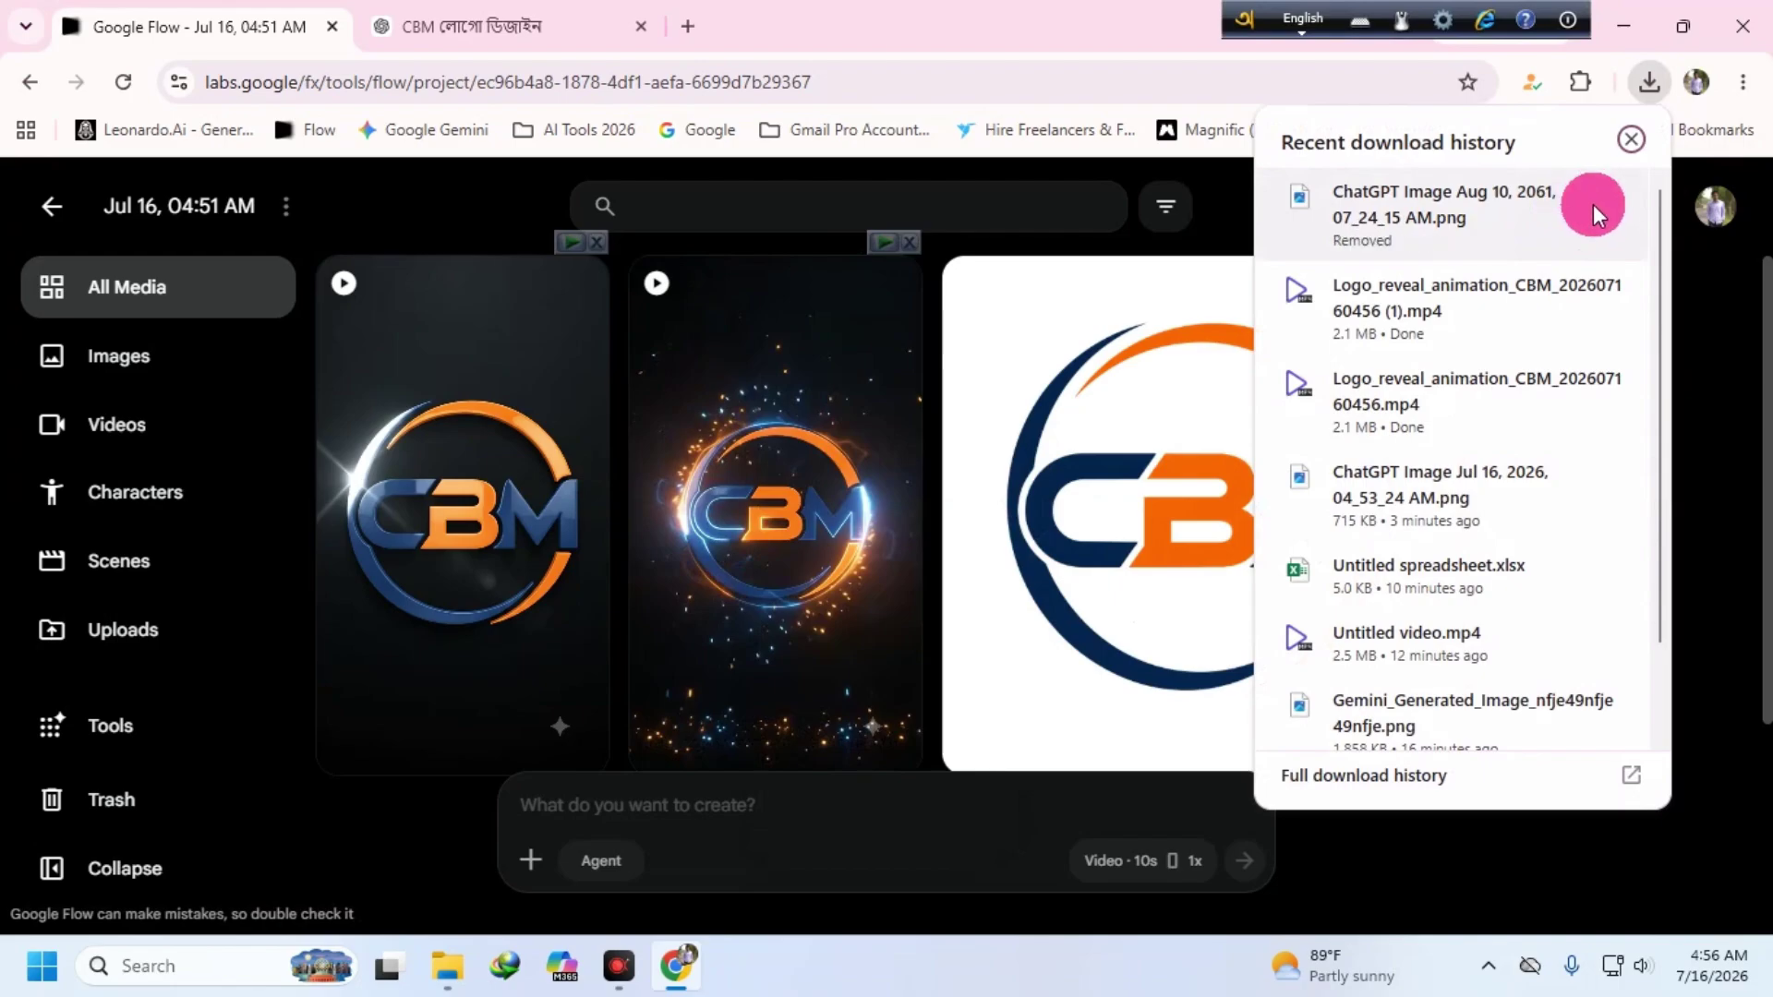
mouse_move(1393, 268)
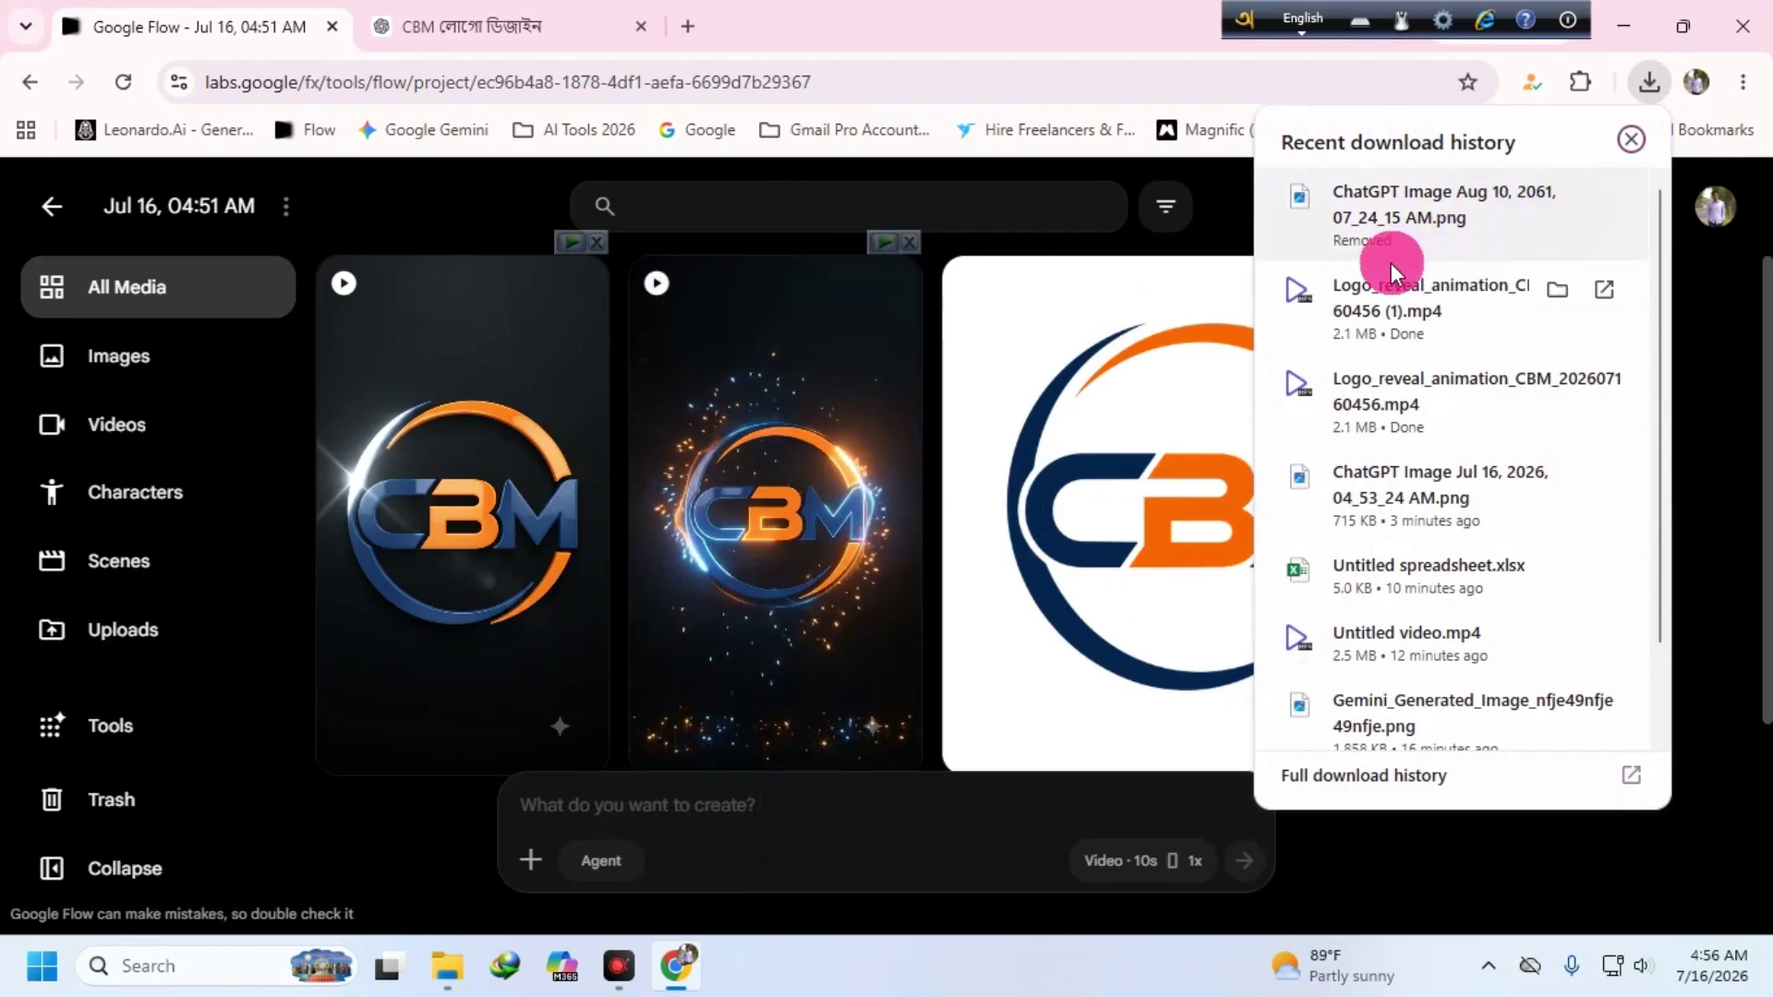
left_click(1561, 292)
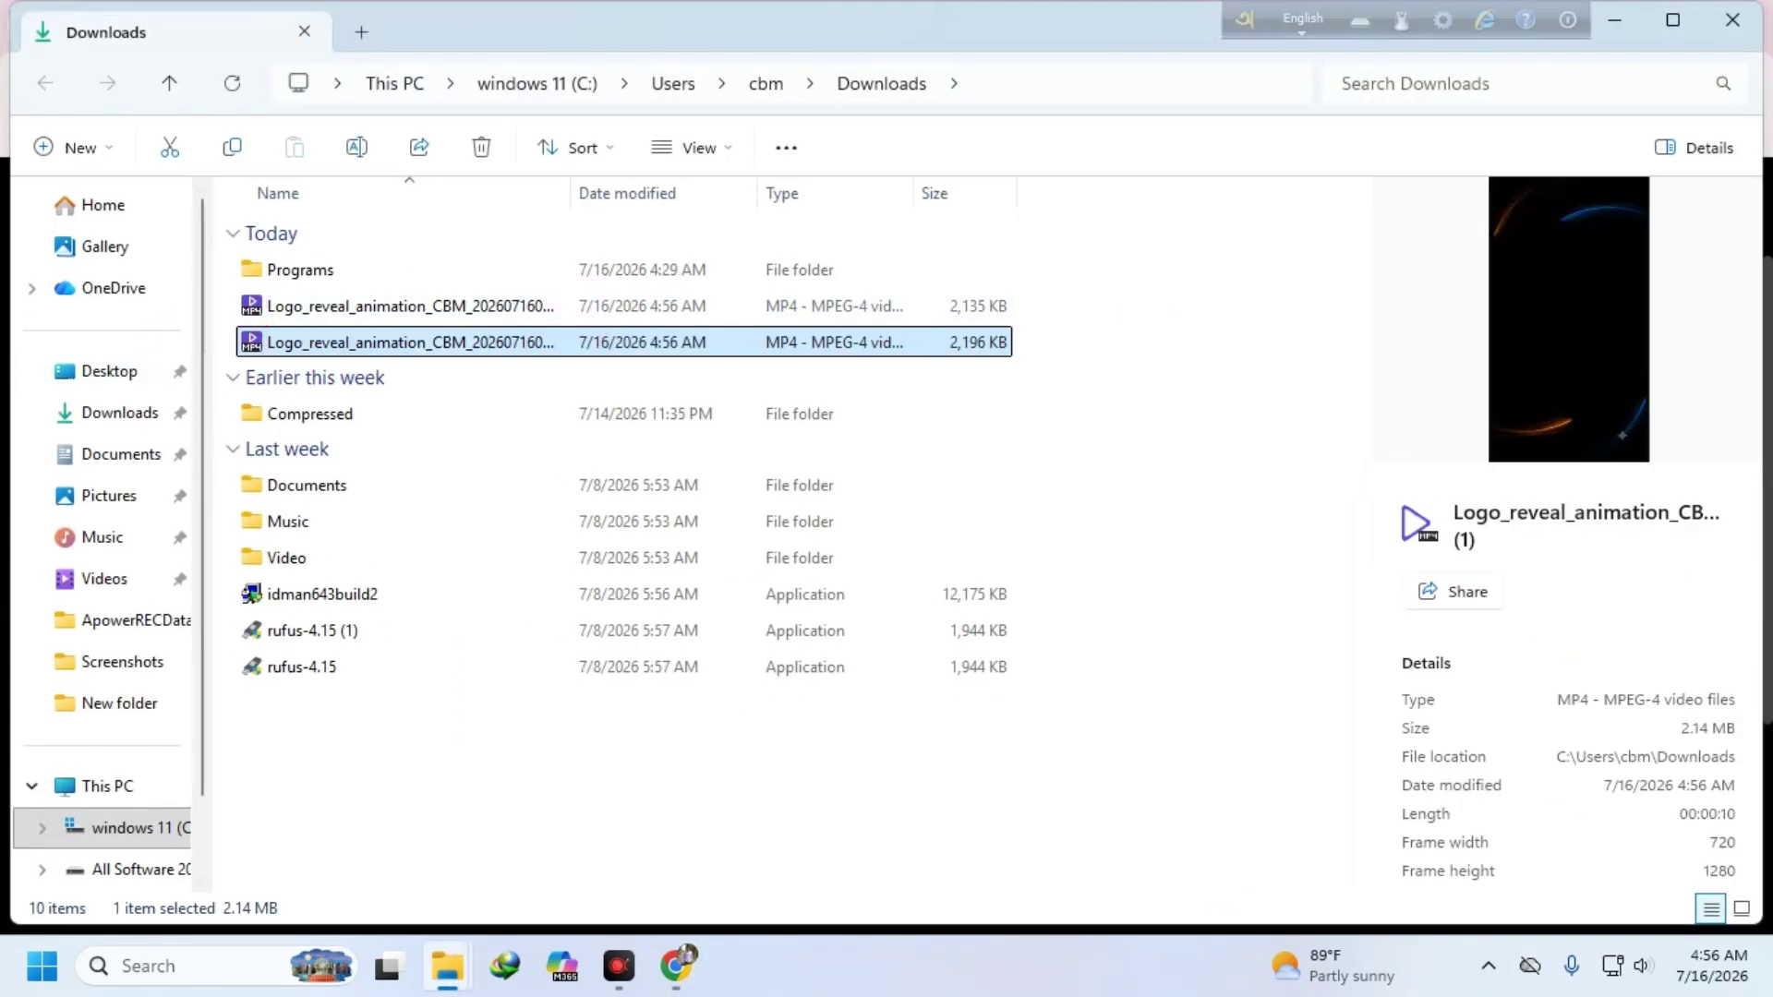
left_click(427, 306, "ctrl")
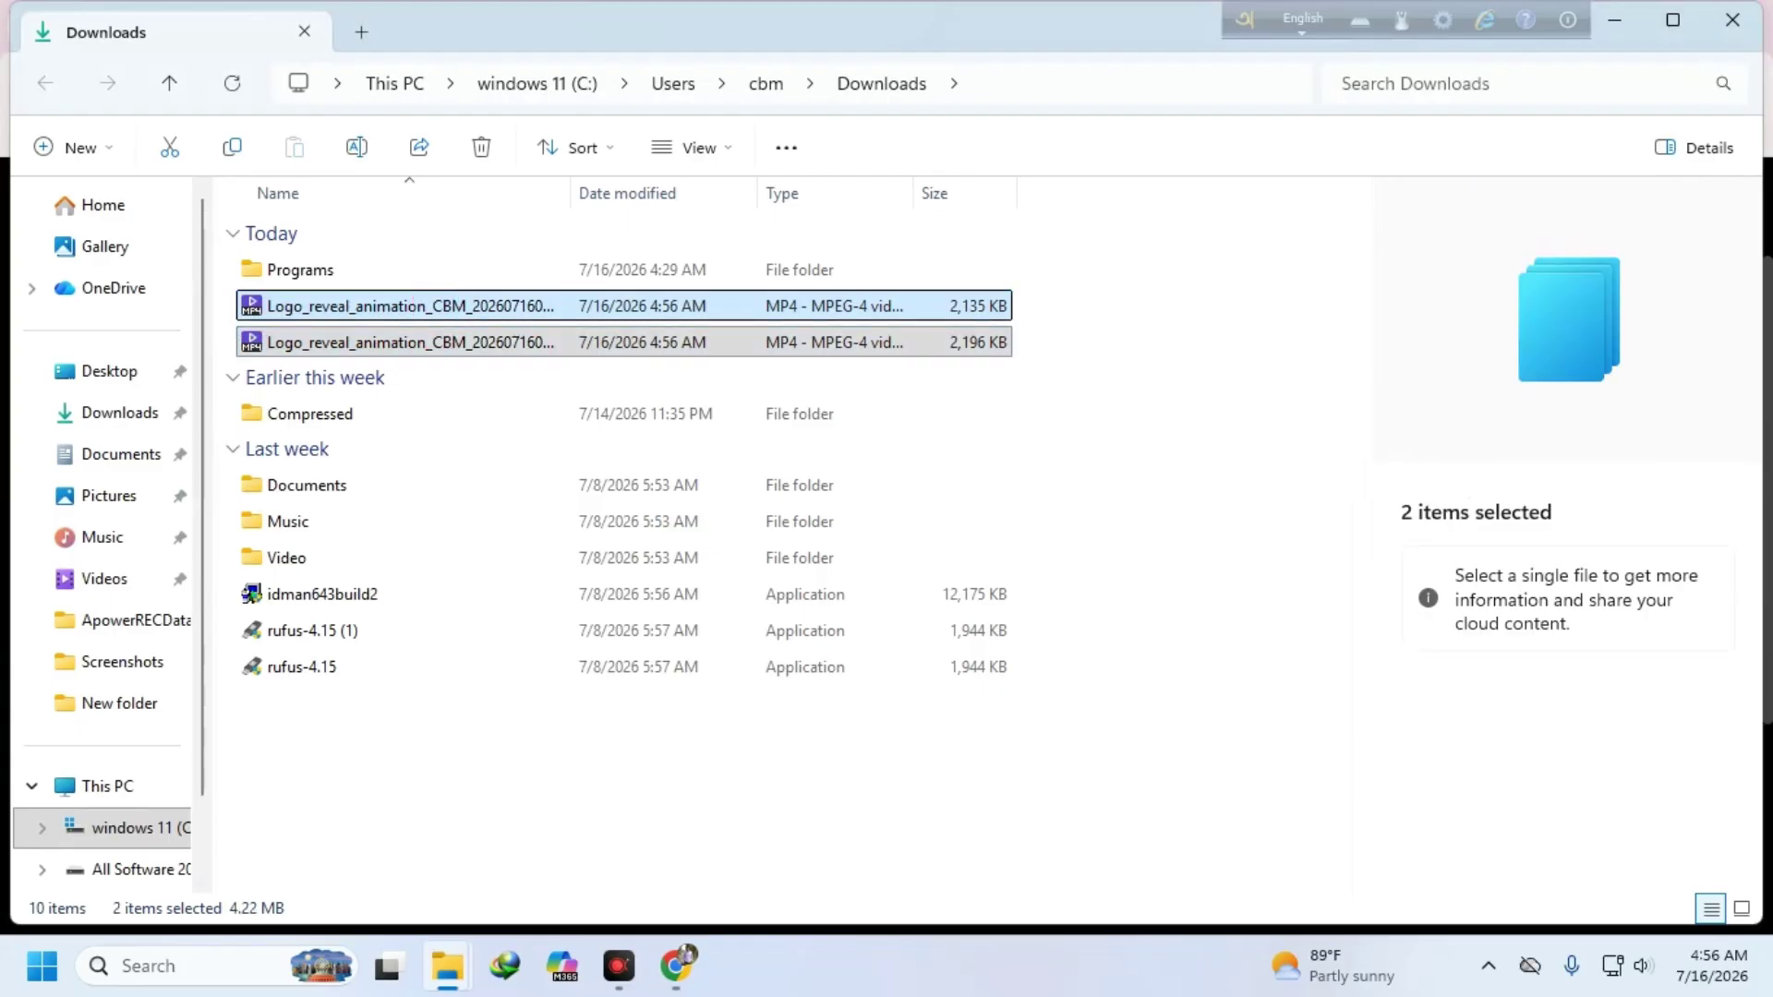
right_click(535, 318)
left_click(489, 250)
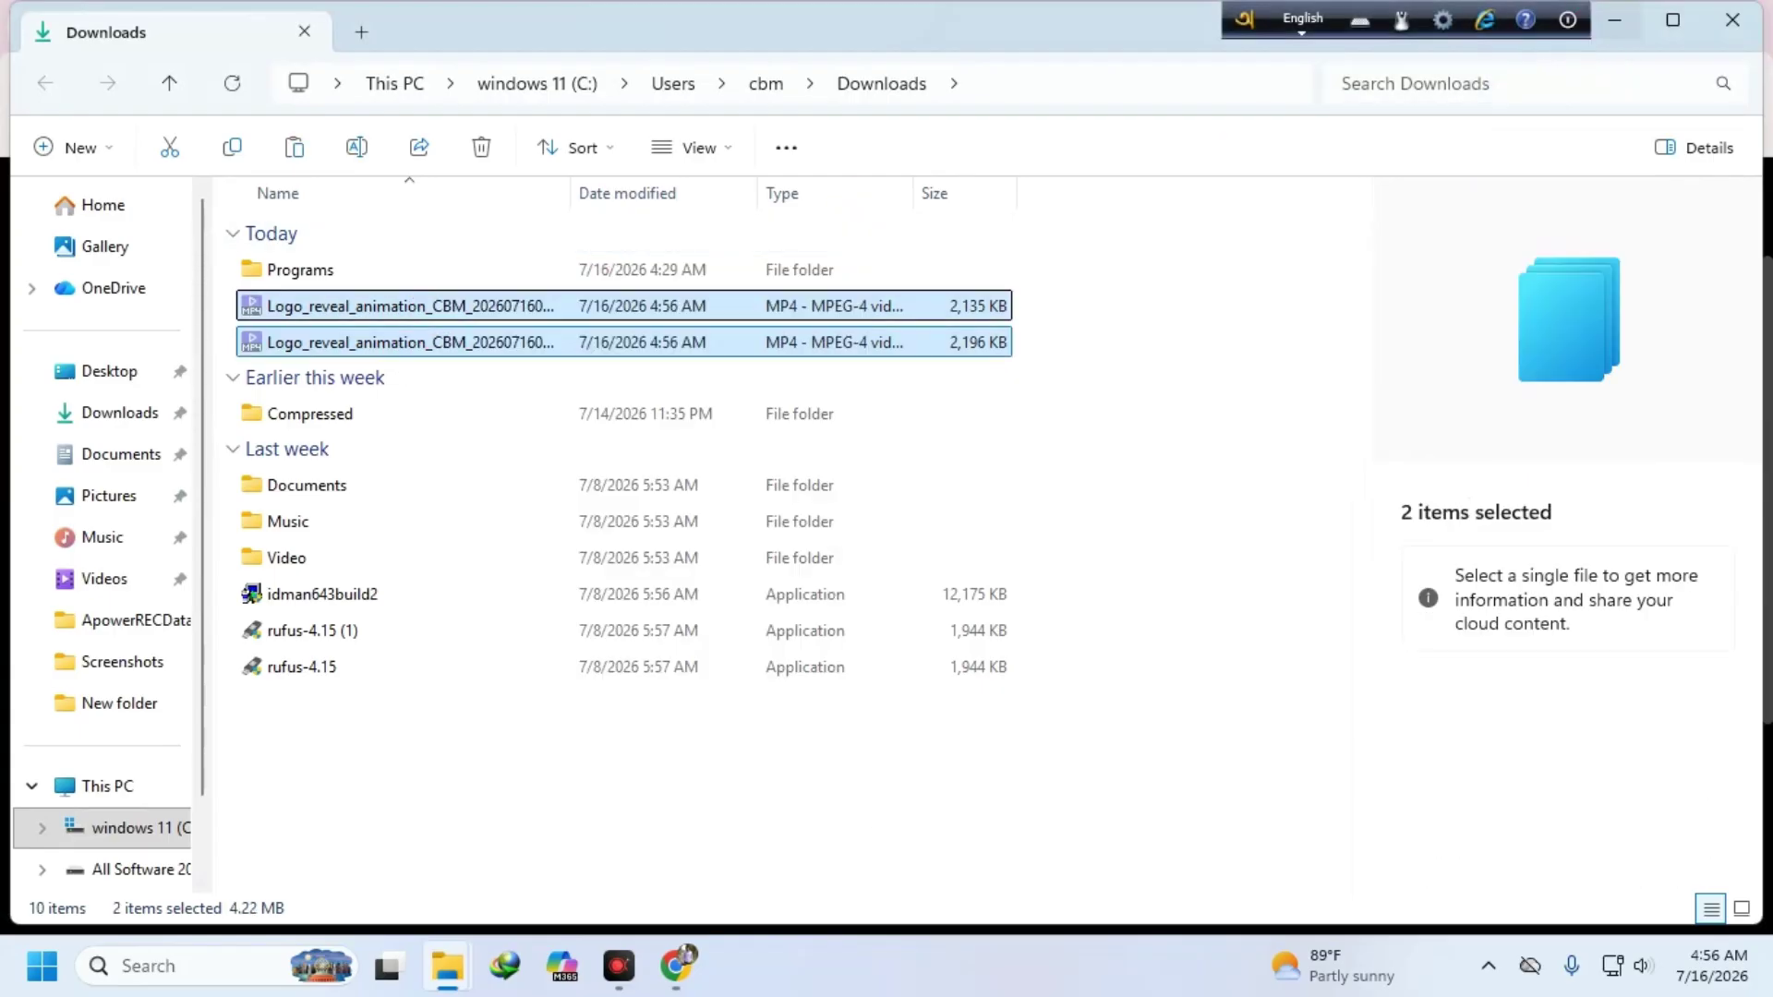
left_click(1615, 20)
- Paste both MP4s onto the desktop, centre them, and play Logo_reveal_animation_CBM_202607160456.mp4
left_click(1624, 26)
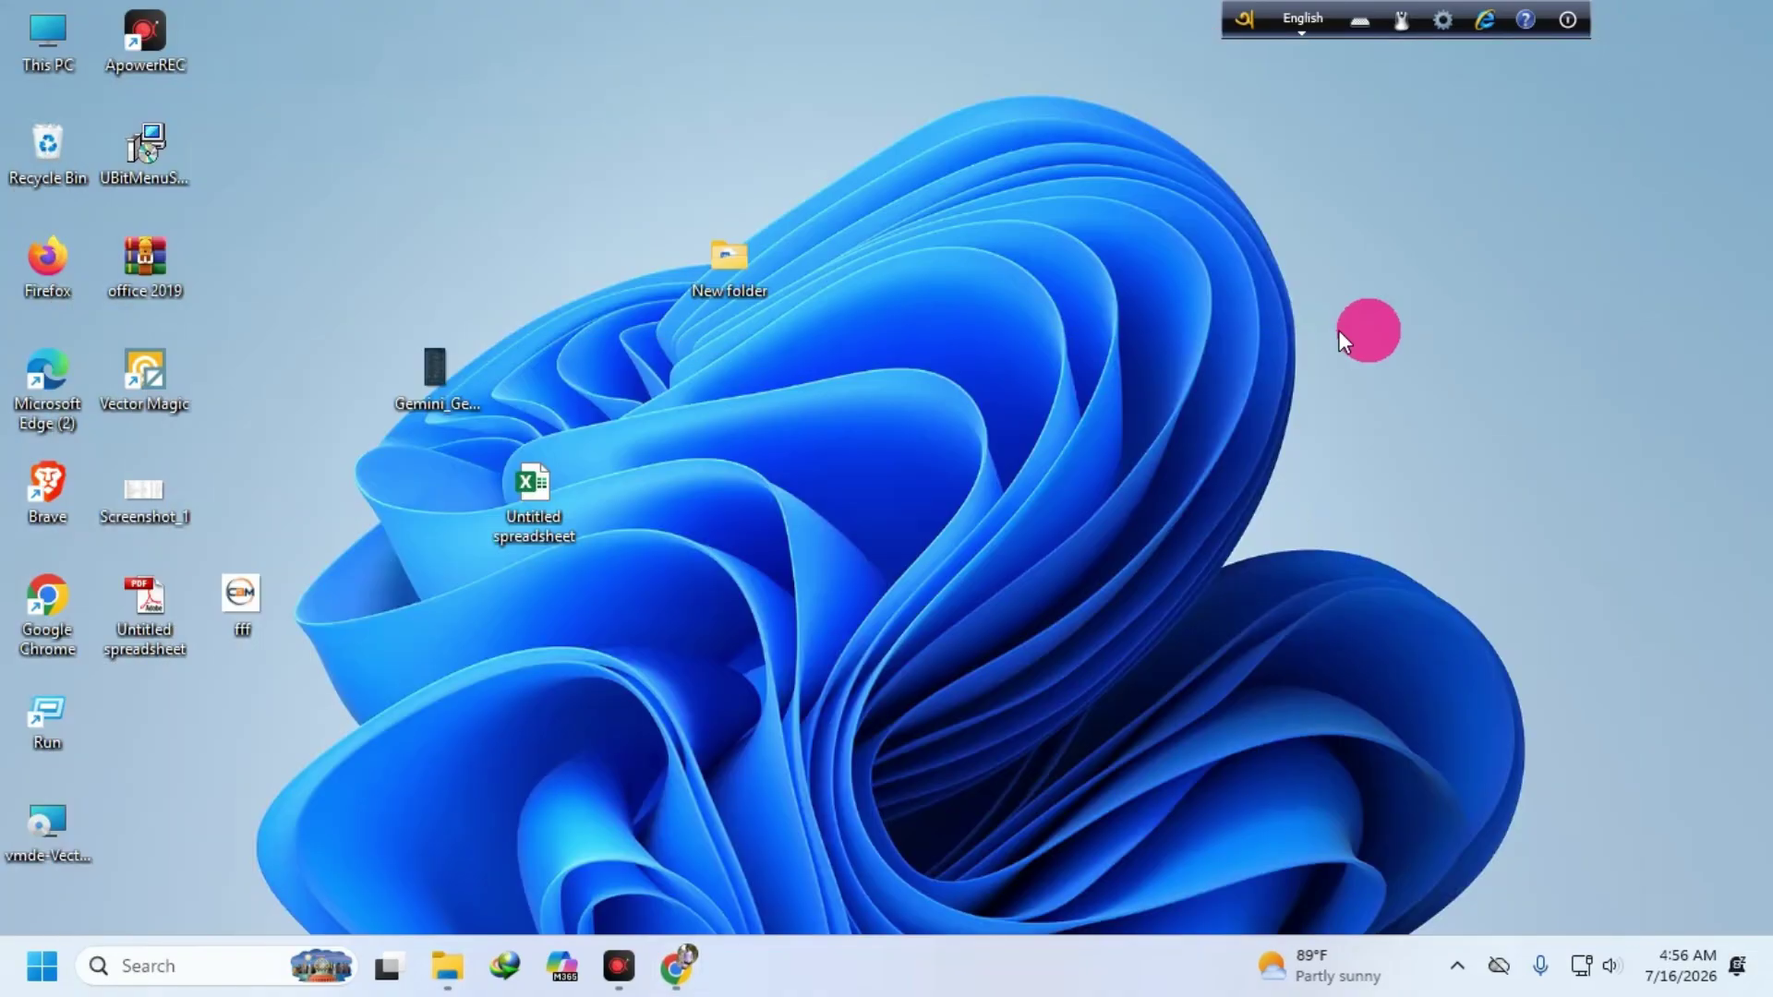
right_click(1173, 211)
left_click(1145, 252)
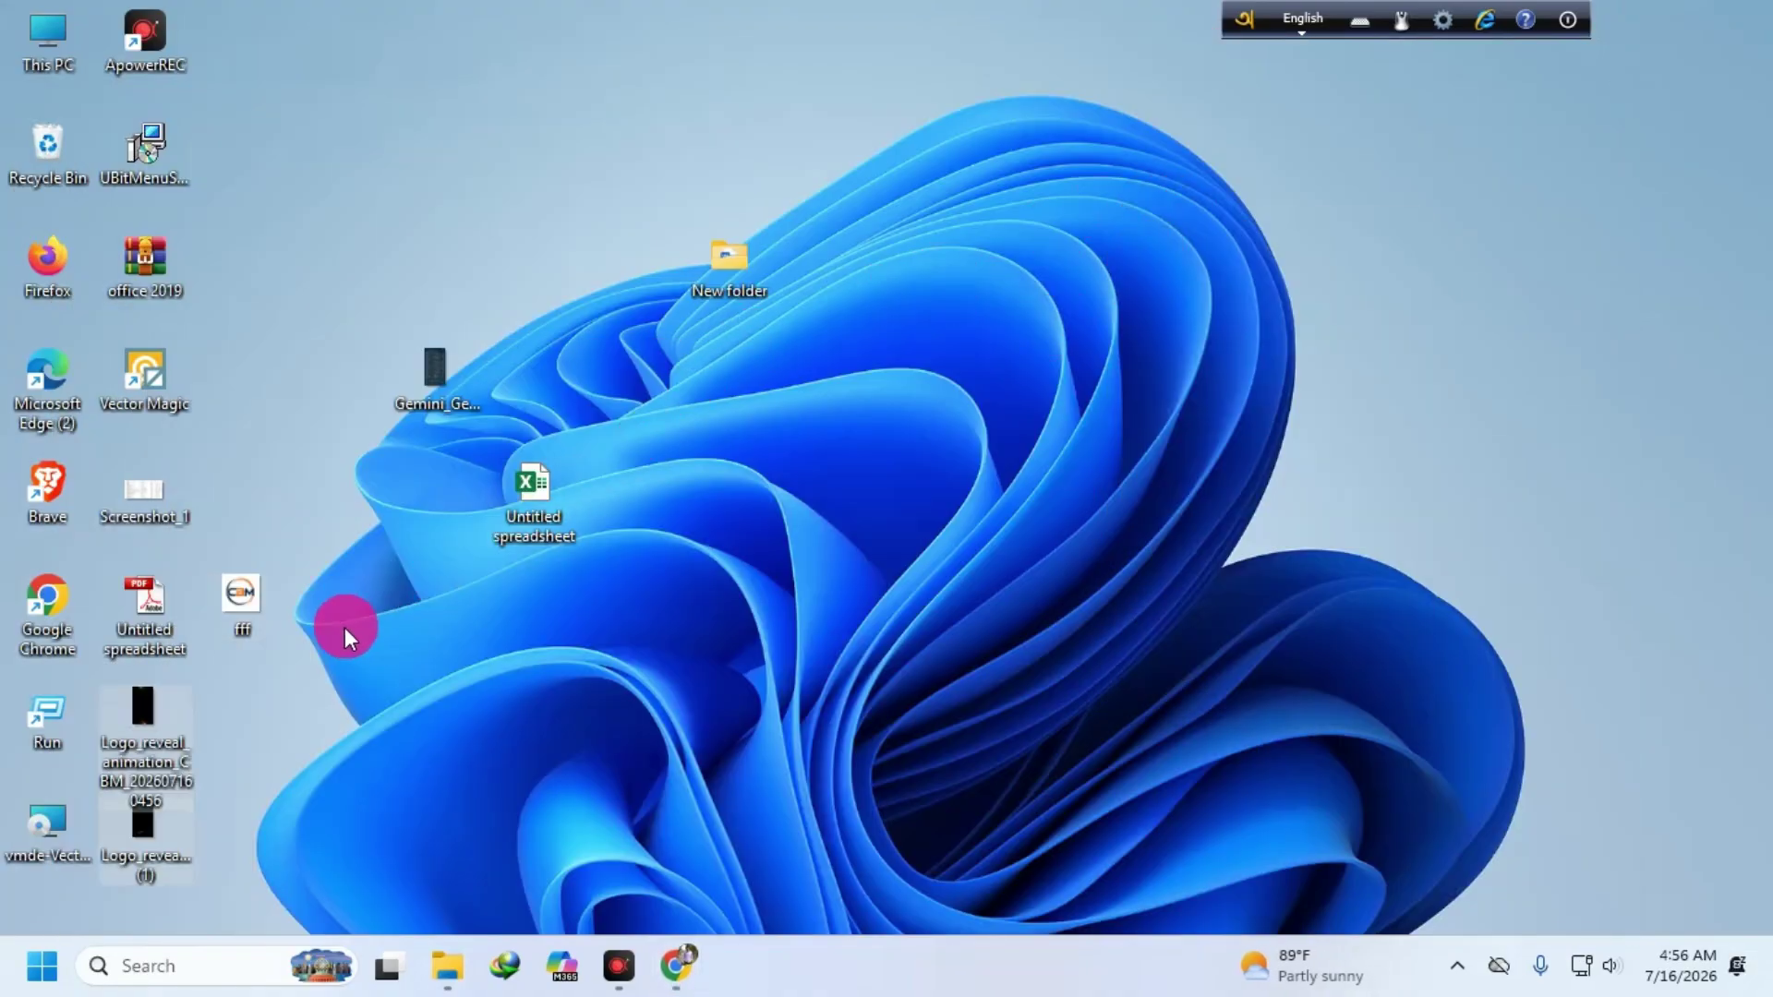
left_click_drag(159, 726, 1062, 277)
left_click(988, 588)
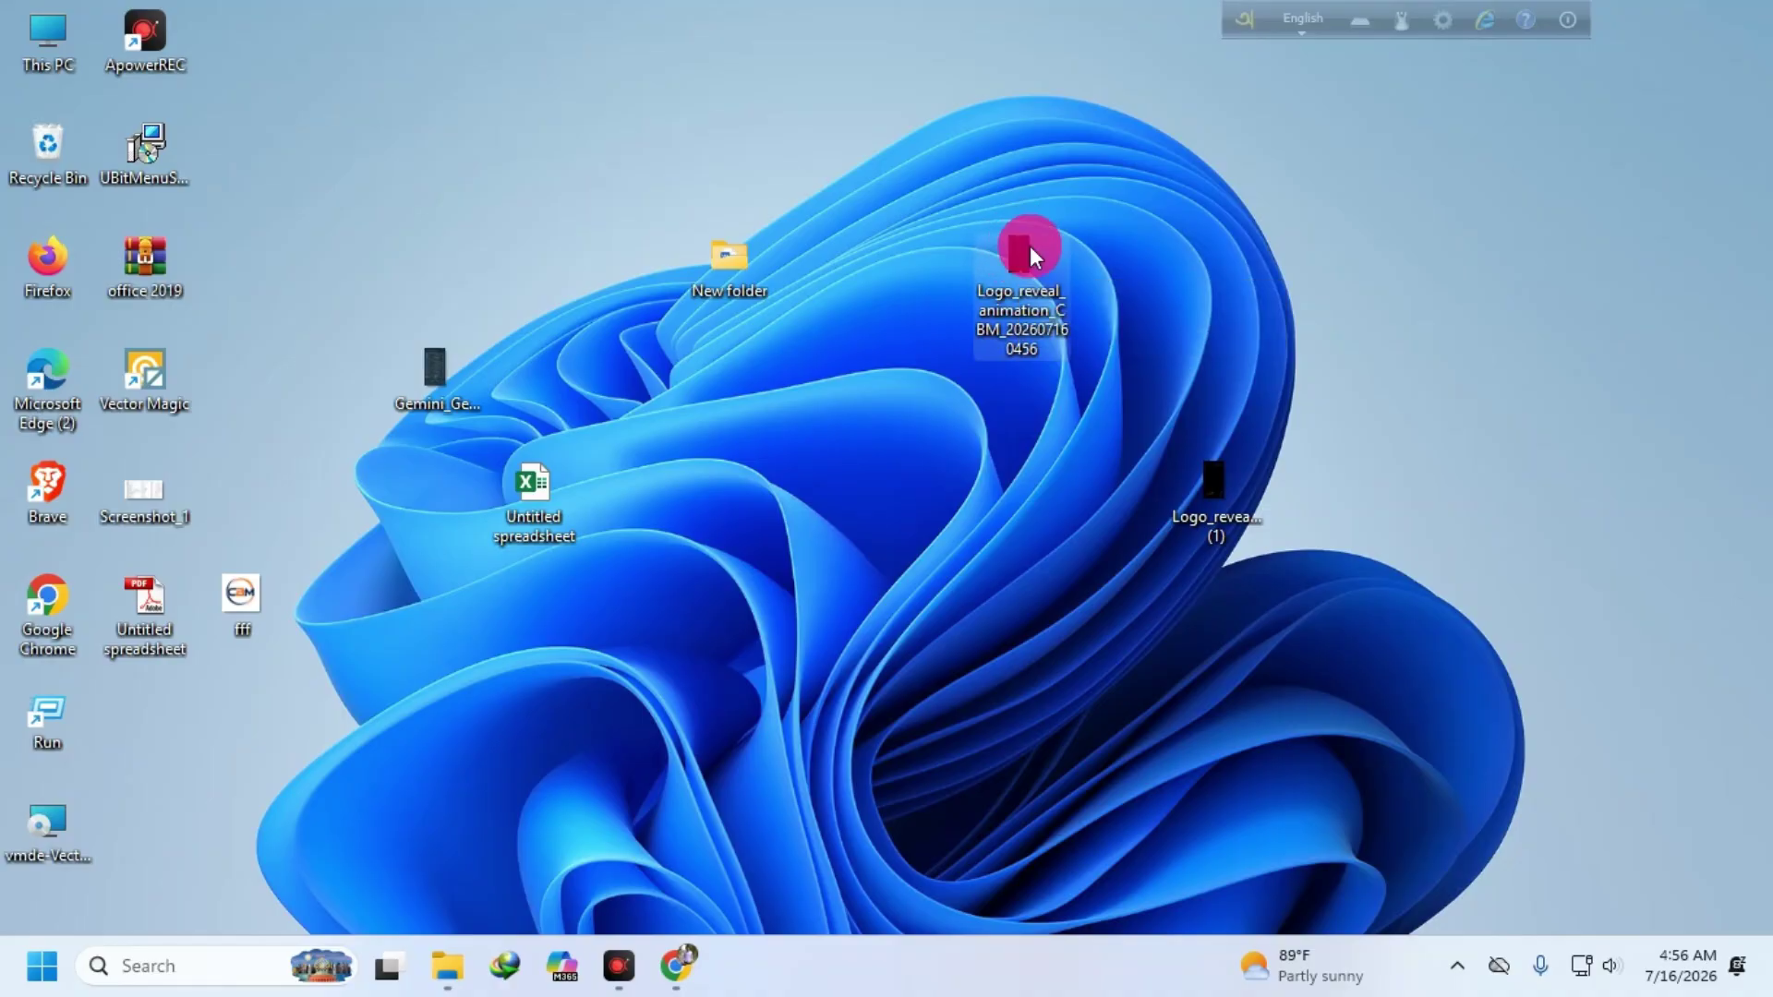
double_click(1029, 246)
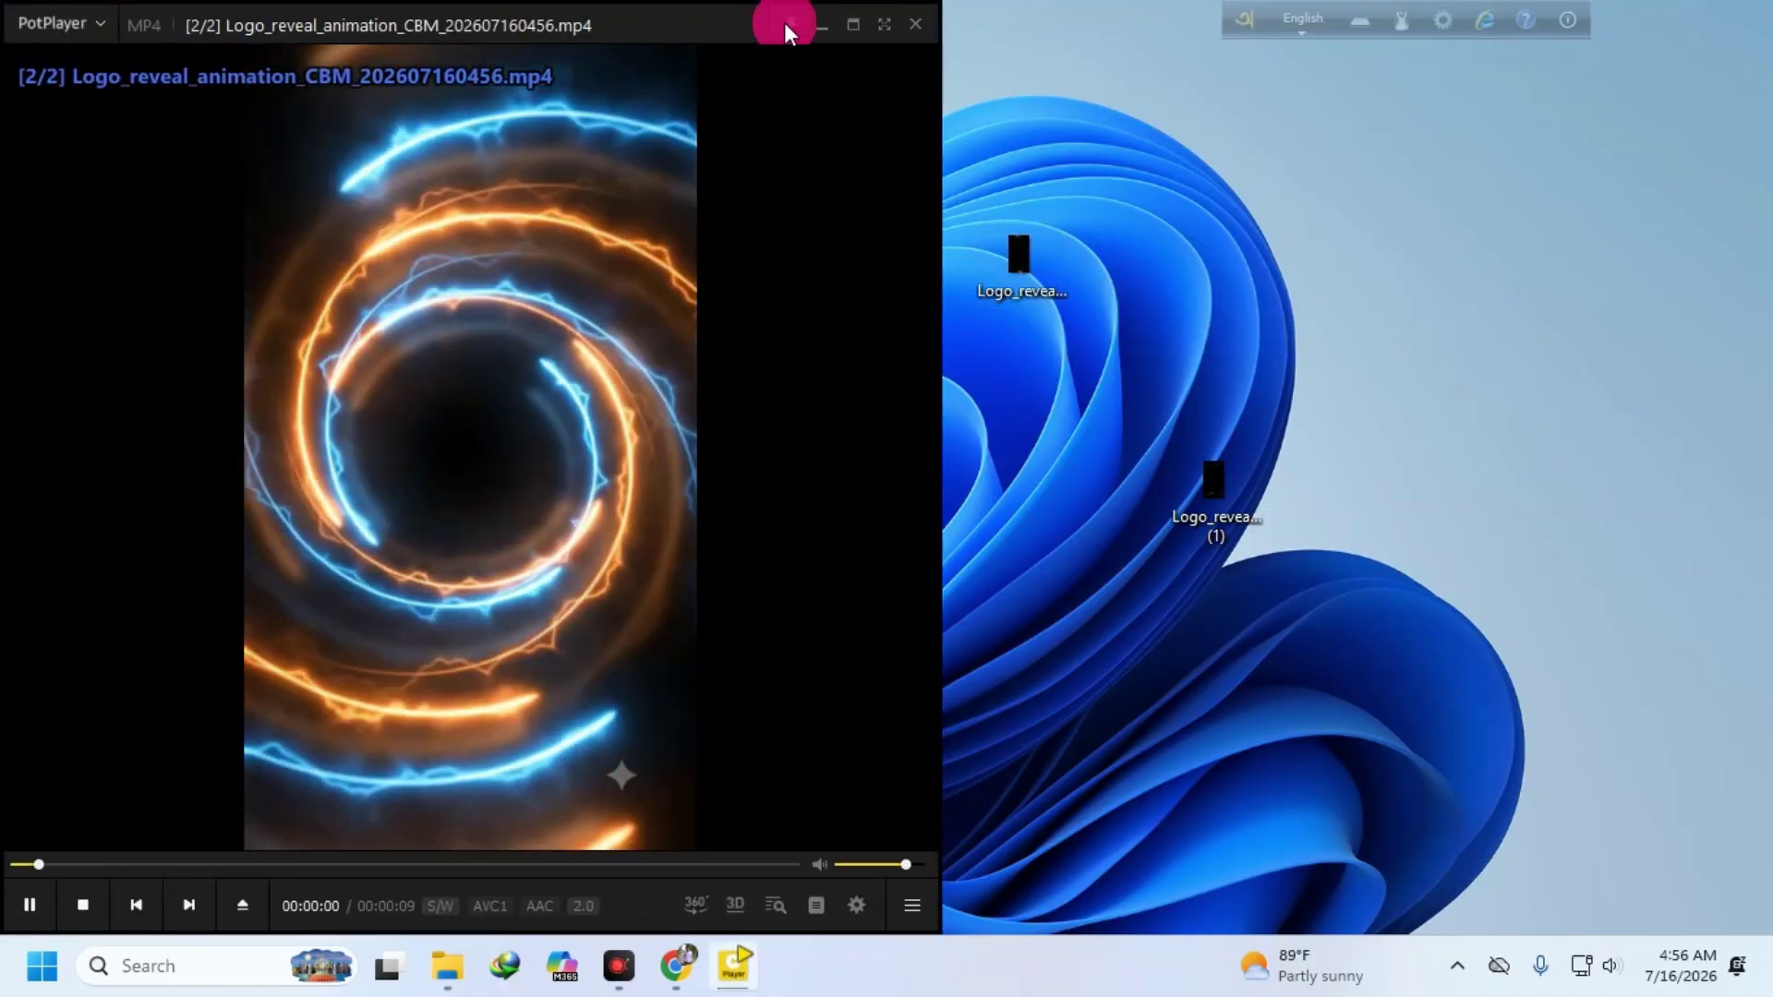
- Watch the video maximized in PotPlayer, dismiss the Auto Update notice, then pin, move and close the player
left_click(853, 25)
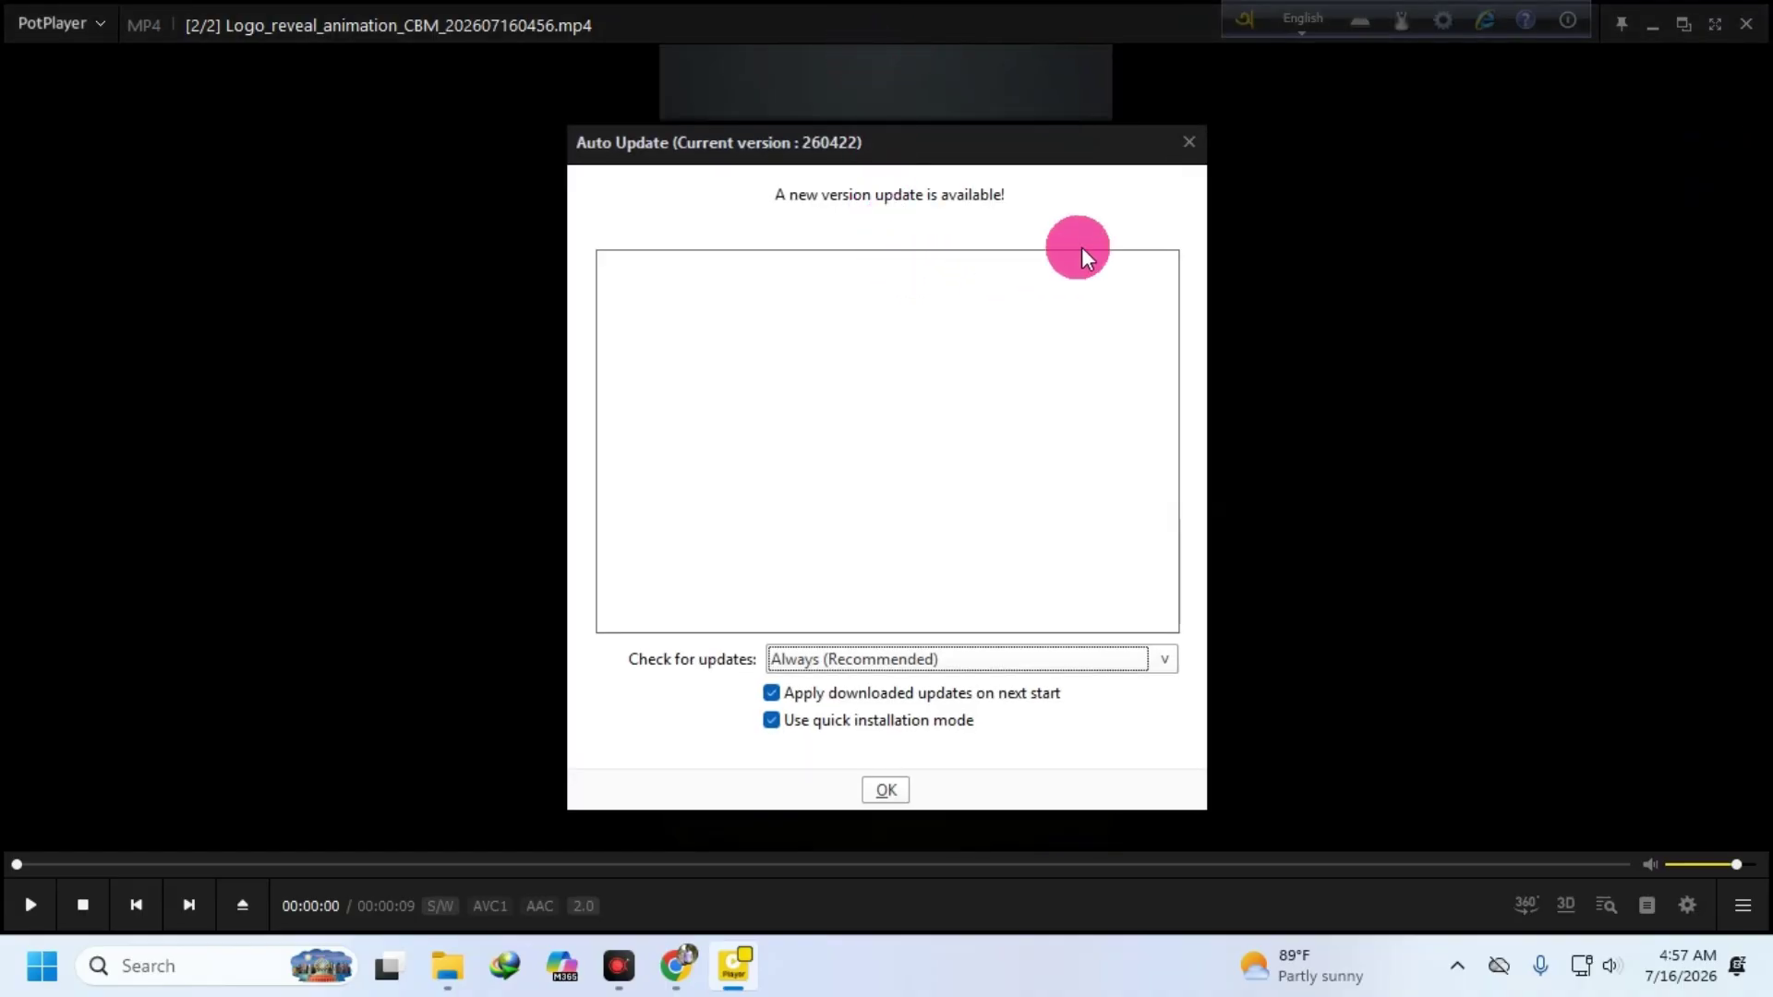
left_click(1188, 142)
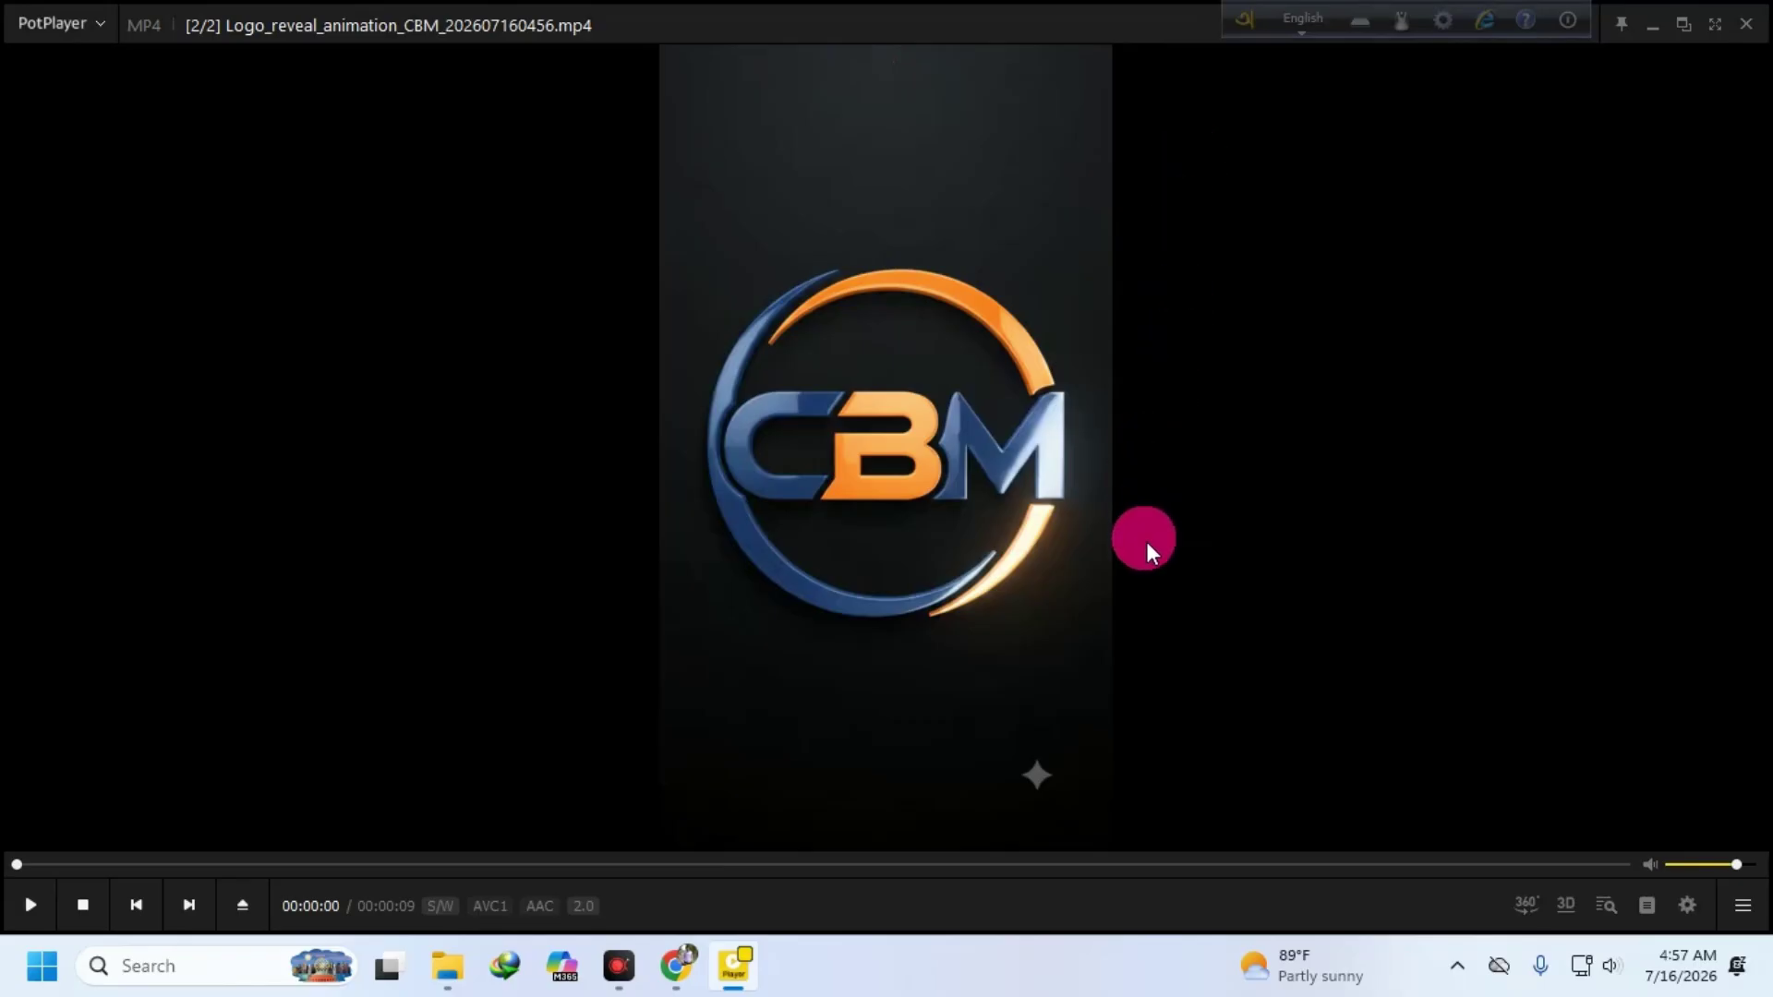
double_click(932, 24)
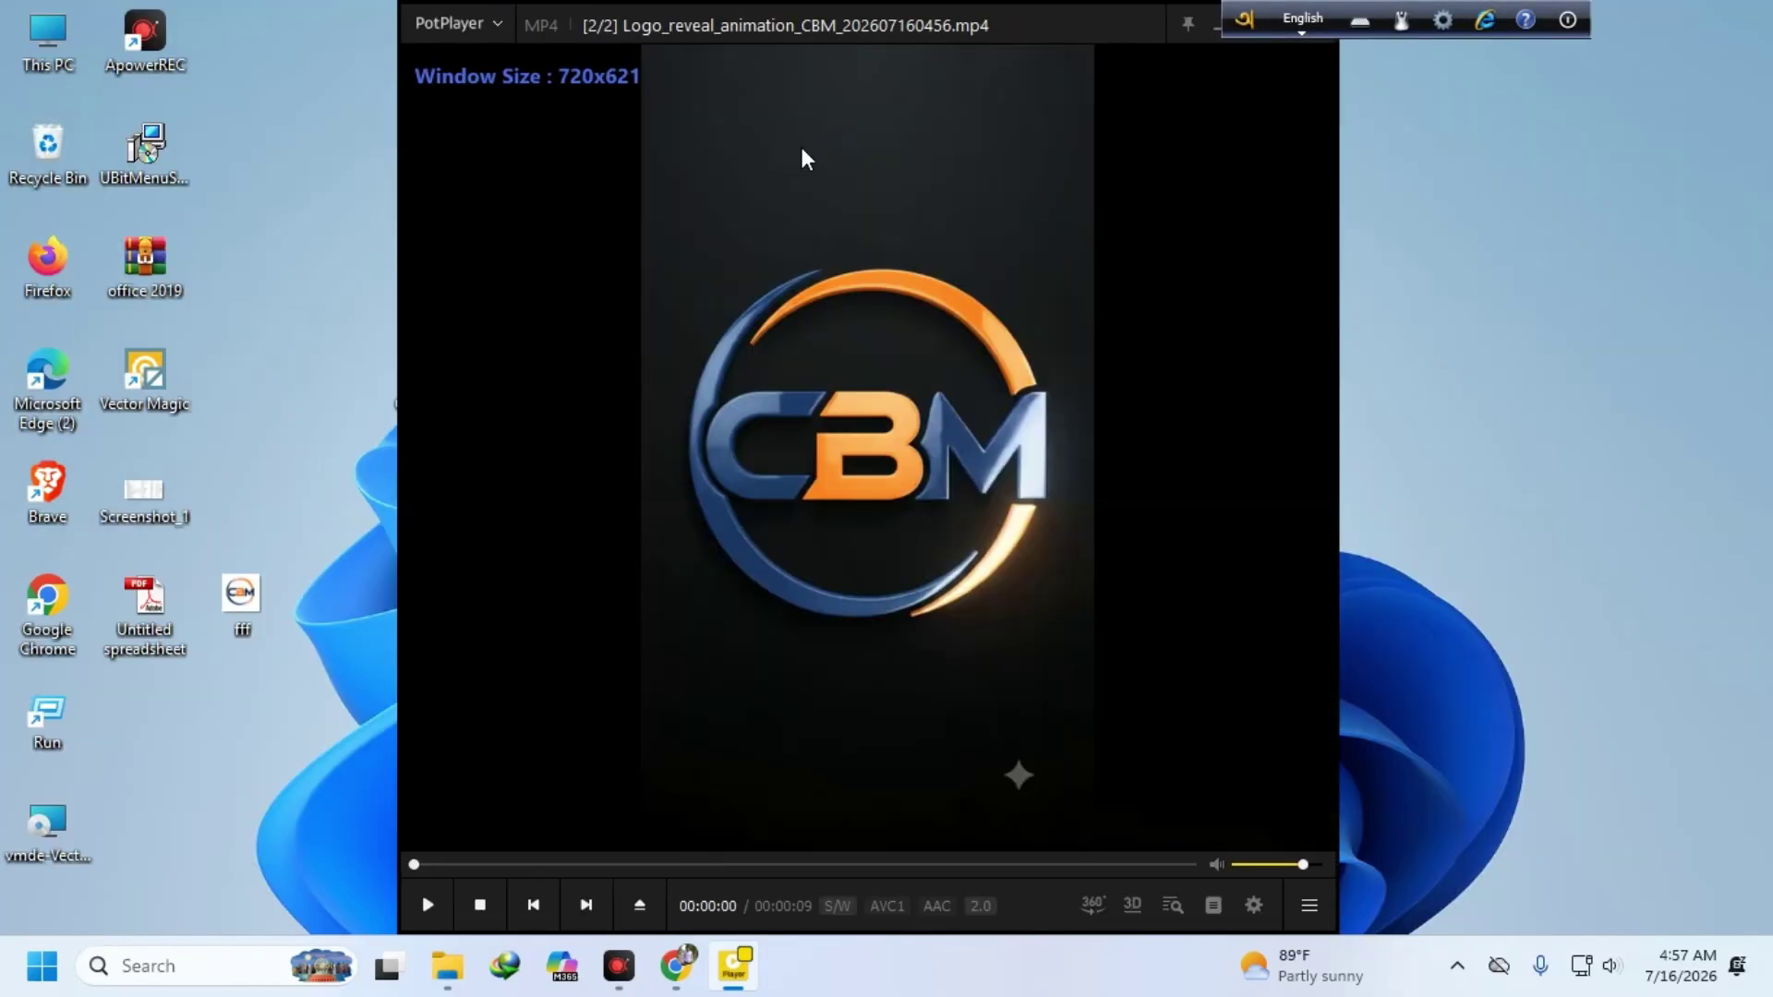
left_click(1189, 24)
left_click_drag(1221, 44, 1141, 187)
left_click(1234, 165)
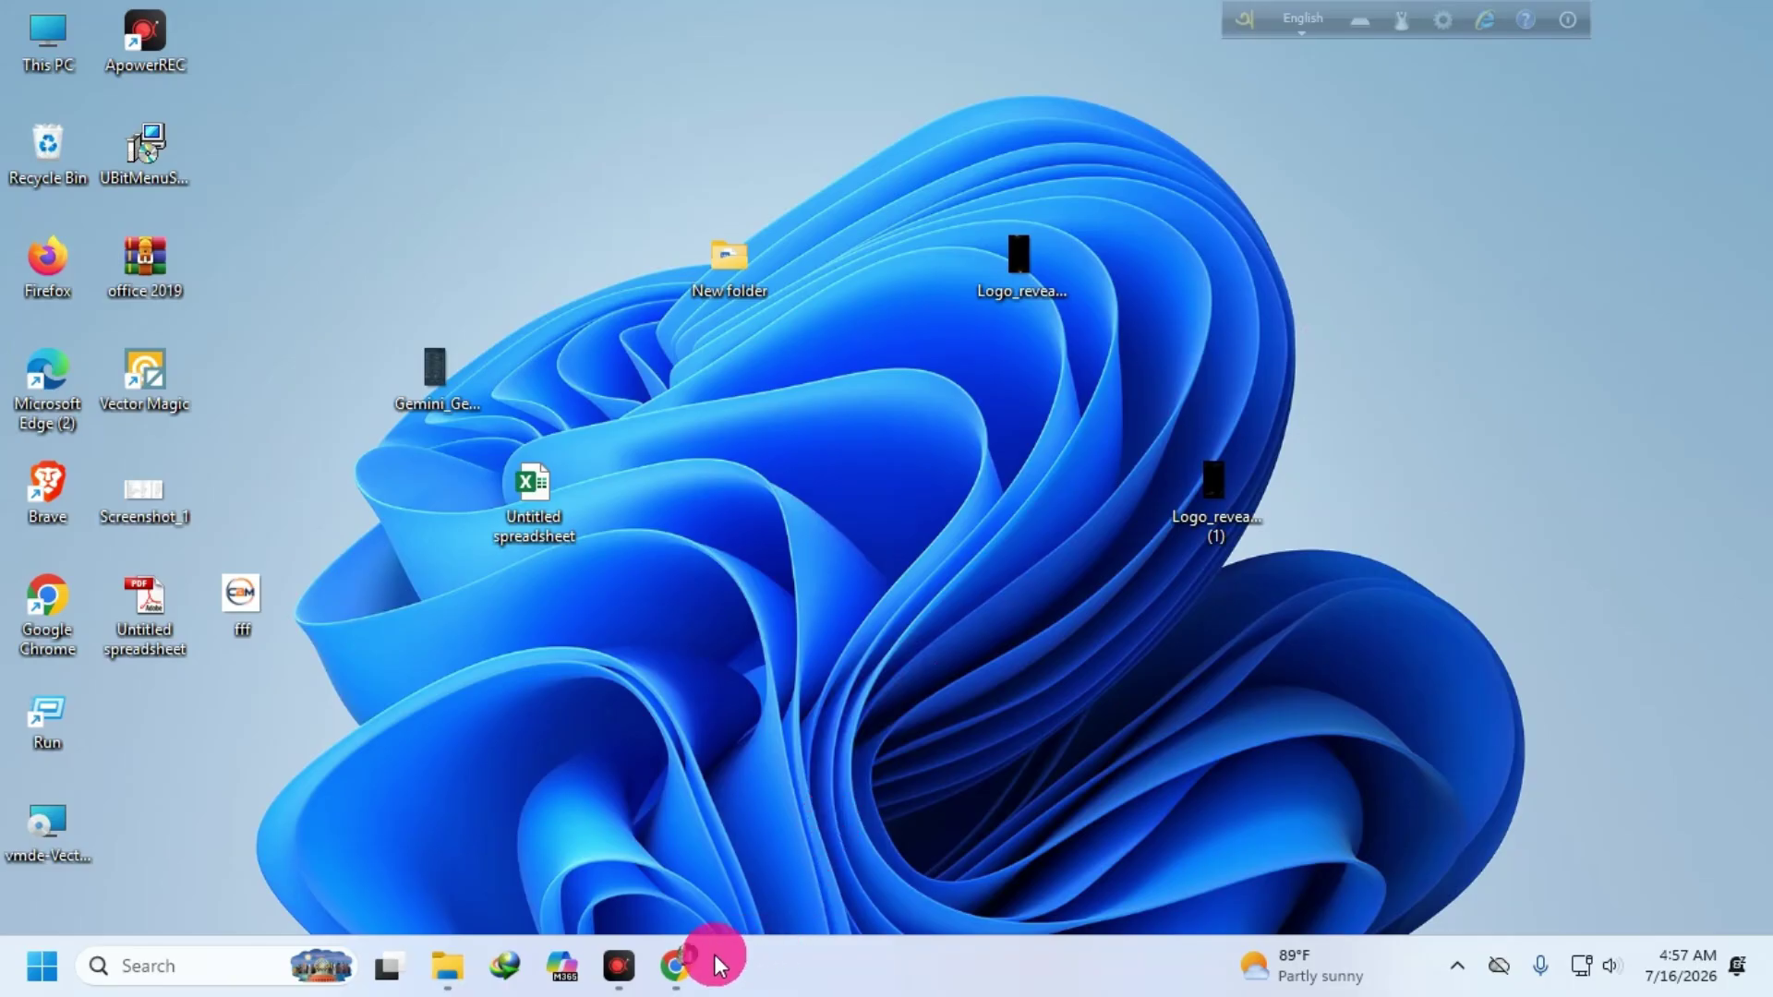
- Return Chrome to the Flow home page from the CBM project and open a new tab
left_click(679, 966)
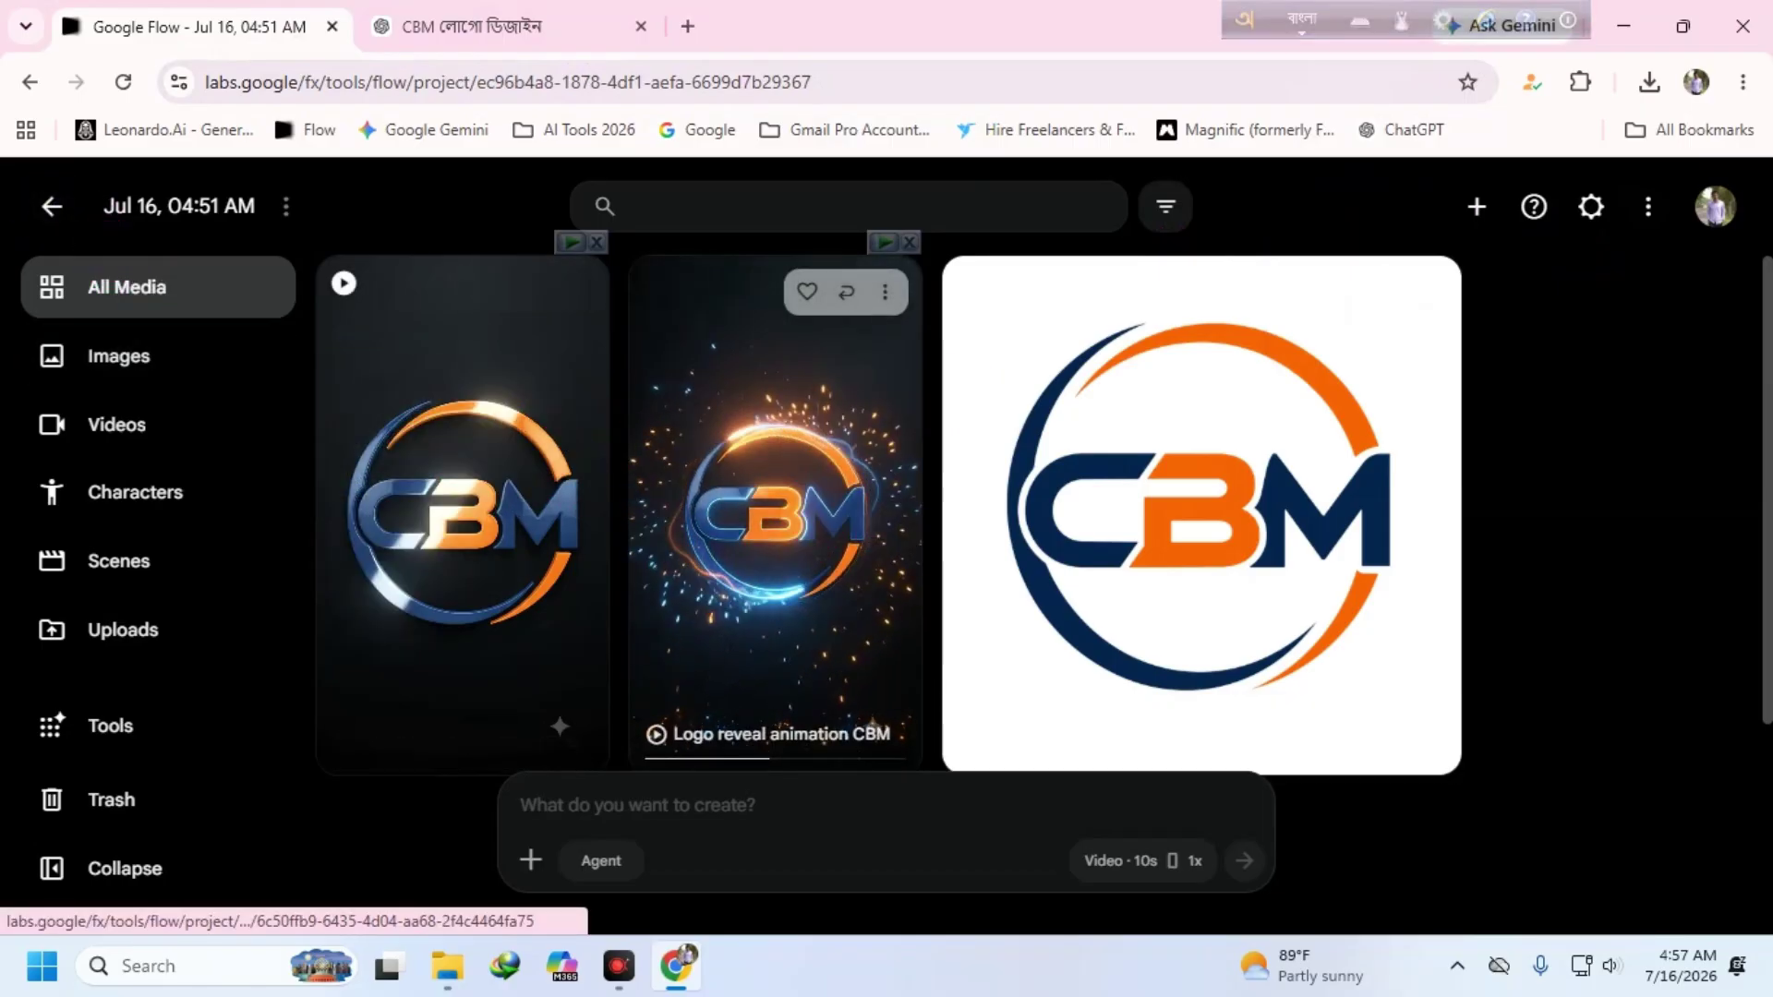
left_click(51, 206)
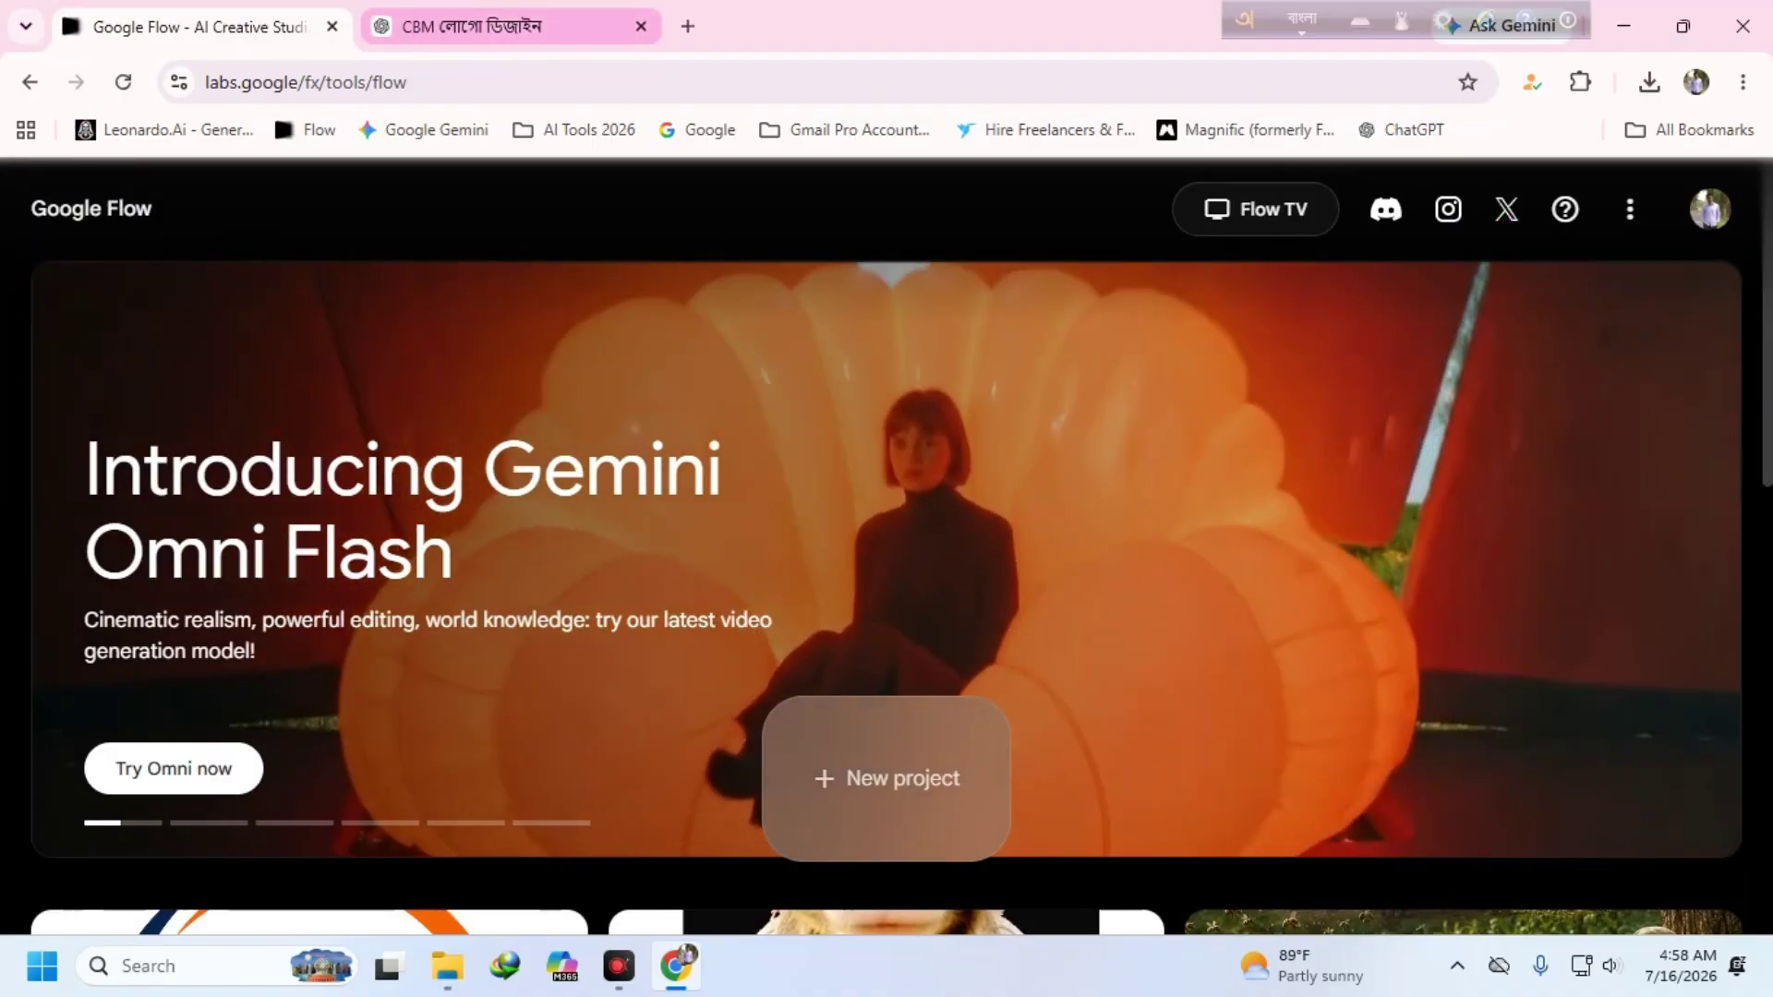
left_click(490, 26)
left_click(687, 26)
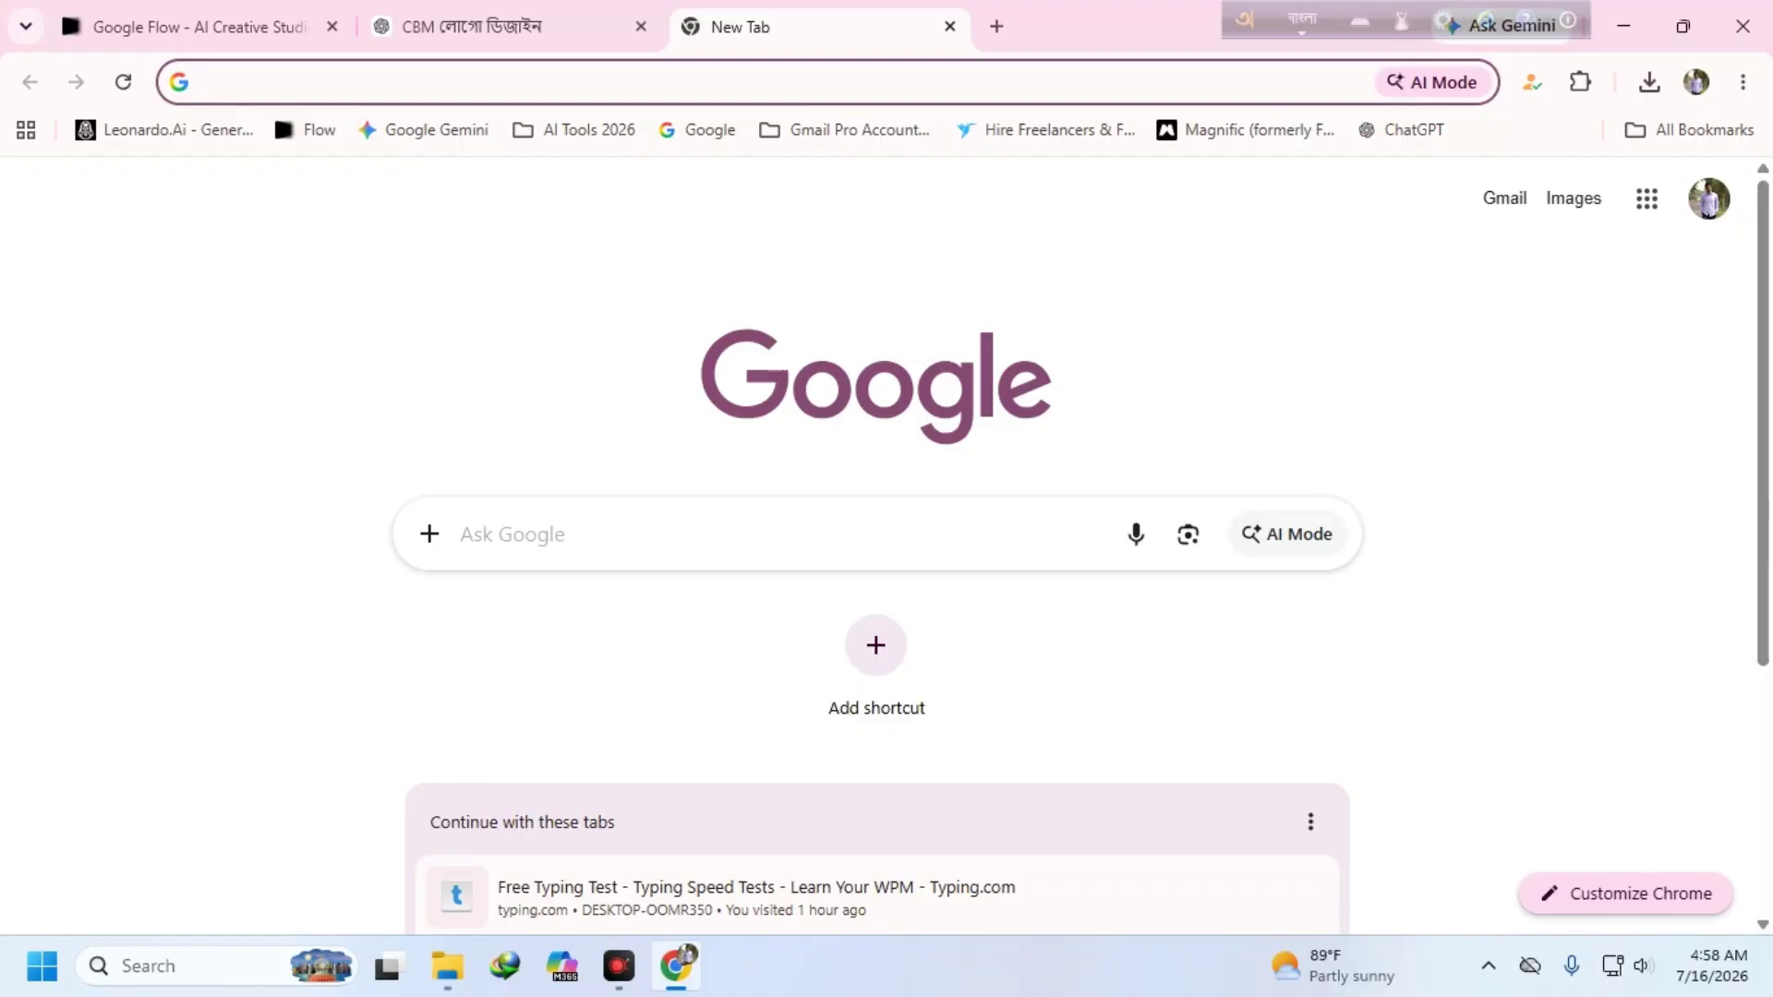
- Browse through the Google apps list on the new tab
left_click(1647, 199)
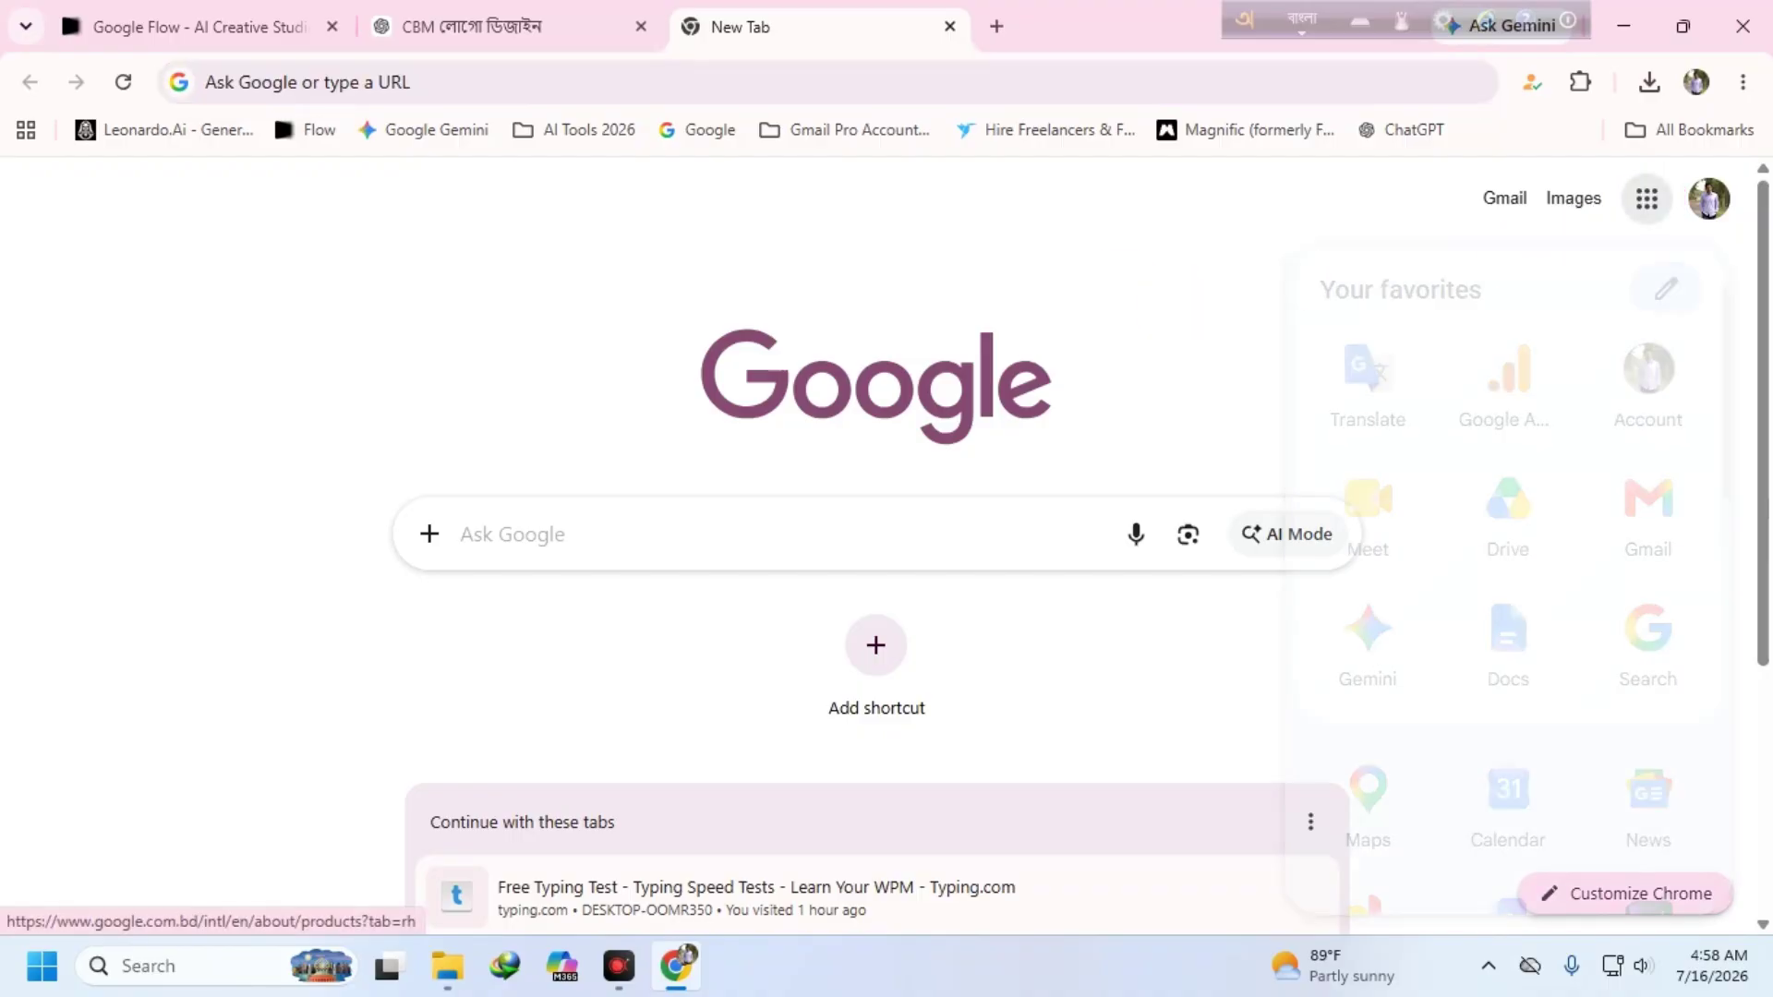
scroll(1648, 499, "down", 4)
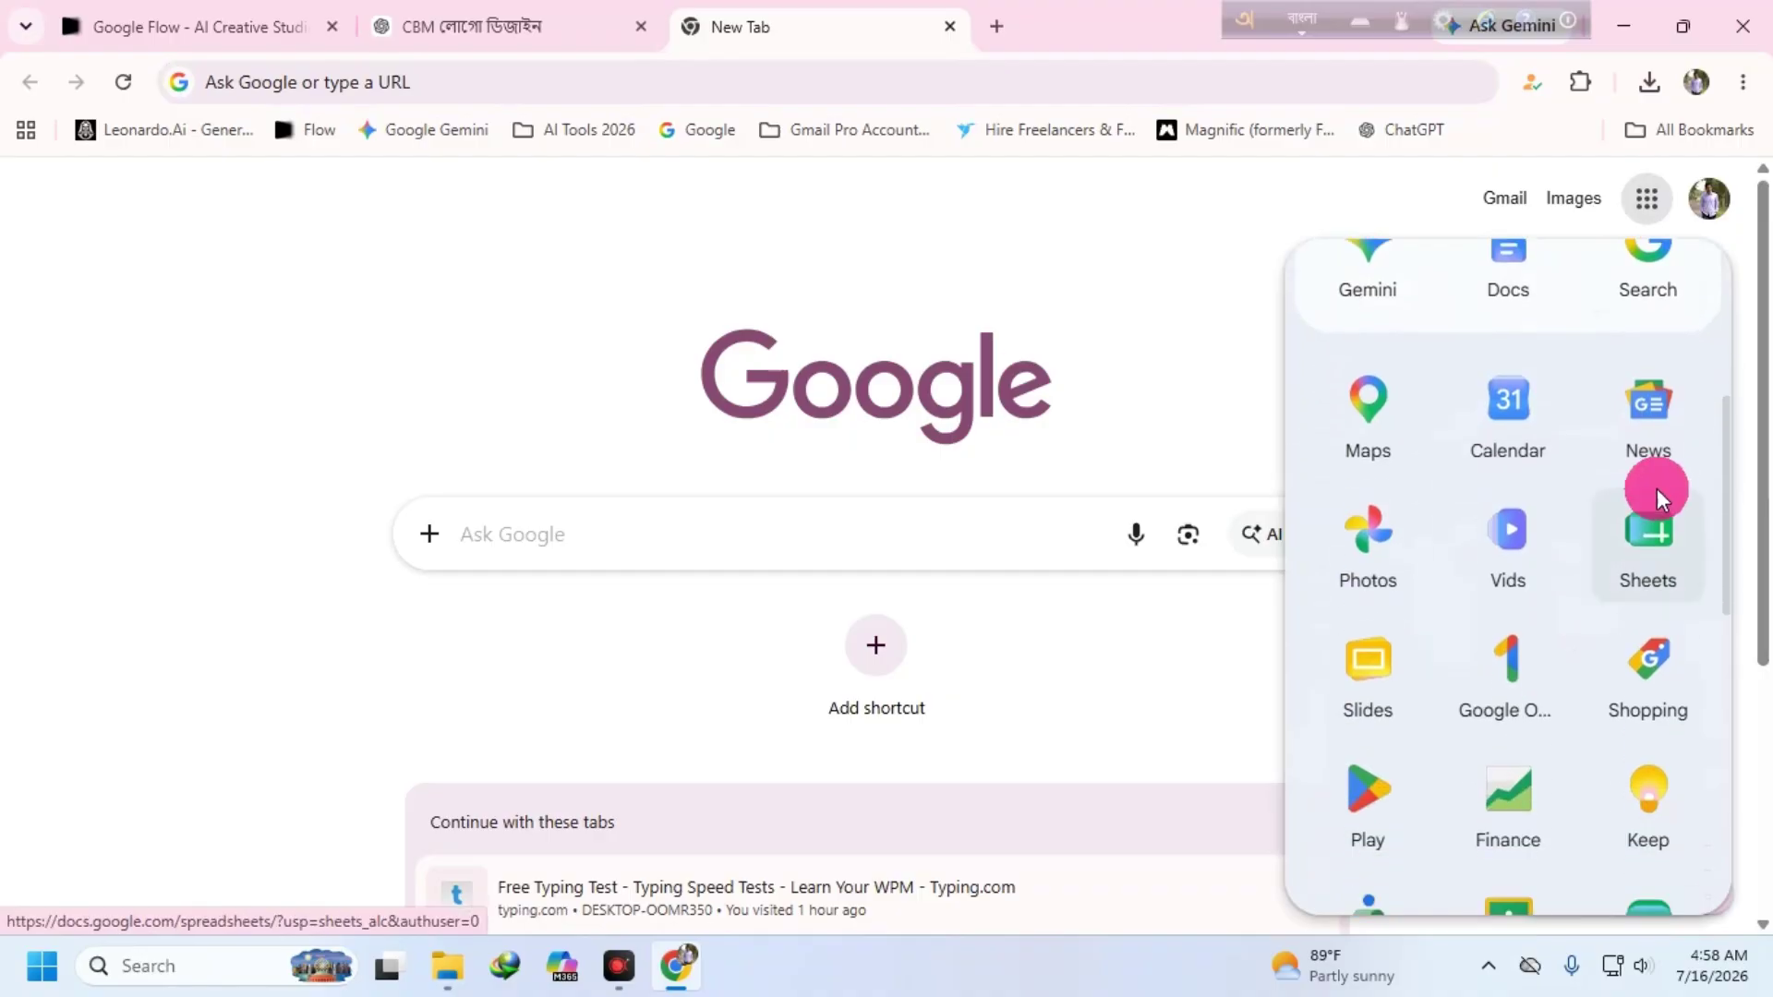
scroll(1508, 578, "down", 3)
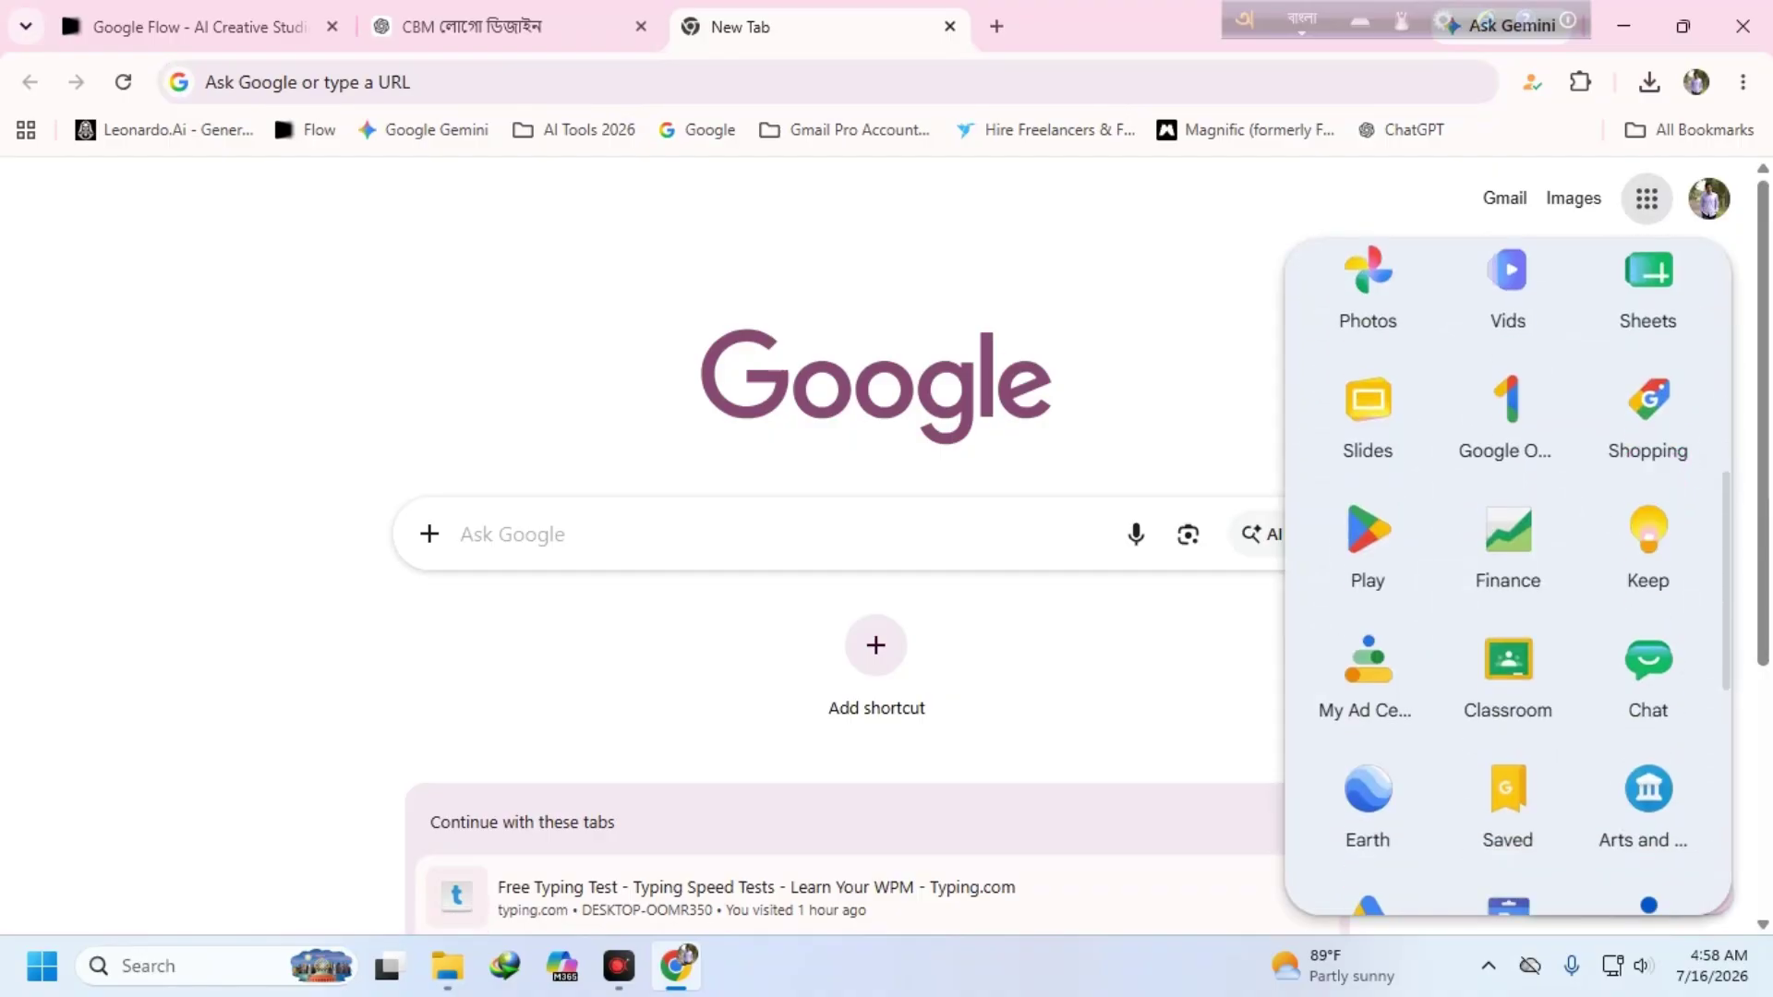
scroll(1631, 454, "down", 3)
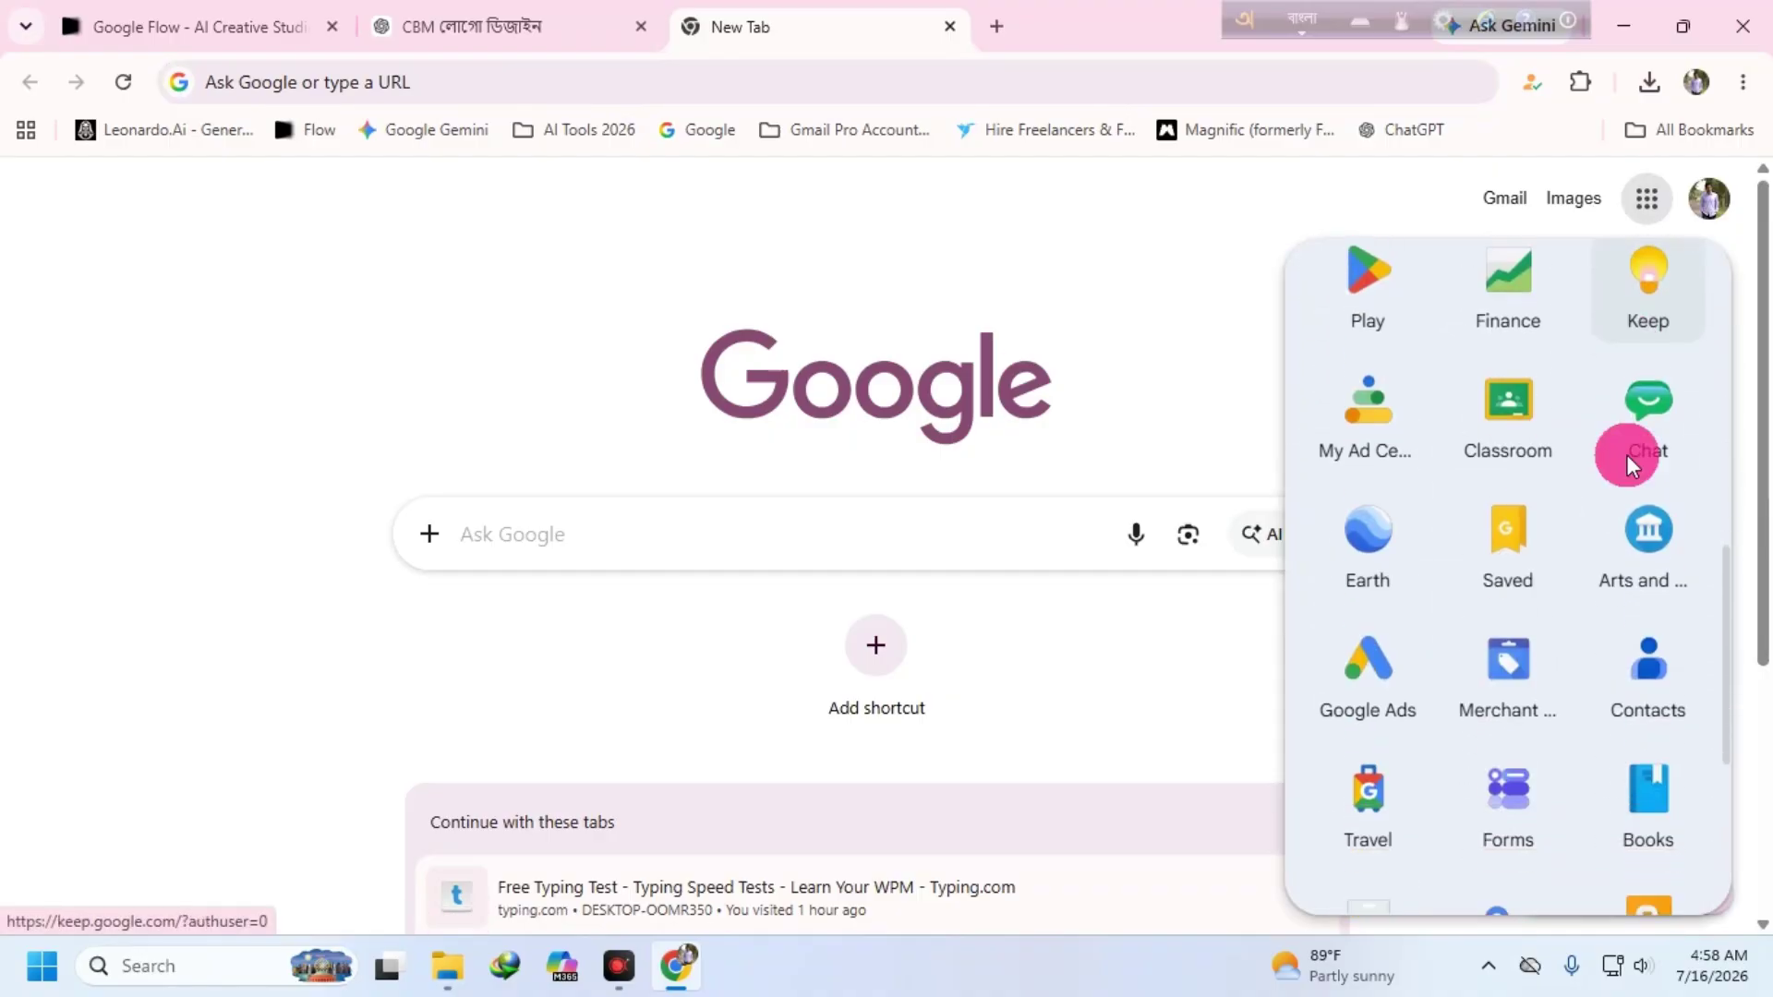
scroll(1529, 531, "down", 4)
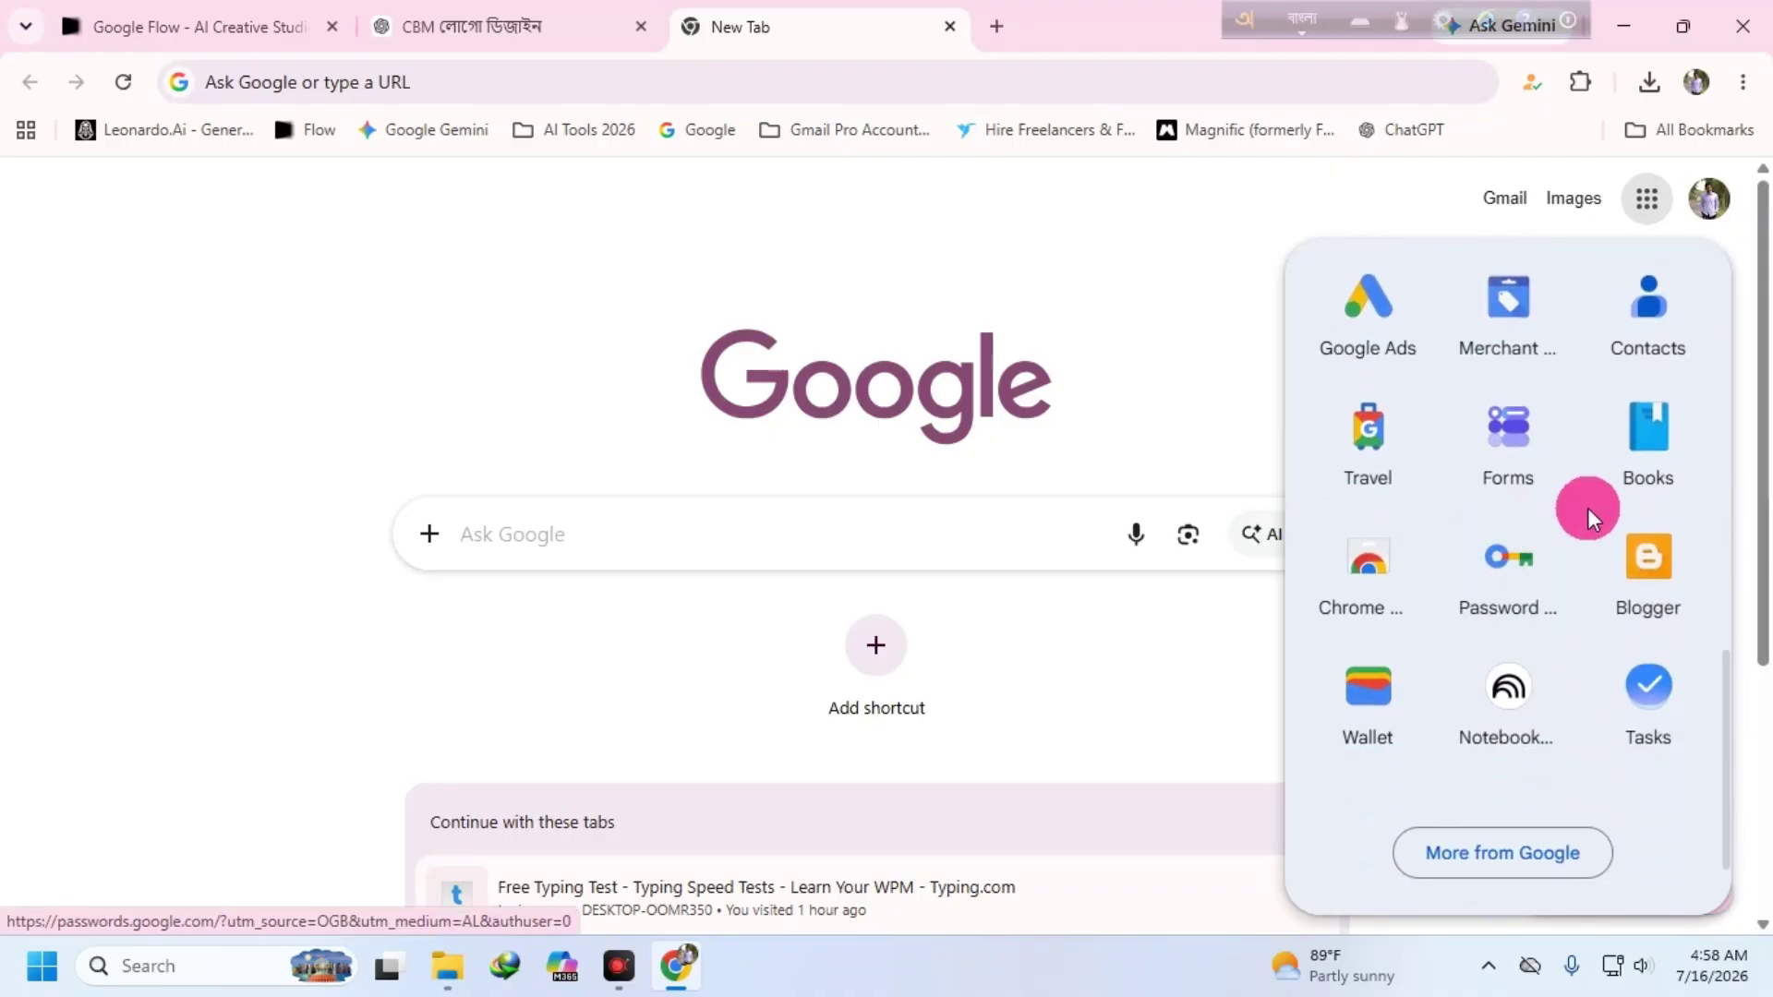
scroll(1589, 518, "down", 3)
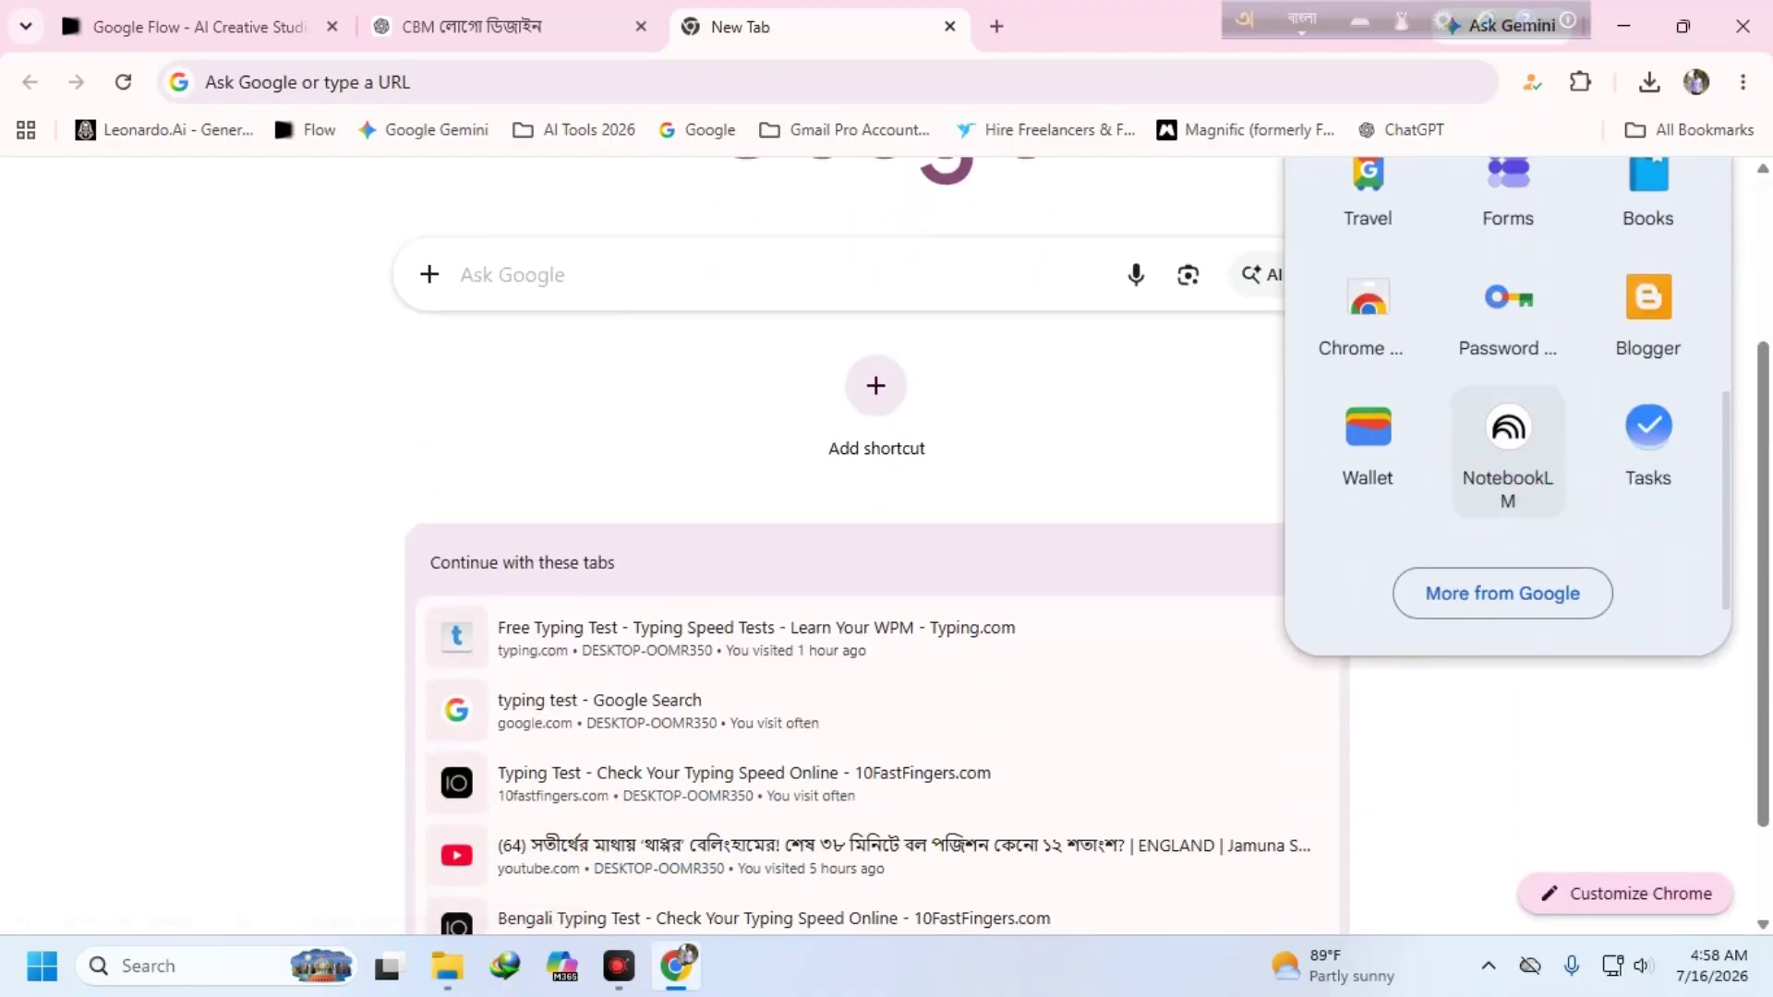
scroll(1523, 443, "up", 4)
scroll(1563, 463, "down", 3)
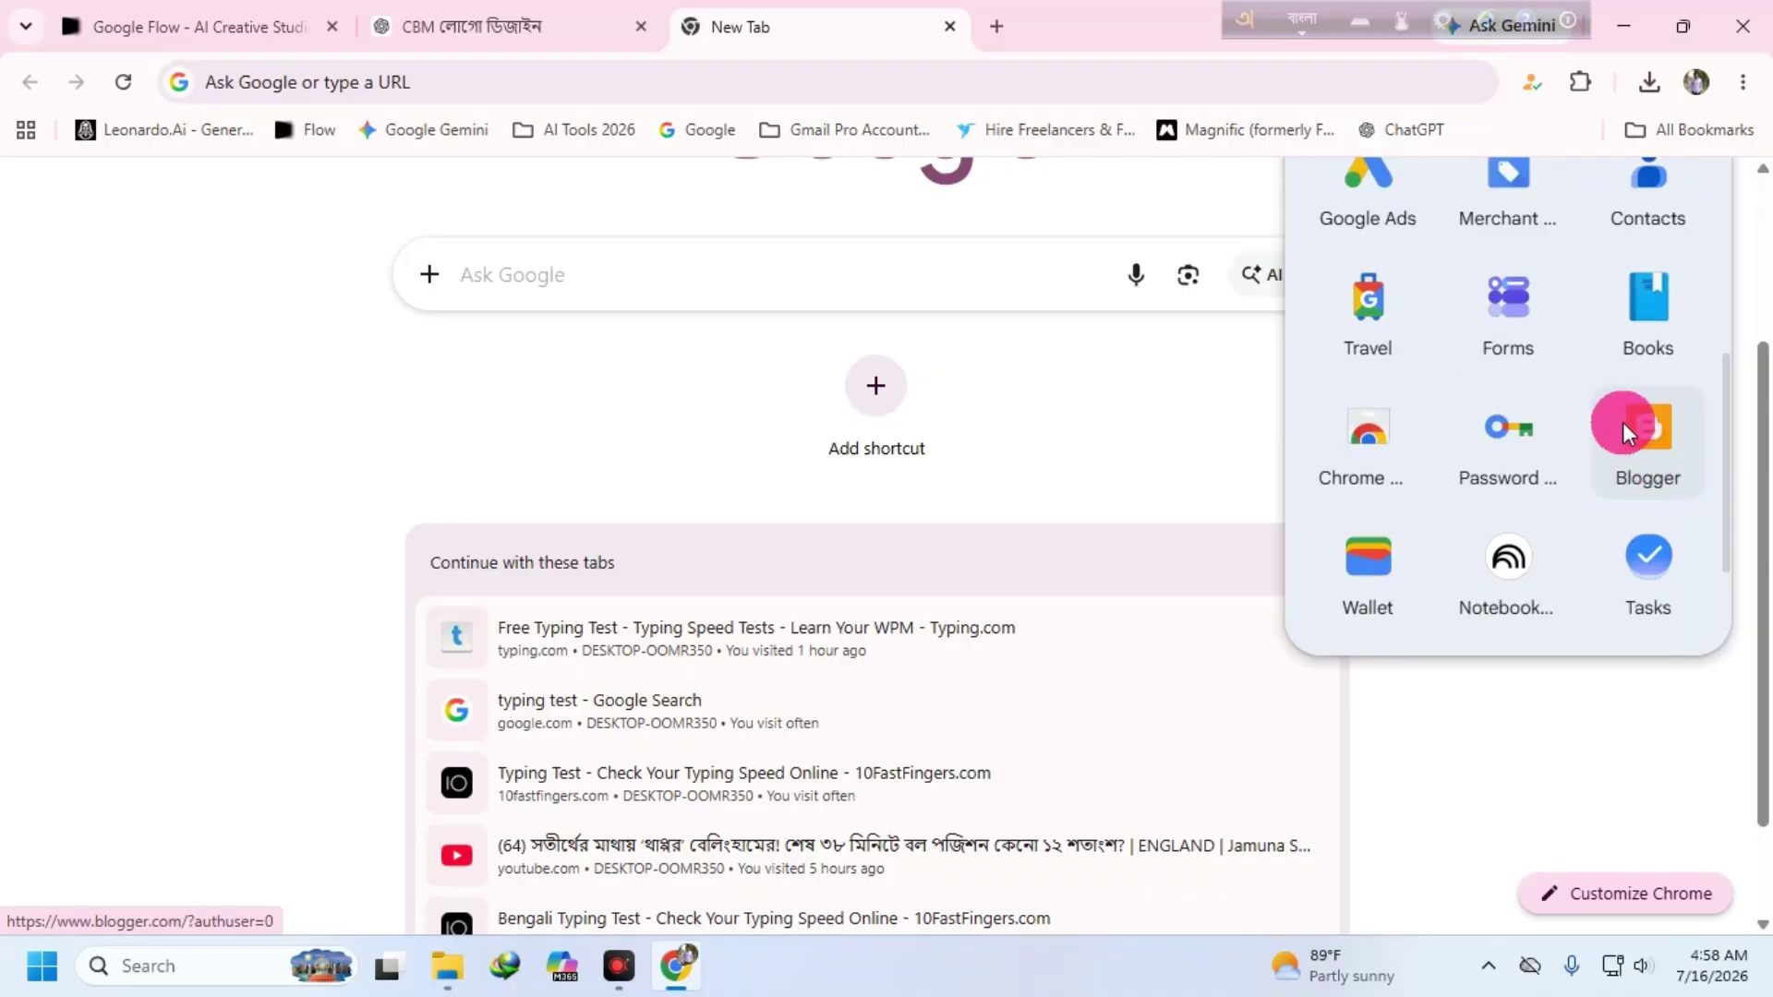
scroll(1625, 428, "up", 4)
scroll(1625, 434, "down", 4)
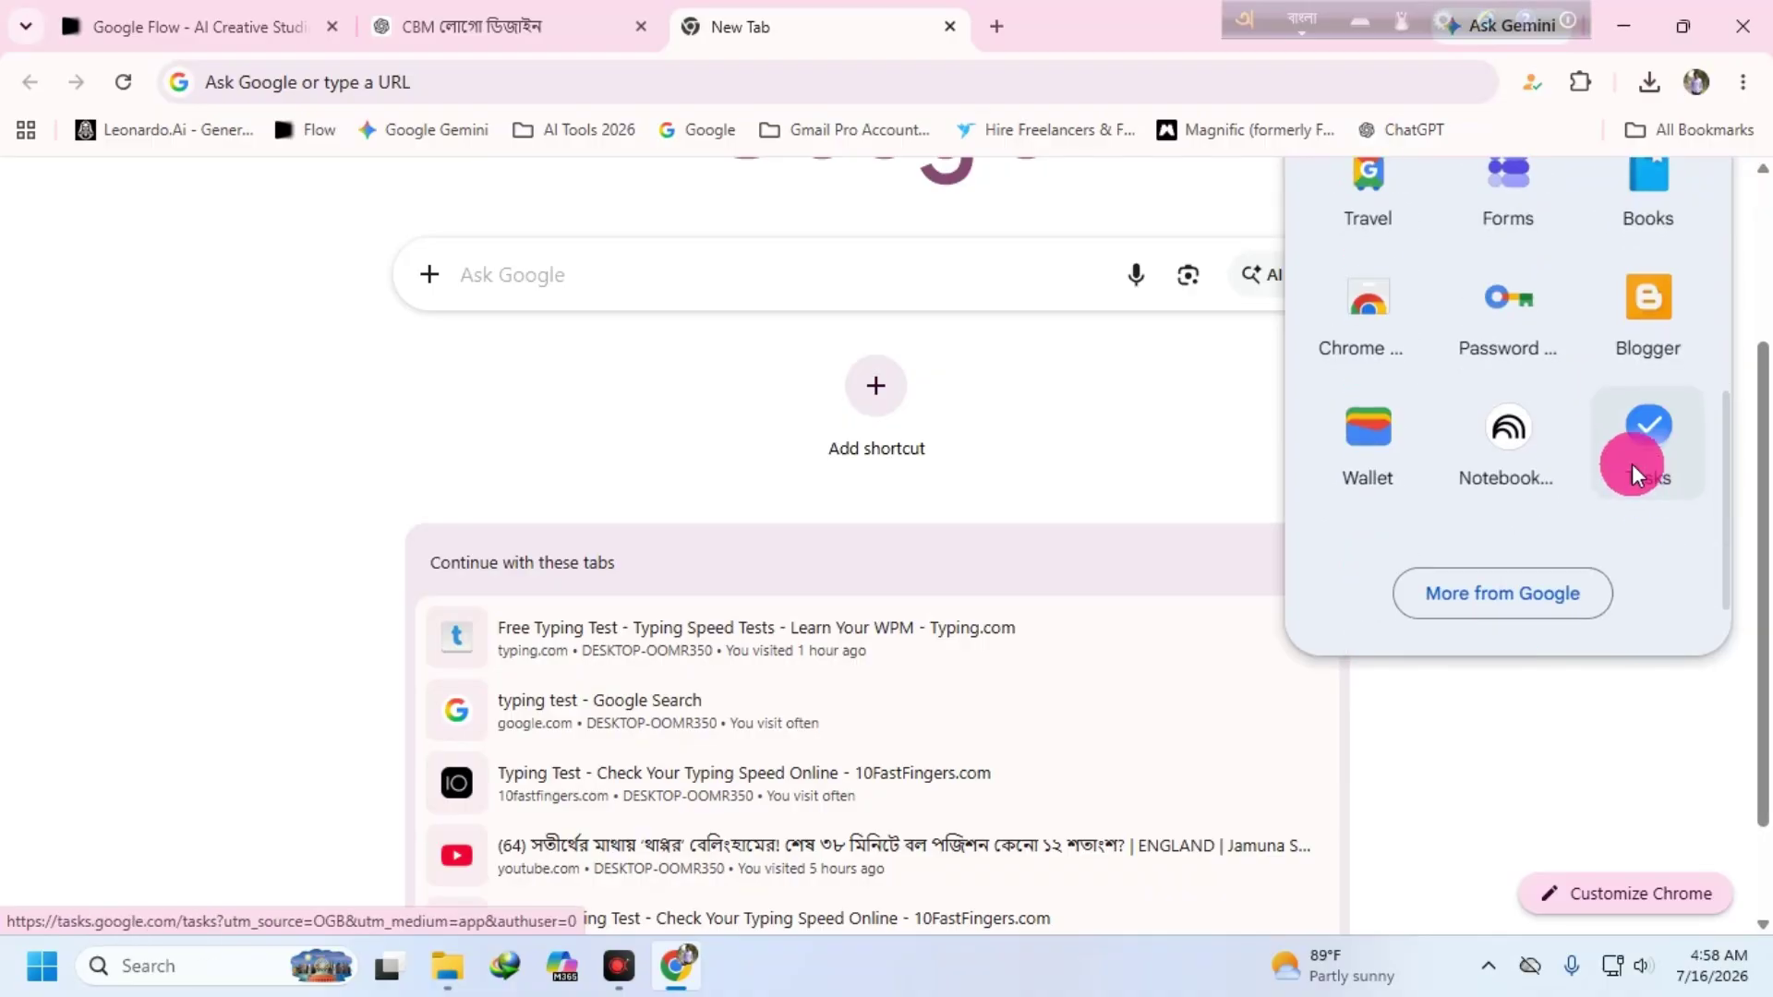
scroll(1328, 367, "up", 5)
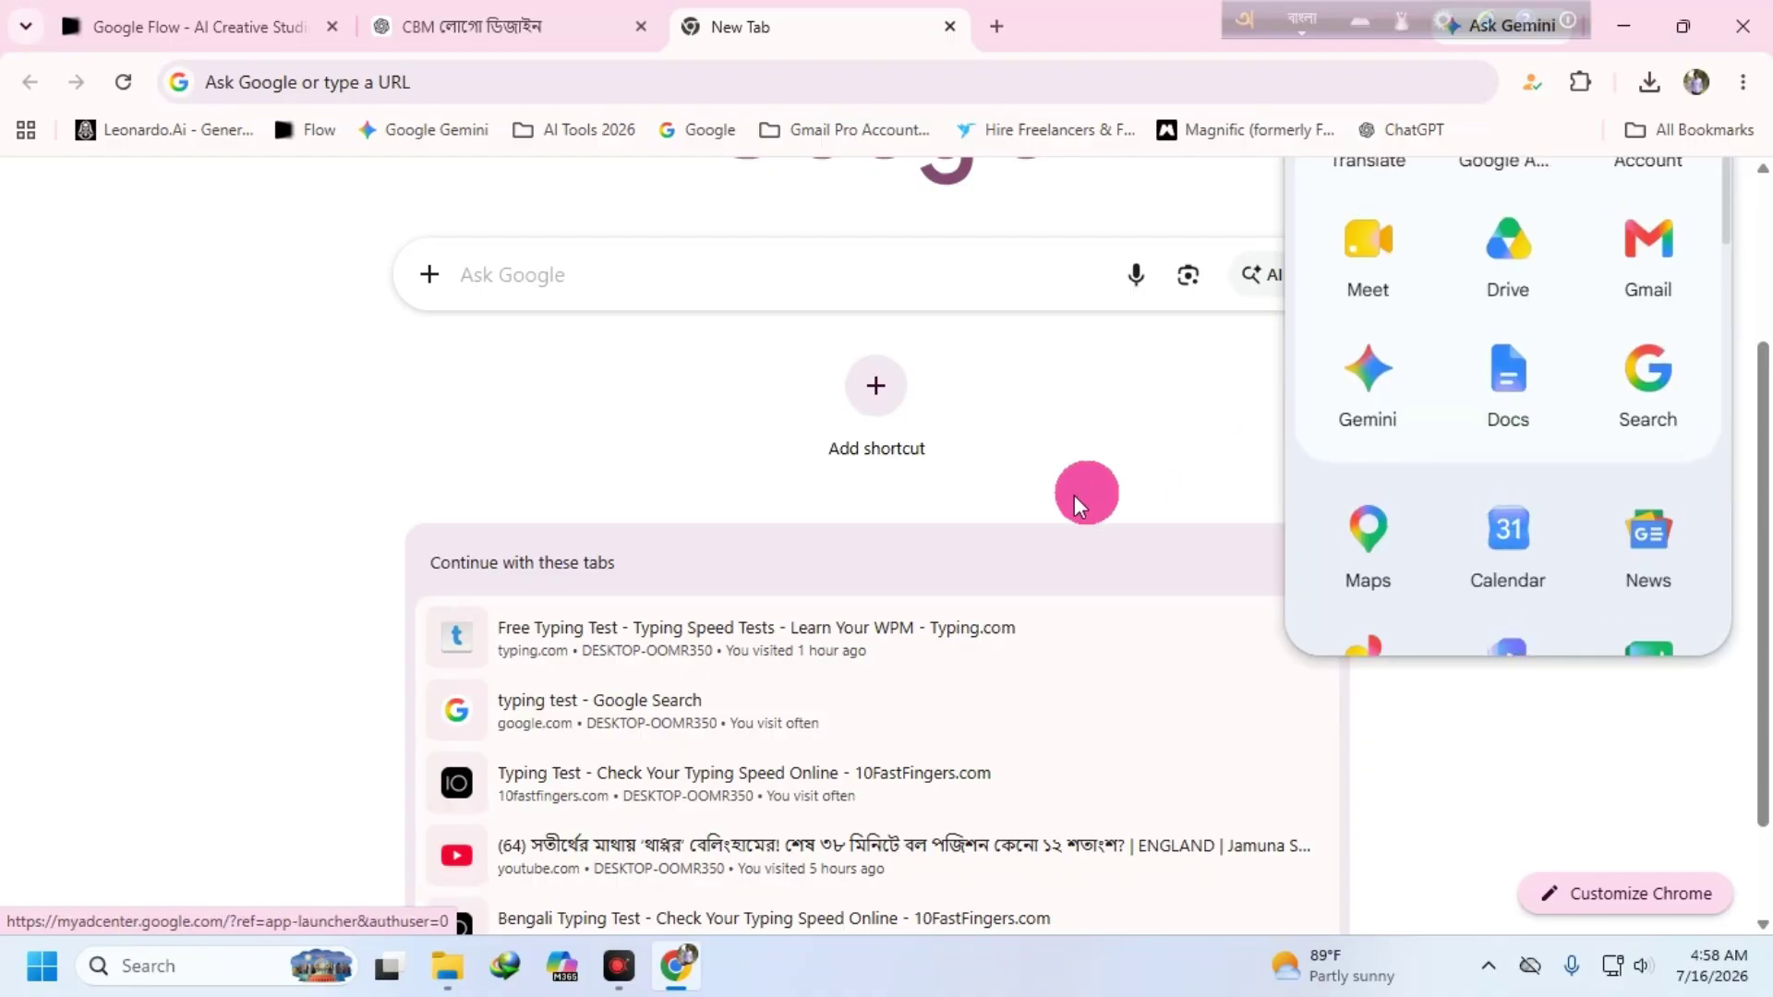
scroll(1073, 495, "up", 3)
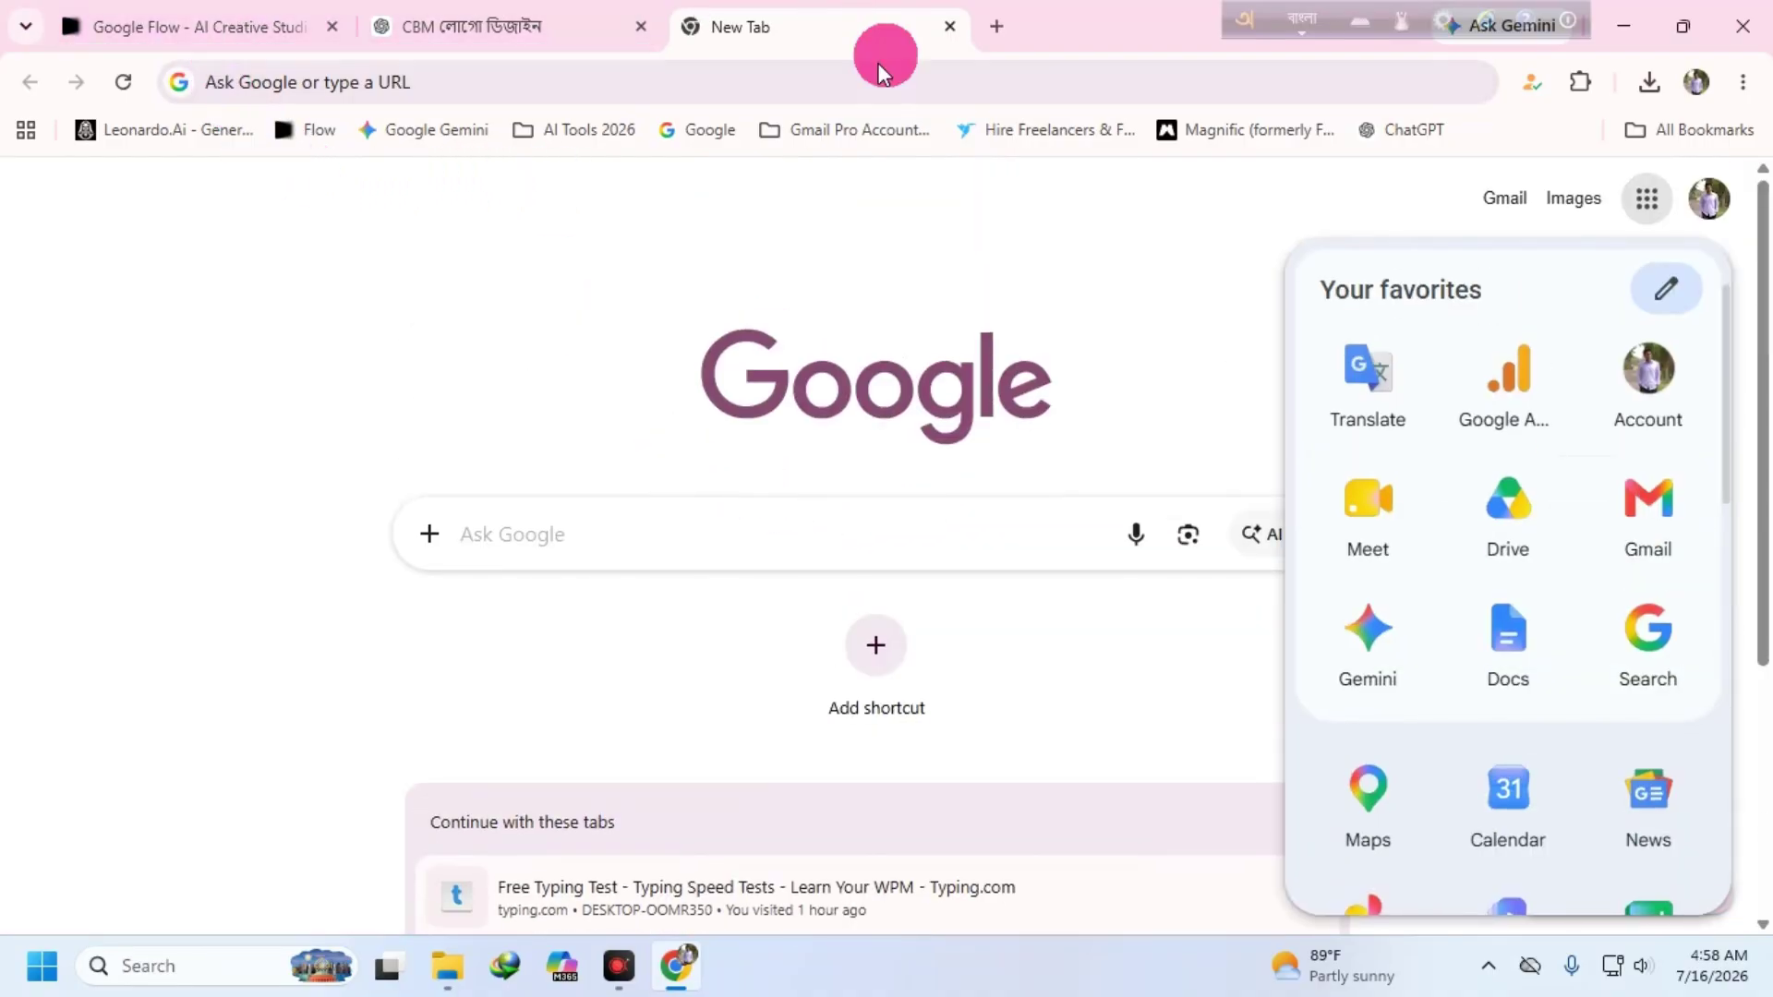
- Check the AI Tools 2026 bookmark folder, then go back to the Google Flow home page
left_click(574, 130)
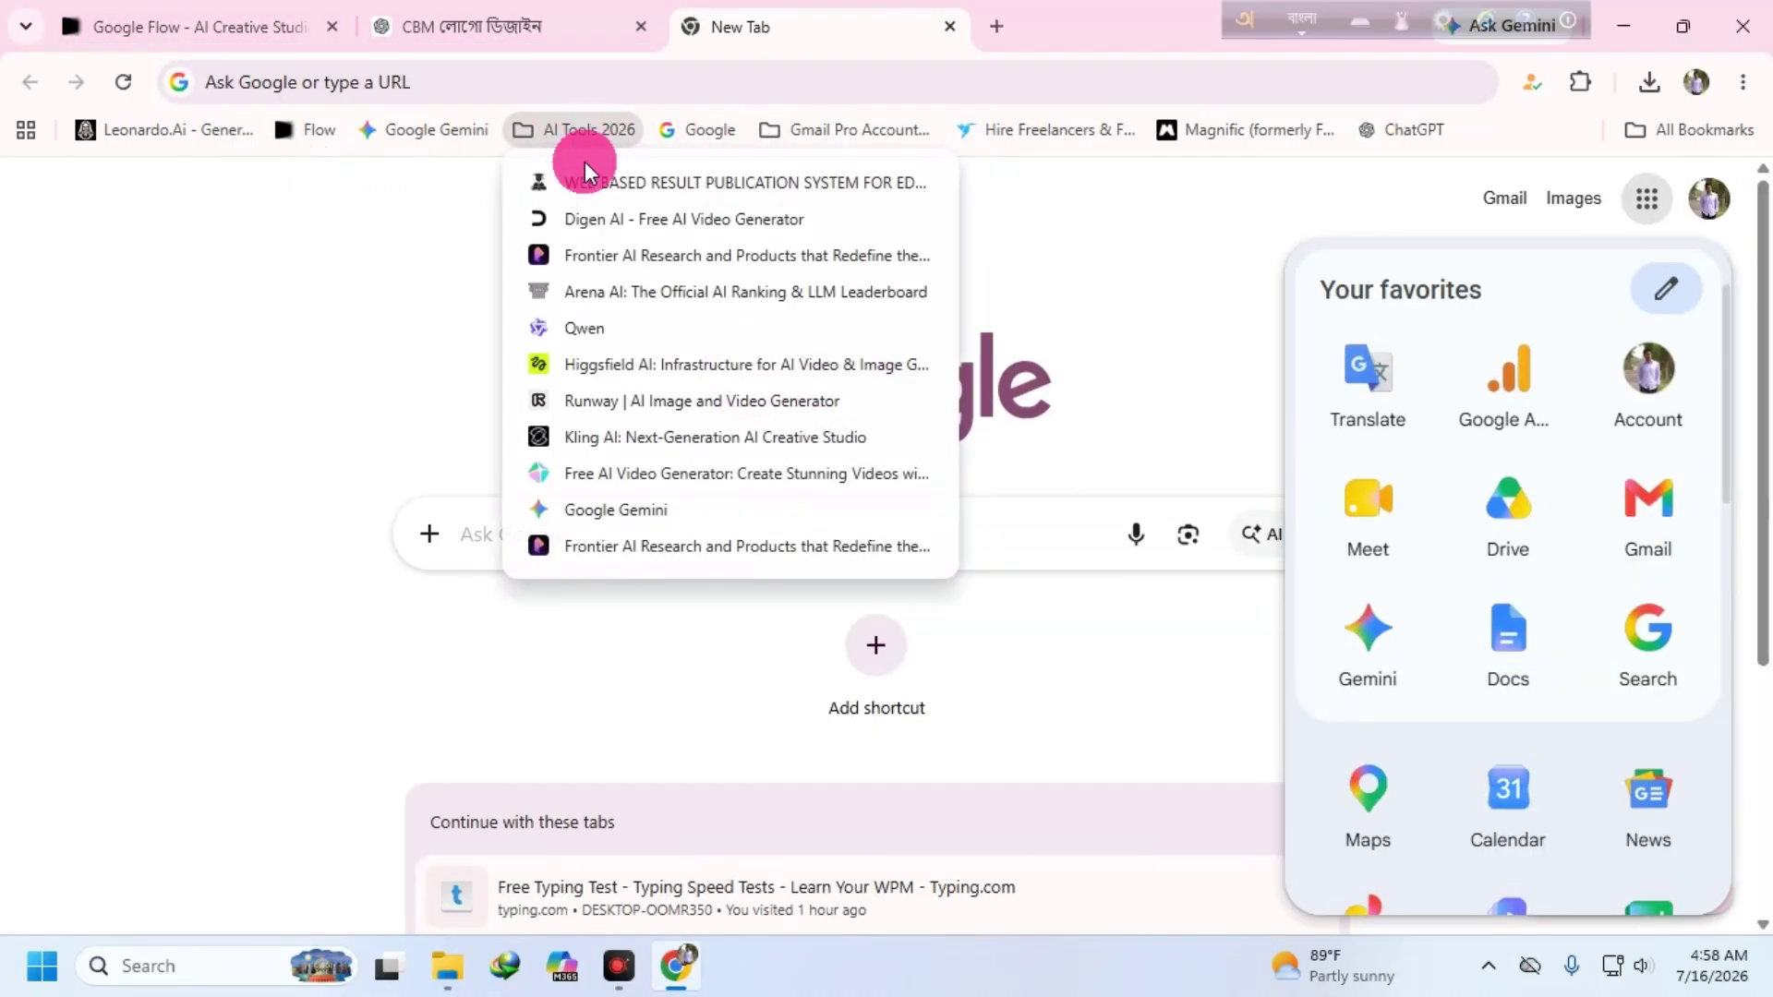
left_click(887, 135)
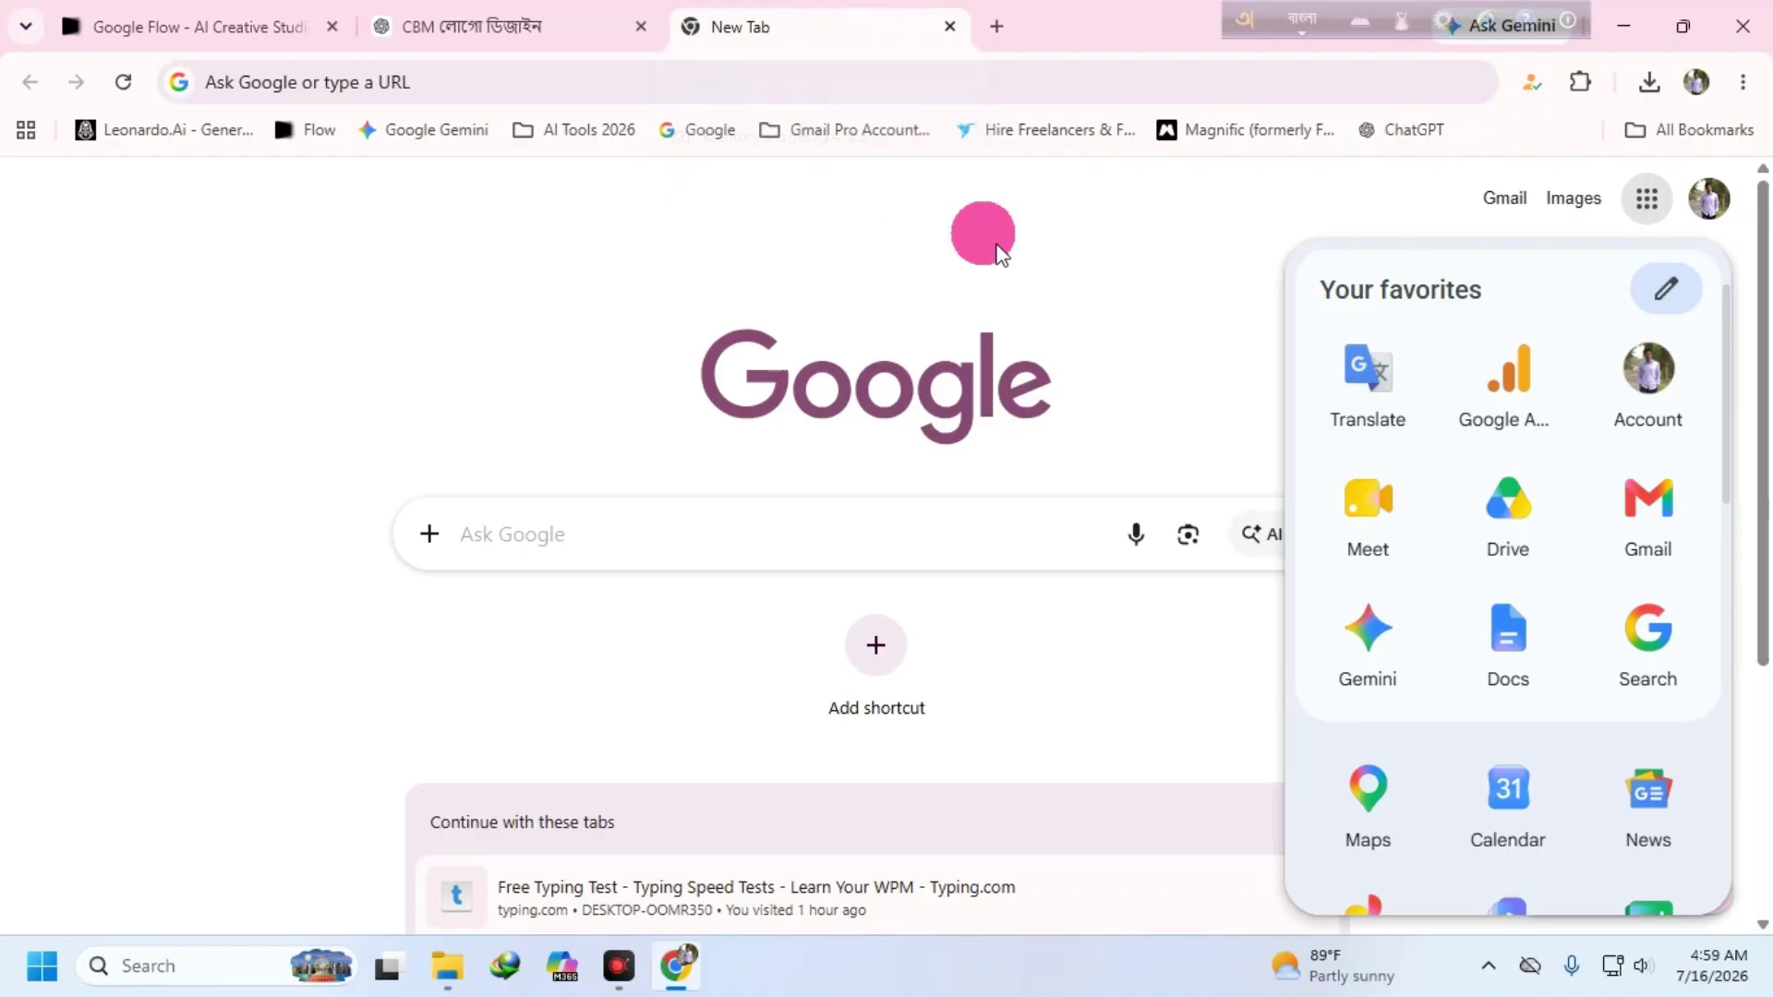
left_click(466, 26)
left_click(197, 40)
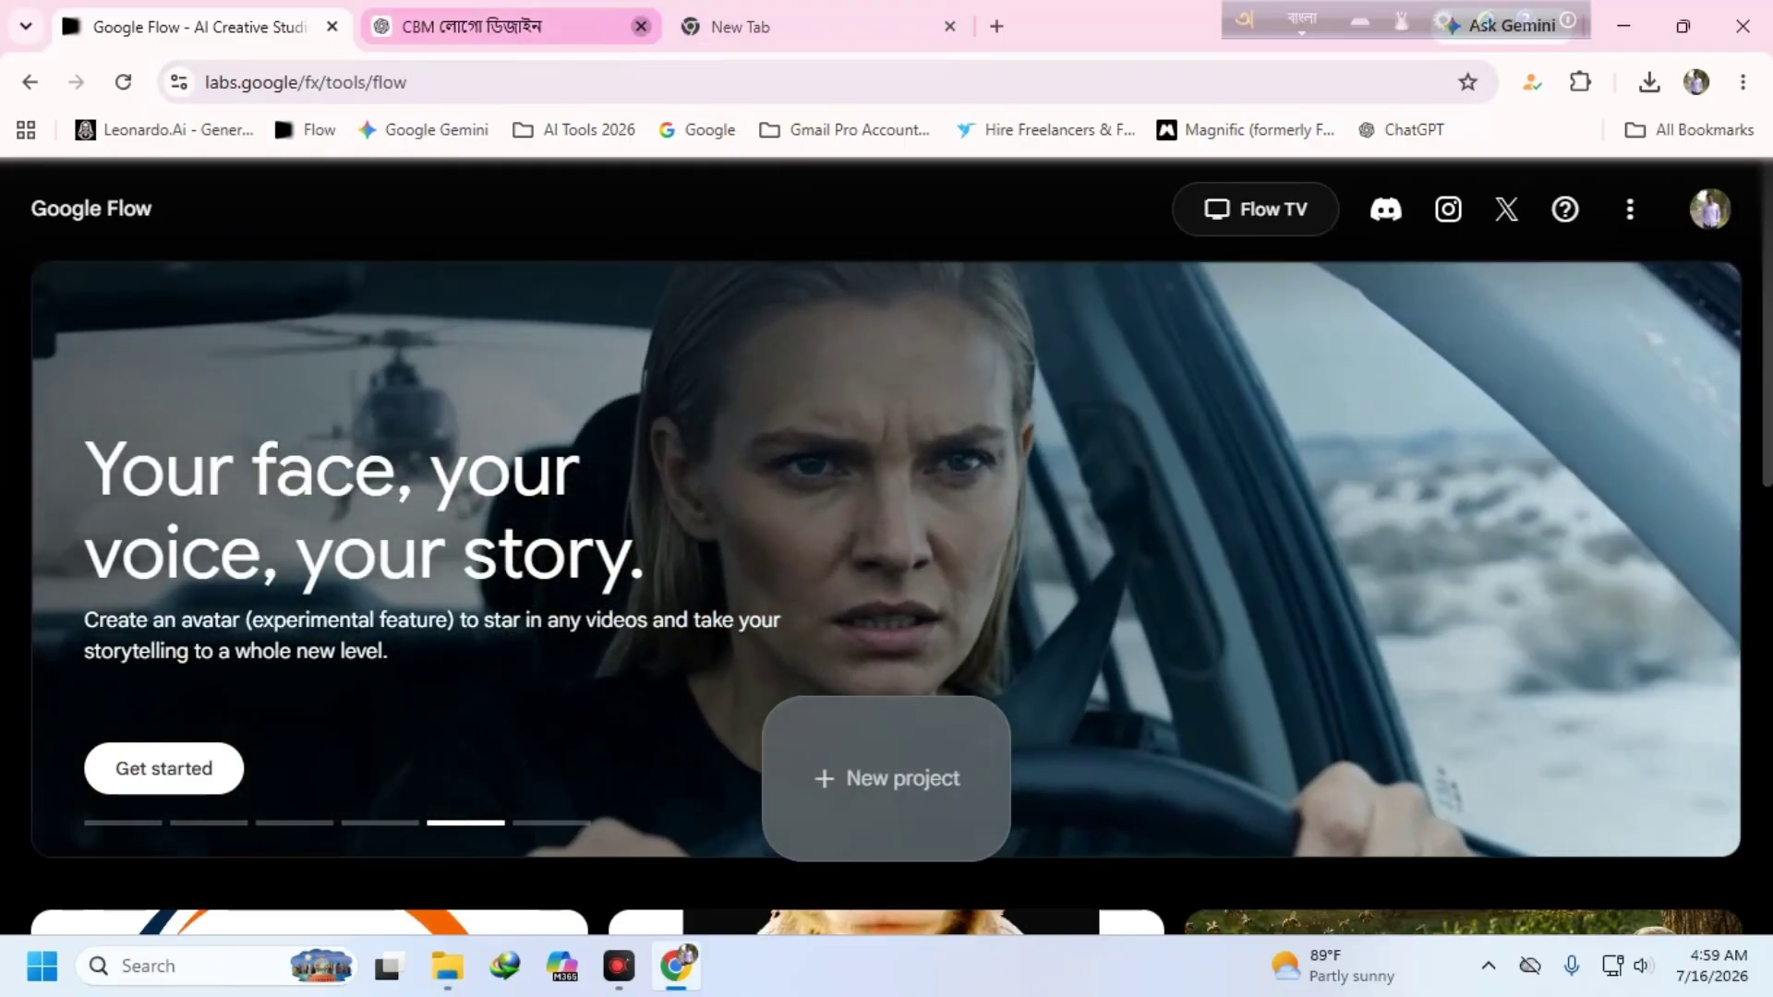
- Close the CBM ChatGPT and Google Flow tabs, then shut Chrome entirely
left_click(646, 31)
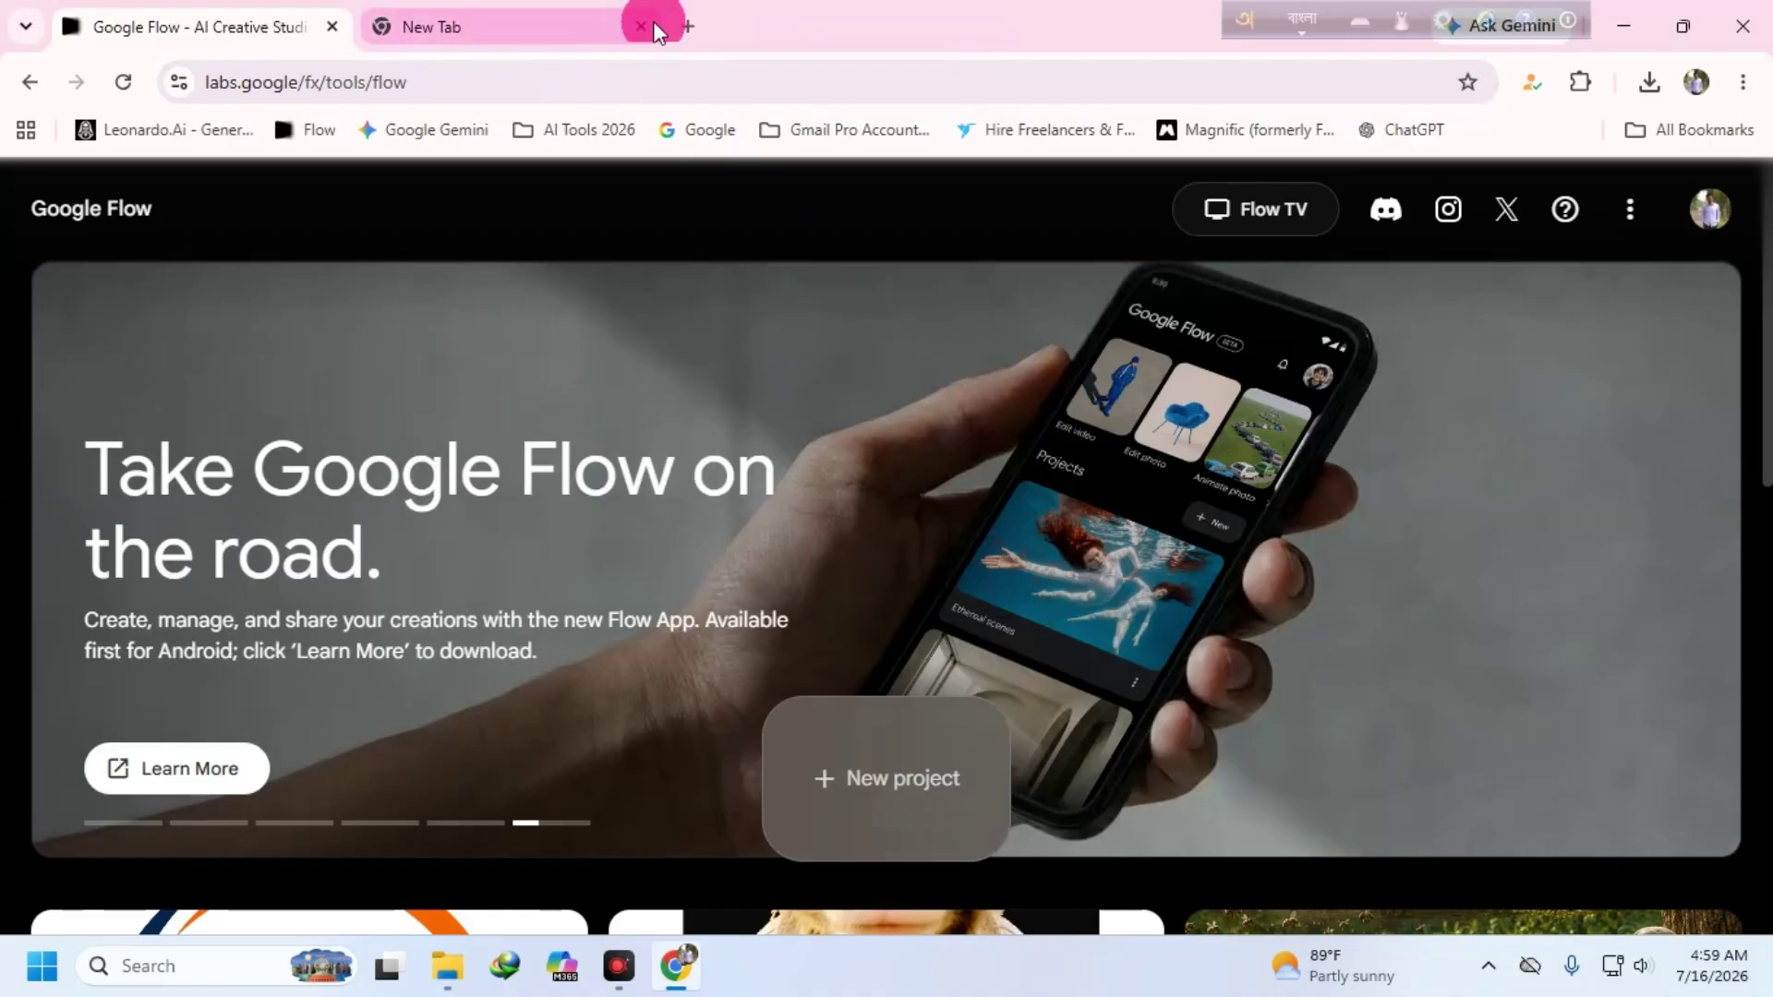
left_click(540, 35)
left_click(333, 26)
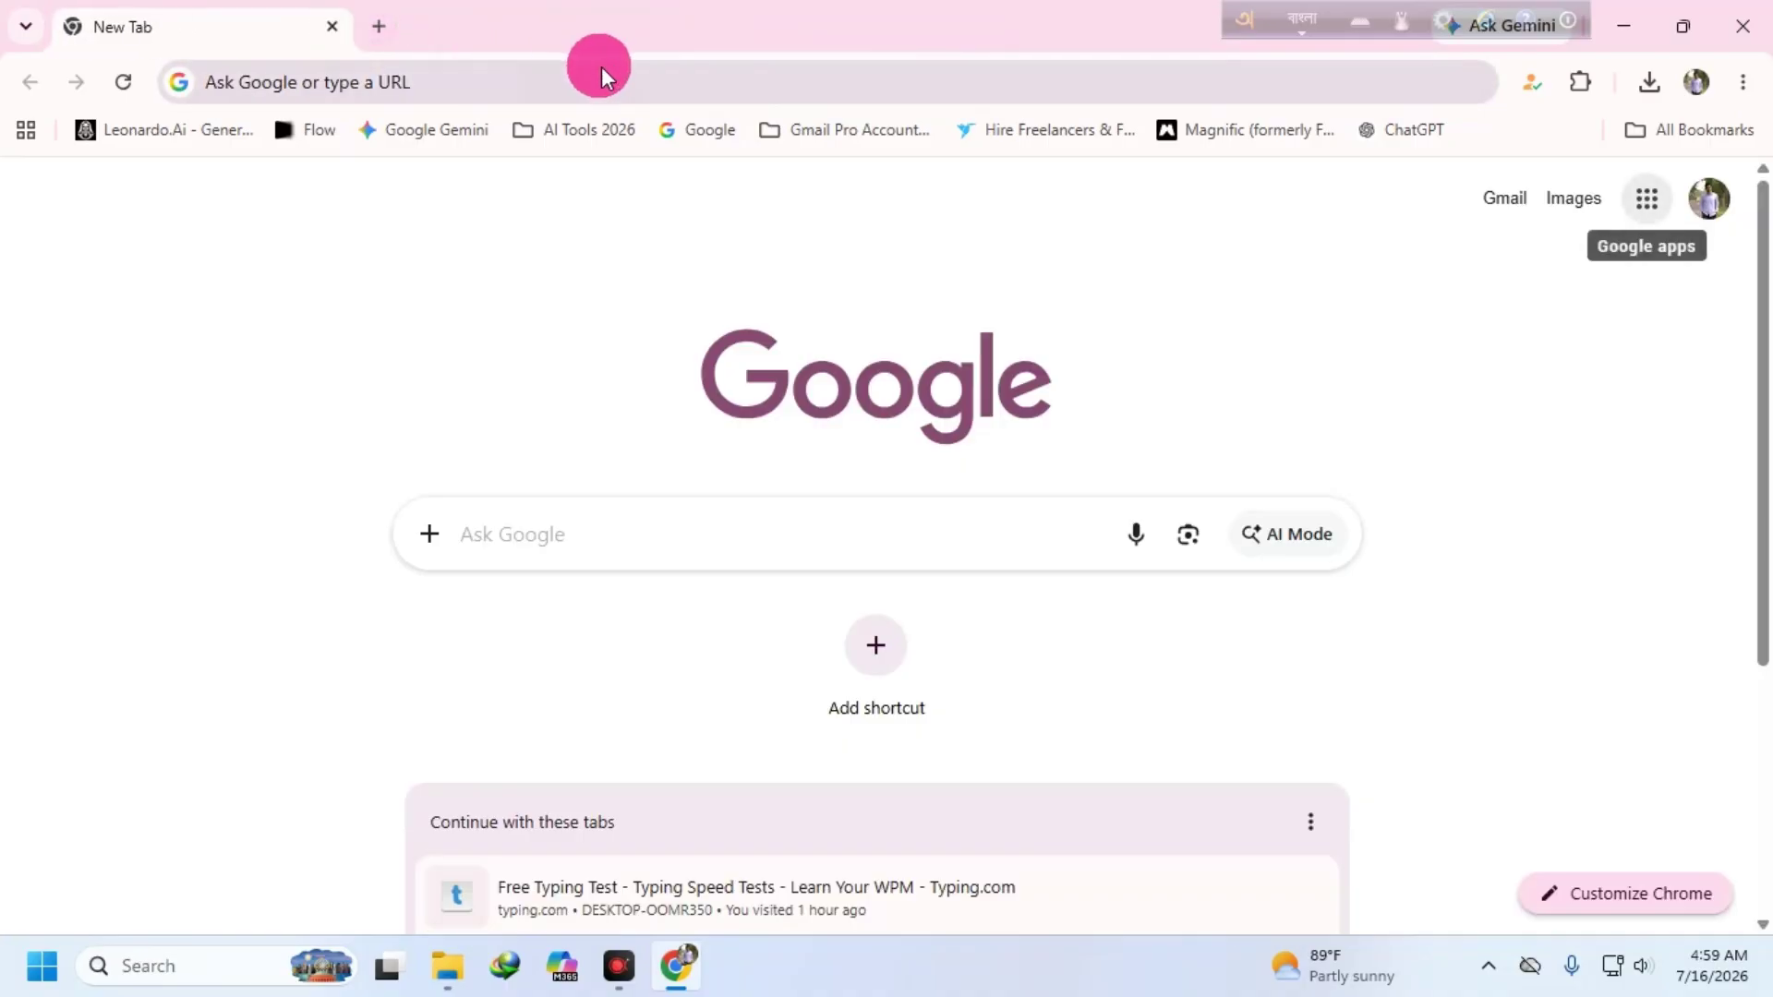
left_click(1741, 26)
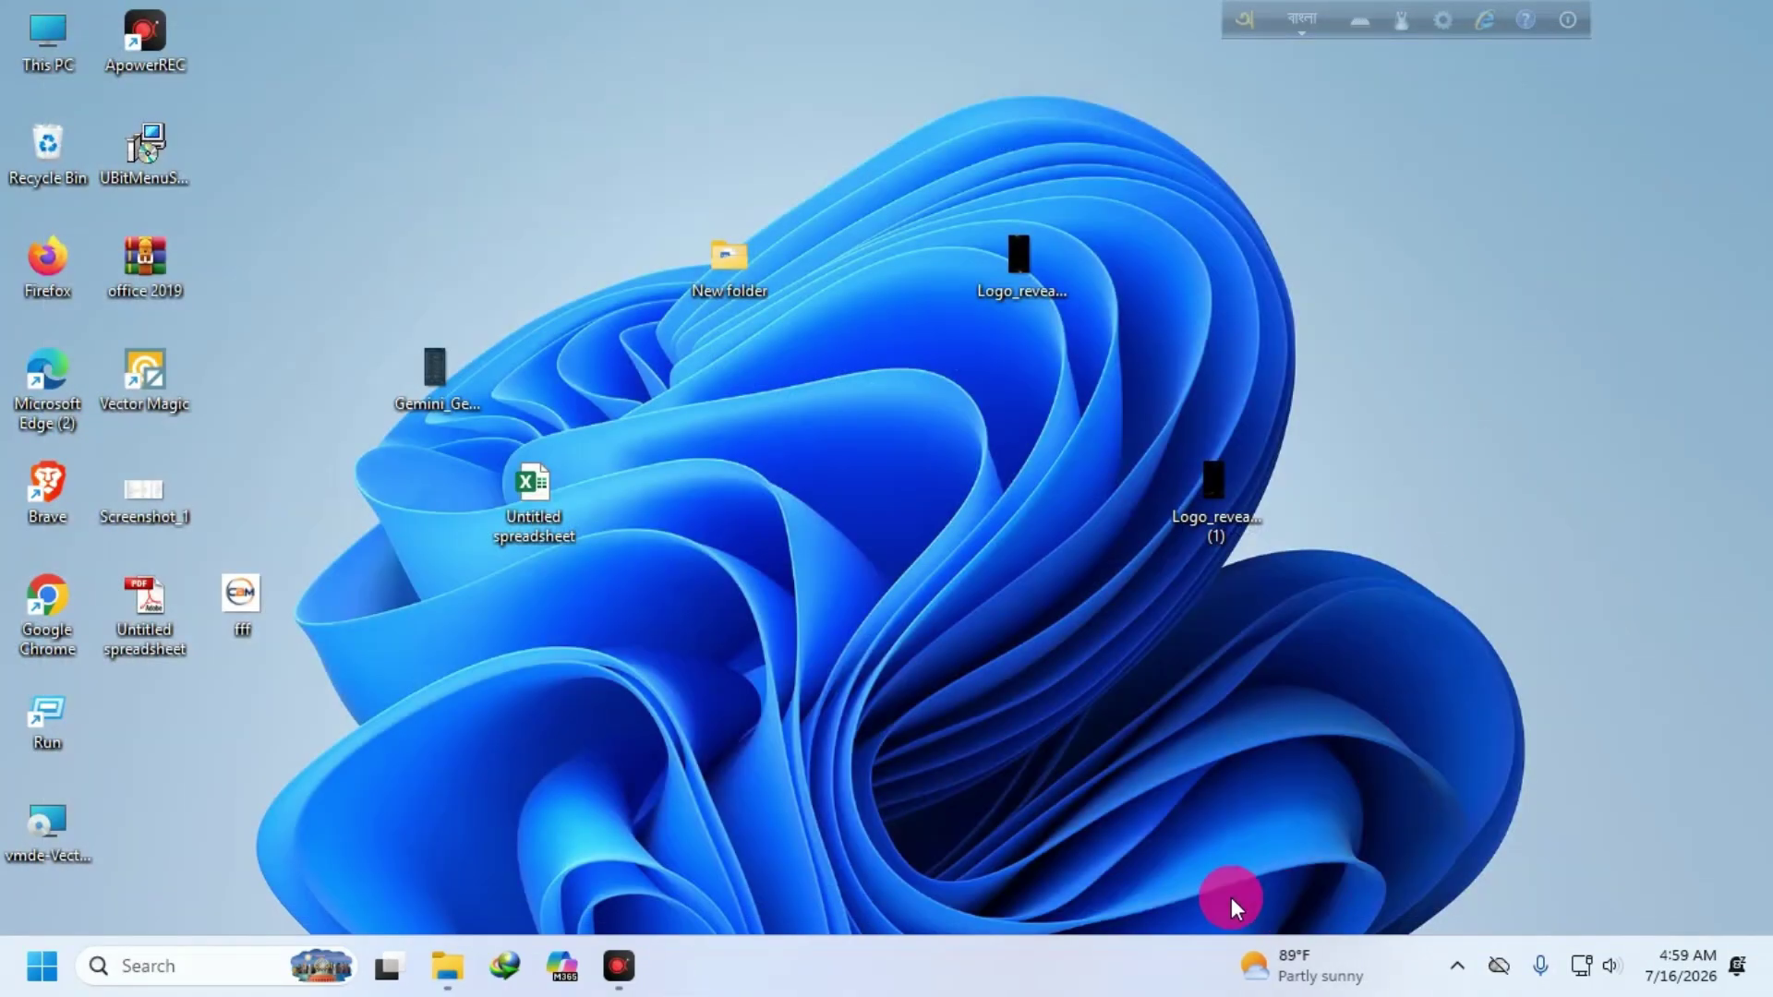